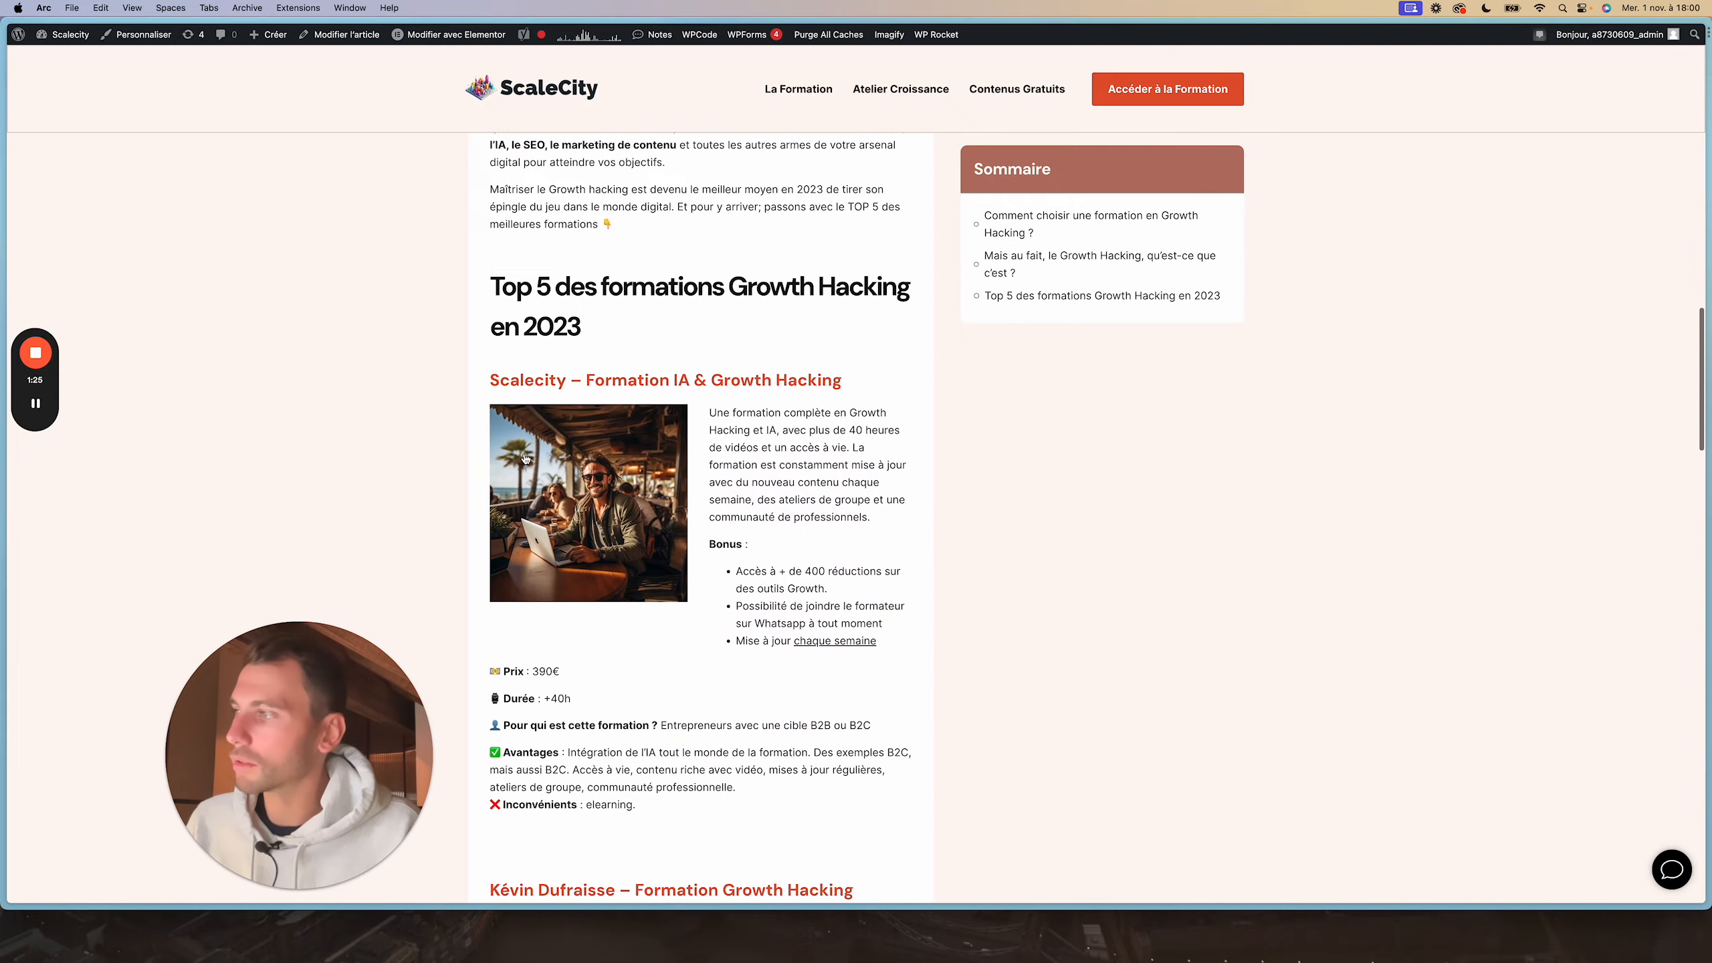
# Examine the published Top 5 Growth Hacking trainings article, including its introduction, summary and each training's price, duration, advantages and drawbacks
pyautogui.scroll(15, 526, 452)
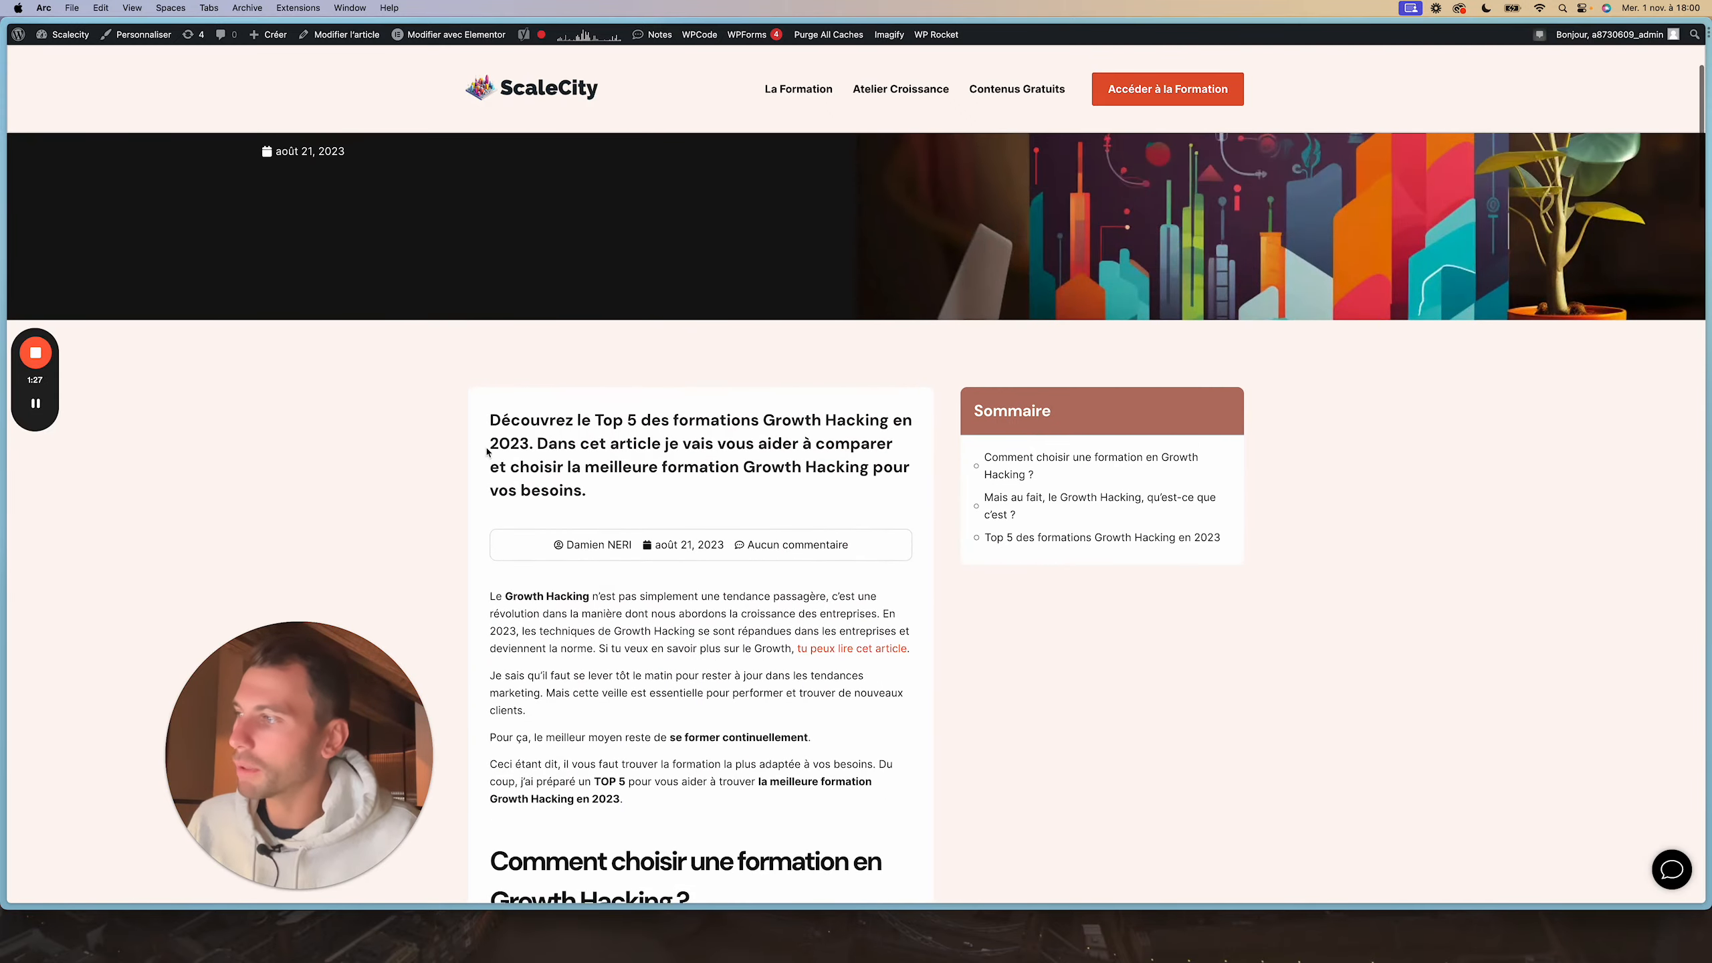
pyautogui.scroll(-20, 512, 448)
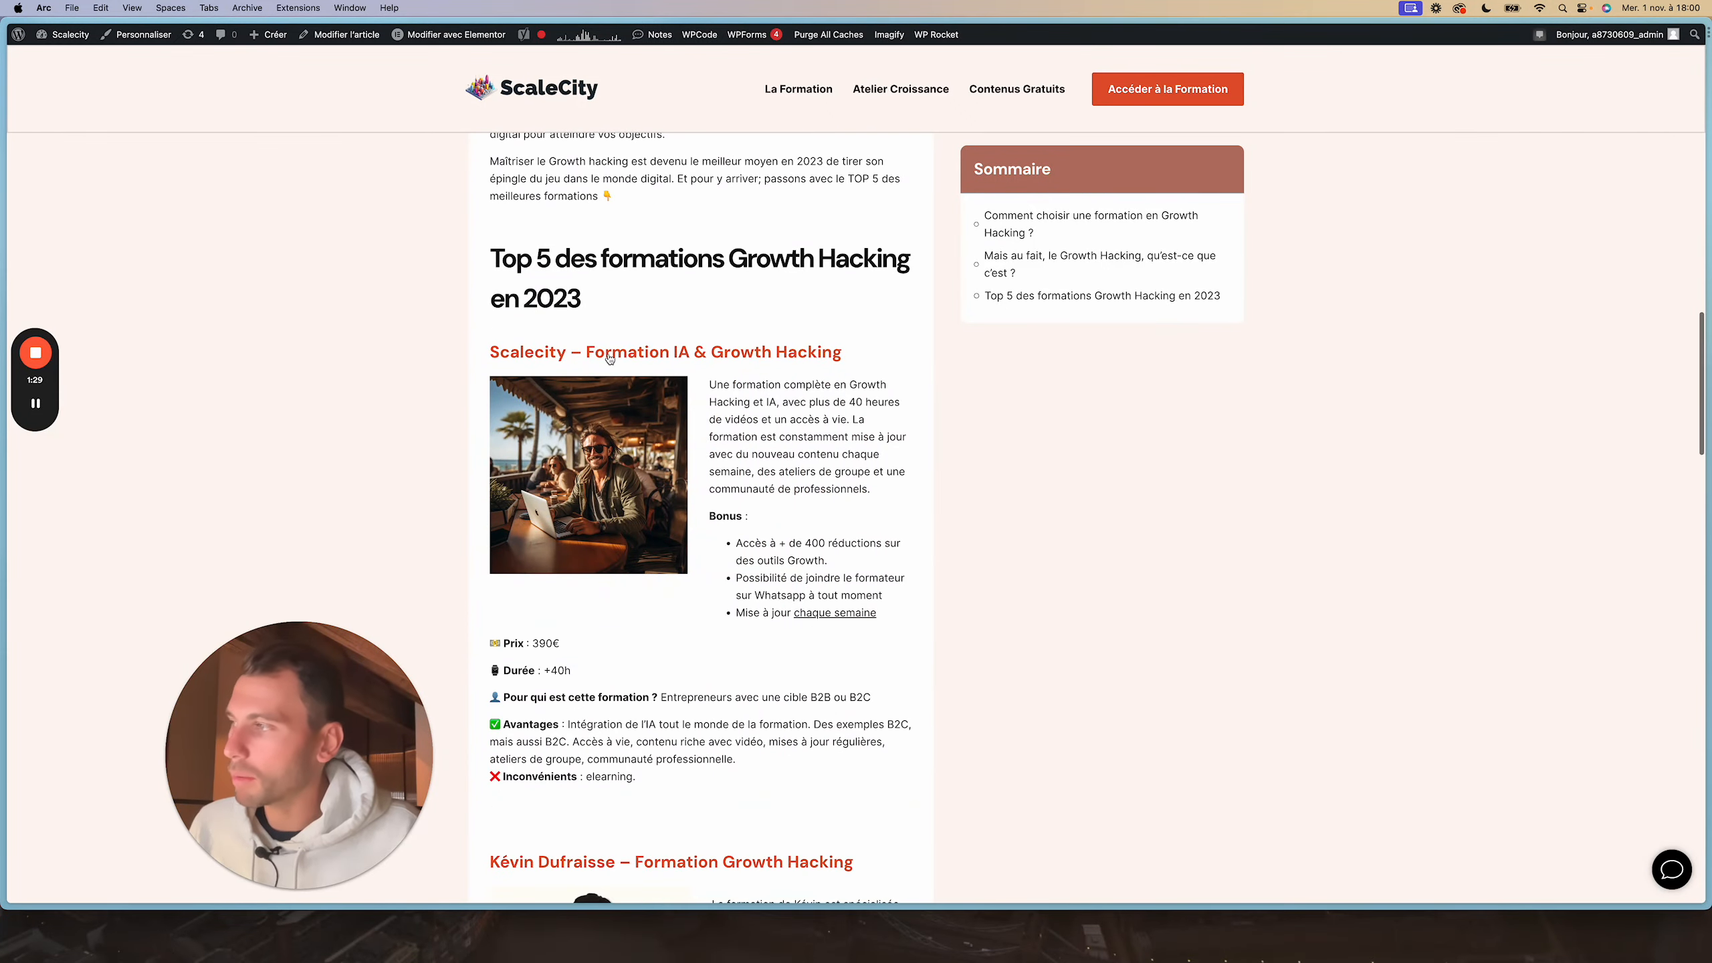
pyautogui.scroll(-8, 674, 438)
pyautogui.scroll(9, 713, 502)
pyautogui.scroll(-15, 638, 743)
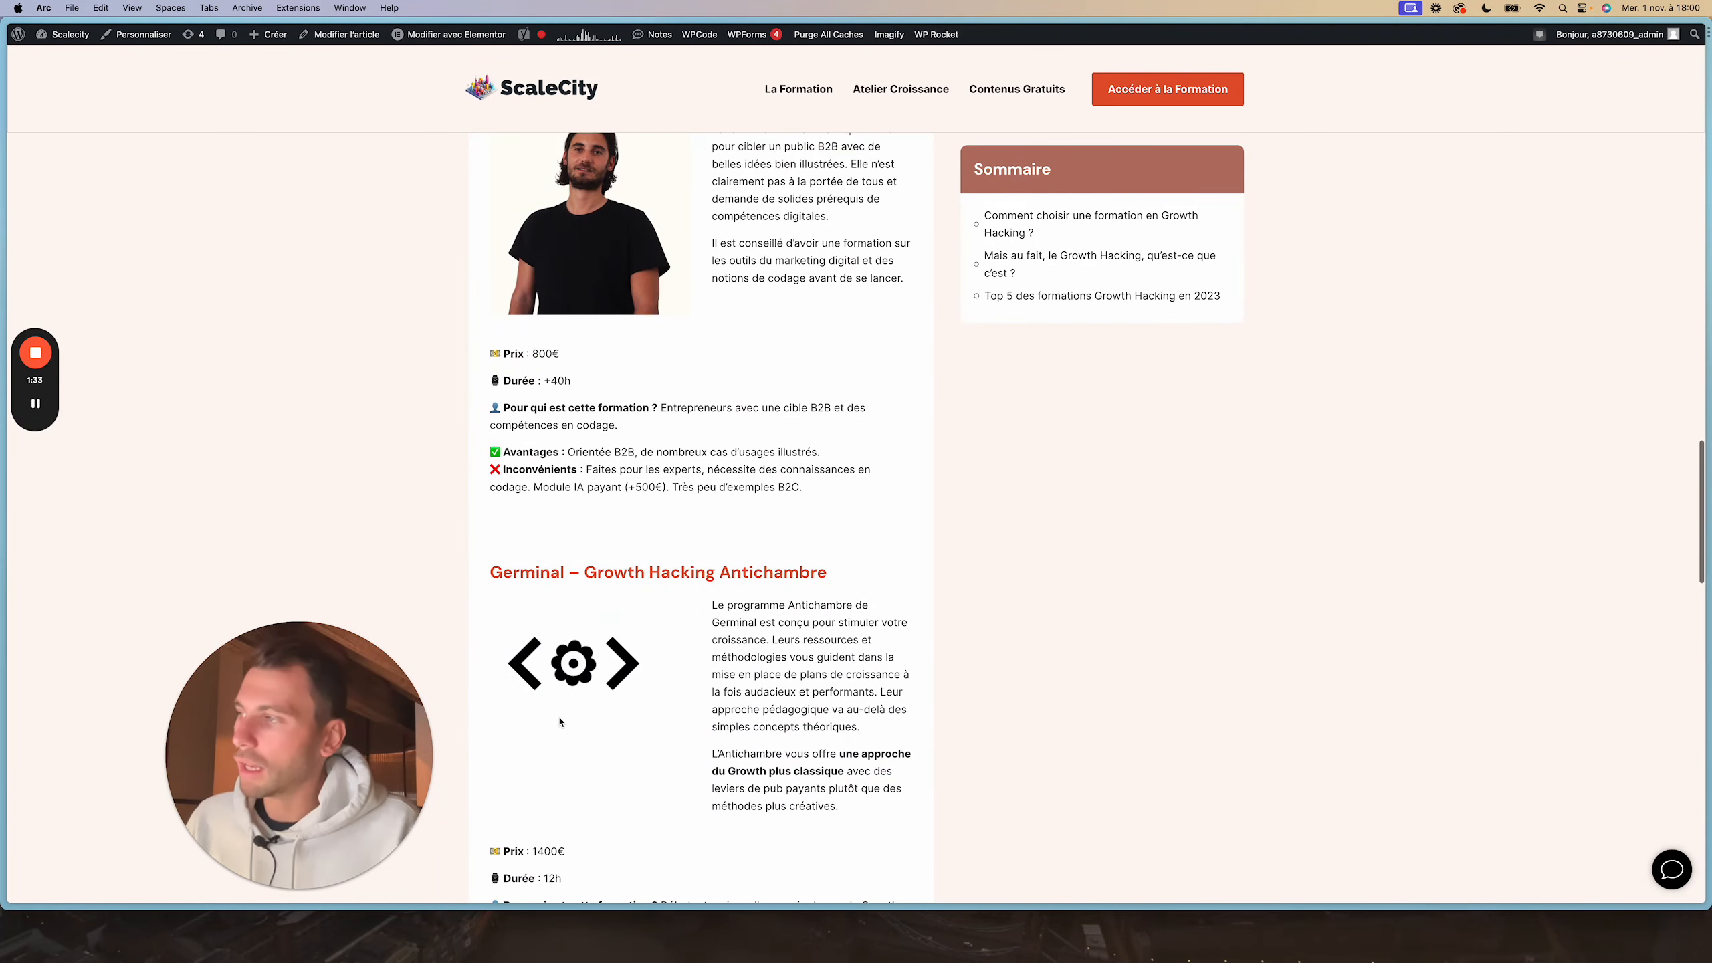
pyautogui.scroll(3, 559, 721)
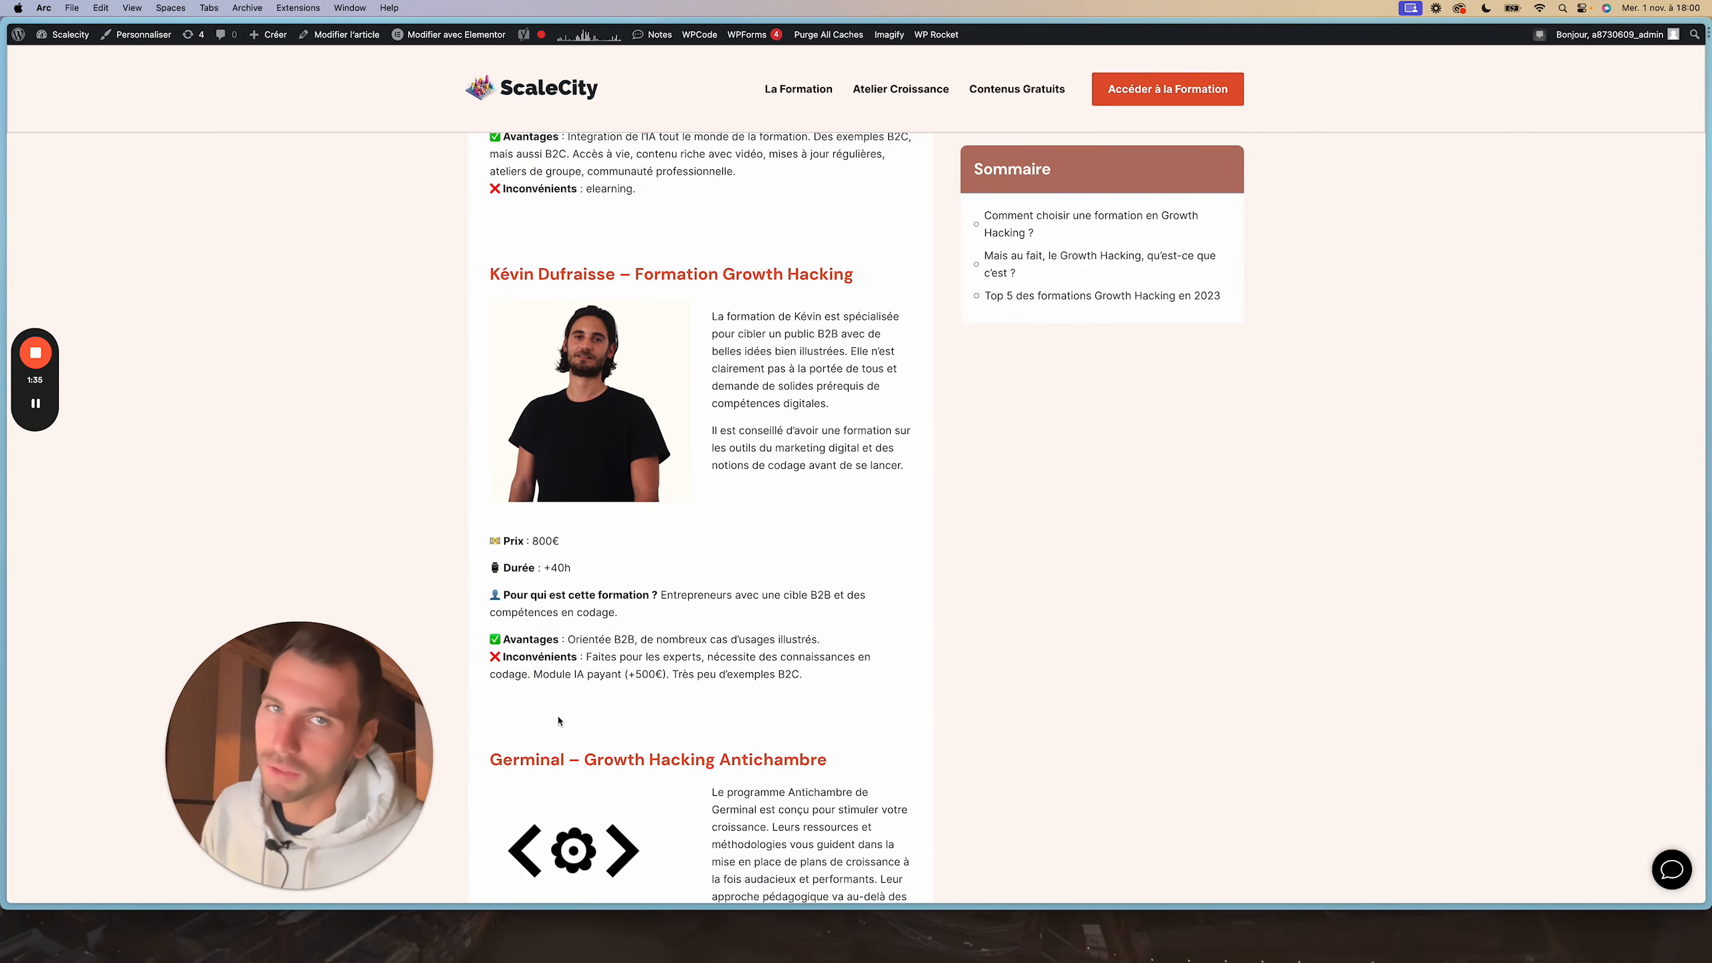
pyautogui.scroll(-18, 559, 721)
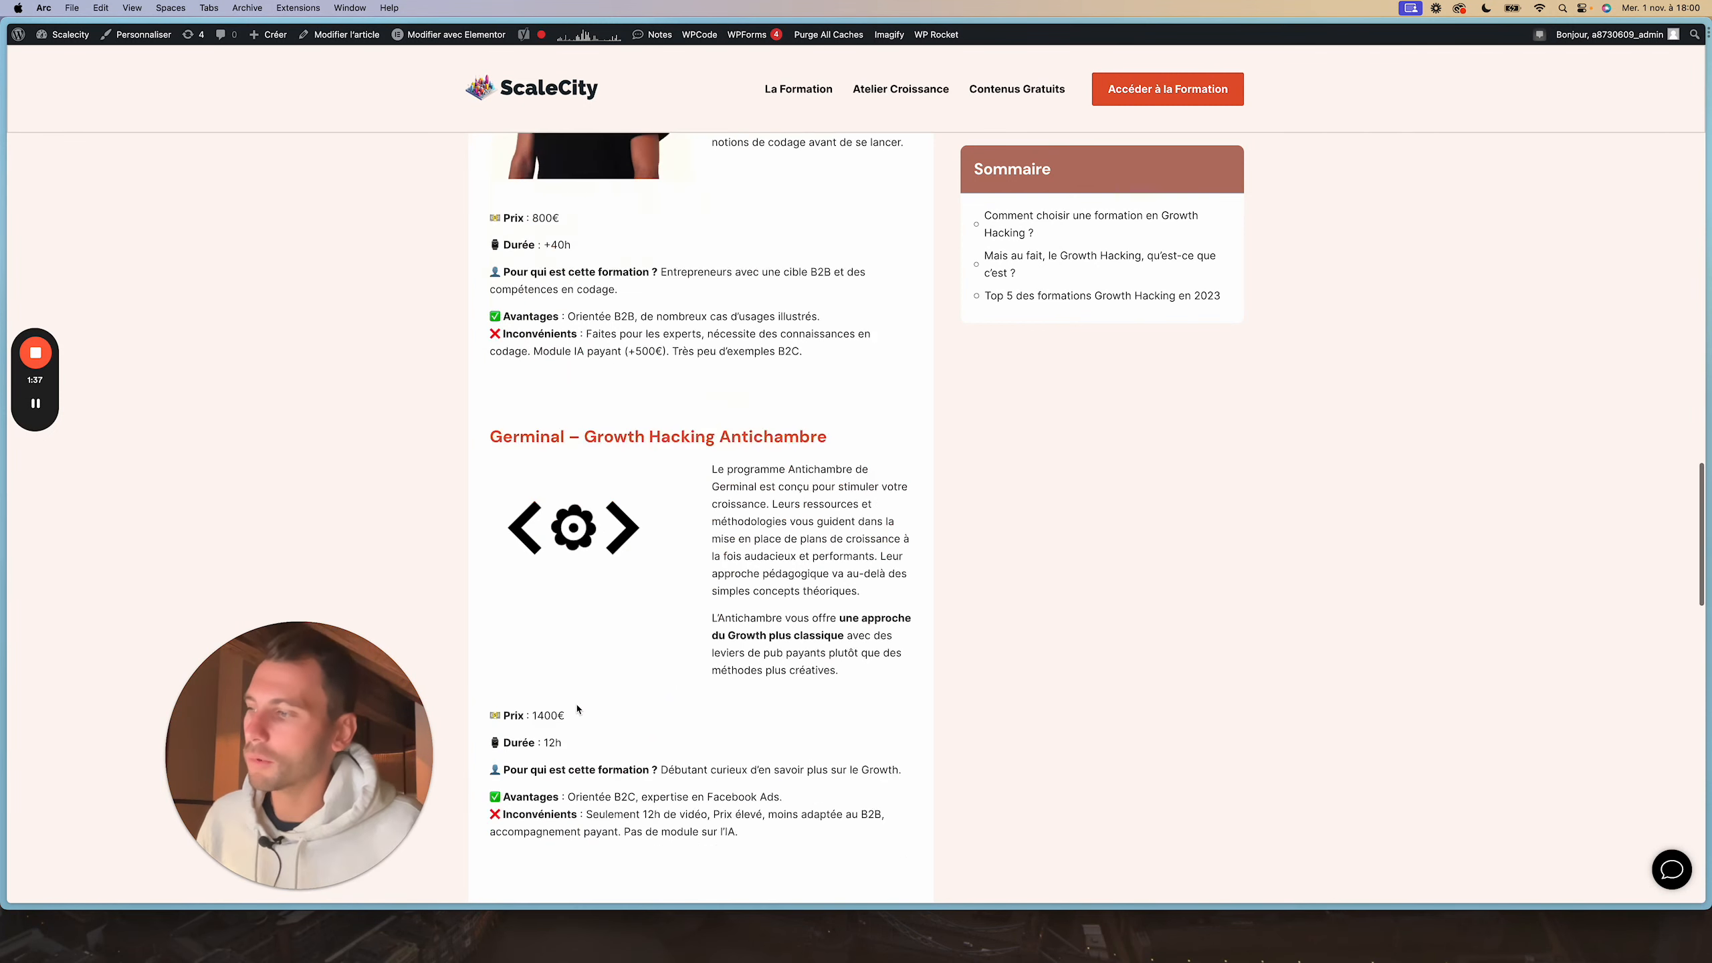
pyautogui.scroll(-7, 536, 742)
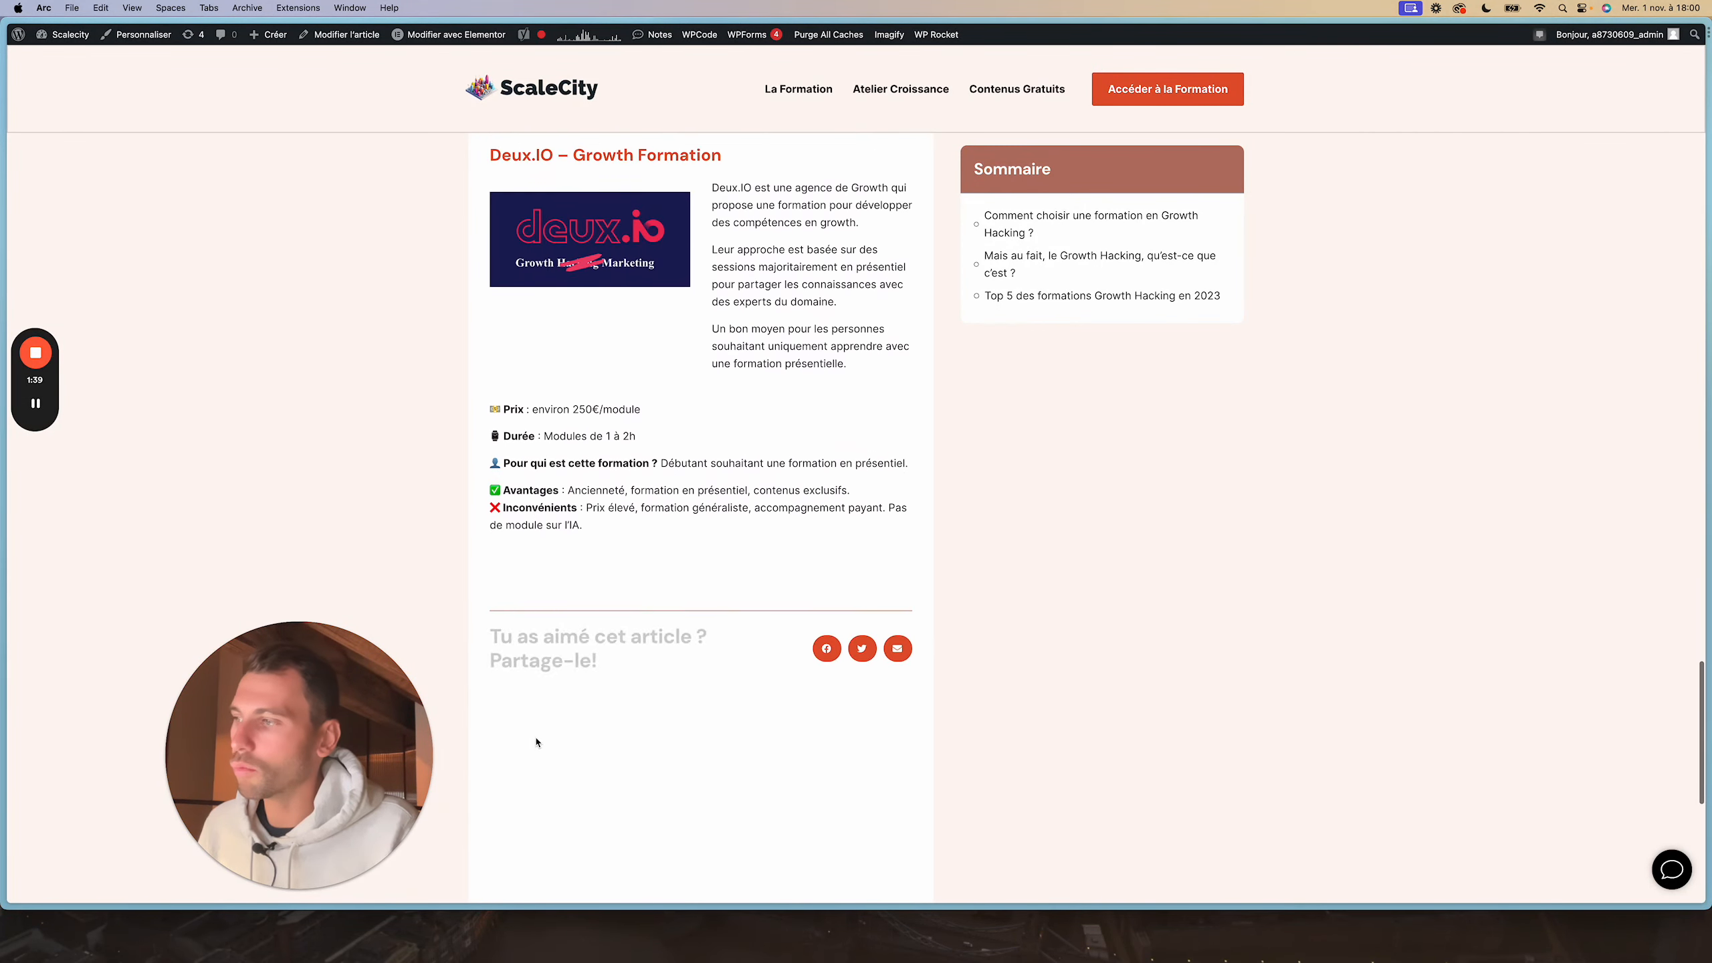
pyautogui.scroll(8, 537, 742)
pyautogui.scroll(20, 537, 741)
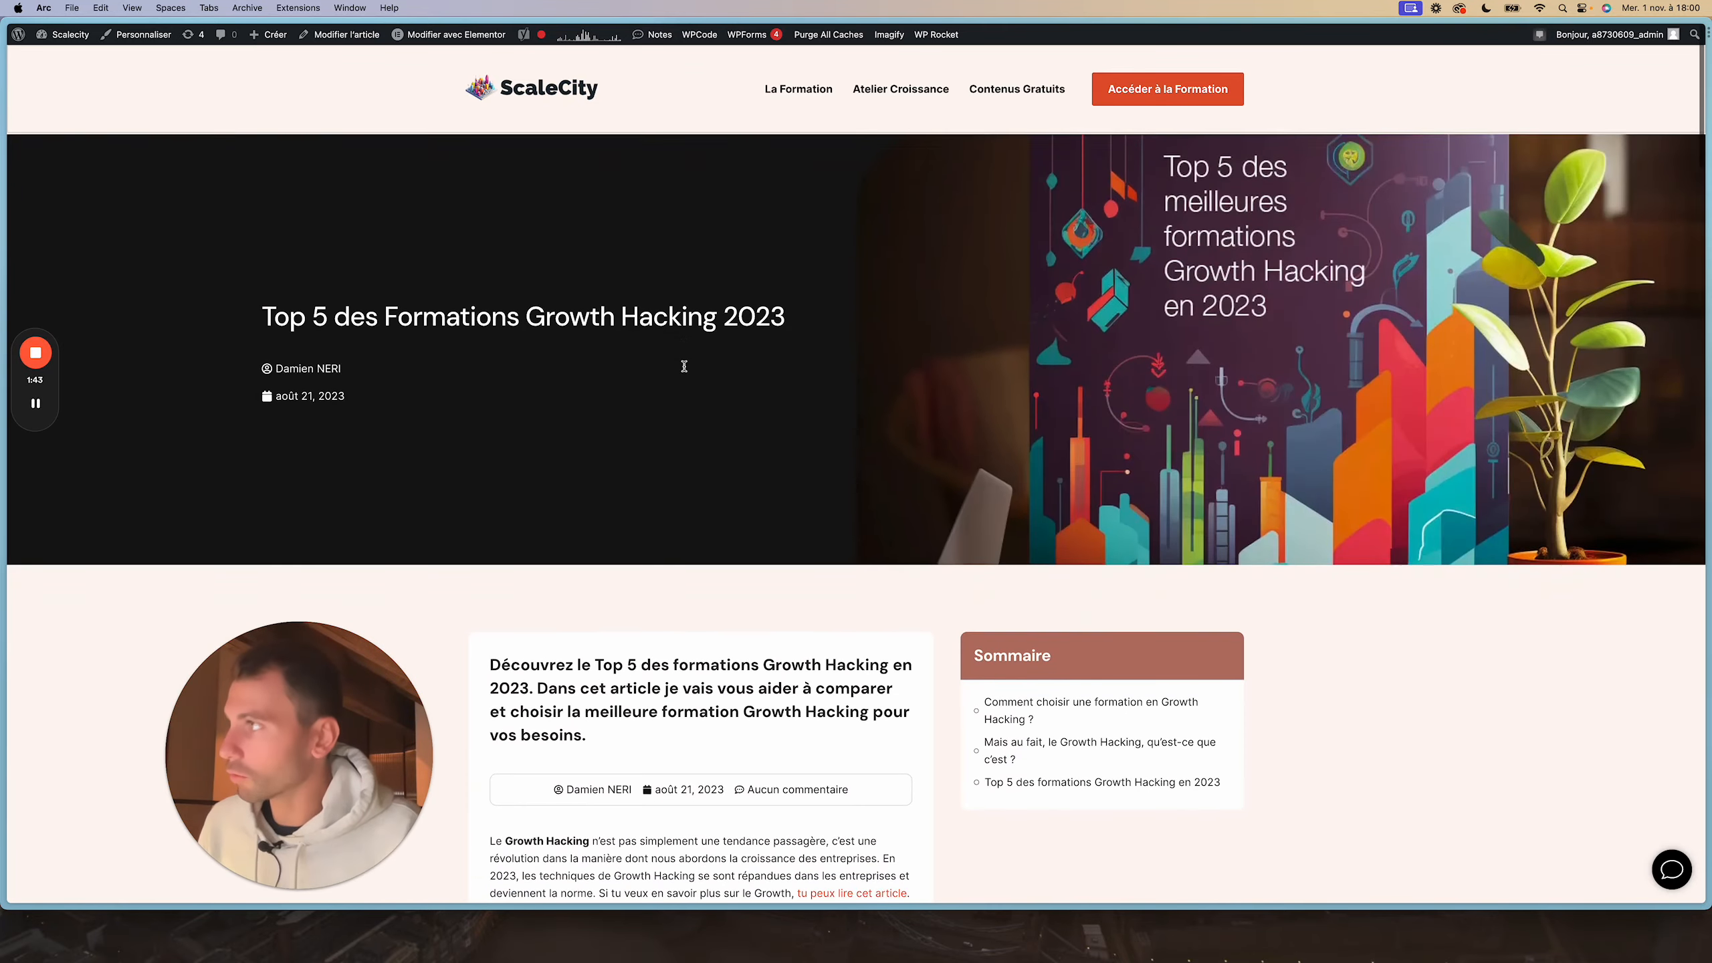
# Switch from the blog article to ChatGPT
pyautogui.moveTo(4, 114)
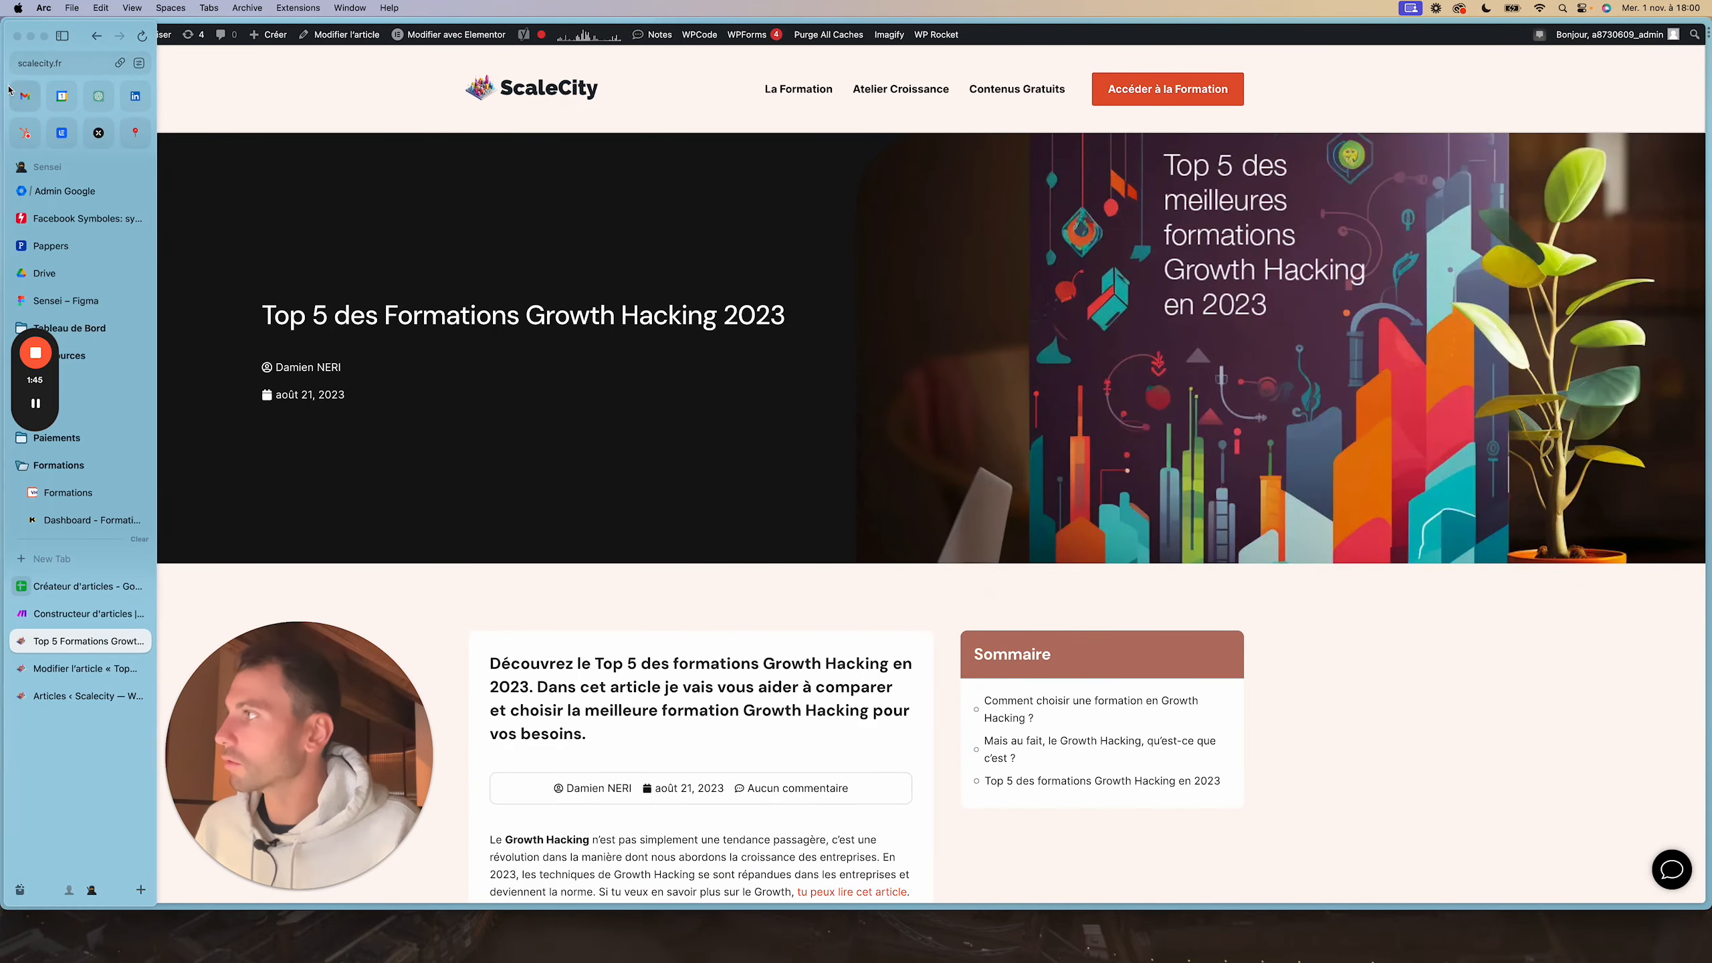
pyautogui.click(99, 96)
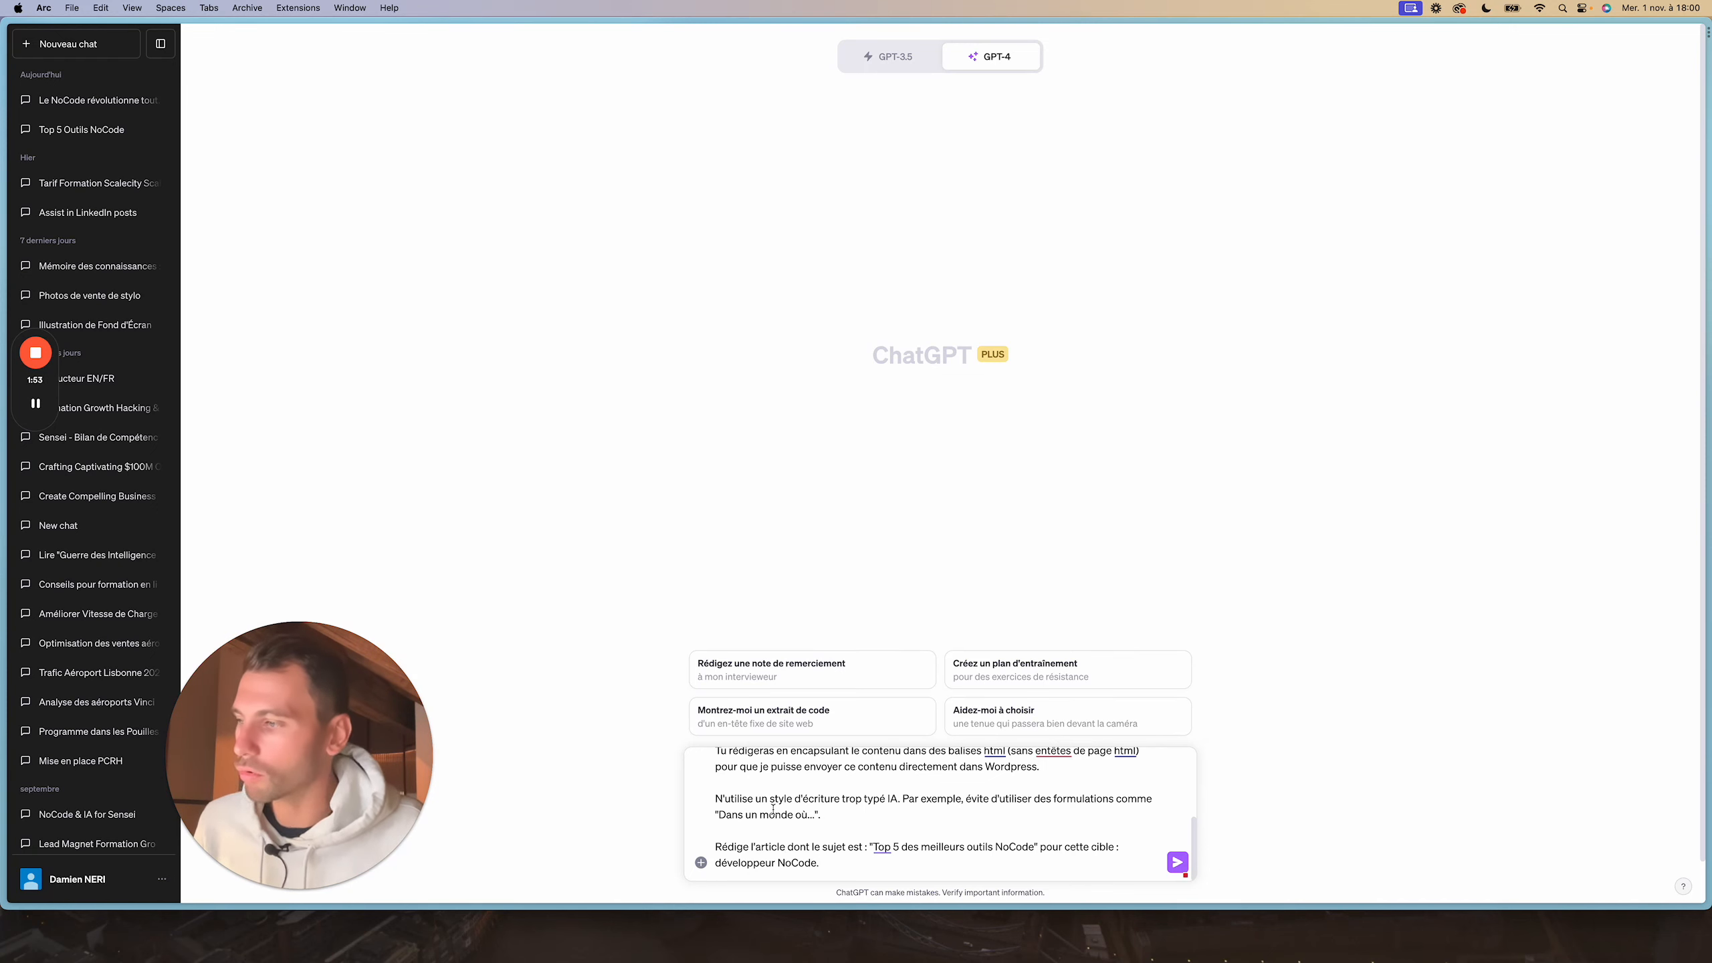
# Read the drafted article prompt from the SEO blog writer role down to the subject "Top 5 des meilleurs outils NoCode"
pyautogui.scroll(5, 798, 797)
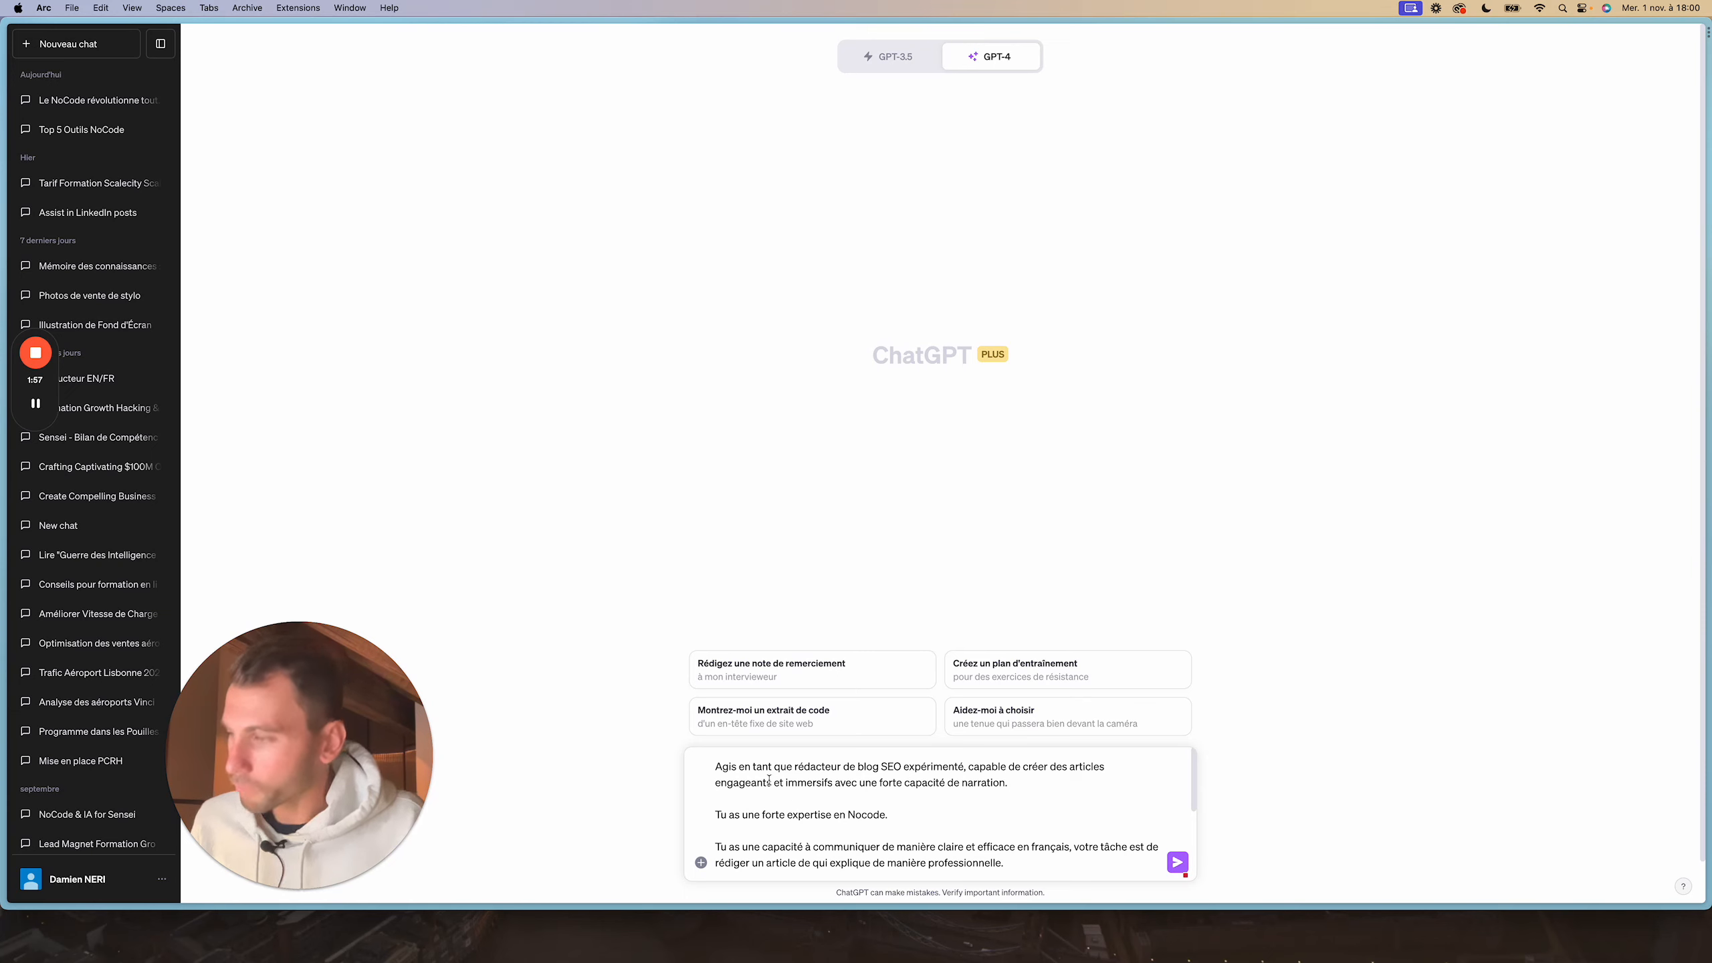
pyautogui.scroll(-1, 741, 775)
pyautogui.scroll(1, 739, 774)
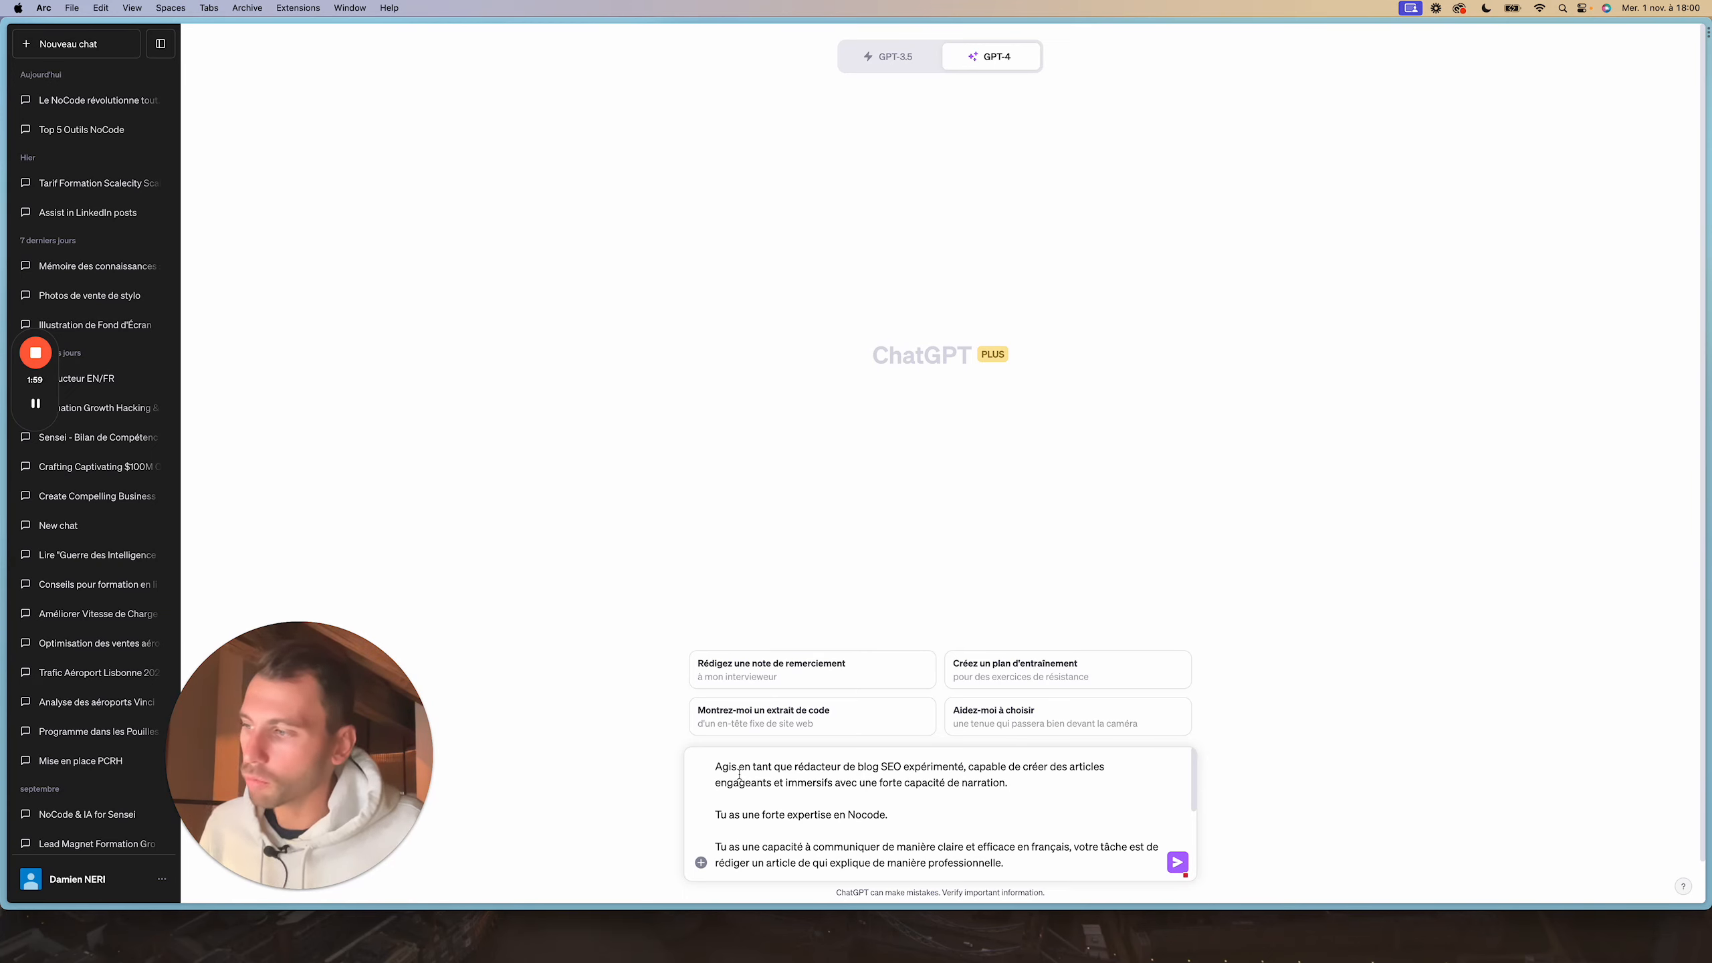
pyautogui.scroll(-1, 739, 774)
pyautogui.scroll(1, 736, 775)
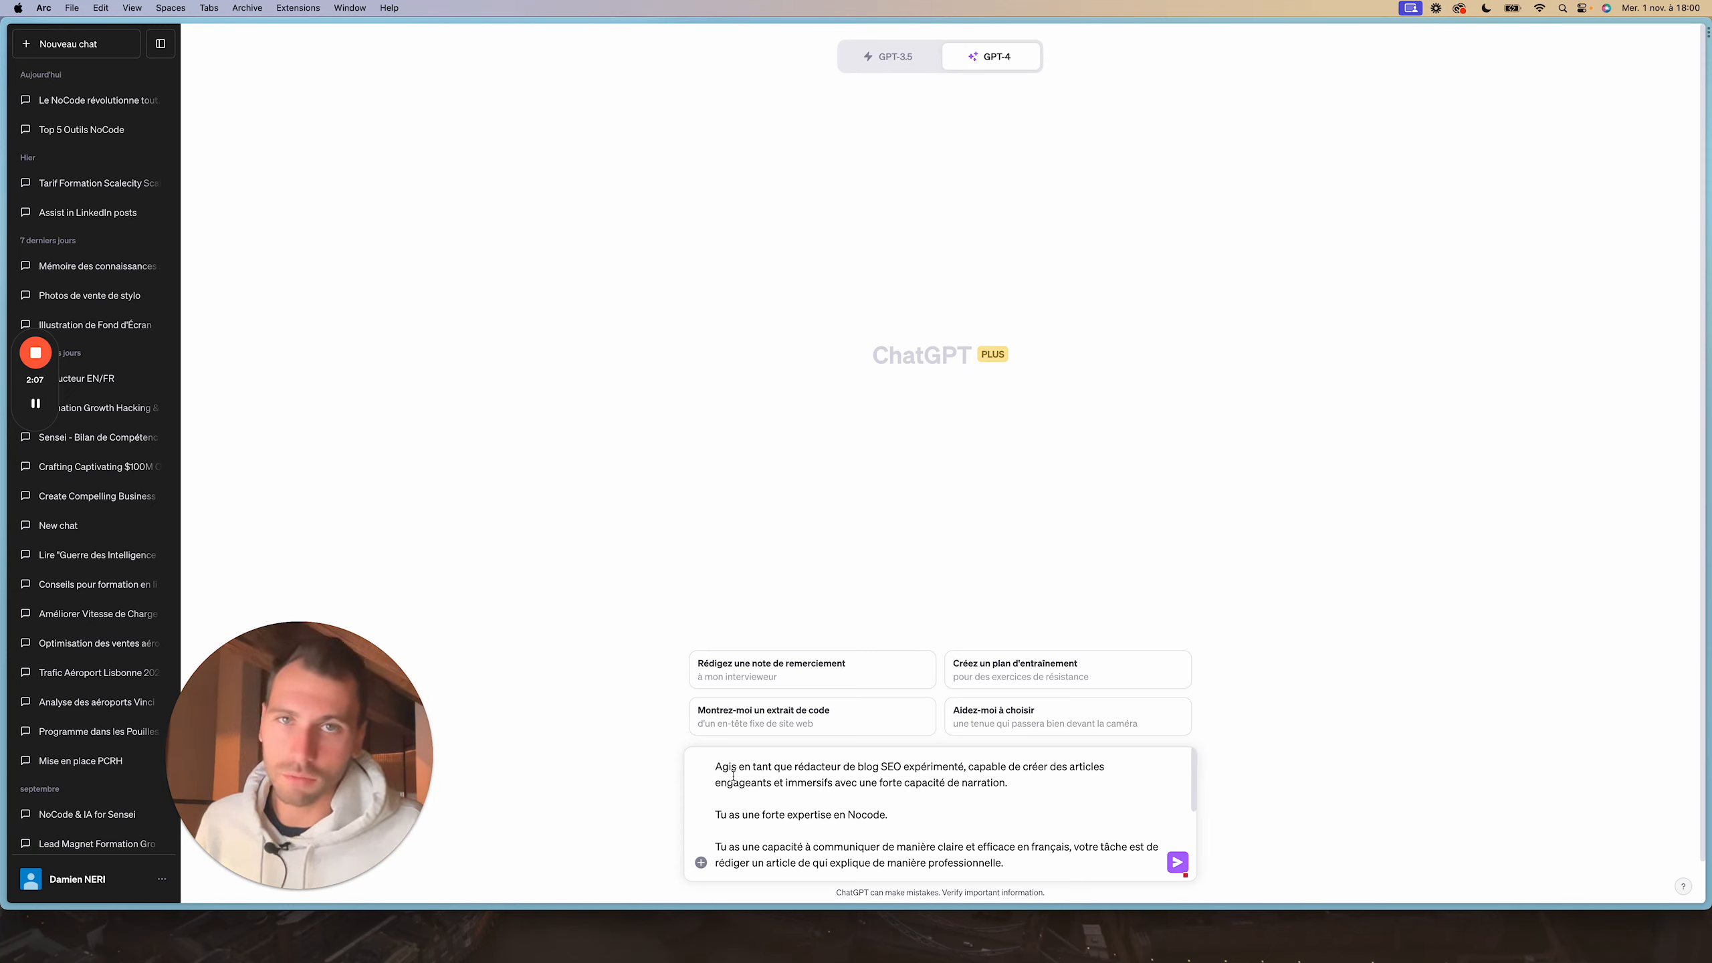
pyautogui.scroll(-3, 785, 774)
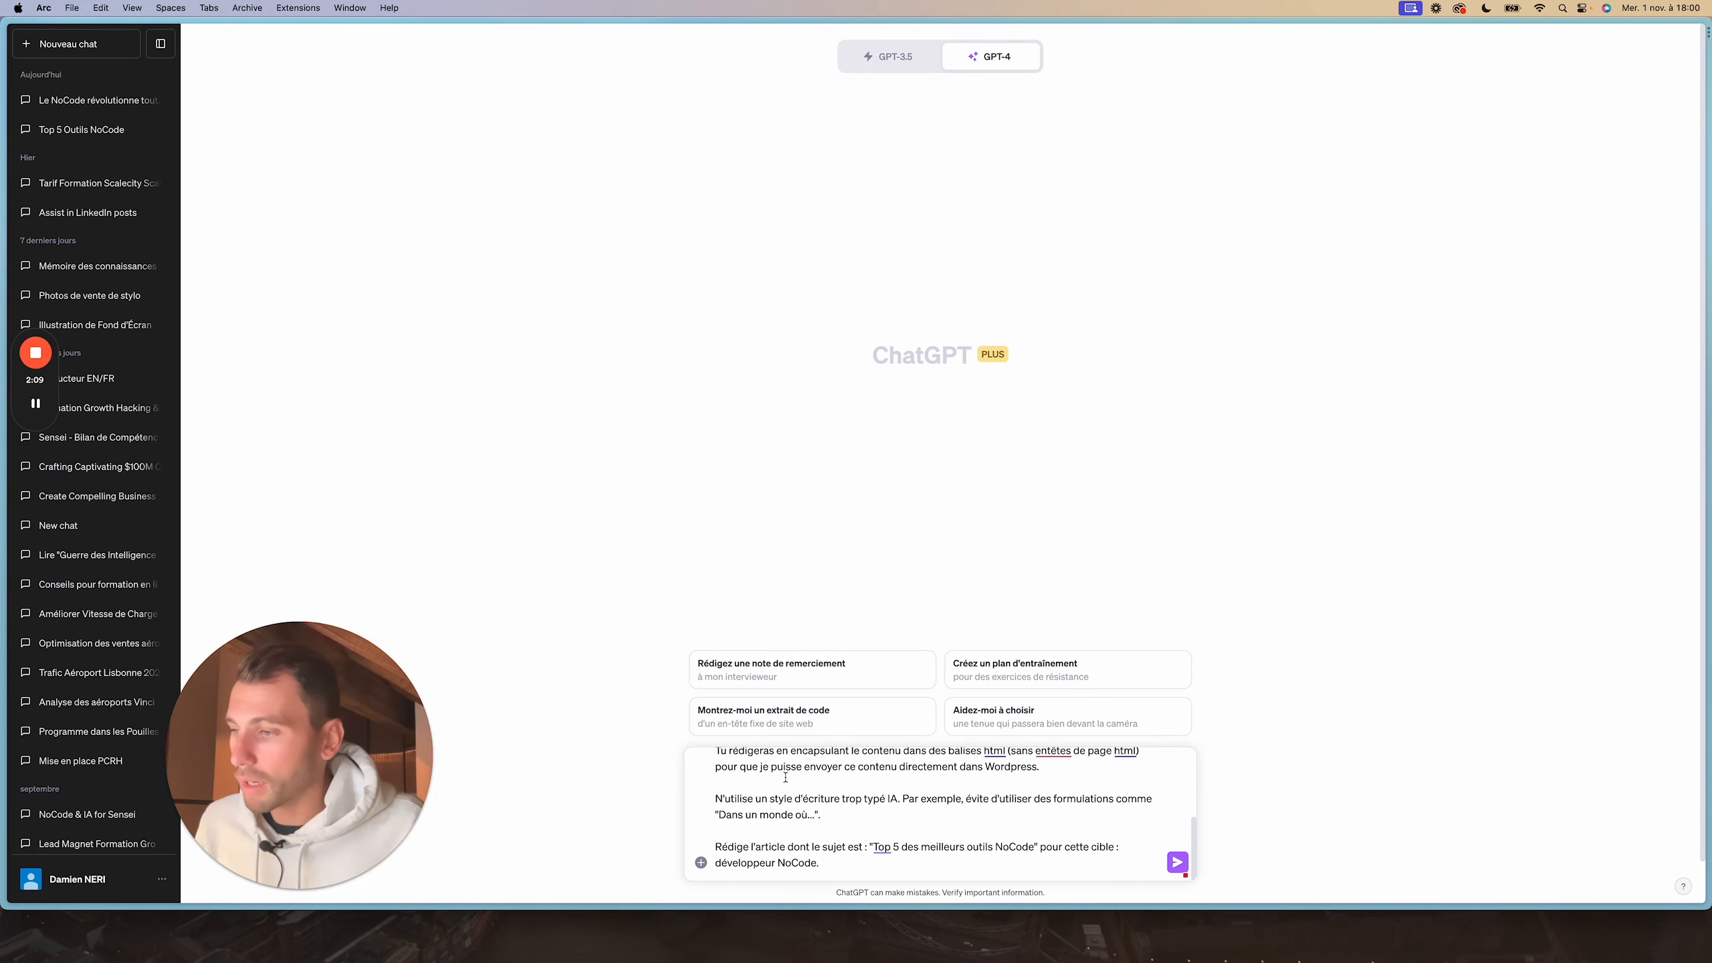
pyautogui.scroll(2, 785, 780)
pyautogui.scroll(3, 785, 779)
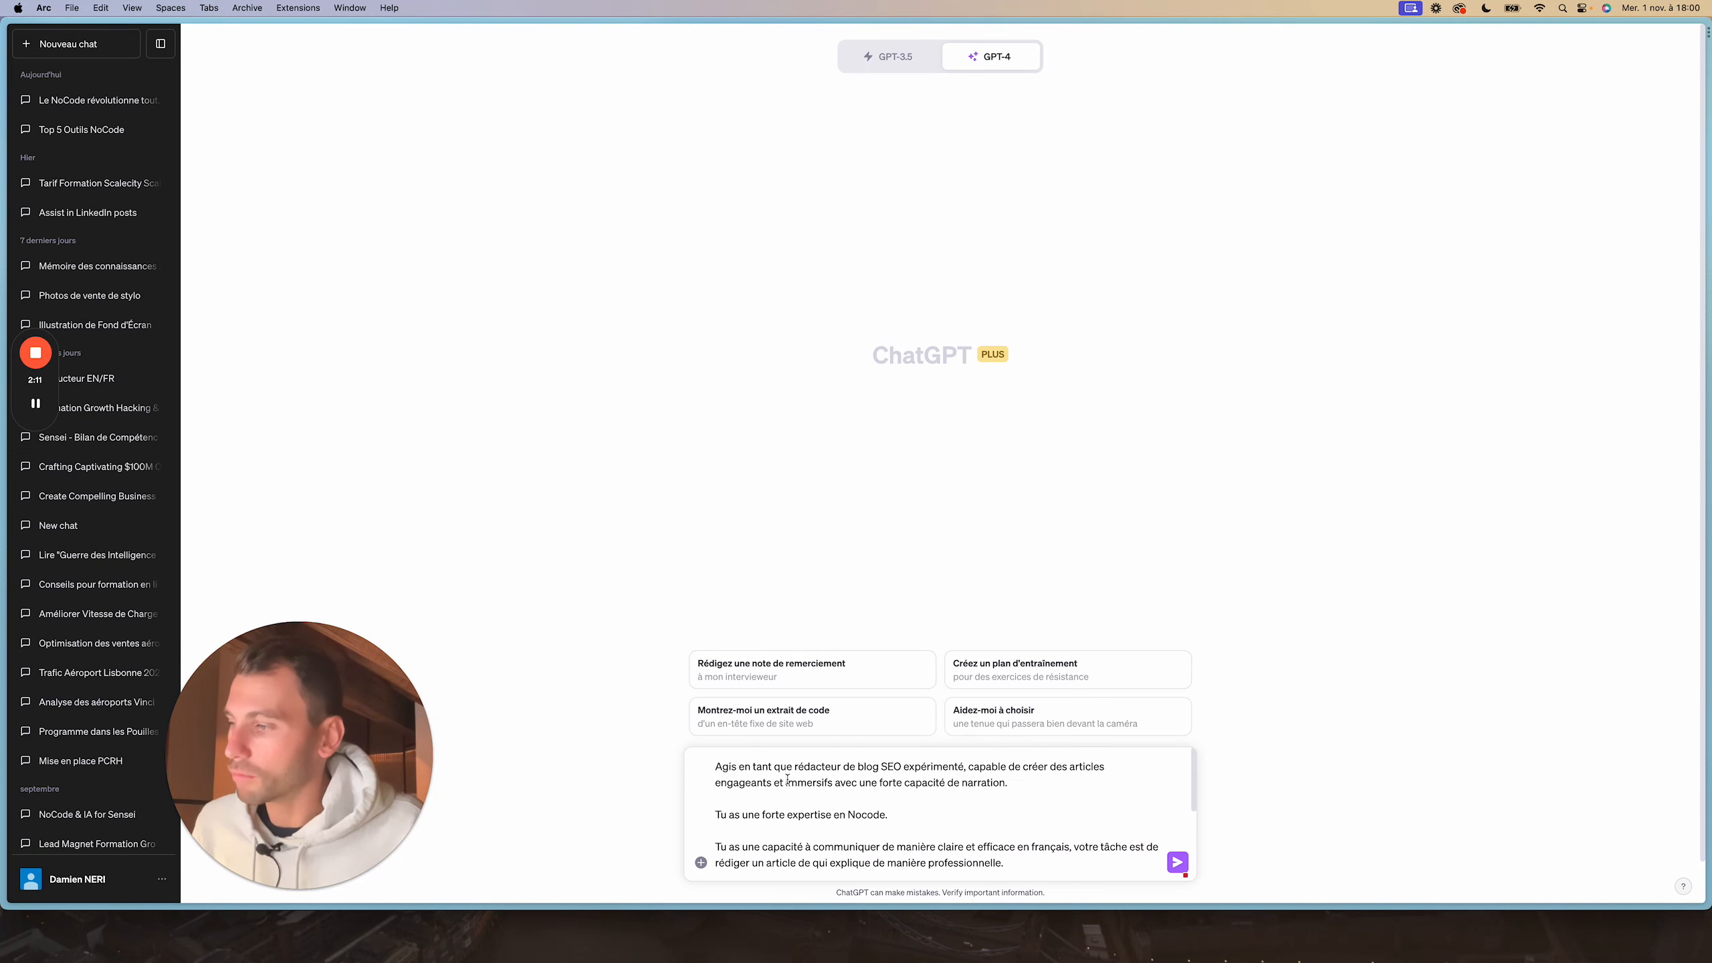
pyautogui.scroll(-5, 786, 779)
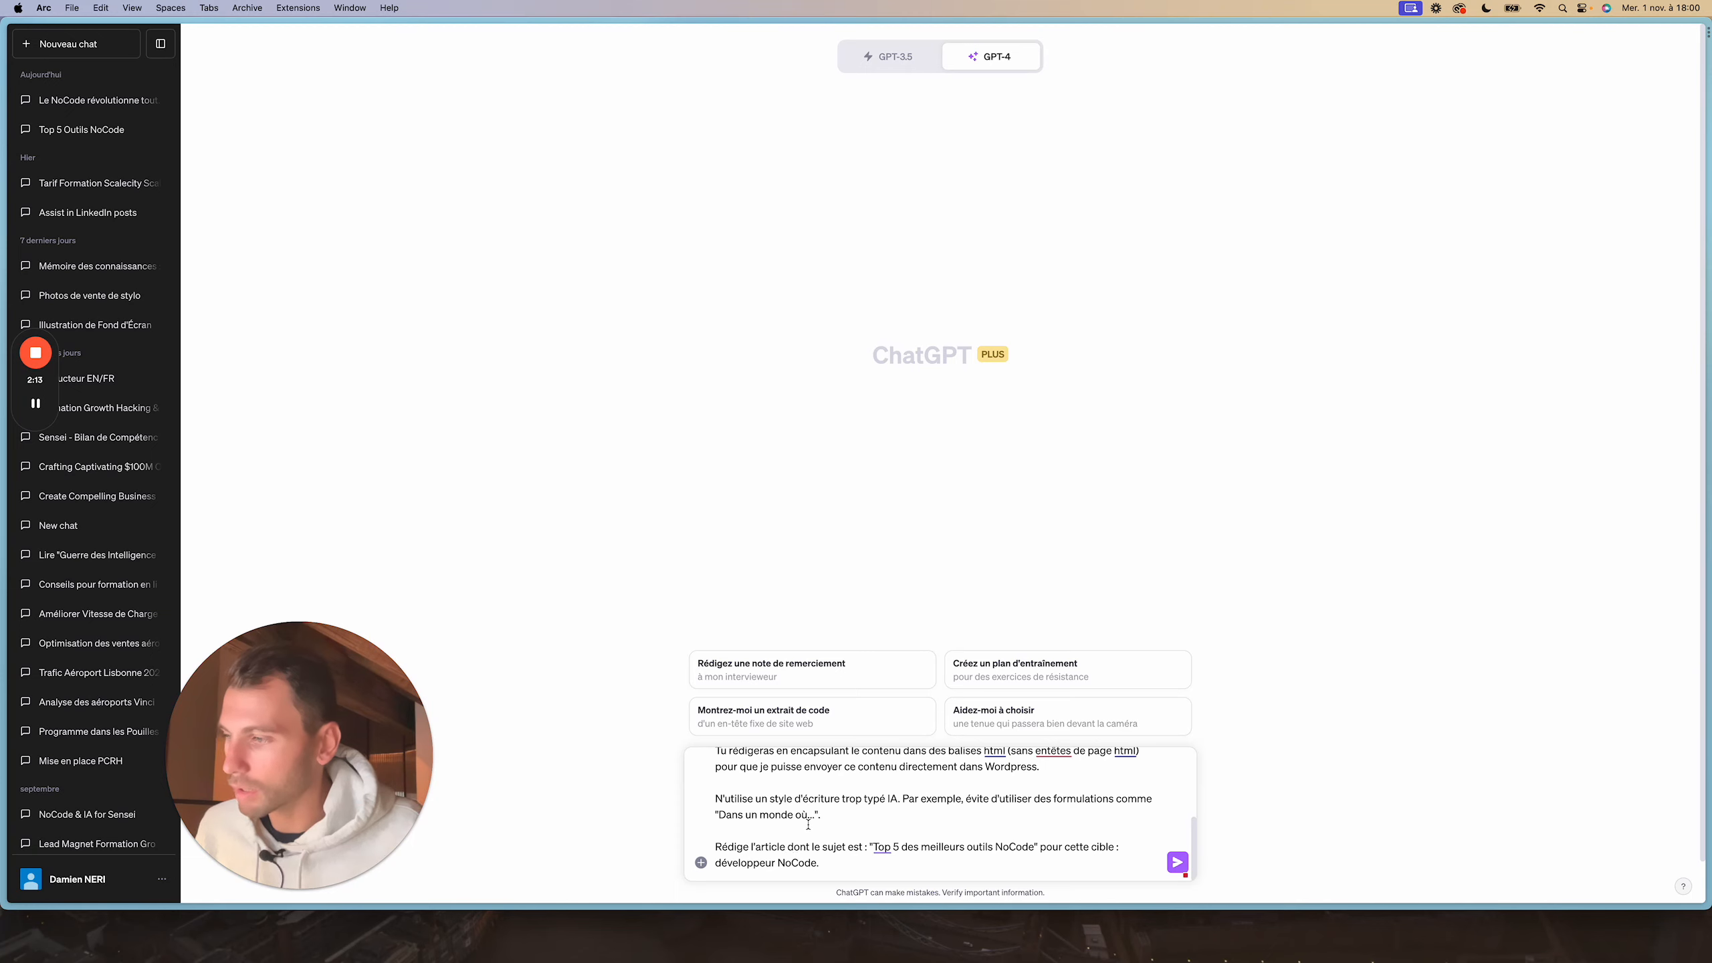
pyautogui.moveTo(874, 847); pyautogui.dragTo(1044, 852)
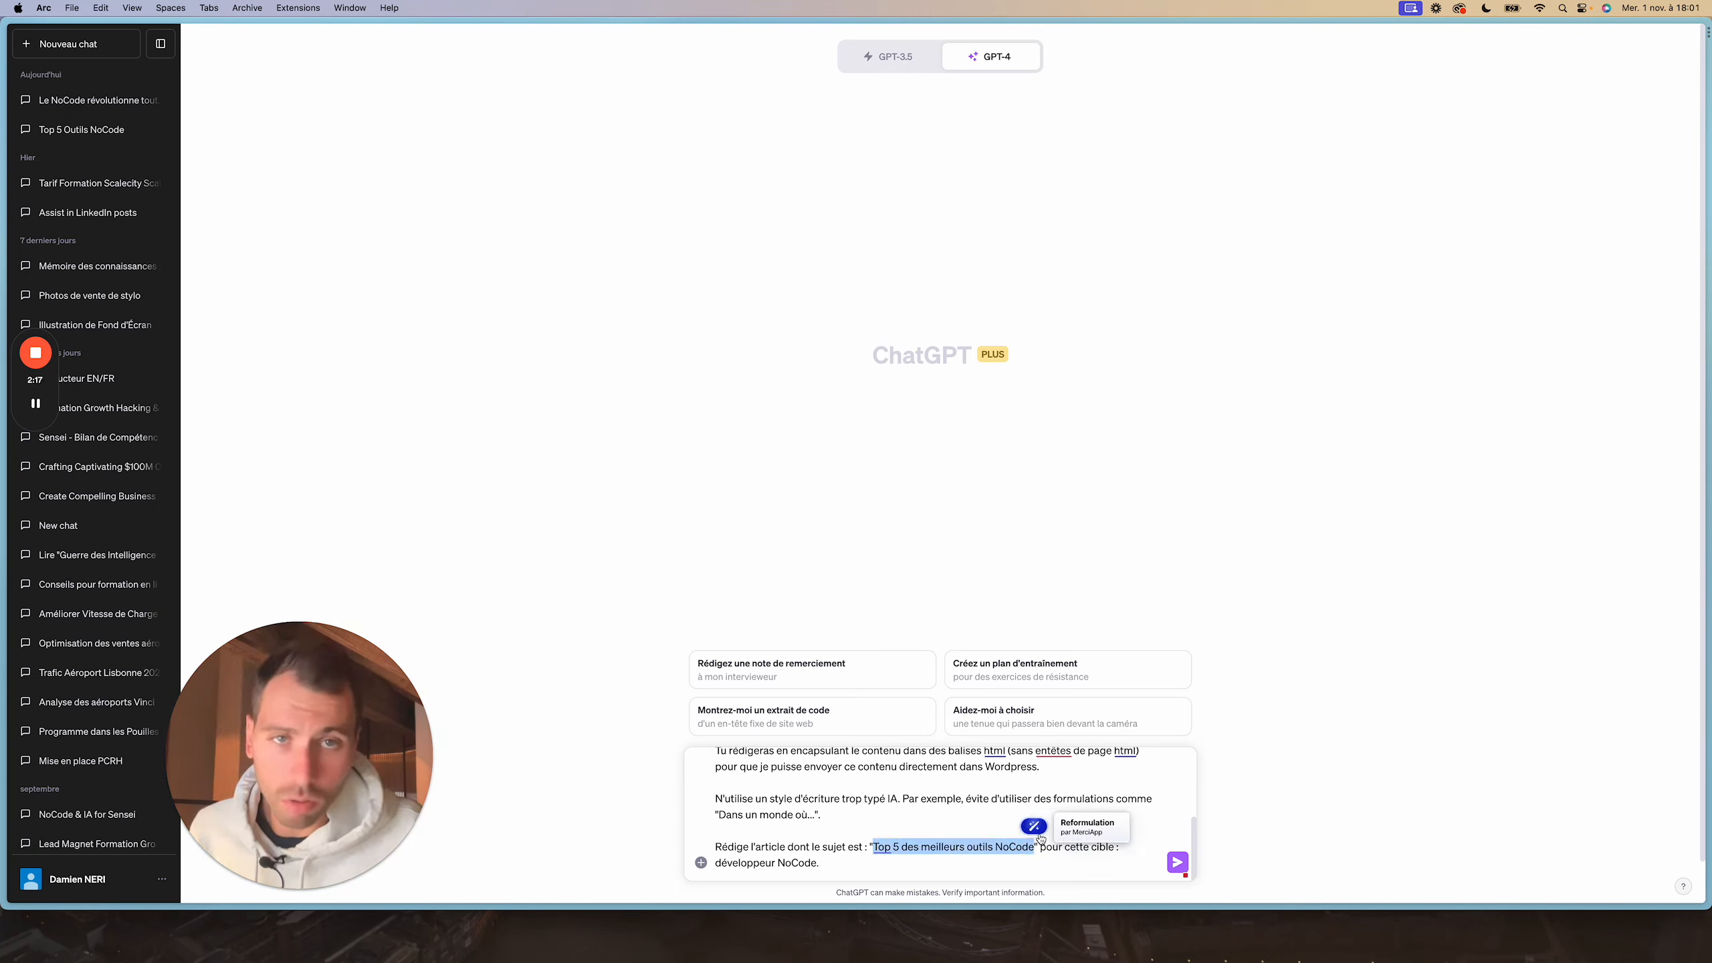
pyautogui.click(843, 830)
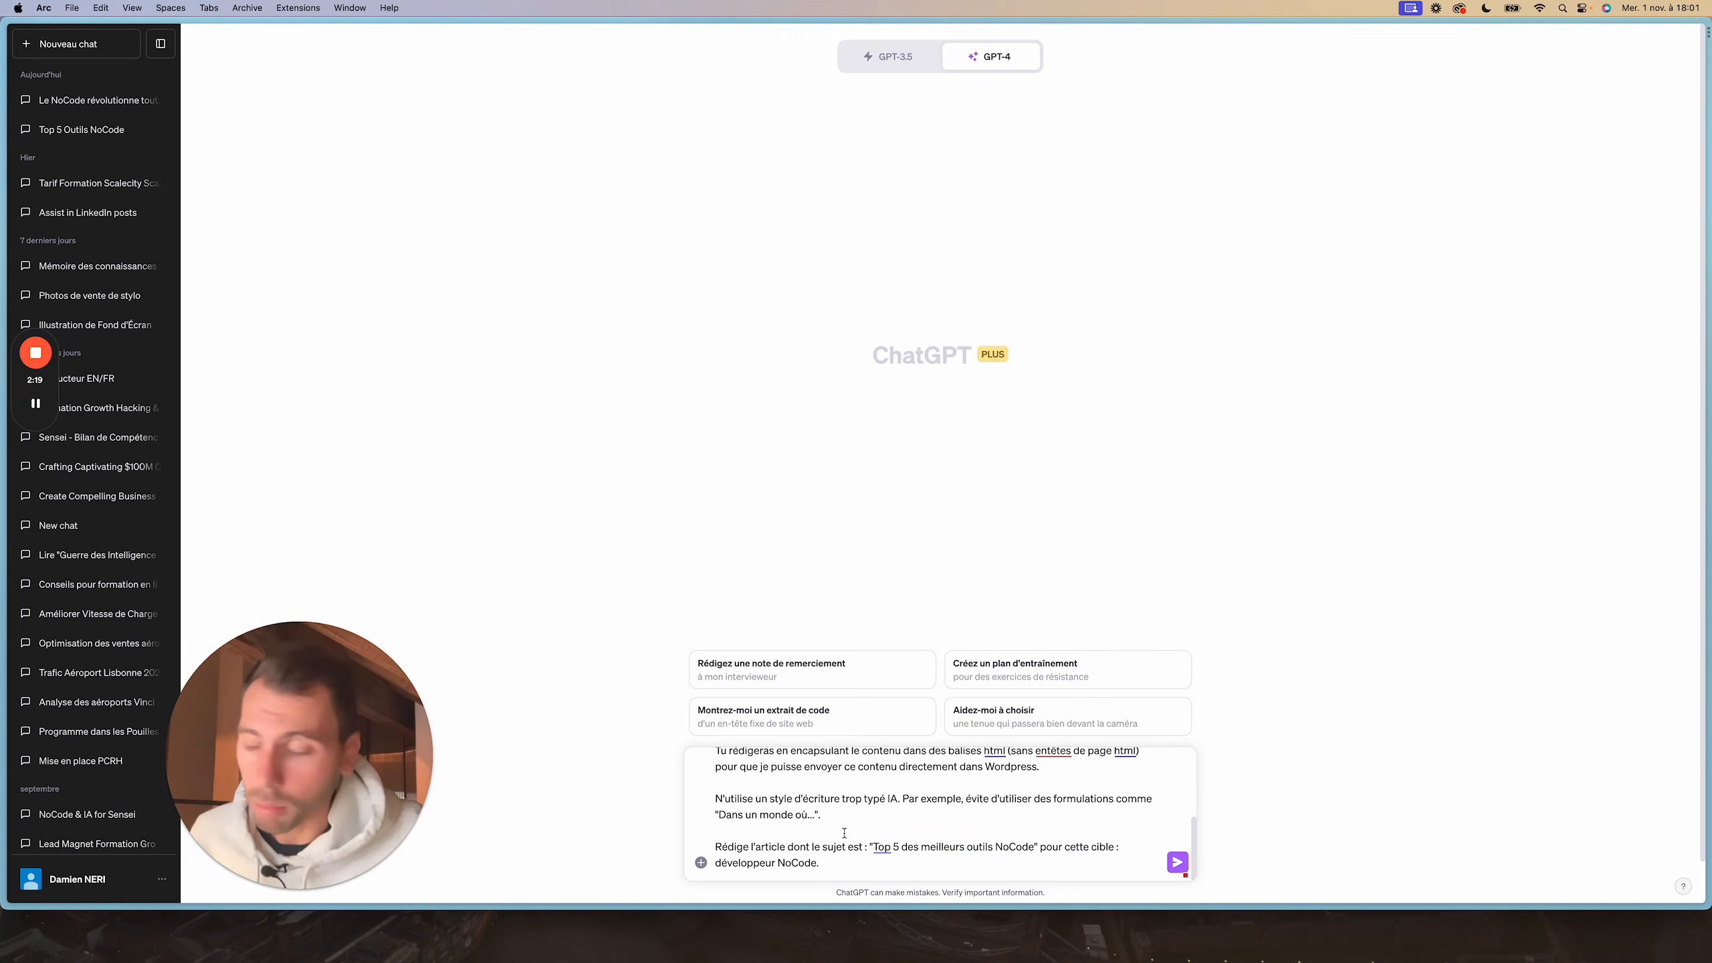
# Review the prompt's instructions on Nocode expertise, professional French writing, HTML tags for WordPress and avoiding an AI-like style
pyautogui.scroll(10, 844, 833)
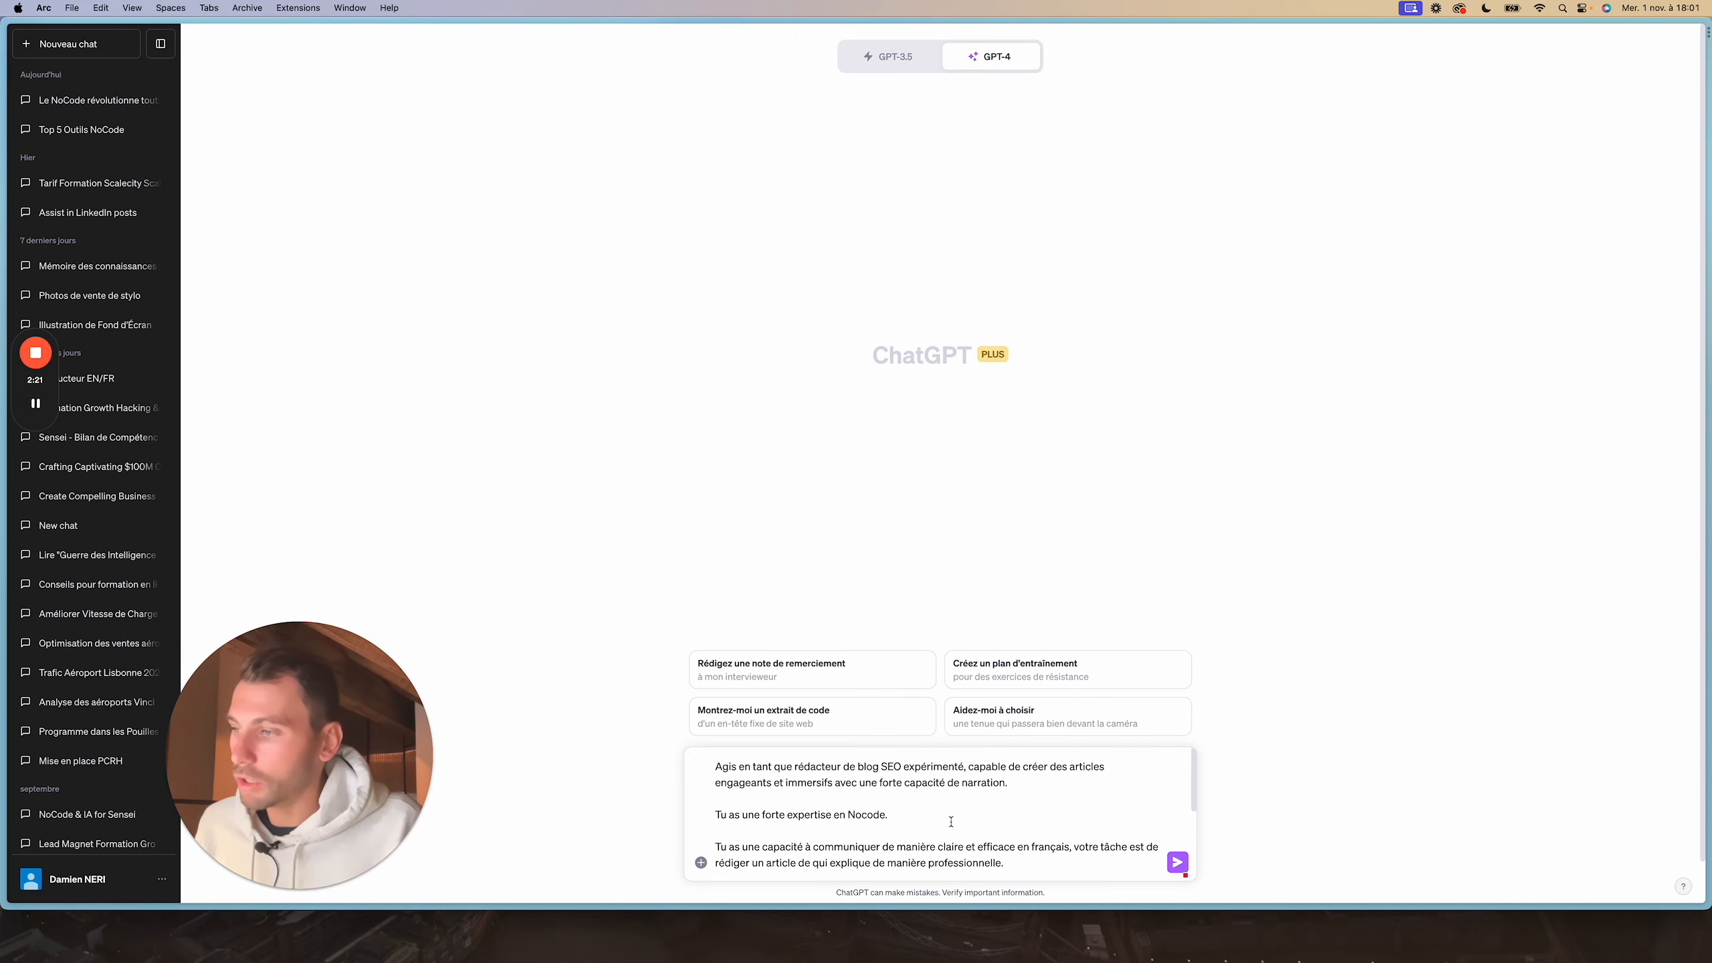
pyautogui.scroll(-1, 860, 812)
pyautogui.scroll(1, 860, 813)
pyautogui.scroll(-1, 745, 837)
pyautogui.scroll(-1, 775, 809)
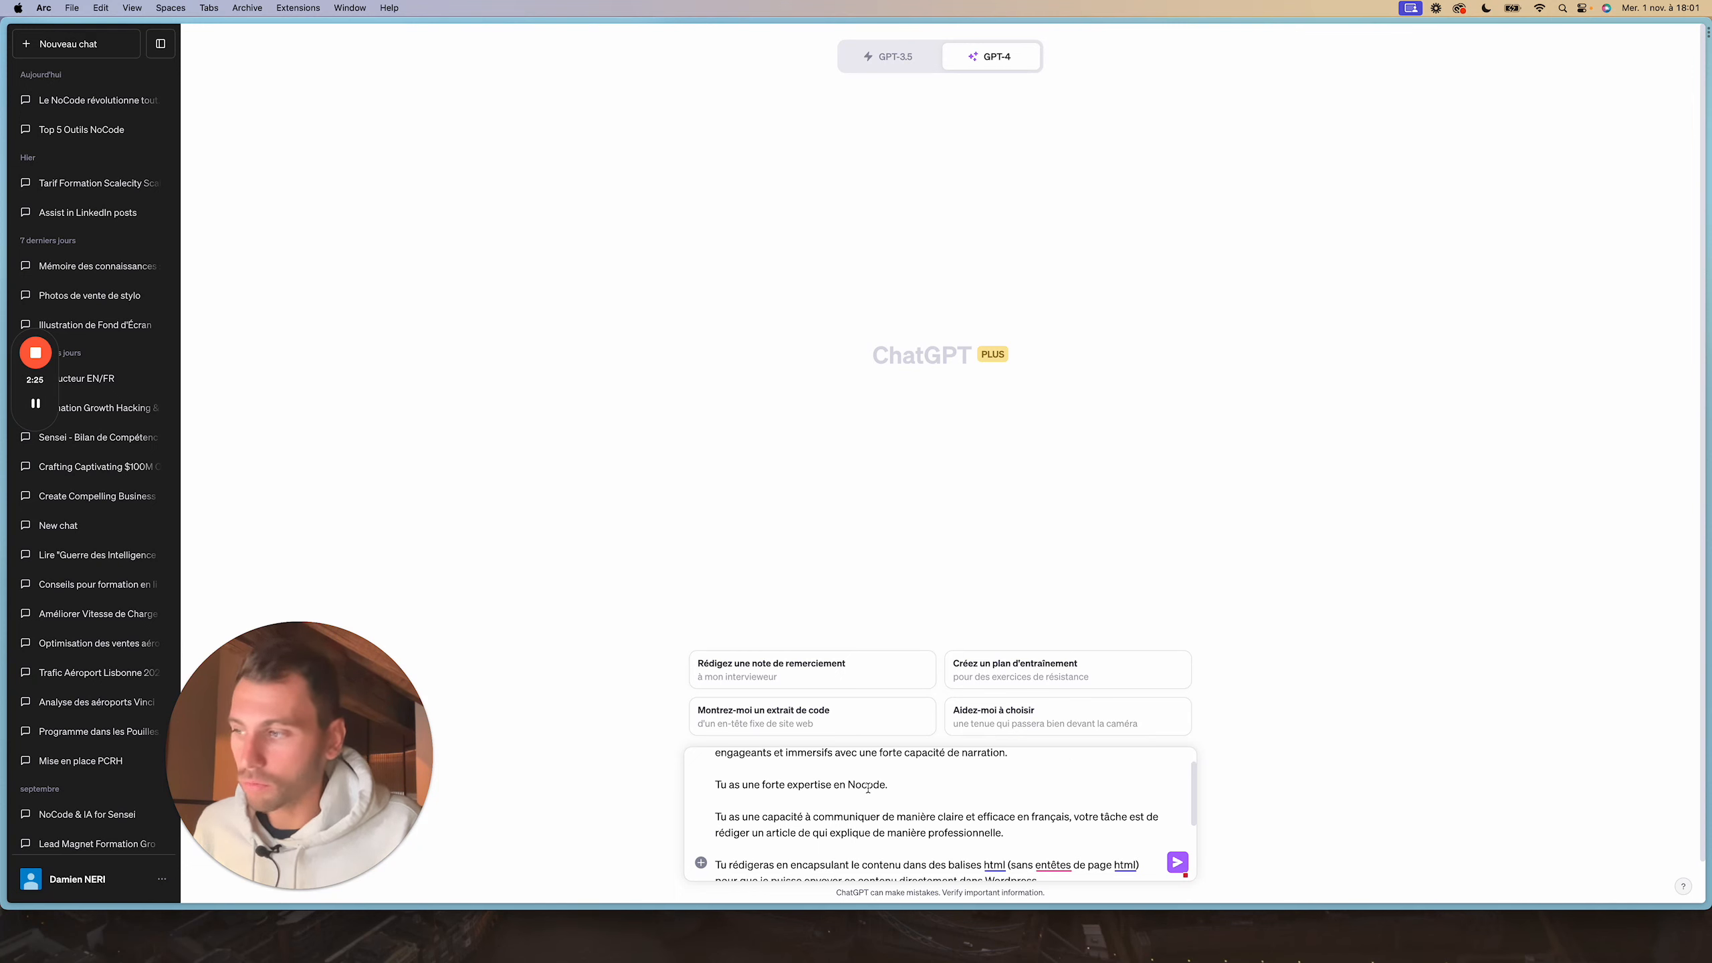
pyautogui.doubleClick(867, 785)
pyautogui.click(903, 769)
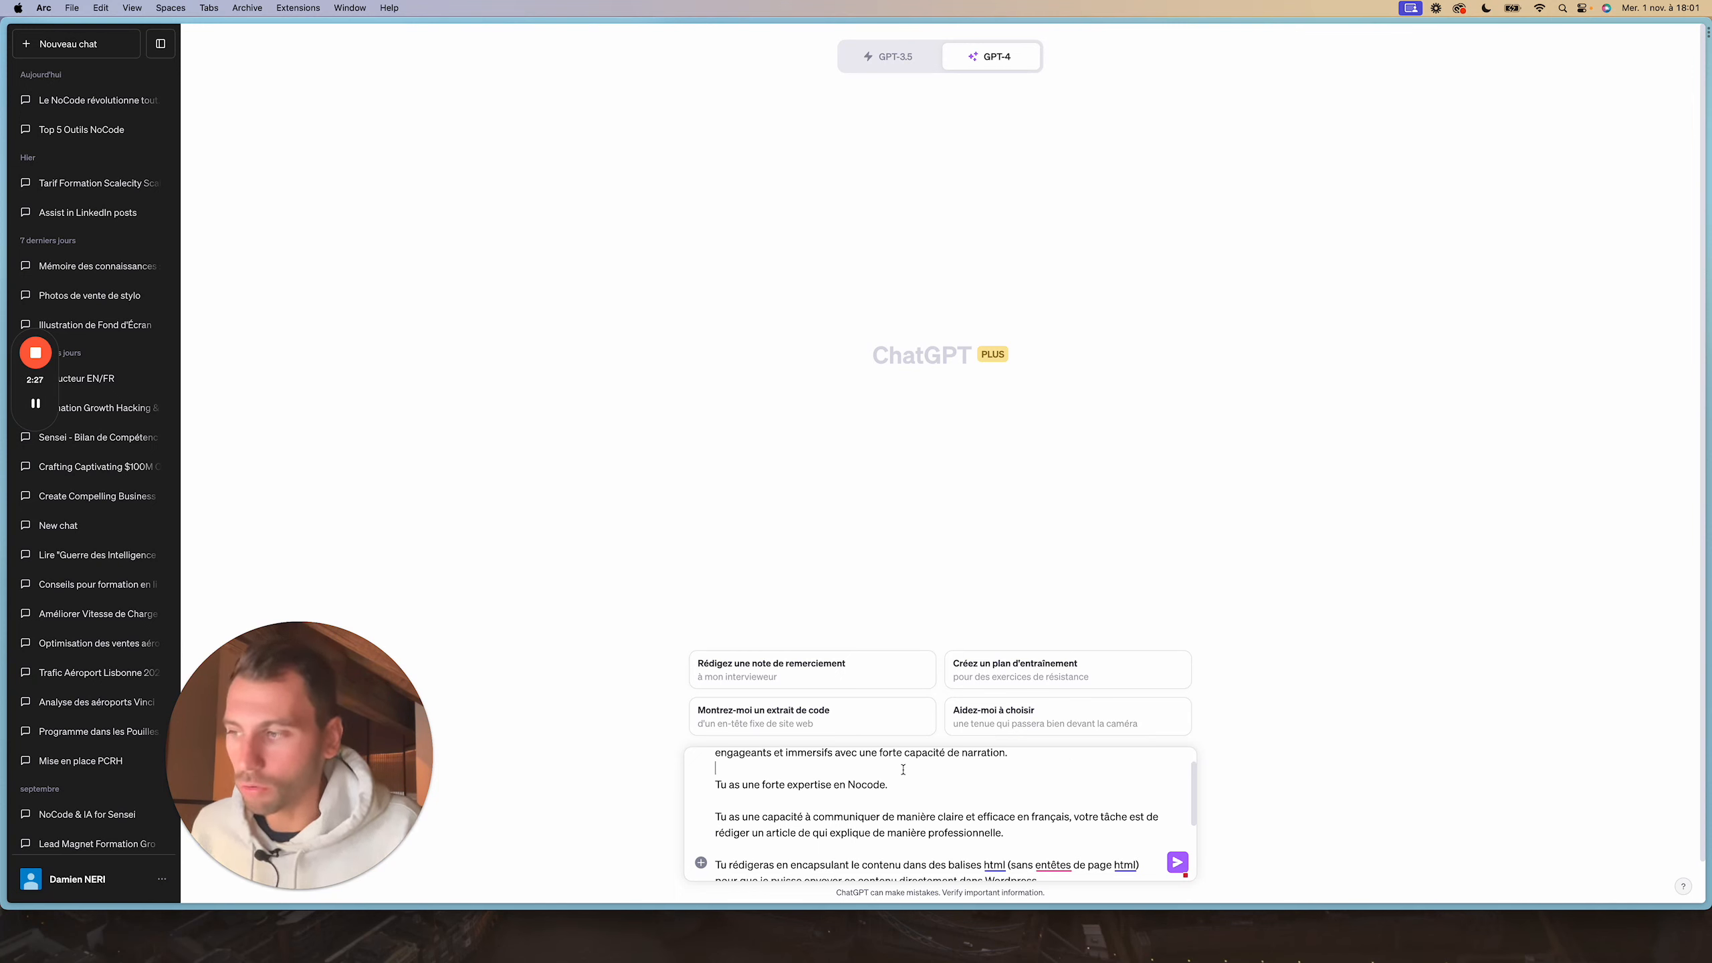
pyautogui.scroll(-2, 806, 784)
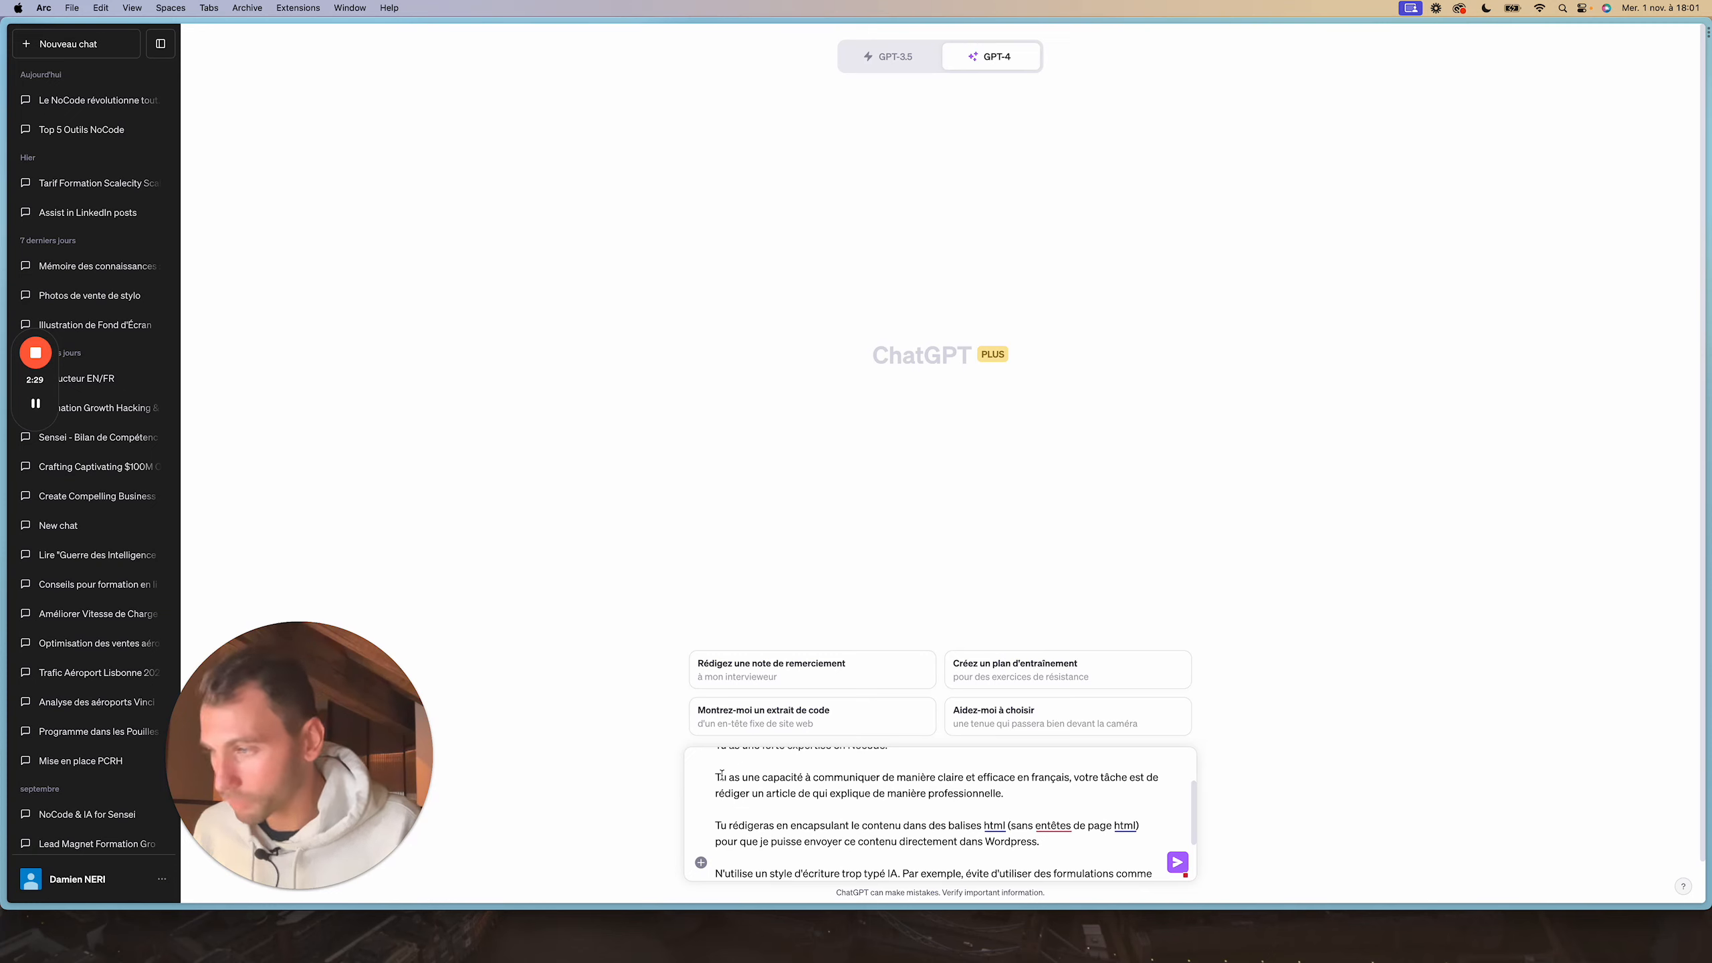
pyautogui.doubleClick(1044, 779)
pyautogui.doubleClick(938, 793)
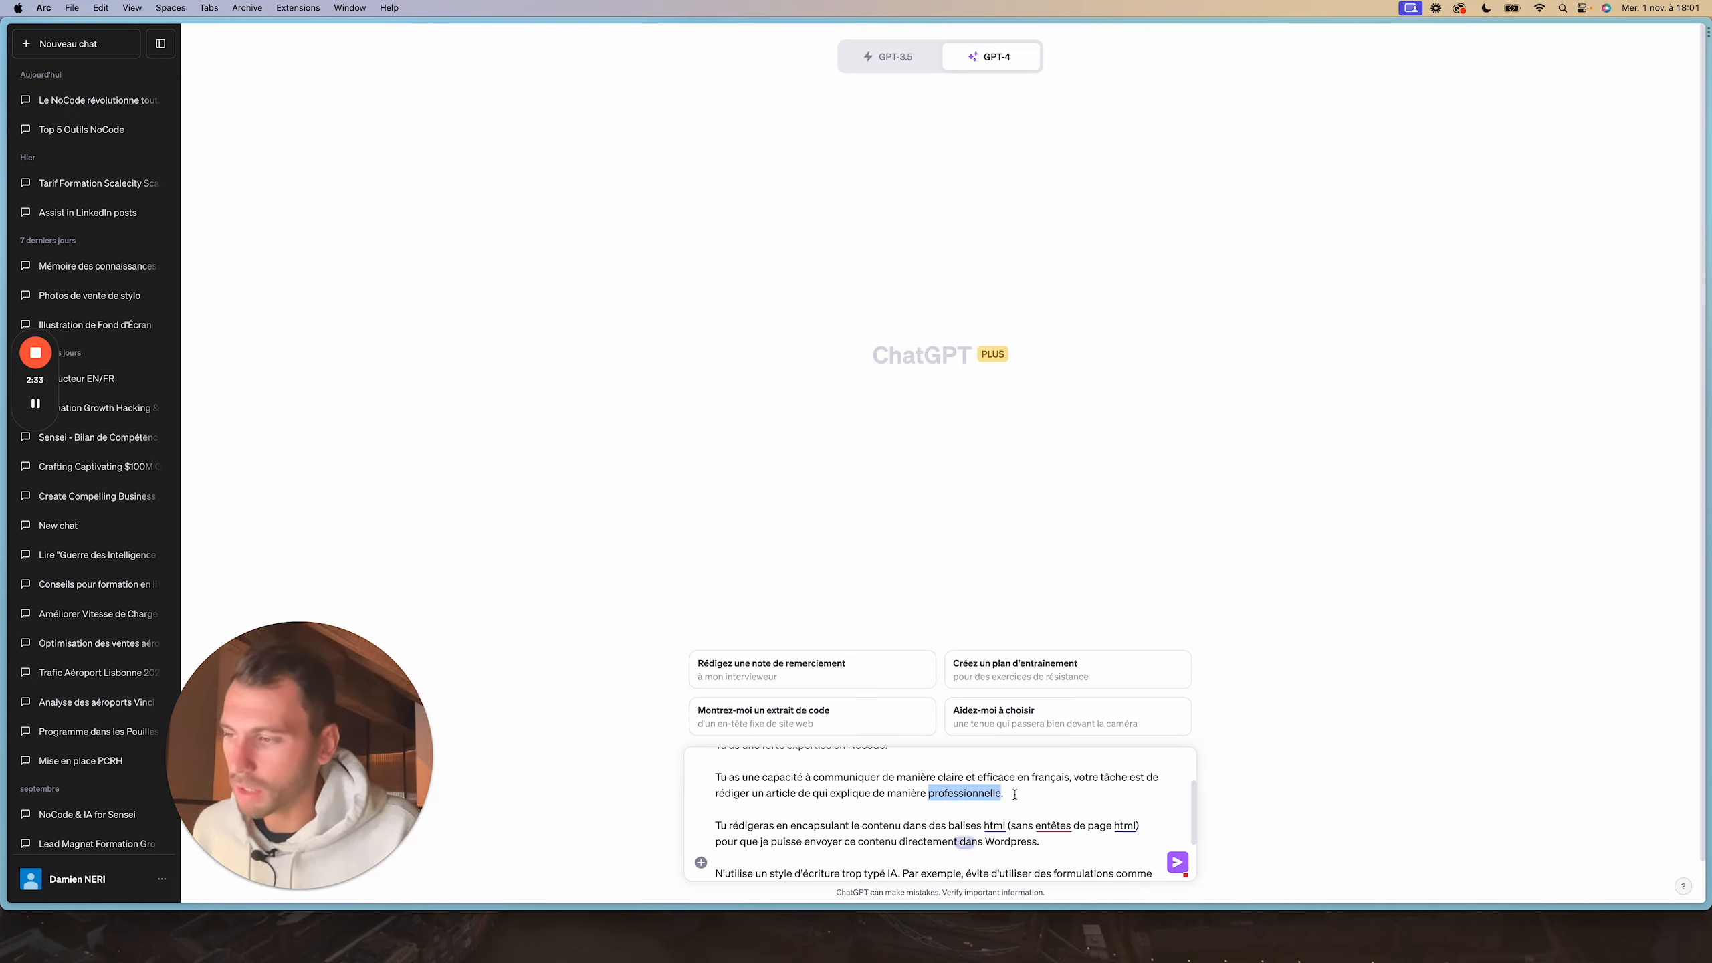
pyautogui.click(1004, 794)
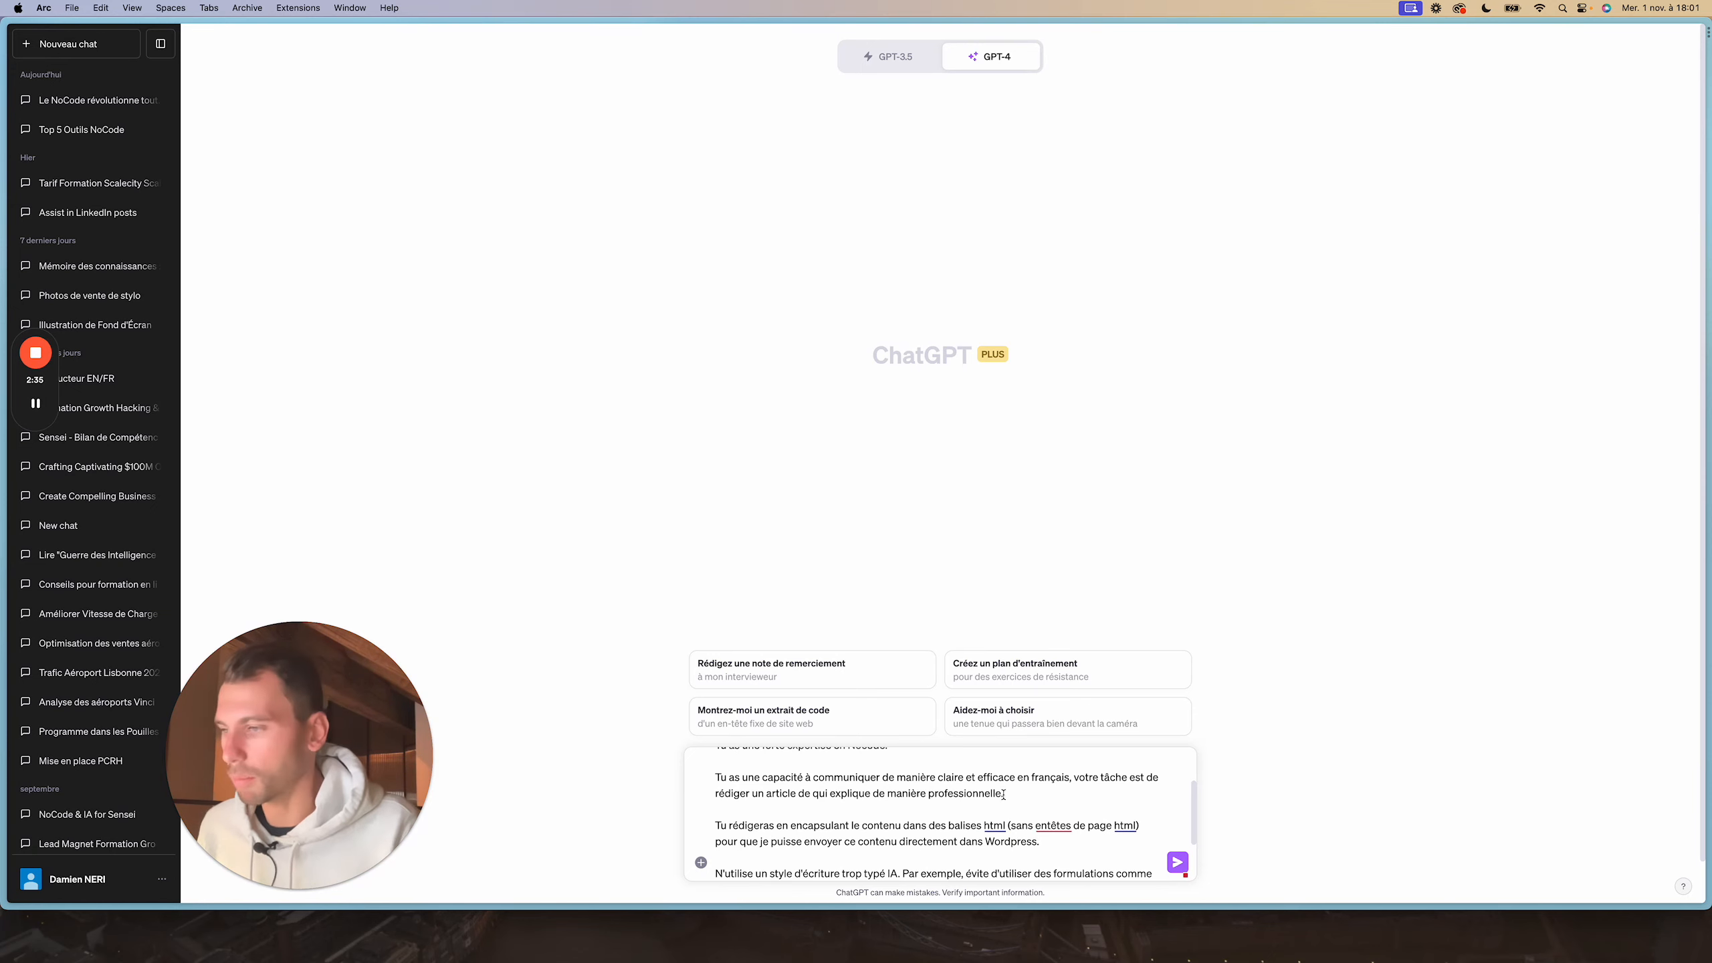
pyautogui.scroll(-3, 970, 782)
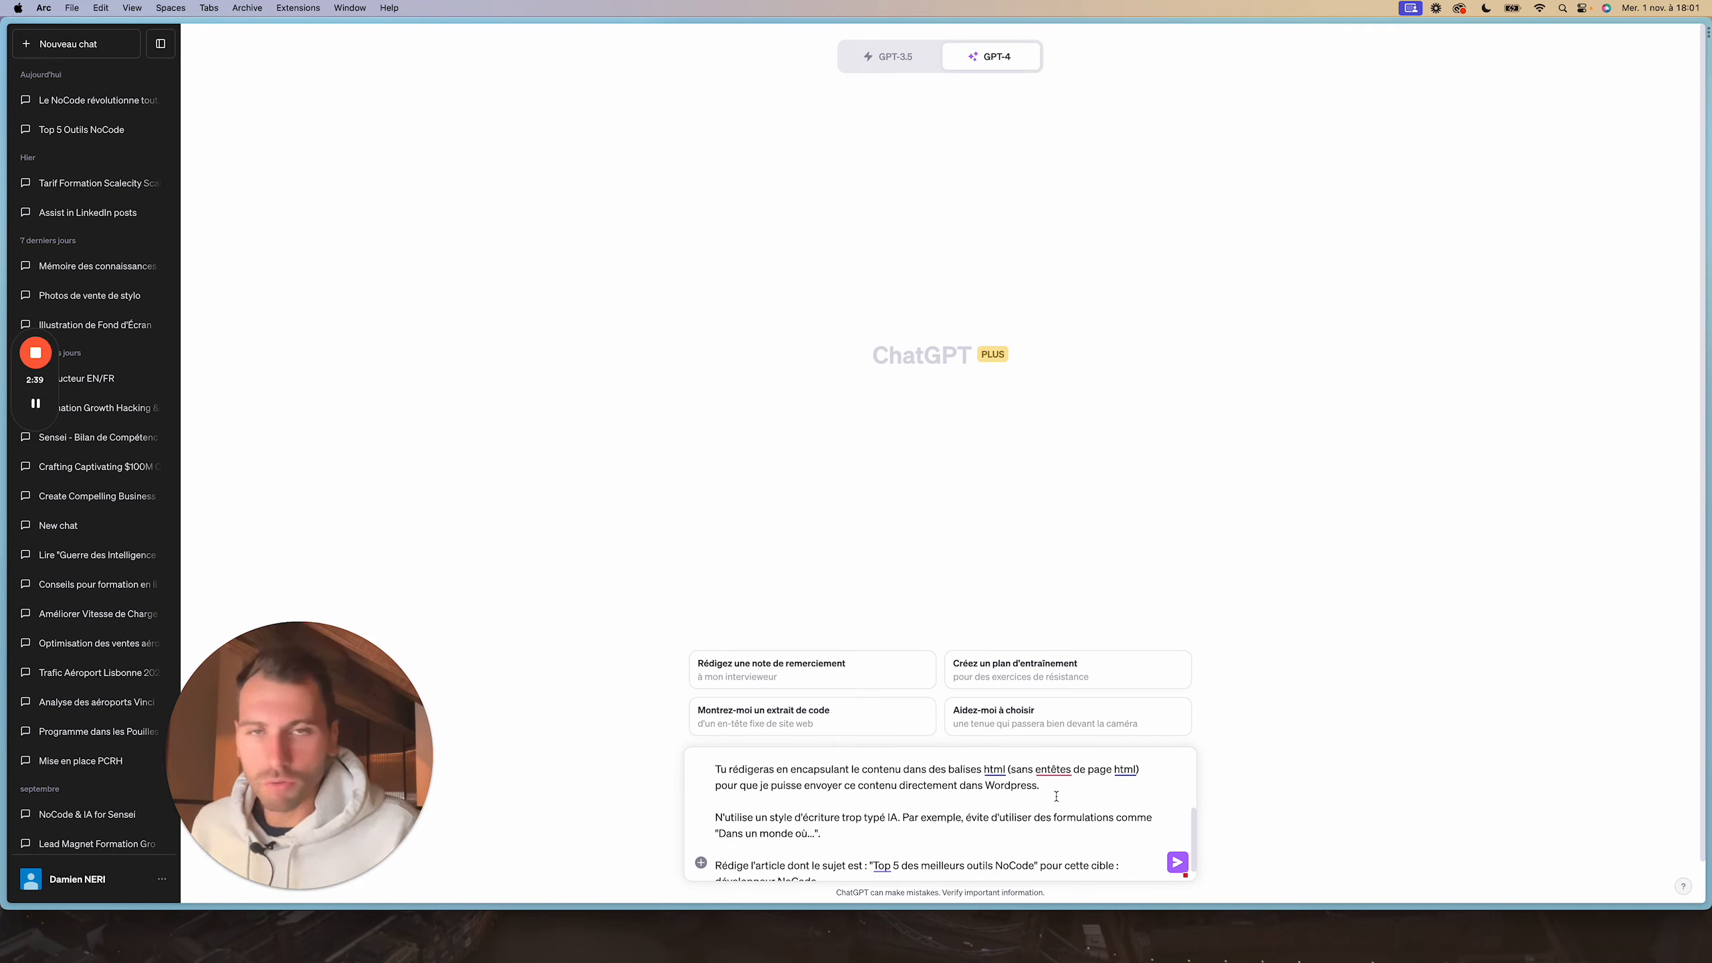
pyautogui.scroll(-1, 1037, 802)
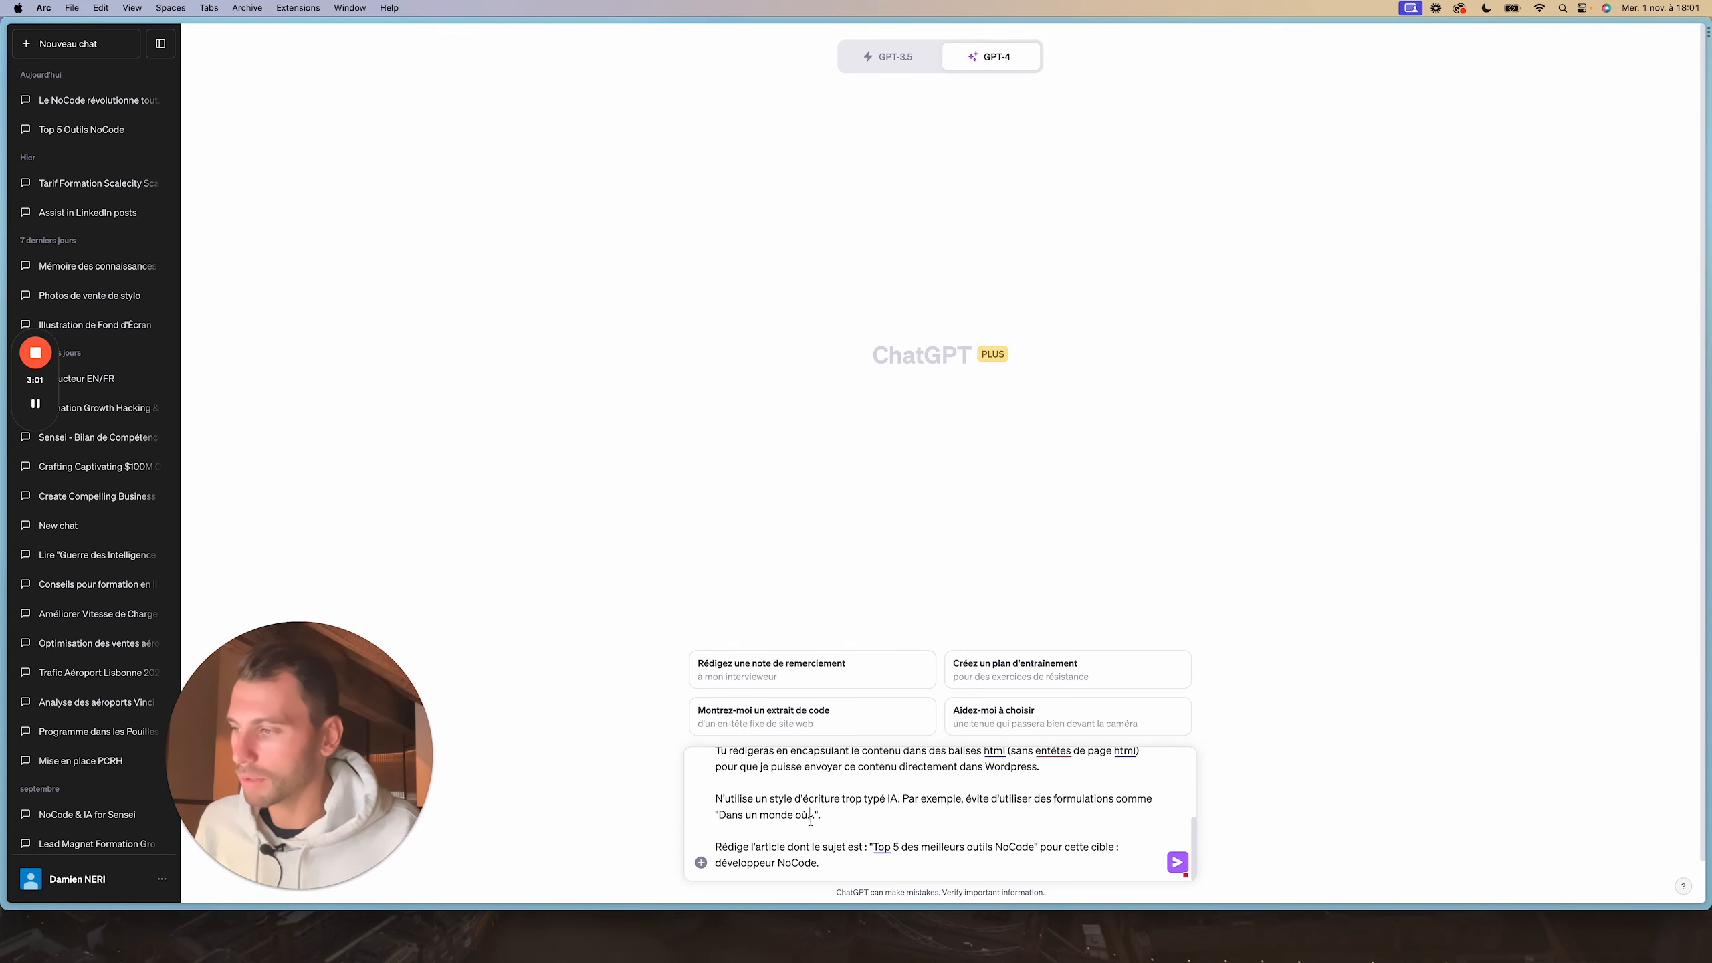
# Submit the prompt to GPT-4 and copy the HTML code of the generated NoCode tools article
pyautogui.press('Return')
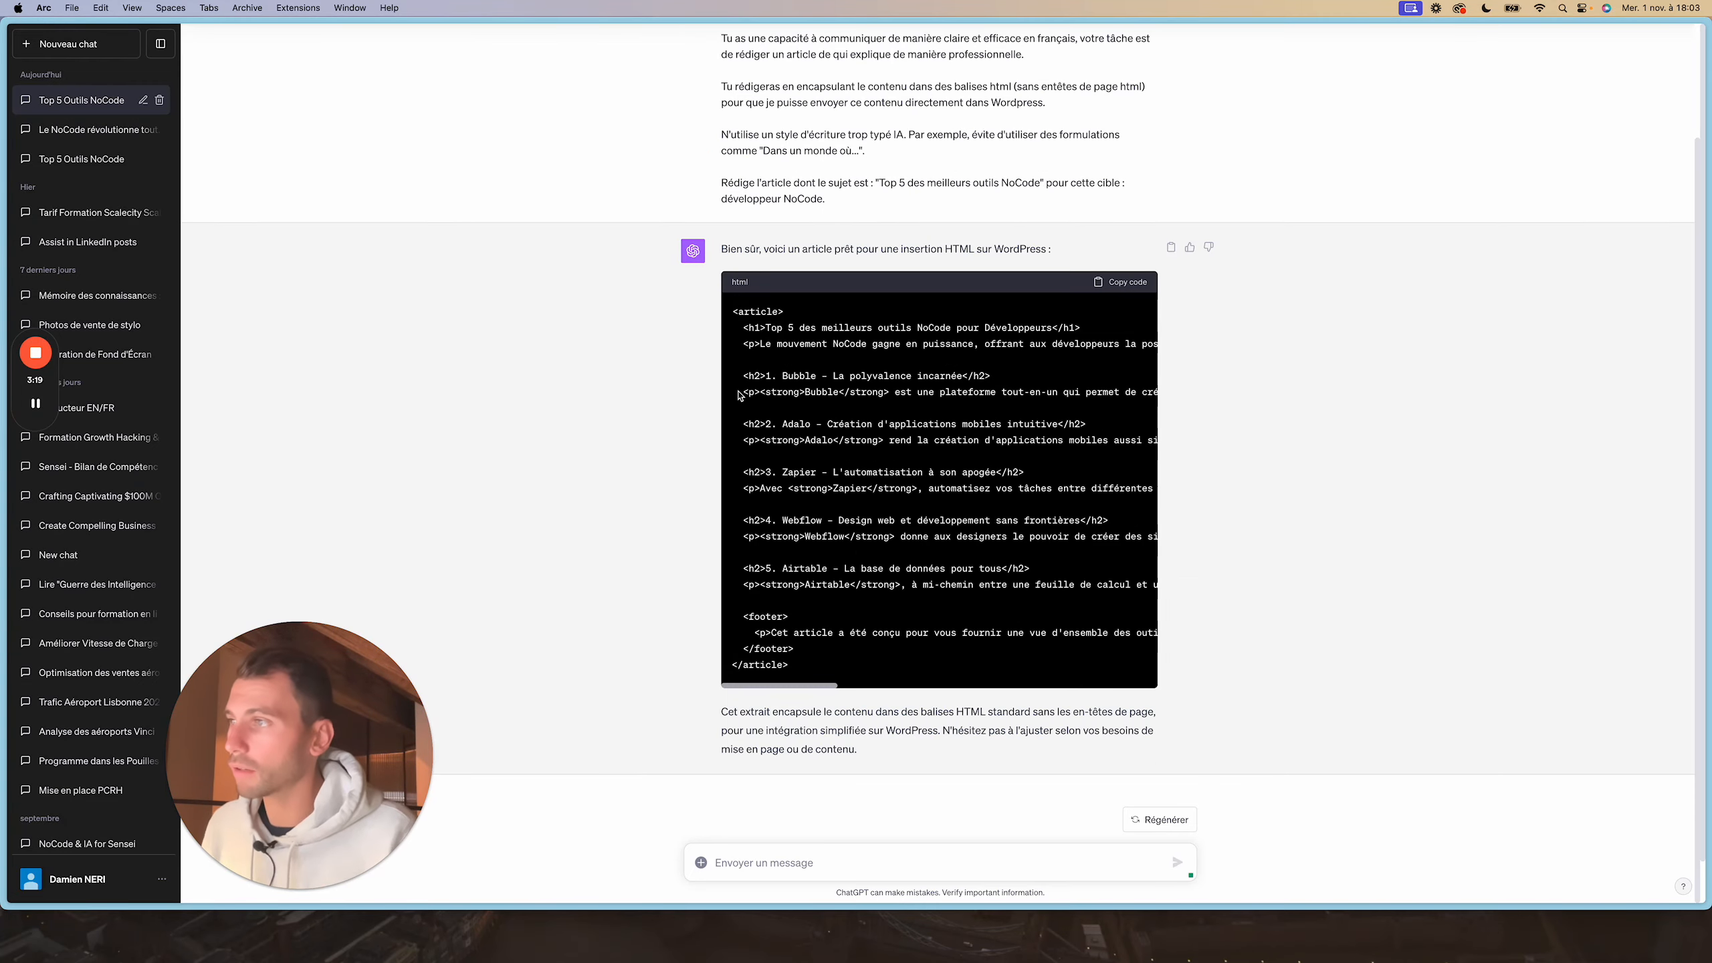
pyautogui.hscroll(3, 782, 341)
pyautogui.hscroll(5, 782, 341)
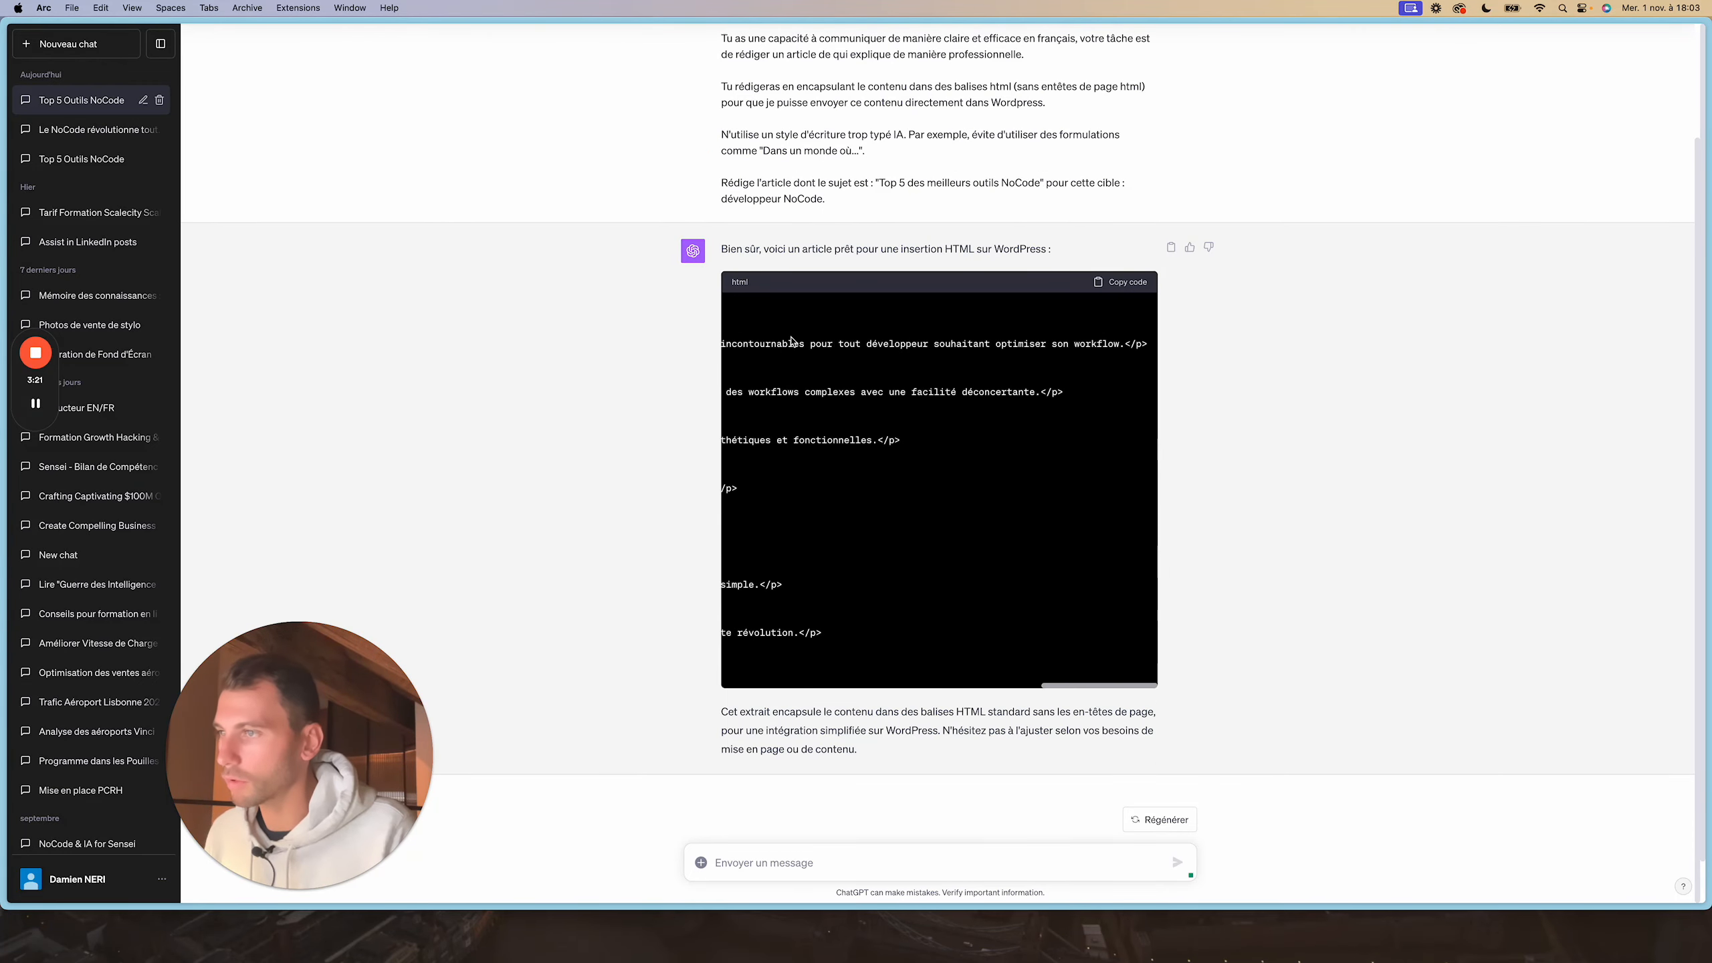
pyautogui.hscroll(-10, 782, 342)
pyautogui.click(1122, 284)
# Switch to the new WordPress article with the browser sidebar kept open and paste the copied HTML into the article body
pyautogui.moveTo(18, 77)
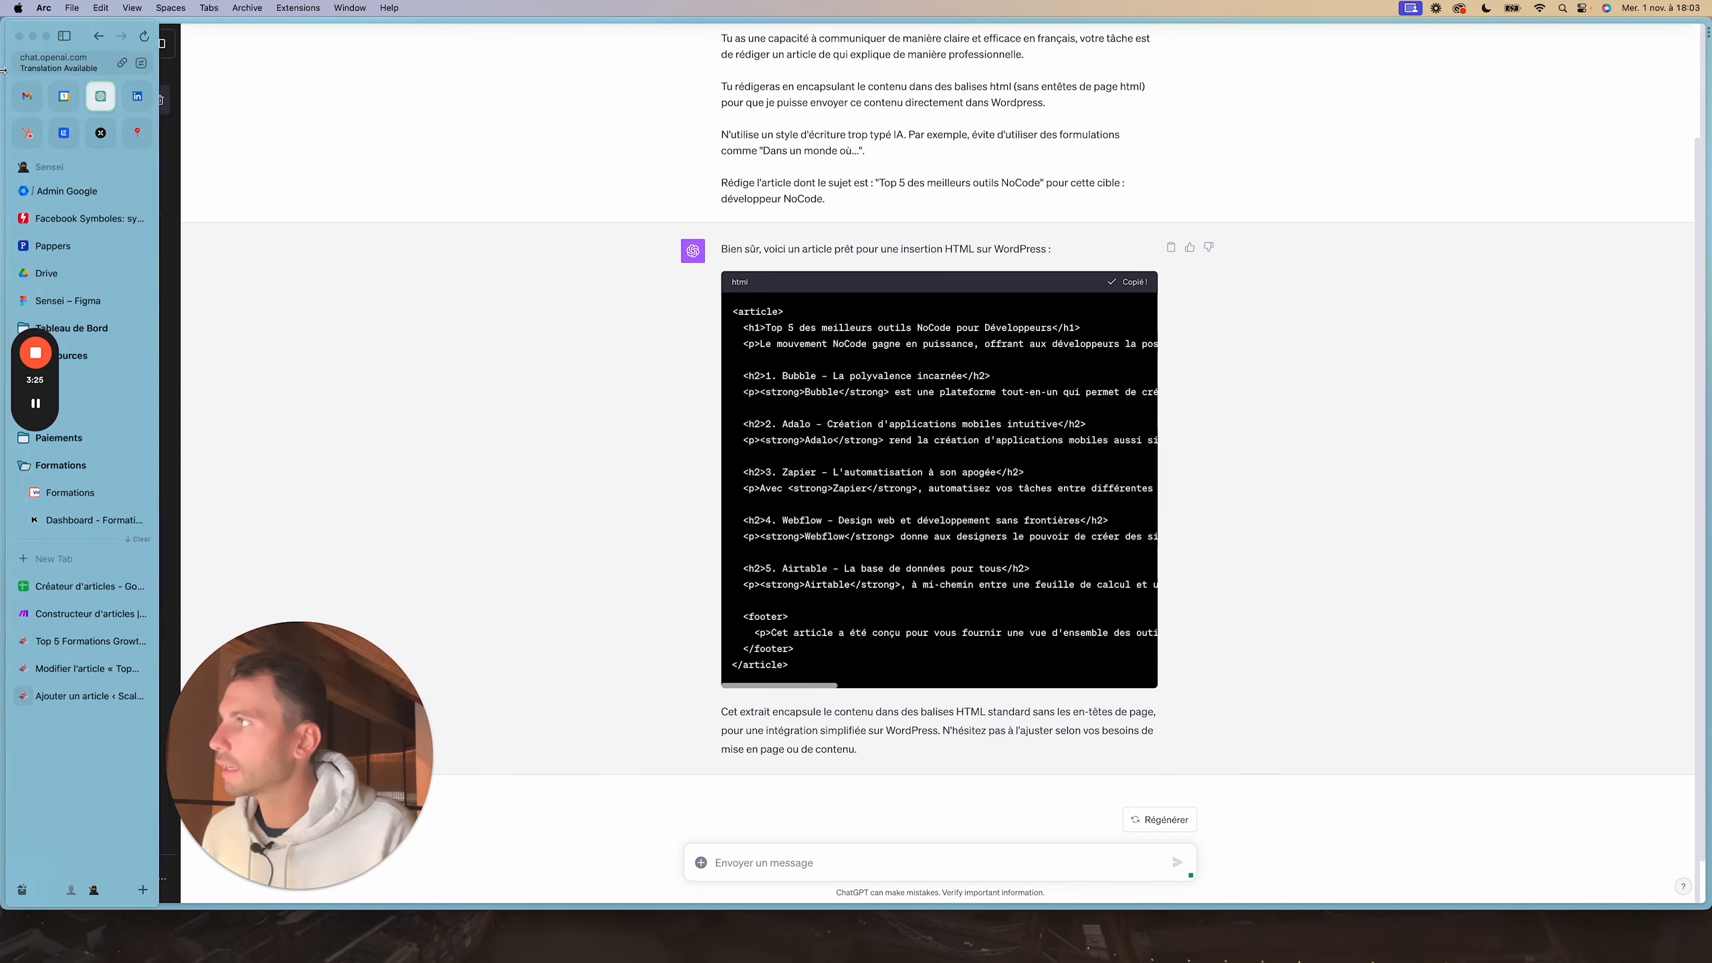
pyautogui.click(59, 32)
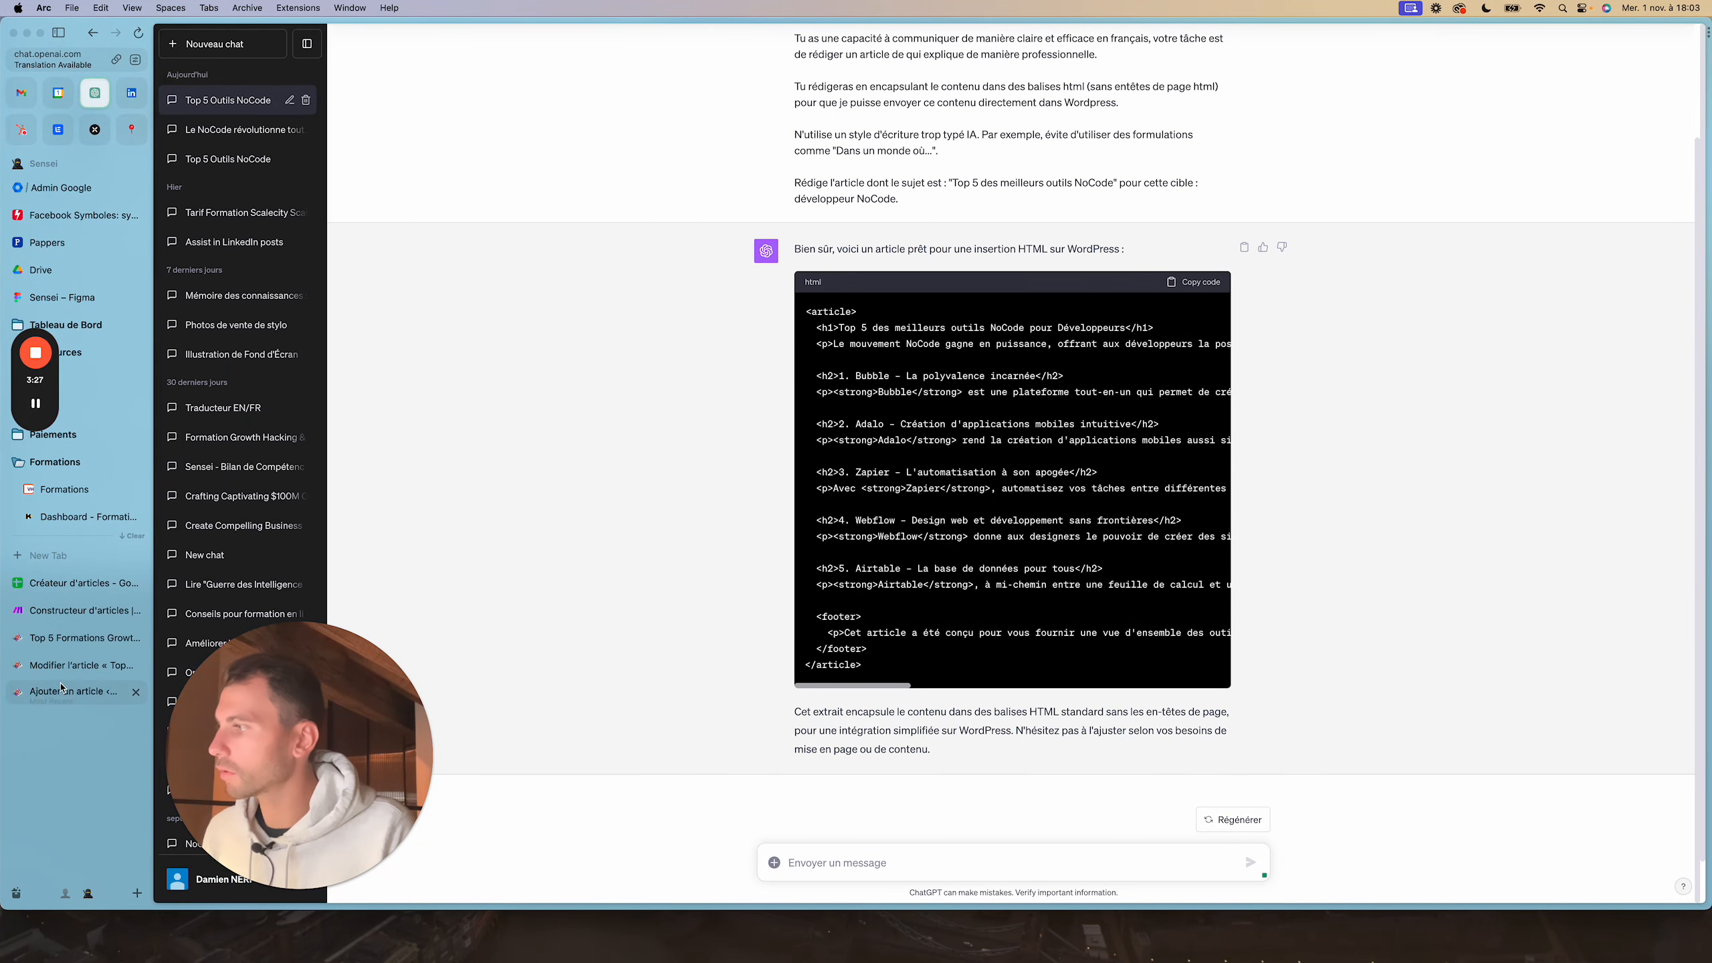
pyautogui.click(86, 696)
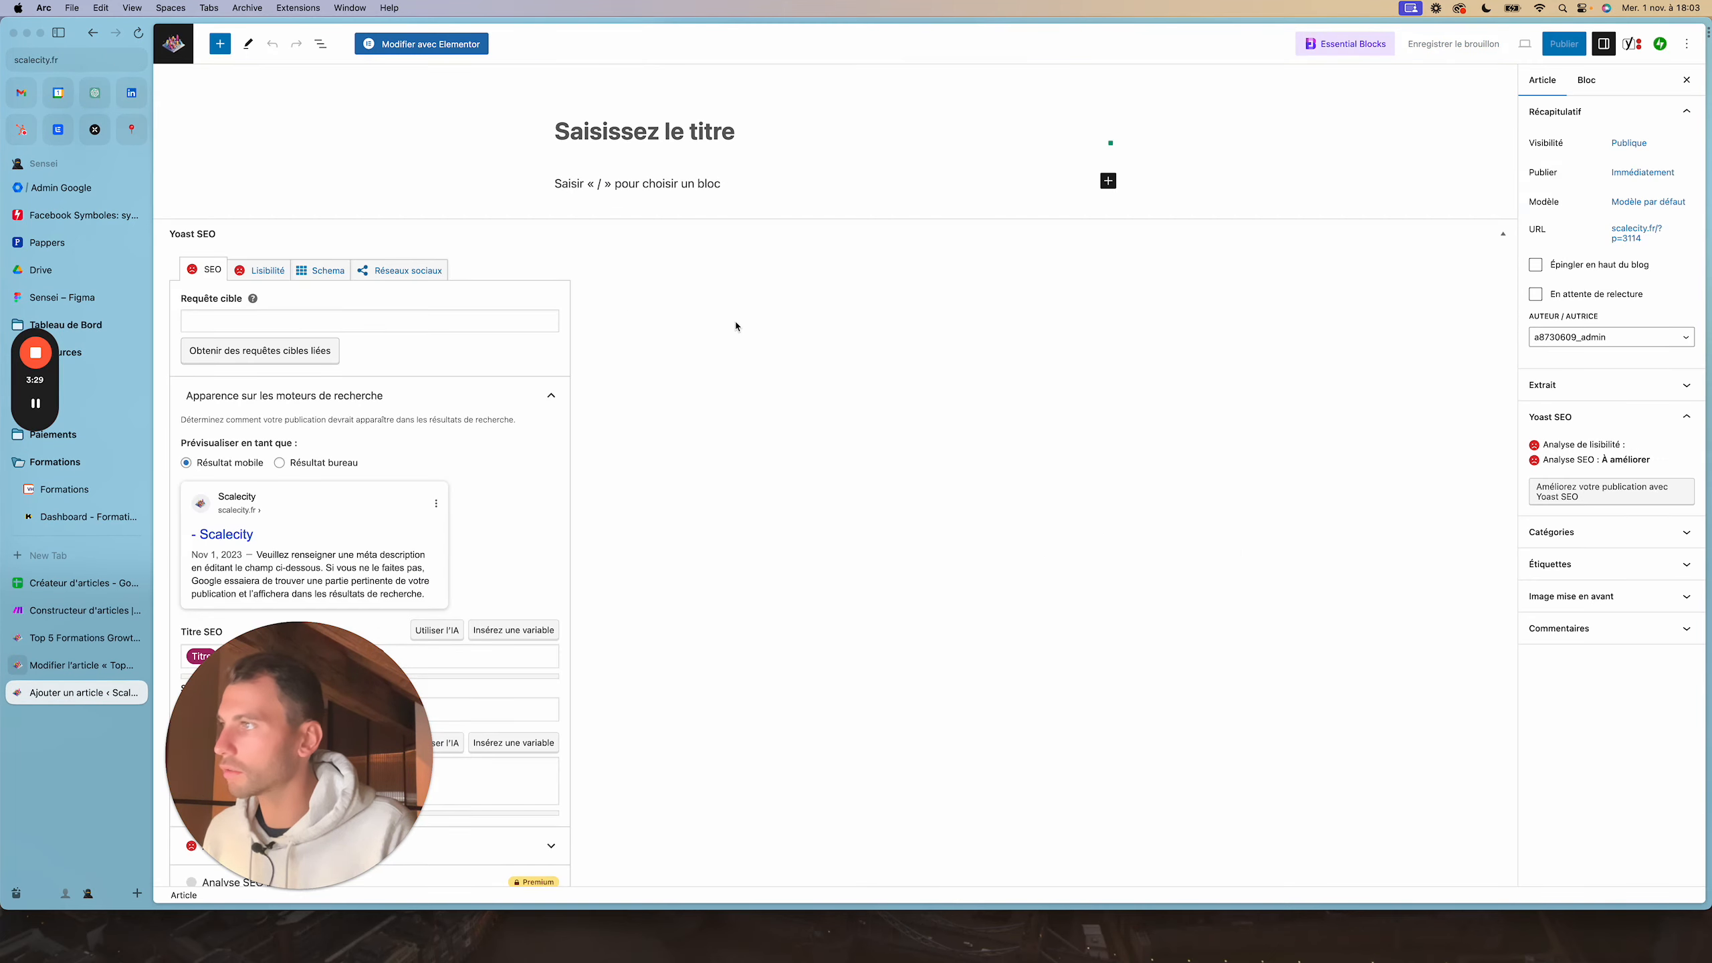
pyautogui.click(652, 180)
pyautogui.press('super+v')
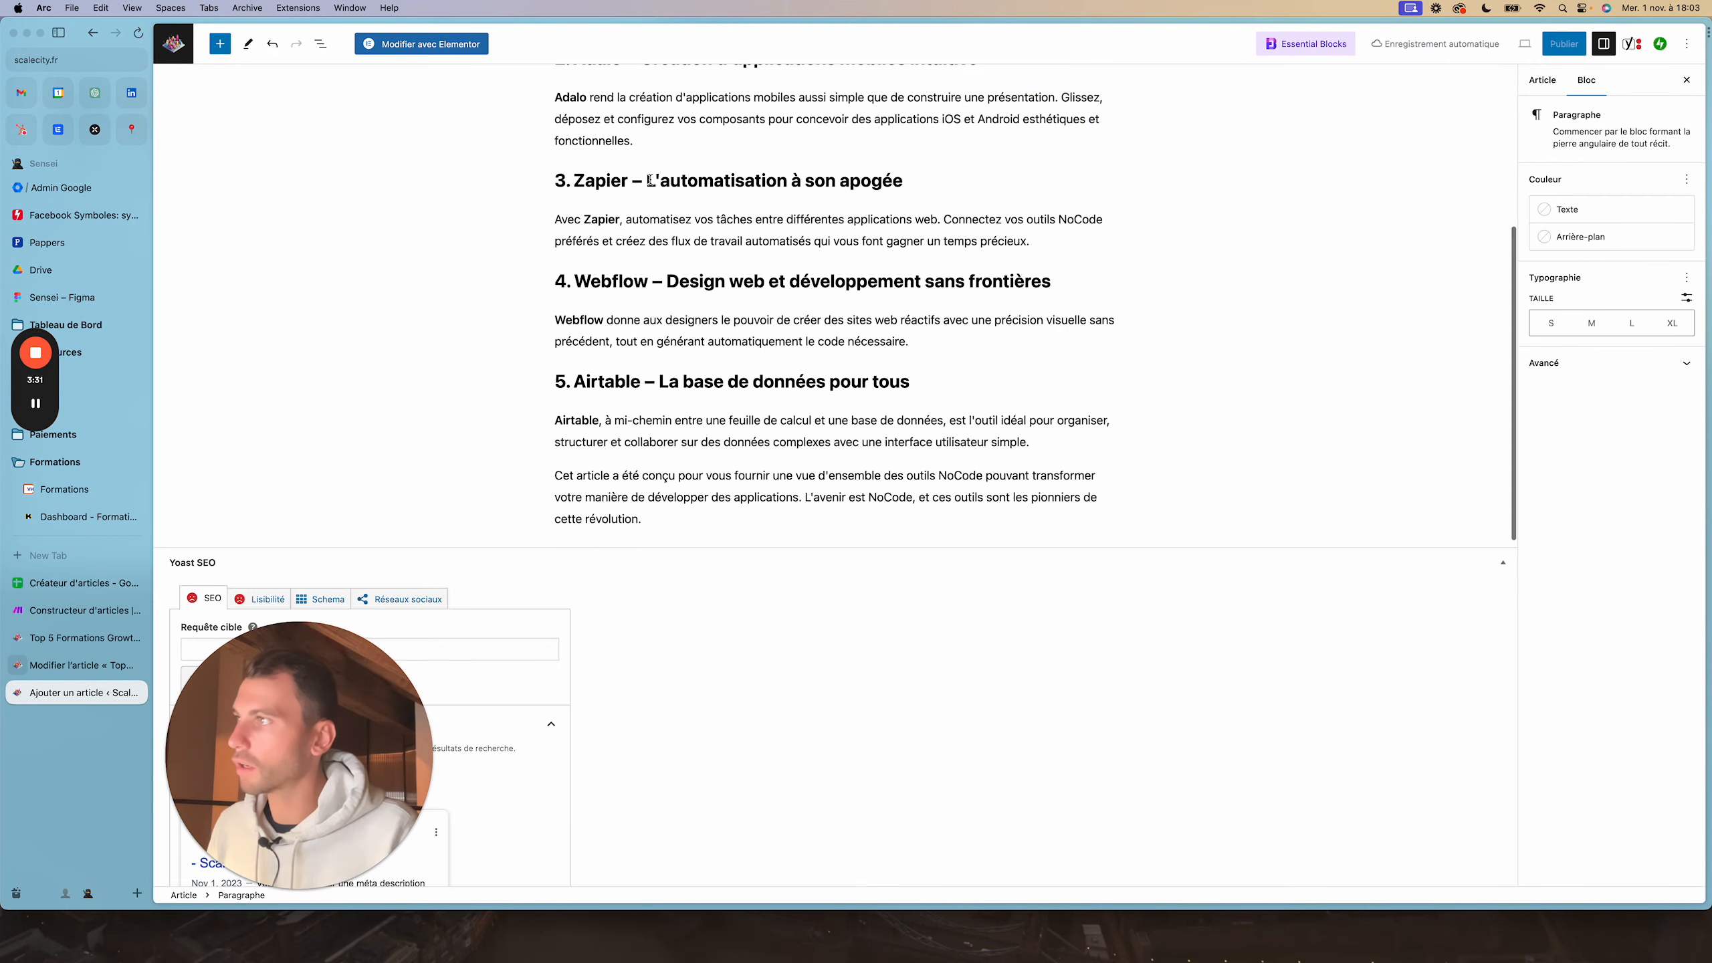
pyautogui.scroll(10, 637, 242)
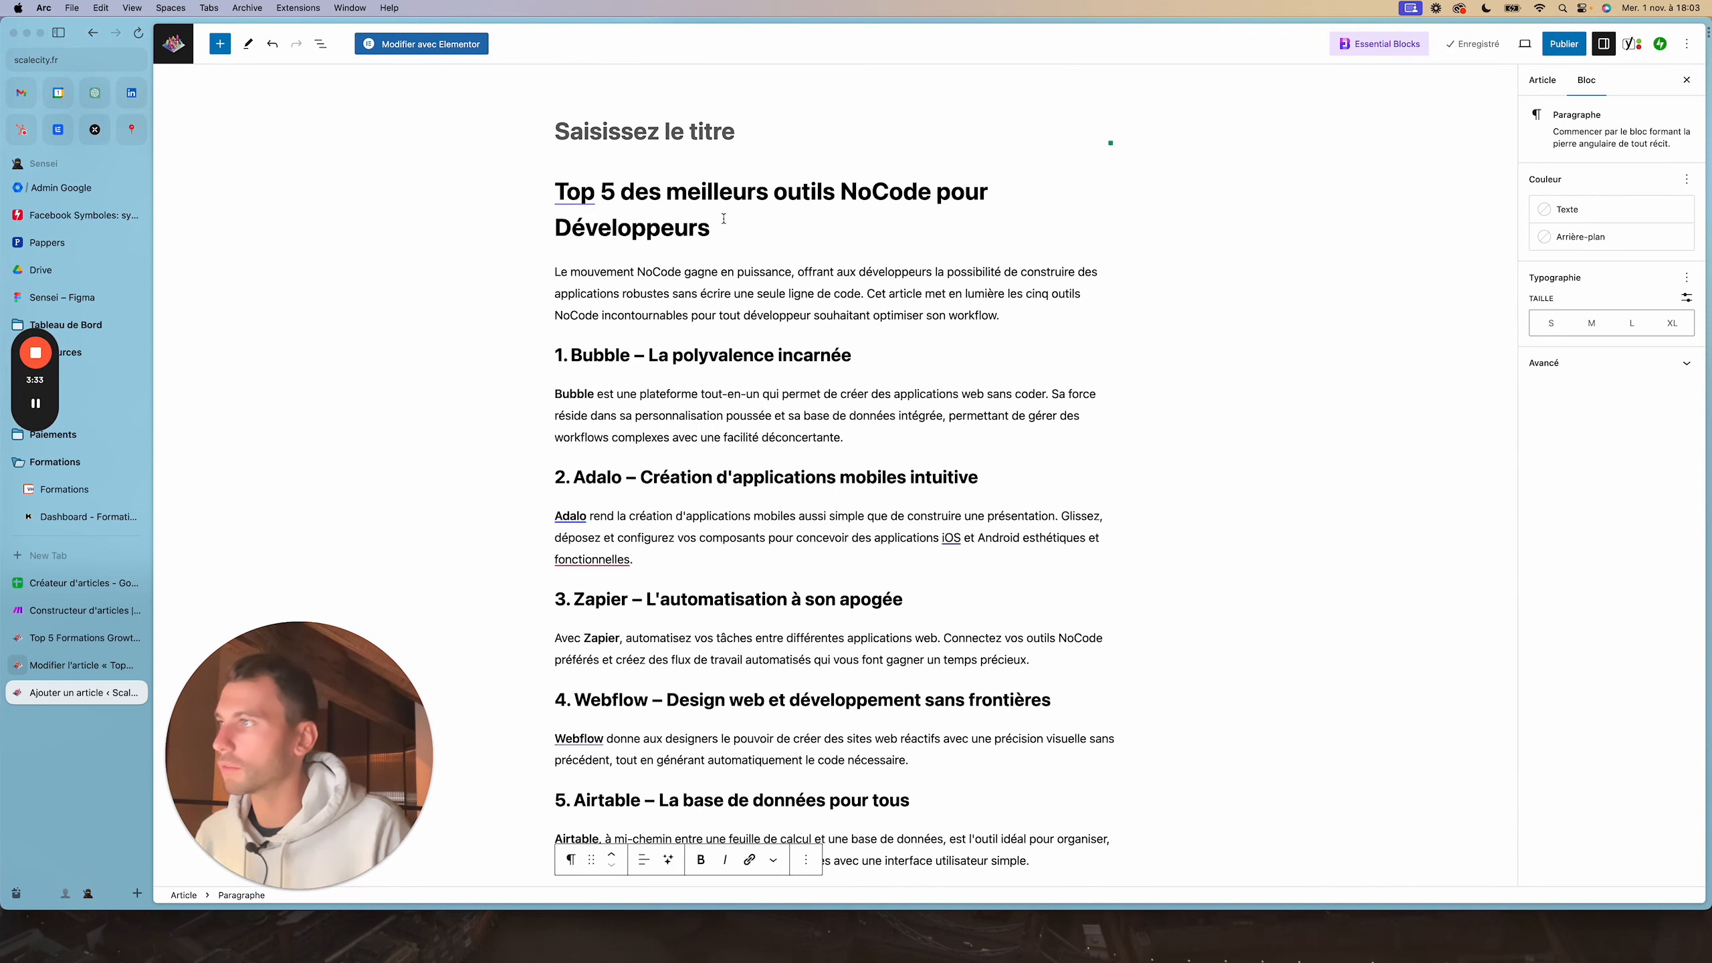
# Move the heading "Top 5 des meilleurs outils NoCode pour Développeurs" into the article title and delete the emptied H1 block
pyautogui.moveTo(713, 229); pyautogui.dragTo(498, 187)
pyautogui.press('super+x')
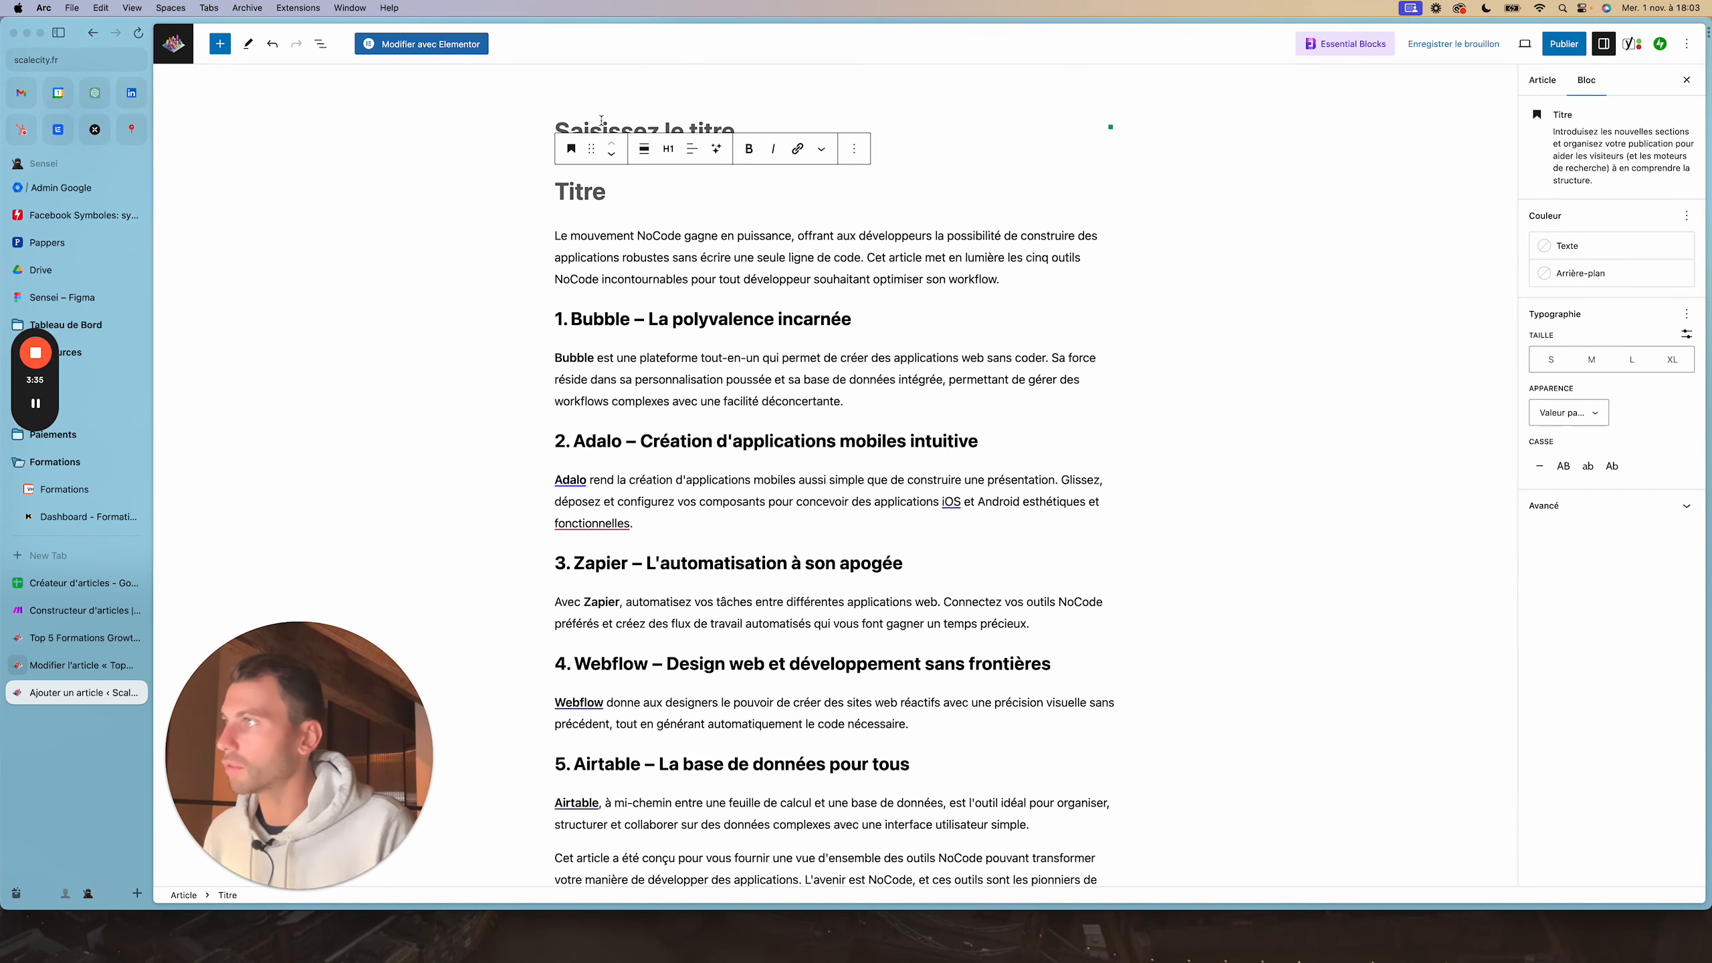
pyautogui.click(603, 125)
pyautogui.press('super+v')
pyautogui.click(604, 227)
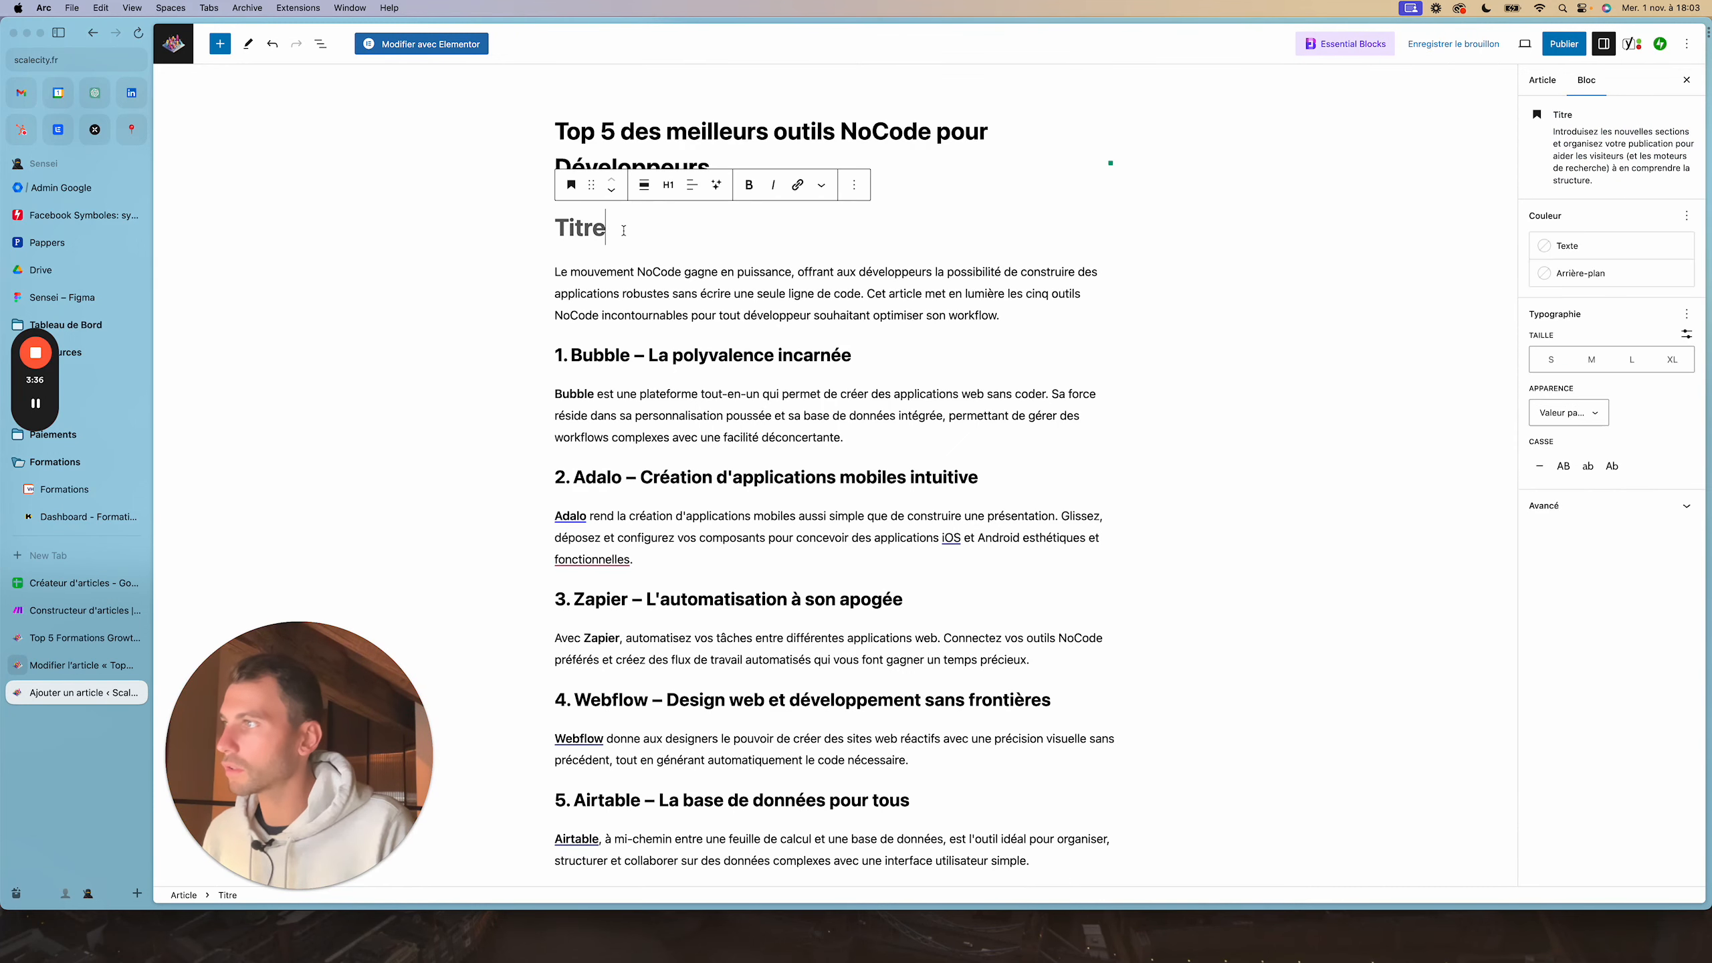
pyautogui.click(861, 190)
pyautogui.click(907, 524)
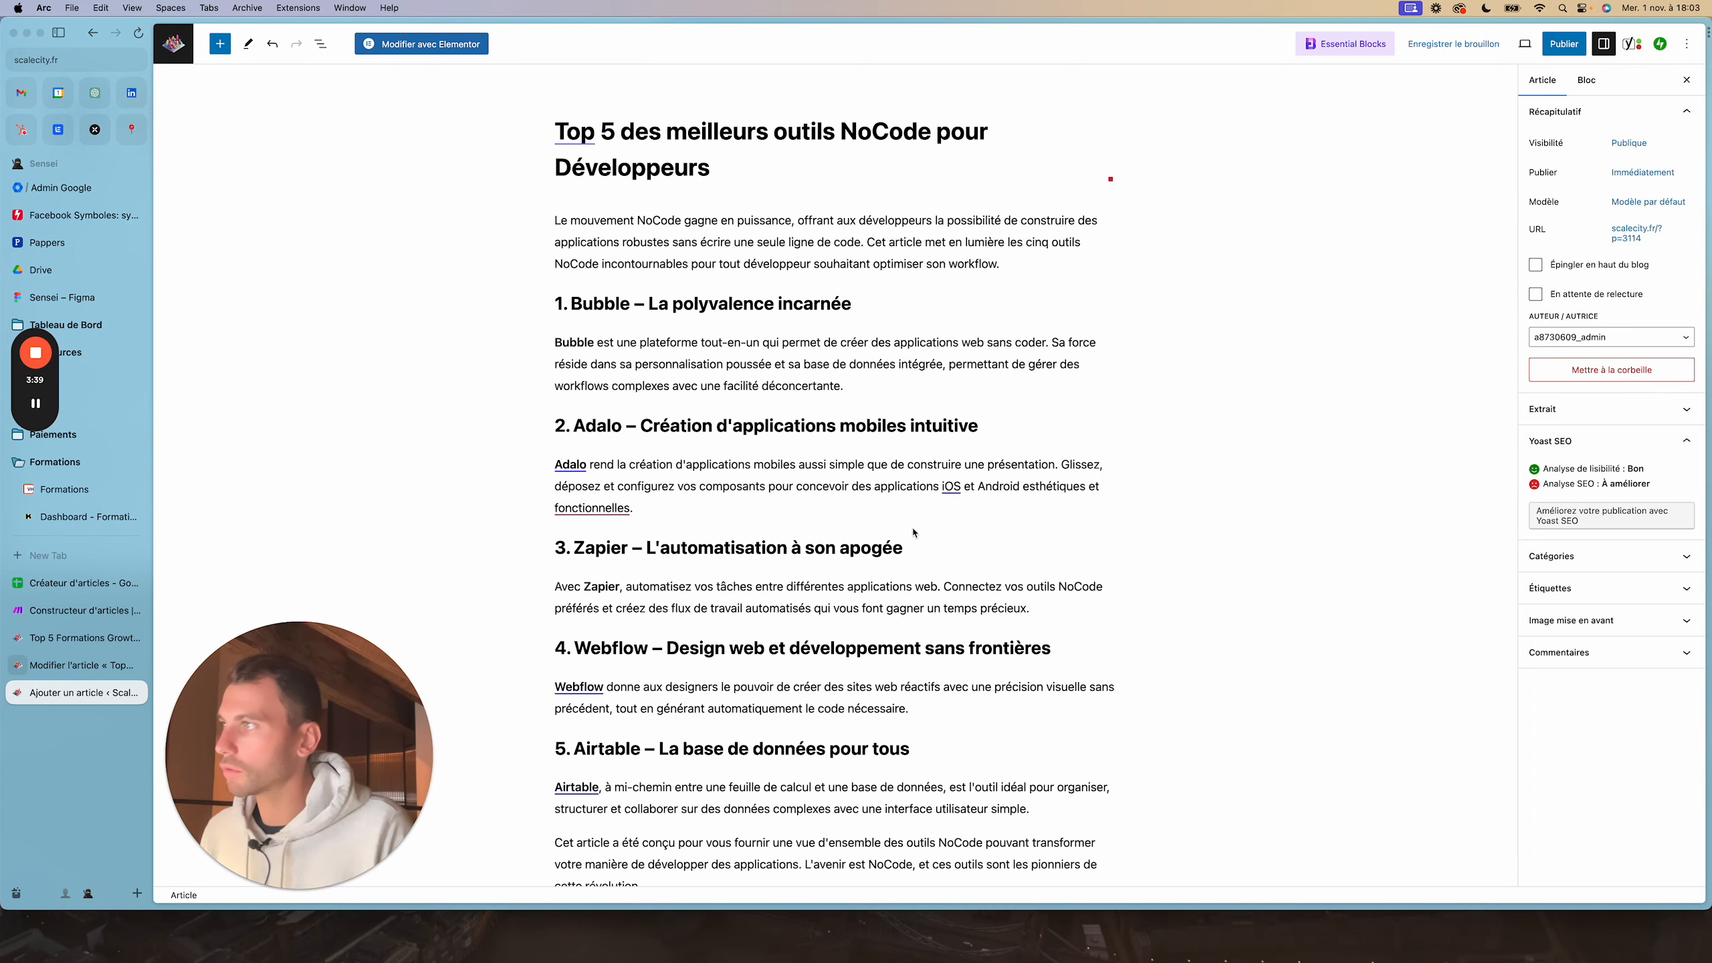
# Check the pasted article's length, switch to the existing article "Top 5 des meilleurs outils NoCode" and read its introduction and "Panorama du NoCode" section
pyautogui.scroll(-5, 599, 410)
pyautogui.scroll(4, 638, 206)
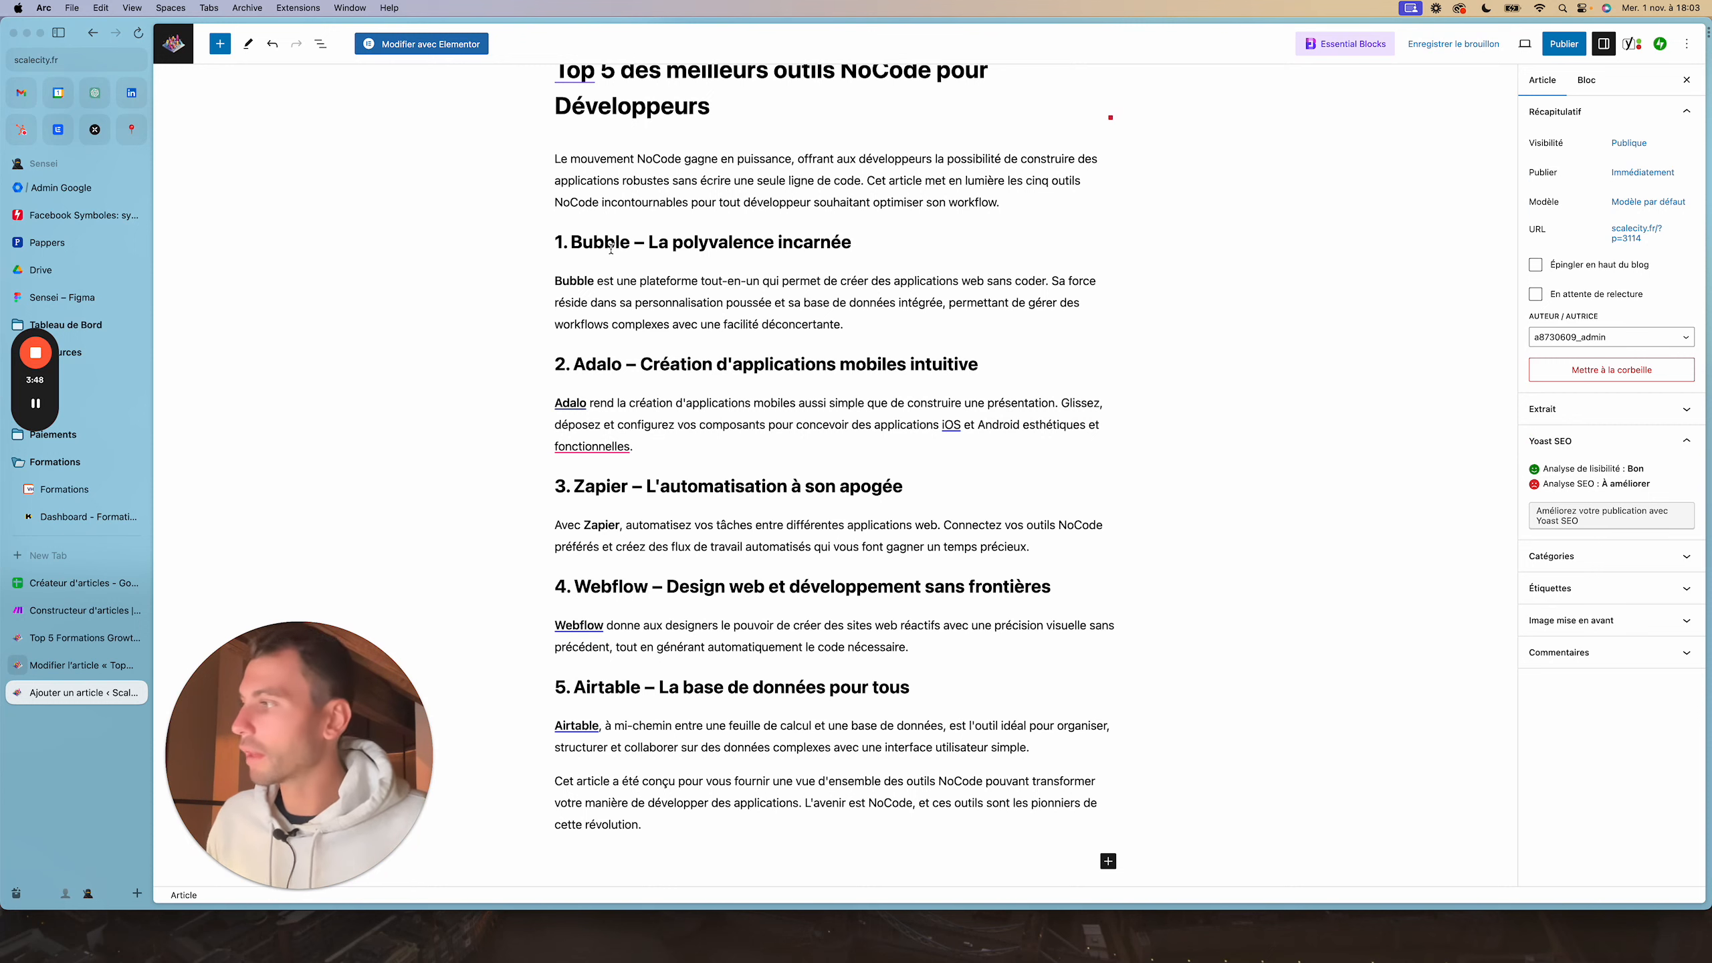
pyautogui.click(81, 665)
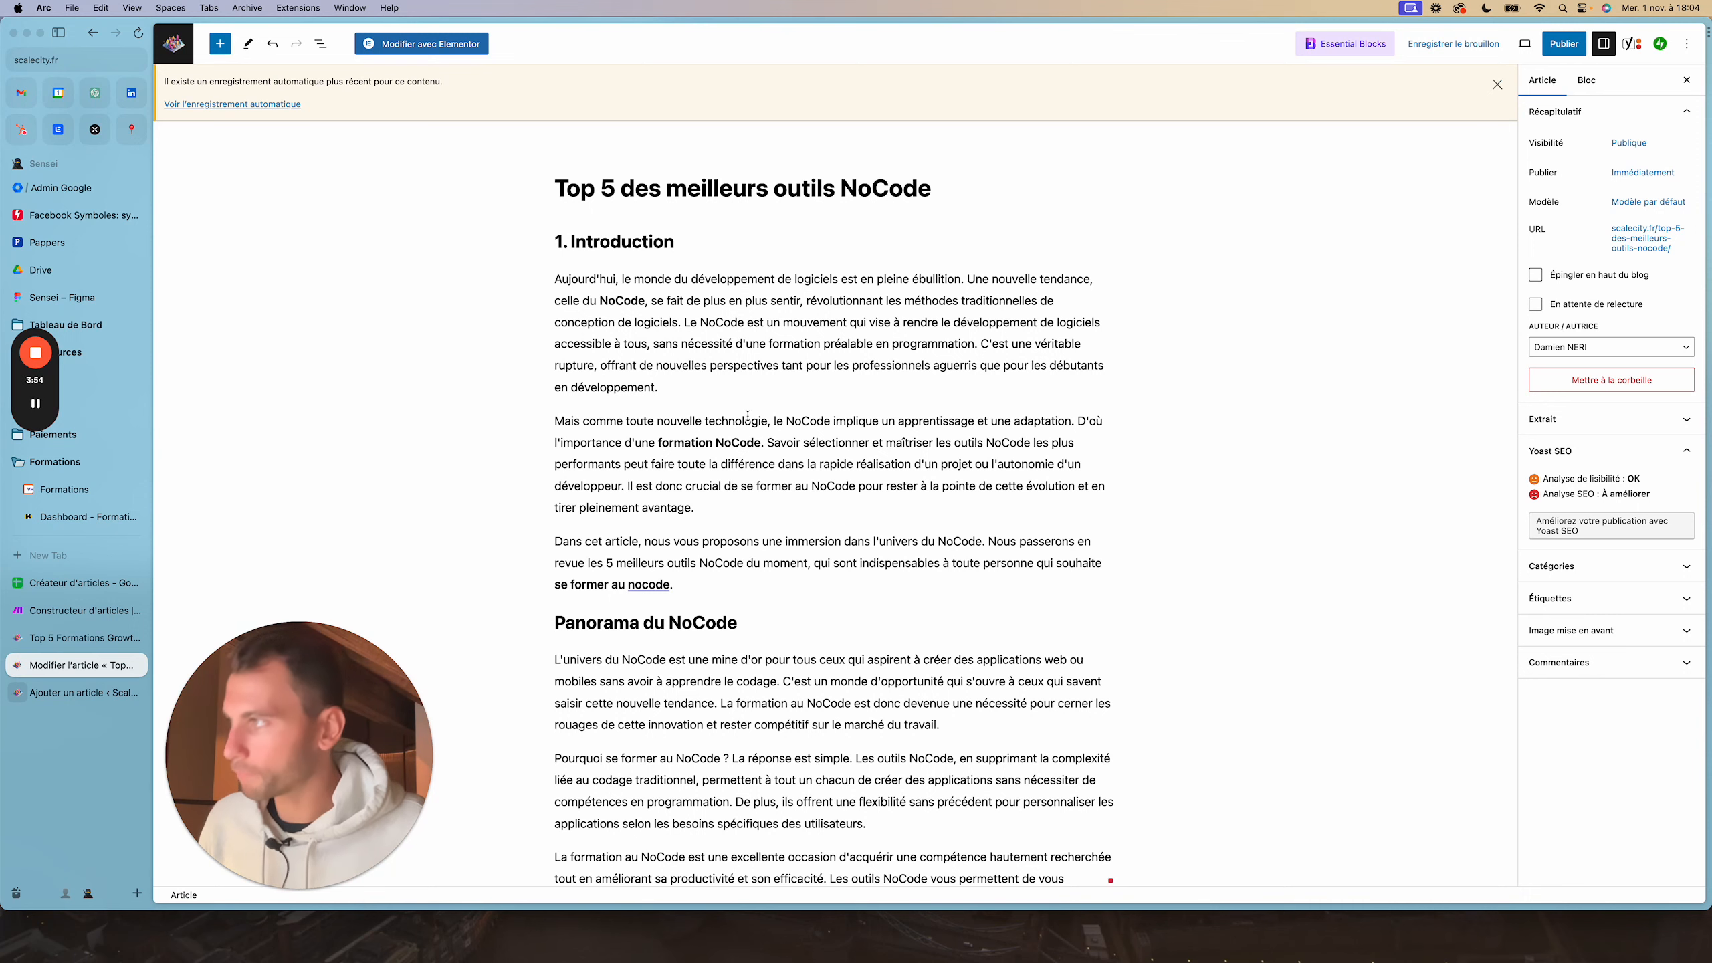
pyautogui.scroll(-5, 606, 307)
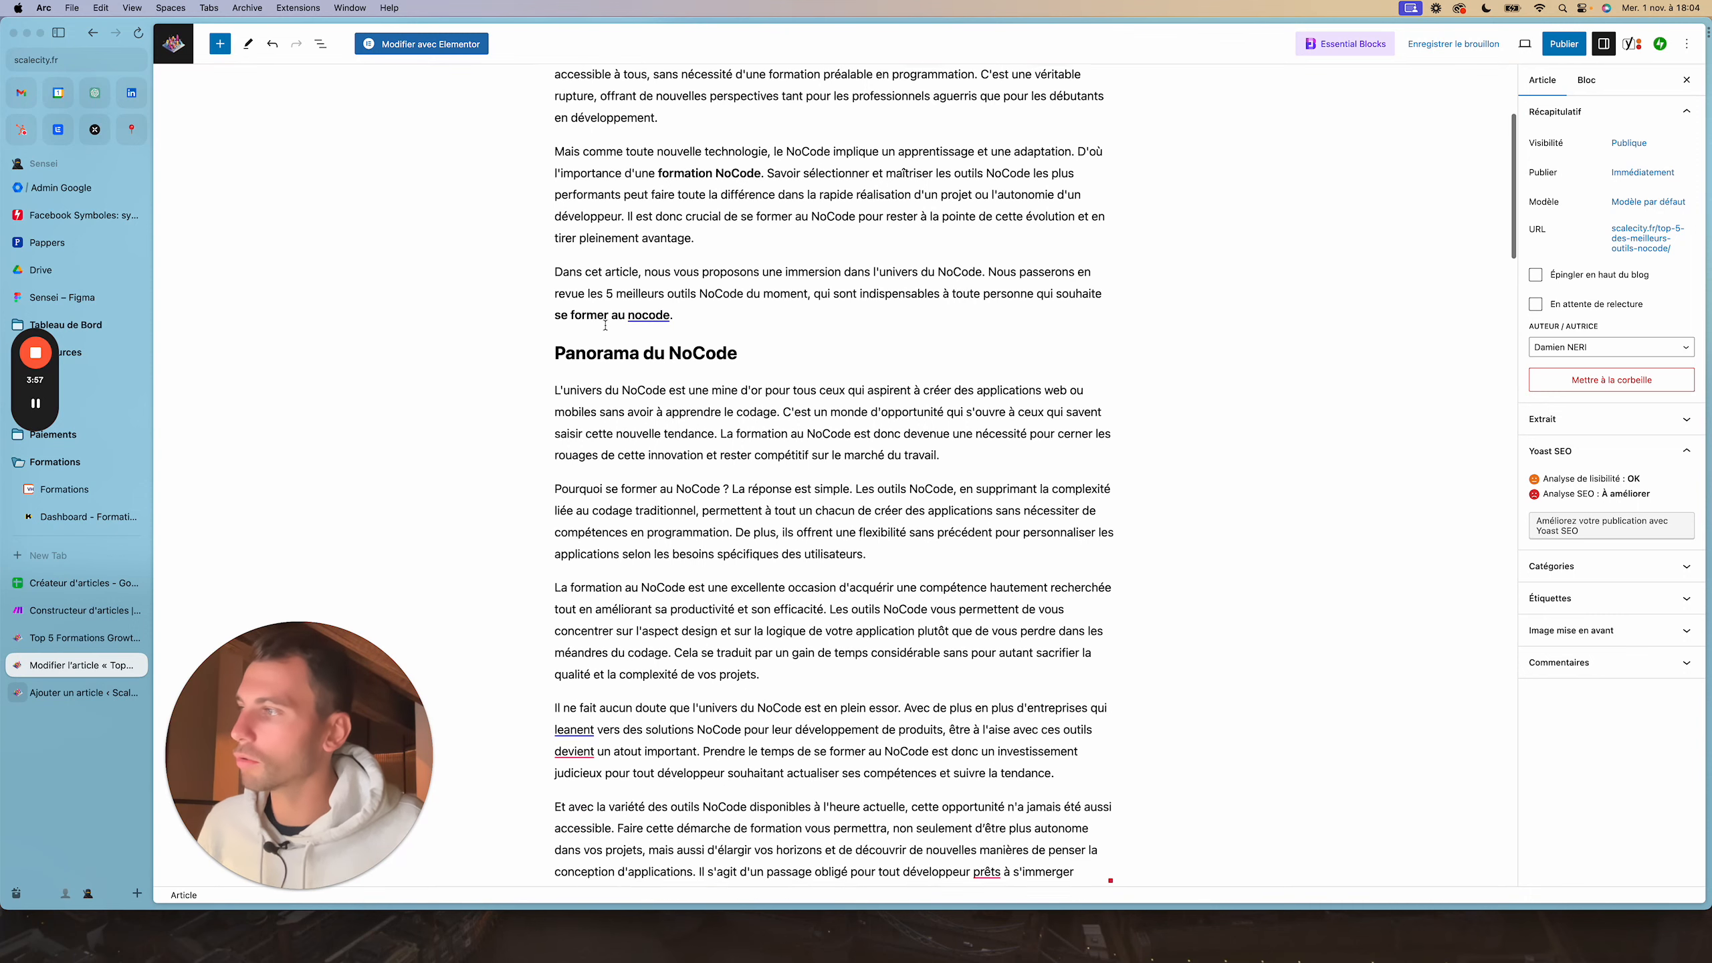
pyautogui.scroll(-3, 606, 325)
pyautogui.scroll(1, 607, 325)
pyautogui.scroll(-2, 825, 670)
pyautogui.scroll(-10, 825, 671)
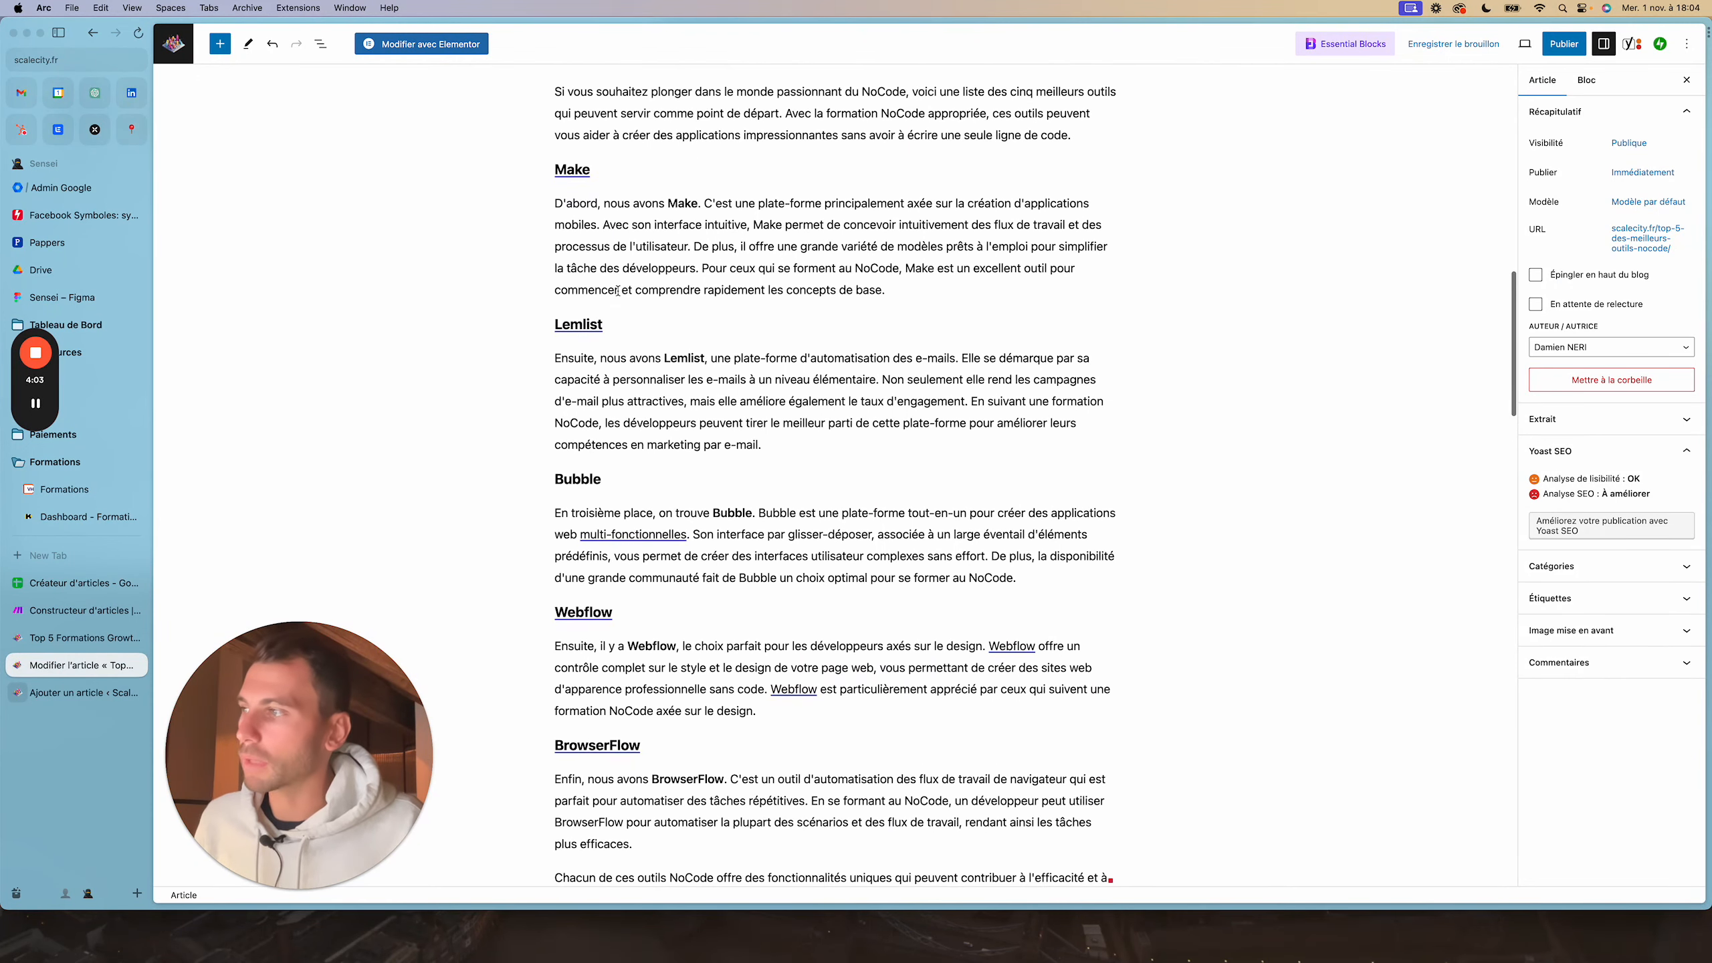
# Examine the existing article's tool sections from Make to BrowserFlow, its reasons for choosing them, and its closing training section
pyautogui.click(617, 294)
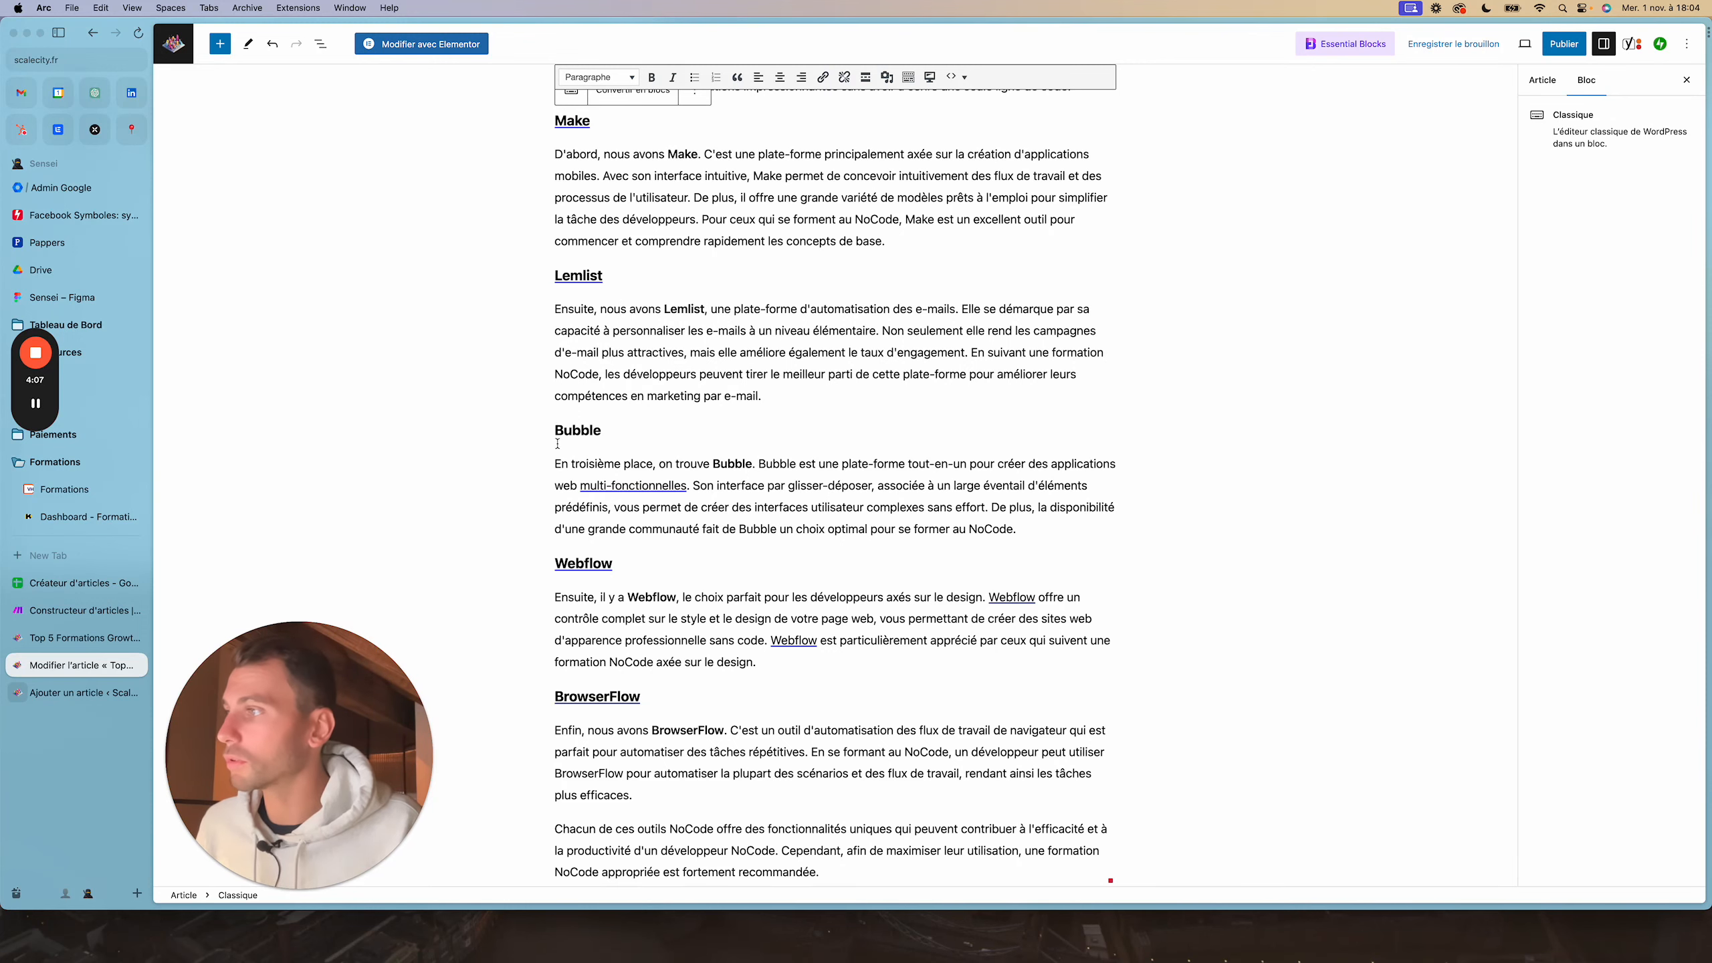
pyautogui.scroll(-1, 558, 444)
pyautogui.scroll(3, 558, 444)
pyautogui.scroll(-10, 558, 444)
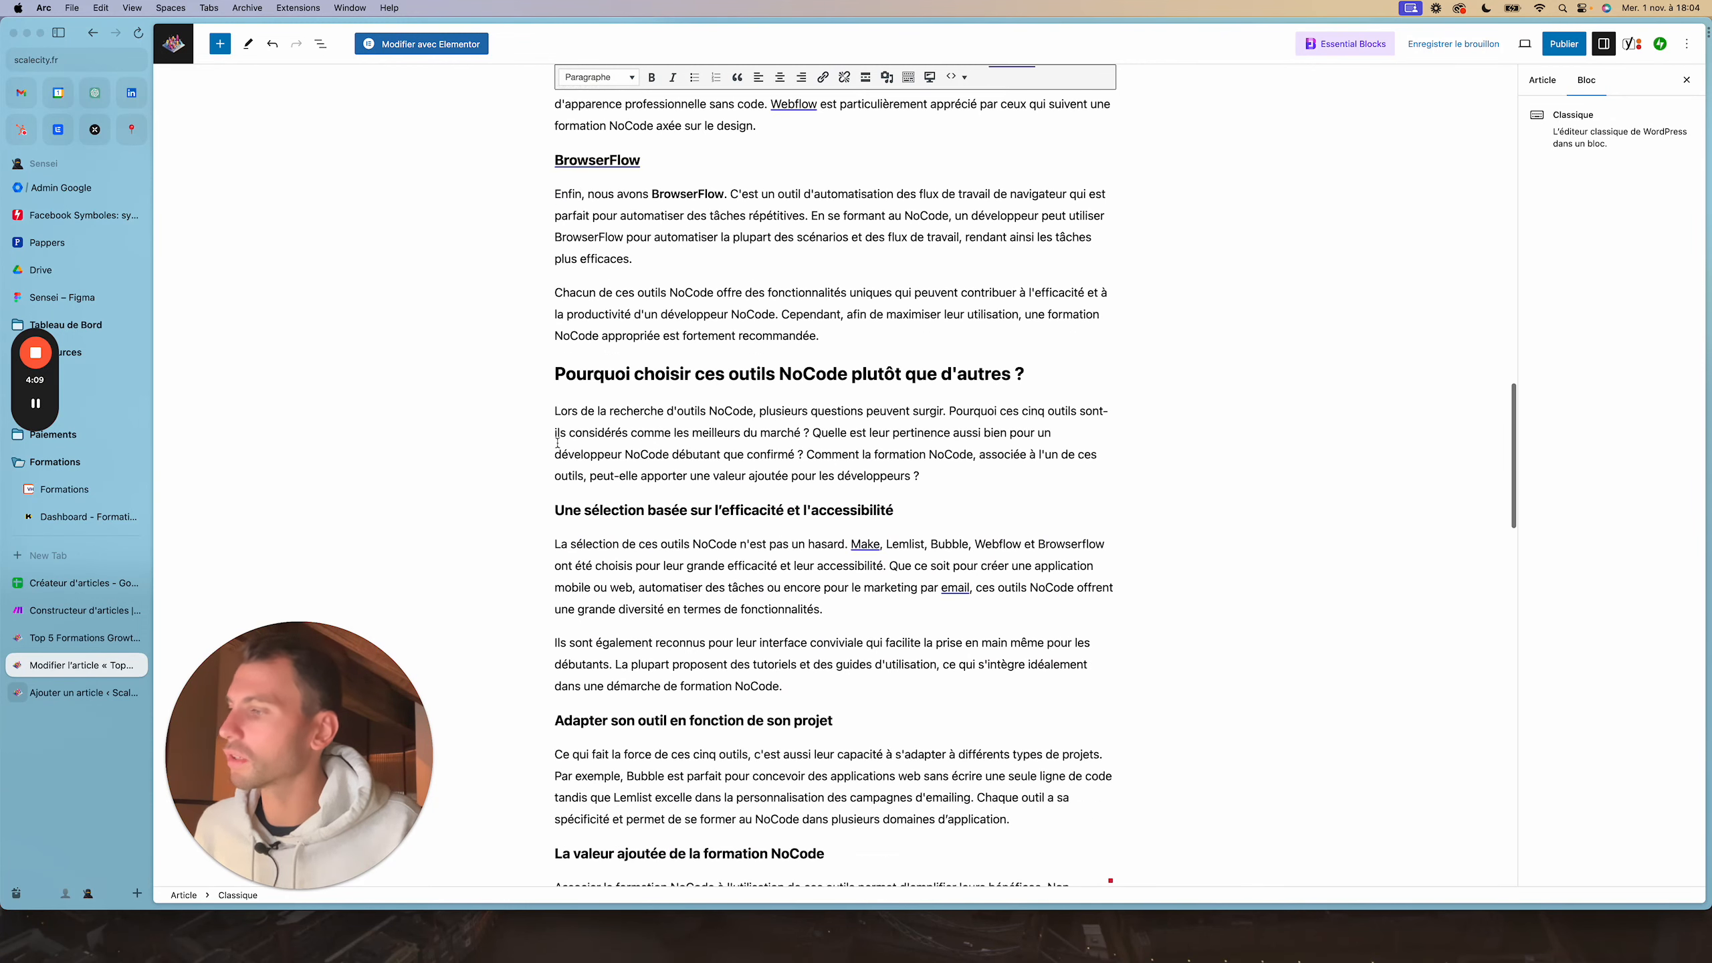
pyautogui.scroll(-3, 558, 444)
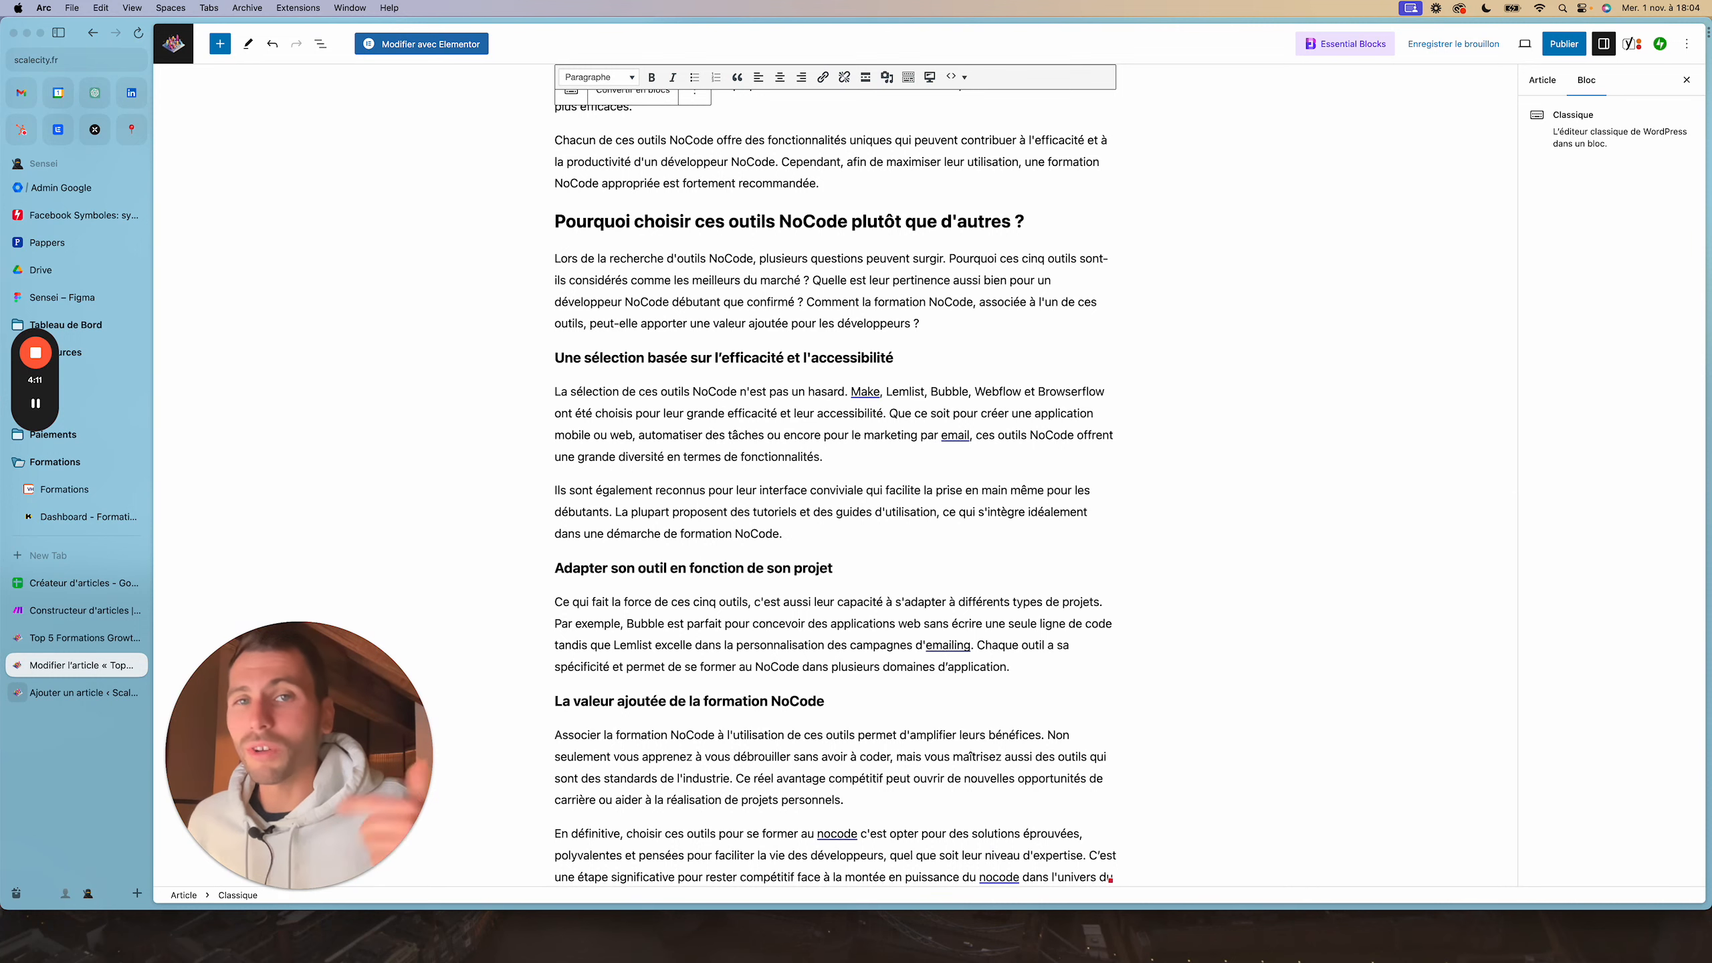
pyautogui.scroll(-3, 625, 426)
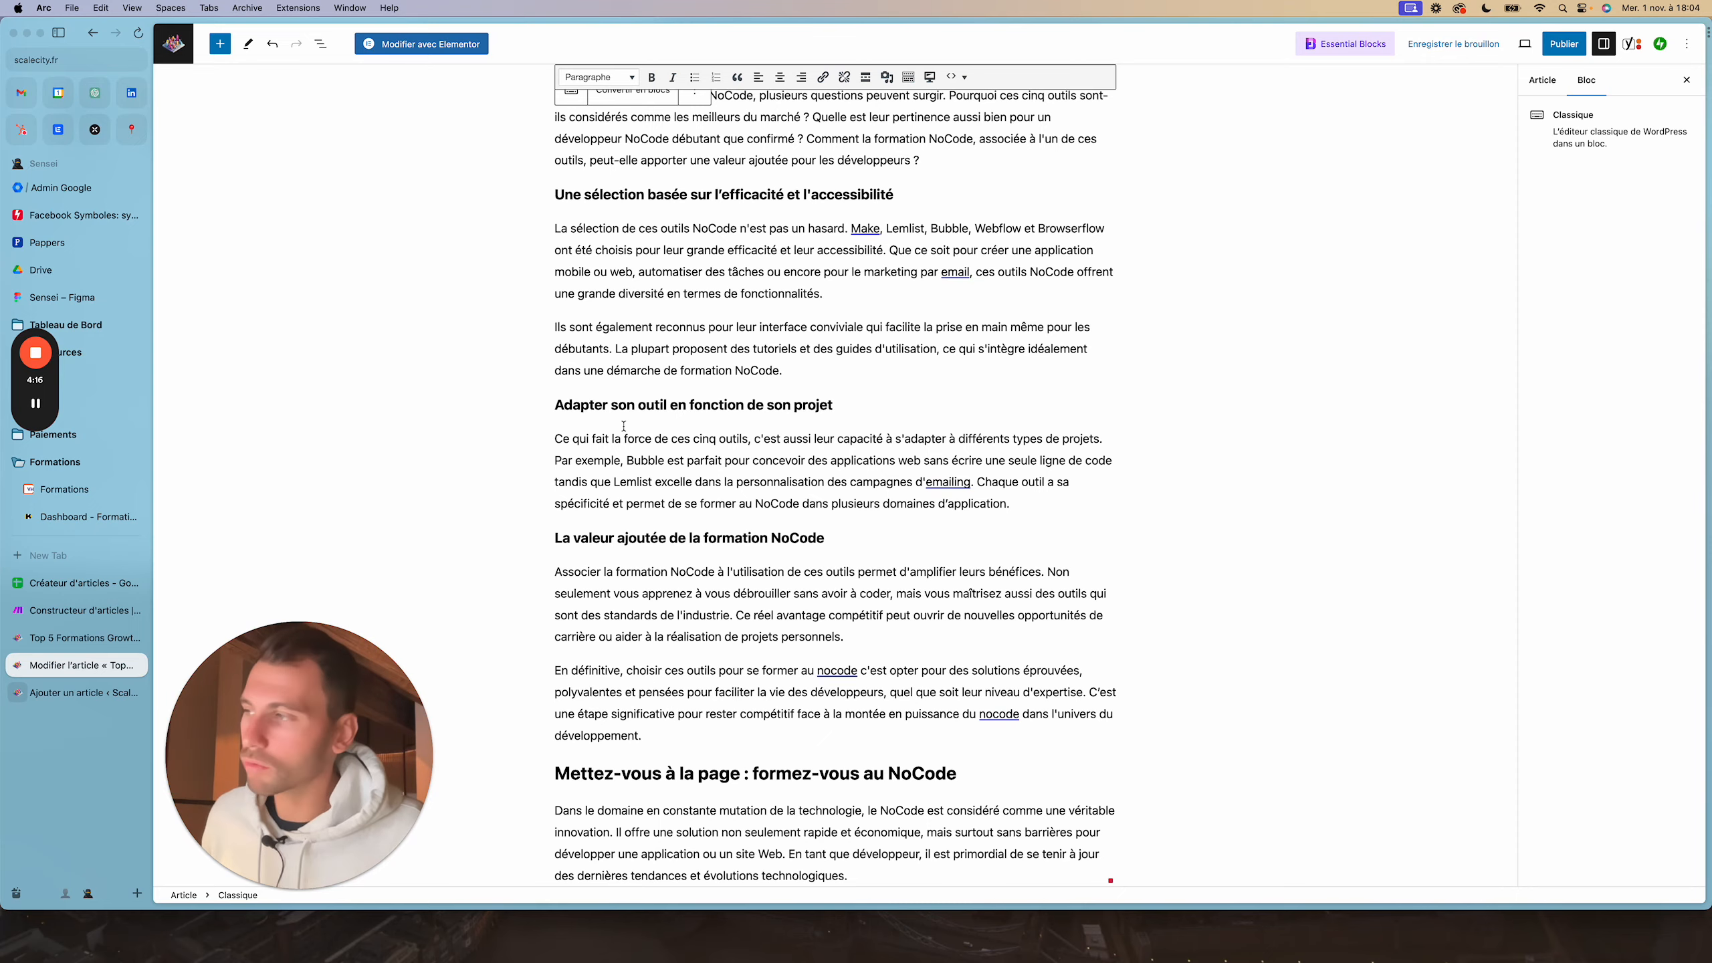
pyautogui.scroll(-10, 623, 426)
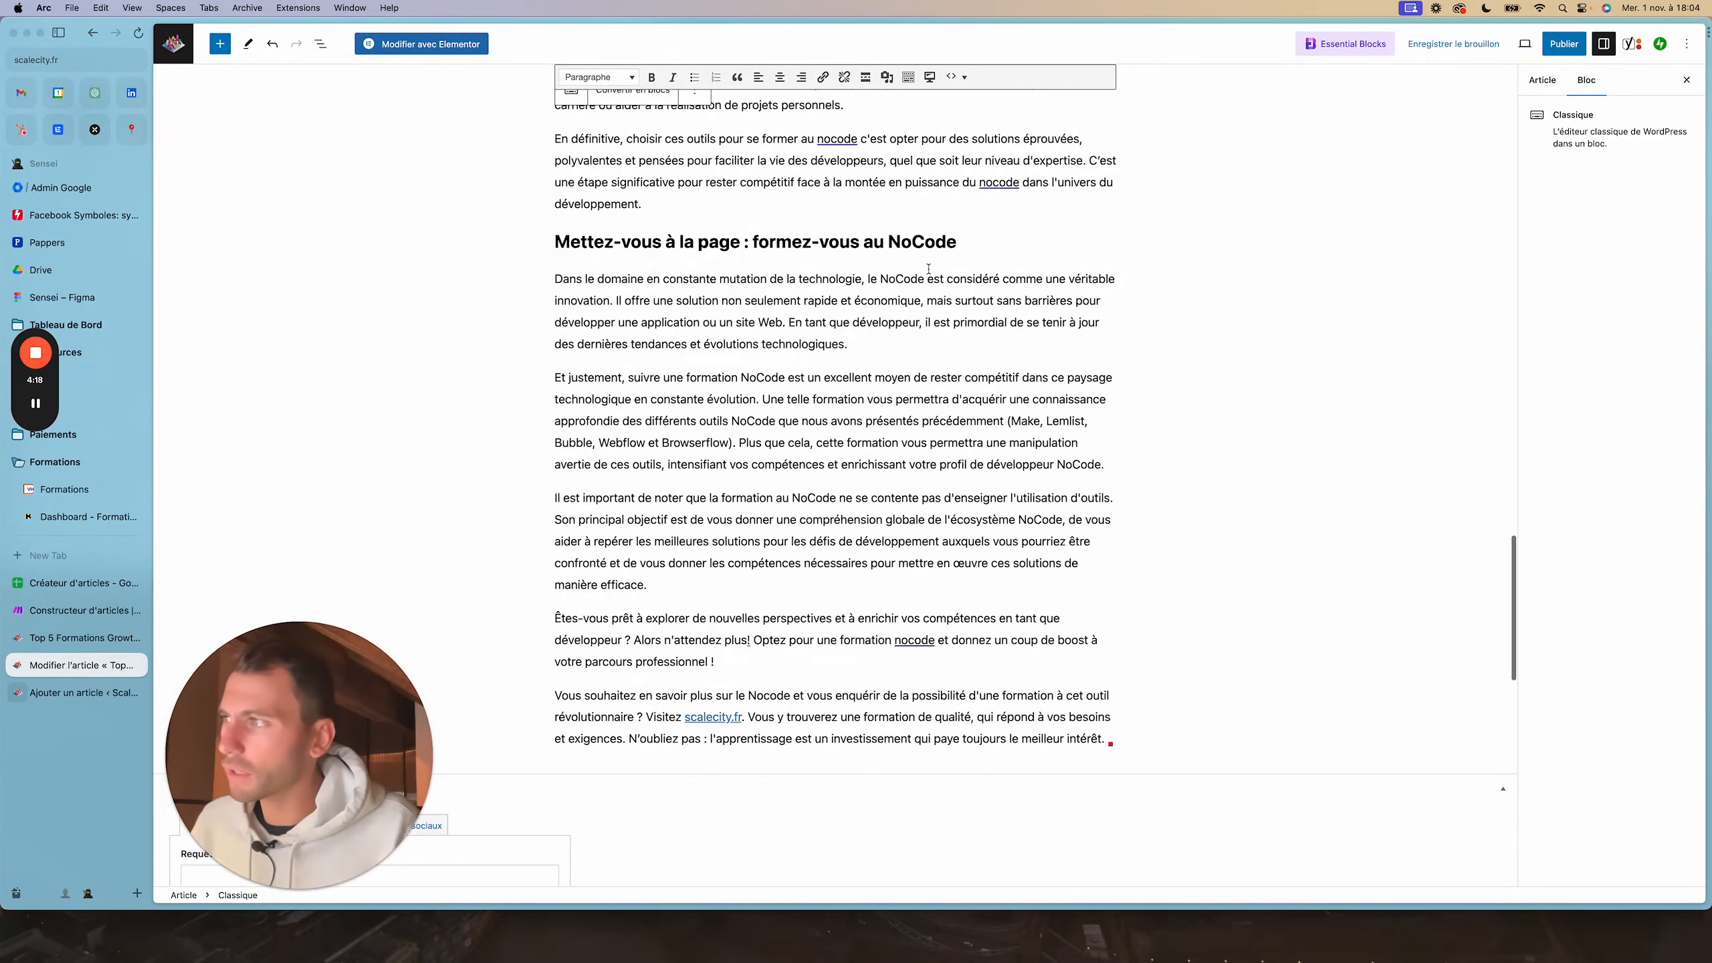
pyautogui.scroll(20, 832, 763)
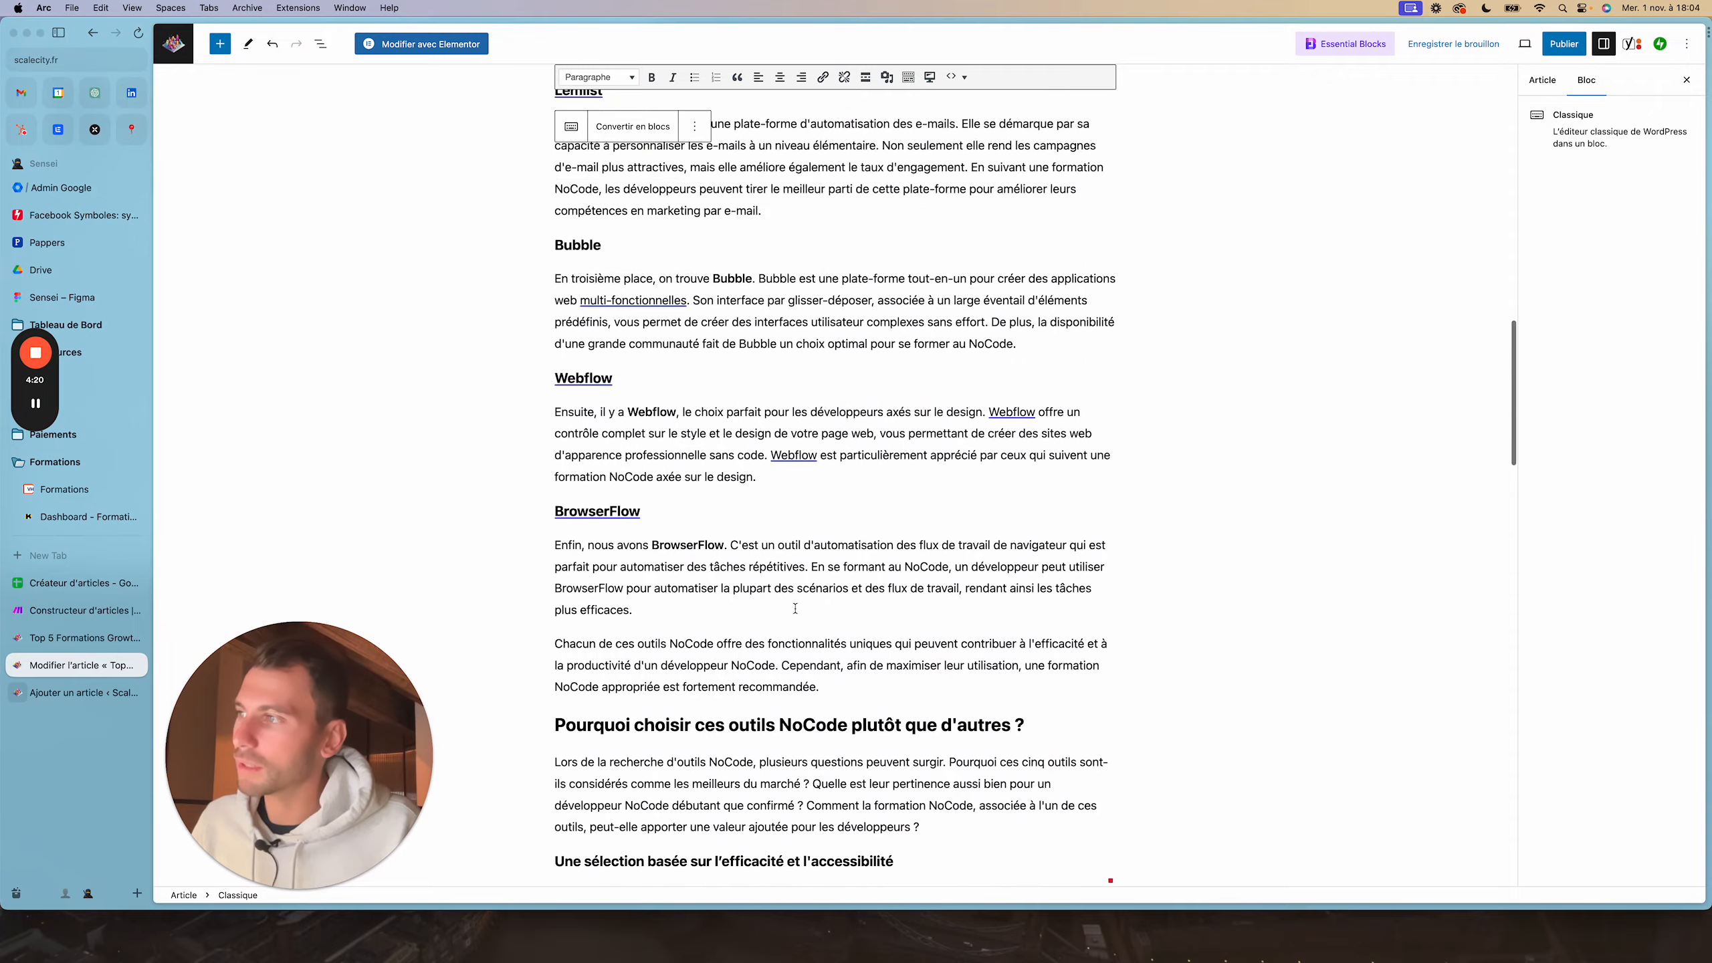
pyautogui.scroll(15, 795, 608)
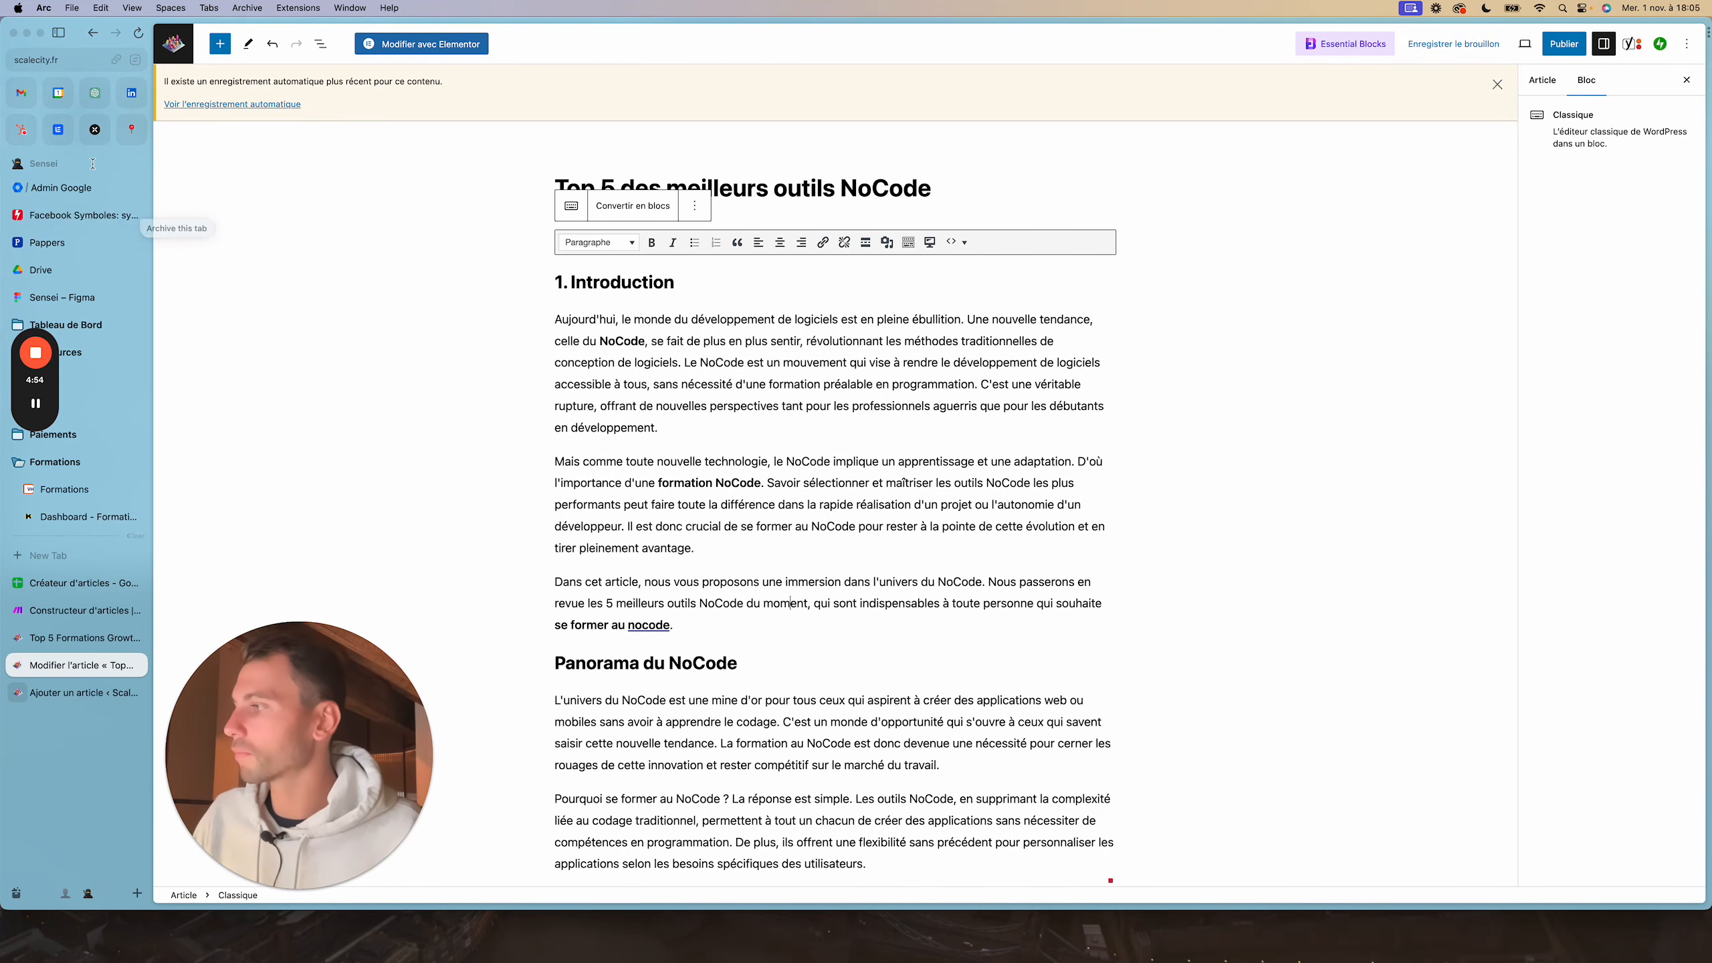
# Switch to the "Créateur d'articles" spreadsheet and review row 2's columns, especially the article subject and the key points to highlight
pyautogui.click(74, 583)
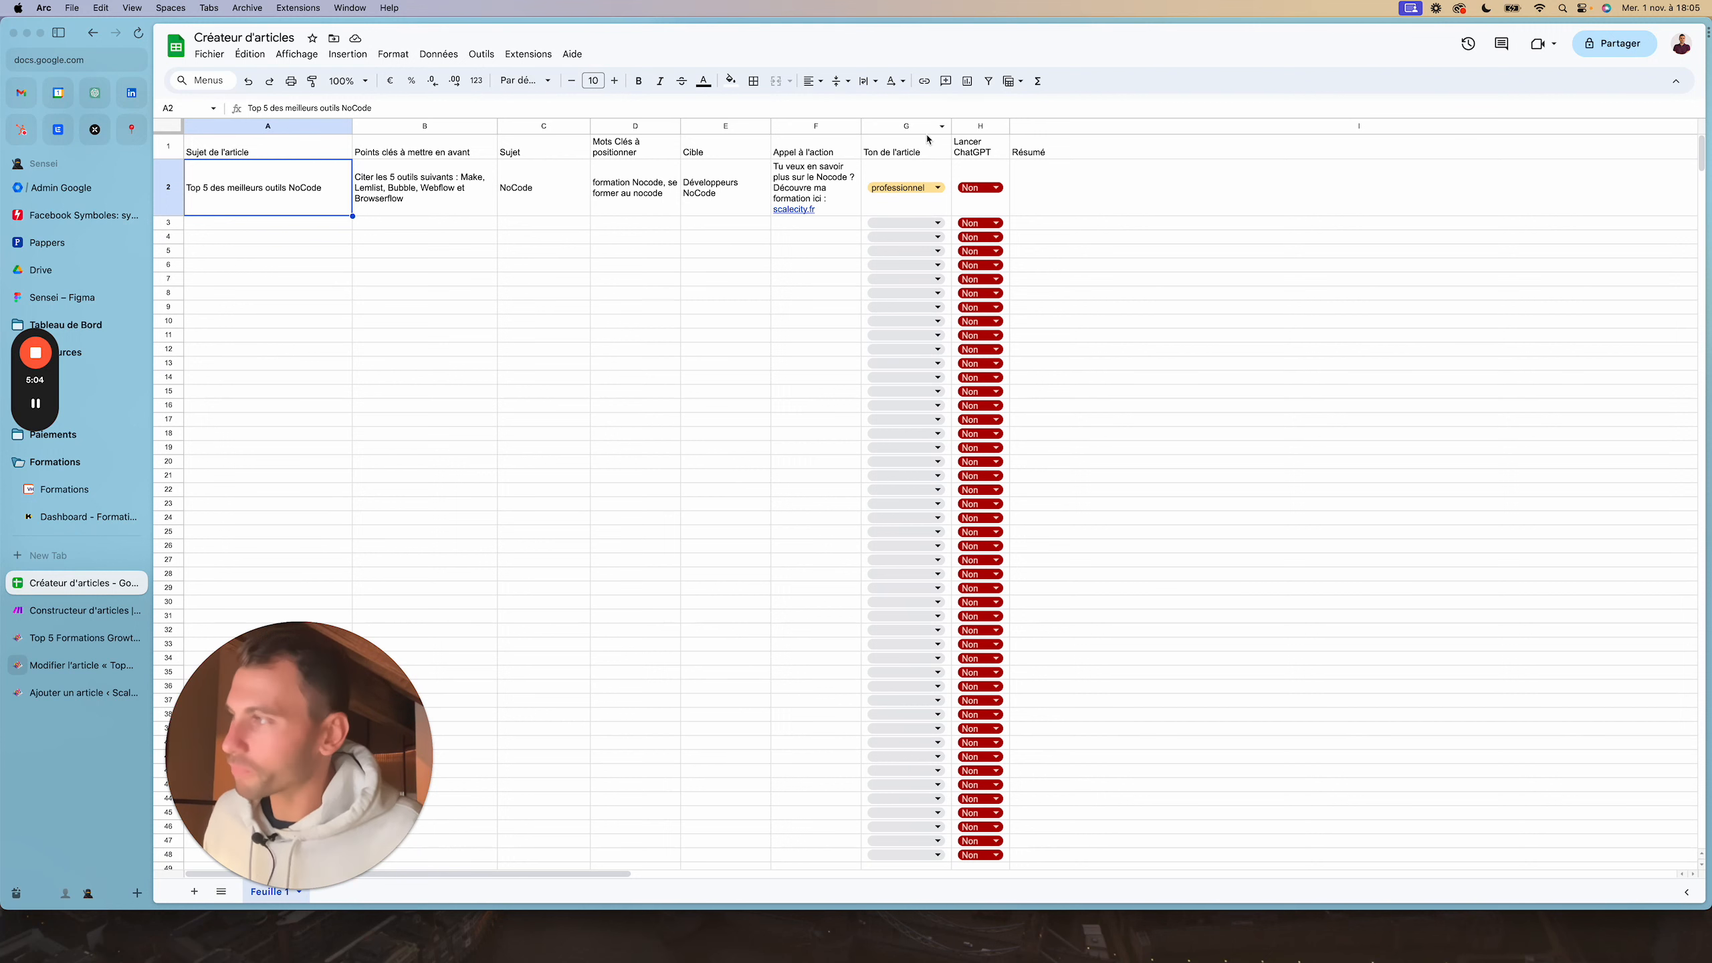
pyautogui.moveTo(787, 220)
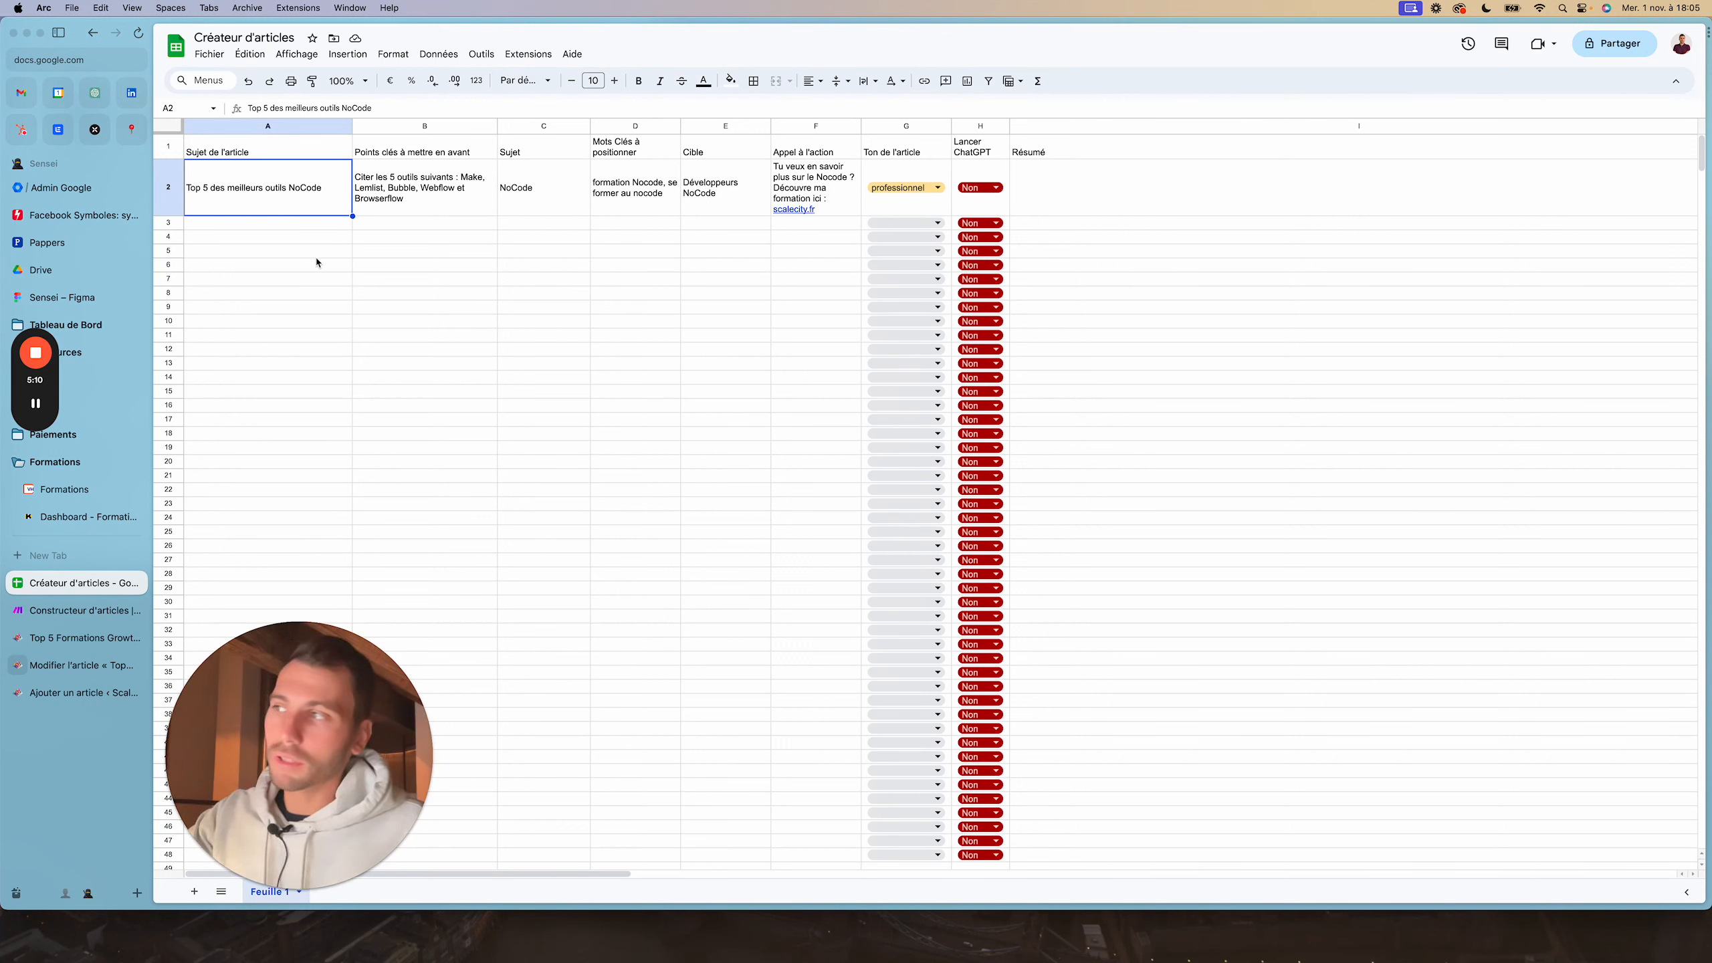
pyautogui.press('Right')
pyautogui.press('Right')
pyautogui.press('Right')
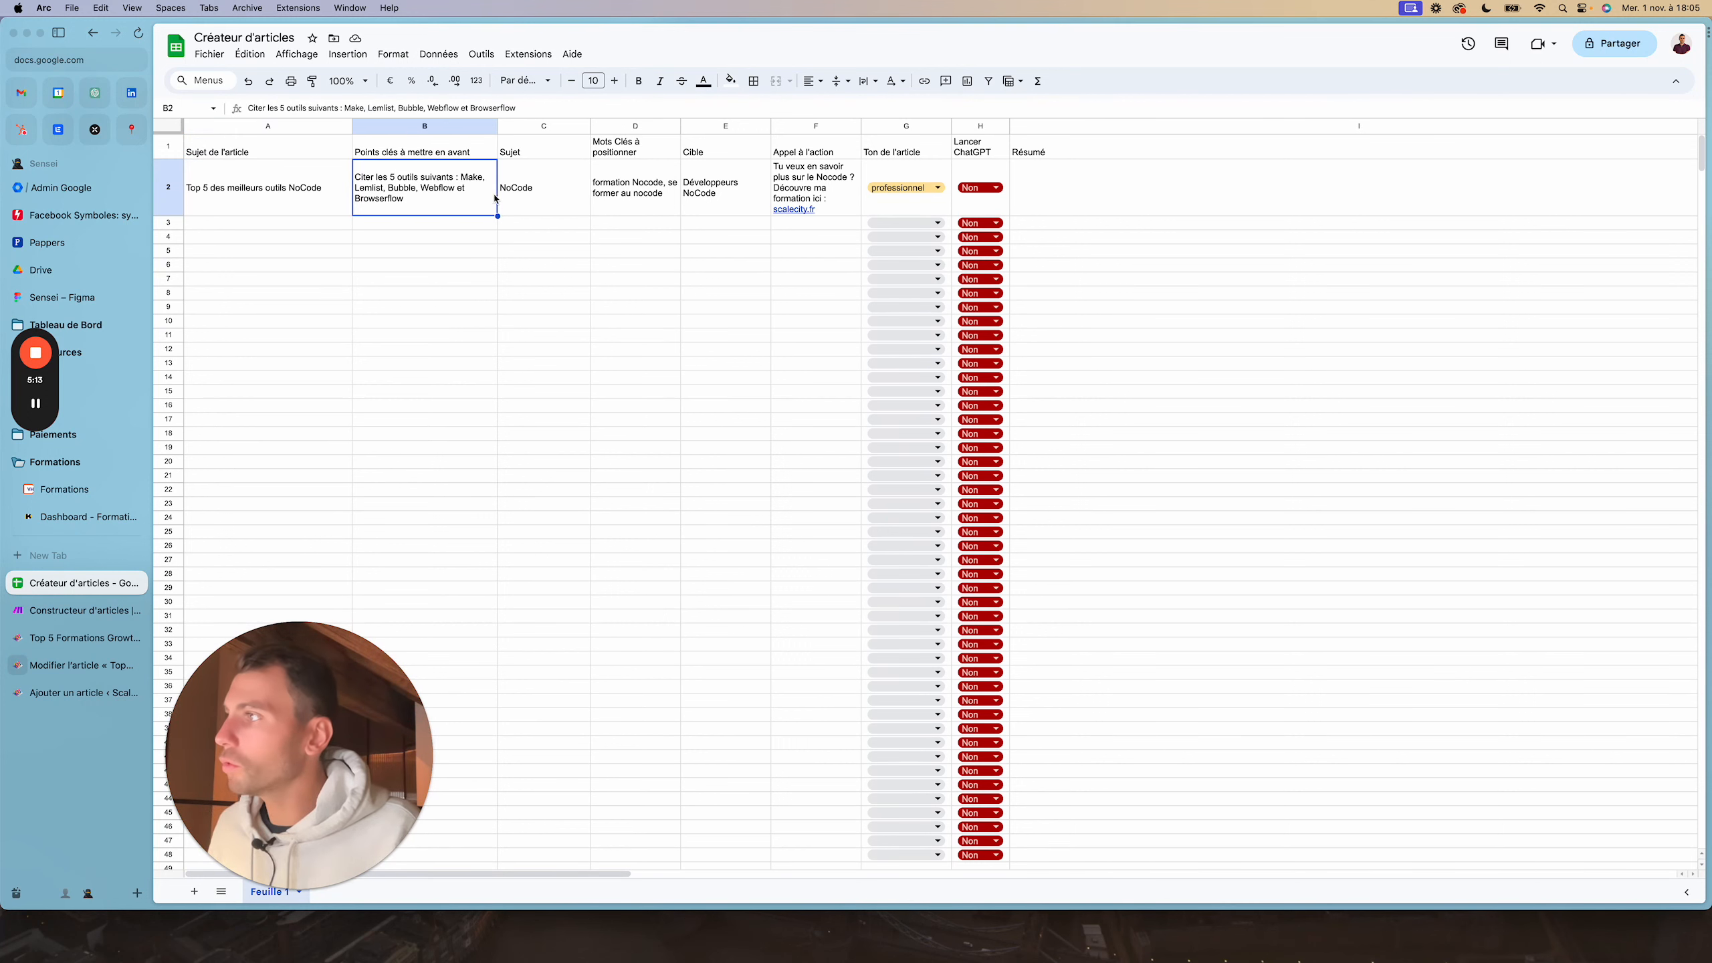
pyautogui.press('Right')
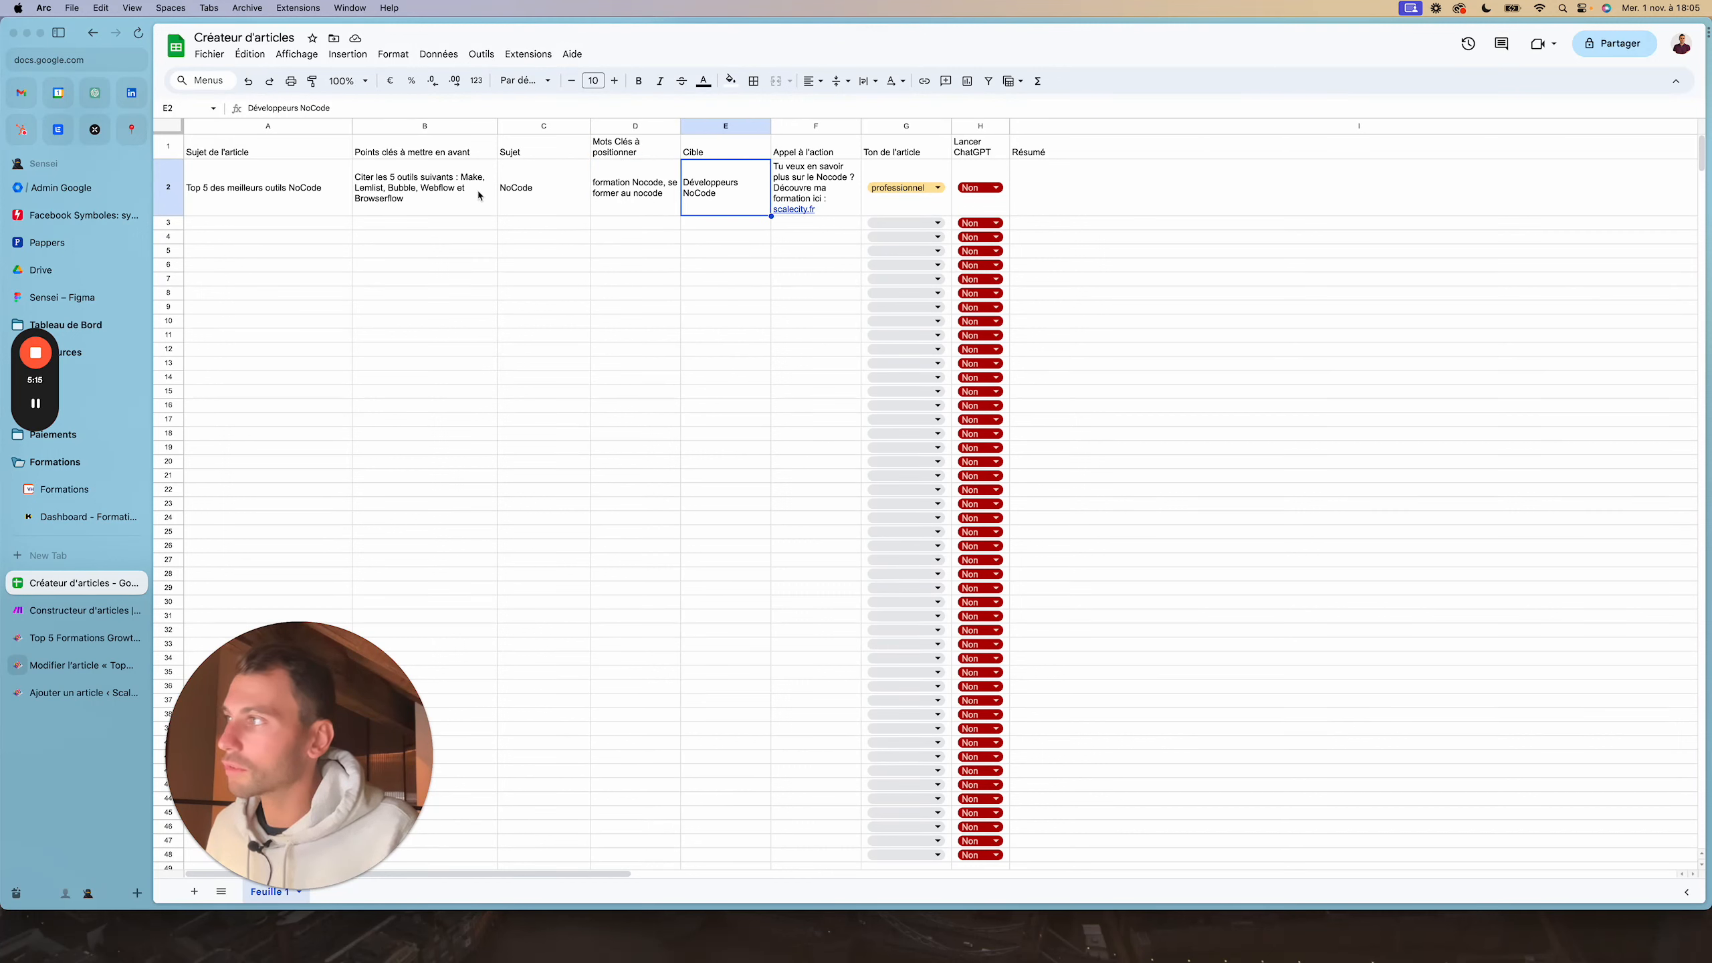
pyautogui.click(242, 203)
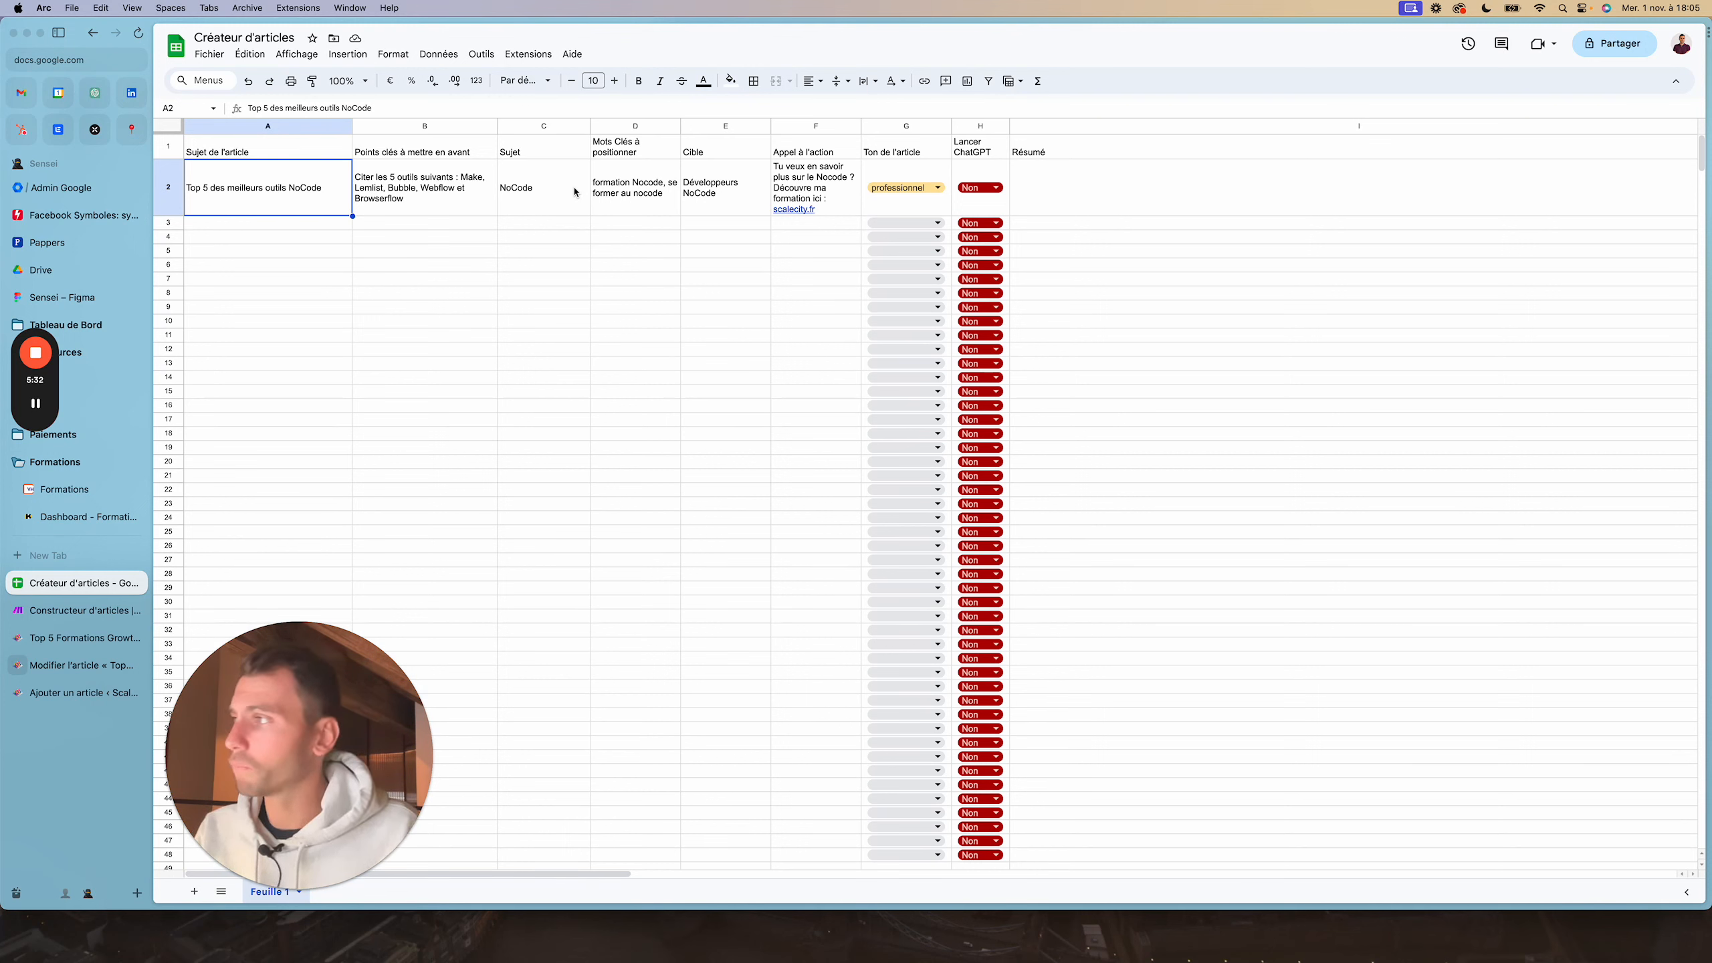
pyautogui.click(369, 192)
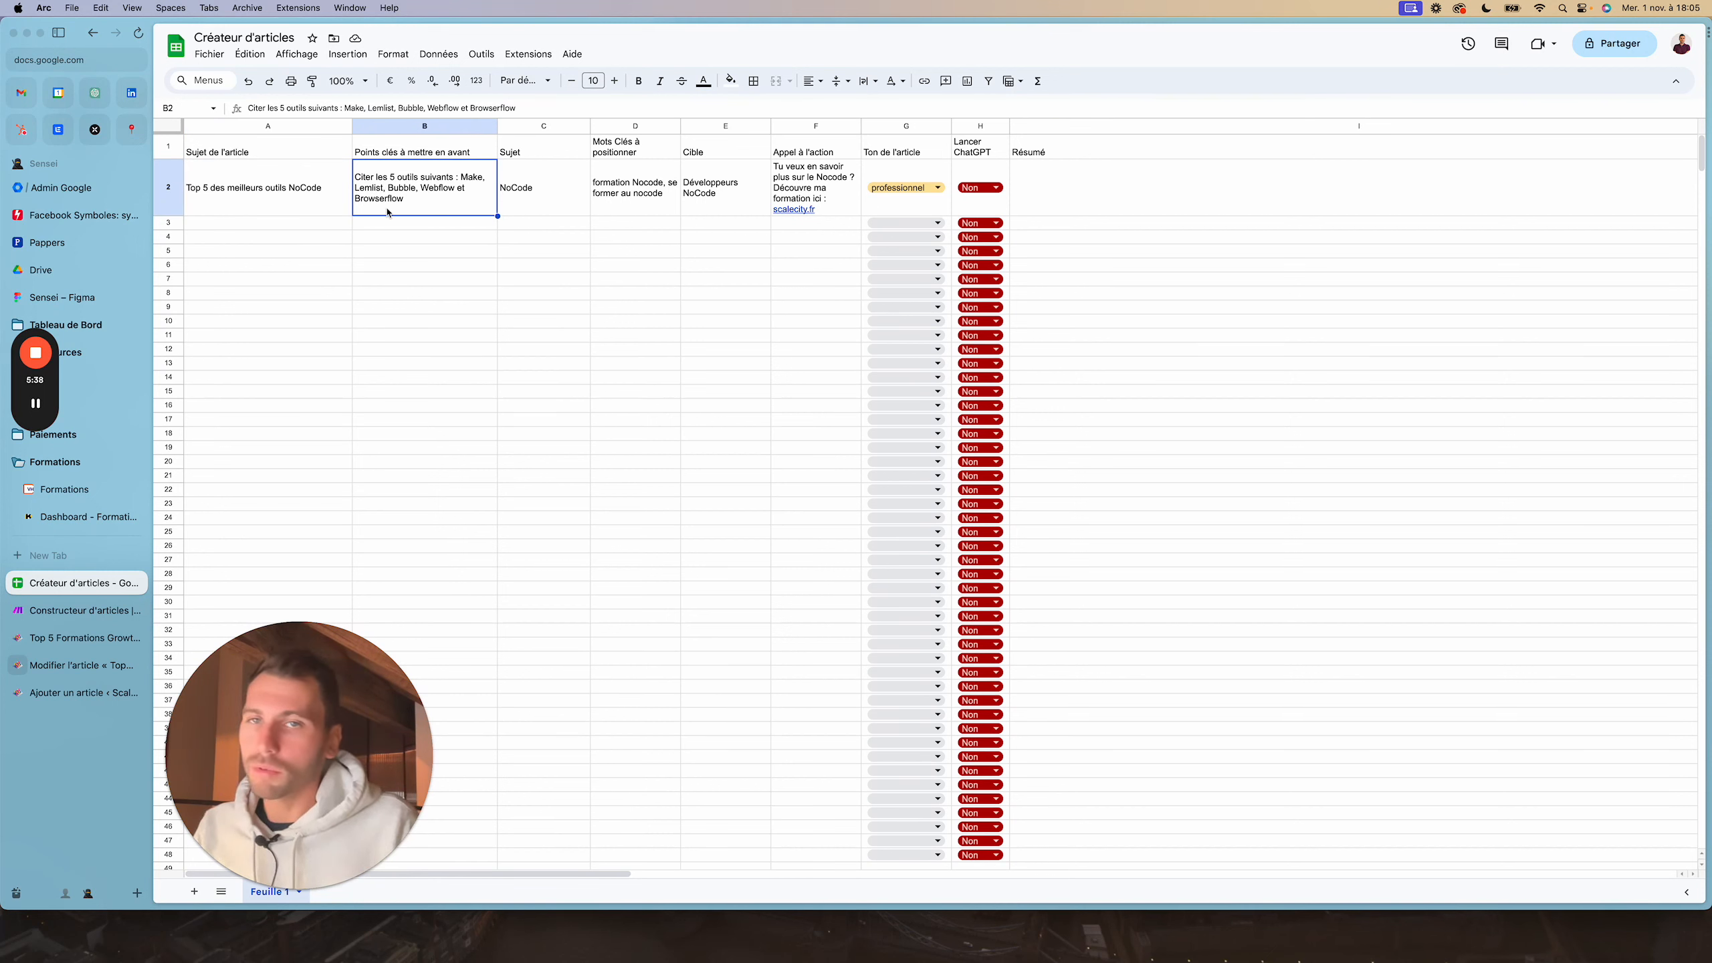
pyautogui.click(302, 211)
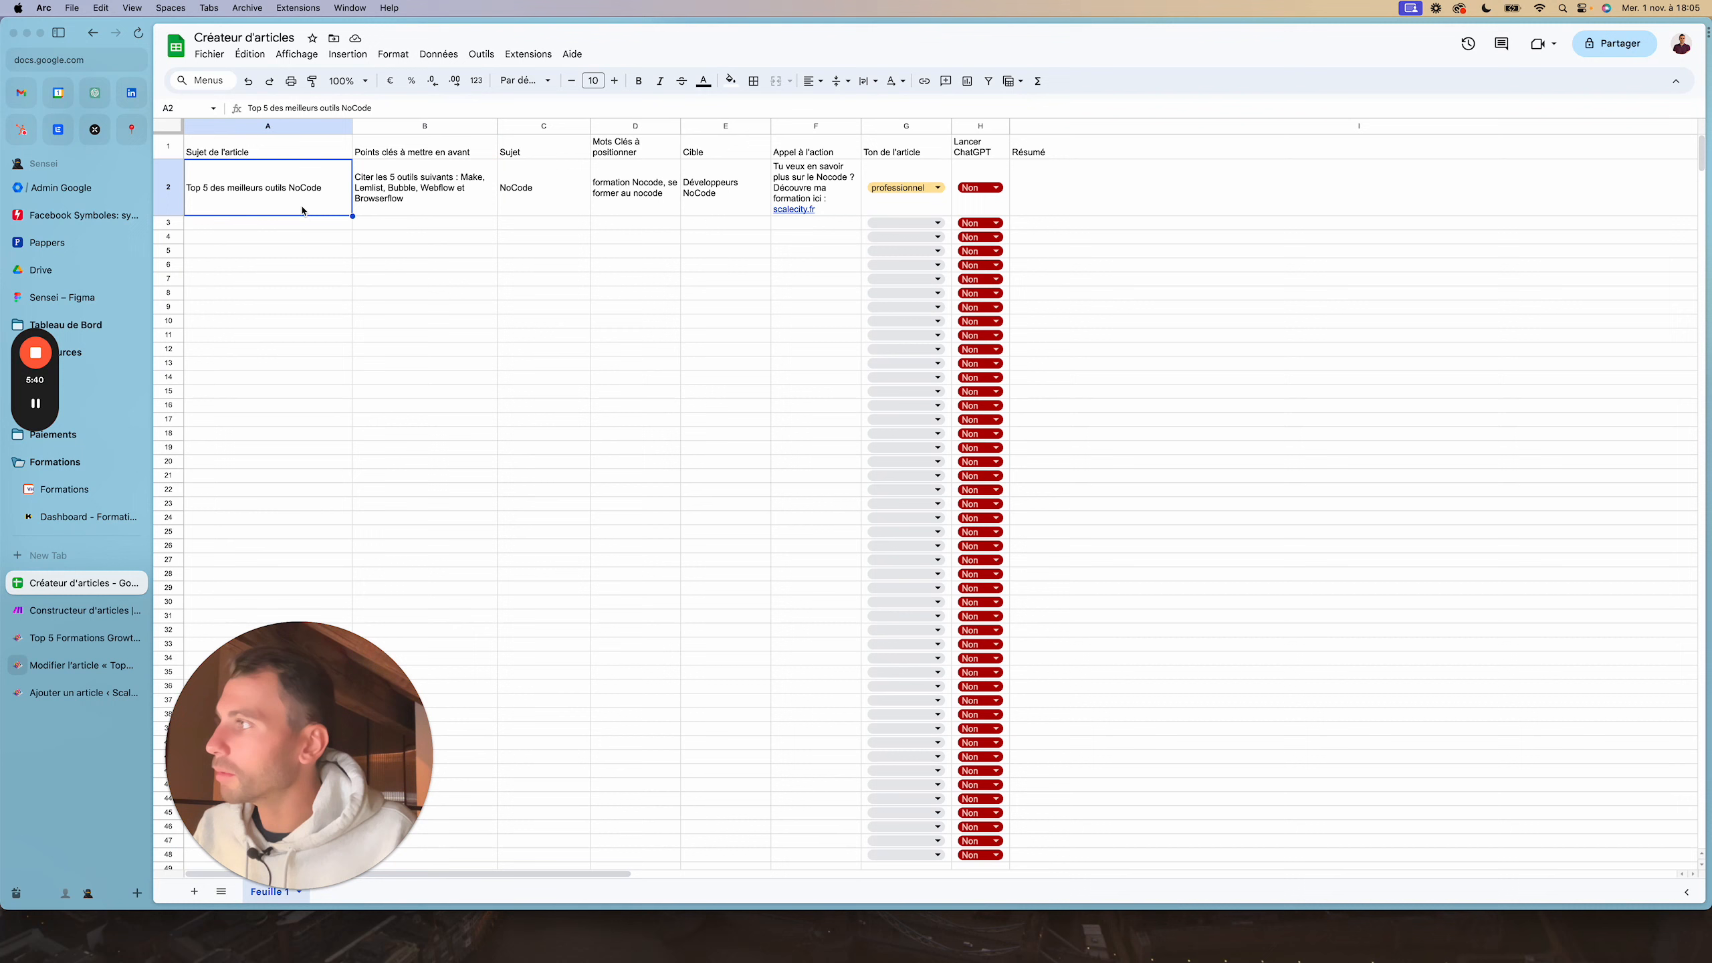
# Review row 2's key points, general topic and keywords to position against the article subject
pyautogui.click(406, 195)
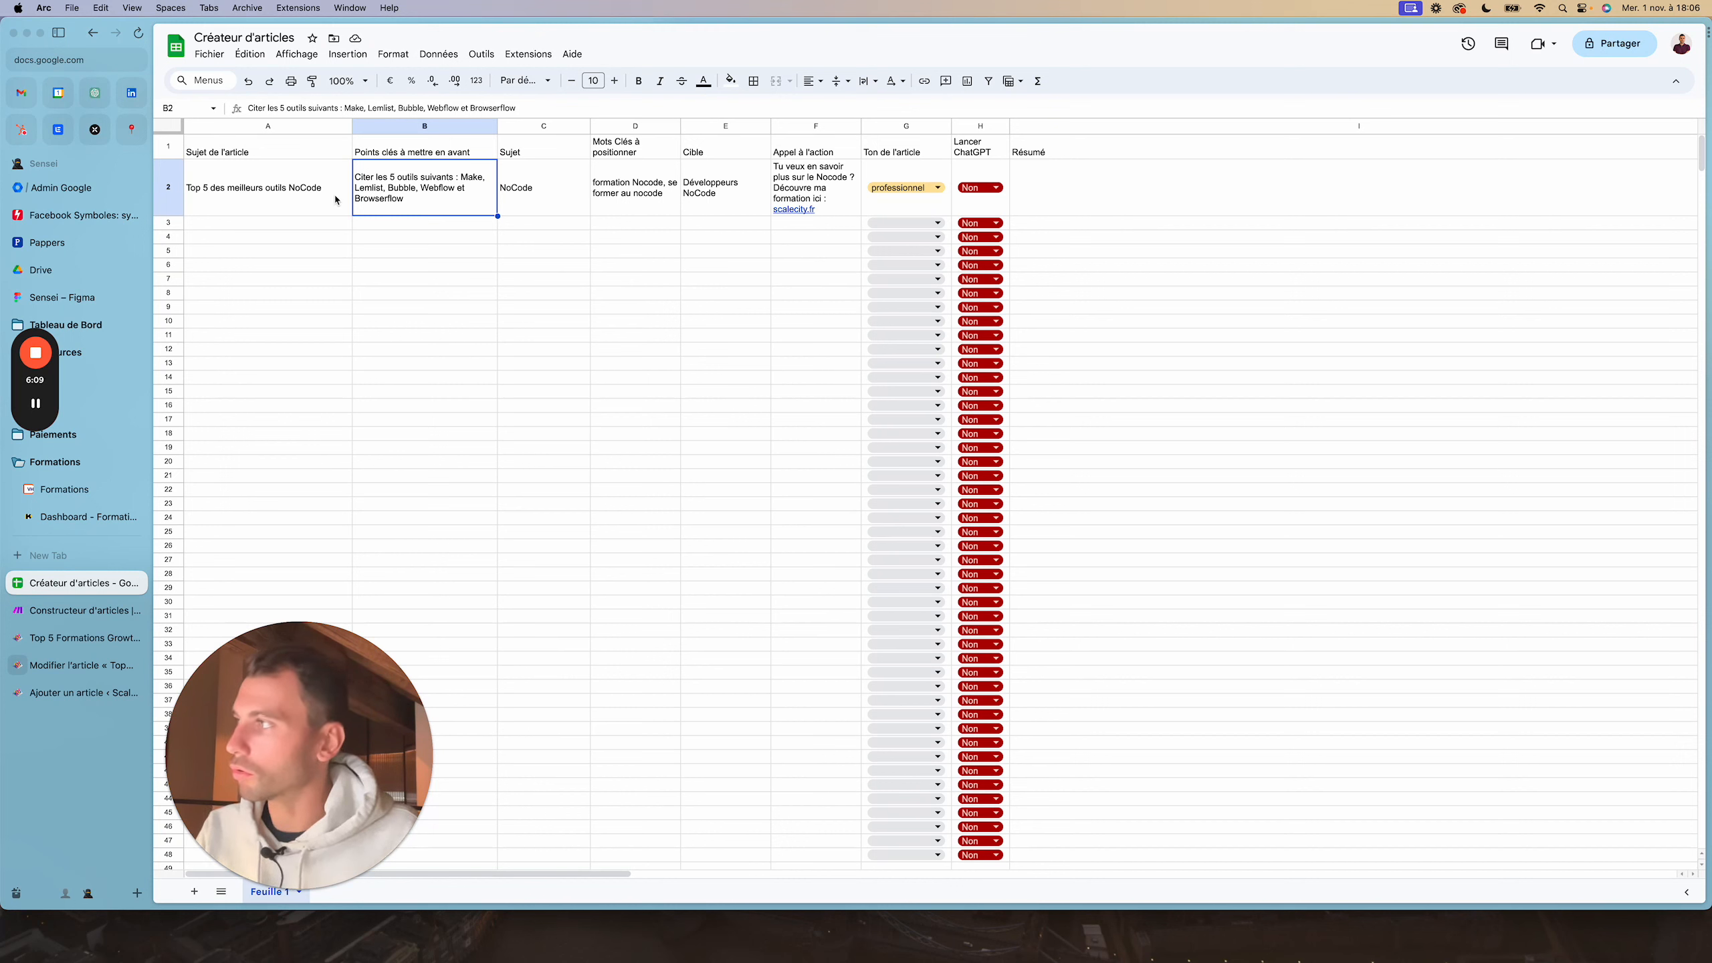
pyautogui.click(522, 183)
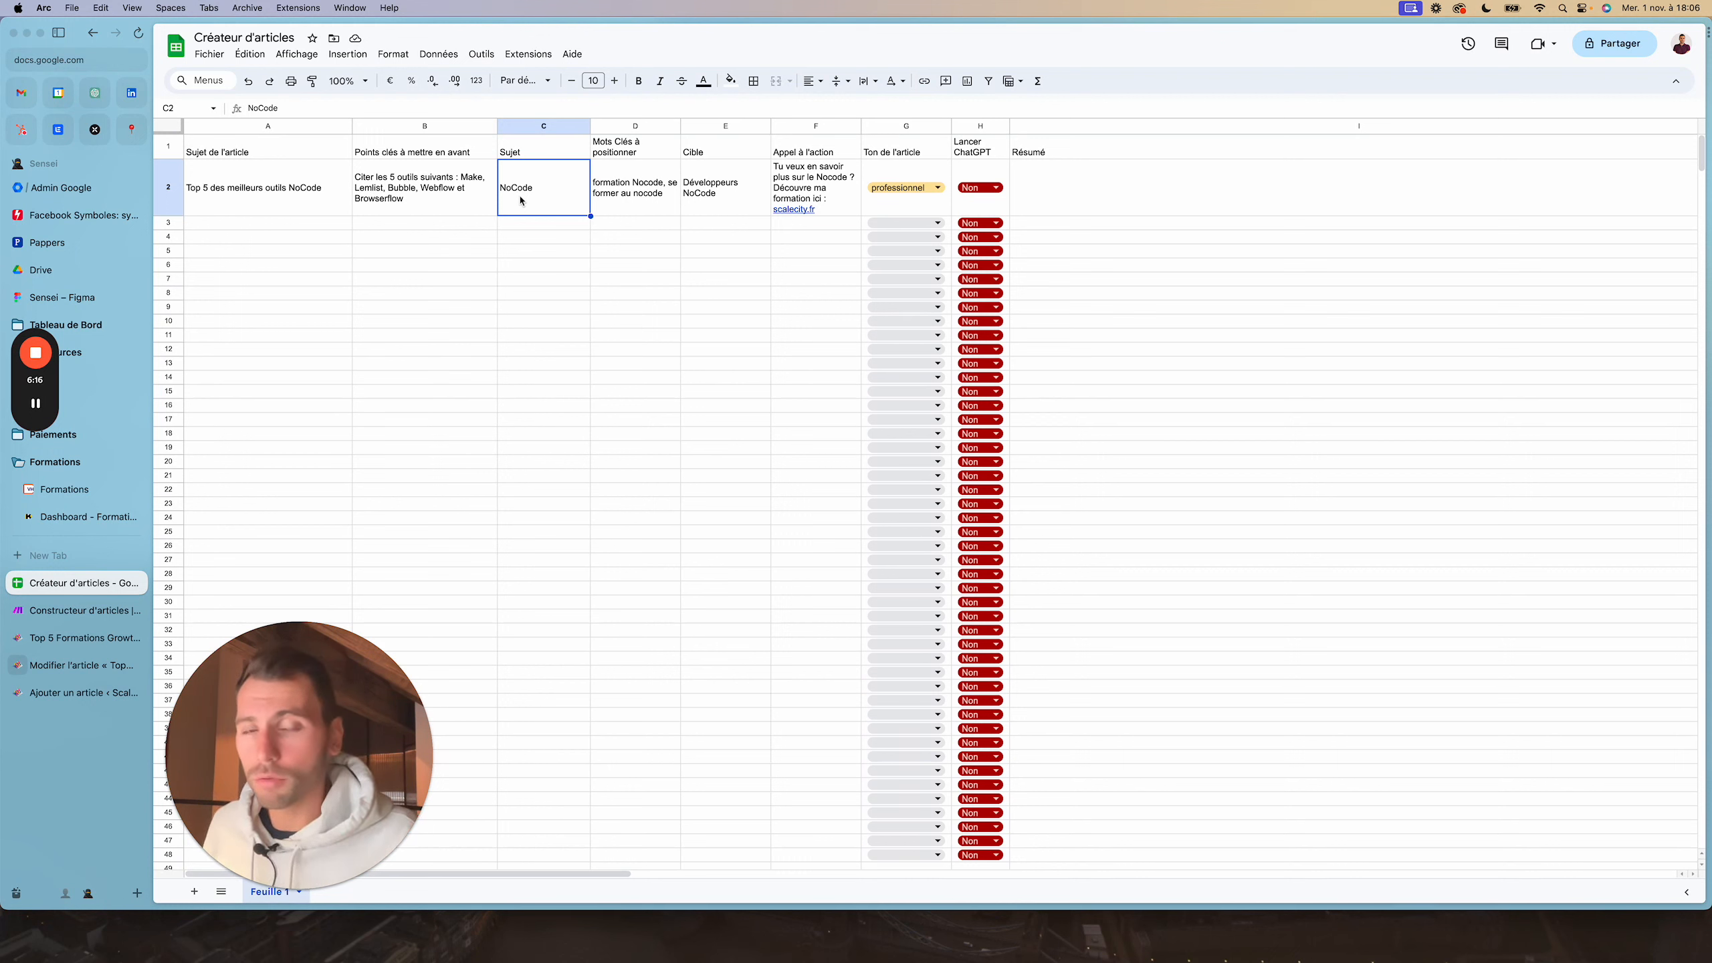
pyautogui.click(623, 170)
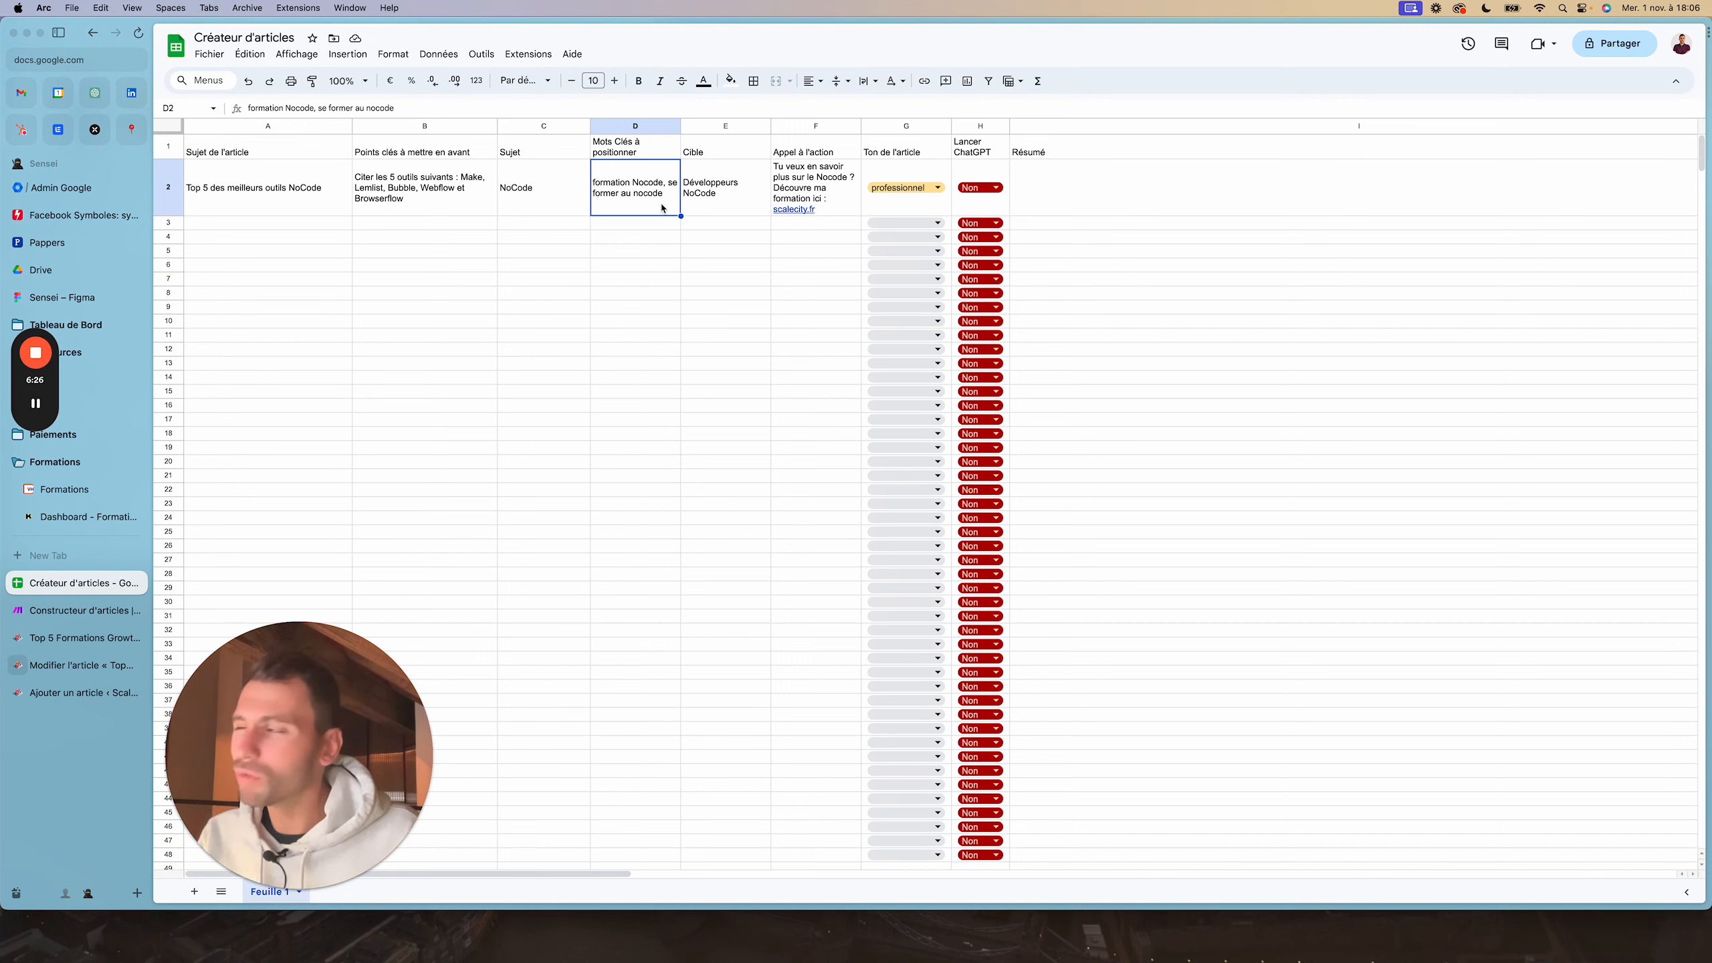
pyautogui.click(272, 212)
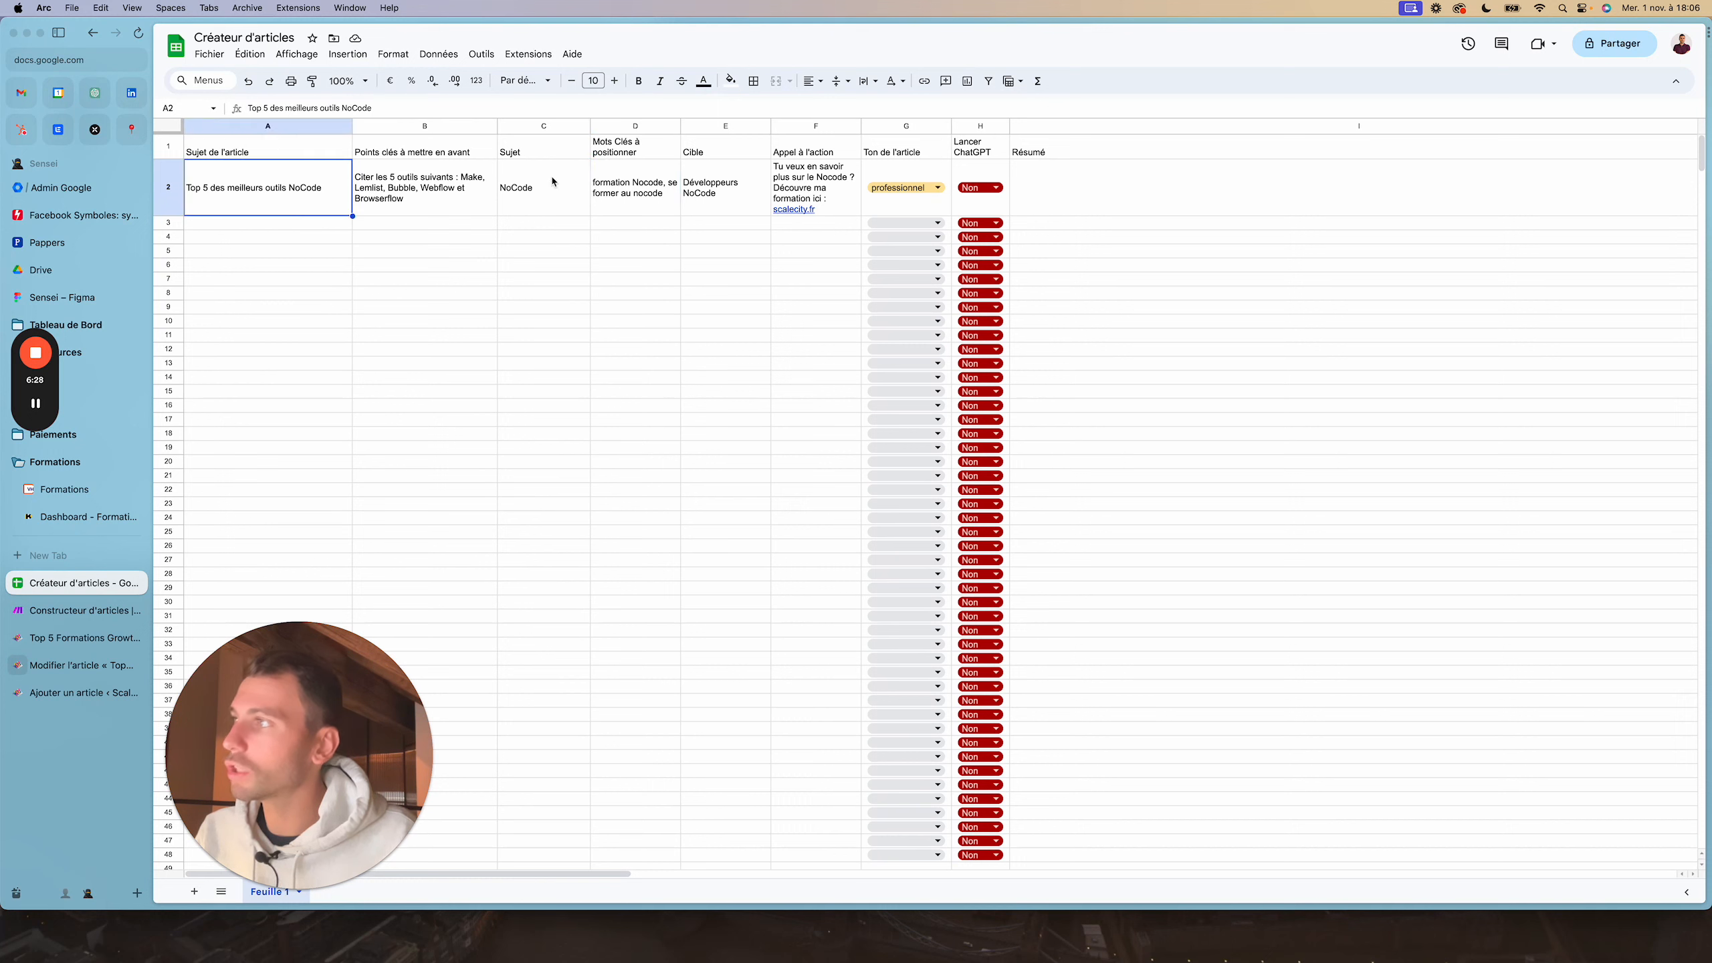
pyautogui.click(612, 188)
pyautogui.click(303, 210)
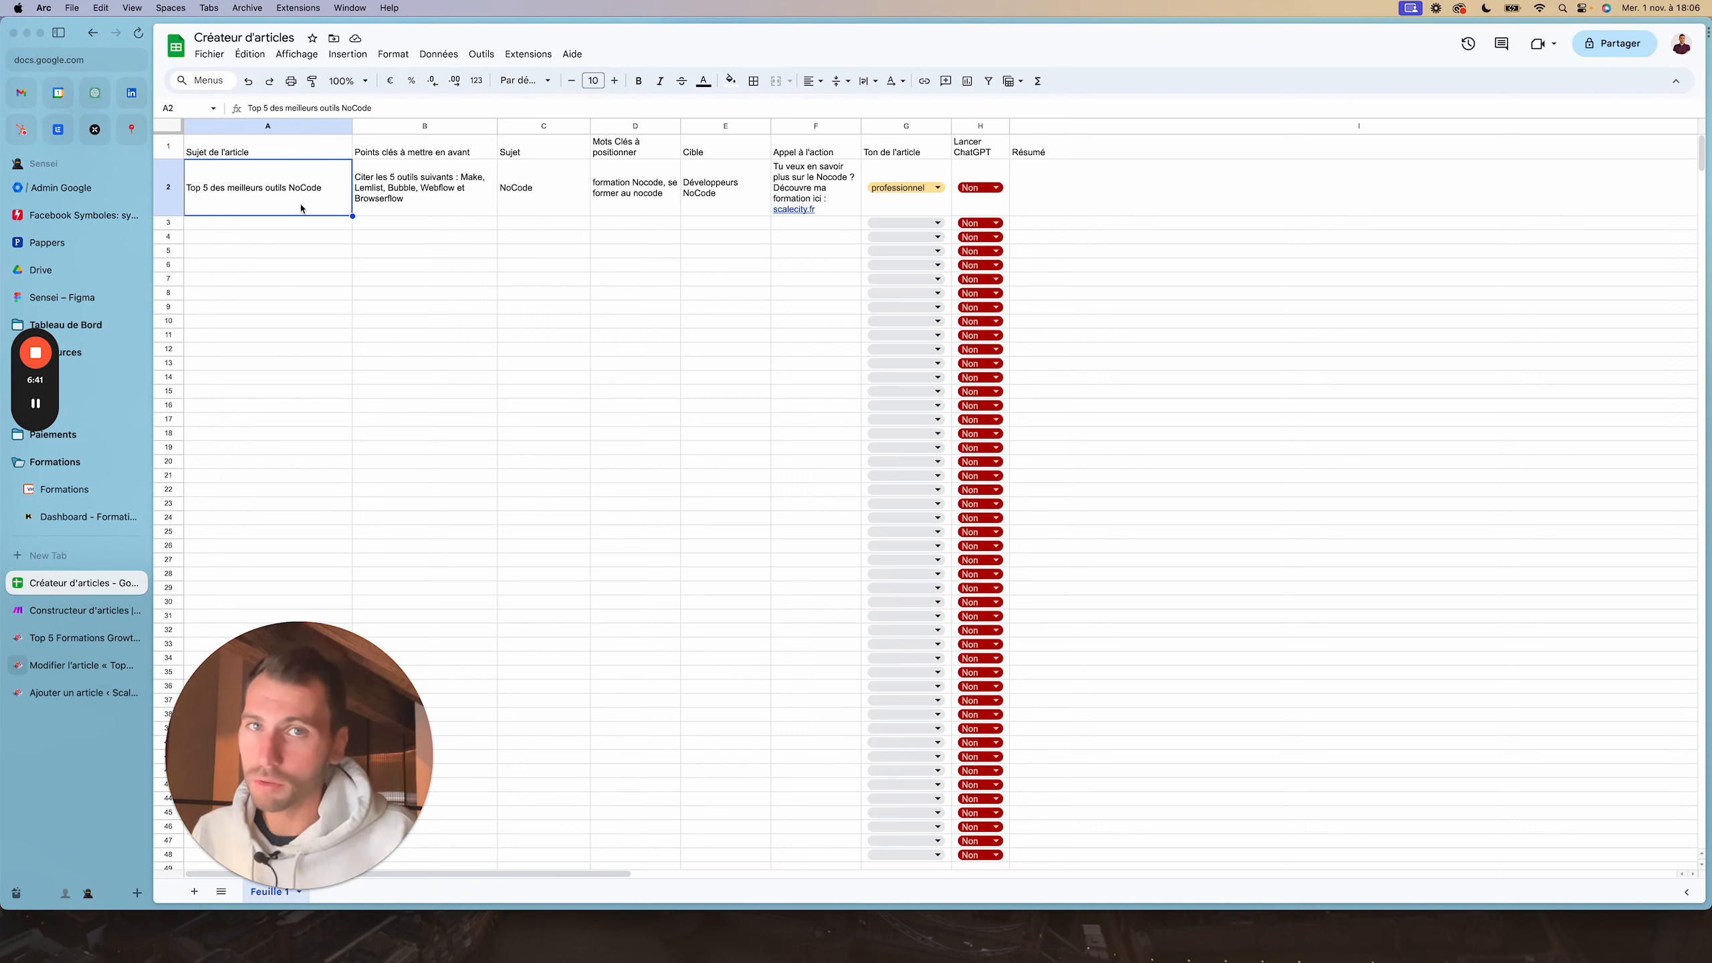
# Review row 2's positioning keywords, target audience and call to action with its scalecity.fr link
pyautogui.click(596, 201)
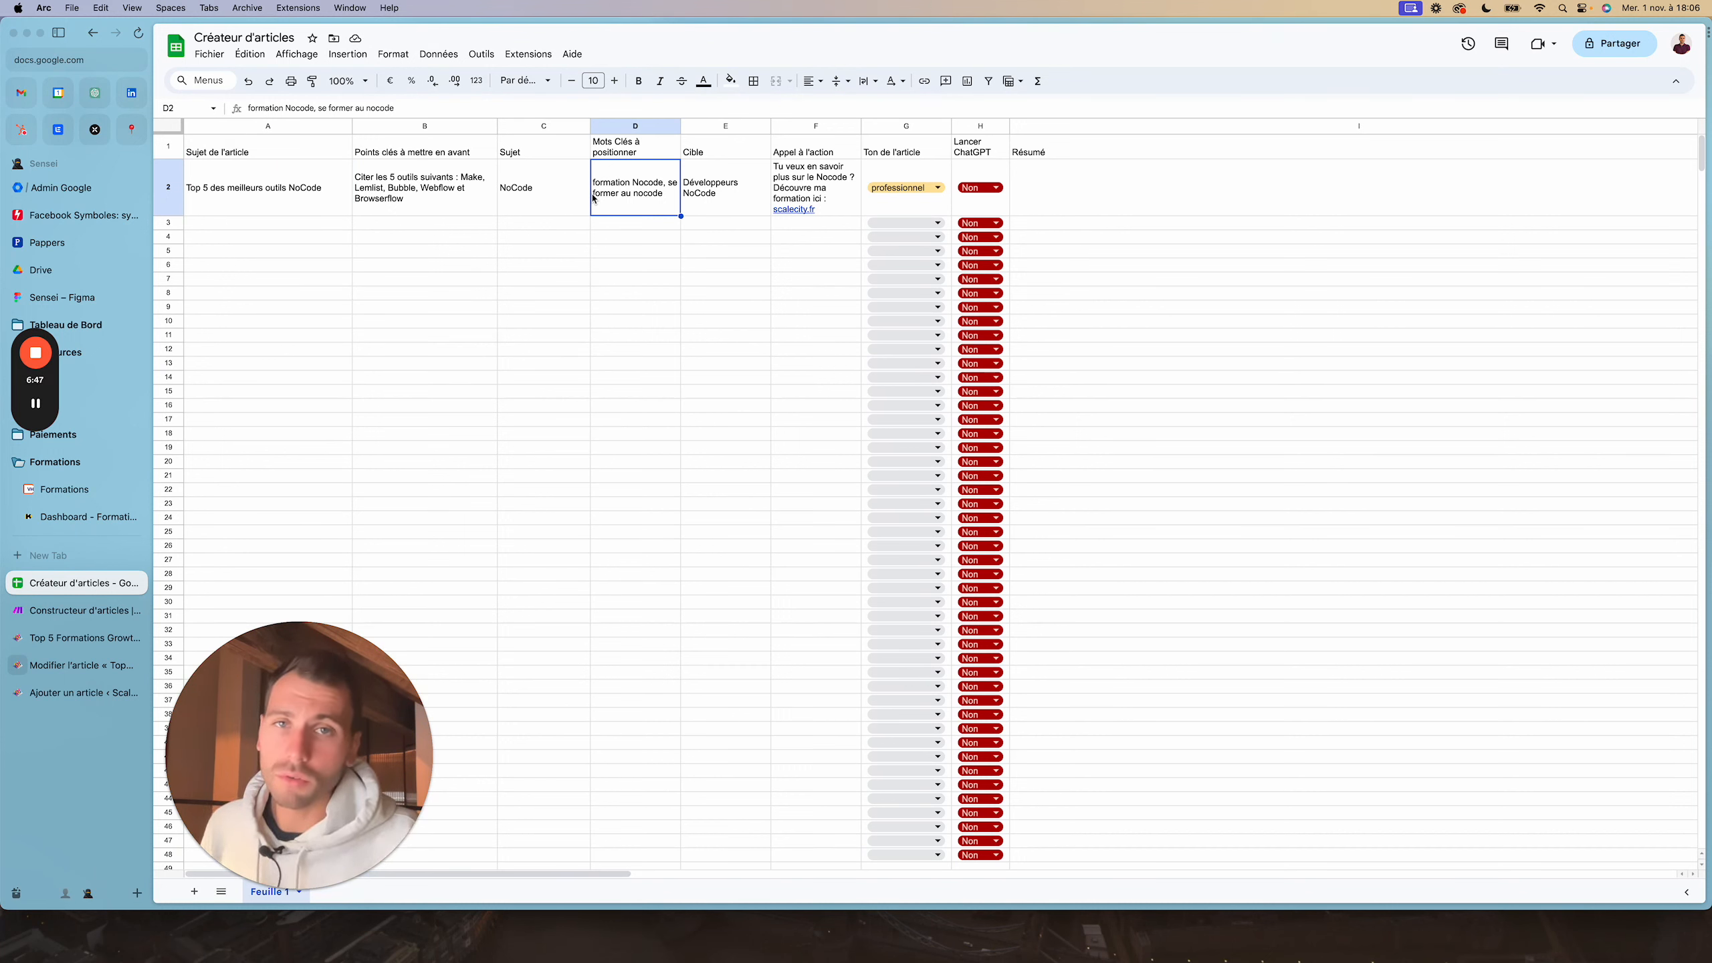
pyautogui.click(714, 180)
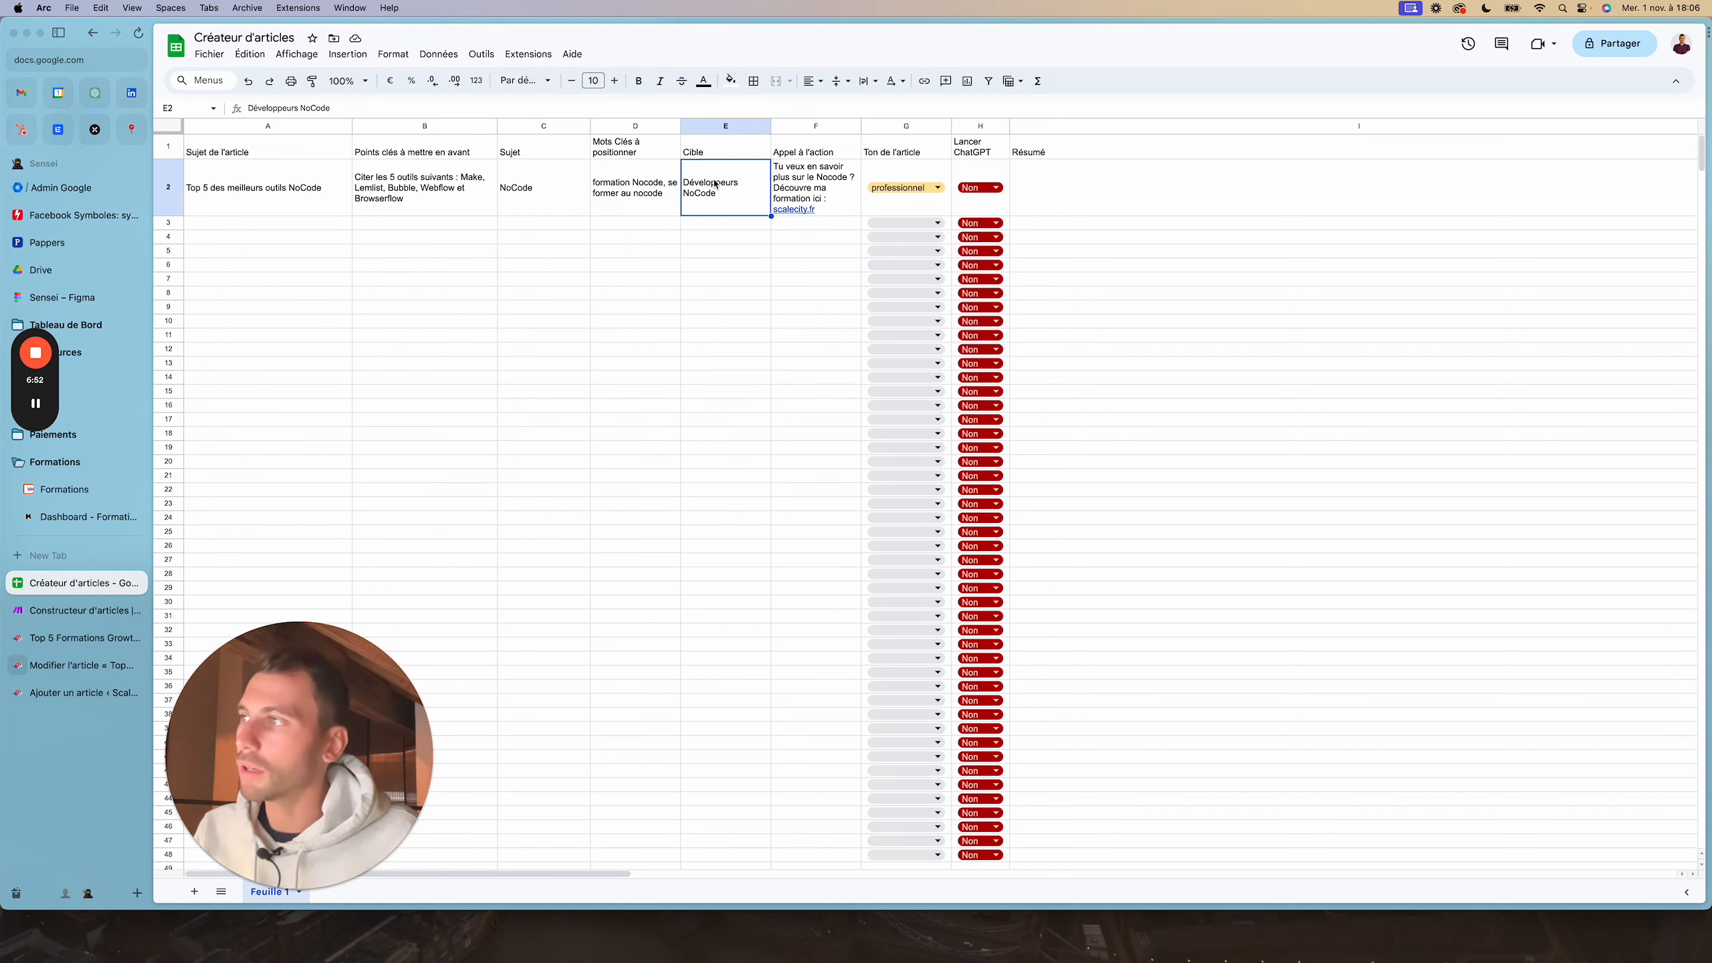
pyautogui.click(820, 184)
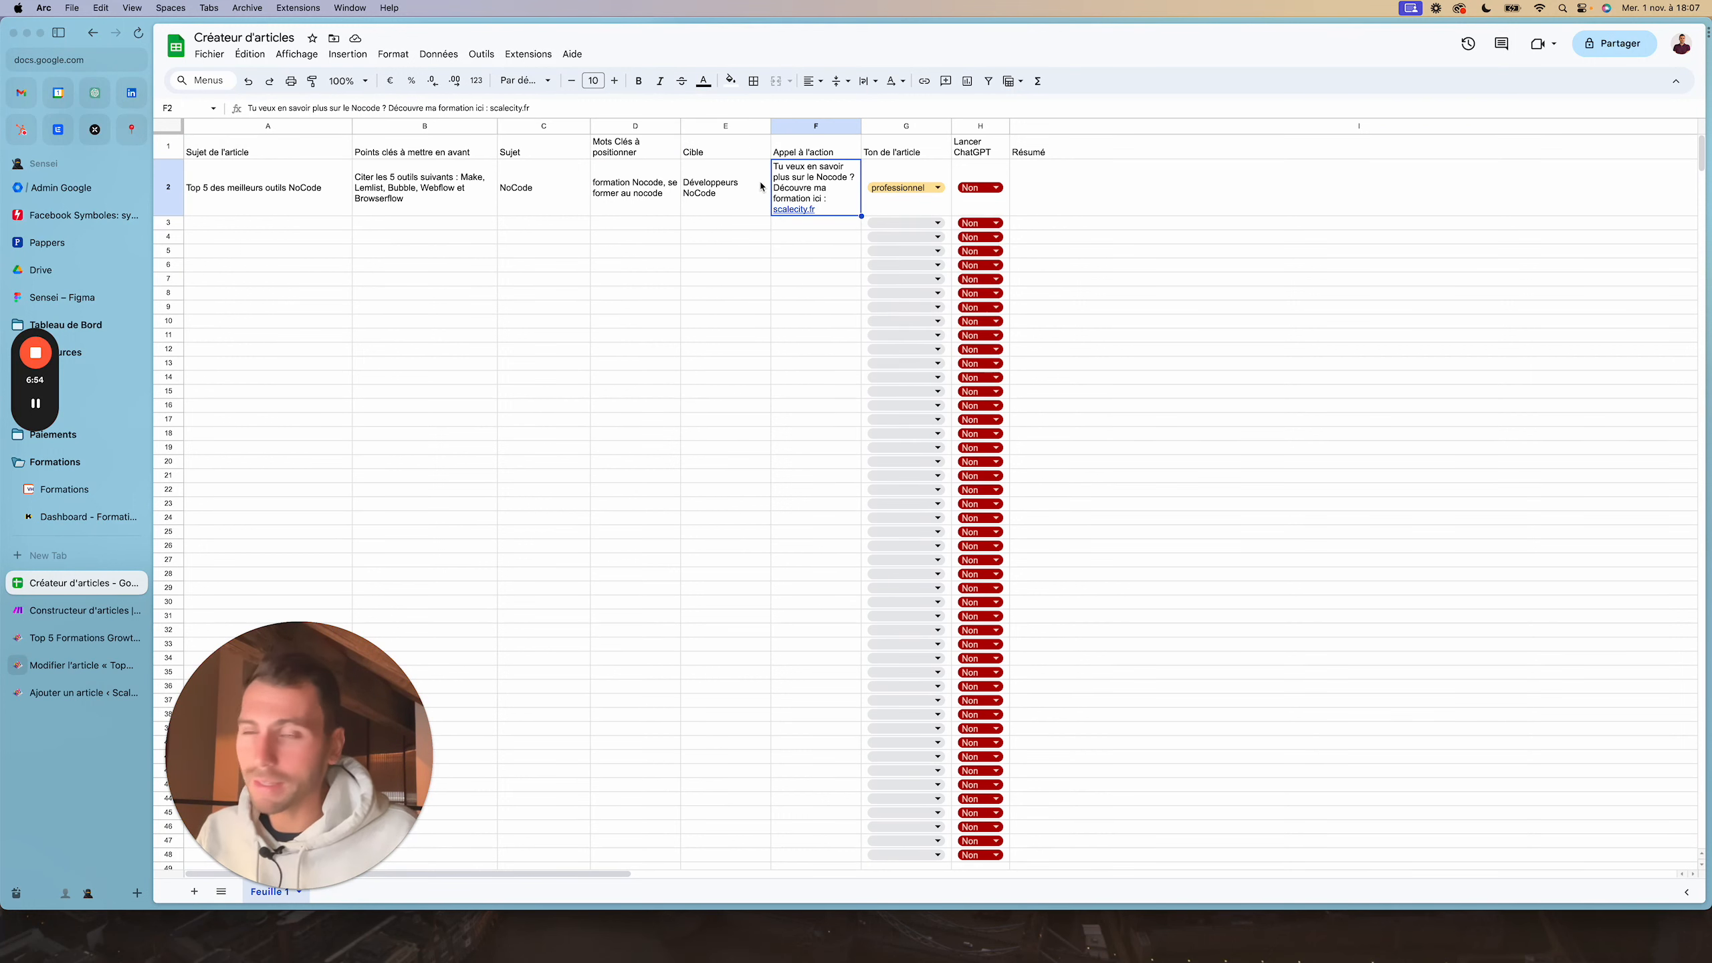
pyautogui.click(762, 186)
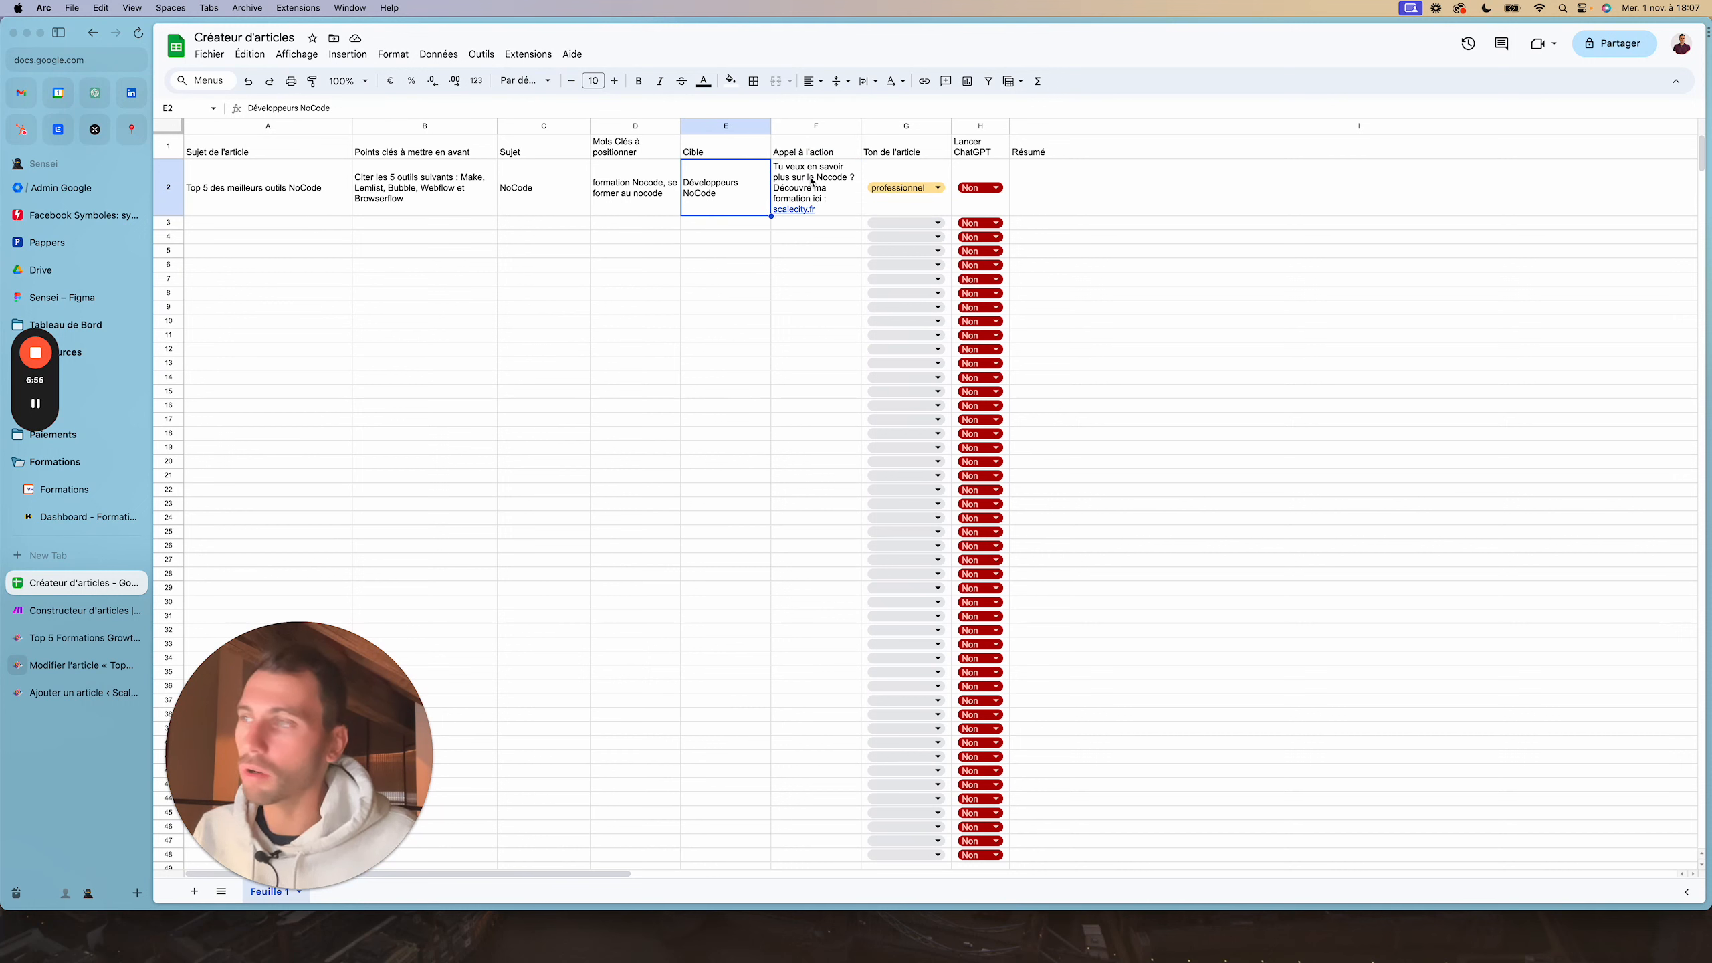
pyautogui.moveTo(811, 180)
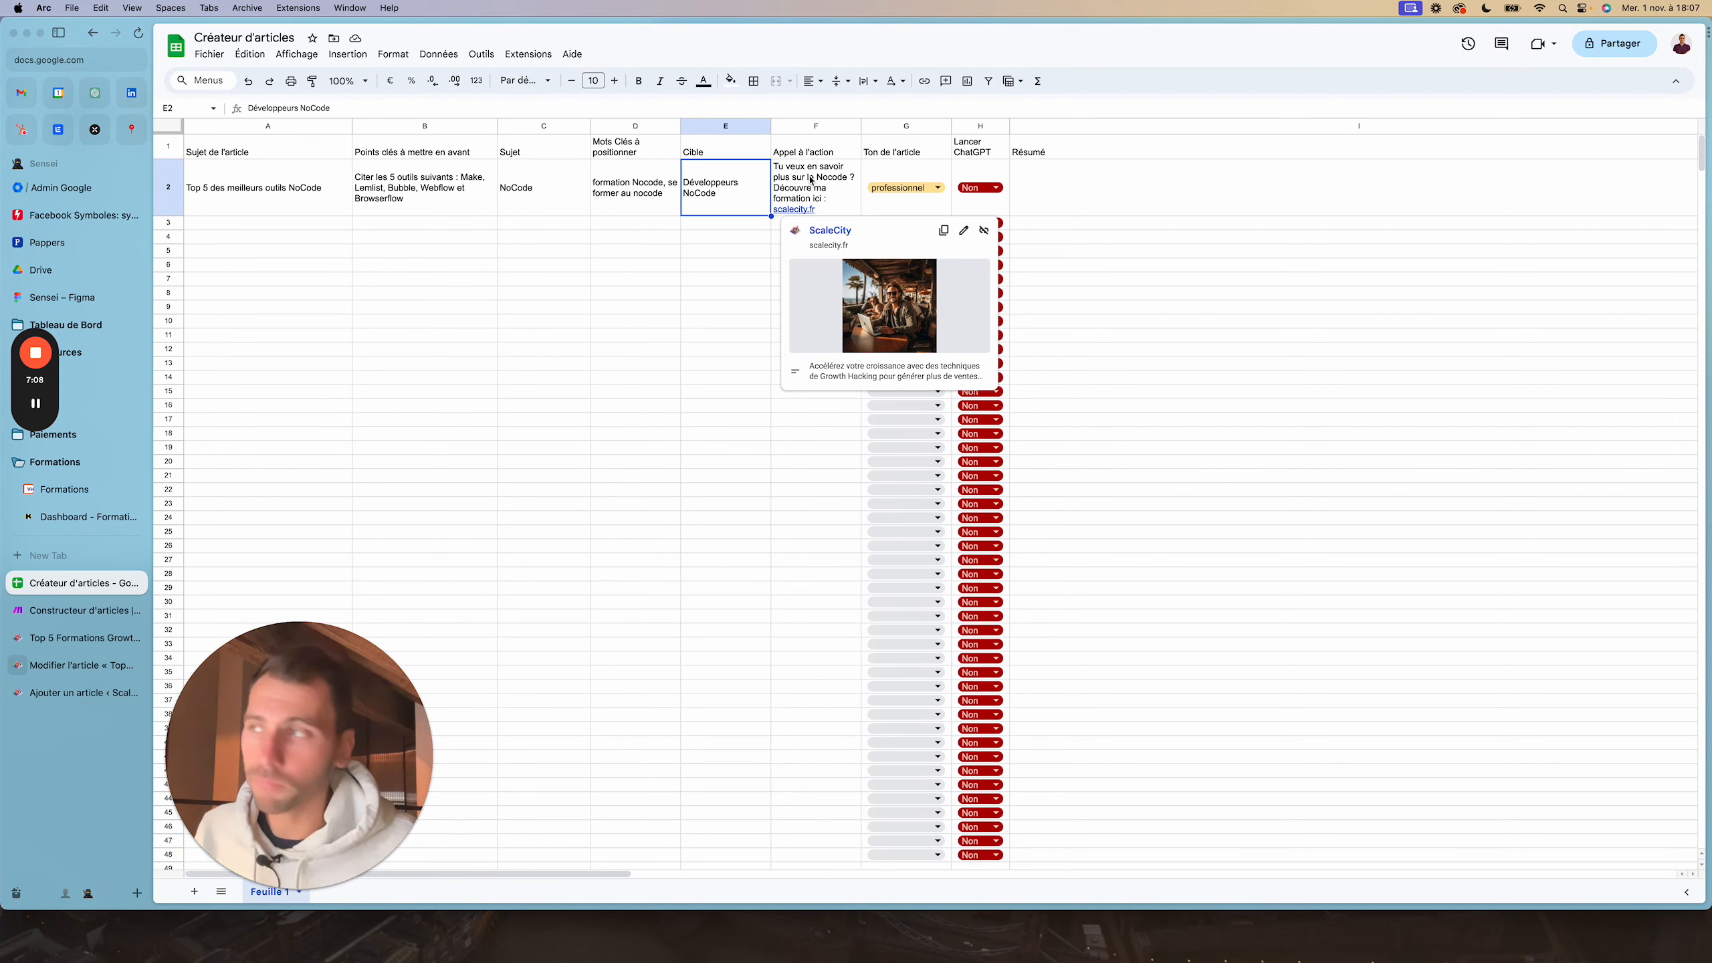
pyautogui.click(797, 172)
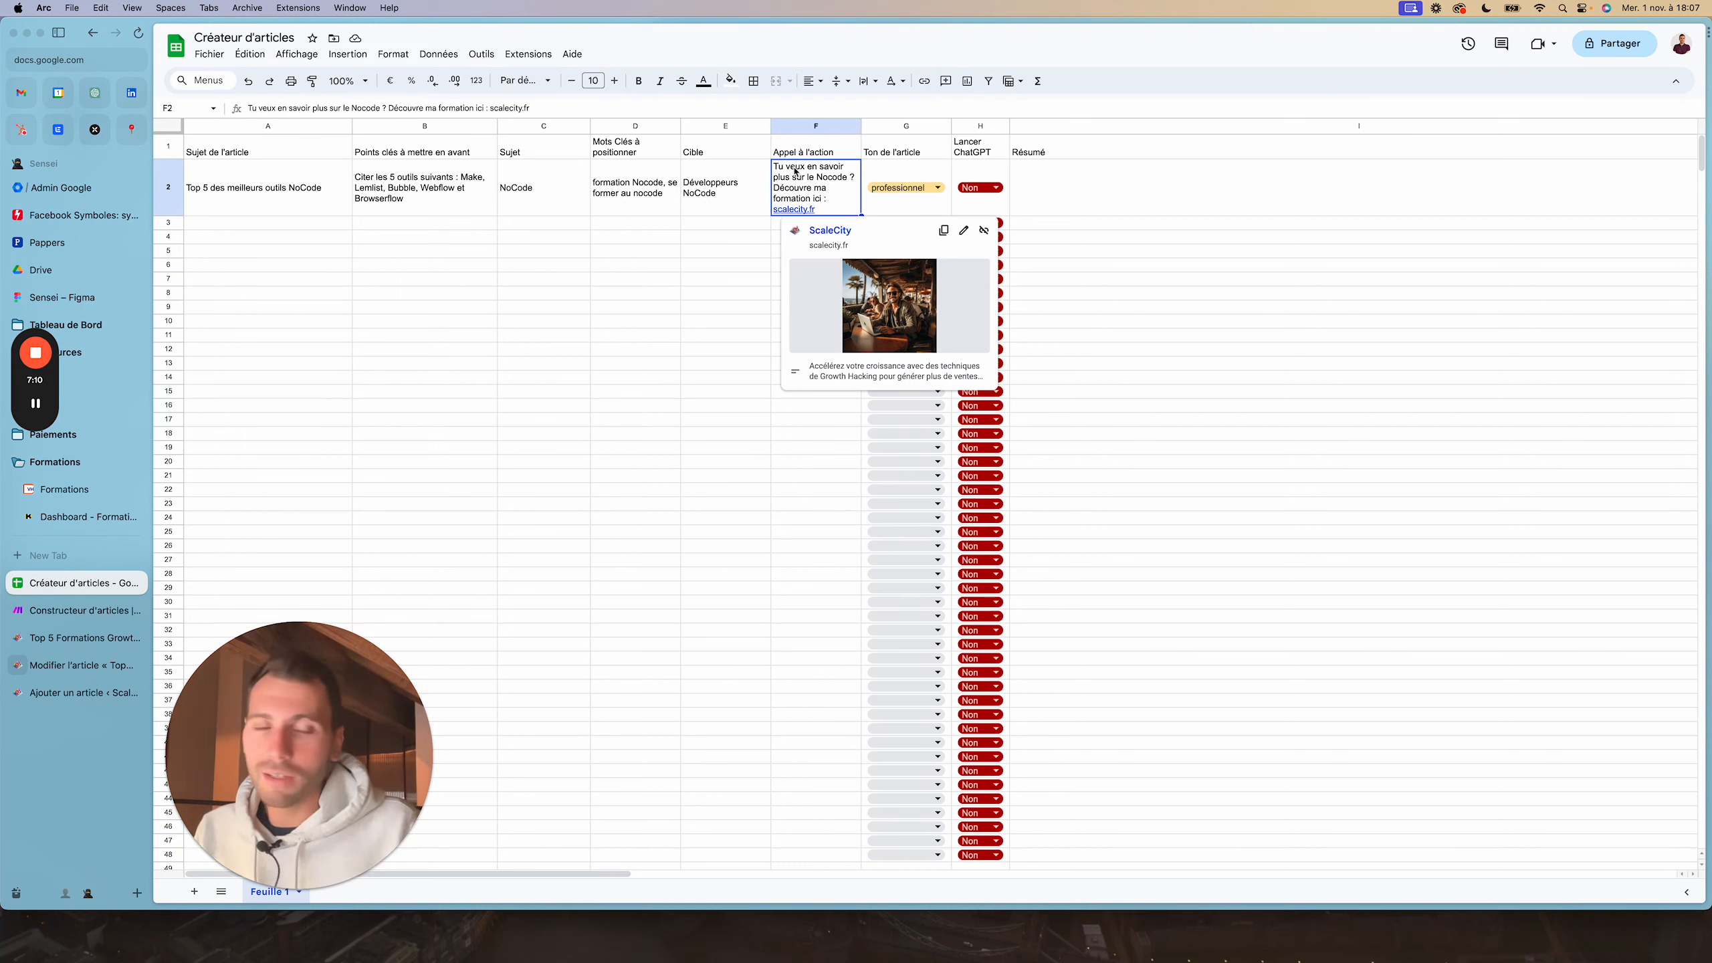
# Review the tone choices for the row 2 article and select "professionnel"
pyautogui.click(892, 169)
pyautogui.click(933, 191)
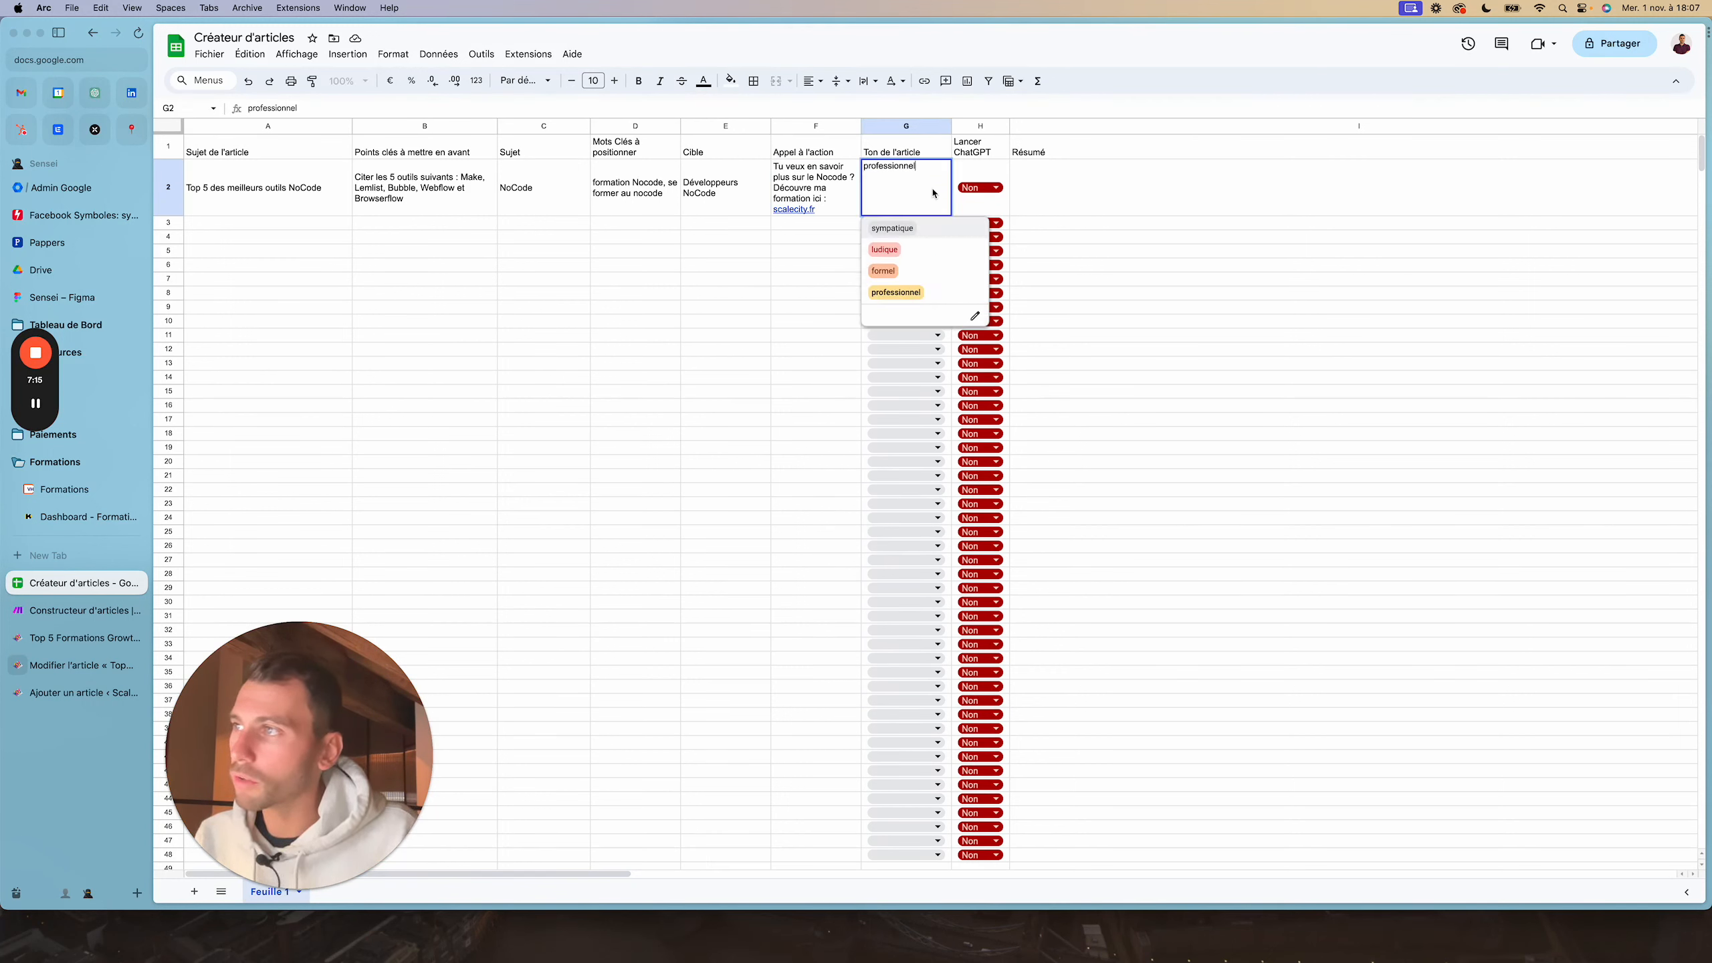
pyautogui.click(944, 256)
pyautogui.click(934, 191)
pyautogui.click(928, 292)
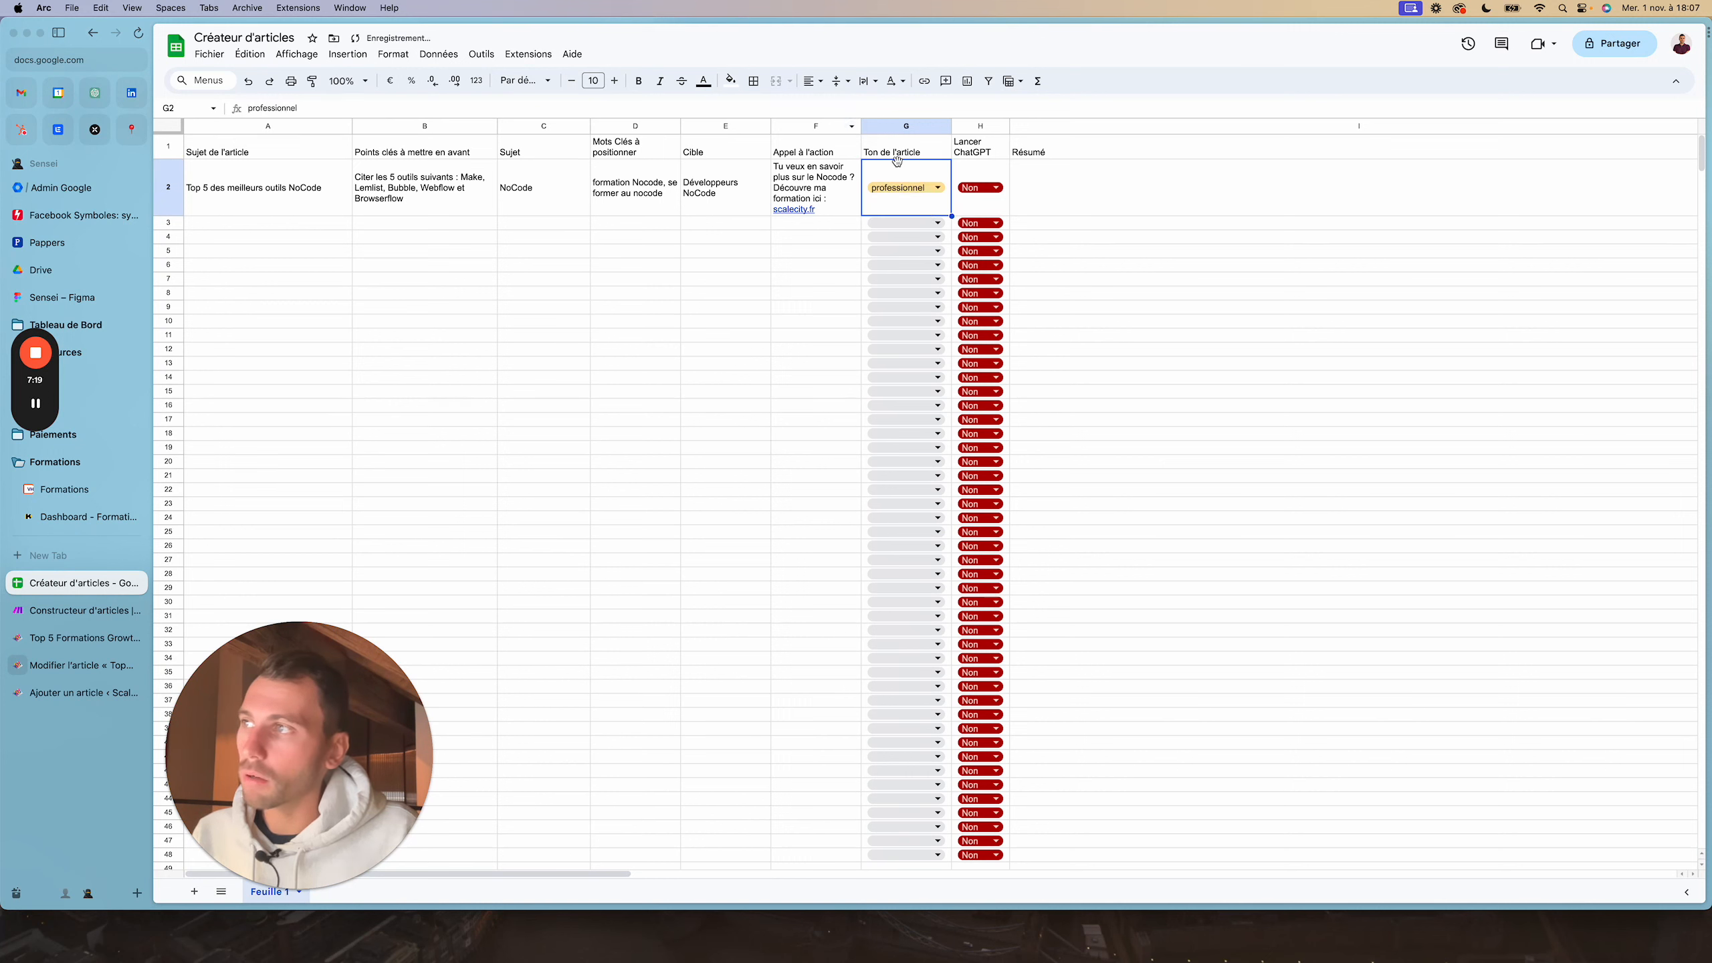
pyautogui.doubleClick(910, 191)
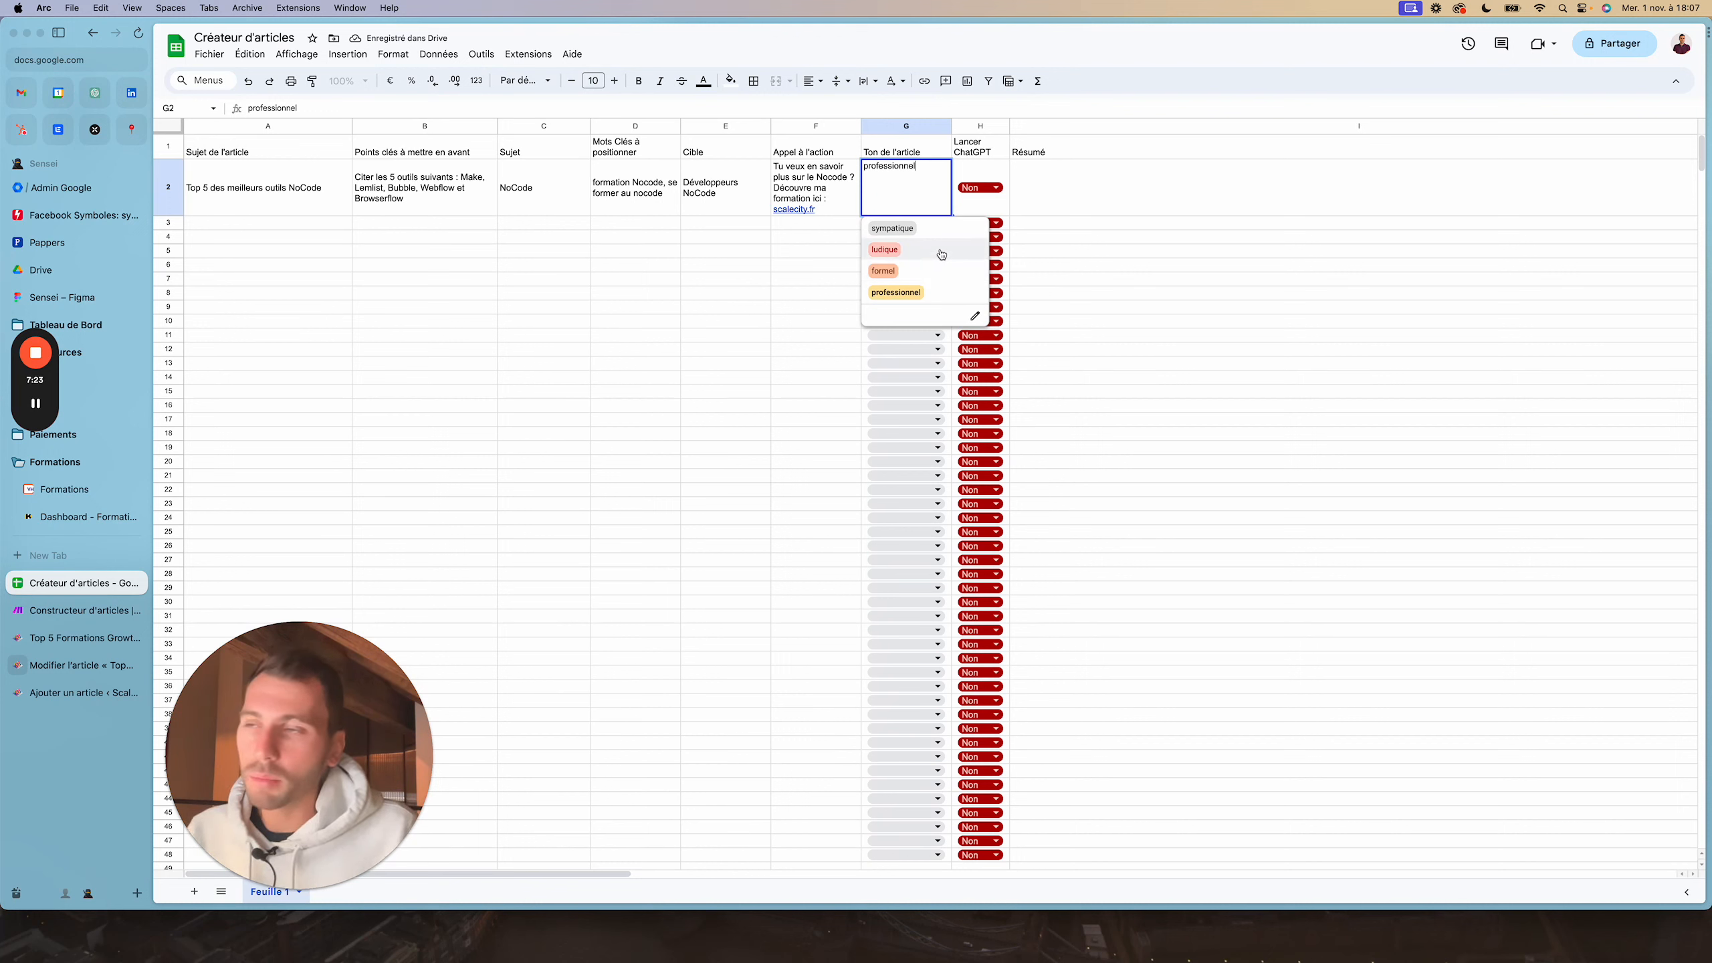
pyautogui.click(846, 196)
pyautogui.click(883, 203)
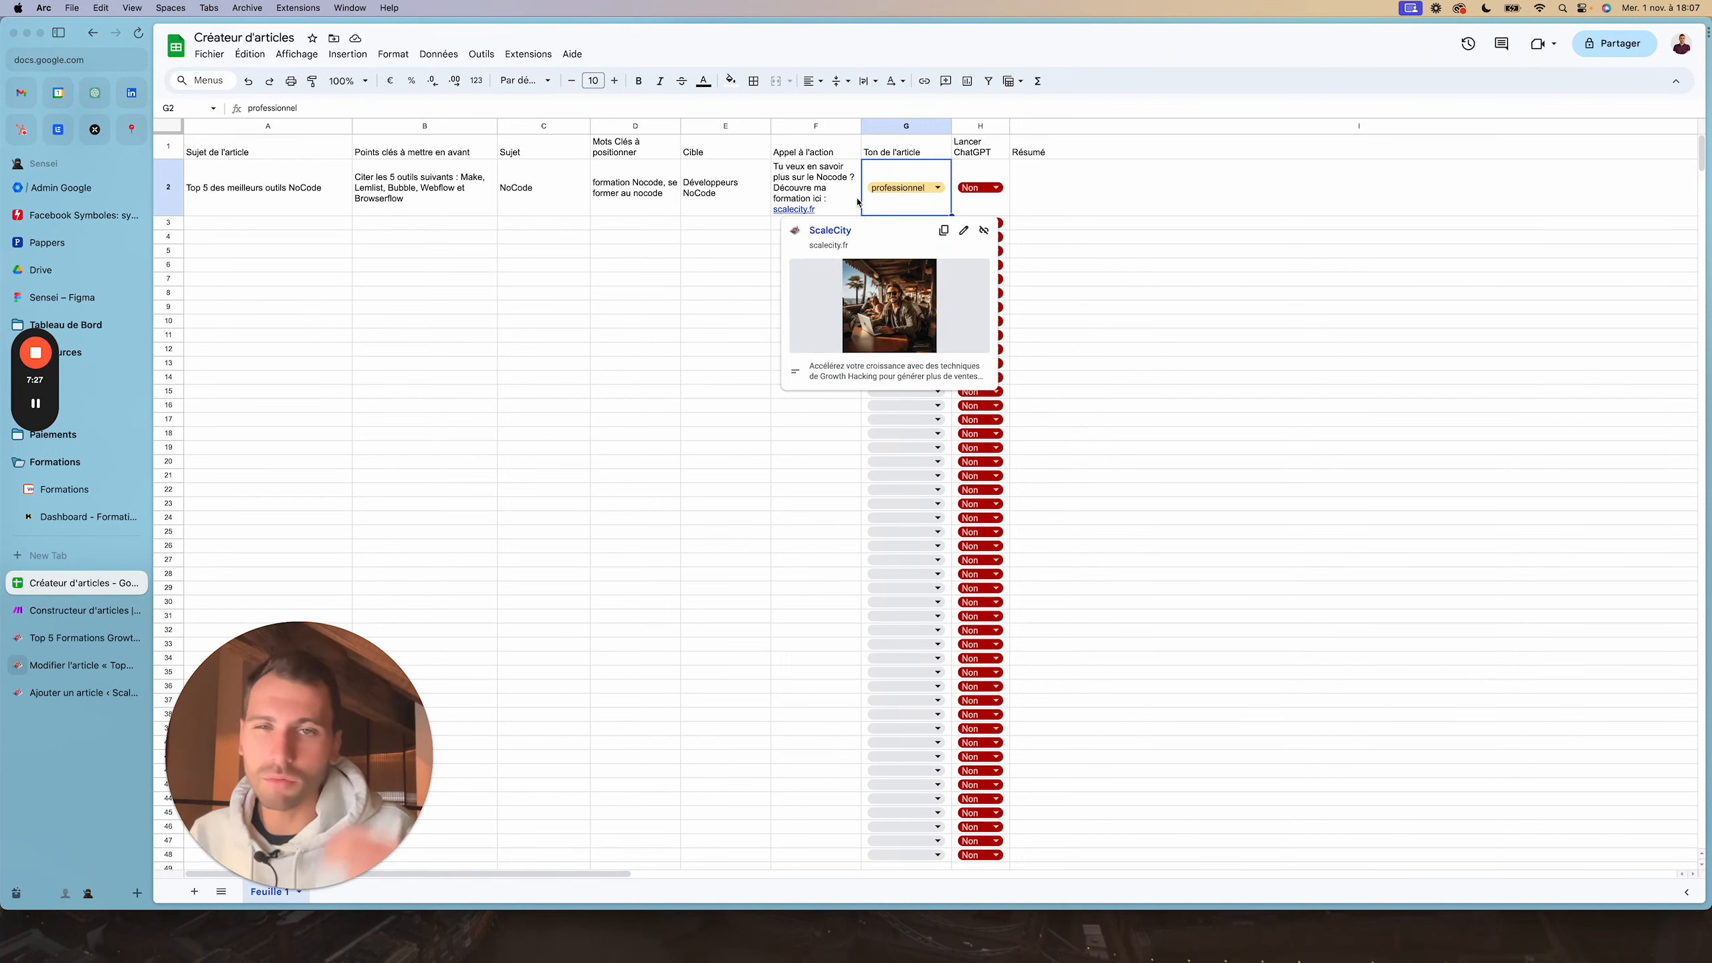
pyautogui.click(714, 204)
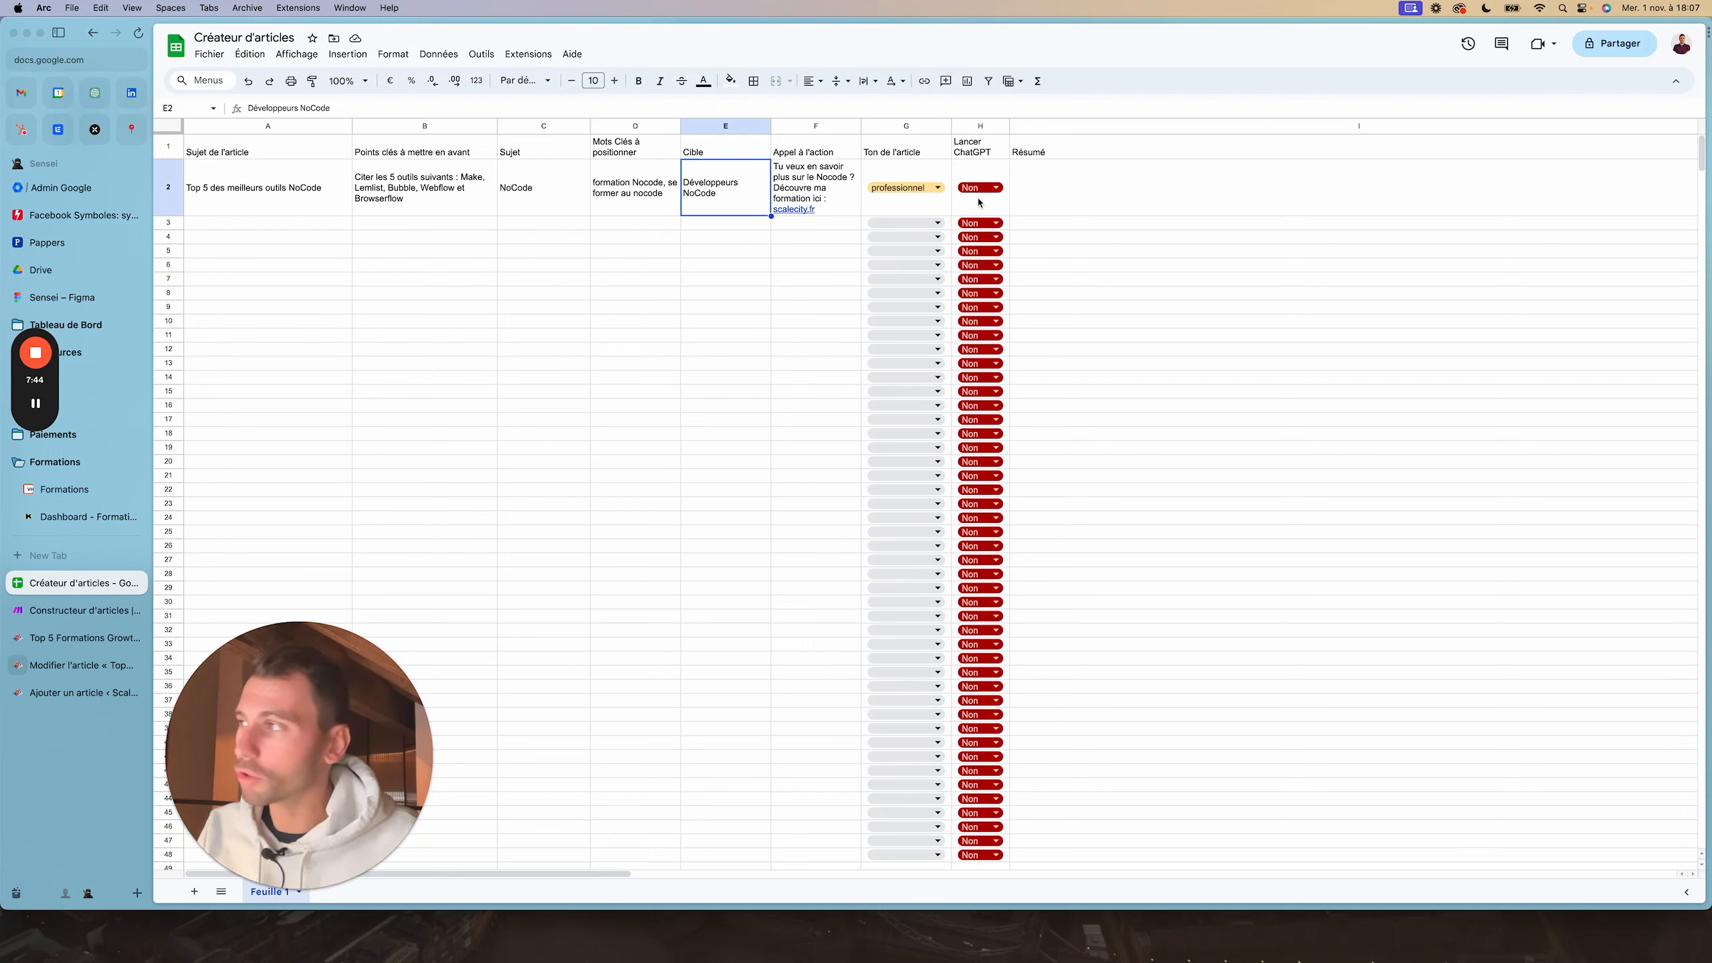
pyautogui.click(579, 225)
pyautogui.write('ddza')
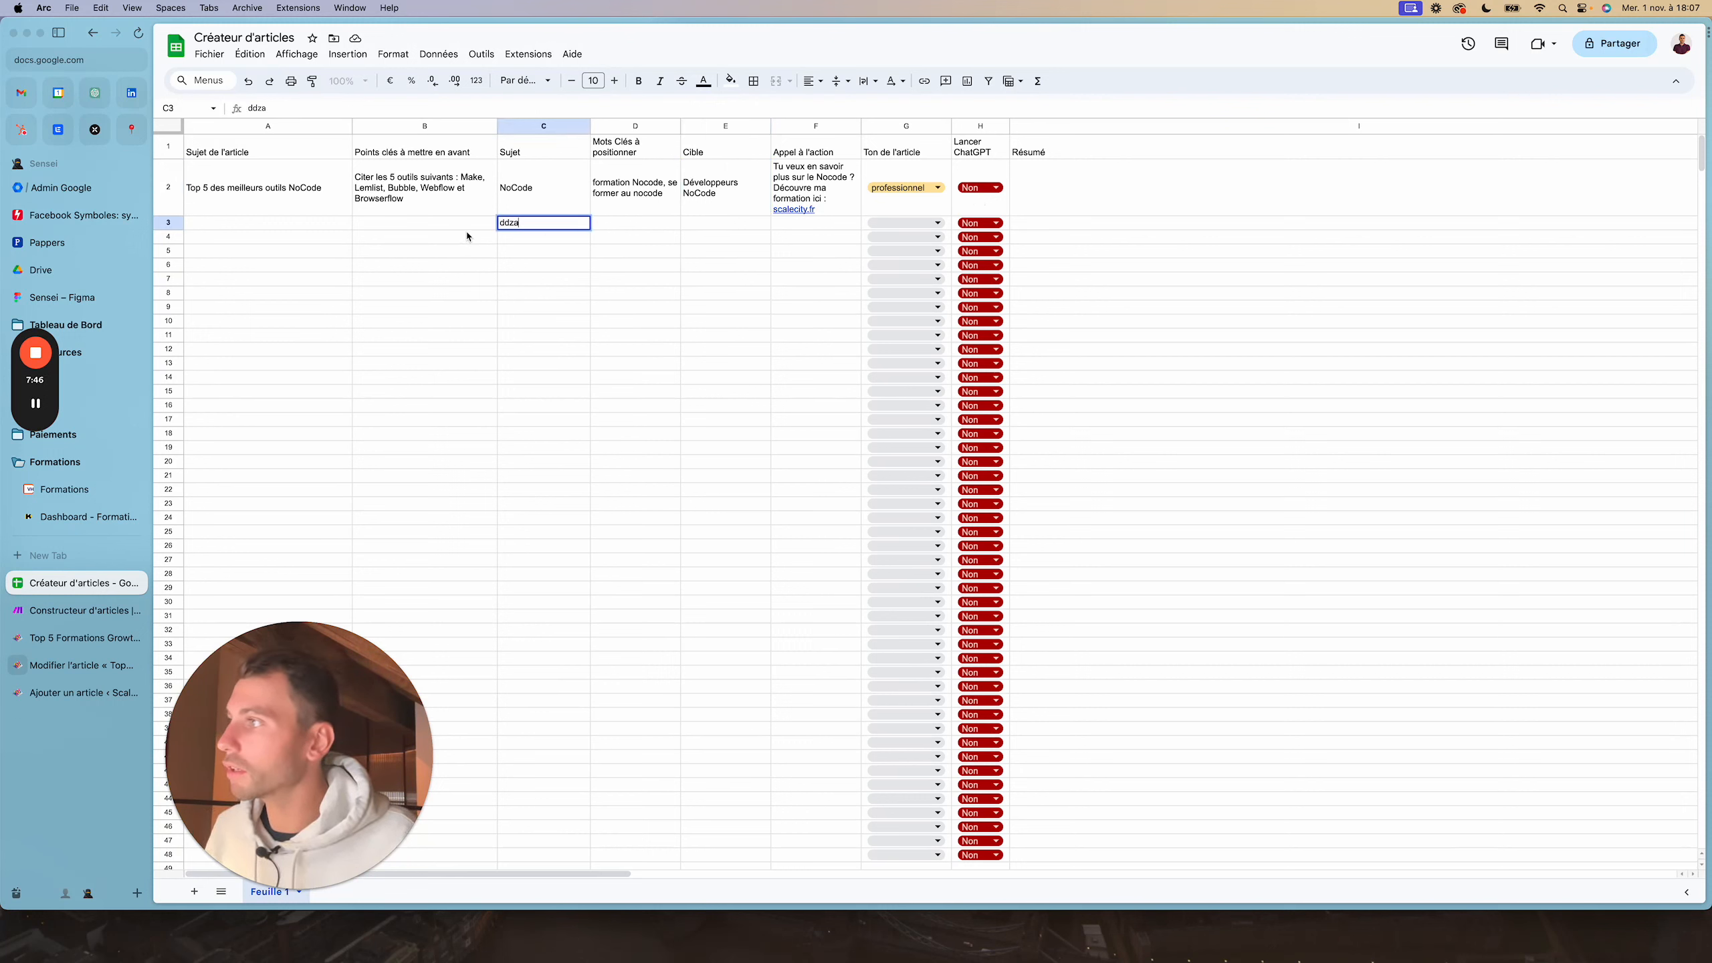
pyautogui.click(454, 226)
pyautogui.write('dza')
pyautogui.click(584, 226)
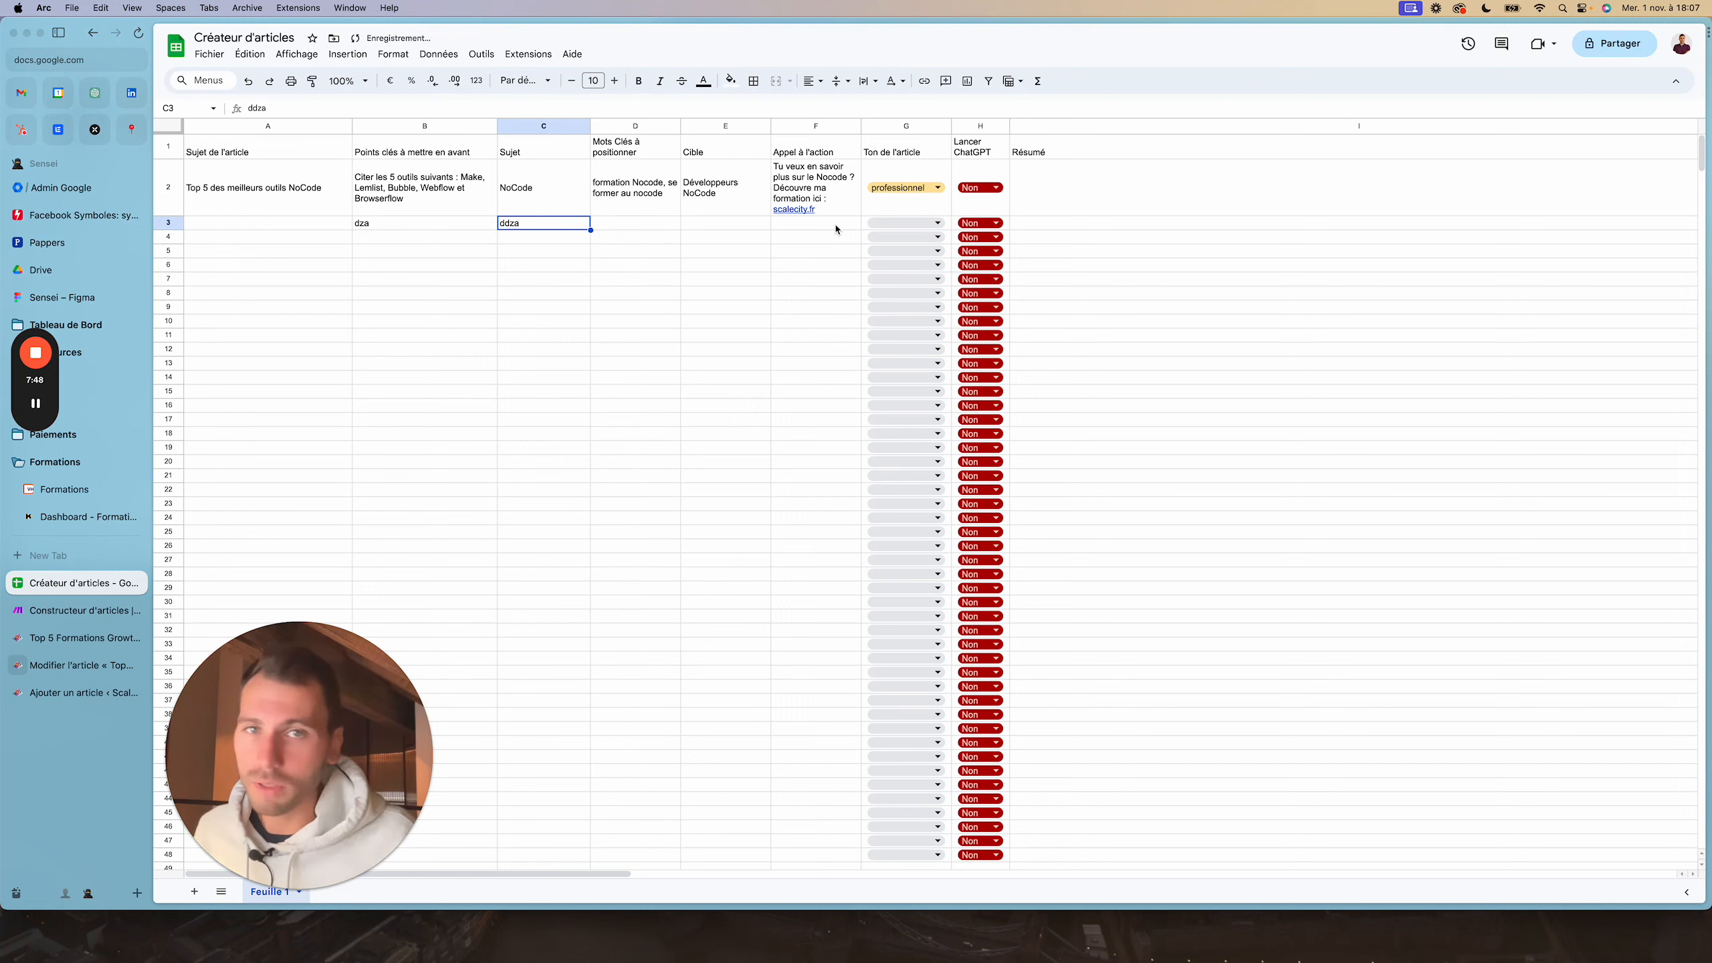
pyautogui.press('BackSpace')
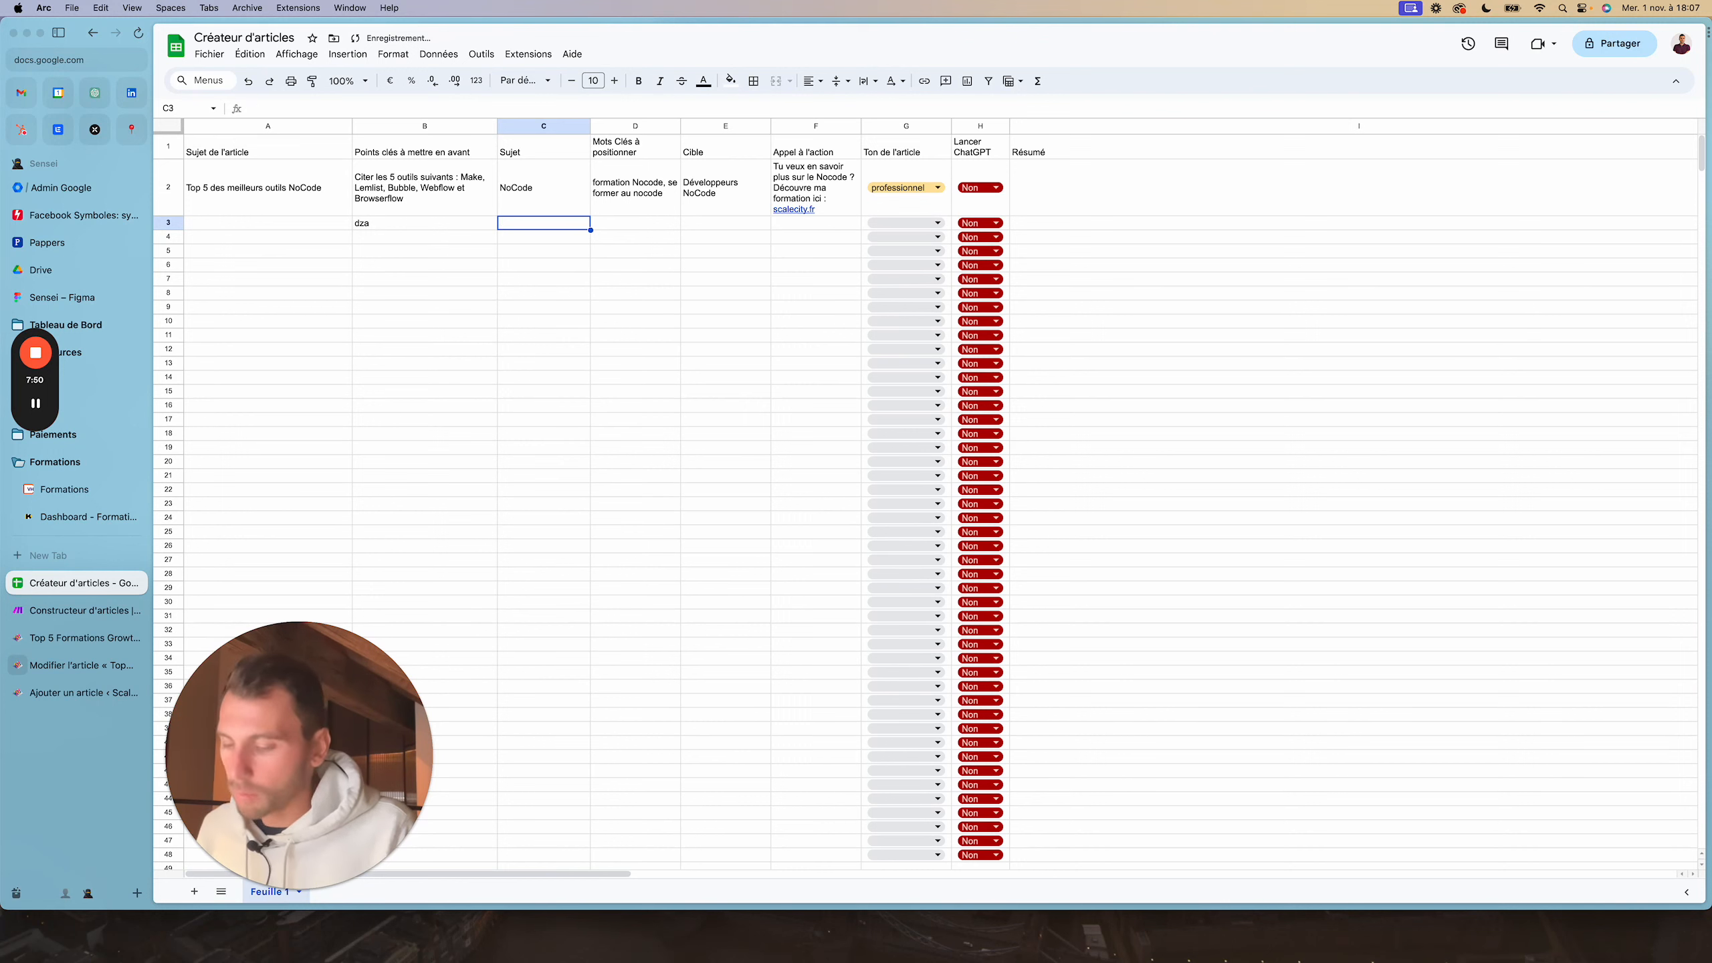
pyautogui.press('Left')
pyautogui.press('BackSpace')
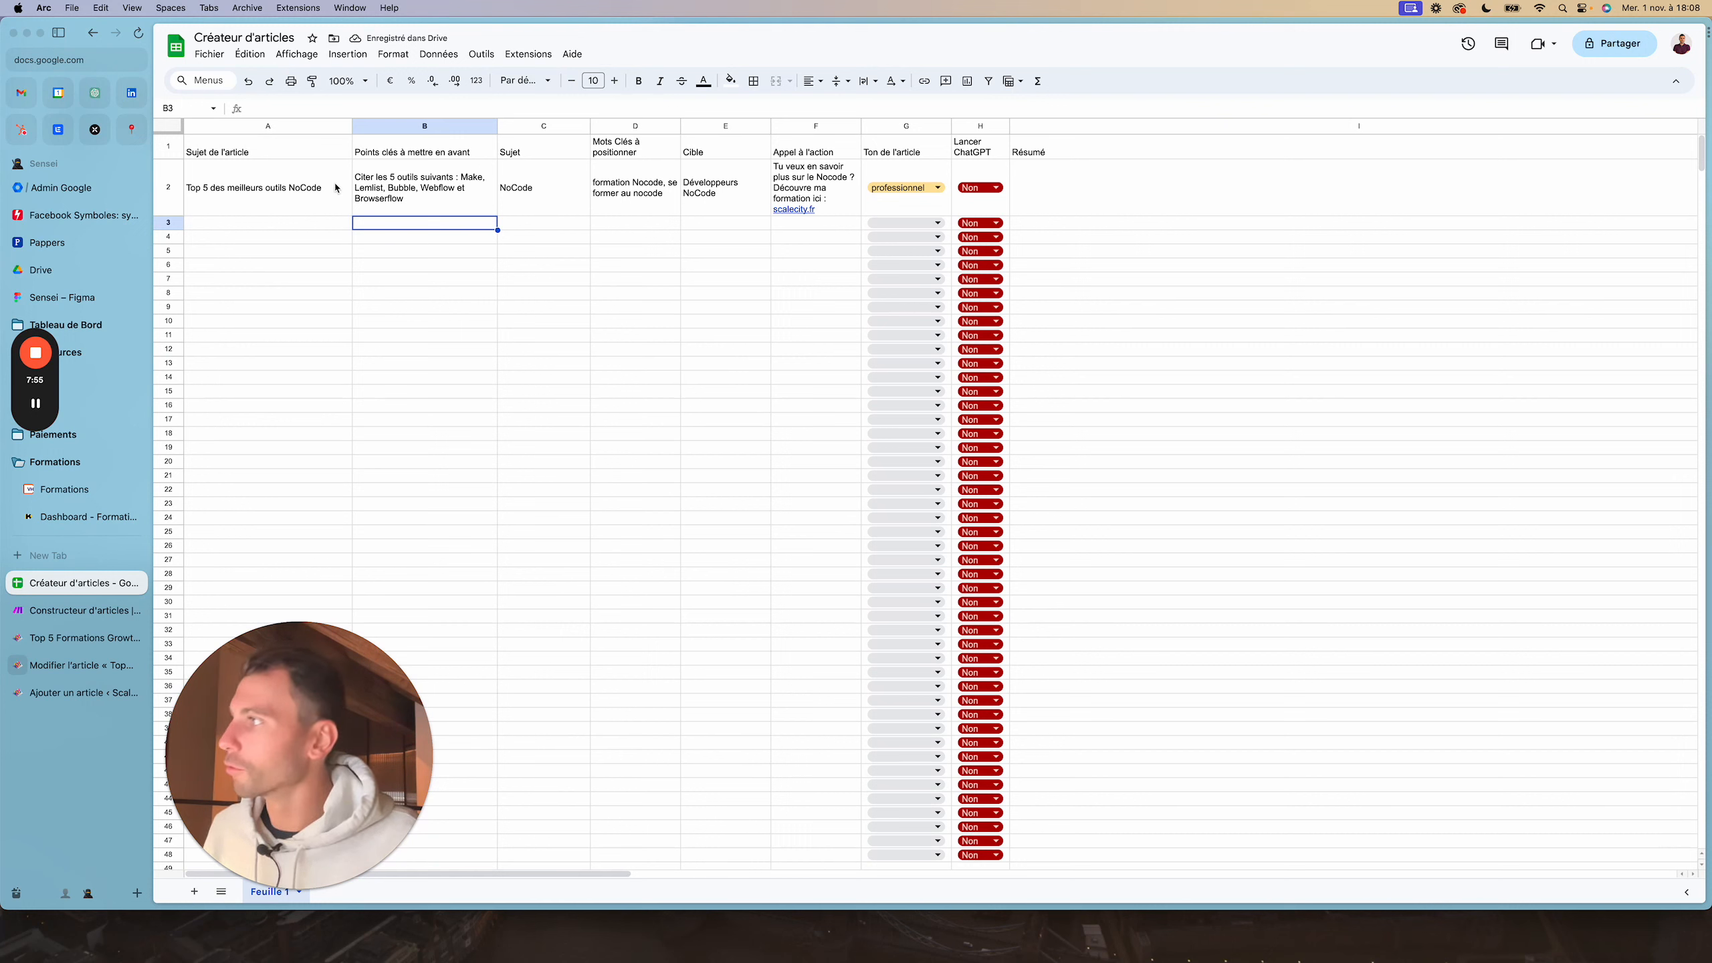
# Review row 2's example inputs across the columns, from the article subject to the tone
pyautogui.press('Up')
pyautogui.press('Left')
pyautogui.press('Right')
pyautogui.press('Right')
pyautogui.press('Right')
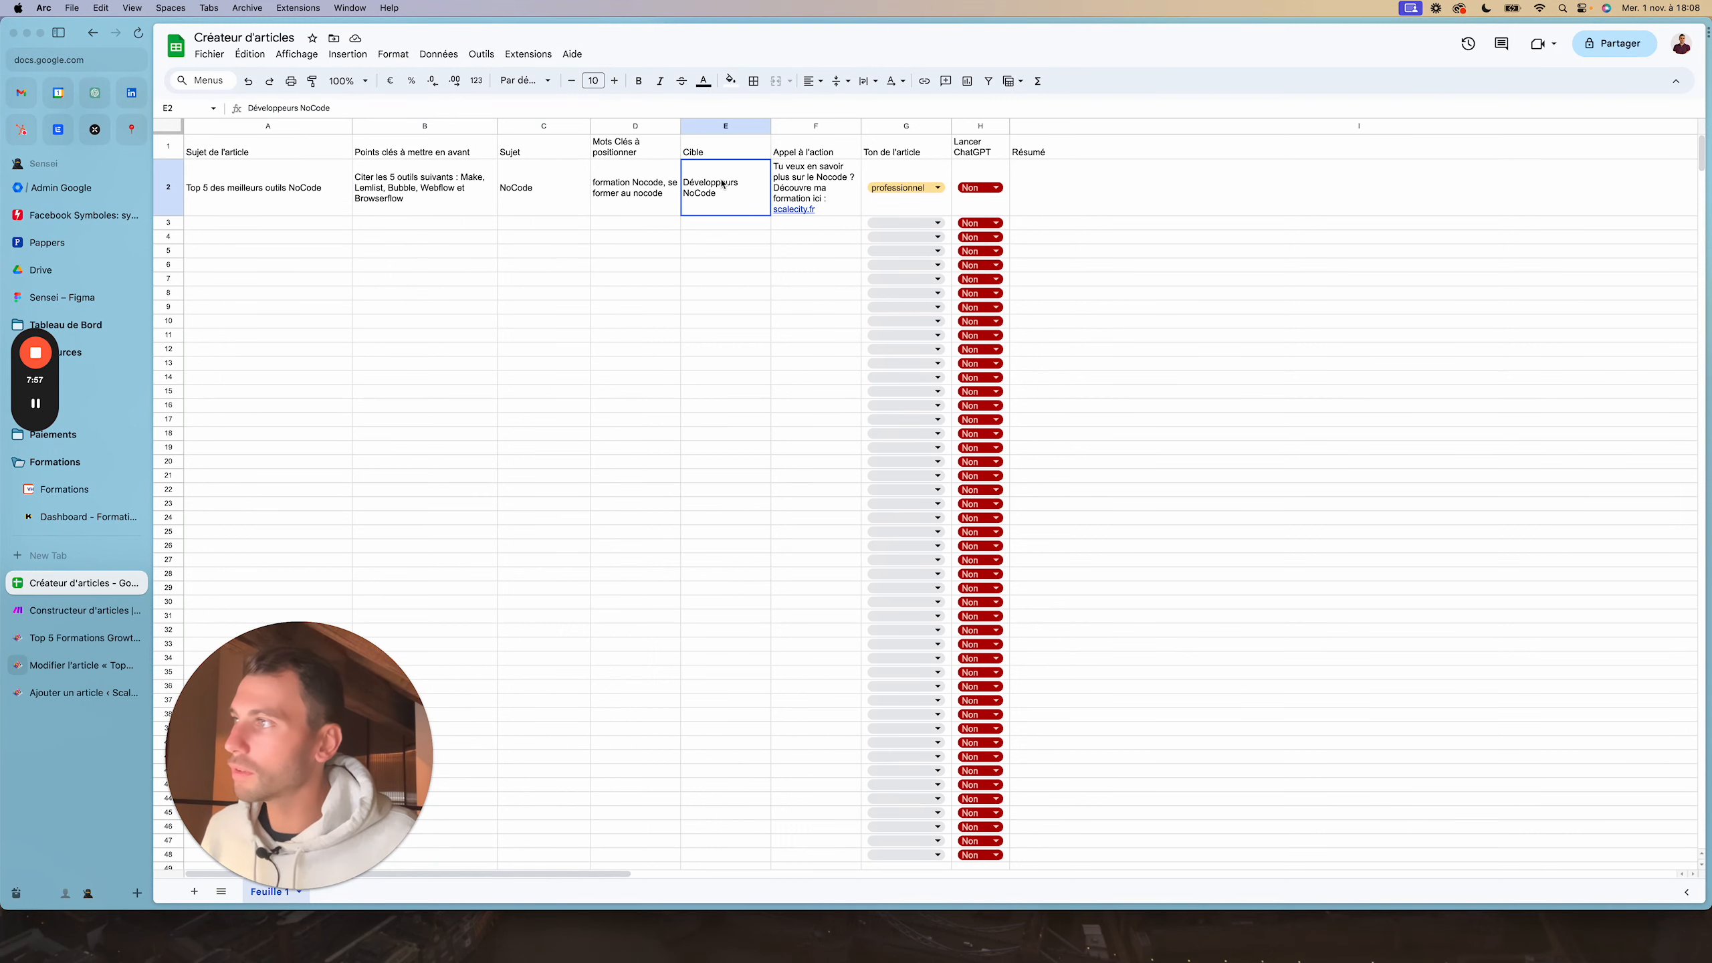
pyautogui.press('Right')
pyautogui.press('Right')
# Enter "Les meilleurs cours de cuisines à Paris" as the article subject in row 3
pyautogui.doubleClick(263, 223)
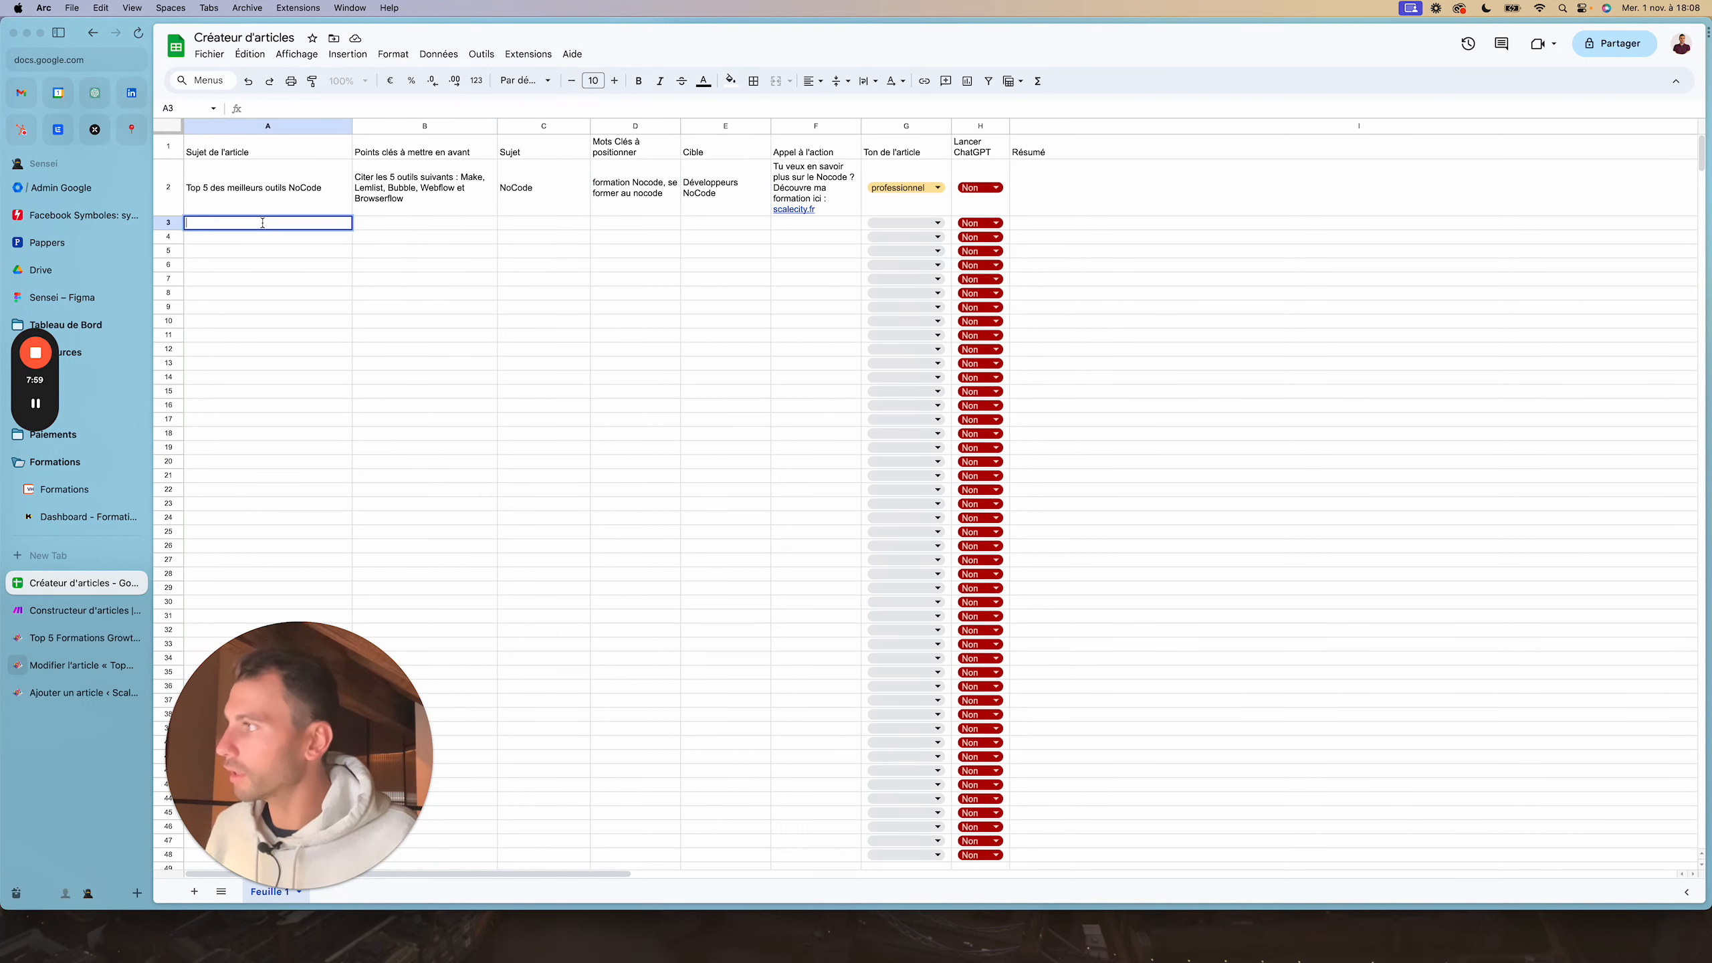
pyautogui.write('Q')
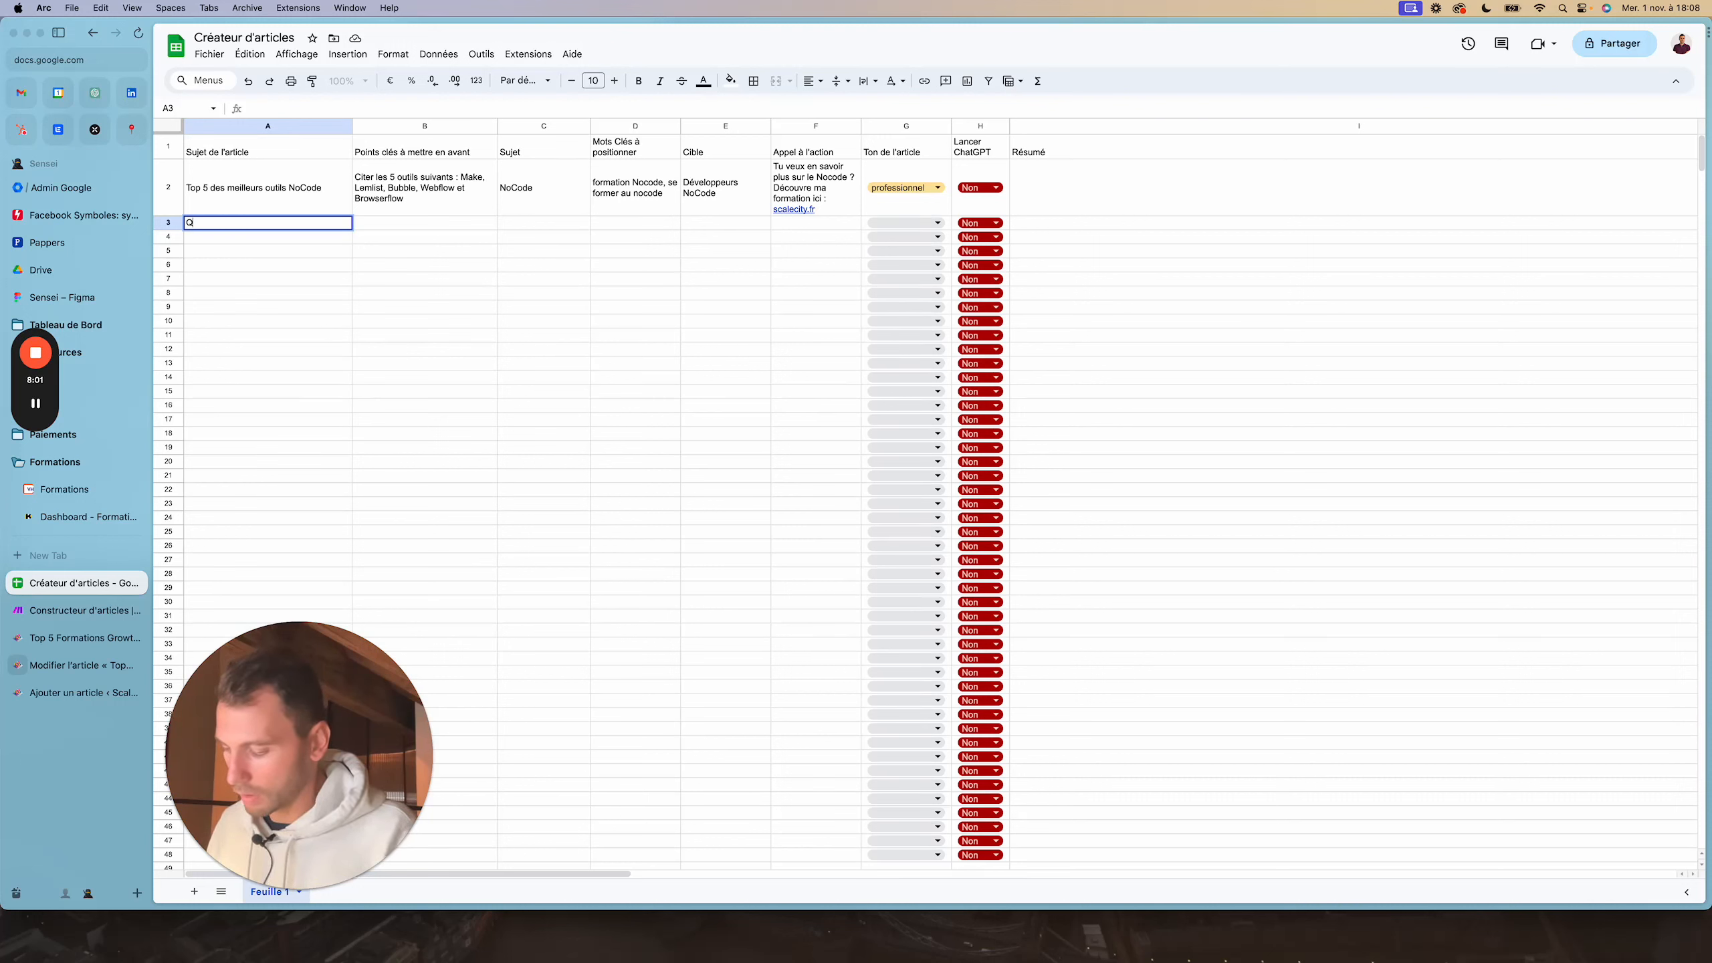
pyautogui.press('BackSpace')
pyautogui.write('Le me')
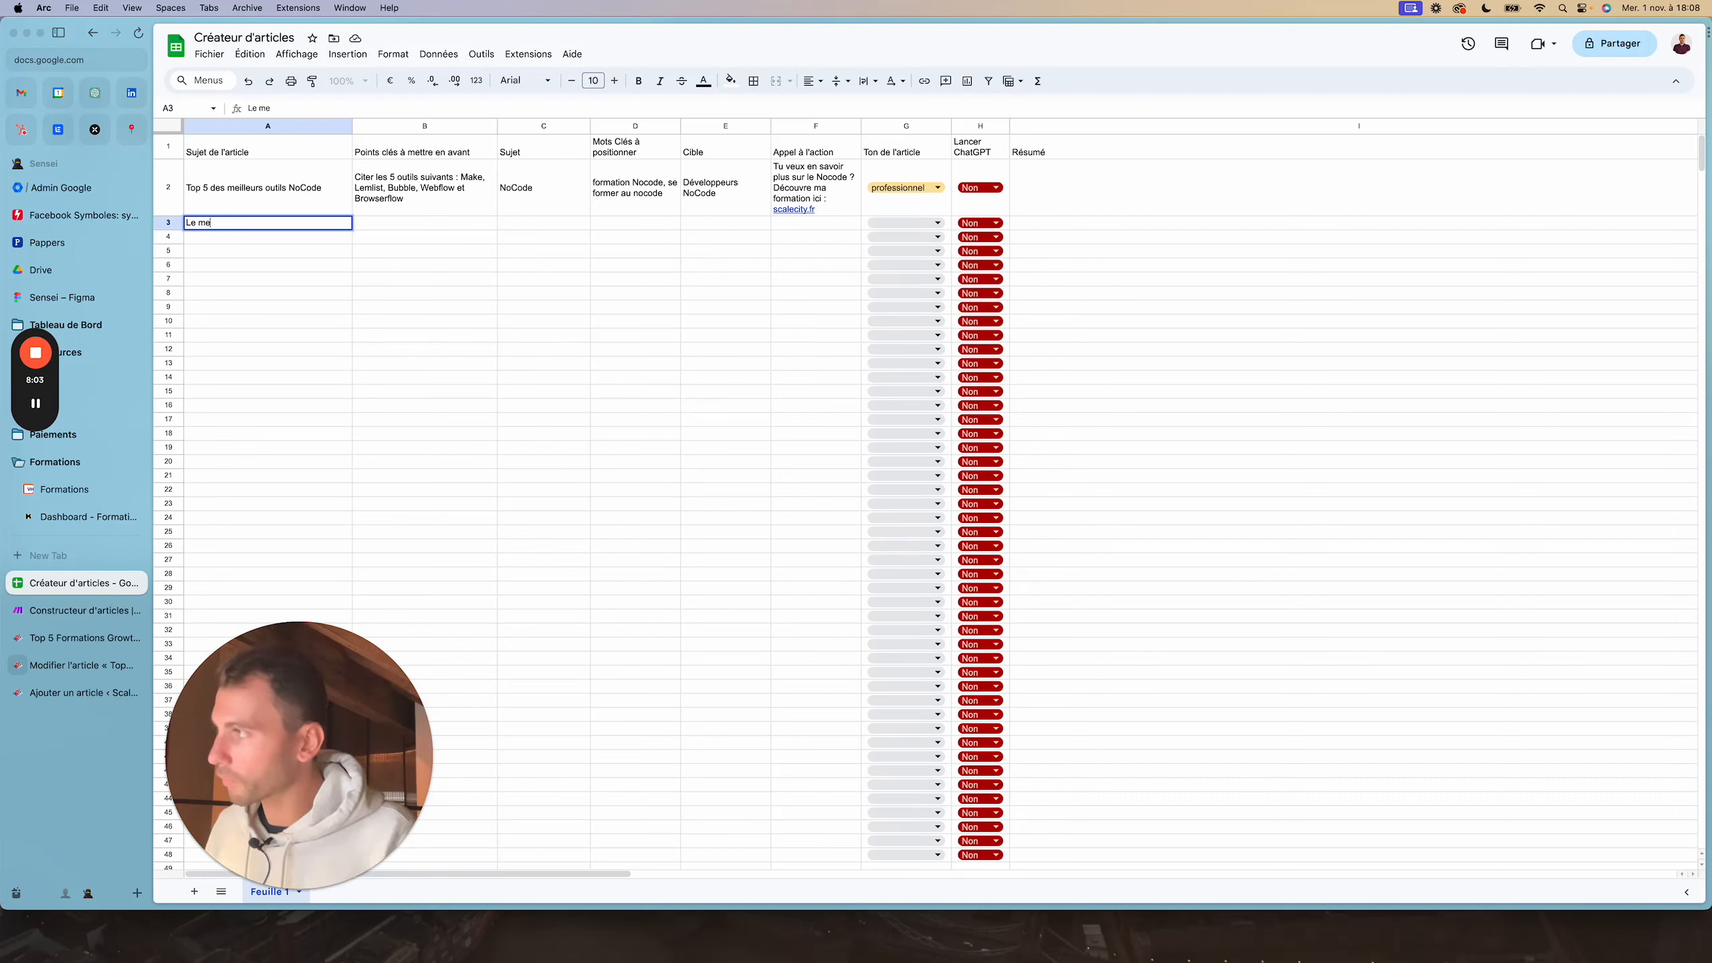
pyautogui.press('BackSpace')
pyautogui.press('BackSpace')
pyautogui.press('BackSpace')
pyautogui.write('s')
pyautogui.write('leurs ')
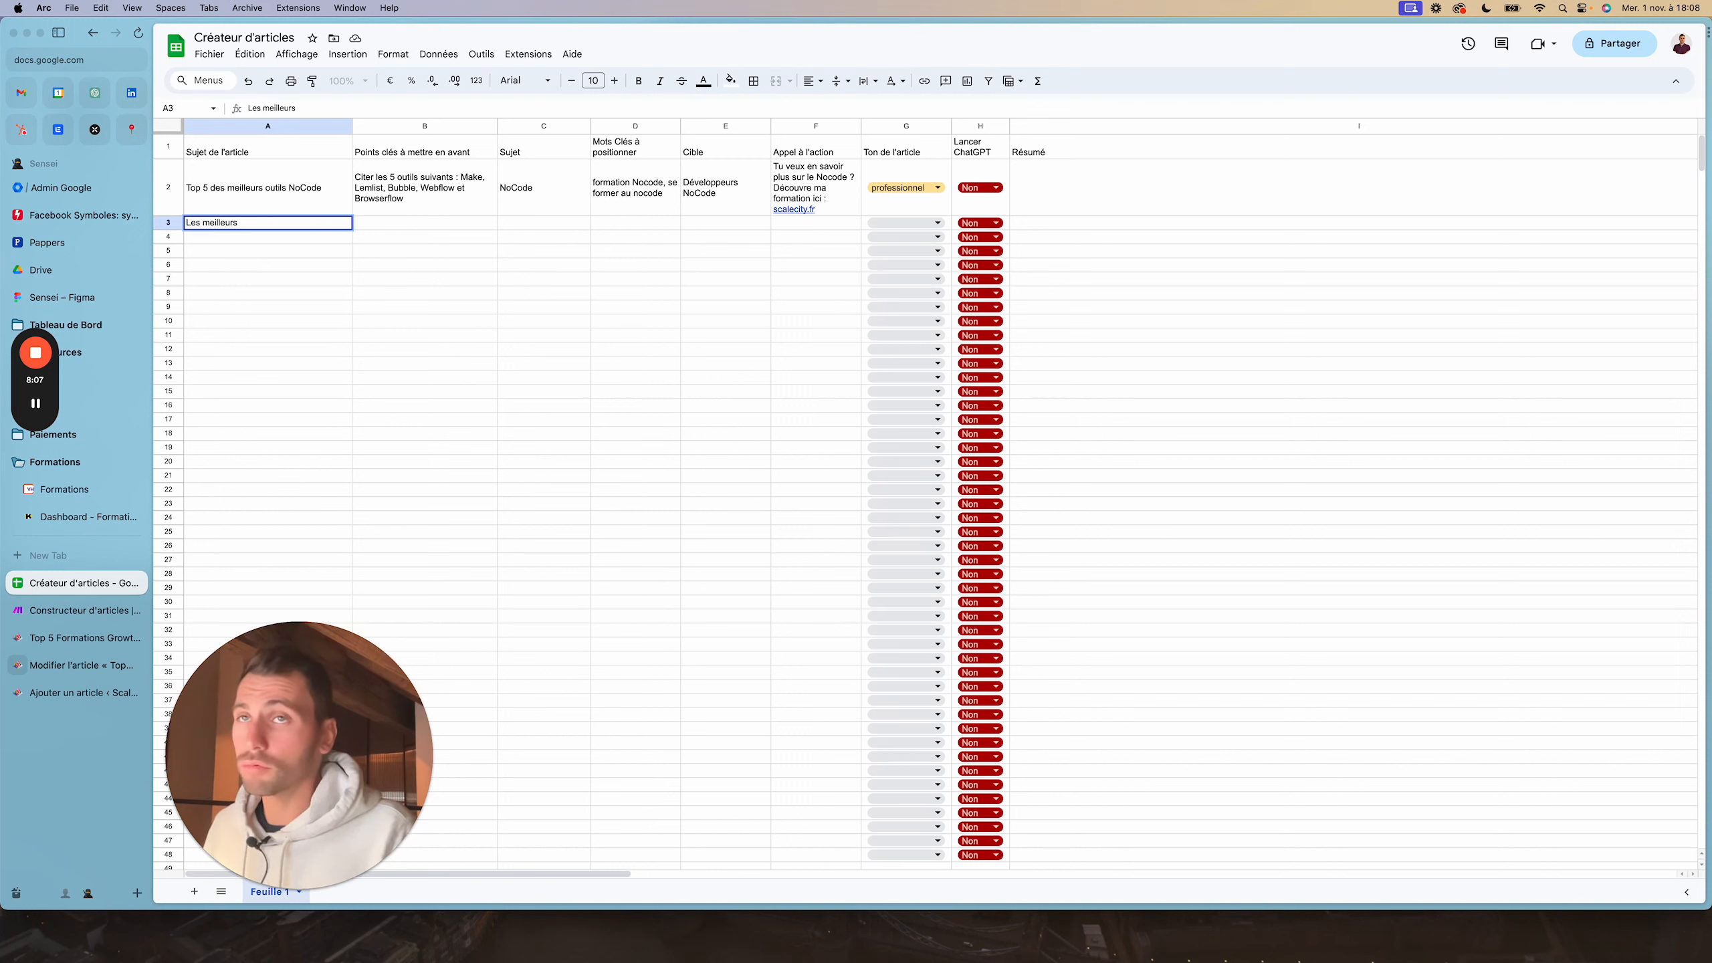
pyautogui.write('cours de cuis')
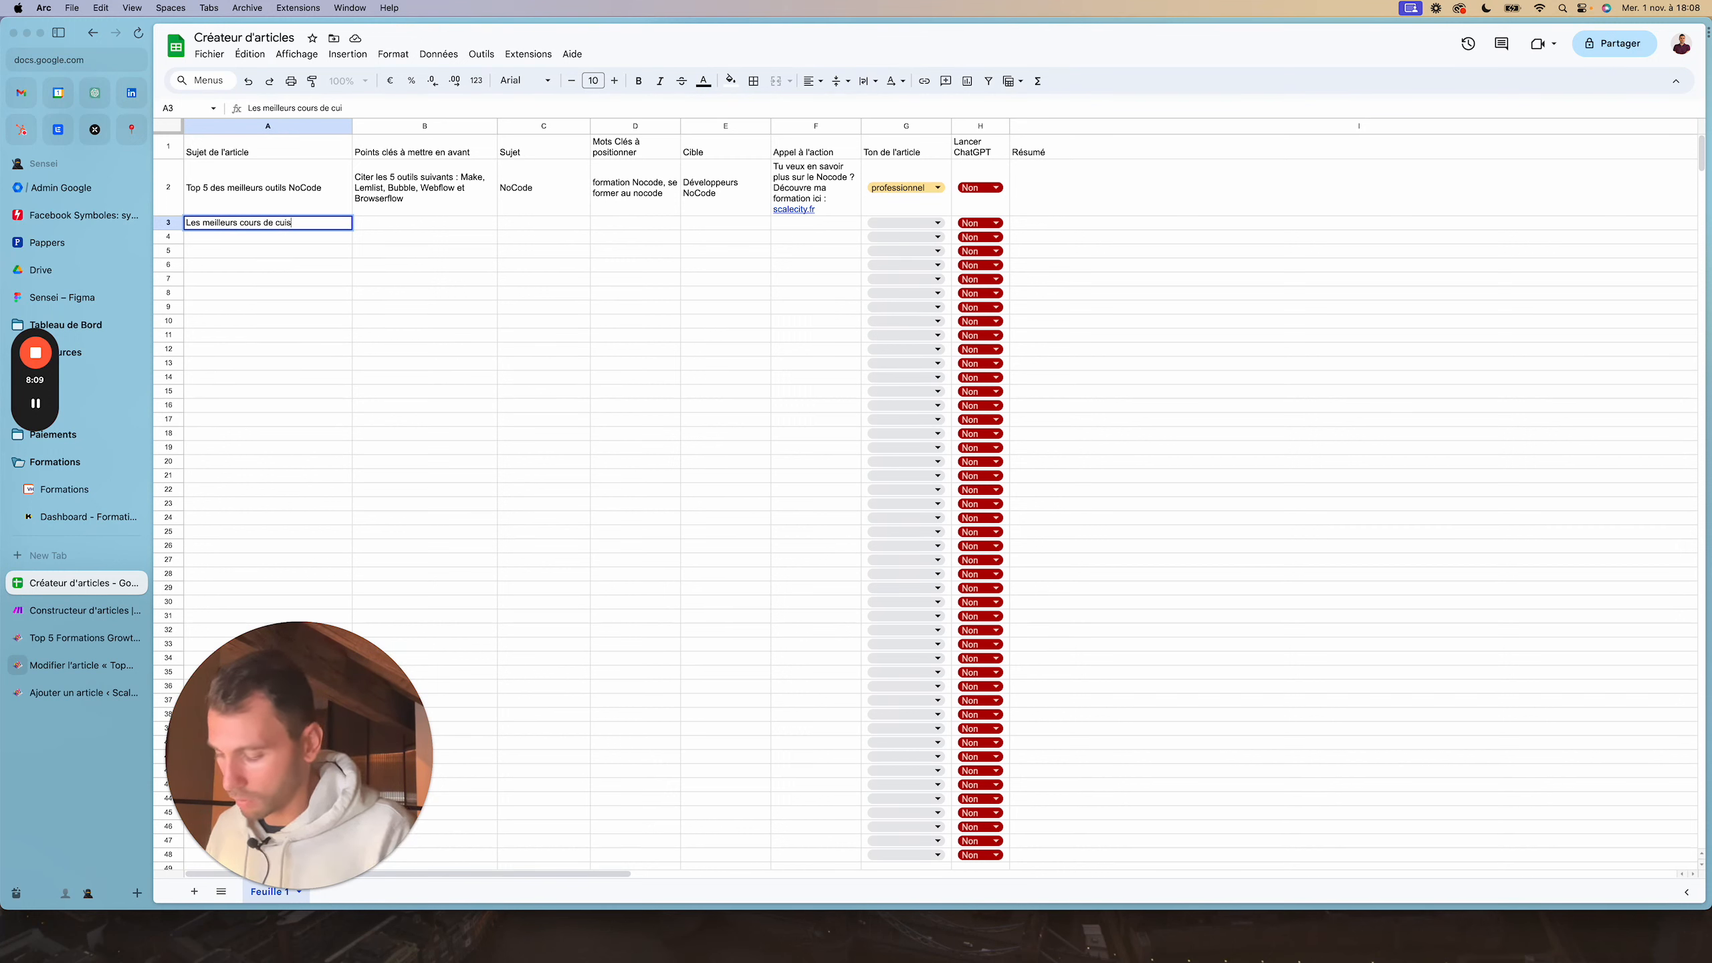
pyautogui.write('ines à Paris')
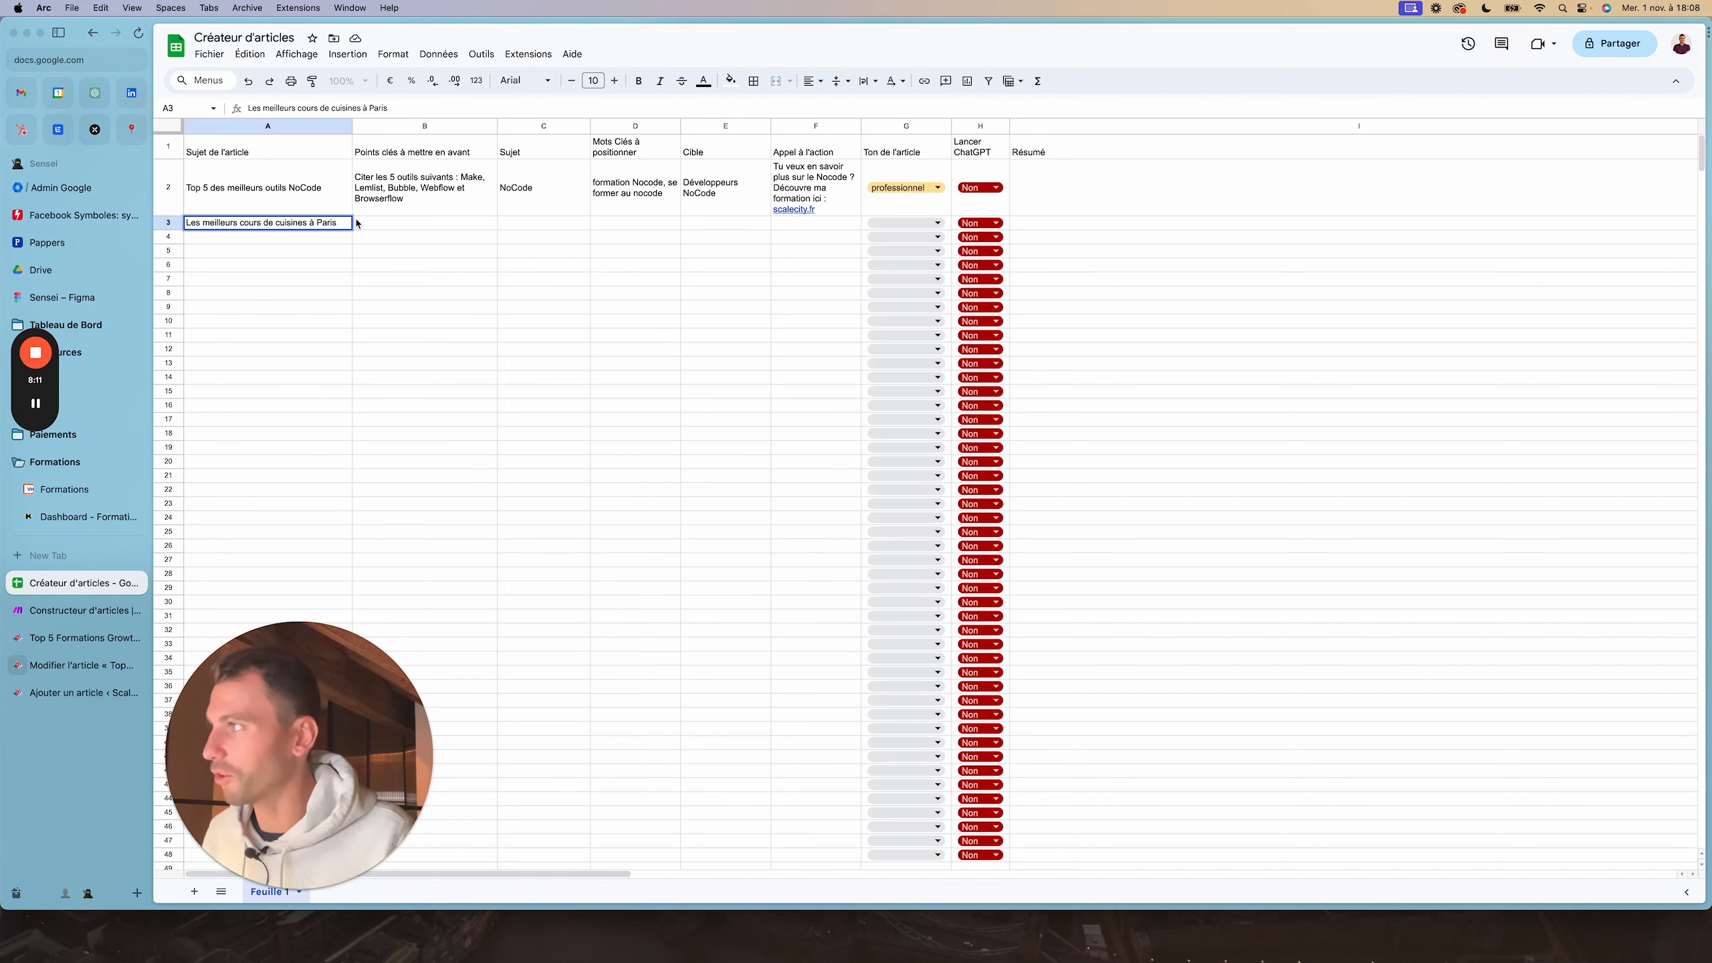
# Fill in row 3's key points to highlight with "le cours de", the instructor's first name and the placeholder "XXX"
pyautogui.click(357, 224)
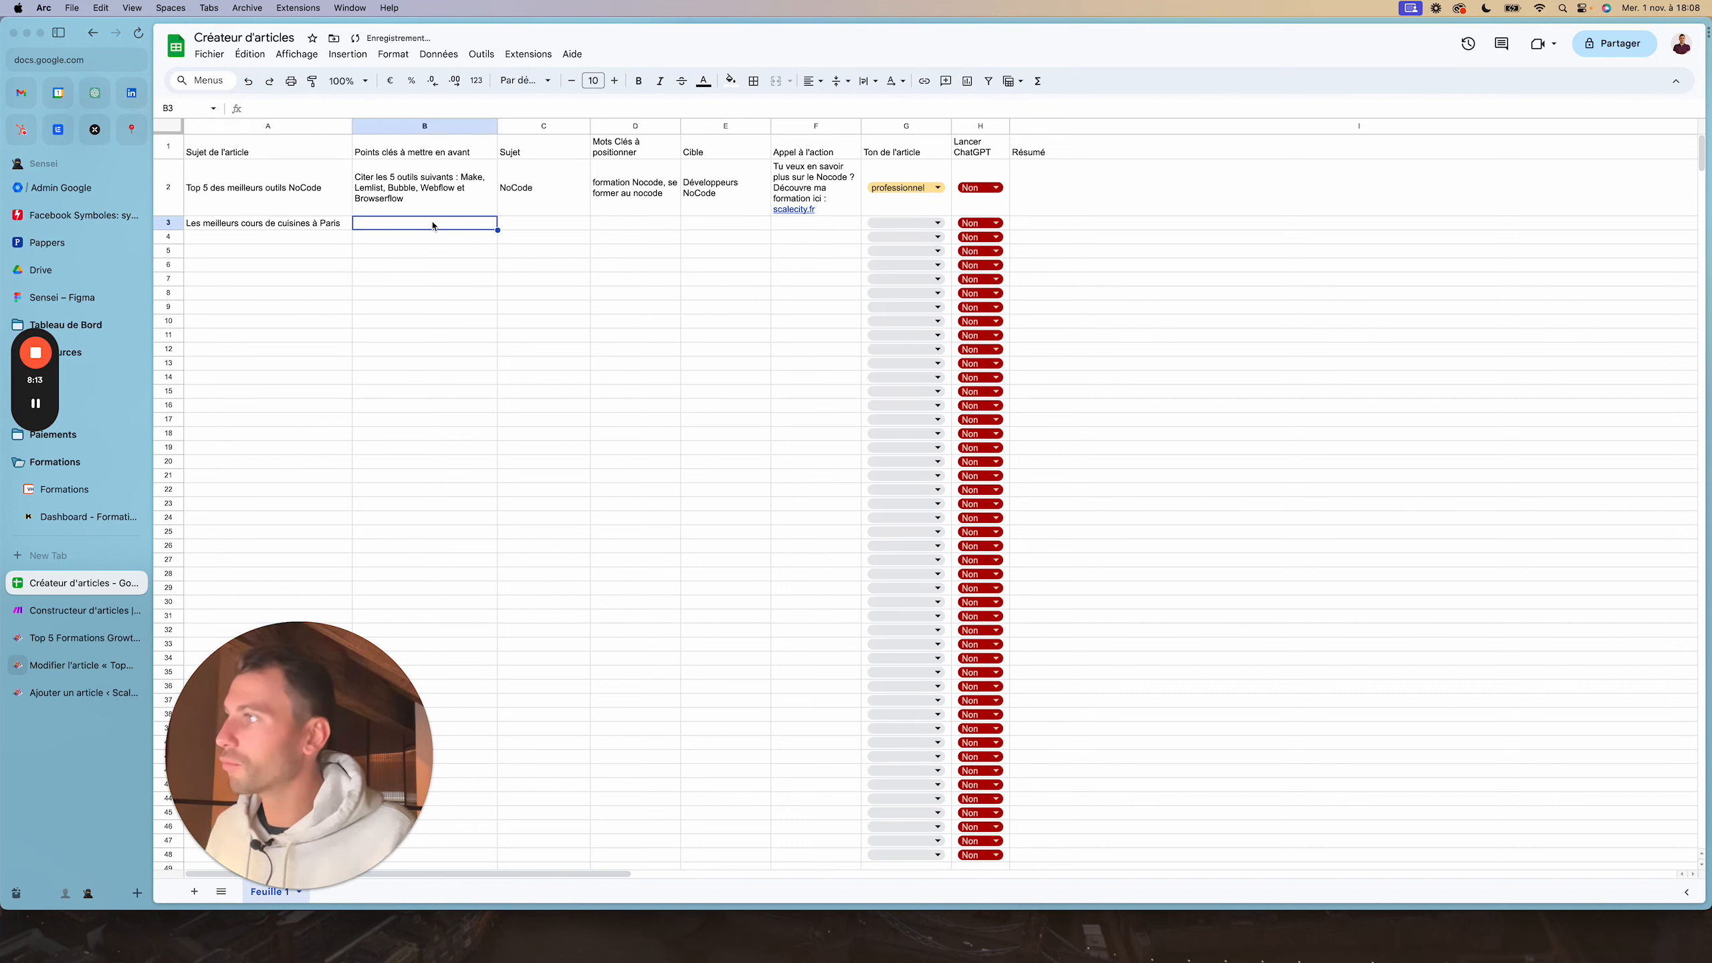
pyautogui.write('le cours d')
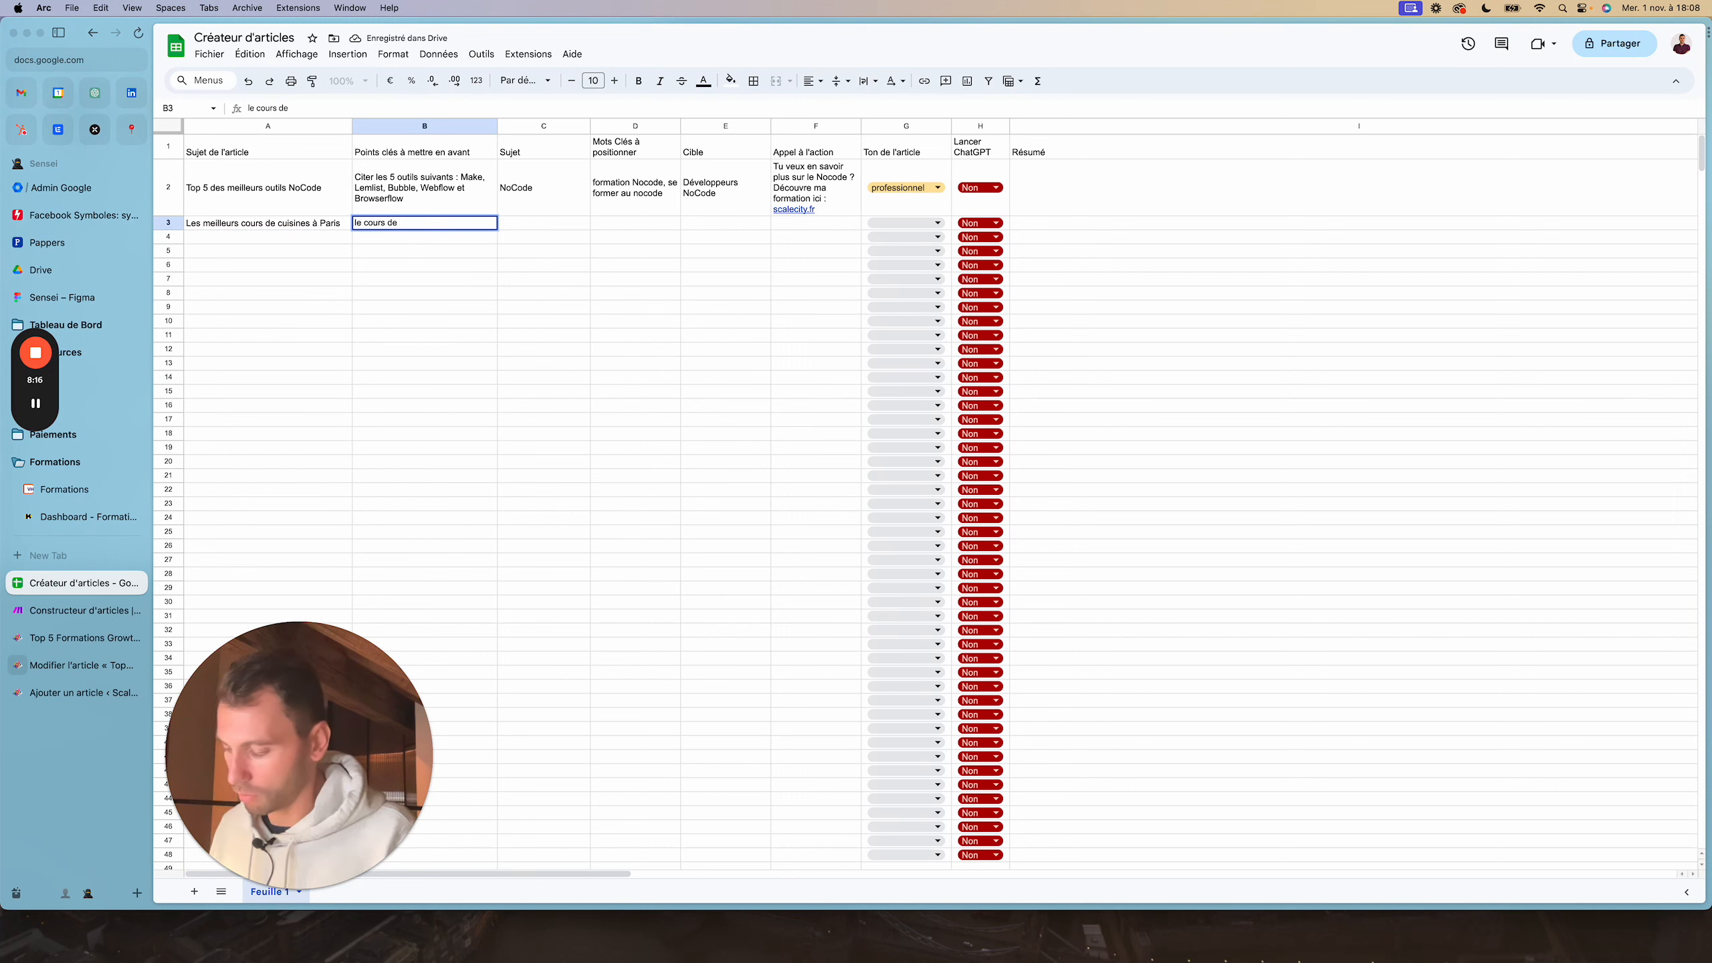
pyautogui.write('e José')
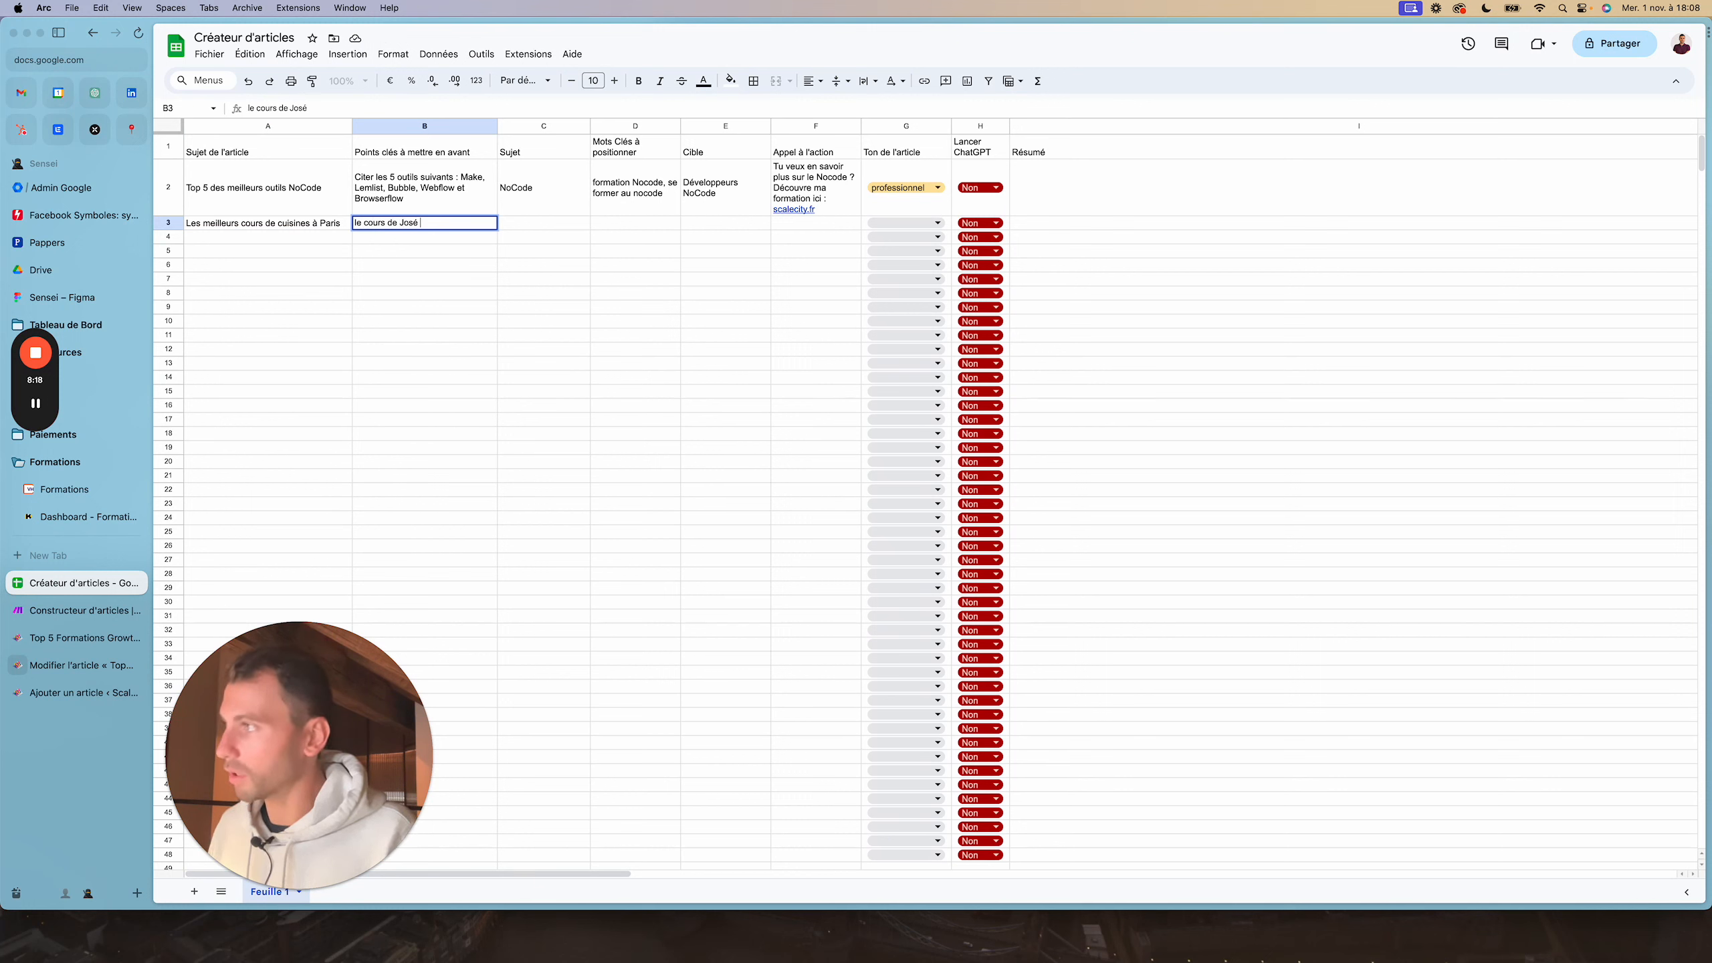
pyautogui.write(' M')
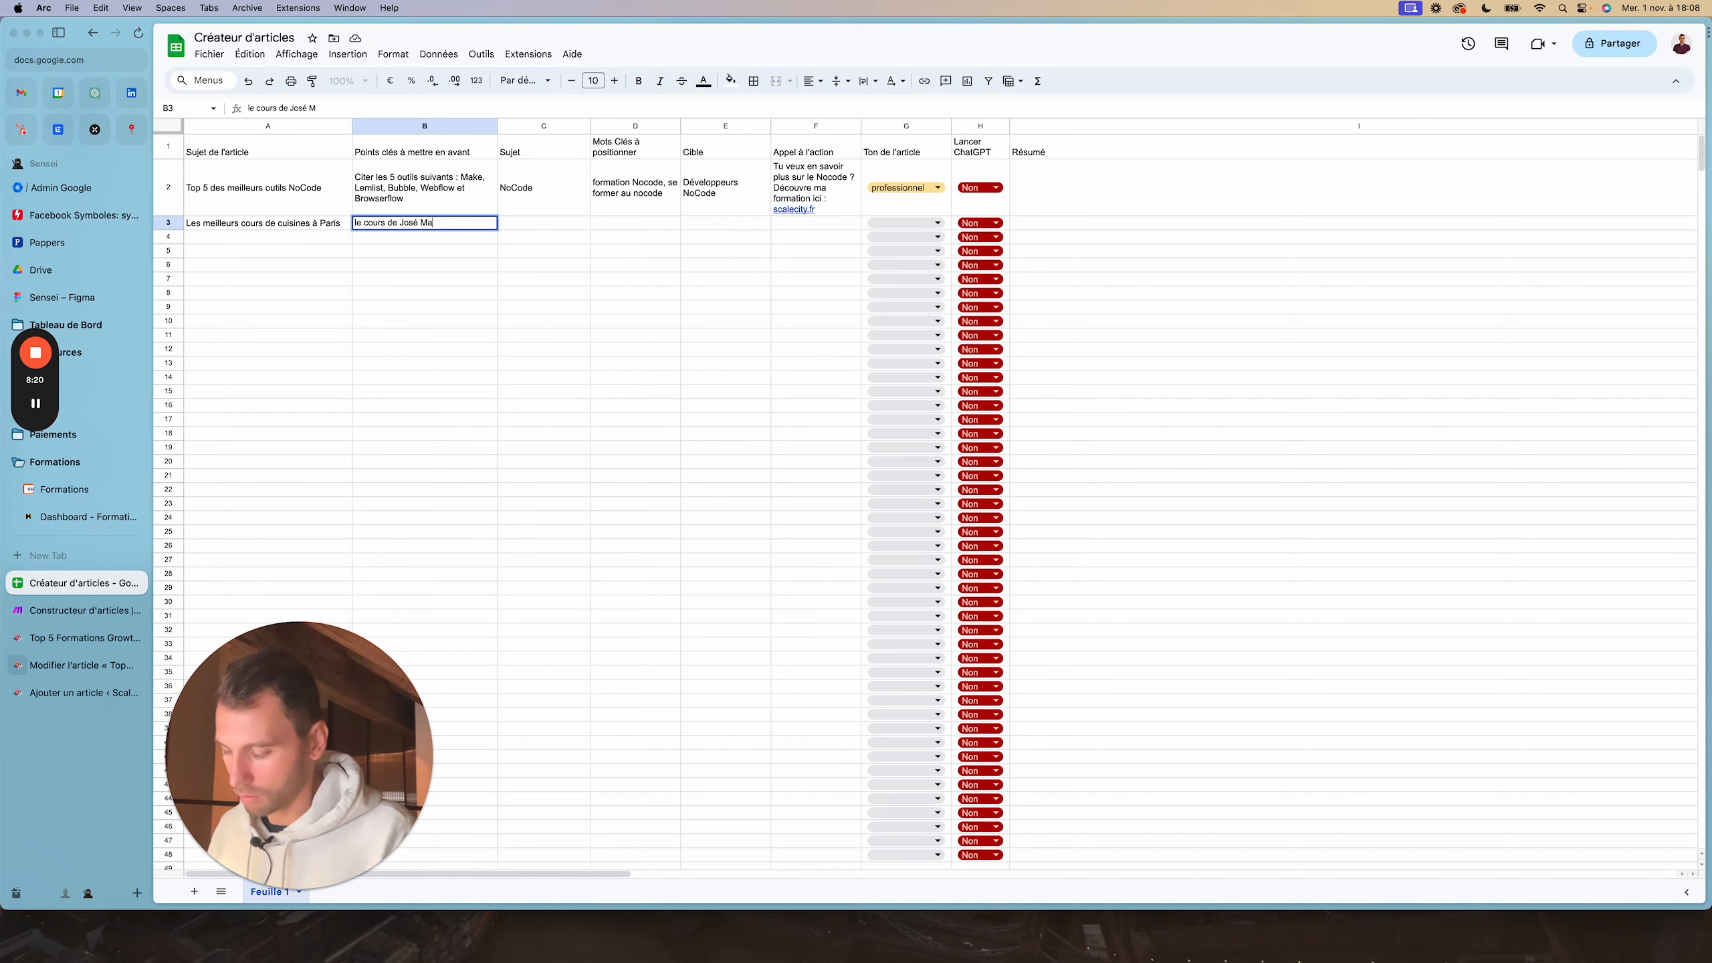
pyautogui.write('a')
pyautogui.press('BackSpace')
pyautogui.press('BackSpace')
pyautogui.write('XXX')
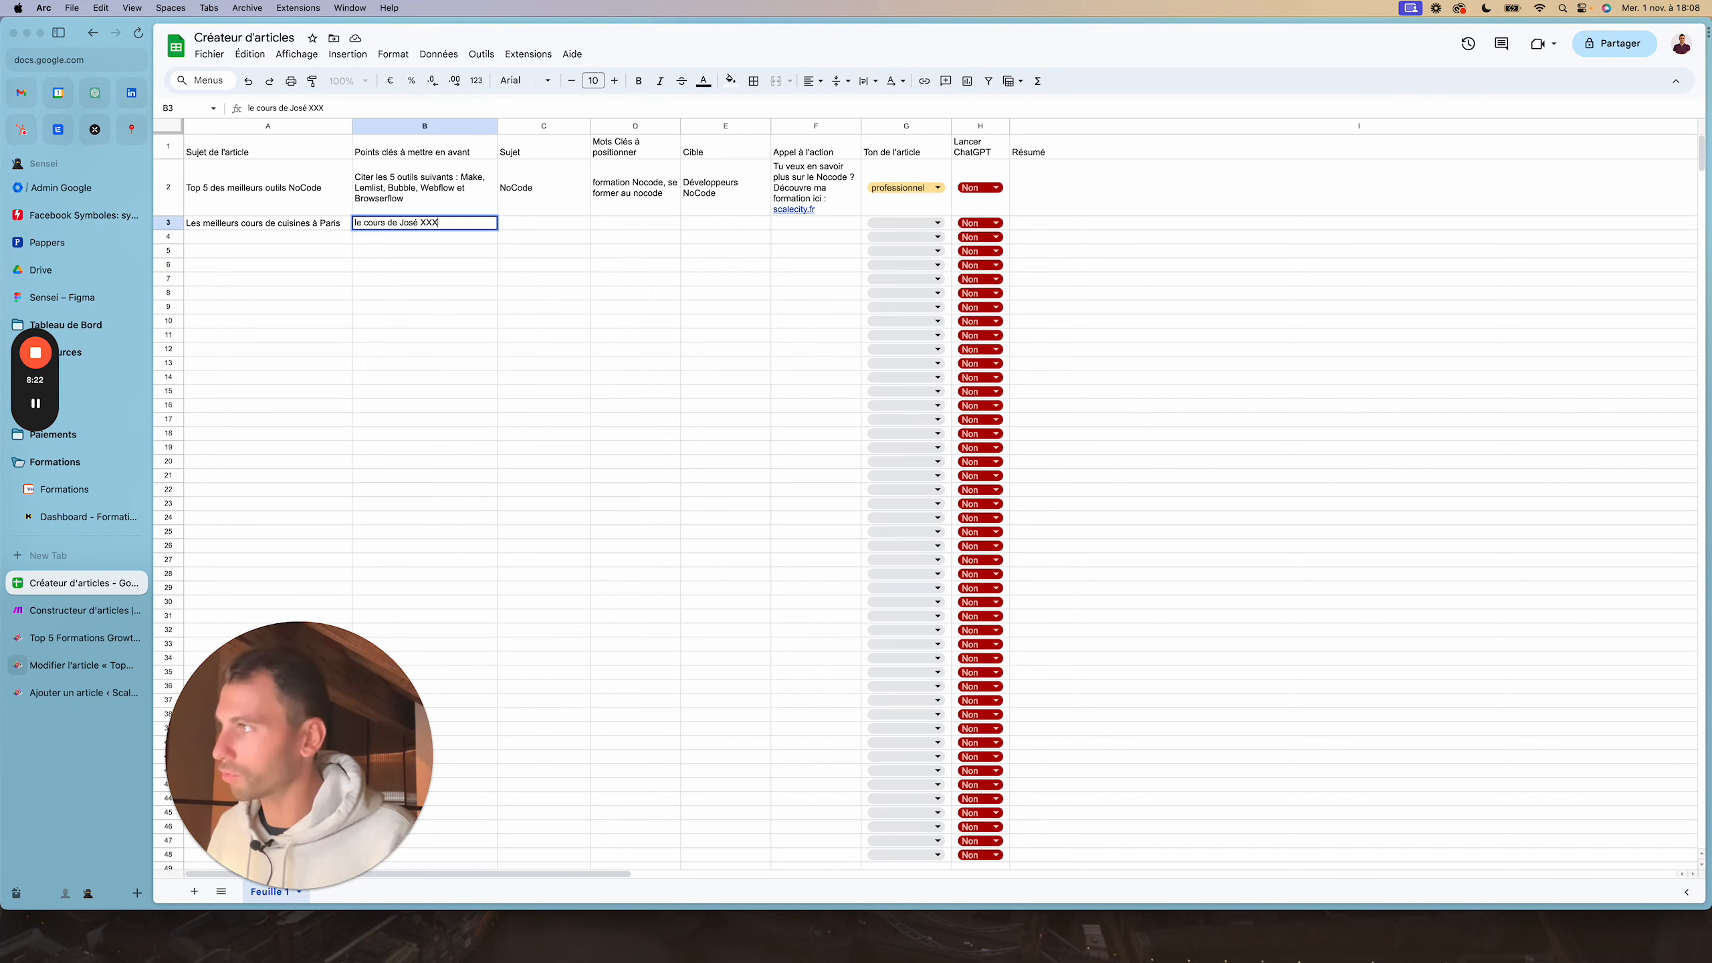
# Set row 3's general topic to "Cuisine Gastronomique"
pyautogui.click(581, 227)
pyautogui.write('Cuisine')
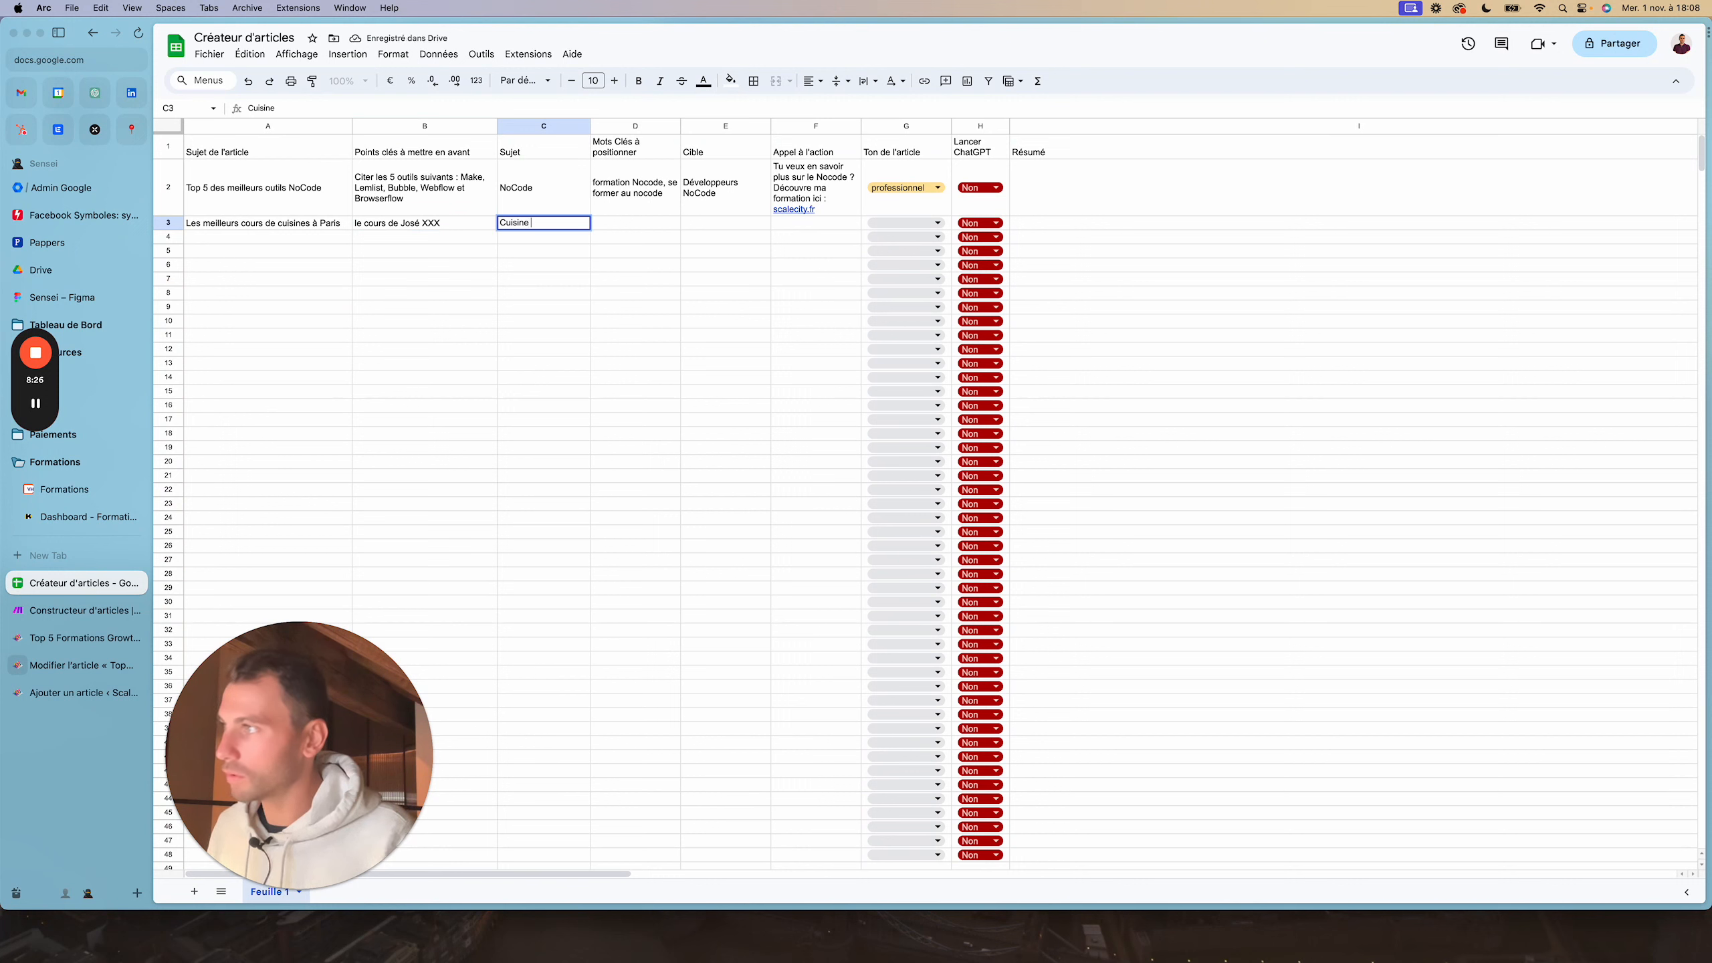
pyautogui.write(' Gastronomique')
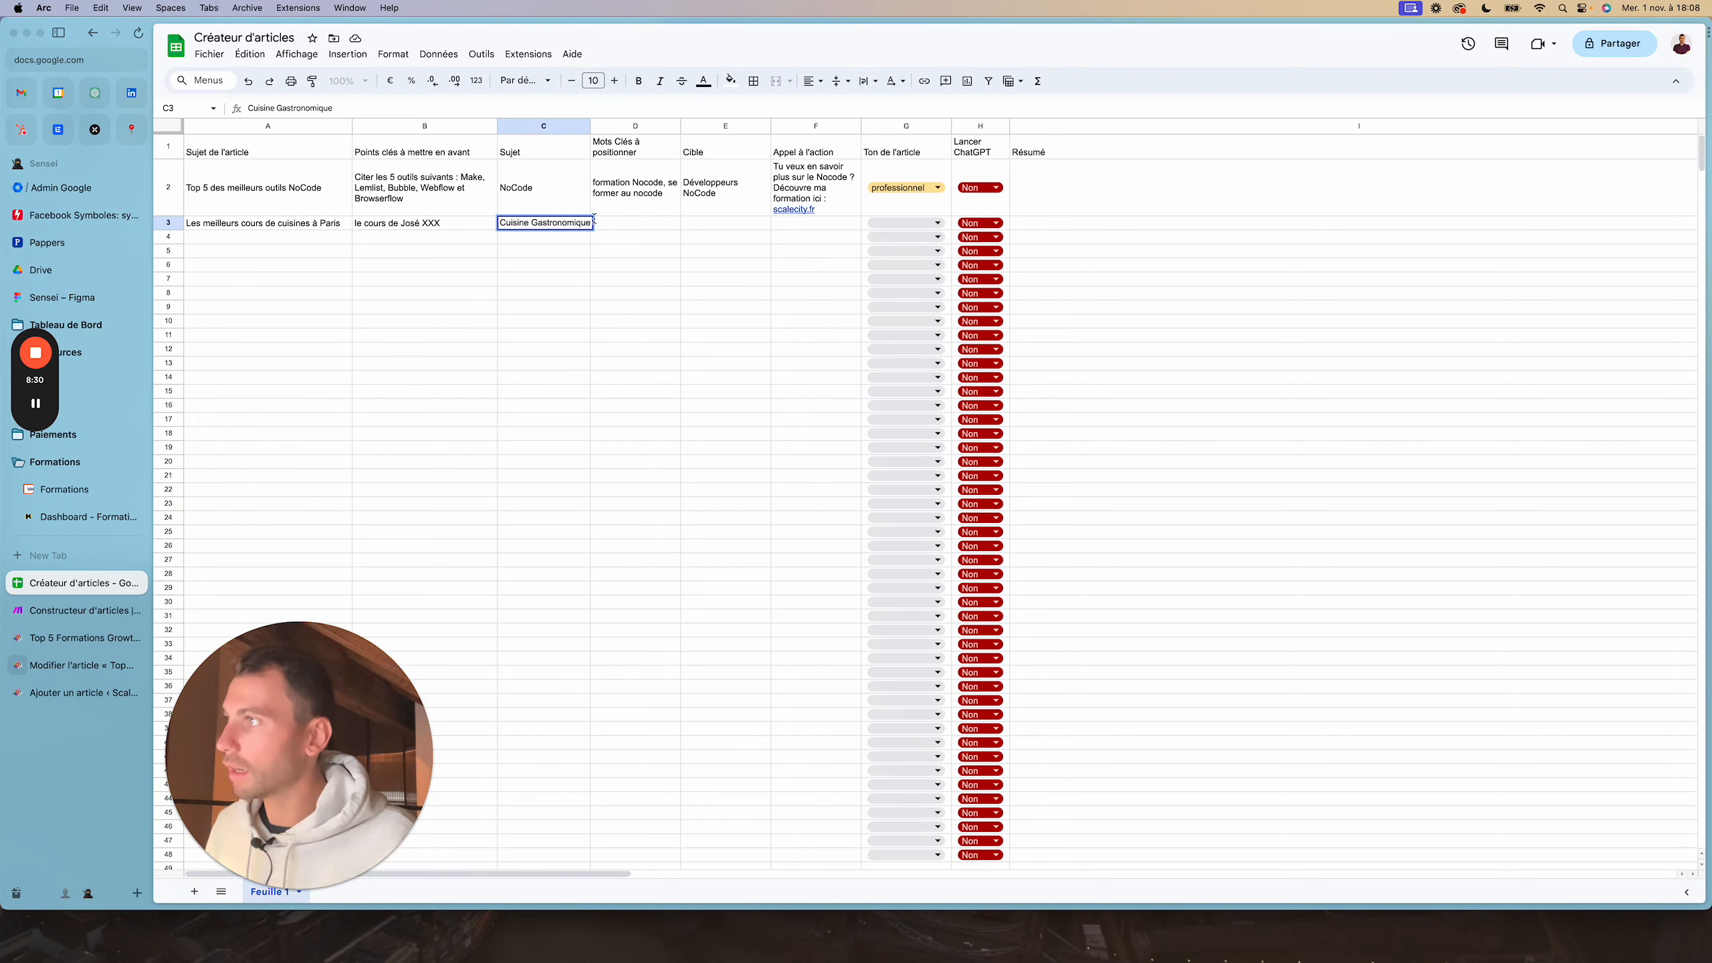
# Enter "cours cuisine paris" as row 3's keywords to position
pyautogui.click(636, 228)
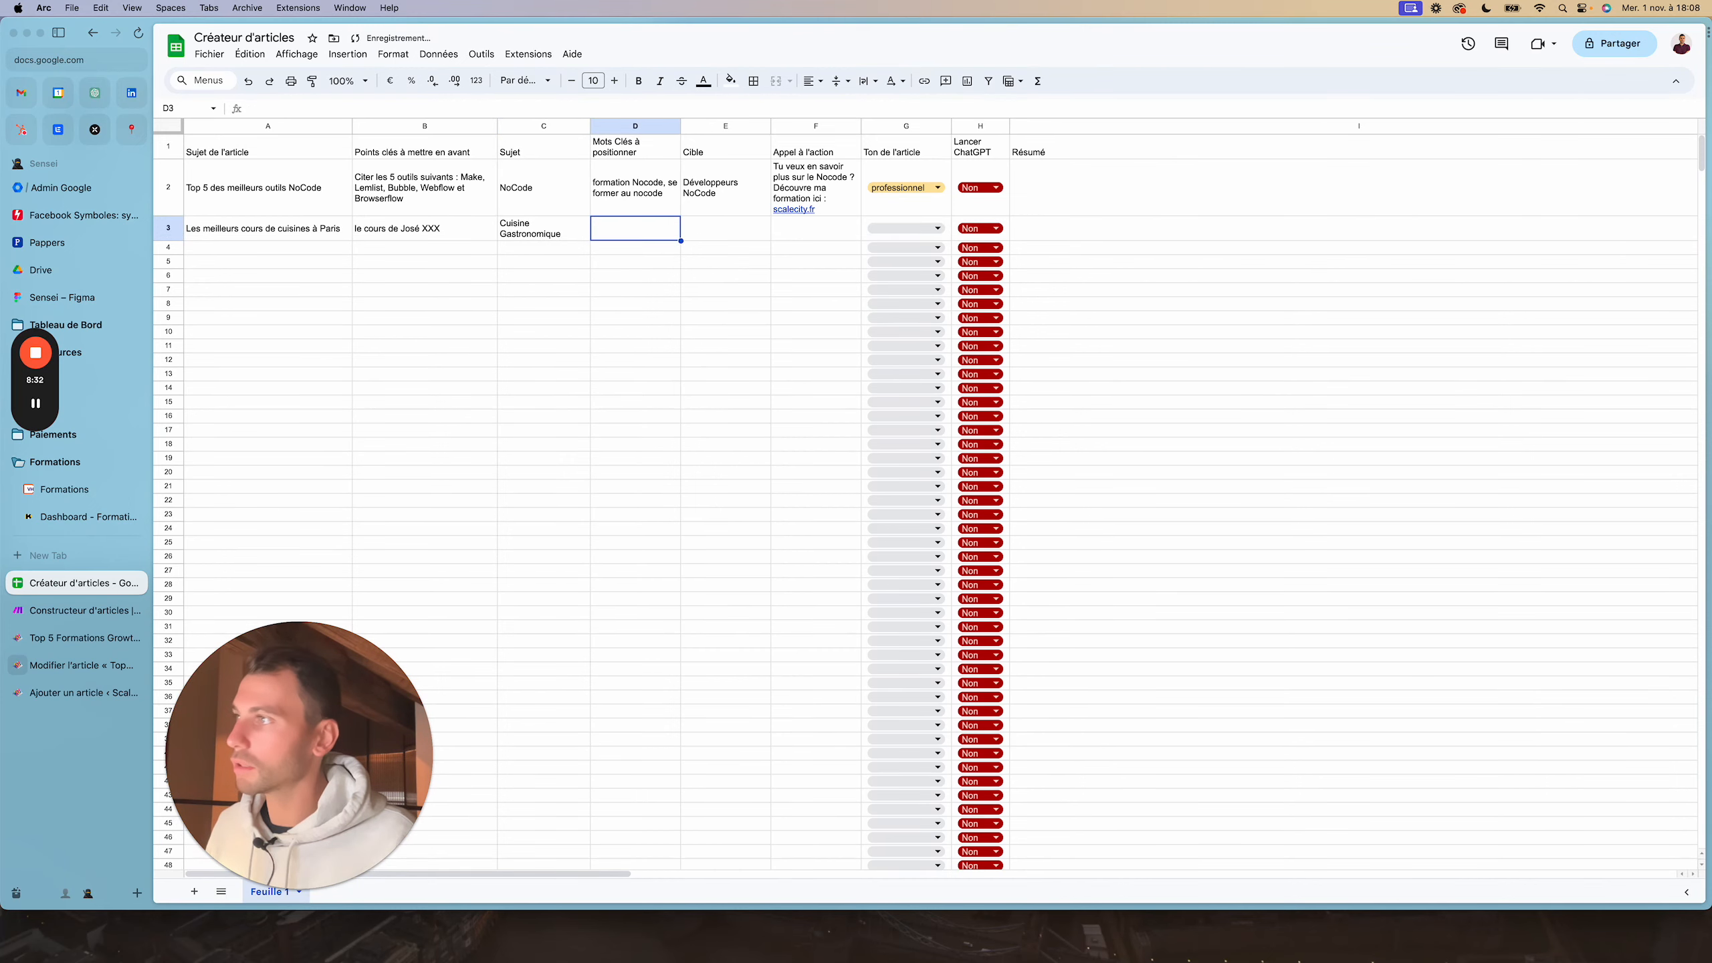
pyautogui.doubleClick(638, 227)
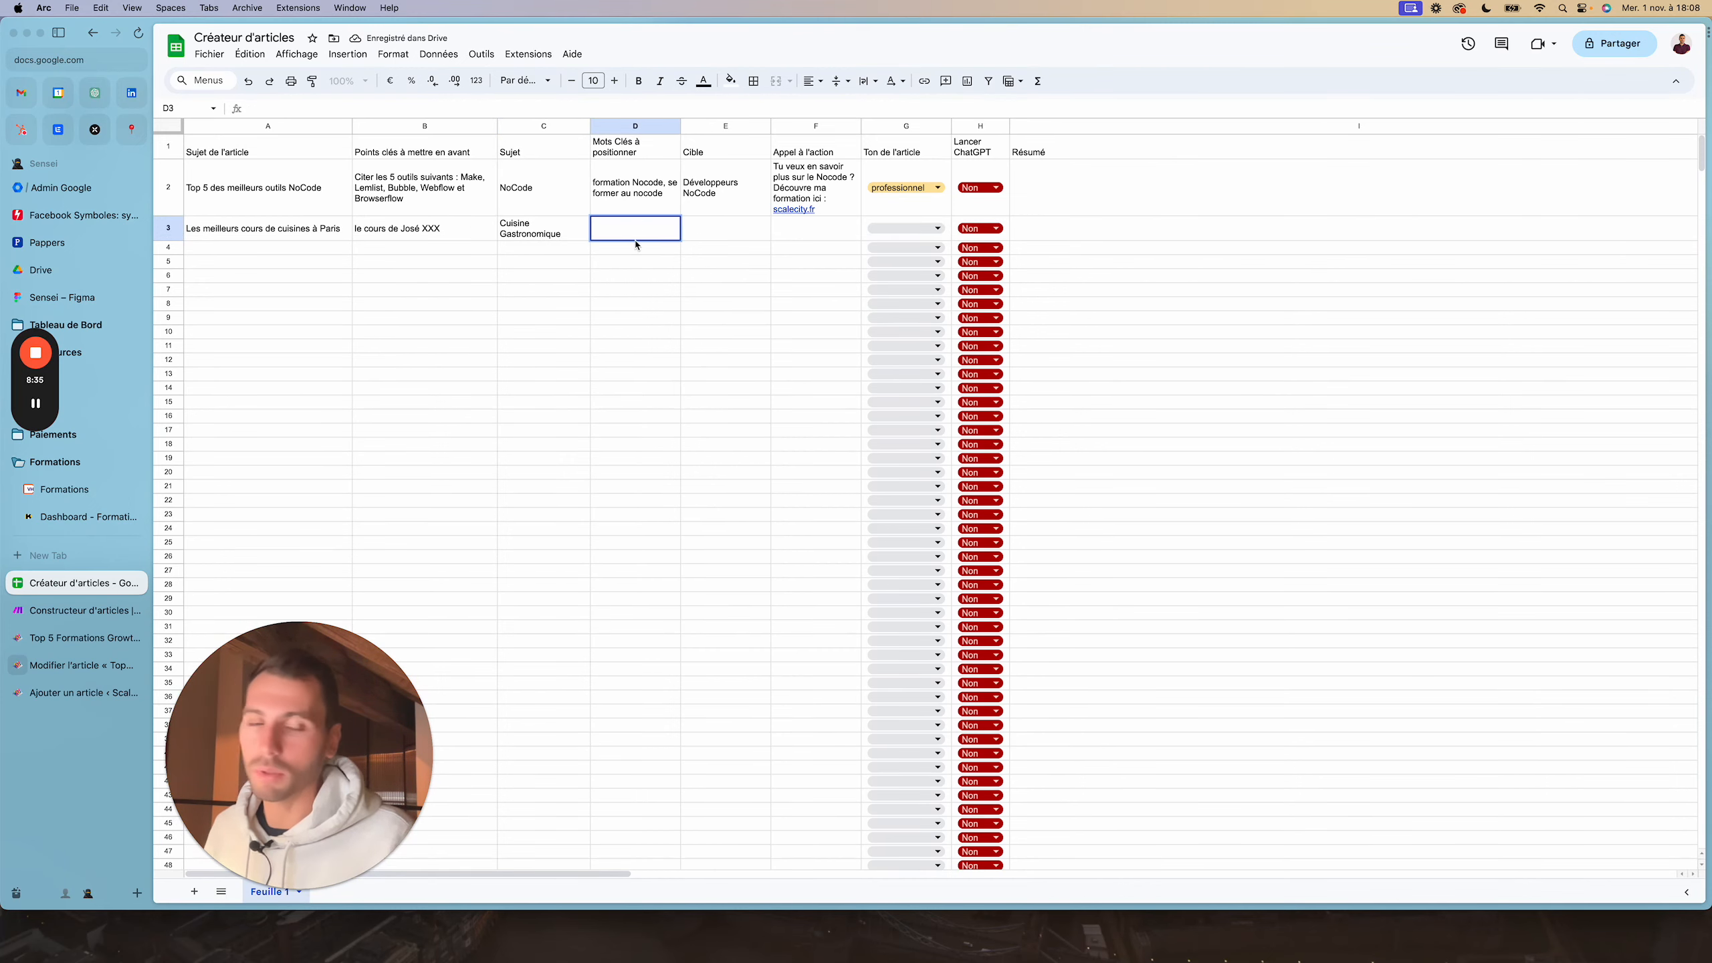
pyautogui.write('f')
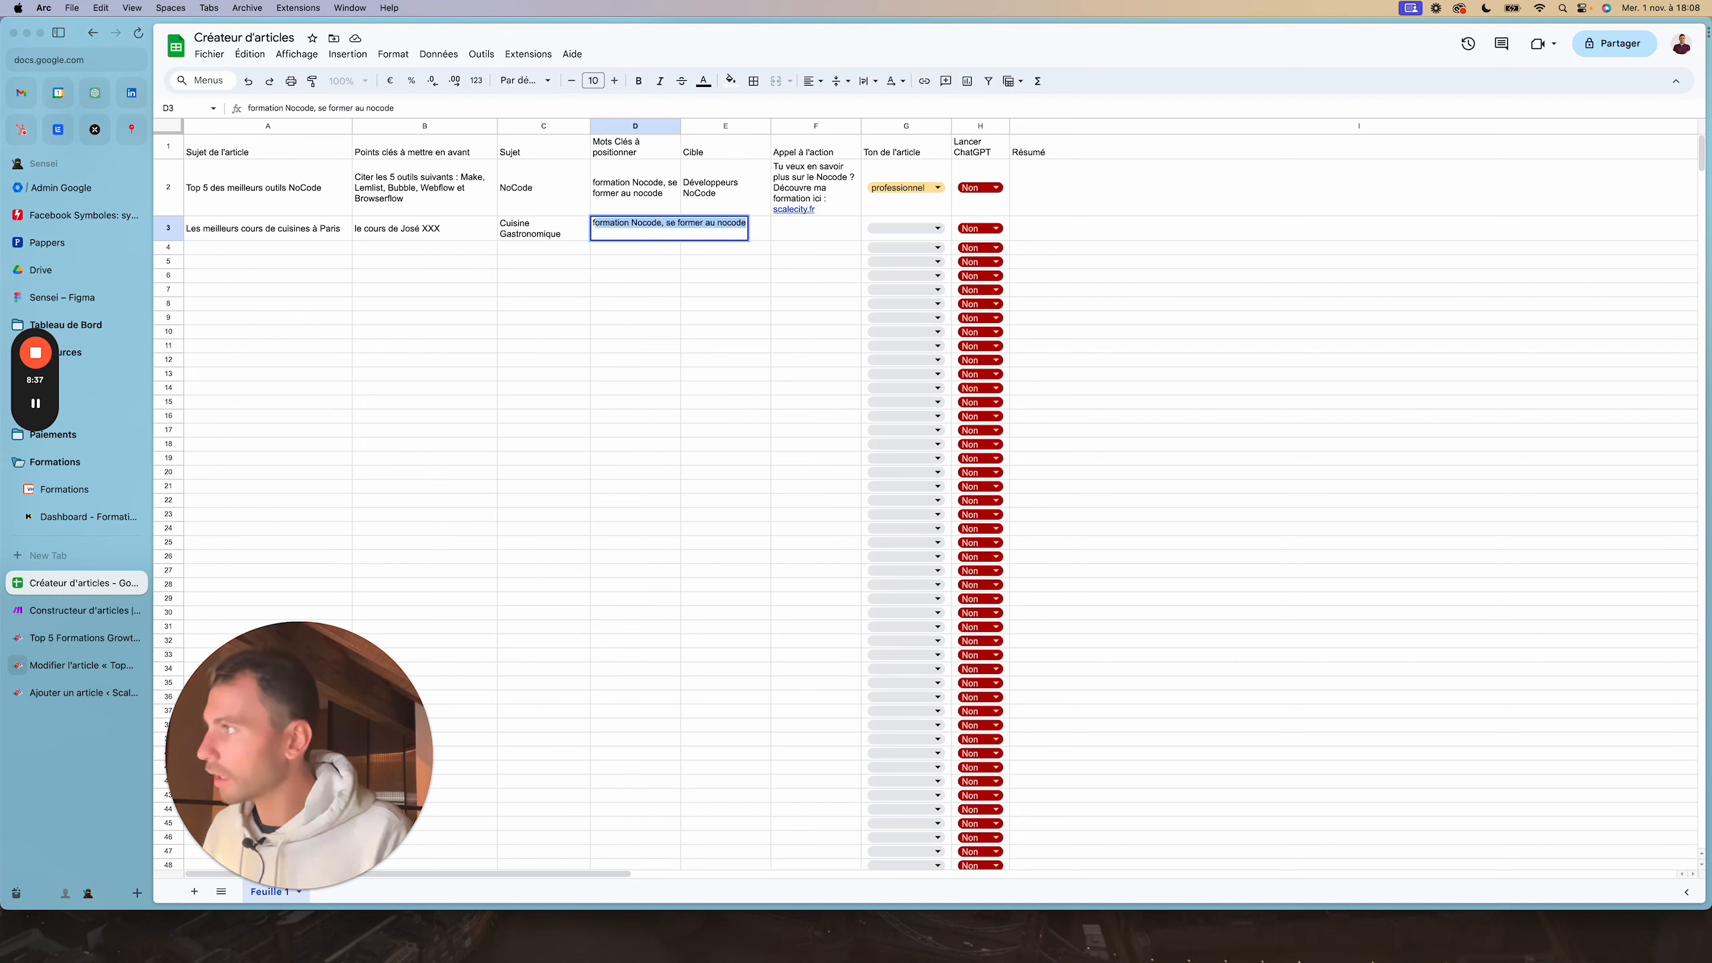
pyautogui.press('BackSpace')
pyautogui.press('BackSpace')
pyautogui.write('cours ')
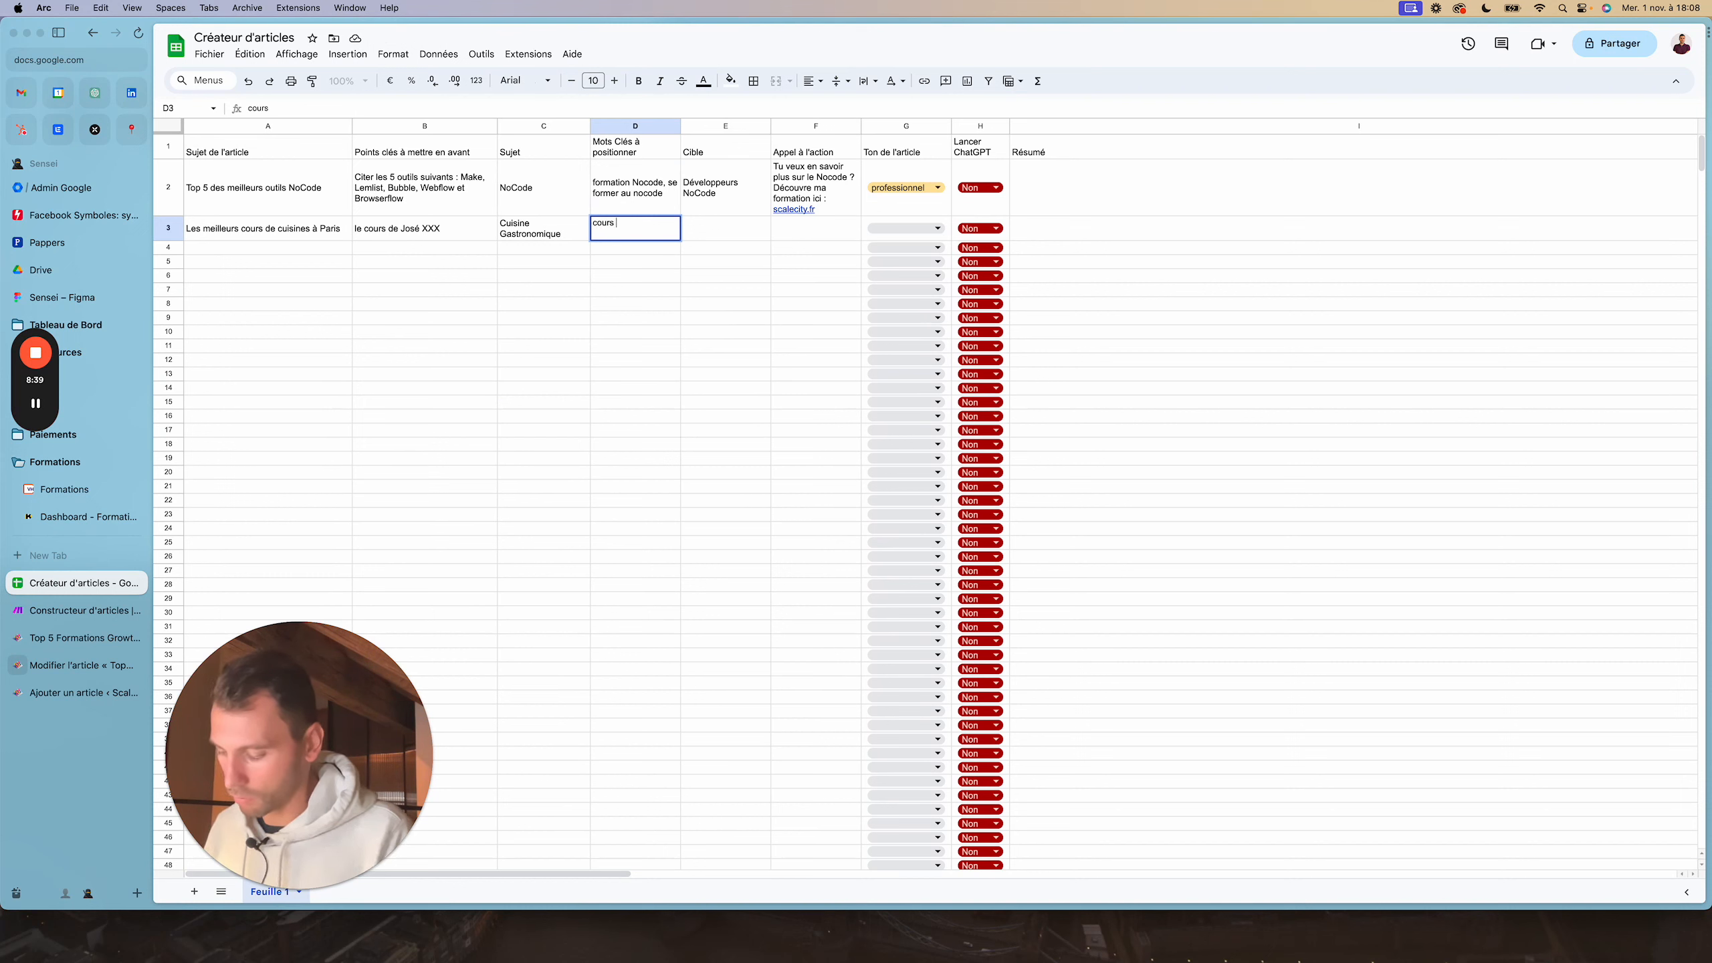
pyautogui.write('cuisine paris')
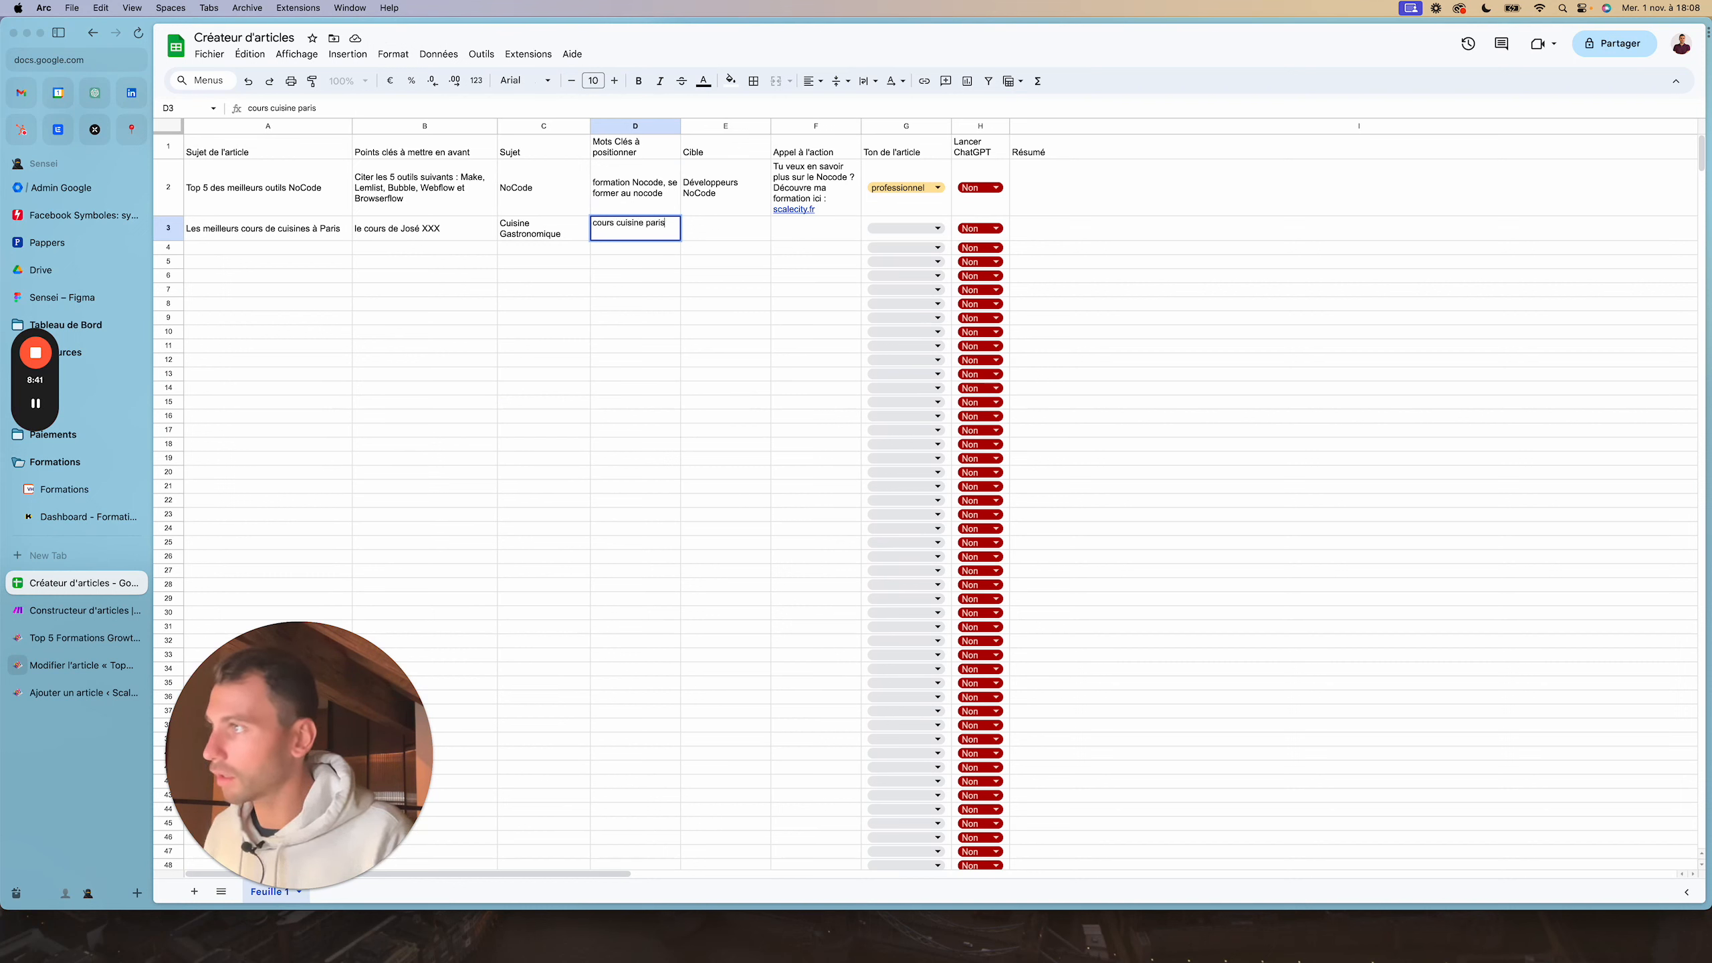
pyautogui.press('Return')
# Set row 3's target audience to "femme de 40ans"
pyautogui.click(725, 229)
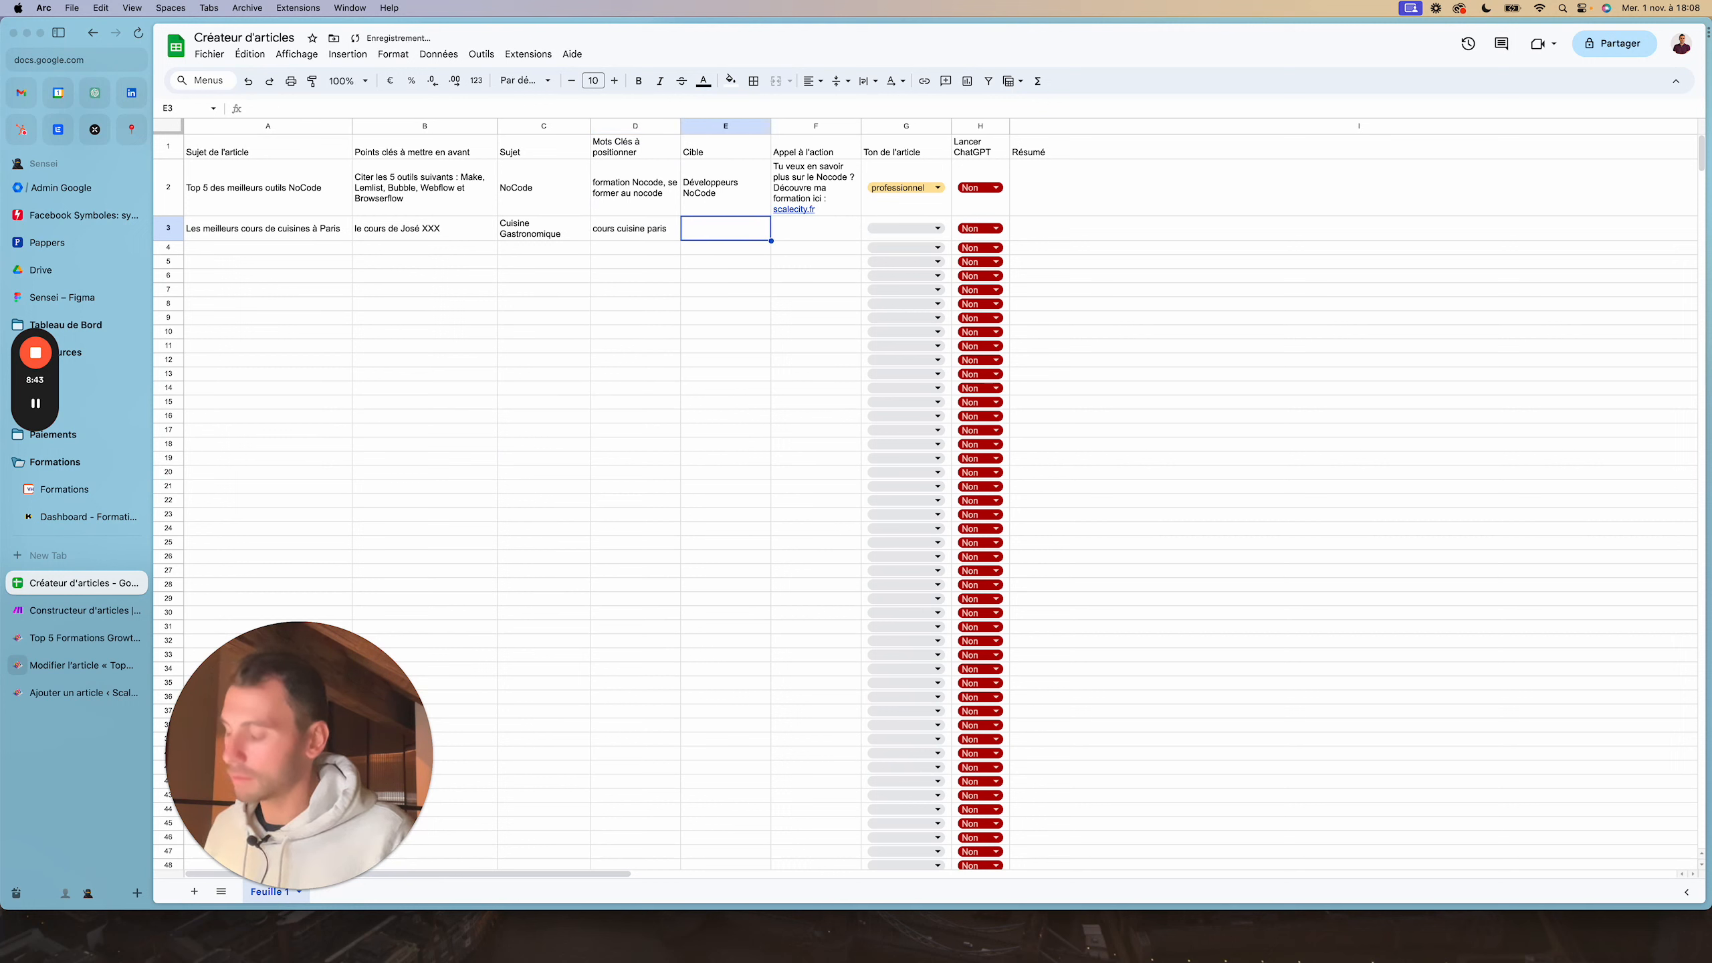
pyautogui.write('femme ')
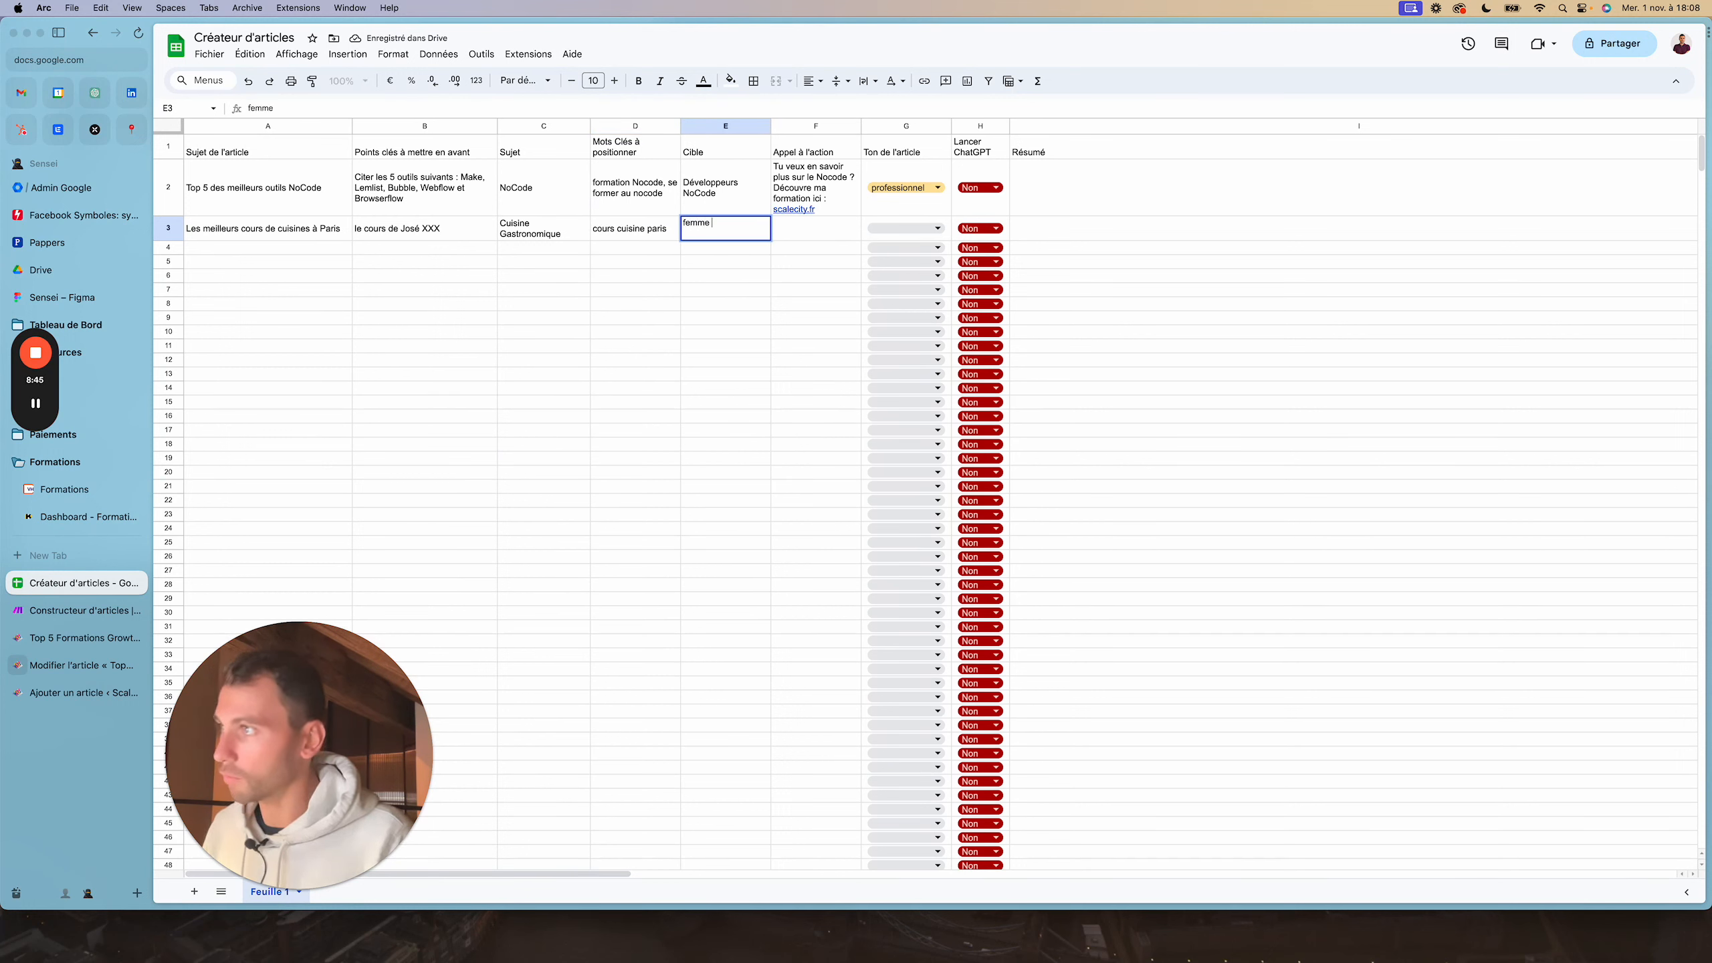
pyautogui.write('de 40')
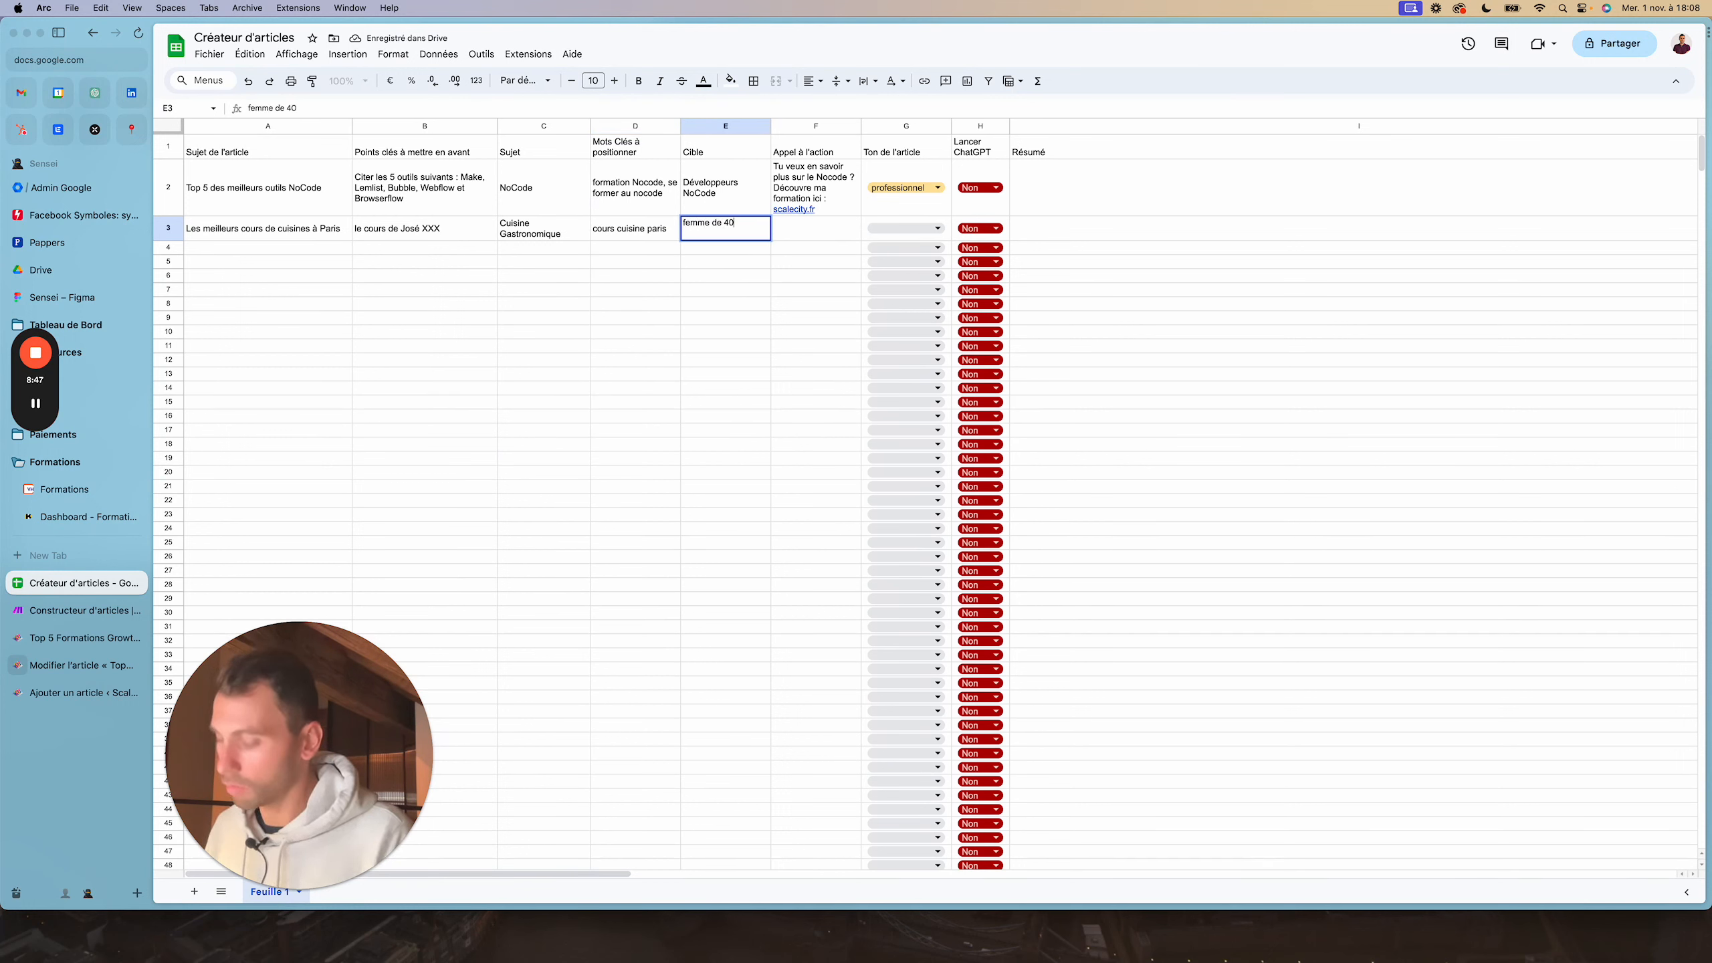
pyautogui.write('ans')
pyautogui.press('Tab')
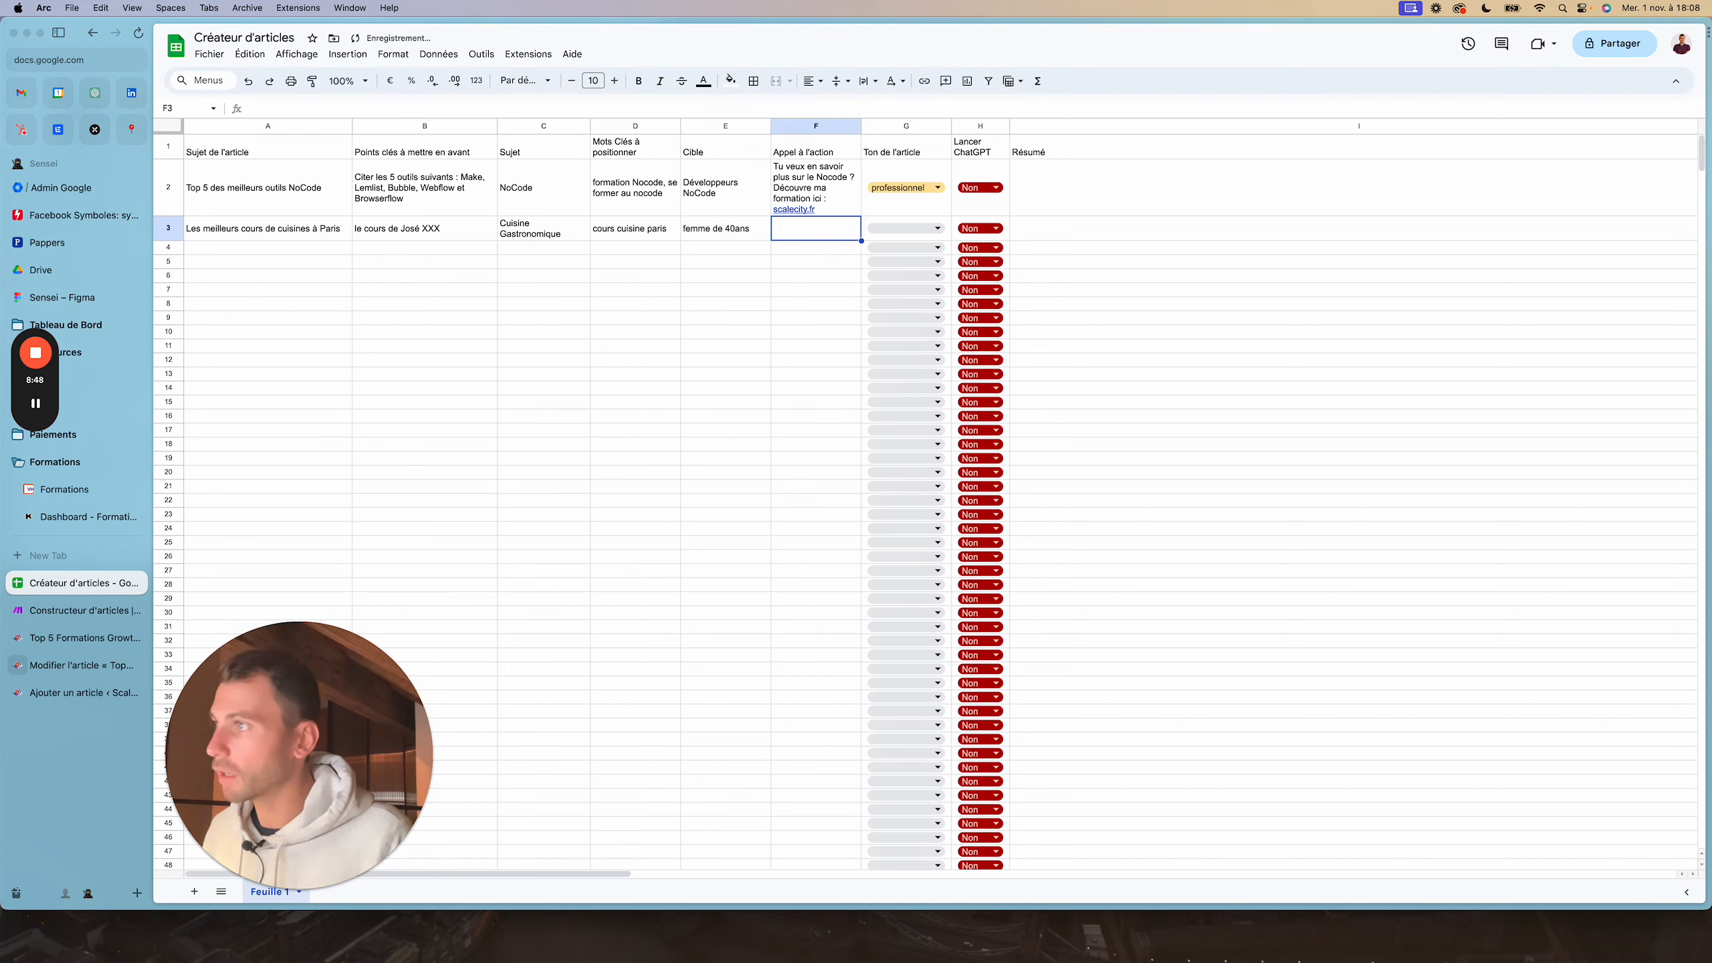
pyautogui.write('En')
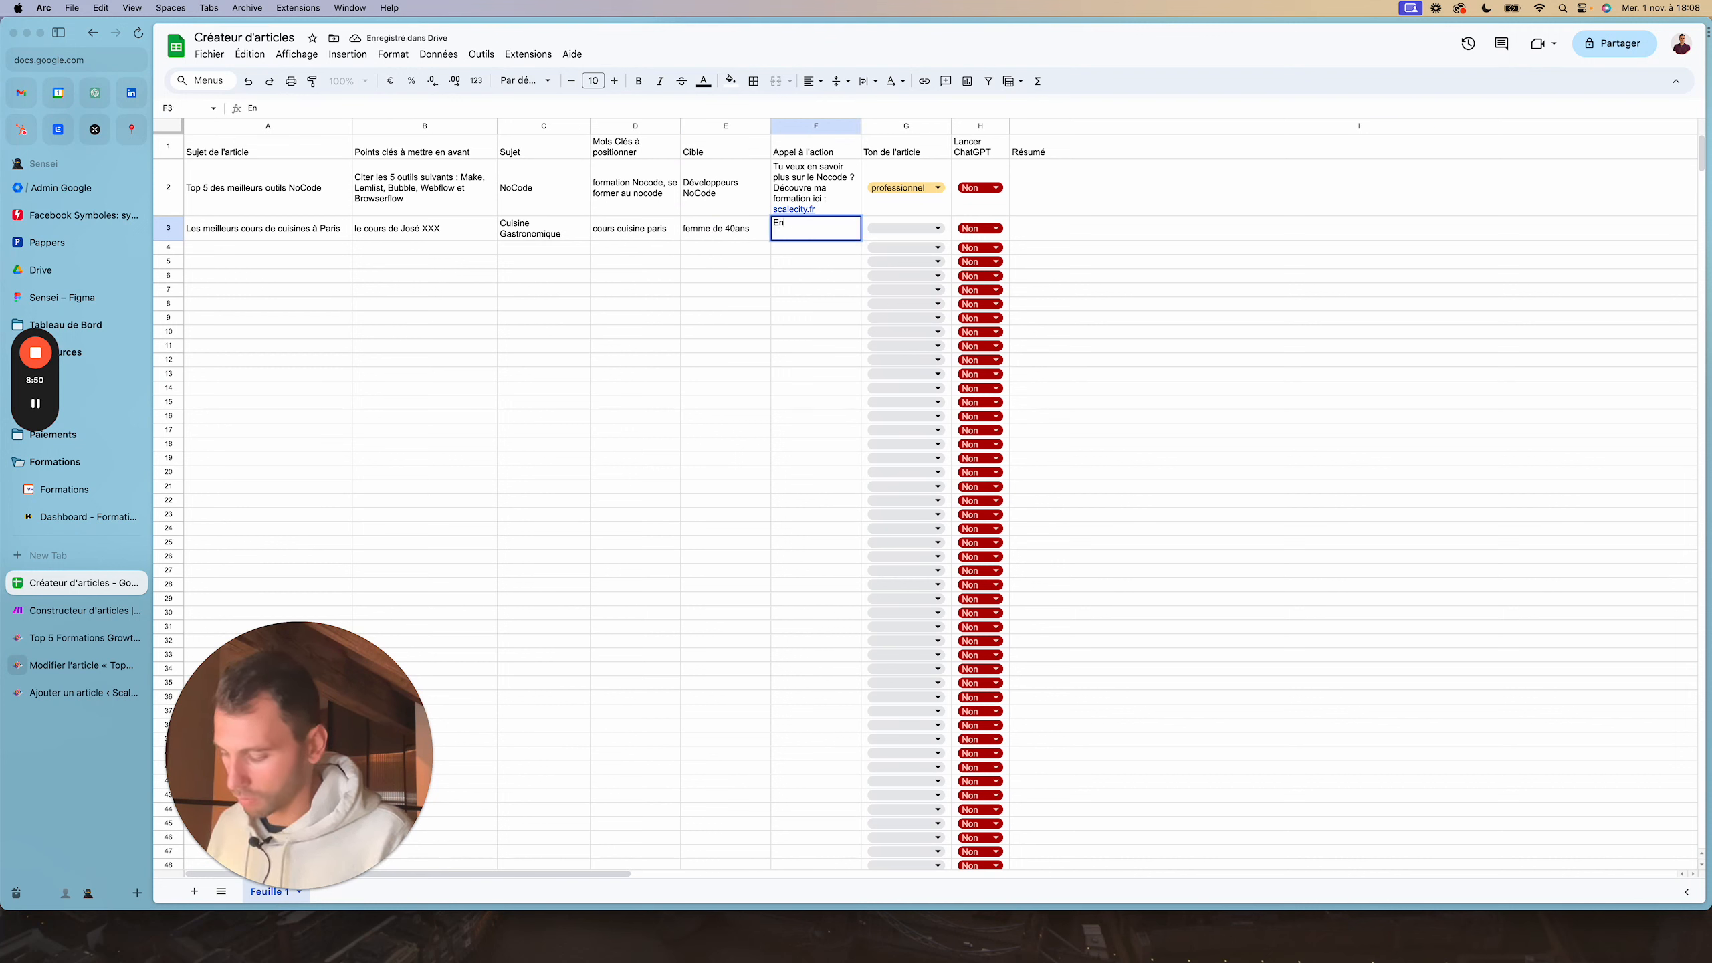
pyautogui.write(' savoir plus sur ')
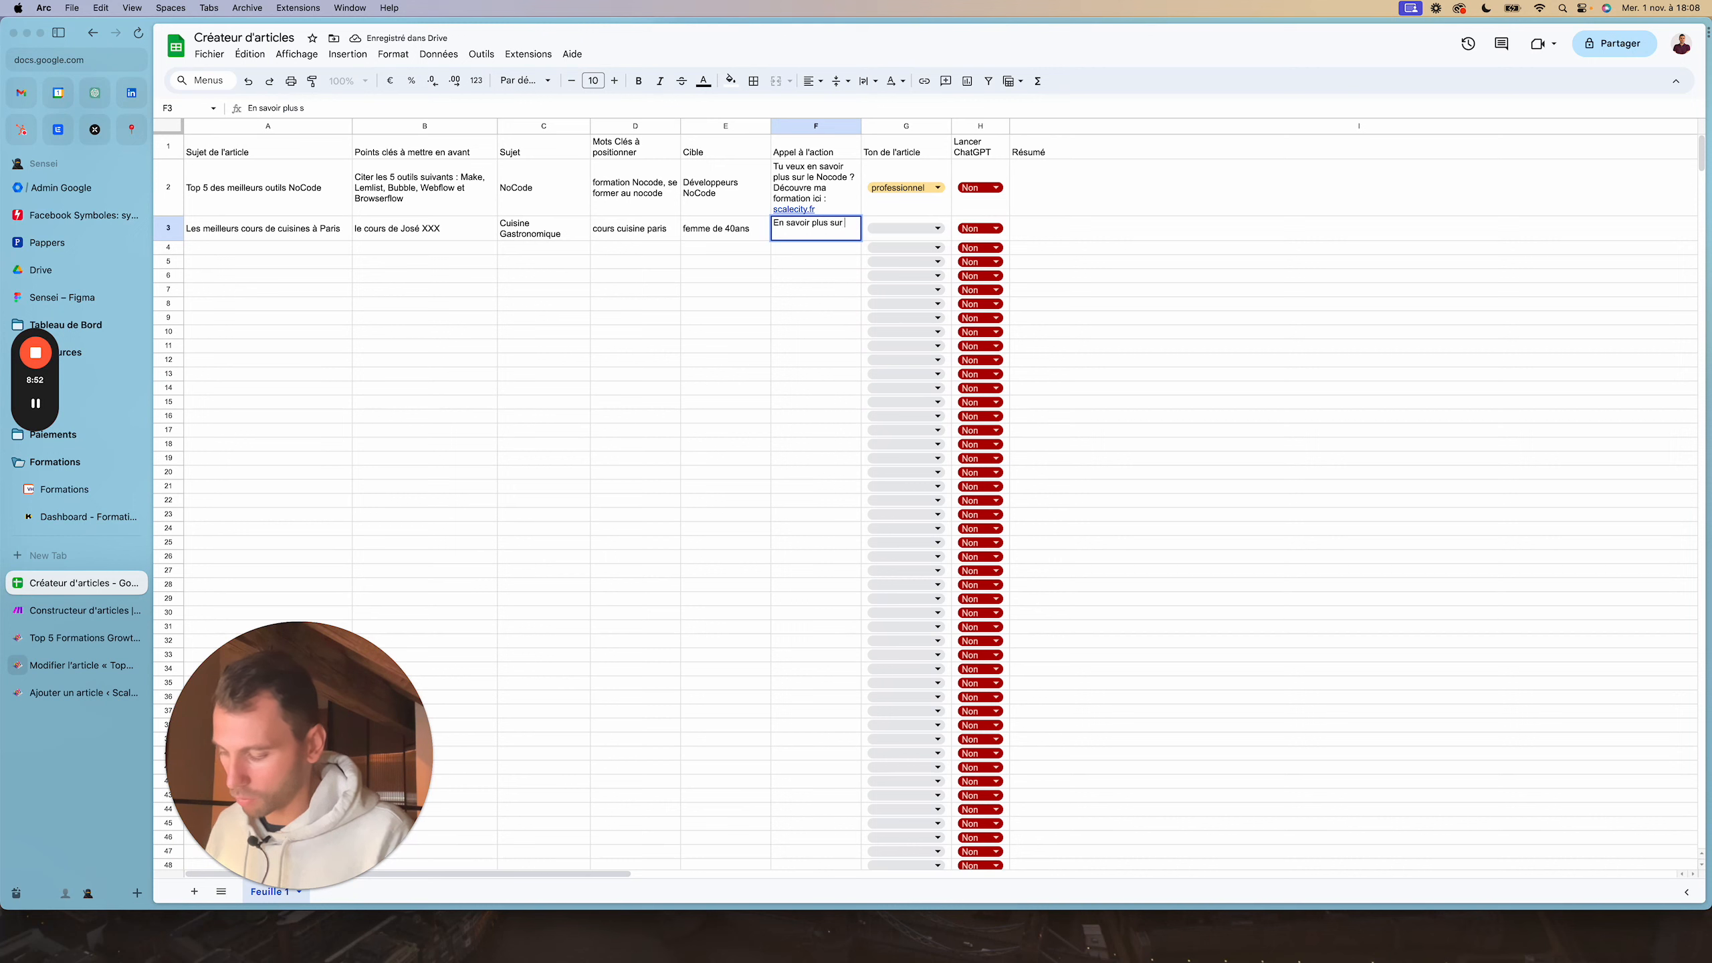
pyautogui.write('les cours de cui')
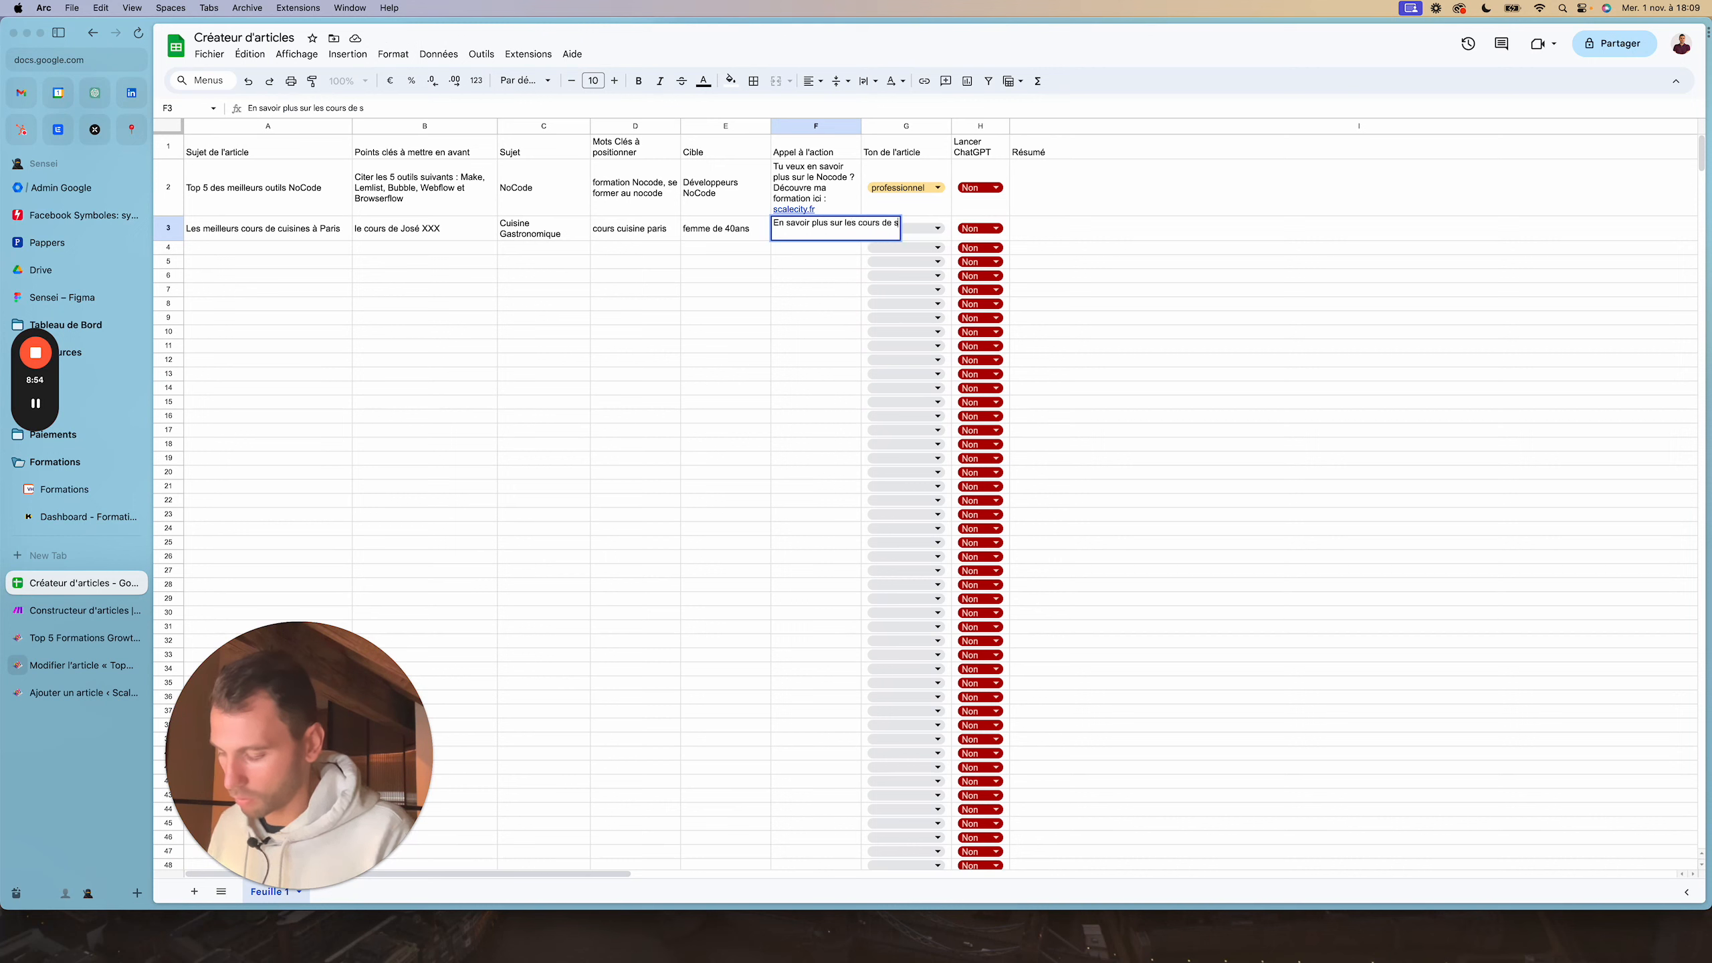
pyautogui.write('s')
pyautogui.write('in')
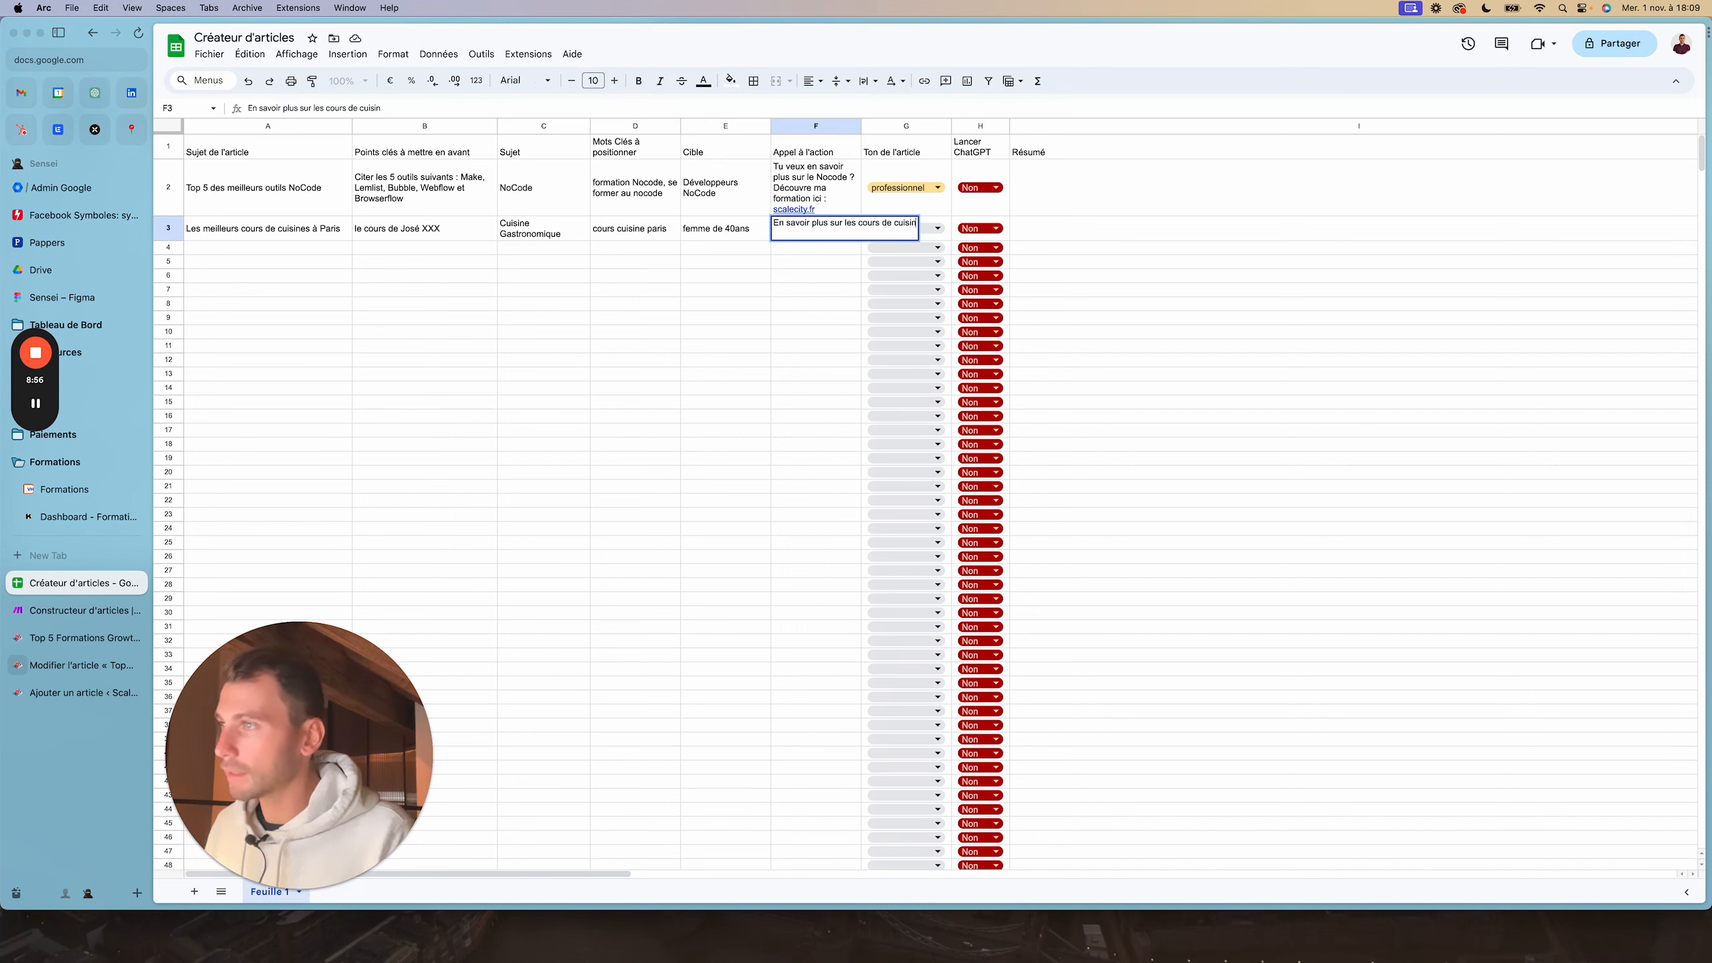
pyautogui.write('e à Par')
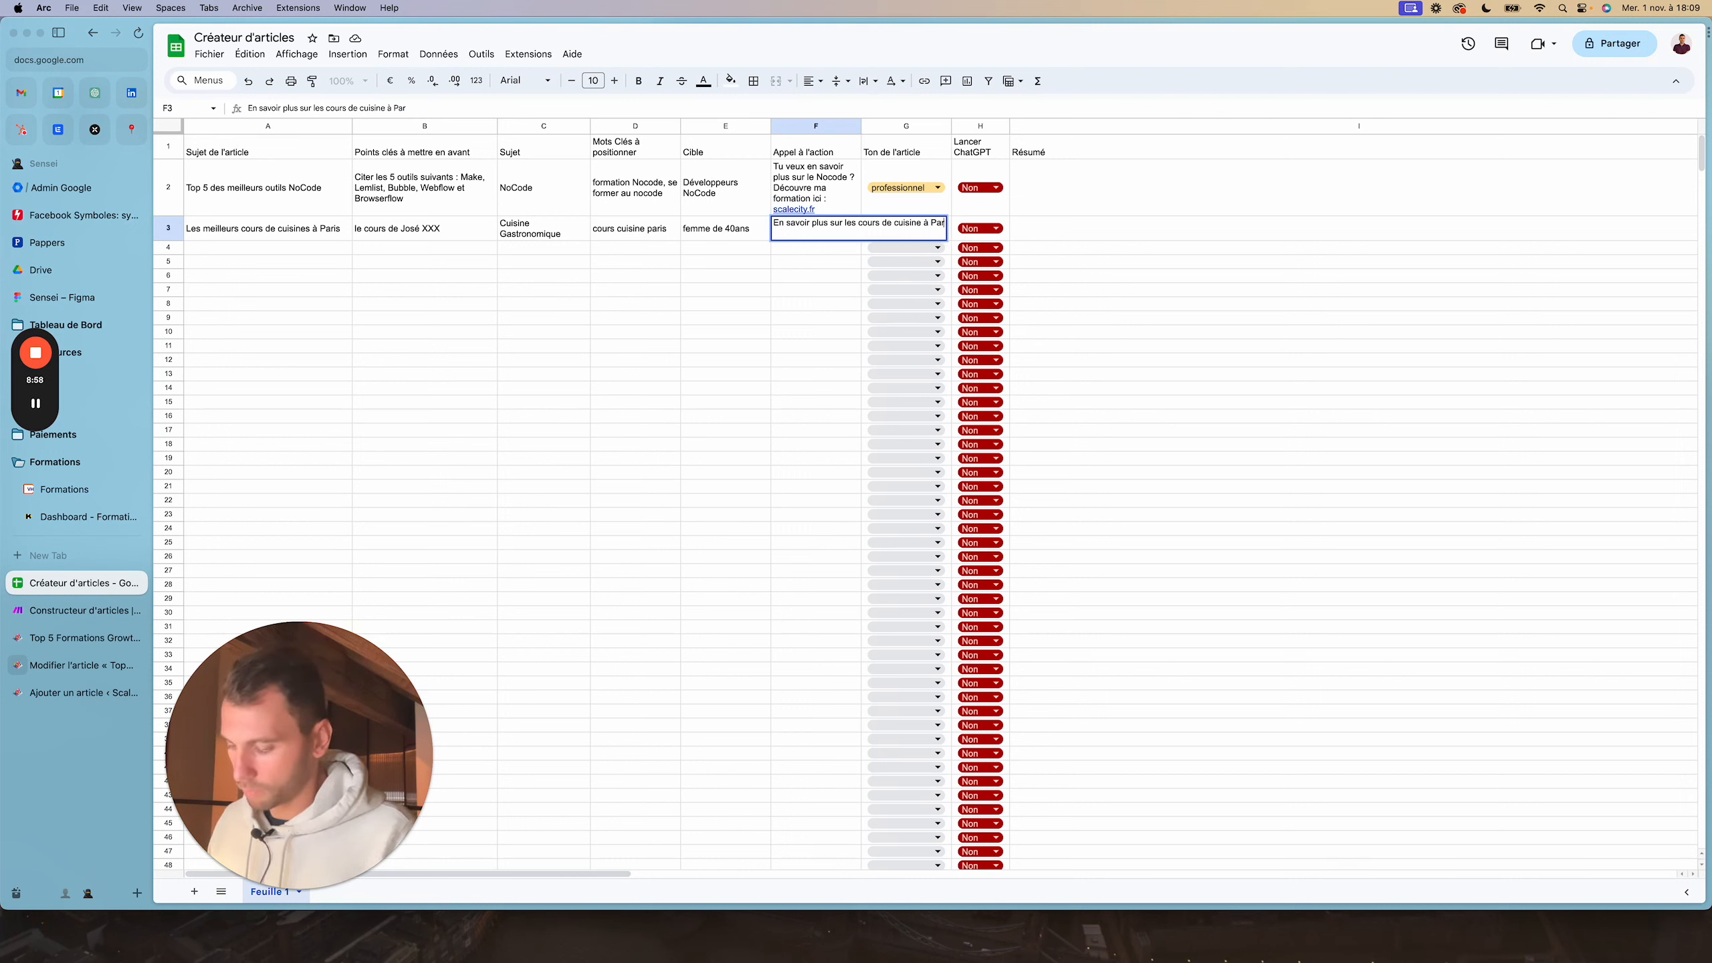
pyautogui.write('is sur mon site ht')
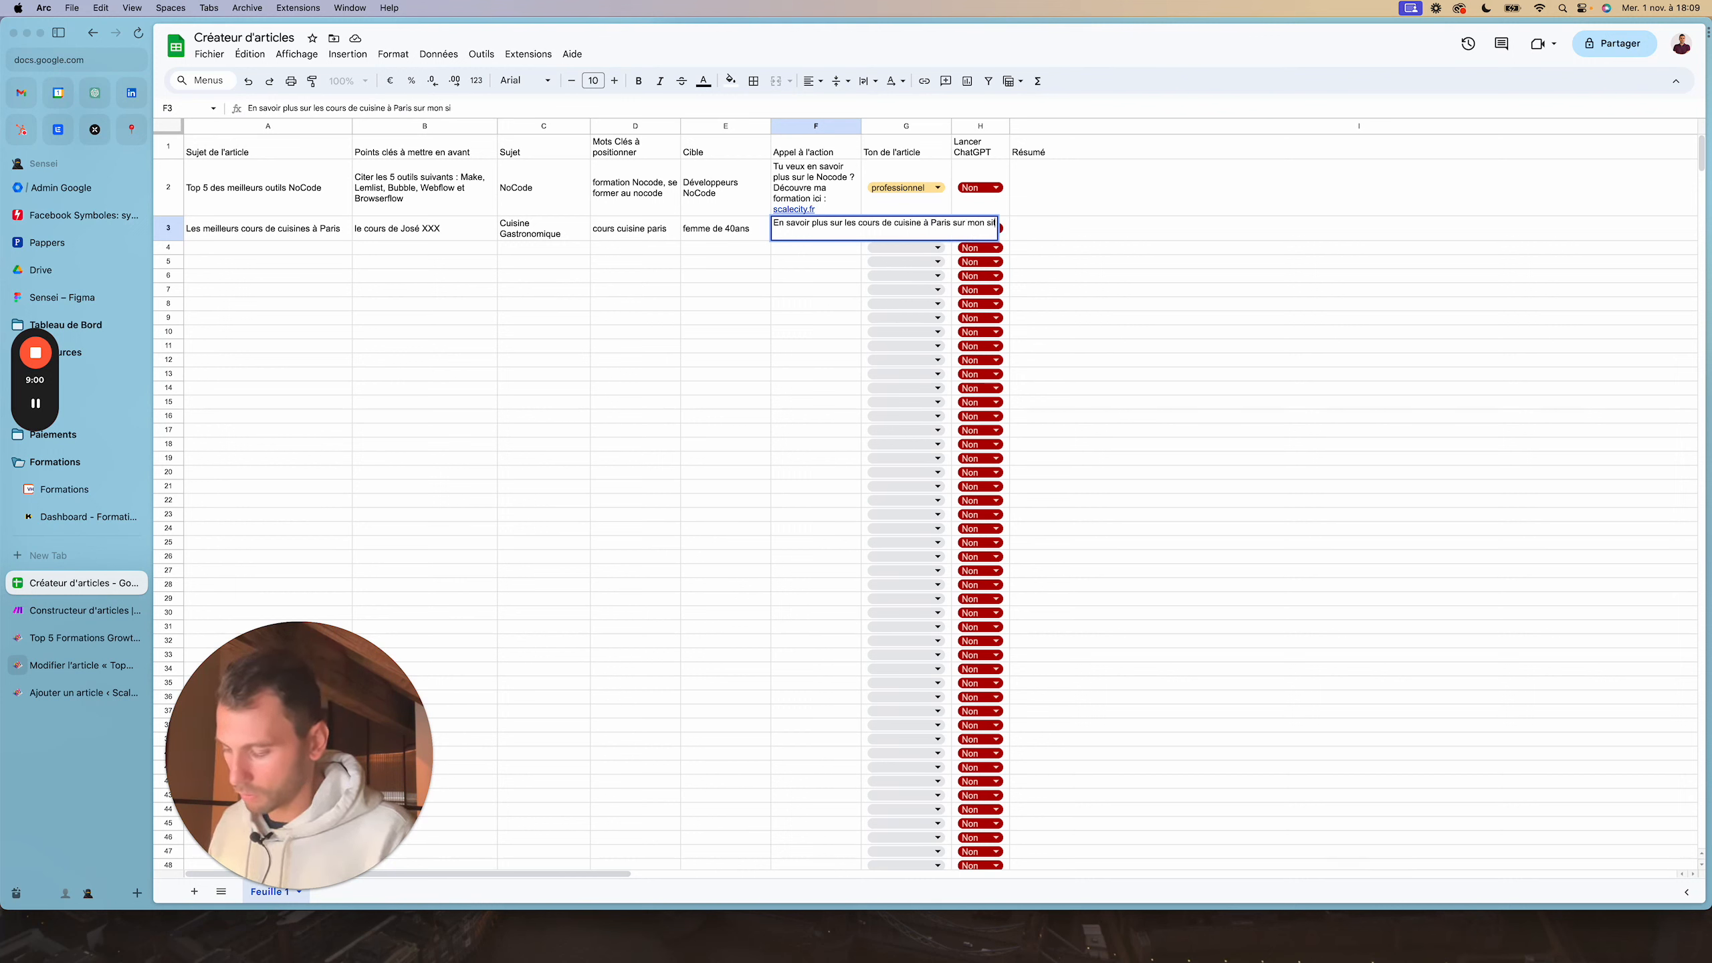
pyautogui.write('tps://')
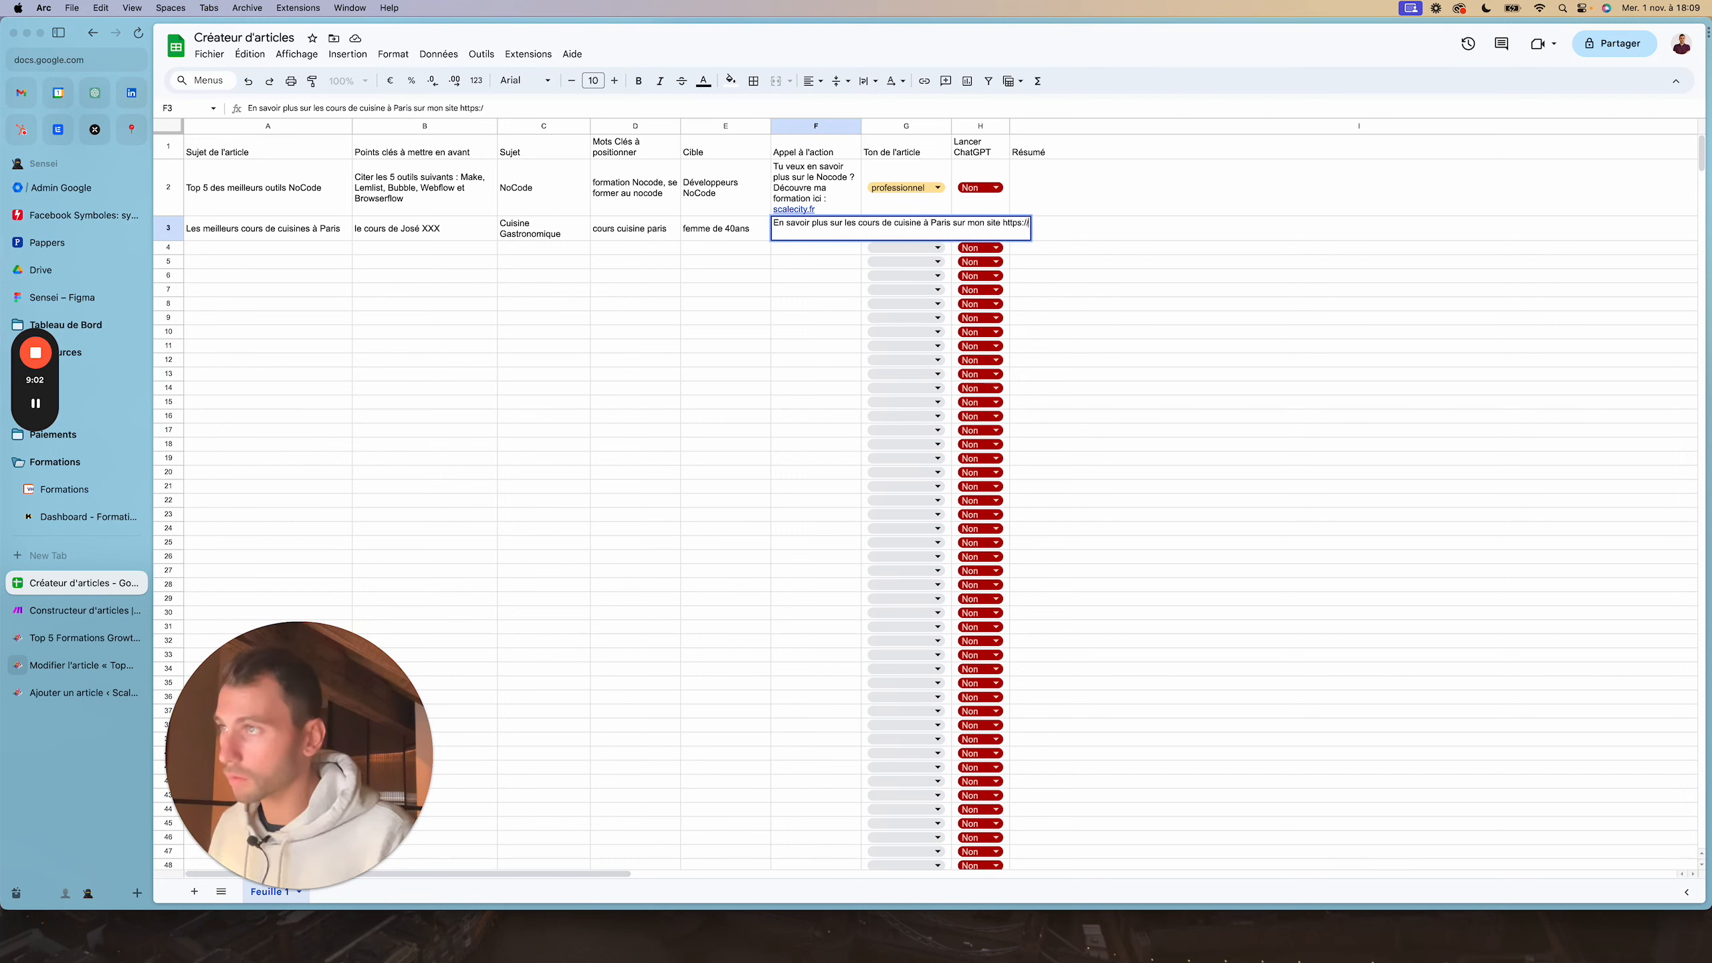
pyautogui.write('cours')
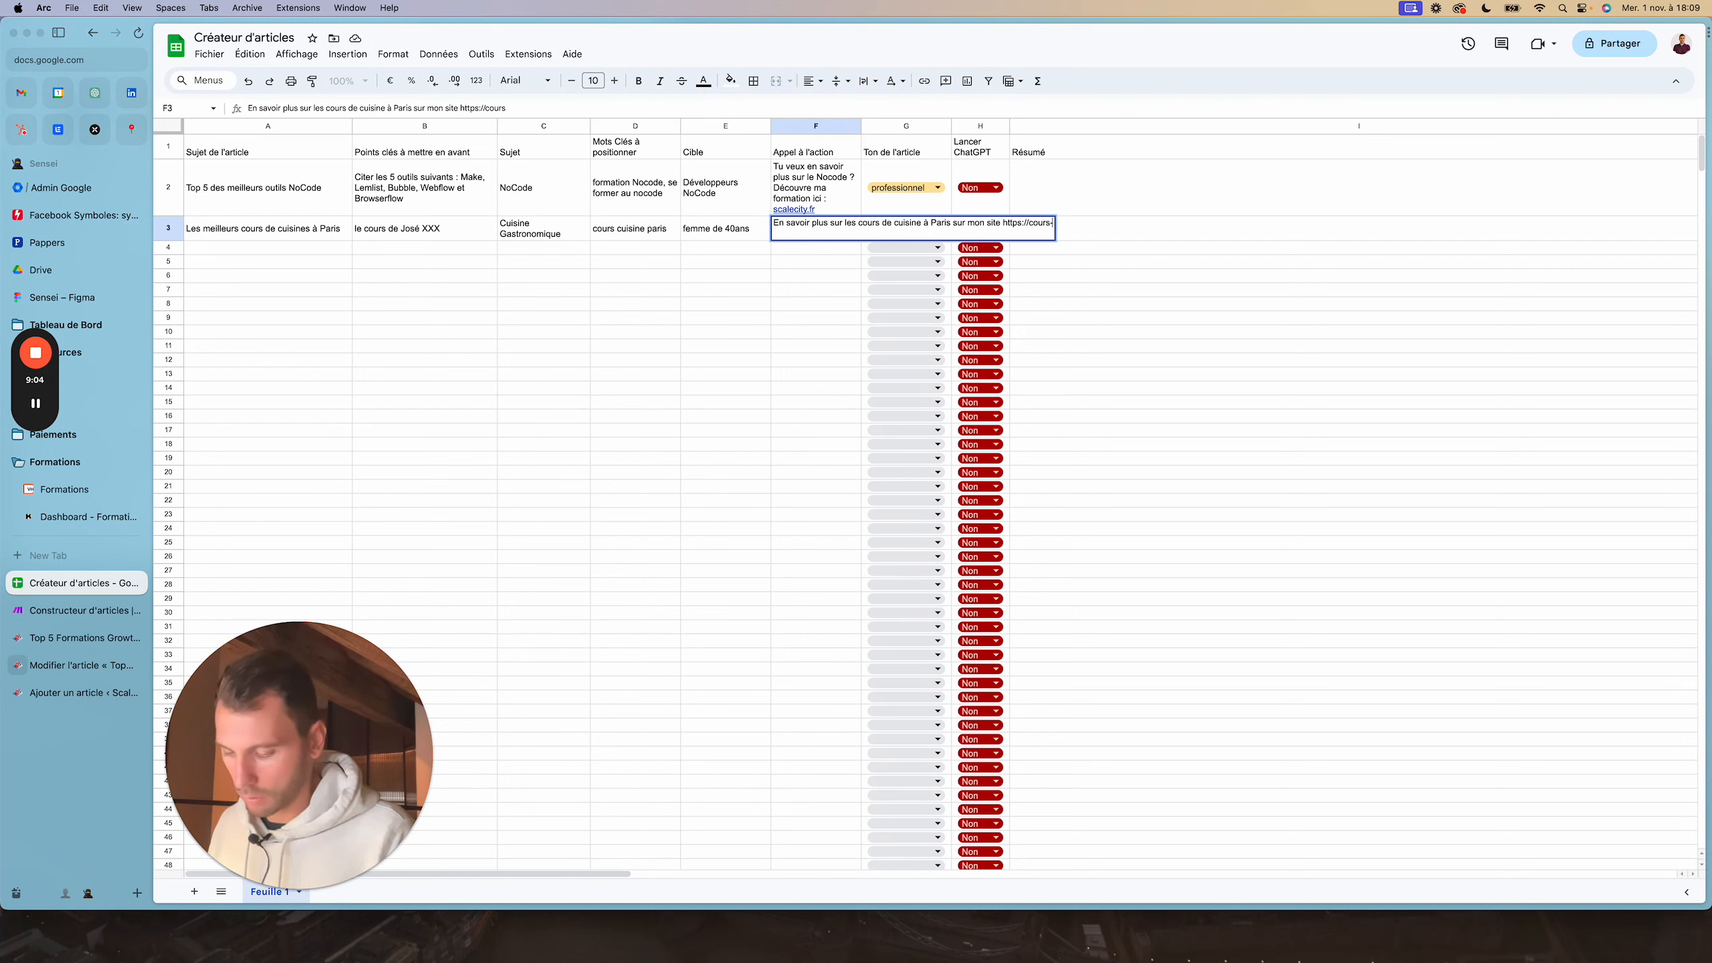
pyautogui.write('-cuisine-pa')
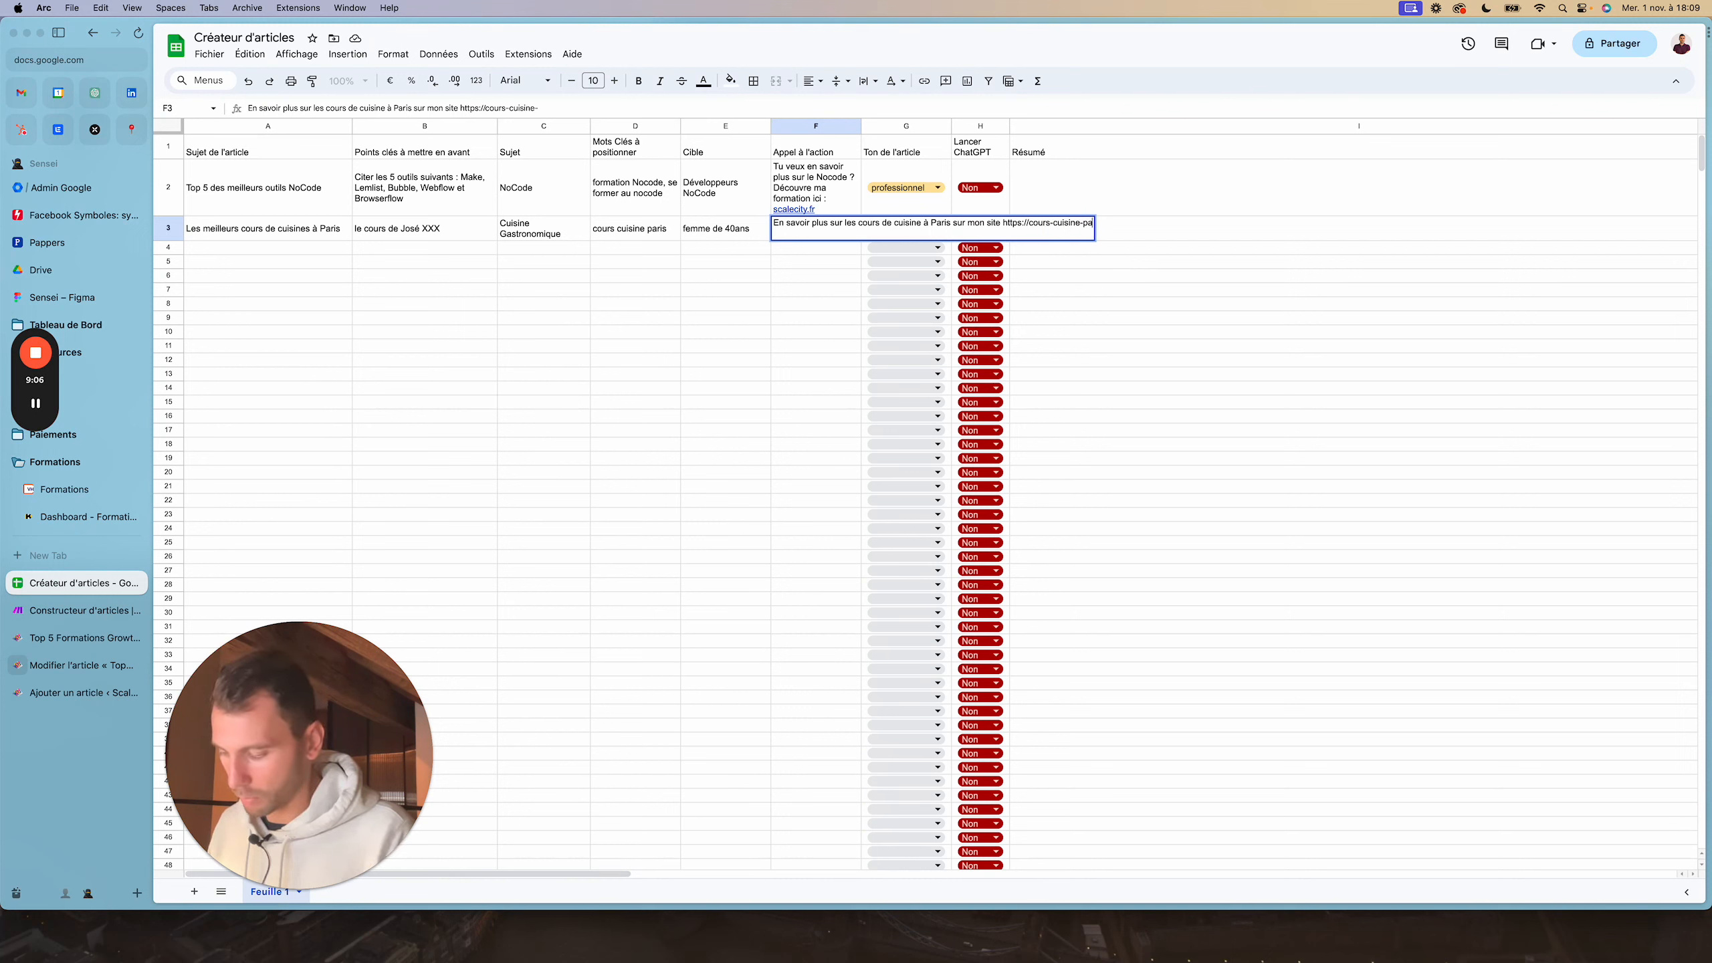
pyautogui.write('ris.com')
pyautogui.press('Return')
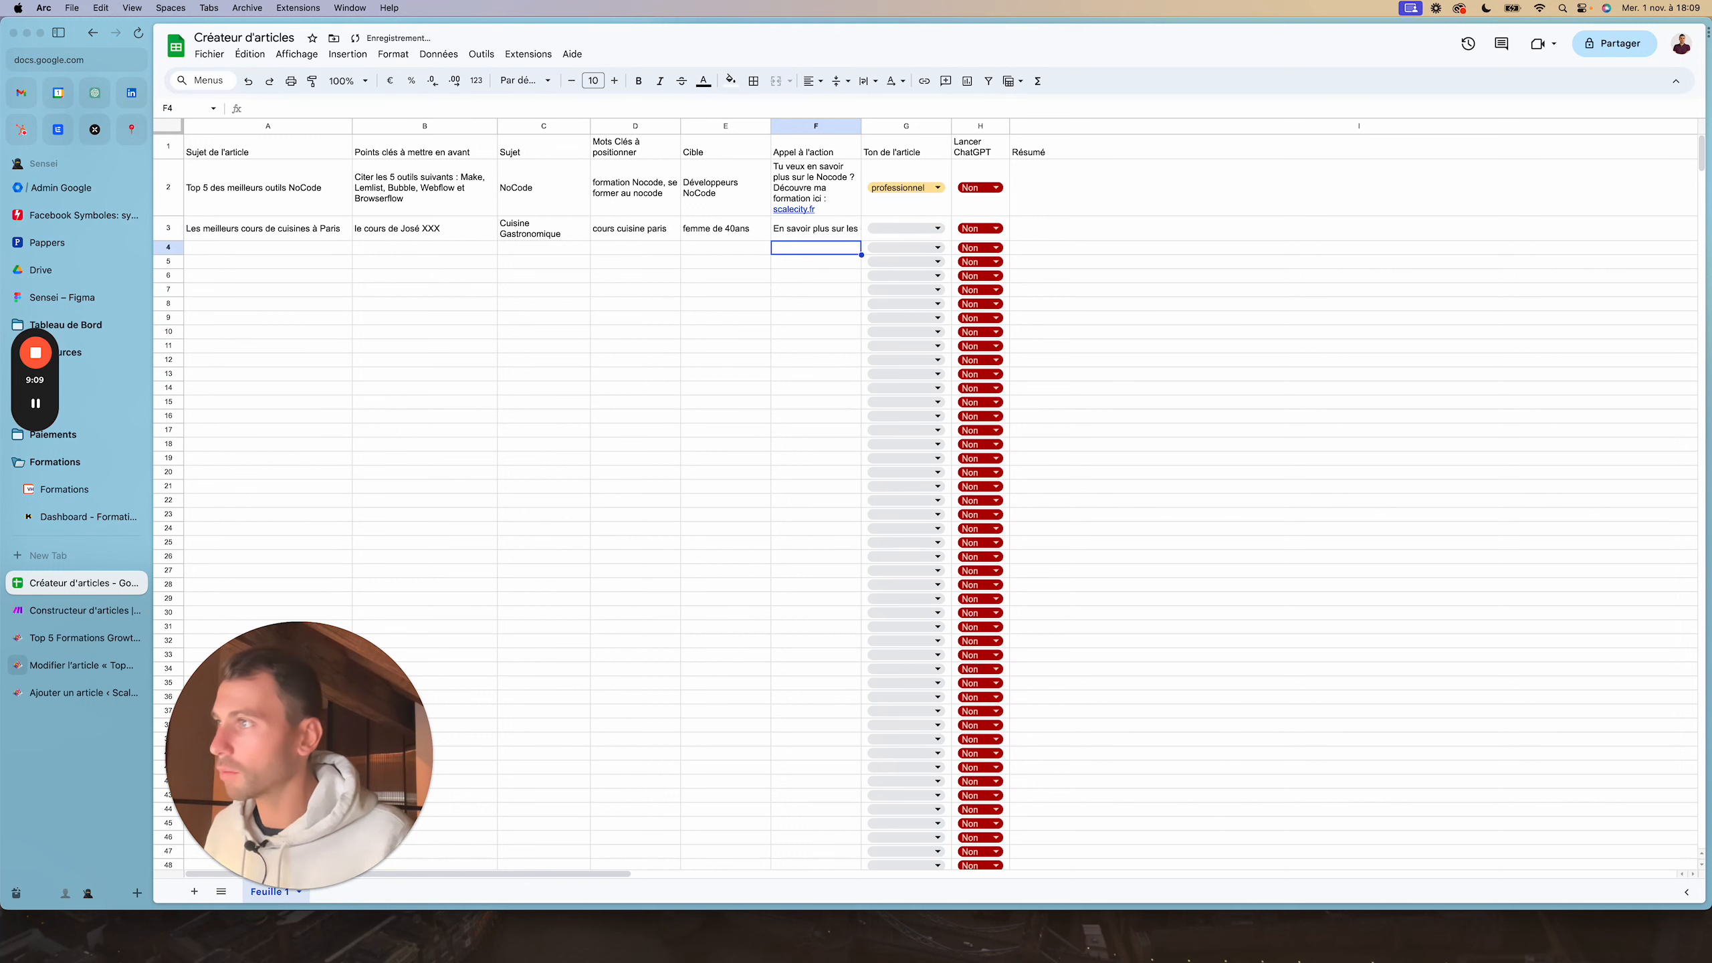
# Wrap the text of row 3's call-to-action cell
pyautogui.click(794, 236)
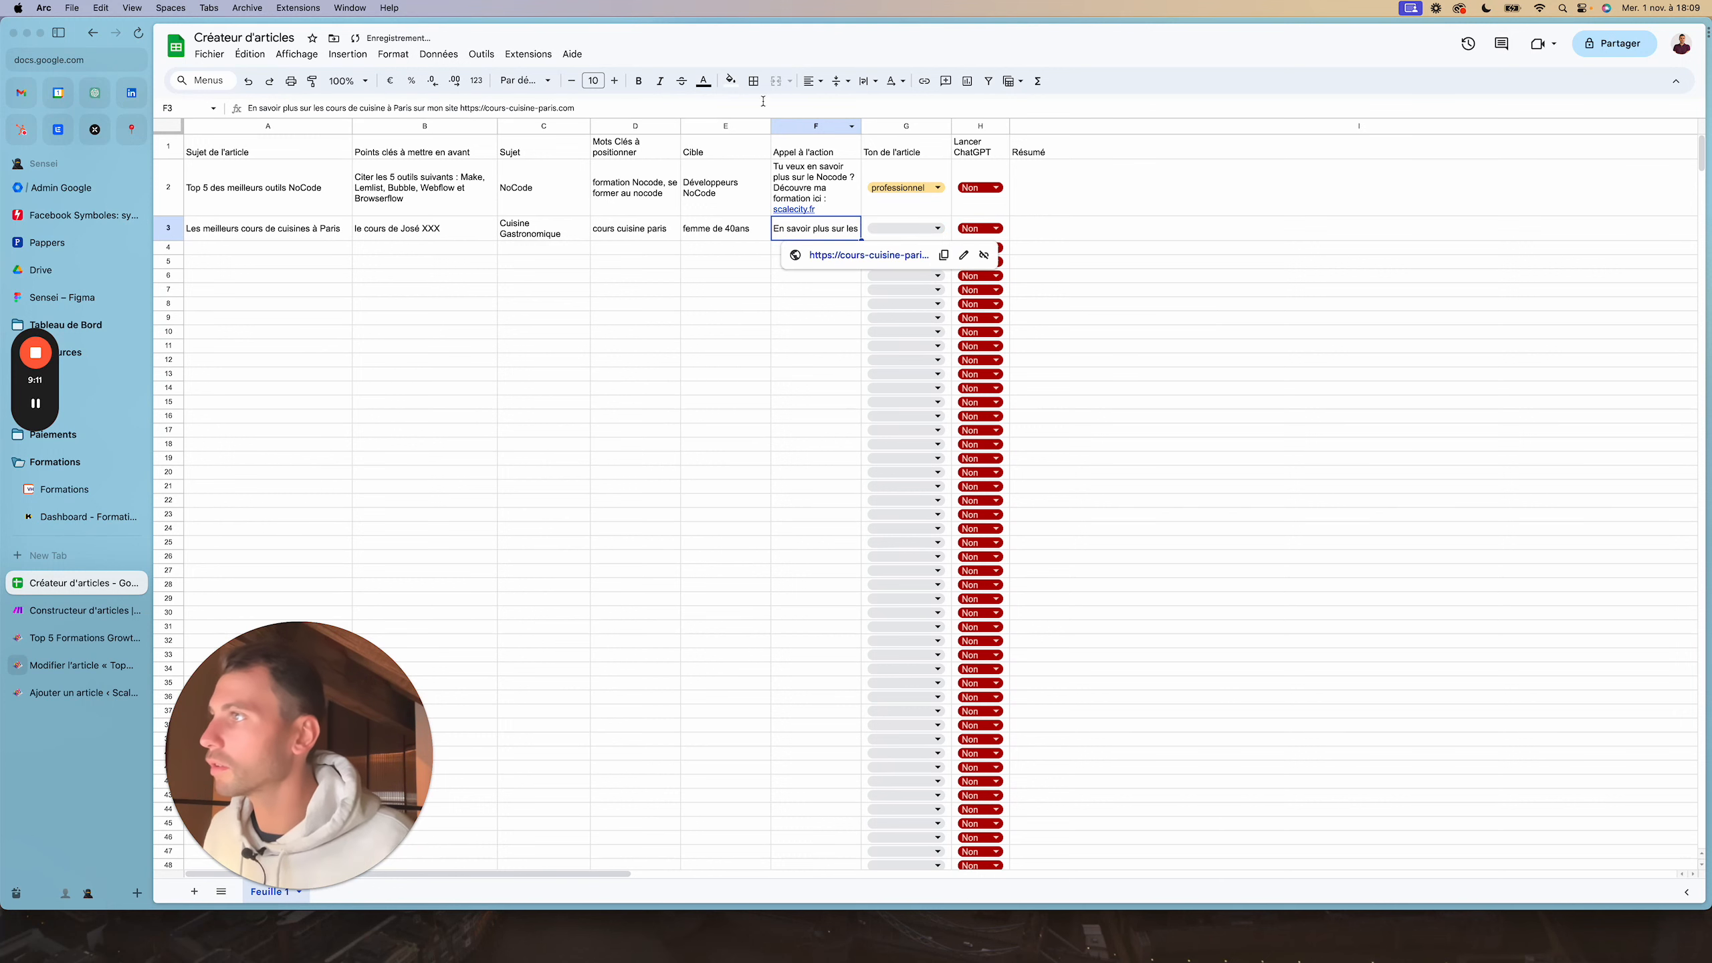
pyautogui.click(867, 81)
pyautogui.click(885, 119)
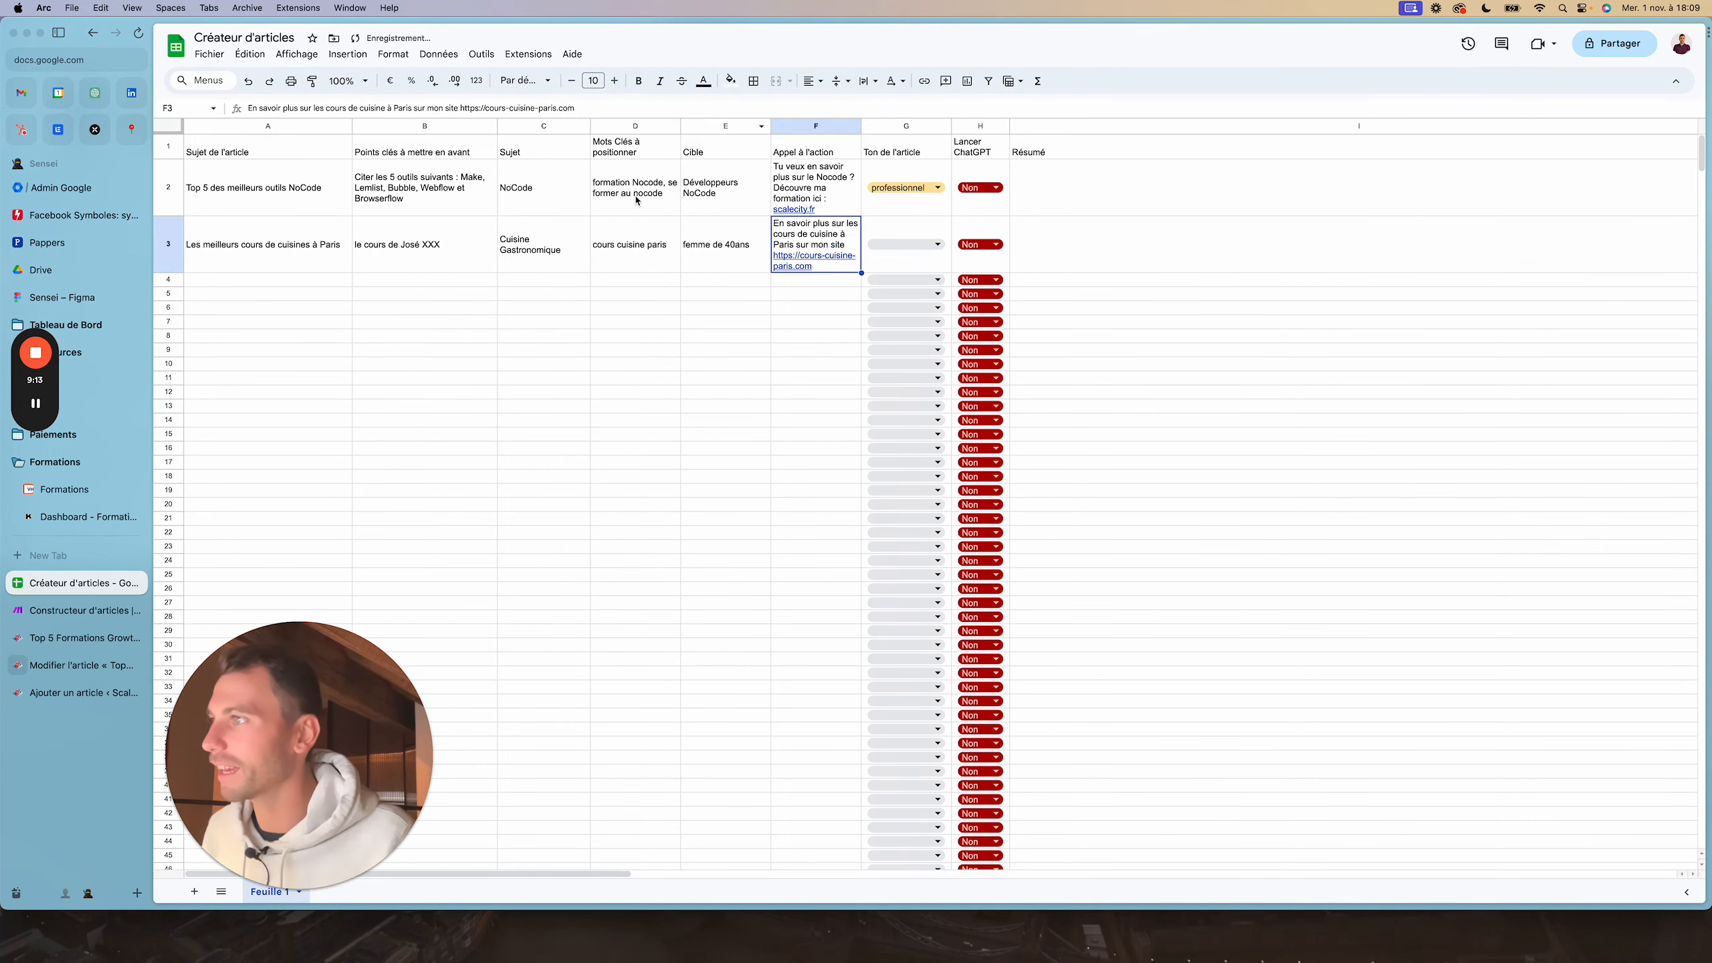
pyautogui.click(666, 268)
# Set row 3's article tone to "ludique"
pyautogui.click(935, 244)
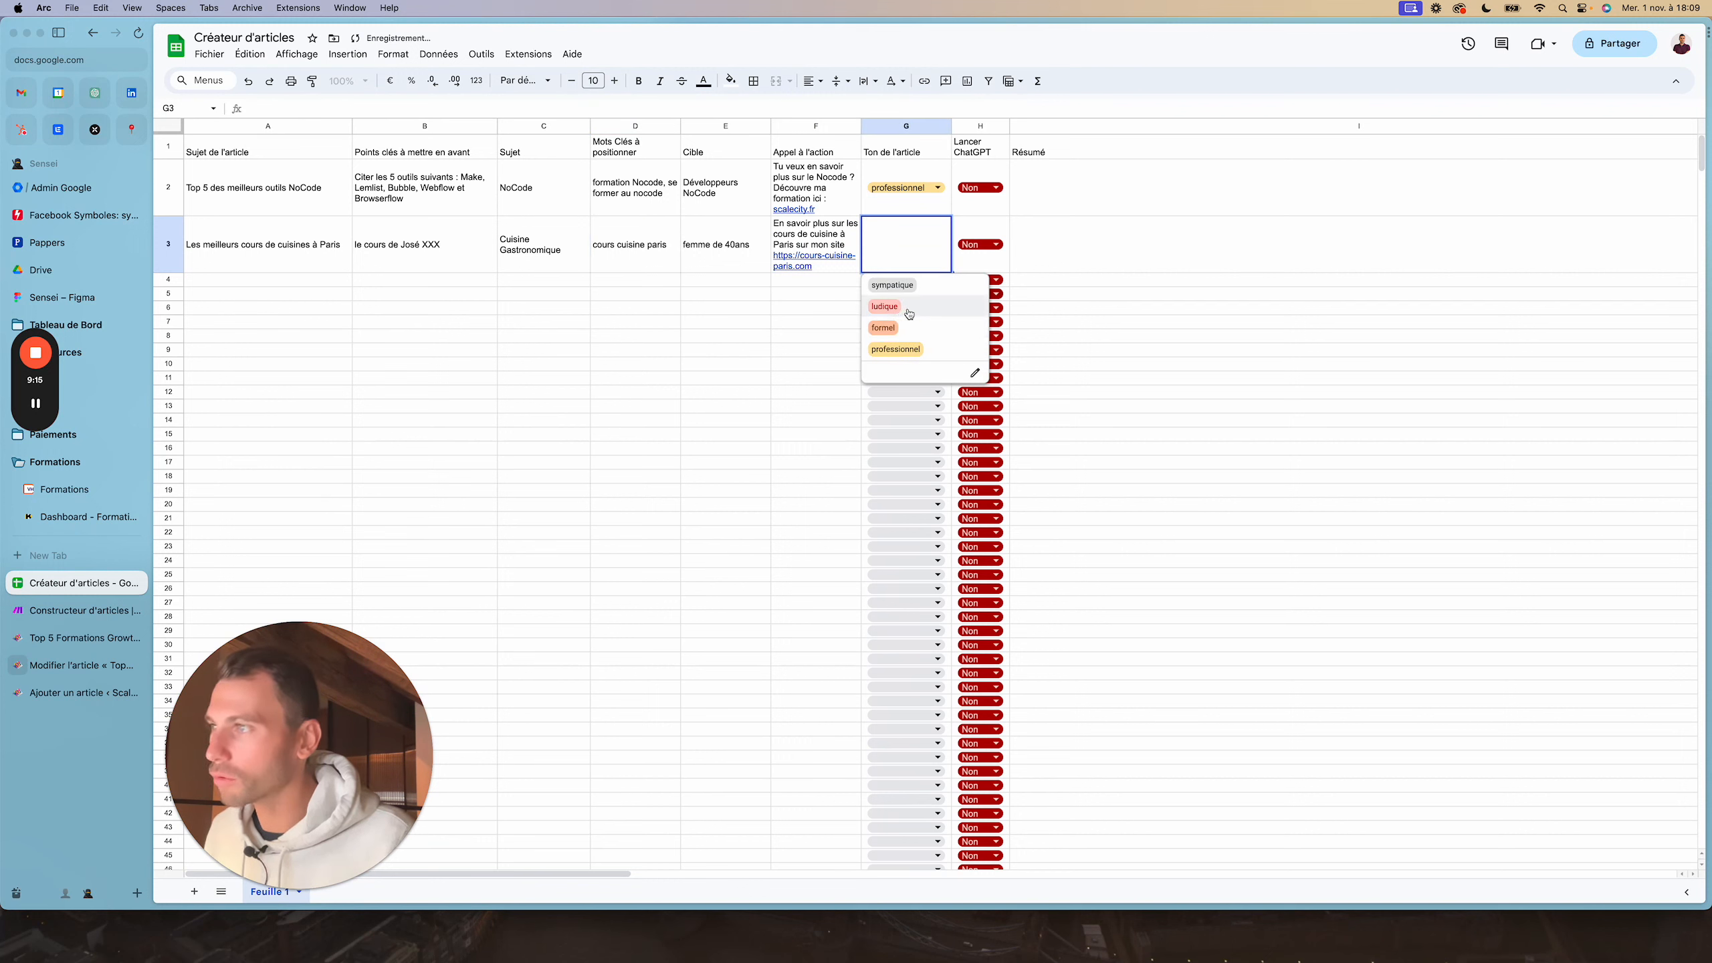
pyautogui.click(903, 314)
pyautogui.click(726, 257)
pyautogui.click(883, 259)
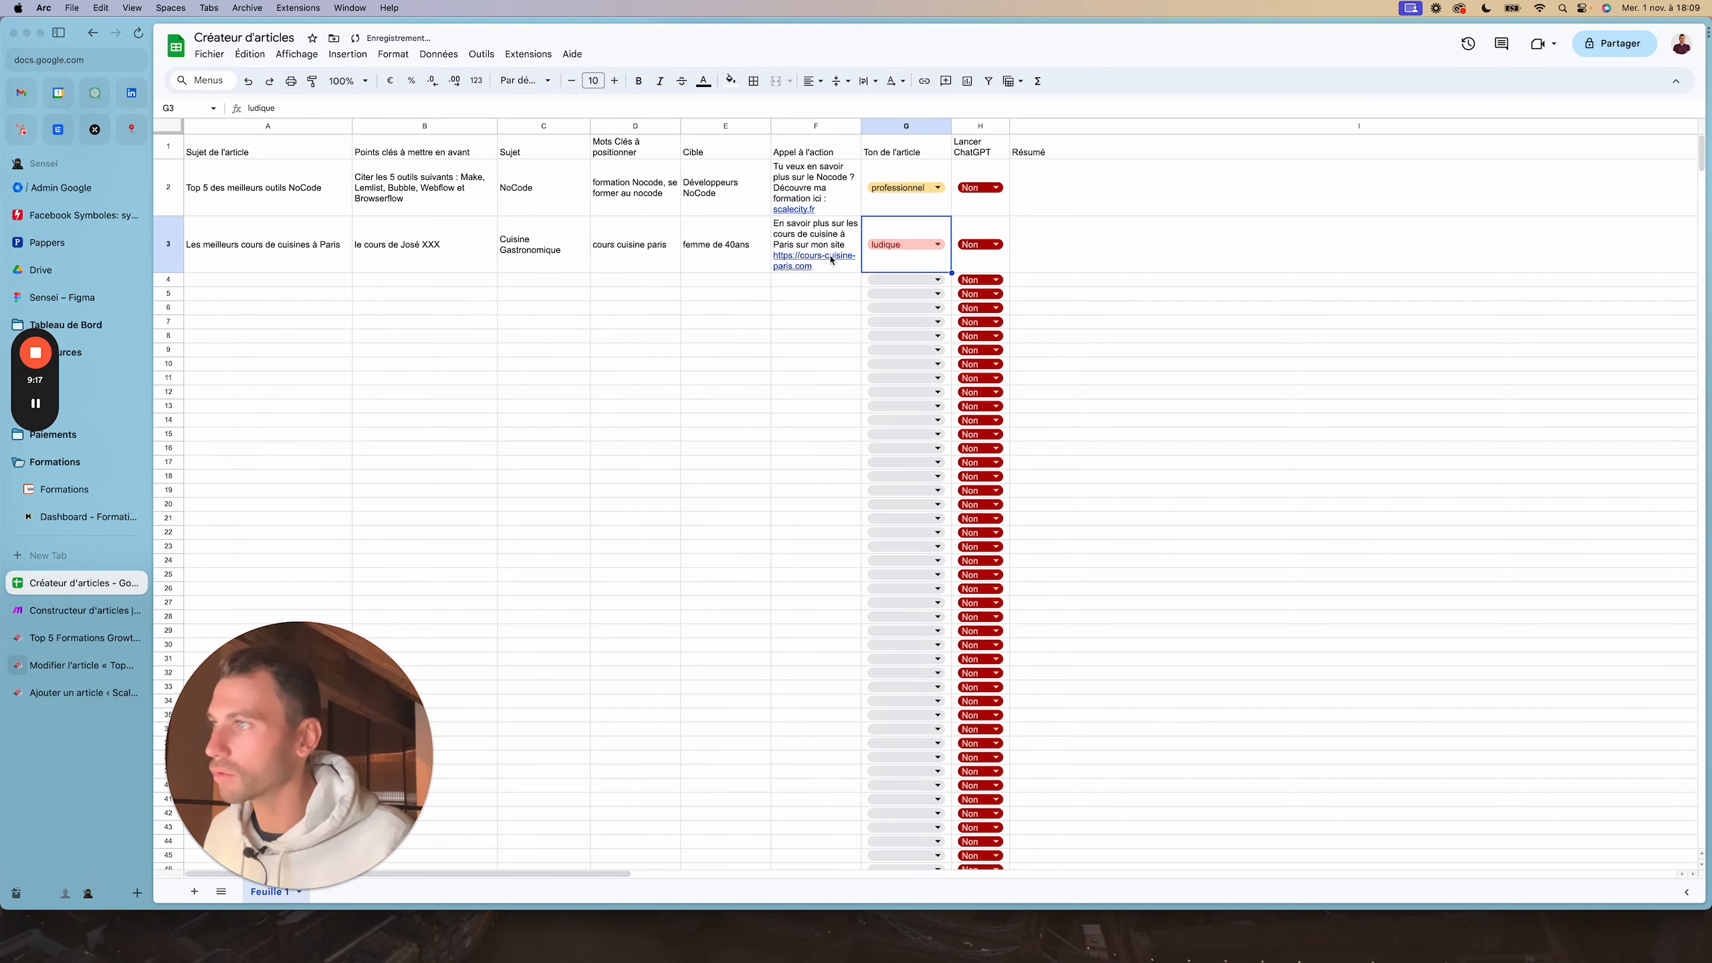
# Review row 3's inputs from the article subject through the call to action and tone, including the ChatGPT launch options
pyautogui.moveTo(312, 253); pyautogui.dragTo(748, 247)
pyautogui.click(792, 248)
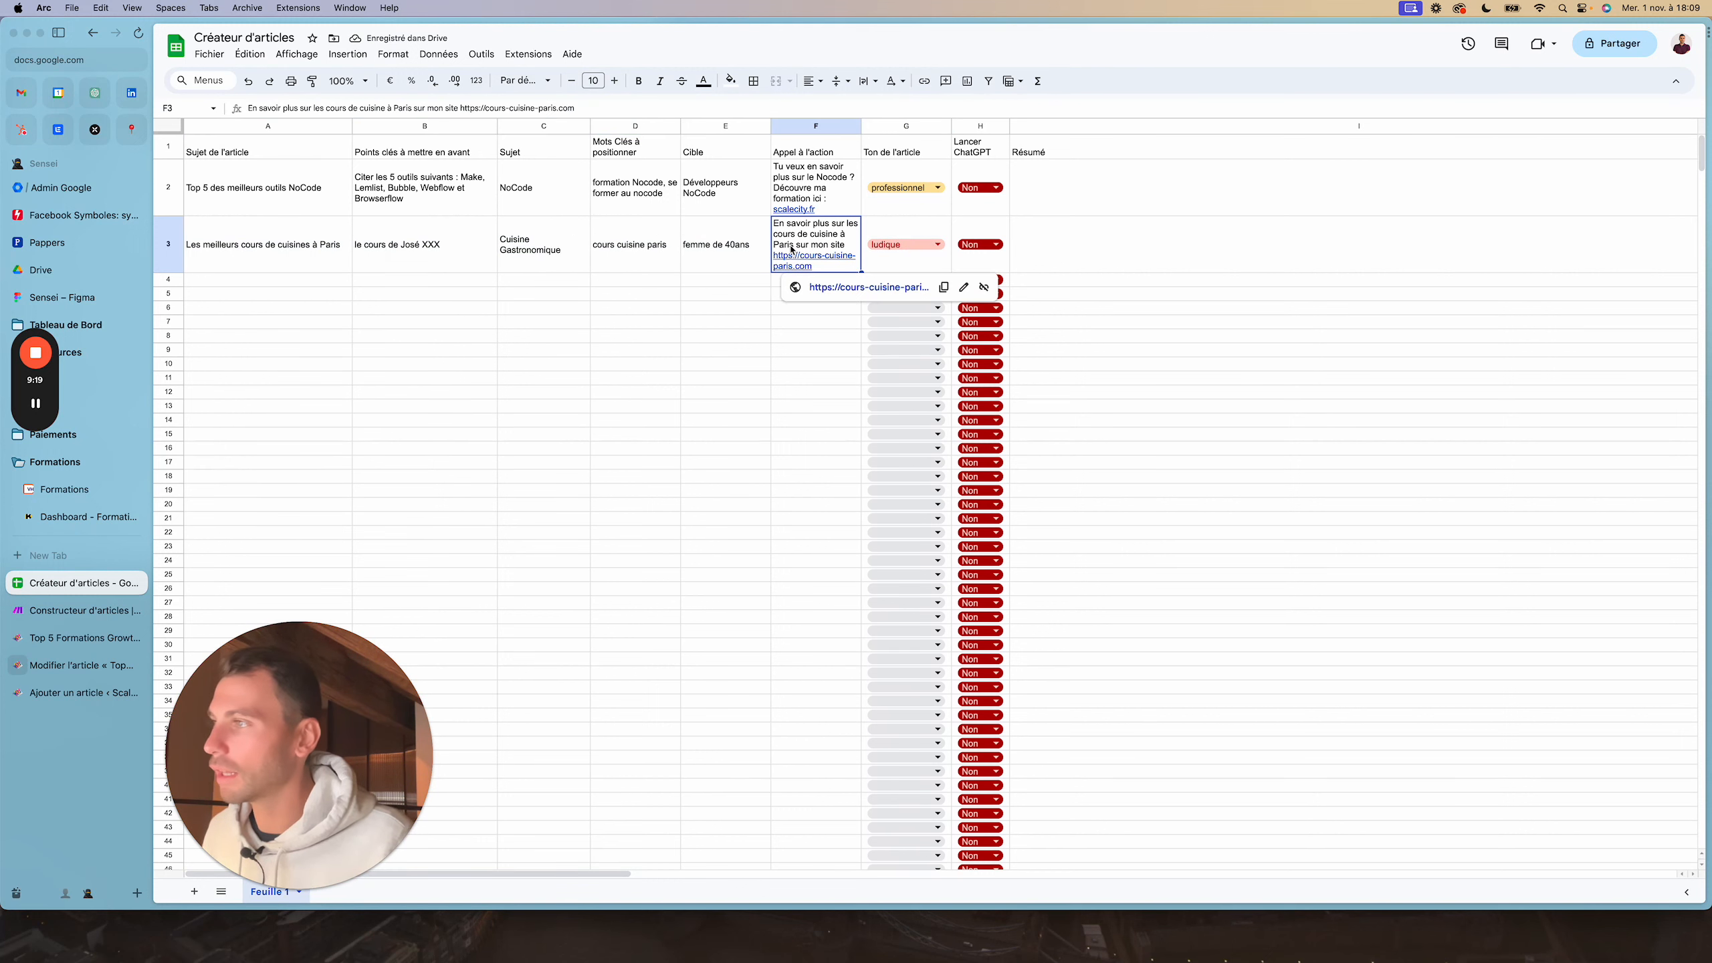
pyautogui.click(229, 249)
pyautogui.click(418, 260)
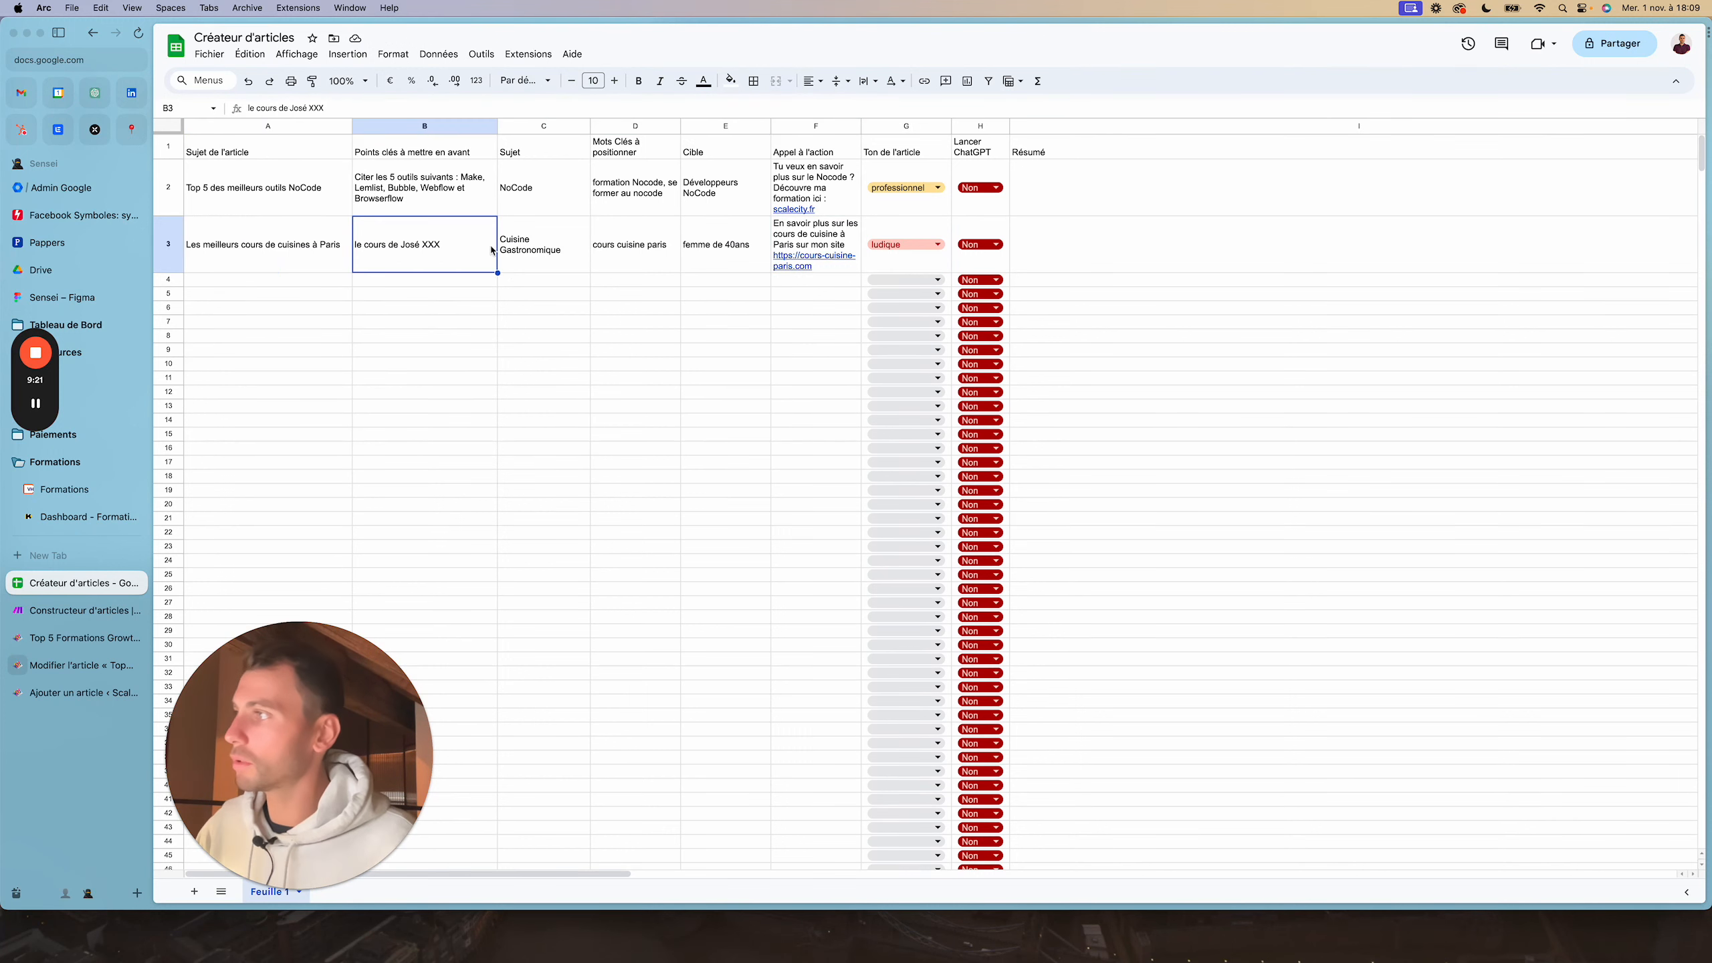
pyautogui.click(565, 260)
pyautogui.click(688, 264)
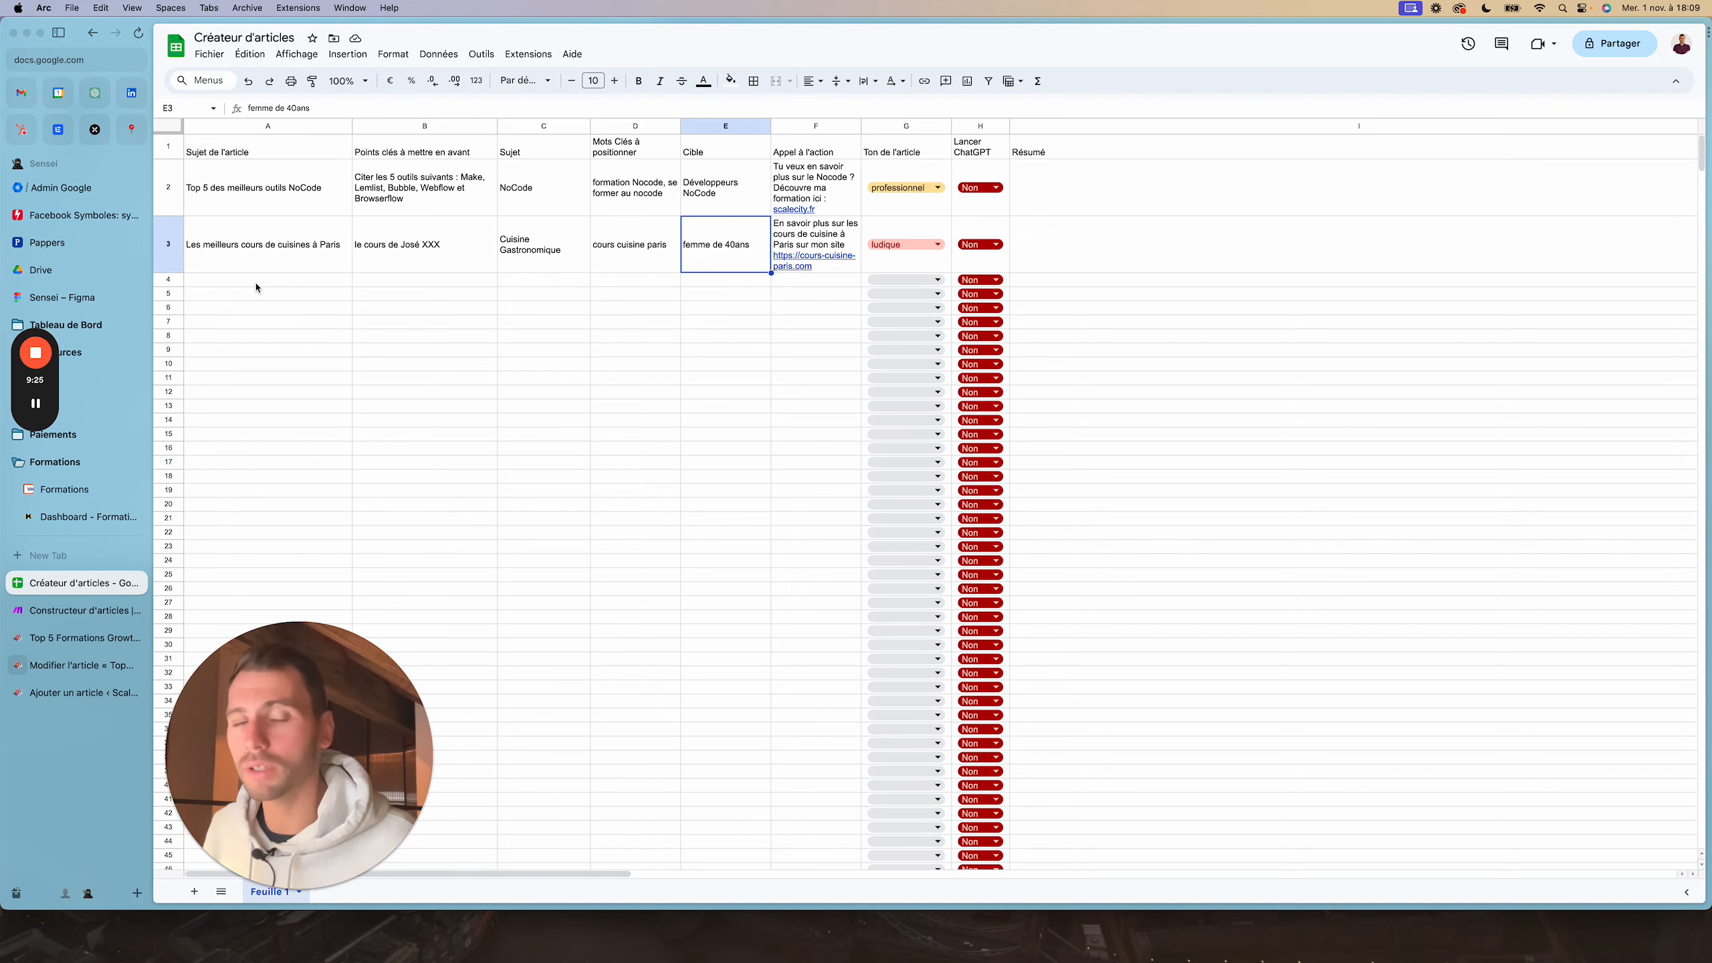
pyautogui.click(317, 266)
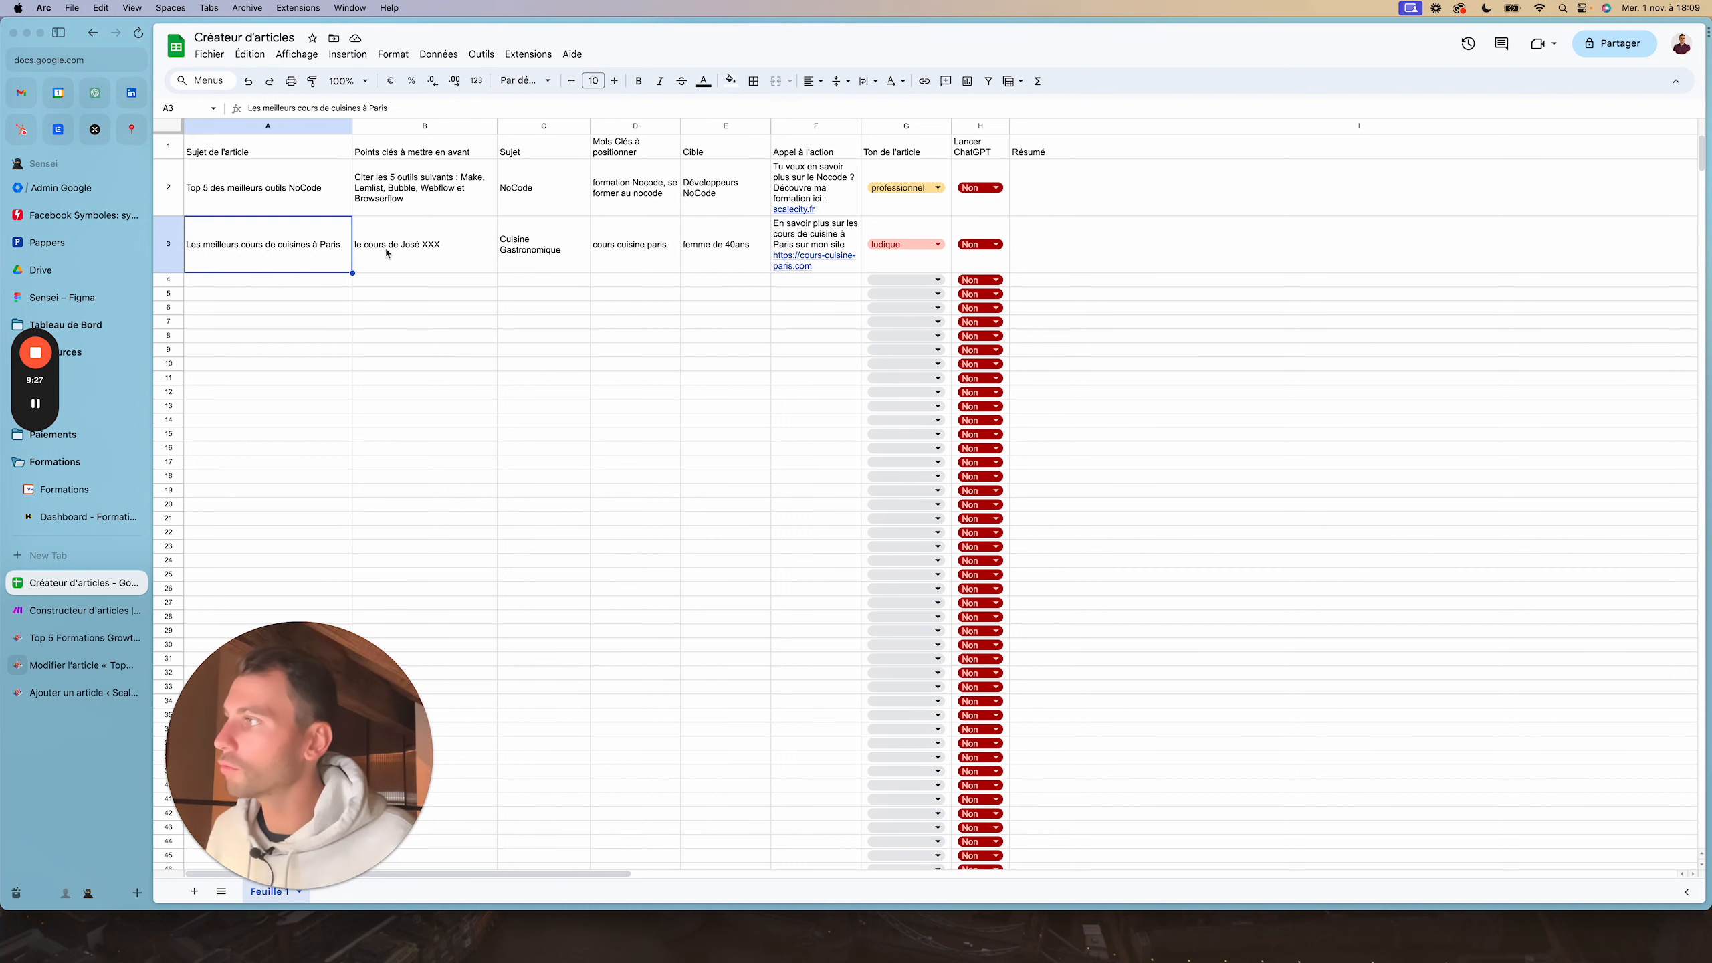
pyautogui.click(389, 255)
pyautogui.doubleClick(304, 258)
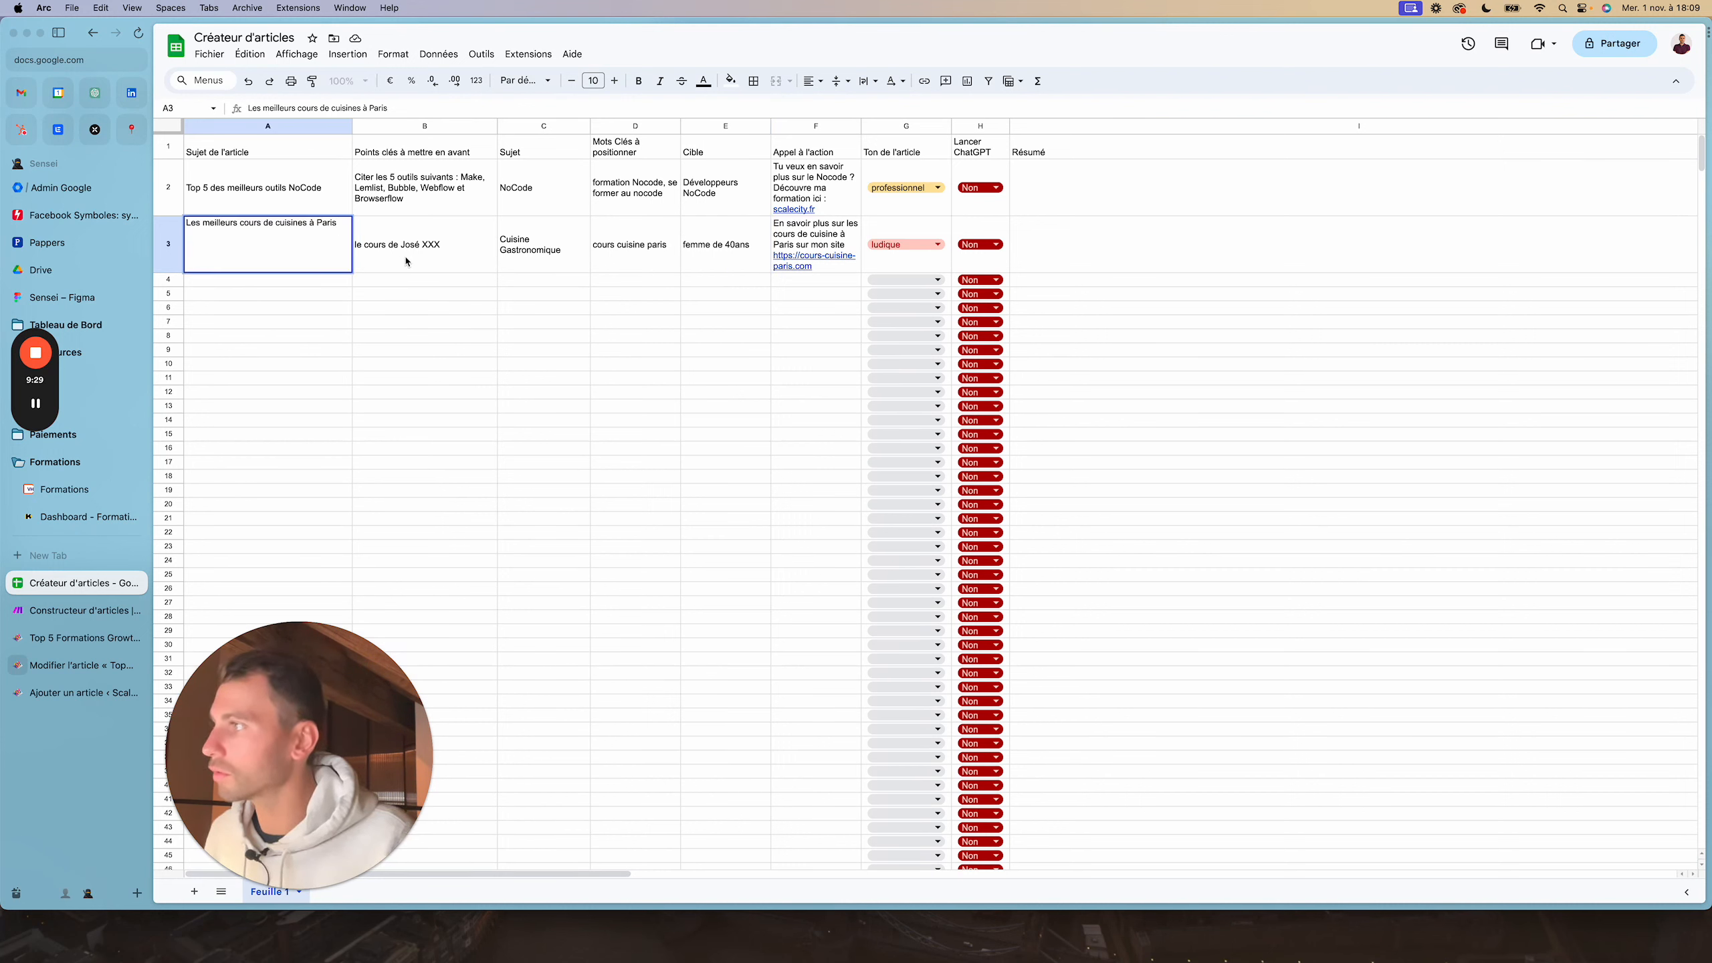
pyautogui.click(616, 261)
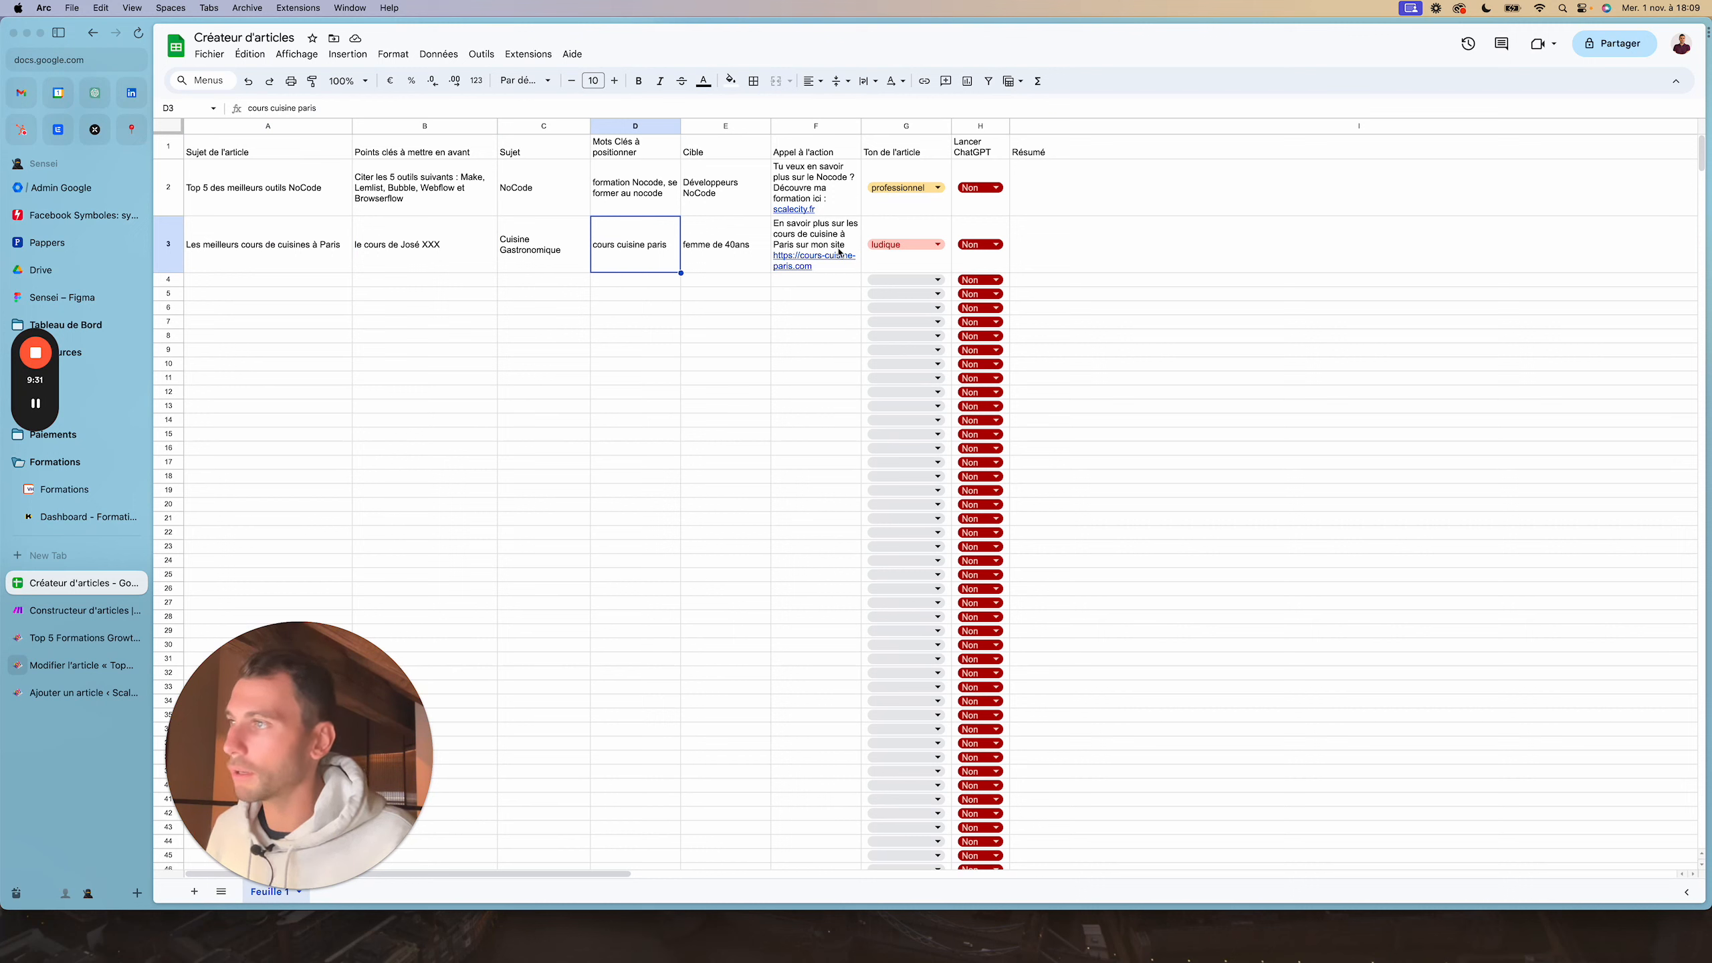
pyautogui.click(992, 250)
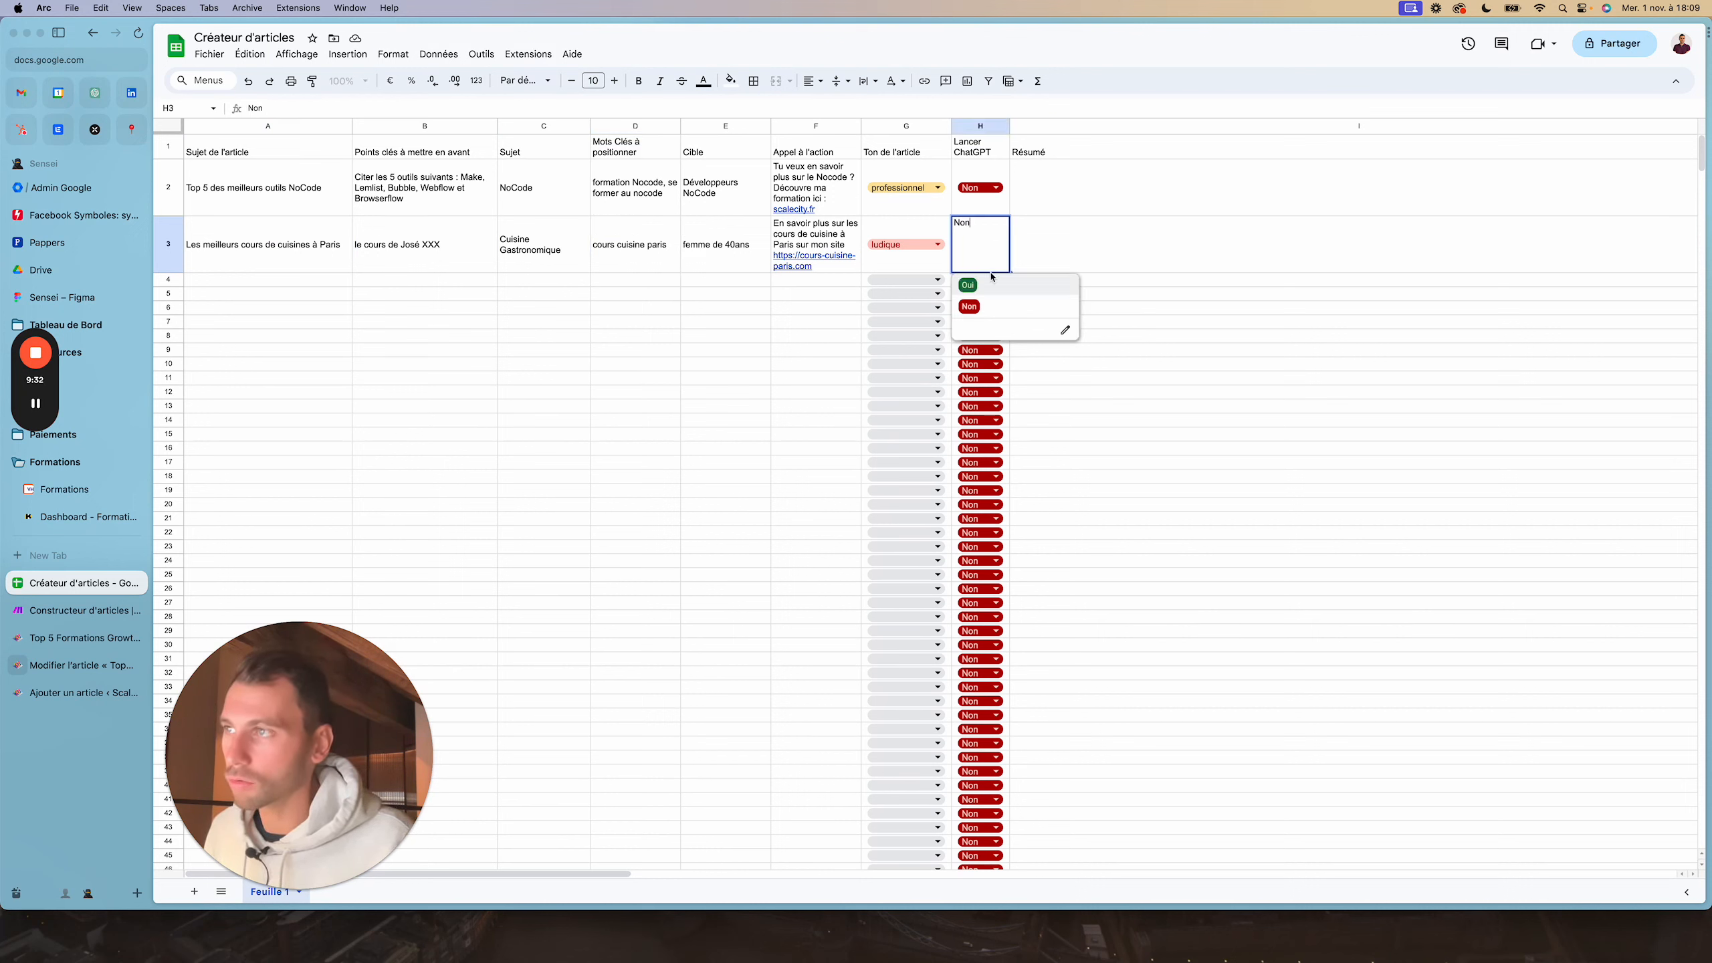
pyautogui.click(892, 262)
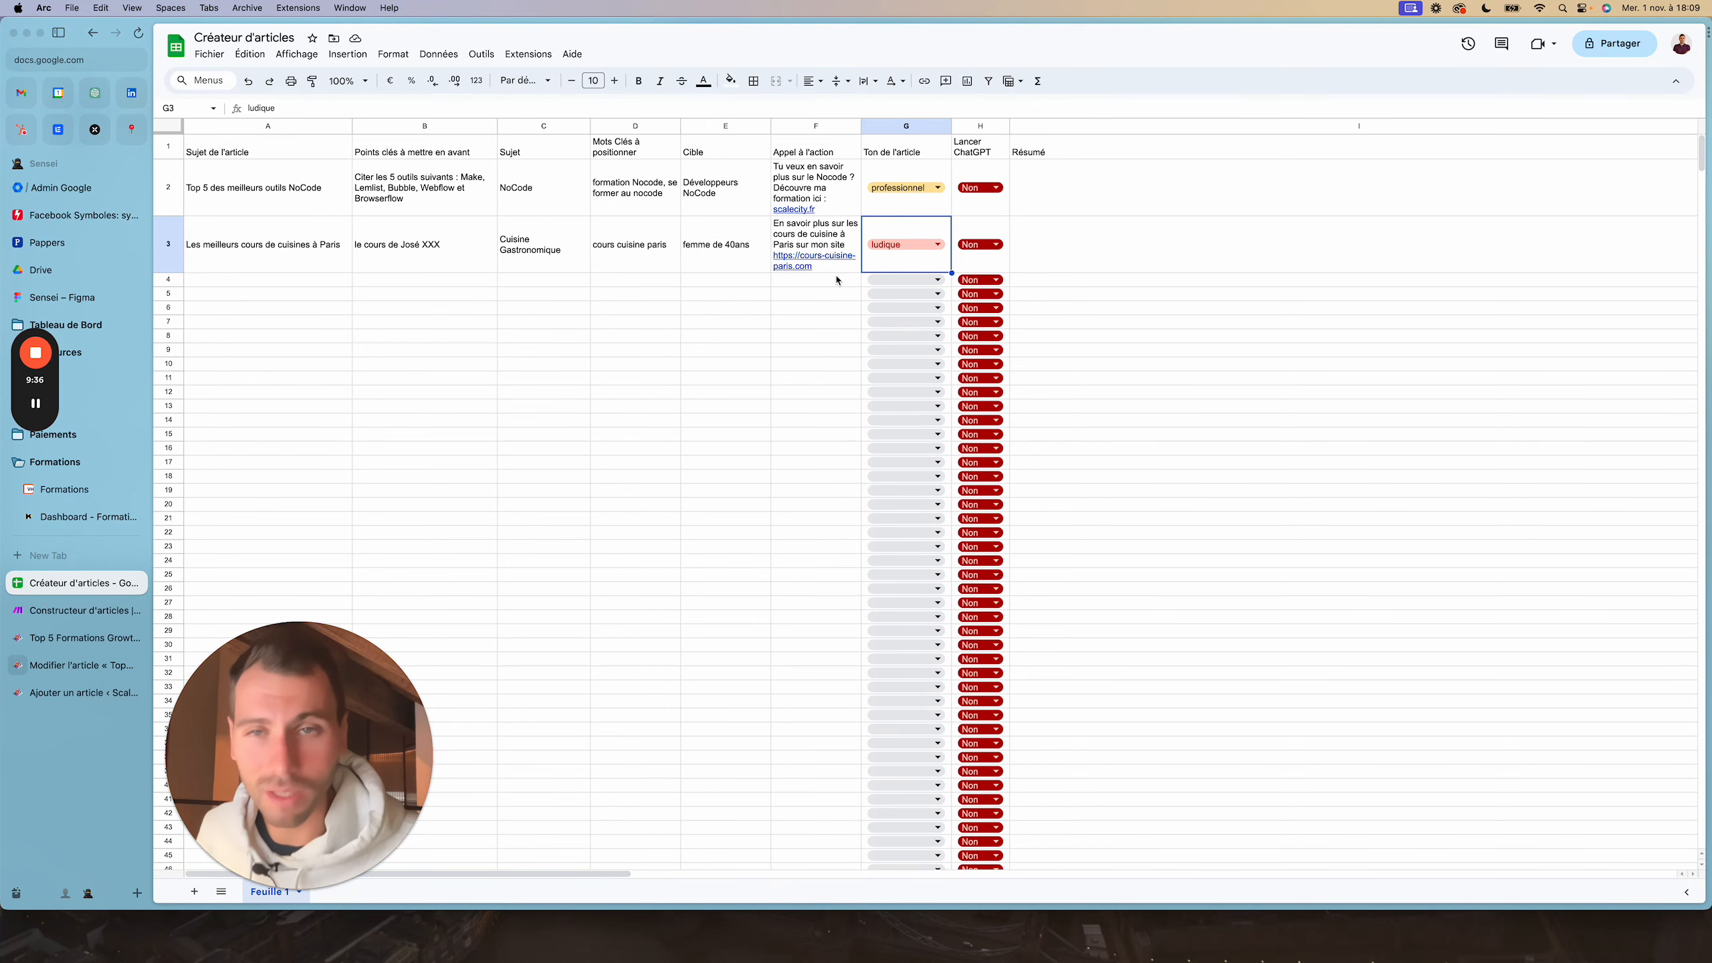
# Switch to Make and open the "Constructeur d'articles" scenario from the scenarios list in the editor
pyautogui.click(125, 610)
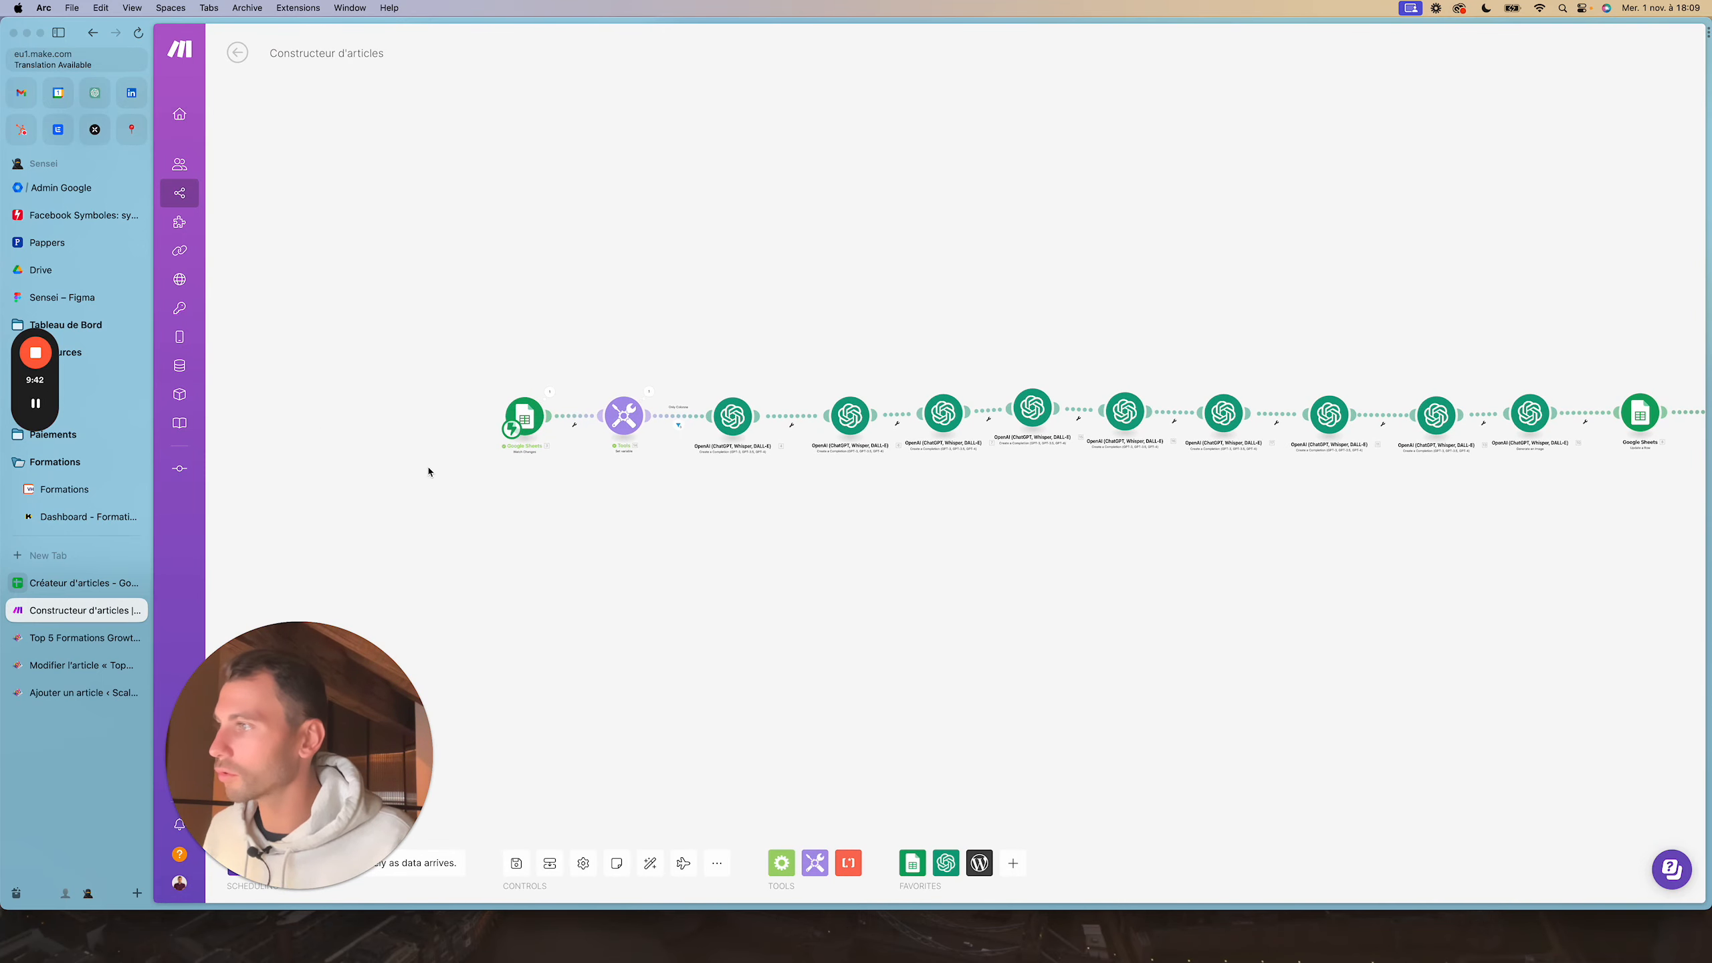
pyautogui.moveTo(302, 195)
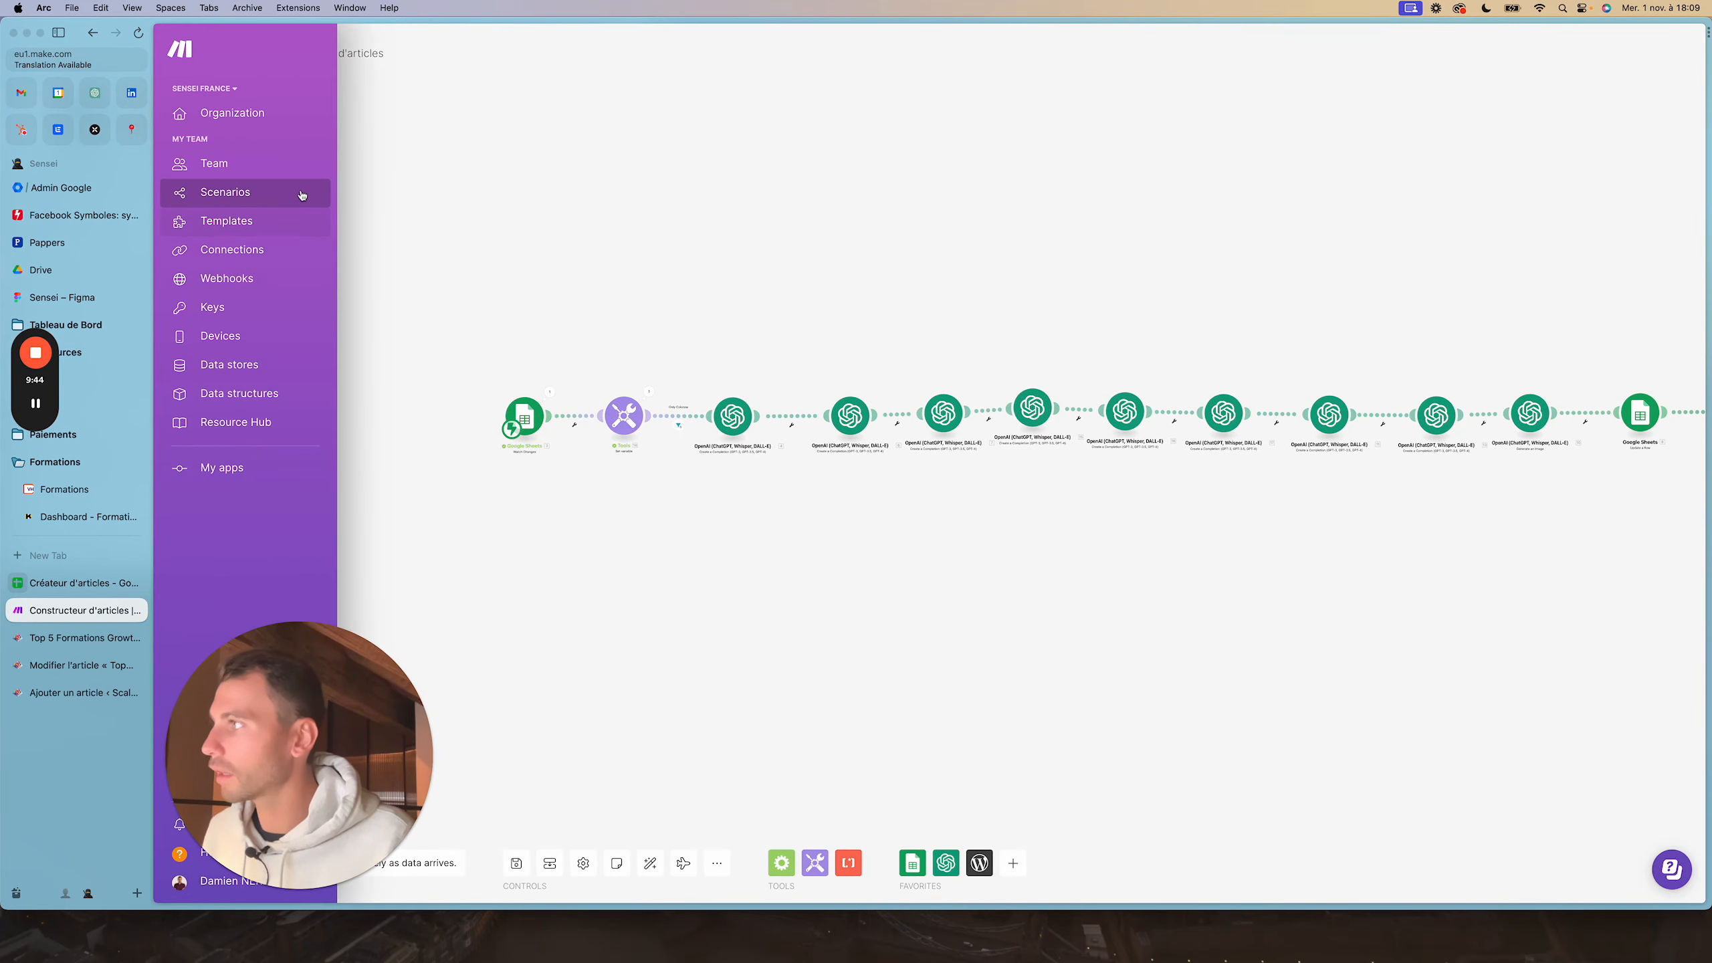
pyautogui.click(202, 192)
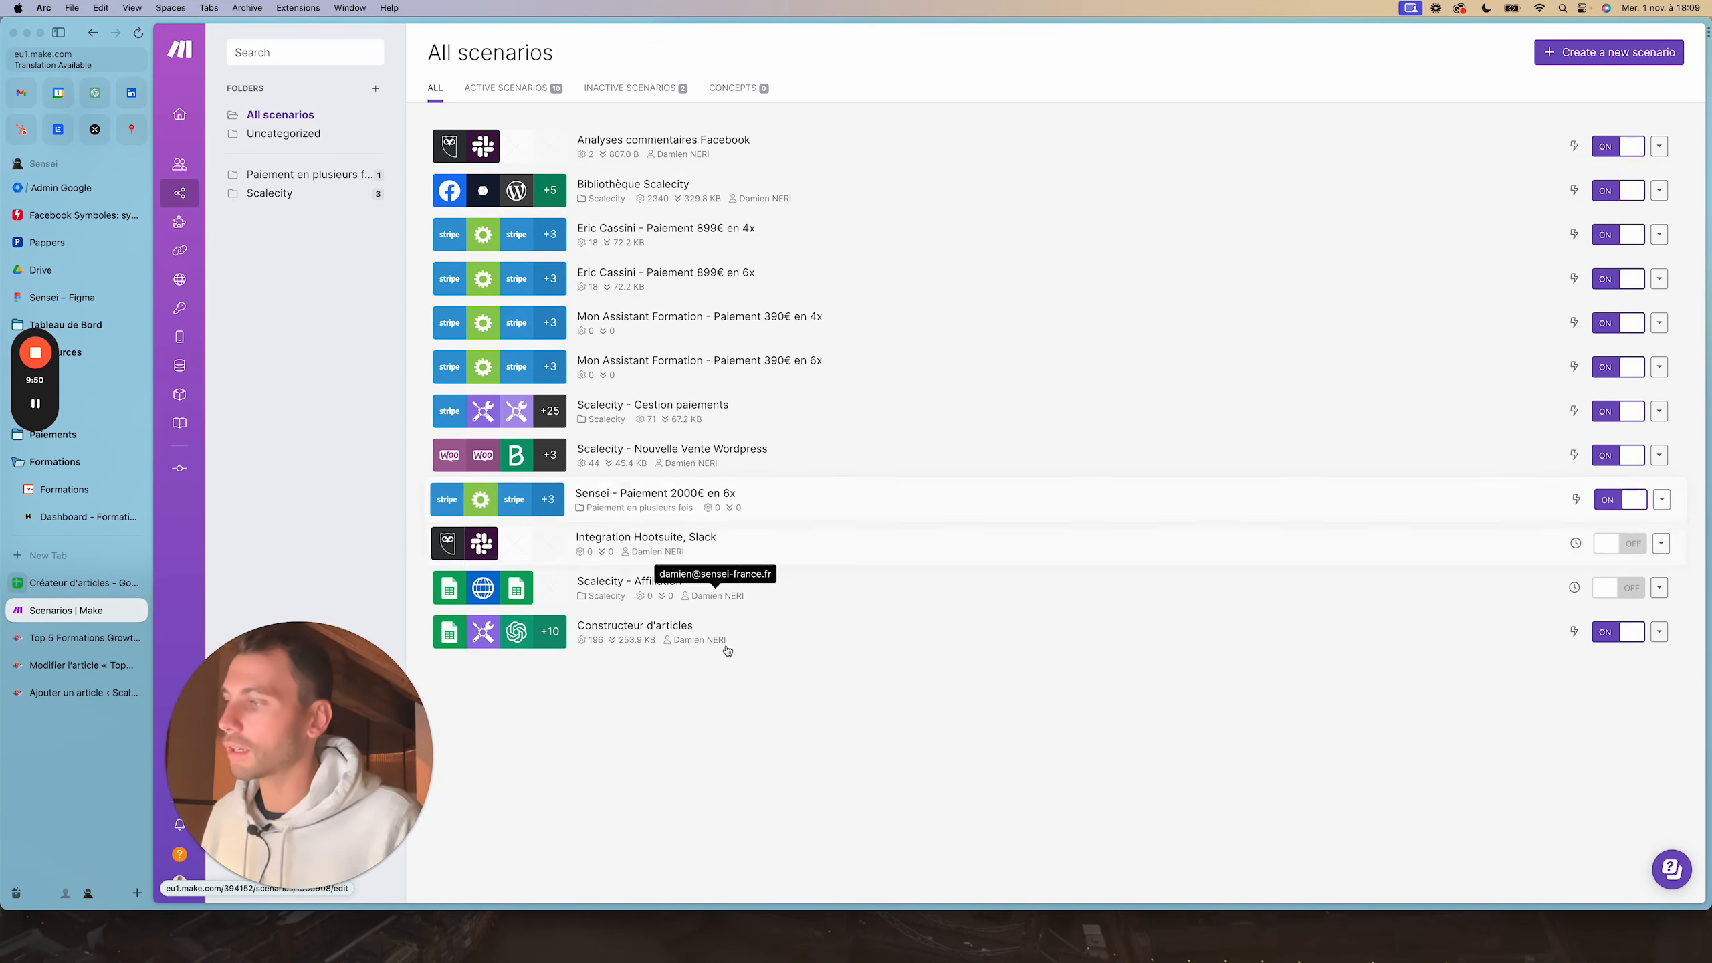
pyautogui.click(637, 628)
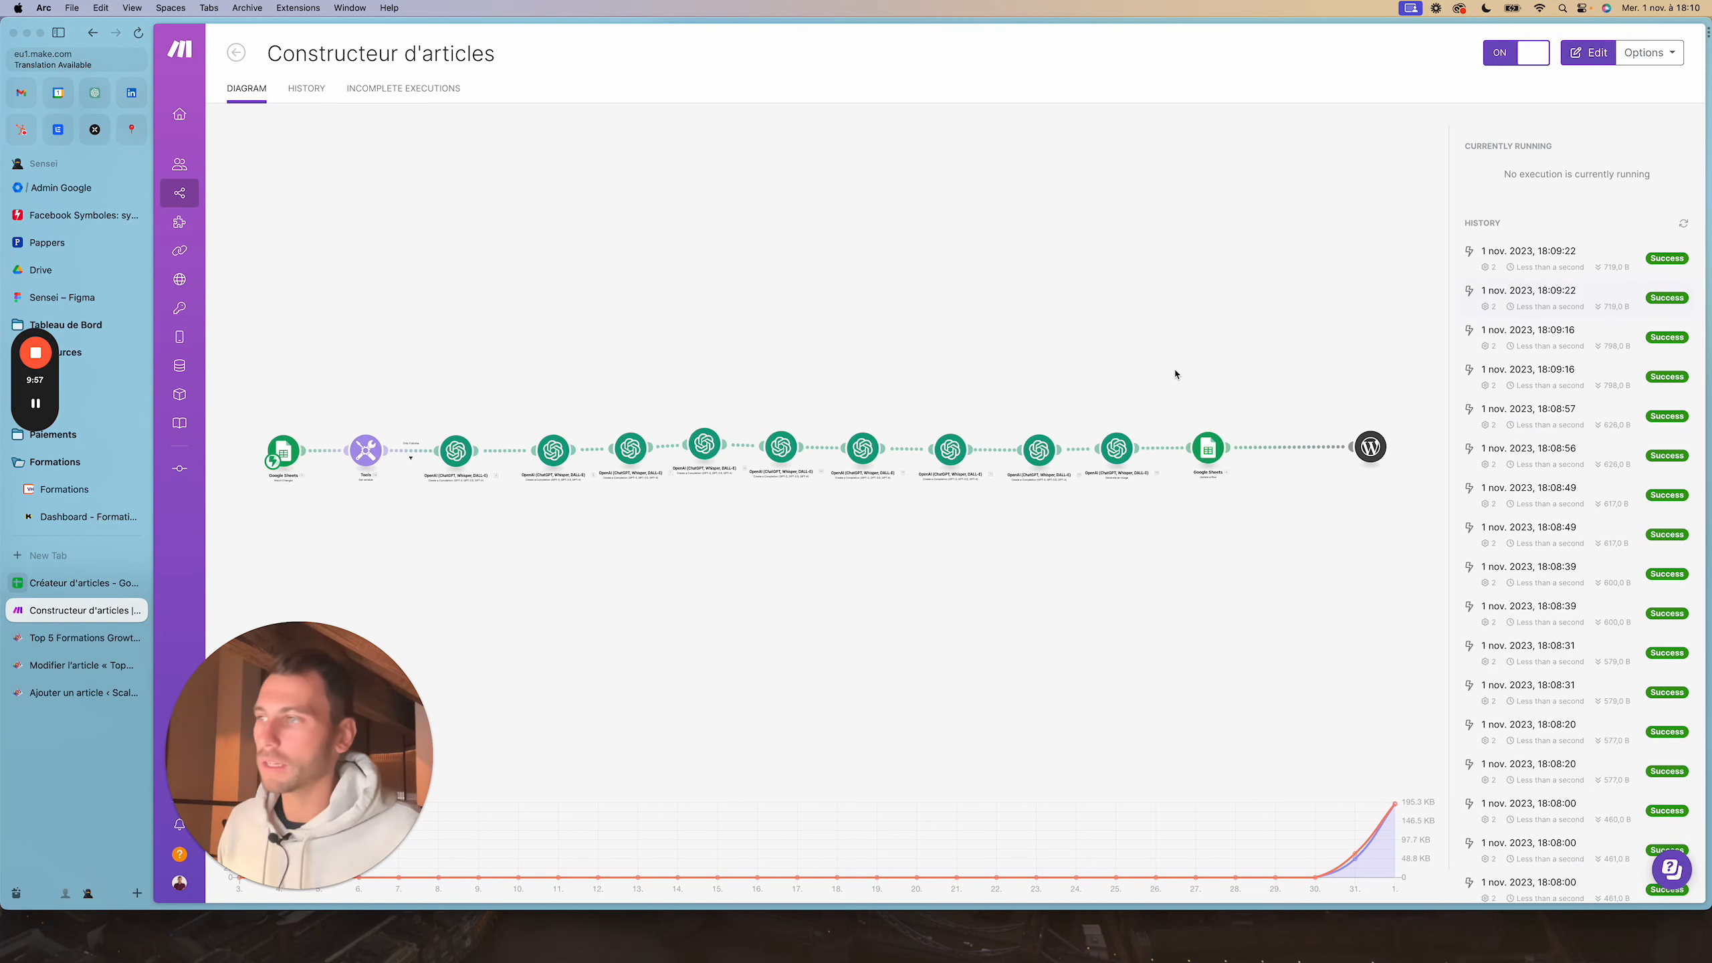
pyautogui.click(1143, 332)
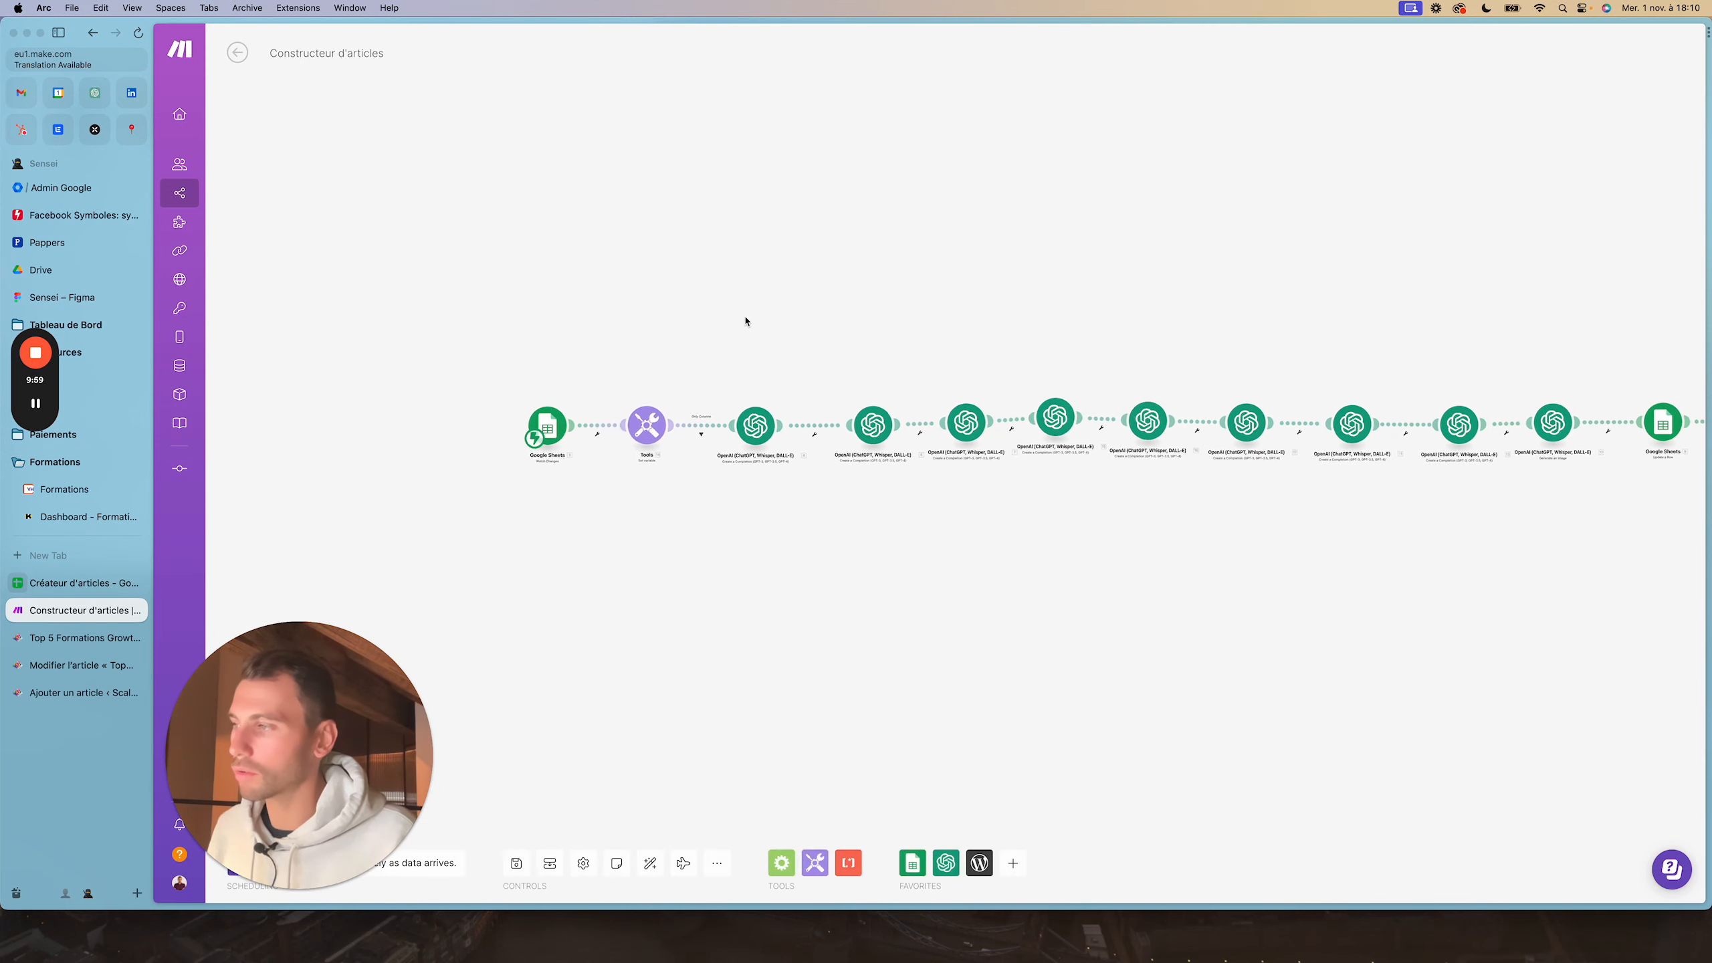
# Open the webhook settings of the scenario's Google Sheets Watch Changes trigger
pyautogui.scroll(3, 549, 465)
pyautogui.scroll(3, 550, 452)
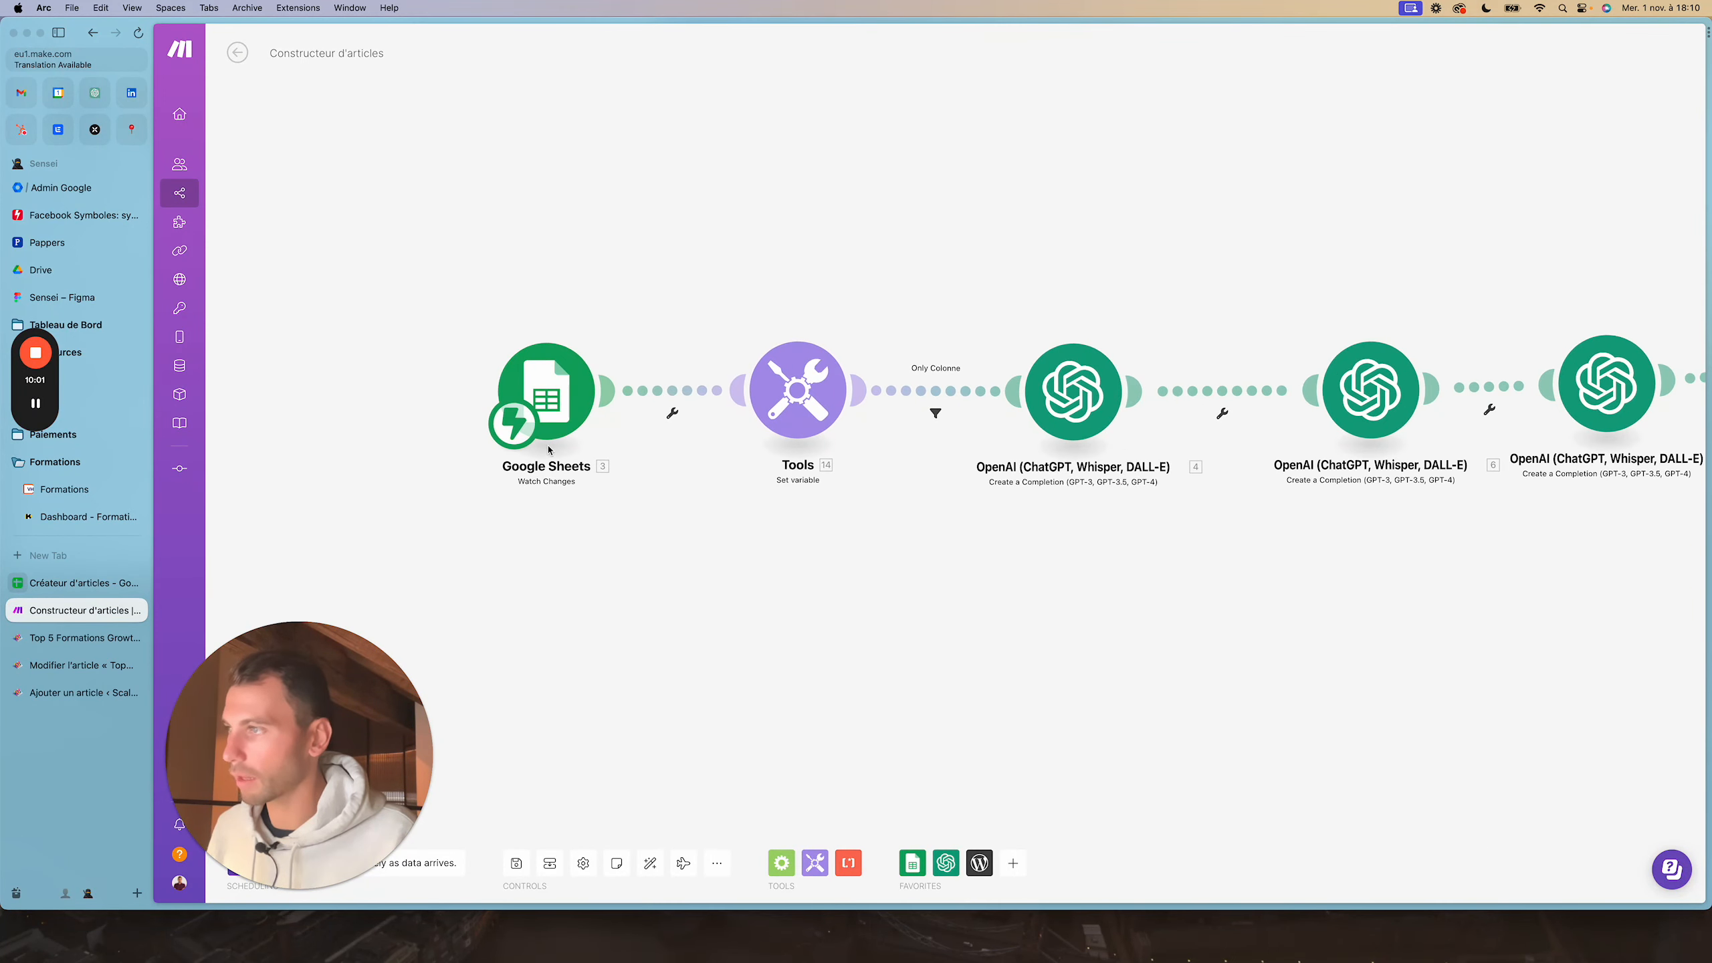
pyautogui.moveTo(808, 634); pyautogui.dragTo(951, 680)
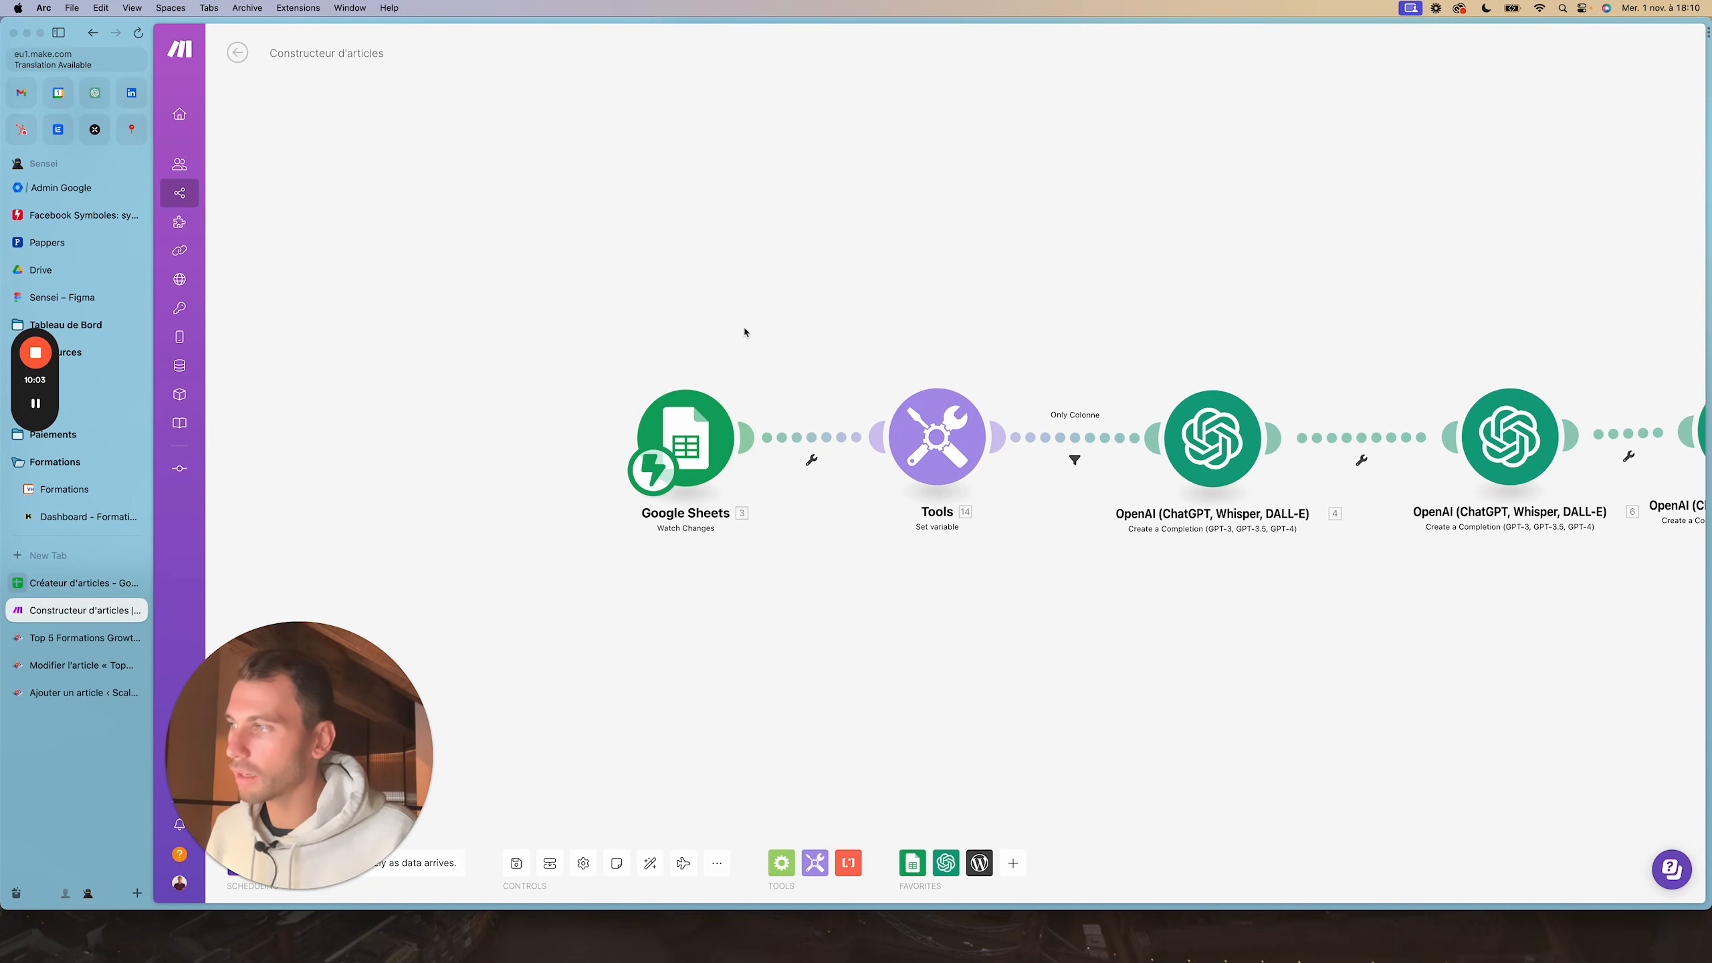
pyautogui.scroll(-2, 744, 333)
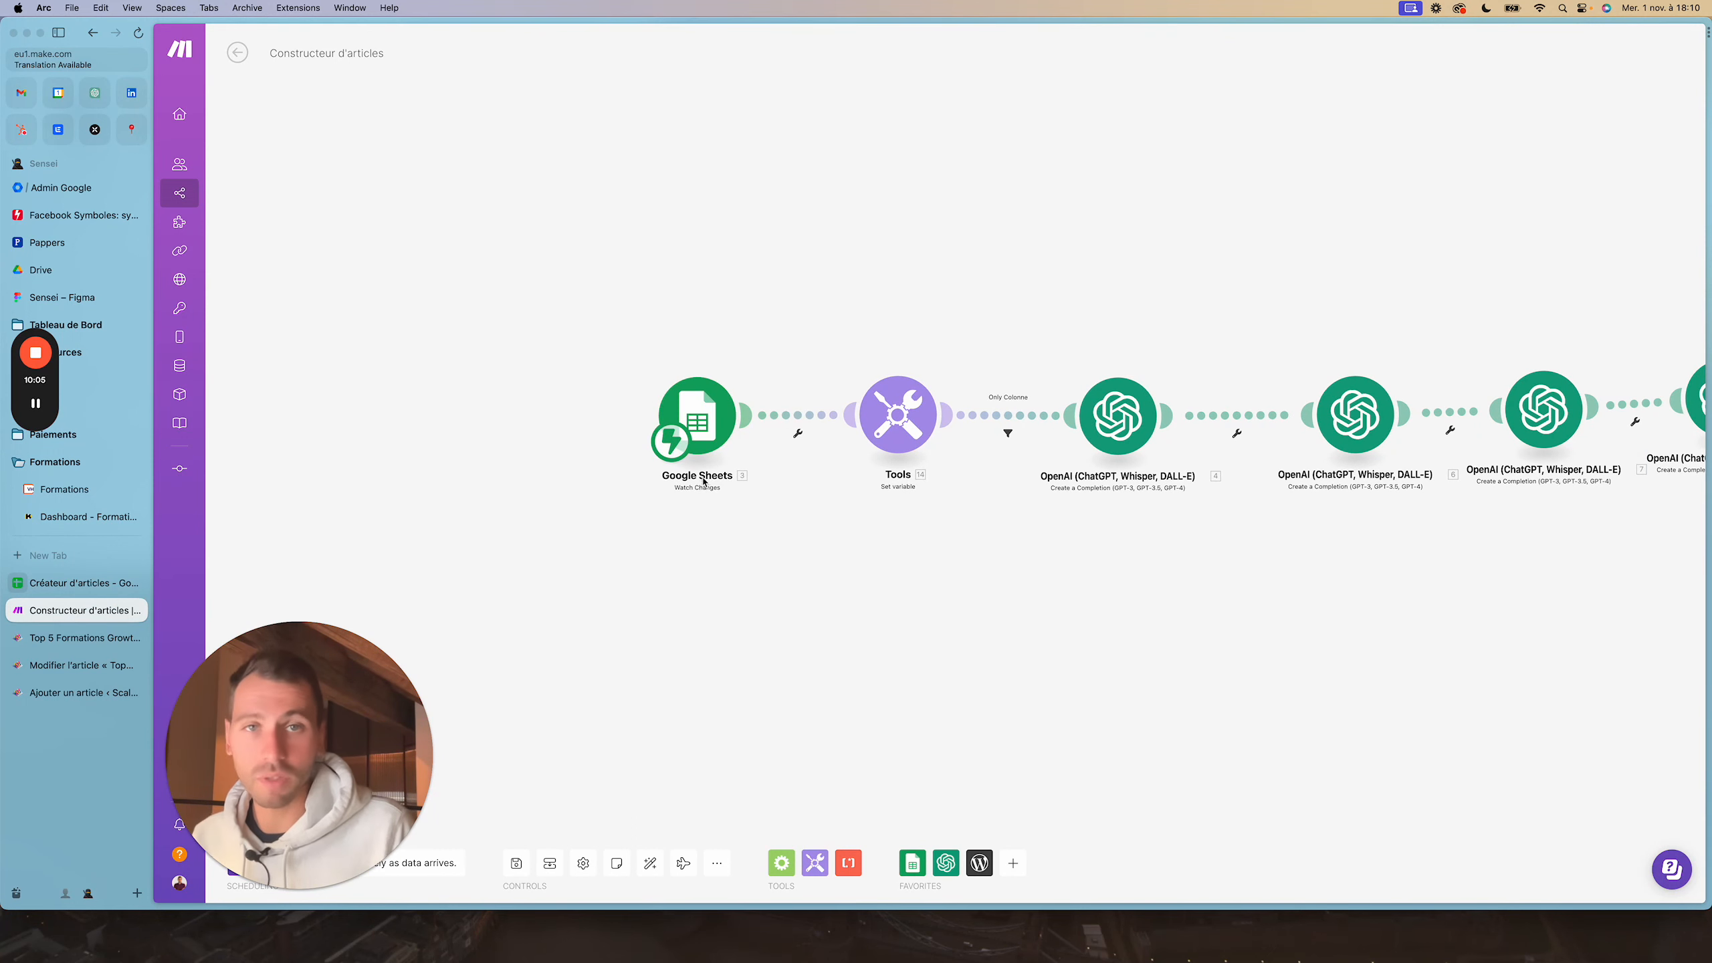
pyautogui.click(670, 448)
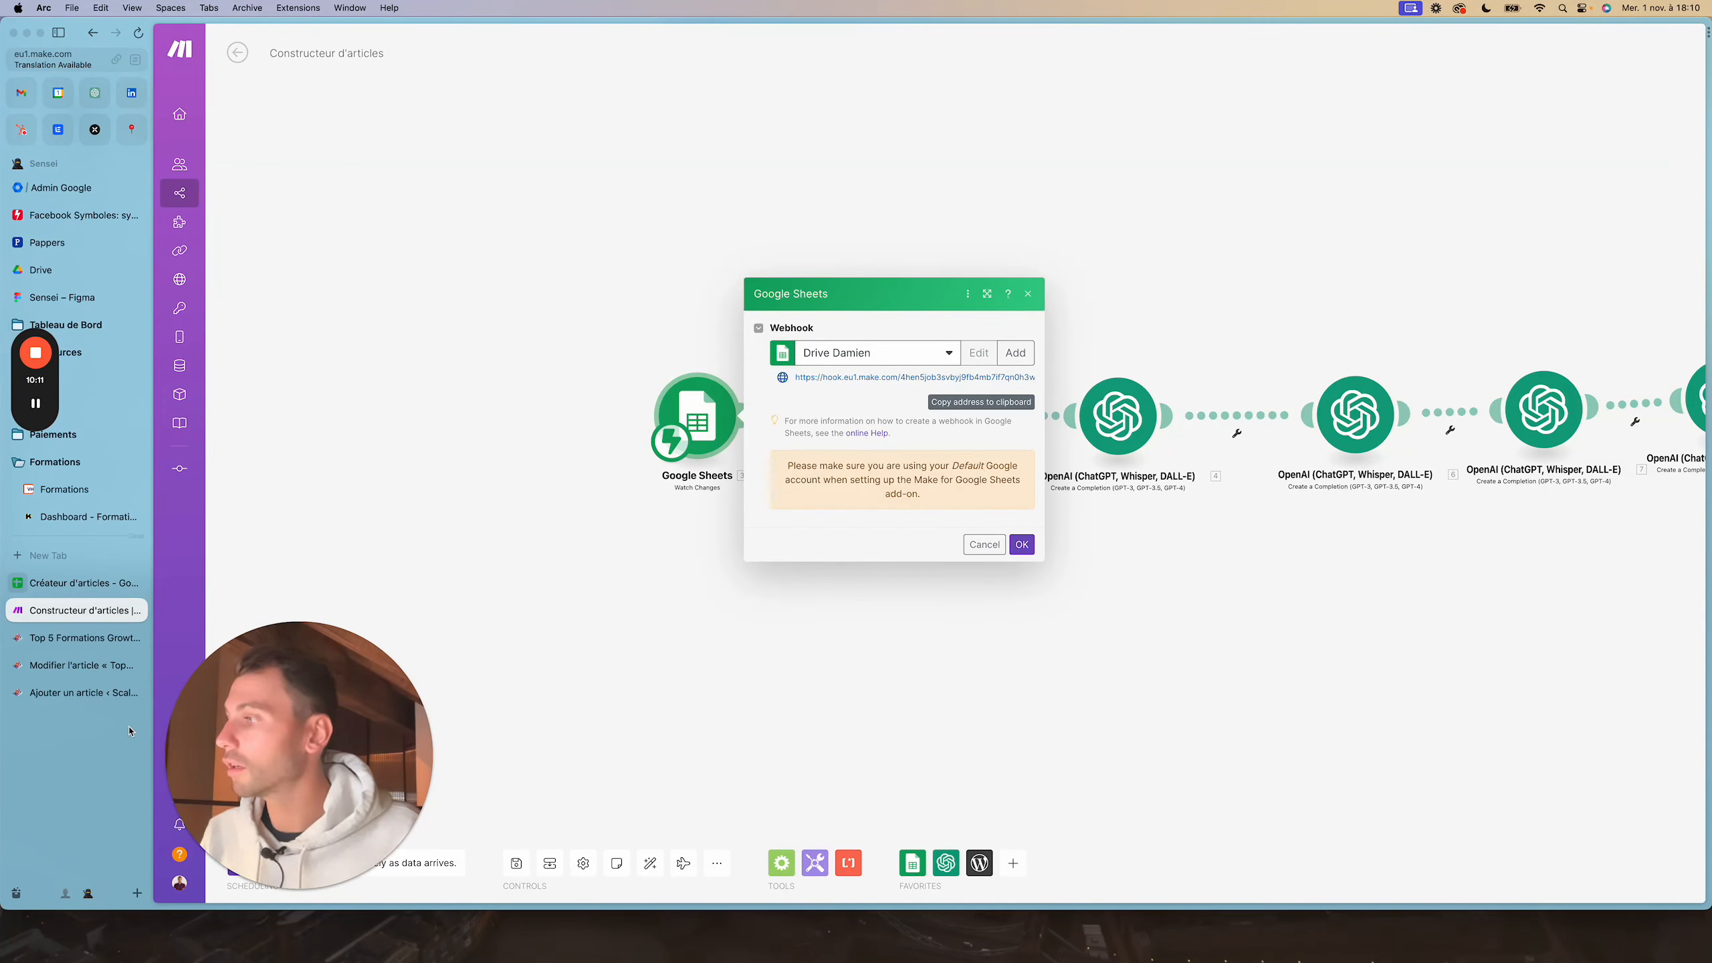
pyautogui.moveTo(240, 703); pyautogui.dragTo(312, 650)
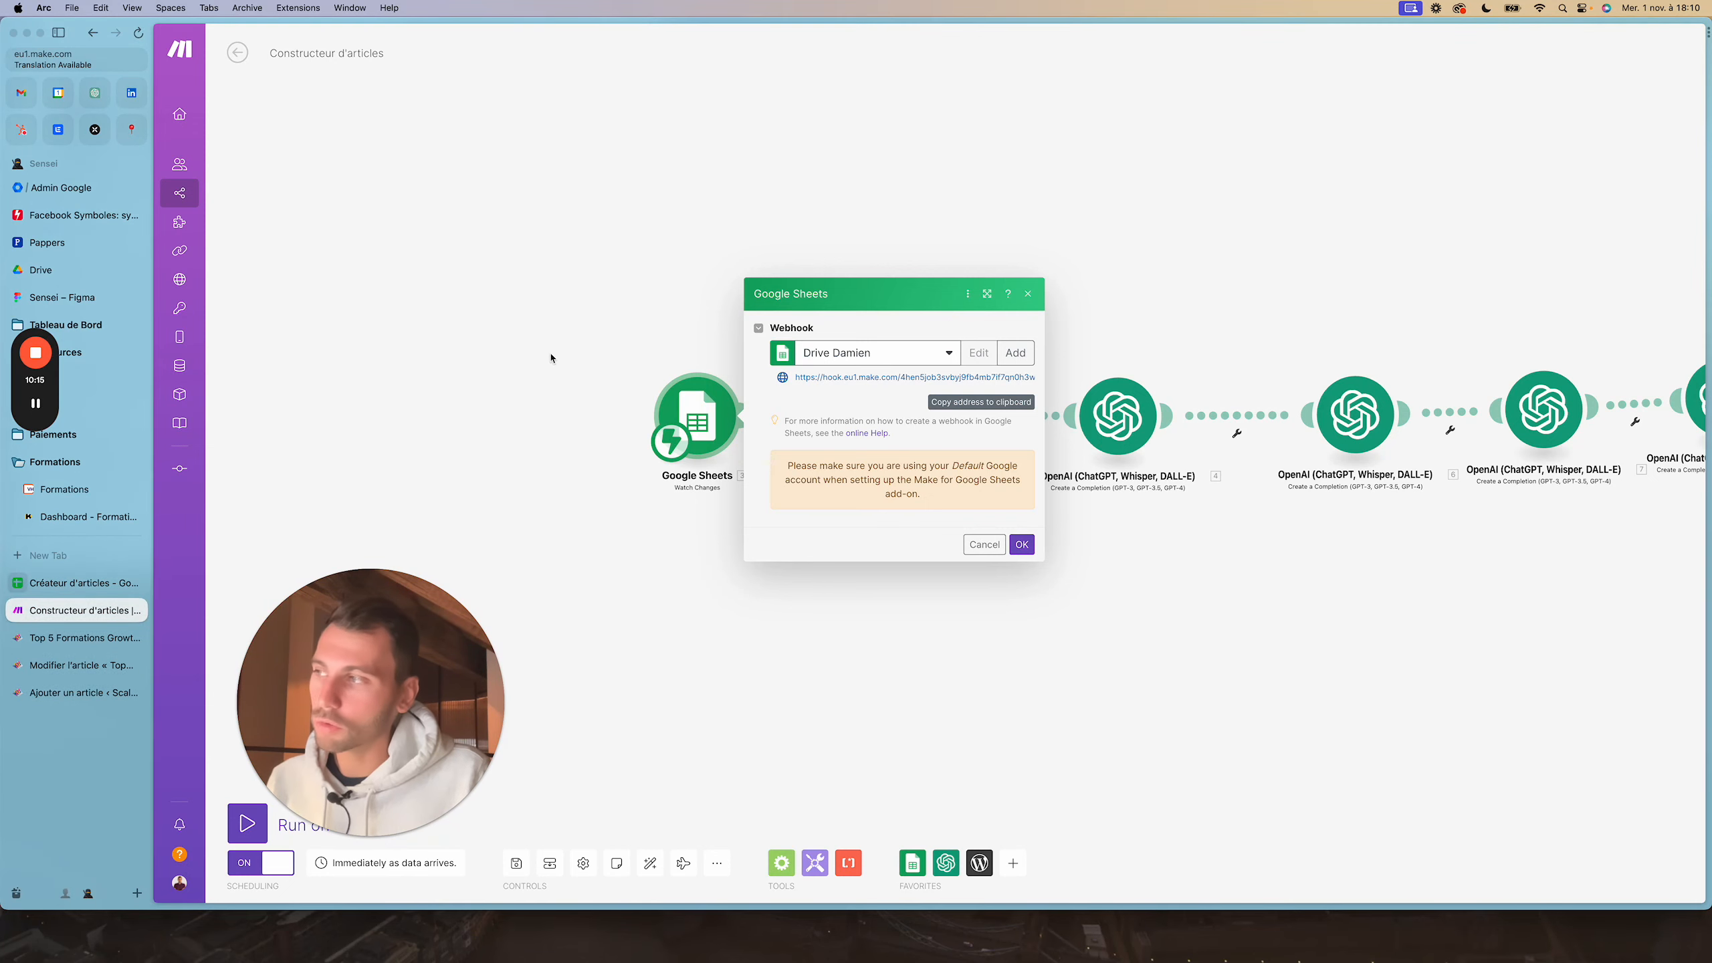
# Check the article spreadsheet that feeds the trigger, and confirm the Google Sheets trigger's existing webhook settings in Make
pyautogui.click(76, 582)
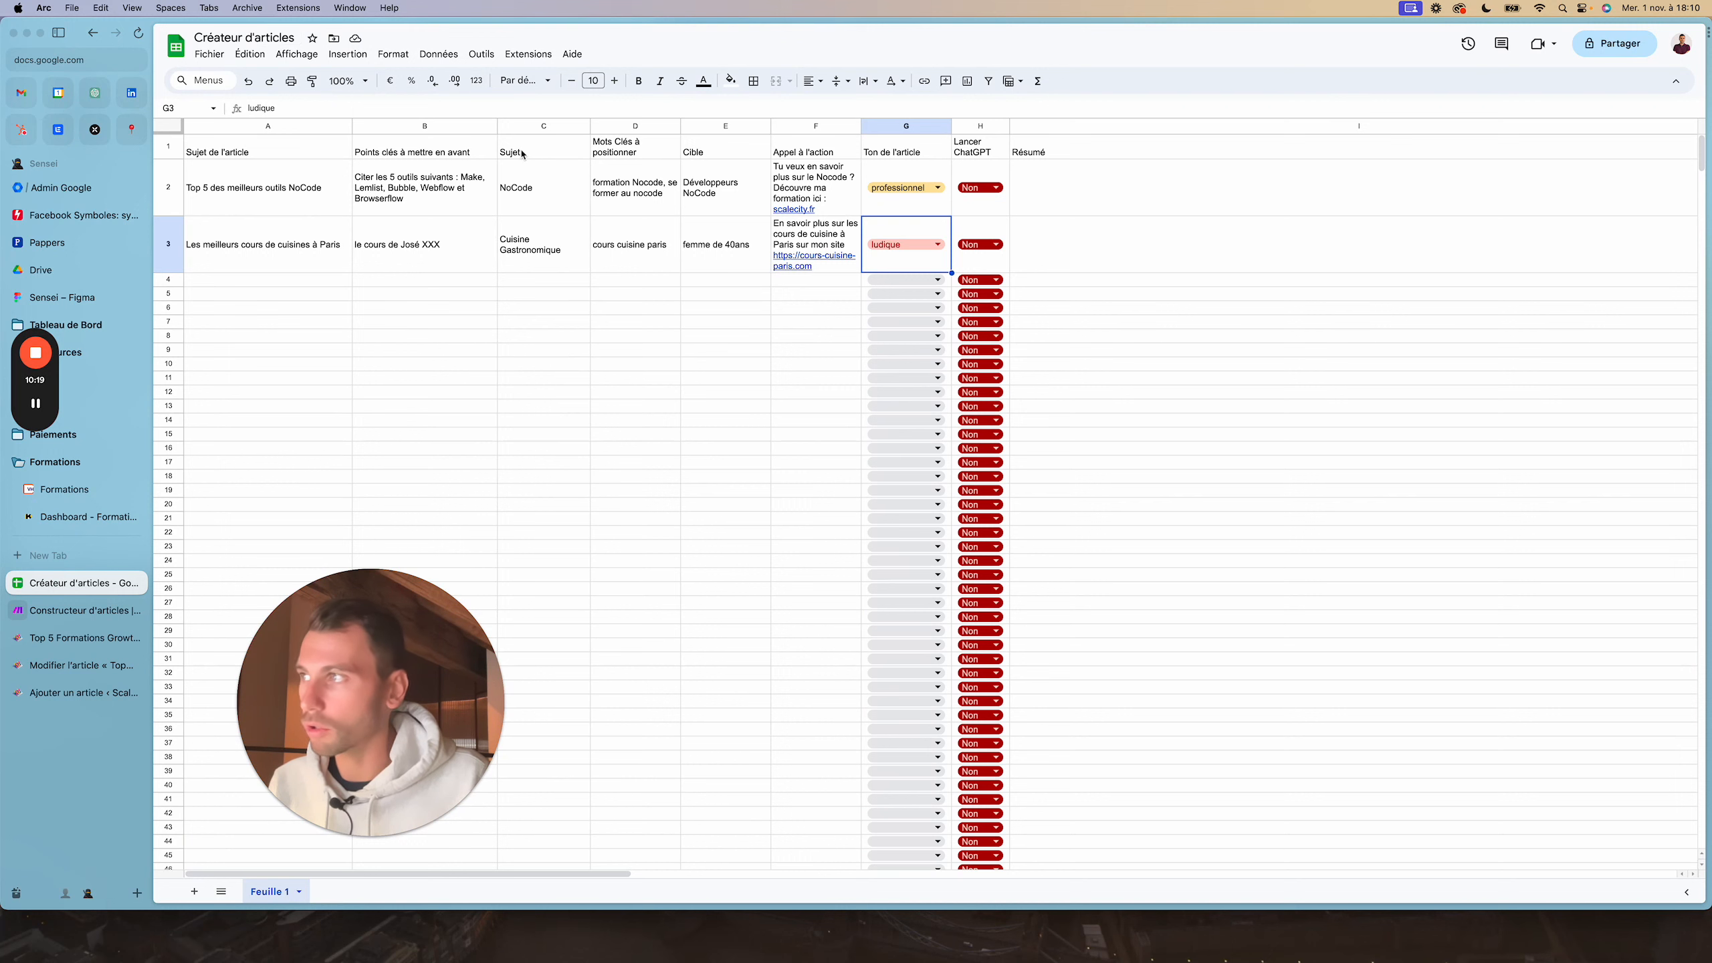
pyautogui.click(75, 610)
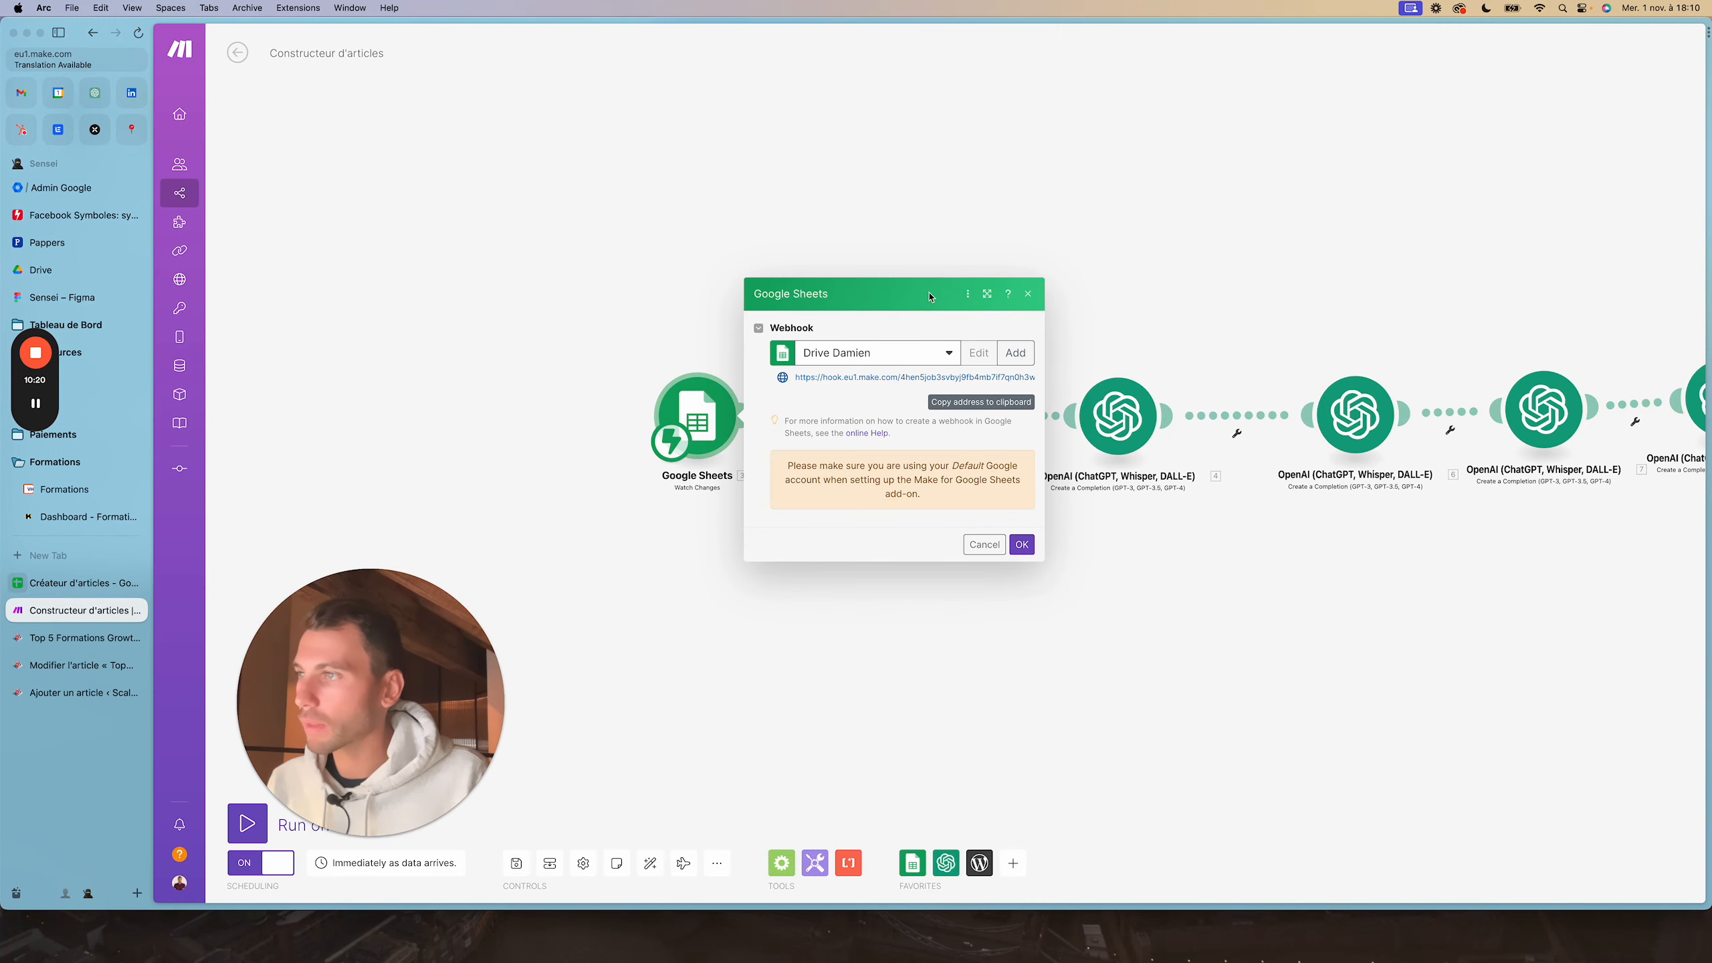
pyautogui.click(1023, 545)
pyautogui.hotkey('ctrl', 'Tab')
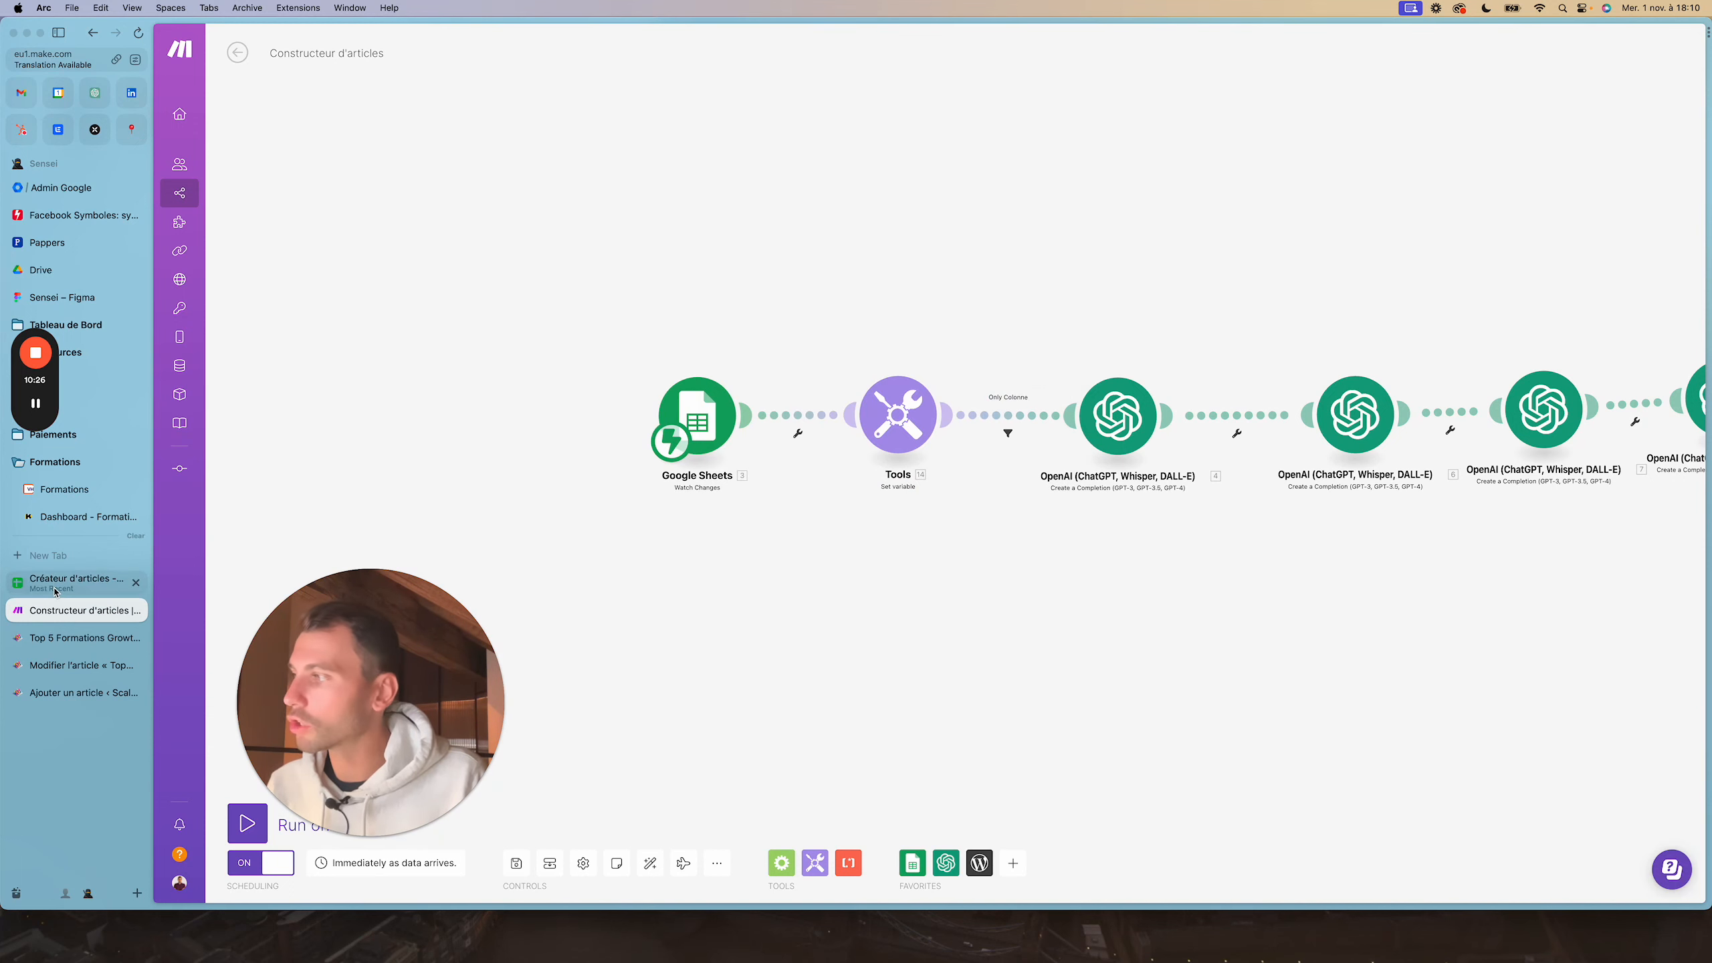
# Review row 3 of the article spreadsheet, covering its subject, topic, keyword and target audience cells
pyautogui.click(496, 297)
pyautogui.click(290, 252)
pyautogui.click(547, 258)
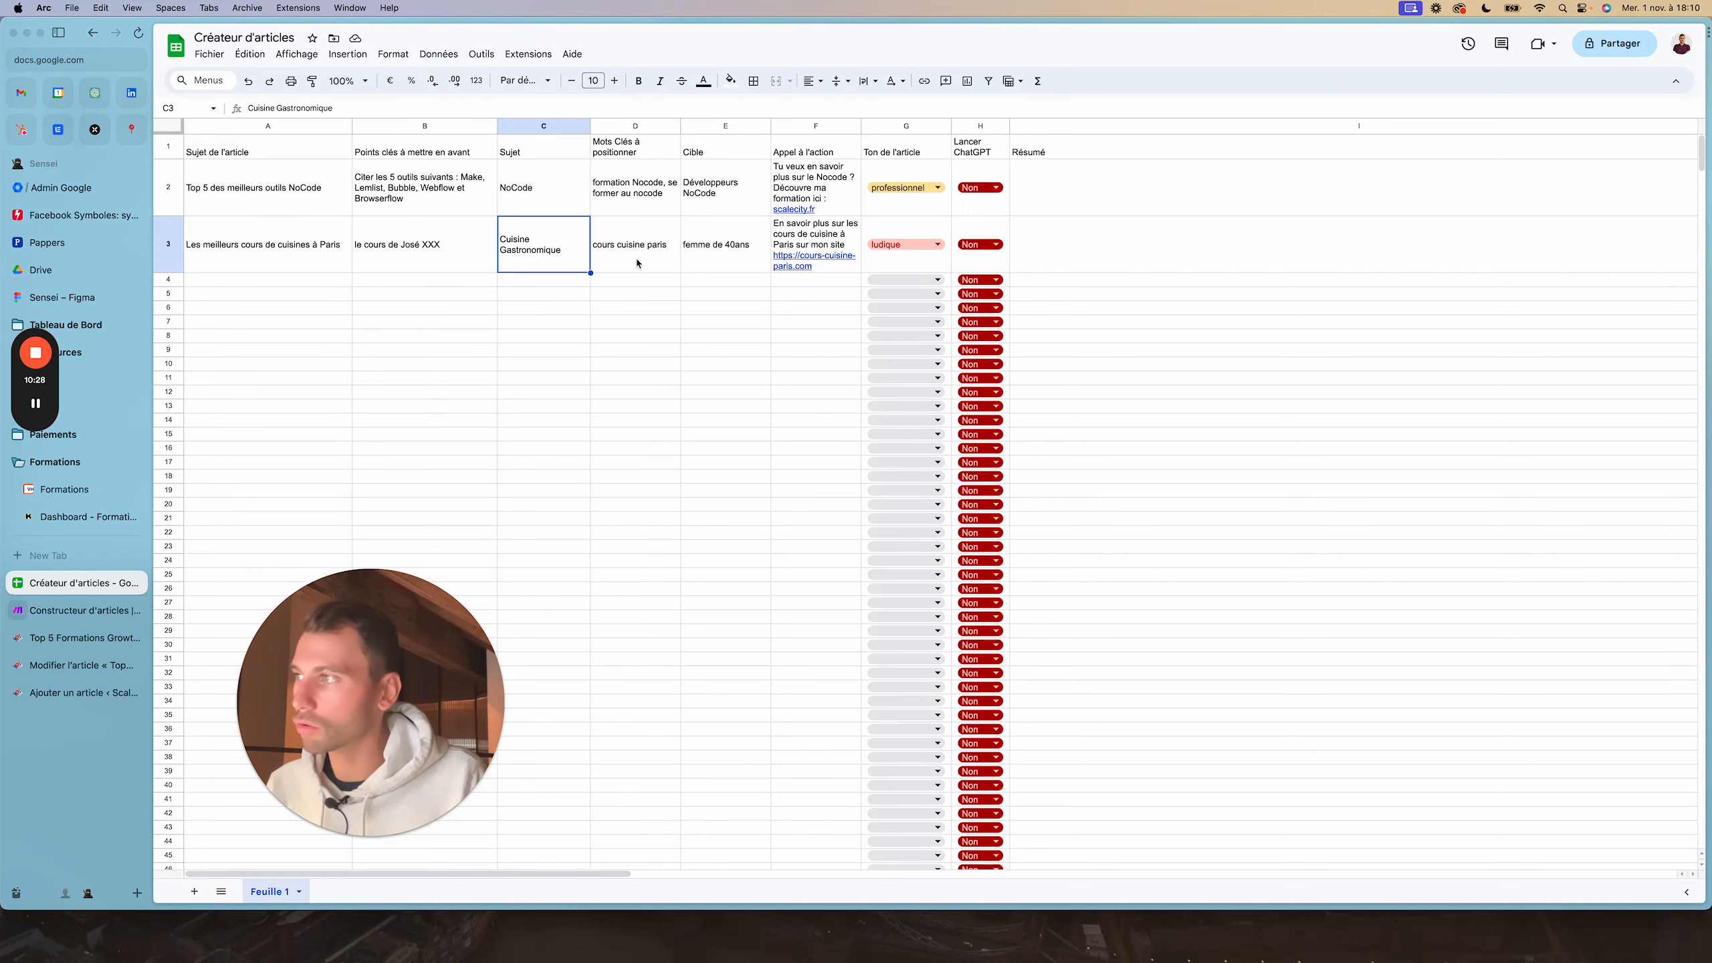
pyautogui.click(716, 253)
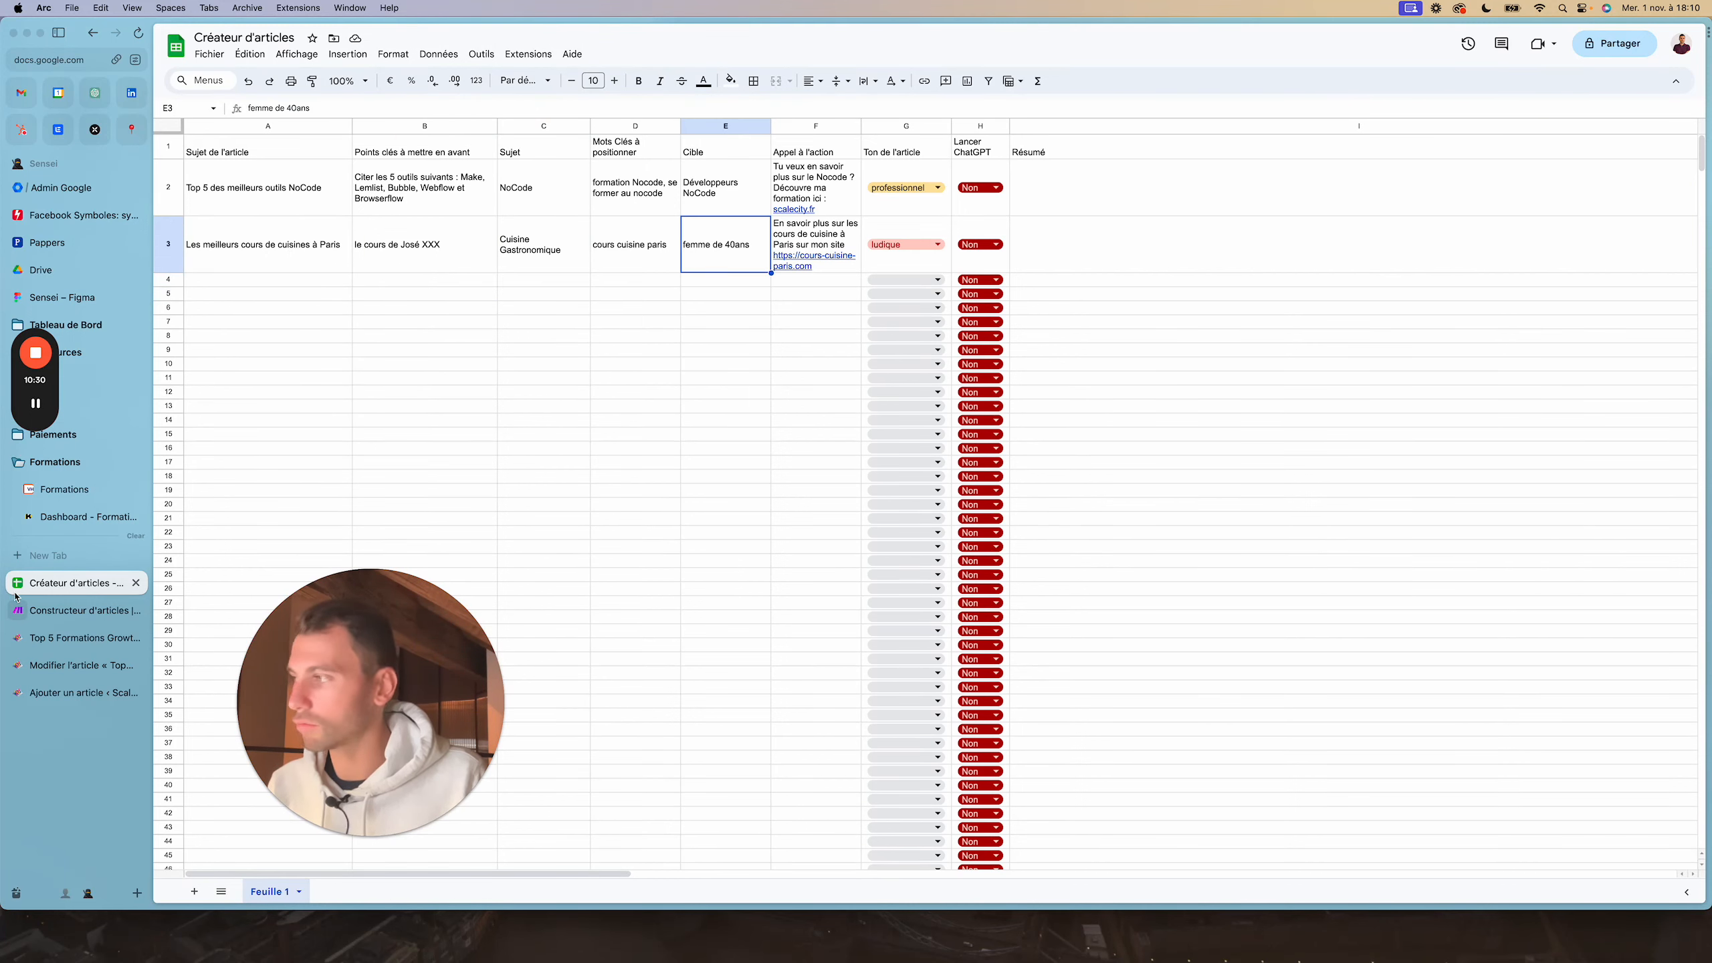
# Switch to Make and inspect the Tools Set variable module's variable name, value and lifetime options
pyautogui.click(65, 612)
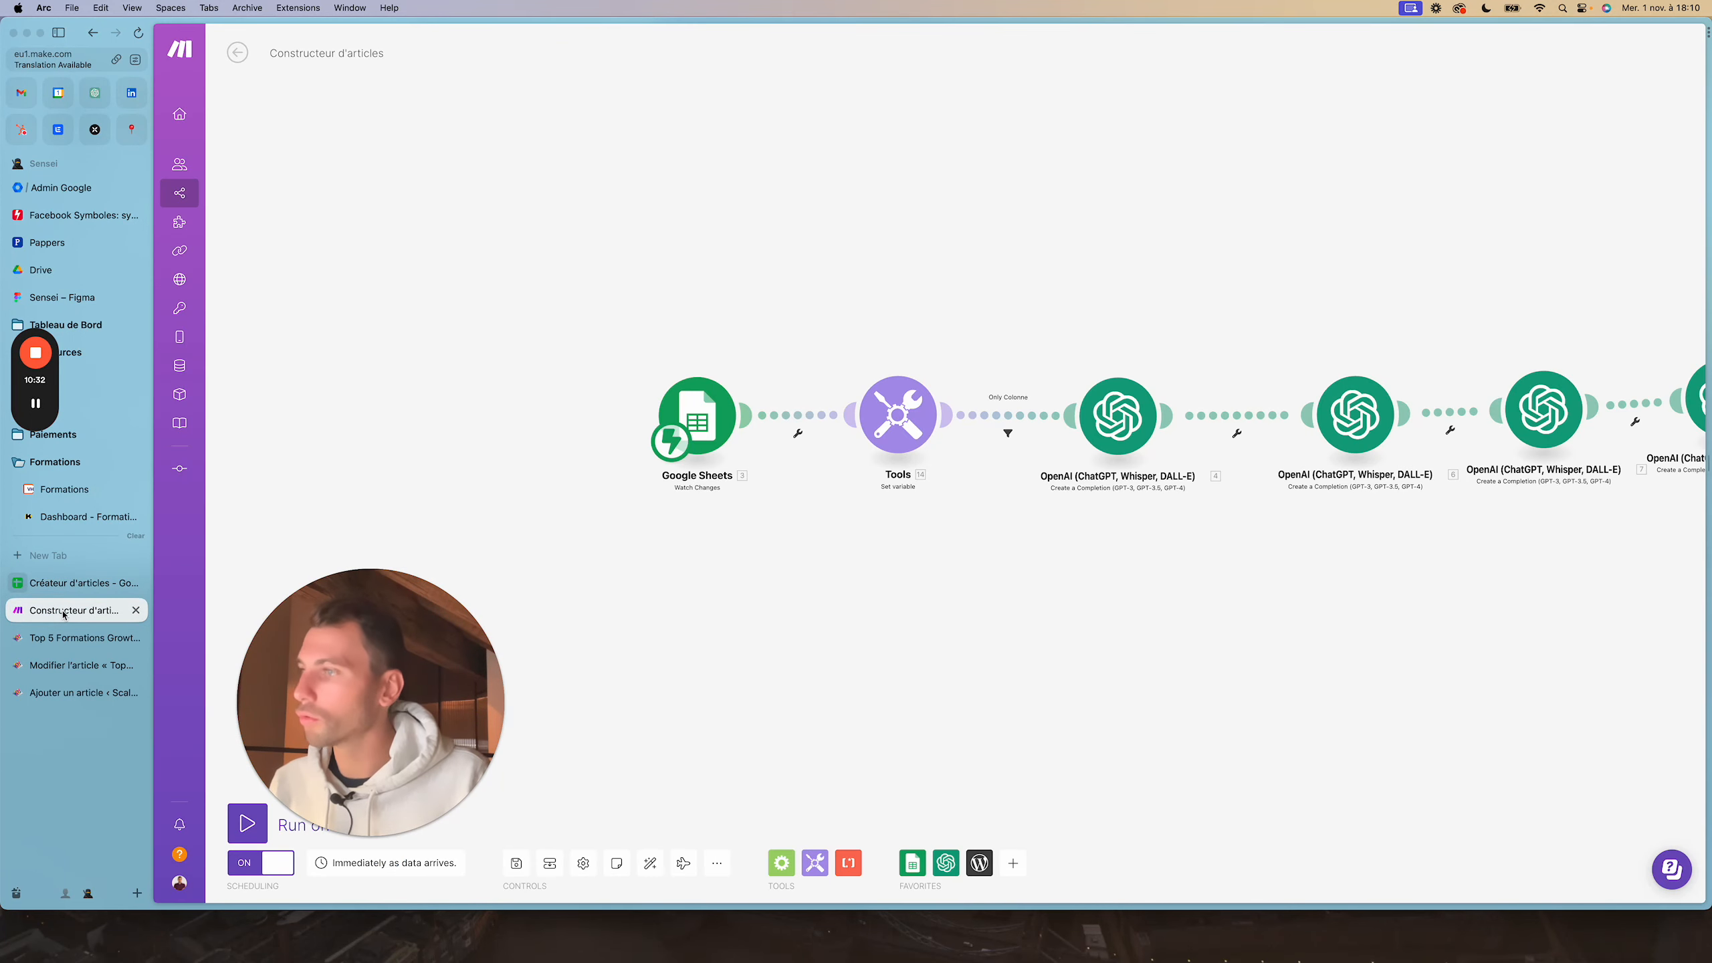
pyautogui.moveTo(821, 599); pyautogui.dragTo(657, 600)
pyautogui.click(733, 412)
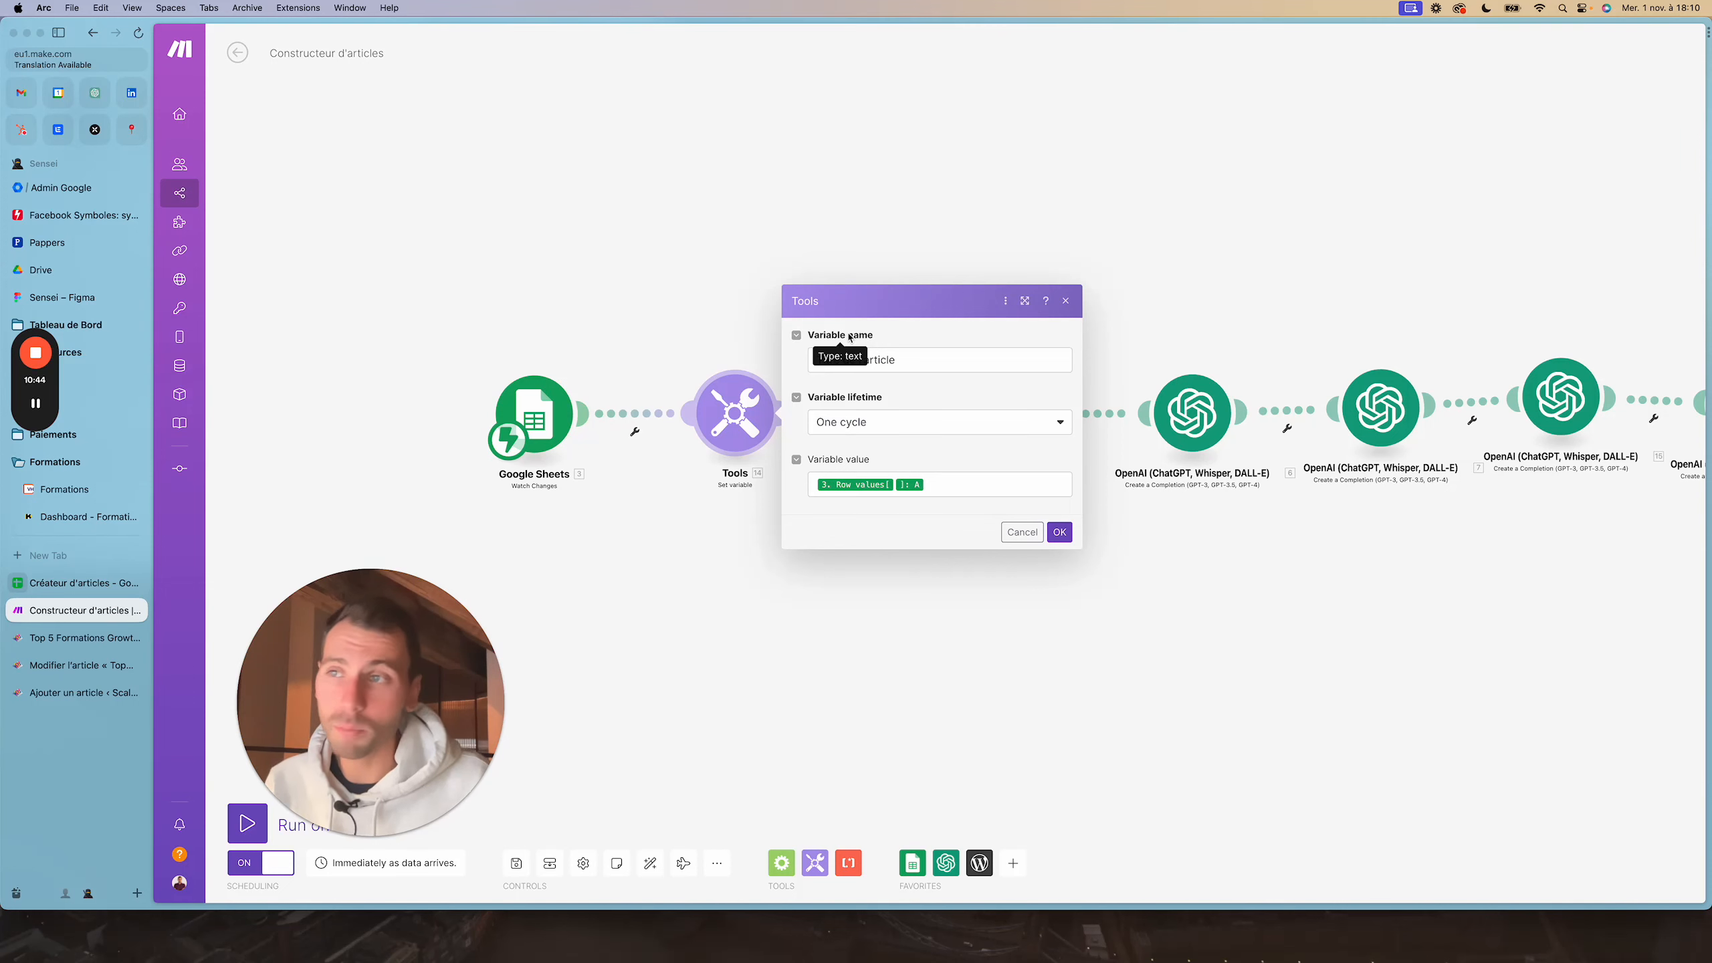
pyautogui.moveTo(1493, 624); pyautogui.dragTo(1392, 595)
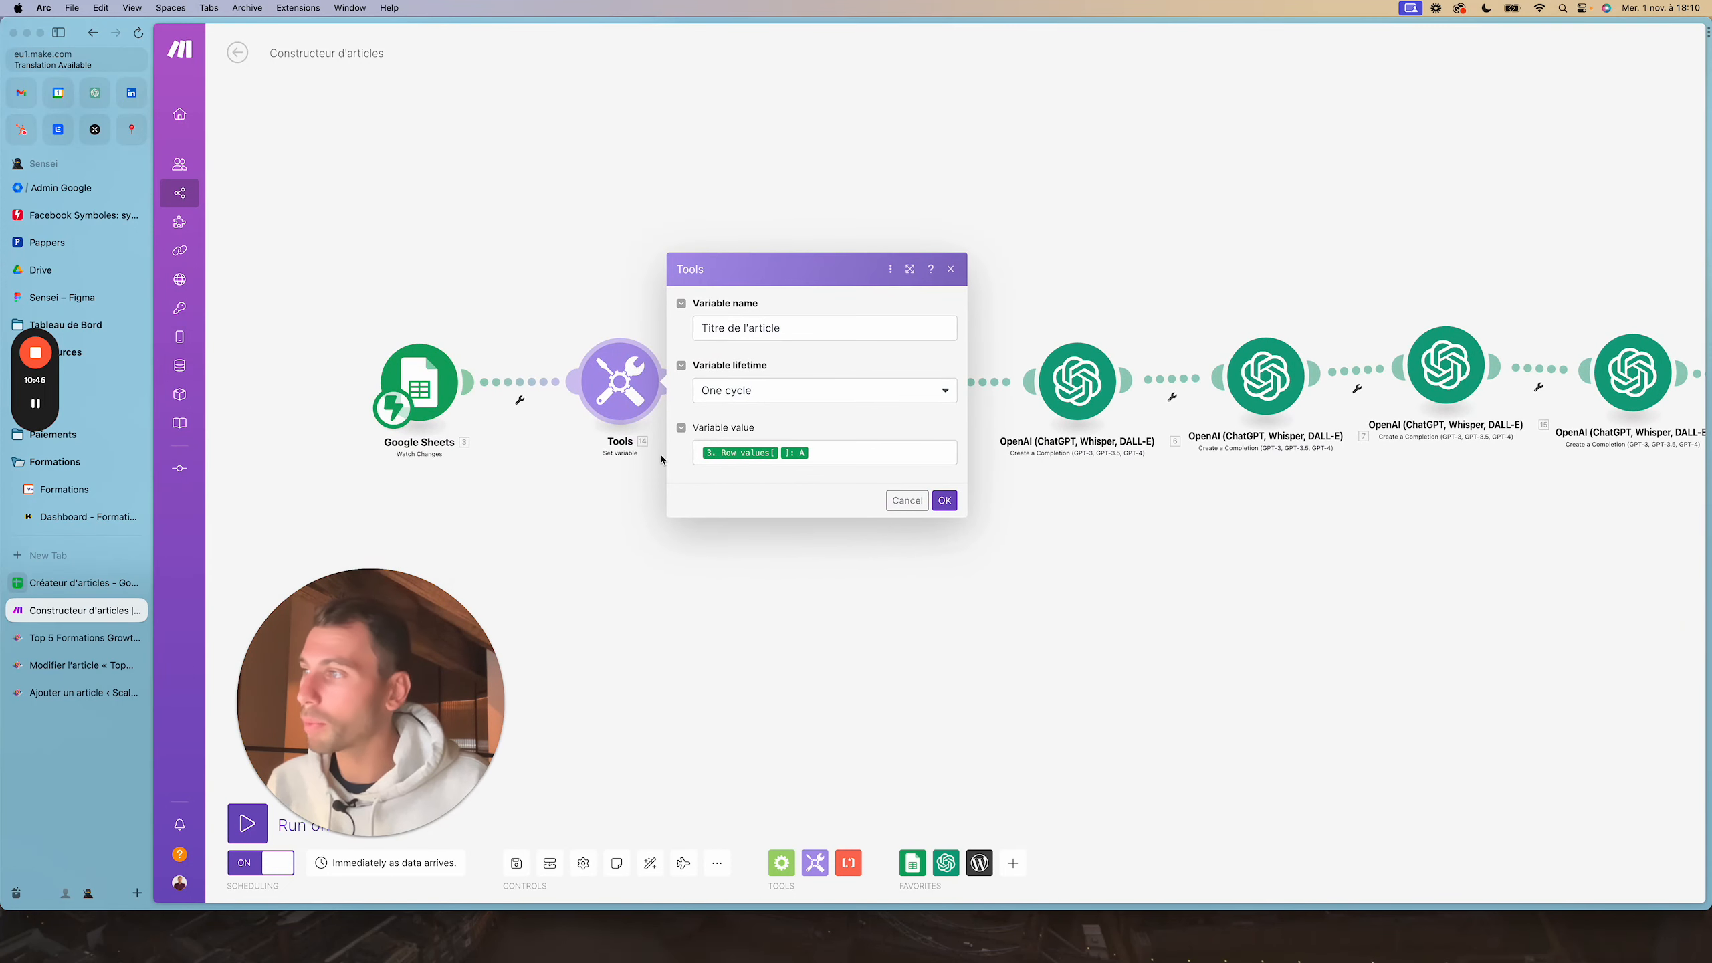
pyautogui.moveTo(700, 327); pyautogui.dragTo(847, 321)
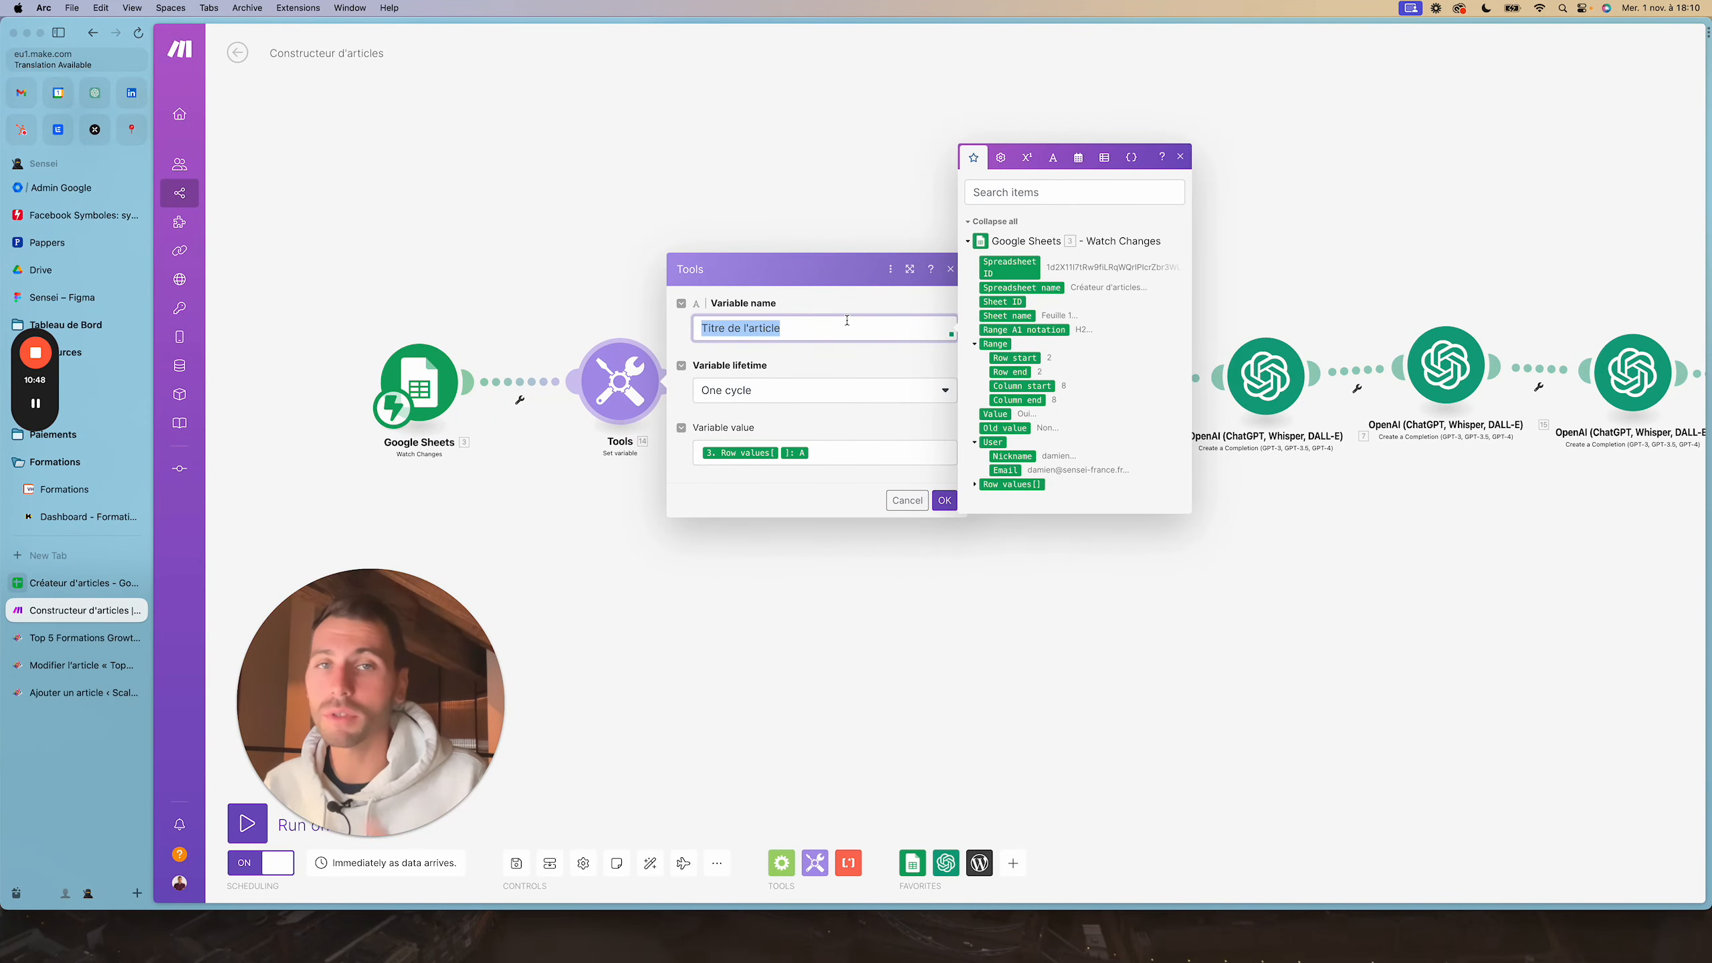
pyautogui.click(819, 445)
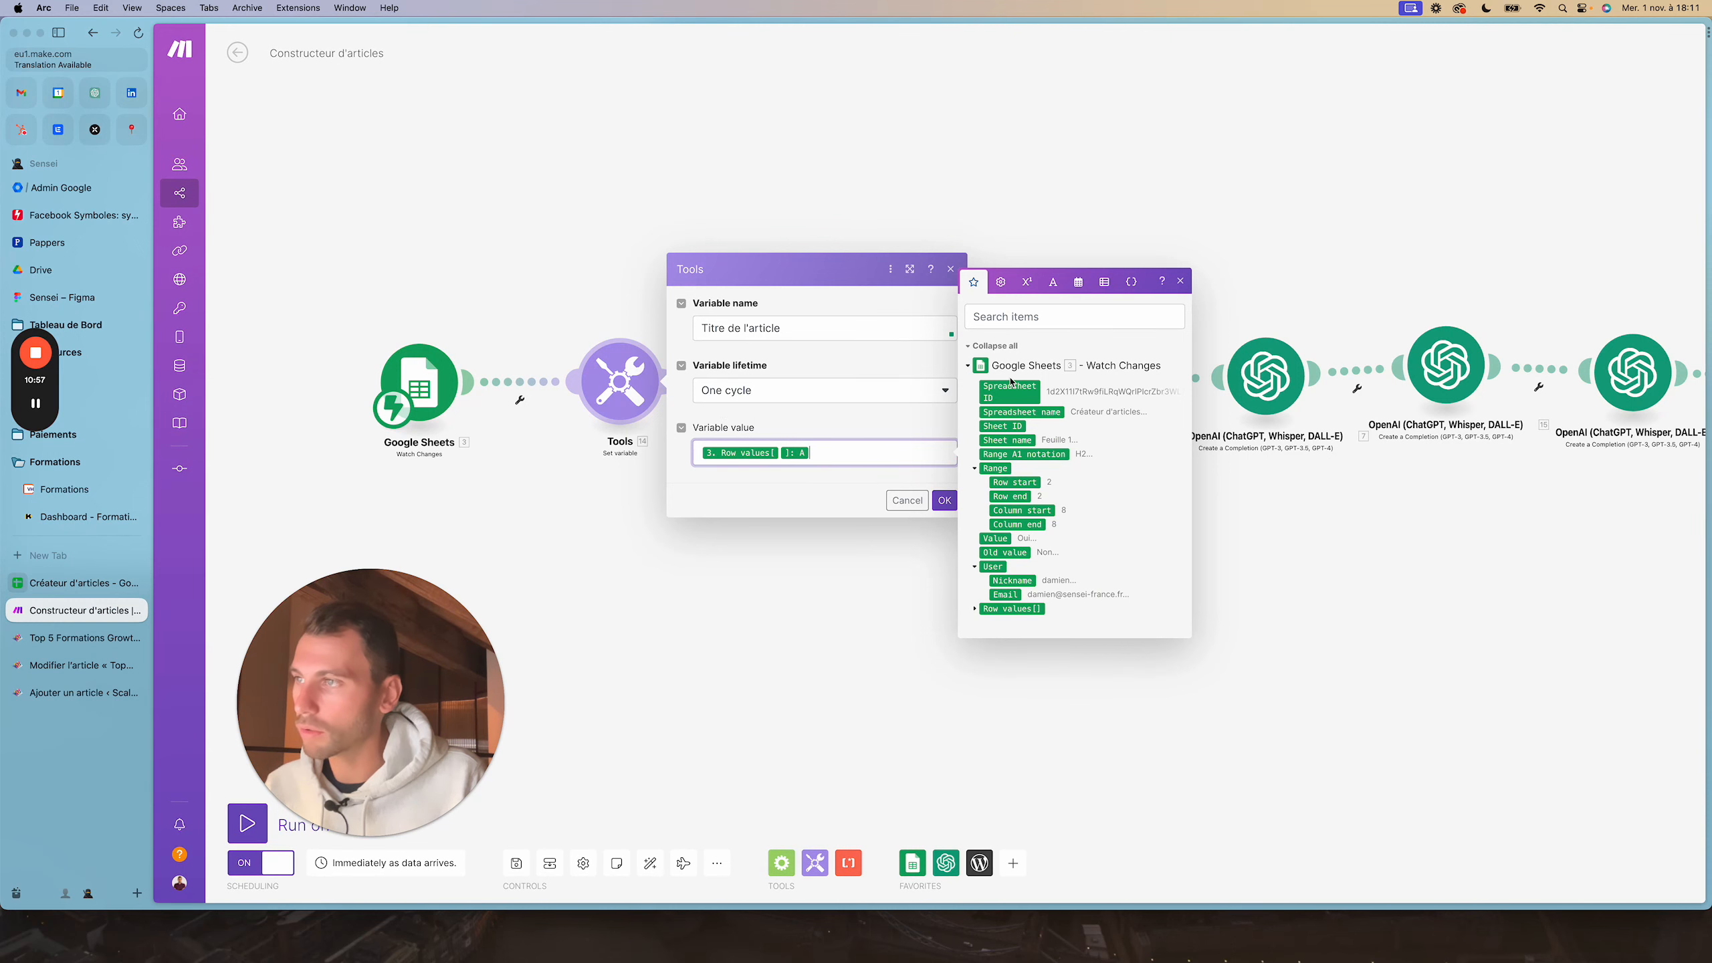
pyautogui.click(825, 394)
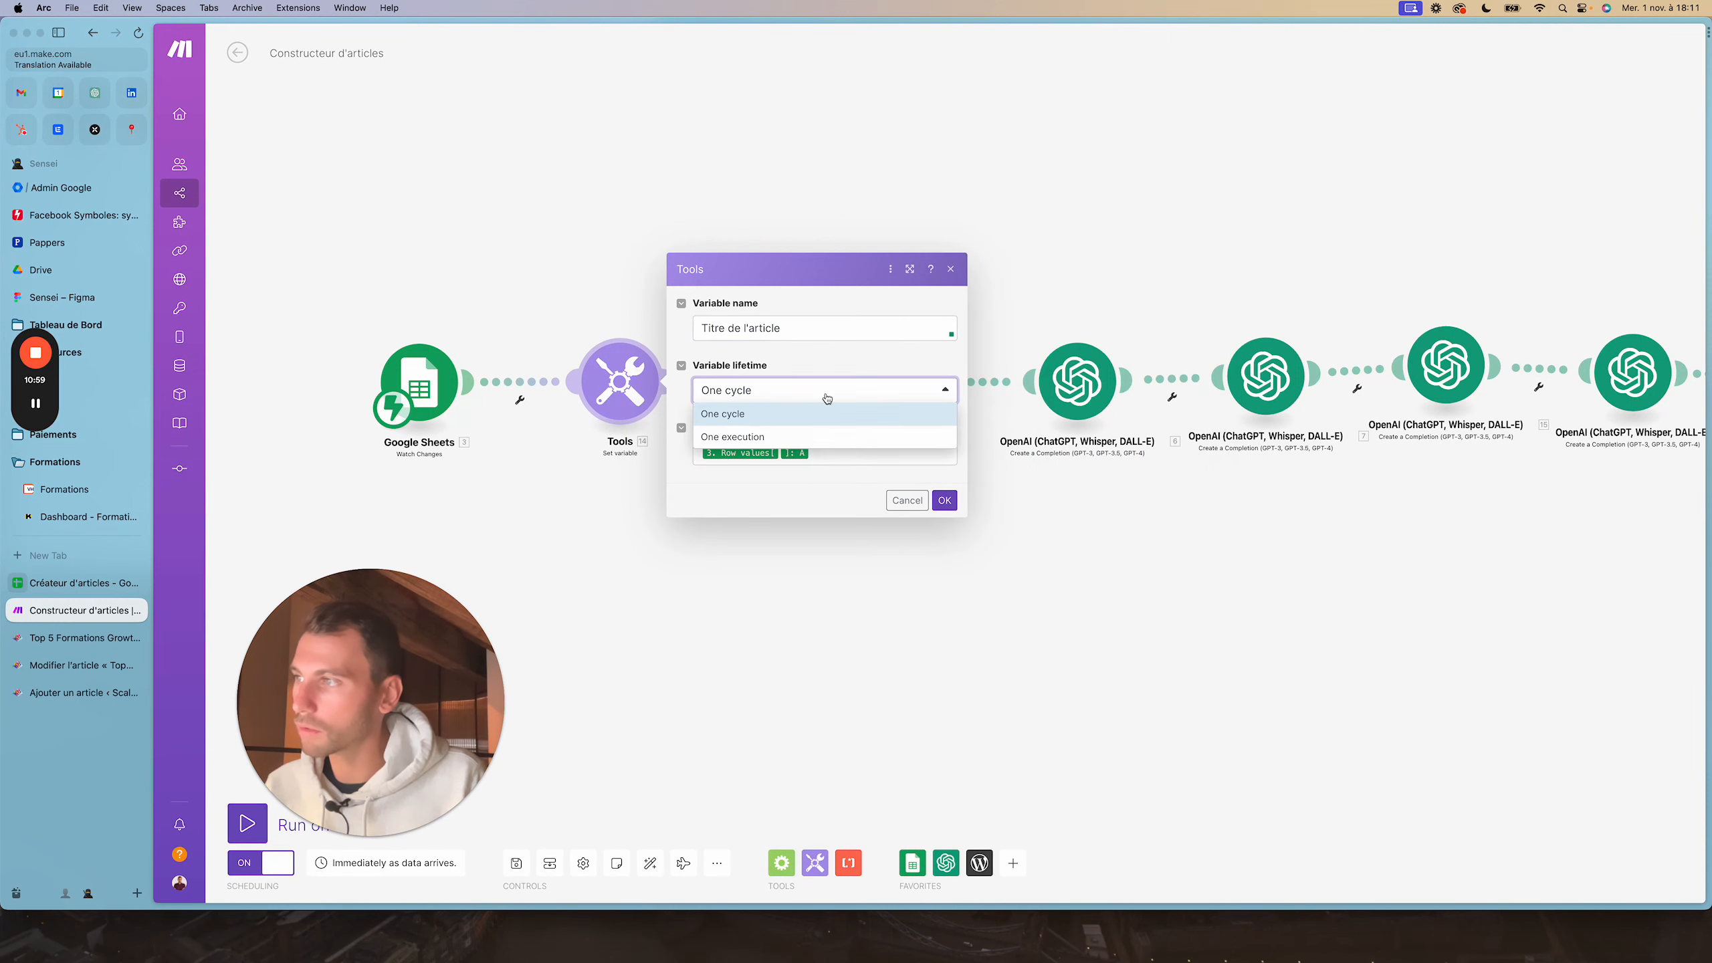
pyautogui.click(766, 354)
# Expand the Google Sheets row values available for the variable value, and confirm the Tools module's existing settings
pyautogui.click(852, 453)
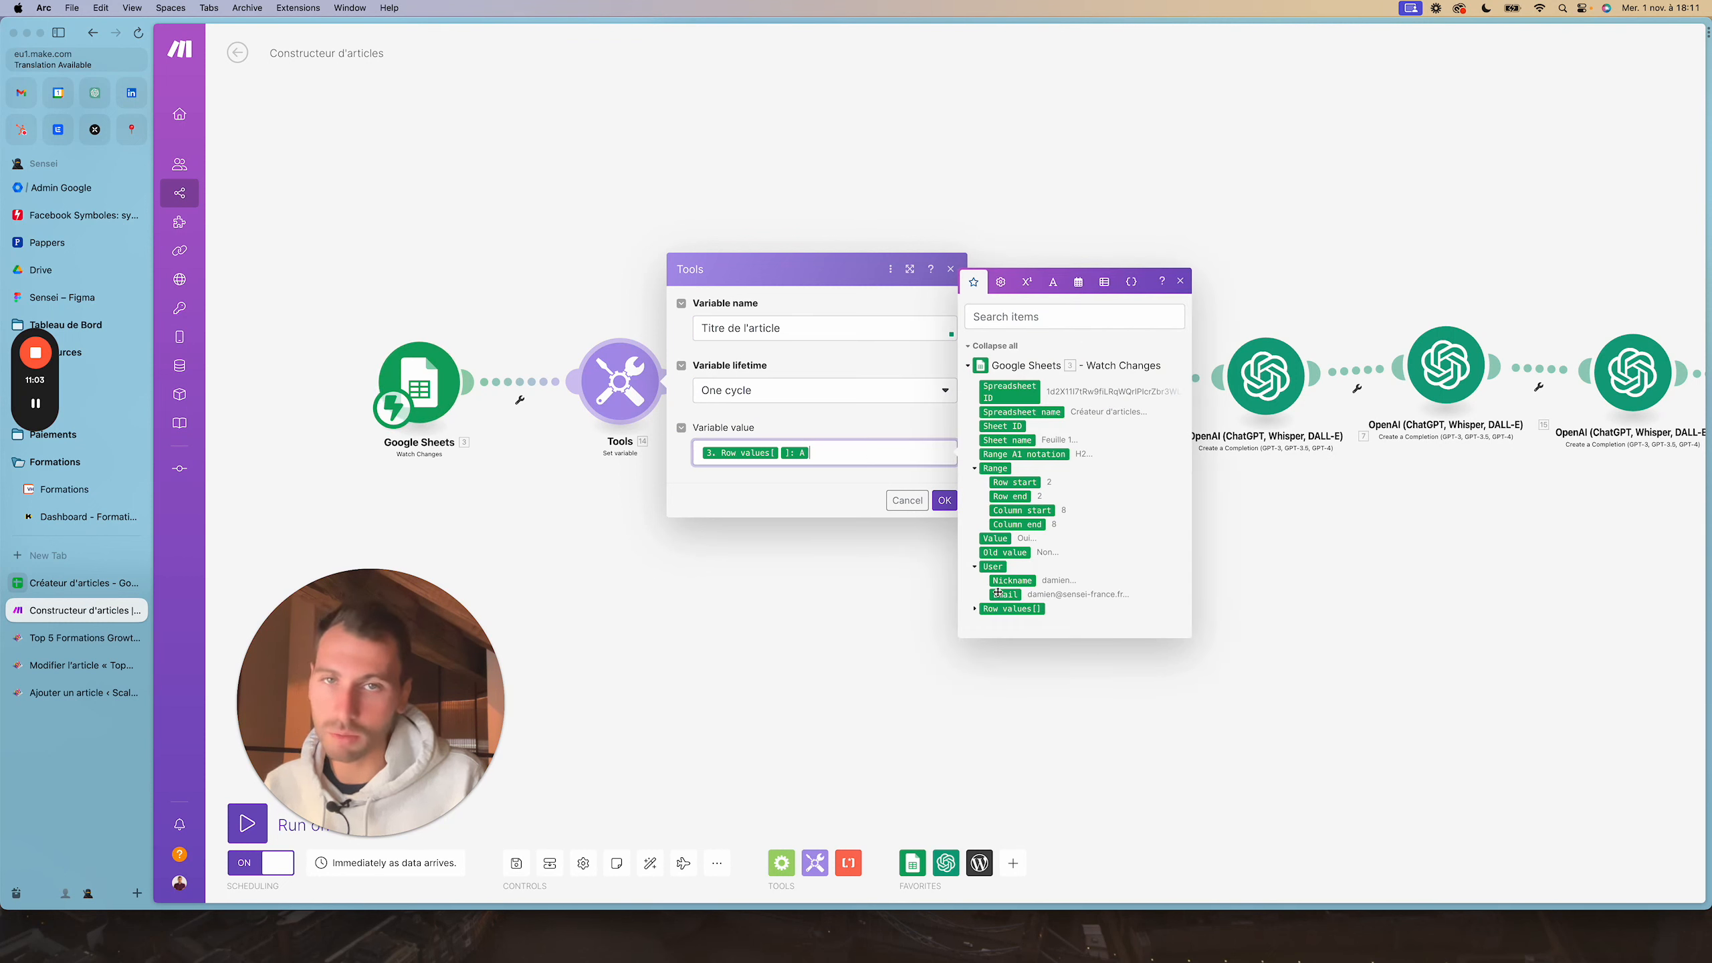
pyautogui.moveTo(998, 591)
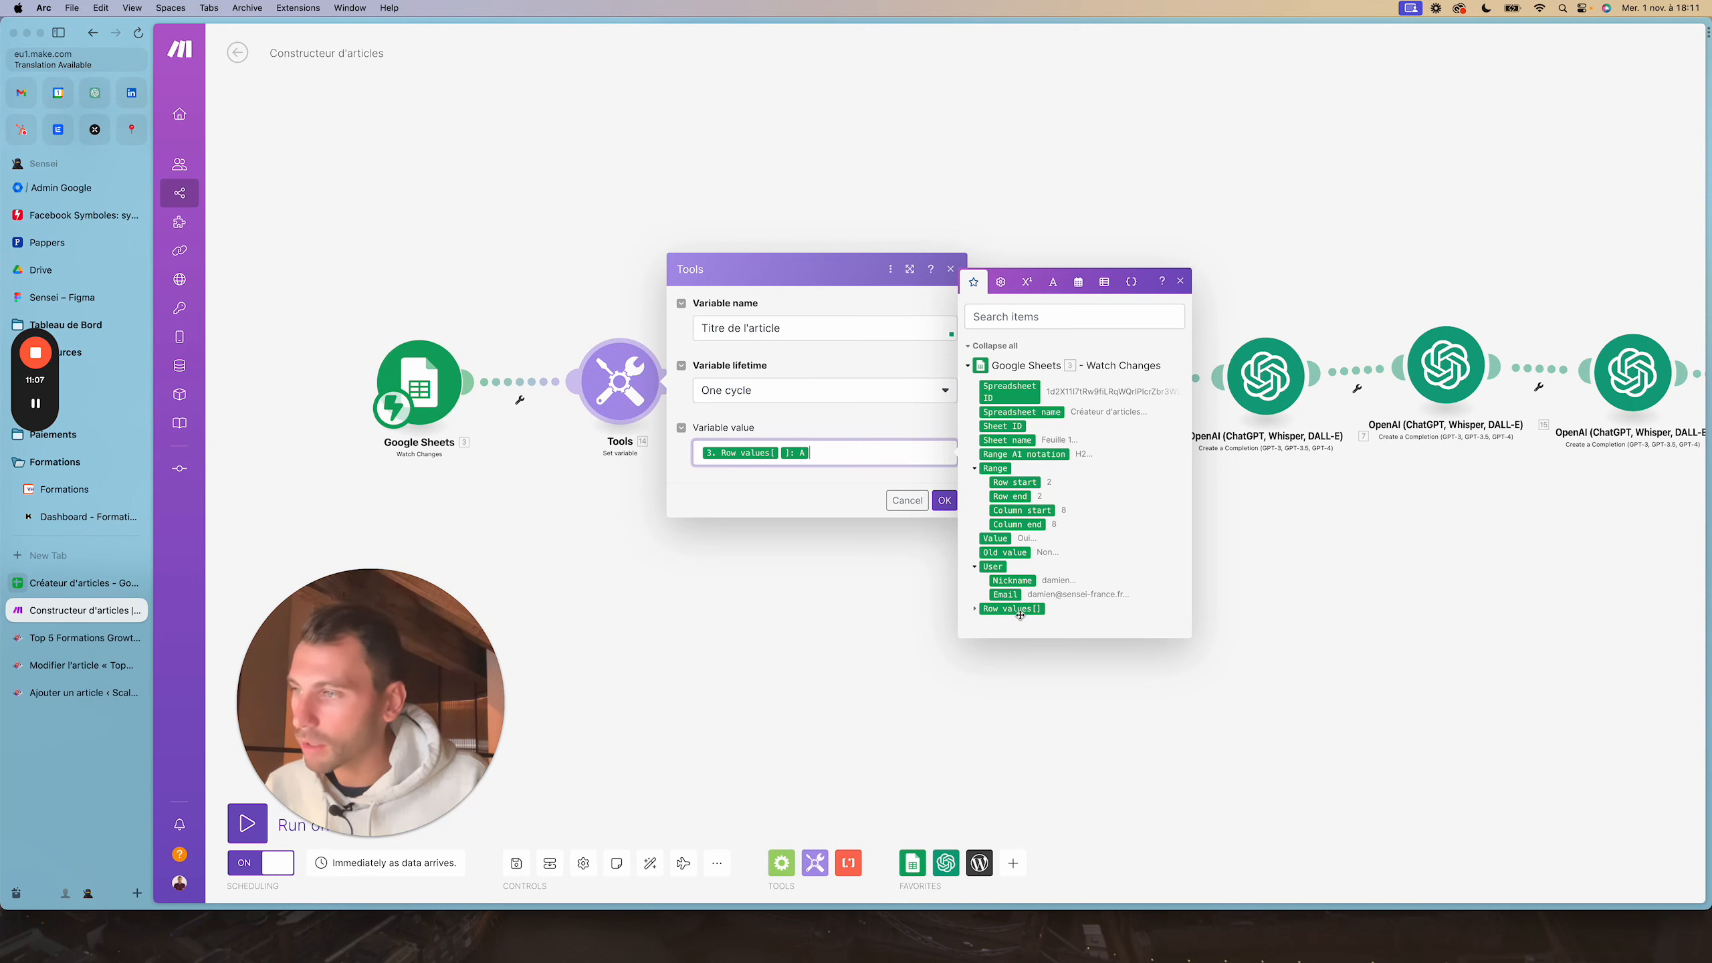
pyautogui.click(976, 611)
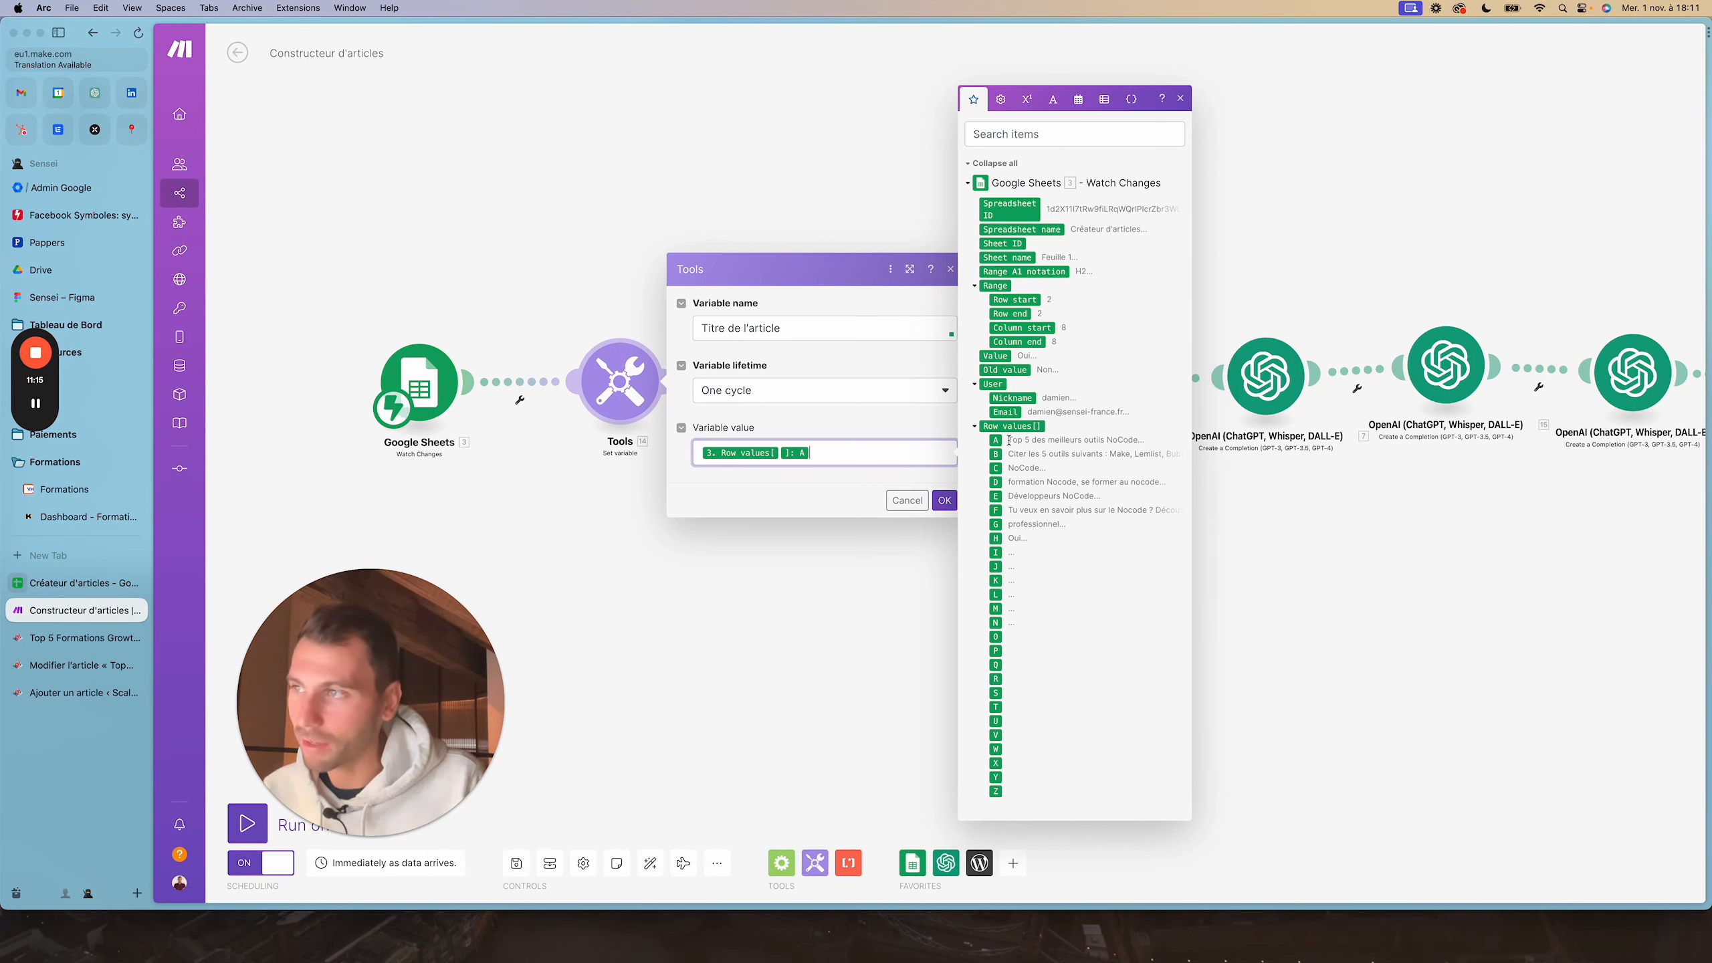
pyautogui.click(777, 487)
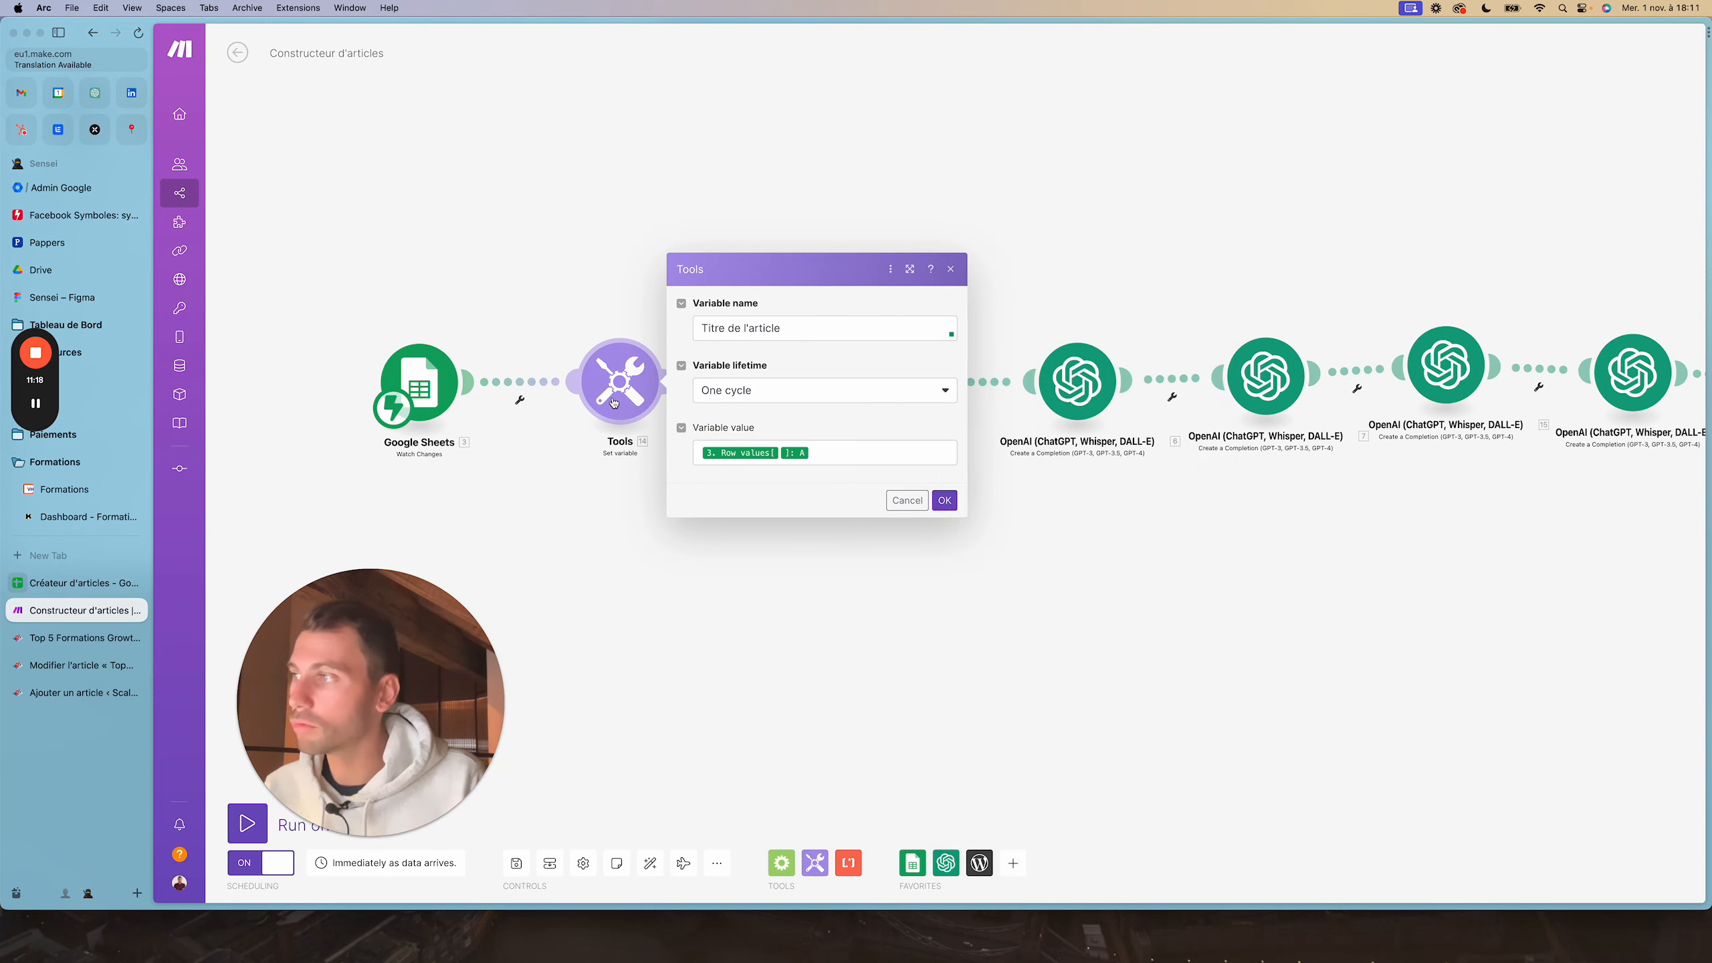
pyautogui.click(945, 500)
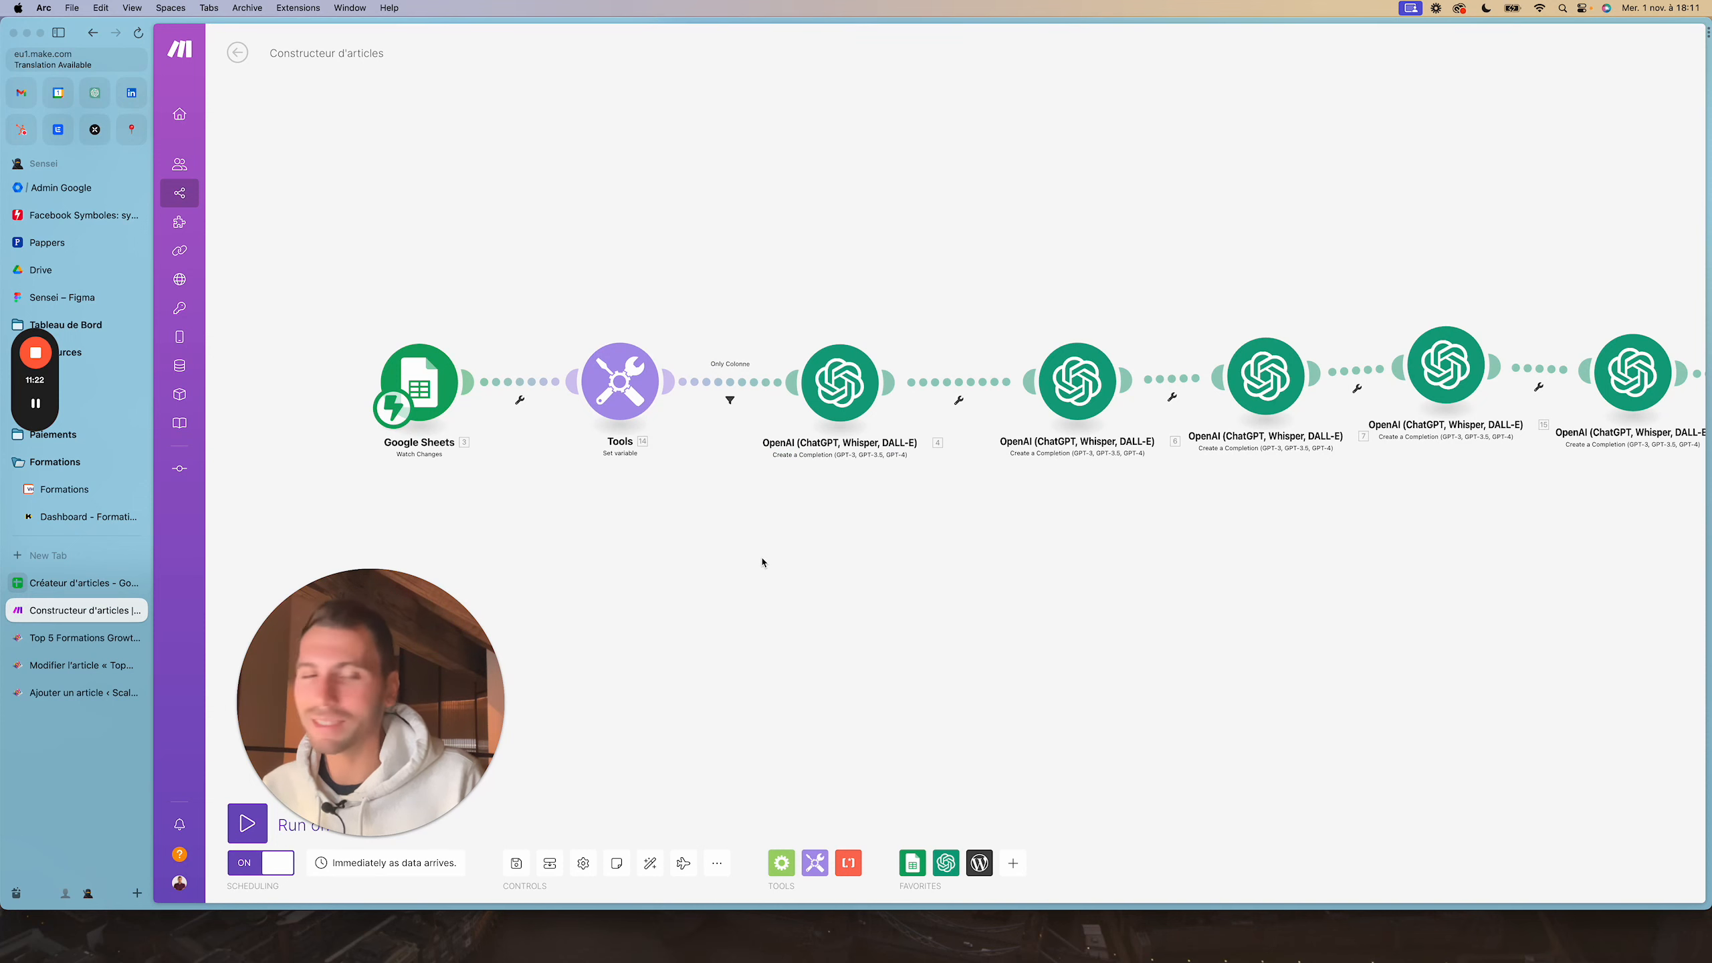
# View the Only Colonne filter between Tools and the first OpenAI module, comparing it with the article spreadsheet
pyautogui.click(727, 382)
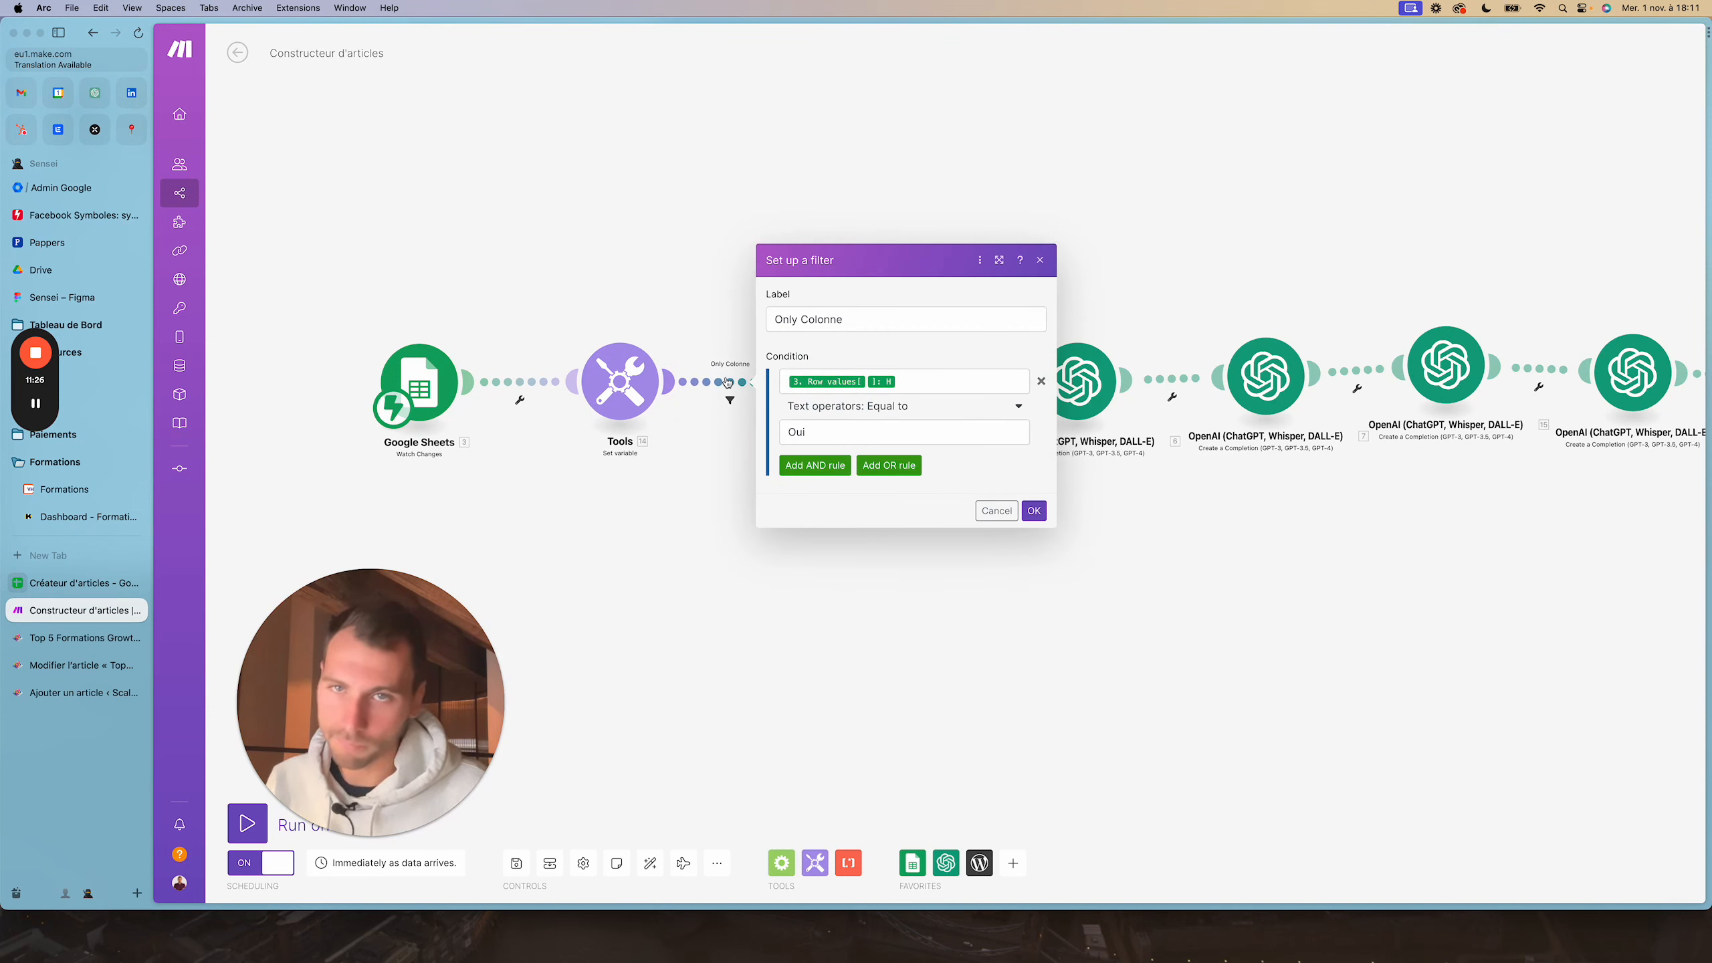
pyautogui.click(726, 526)
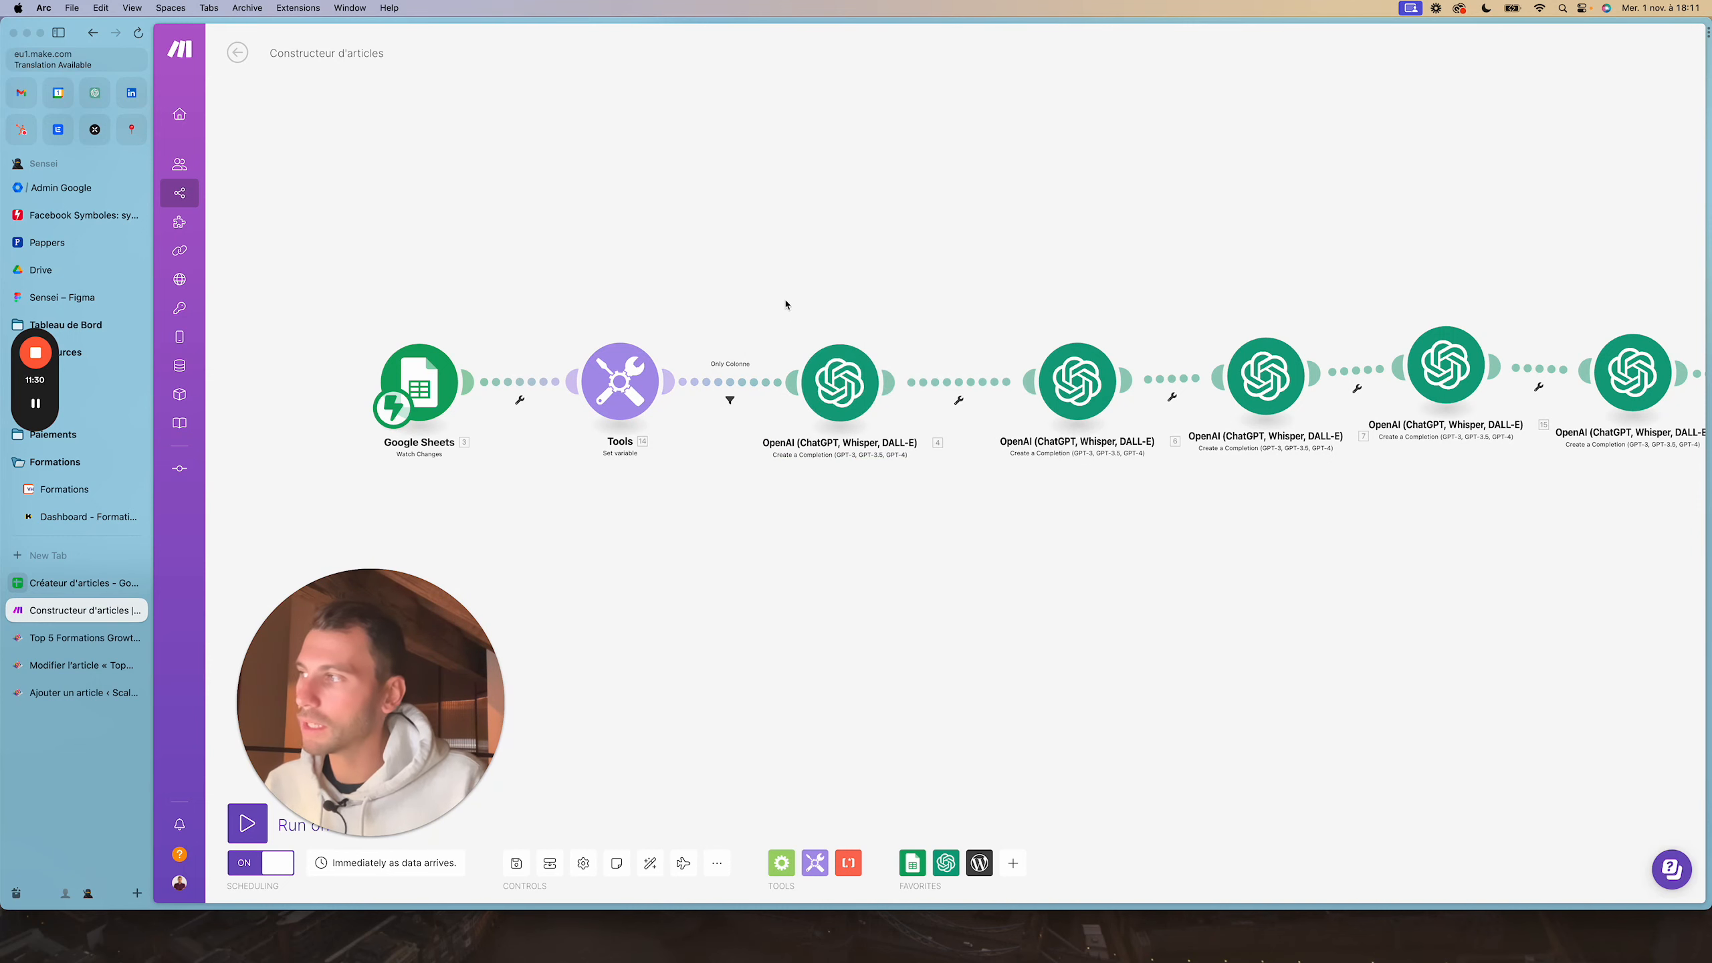
pyautogui.click(71, 584)
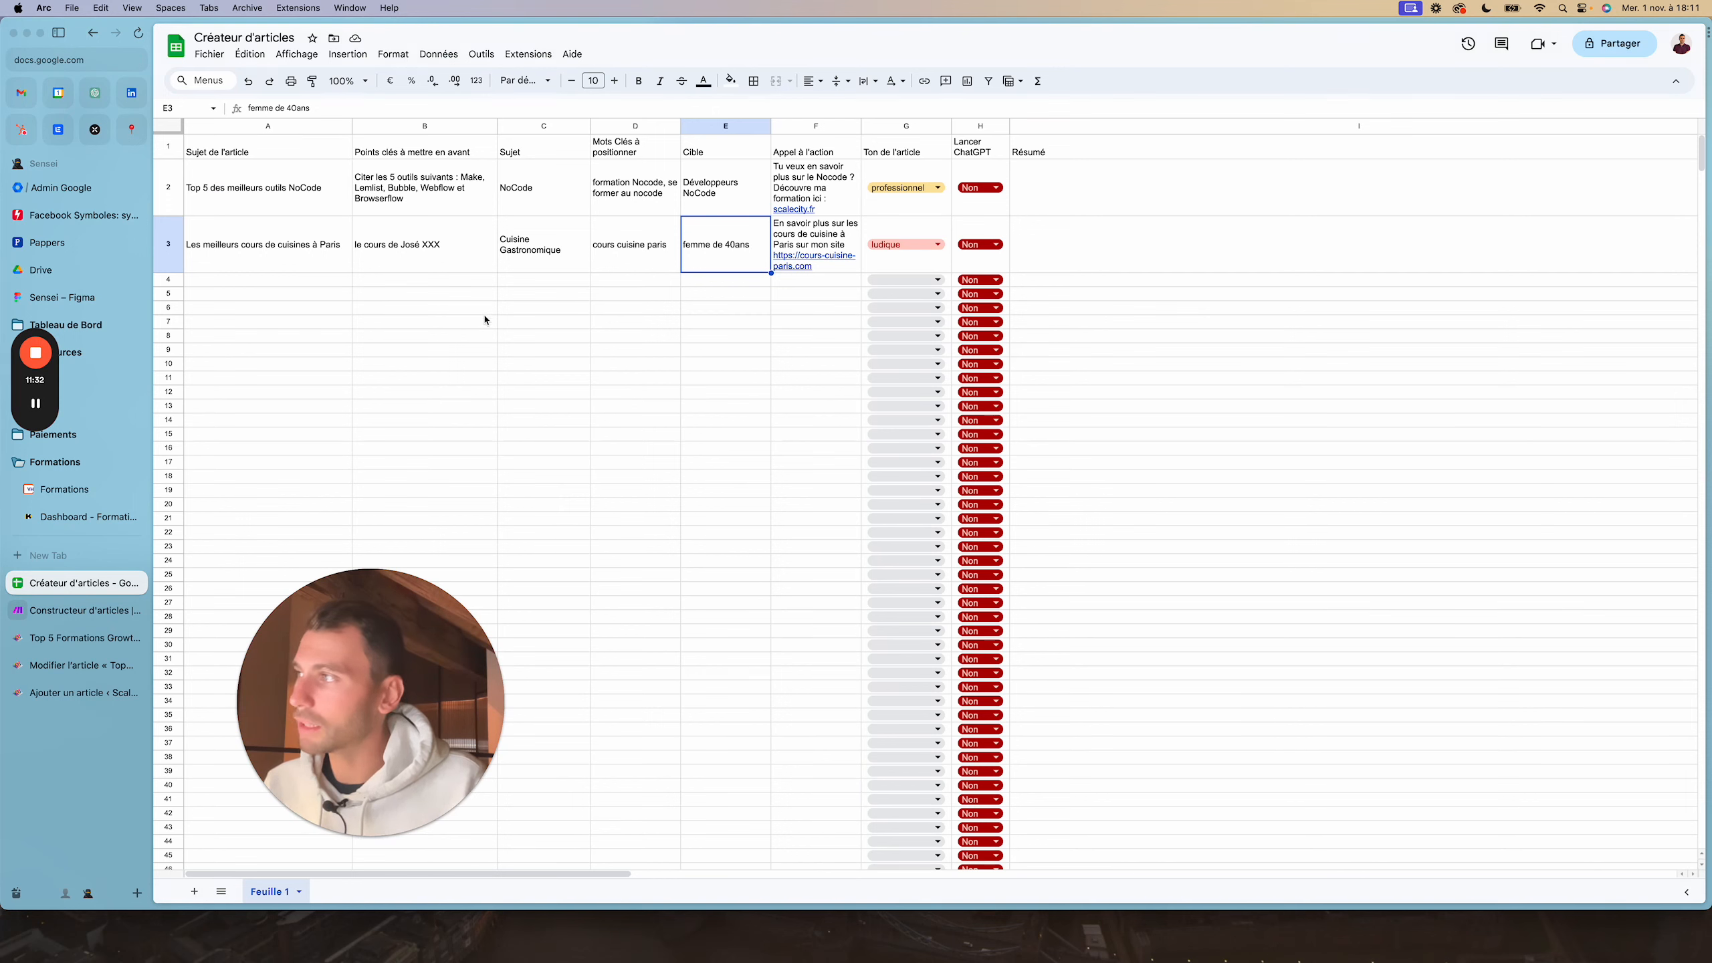
pyautogui.click(438, 341)
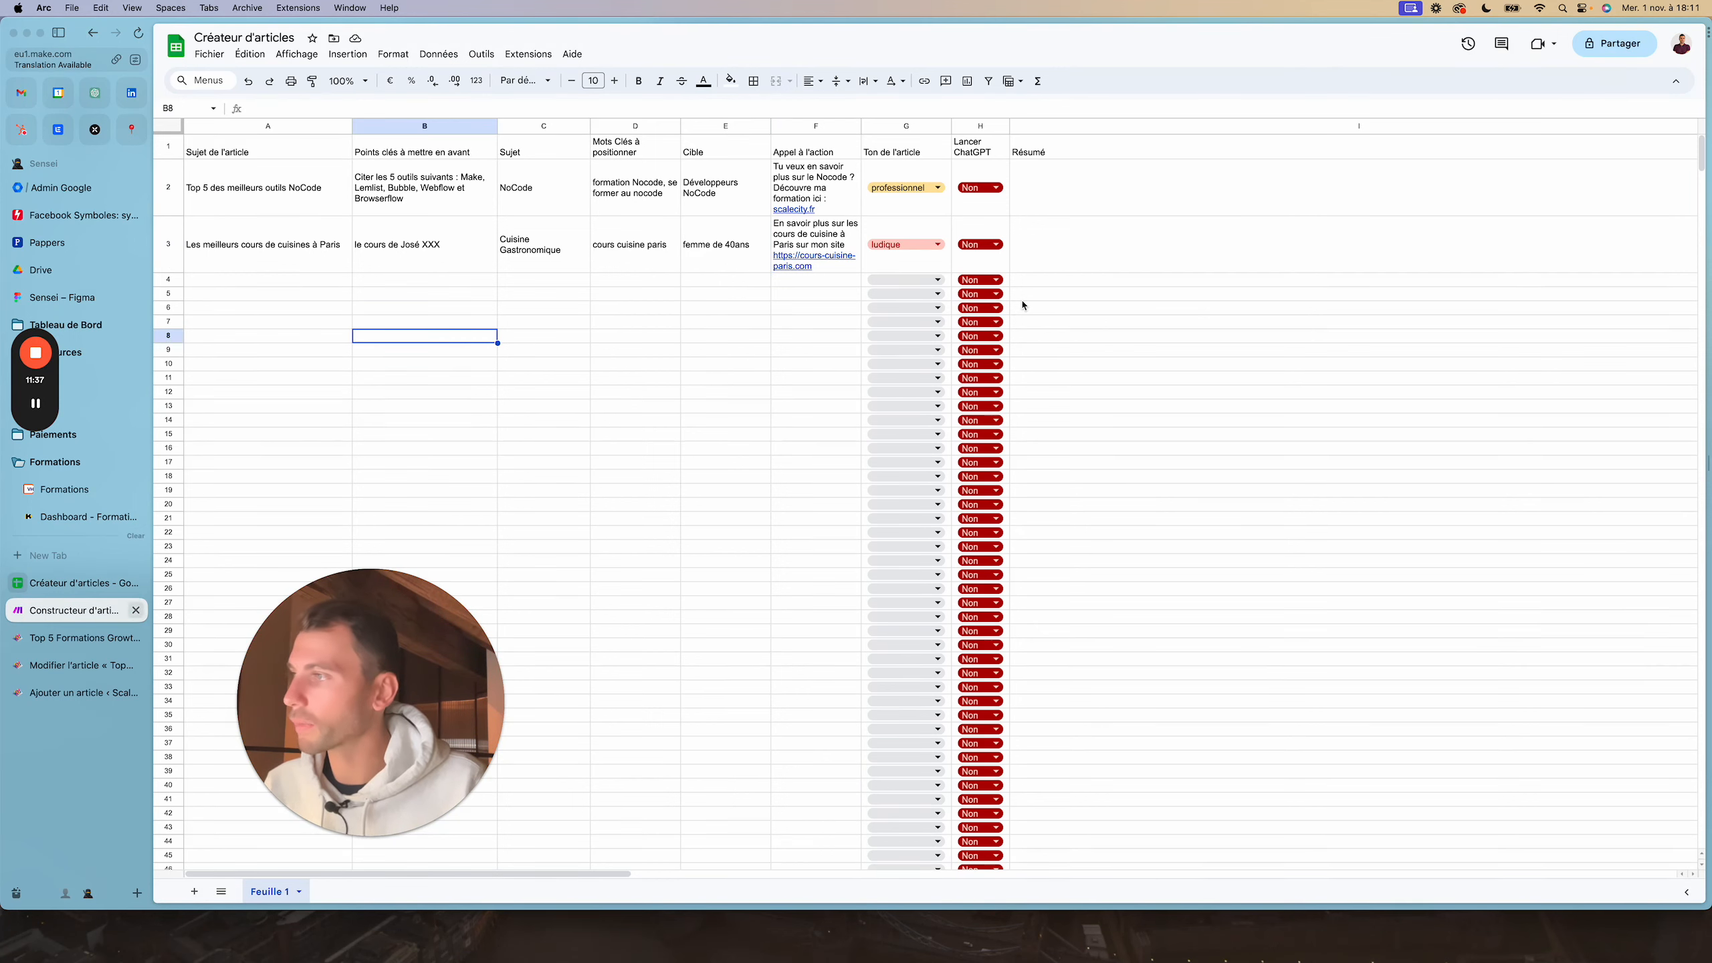
pyautogui.click(76, 611)
pyautogui.click(736, 375)
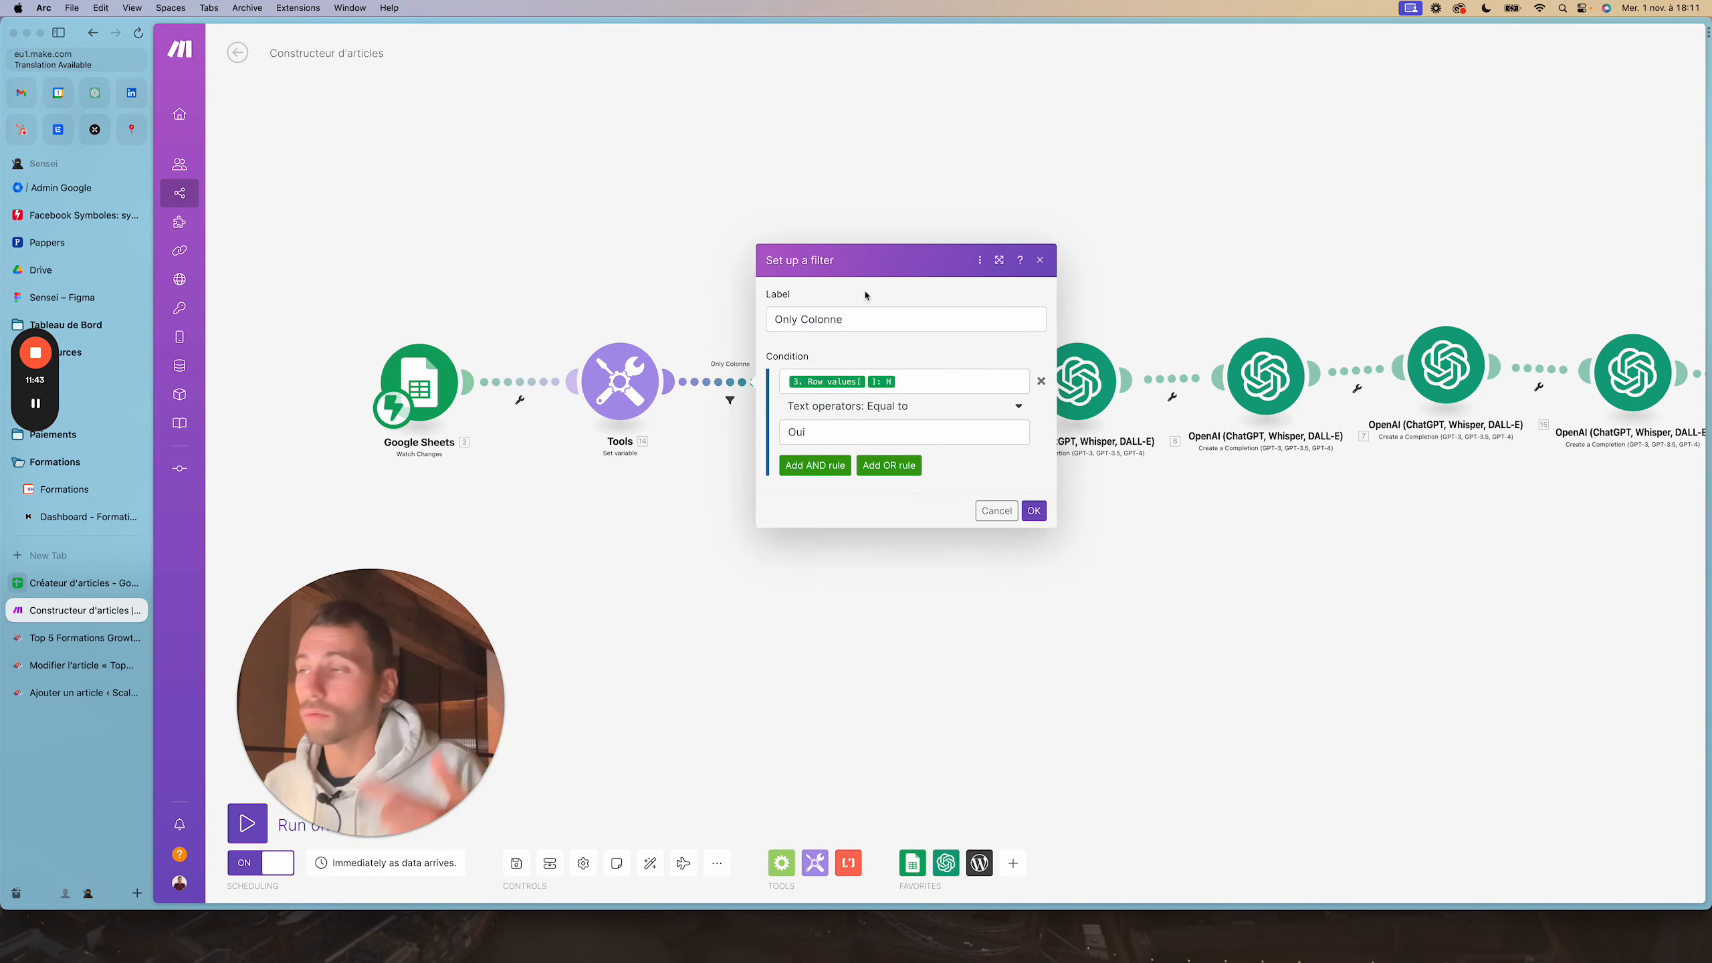
pyautogui.click(664, 569)
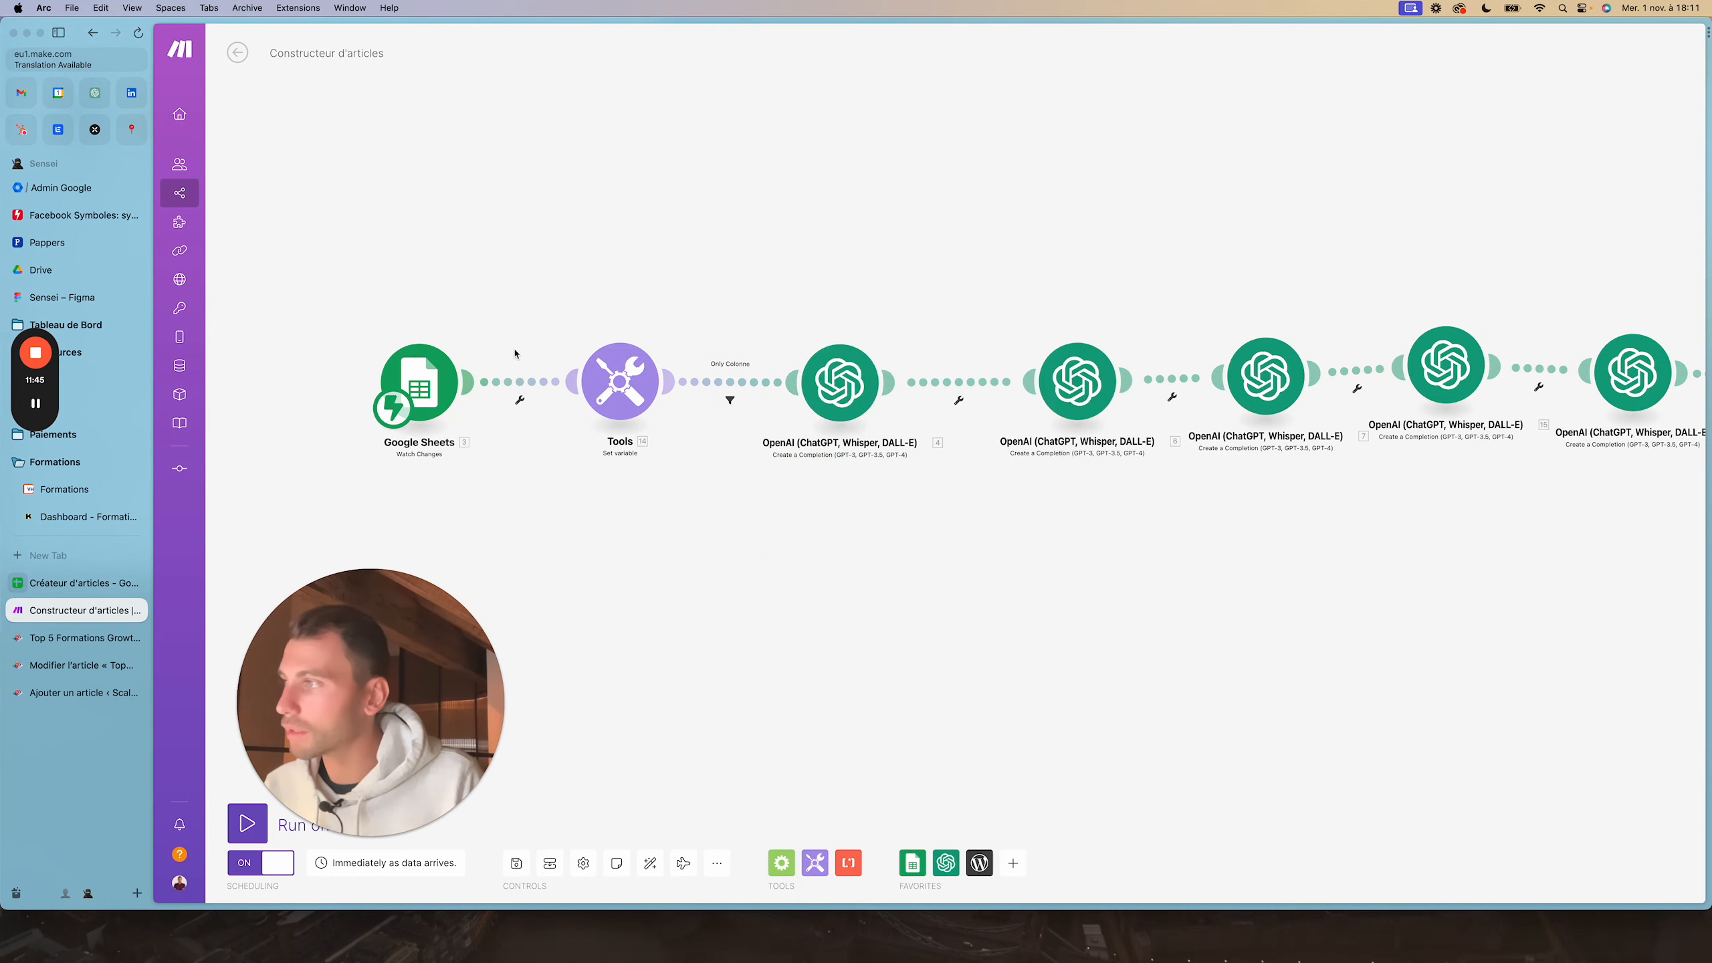
# Review the Only Colonne filter's label and condition, expand the mappable row values, and confirm the existing filter
pyautogui.click(724, 386)
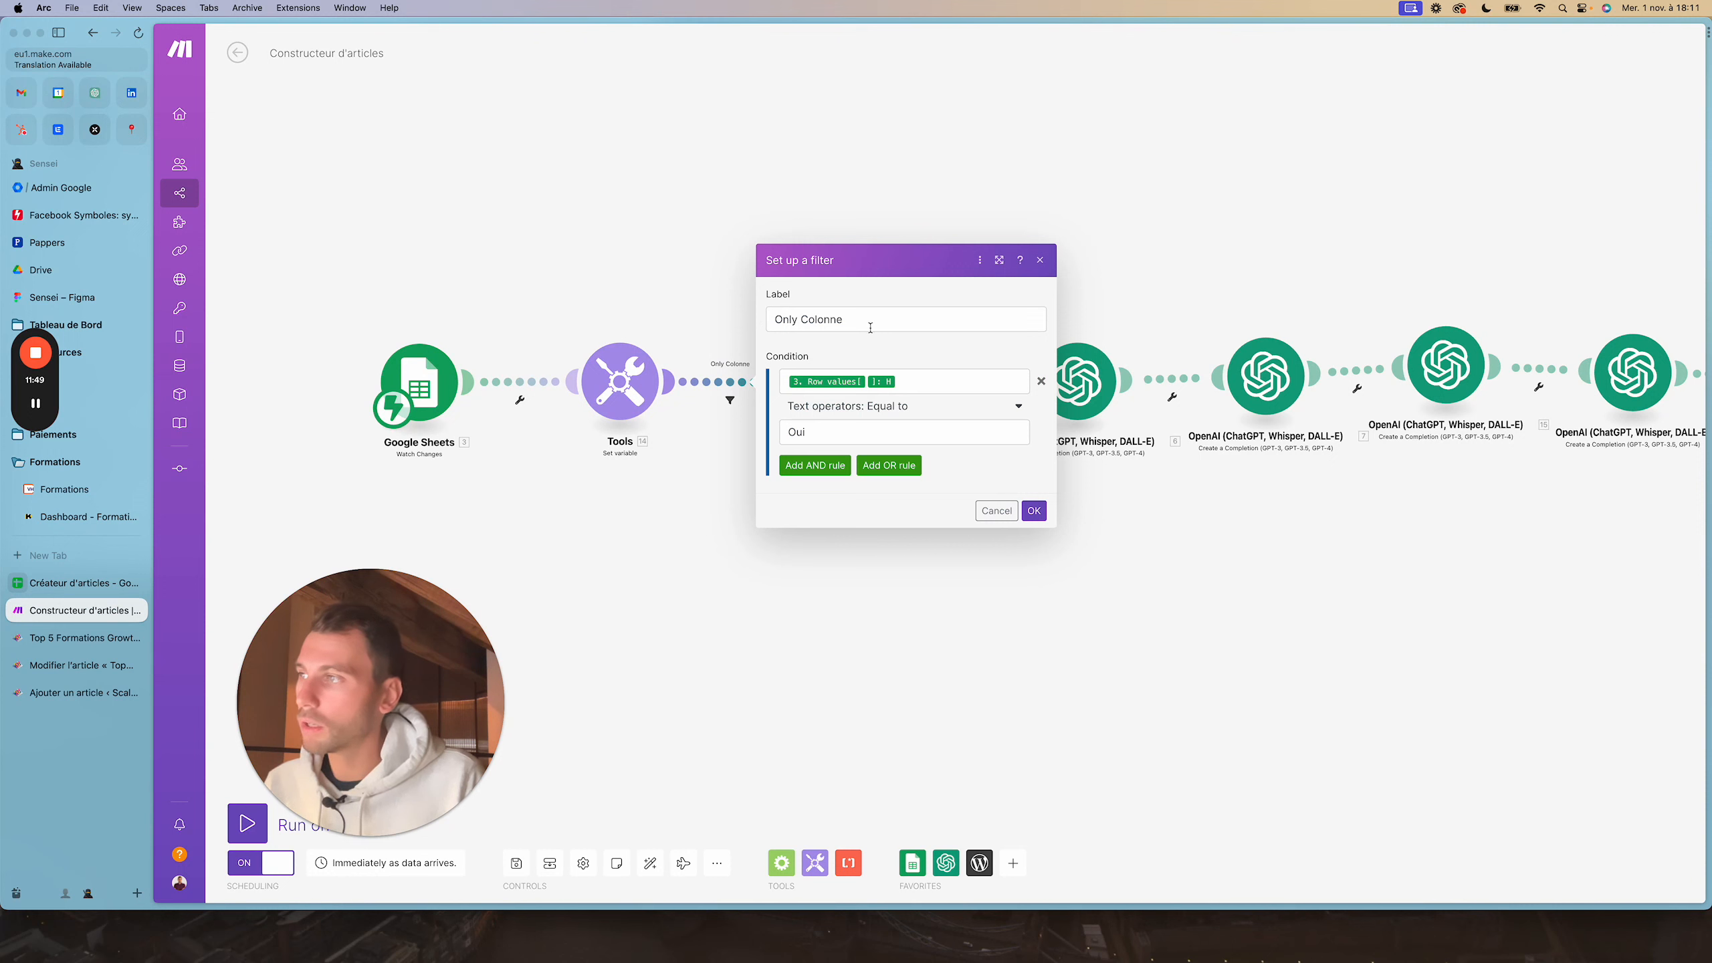
pyautogui.moveTo(868, 325); pyautogui.dragTo(771, 321)
pyautogui.click(845, 347)
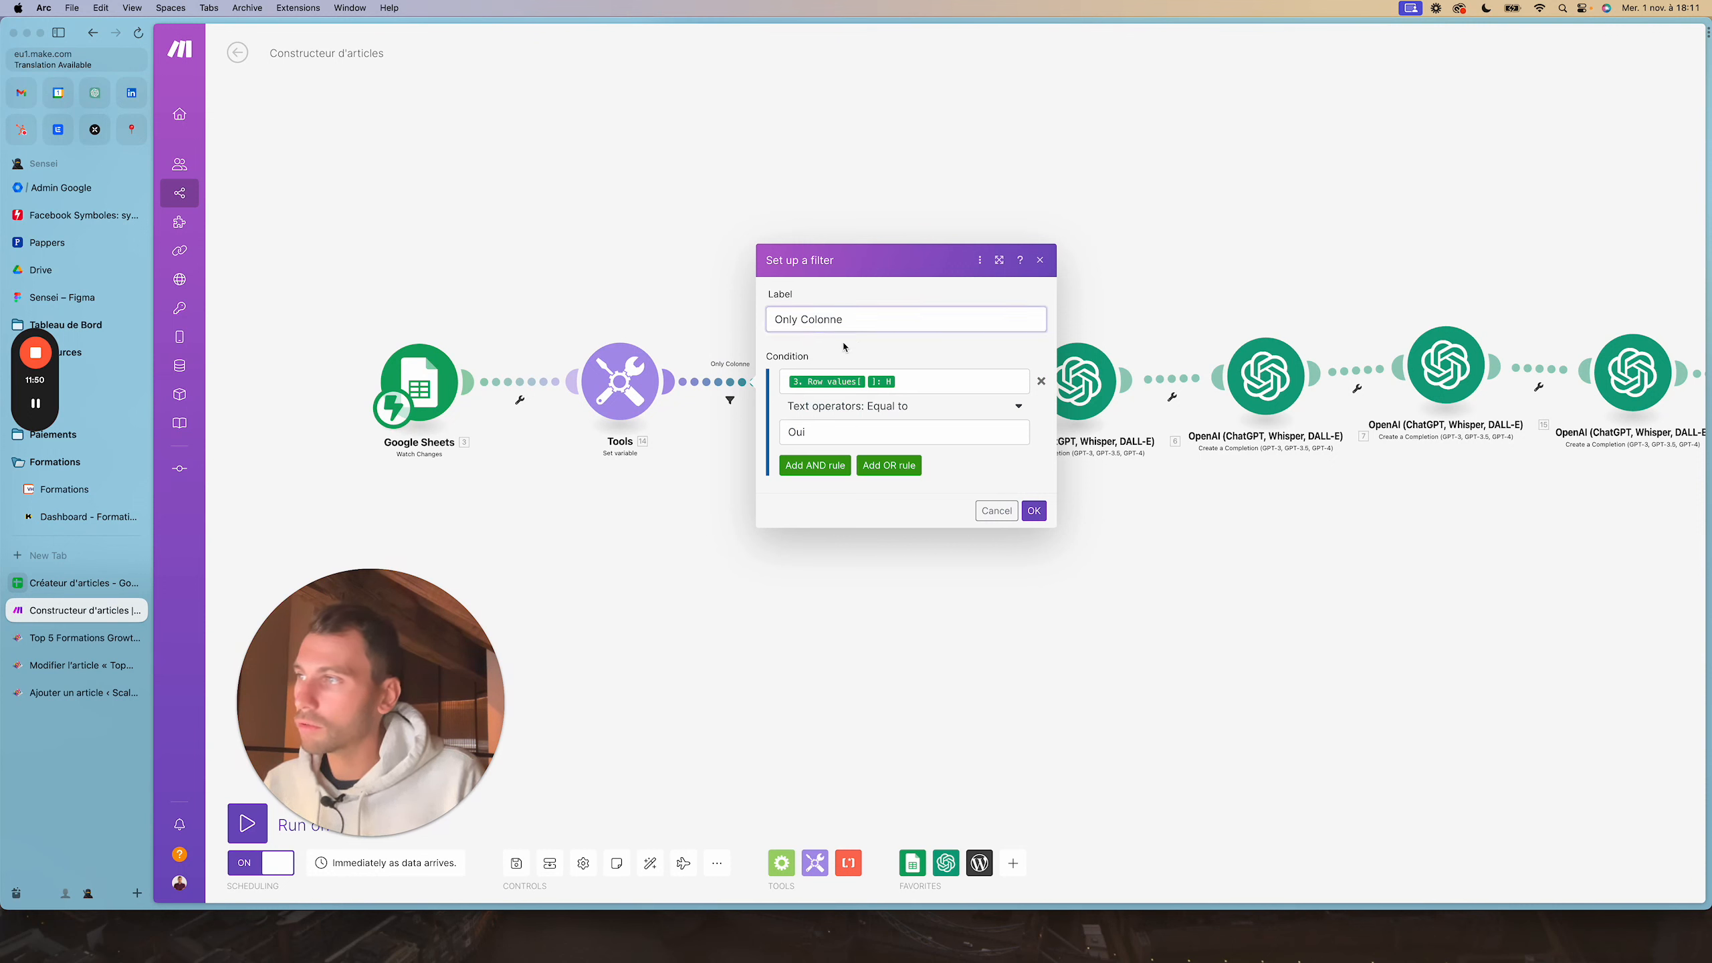
pyautogui.click(908, 386)
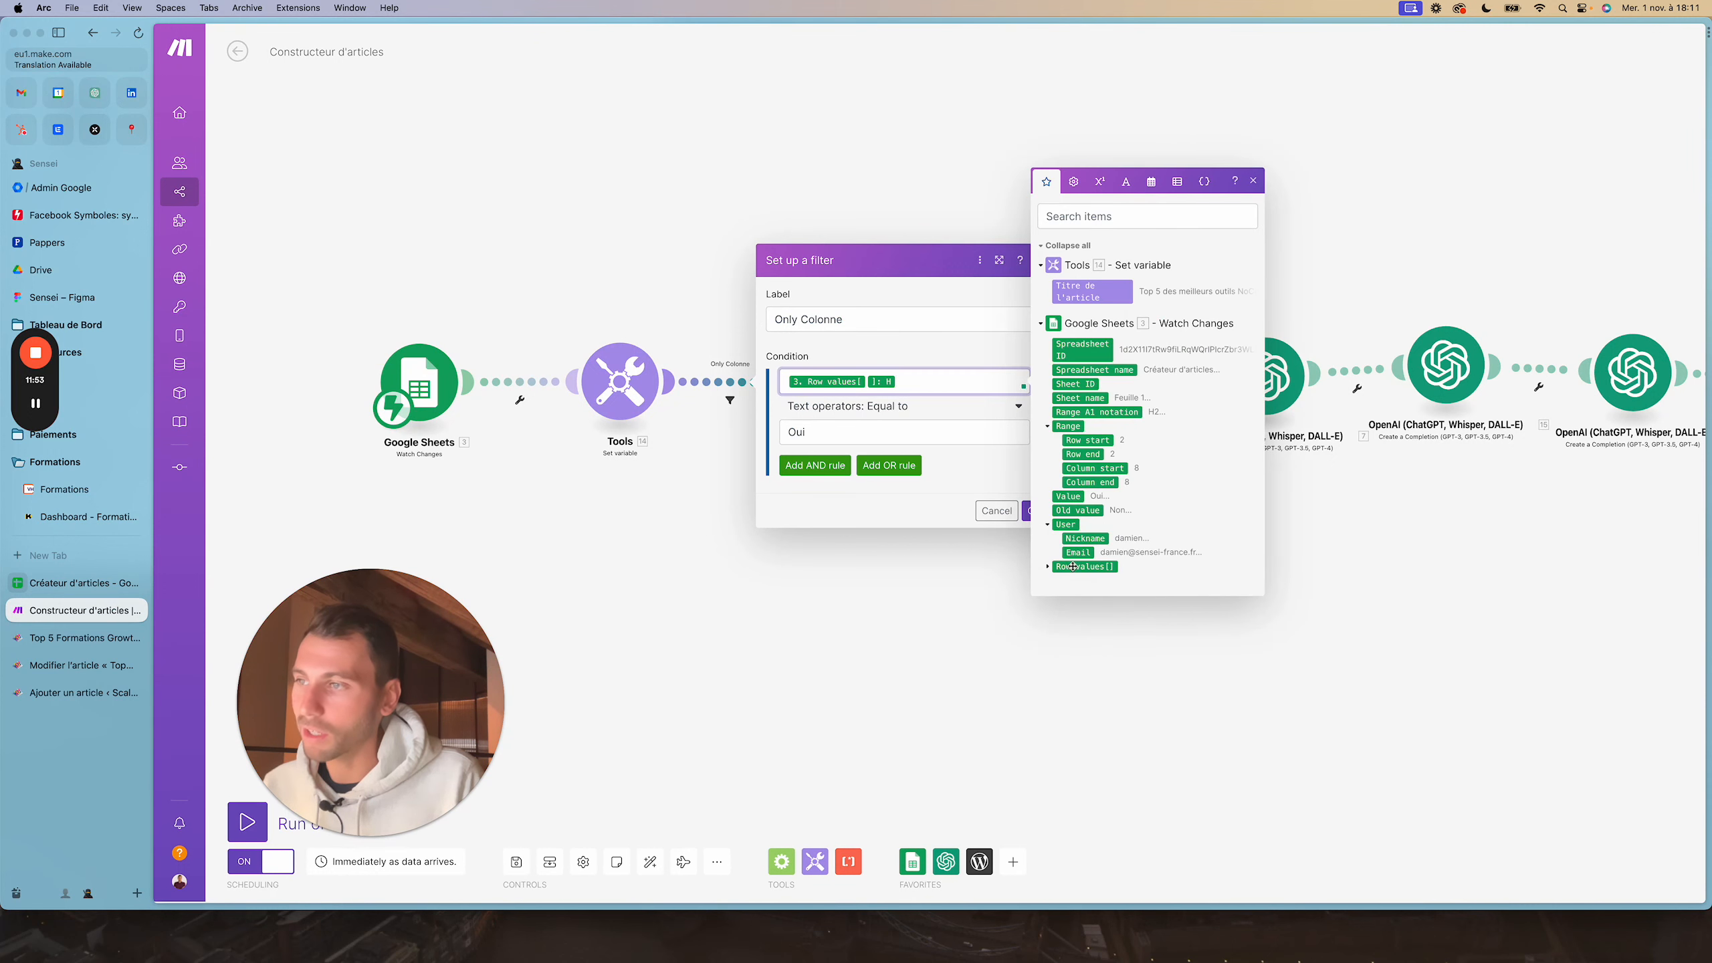
pyautogui.click(1051, 569)
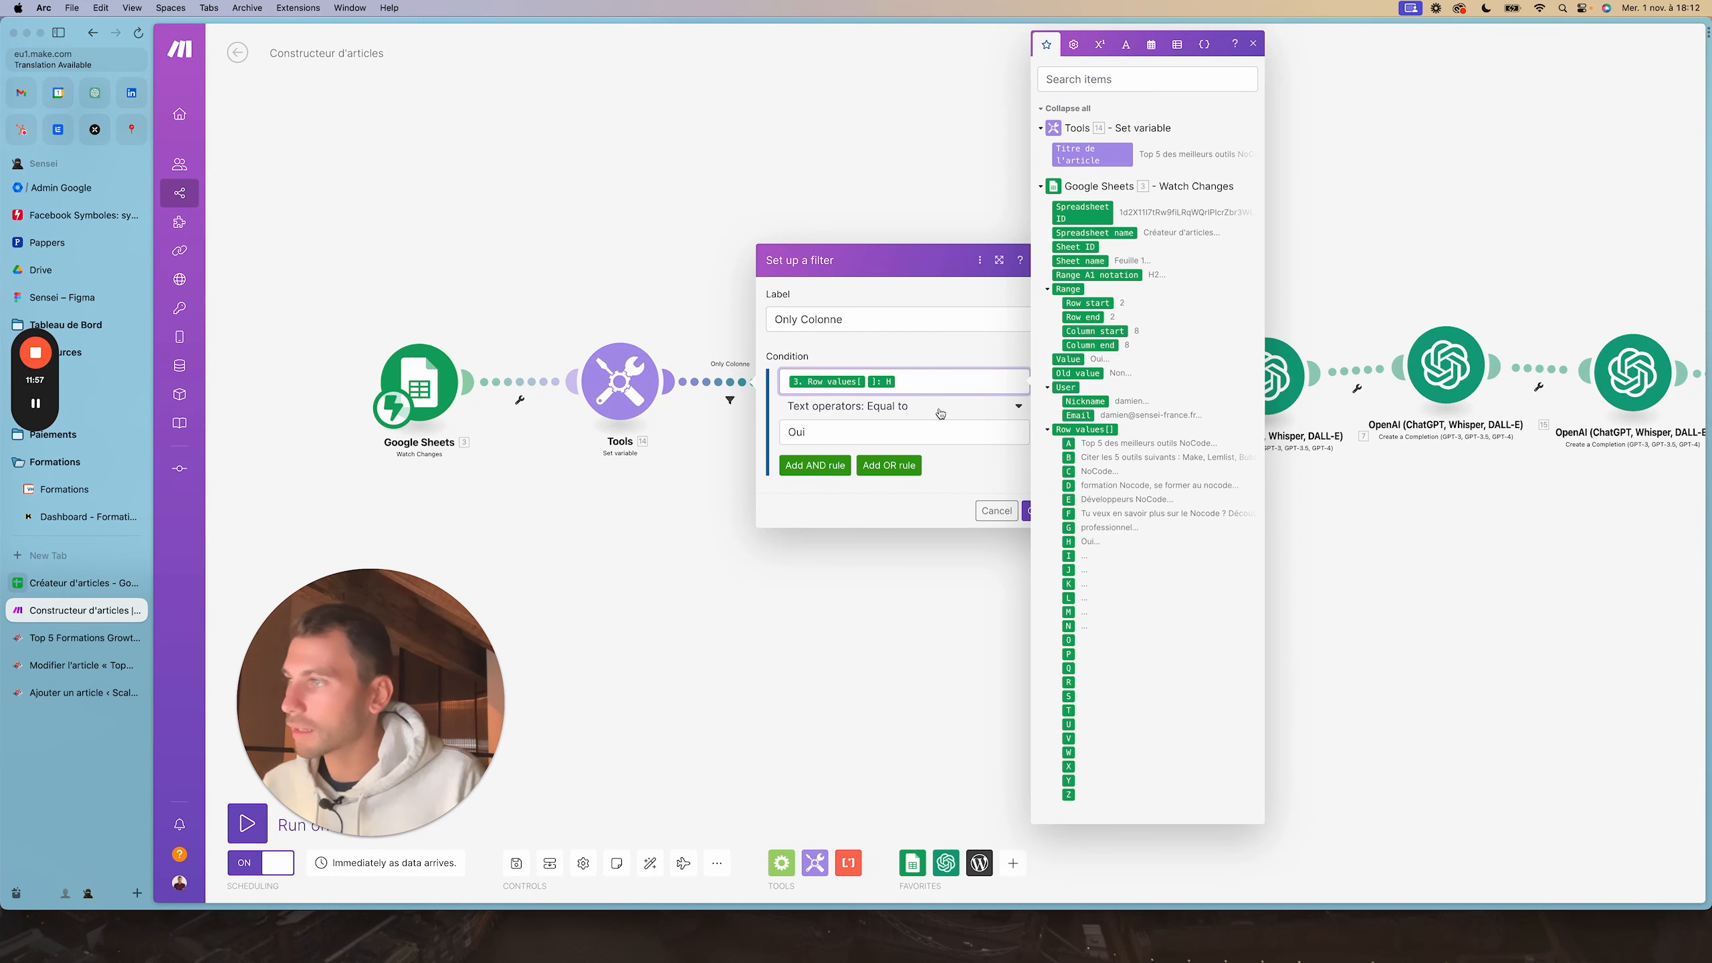
pyautogui.click(952, 488)
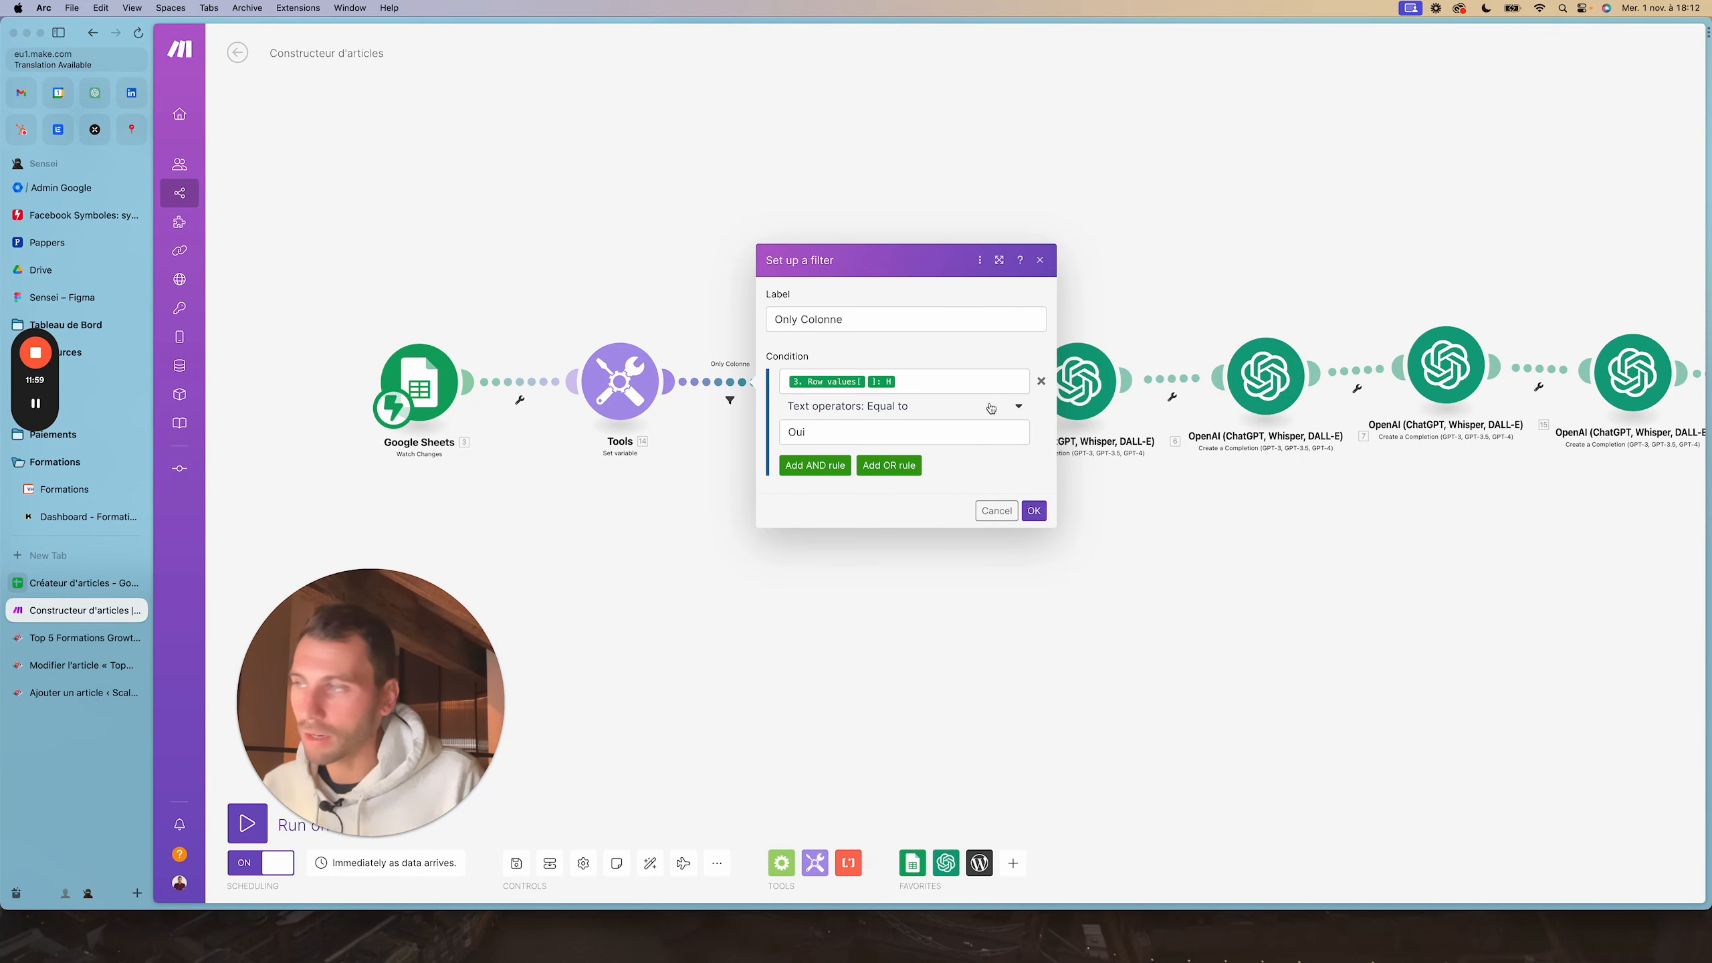
pyautogui.click(1034, 511)
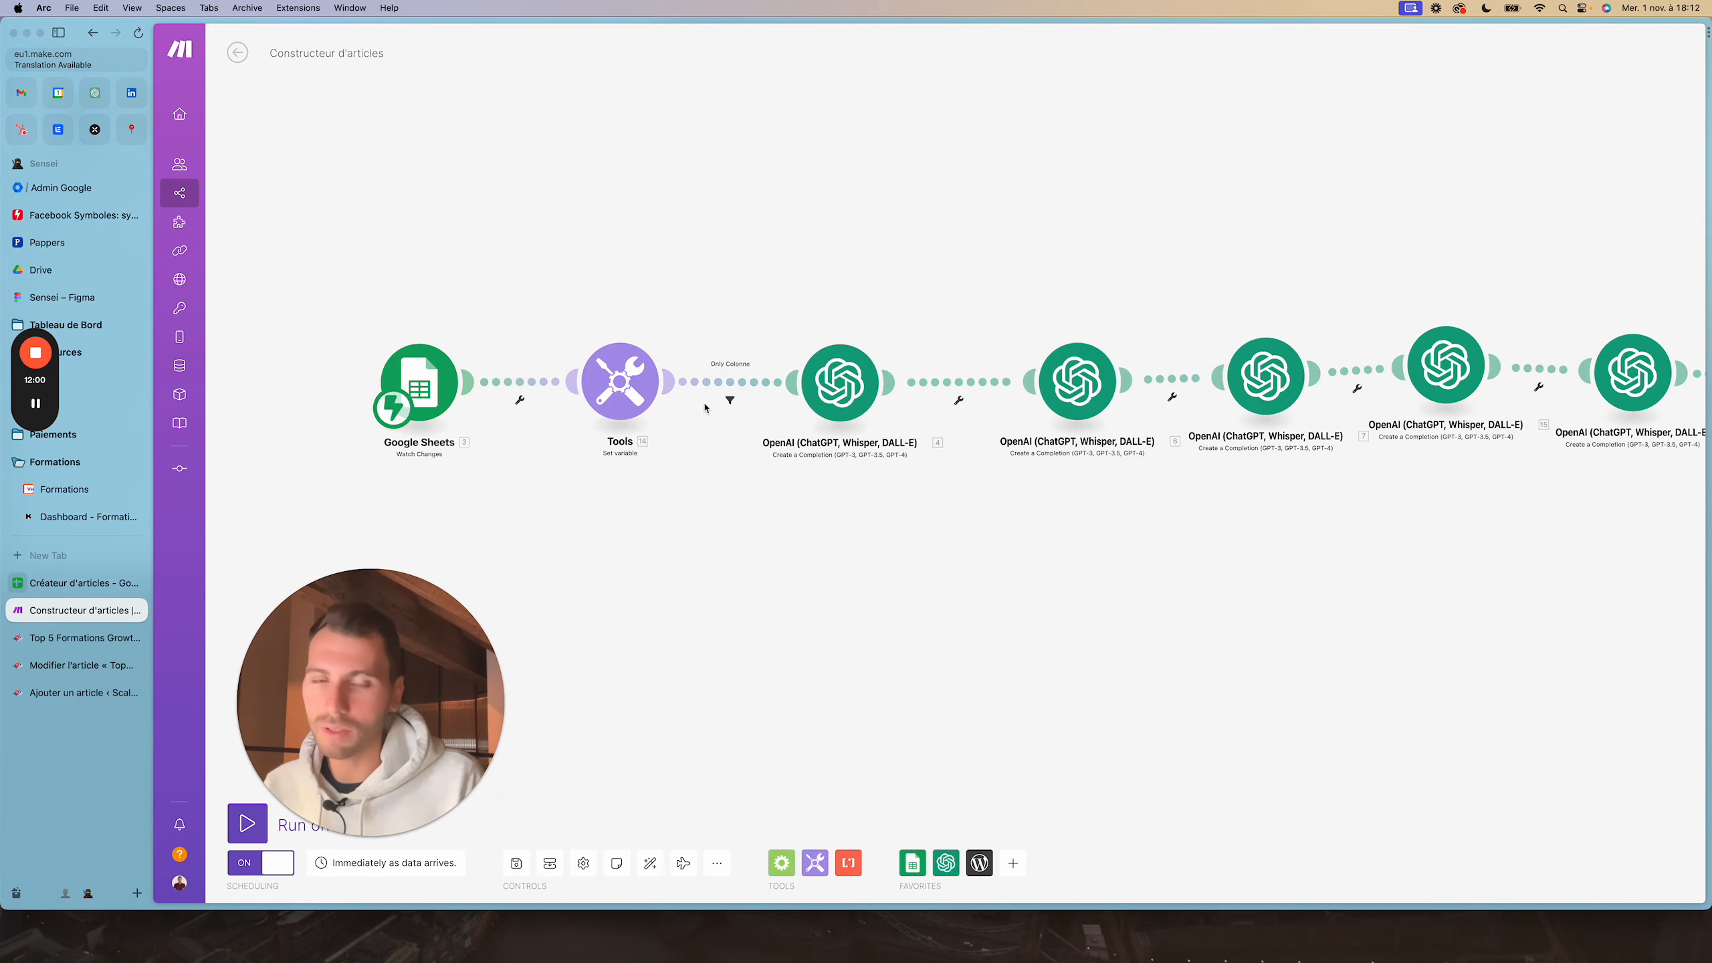
# Check row 3's Lancer ChatGPT cell in the article spreadsheet and return to the Make scenario
pyautogui.click(74, 582)
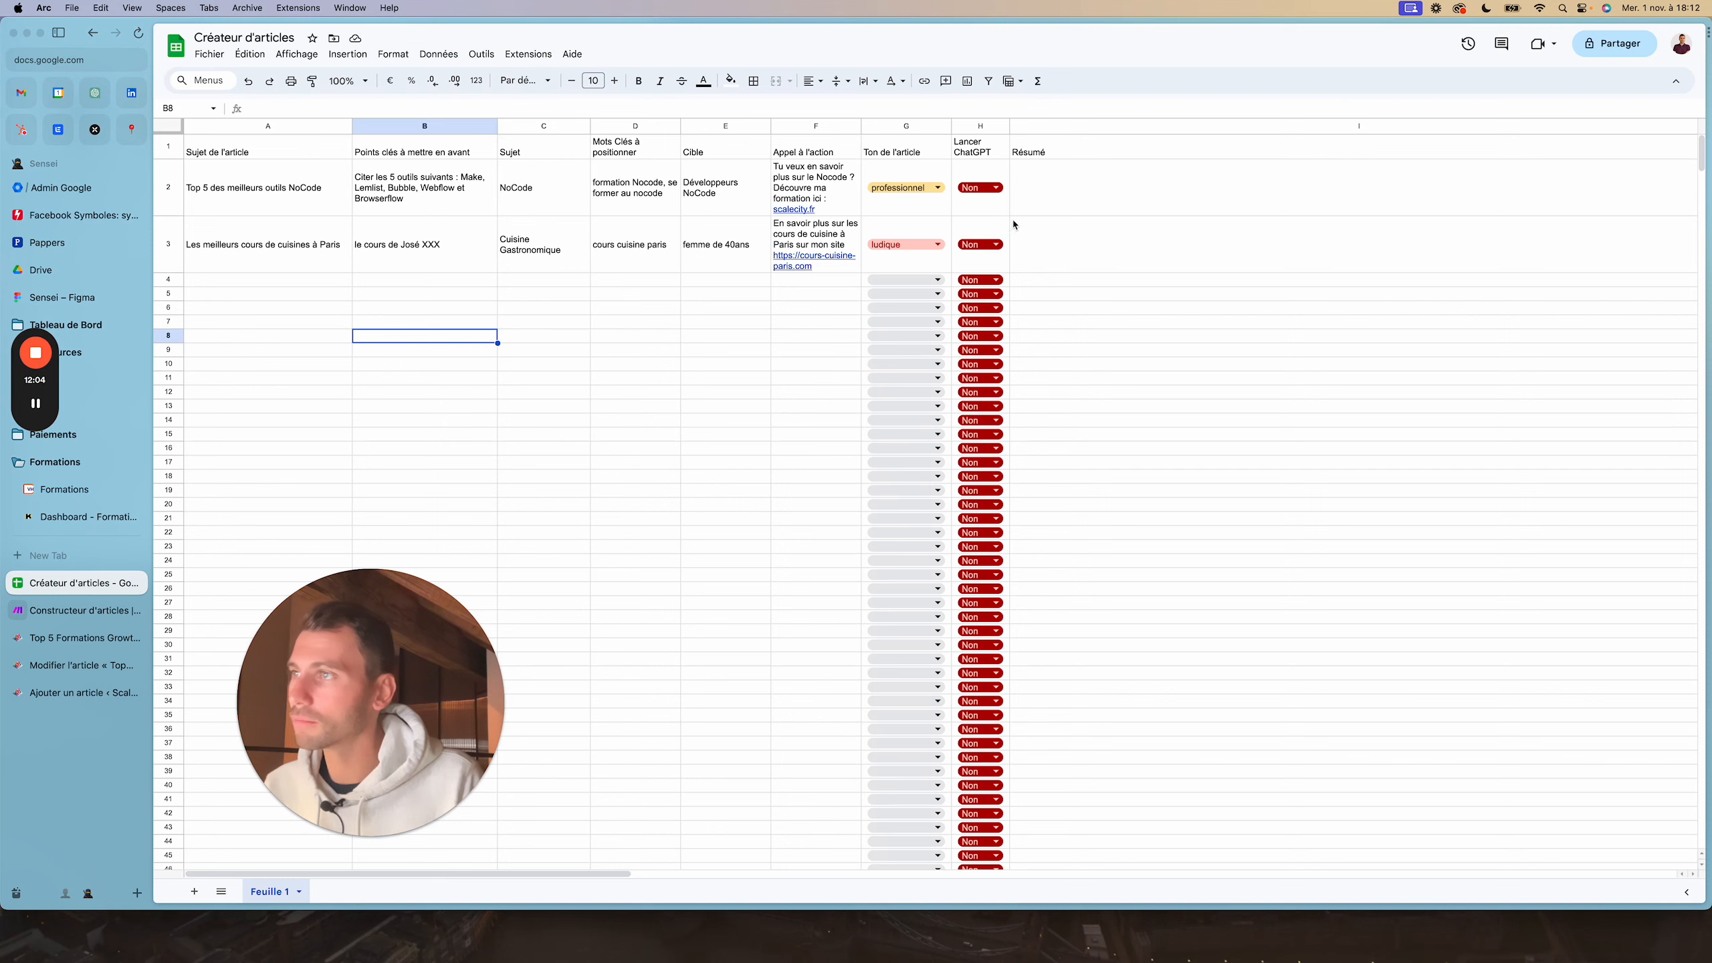
pyautogui.click(989, 210)
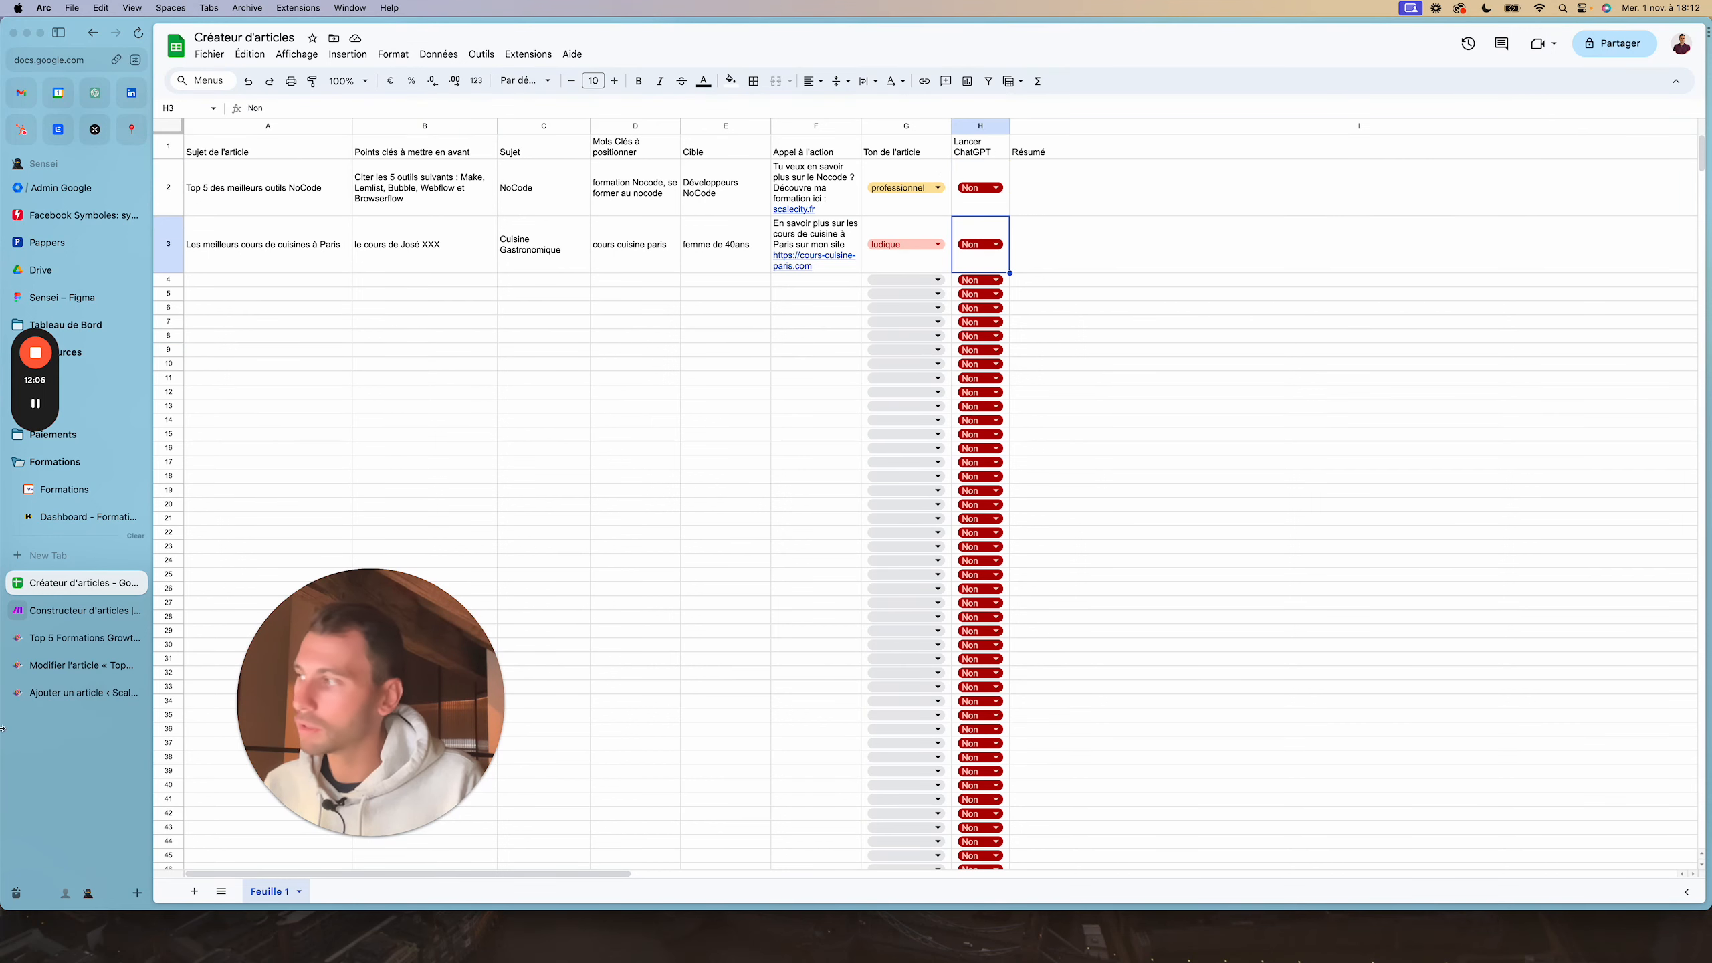
pyautogui.click(74, 610)
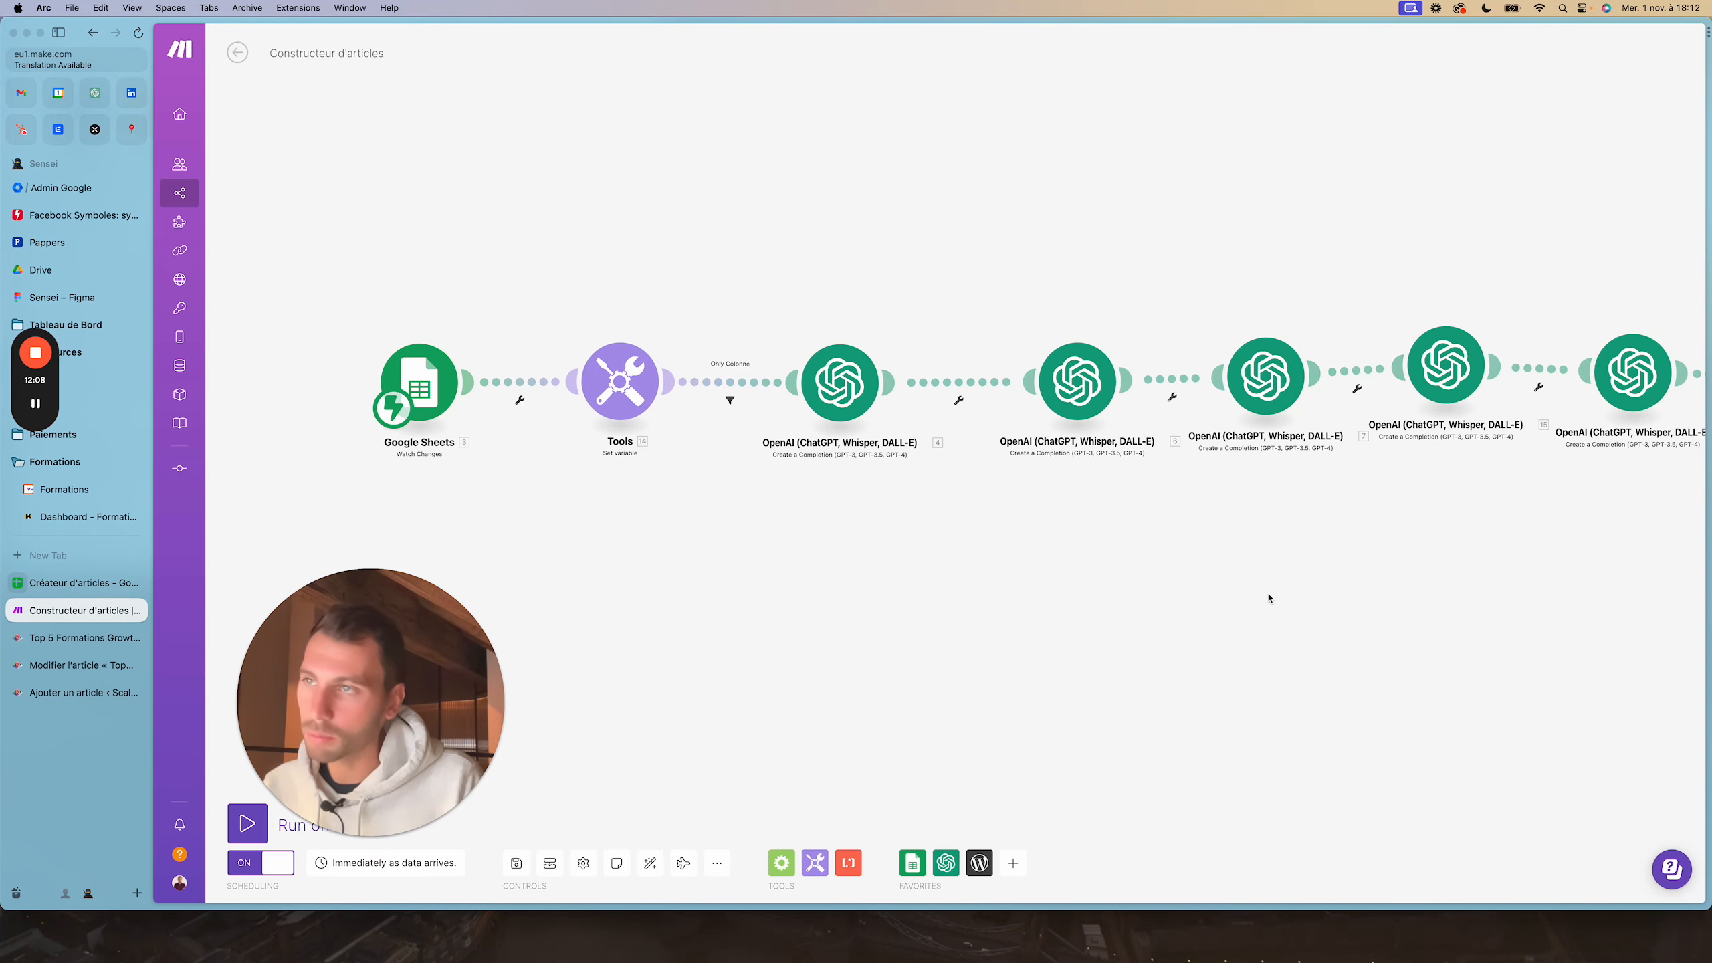
# Look over the scenario's module chain from the OpenAI completions to the Google Sheets update and WordPress modules
pyautogui.hscroll(3, 1173, 623)
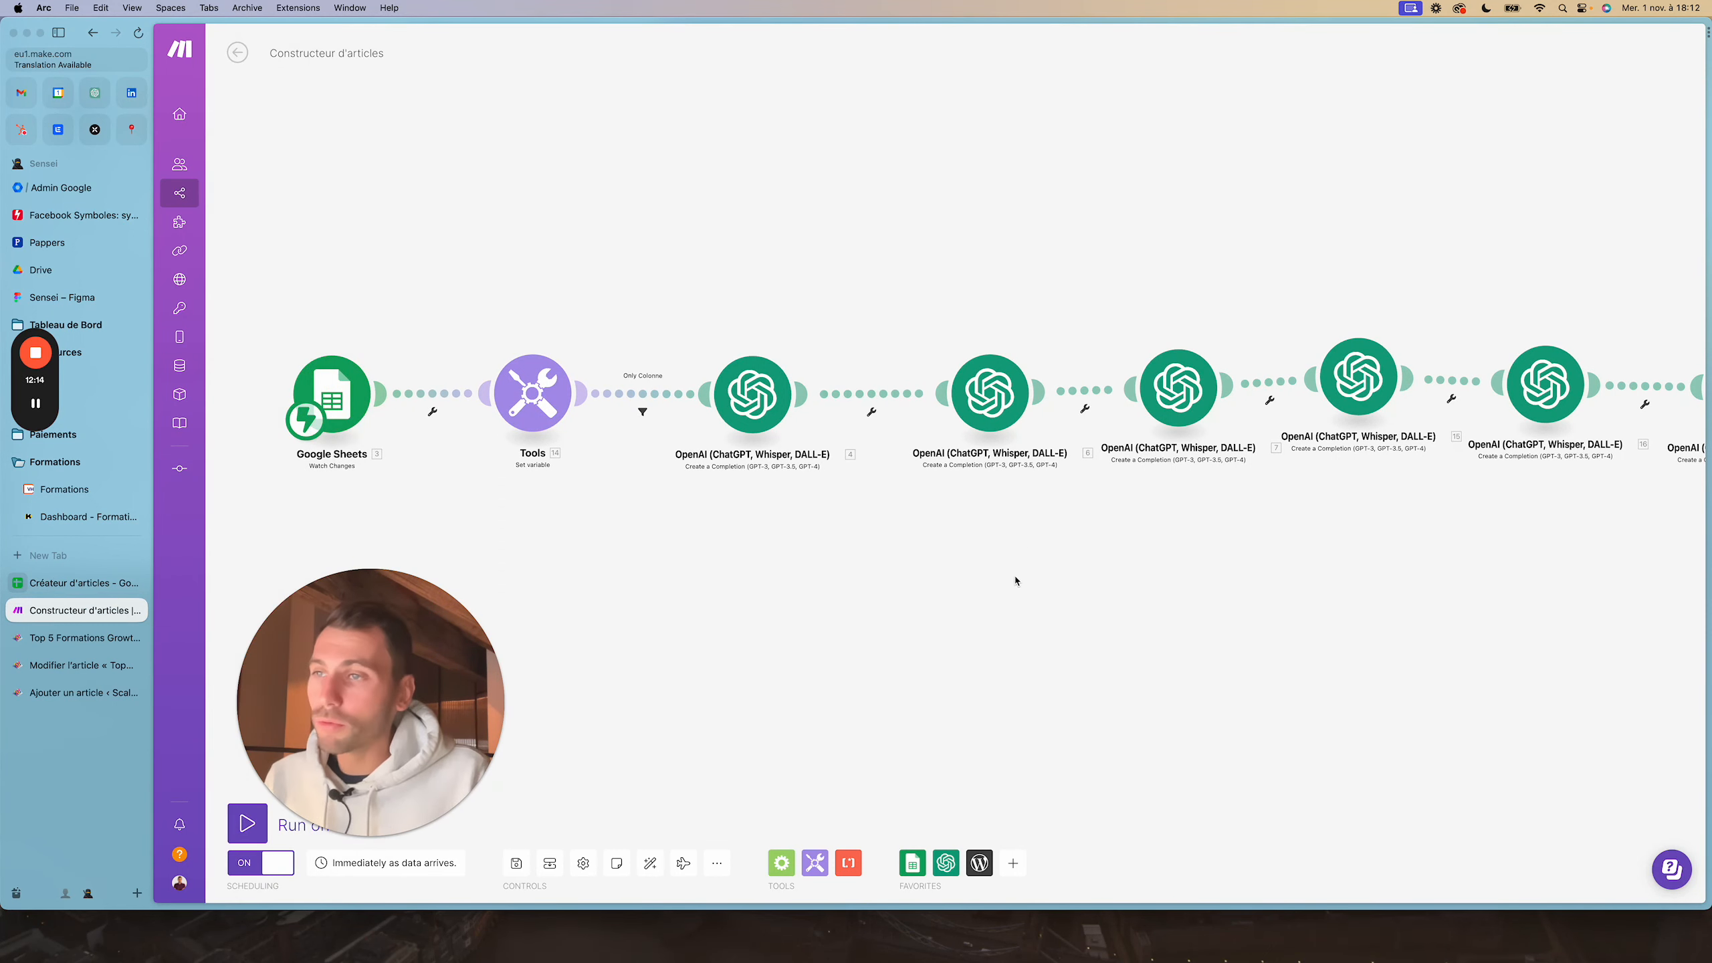
pyautogui.moveTo(1016, 580); pyautogui.dragTo(967, 566)
pyautogui.hscroll(5, 997, 569)
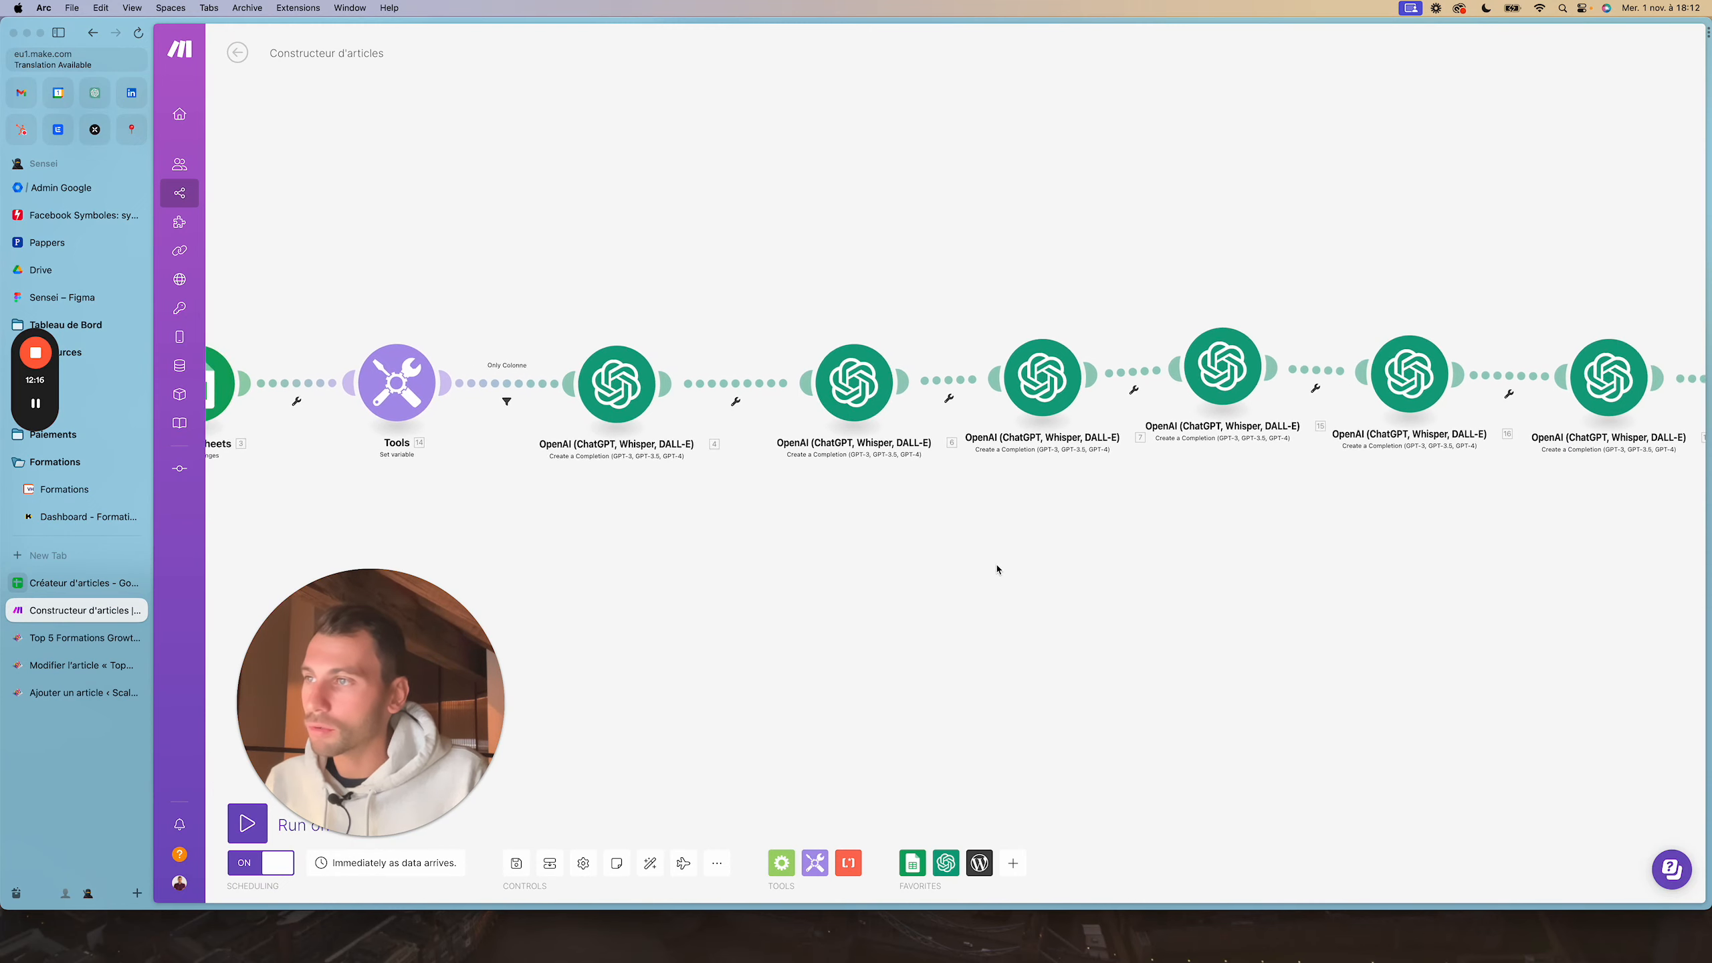
pyautogui.hscroll(3, 1217, 538)
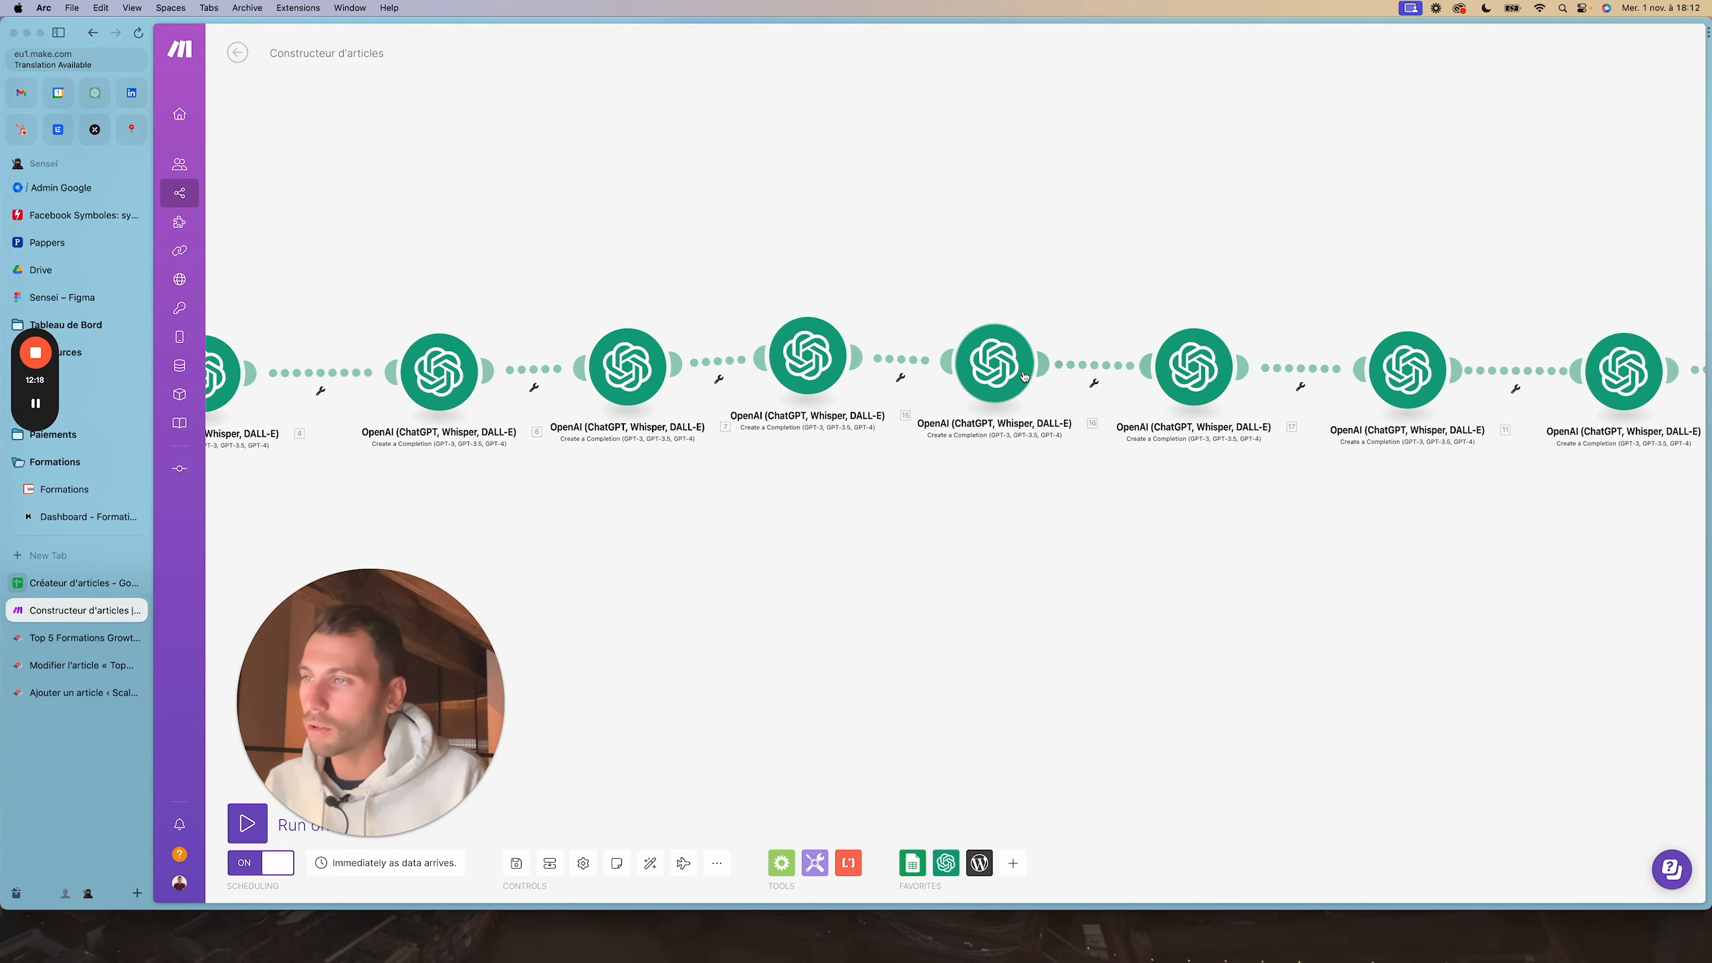
pyautogui.hscroll(3, 1273, 536)
pyautogui.hscroll(5, 1168, 534)
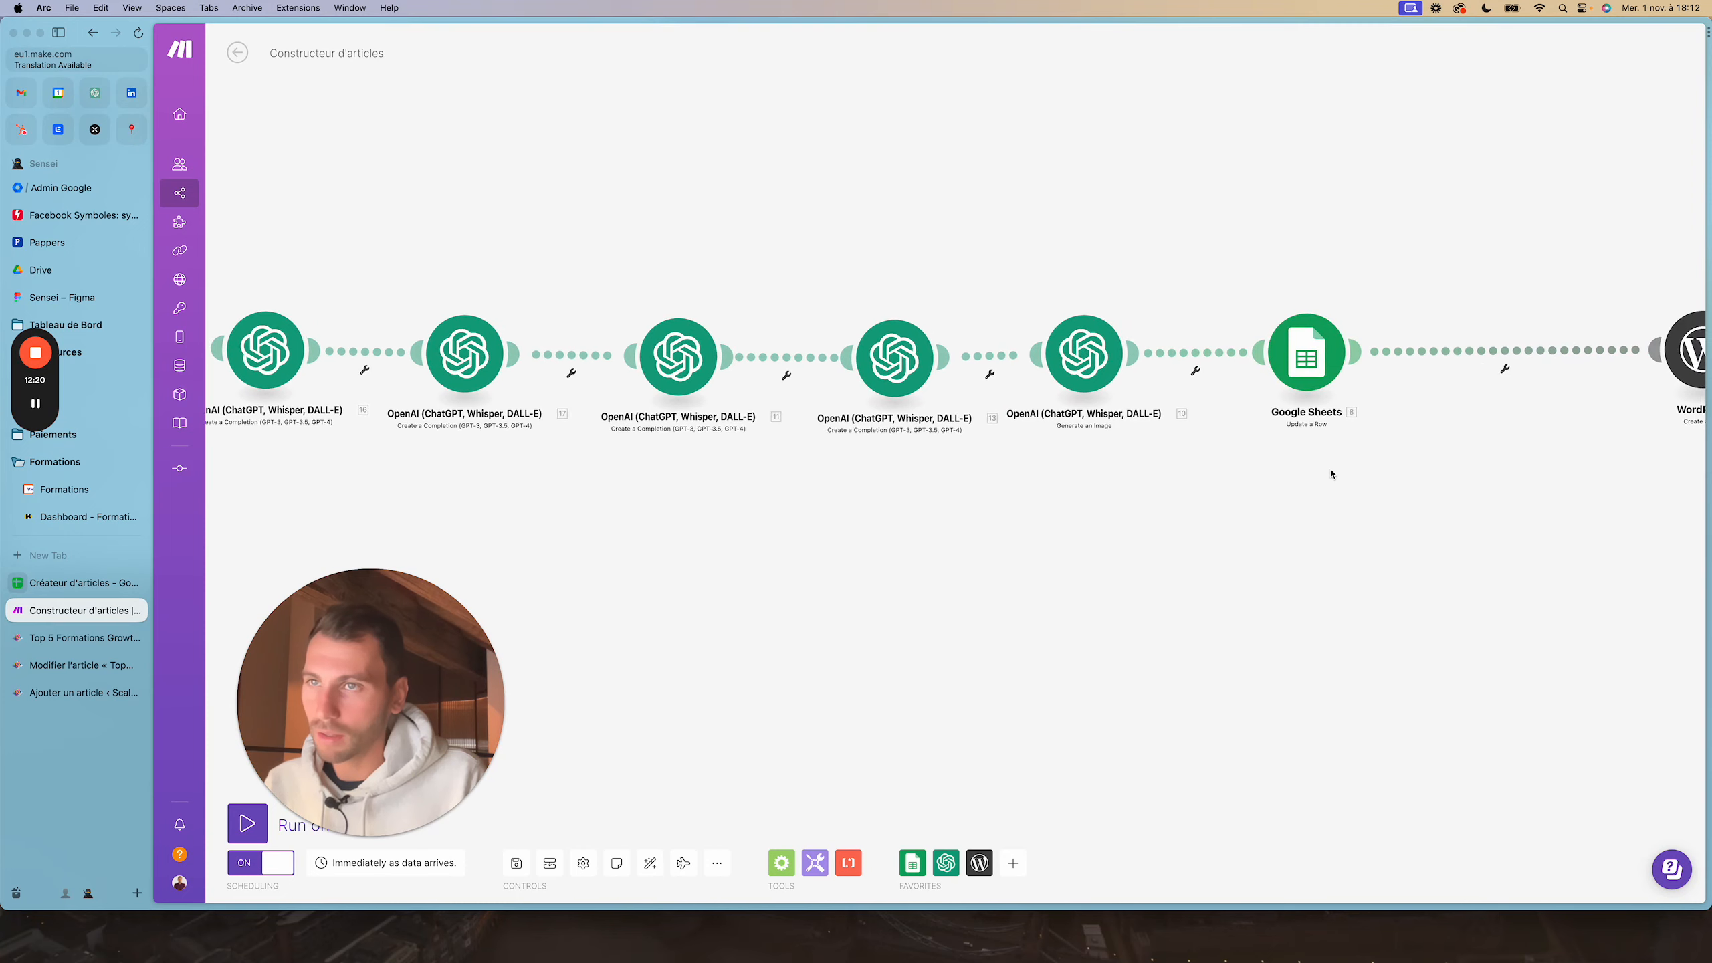
pyautogui.hscroll(-15, 1050, 659)
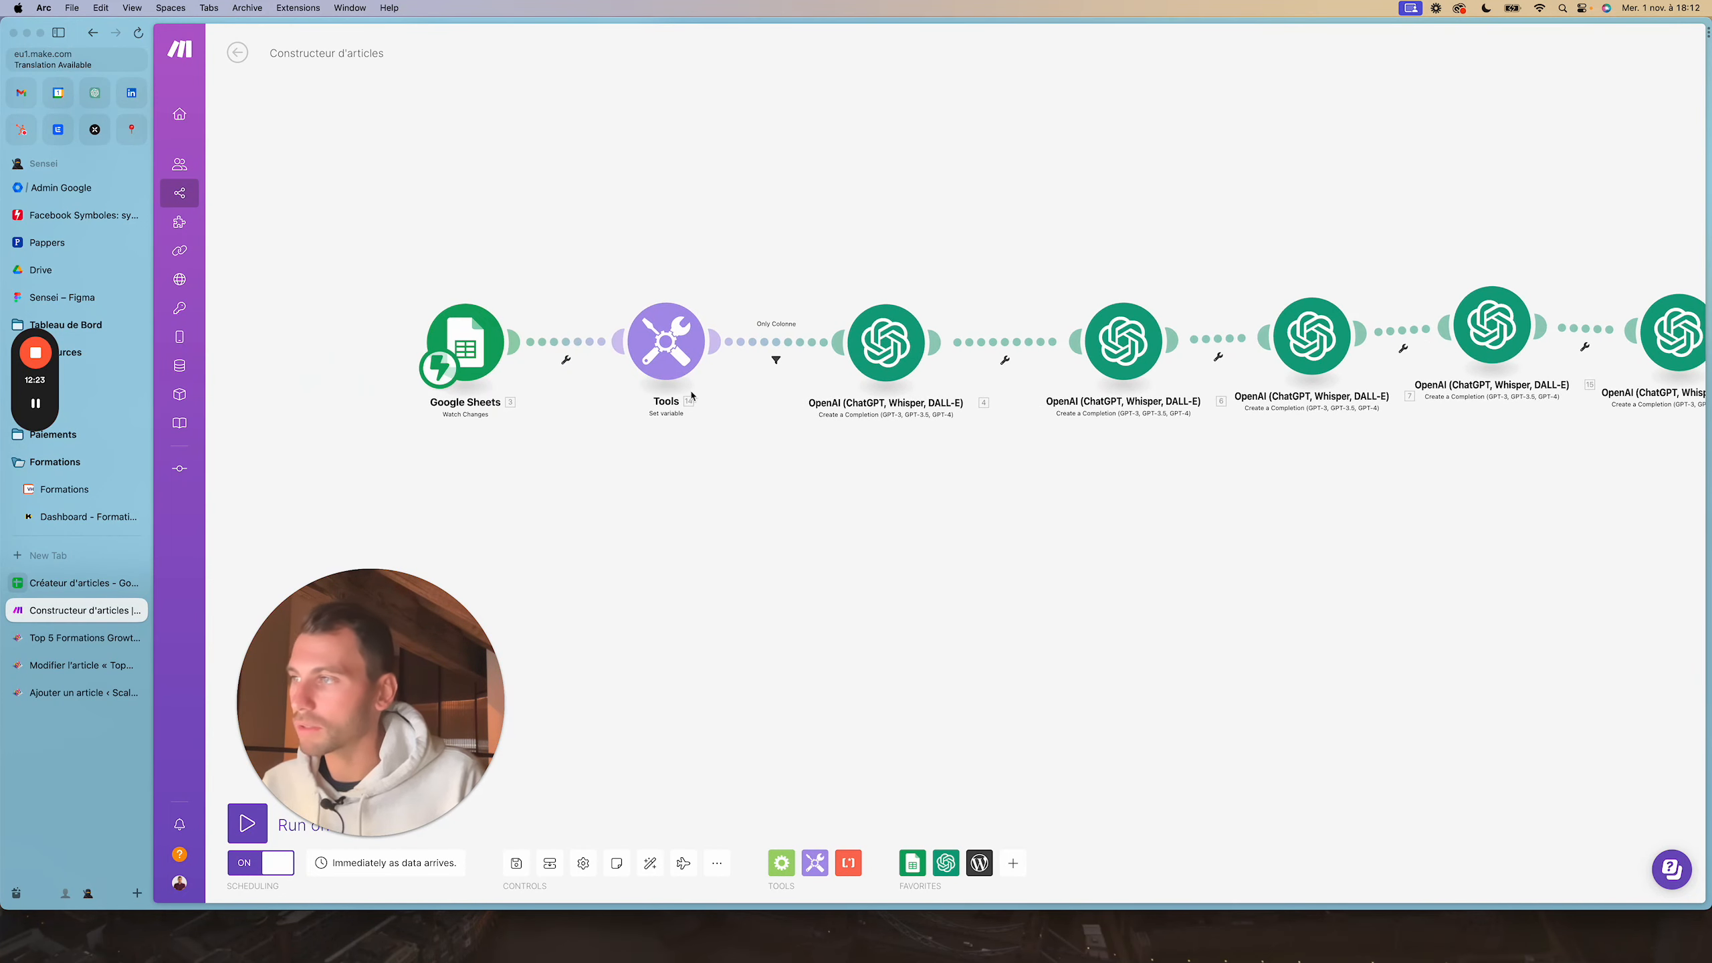
# Read the first OpenAI module's gpt-4 prompt, examining its SEO writer role, mapped row values and article structure
pyautogui.click(870, 350)
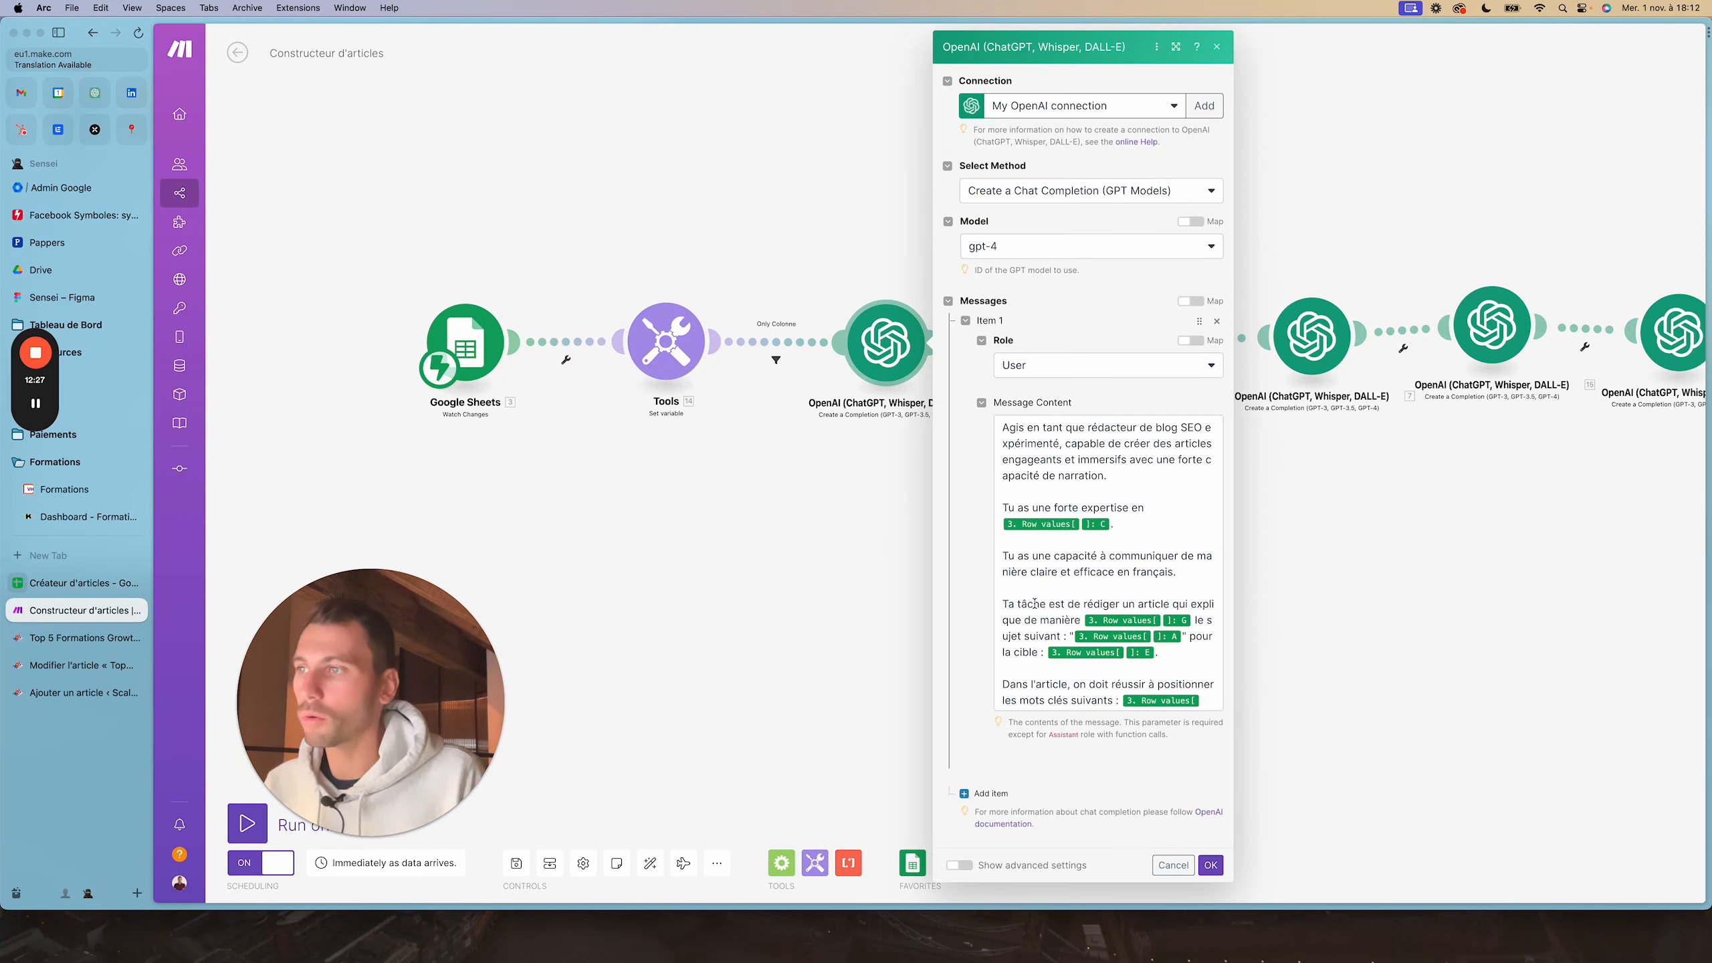
pyautogui.scroll(-10, 1038, 591)
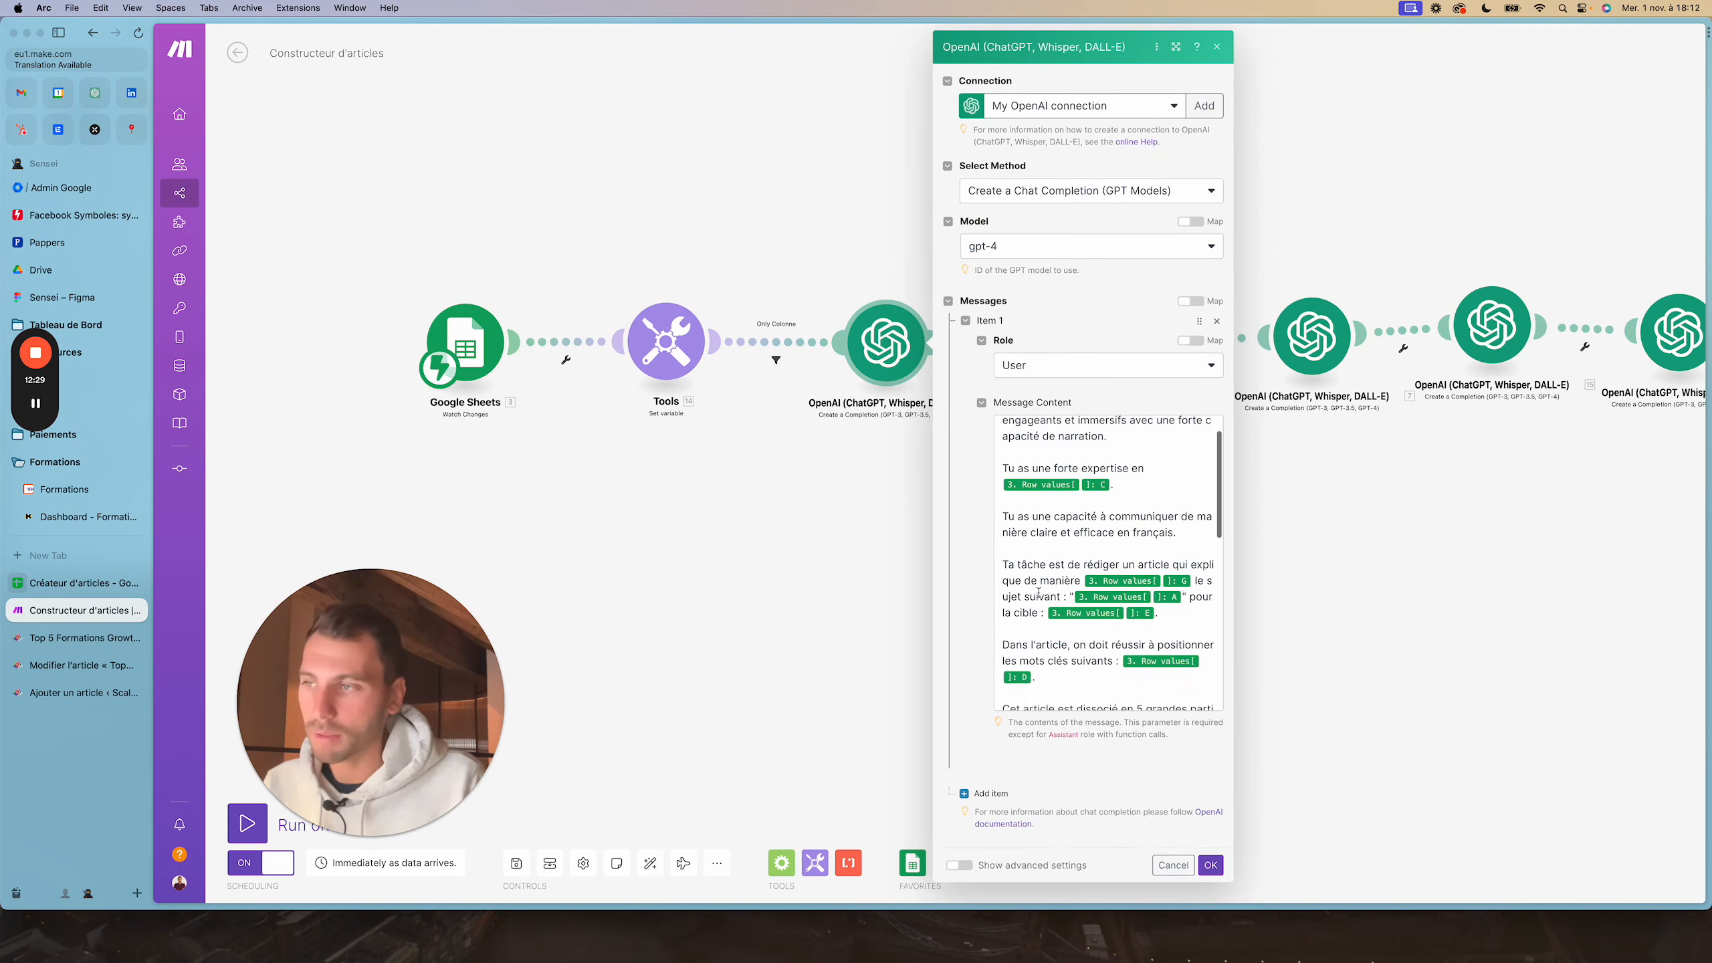
pyautogui.scroll(-5, 1038, 592)
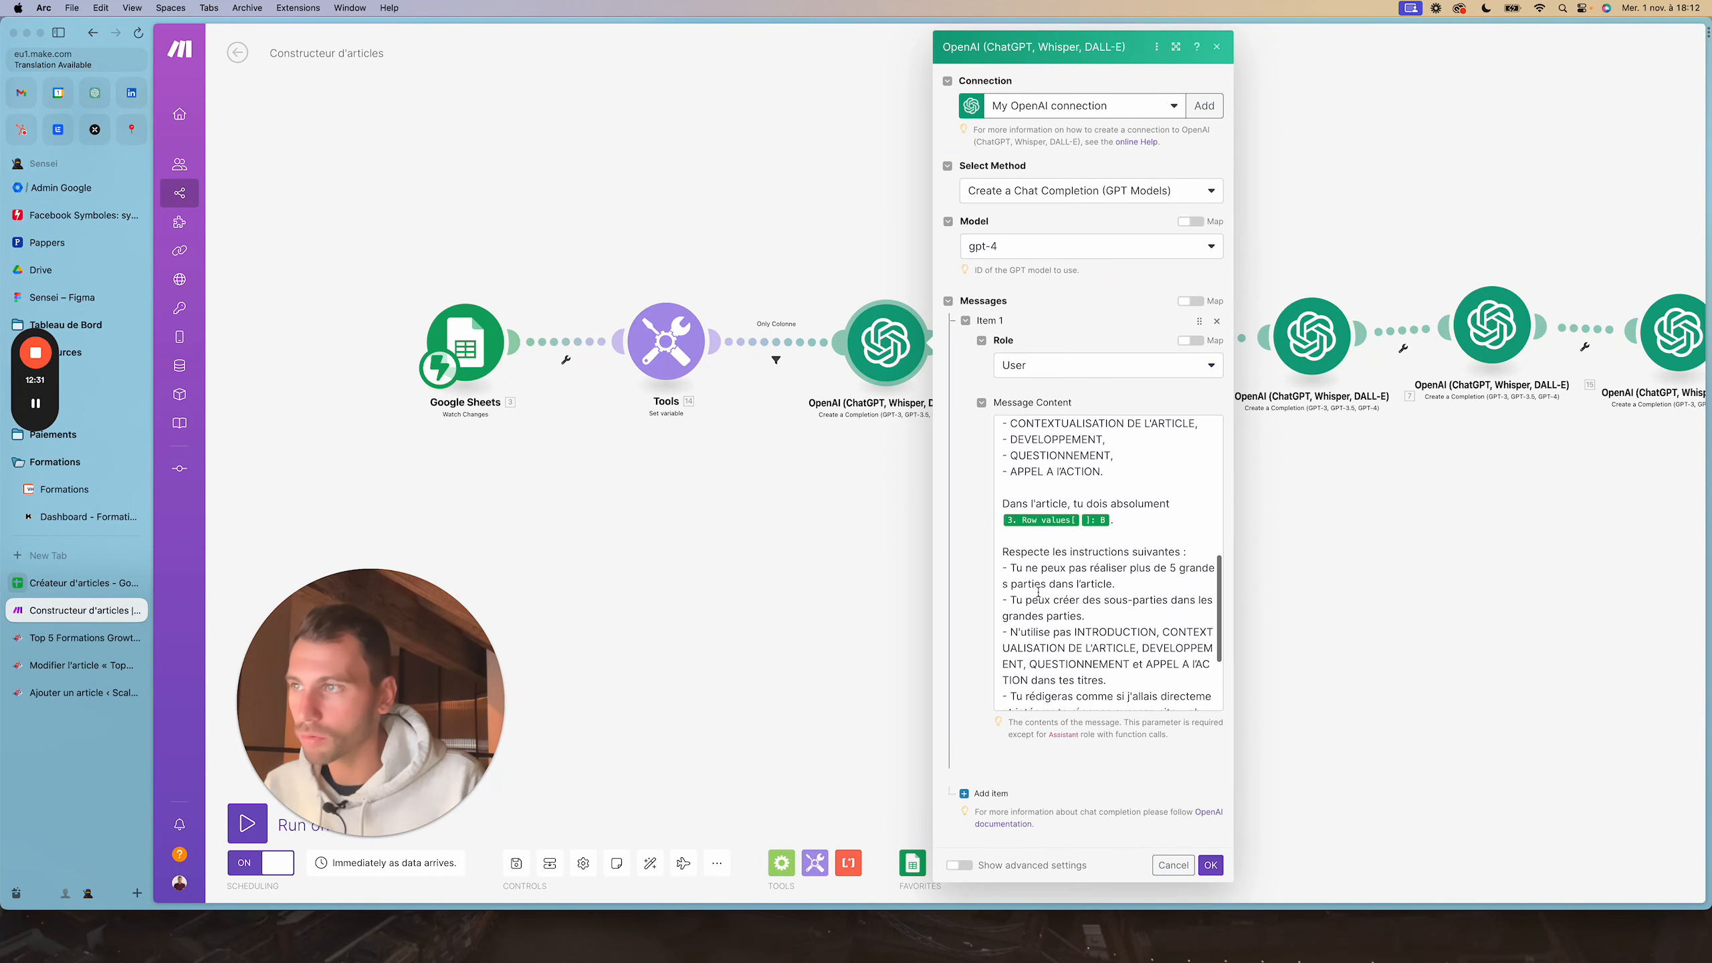
pyautogui.scroll(15, 1106, 560)
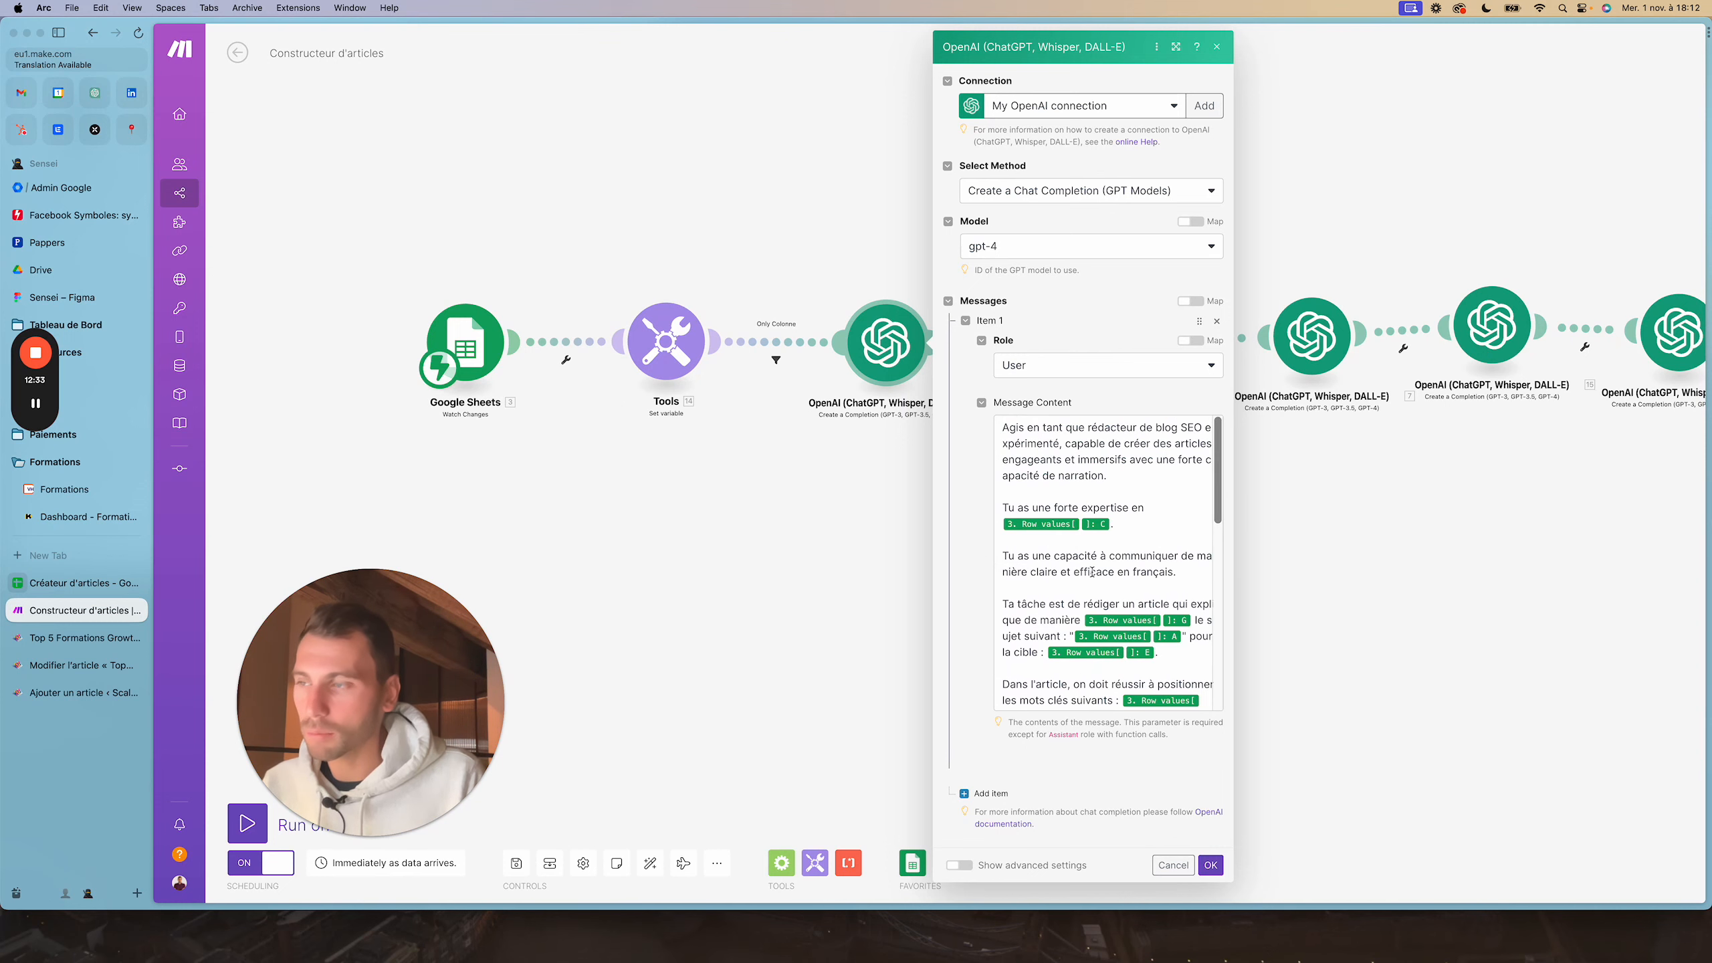
pyautogui.scroll(-10, 1095, 571)
pyautogui.scroll(1, 1094, 571)
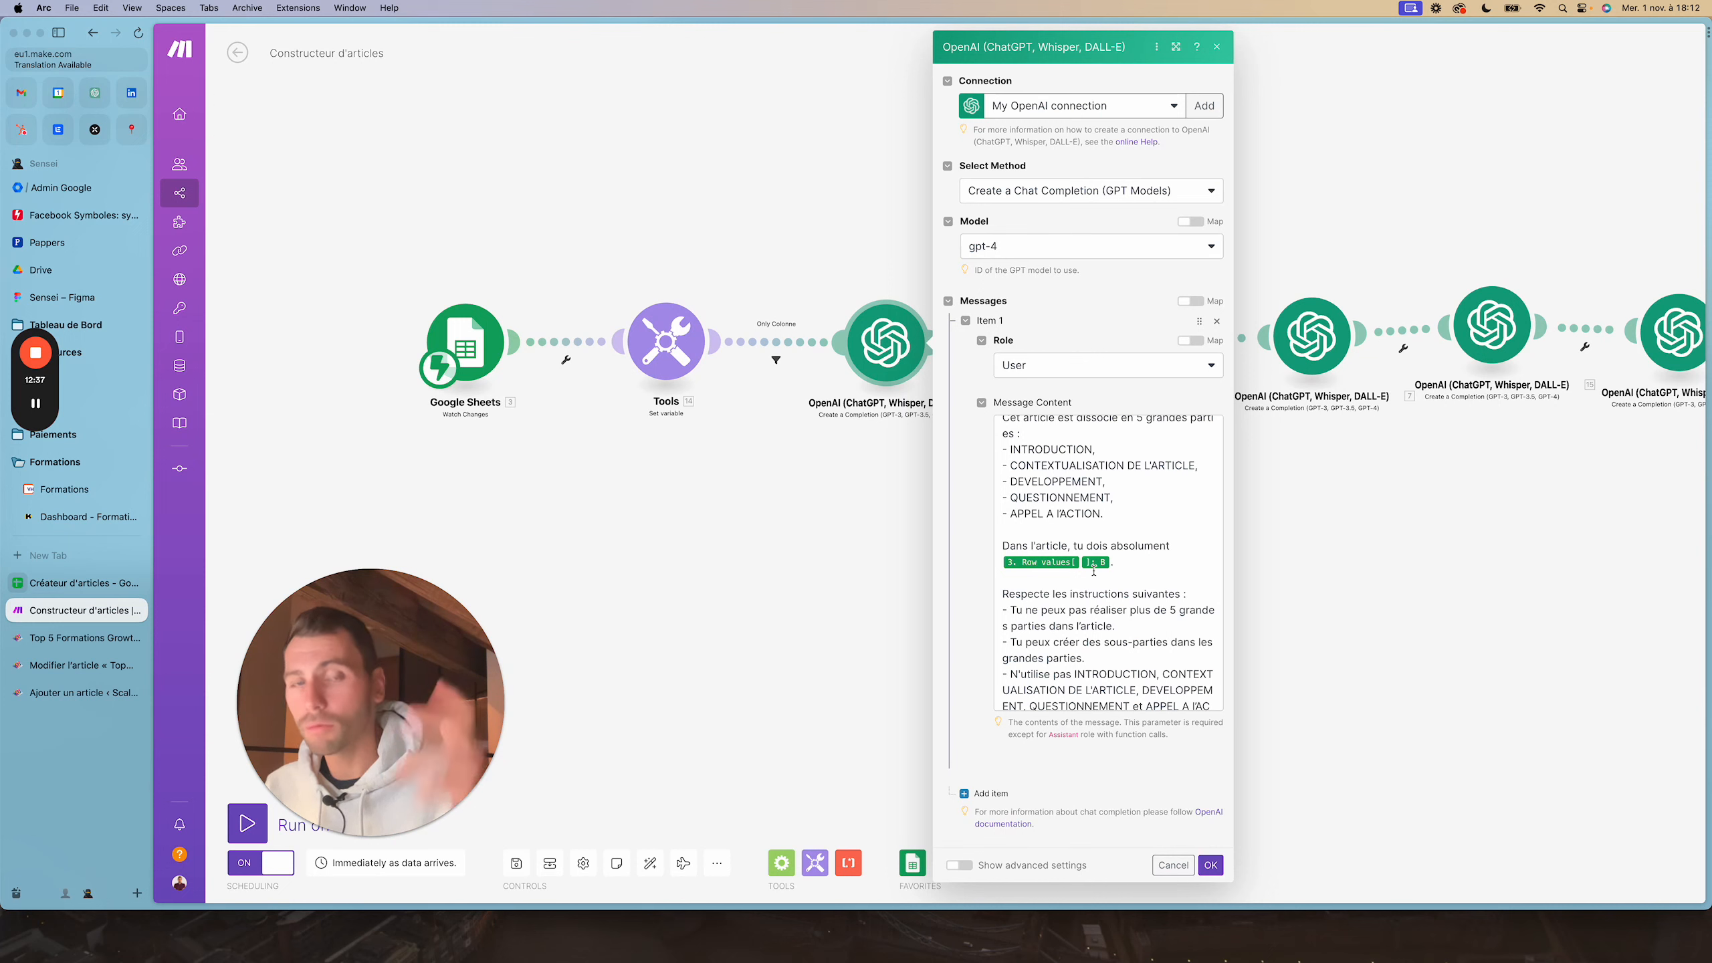
pyautogui.scroll(10, 1094, 570)
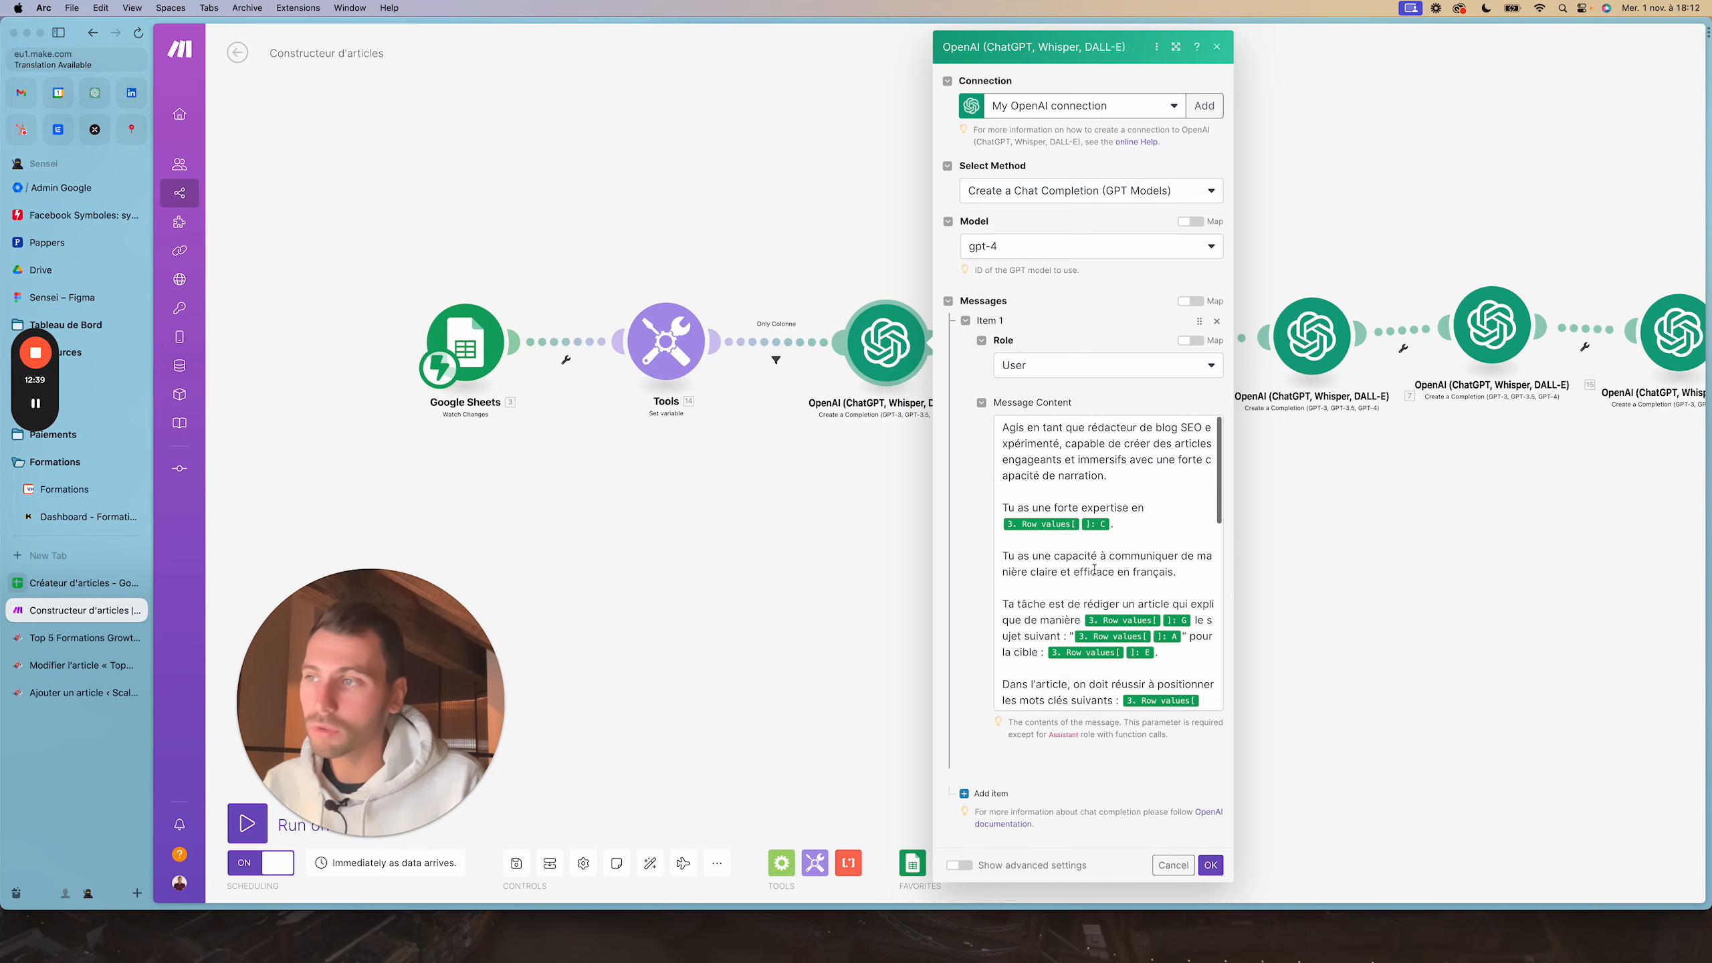
# Review the five-part structure, writing instructions and plan request in the first OpenAI module's prompt, and confirm its existing settings
pyautogui.scroll(-8, 1072, 542)
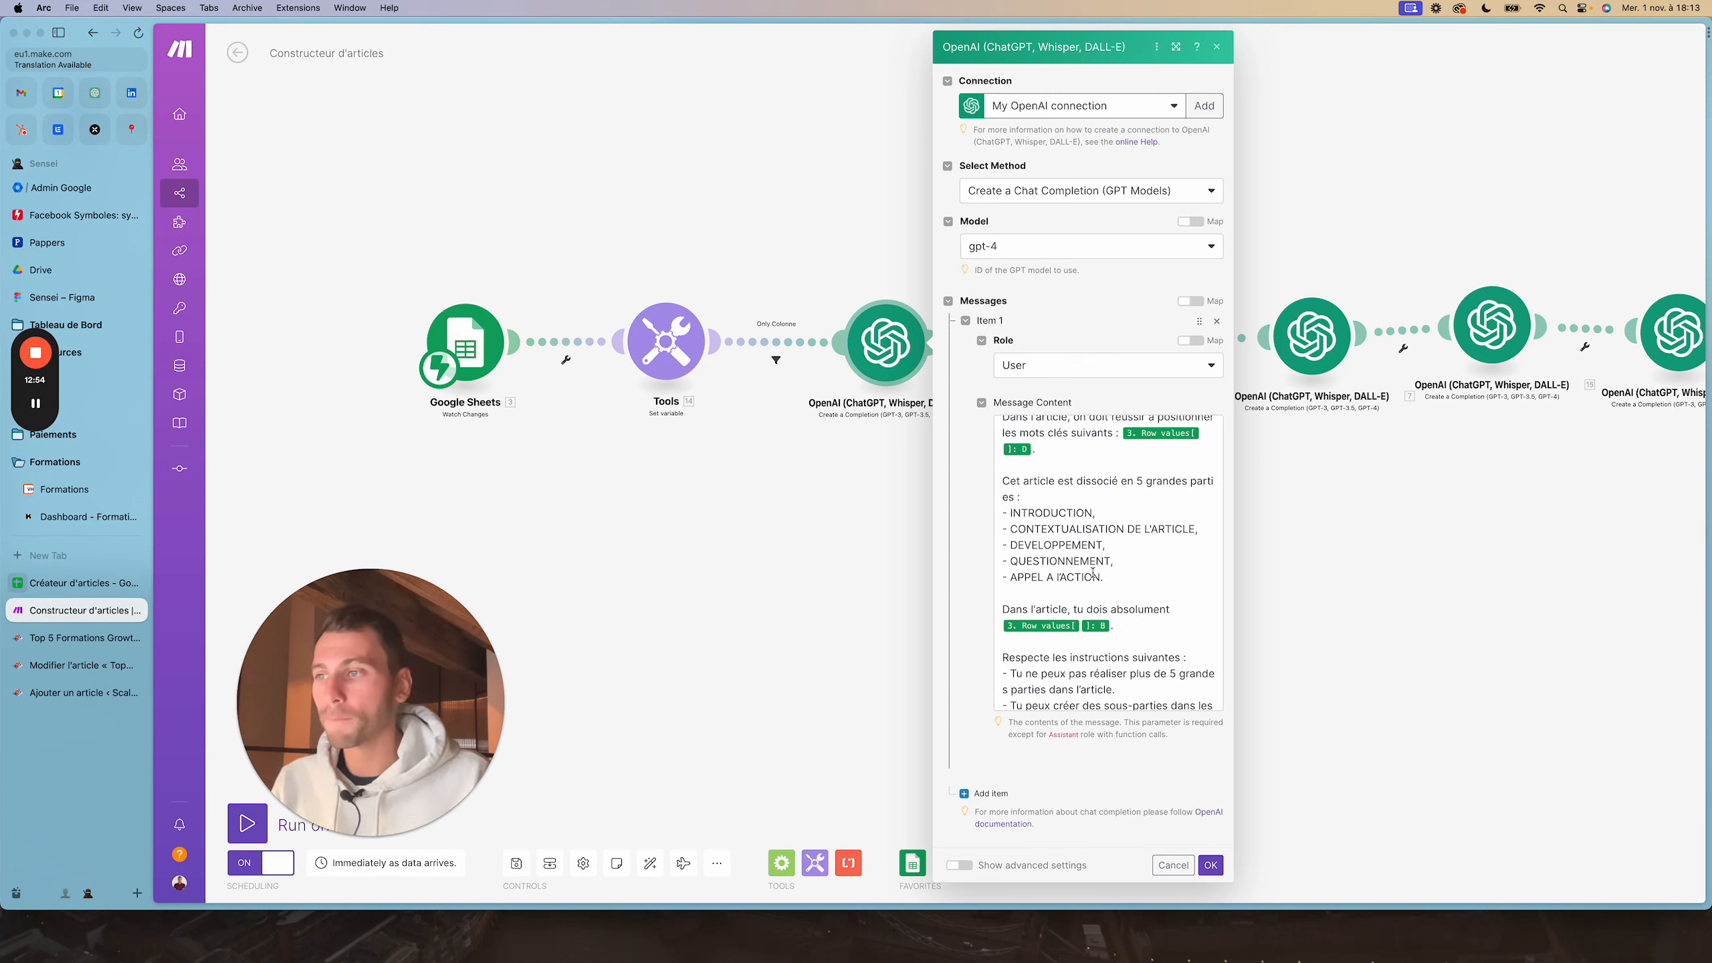
pyautogui.scroll(-5, 1092, 572)
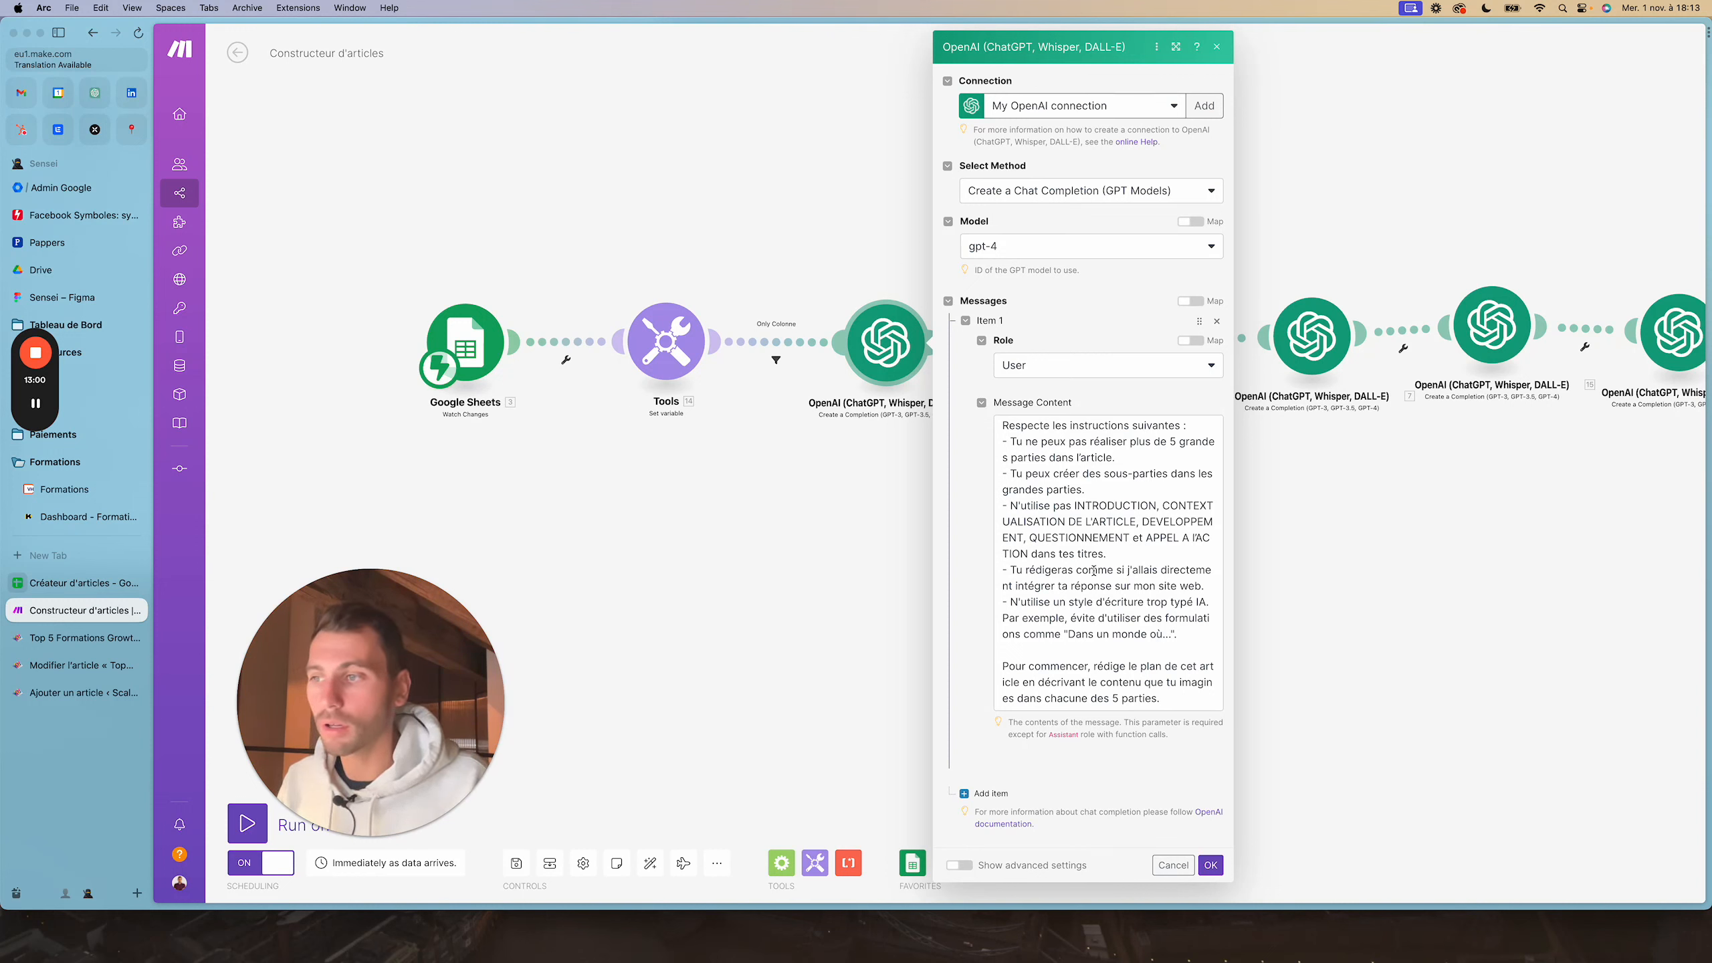
pyautogui.scroll(2, 1094, 570)
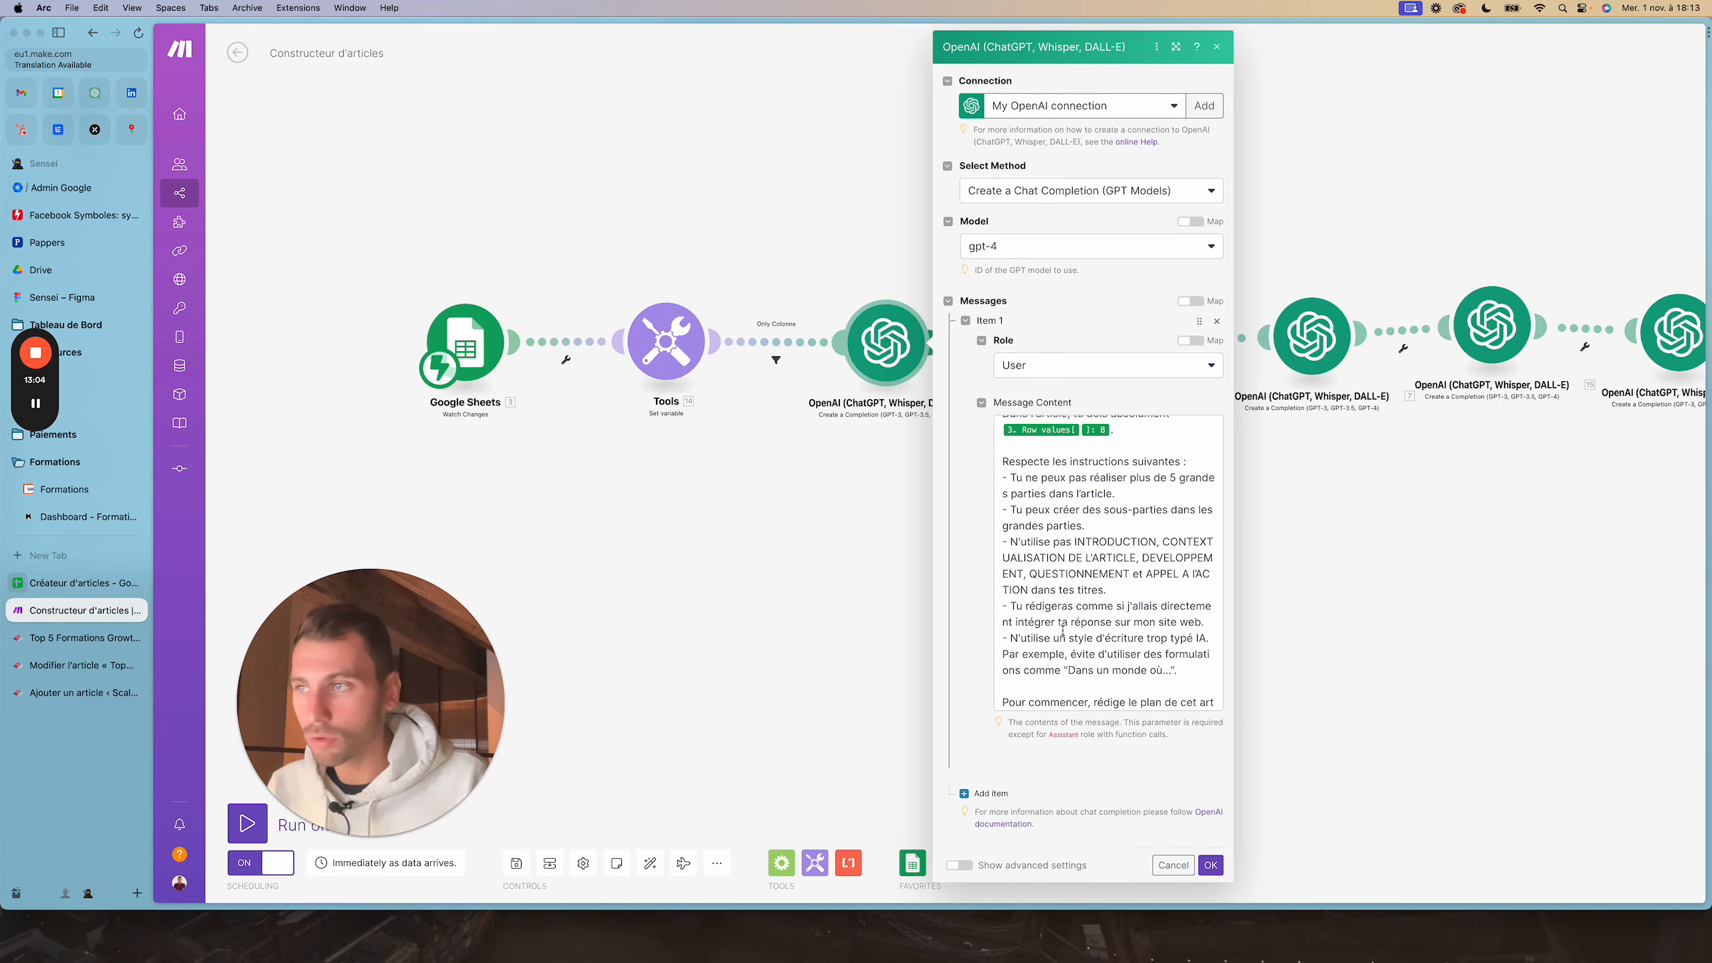
pyautogui.scroll(10, 1063, 630)
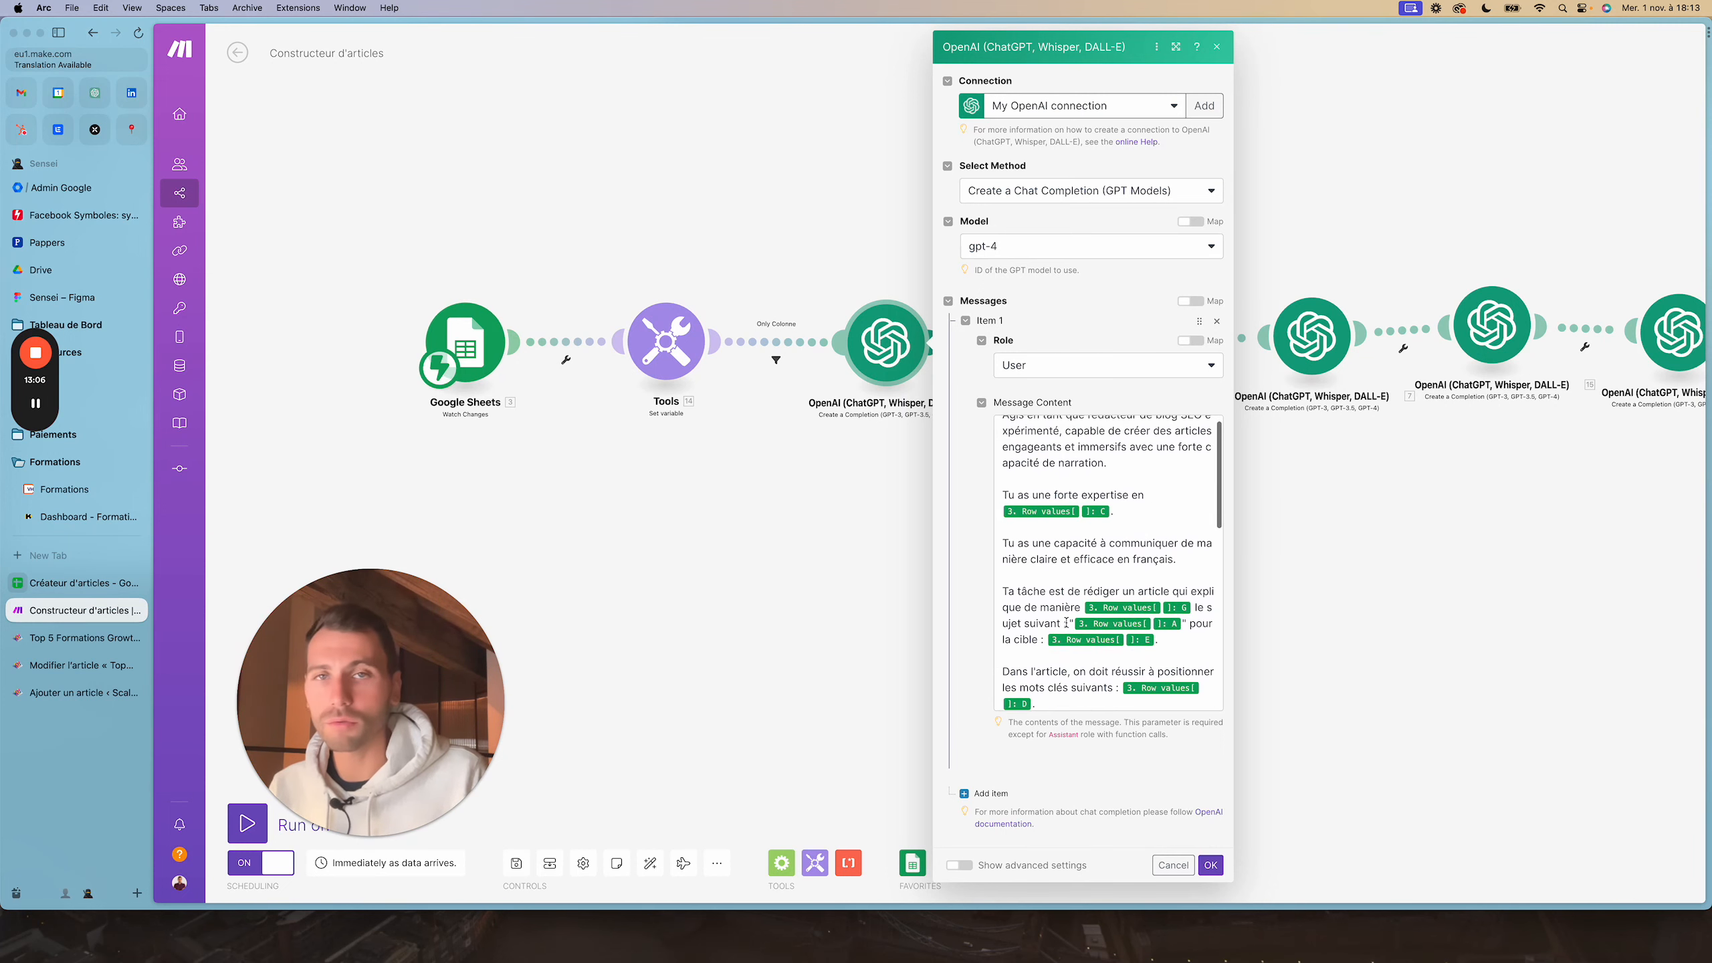
pyautogui.scroll(1, 1065, 621)
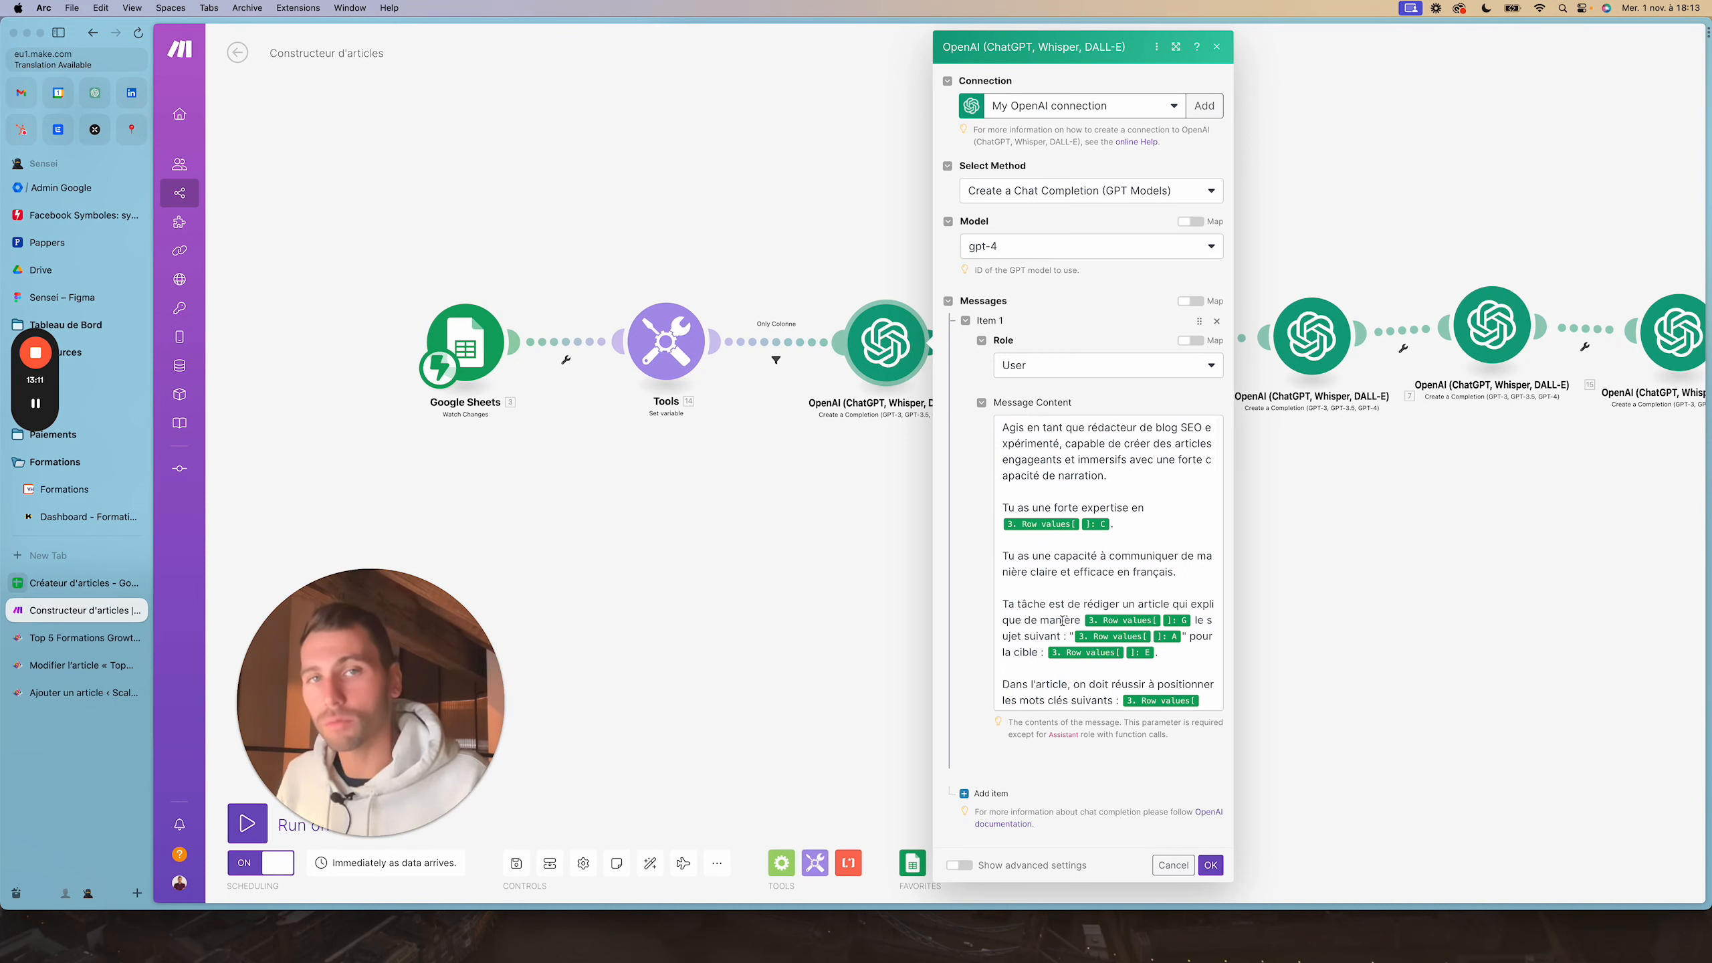
pyautogui.scroll(-8, 1079, 620)
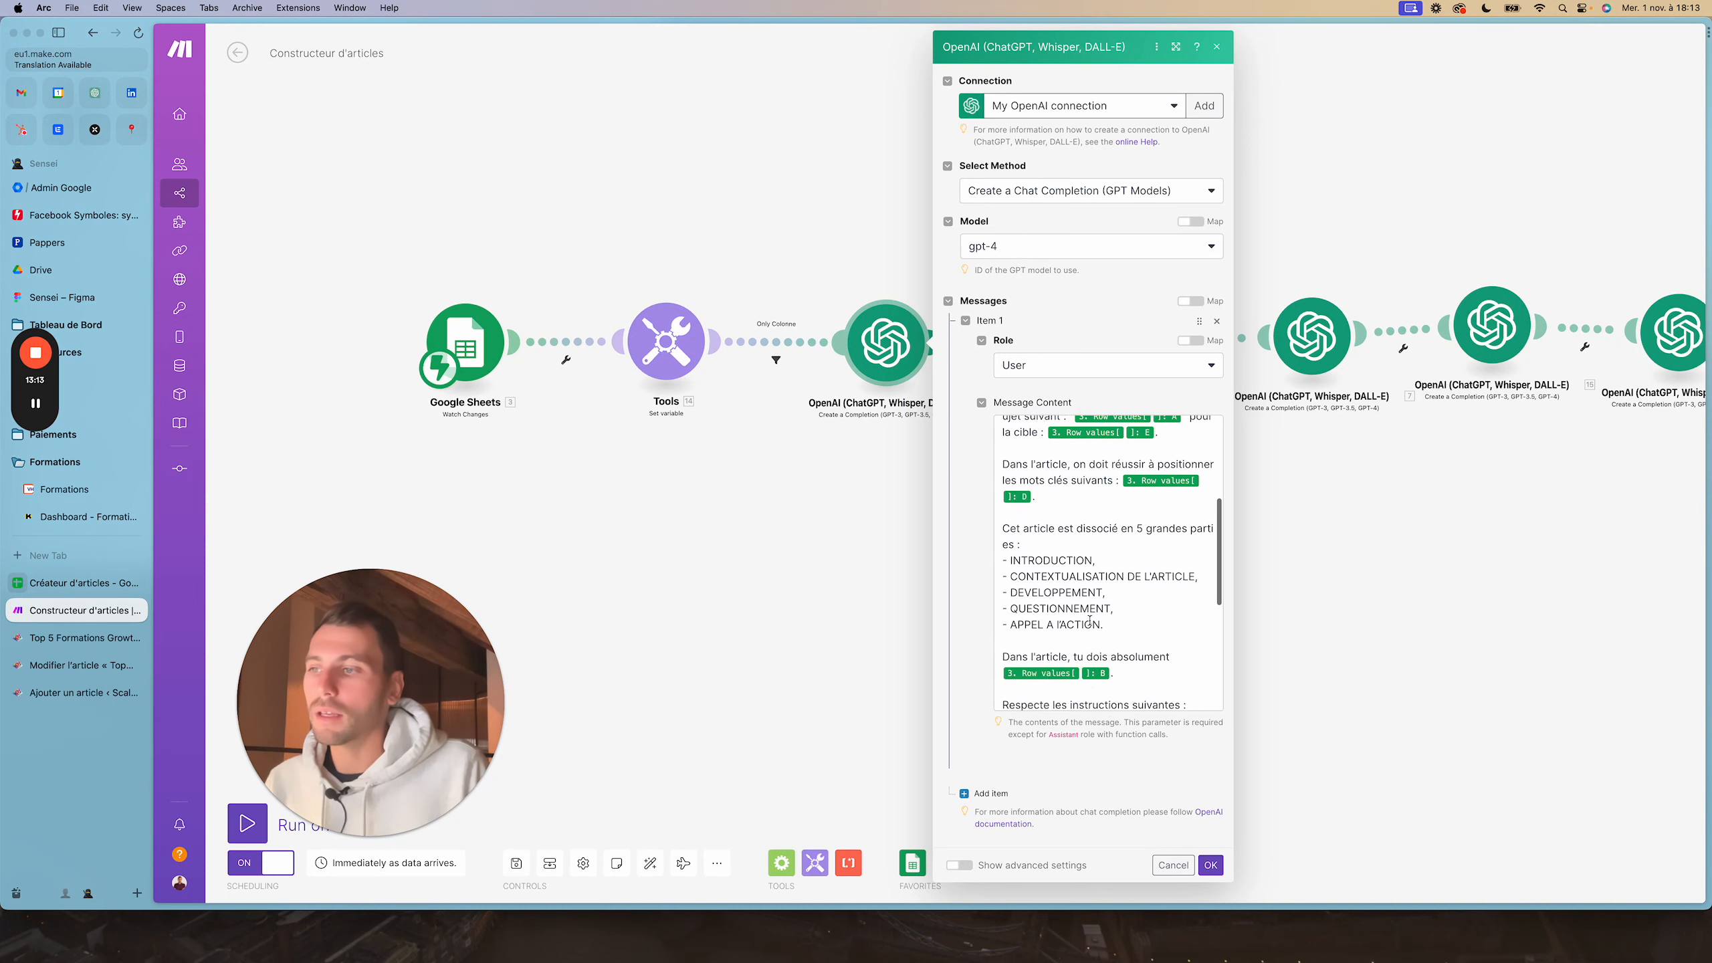
pyautogui.scroll(-5, 1091, 621)
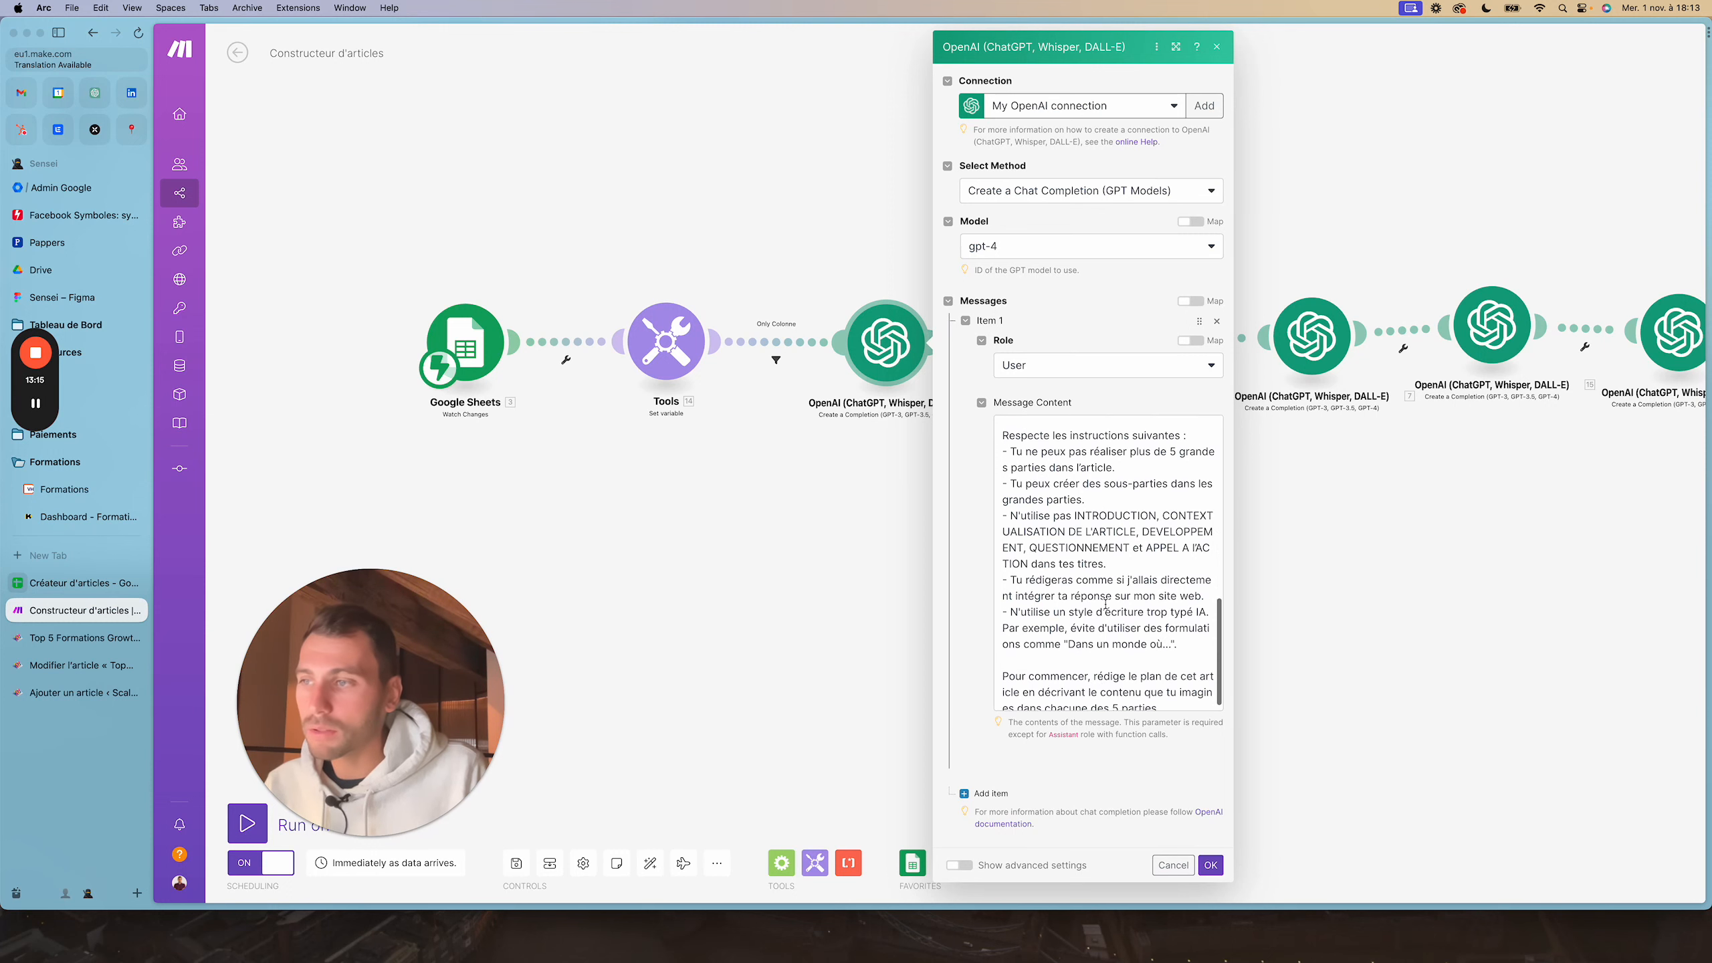
pyautogui.click(1210, 866)
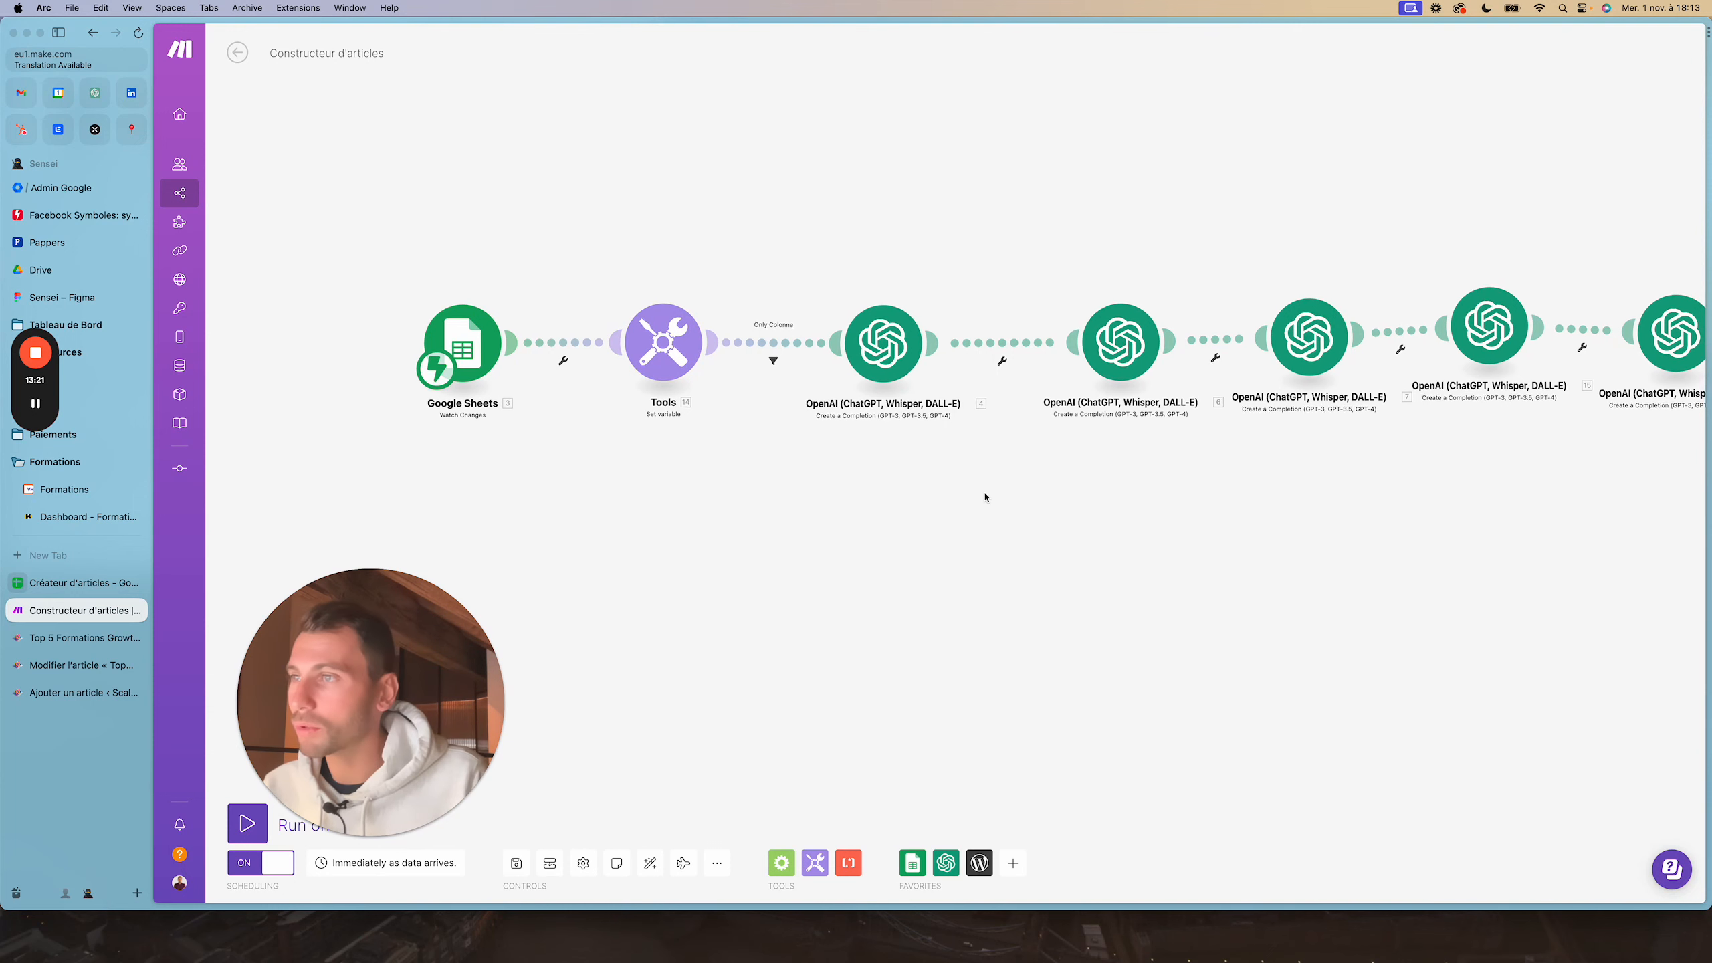
# Examine the second OpenAI module's prompt, from its role and HTML formatting instructions to its final writing request, and close it
pyautogui.moveTo(986, 490); pyautogui.dragTo(898, 524)
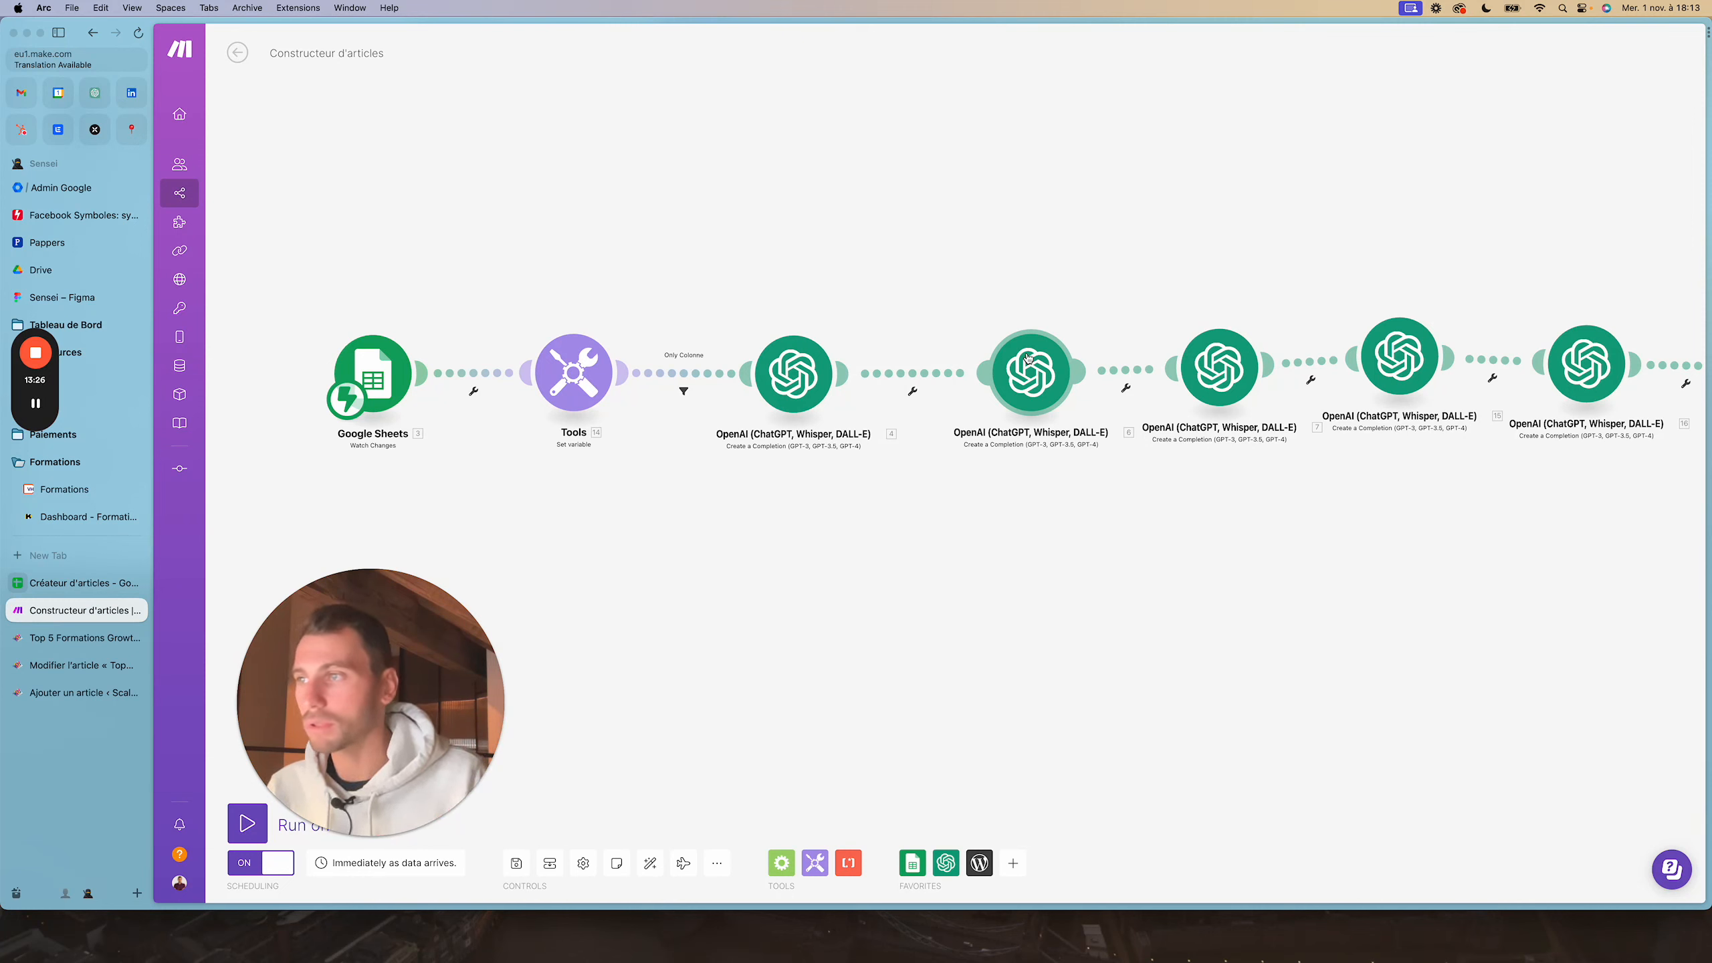
pyautogui.click(1019, 388)
pyautogui.scroll(-3, 1214, 492)
pyautogui.scroll(-5, 1214, 492)
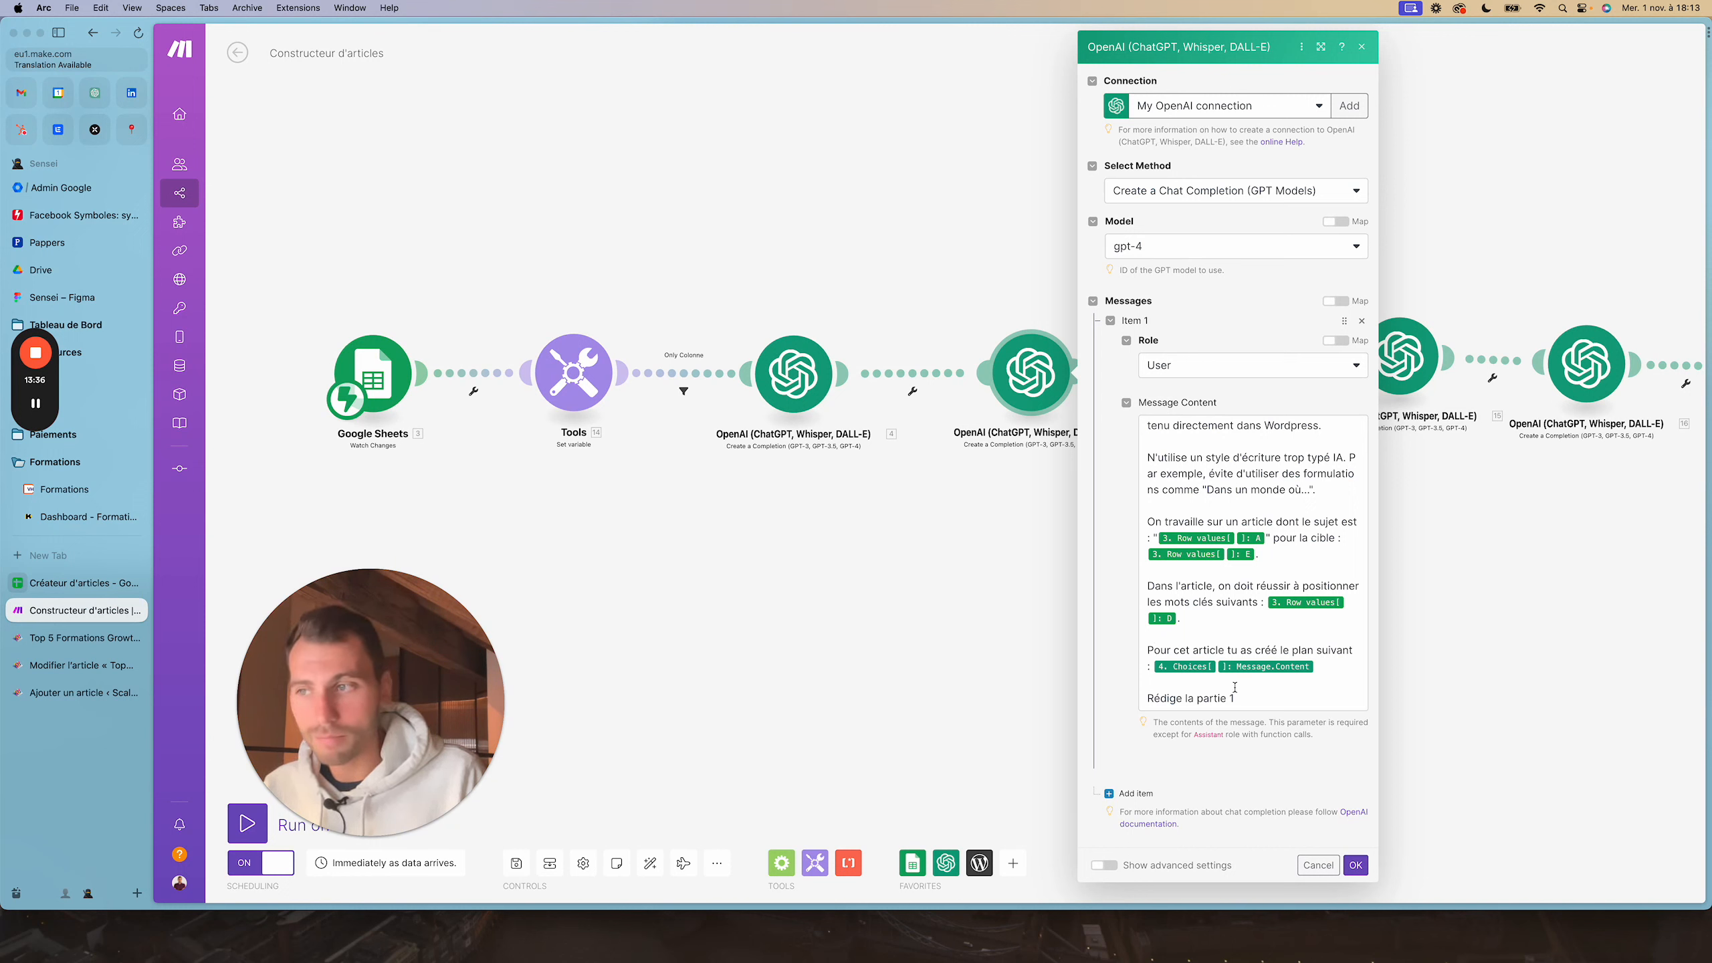
pyautogui.scroll(5, 1166, 482)
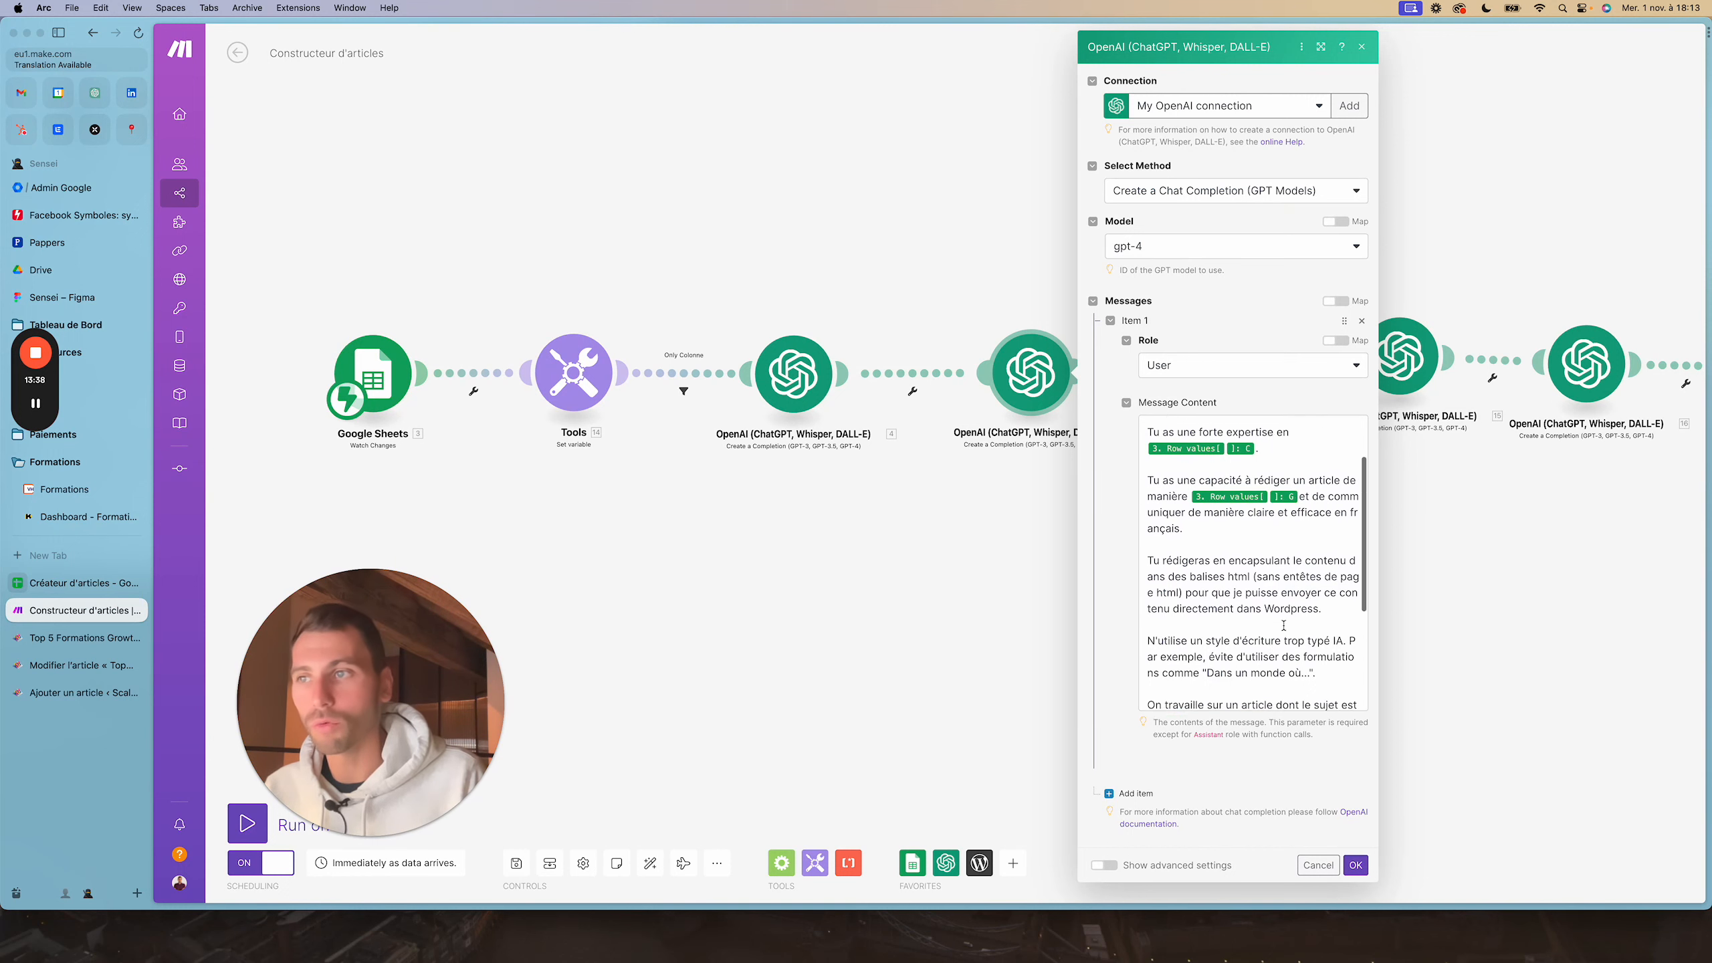
pyautogui.scroll(-2, 1187, 563)
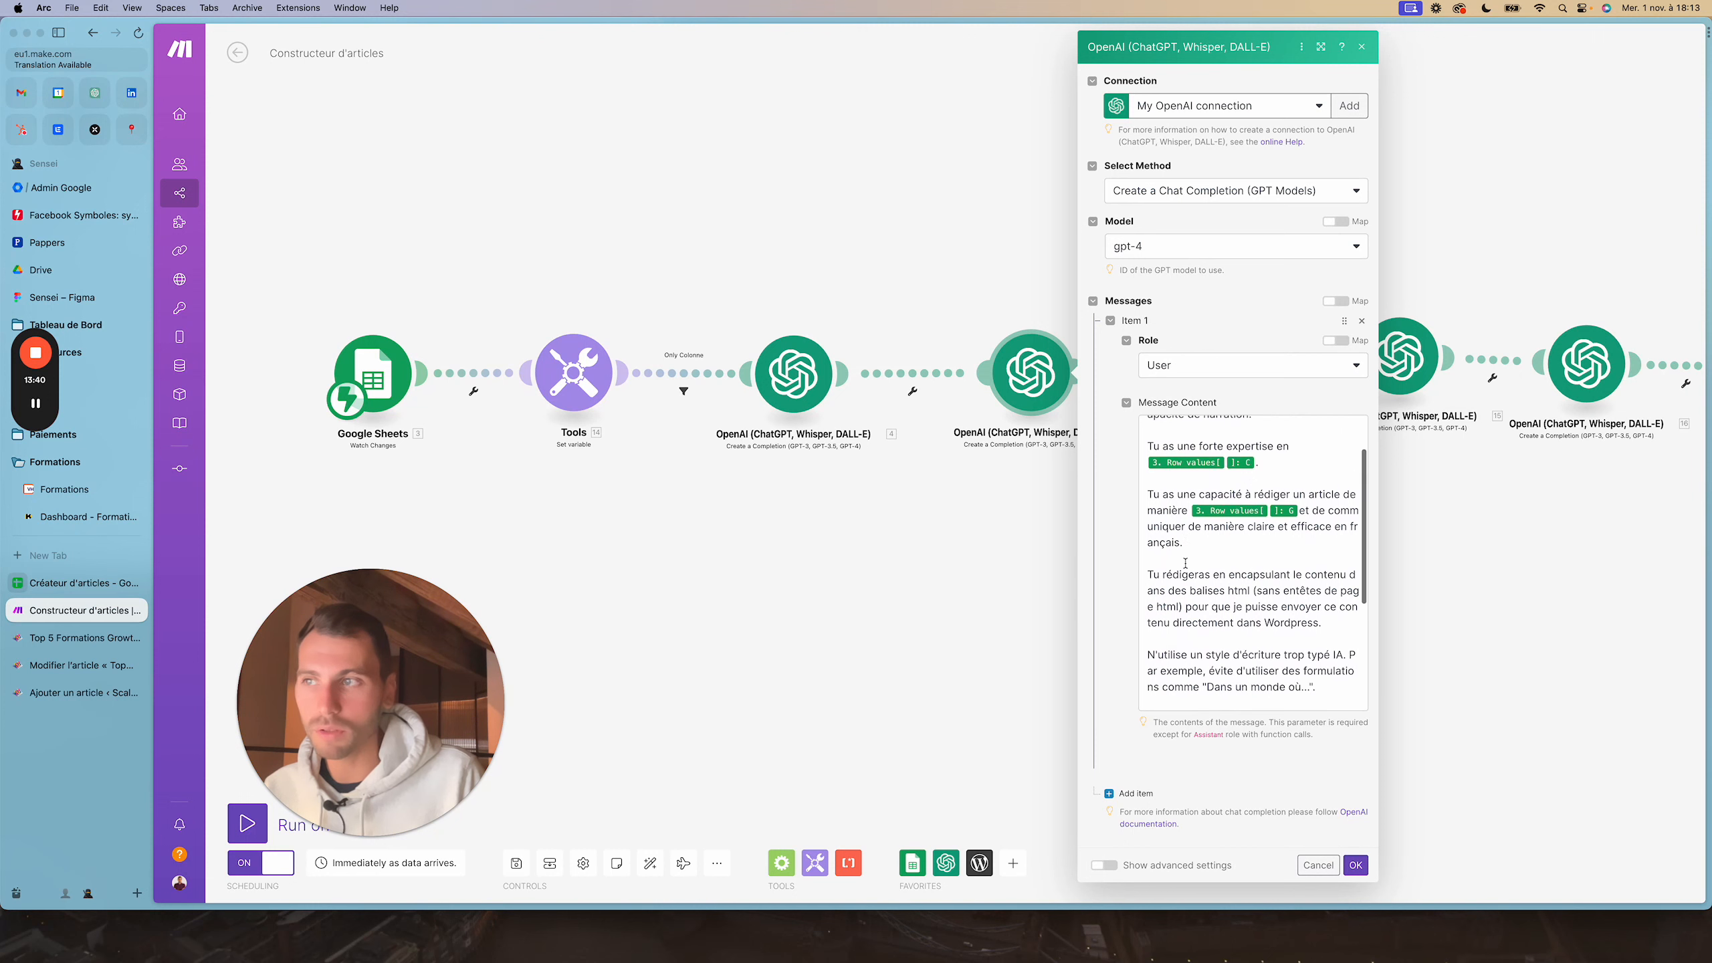
pyautogui.scroll(2, 1186, 563)
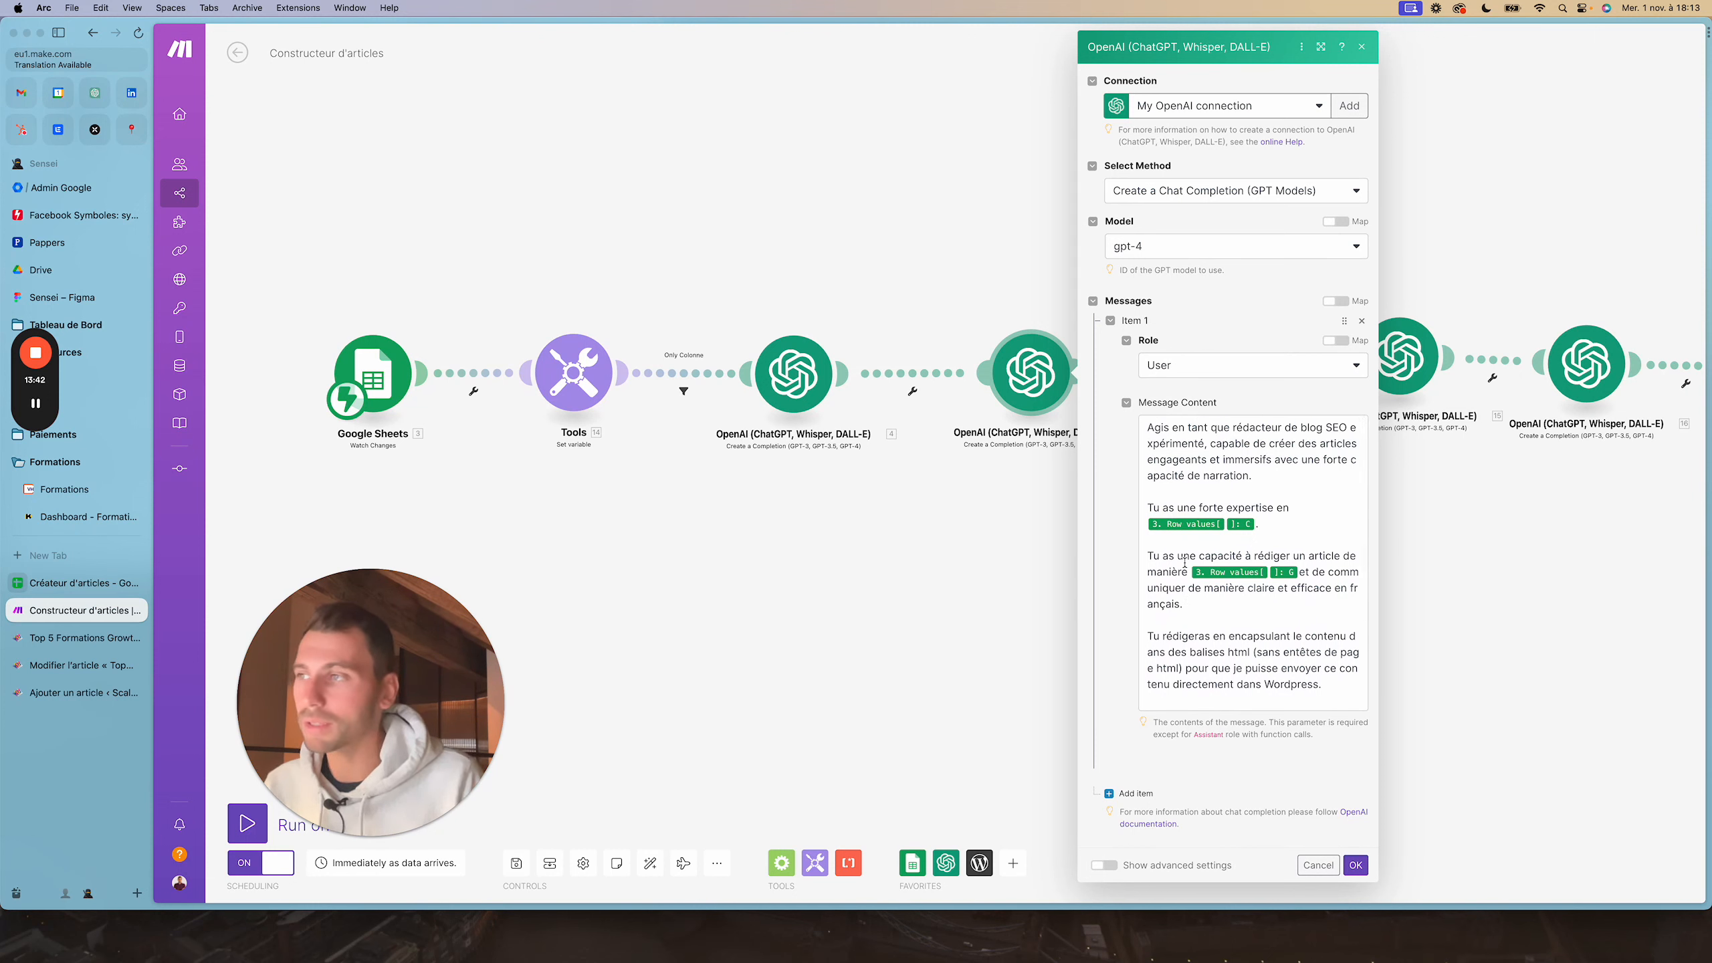
pyautogui.click(1015, 572)
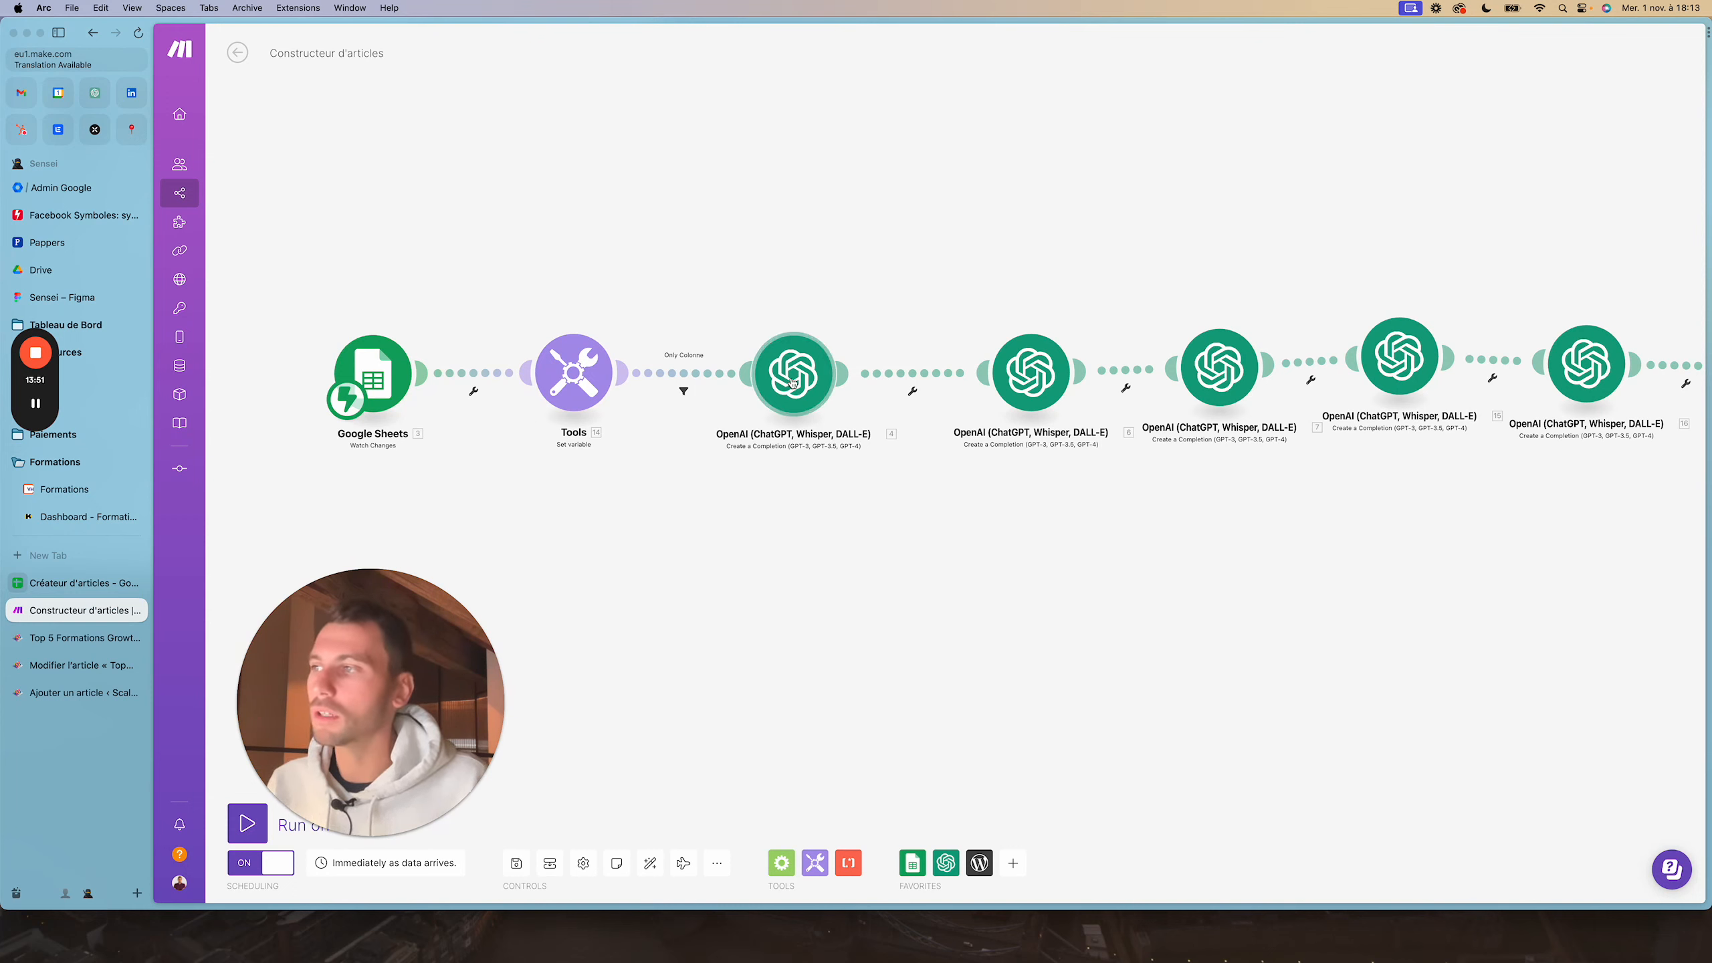
# Reopen the second OpenAI module and examine how its prompt reuses the article plan produced by the first OpenAI module
pyautogui.click(1032, 382)
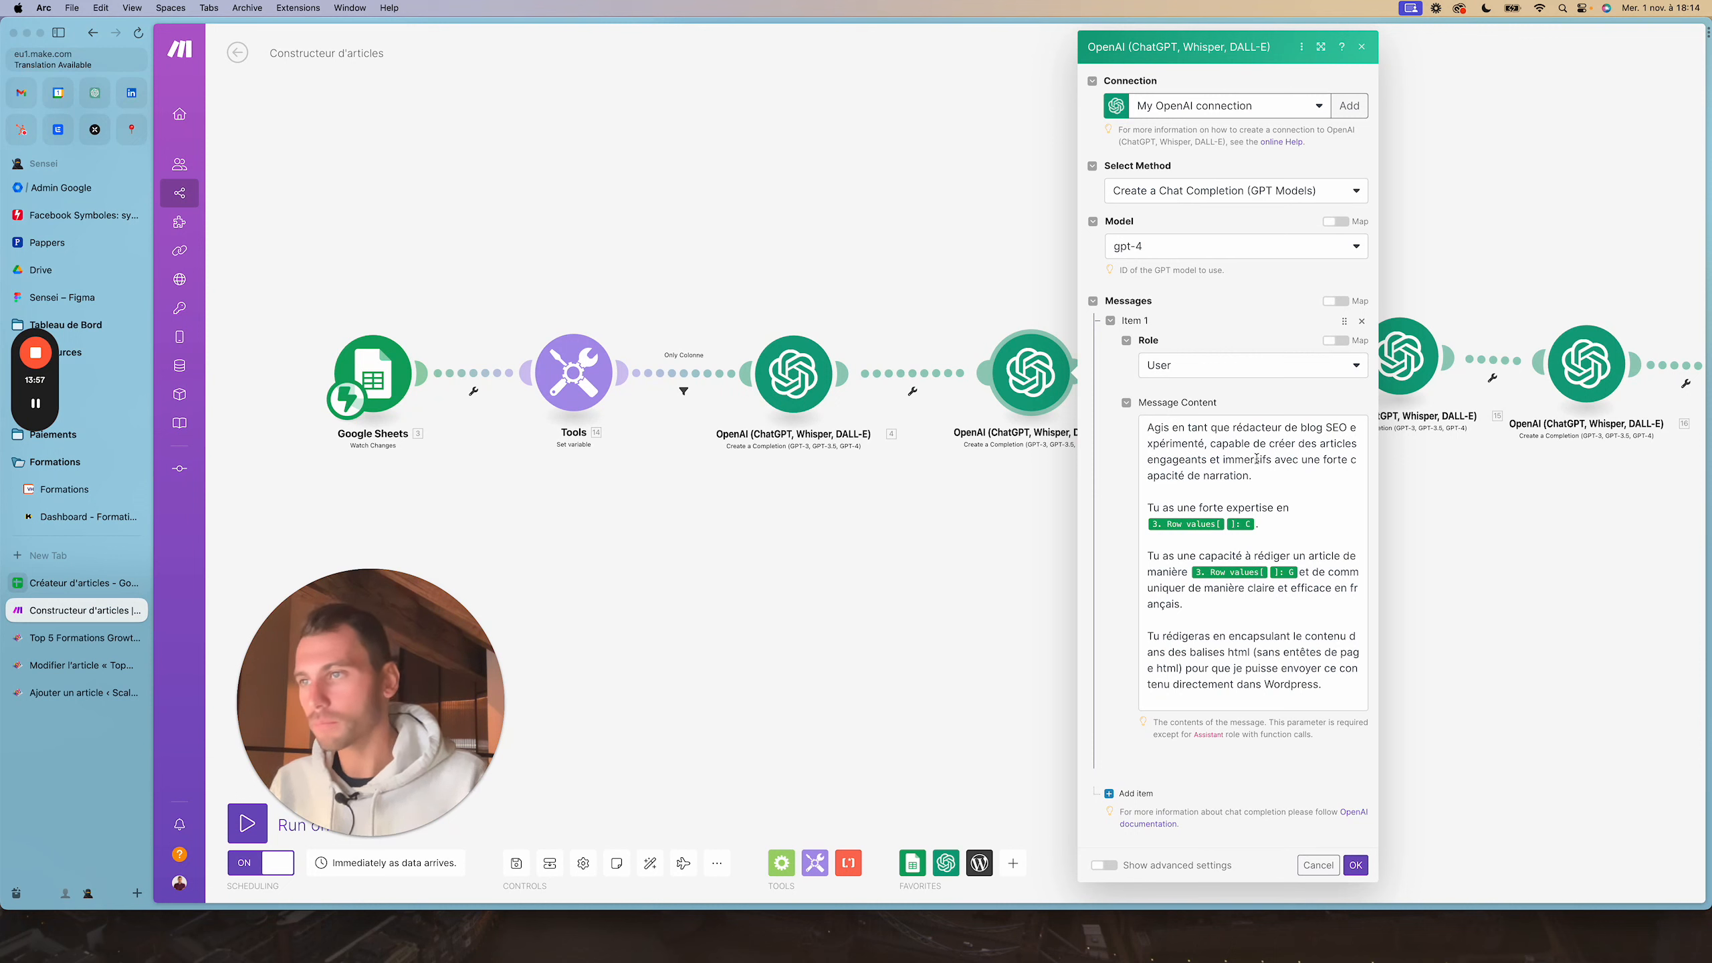
pyautogui.scroll(-1, 1259, 454)
pyautogui.scroll(-5, 1259, 454)
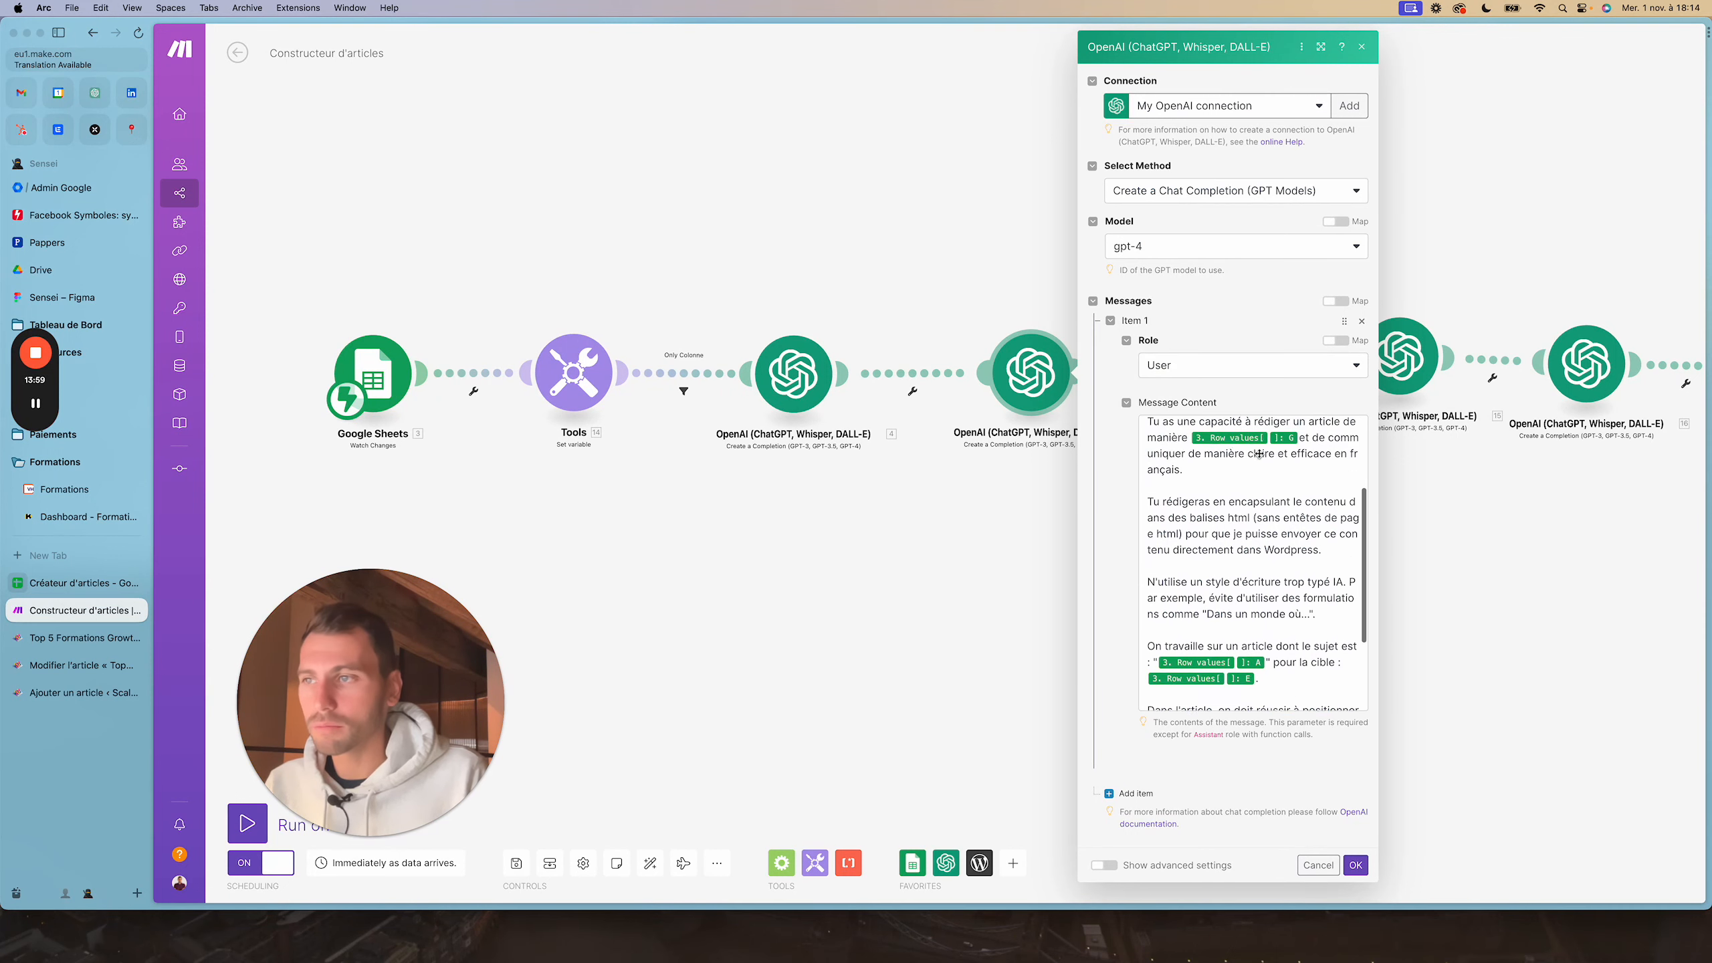
pyautogui.scroll(5, 1213, 445)
pyautogui.scroll(-1, 1199, 442)
pyautogui.scroll(-3, 1199, 442)
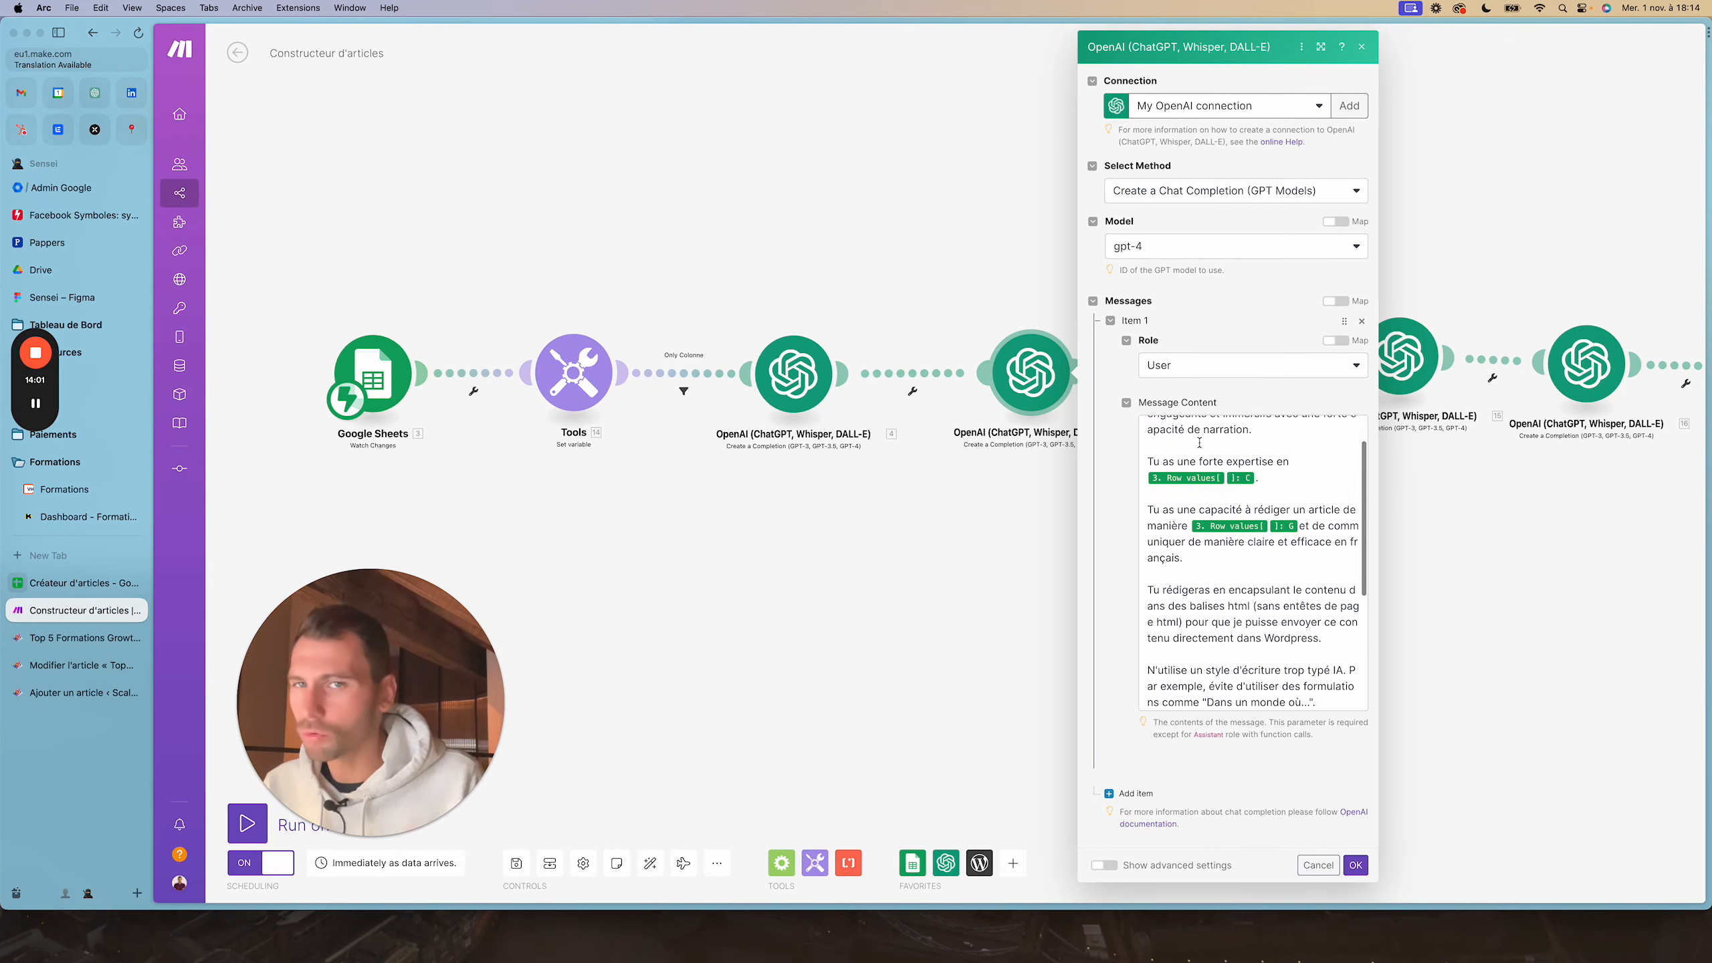
pyautogui.scroll(-8, 1199, 442)
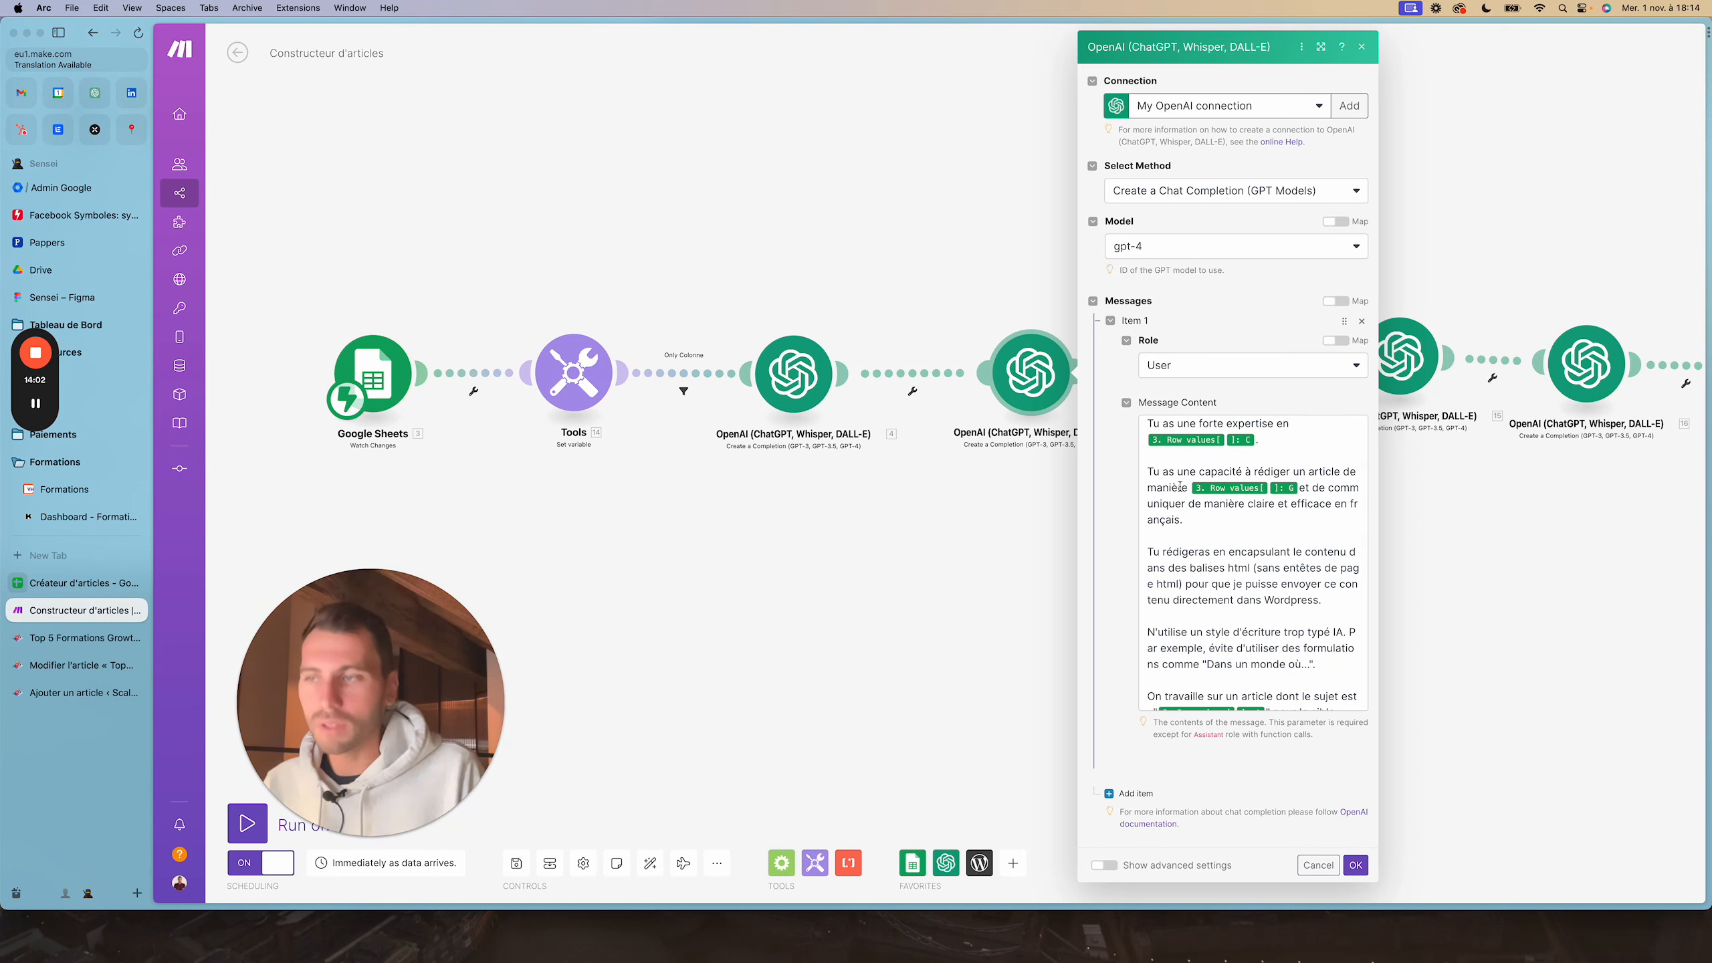
pyautogui.scroll(-3, 1178, 495)
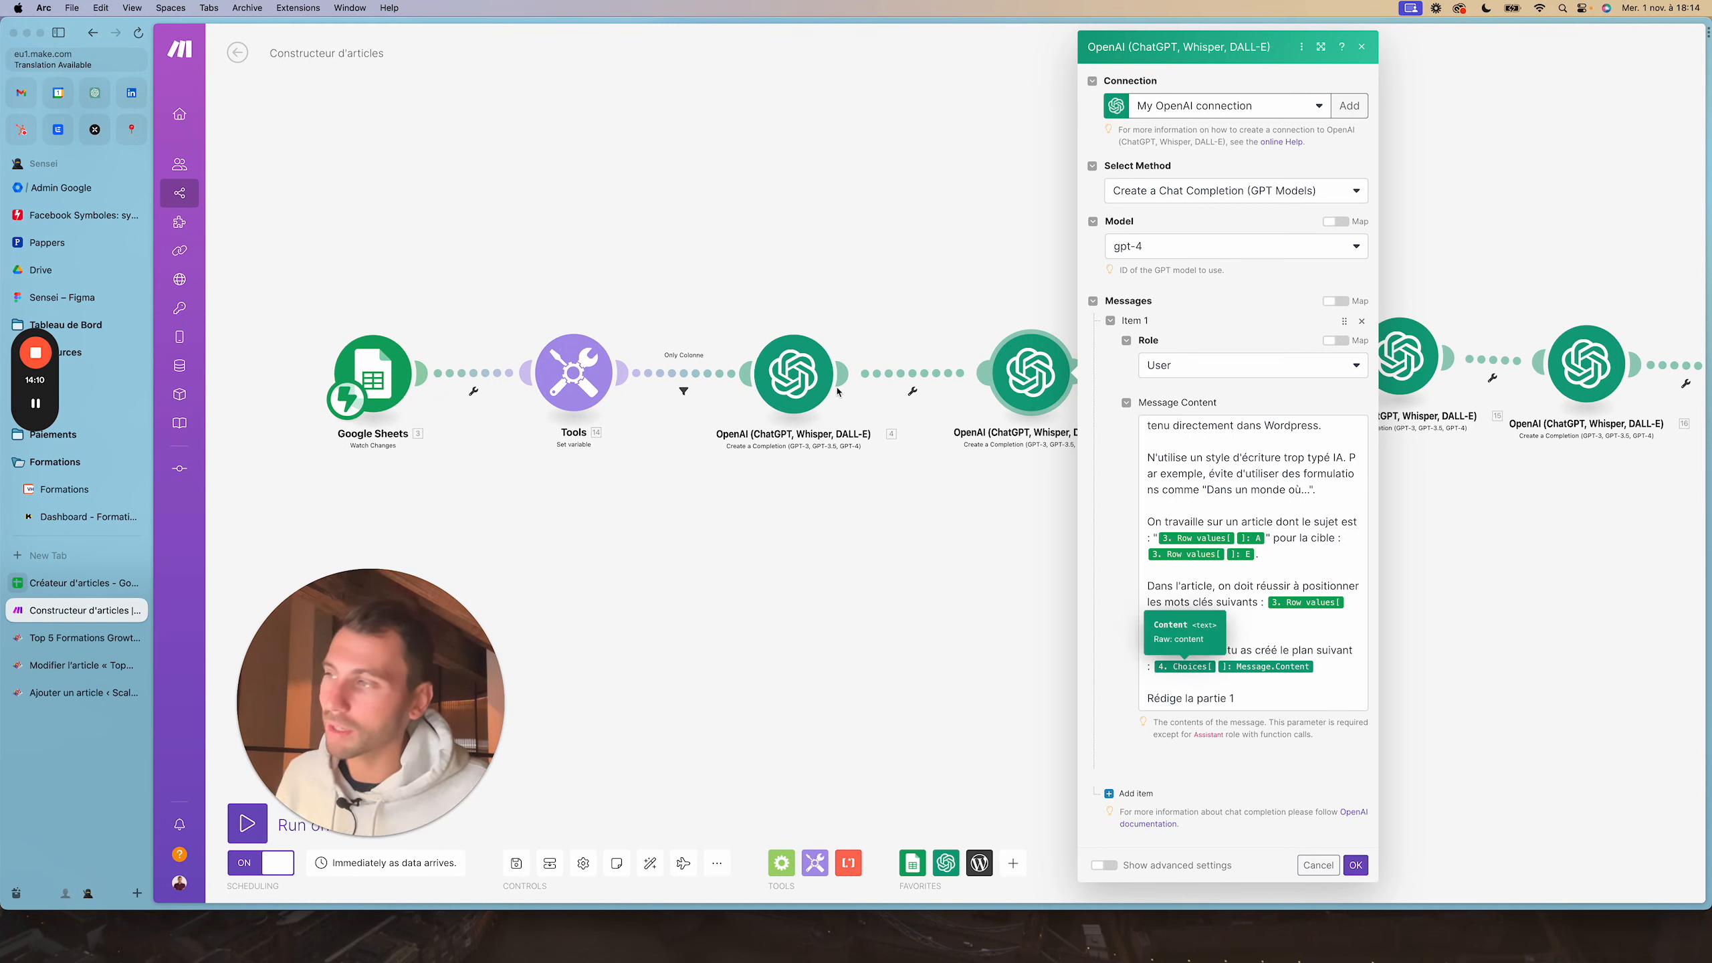
pyautogui.click(947, 642)
# Check which article part the third OpenAI module's prompt requests, and confirm its existing settings
pyautogui.click(1225, 378)
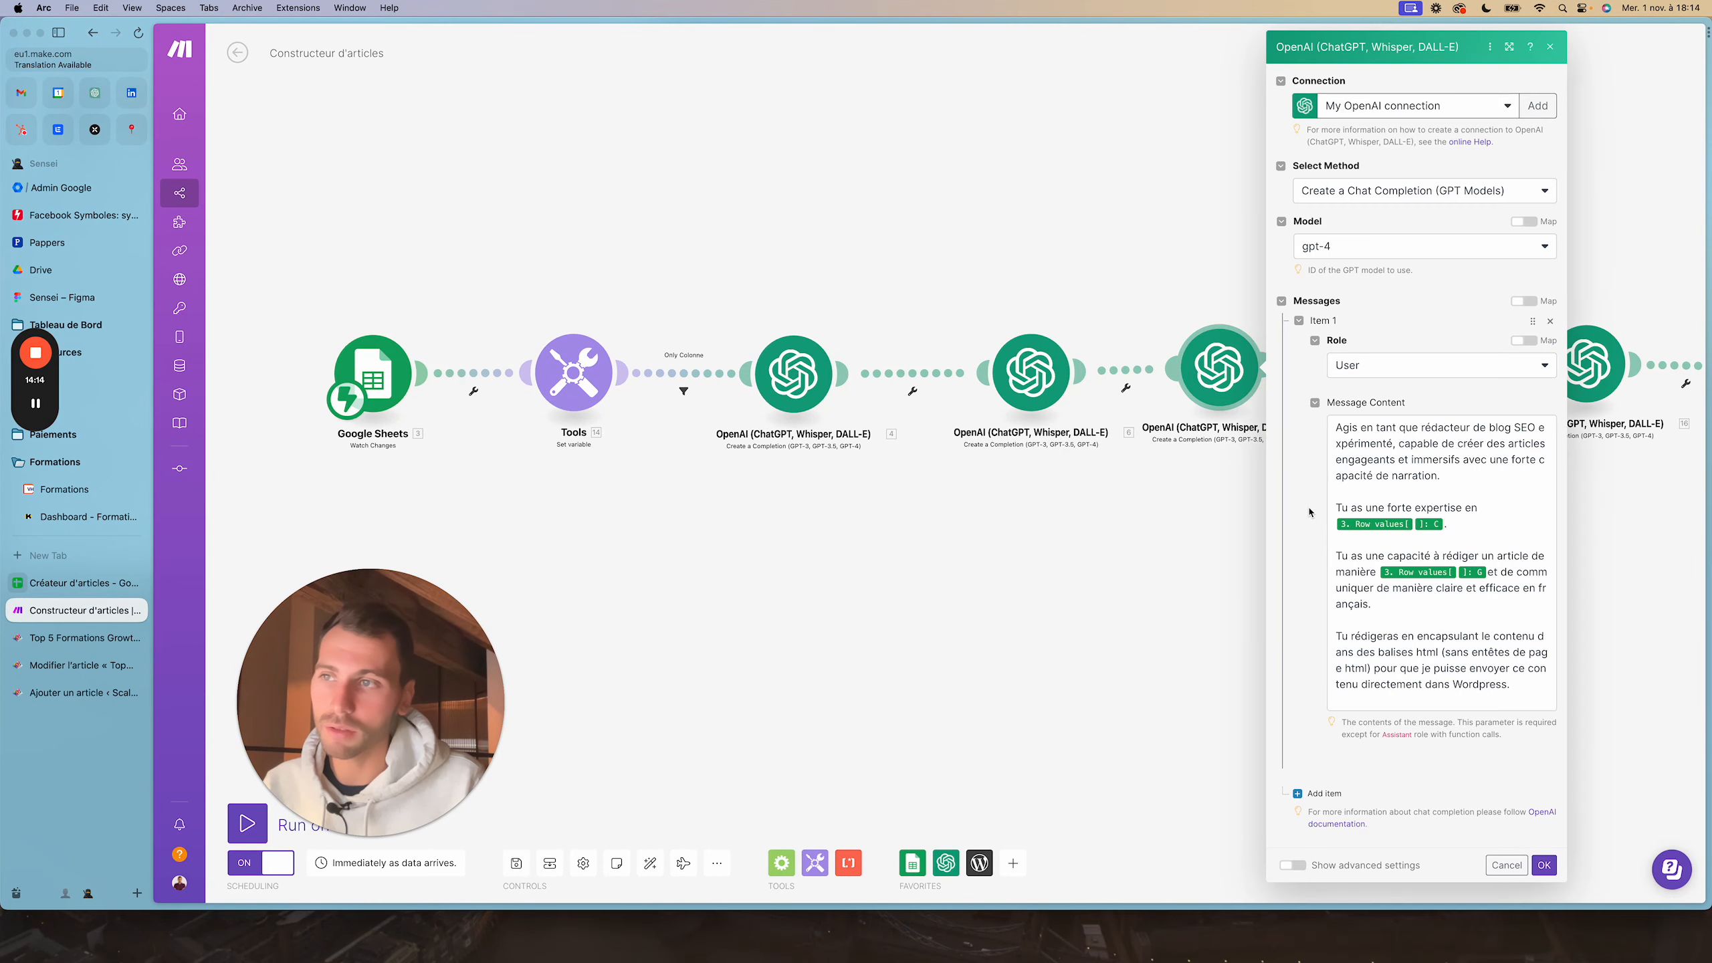
pyautogui.scroll(-2, 1383, 674)
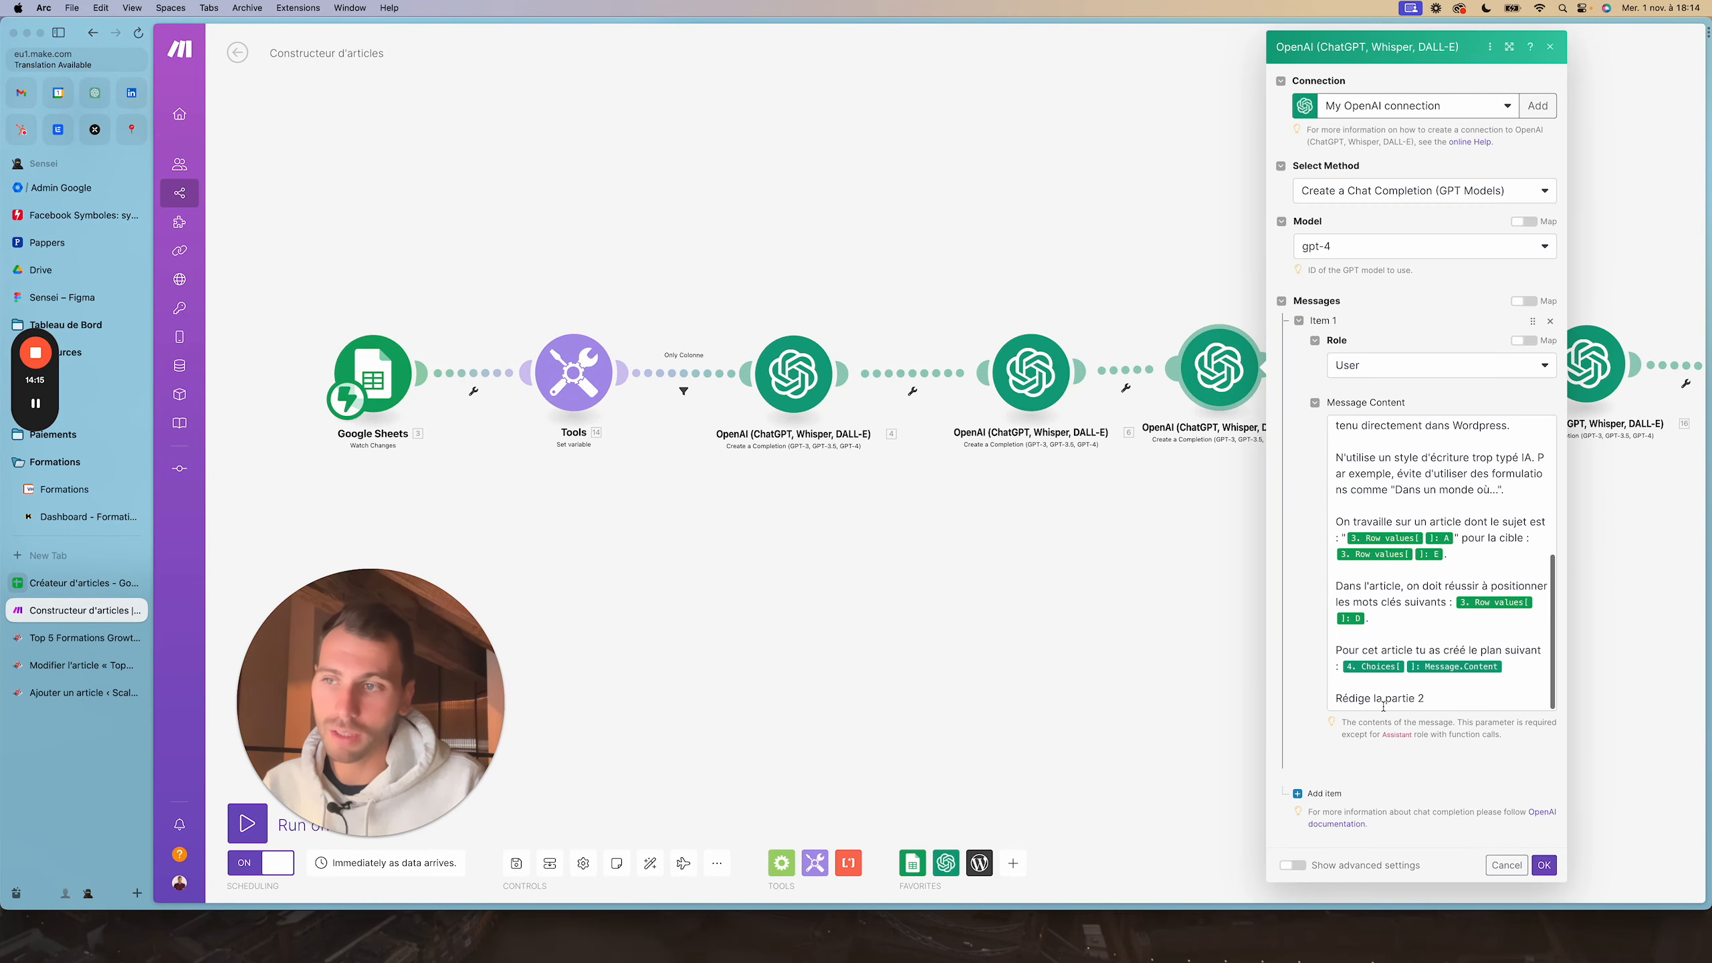
pyautogui.click(1543, 866)
# Check which article part the fourth OpenAI module's prompt requests, and confirm its existing settings
pyautogui.moveTo(1353, 560); pyautogui.dragTo(1039, 563)
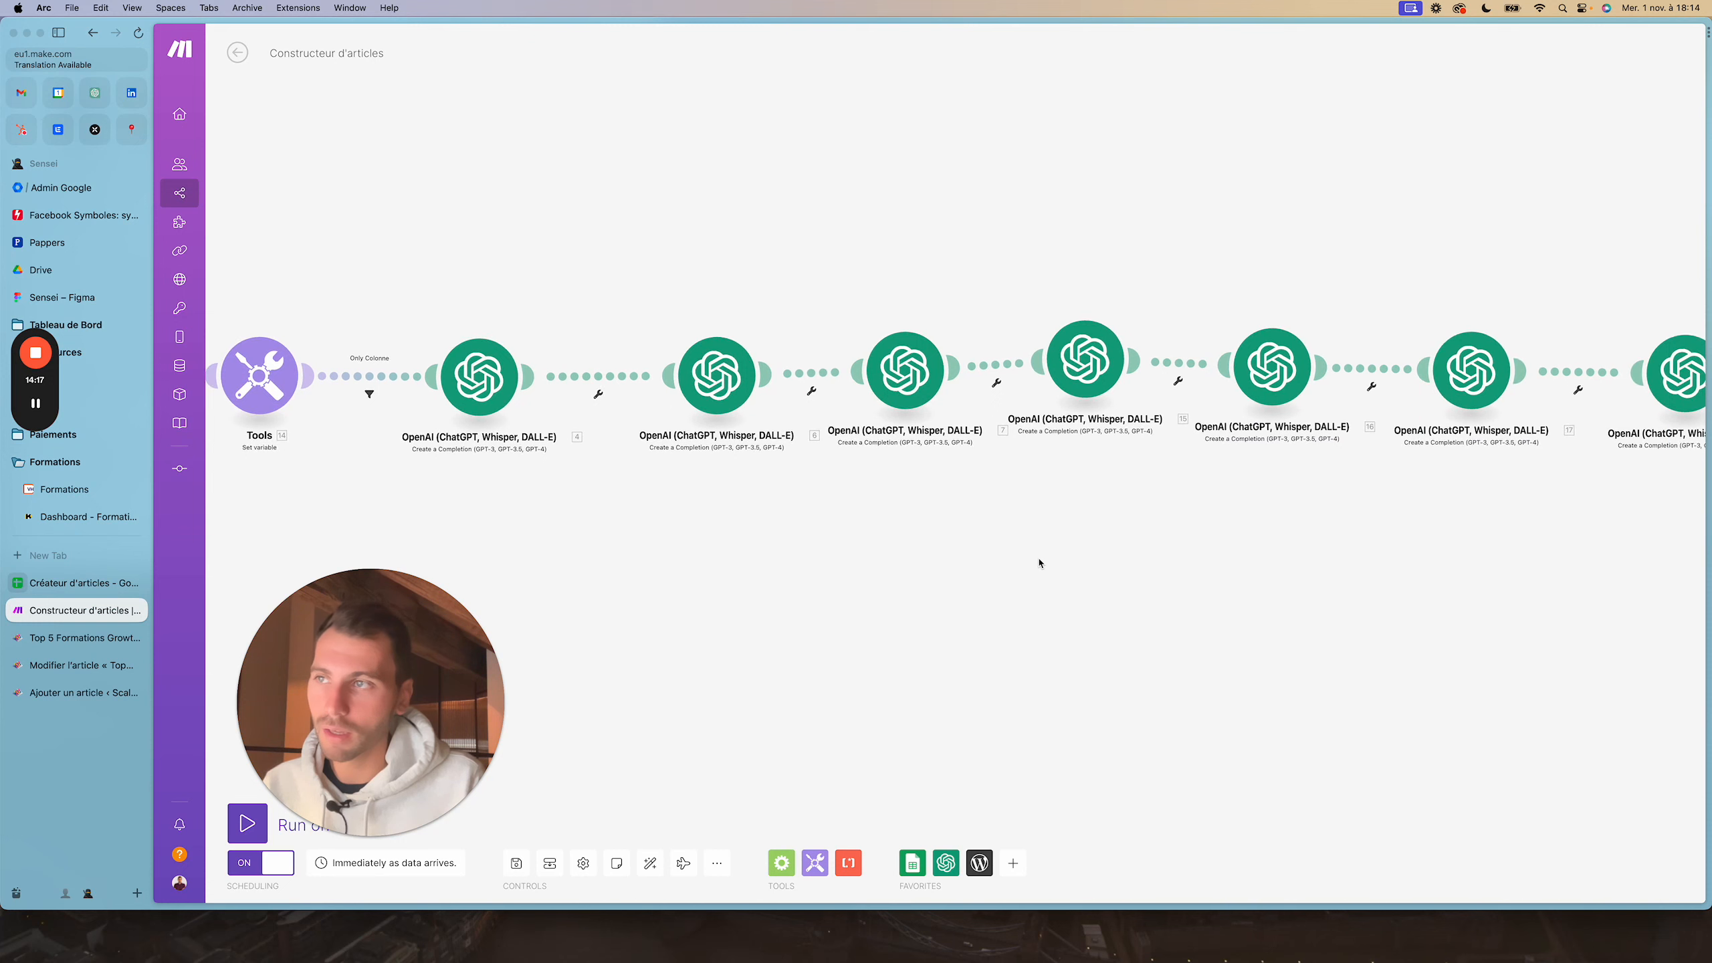
pyautogui.click(1085, 358)
pyautogui.scroll(-2, 1309, 558)
pyautogui.scroll(-2, 1309, 558)
pyautogui.click(1410, 865)
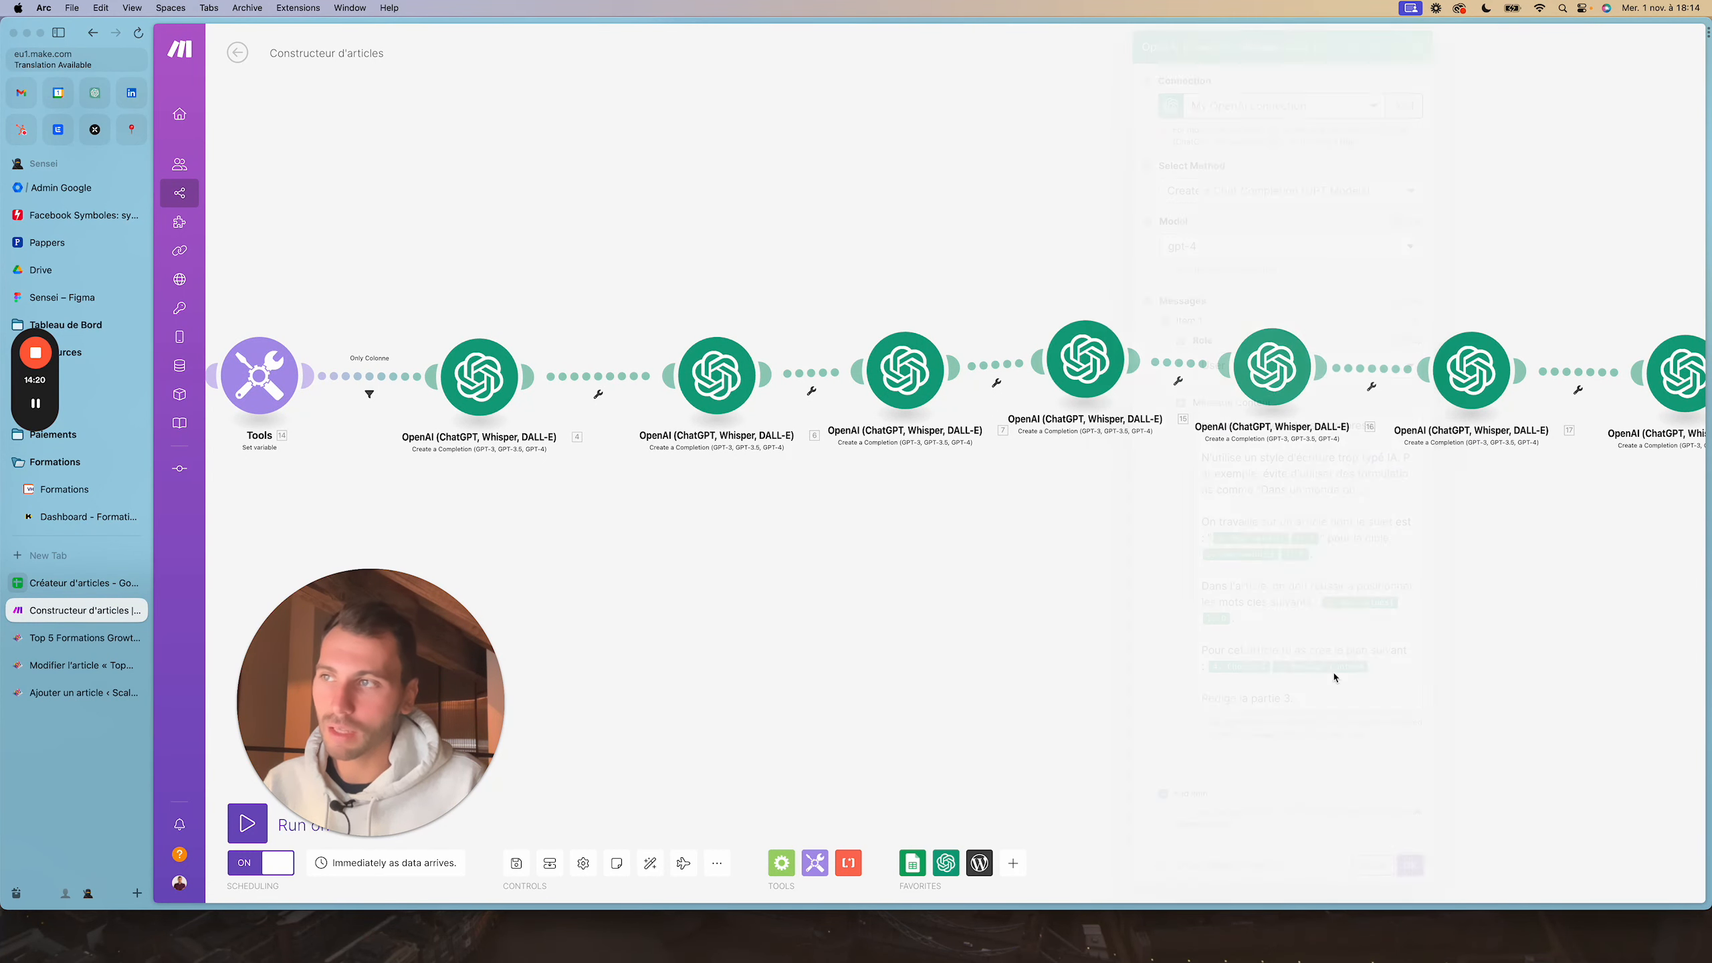
# Check which article part the fifth OpenAI module's prompt requests, and confirm its existing settings
pyautogui.click(1271, 367)
pyautogui.scroll(-5, 1432, 700)
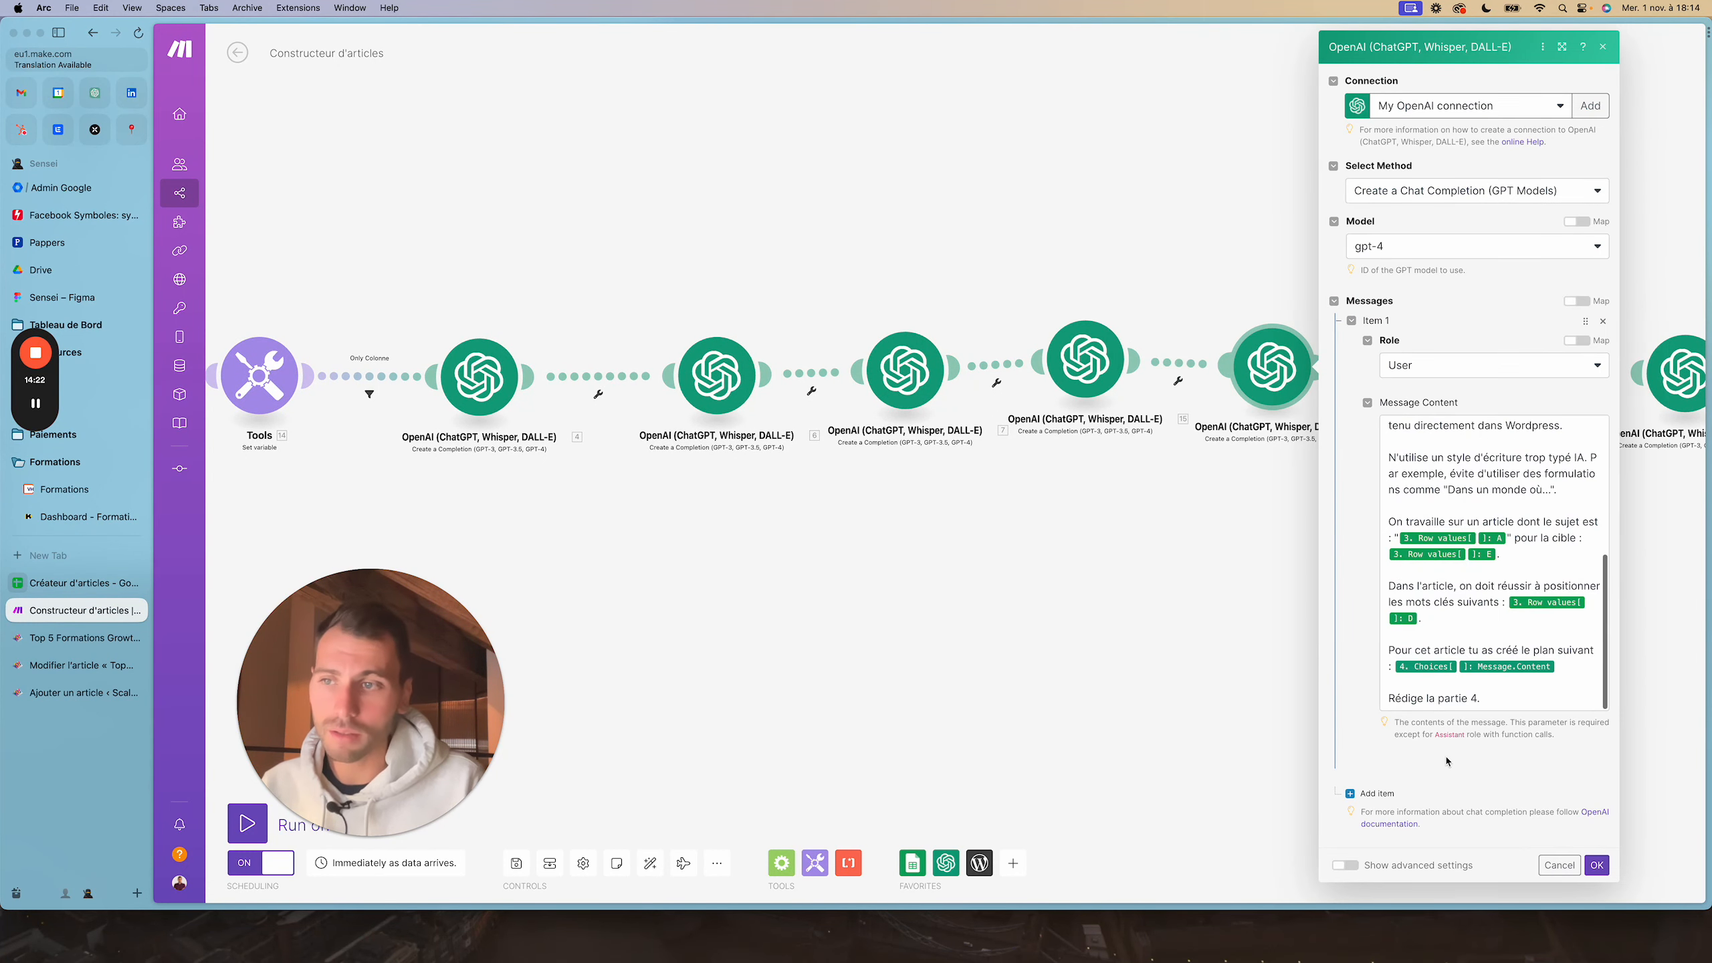
pyautogui.click(1596, 865)
# Review the sixth OpenAI module's article part request and call-to-action instruction, confirm its settings, and look back over the completion chain
pyautogui.hscroll(5, 1242, 680)
pyautogui.click(1219, 360)
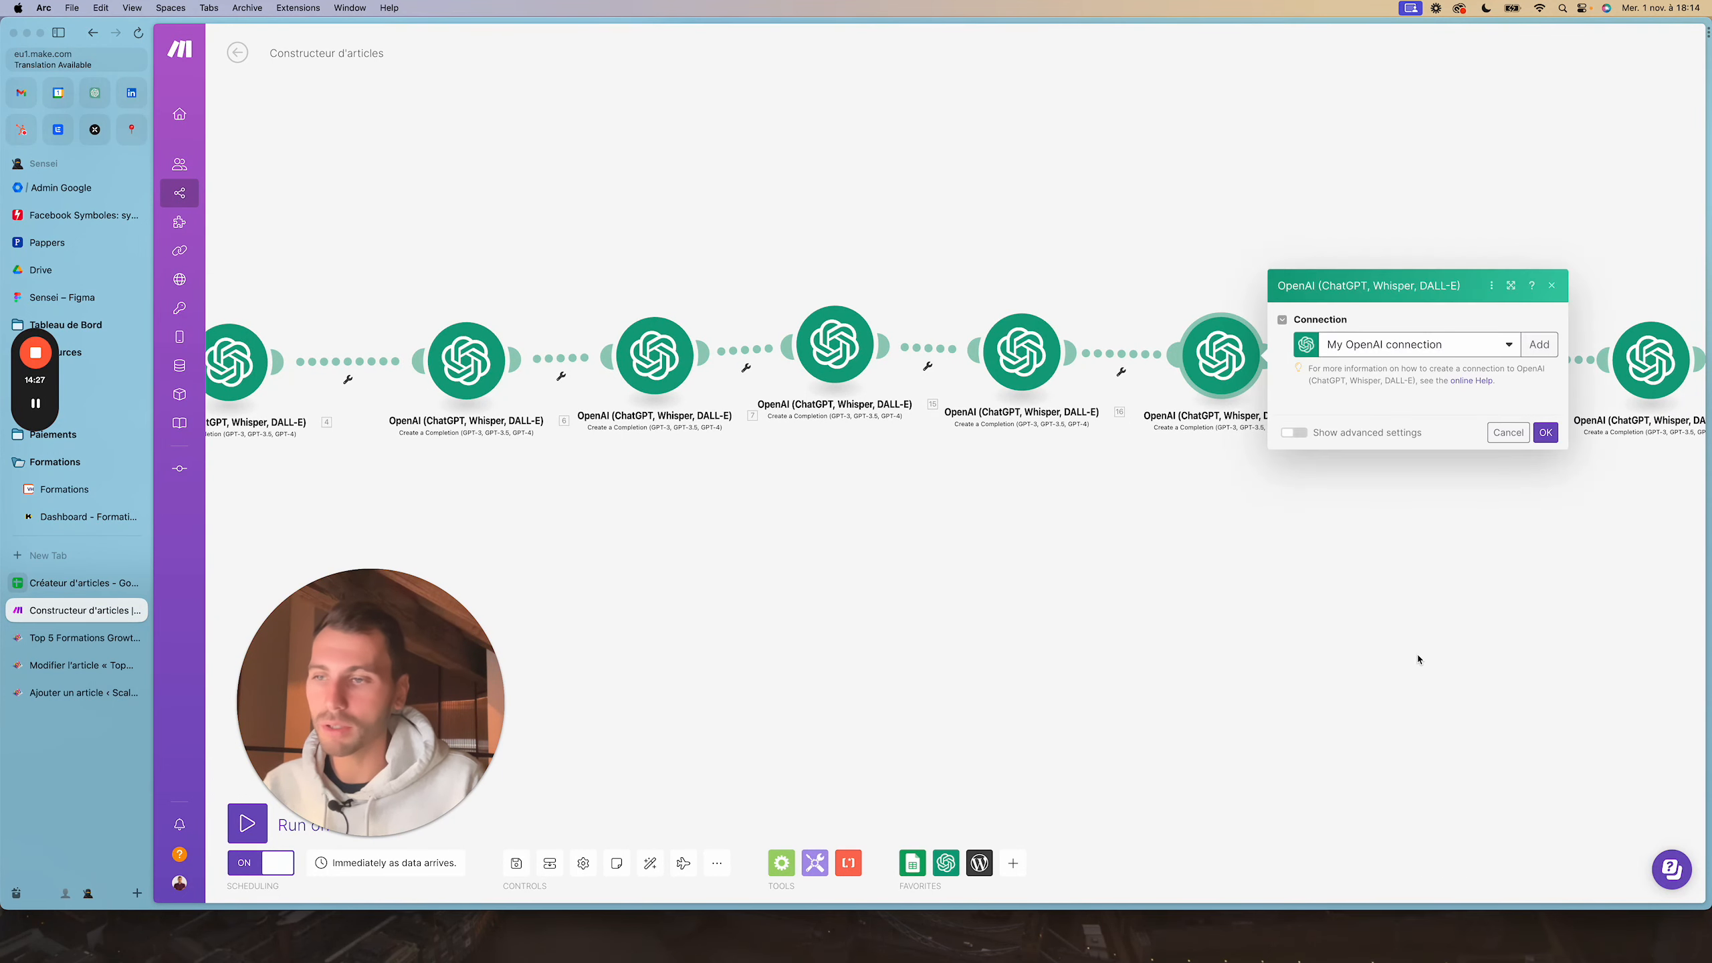
pyautogui.scroll(-5, 1338, 638)
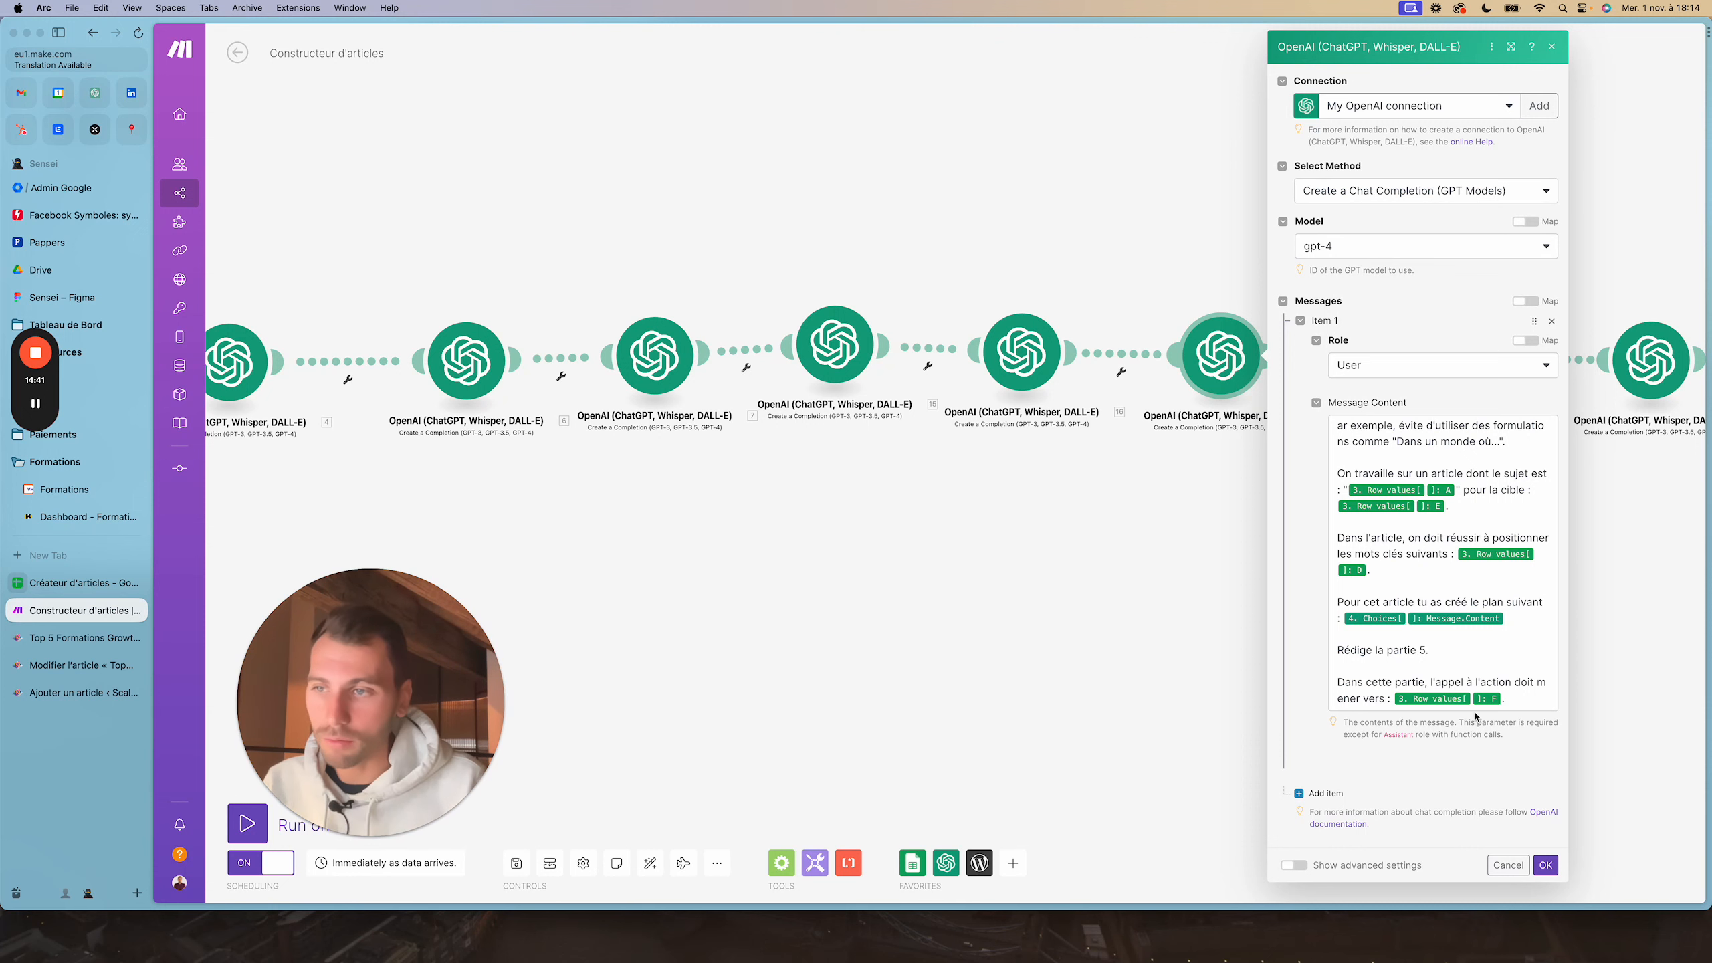
pyautogui.click(1546, 864)
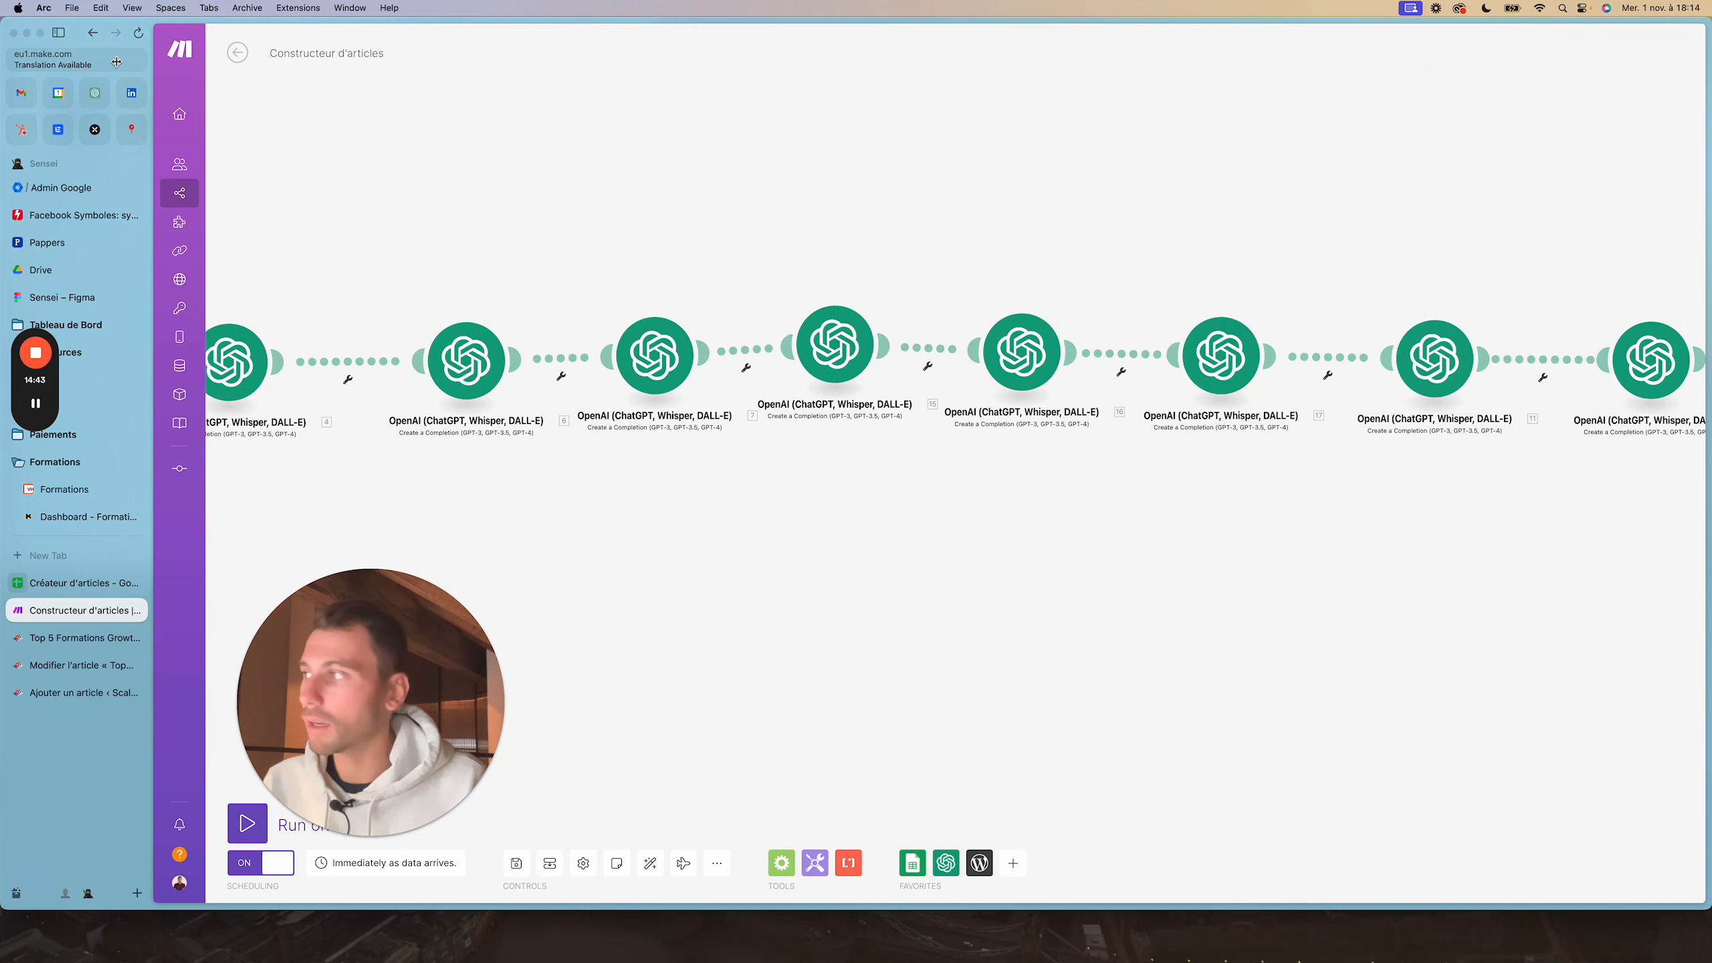
pyautogui.moveTo(1350, 469); pyautogui.dragTo(1141, 476)
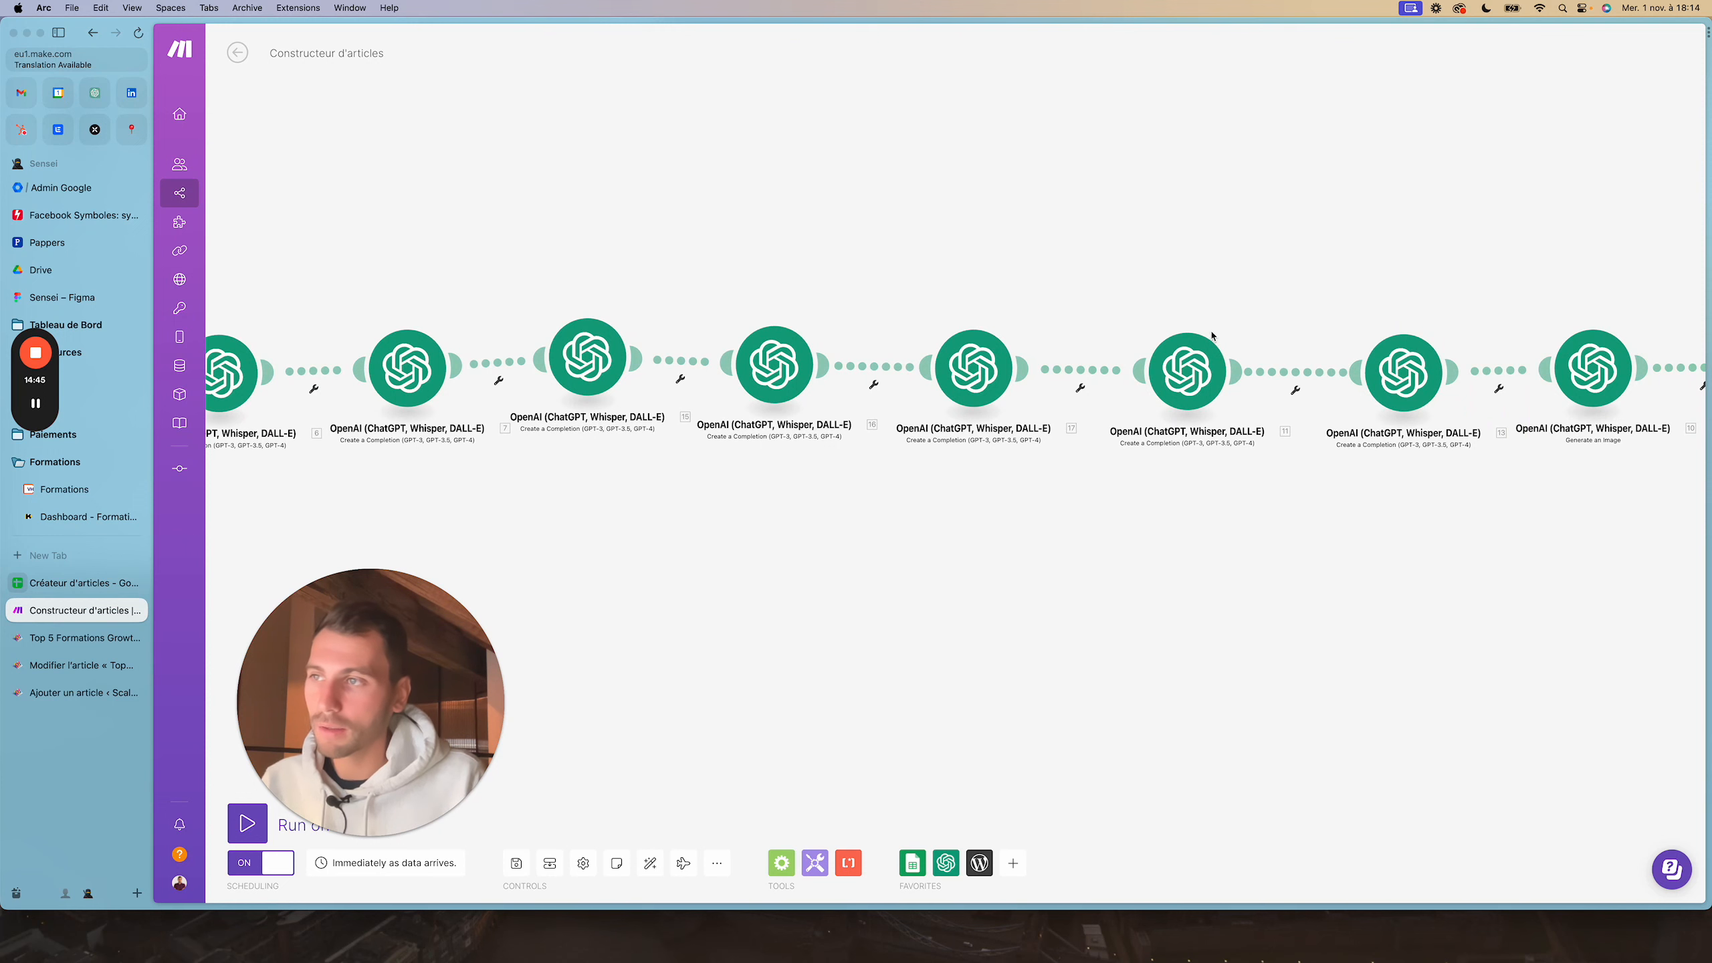
pyautogui.hscroll(-6, 1139, 475)
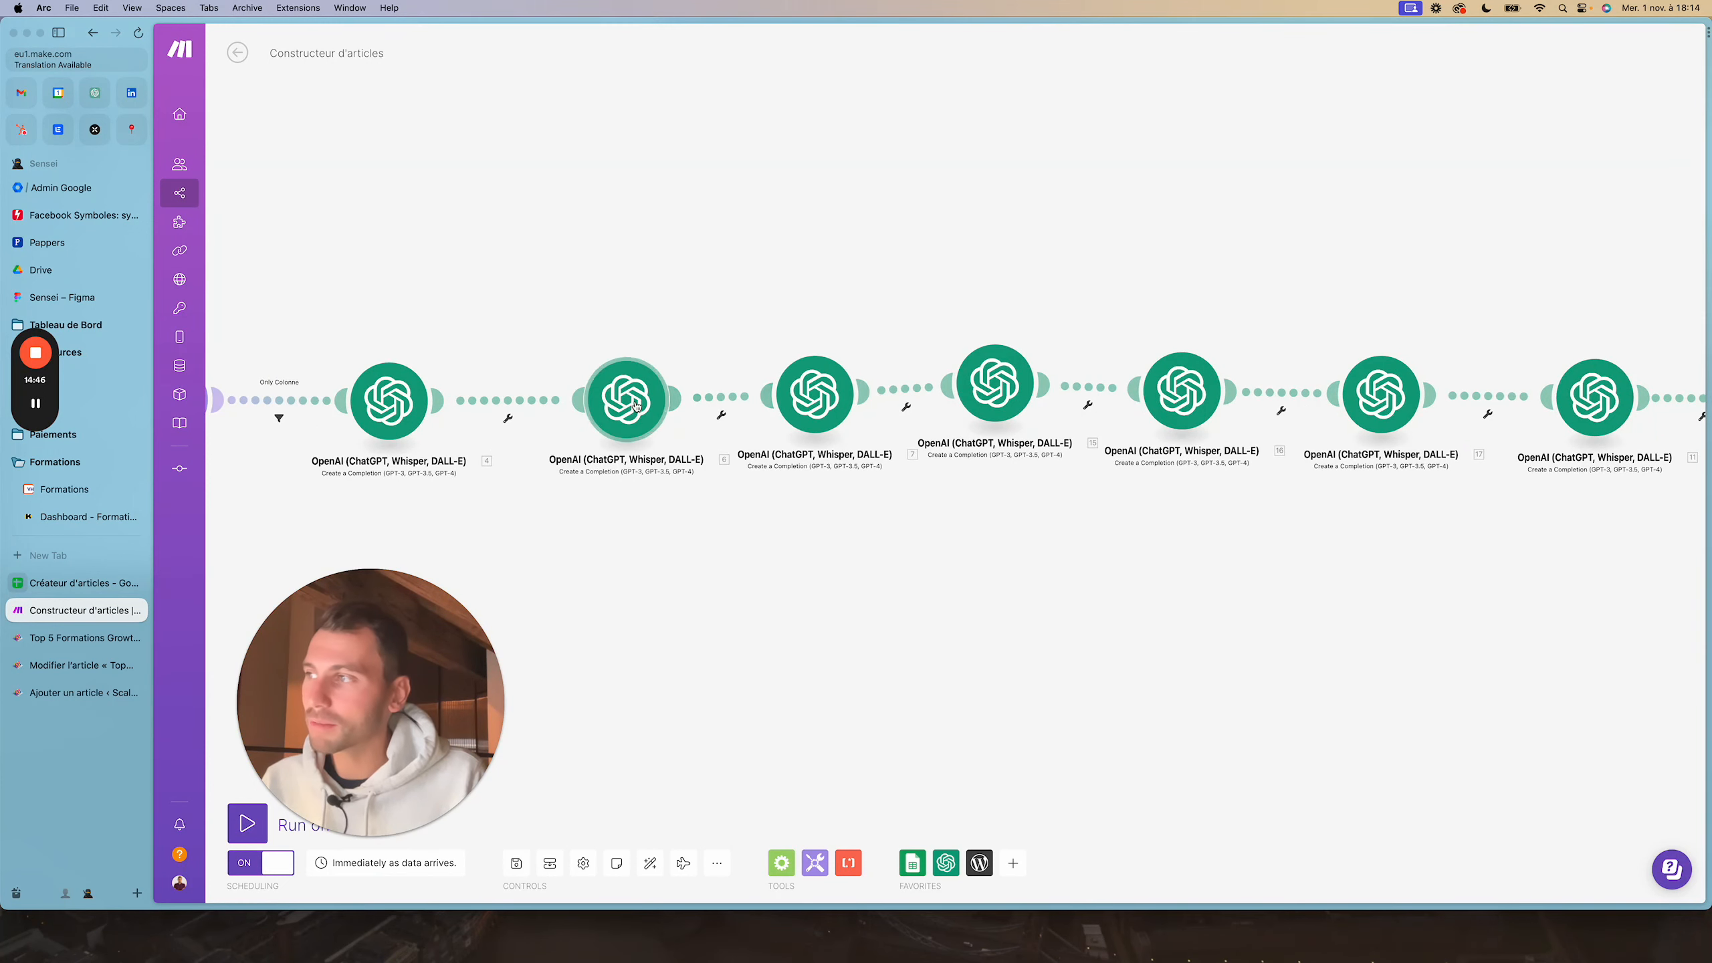
# Examine the OpenAI completion module that requests a Dall-E illustration prompt for the article subject, and confirm its existing settings
pyautogui.hscroll(1, 1350, 559)
pyautogui.moveTo(1350, 559); pyautogui.dragTo(703, 574)
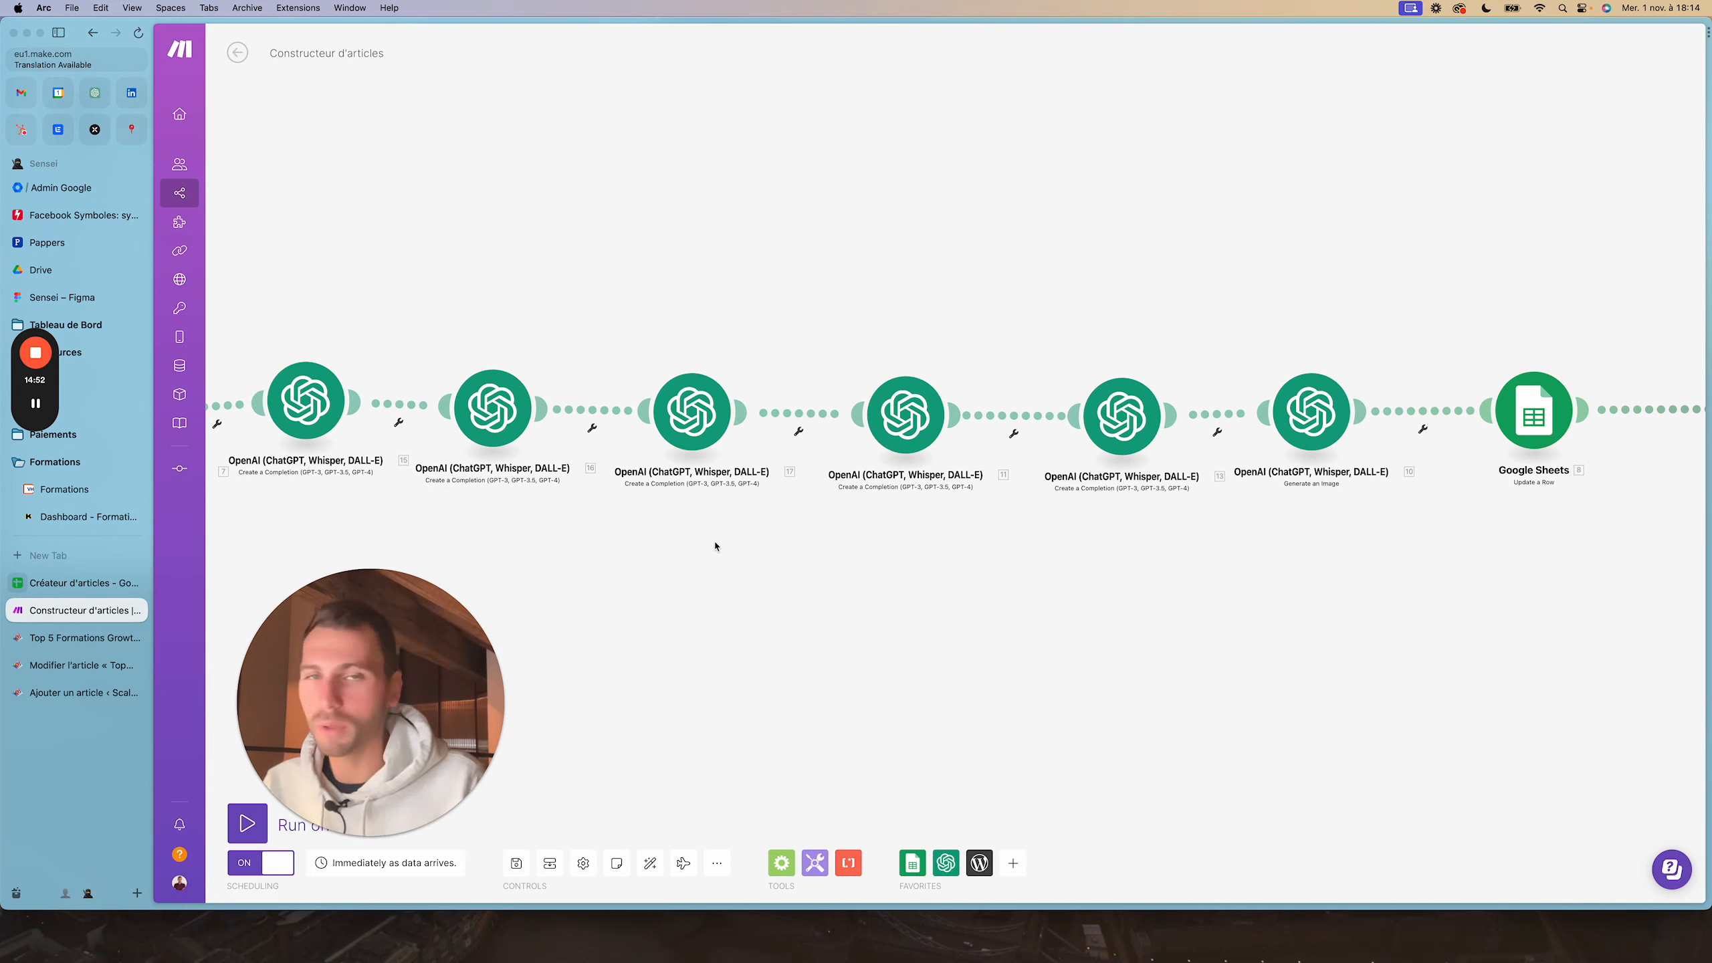
pyautogui.click(889, 417)
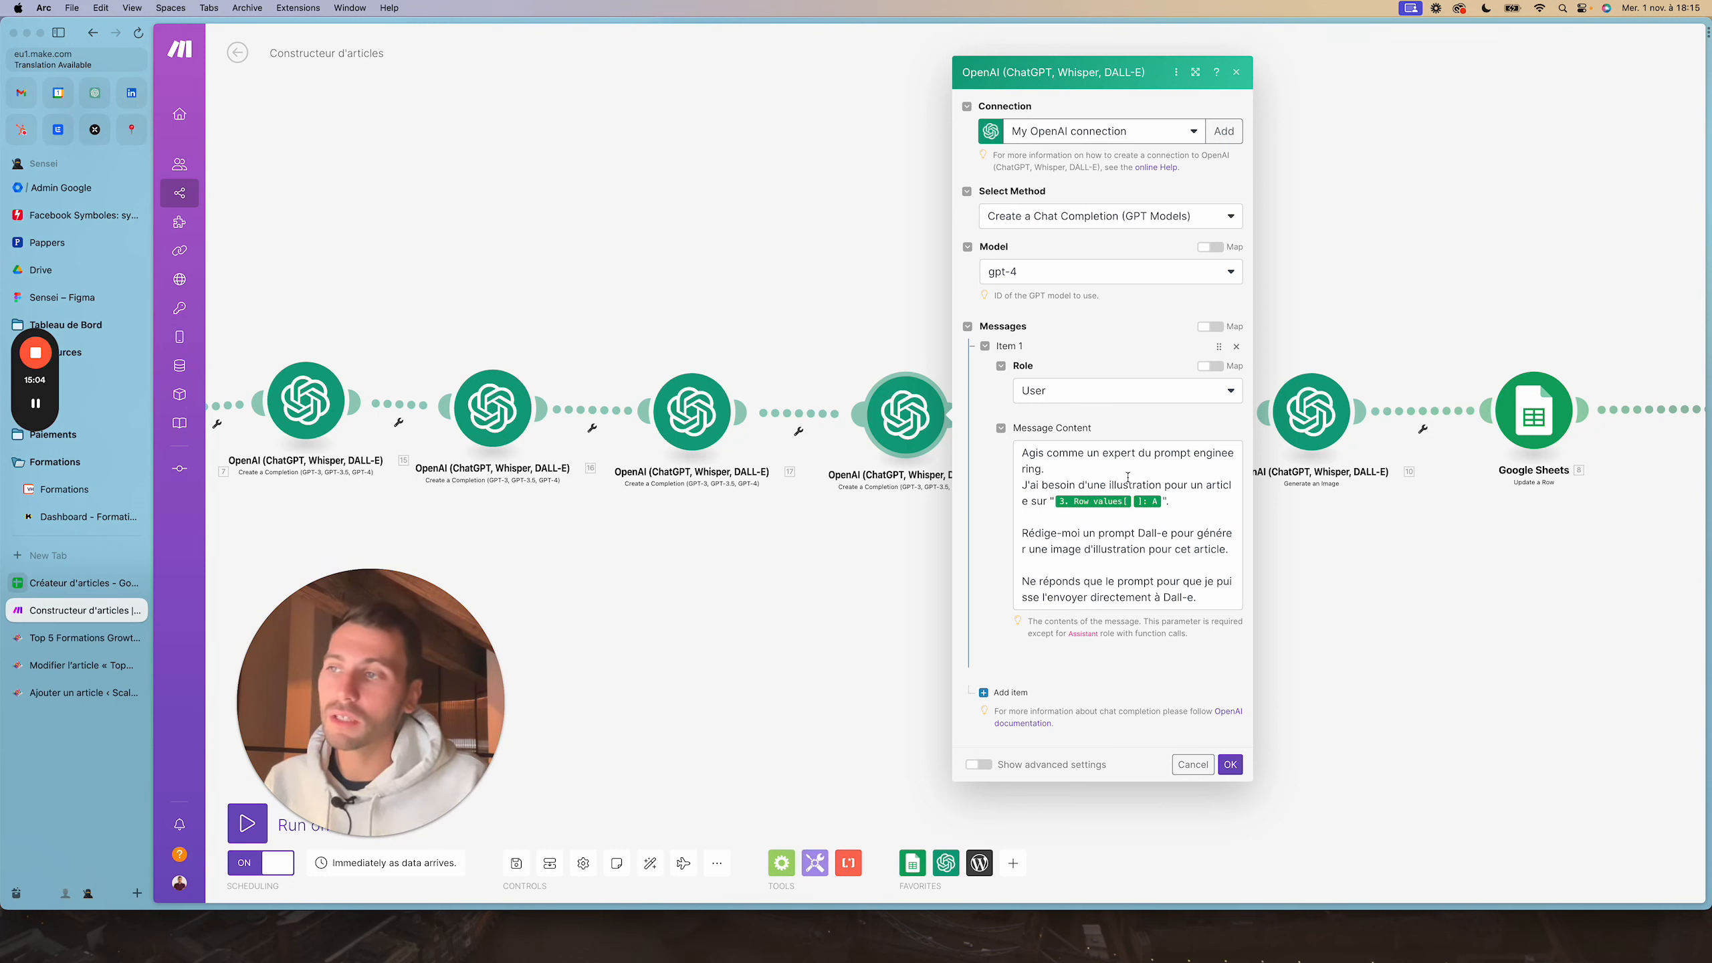
pyautogui.click(1197, 500)
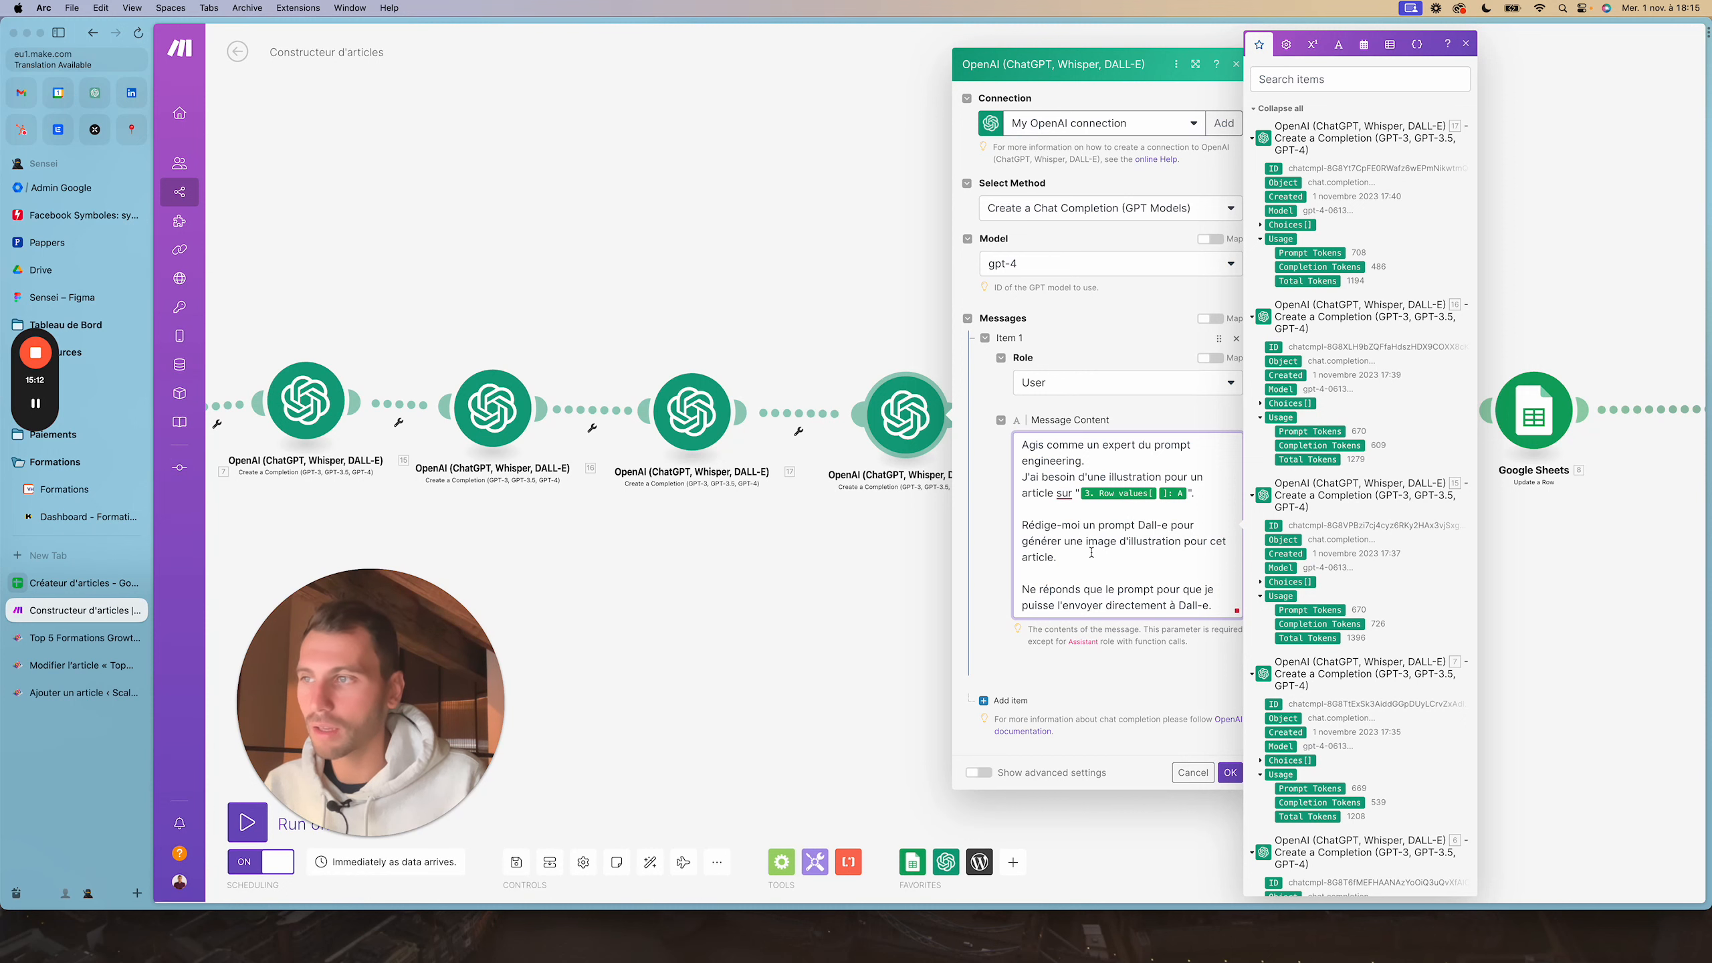
pyautogui.click(1106, 573)
pyautogui.click(1174, 695)
pyautogui.click(1230, 772)
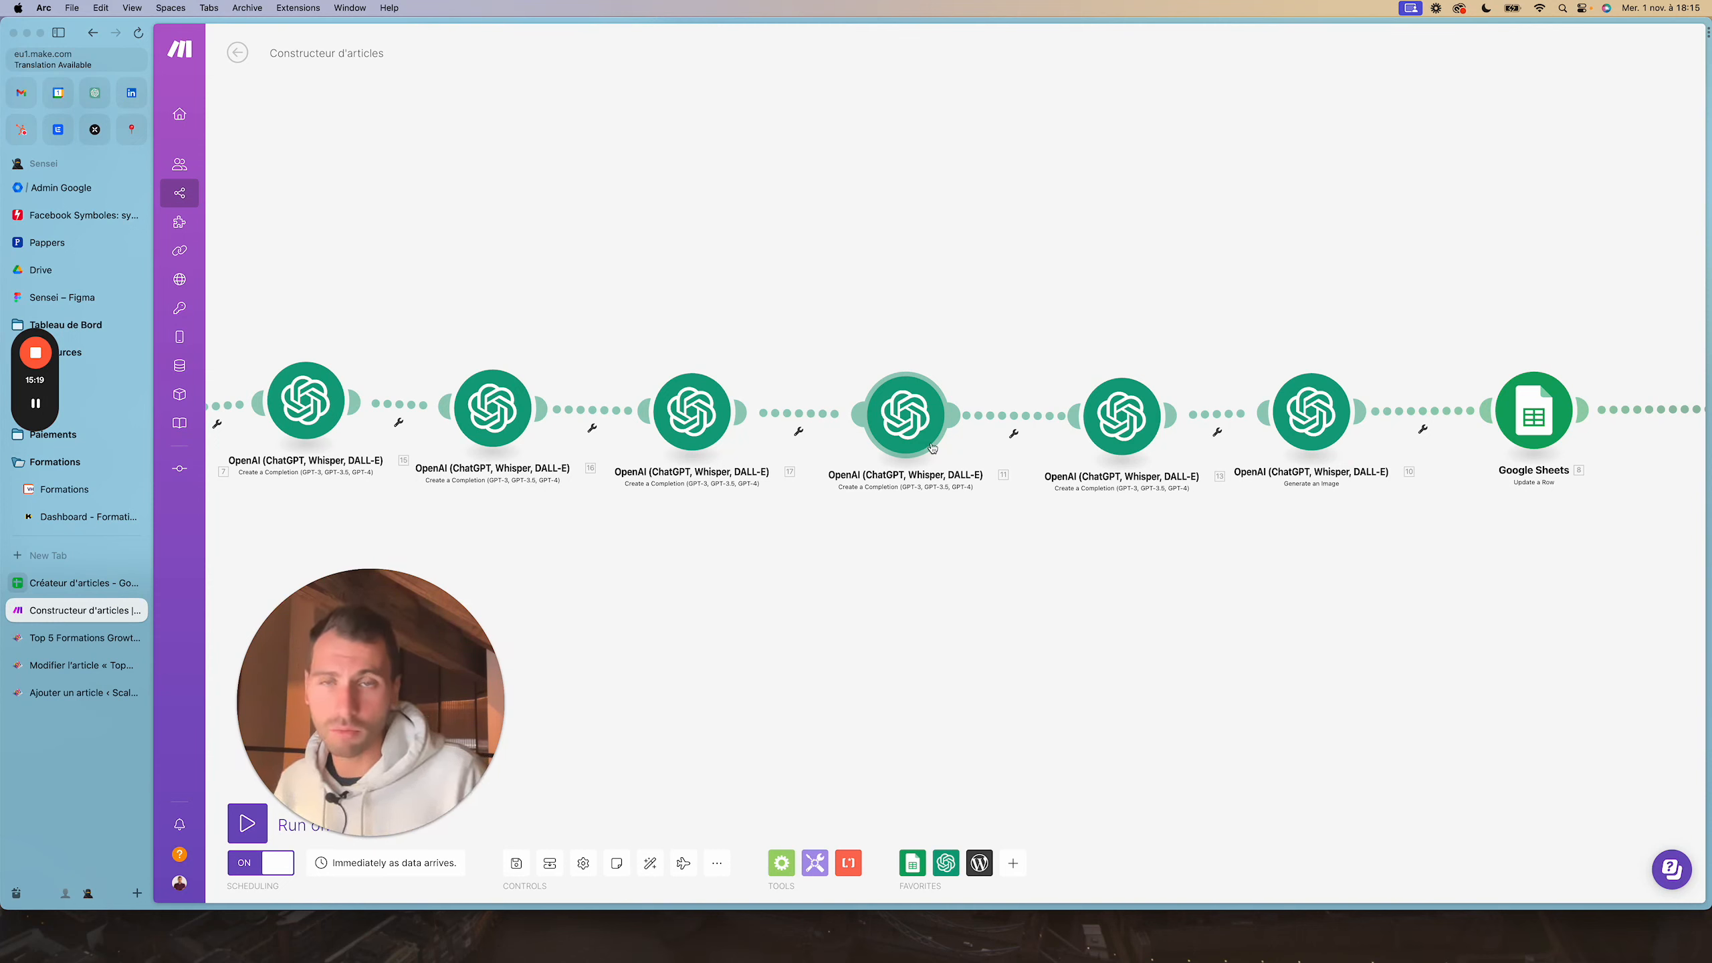
# Check the image generation module's prompt and output settings, check the short-summary completion module's prompt, and confirm both unchanged
pyautogui.click(1311, 419)
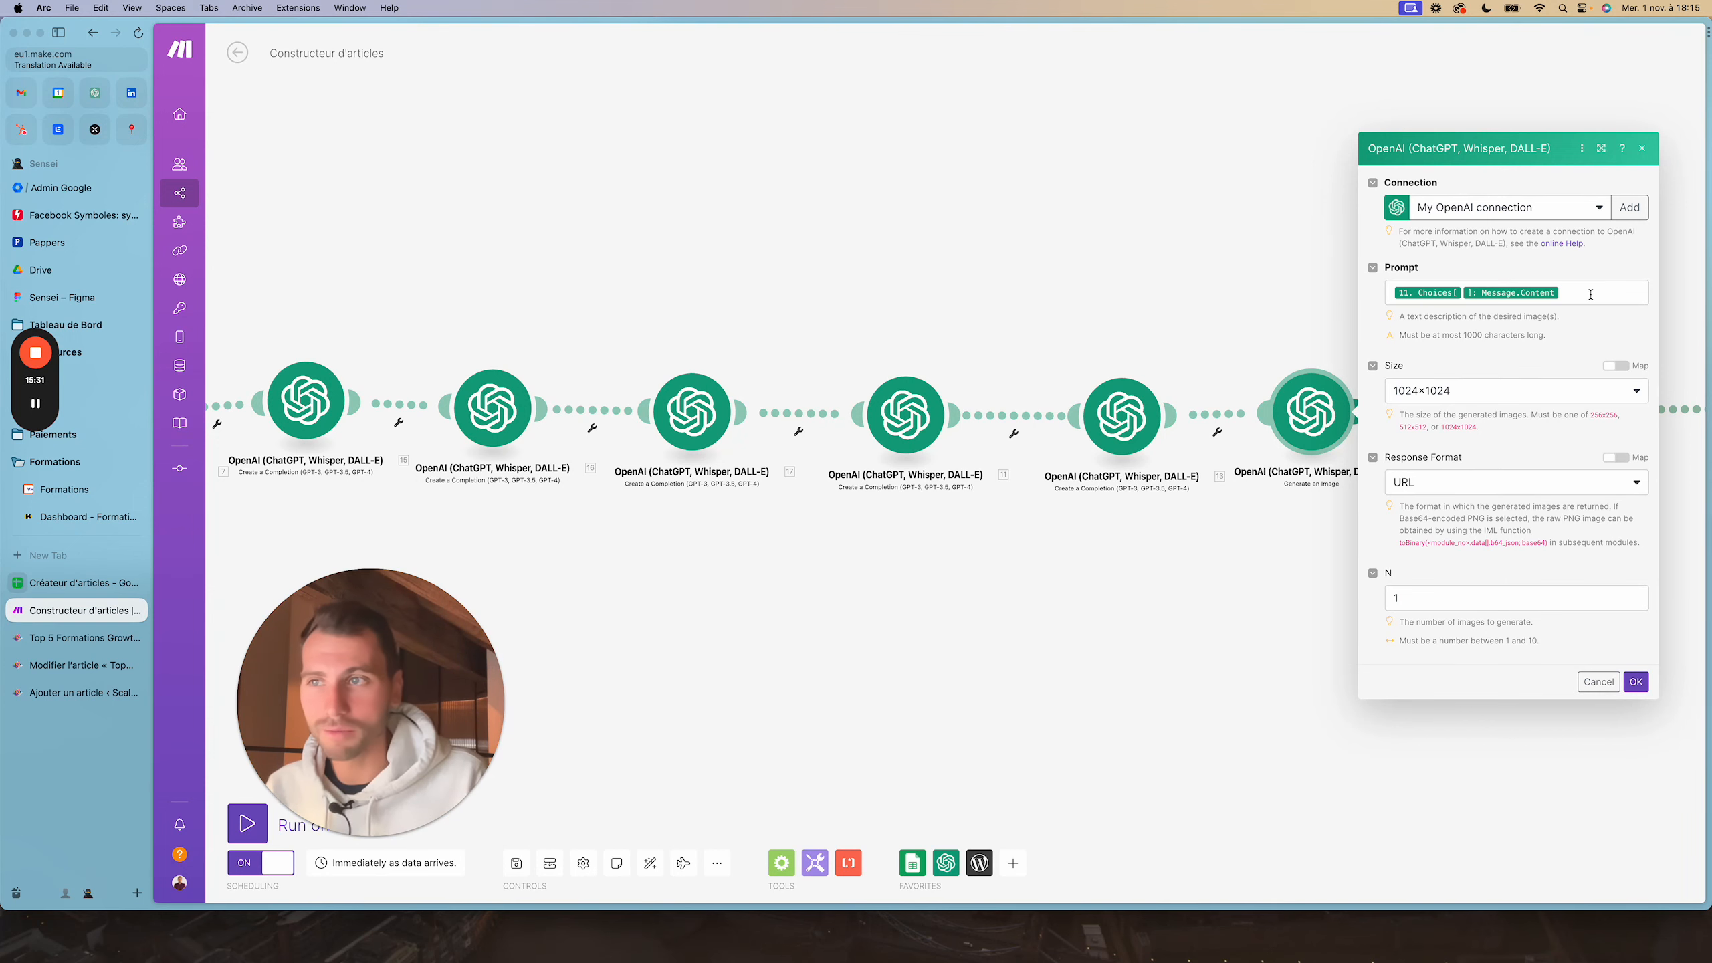
pyautogui.click(1637, 683)
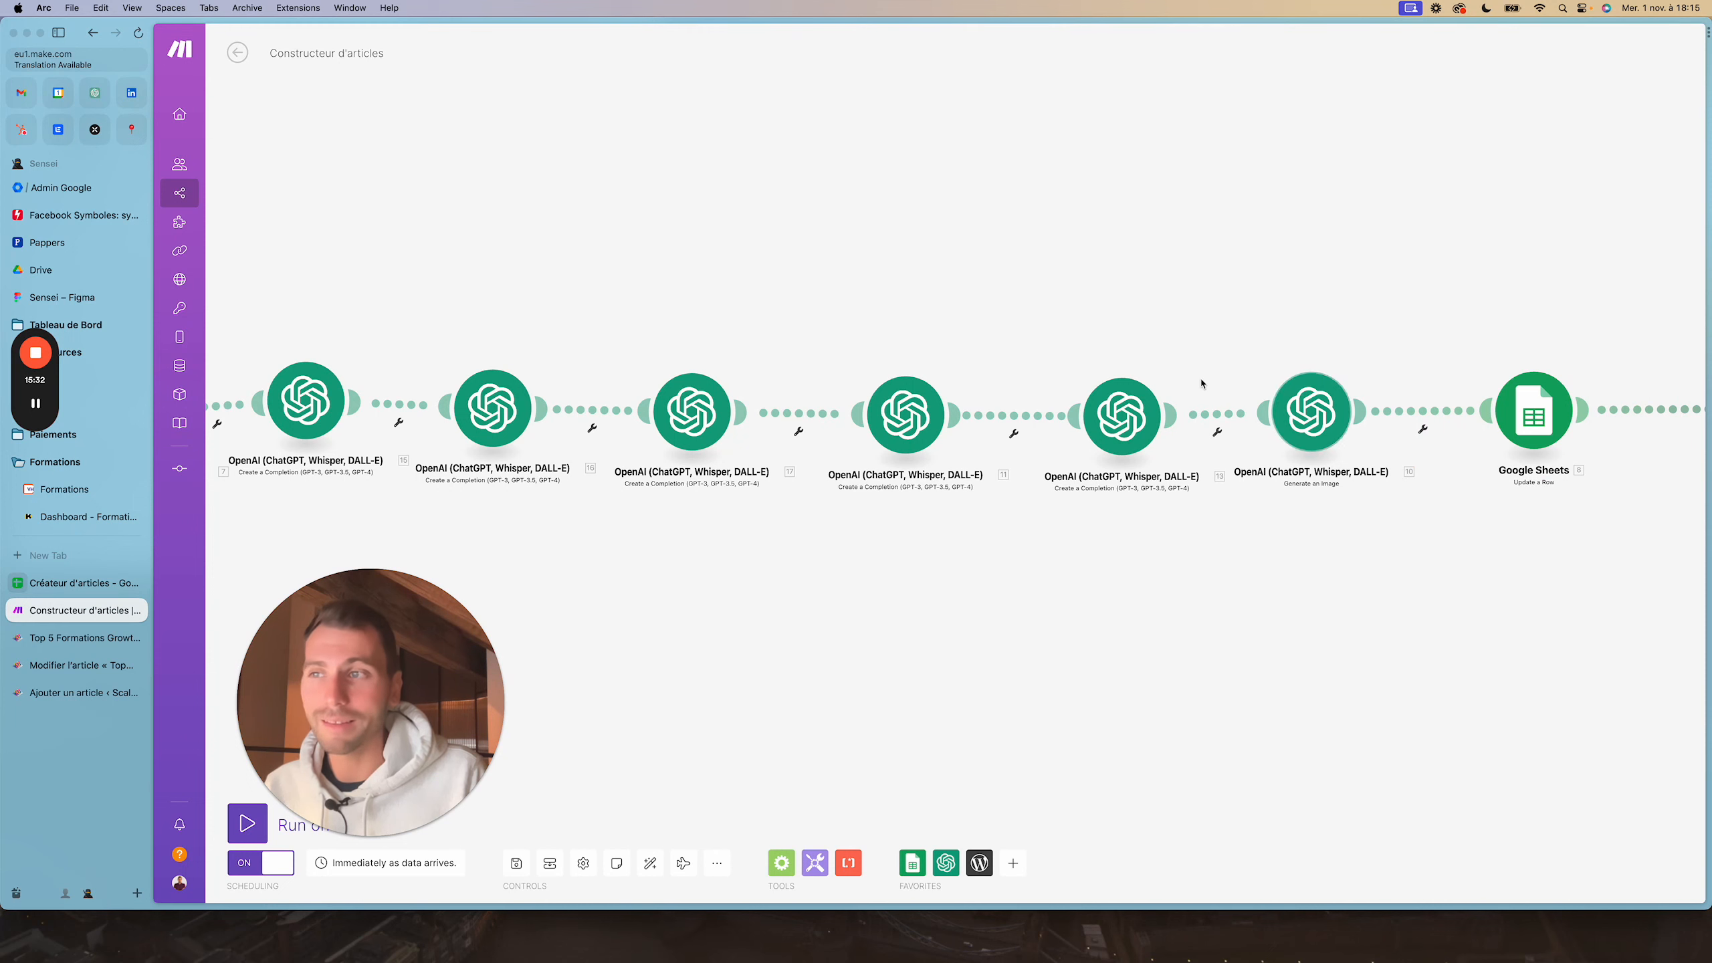
pyautogui.click(1102, 426)
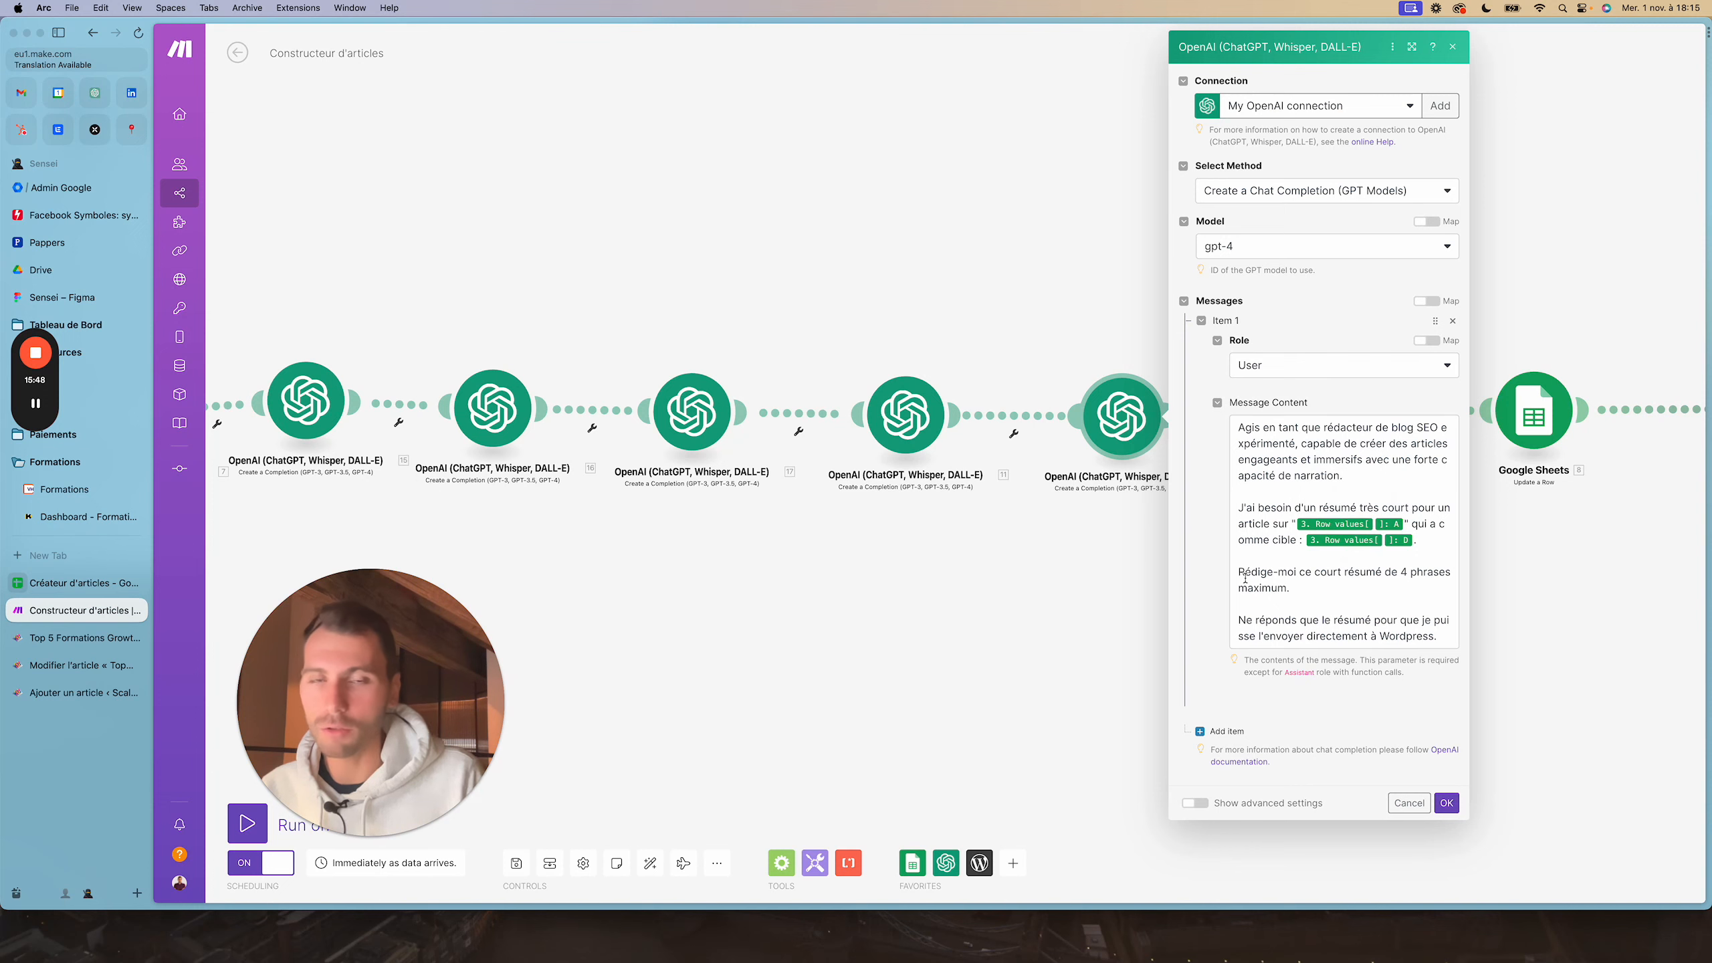
pyautogui.click(1448, 803)
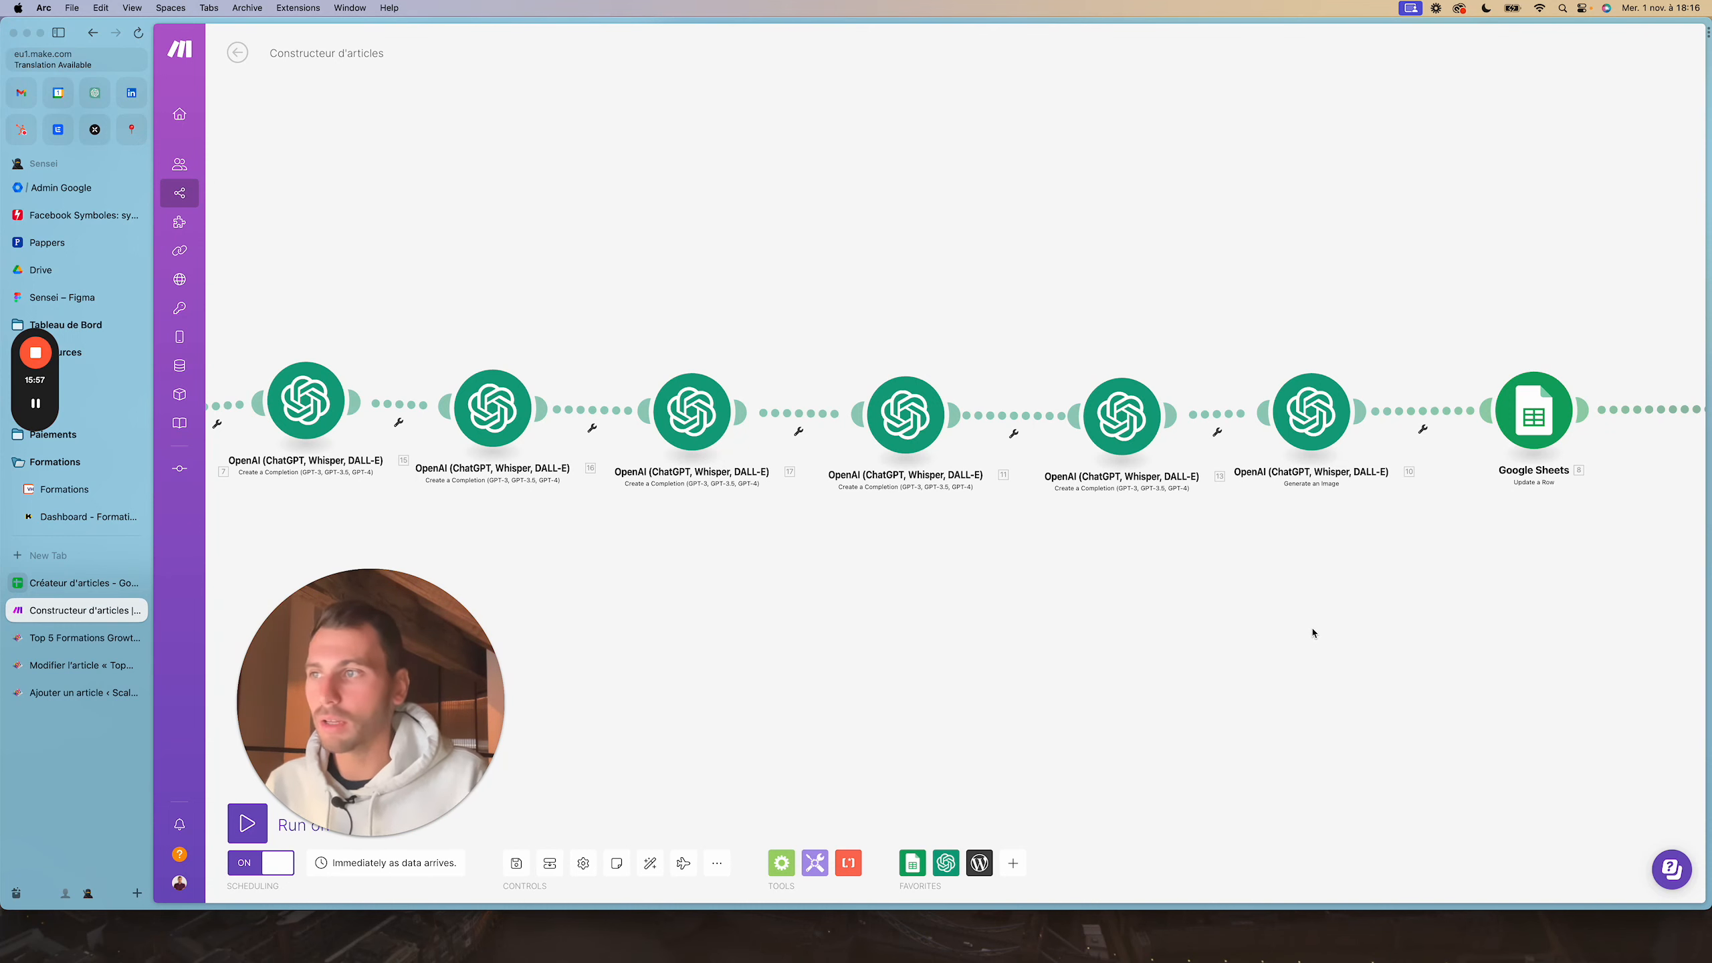
# Review which module outputs the Google Sheets row update maps to the summary, part, conclusion and illustration columns
pyautogui.hscroll(-10, 852, 600)
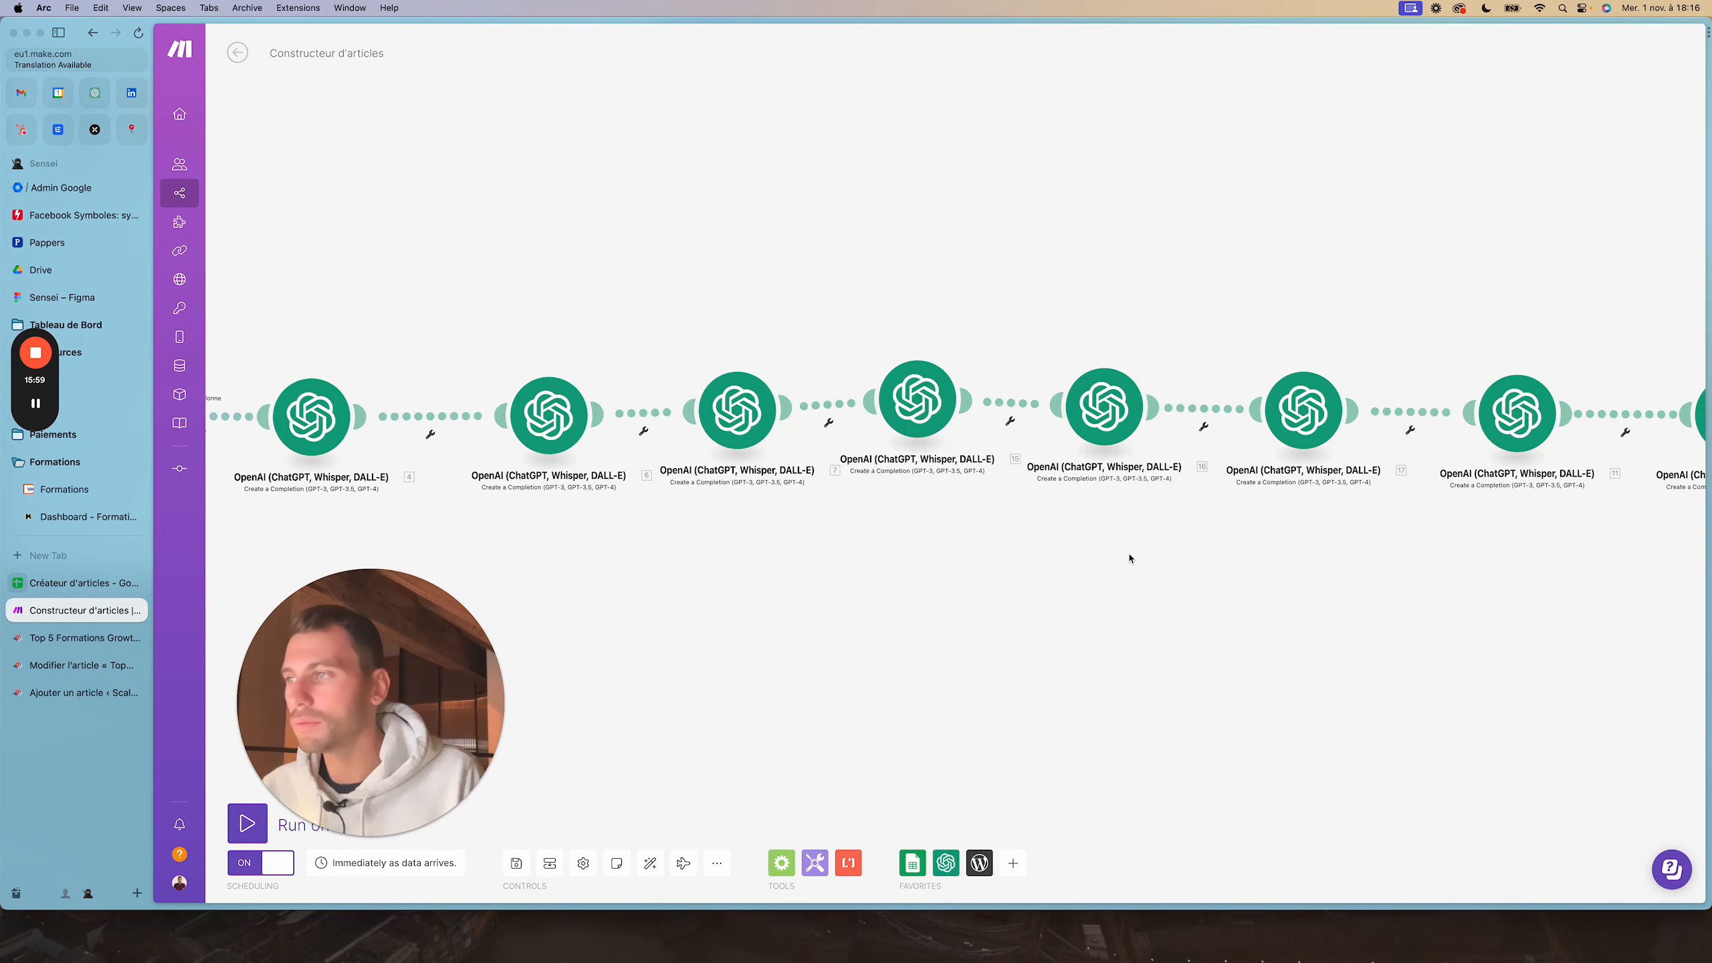
pyautogui.hscroll(12, 1062, 561)
pyautogui.hscroll(5, 1017, 598)
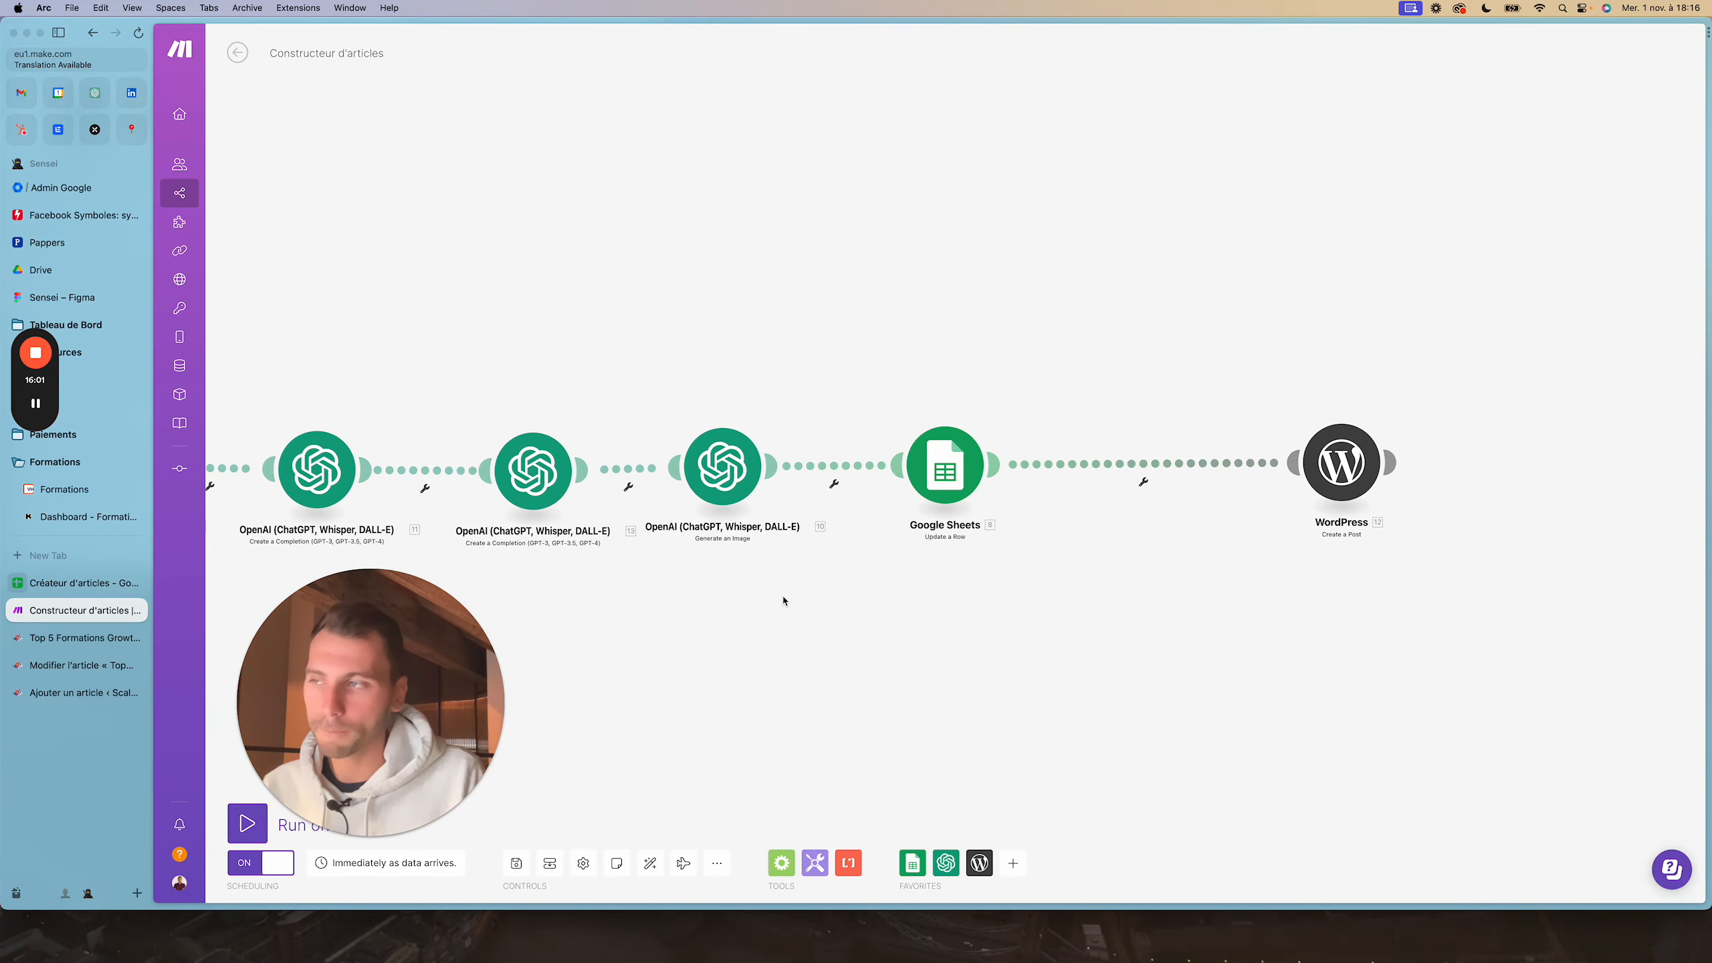
pyautogui.click(1013, 458)
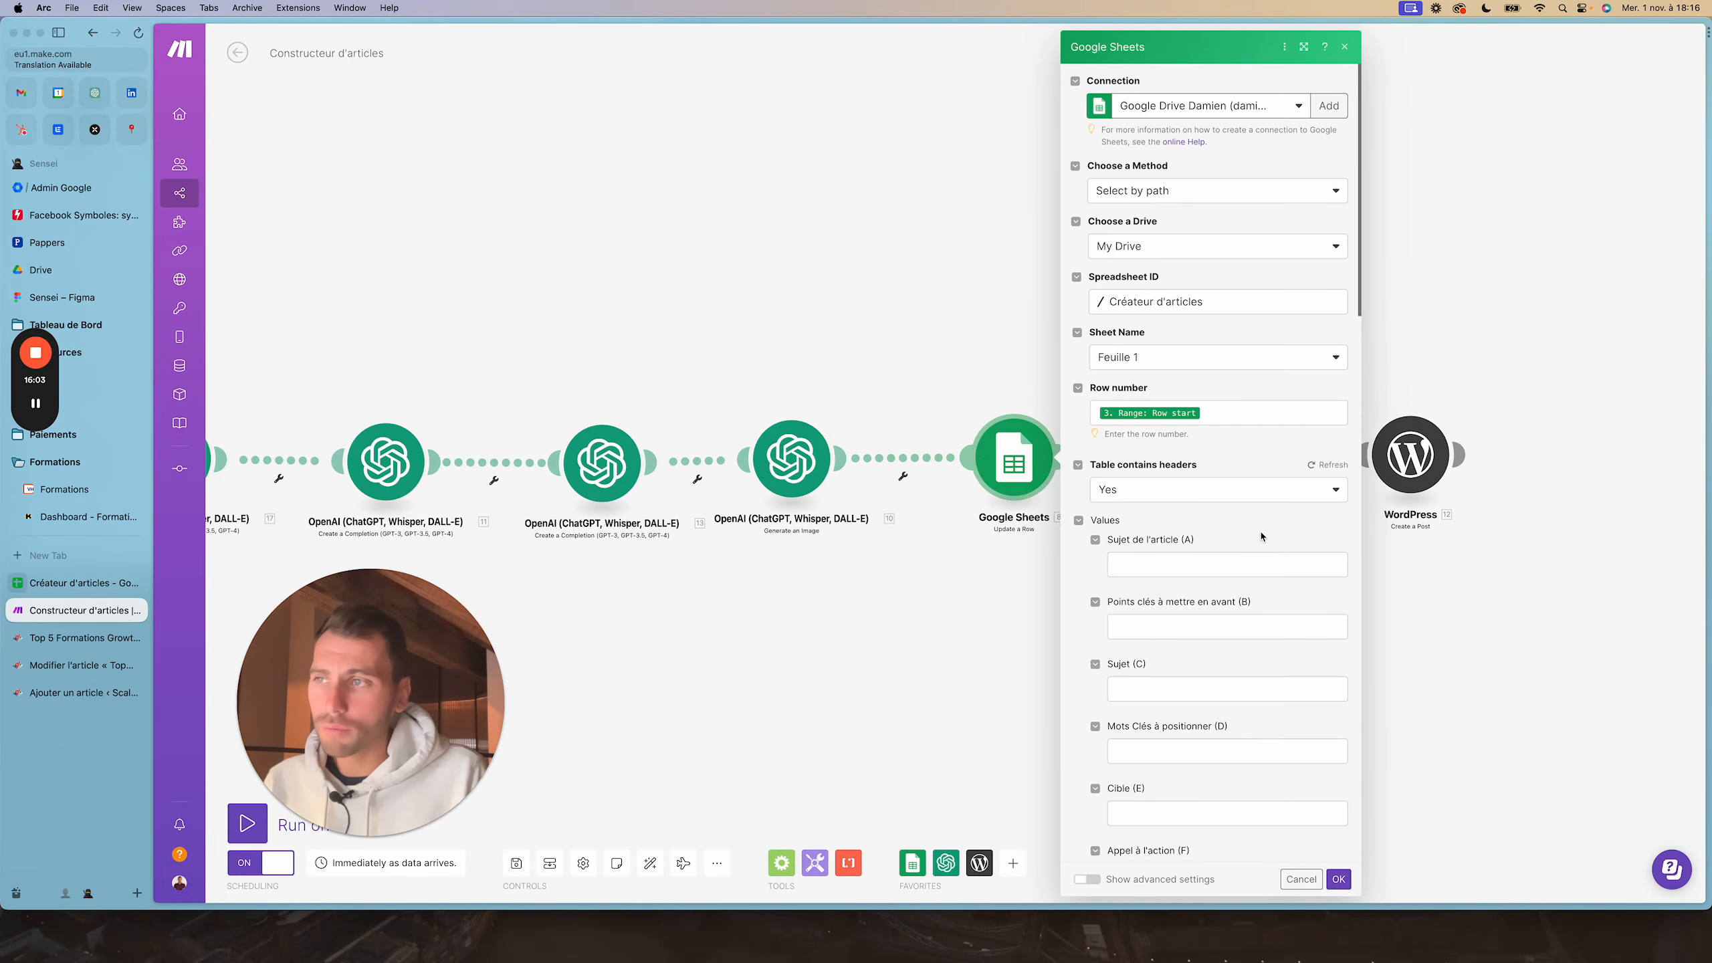
pyautogui.scroll(-10, 1207, 540)
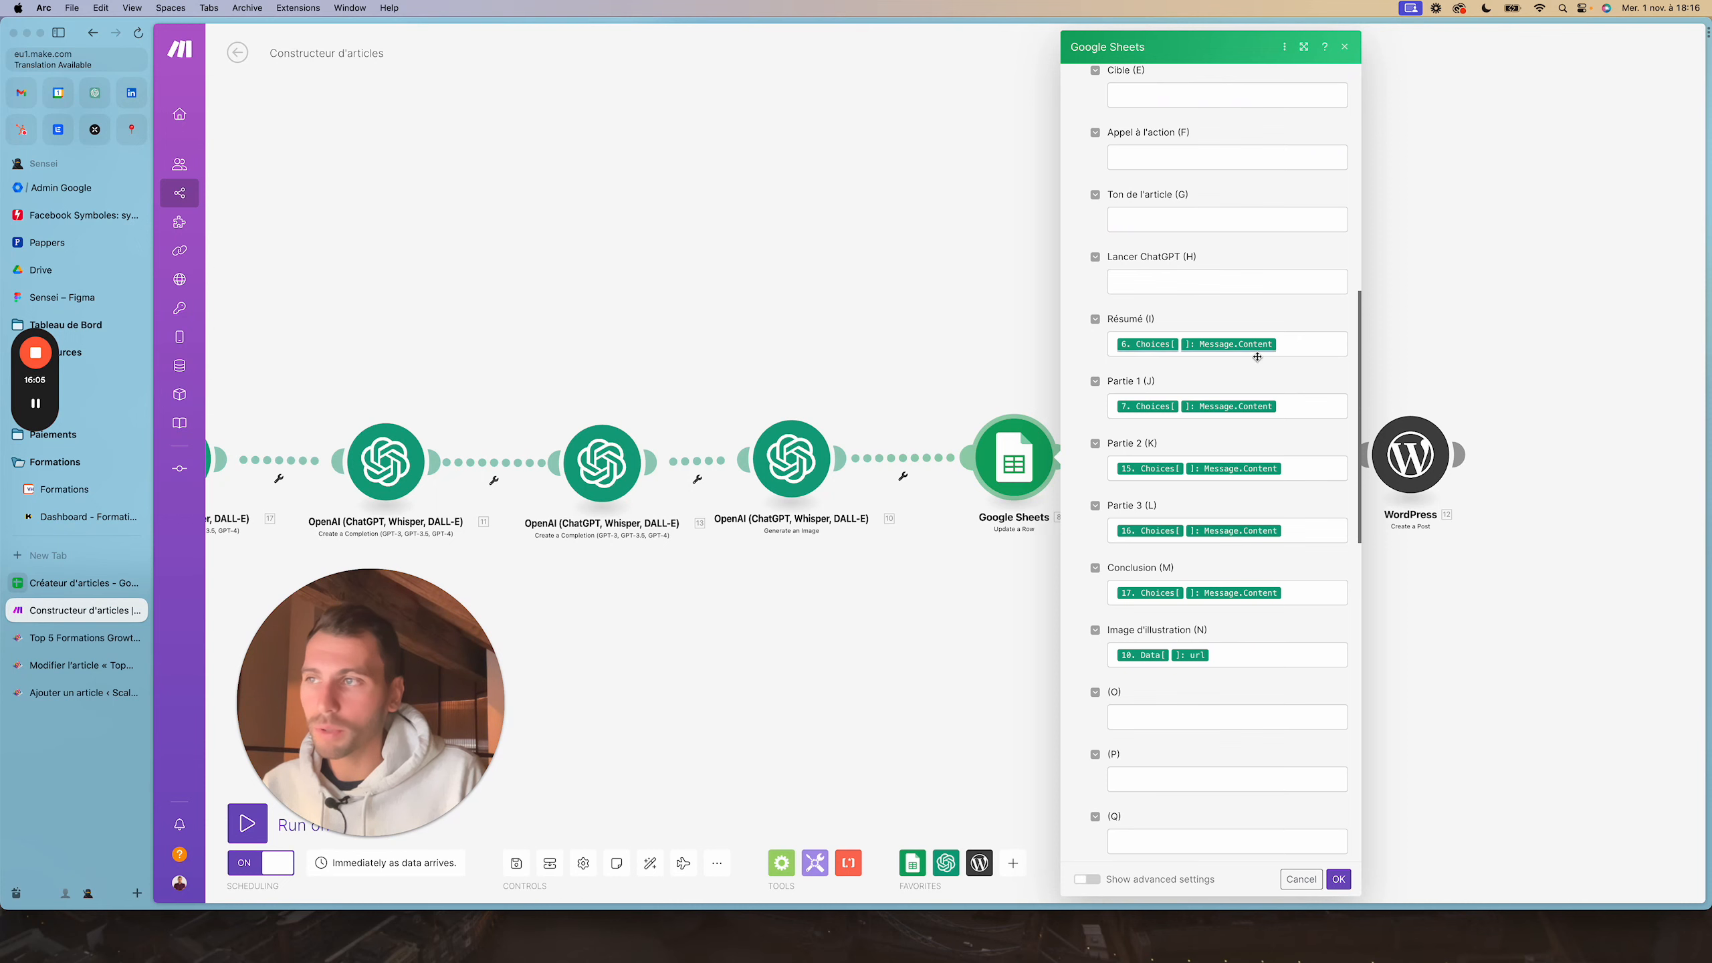
# Switch to the Créateur d'articles Google Sheet and examine the header columns from Résumé through Image d'illustration, then back to the input columns
pyautogui.click(60, 590)
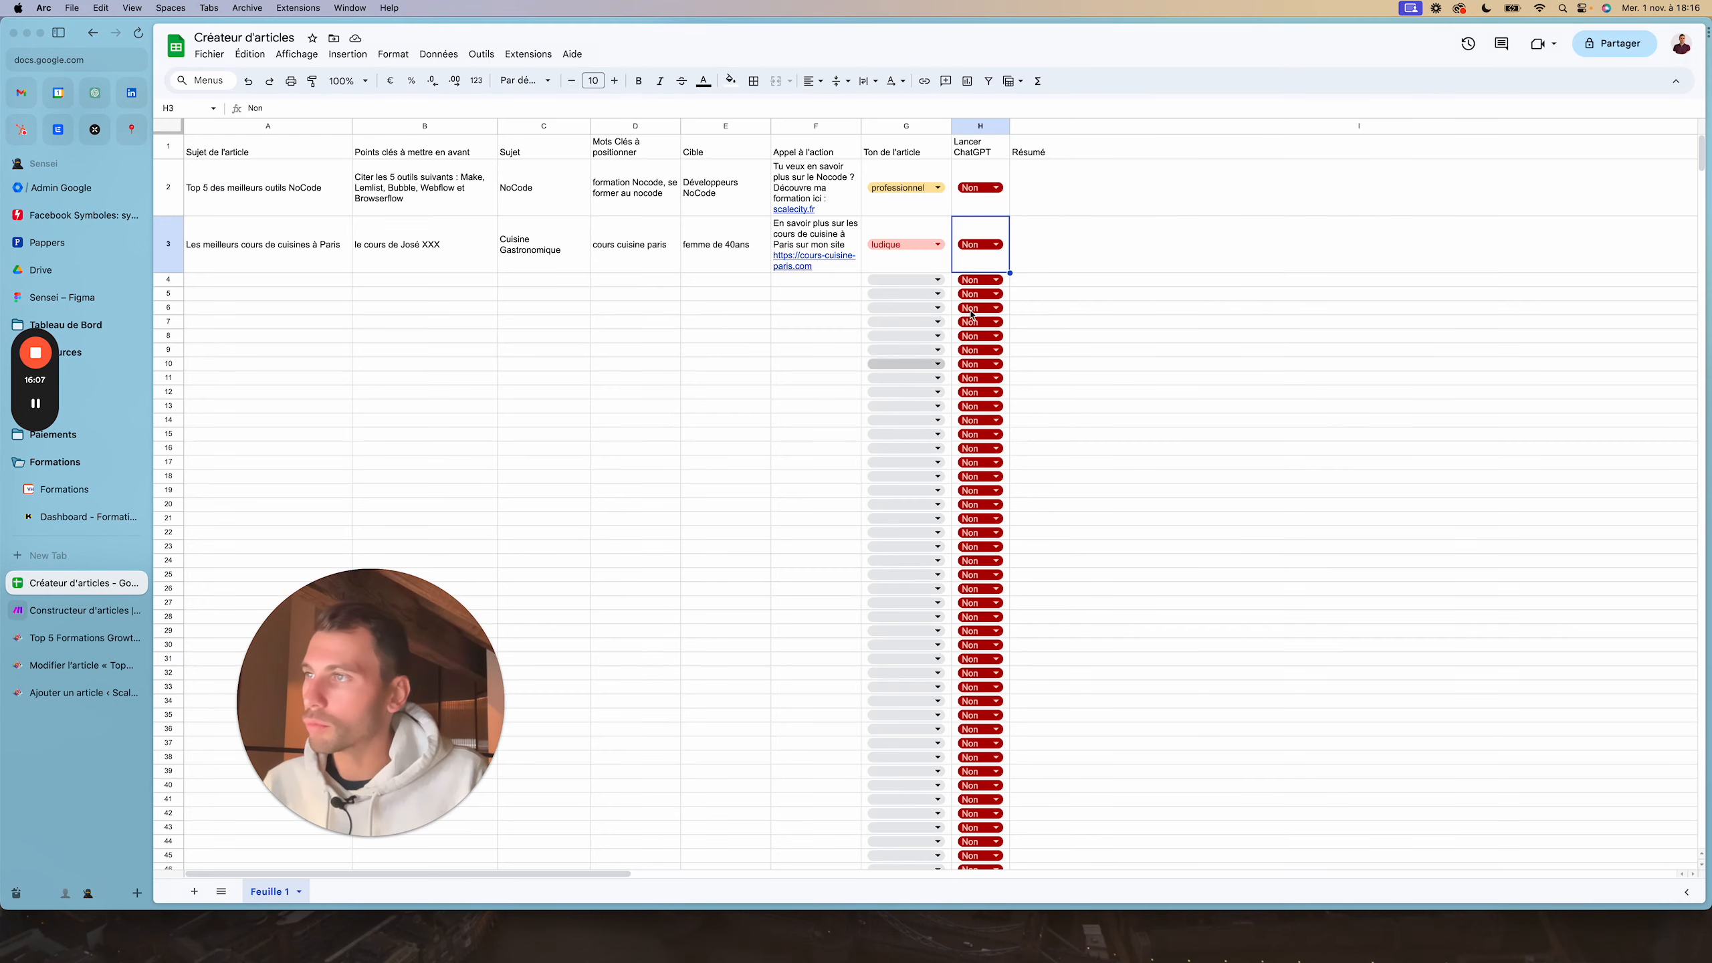
pyautogui.hscroll(5, 1208, 245)
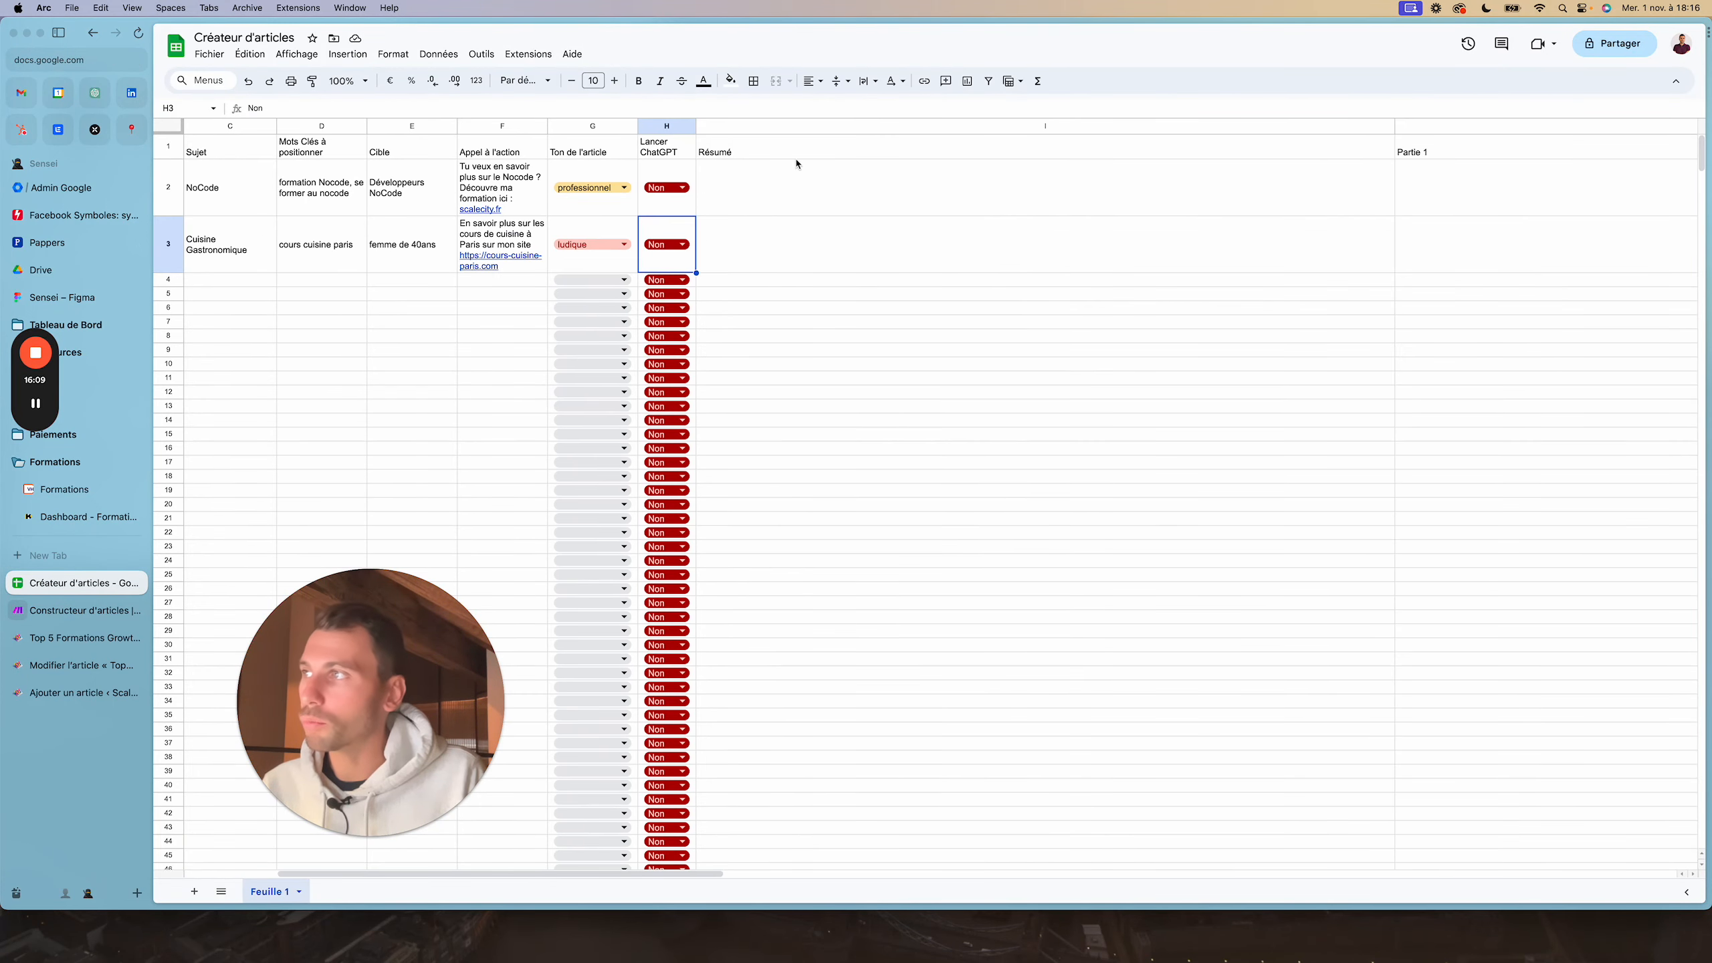
pyautogui.hscroll(10, 1184, 178)
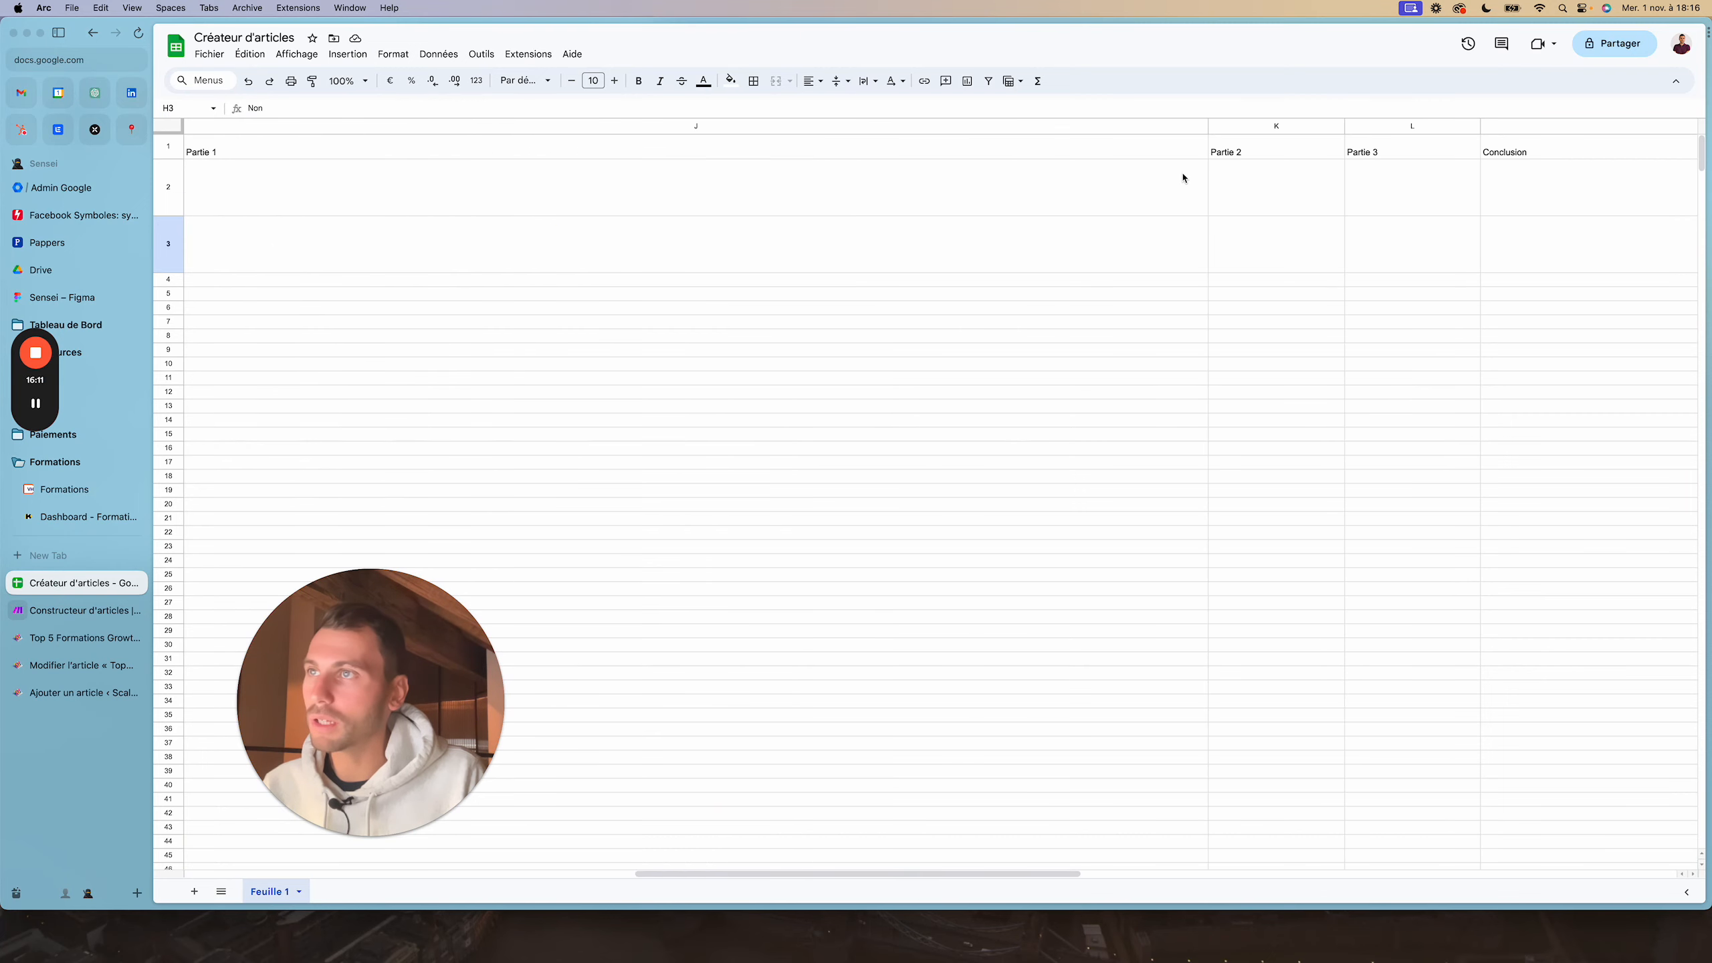
pyautogui.rightClick(1184, 178)
pyautogui.click(746, 169)
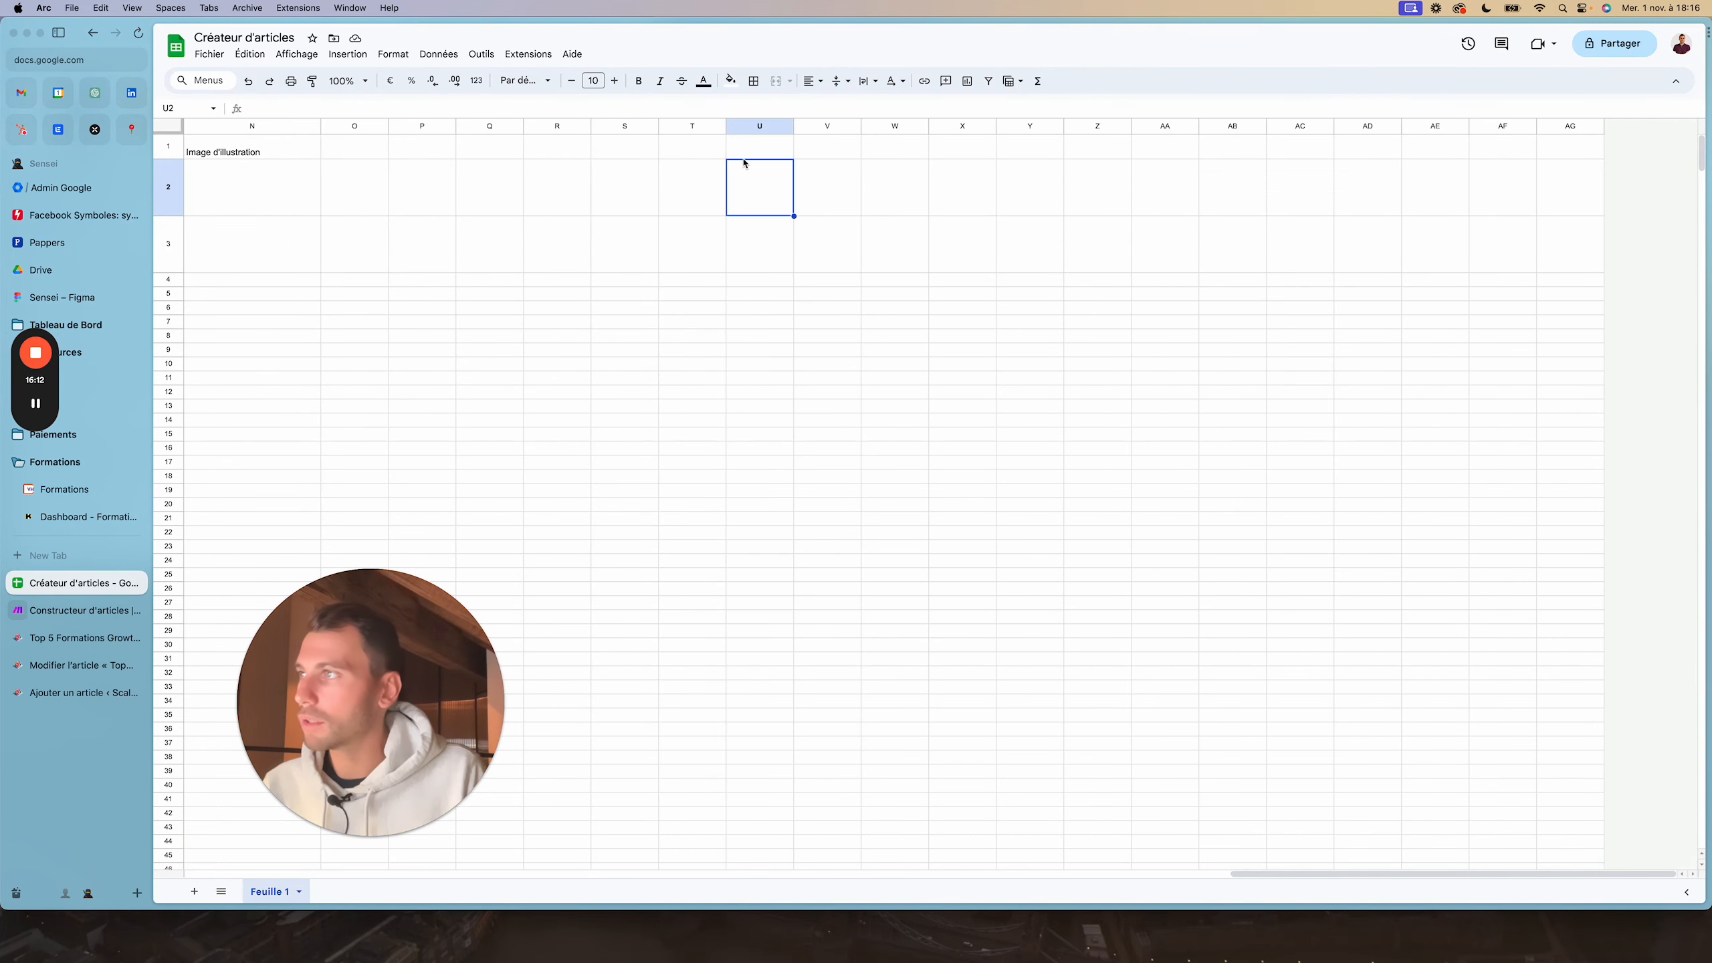
pyautogui.click(745, 156)
pyautogui.press('Left')
pyautogui.press('Left')
pyautogui.press('Left')
pyautogui.press('Left')
pyautogui.press('Left')
pyautogui.press('Left')
pyautogui.press('Left')
pyautogui.press('Left')
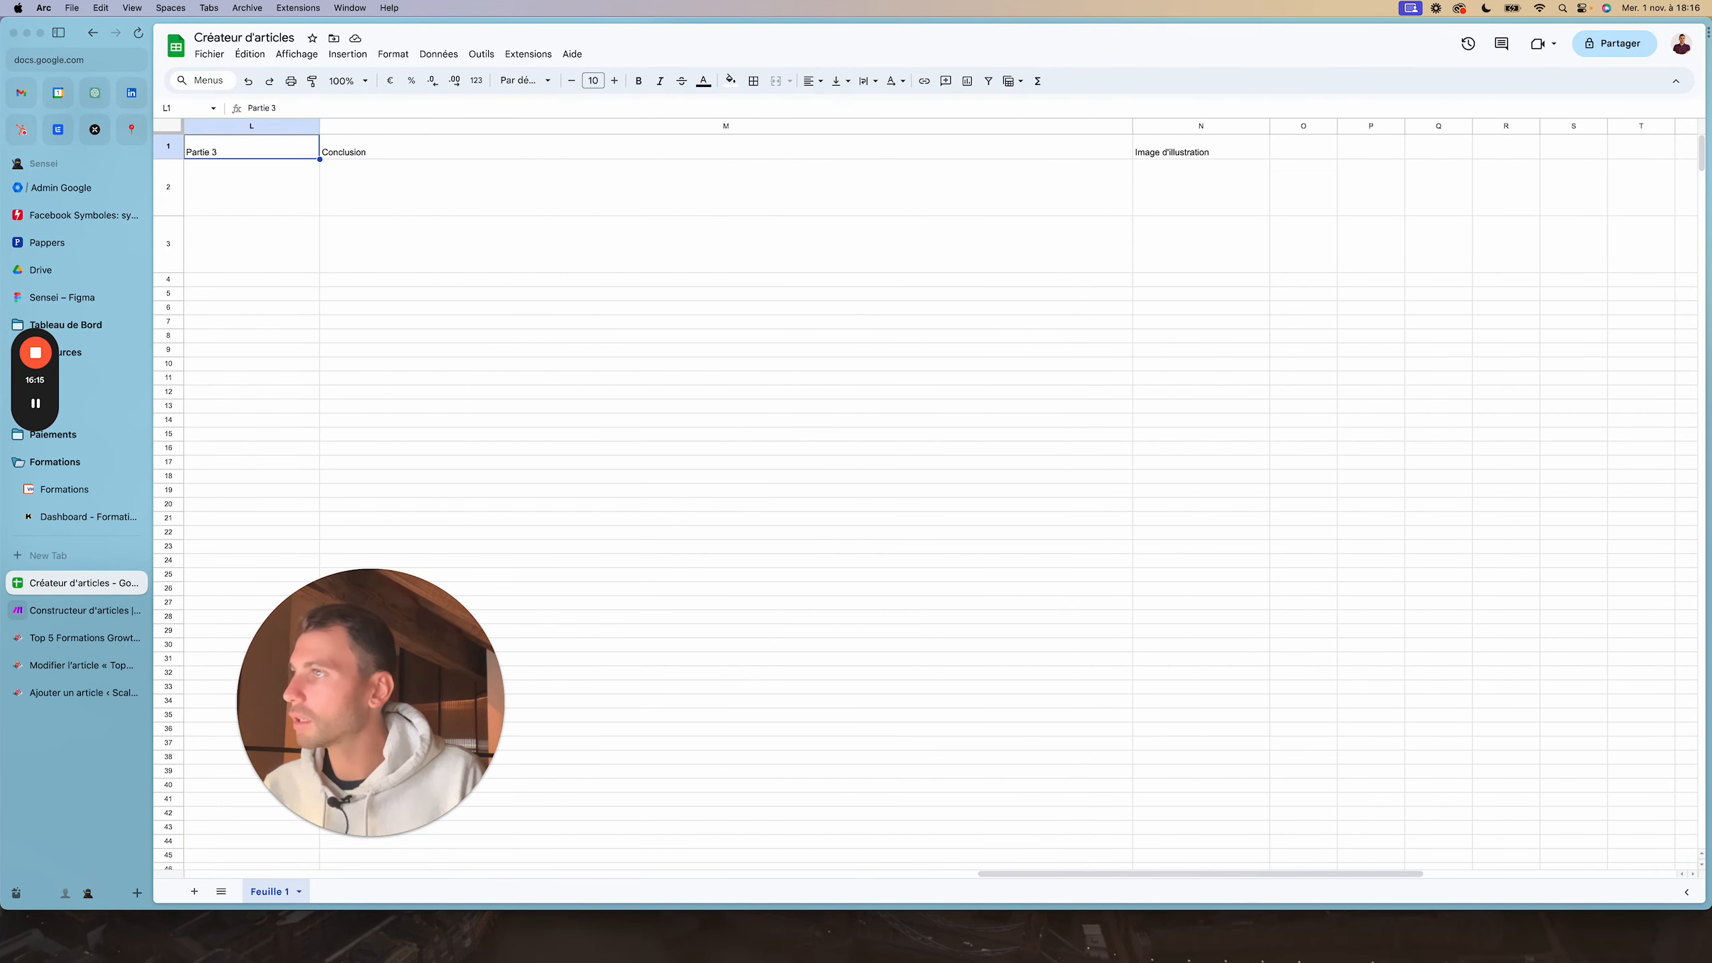
pyautogui.press('Left')
pyautogui.press('Left')
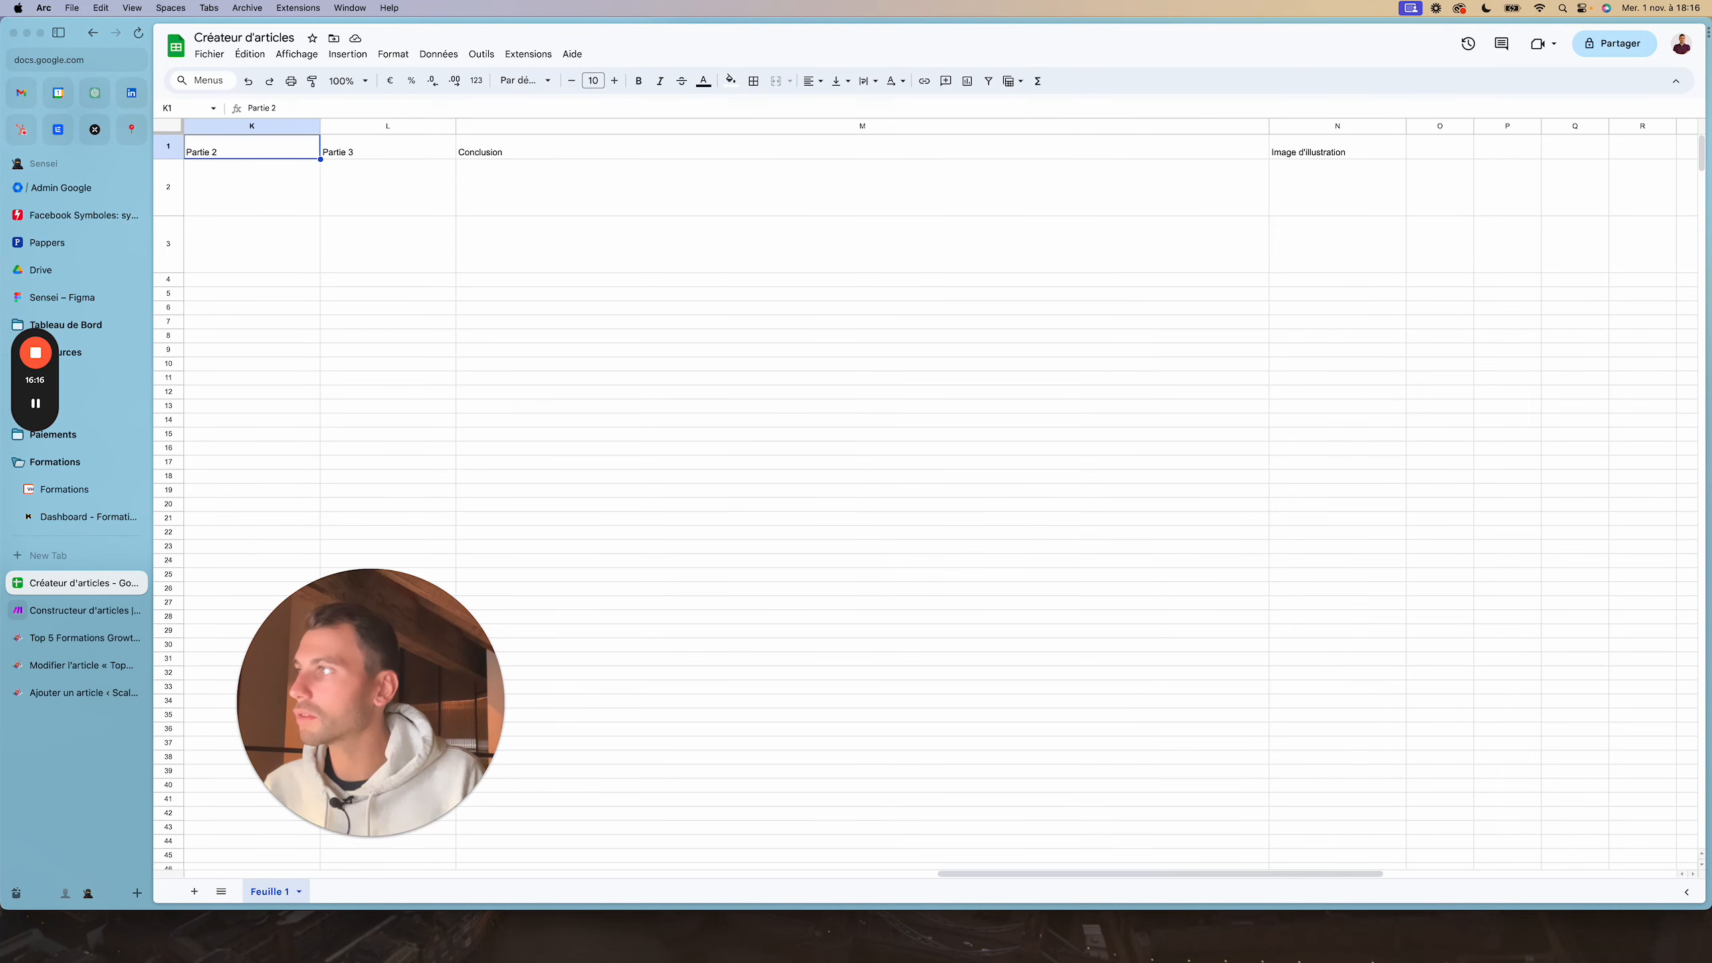
pyautogui.press('Left')
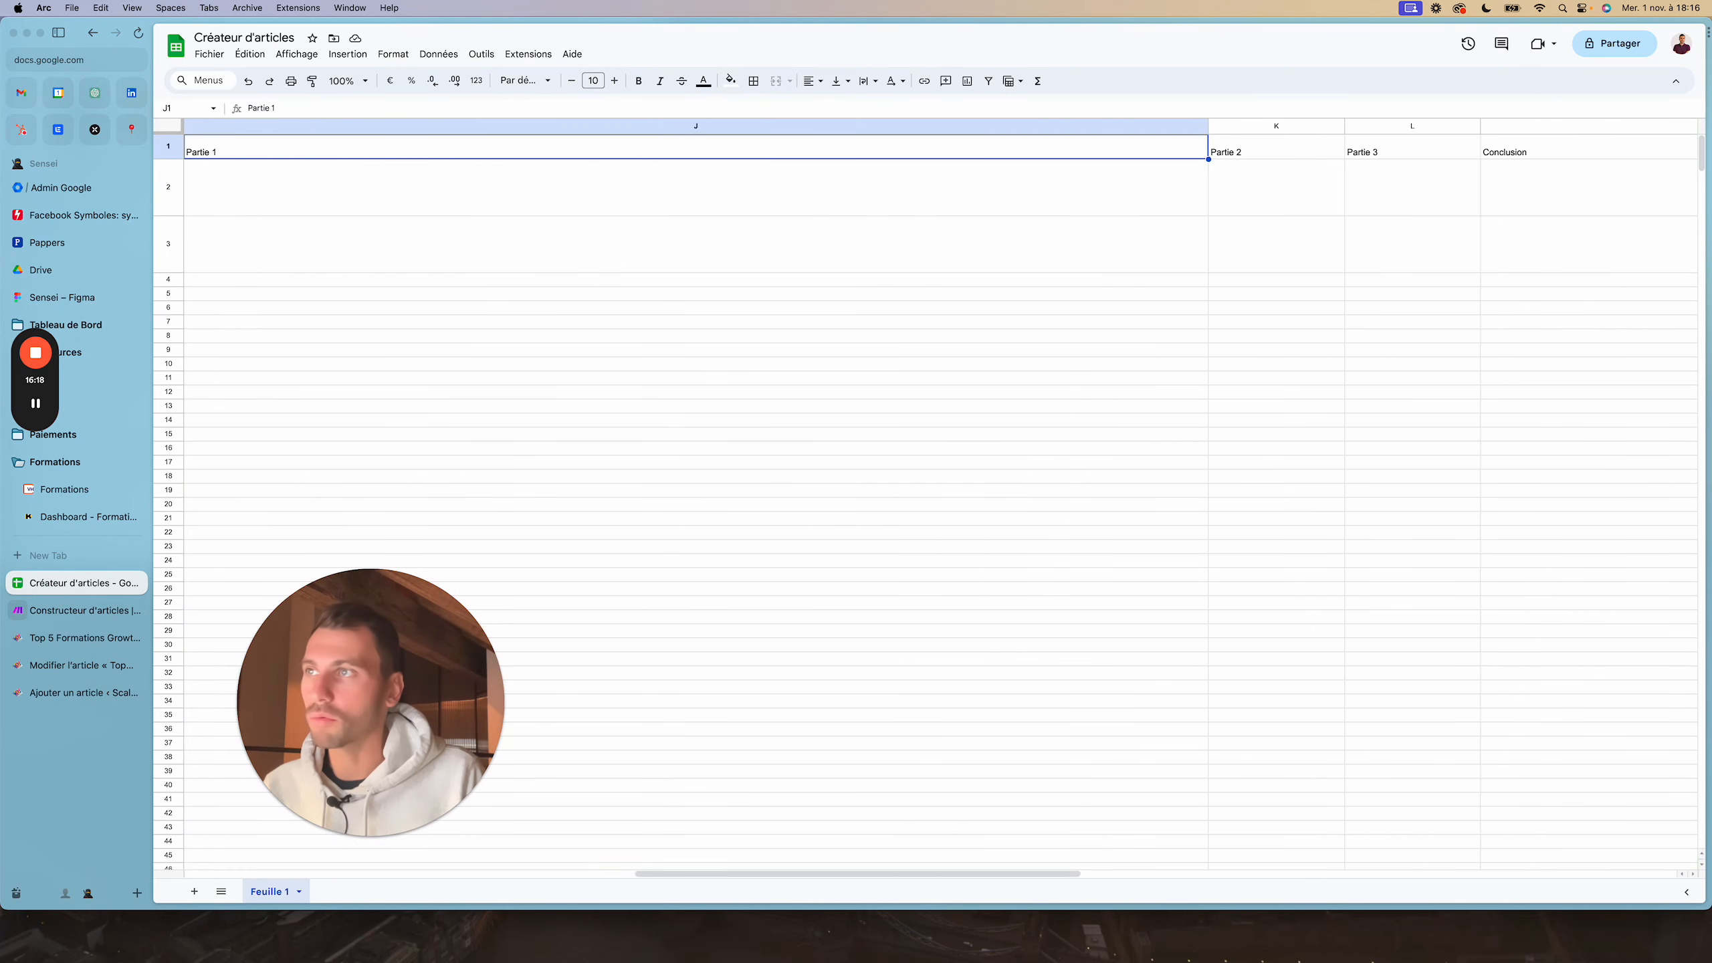
pyautogui.press('Left')
pyautogui.press('Left')
pyautogui.press('Left')
pyautogui.press('Left')
pyautogui.press('Left')
pyautogui.press('Left')
pyautogui.press('Left')
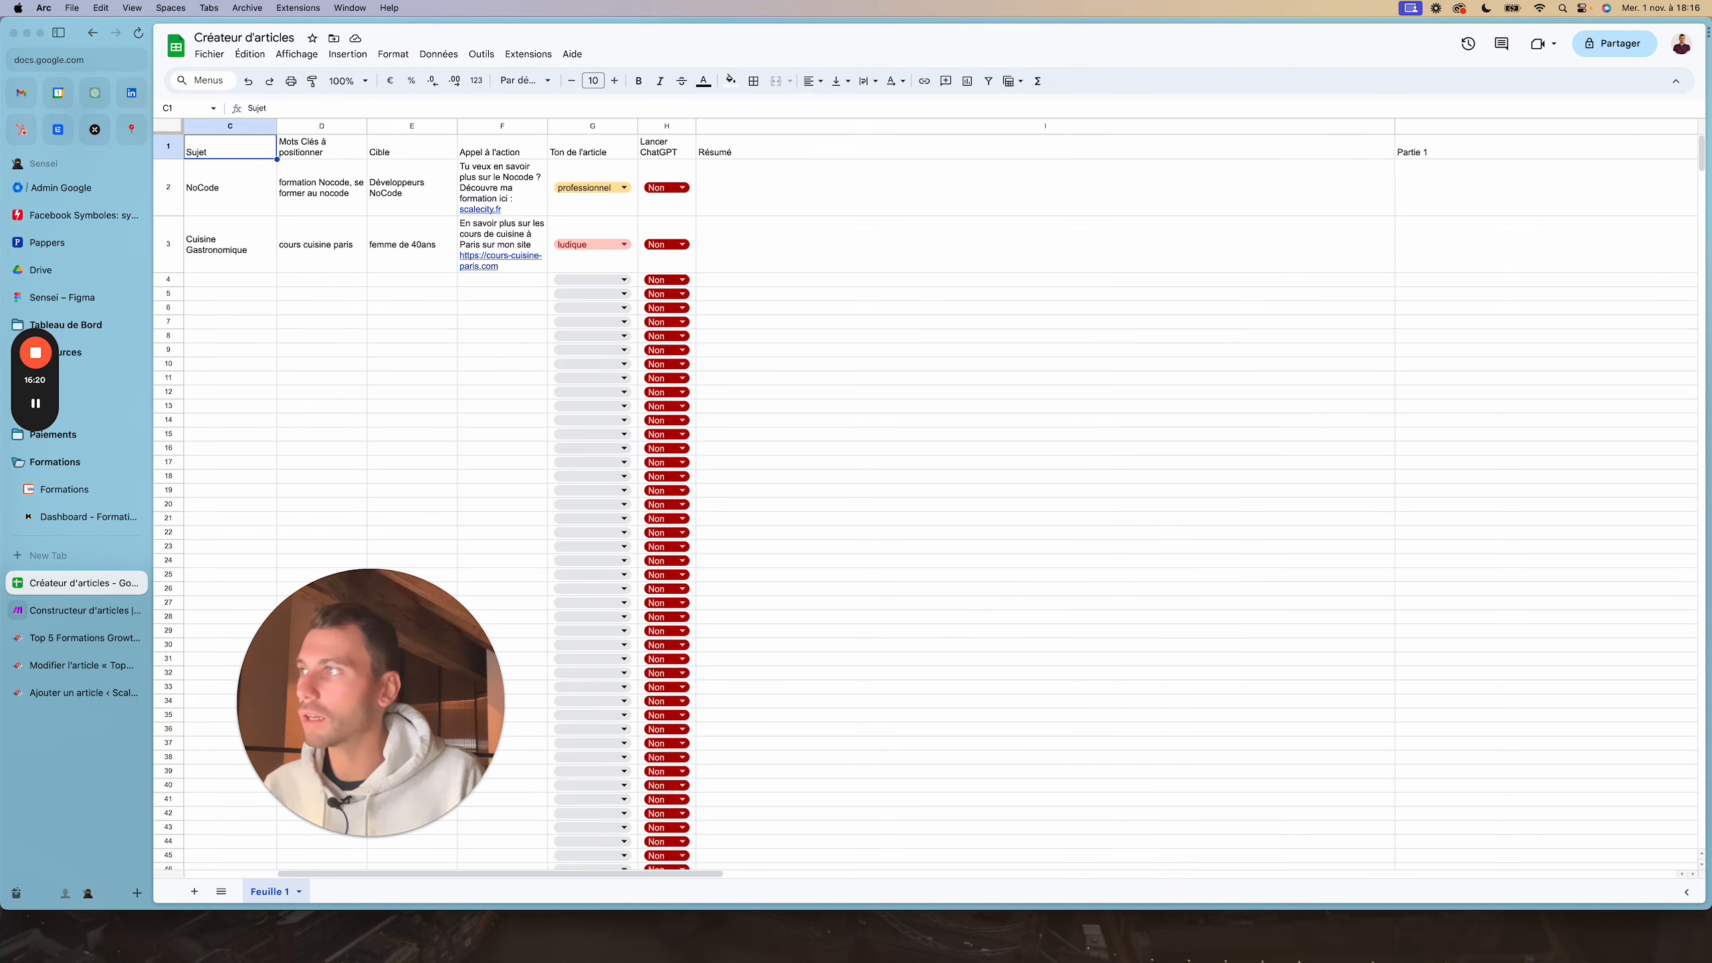
pyautogui.press('Left')
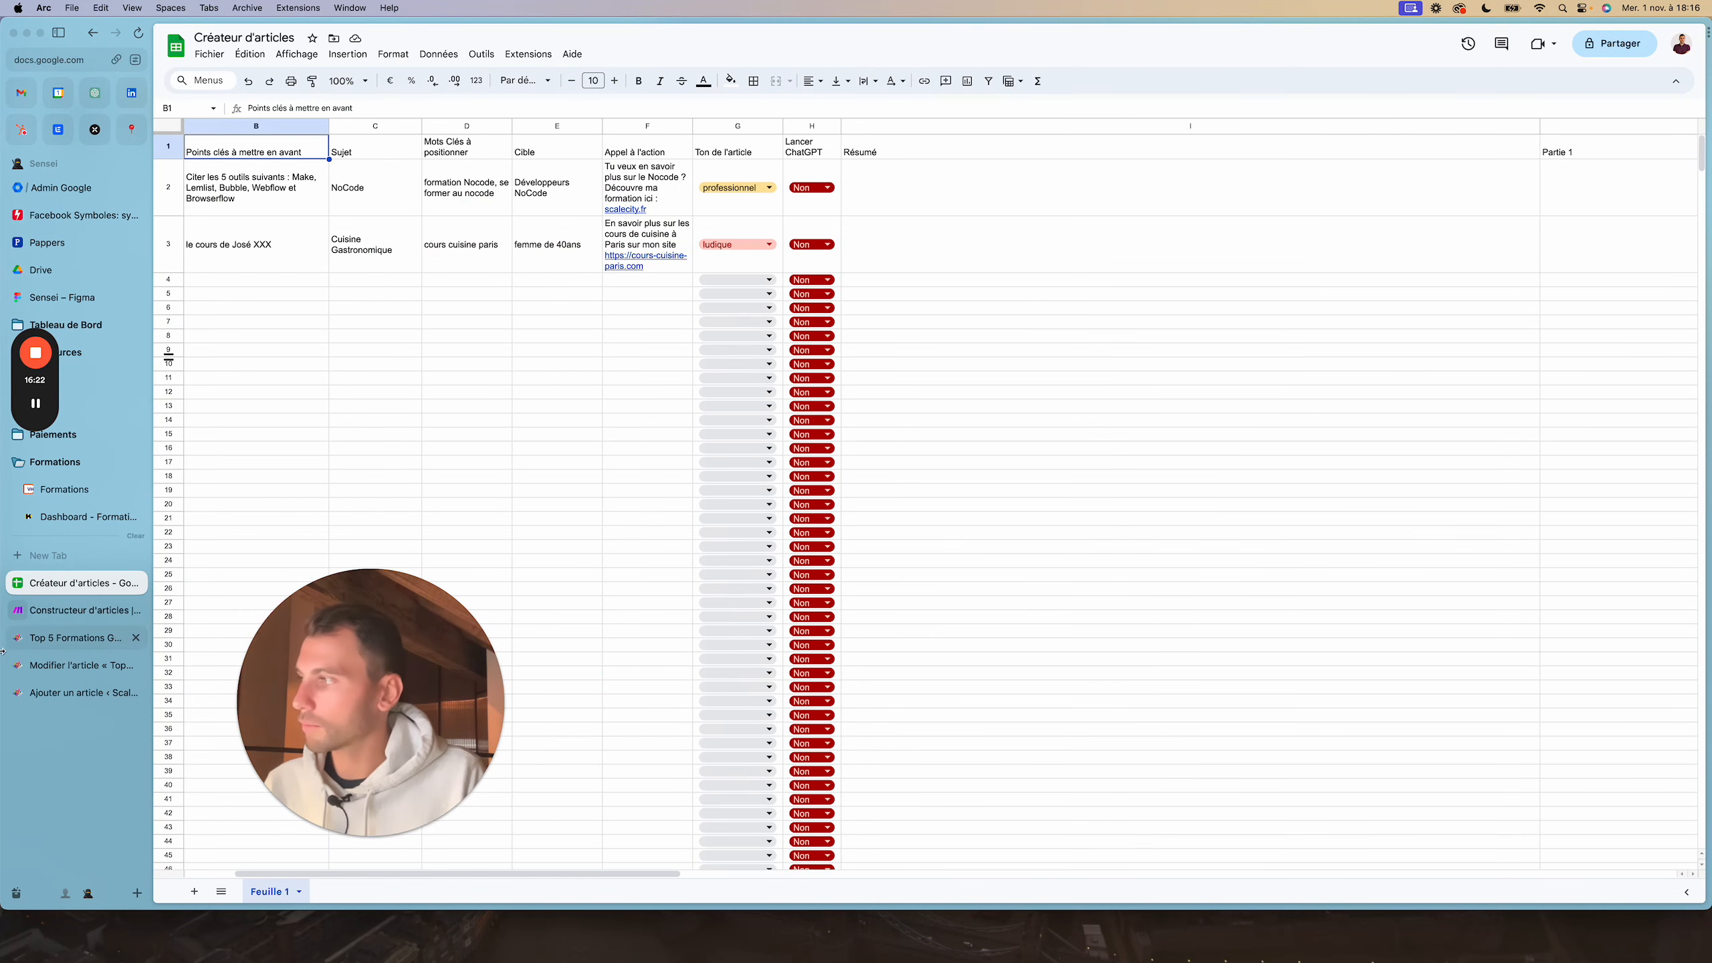
# Return to the Make scenario, review the WordPress post module's title, content and excerpt mappings against their source modules, and confirm its settings
pyautogui.click(75, 611)
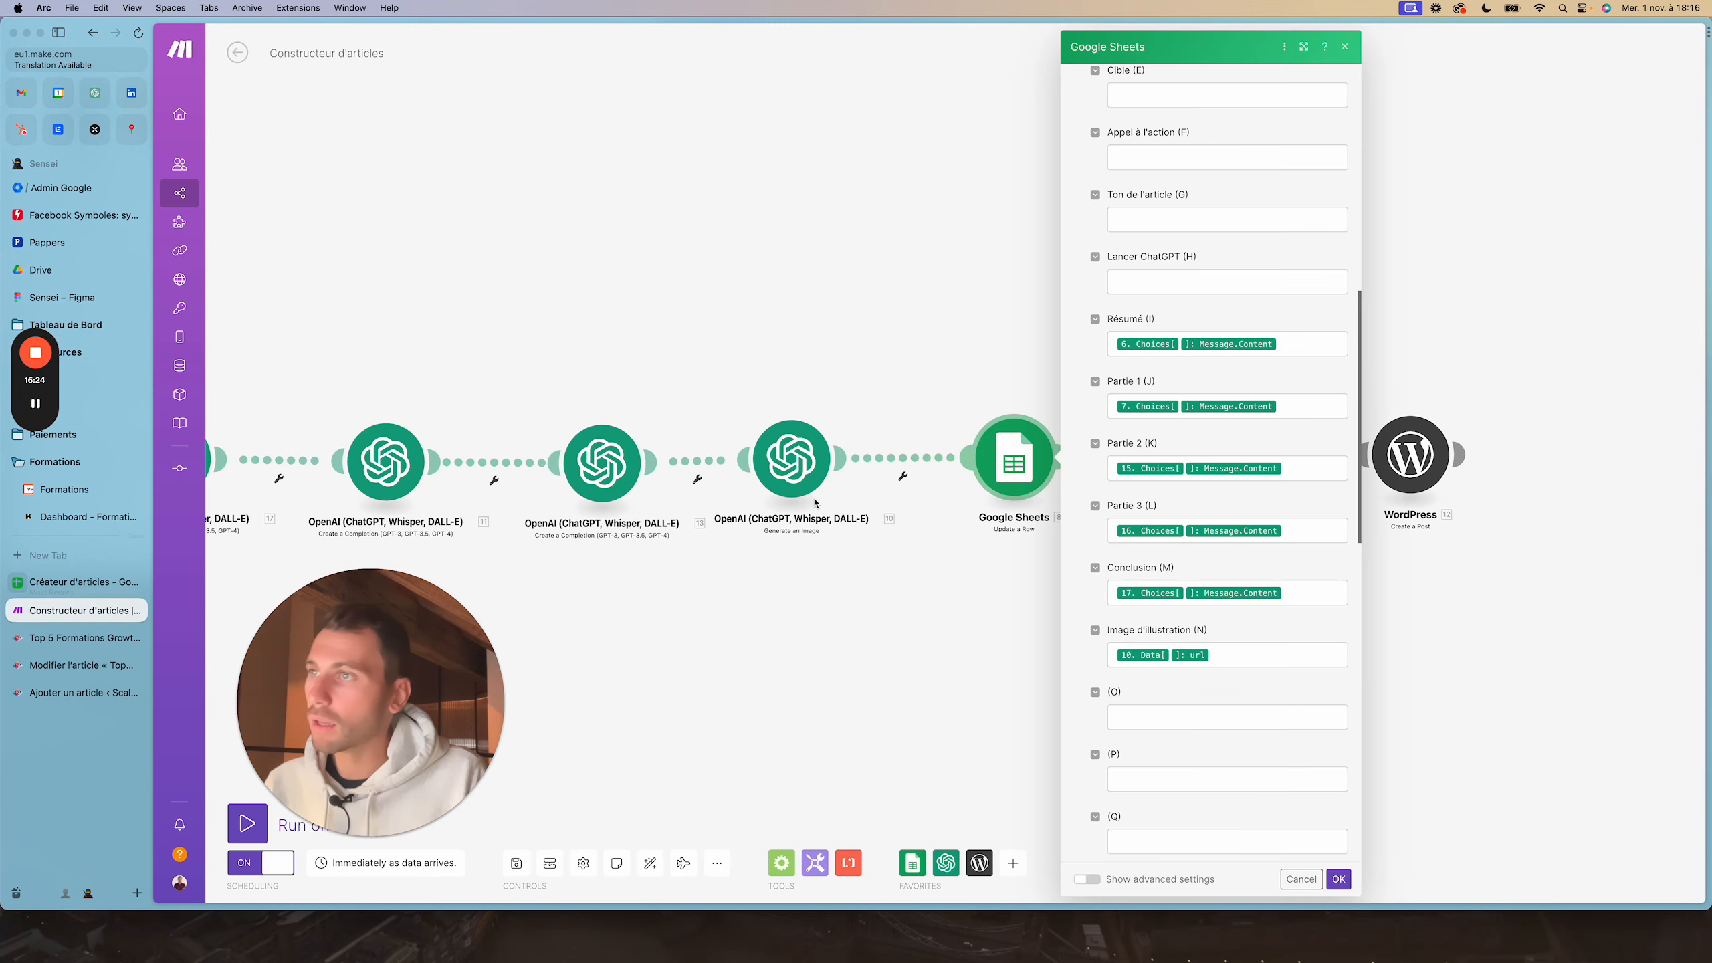
pyautogui.click(1467, 695)
pyautogui.click(1398, 464)
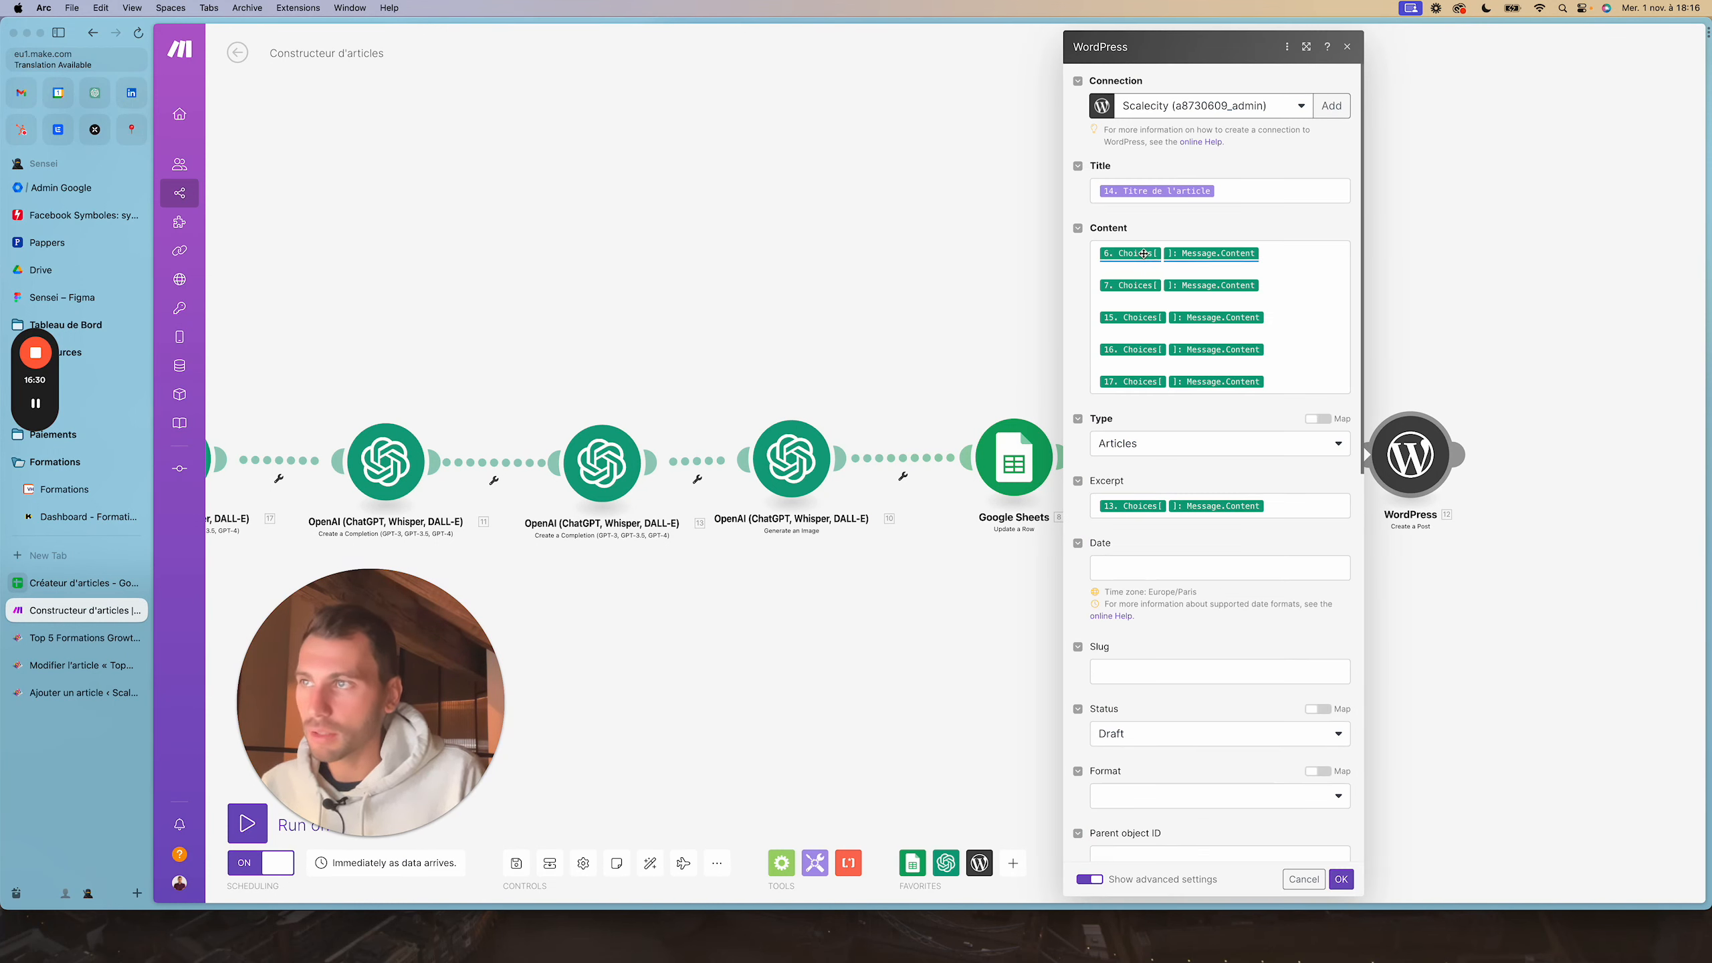
pyautogui.hscroll(-10, 664, 304)
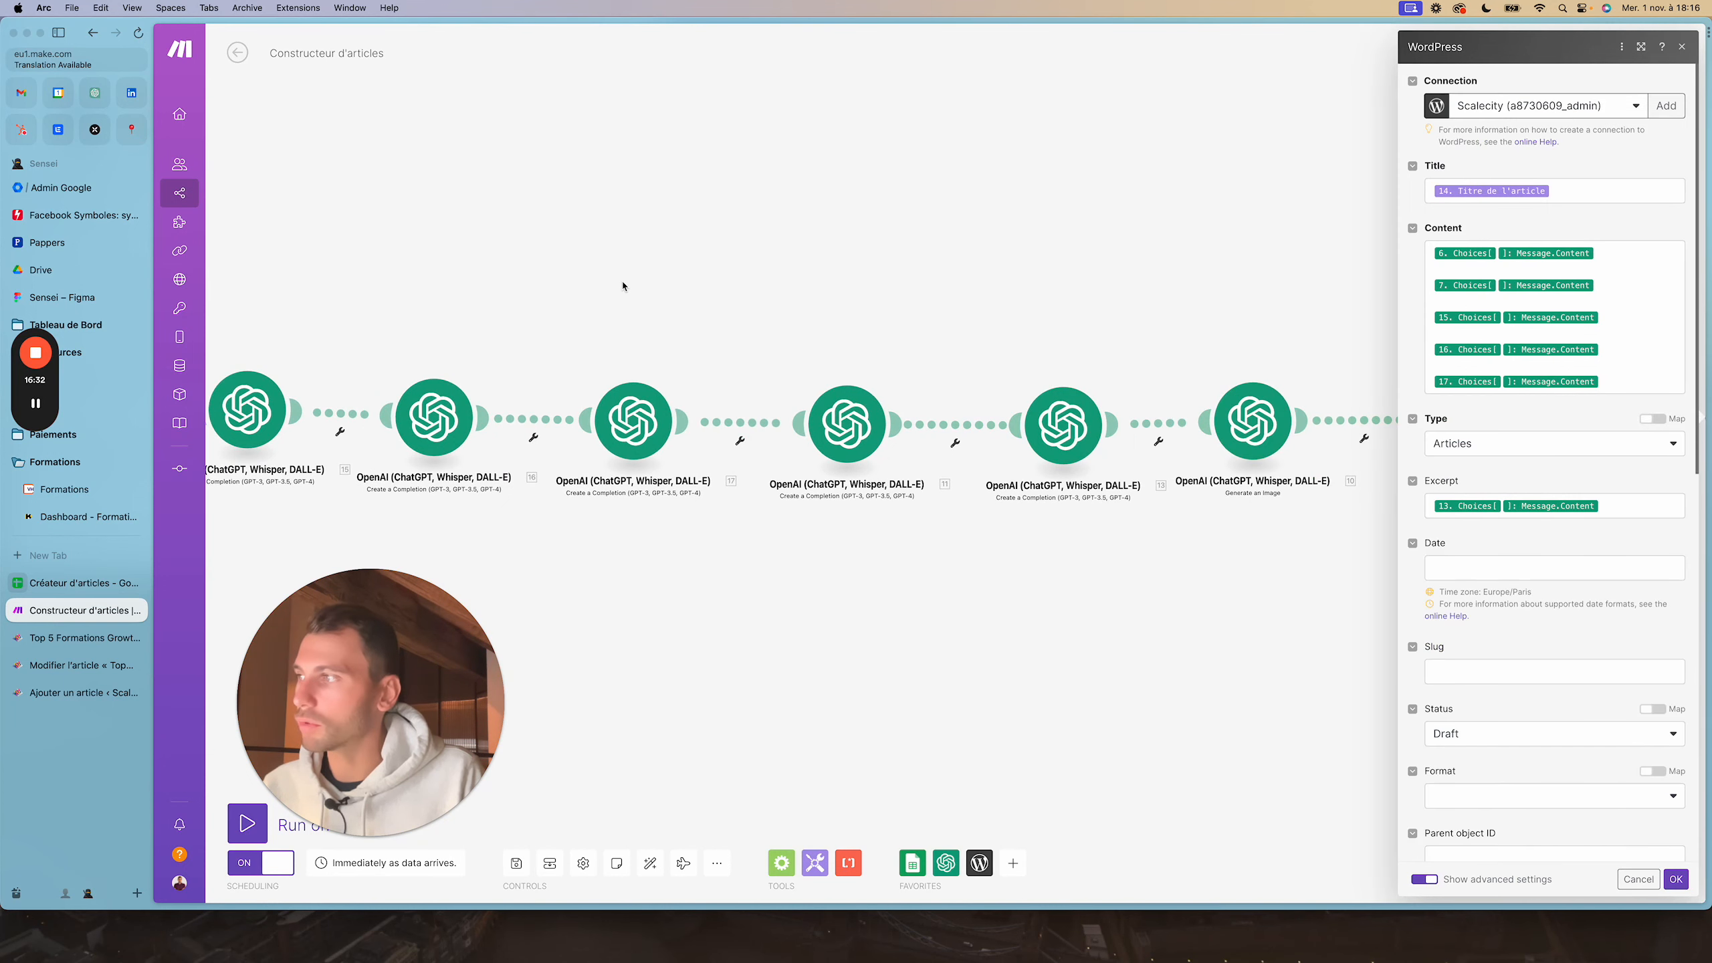
pyautogui.hscroll(-15, 955, 287)
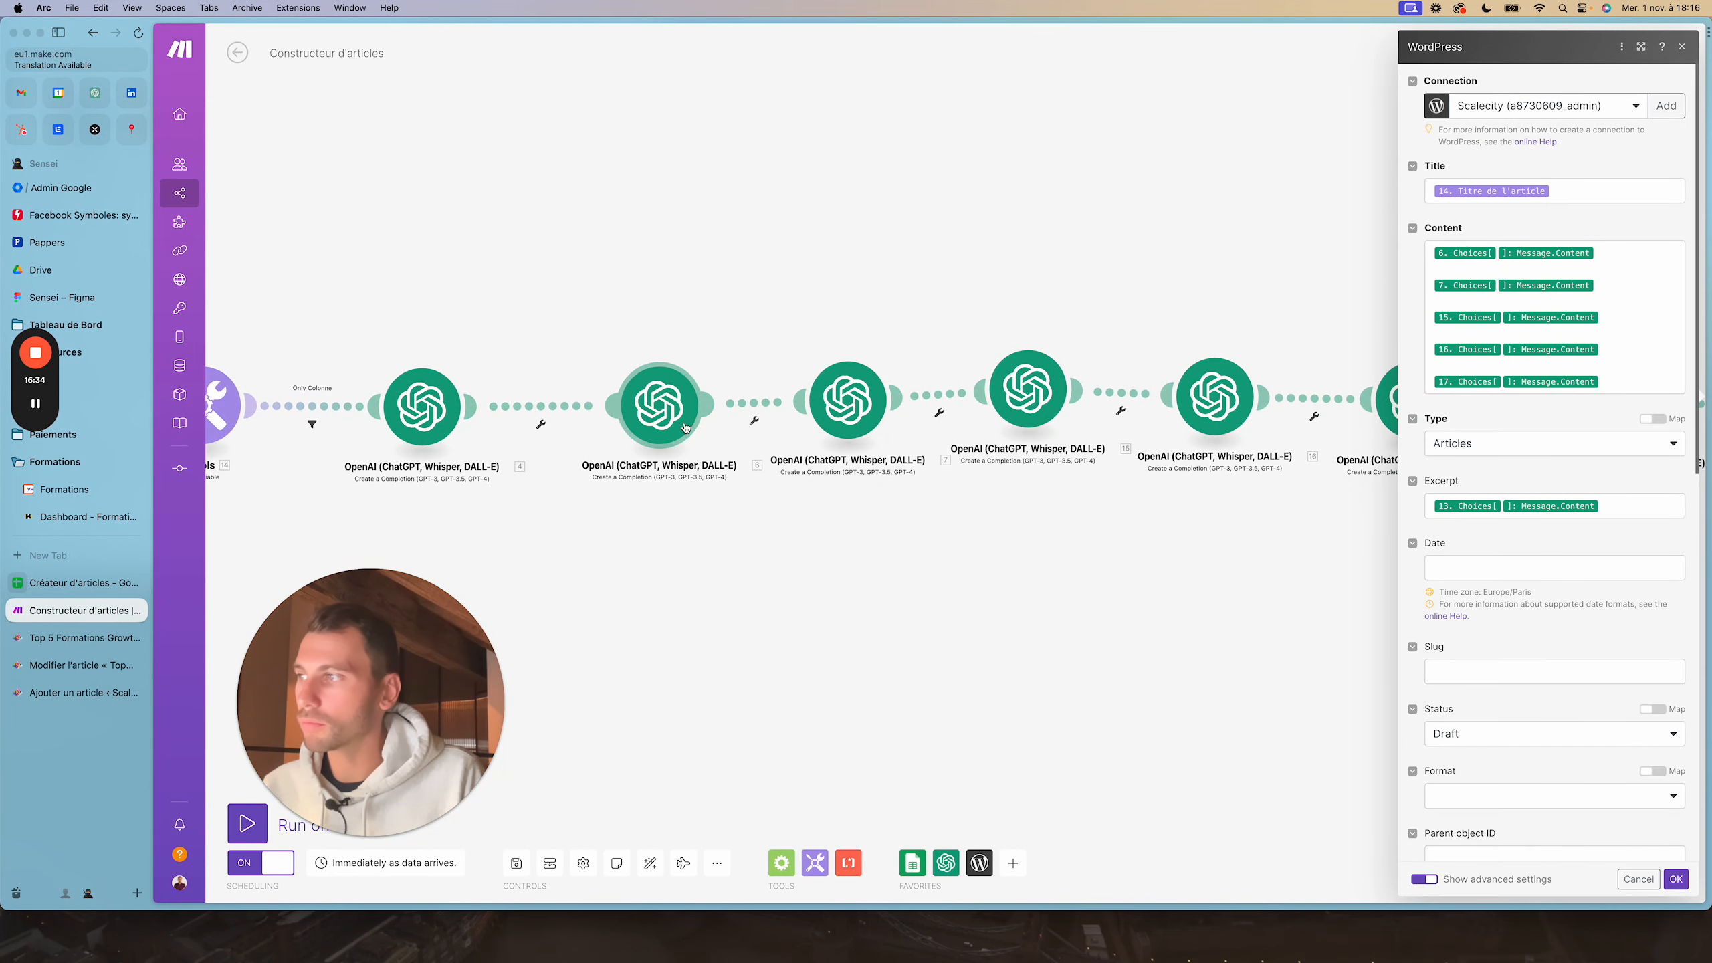
pyautogui.hscroll(-3, 772, 686)
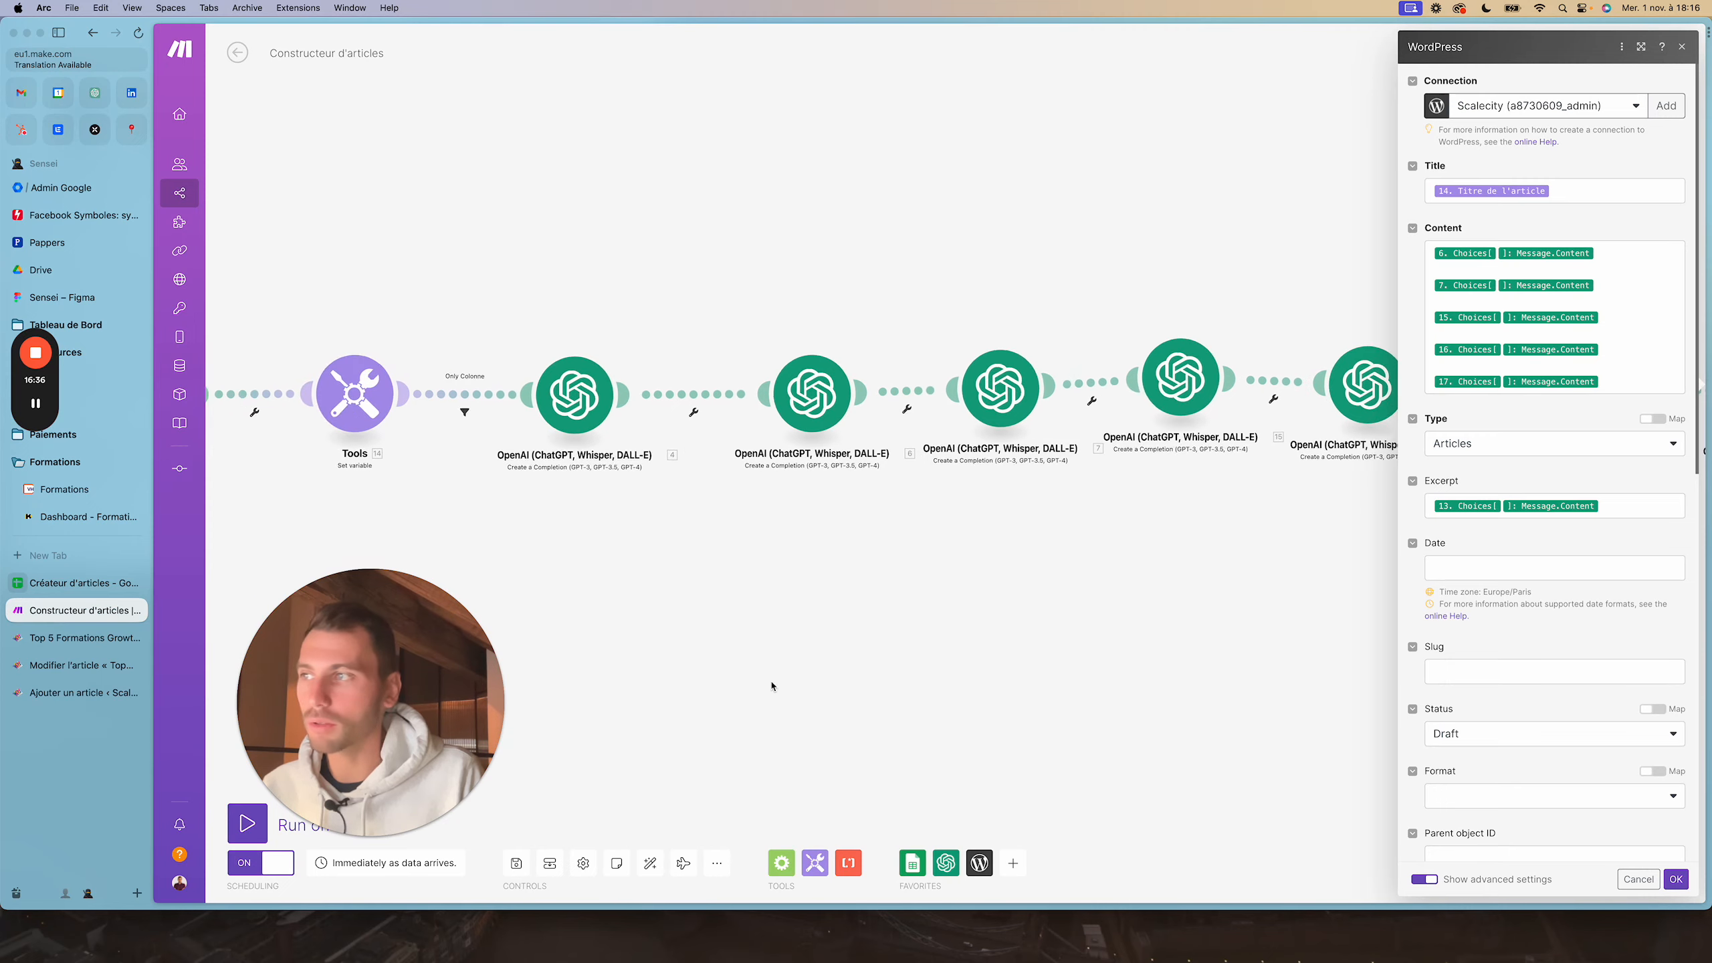
pyautogui.hscroll(-5, 772, 686)
pyautogui.hscroll(20, 1139, 630)
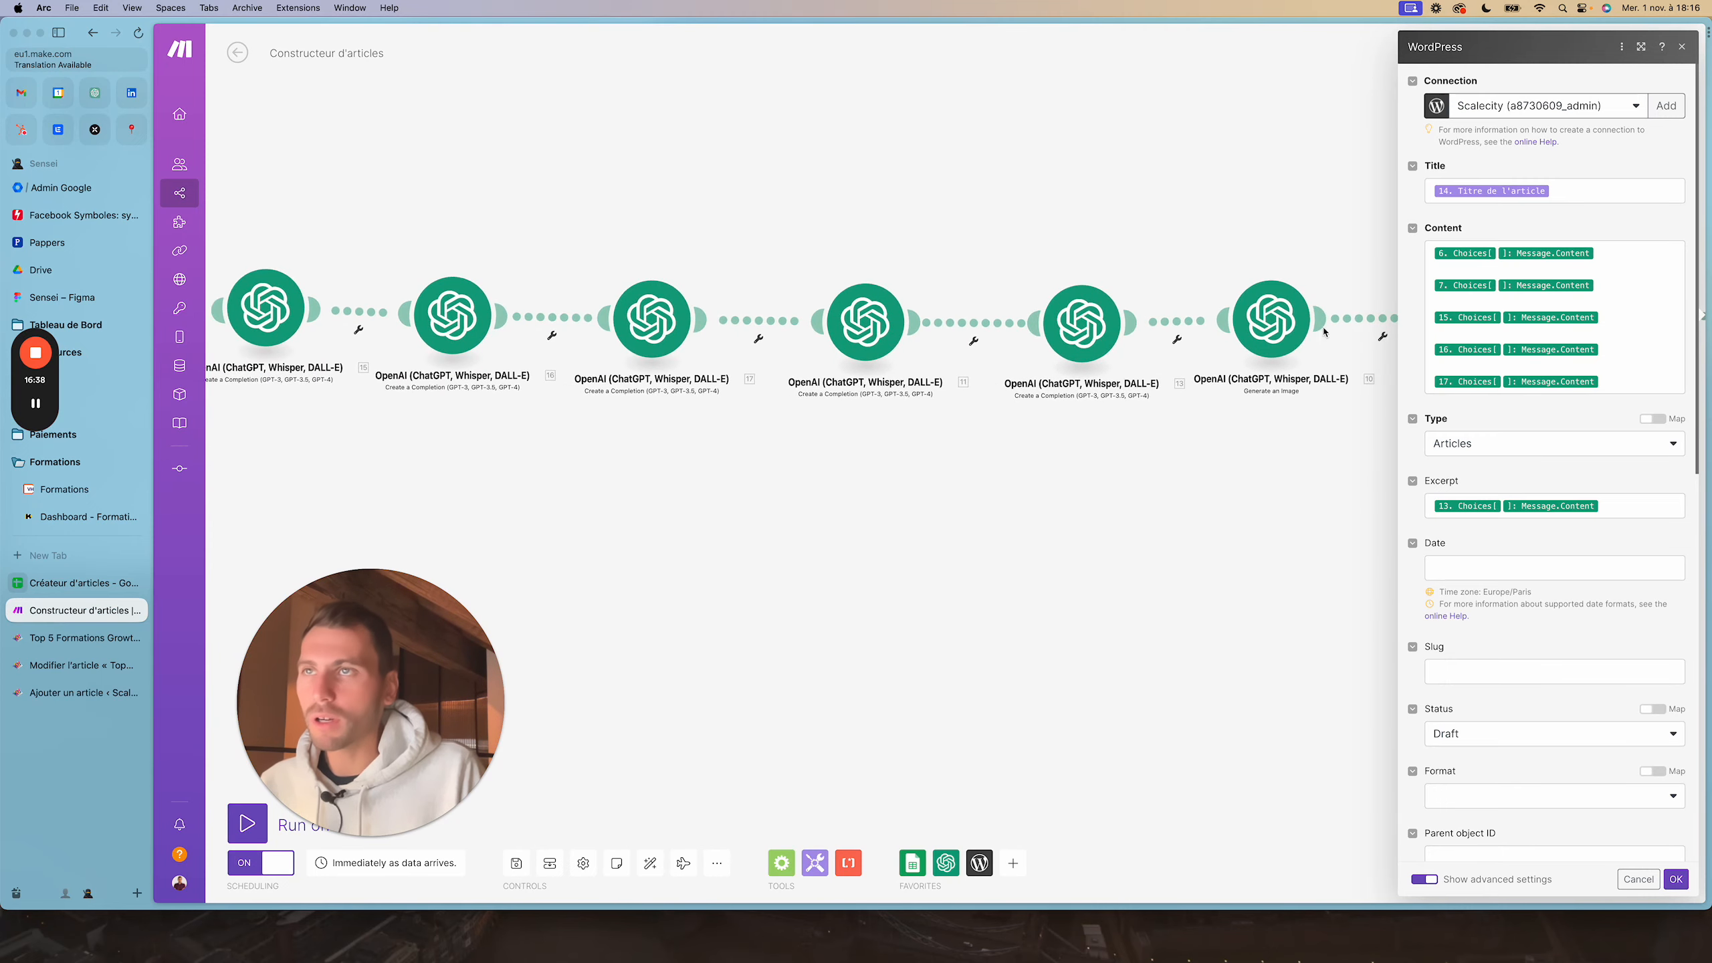
pyautogui.click(1675, 879)
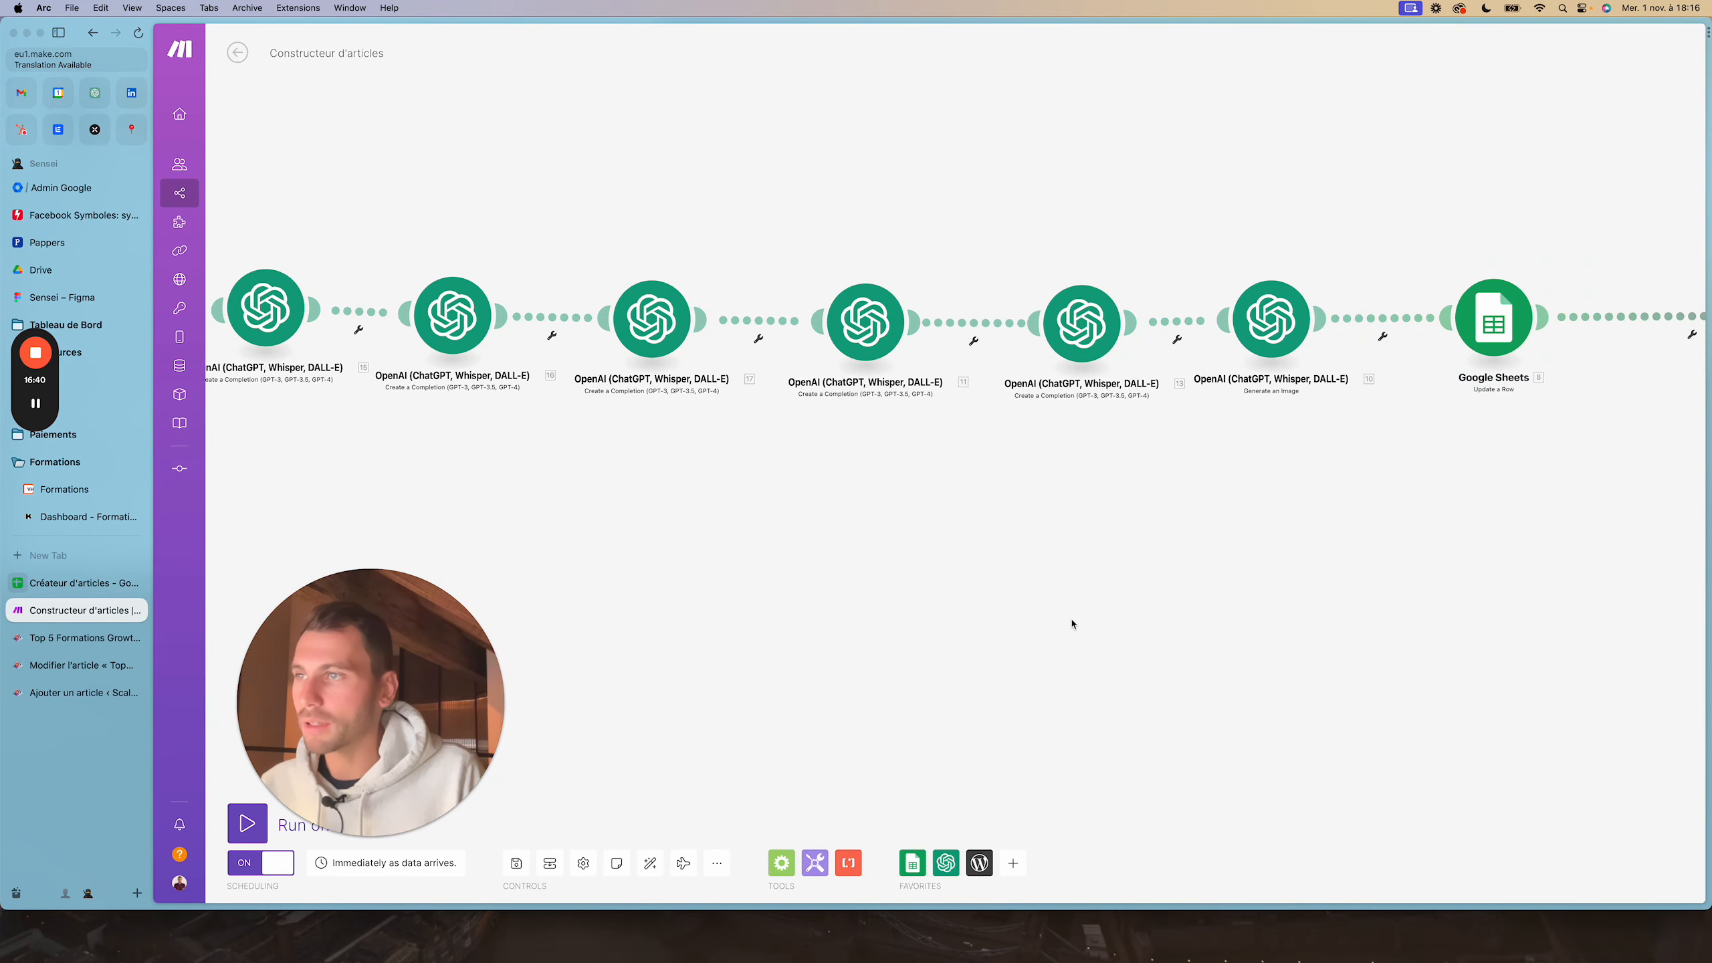
# Look back over the scenario chain as far as the Google Sheets Watch Changes trigger
pyautogui.hscroll(-5, 1063, 684)
pyautogui.hscroll(-10, 1063, 684)
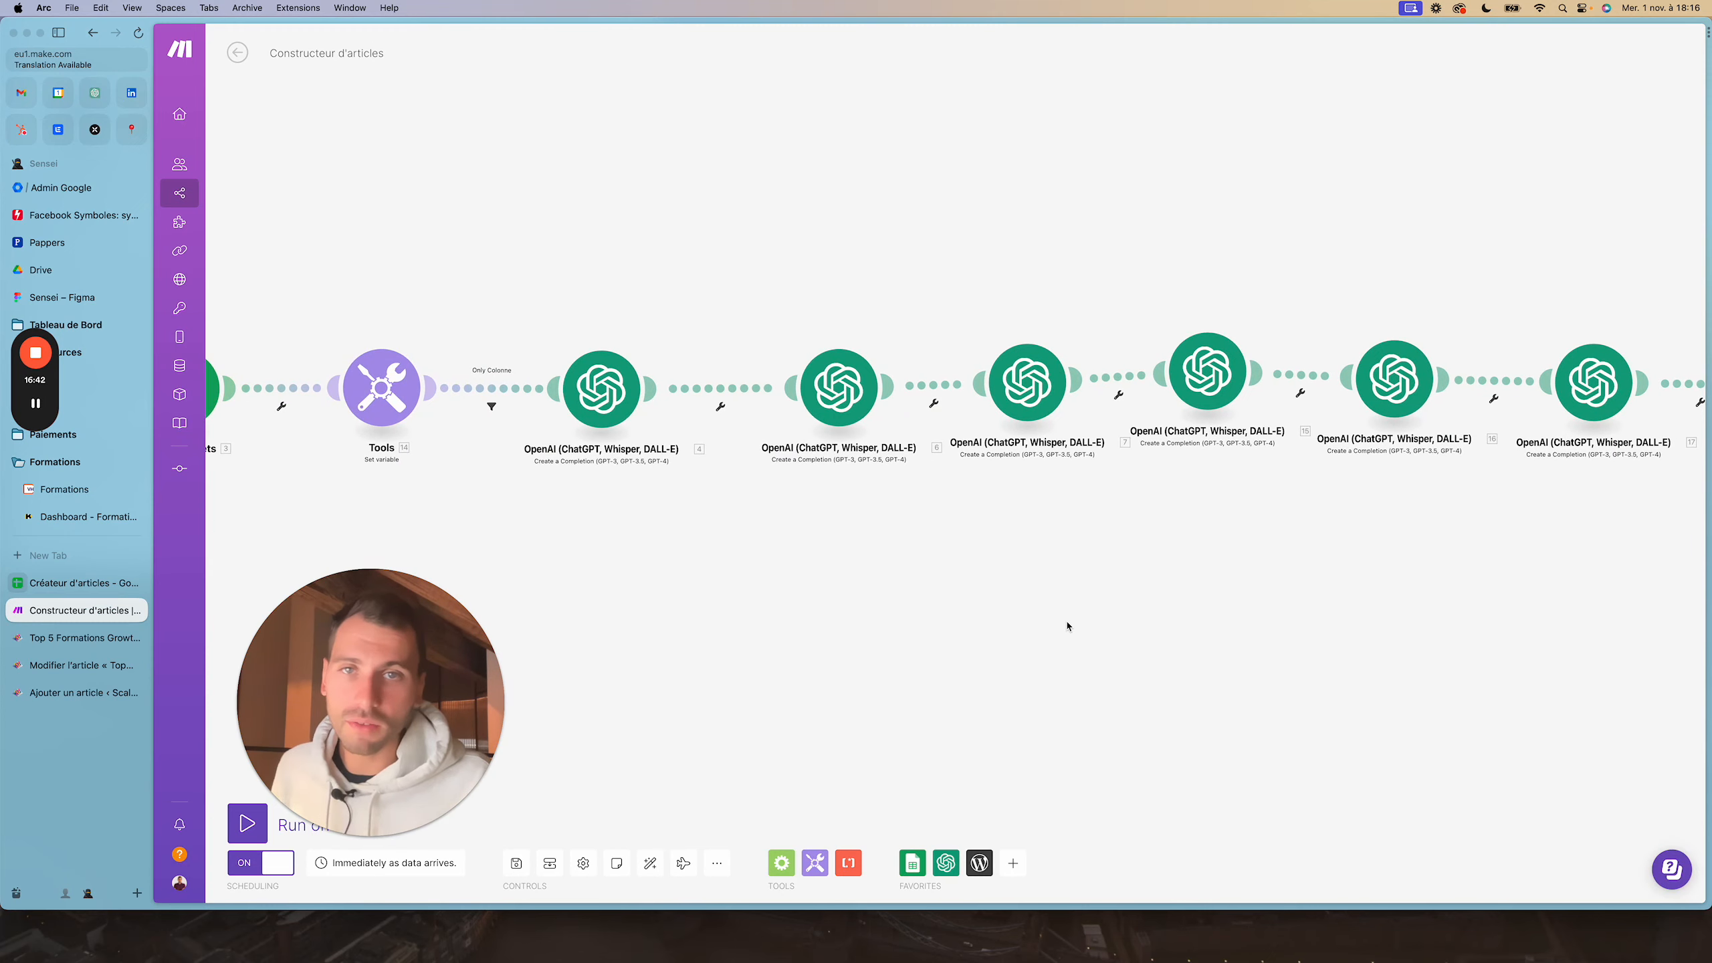
pyautogui.moveTo(762, 569); pyautogui.dragTo(1070, 549)
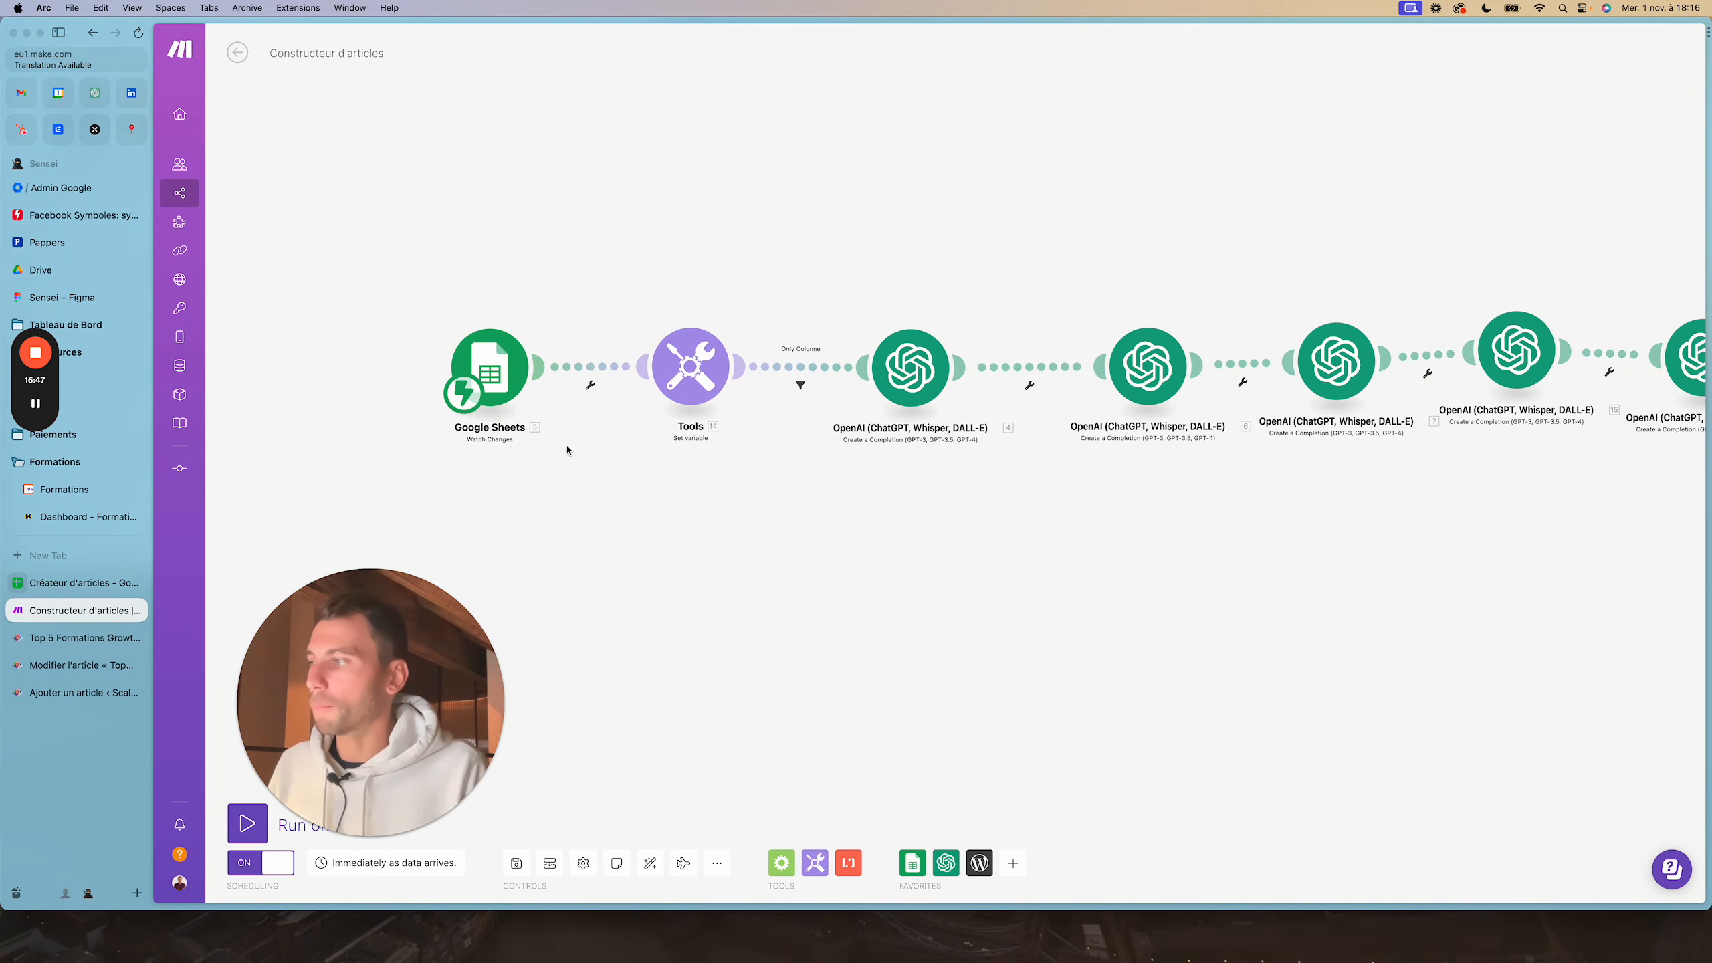
pyautogui.moveTo(619, 546); pyautogui.dragTo(603, 535)
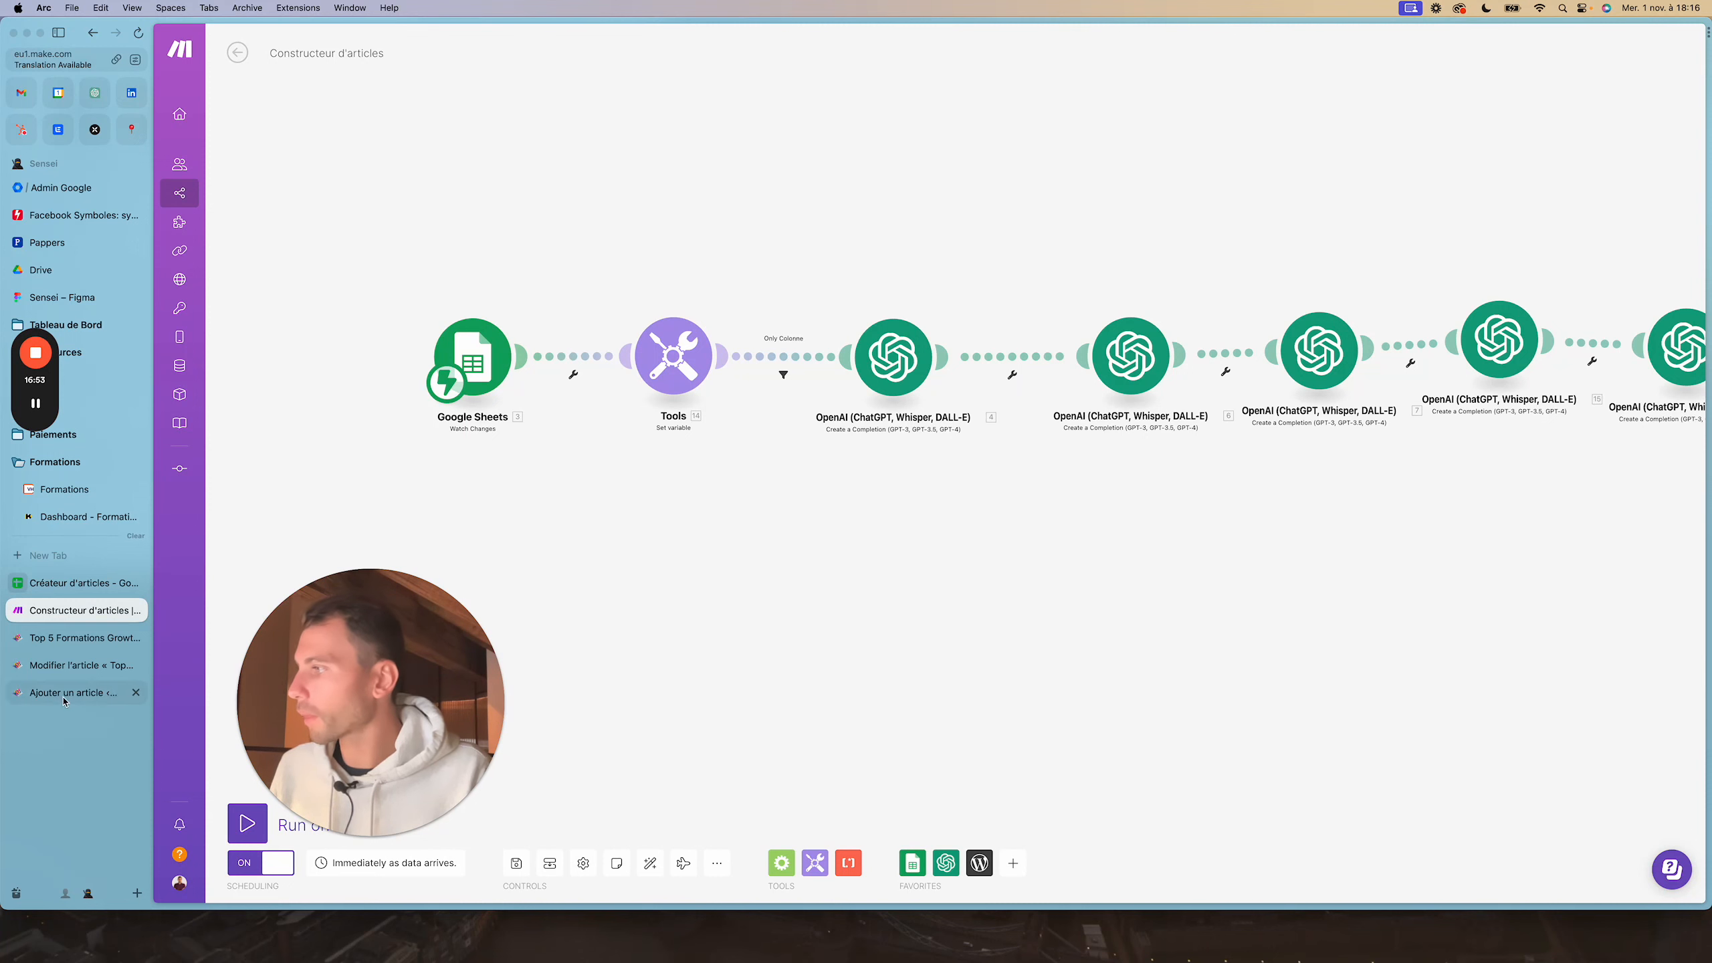
# Switch to the Créateur d'articles Google Sheet and go through row 2's cells from the article subject to Lancer ChatGPT
pyautogui.click(76, 582)
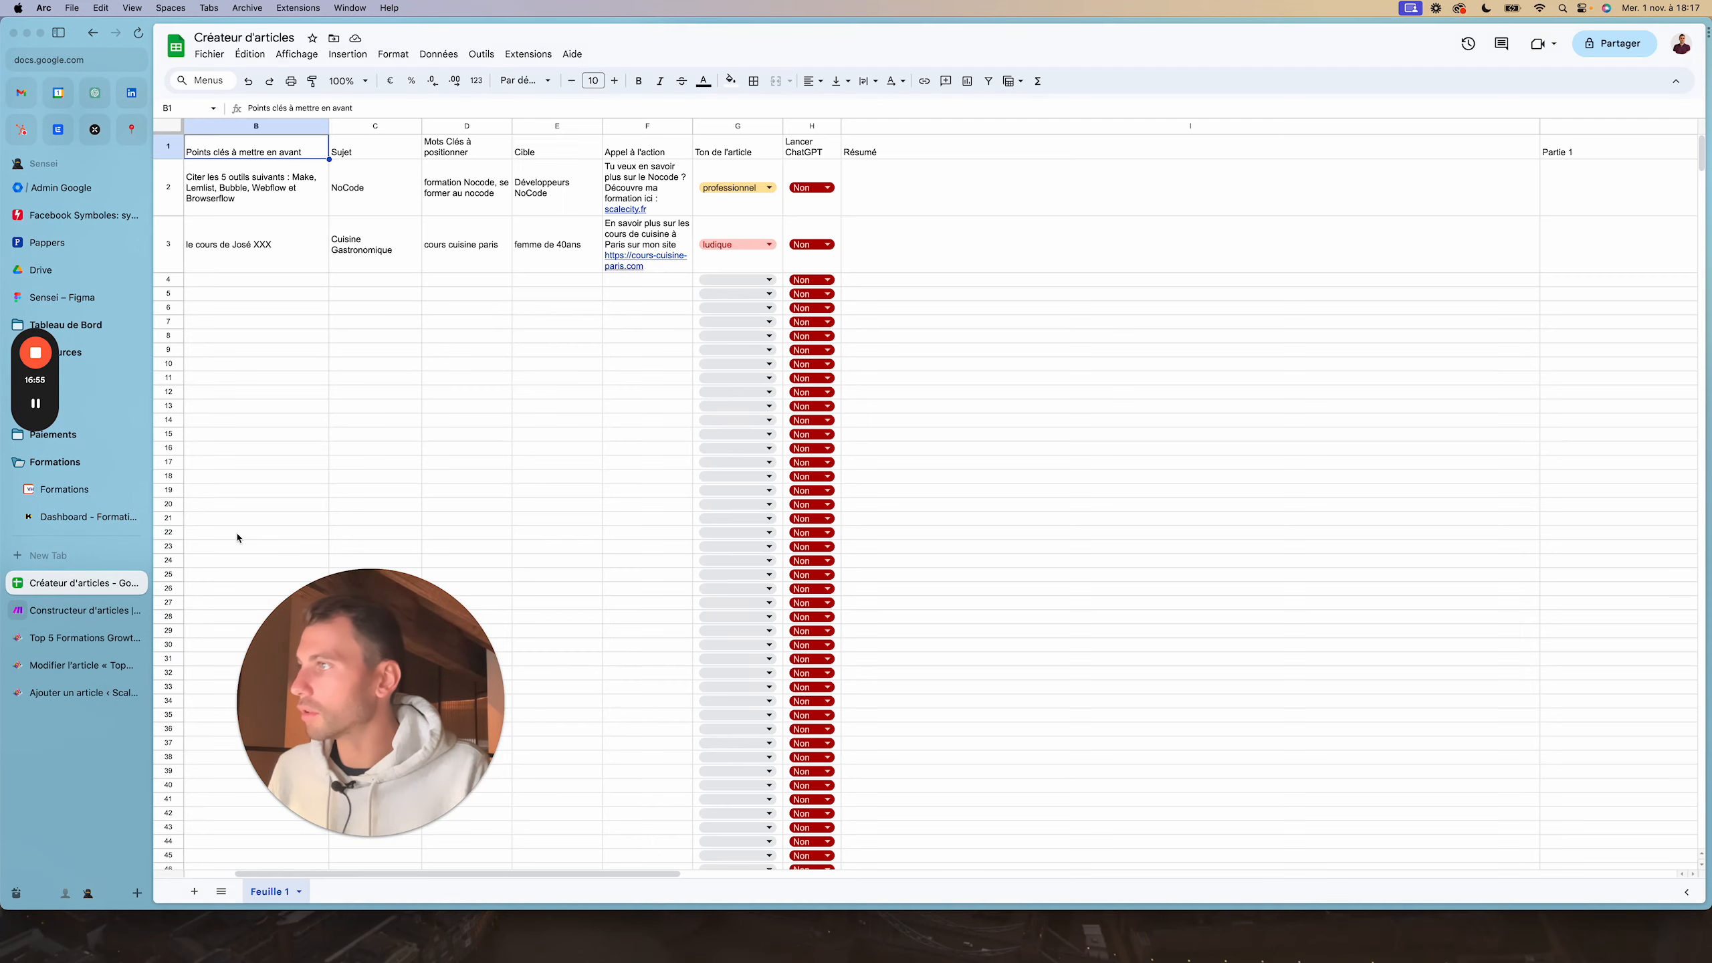
pyautogui.click(247, 206)
pyautogui.press('Left')
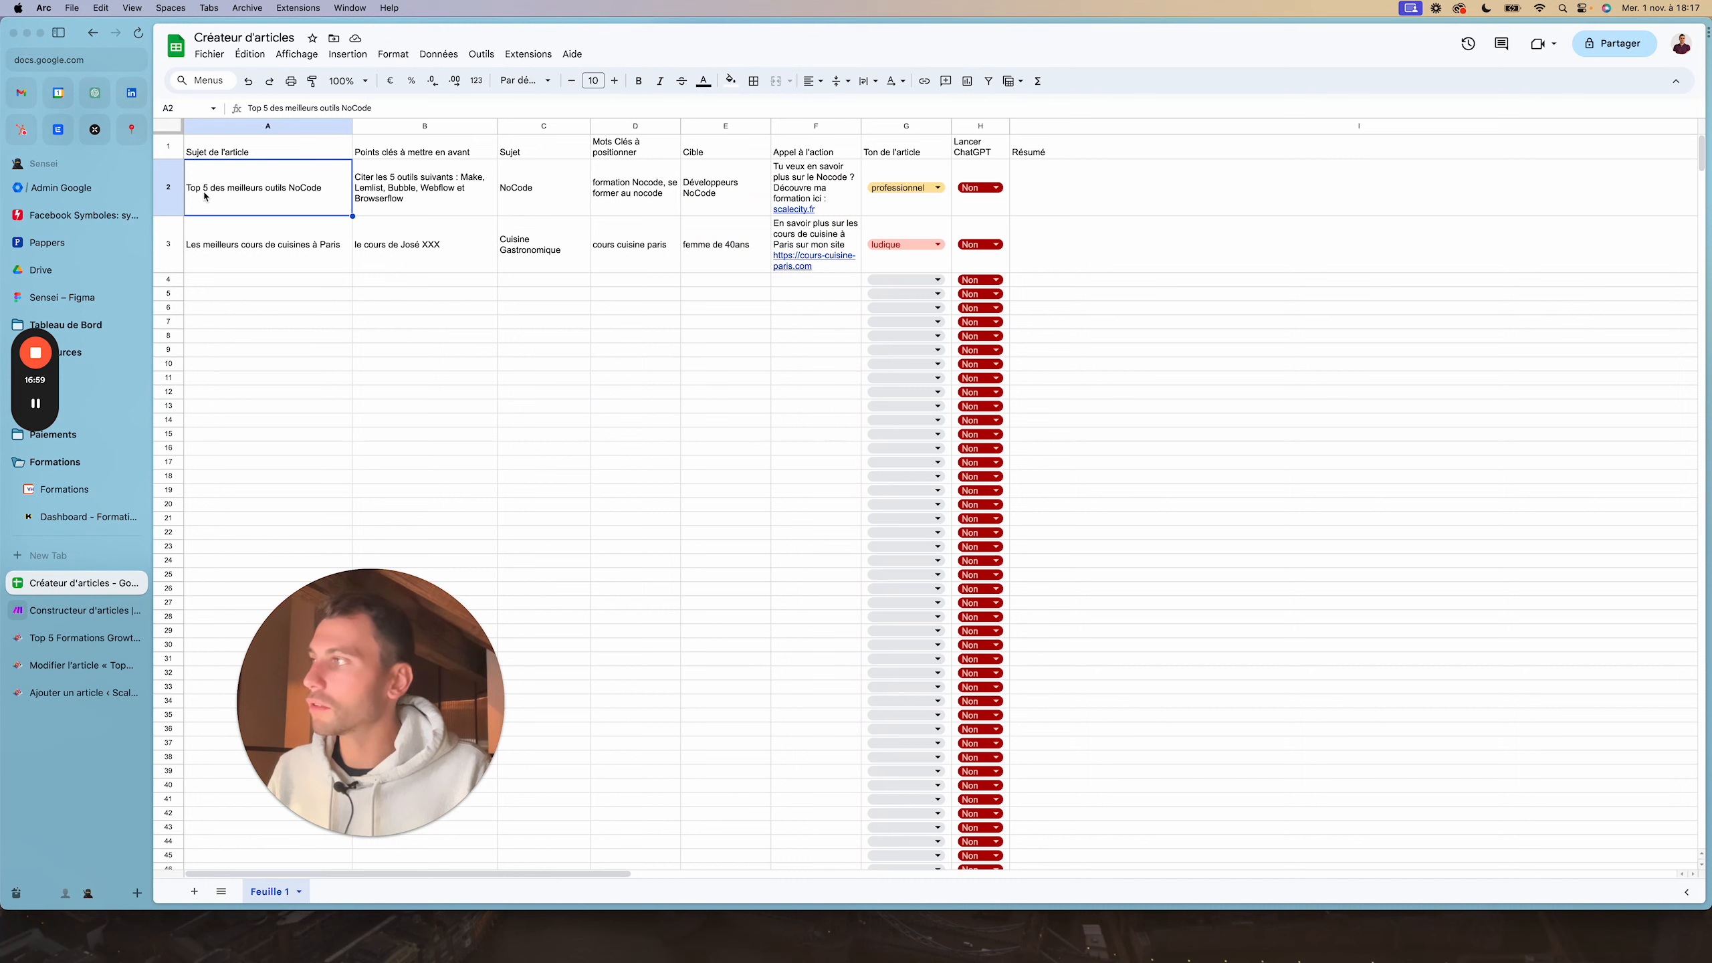
pyautogui.press('Right')
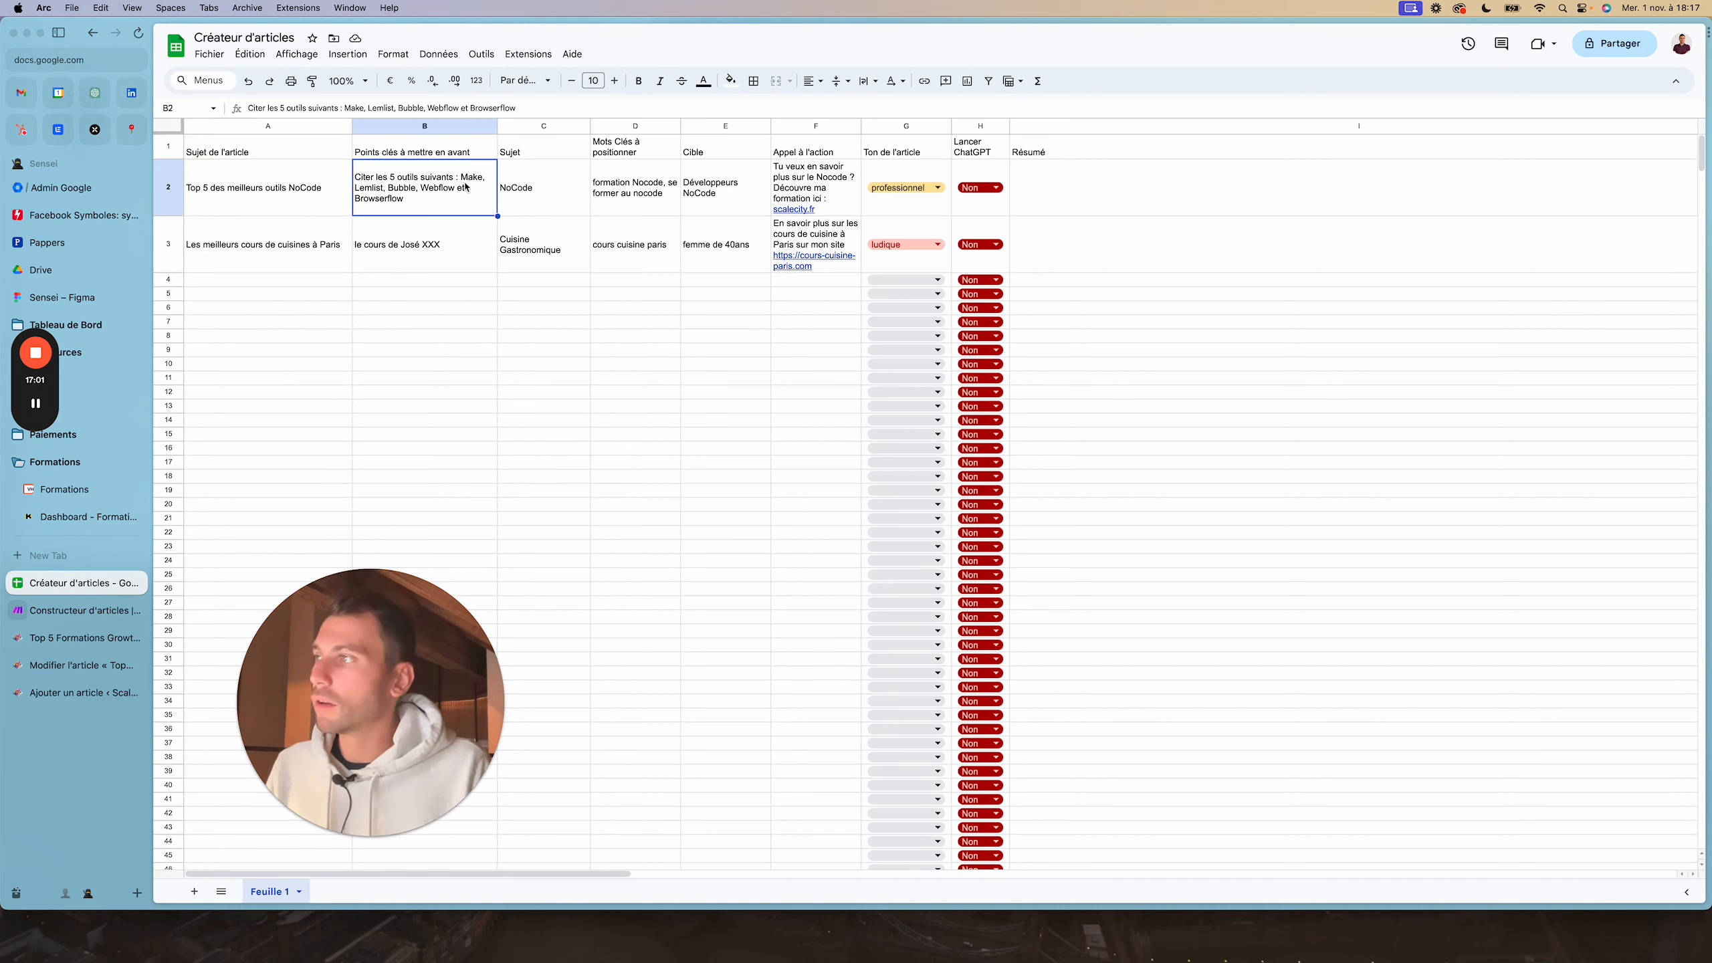
pyautogui.press('Right')
pyautogui.press('Right')
pyautogui.press('Right')
pyautogui.press('Right')
pyautogui.press('Right')
pyautogui.press('Right')
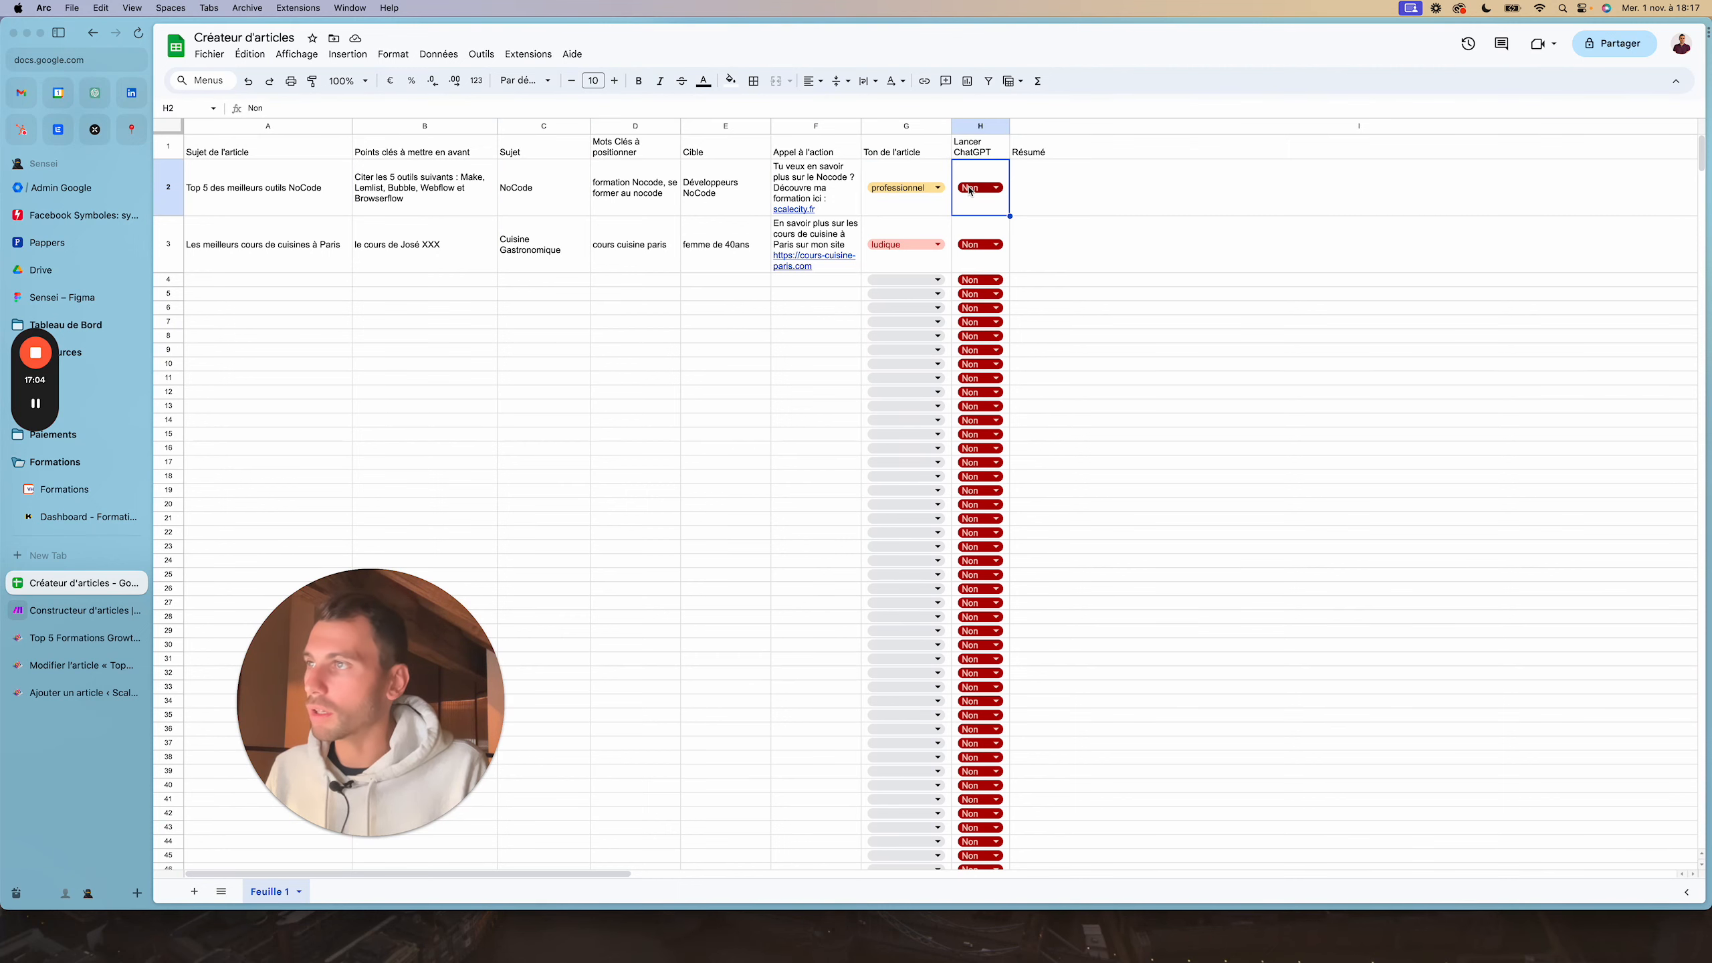
# Switch to the WordPress draft "Top 5 des meilleurs outils NoCode" and read it from the introduction through the presentation of the tools
pyautogui.click(62, 639)
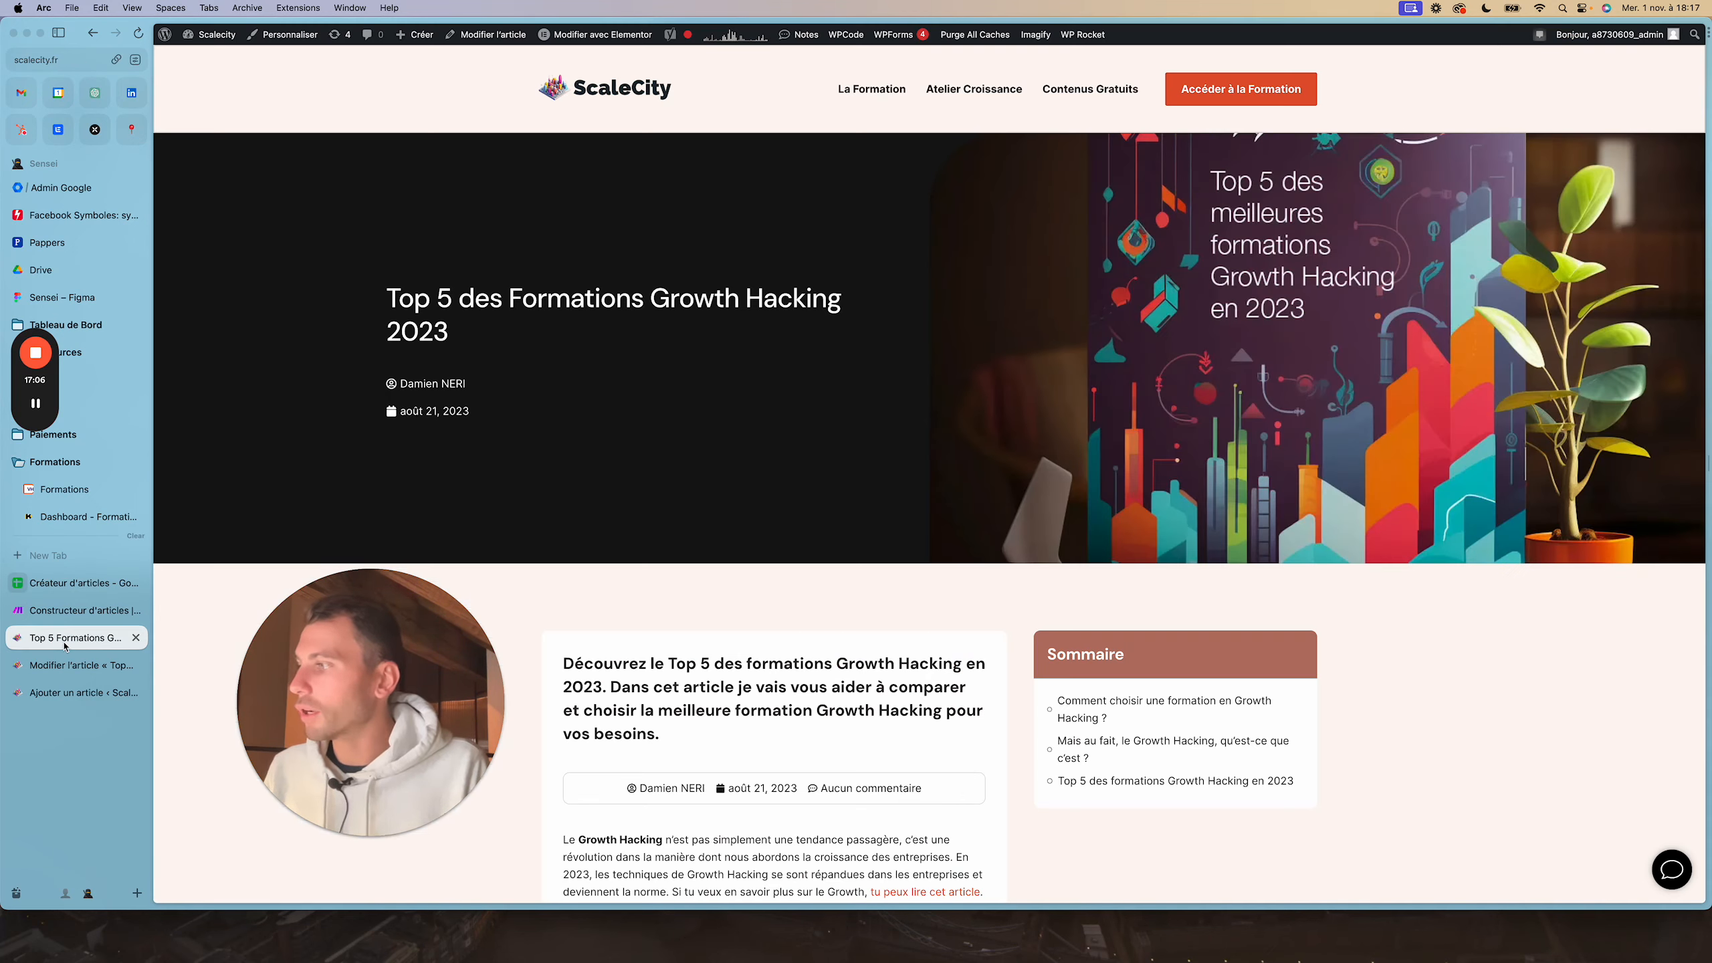
pyautogui.click(83, 667)
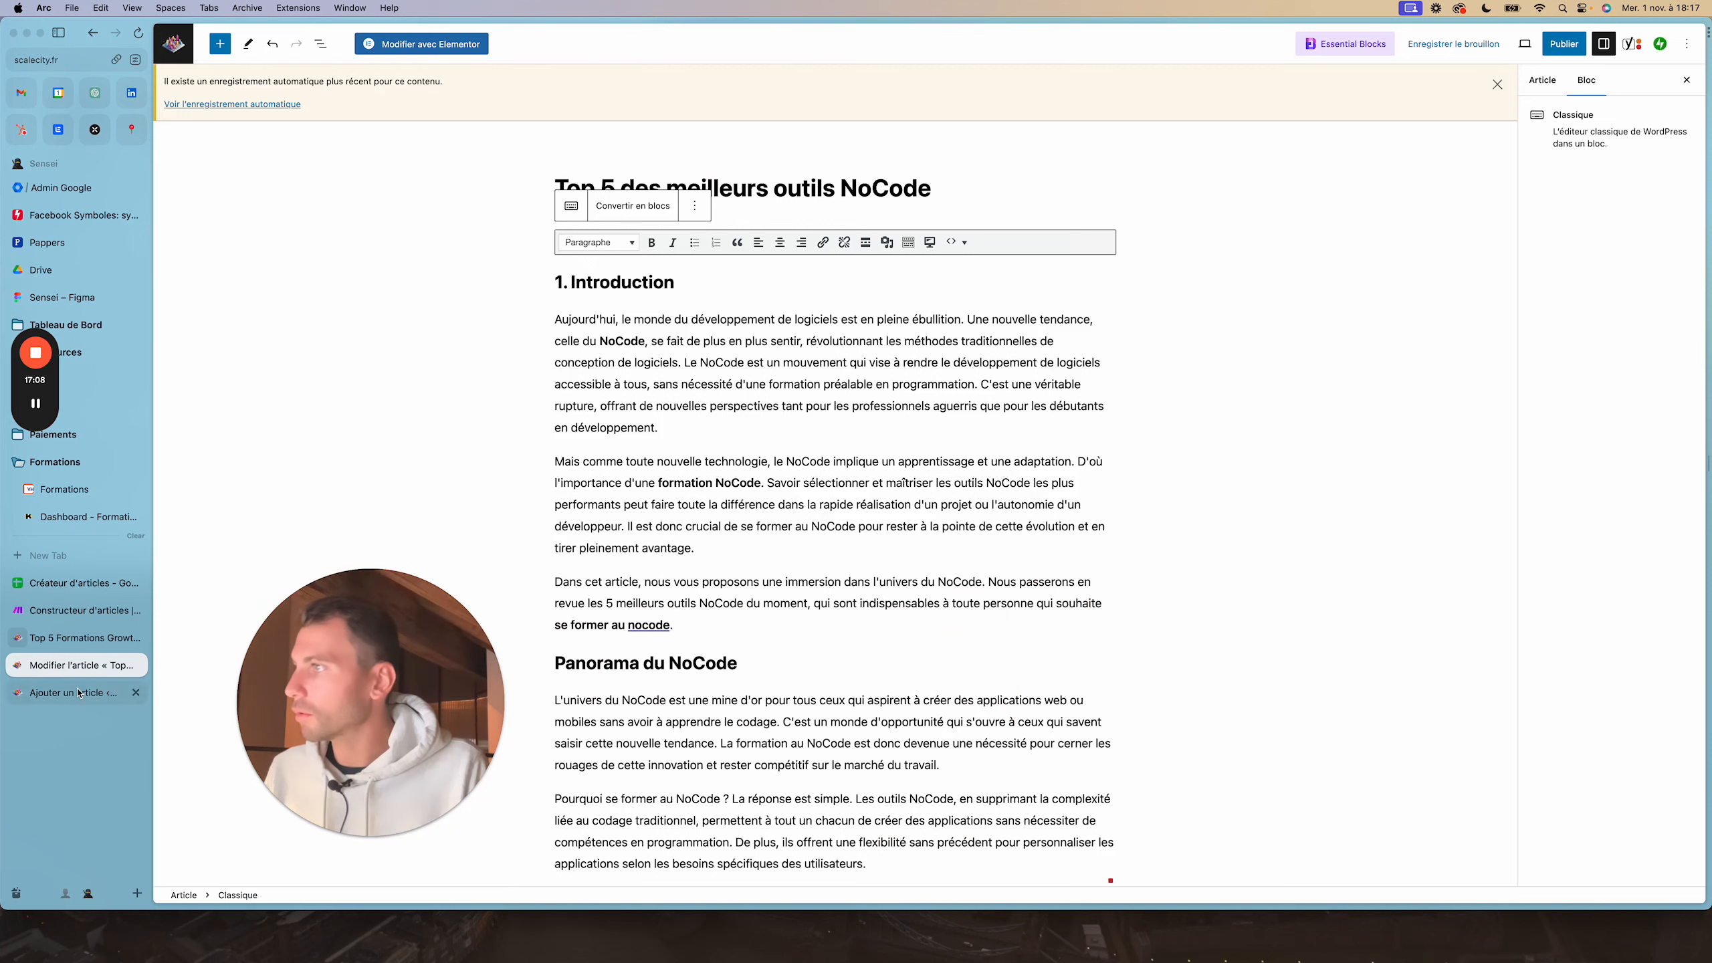
pyautogui.click(803, 169)
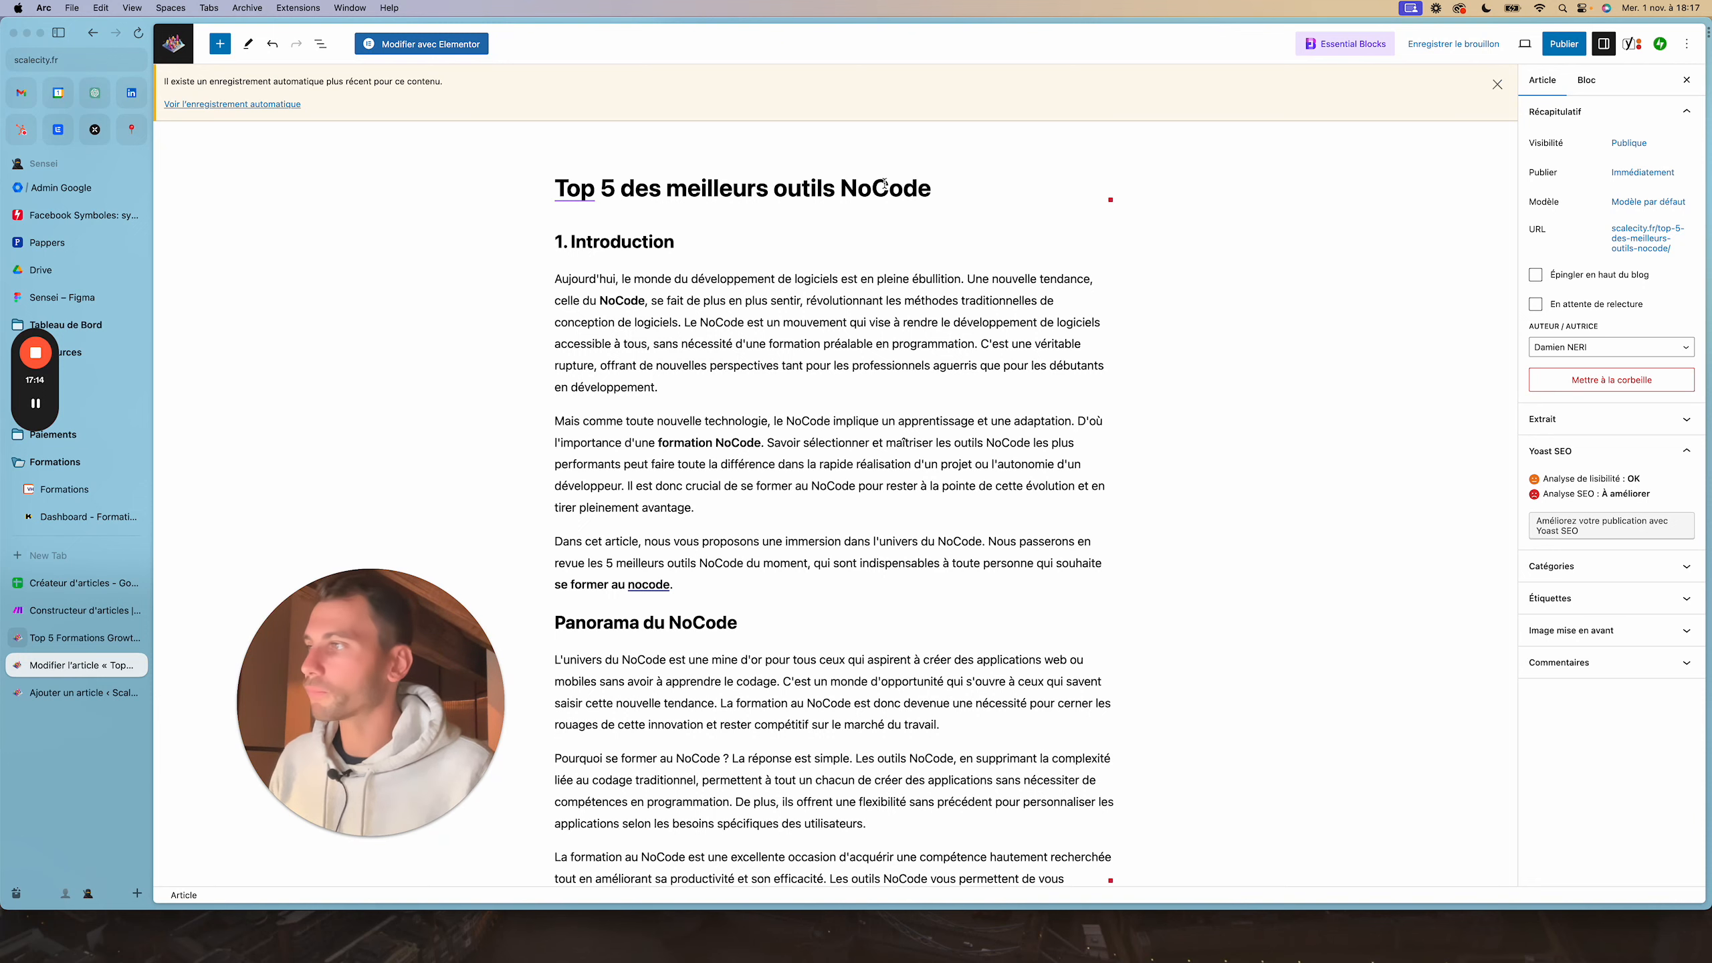
pyautogui.scroll(-2, 585, 284)
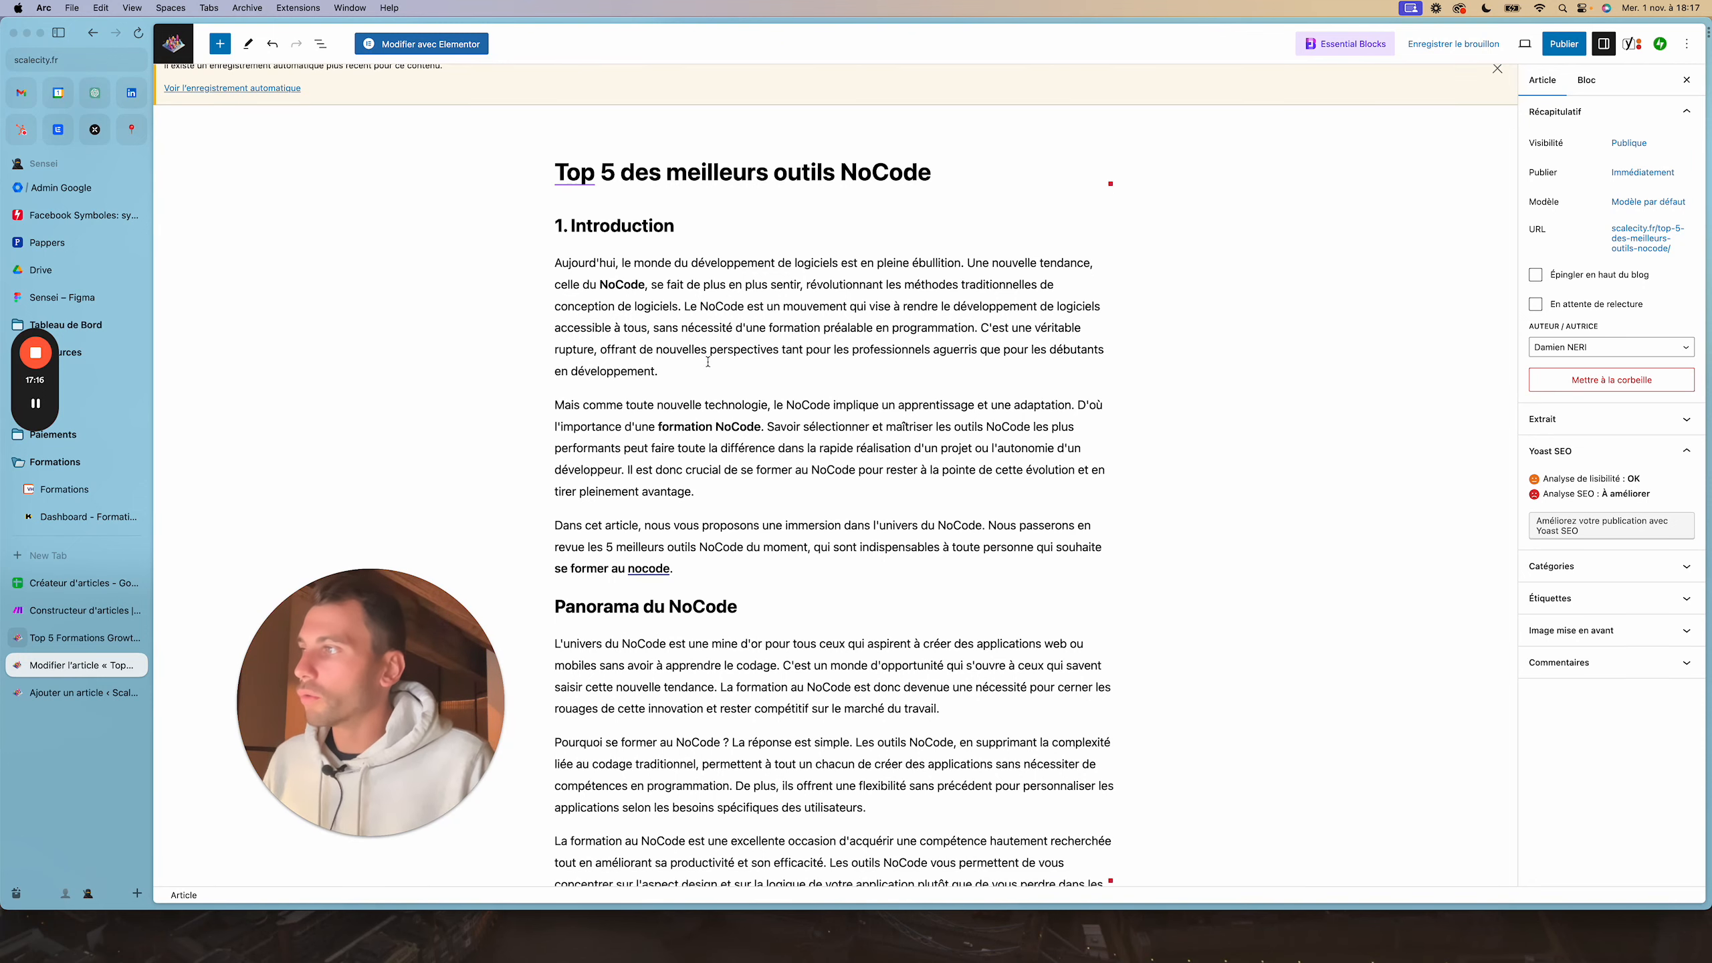
pyautogui.scroll(-10, 586, 267)
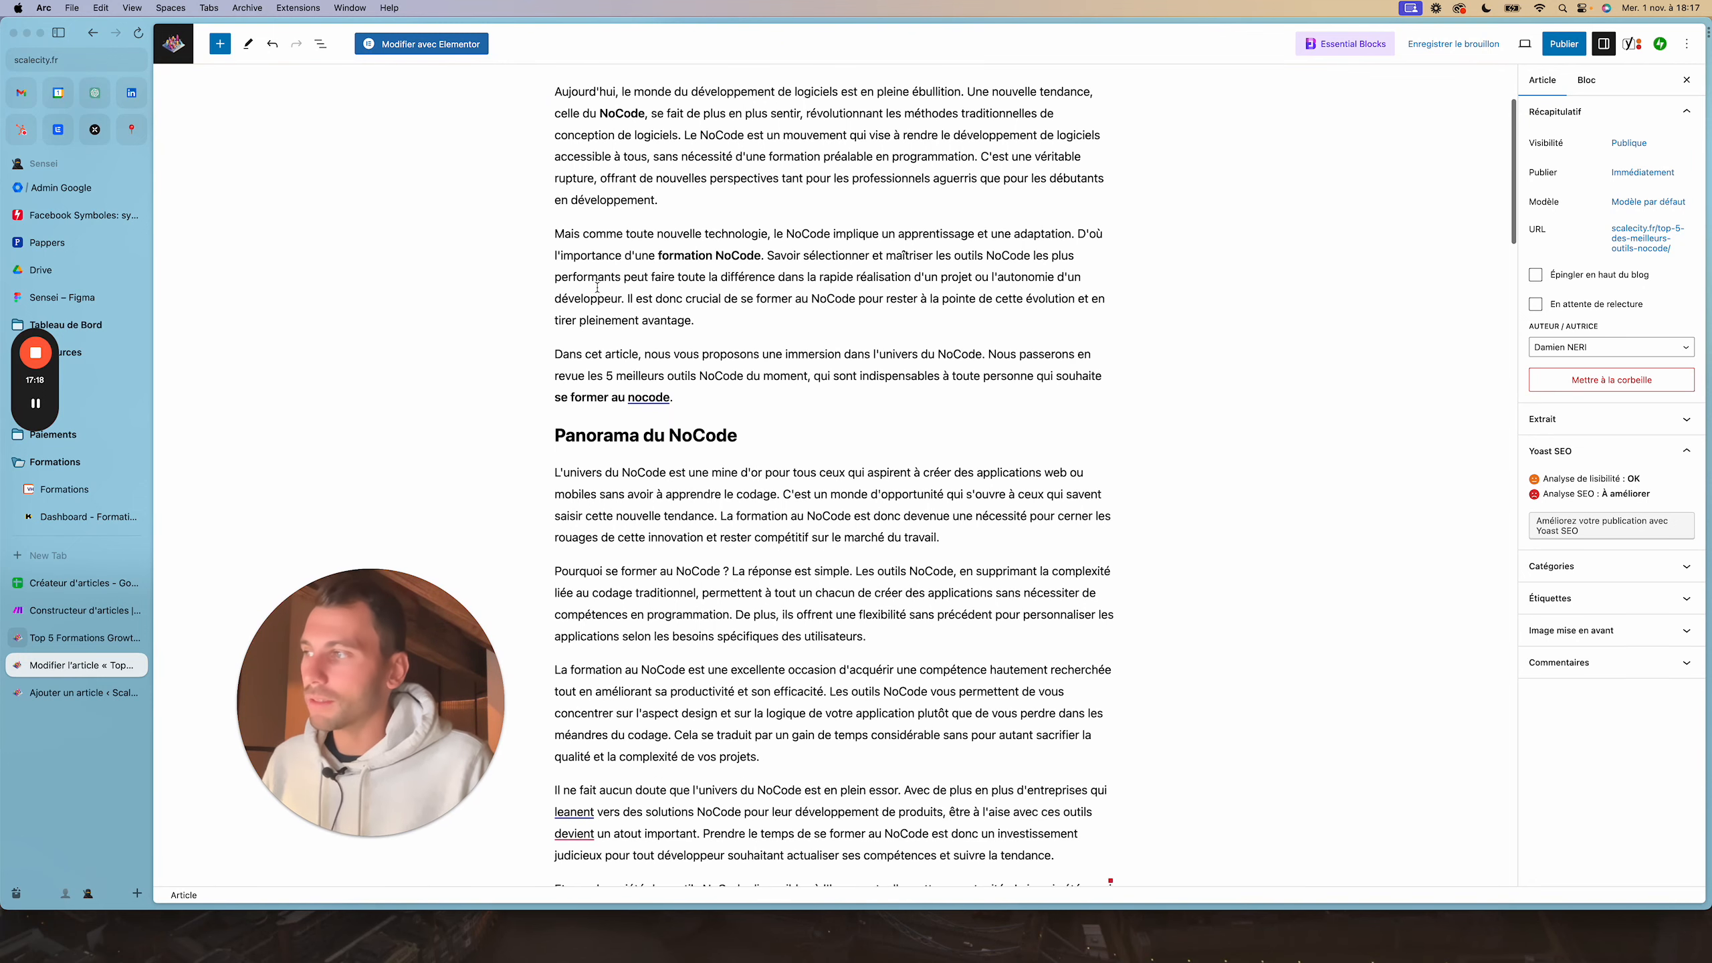
pyautogui.scroll(-2, 596, 287)
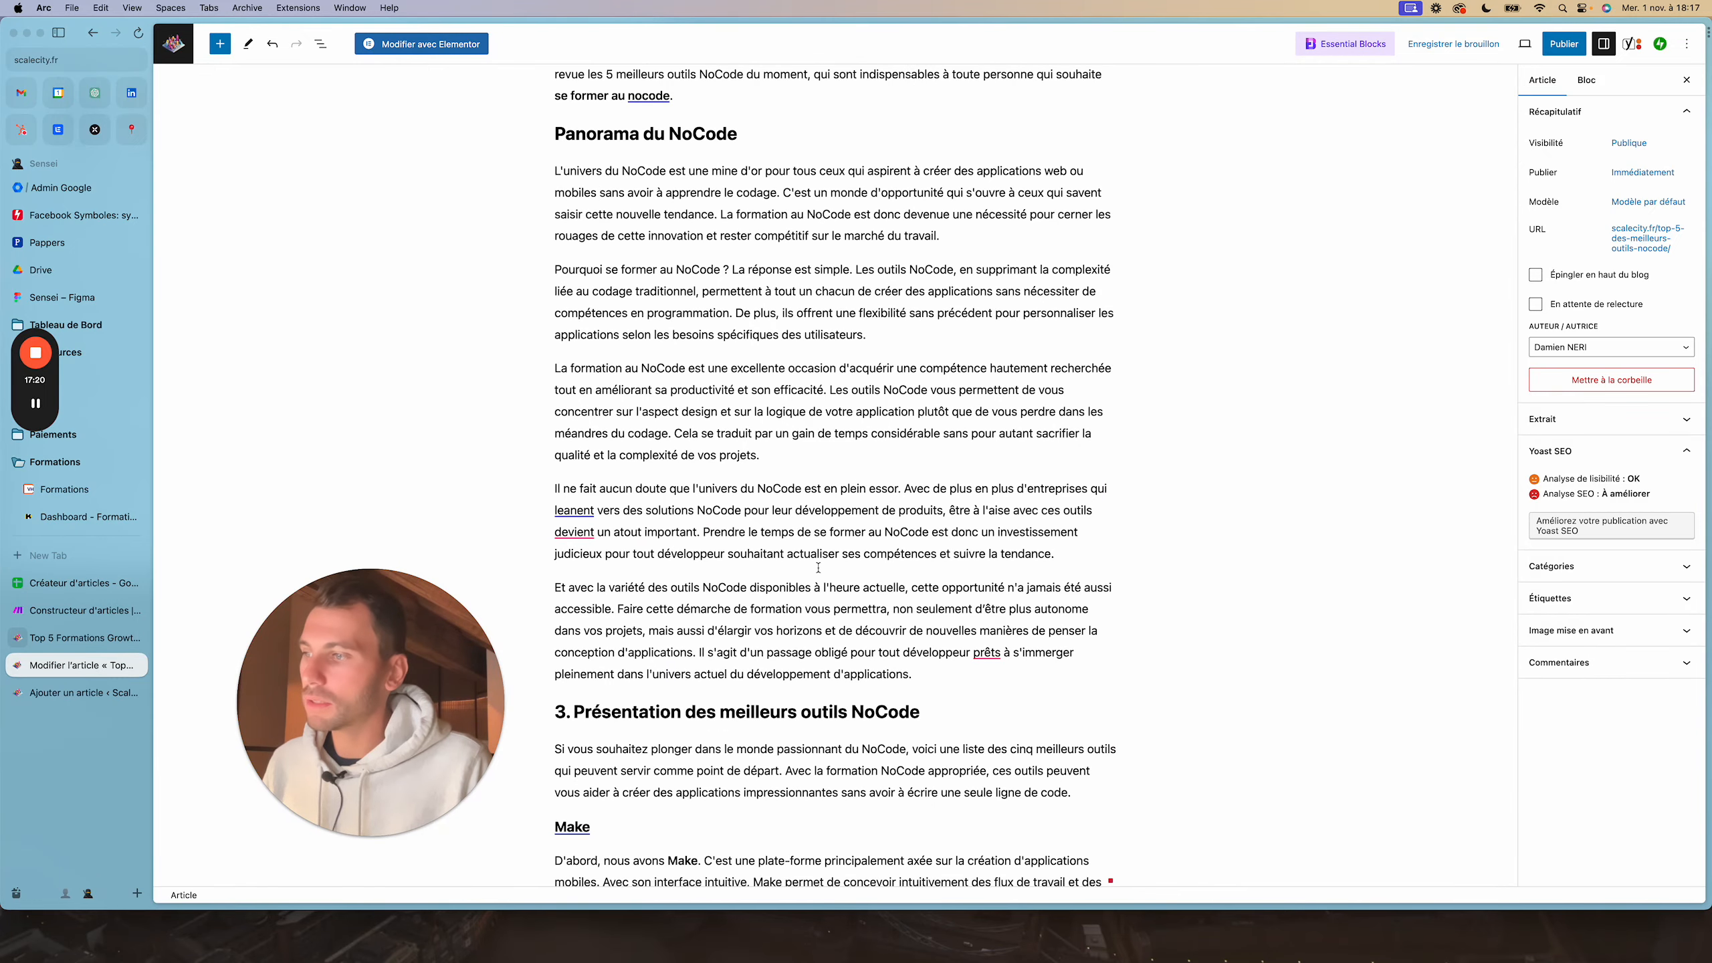
pyautogui.scroll(-6, 857, 638)
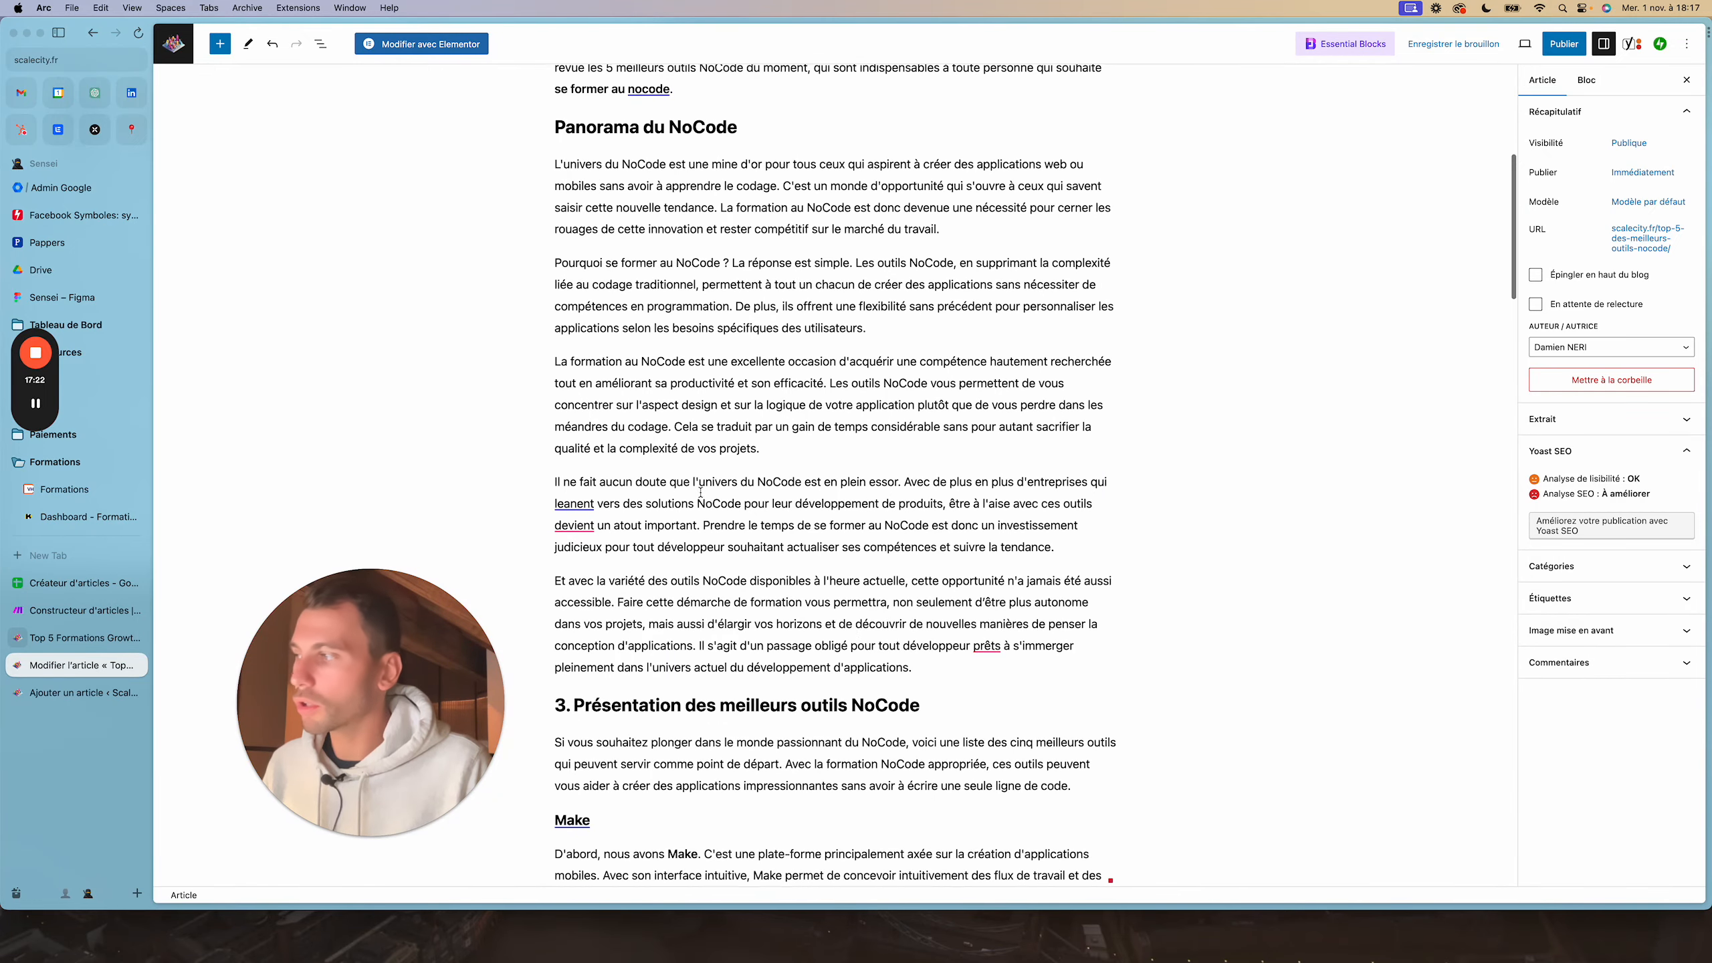
pyautogui.scroll(-12, 701, 491)
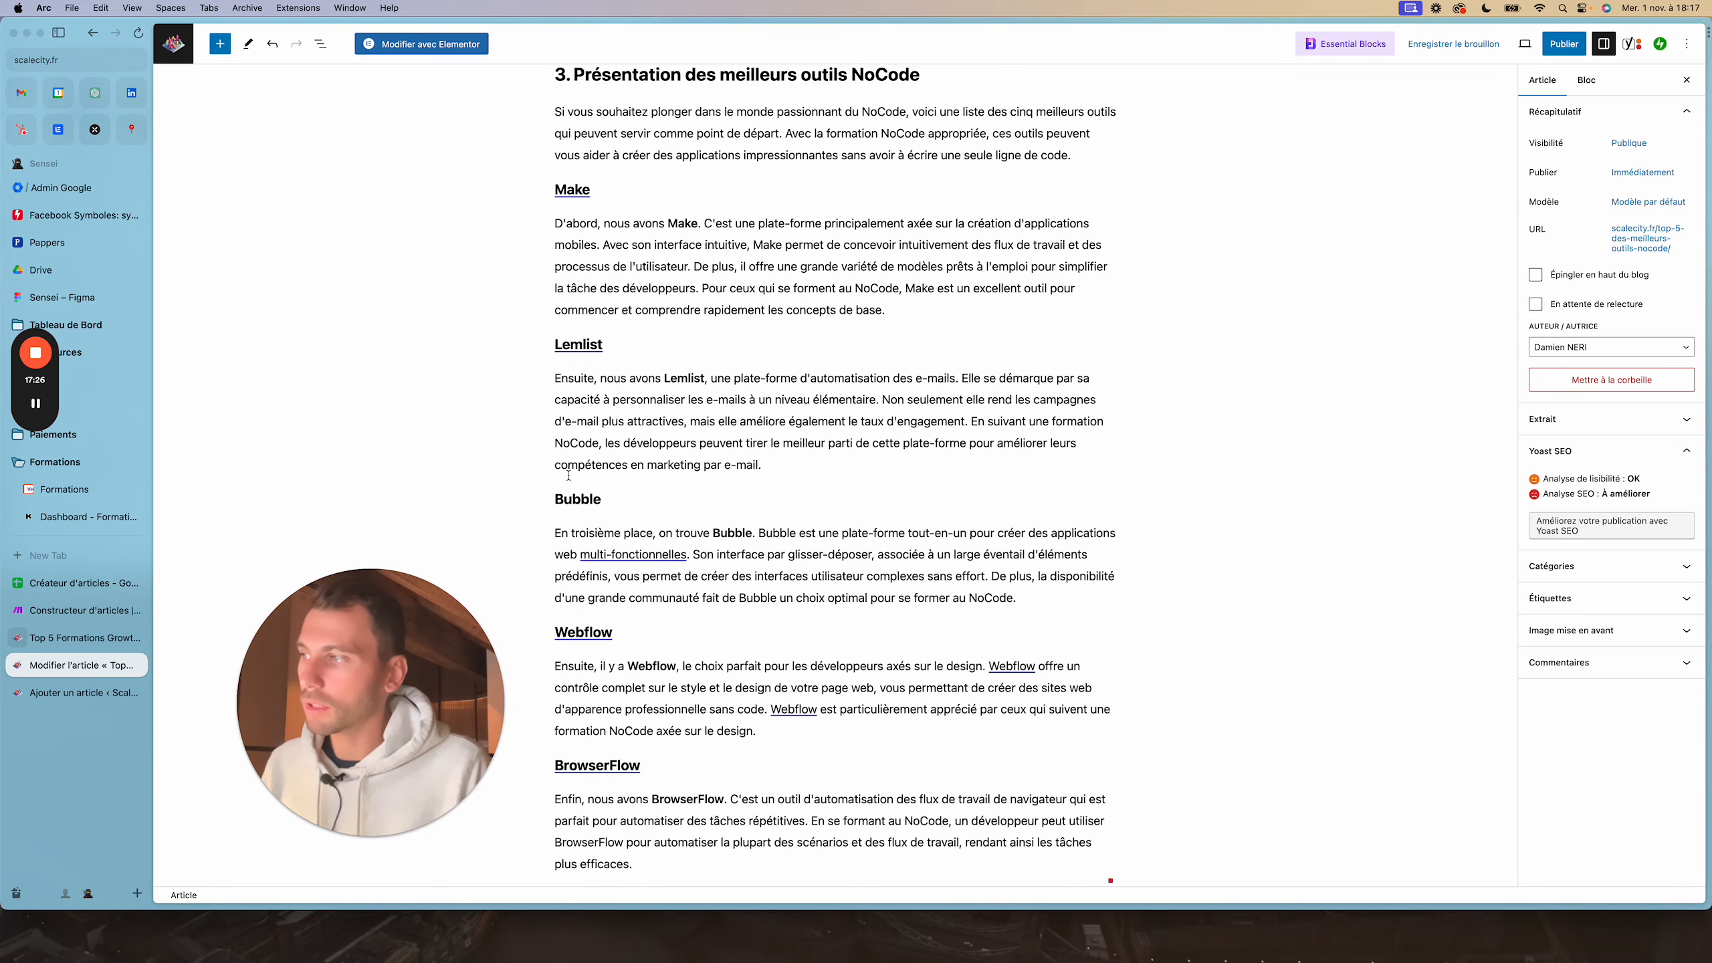
# Read the rest of the draft through the closing call to action linking to scalecity.fr, then go back to the article title
pyautogui.scroll(-1, 569, 476)
pyautogui.scroll(-9, 573, 607)
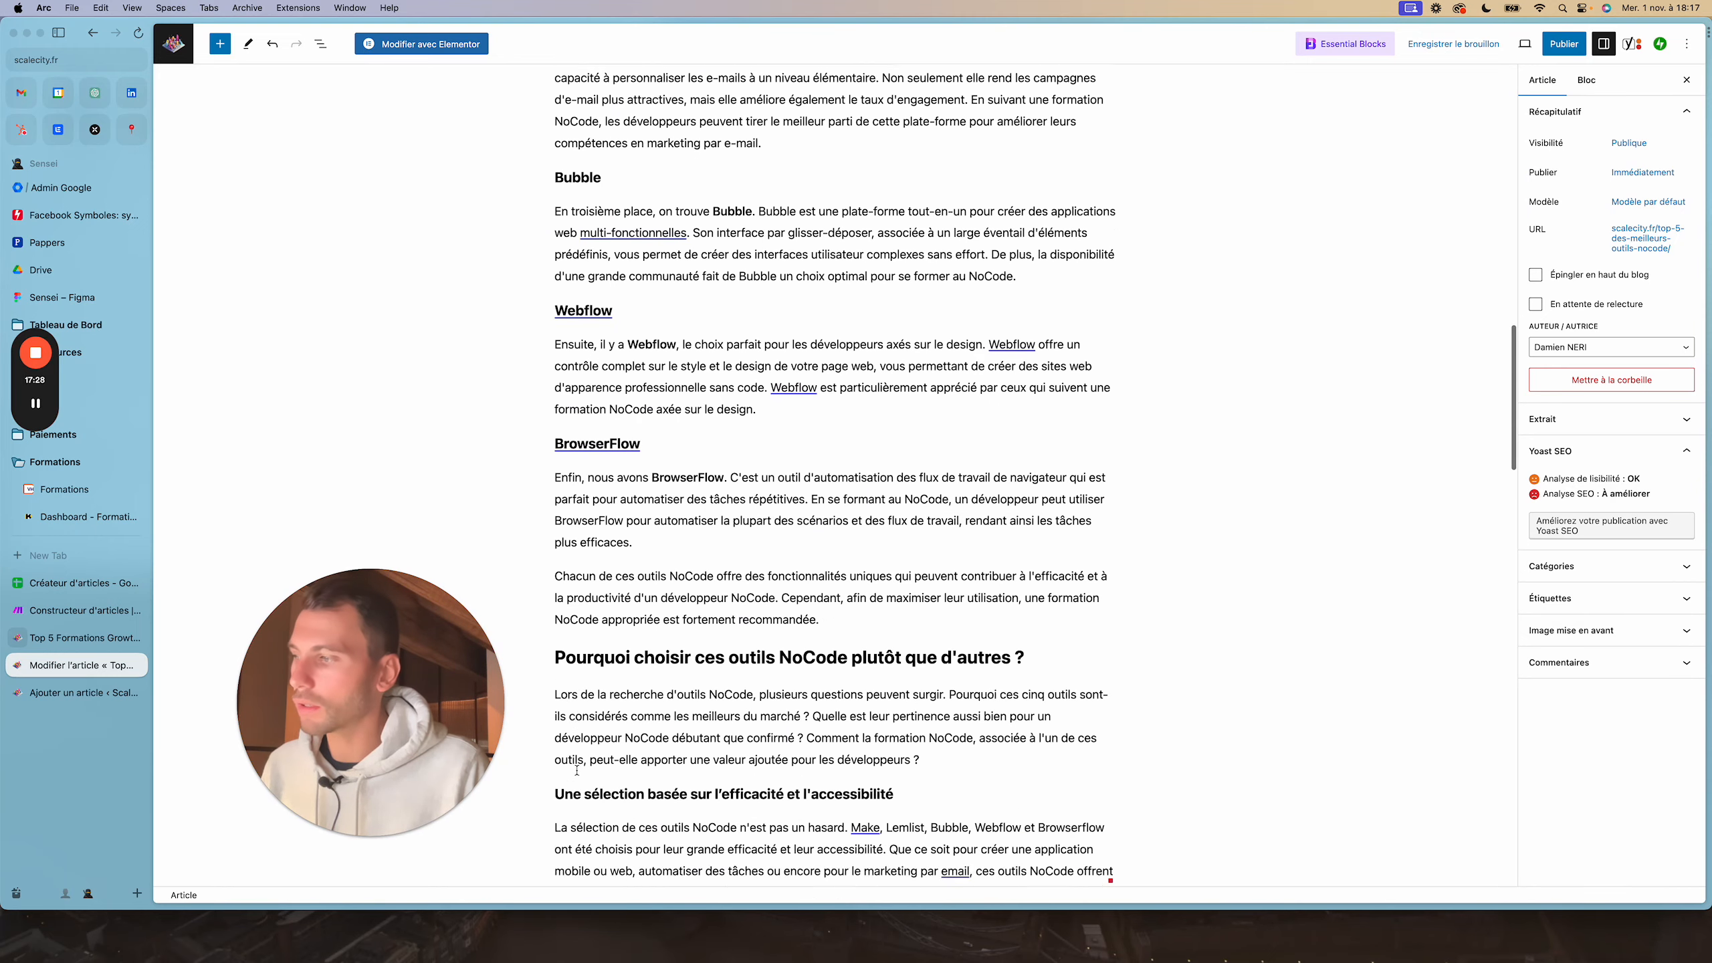
pyautogui.scroll(-14, 577, 771)
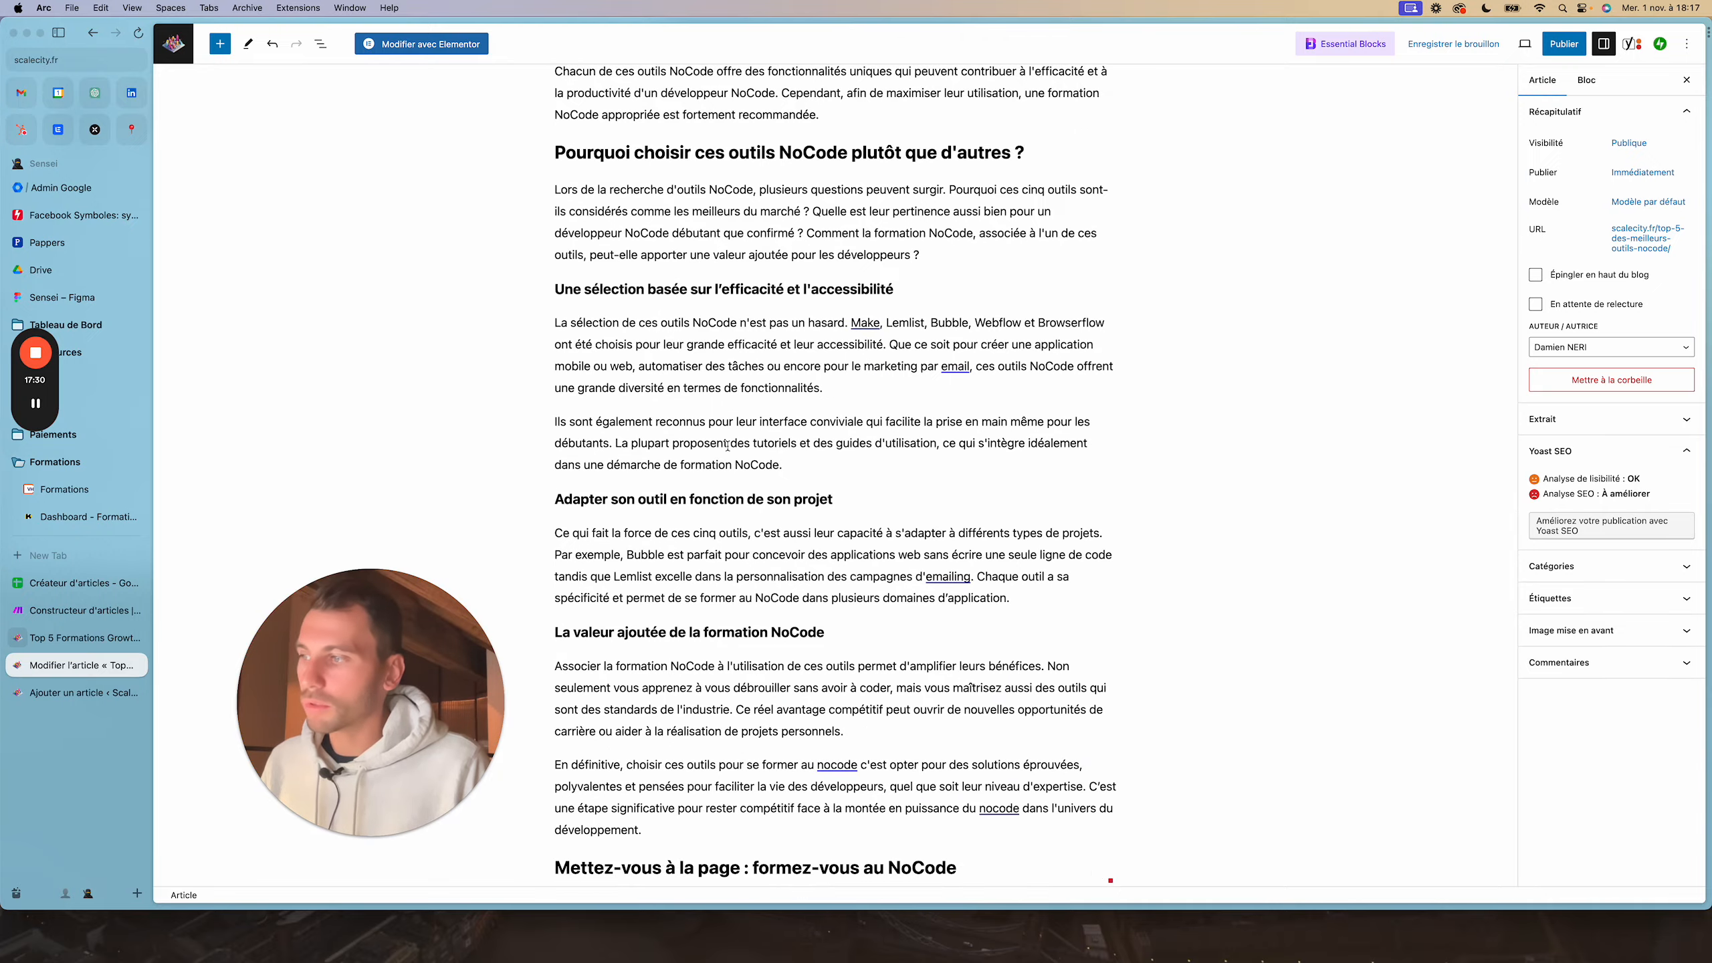
pyautogui.scroll(-18, 709, 467)
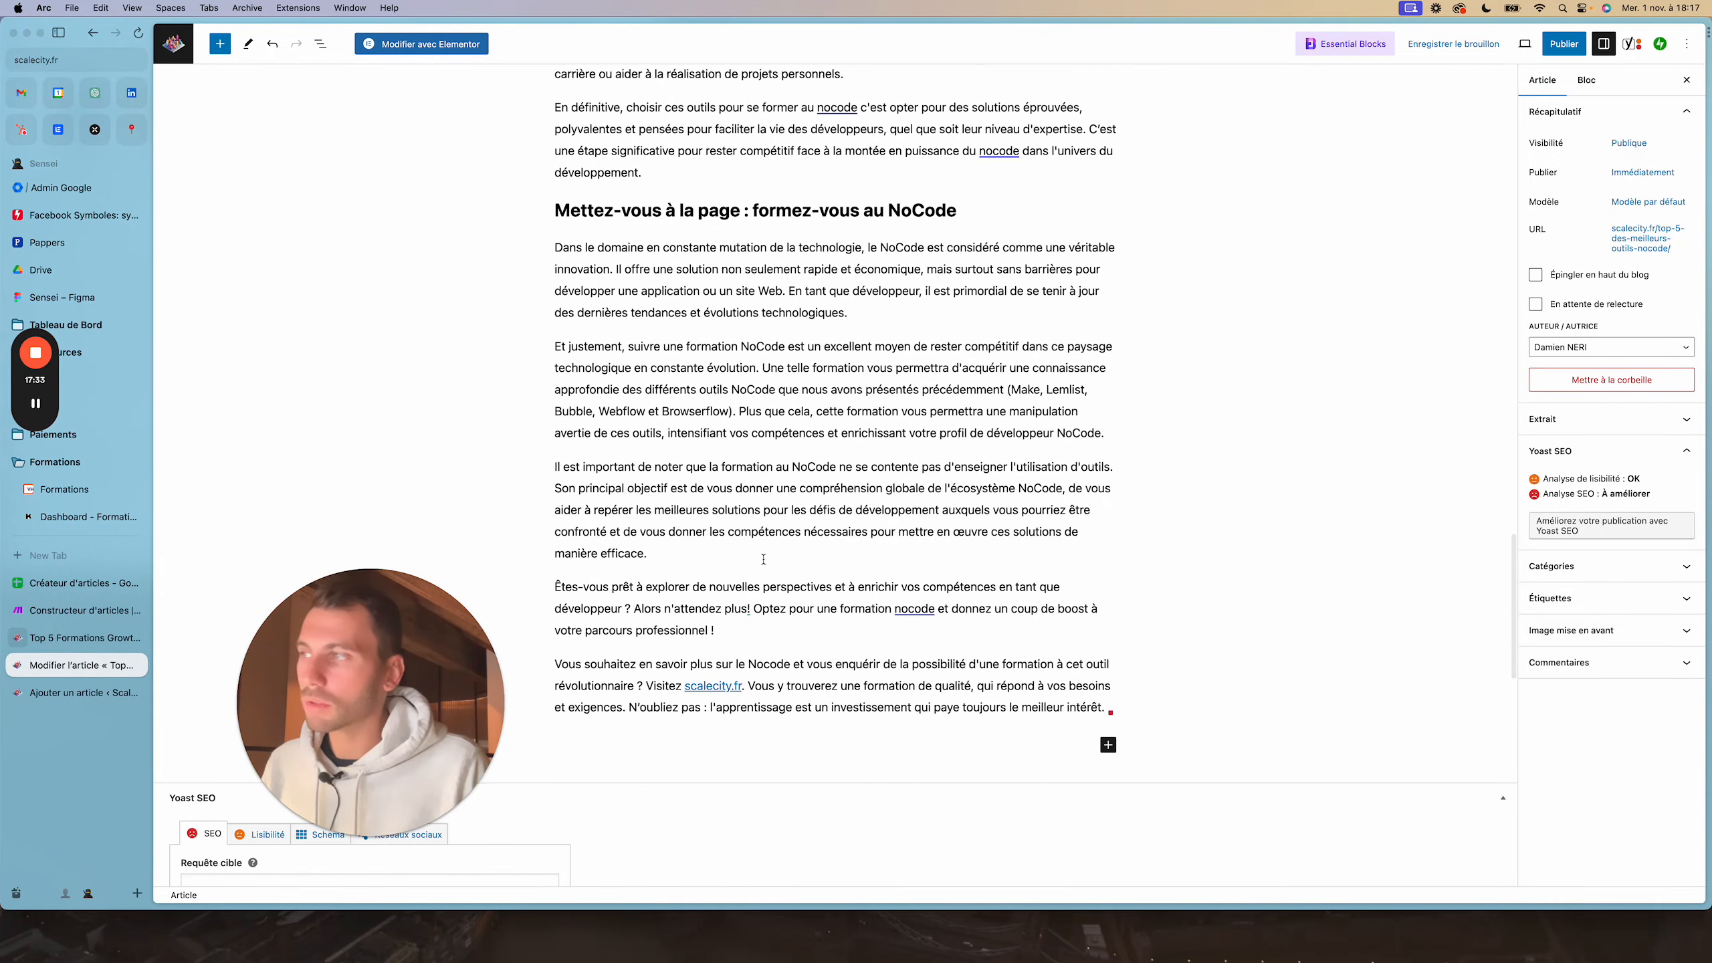
pyautogui.scroll(20, 798, 597)
pyautogui.scroll(20, 798, 597)
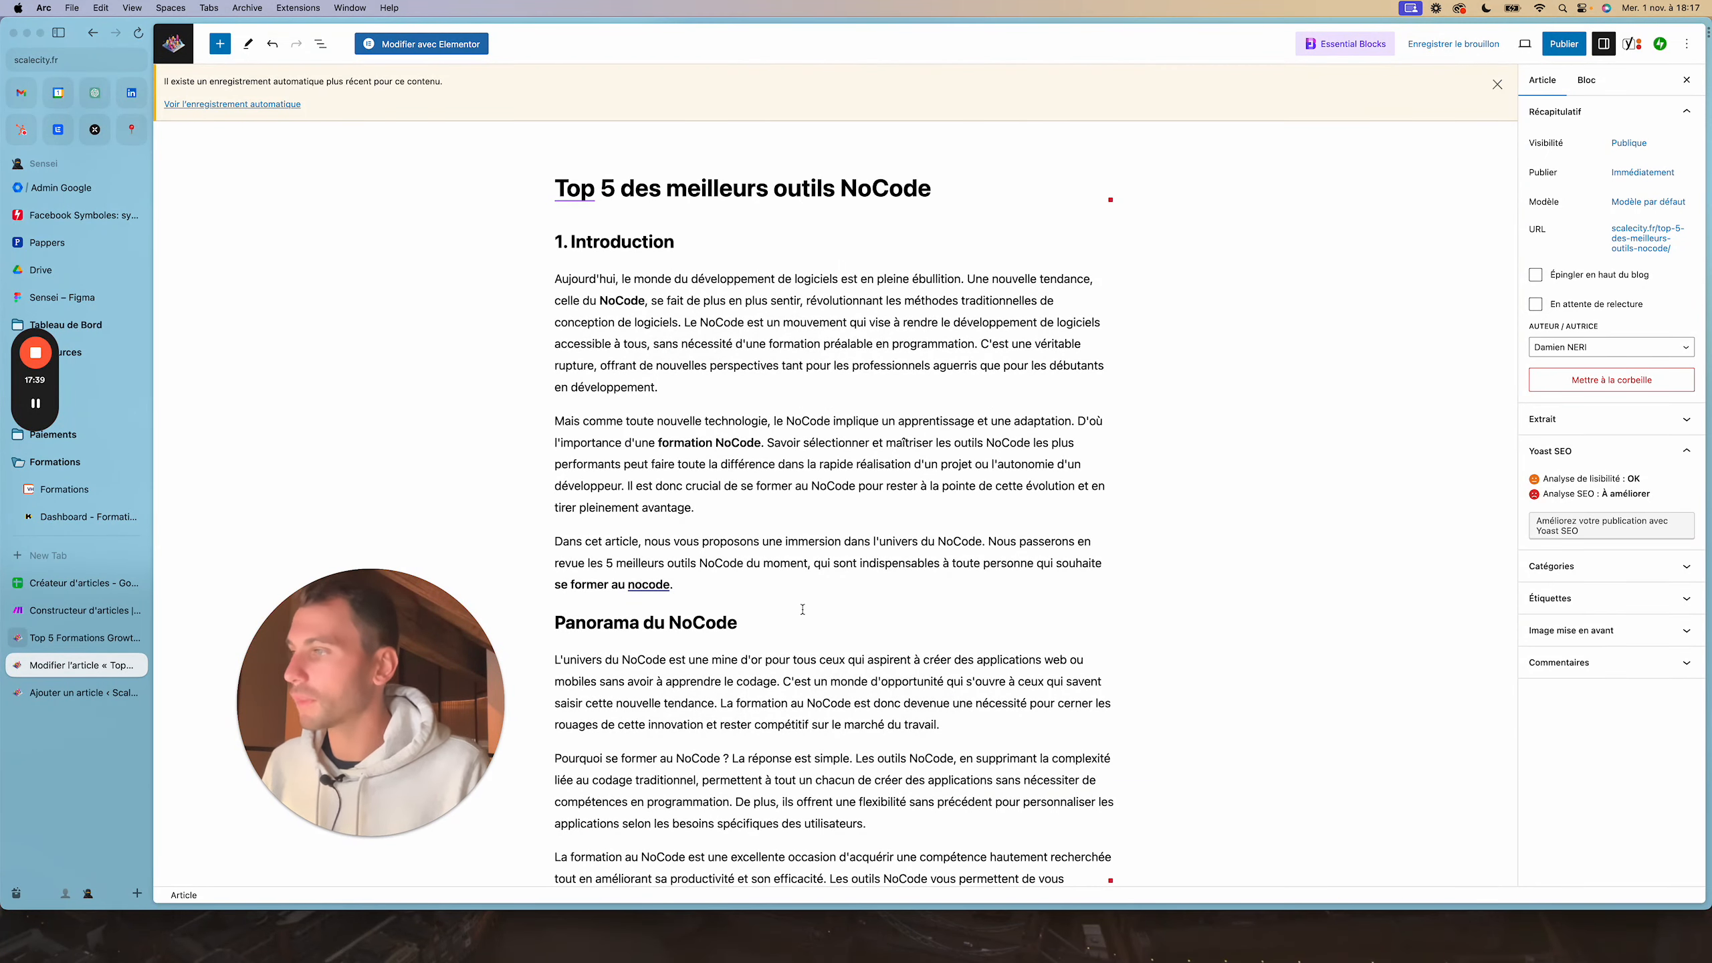
# Highlight the bold keyword "formation NoCode" in the introduction's second paragraph to point it out, leaving the text unedited
pyautogui.scroll(-3, 662, 466)
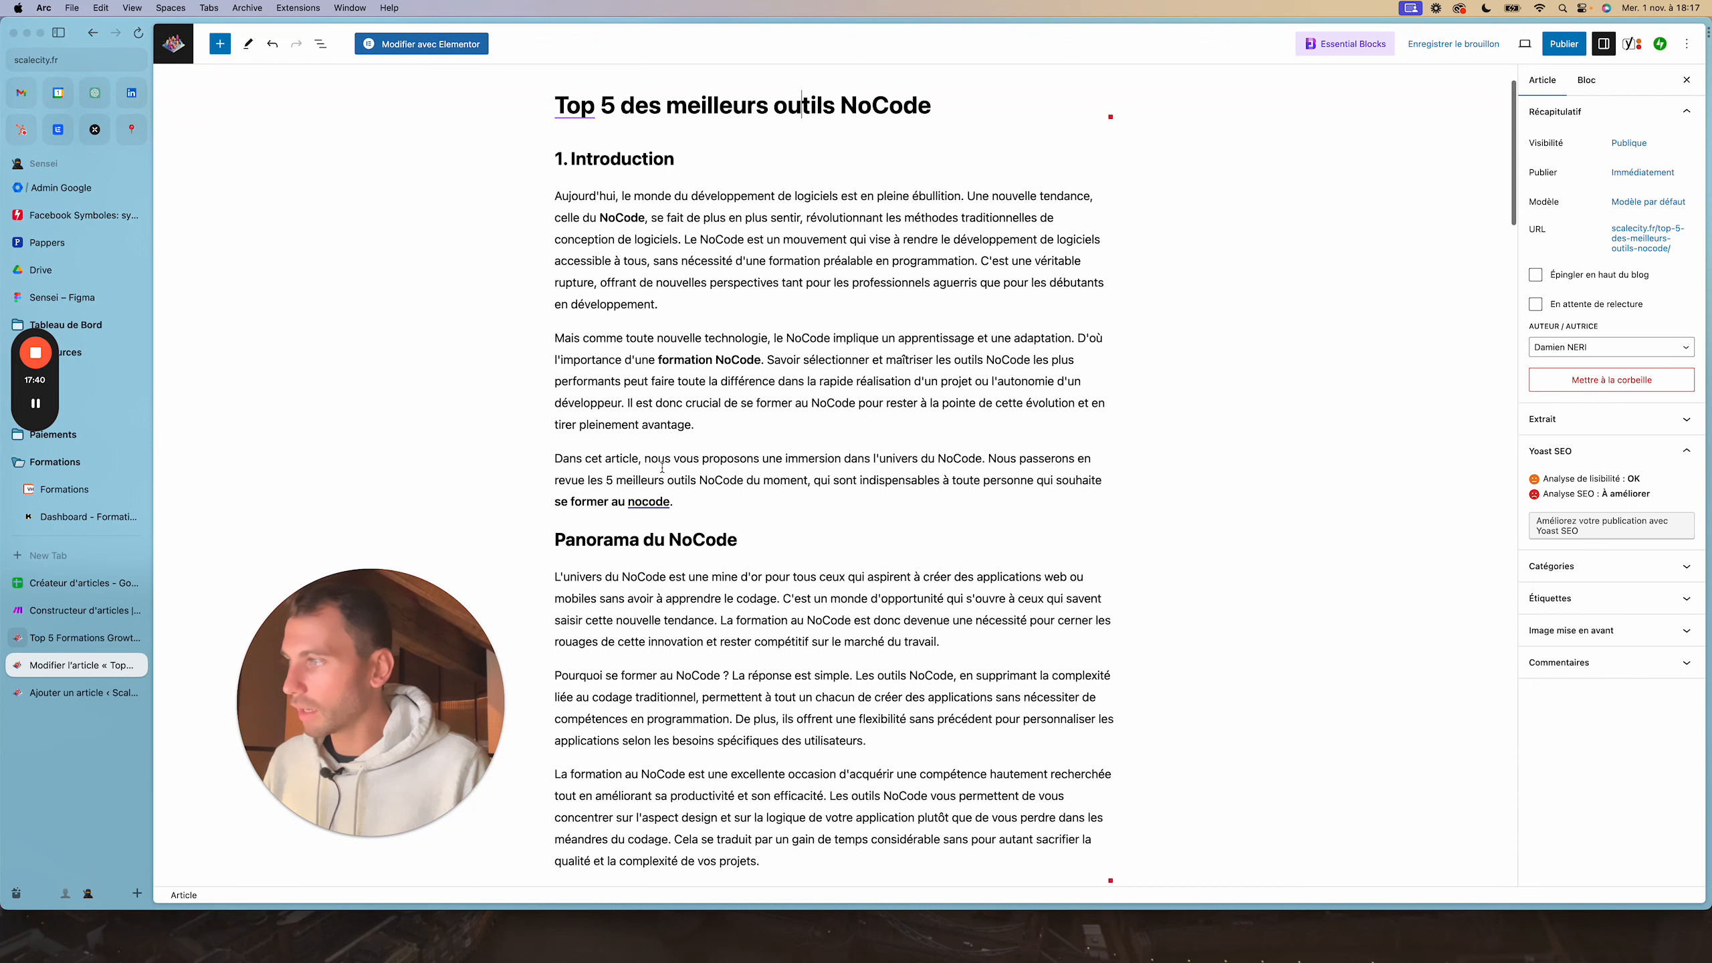
pyautogui.click(647, 363)
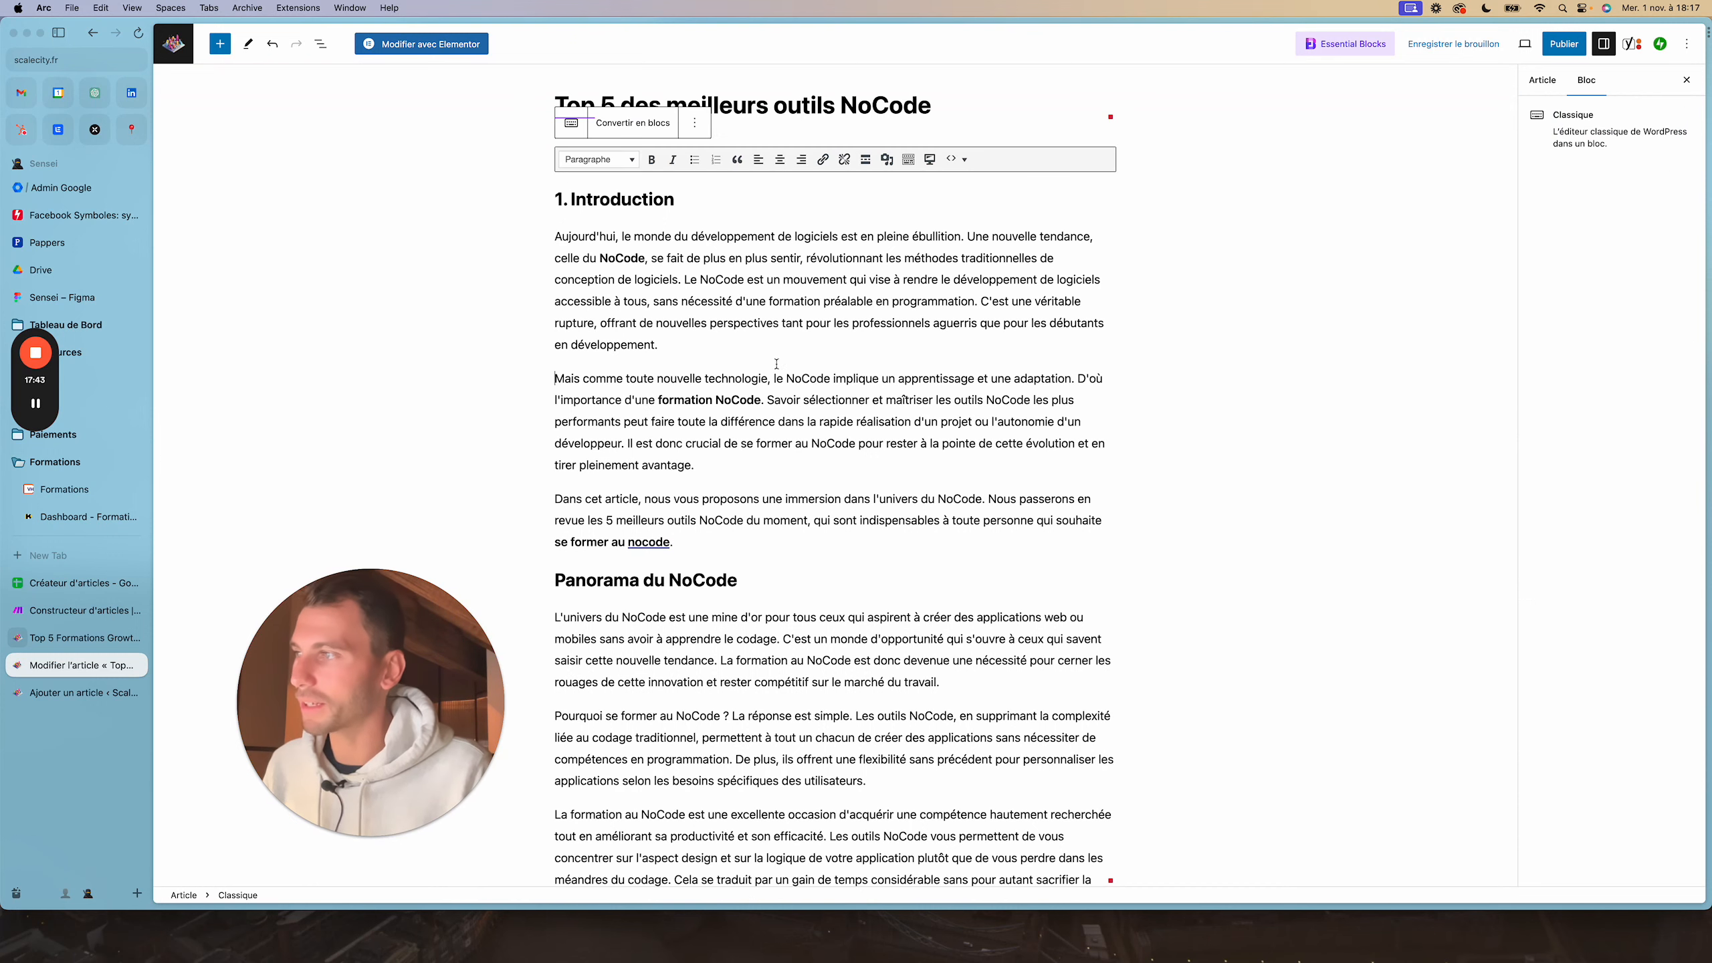
pyautogui.moveTo(760, 398); pyautogui.dragTo(657, 399)
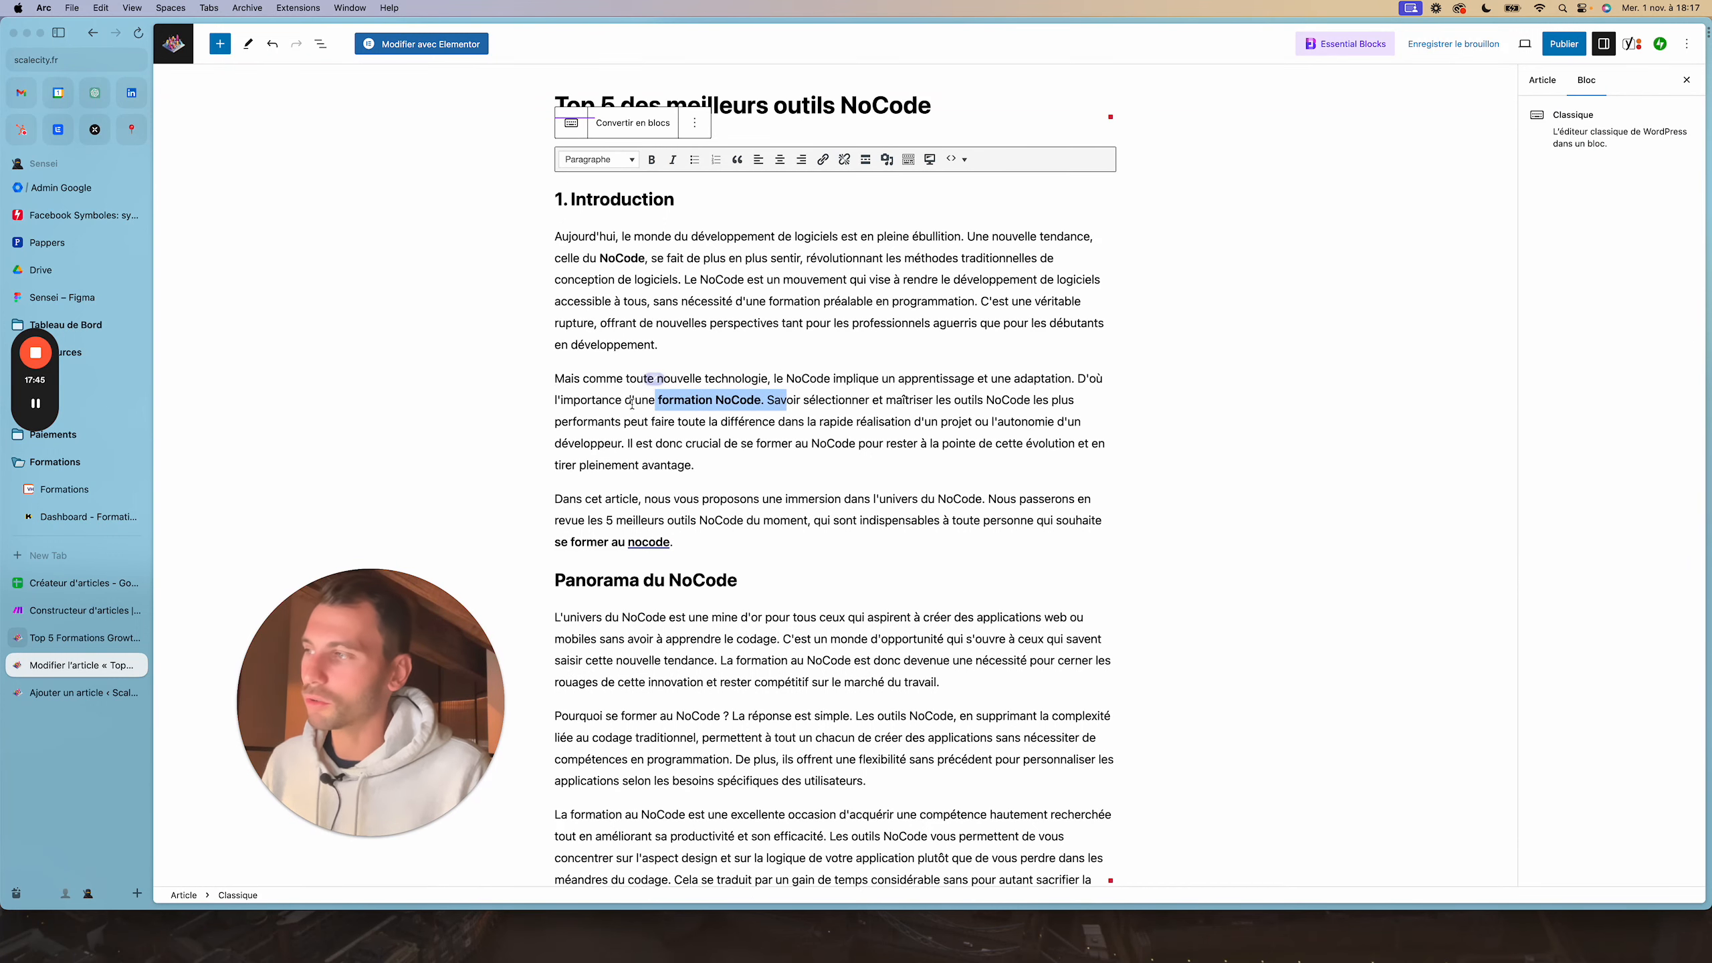
pyautogui.click(632, 402)
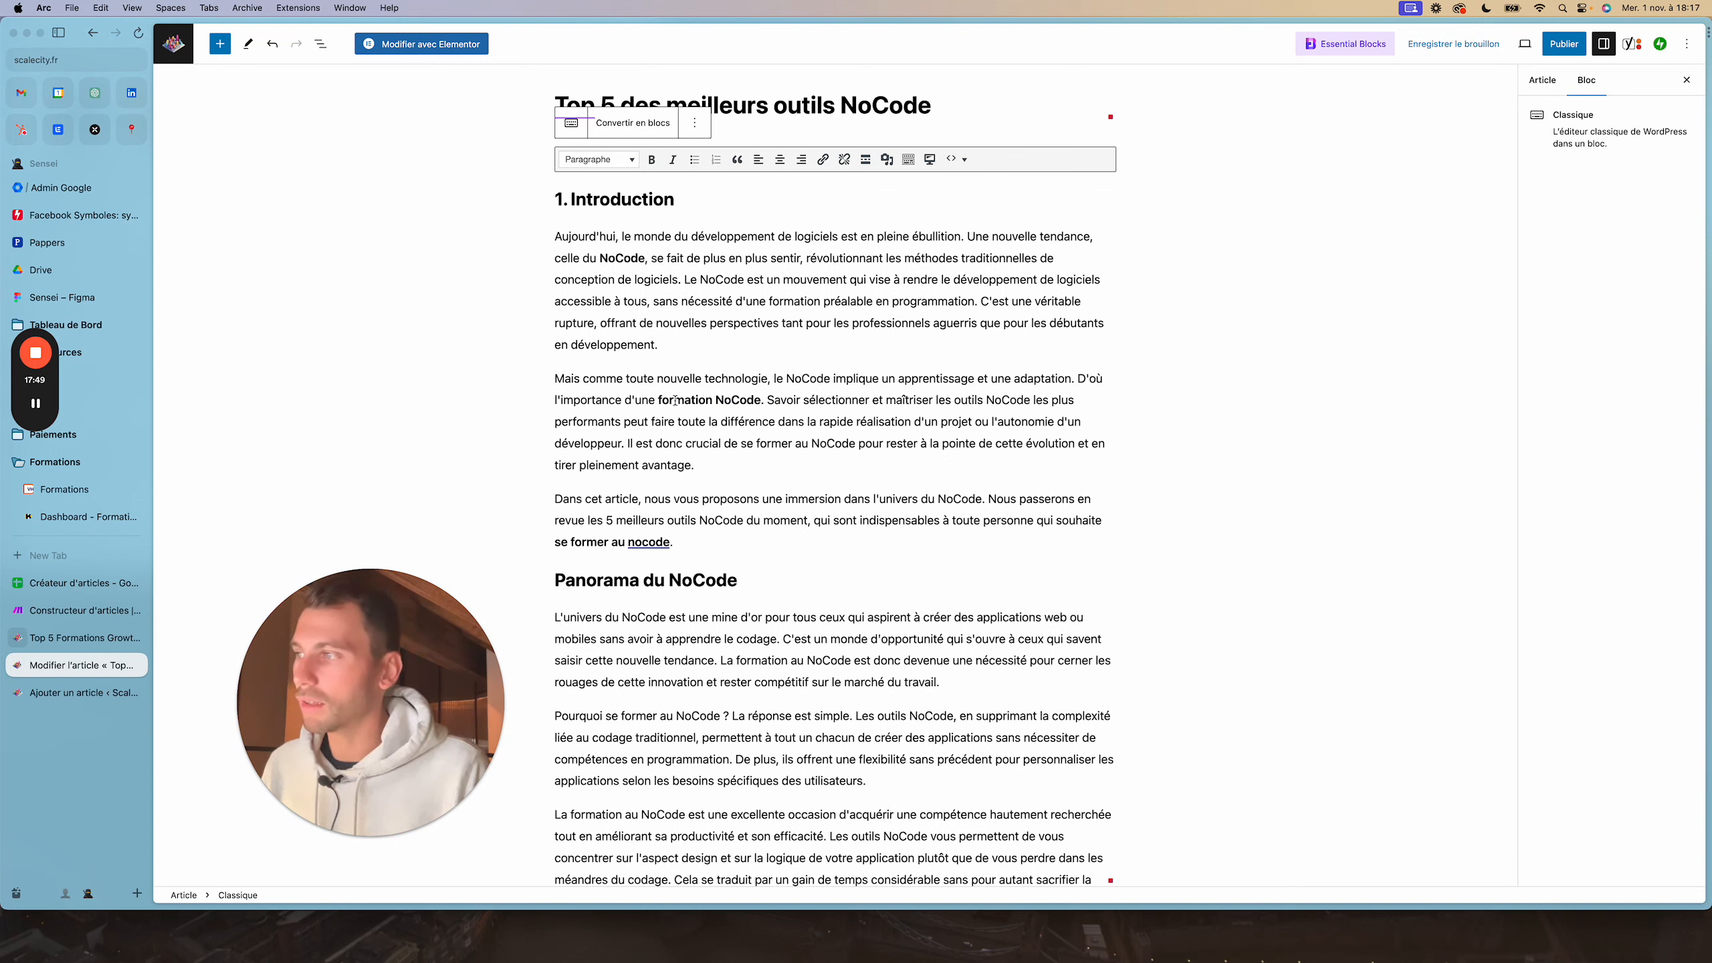
pyautogui.moveTo(660, 399); pyautogui.dragTo(768, 401)
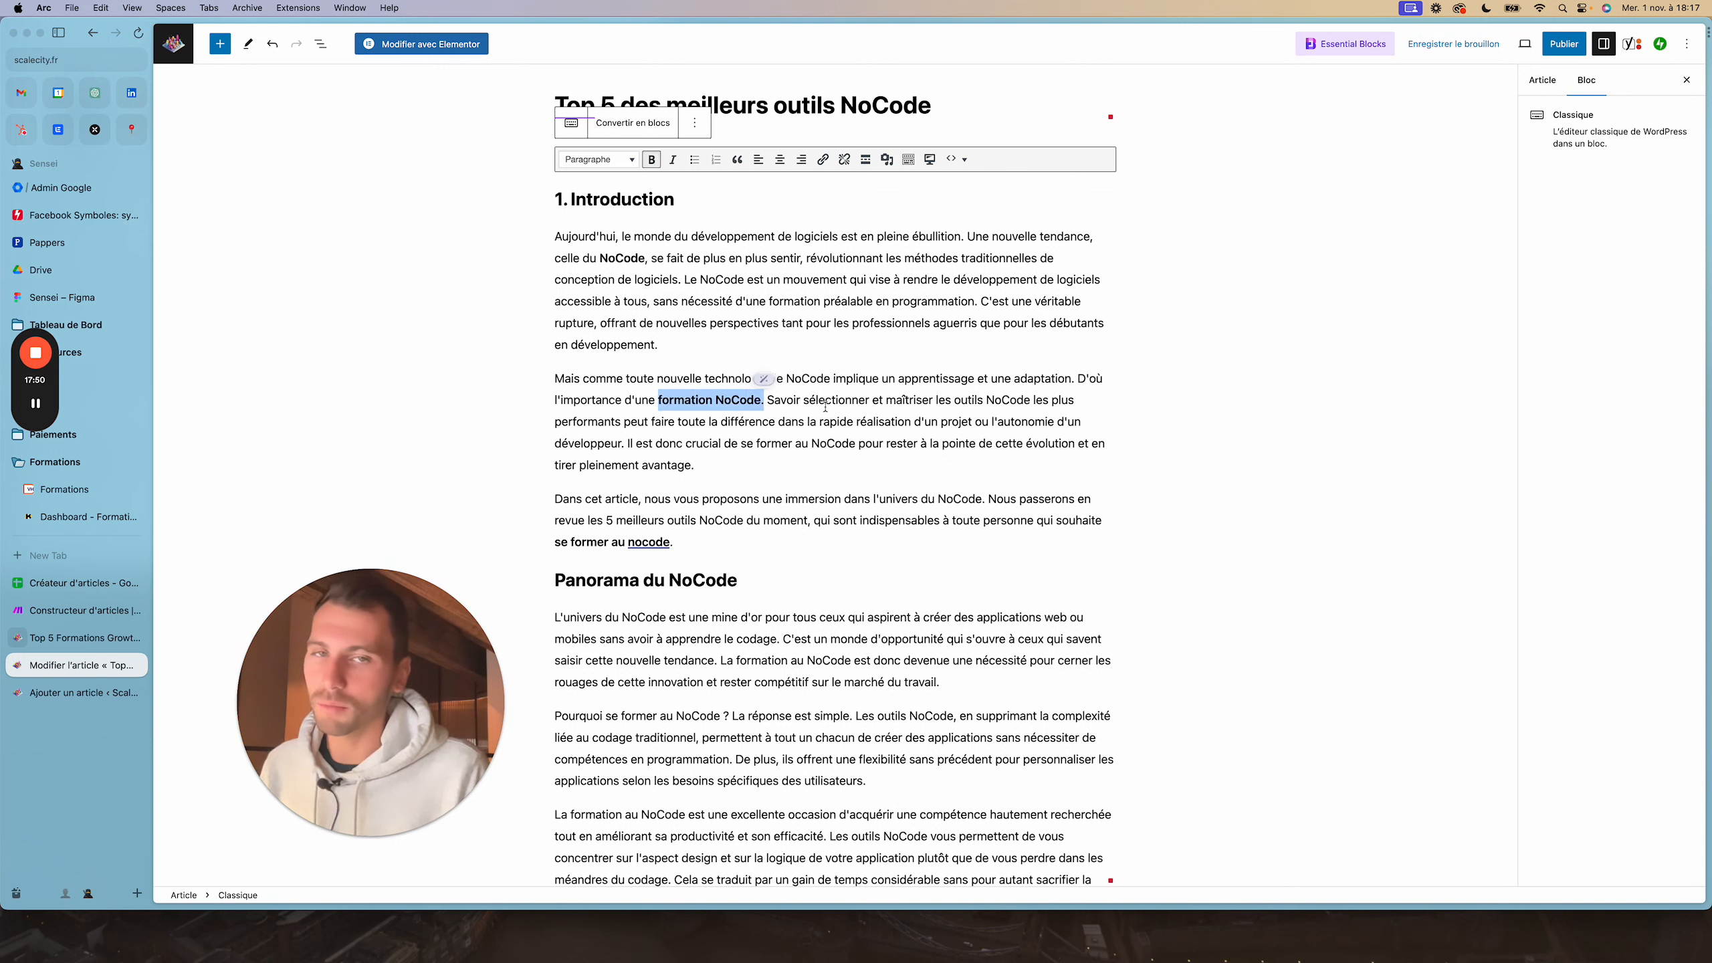
pyautogui.click(825, 403)
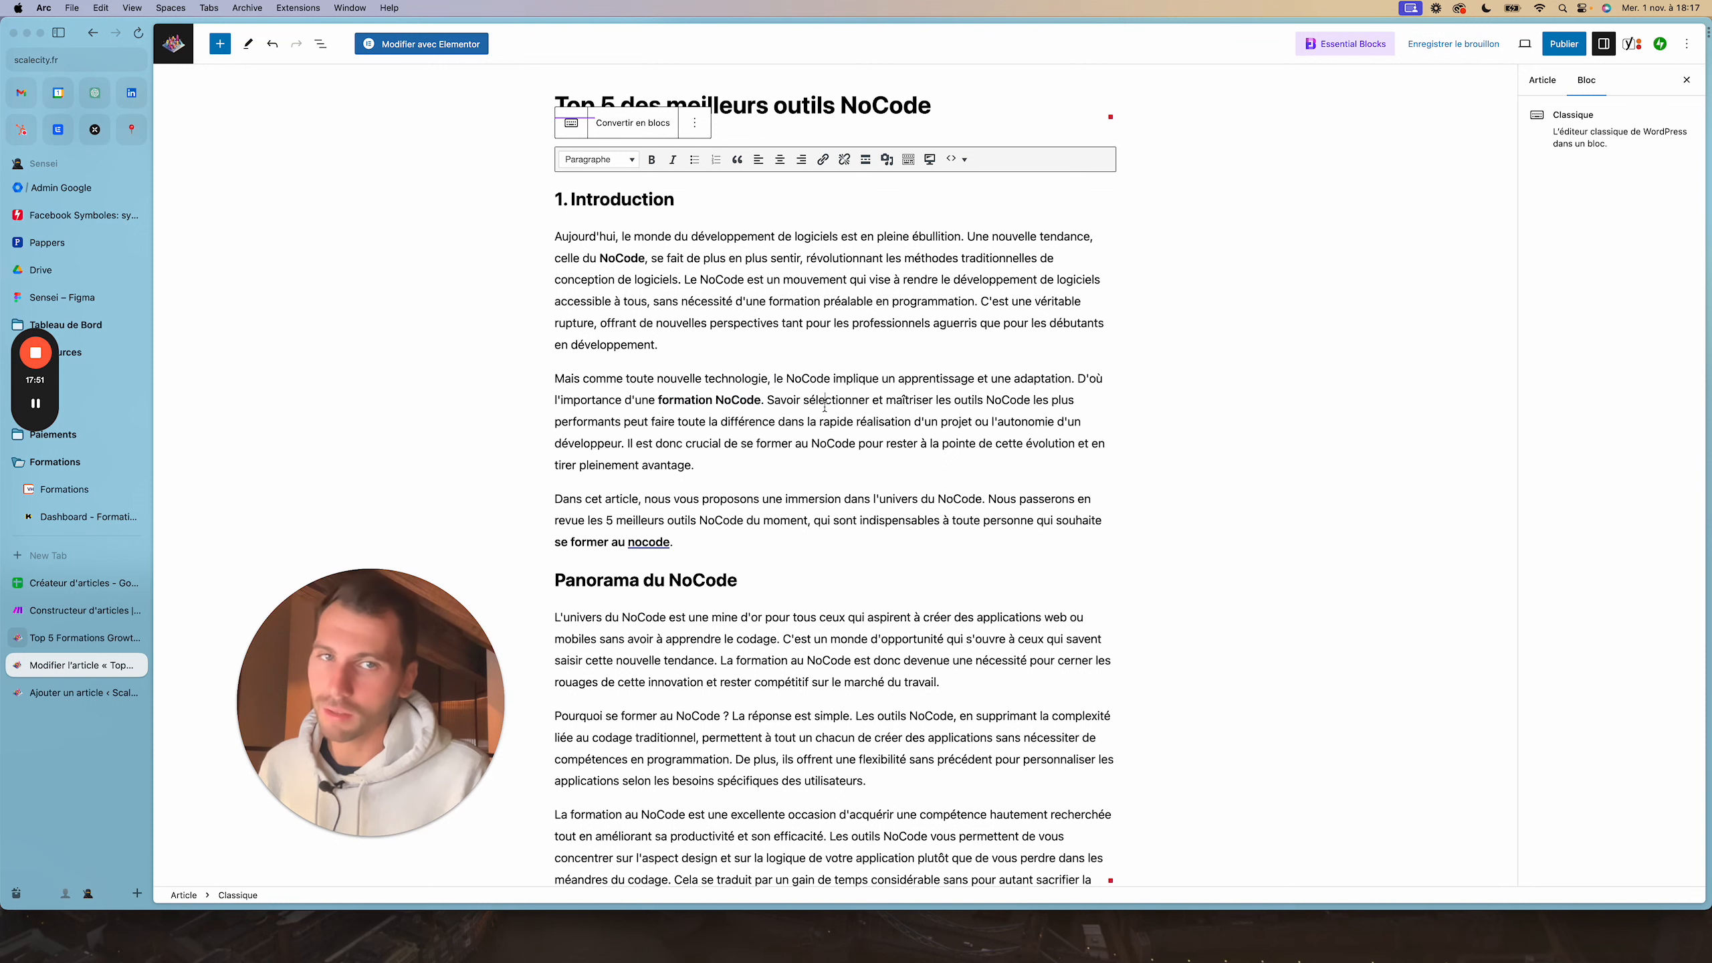
pyautogui.doubleClick(738, 400)
pyautogui.click(581, 402)
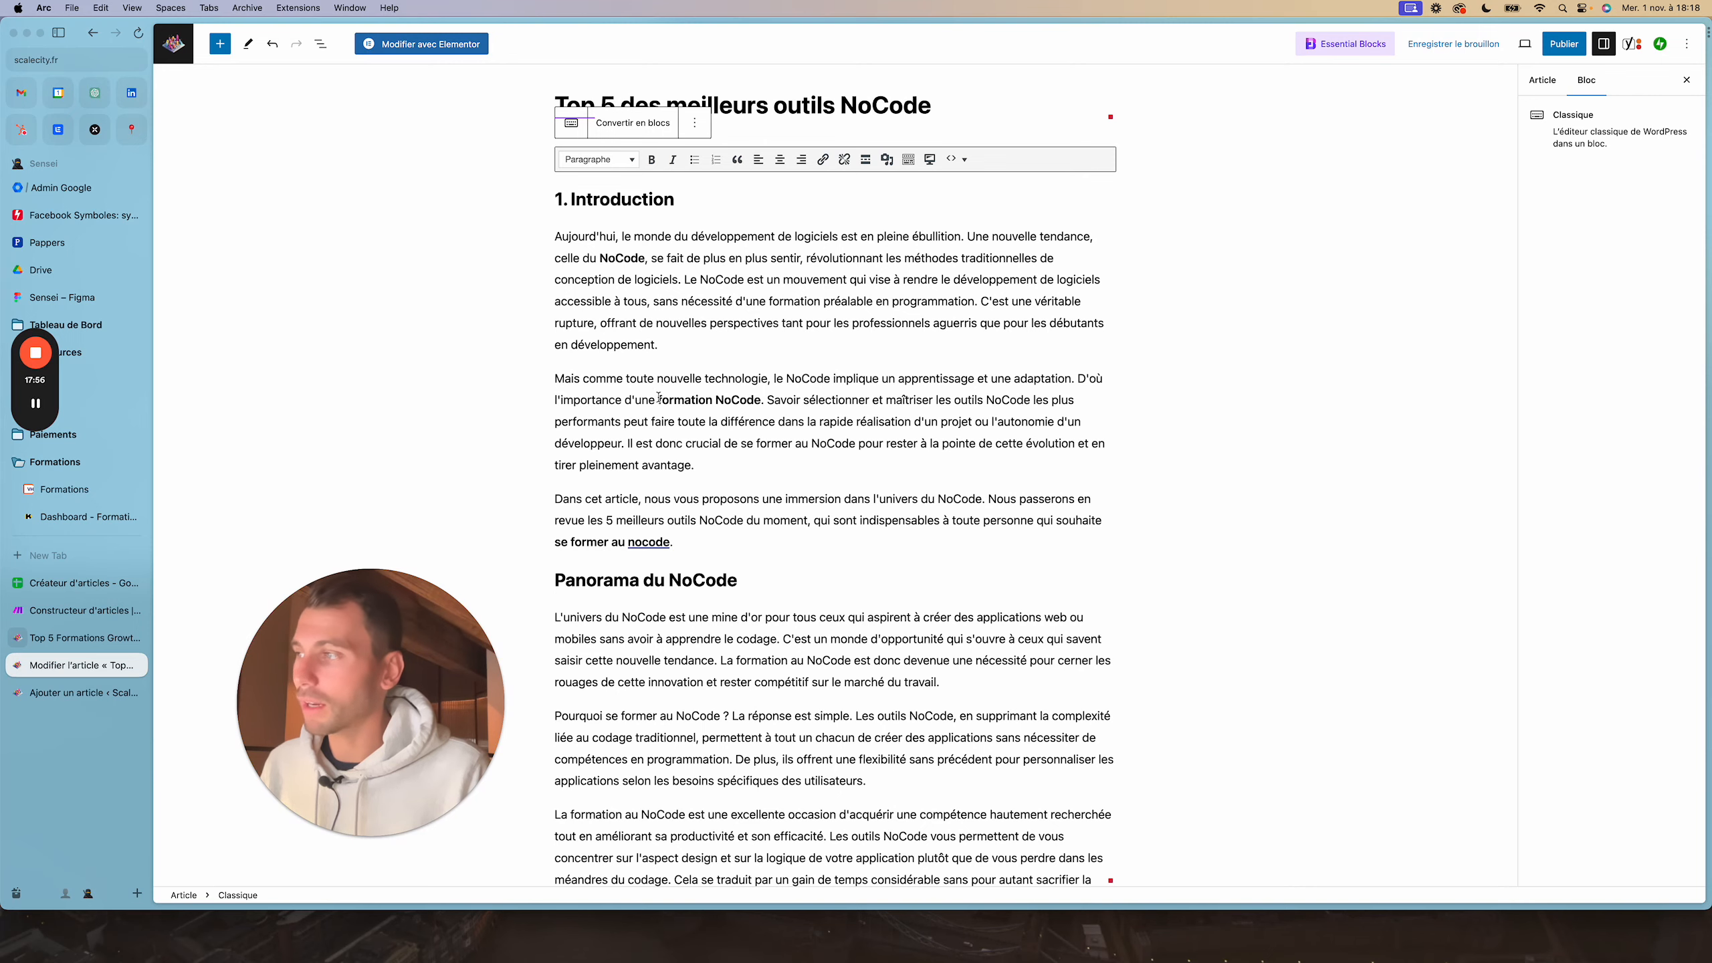
pyautogui.moveTo(659, 399); pyautogui.dragTo(765, 400)
pyautogui.click(767, 380)
# Skim the draft's heading structure from Panorama du NoCode onward, return to the title, and look again as far as the tools presentation
pyautogui.scroll(-3, 719, 485)
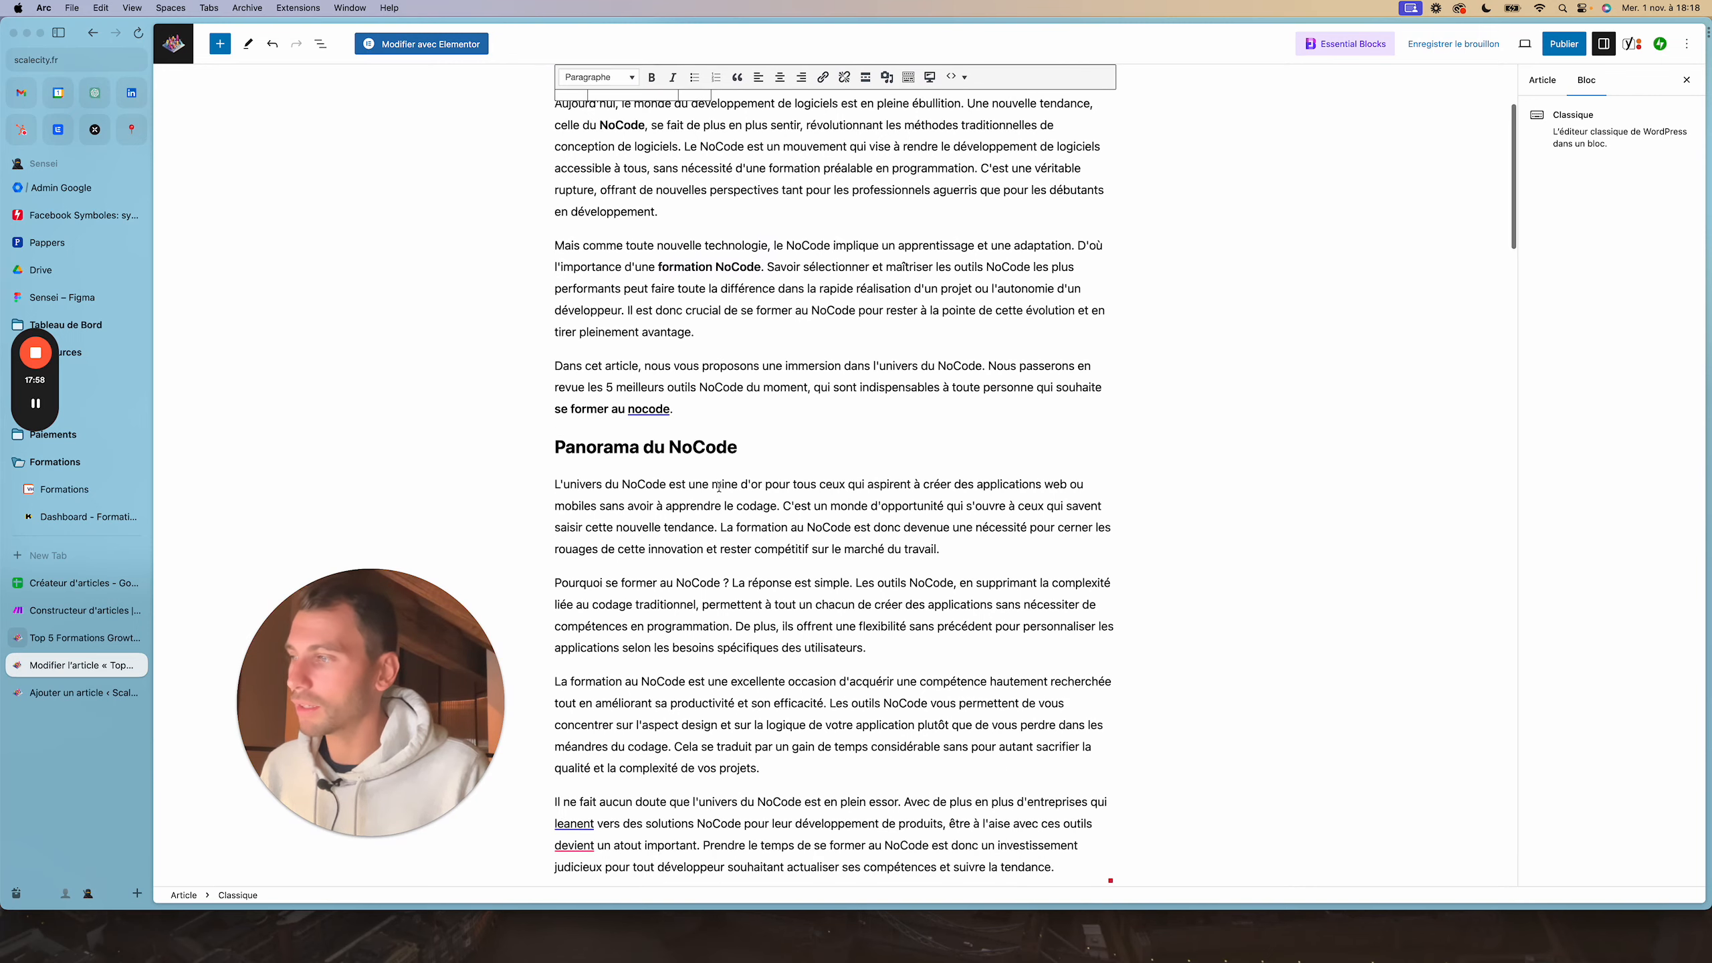
pyautogui.scroll(-15, 718, 485)
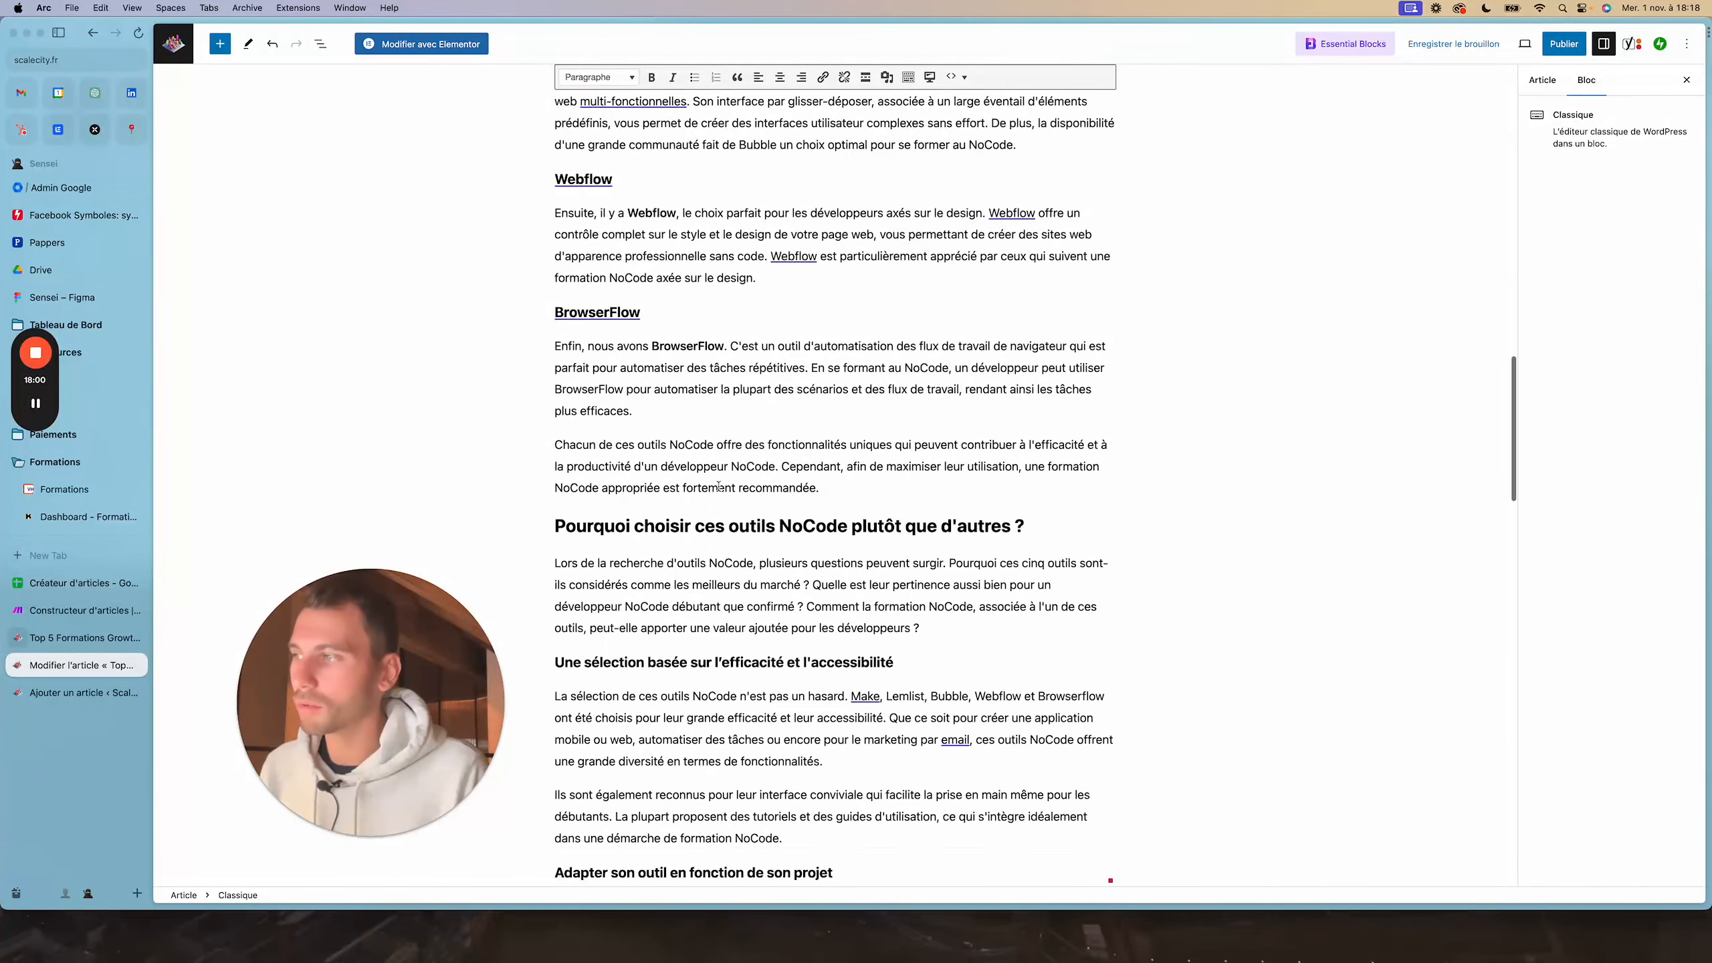
pyautogui.scroll(-15, 718, 485)
pyautogui.scroll(15, 719, 485)
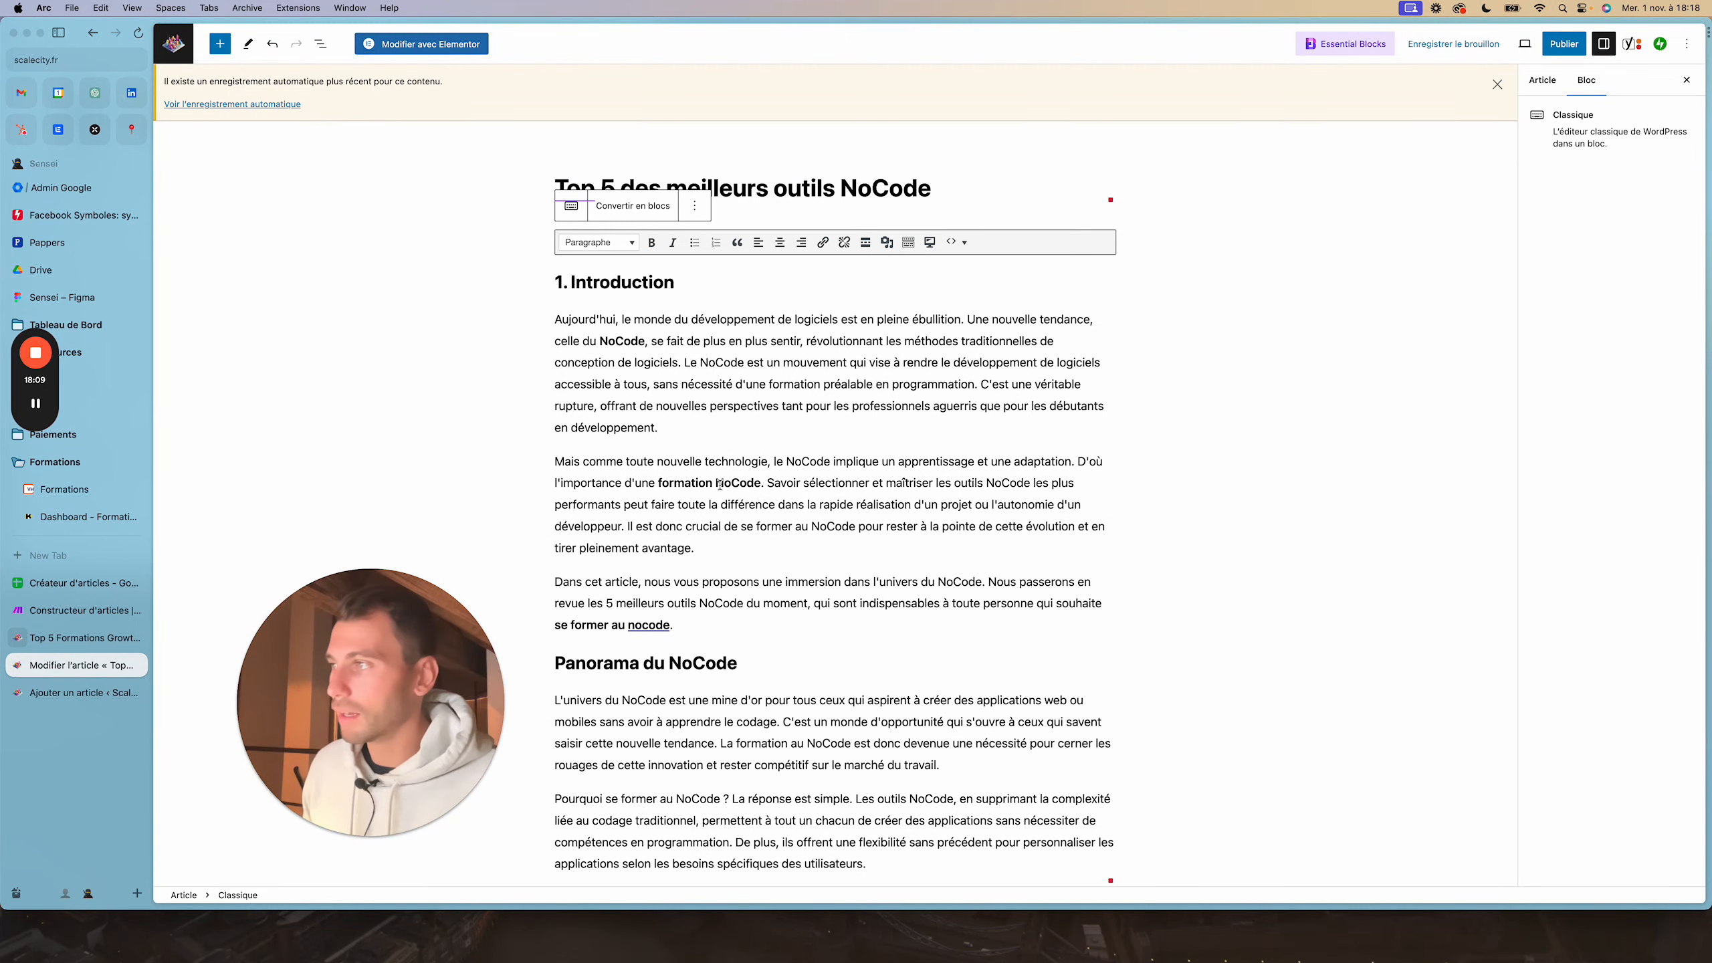
pyautogui.scroll(-20, 529, 813)
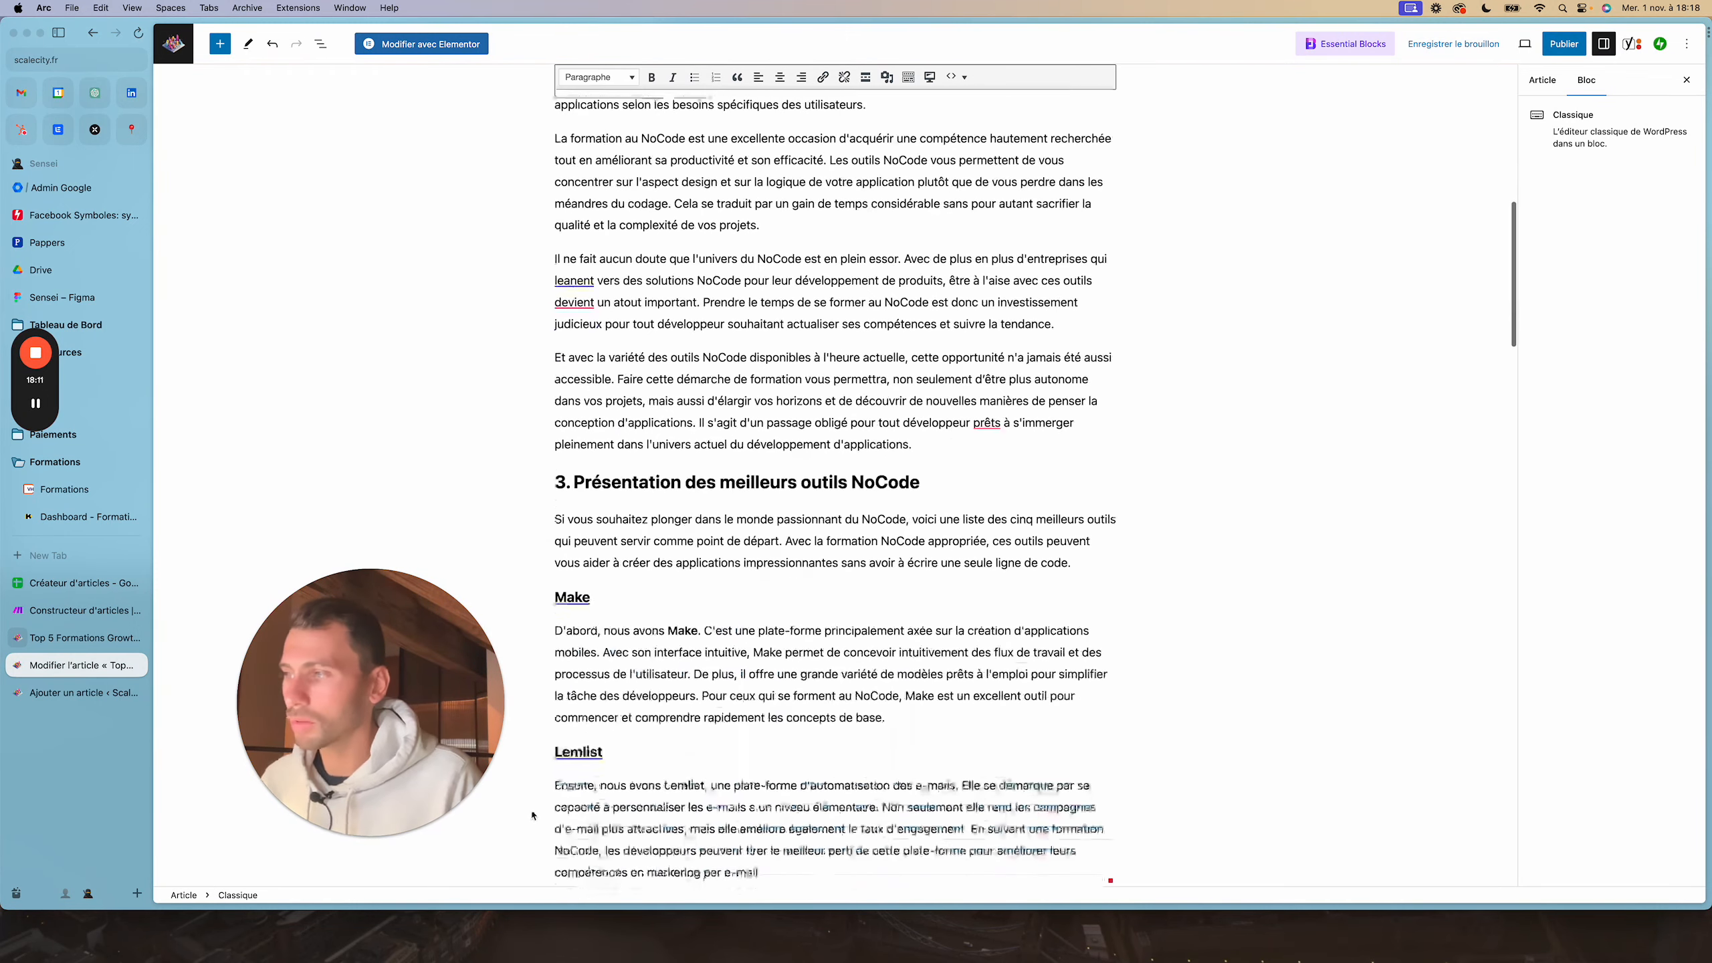
# Check row 2's inputs in the Créateur d'articles sheet, then review the Make scenario chain up to the WordPress module and back to its trigger
pyautogui.click(75, 582)
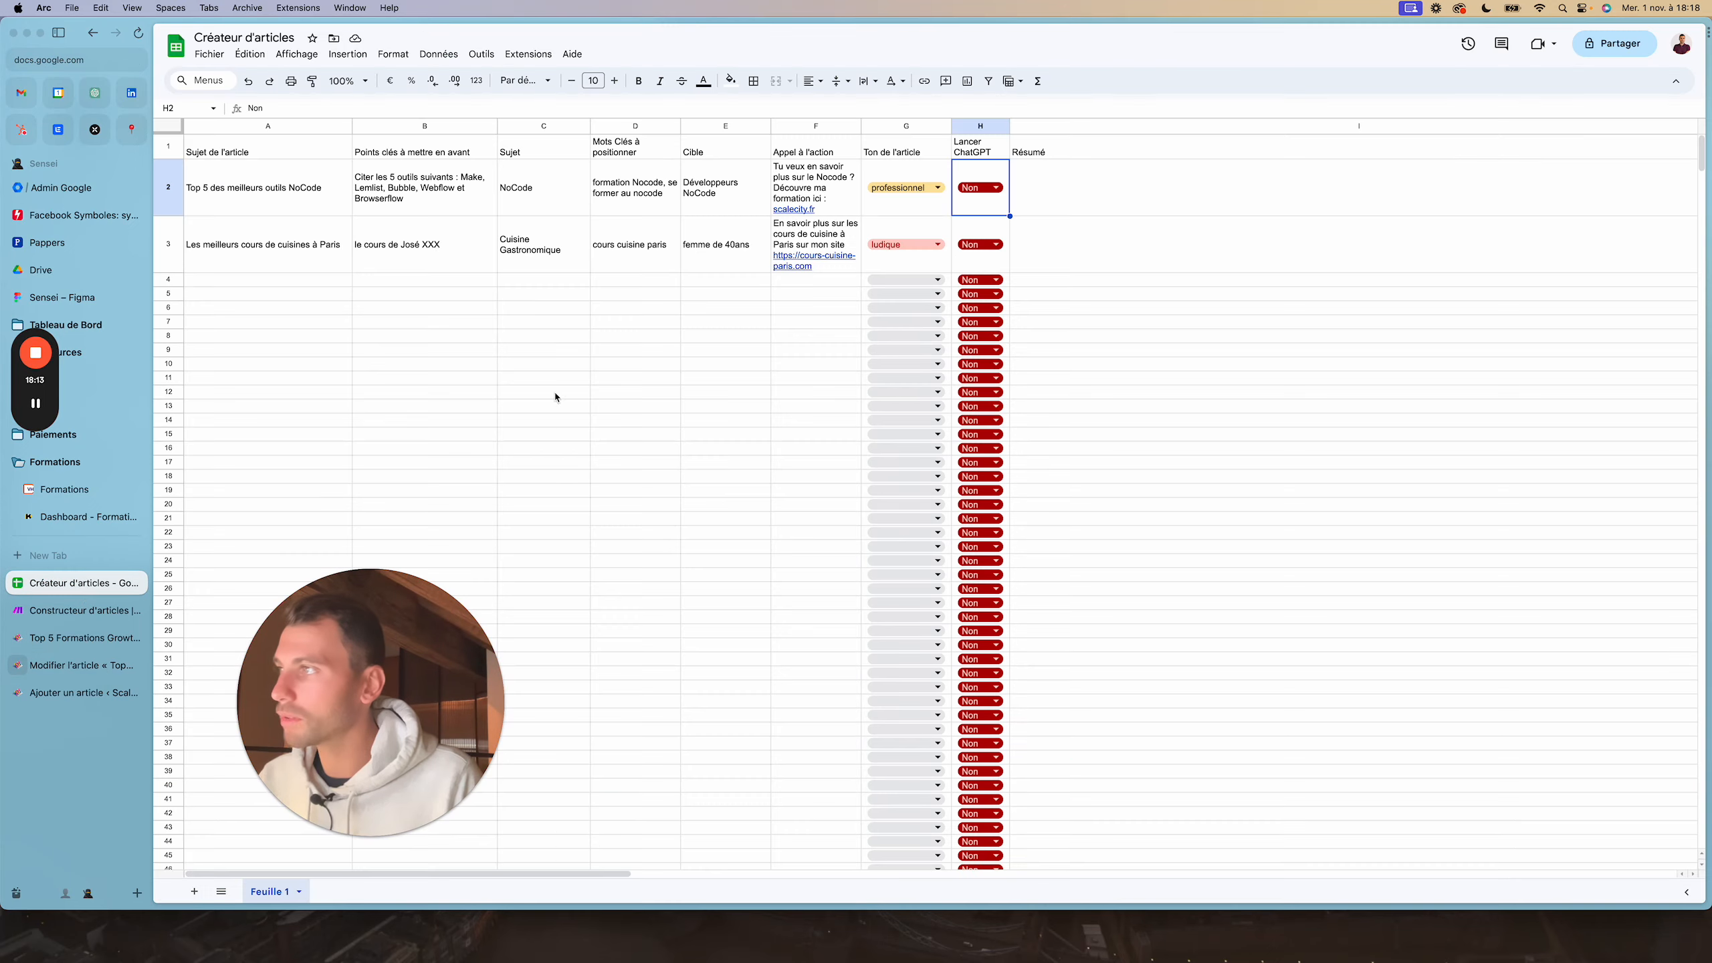
pyautogui.moveTo(798, 193)
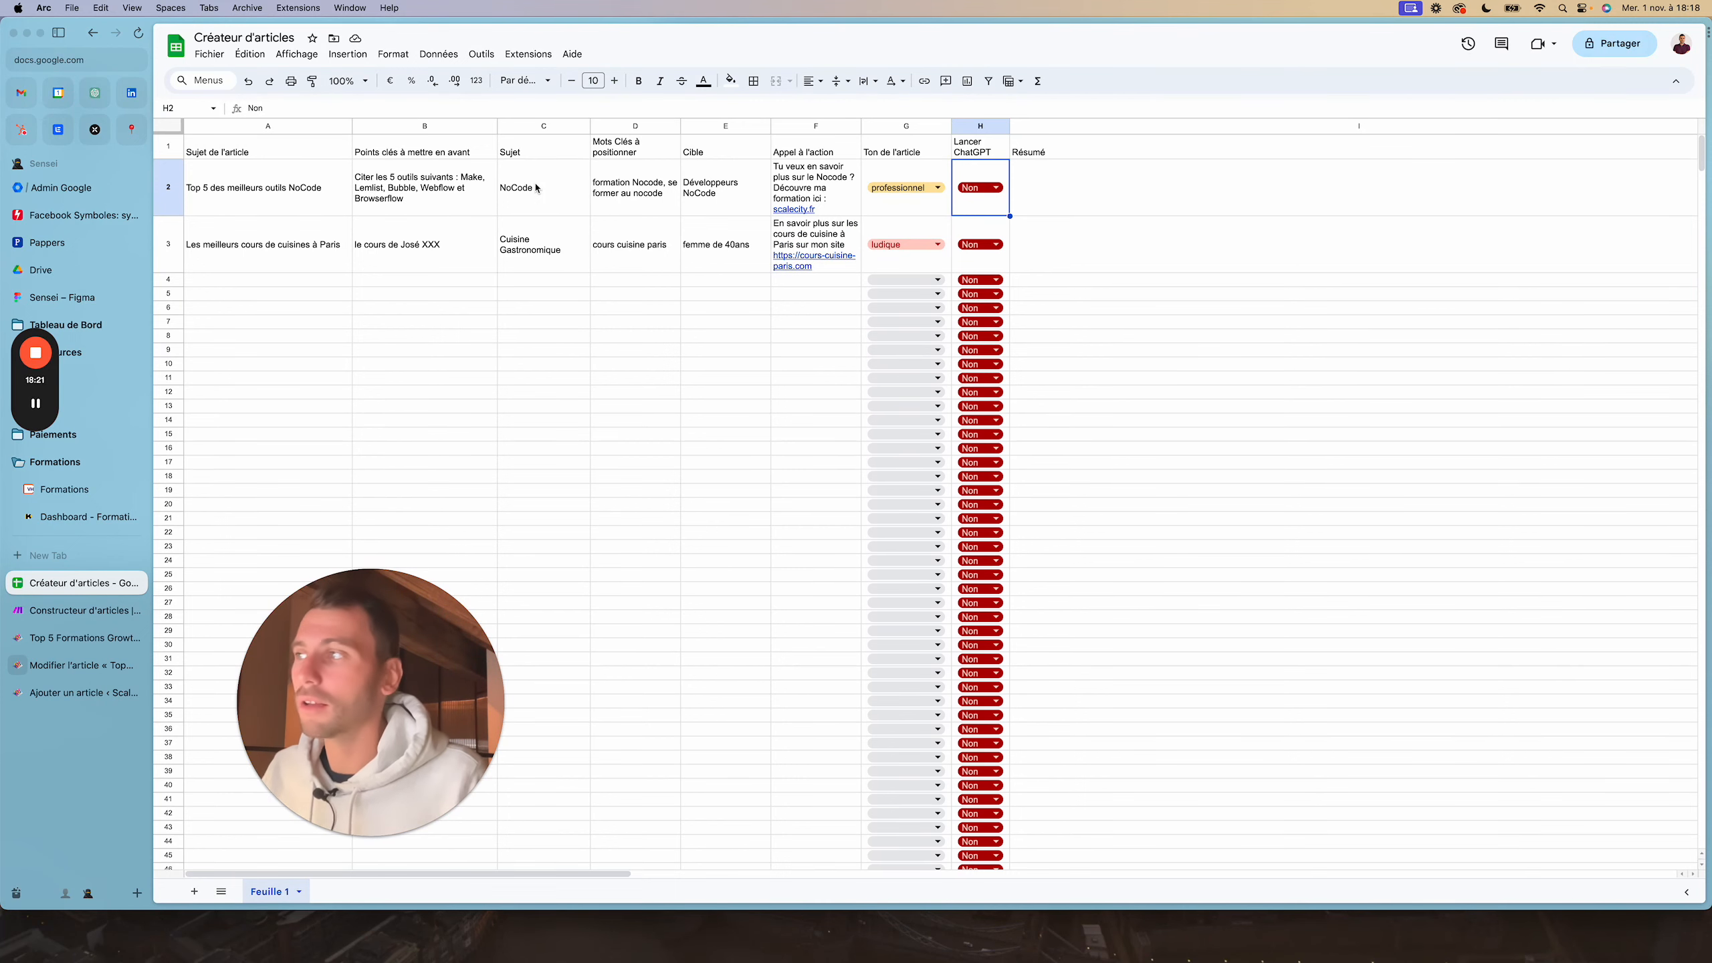
pyautogui.click(78, 610)
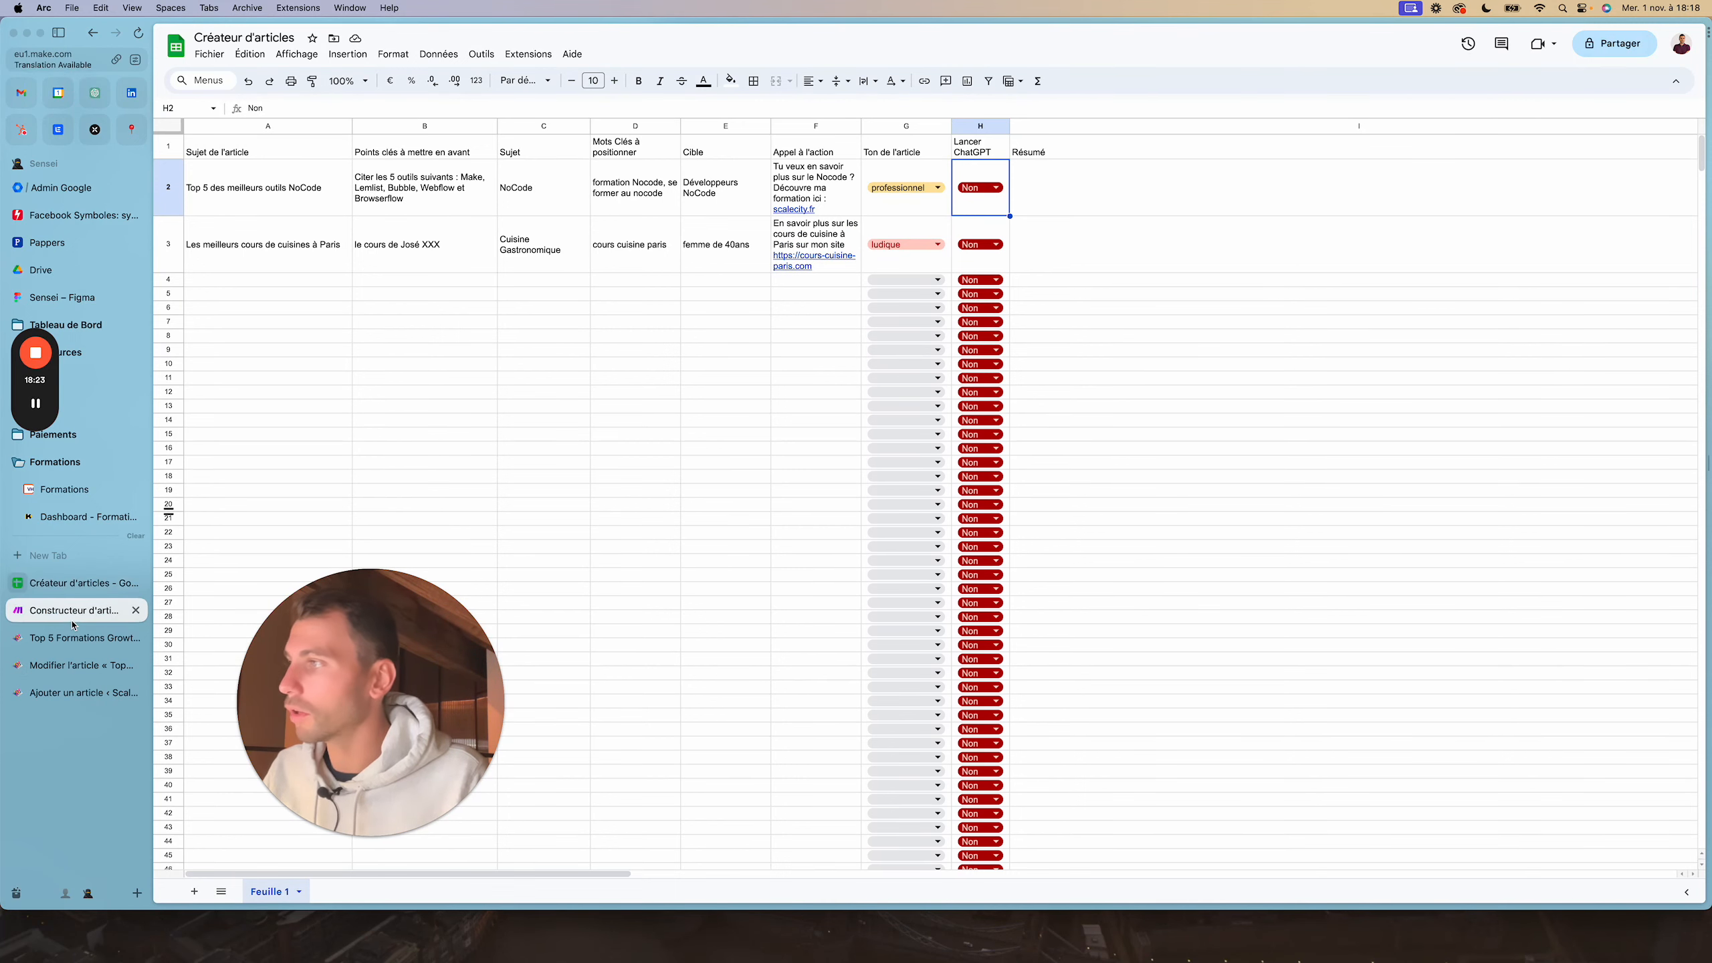
pyautogui.hscroll(15, 1293, 567)
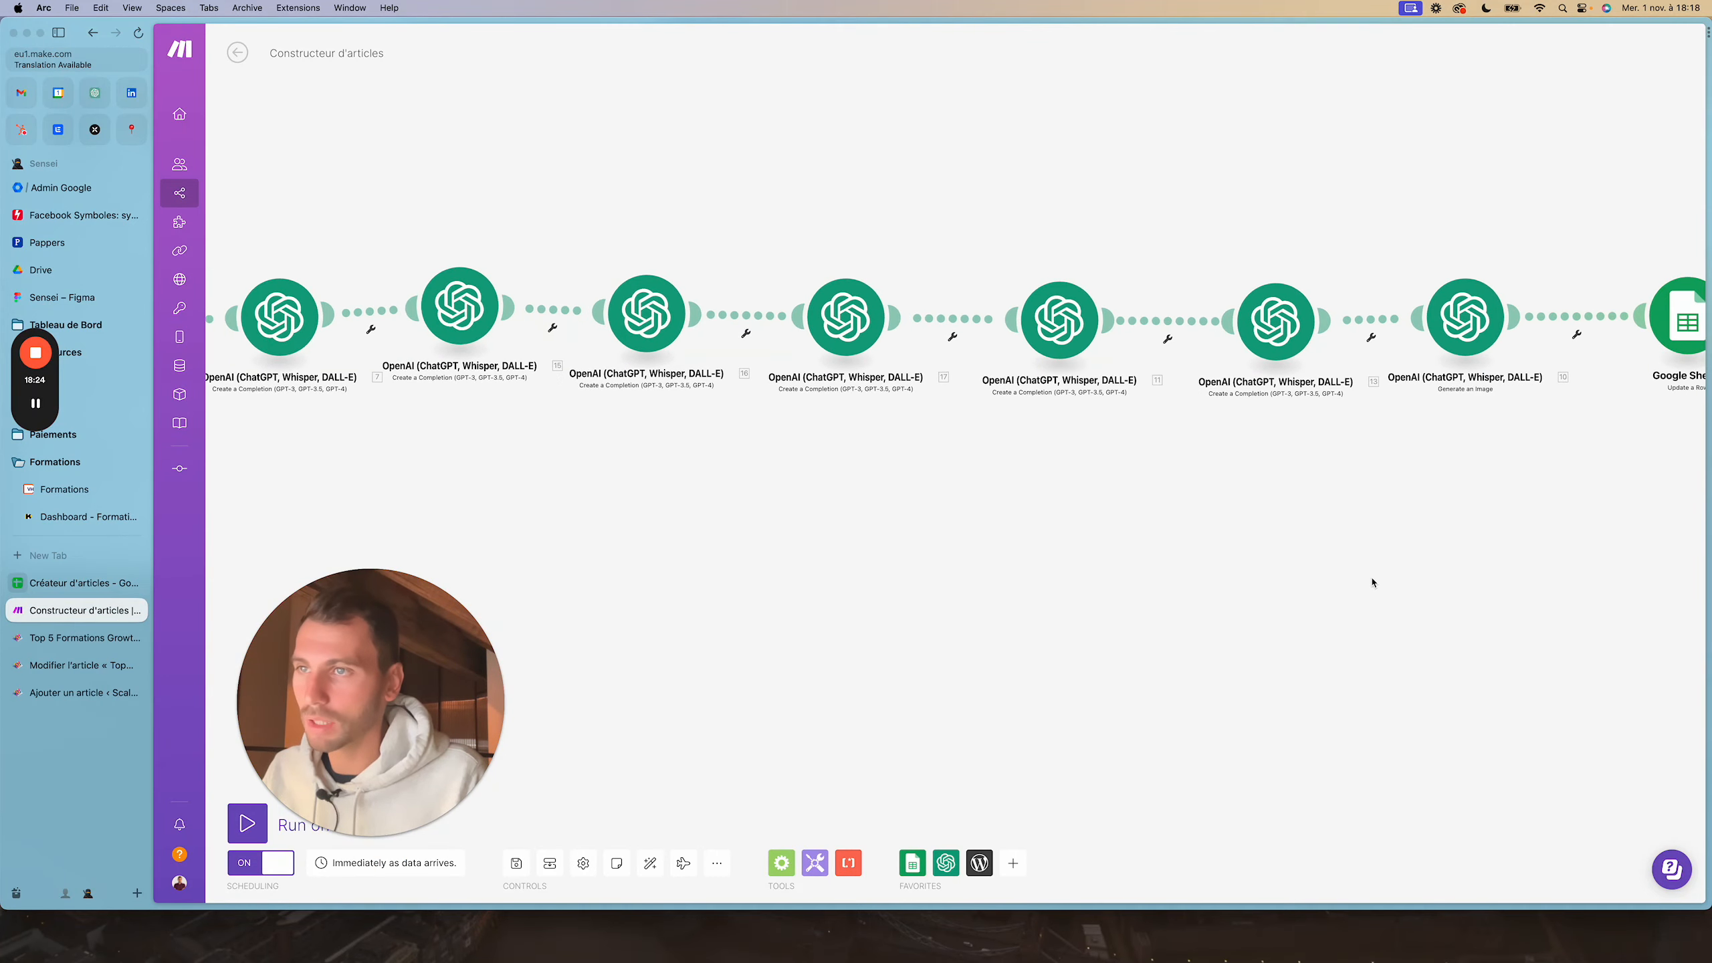
pyautogui.hscroll(4, 1187, 546)
pyautogui.moveTo(1391, 321); pyautogui.dragTo(1246, 321)
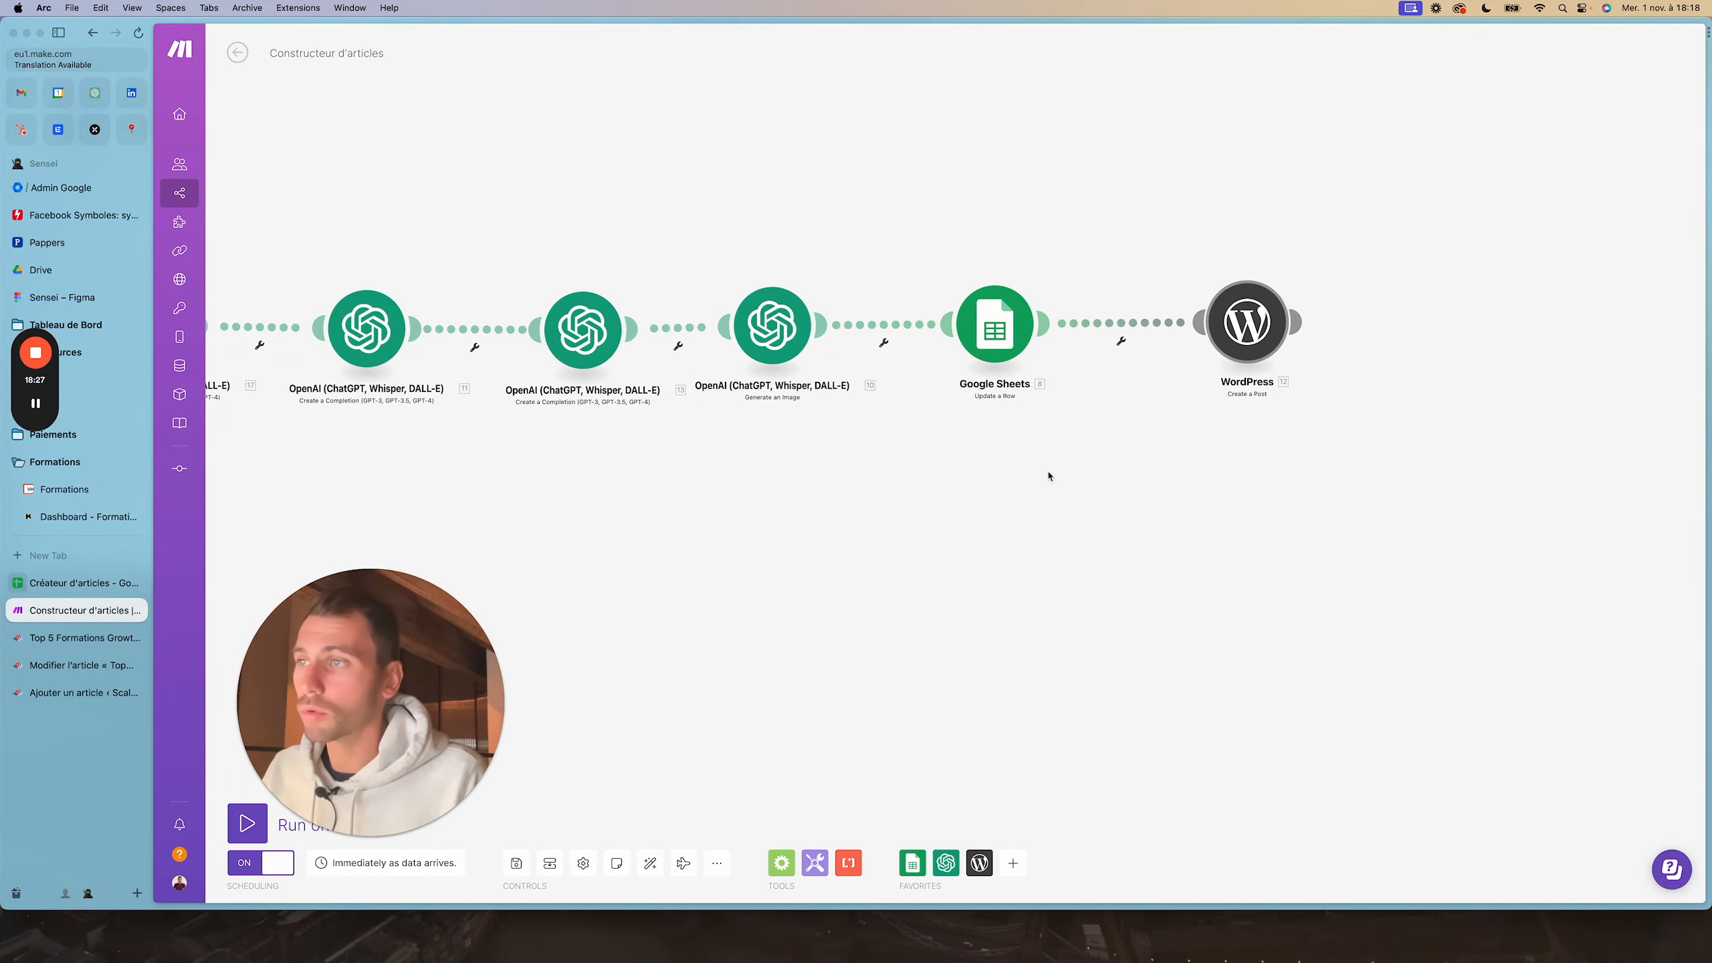
pyautogui.hscroll(-6, 806, 577)
pyautogui.hscroll(-10, 807, 576)
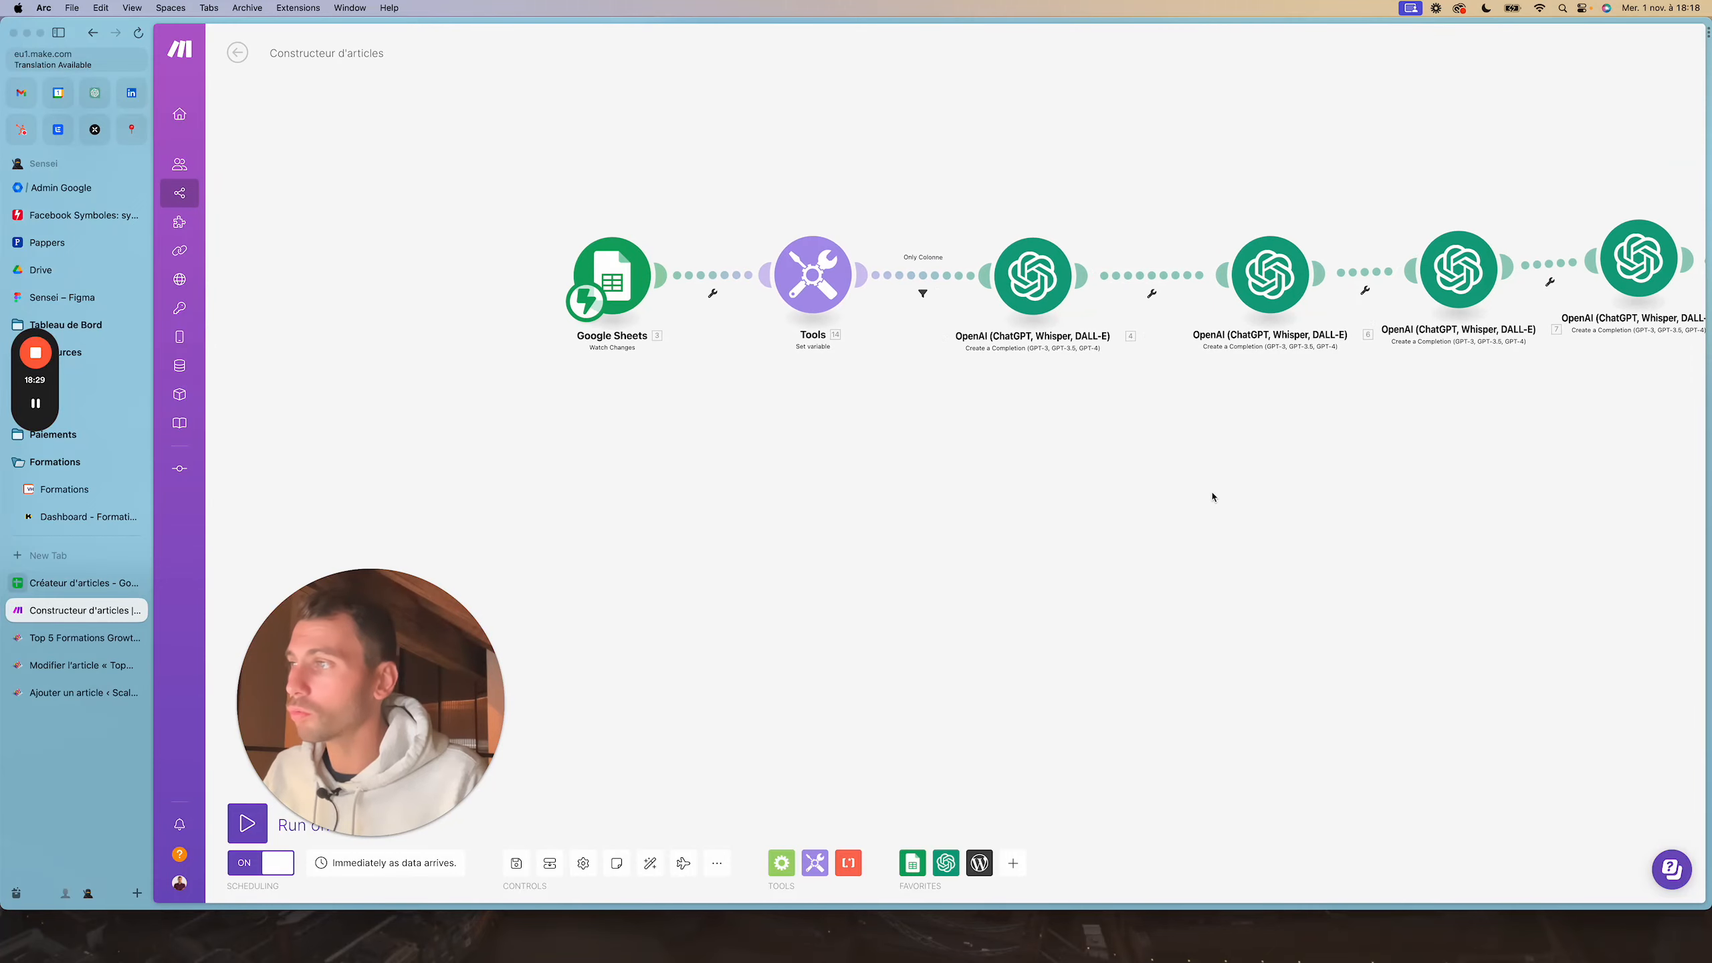
# Switch to the Créateur d'articles Google Sheet and go through row 3's cells from the article subject to Ton de l'article
pyautogui.click(81, 582)
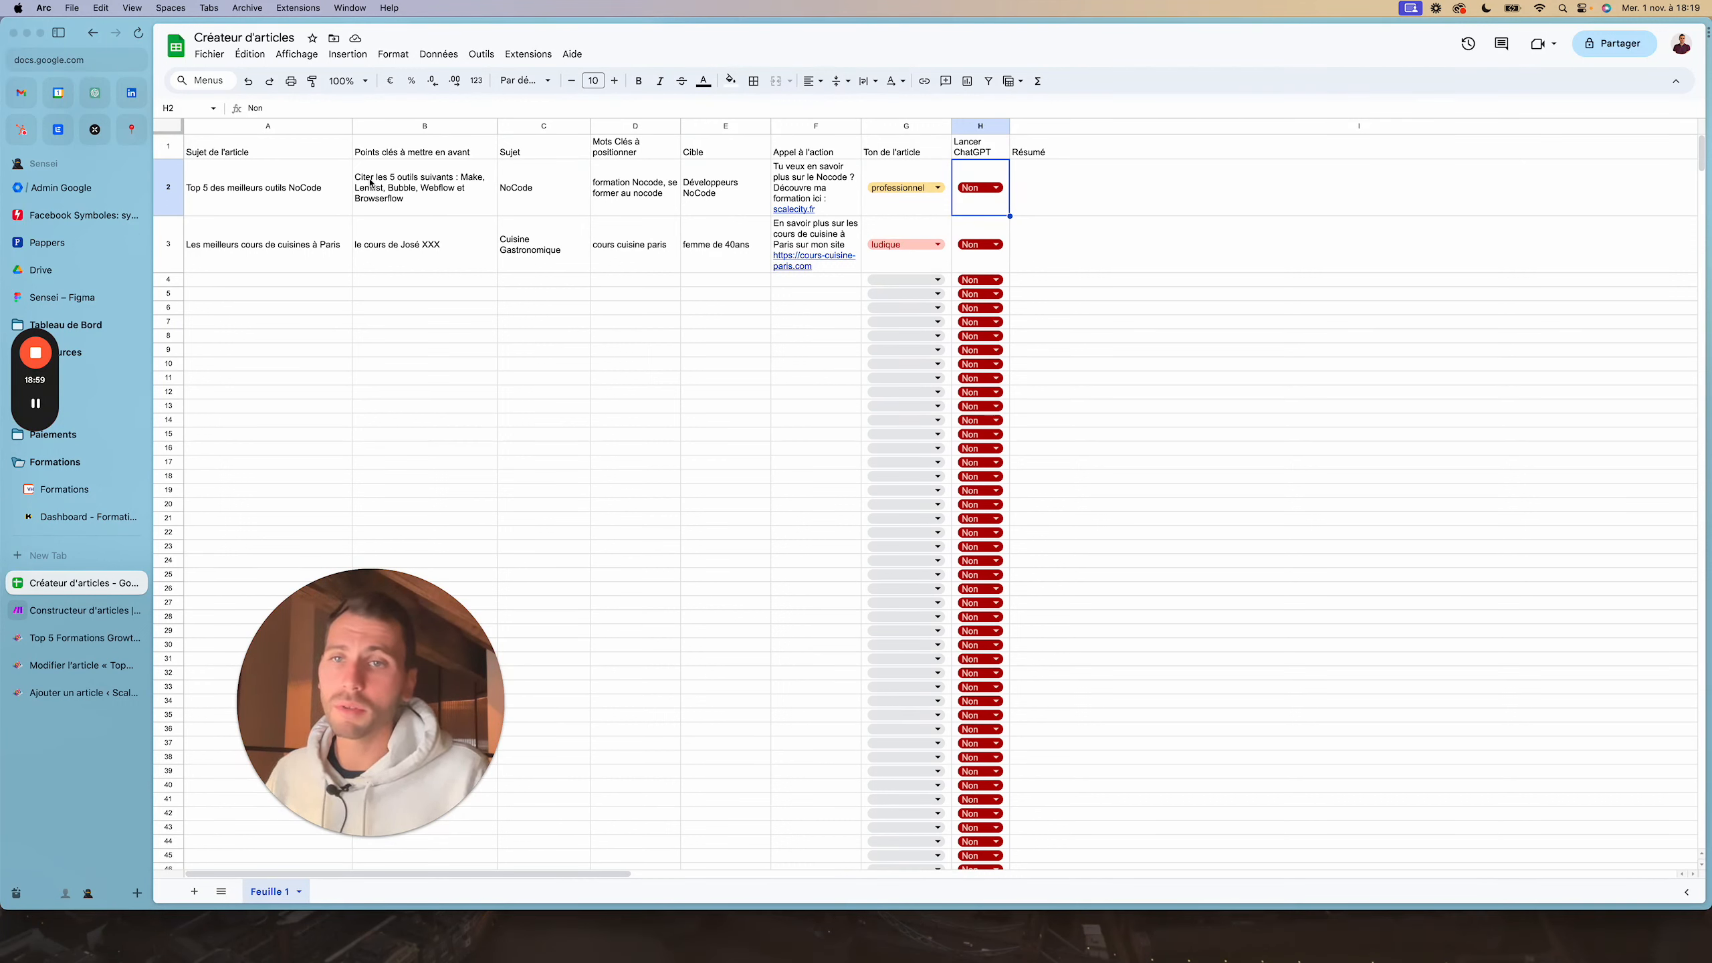
pyautogui.click(277, 248)
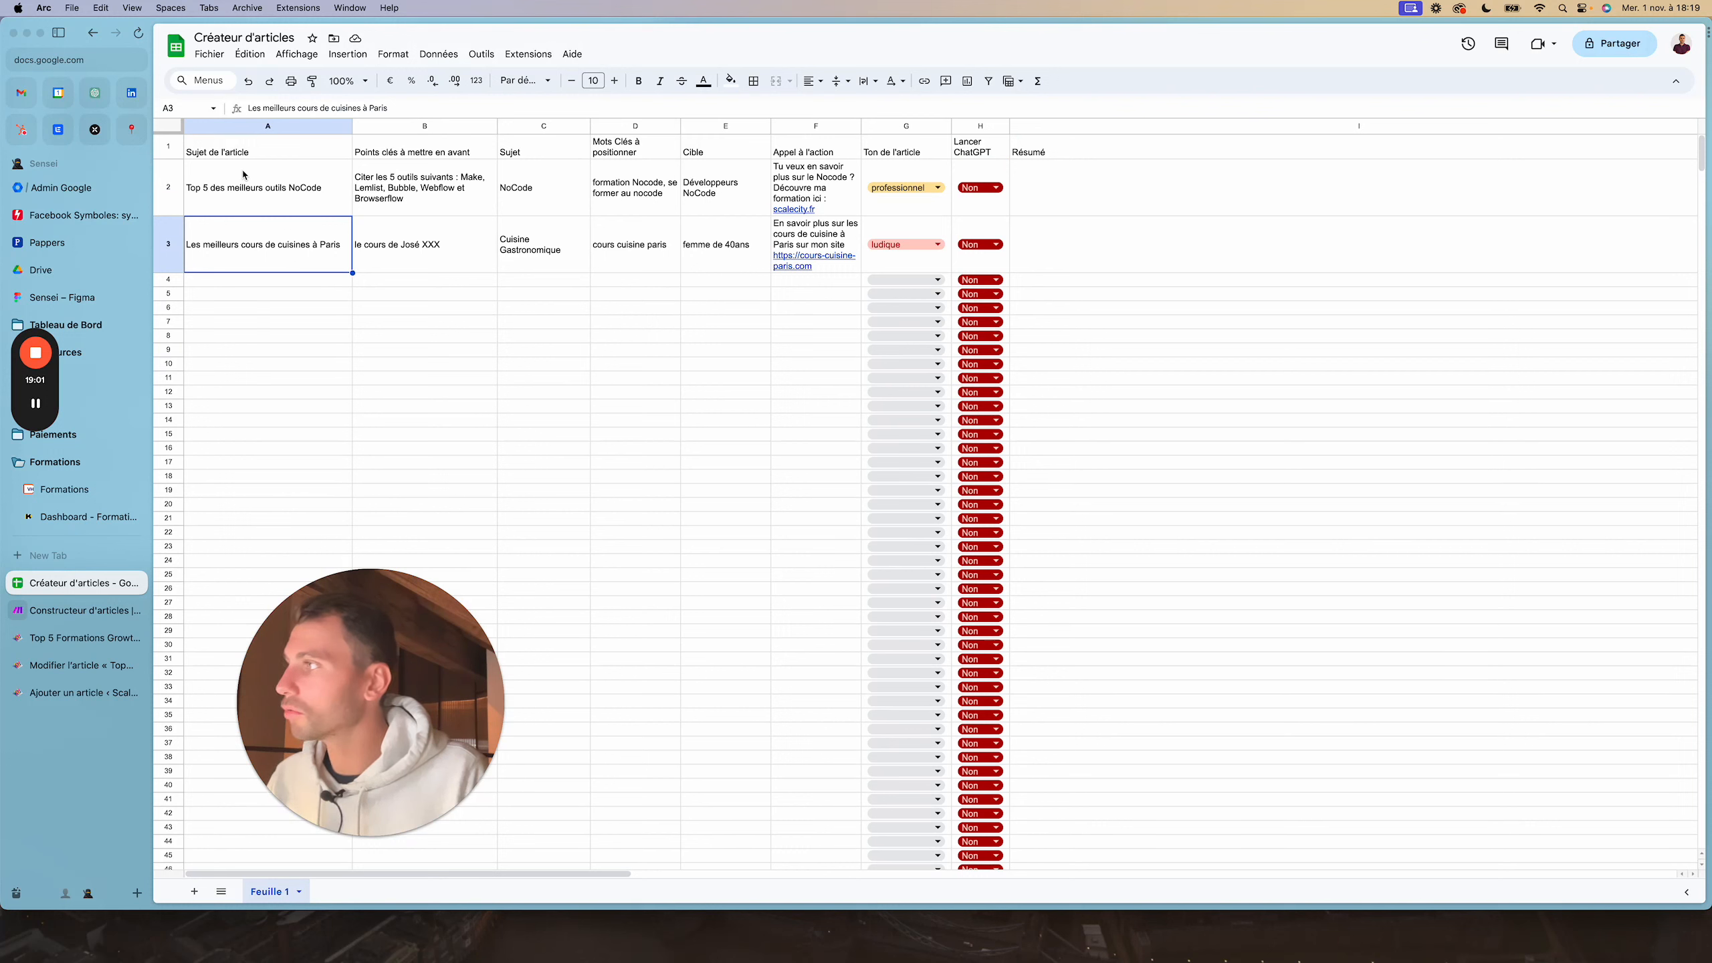
pyautogui.press('Right')
pyautogui.press('Right')
pyautogui.press('Right')
pyautogui.press('Right')
pyautogui.press('Right')
pyautogui.press('Right')
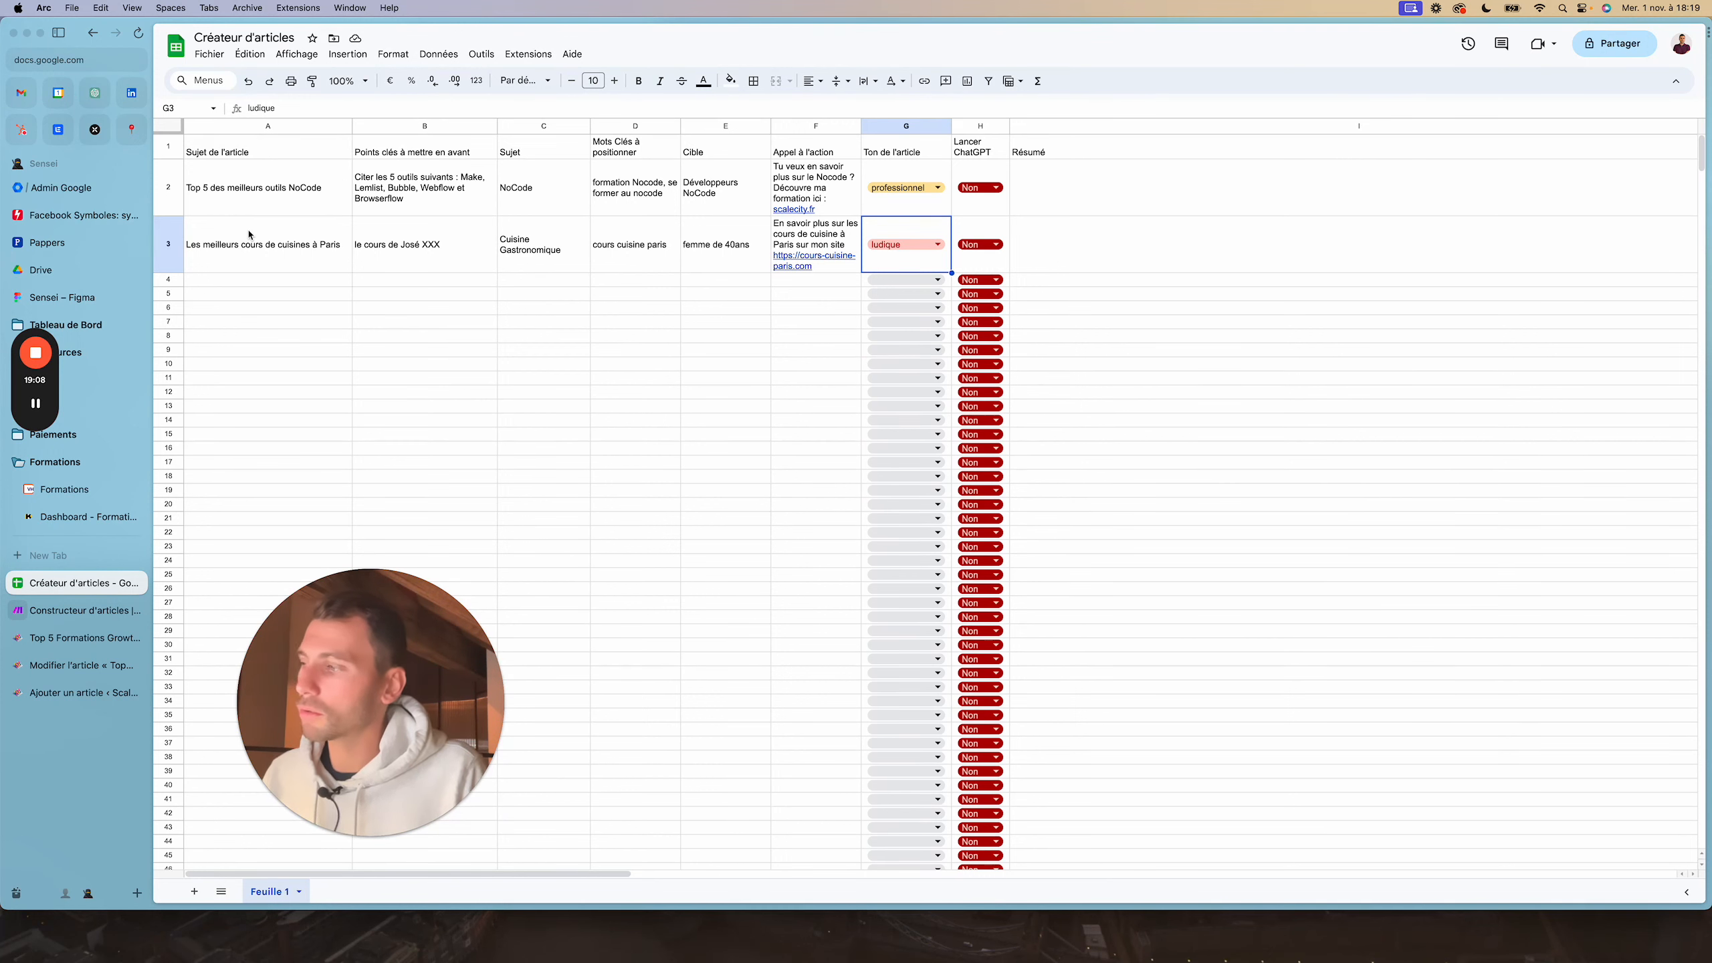
# Return to the Make scenario and look over the chain from the Google Sheets trigger to the WordPress Create a Post module
pyautogui.click(76, 610)
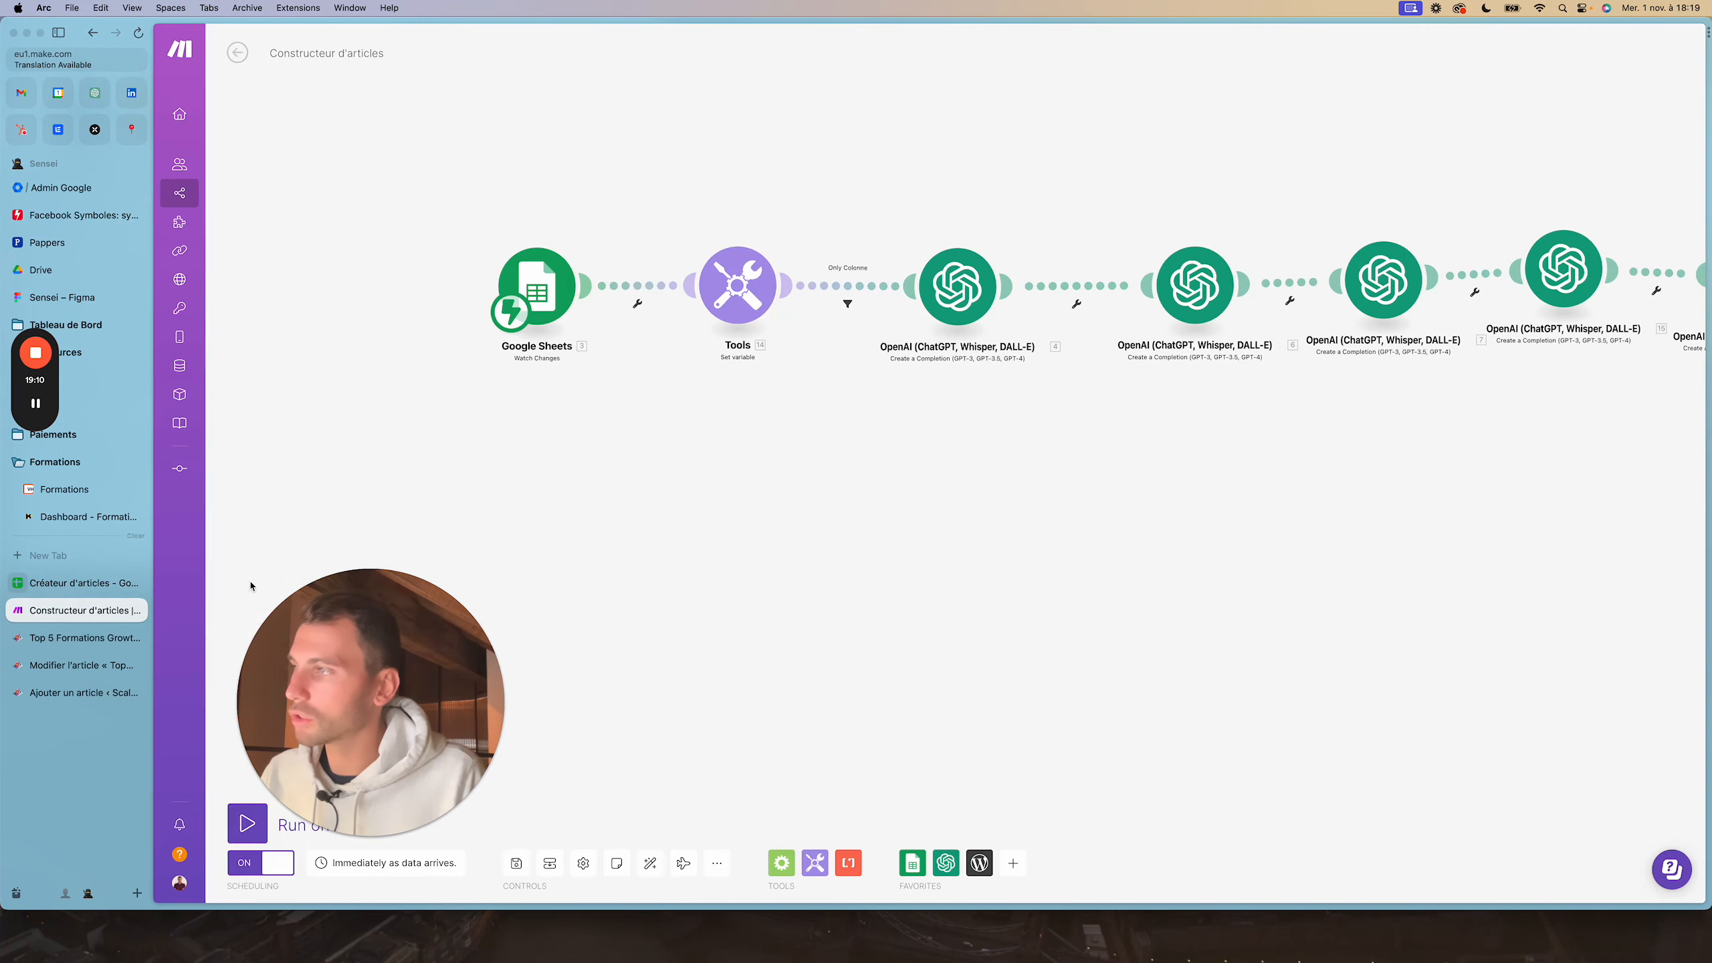
pyautogui.moveTo(943, 394); pyautogui.dragTo(955, 456)
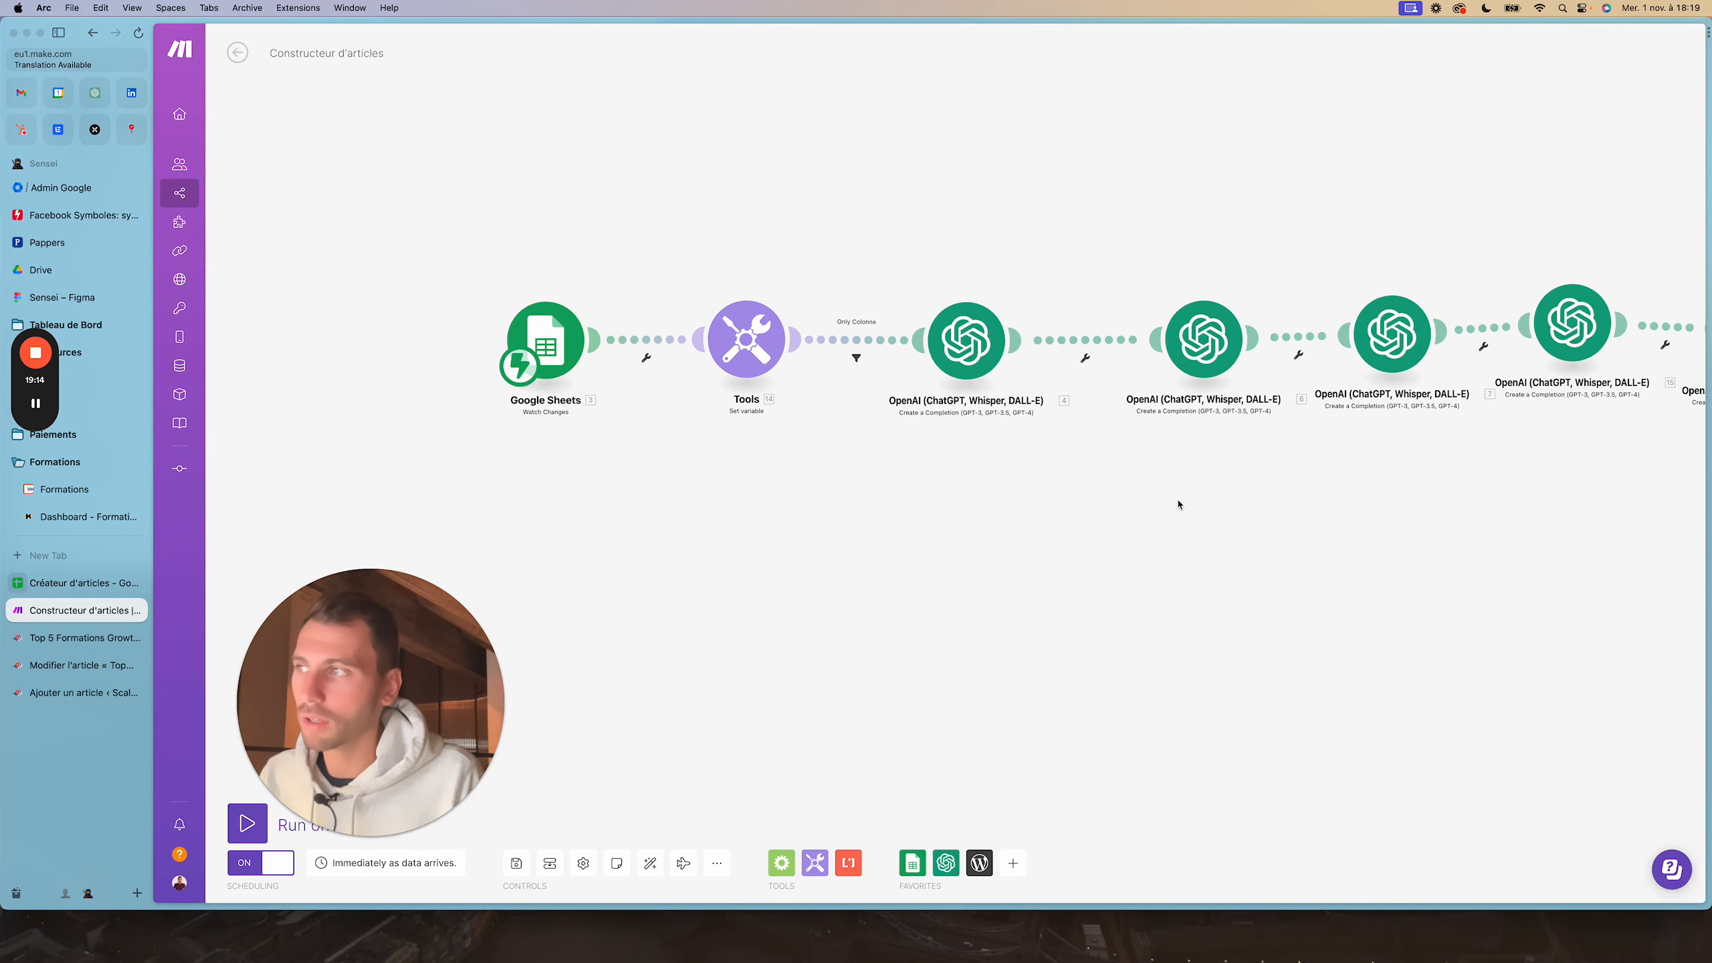
pyautogui.hscroll(10, 1177, 501)
pyautogui.hscroll(12, 776, 491)
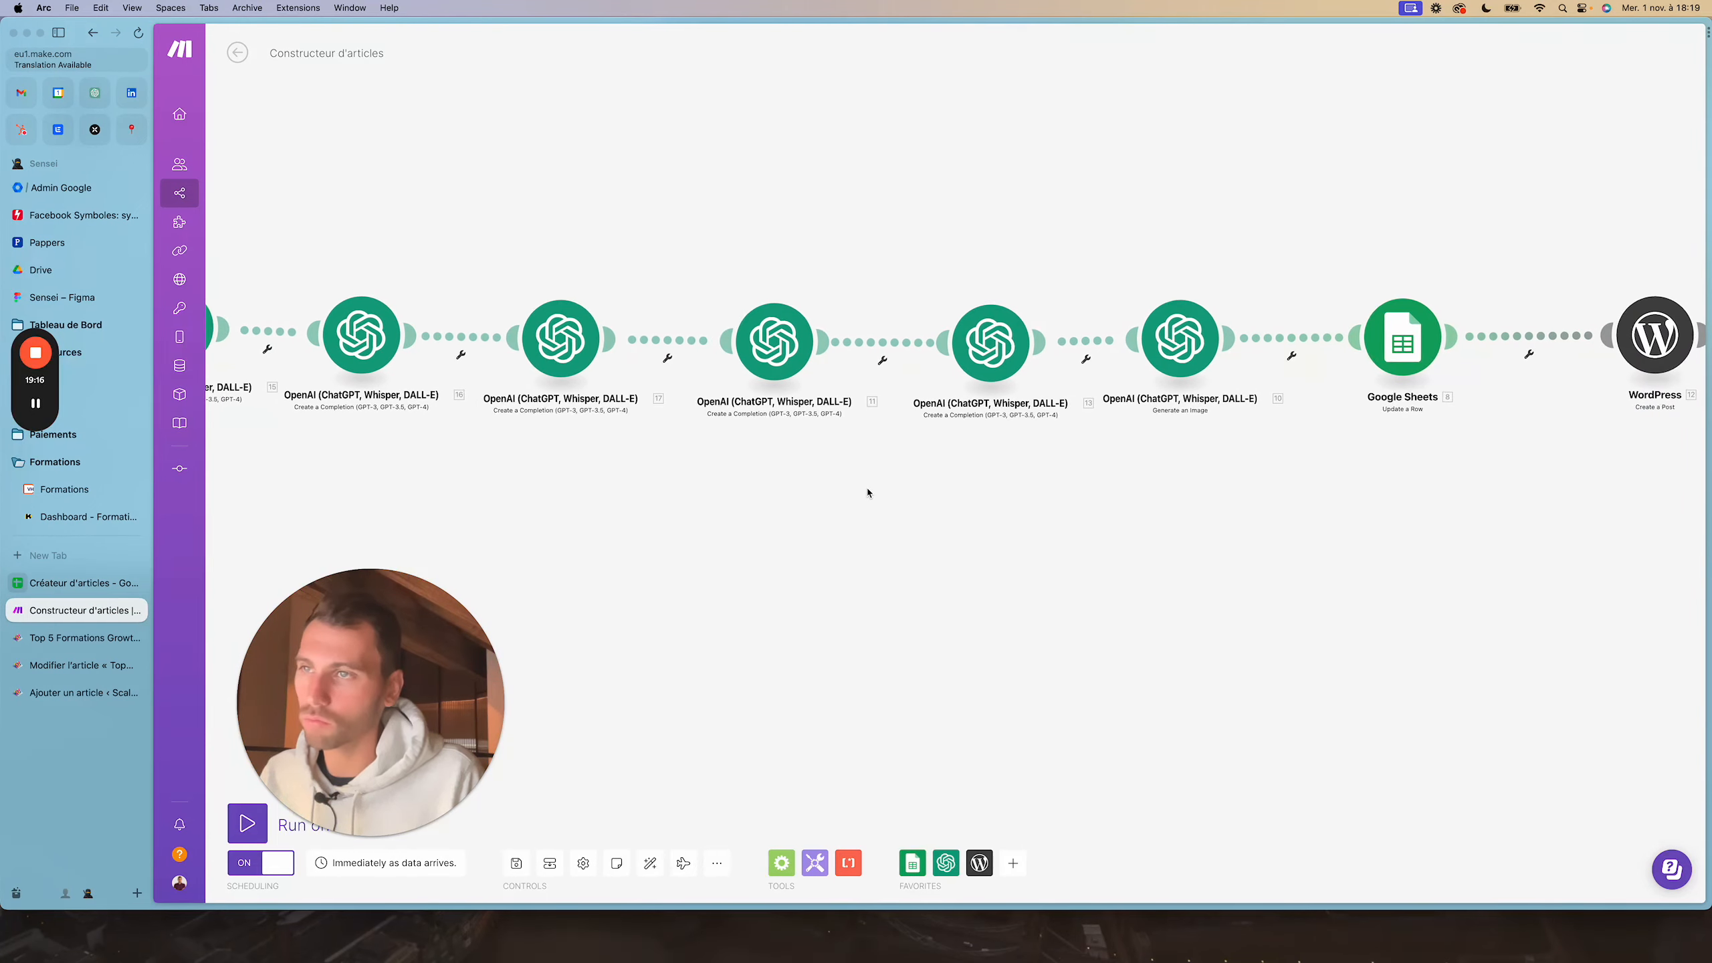
# Return to the start of the scenario chain, then open the Top 5 des meilleurs outils NoCode draft and examine its "1. Introduction" heading
pyautogui.hscroll(-12, 1042, 486)
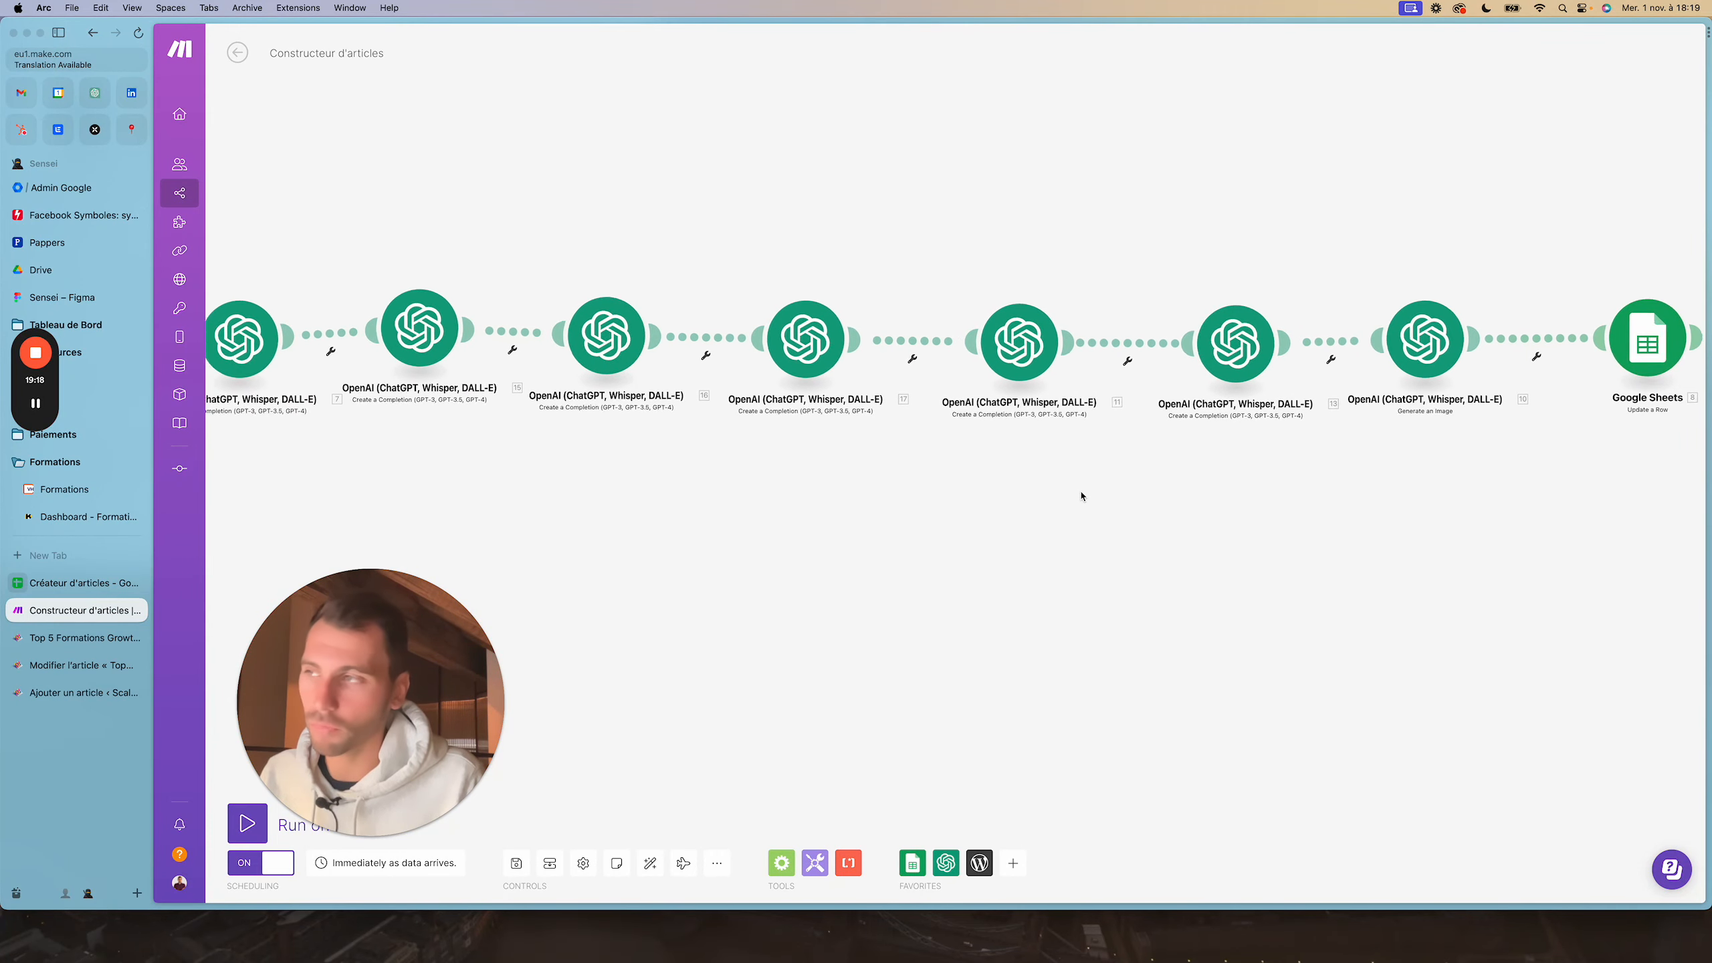
pyautogui.hscroll(-4, 1199, 502)
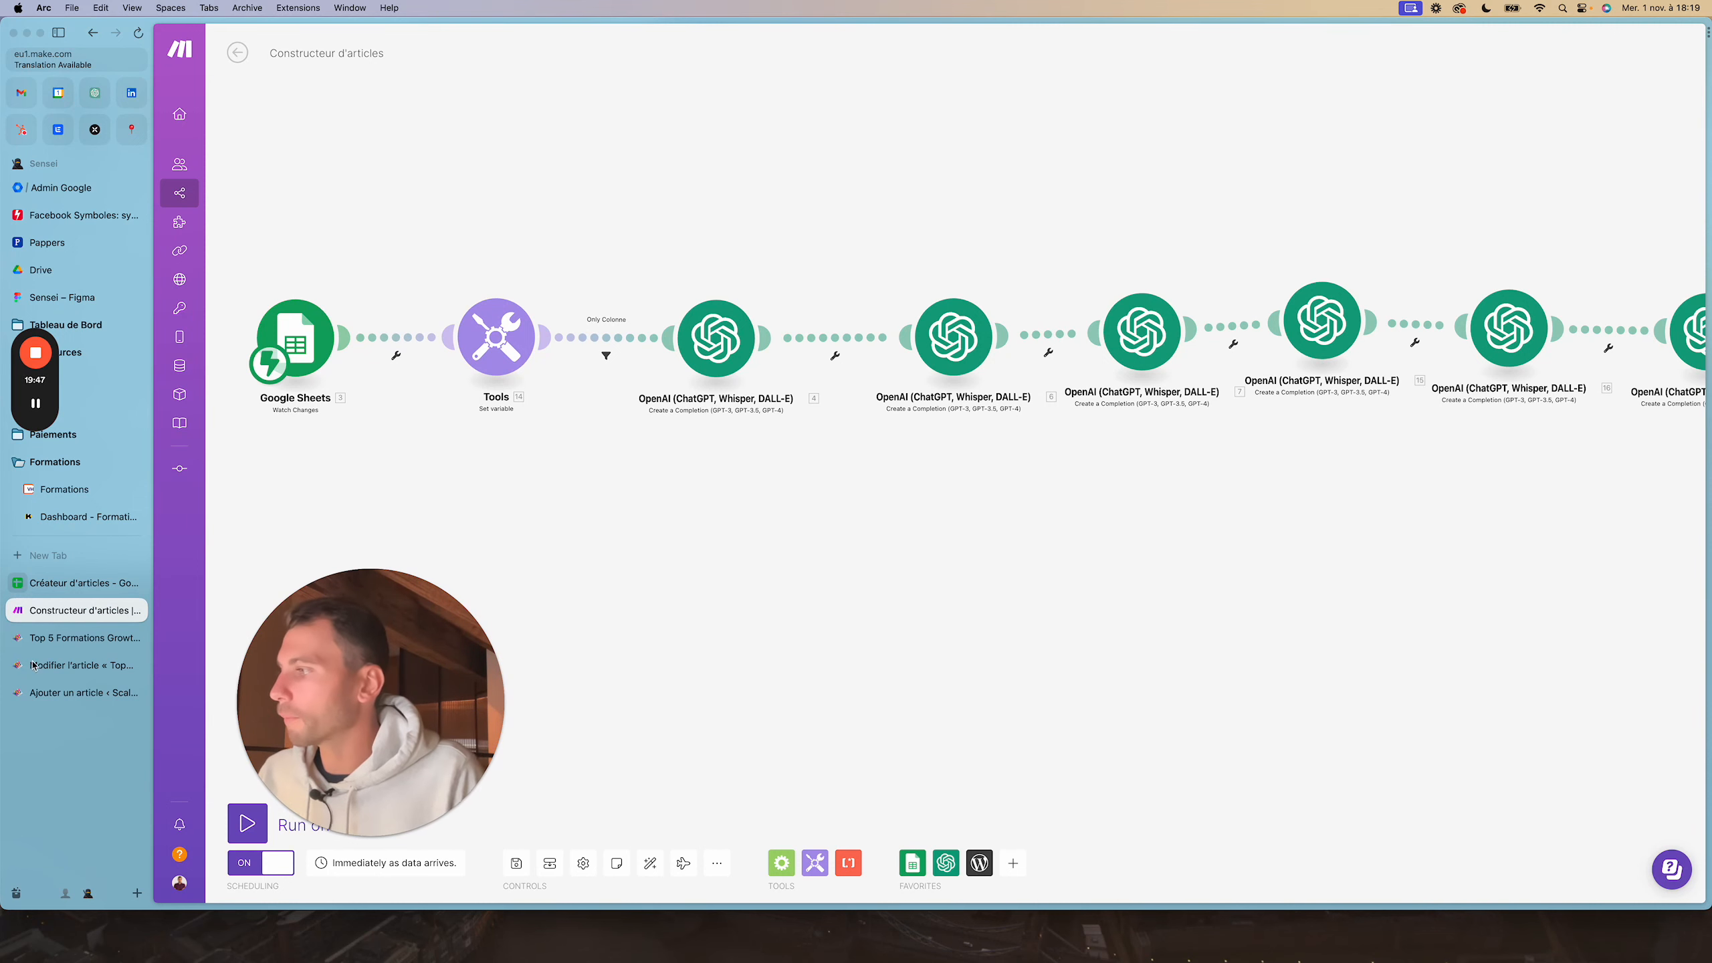
pyautogui.click(40, 638)
pyautogui.click(41, 665)
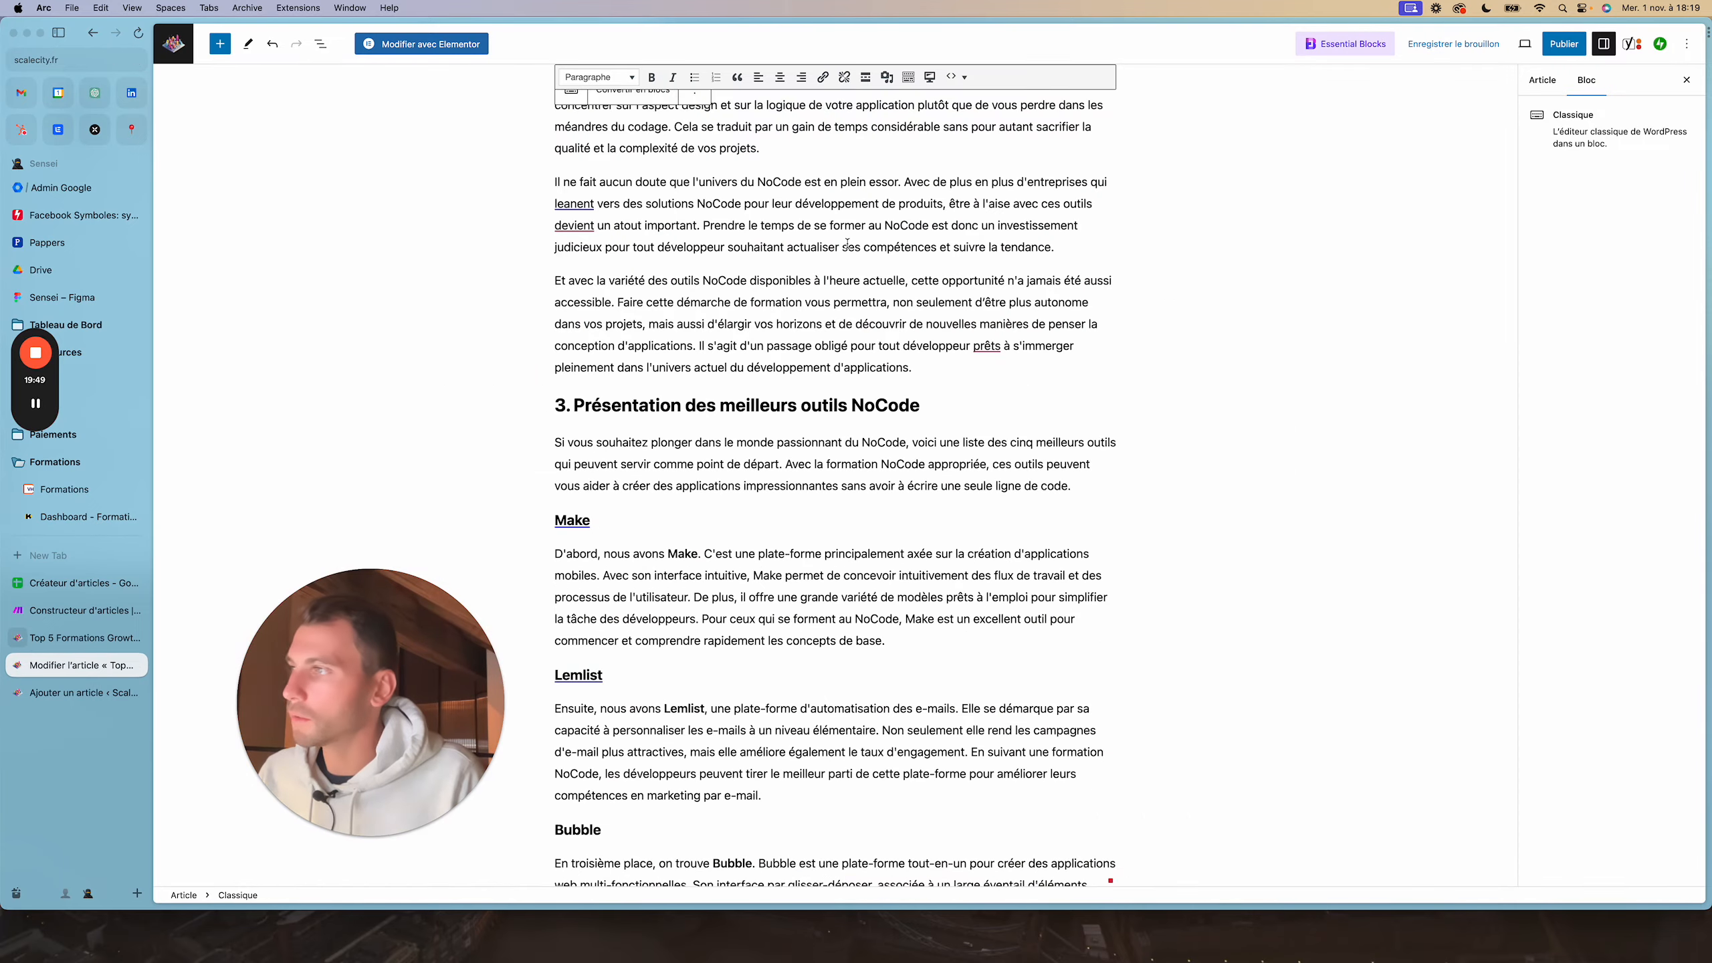
pyautogui.scroll(15, 847, 244)
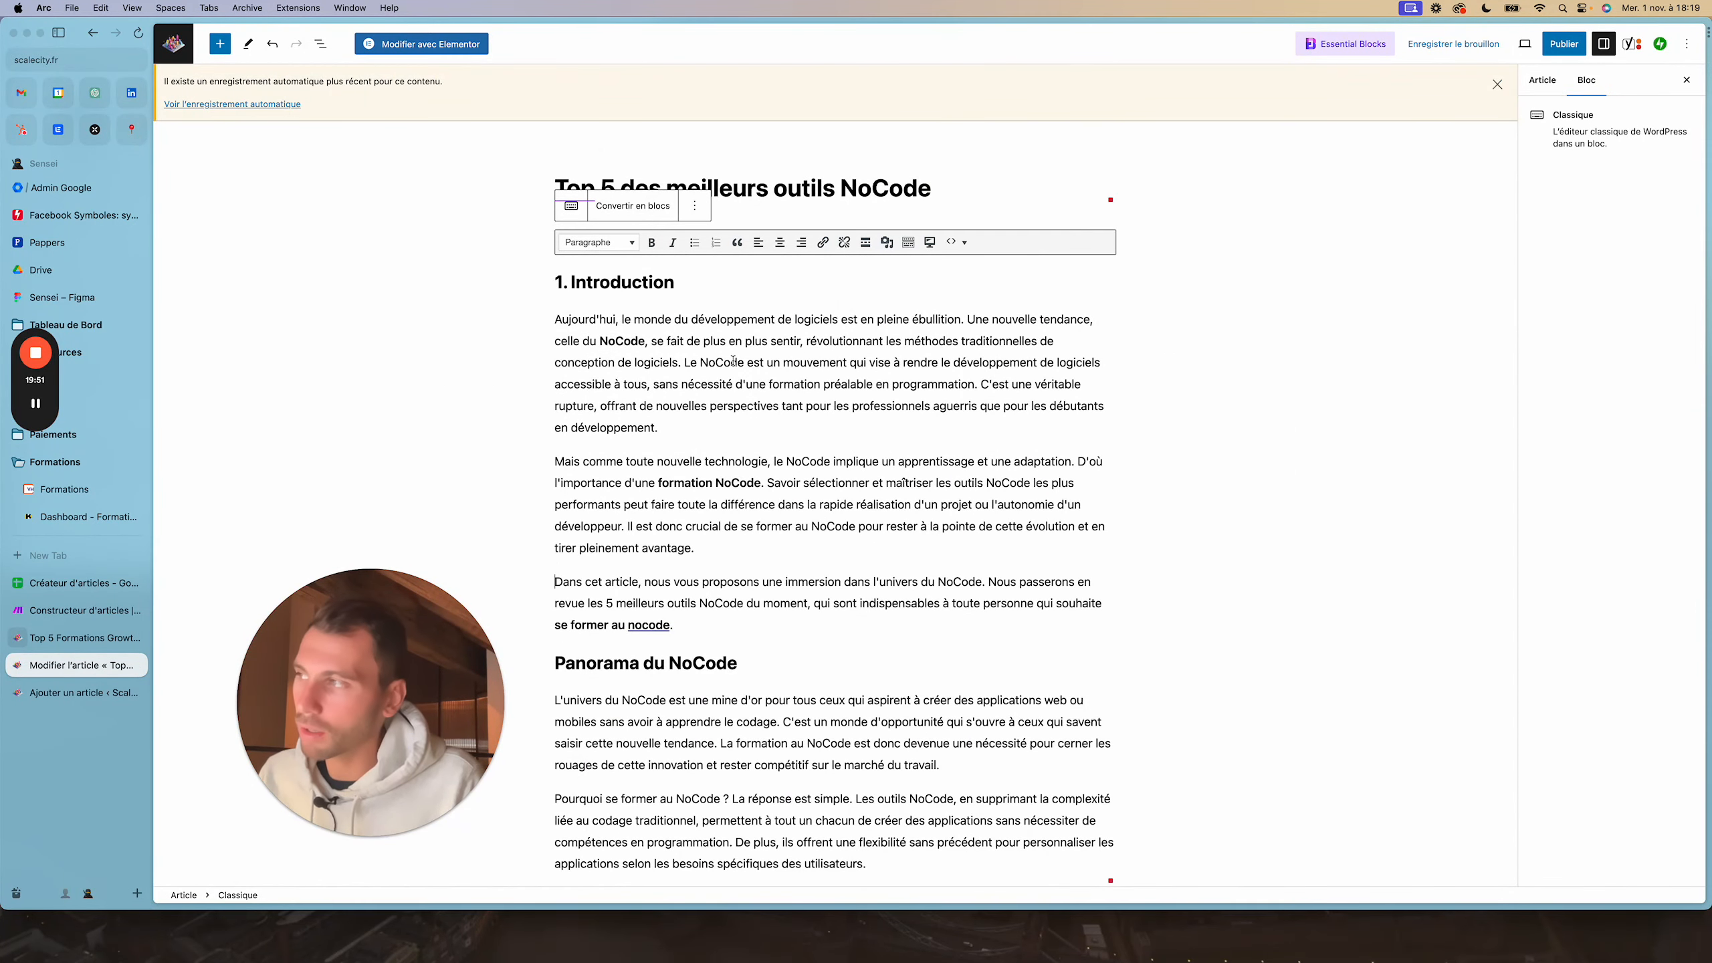
pyautogui.moveTo(711, 287); pyautogui.dragTo(469, 288)
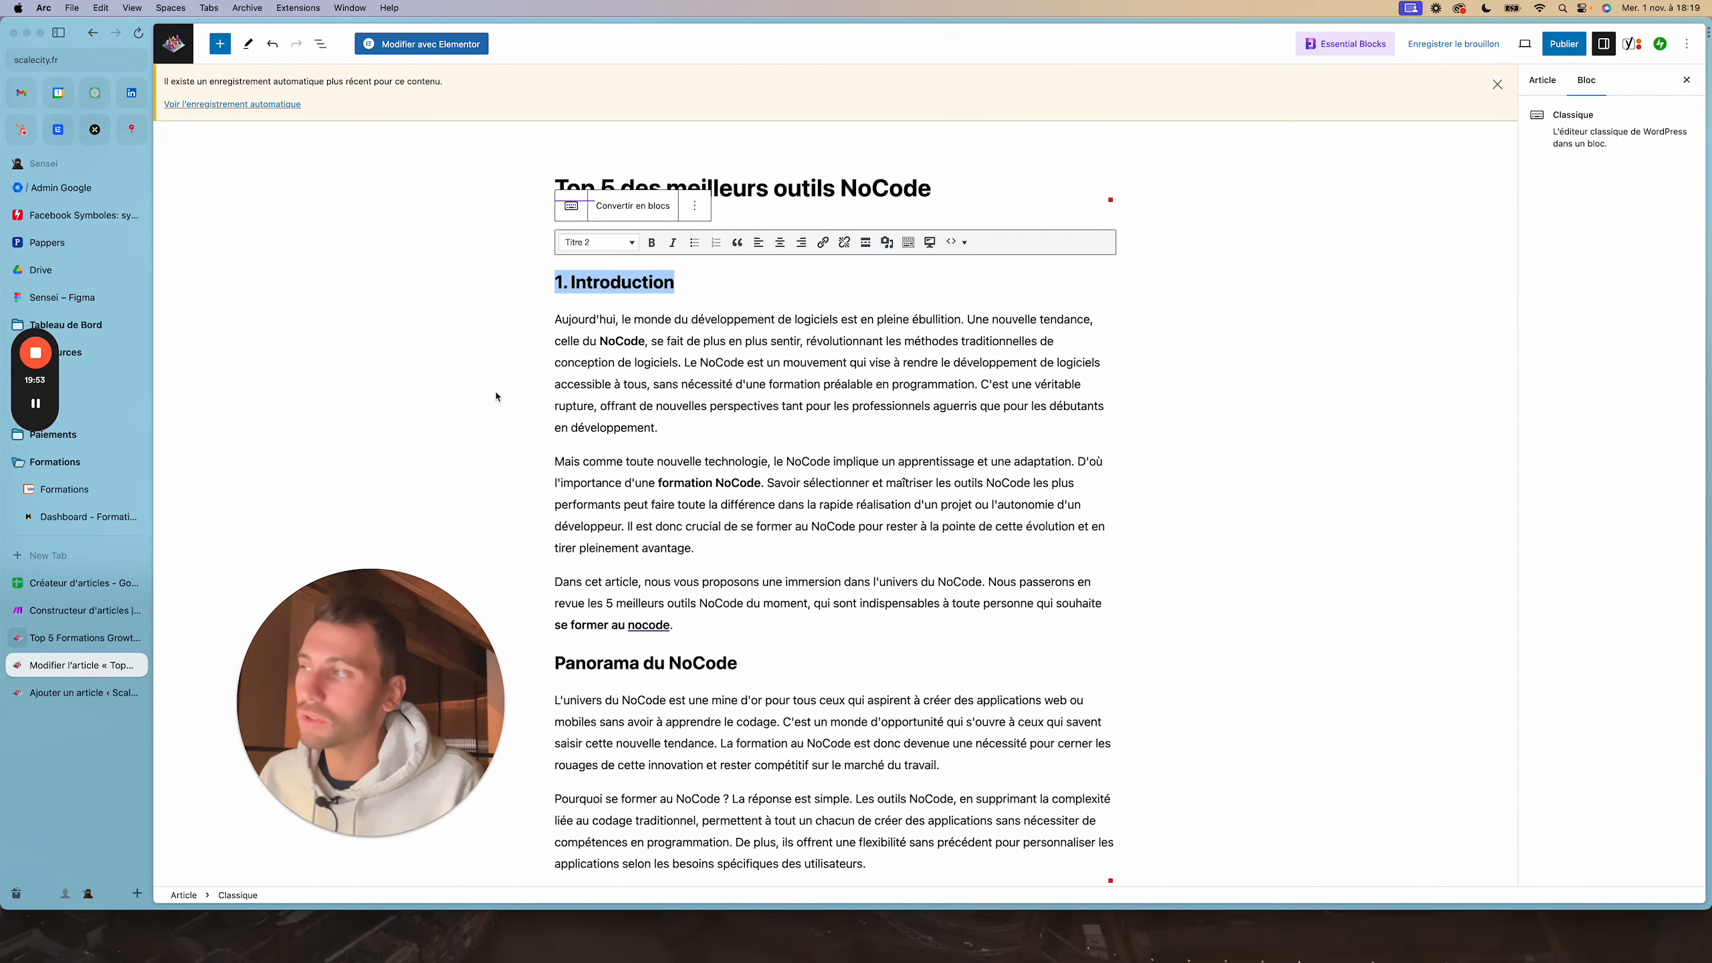
pyautogui.click(689, 390)
pyautogui.moveTo(577, 285); pyautogui.dragTo(549, 283)
pyautogui.click(657, 376)
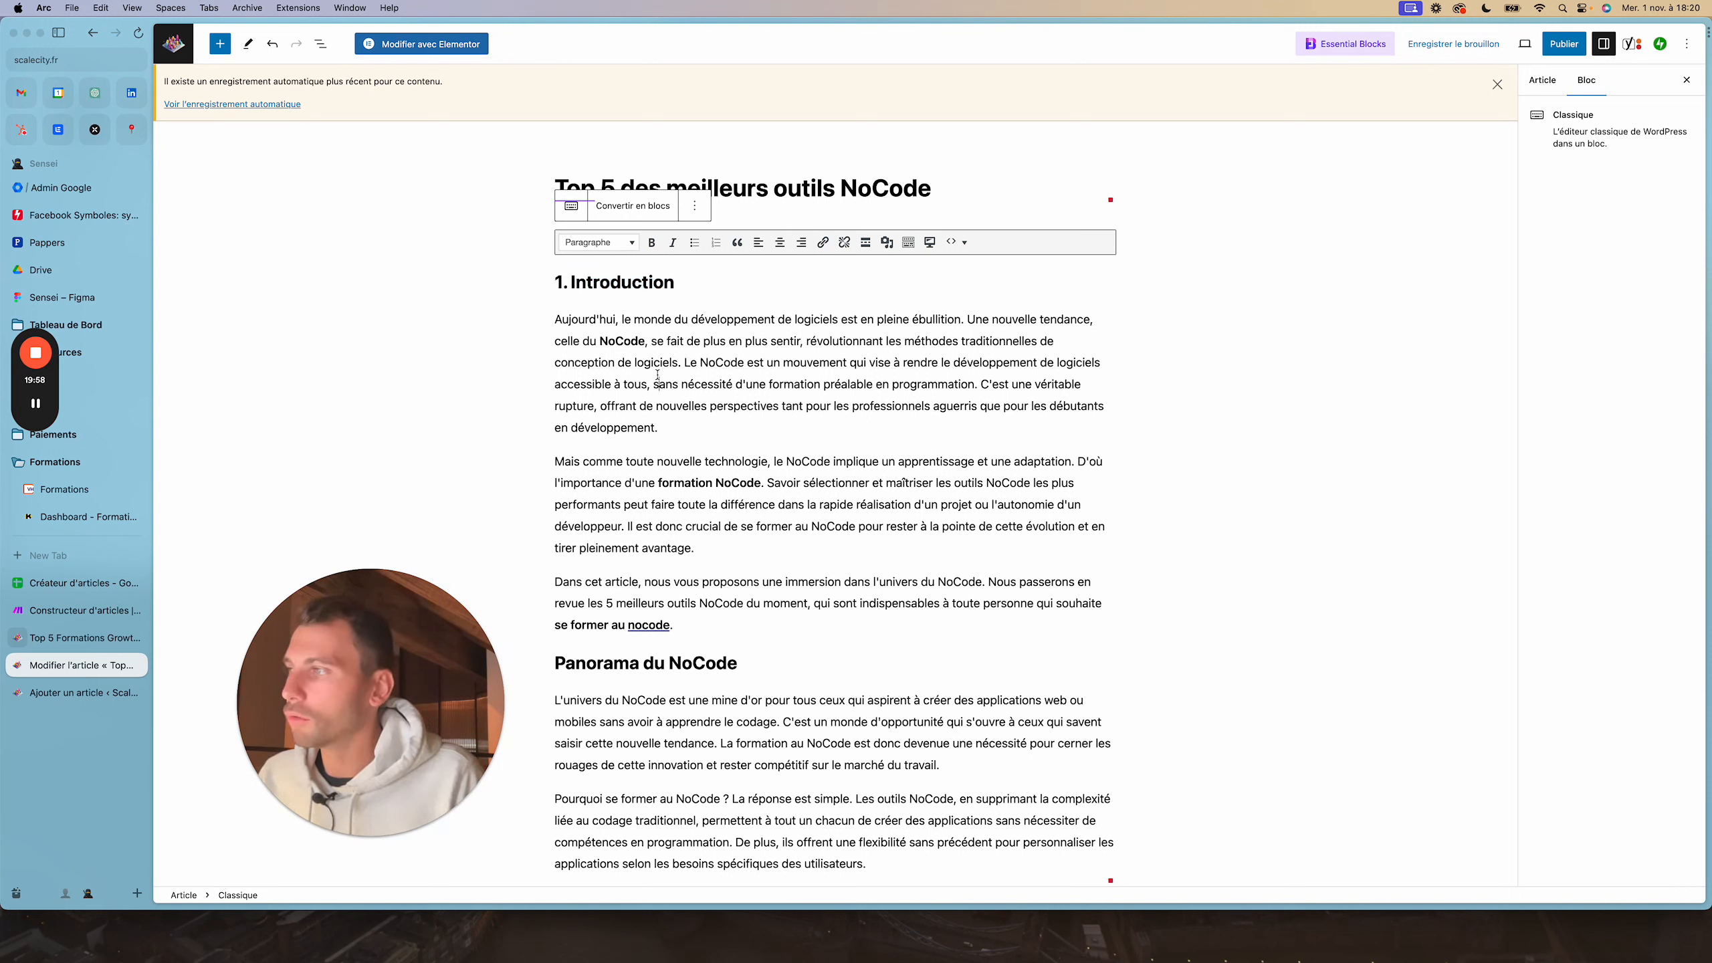
# Skim the draft from the introduction through the Make, Lemlist and other tool sections to the training section, and return to the title
pyautogui.scroll(-3, 656, 375)
pyautogui.scroll(-15, 657, 375)
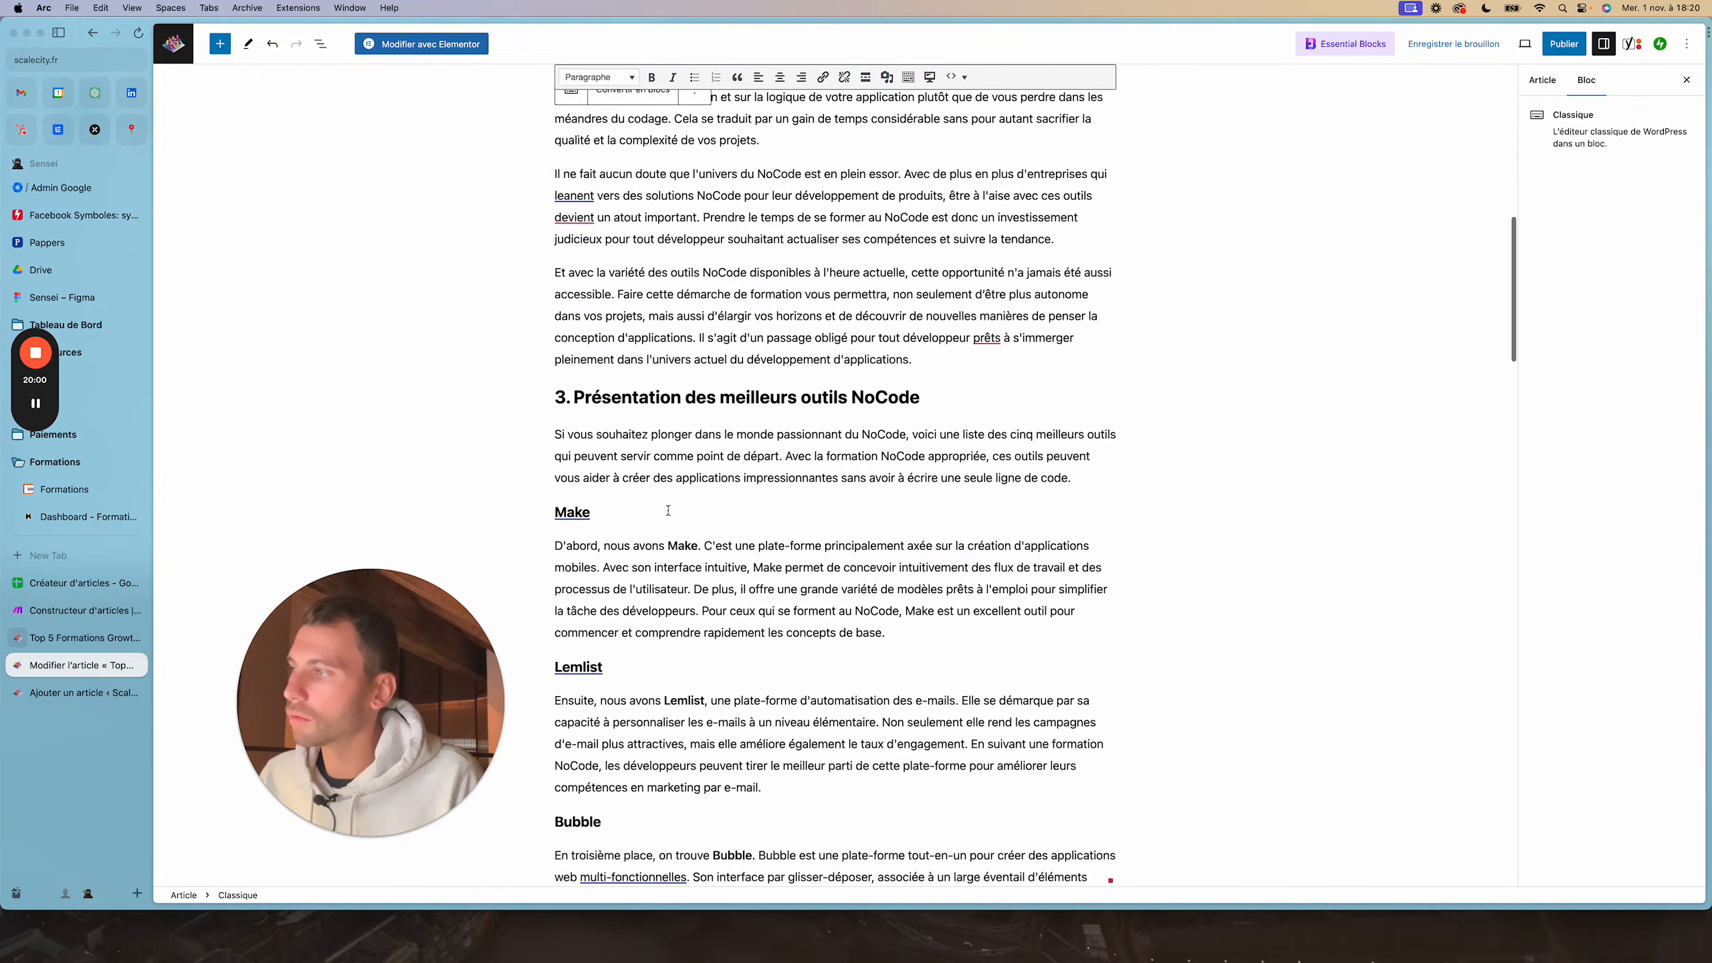
pyautogui.scroll(-10, 661, 530)
pyautogui.scroll(9, 671, 516)
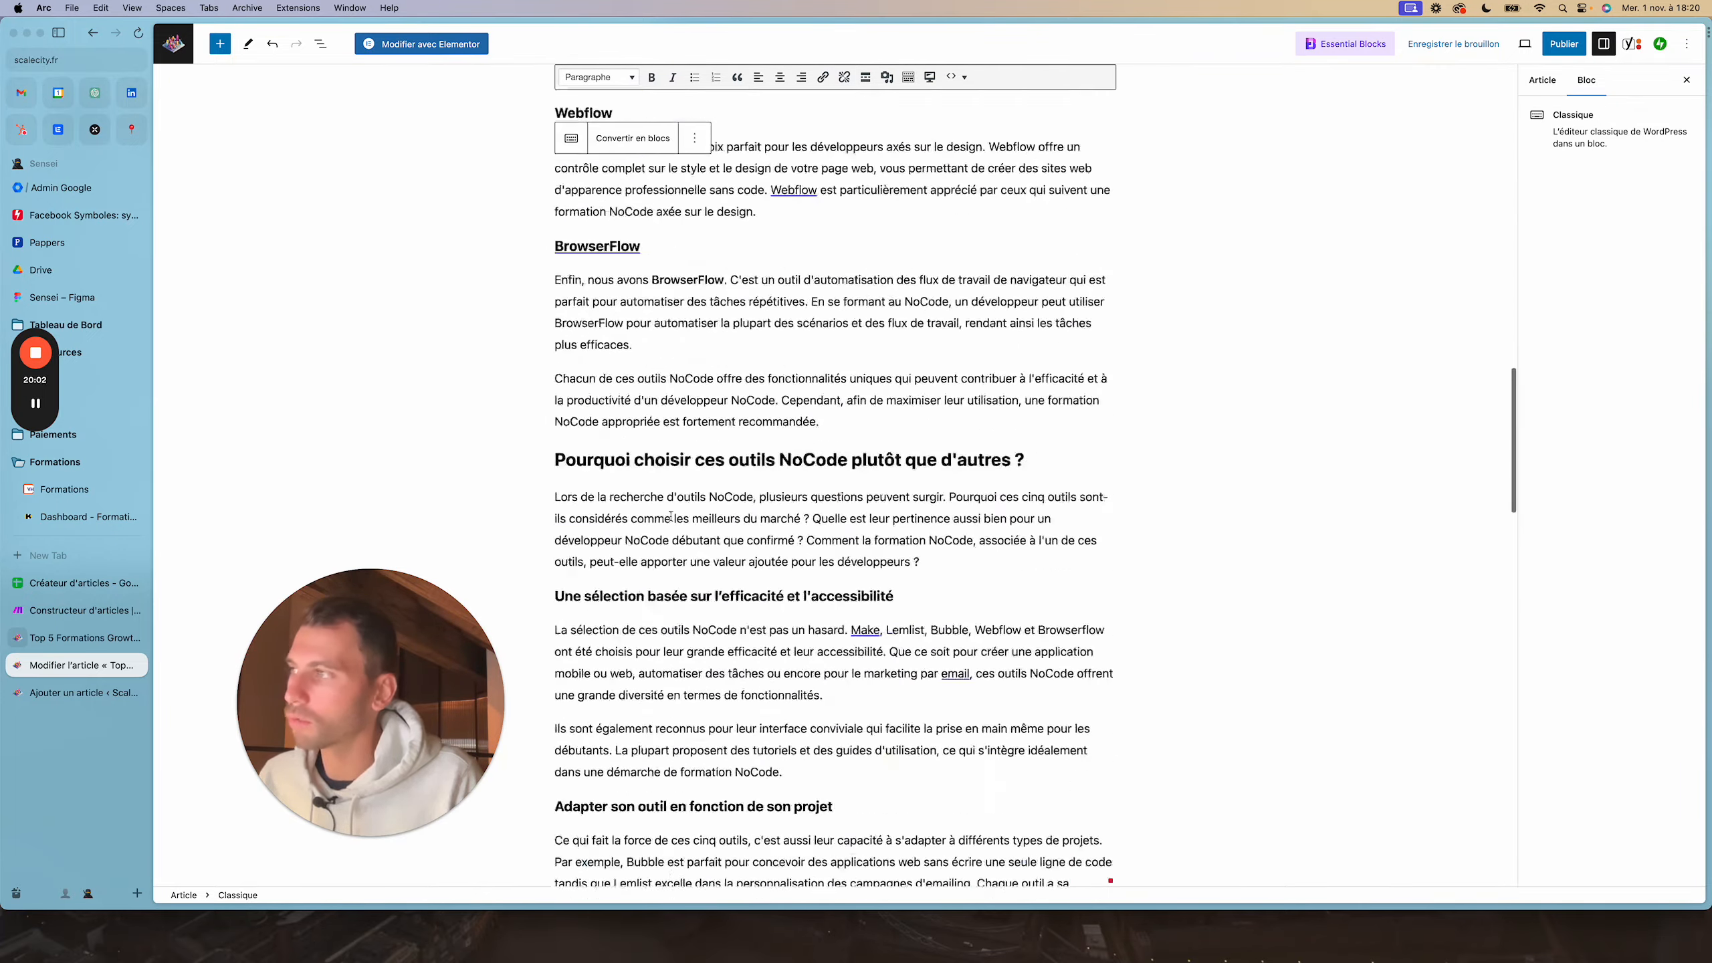
pyautogui.click(572, 261)
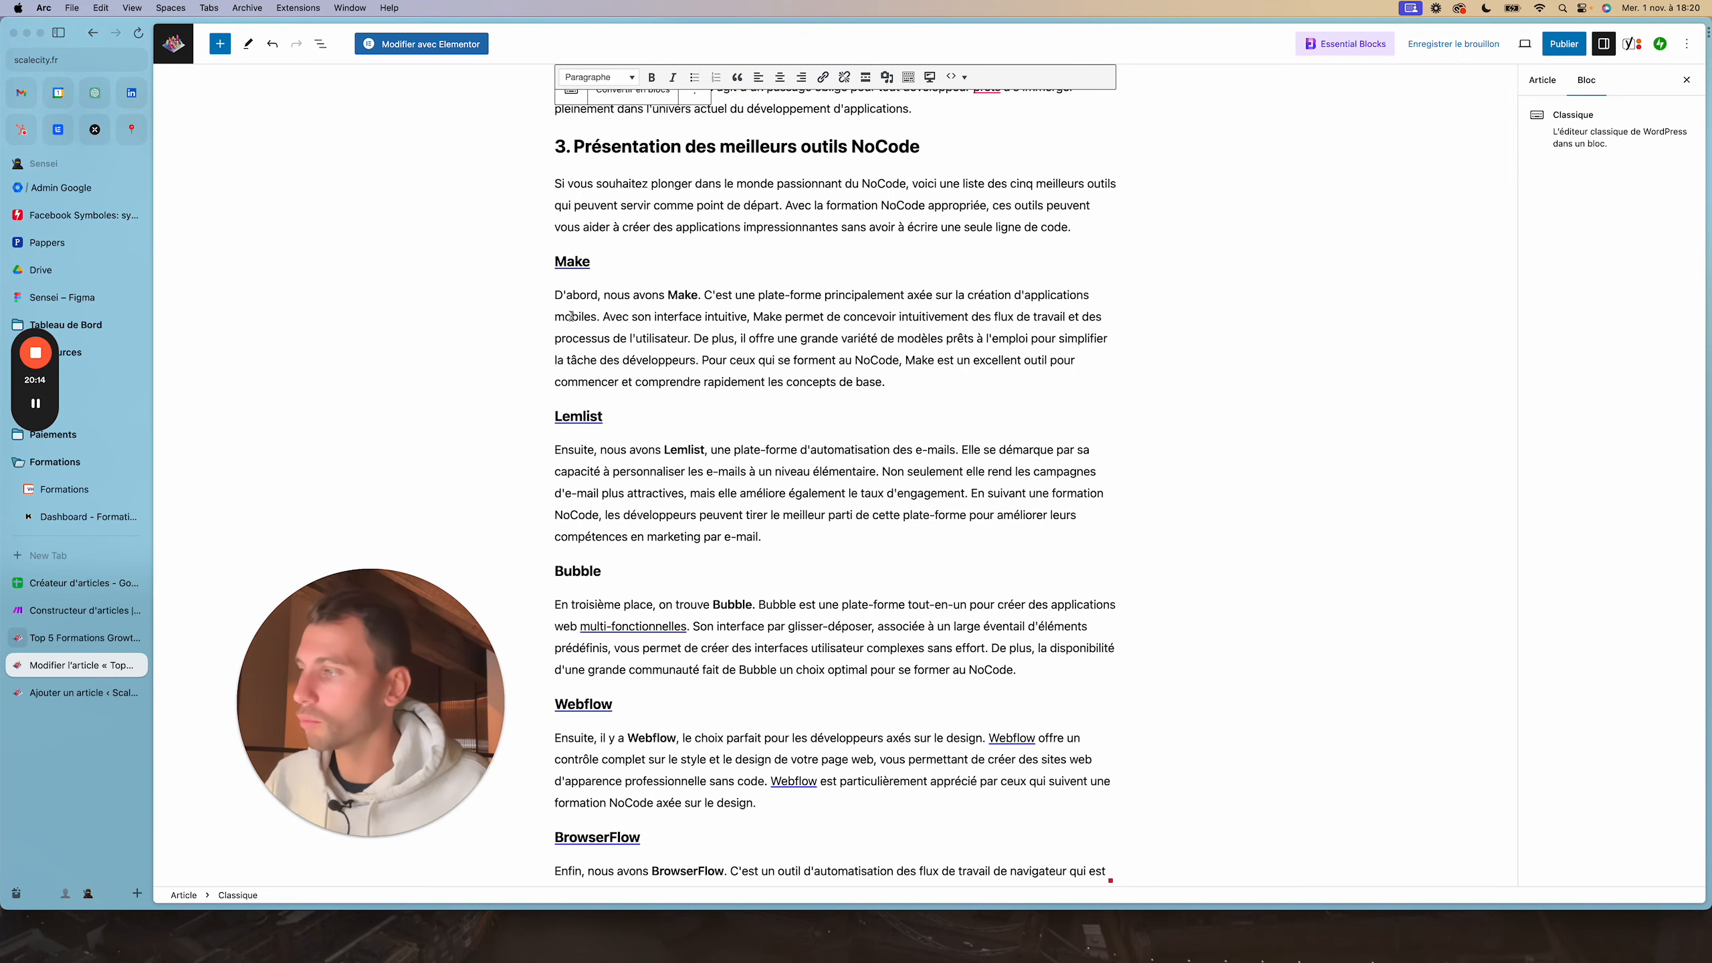
pyautogui.scroll(-20, 571, 316)
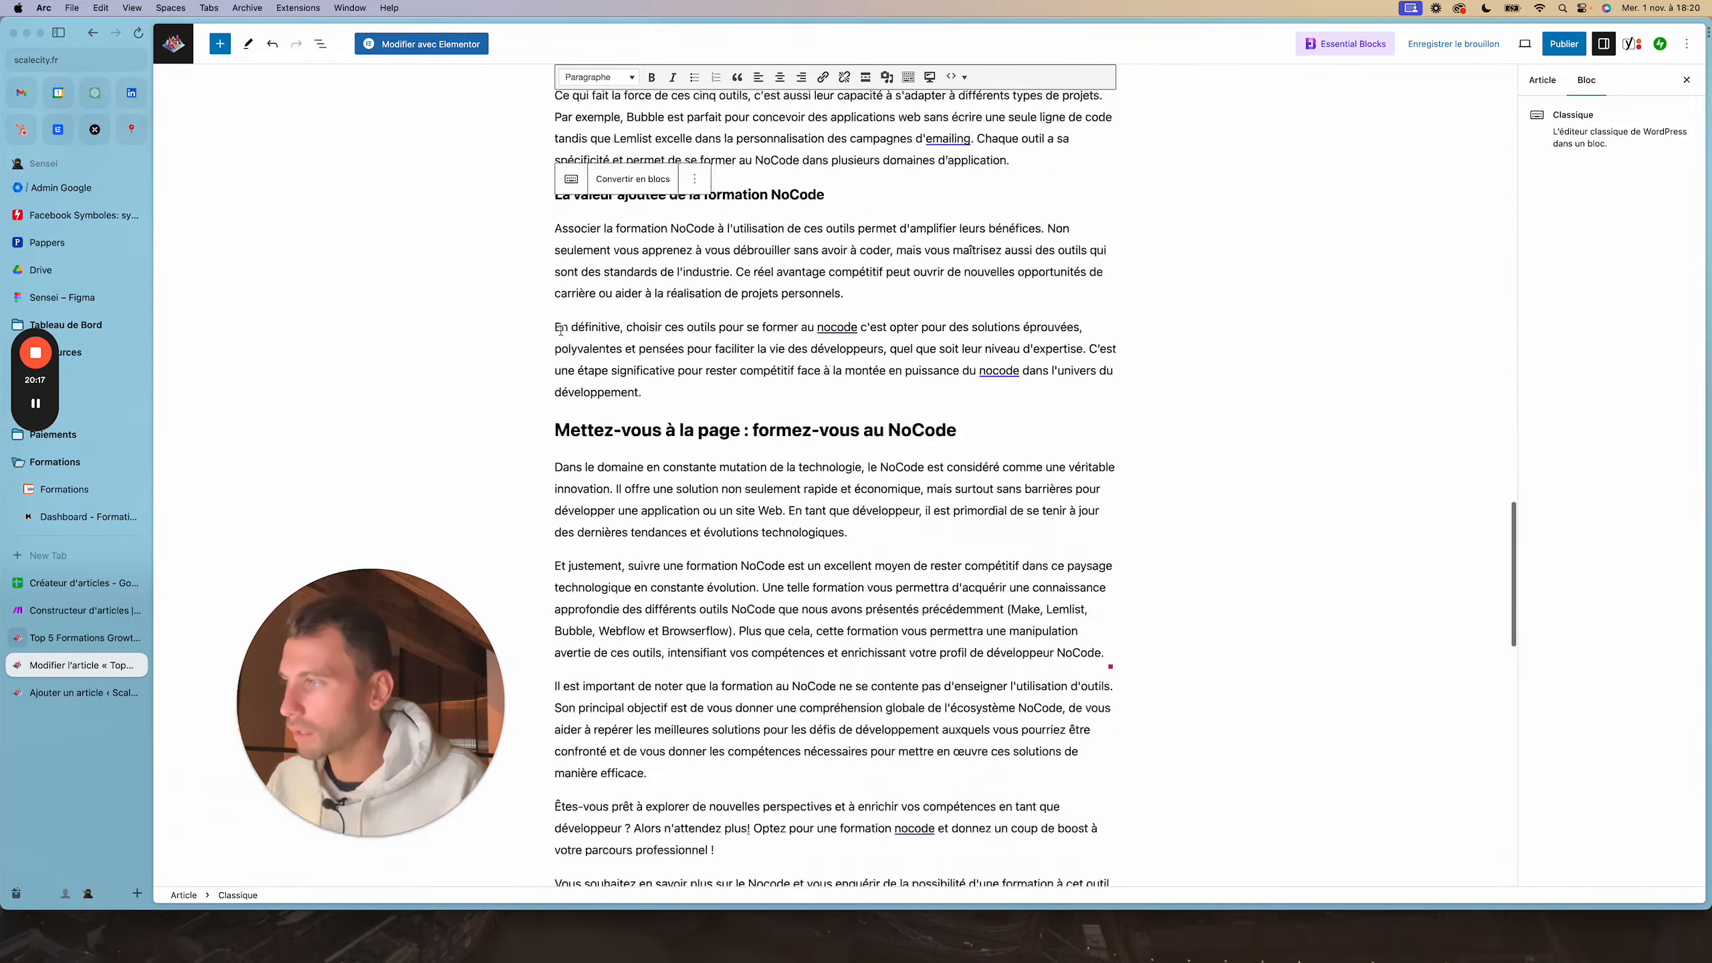
pyautogui.scroll(20, 561, 330)
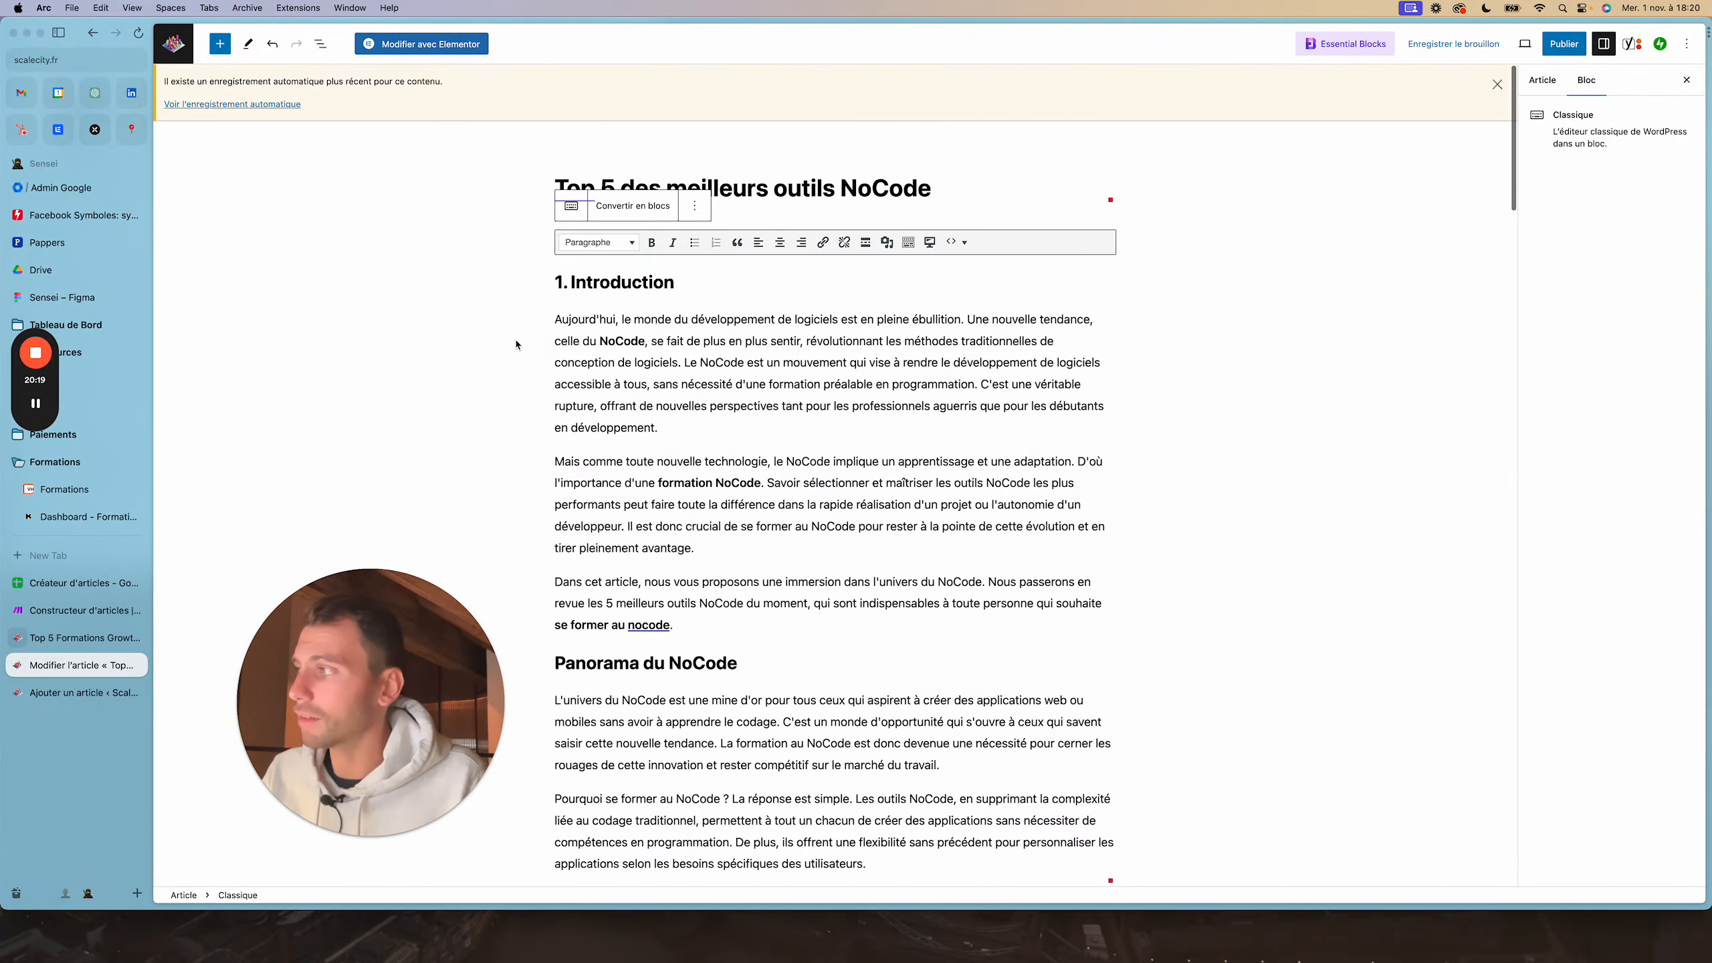
# Switch back to the Make scenario and review the end of the first OpenAI module's message prompt
pyautogui.click(71, 637)
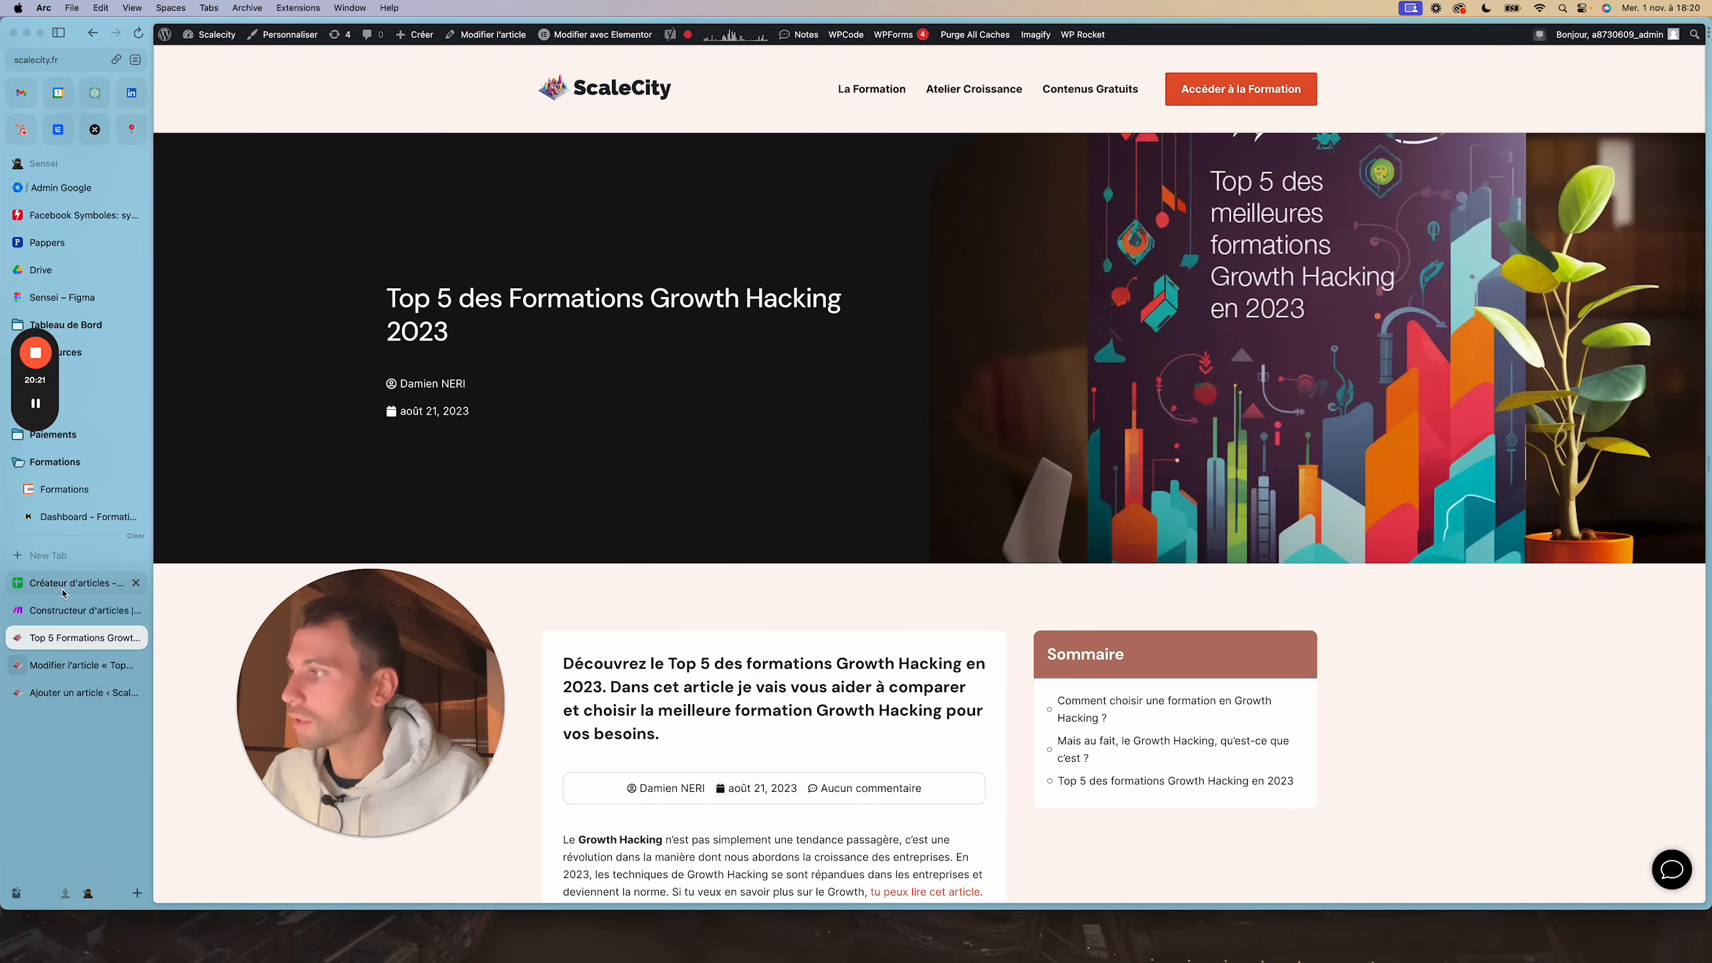
pyautogui.click(63, 584)
pyautogui.click(68, 611)
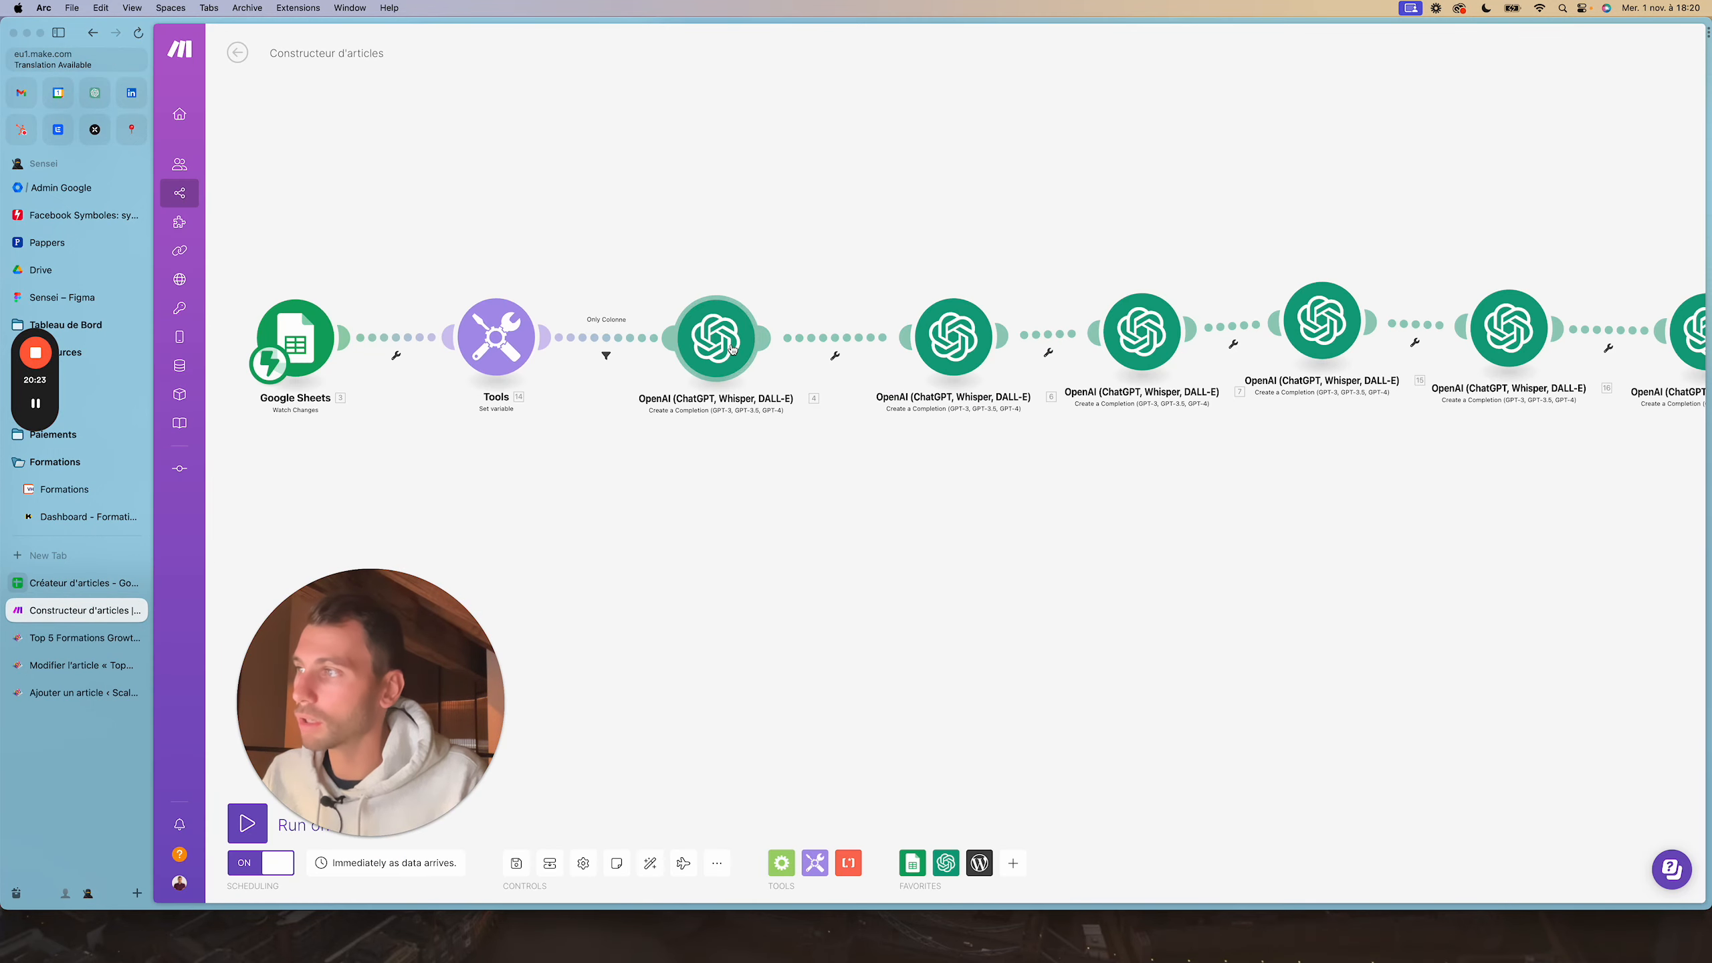
pyautogui.click(733, 349)
pyautogui.scroll(-5, 921, 481)
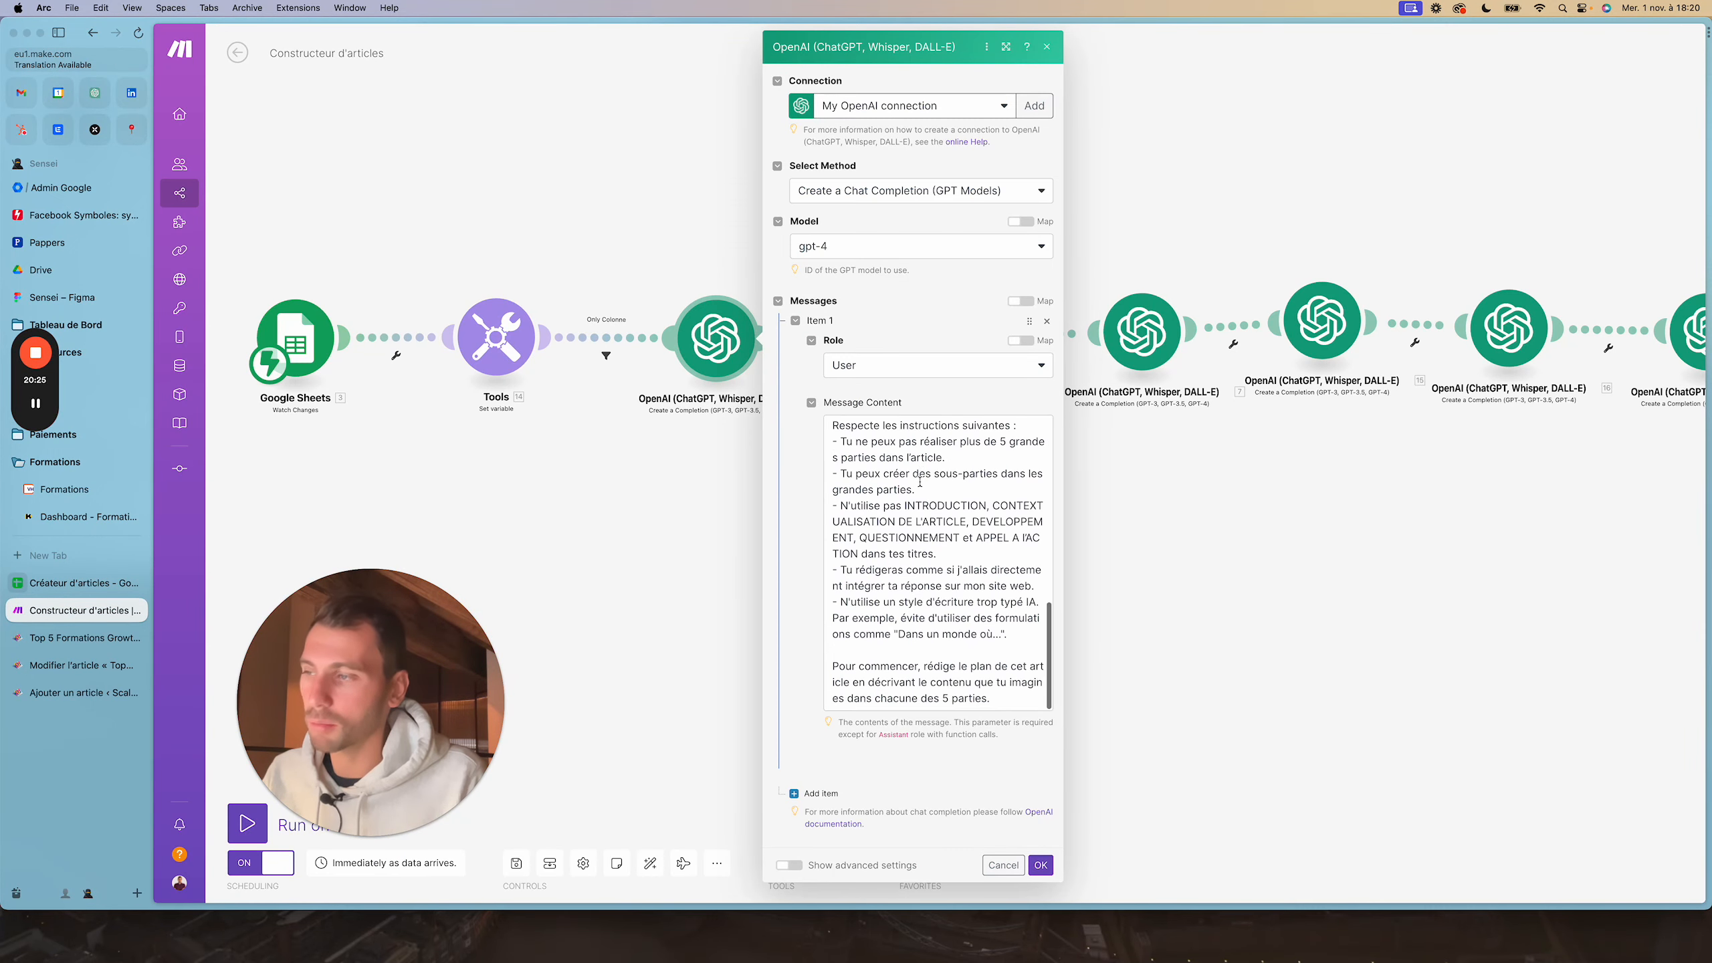
pyautogui.click(1041, 865)
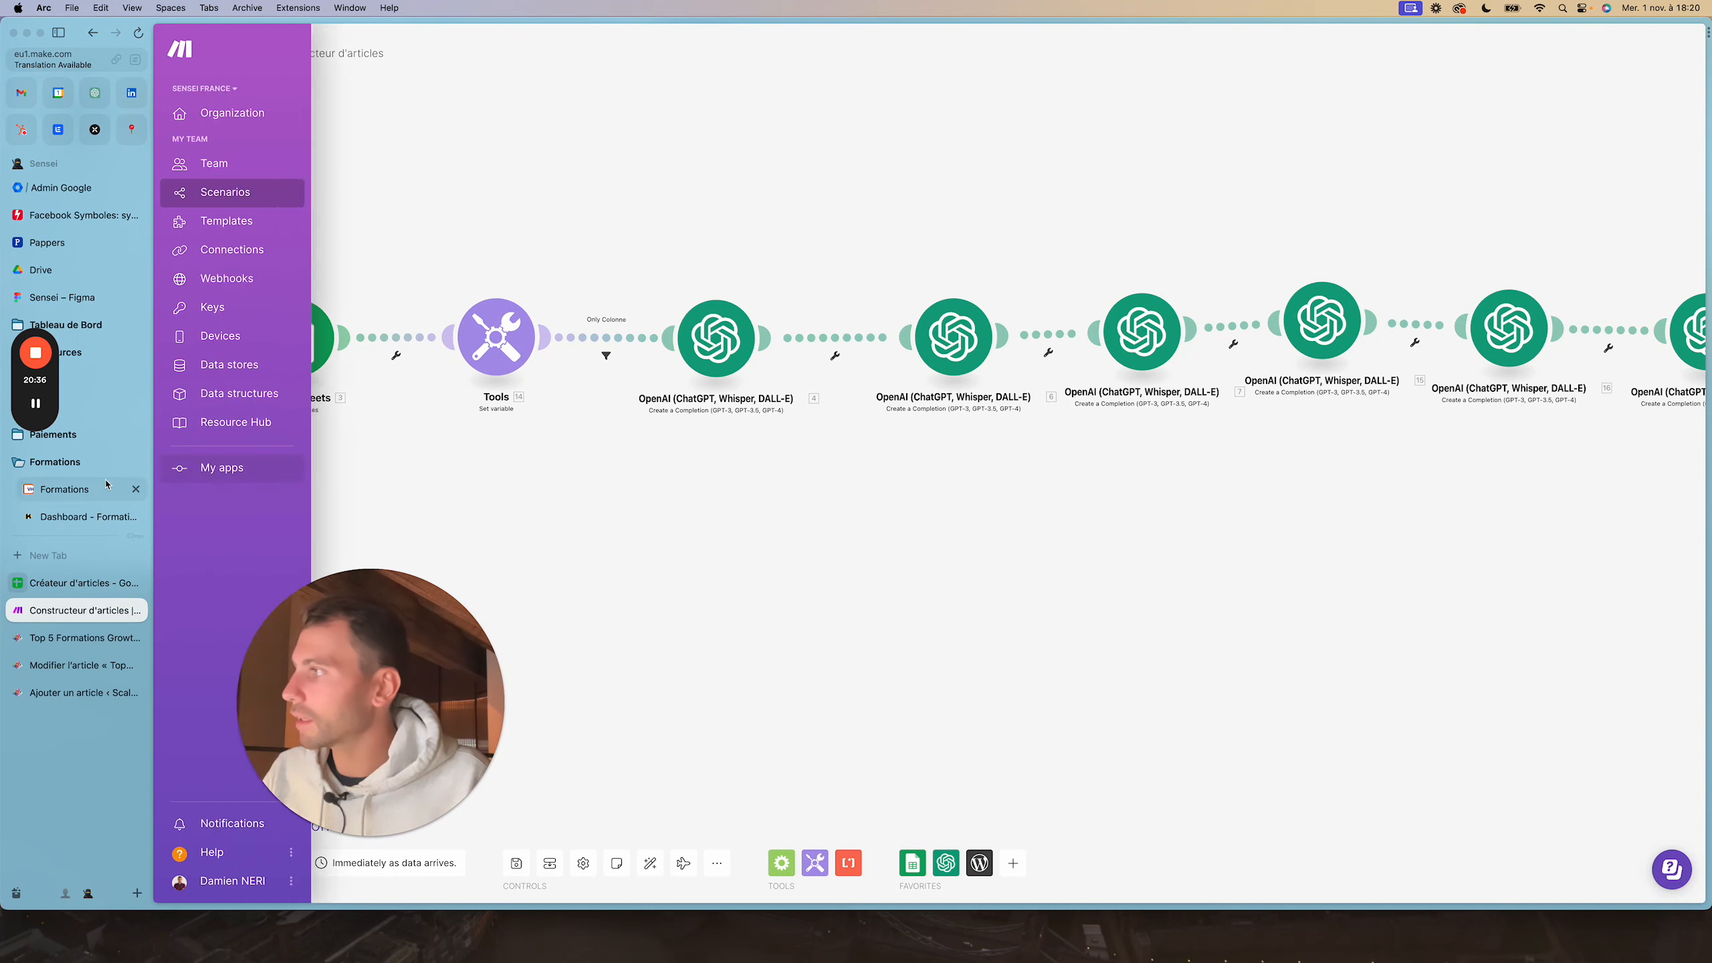
pyautogui.moveTo(51, 356)
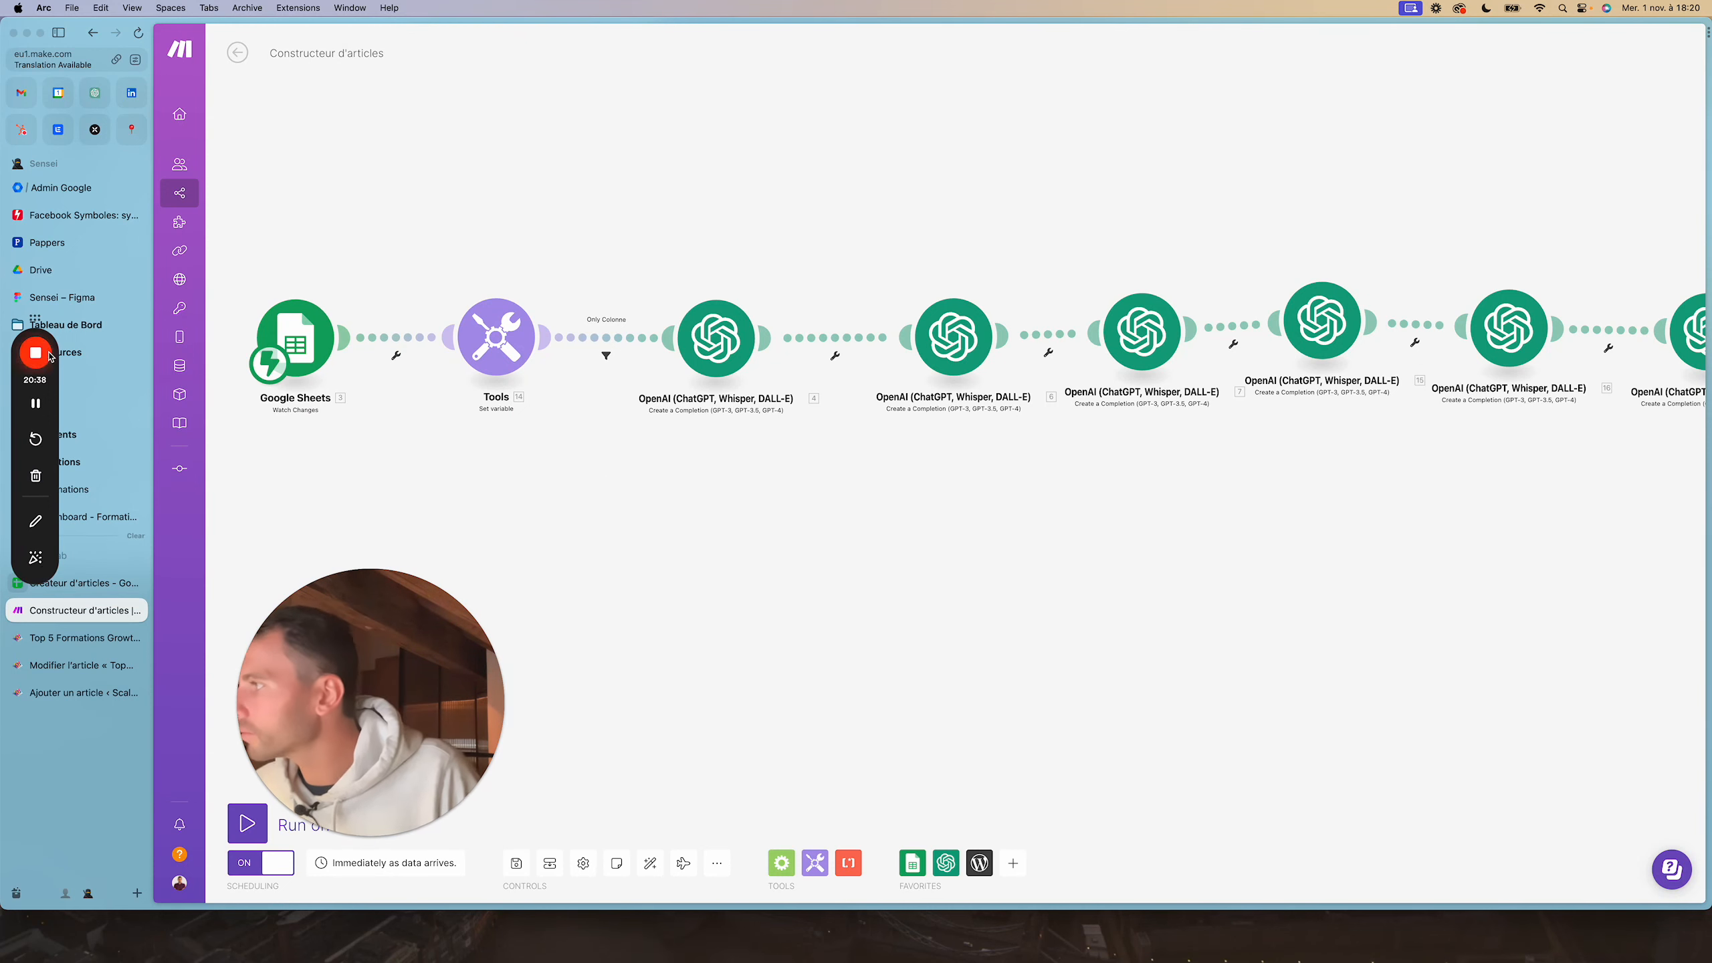
pyautogui.click(35, 403)
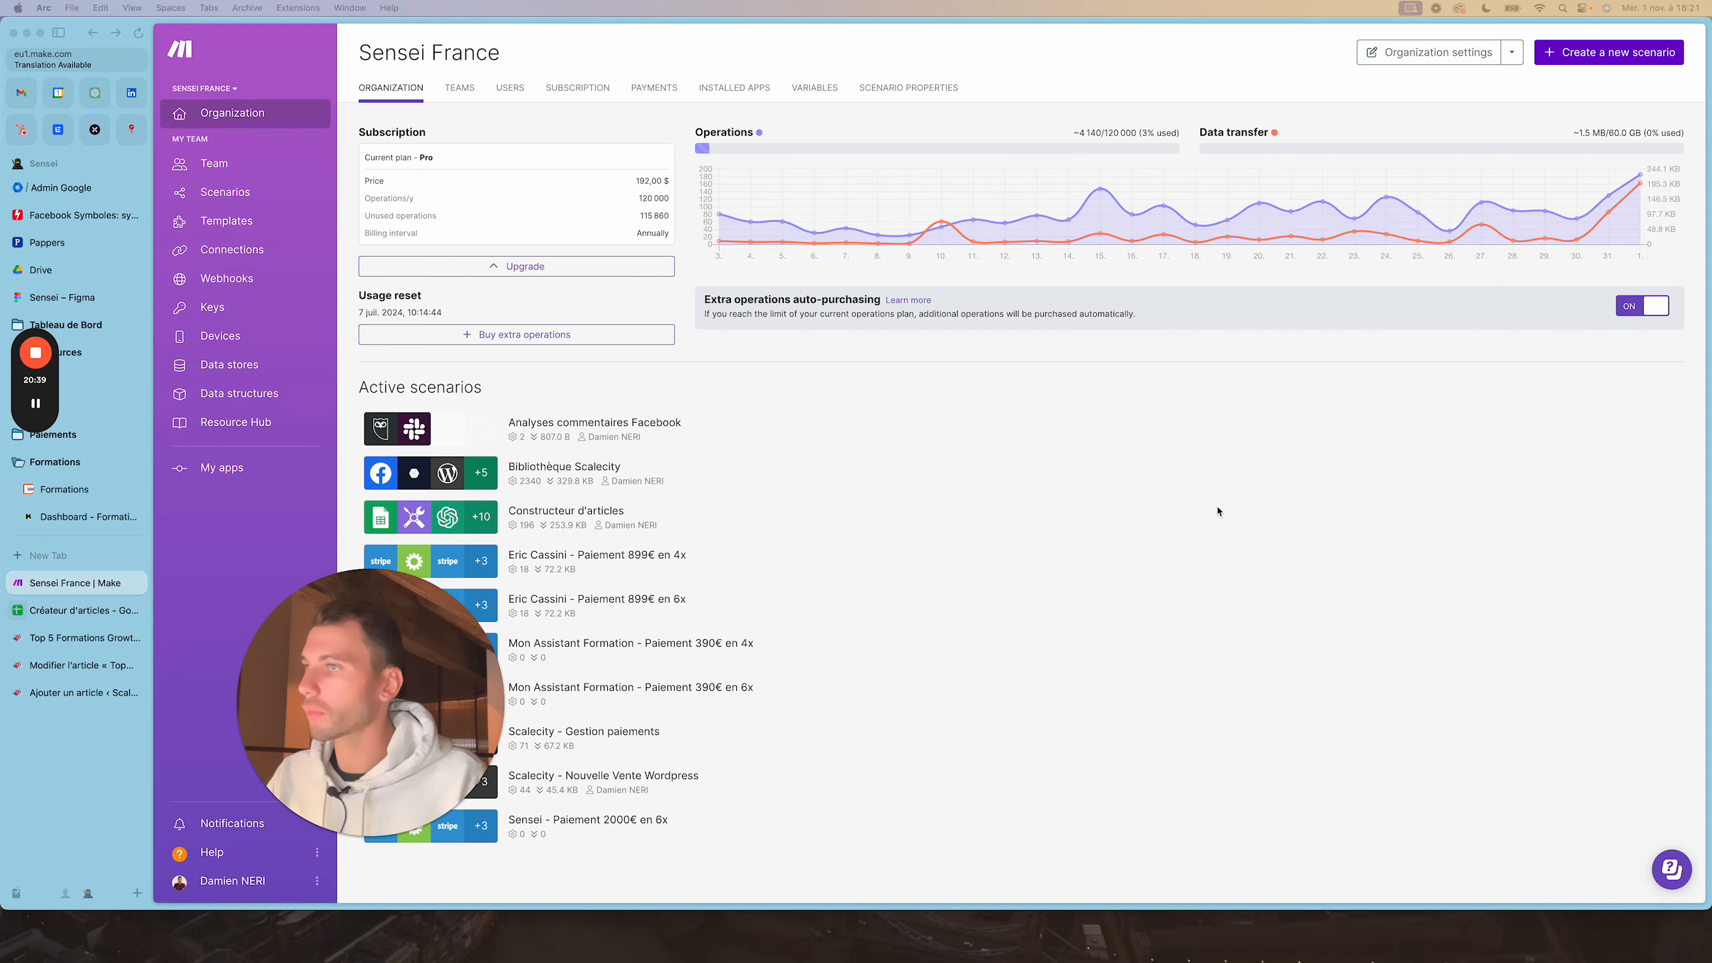
# Create a new scenario and choose Google Sheets as the app for its first module, looking over the available triggers and actions
pyautogui.click(1614, 54)
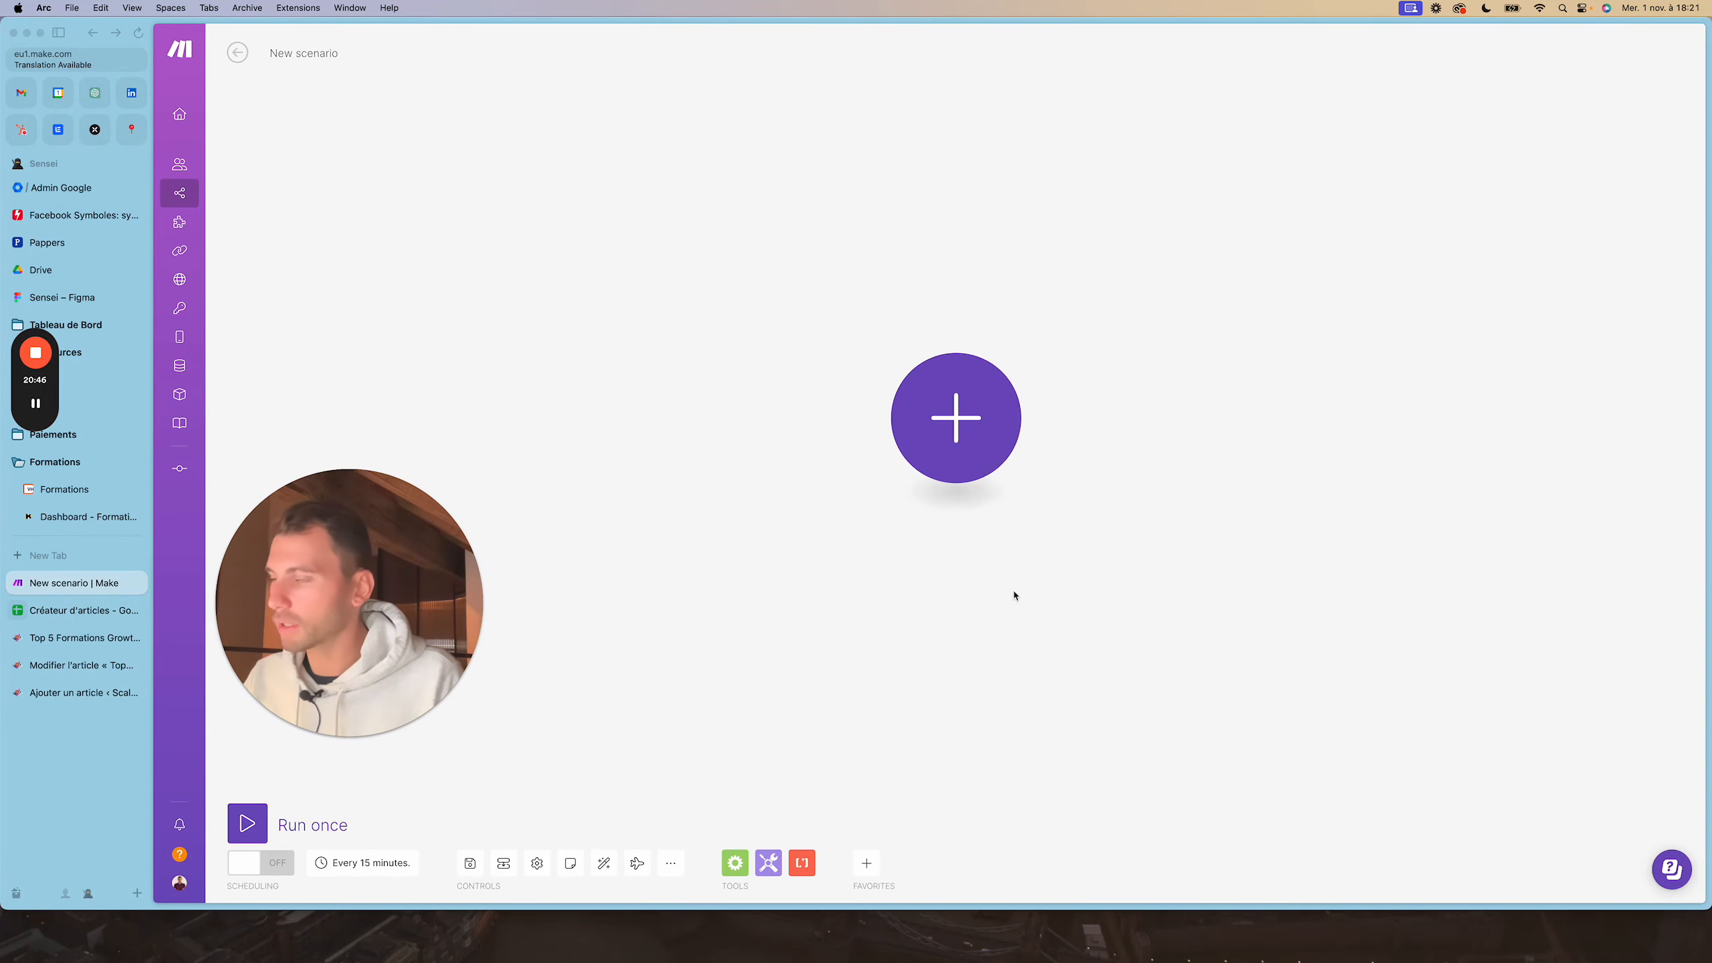
pyautogui.click(960, 446)
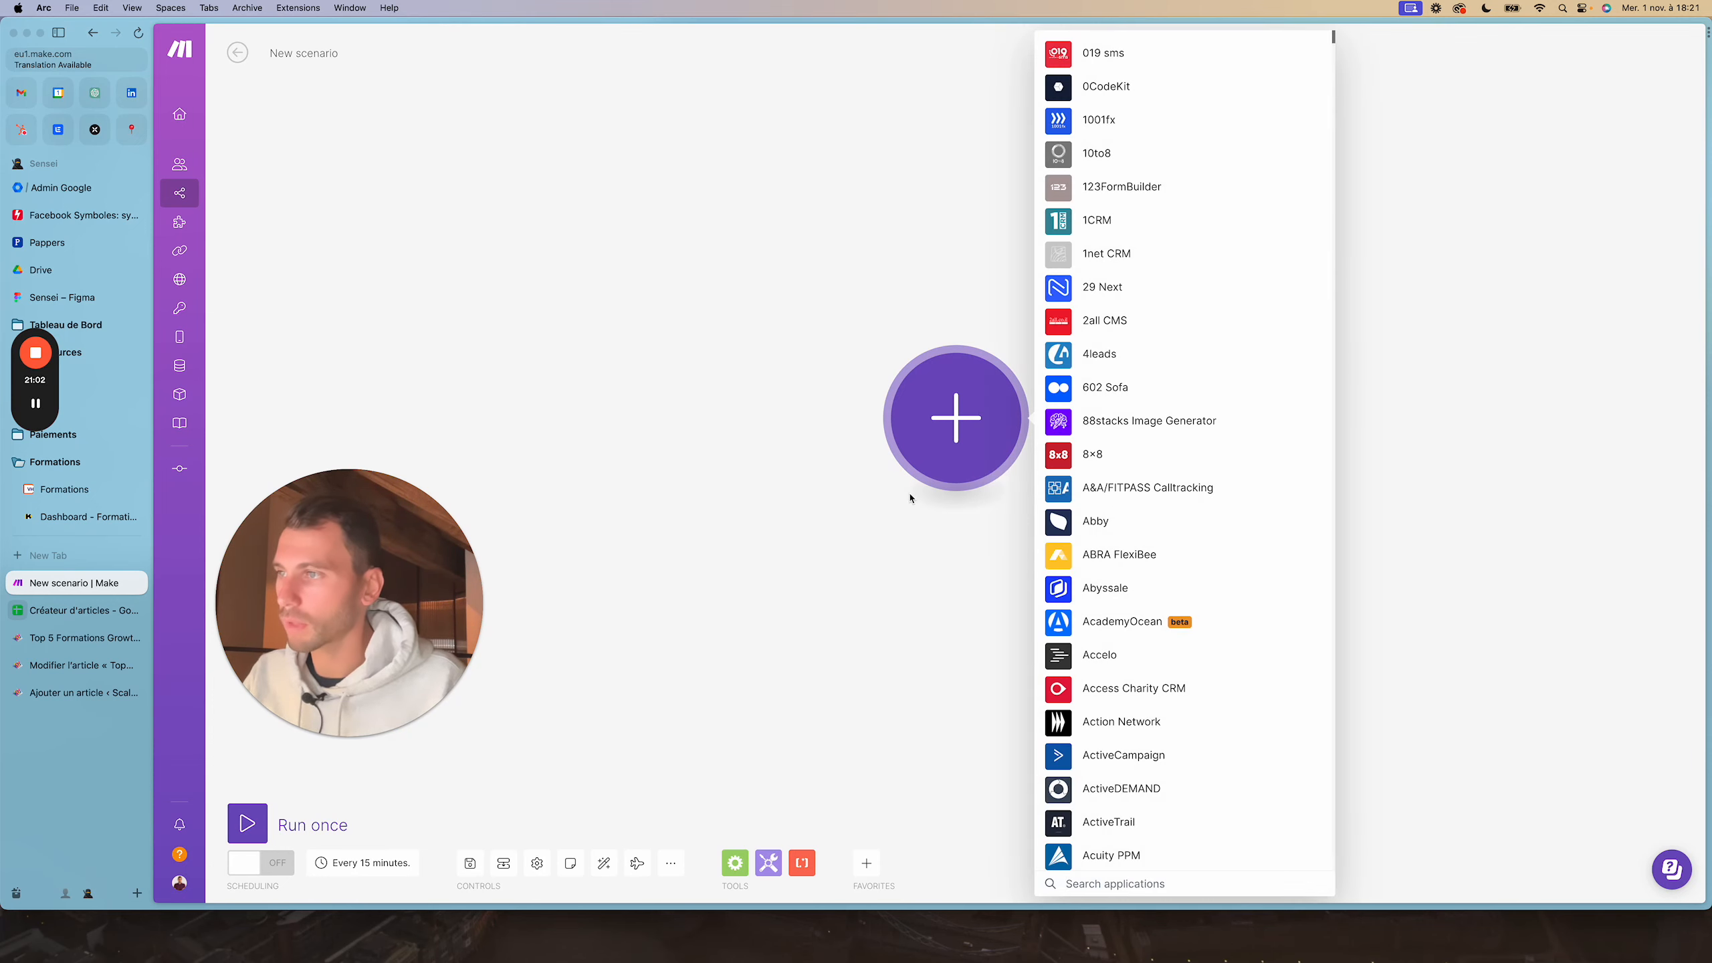
pyautogui.click(888, 581)
pyautogui.click(987, 446)
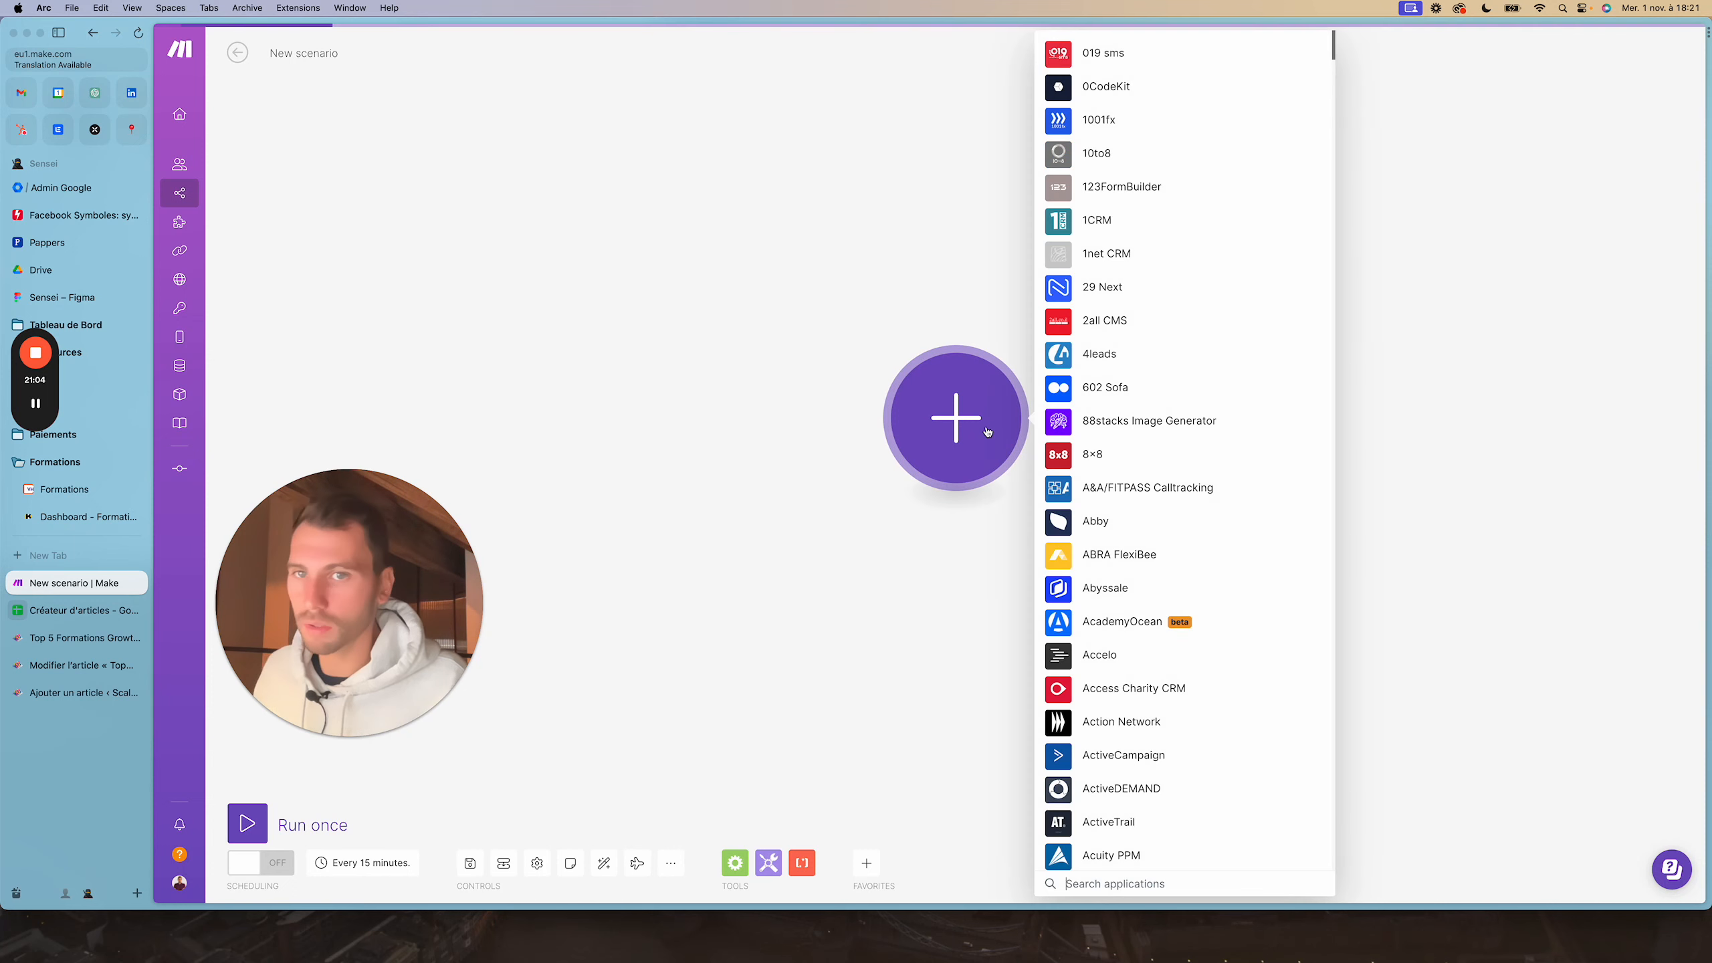
pyautogui.write('g')
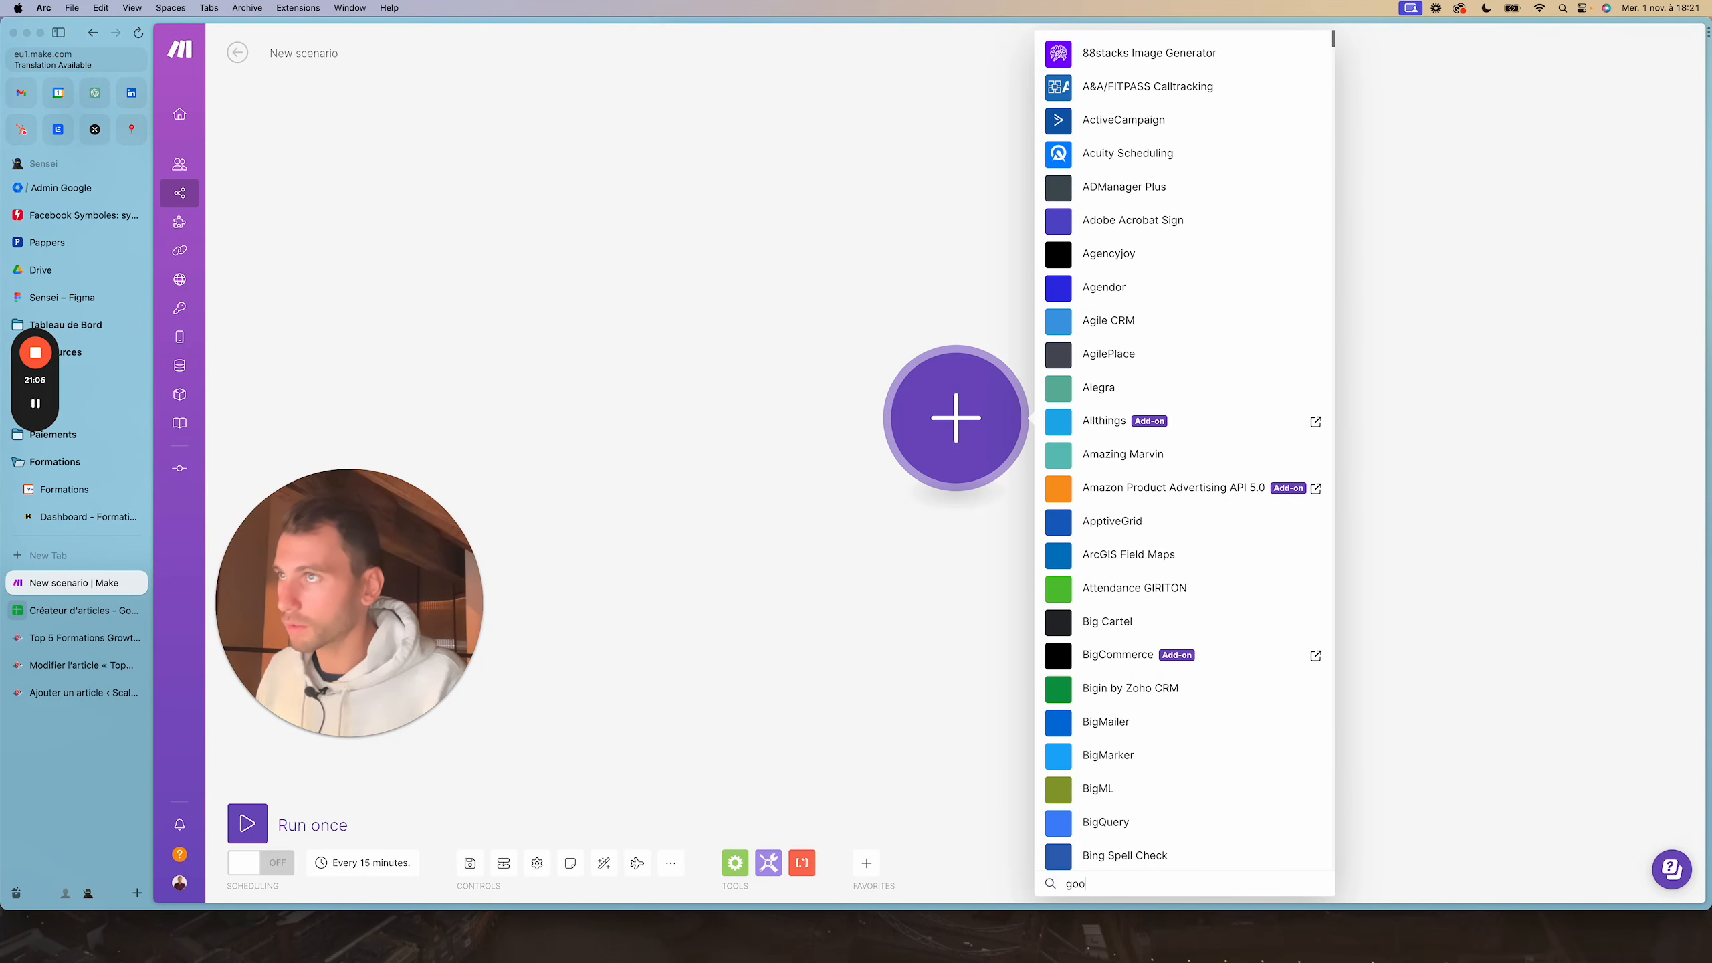
pyautogui.write('oogle')
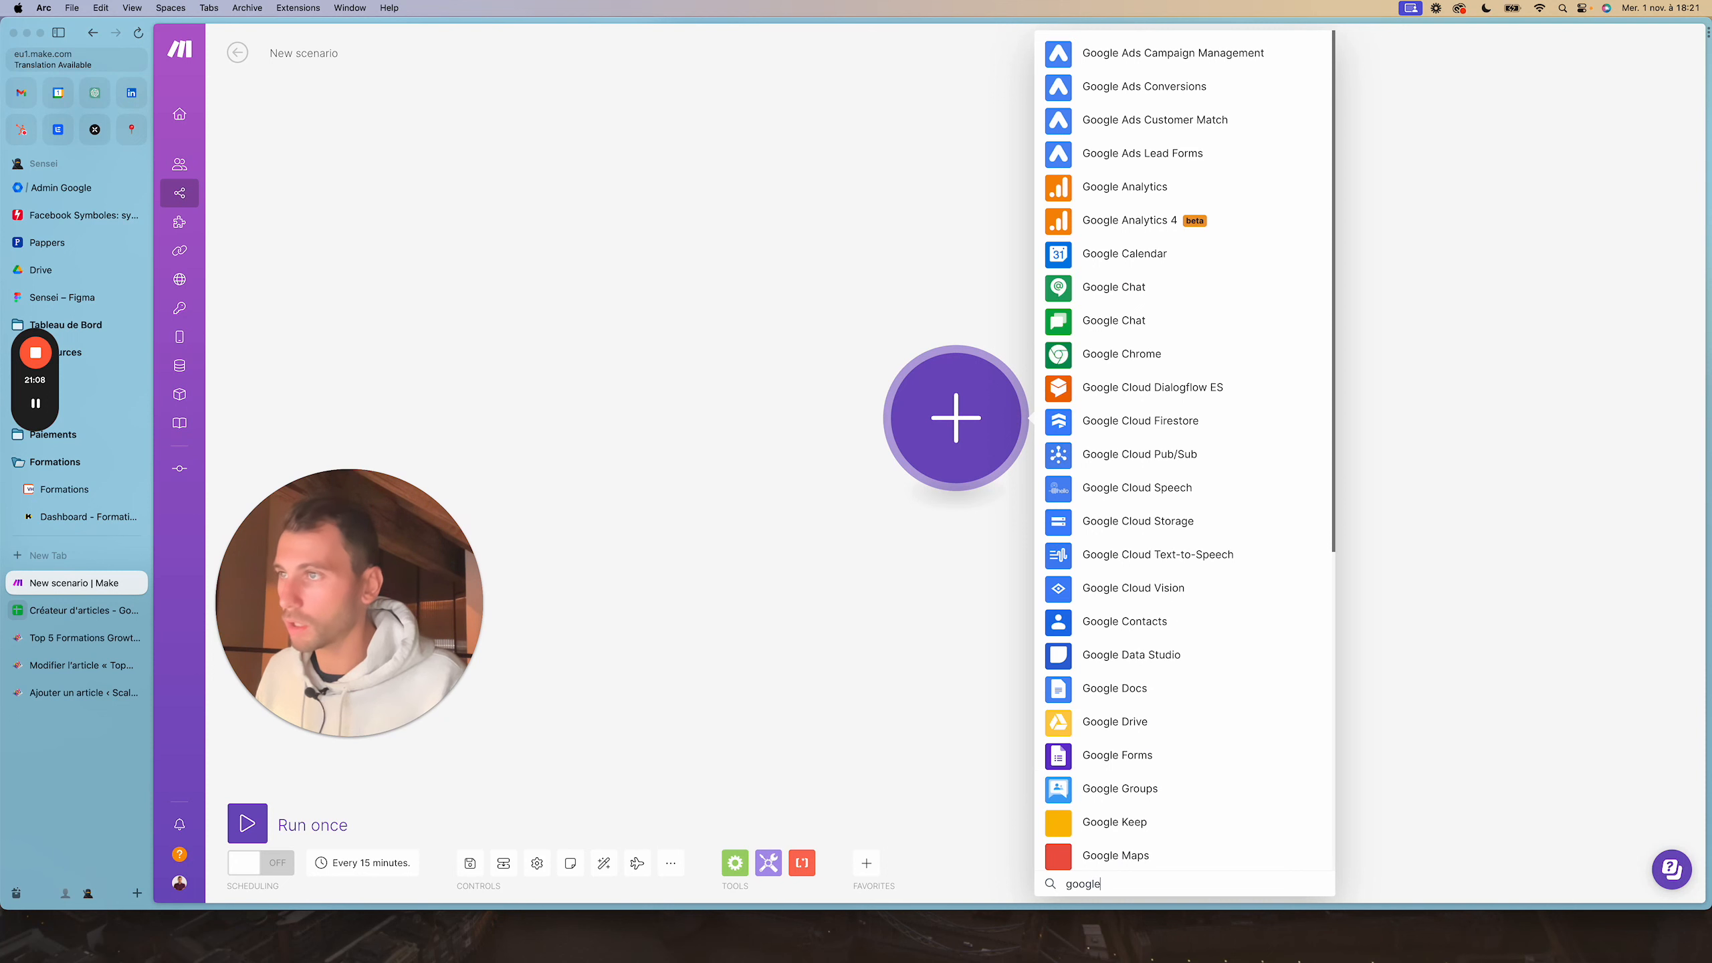
pyautogui.write(' shee')
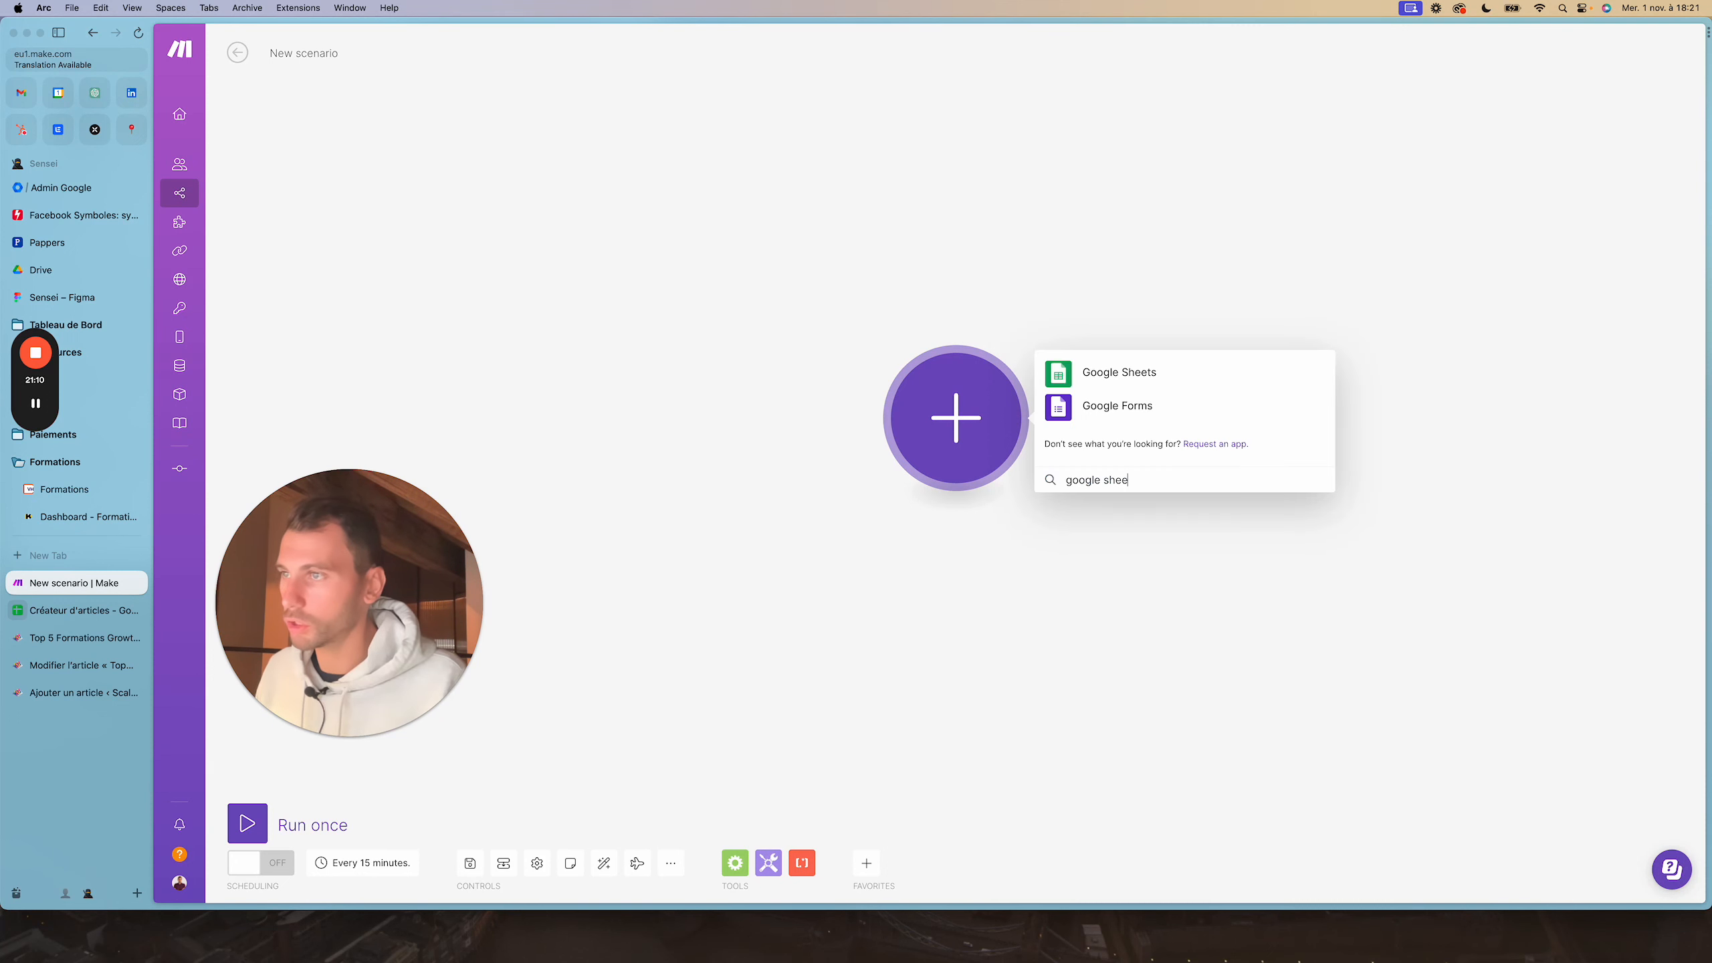
pyautogui.click(1152, 383)
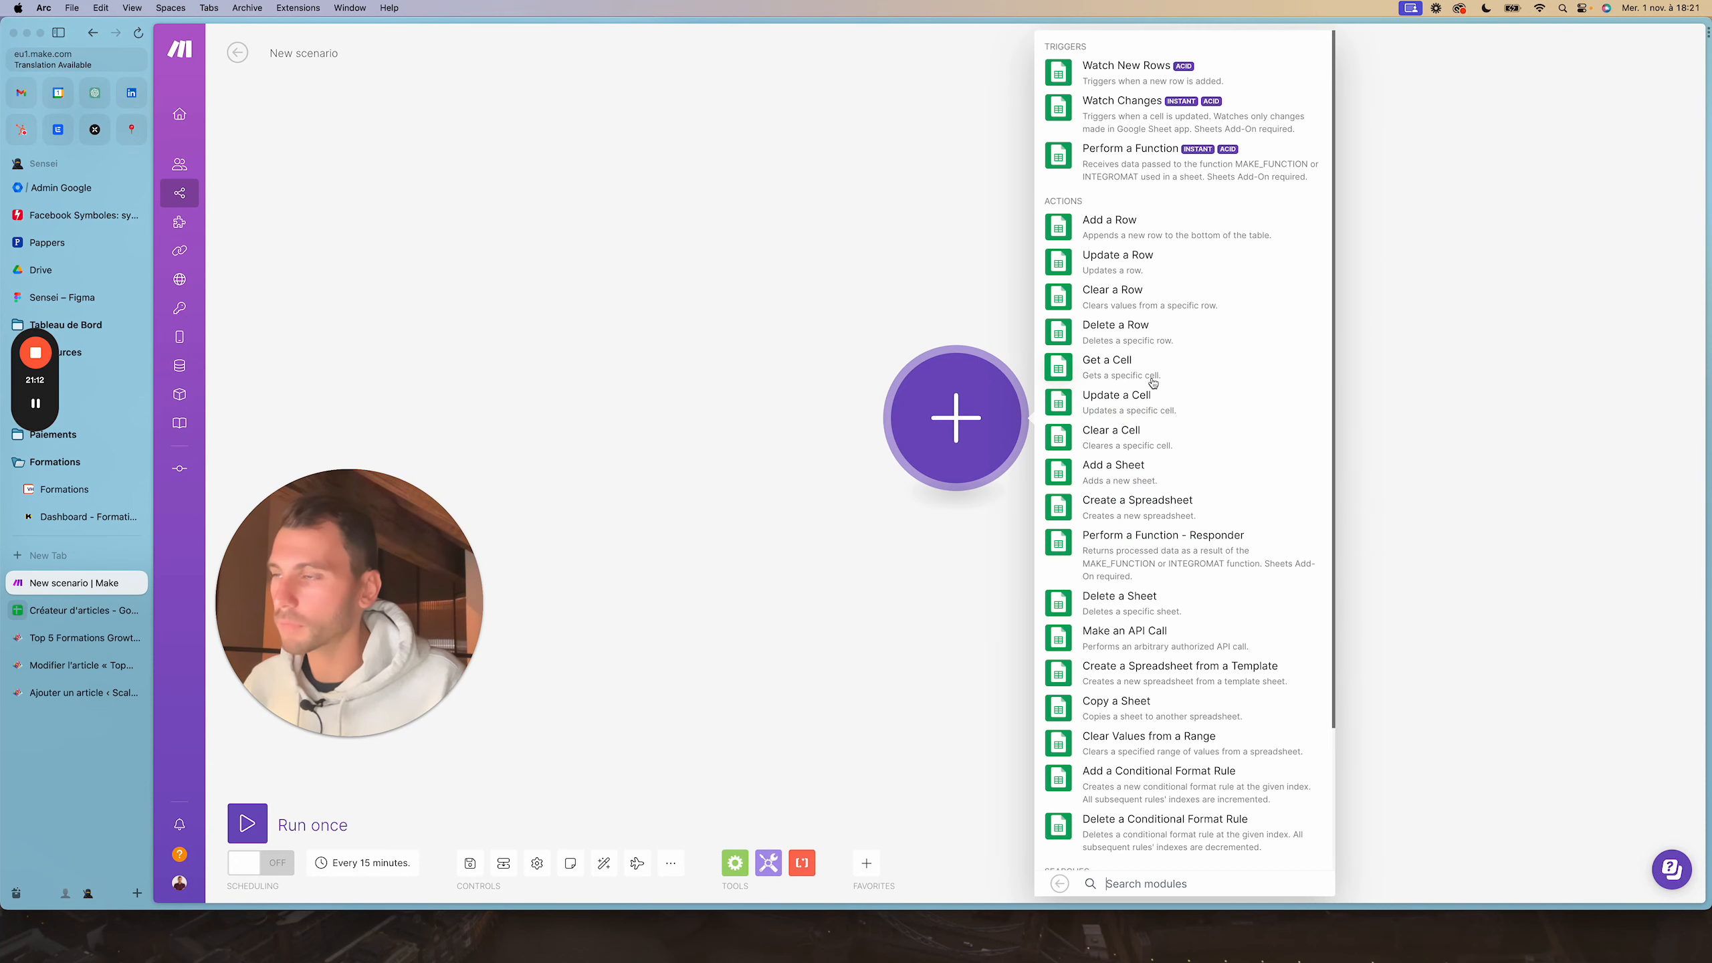
pyautogui.scroll(-3, 1108, 502)
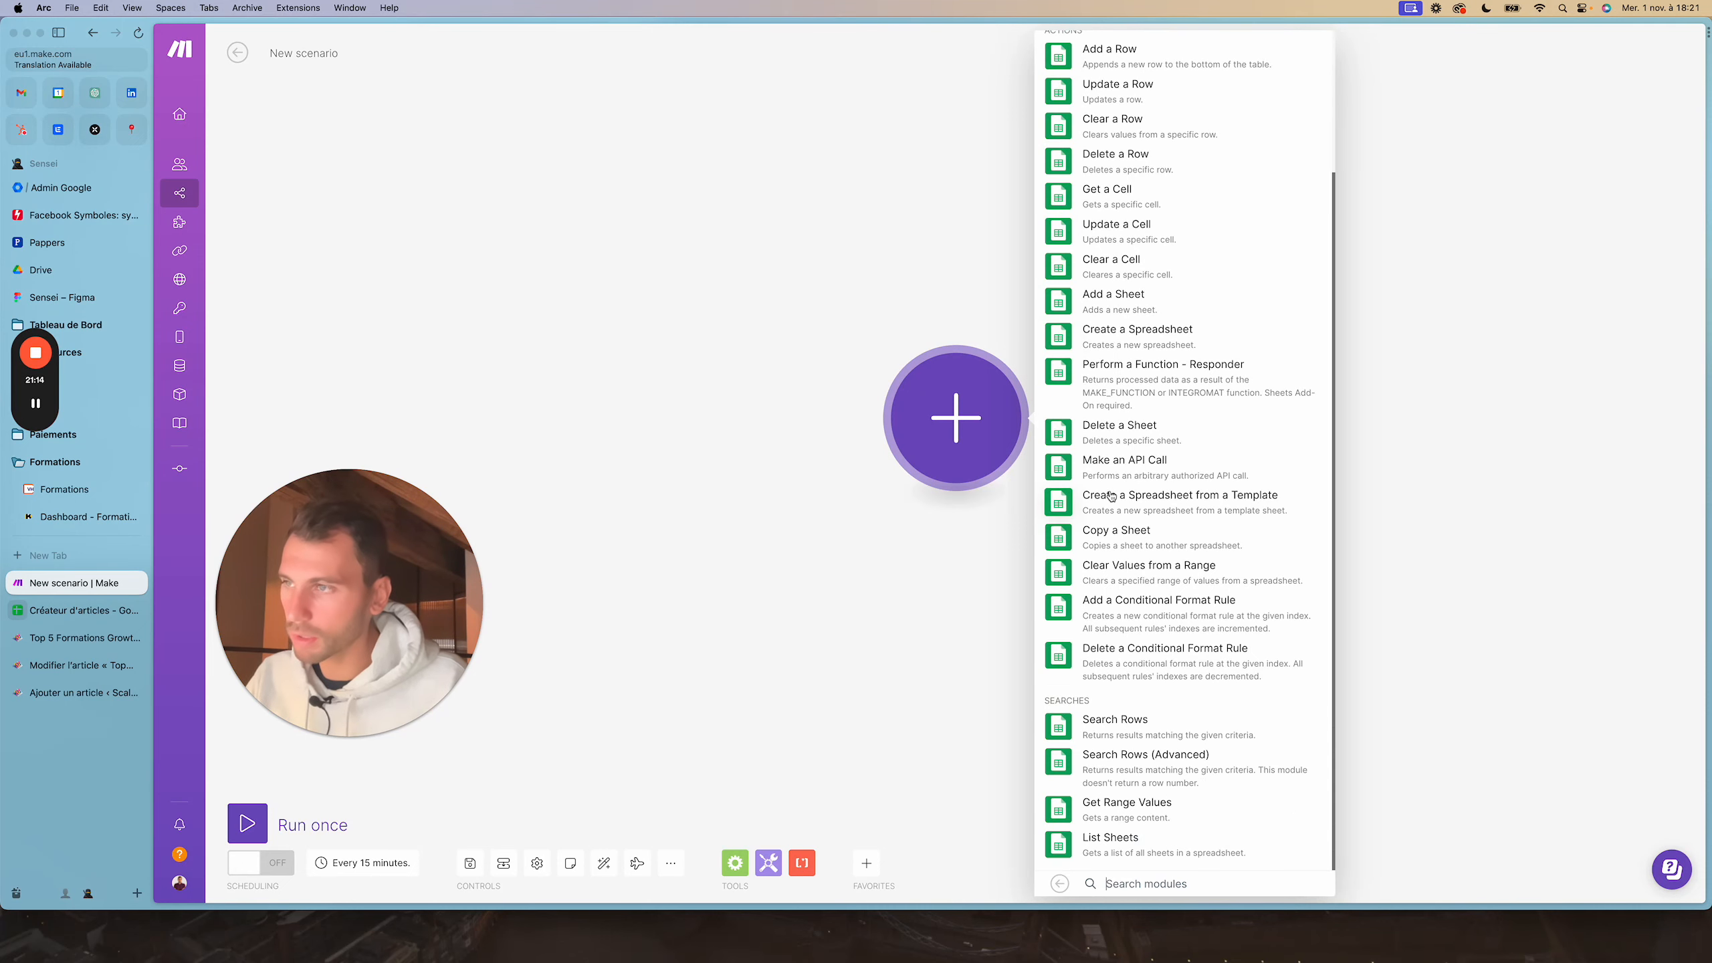
pyautogui.scroll(3, 1106, 501)
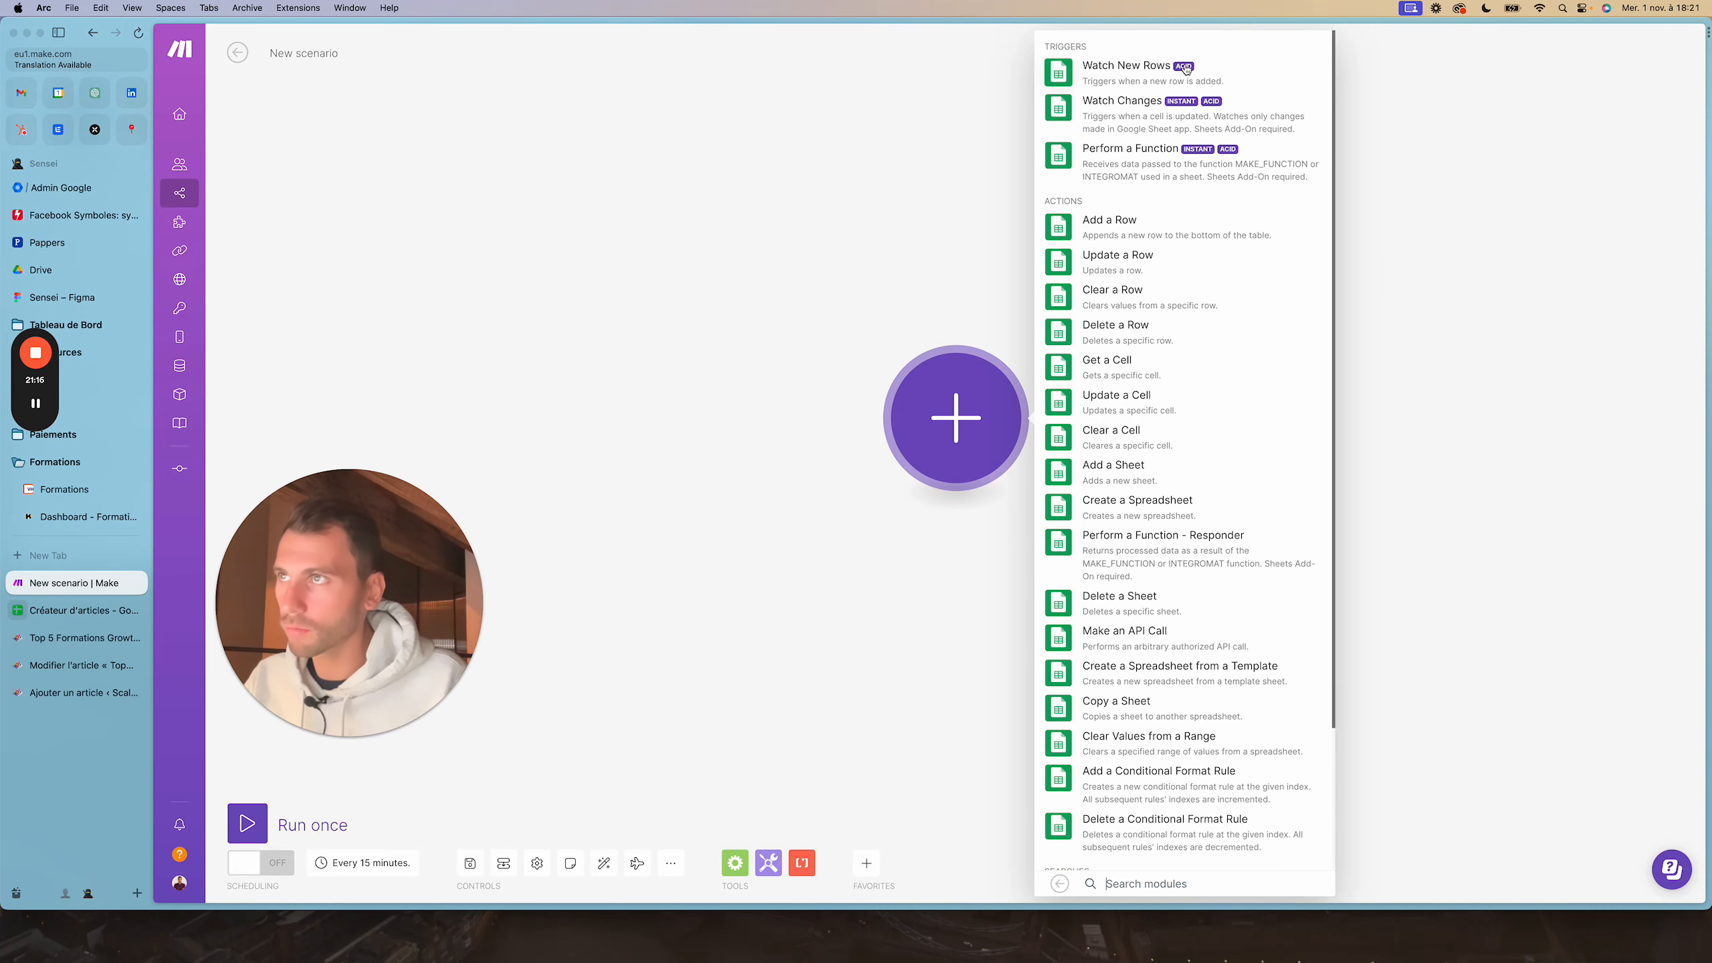
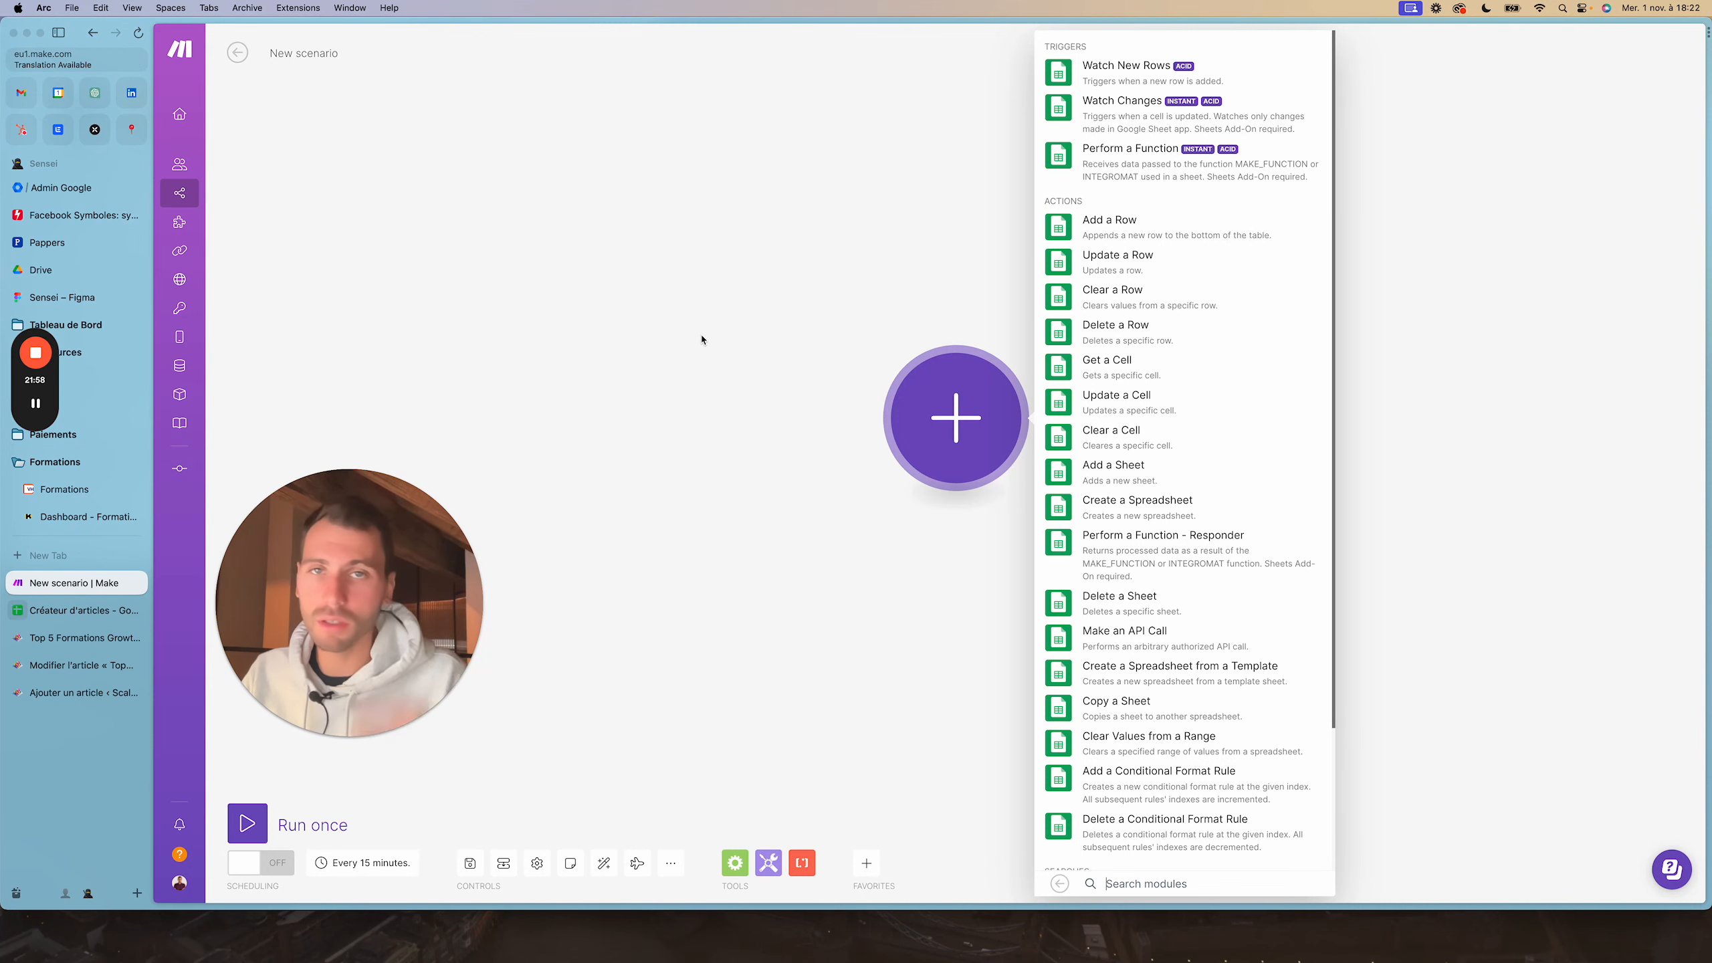
# Switch to the Créateur d'articles sheet and check row 2's Lancer ChatGPT and Résumé cells and row 3's first article inputs
pyautogui.click(74, 610)
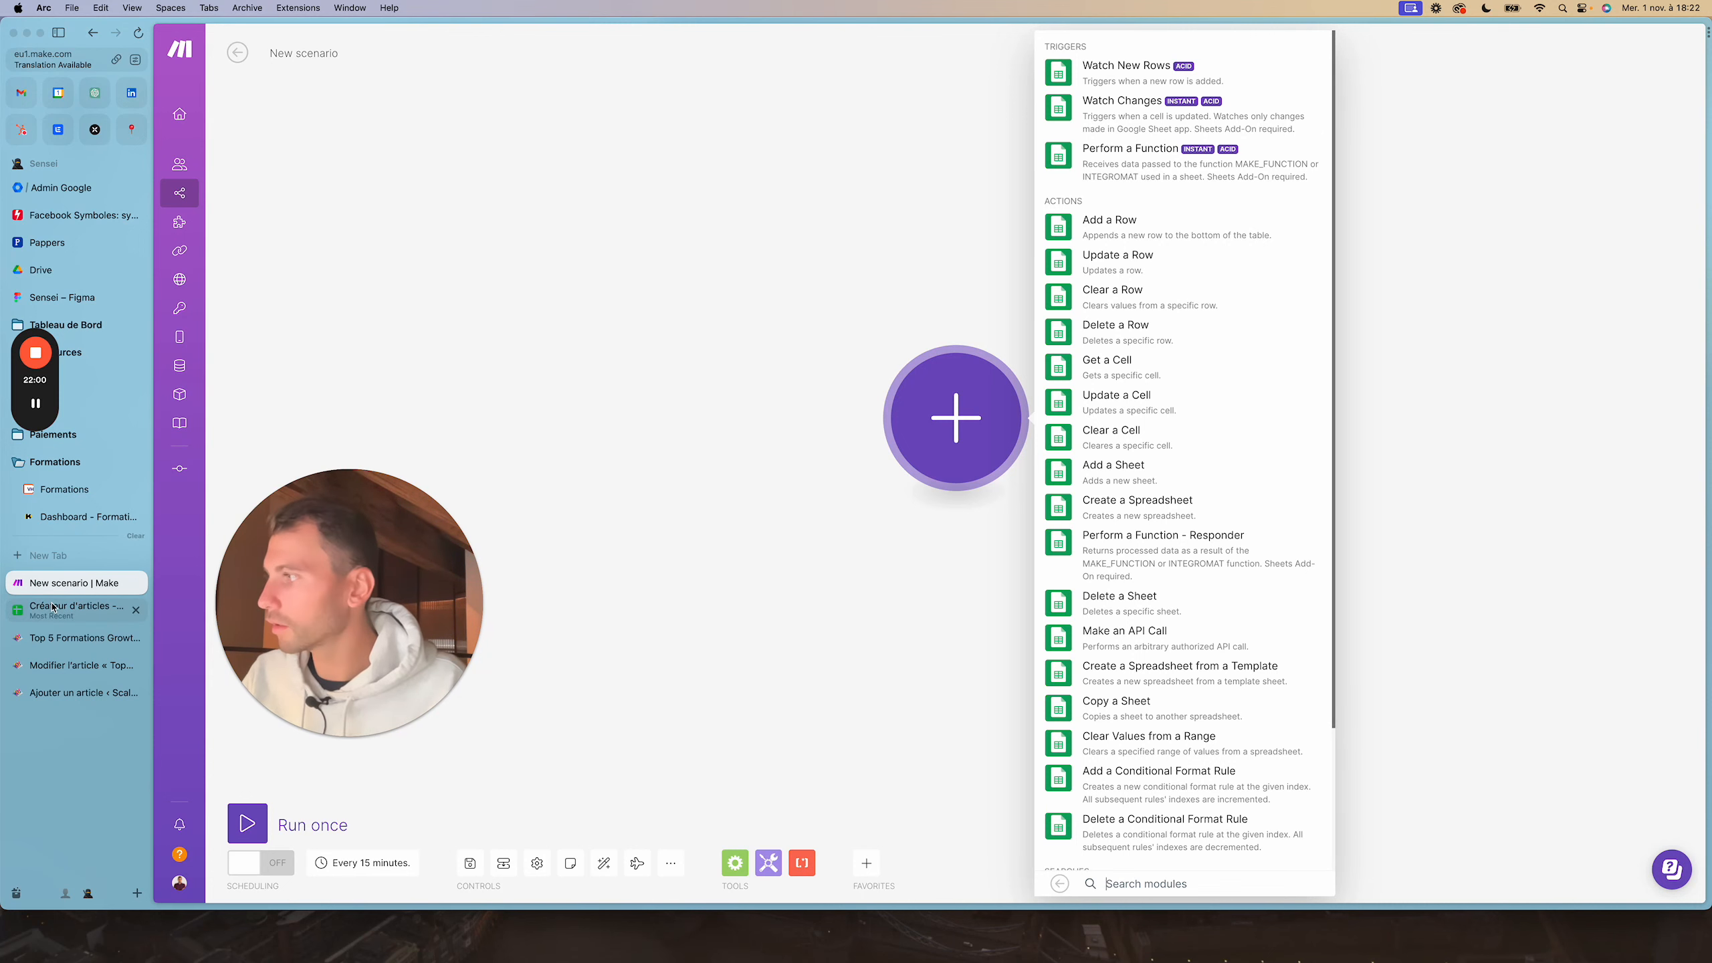
pyautogui.click(994, 188)
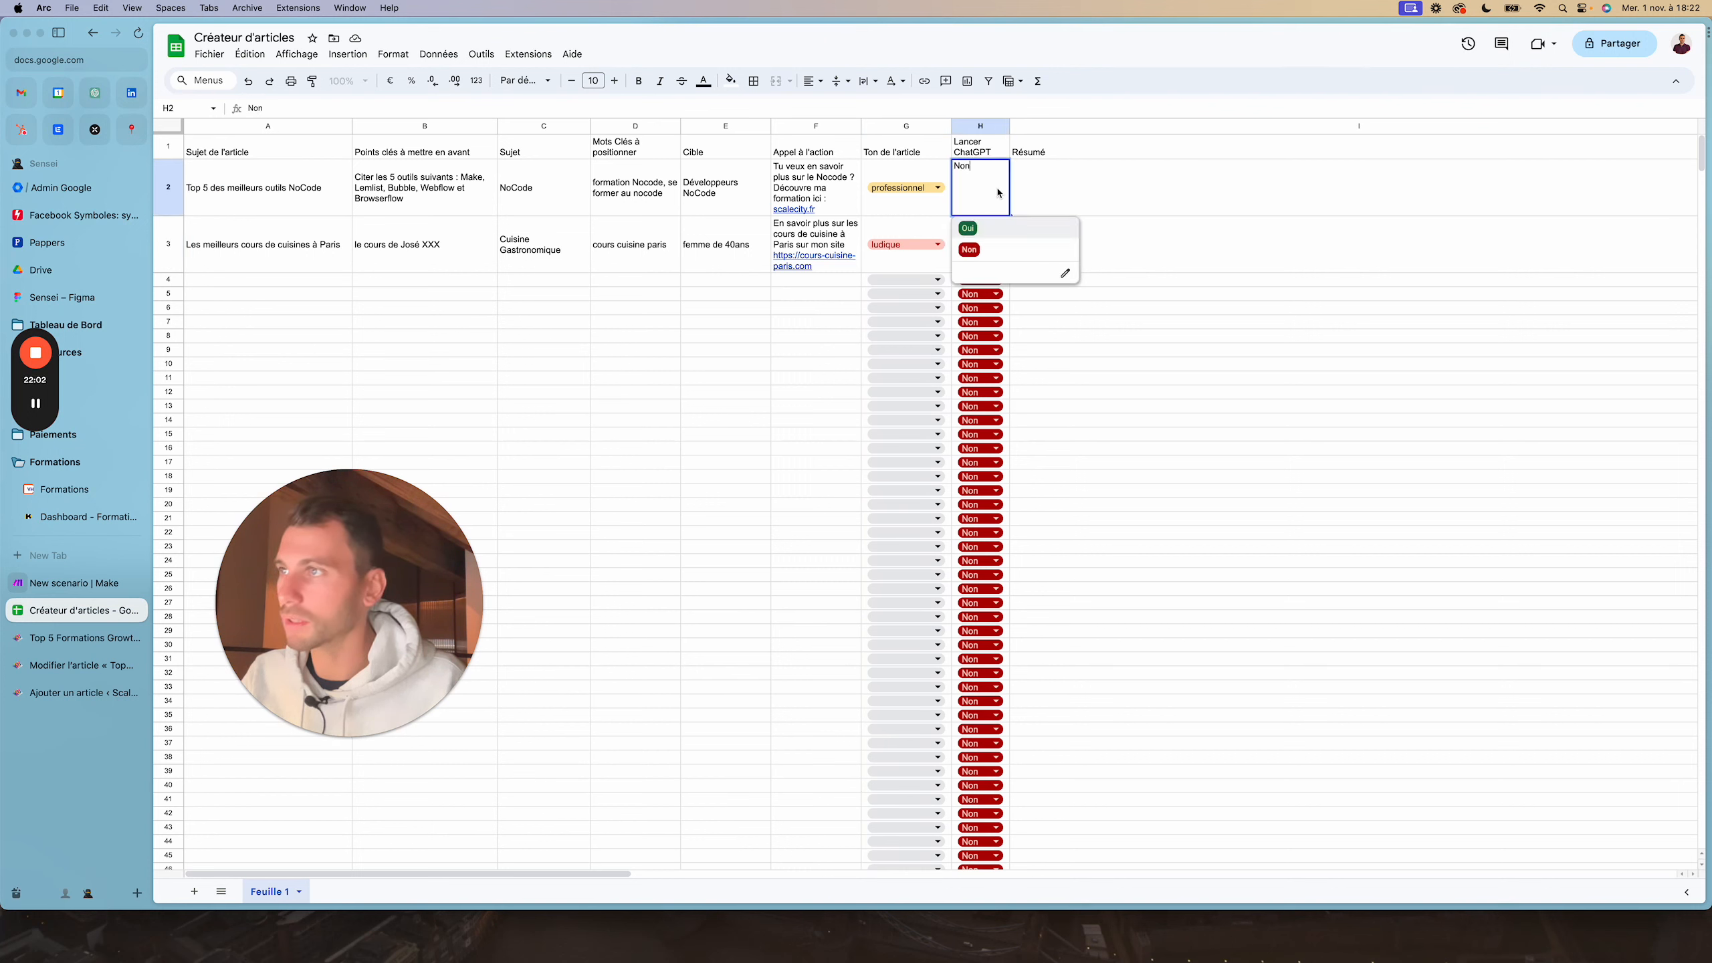
pyautogui.click(1025, 187)
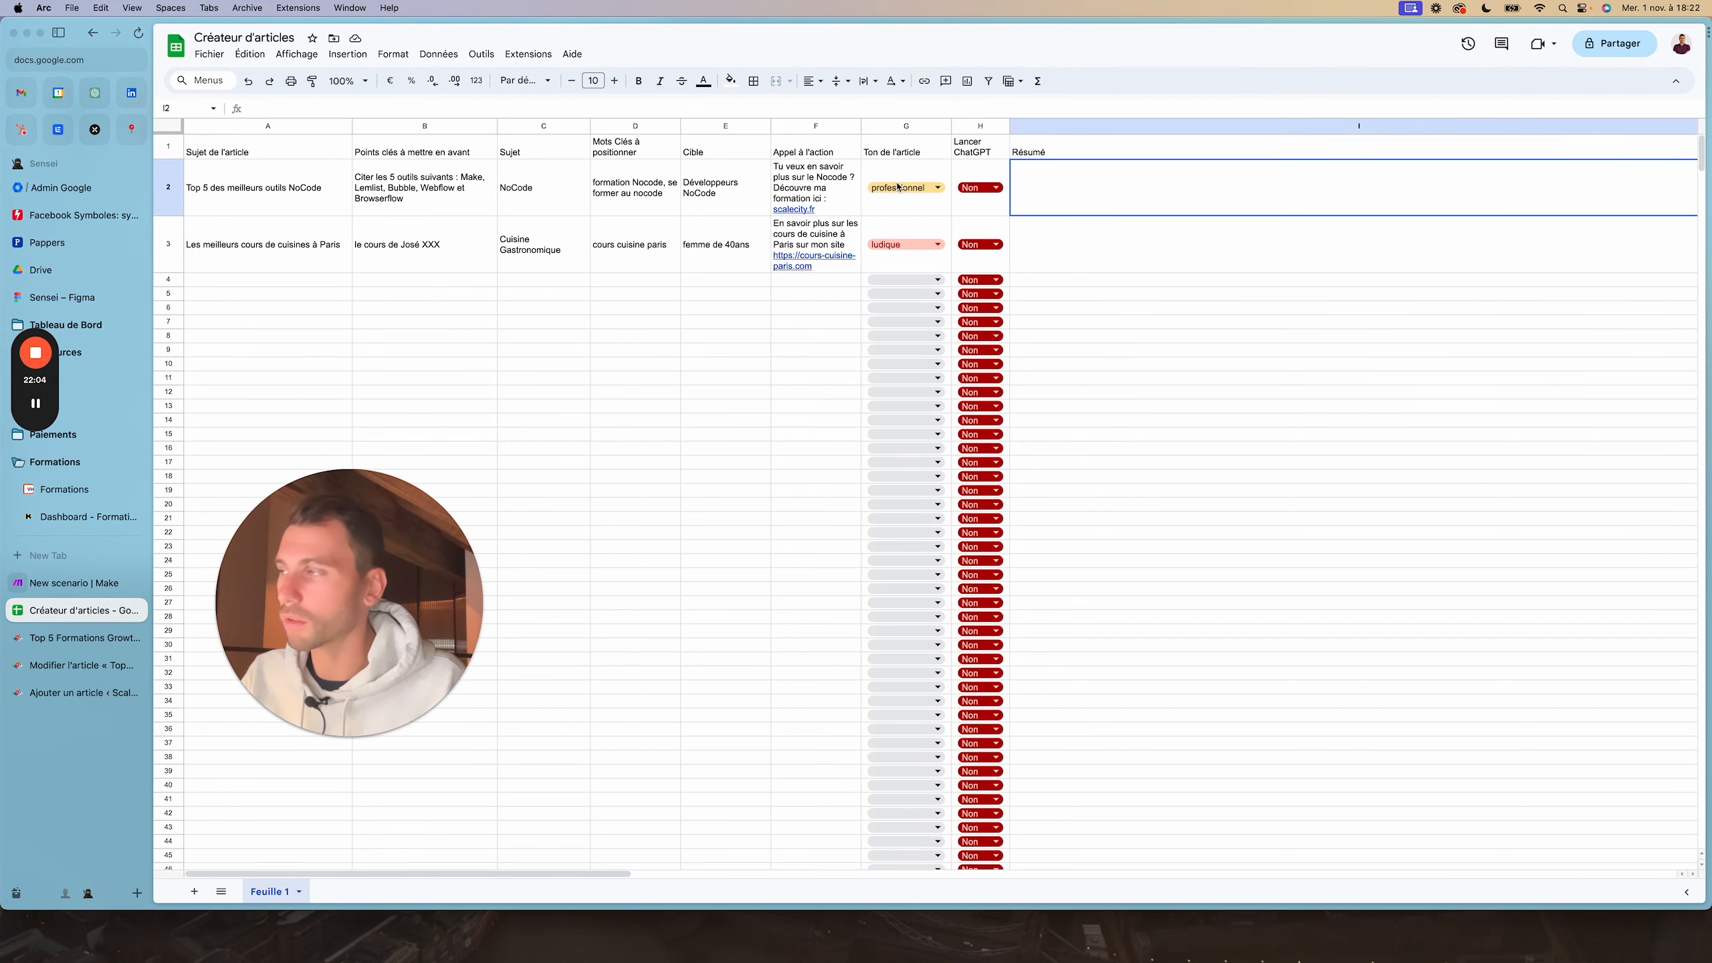
pyautogui.click(434, 296)
pyautogui.click(343, 282)
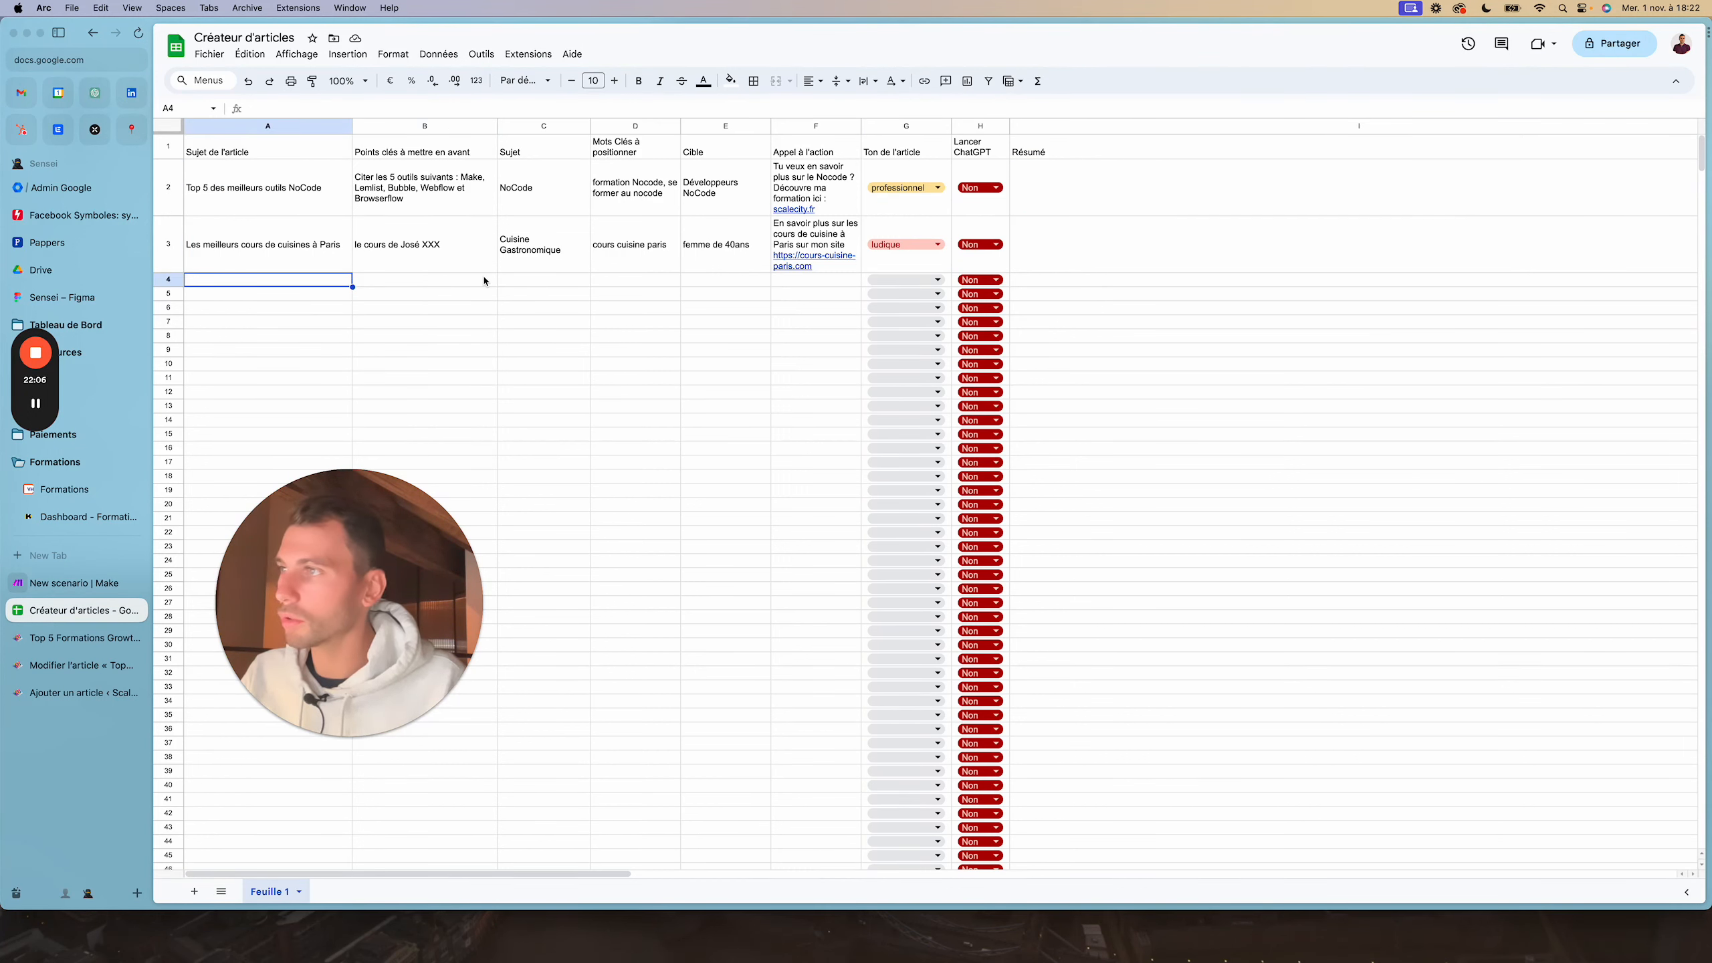
pyautogui.click(311, 243)
pyautogui.click(445, 243)
pyautogui.click(577, 242)
# Switch back to the Make scenario, add the Google Sheets Watch Changes trigger and begin creating a webhook for it
pyautogui.click(81, 585)
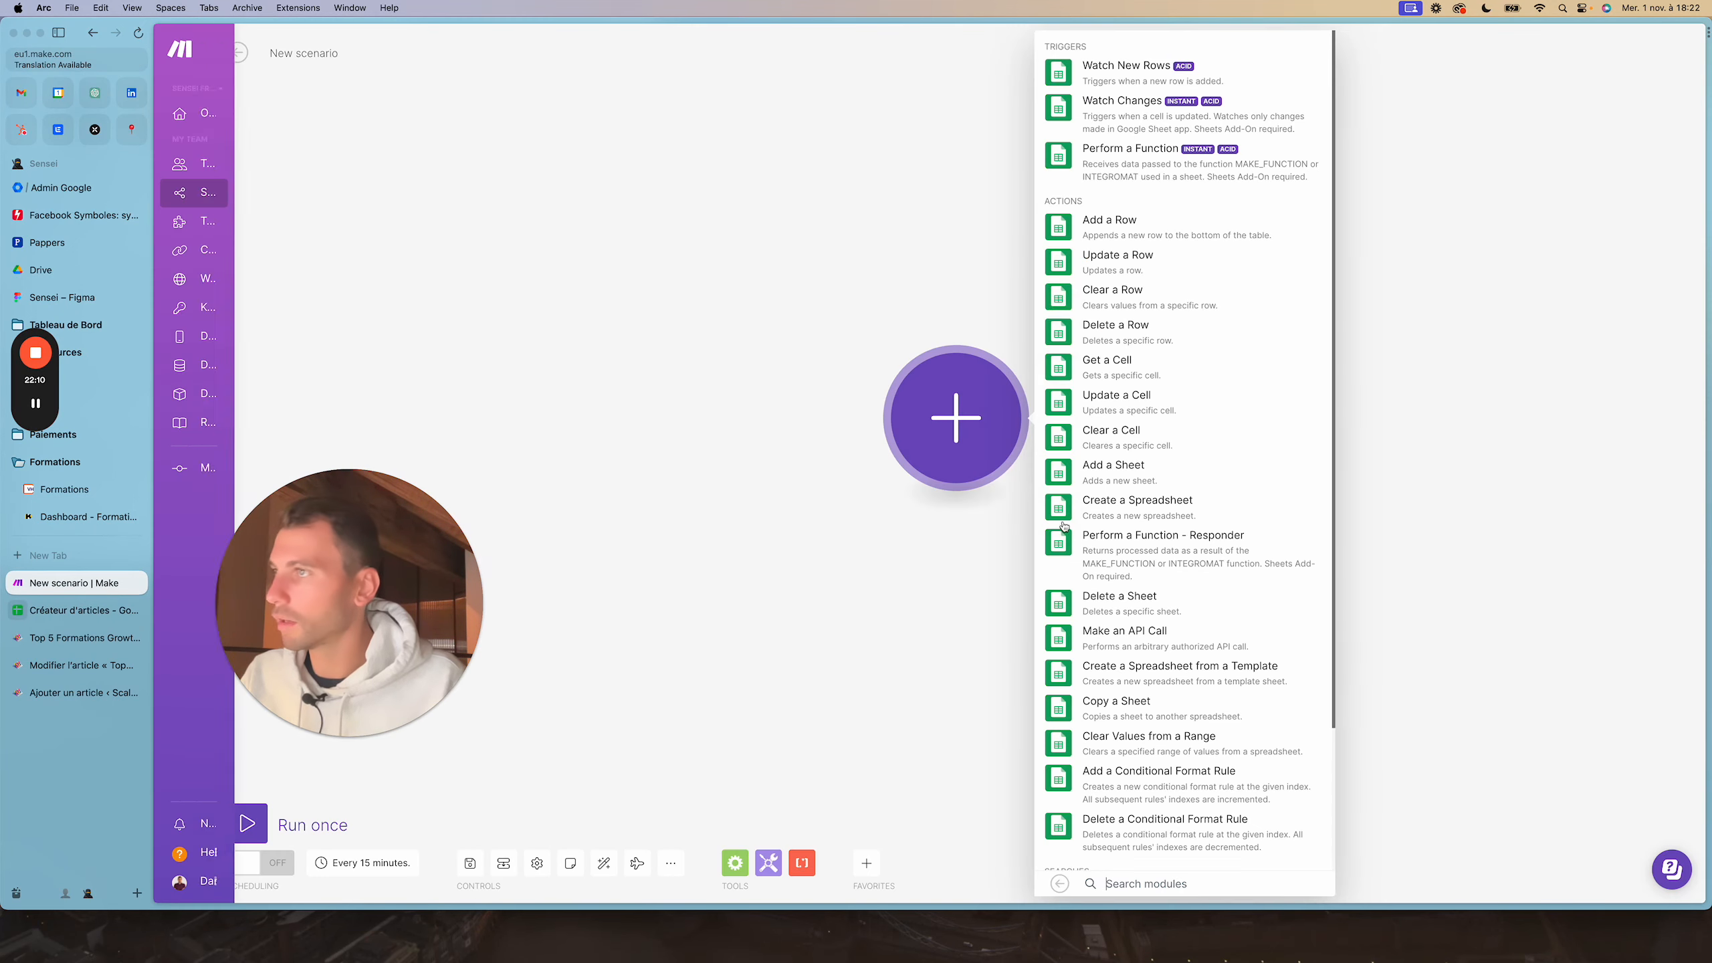
pyautogui.click(1134, 114)
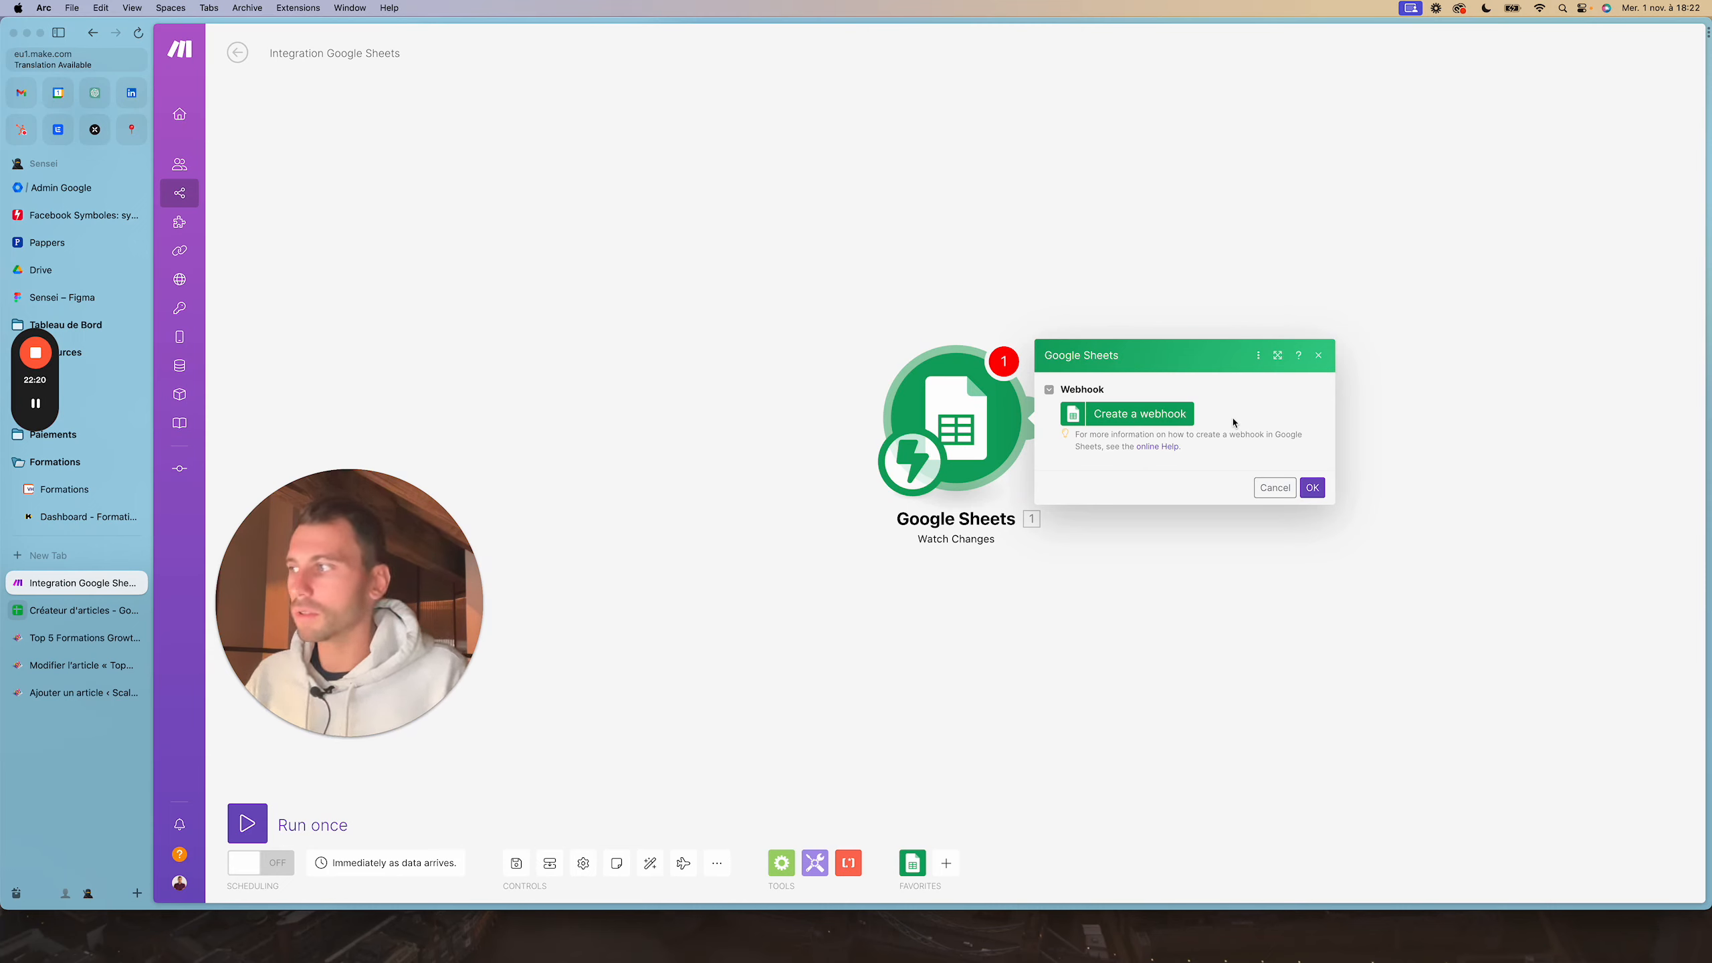
pyautogui.click(1179, 414)
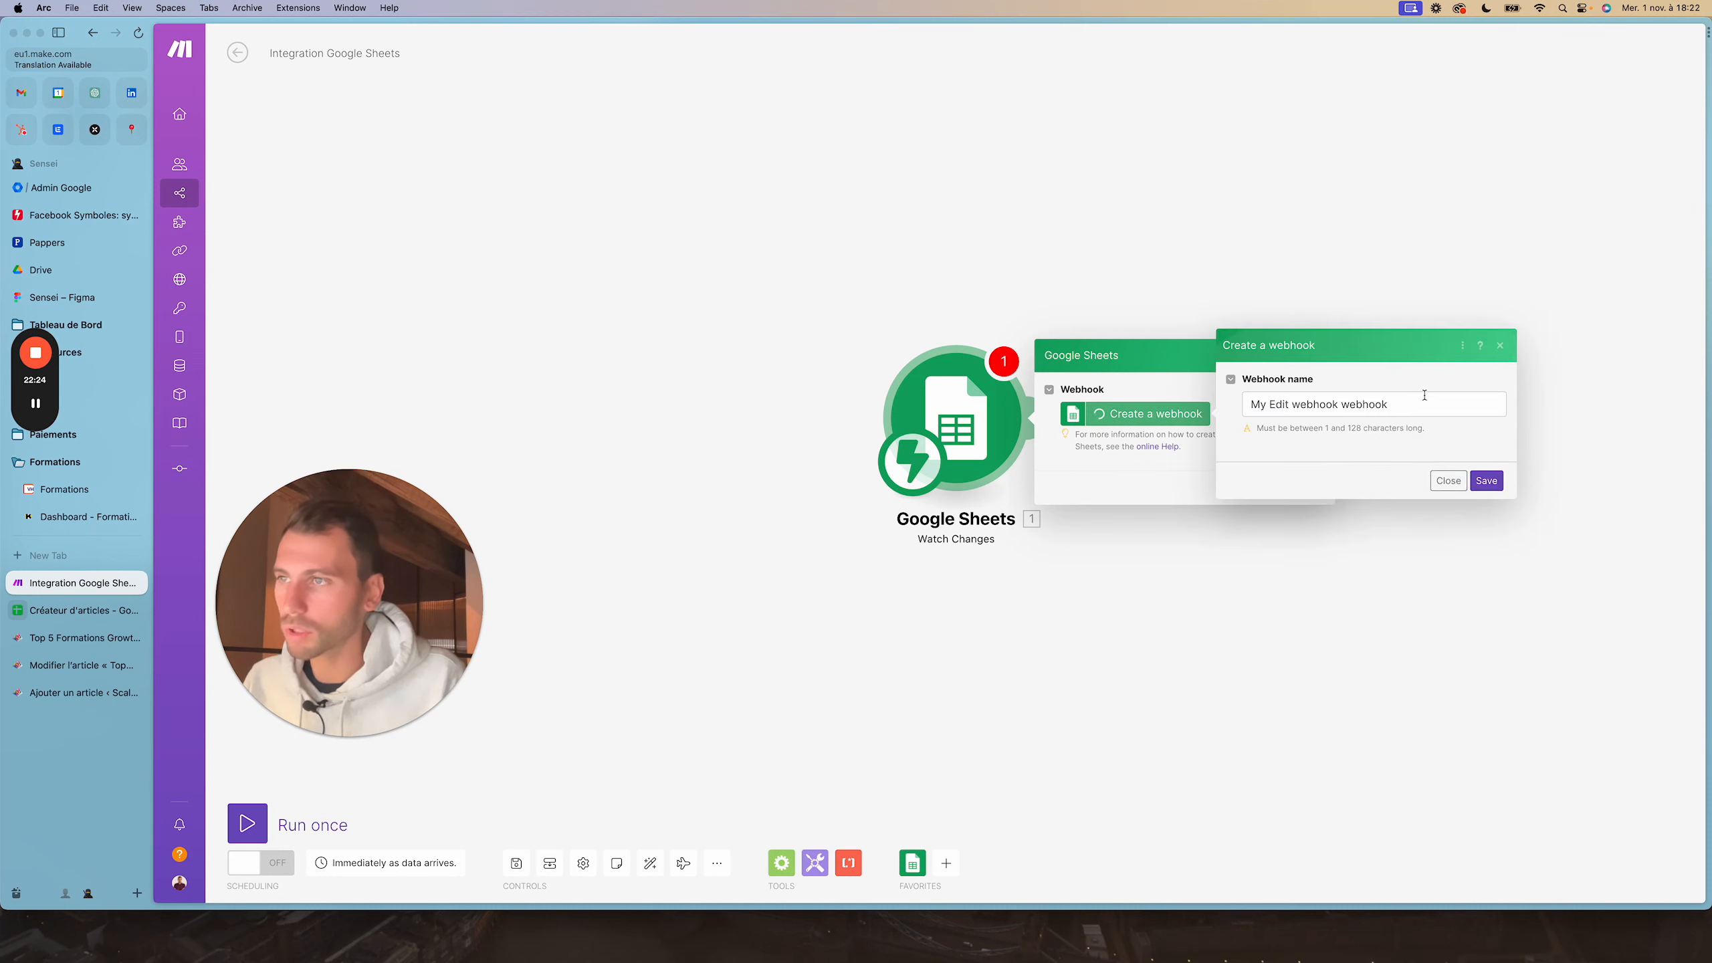
pyautogui.moveTo(1424, 396); pyautogui.dragTo(1229, 402)
pyautogui.write('My WebHoss')
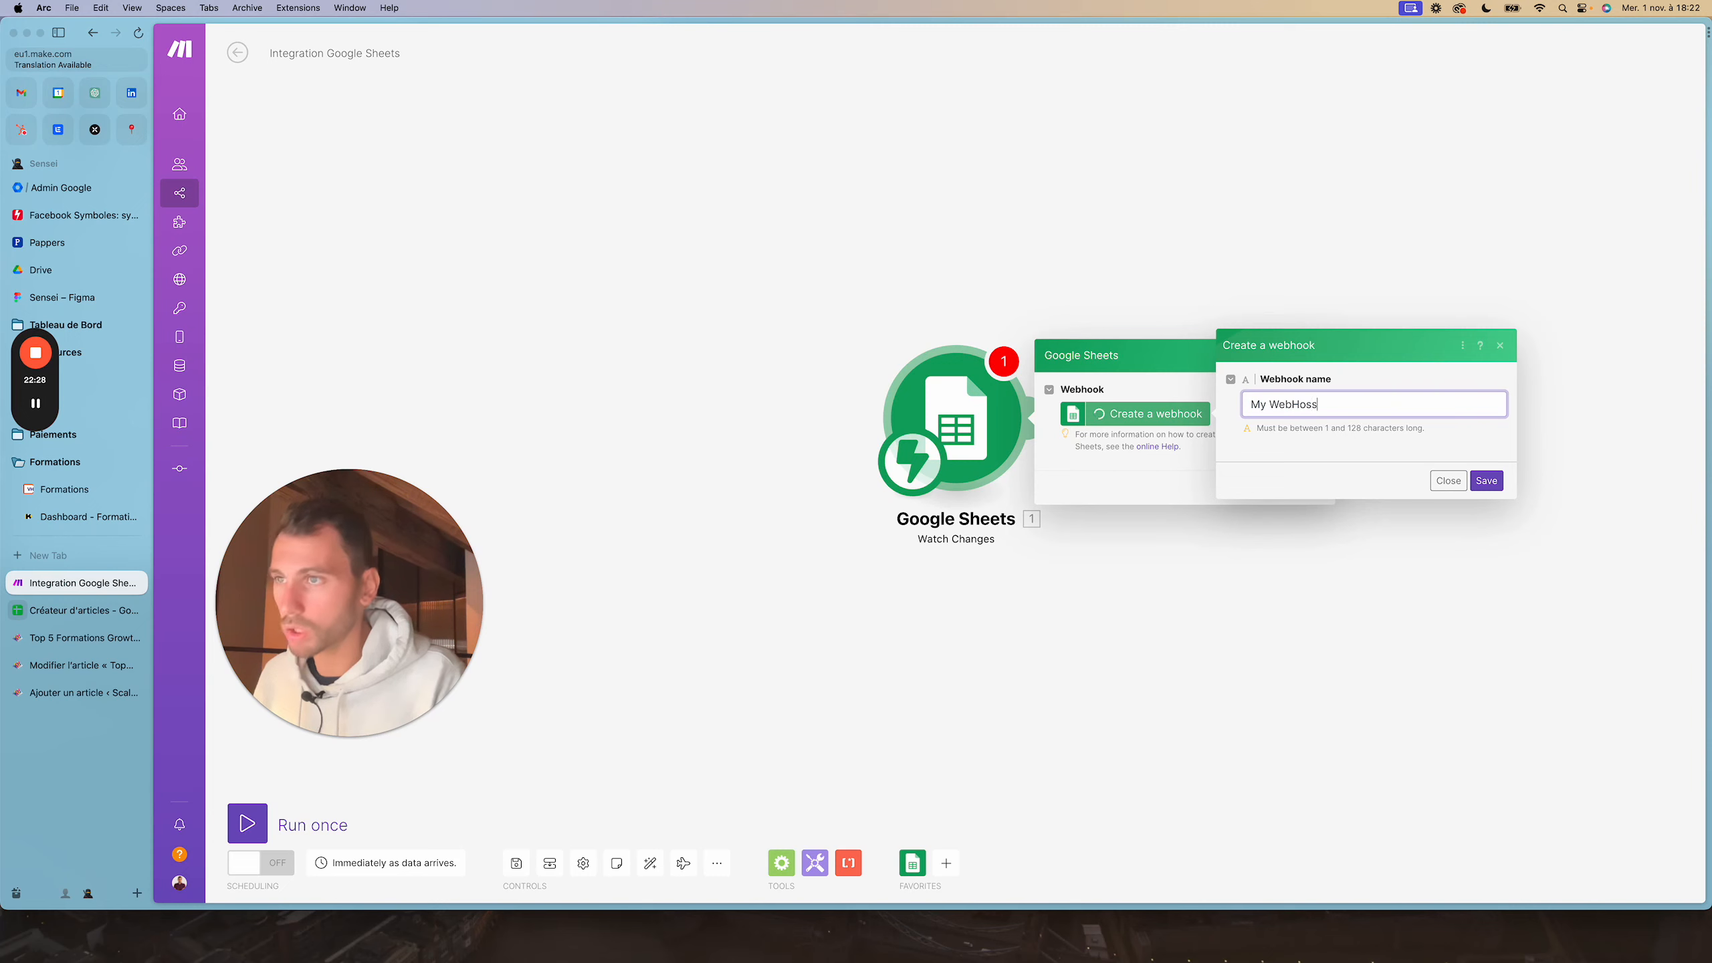
pyautogui.press('BackSpace')
pyautogui.press('BackSpace')
pyautogui.write('ok')
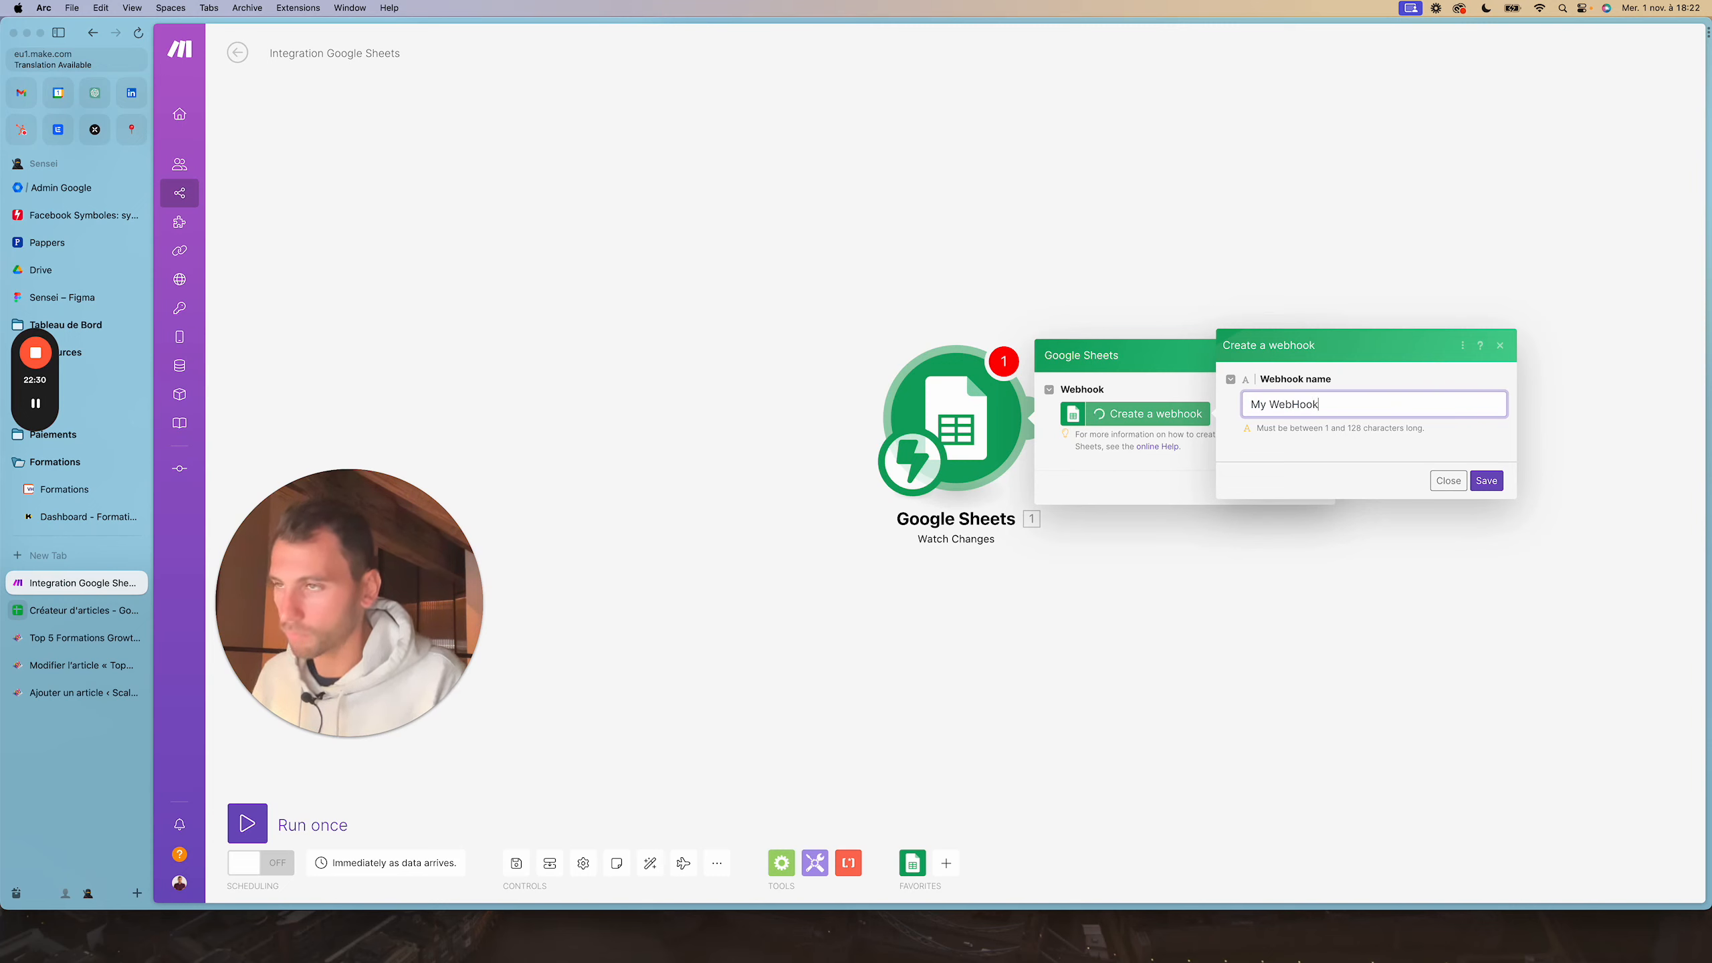
# Name the webhook "Créateur d'article", save it and highlight its address in the Google Sheets module
pyautogui.press('super+a')
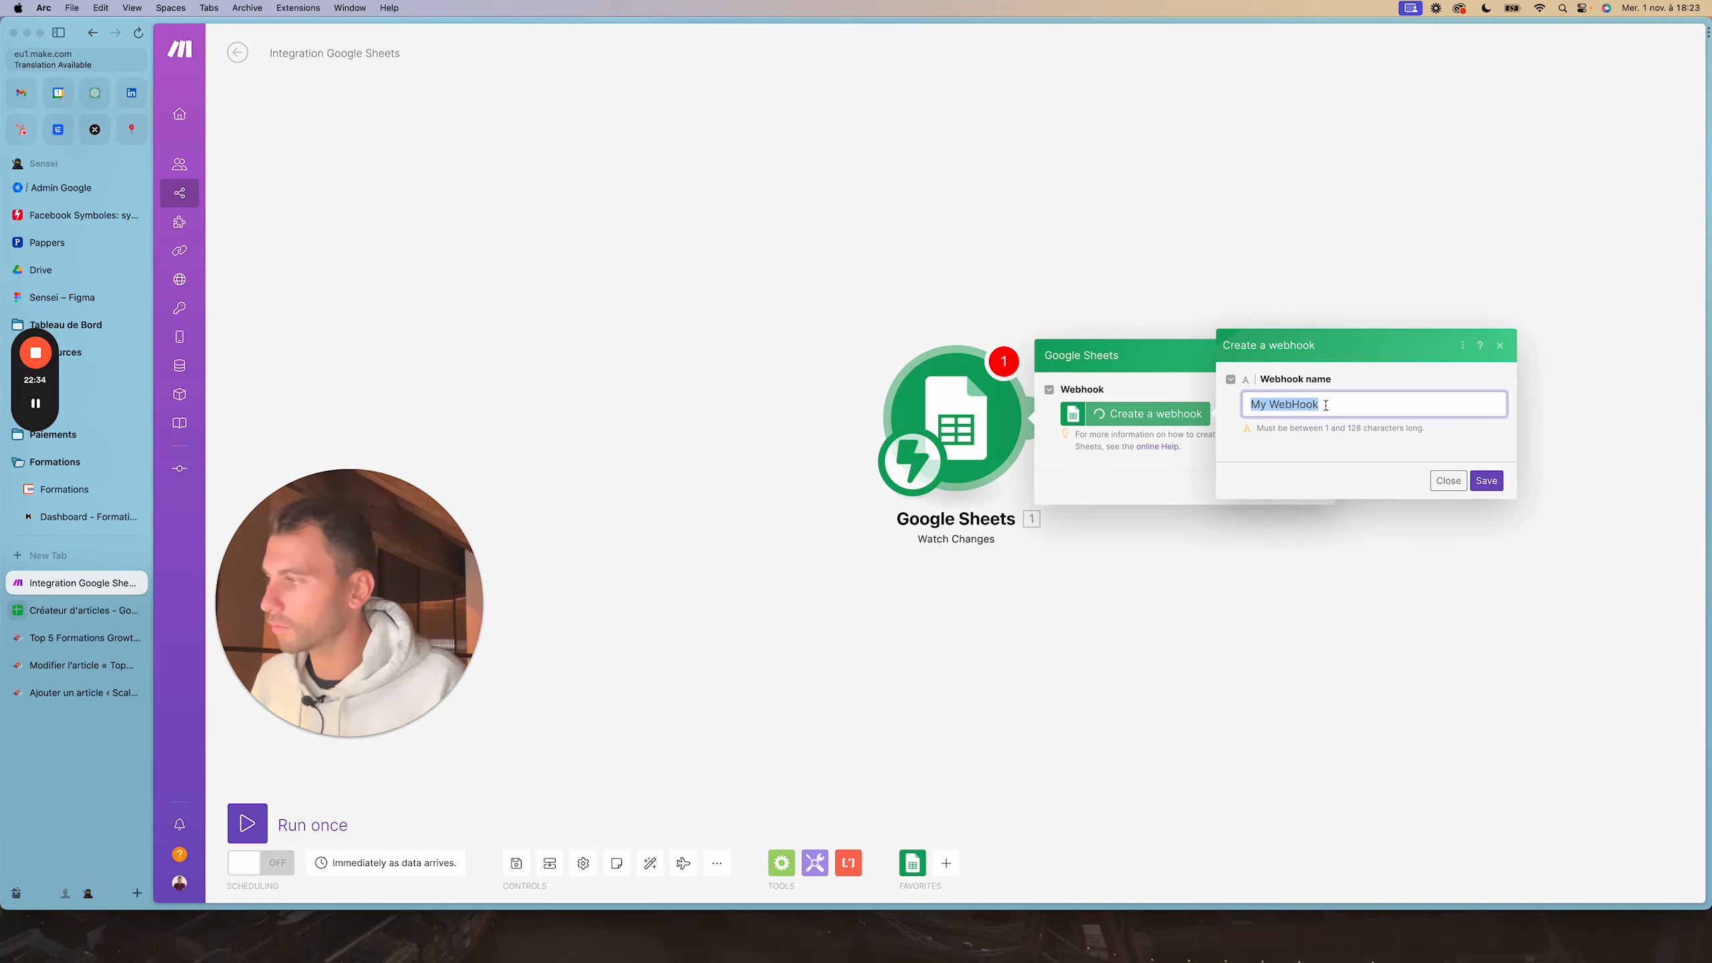
pyautogui.write("Créateur d'article")
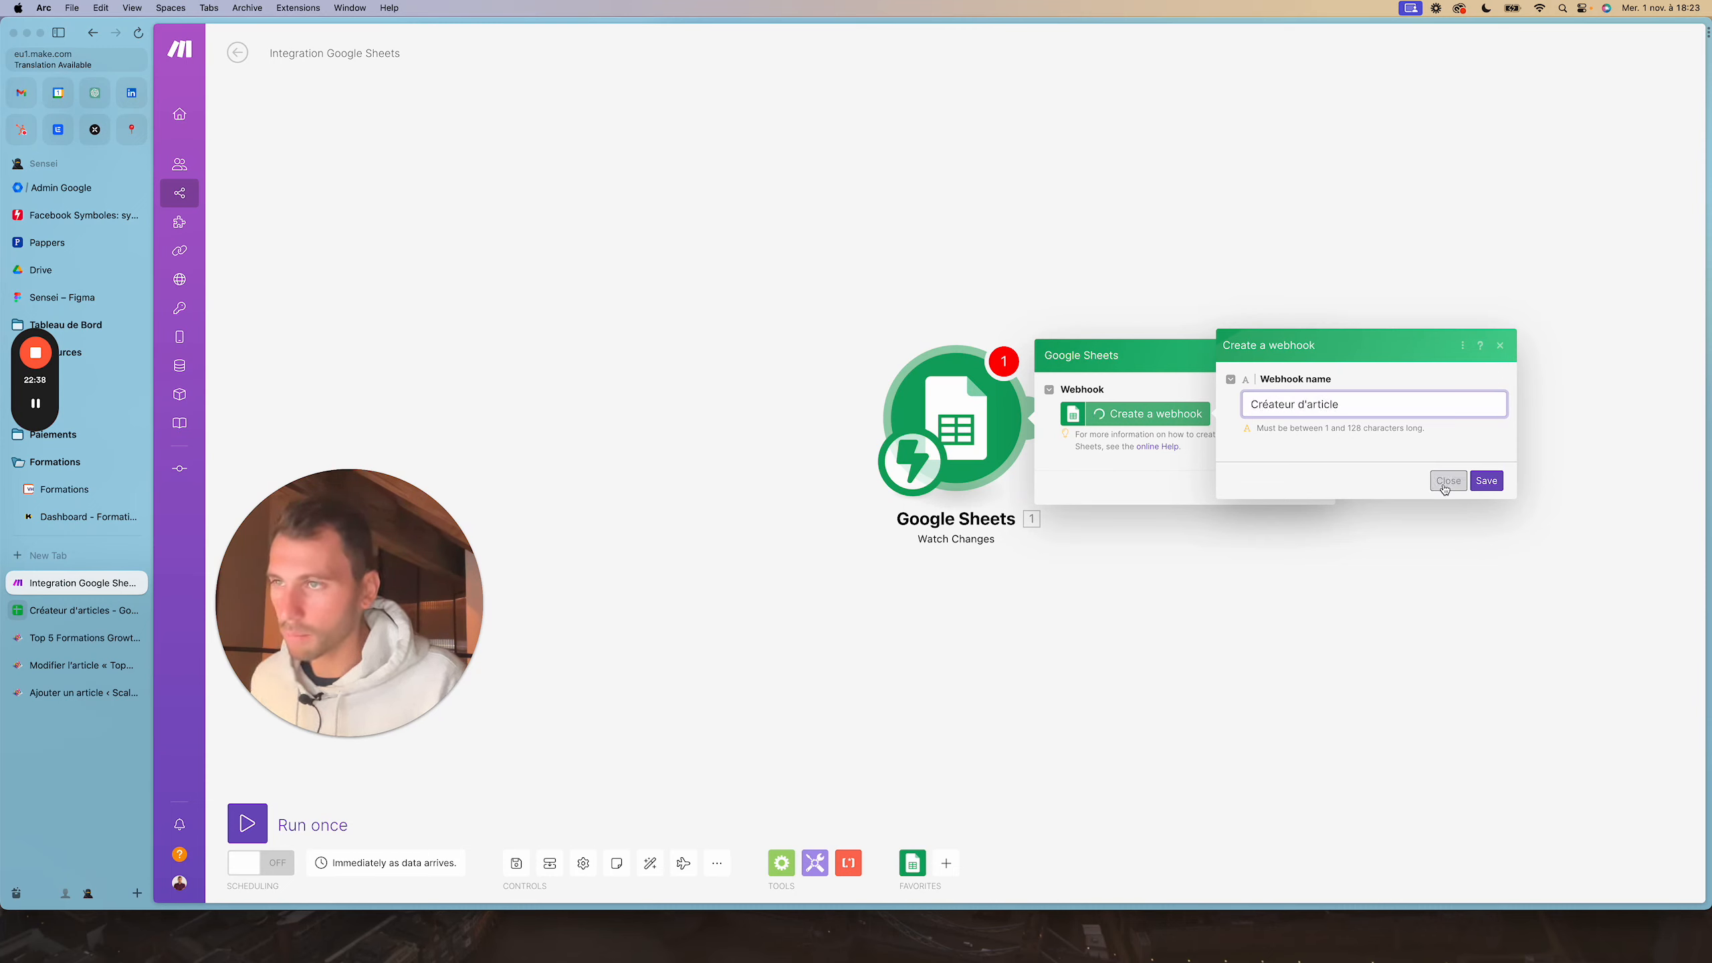
pyautogui.click(1379, 452)
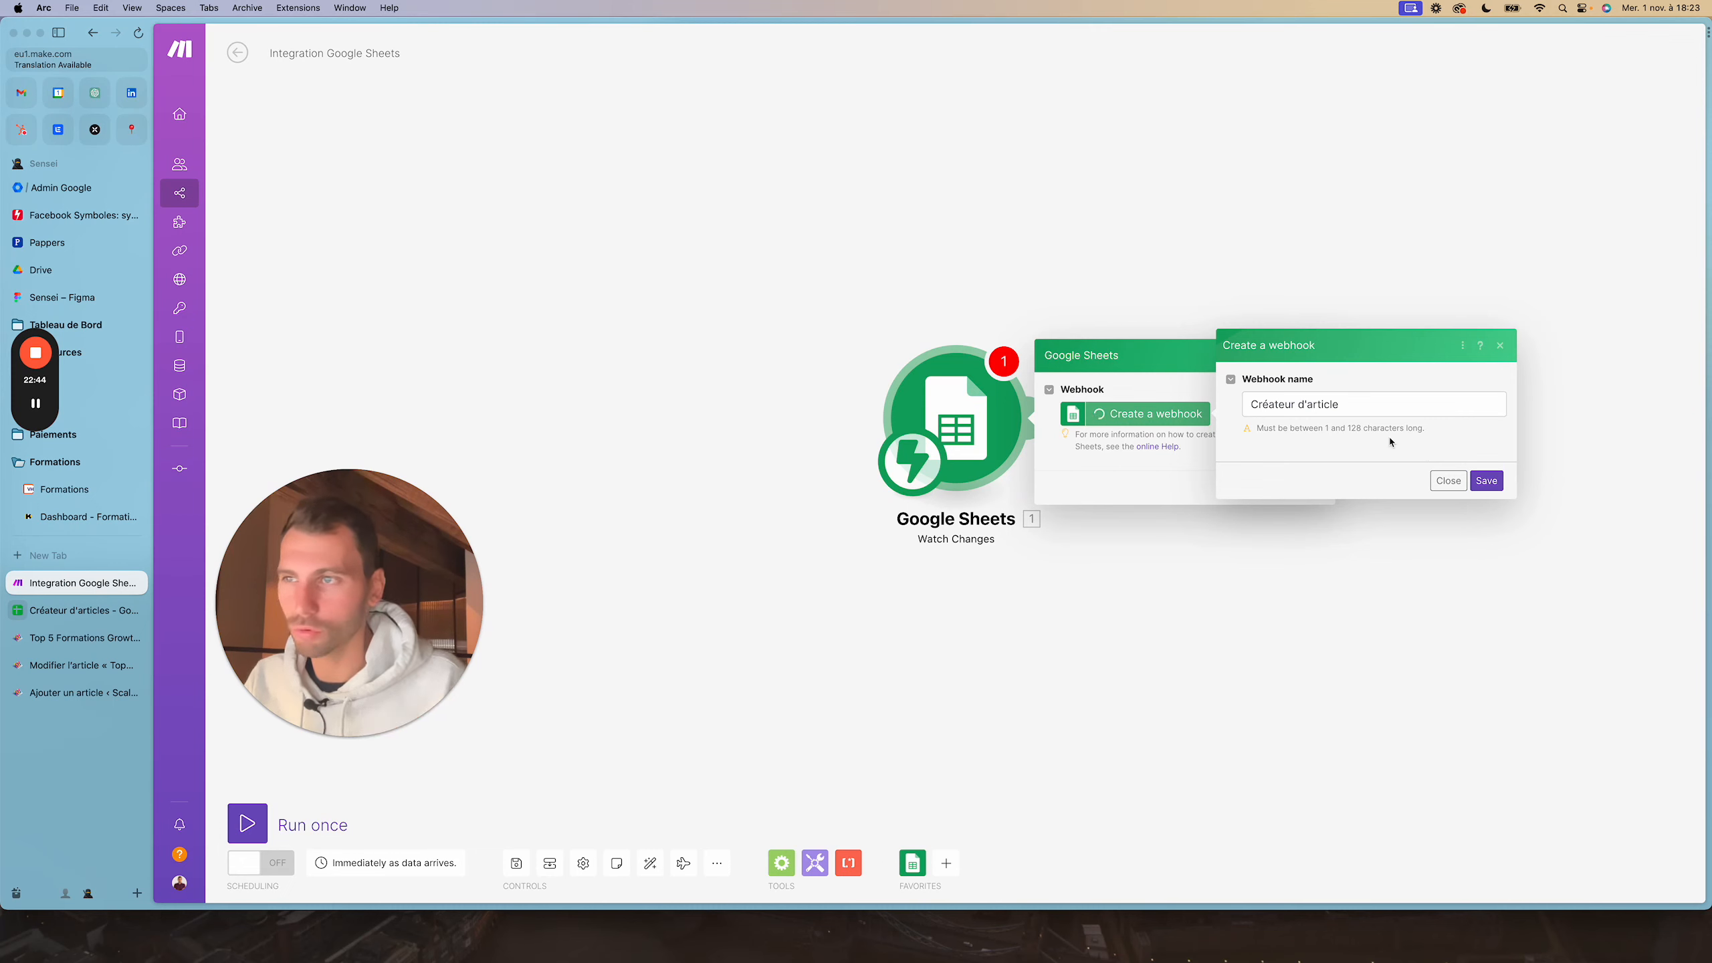
pyautogui.click(1247, 403)
pyautogui.click(1247, 403)
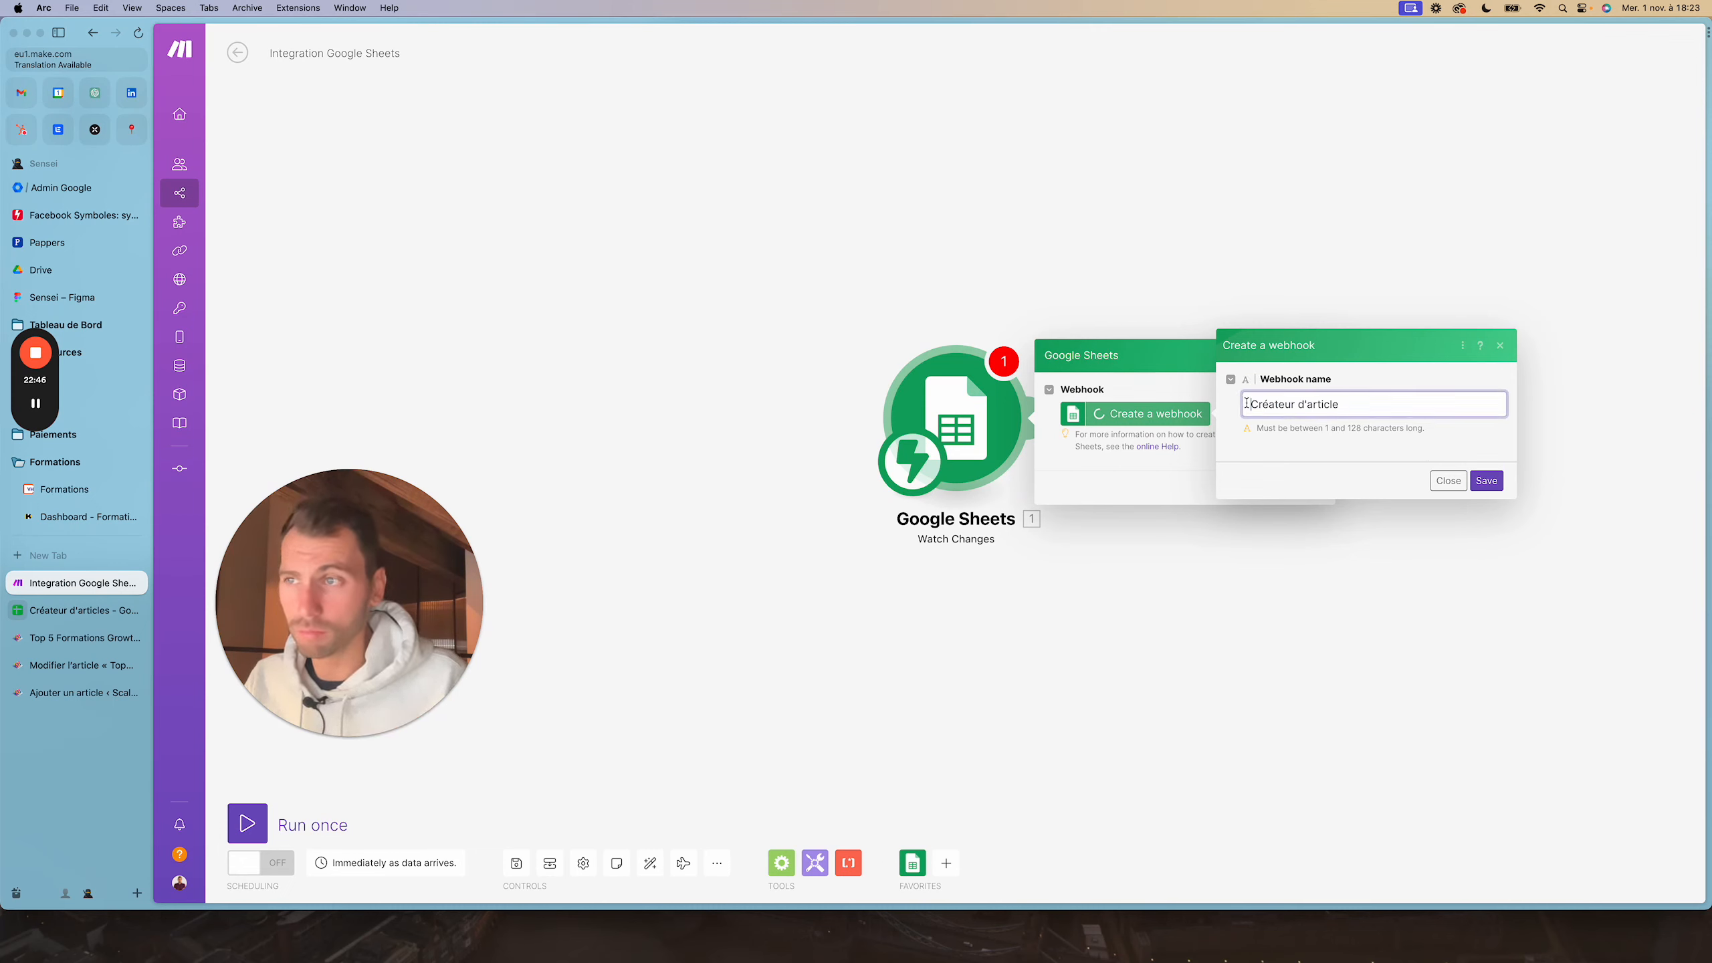
pyautogui.click(1486, 482)
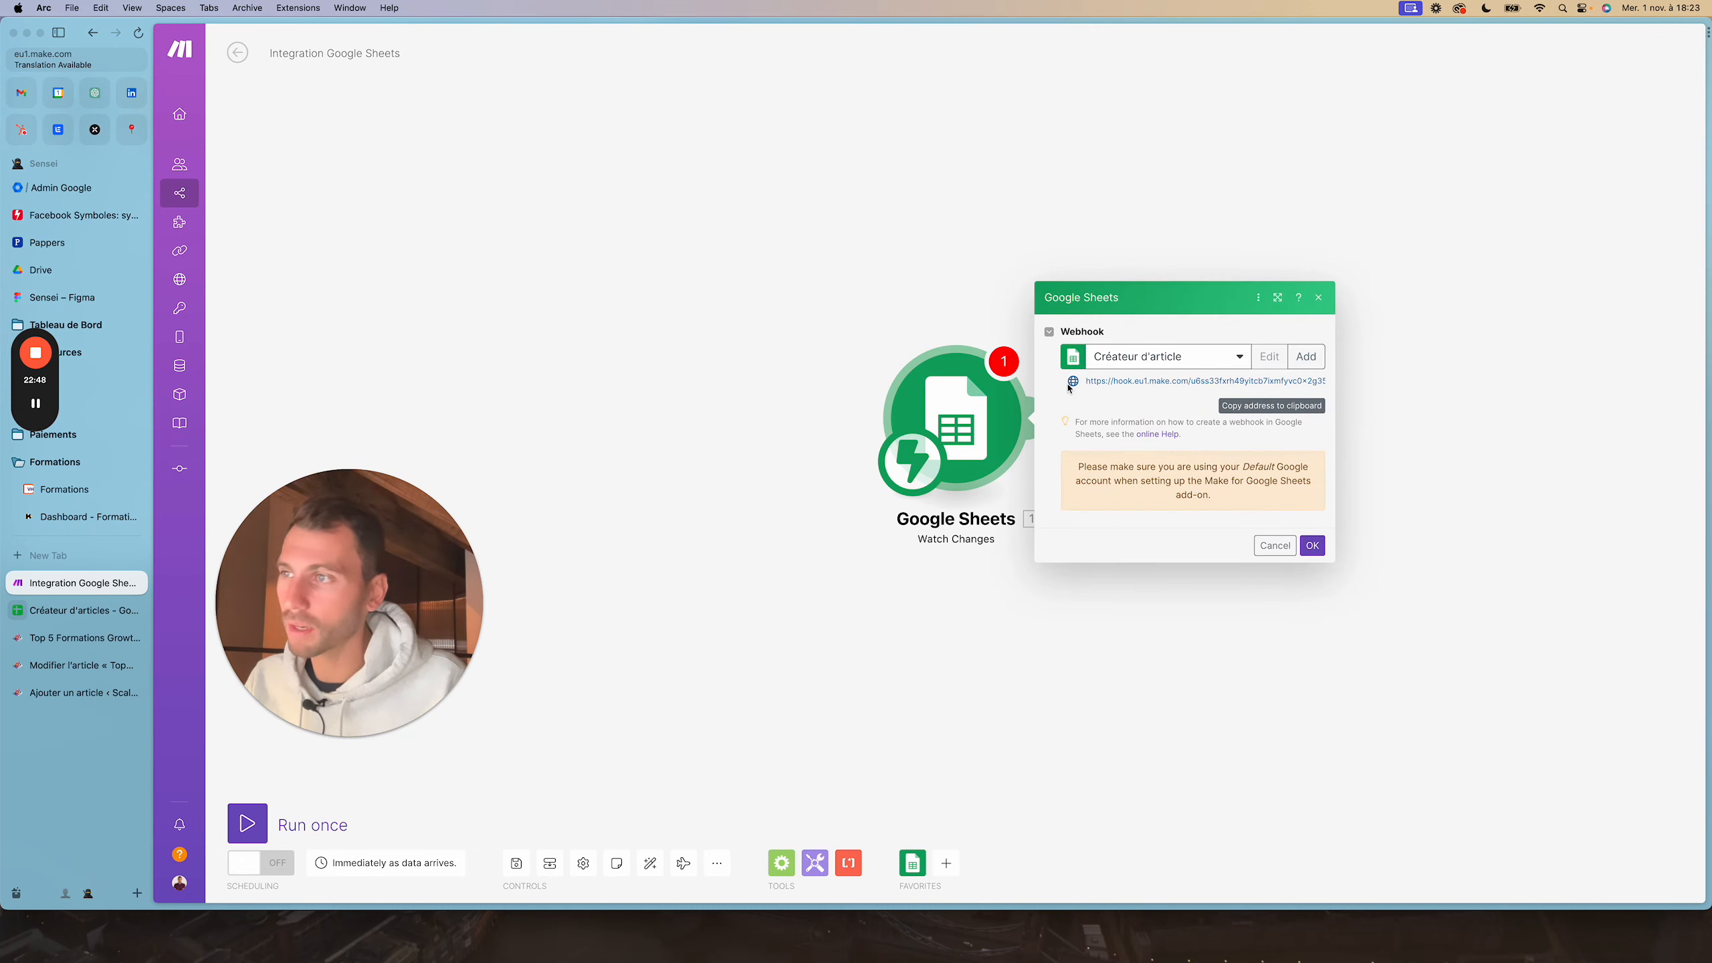
pyautogui.moveTo(1082, 384); pyautogui.dragTo(1325, 394)
pyautogui.click(1208, 381)
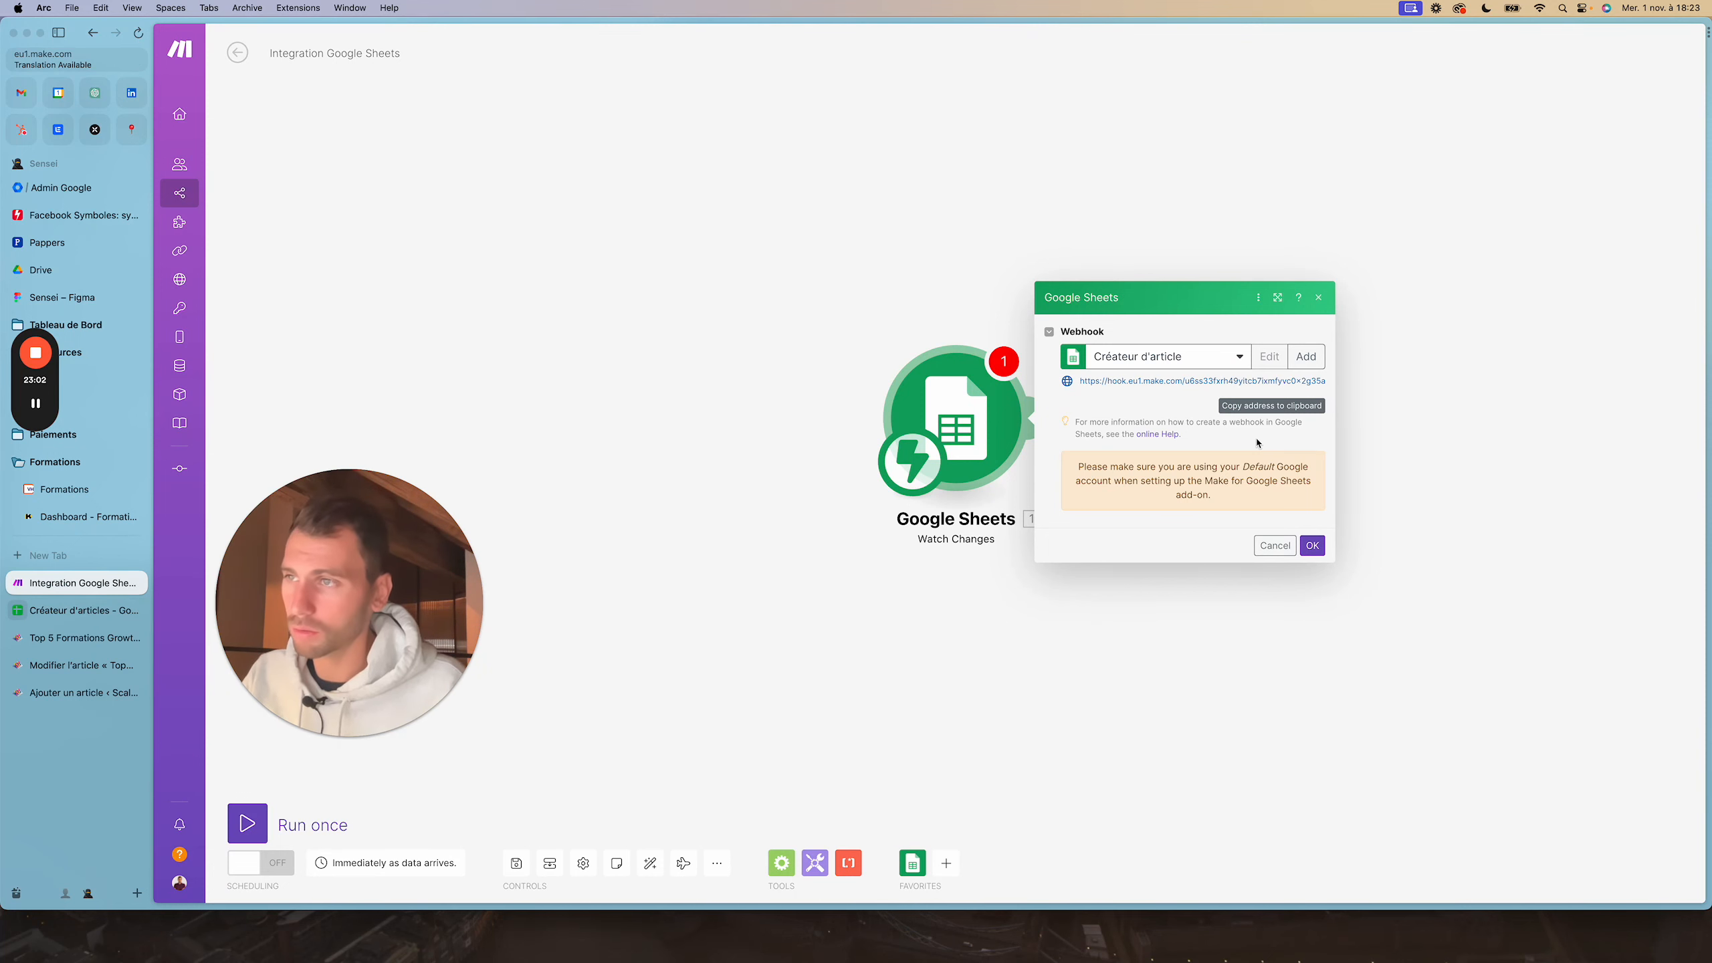
# Switch to the Créateur d'articles sheet and open the management view of its installed add-ons
pyautogui.click(64, 615)
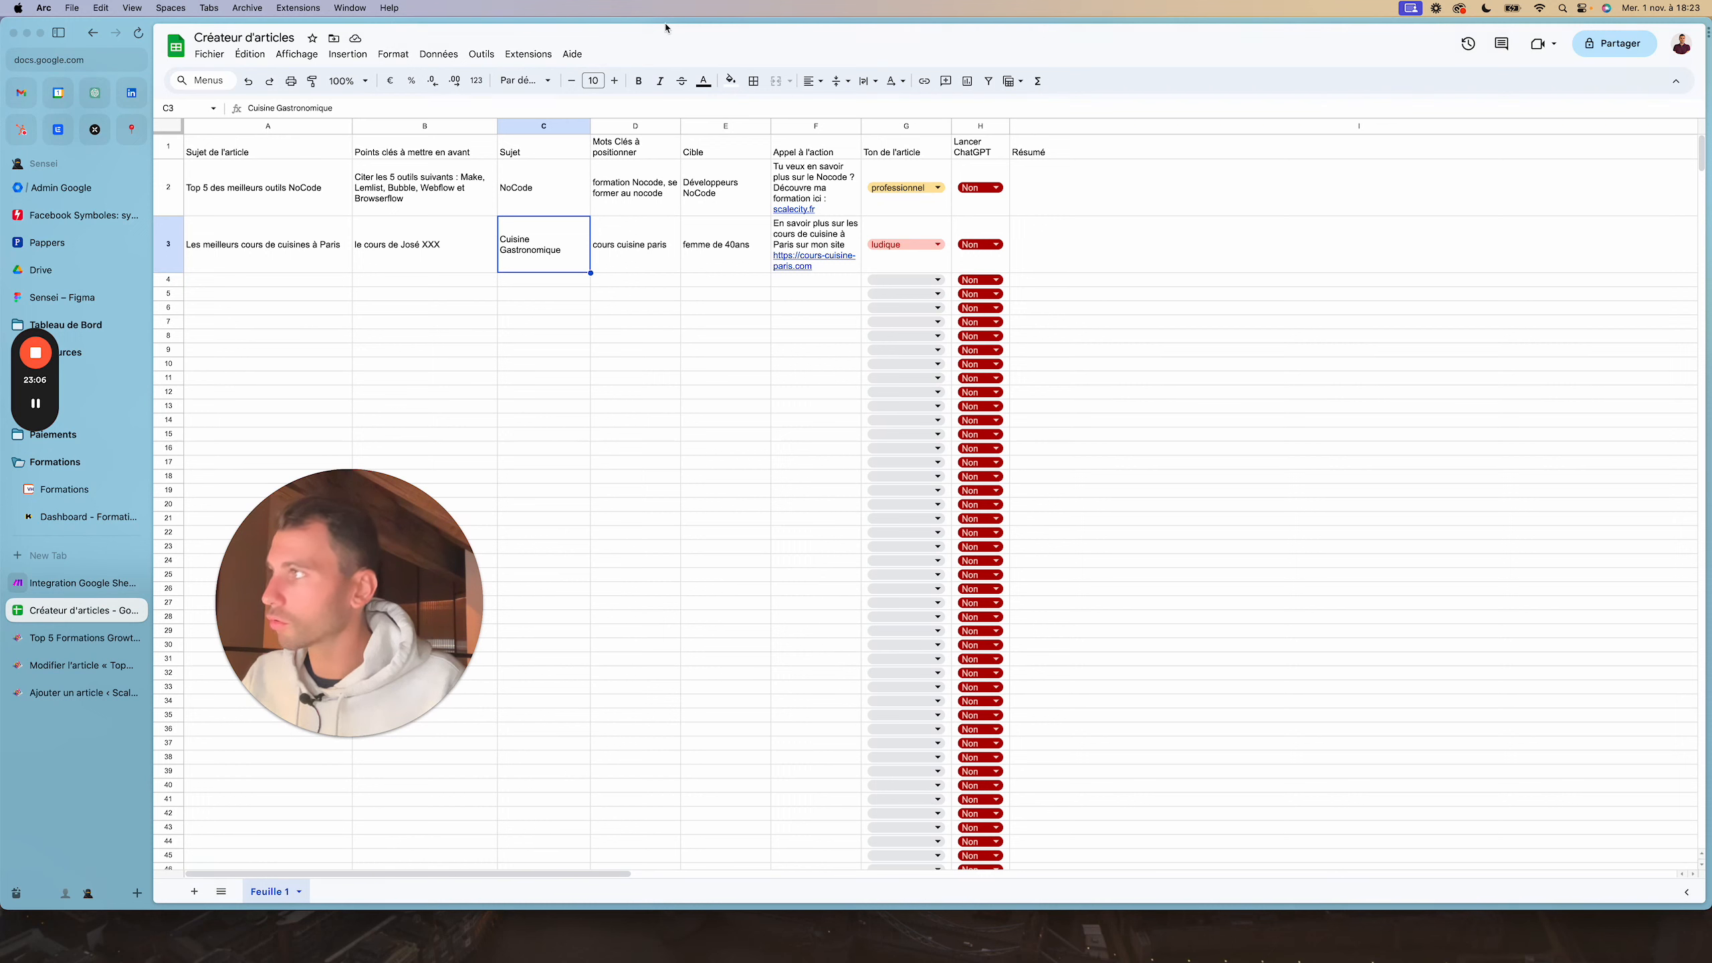
pyautogui.click(526, 56)
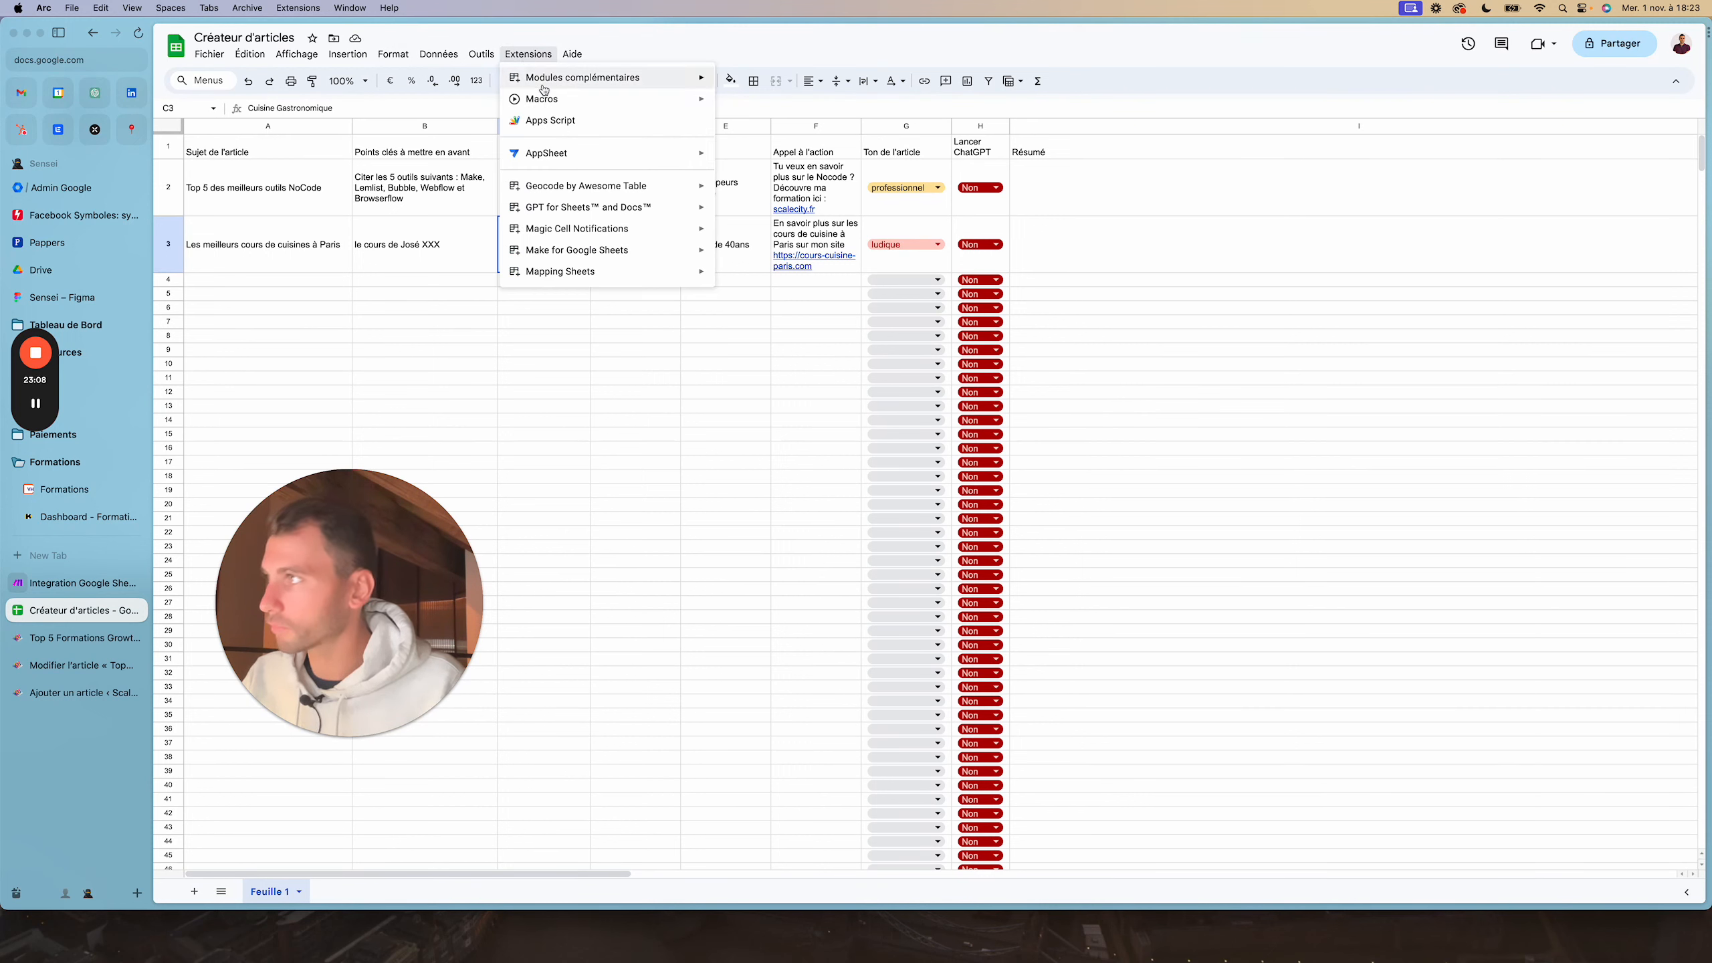
pyautogui.moveTo(543, 88)
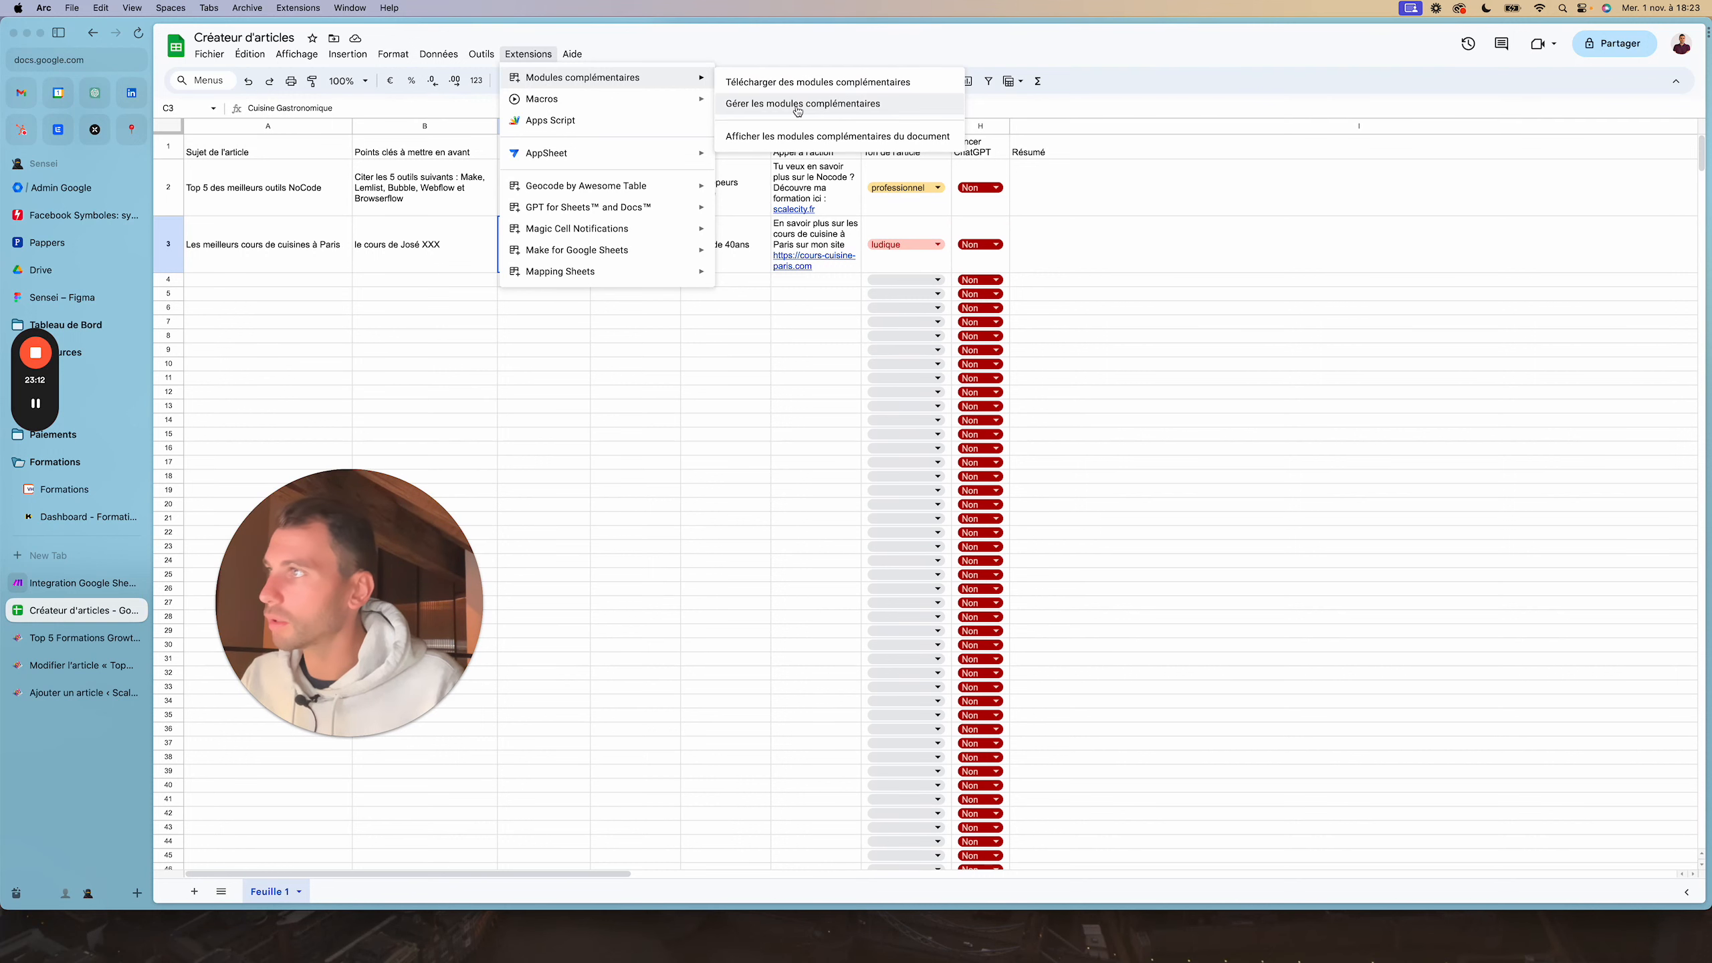
pyautogui.click(770, 111)
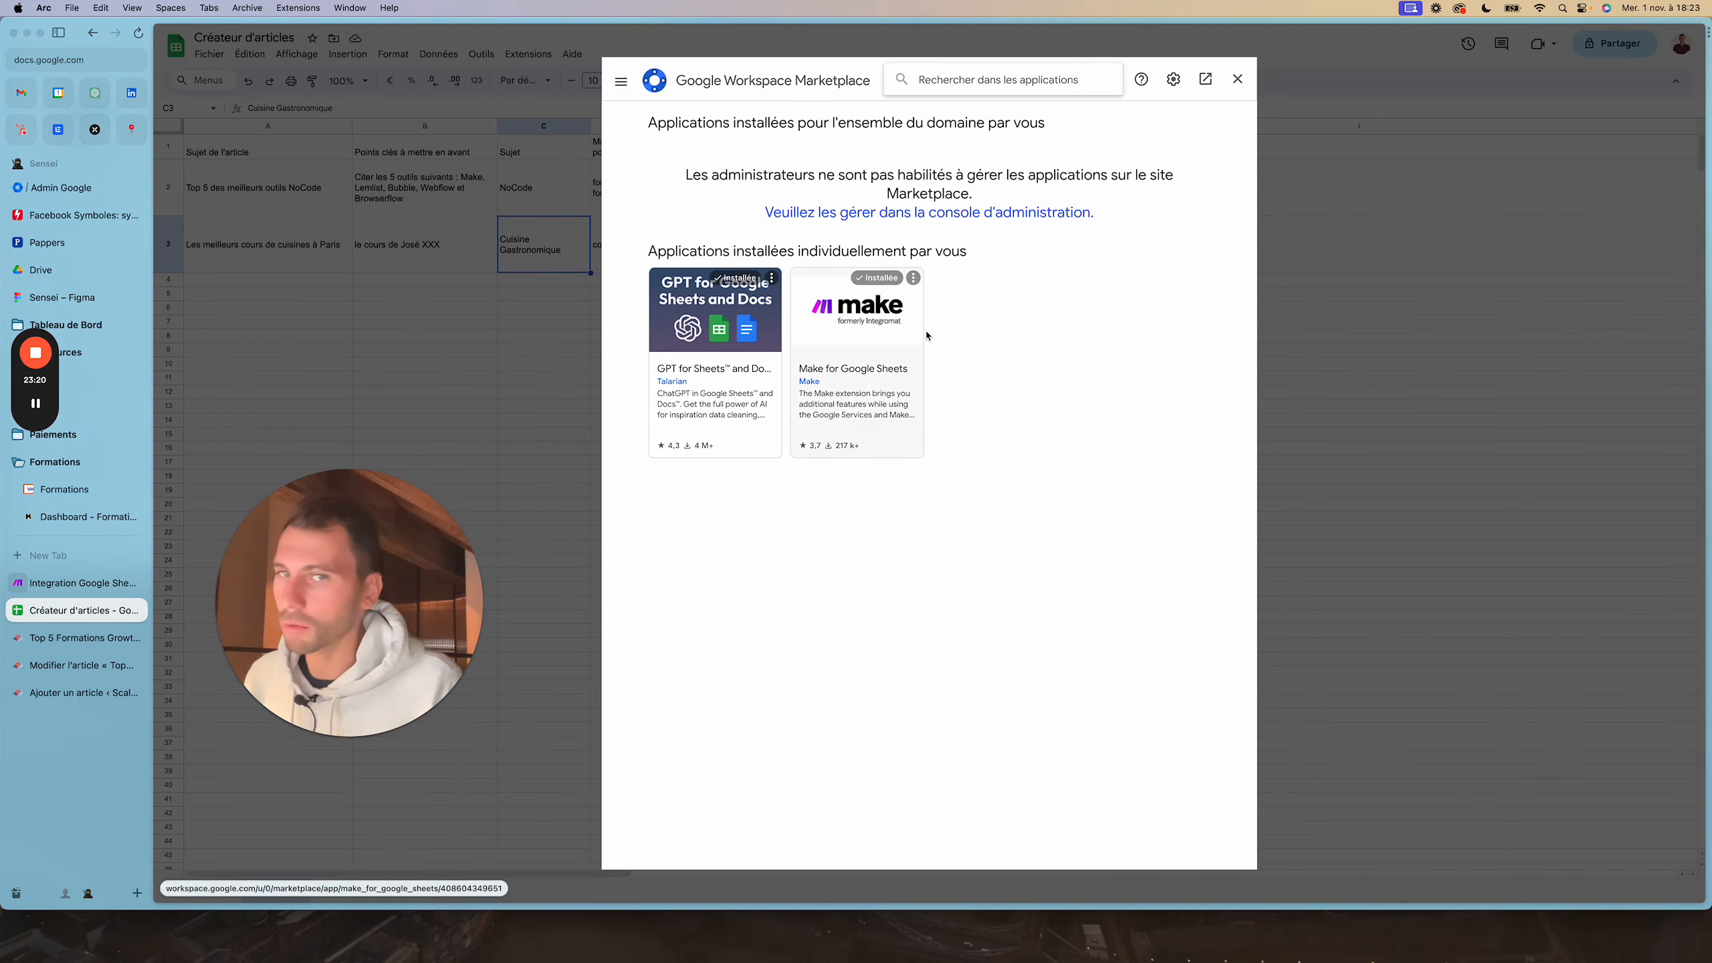
# Search the Google Workspace Marketplace for make, view the Make for Google Sheets listing and close the marketplace
pyautogui.click(1025, 80)
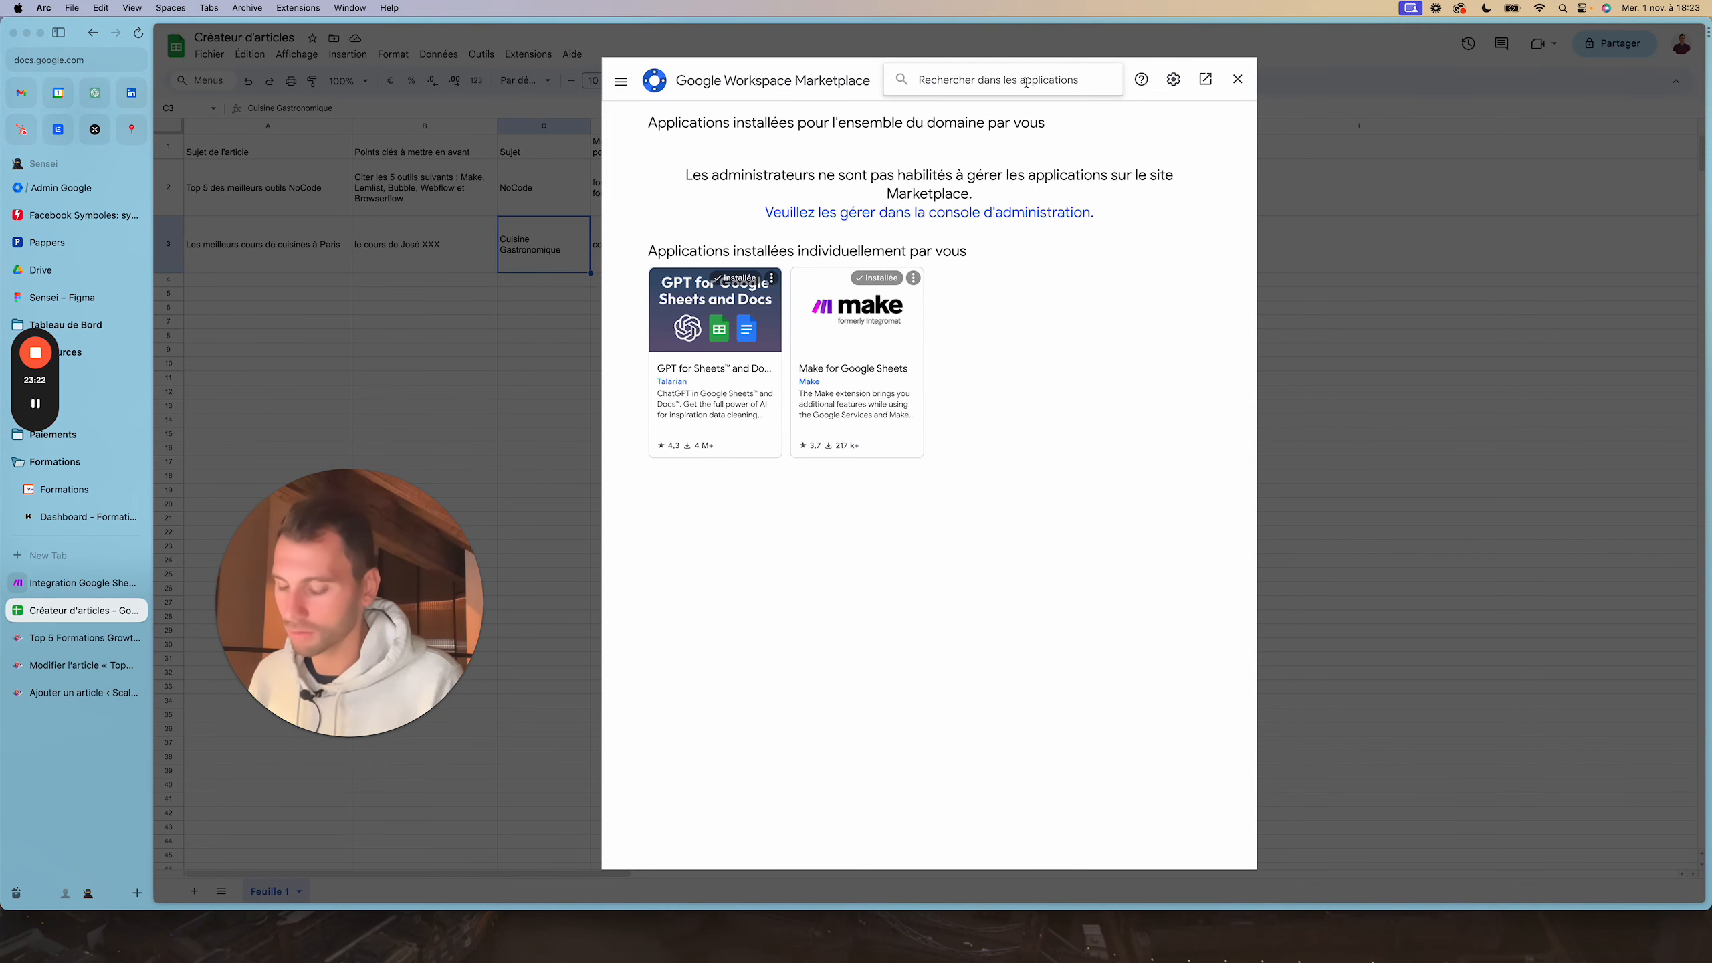
pyautogui.write('make')
pyautogui.press('Return')
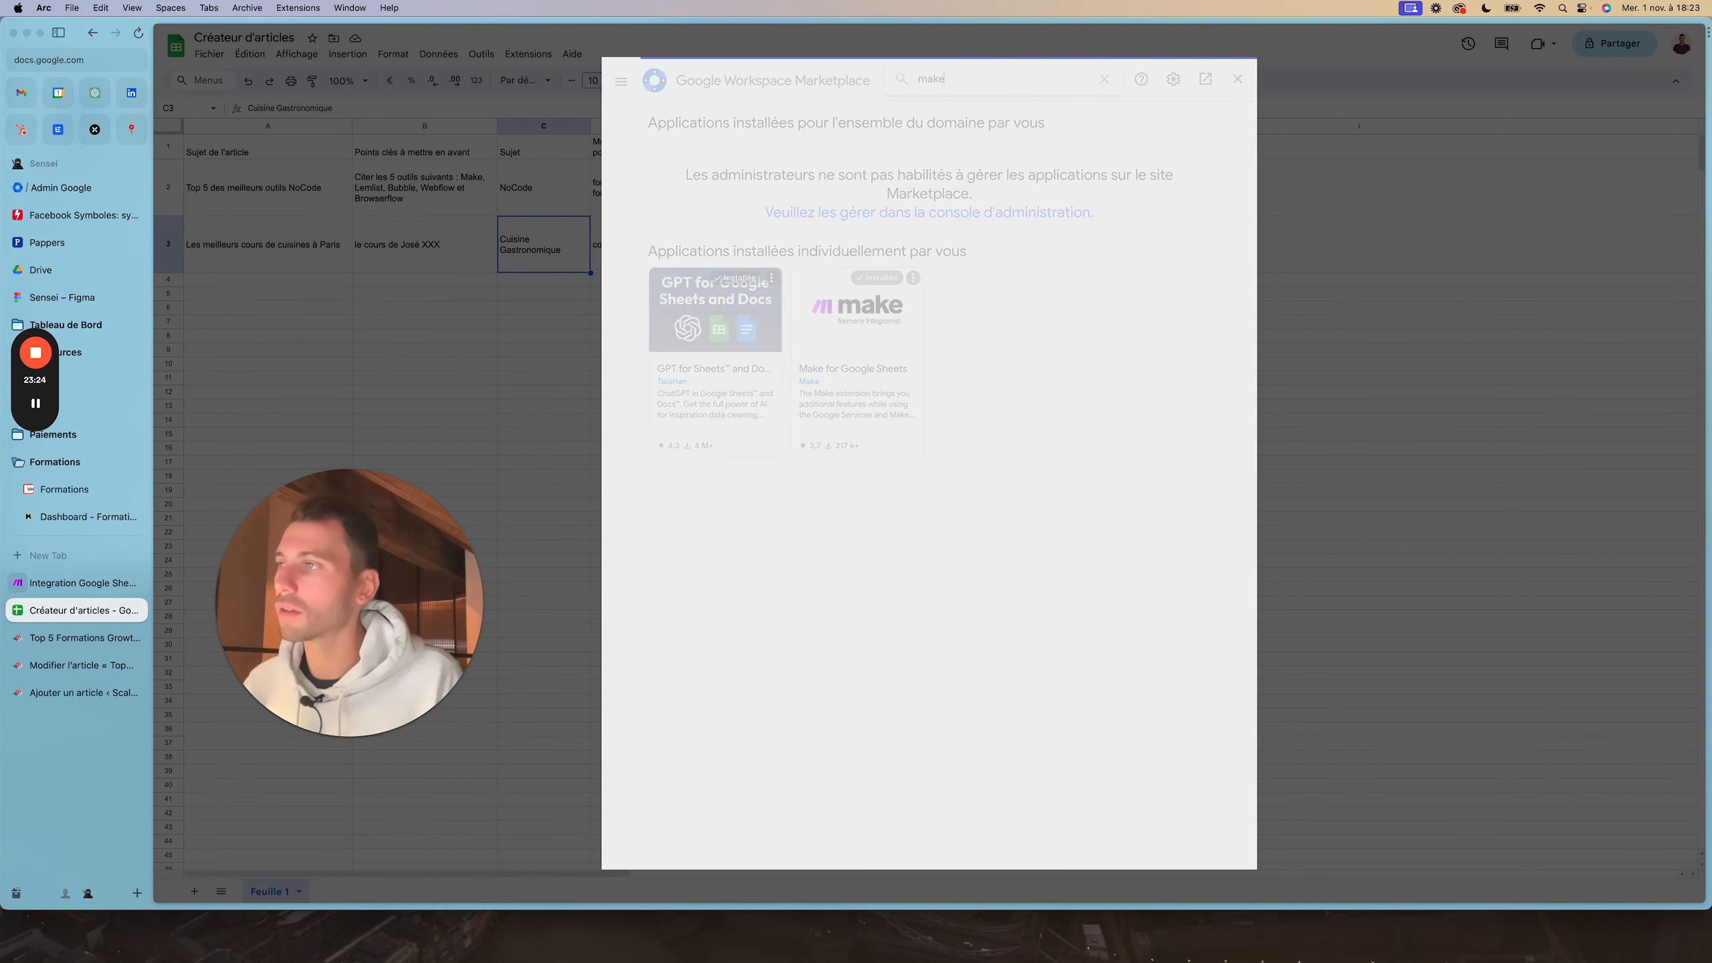
pyautogui.scroll(-2, 942, 341)
pyautogui.scroll(-2, 943, 340)
pyautogui.scroll(5, 717, 553)
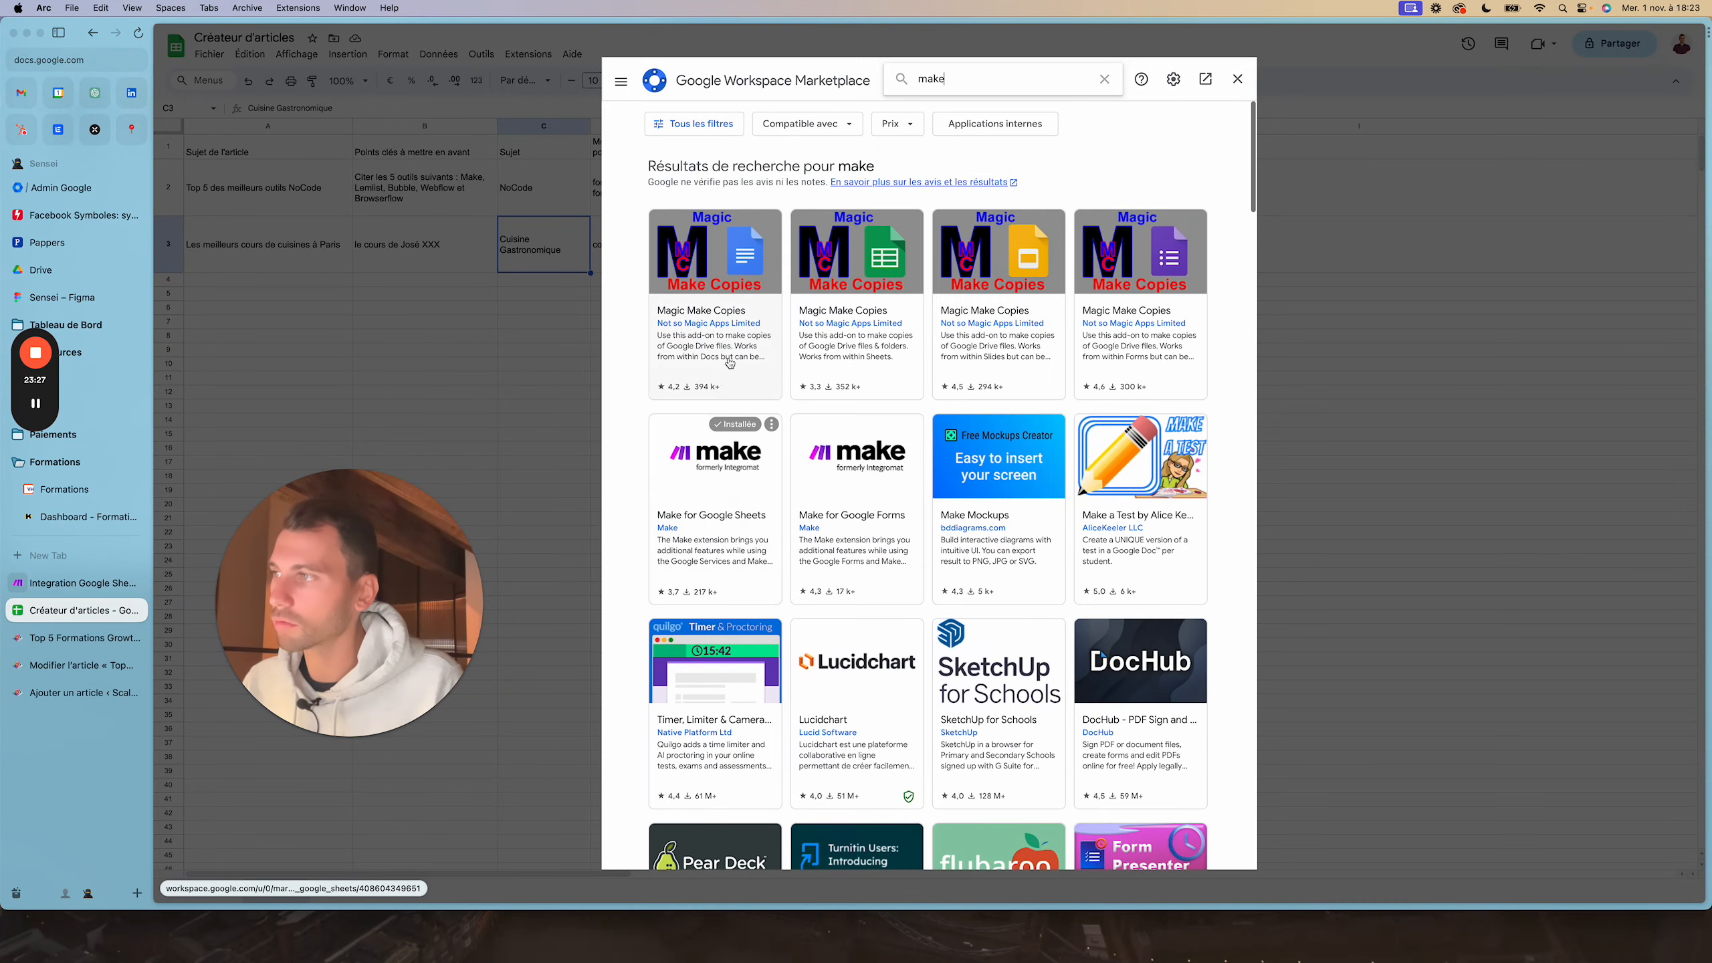
pyautogui.click(724, 533)
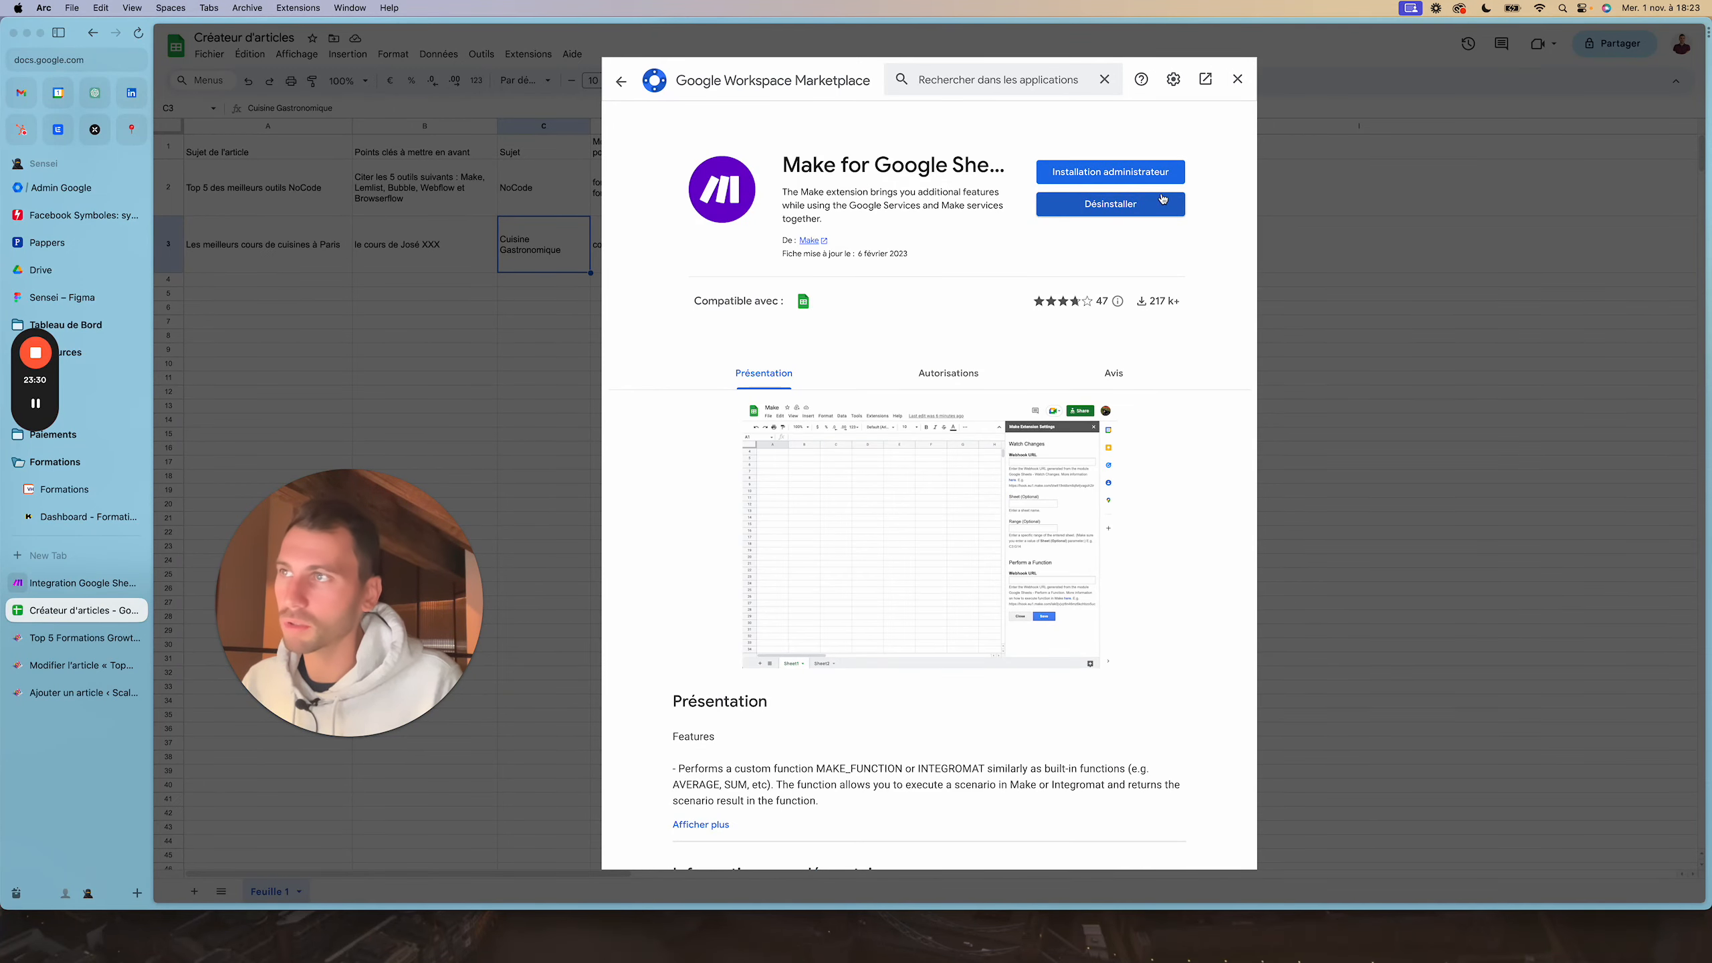
pyautogui.click(1238, 82)
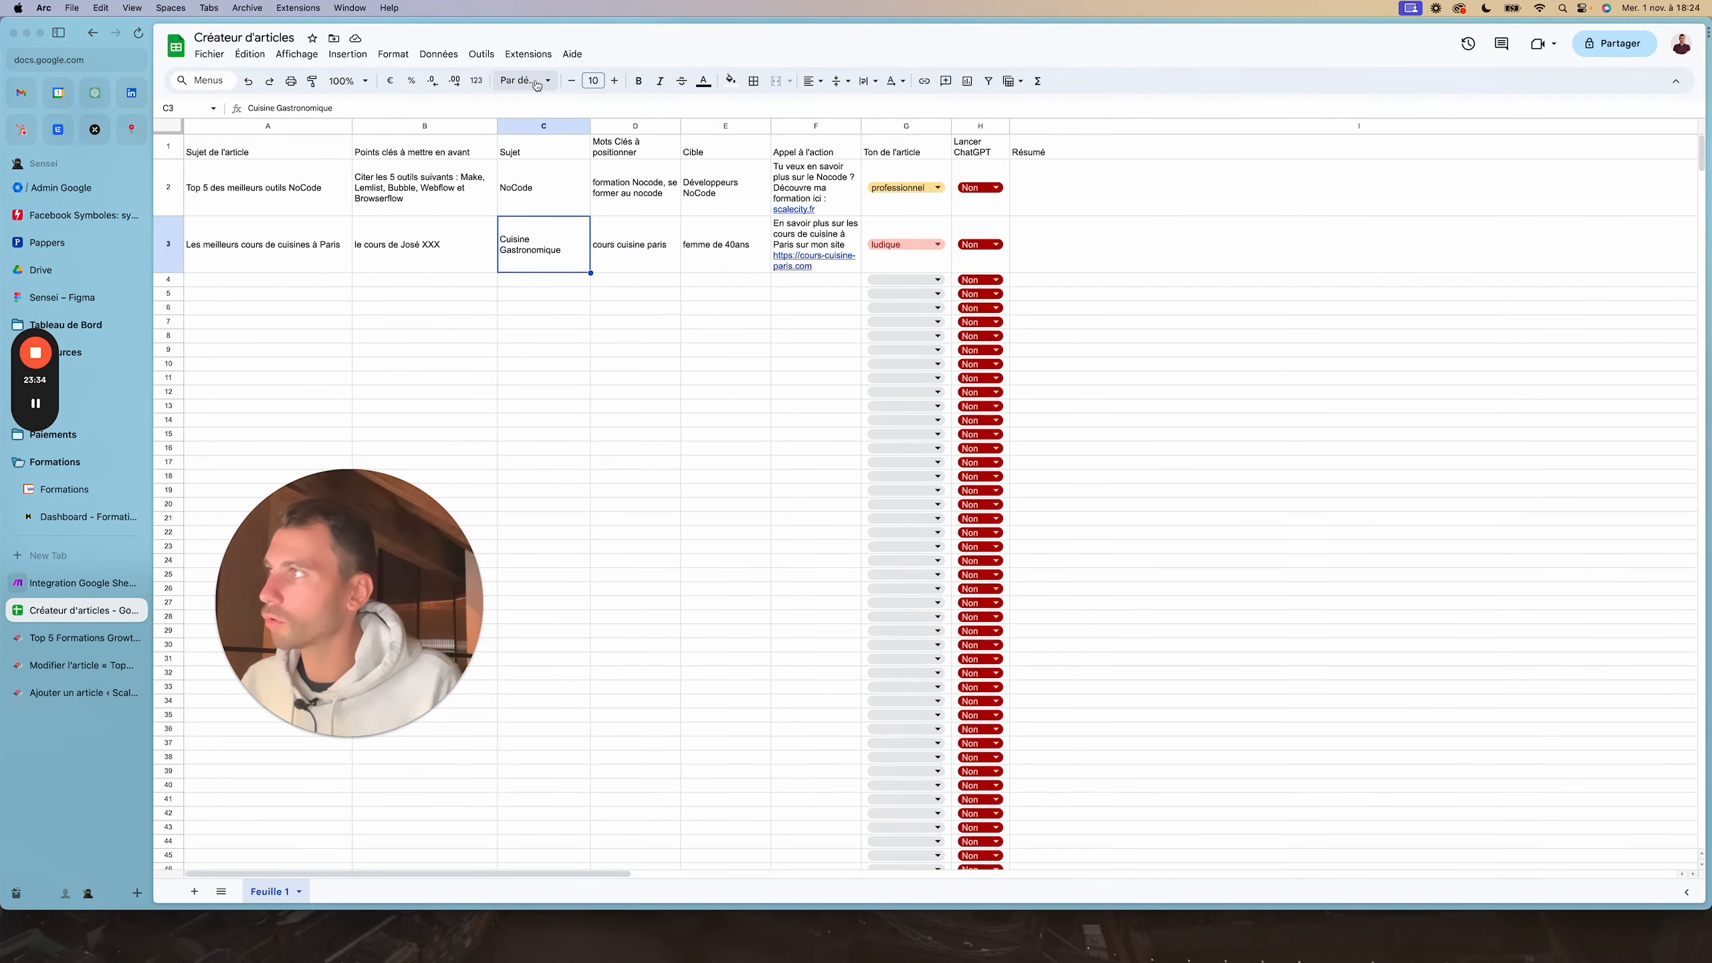
# Open the settings of the Make for Google Sheets extension in the Créateur d'articles sheet
pyautogui.click(527, 56)
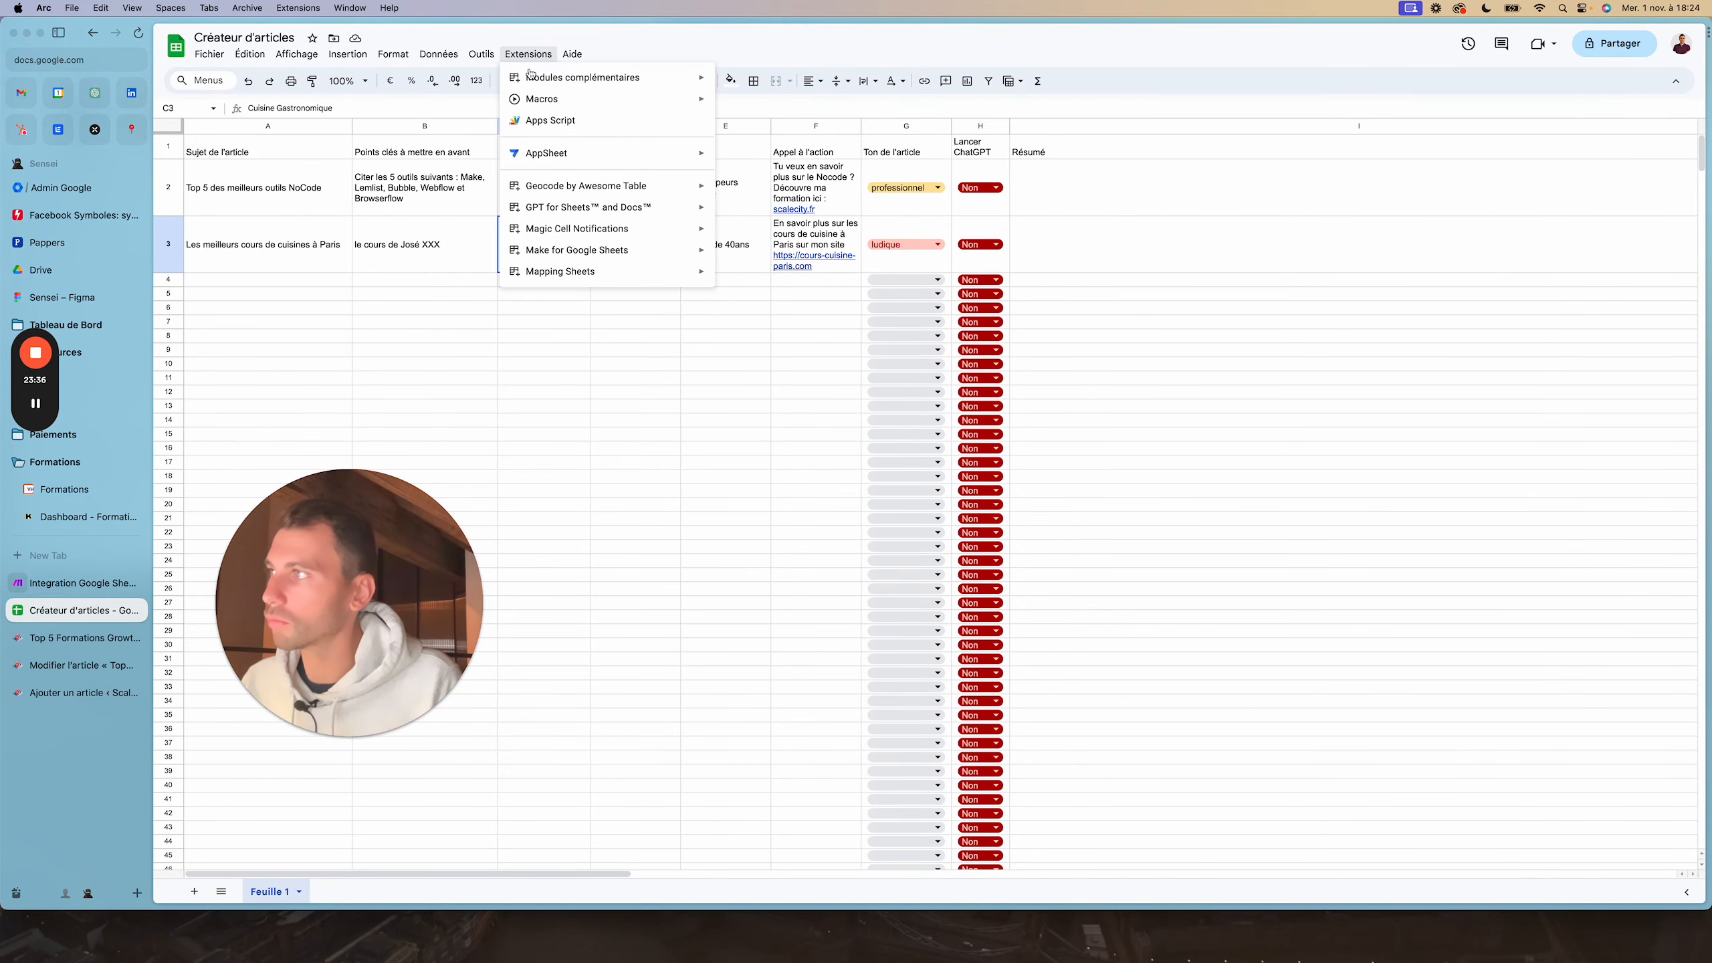
pyautogui.moveTo(573, 250)
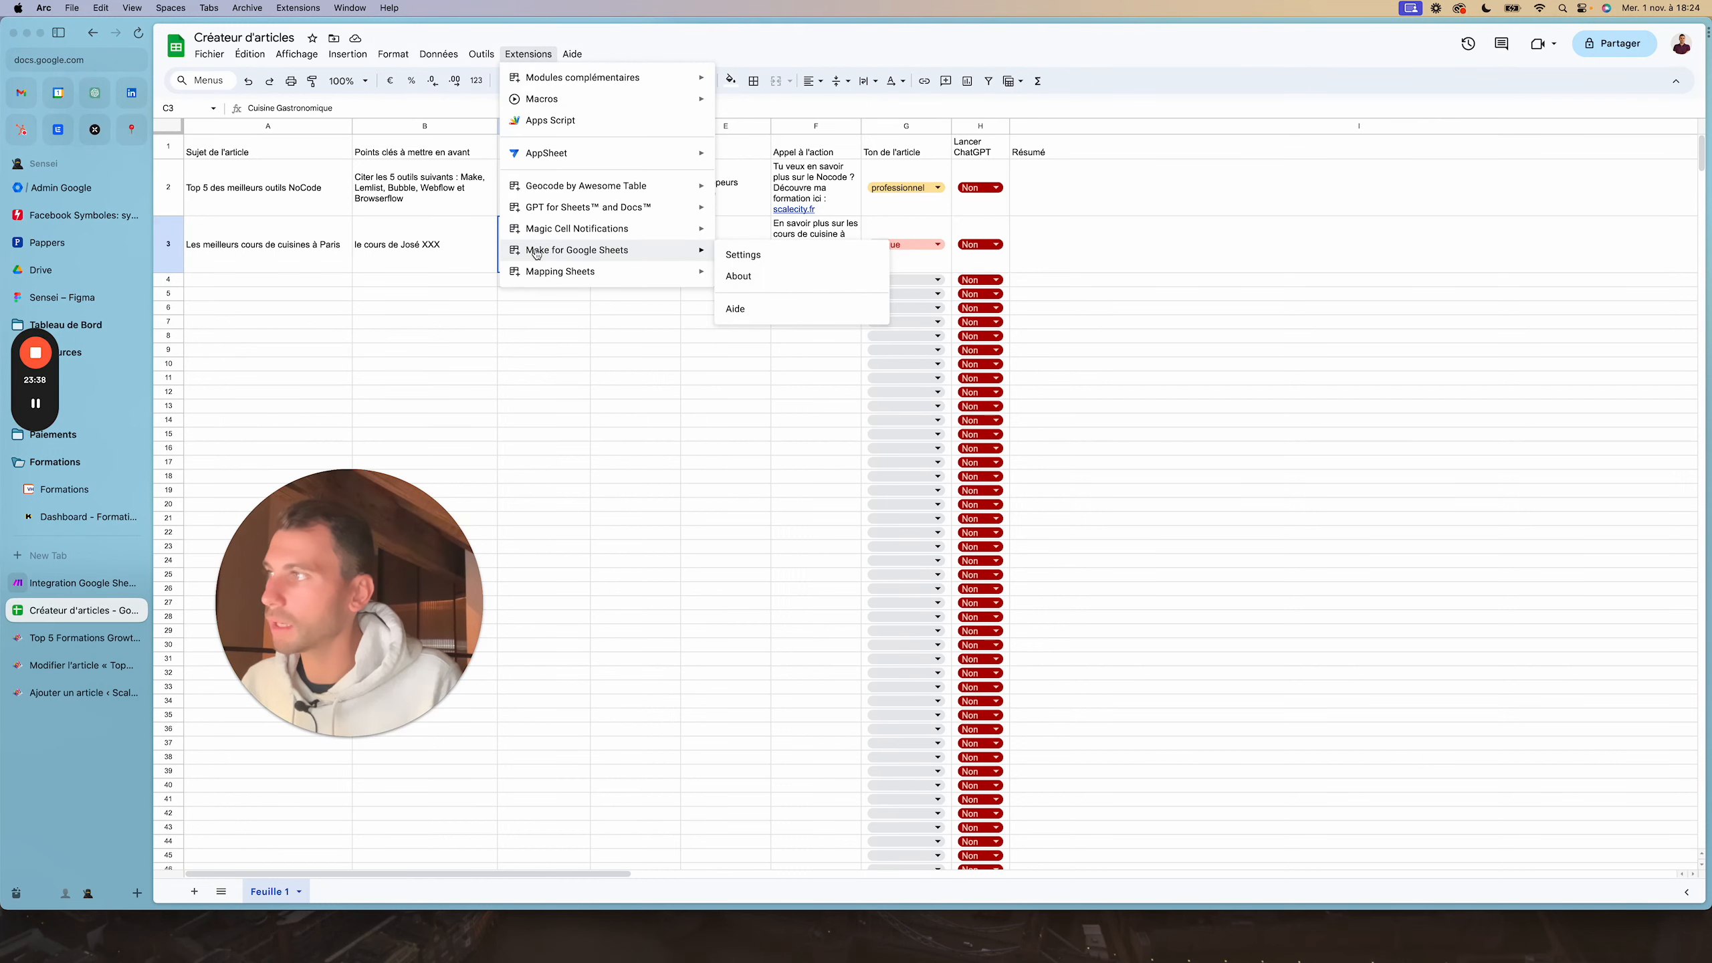
pyautogui.click(753, 256)
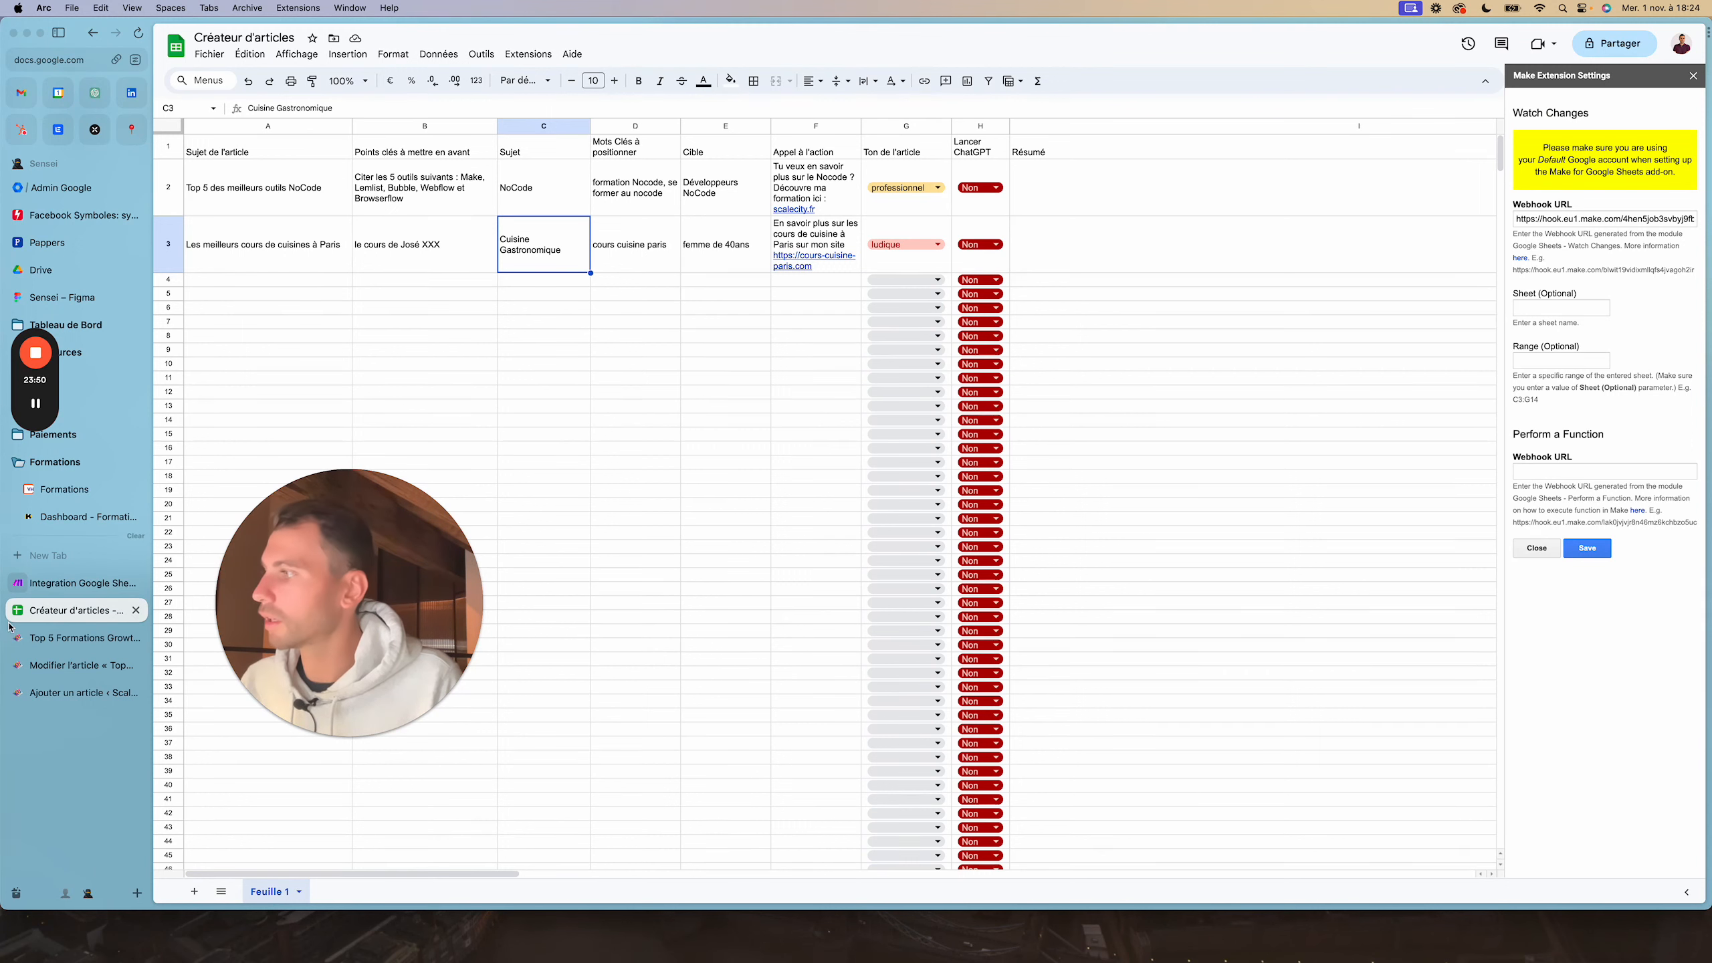
# Select the webhook address in the Make trigger, return to the sheet and save the Make extension settings
pyautogui.click(141, 588)
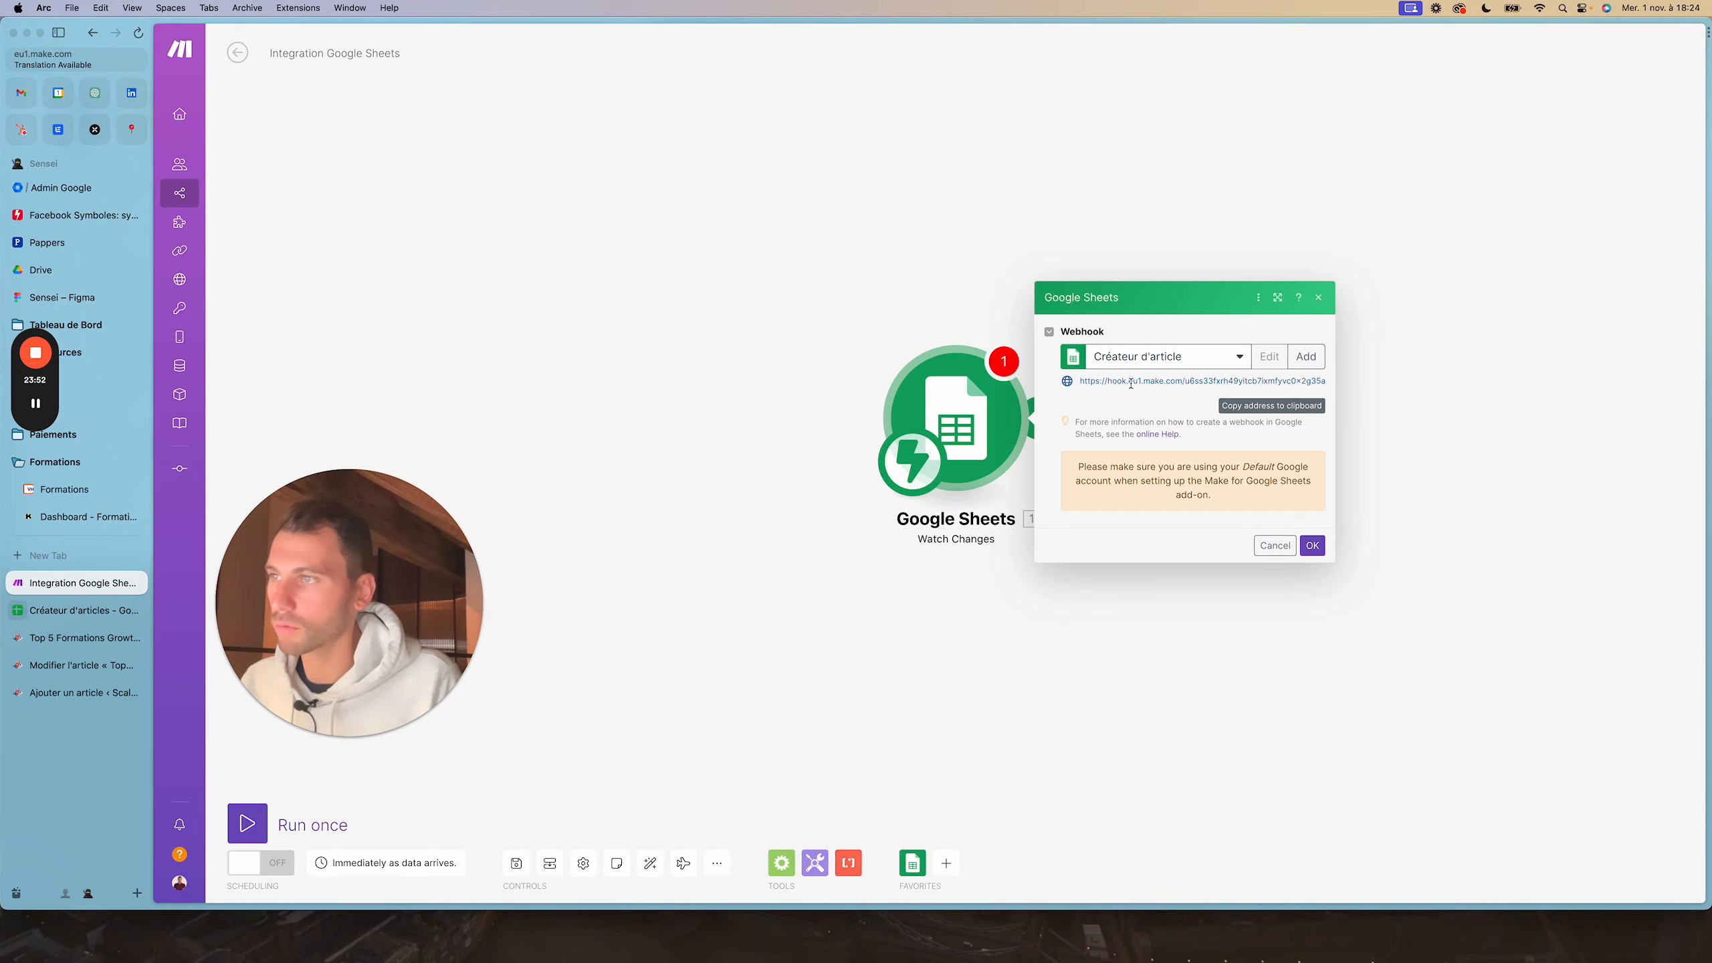
pyautogui.moveTo(1085, 381); pyautogui.dragTo(1352, 386)
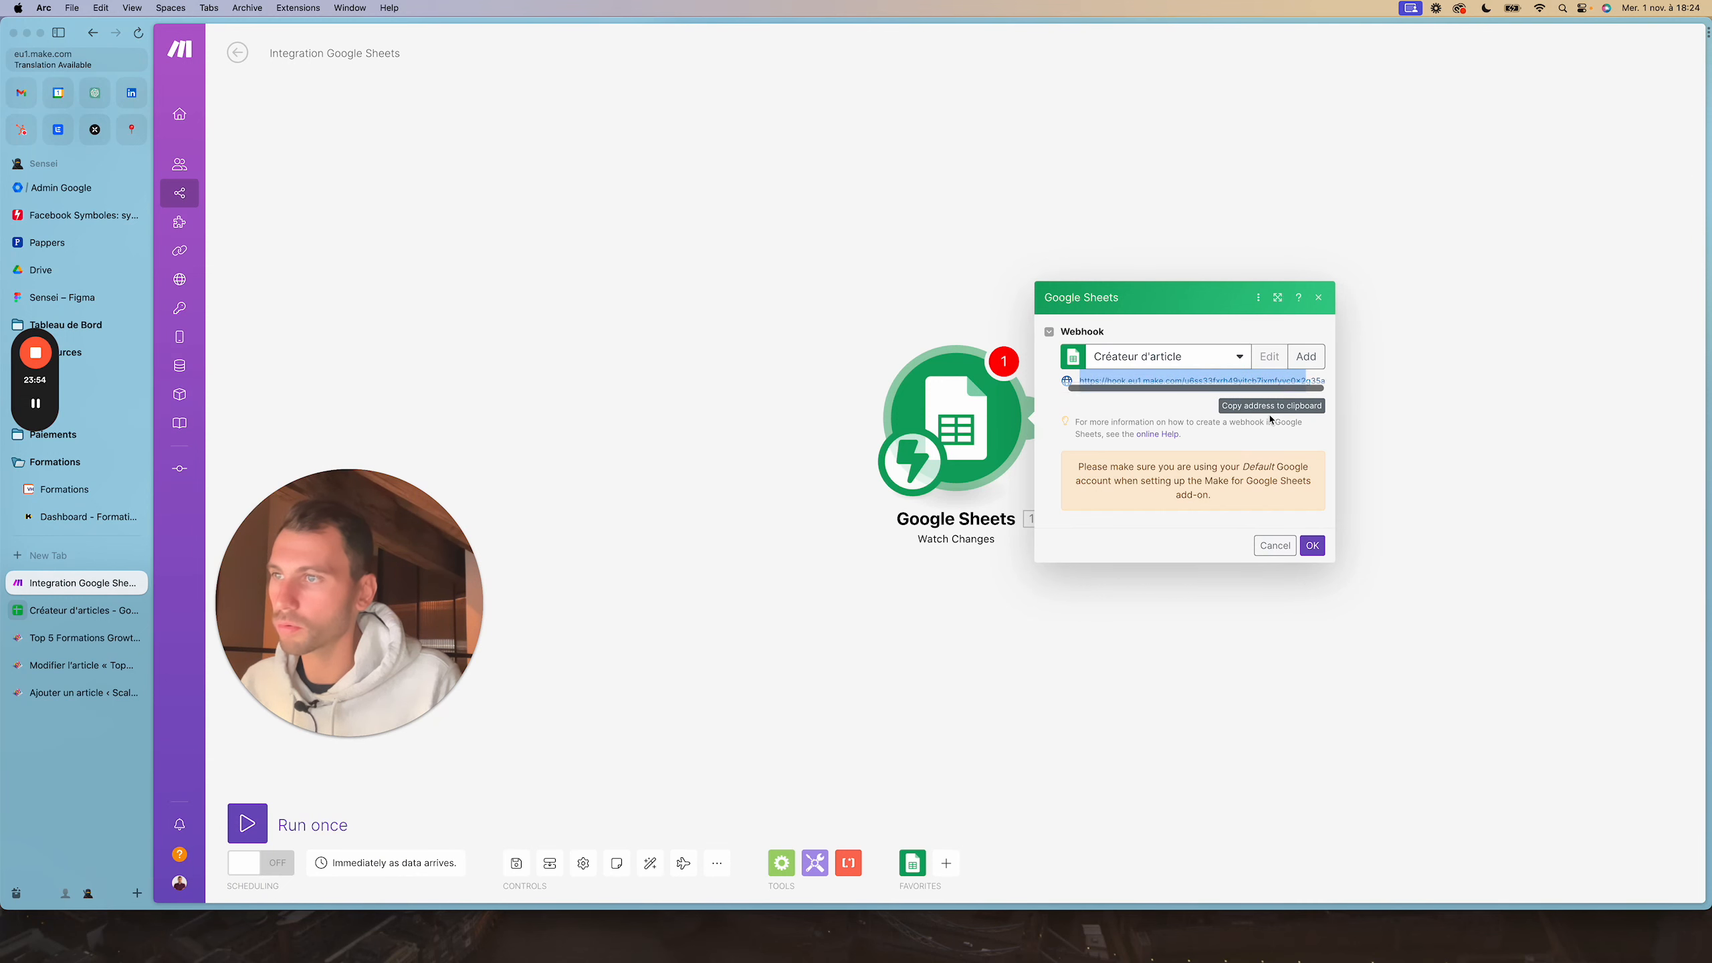
pyautogui.click(43, 607)
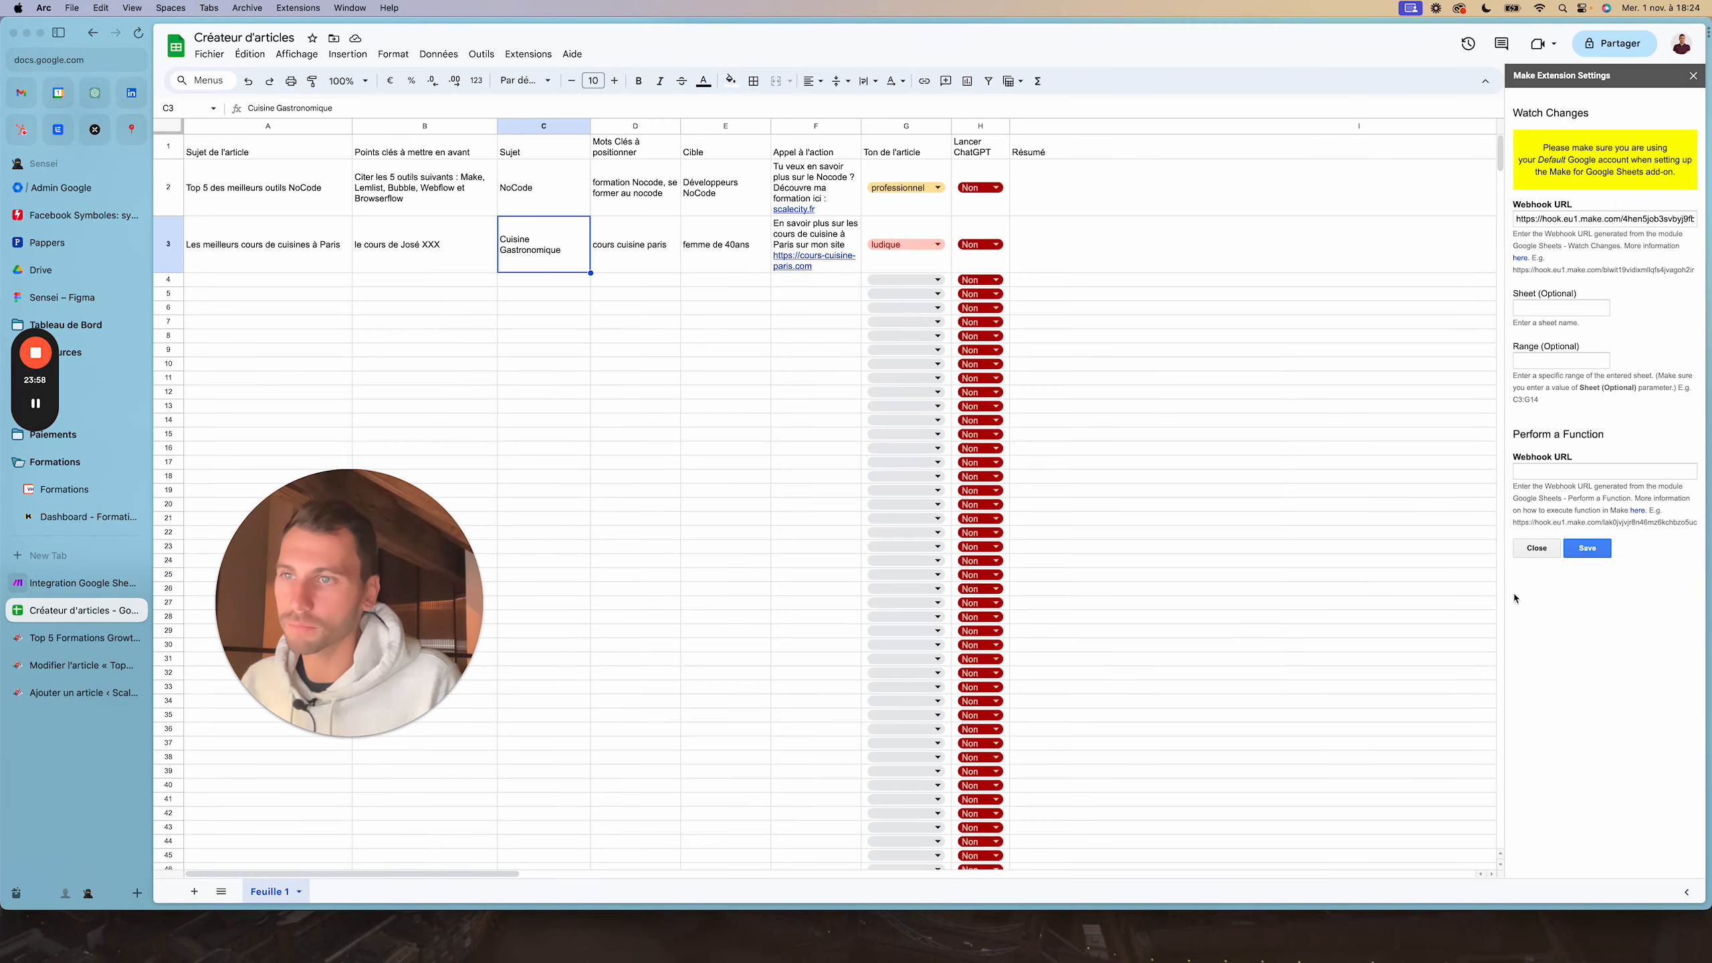
pyautogui.click(1579, 546)
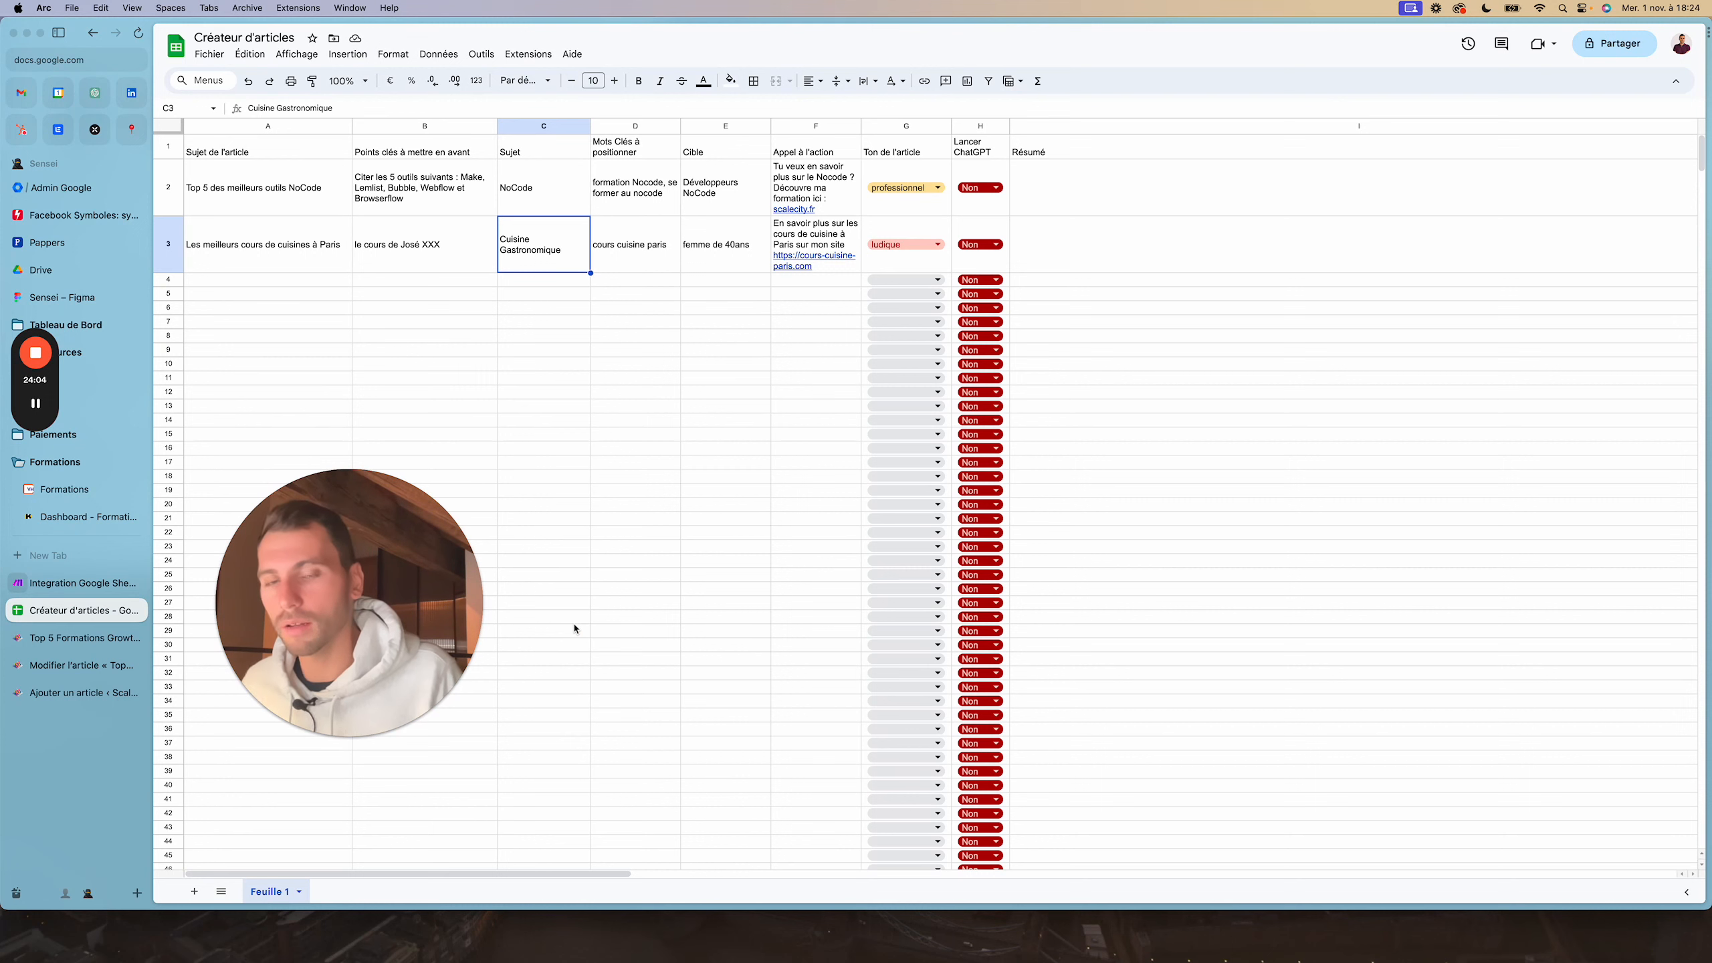
pyautogui.click(47, 584)
pyautogui.click(880, 349)
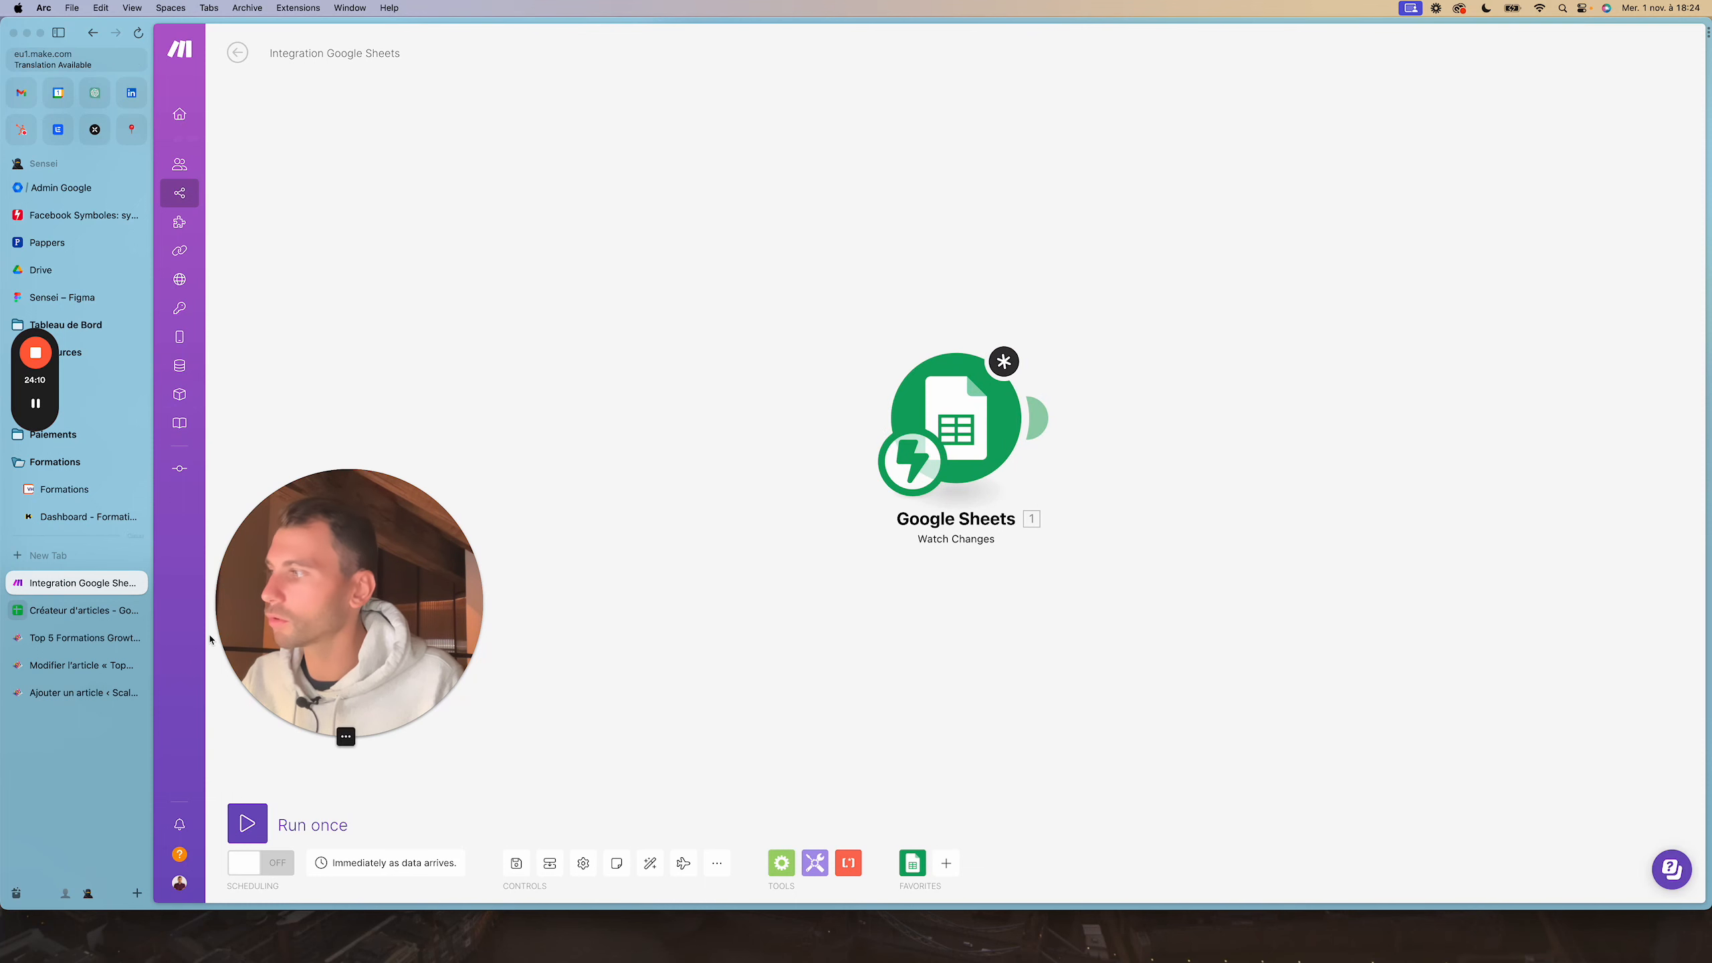
pyautogui.click(74, 611)
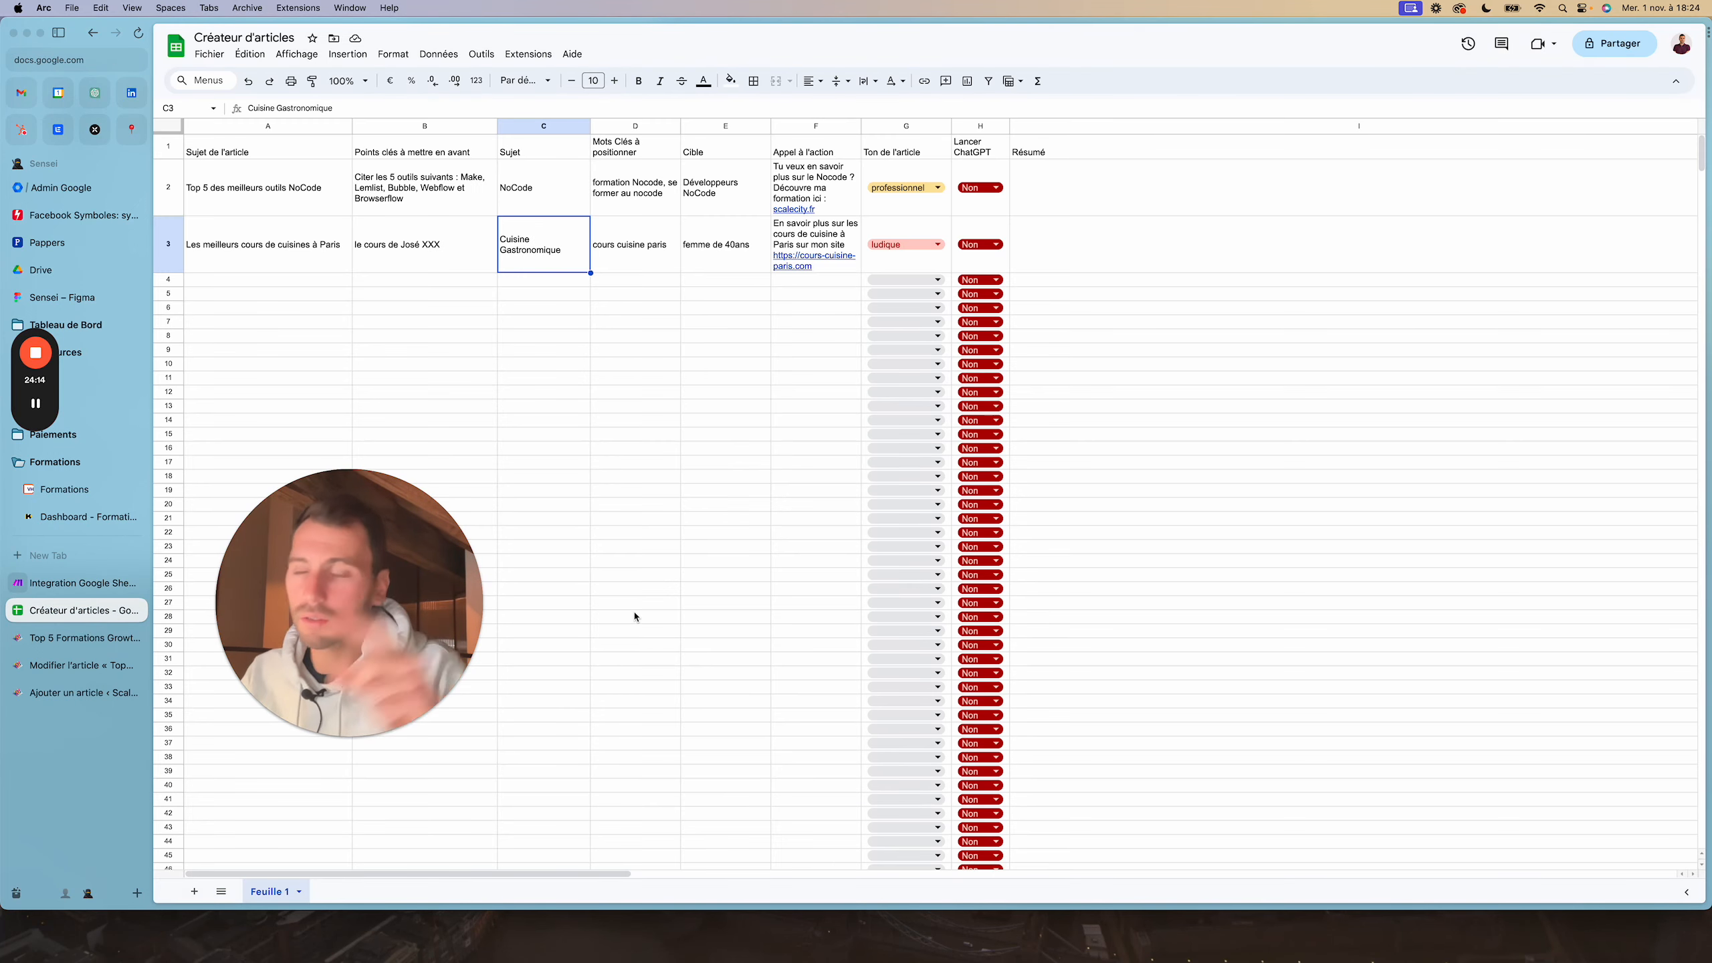
pyautogui.click(74, 582)
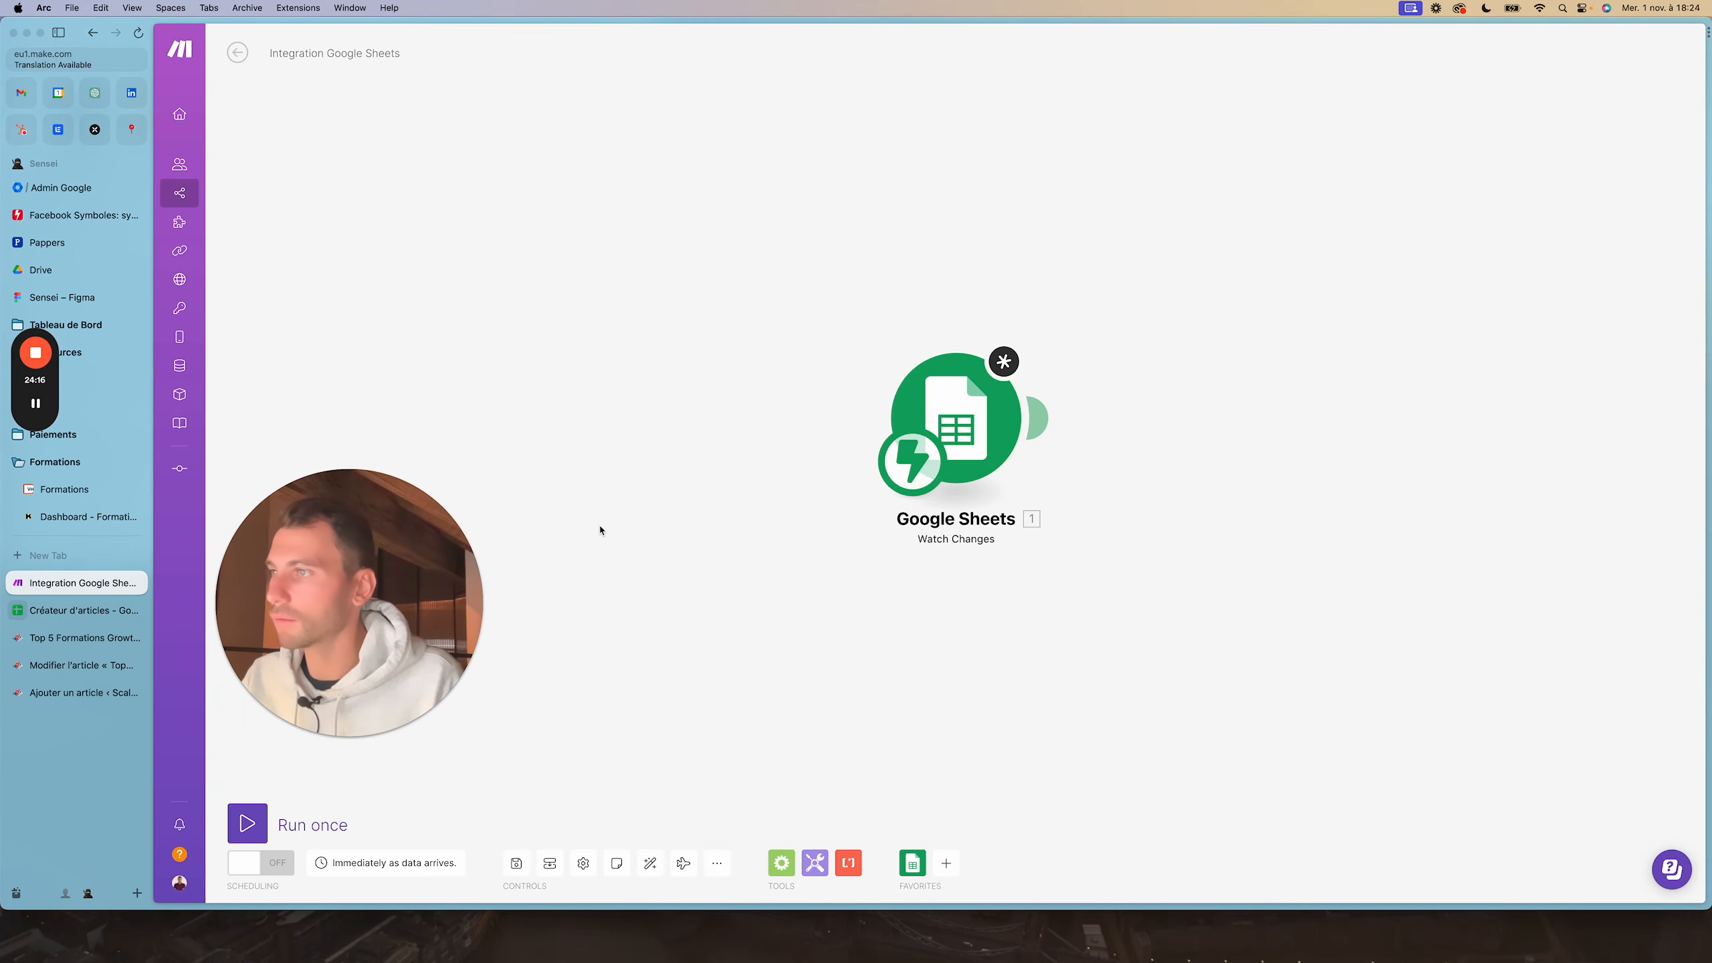
pyautogui.click(74, 611)
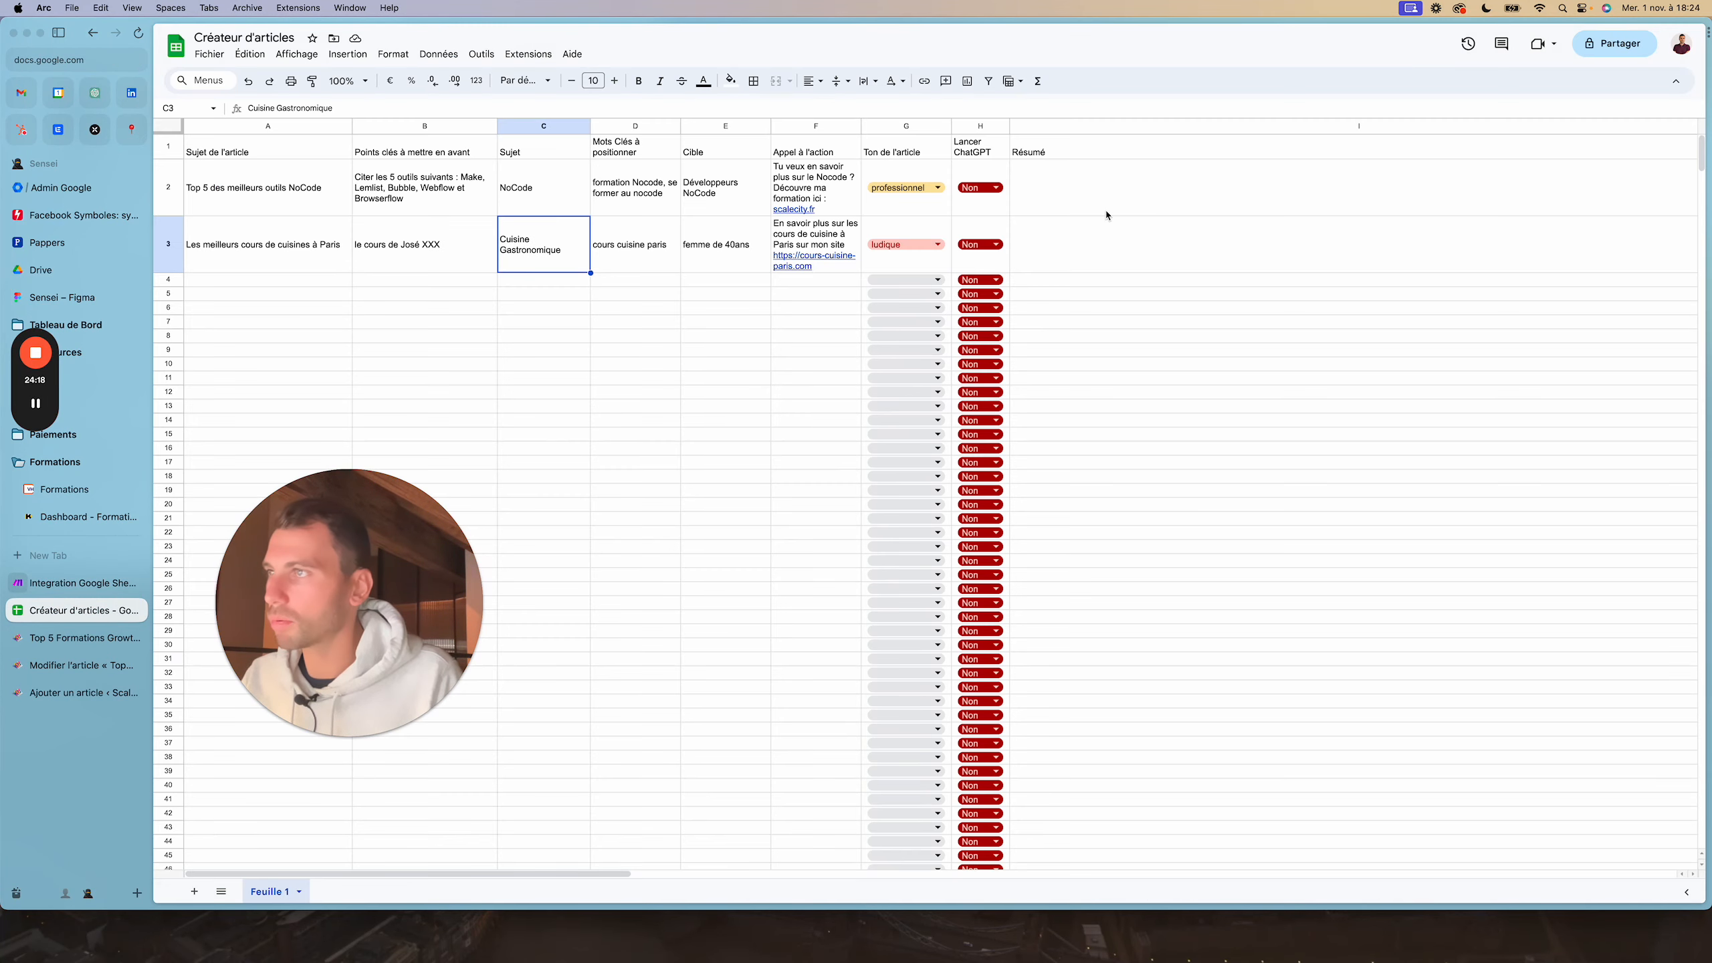
pyautogui.click(54, 584)
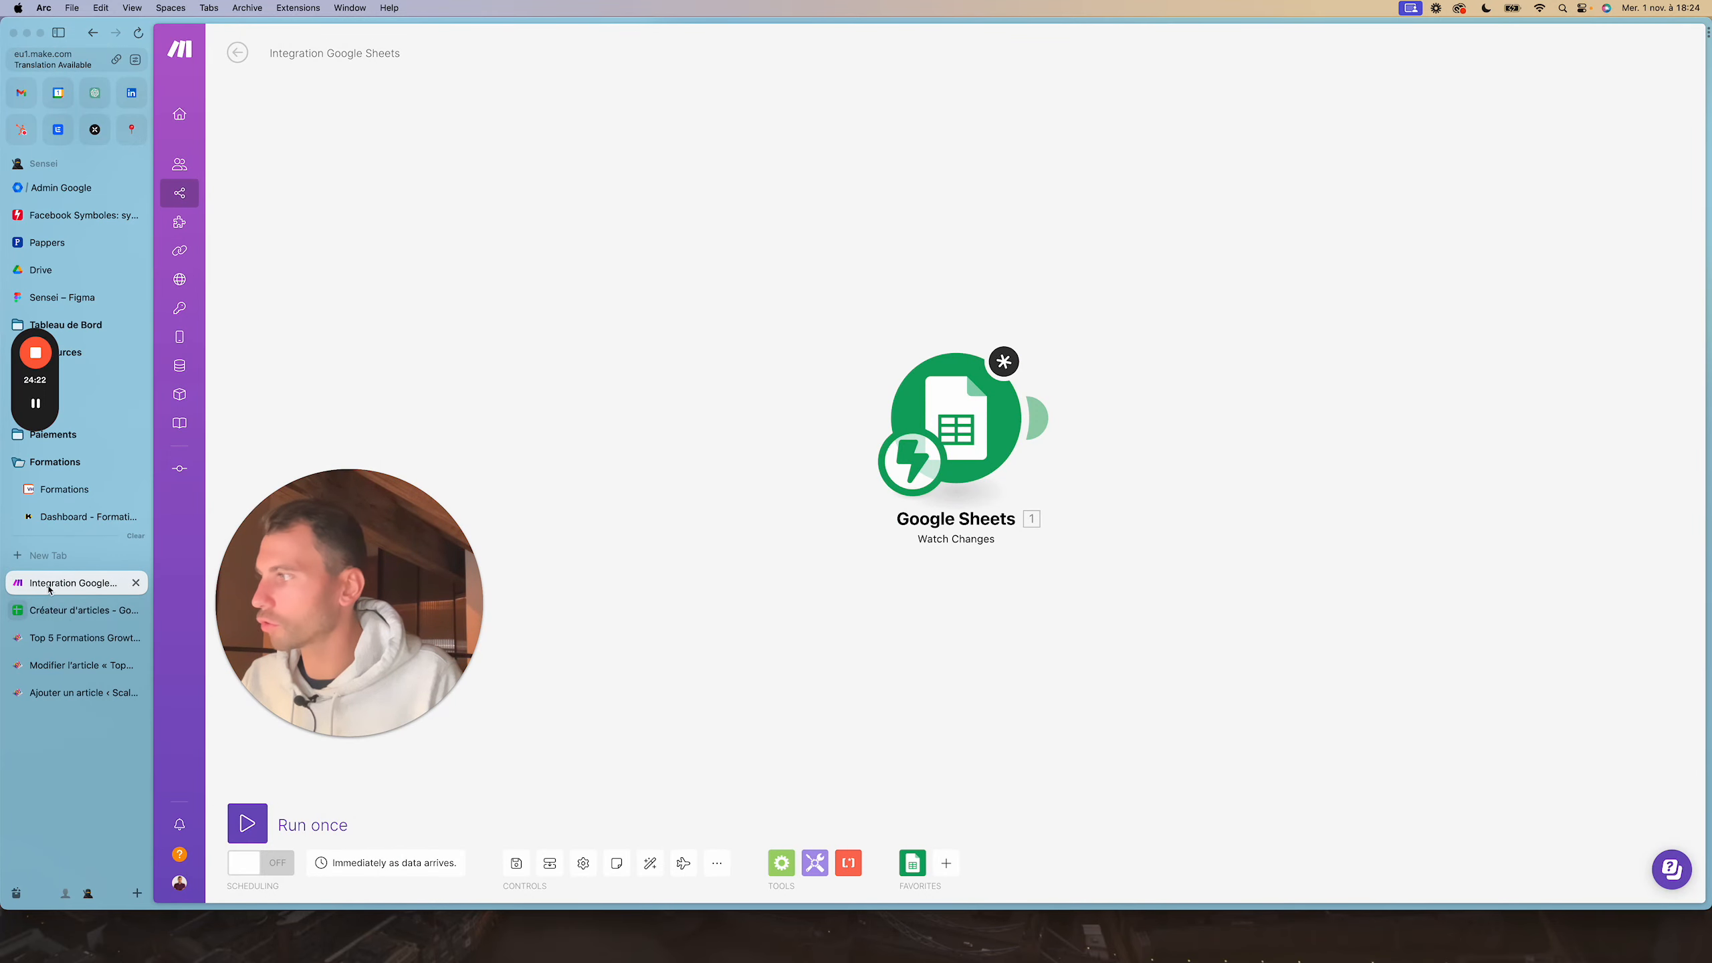
pyautogui.click(50, 611)
# Switch back to the Make scenario and confirm the Google Sheets trigger with the Créateur d'article webhook
pyautogui.click(54, 582)
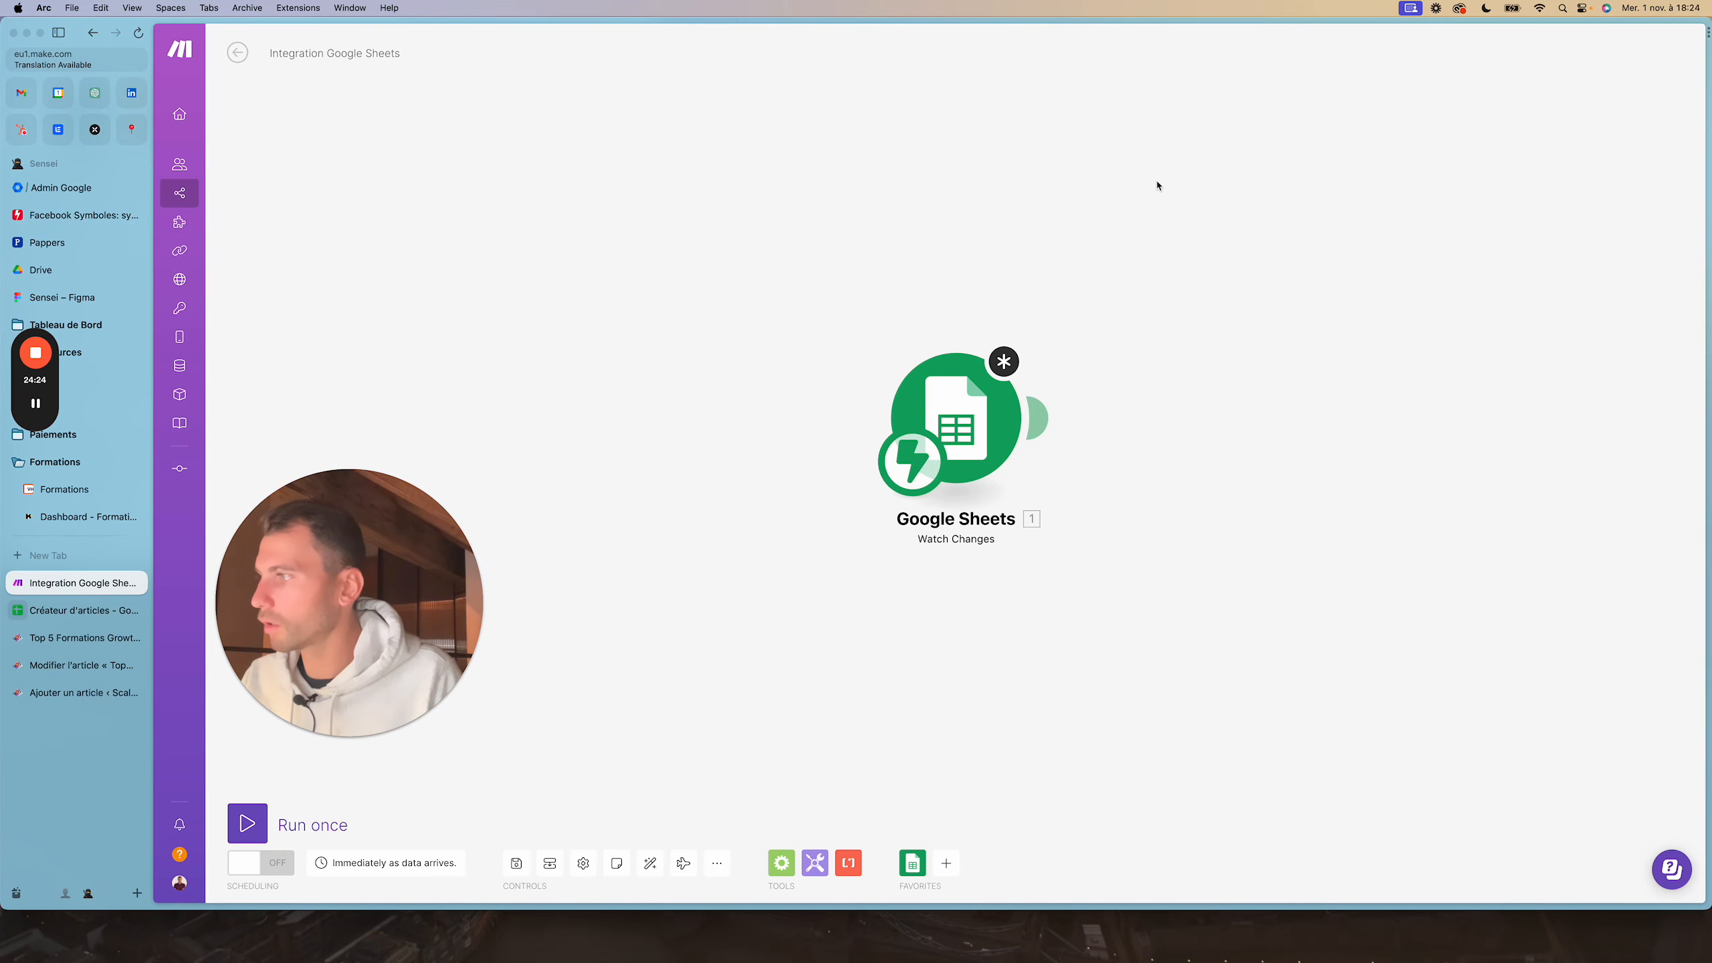
pyautogui.click(956, 404)
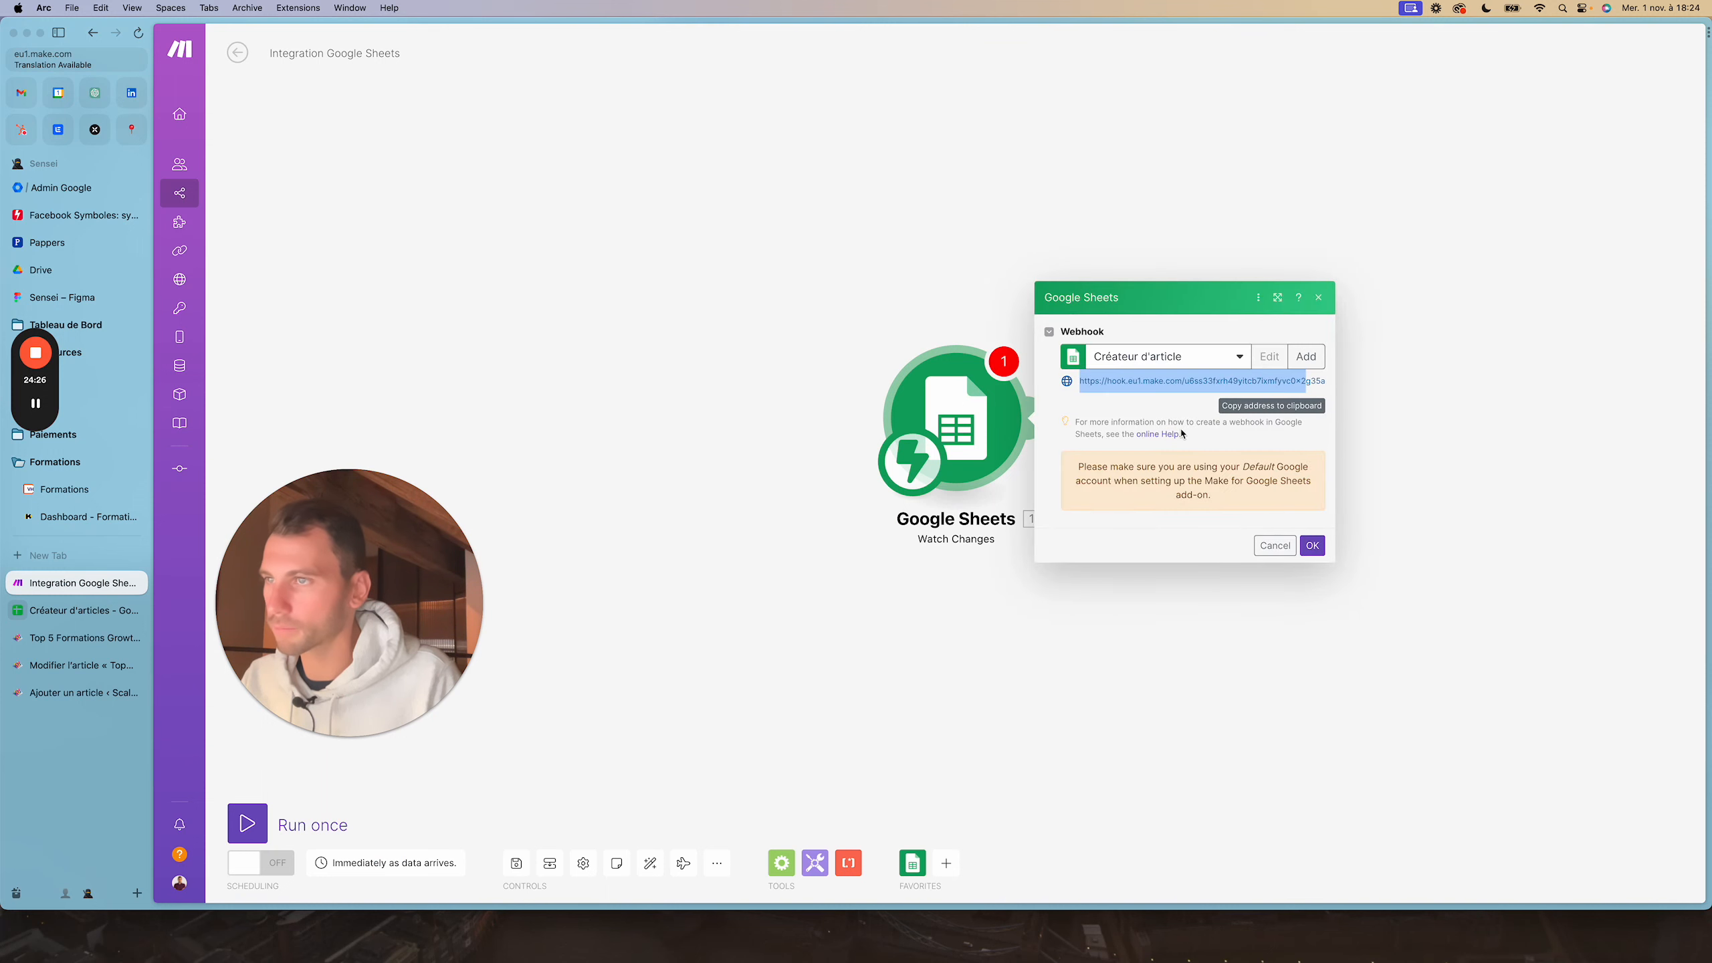
pyautogui.click(1313, 547)
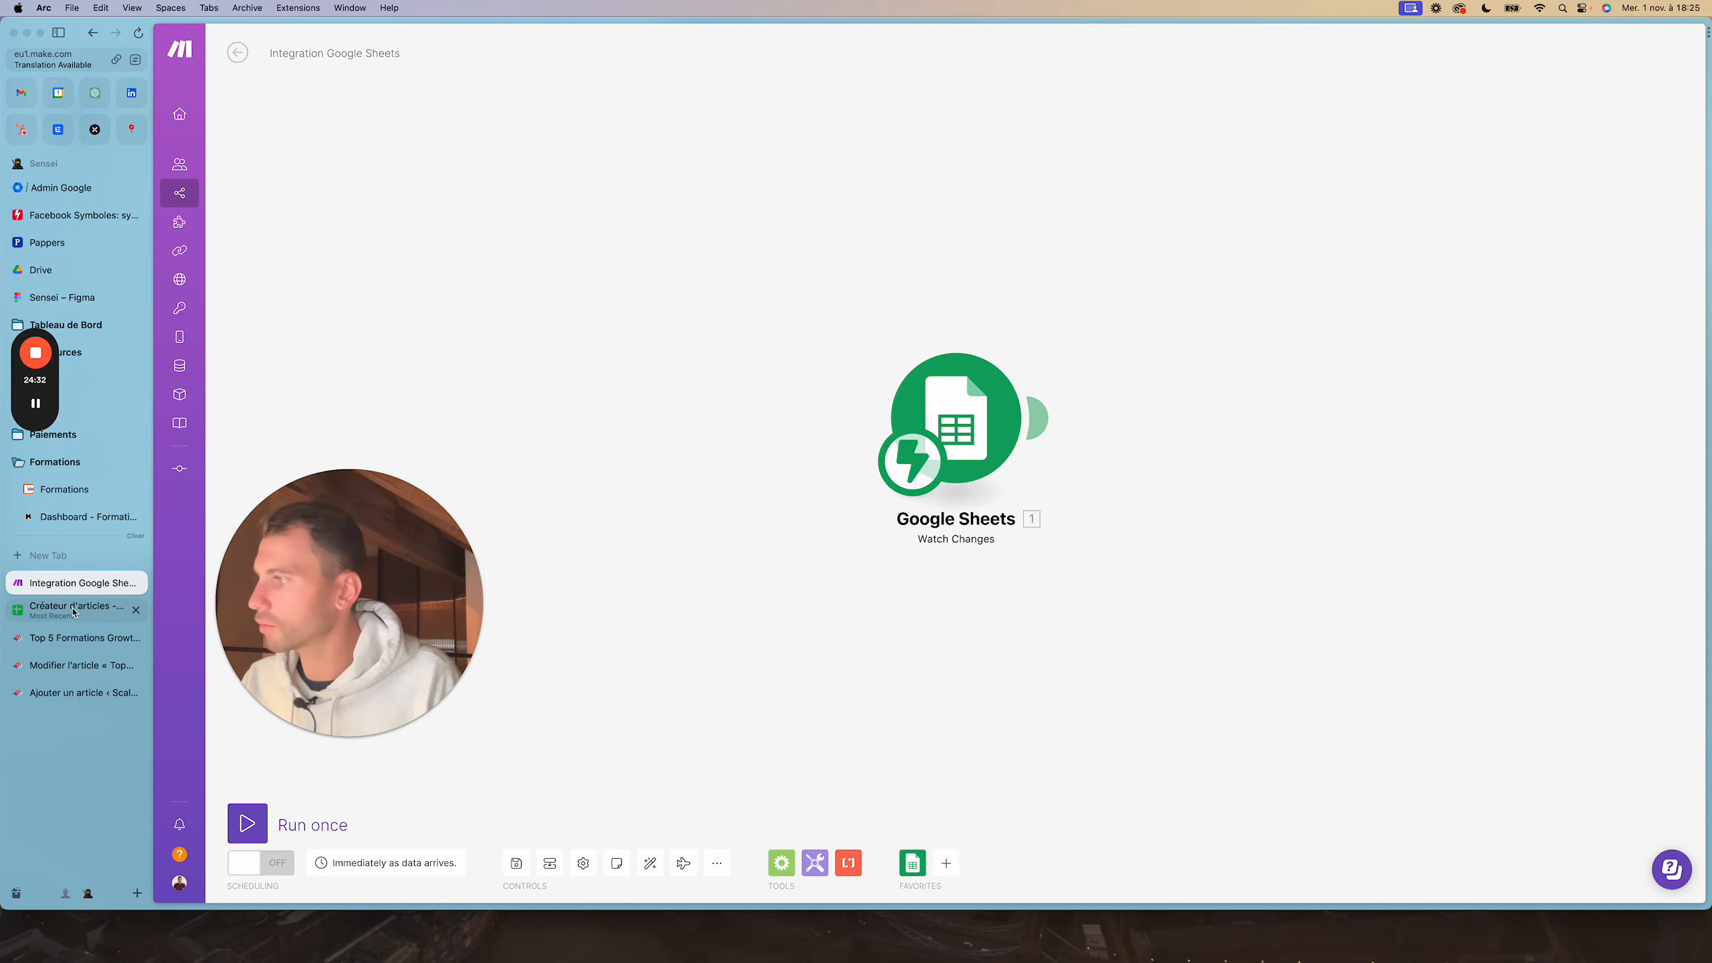
# Copy the webhook address from the Make trigger, paste it as the Watch Changes Webhook URL in the sheet's Make extension and save the settings
pyautogui.click(957, 445)
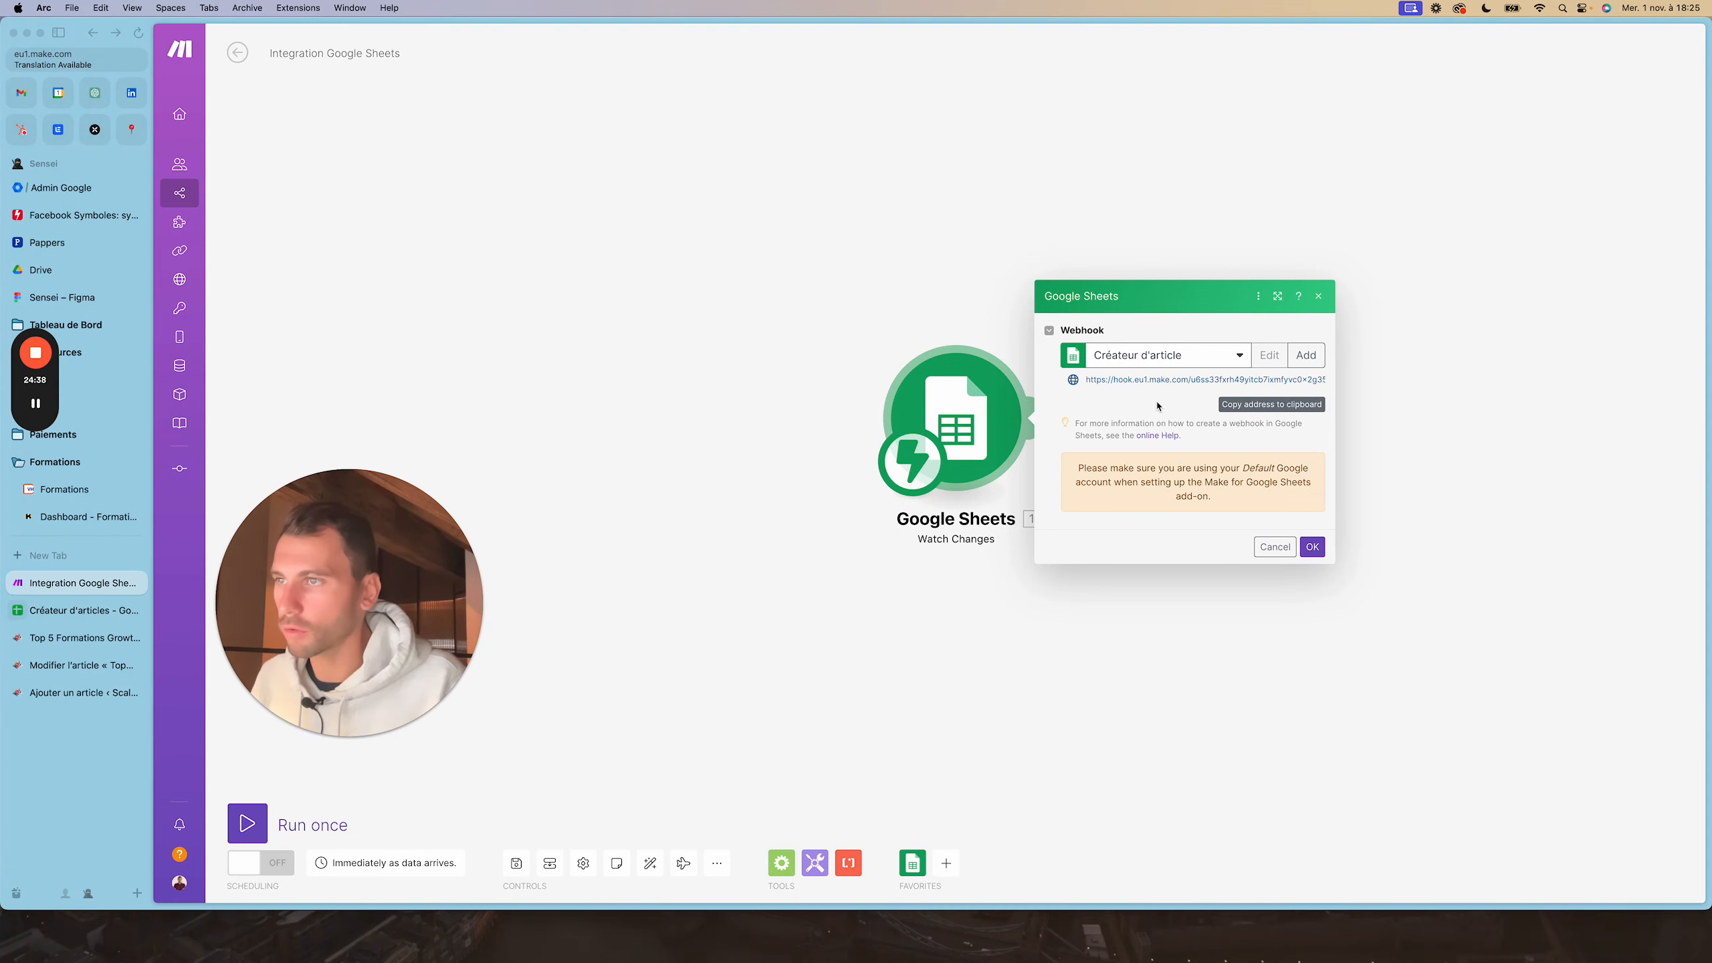
pyautogui.click(1286, 406)
pyautogui.click(65, 612)
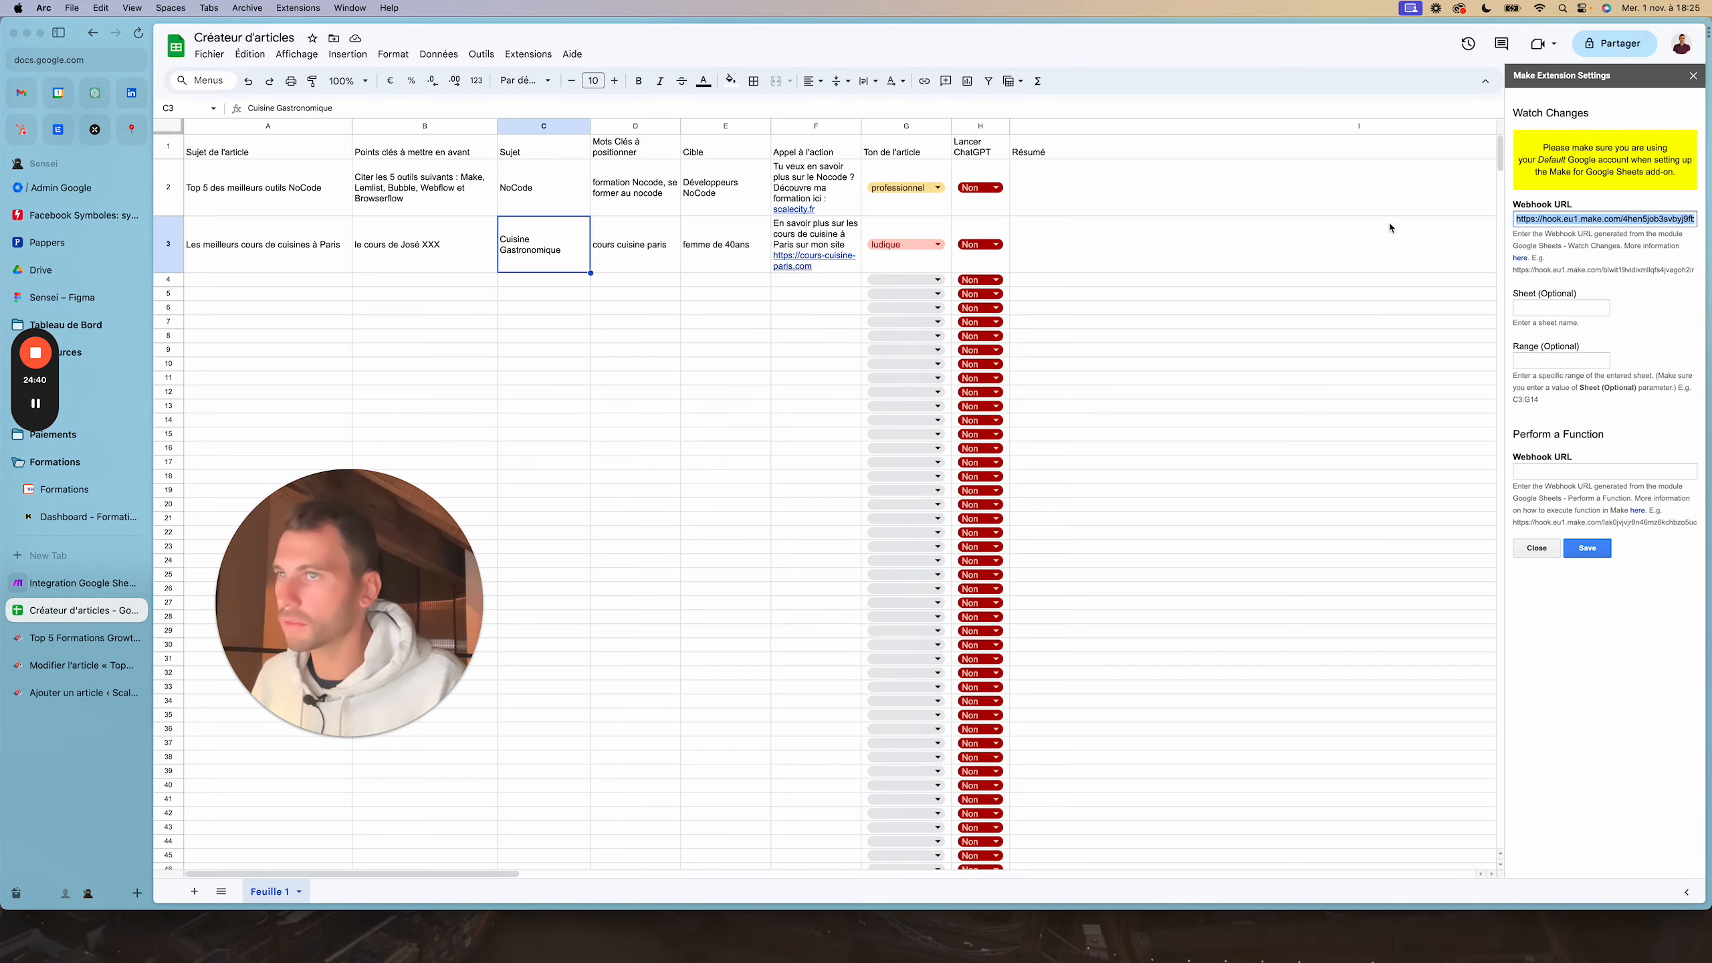
pyautogui.press('cmd+v')
pyautogui.click(1586, 547)
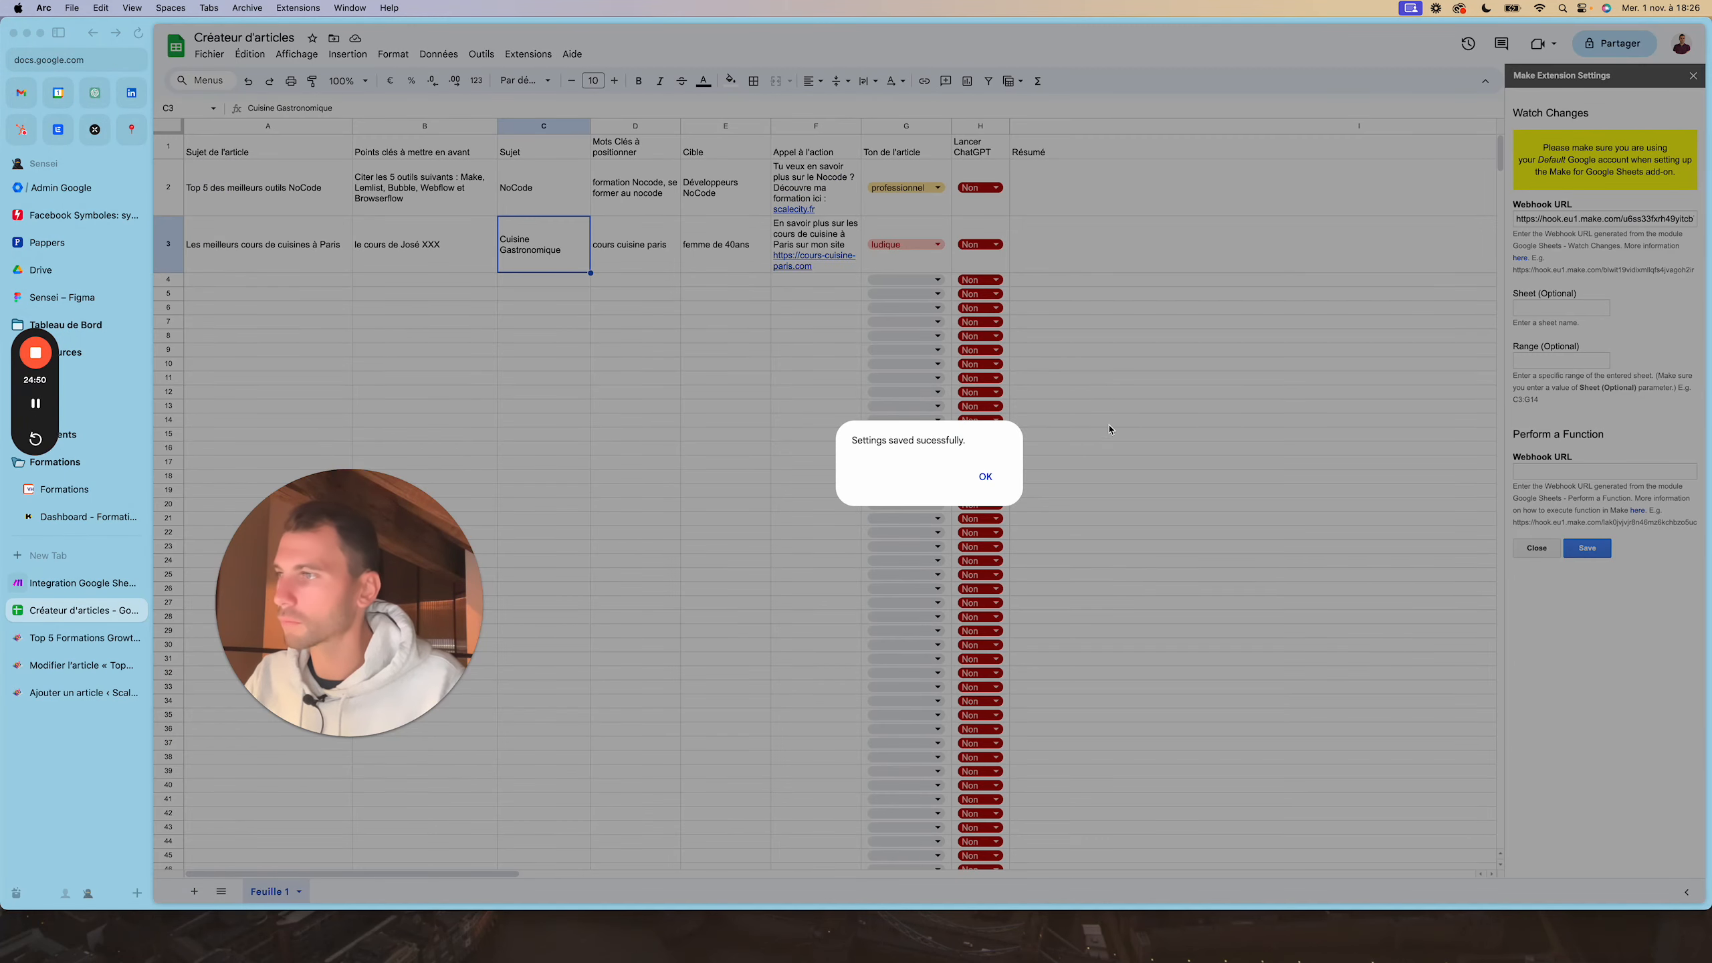
pyautogui.click(985, 476)
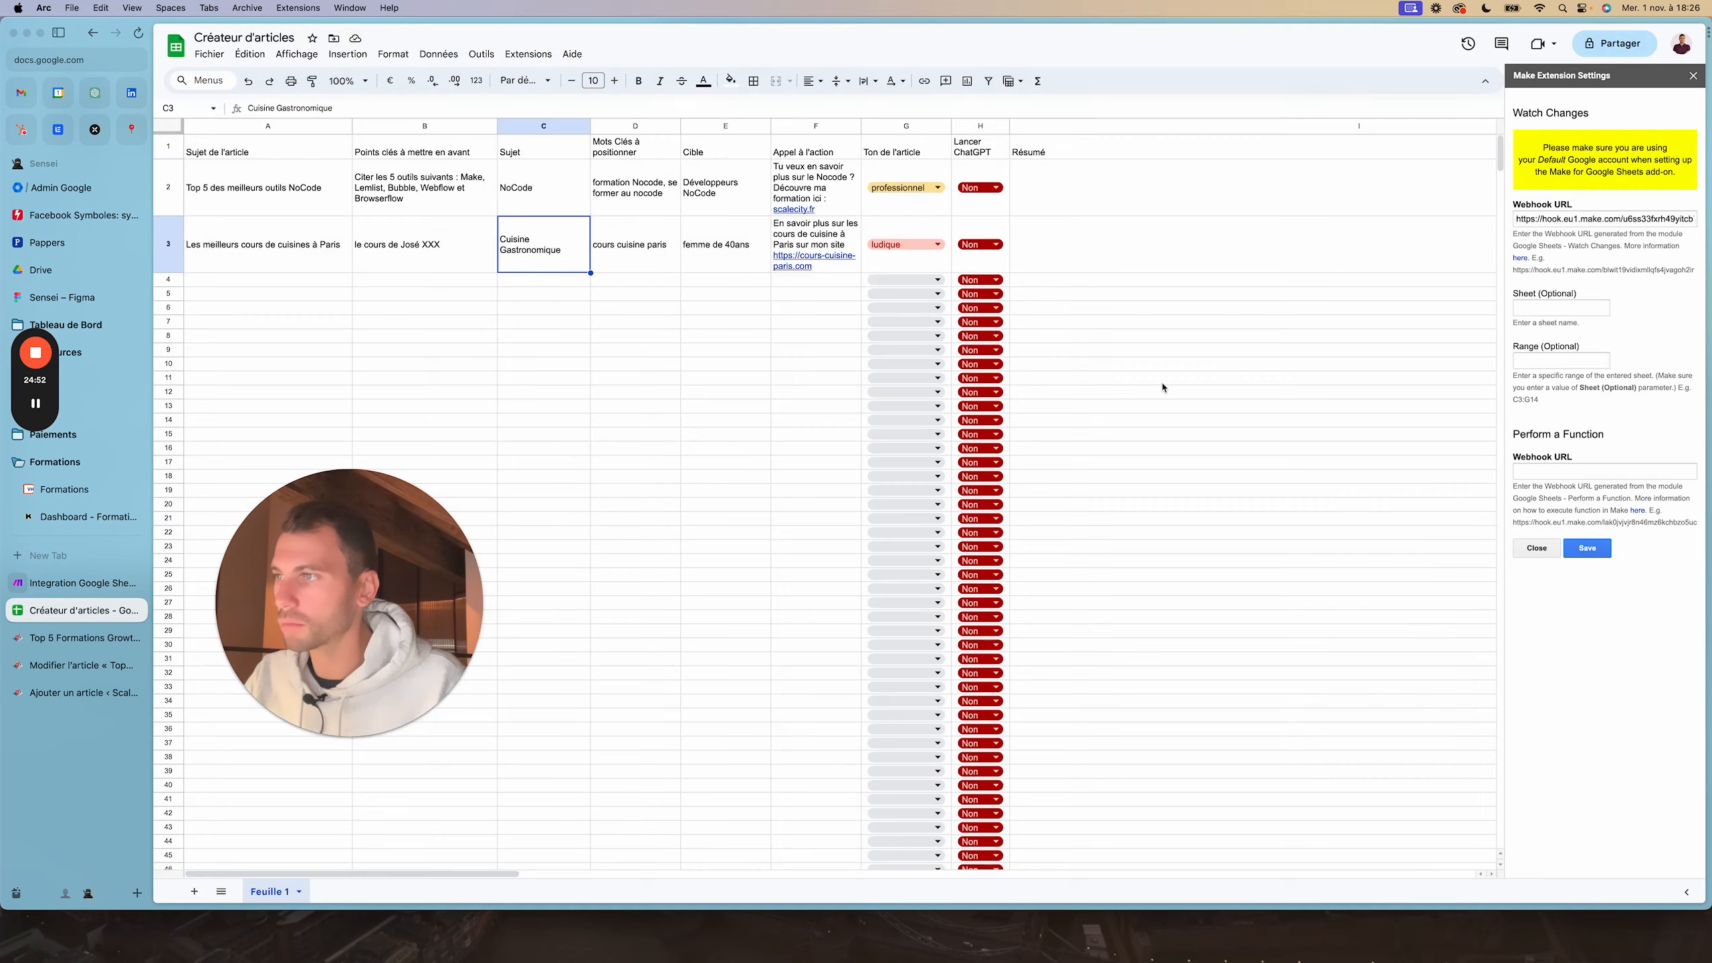
# Close the Make extension settings in the sheet and confirm the Google Sheets trigger with the Créateur d'article webhook in Make
pyautogui.click(1693, 78)
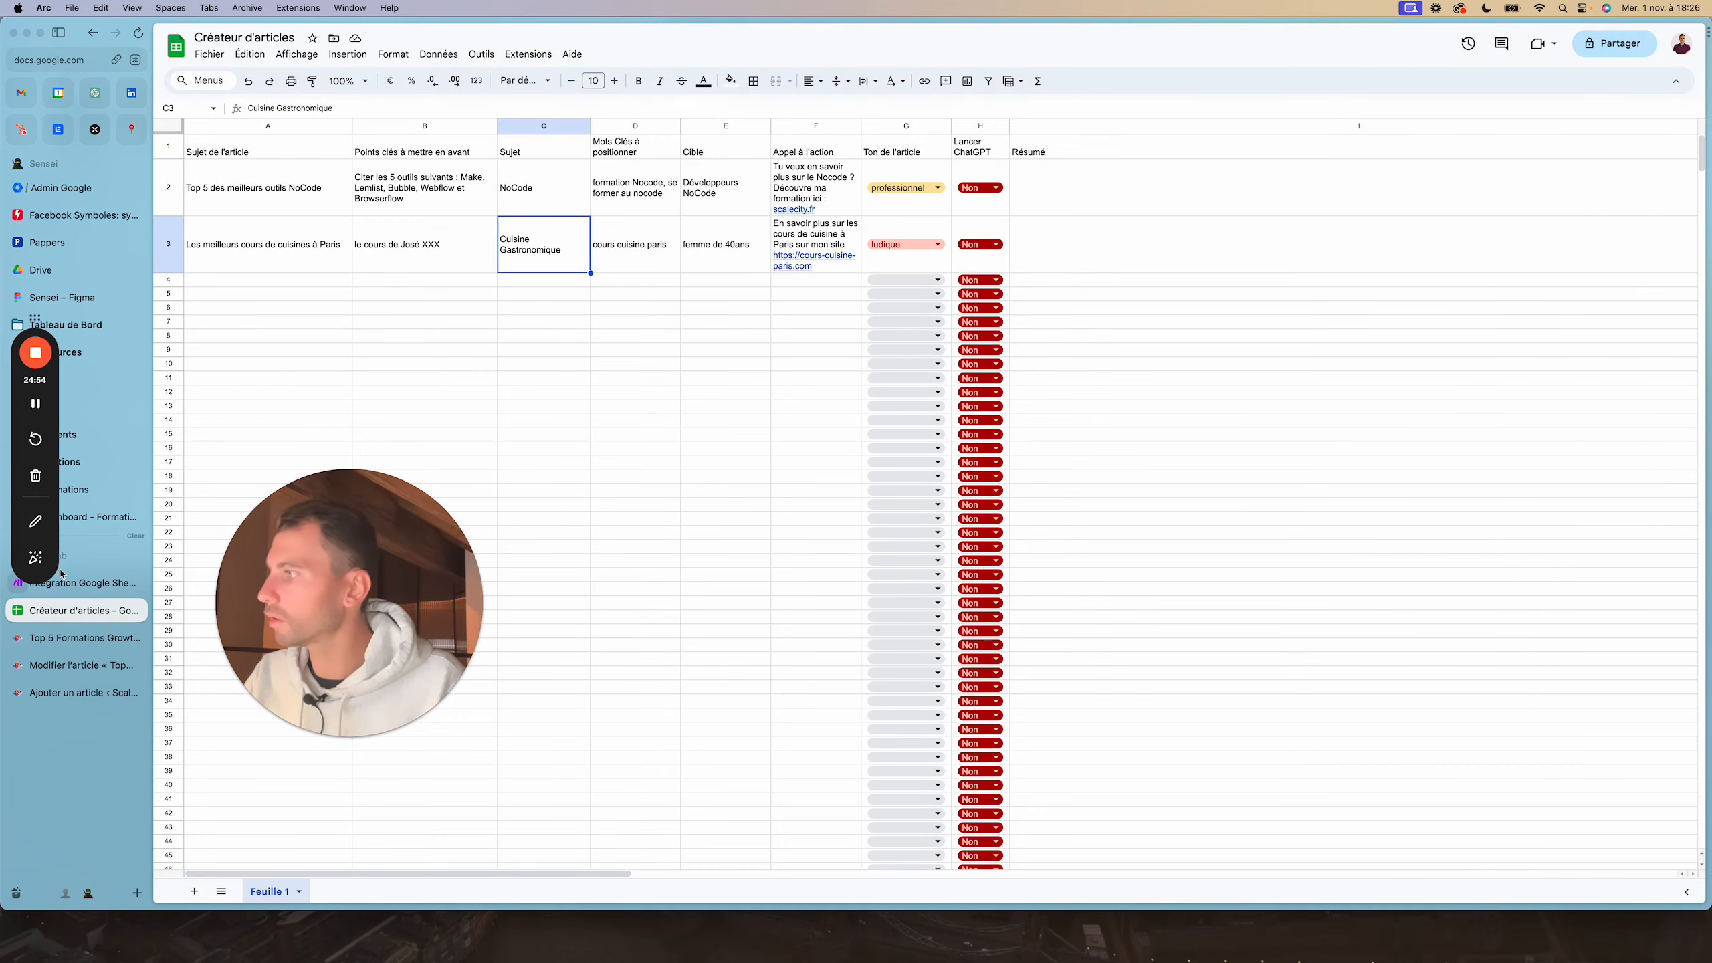
pyautogui.click(92, 587)
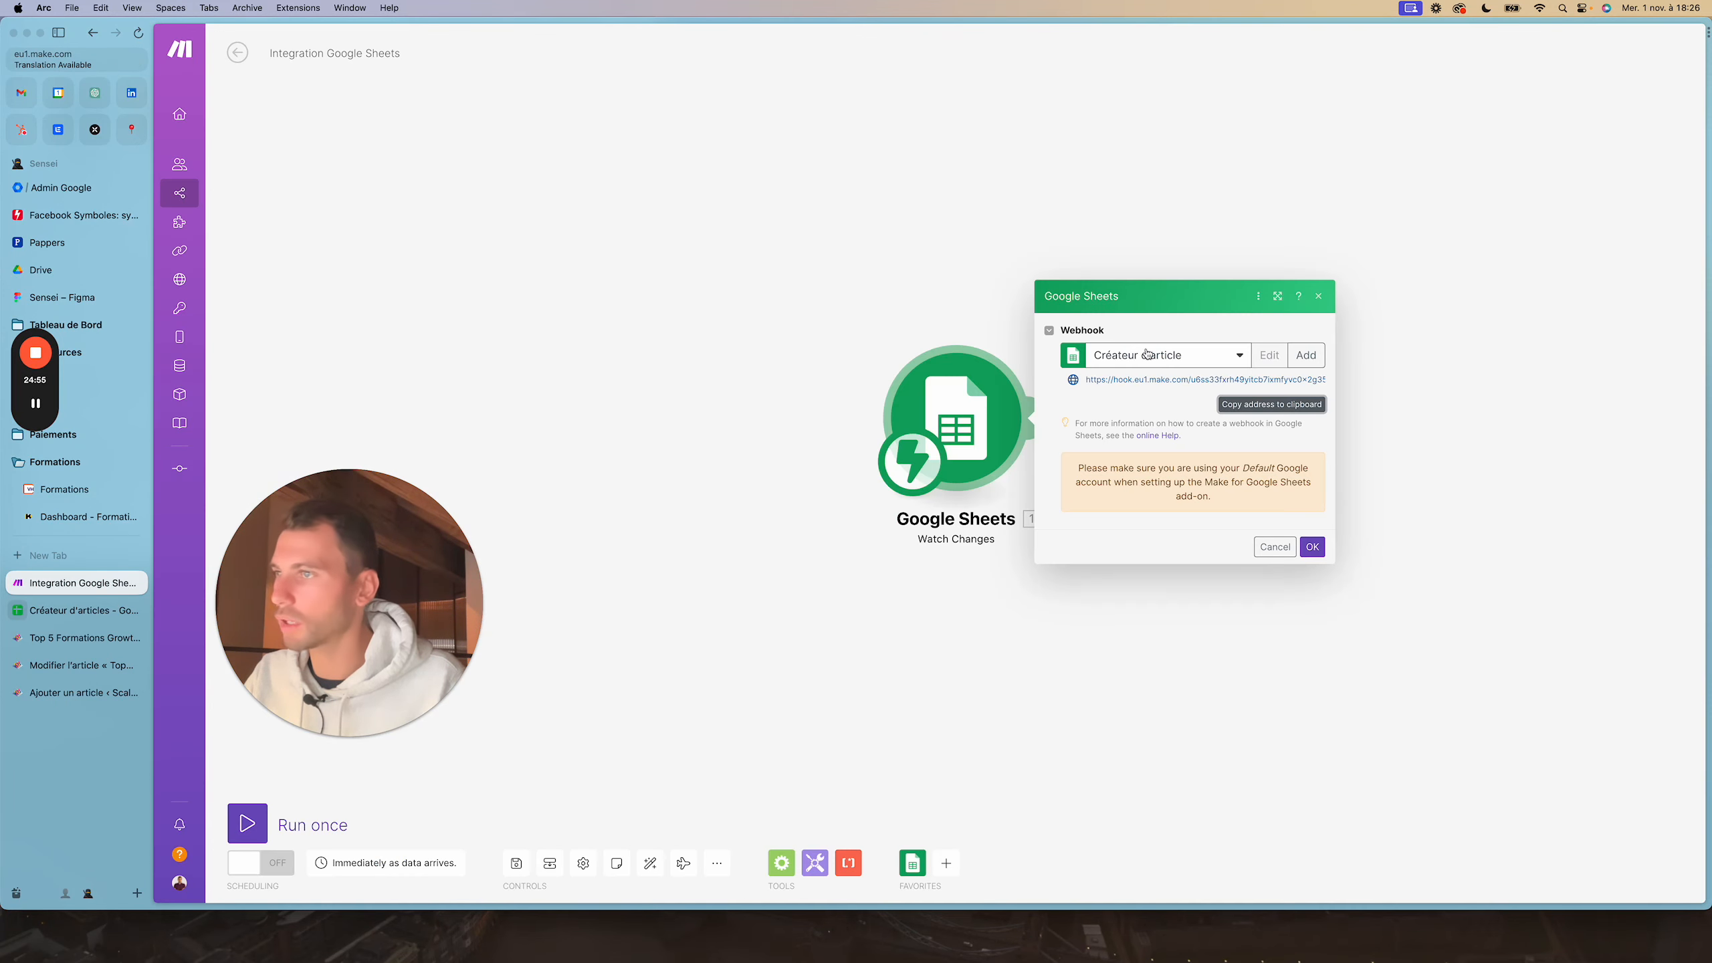
pyautogui.click(1311, 547)
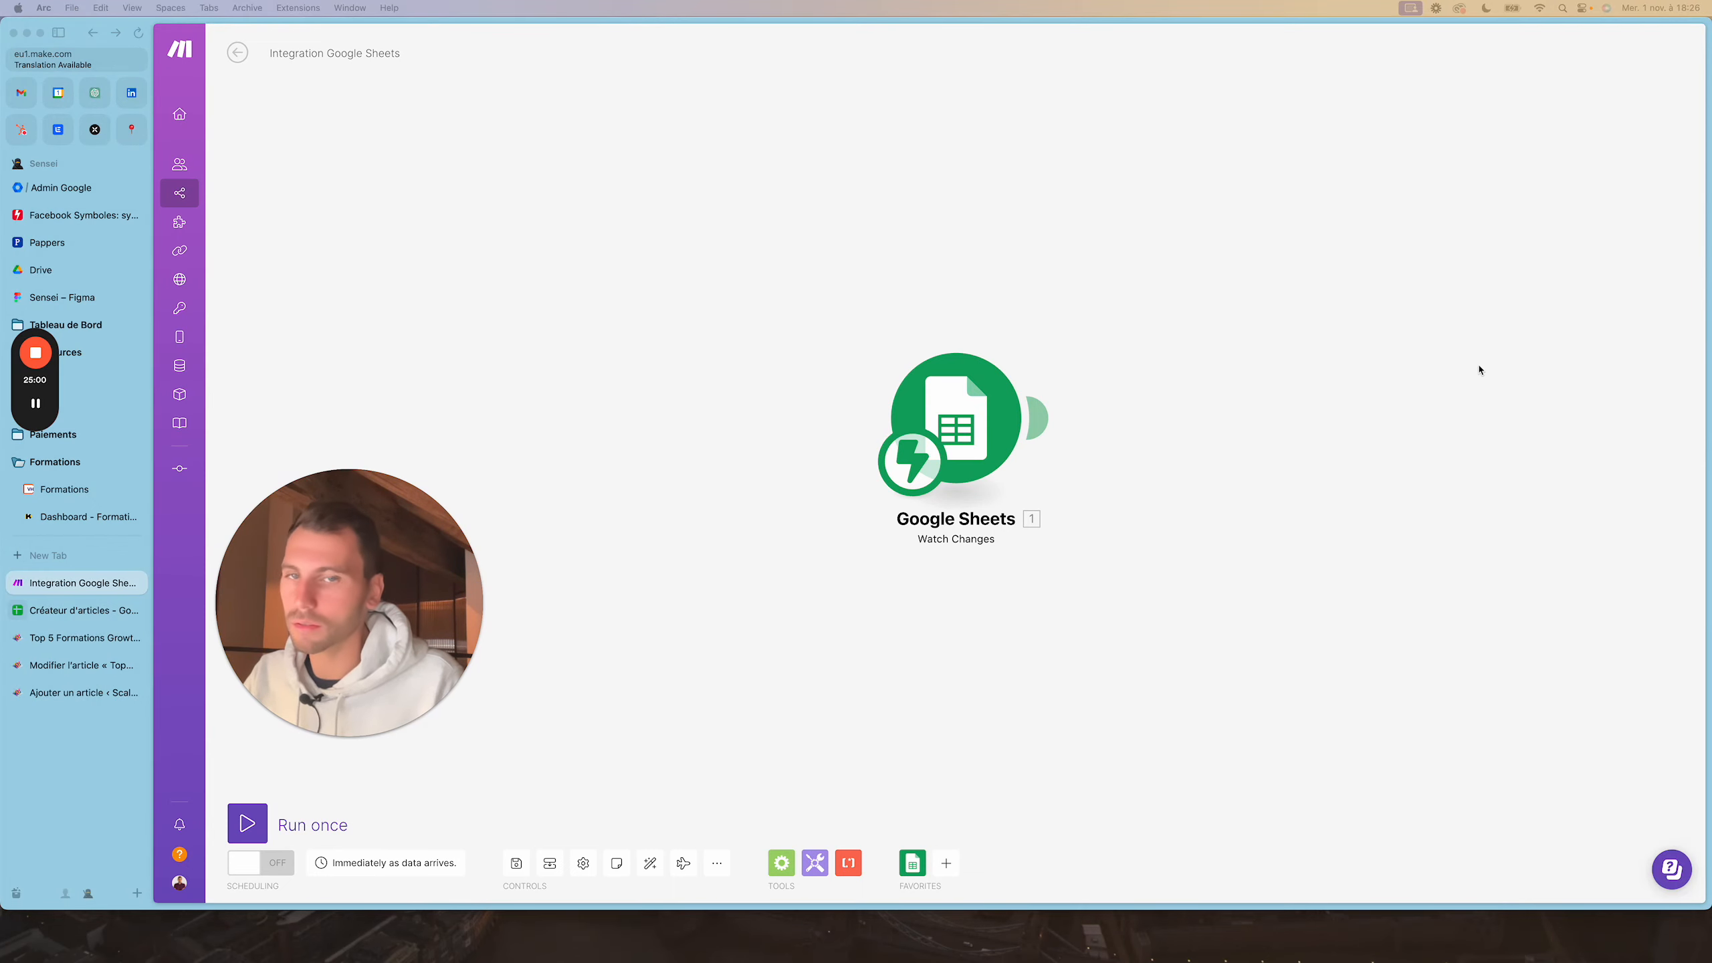
# Add an OpenAI Create a Completion (GPT-3, GPT-3.5, GPT-4) module after the Google Sheets trigger
pyautogui.moveTo(1234, 562); pyautogui.dragTo(1007, 593)
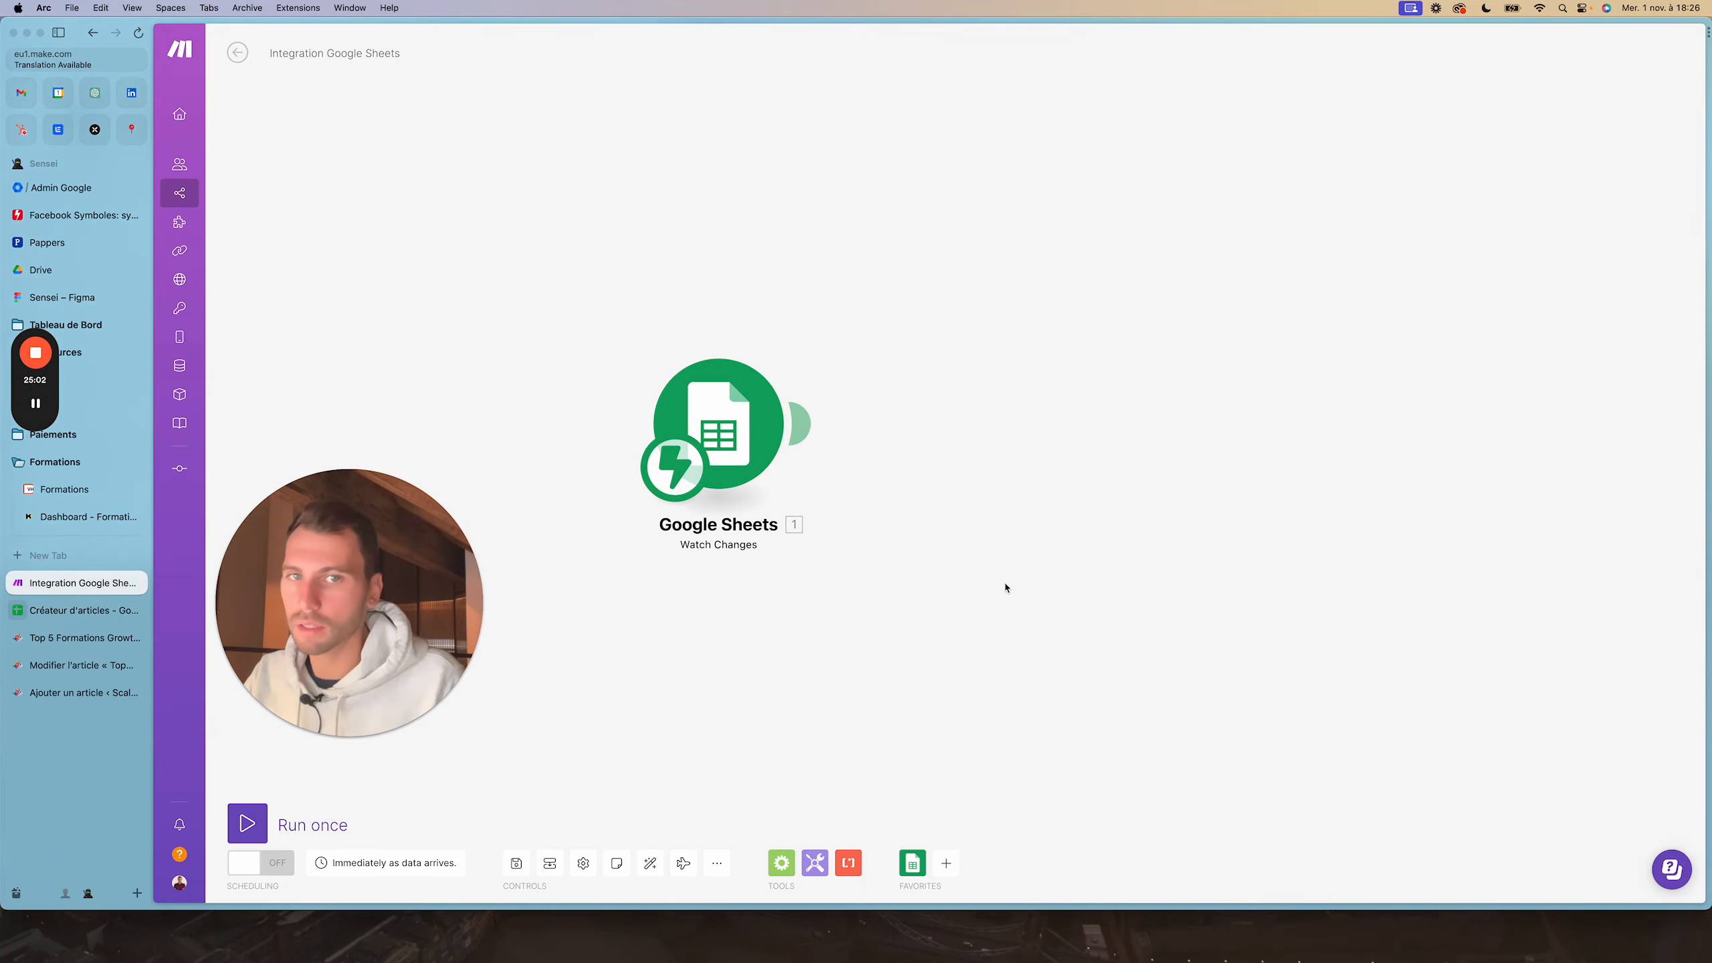
pyautogui.click(800, 423)
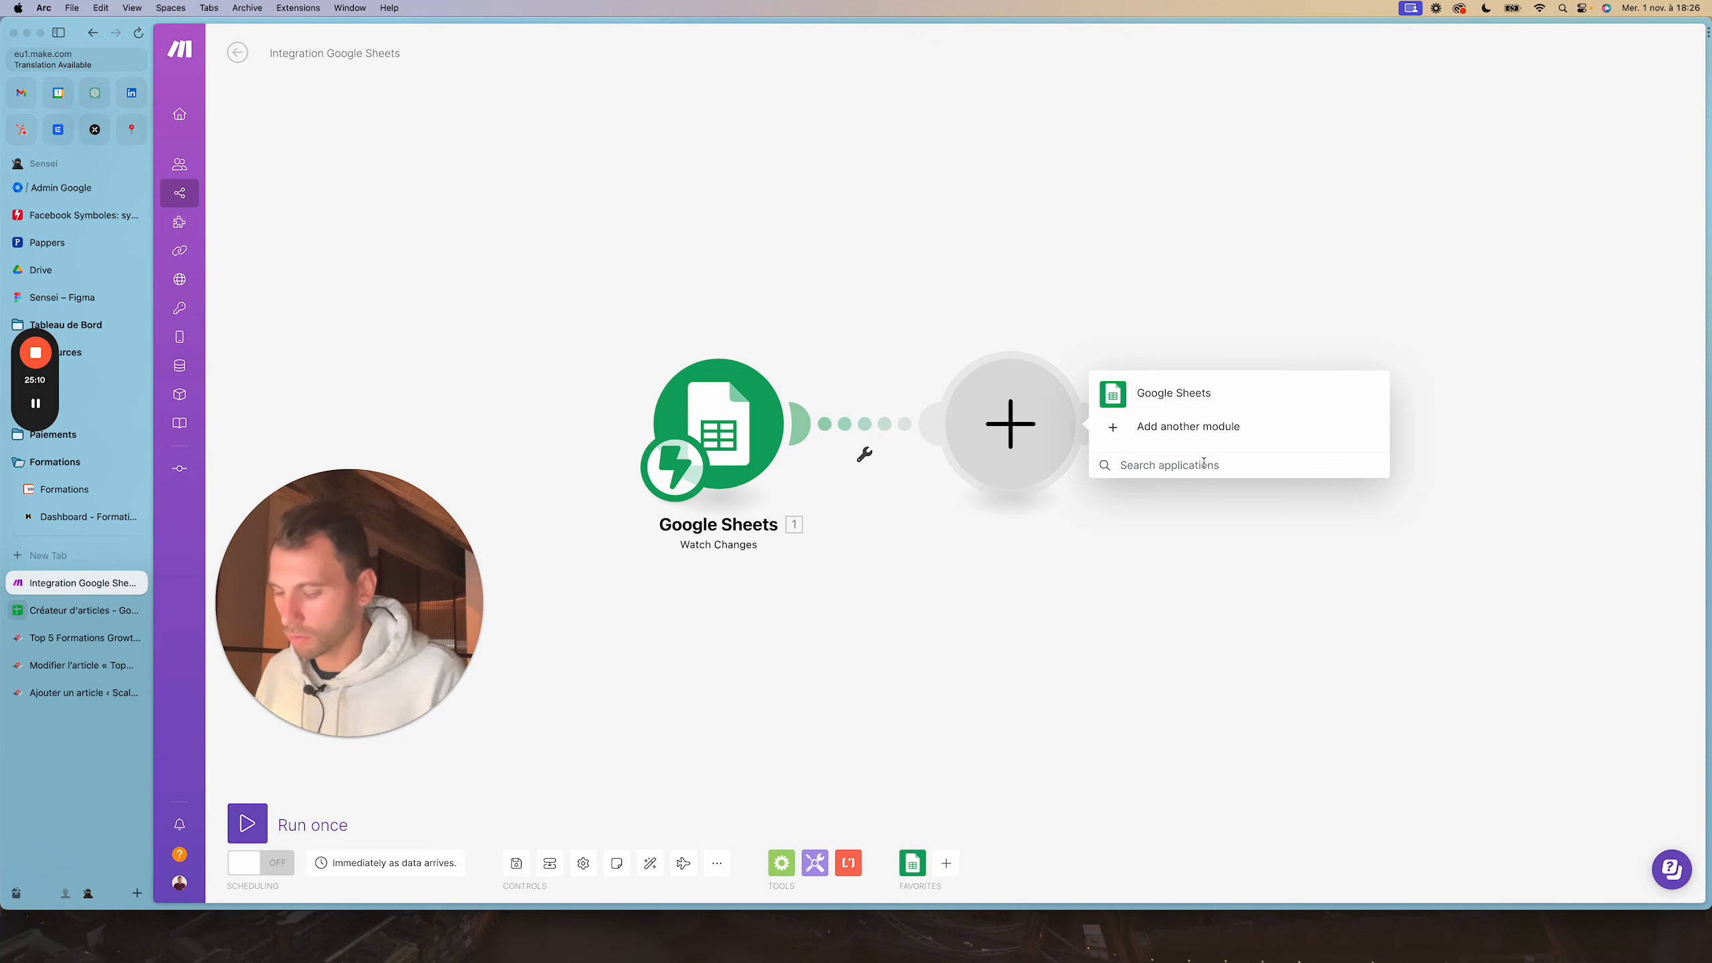
pyautogui.write('open')
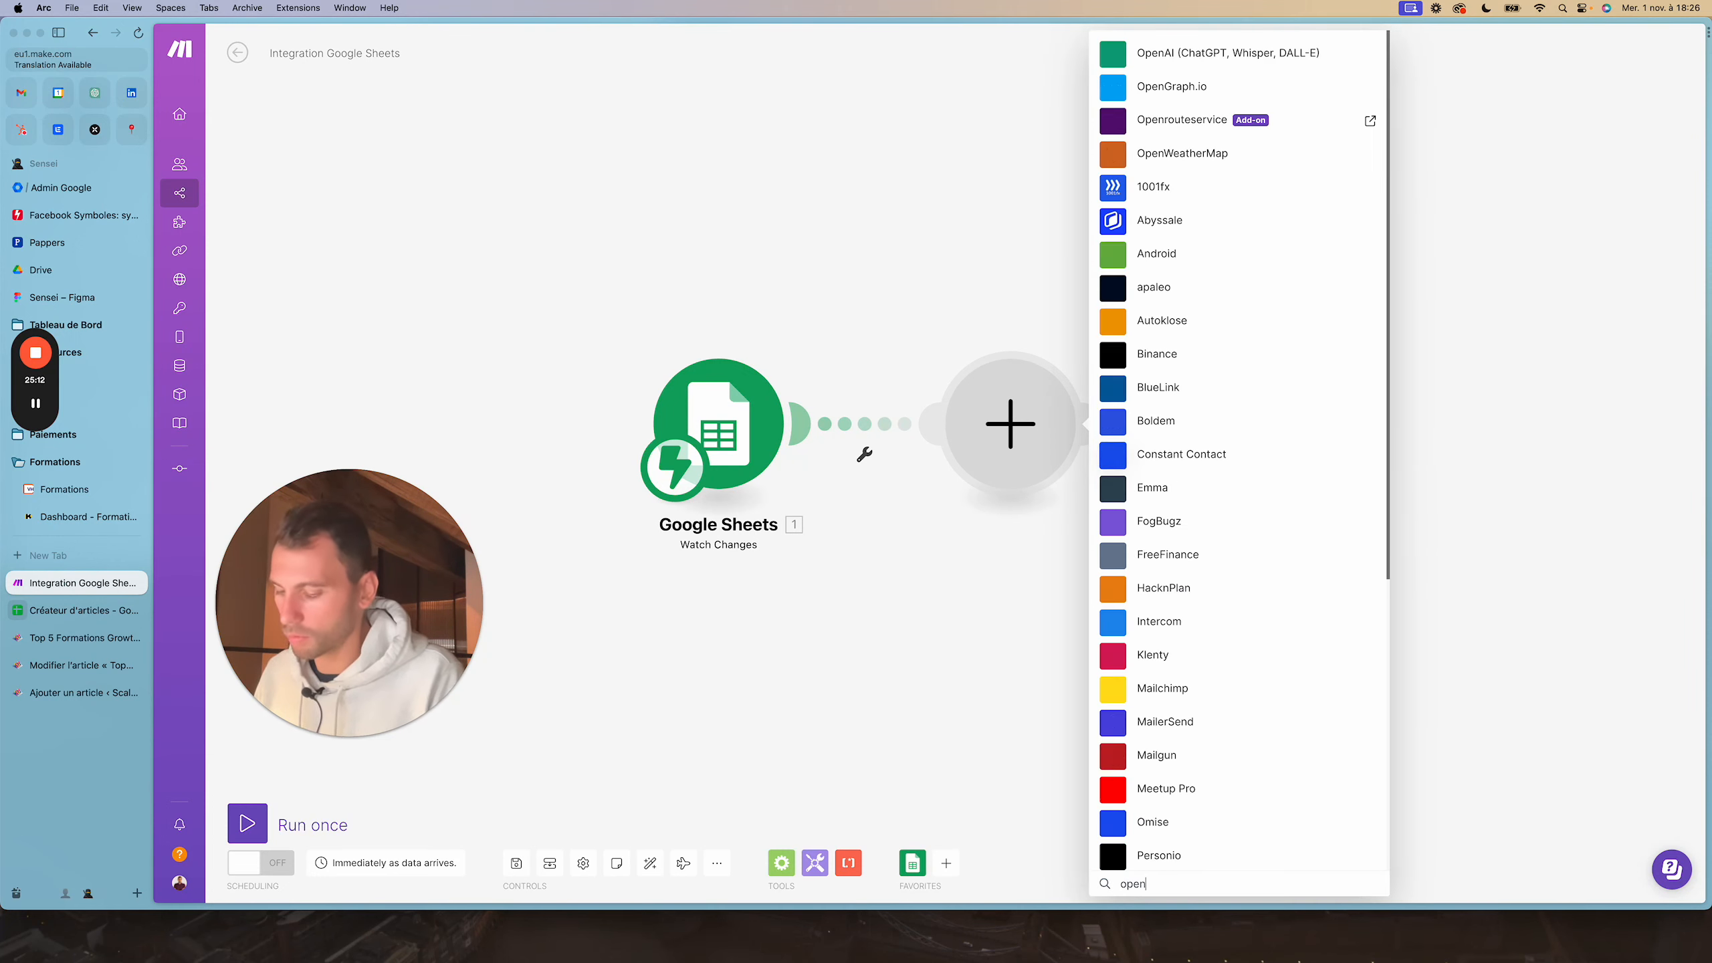
pyautogui.write('ai')
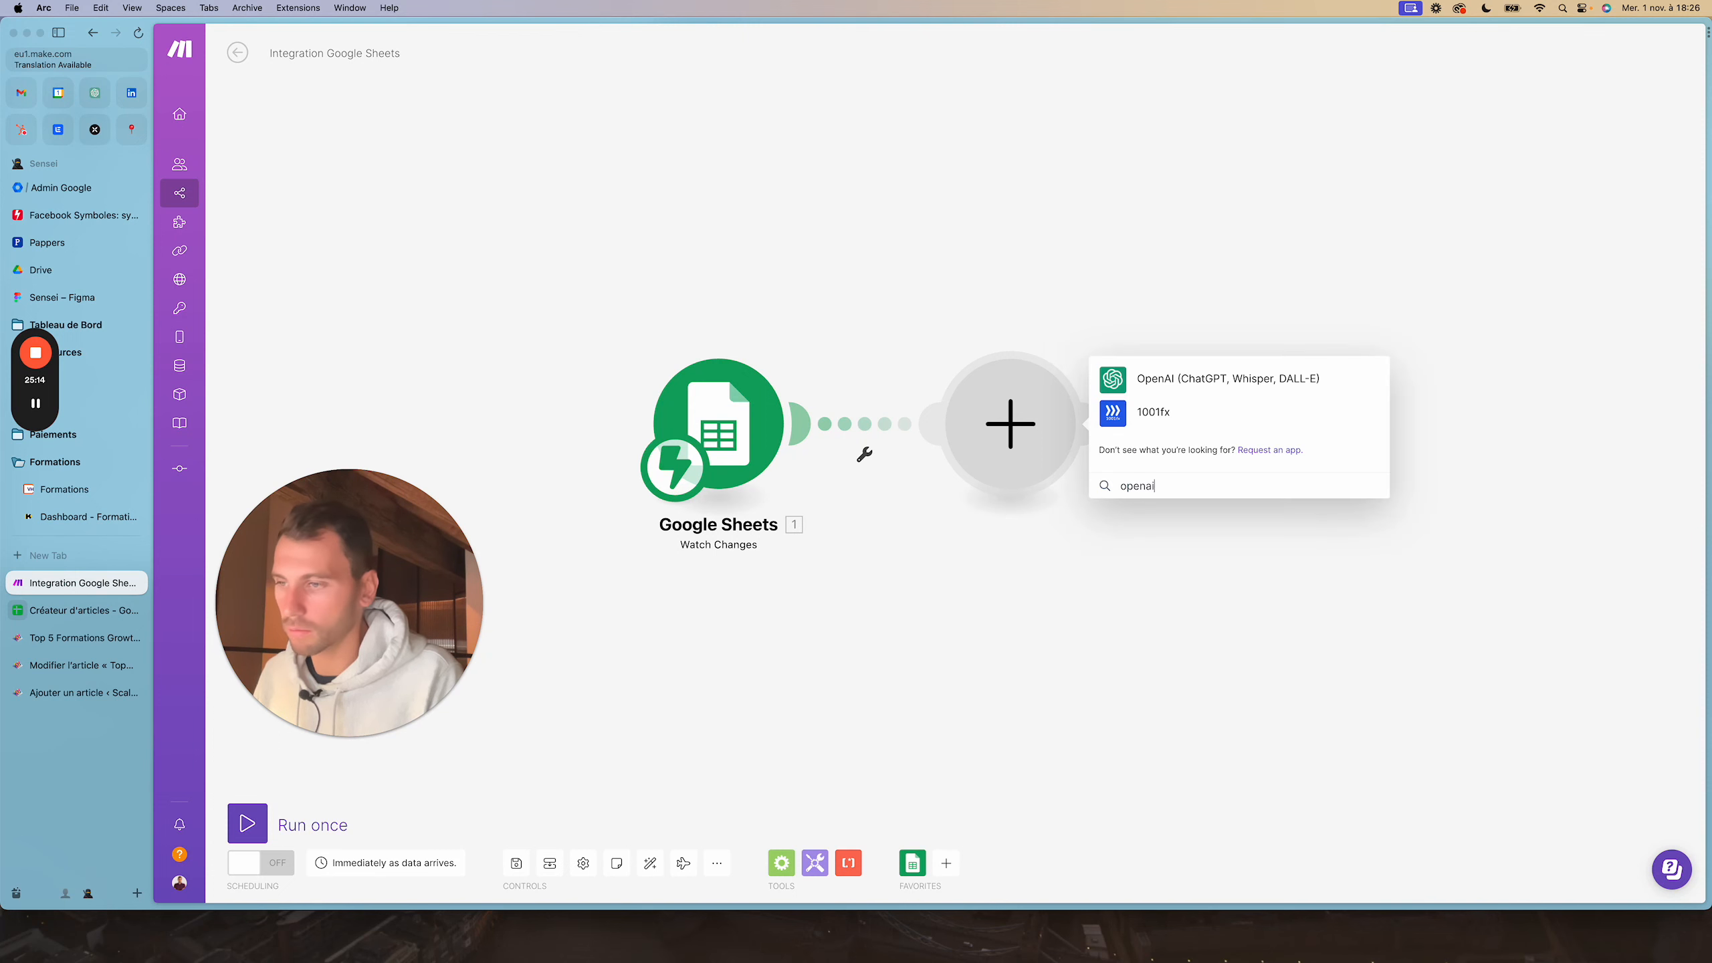
pyautogui.click(1213, 390)
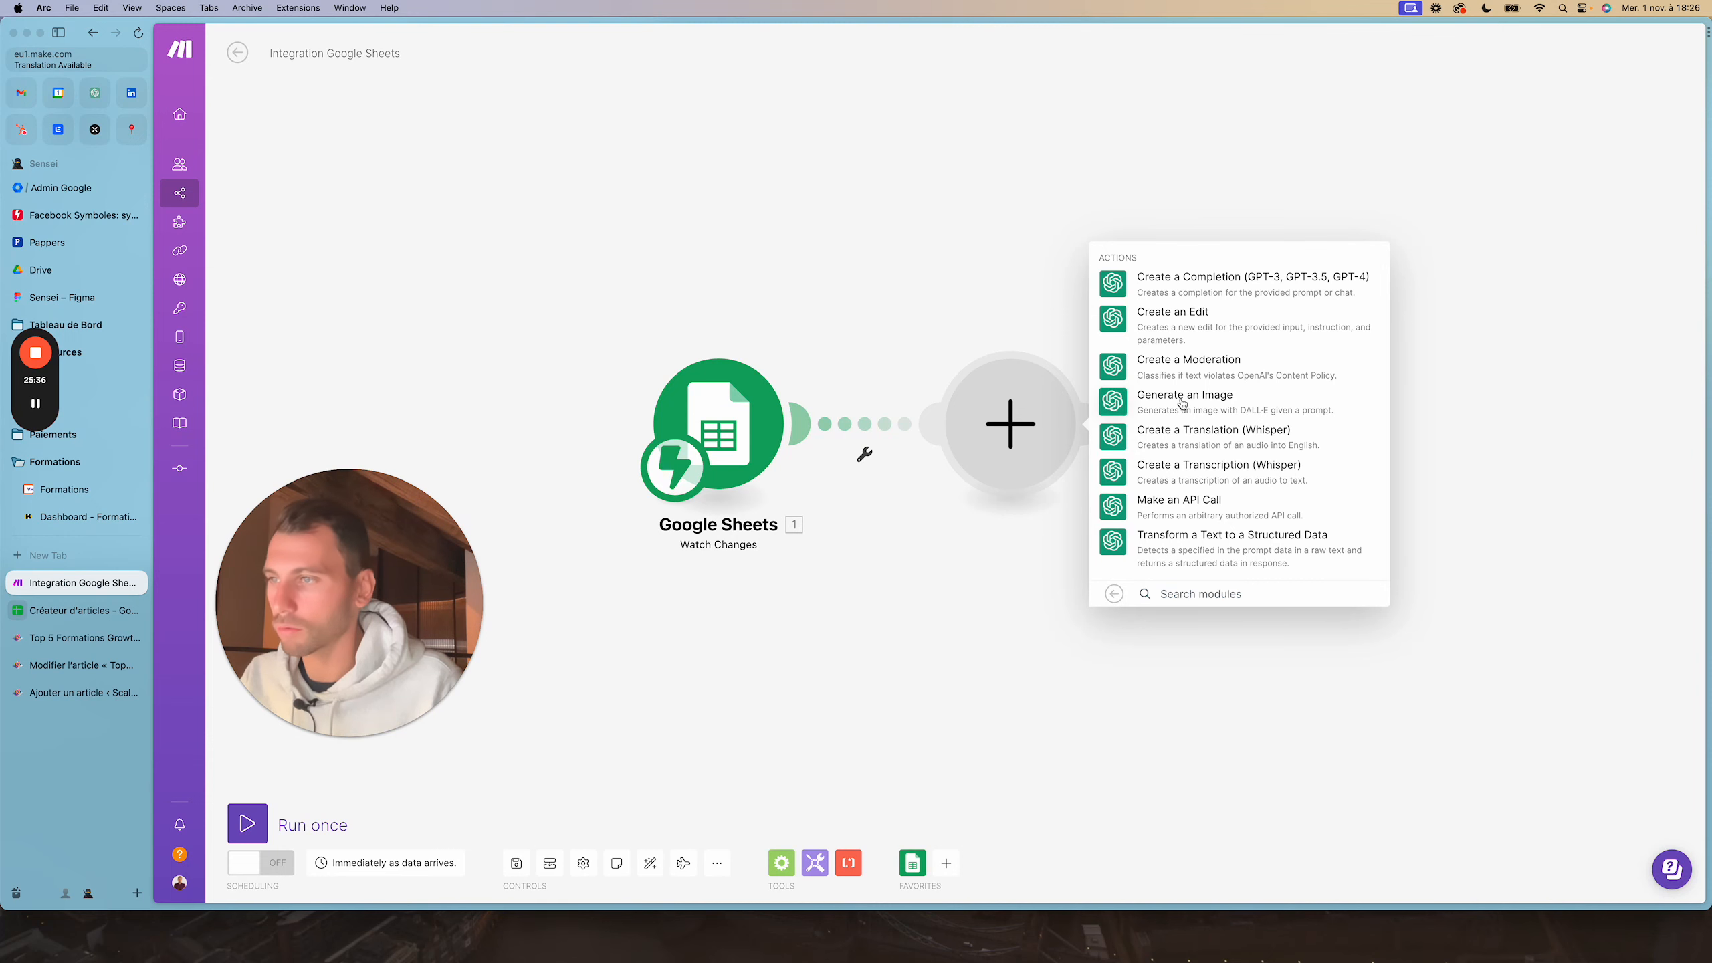
pyautogui.click(1221, 285)
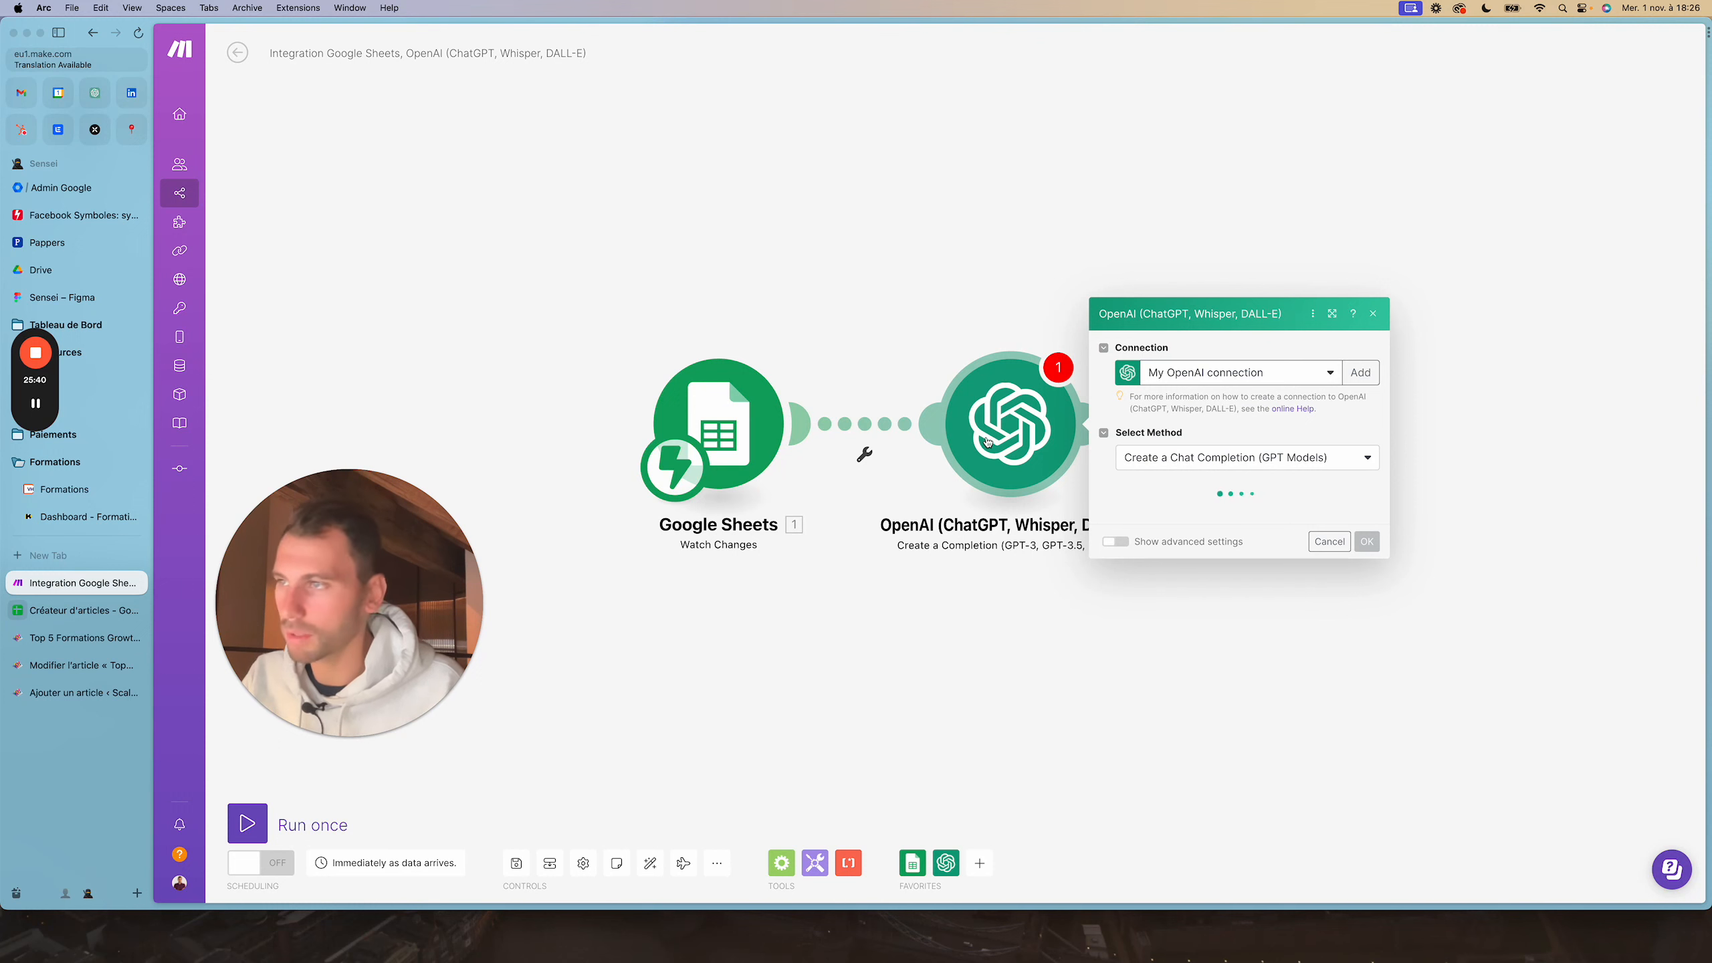
# Set the OpenAI module's method to Create a Chat Completion (GPT Models) and its model to gpt-4
pyautogui.click(1379, 402)
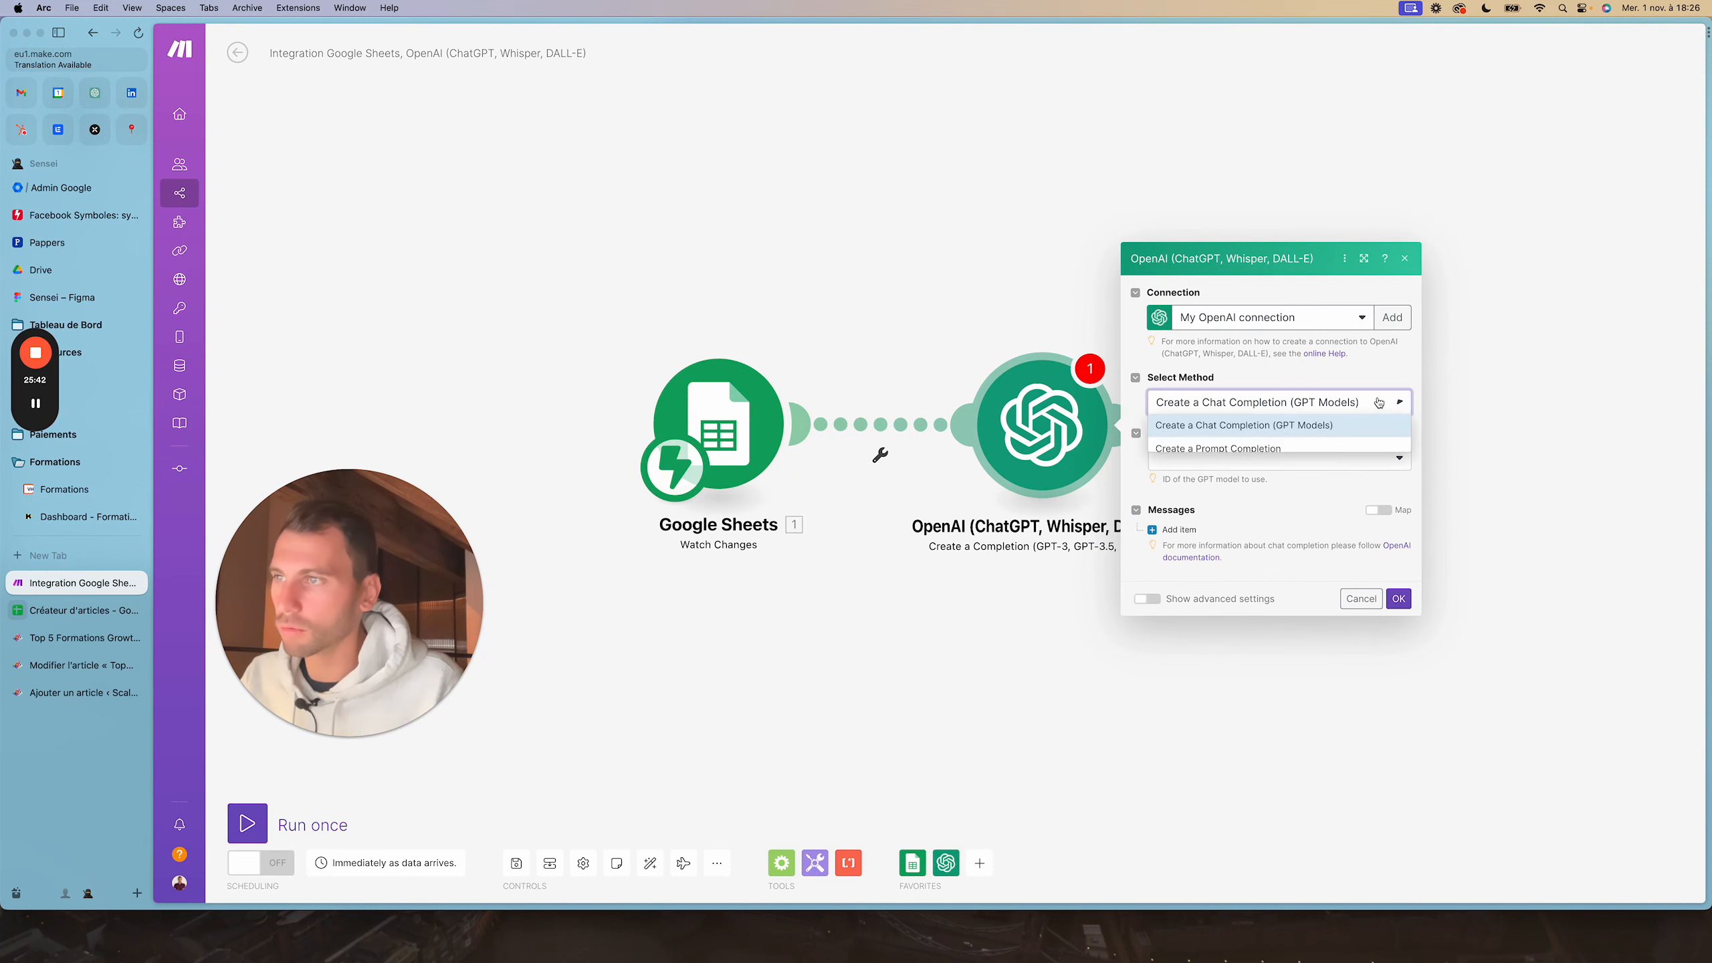
pyautogui.click(1221, 428)
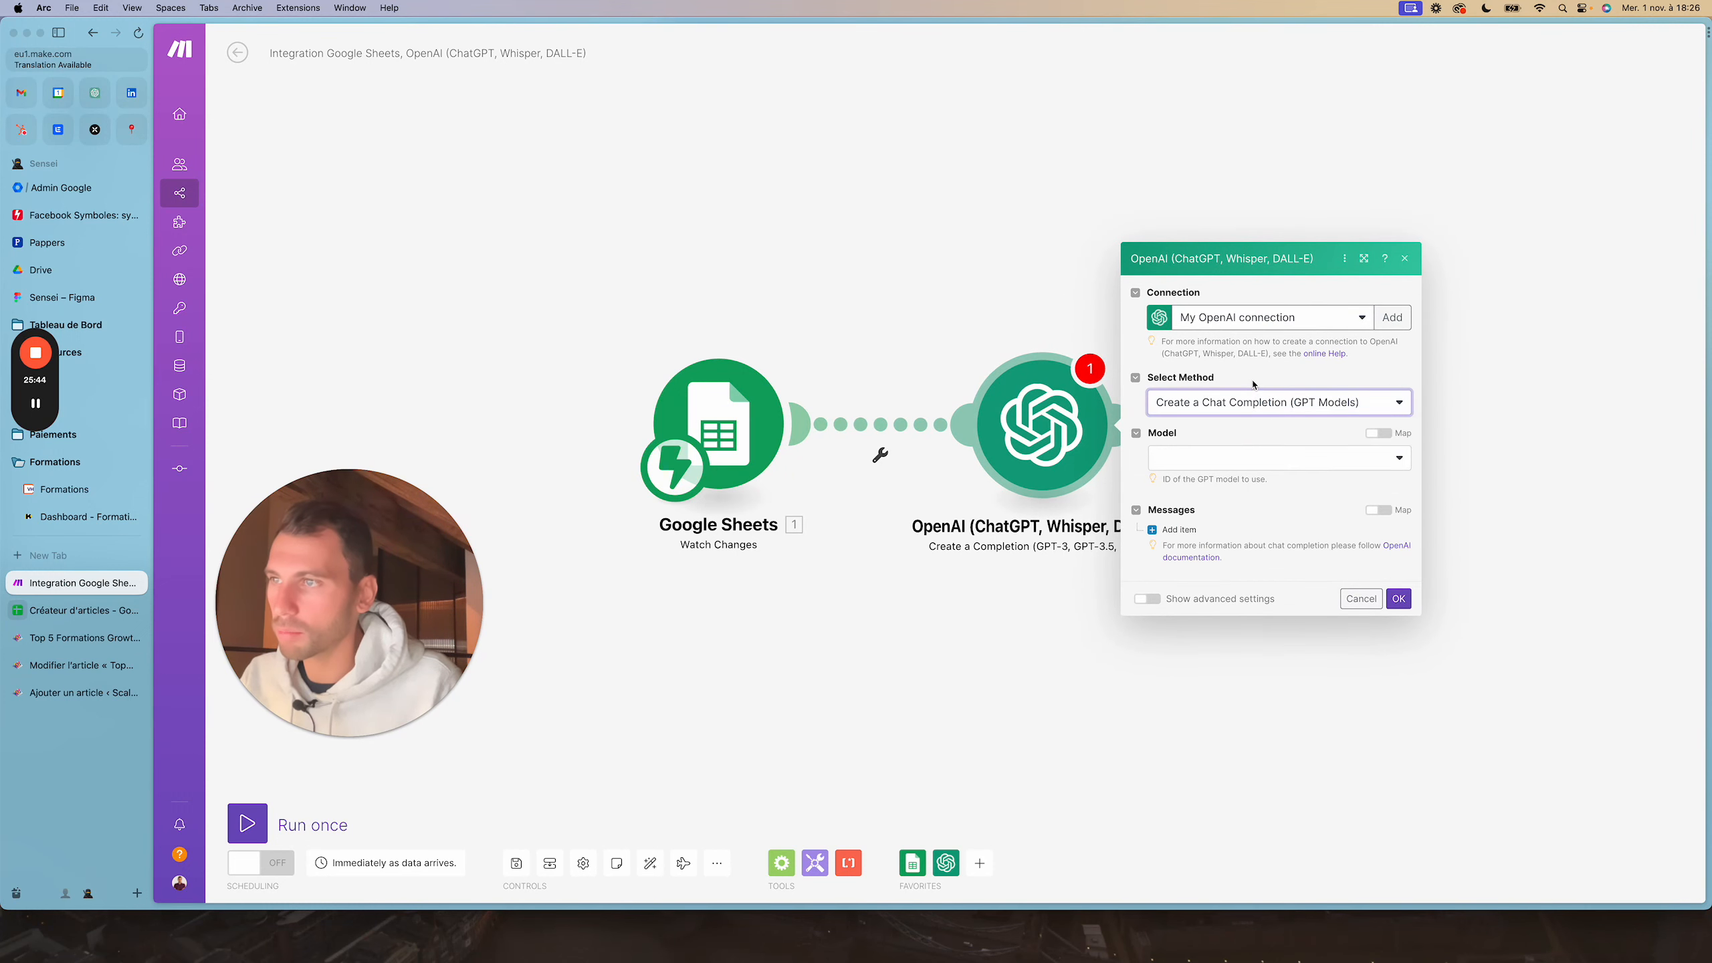
pyautogui.click(1216, 456)
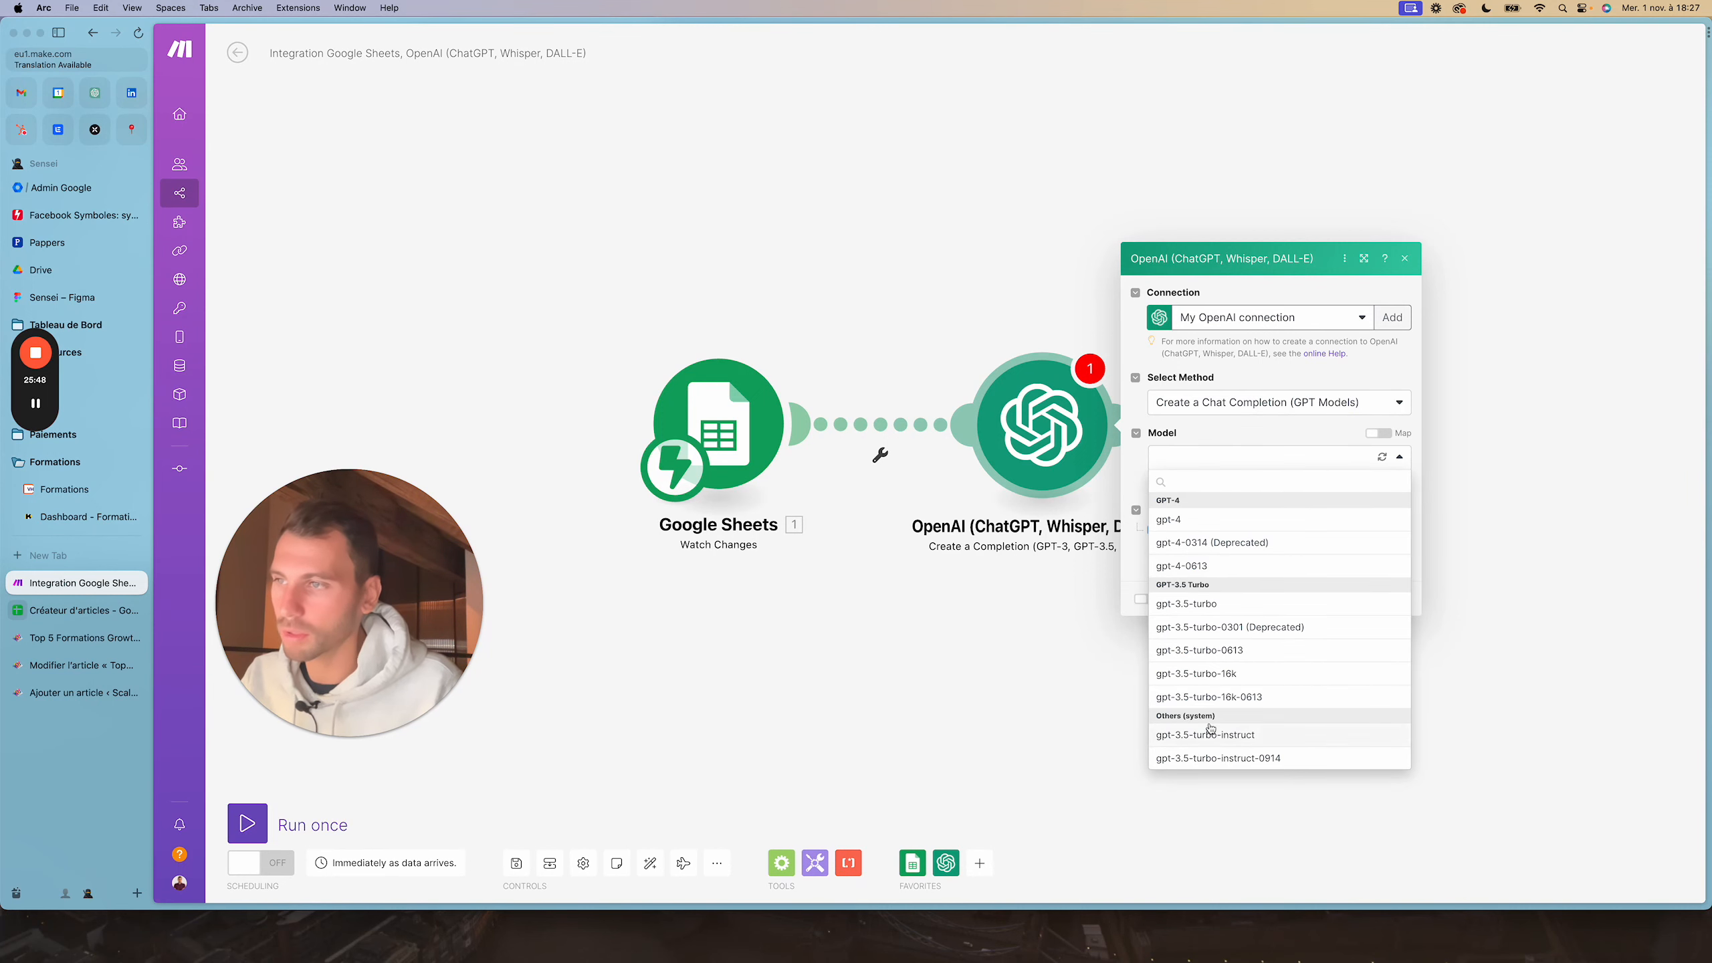
pyautogui.click(1173, 523)
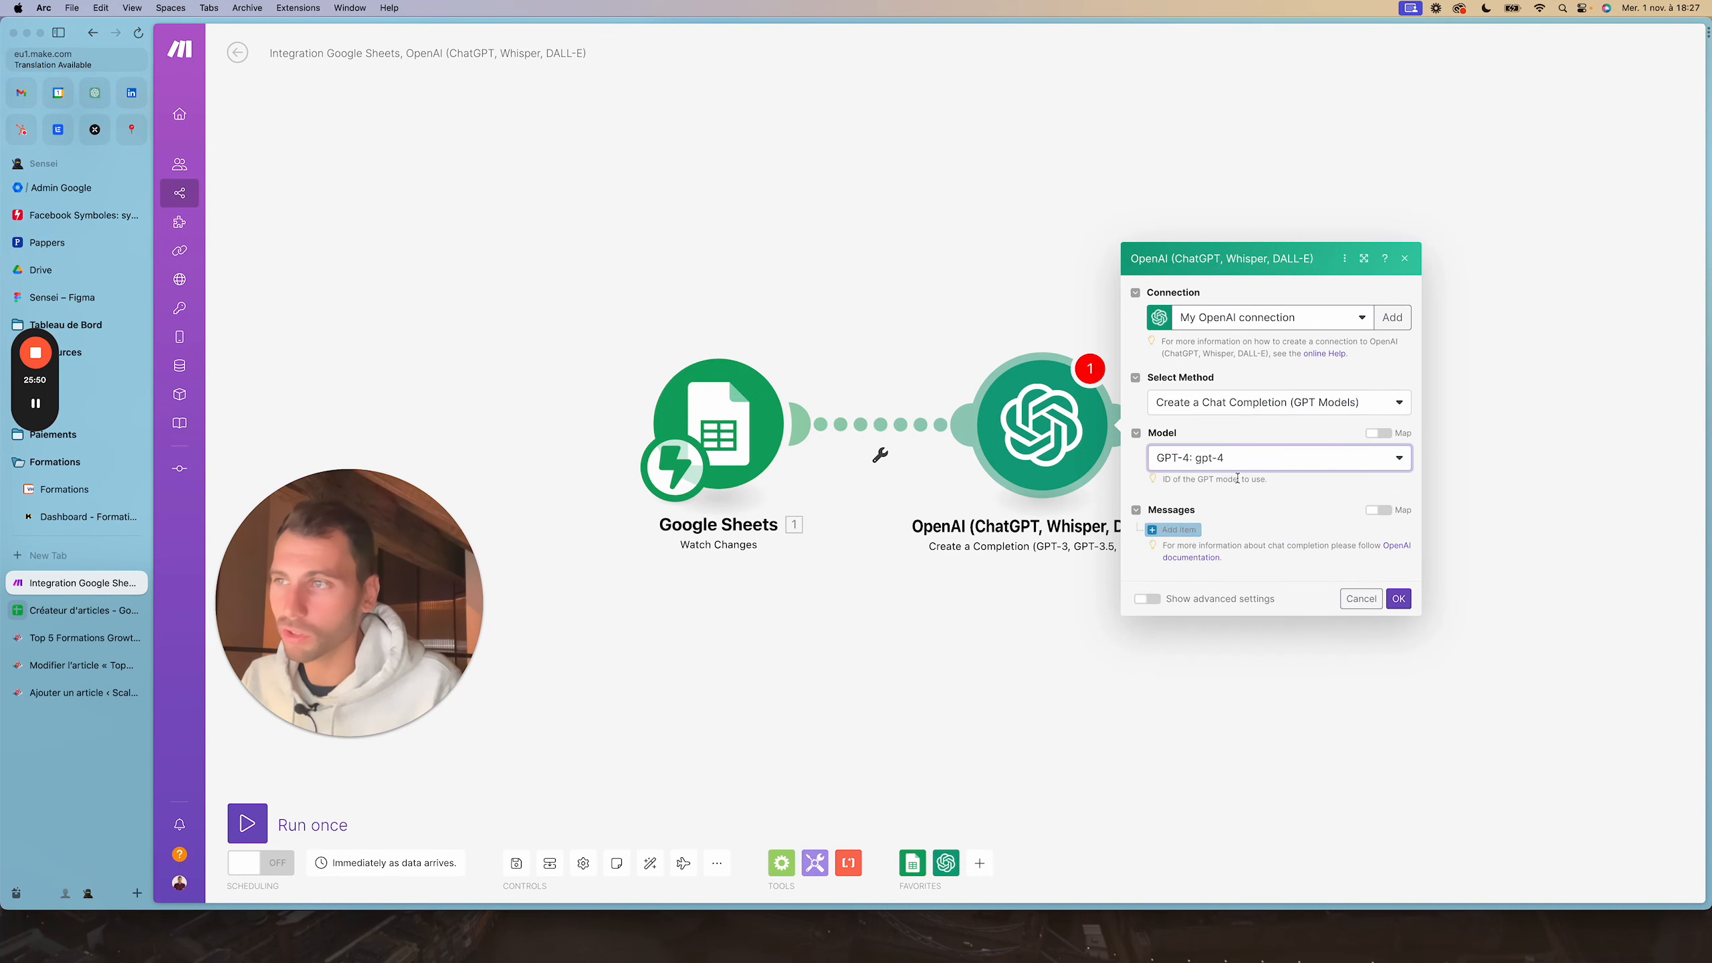
pyautogui.click(1136, 480)
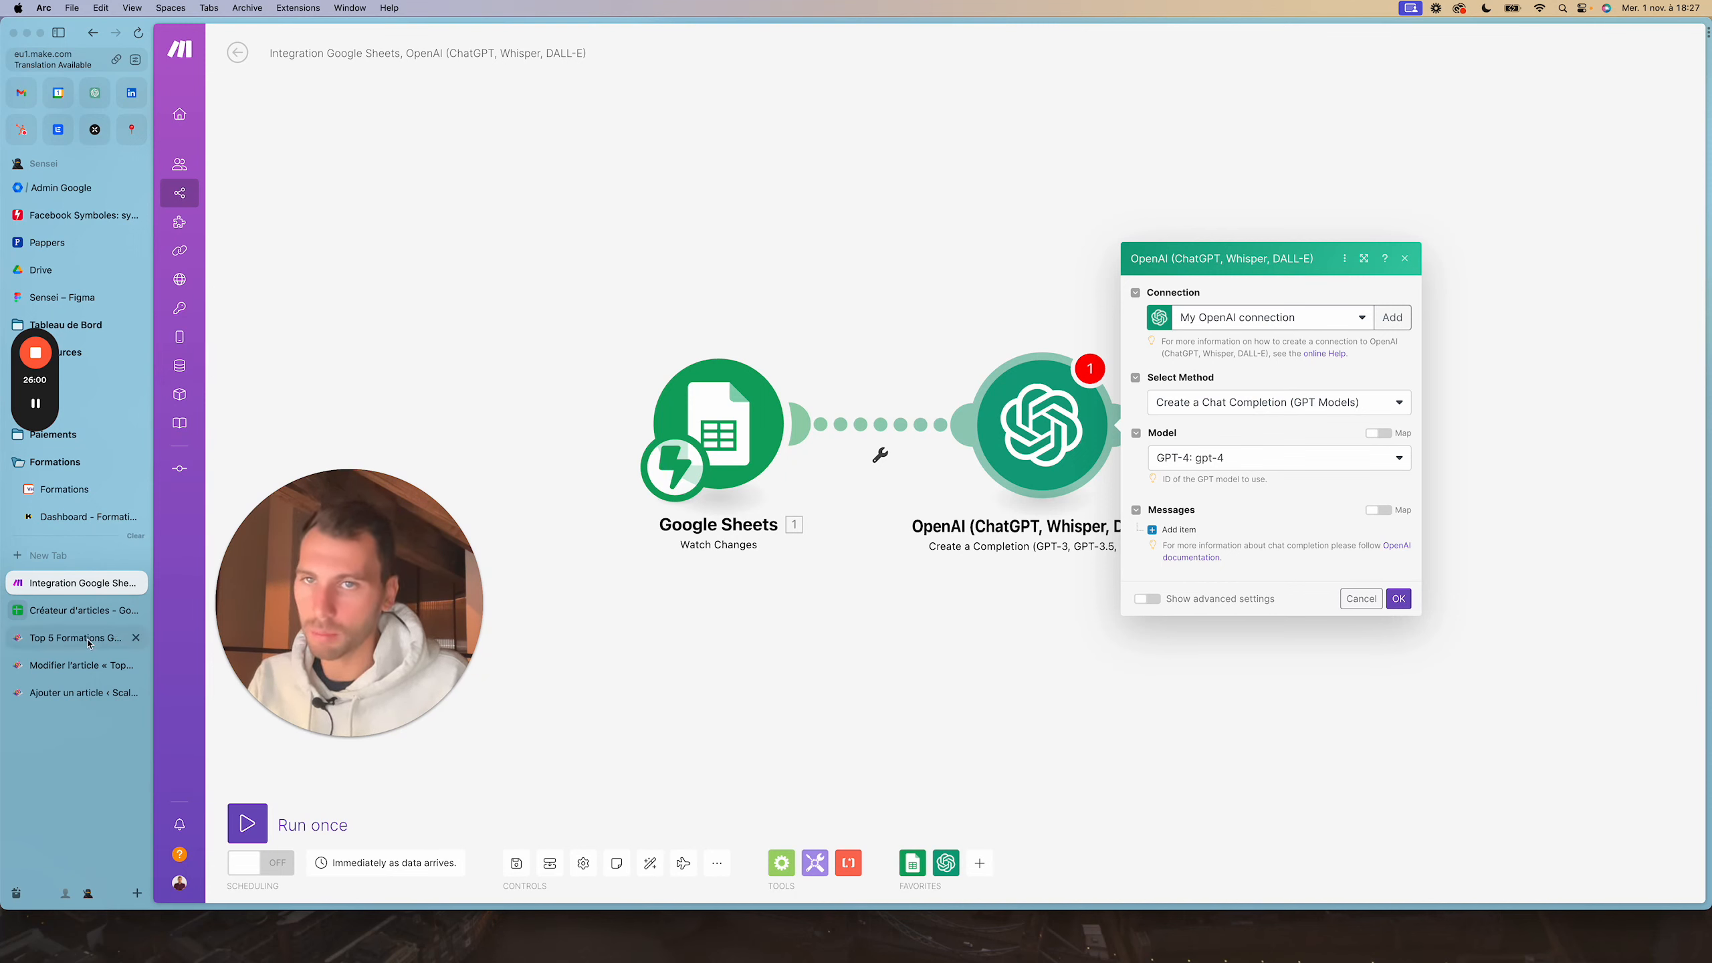
# Open openai.com in a new tab, go to its login page and close the leftover OpenAI home tab
pyautogui.press('super+t')
pyautogui.write('open')
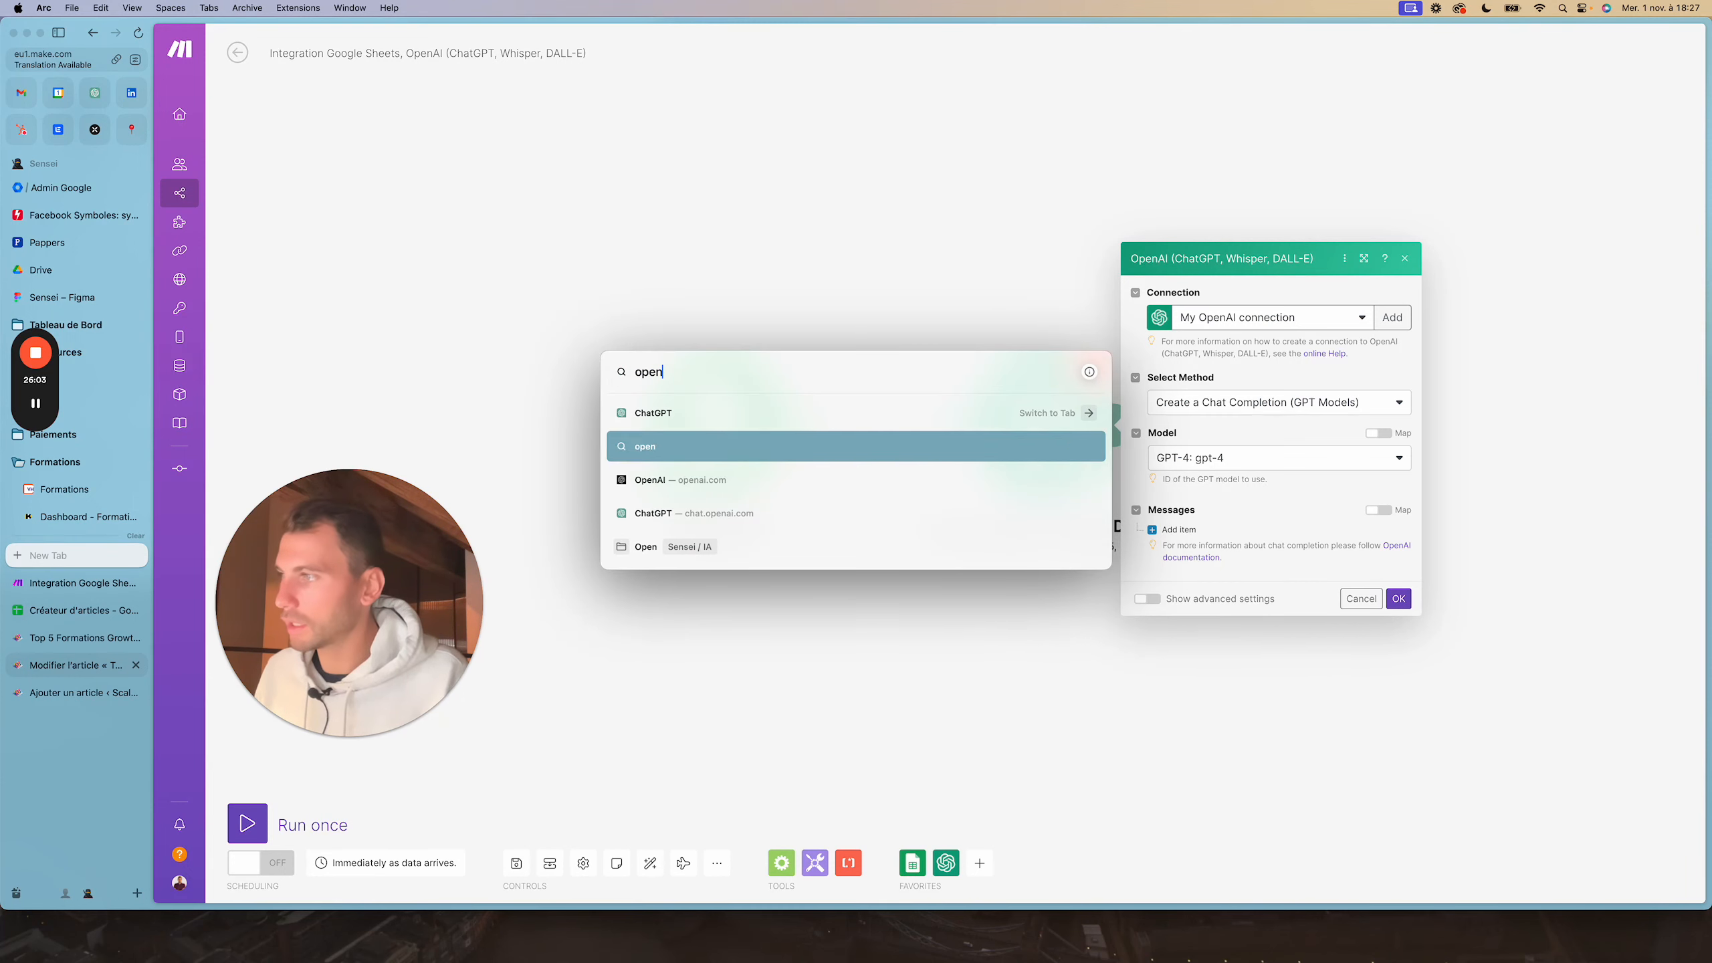
pyautogui.press('Down')
pyautogui.press('Return')
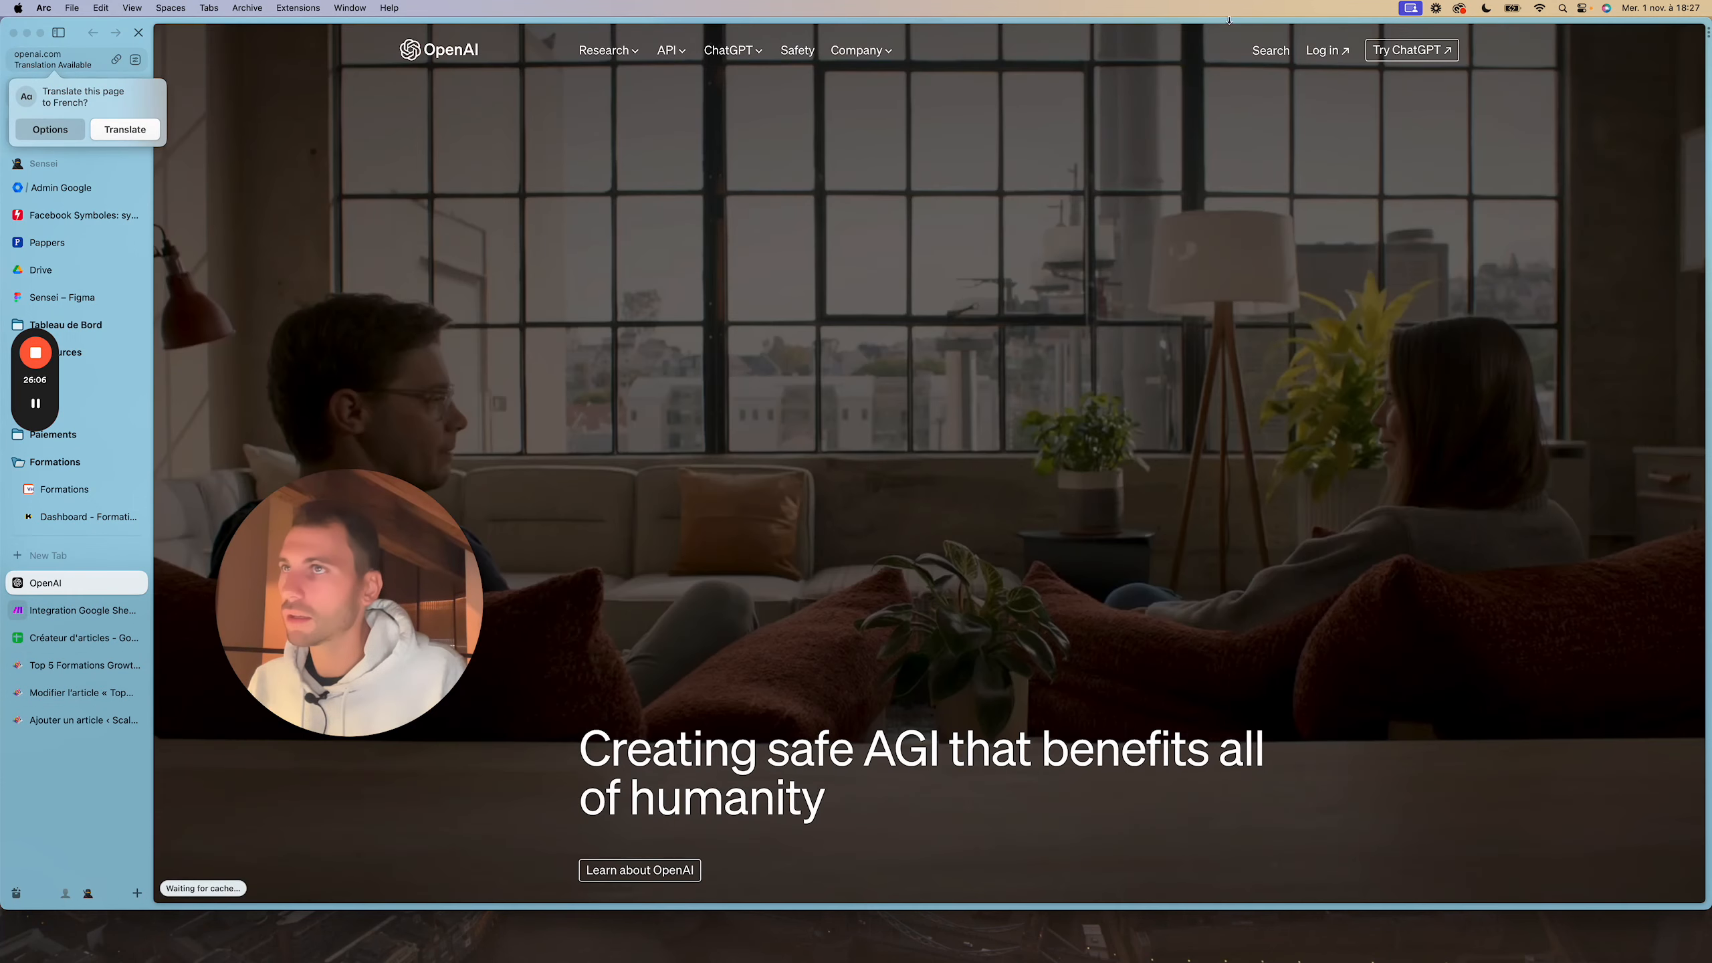
pyautogui.click(1324, 50)
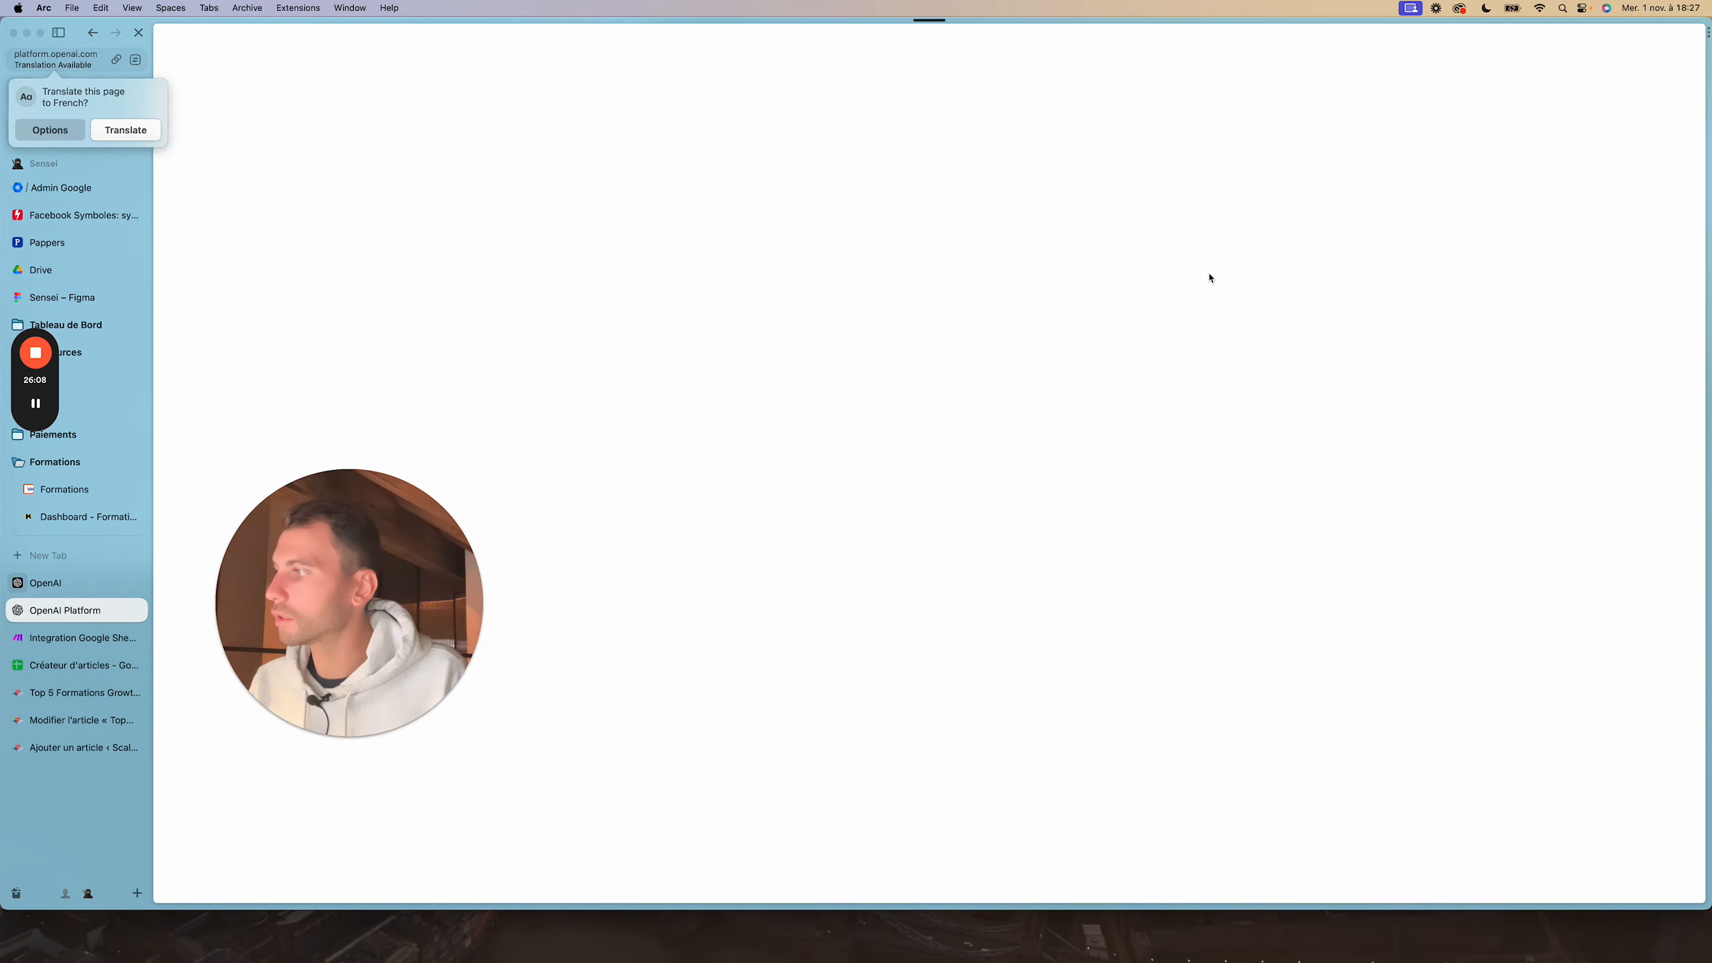
pyautogui.click(136, 581)
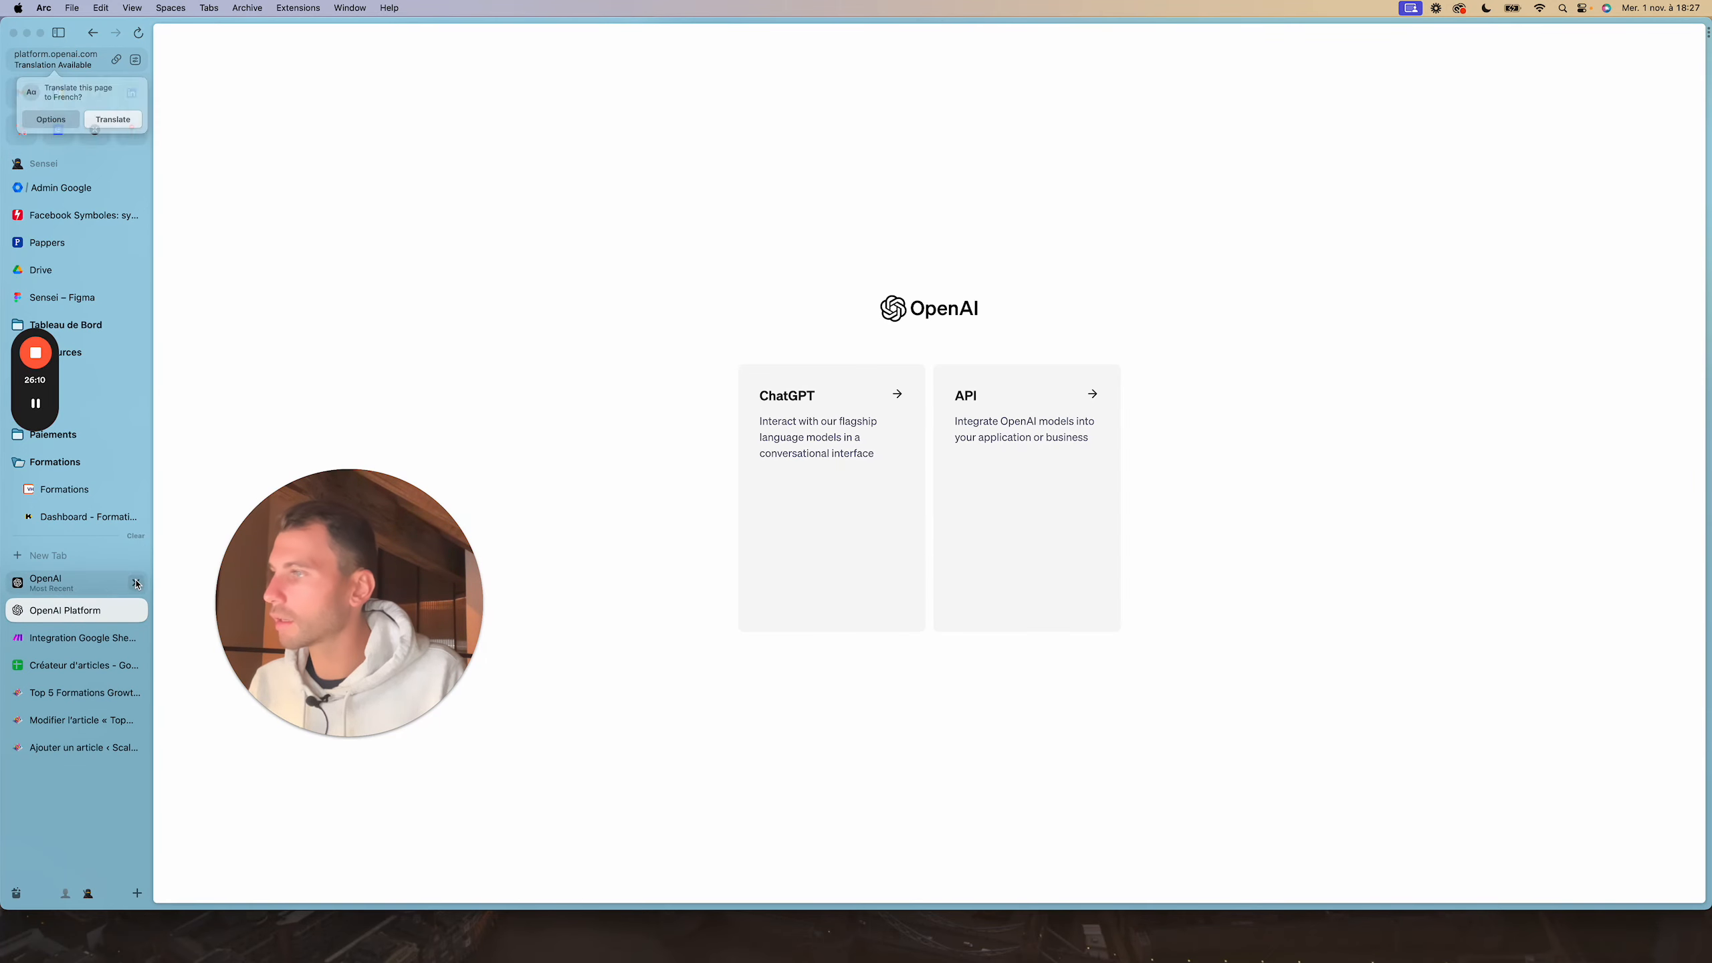
# Enter the API section of the OpenAI platform and open the account menu to locate the API keys entry
pyautogui.click(879, 484)
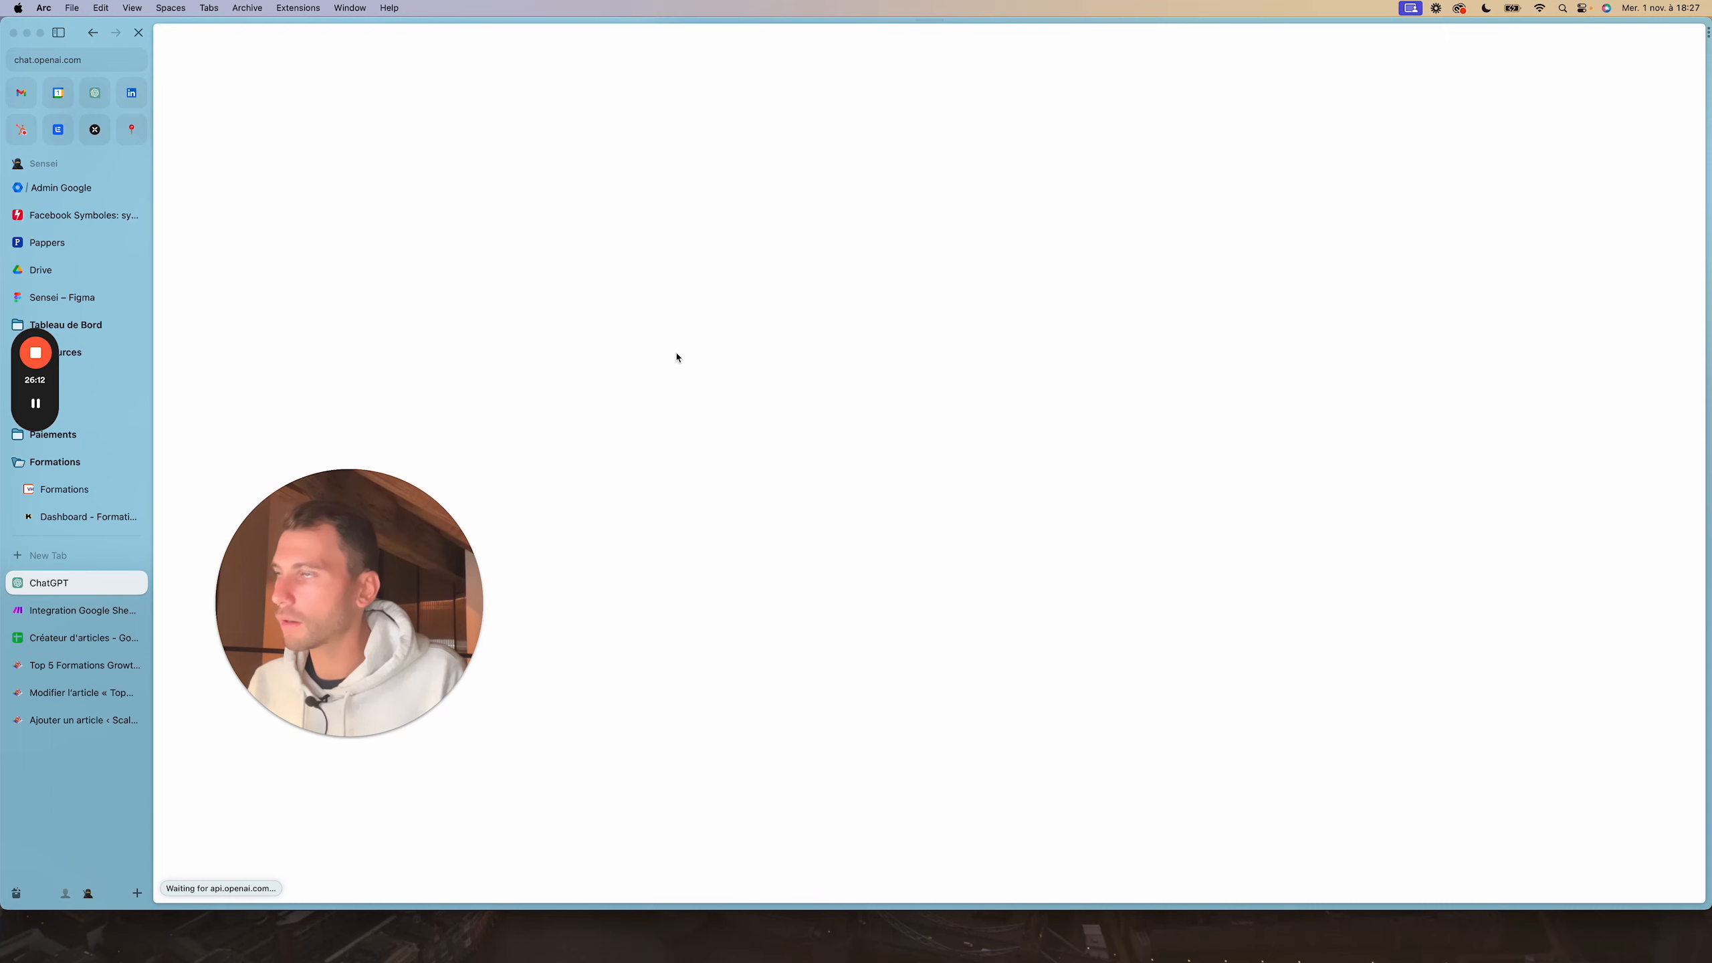
pyautogui.hscroll(-5, 559, 391)
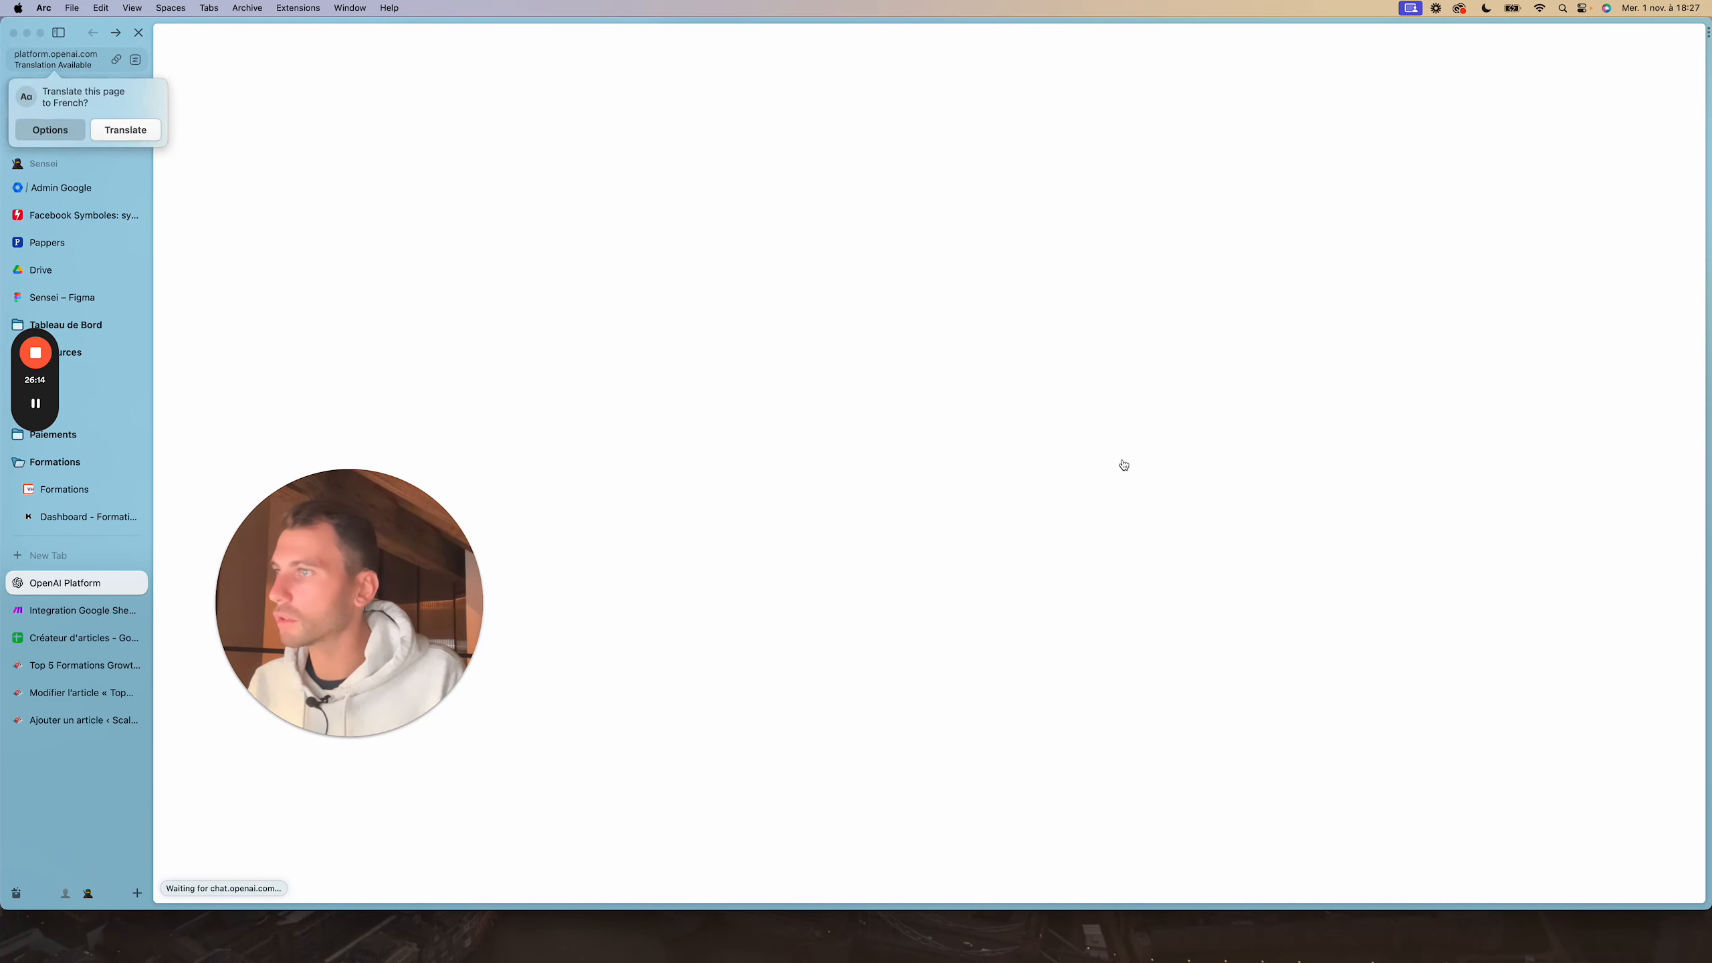
pyautogui.click(1047, 447)
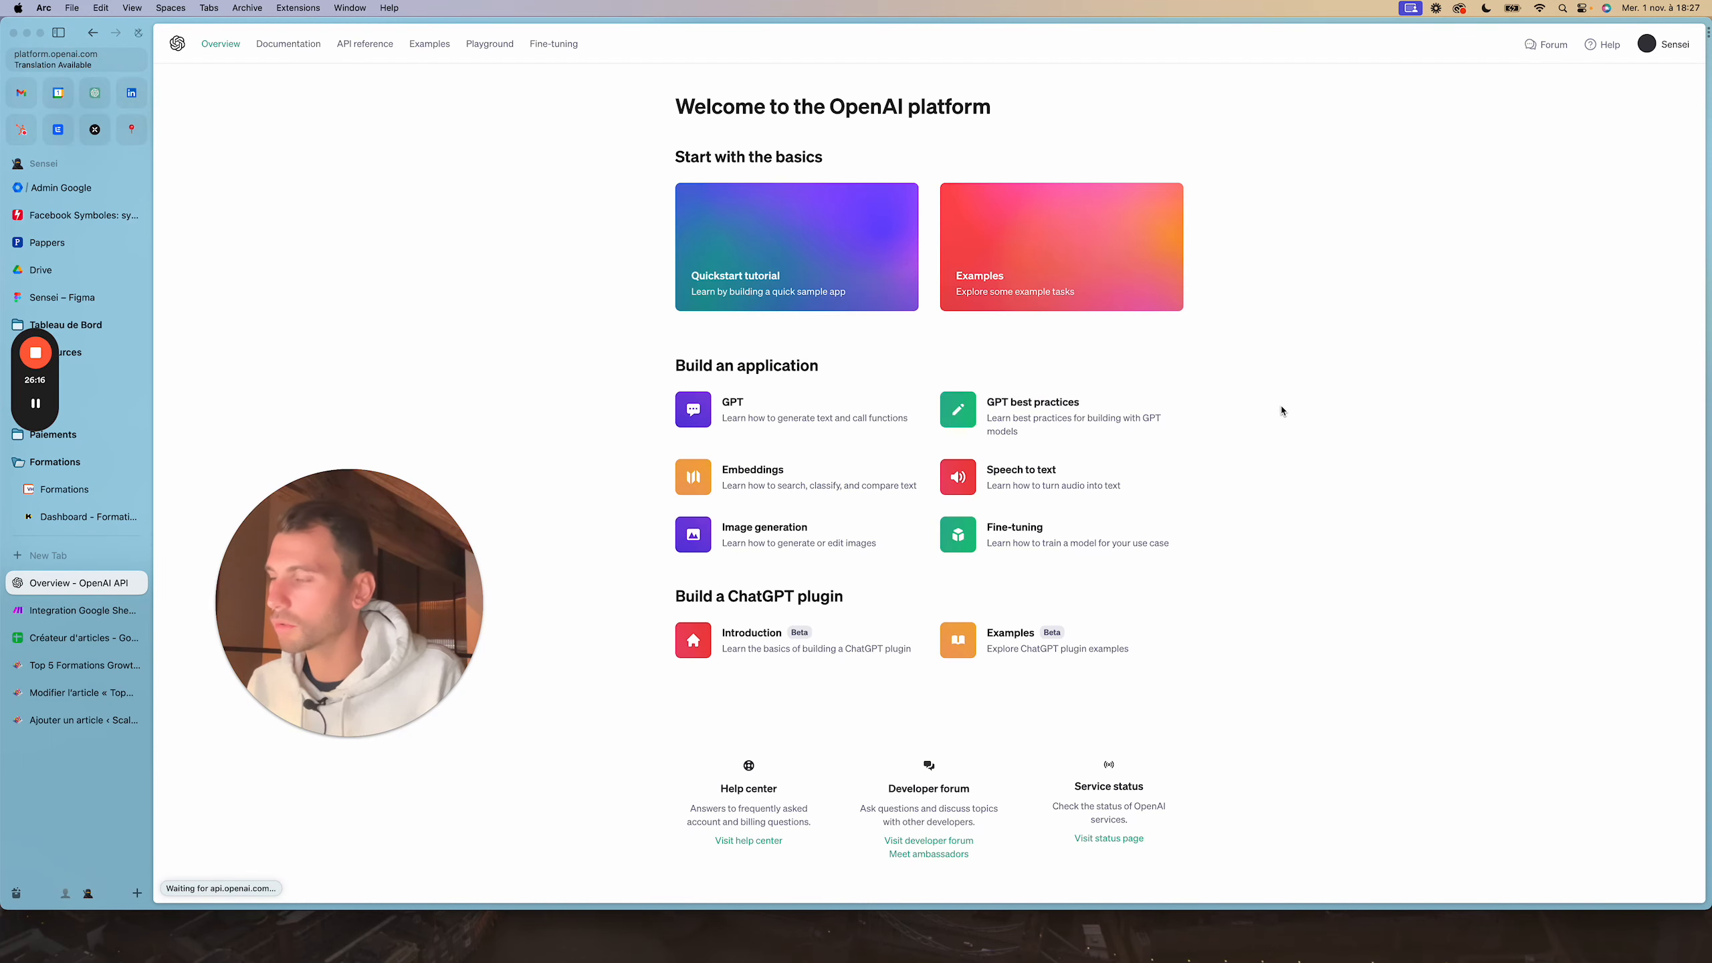
pyautogui.click(1669, 48)
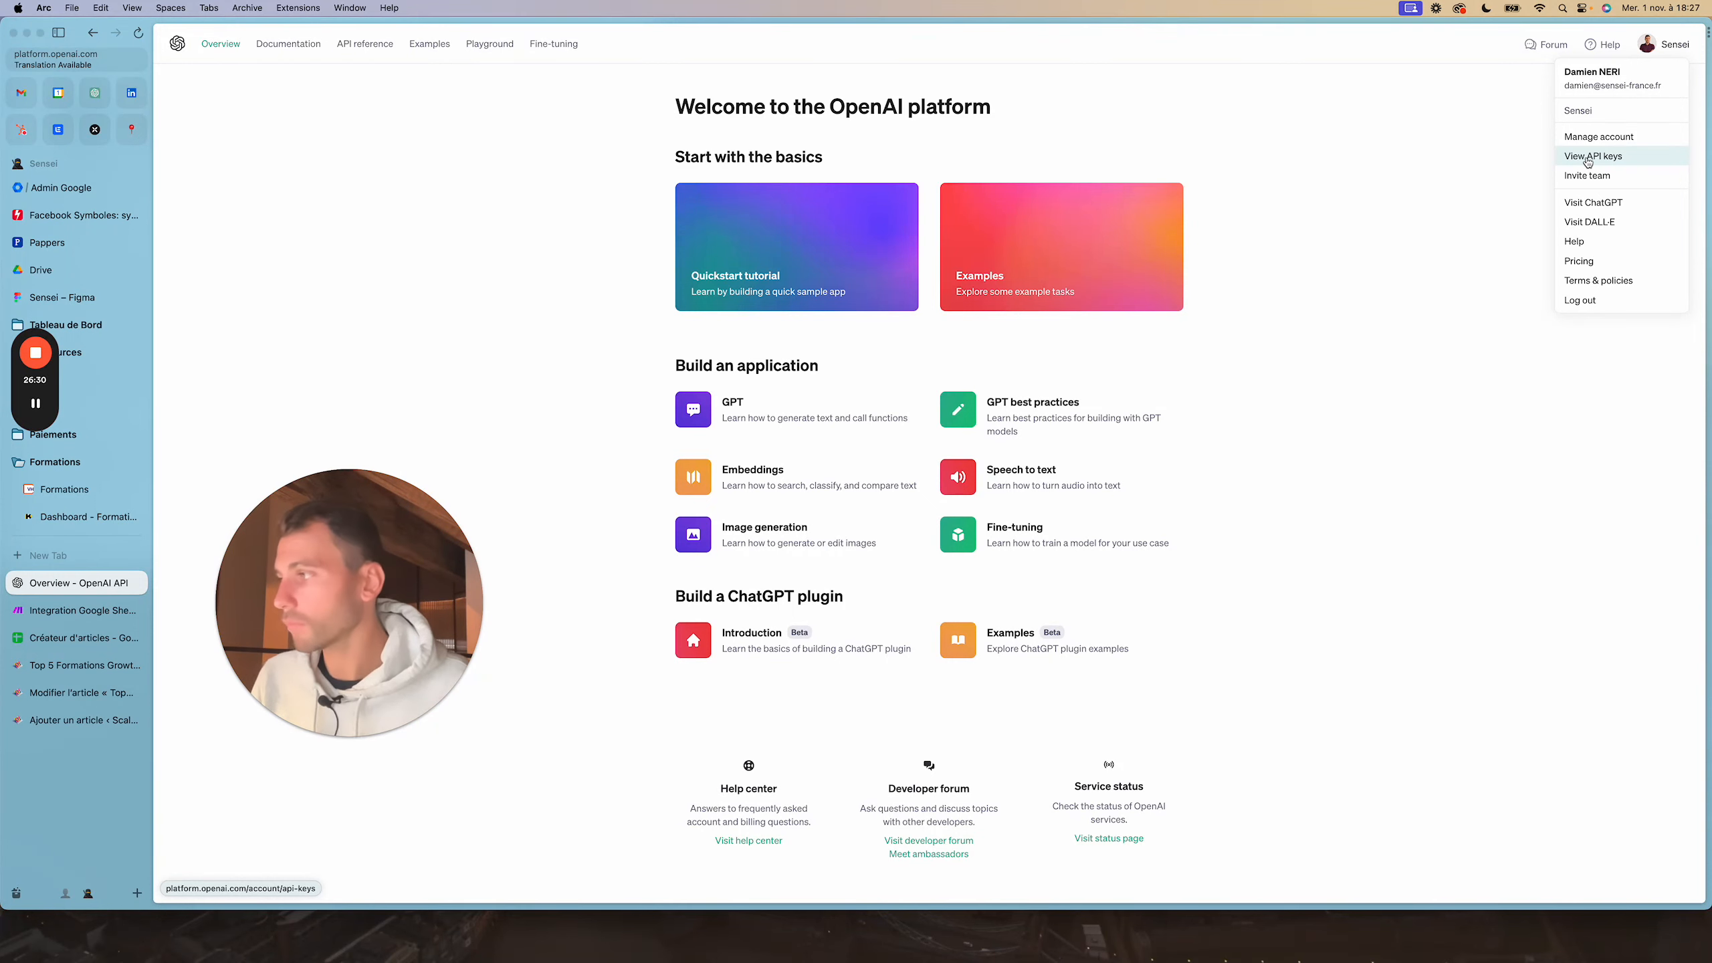
# Return to the Make scenario and add a first message with the role User to the OpenAI module
pyautogui.click(74, 610)
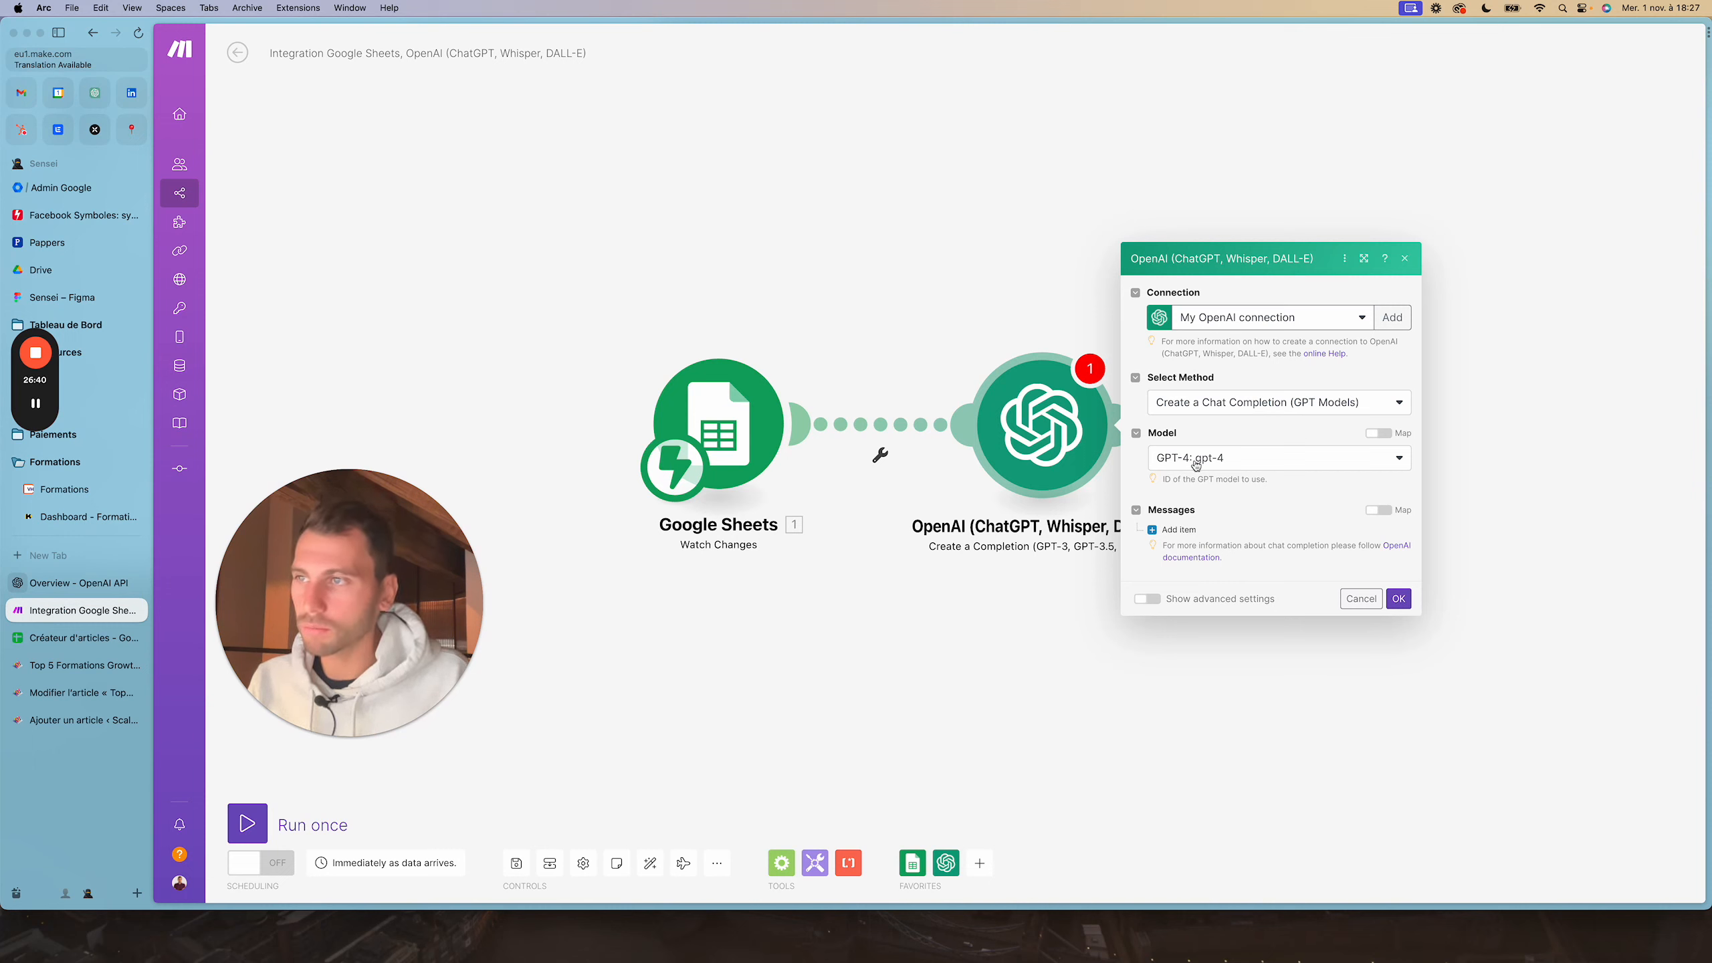
pyautogui.click(1157, 533)
pyautogui.click(1218, 476)
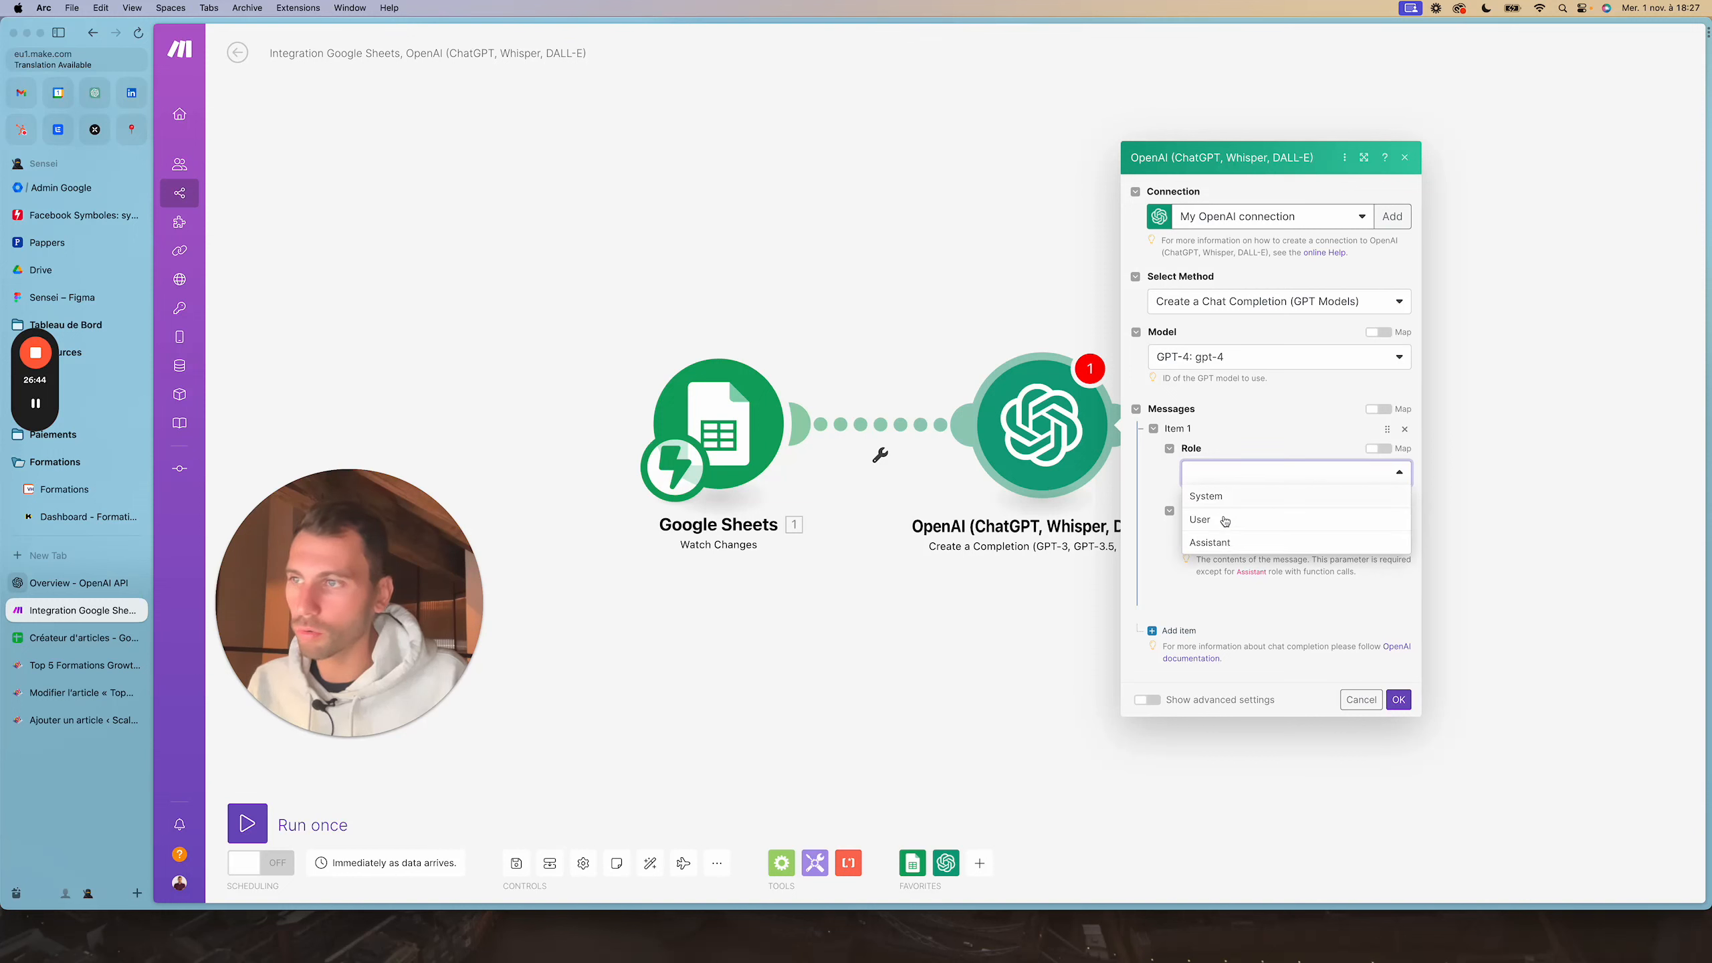
pyautogui.click(1224, 524)
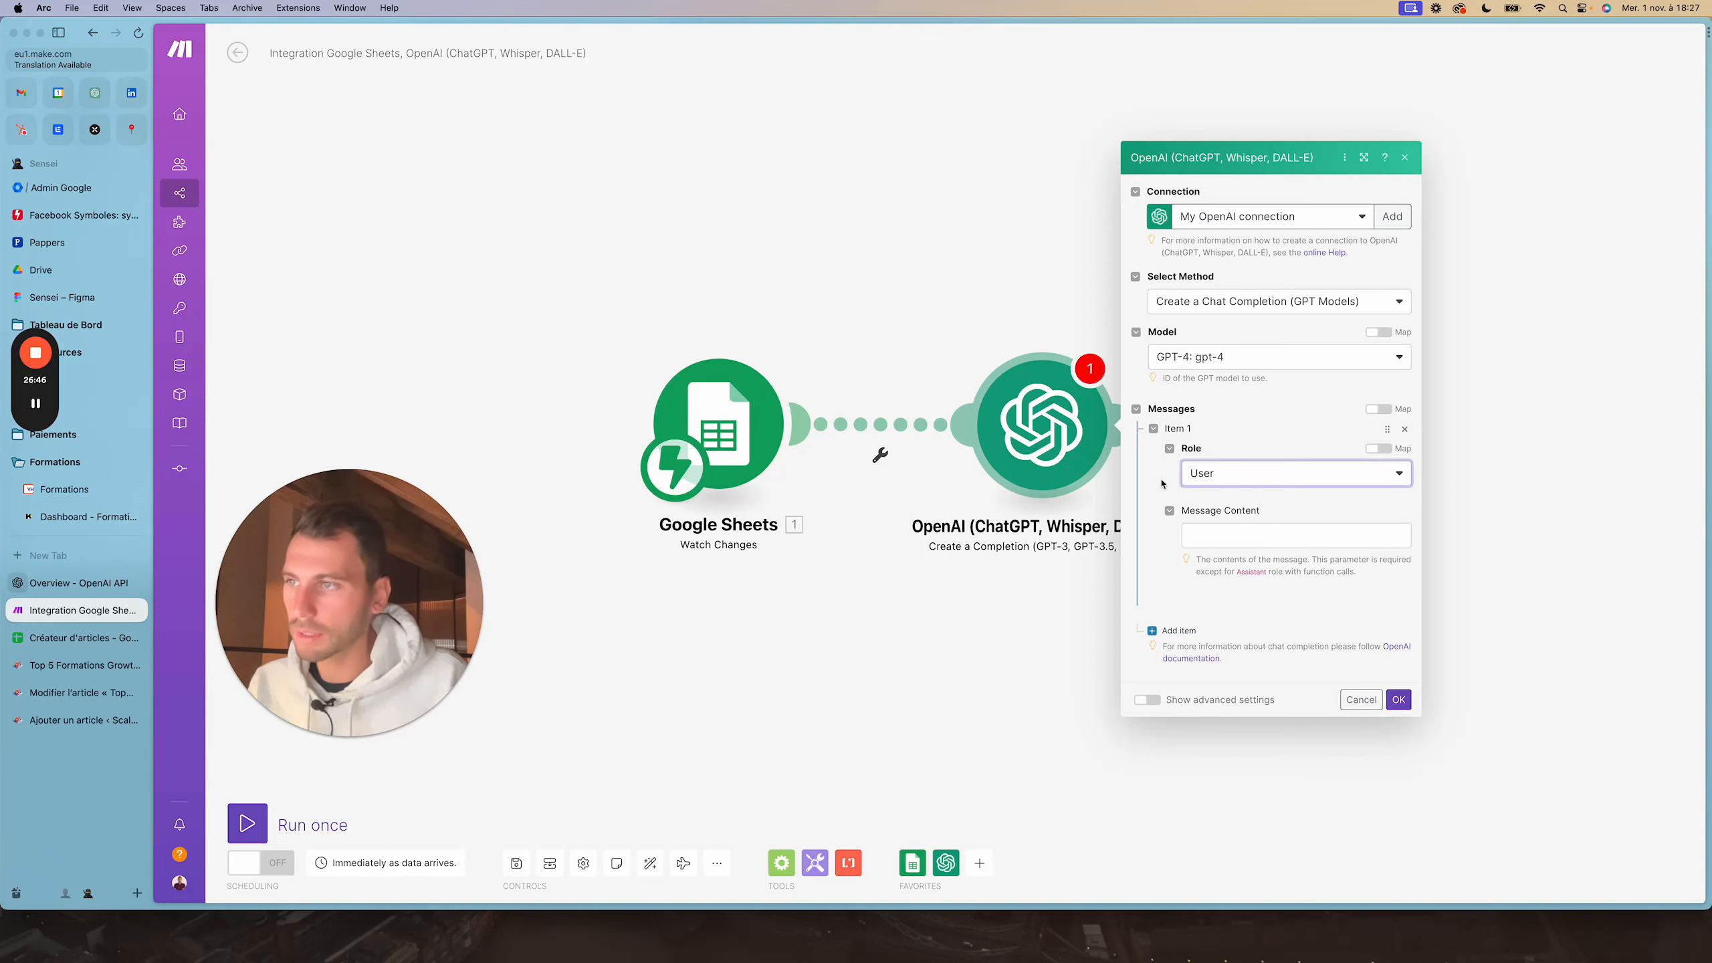
pyautogui.click(1283, 536)
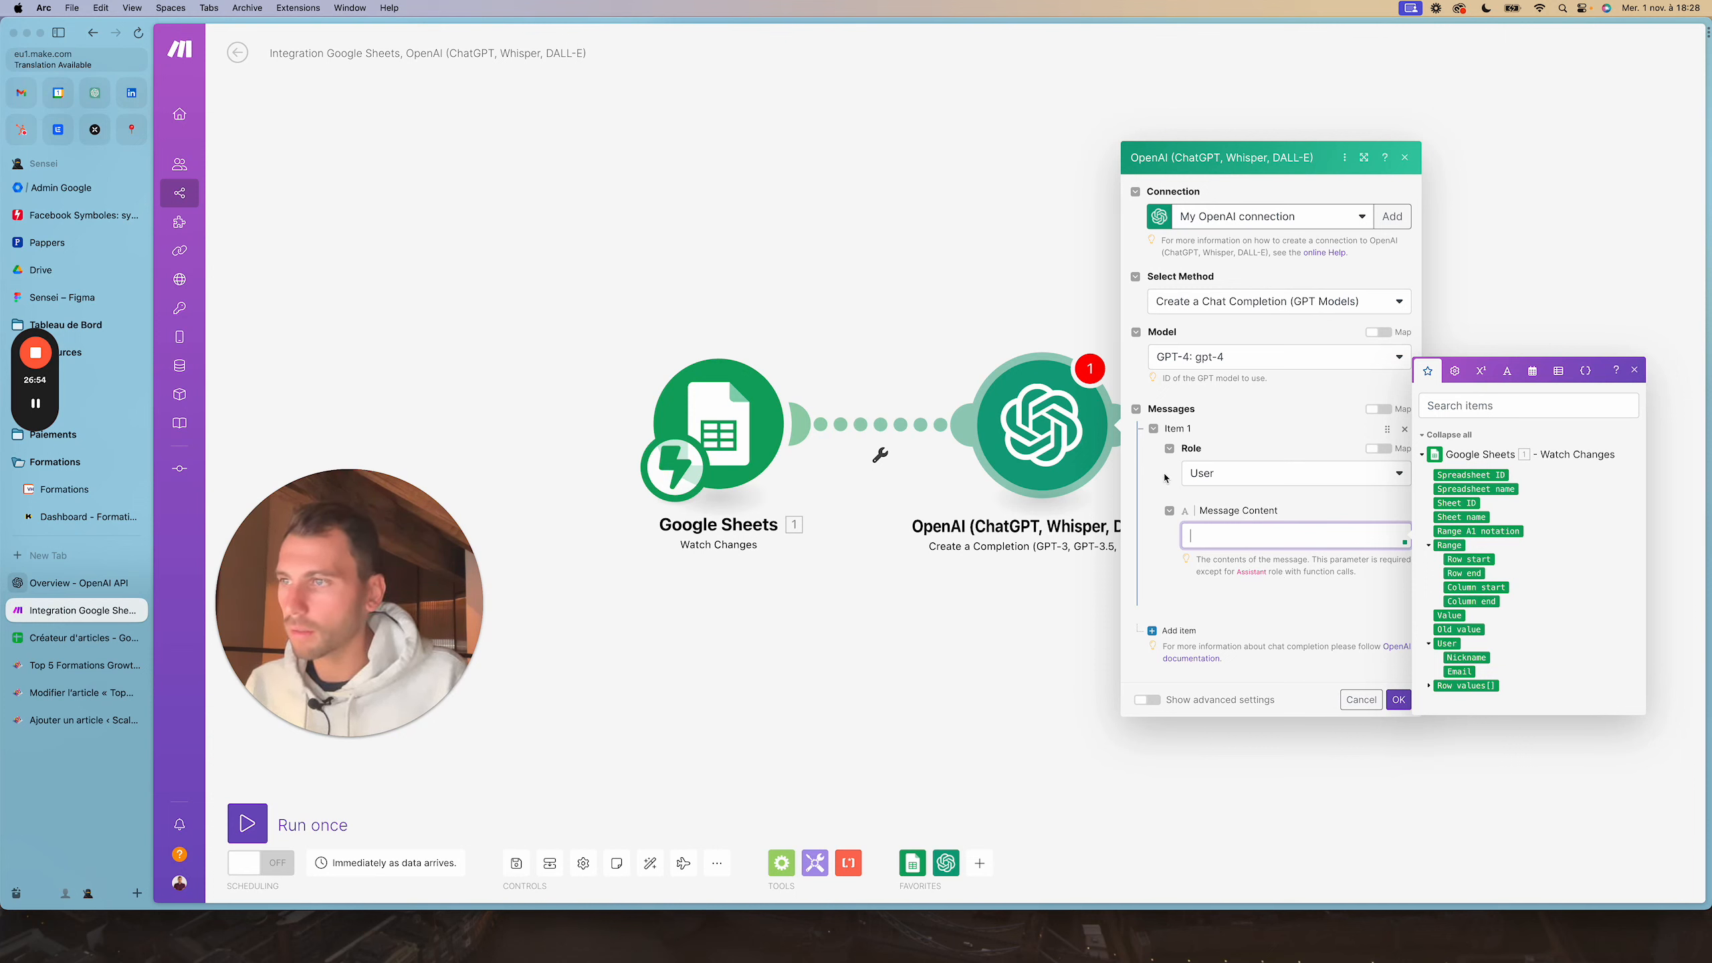
pyautogui.click(280, 273)
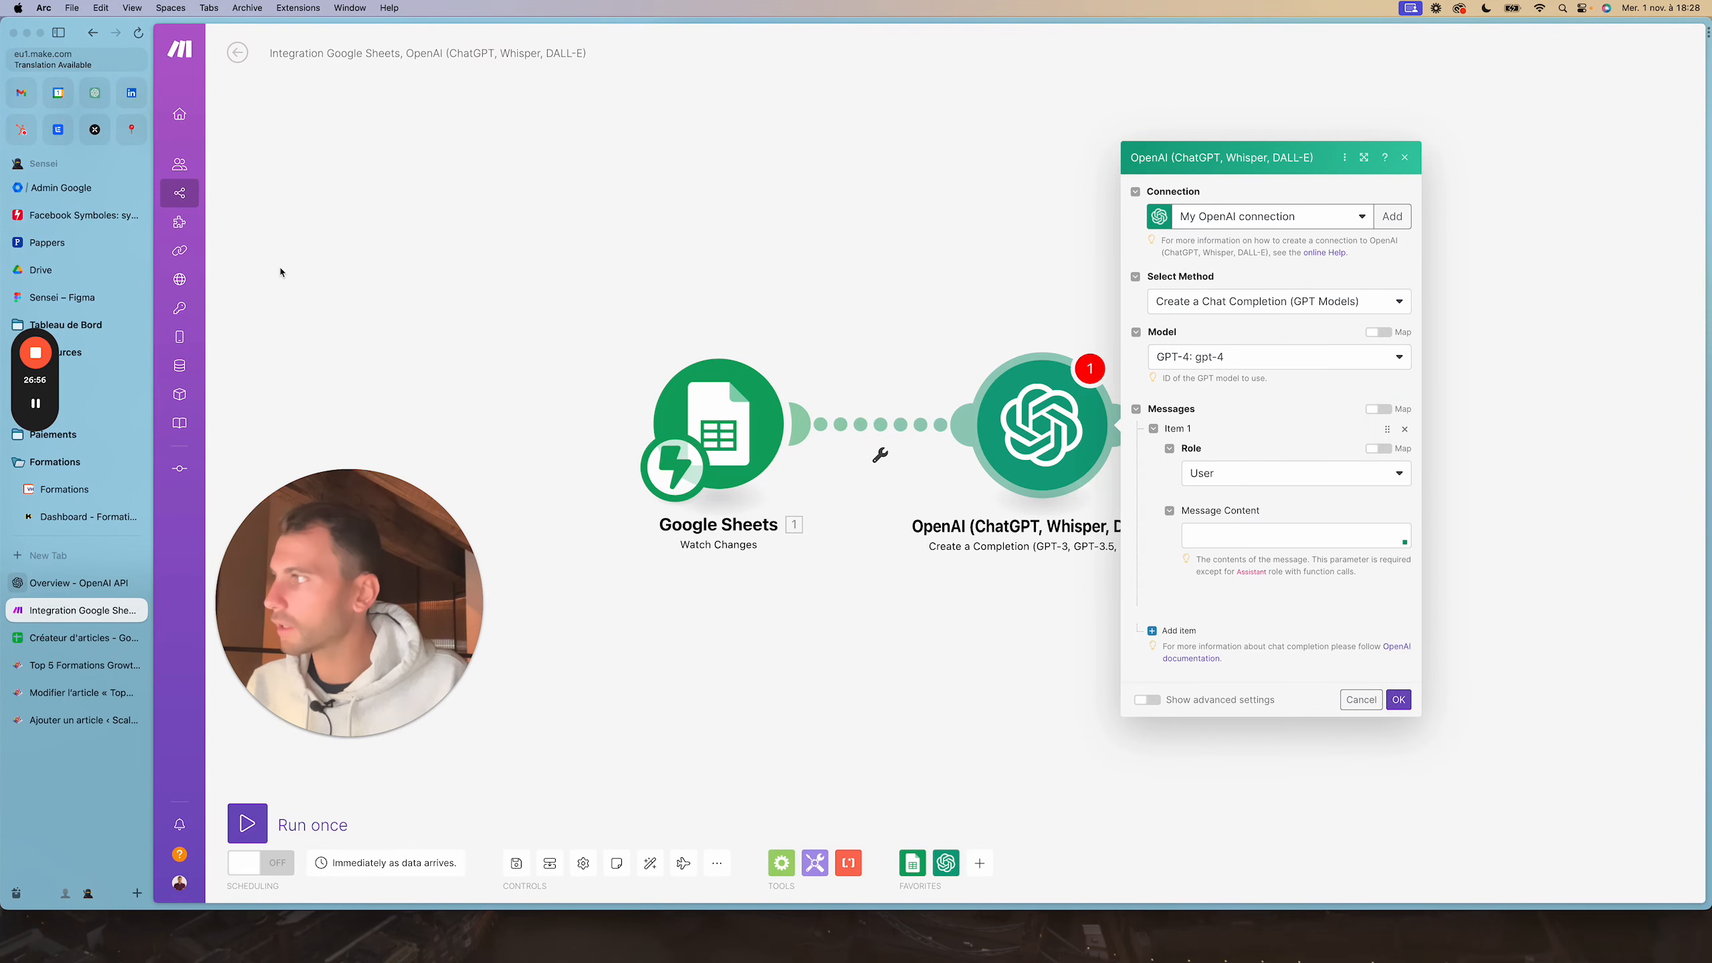
# Bring up the Prompts document in Google Docs and delete the INTRO heading above the first prompt
pyautogui.press('super+grave')
pyautogui.moveTo(1061, 93); pyautogui.dragTo(771, 21)
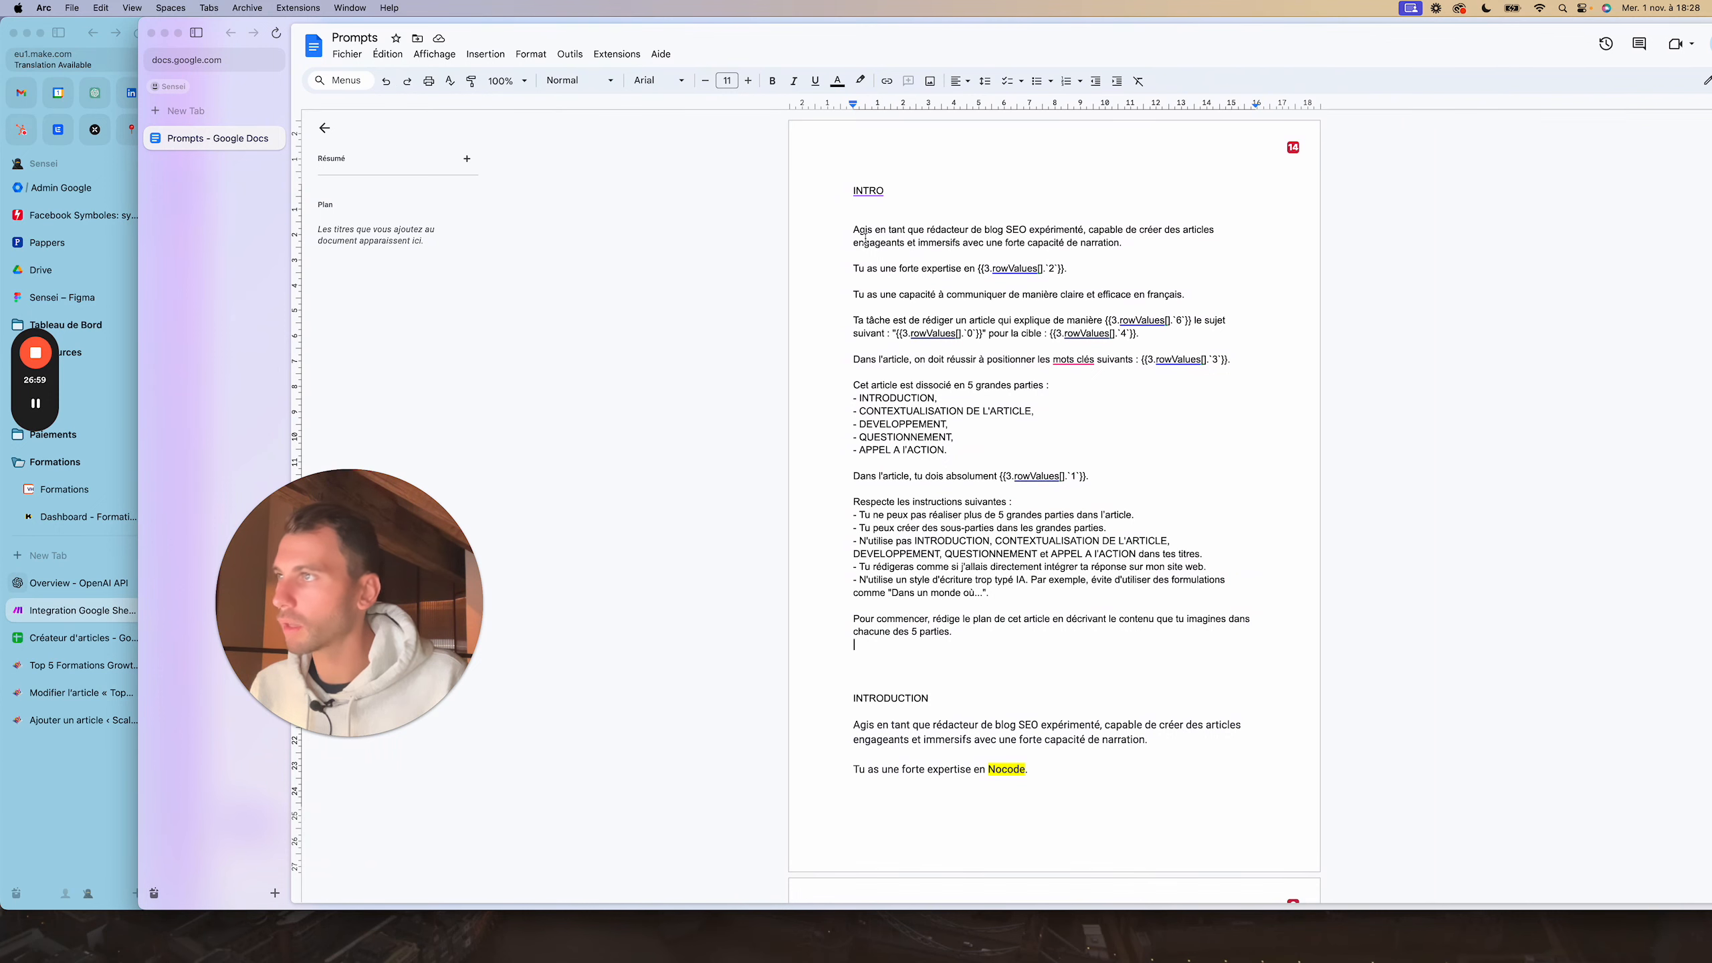
pyautogui.scroll(-1, 866, 238)
pyautogui.moveTo(854, 199); pyautogui.dragTo(838, 162)
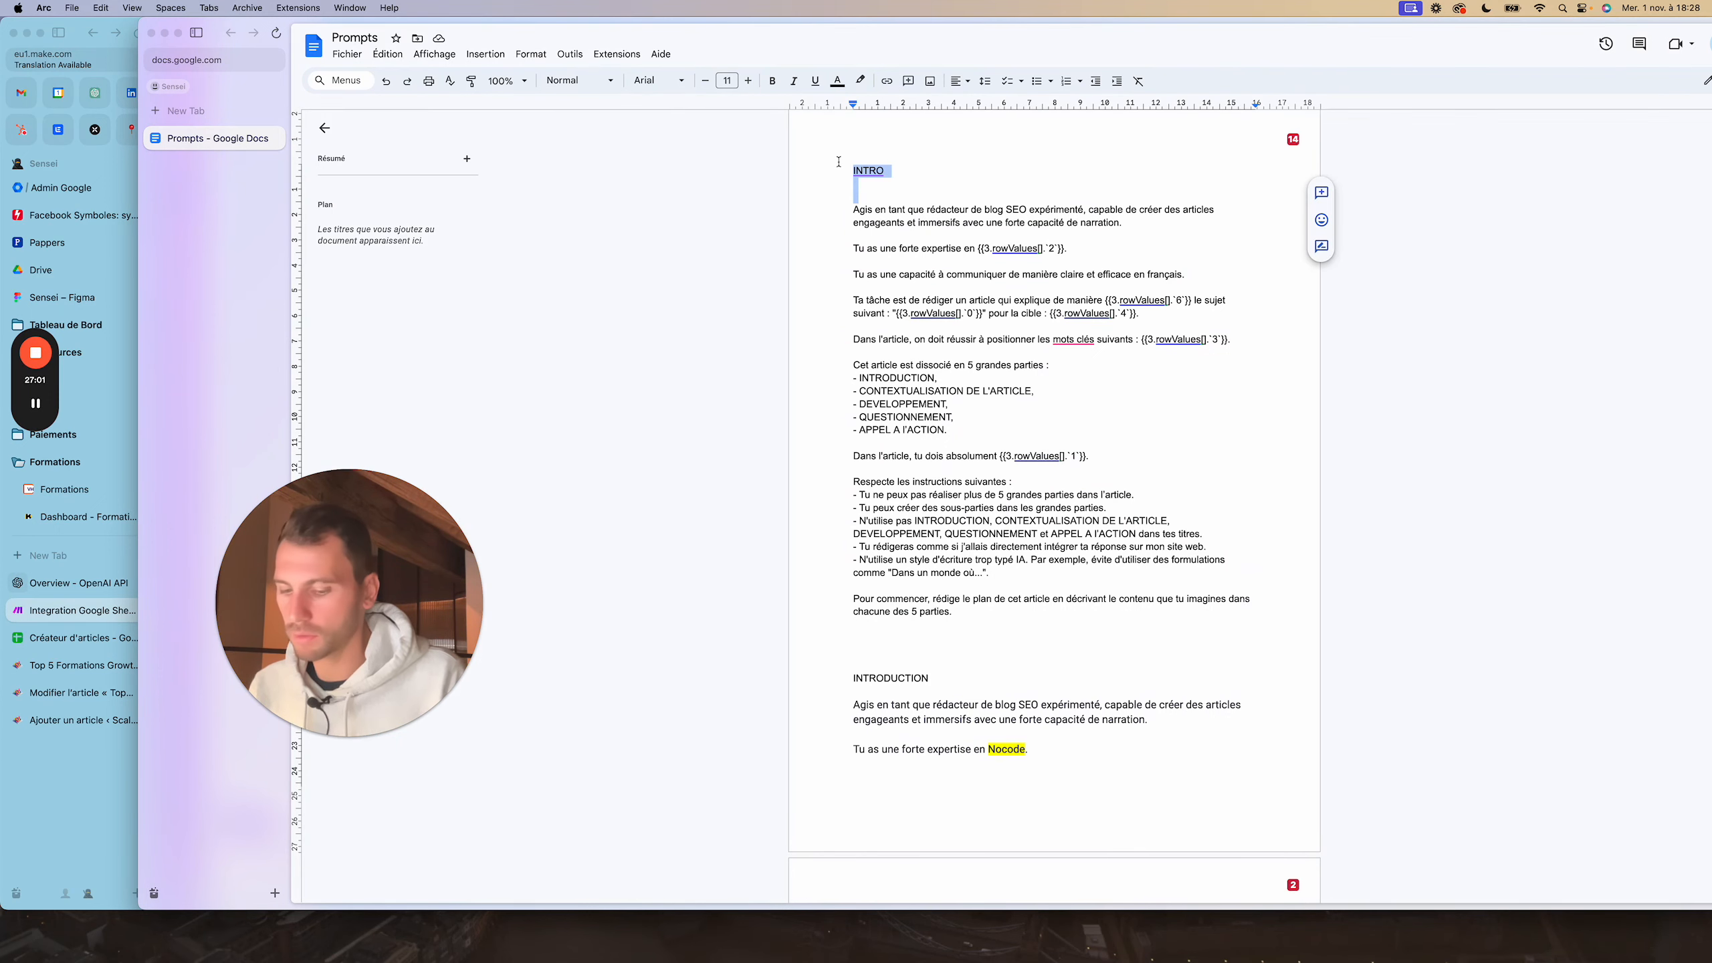
pyautogui.press('BackSpace')
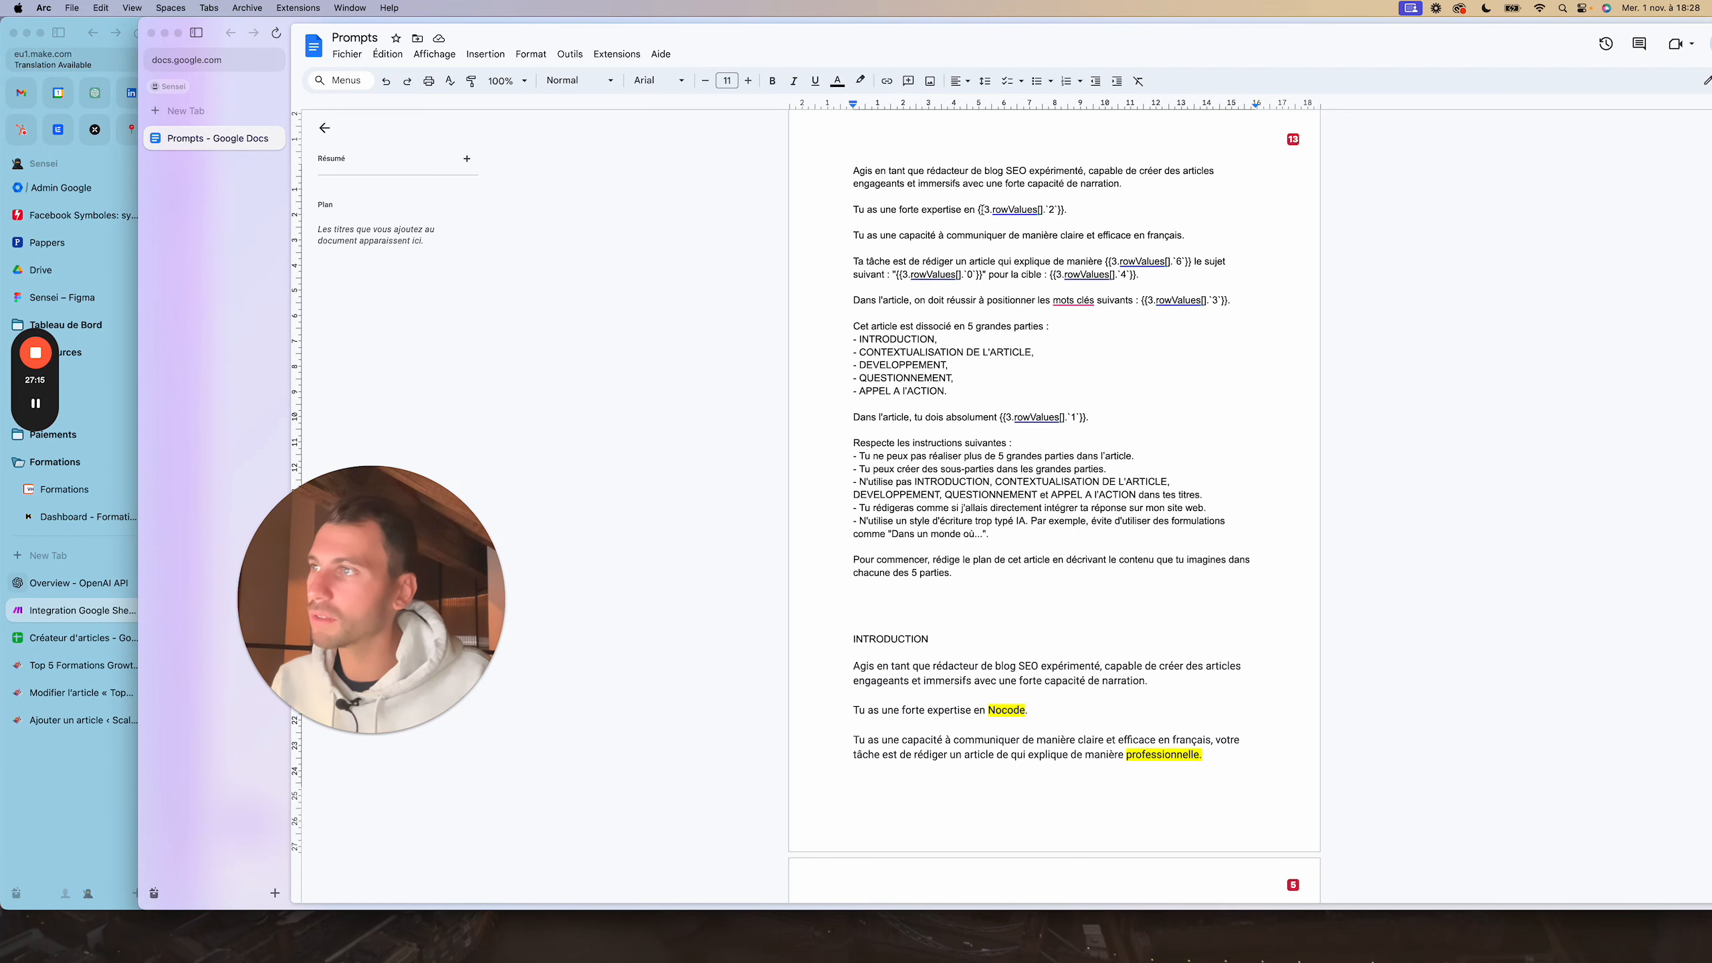
# Select the expertise variable {{3.rowValues[].`2`}} in the prompt and compare it with the columns of the Créateur d'articles sheet
pyautogui.moveTo(979, 210); pyautogui.dragTo(1065, 210)
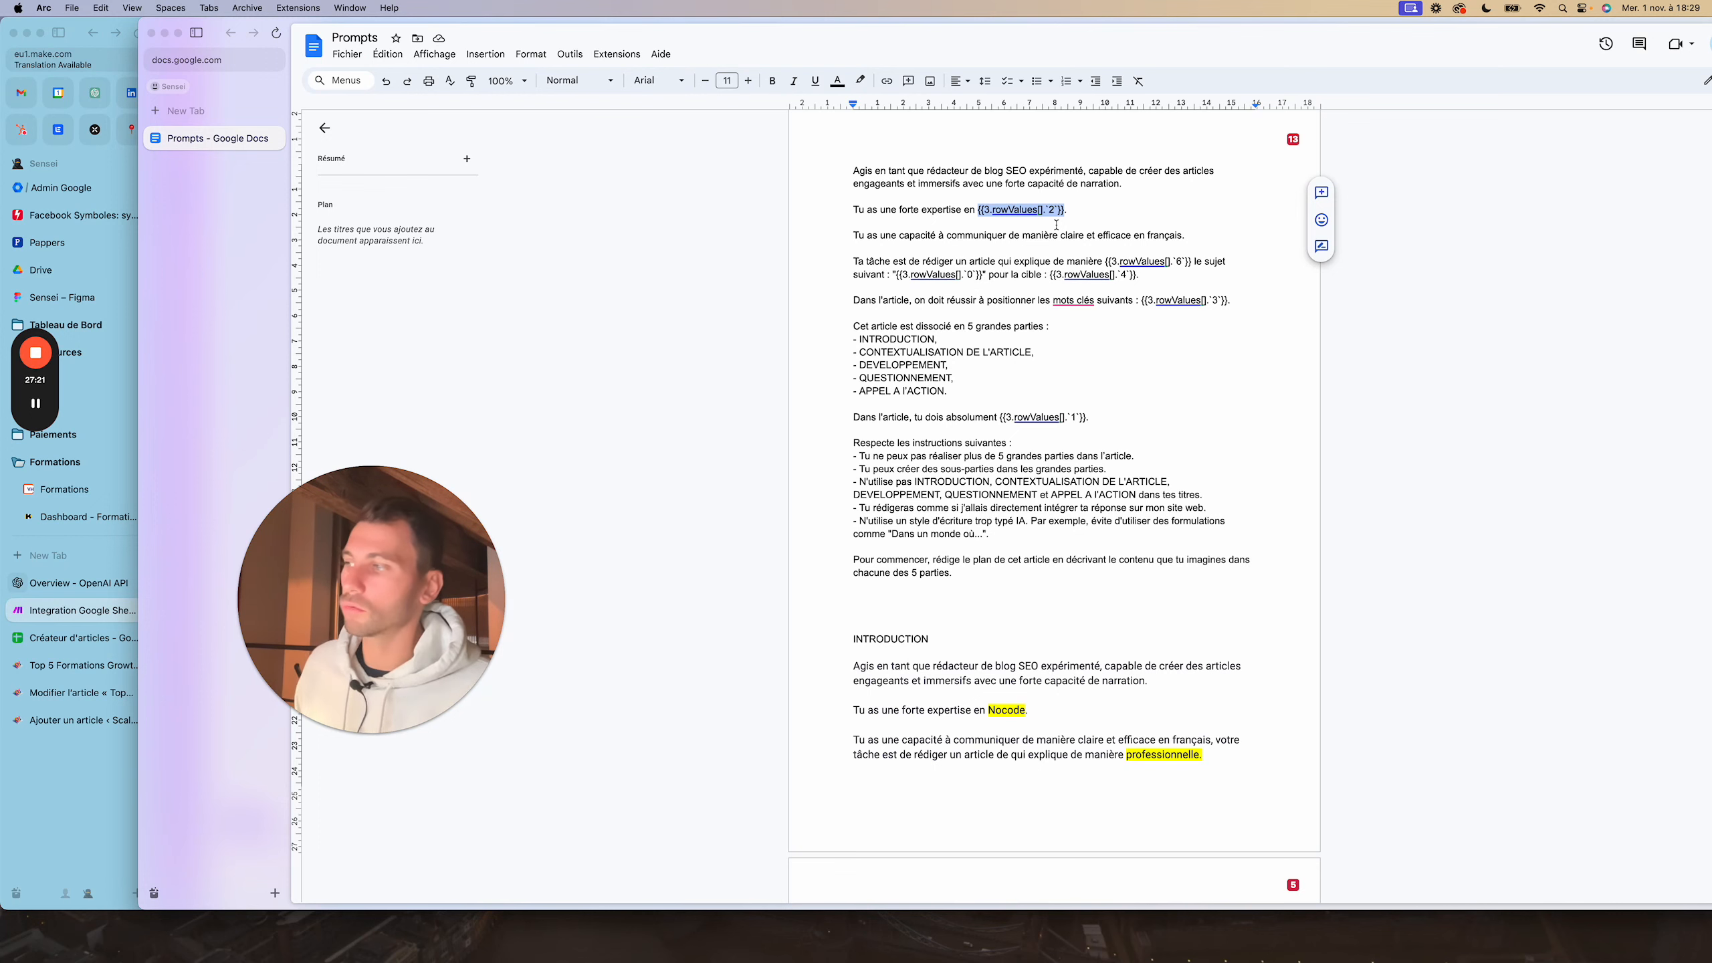
pyautogui.click(56, 637)
pyautogui.click(56, 637)
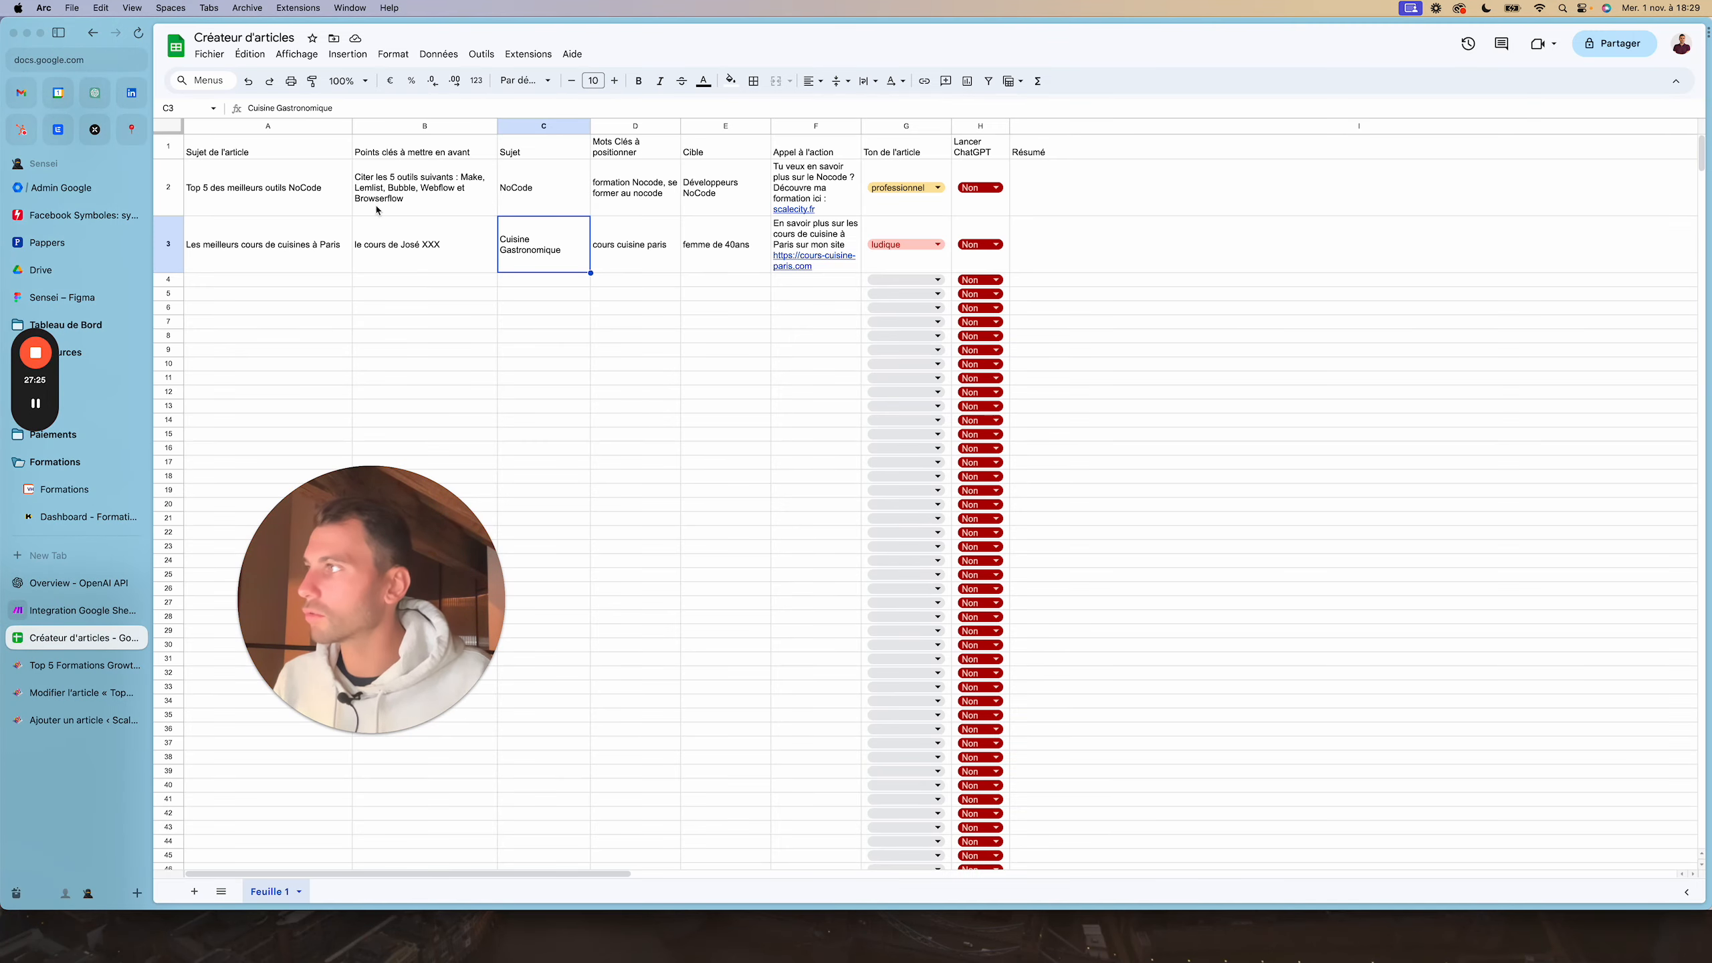
pyautogui.moveTo(774, 193)
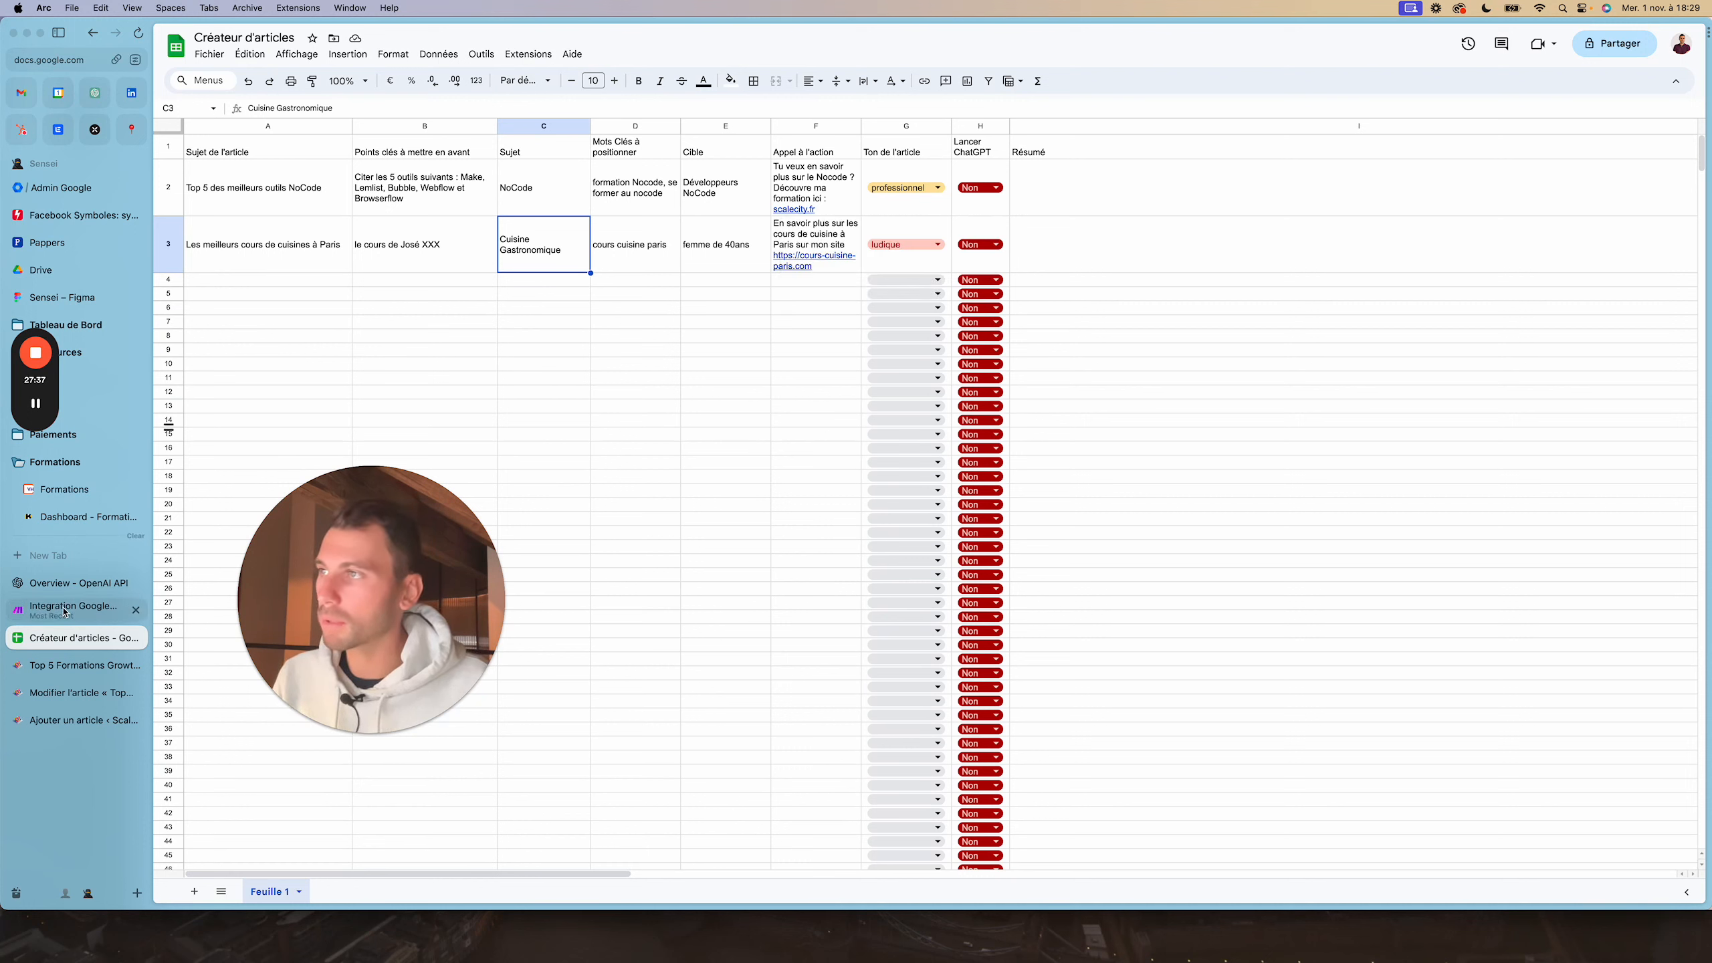
# Switch to the Prompts document and move its window so the header and NoCode rows of the article spreadsheet stay in view
pyautogui.click(551, 179)
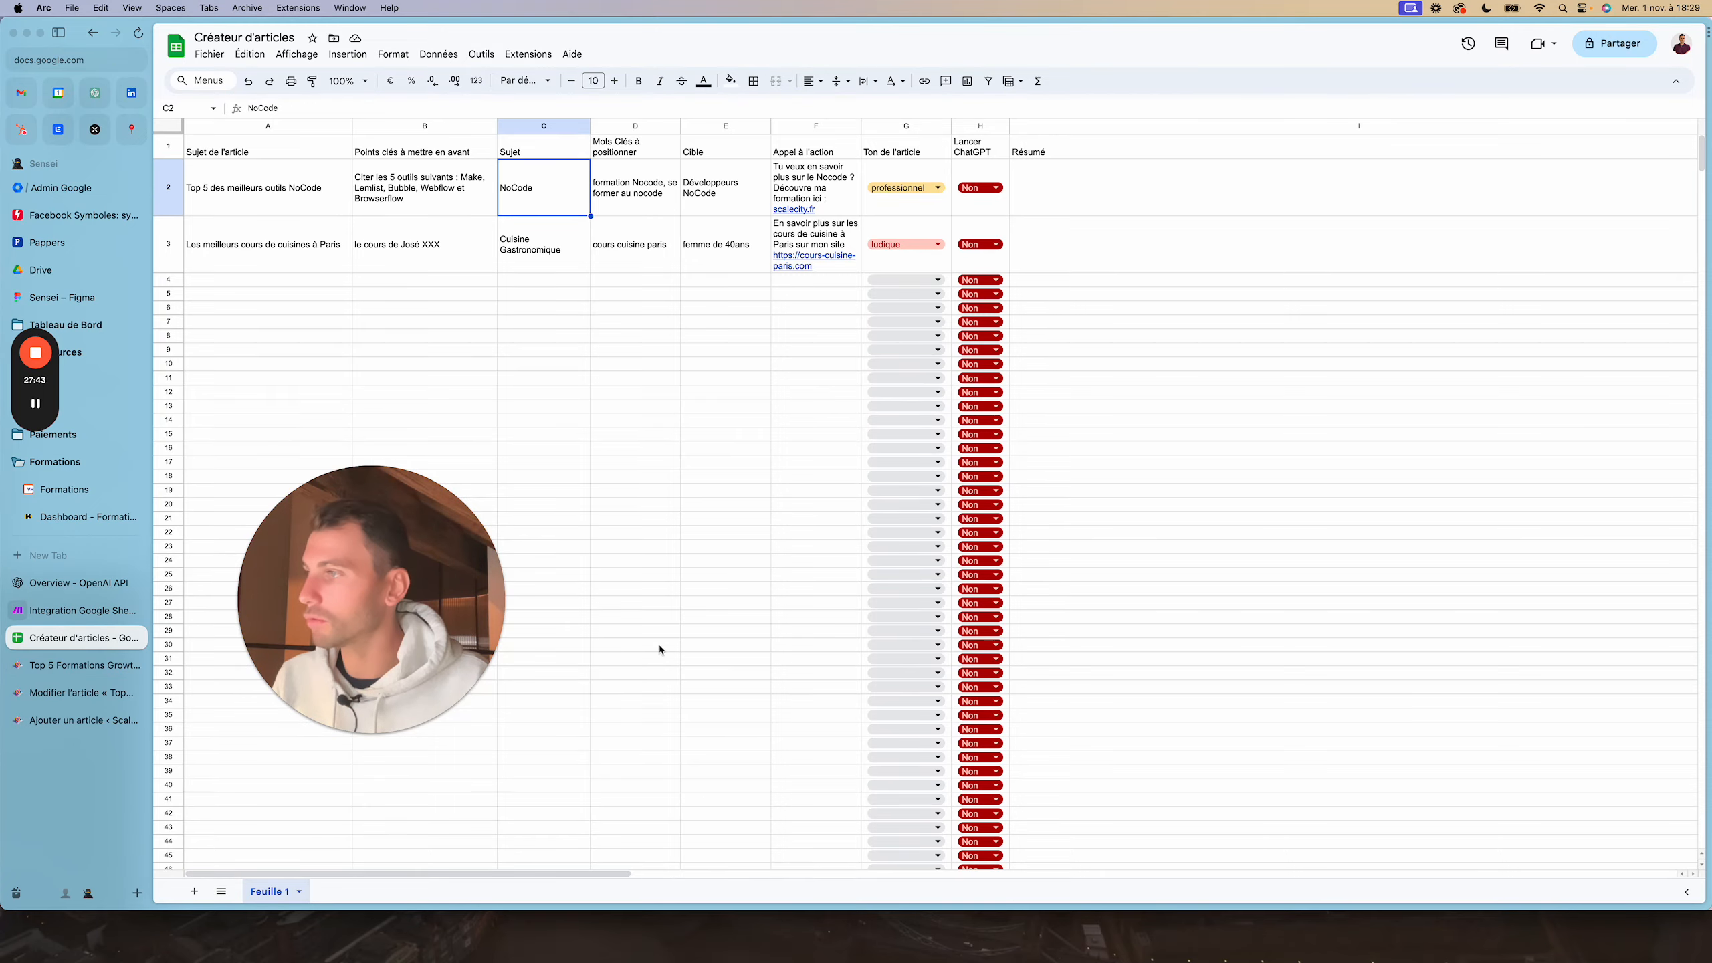
pyautogui.hotkey('ctrl', 'Up')
pyautogui.click(666, 593)
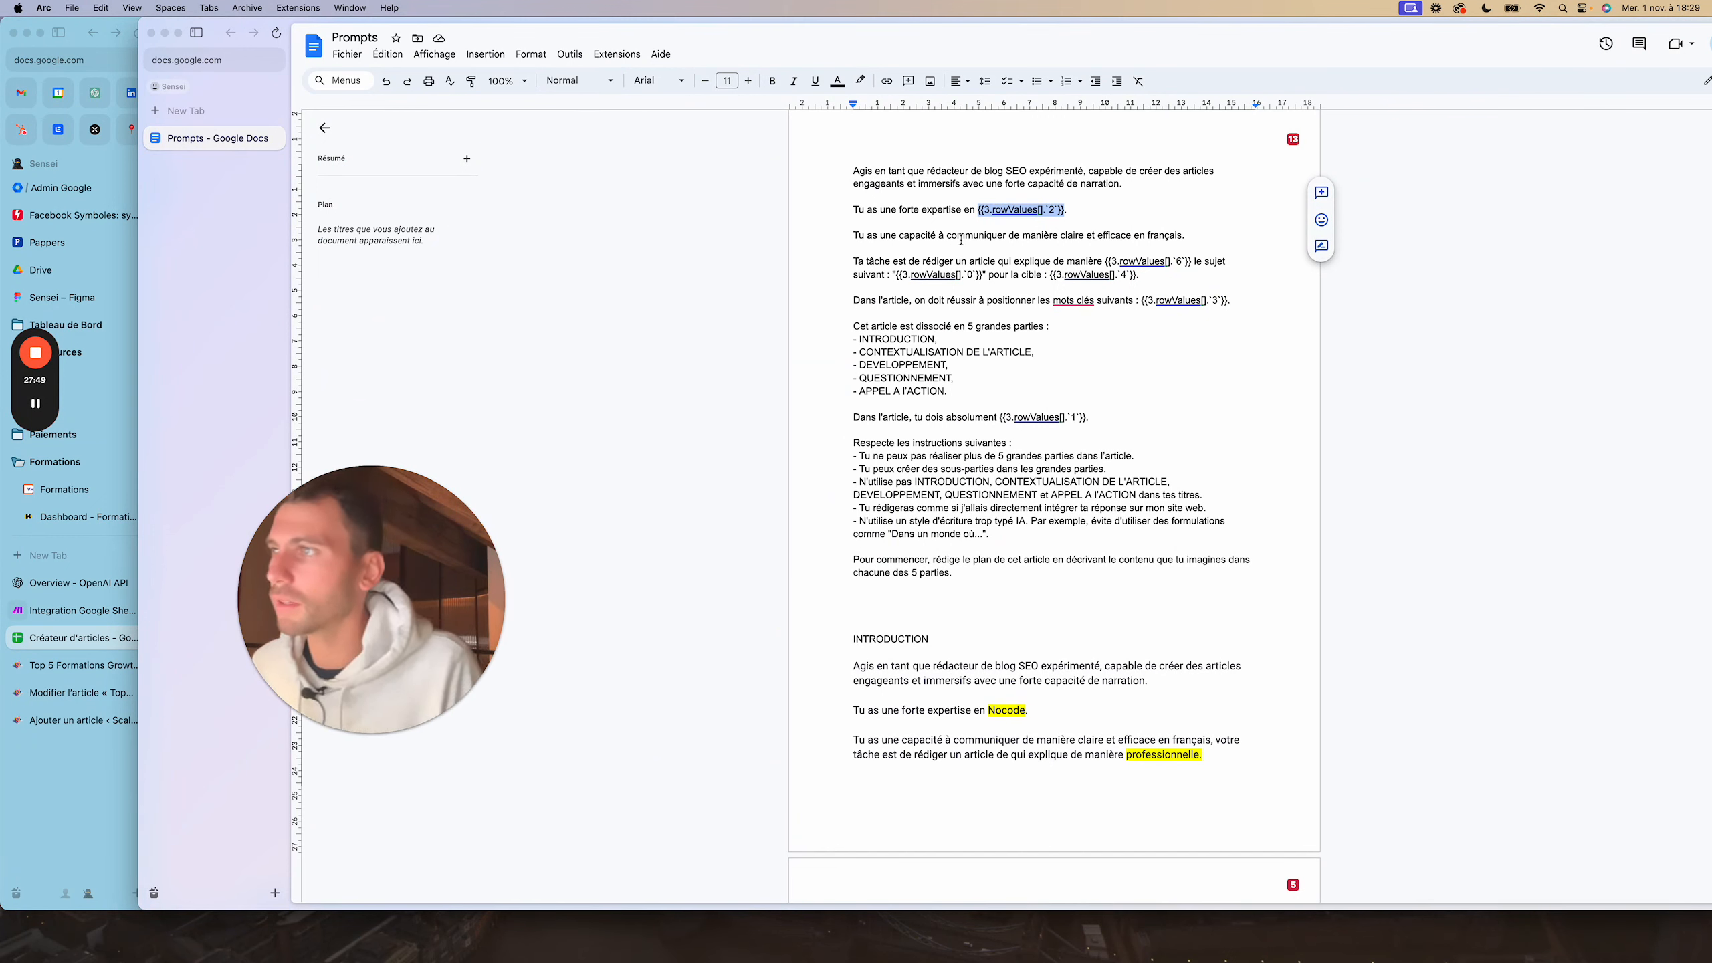
pyautogui.click(1152, 235)
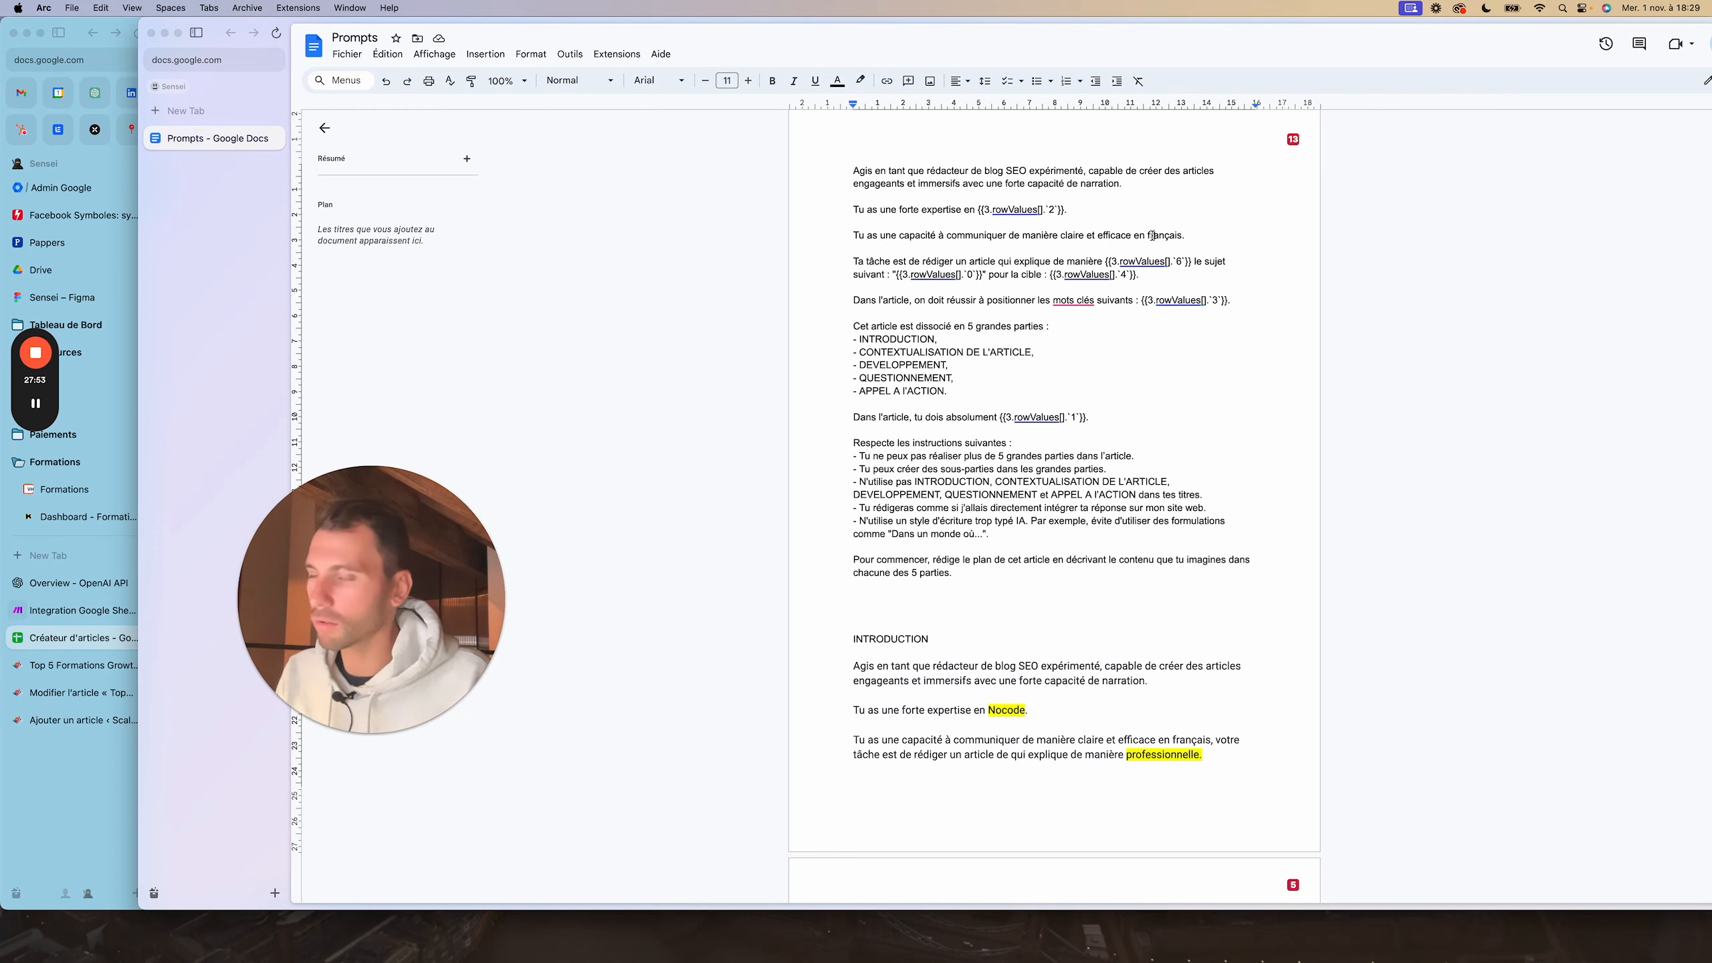
pyautogui.doubleClick(1156, 234)
pyautogui.click(964, 238)
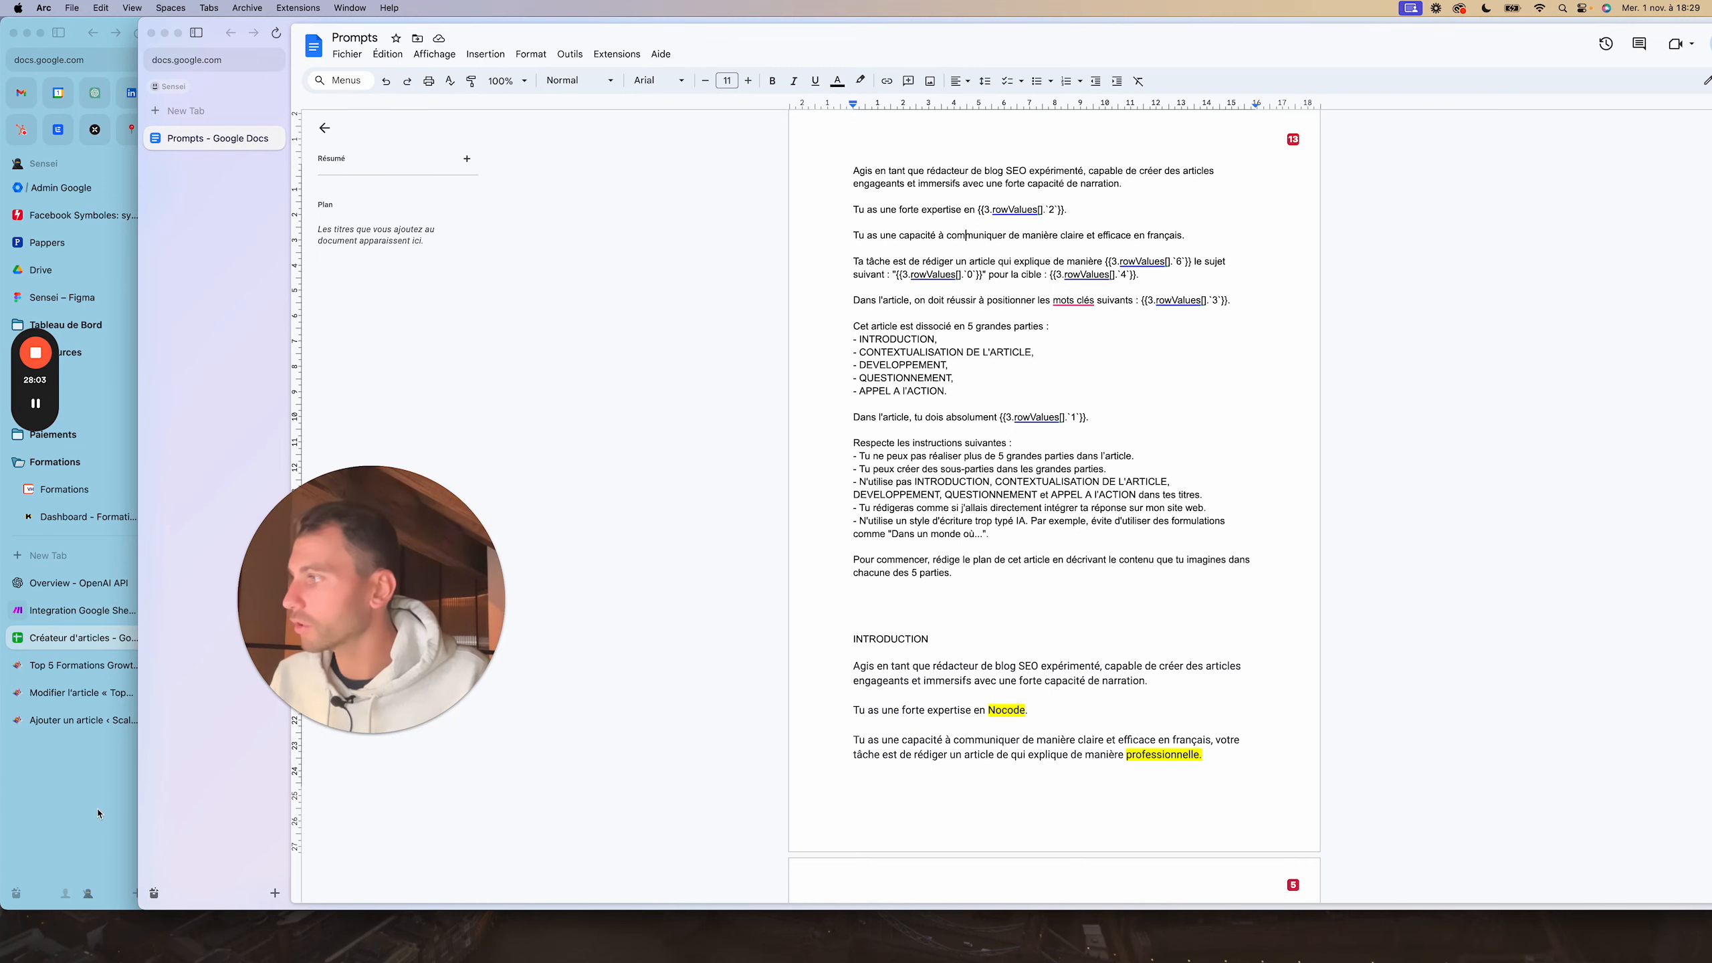
pyautogui.moveTo(318, 25); pyautogui.dragTo(268, 232)
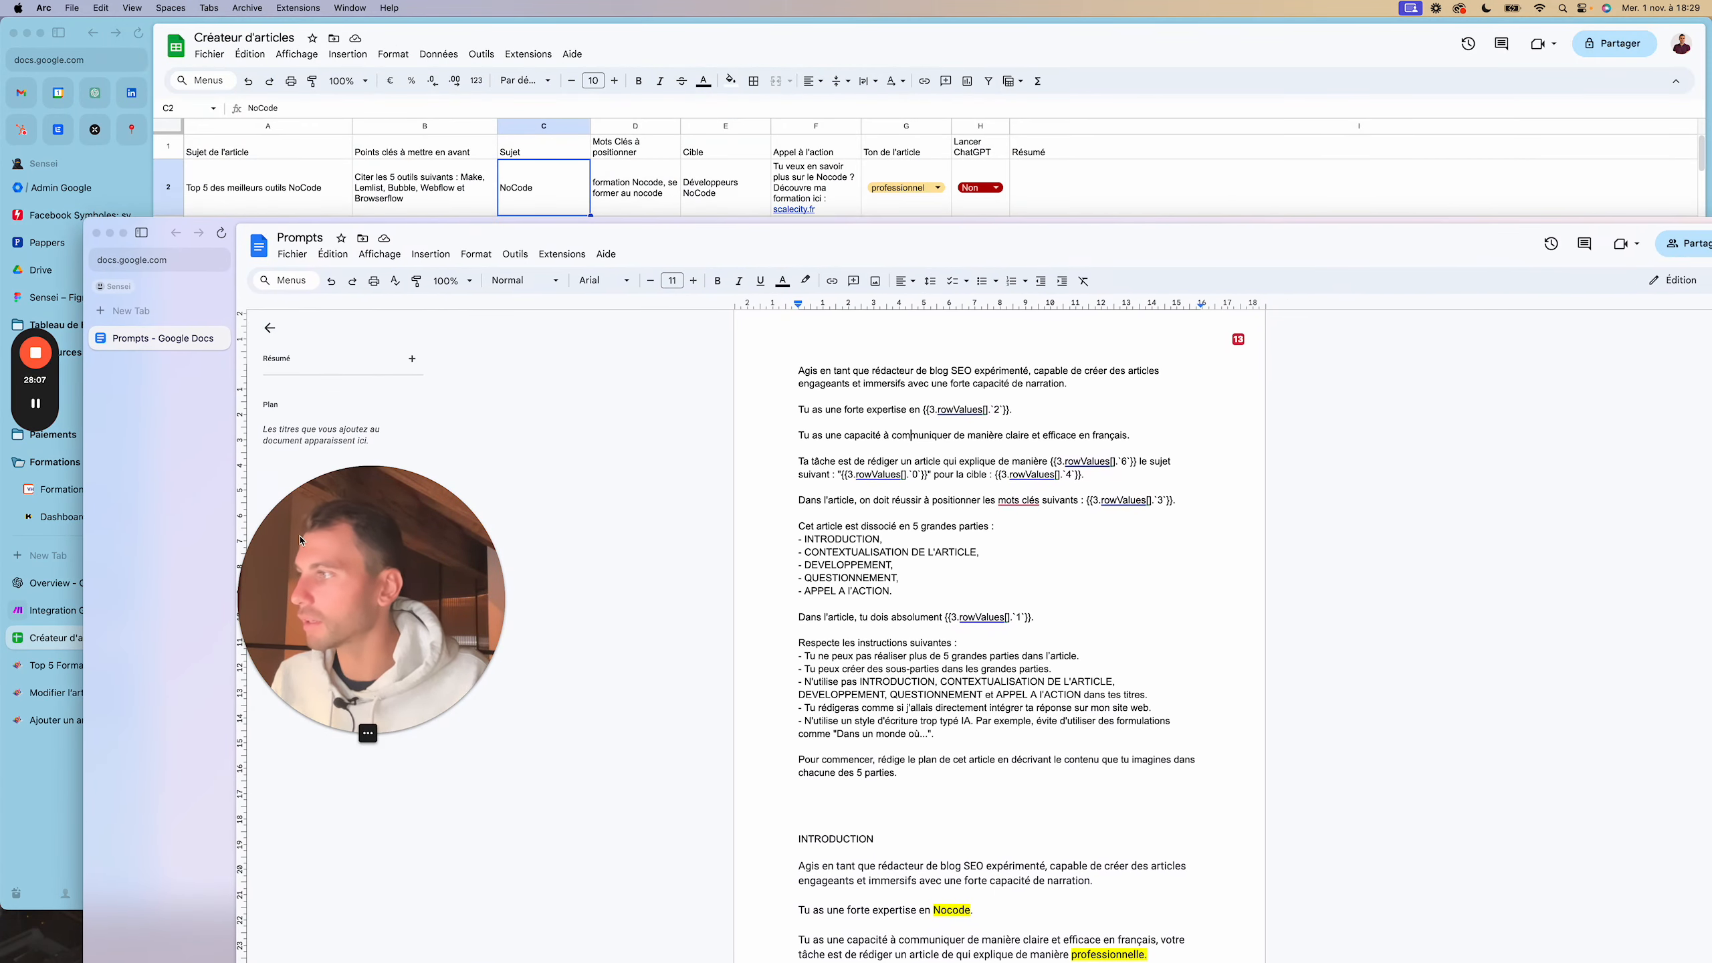
pyautogui.moveTo(356, 569); pyautogui.dragTo(412, 569)
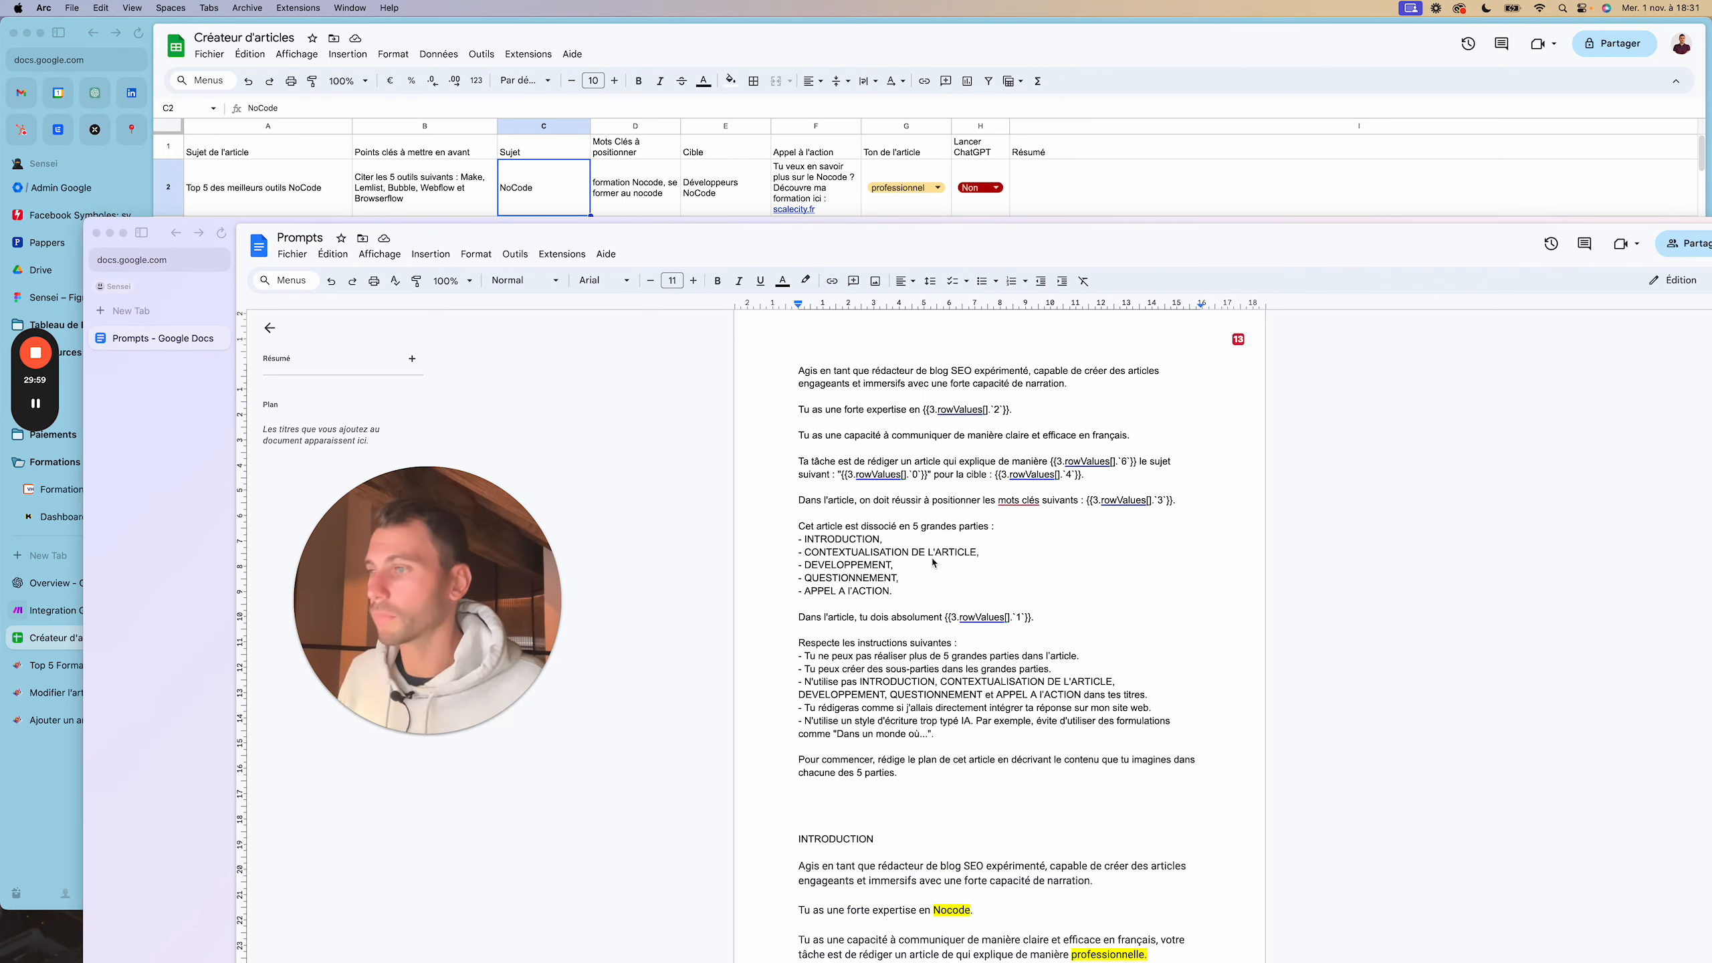
# Read through the article-plan prompt in the Prompts document, from the expertise line to the writing instructions and final plan request
pyautogui.scroll(-2, 934, 564)
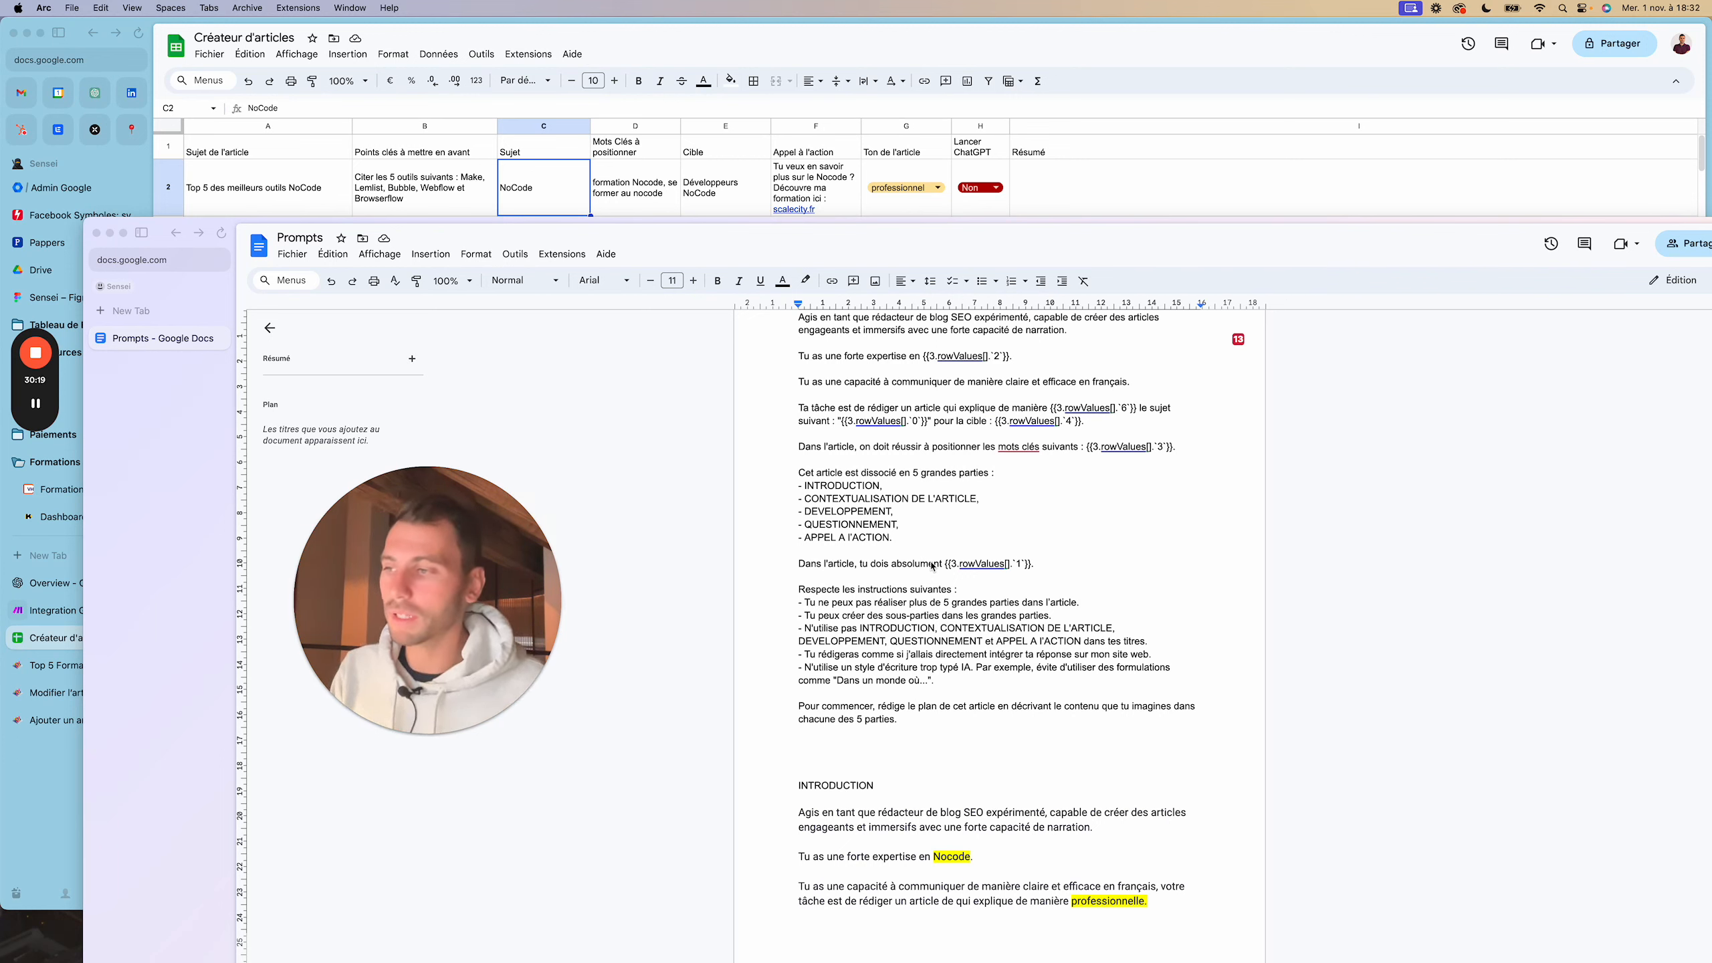
pyautogui.scroll(-2, 913, 590)
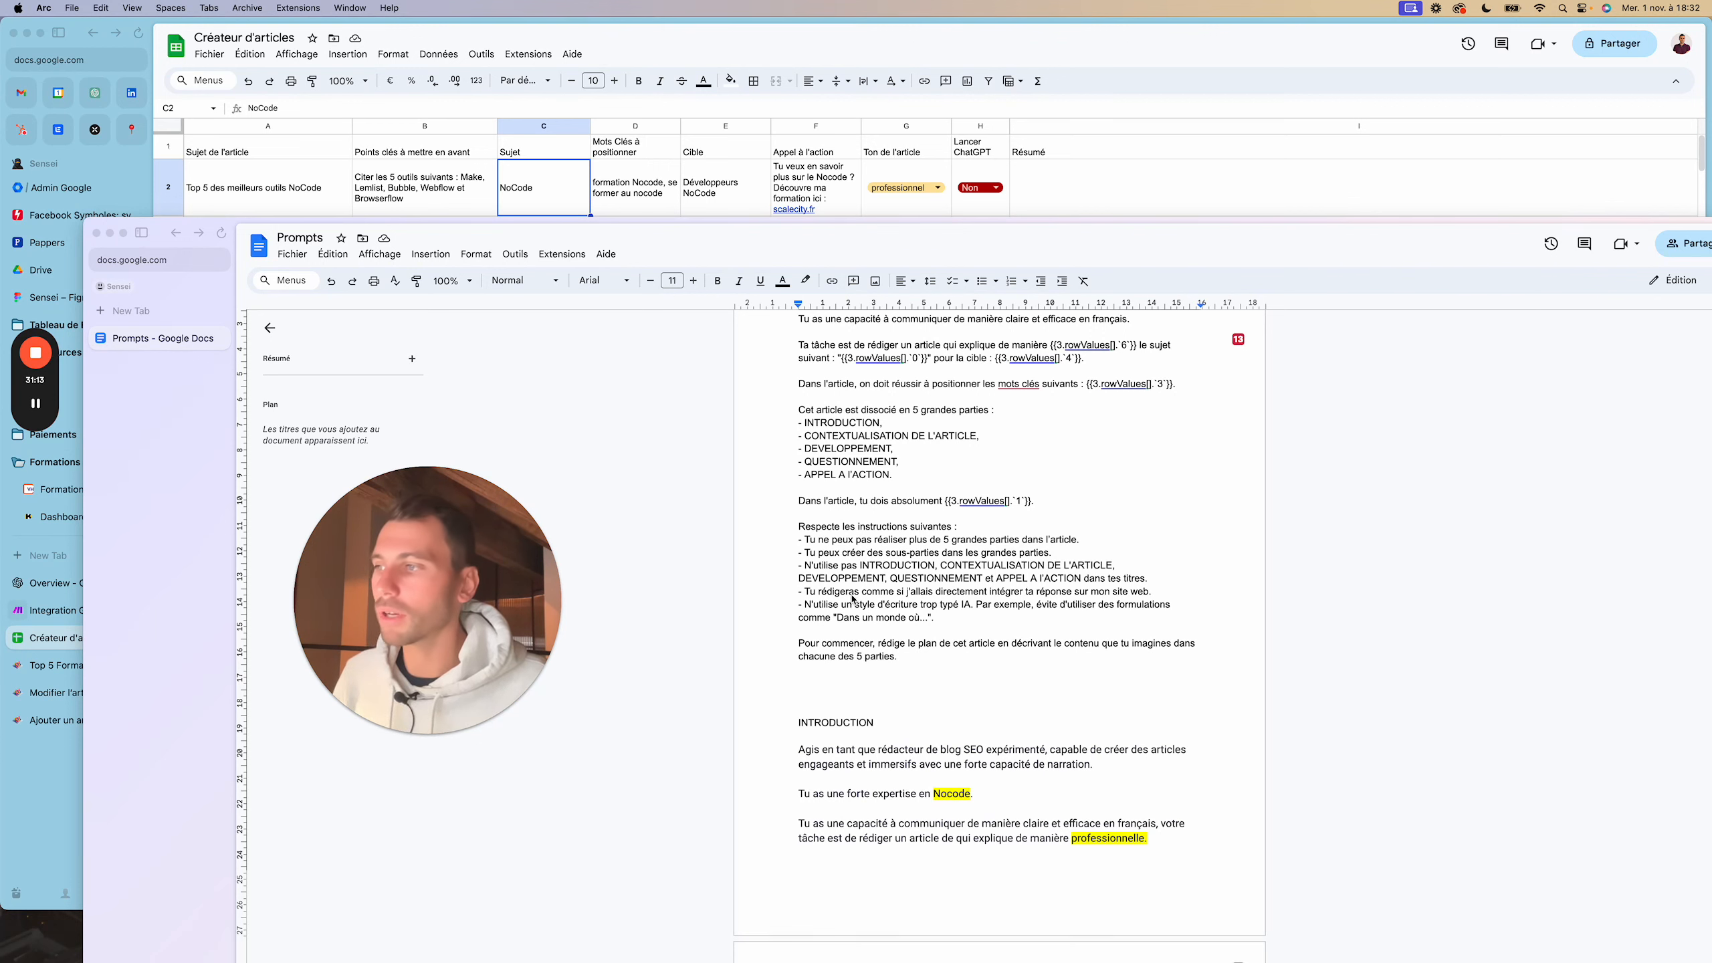
pyautogui.scroll(-2, 853, 599)
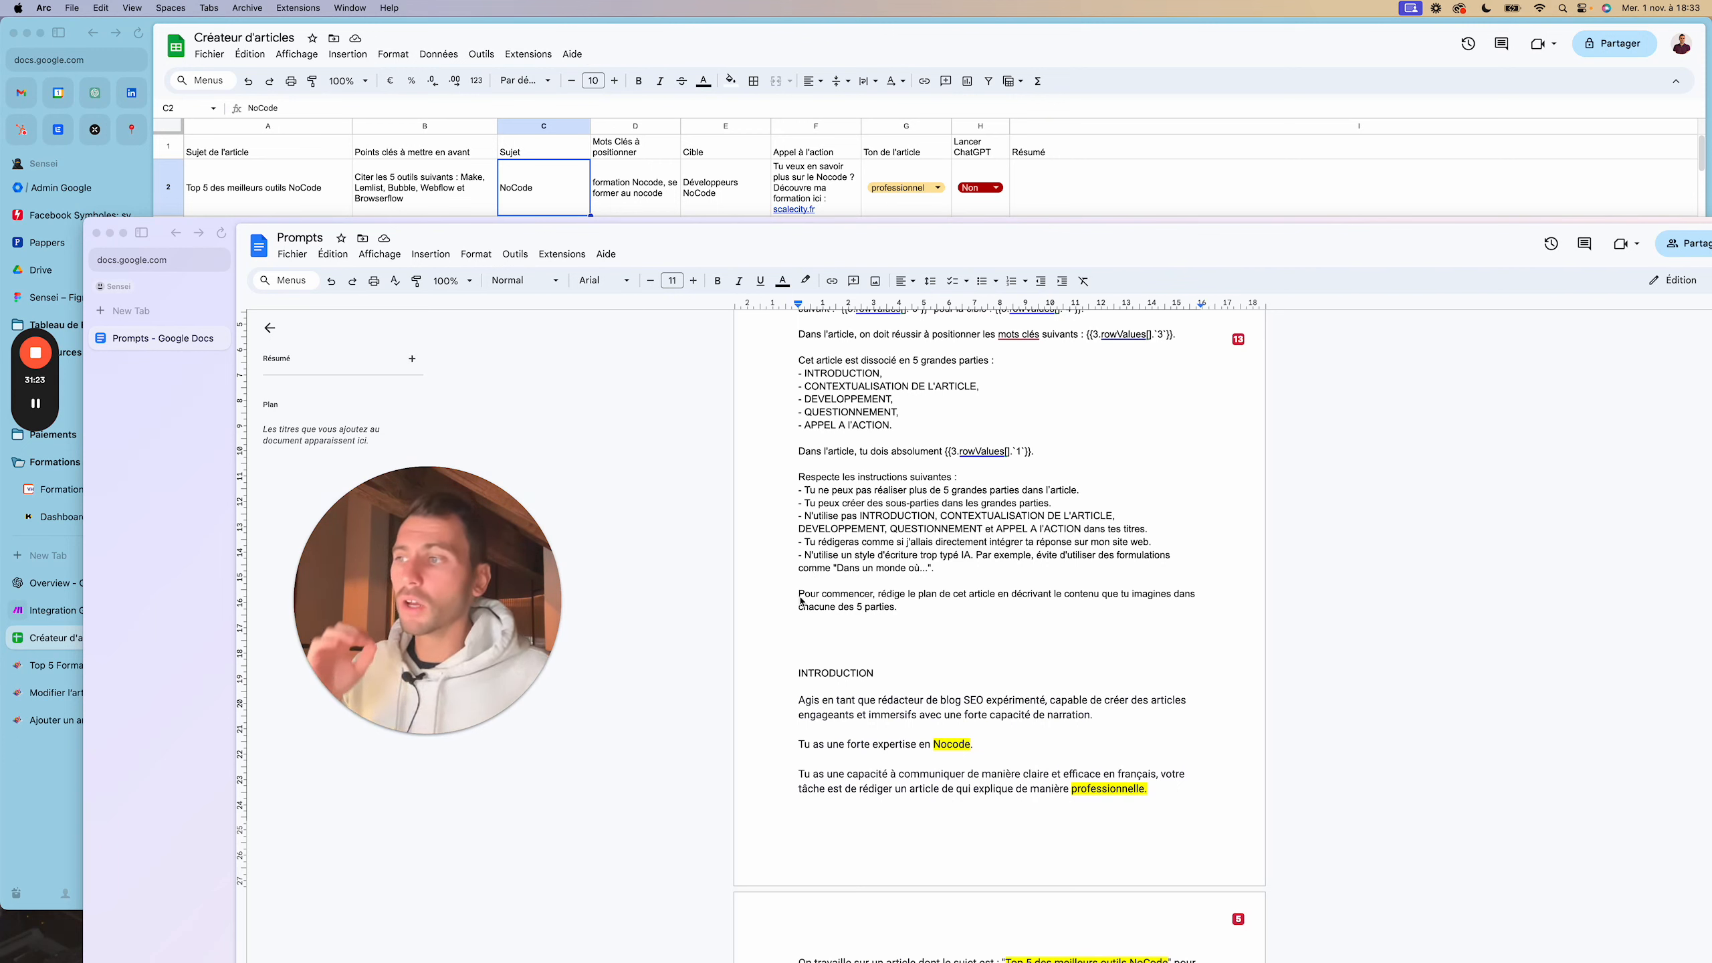
pyautogui.scroll(1, 971, 673)
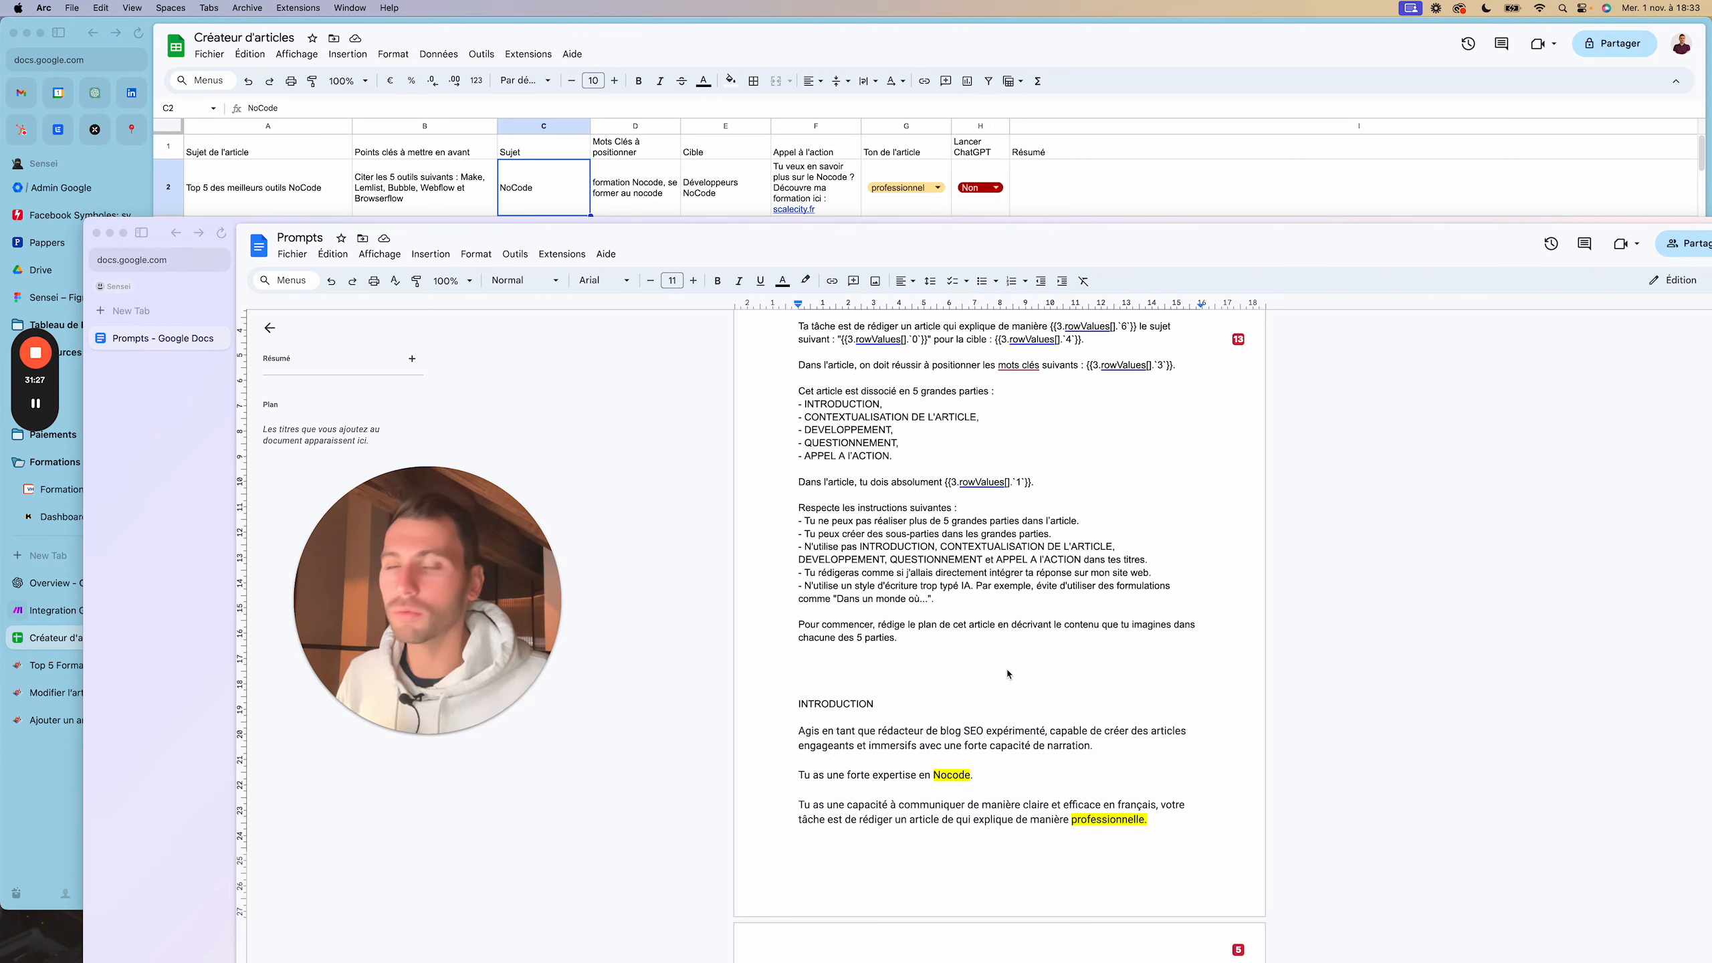
pyautogui.scroll(1, 970, 664)
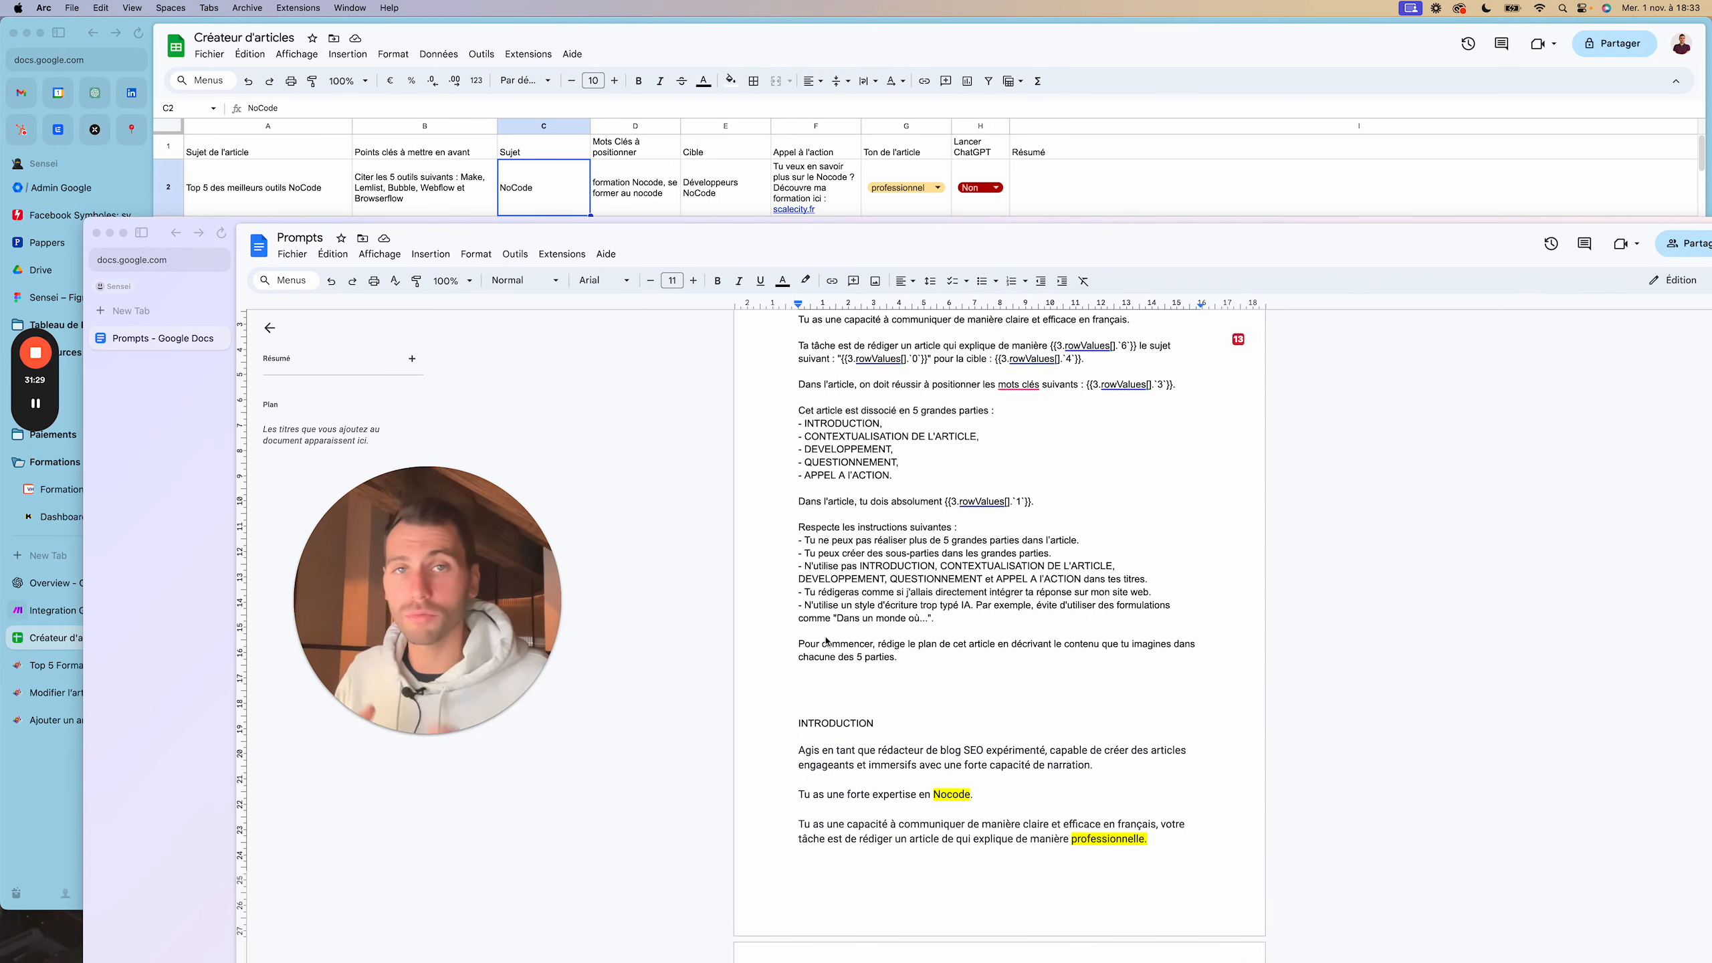
pyautogui.scroll(5, 826, 641)
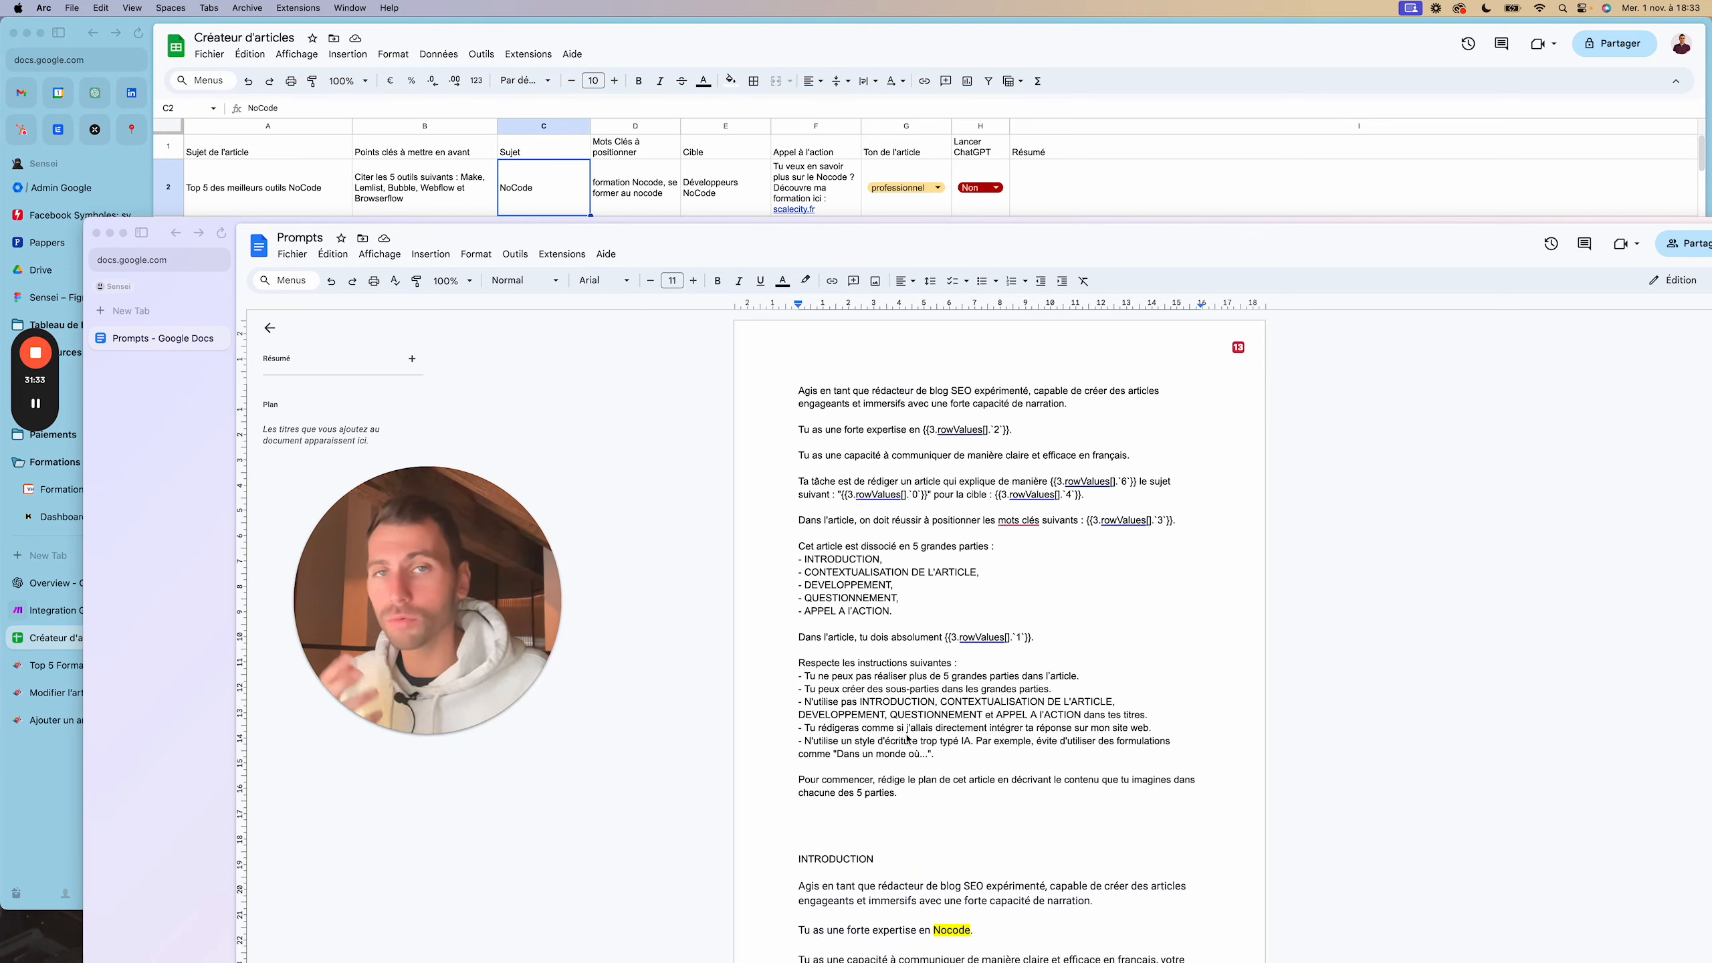
pyautogui.scroll(-1, 932, 774)
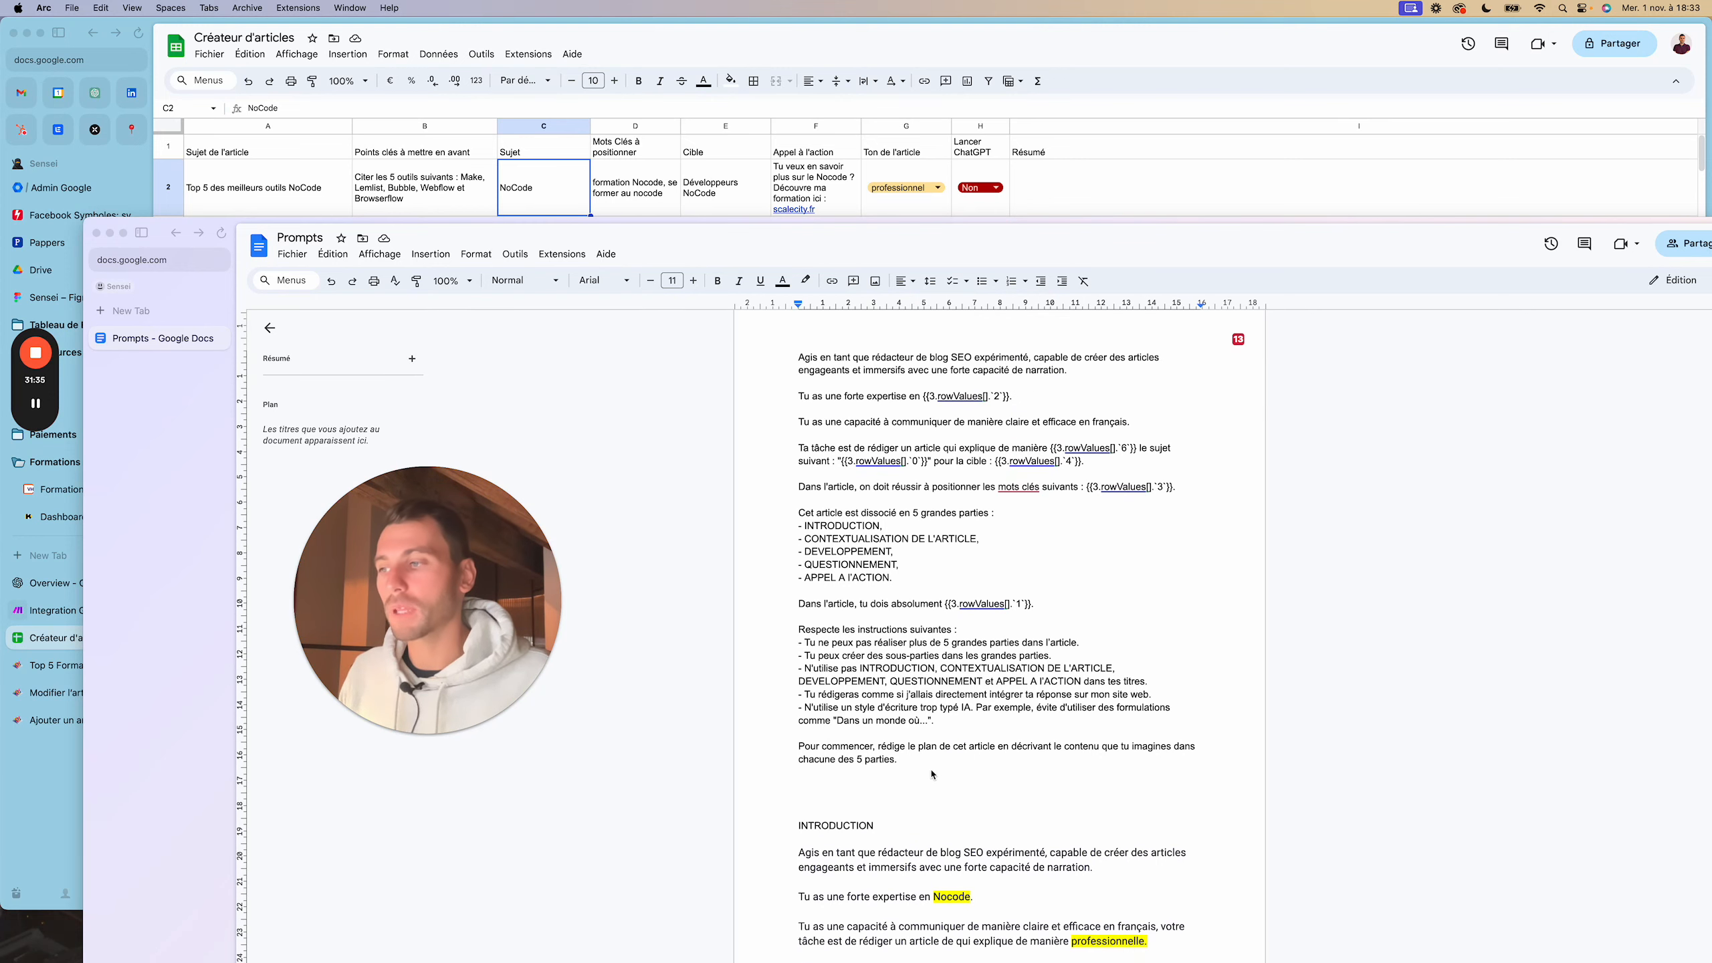
pyautogui.scroll(1, 911, 769)
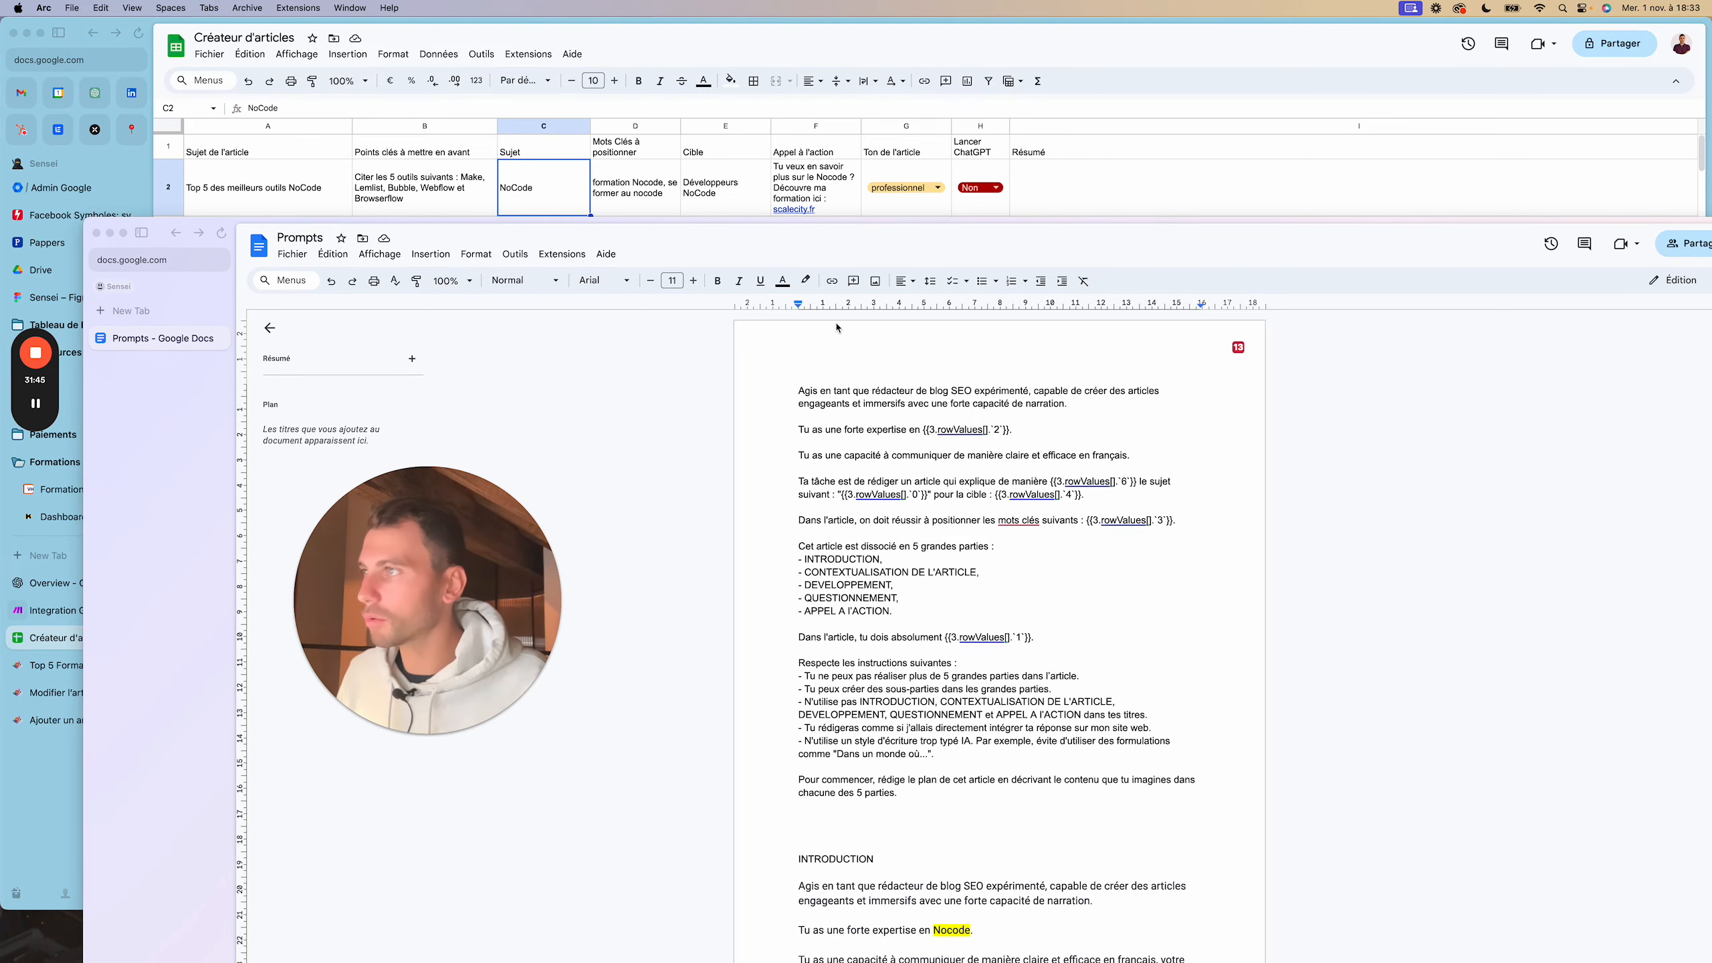
# Switch to the "Top 5 Outils NoCode" ChatGPT conversation and examine the filled-in prompt's expertise, subject and target audience
pyautogui.moveTo(835, 256); pyautogui.dragTo(1710, 195)
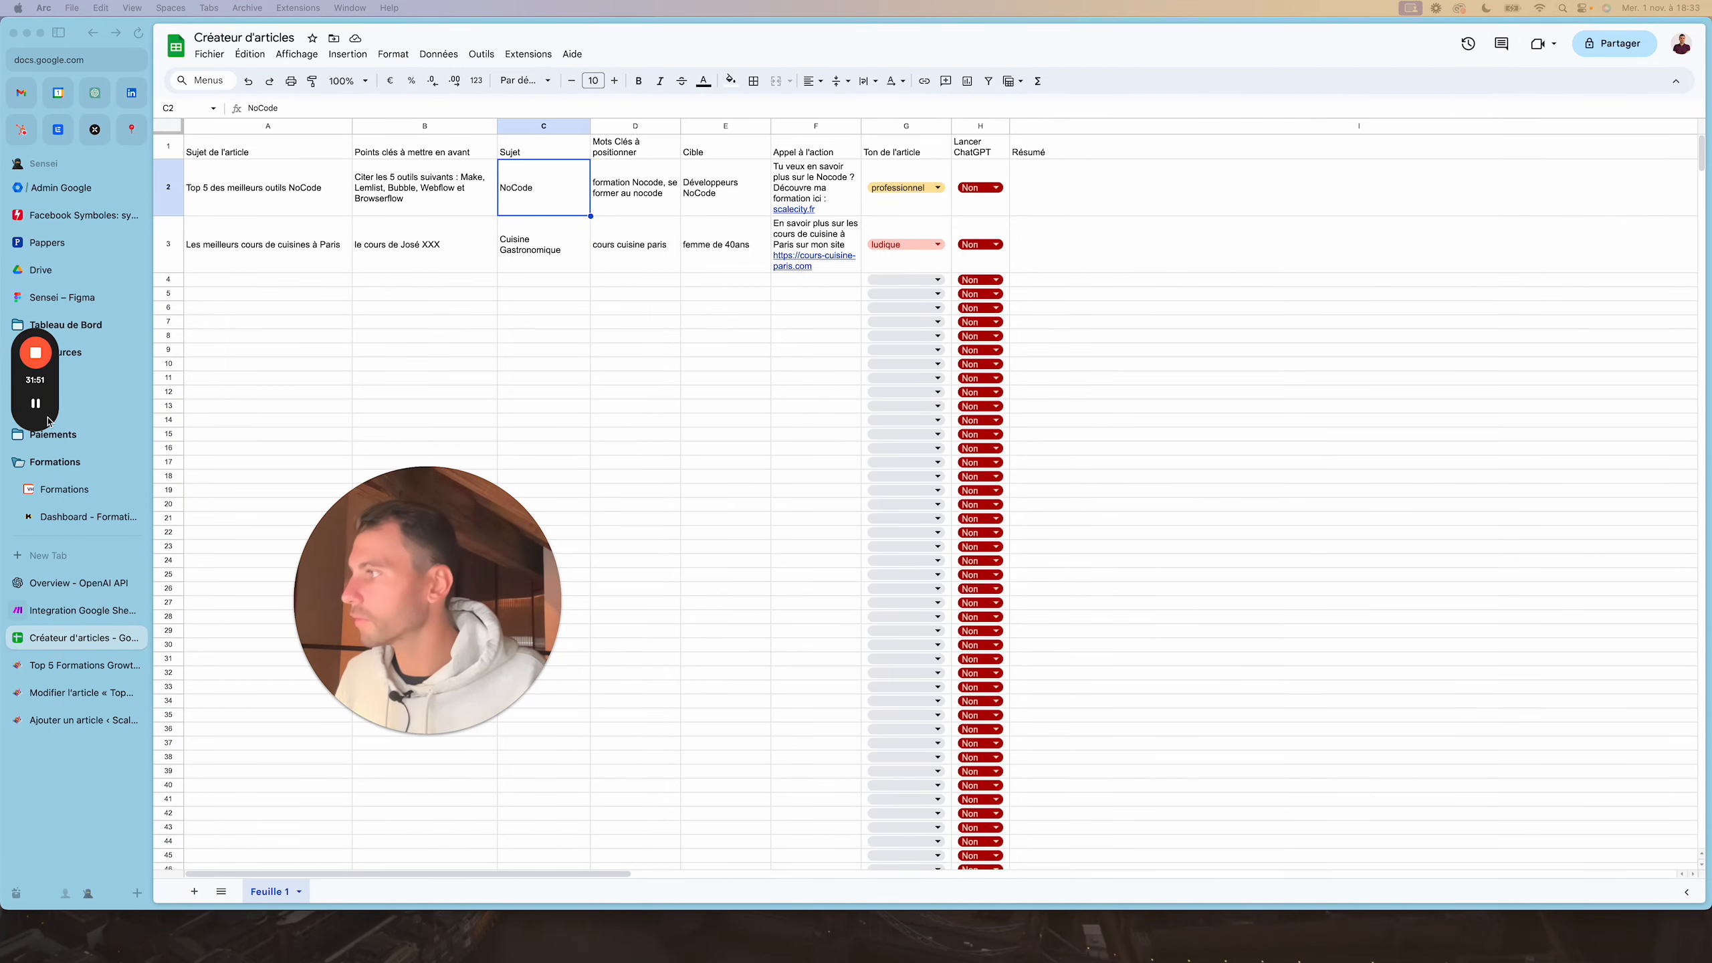
pyautogui.click(94, 93)
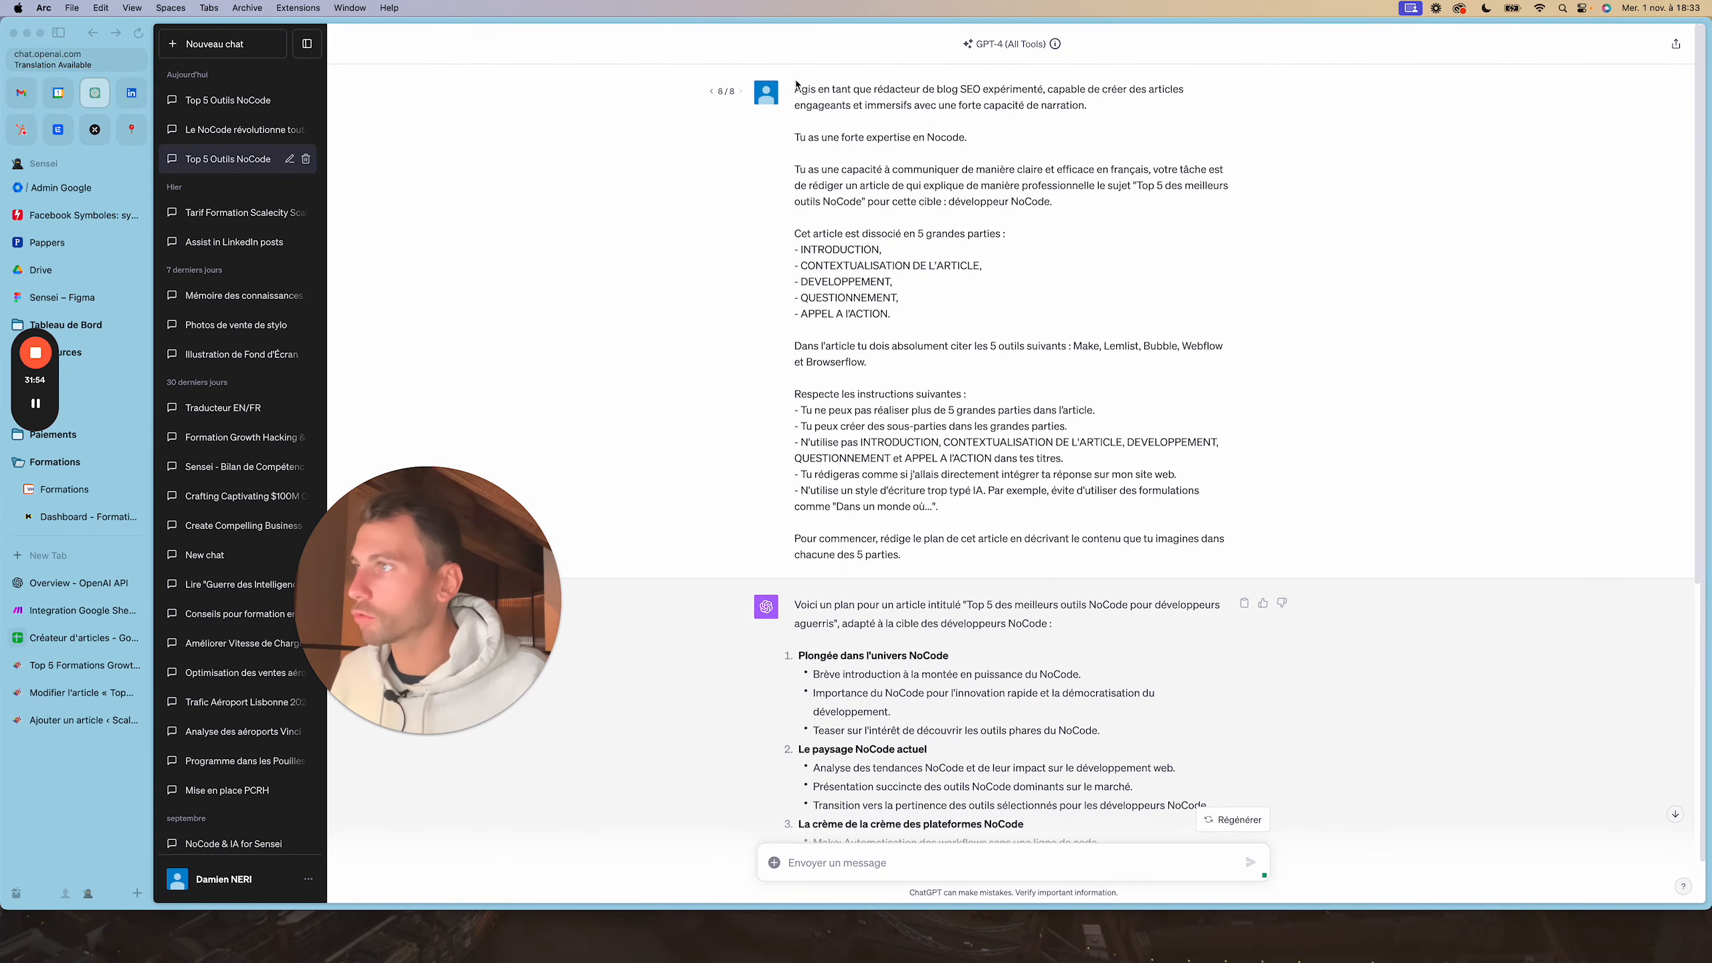
pyautogui.moveTo(796, 84); pyautogui.dragTo(1201, 553)
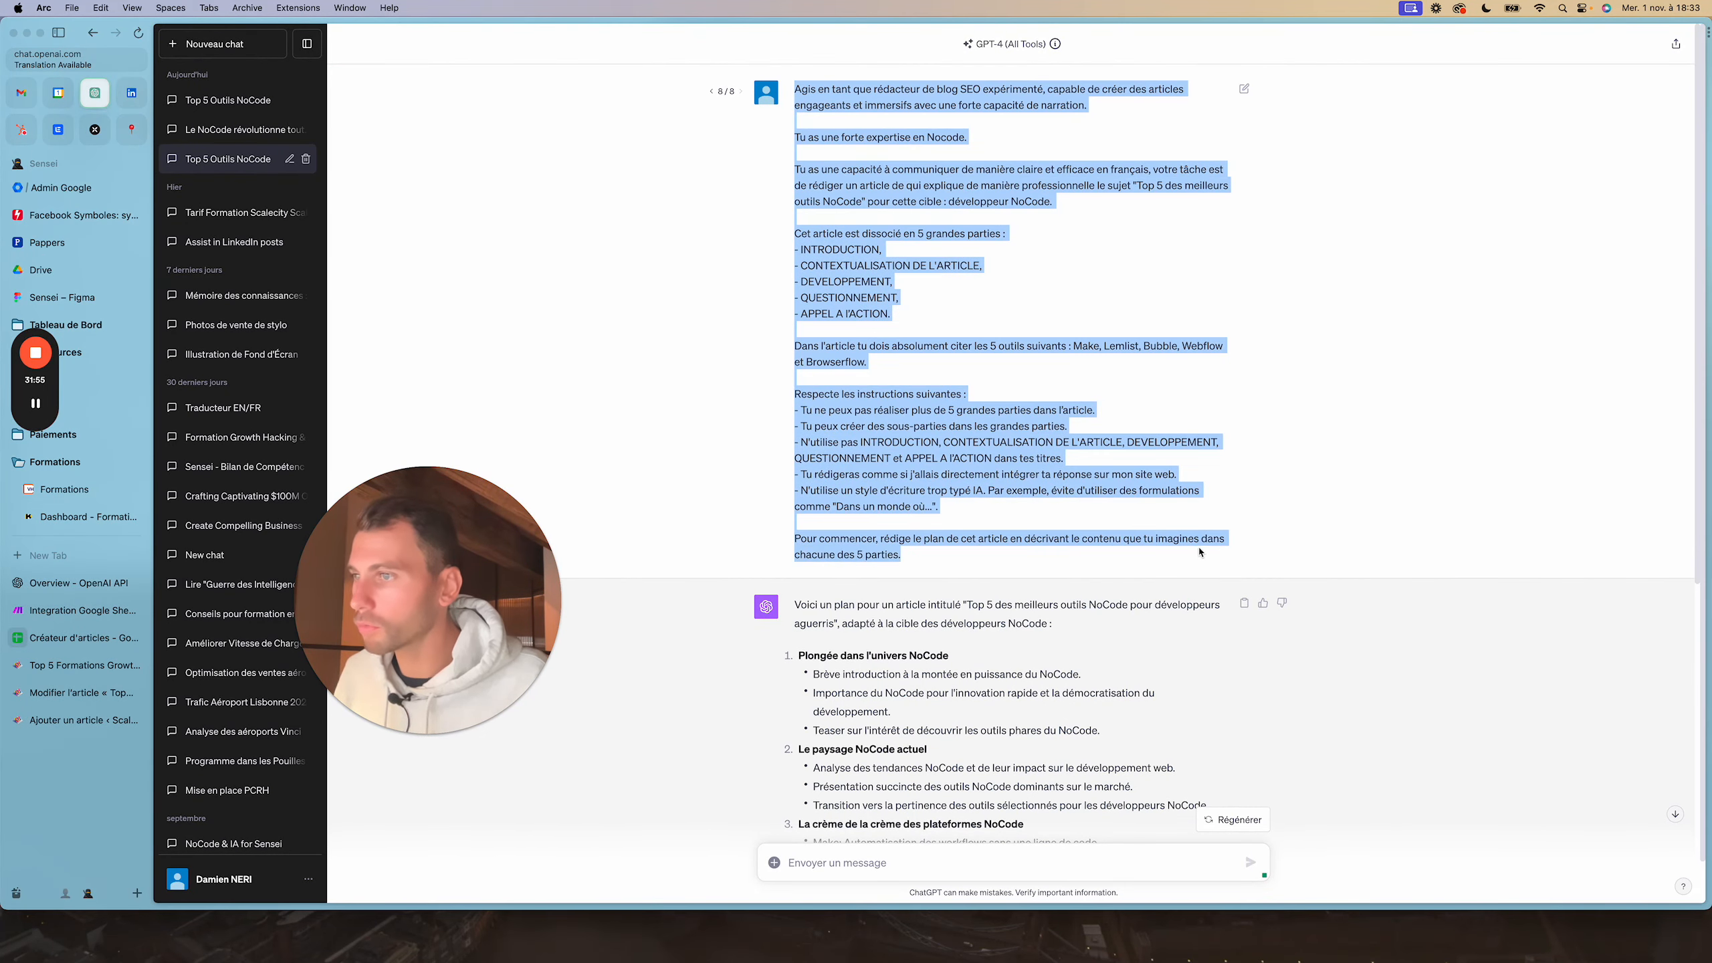
pyautogui.click(1073, 254)
pyautogui.moveTo(1139, 185); pyautogui.dragTo(1066, 209)
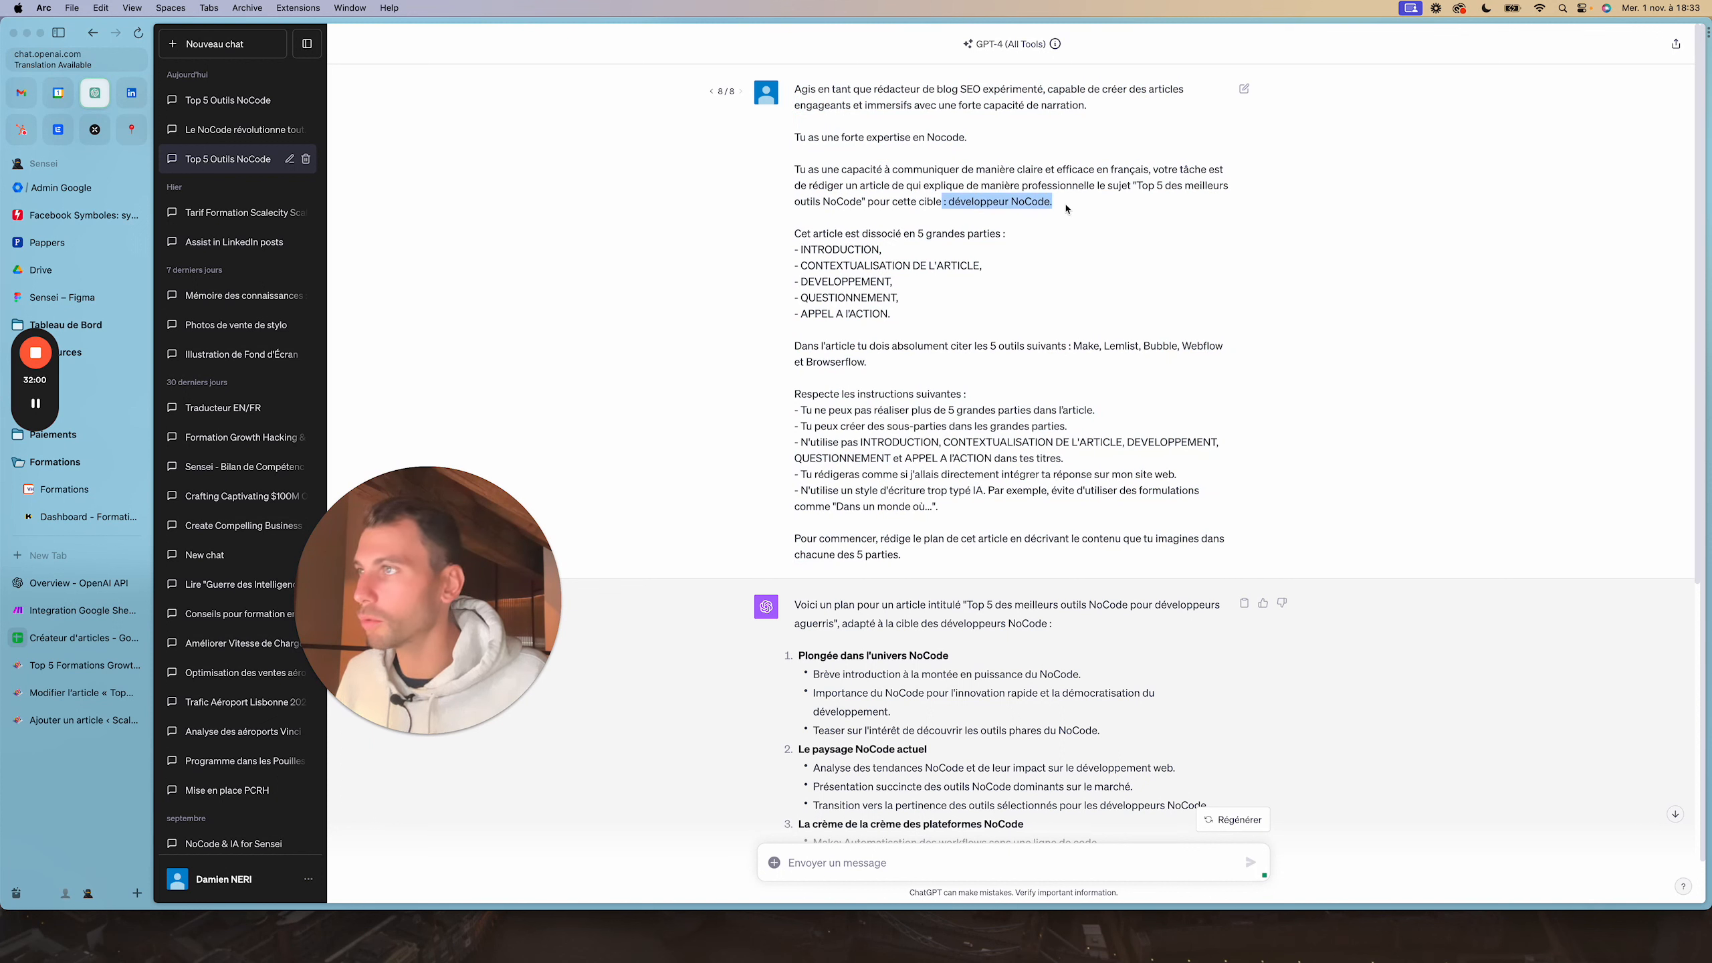
pyautogui.moveTo(929, 138); pyautogui.dragTo(1016, 142)
pyautogui.click(1014, 154)
pyautogui.scroll(-5, 991, 314)
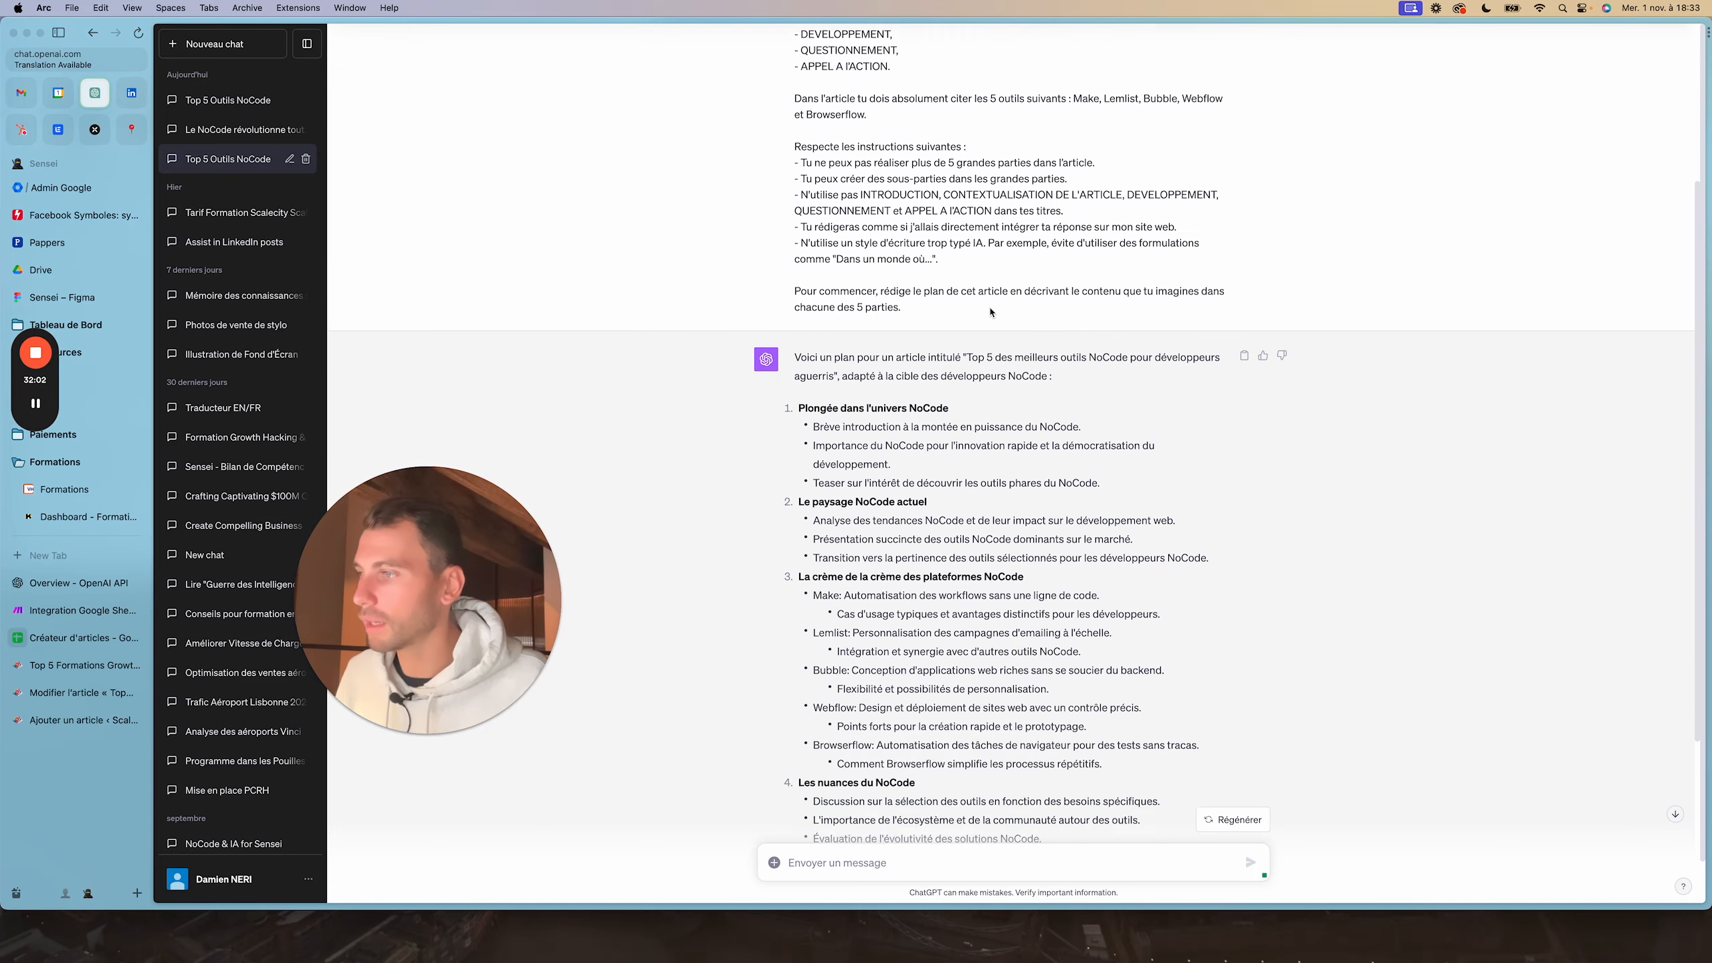
pyautogui.scroll(-3, 991, 314)
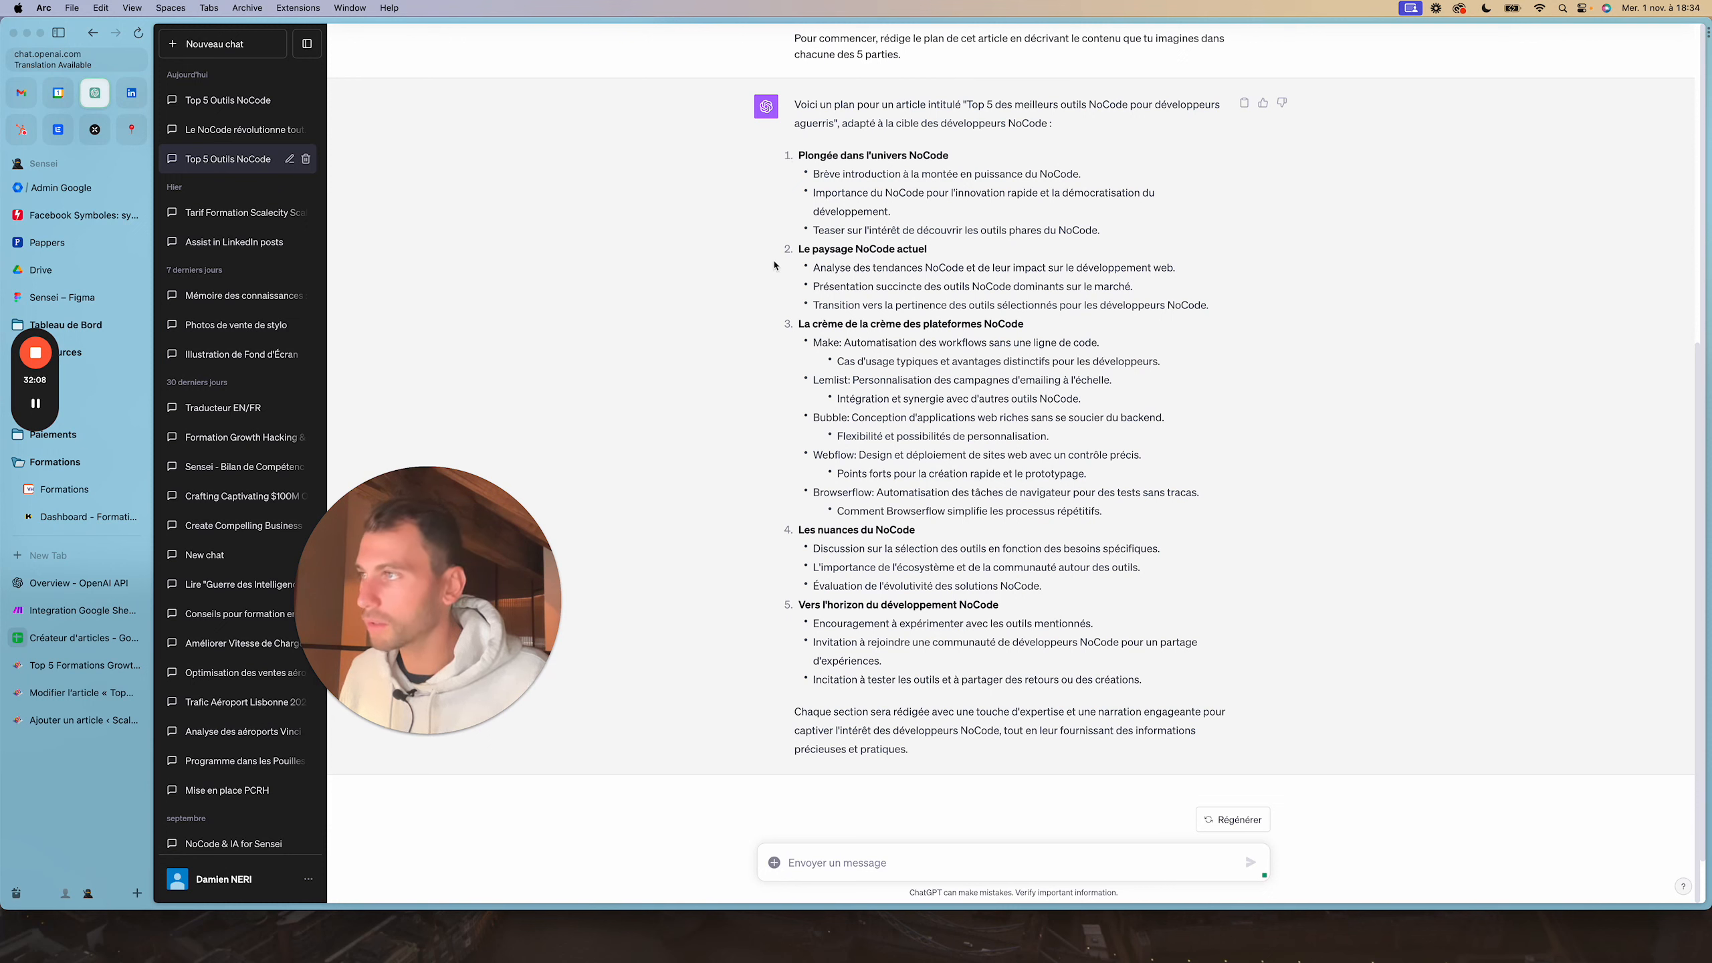
# Examine the generated plan's first three part headings and its mentions of Make, Lemlist, Bubble, Webflow and Browserflow
pyautogui.moveTo(798, 154); pyautogui.dragTo(1035, 164)
pyautogui.click(1035, 165)
pyautogui.moveTo(799, 248); pyautogui.dragTo(1043, 260)
pyautogui.click(1044, 262)
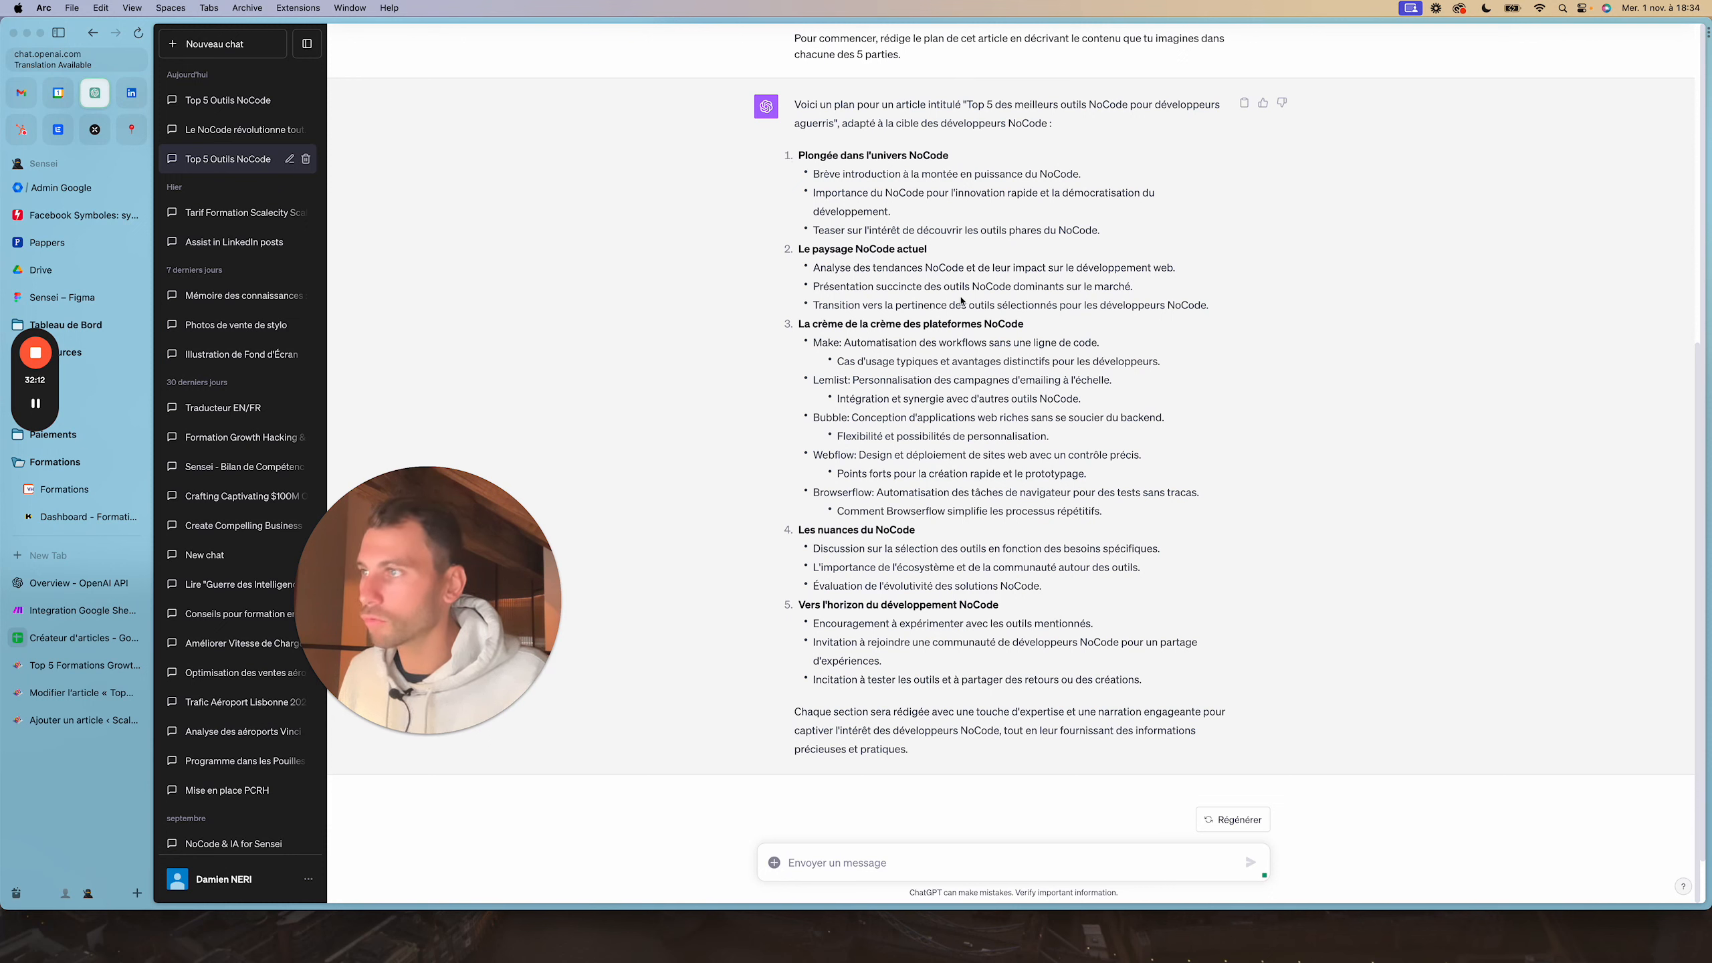
pyautogui.moveTo(798, 324); pyautogui.dragTo(1037, 328)
pyautogui.click(1038, 328)
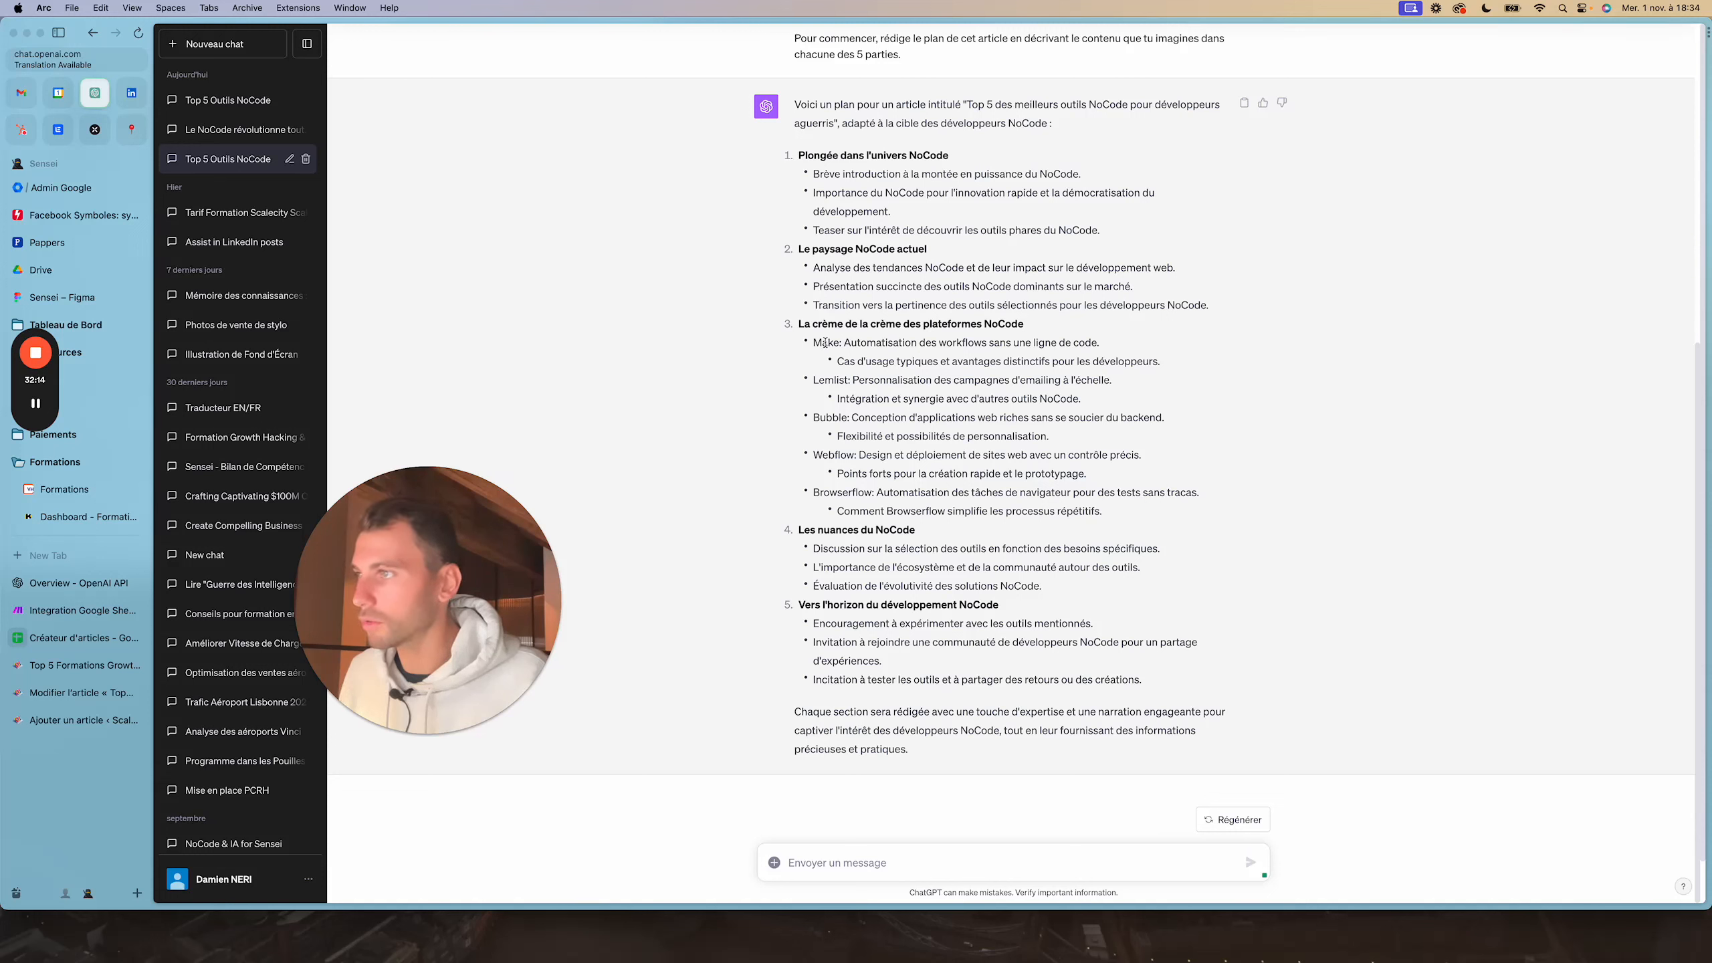
pyautogui.doubleClick(825, 342)
pyautogui.doubleClick(832, 379)
pyautogui.doubleClick(828, 417)
pyautogui.doubleClick(833, 454)
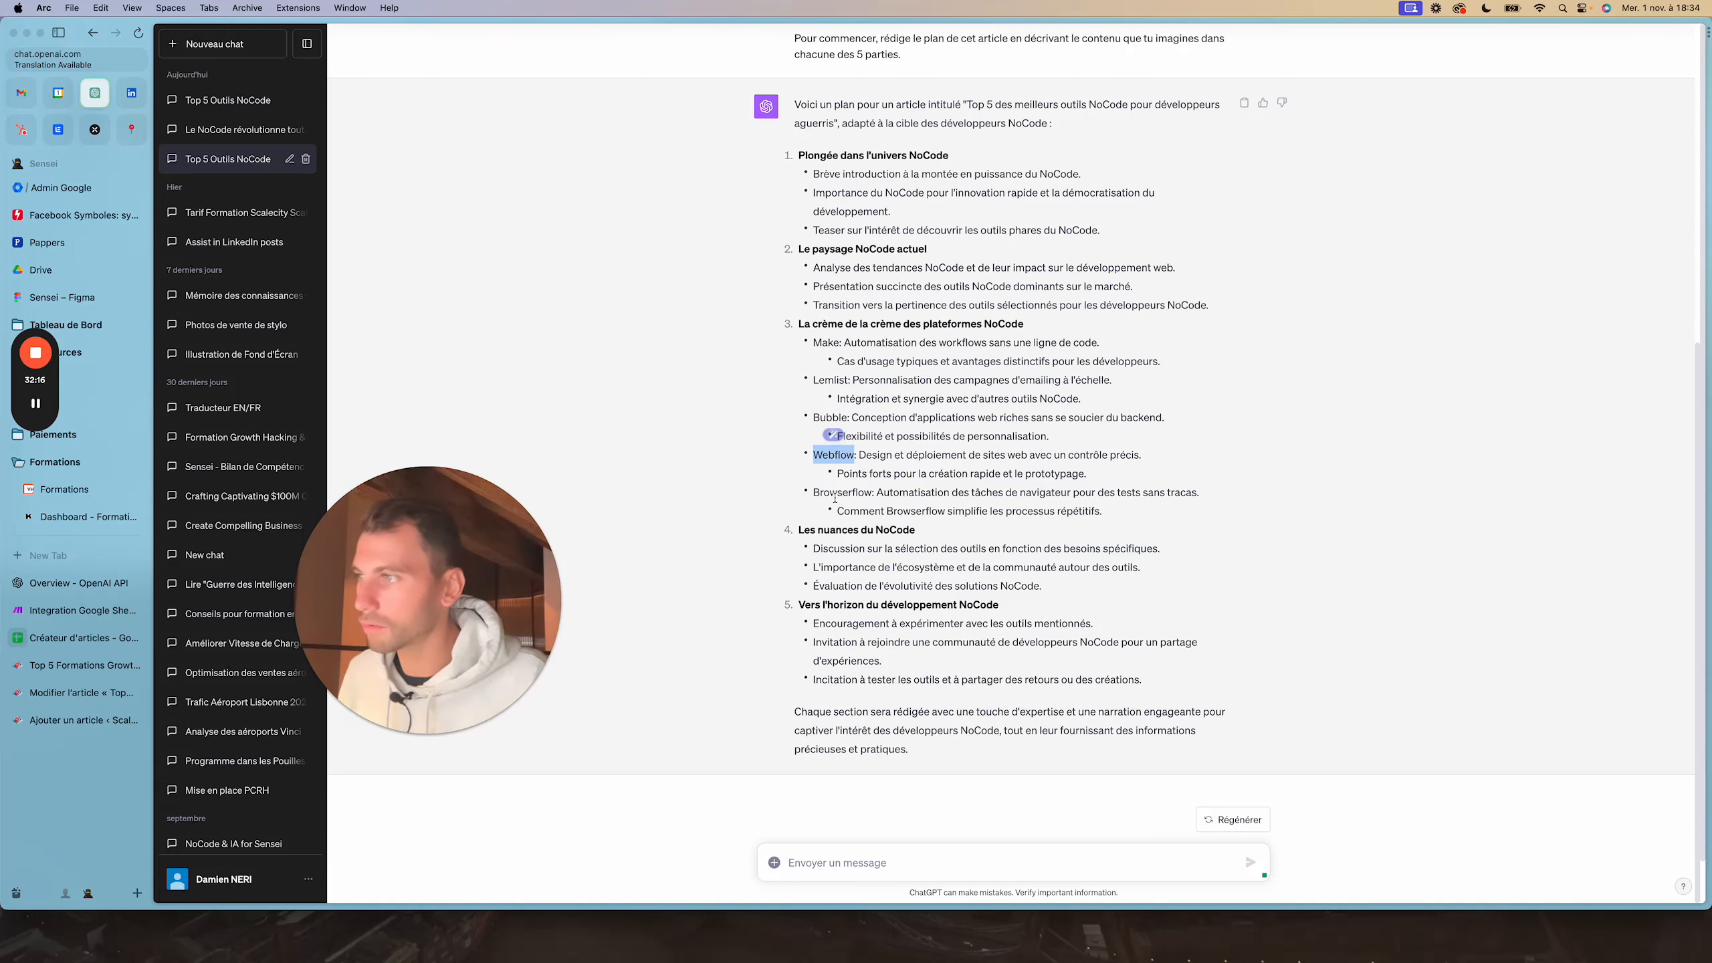
pyautogui.doubleClick(836, 492)
pyautogui.click(944, 509)
pyautogui.scroll(1, 870, 497)
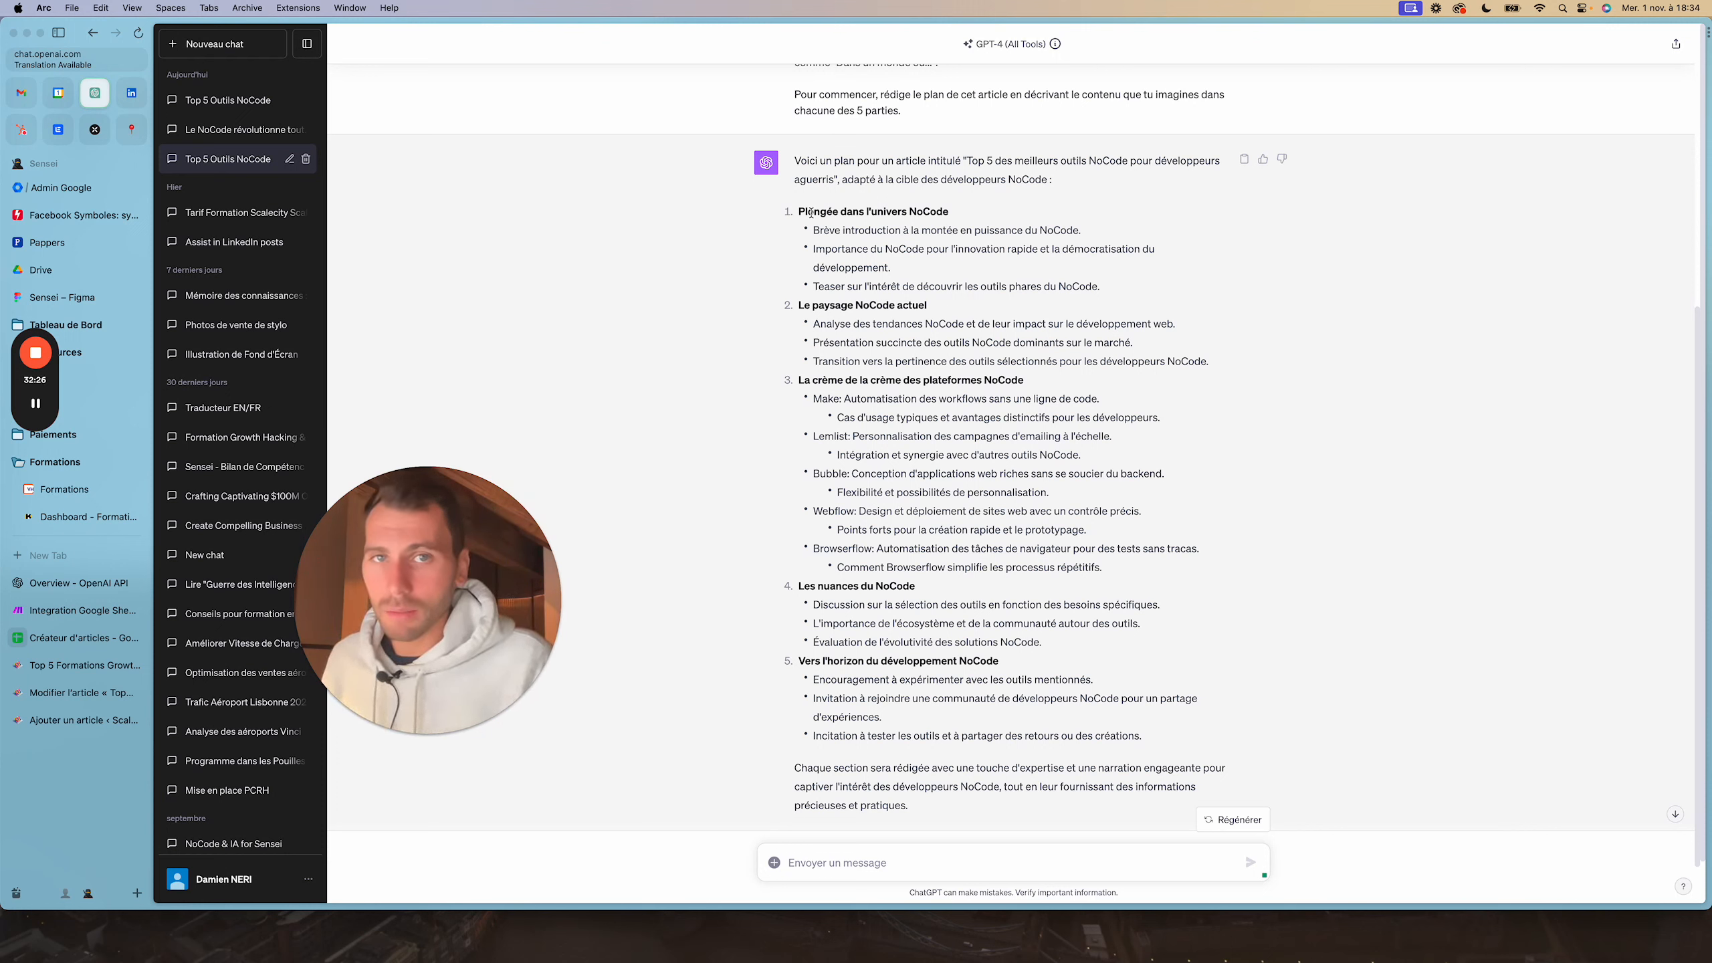
# Review the whole ChatGPT article plan part by part, from "Plongée dans l'univers NoCode" to "Vers l'horizon du développement NoCode"
pyautogui.moveTo(799, 164); pyautogui.dragTo(966, 805)
pyautogui.click(965, 809)
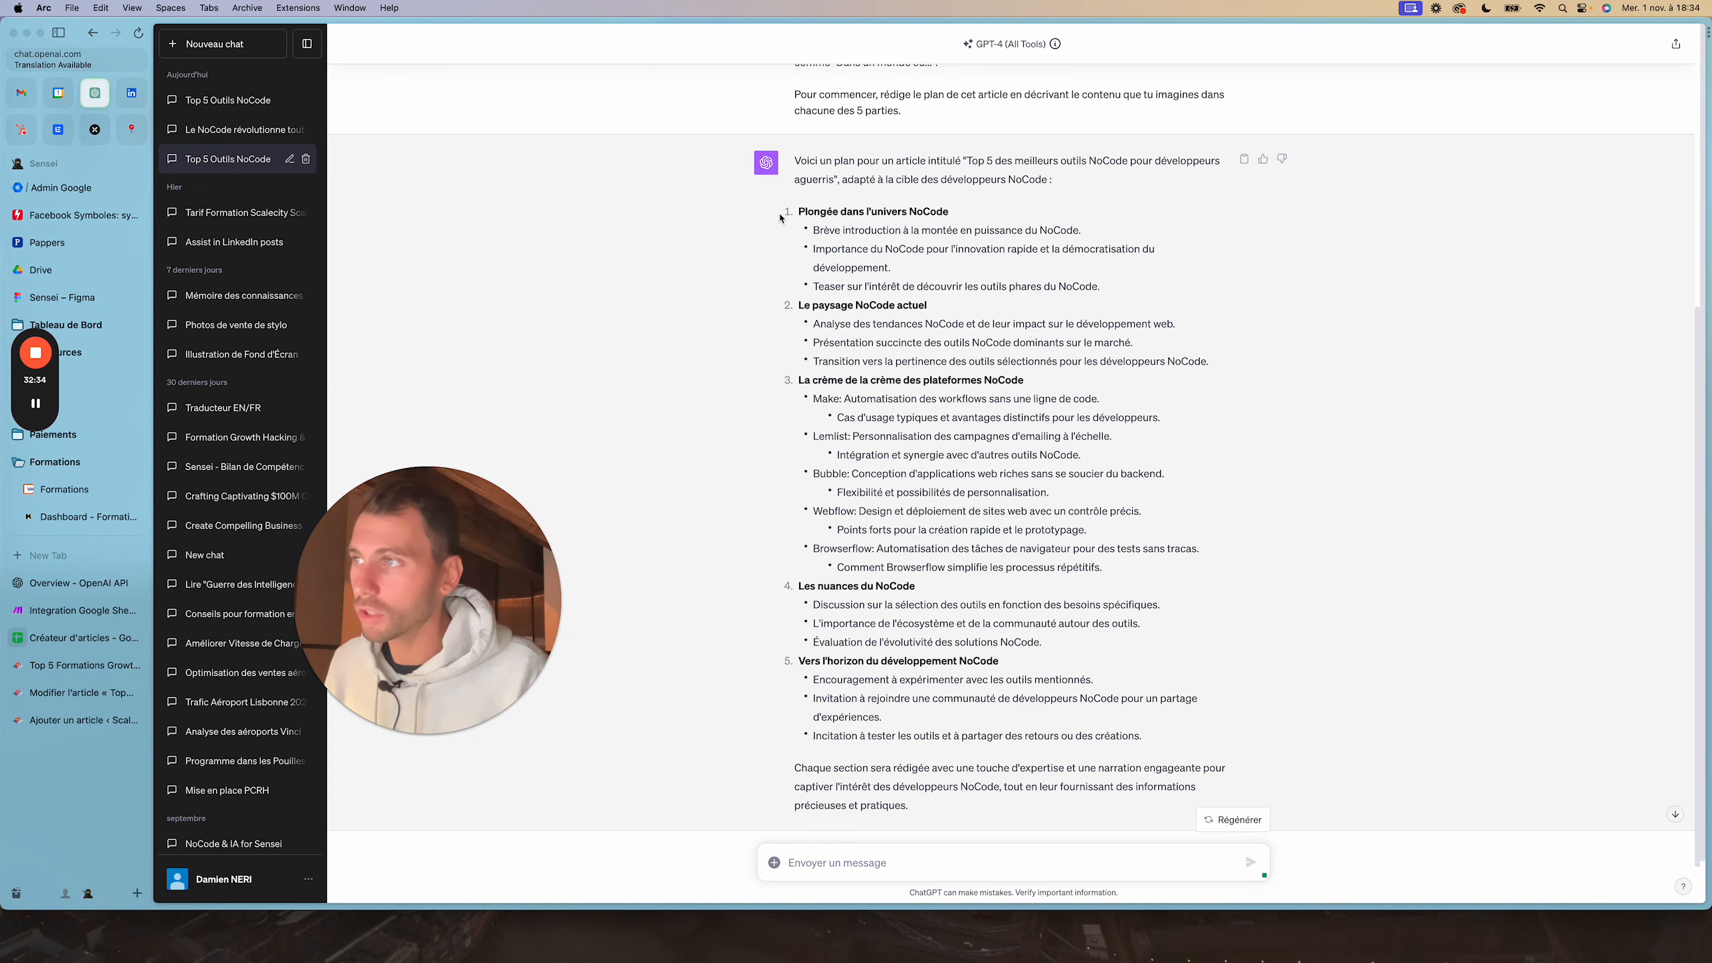
pyautogui.moveTo(795, 162); pyautogui.dragTo(1030, 276)
pyautogui.moveTo(791, 309); pyautogui.dragTo(1187, 364)
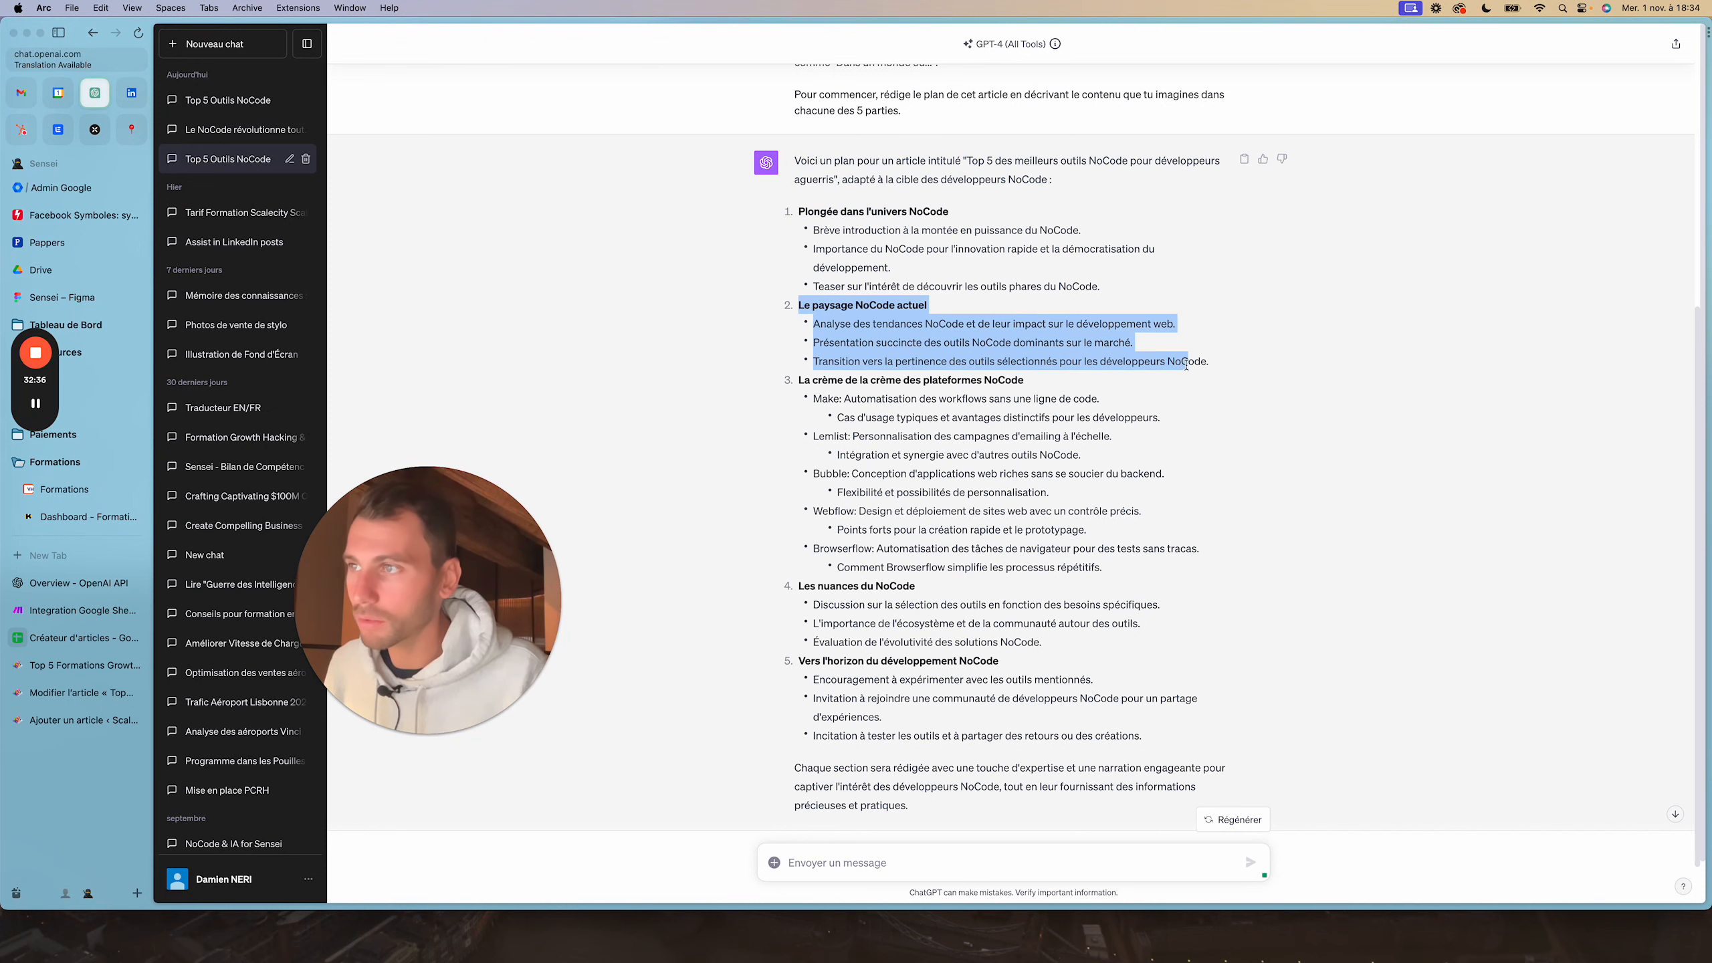
pyautogui.moveTo(793, 381); pyautogui.dragTo(971, 577)
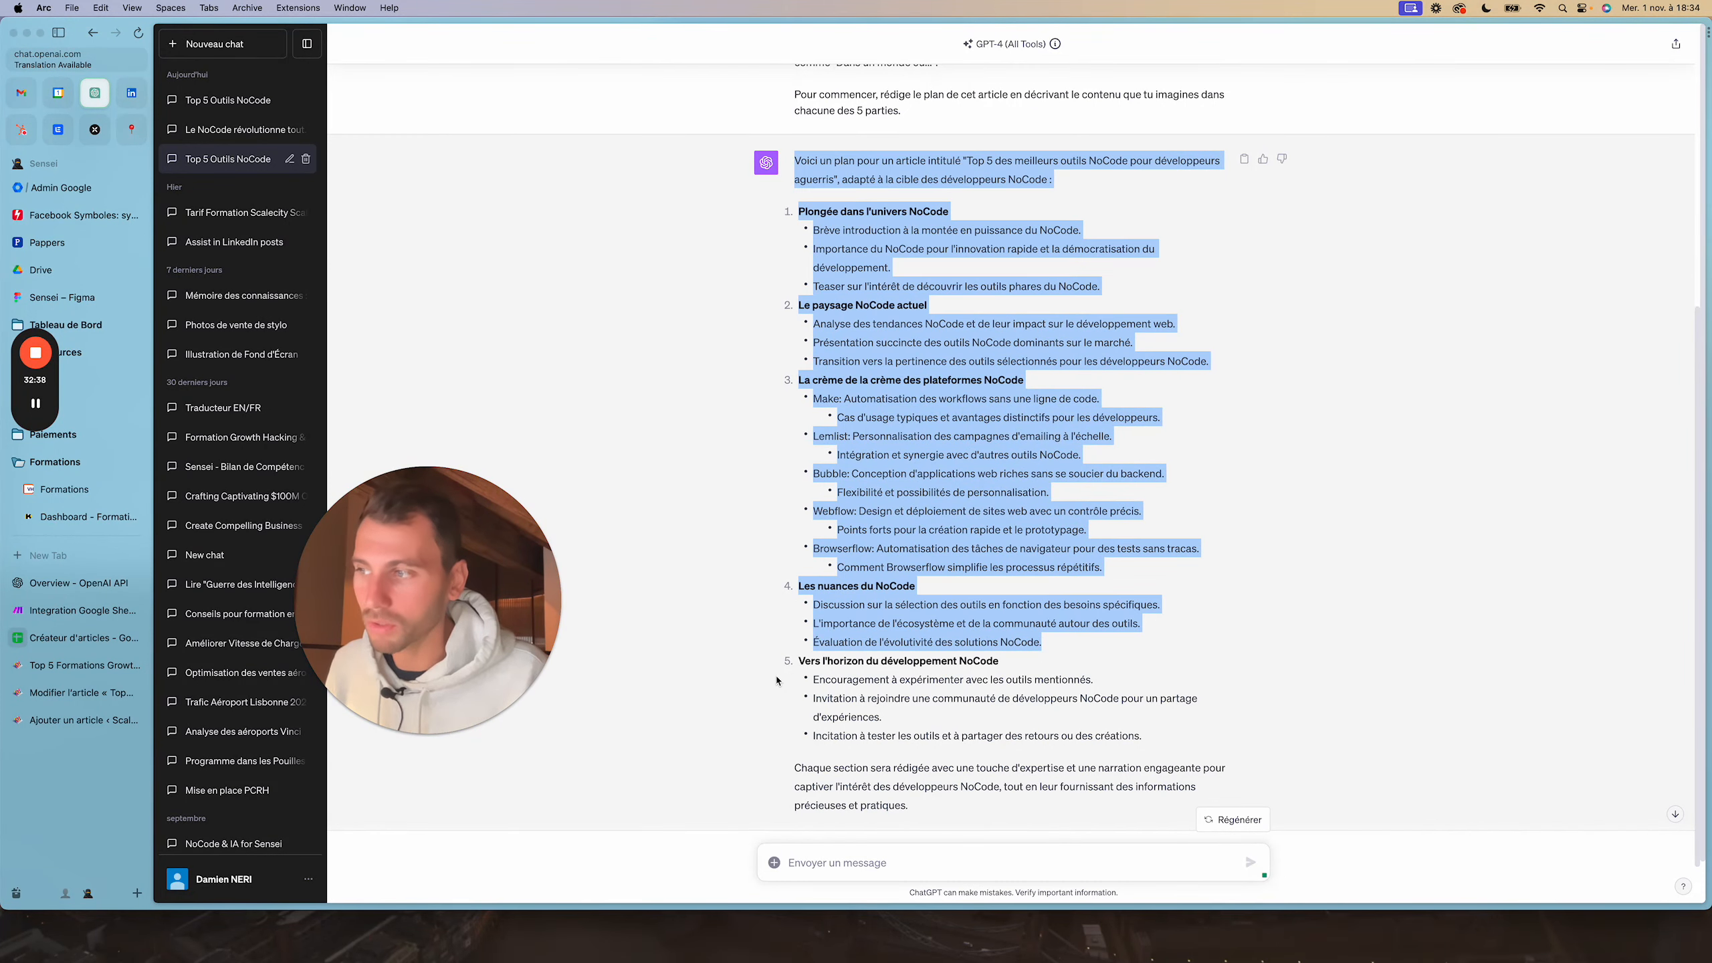
pyautogui.moveTo(795, 661); pyautogui.dragTo(1179, 757)
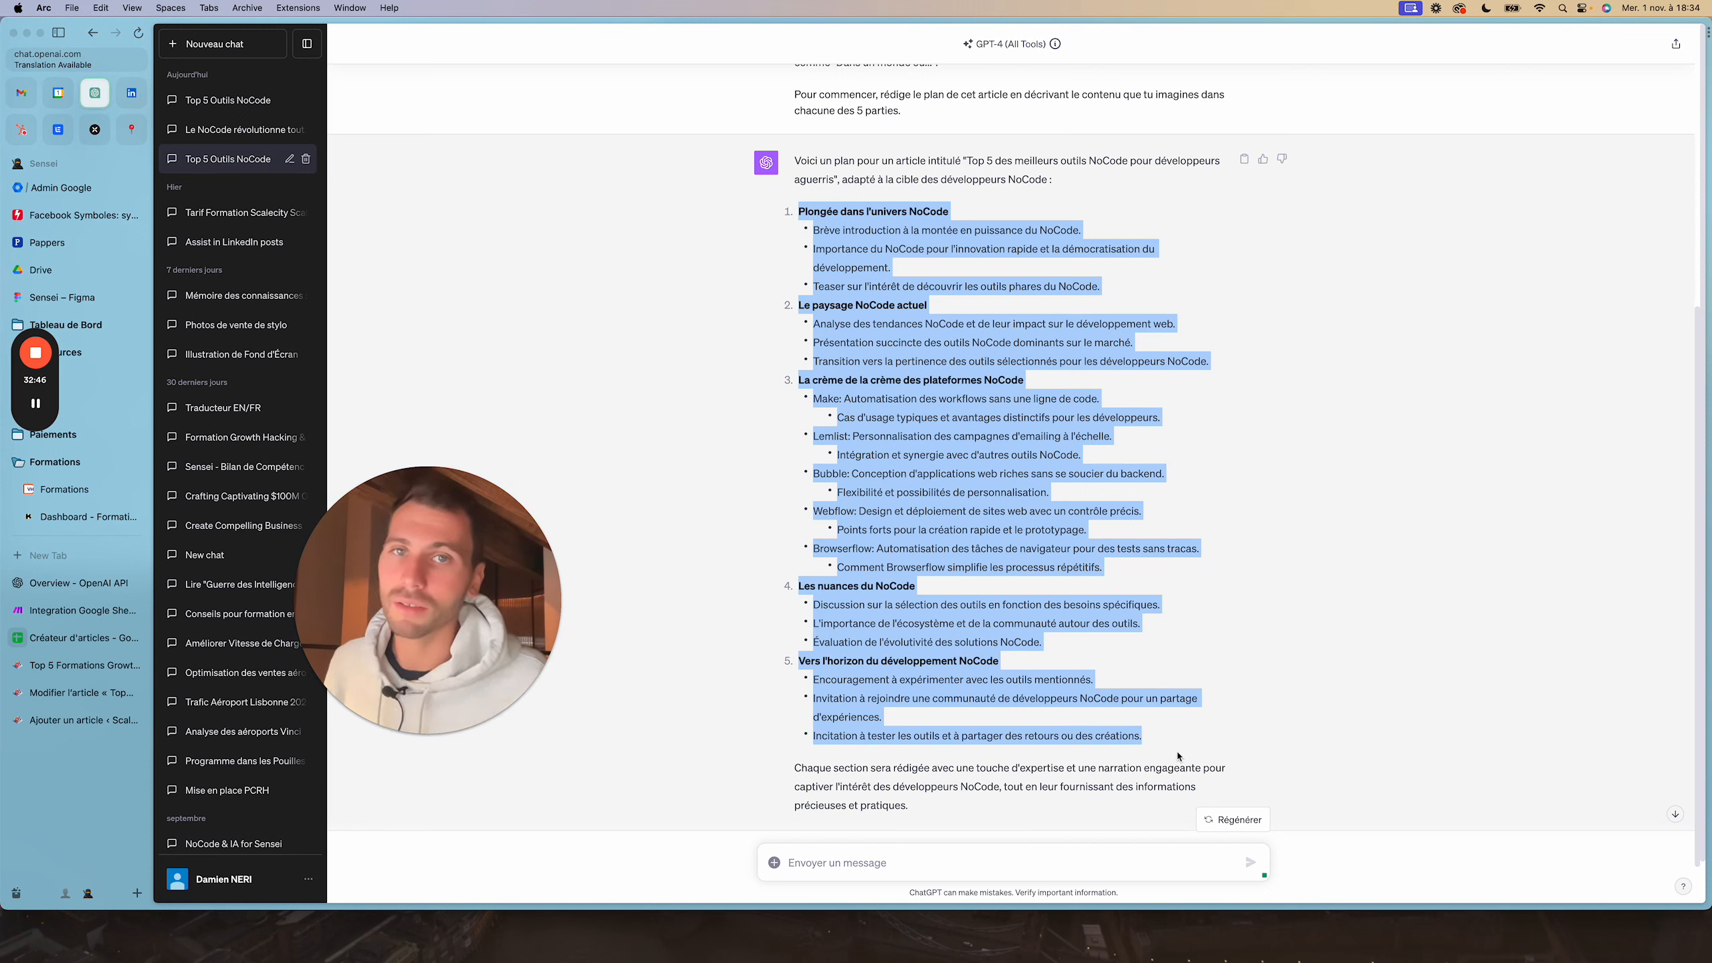
pyautogui.click(1154, 462)
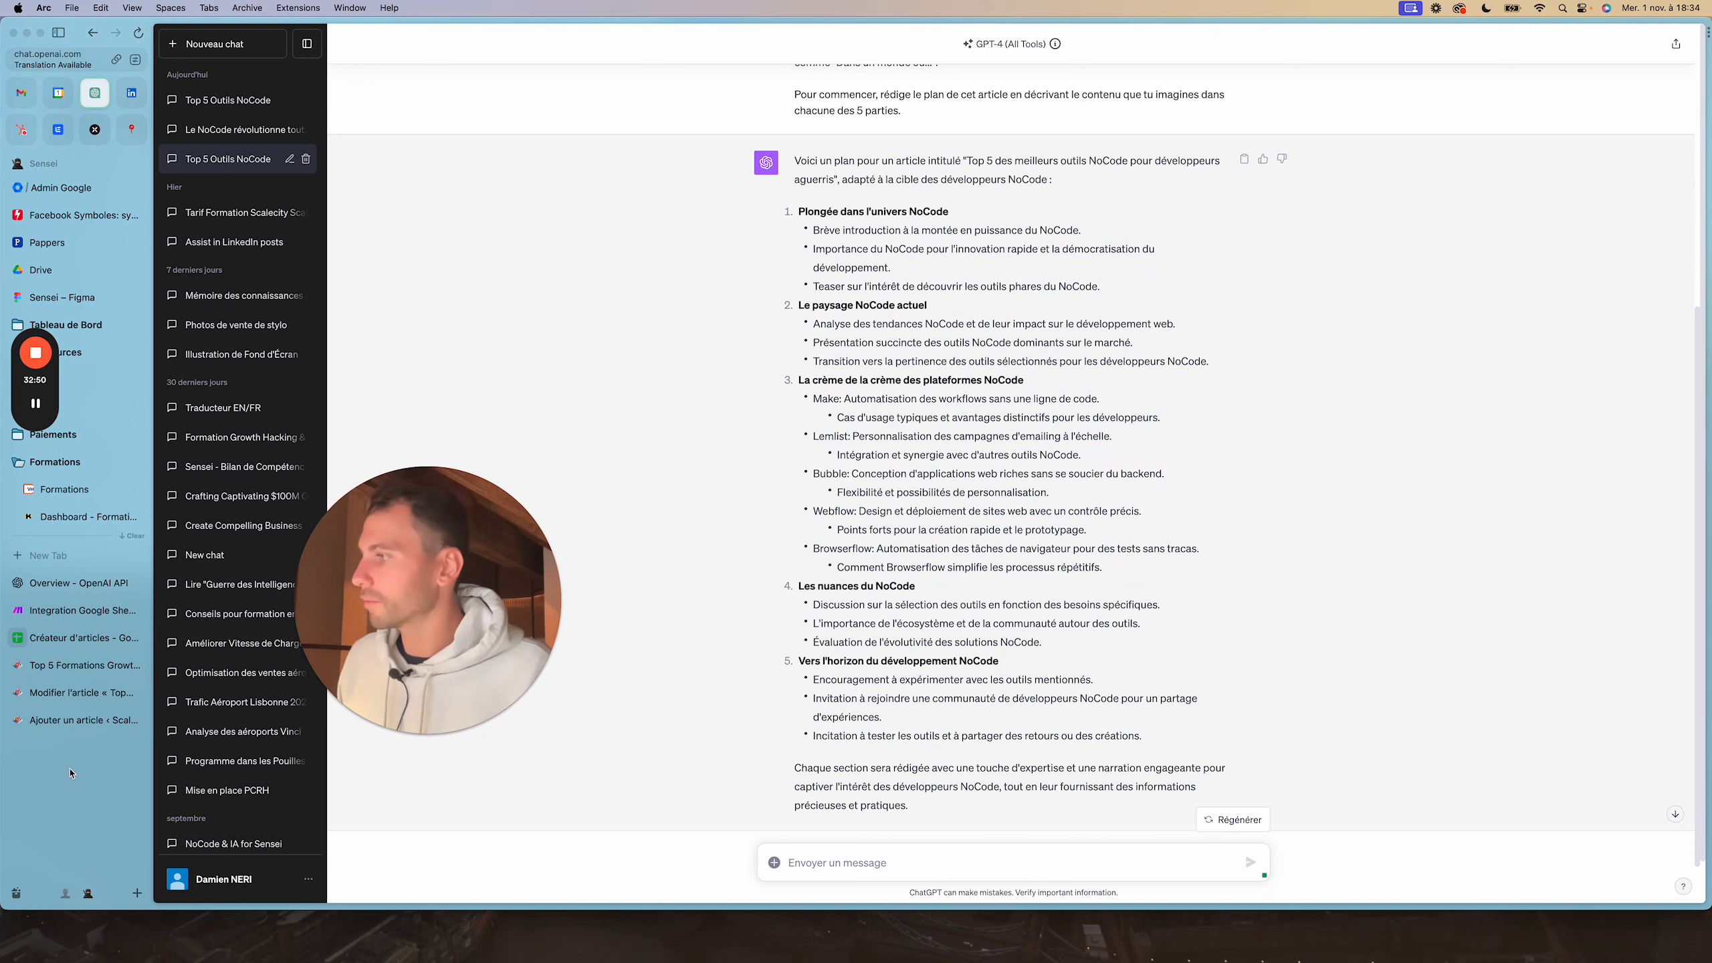
# Switch to the Make scenario and paste the article-plan prompt into the OpenAI module's message content
pyautogui.click(75, 611)
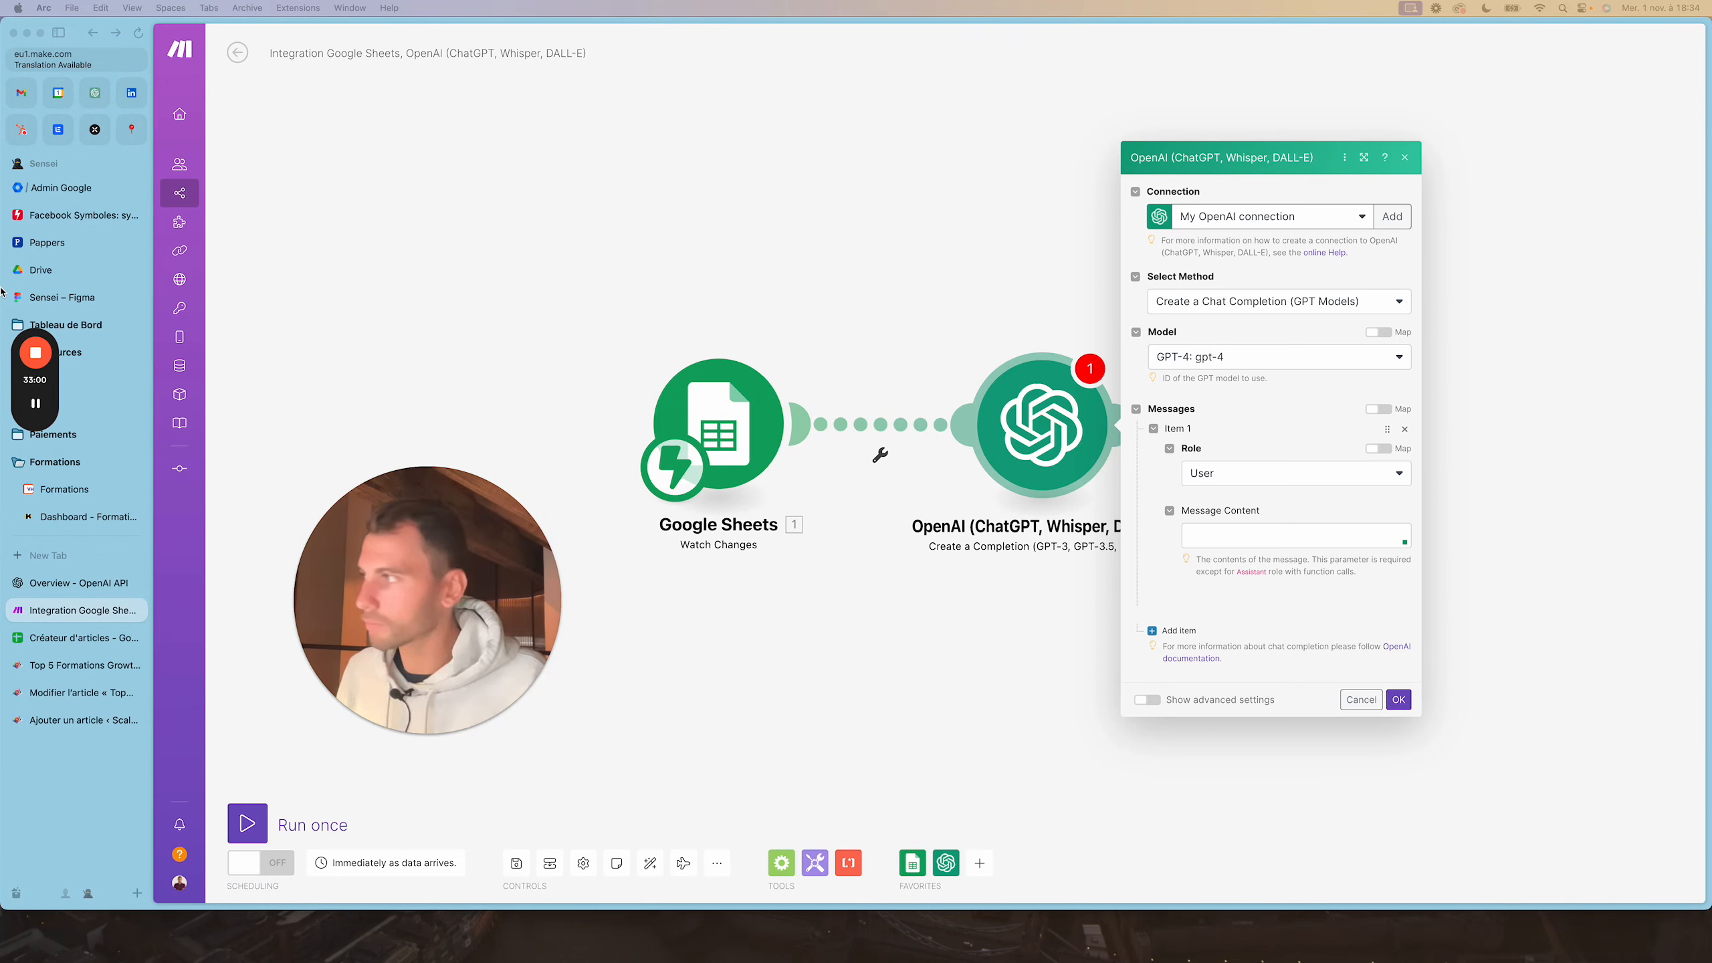
pyautogui.click(1216, 541)
pyautogui.press('cmd+v')
pyautogui.scroll(2, 1237, 579)
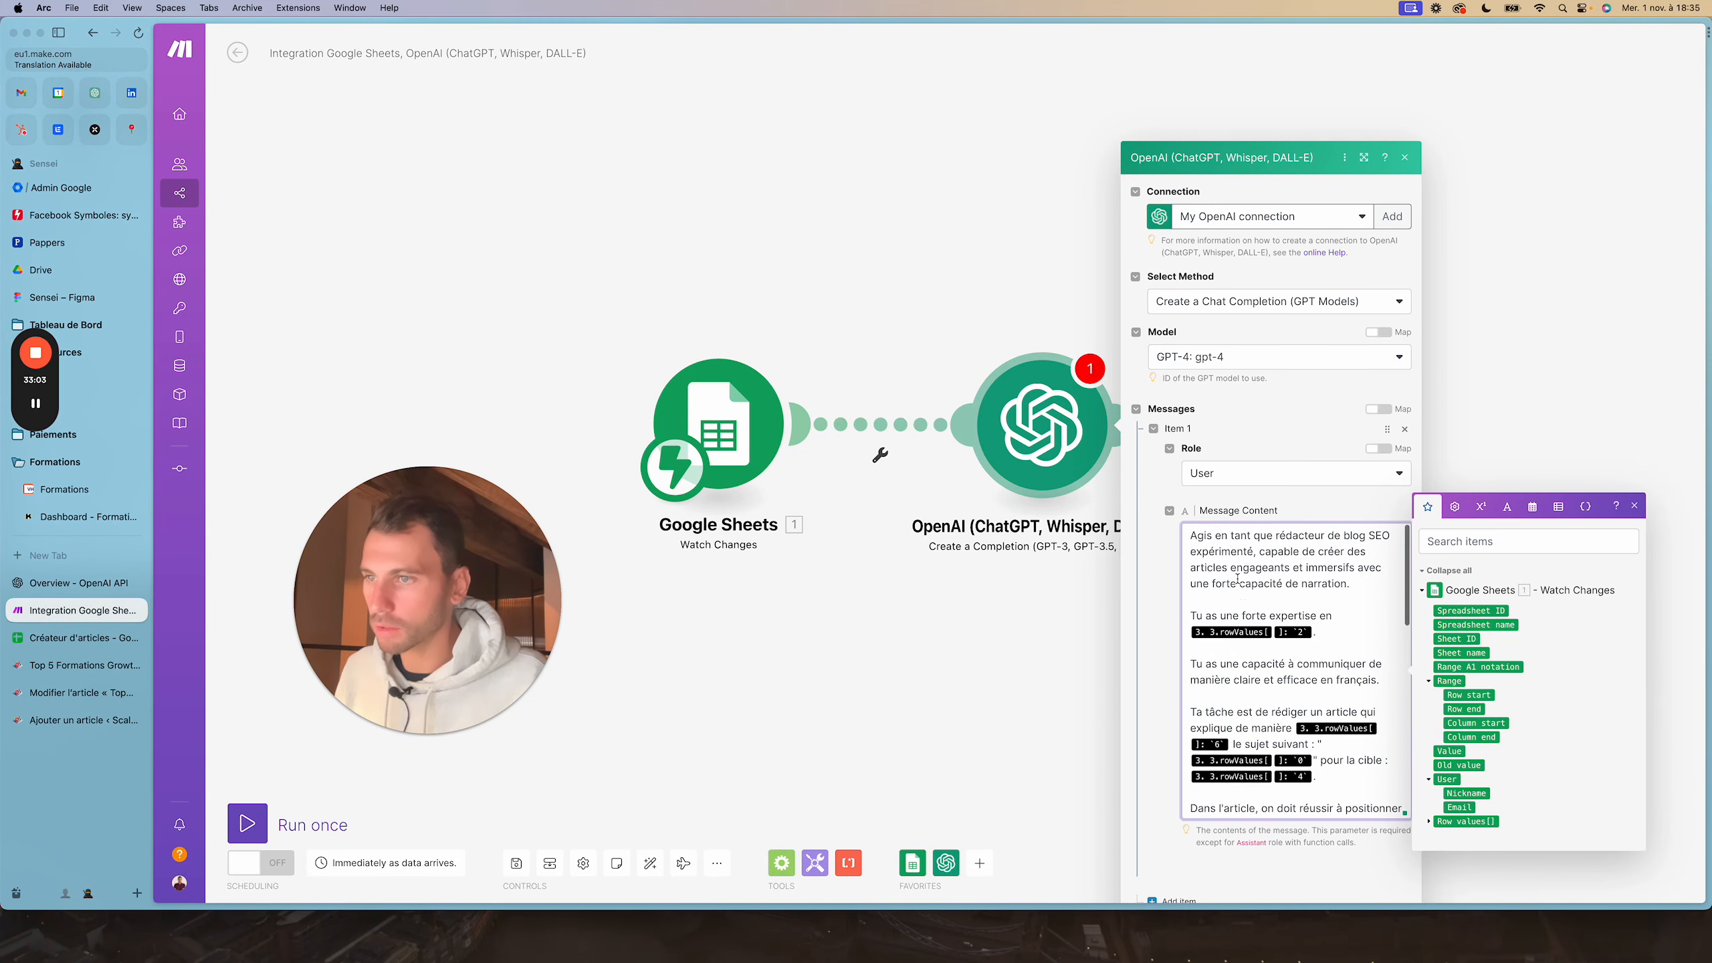
# Remove the row value placeholder after "Tu as une forte expertise en", expand the Google Sheets row values, and save the OpenAI module
pyautogui.click(1322, 634)
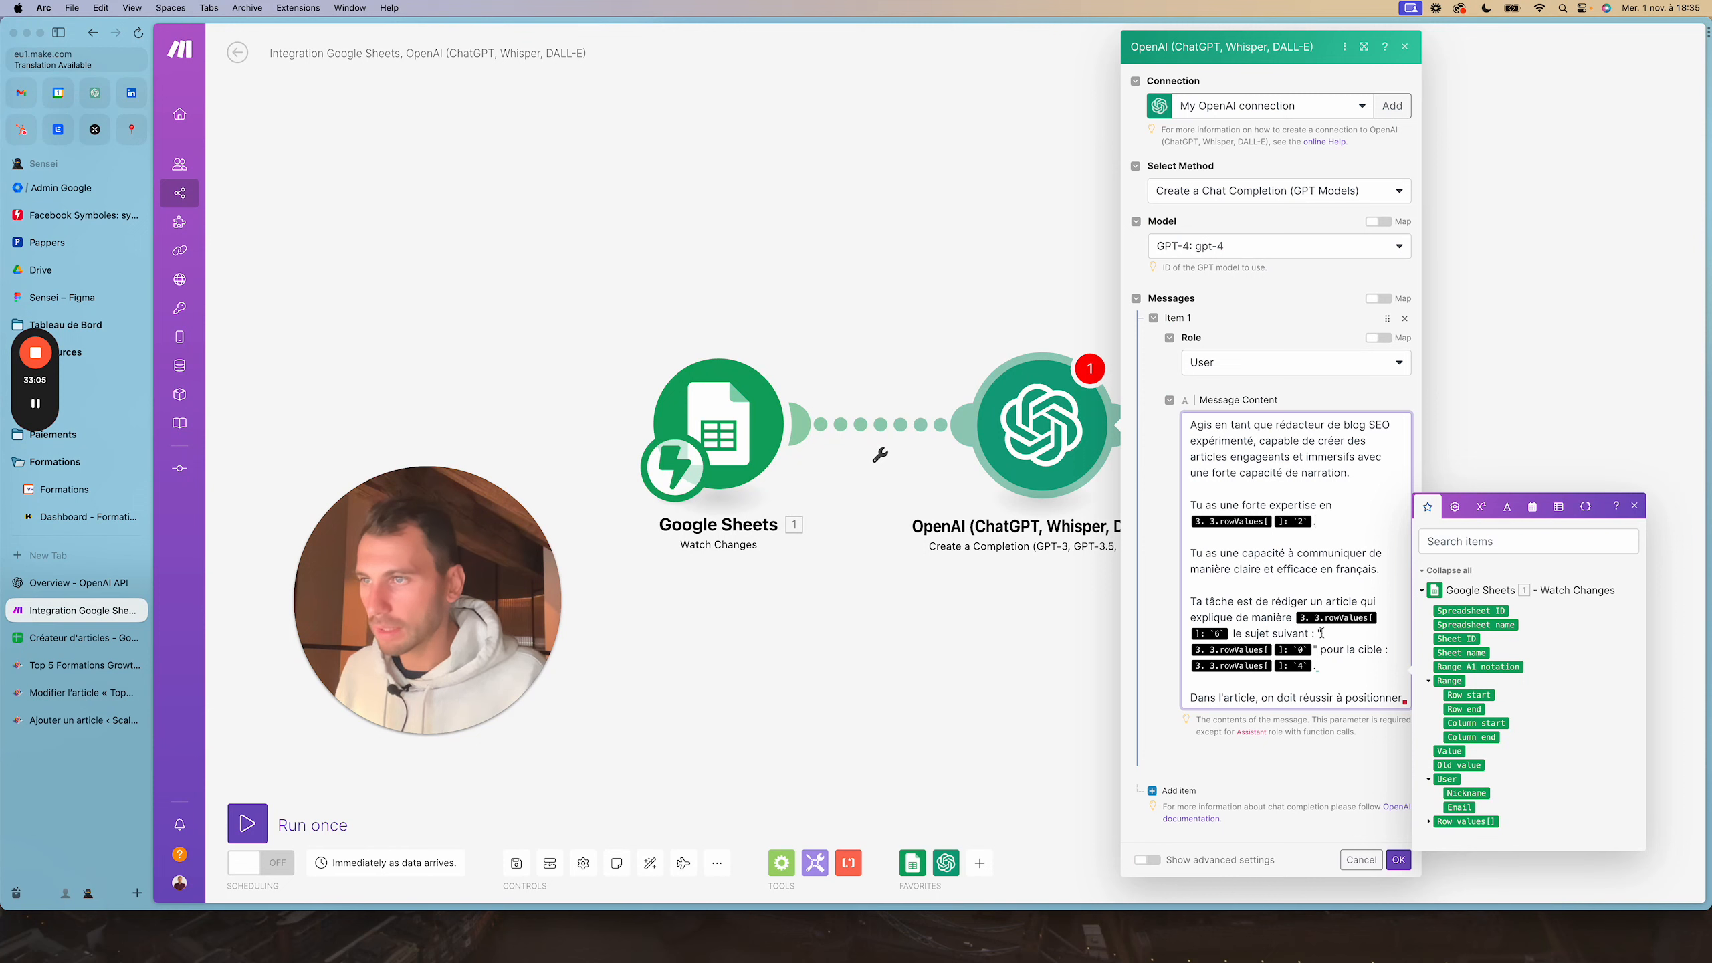
pyautogui.press('BackSpace')
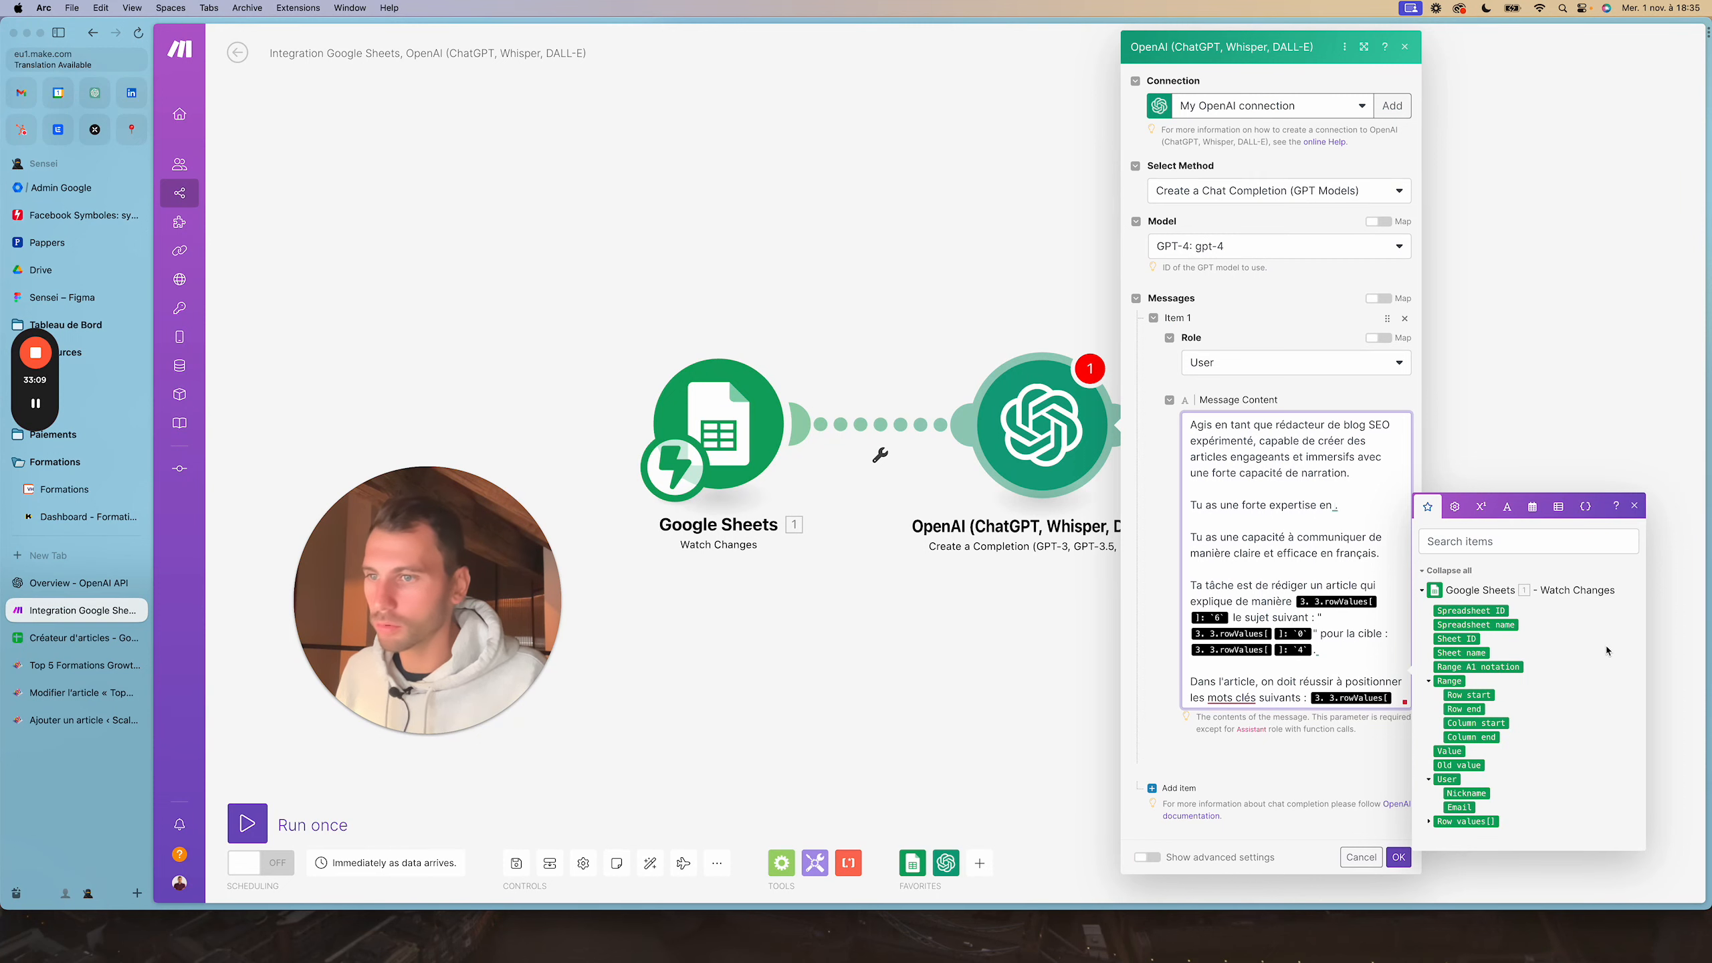
pyautogui.click(1428, 821)
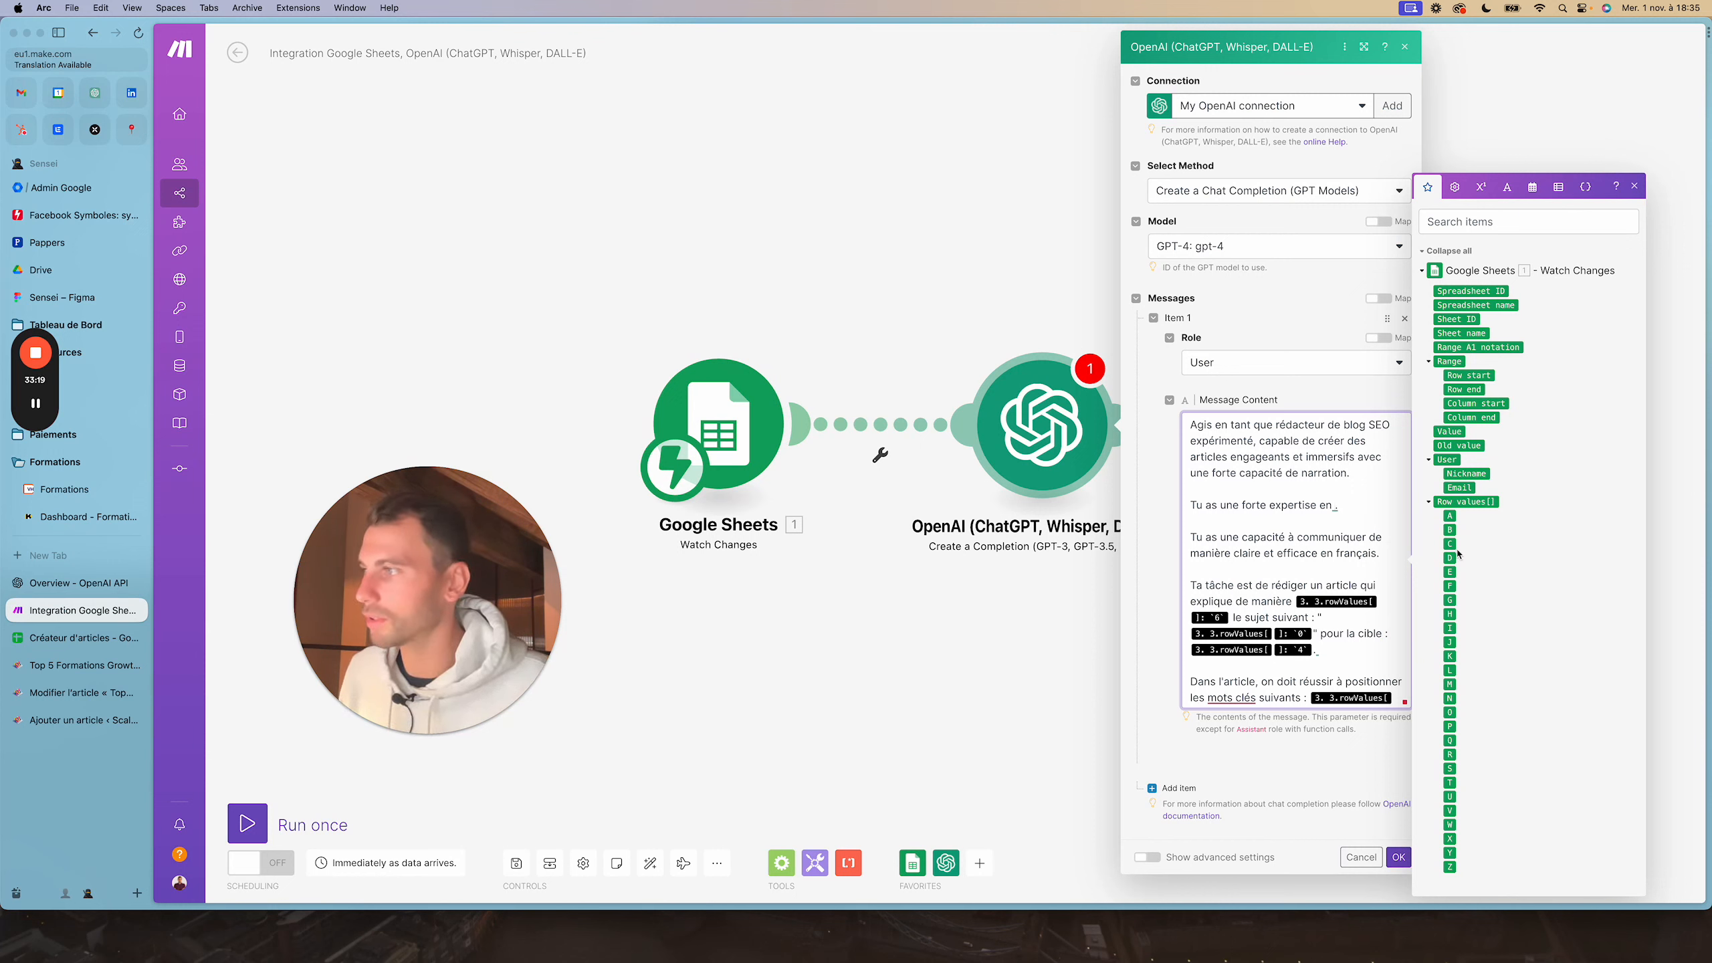
pyautogui.click(1153, 519)
pyautogui.click(1404, 861)
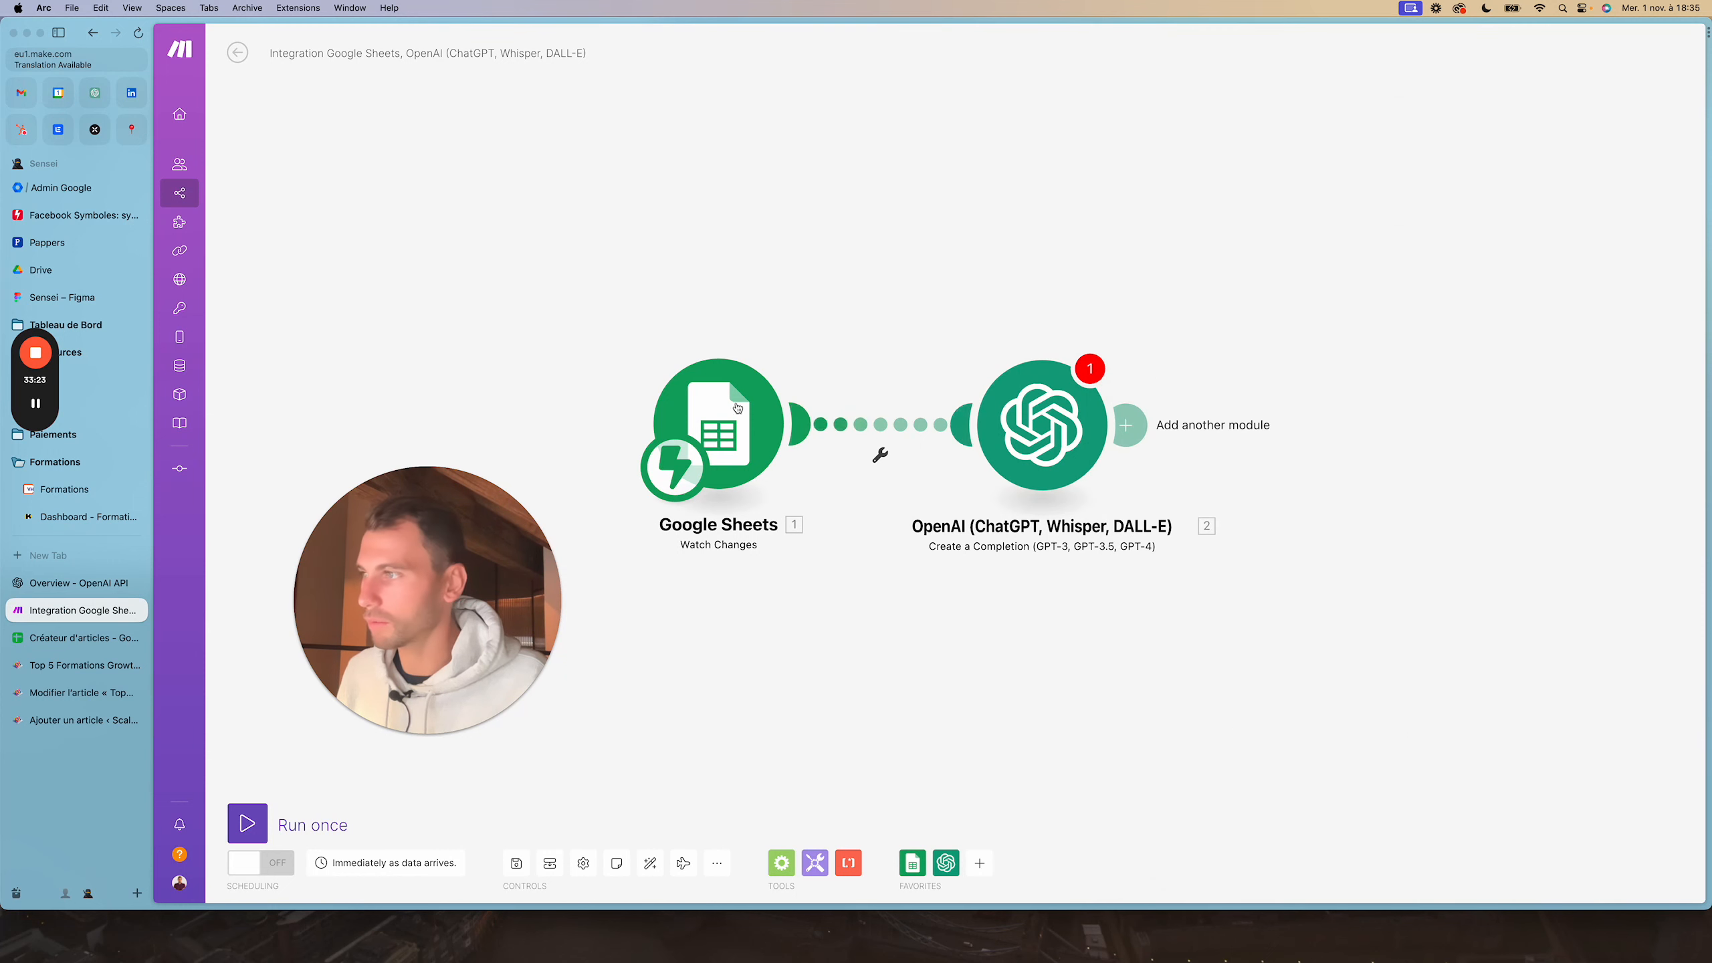
# Run only the Google Sheets Watch Changes module so it waits for new sheet data
pyautogui.click(738, 436)
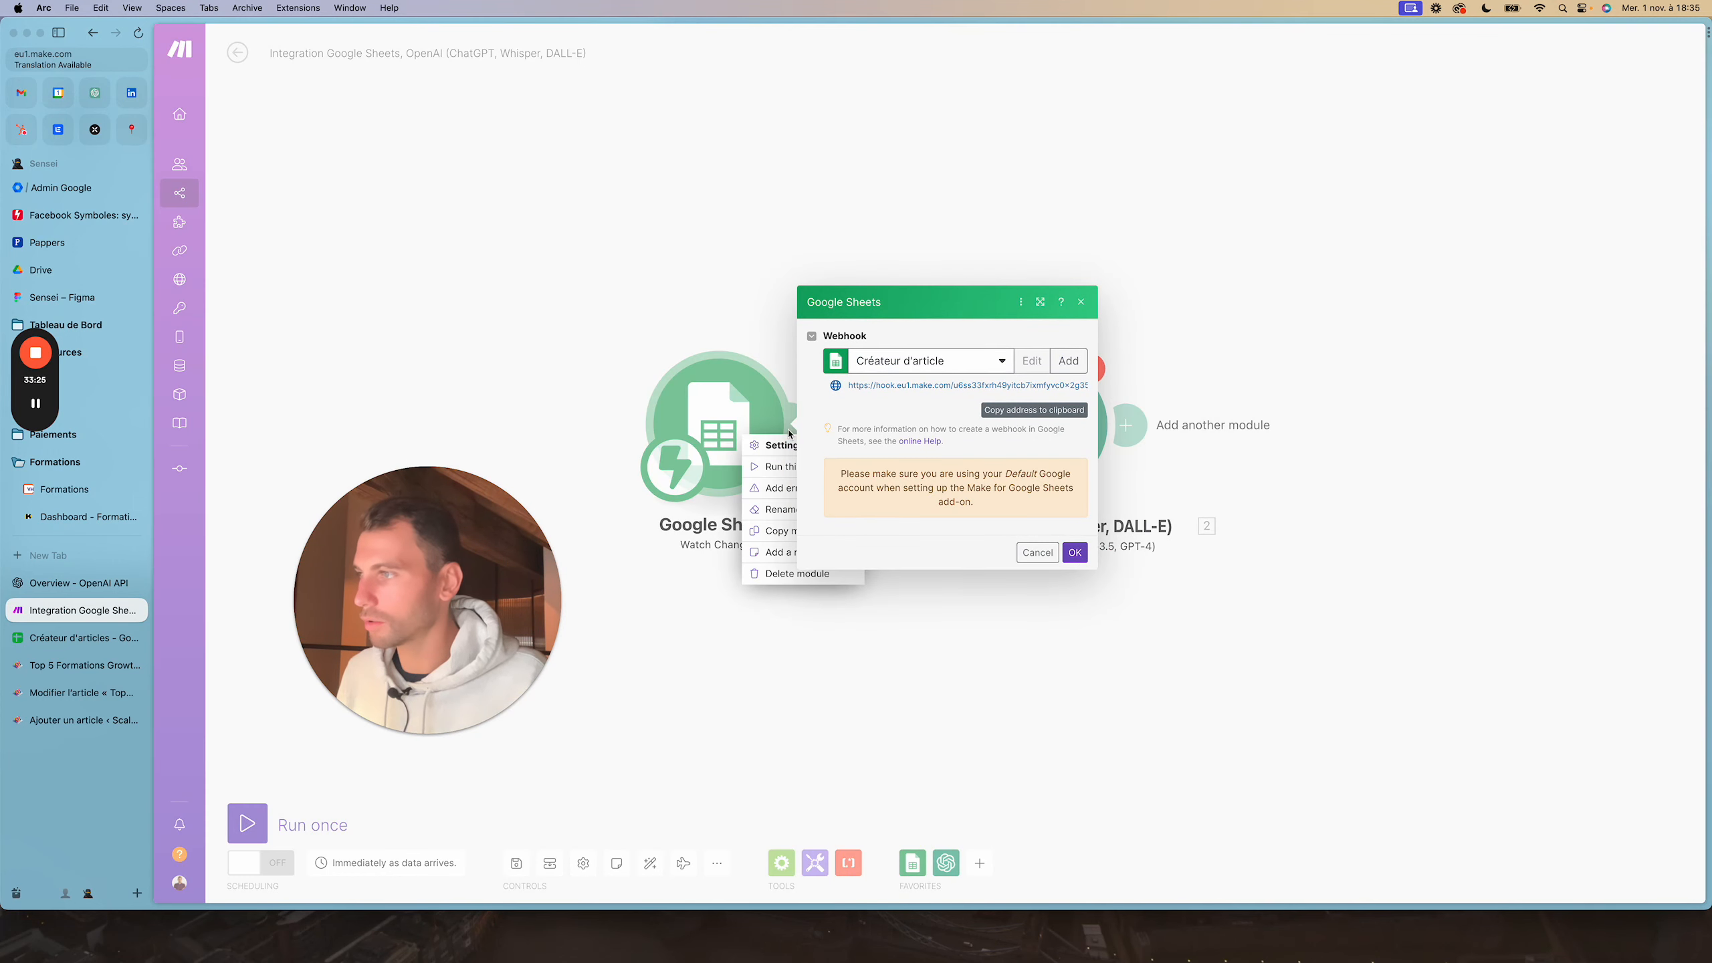
pyautogui.click(756, 291)
pyautogui.click(880, 454)
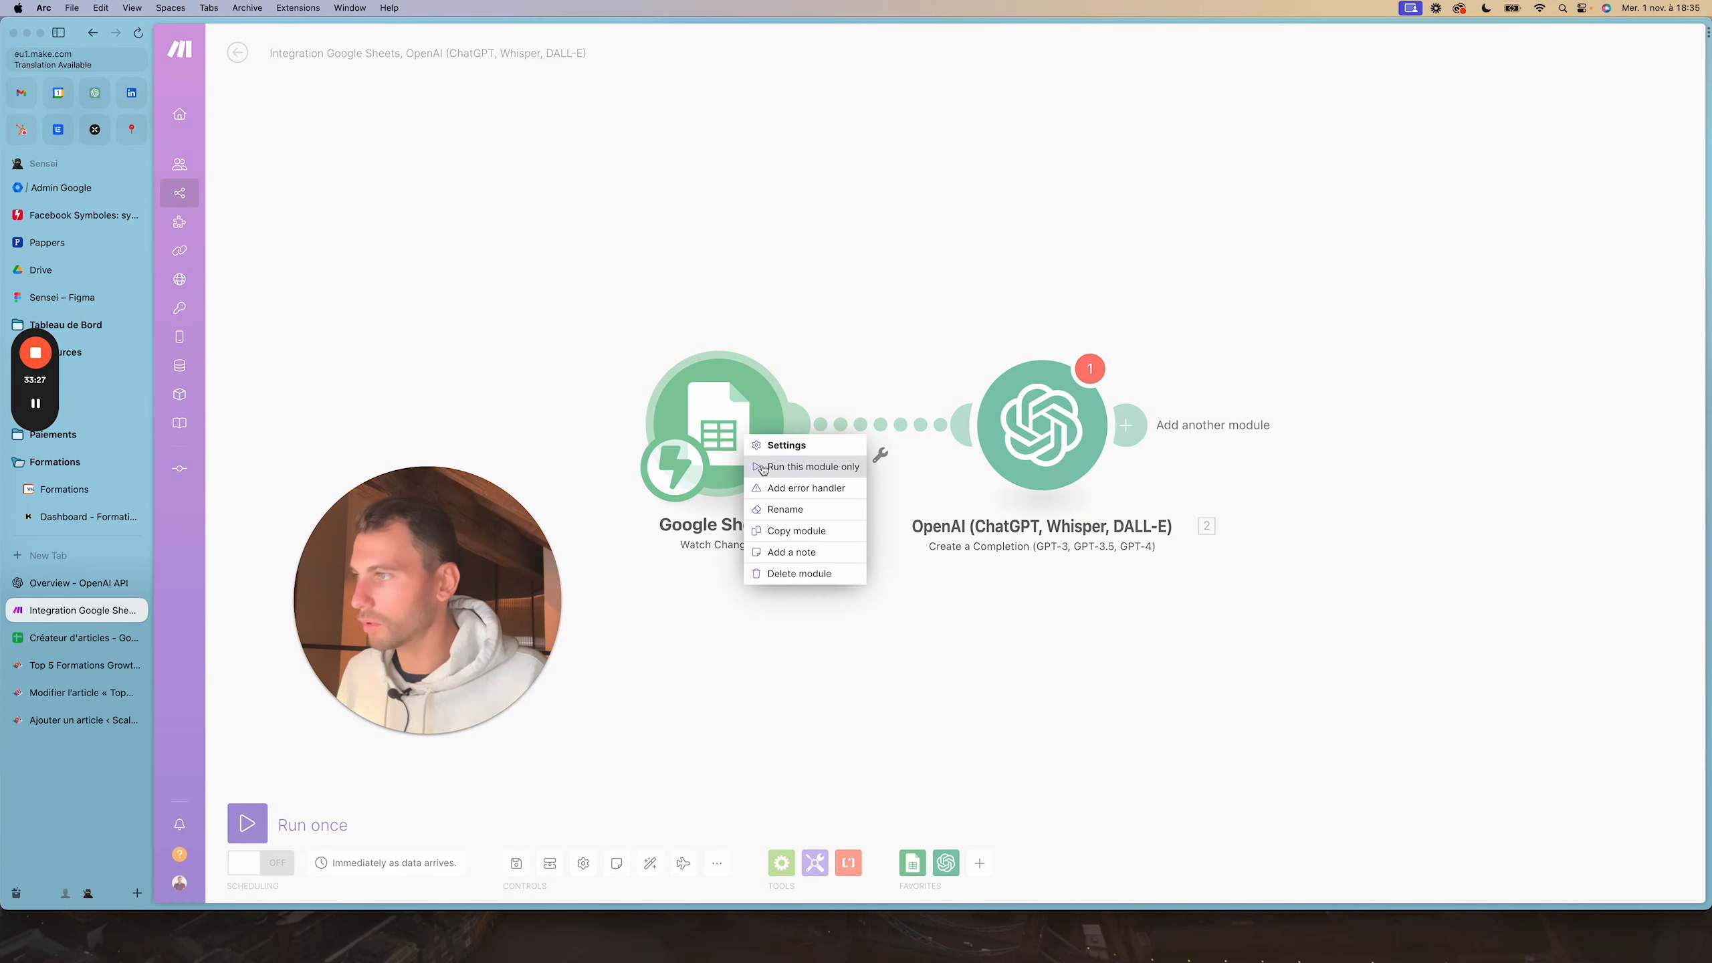
pyautogui.click(777, 472)
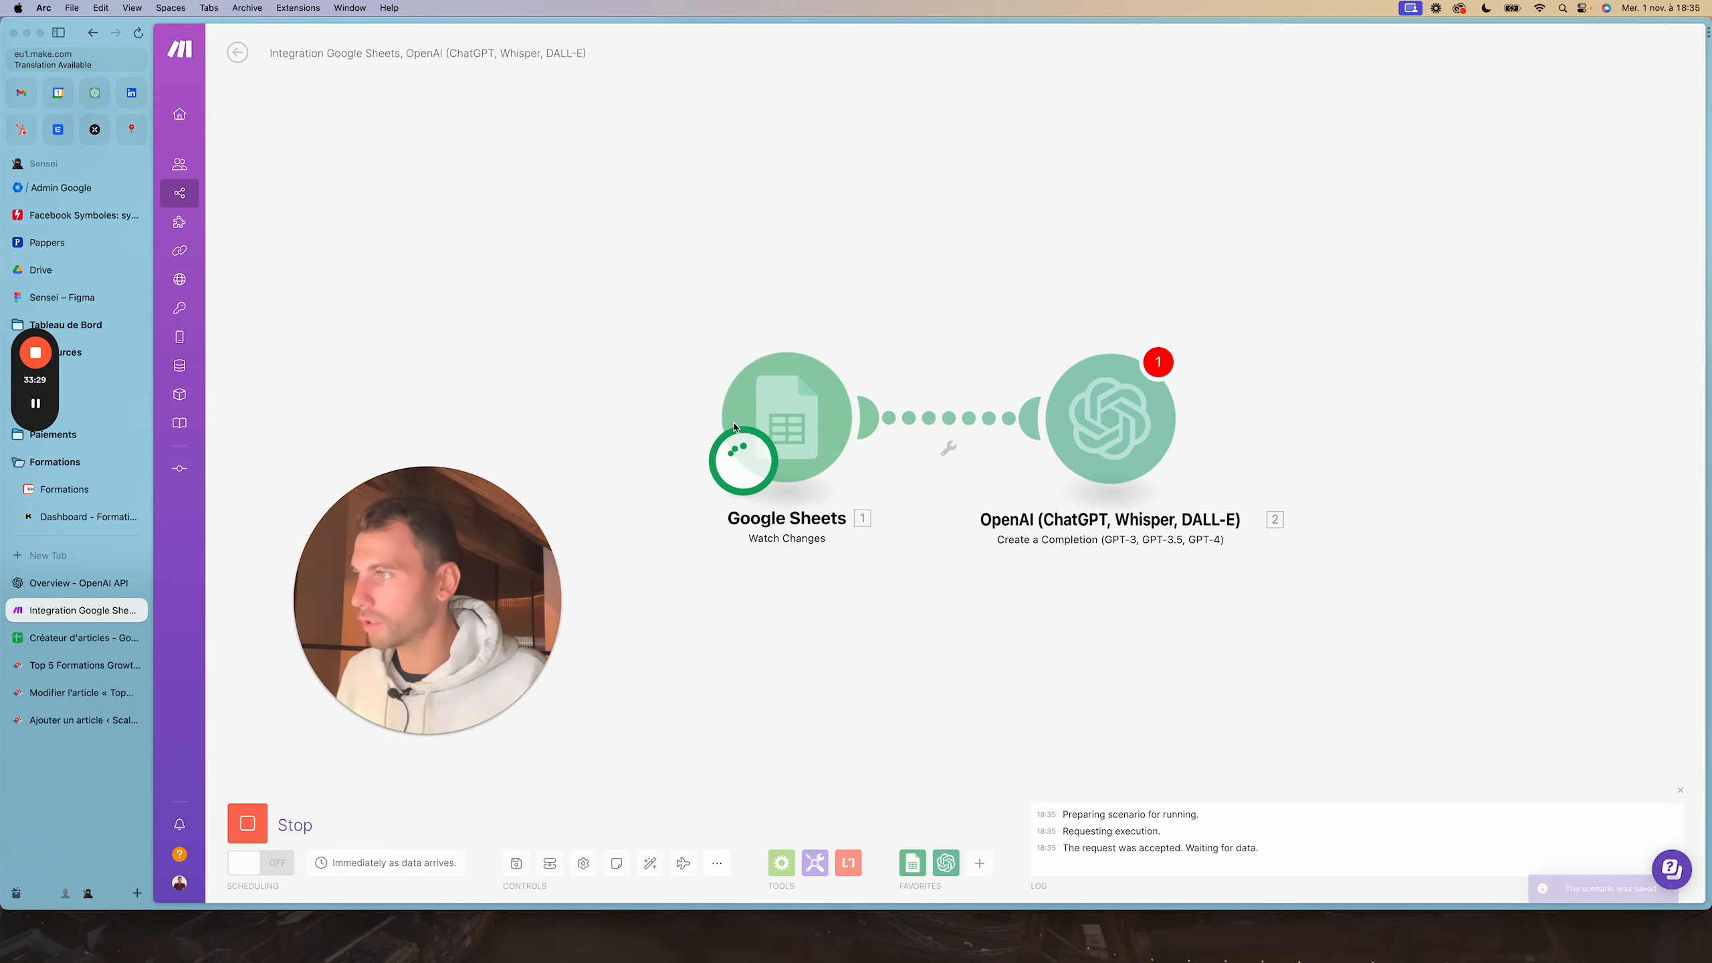
# Switch to the Créateur d'articles sheet and set Lancer ChatGPT to Oui for the "Top 5 des meilleurs outils NoCode" row
pyautogui.click(78, 637)
pyautogui.click(980, 190)
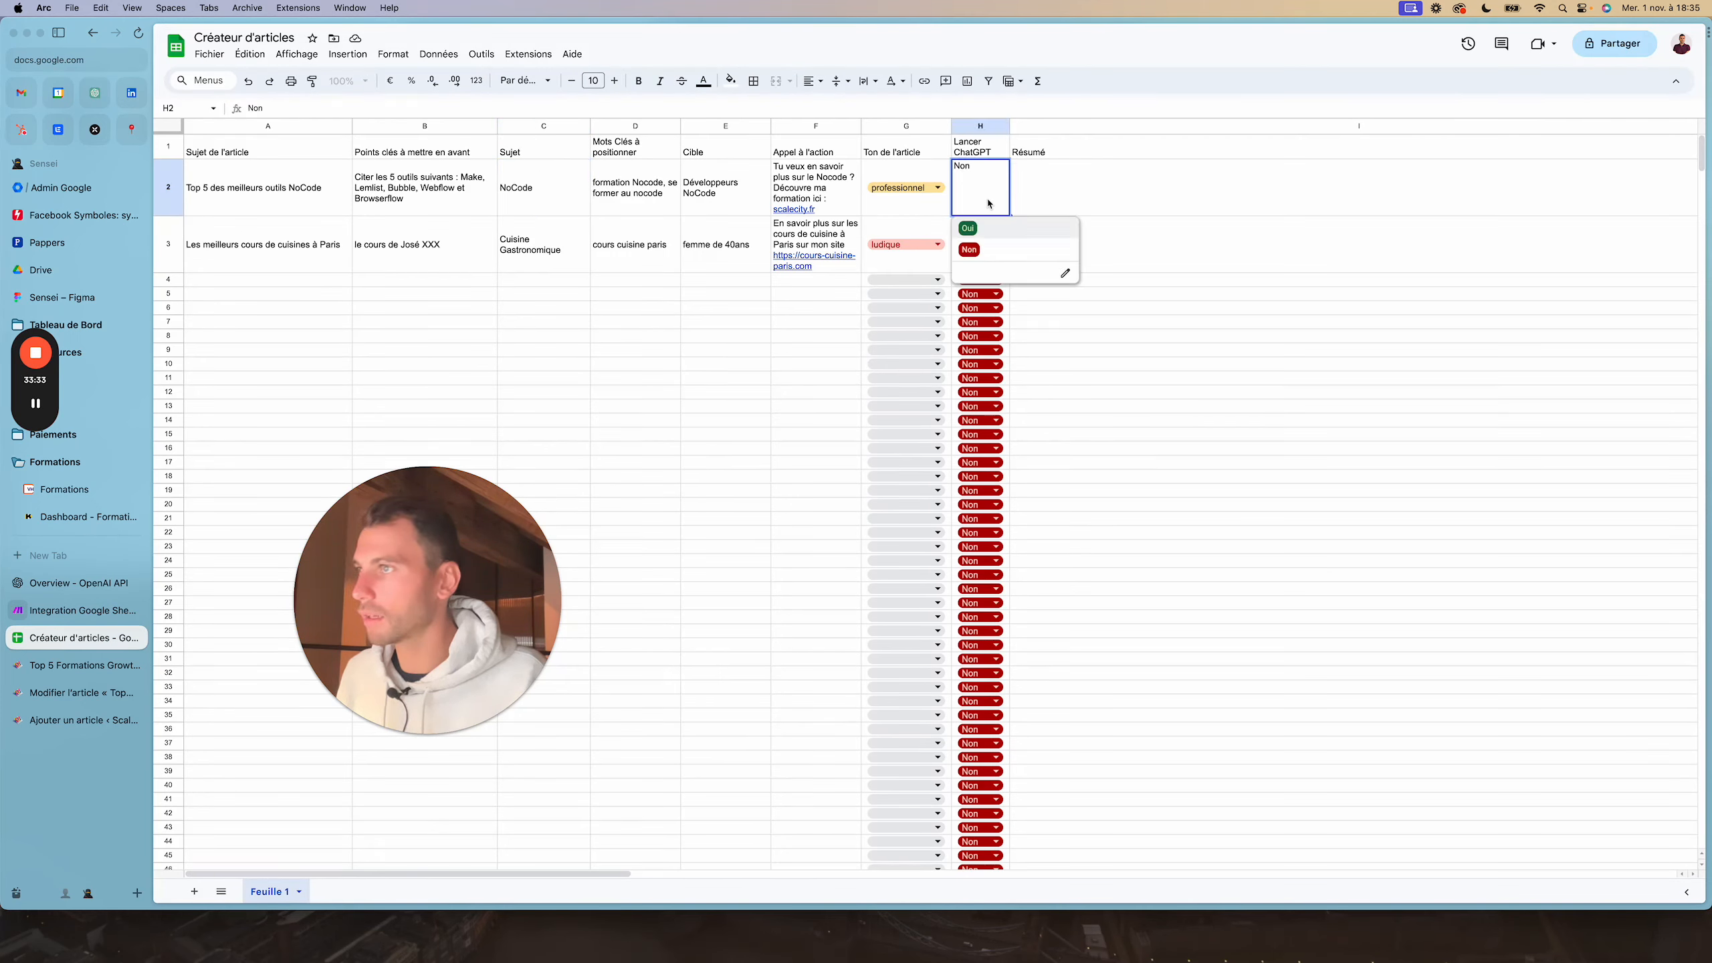
pyautogui.click(983, 230)
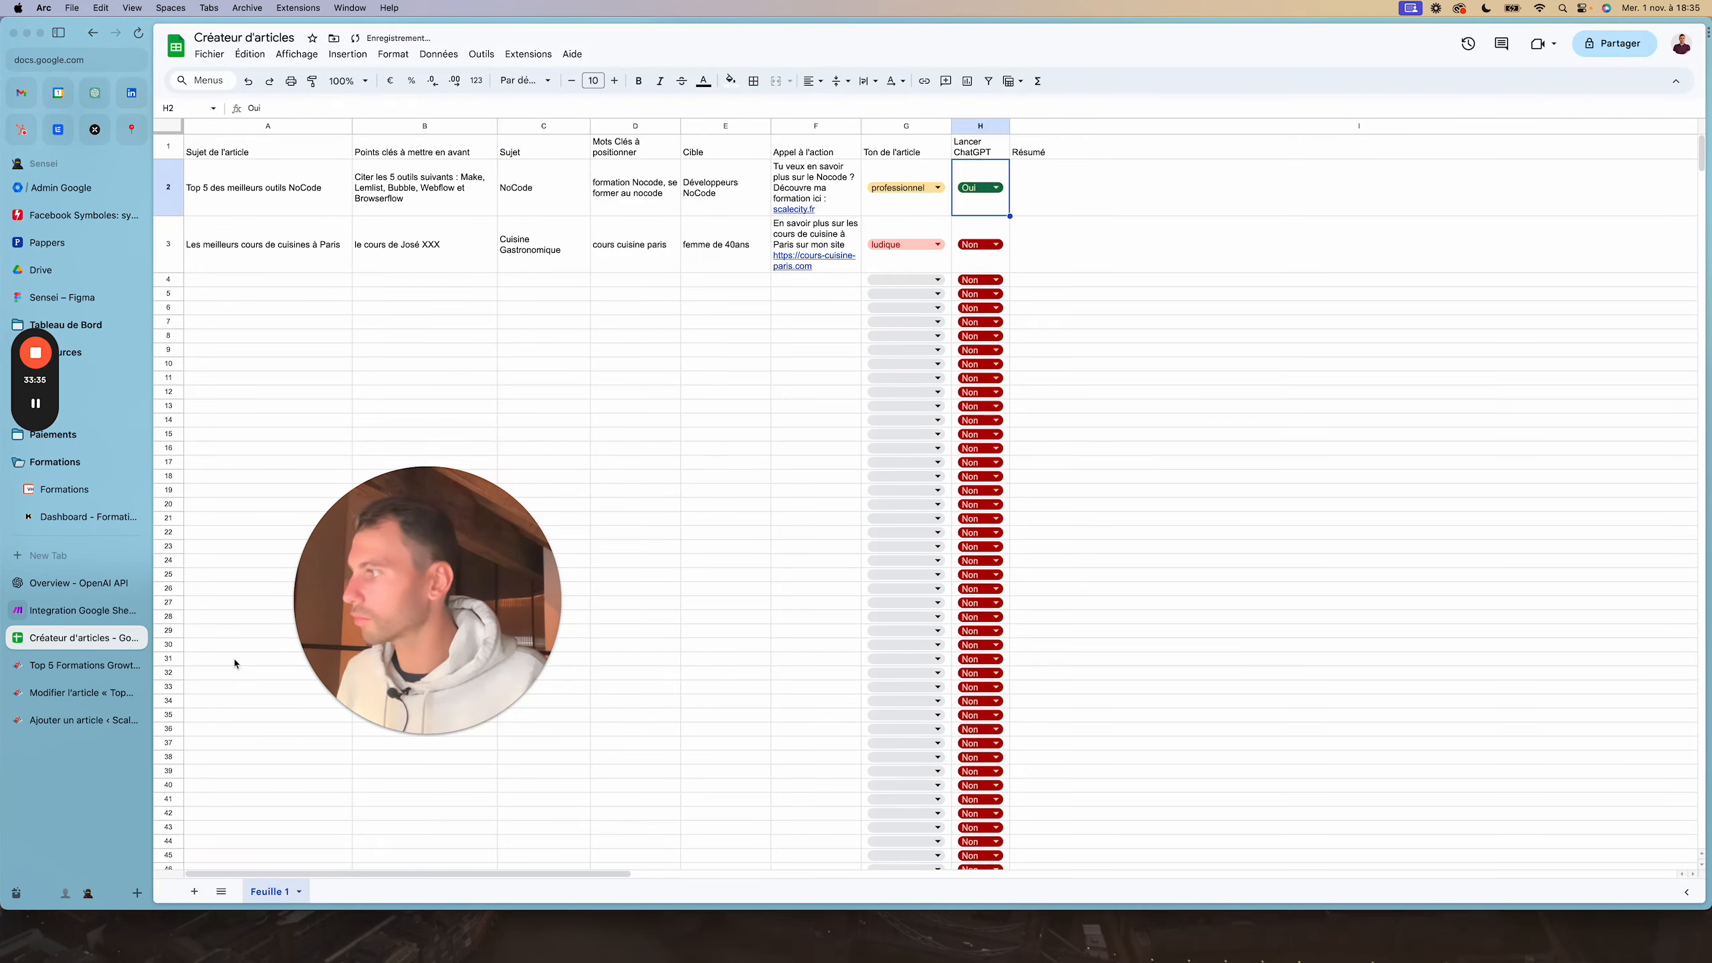
# Return to the Make scenario and view the output bundle received by the Google Sheets module
pyautogui.click(85, 616)
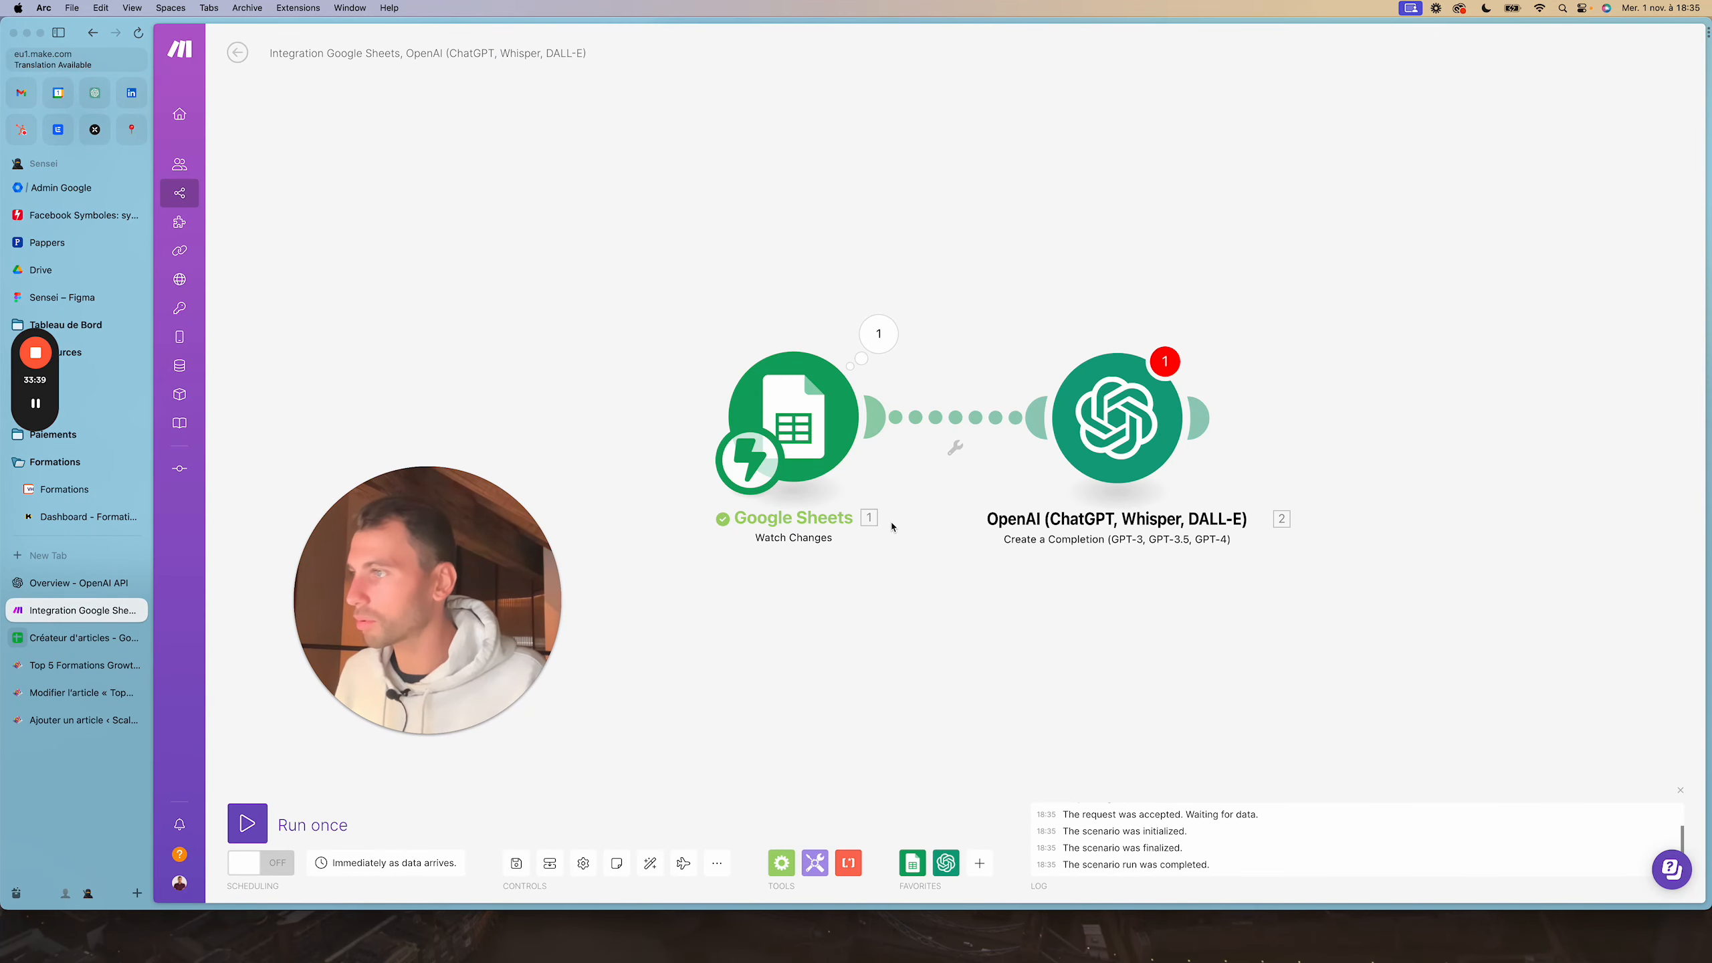
pyautogui.click(878, 334)
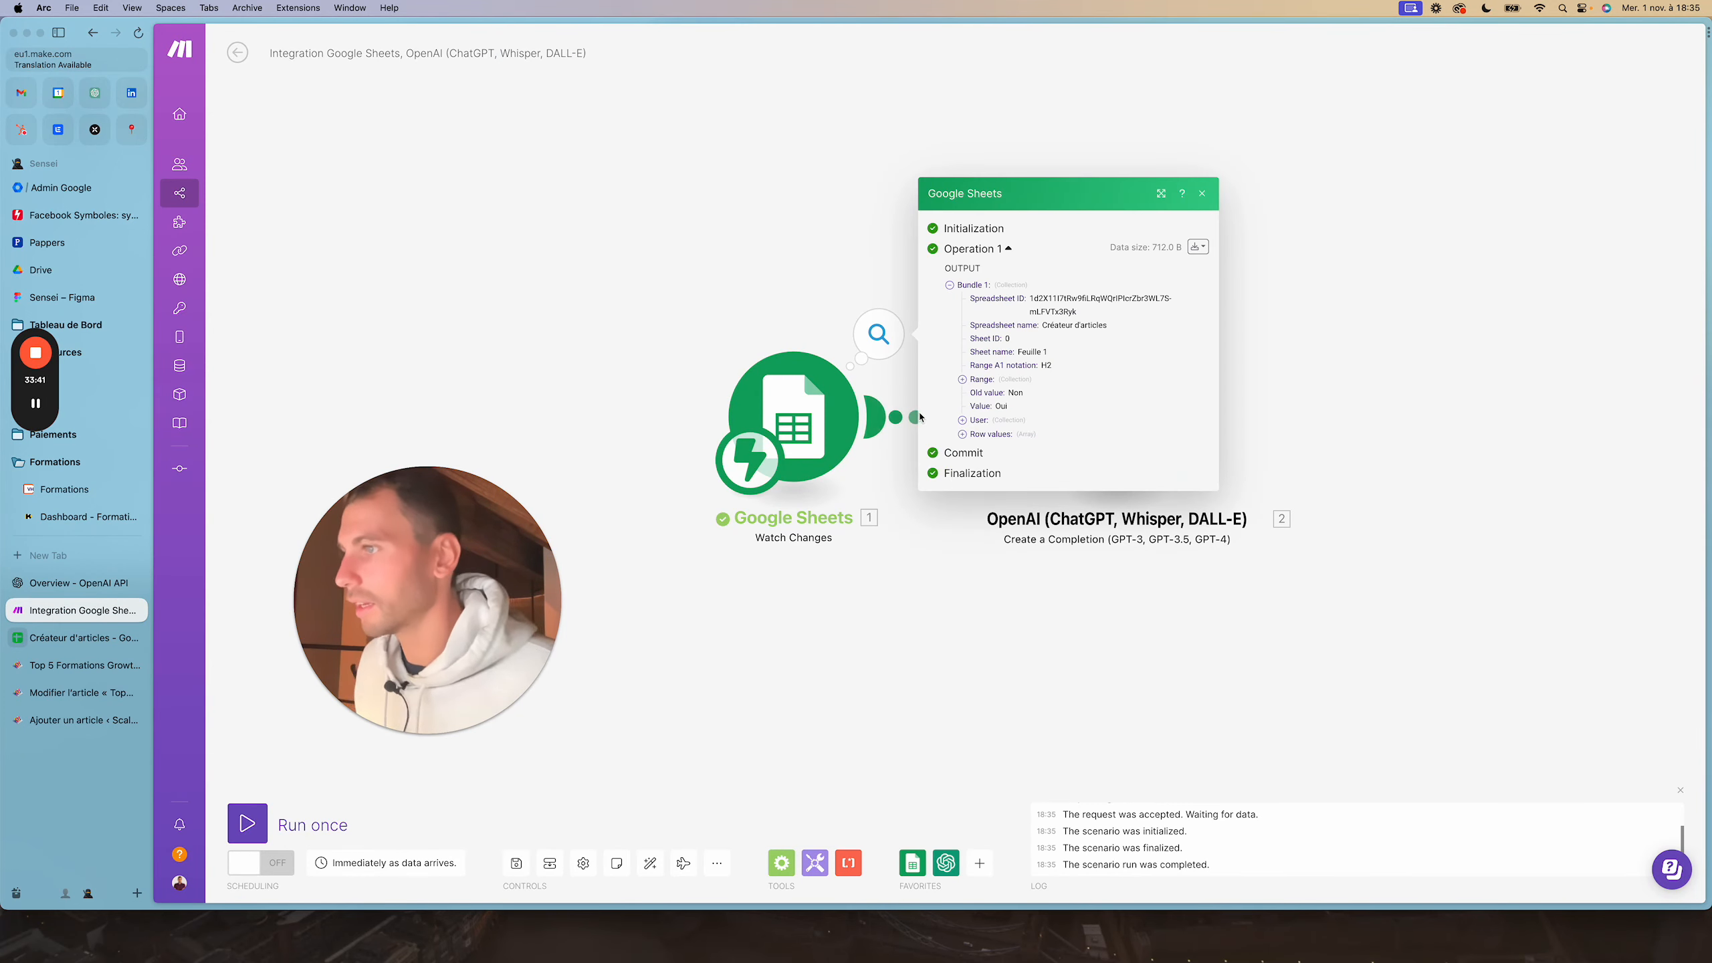
pyautogui.click(863, 222)
# In the OpenAI module's message content, insert Google Sheets row value C after "Tu as une forte expertise en"
pyautogui.click(1104, 410)
pyautogui.click(1411, 509)
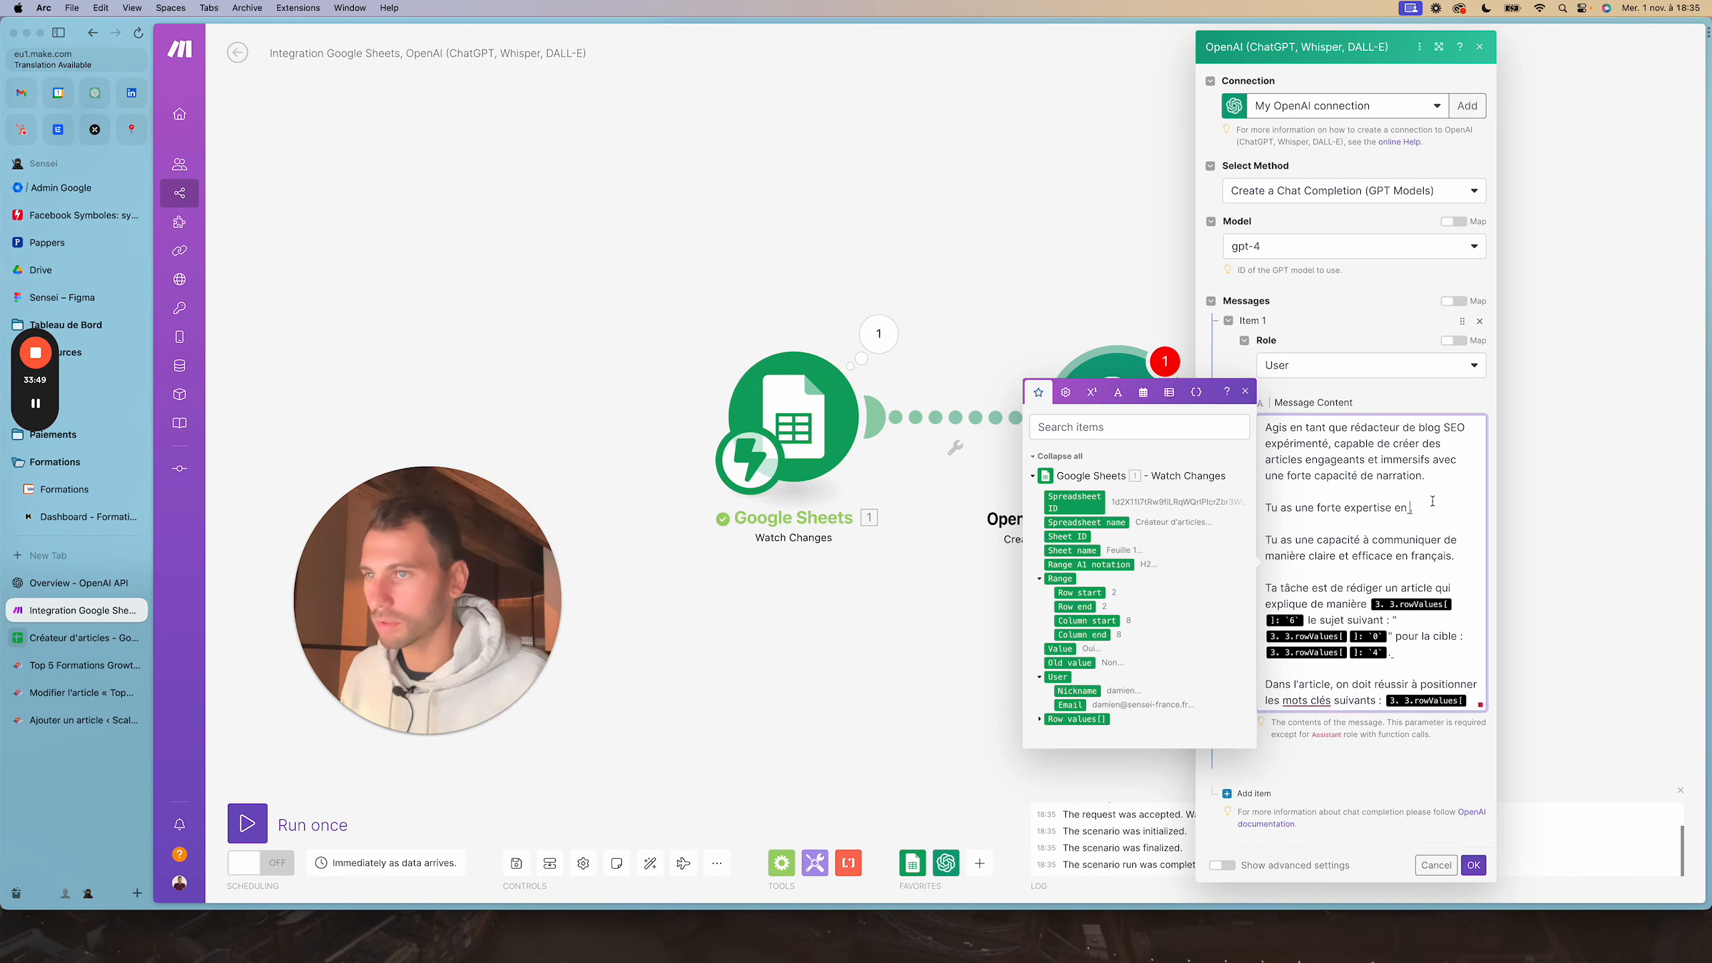
pyautogui.click(1041, 720)
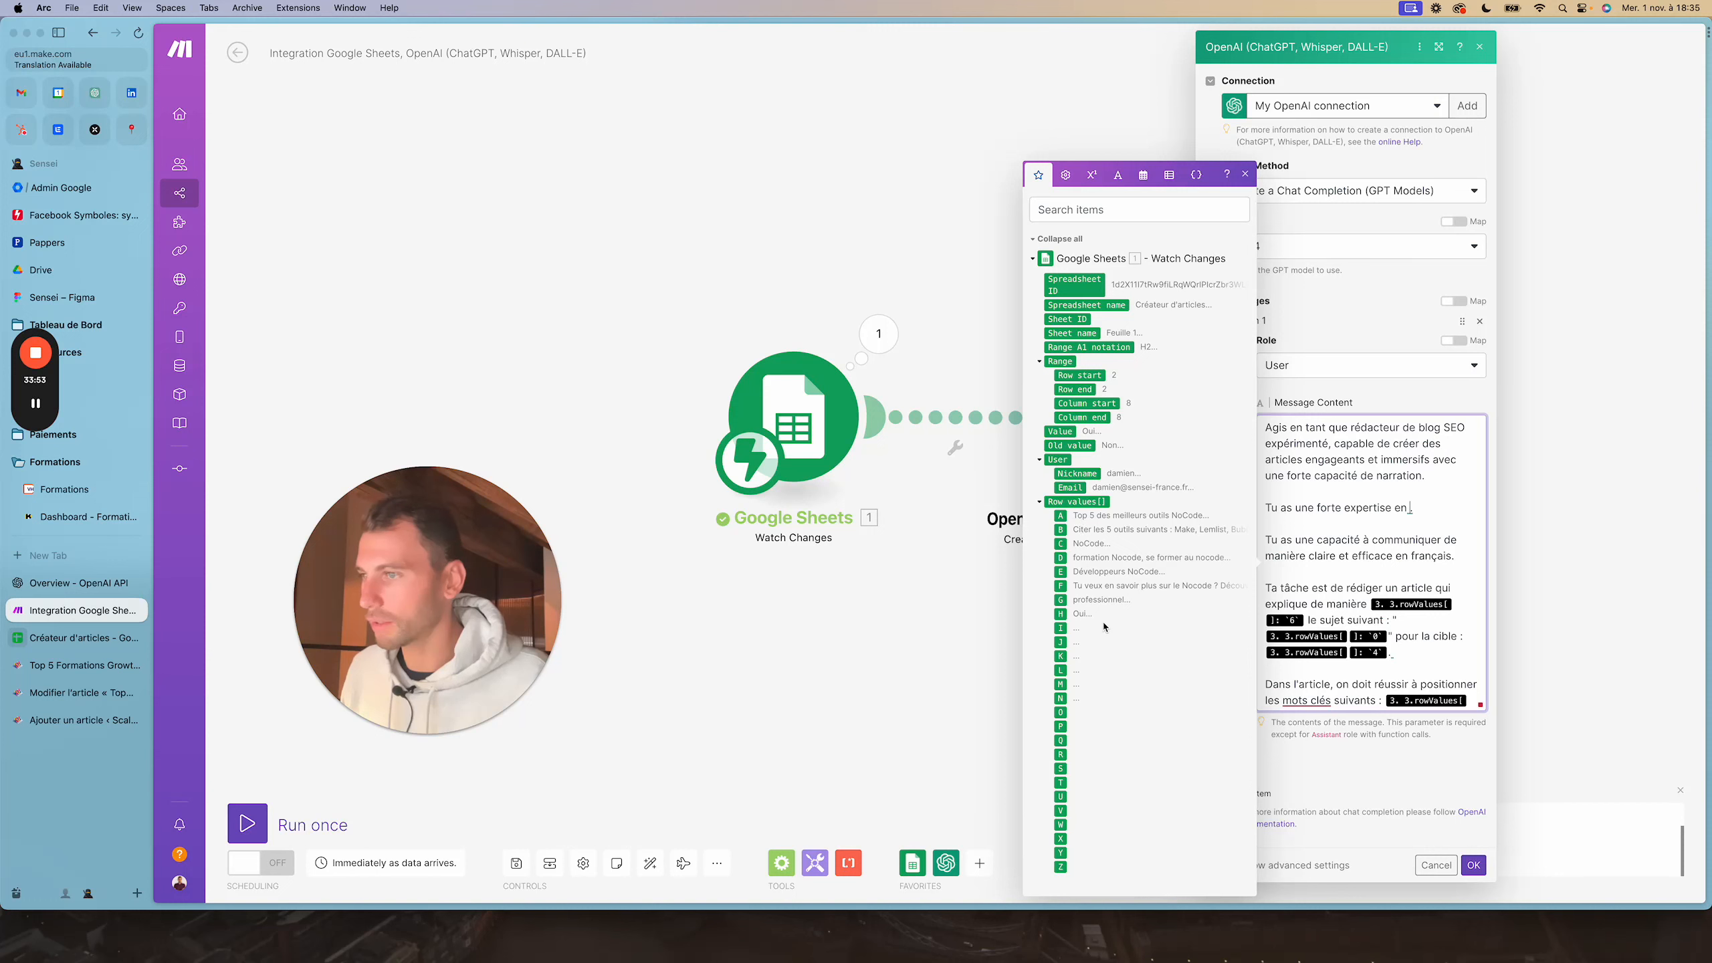
pyautogui.click(1061, 543)
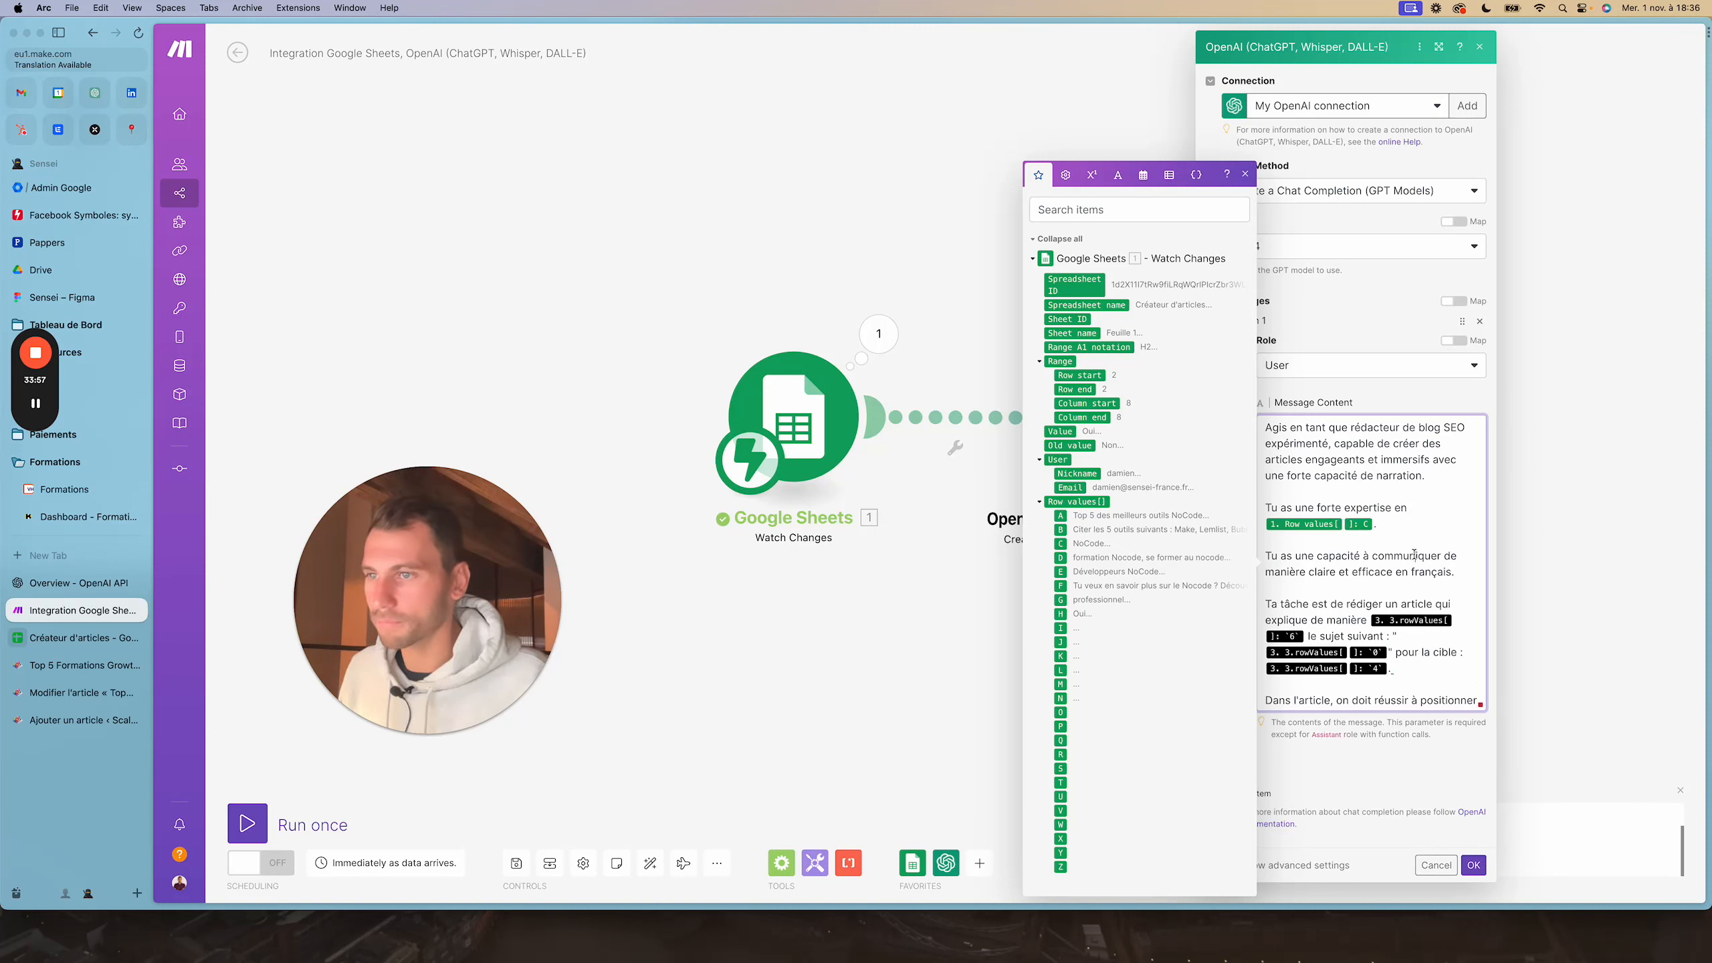
pyautogui.press('super+v')
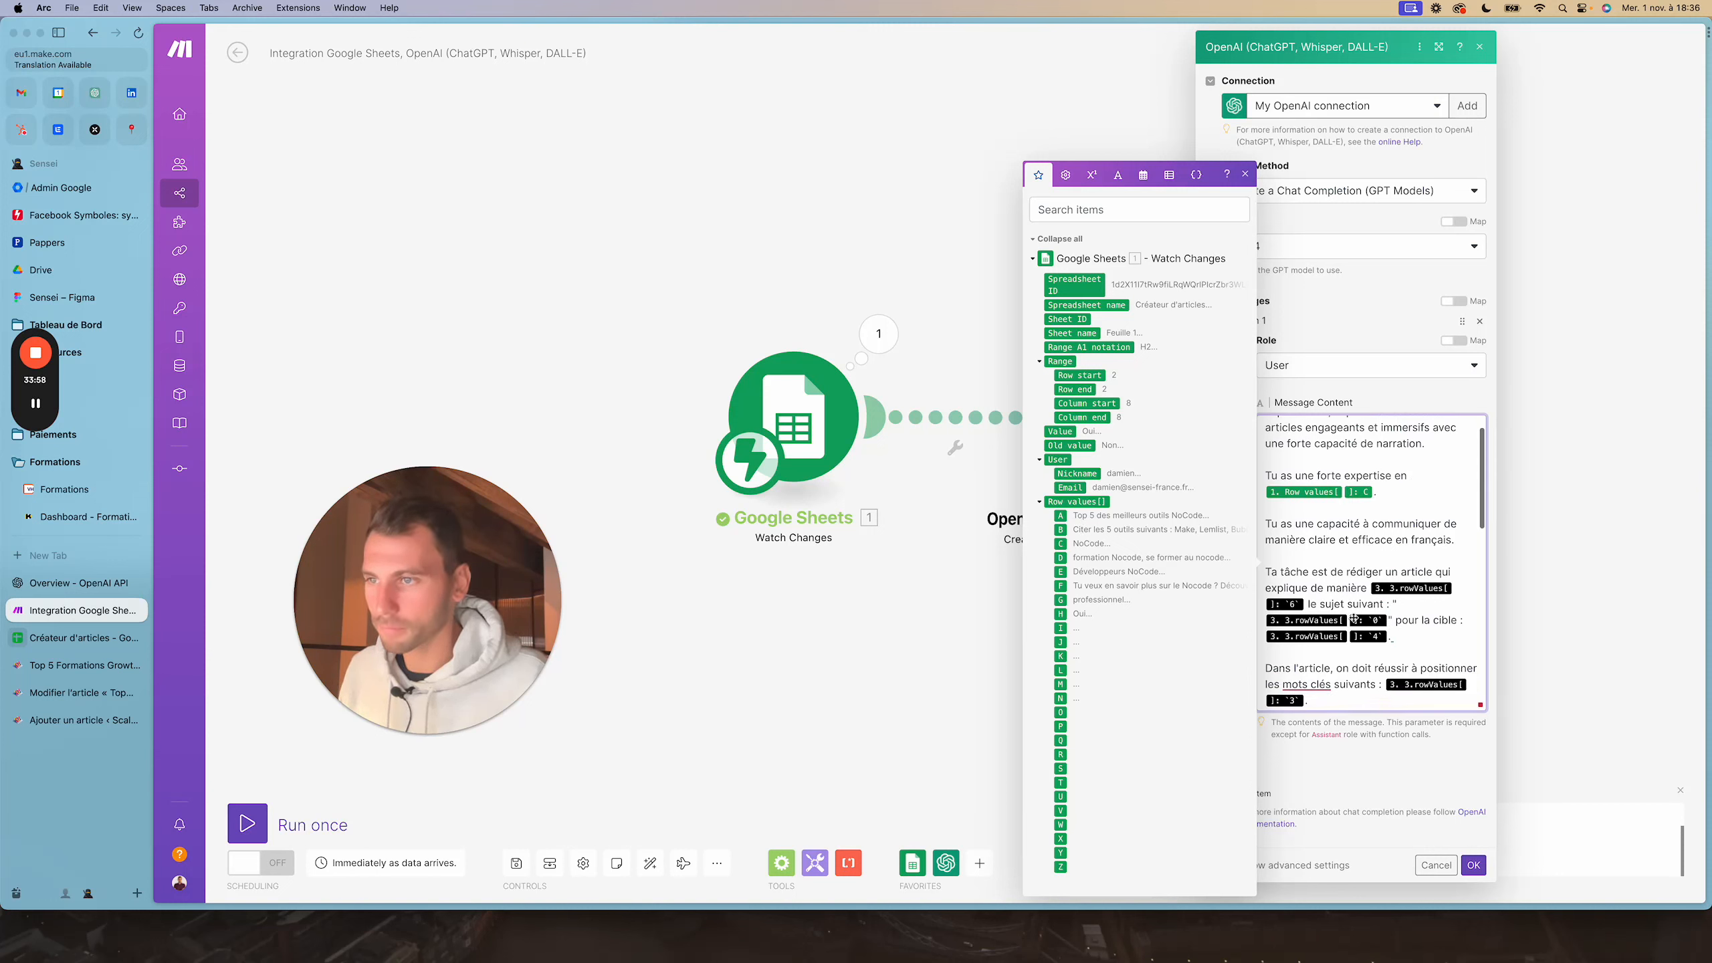
# Replace the old placeholder after "explique de manière" with Google Sheets row value G
pyautogui.click(1305, 605)
pyautogui.press('BackSpace')
pyautogui.press('BackSpace')
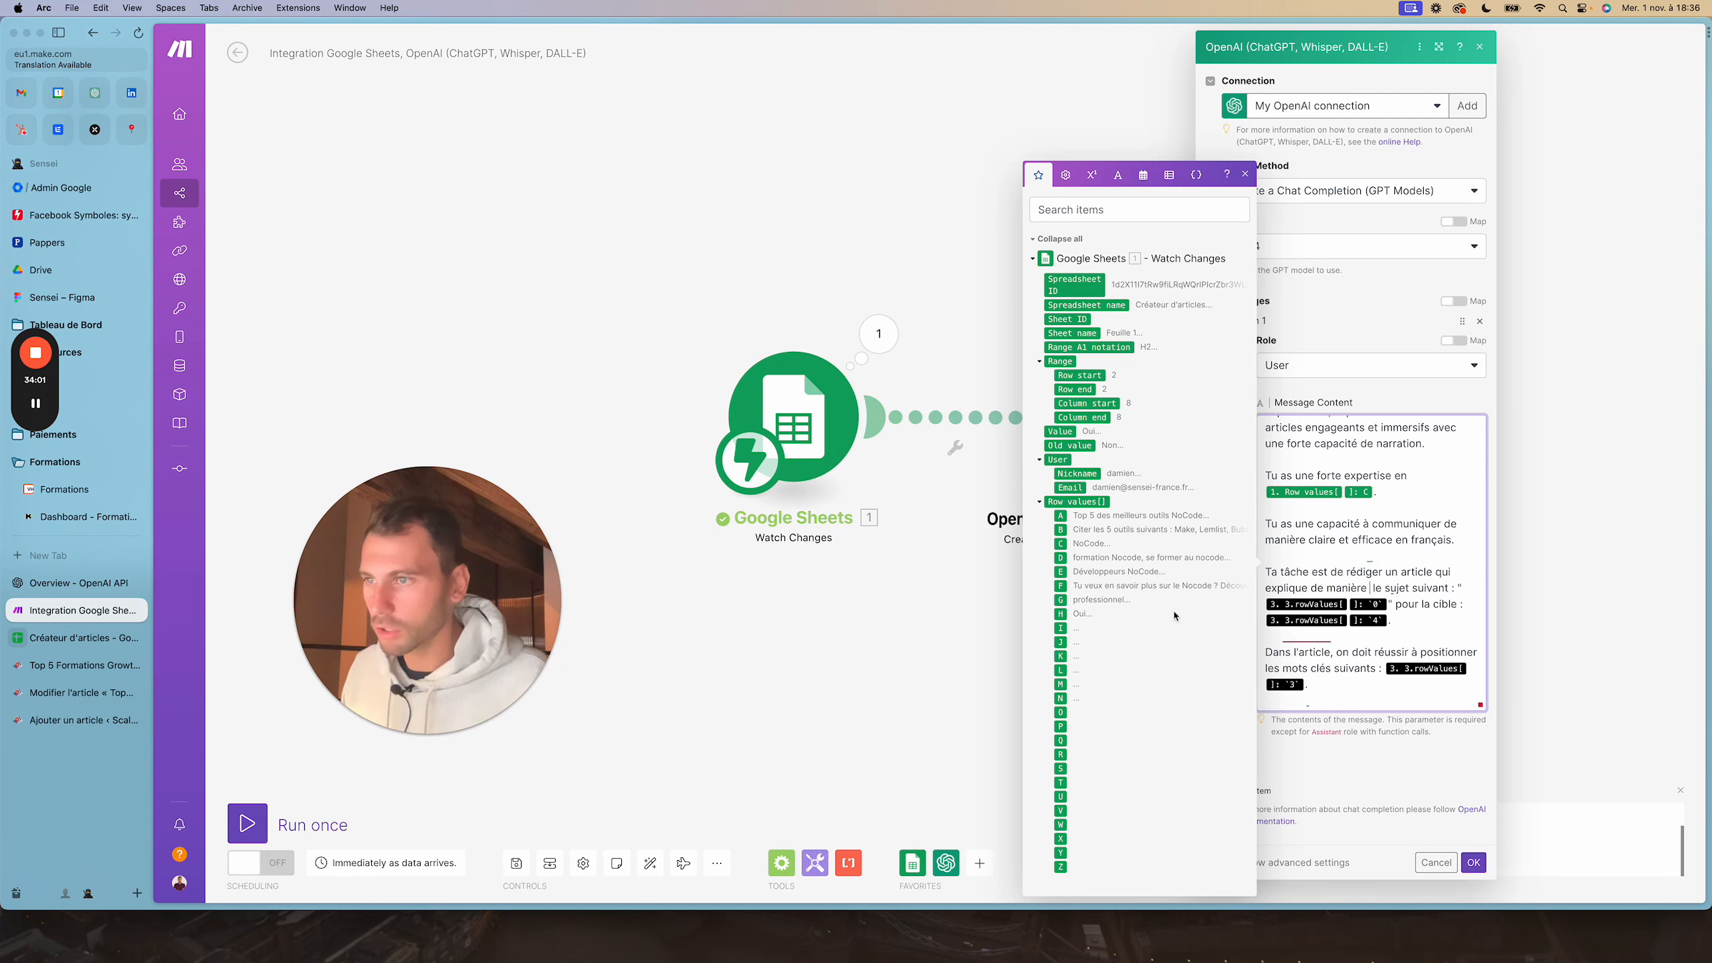
pyautogui.click(1056, 600)
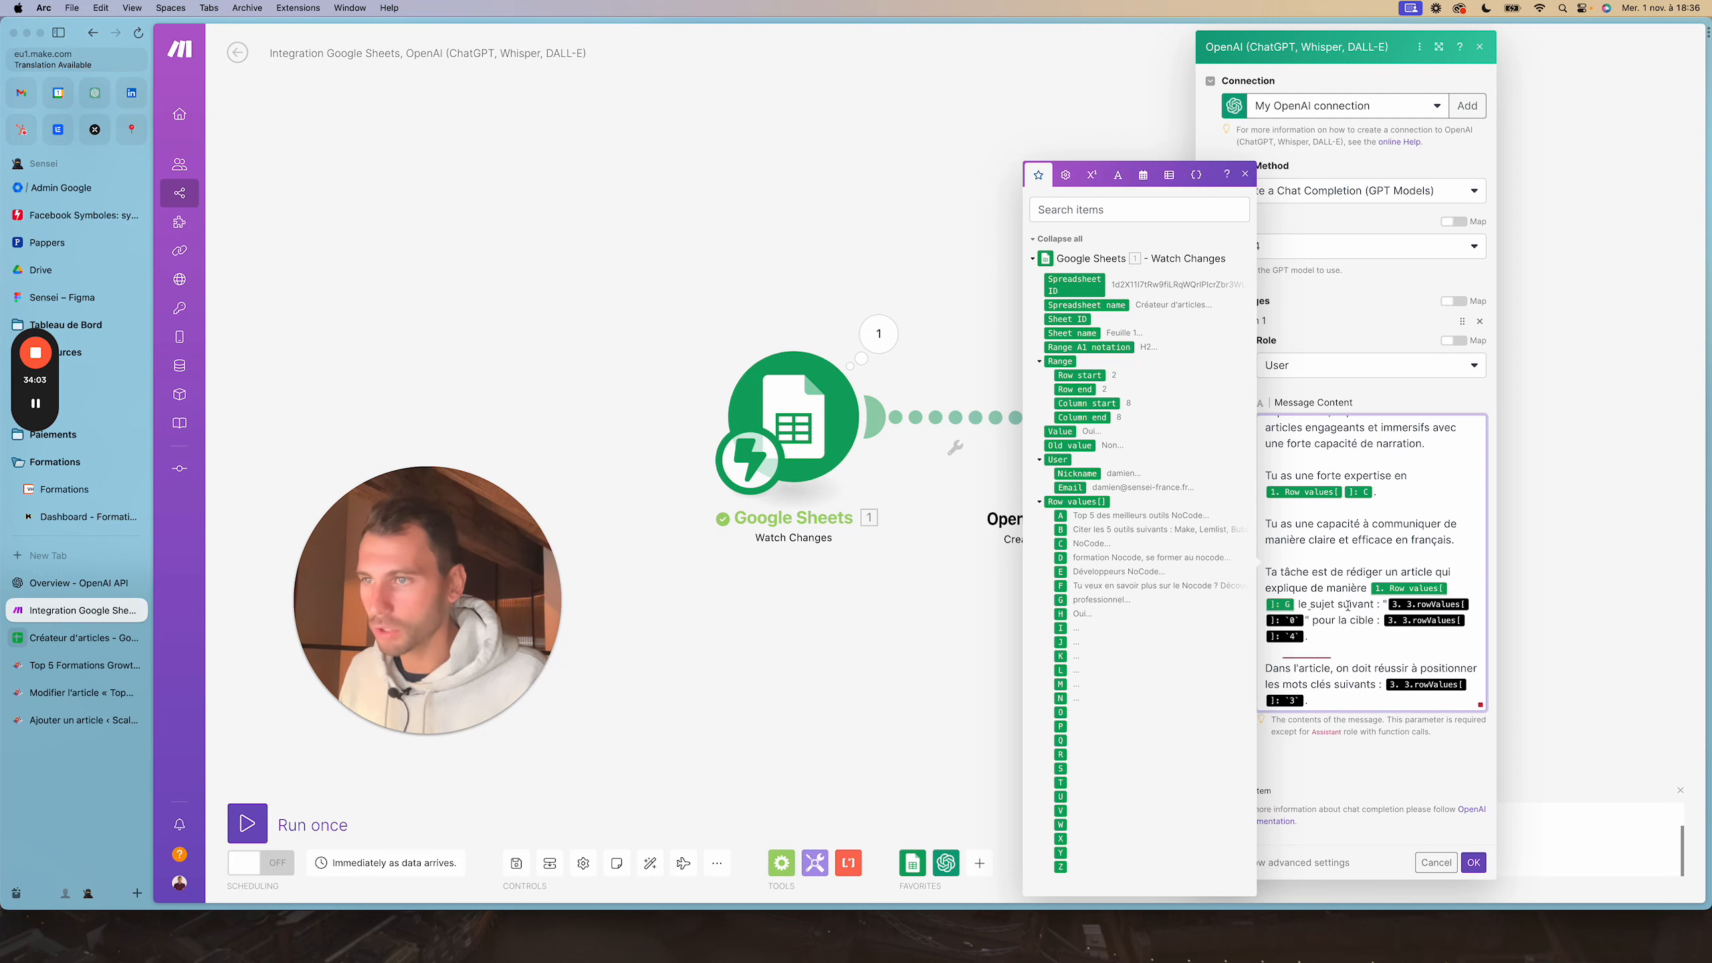
# Replace the old placeholder inside the quotes after "le sujet suivant :" with Google Sheets row value A
pyautogui.click(1308, 622)
pyautogui.press('BackSpace')
pyautogui.press('BackSpace')
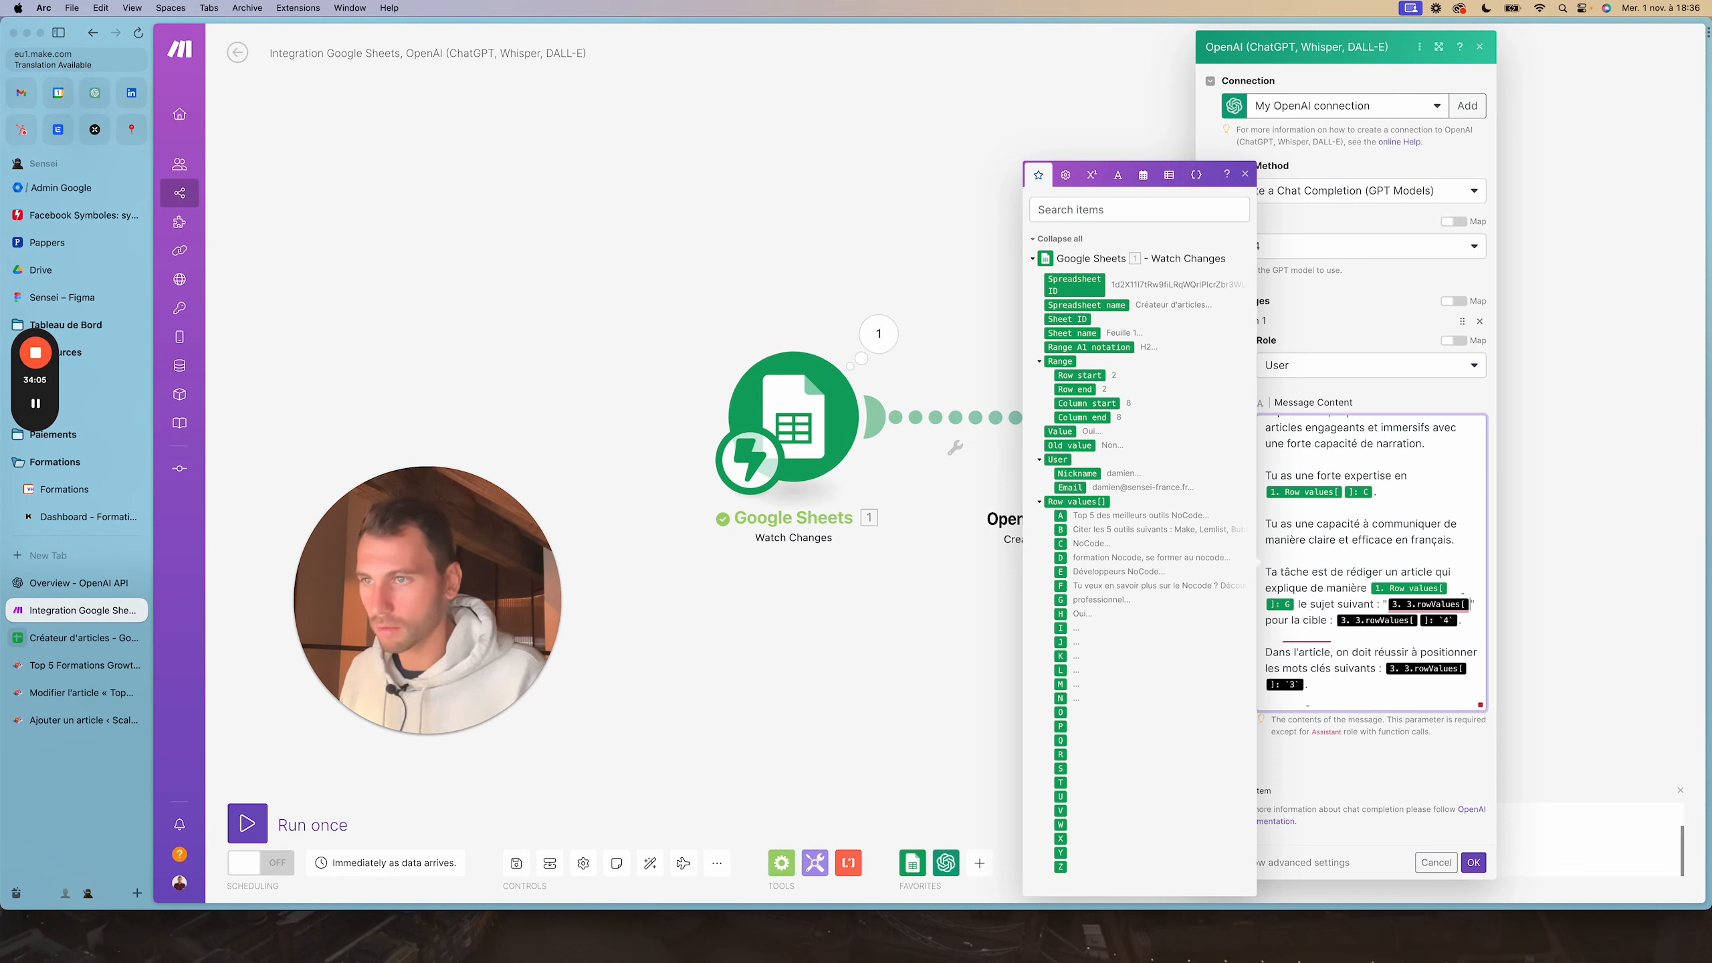
pyautogui.click(1143, 517)
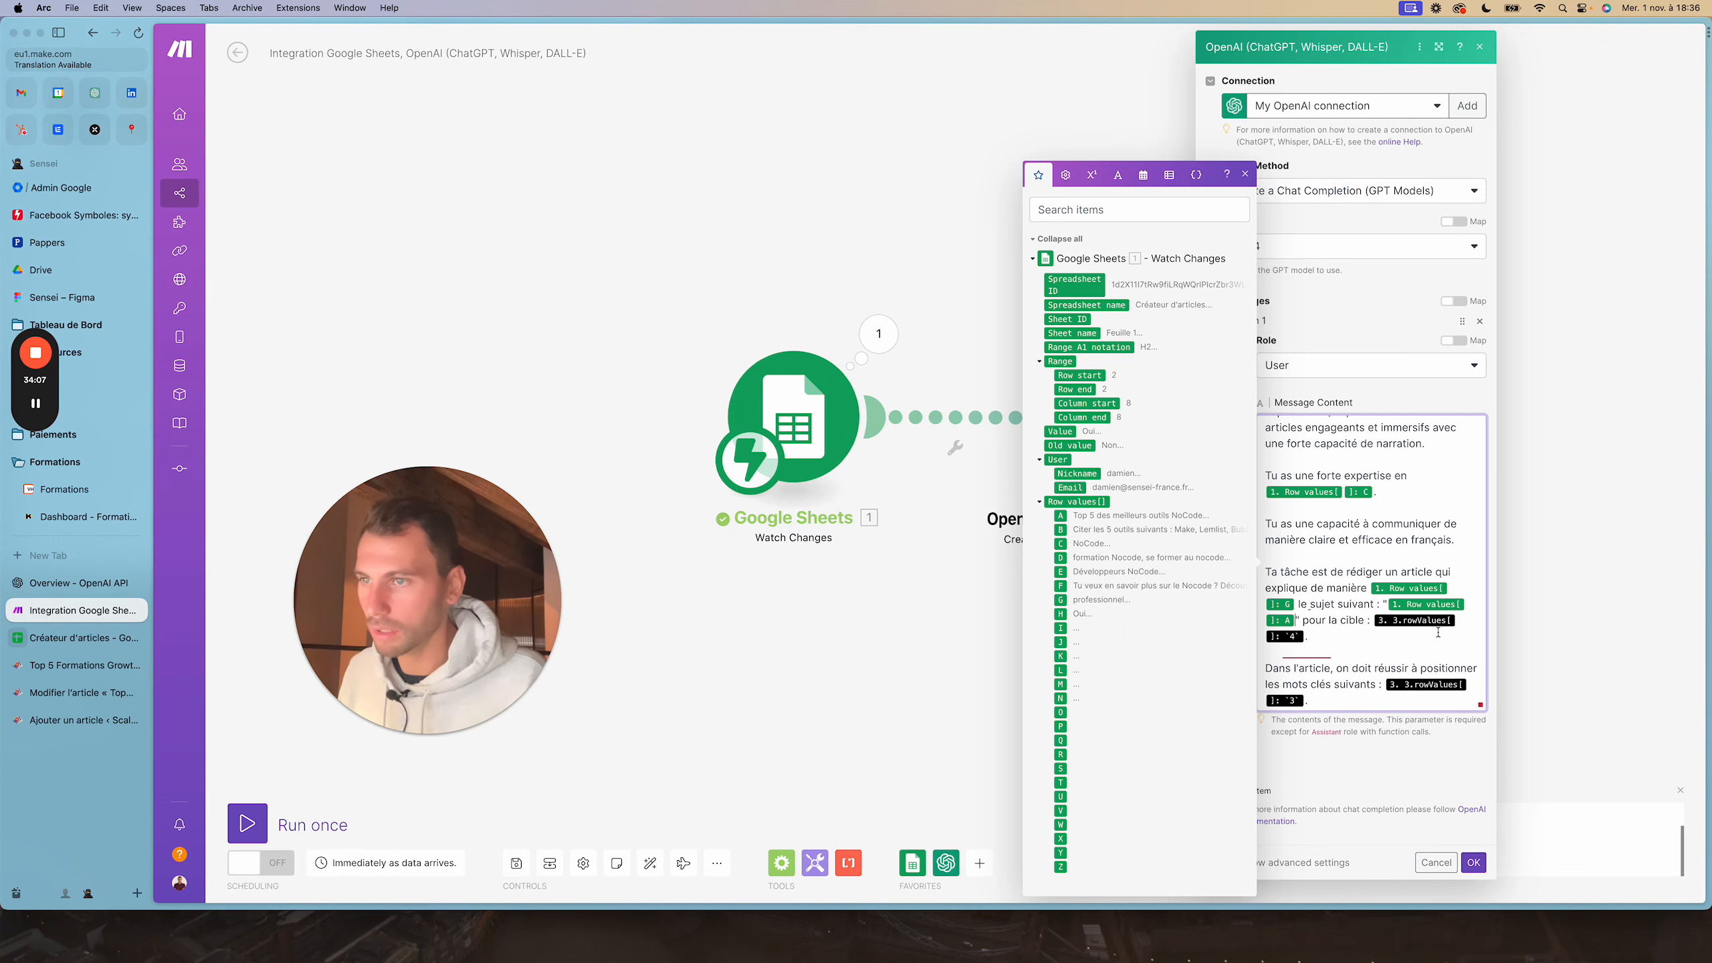
# Replace the old placeholder after "pour la cible :" with Google Sheets row value E
pyautogui.click(1307, 637)
pyautogui.press('BackSpace')
pyautogui.press('BackSpace')
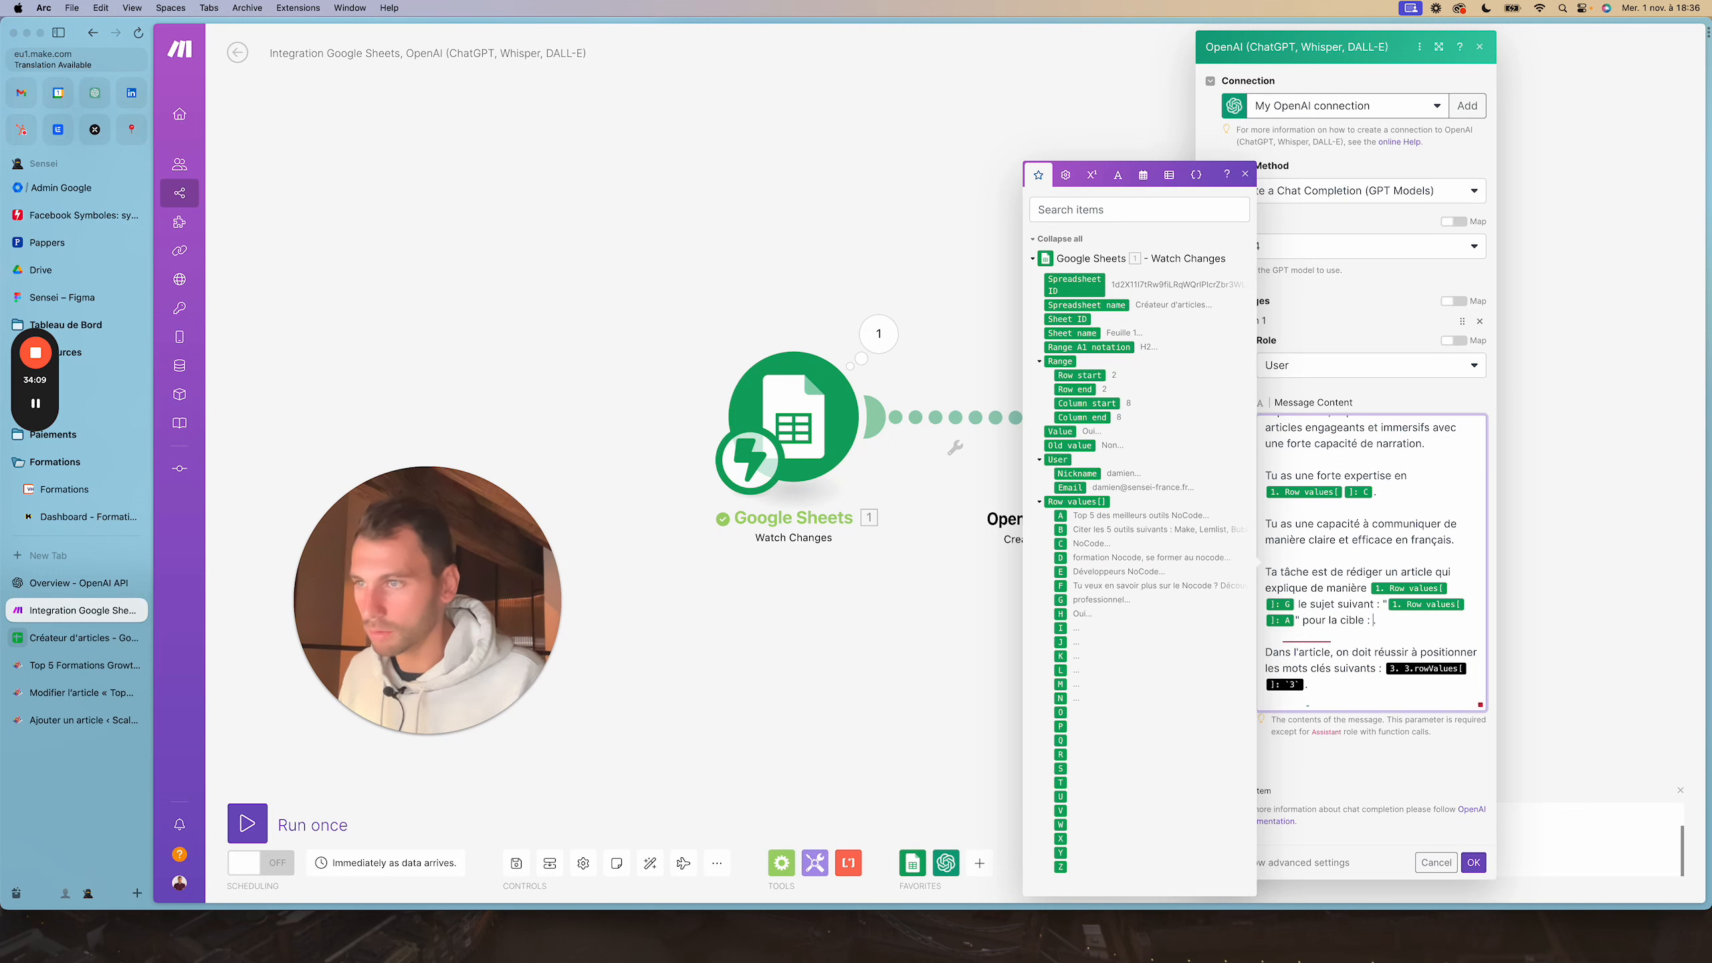
pyautogui.click(1070, 574)
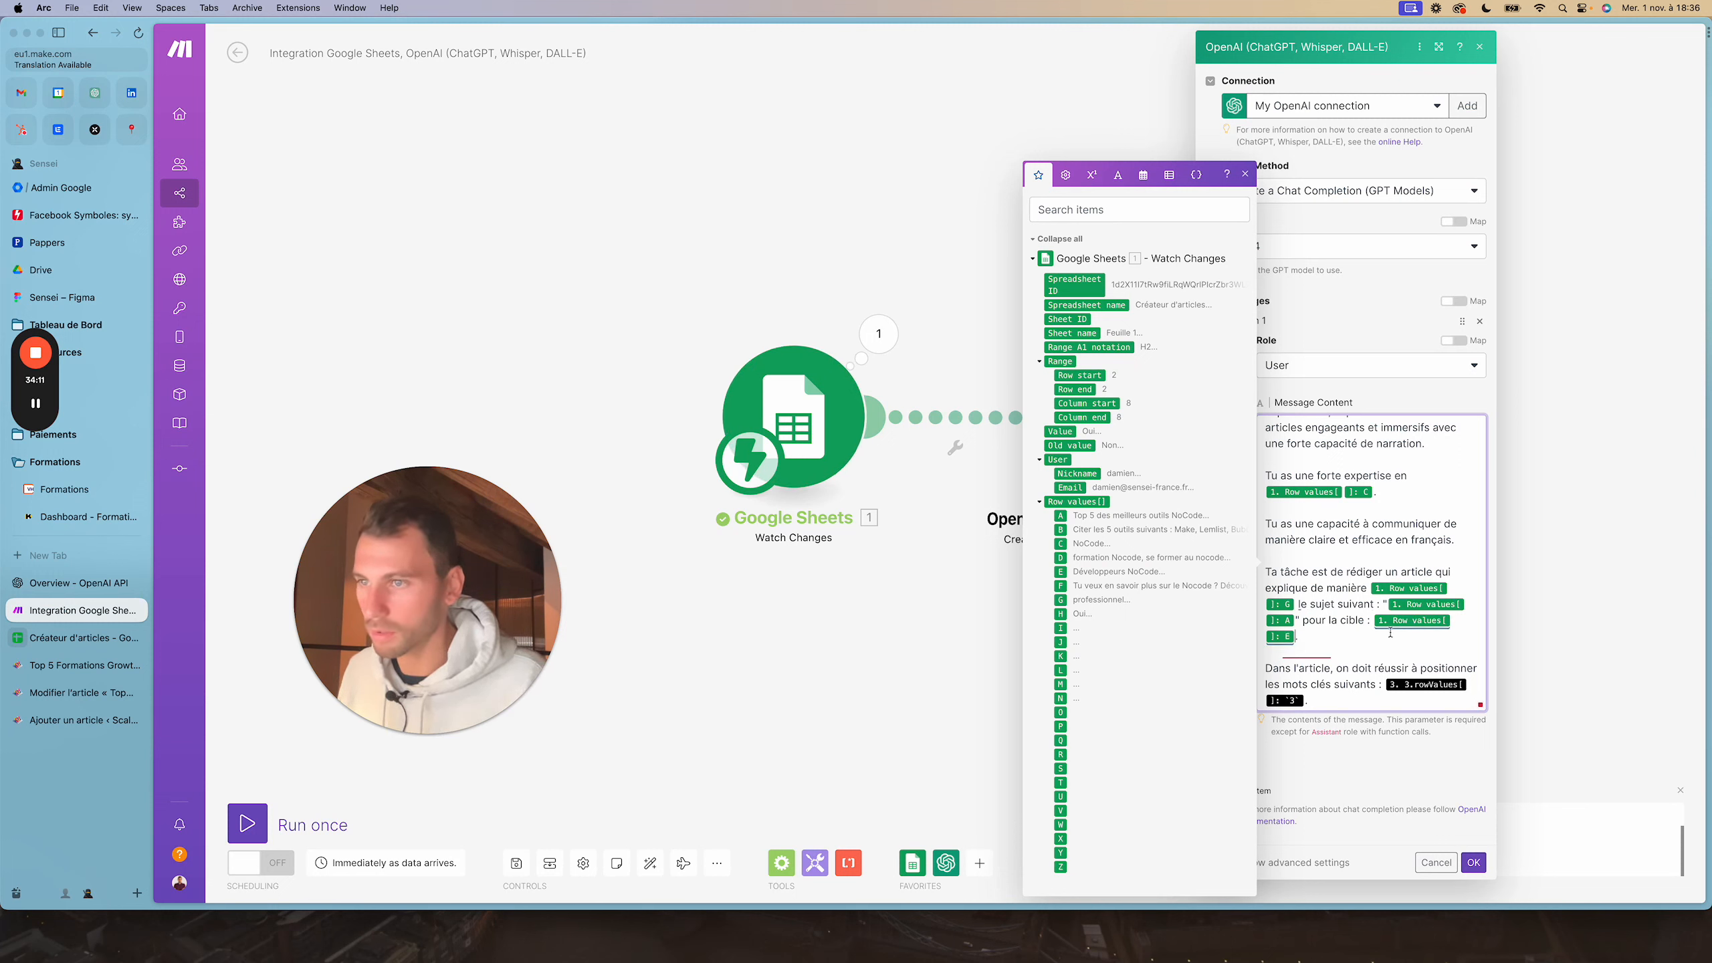
# Replace the old placeholder after "les mots clés suivants :" with Google Sheets row value D
pyautogui.scroll(-2, 1302, 624)
pyautogui.click(1323, 627)
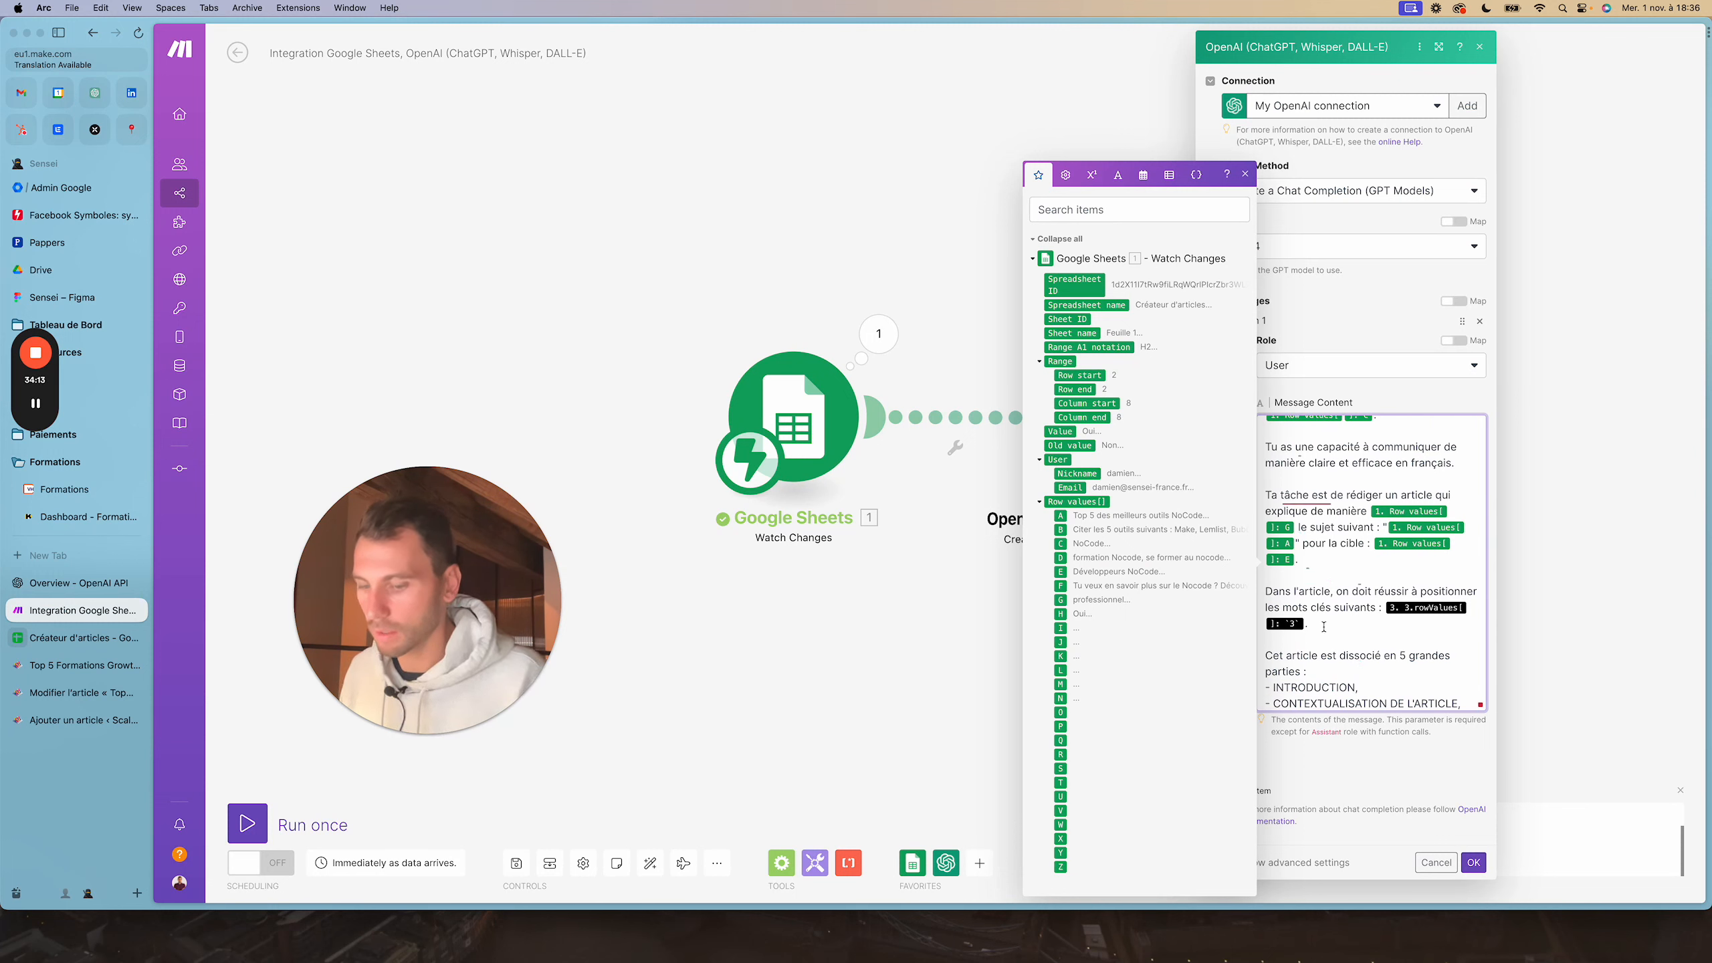
pyautogui.press('BackSpace')
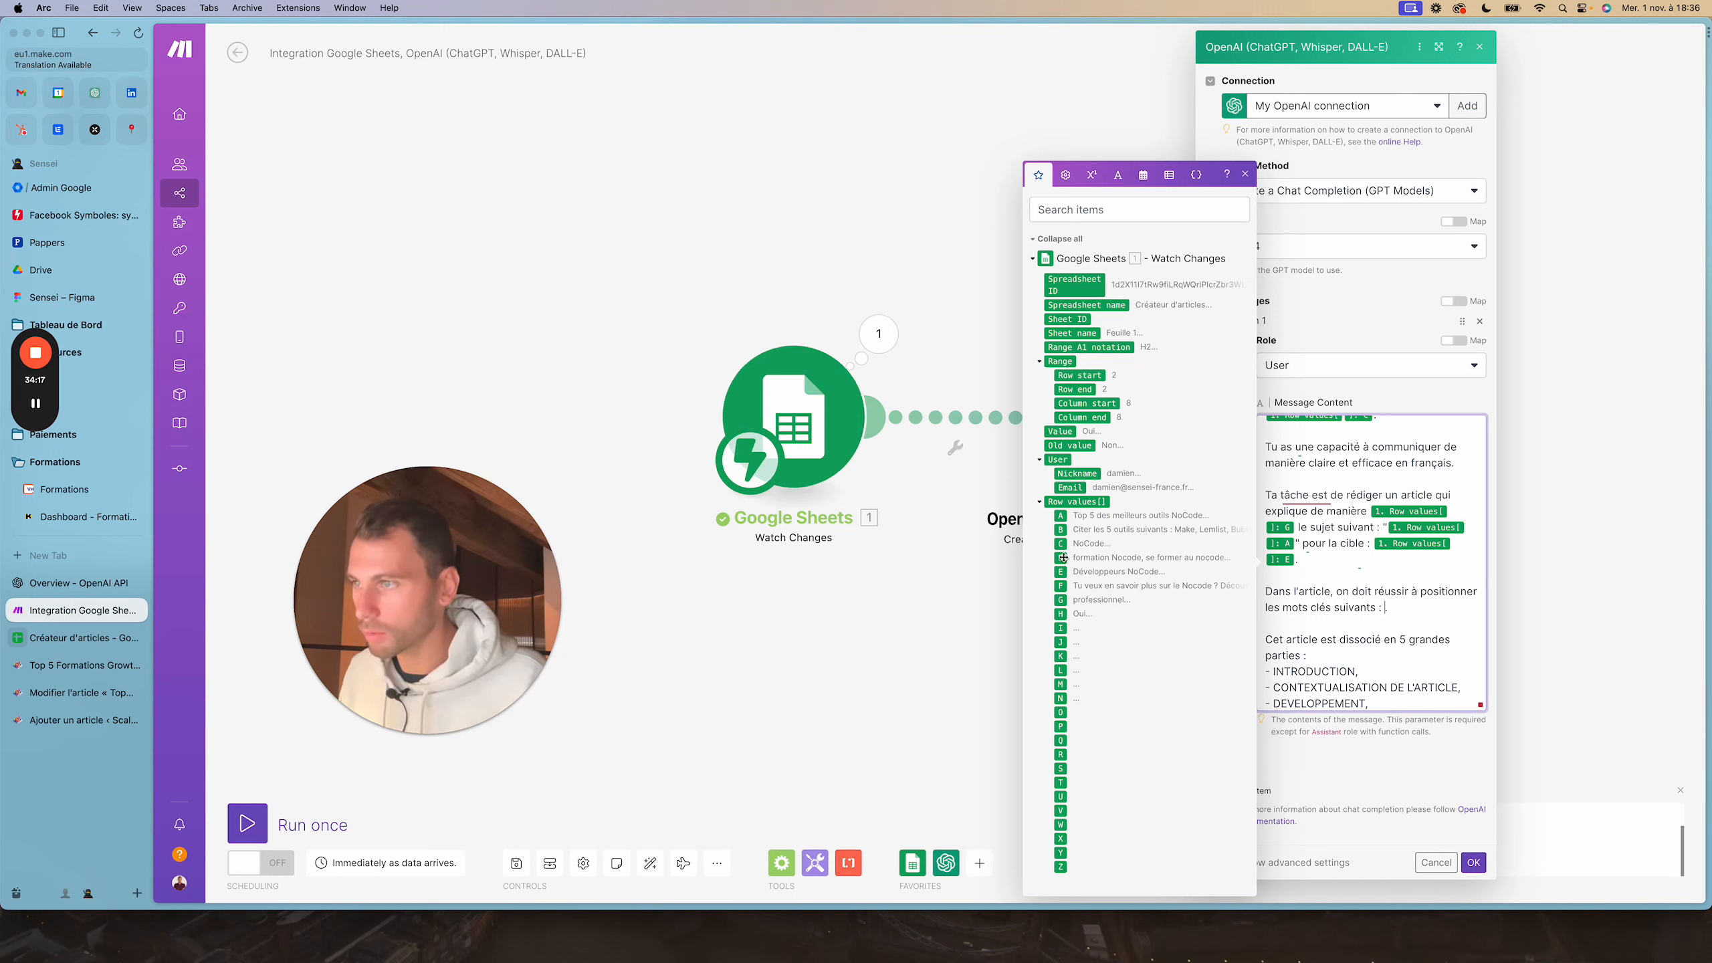
pyautogui.click(1081, 557)
# Replace the old placeholder after "Dans l'article, tu dois absolument" with Google Sheets row value B
pyautogui.scroll(-5, 1342, 624)
pyautogui.scroll(-1, 1343, 624)
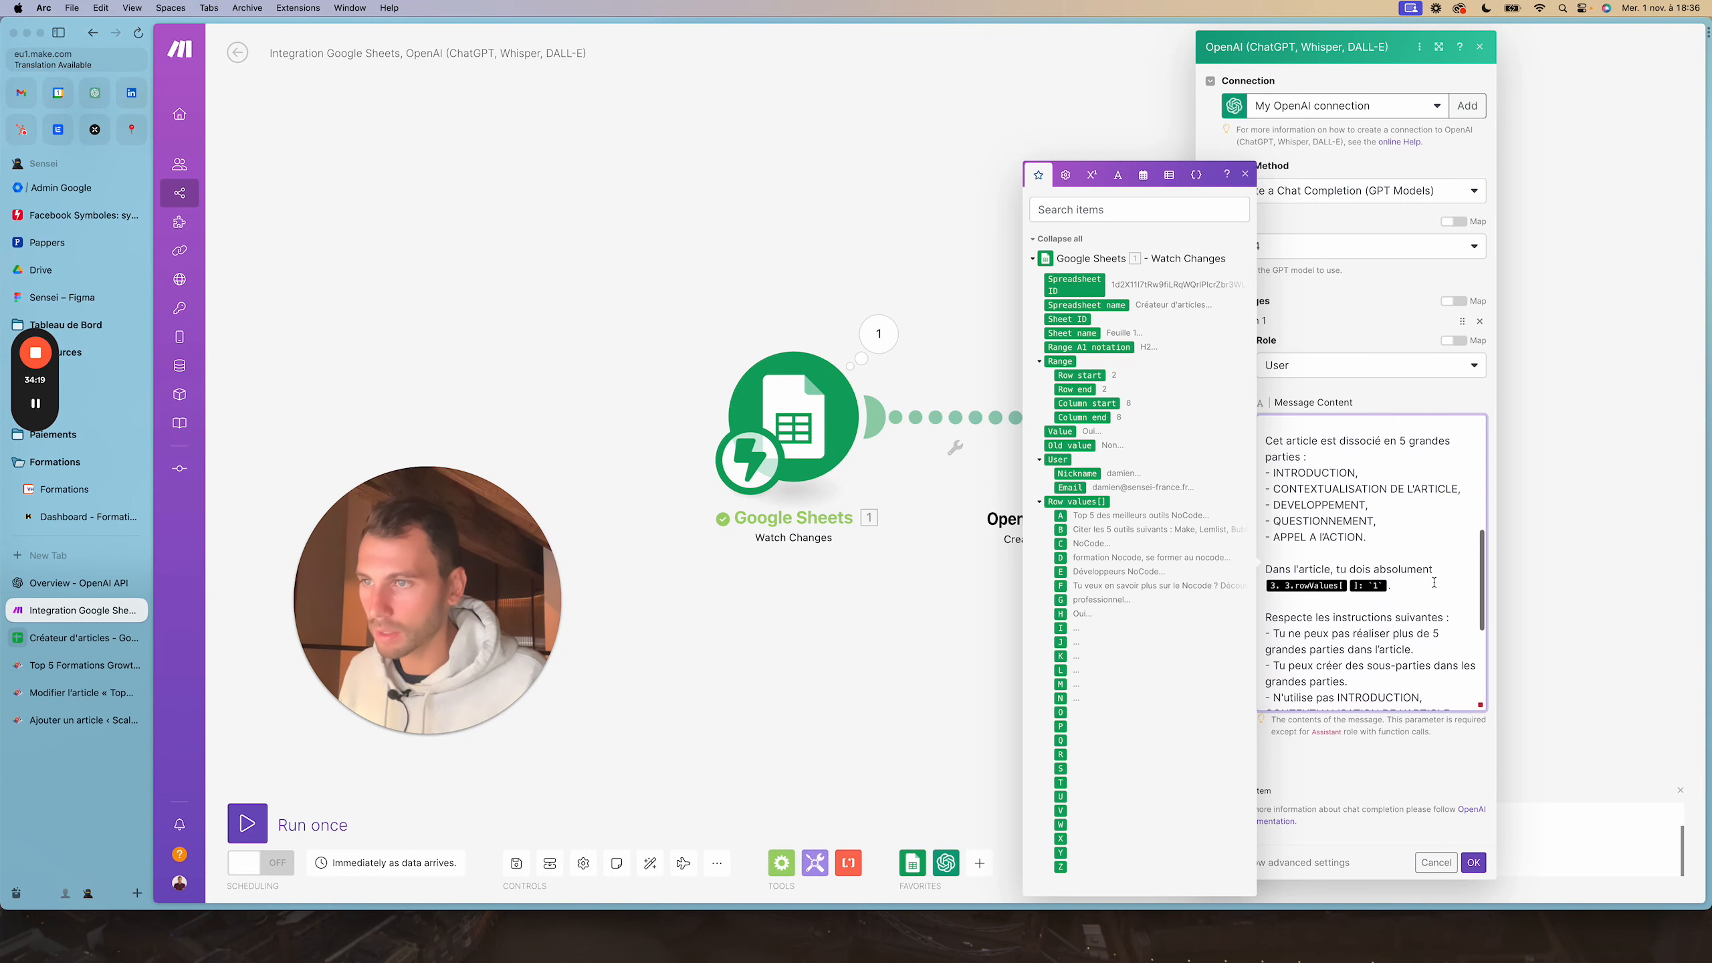
pyautogui.click(1389, 585)
pyautogui.press('BackSpace')
pyautogui.press('BackSpace')
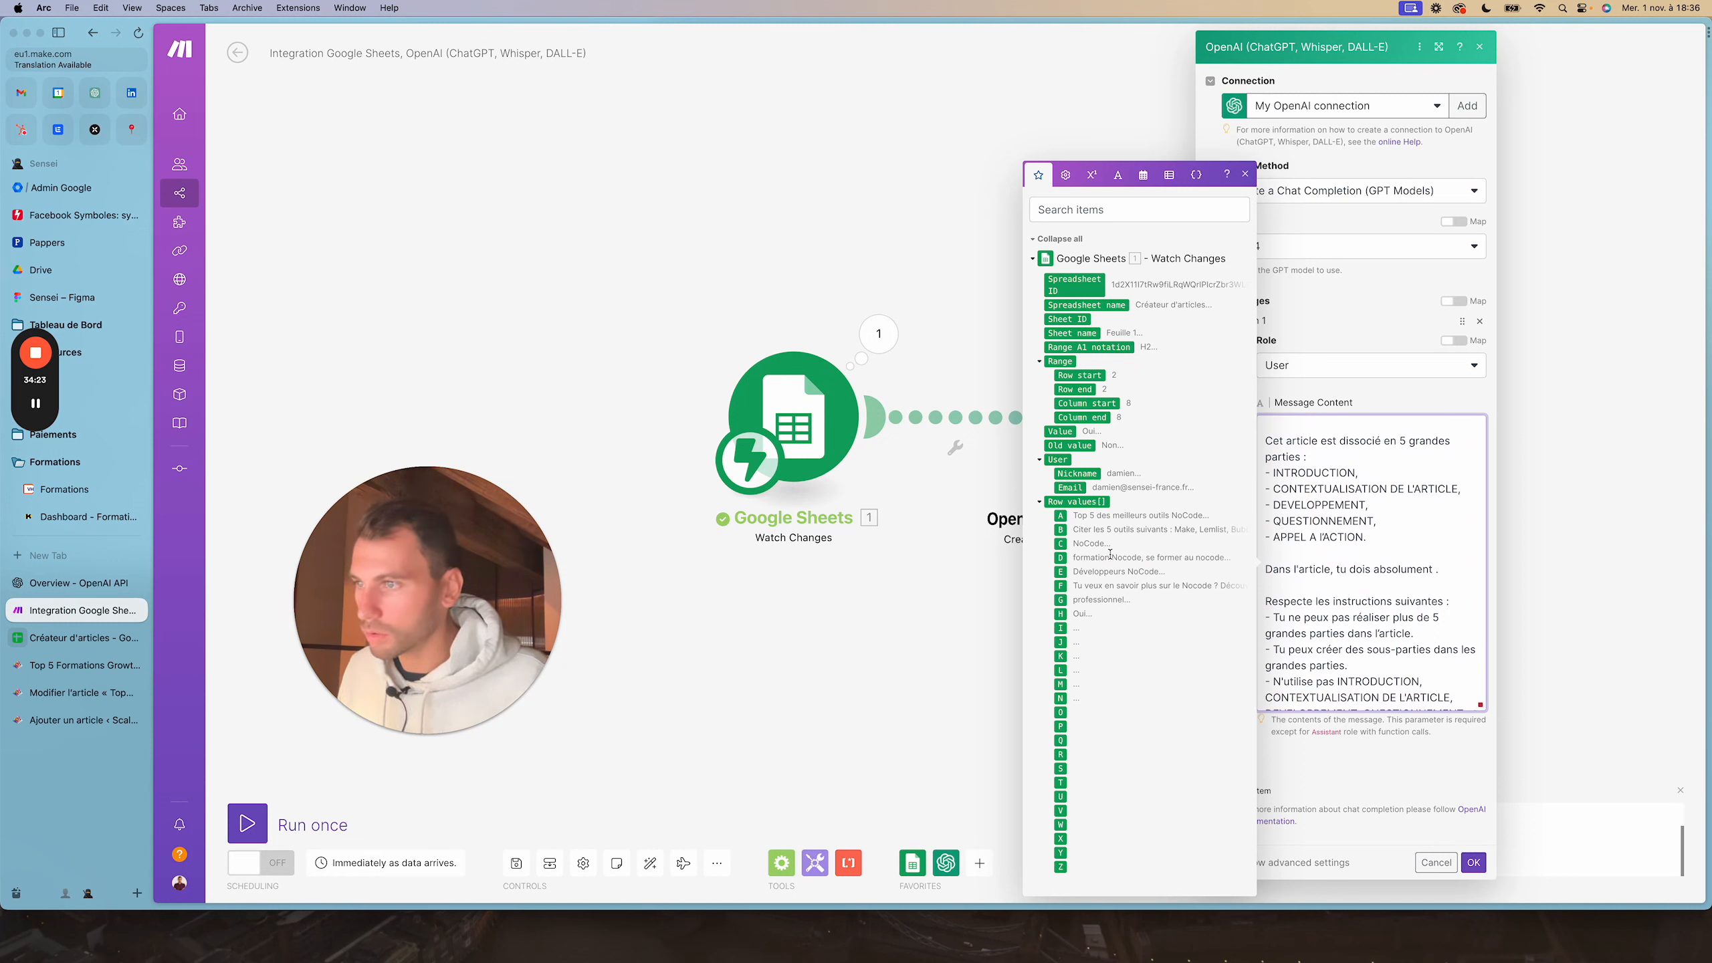
pyautogui.click(1091, 528)
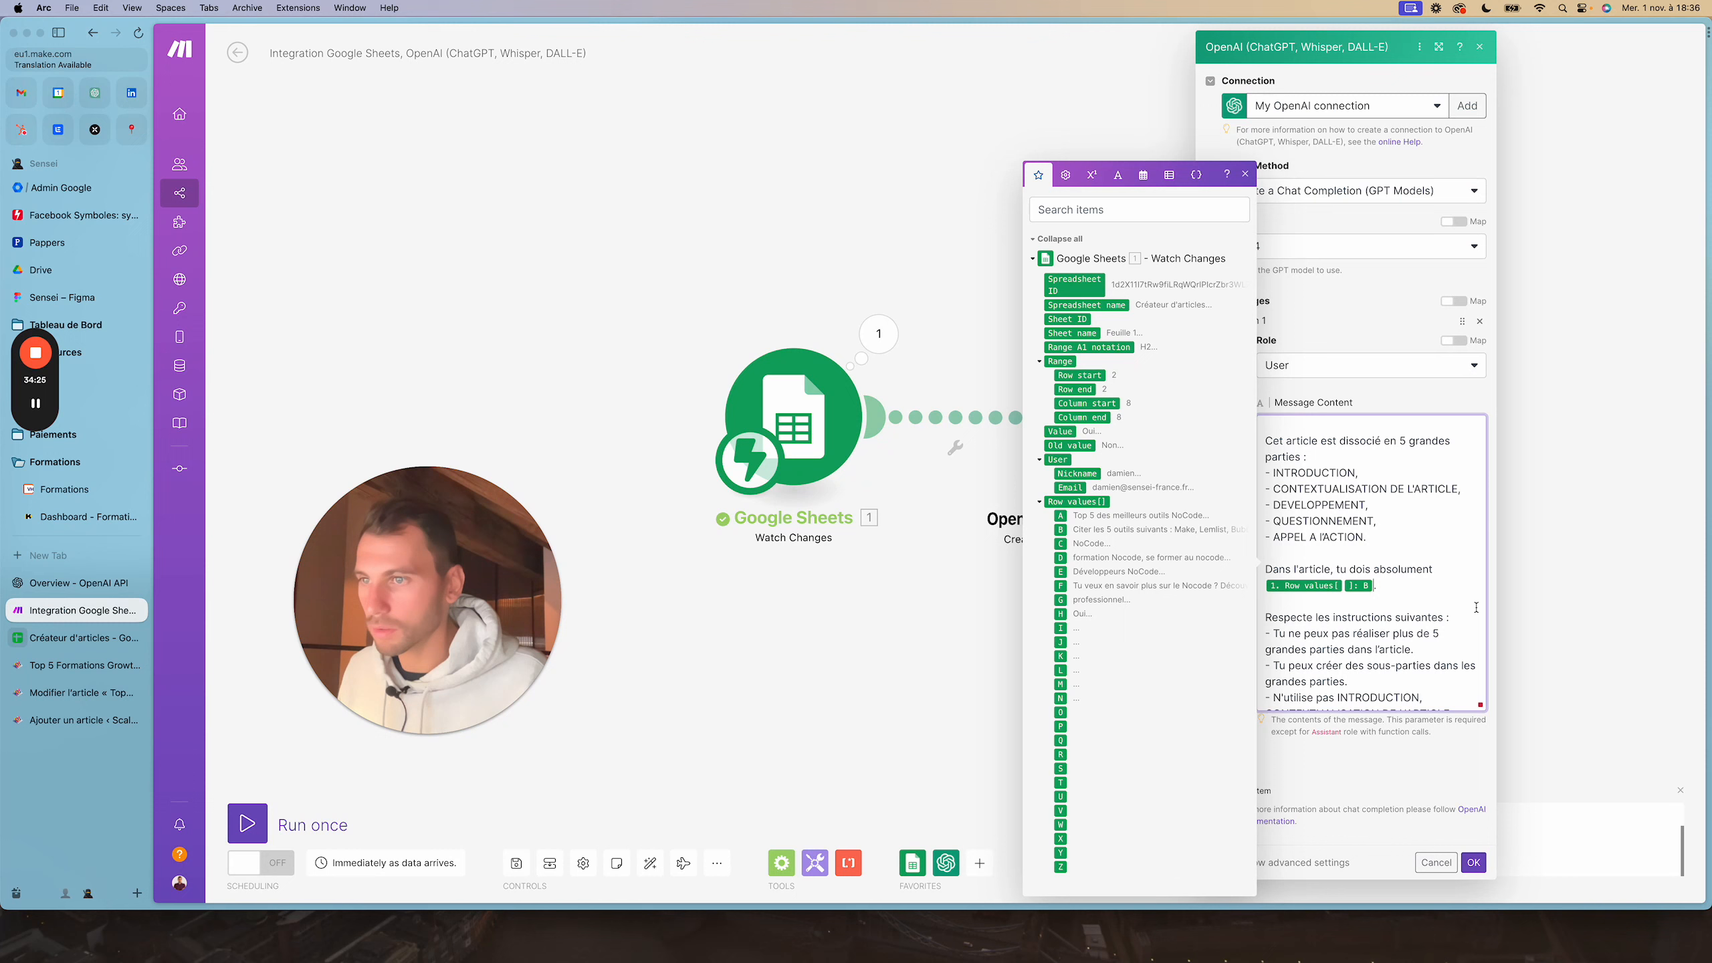
# Check the rest of the prompt for old placeholders and save the OpenAI module settings
pyautogui.scroll(-2, 1404, 650)
pyautogui.scroll(-3, 1404, 649)
pyautogui.click(1390, 649)
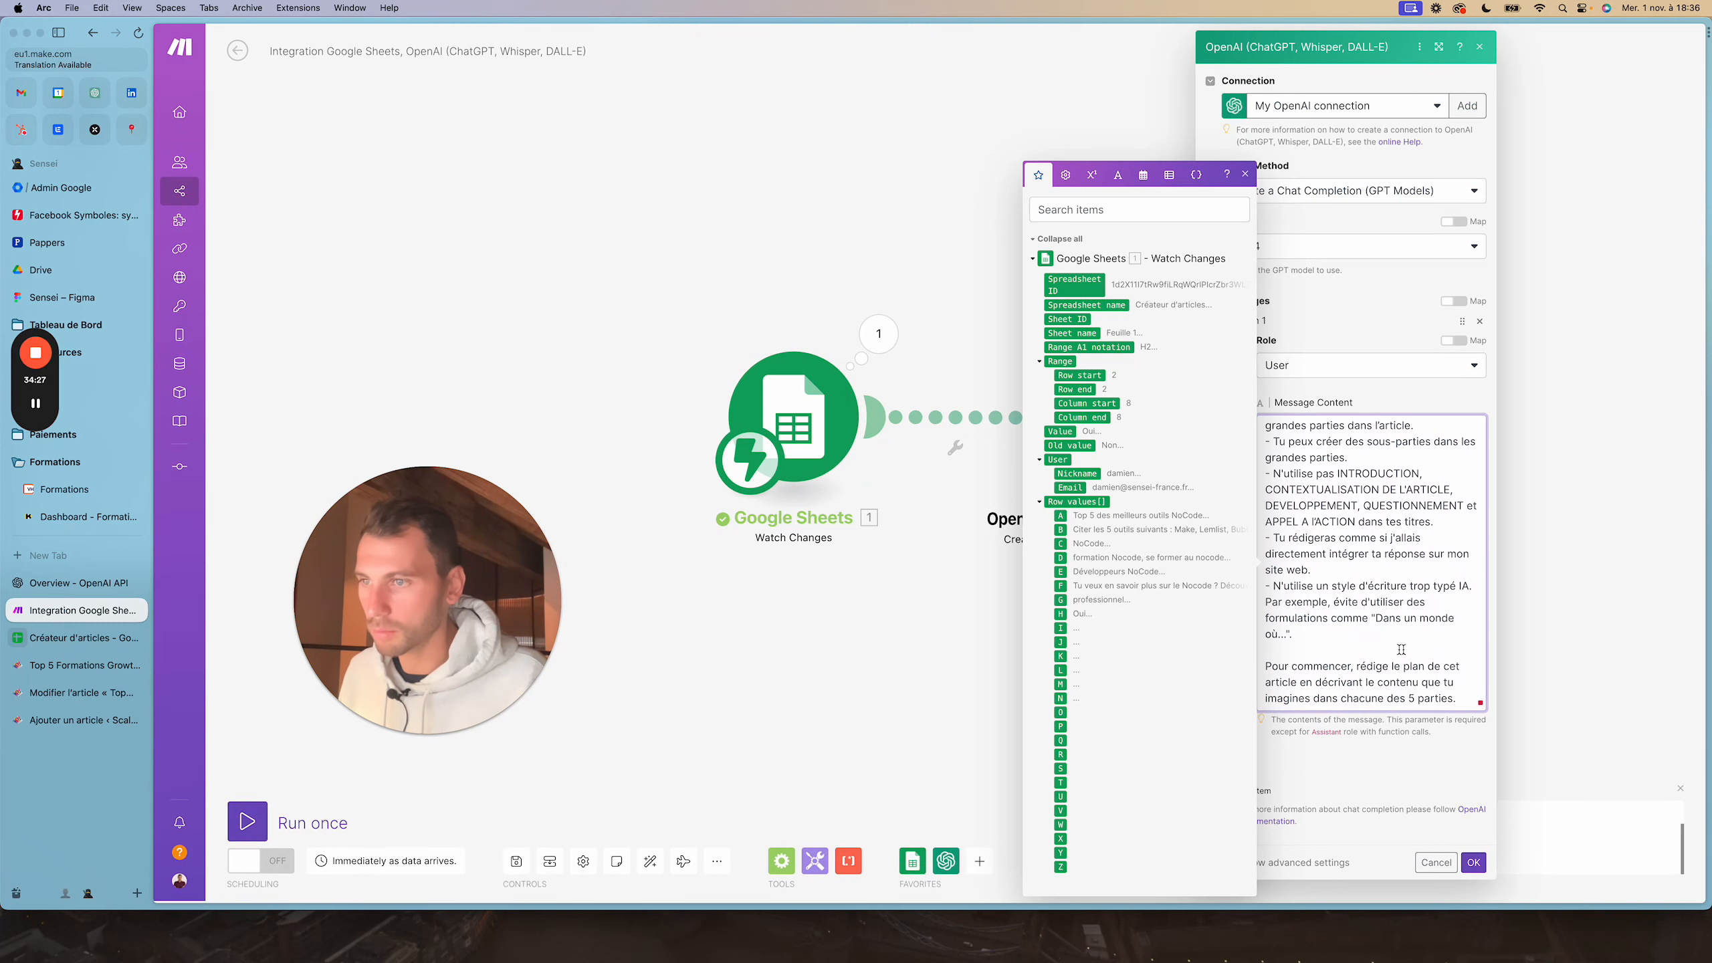
pyautogui.click(1473, 863)
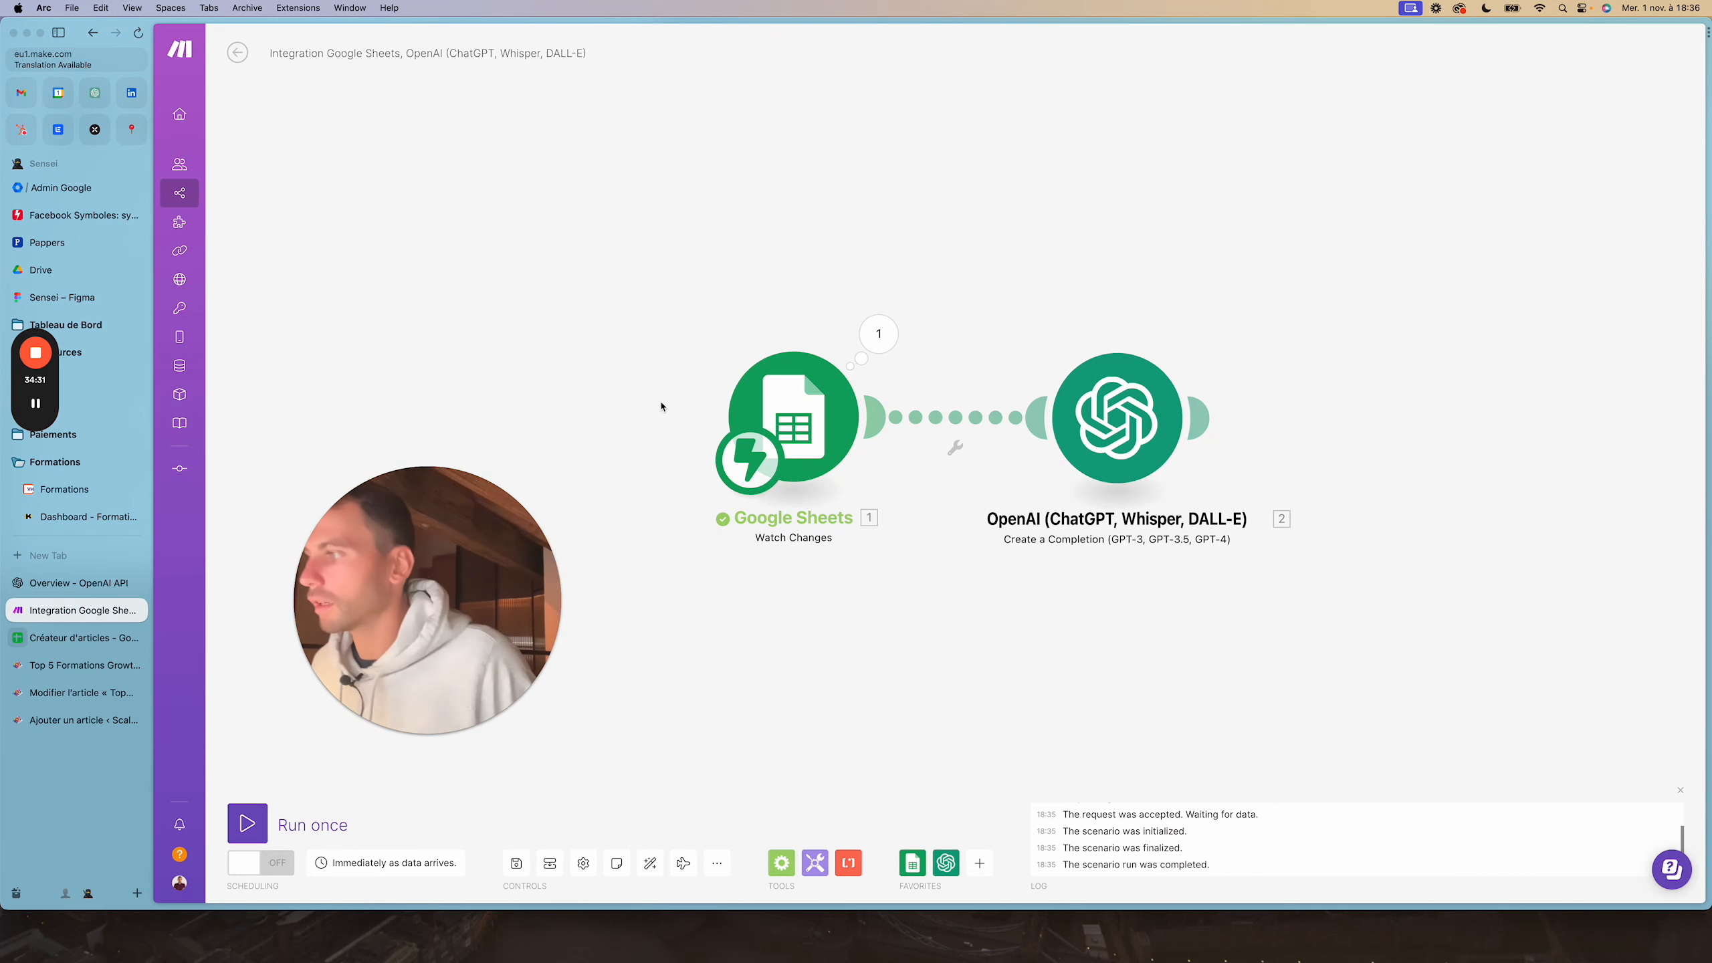
# Reopen the OpenAI module settings to check the mapped prompt, and close them without making changes
pyautogui.click(1123, 433)
pyautogui.rightClick(1127, 401)
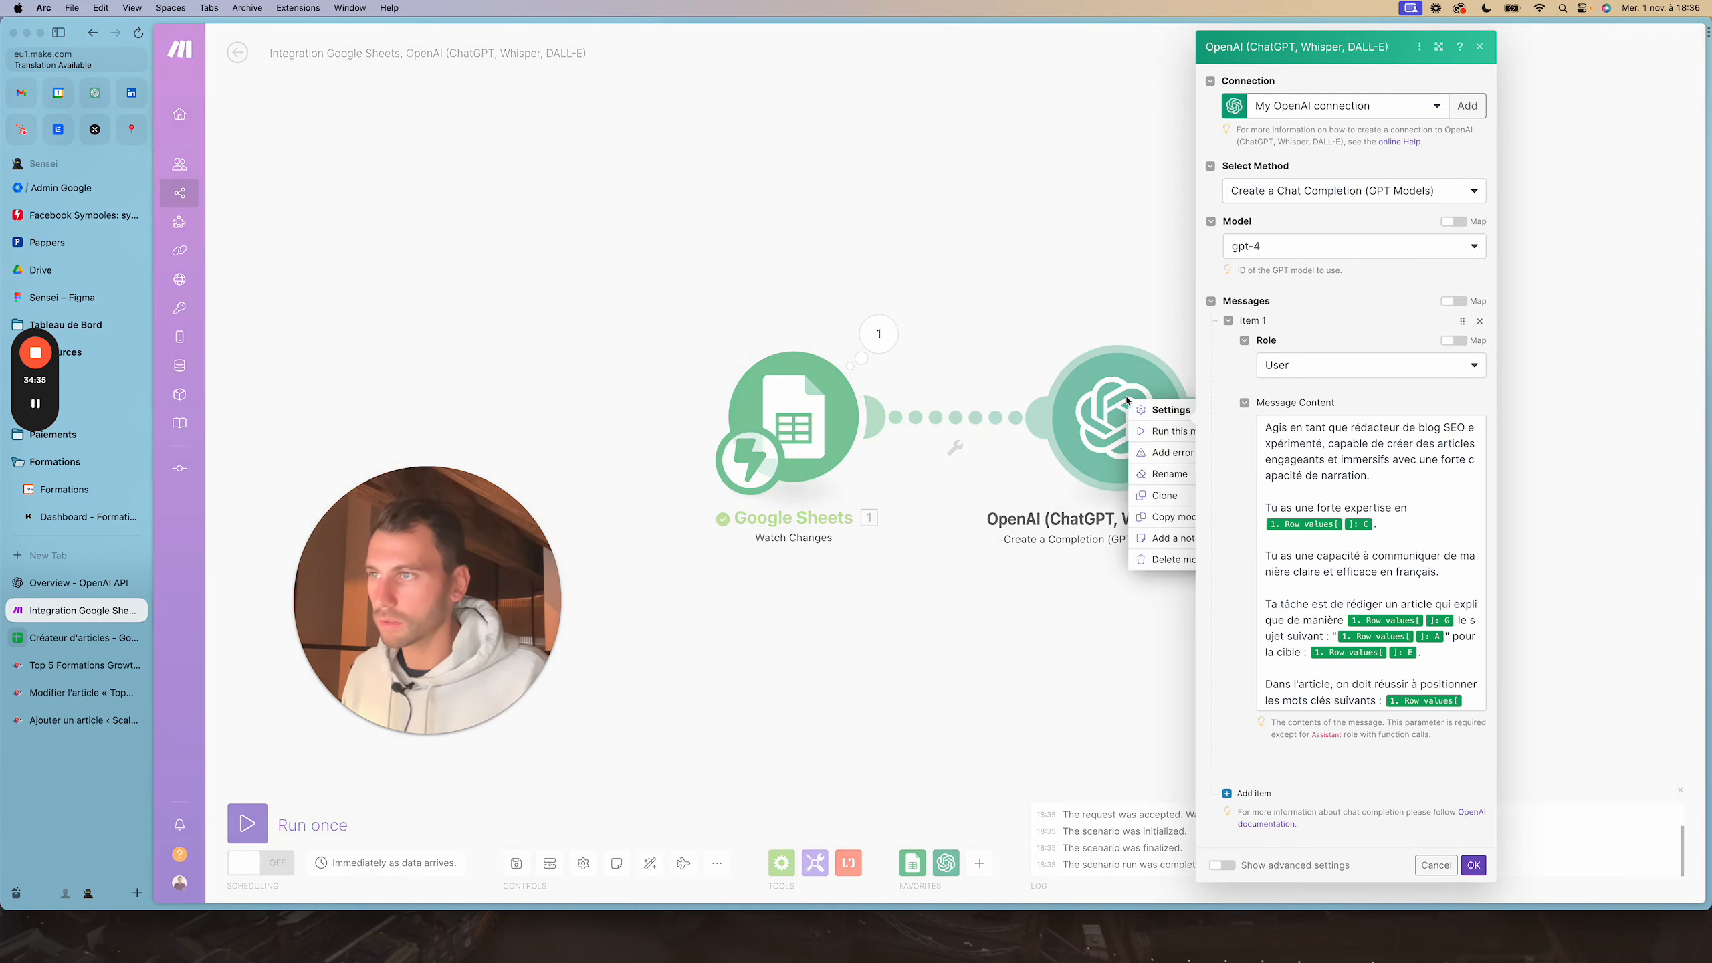
pyautogui.click(1139, 284)
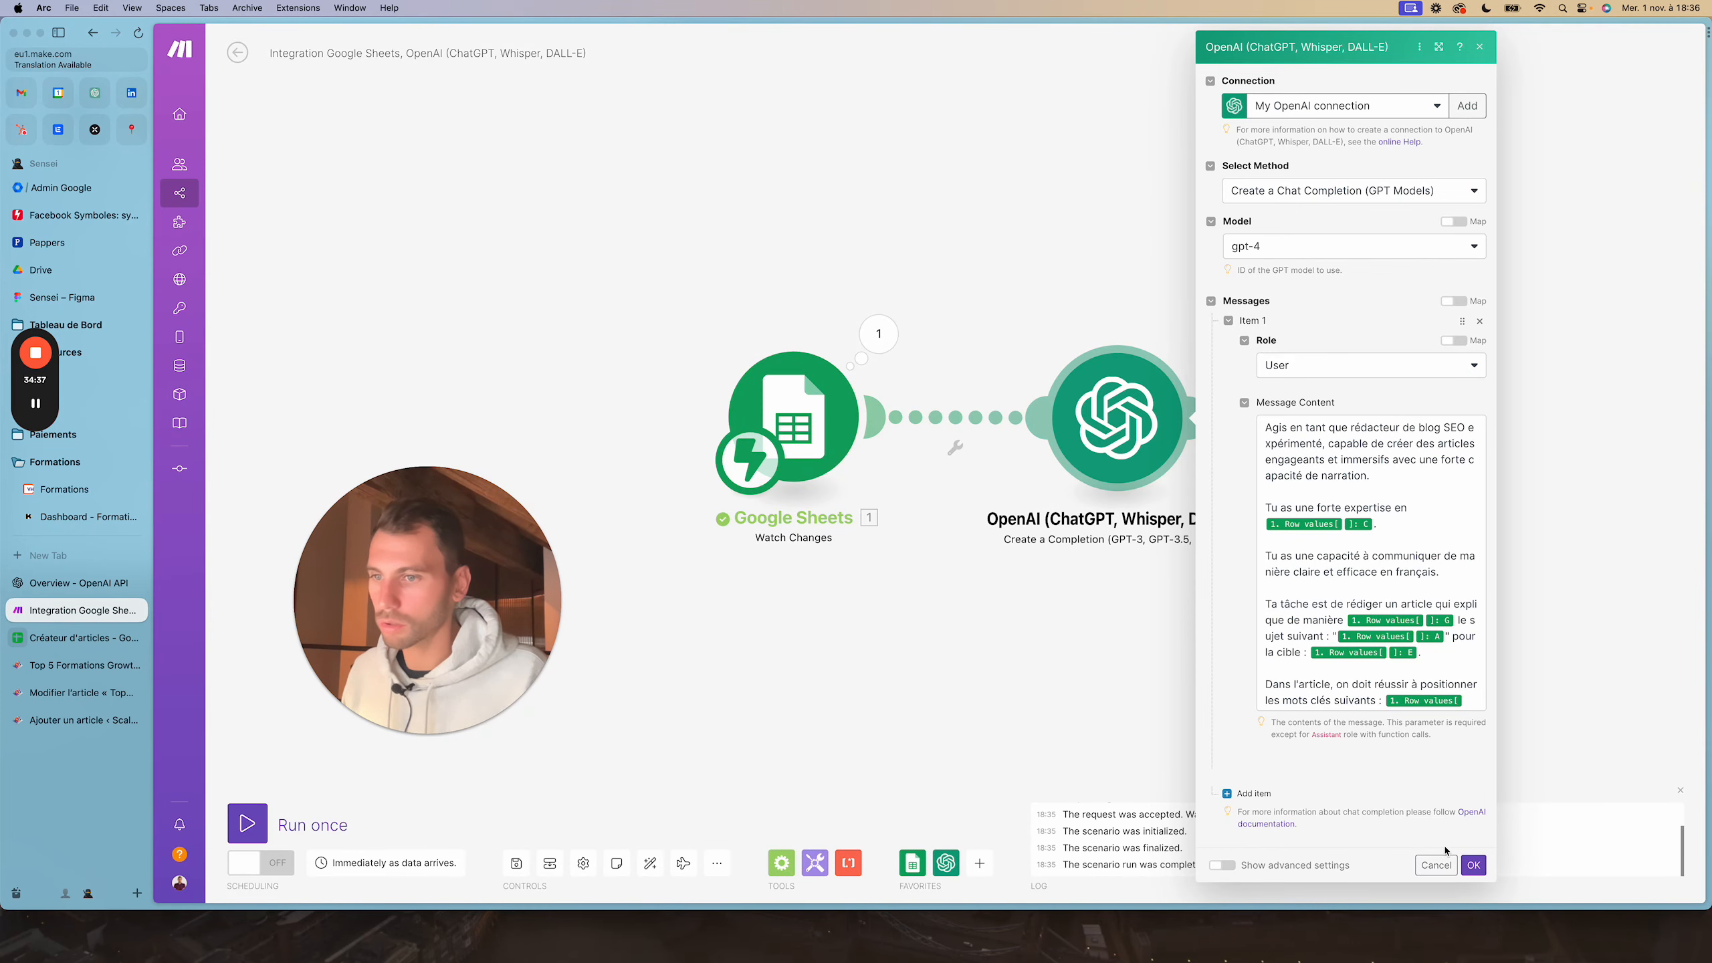
pyautogui.click(1437, 865)
pyautogui.moveTo(428, 632); pyautogui.dragTo(441, 531)
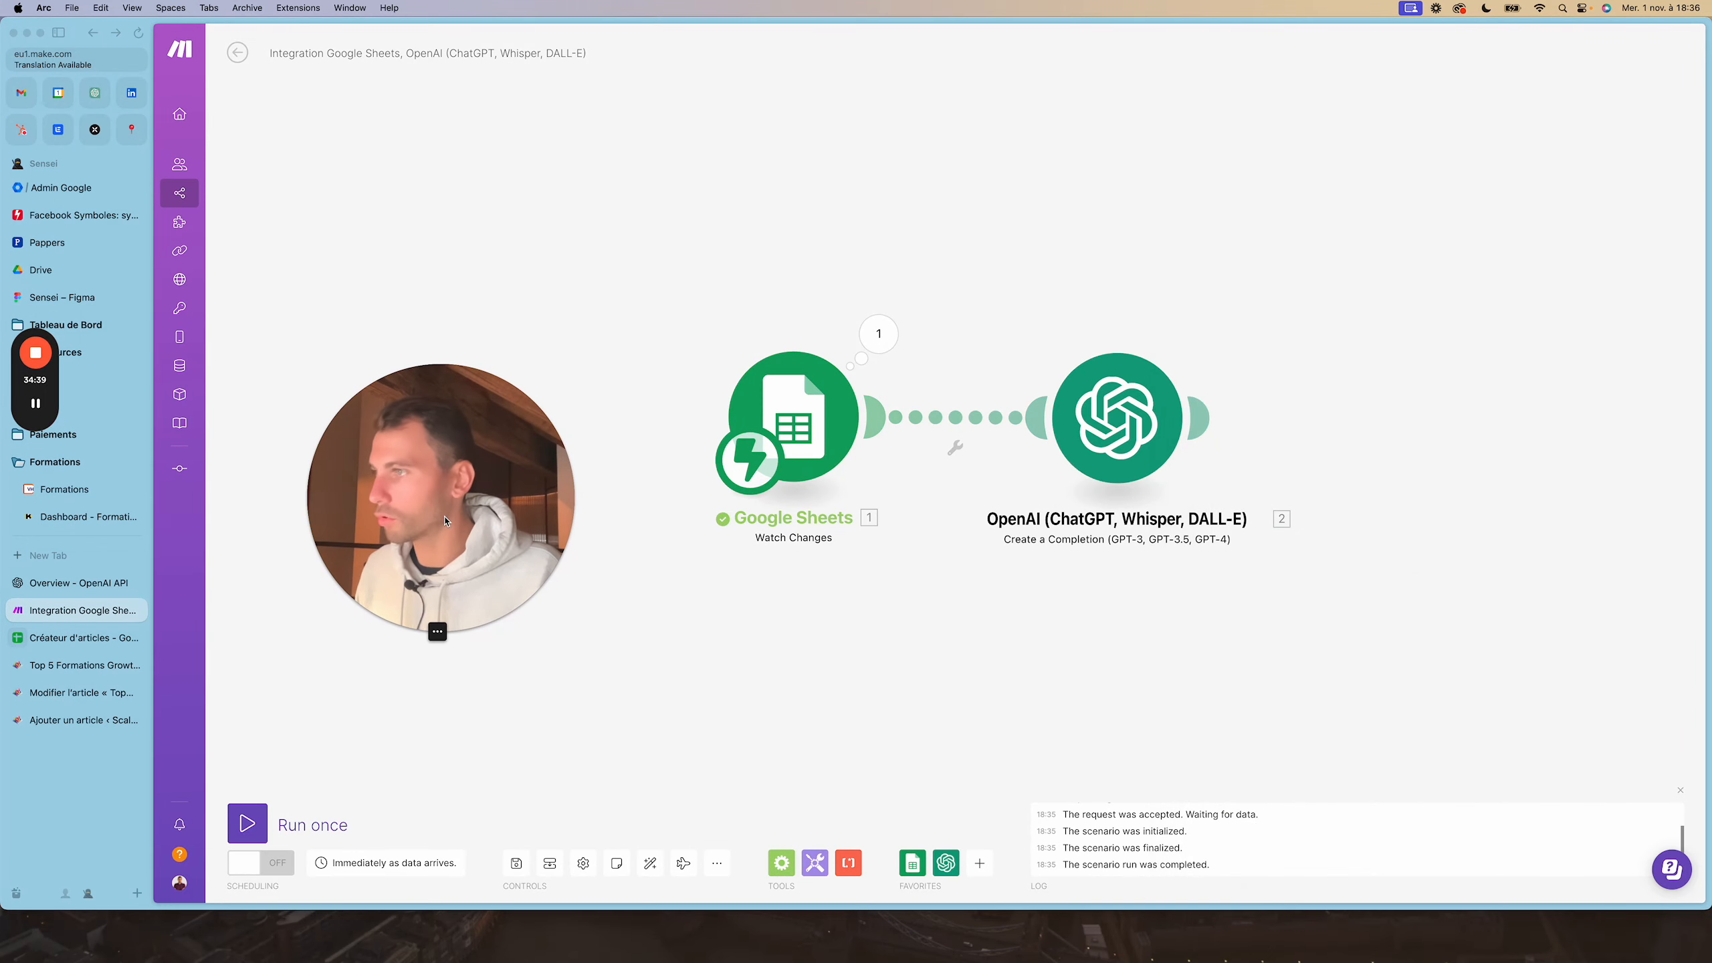
# Run the whole scenario once and trigger it by switching Lancer ChatGPT in sheet row 2 to Non and back to Oui
pyautogui.click(247, 832)
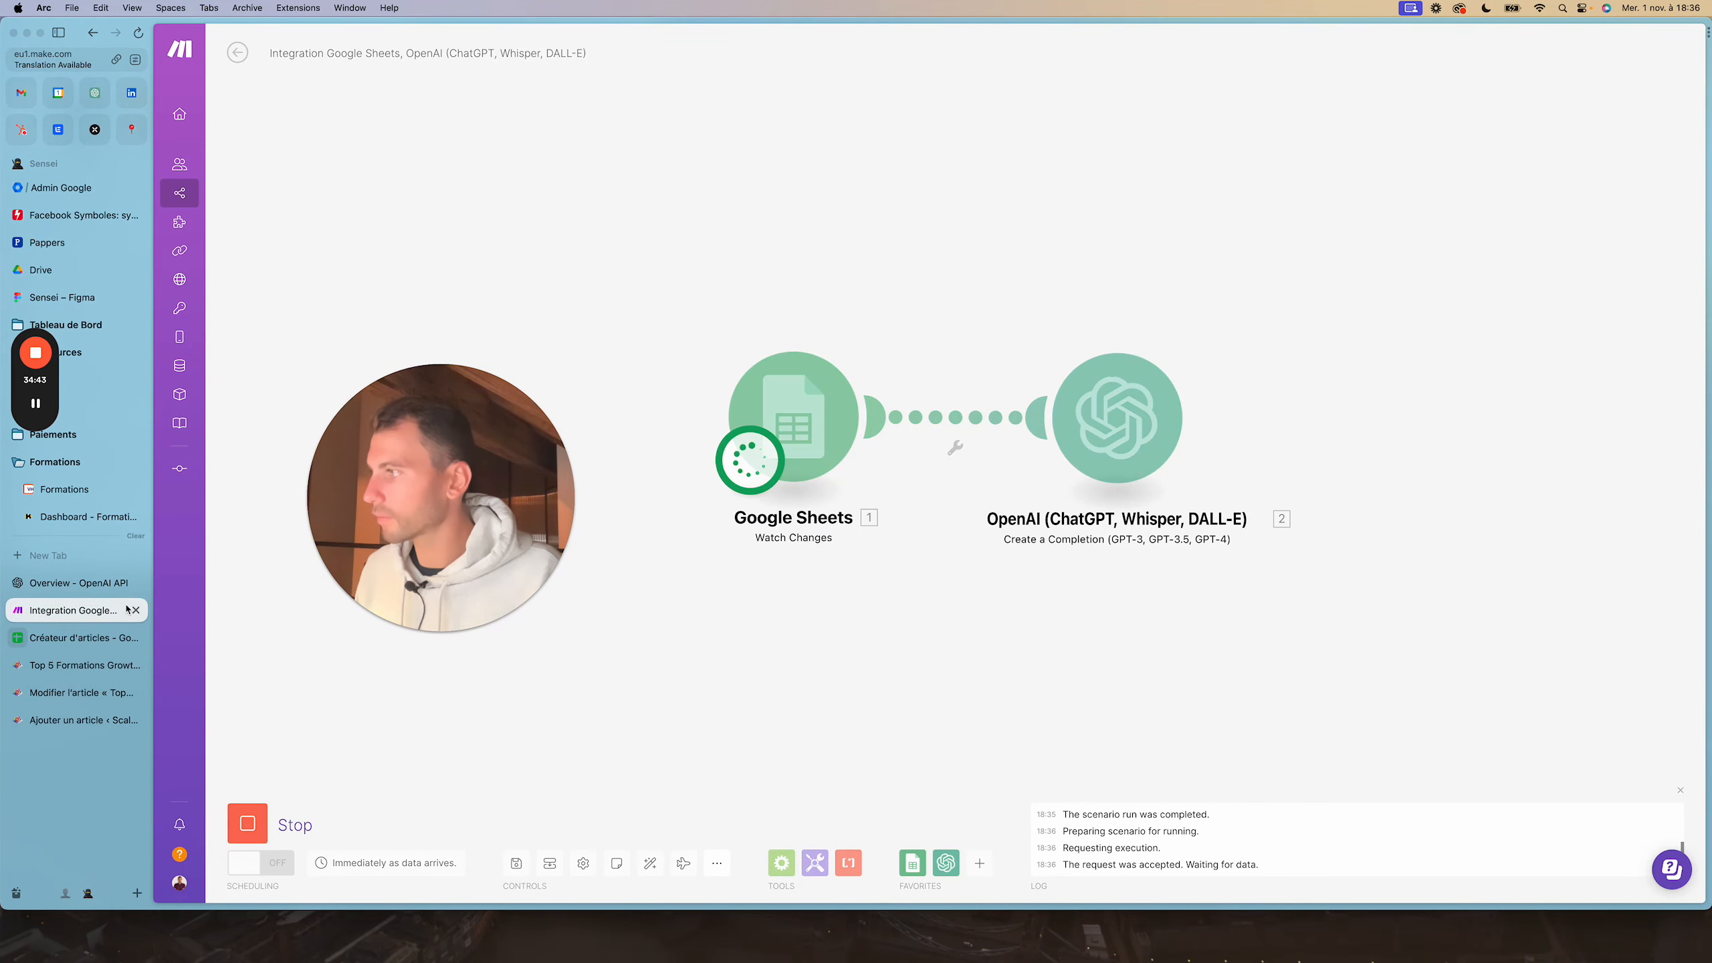
pyautogui.click(56, 644)
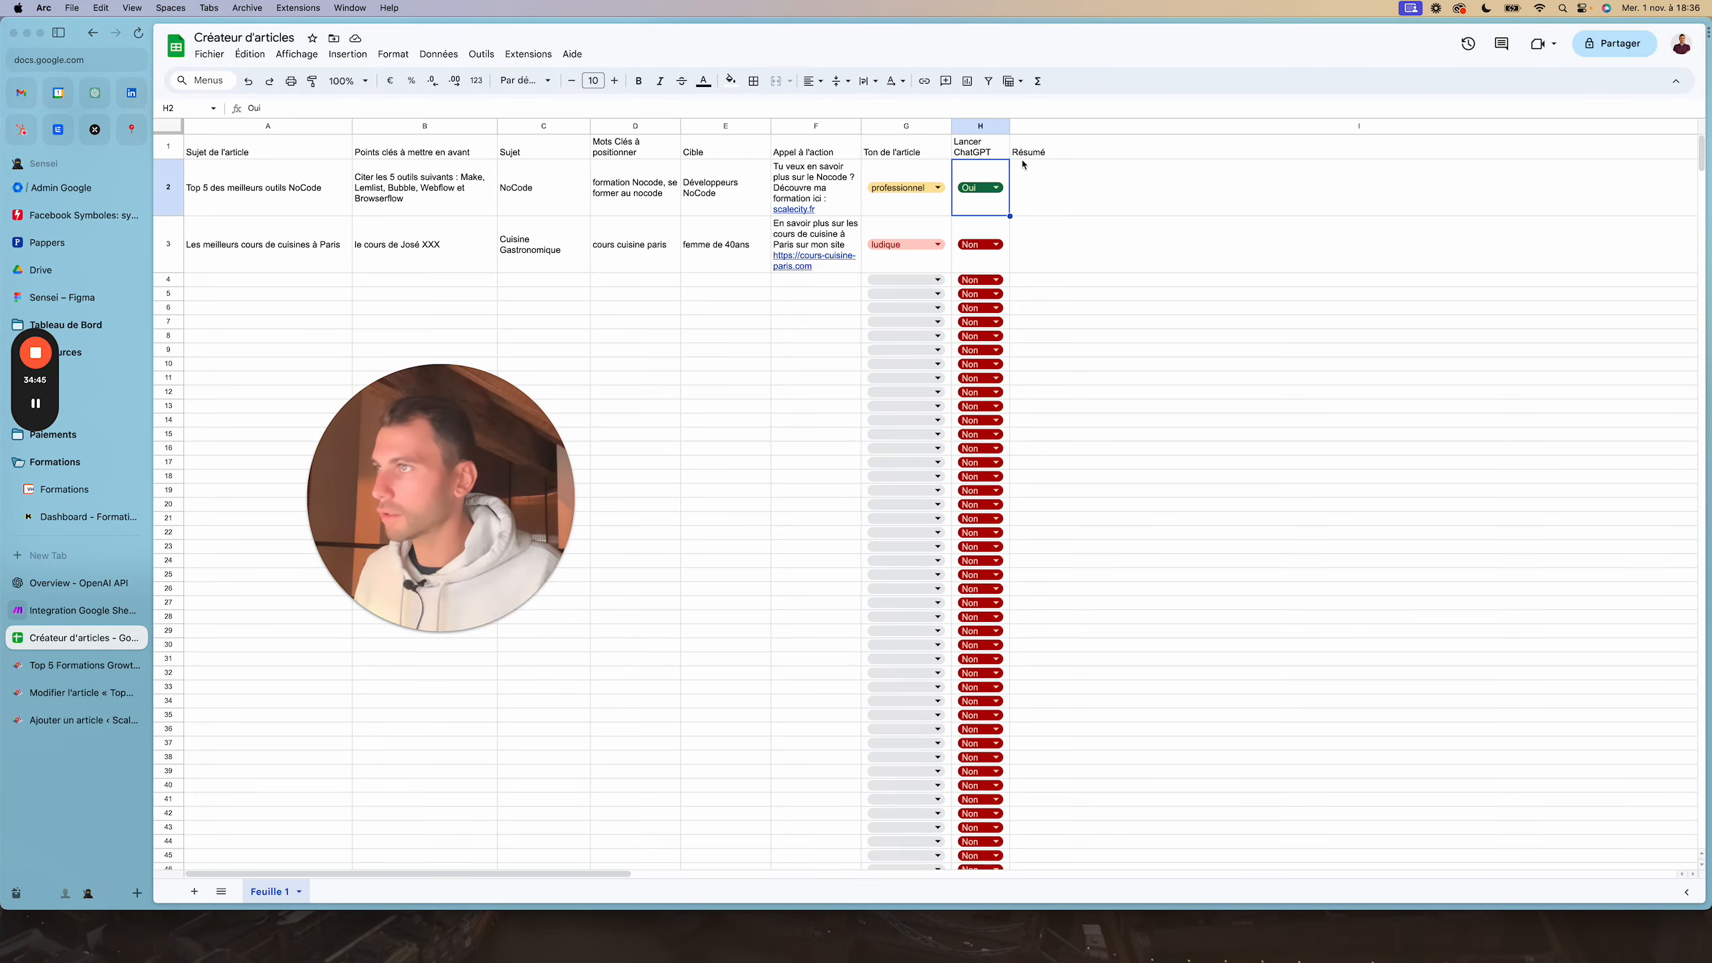
pyautogui.click(984, 190)
pyautogui.click(992, 247)
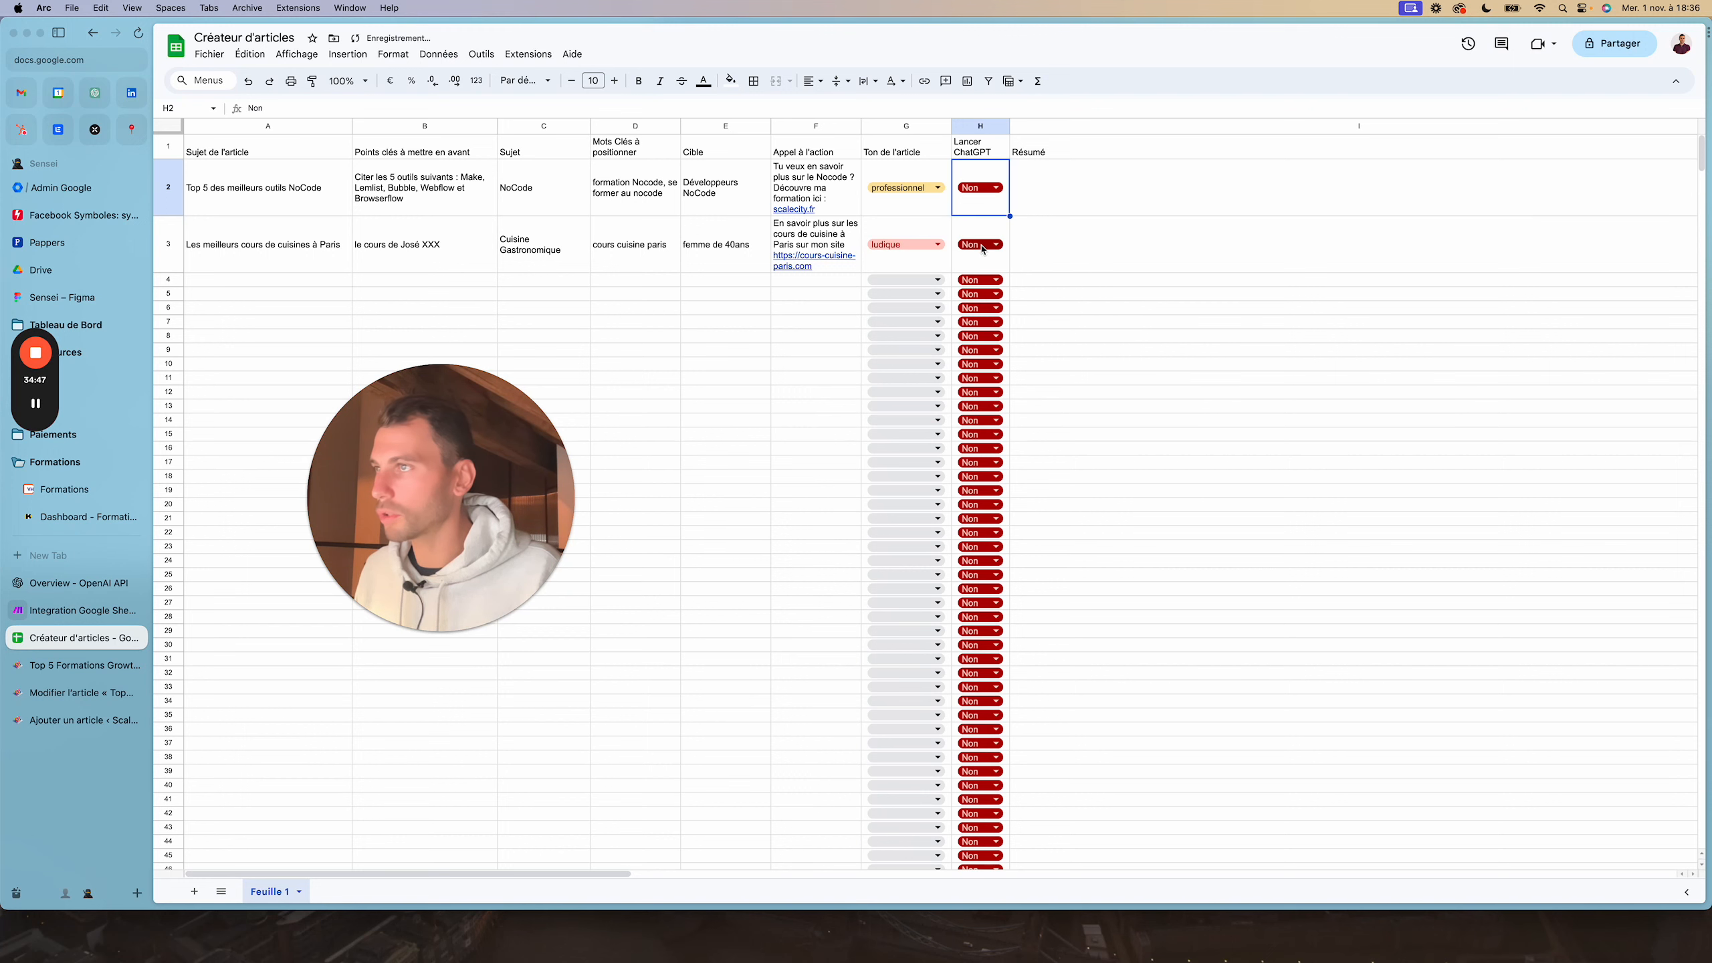
pyautogui.click(995, 187)
pyautogui.click(995, 230)
# Return to the Make scenario and expand the OpenAI module's output choices down to the generated message content
pyautogui.click(76, 610)
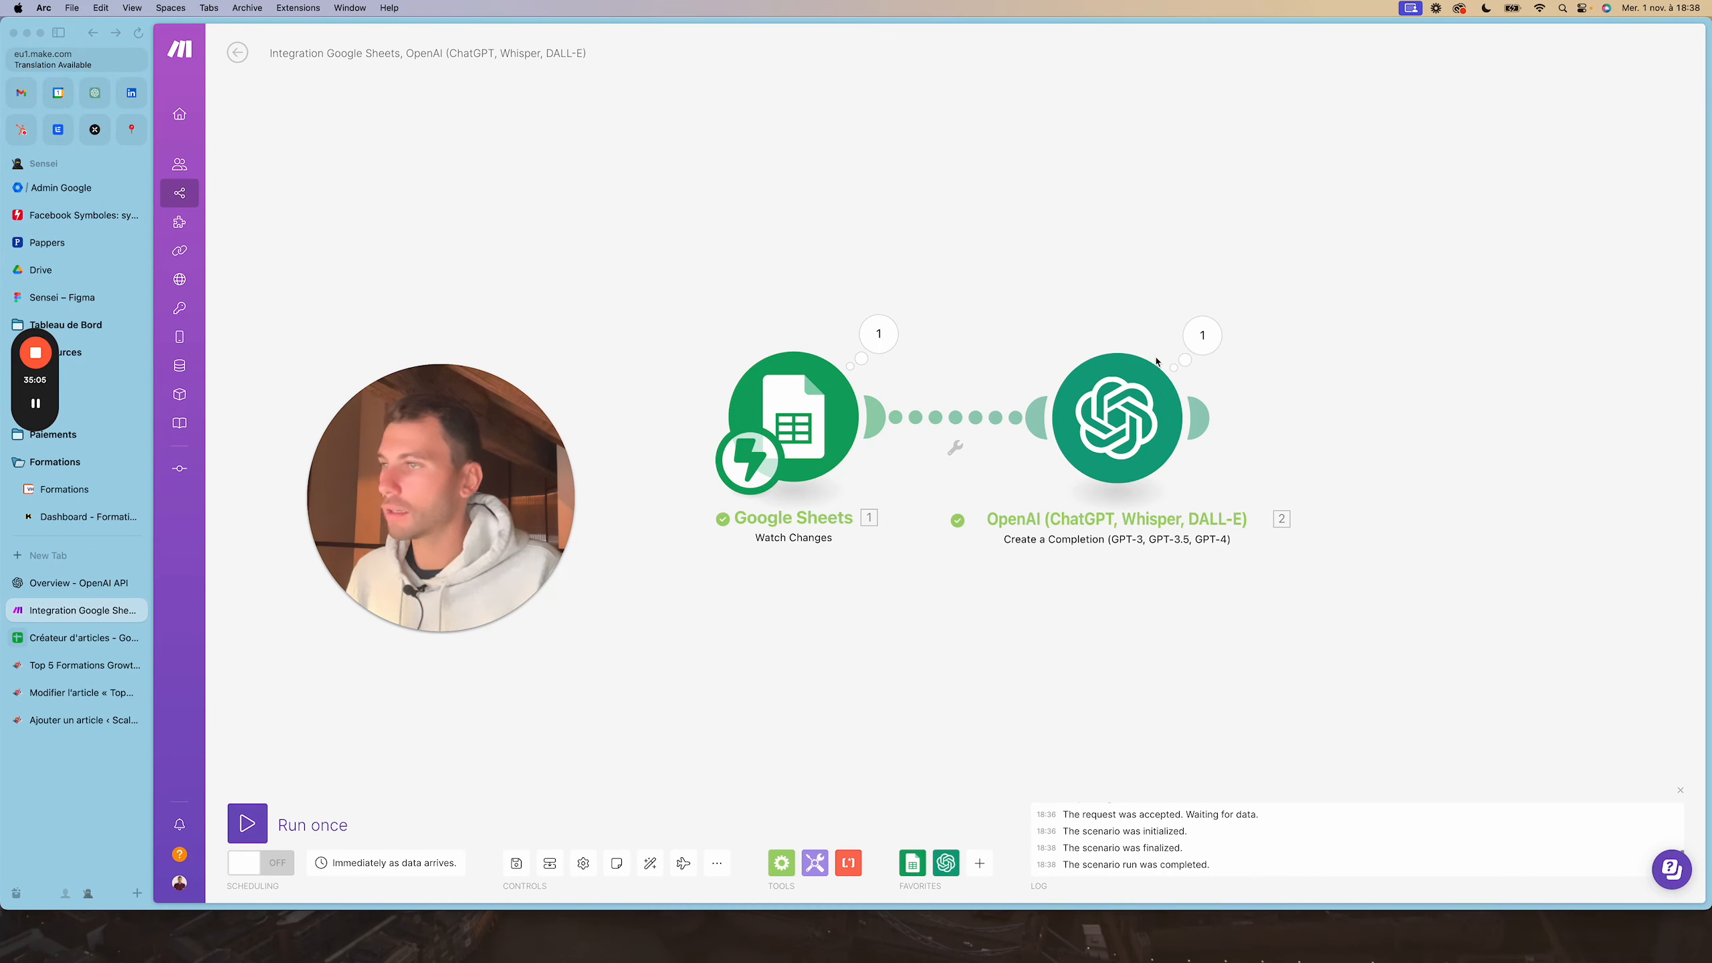
pyautogui.click(1213, 337)
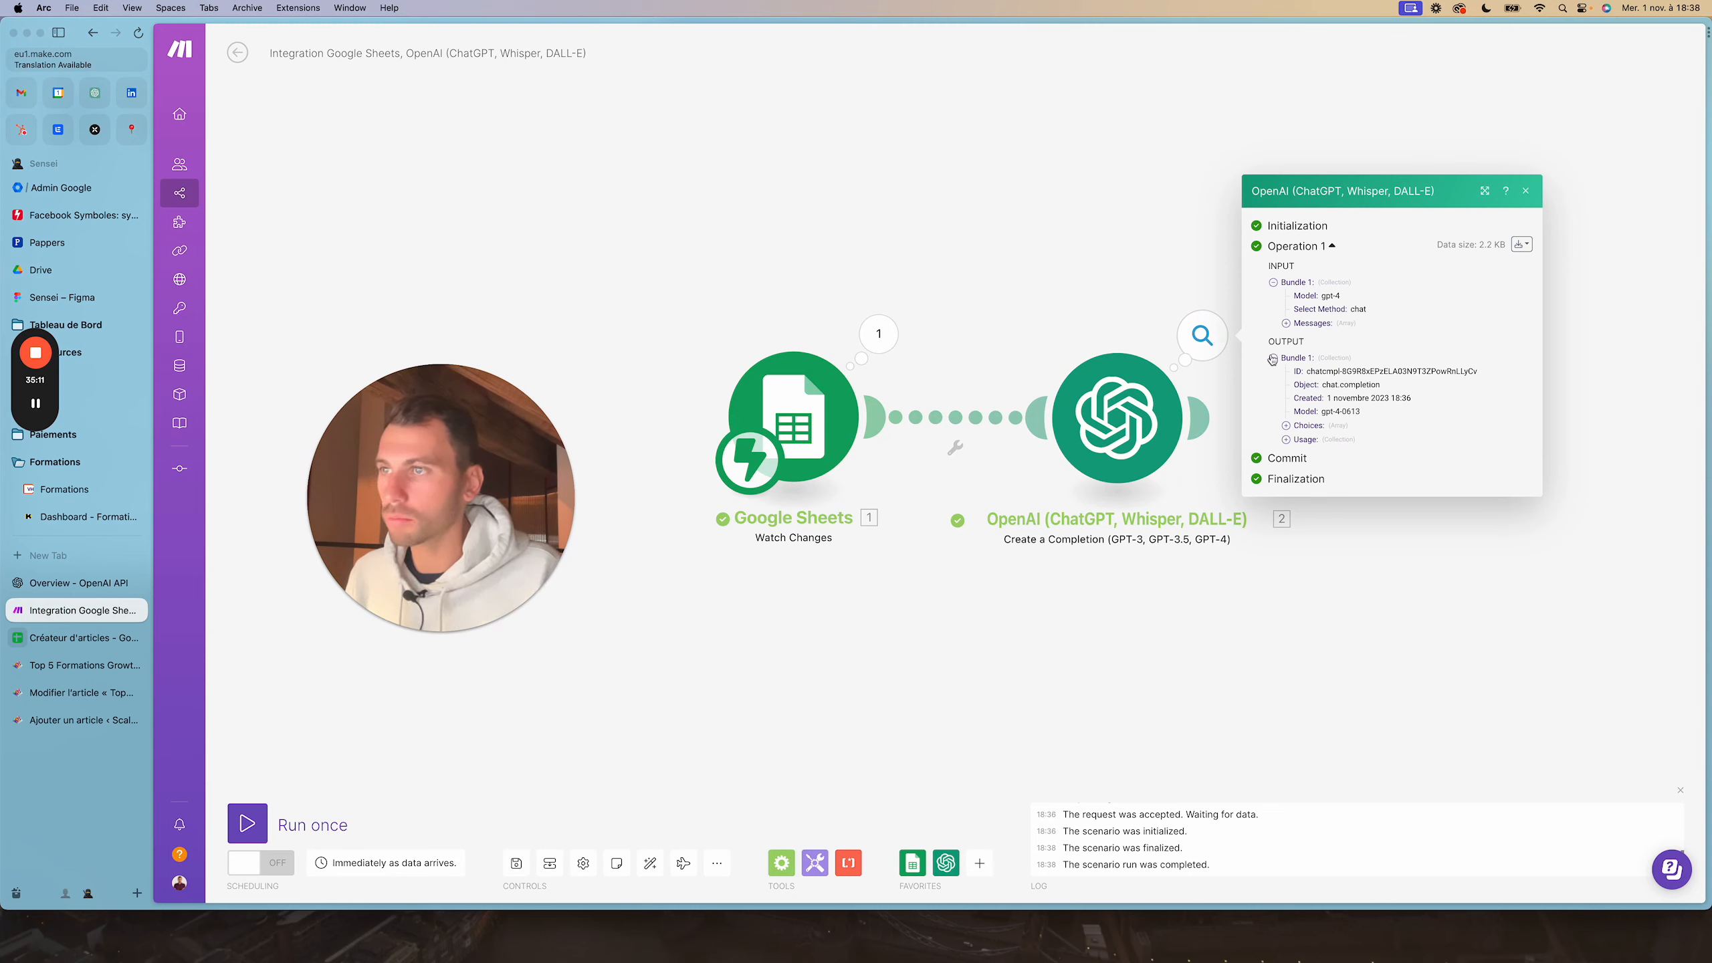
pyautogui.click(1286, 425)
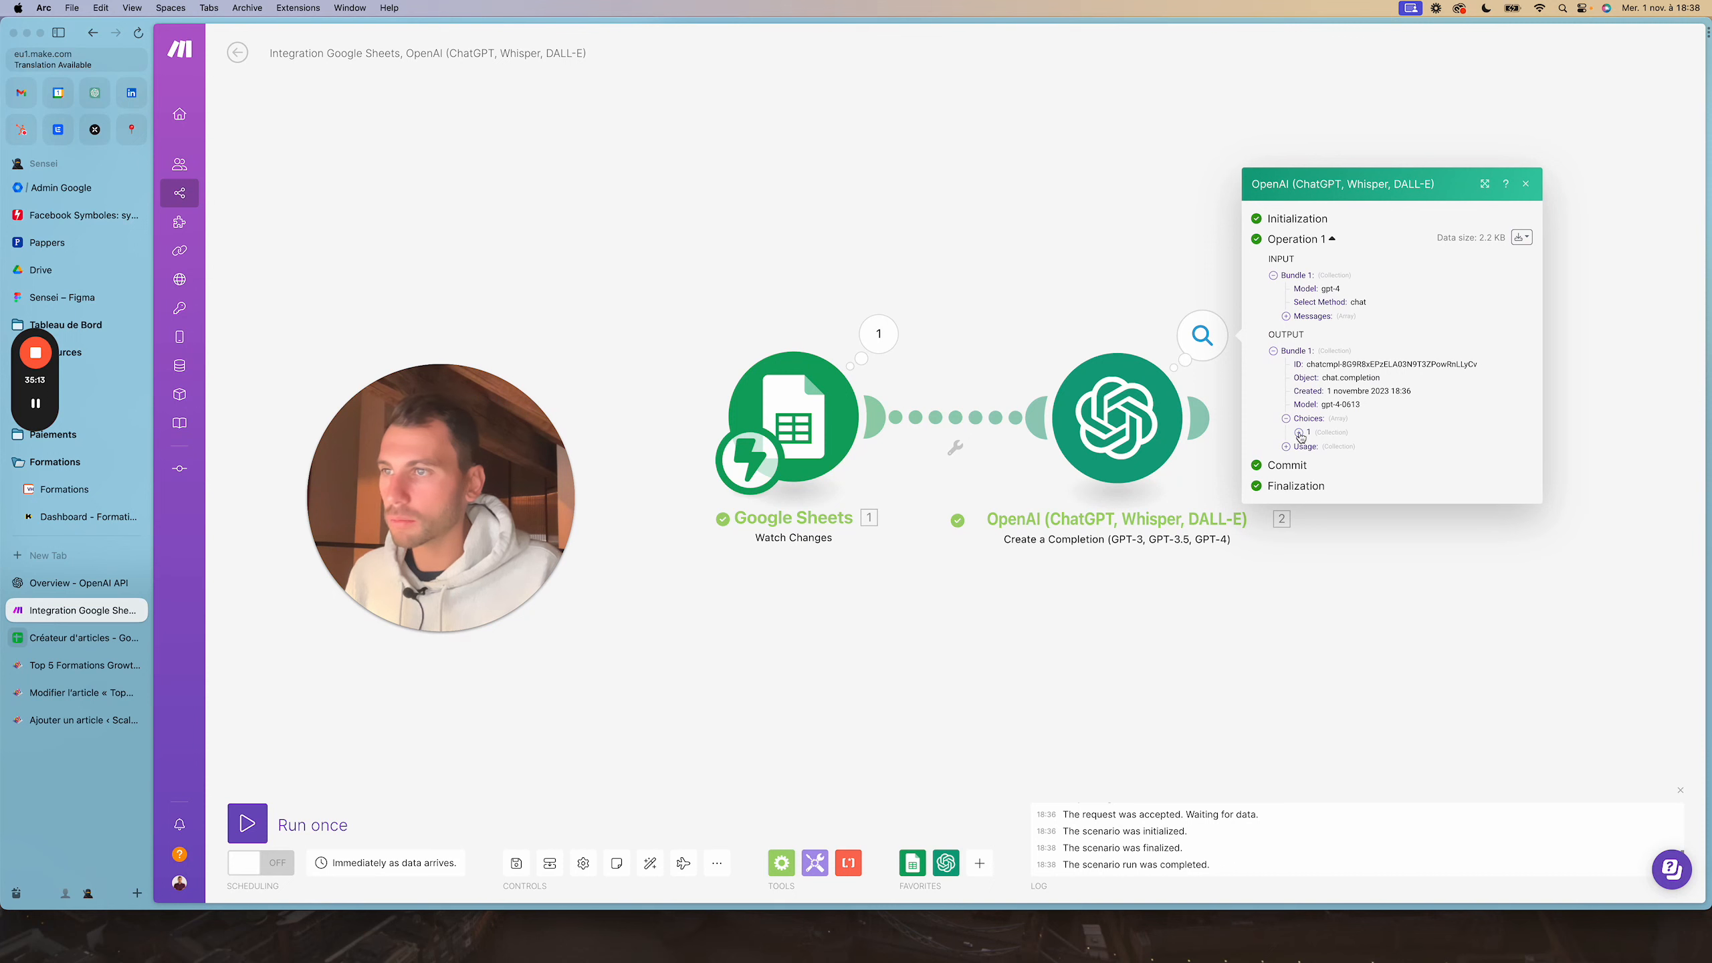
pyautogui.click(1299, 433)
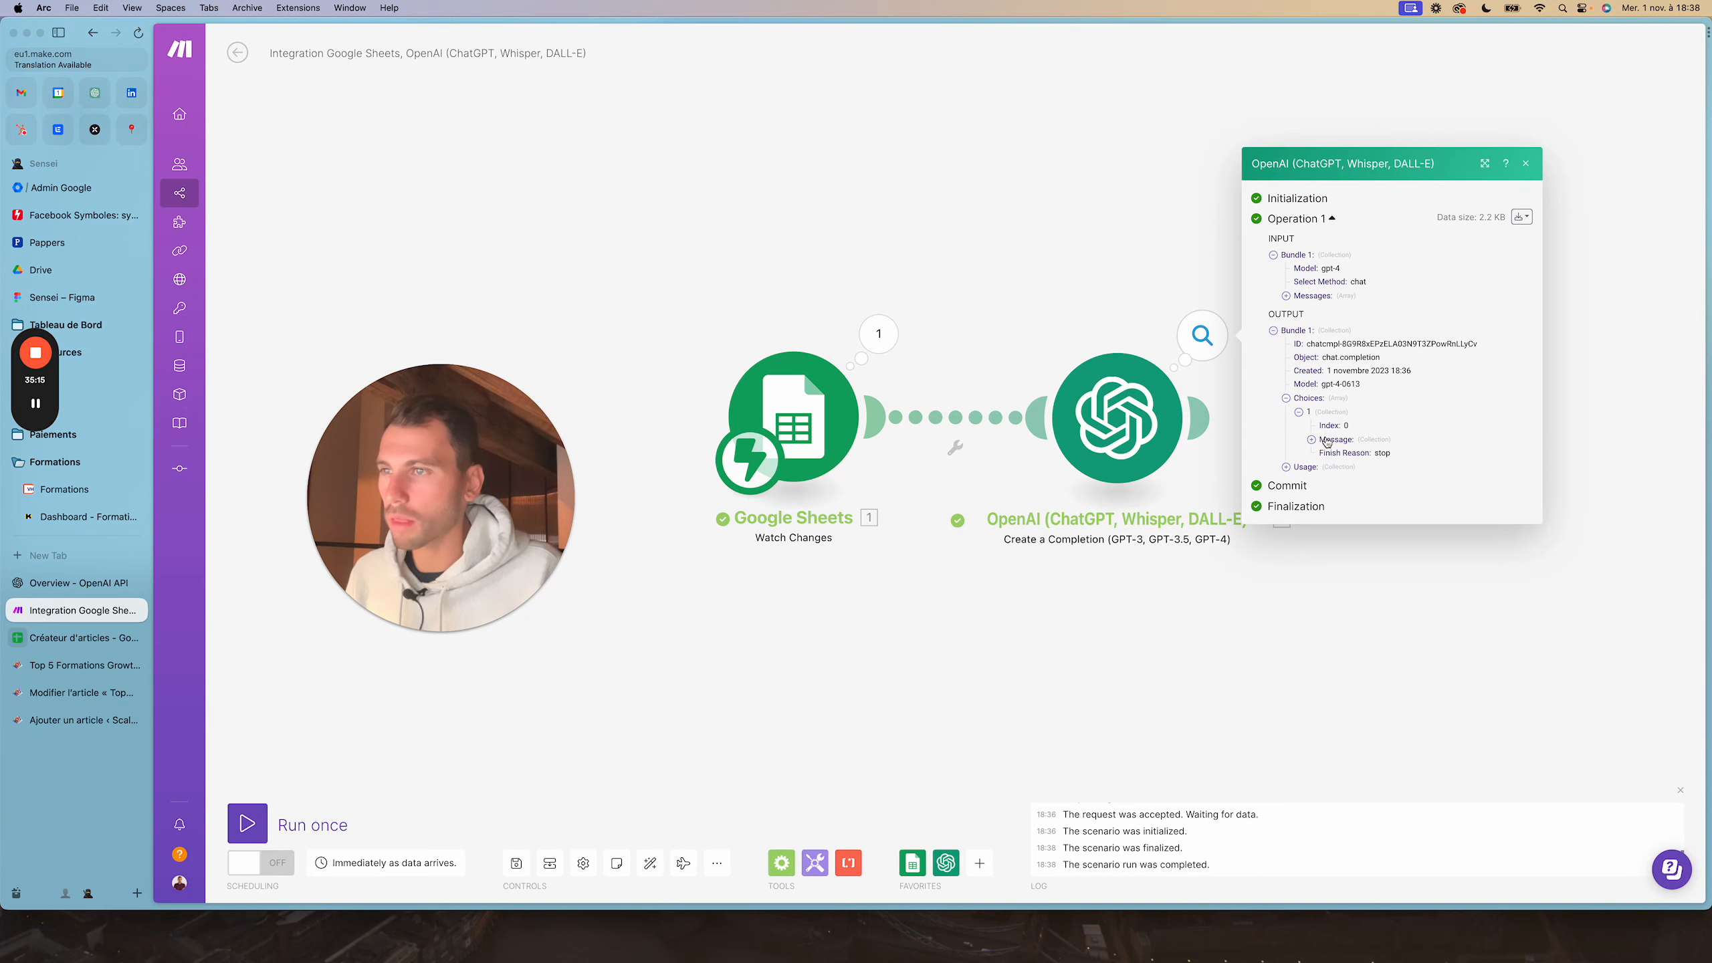
pyautogui.click(1325, 441)
pyautogui.click(1325, 457)
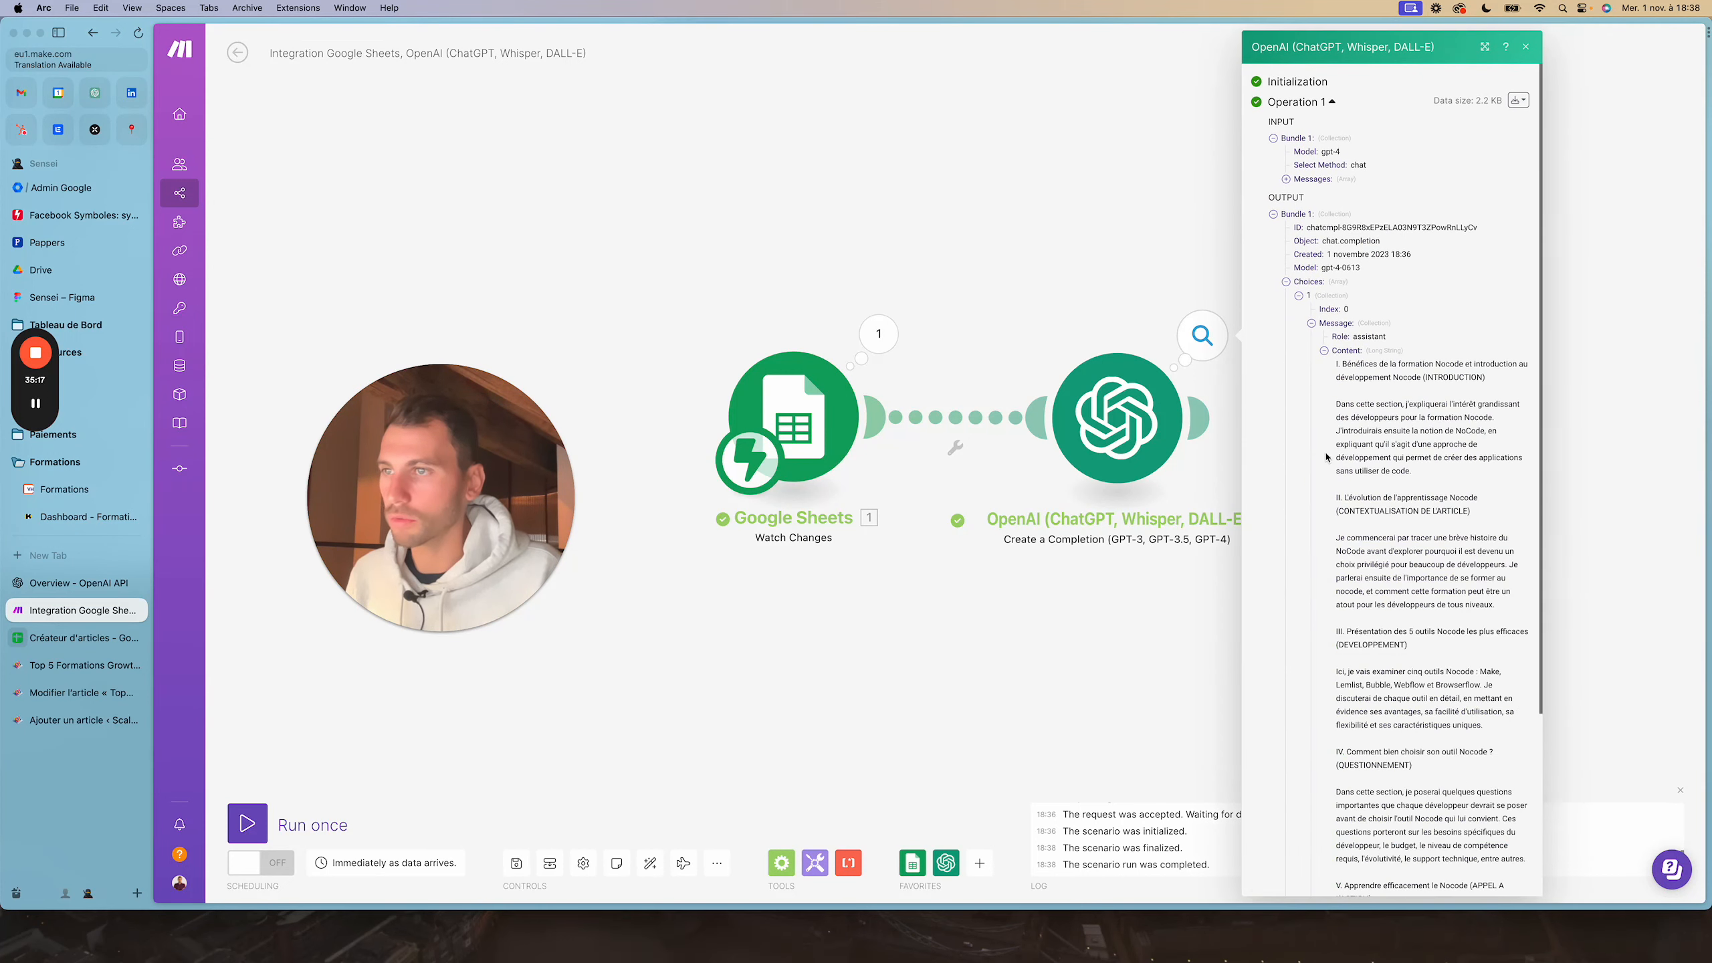
# Read the generated article plan in the OpenAI output from the introduction section to the call-to-action section
pyautogui.scroll(-3, 1326, 456)
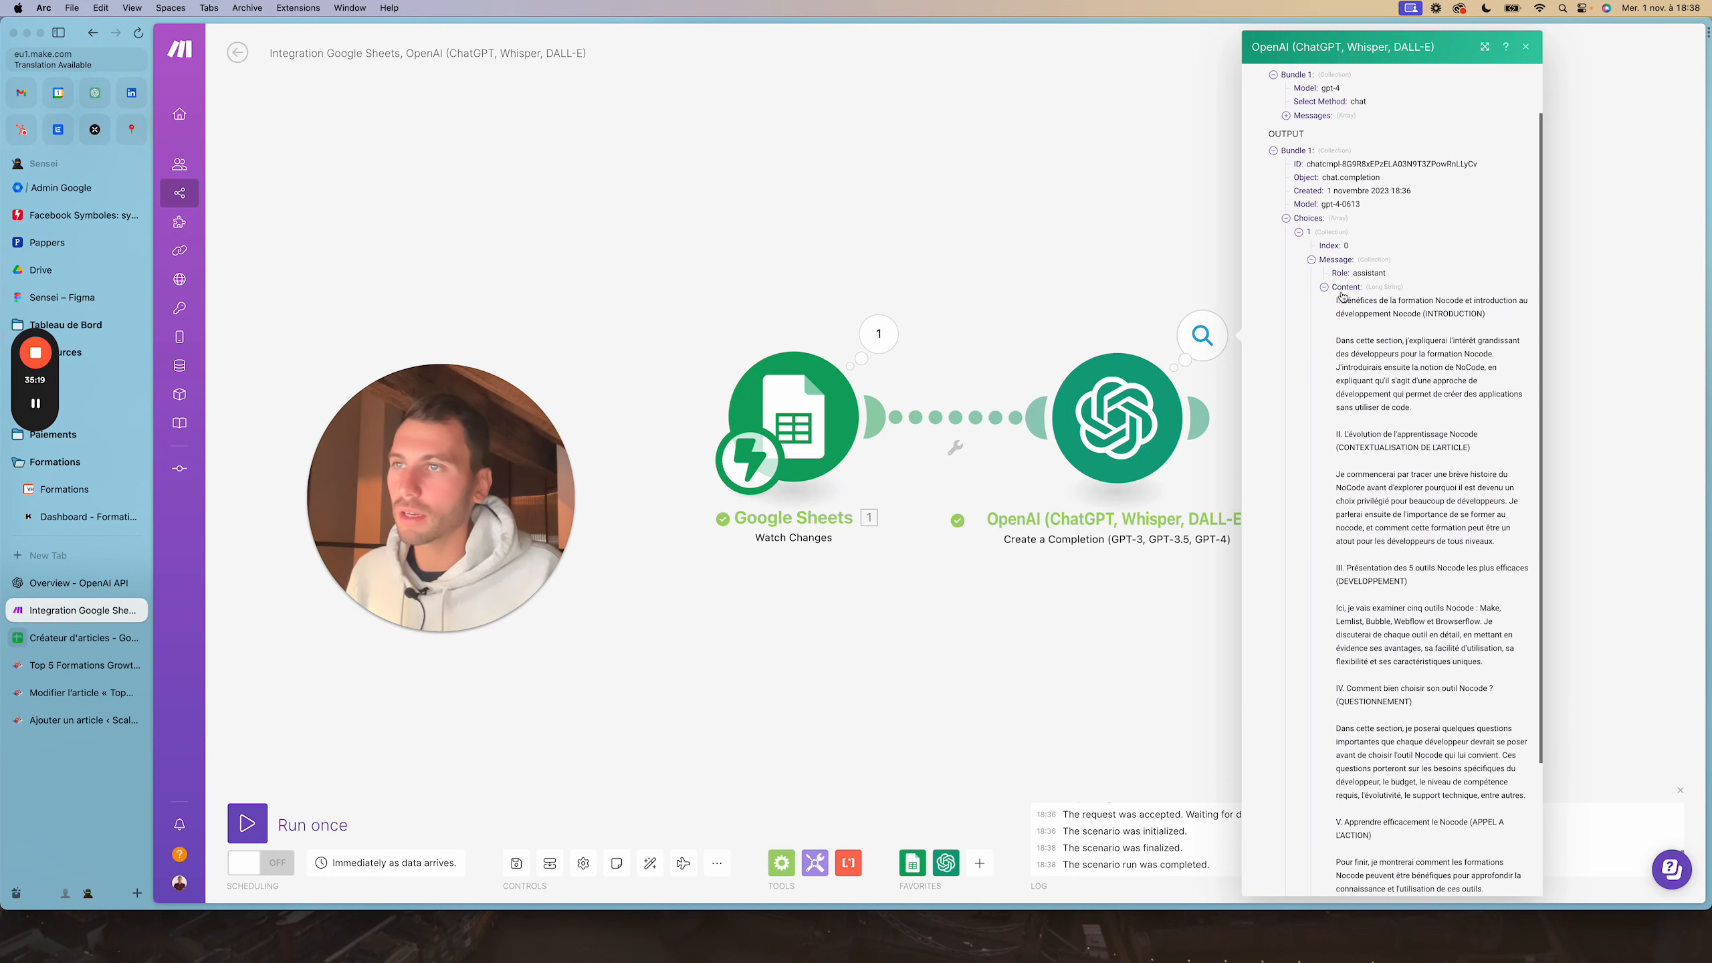
pyautogui.scroll(-6, 1336, 305)
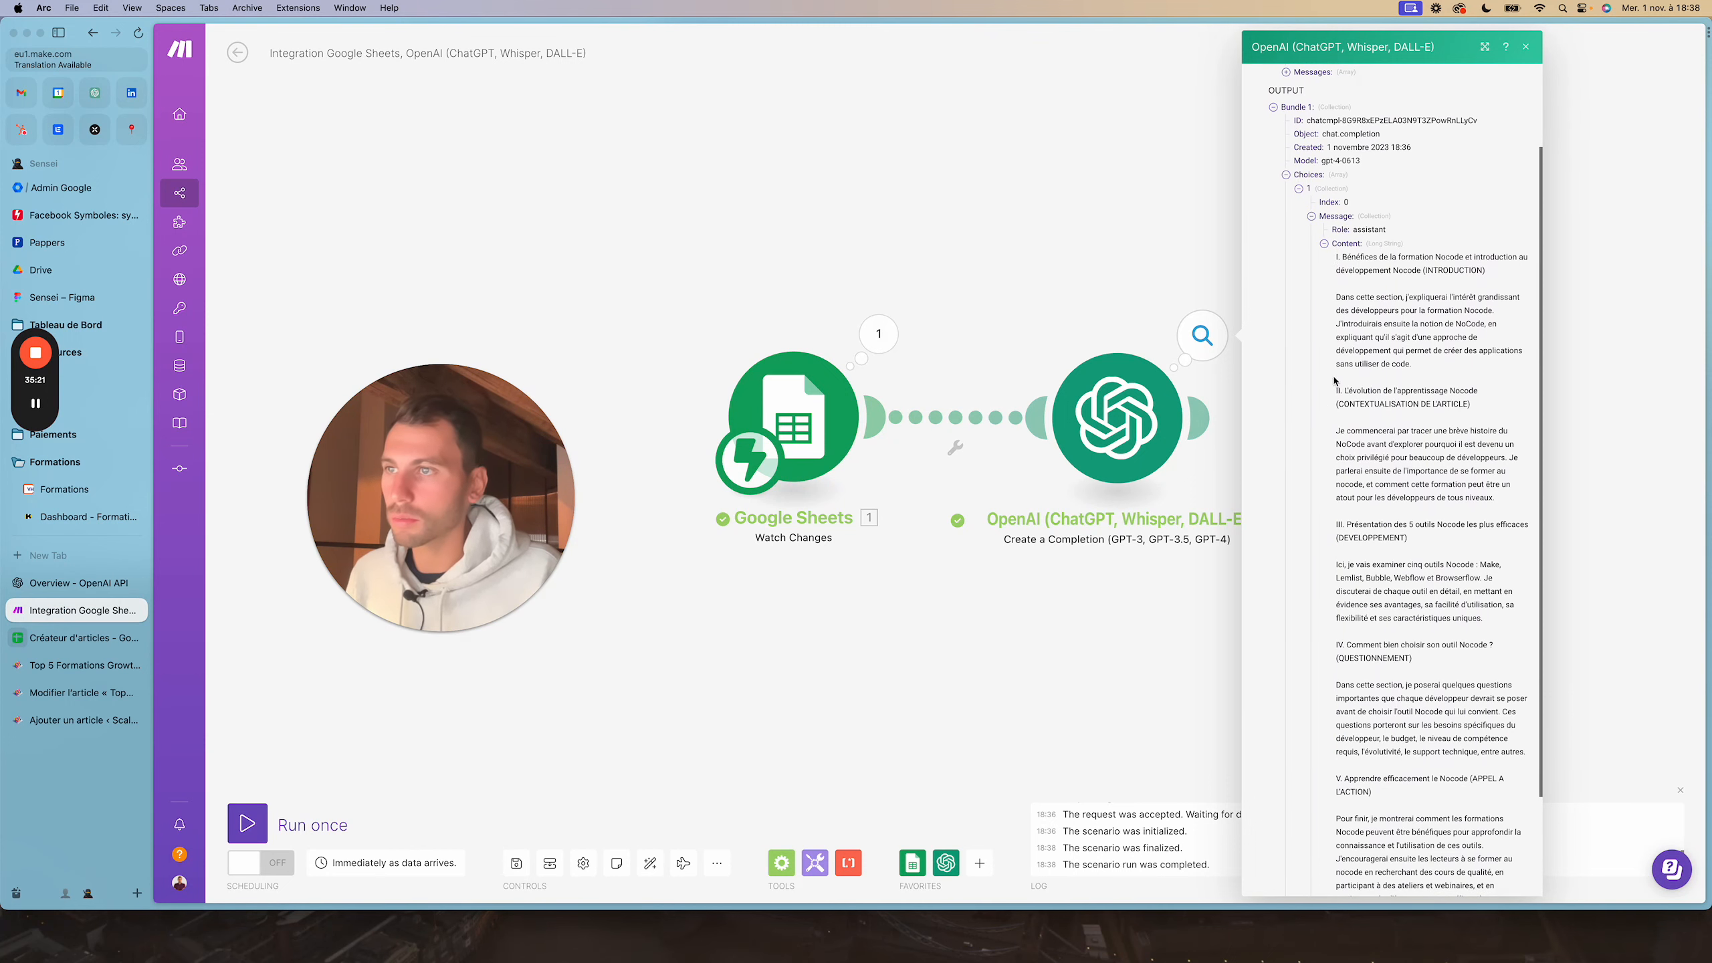
pyautogui.scroll(-1, 1341, 472)
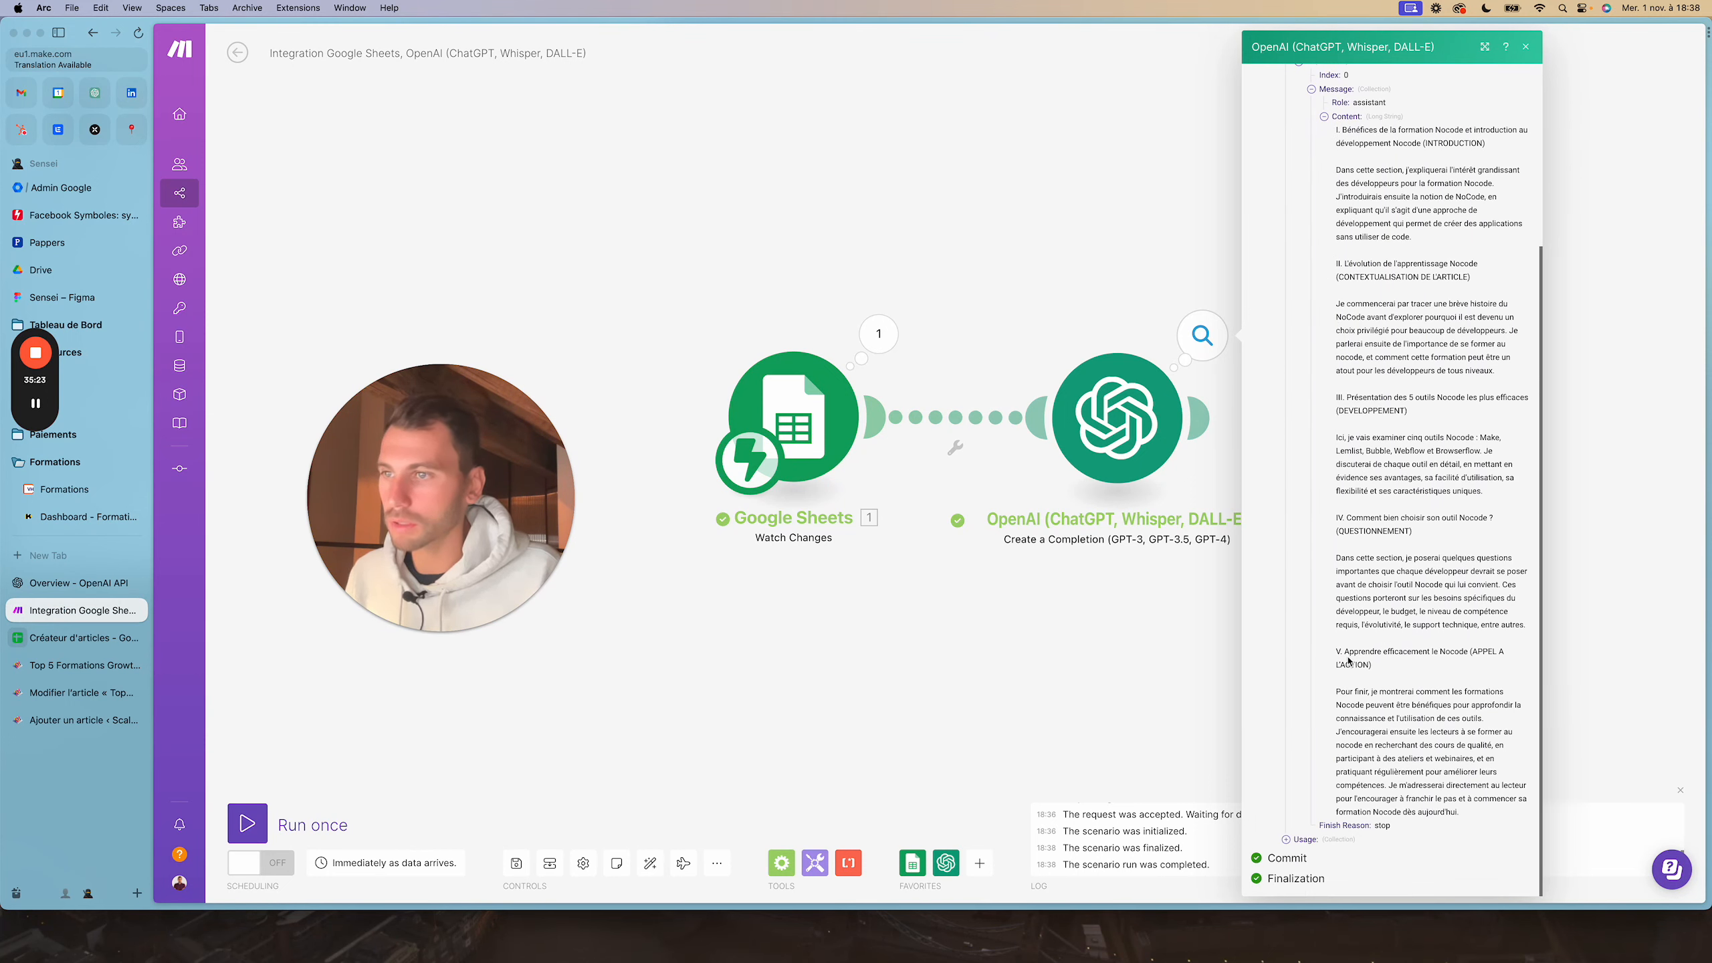
pyautogui.moveTo(1384, 669); pyautogui.dragTo(1346, 212)
pyautogui.click(1346, 293)
pyautogui.moveTo(1346, 293); pyautogui.dragTo(1441, 443)
pyautogui.click(1441, 465)
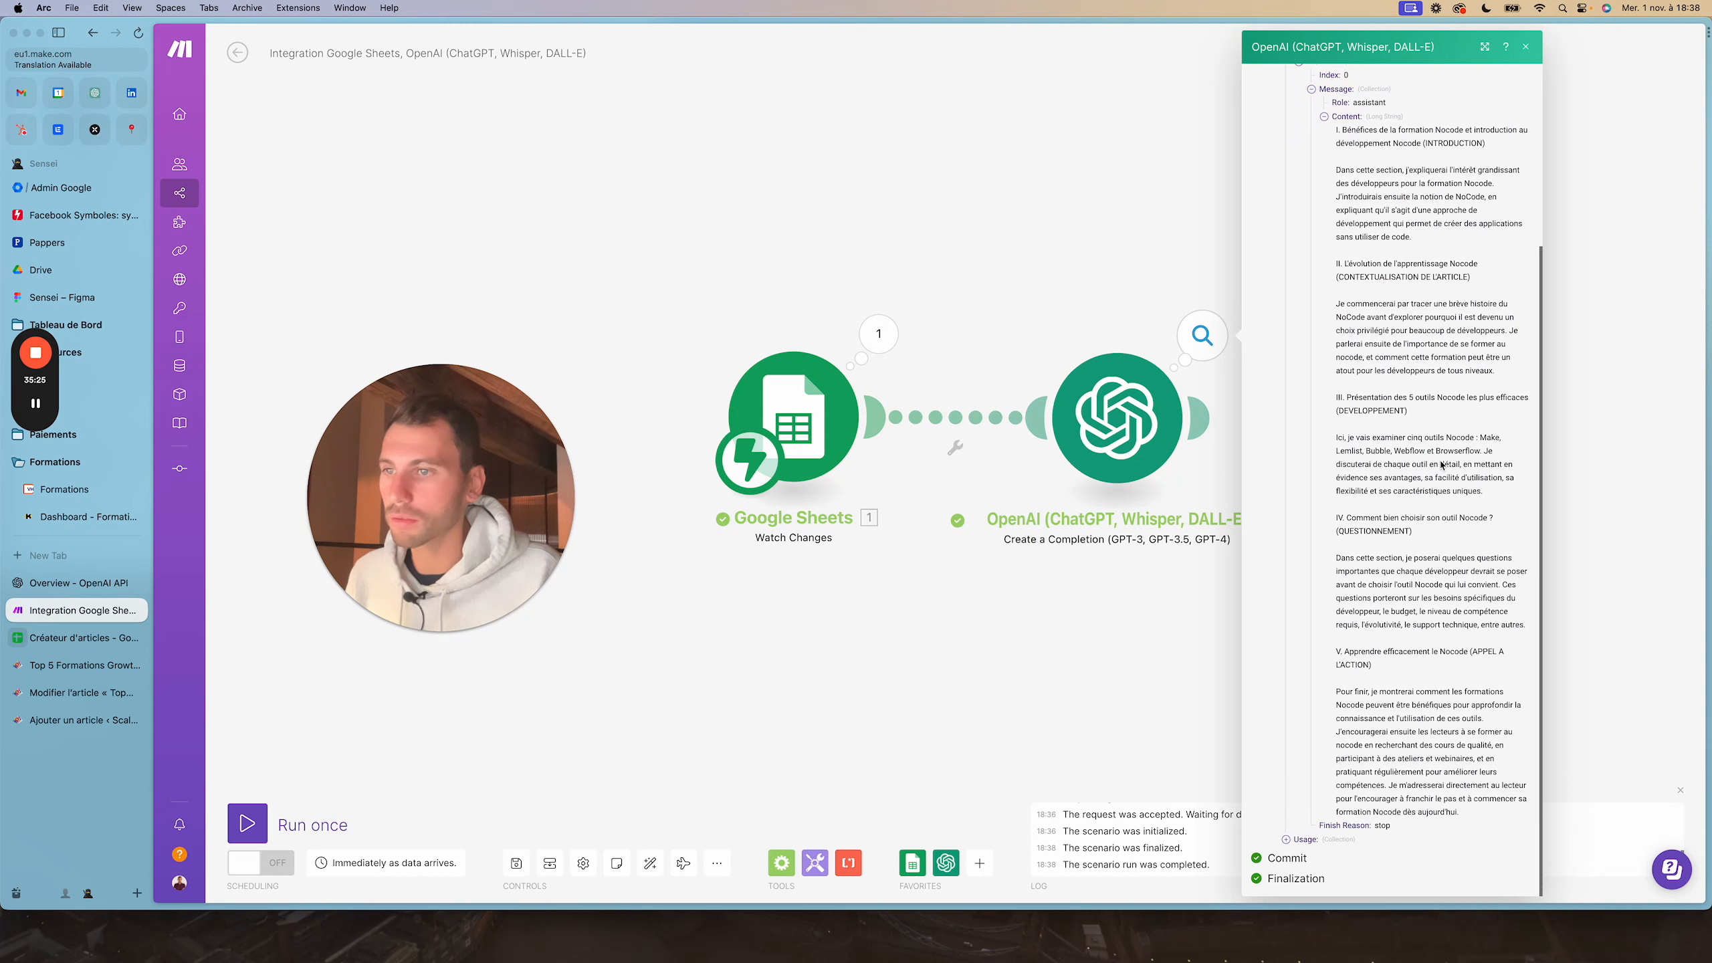
pyautogui.moveTo(1399, 830); pyautogui.dragTo(1402, 297)
pyautogui.click(1399, 294)
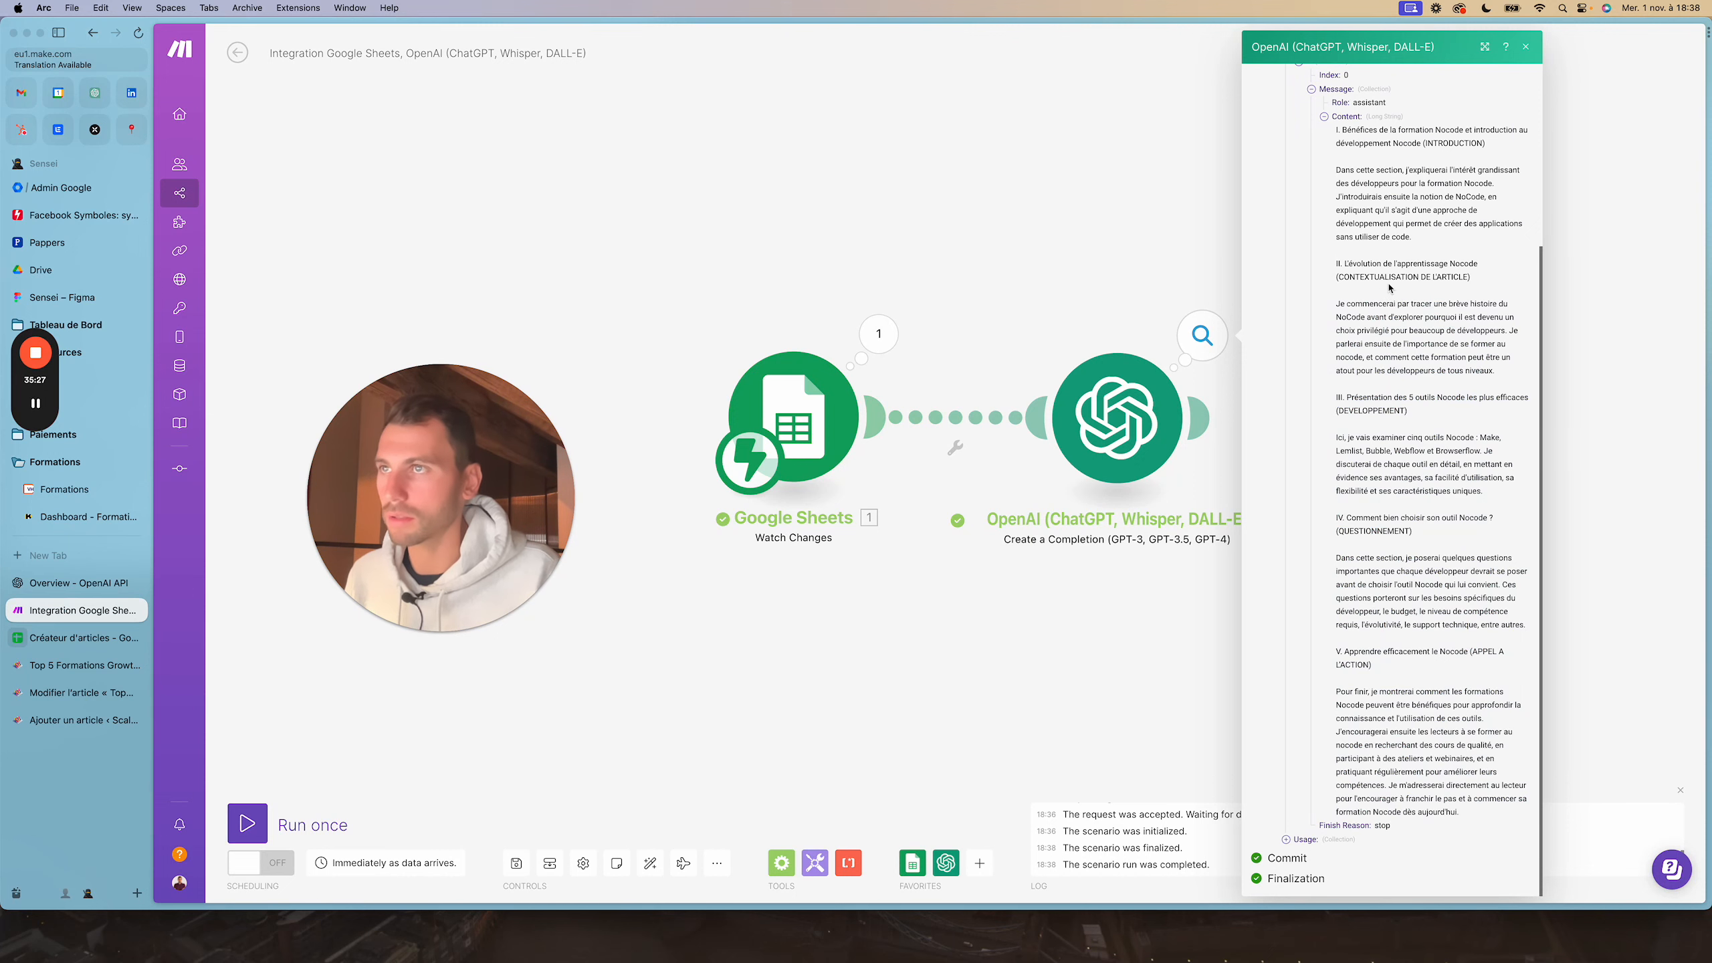
# Close and reopen the OpenAI module's run output, check where the choices sit in the bundle, and close it
pyautogui.scroll(8, 1384, 294)
pyautogui.click(1143, 264)
pyautogui.click(1202, 335)
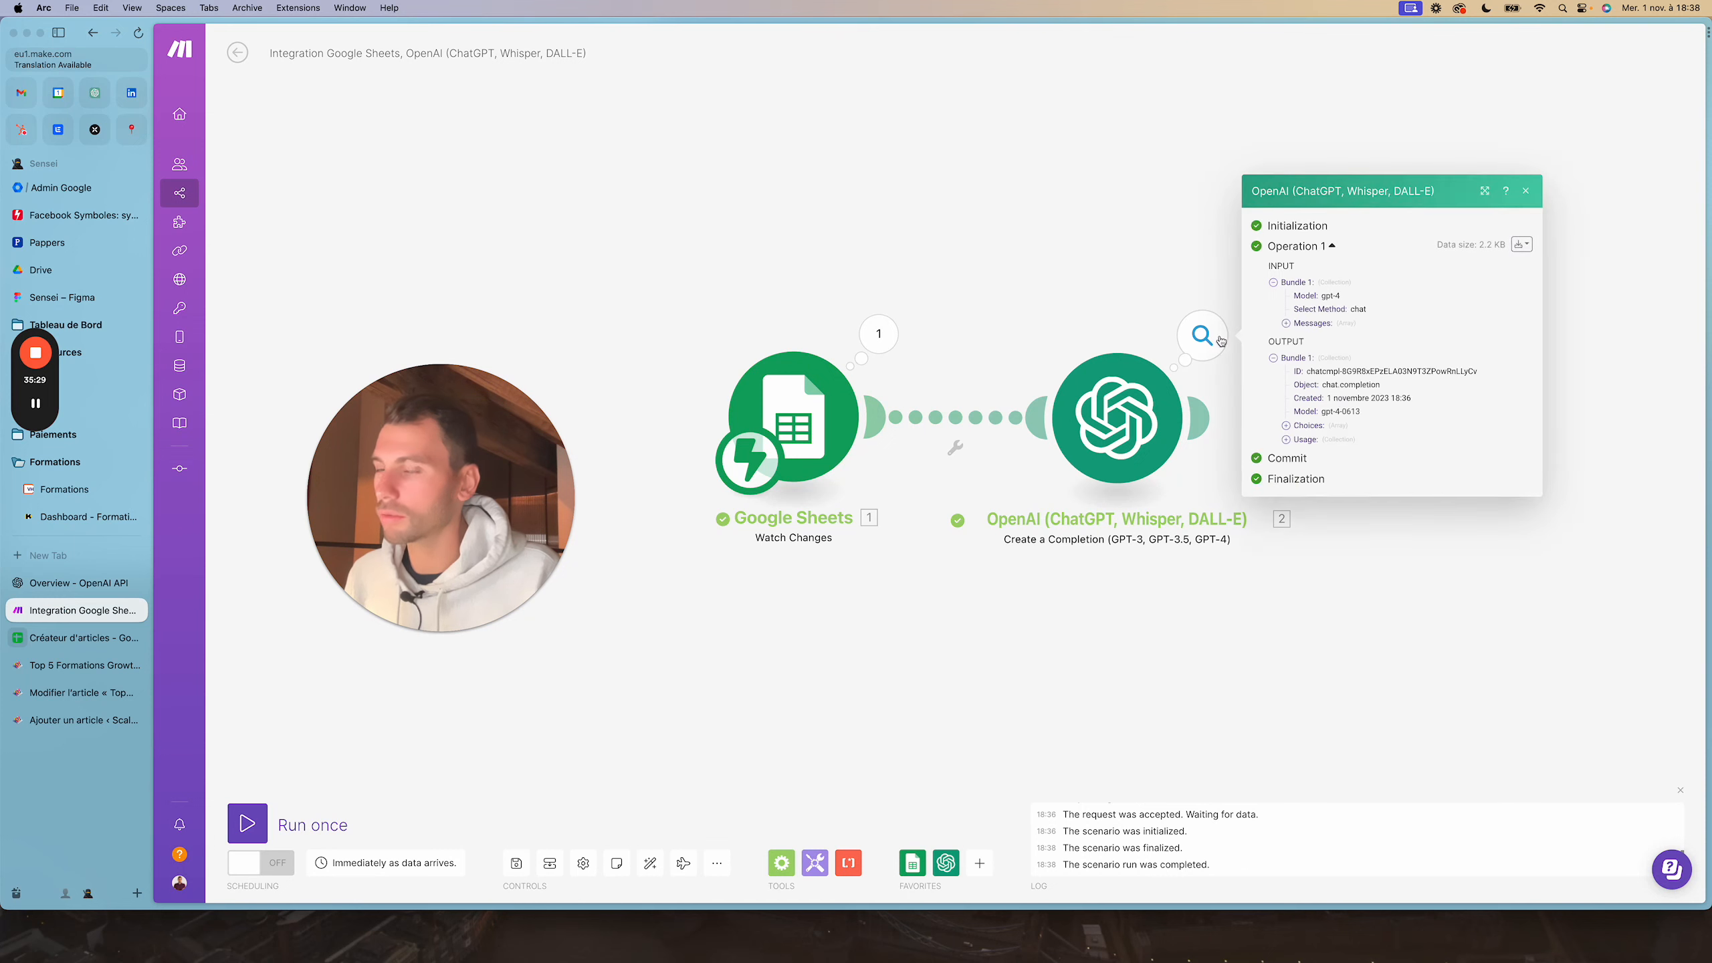
pyautogui.click(1285, 426)
pyautogui.click(1286, 425)
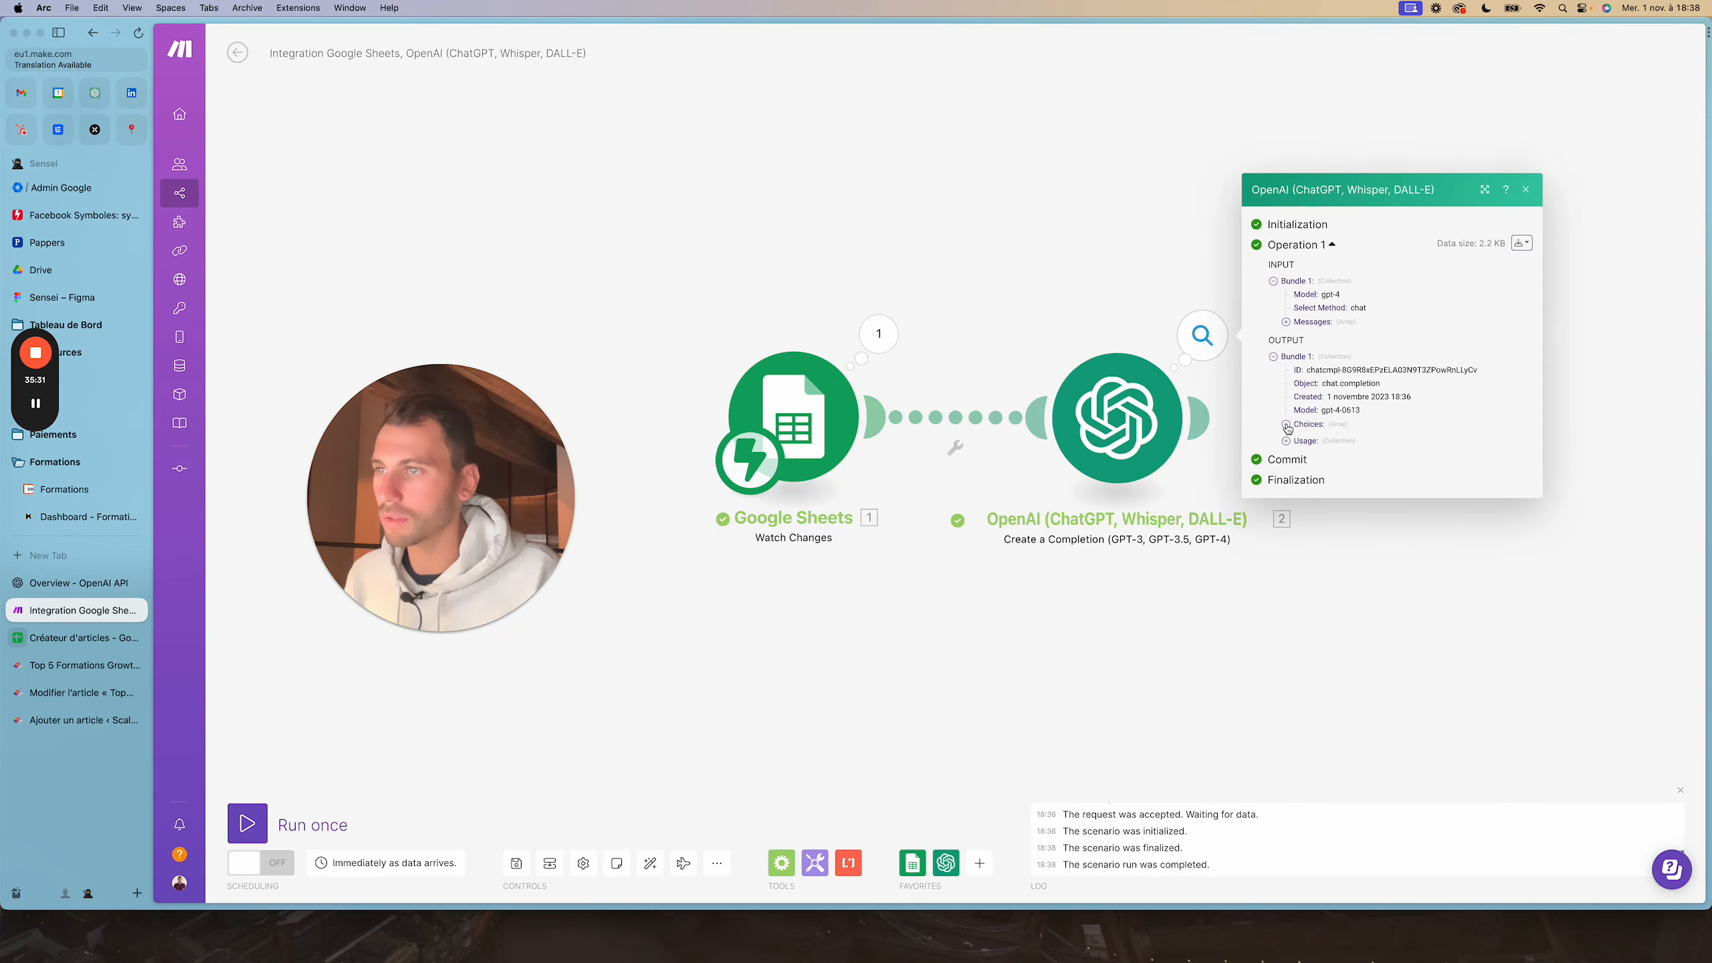
pyautogui.click(989, 279)
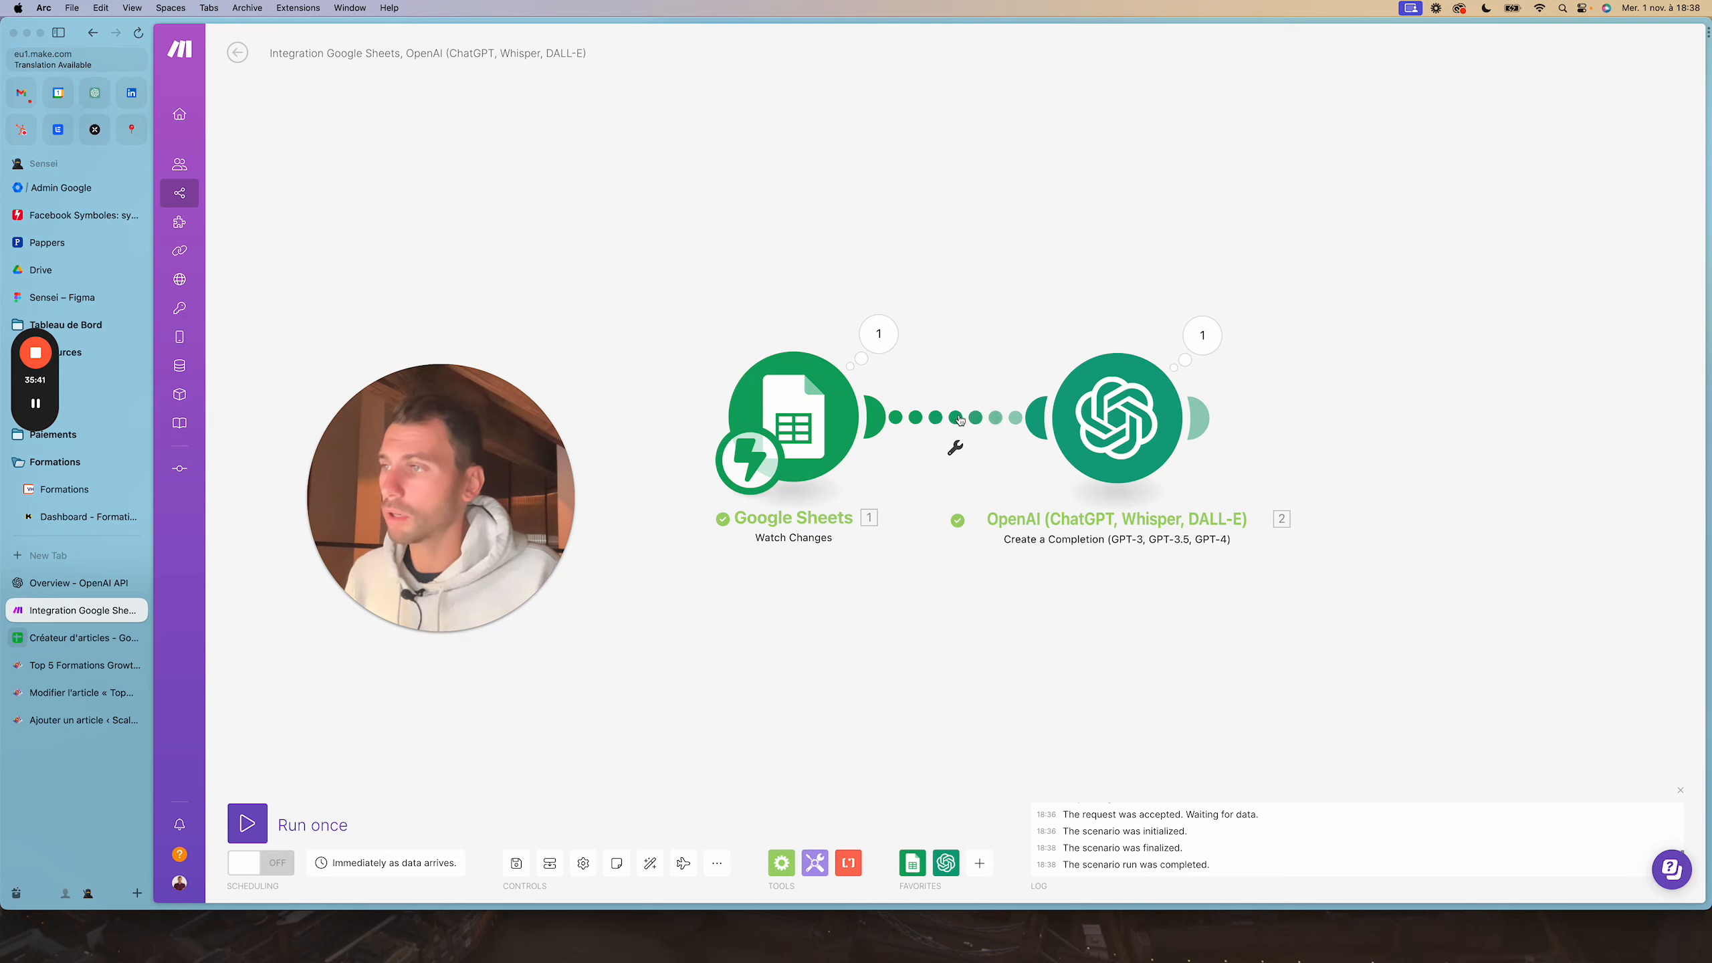
# Create a filter between the Google Sheets and OpenAI modules and label it "Changement sur la bonne colonne"
pyautogui.click(957, 429)
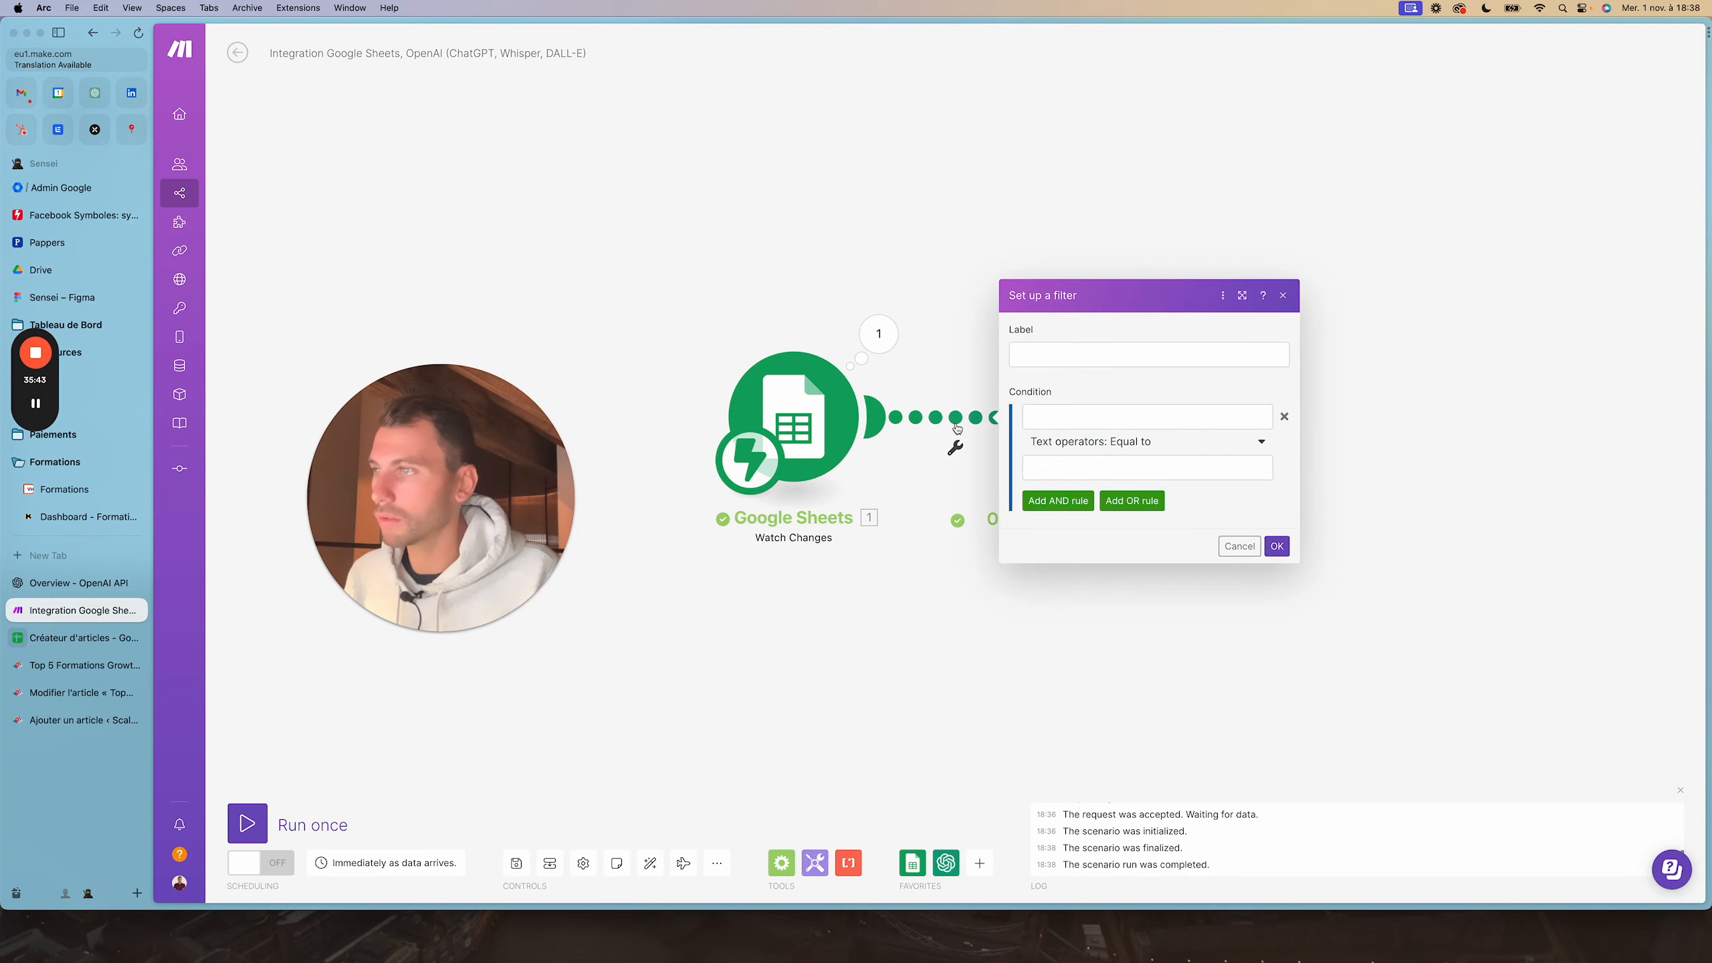
pyautogui.click(1060, 353)
pyautogui.write('Cha')
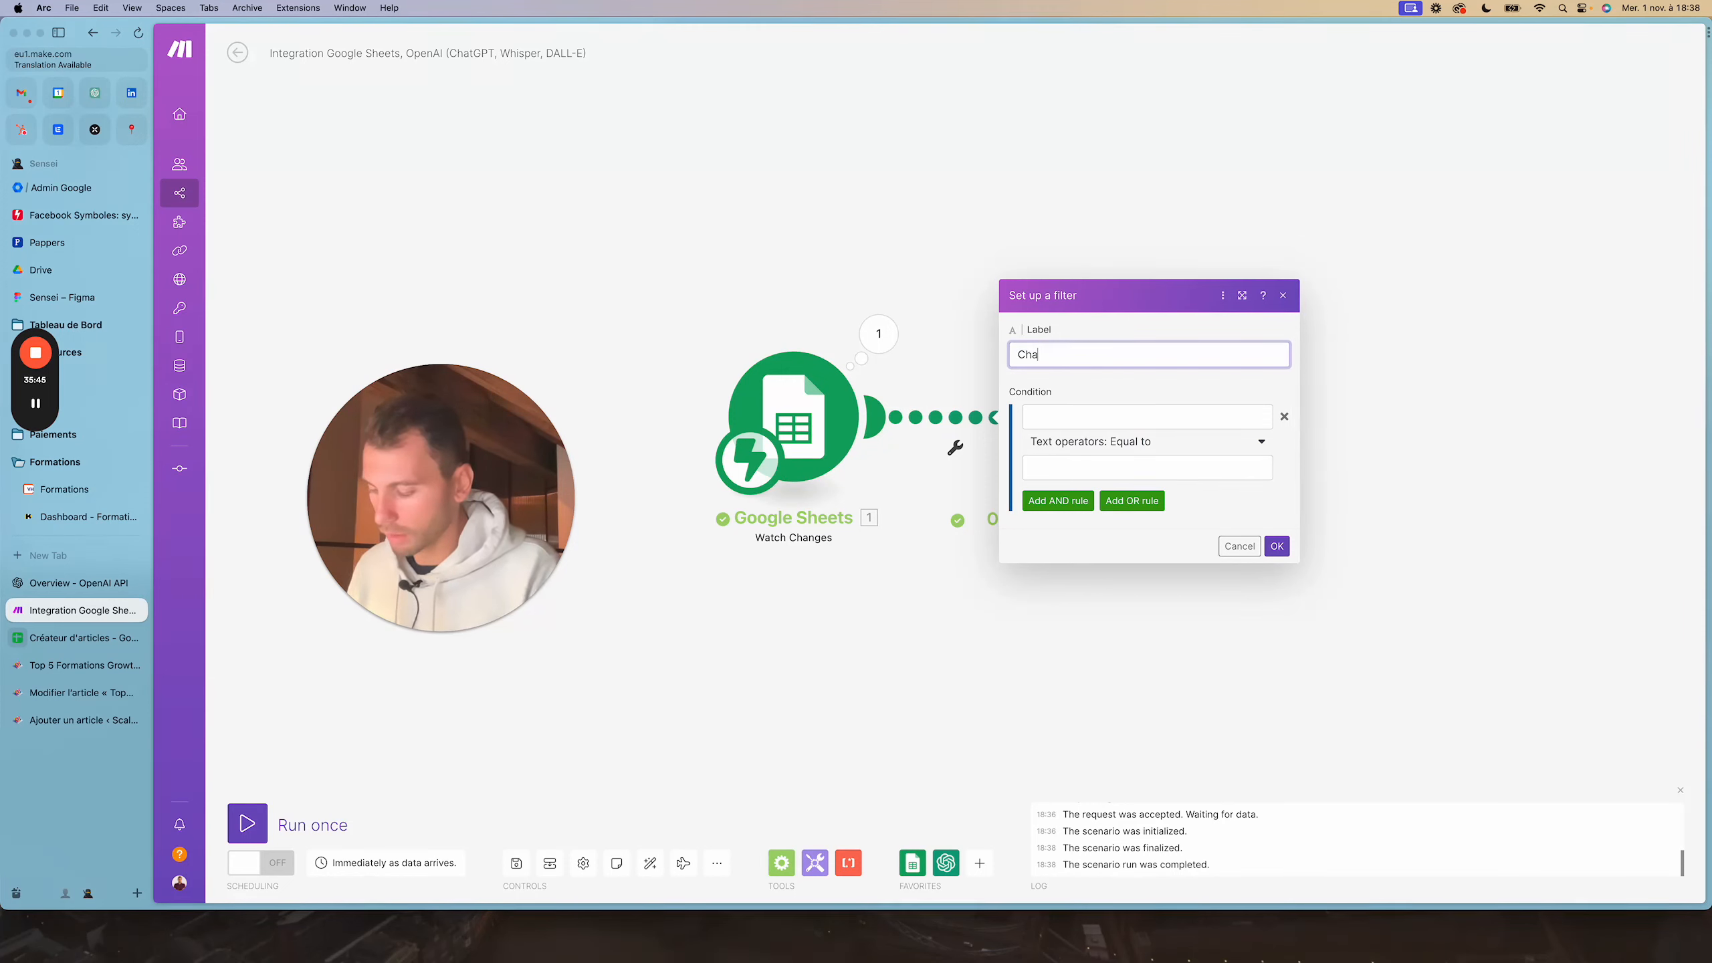
pyautogui.write('ngement ')
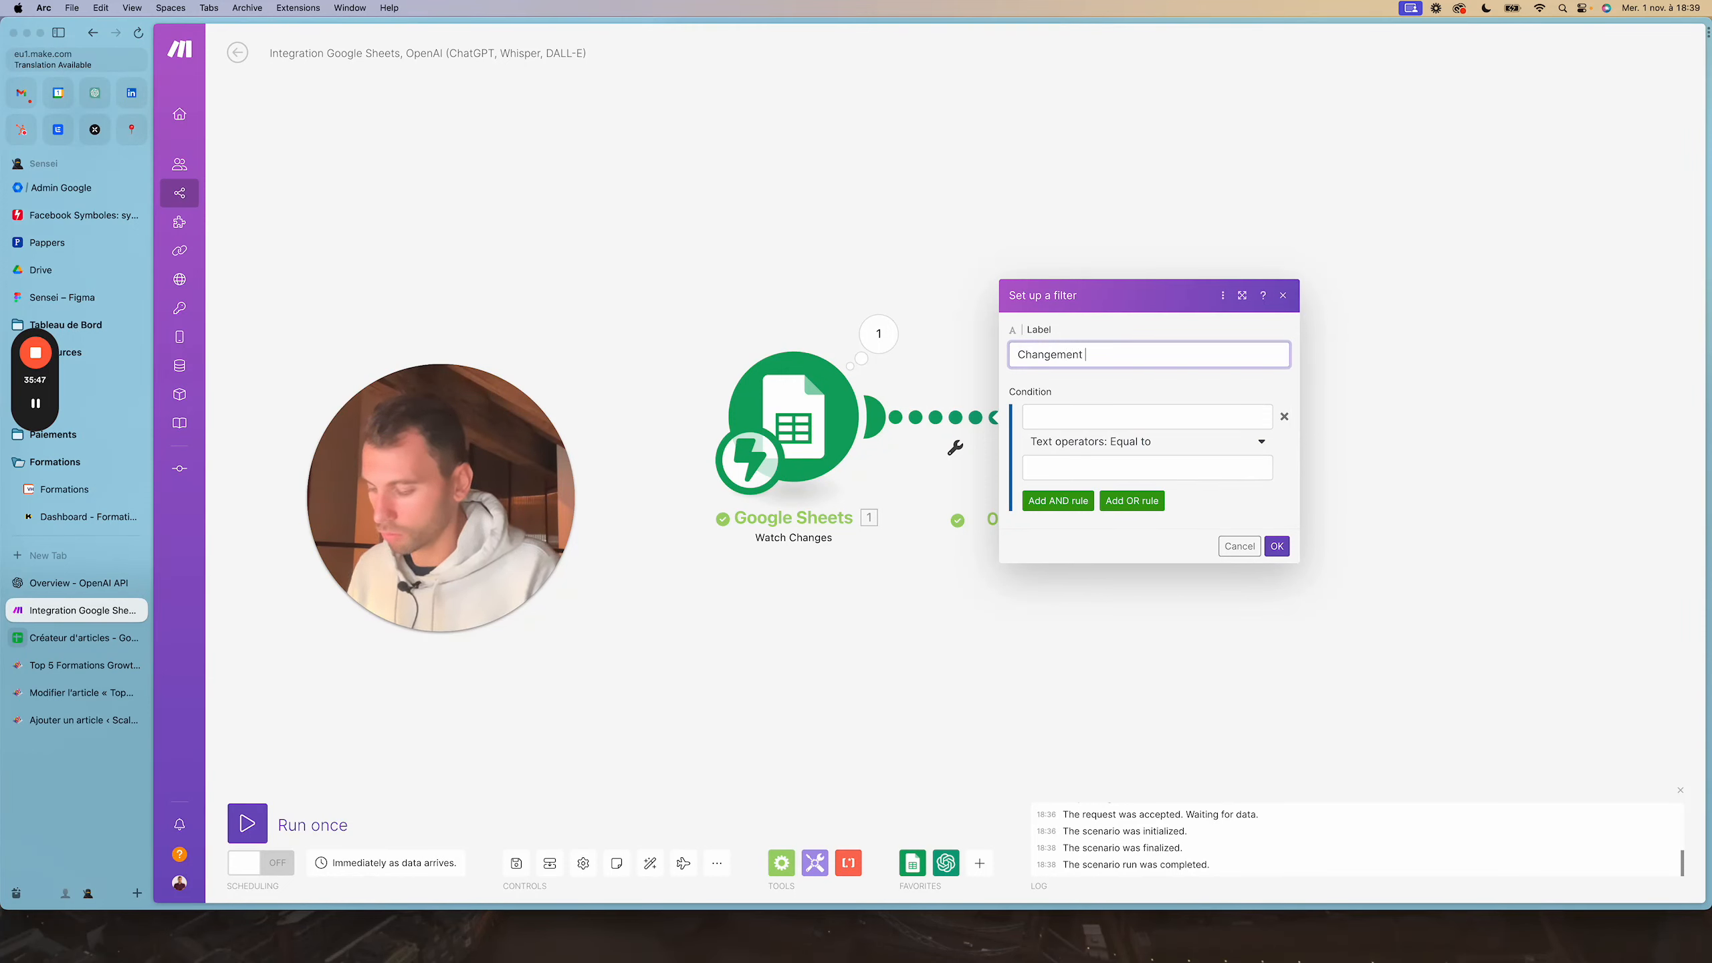
pyautogui.write('sur la bonne')
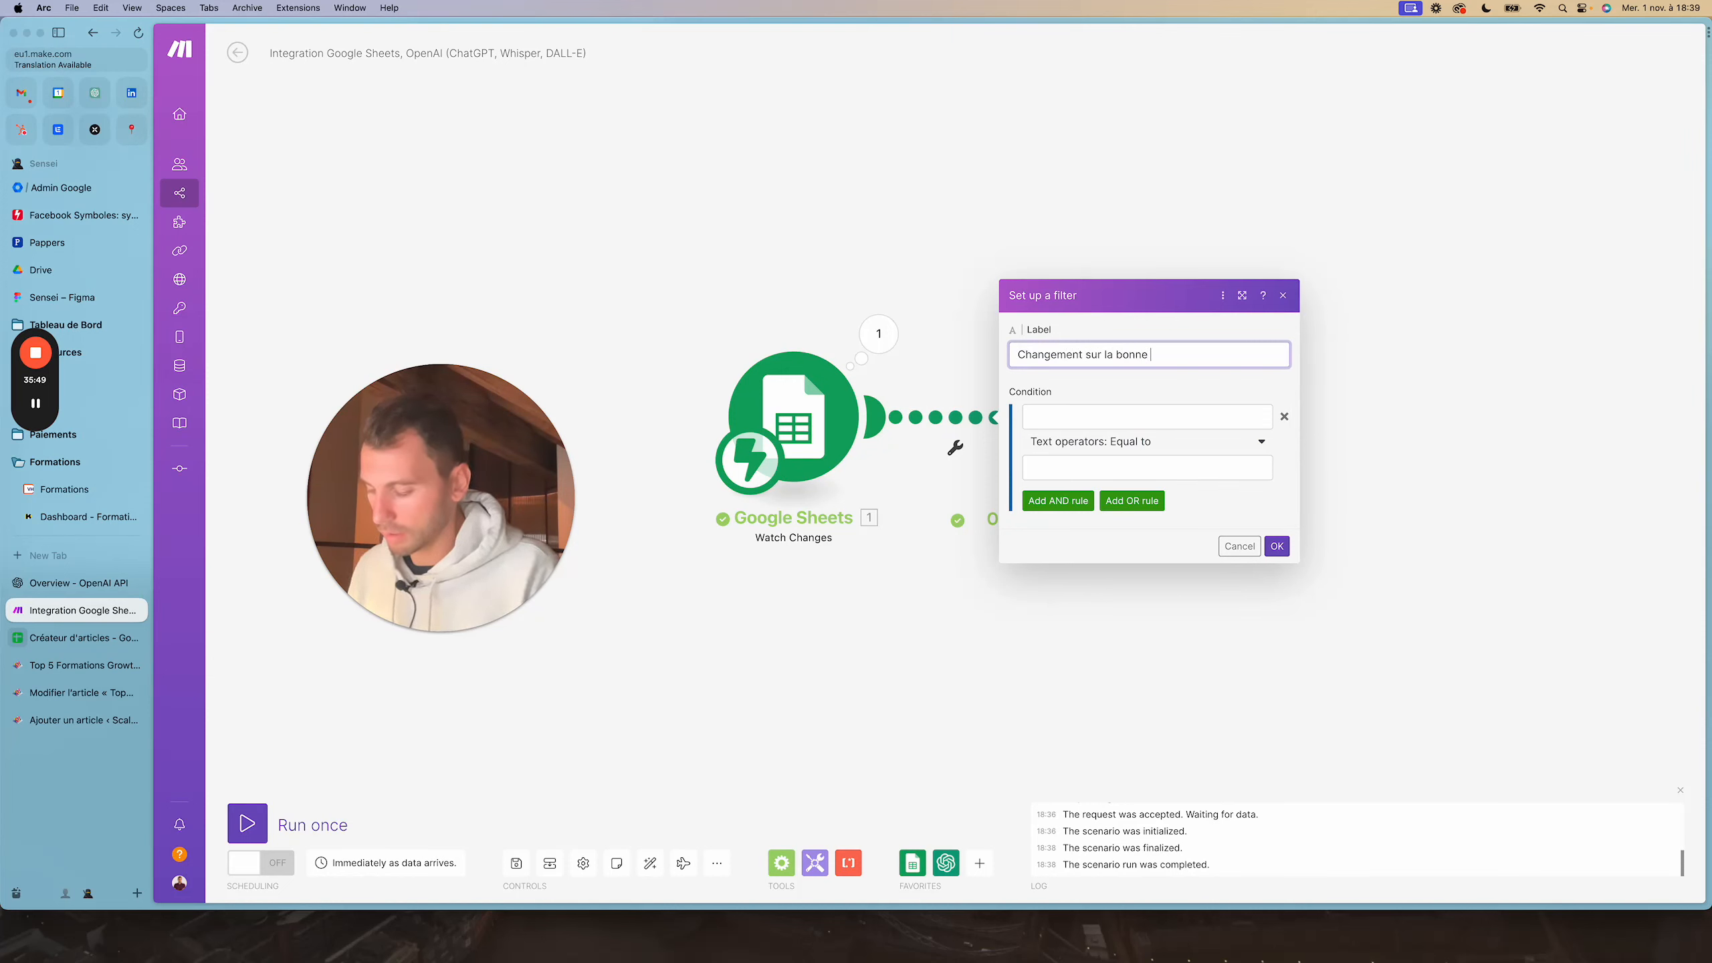
pyautogui.write(' colonne')
# Set the filter condition to row value H (Lancer ChatGPT) equal to "Oui" and save it, checking the column against the sheet
pyautogui.click(1053, 416)
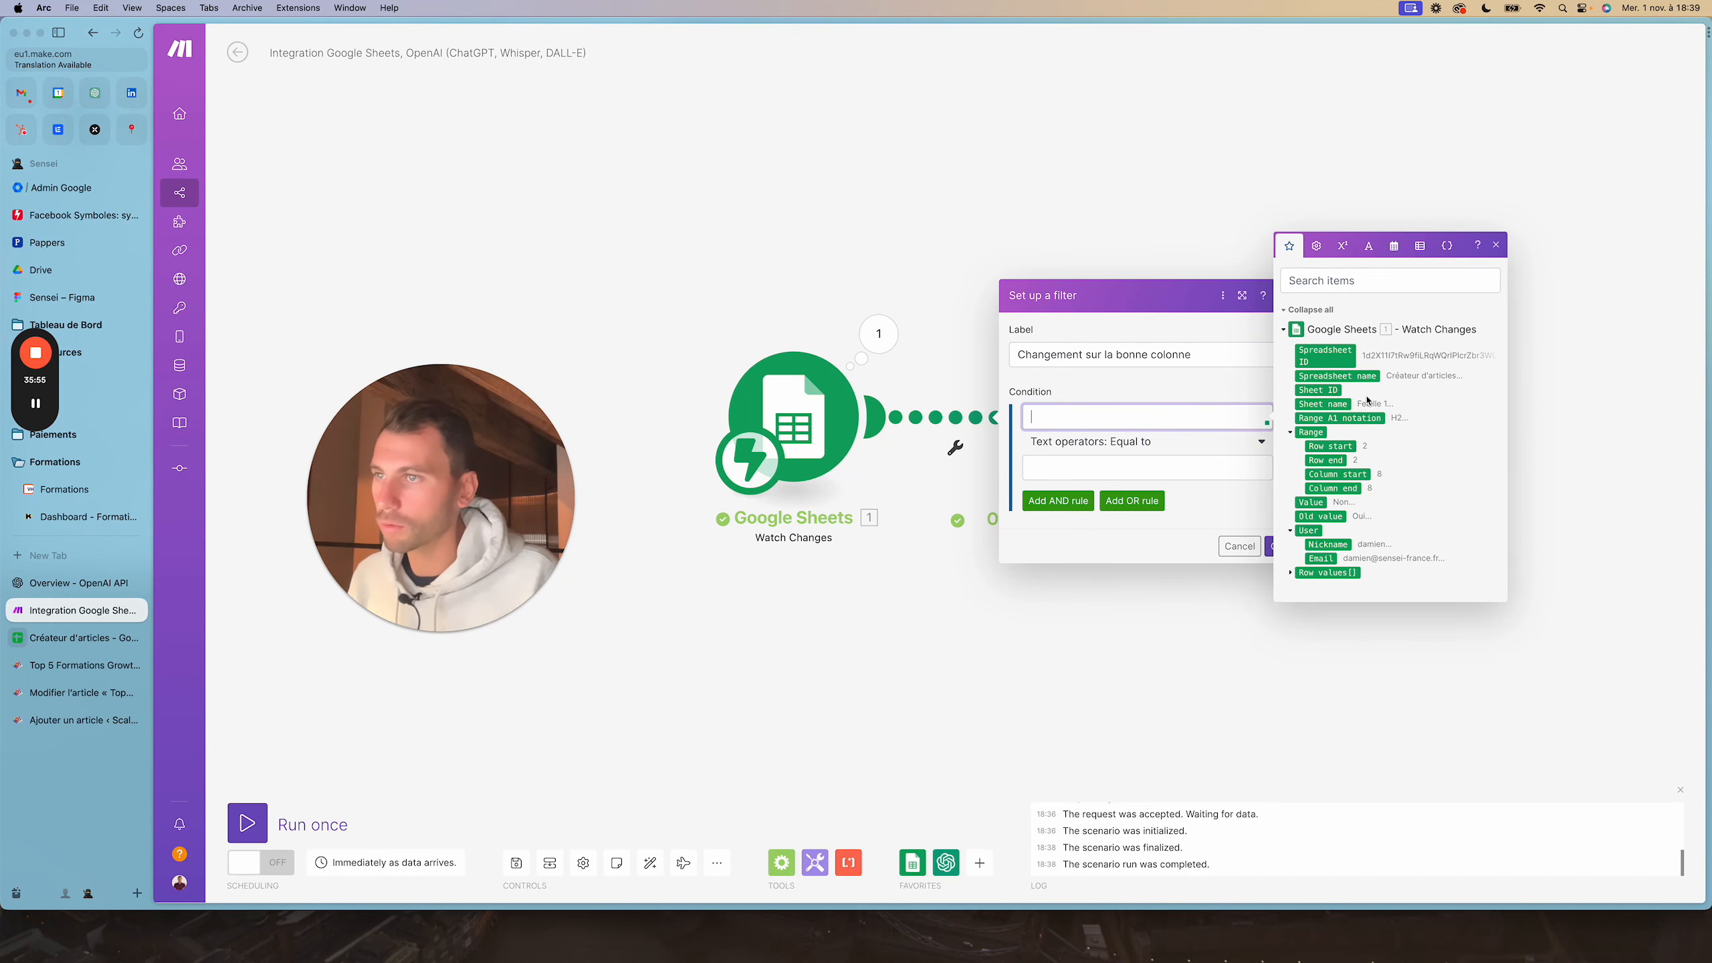
pyautogui.click(1289, 572)
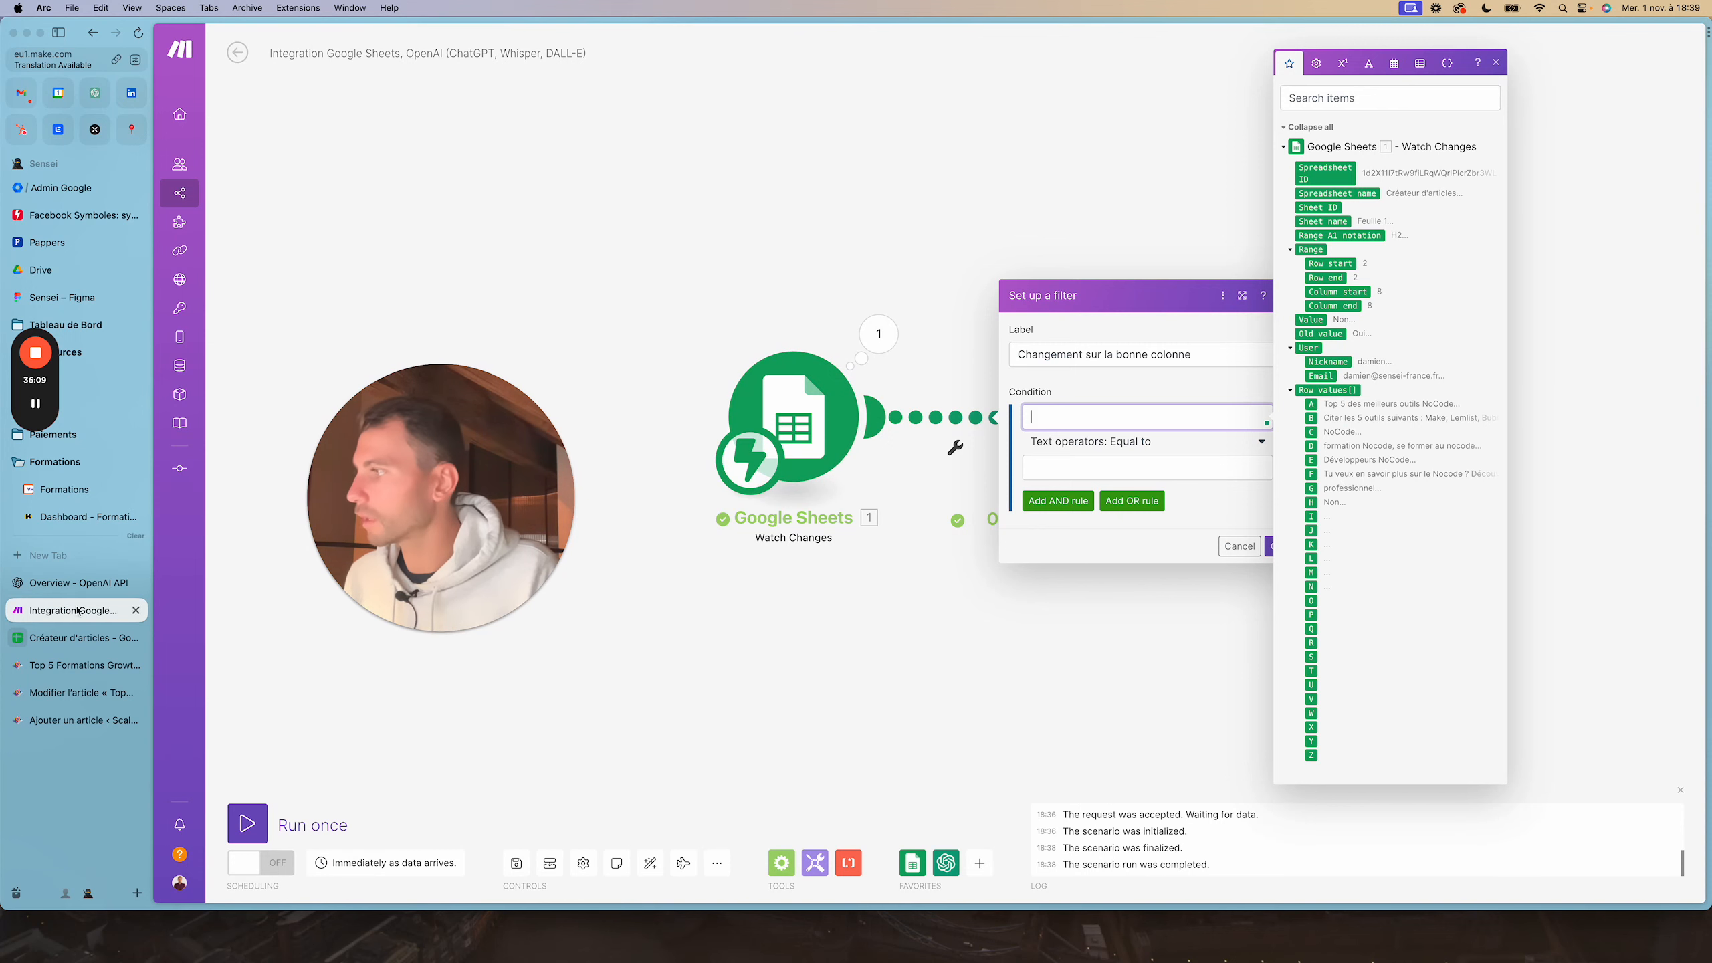
pyautogui.click(74, 637)
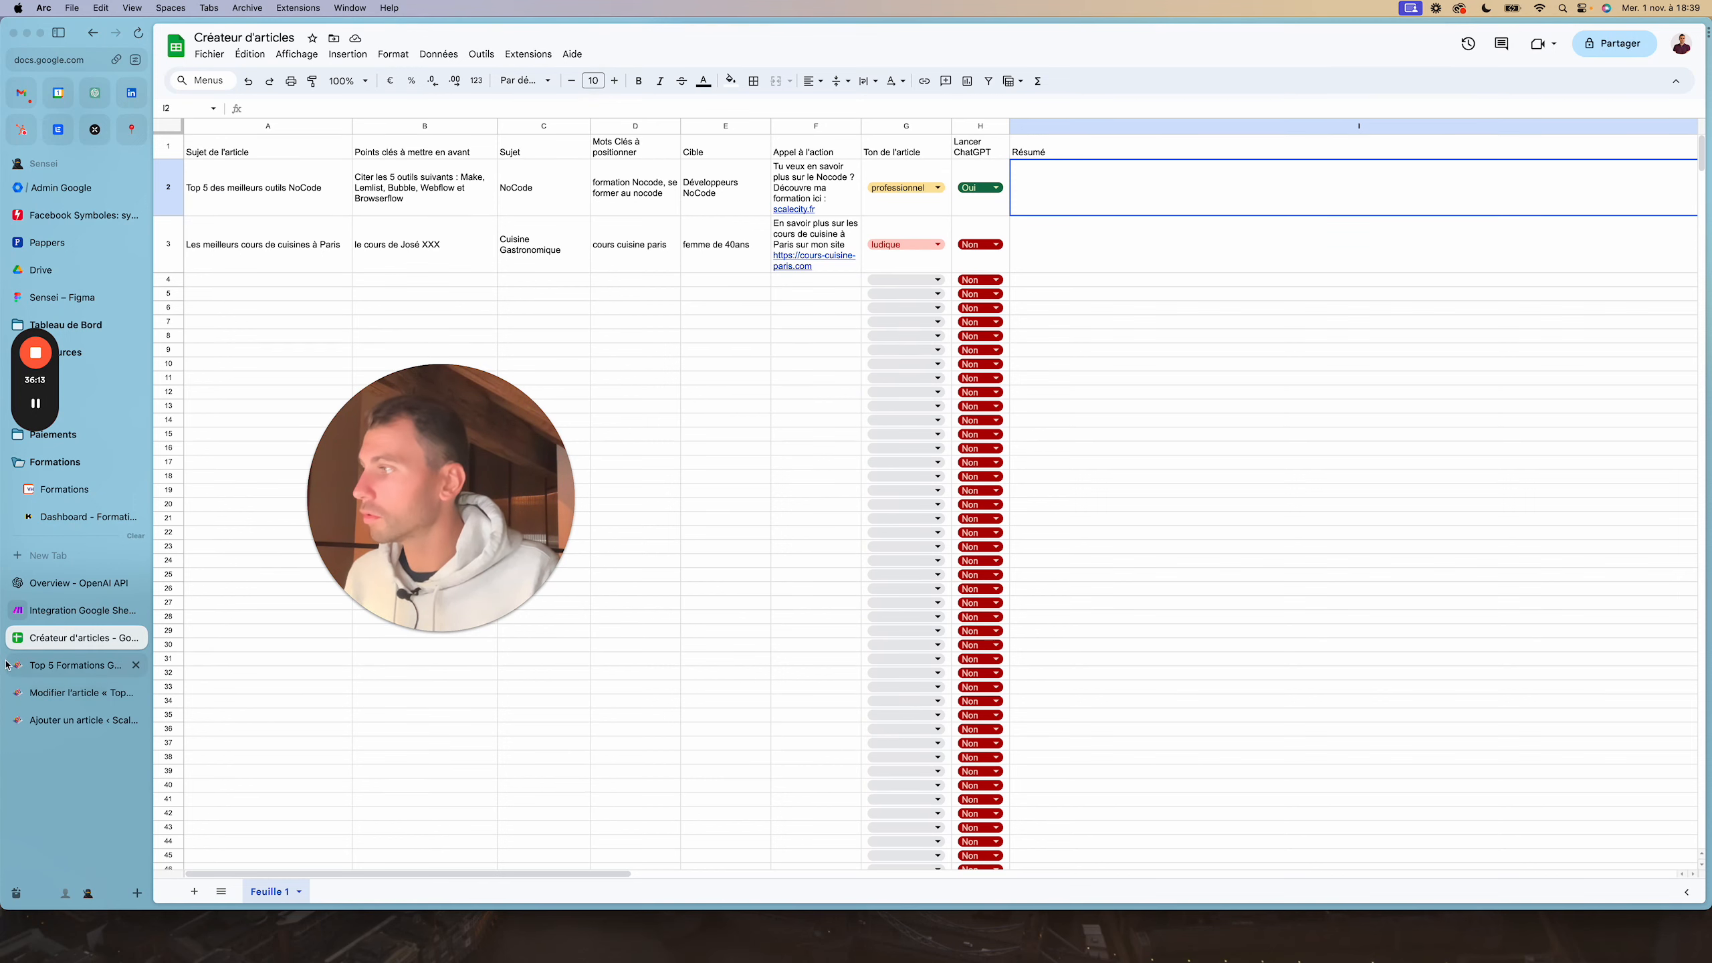
pyautogui.click(42, 615)
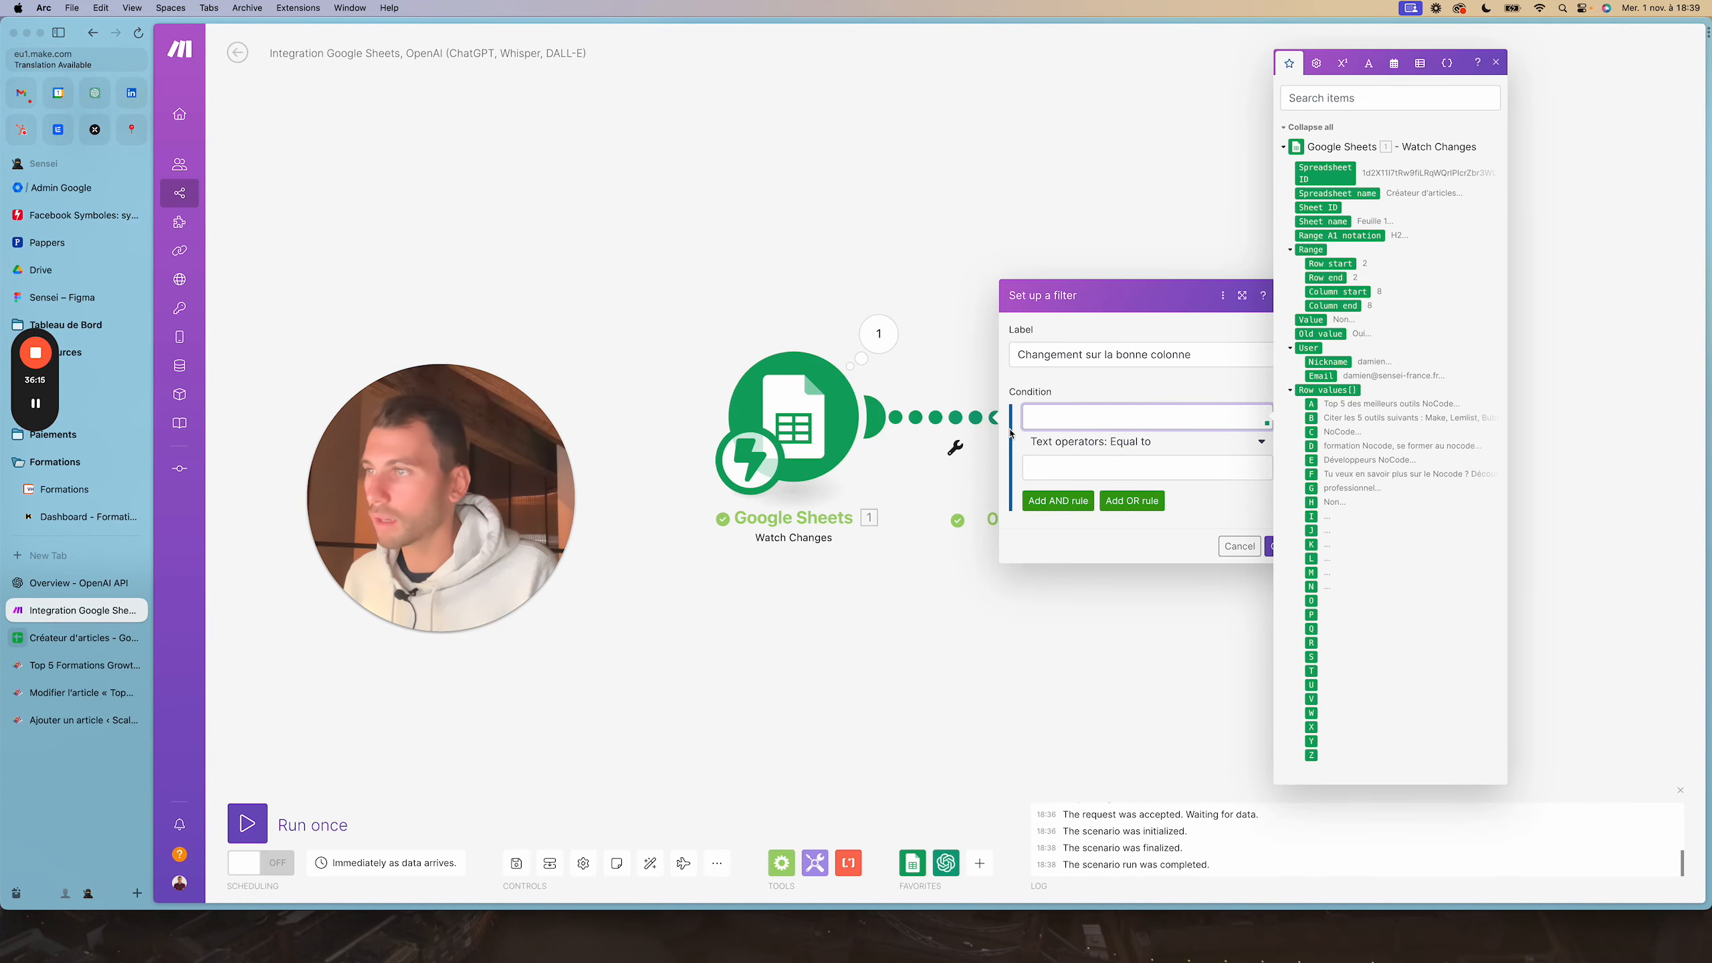
pyautogui.click(1319, 503)
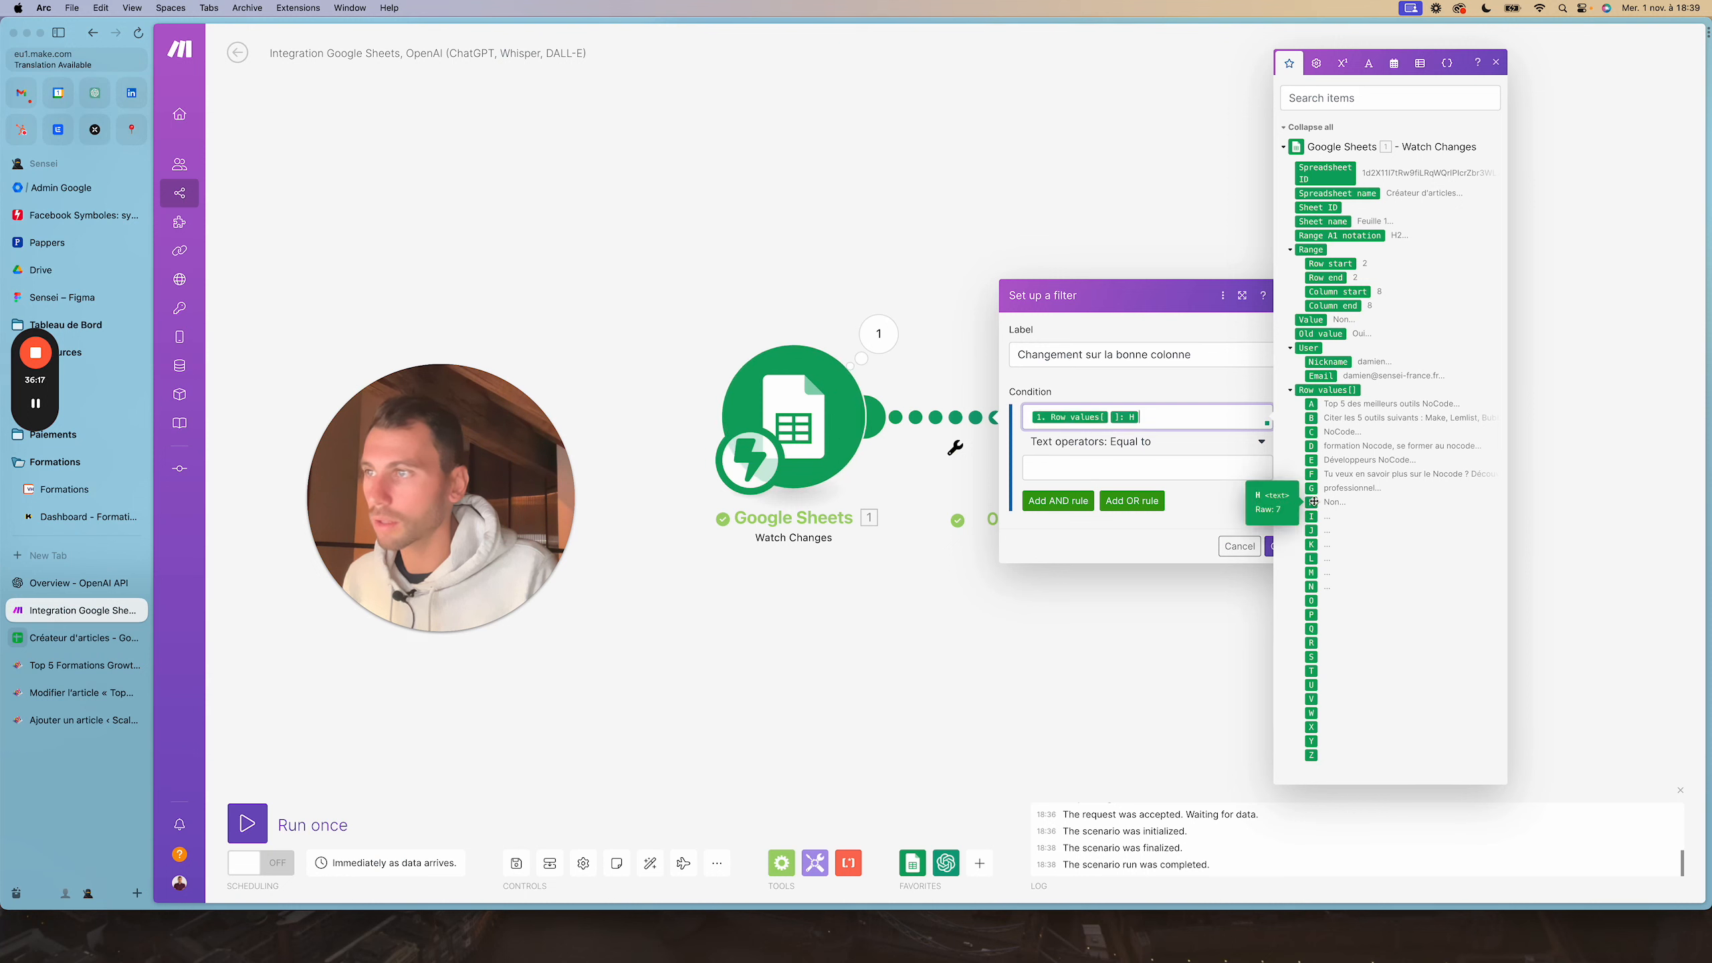
pyautogui.click(1102, 464)
pyautogui.write('Oui')
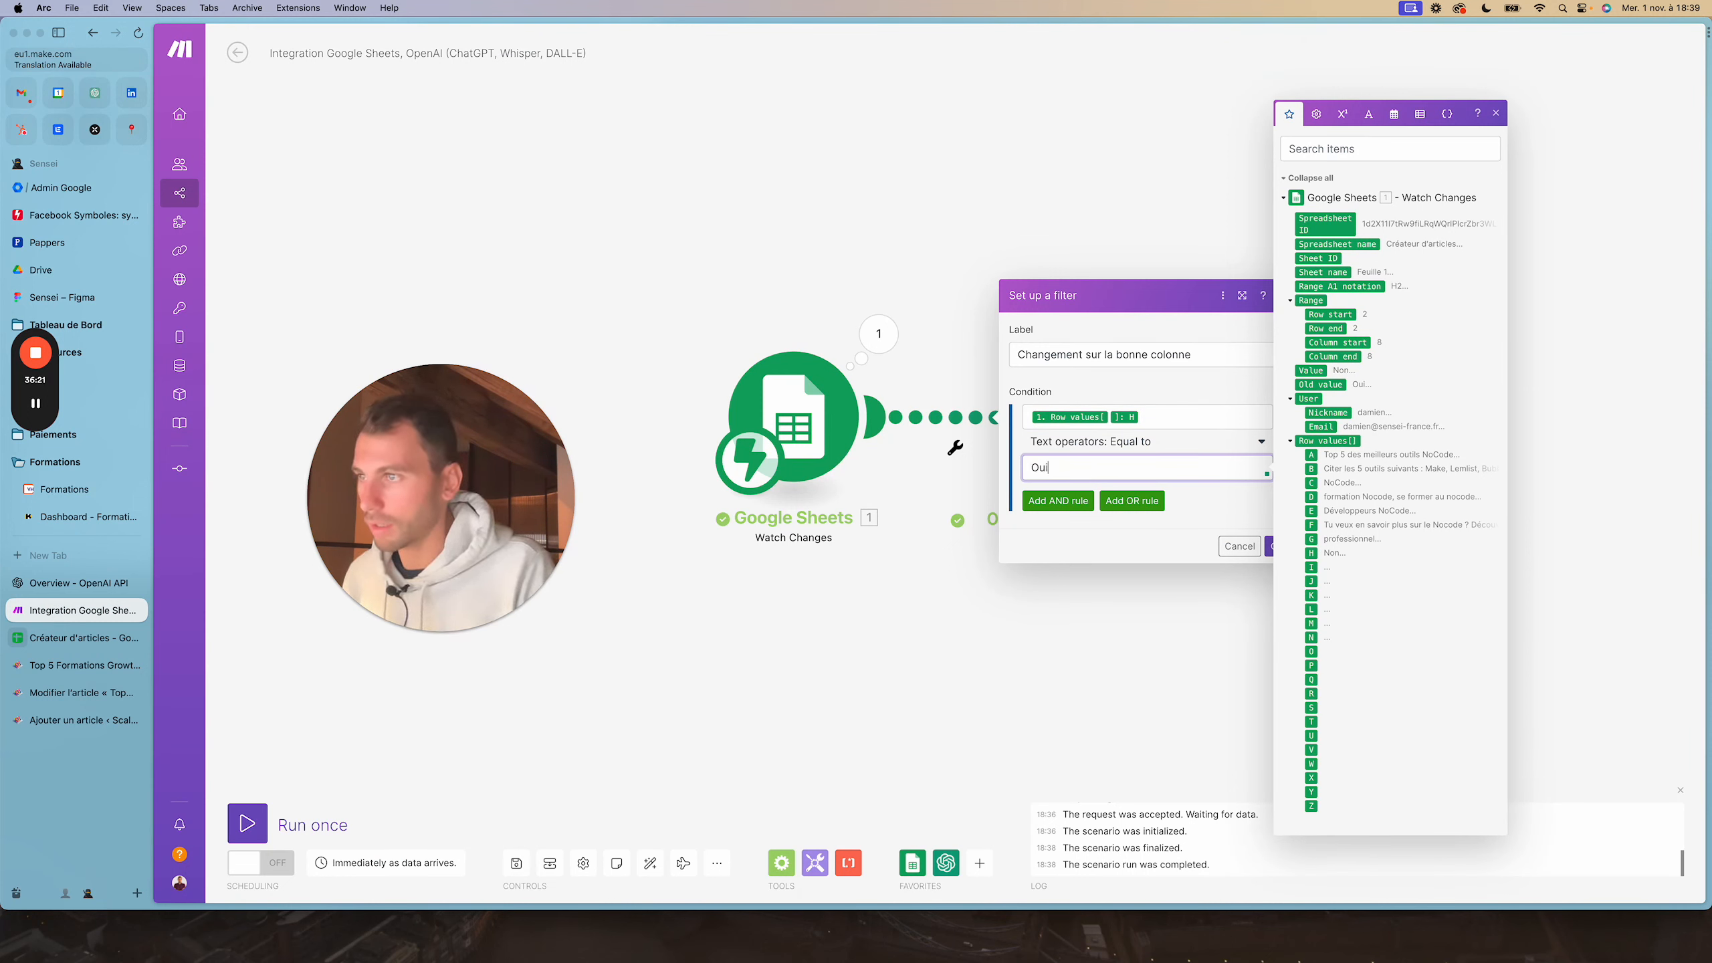
pyautogui.click(1268, 545)
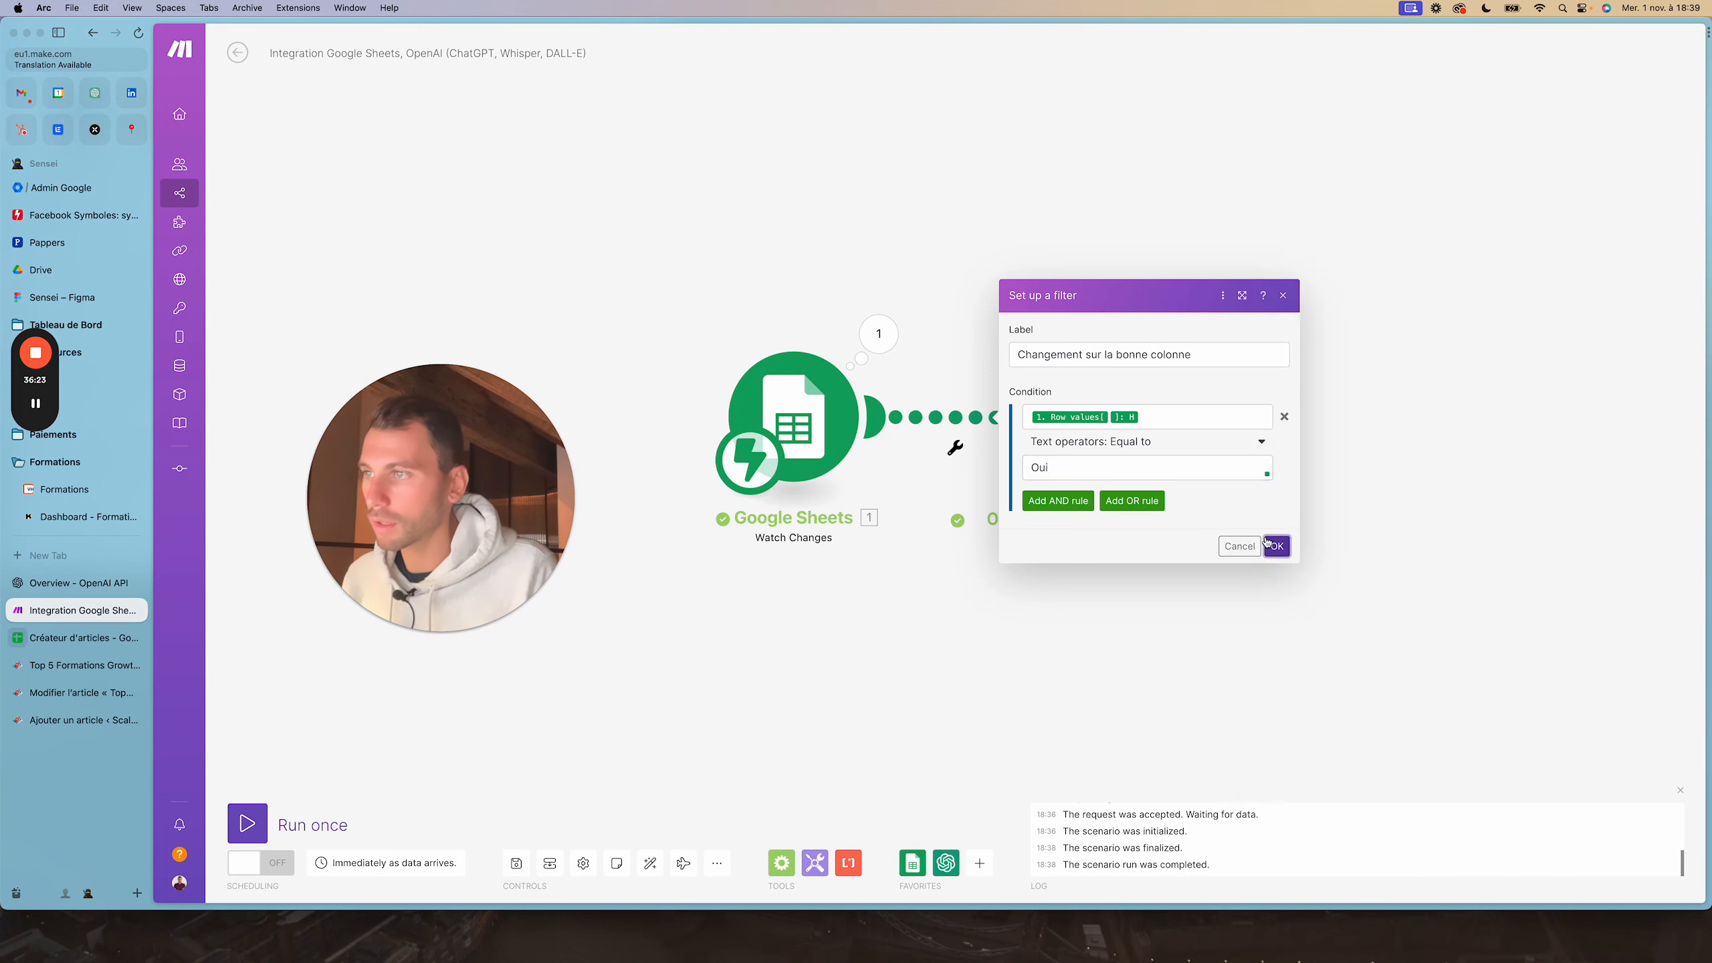
pyautogui.click(956, 448)
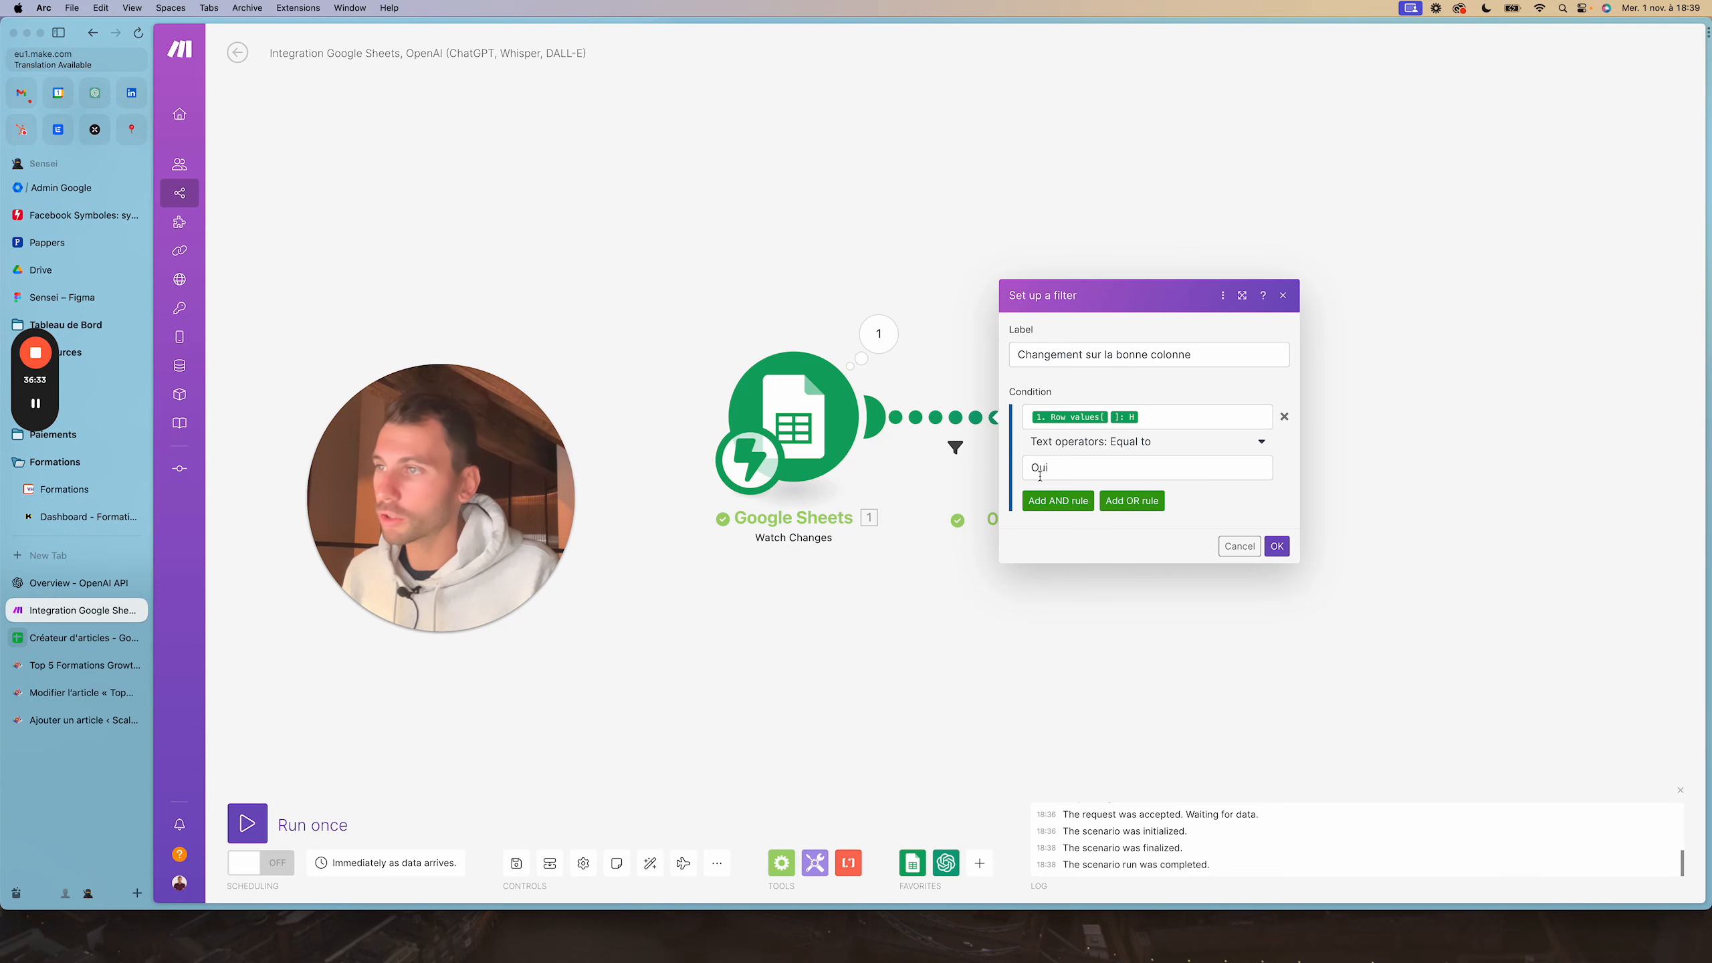
pyautogui.click(1276, 546)
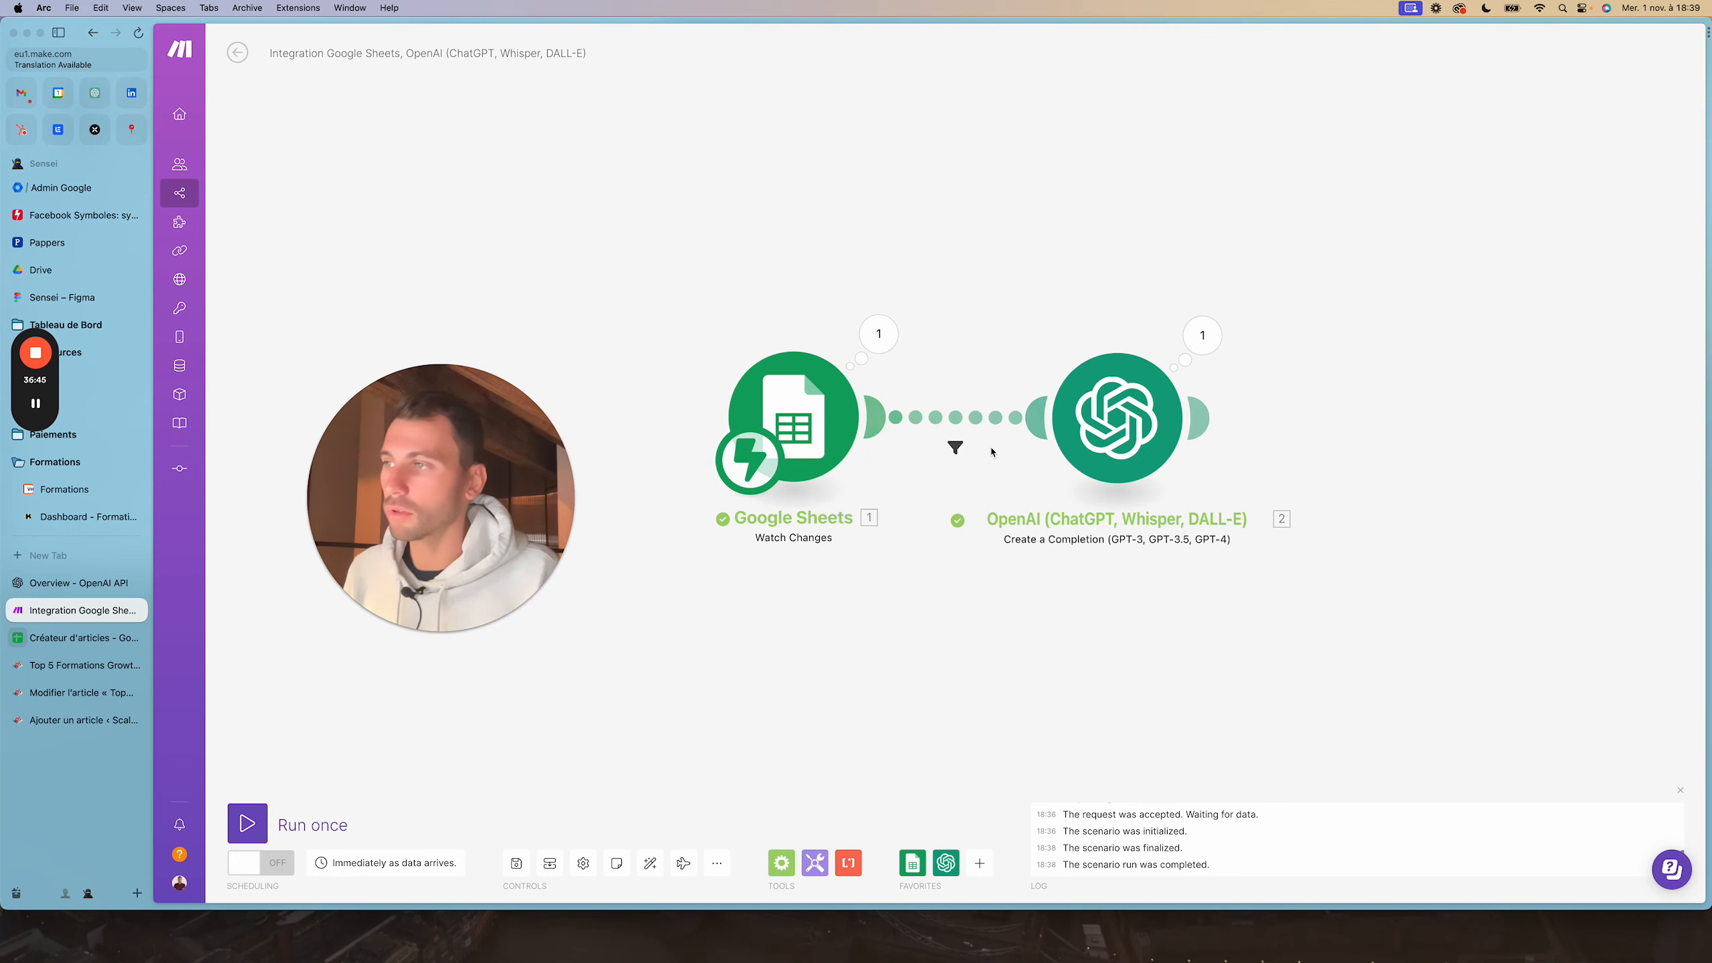
# Move the OpenAI module farther from the Google Sheets module to make room for the filter label
pyautogui.hscroll(2, 1146, 593)
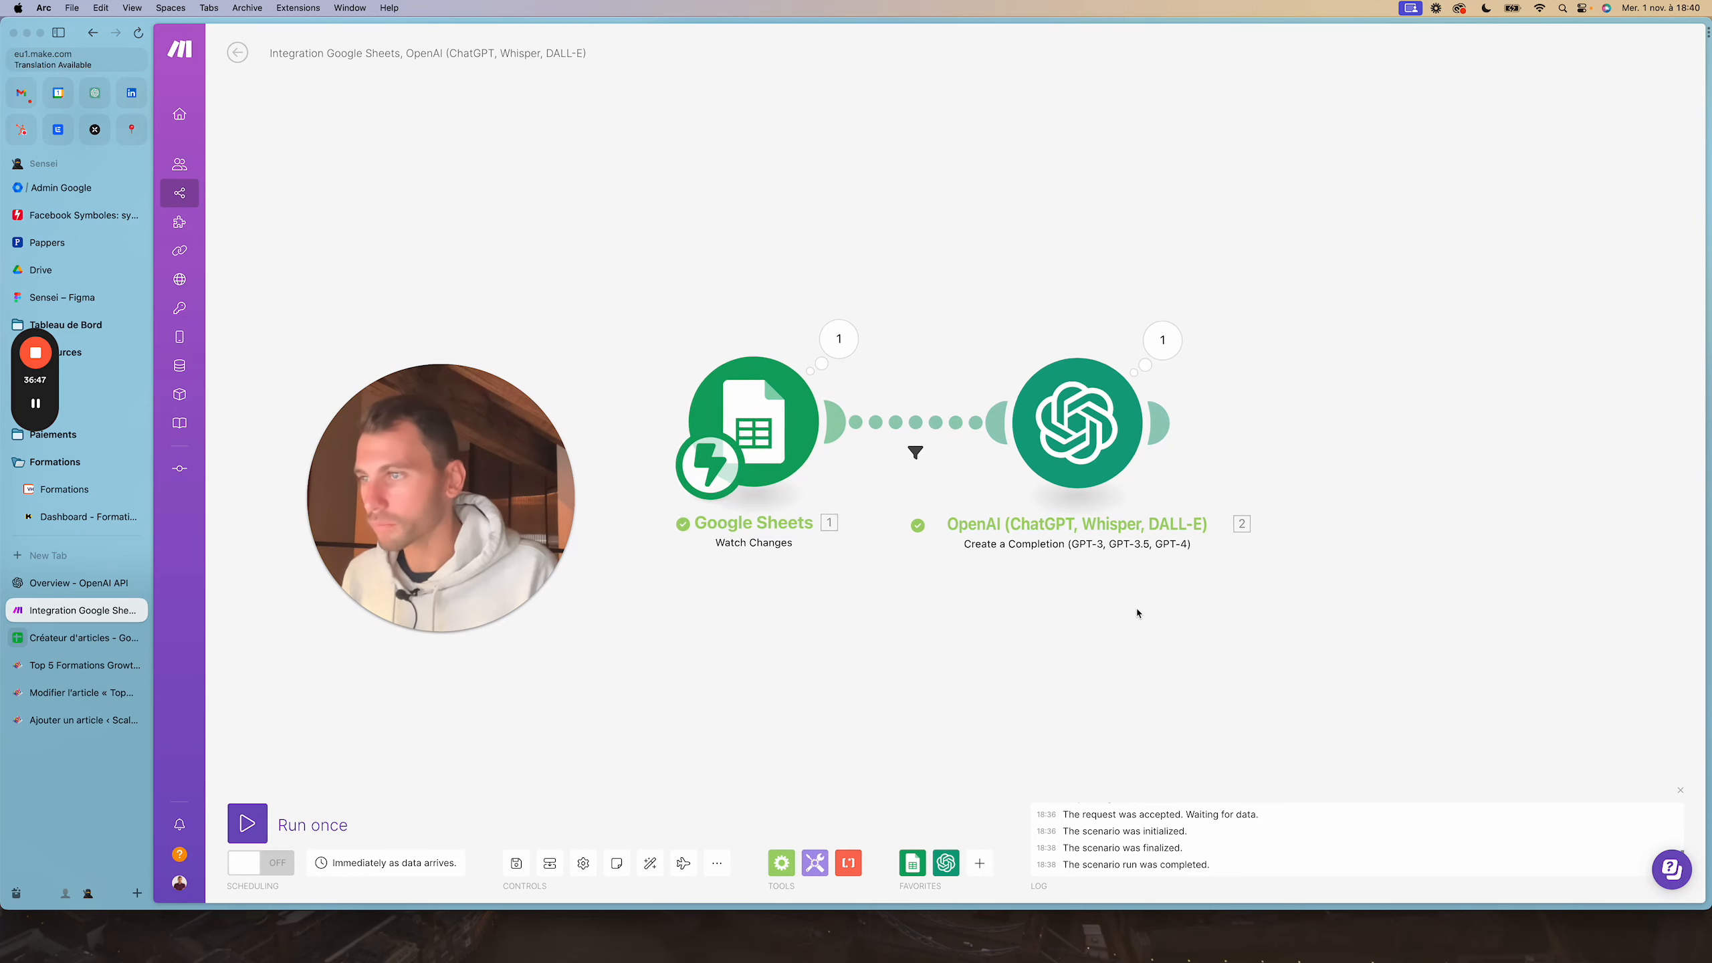
pyautogui.moveTo(1033, 424); pyautogui.dragTo(1056, 423)
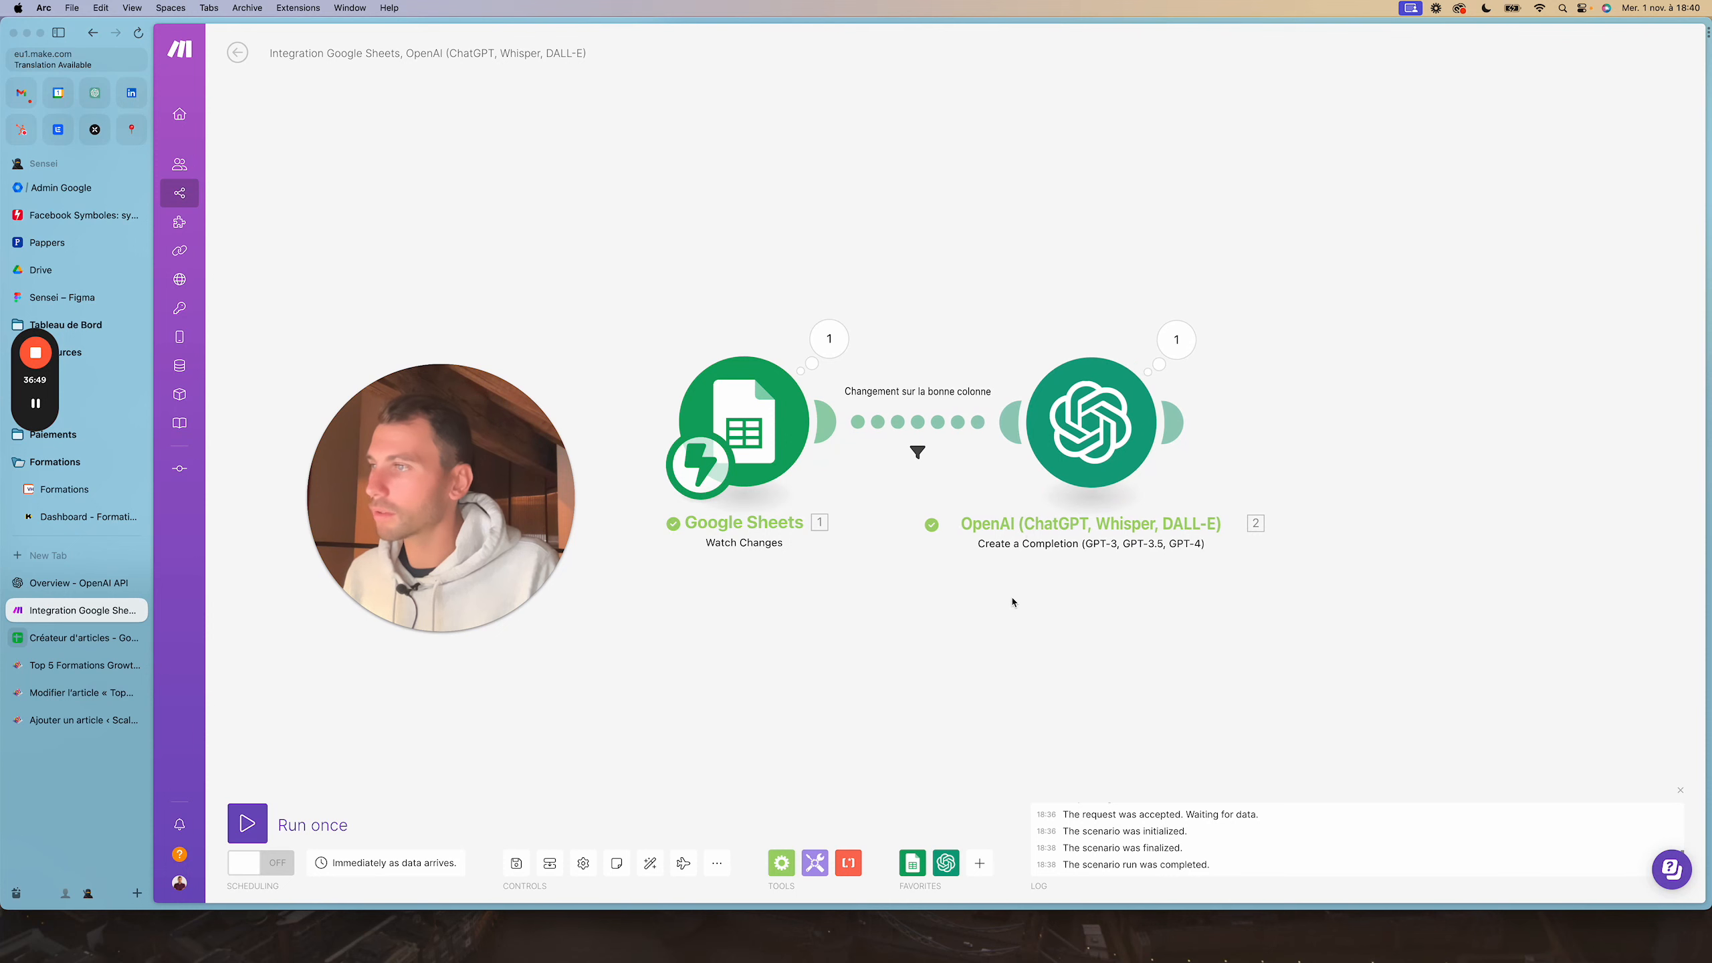
pyautogui.moveTo(1064, 486); pyautogui.dragTo(1124, 486)
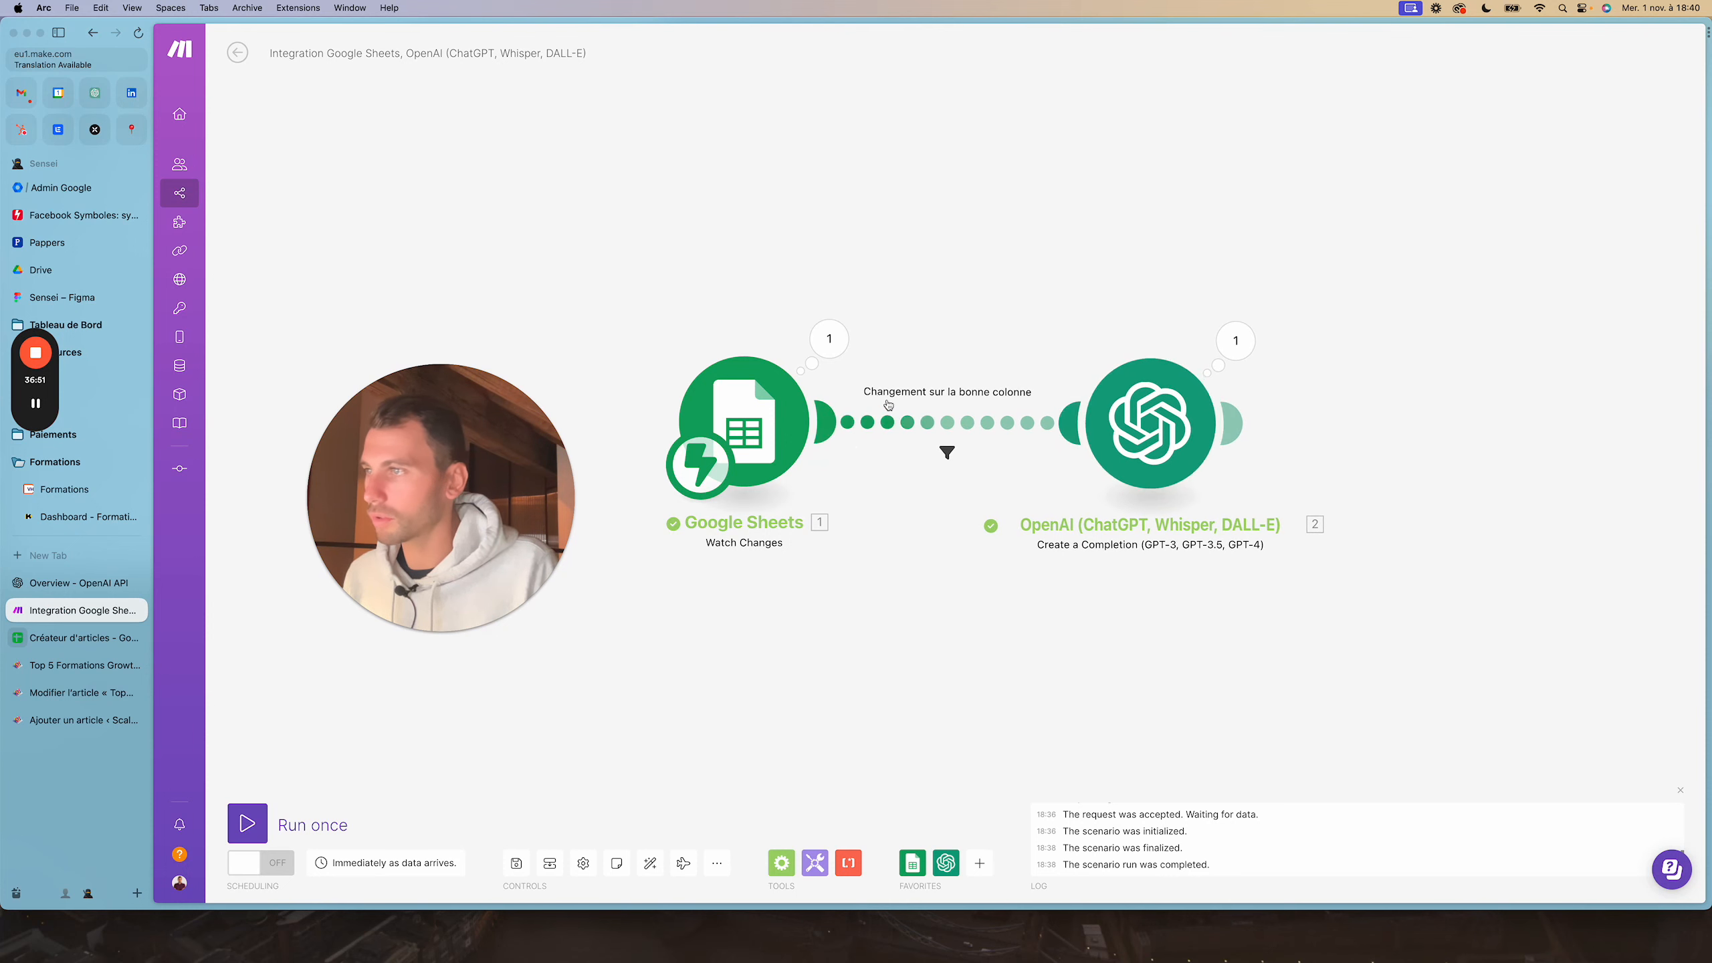
# Clone the OpenAI completion module to add a second one after it in the scenario
pyautogui.moveTo(1263, 662); pyautogui.dragTo(1059, 665)
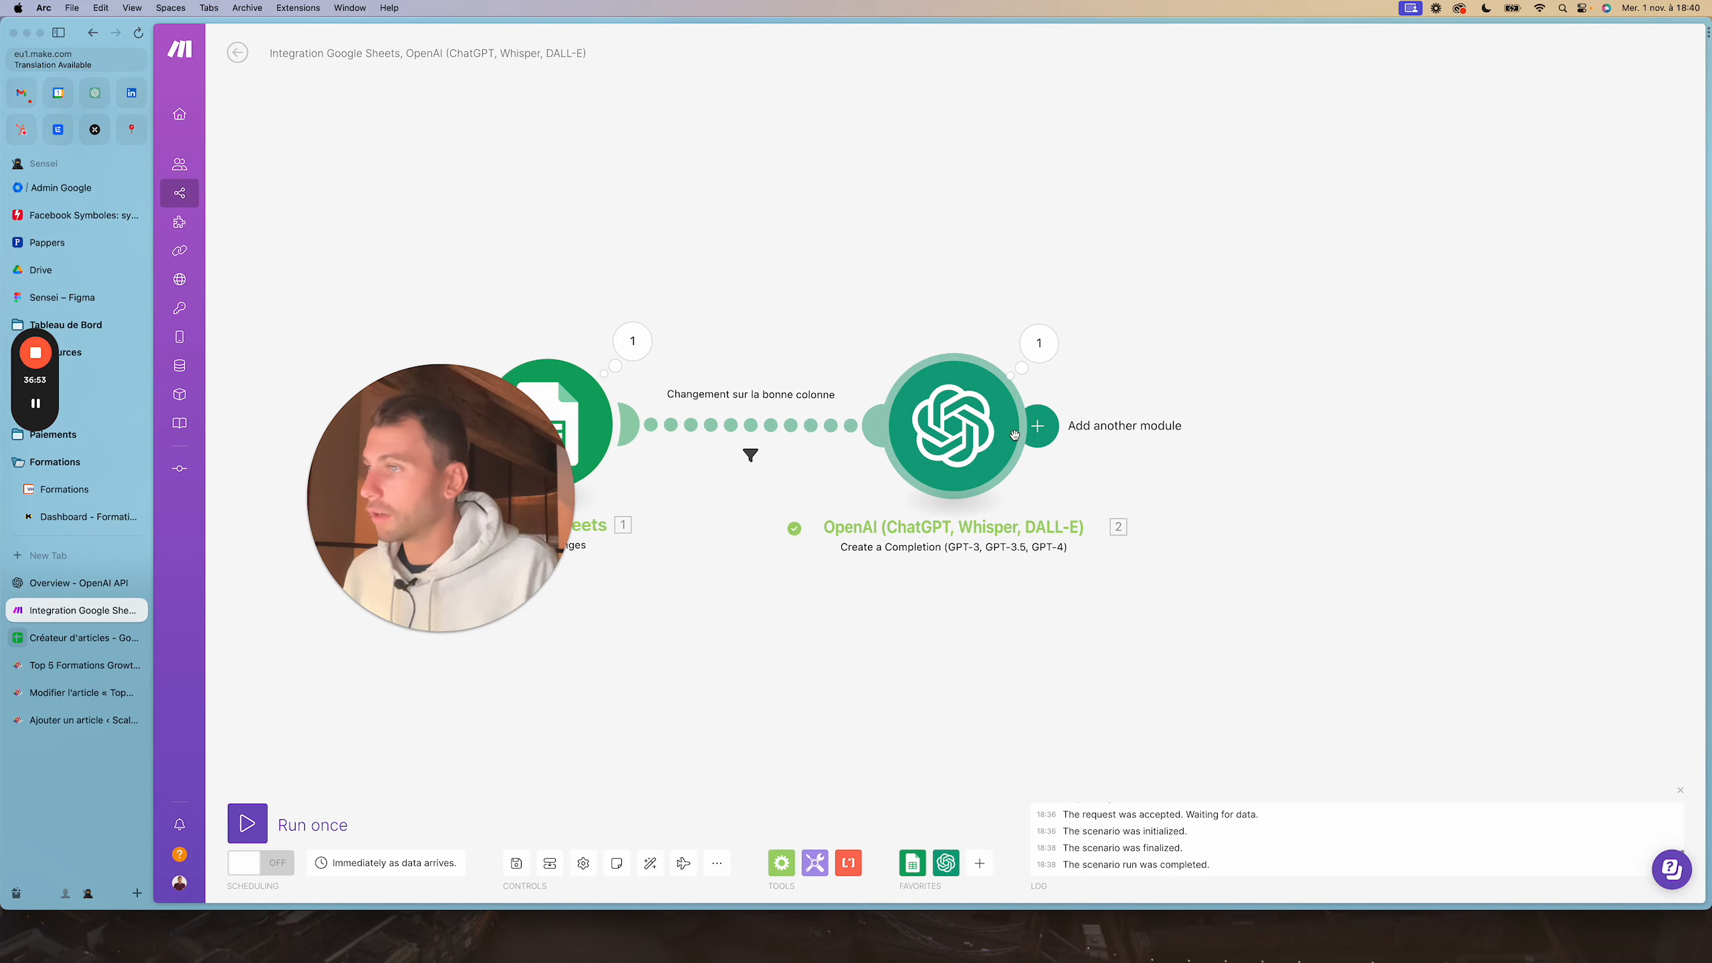
pyautogui.rightClick(995, 449)
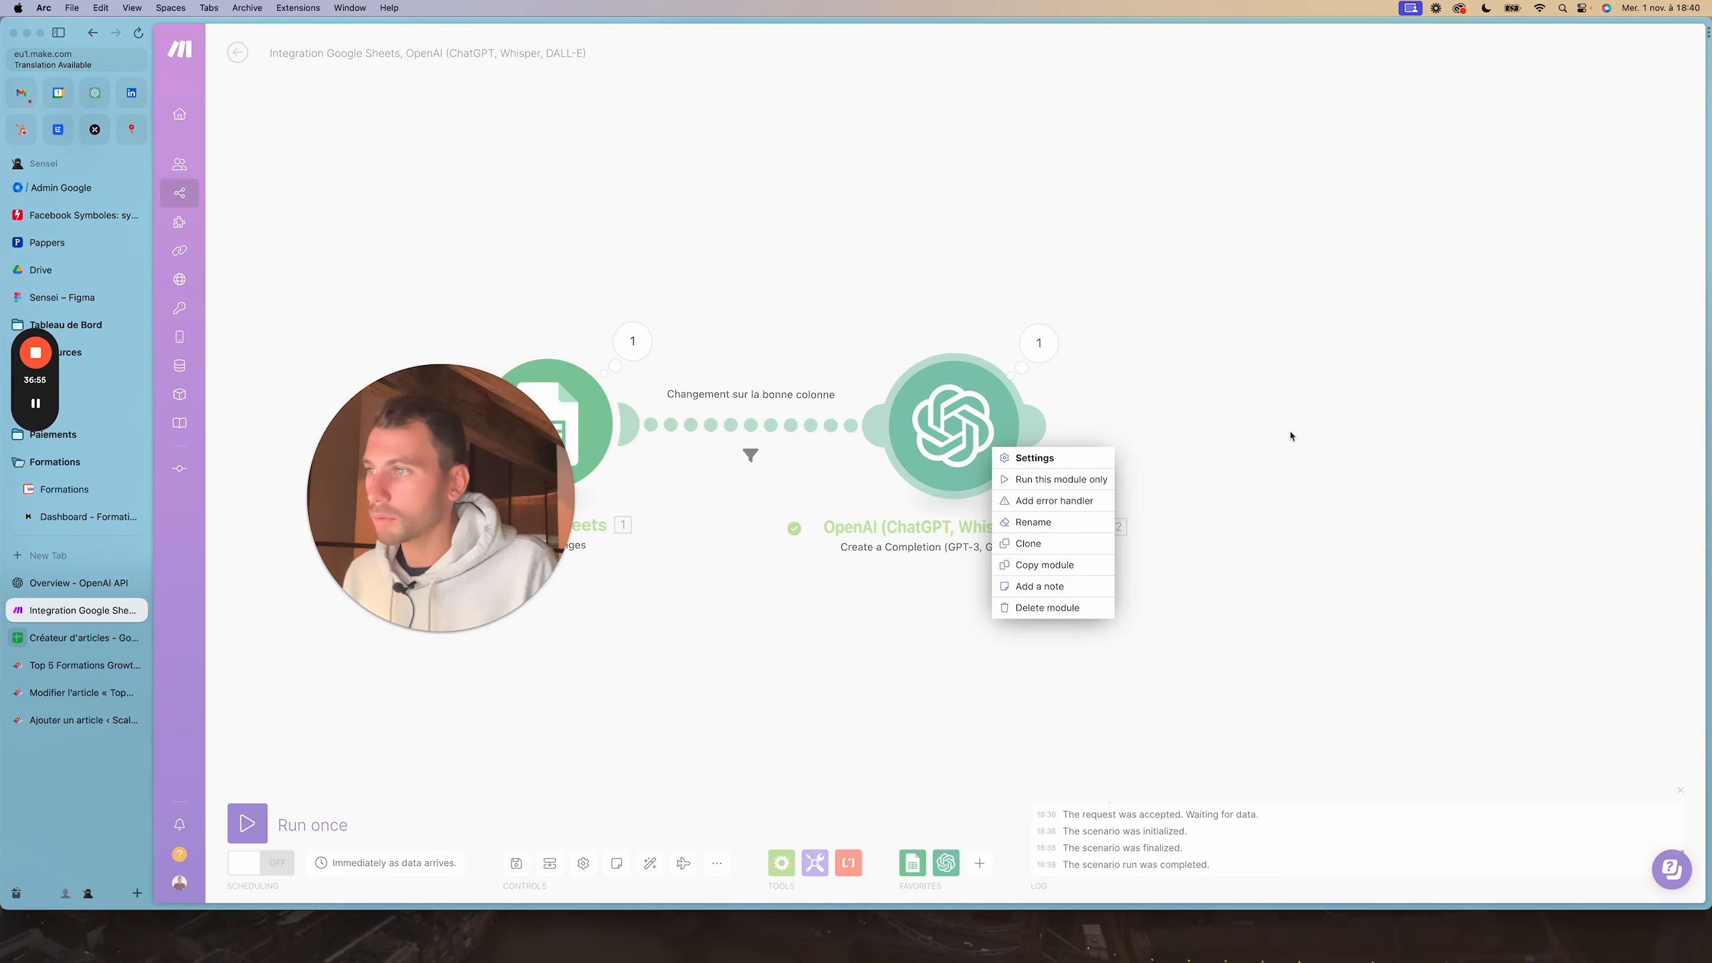
pyautogui.click(1045, 554)
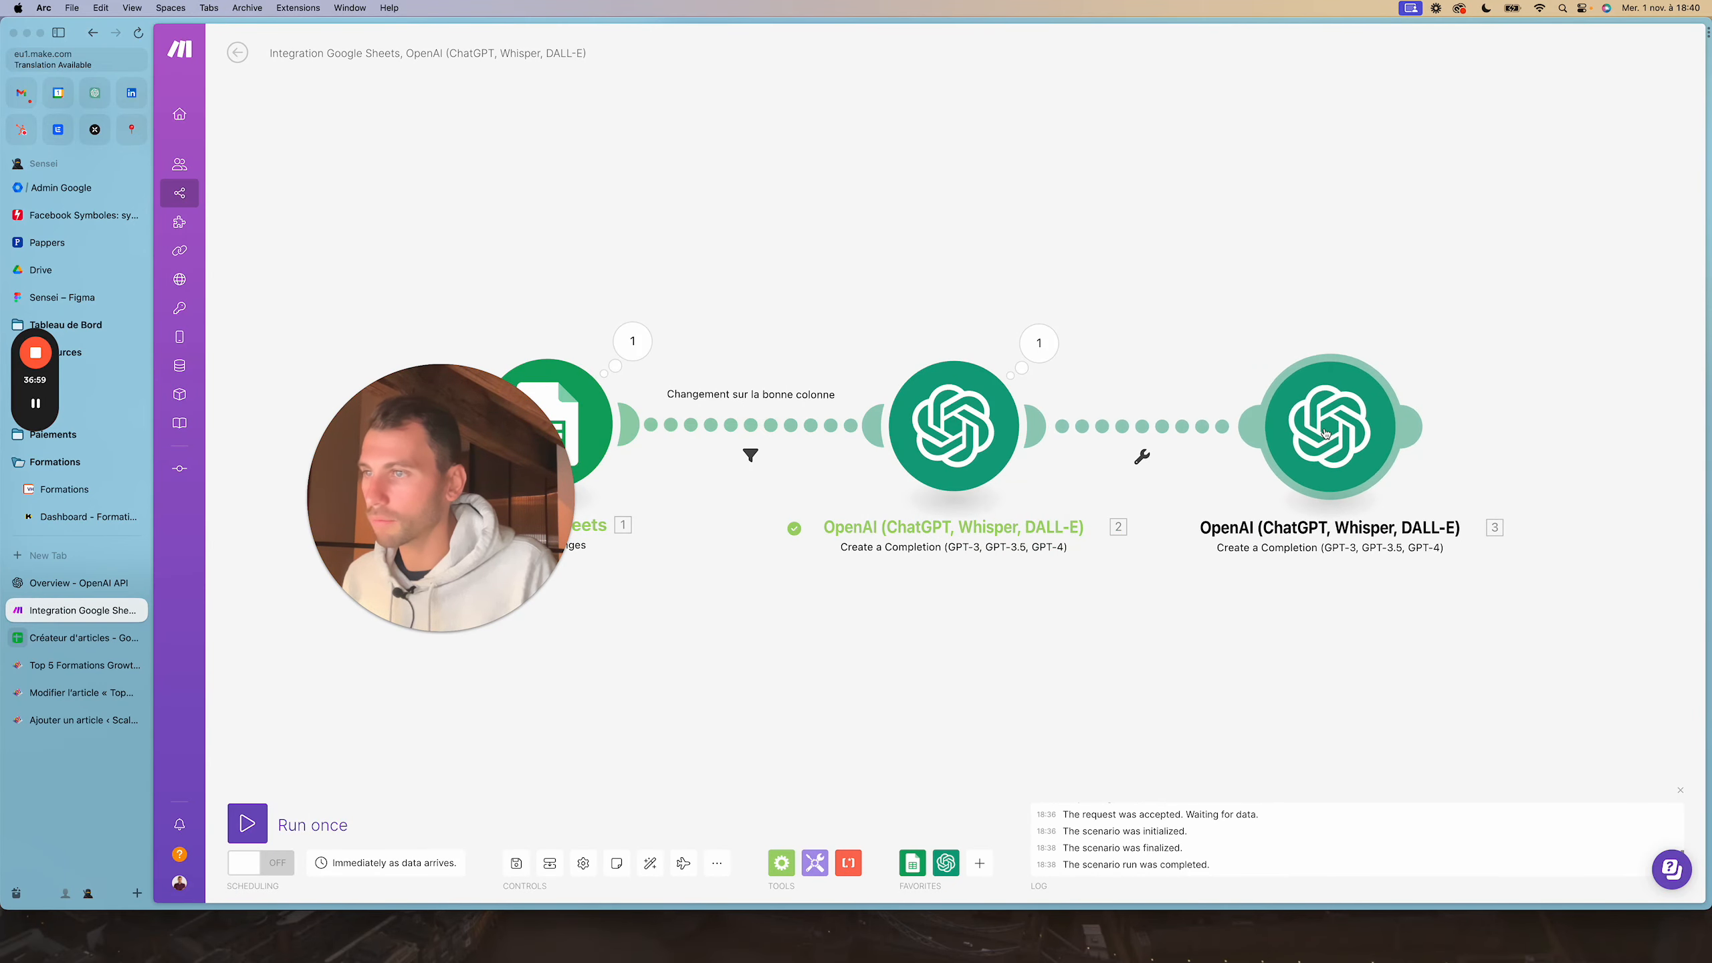
# Open the cloned OpenAI module's settings and clear the whole prompt from its user message content
pyautogui.click(1340, 427)
pyautogui.click(1344, 450)
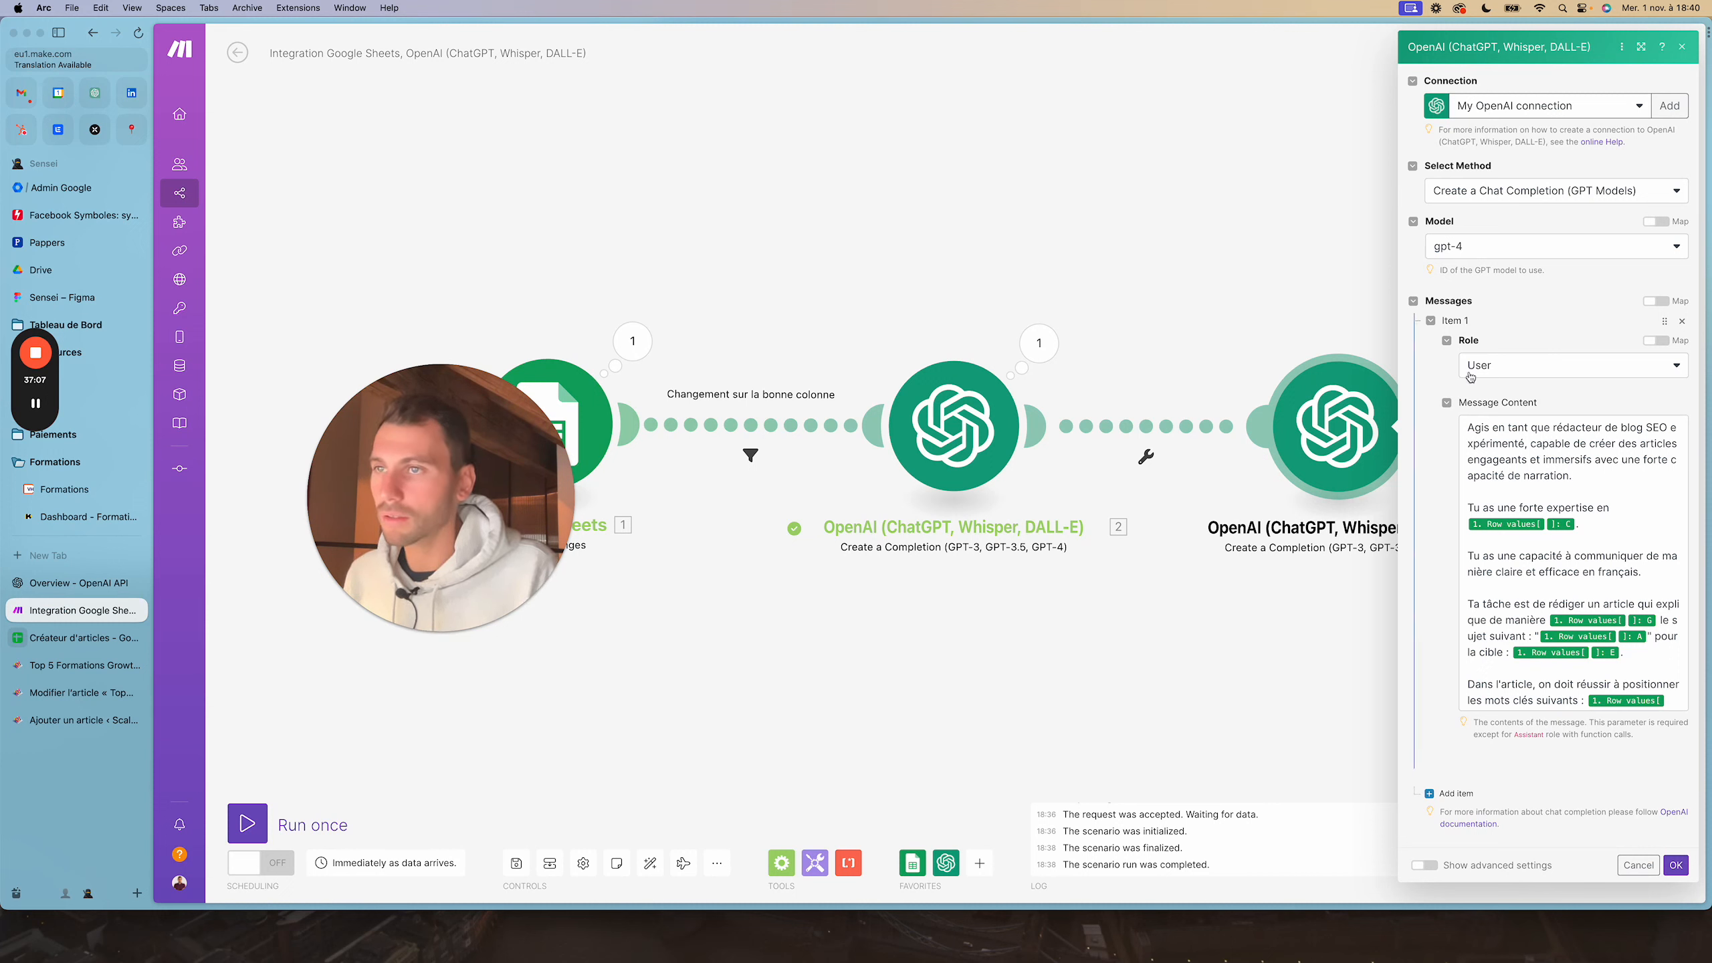
pyautogui.click(1491, 479)
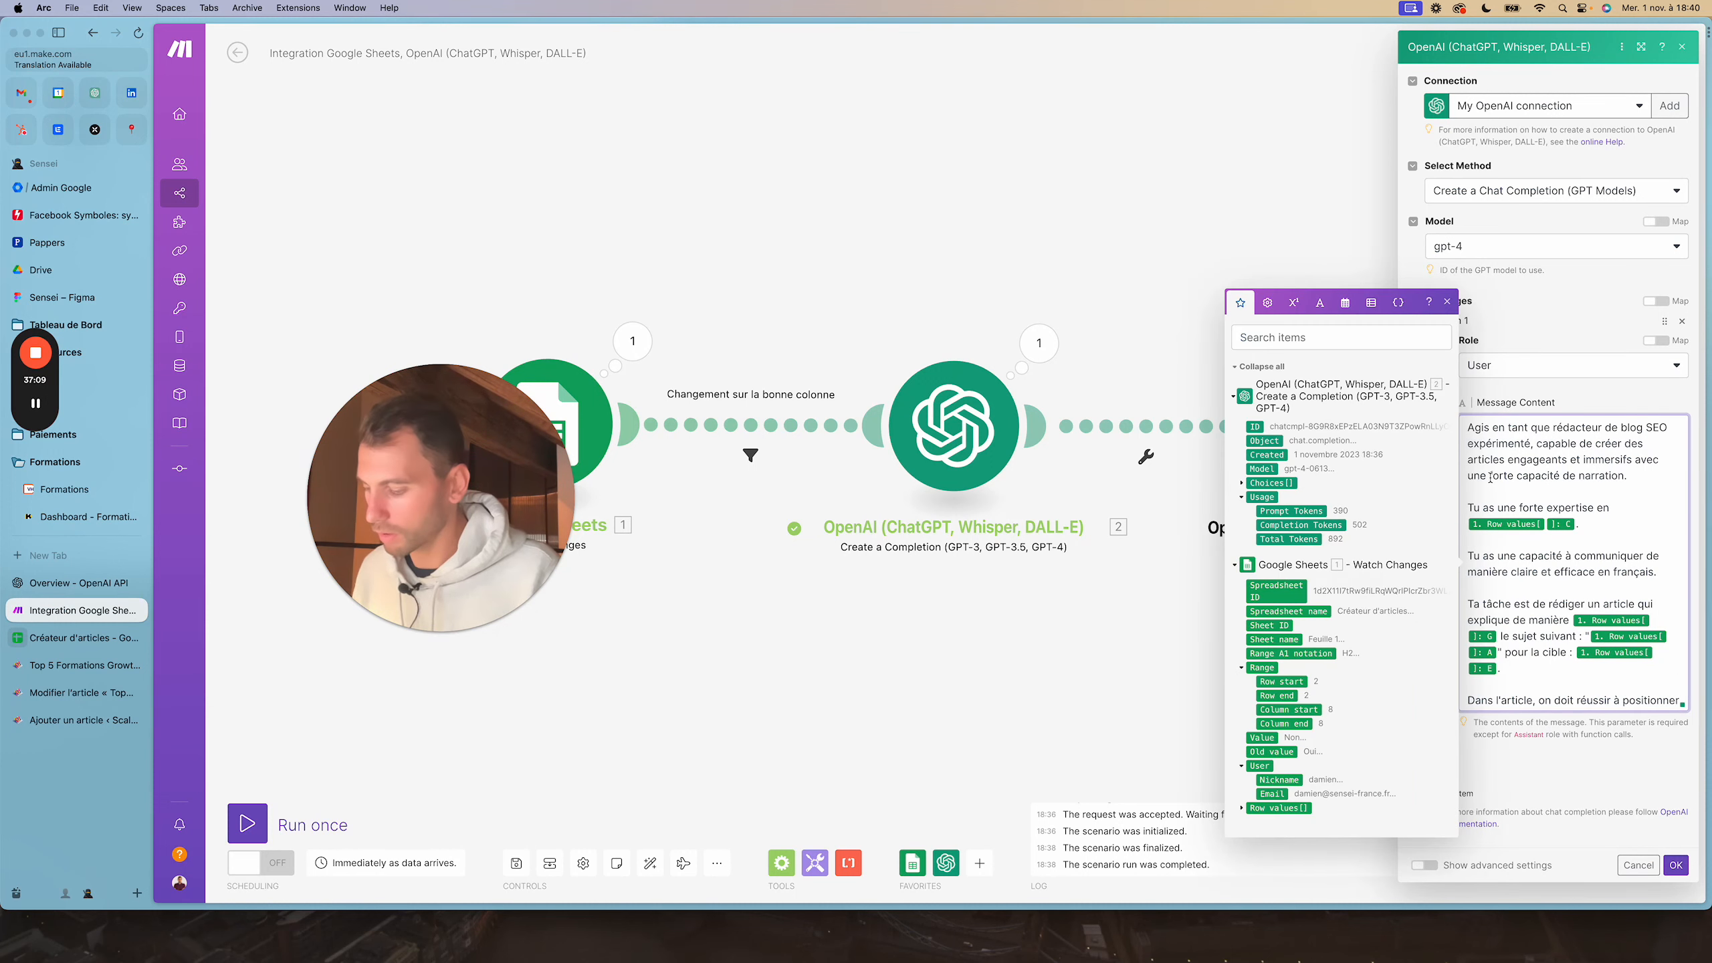
pyautogui.press('super+a')
pyautogui.press('BackSpace')
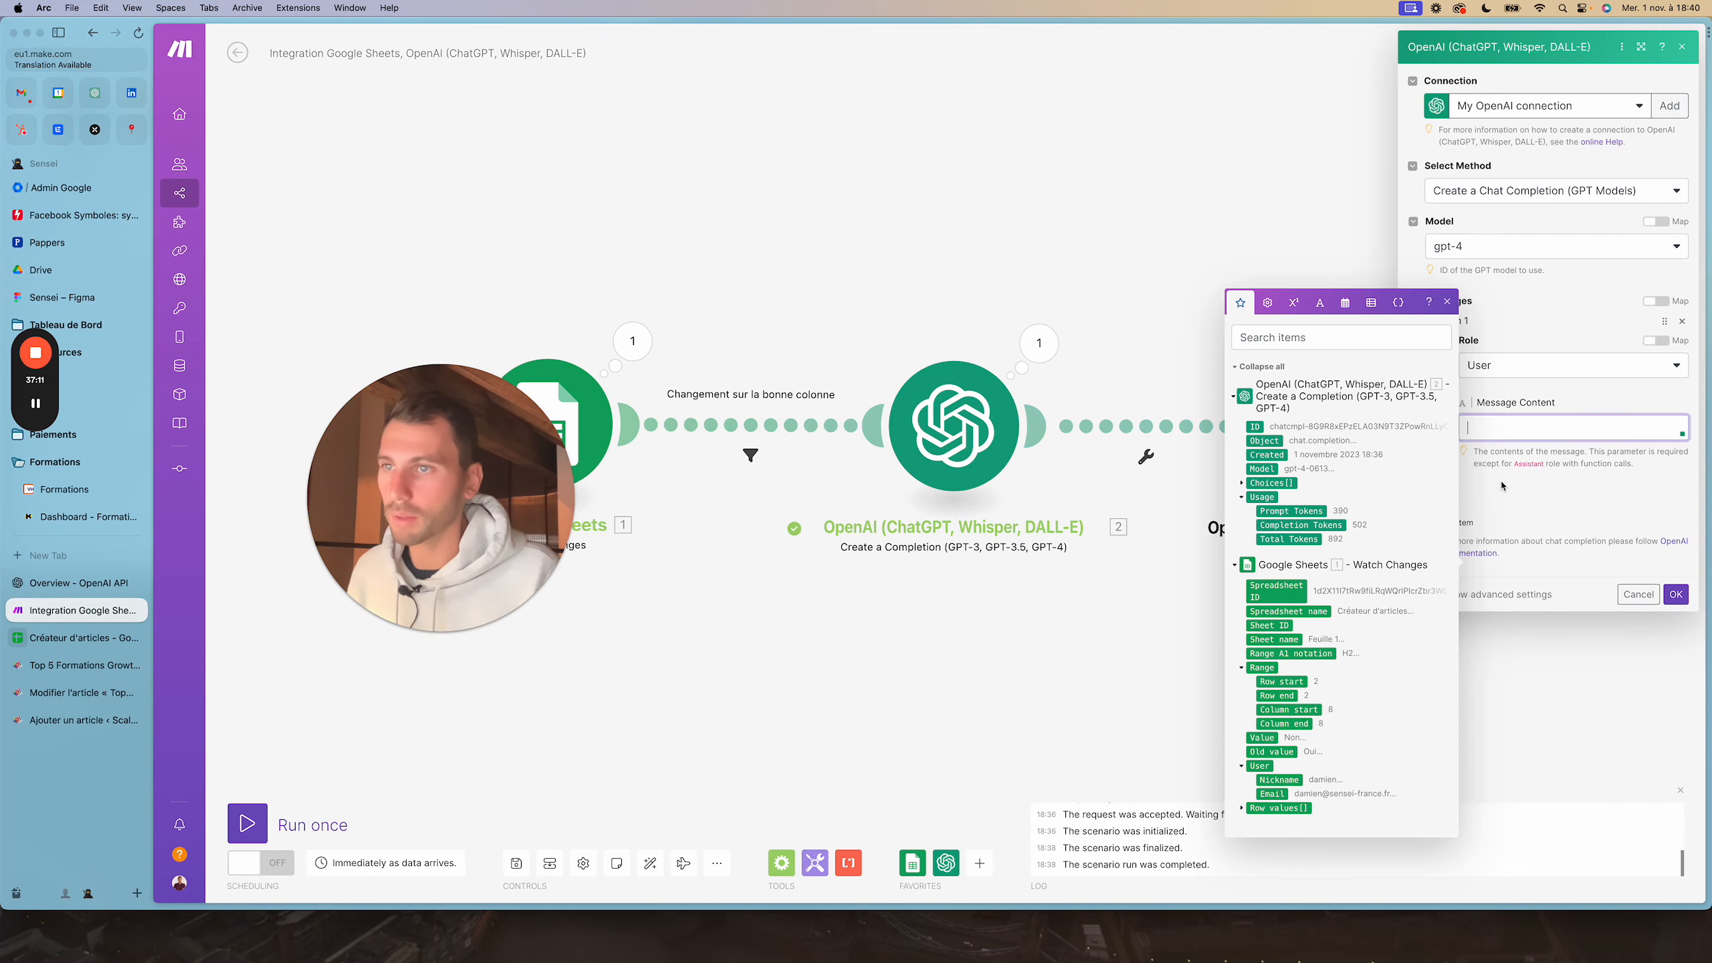
pyautogui.click(1502, 485)
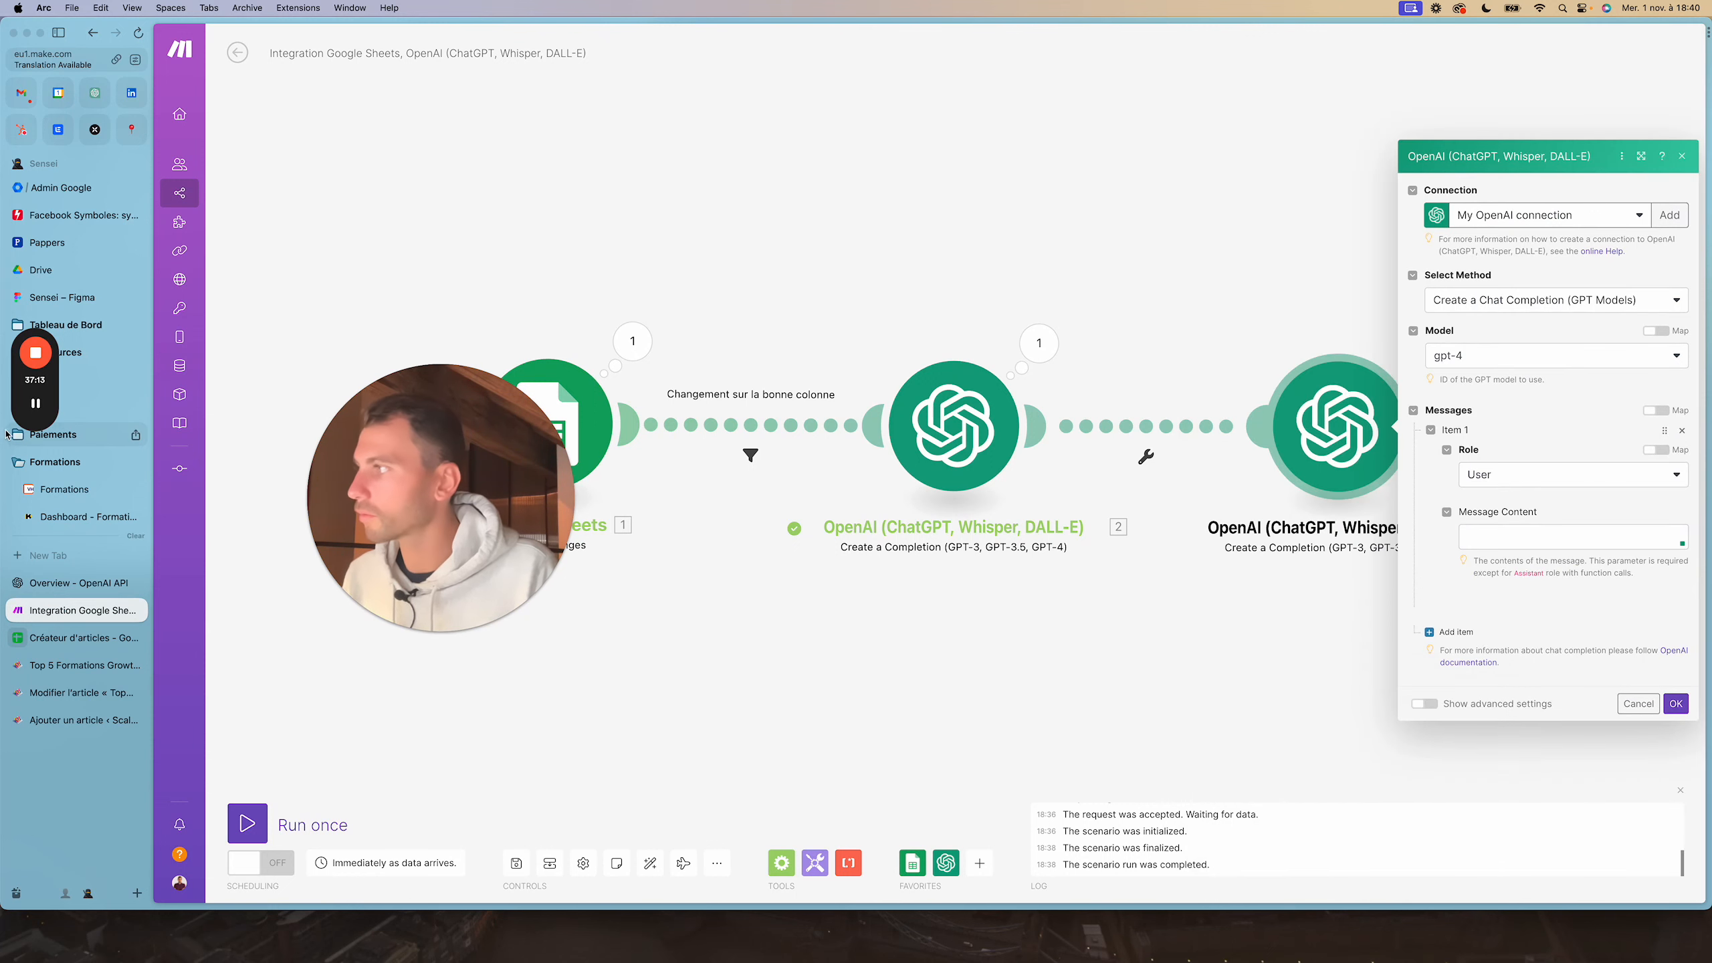
# Switch to the Prompts document in Google Docs and review the PARTIE 1 prompt's role, expertise and writing manner instructions
pyautogui.click(35, 403)
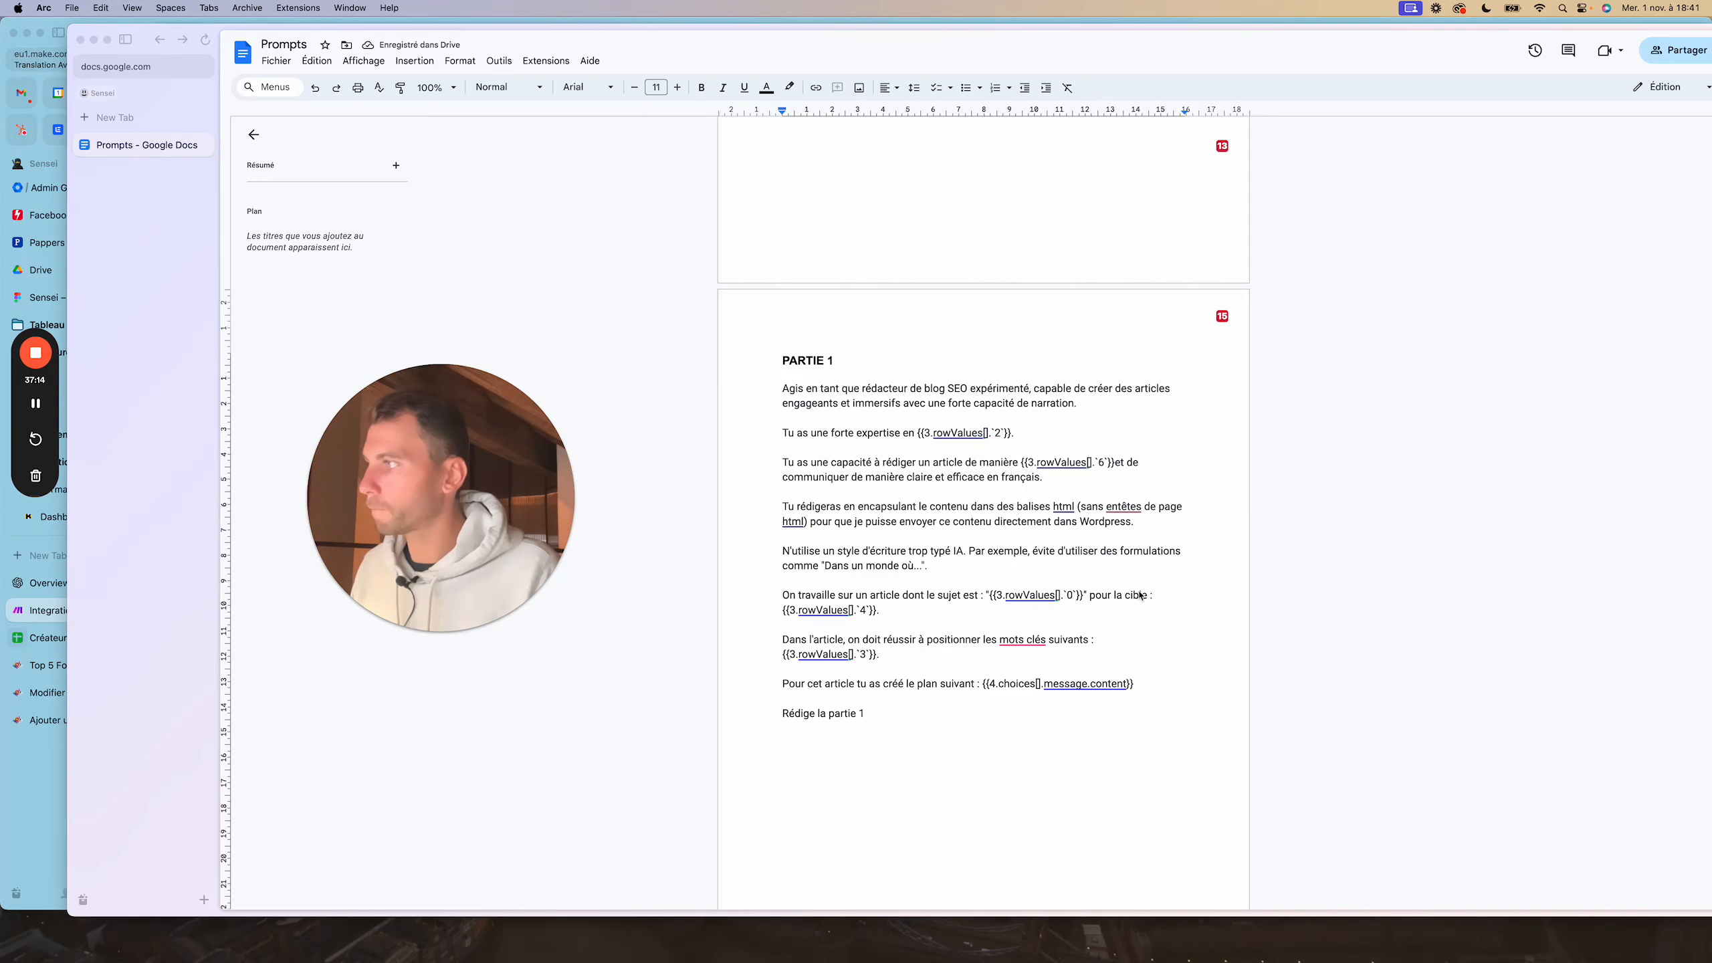
pyautogui.scroll(-3, 1138, 595)
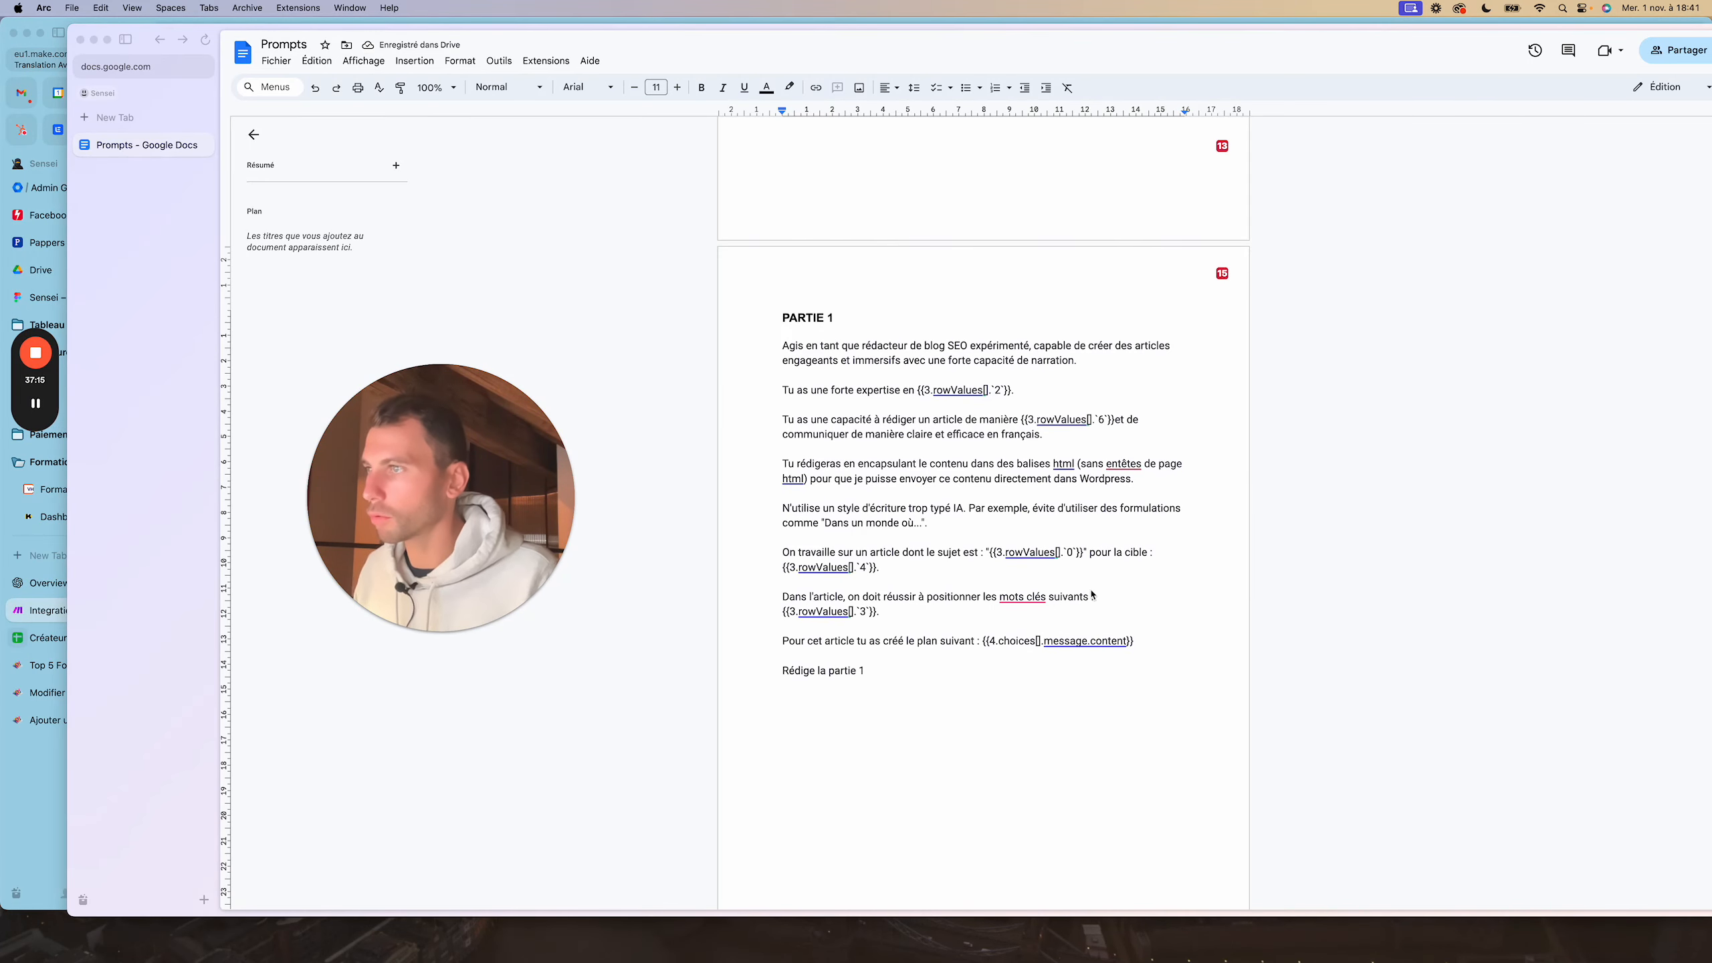
pyautogui.click(808, 333)
pyautogui.moveTo(782, 318); pyautogui.dragTo(968, 319)
pyautogui.moveTo(1109, 341); pyautogui.dragTo(835, 319)
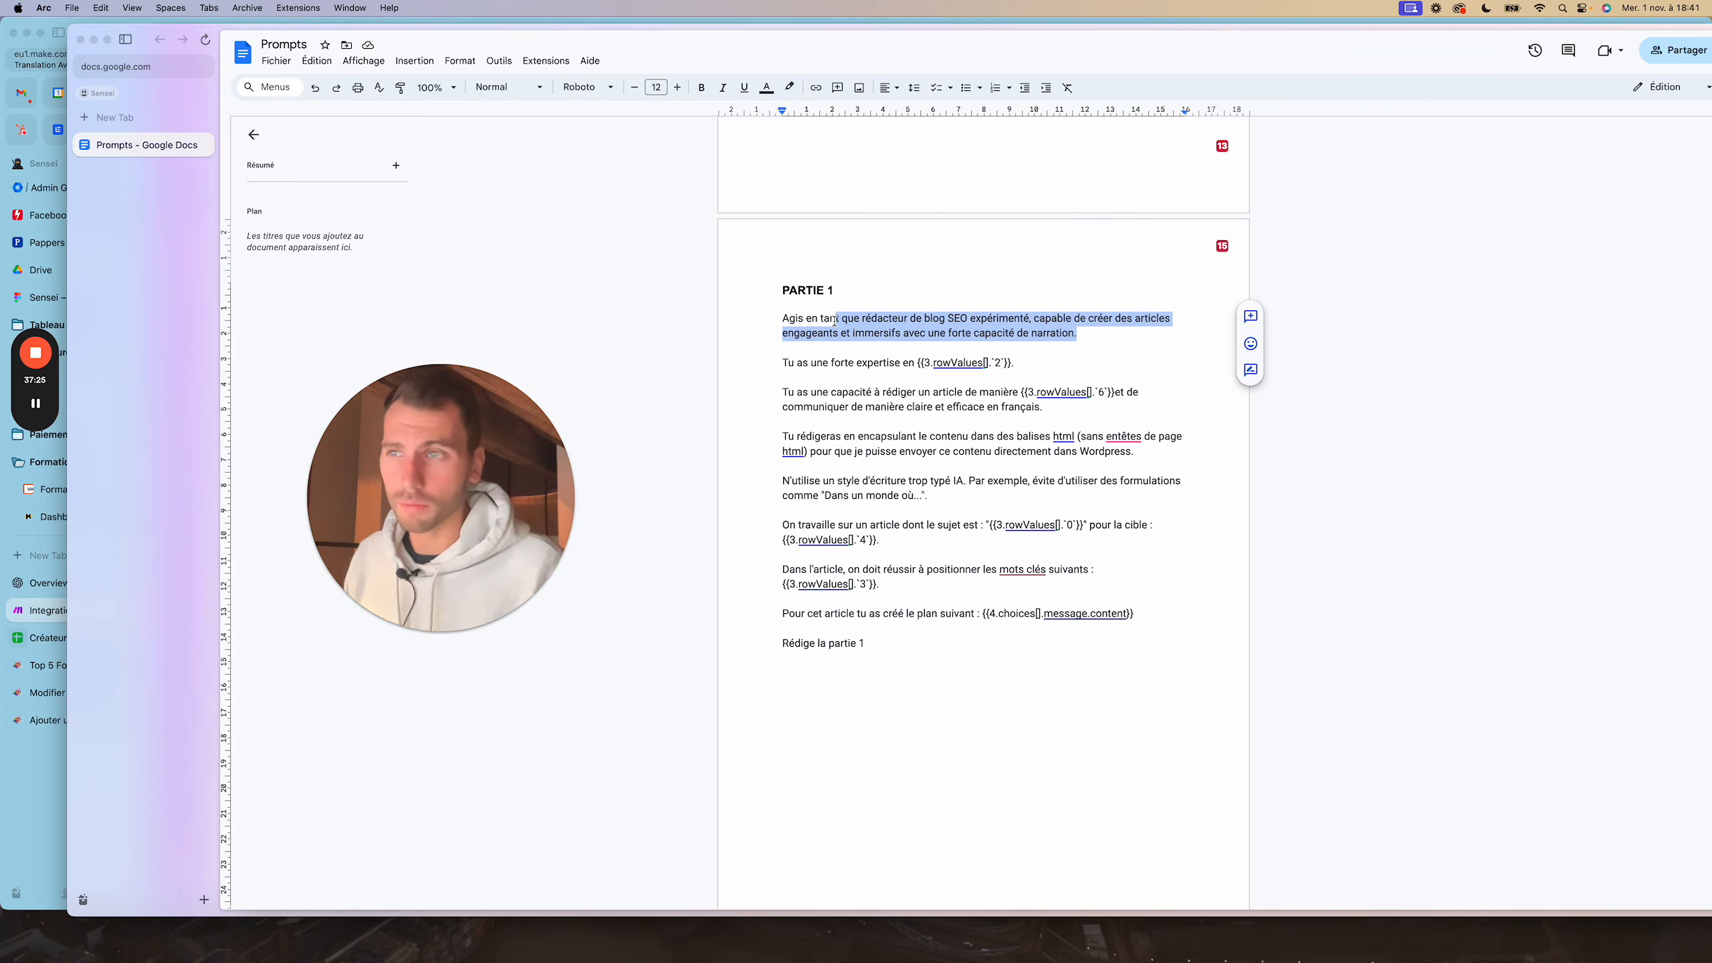
pyautogui.click(835, 320)
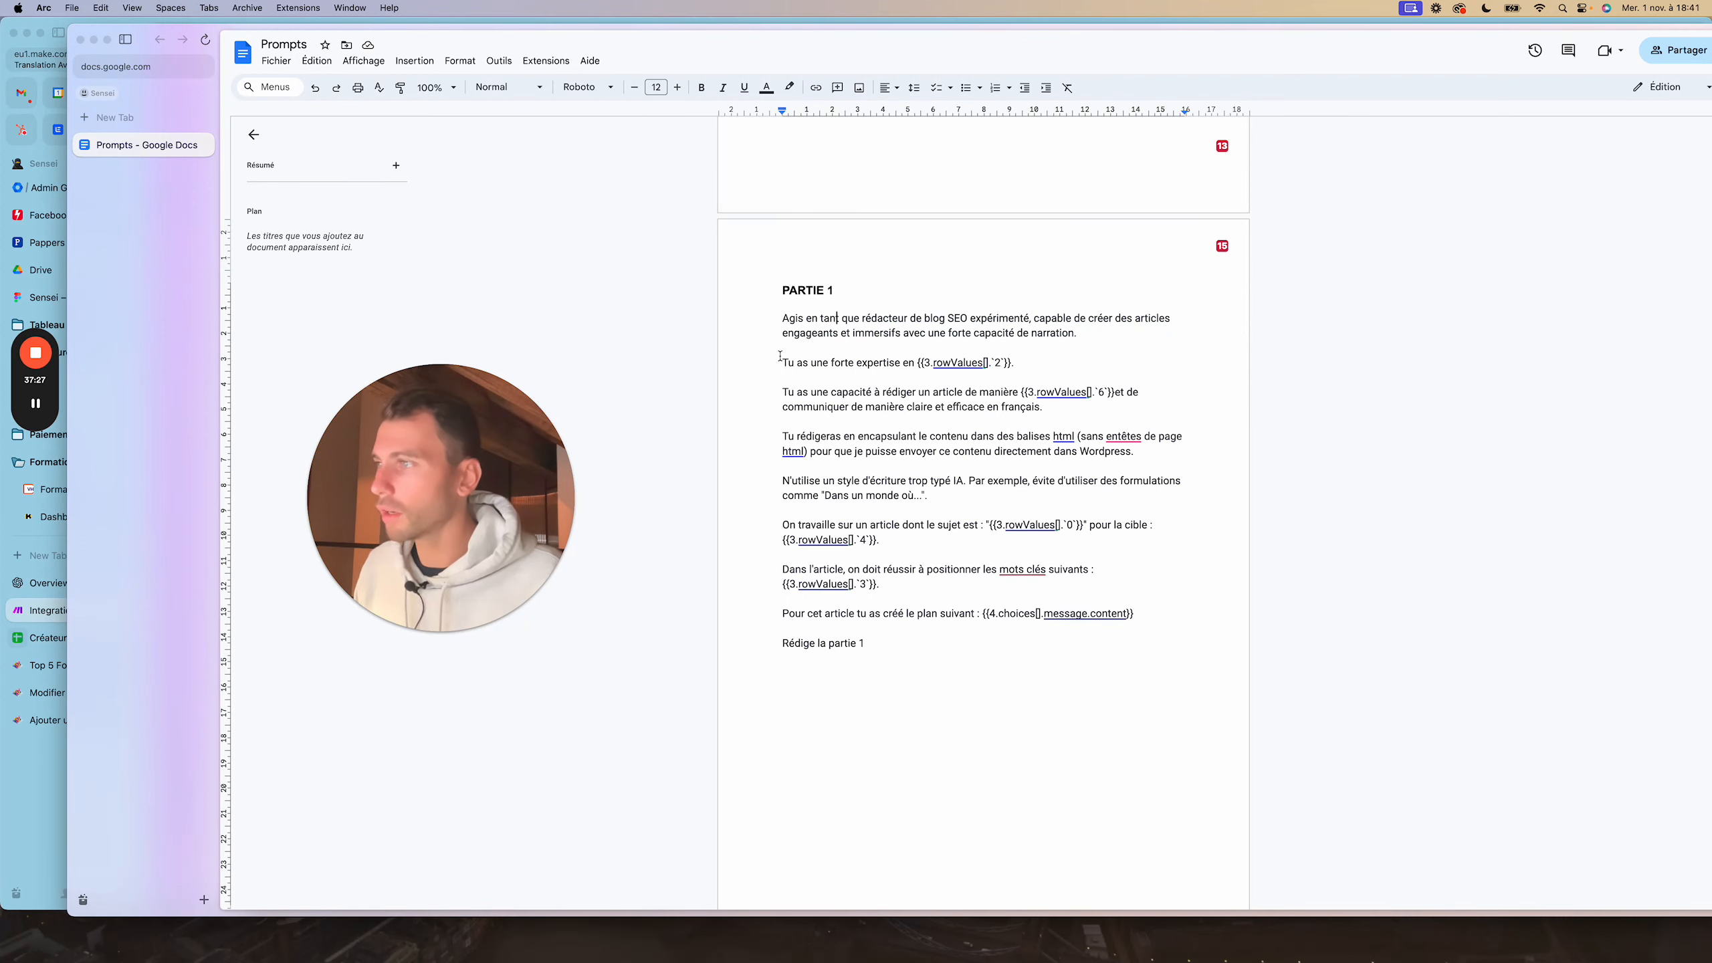
pyautogui.moveTo(782, 362); pyautogui.dragTo(1091, 364)
pyautogui.click(1091, 364)
pyautogui.moveTo(783, 391); pyautogui.dragTo(966, 395)
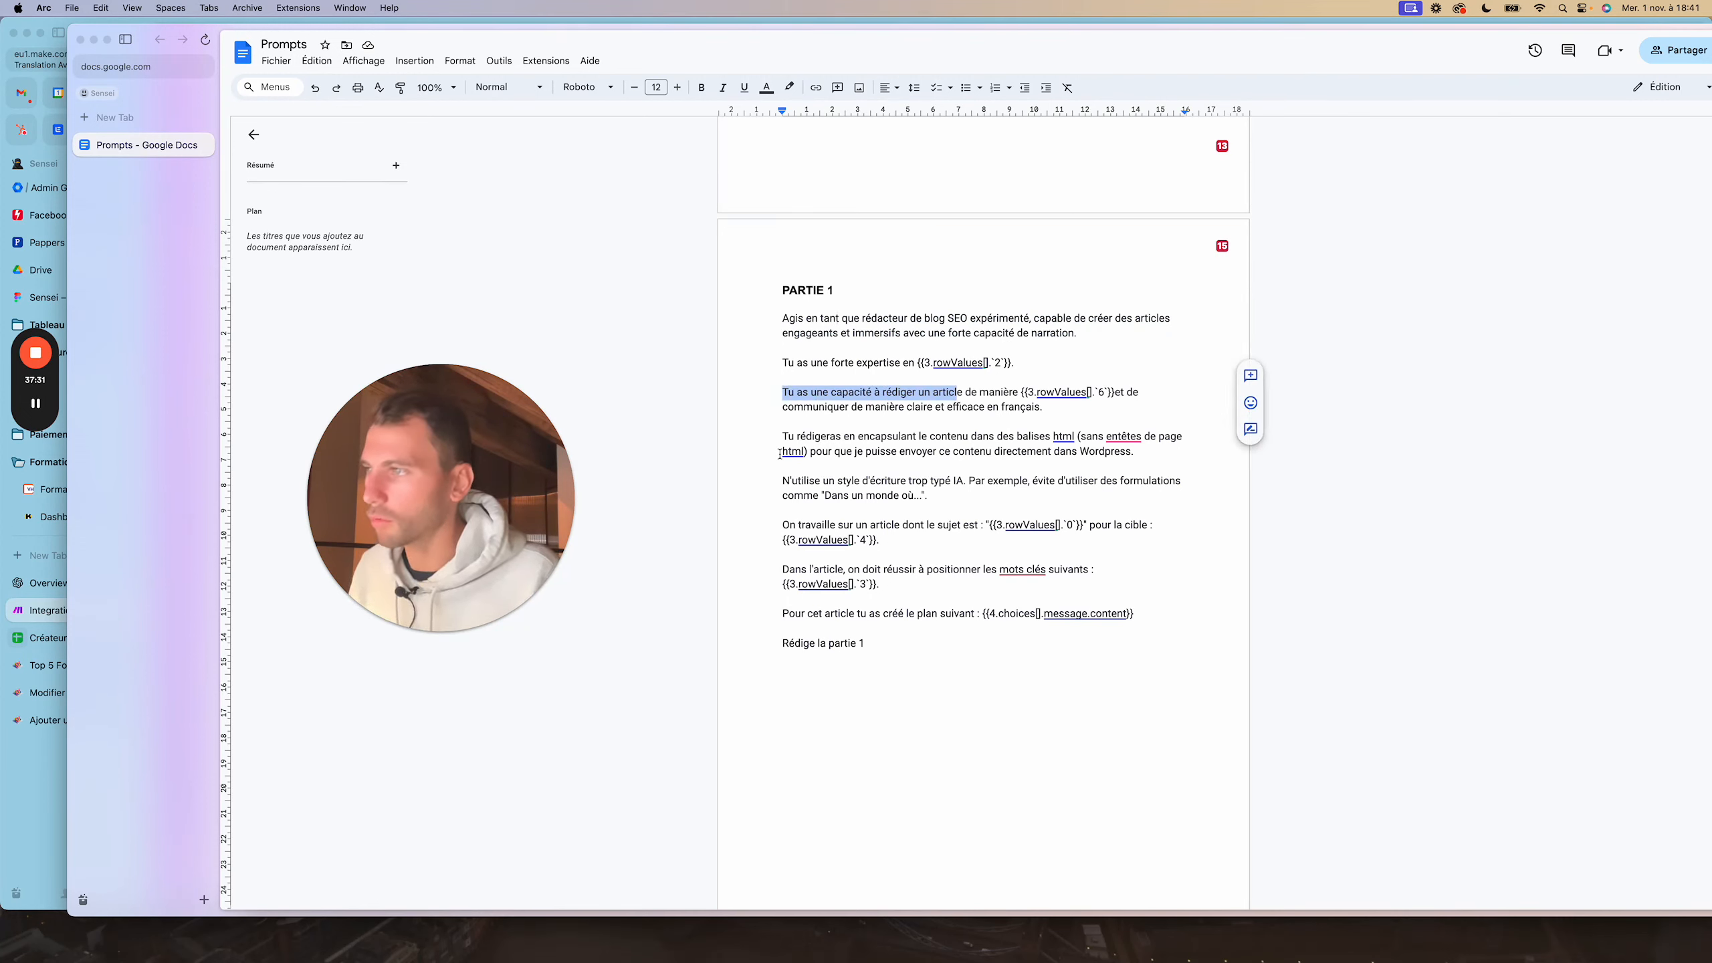
# Review the prompt's instructions on HTML tags for Wordpress, avoiding an AI-like writing style, and the article's subject and target audience
pyautogui.scroll(-1, 779, 454)
pyautogui.moveTo(784, 405); pyautogui.dragTo(1081, 407)
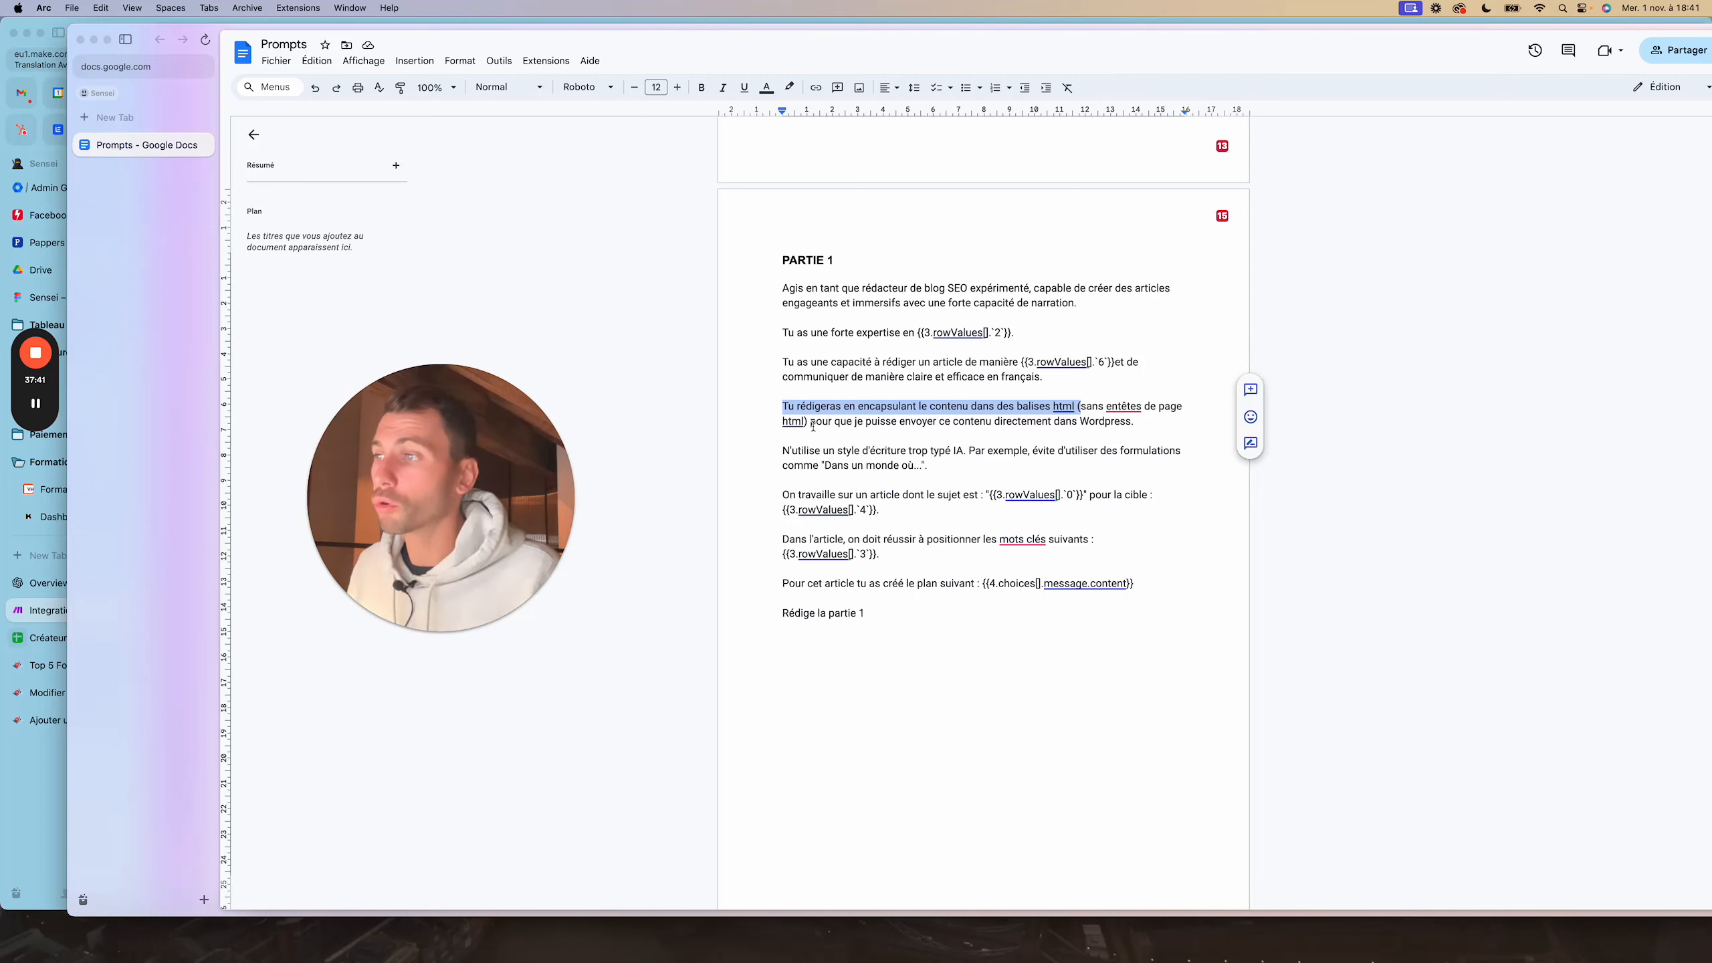
pyautogui.moveTo(811, 424); pyautogui.dragTo(871, 422)
pyautogui.click(1148, 424)
pyautogui.click(873, 422)
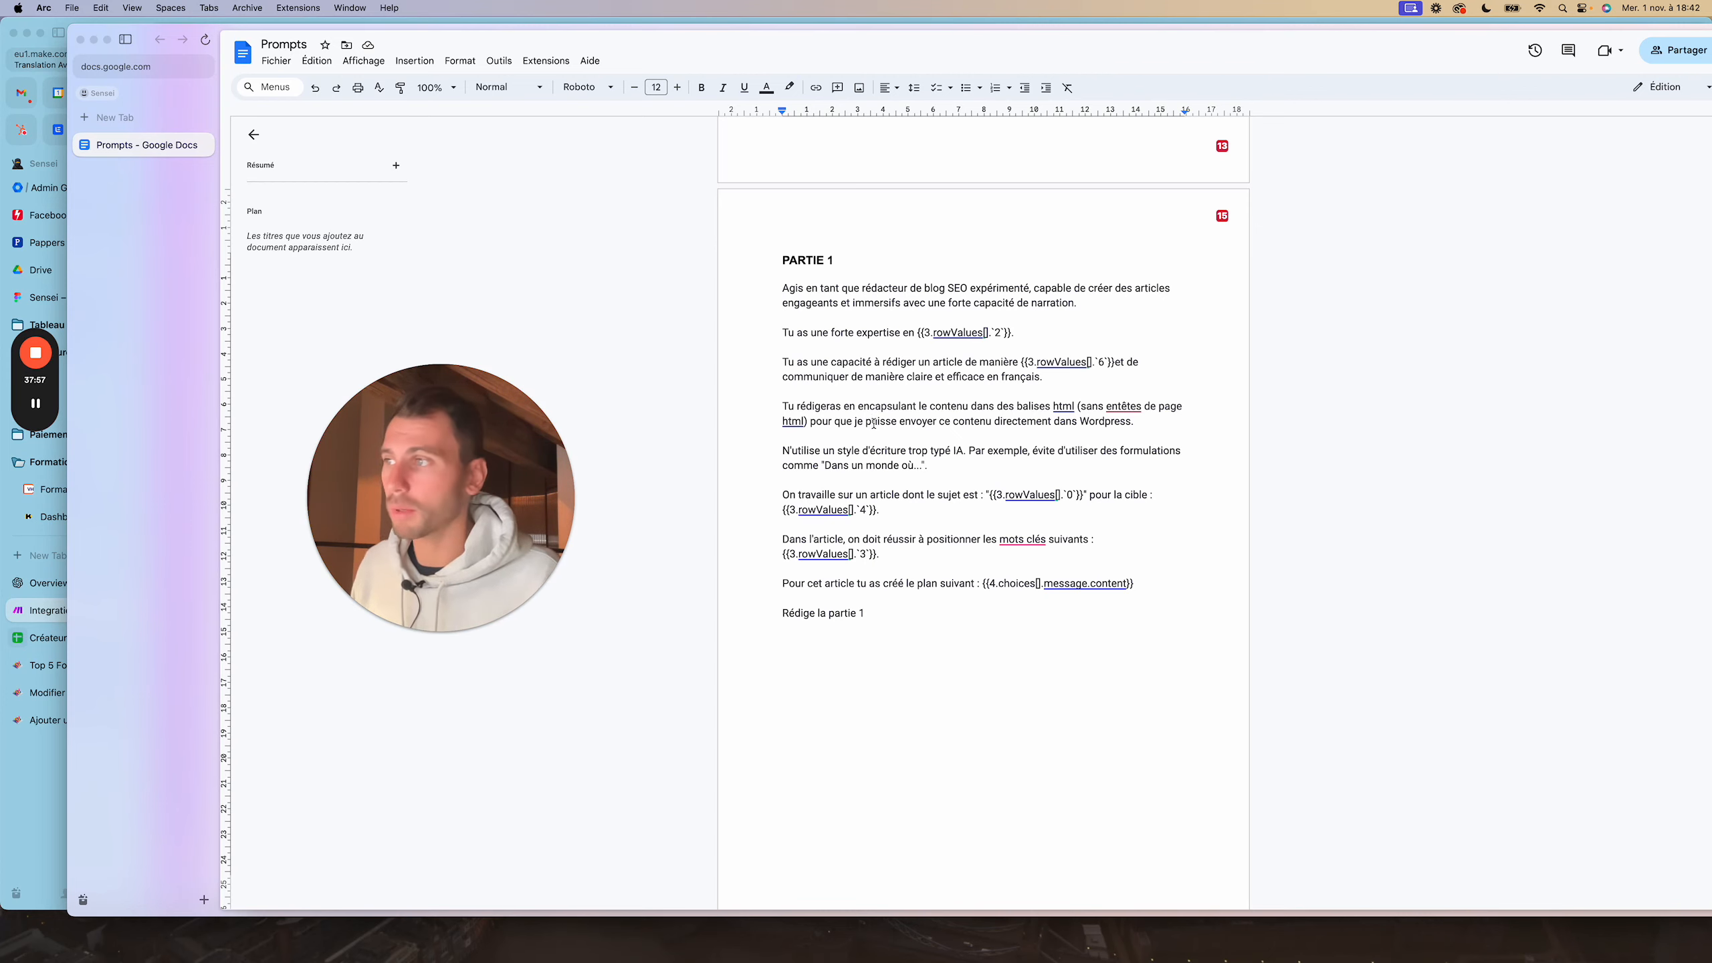
pyautogui.scroll(-1, 871, 422)
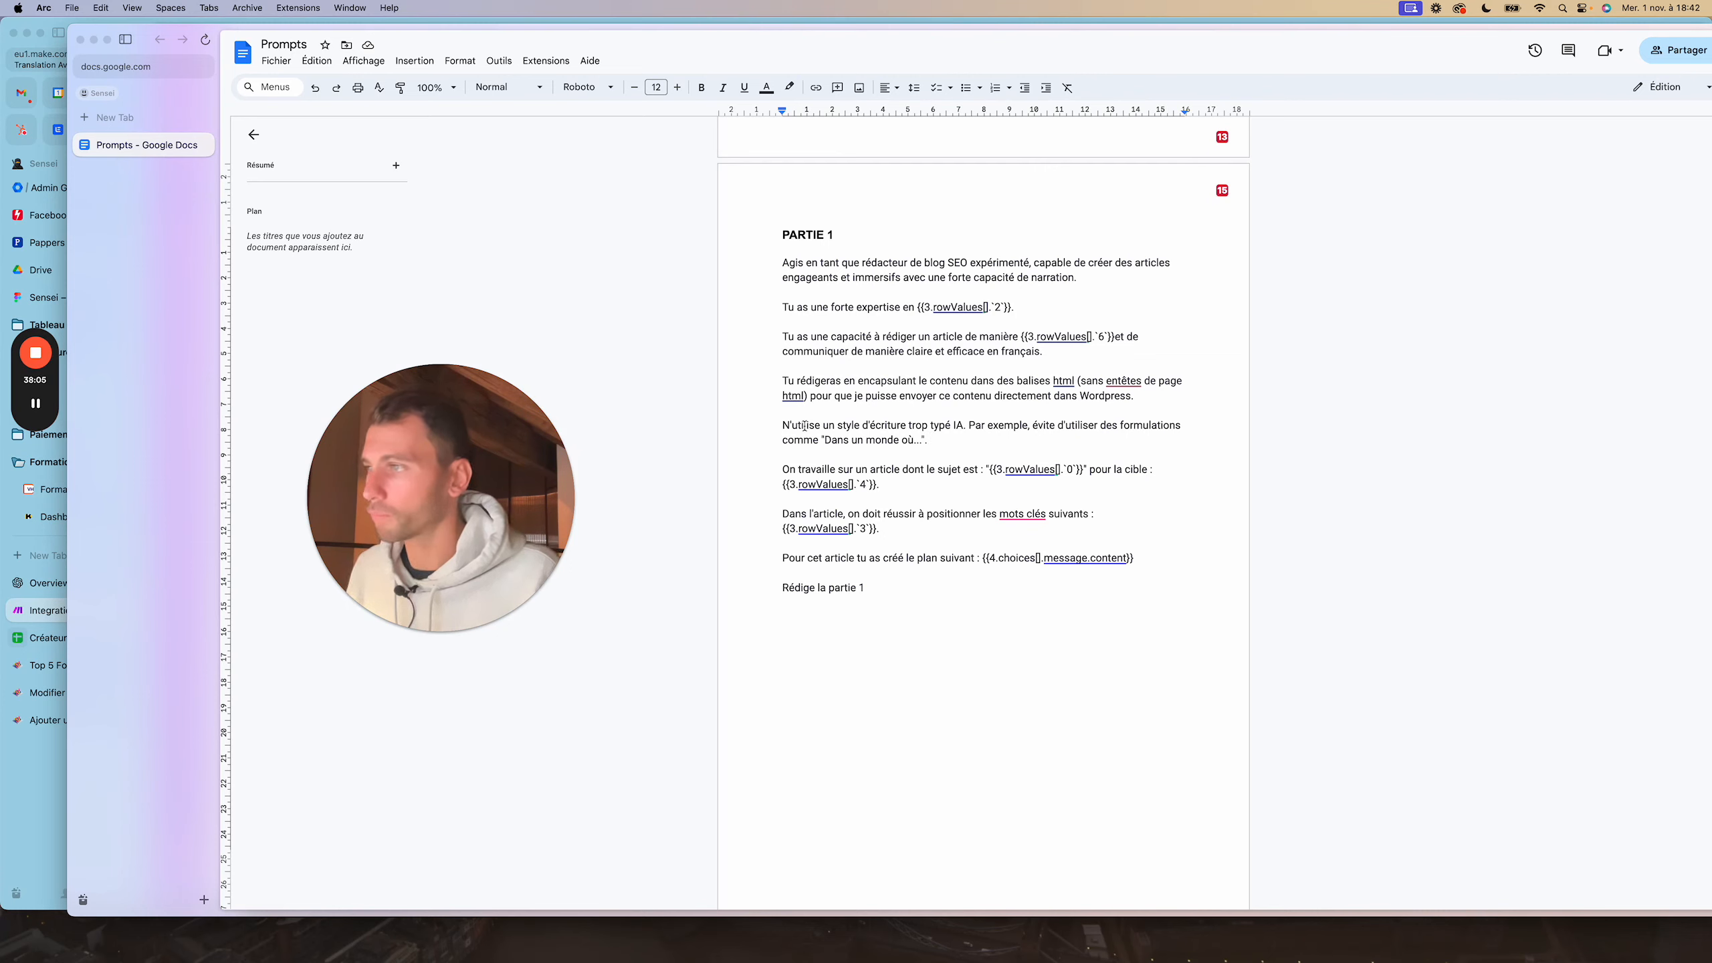
pyautogui.moveTo(779, 424); pyautogui.dragTo(964, 439)
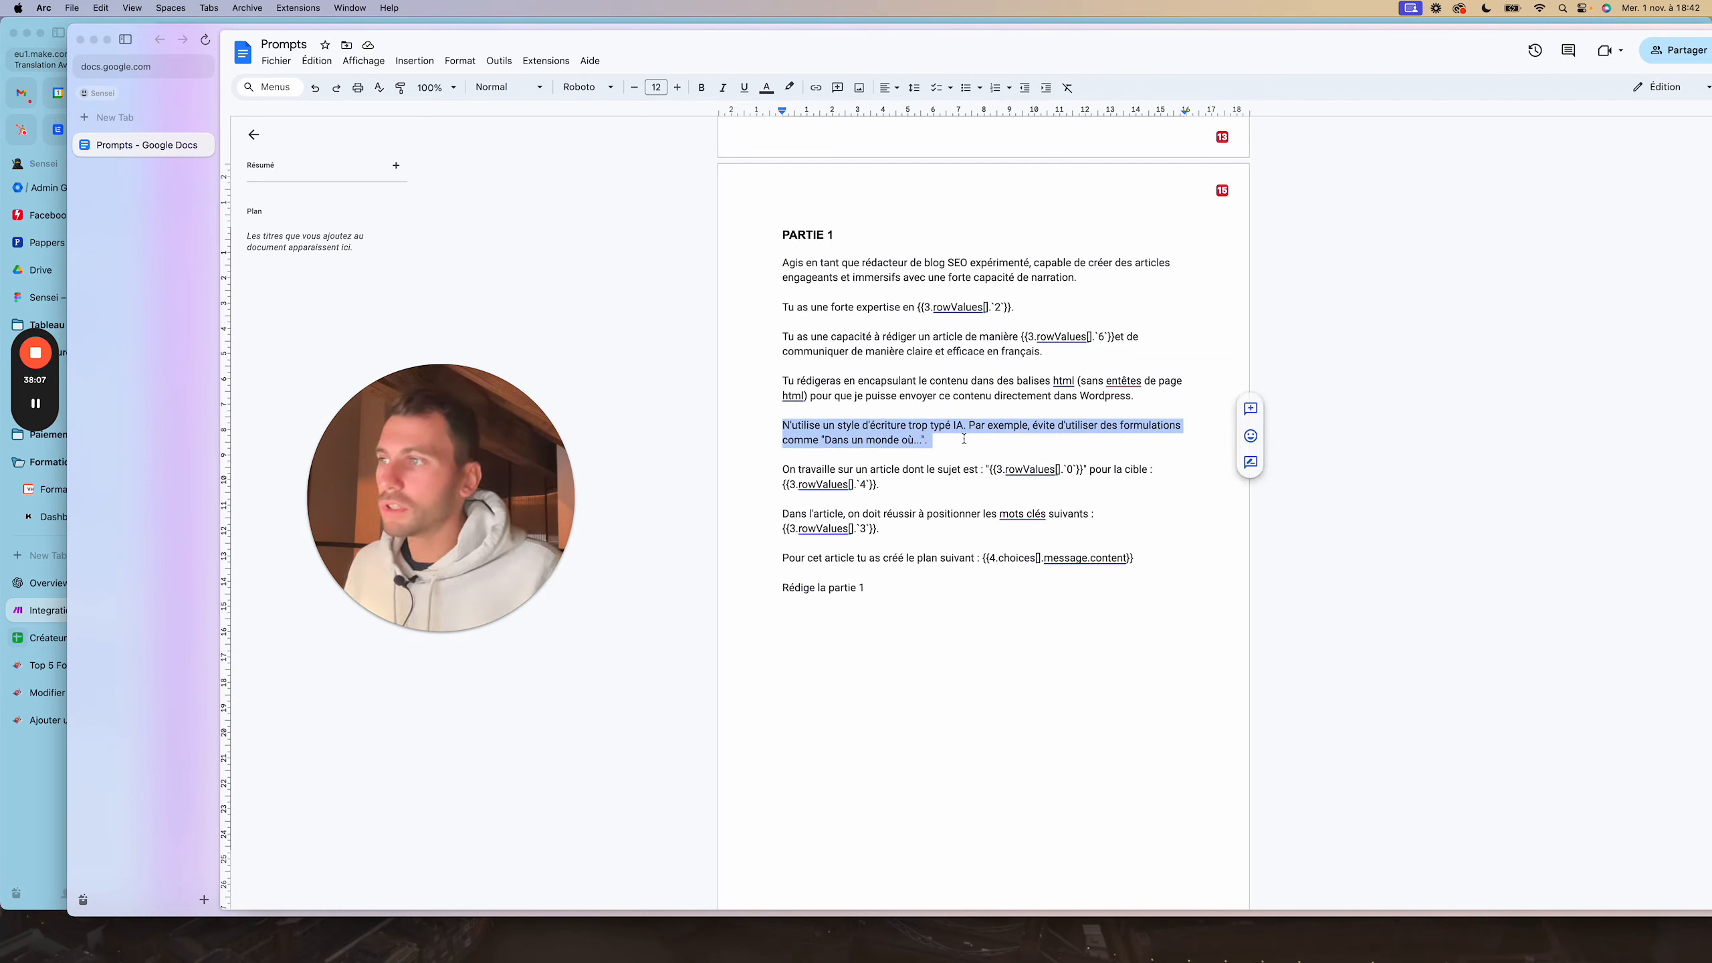
pyautogui.click(964, 439)
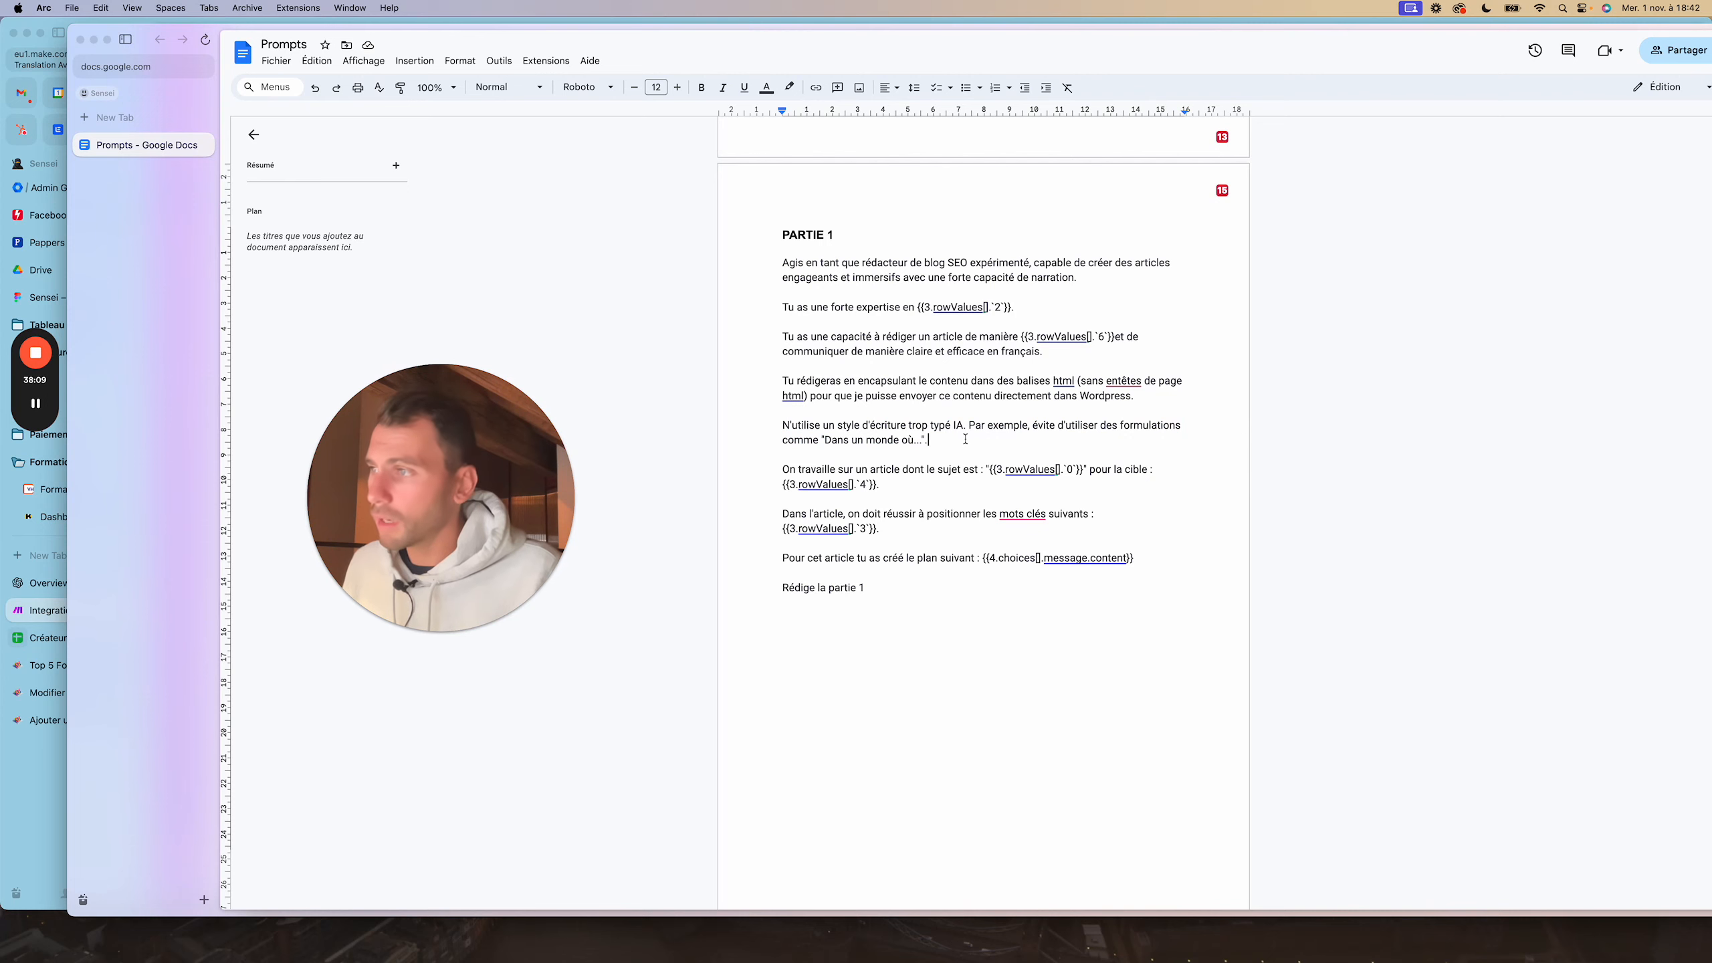
pyautogui.scroll(-2, 965, 438)
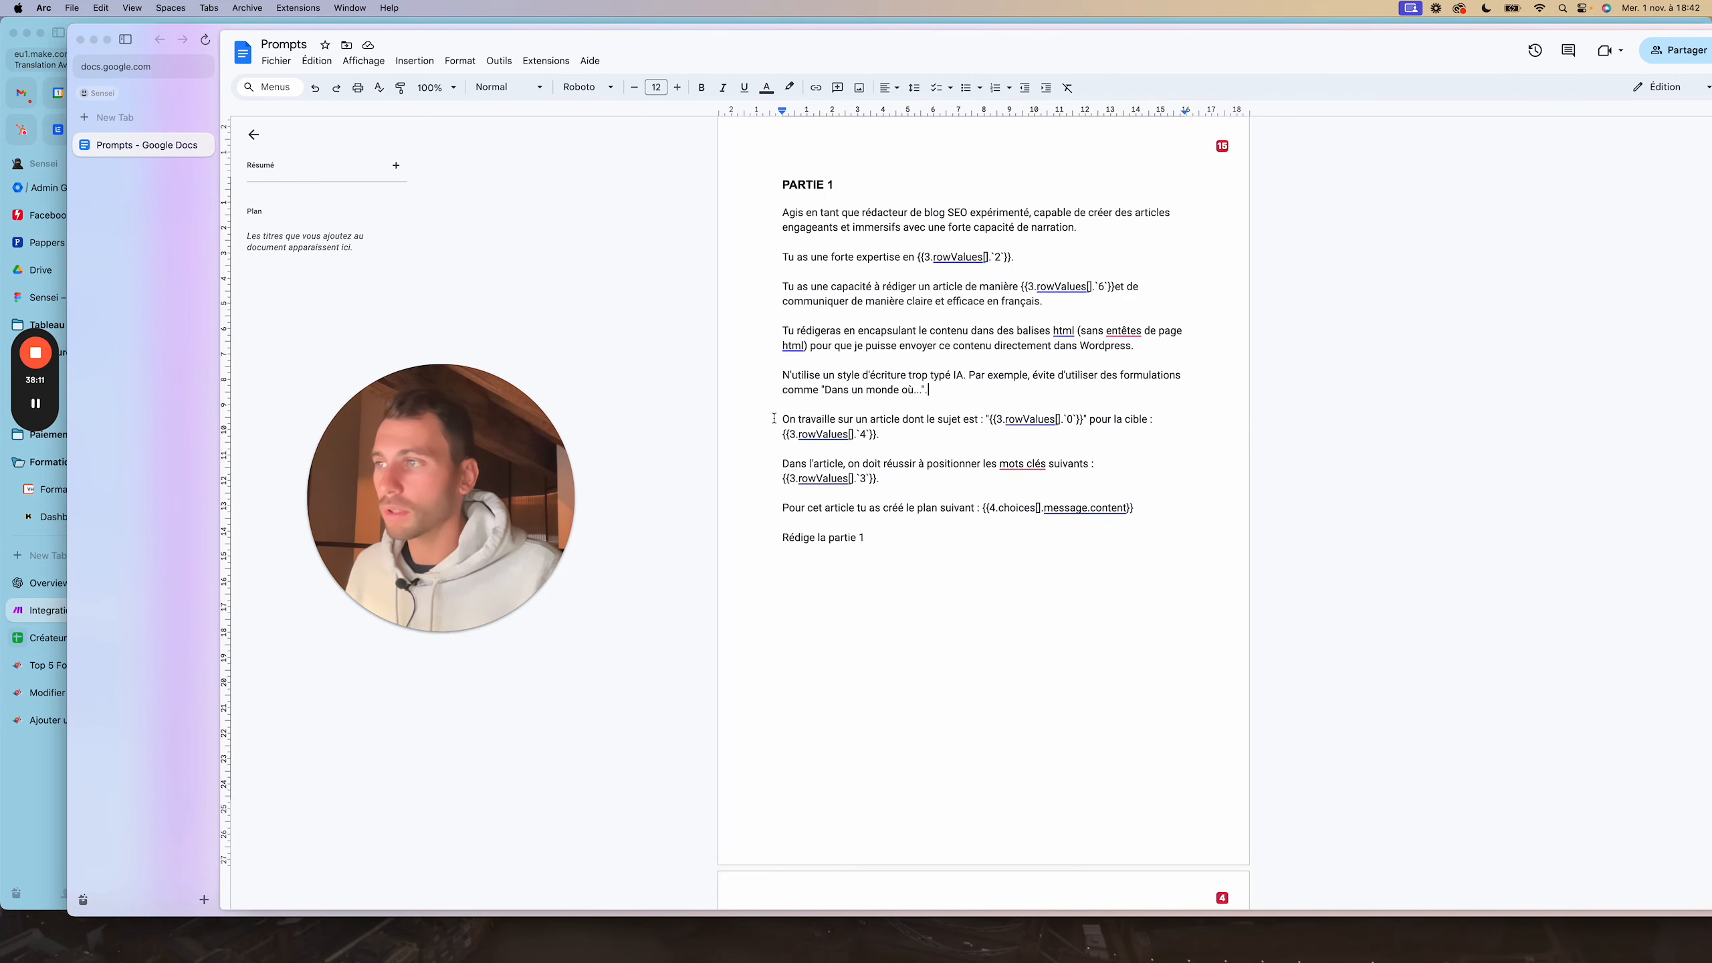
pyautogui.moveTo(774, 418); pyautogui.dragTo(981, 417)
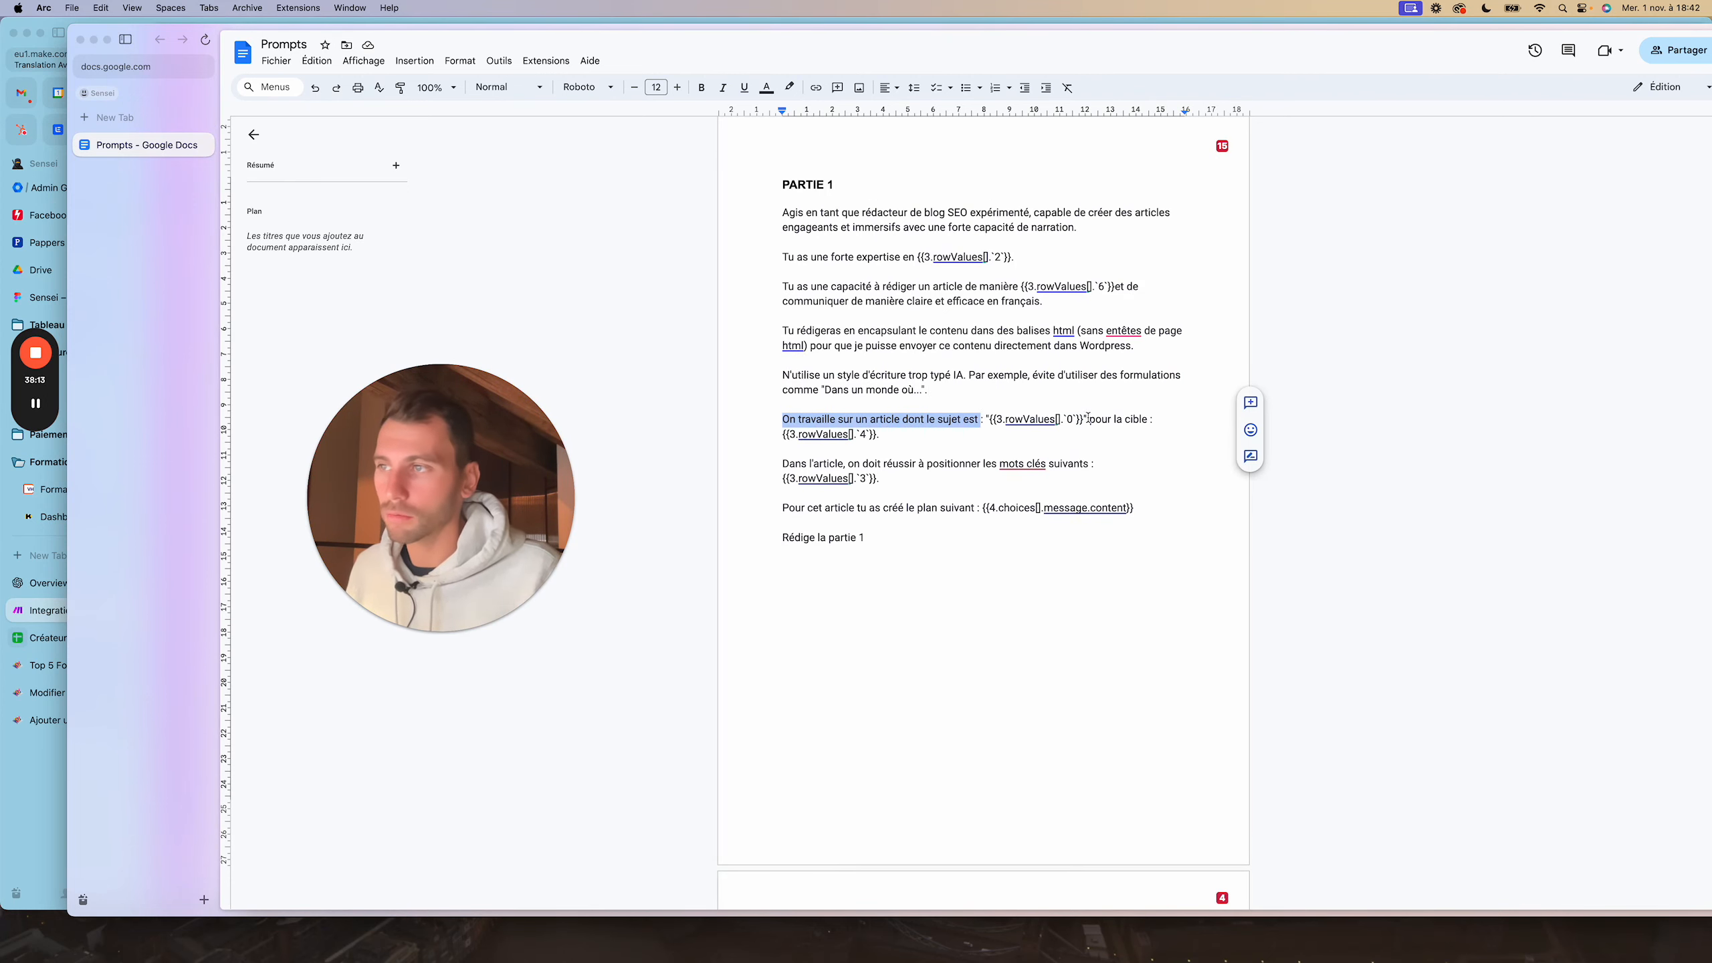
pyautogui.moveTo(1088, 418); pyautogui.dragTo(987, 423)
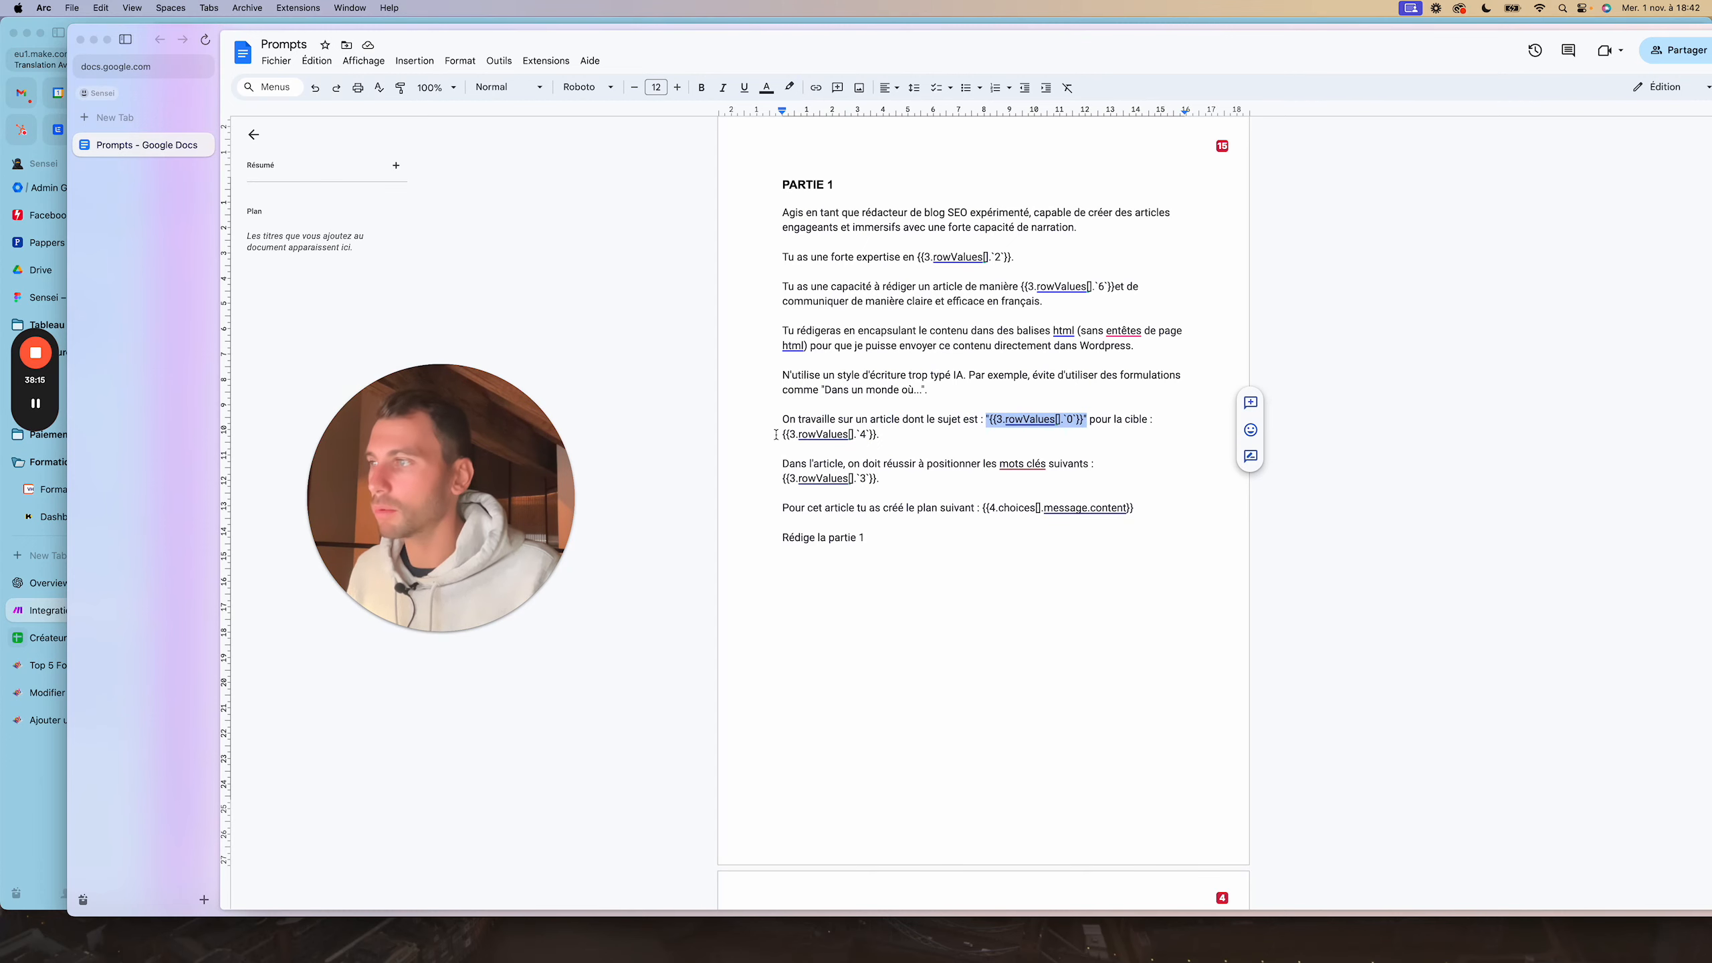
pyautogui.moveTo(775, 432); pyautogui.dragTo(880, 434)
# Correct "mots clés" to "mots-clés" in the PARTIE 1 prompt's keyword sentence and check its row value placeholder
pyautogui.moveTo(777, 465); pyautogui.dragTo(855, 464)
pyautogui.click(1027, 472)
pyautogui.click(1126, 497)
pyautogui.moveTo(782, 481); pyautogui.dragTo(894, 482)
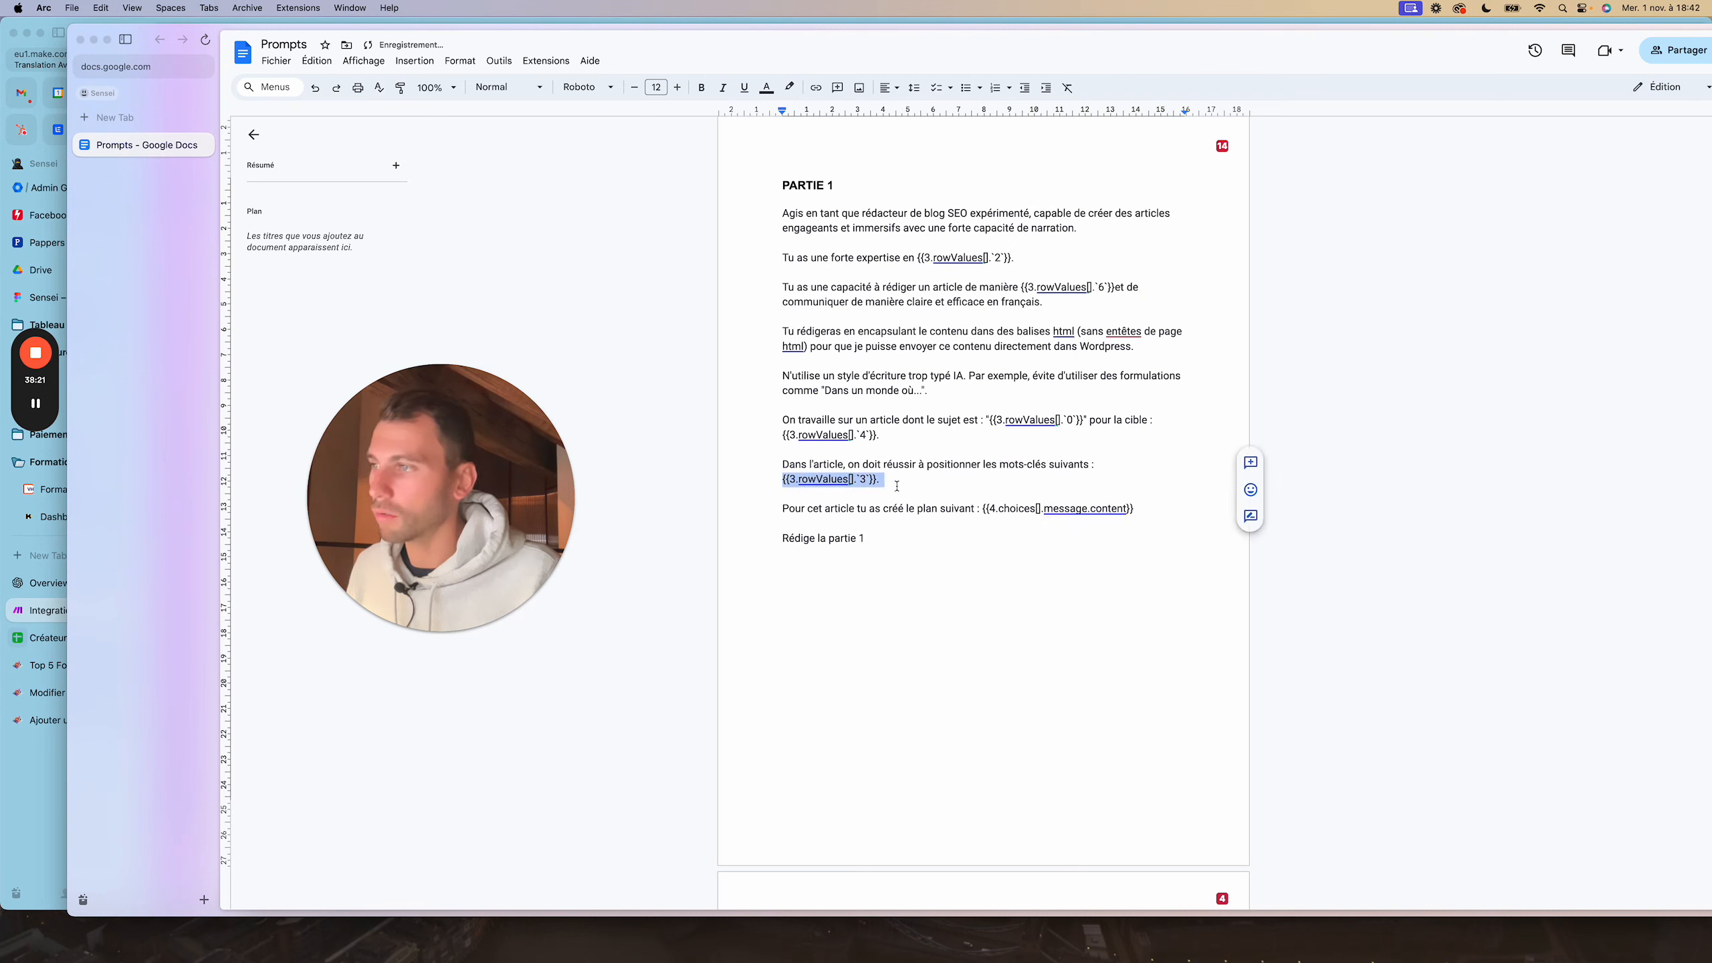
pyautogui.click(909, 482)
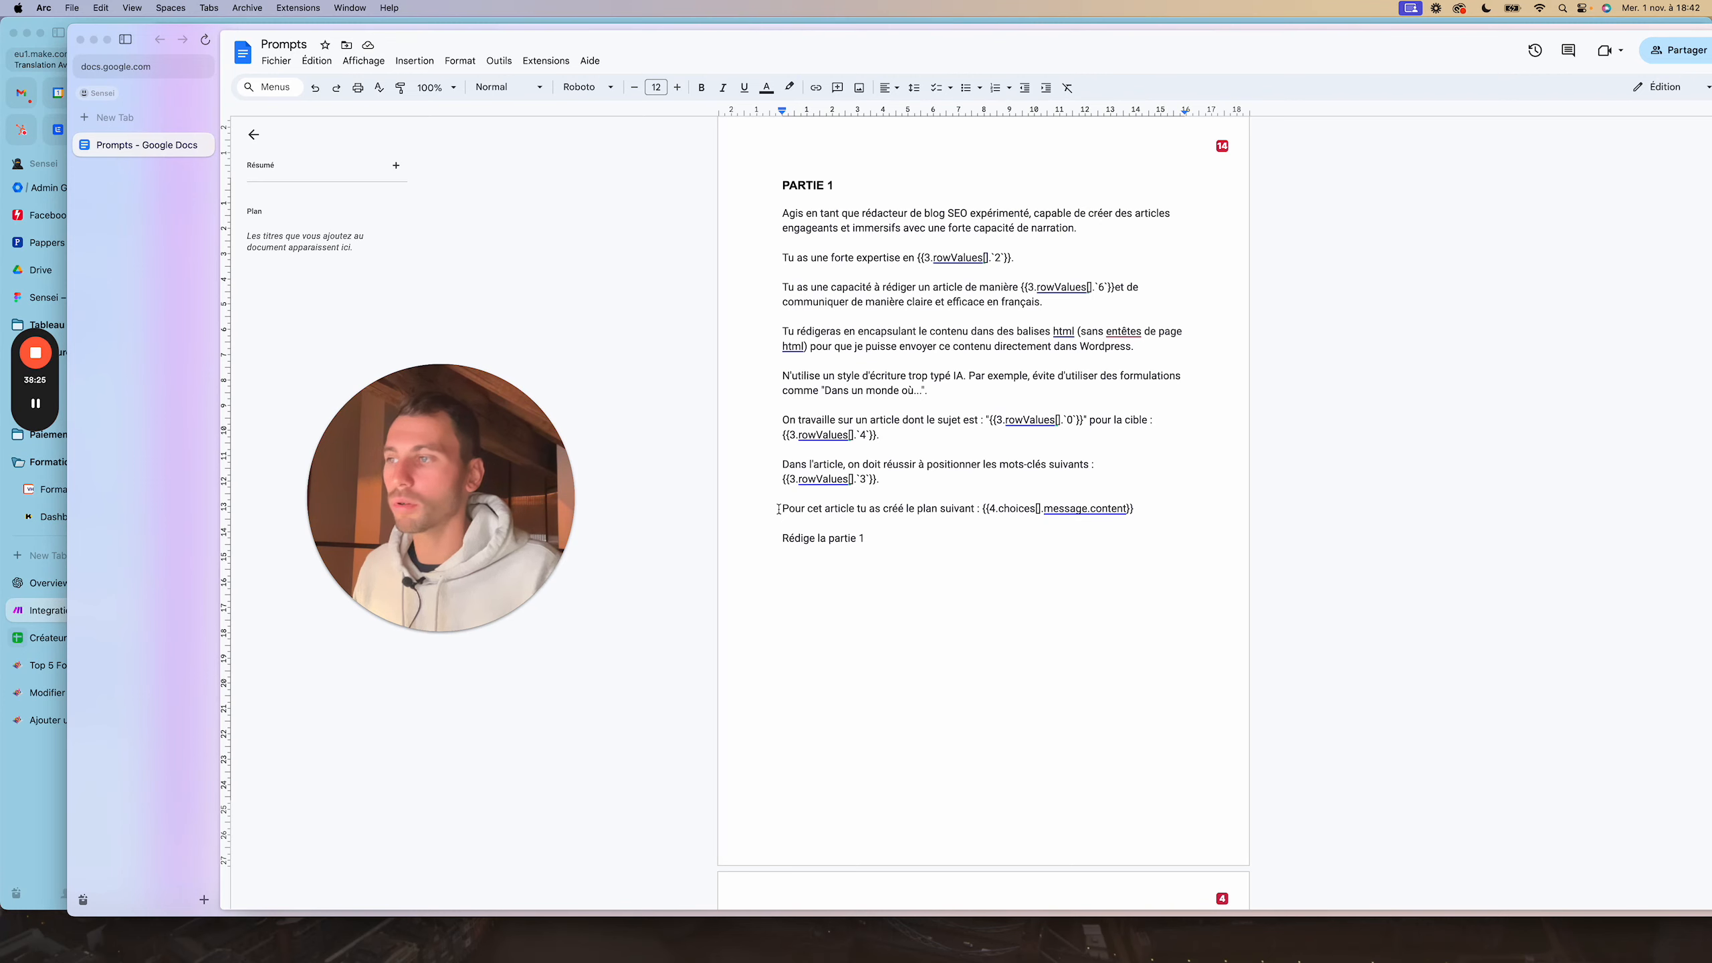
# Copy the PARTIE 1 prompt through "Rédige la partie 1" and paste it into the cloned OpenAI module's empty message content in Make
pyautogui.moveTo(778, 508); pyautogui.dragTo(1004, 512)
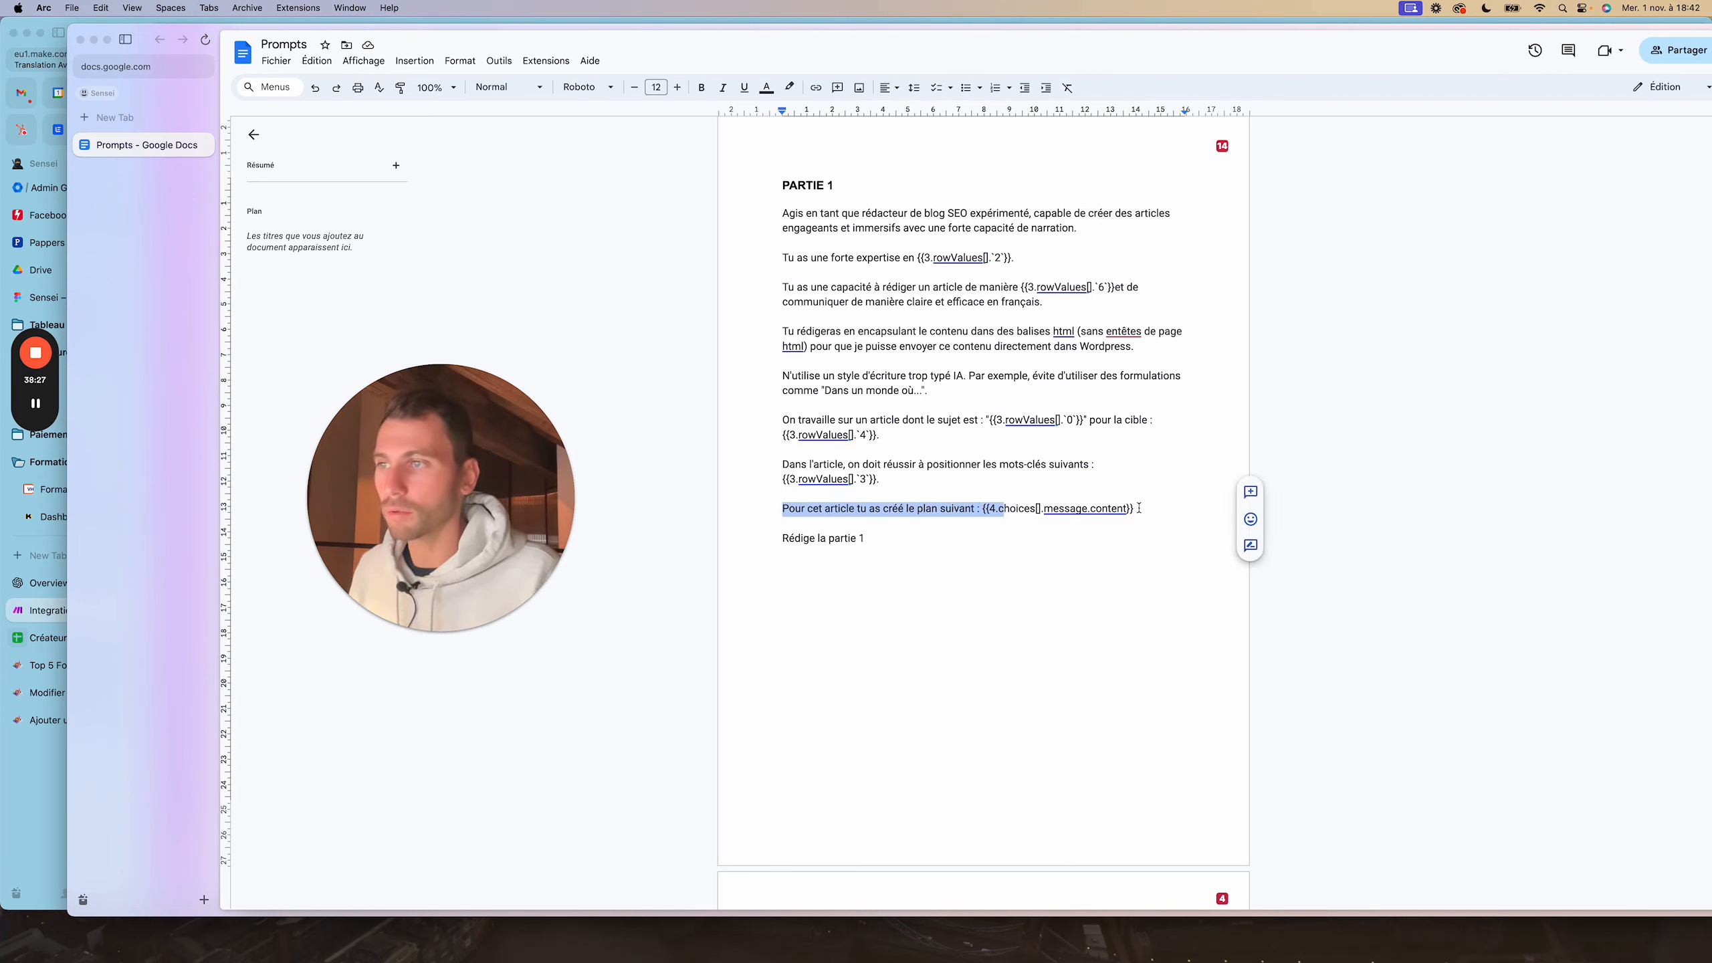
pyautogui.moveTo(1139, 508); pyautogui.dragTo(984, 511)
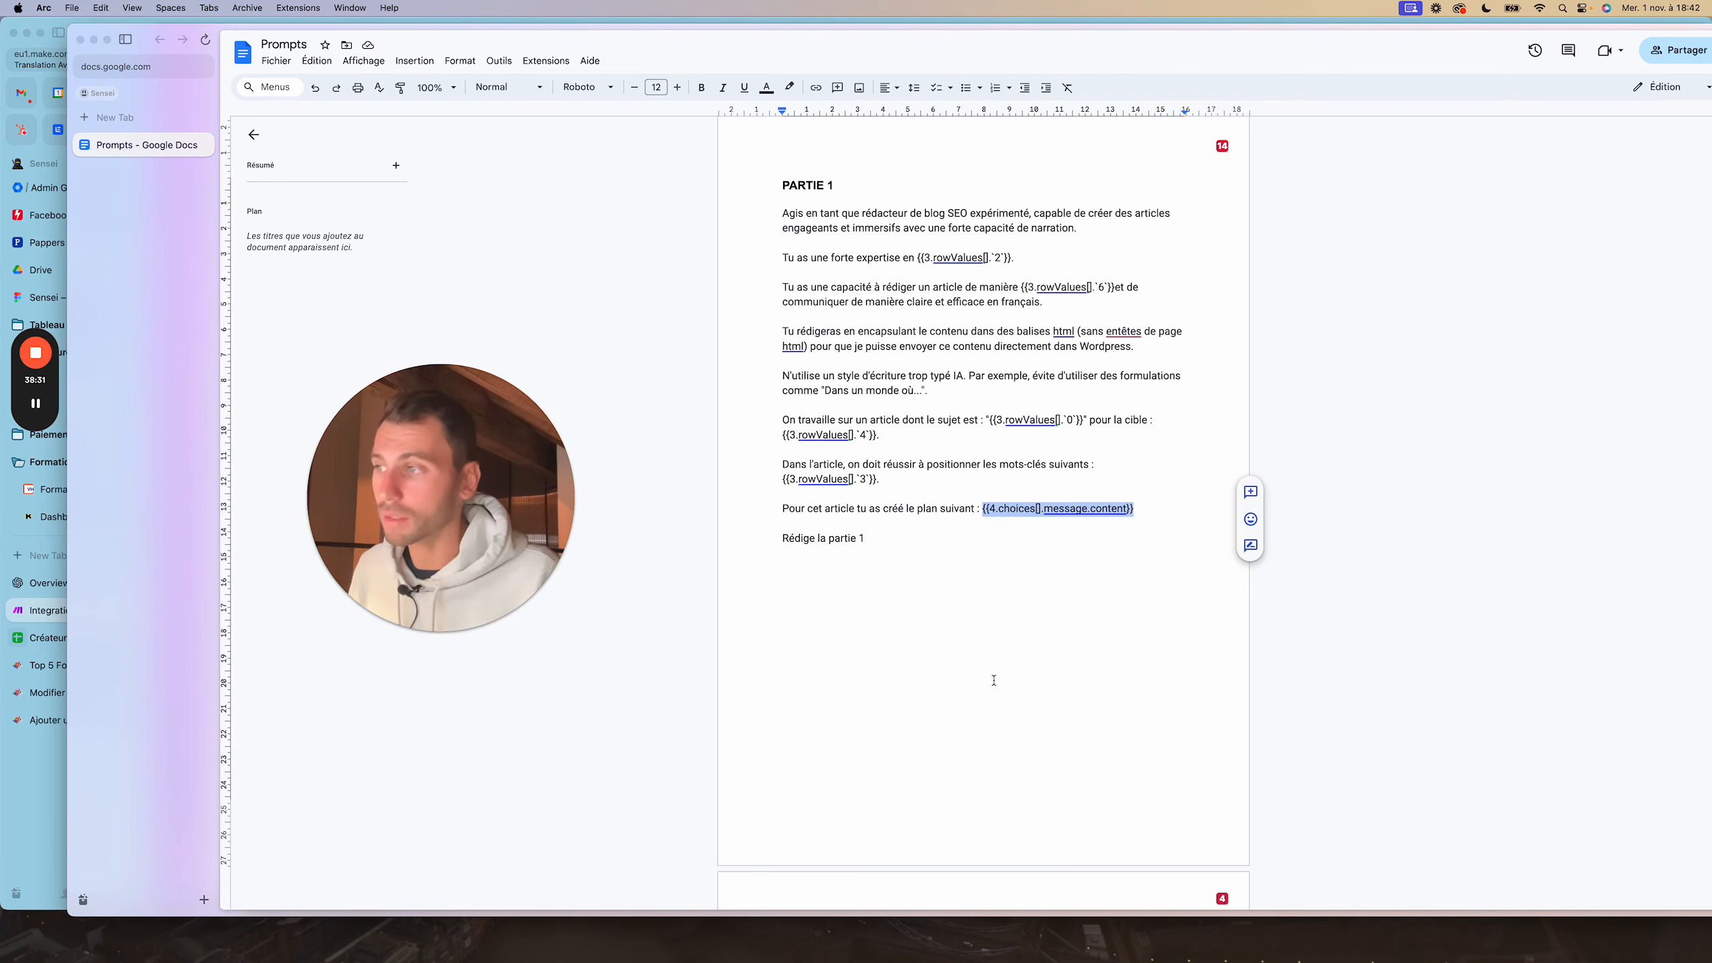
pyautogui.click(877, 539)
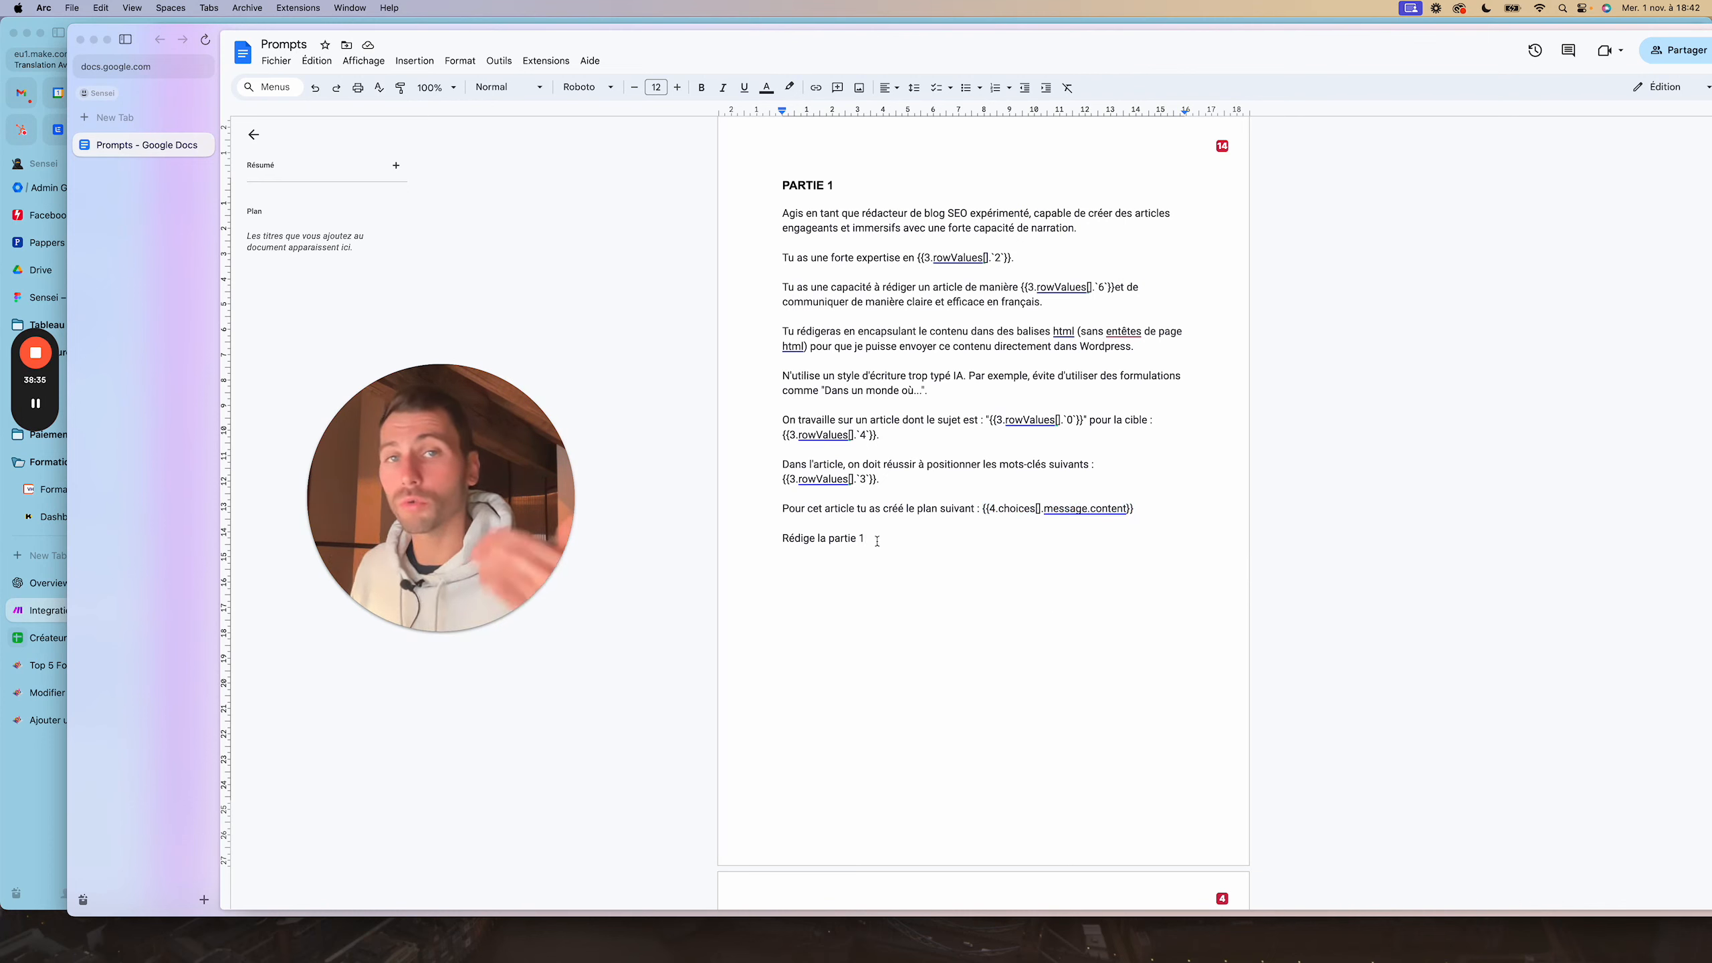
pyautogui.moveTo(877, 540); pyautogui.dragTo(770, 235)
pyautogui.moveTo(151, 31); pyautogui.dragTo(195, 1)
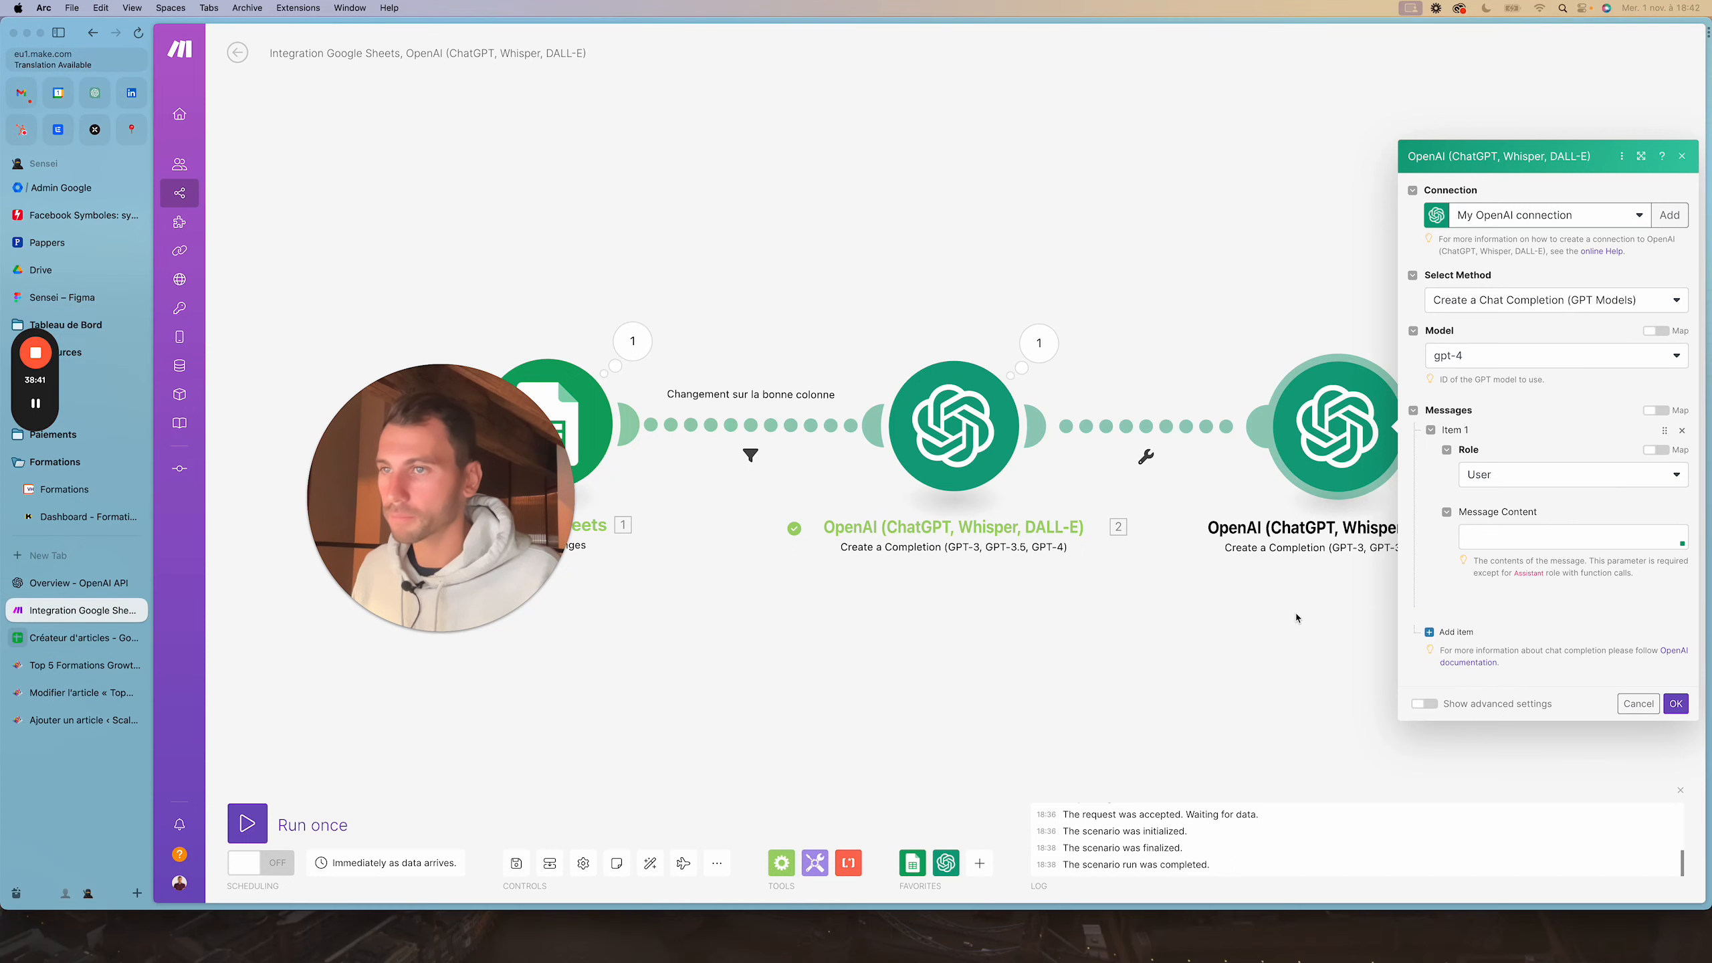
pyautogui.click(1485, 533)
pyautogui.press('super+v')
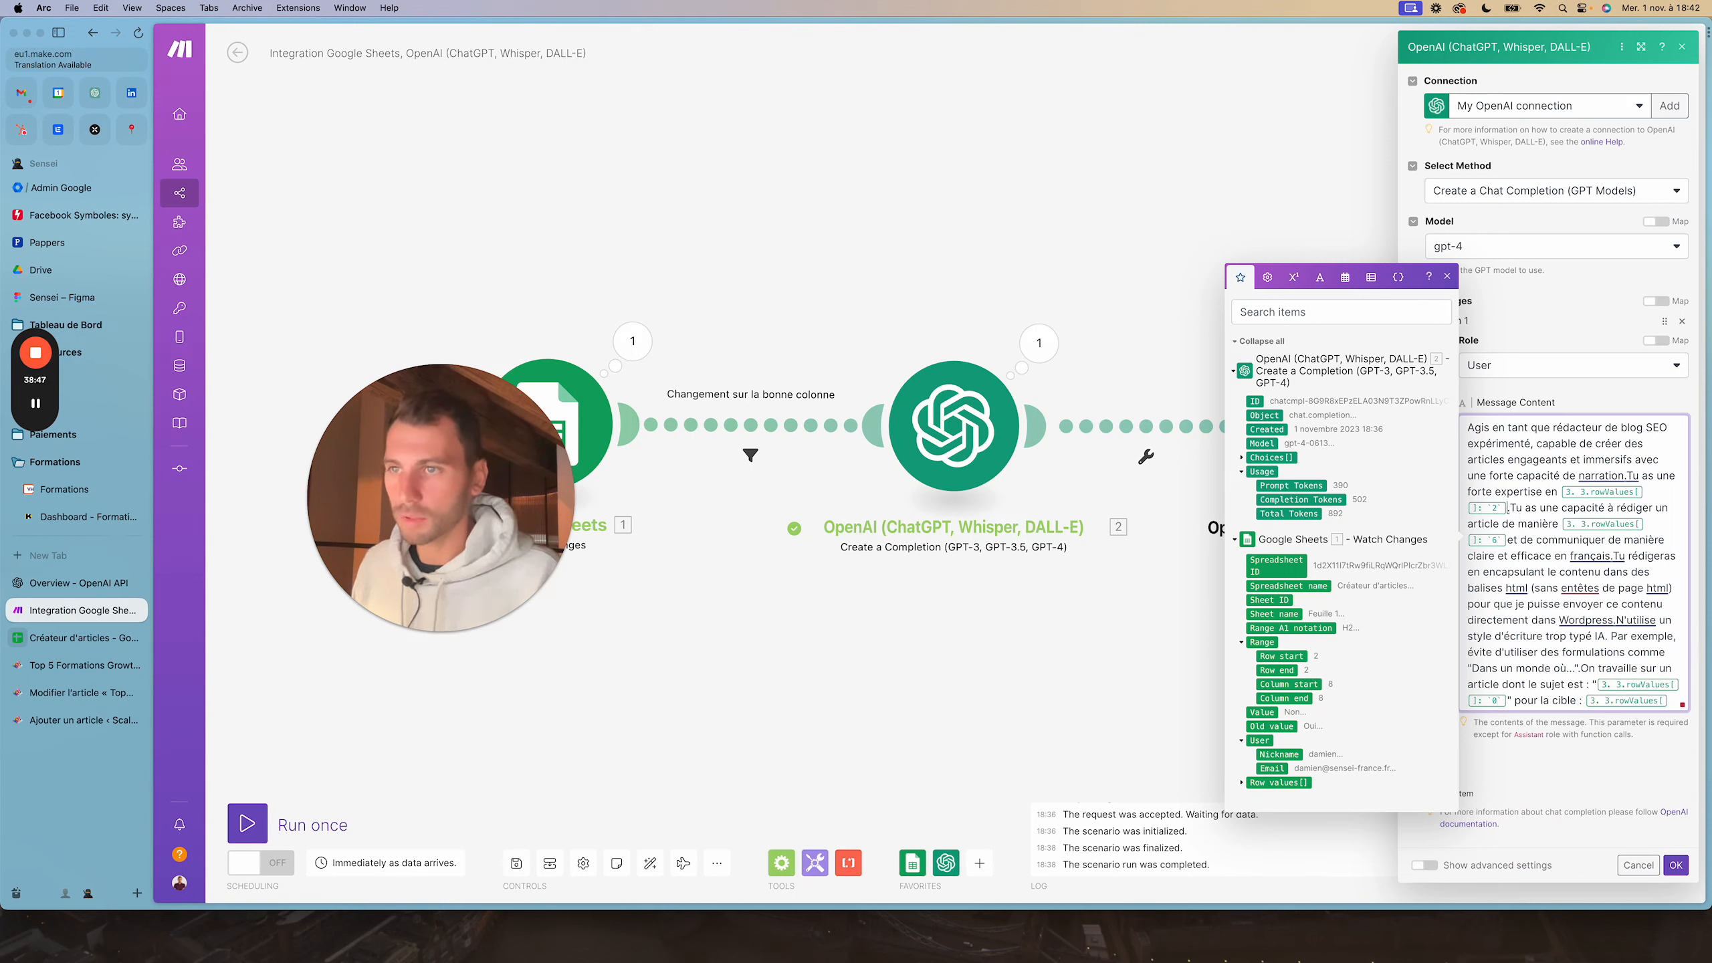
# Replace the expertise placeholder with Google Sheets row value C, and separate the expertise sentence from its neighbours with blank lines
pyautogui.press('BackSpace')
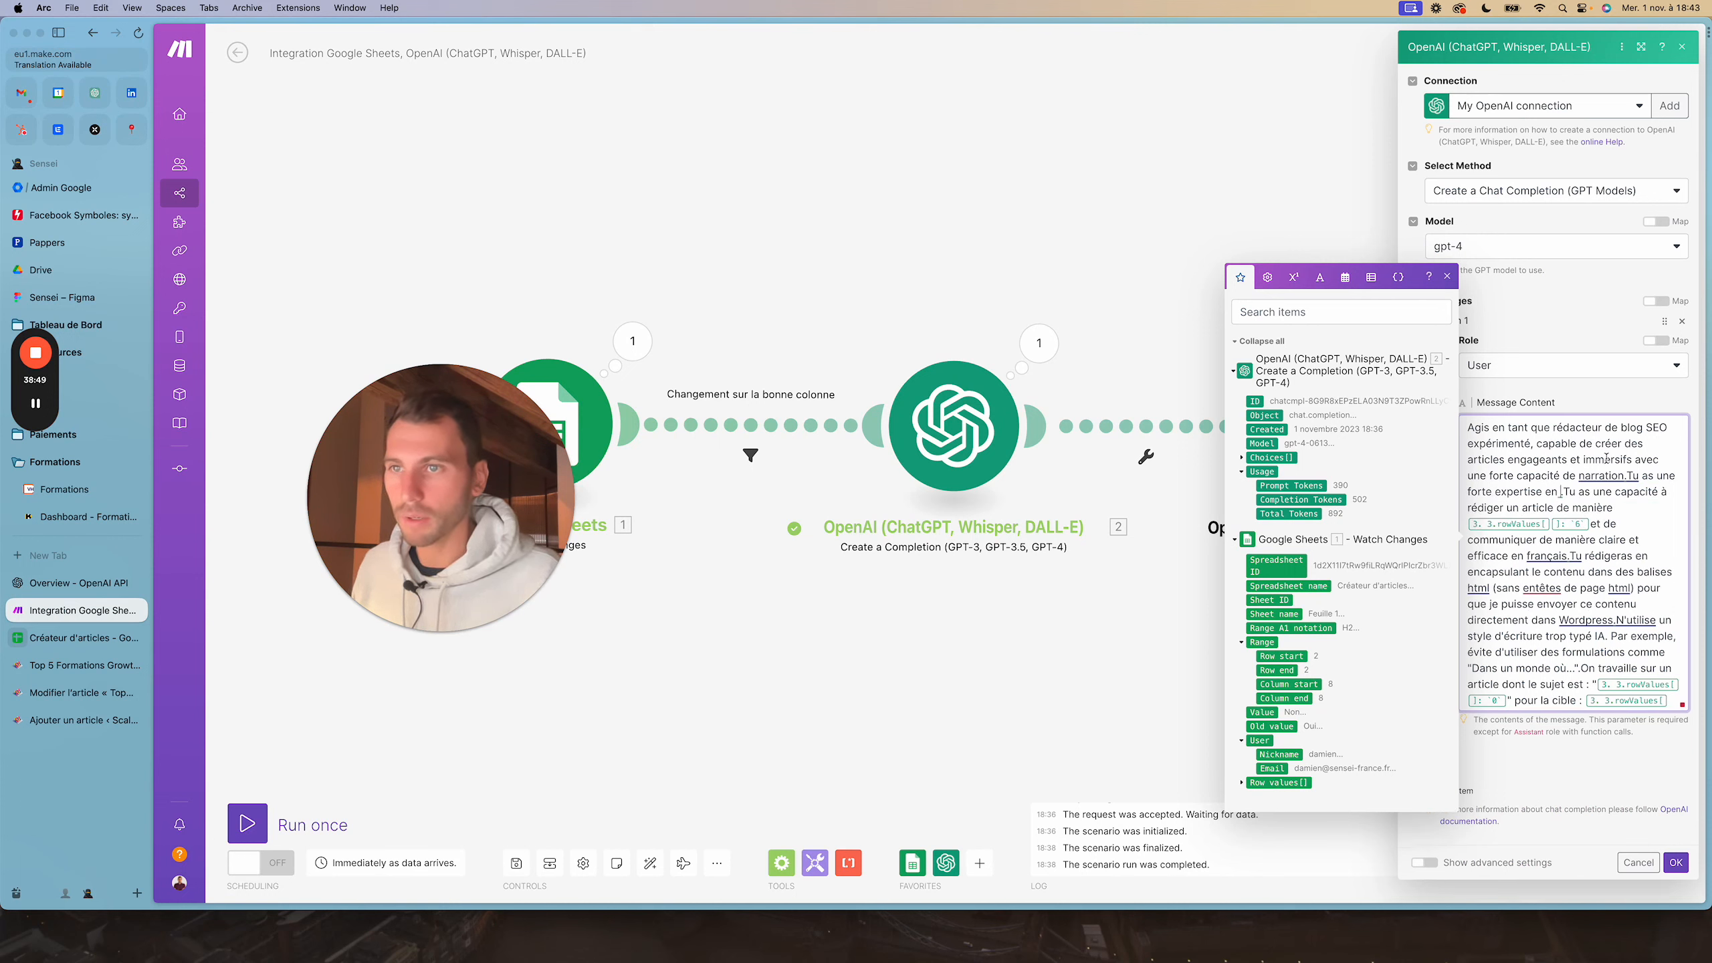
pyautogui.click(1630, 475)
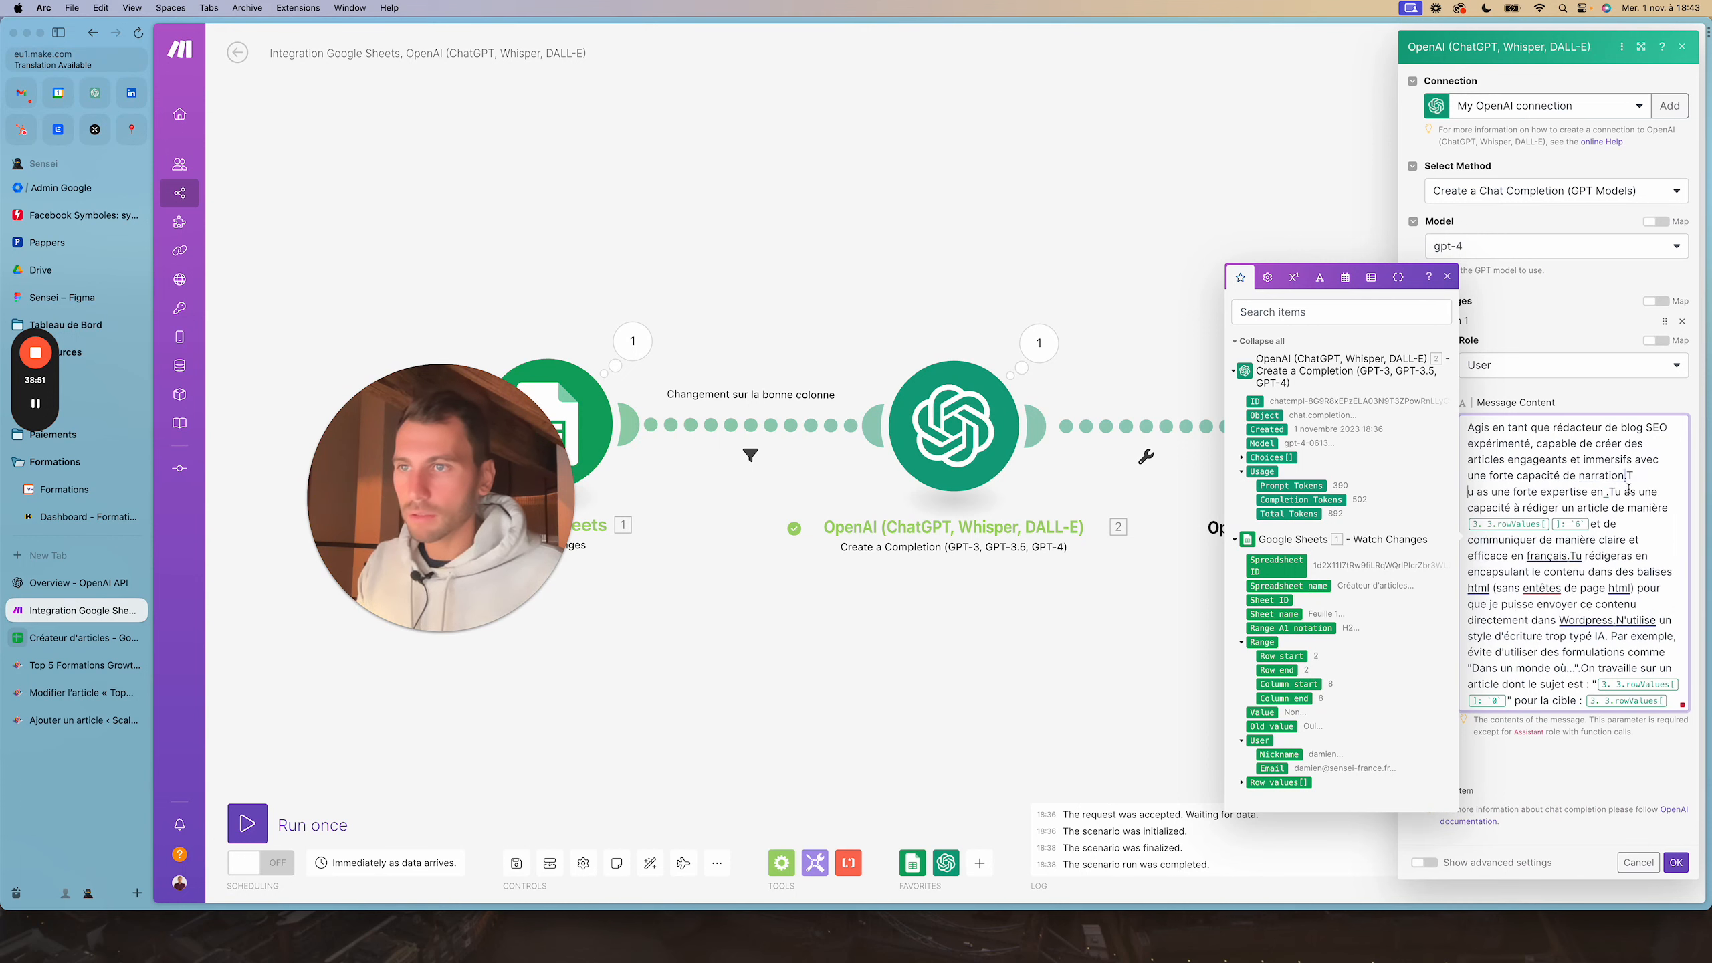
pyautogui.press('Return')
pyautogui.press('Return')
pyautogui.click(1609, 508)
pyautogui.press('Return')
pyautogui.press('Return')
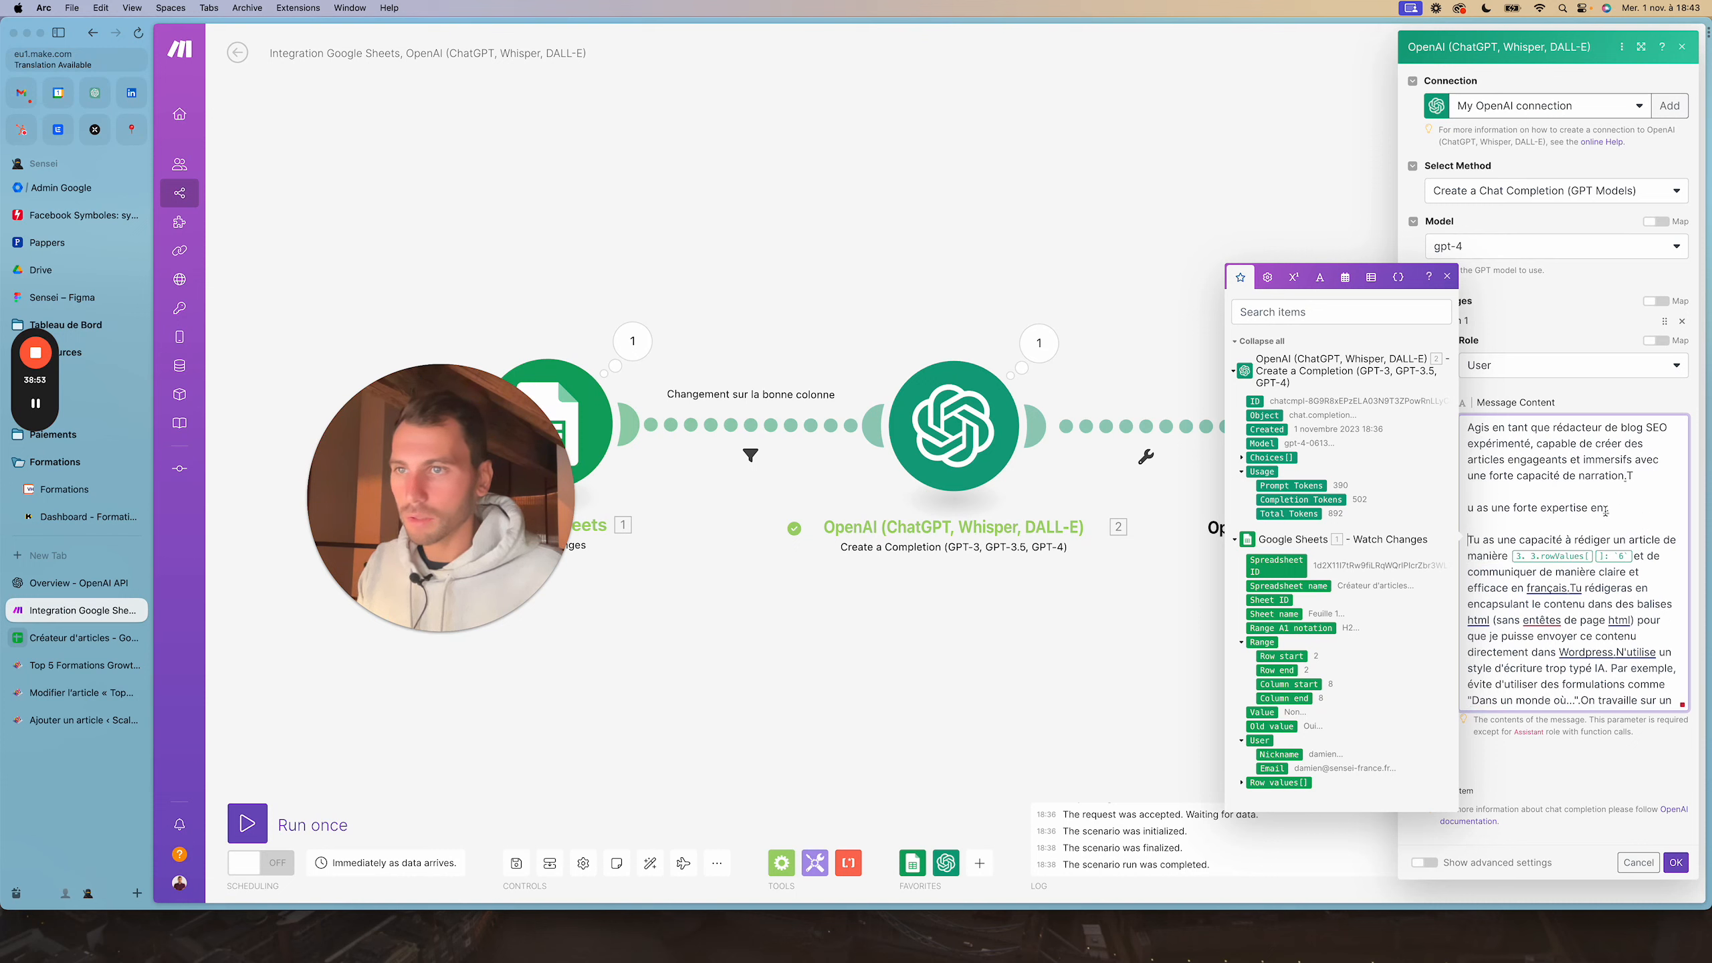
pyautogui.click(1606, 508)
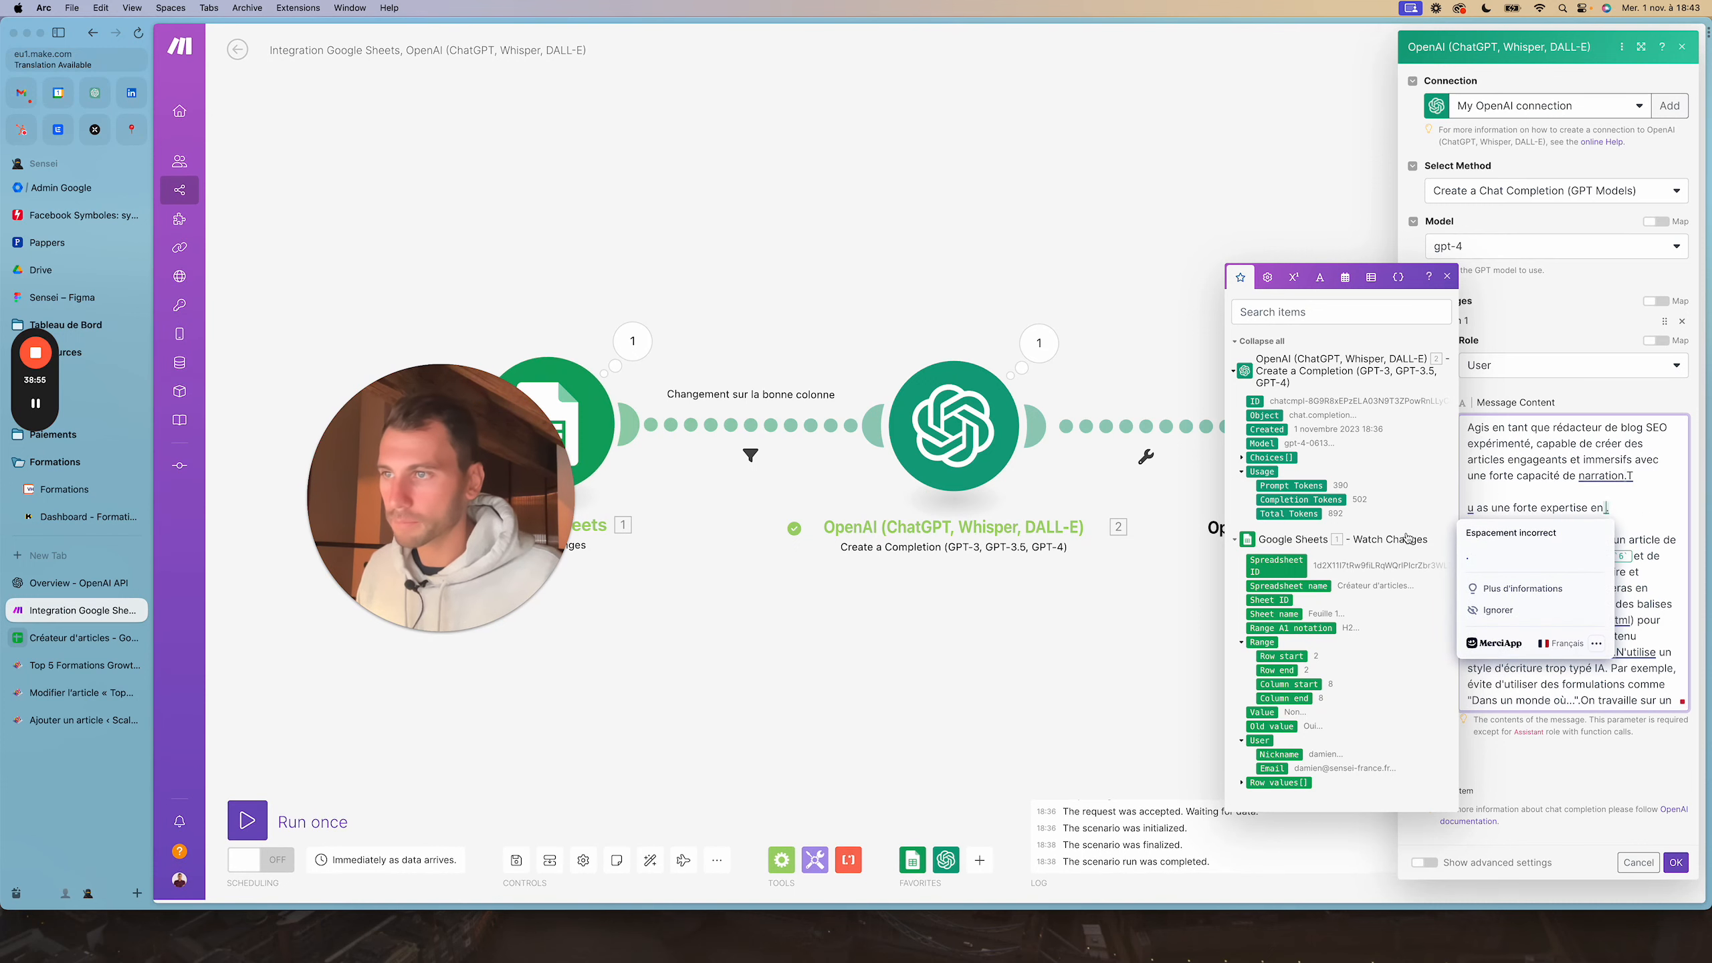
pyautogui.click(1260, 783)
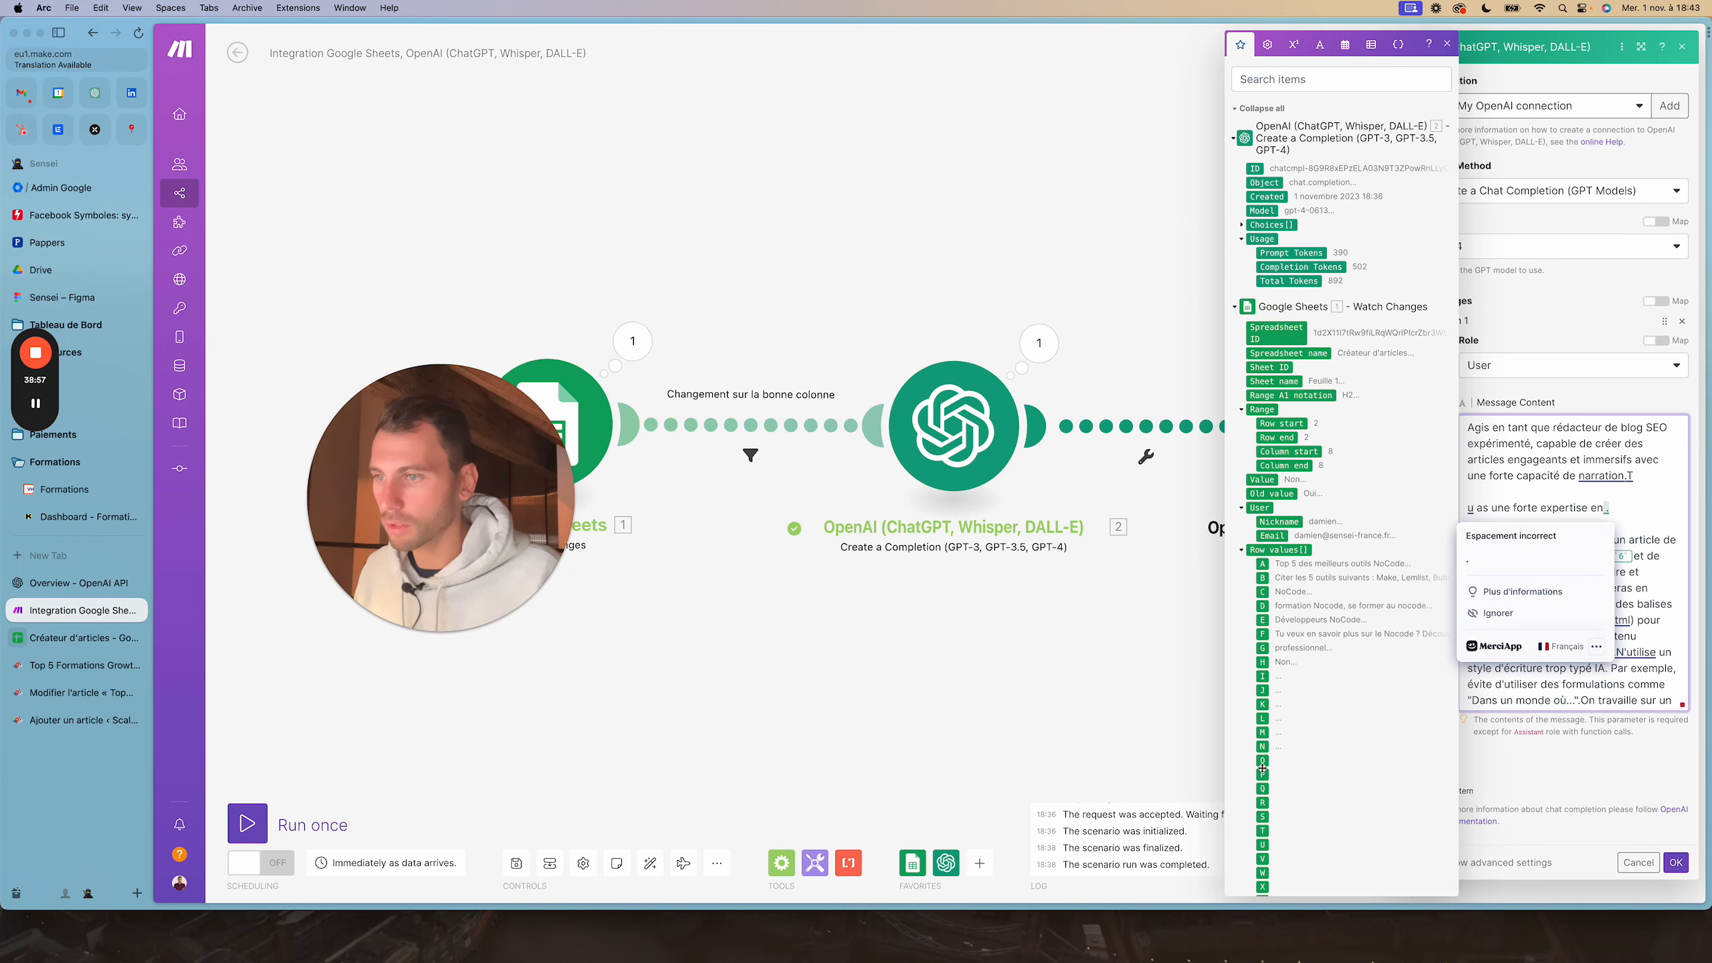
pyautogui.click(1291, 591)
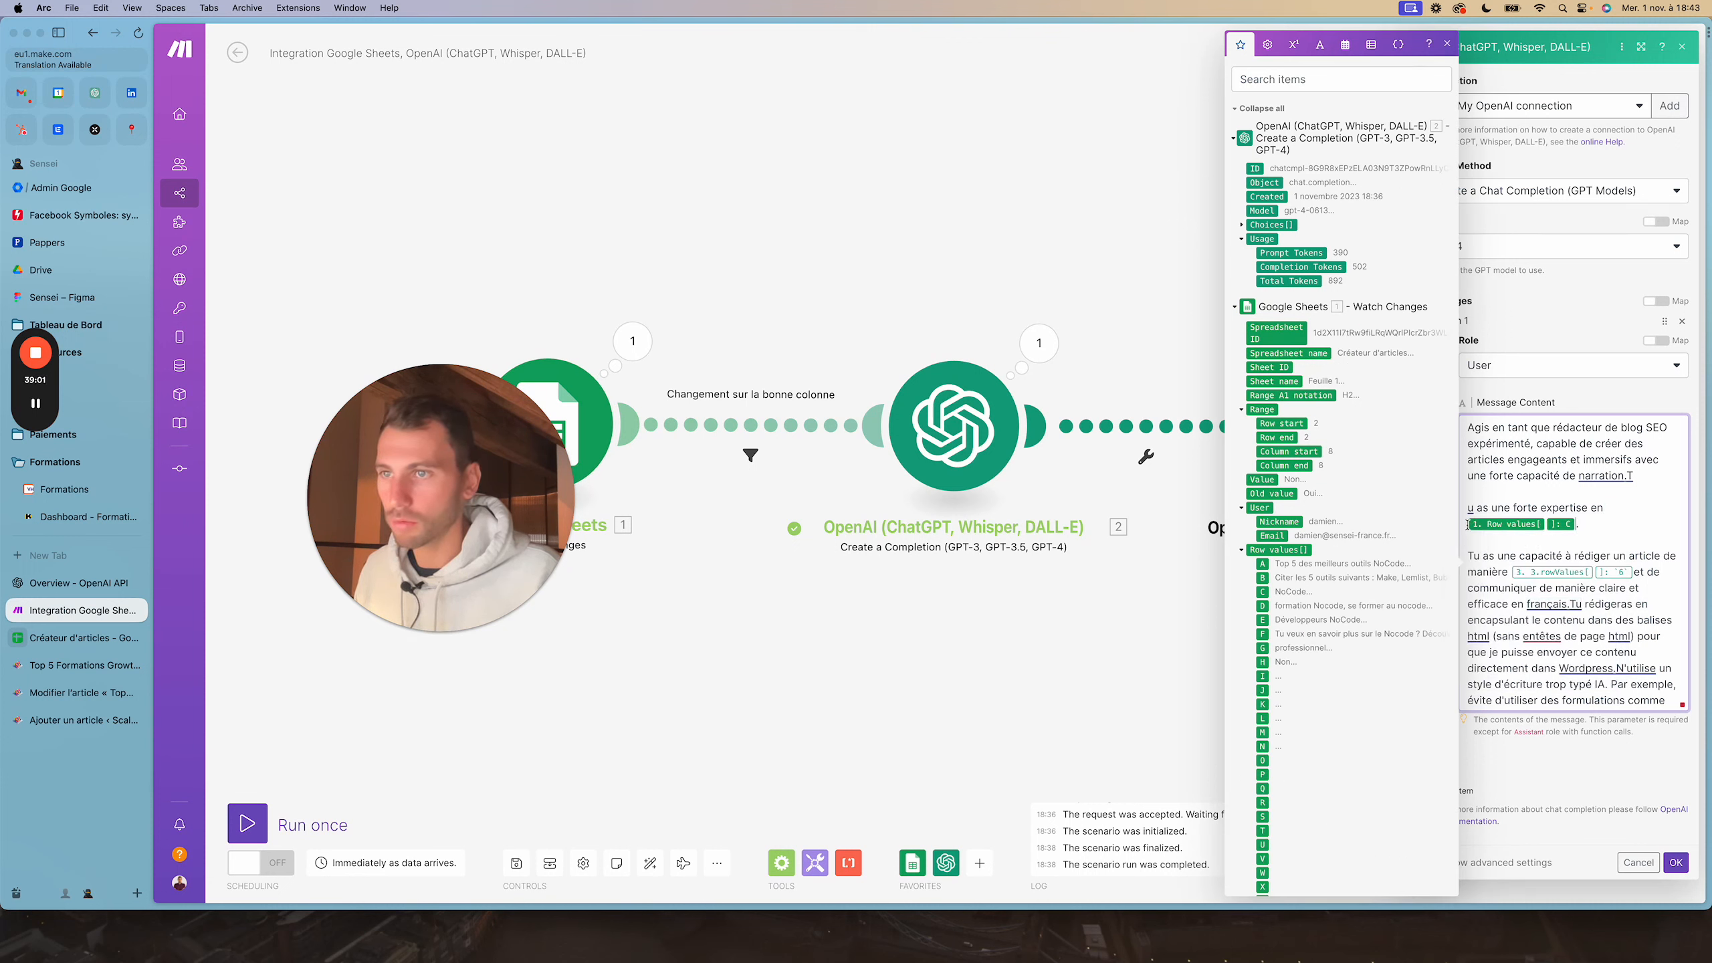
# Fix the misplaced paragraph break so that "Tu as une forte expertise en" starts its own paragraph with its first letter intact
pyautogui.click(1629, 476)
pyautogui.press('Return')
pyautogui.press('Return')
pyautogui.press('Down')
pyautogui.press('Down')
pyautogui.press('BackSpace')
pyautogui.press('BackSpace')
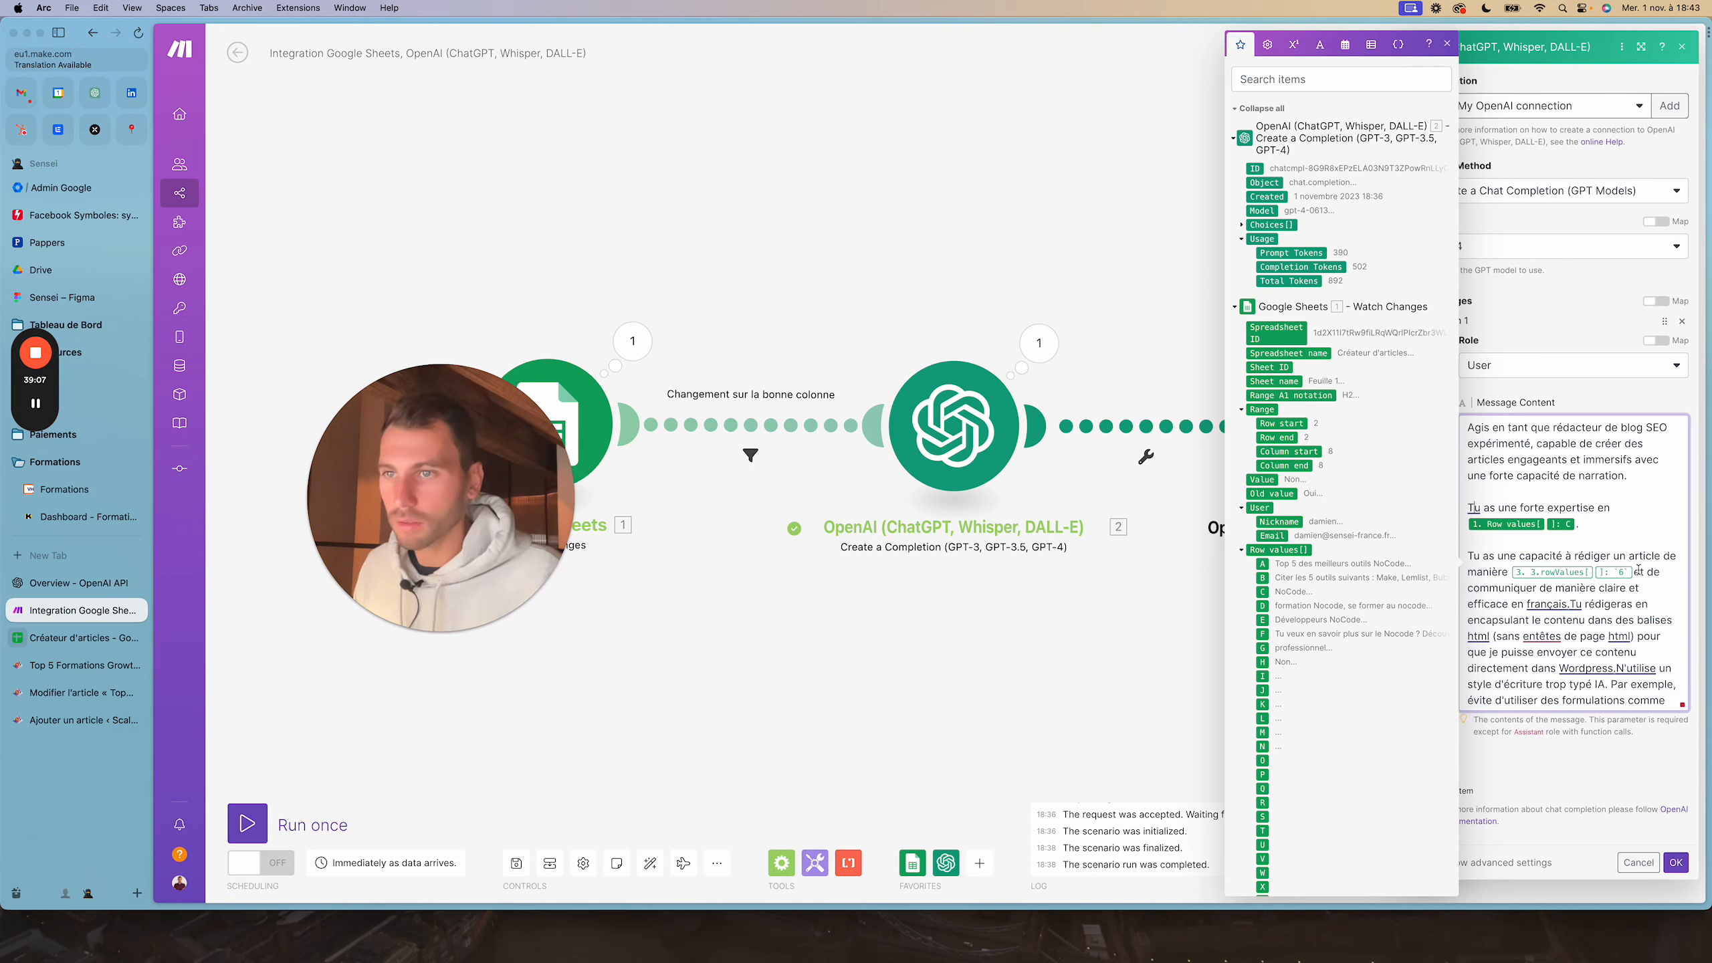
# Replace the writing manner placeholder with row value G and start a new paragraph at "Tu rédigeras en encapsulant"
pyautogui.press('BackSpace')
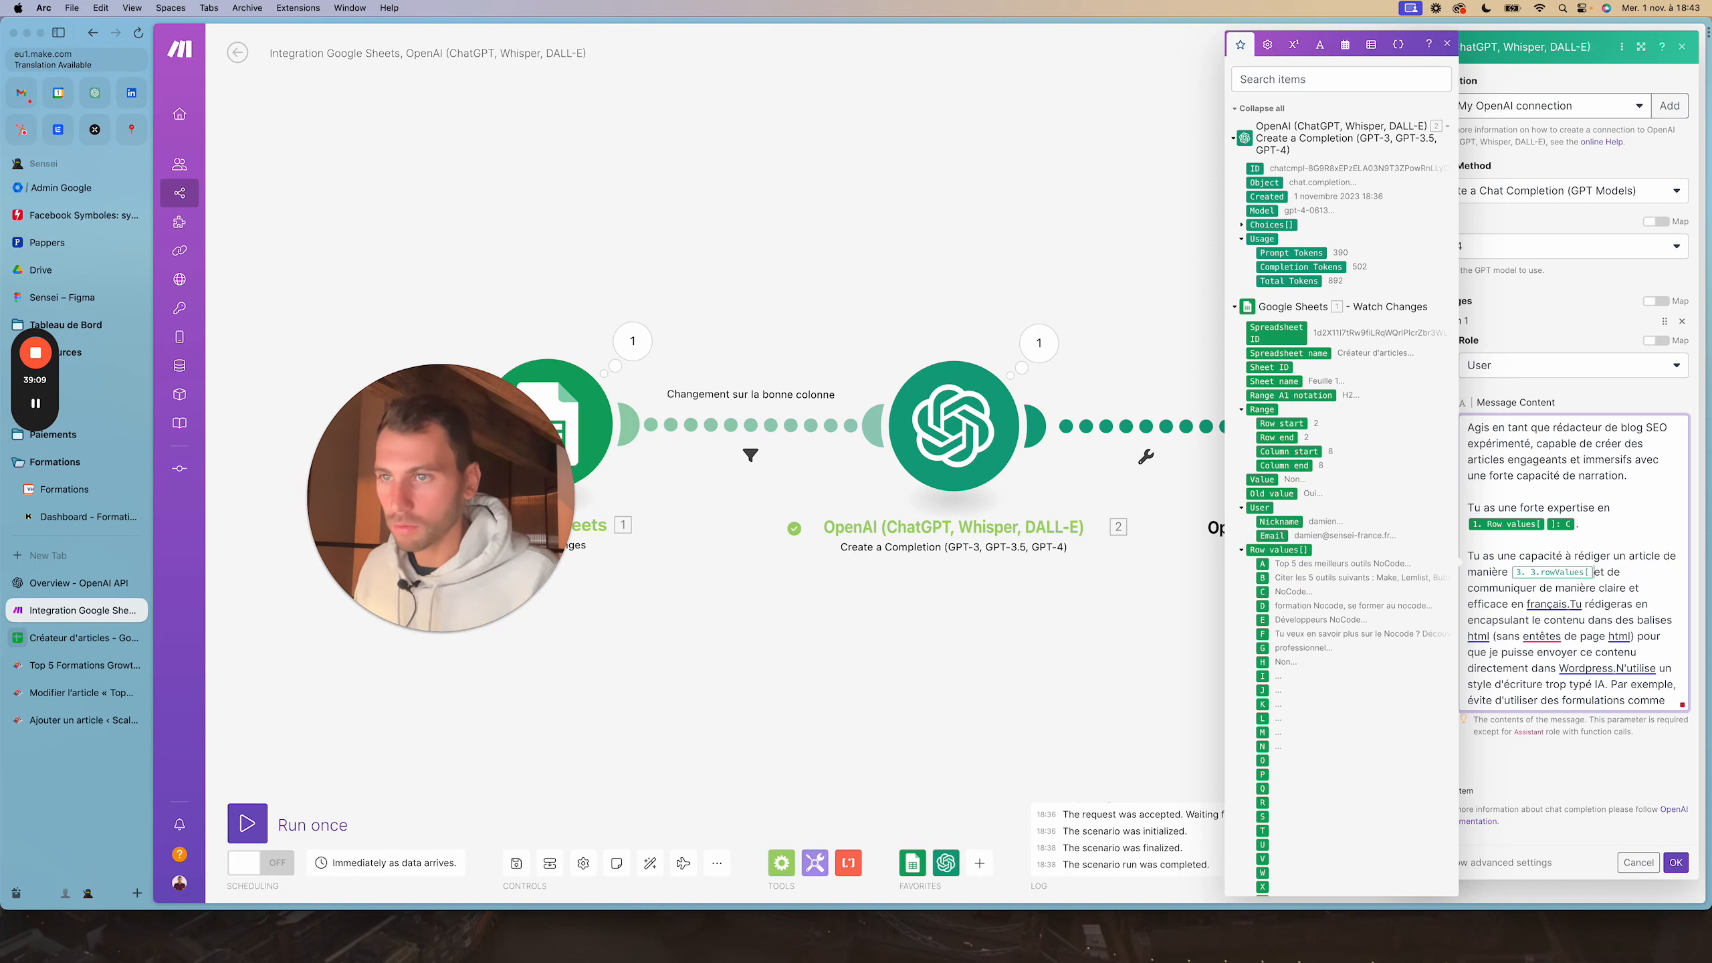
pyautogui.click(1271, 651)
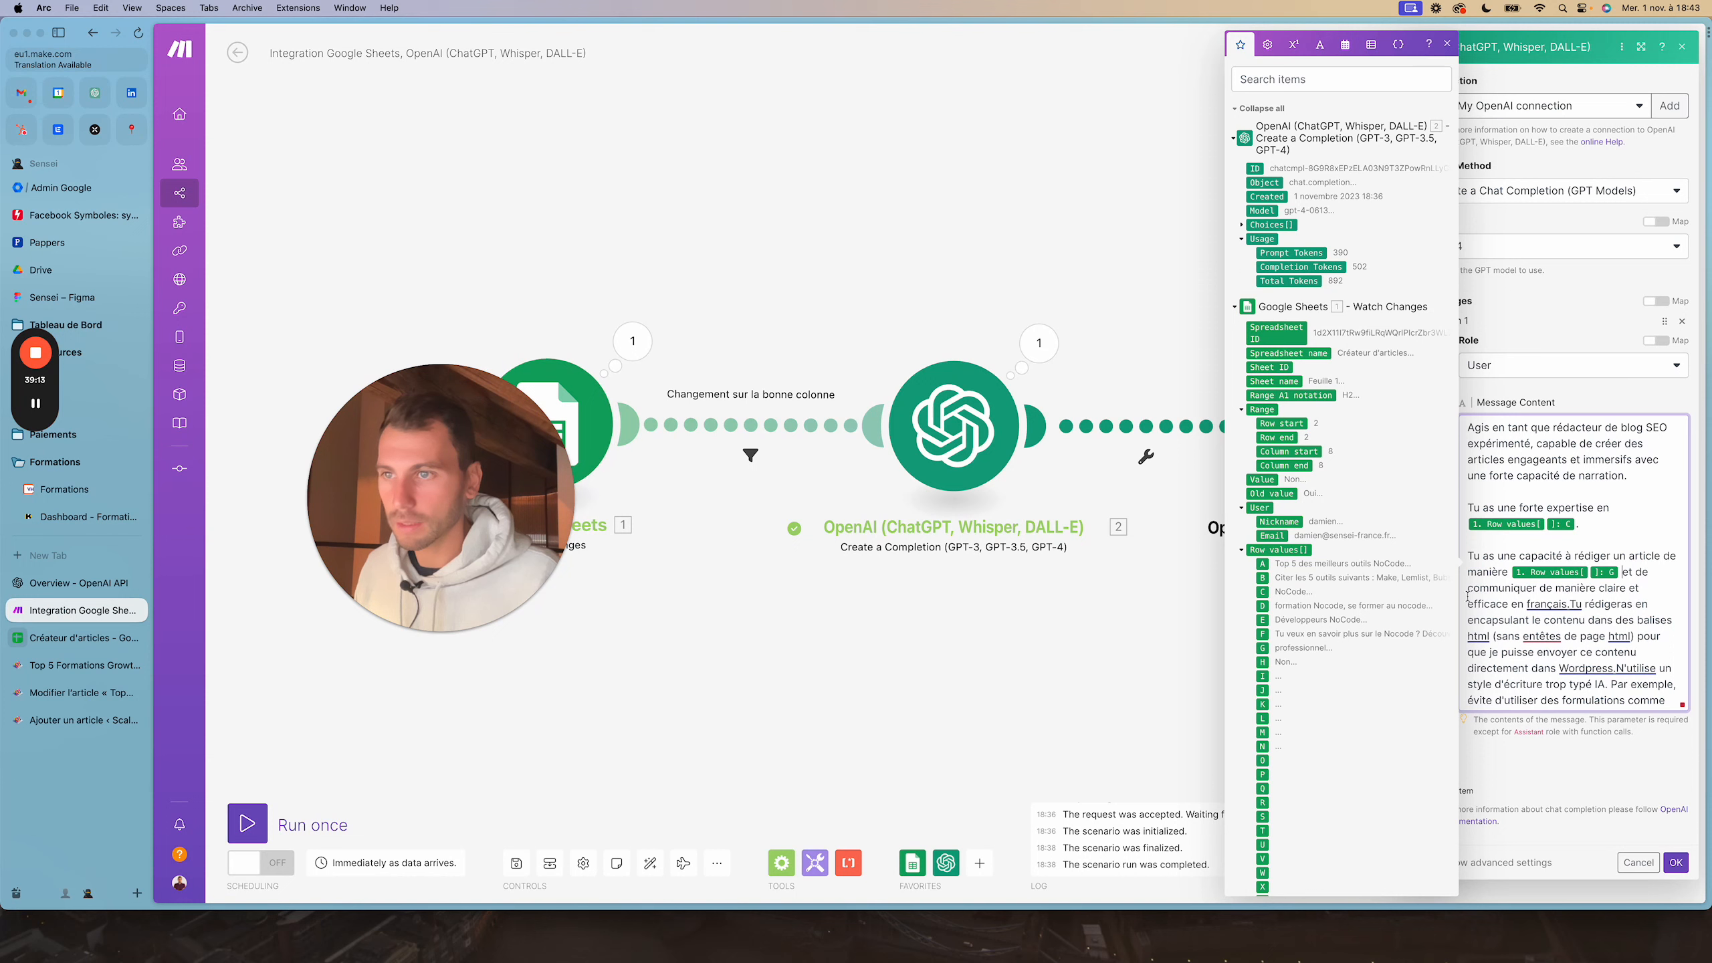
pyautogui.click(1572, 604)
pyautogui.press('Return')
pyautogui.press('Return')
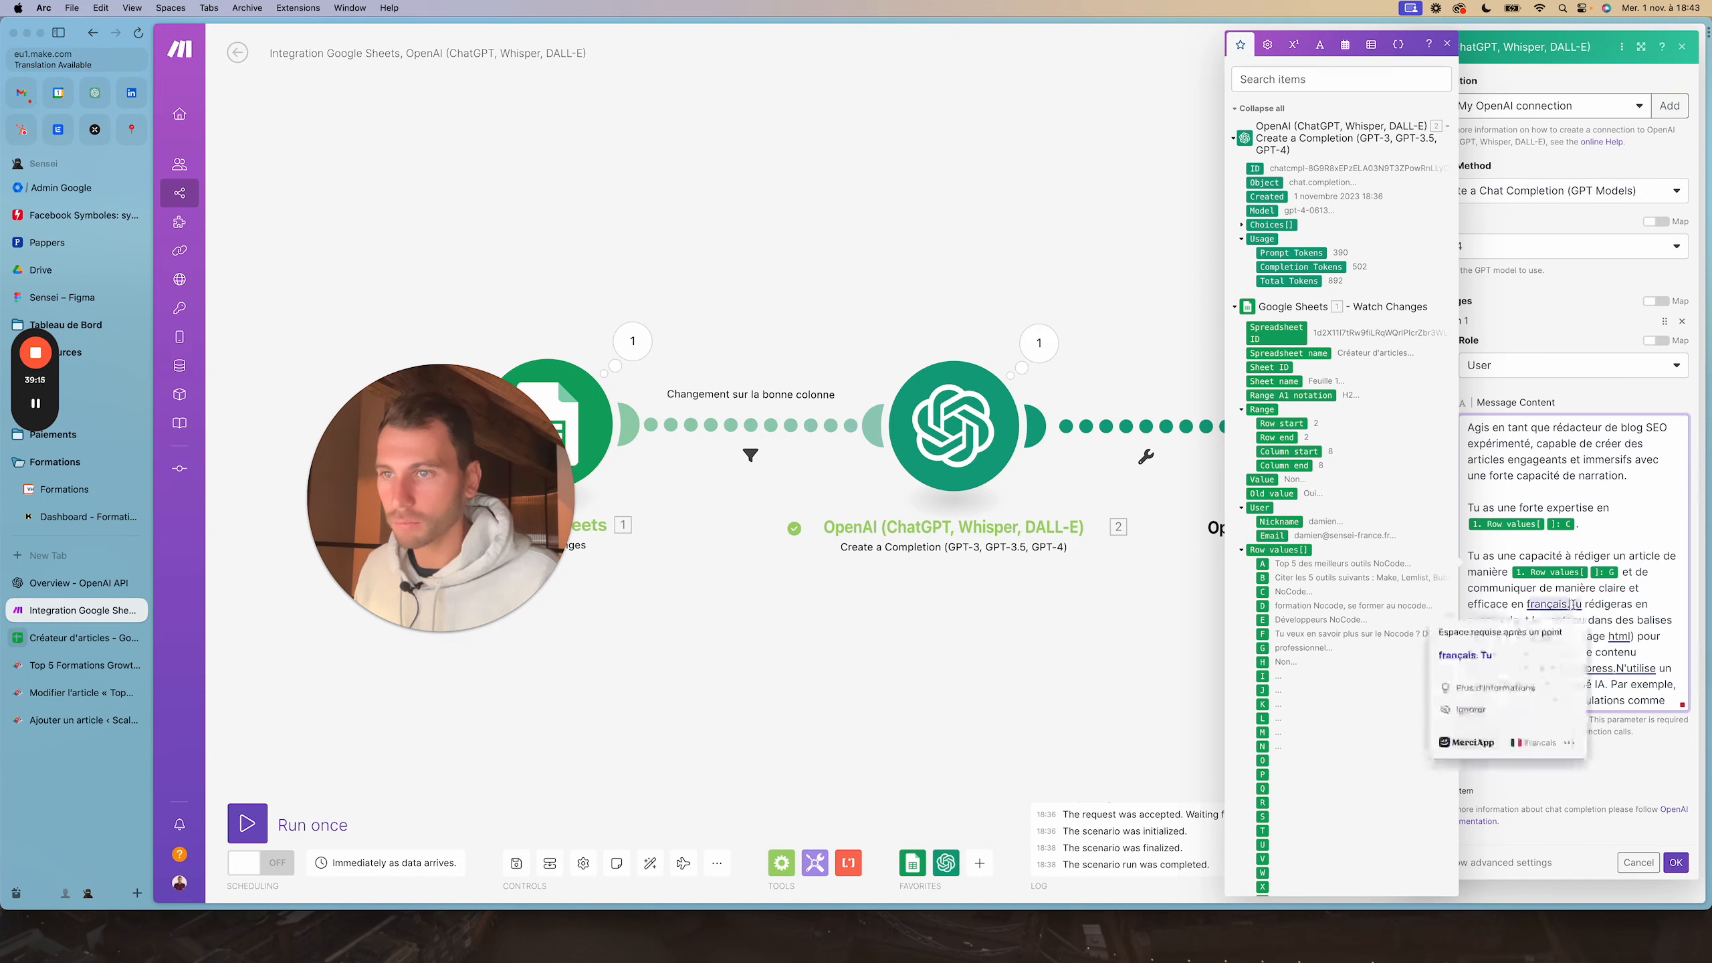
# Start new paragraphs, each after a blank line, at "N'utilise un style d'écriture" and "On travaille sur un article"
pyautogui.scroll(-2, 1534, 618)
pyautogui.scroll(-1, 1535, 618)
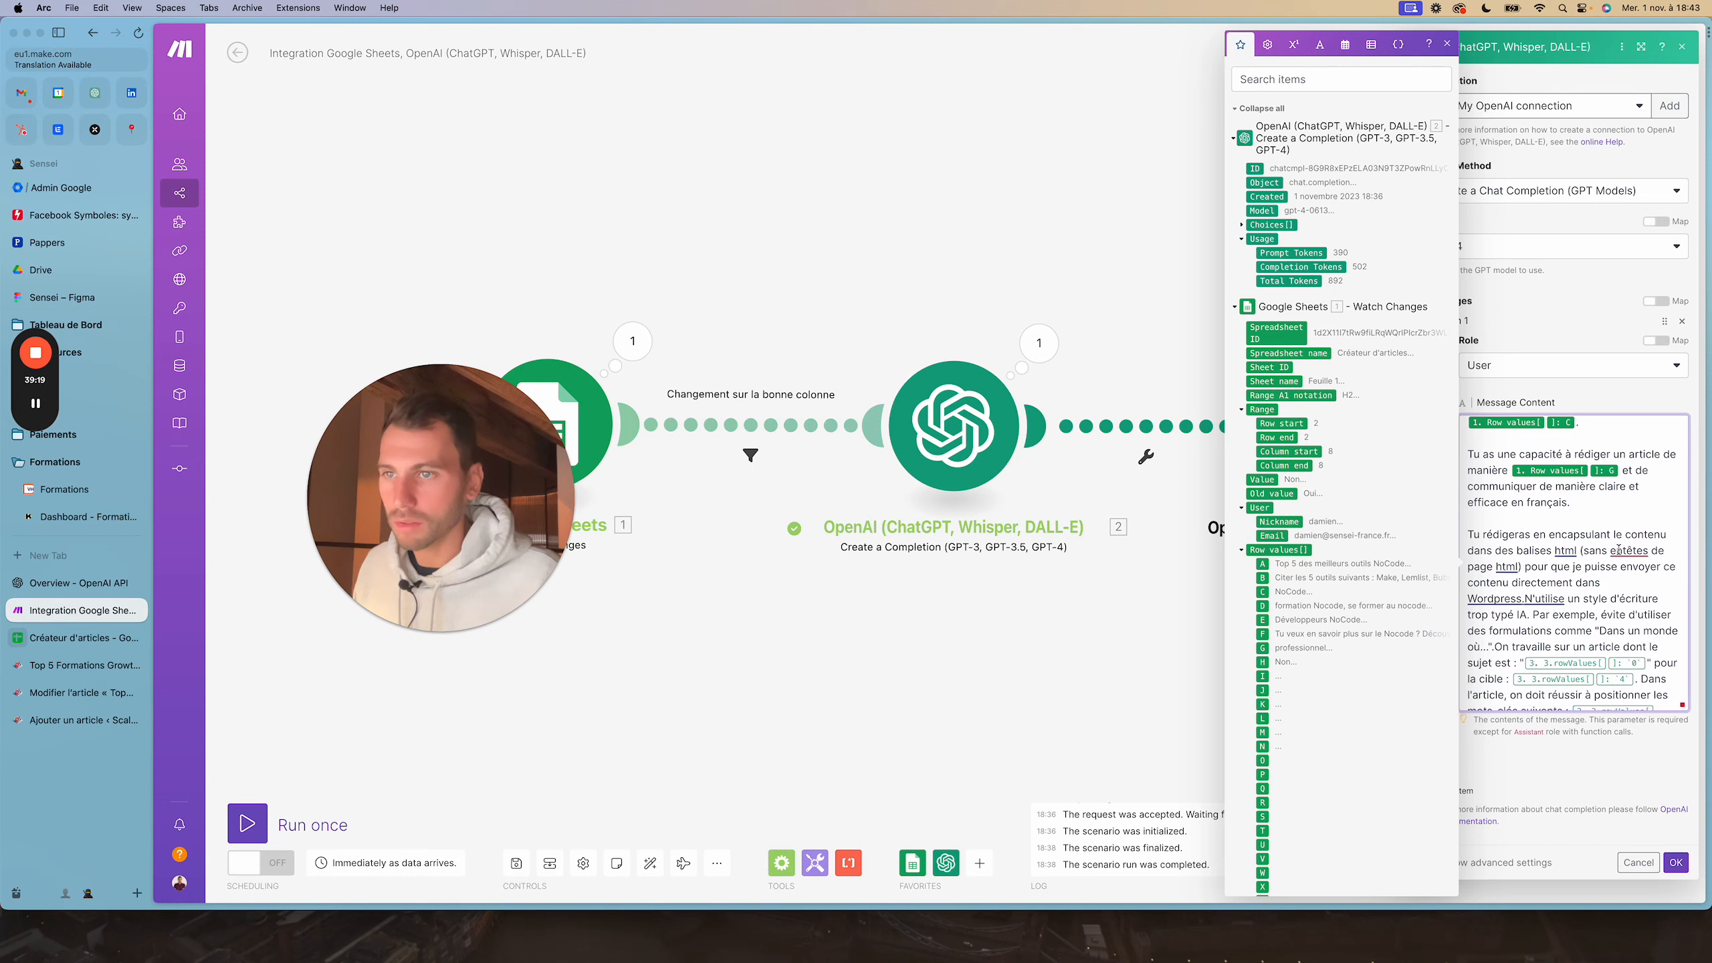
pyautogui.click(1528, 598)
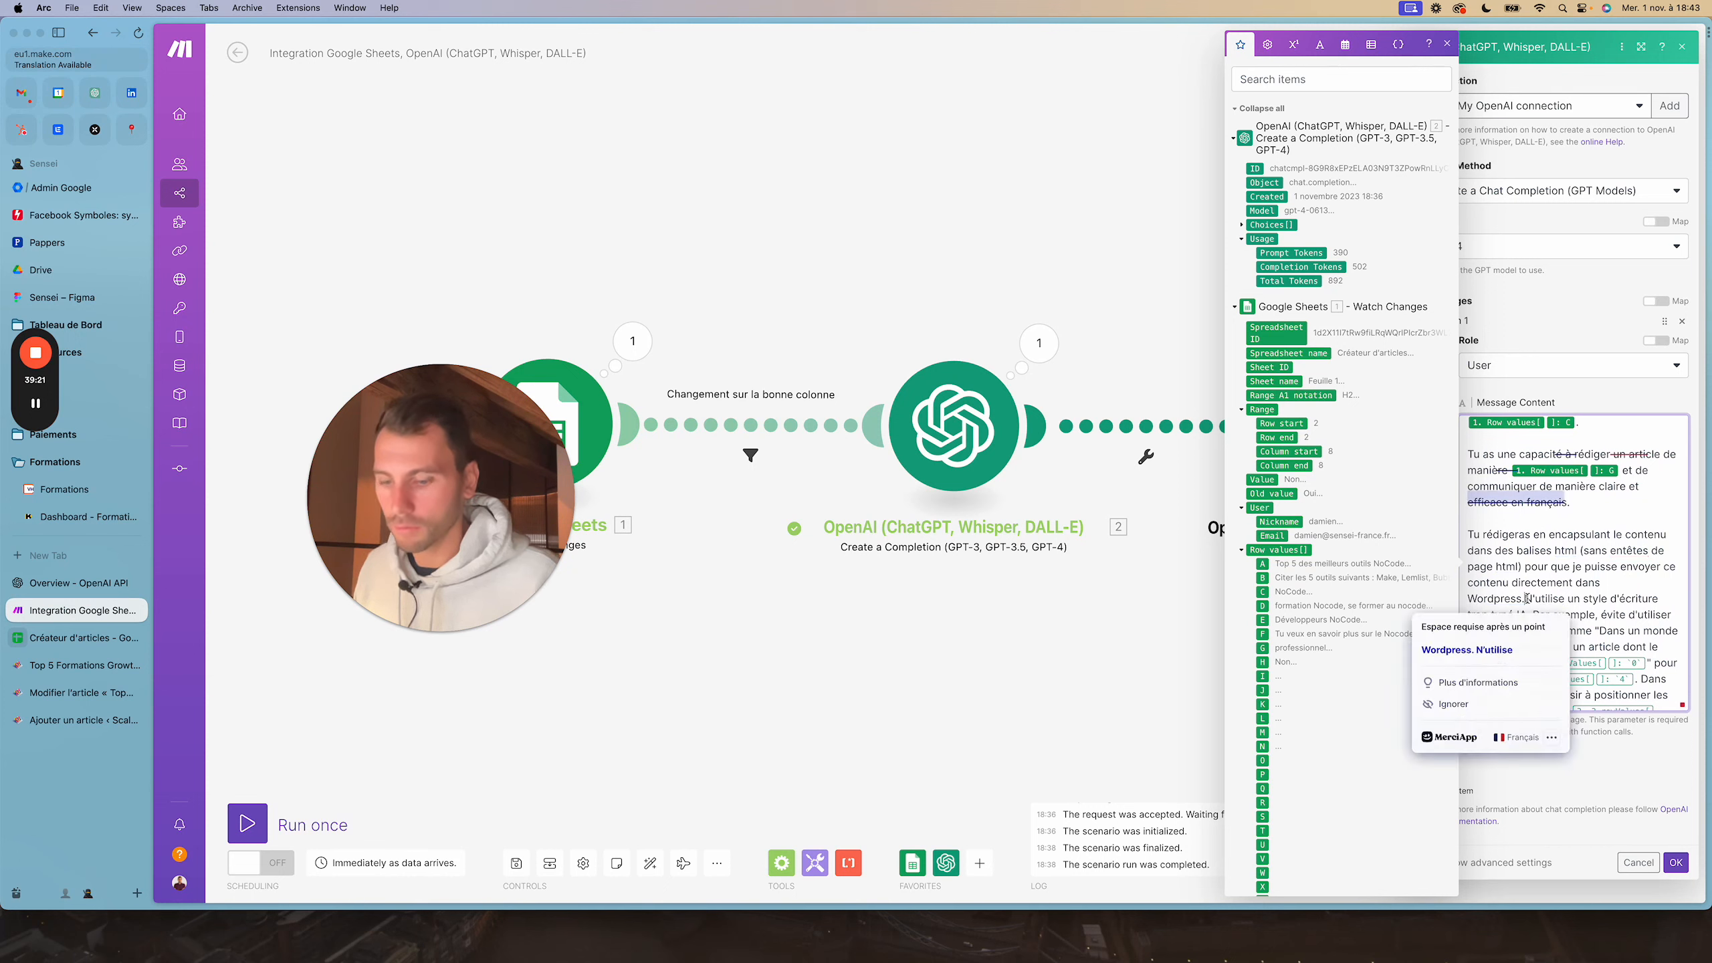
pyautogui.press('Return')
pyautogui.press('Return')
pyautogui.scroll(-1, 1530, 596)
pyautogui.click(1662, 561)
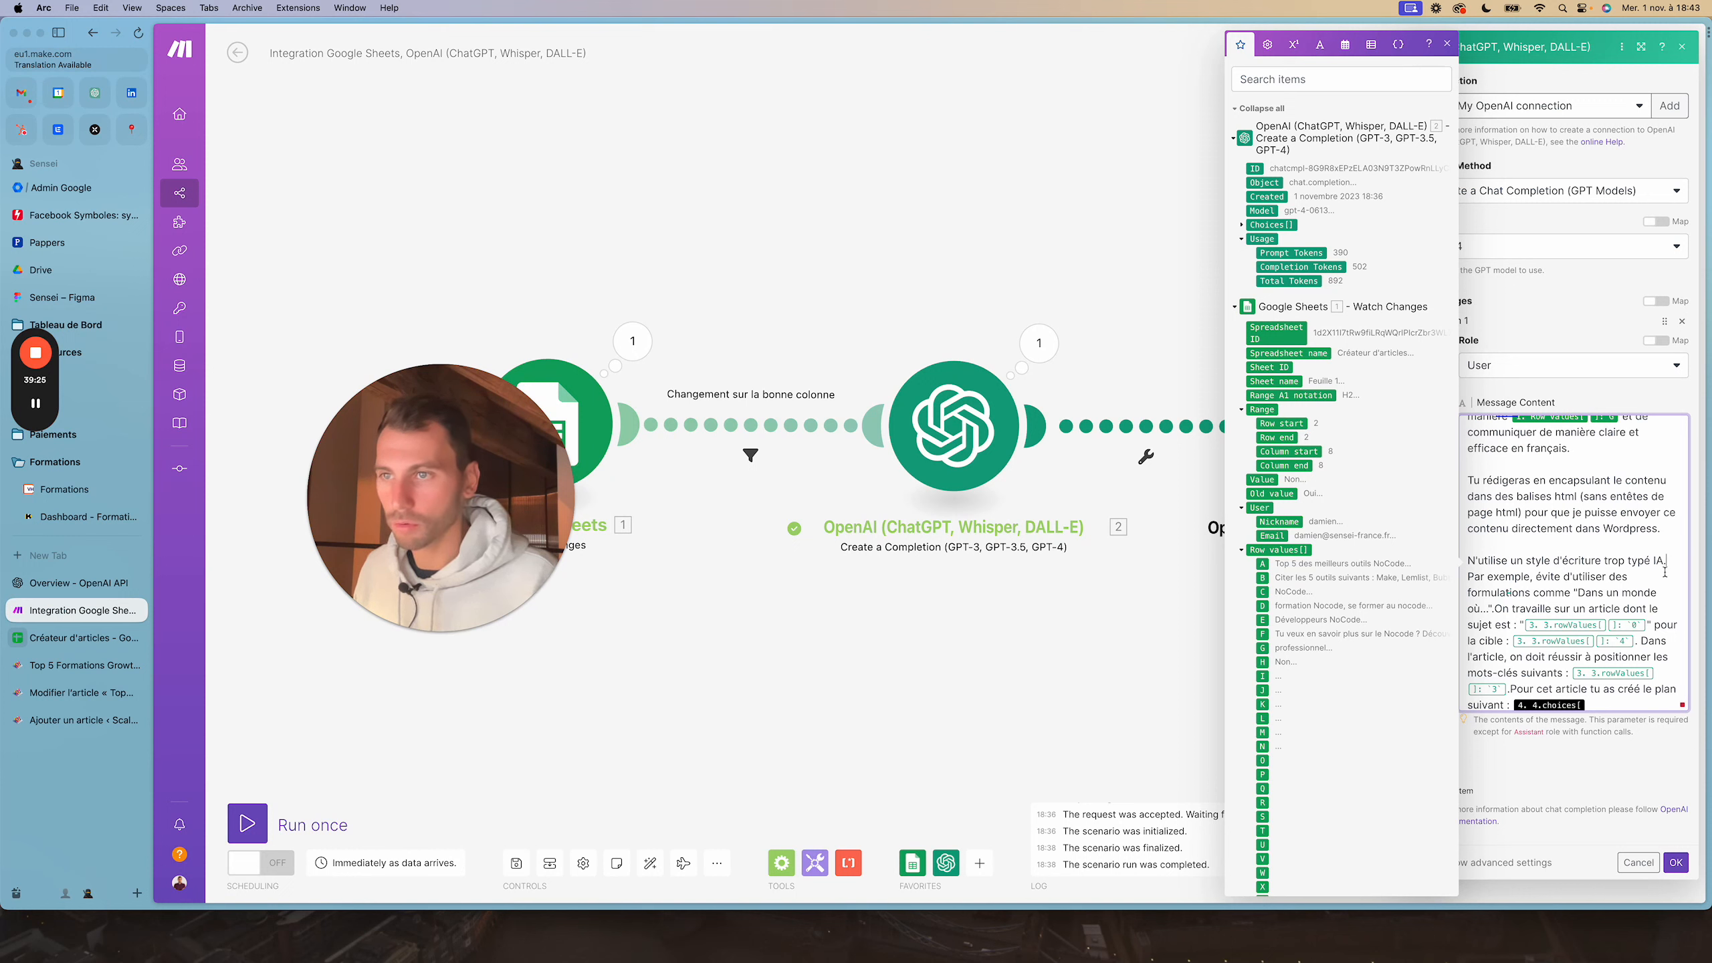
pyautogui.click(1494, 608)
pyautogui.press('Return')
pyautogui.press('Return')
pyautogui.scroll(-1, 1614, 607)
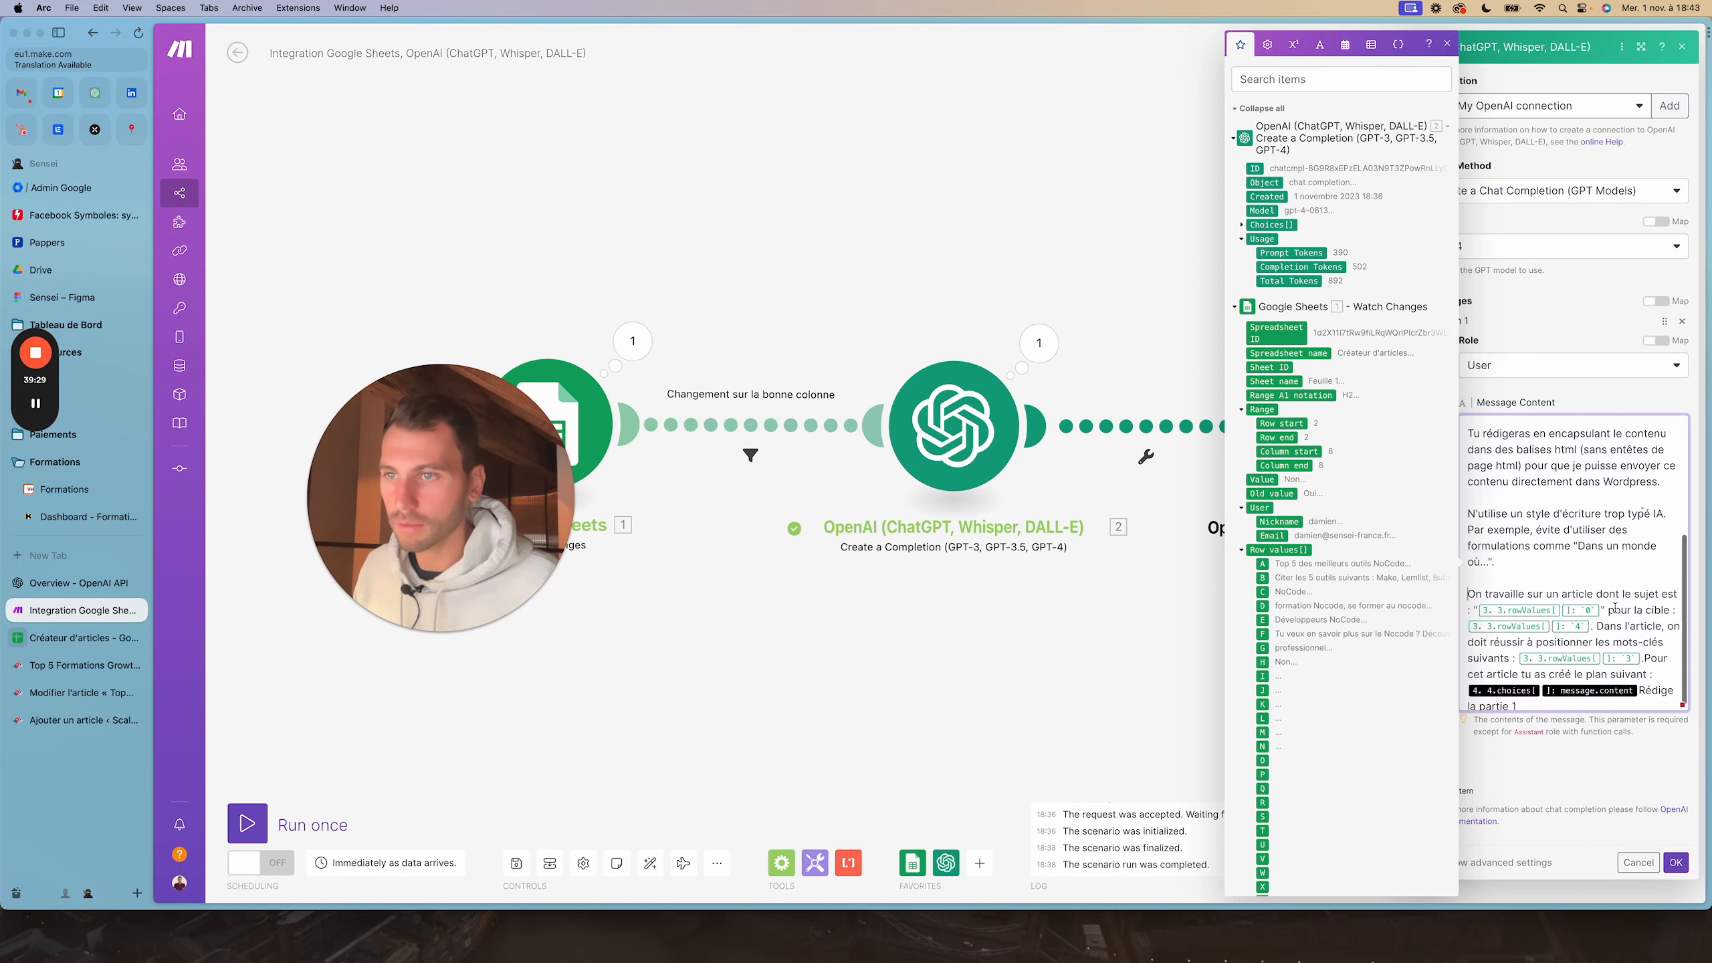
# Replace the article subject placeholder after "dont le sujet est" with Google Sheets row value A
pyautogui.click(1601, 611)
pyautogui.press('BackSpace')
pyautogui.press('BackSpace')
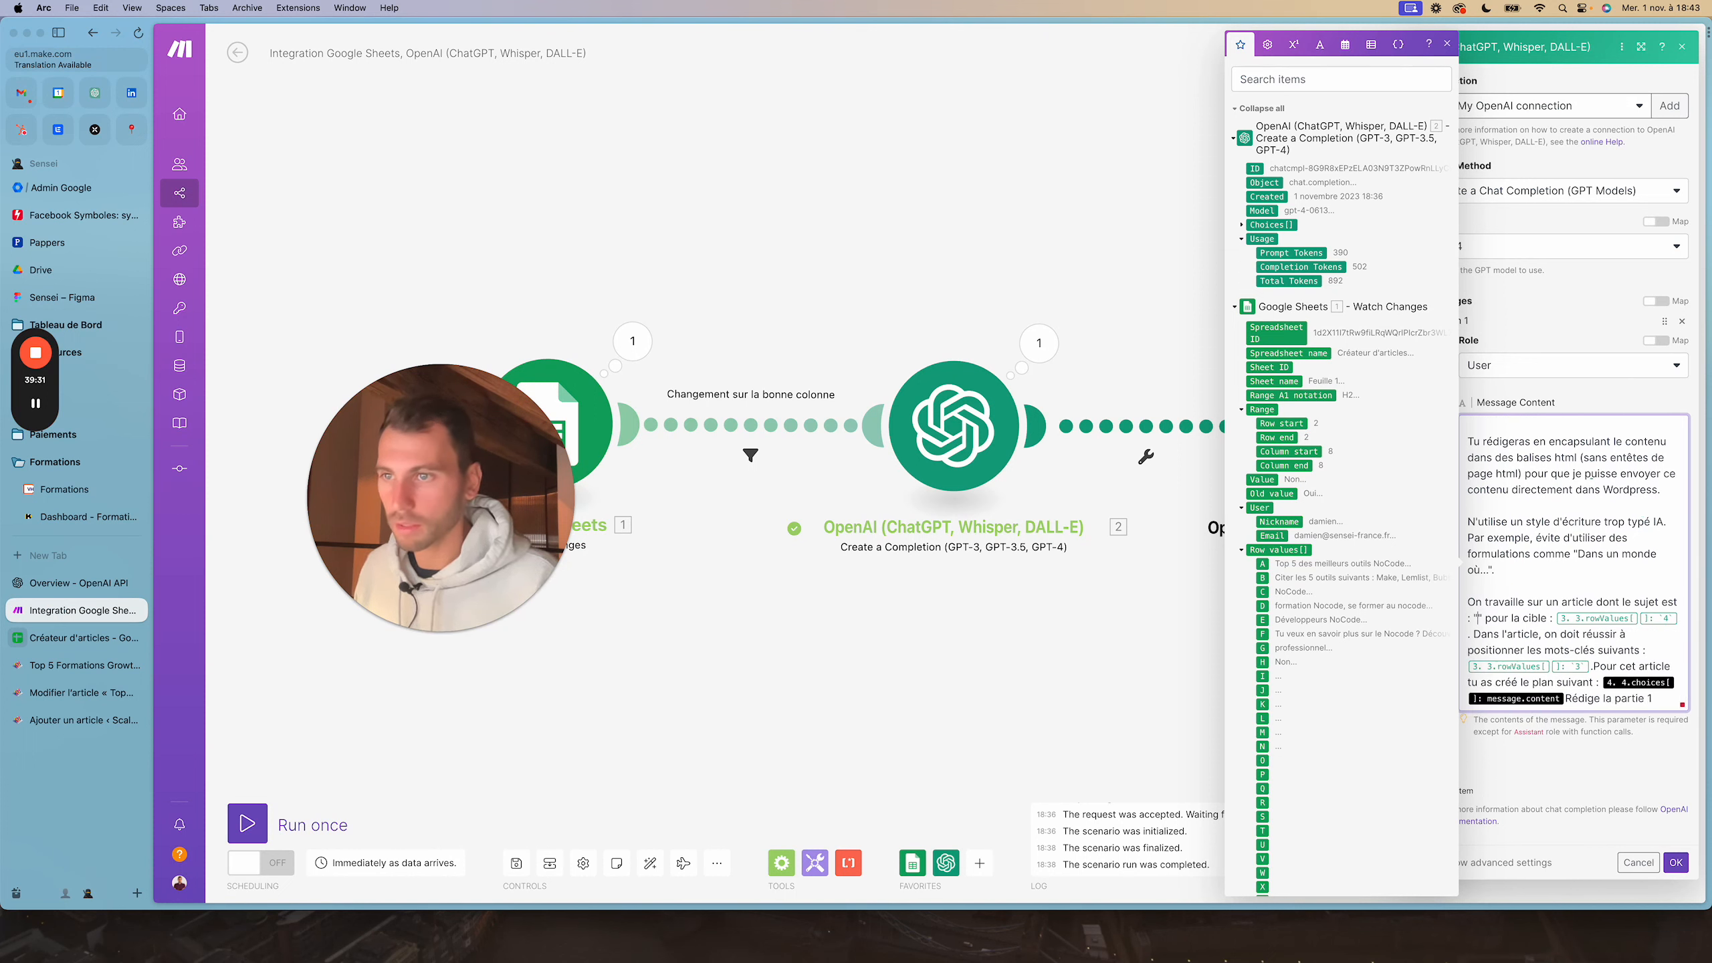
pyautogui.click(1262, 563)
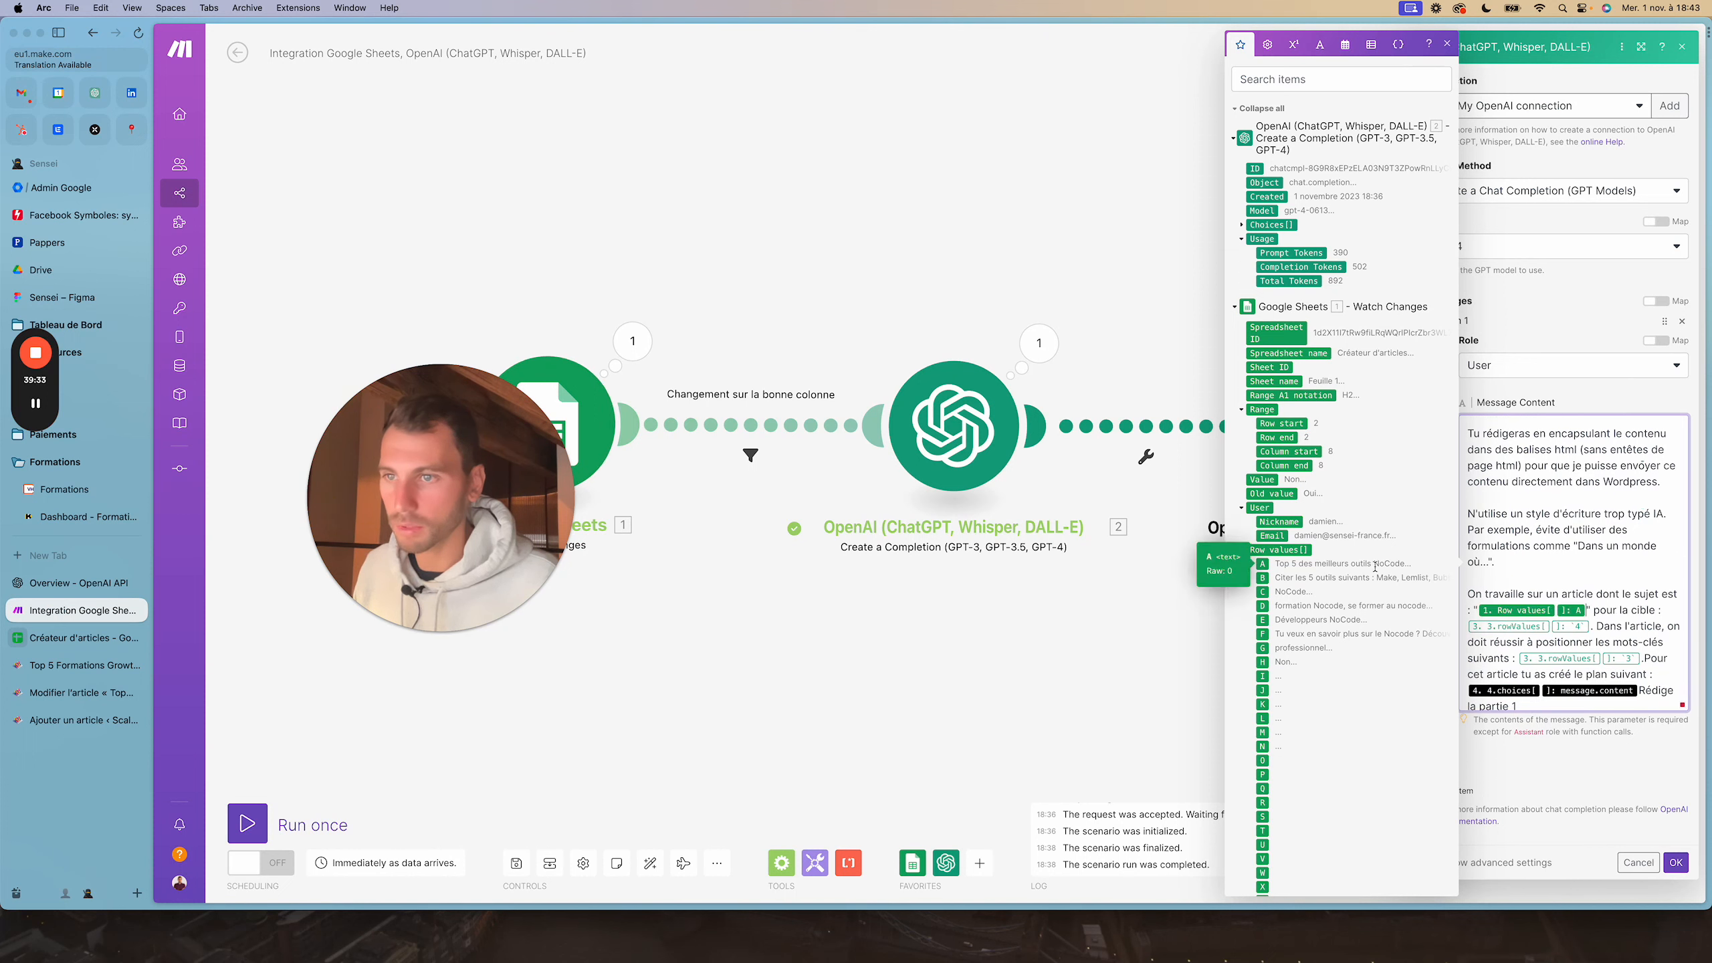
# Replace the audience placeholder after "pour la cible" with Google Sheets row value E
pyautogui.click(1592, 626)
pyautogui.press('BackSpace')
pyautogui.press('BackSpace')
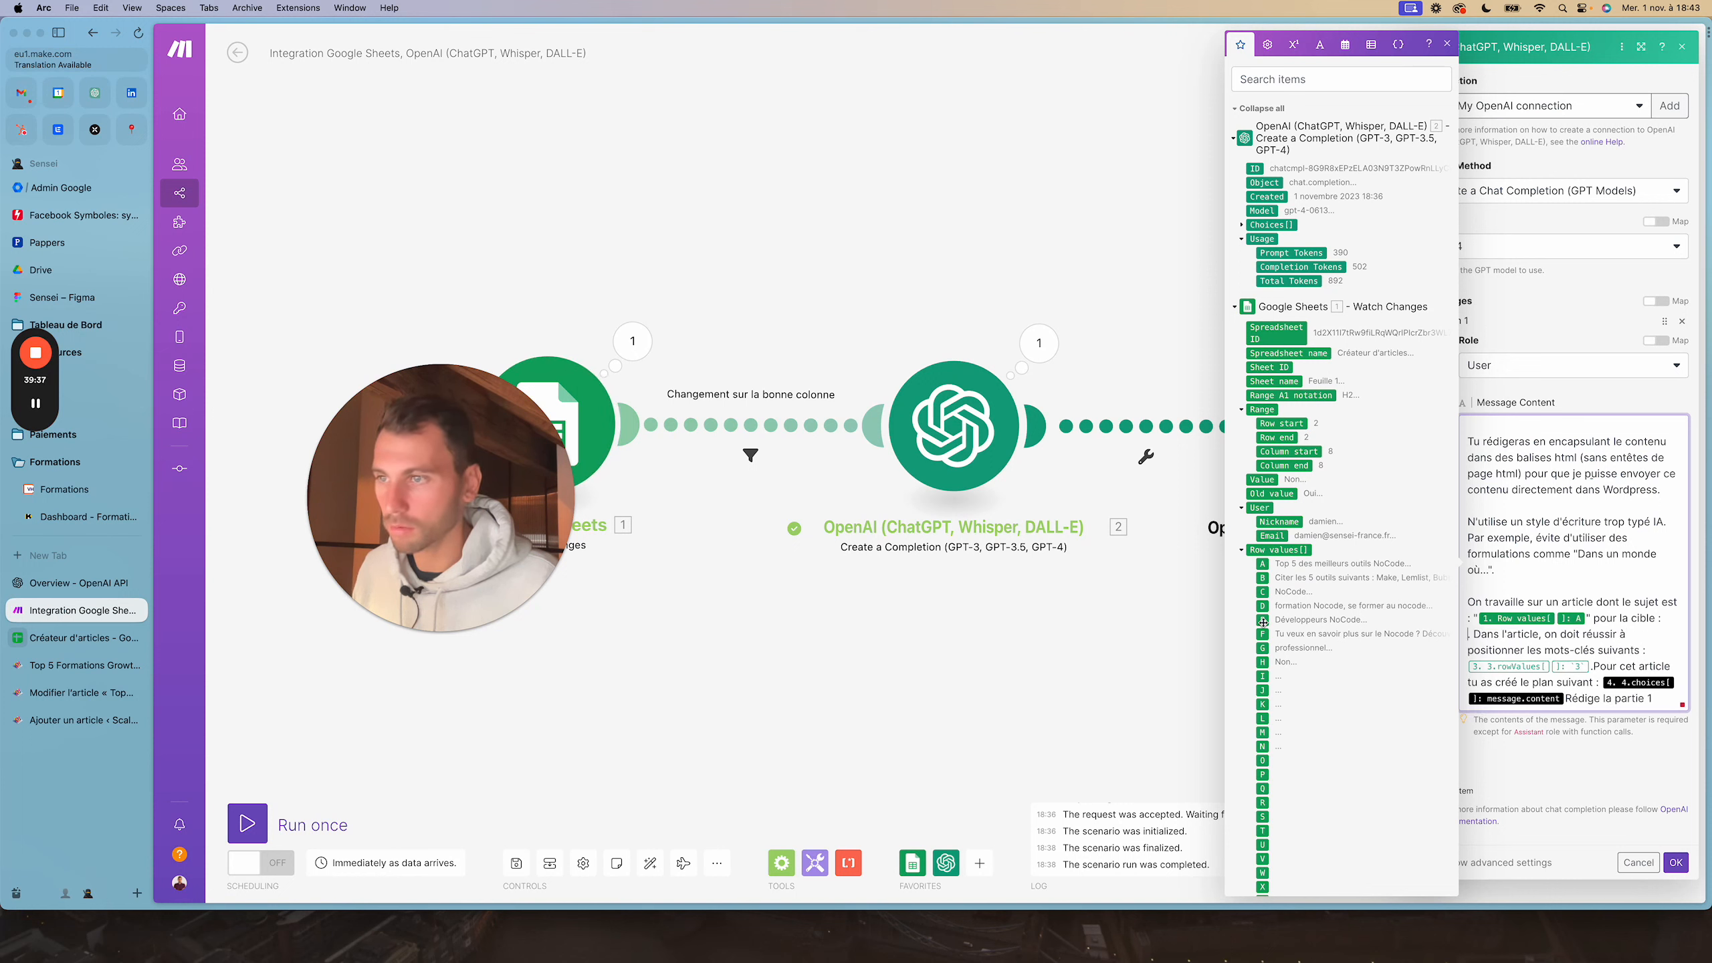
pyautogui.click(1267, 619)
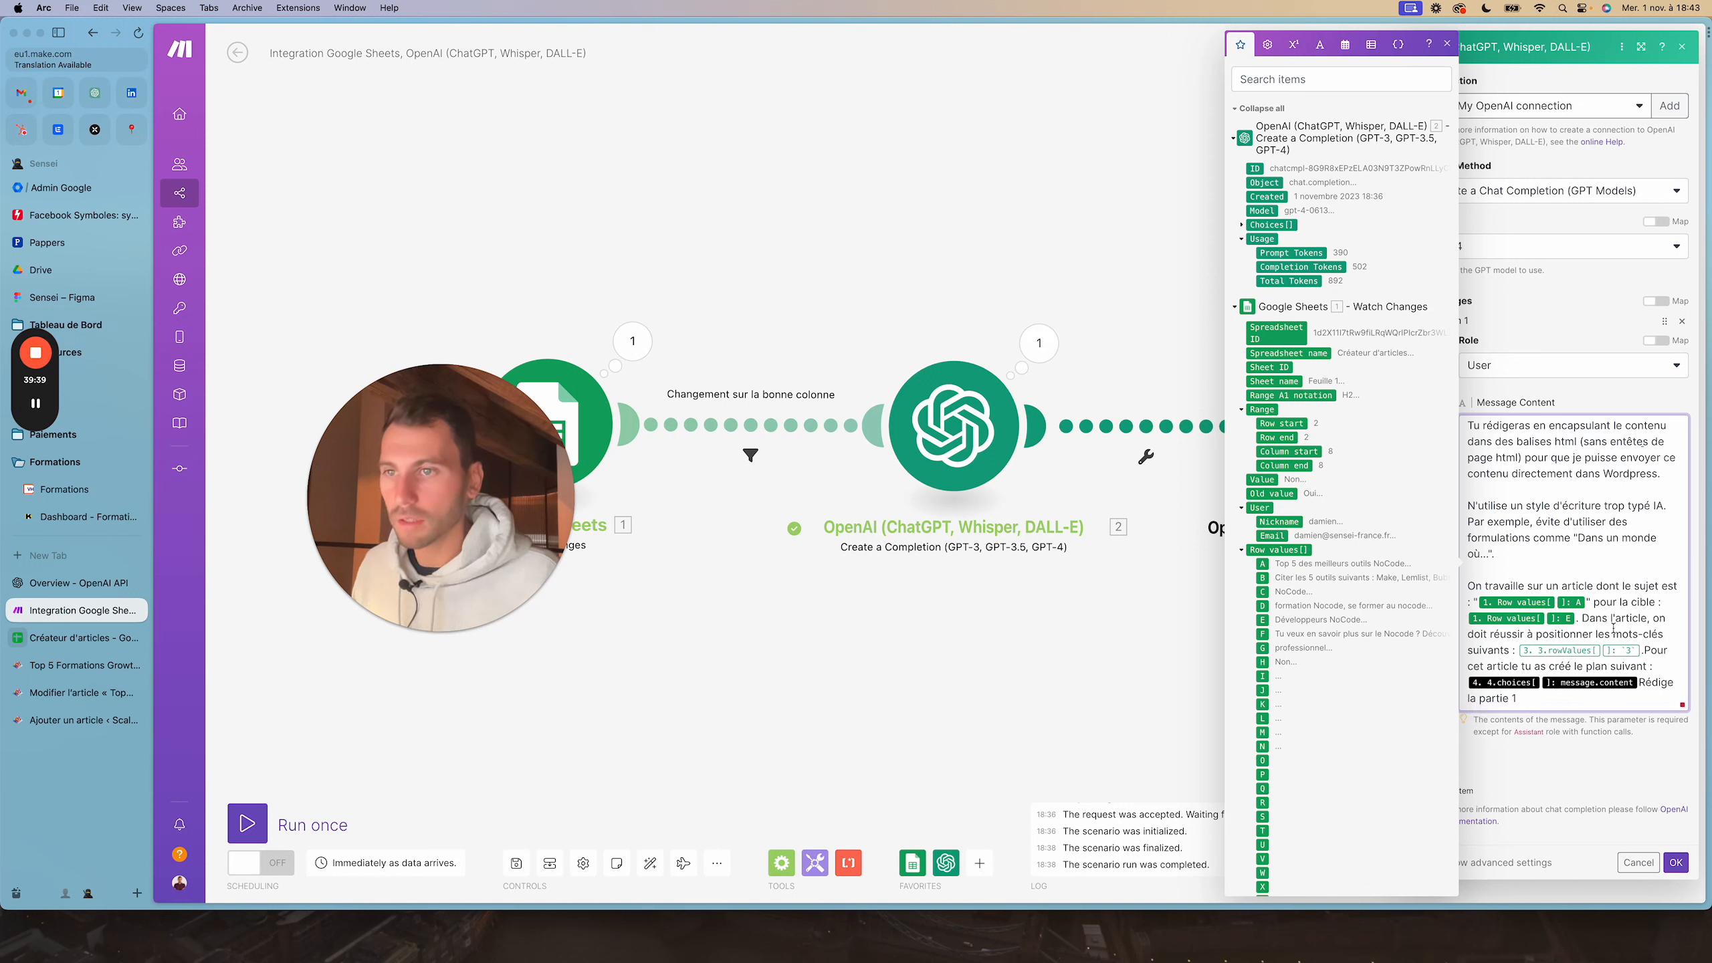
# Start a new paragraph at "Dans l'article, on doit réussir" and replace its keywords placeholder with Google Sheets row value D
pyautogui.click(1584, 618)
pyautogui.press('Return')
pyautogui.press('Return')
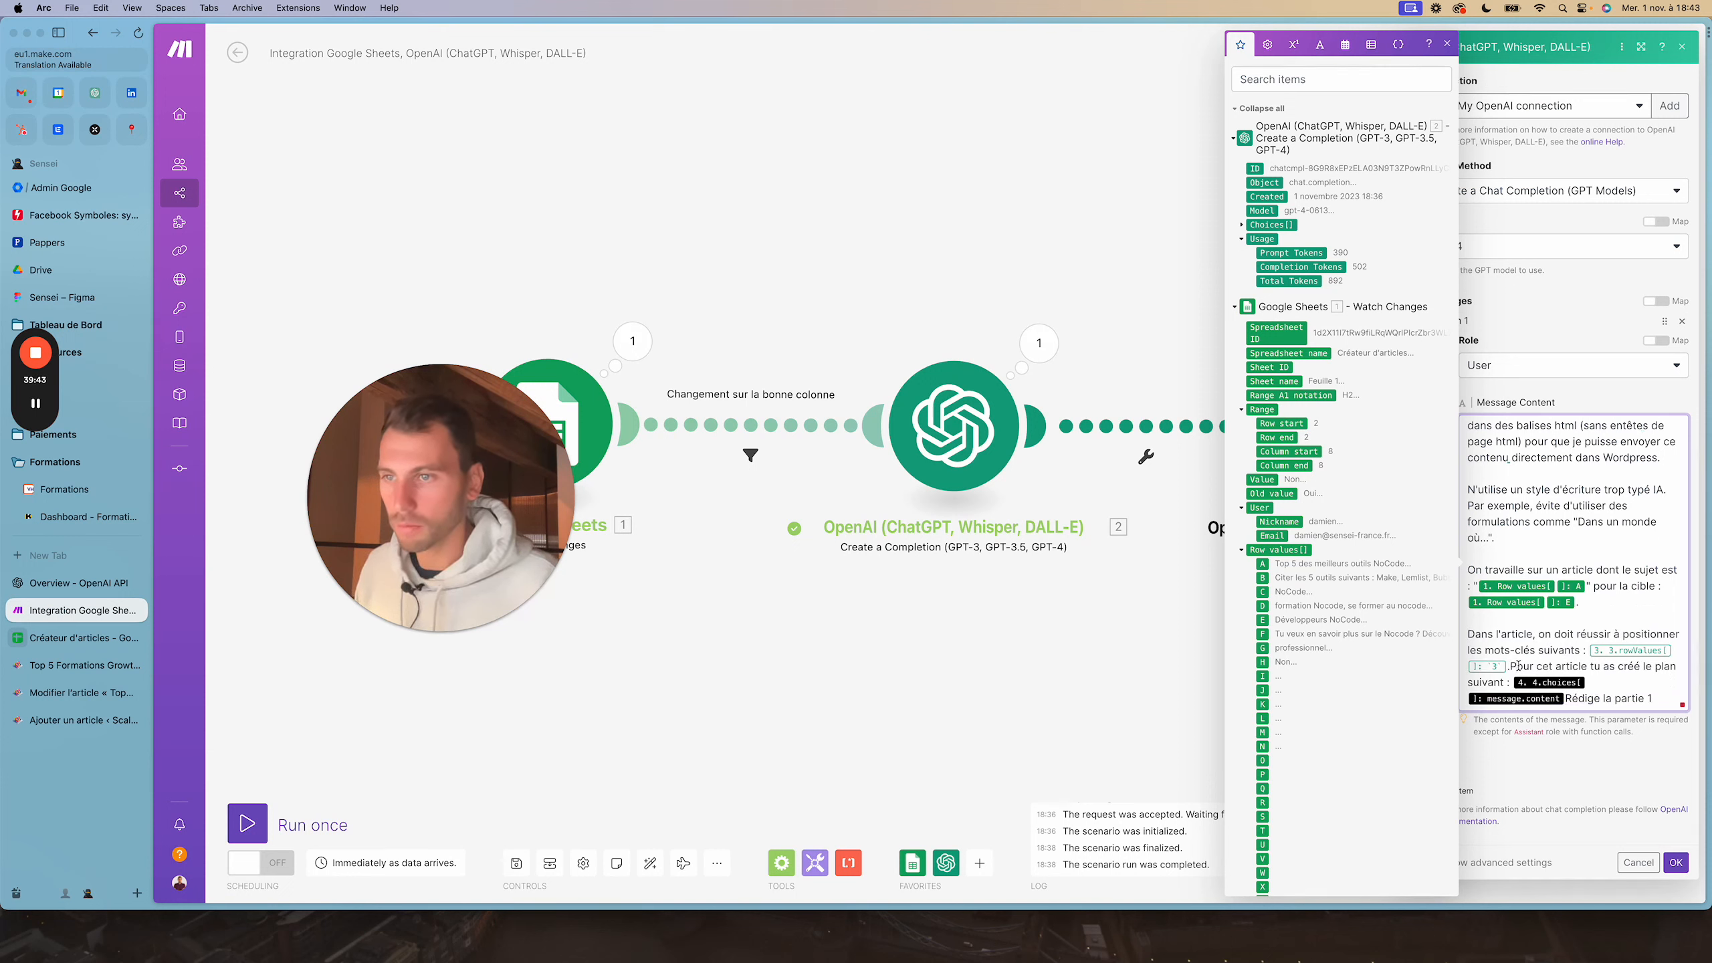
pyautogui.press('BackSpace')
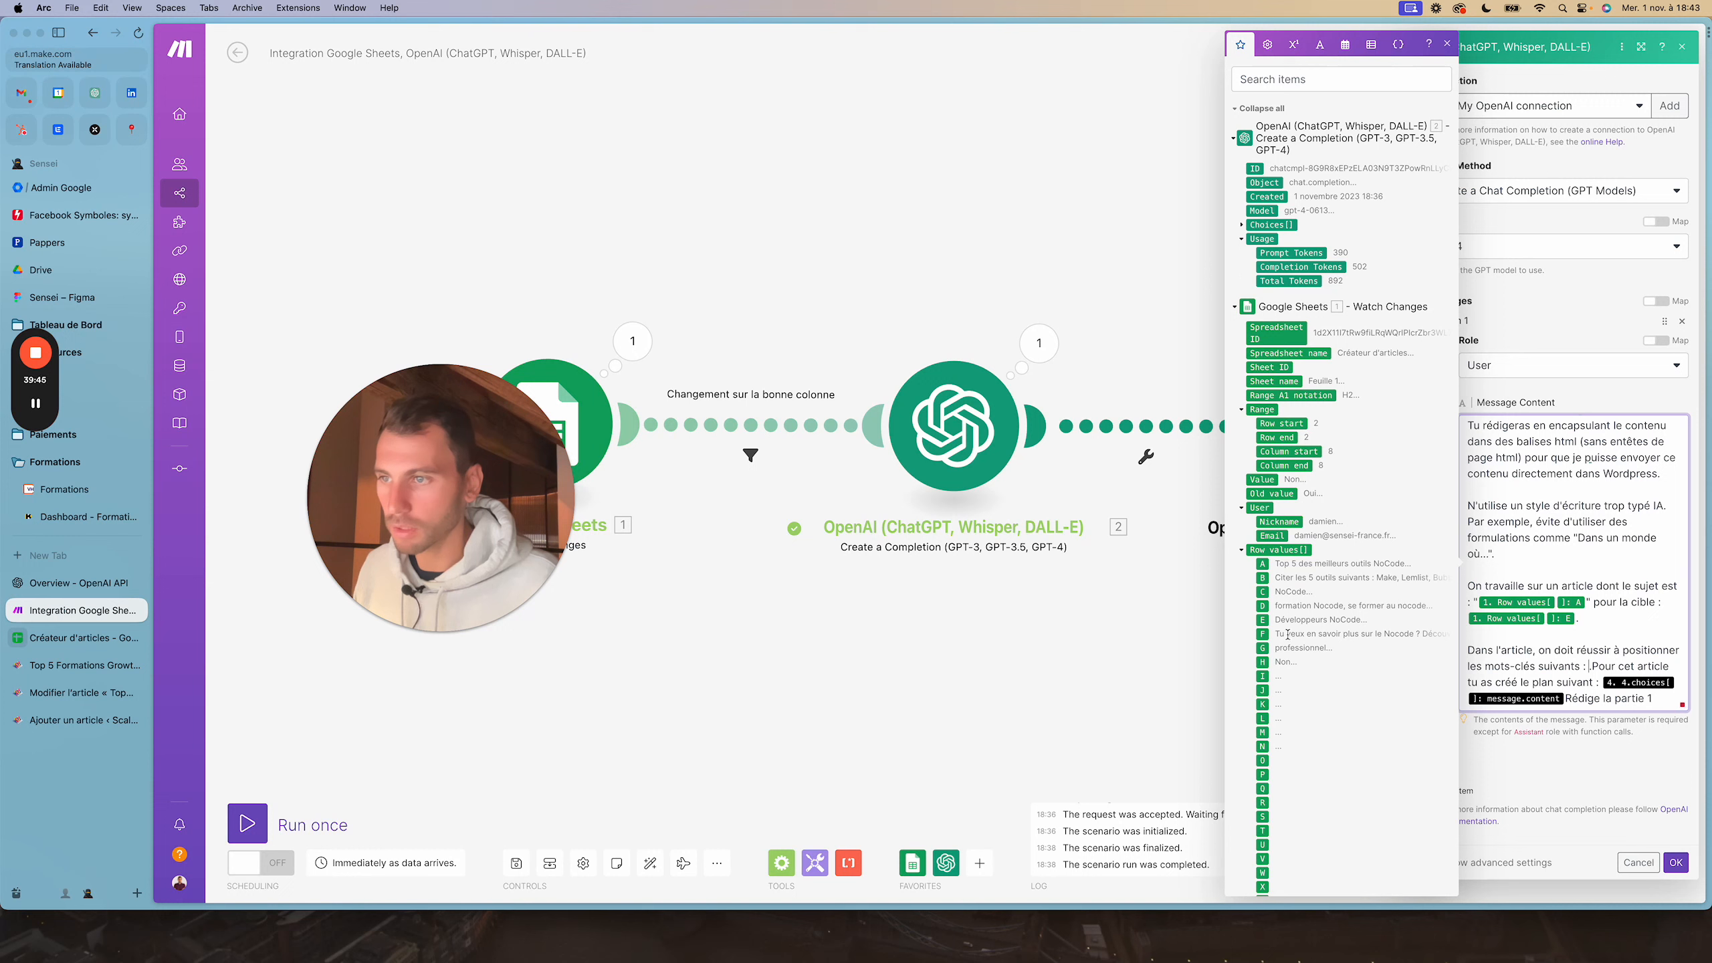
pyautogui.click(1274, 606)
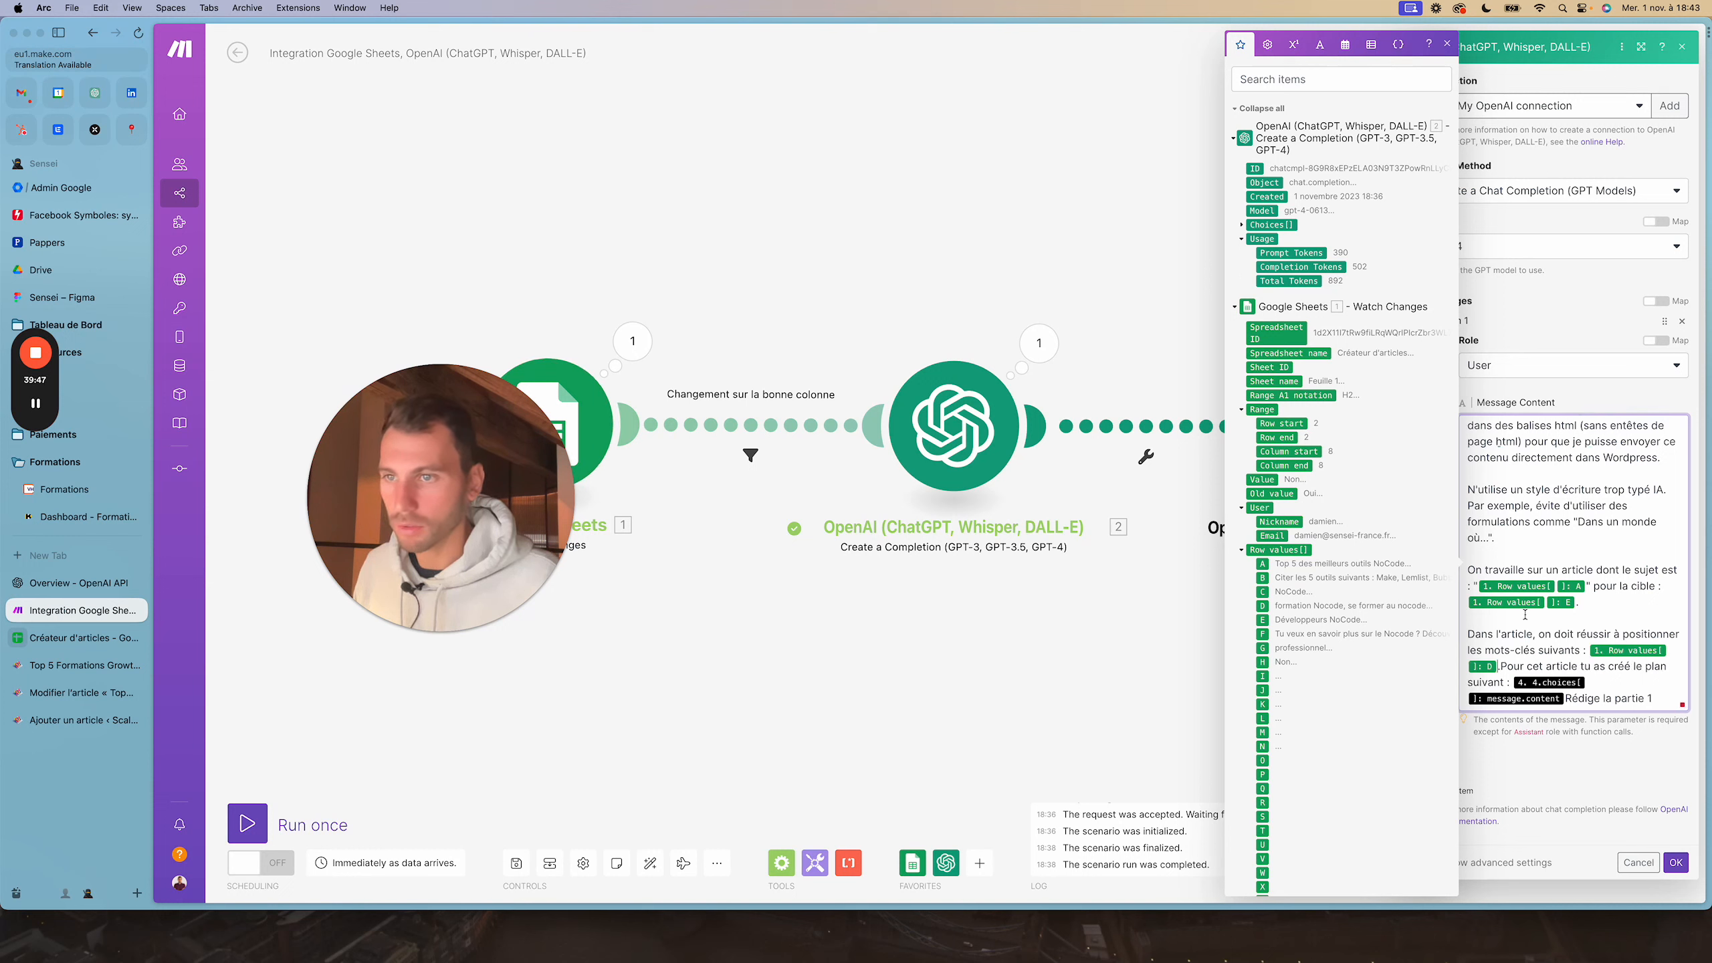
# Start new paragraphs, each after a blank line, at "Pour cet article tu as créé le plan suivant" and "Rédige la partie 1"
pyautogui.press('Return')
pyautogui.press('BackSpace')
pyautogui.press('Left')
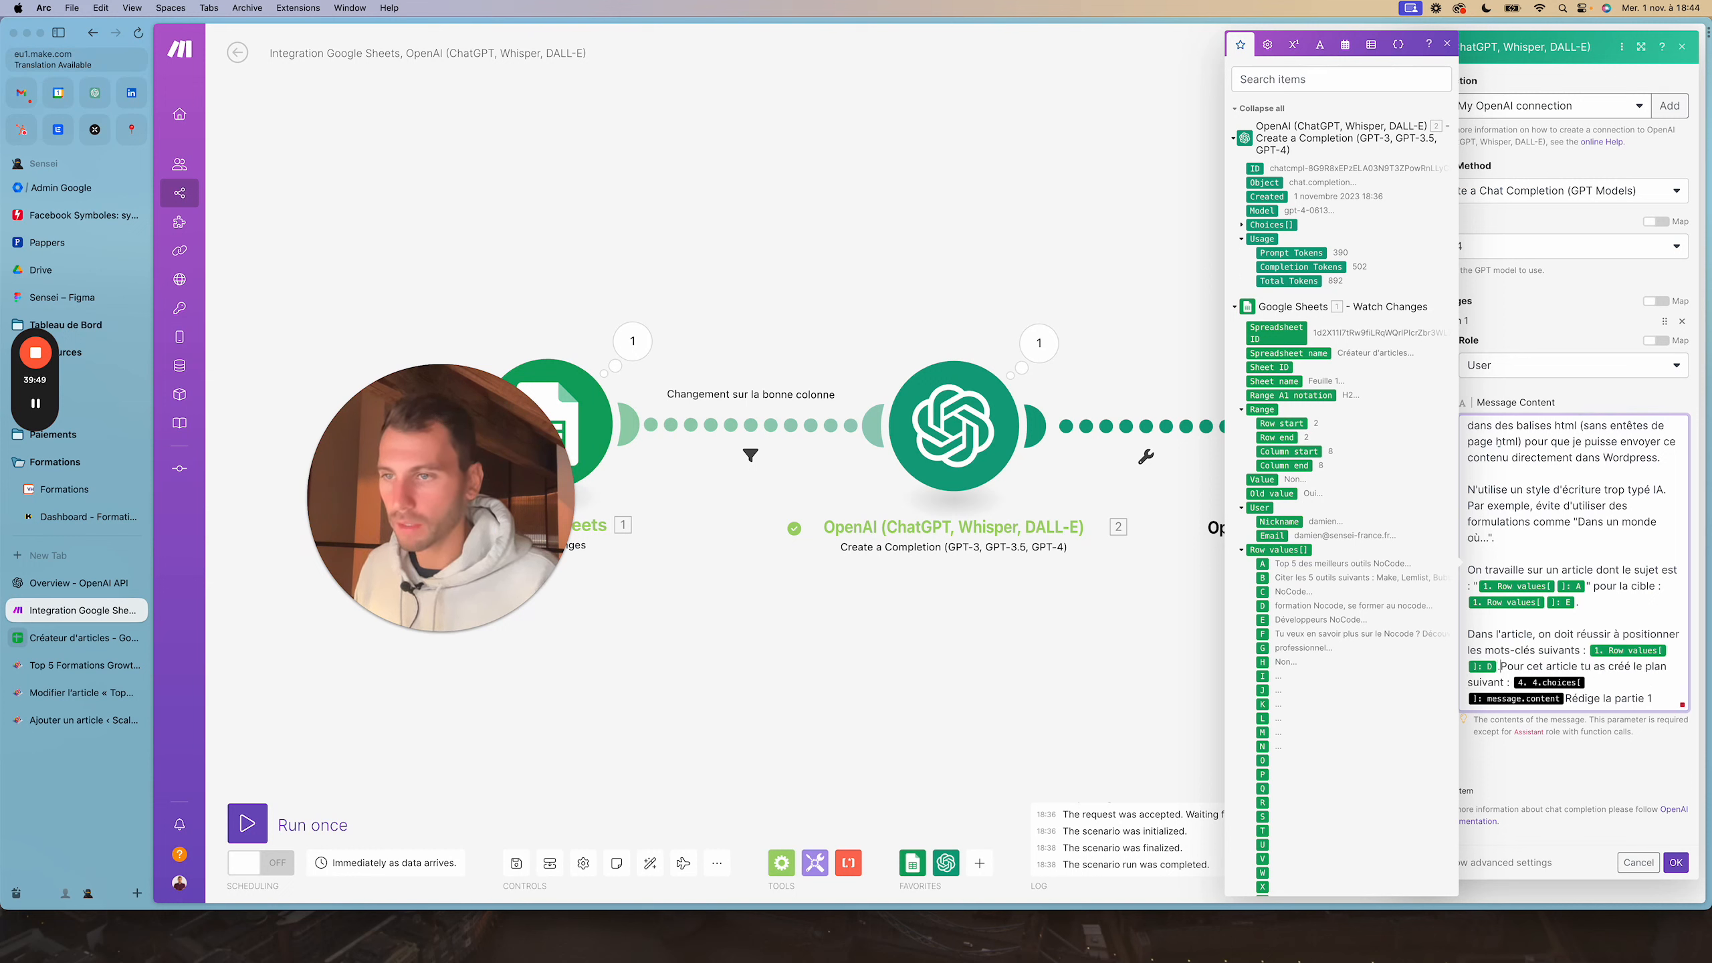
pyautogui.press('Return')
pyautogui.press('Return')
pyautogui.scroll(-1, 1527, 616)
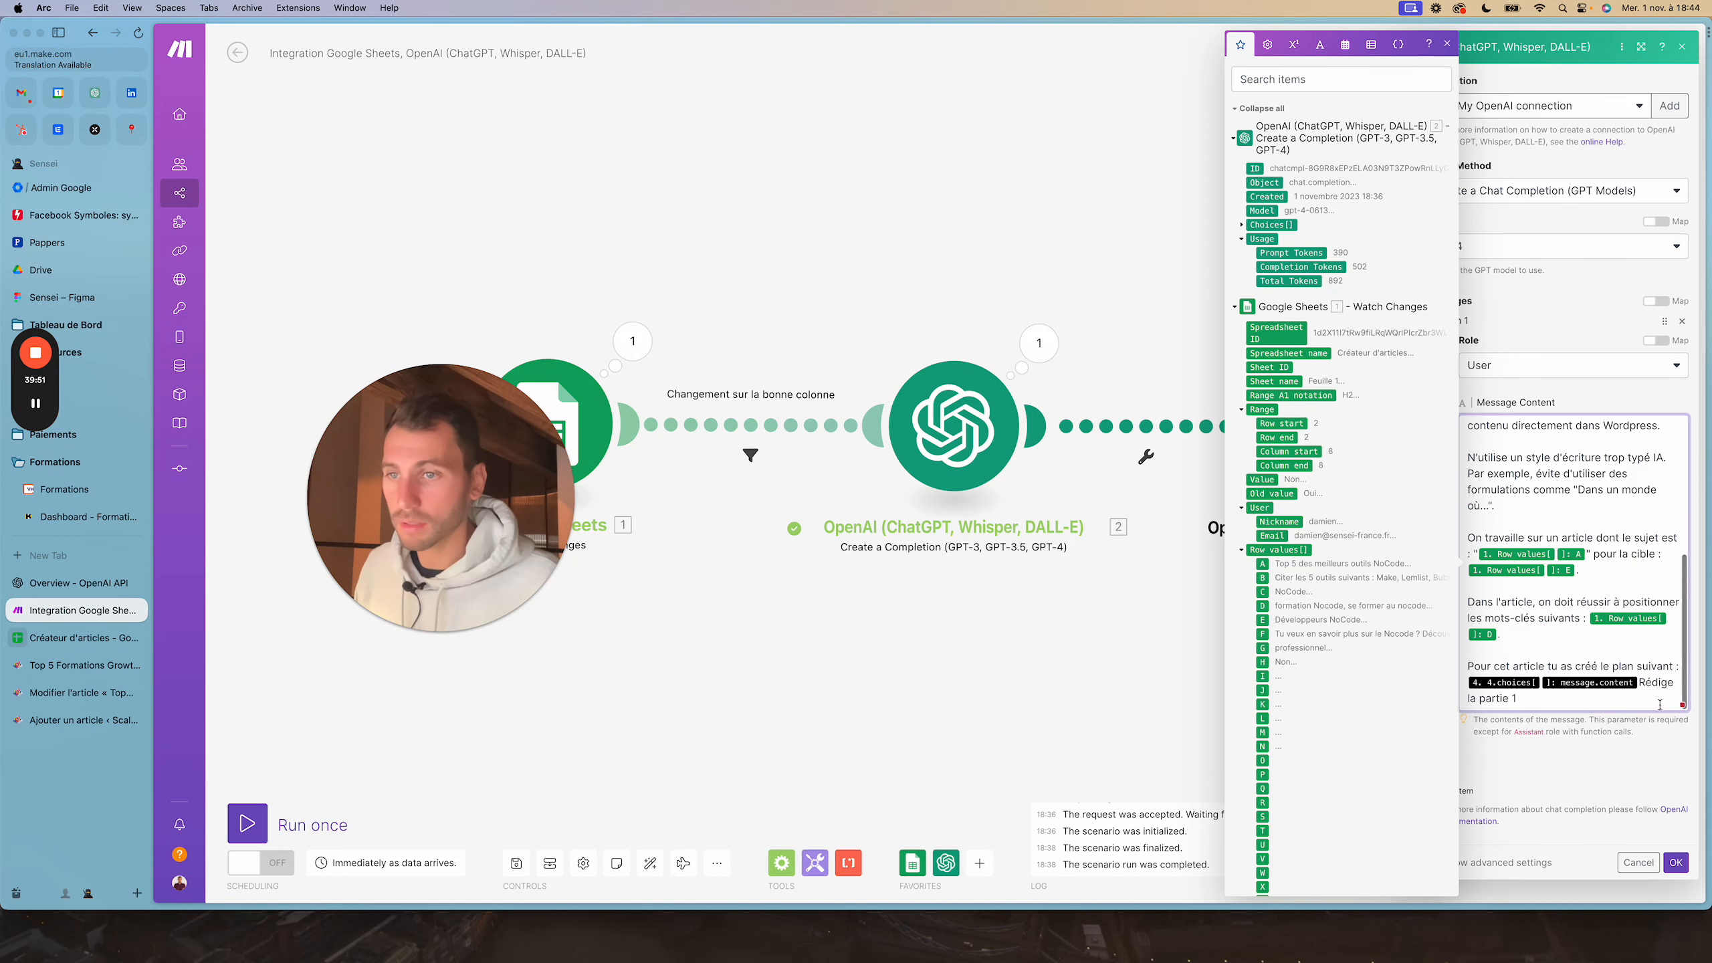
pyautogui.click(1638, 681)
pyautogui.press('Return')
pyautogui.press('Return')
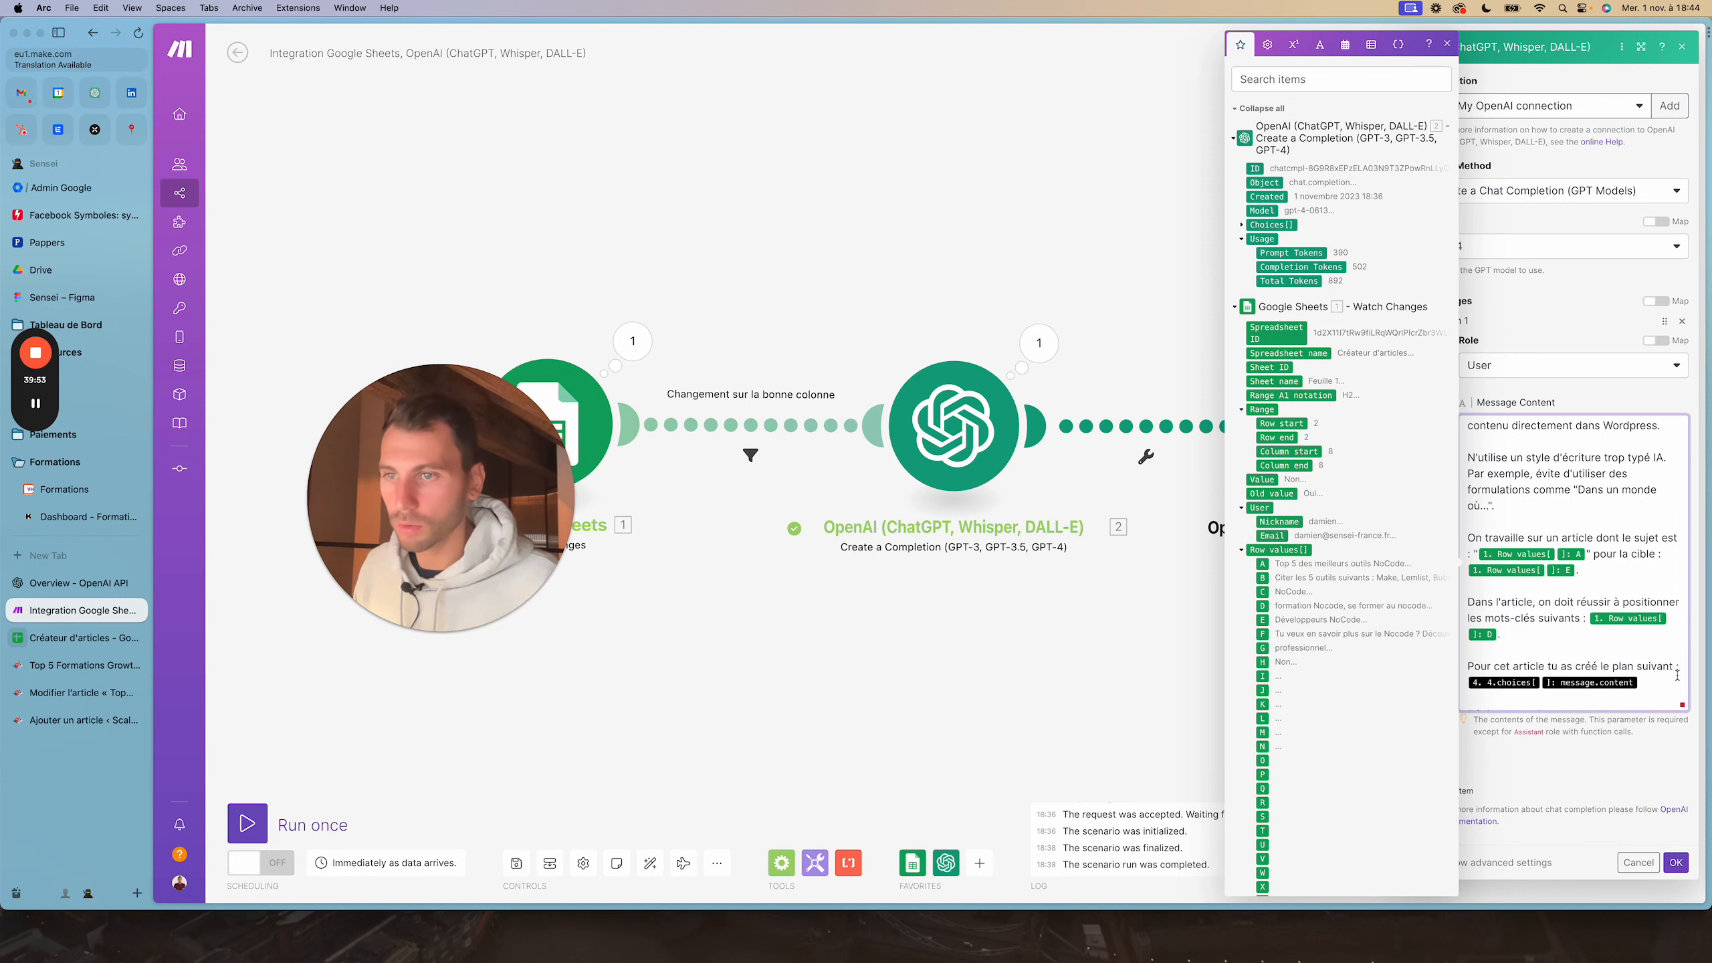
# Replace the placeholder after "le plan suivant" with the Message Content from the Choices output of OpenAI module 2
pyautogui.press('BackSpace')
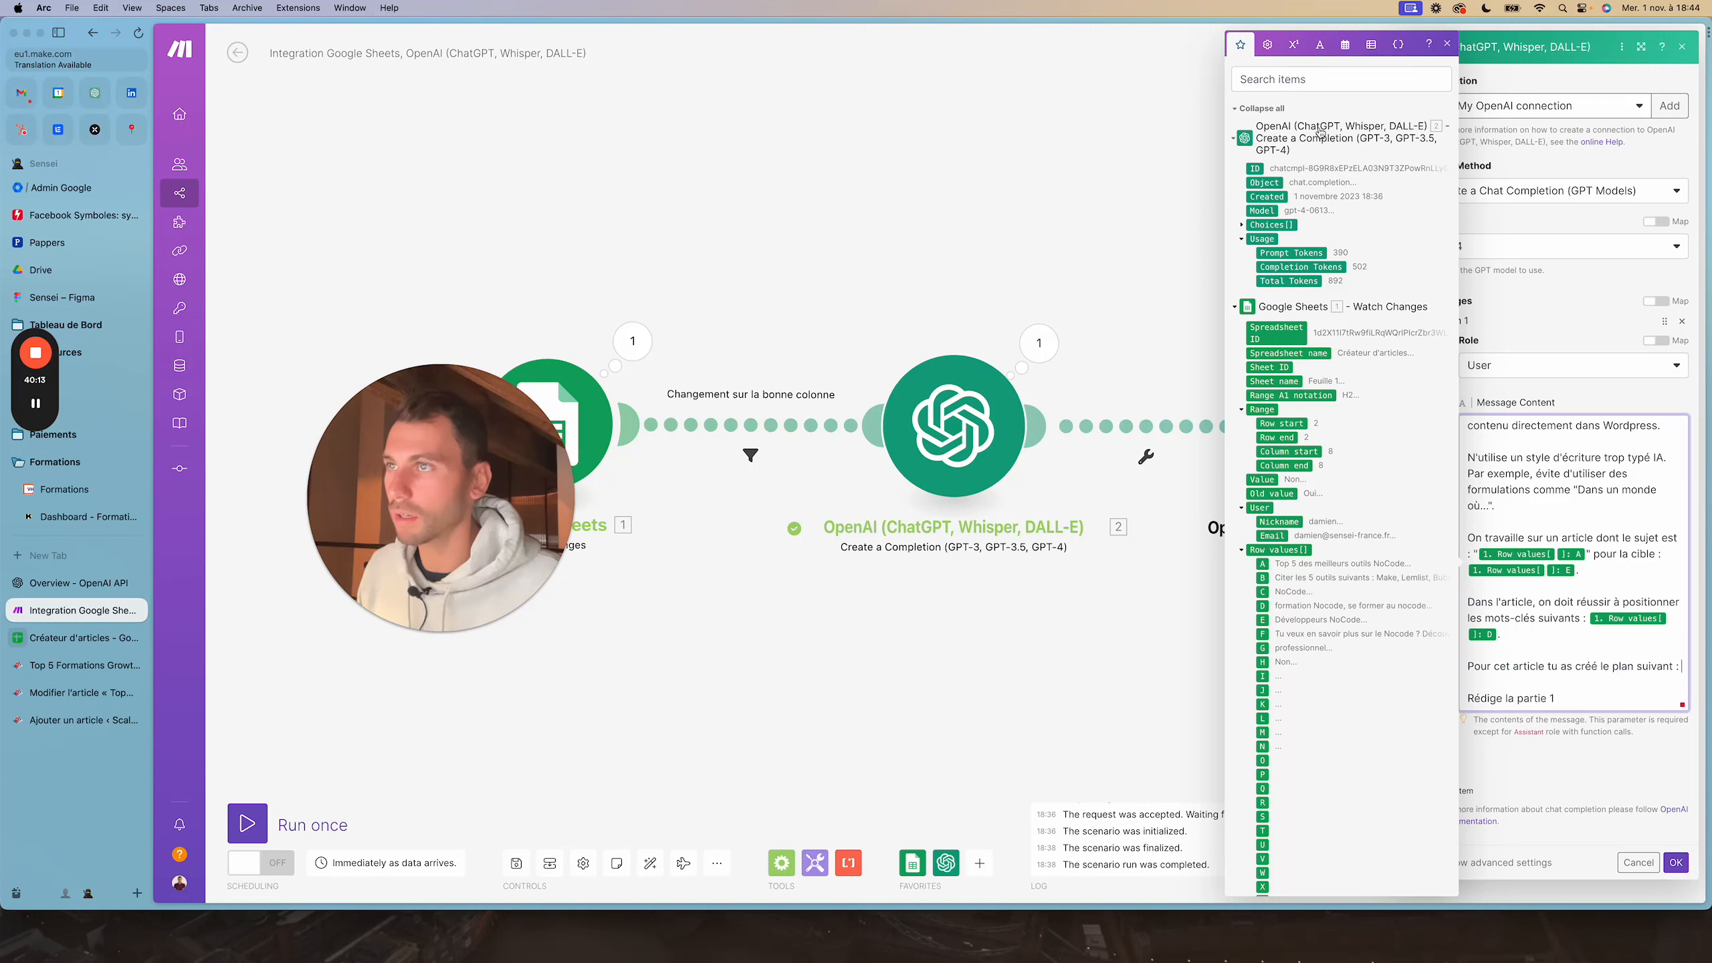
pyautogui.click(1242, 226)
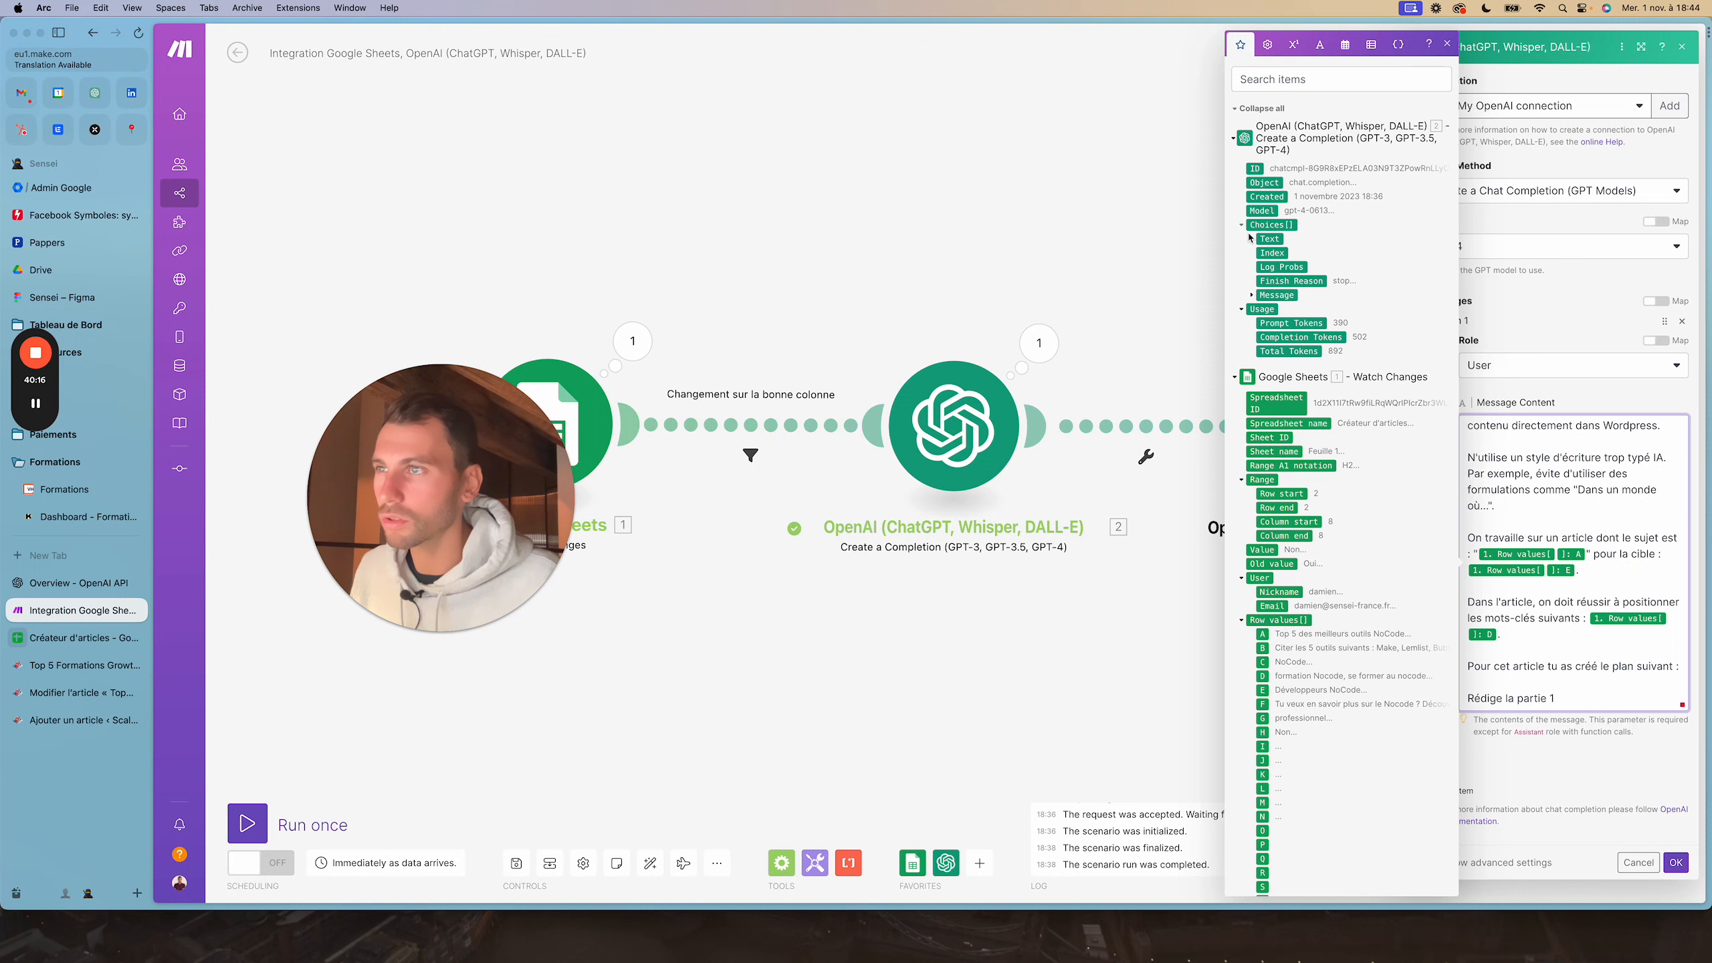
pyautogui.click(1254, 296)
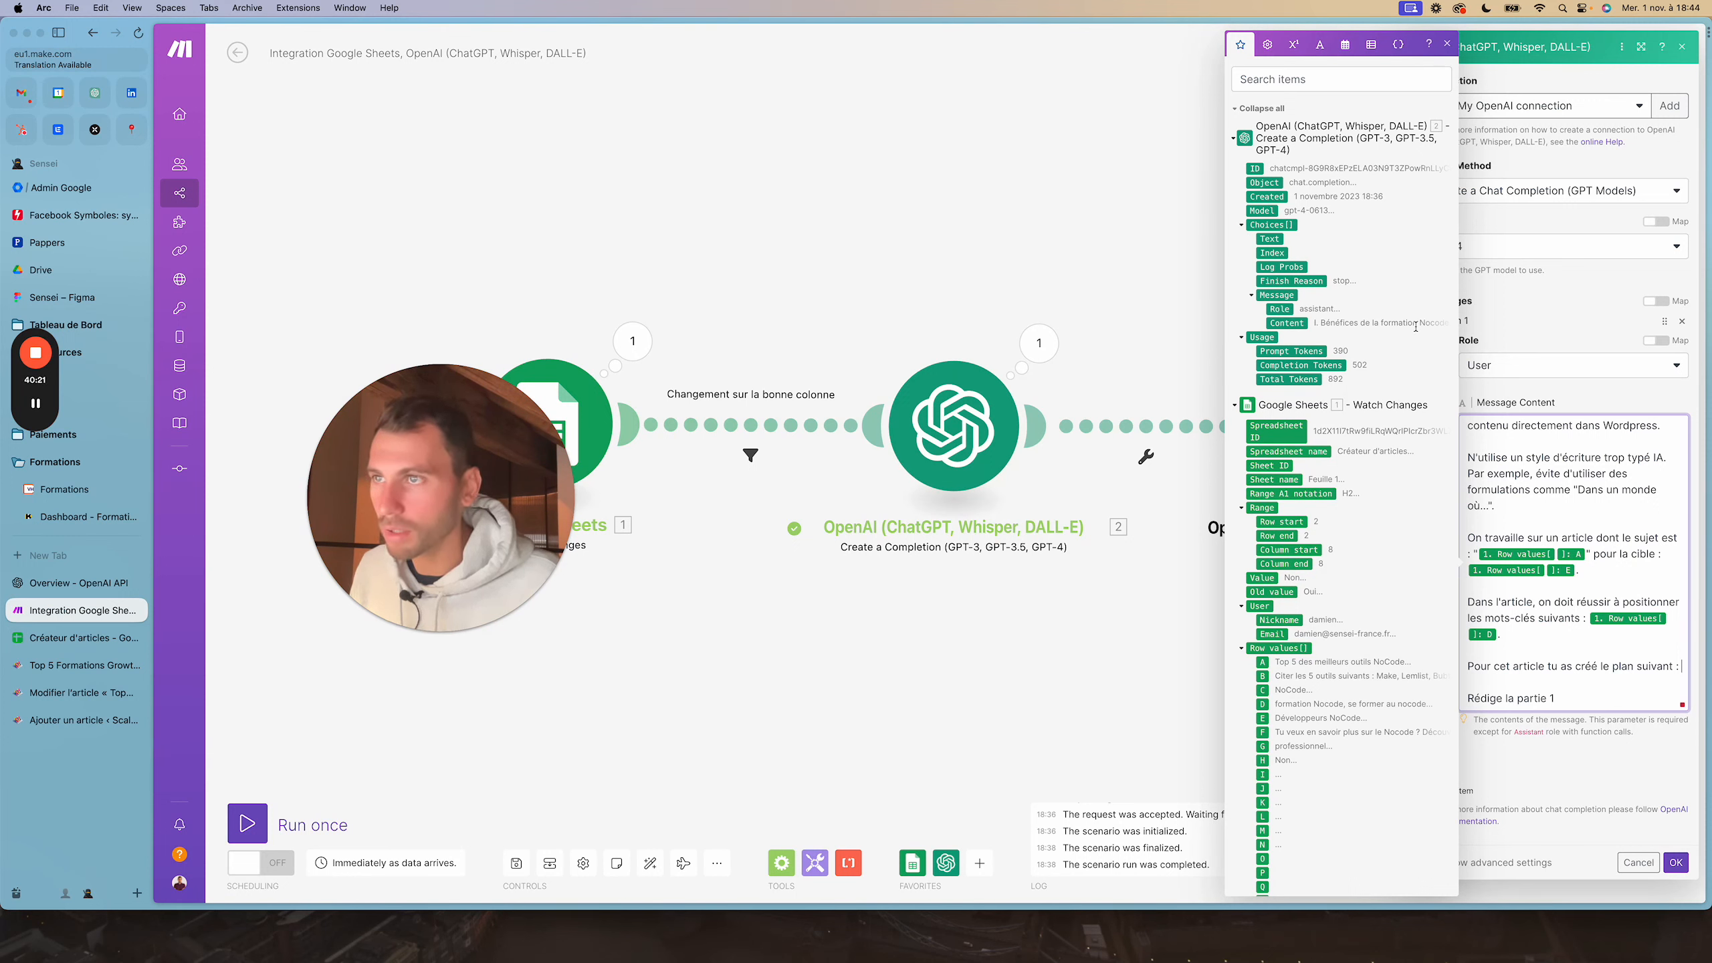
pyautogui.moveTo(1284, 324); pyautogui.dragTo(1539, 688)
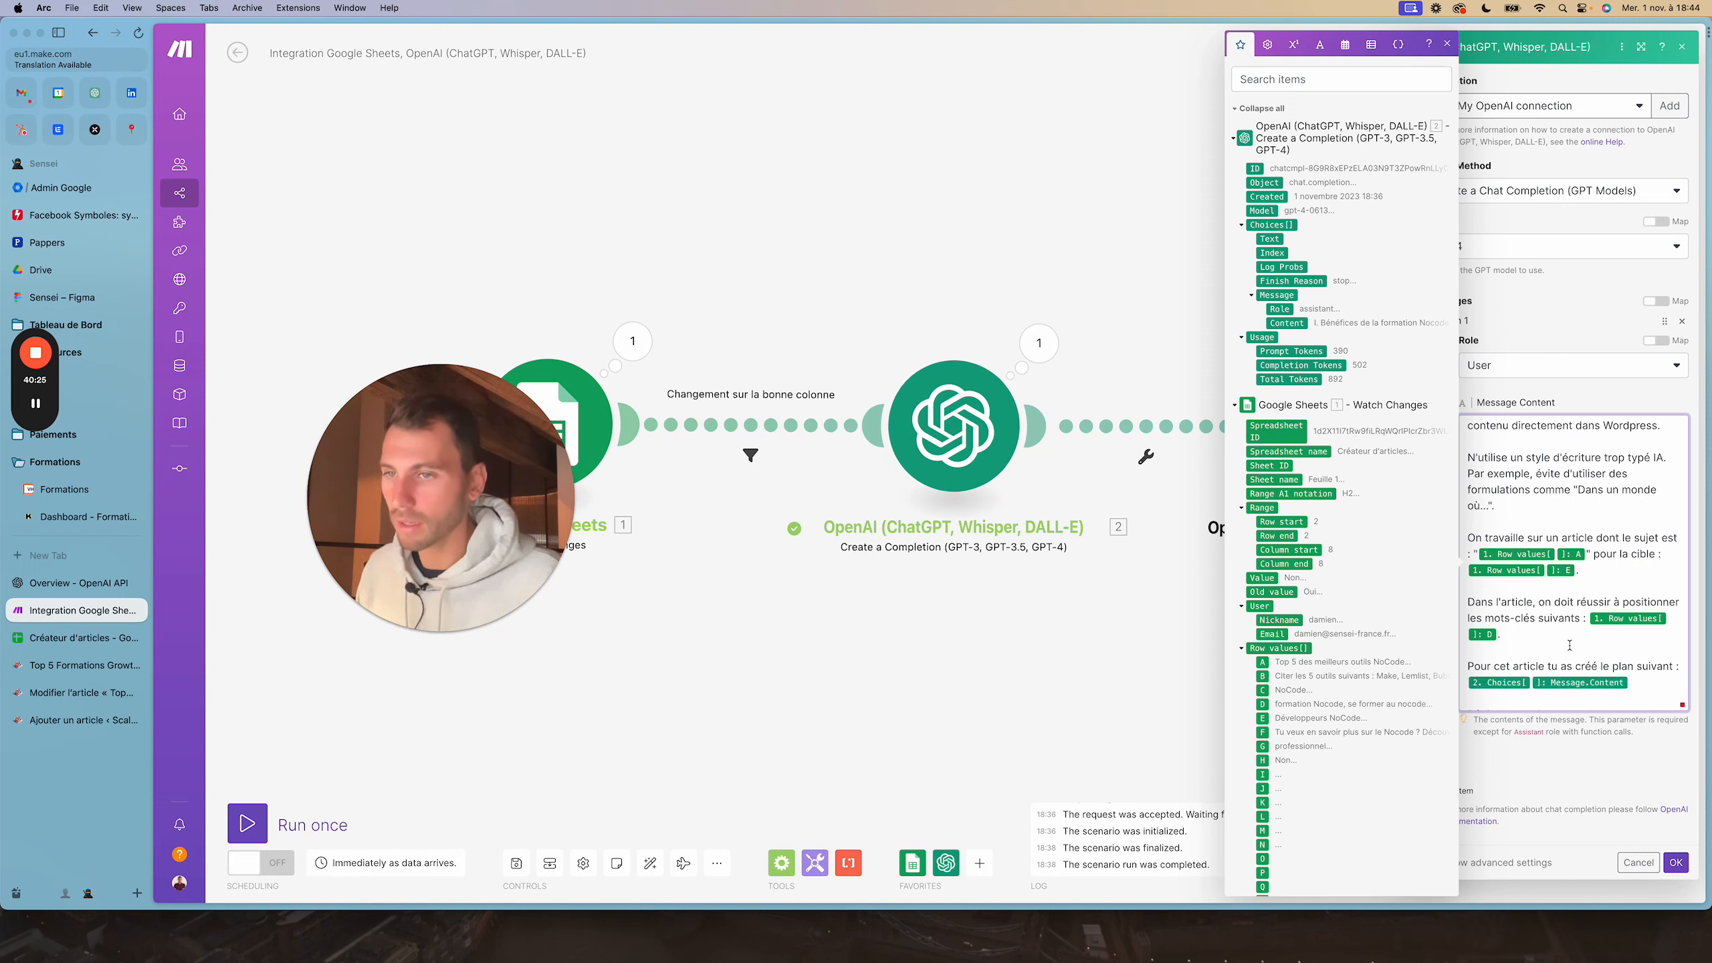
pyautogui.click(1683, 683)
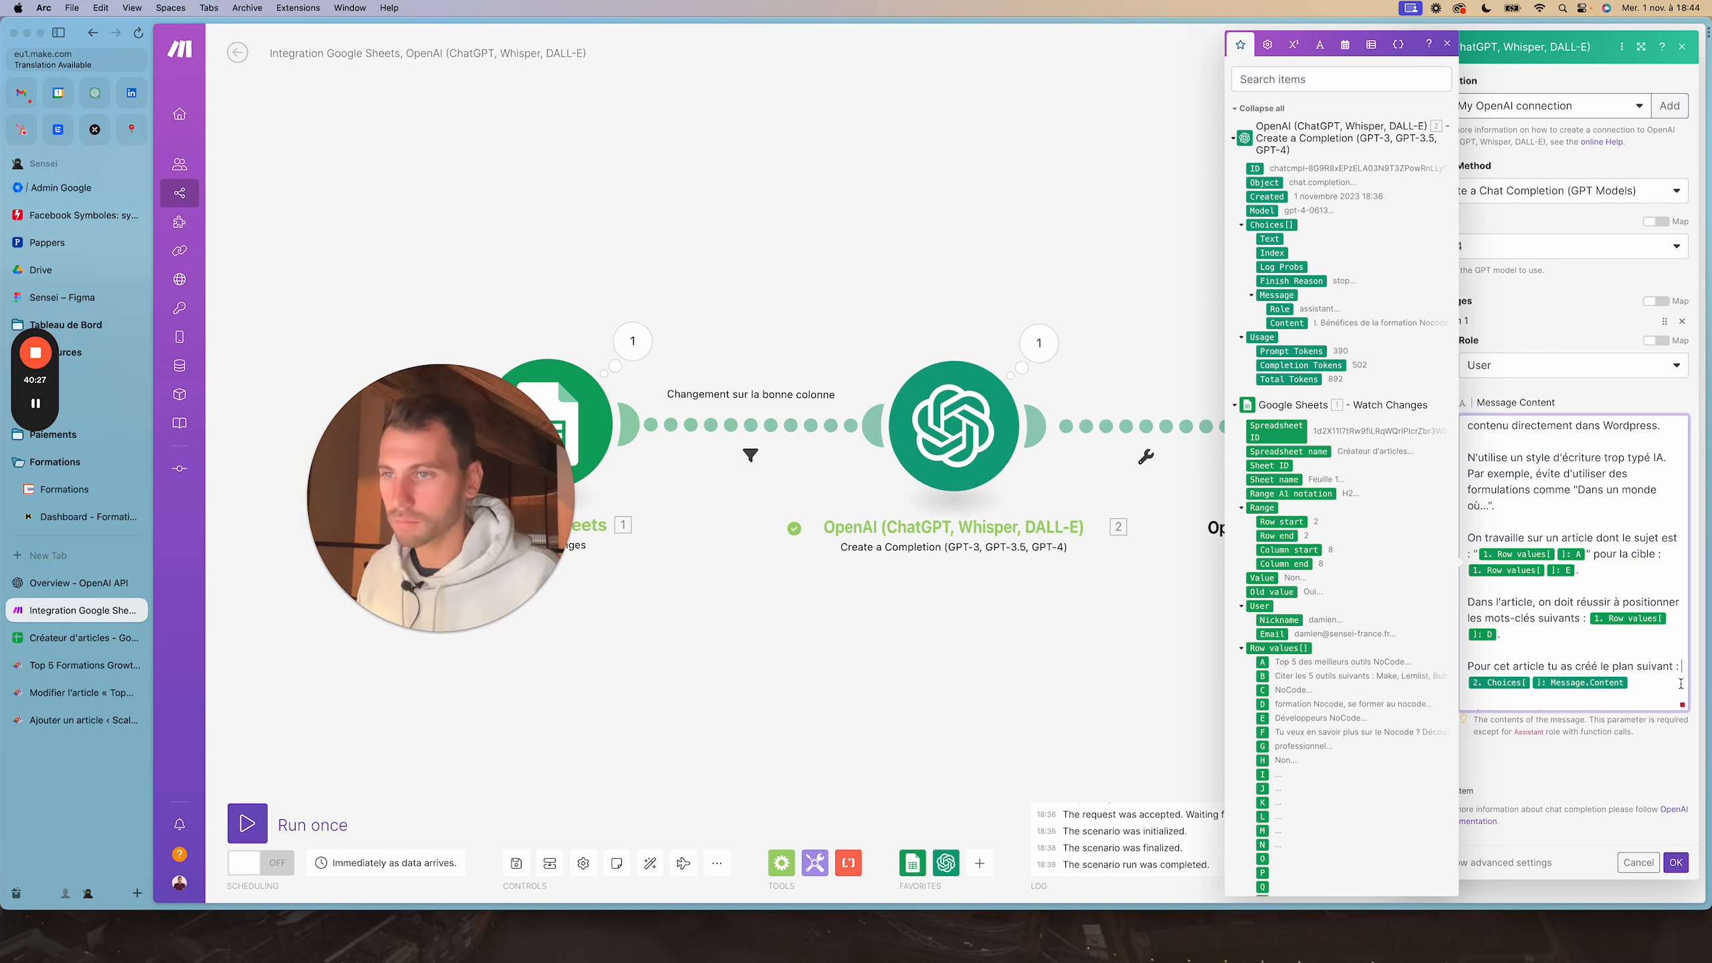
pyautogui.scroll(-1, 1568, 639)
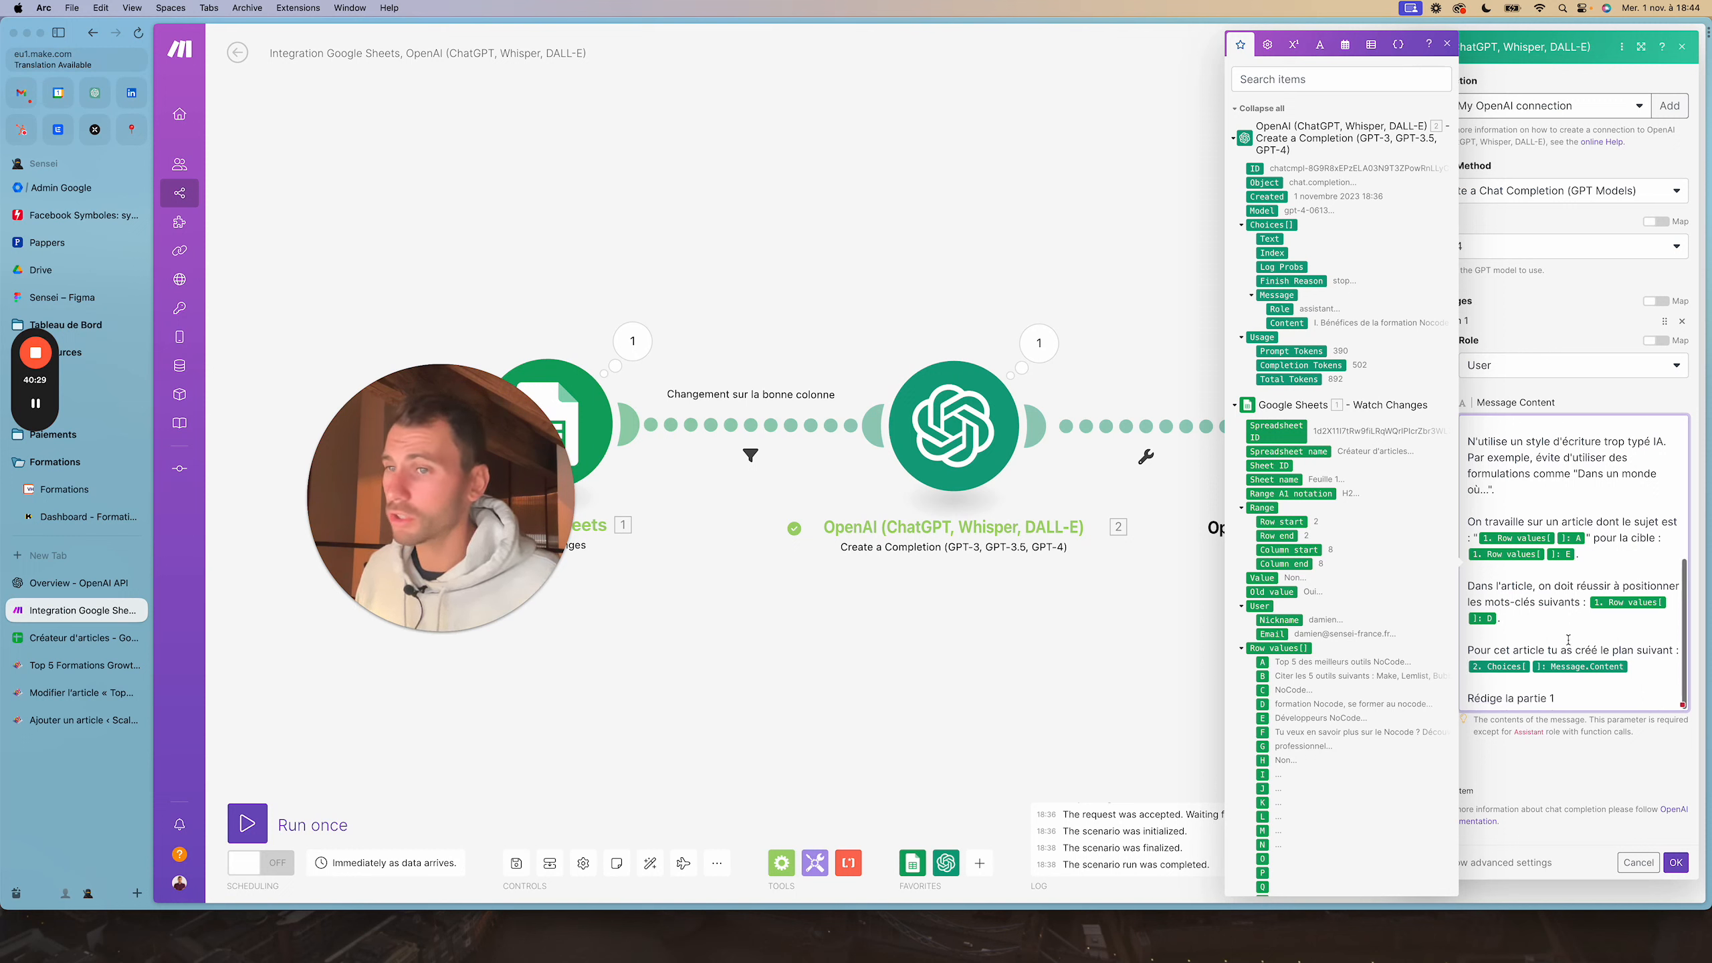
# End "Rédige la partie 1" with a period, review the whole prompt and save the module settings
pyautogui.click(1562, 697)
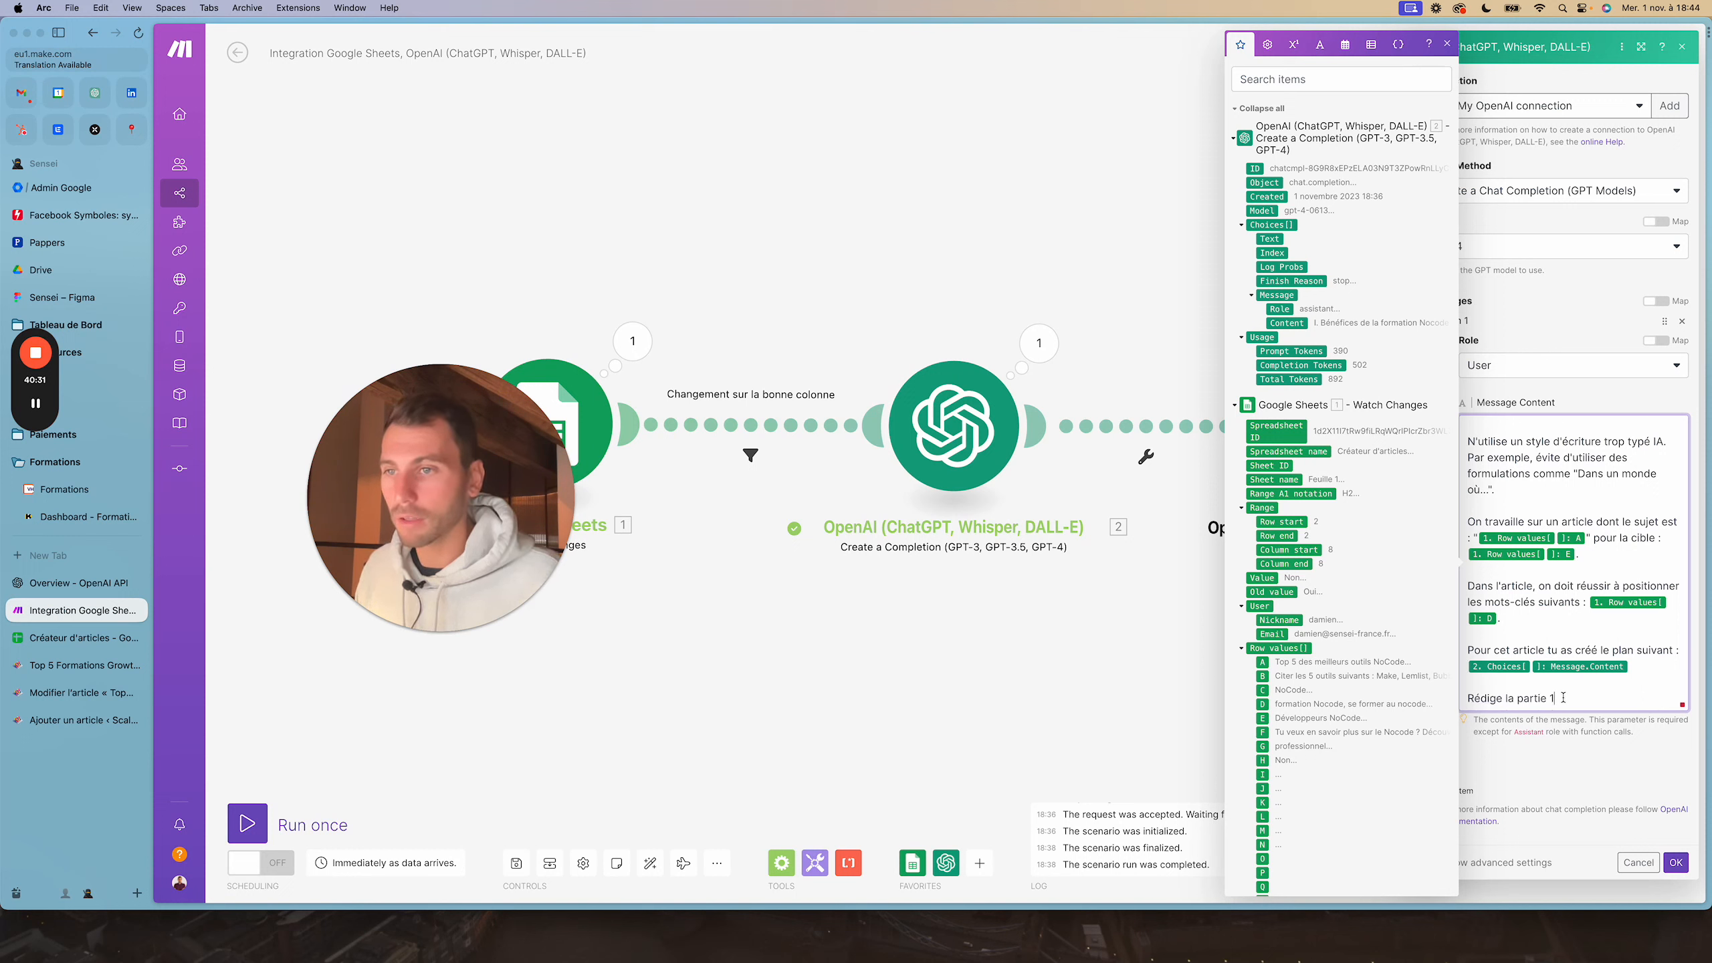
pyautogui.write('.')
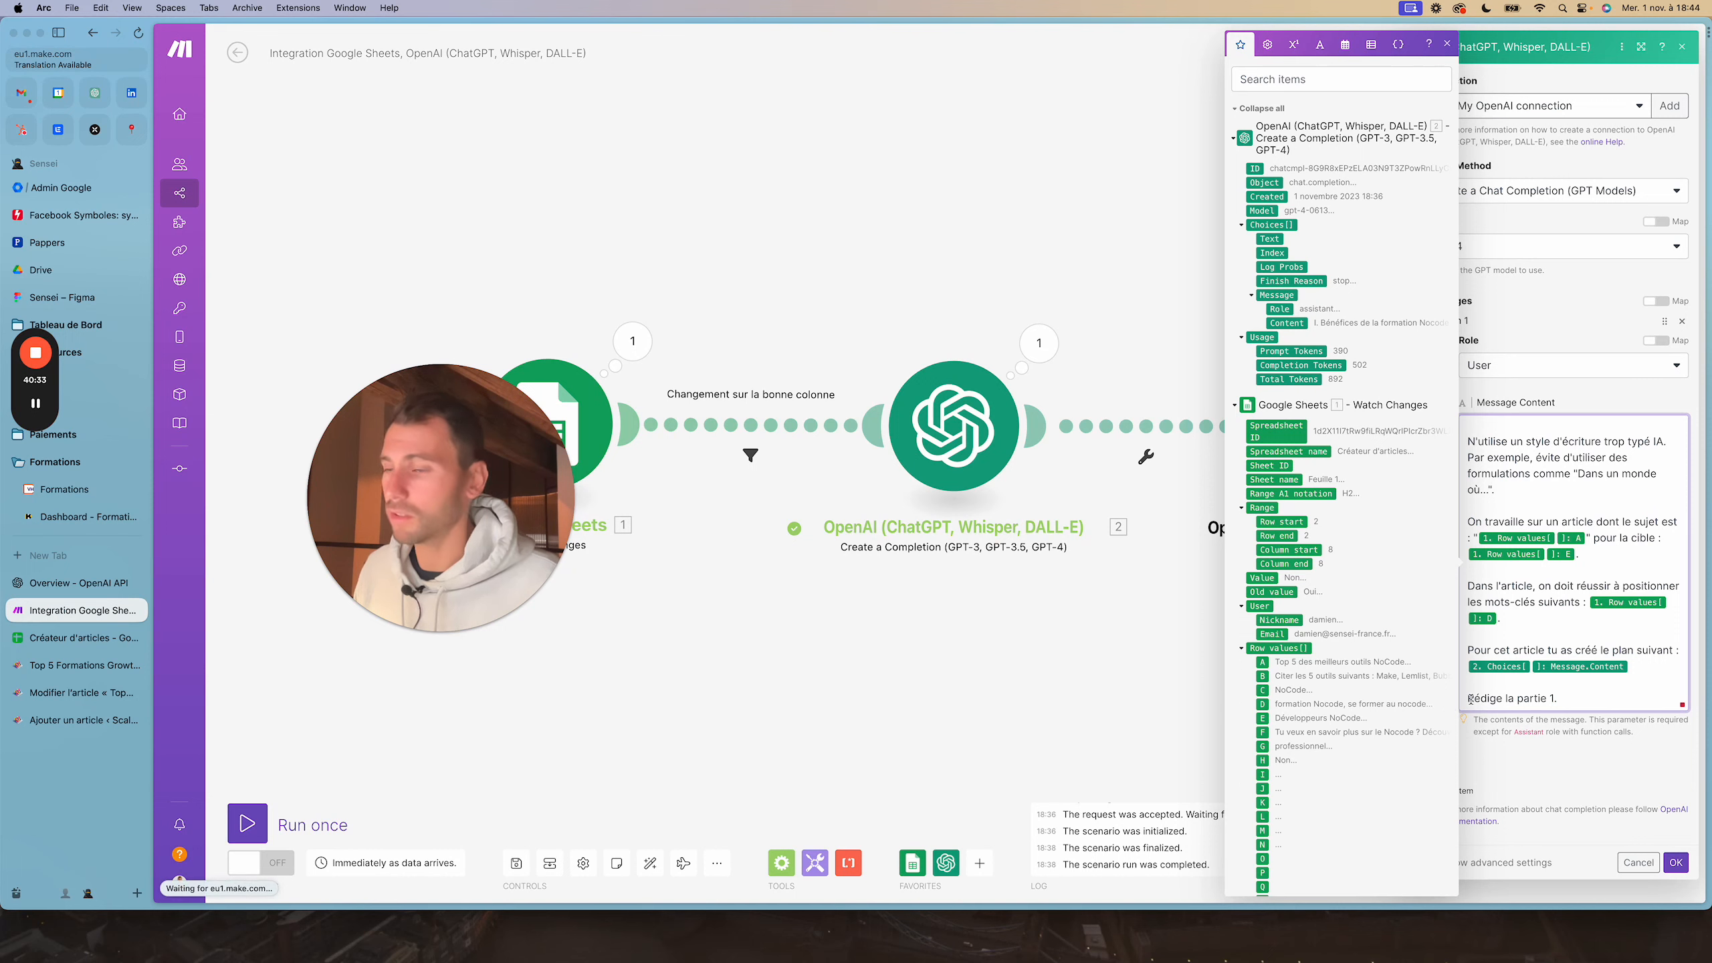
pyautogui.scroll(5, 1521, 623)
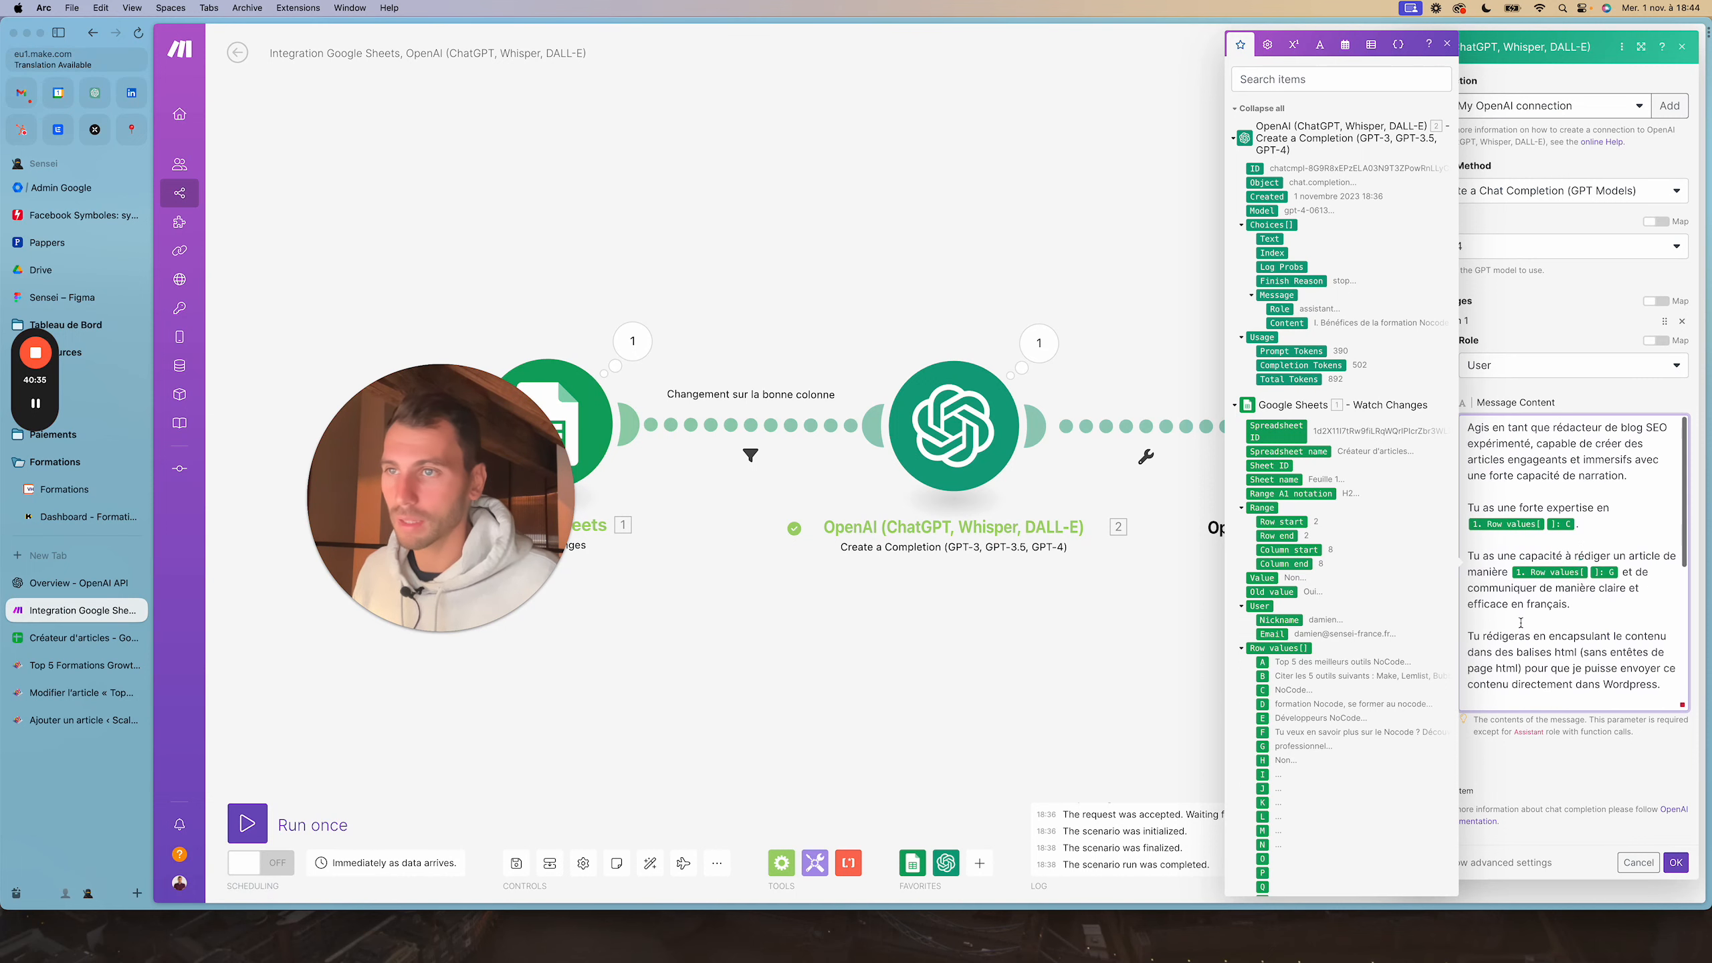
pyautogui.scroll(-5, 1521, 623)
pyautogui.click(1674, 864)
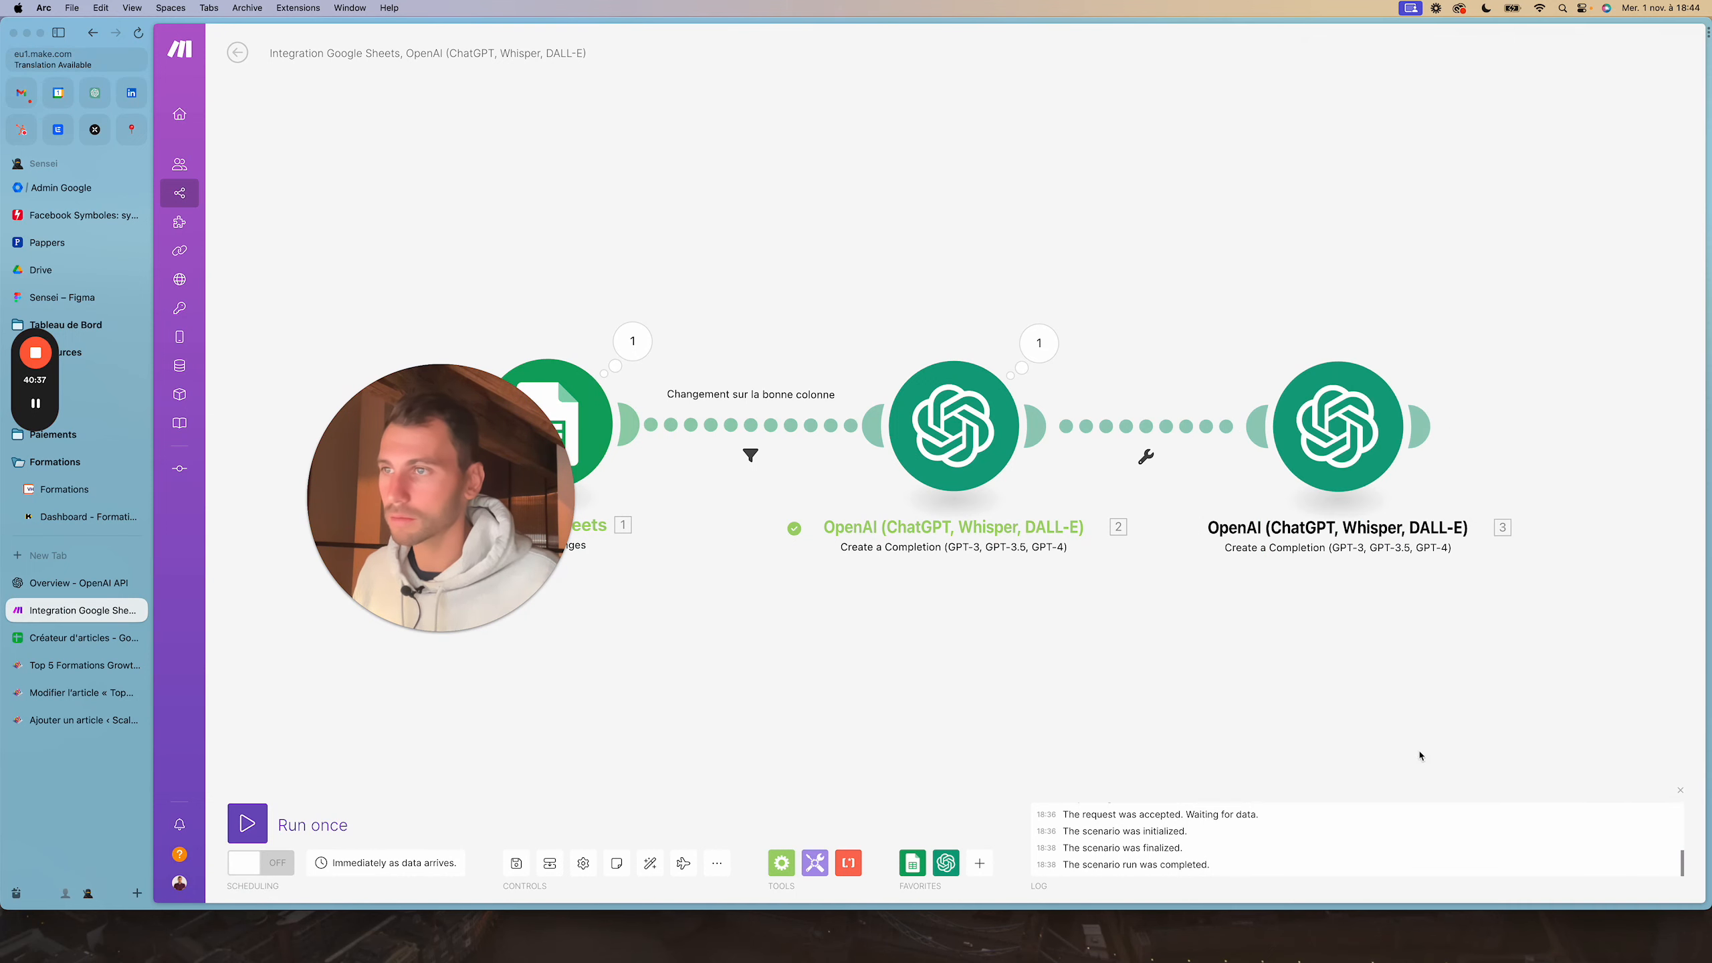
# Clone the part 1 OpenAI module and attach the copy after it at the end of the scenario
pyautogui.moveTo(1373, 709); pyautogui.dragTo(1062, 631)
pyautogui.rightClick(889, 375)
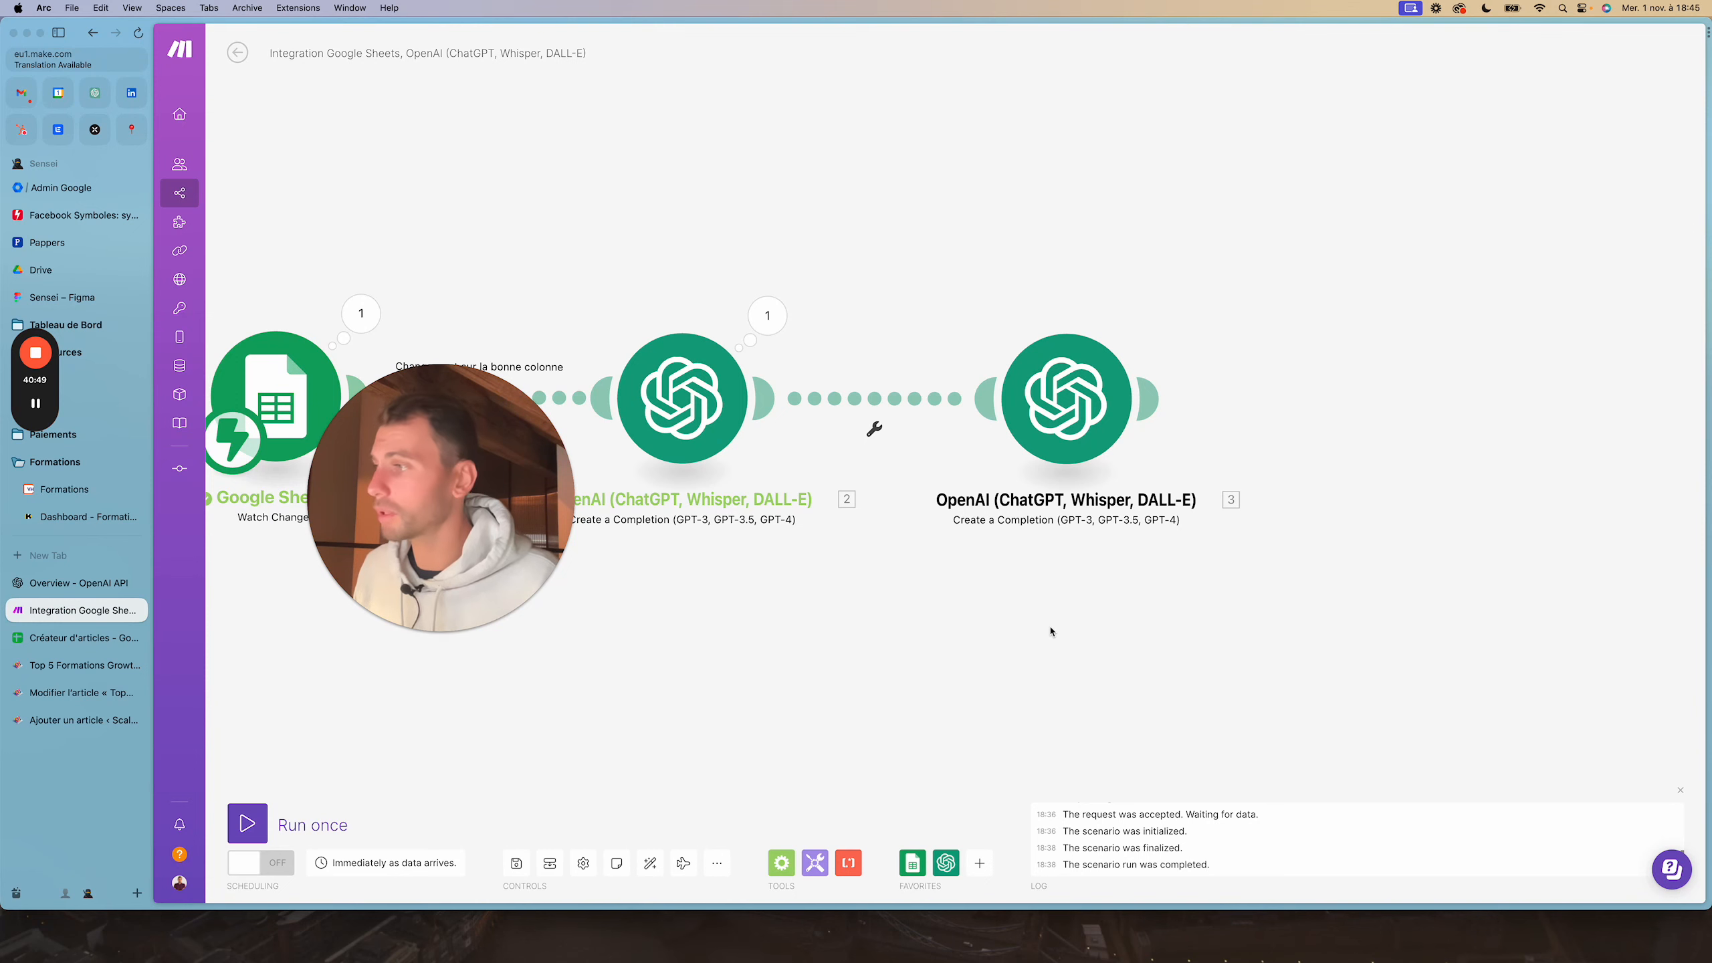
pyautogui.rightClick(1053, 375)
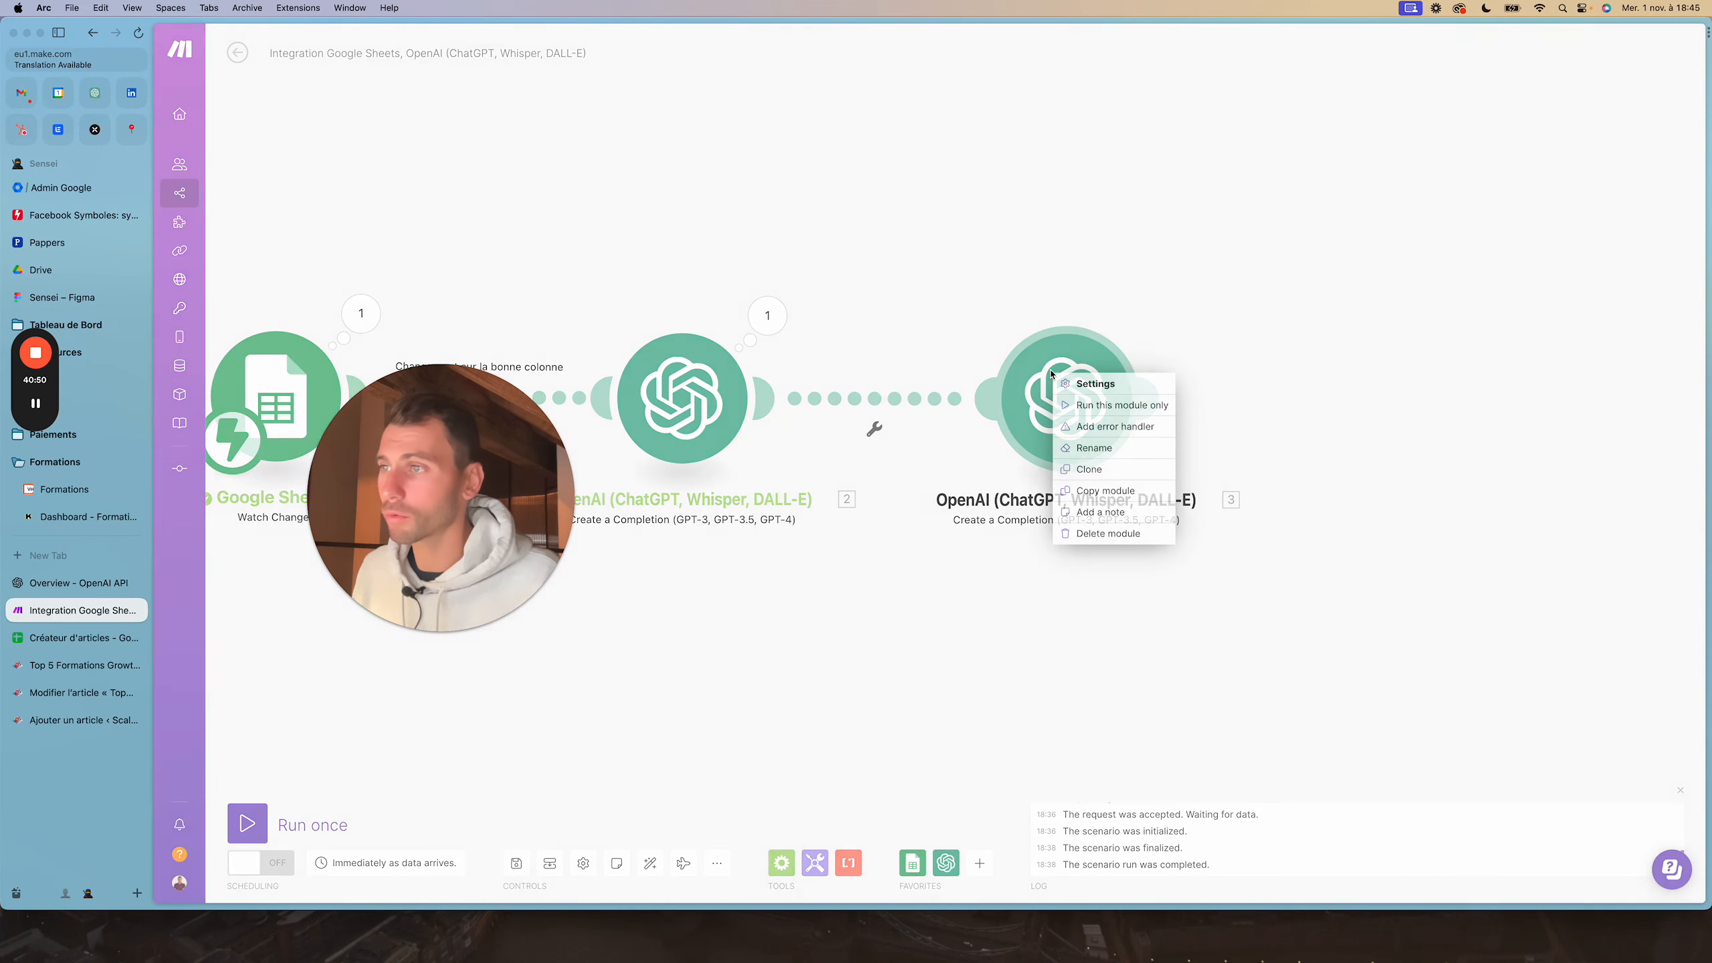
pyautogui.click(1086, 472)
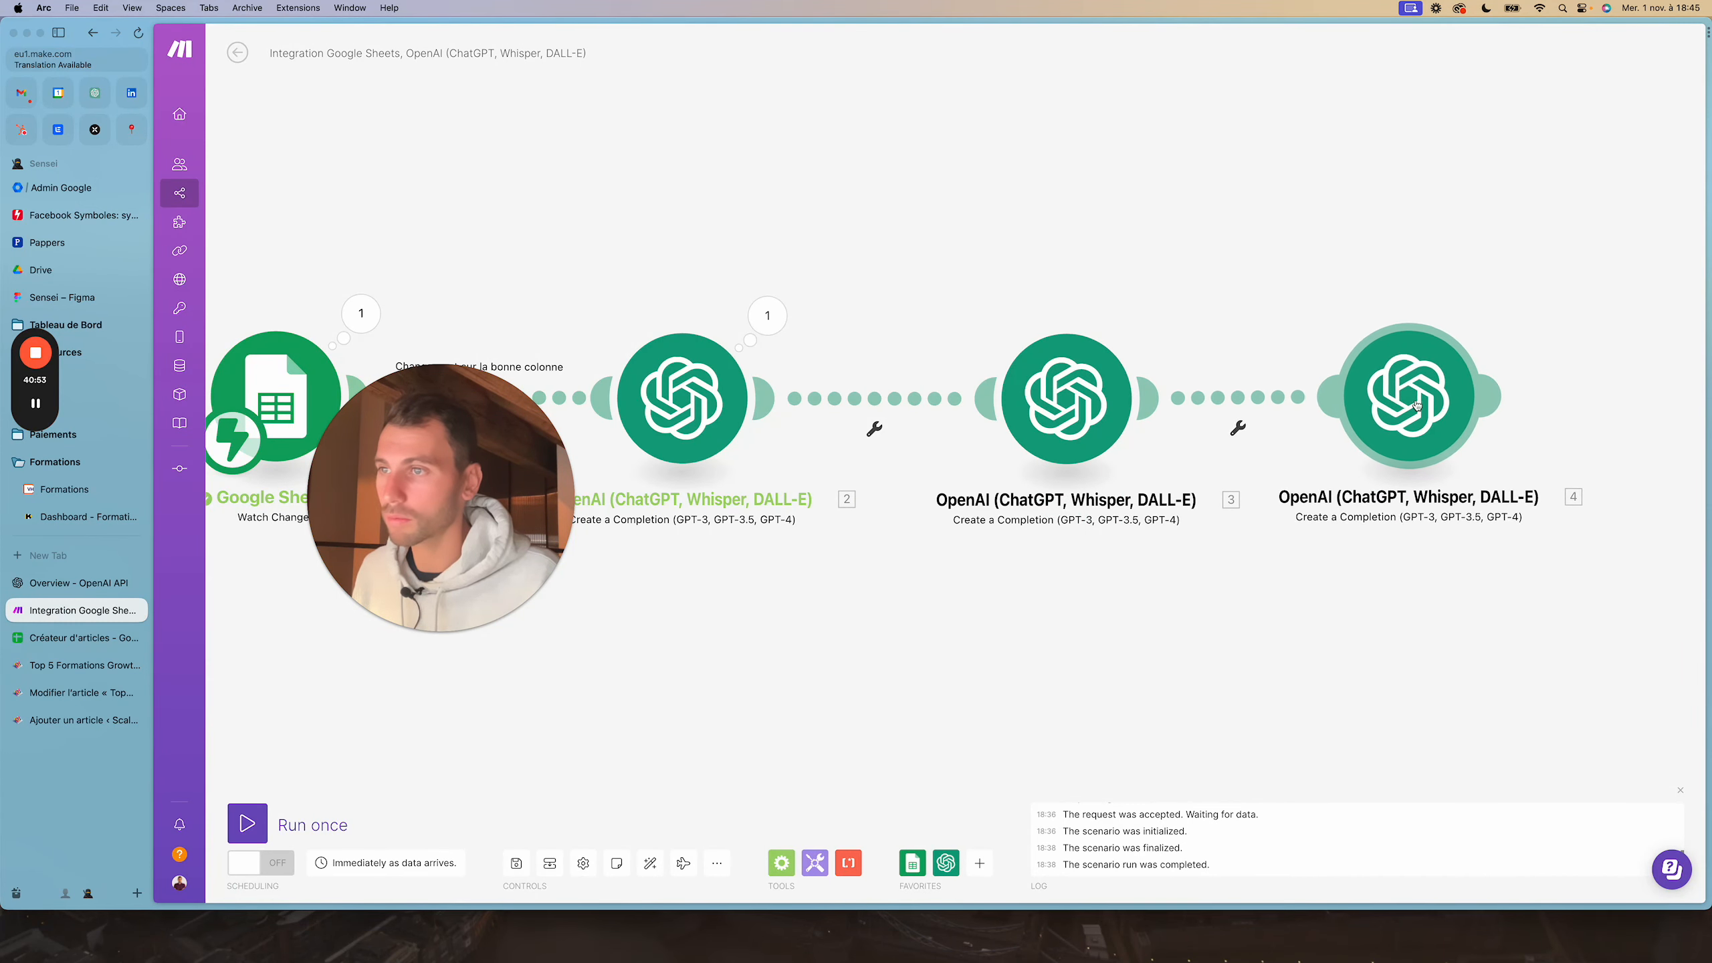
pyautogui.click(1428, 405)
pyautogui.moveTo(1334, 676); pyautogui.dragTo(1188, 669)
pyautogui.click(1345, 399)
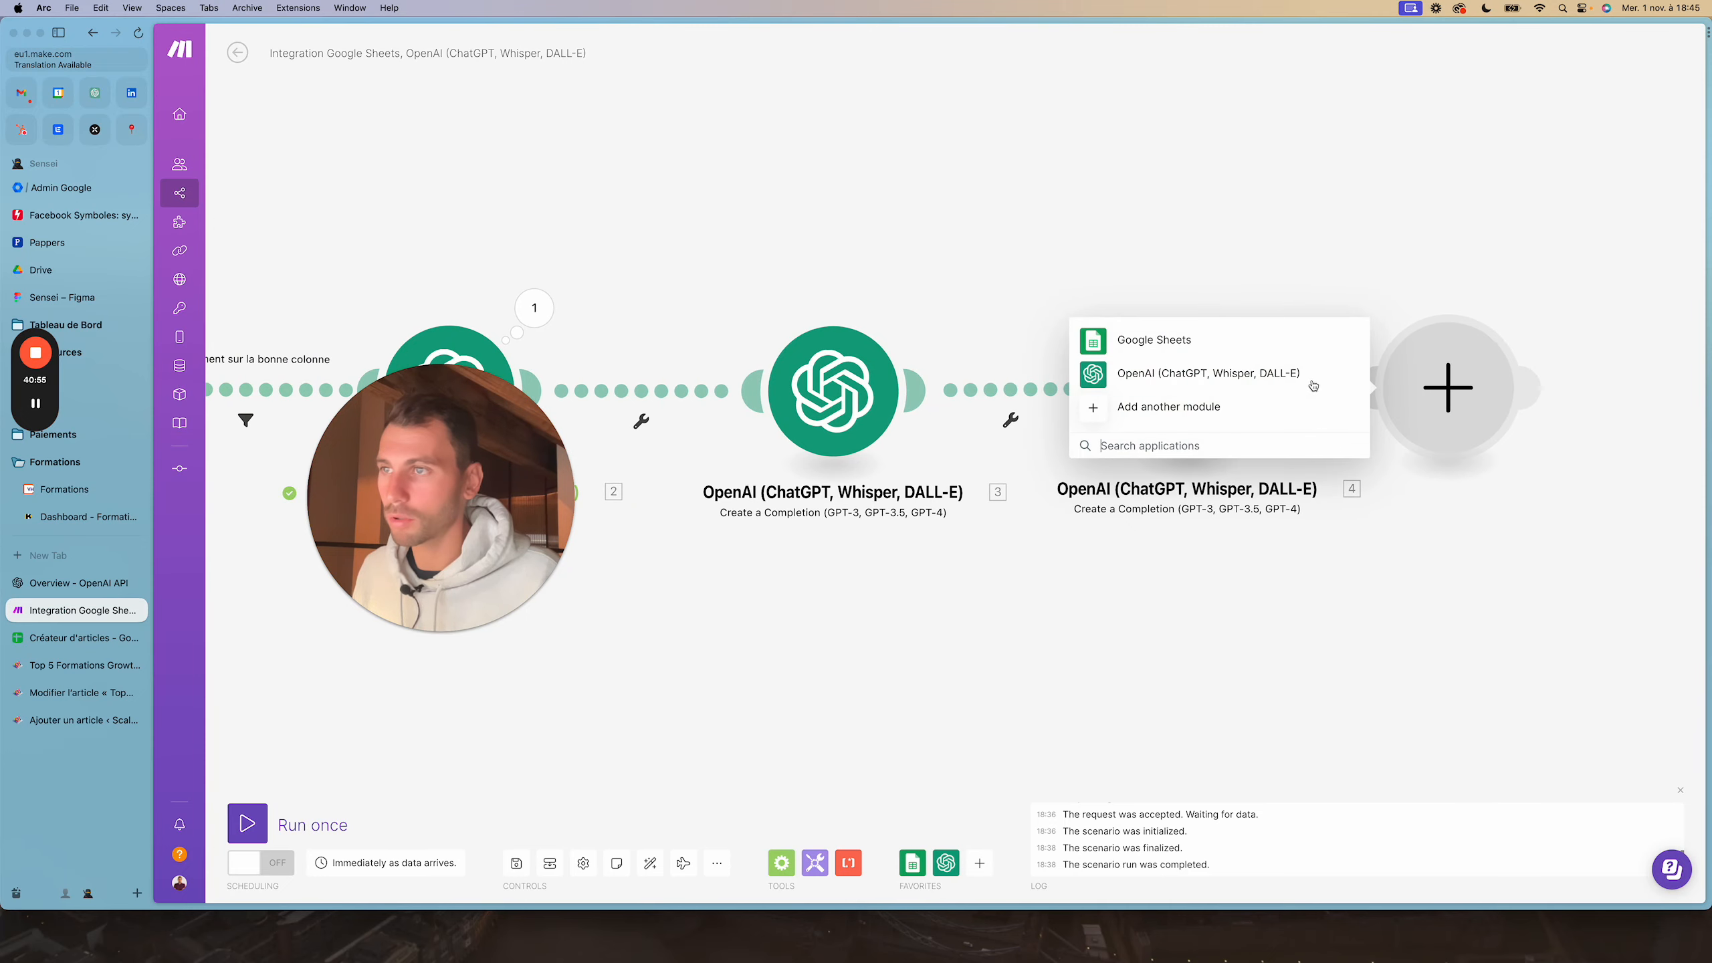
pyautogui.click(1373, 401)
# Change the last line of module 4's message content to "Rédige la partie 2." and save the module settings
pyautogui.click(1222, 404)
pyautogui.scroll(-1, 1360, 476)
pyautogui.scroll(-5, 1360, 477)
pyautogui.click(1429, 700)
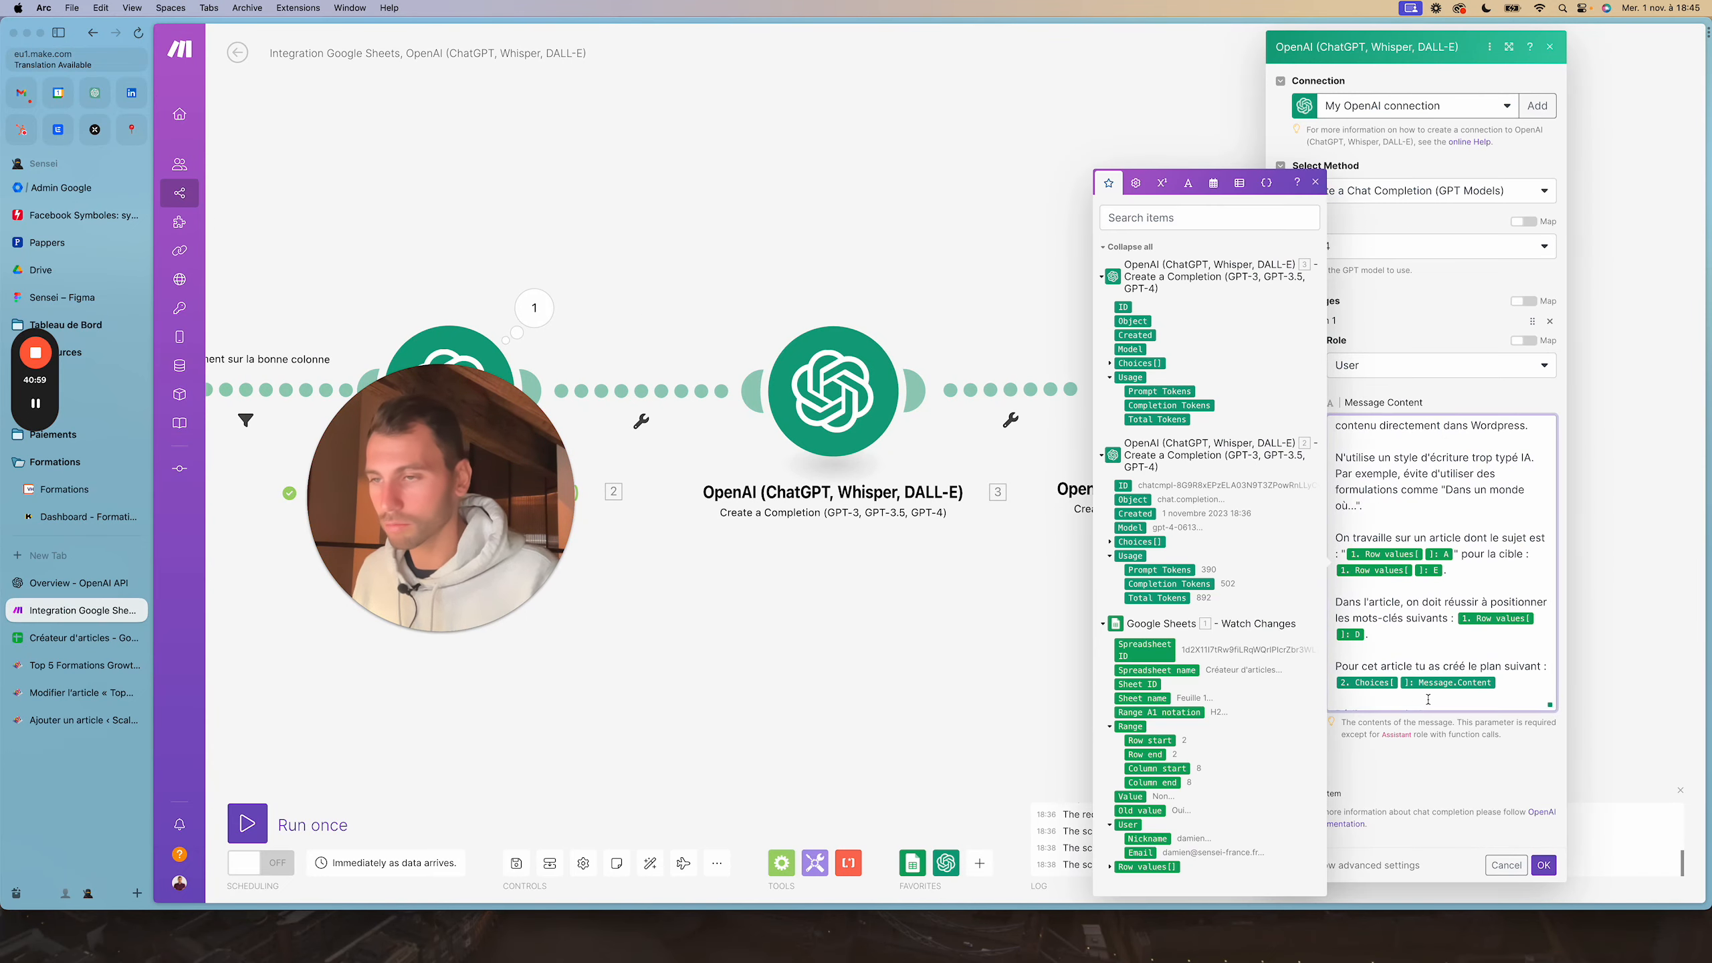
pyautogui.scroll(-1, 1428, 700)
pyautogui.click(1428, 699)
pyautogui.press('Left')
pyautogui.press('BackSpace')
pyautogui.write('2')
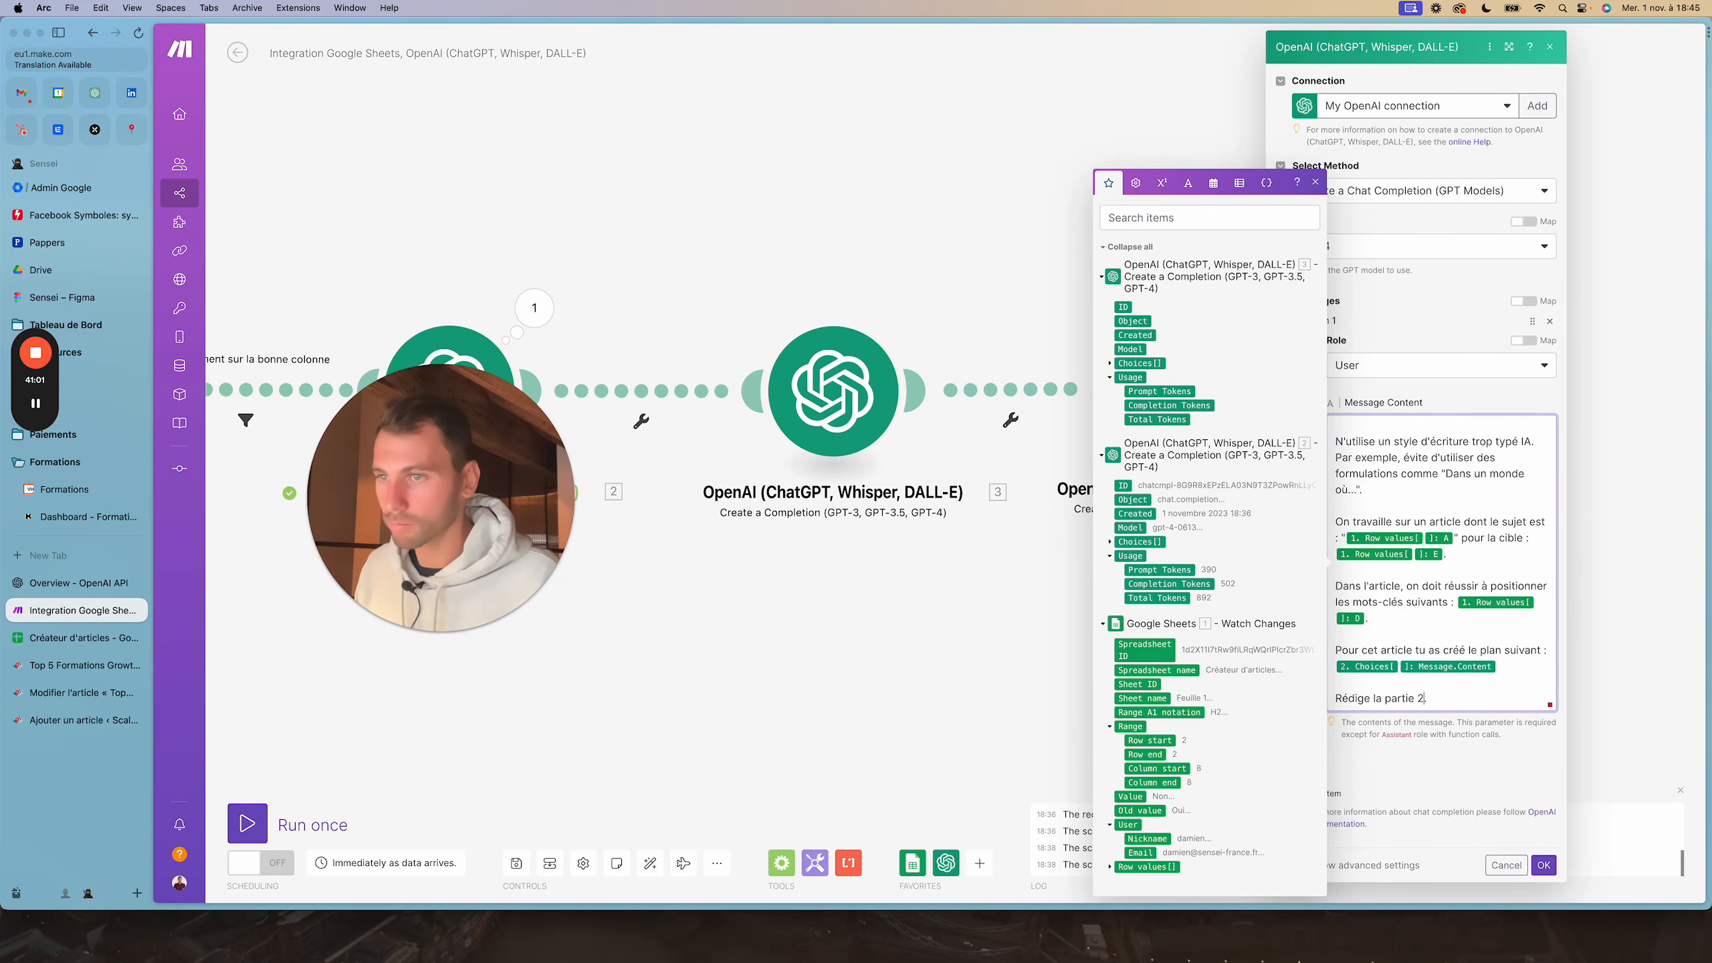
pyautogui.click(1543, 864)
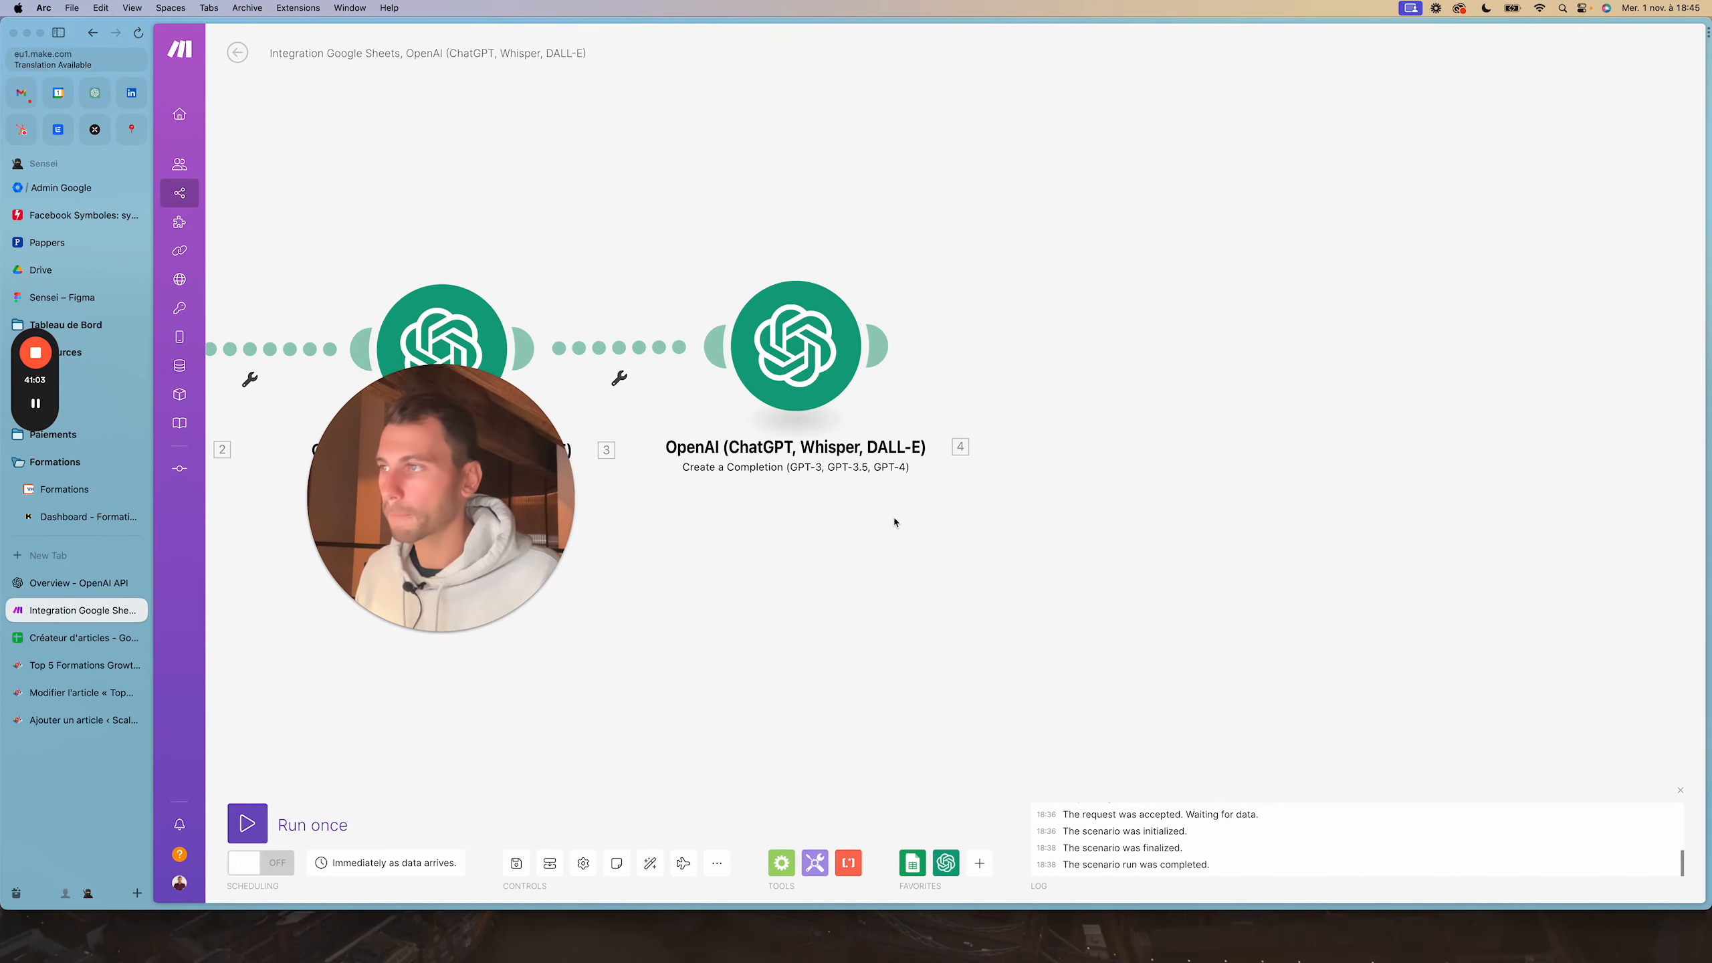
# Clone the part 2 OpenAI module and connect the copy after module 4
pyautogui.rightClick(804, 370)
pyautogui.click(875, 466)
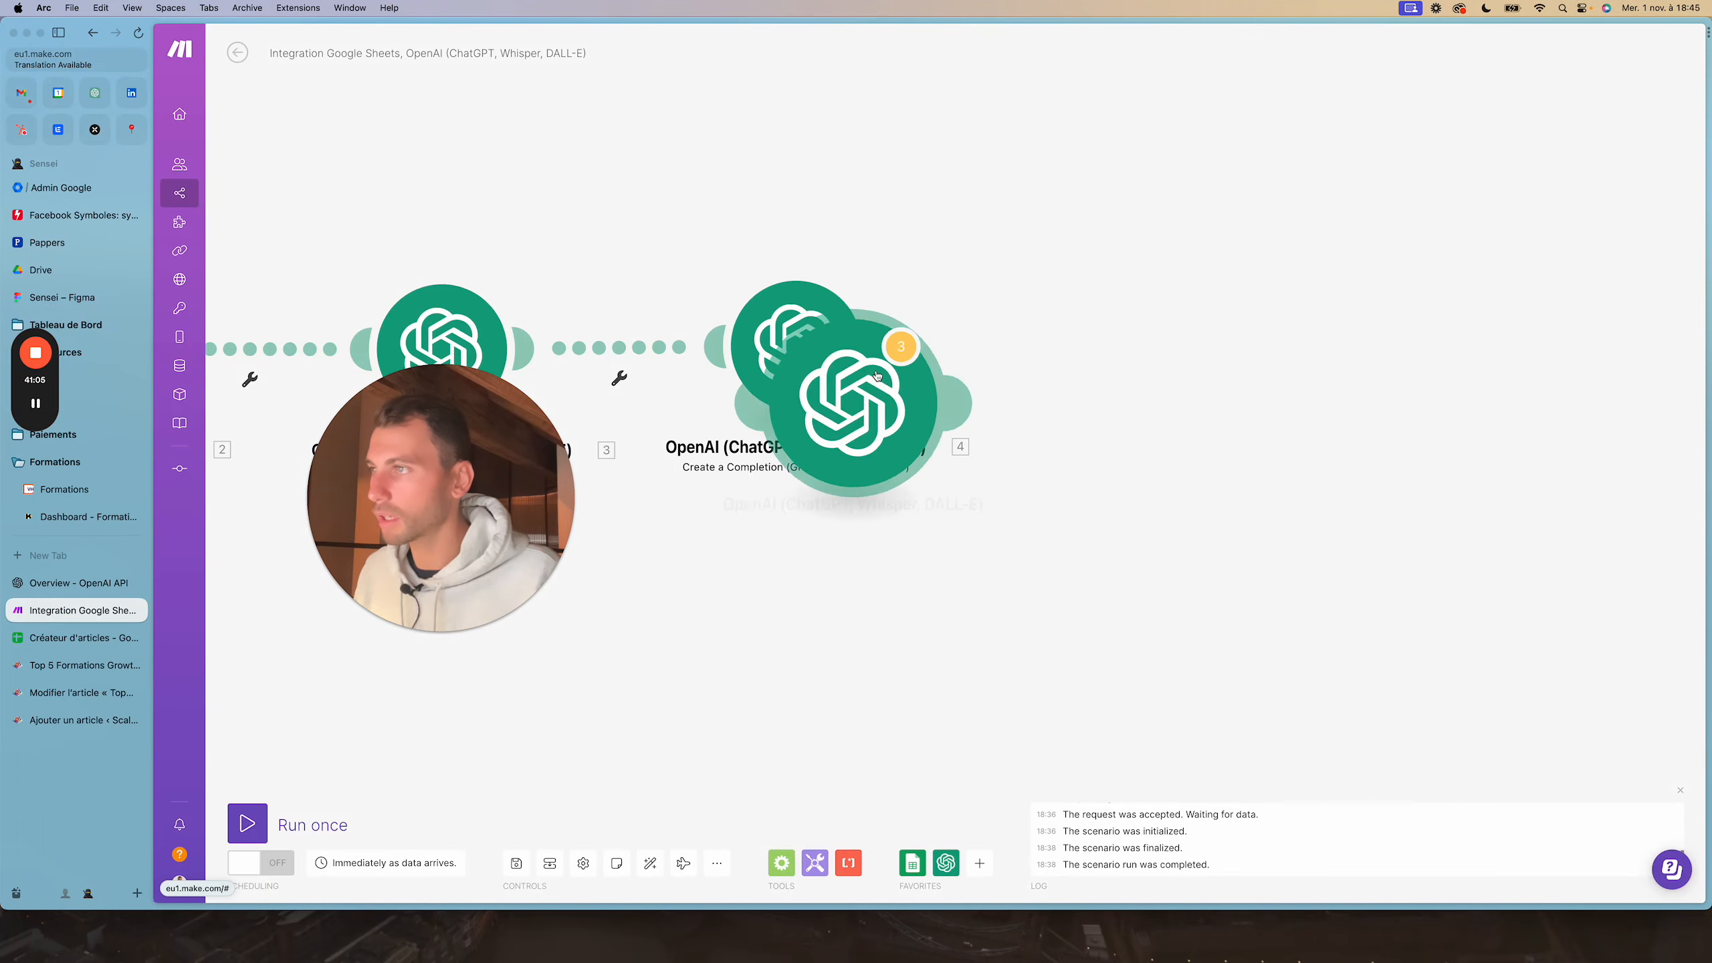
pyautogui.moveTo(862, 433); pyautogui.dragTo(1129, 368)
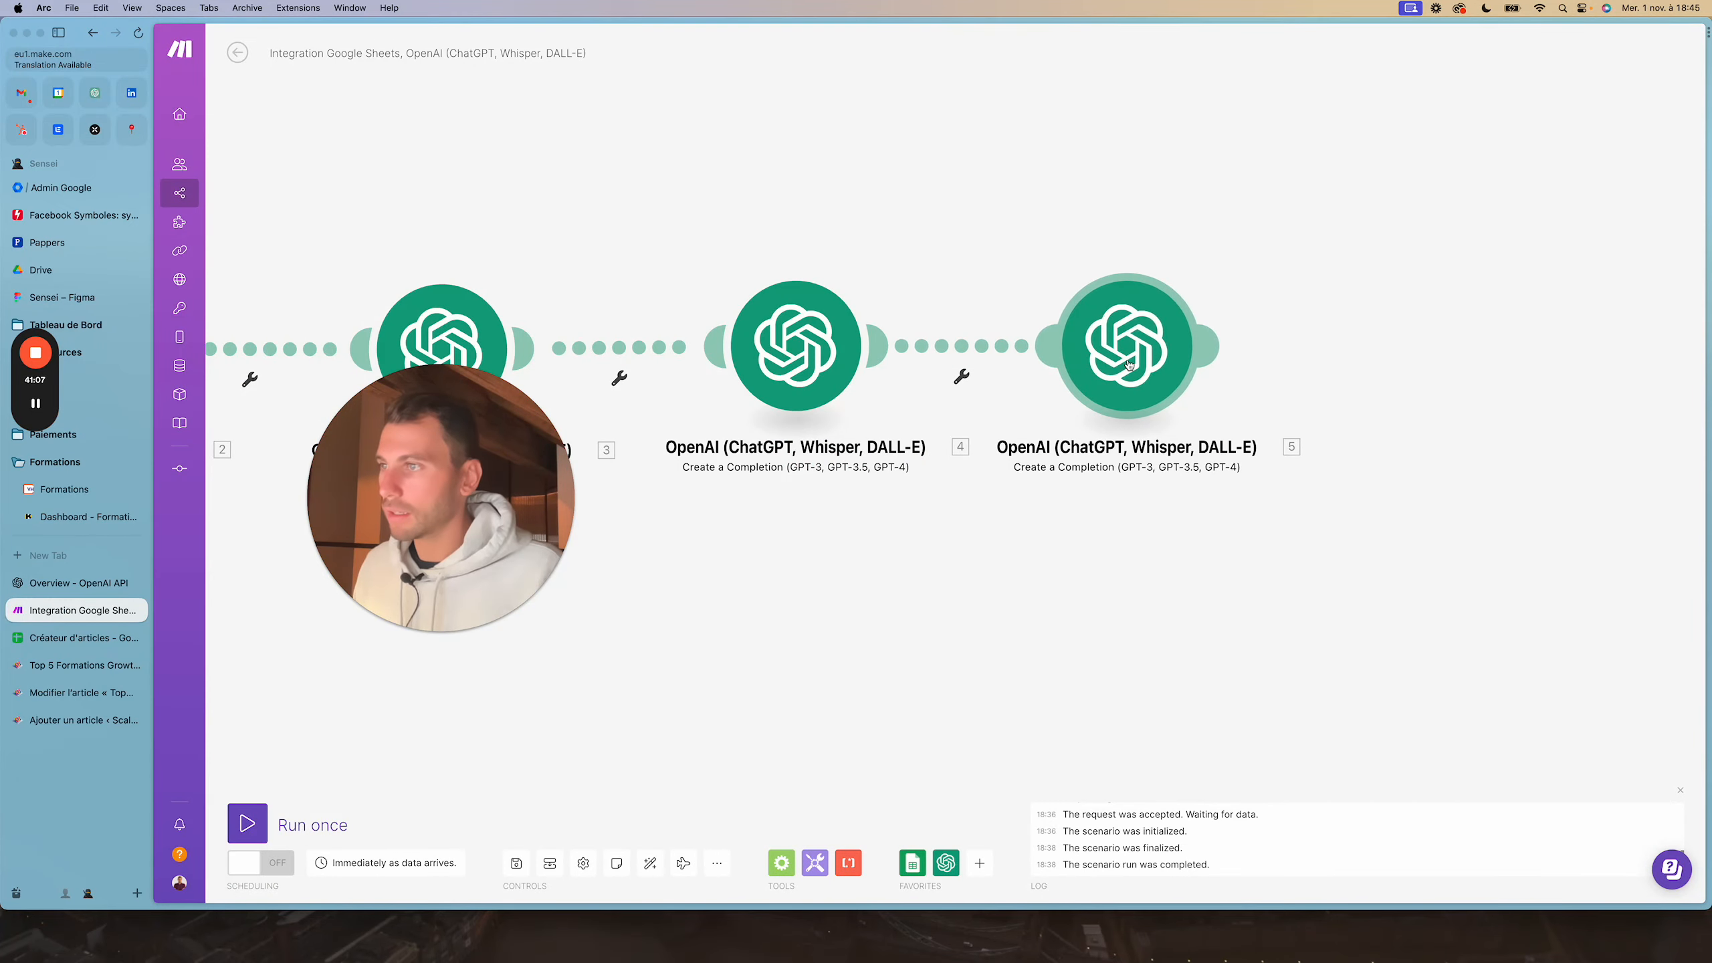
# Change the last line of module 5's message content to "Rédige la partie 3." and save the module settings
pyautogui.click(1136, 389)
pyautogui.scroll(-5, 1365, 607)
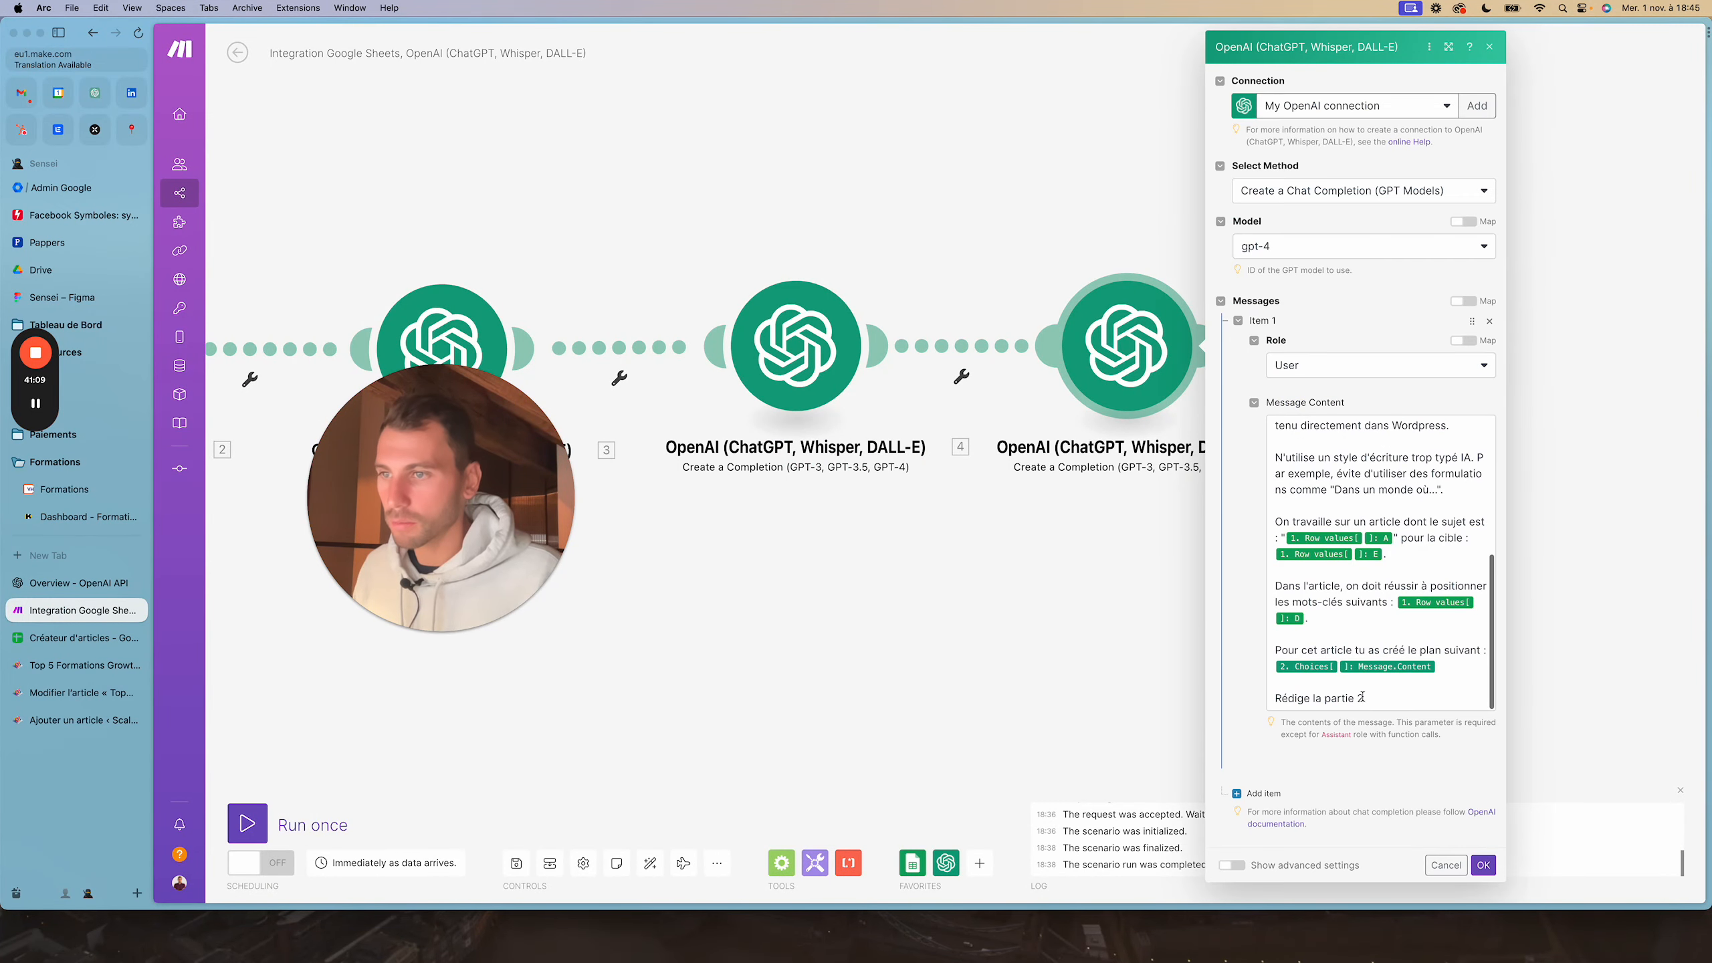
pyautogui.click(1365, 707)
pyautogui.scroll(-1, 1365, 641)
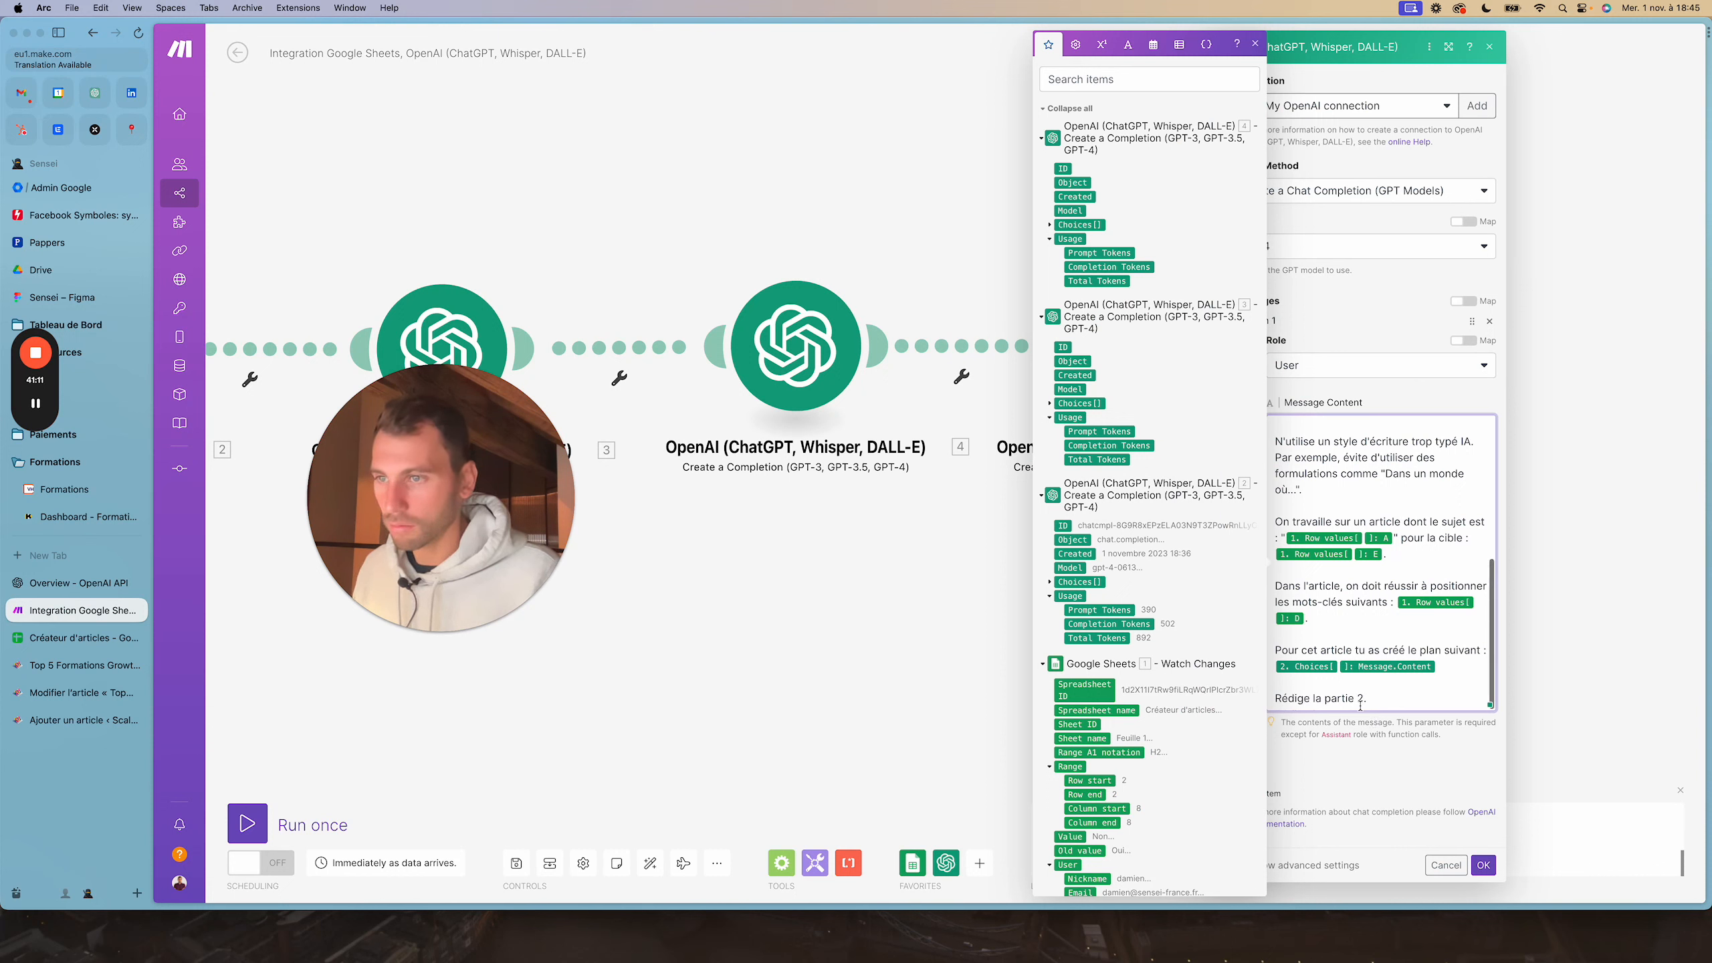
pyautogui.press('BackSpace')
pyautogui.write('3')
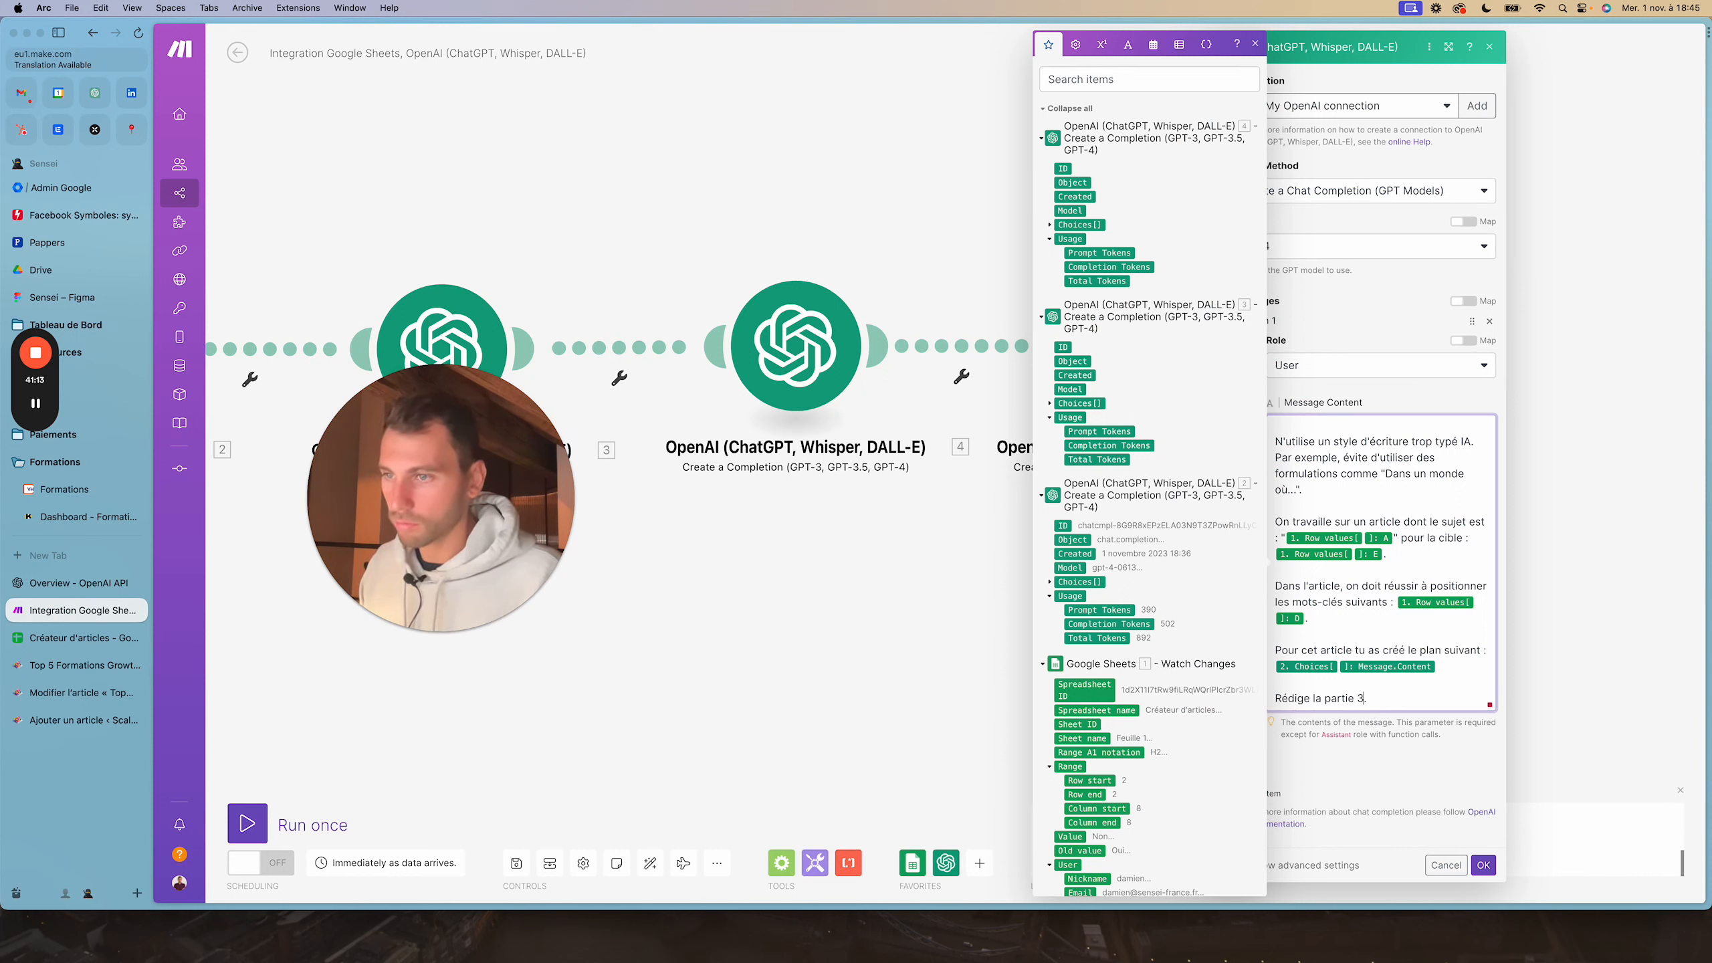
pyautogui.click(1482, 865)
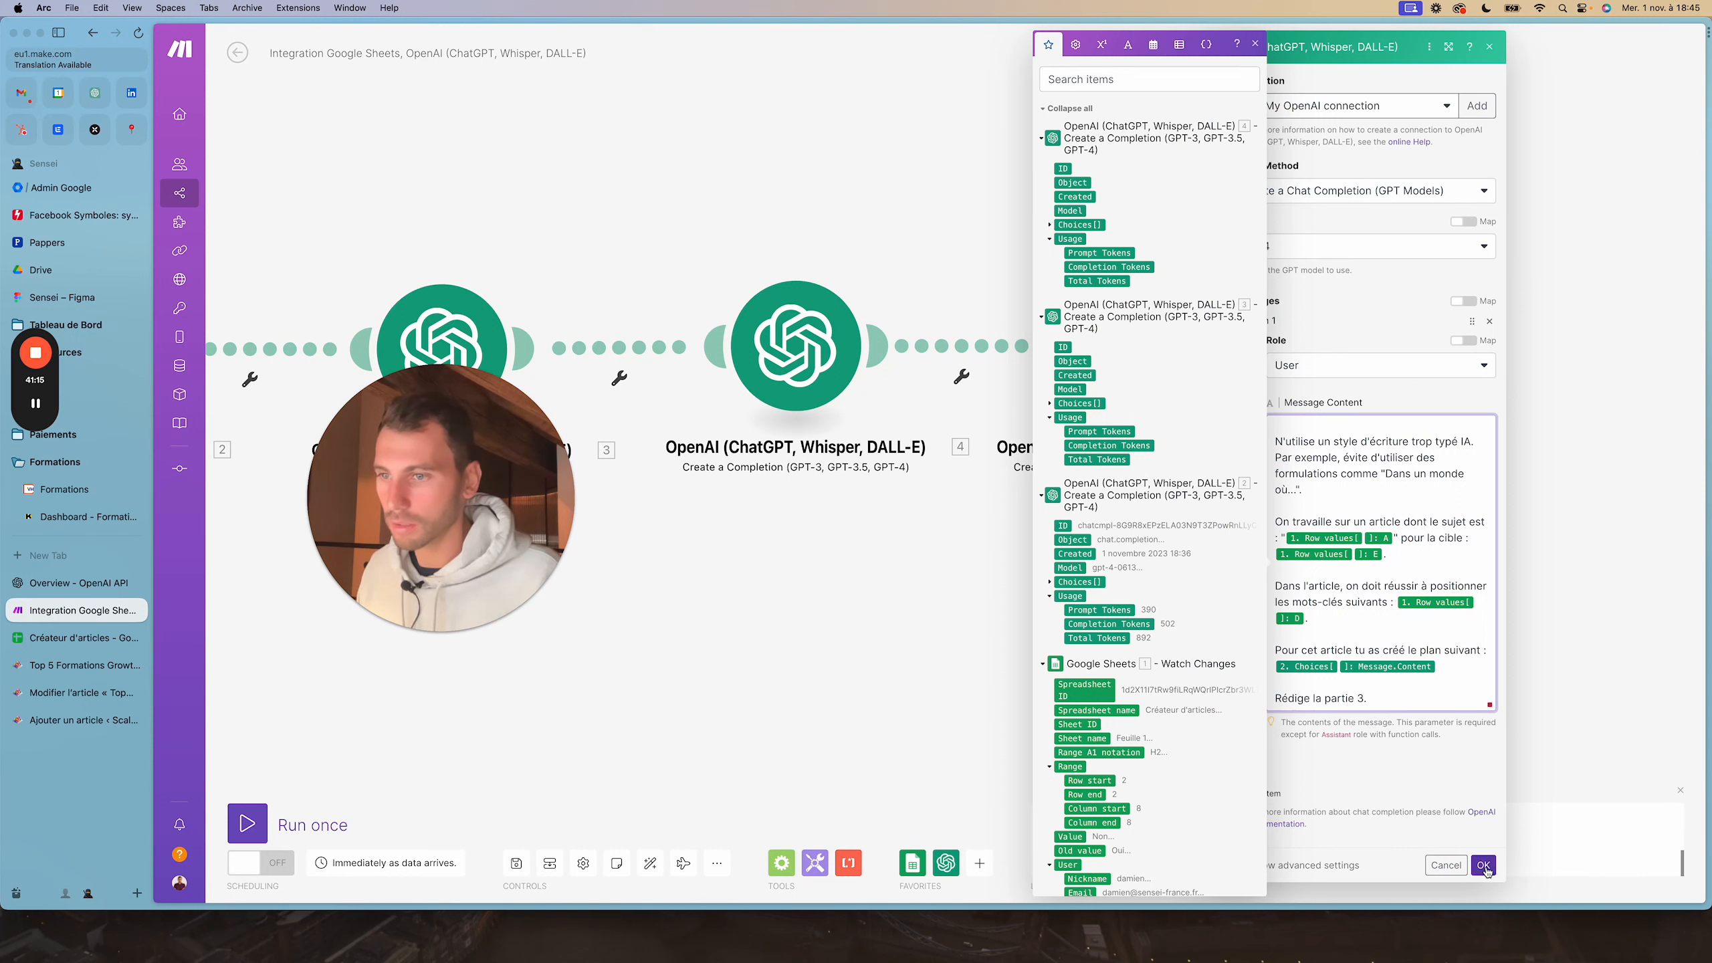
# Shift the part 3 OpenAI module slightly farther from module 4 at the end of the scenario
pyautogui.moveTo(1212, 547); pyautogui.dragTo(1051, 579)
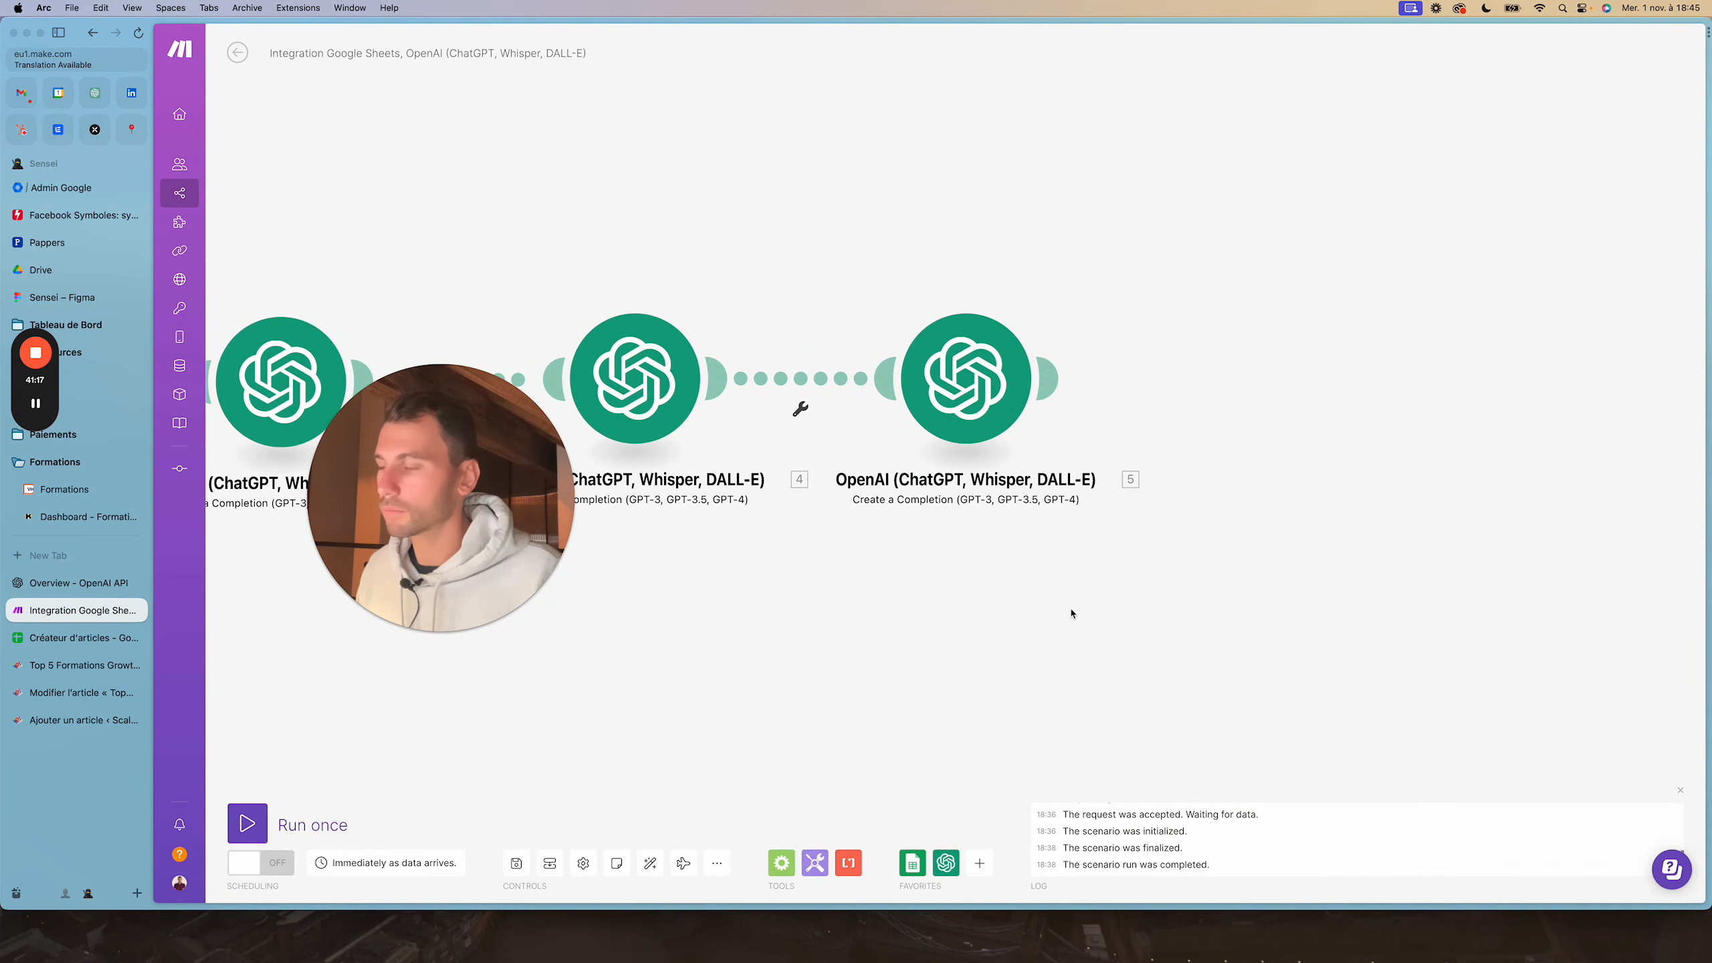
pyautogui.moveTo(949, 410); pyautogui.dragTo(992, 409)
pyautogui.rightClick(1025, 391)
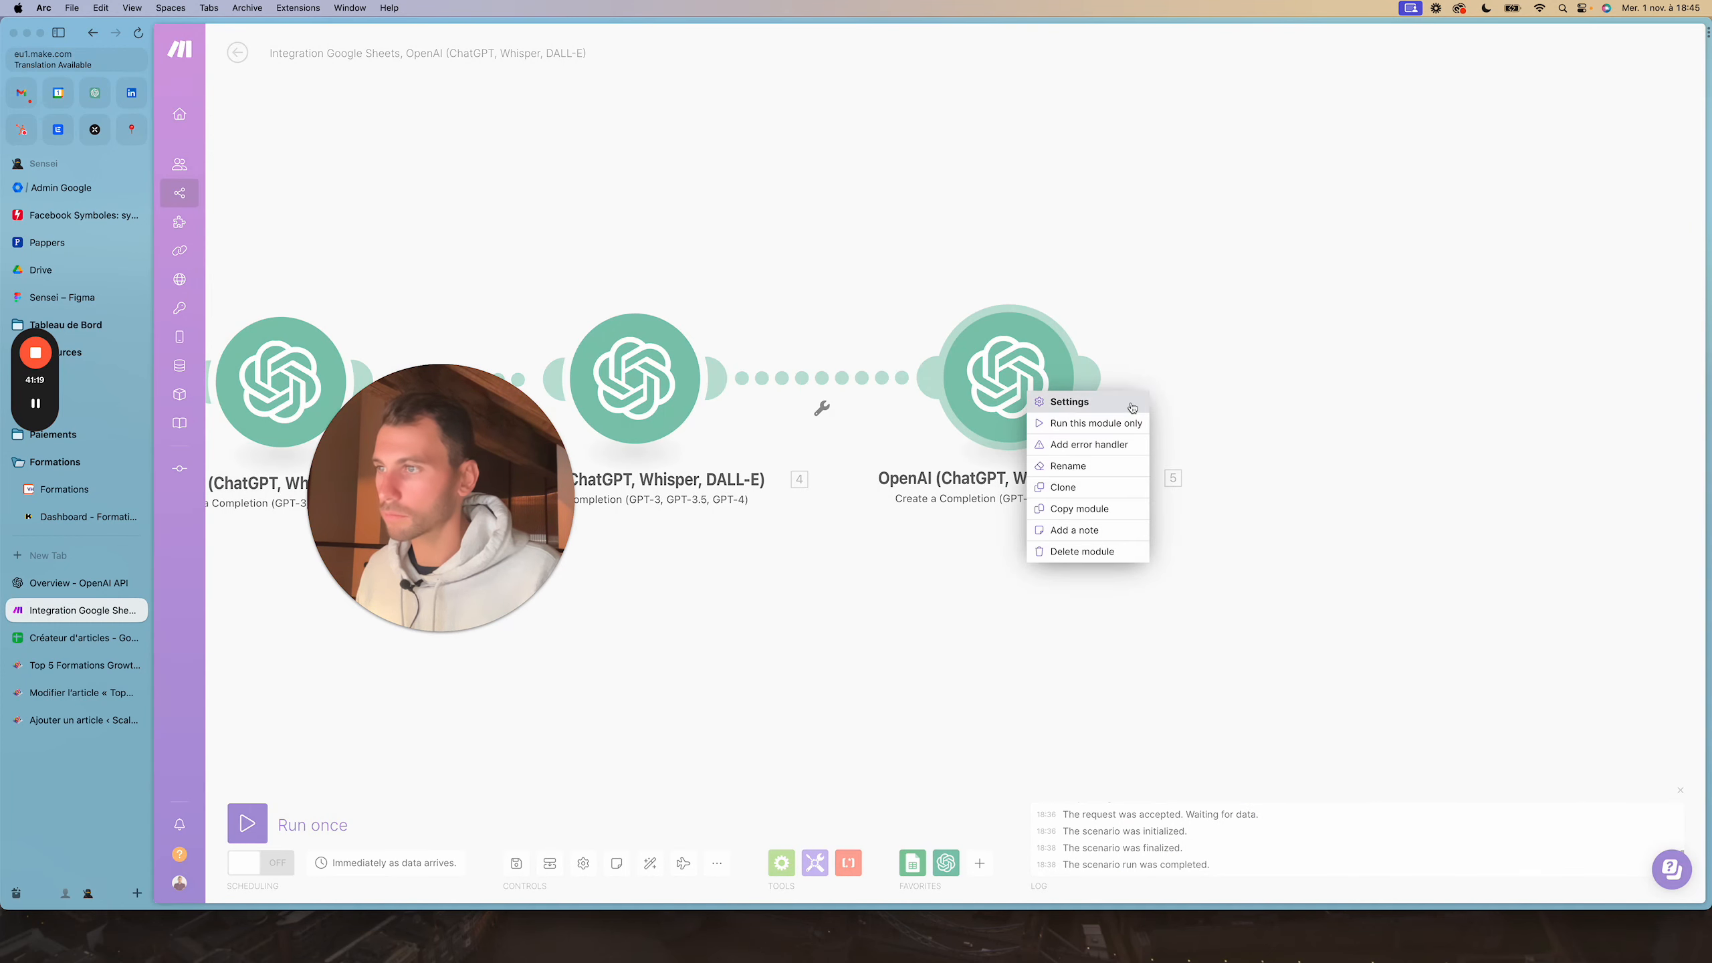
pyautogui.click(1071, 513)
pyautogui.moveTo(942, 577); pyautogui.dragTo(1205, 570)
pyautogui.scroll(-5, 1205, 570)
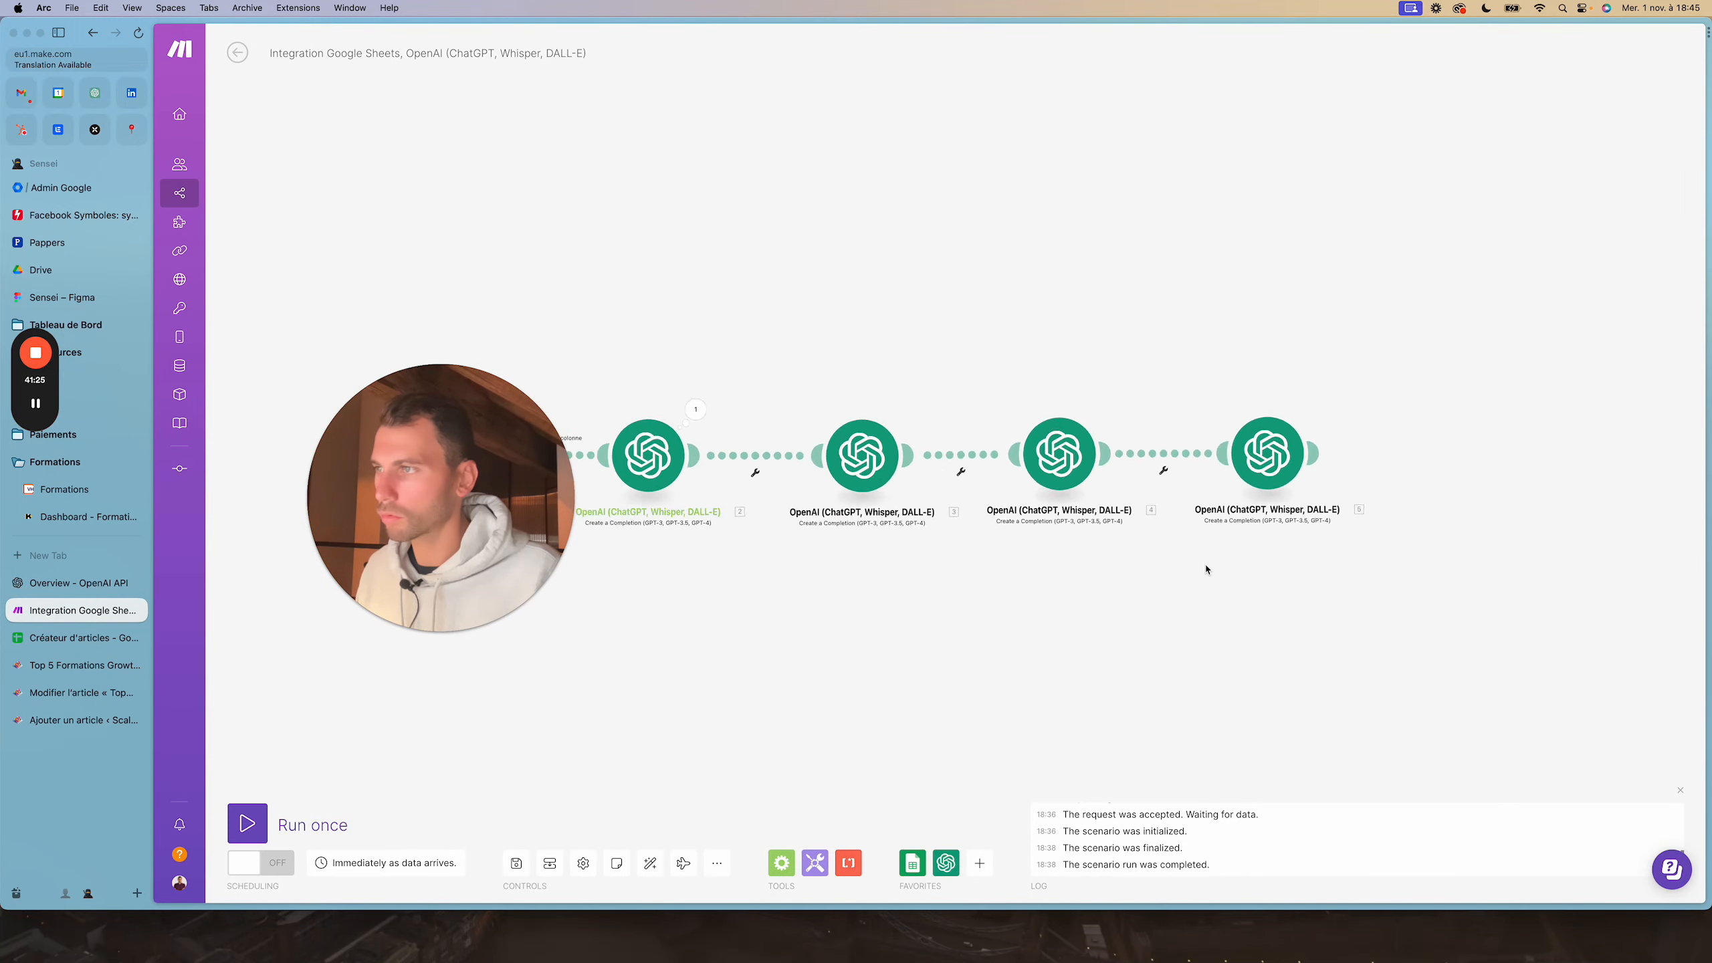
# Check the settings of the OpenAI modules for parts 1, 2 and 3, examining which part each prompt asks for
pyautogui.click(1096, 504)
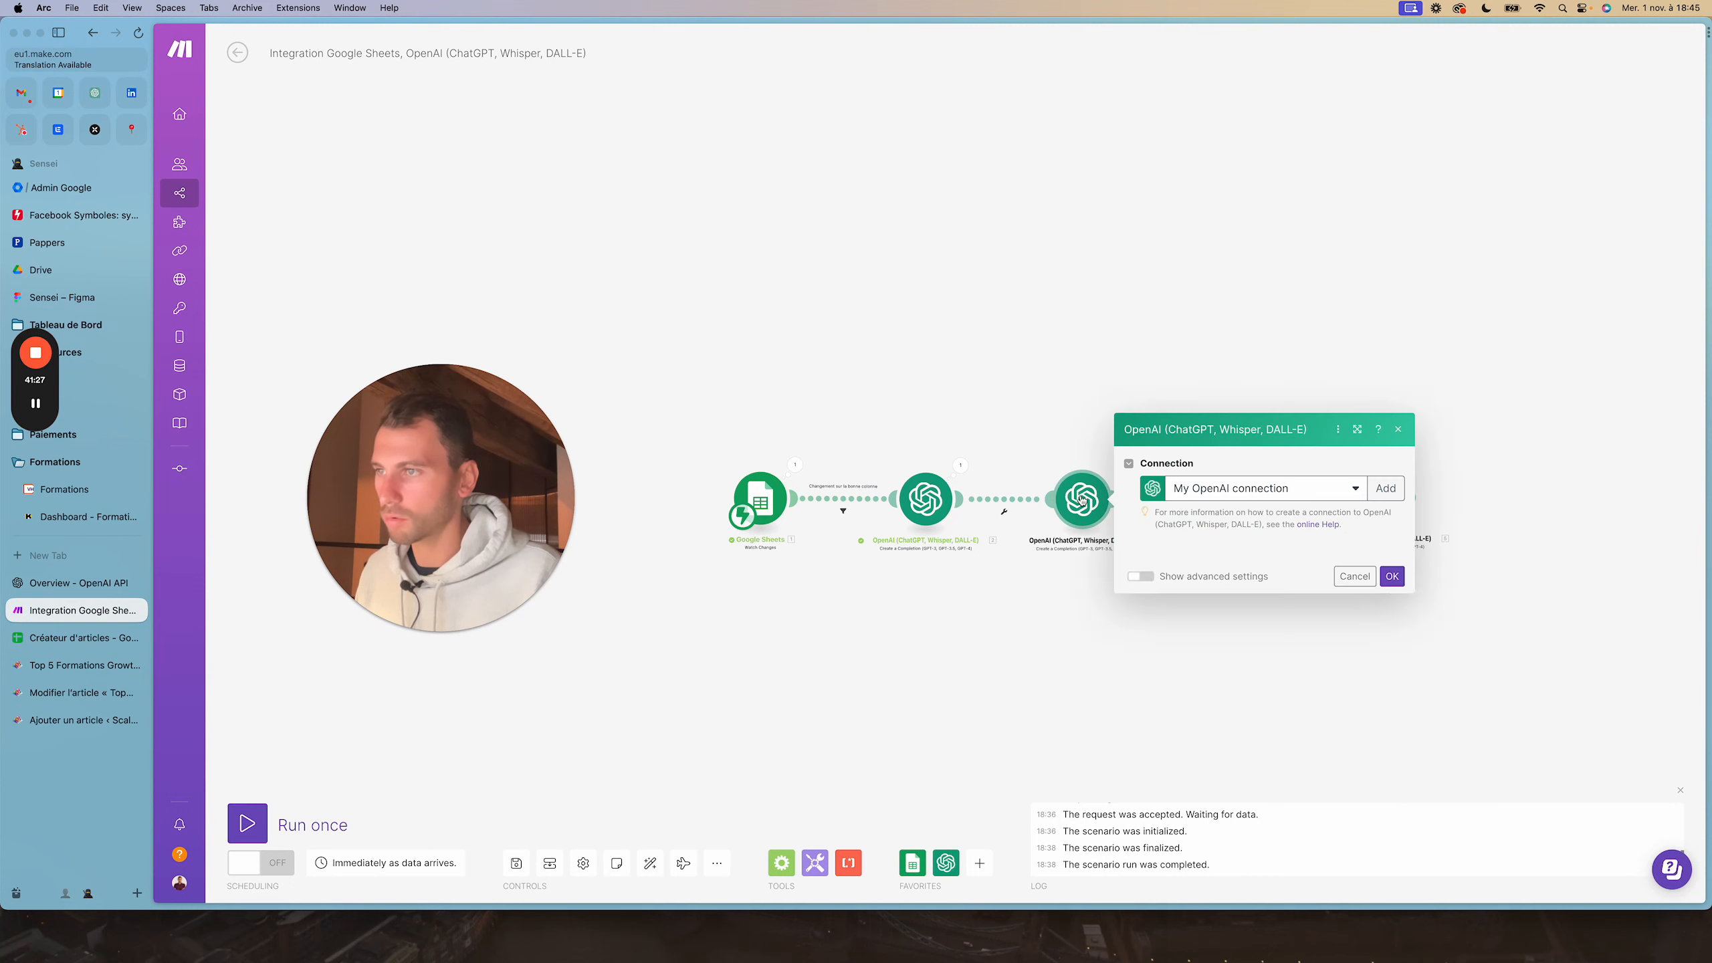
pyautogui.scroll(1, 1302, 650)
pyautogui.click(1071, 668)
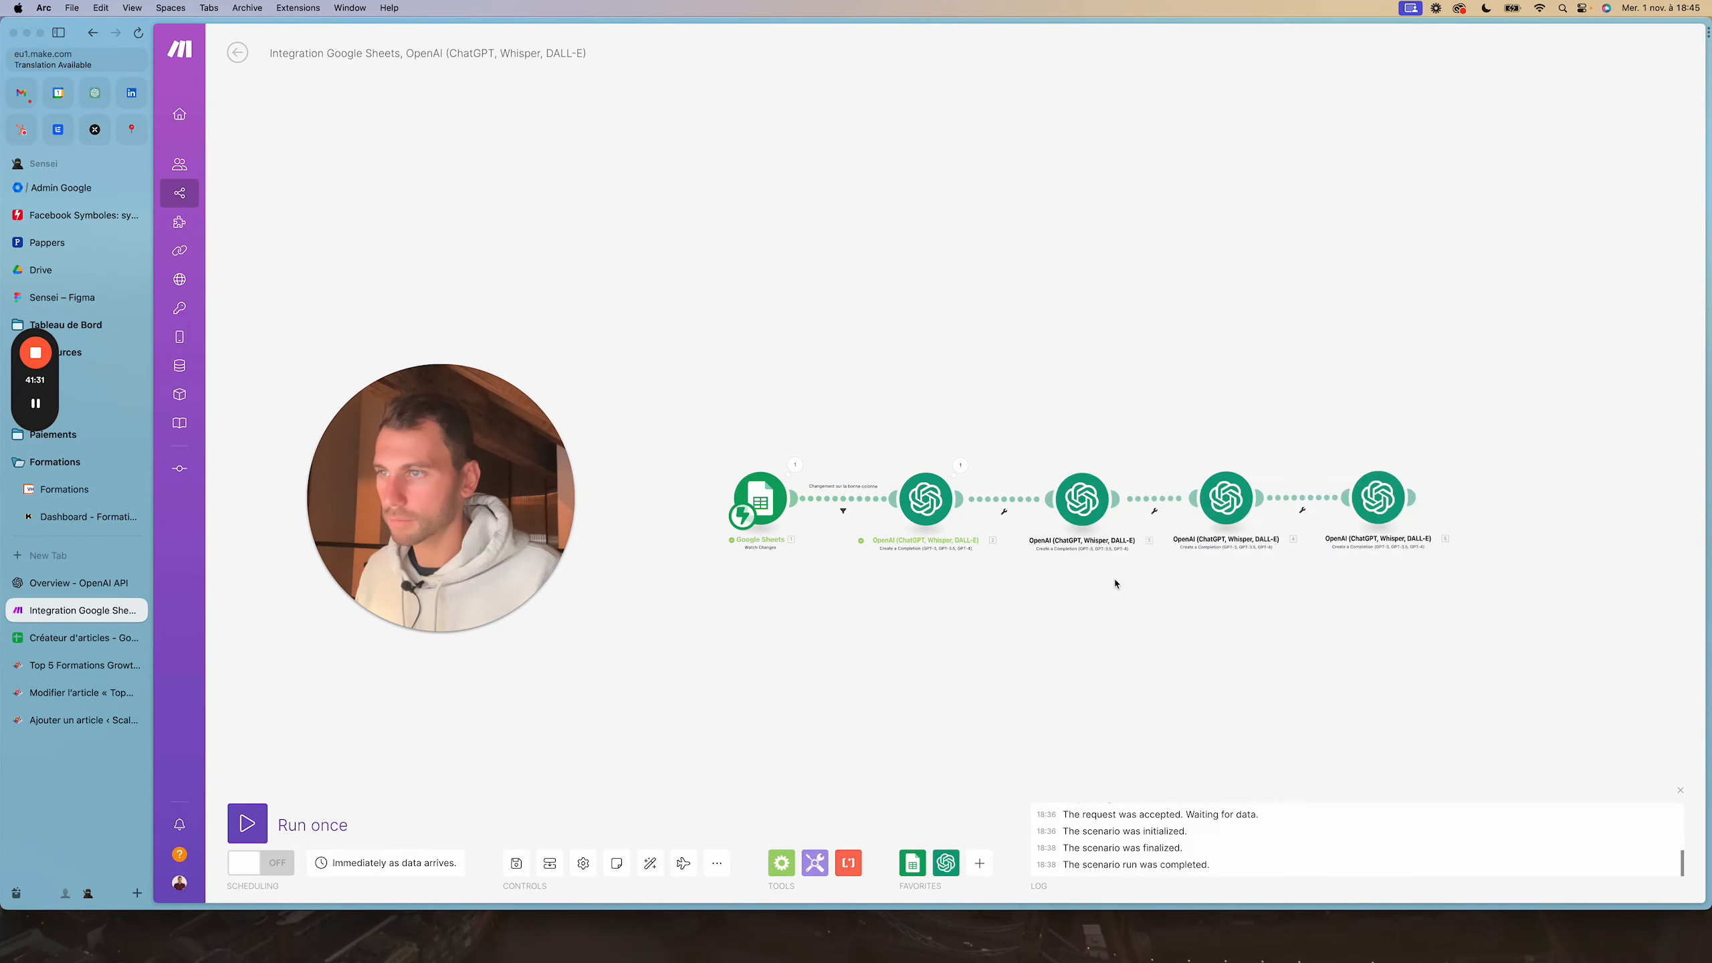
pyautogui.click(1257, 511)
pyautogui.scroll(-5, 1399, 674)
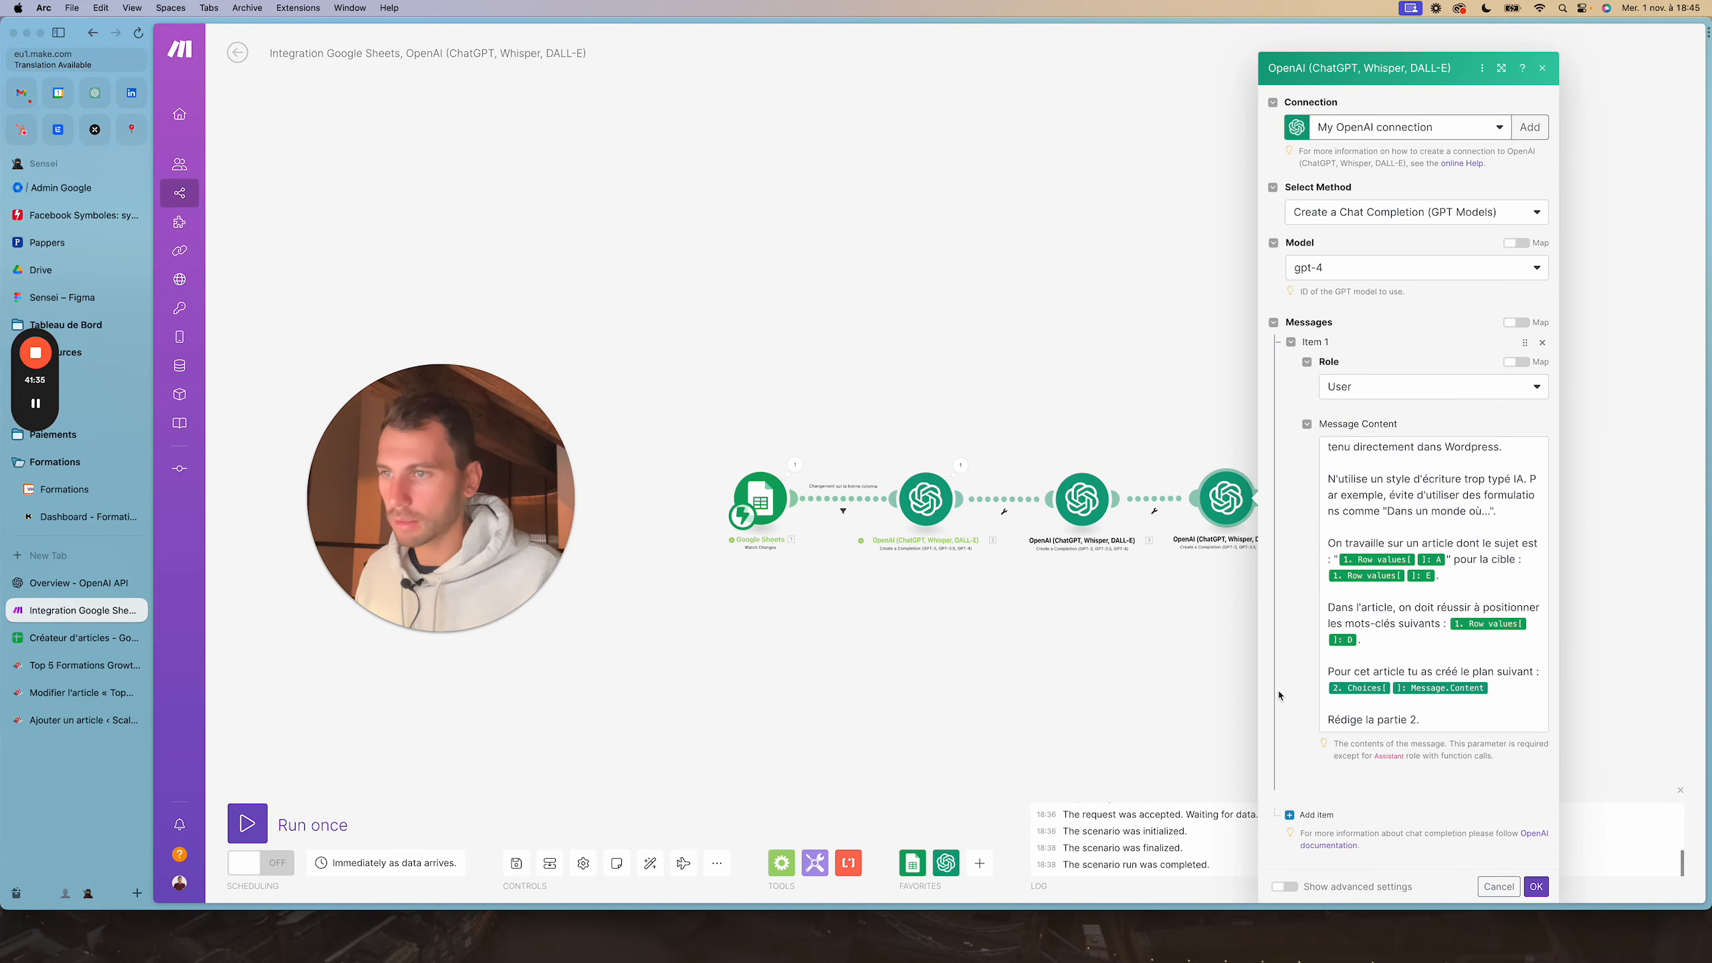
pyautogui.click(1139, 689)
pyautogui.click(1378, 498)
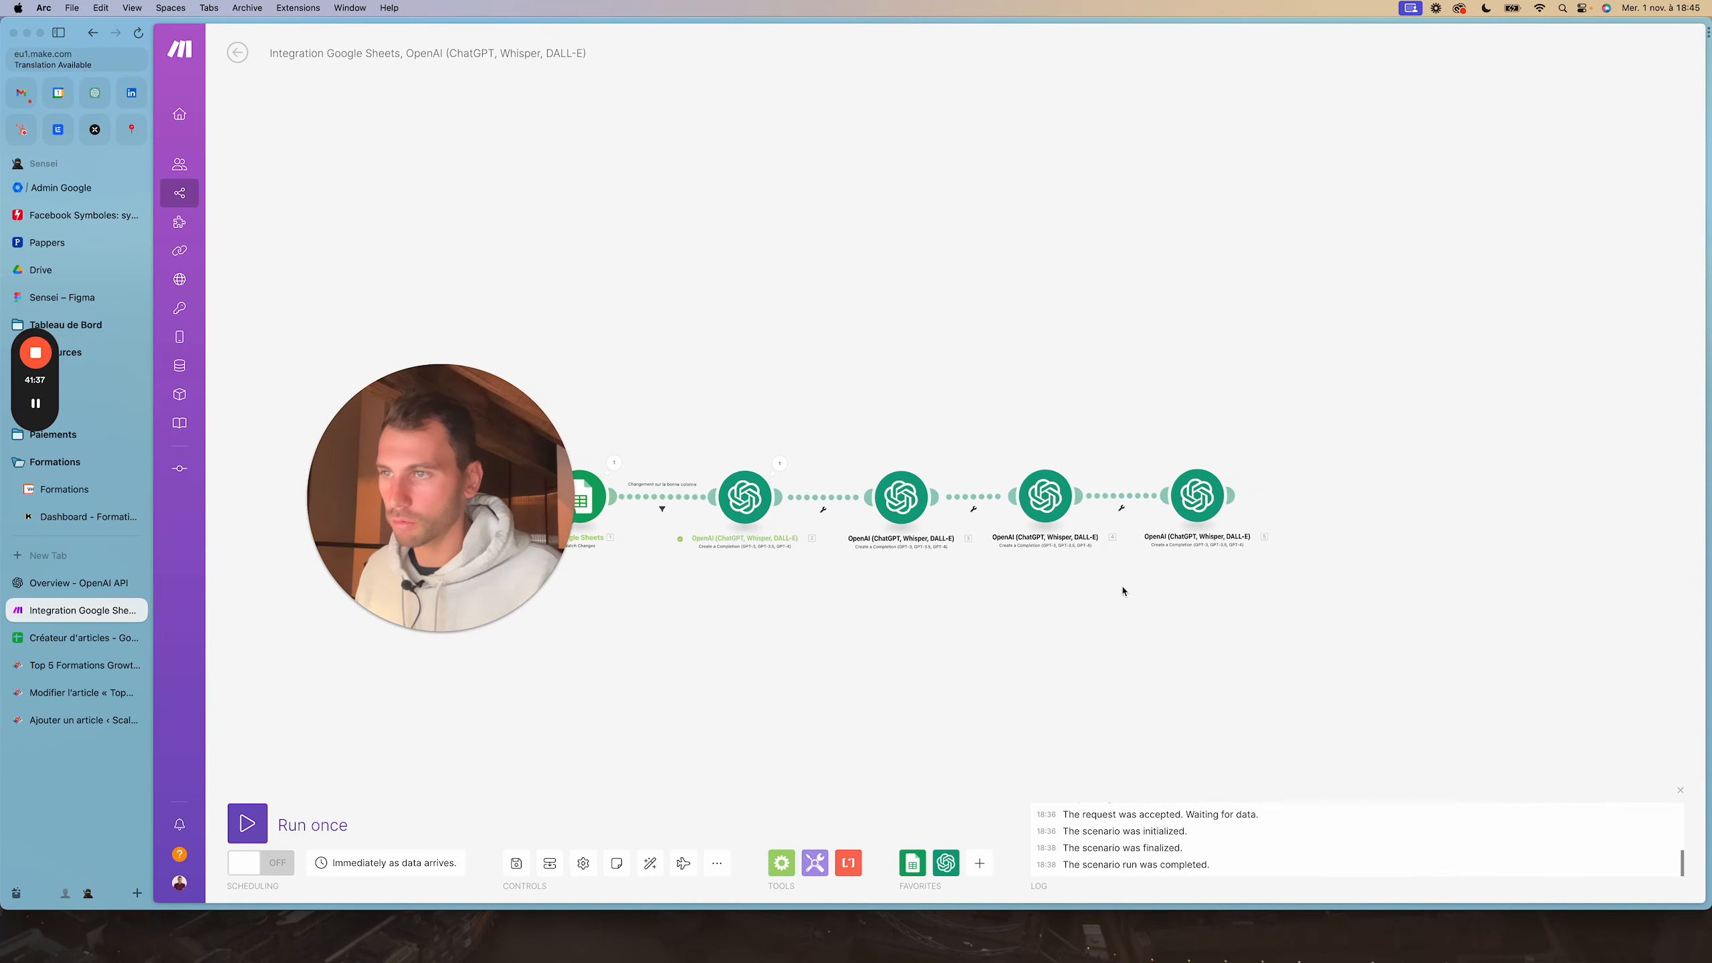
pyautogui.scroll(-5, 1404, 563)
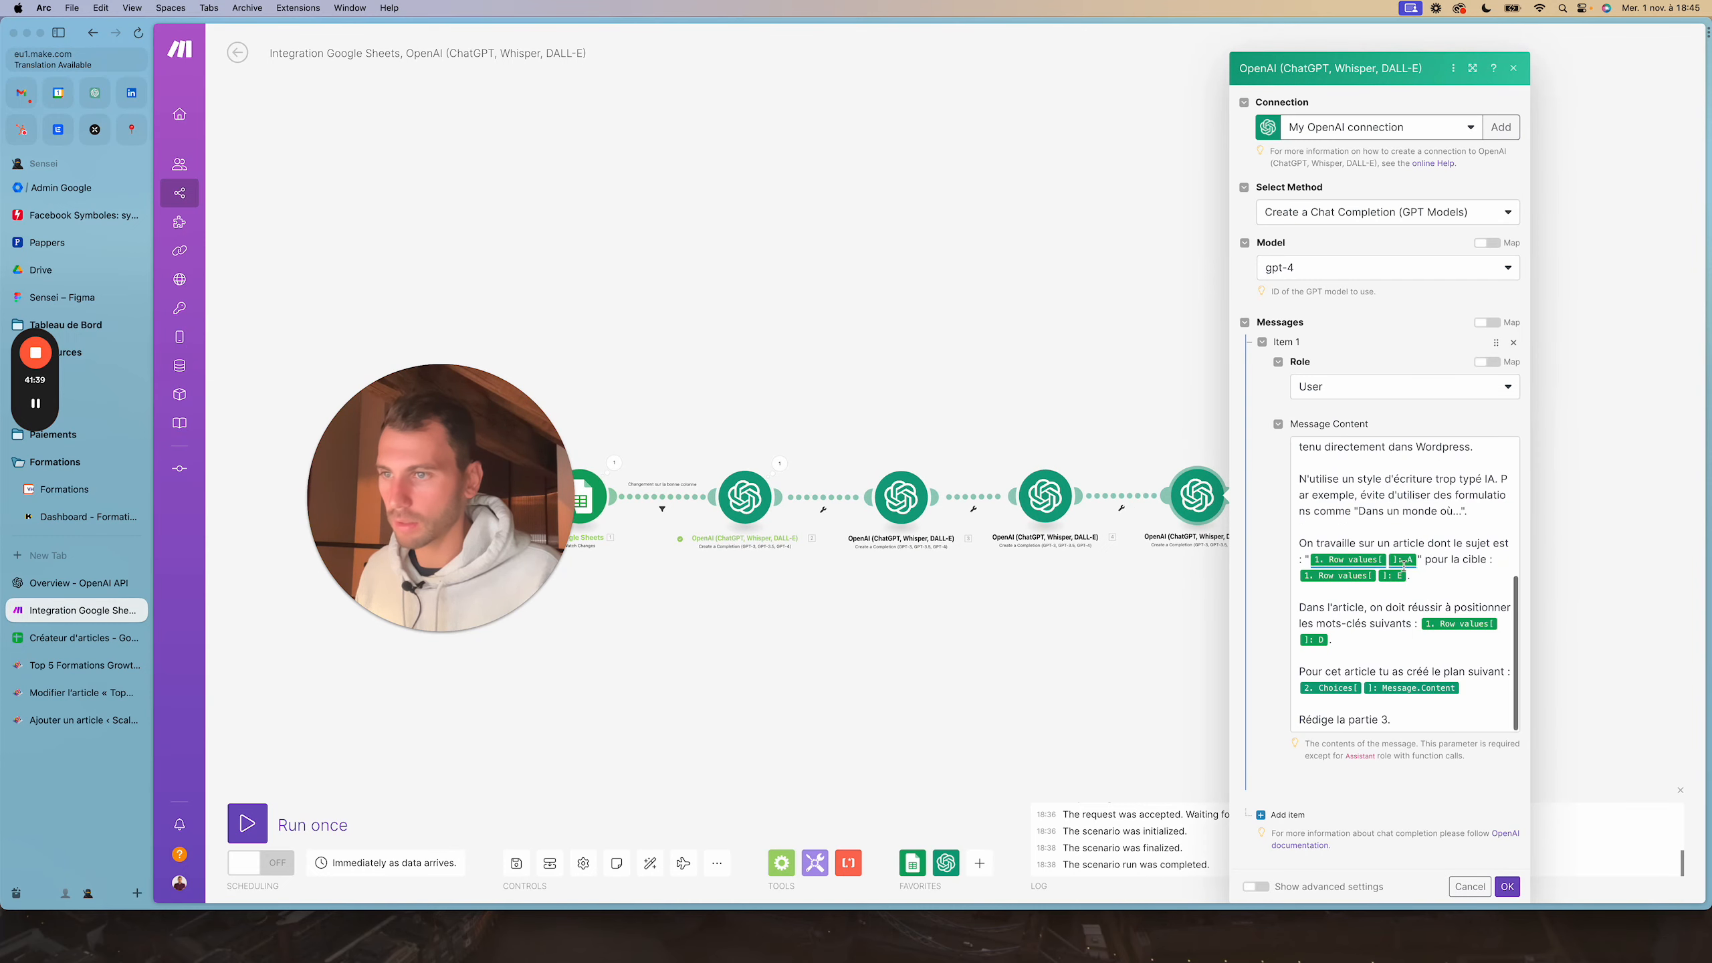
pyautogui.click(1217, 537)
# Clone the part 3 OpenAI module and attach the copy after module 5 at the end of the scenario
pyautogui.rightClick(1217, 538)
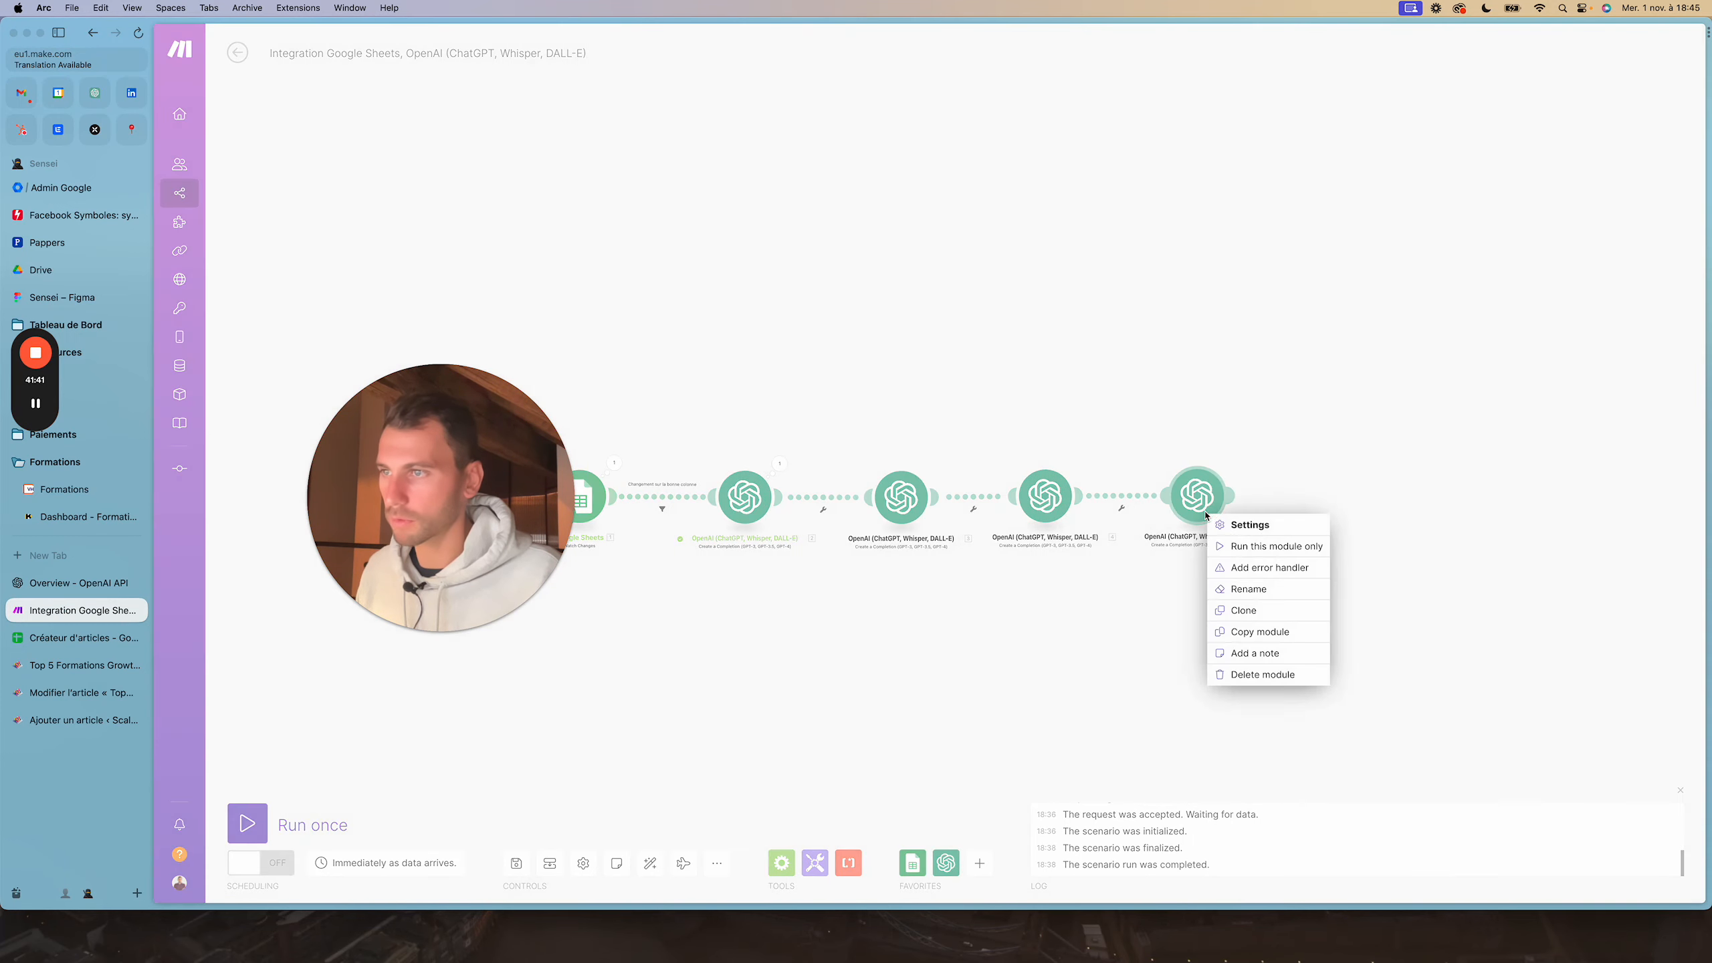
pyautogui.click(1250, 611)
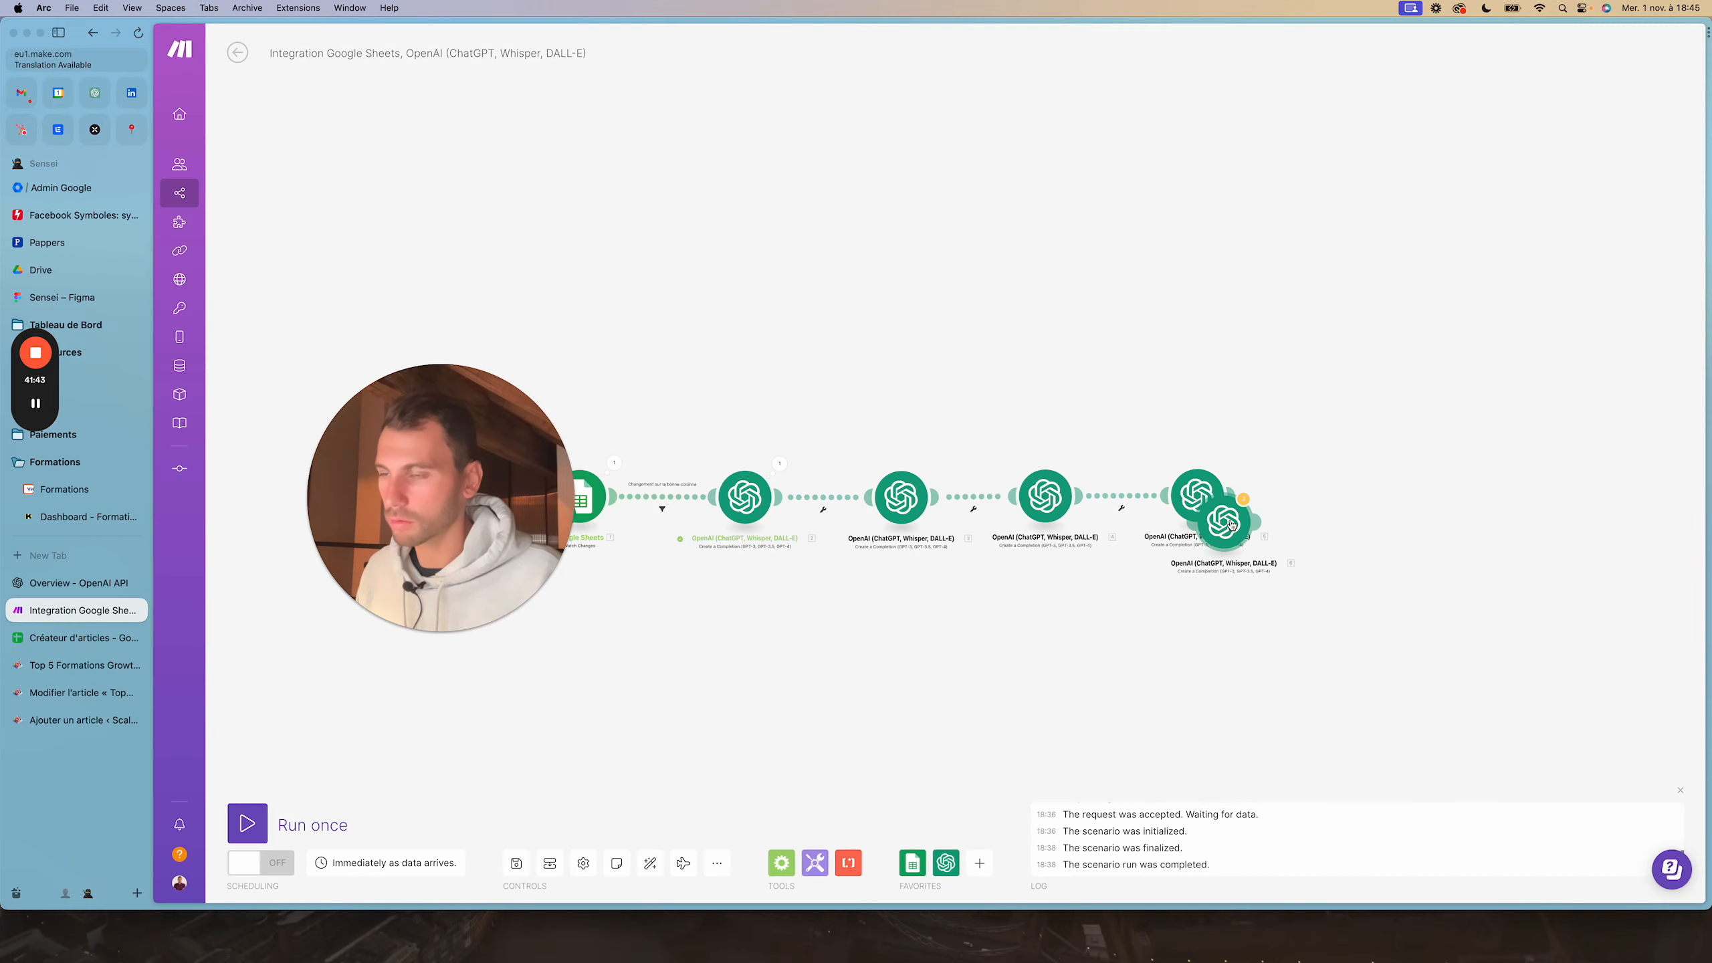
pyautogui.click(1346, 502)
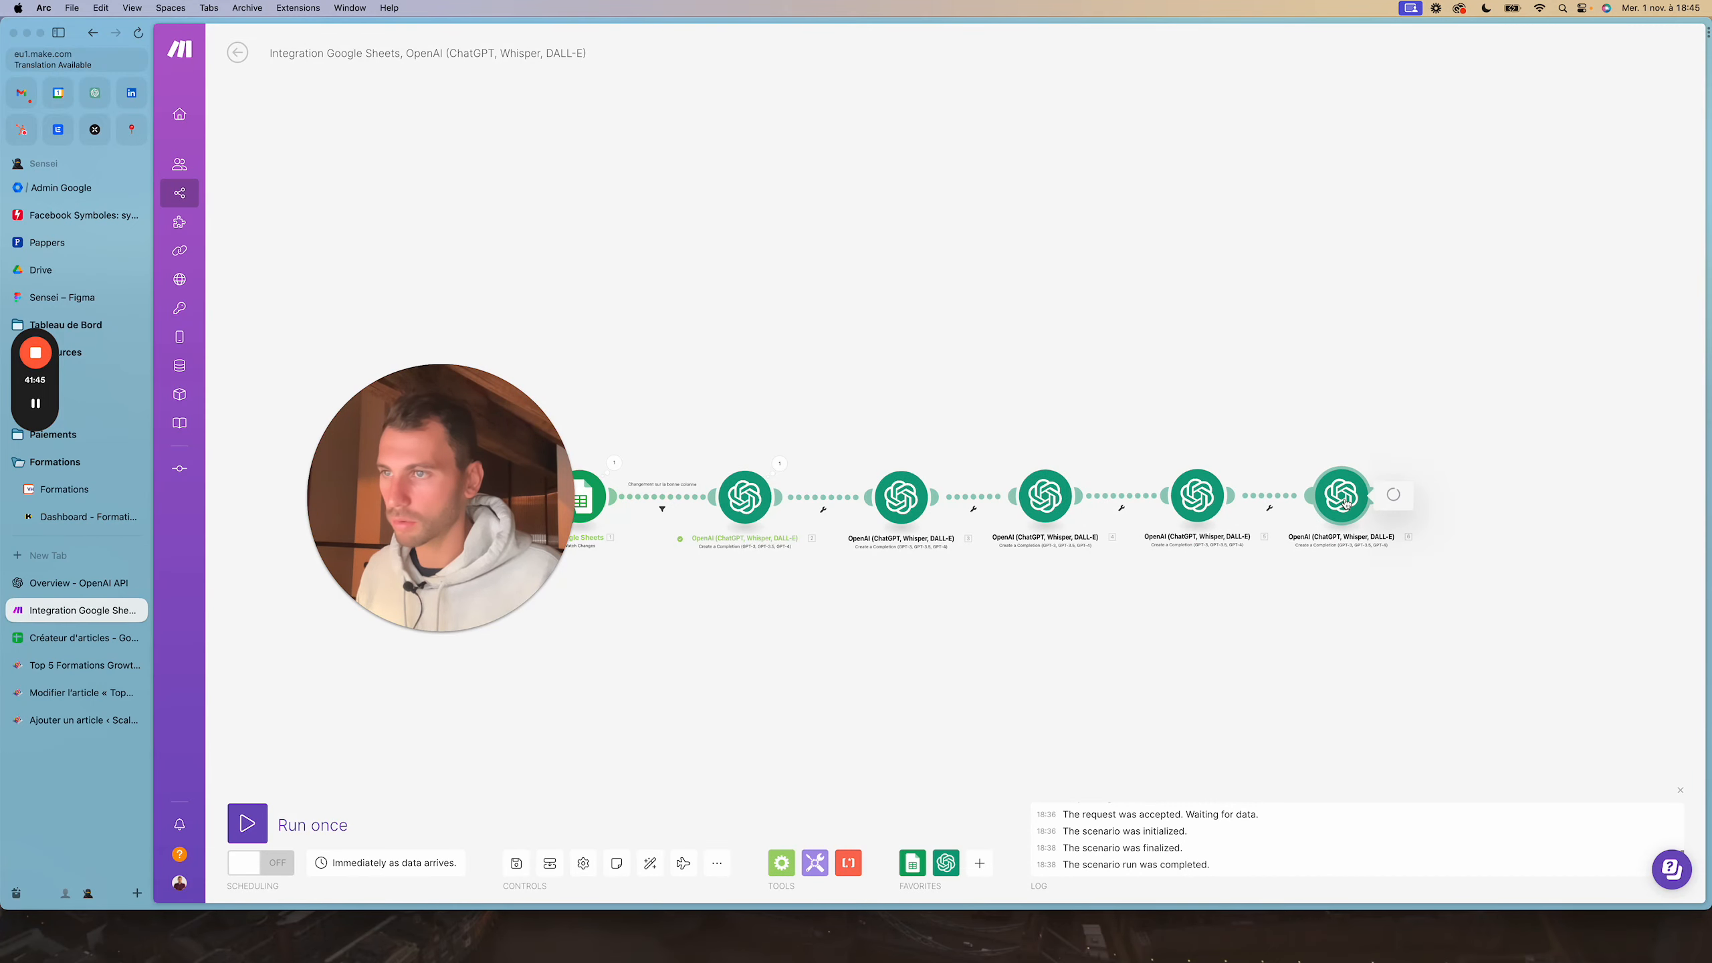
# Change the last line of the new clone's message content to "Rédige la partie 4." and save the module settings
pyautogui.click(1345, 500)
pyautogui.scroll(-3, 1513, 674)
pyautogui.click(1514, 730)
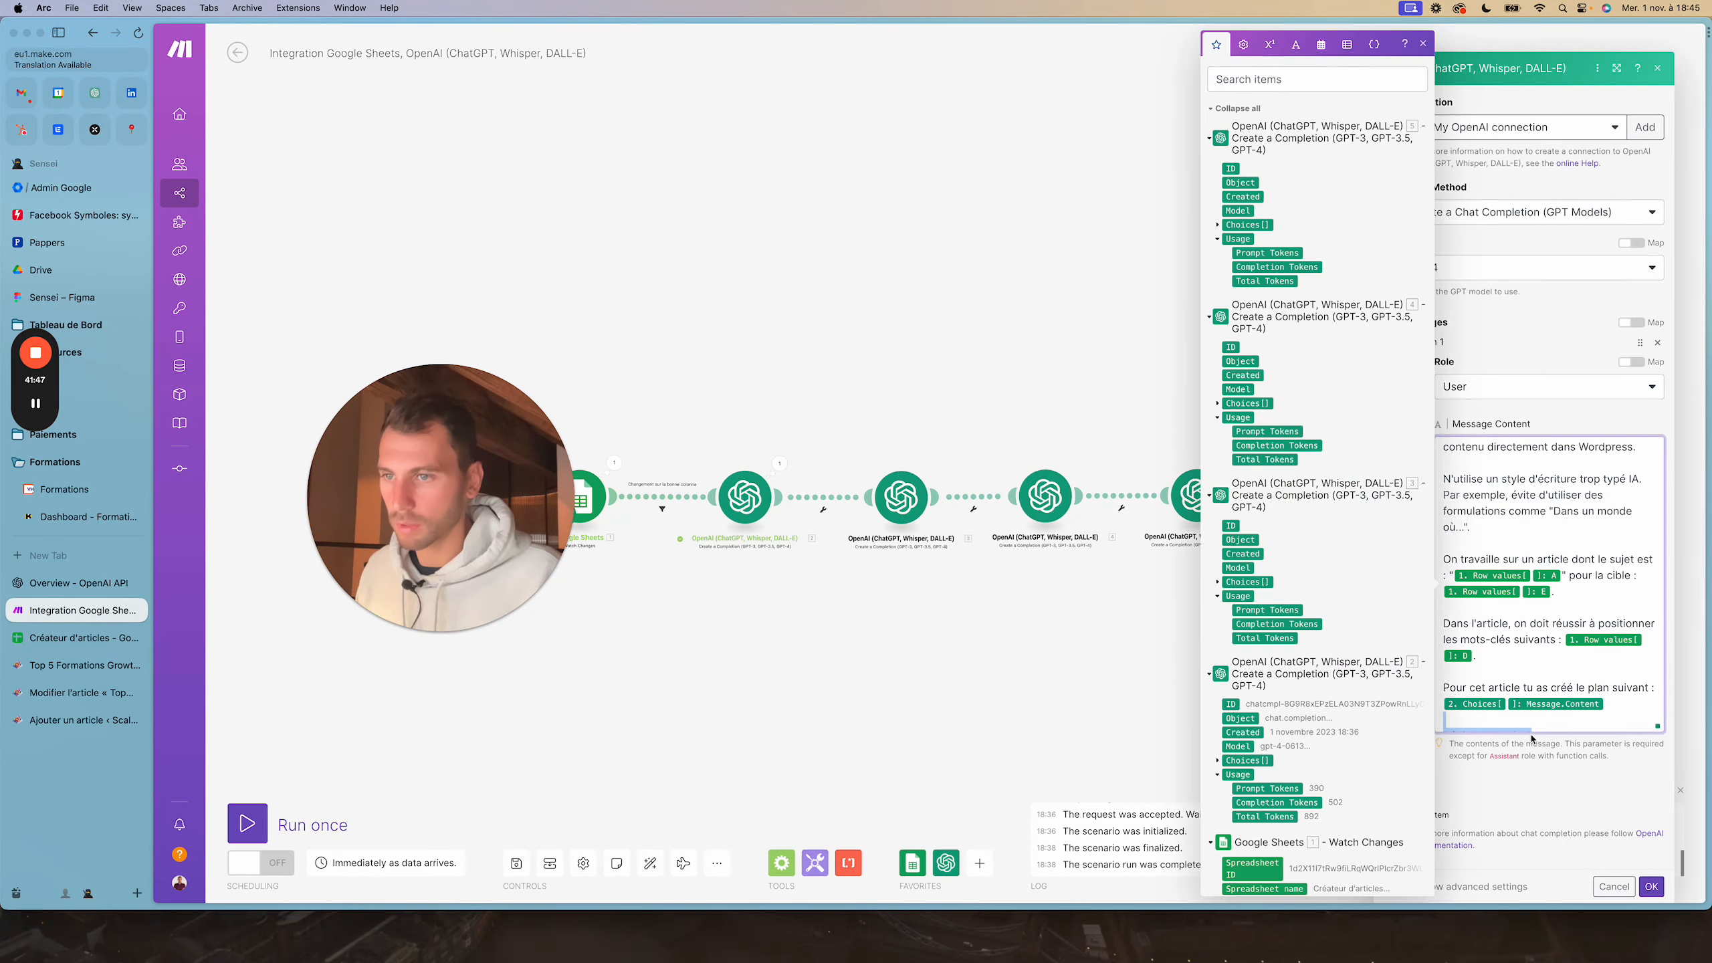
pyautogui.scroll(-1, 1529, 722)
pyautogui.click(1530, 718)
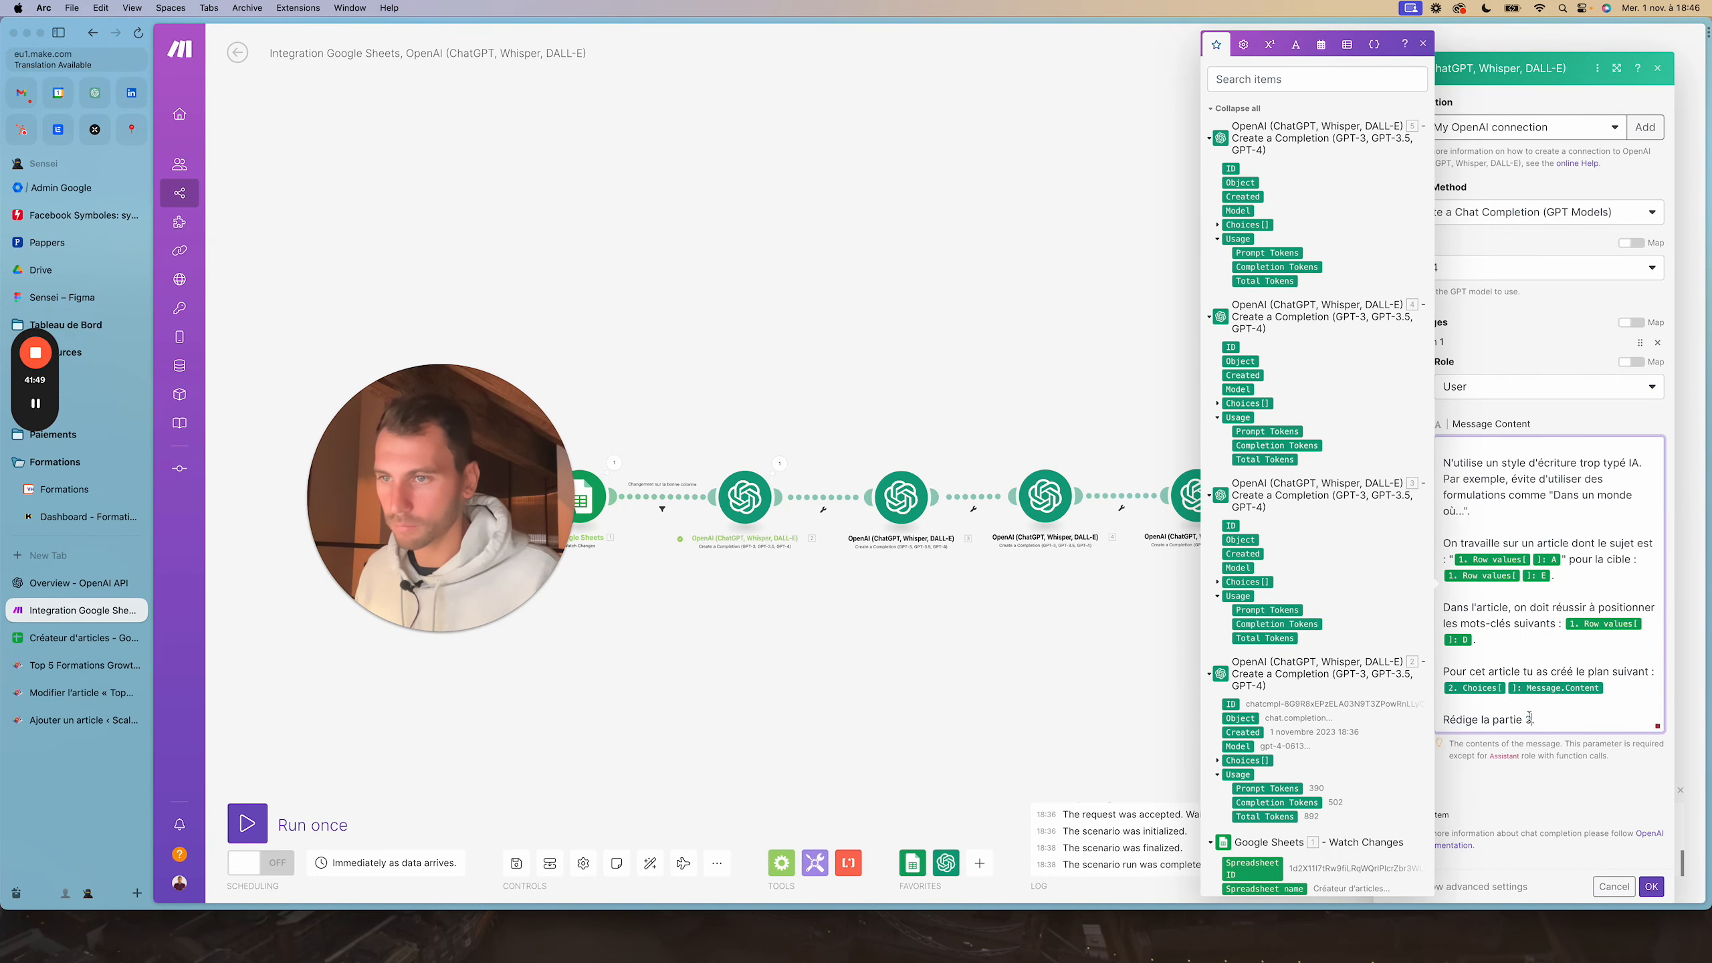
pyautogui.click(1650, 885)
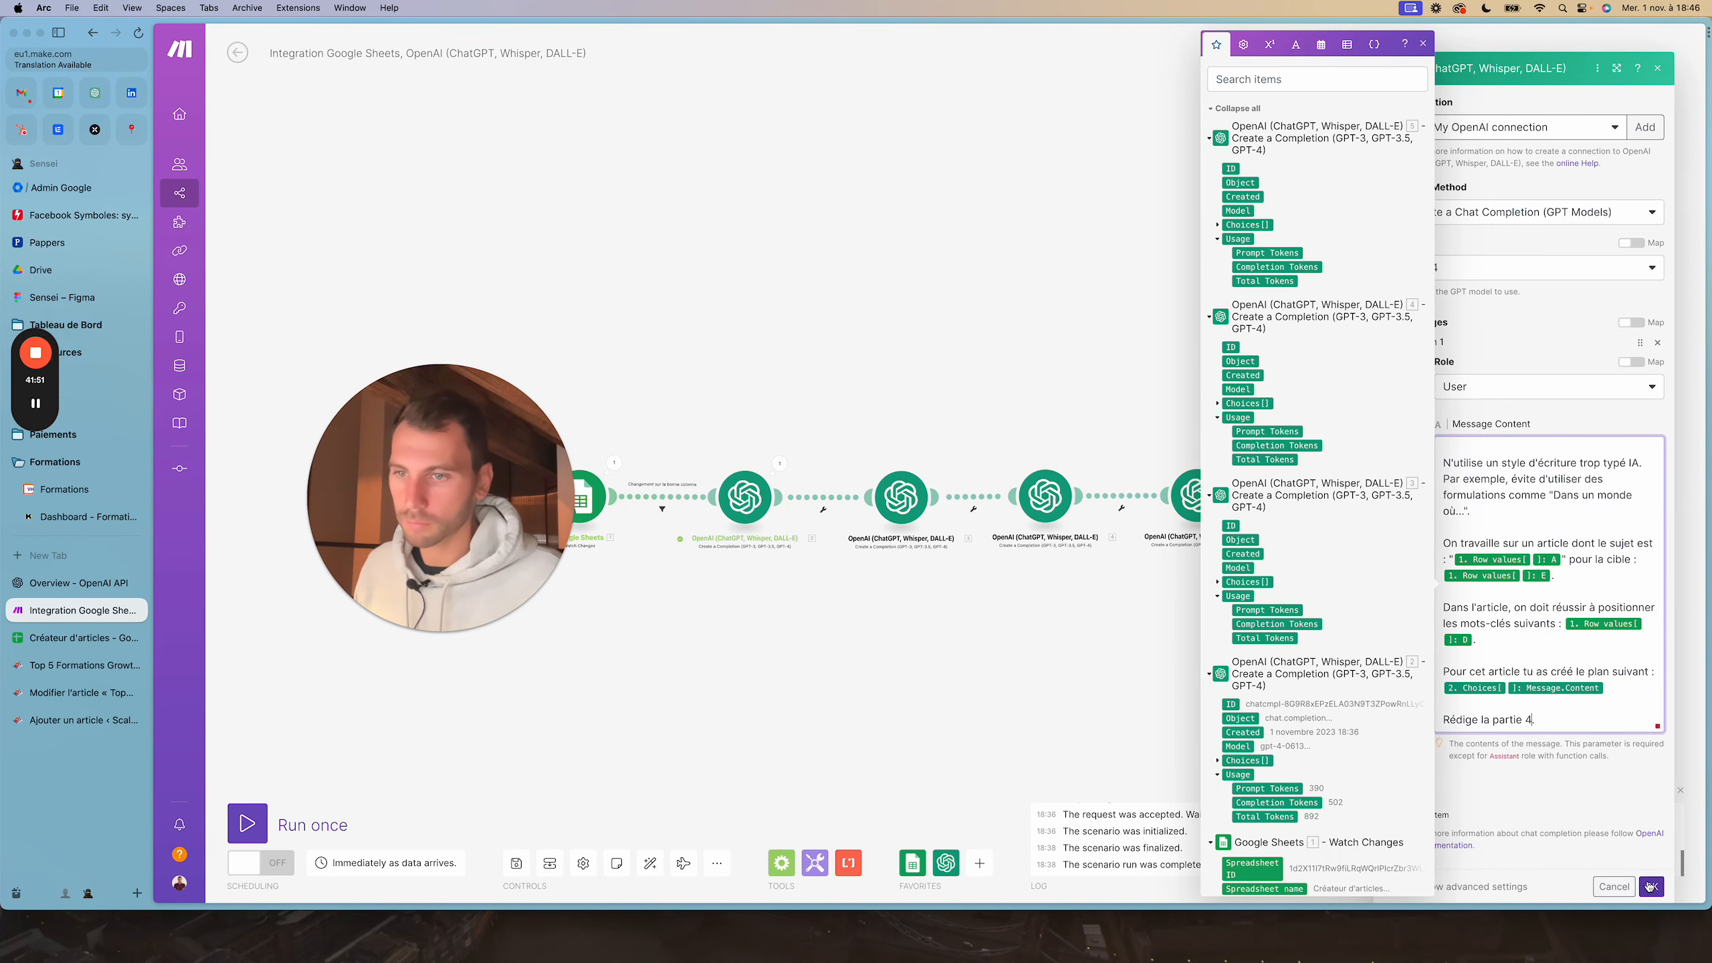
# Clone the part 4 OpenAI module and connect the copy after it at the end of the scenario
pyautogui.rightClick(1132, 486)
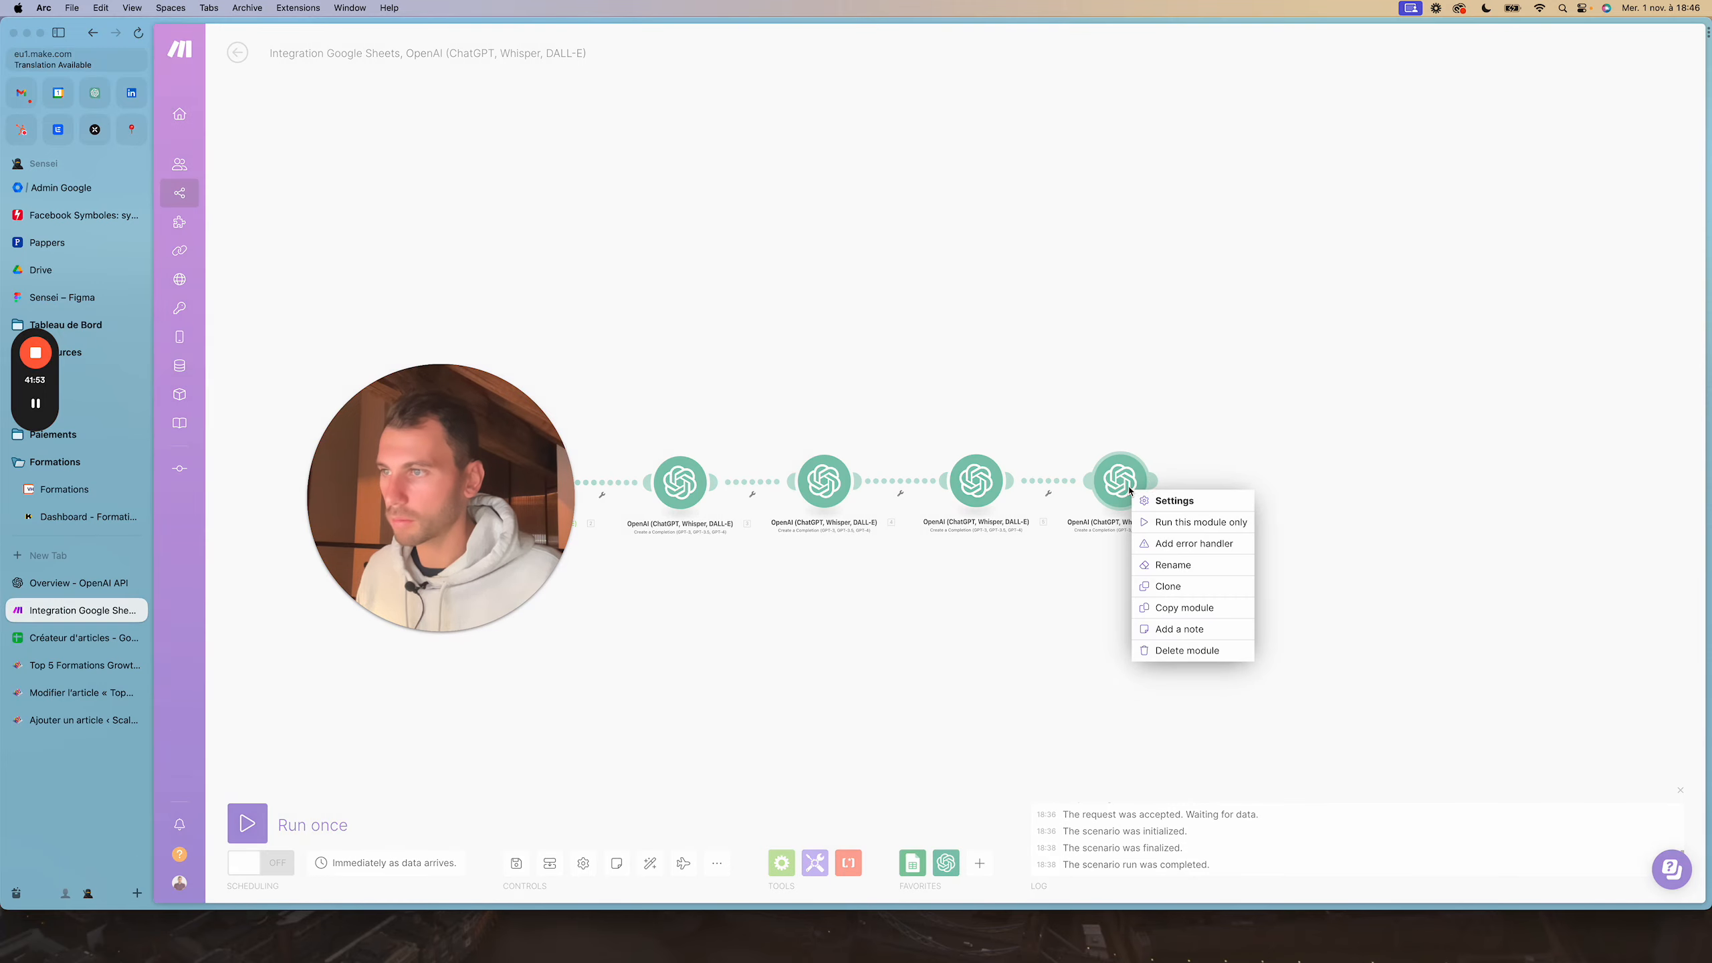
pyautogui.click(1172, 595)
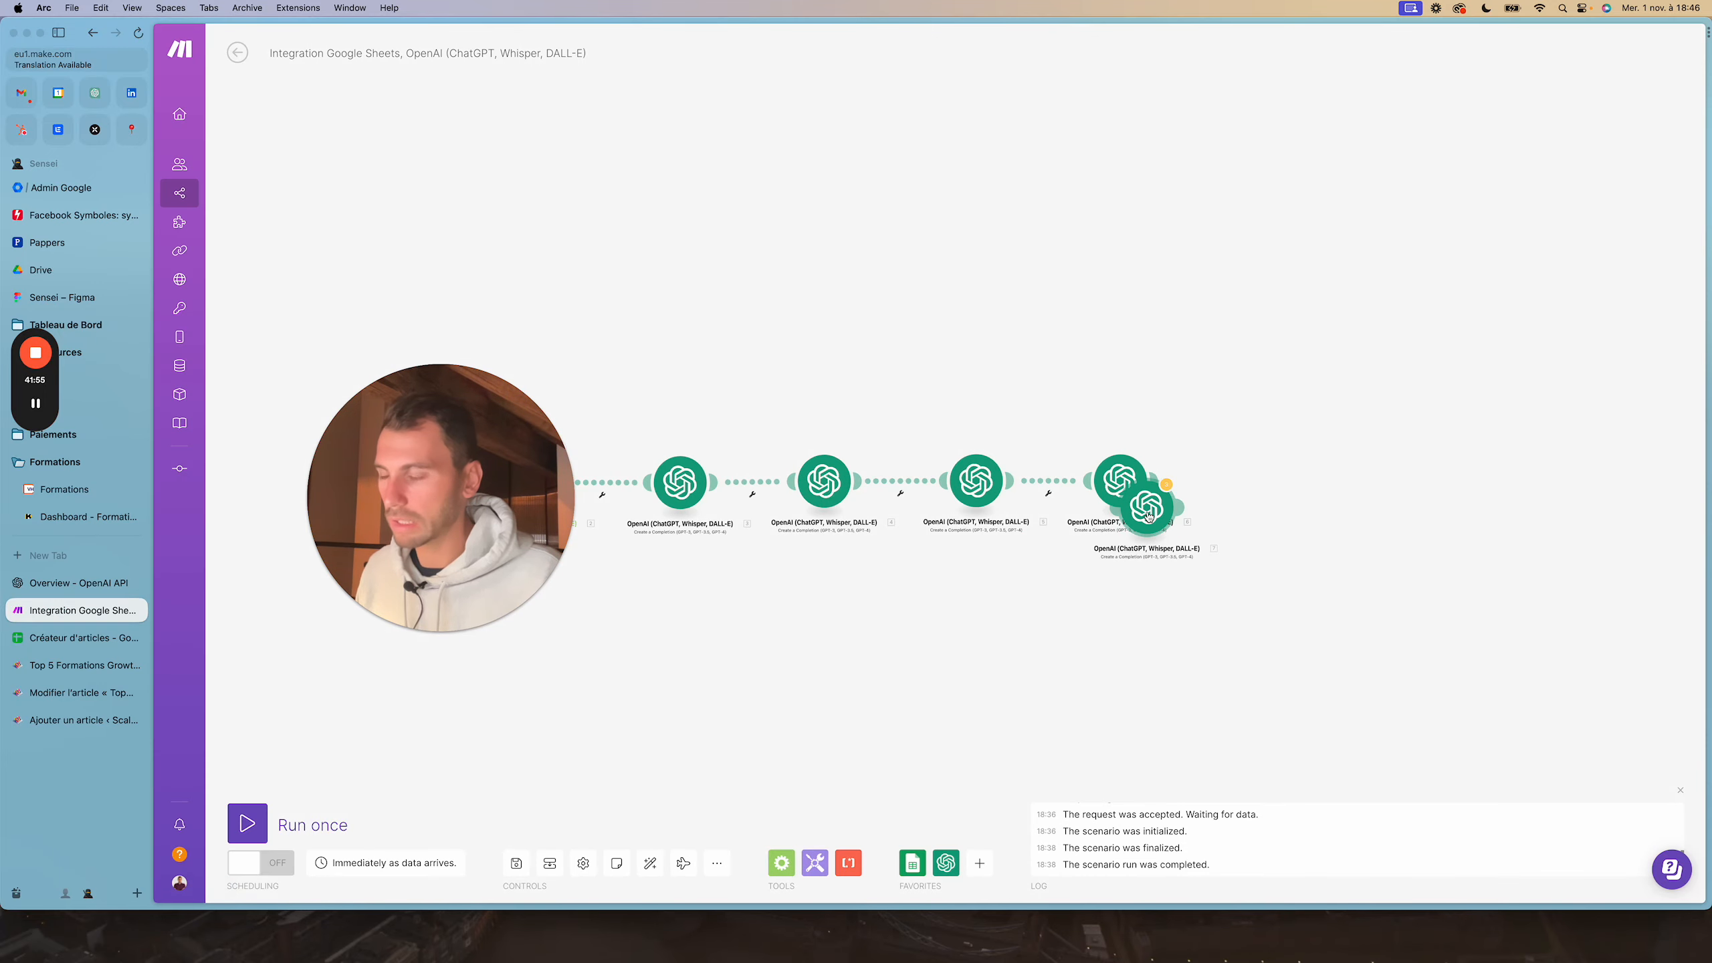
pyautogui.moveTo(1148, 518)
pyautogui.mouseDown()
pyautogui.moveTo(1291, 491)
pyautogui.moveTo(1260, 493)
pyautogui.mouseUp()
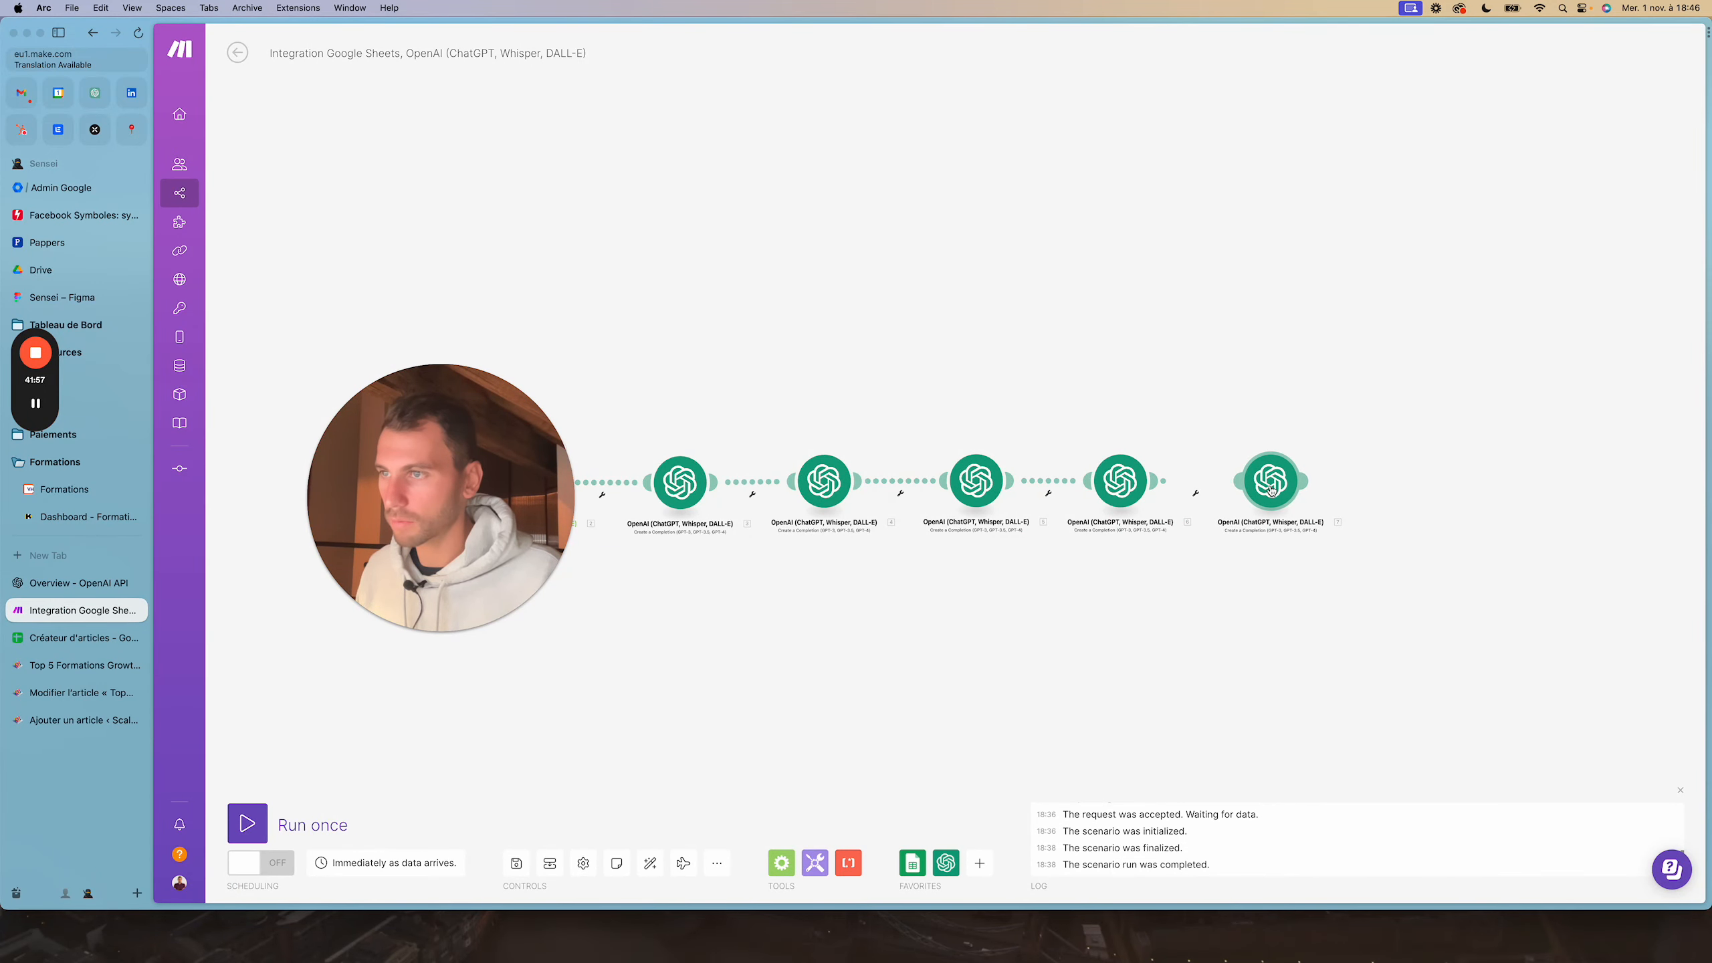
# Change the last line of the last OpenAI module's message content to "Rédige la partie 5."
pyautogui.click(1260, 493)
pyautogui.scroll(-10, 1389, 475)
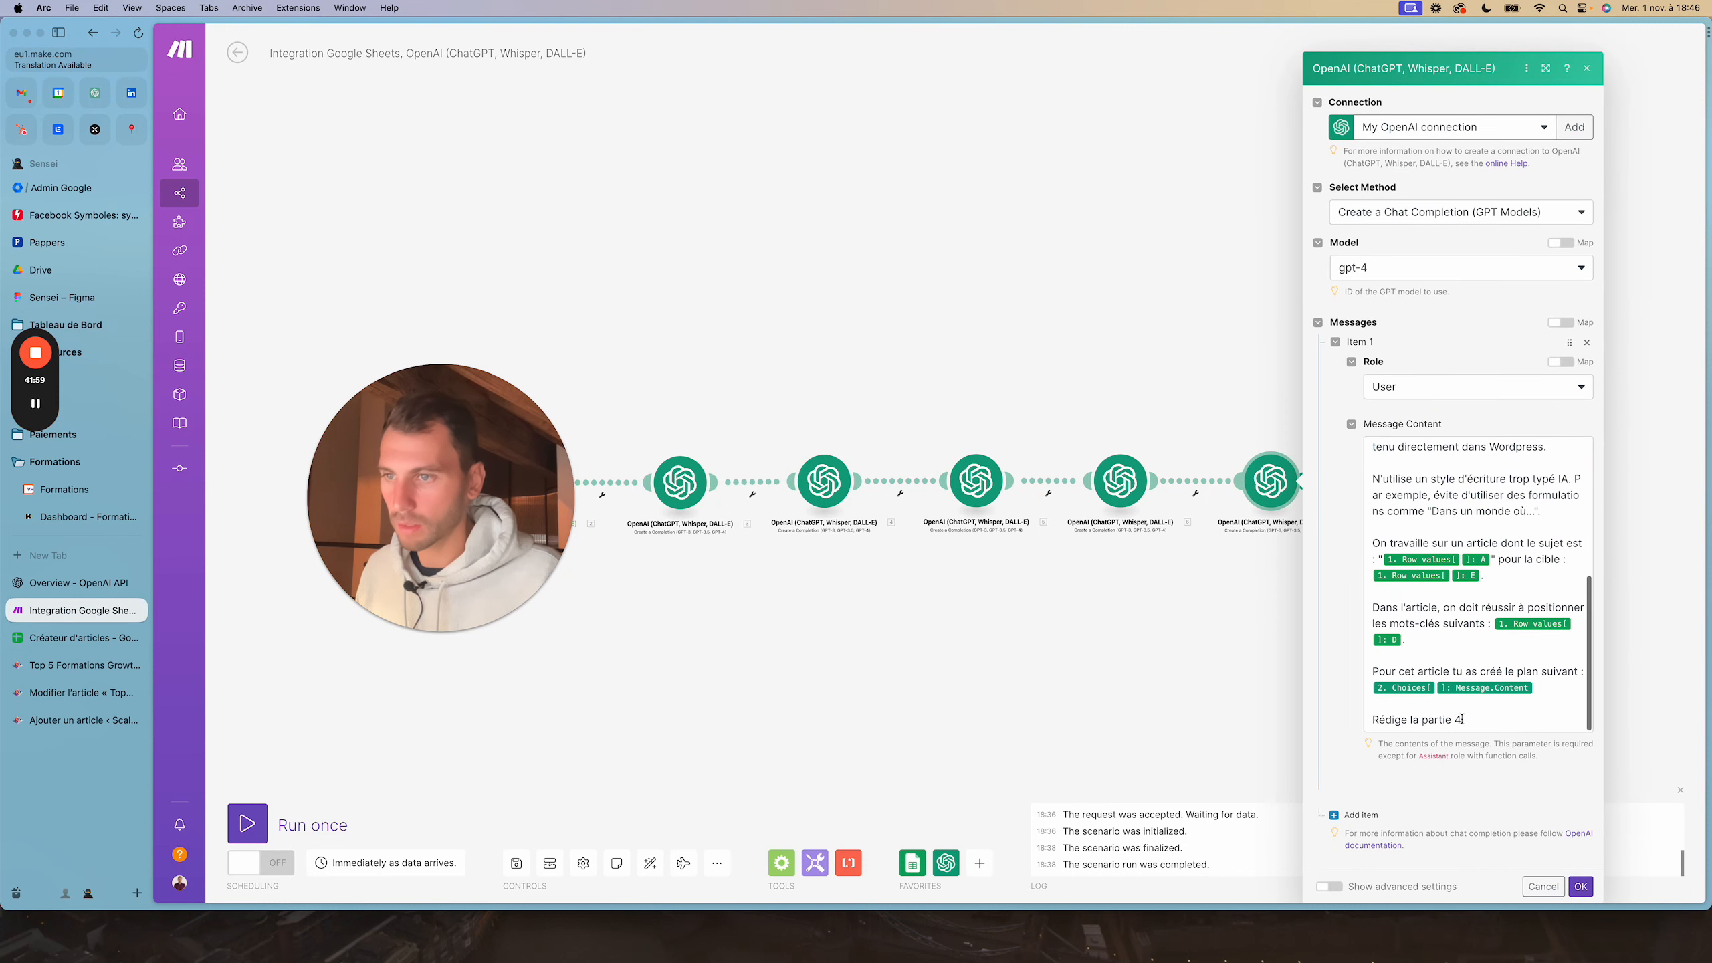
pyautogui.click(1447, 657)
pyautogui.press('BackSpace')
pyautogui.press('BackSpace')
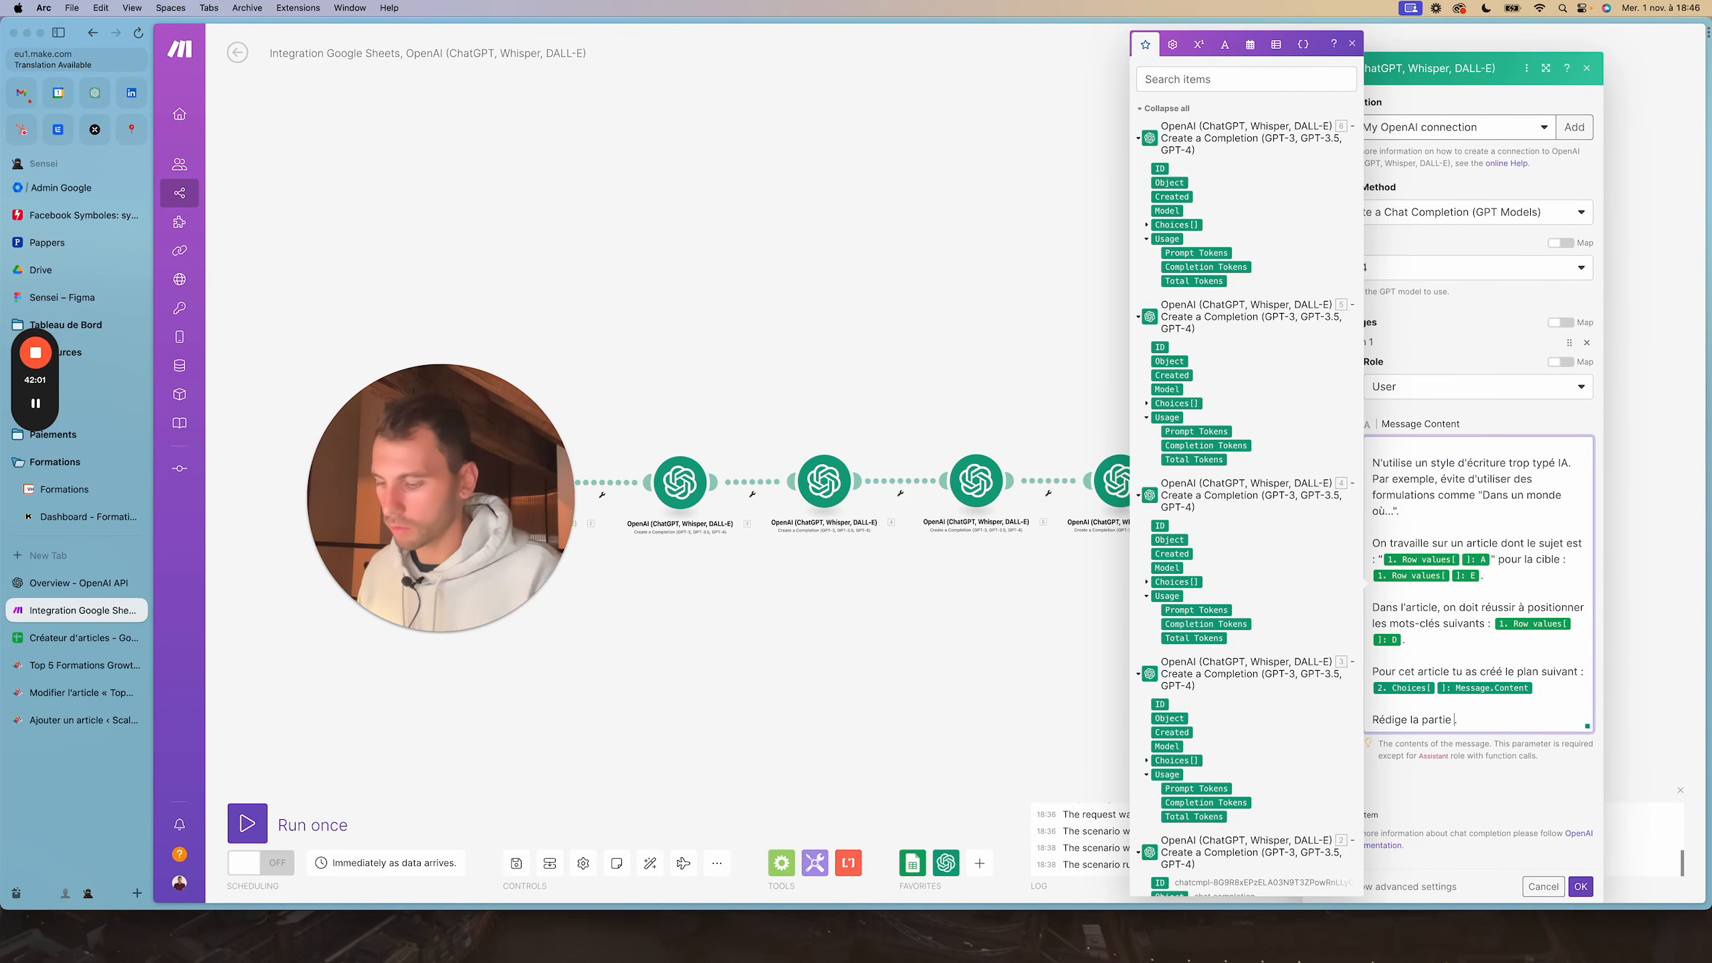
pyautogui.write('5.')
pyautogui.click(1565, 347)
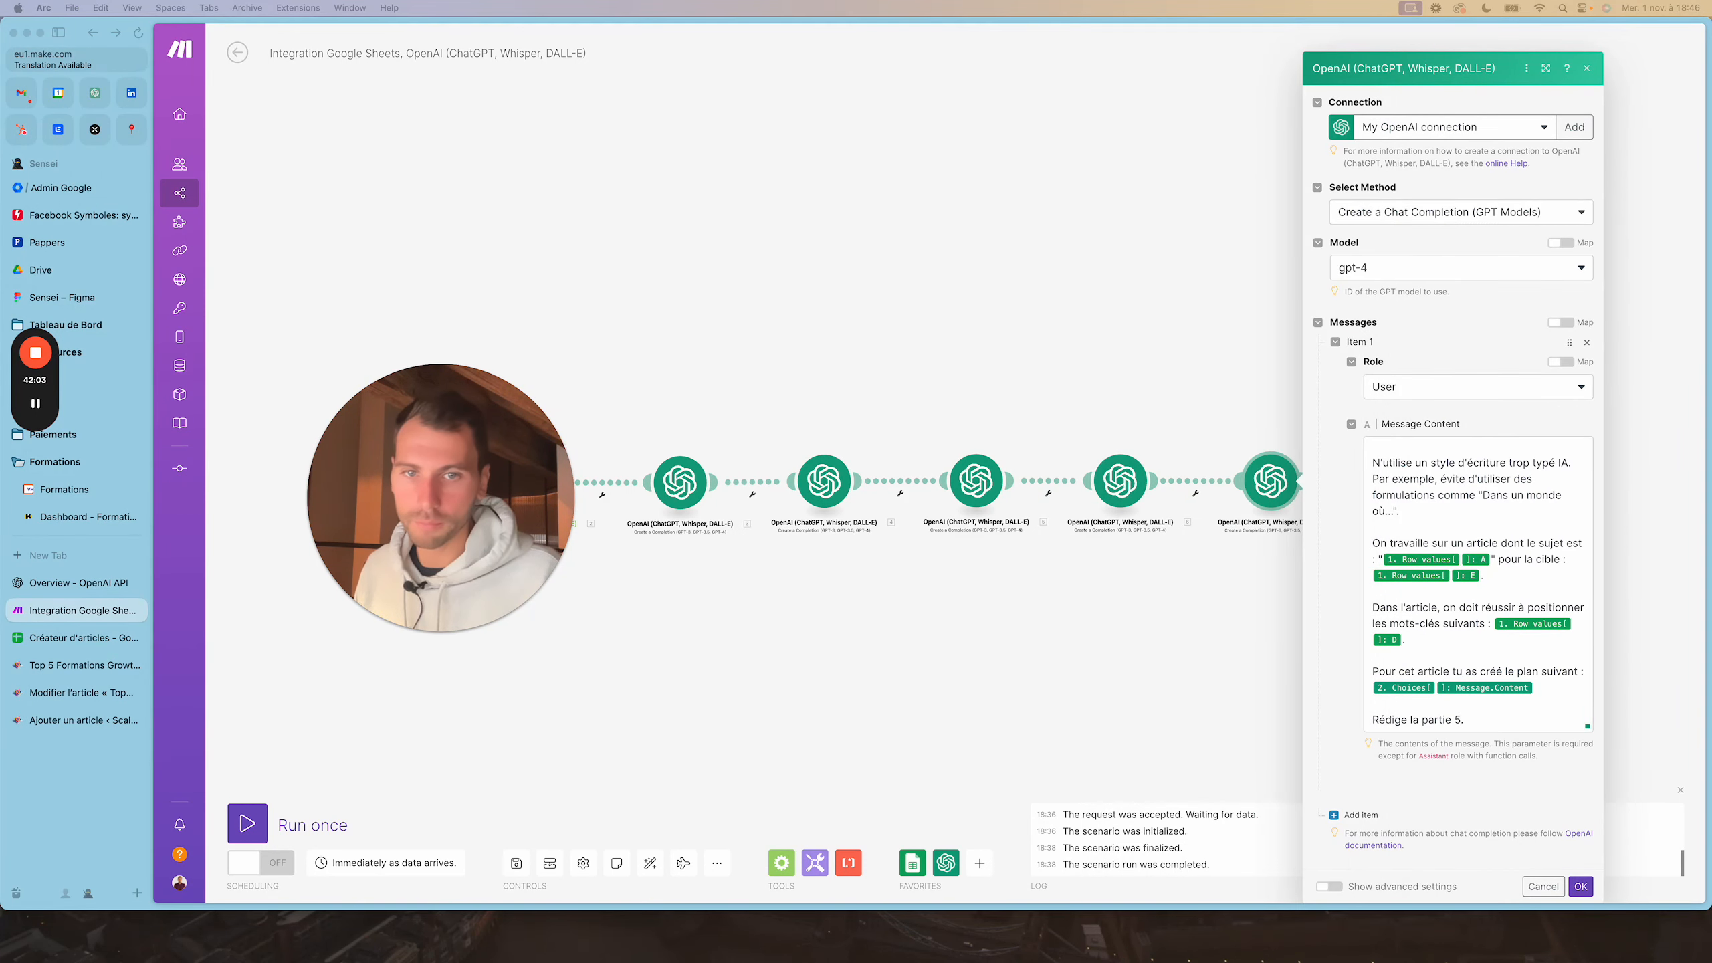
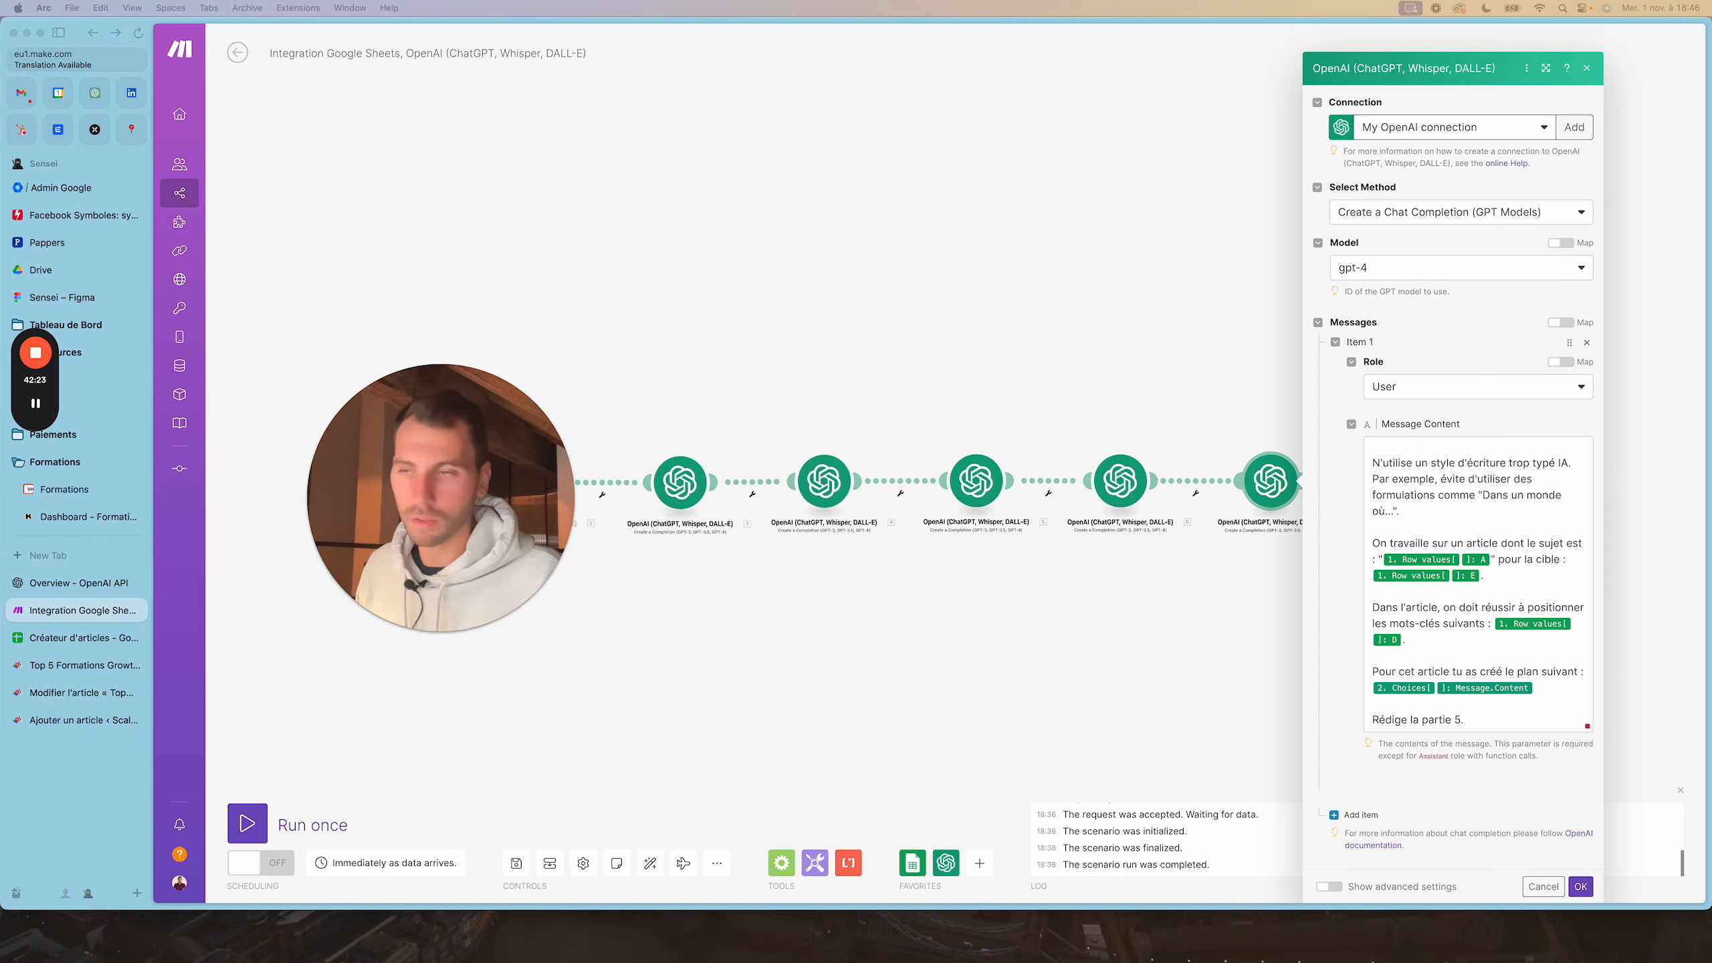
# Below "Rédige la partie 5.", add "Dans cette partie, l'appel à l'action doit mener vers : " with its placeholder, leaving one blank line between them
pyautogui.click(1493, 719)
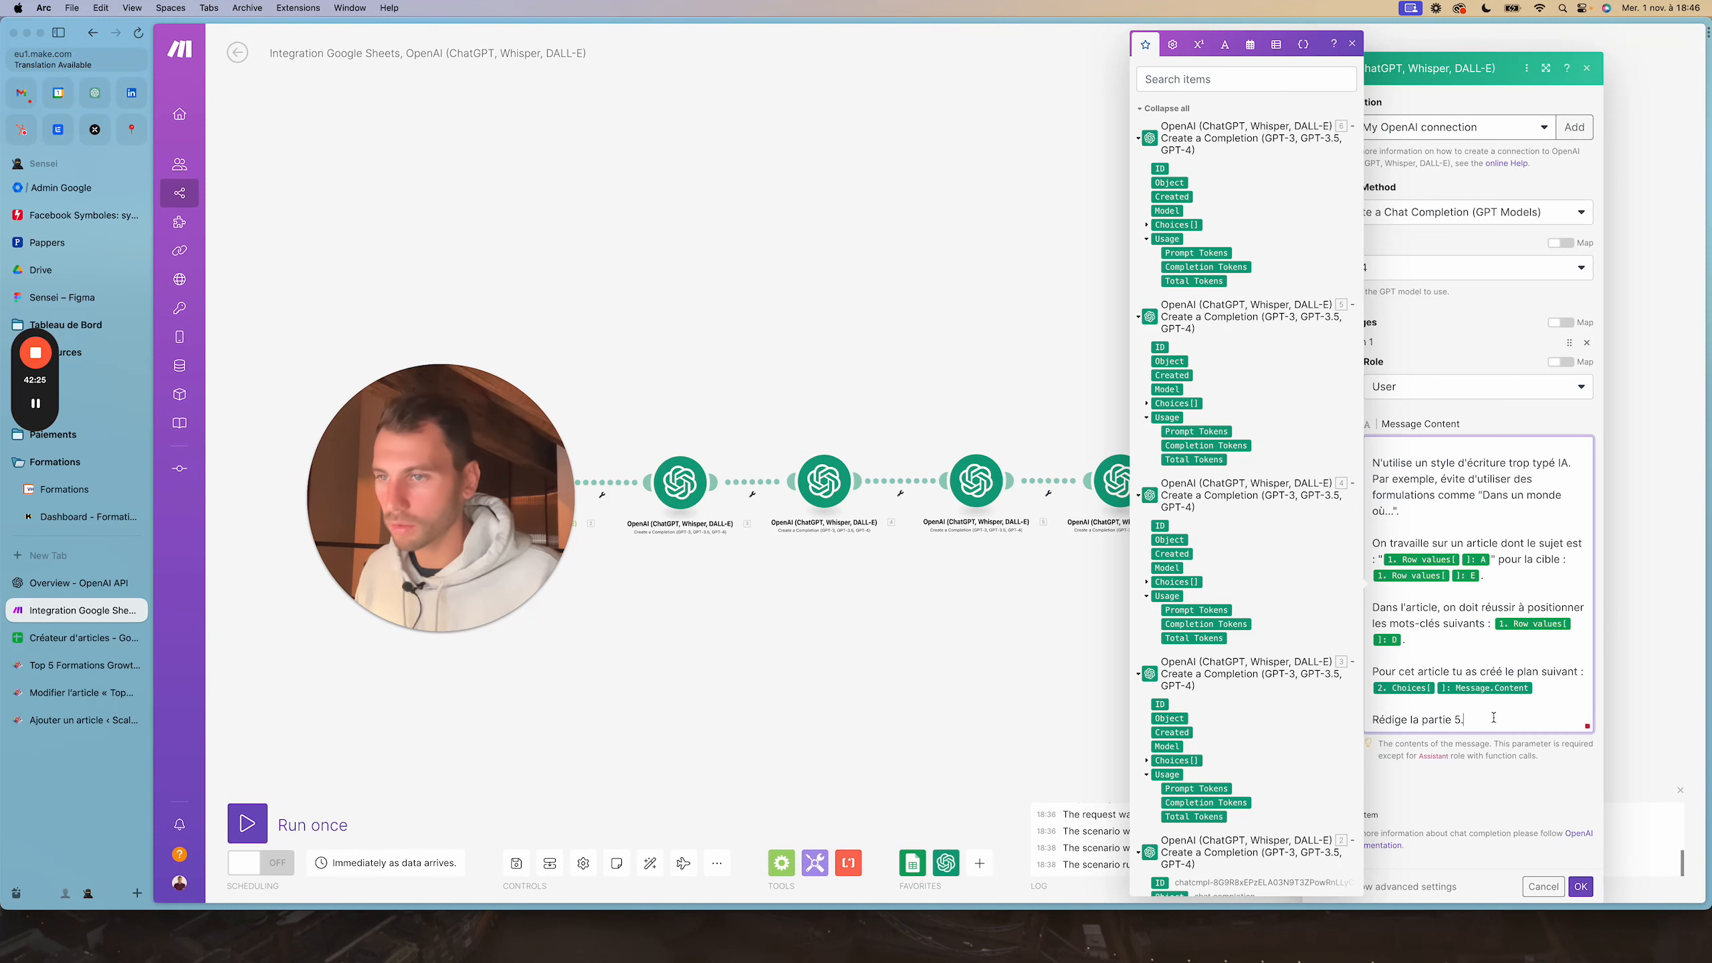
pyautogui.write("Dans cette partie, l'appel à l'action doit mener vers : 3. 3.rowValues[ ]: `5`.")
pyautogui.scroll(-1, 1469, 685)
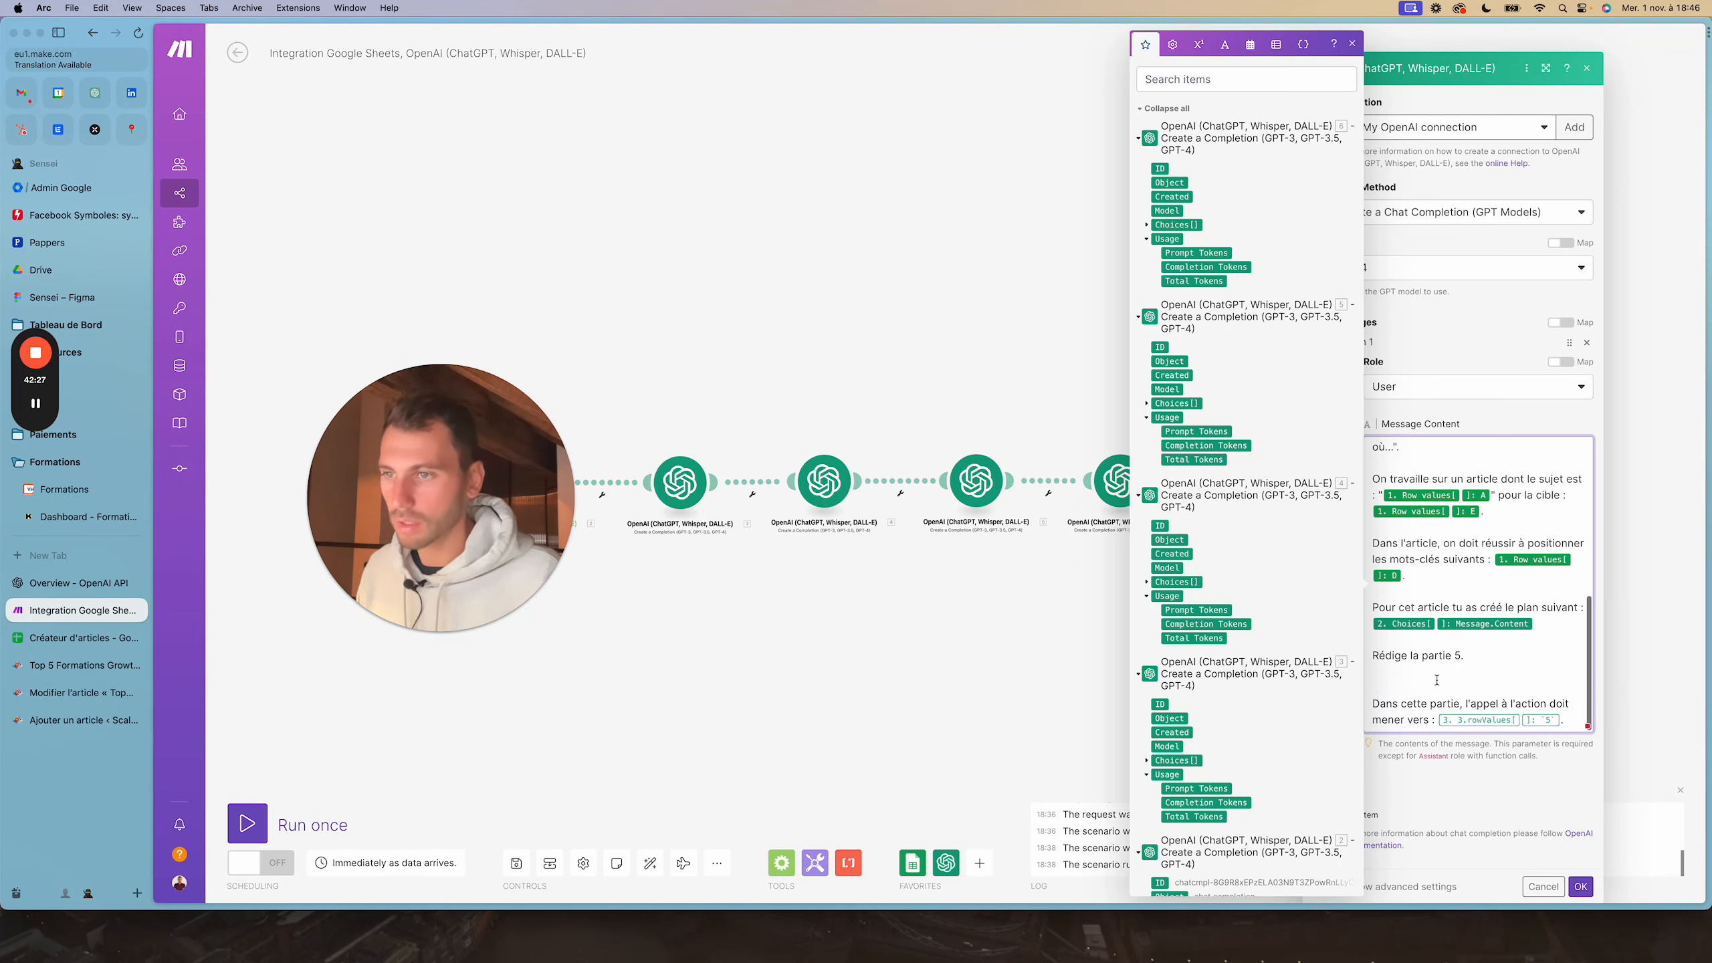
pyautogui.click(1432, 672)
pyautogui.press('BackSpace')
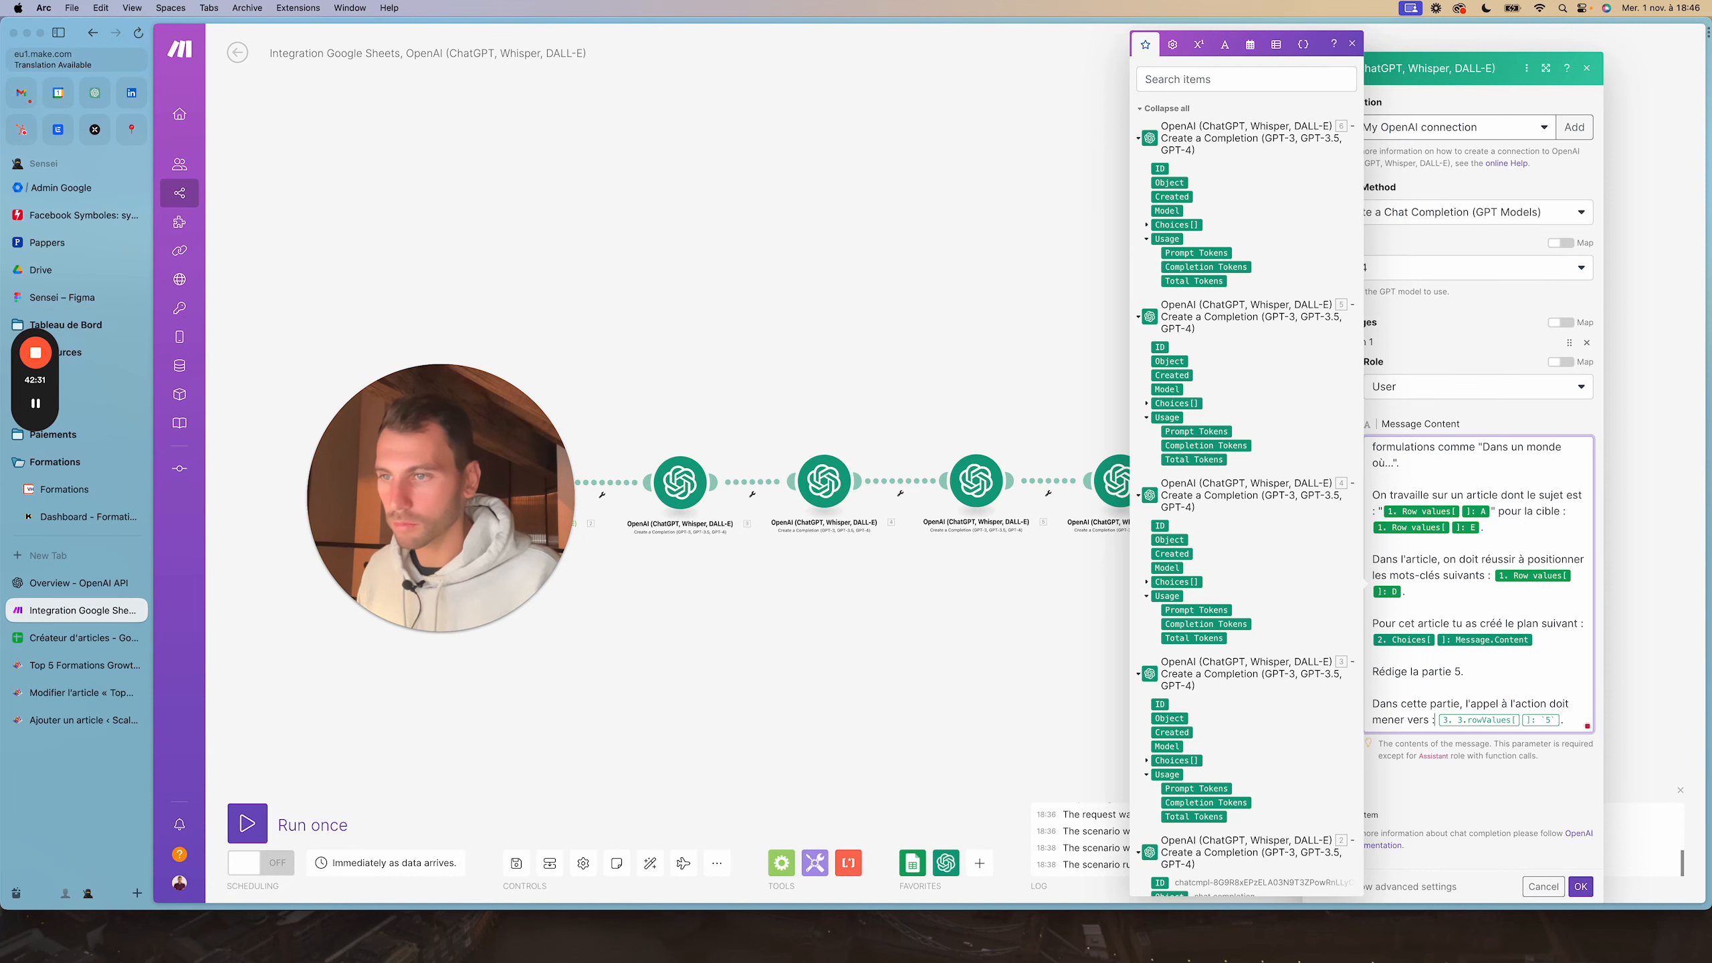
# Replace the placeholder after "mener vers :" with the Google Sheets Row values F variable and save the module settings
pyautogui.hotkey('shift', 'Right')
pyautogui.hotkey('shift', 'Right')
pyautogui.press('BackSpace')
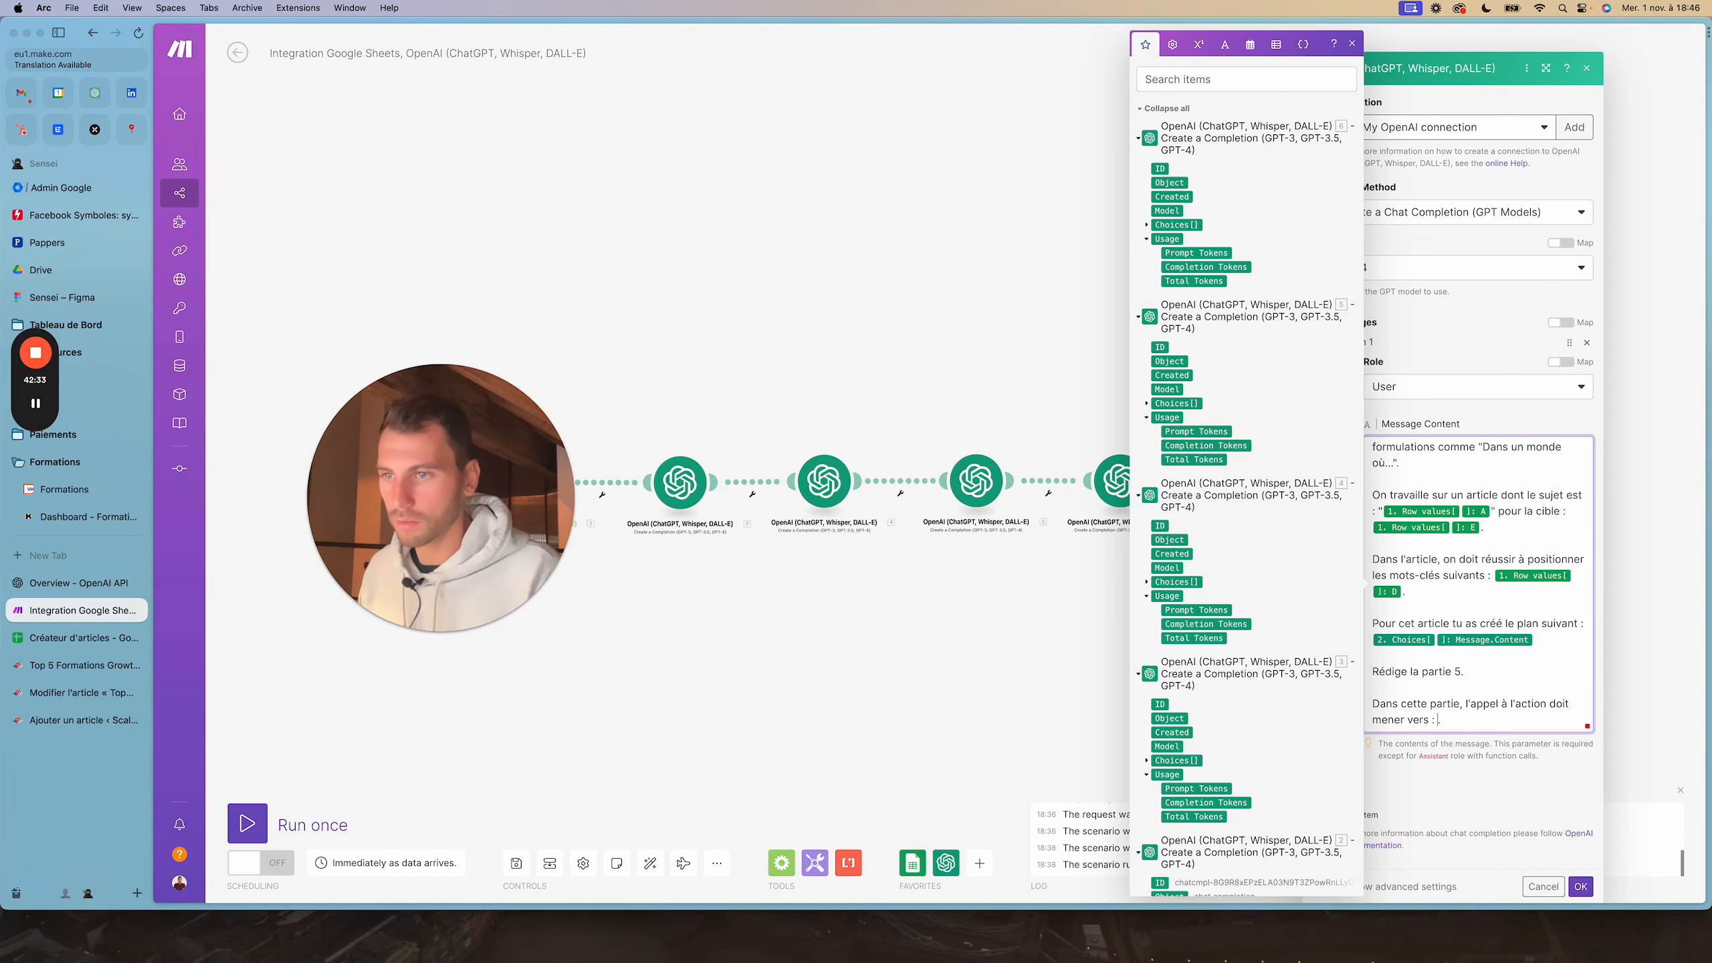
pyautogui.scroll(-6, 1214, 651)
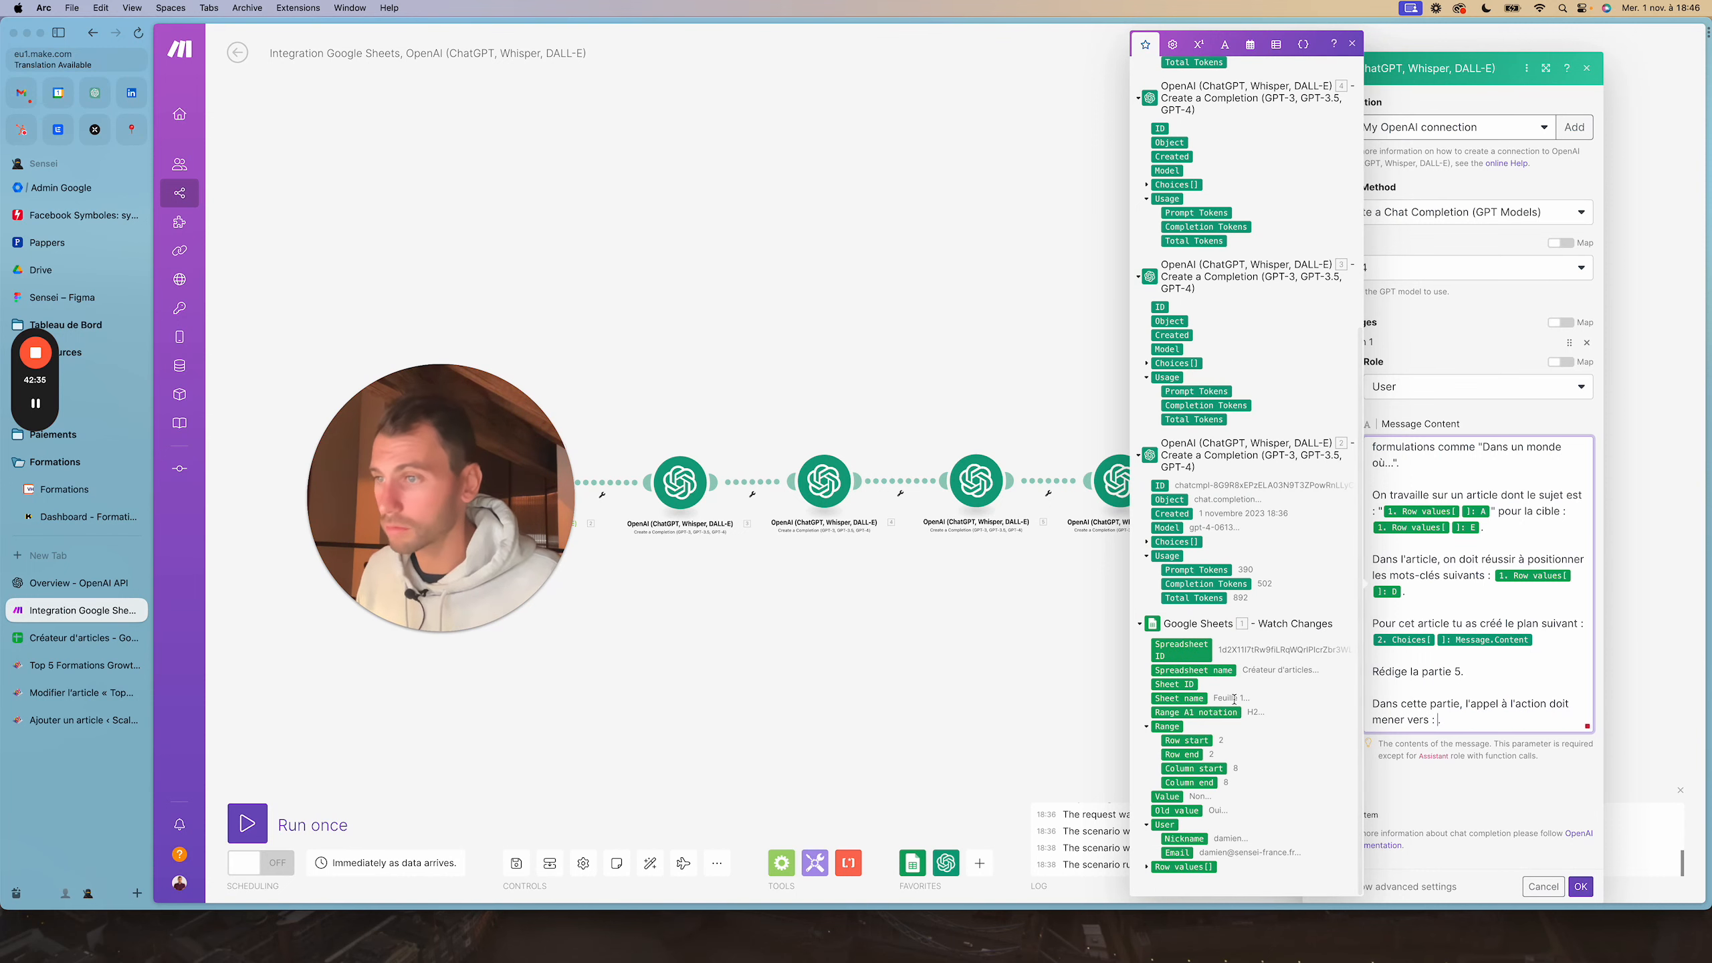
pyautogui.scroll(1, 1237, 740)
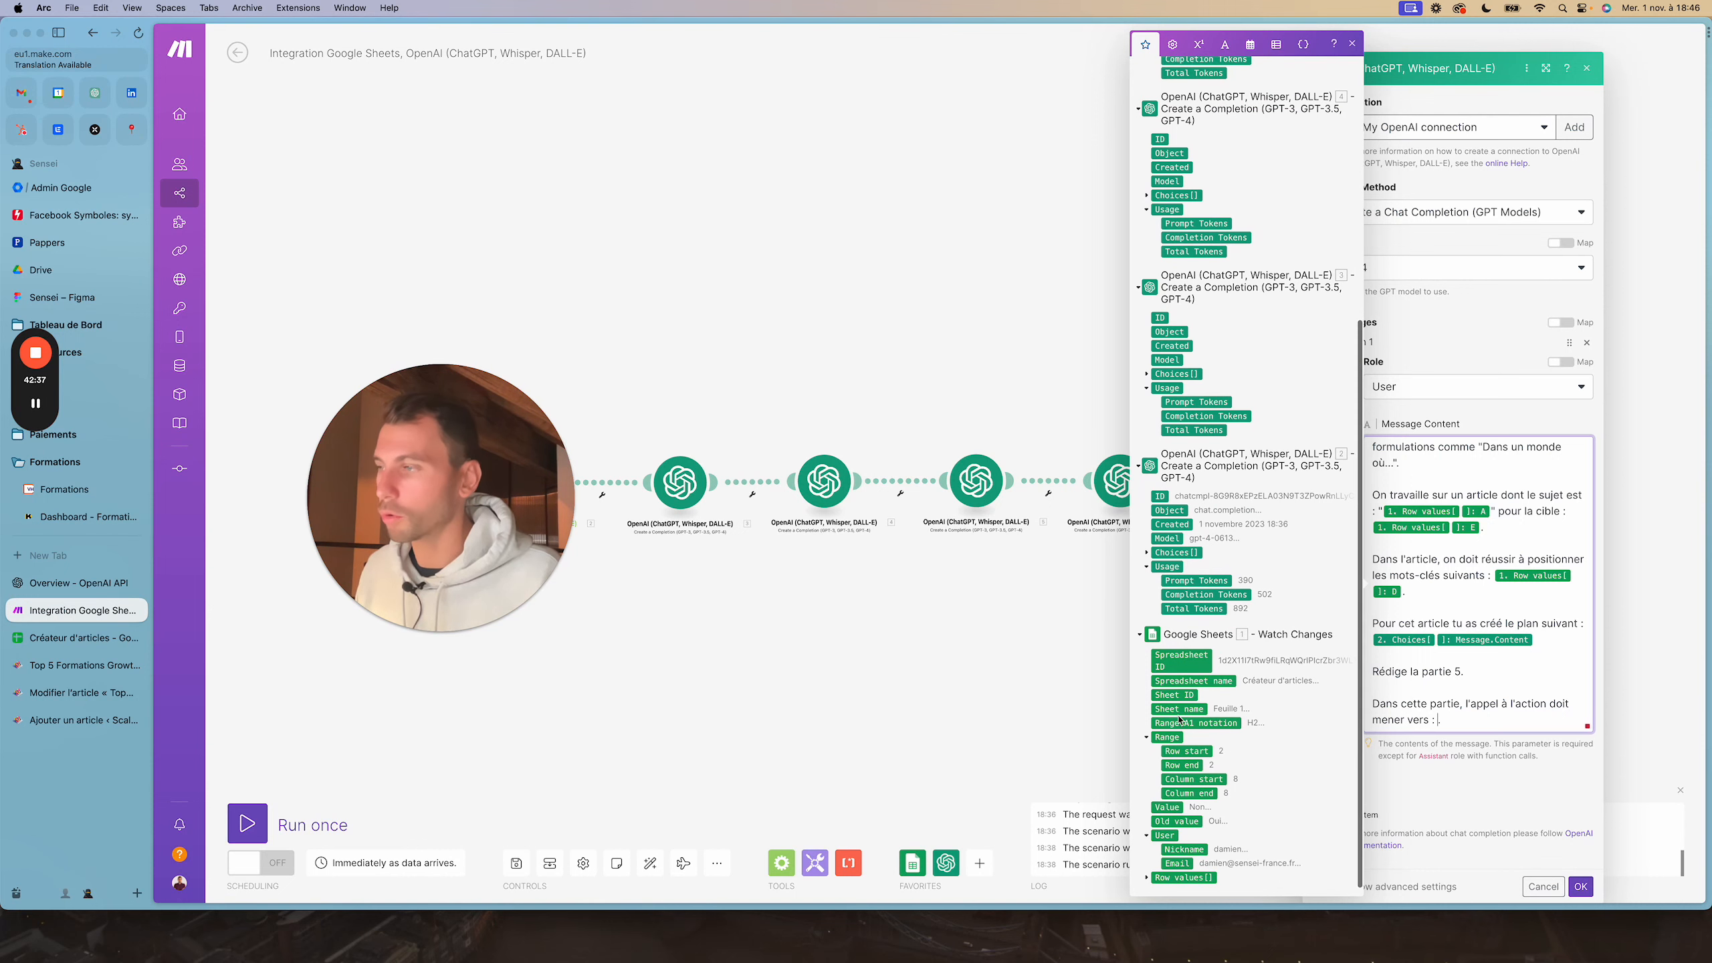
pyautogui.scroll(-1, 1194, 491)
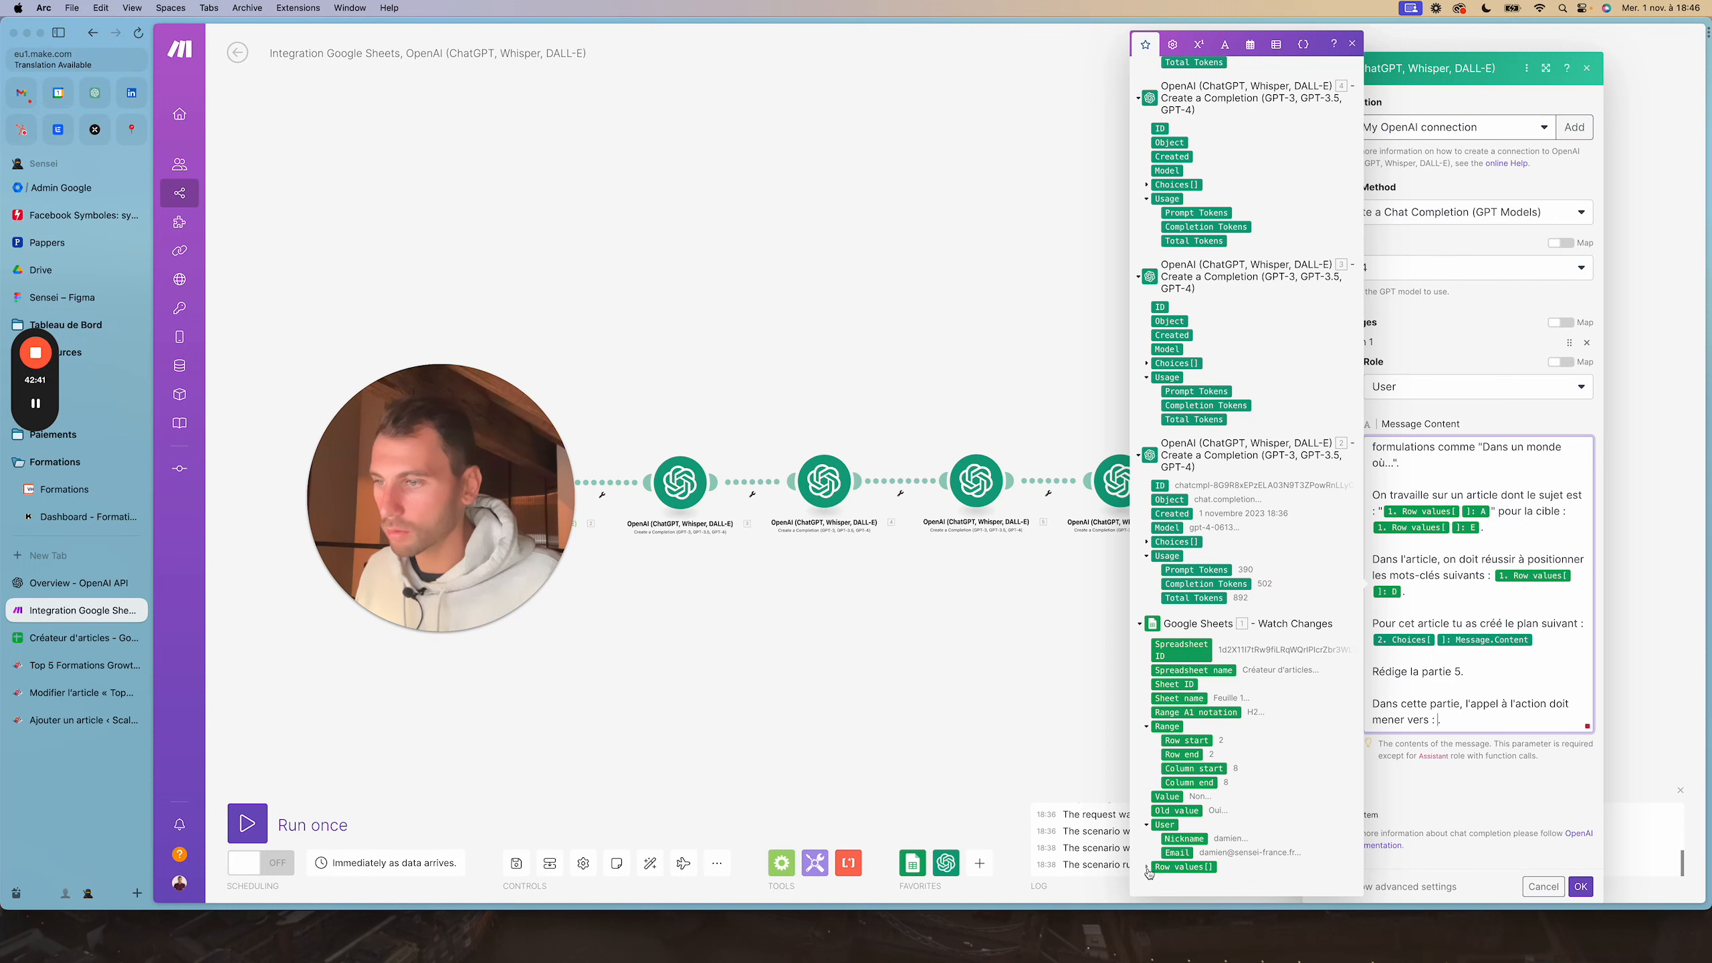
pyautogui.click(1146, 867)
pyautogui.scroll(-10, 1226, 776)
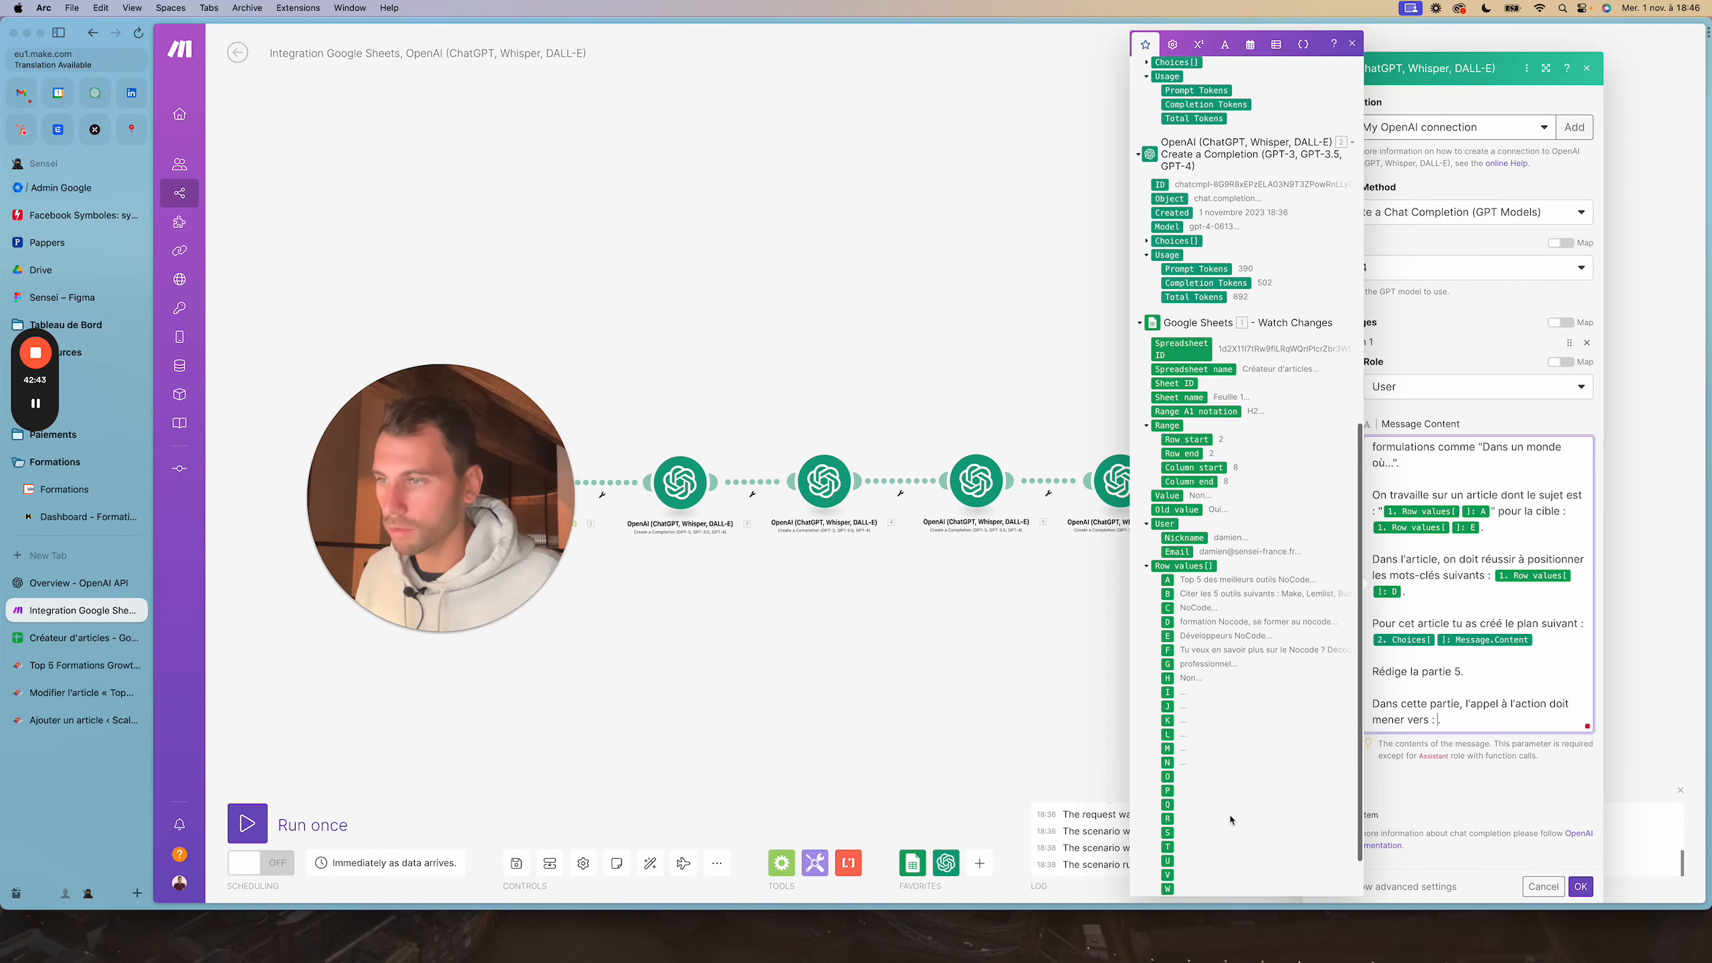
pyautogui.click(1168, 644)
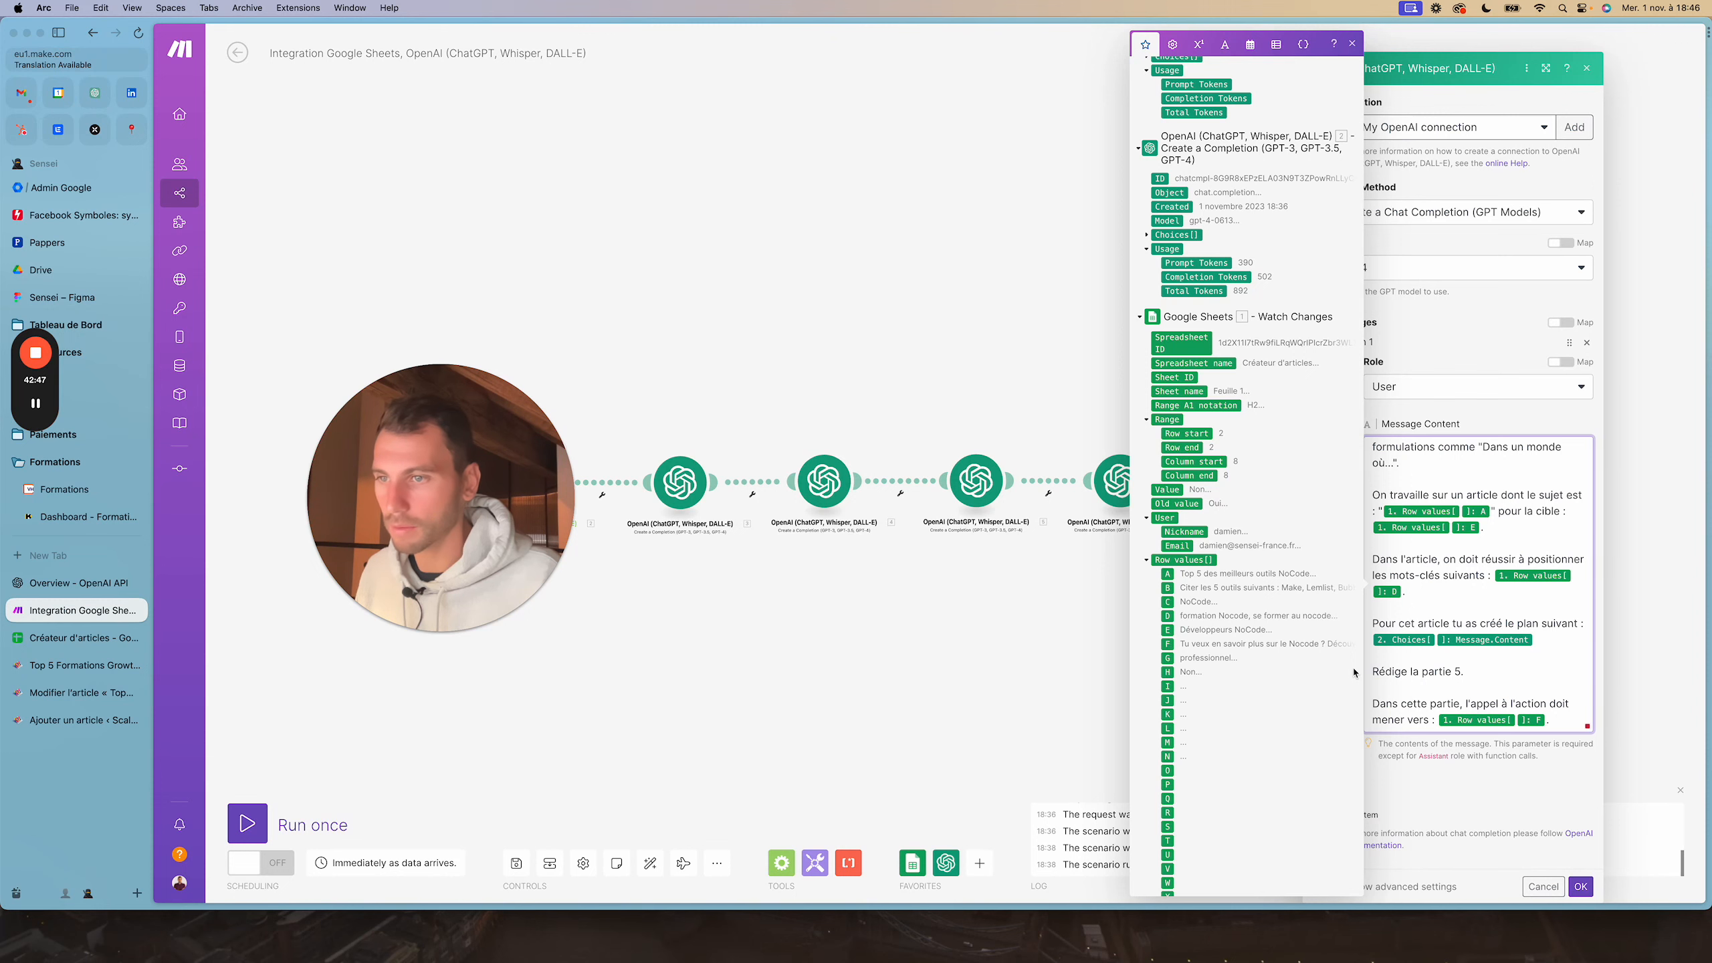
pyautogui.scroll(3, 1456, 568)
pyautogui.scroll(-3, 1462, 580)
pyautogui.click(1579, 886)
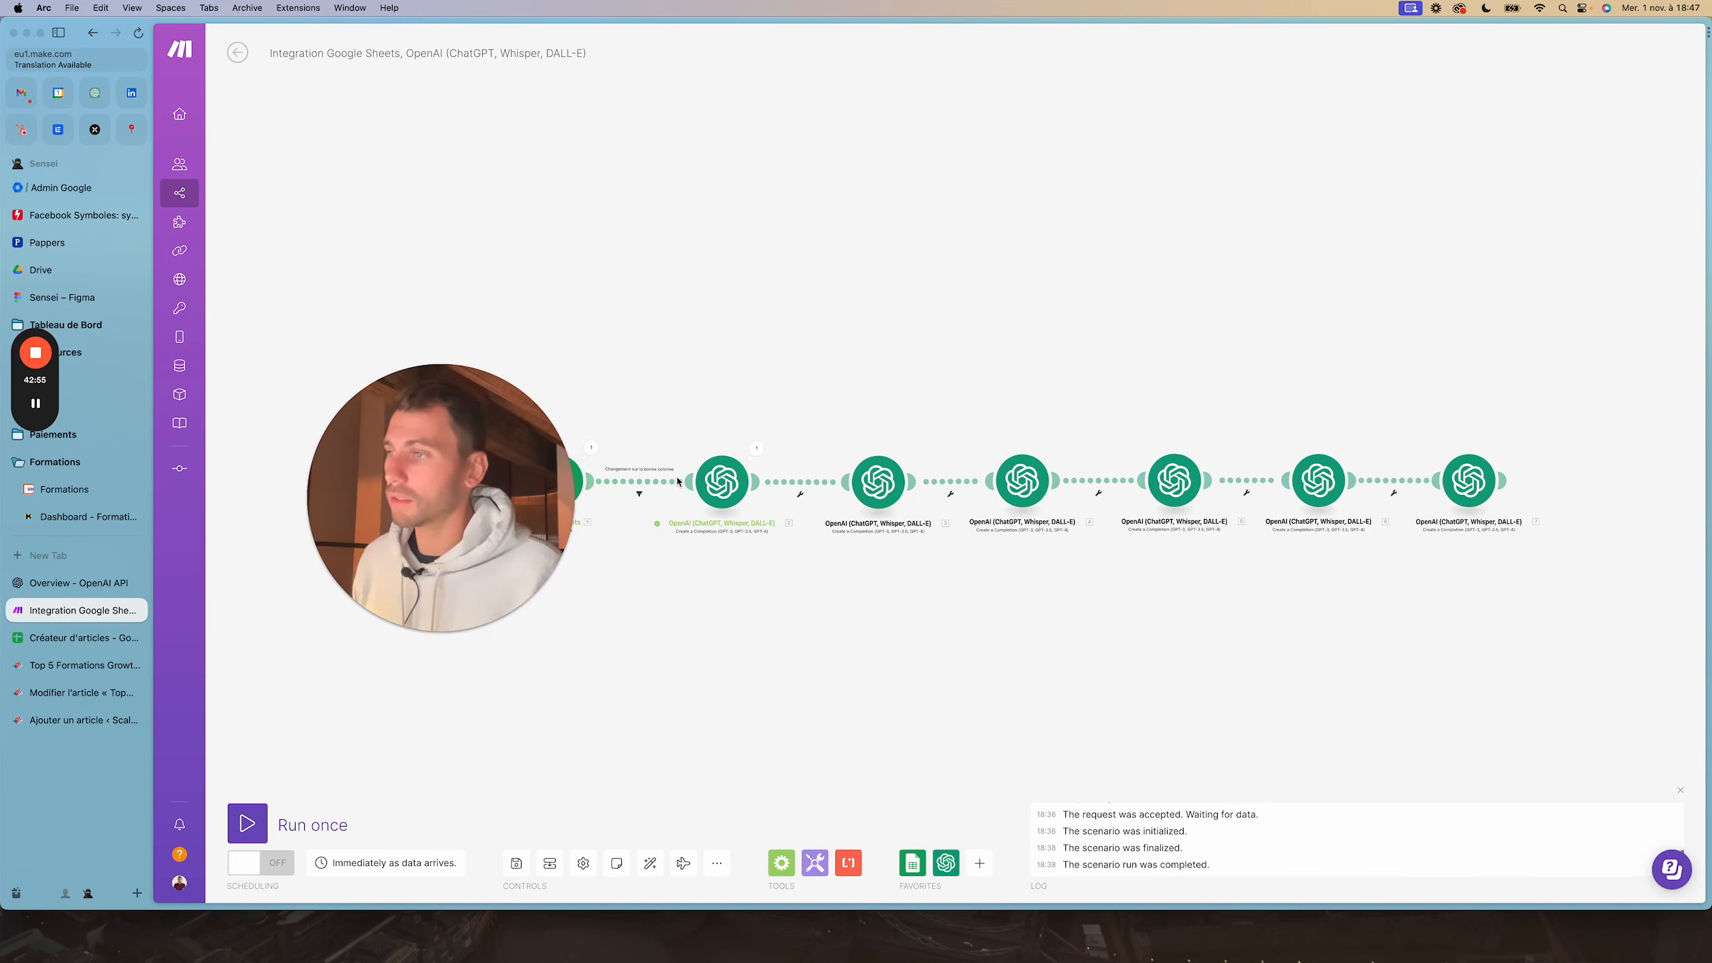
# Look through the available Google Sheets module actions, and switch to the Créateur d'articles spreadsheet
pyautogui.moveTo(1215, 576); pyautogui.dragTo(1055, 593)
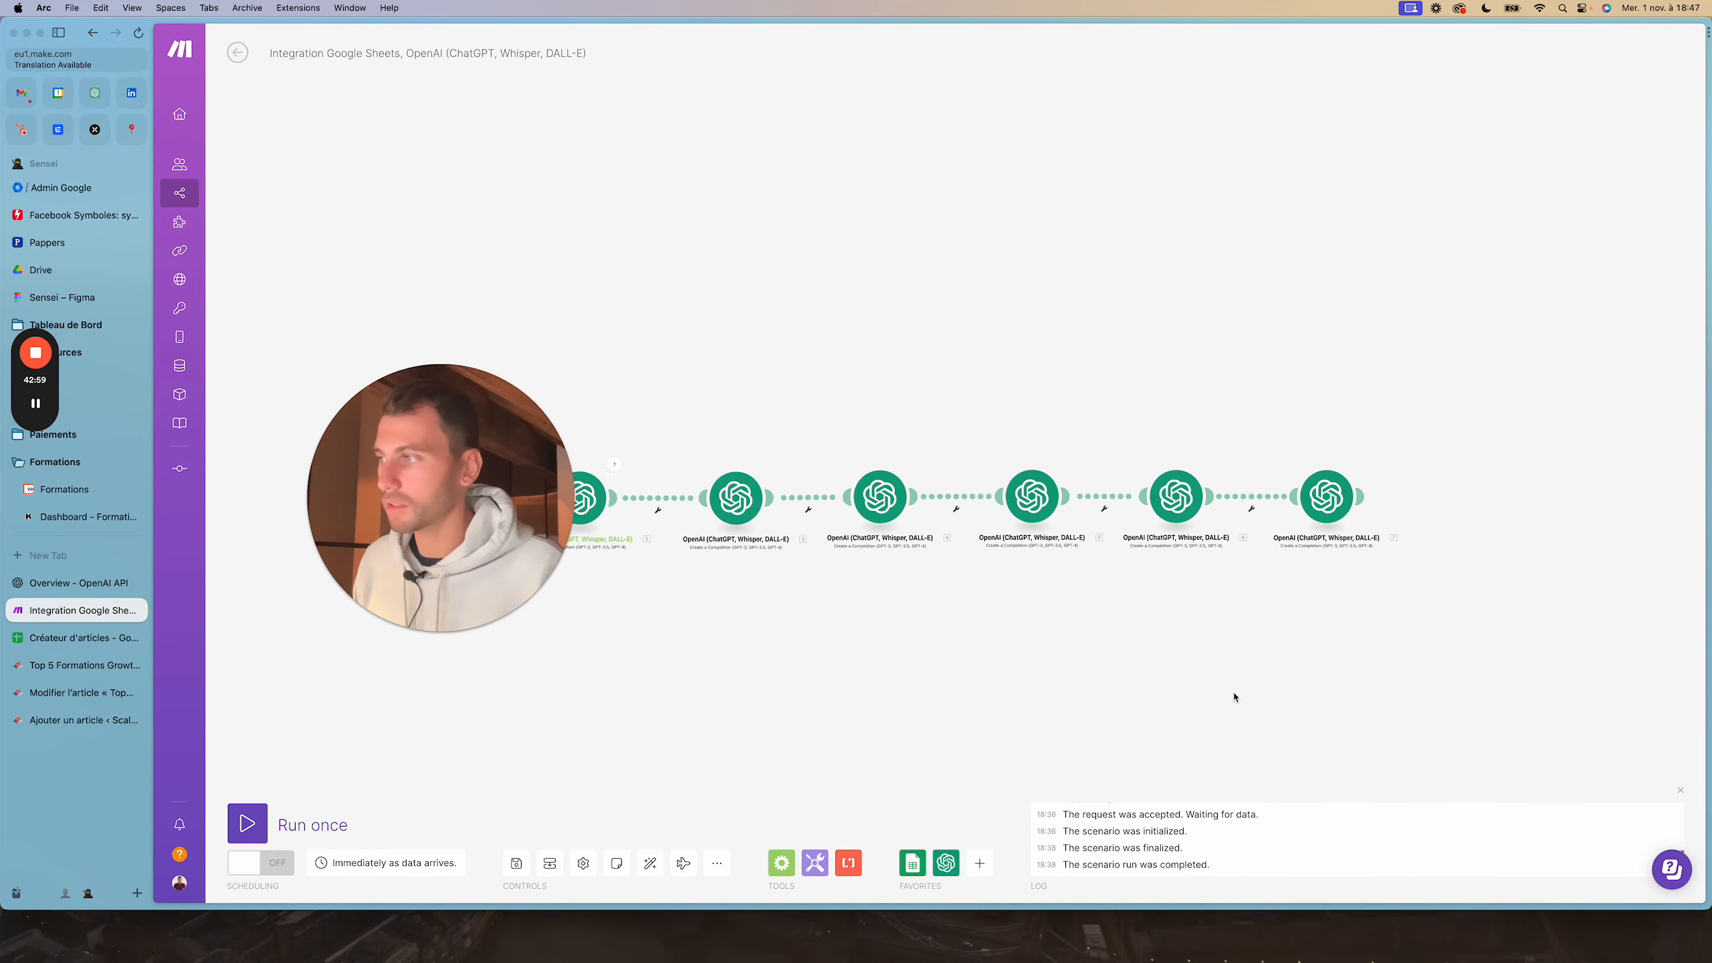
pyautogui.click(912, 862)
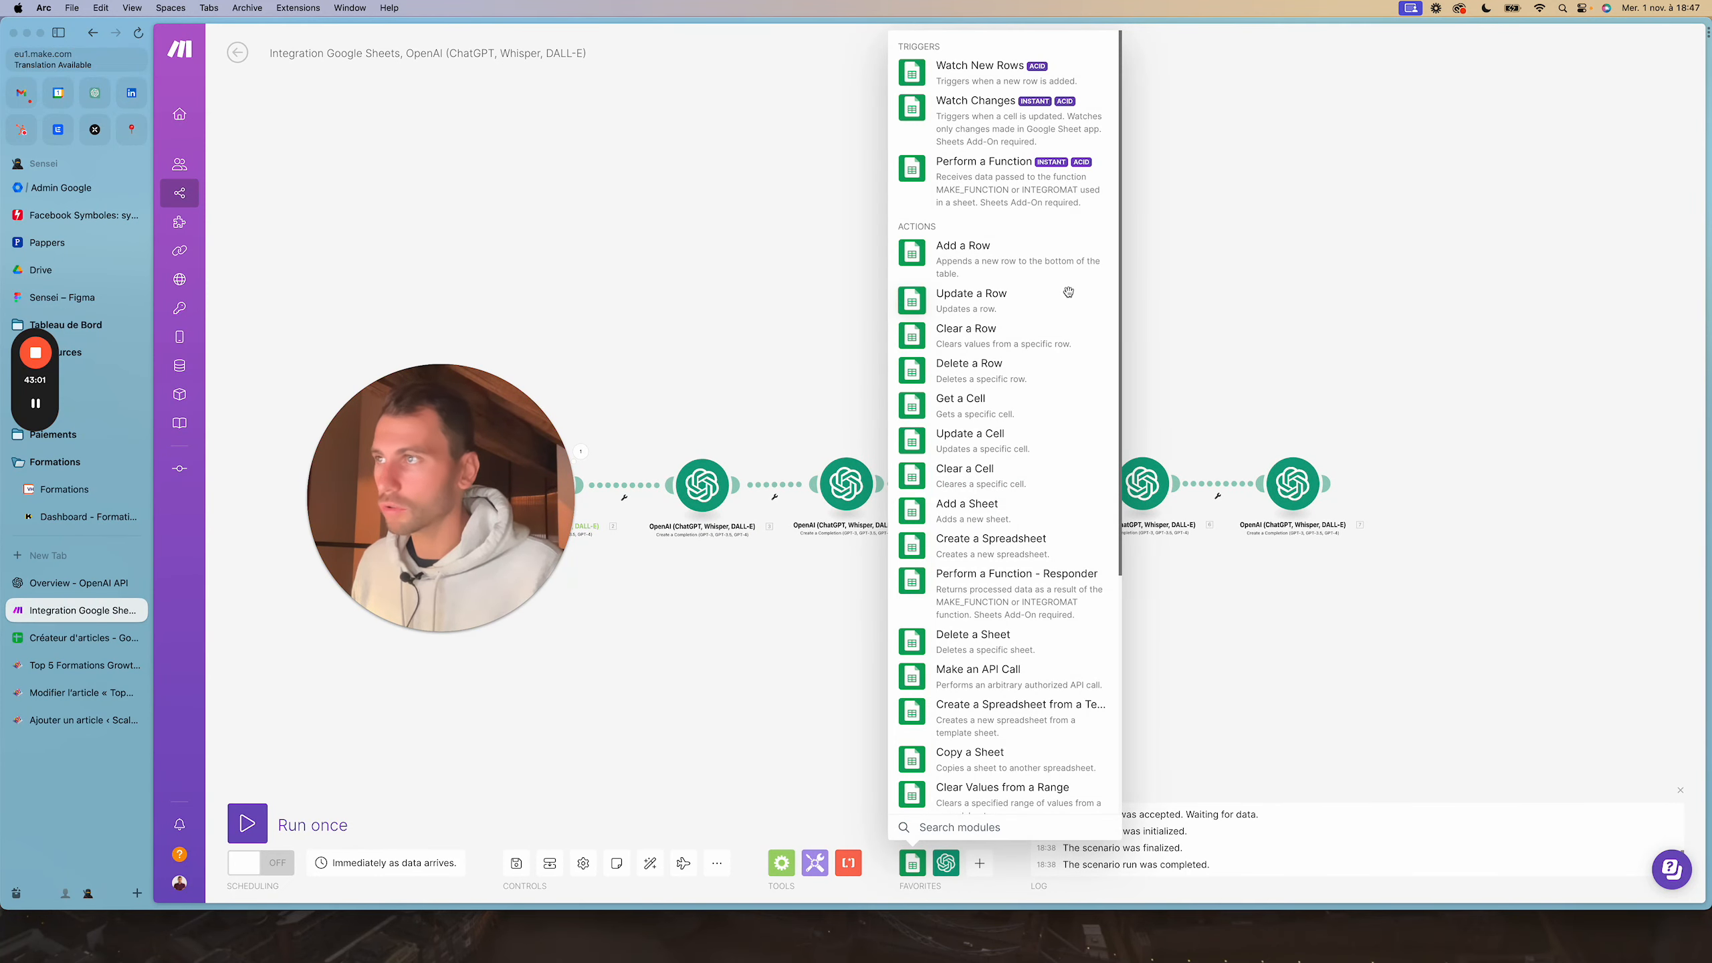
pyautogui.click(730, 342)
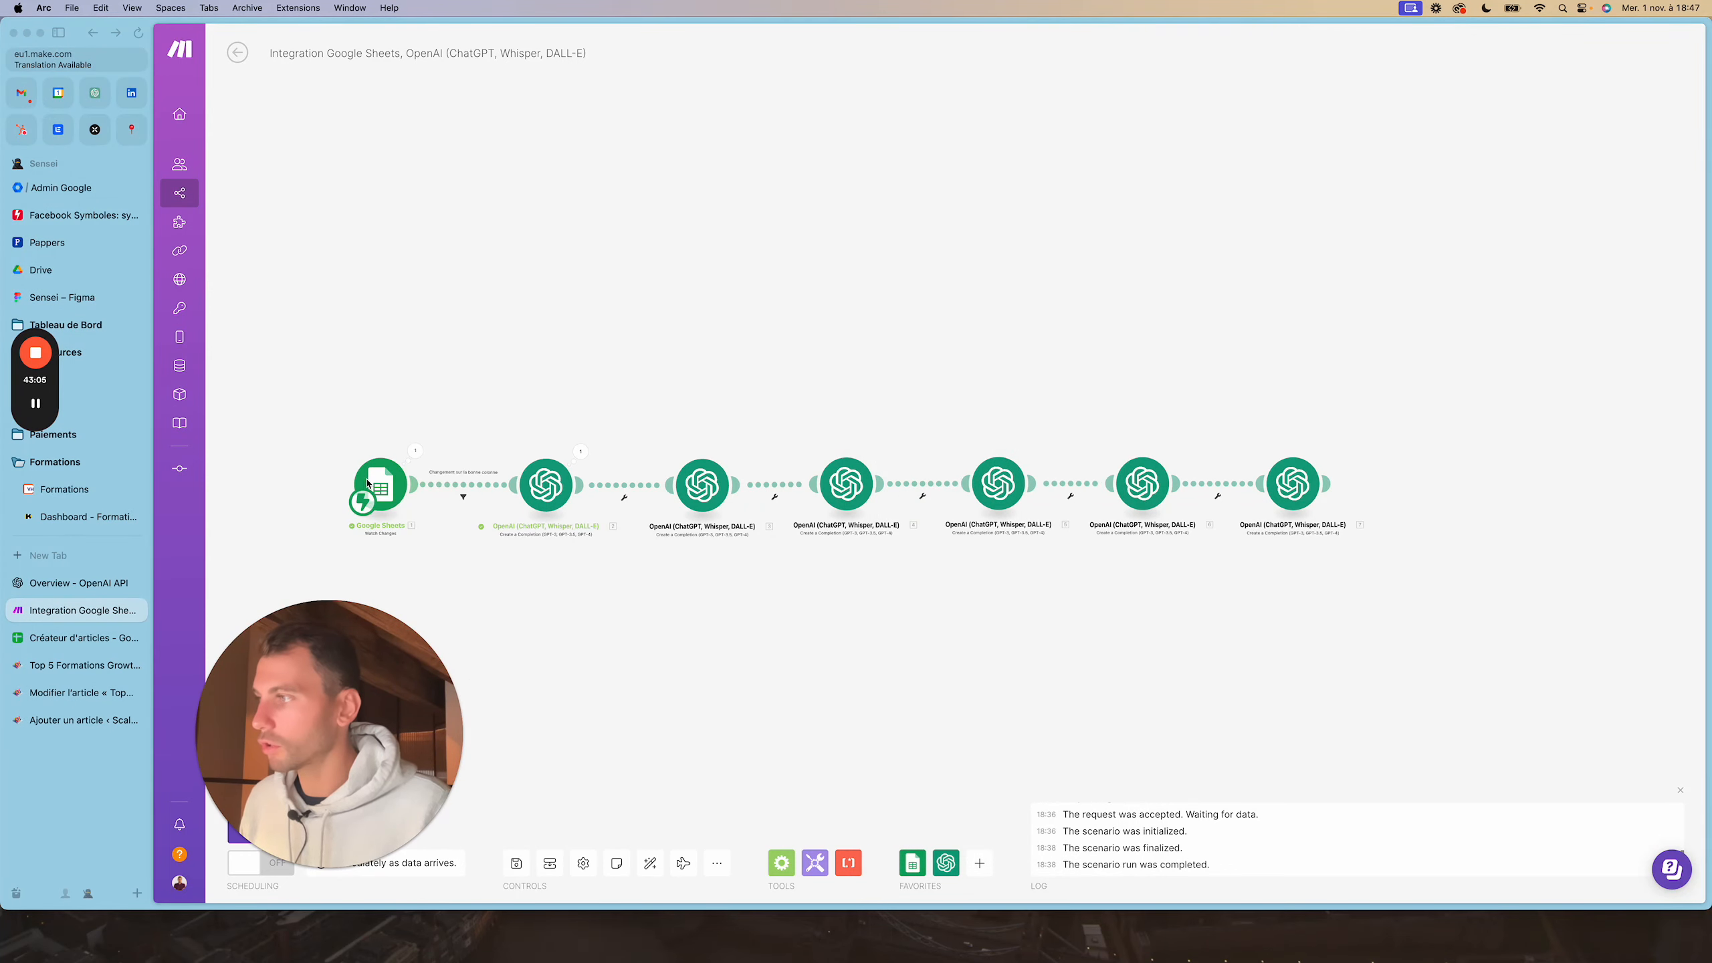
pyautogui.click(66, 637)
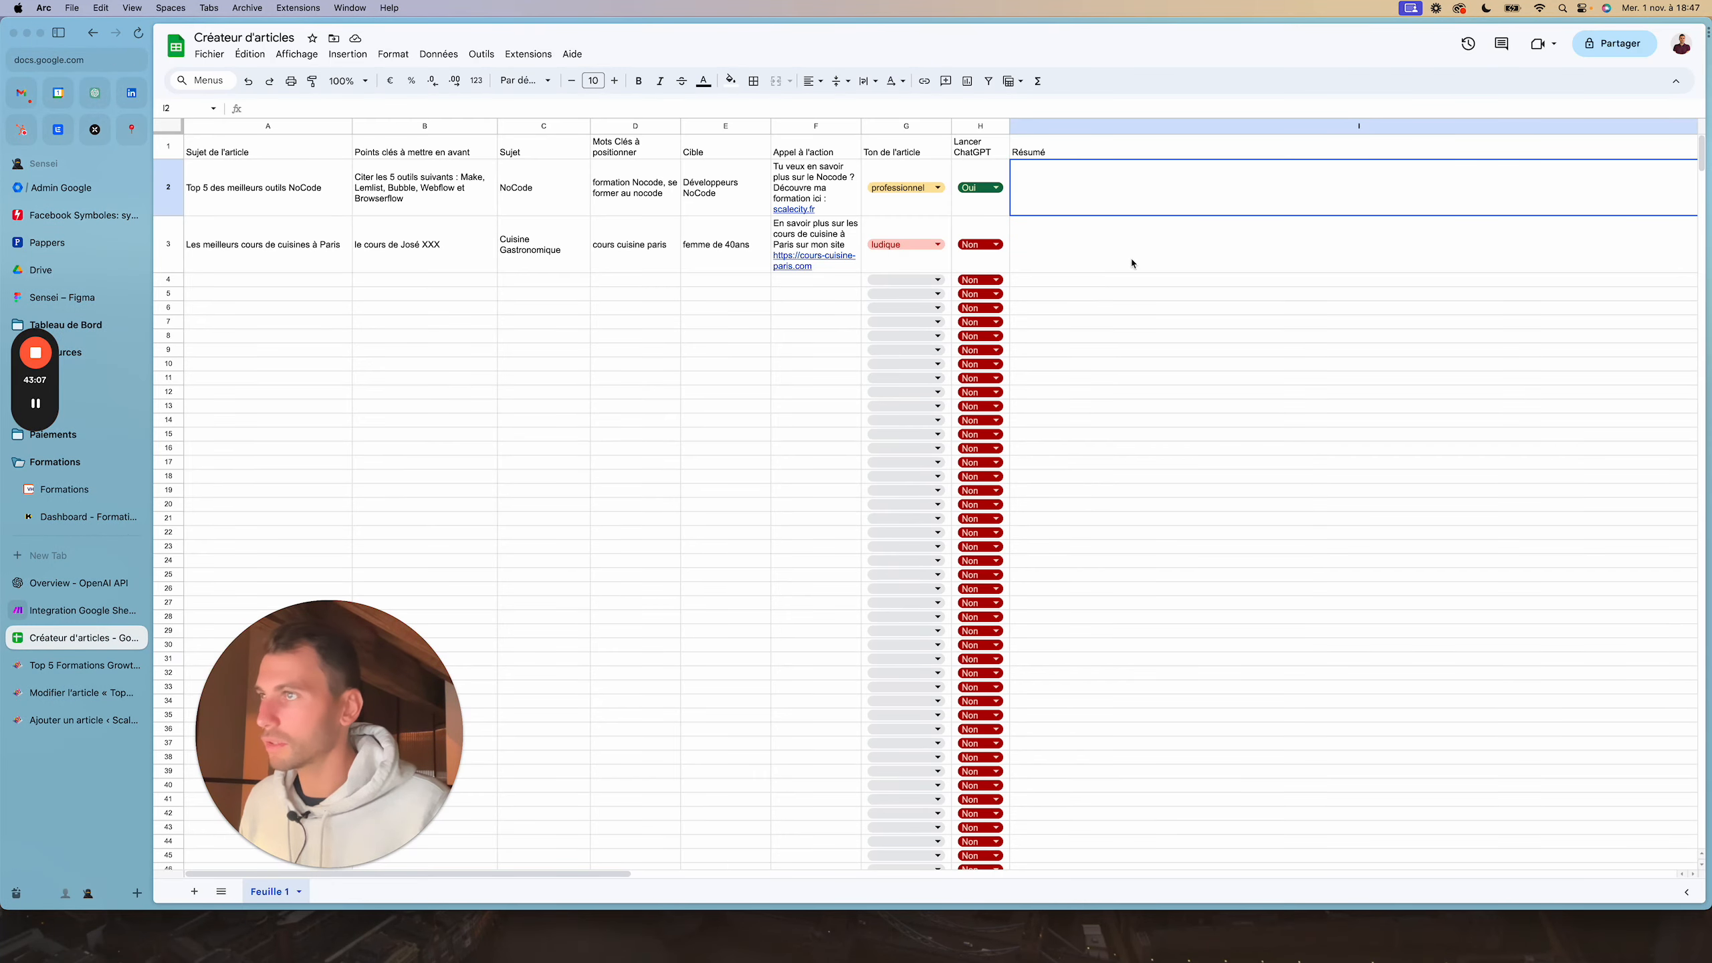
# Check the Résumé and Partie 1 columns in the spreadsheet's header row, and return to the Make scenario
pyautogui.press('Up')
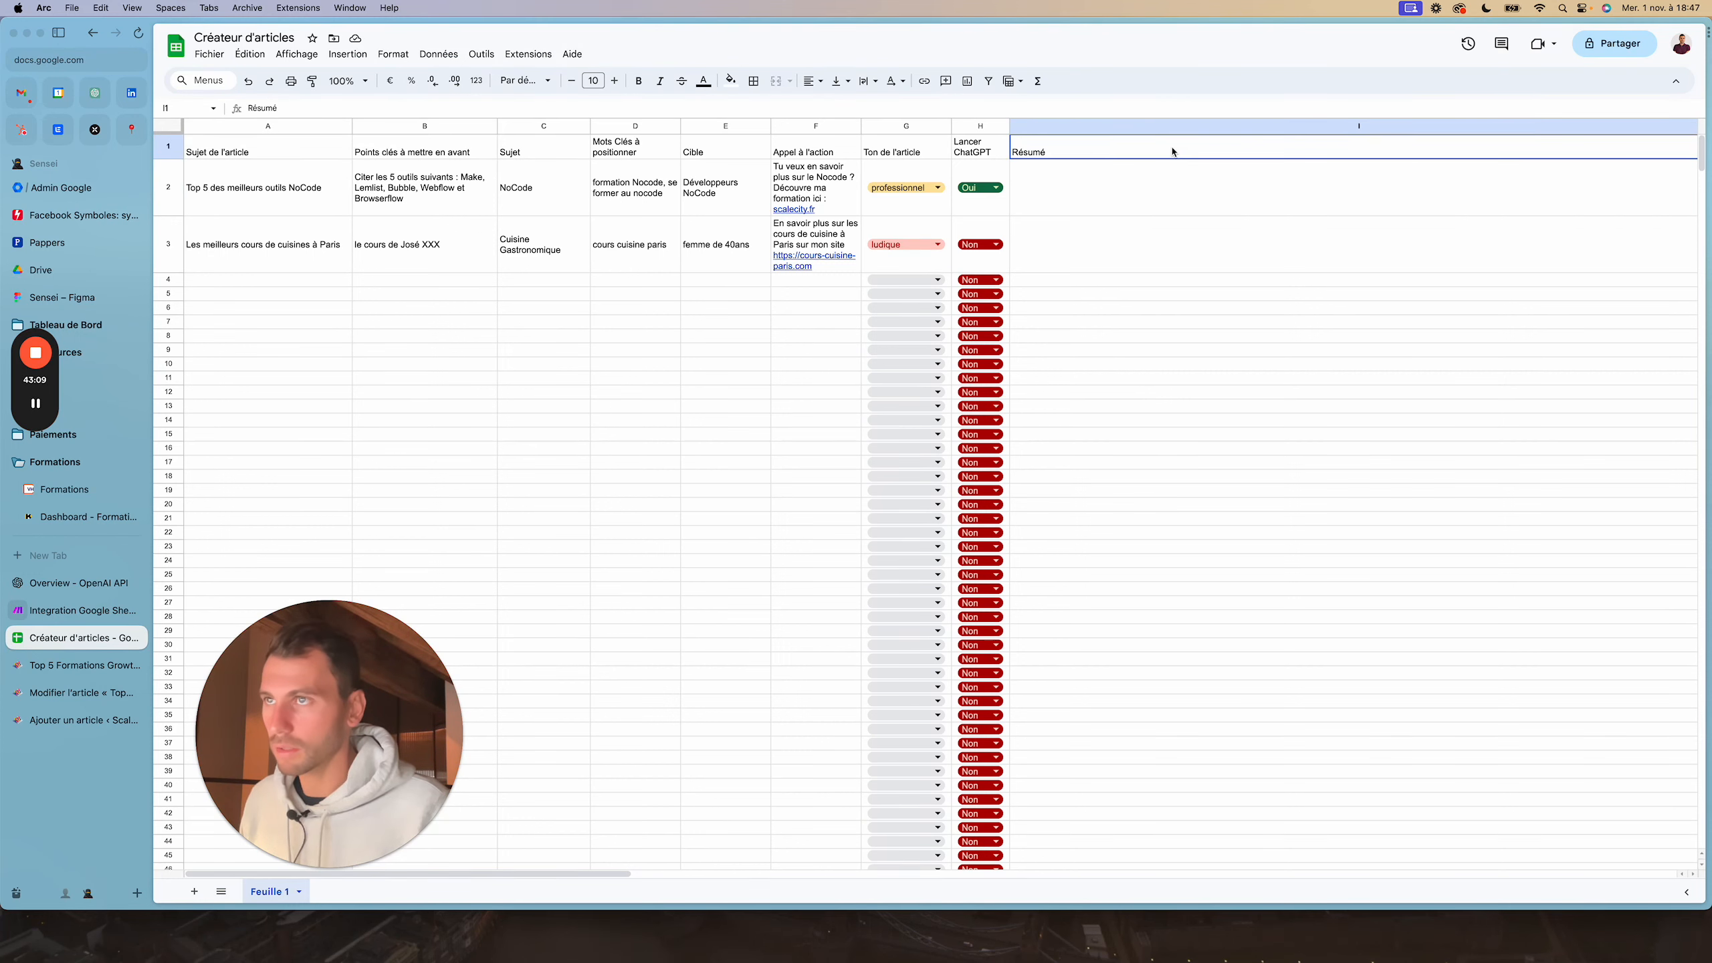
pyautogui.press('Right')
pyautogui.press('Right')
pyautogui.press('Left')
pyautogui.press('Left')
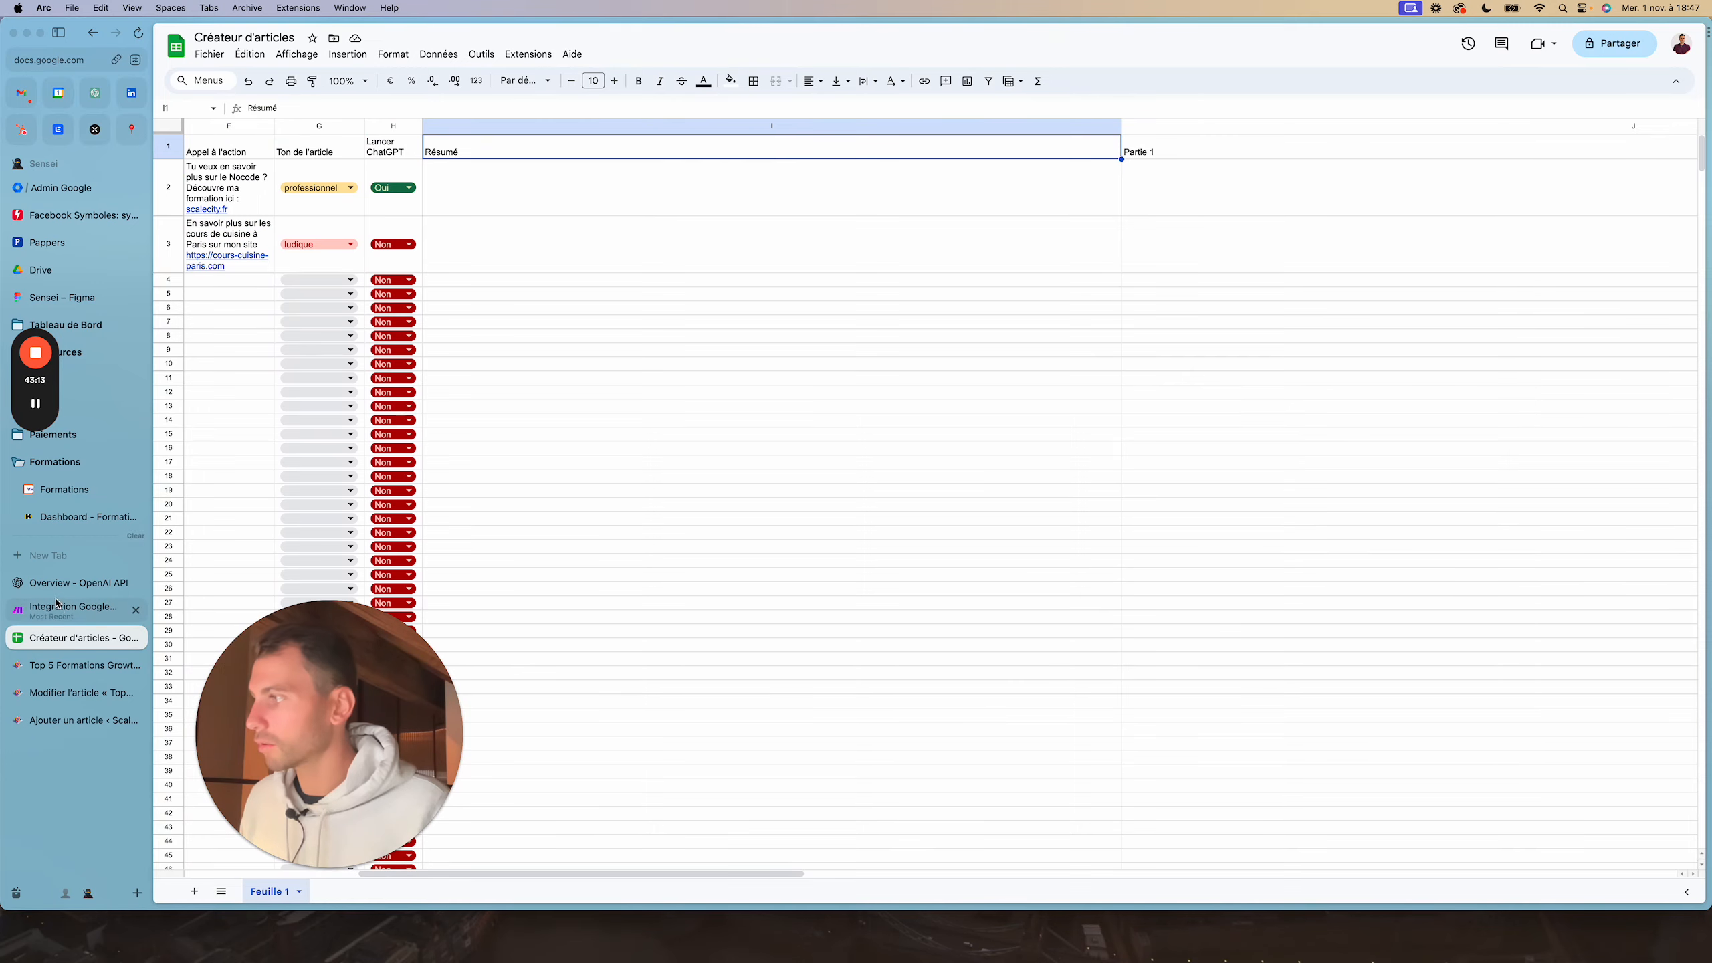
pyautogui.click(77, 610)
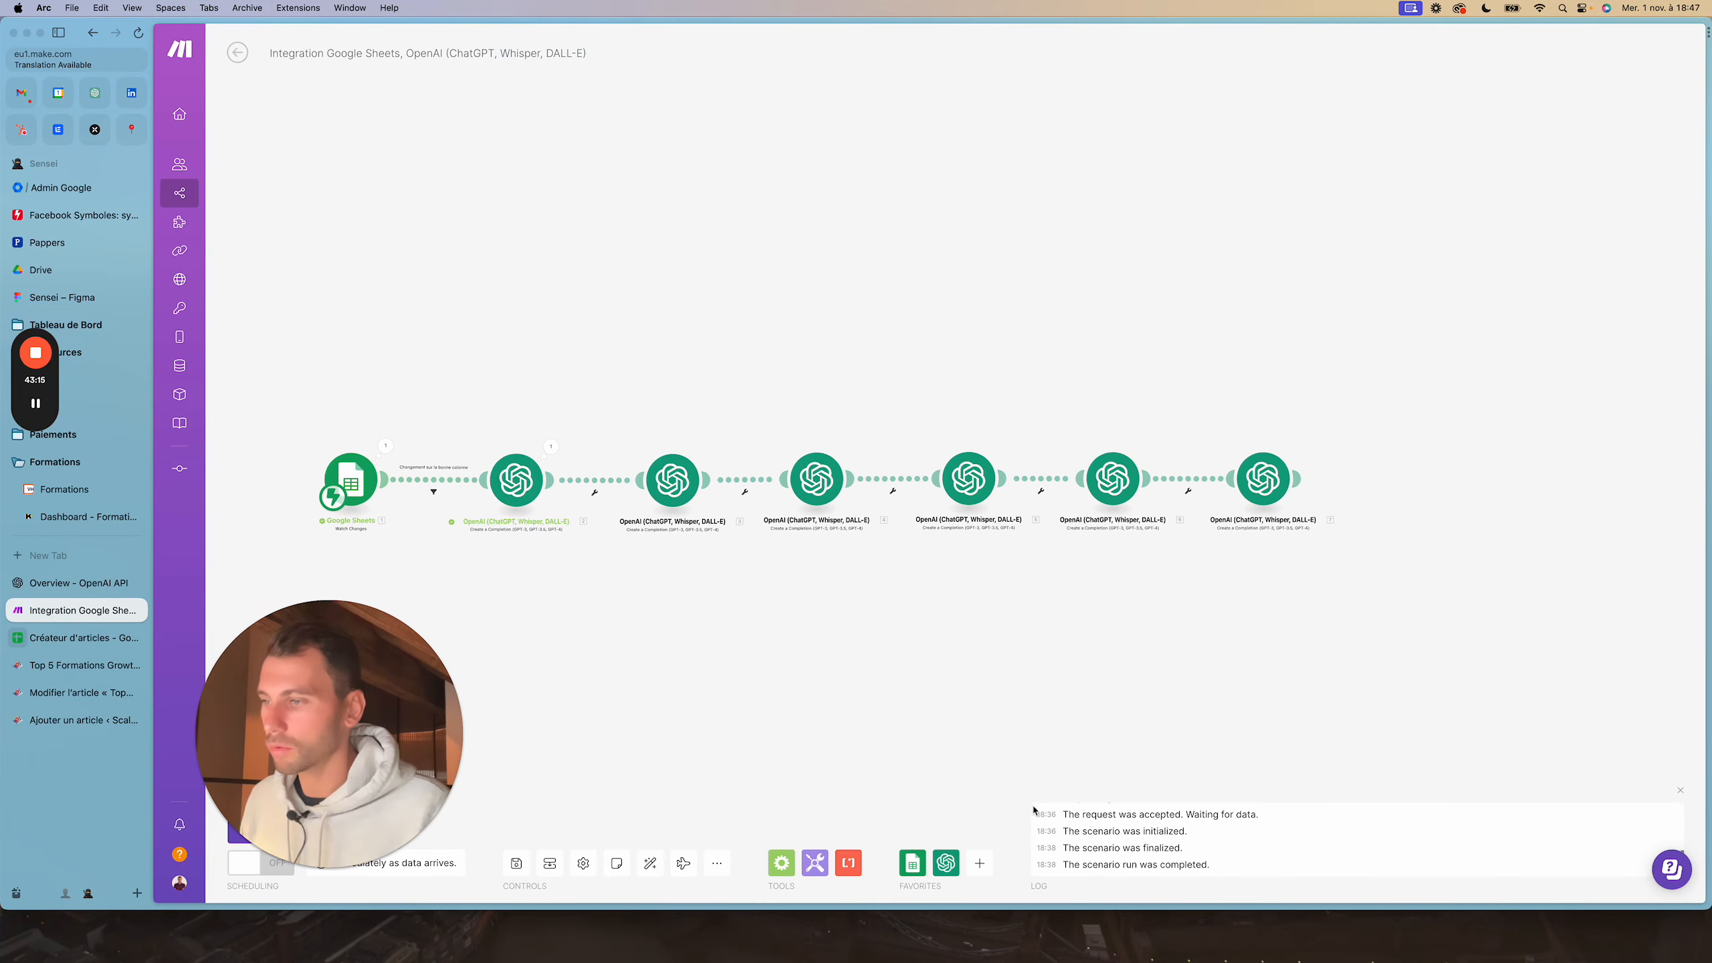
# Add a Google Sheets Update a Row module after the last OpenAI module in the scenario
pyautogui.click(912, 863)
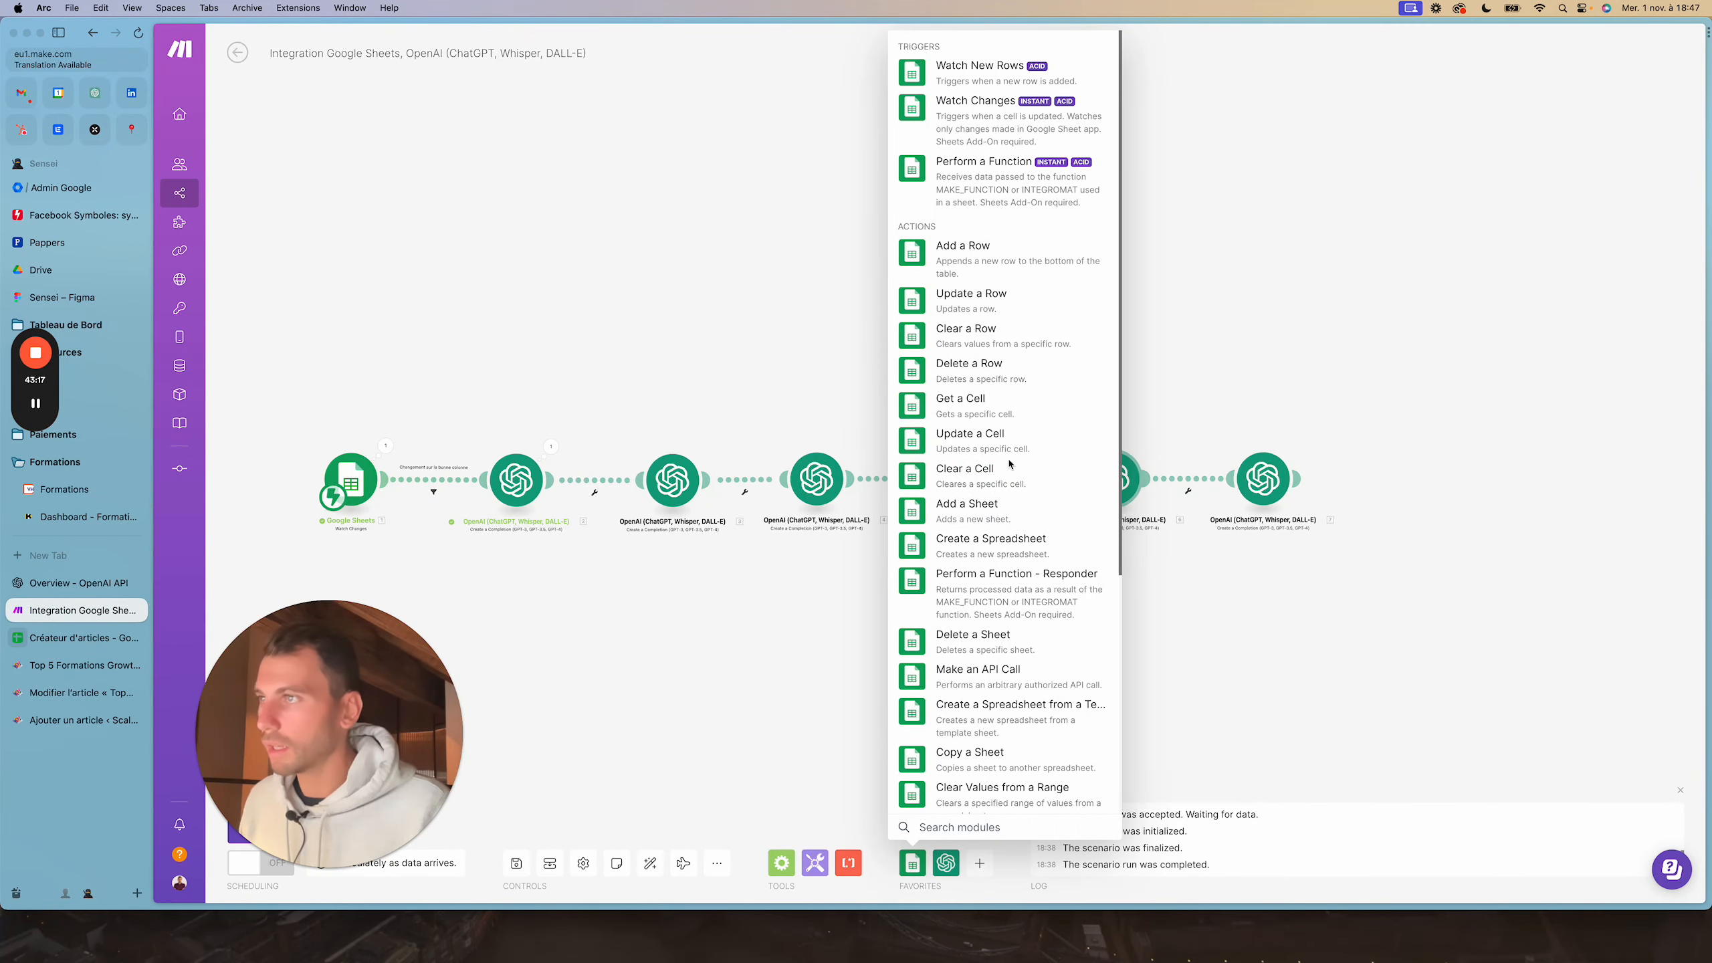
pyautogui.scroll(-1, 1021, 451)
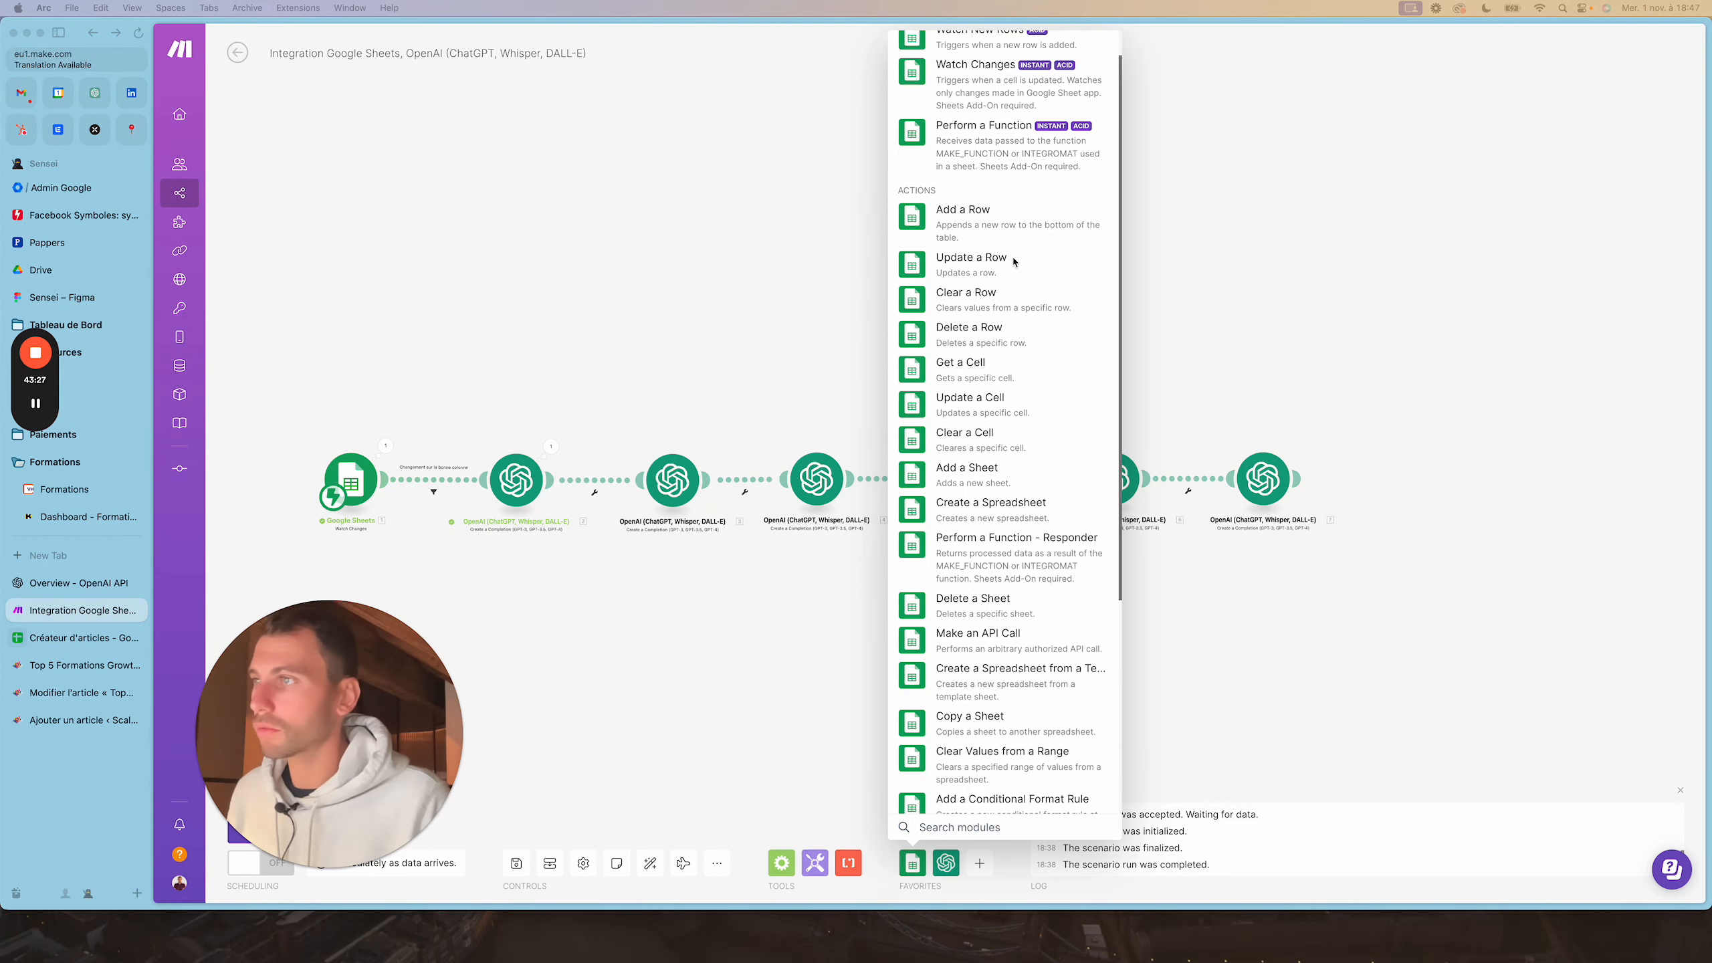
pyautogui.click(986, 261)
pyautogui.moveTo(983, 263); pyautogui.dragTo(1401, 489)
pyautogui.click(1401, 489)
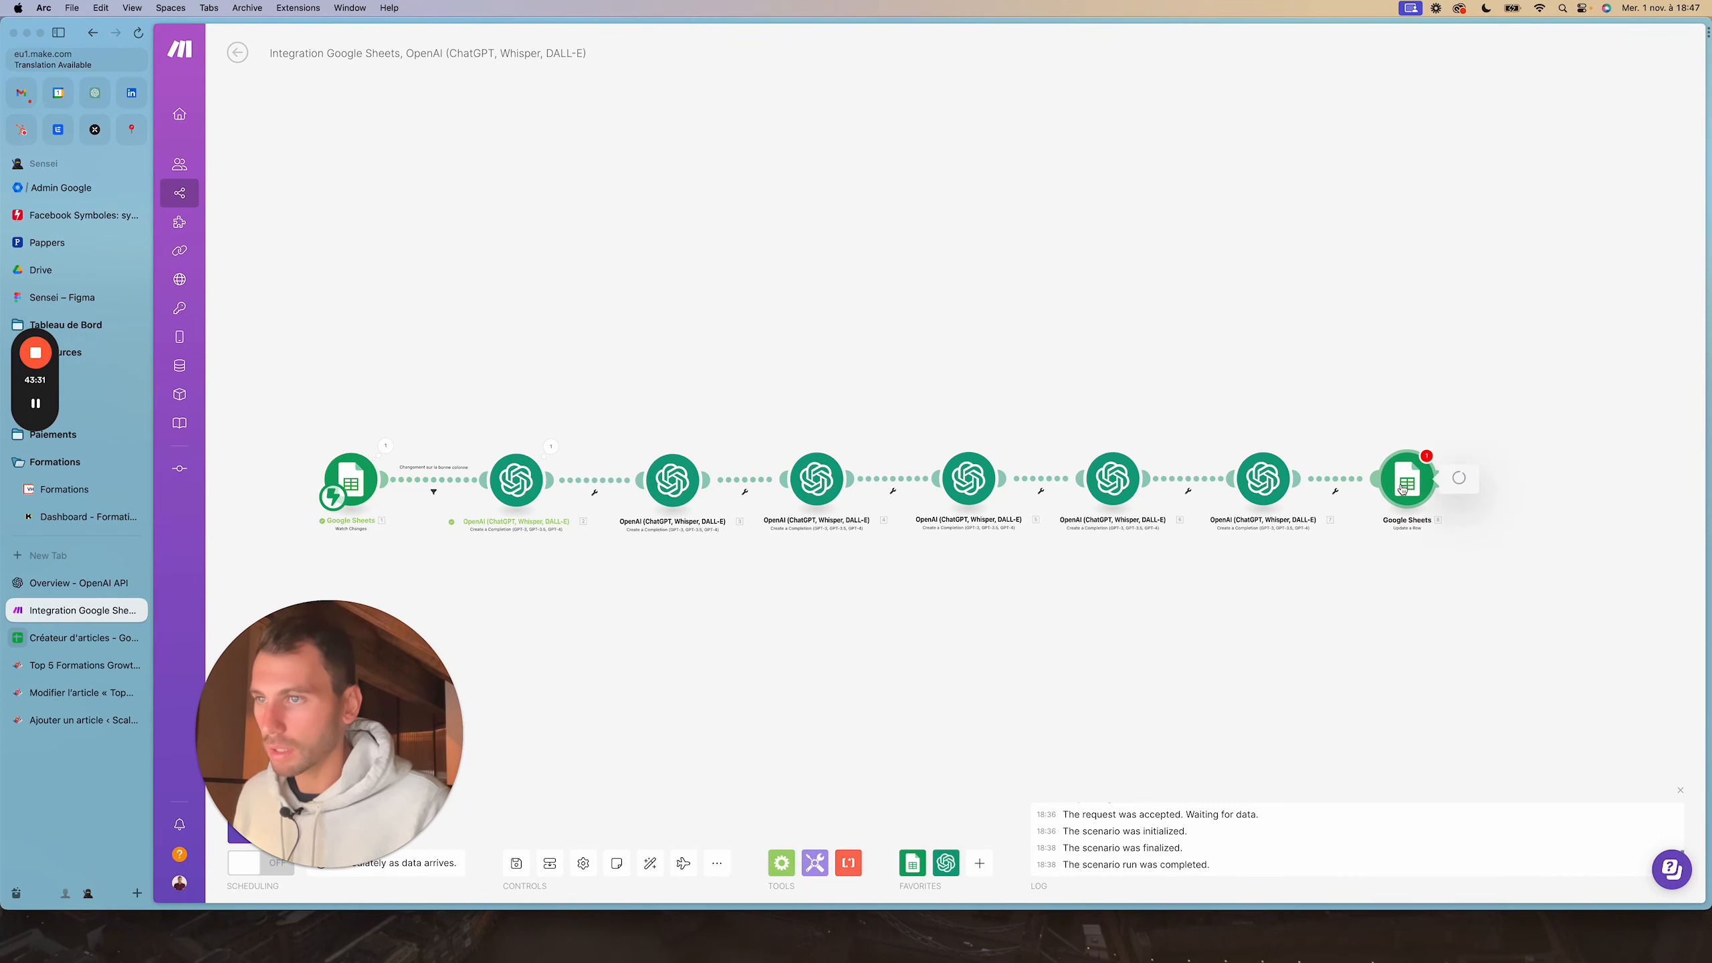
pyautogui.moveTo(1258, 378); pyautogui.dragTo(1143, 315)
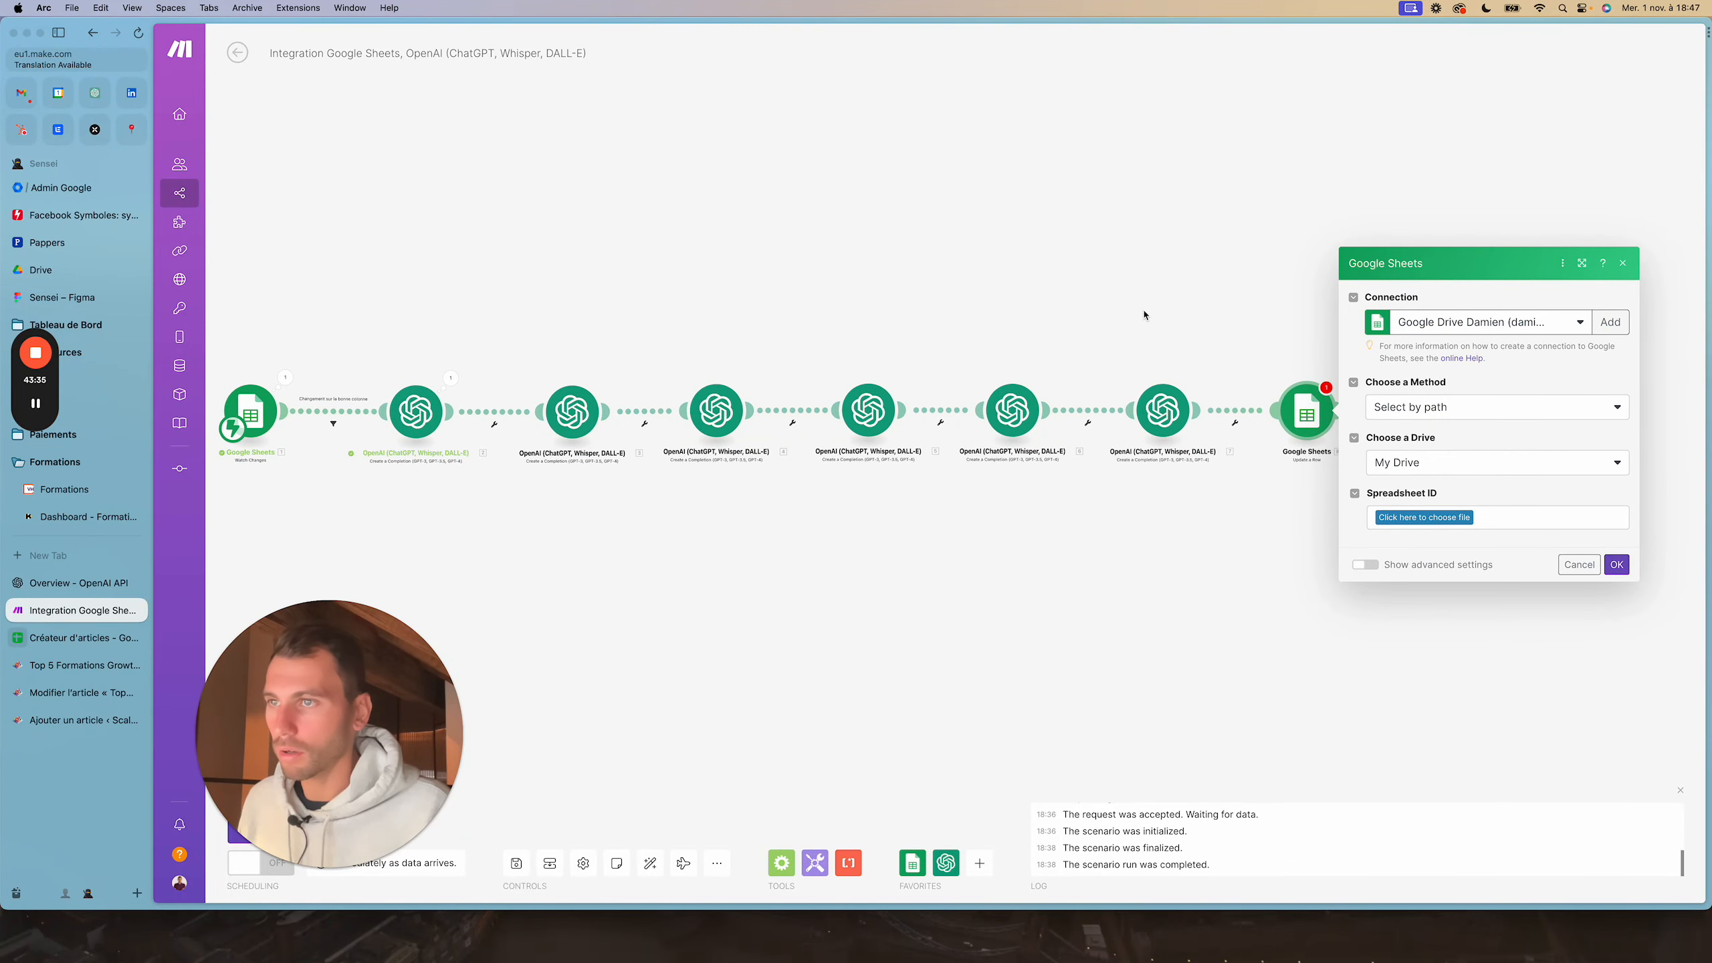
# Point the Update a Row module to the Créateur d'articles spreadsheet in My Drive, using the sheet Feuille 1
pyautogui.click(1519, 414)
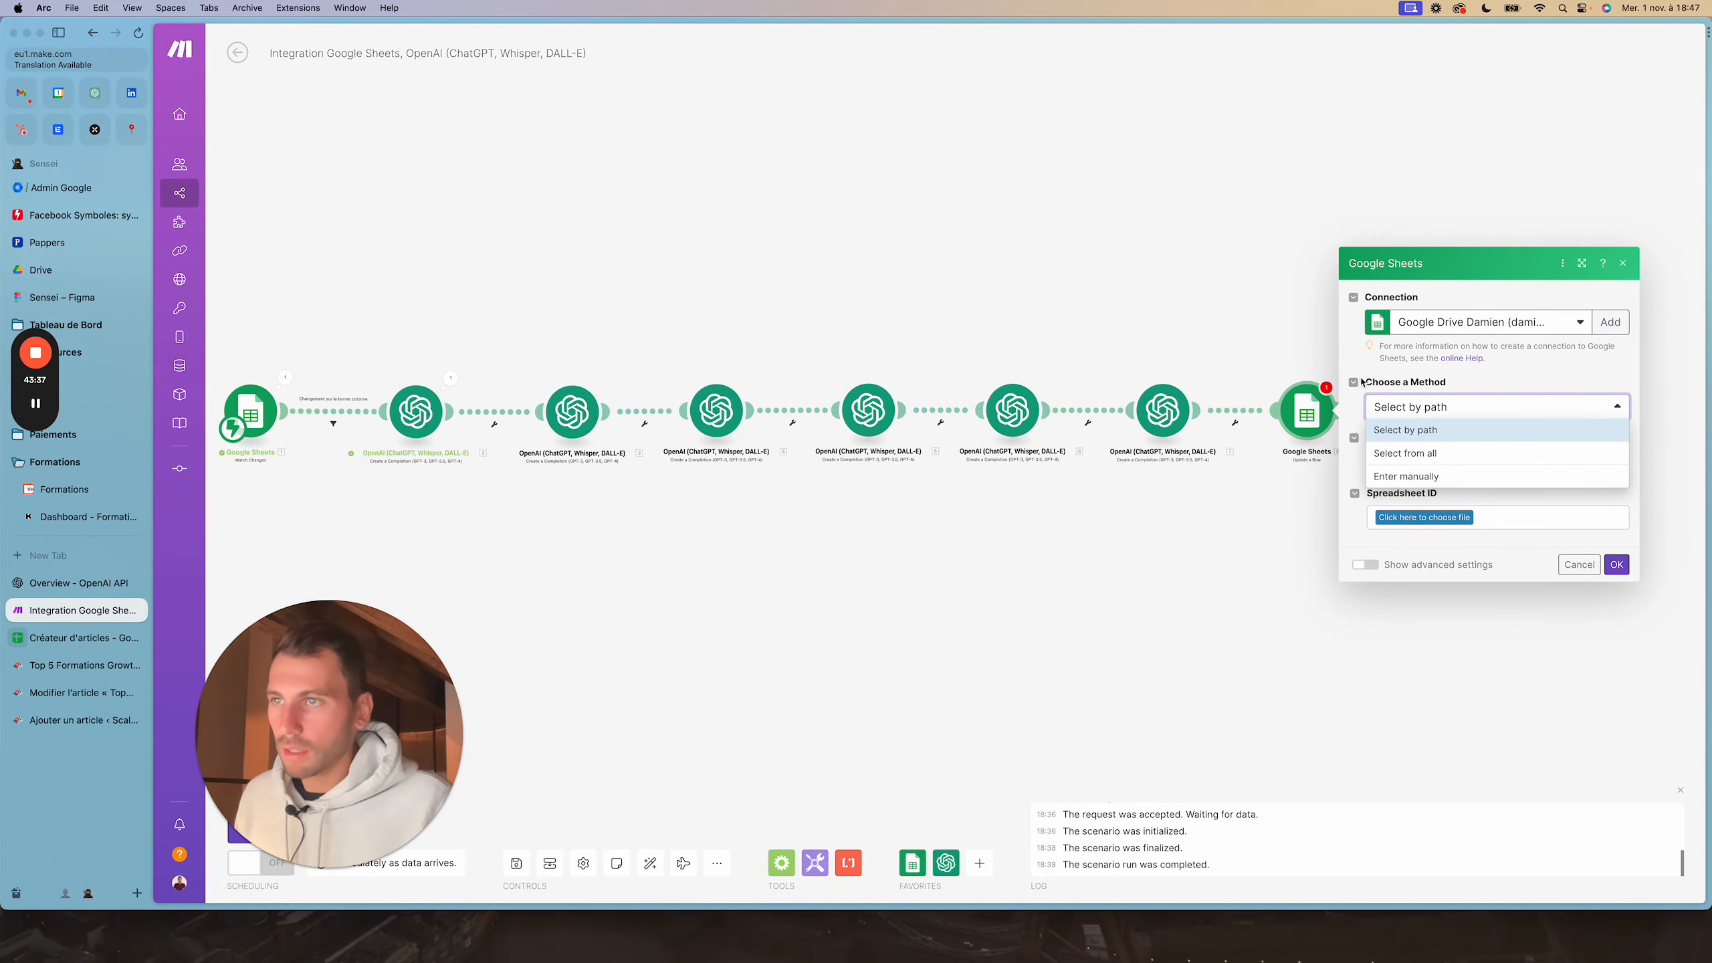
pyautogui.click(1641, 357)
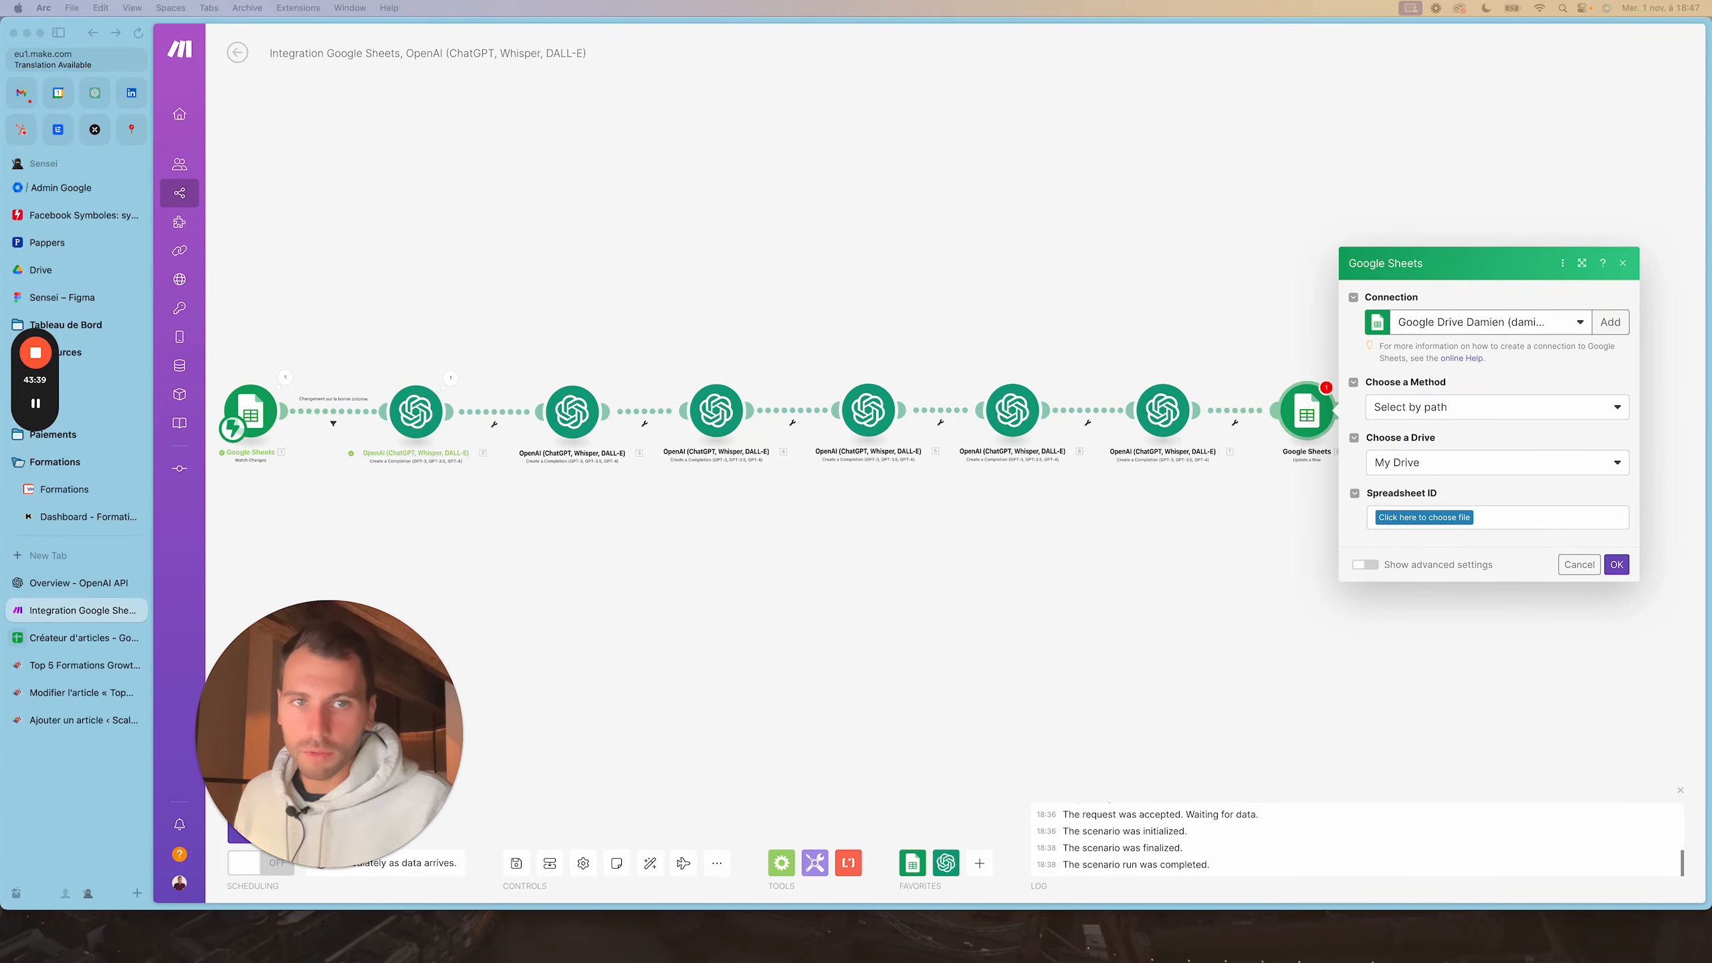
pyautogui.click(1424, 518)
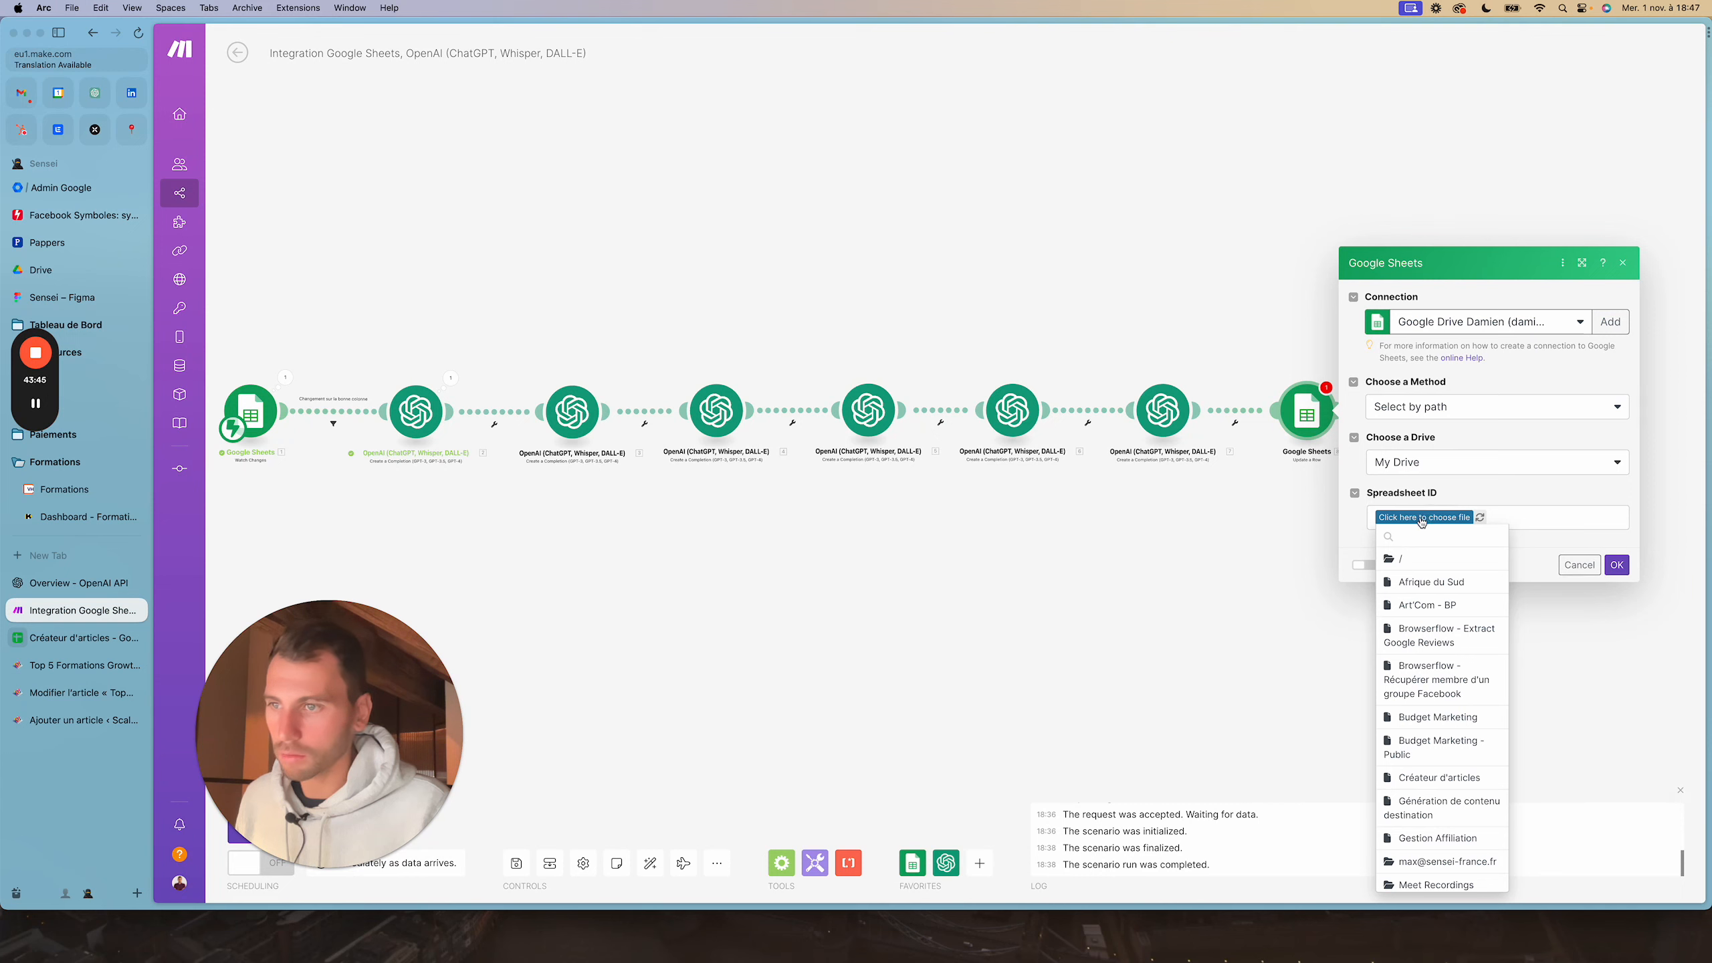
pyautogui.scroll(-2, 1447, 719)
pyautogui.click(1437, 741)
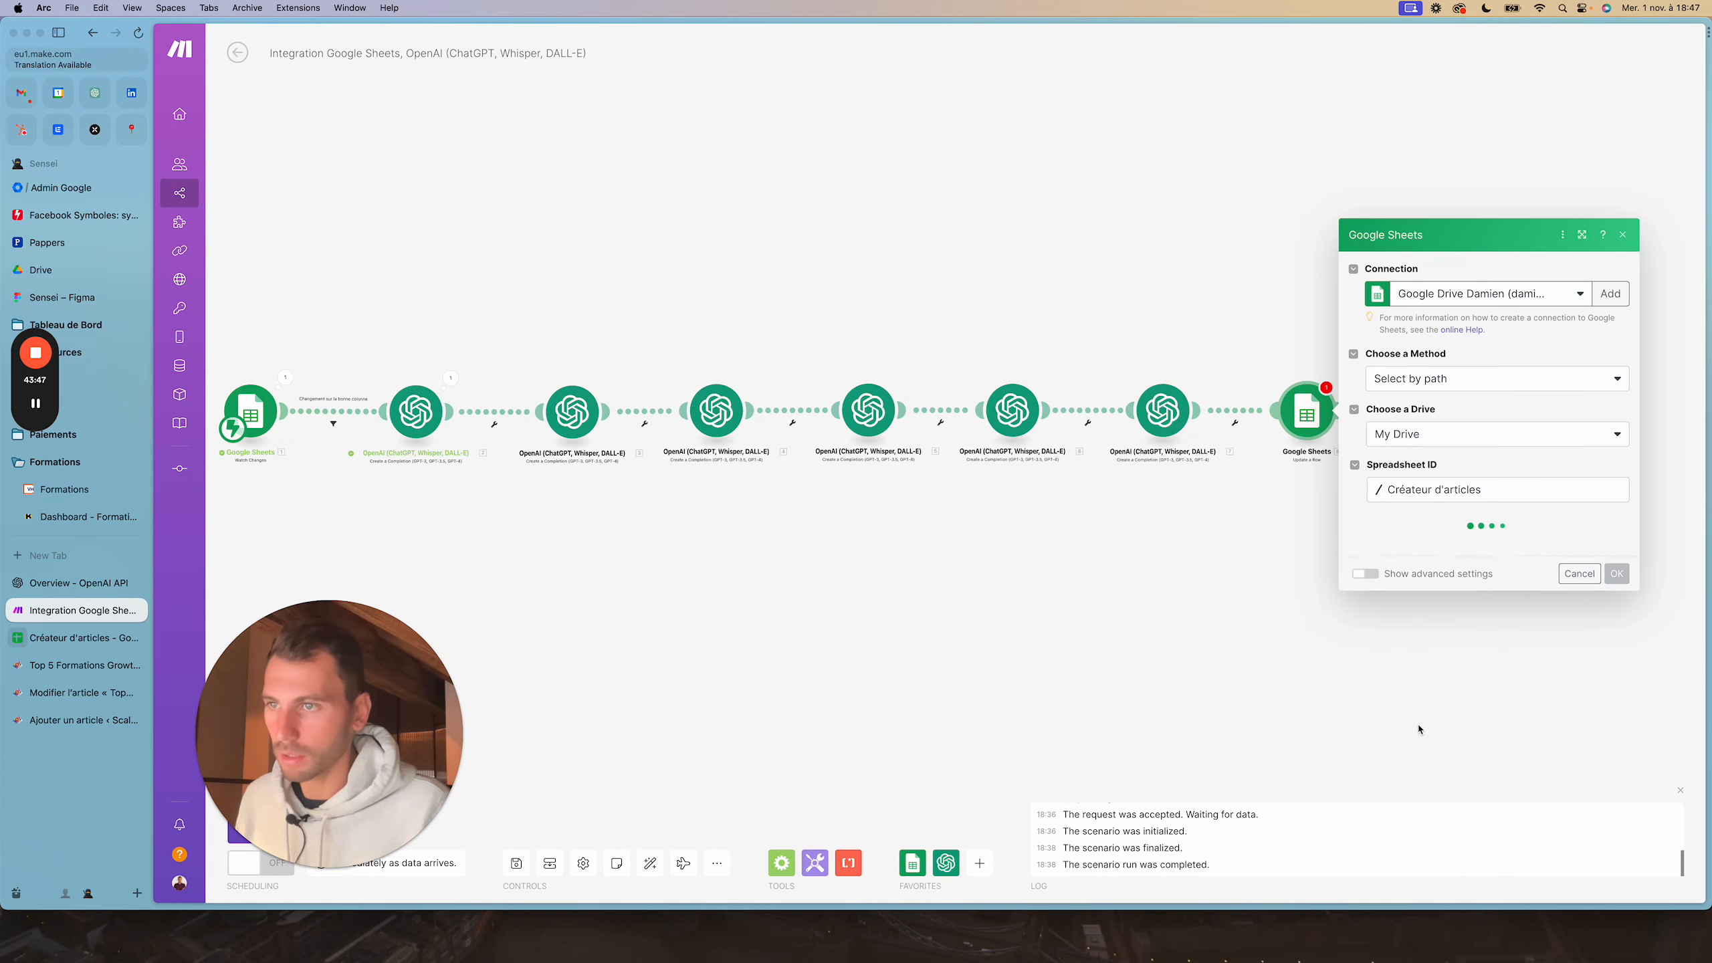
pyautogui.click(1499, 438)
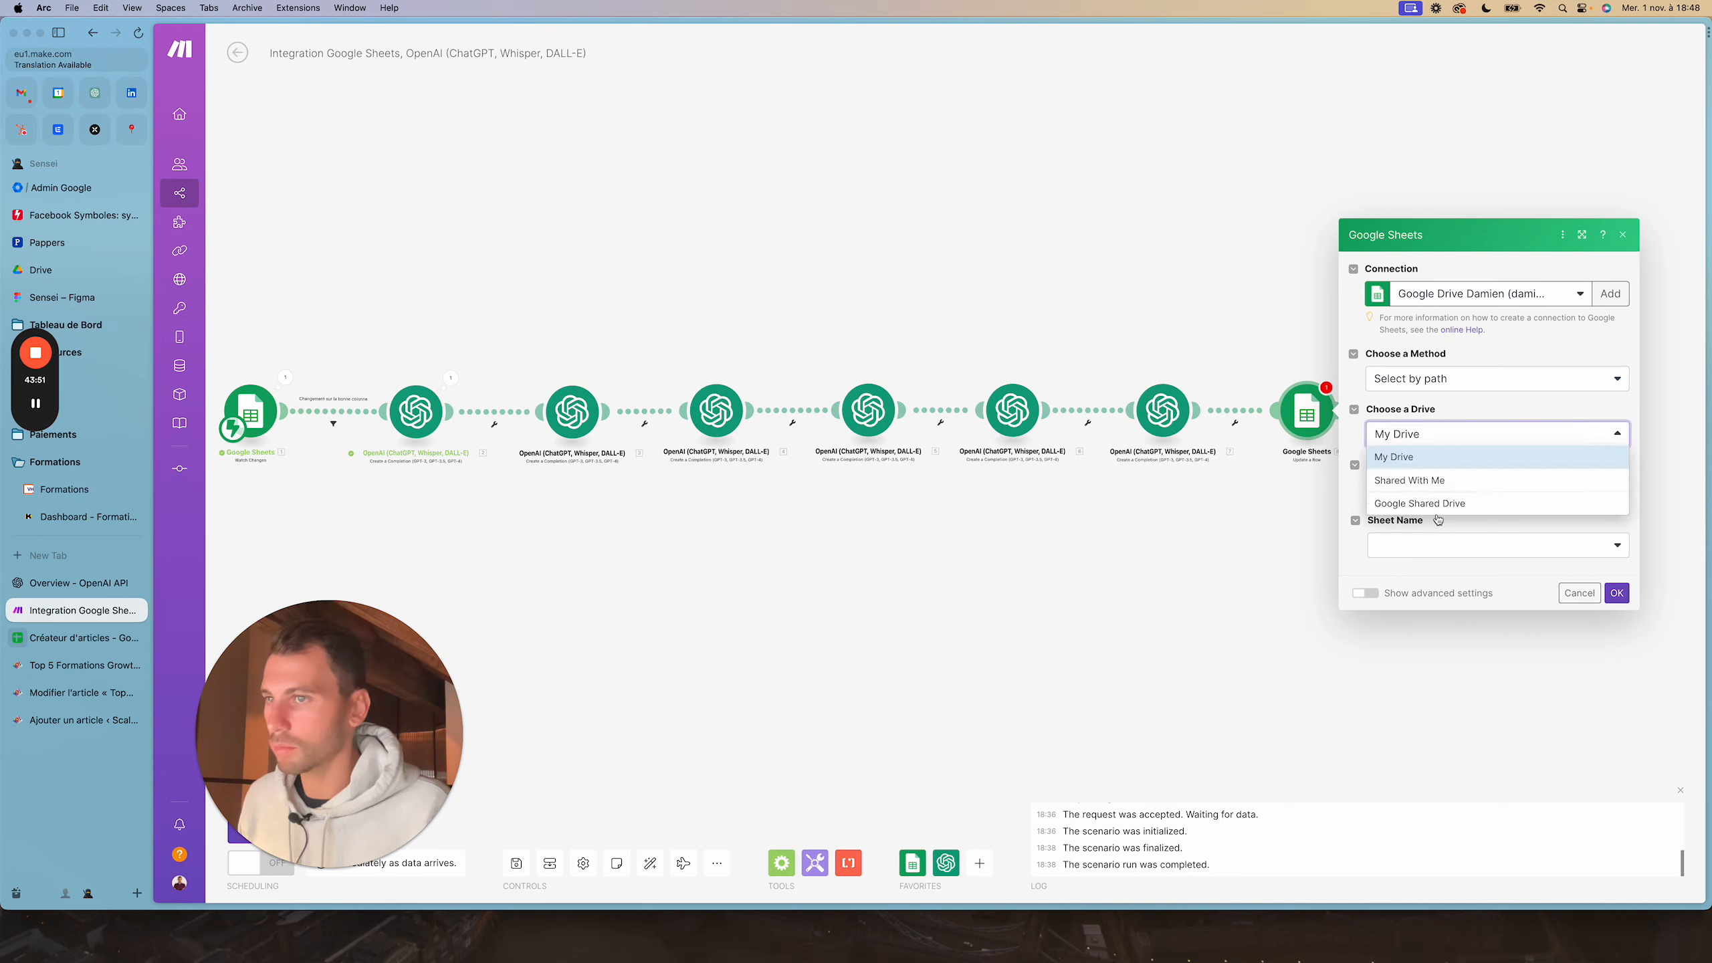
pyautogui.click(1395, 456)
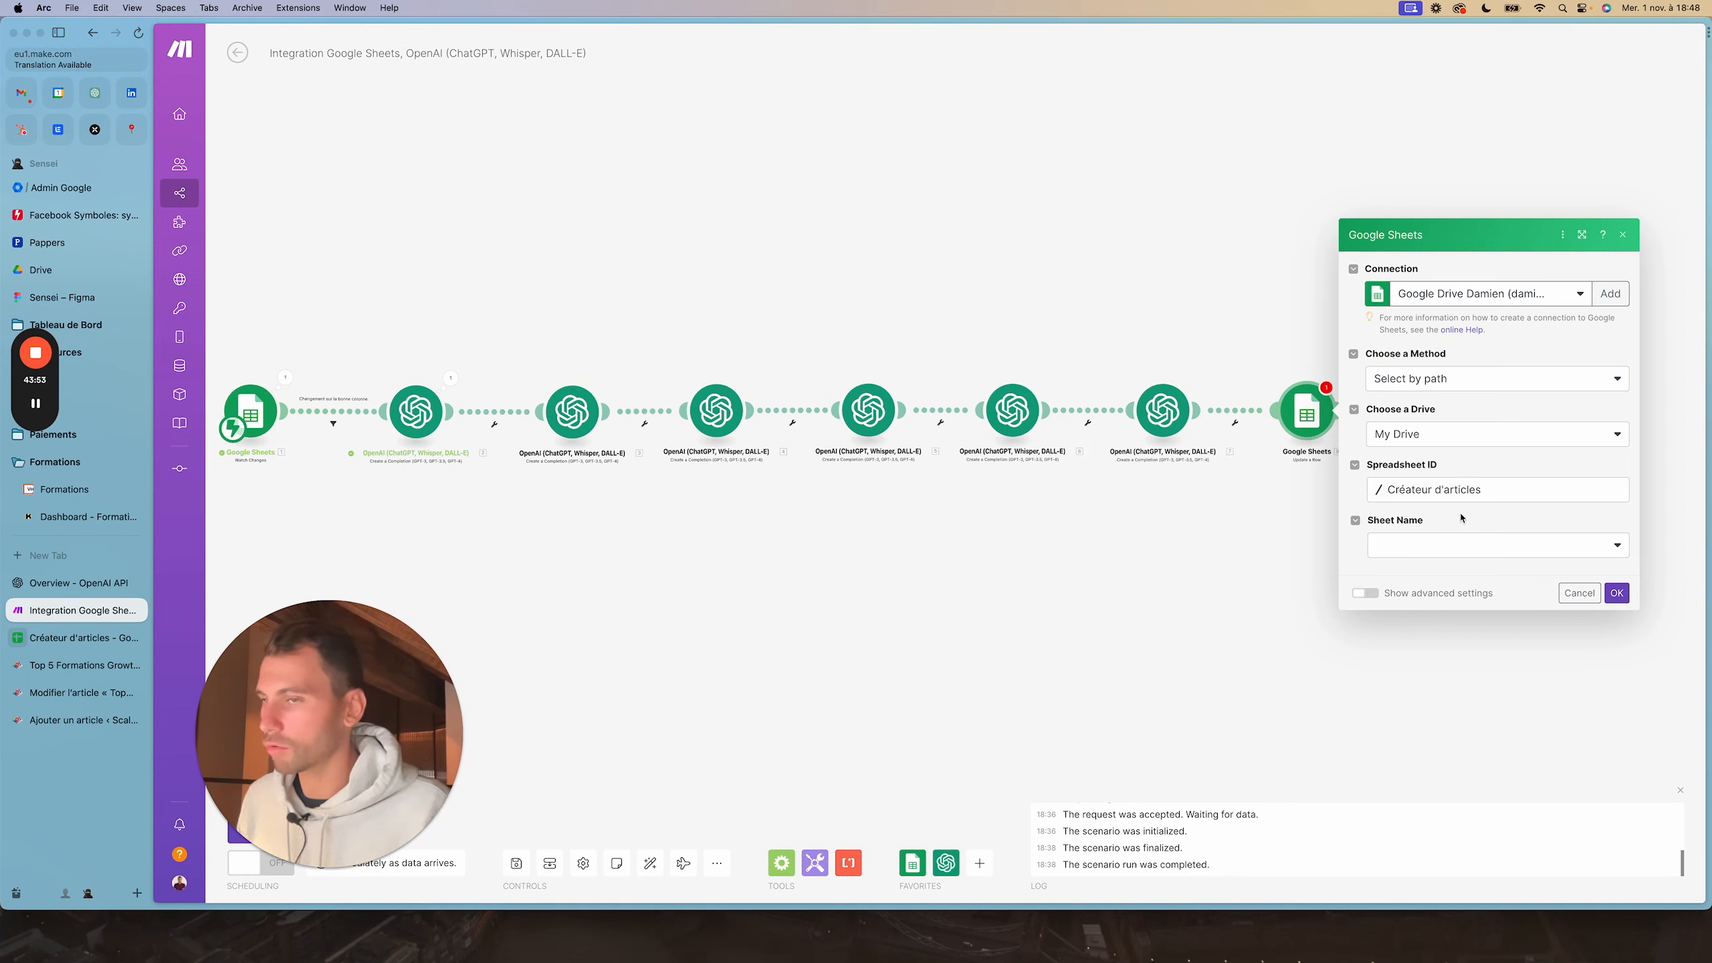
pyautogui.click(1465, 557)
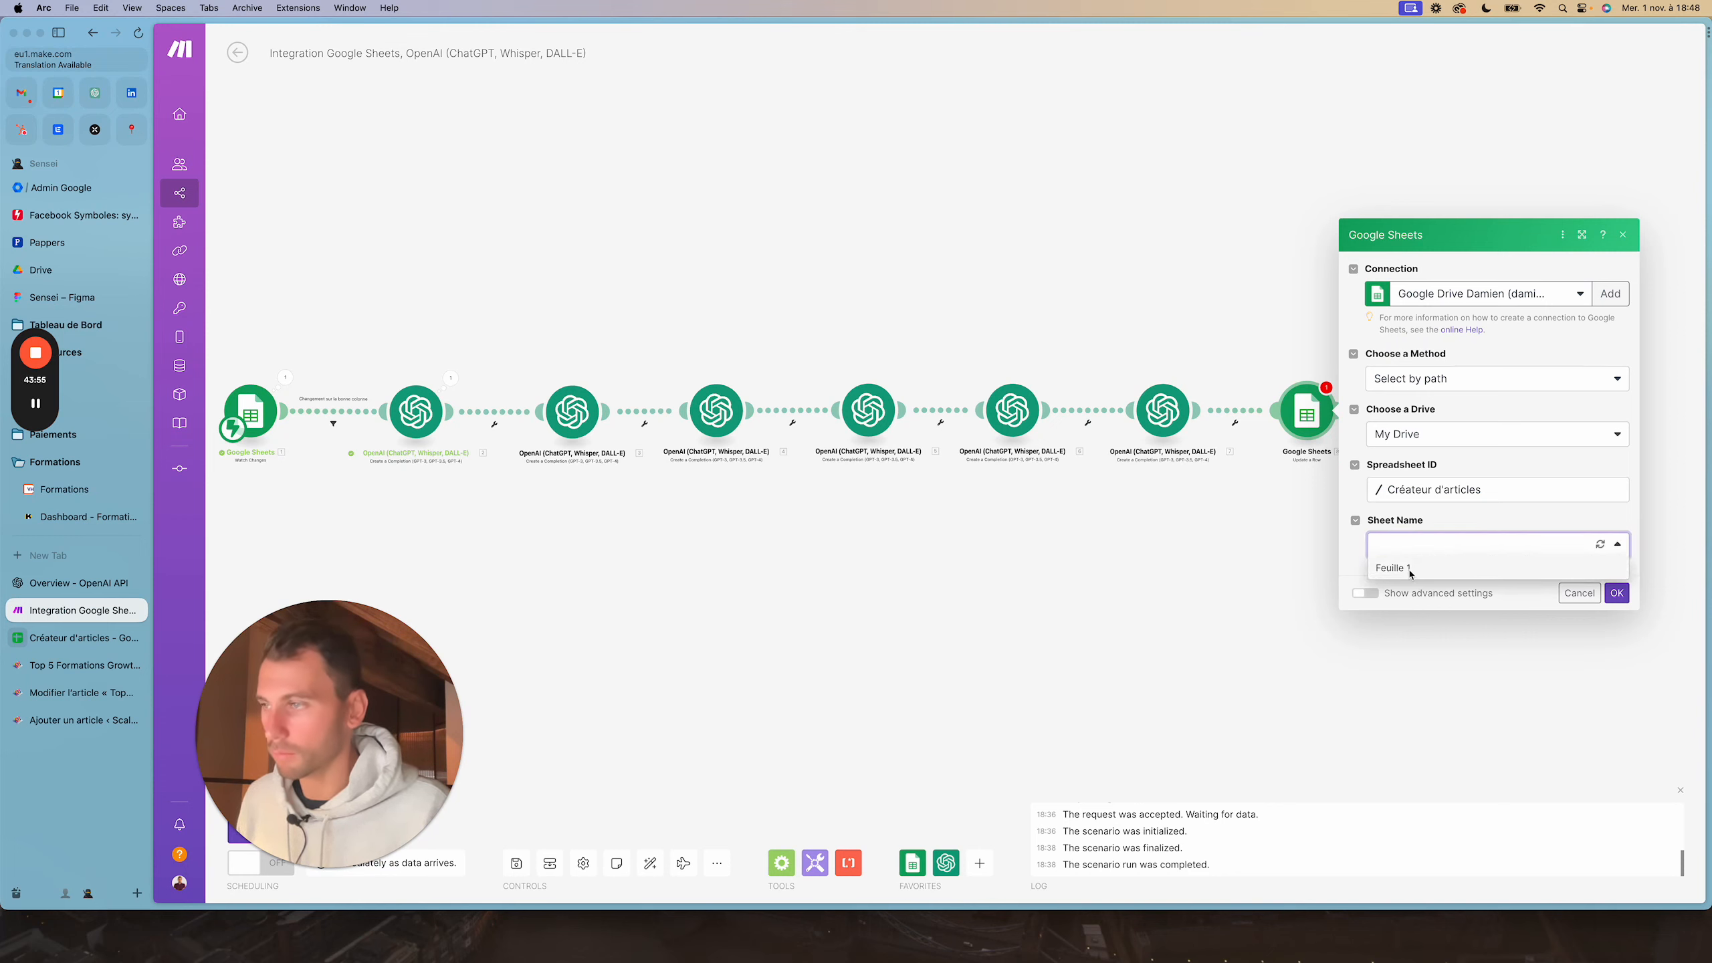
pyautogui.click(1409, 573)
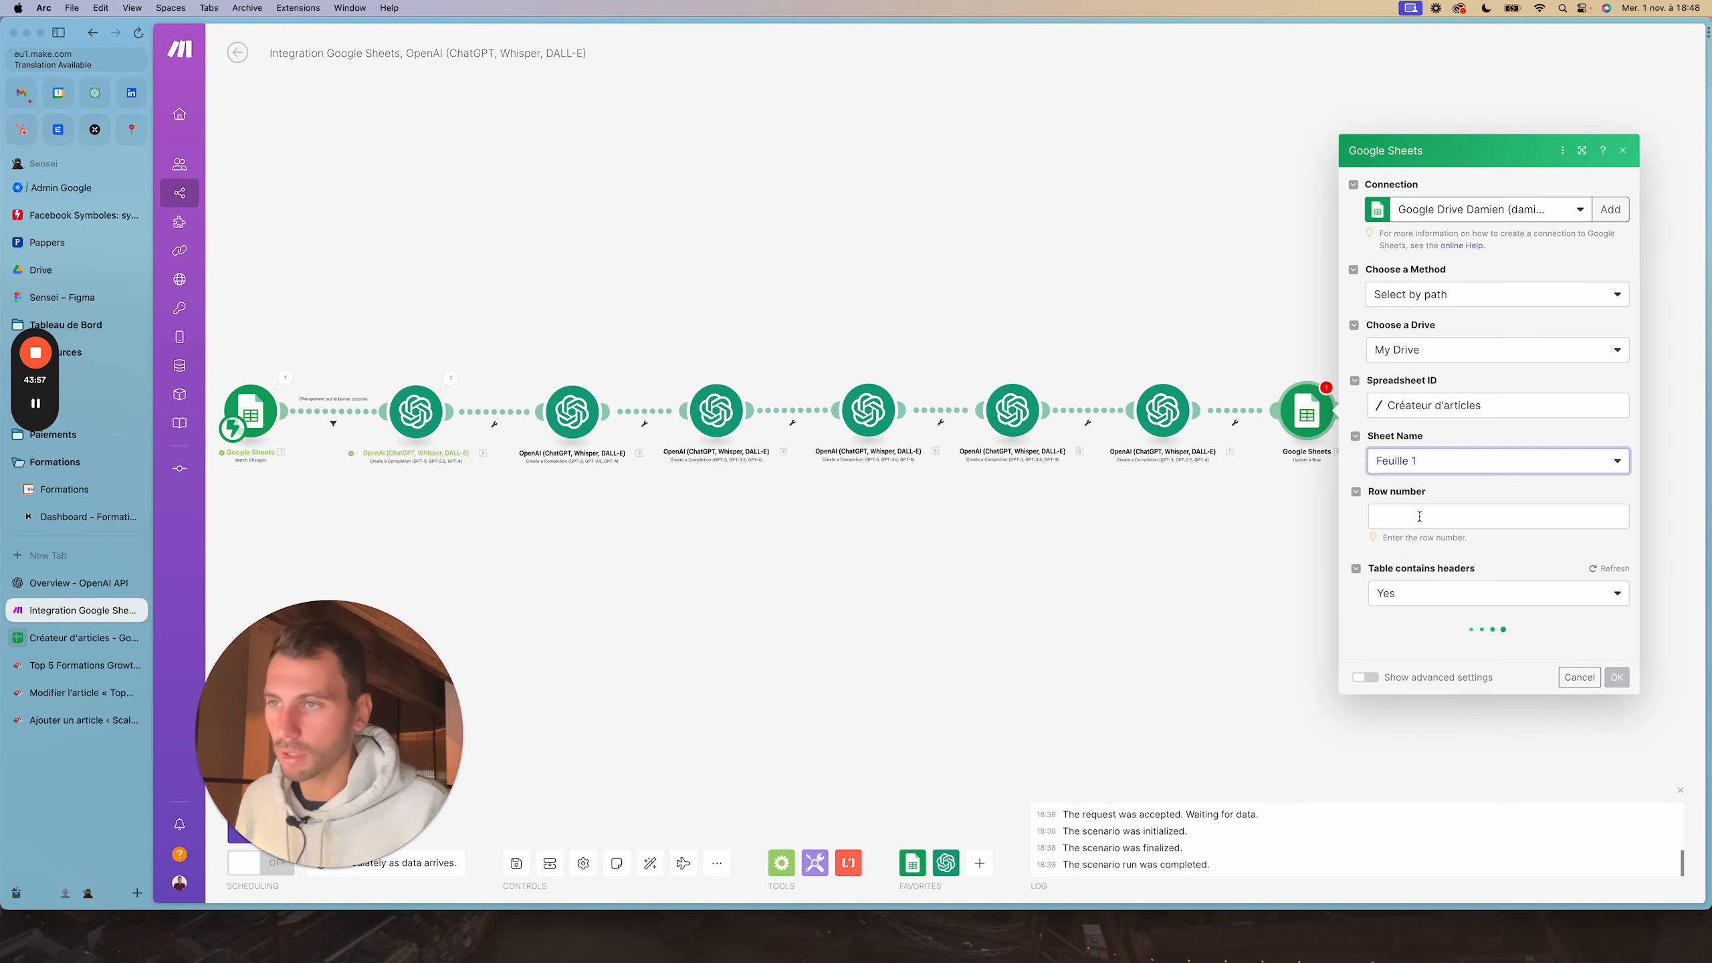
# Set the row number to the Range: Row start variable from the Google Sheets Watch Changes module
pyautogui.click(1475, 513)
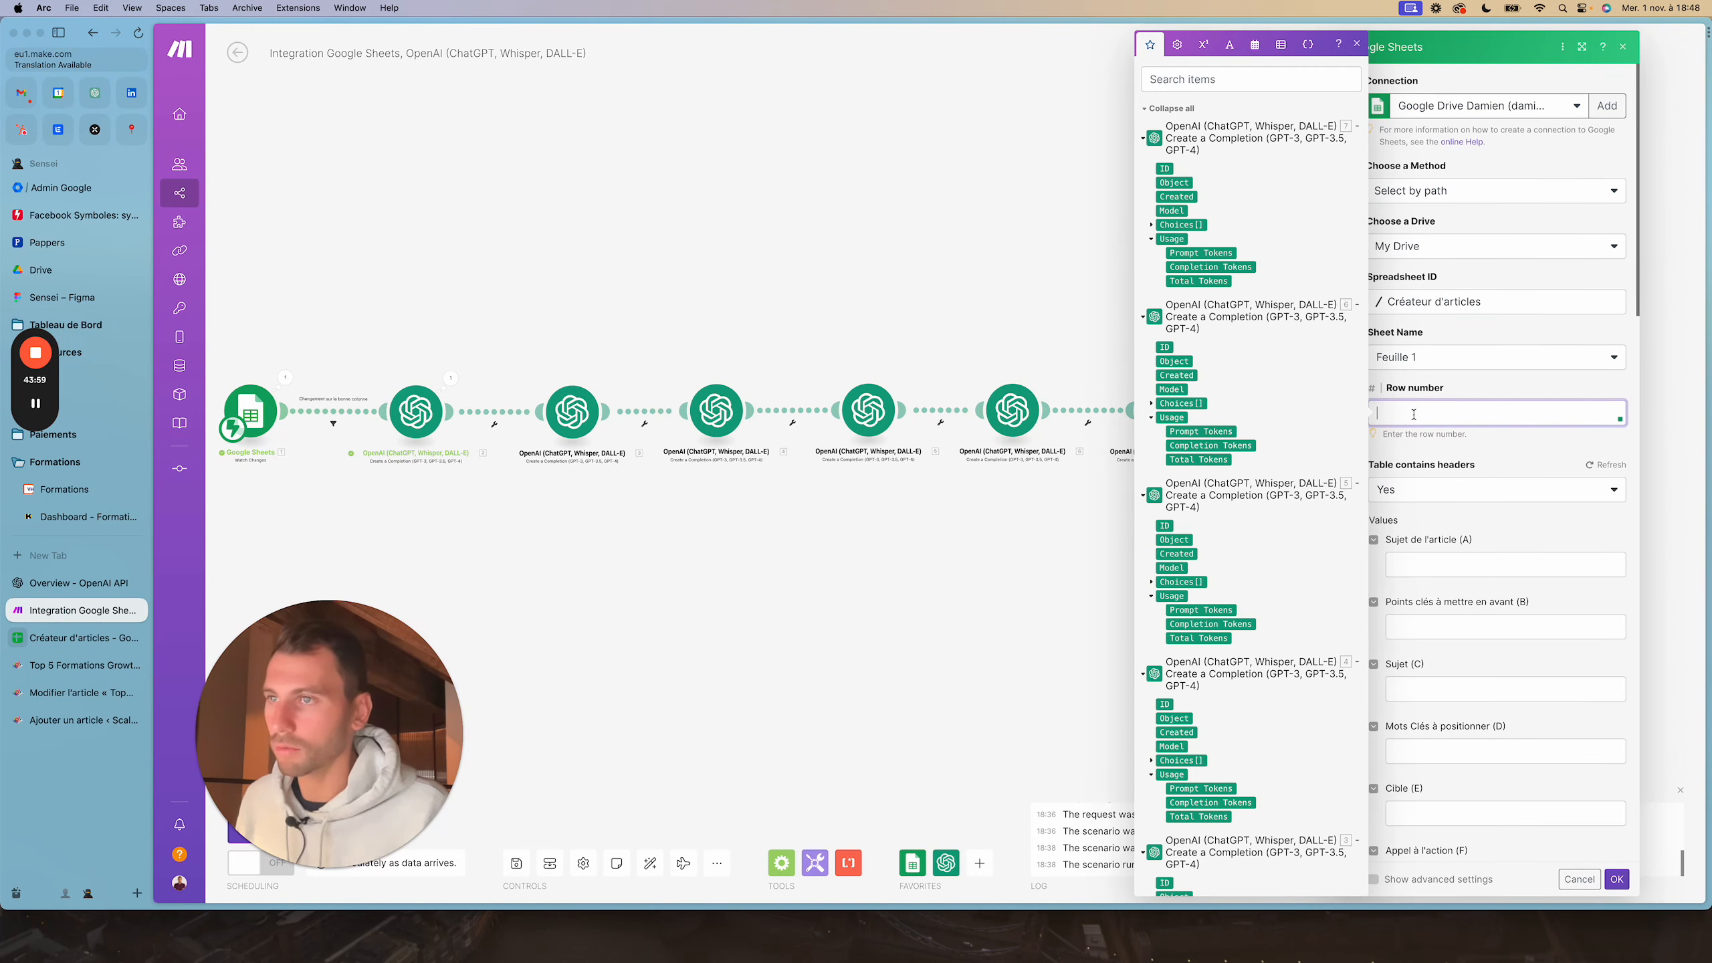
pyautogui.scroll(-10, 1206, 477)
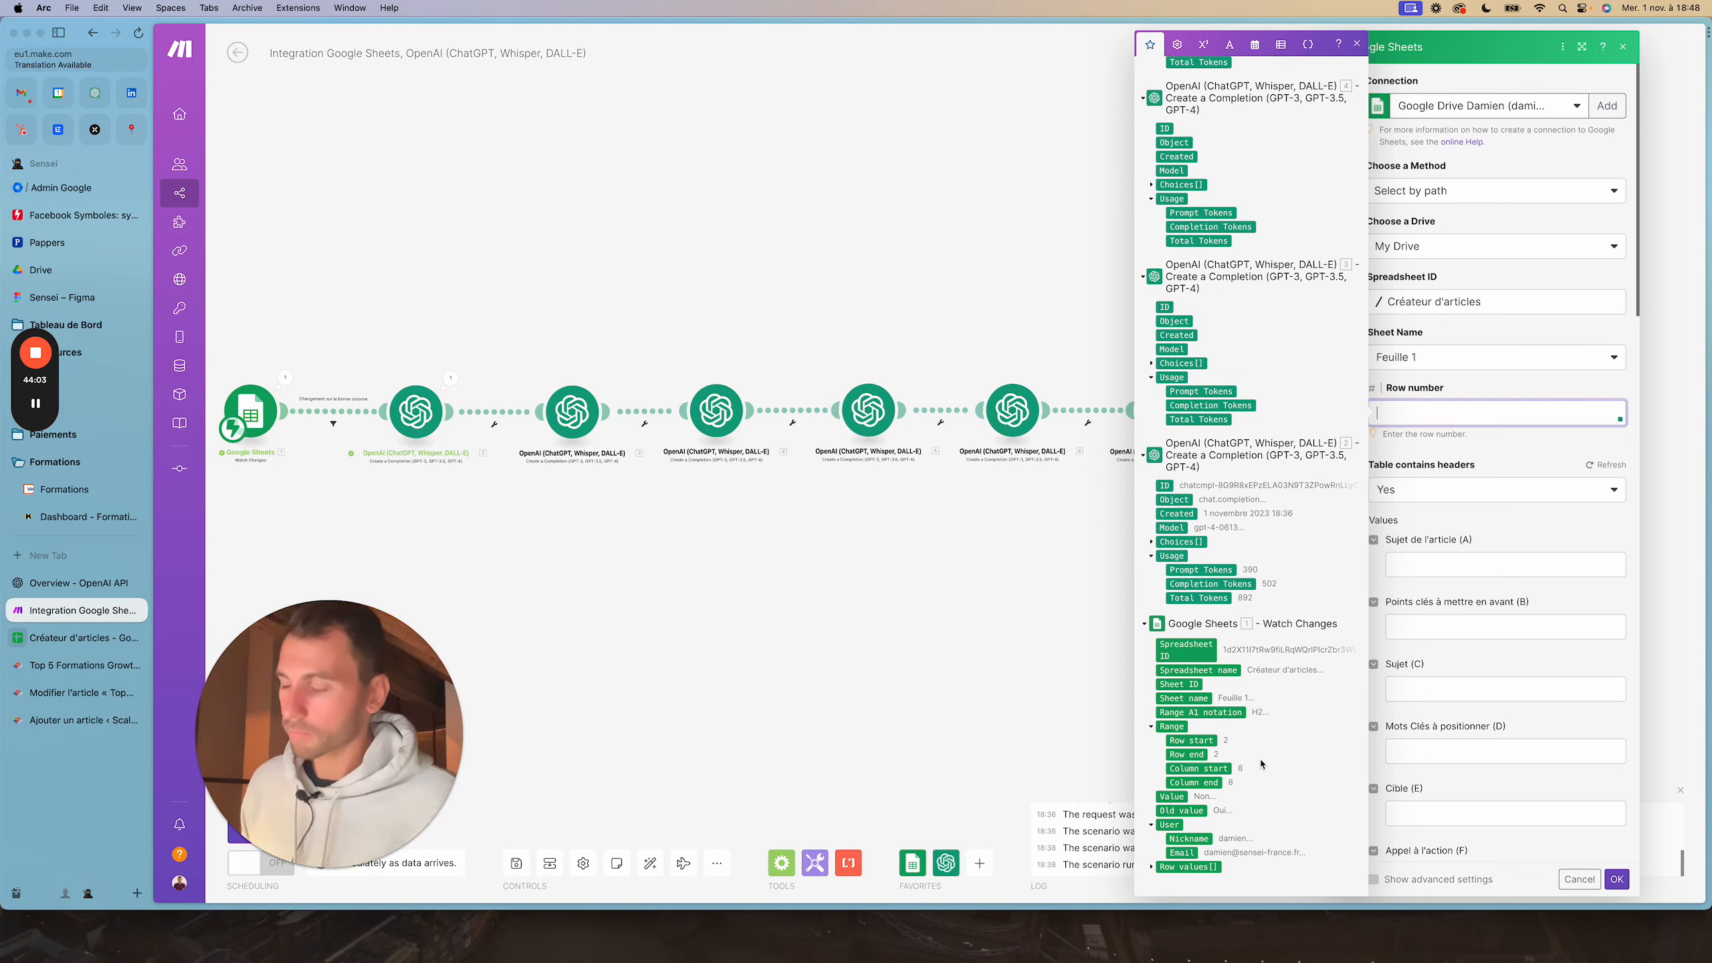
pyautogui.click(1194, 742)
pyautogui.click(1473, 449)
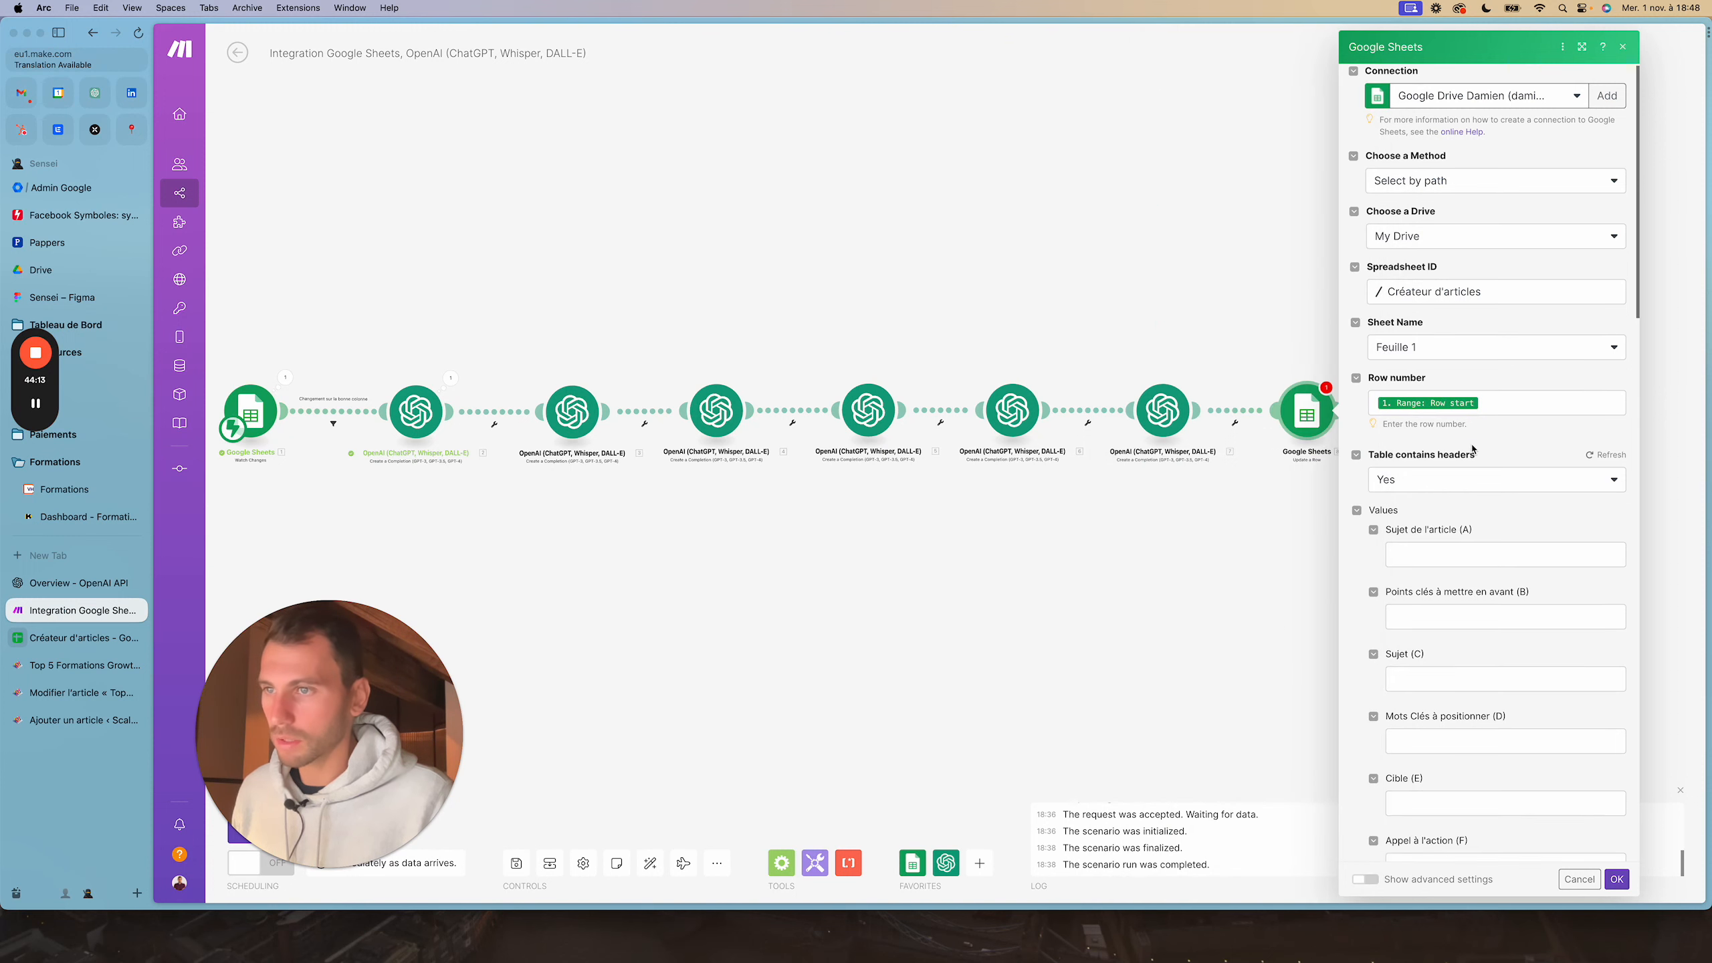
# Map the Résumé (I) value to Choices[]: Message.Content from OpenAI module 3
pyautogui.scroll(-15, 1473, 450)
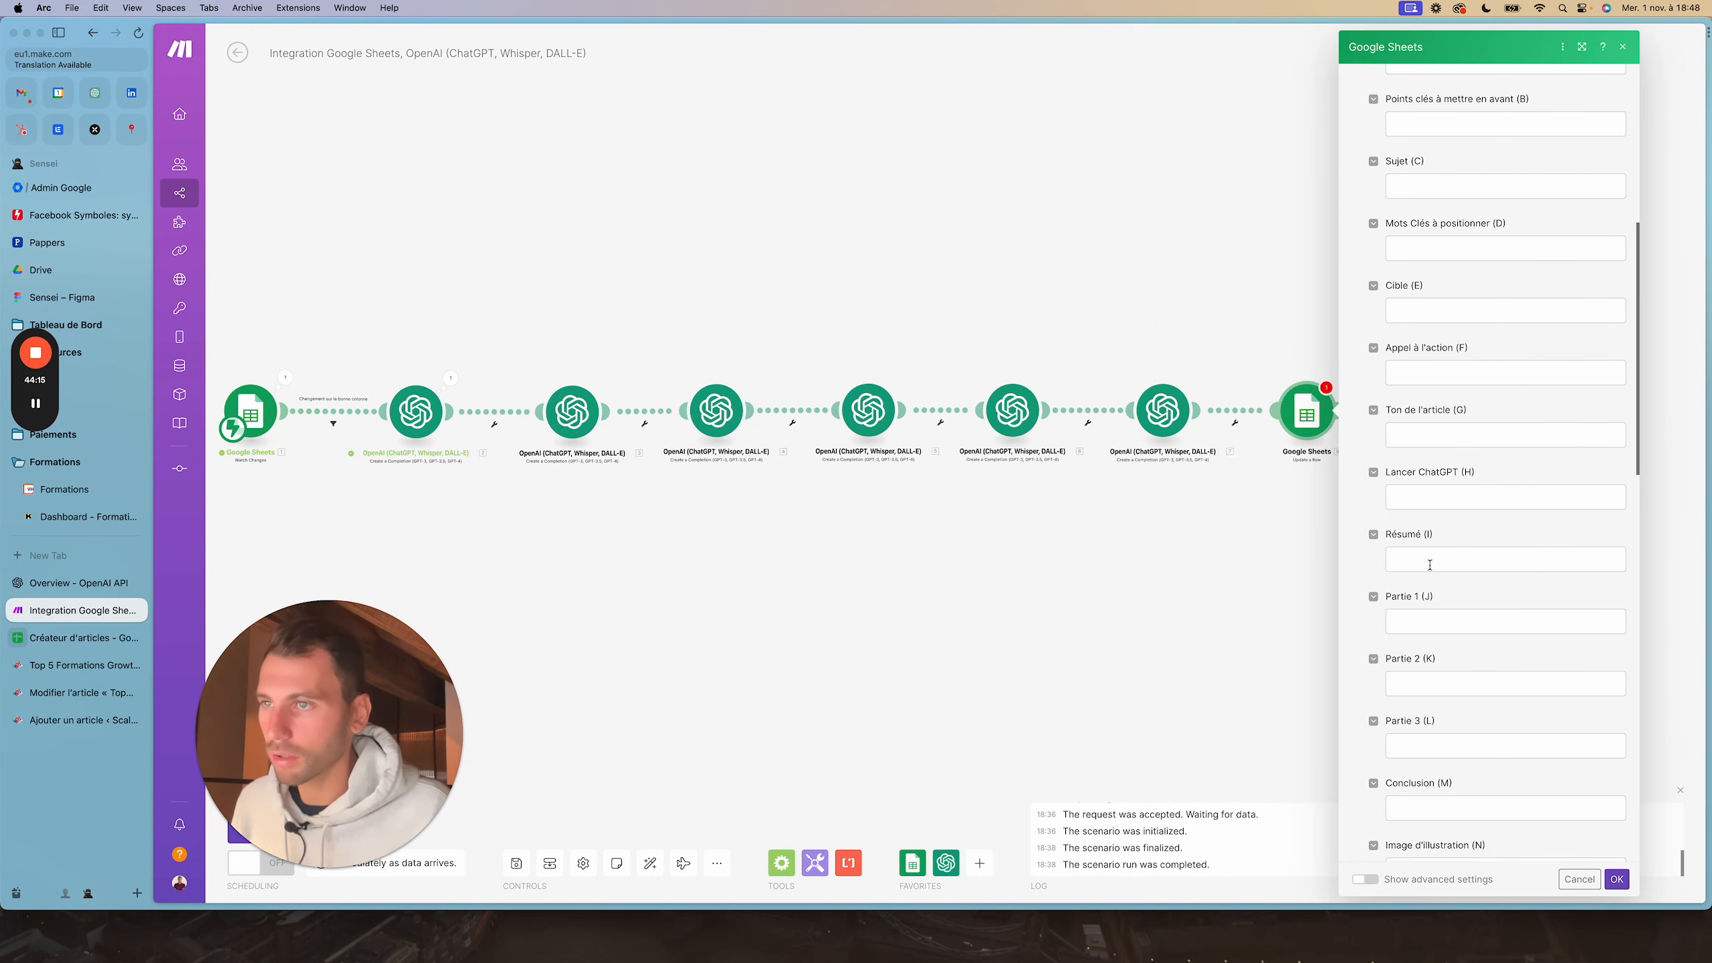
pyautogui.scroll(-5, 1430, 565)
pyautogui.scroll(1, 1398, 276)
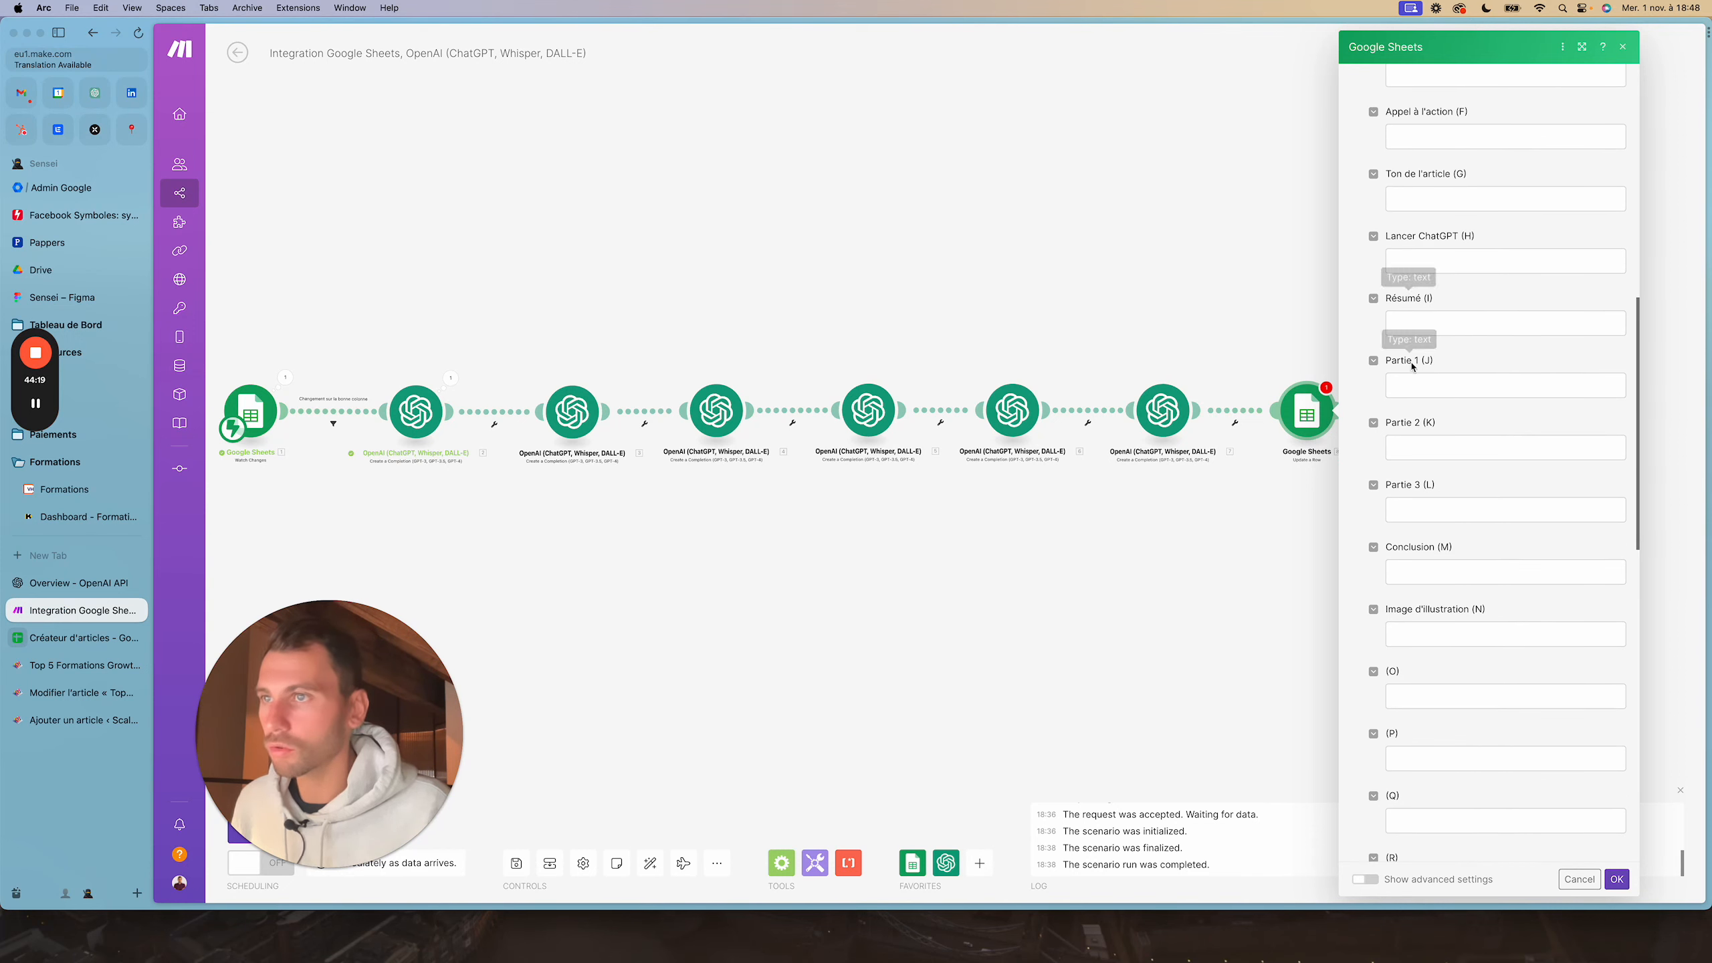
pyautogui.click(1423, 321)
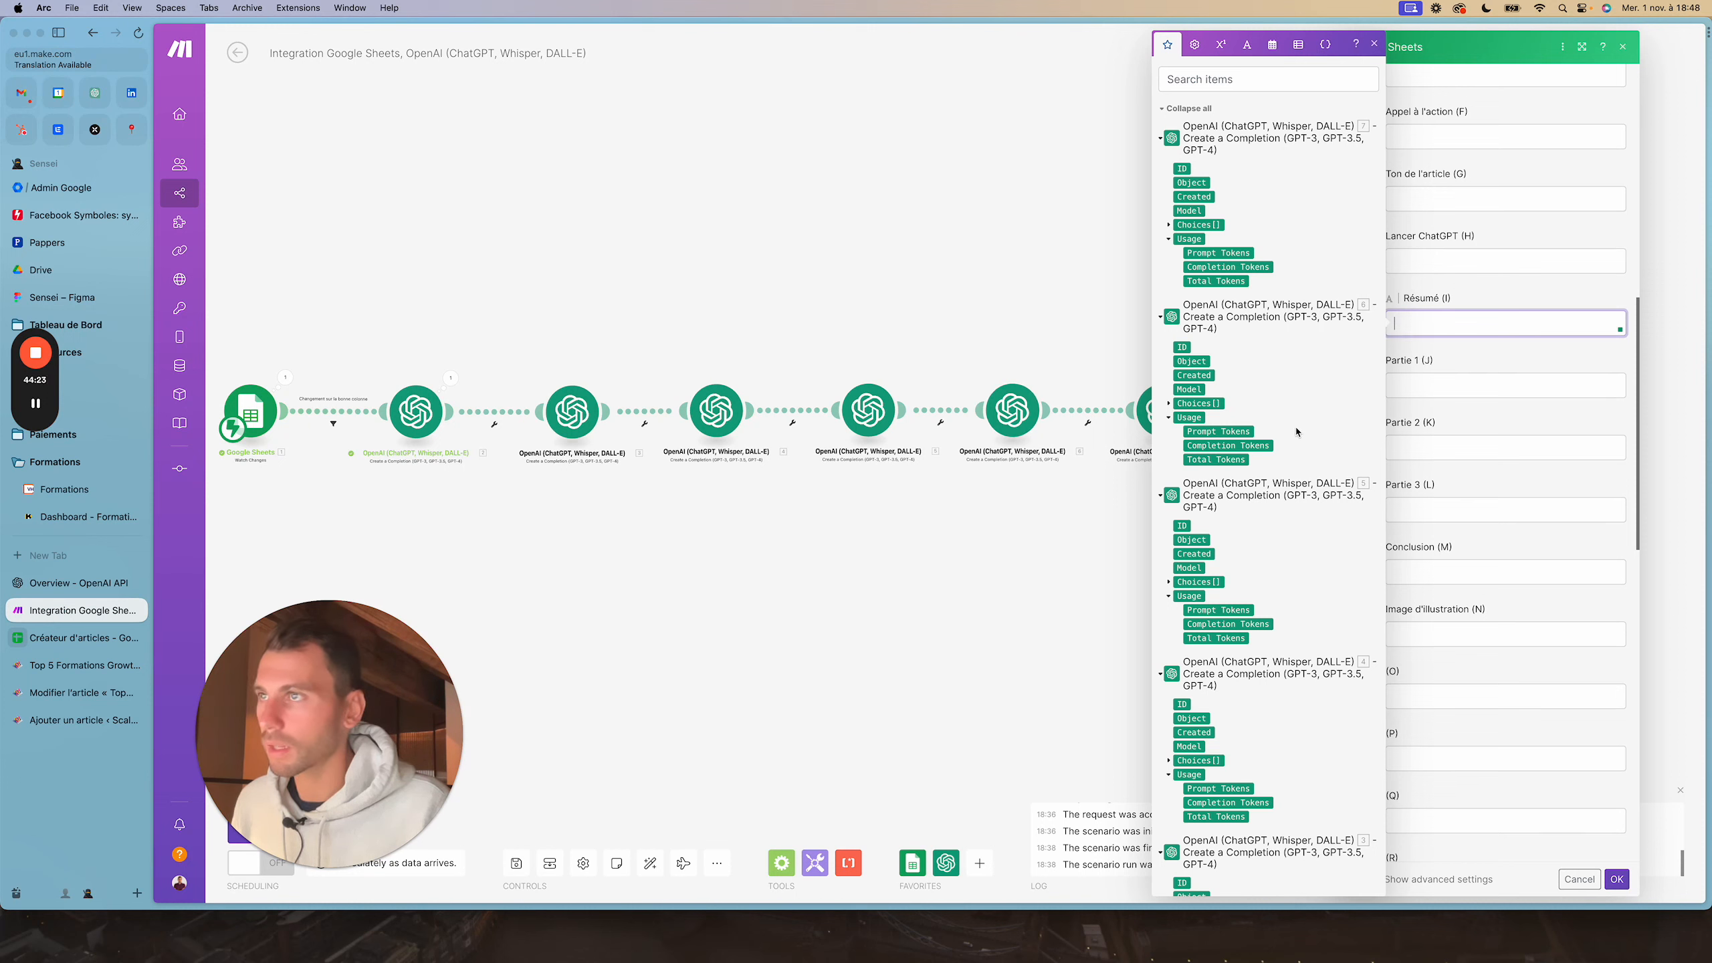
pyautogui.scroll(-10, 1245, 667)
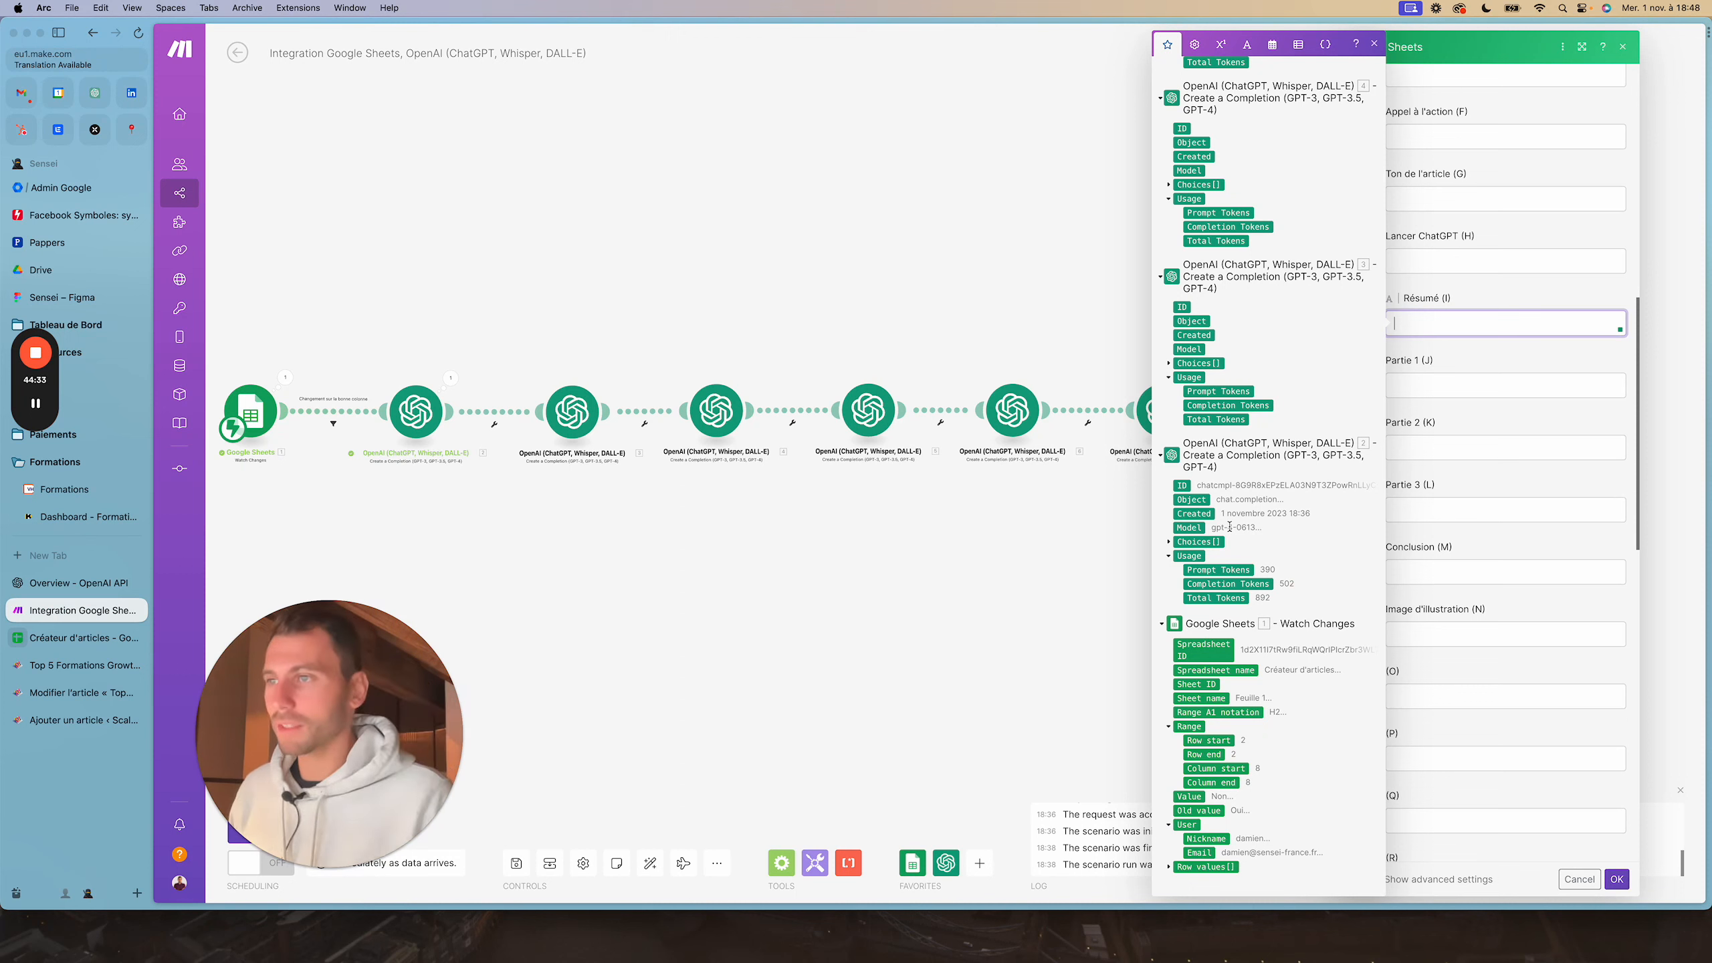
pyautogui.scroll(1, 1249, 544)
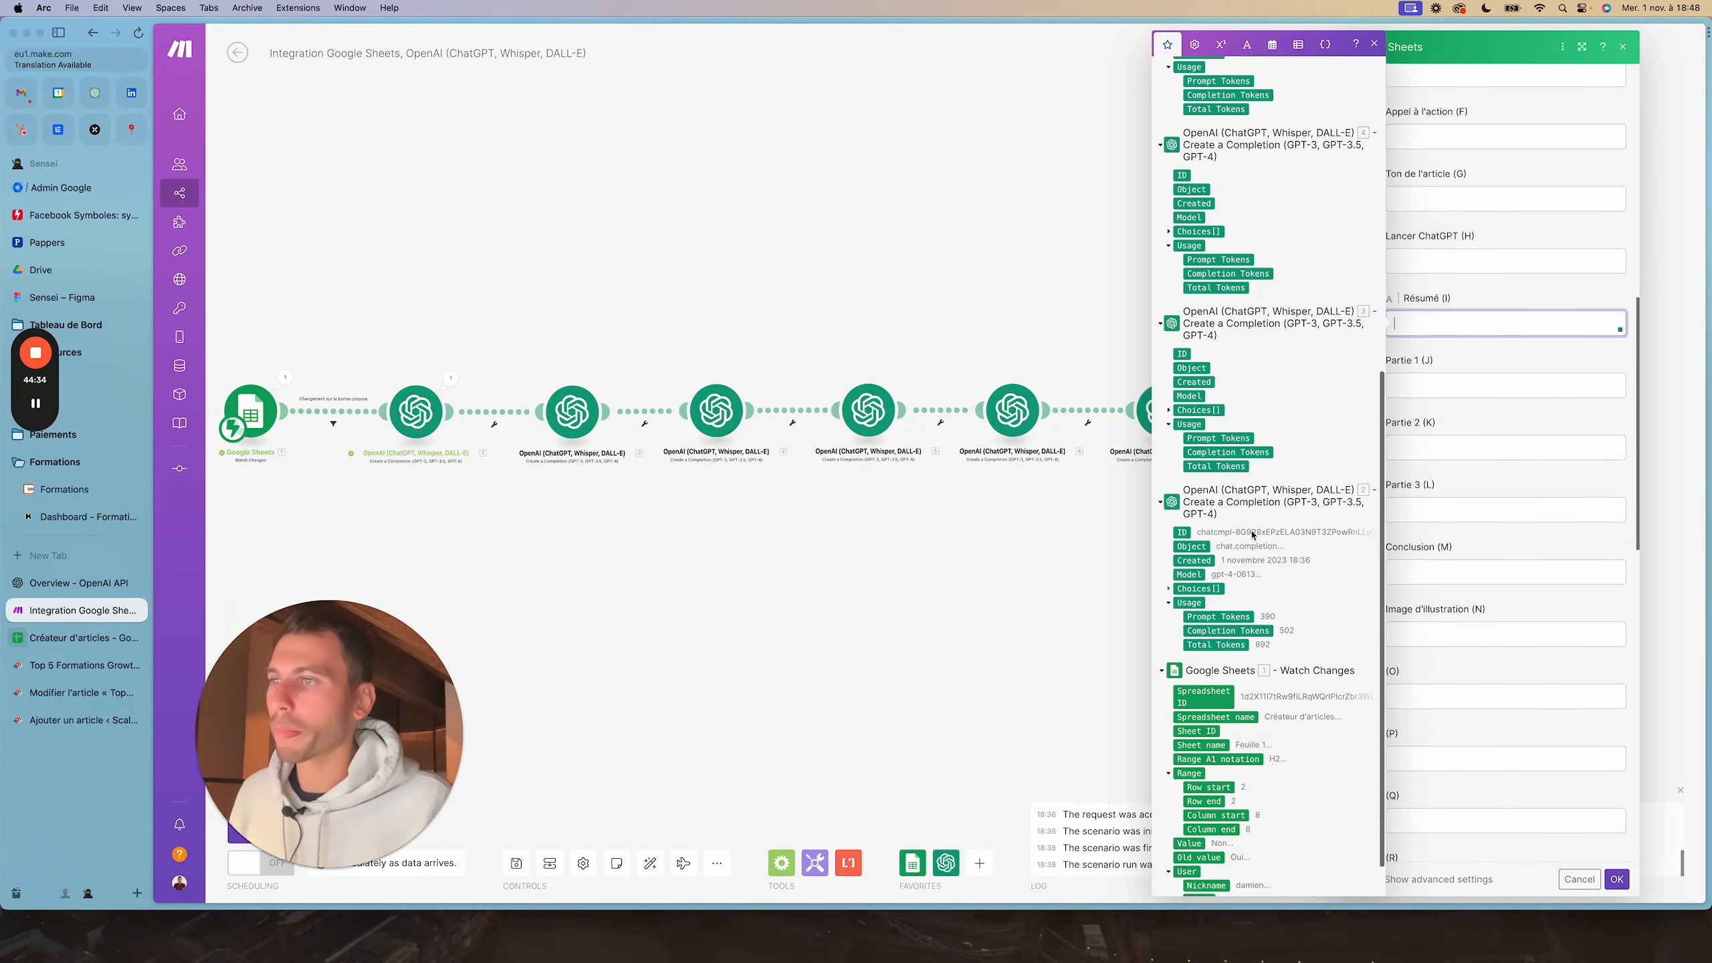
pyautogui.click(1169, 409)
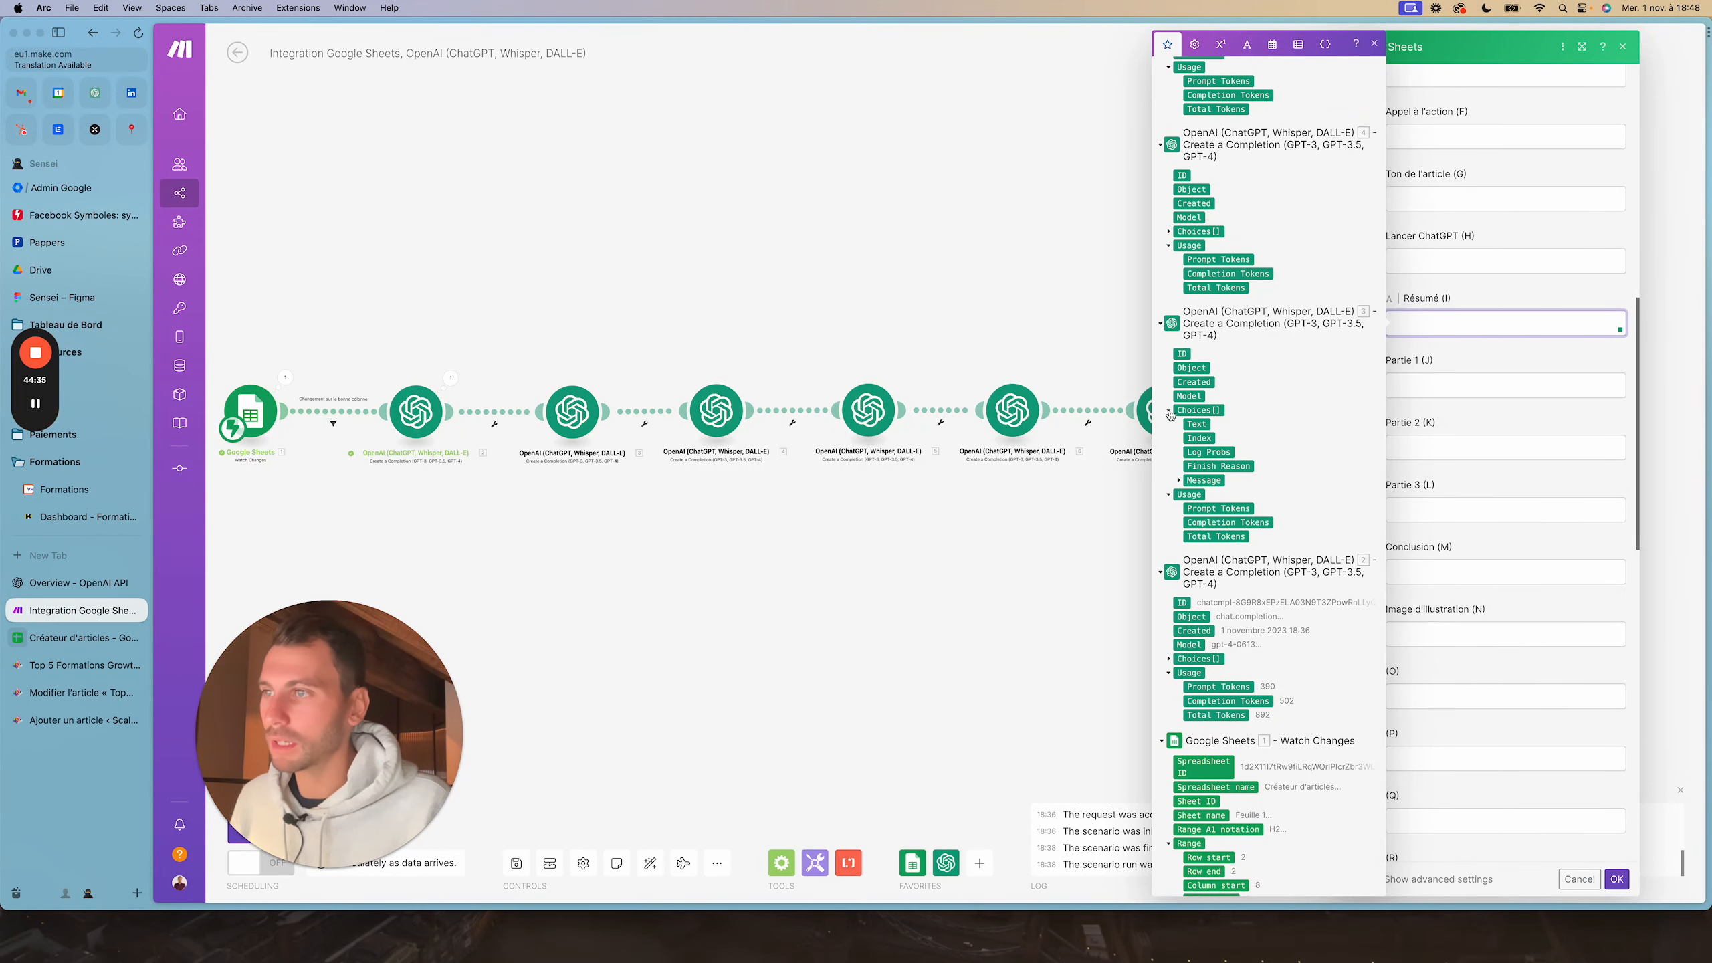
pyautogui.click(1180, 479)
pyautogui.click(1213, 507)
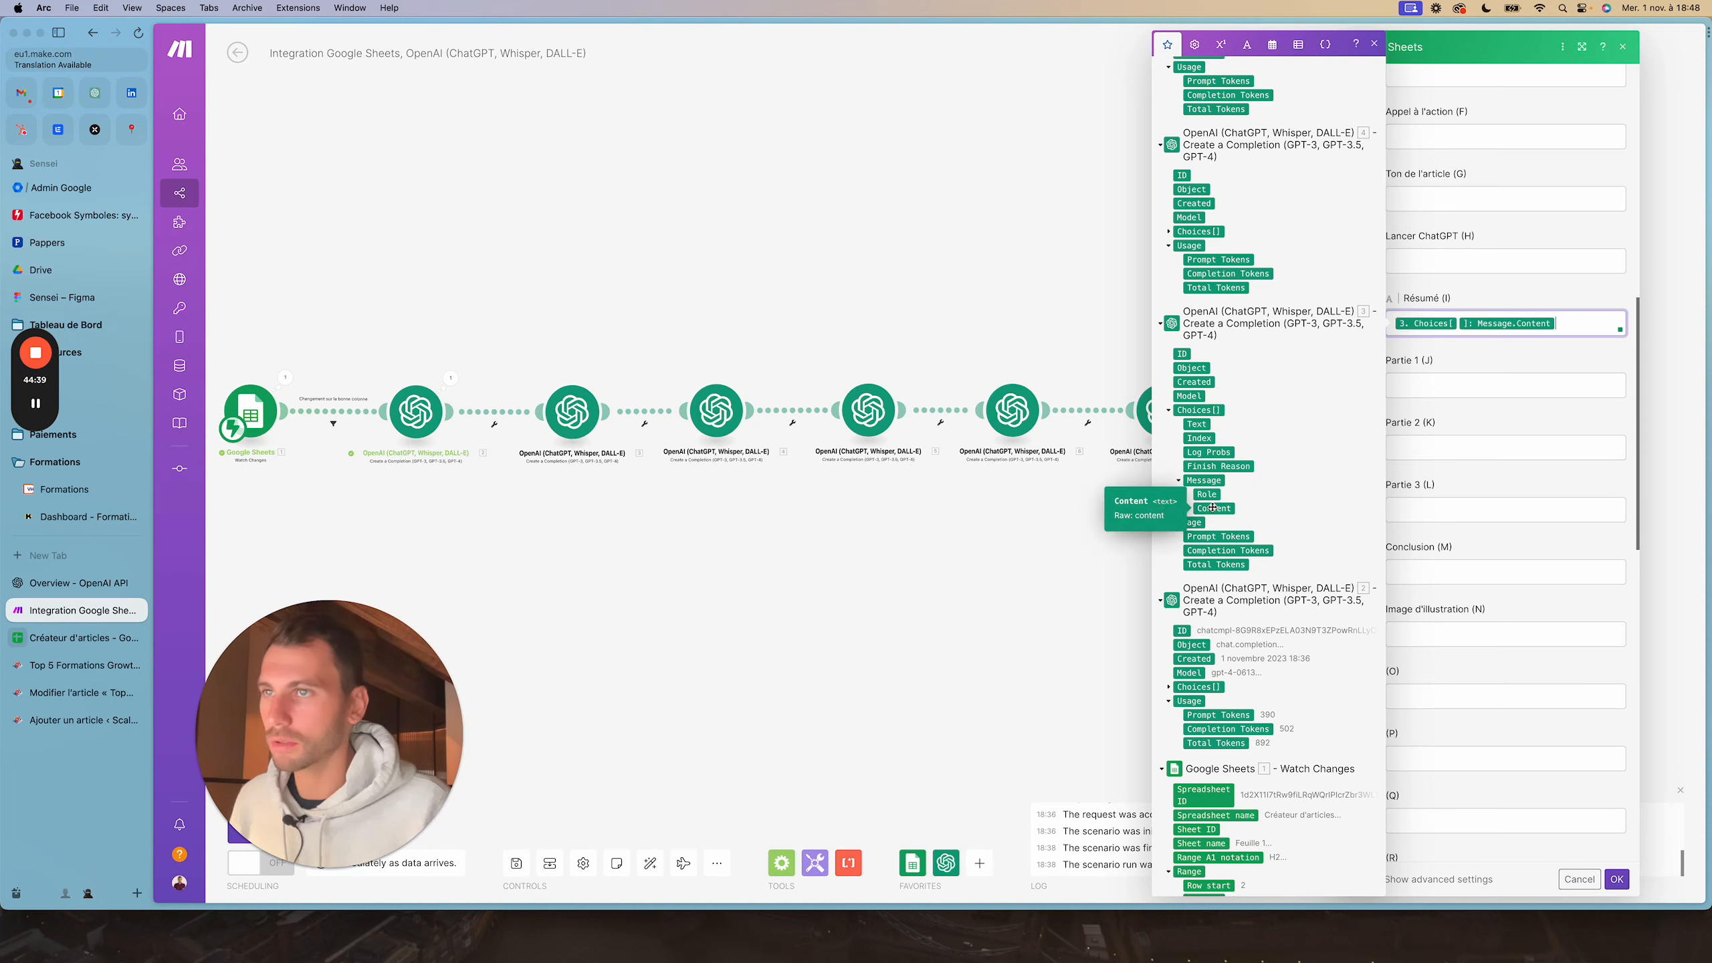
# Map the Partie 1 (J) value to Choices[]: Message.Content from OpenAI module 4
pyautogui.click(1429, 383)
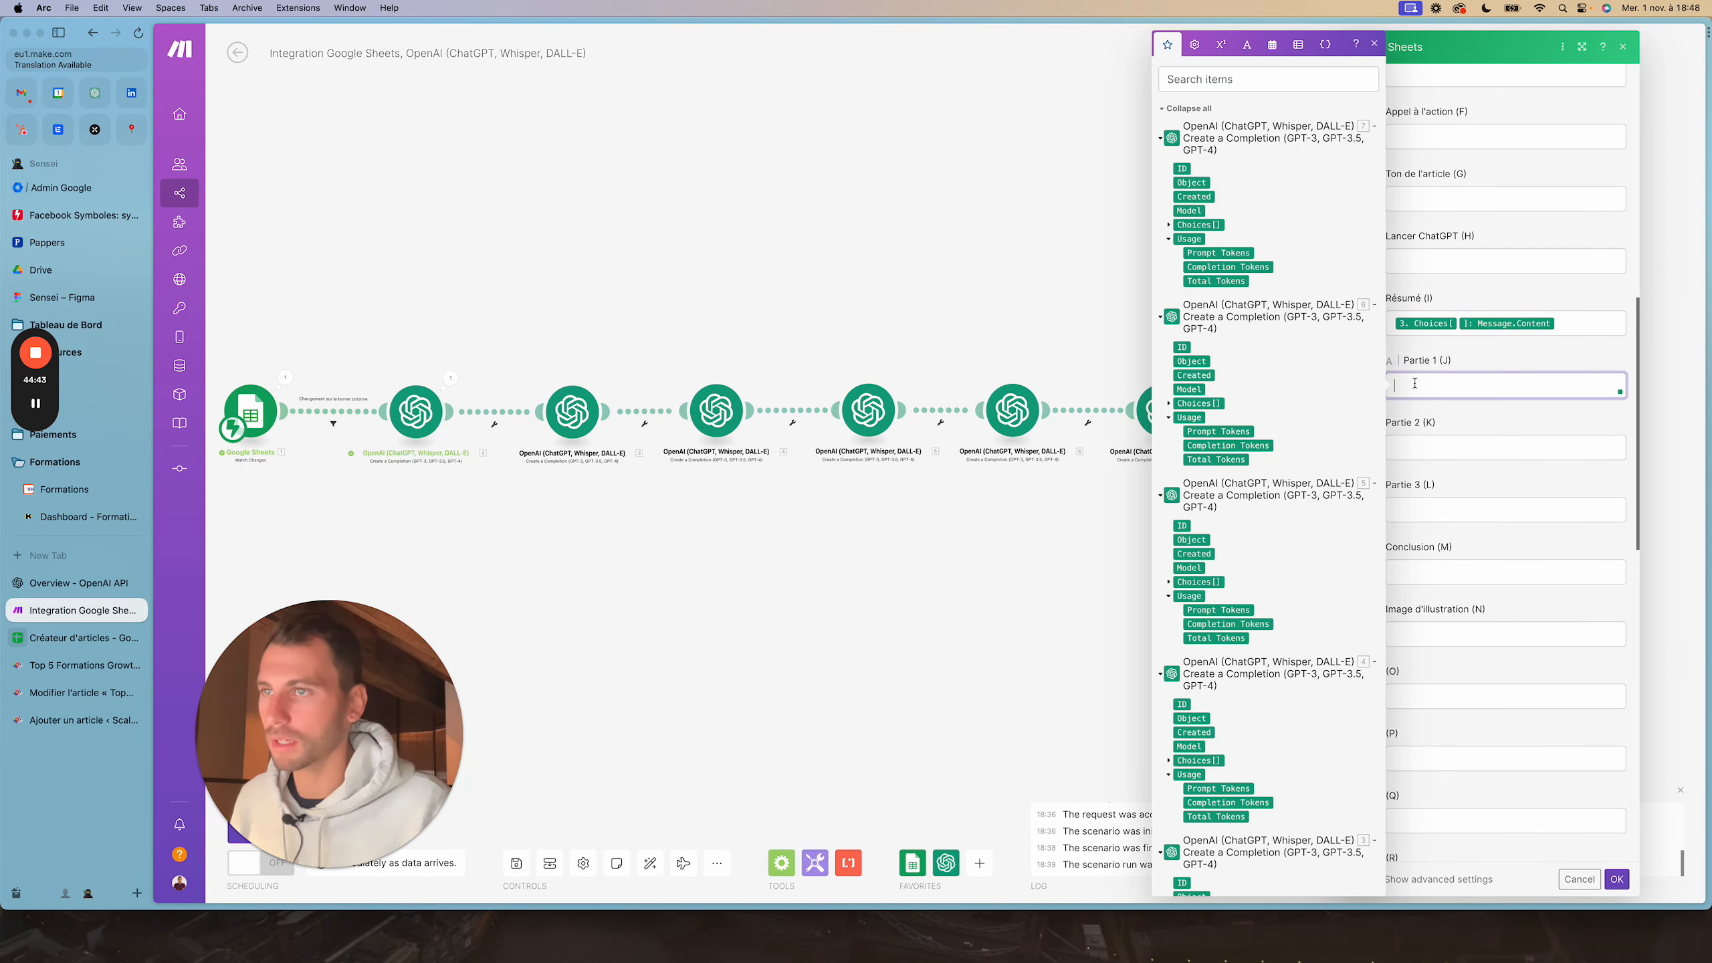
pyautogui.scroll(-2, 1213, 763)
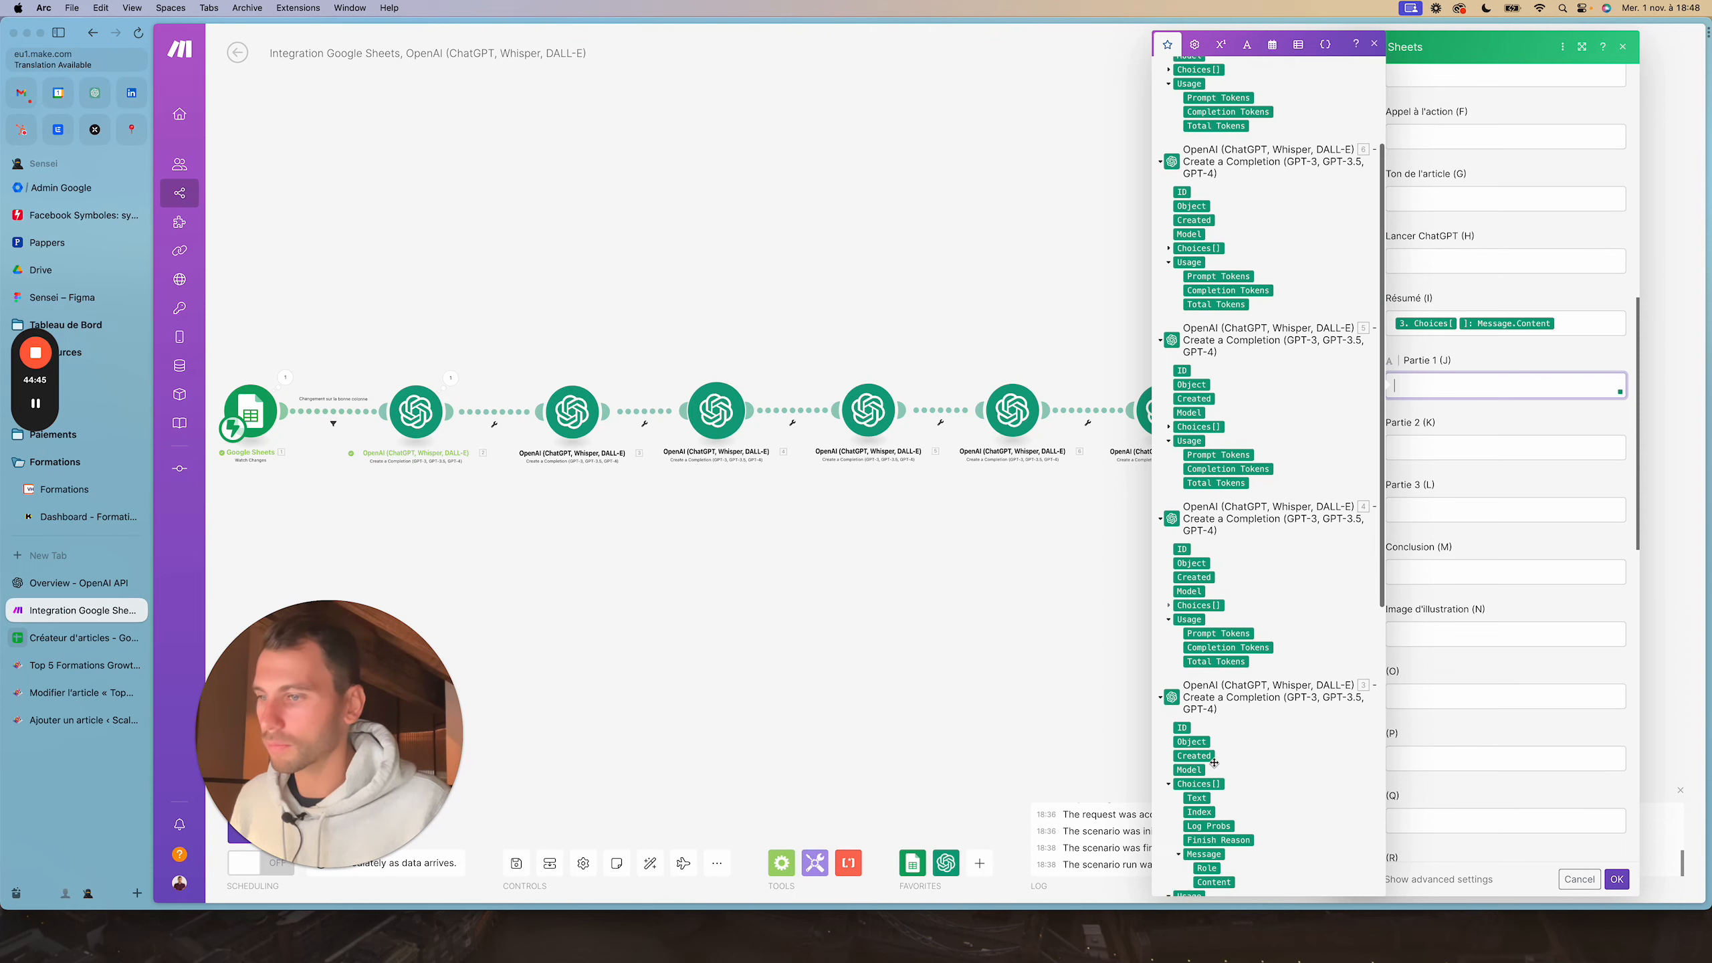
pyautogui.scroll(-5, 1214, 763)
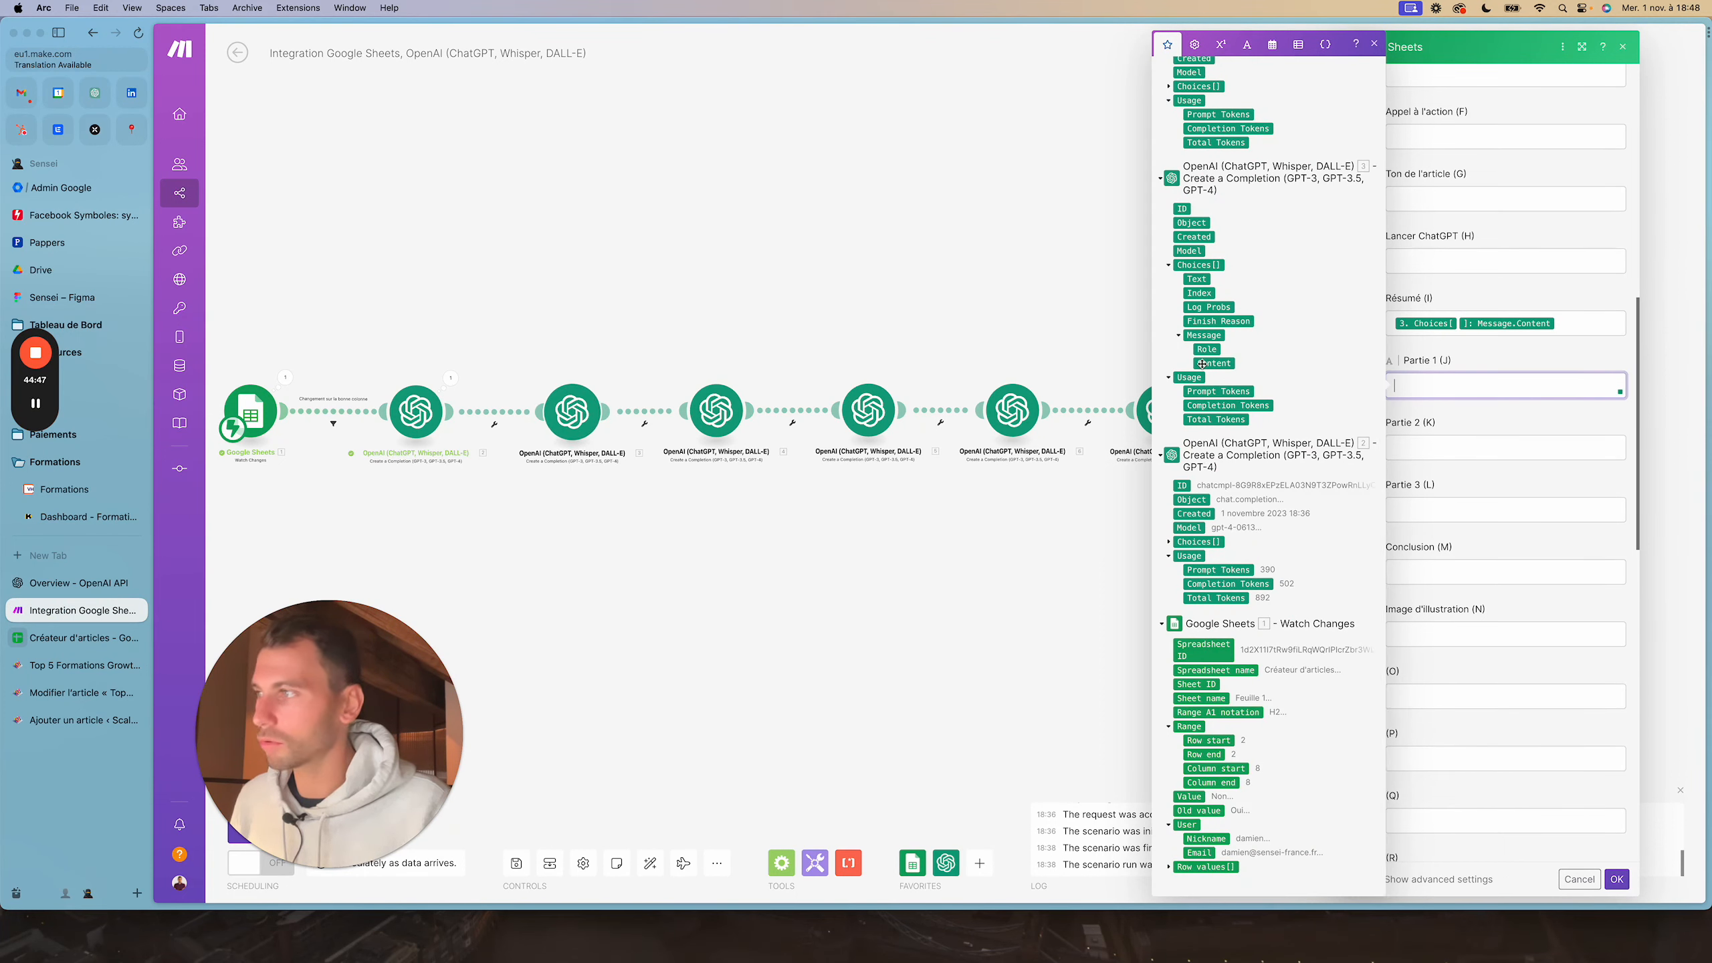
pyautogui.scroll(2, 1230, 404)
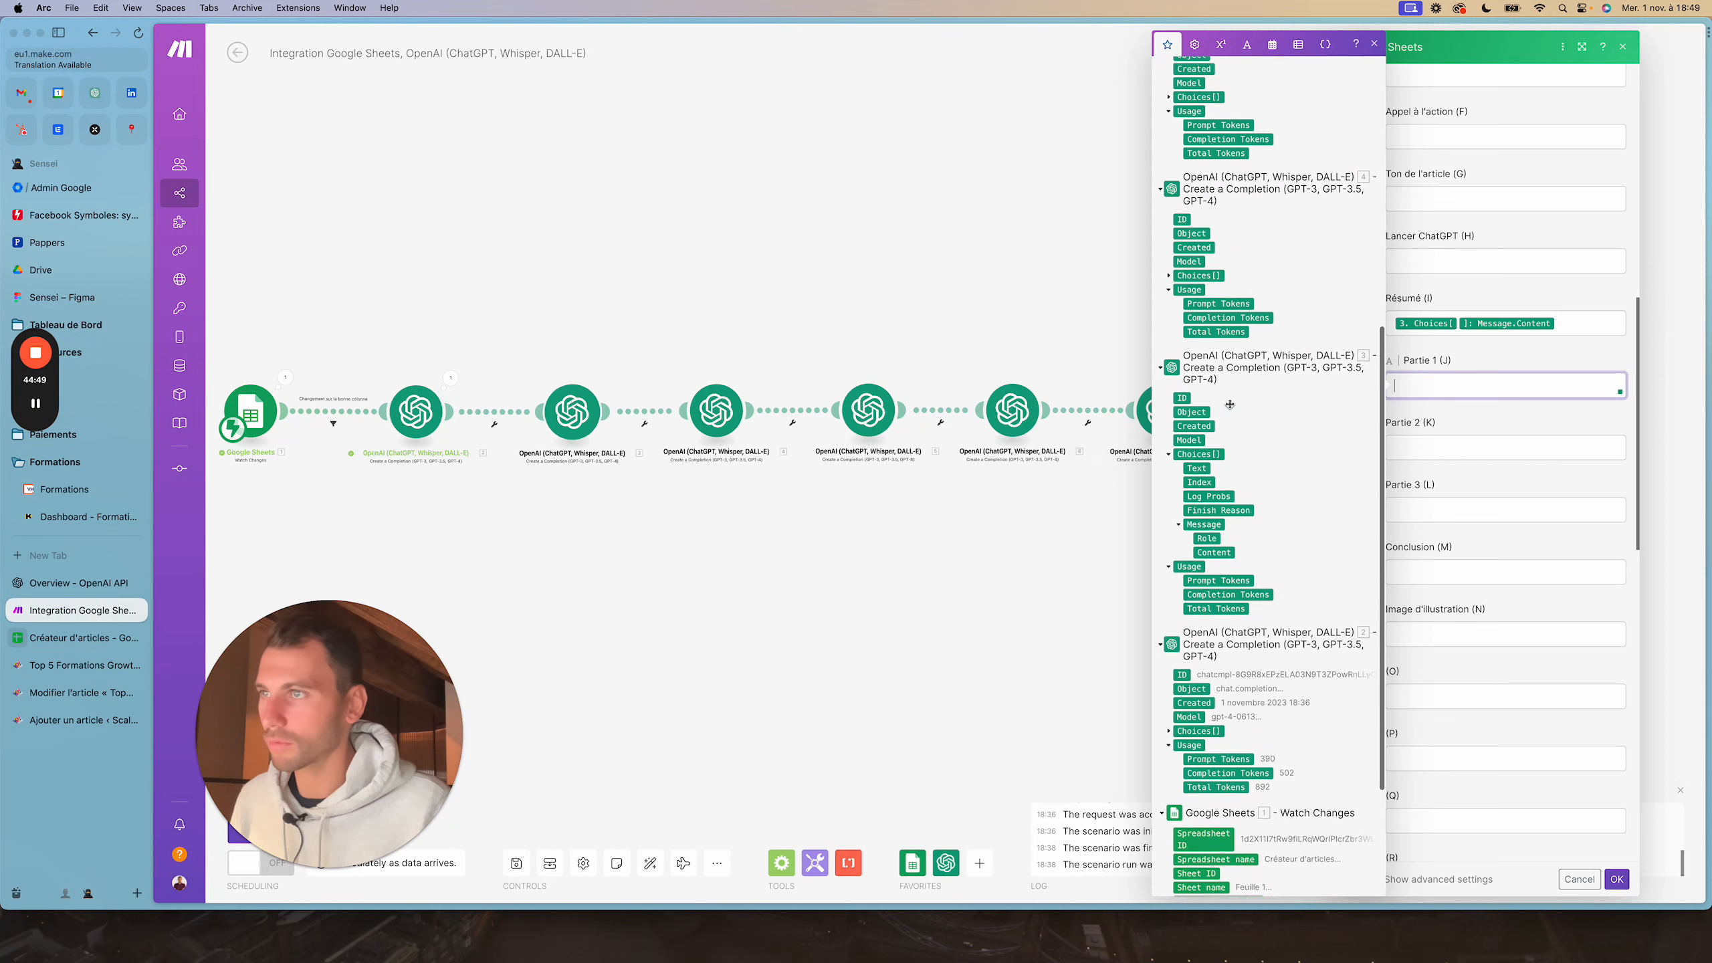
pyautogui.scroll(1, 1230, 404)
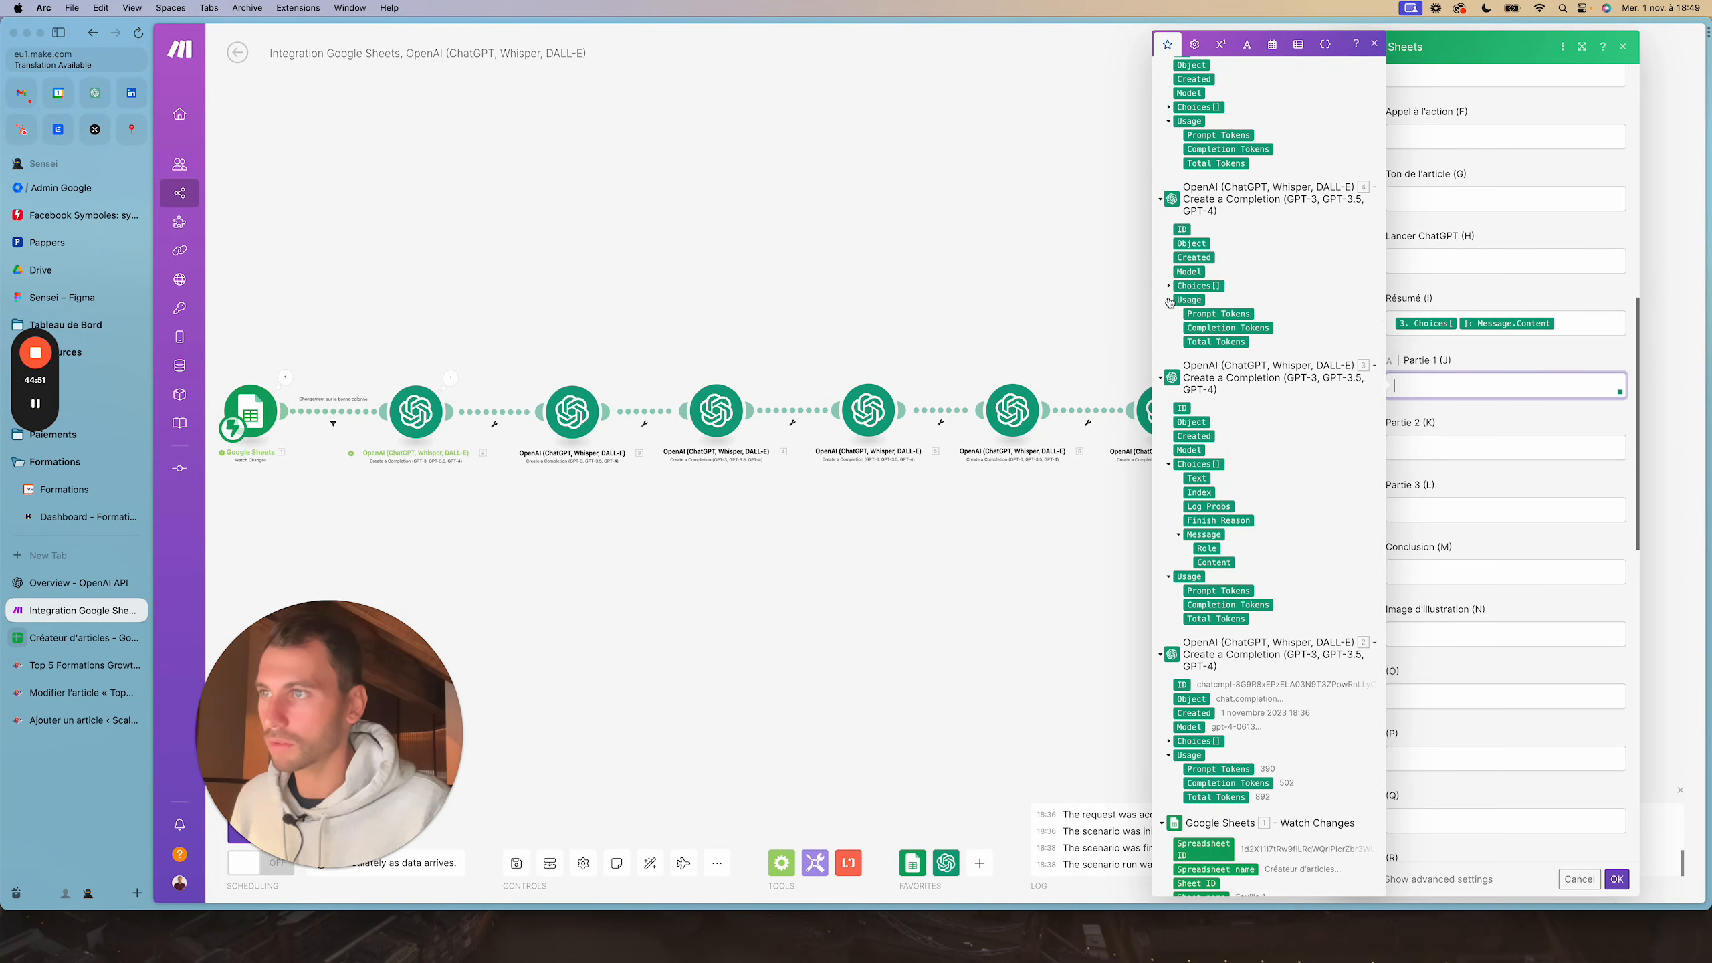
pyautogui.click(1170, 286)
pyautogui.click(1169, 287)
pyautogui.click(1169, 286)
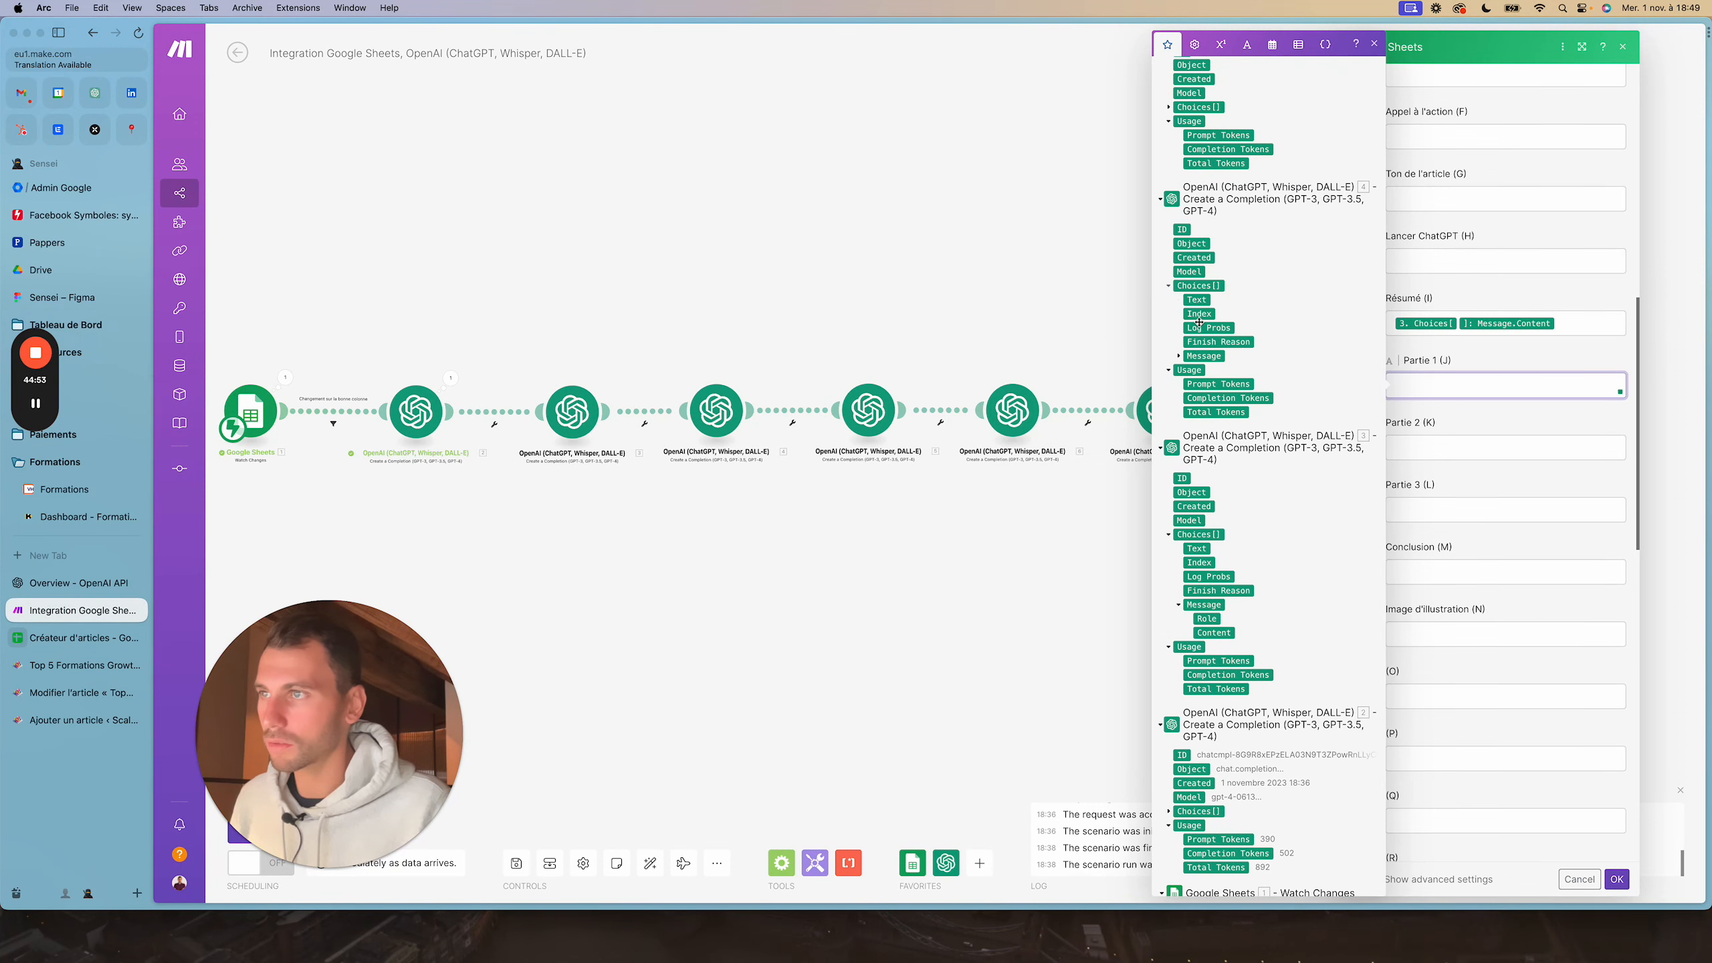
pyautogui.click(1178, 356)
pyautogui.click(1219, 385)
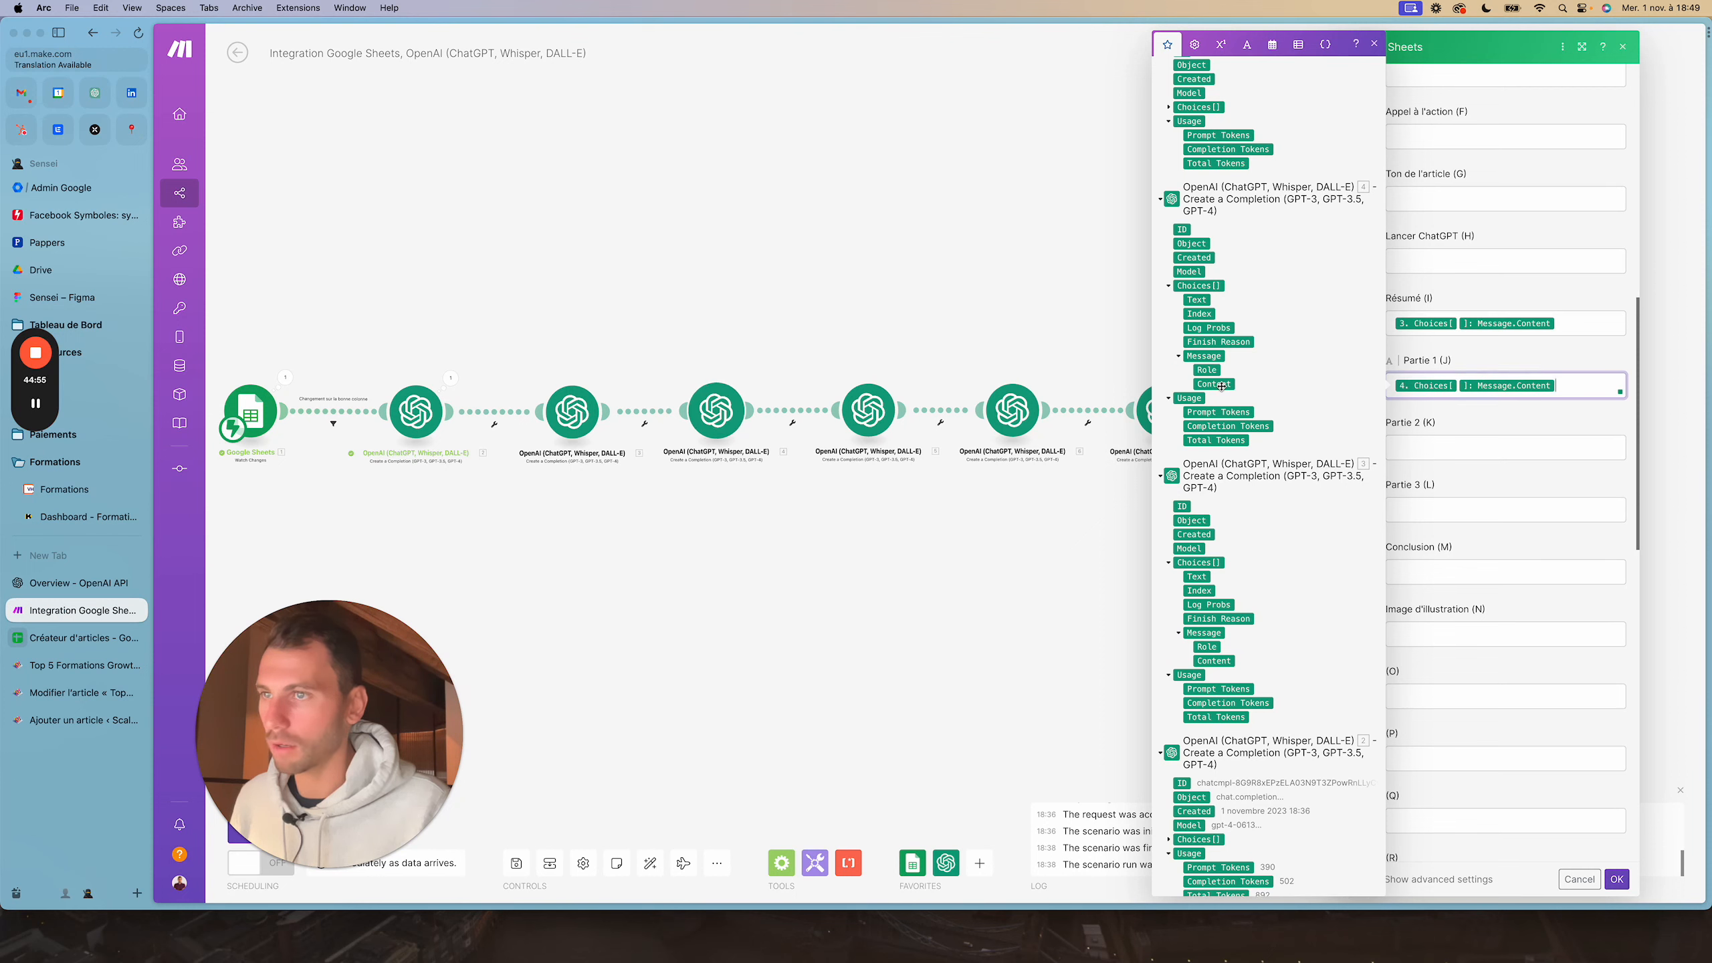
# Map the Partie 2 (K) value to Choices[]: Message.Content from OpenAI module 5
pyautogui.click(1509, 448)
pyautogui.scroll(-10, 1221, 556)
pyautogui.scroll(5, 1221, 556)
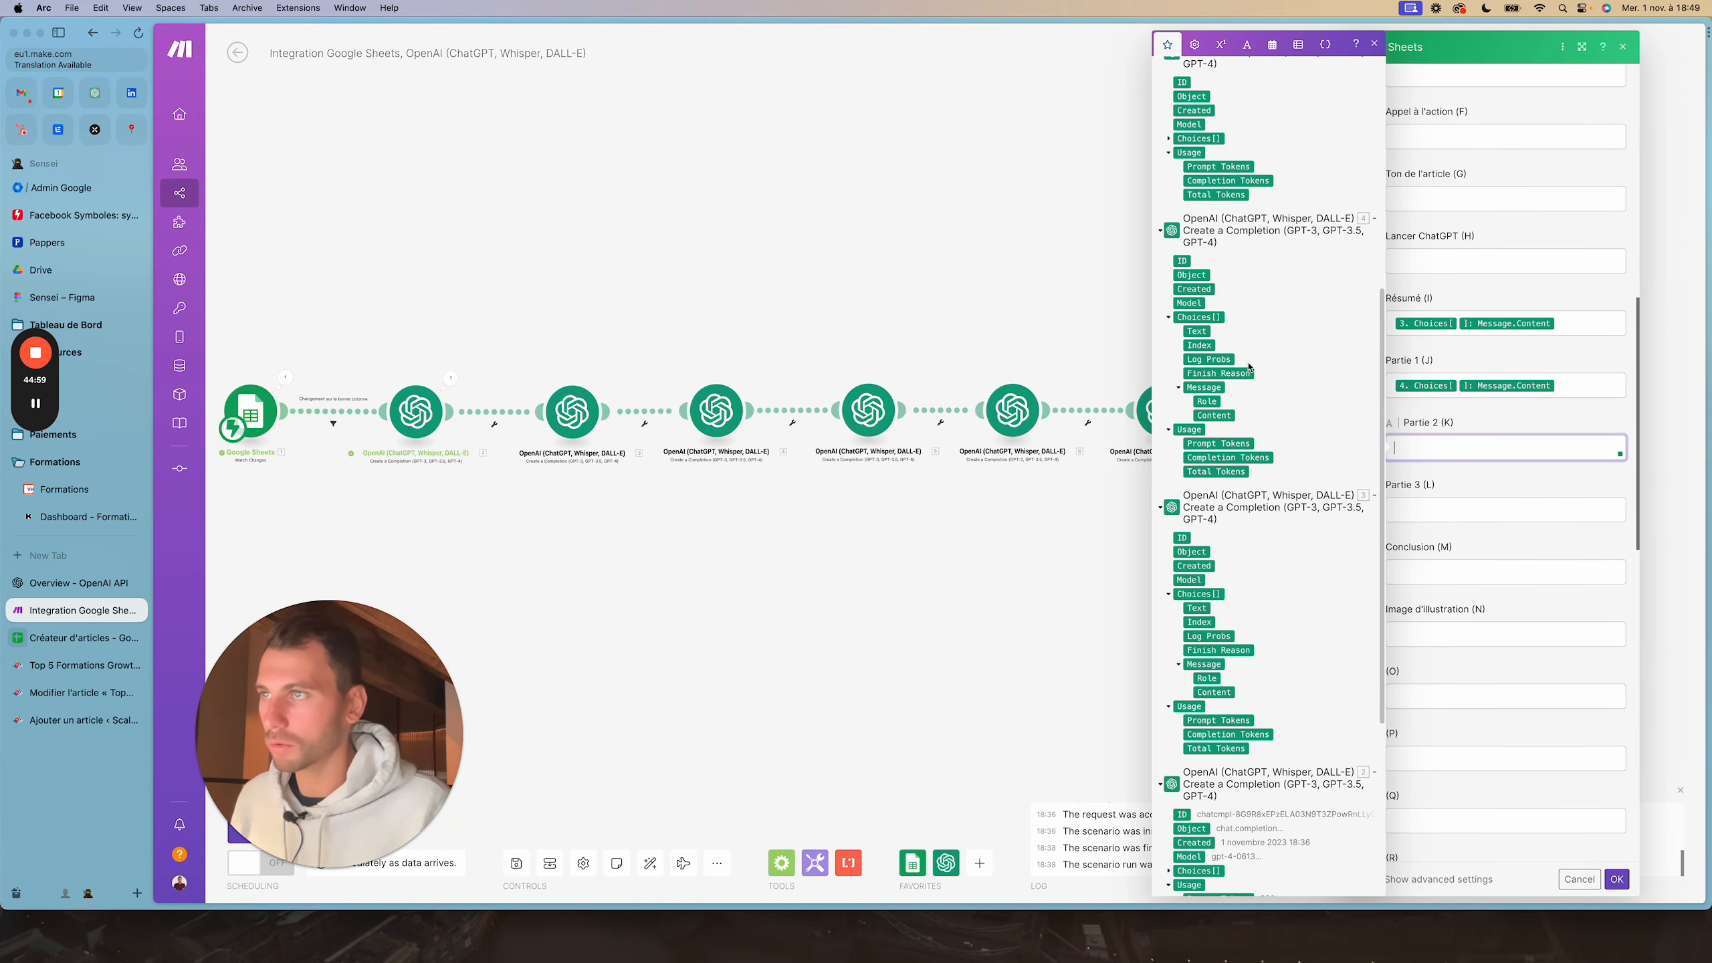
pyautogui.scroll(5, 1249, 367)
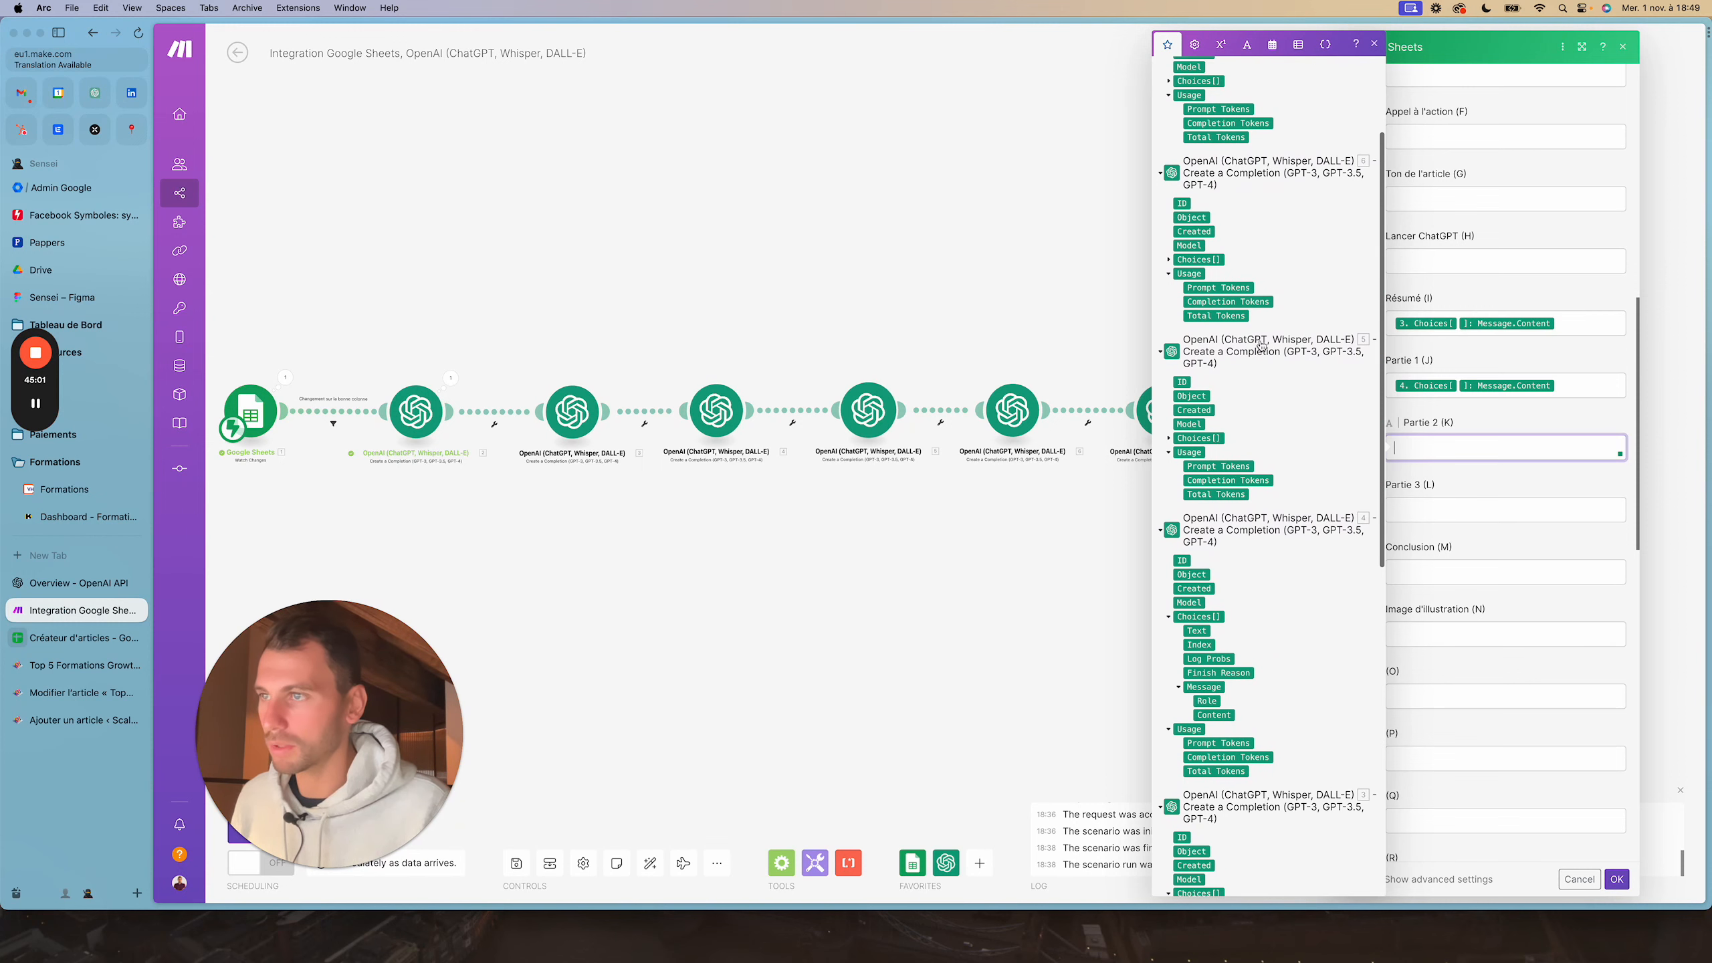
pyautogui.click(1169, 438)
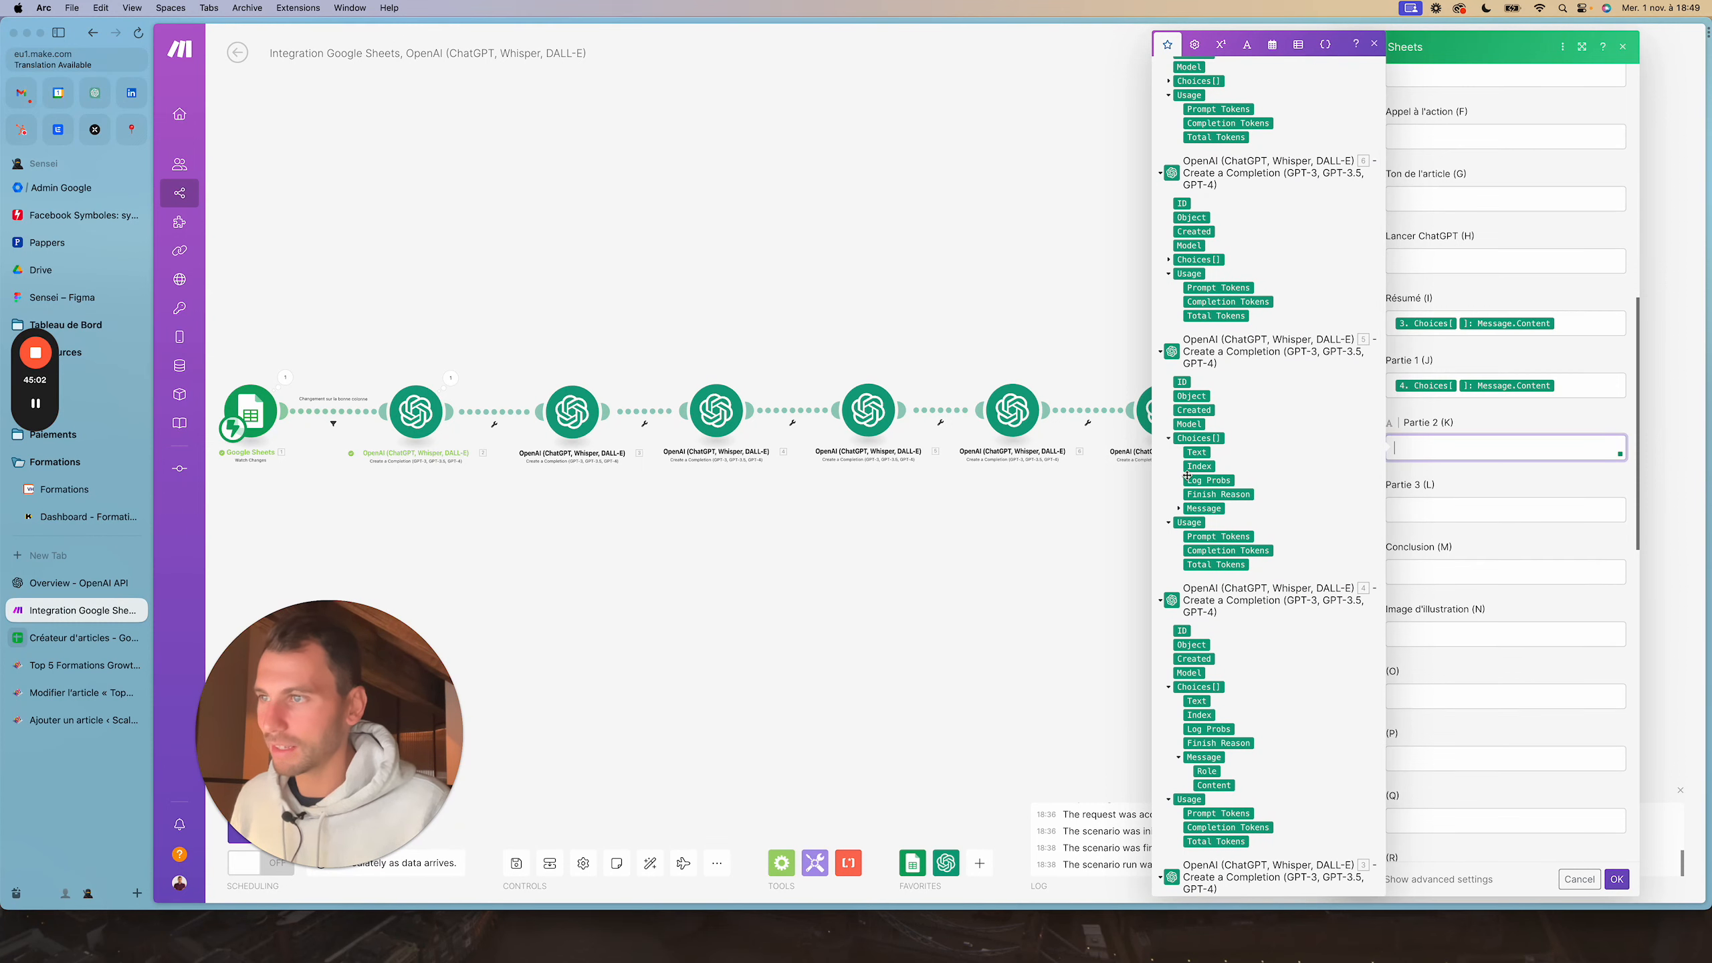
pyautogui.click(1178, 509)
pyautogui.click(1213, 536)
# Map the Partie 3 (L) value to Choices[]: Message.Content from OpenAI module 6
pyautogui.click(1494, 507)
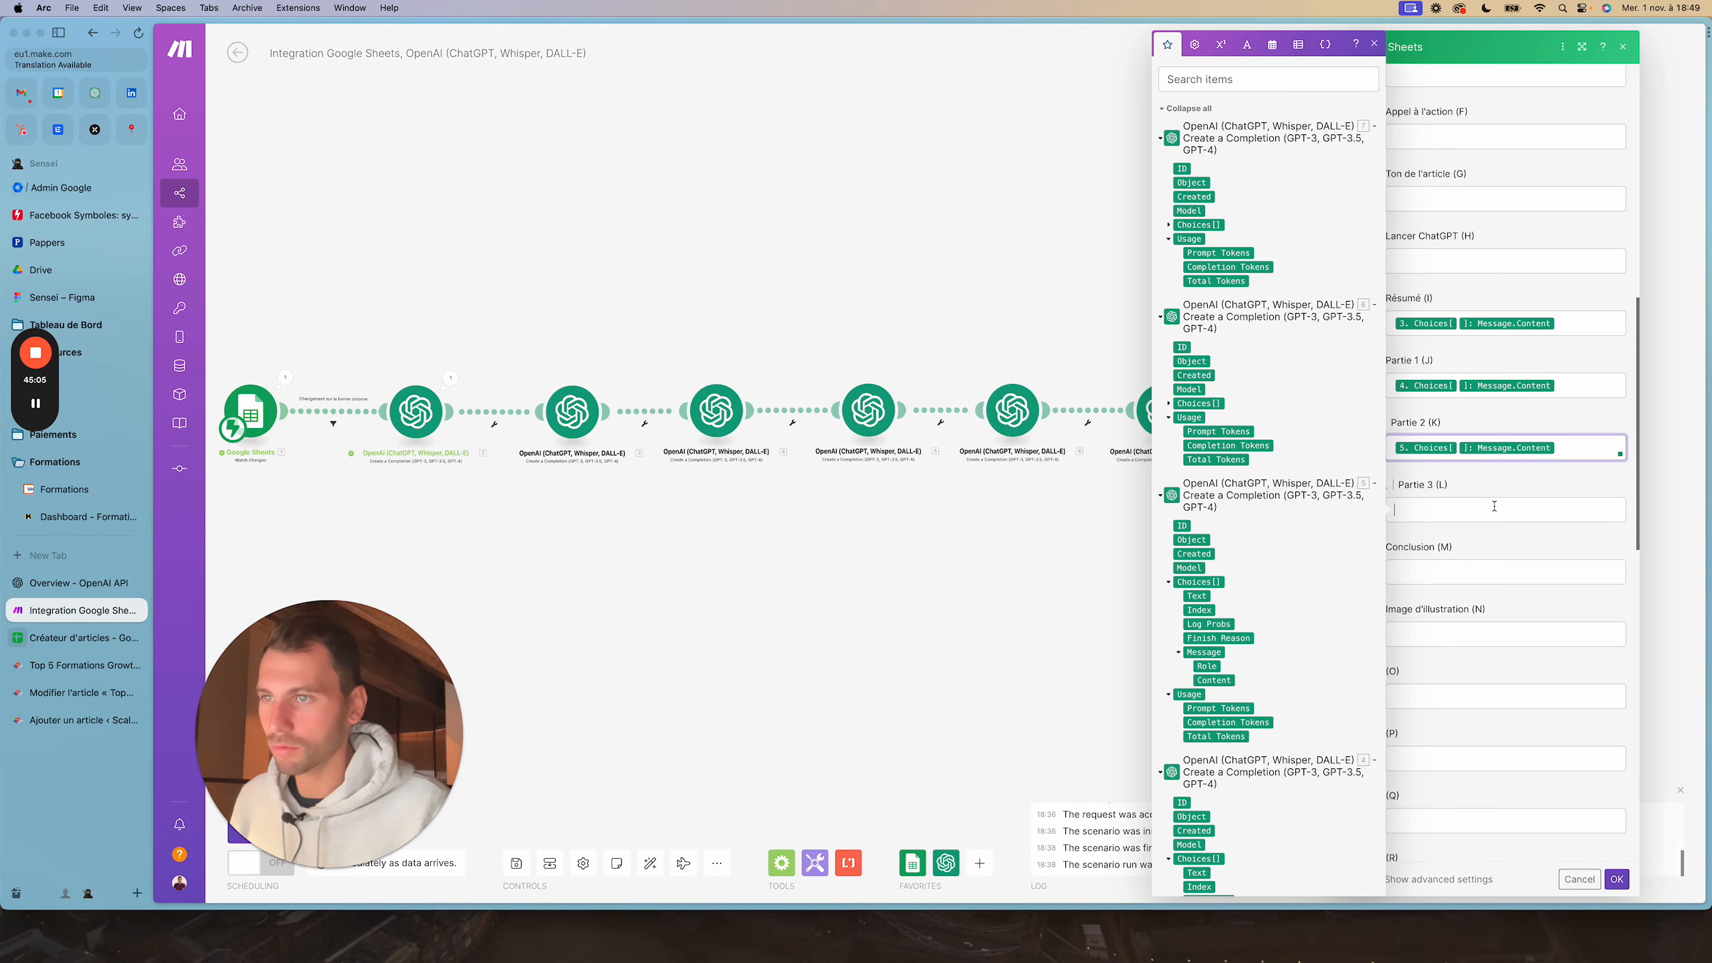
pyautogui.scroll(-7, 1299, 531)
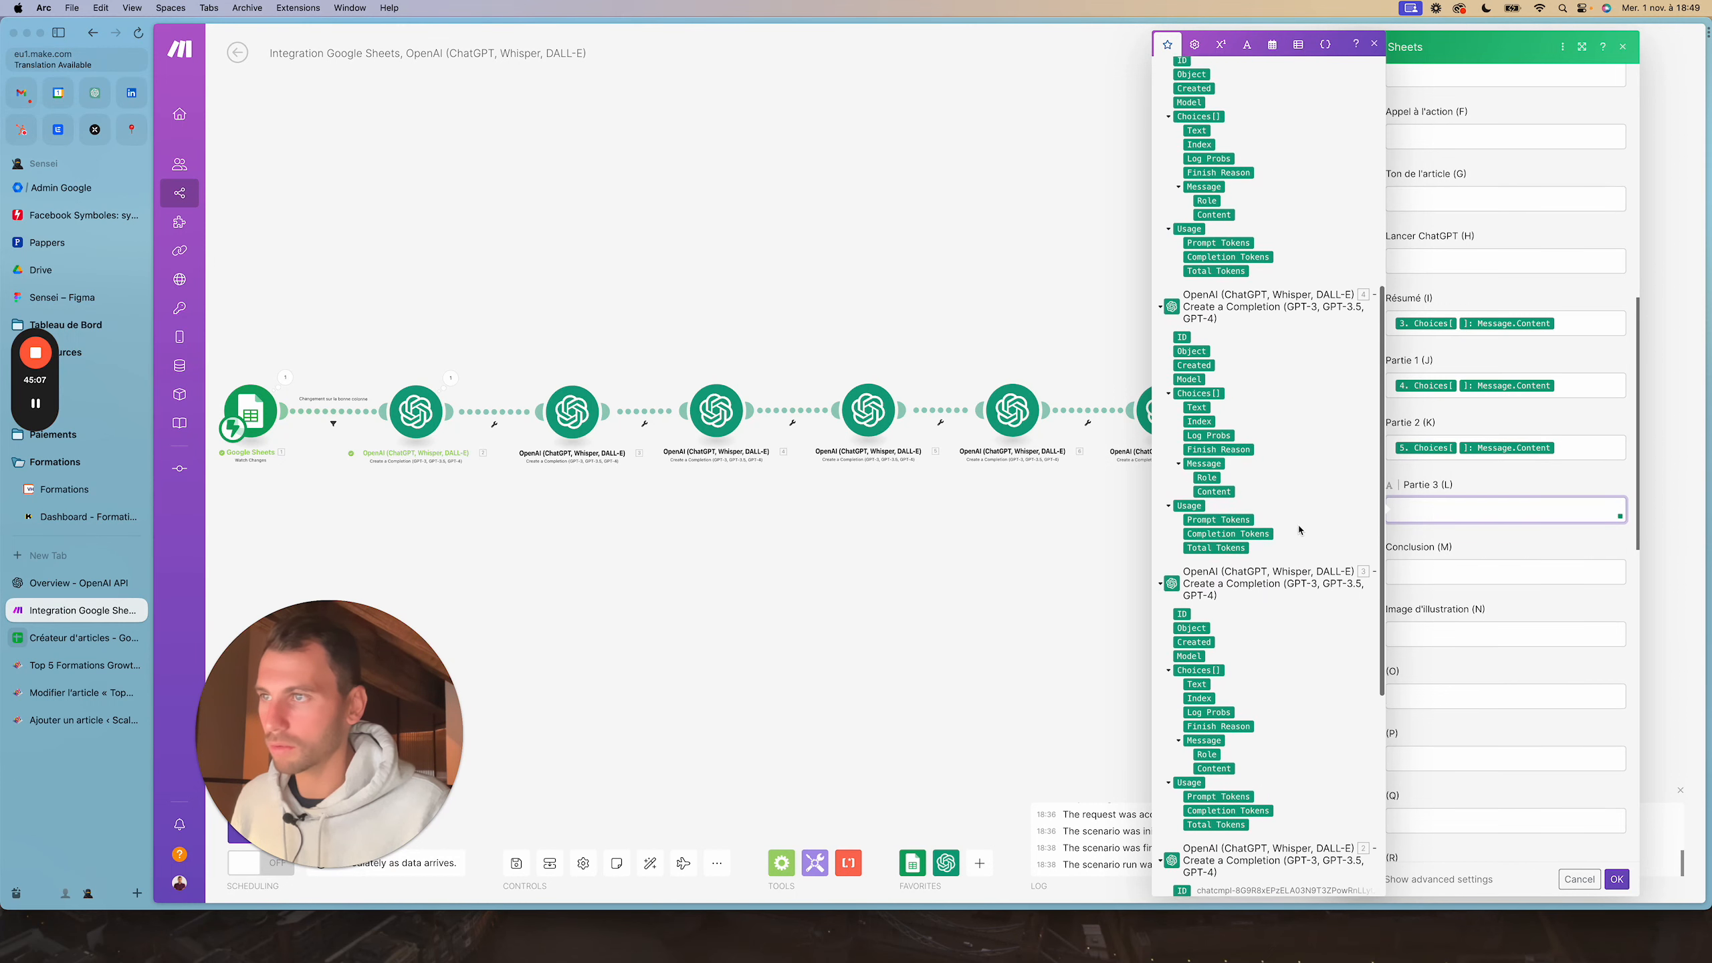
pyautogui.scroll(7, 1299, 530)
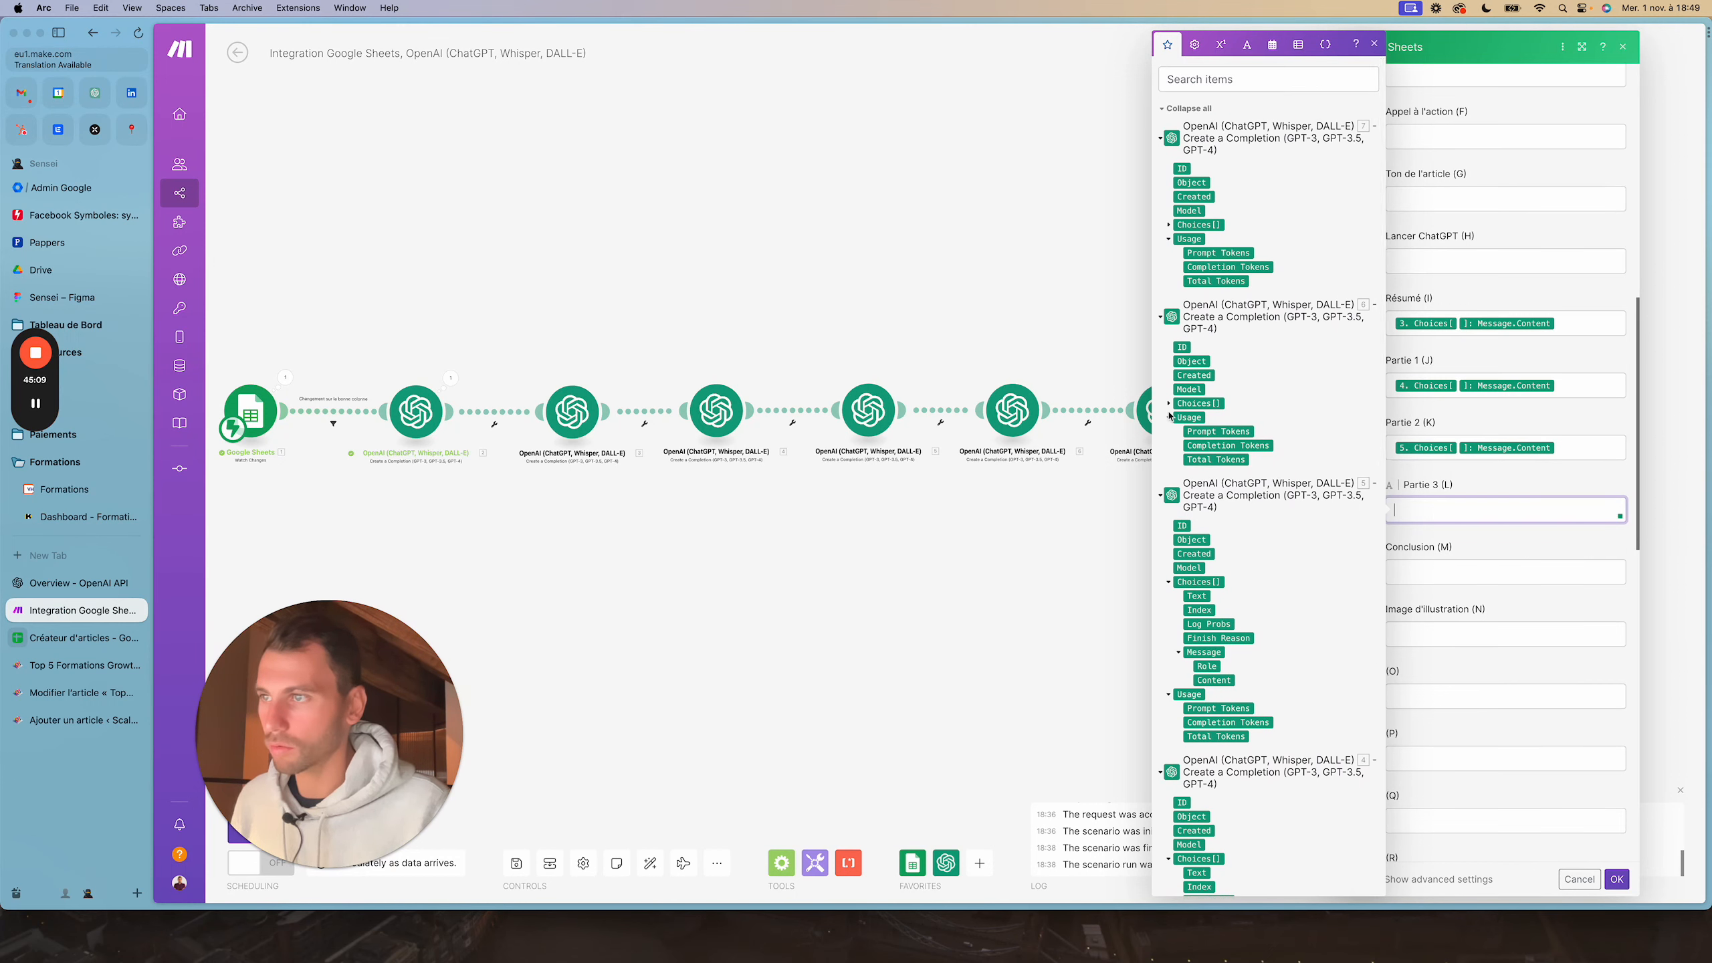
pyautogui.click(1168, 403)
pyautogui.click(1178, 475)
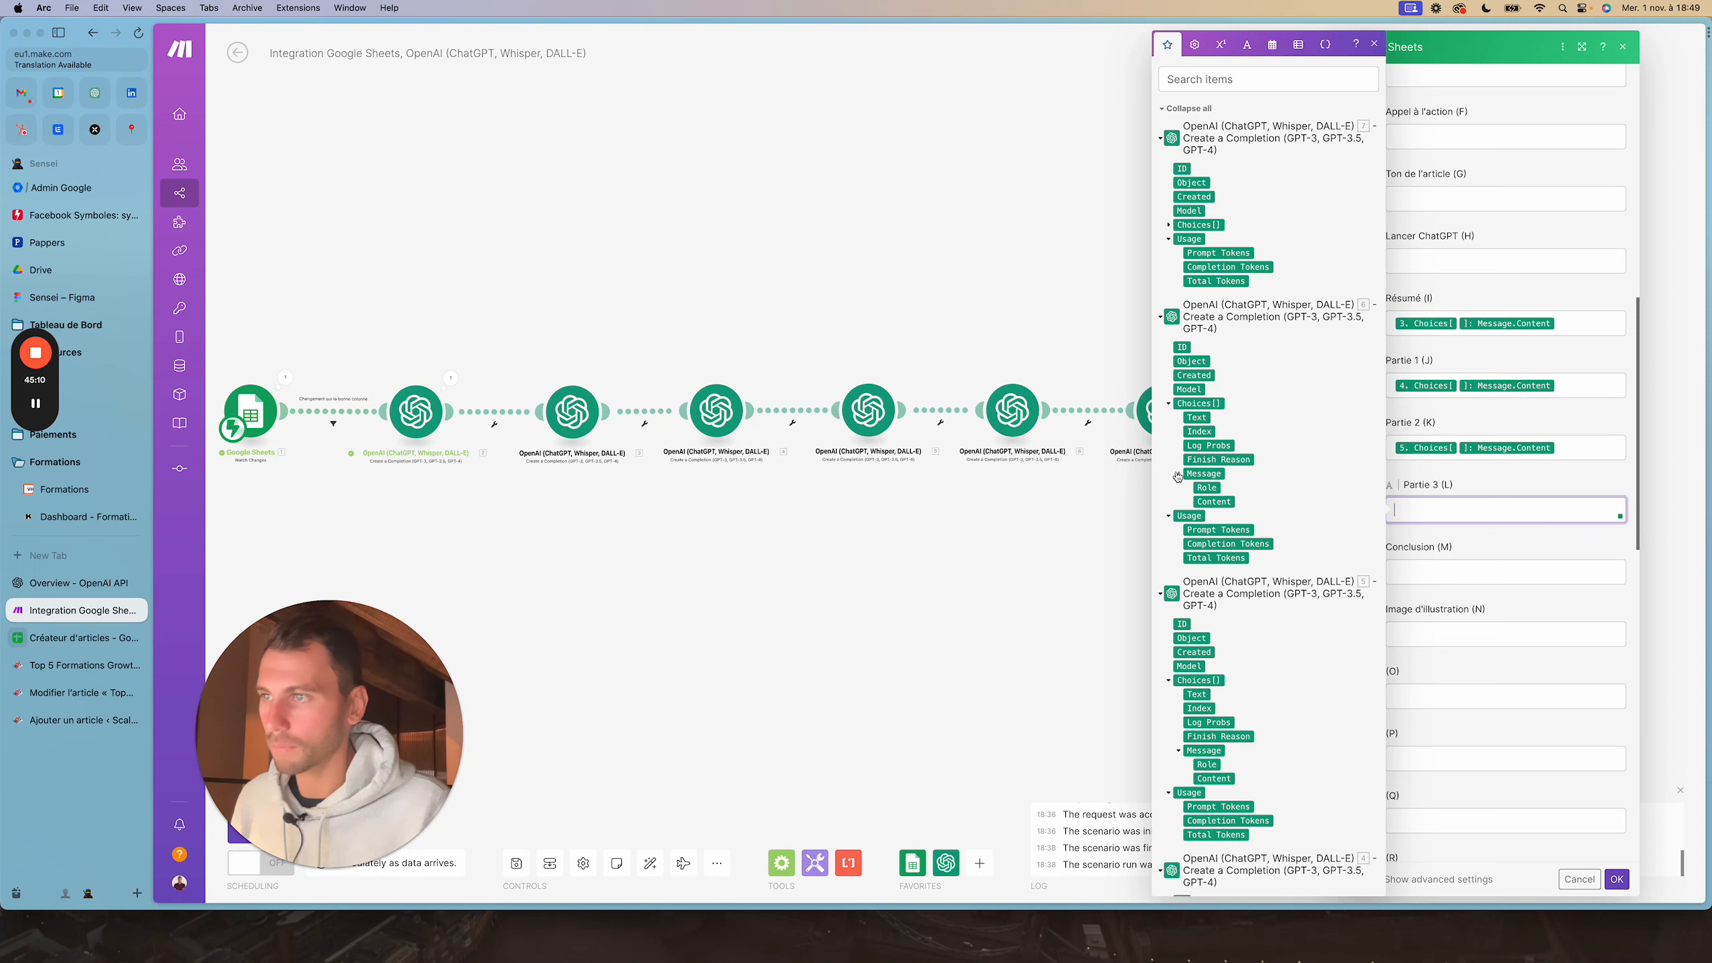
pyautogui.click(1214, 501)
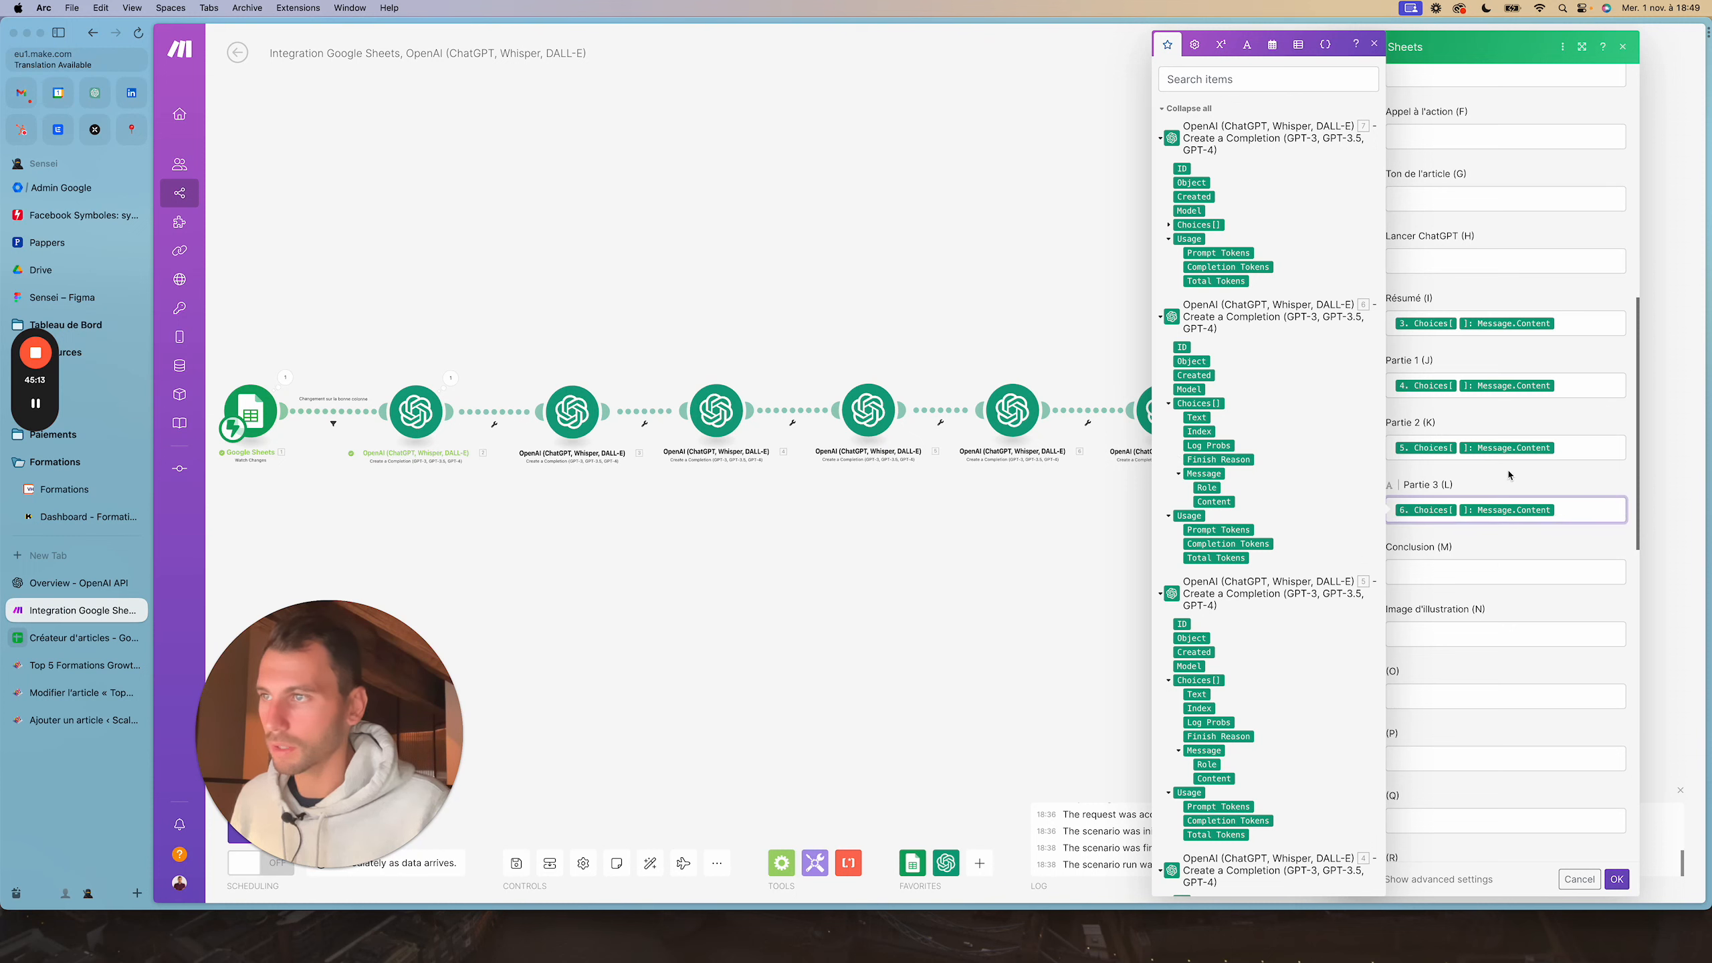
# Map the Conclusion (M) value to Choices[]: Message.Content from OpenAI module 7 and confirm the Update a Row settings
pyautogui.click(1503, 571)
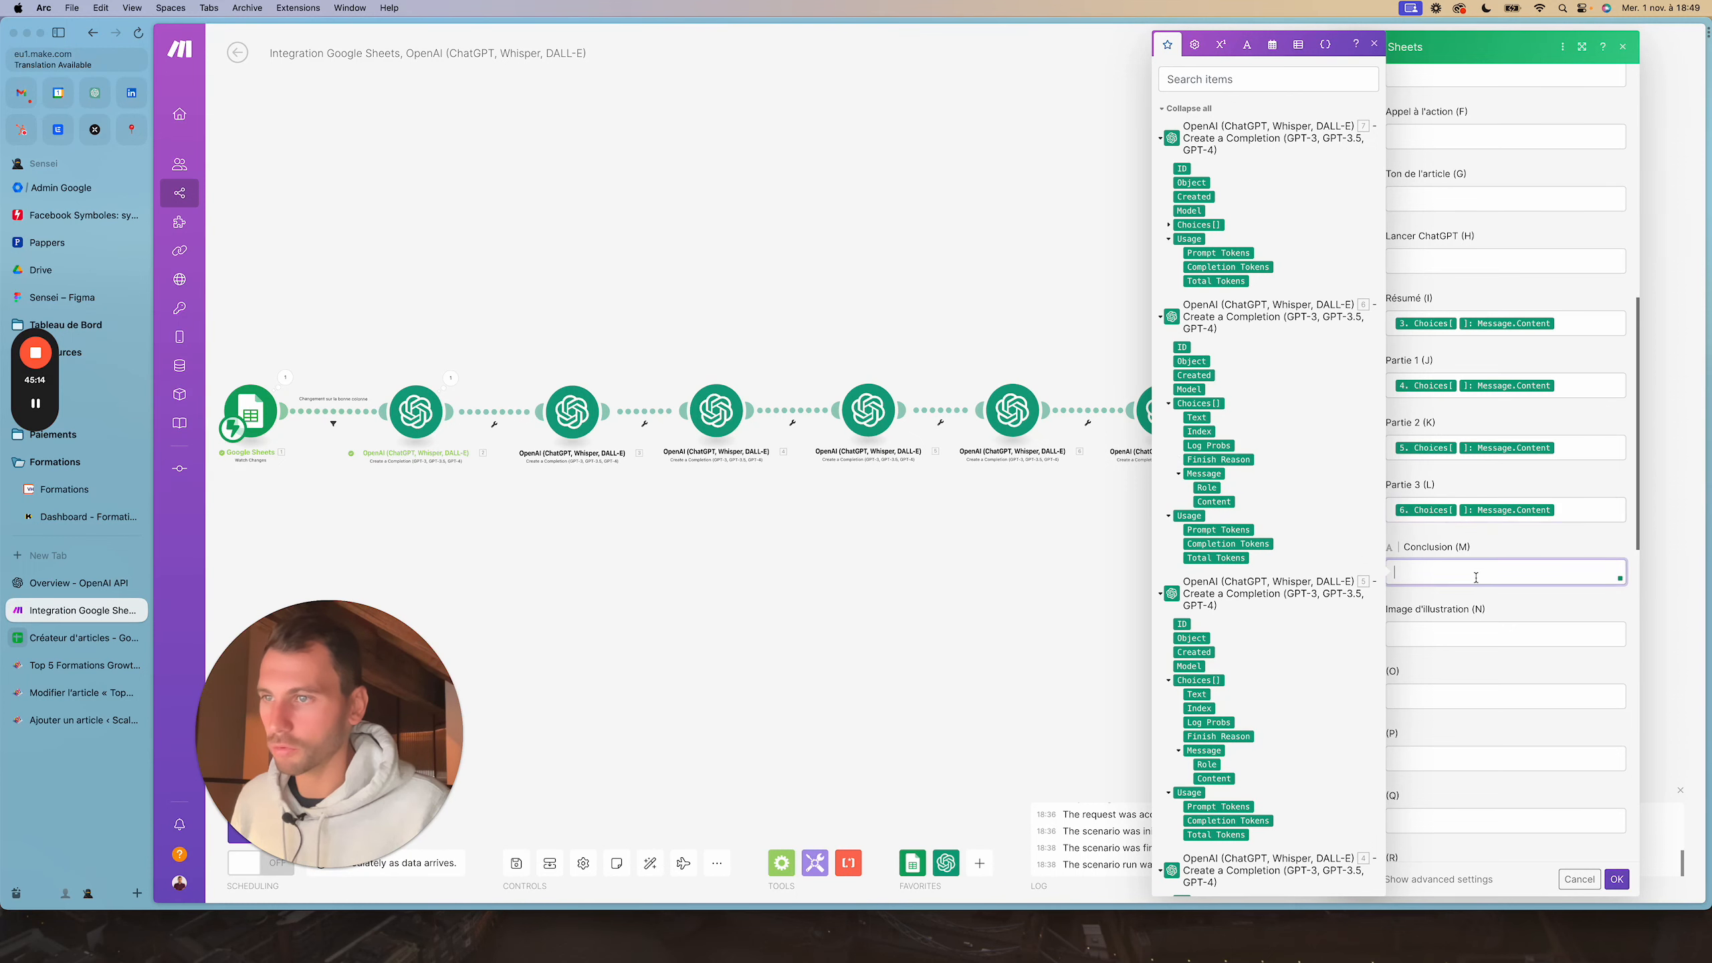
pyautogui.click(1168, 224)
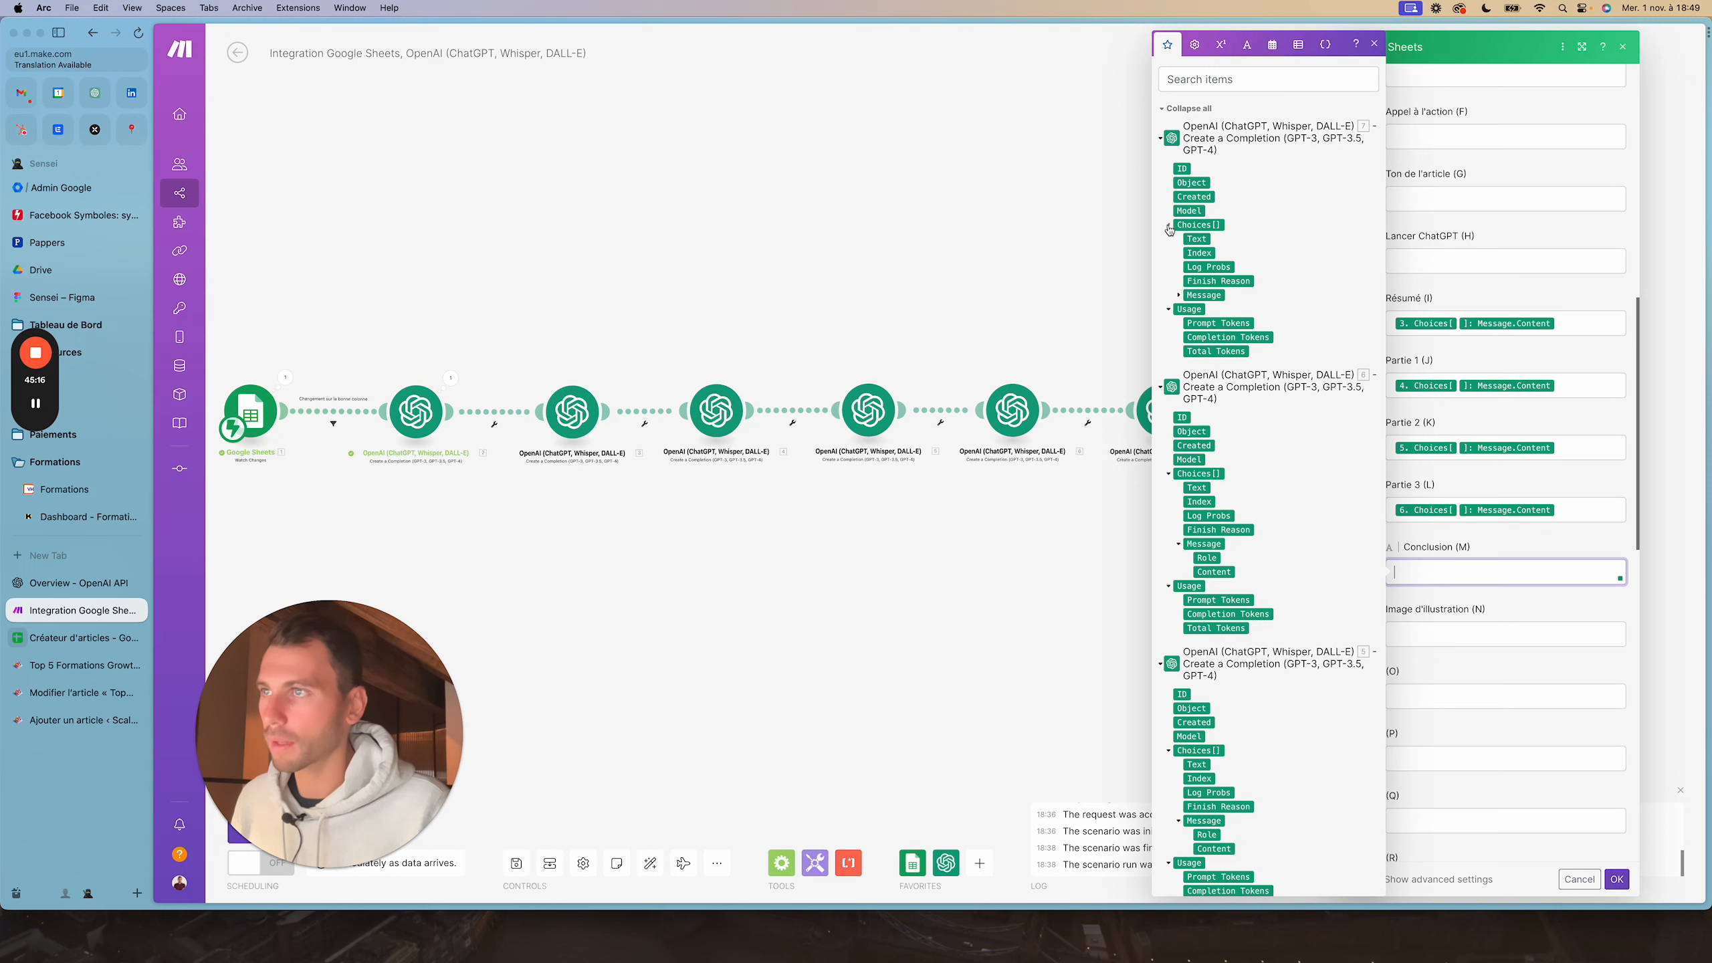
pyautogui.click(1178, 300)
pyautogui.click(1214, 323)
pyautogui.click(1512, 538)
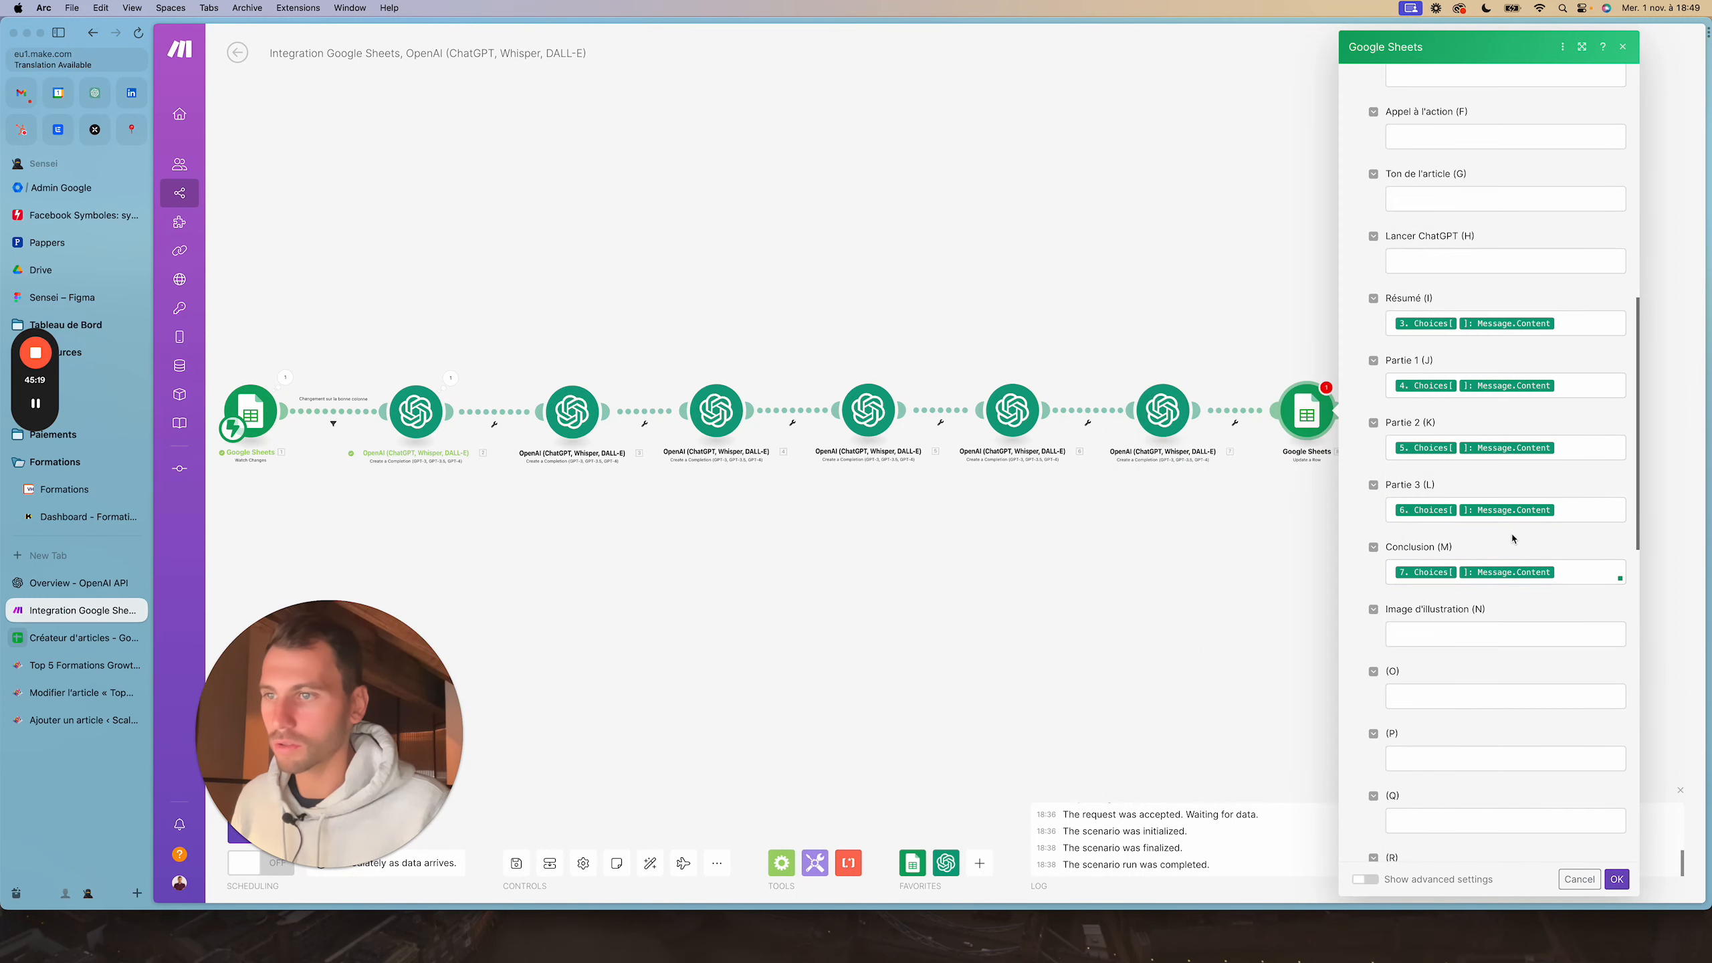
pyautogui.click(1616, 879)
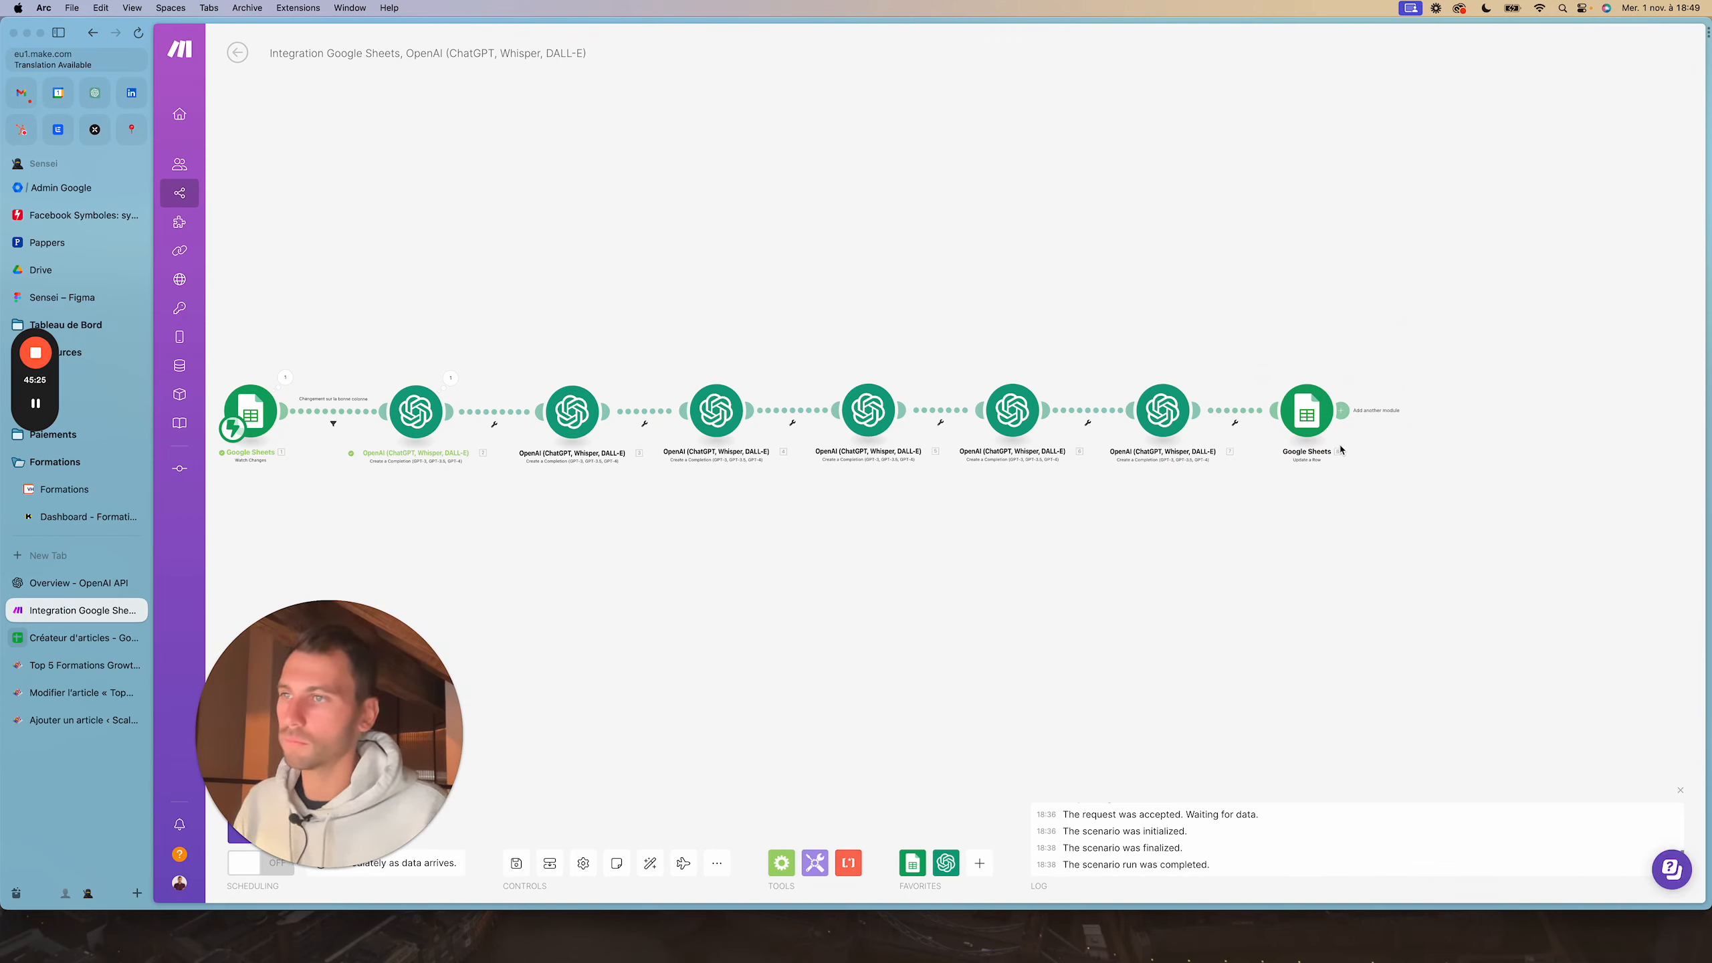
# Make room before the Update a Row module and insert a clone of the last OpenAI module between the two
pyautogui.moveTo(1307, 417); pyautogui.dragTo(1528, 416)
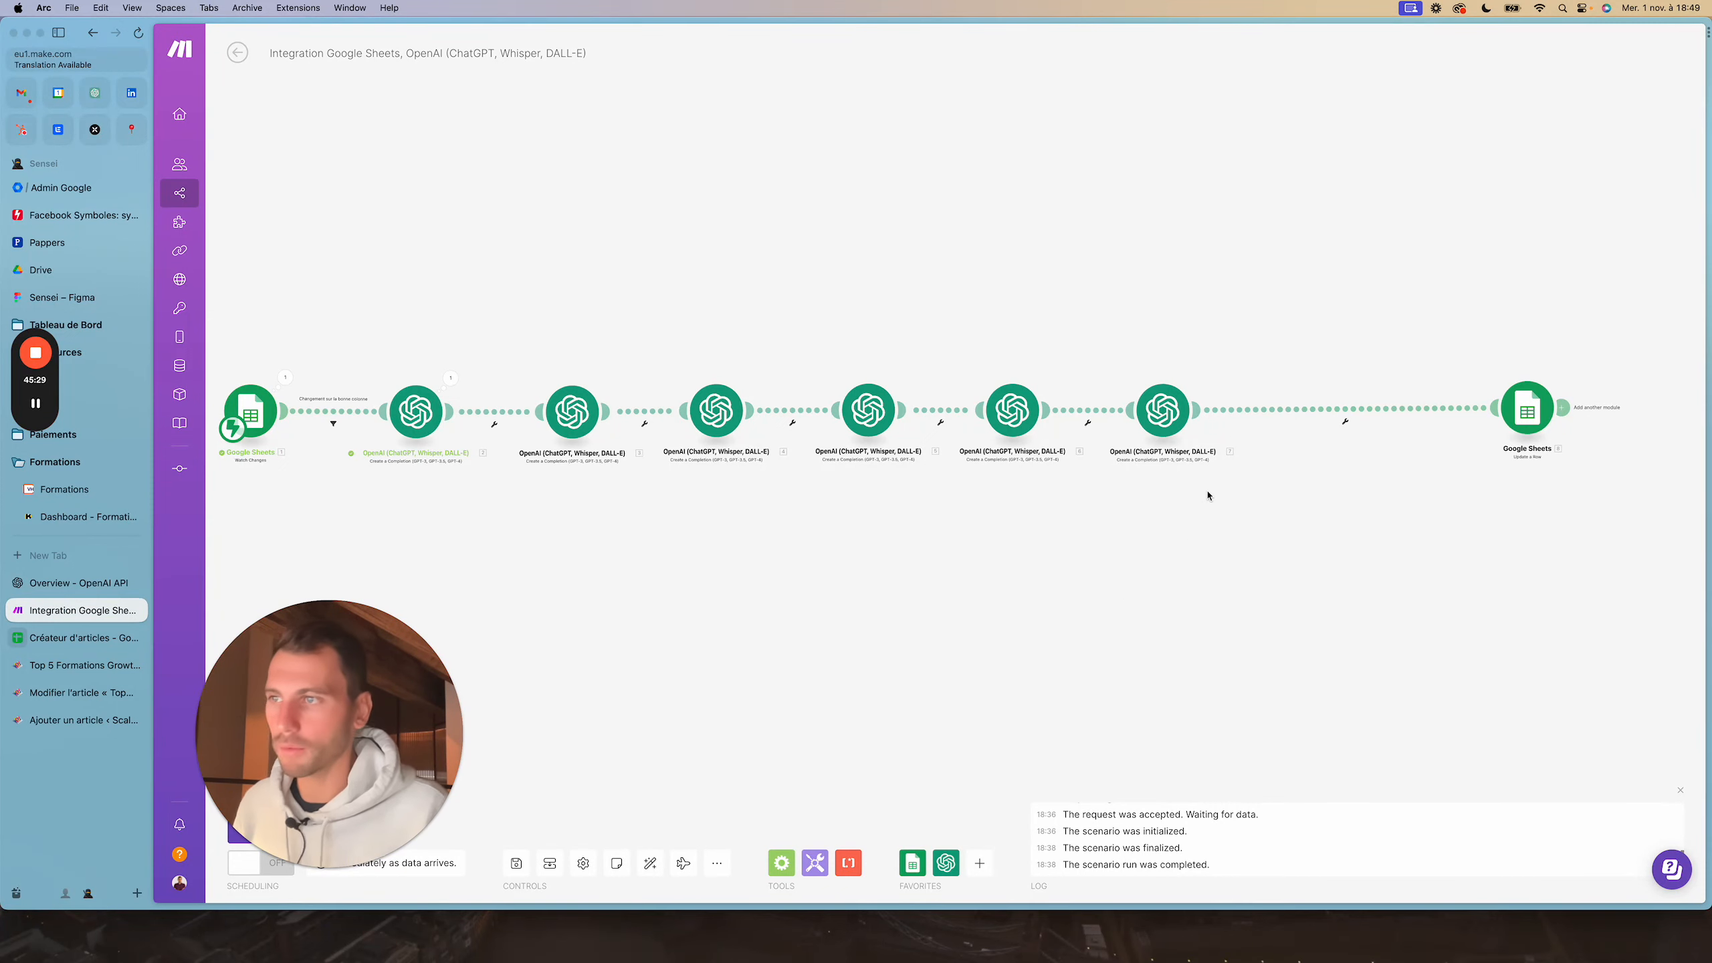
pyautogui.rightClick(1165, 411)
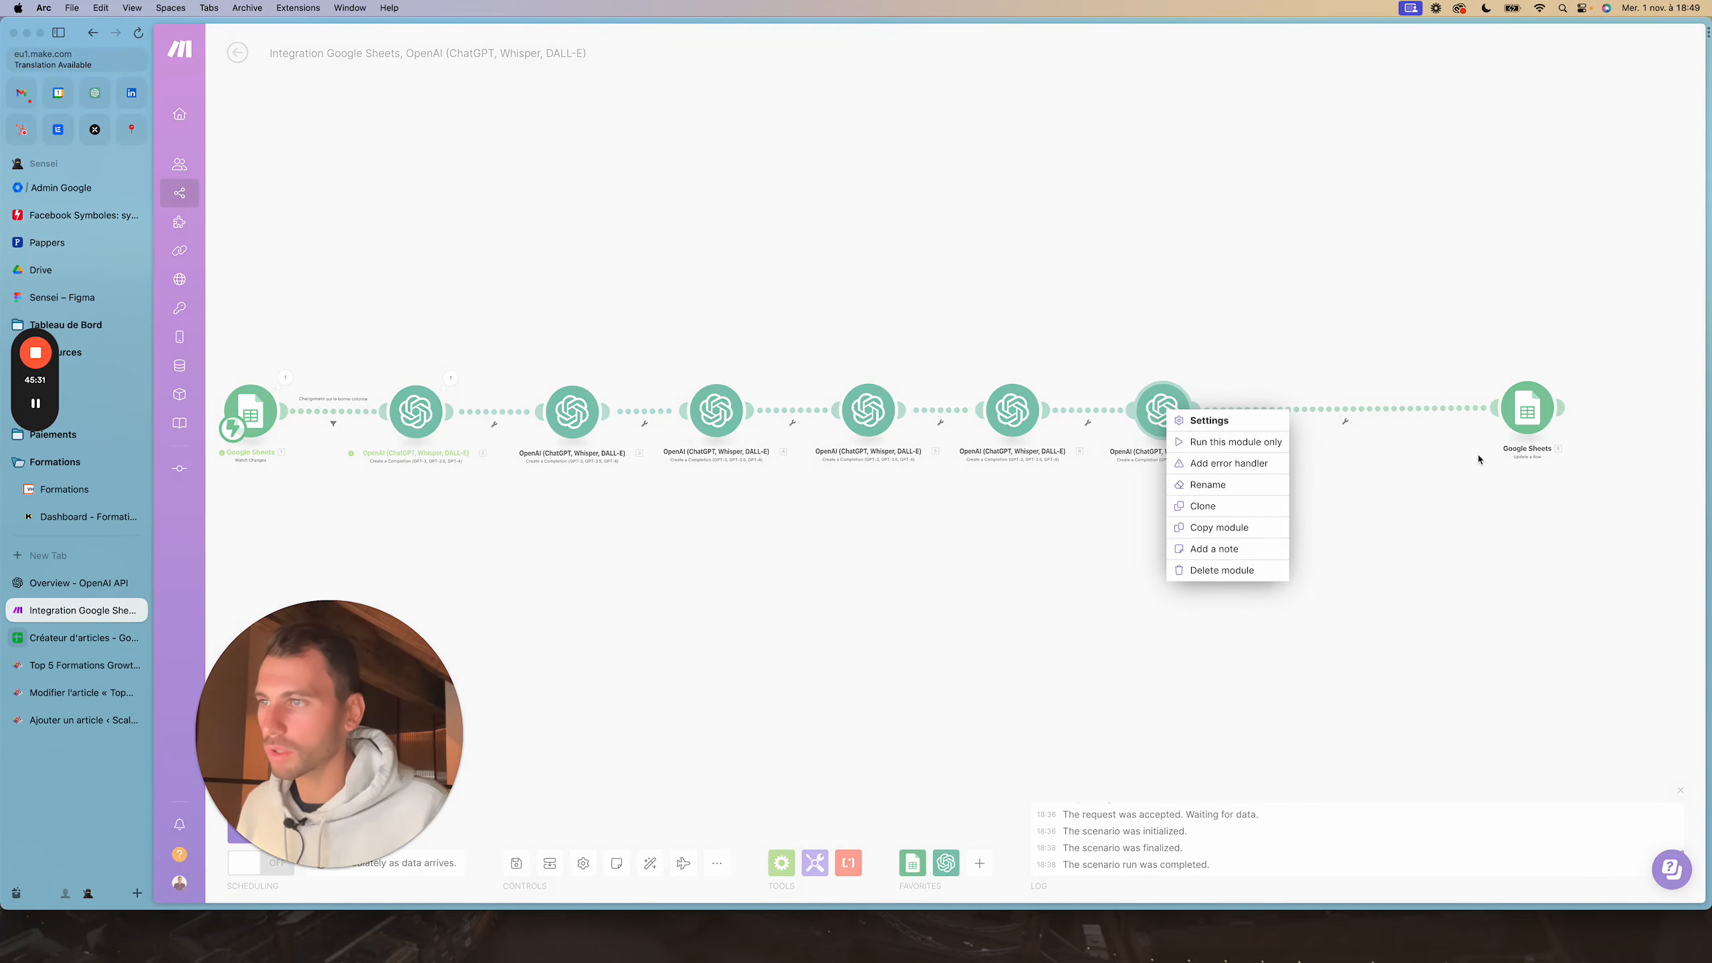
pyautogui.click(1221, 506)
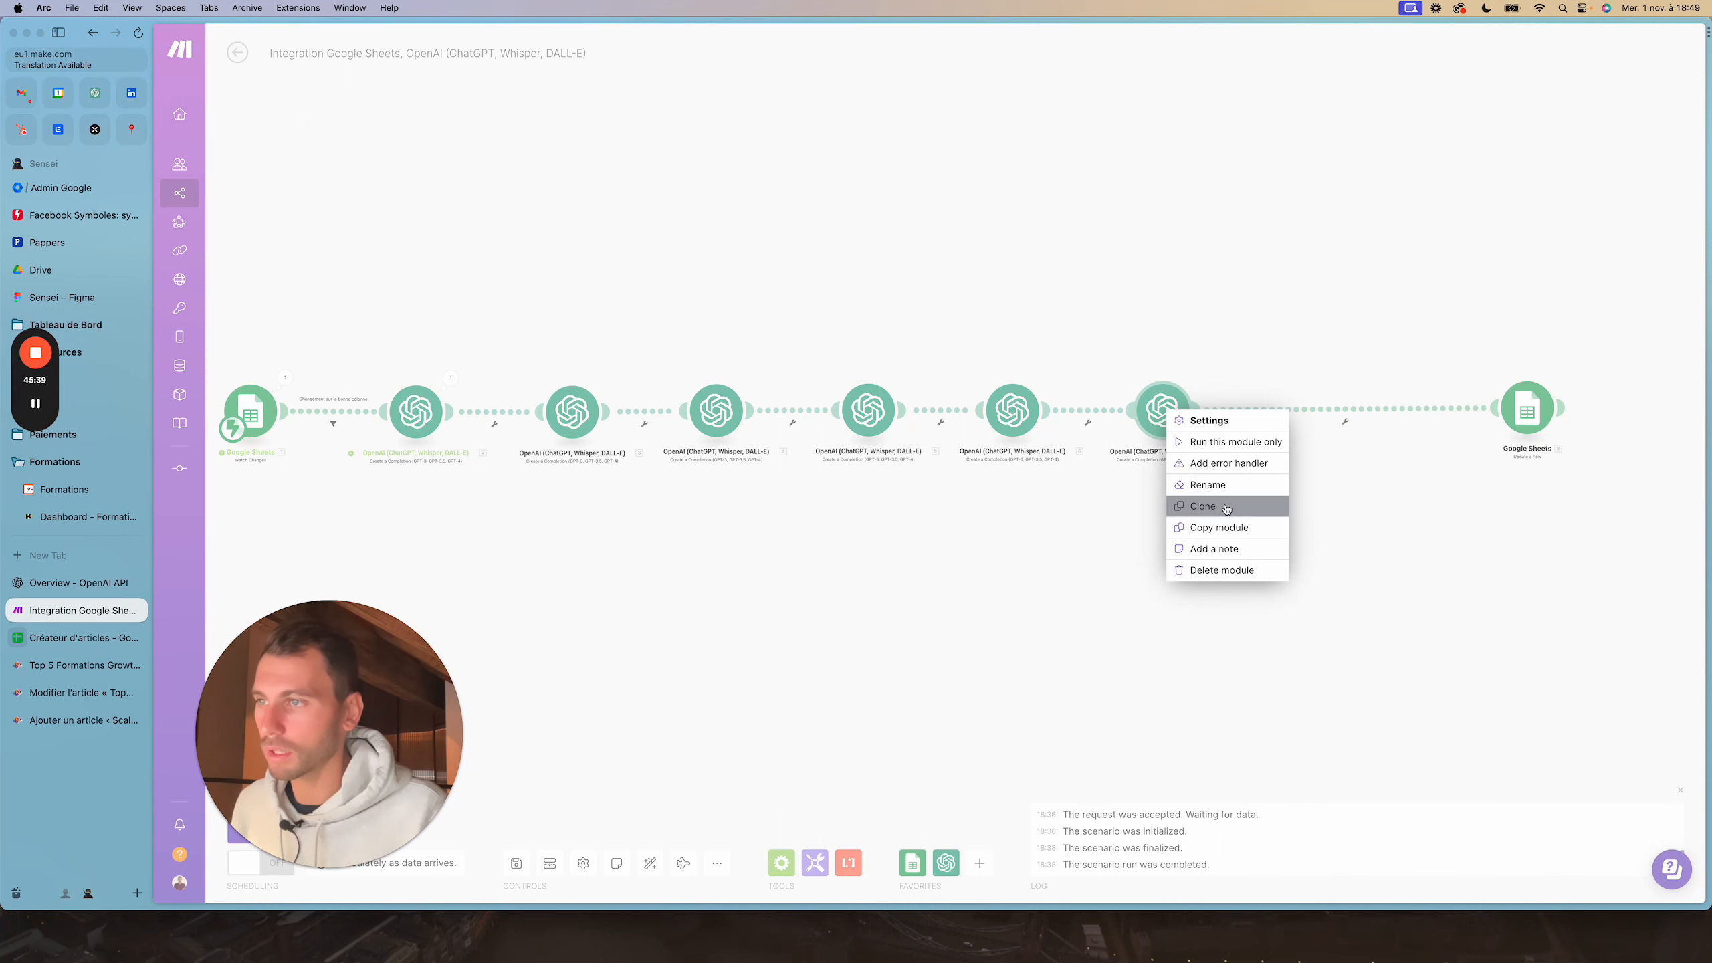
pyautogui.click(1284, 410)
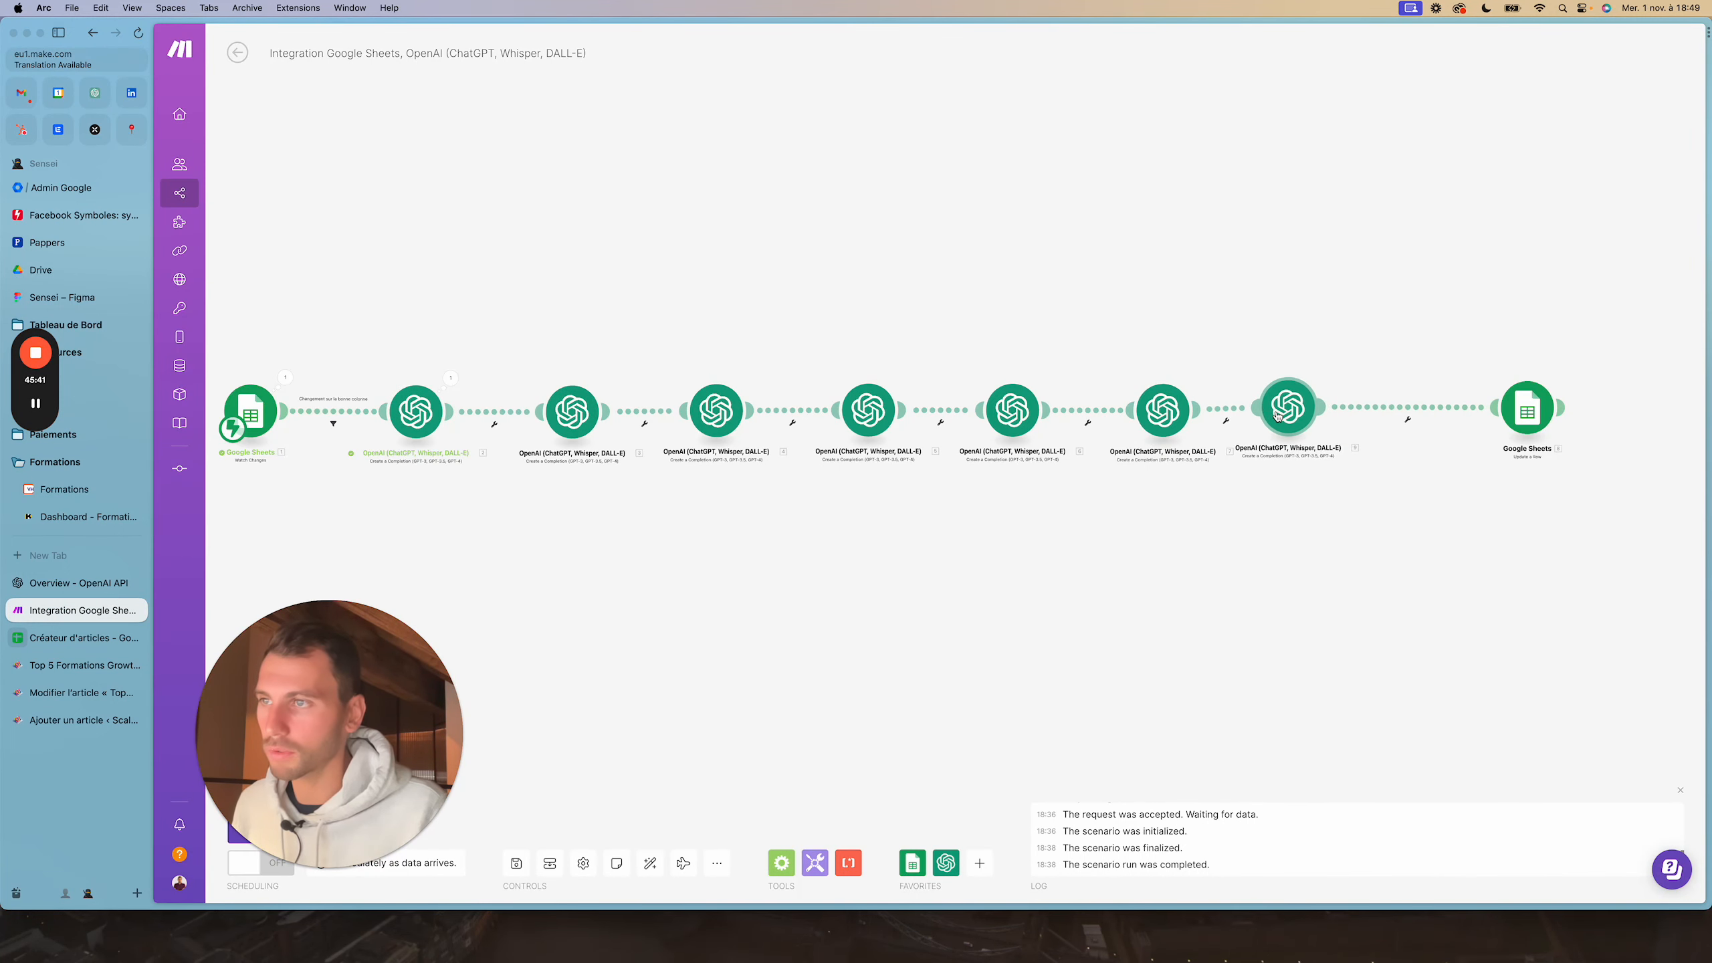
# Replace the cloned module's message content with the SEO blog writer prompt requesting a very short article summary of 4 phrases maximum for Wordpress
pyautogui.click(1280, 410)
pyautogui.scroll(-3, 1440, 545)
pyautogui.scroll(3, 1440, 545)
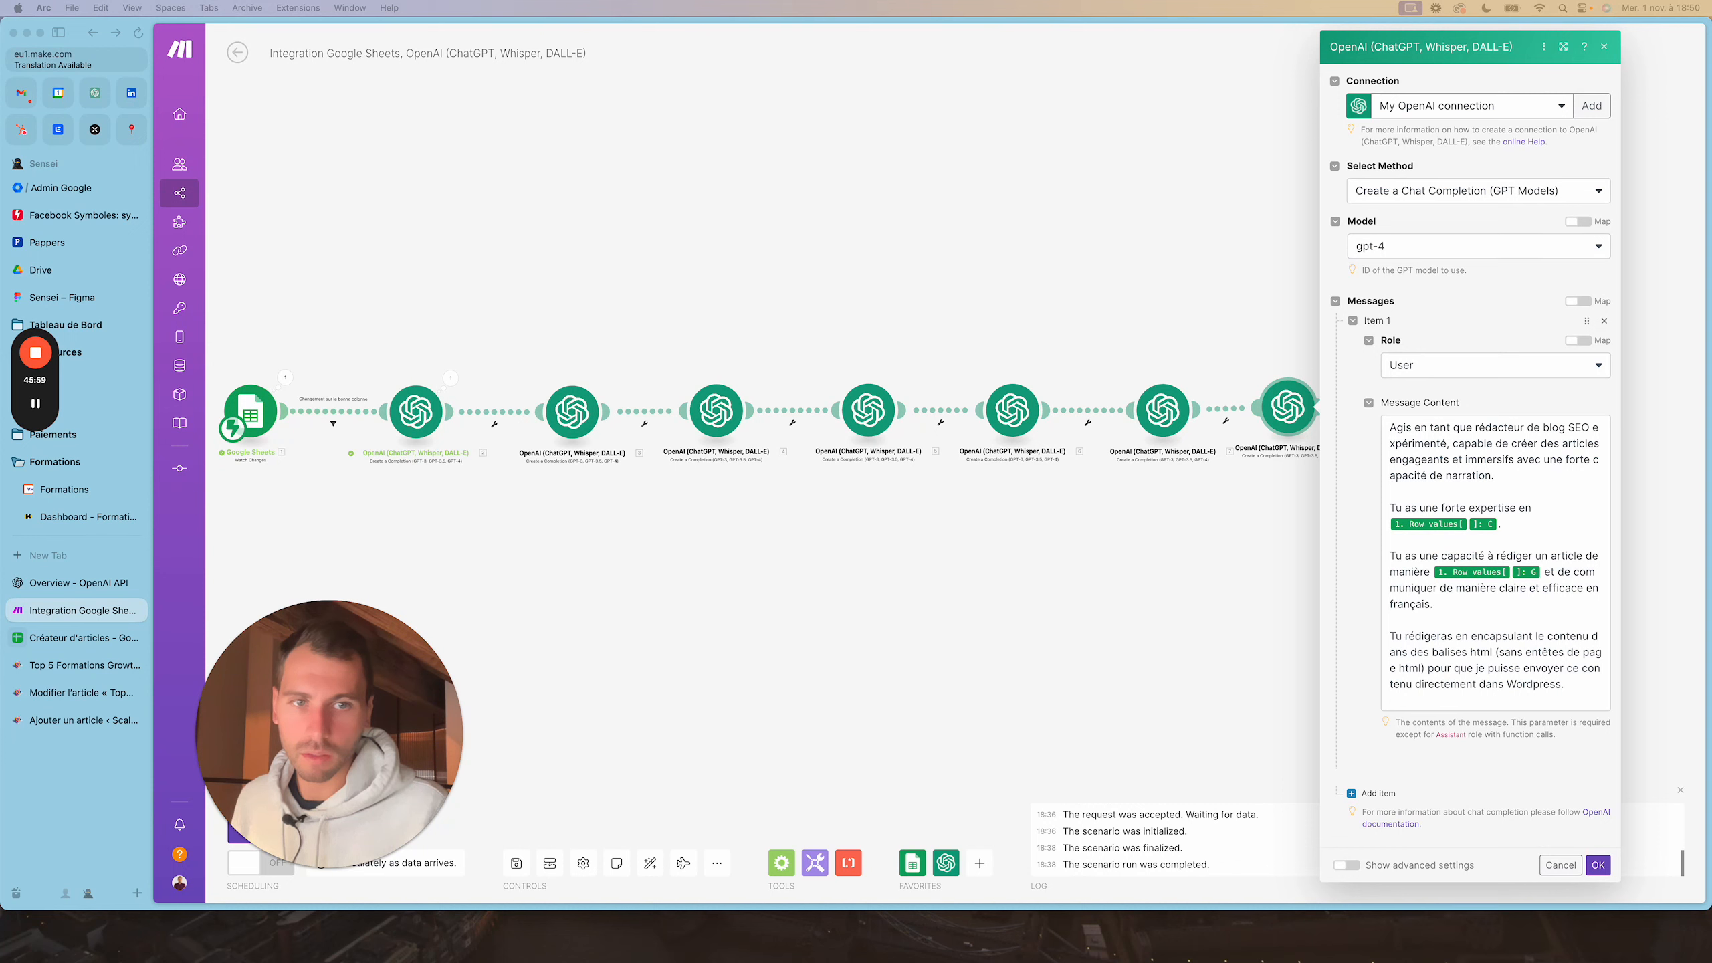
pyautogui.click(1464, 594)
pyautogui.press('cmd+a')
pyautogui.write('Agis en tant que rédacteur de blog SEO expérimenté, capable de créer des articles engageants et immersifs avec une forte capacité de narration.  J\'ai besoin d\'un résumé très court pour un article sur "3. 3.rowValues[]: `0`" qui a comme cible : 3. 3.rowValues[]: `3`.  Rédige-moi ce court résumé de 4 phrases maximum.  Ne réponds que le résumé pour que je puisse l\'envoyer directement à Wordpress.')
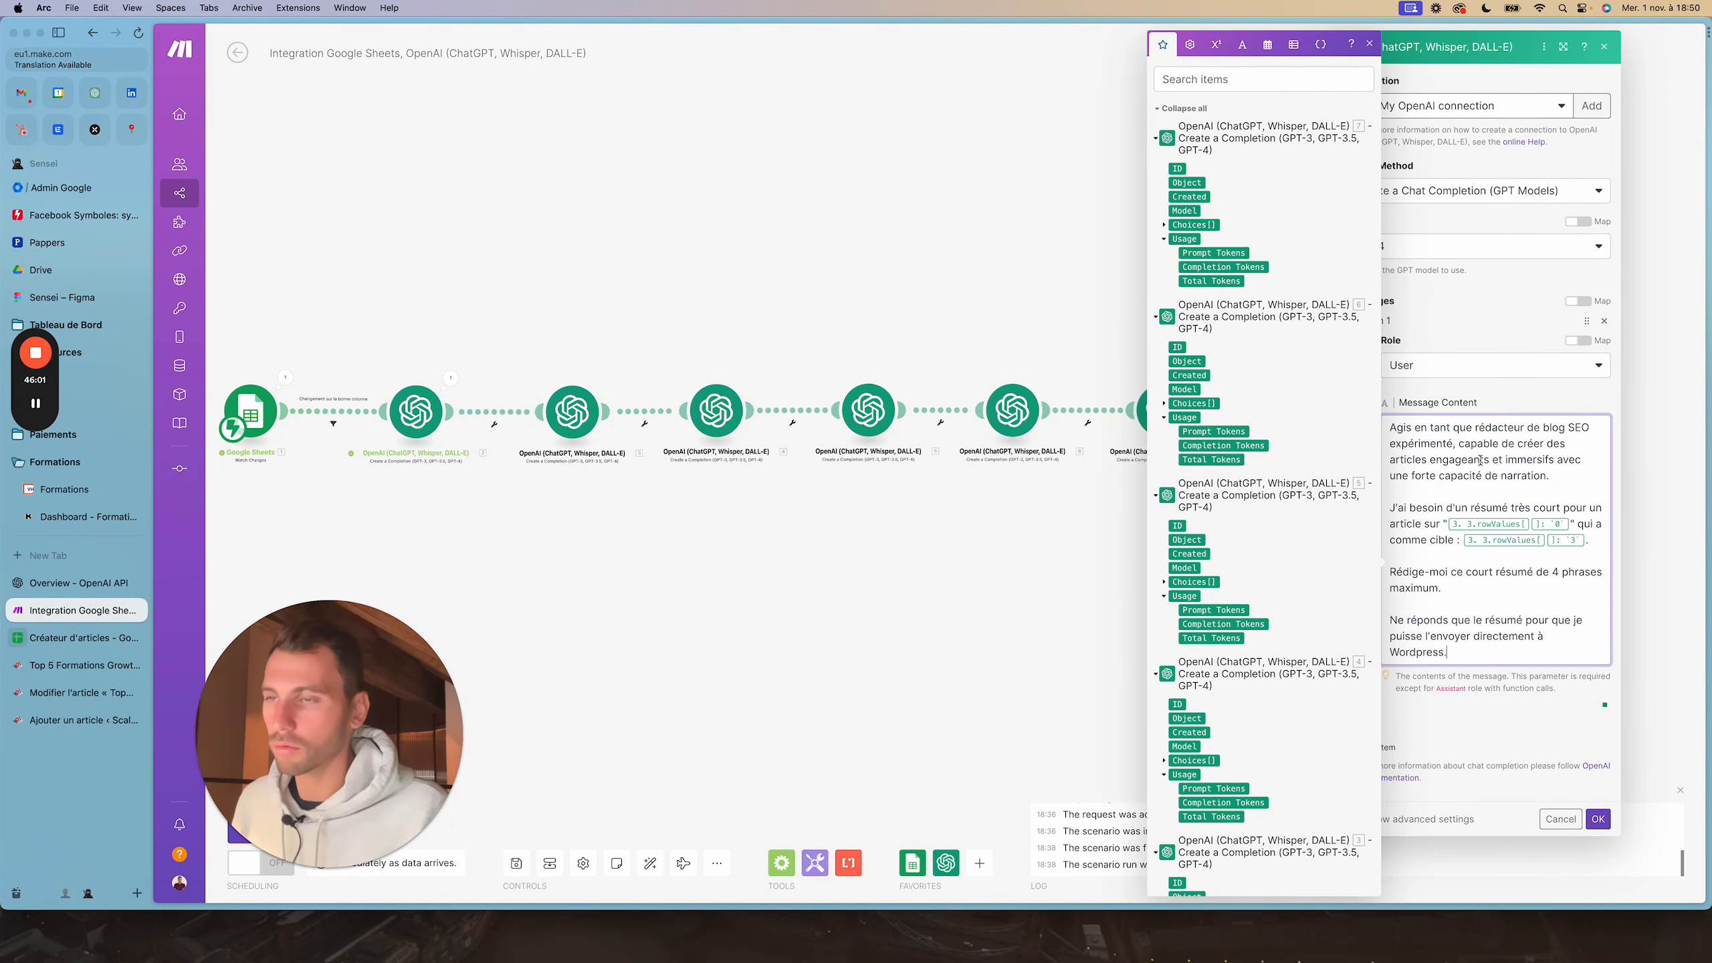
# Replace the article subject placeholder after "article sur" with Row values[]: A from the Google Sheets Watch Changes module
pyautogui.click(1470, 427)
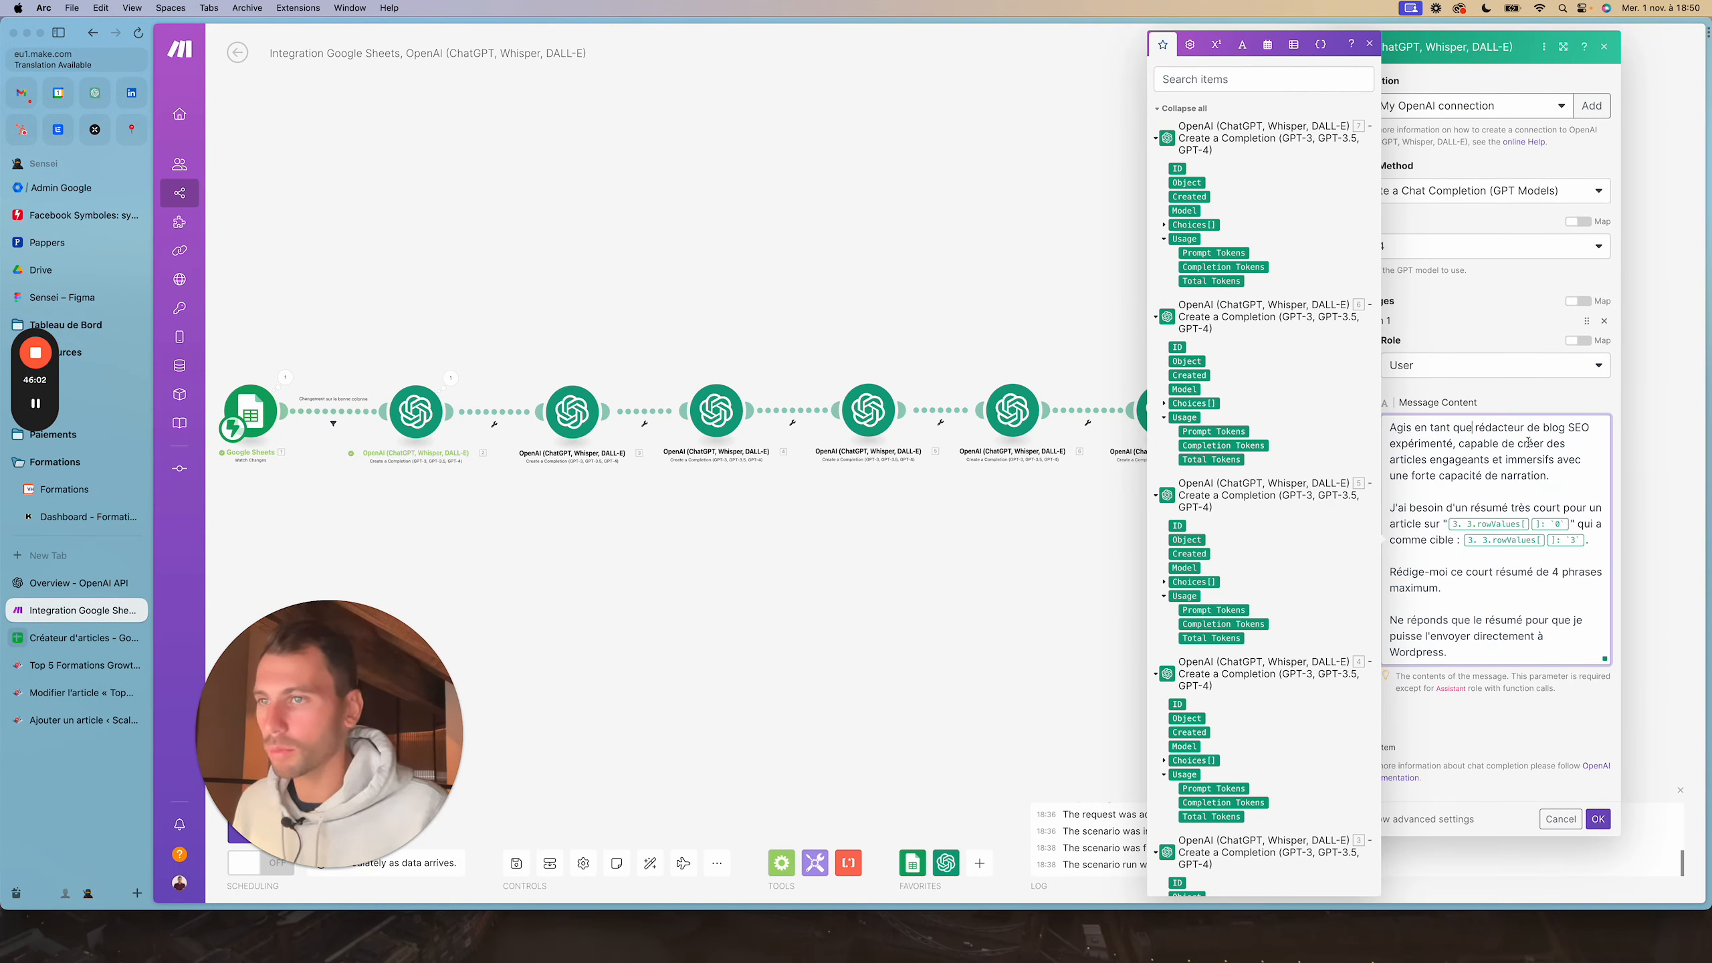
pyautogui.click(1571, 524)
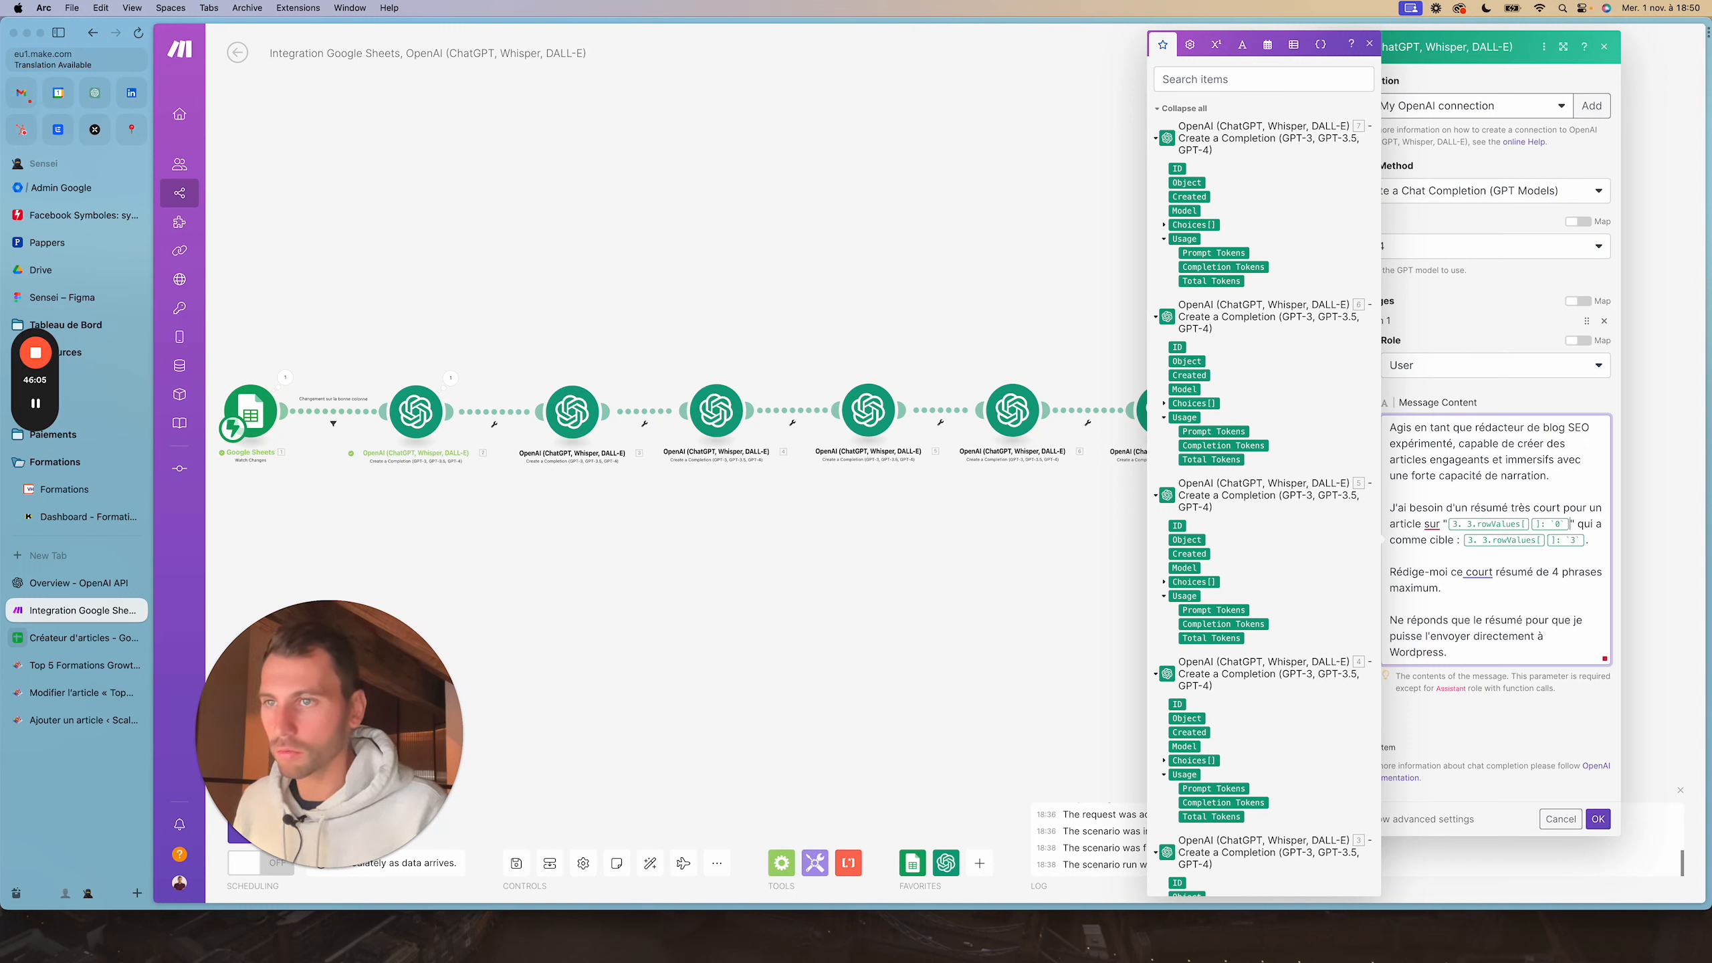
pyautogui.press('BackSpace')
pyautogui.scroll(-10, 1247, 635)
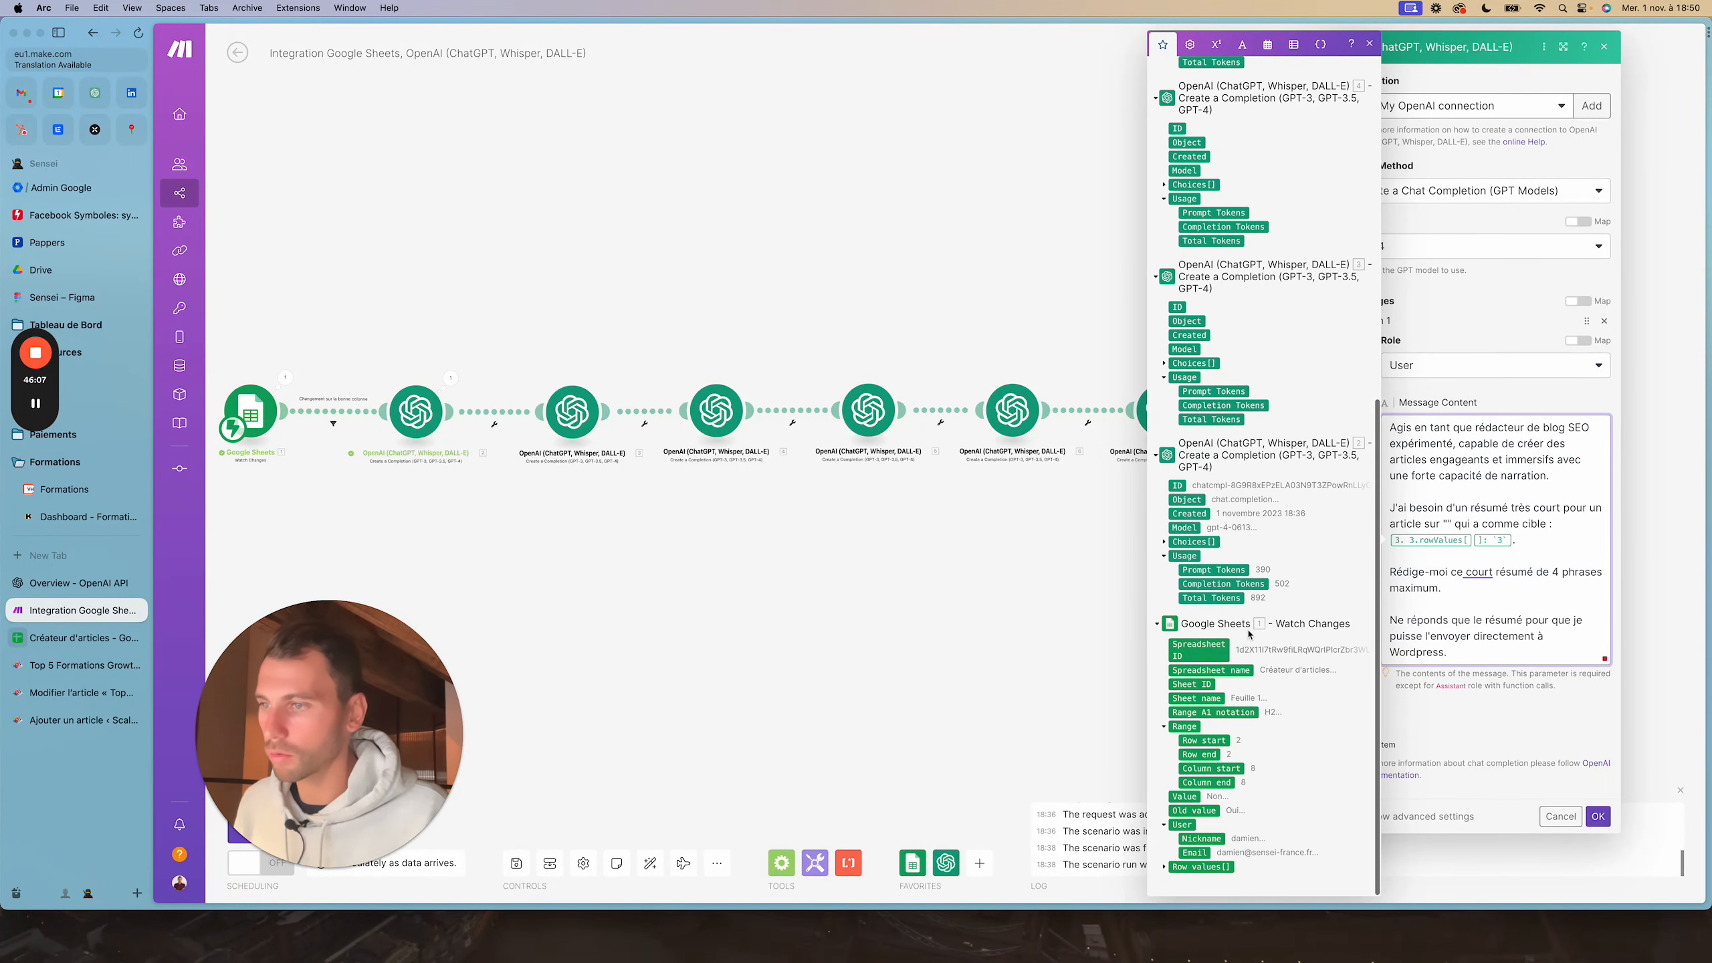
pyautogui.scroll(-5, 1227, 809)
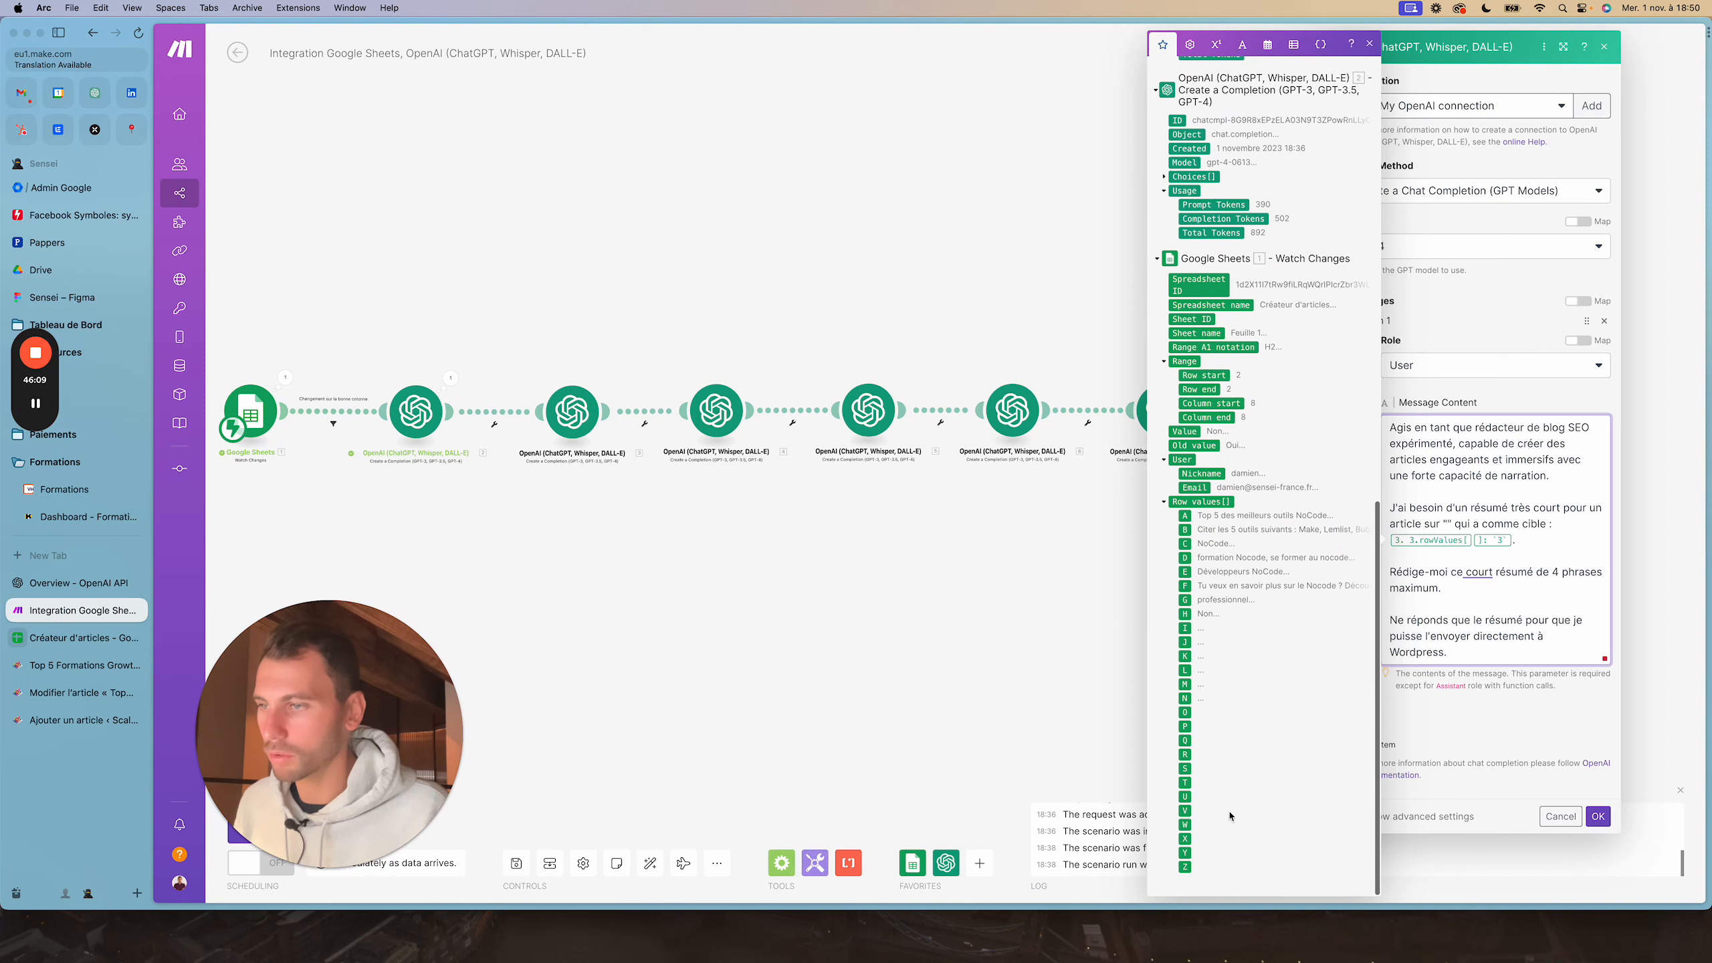
pyautogui.click(1187, 516)
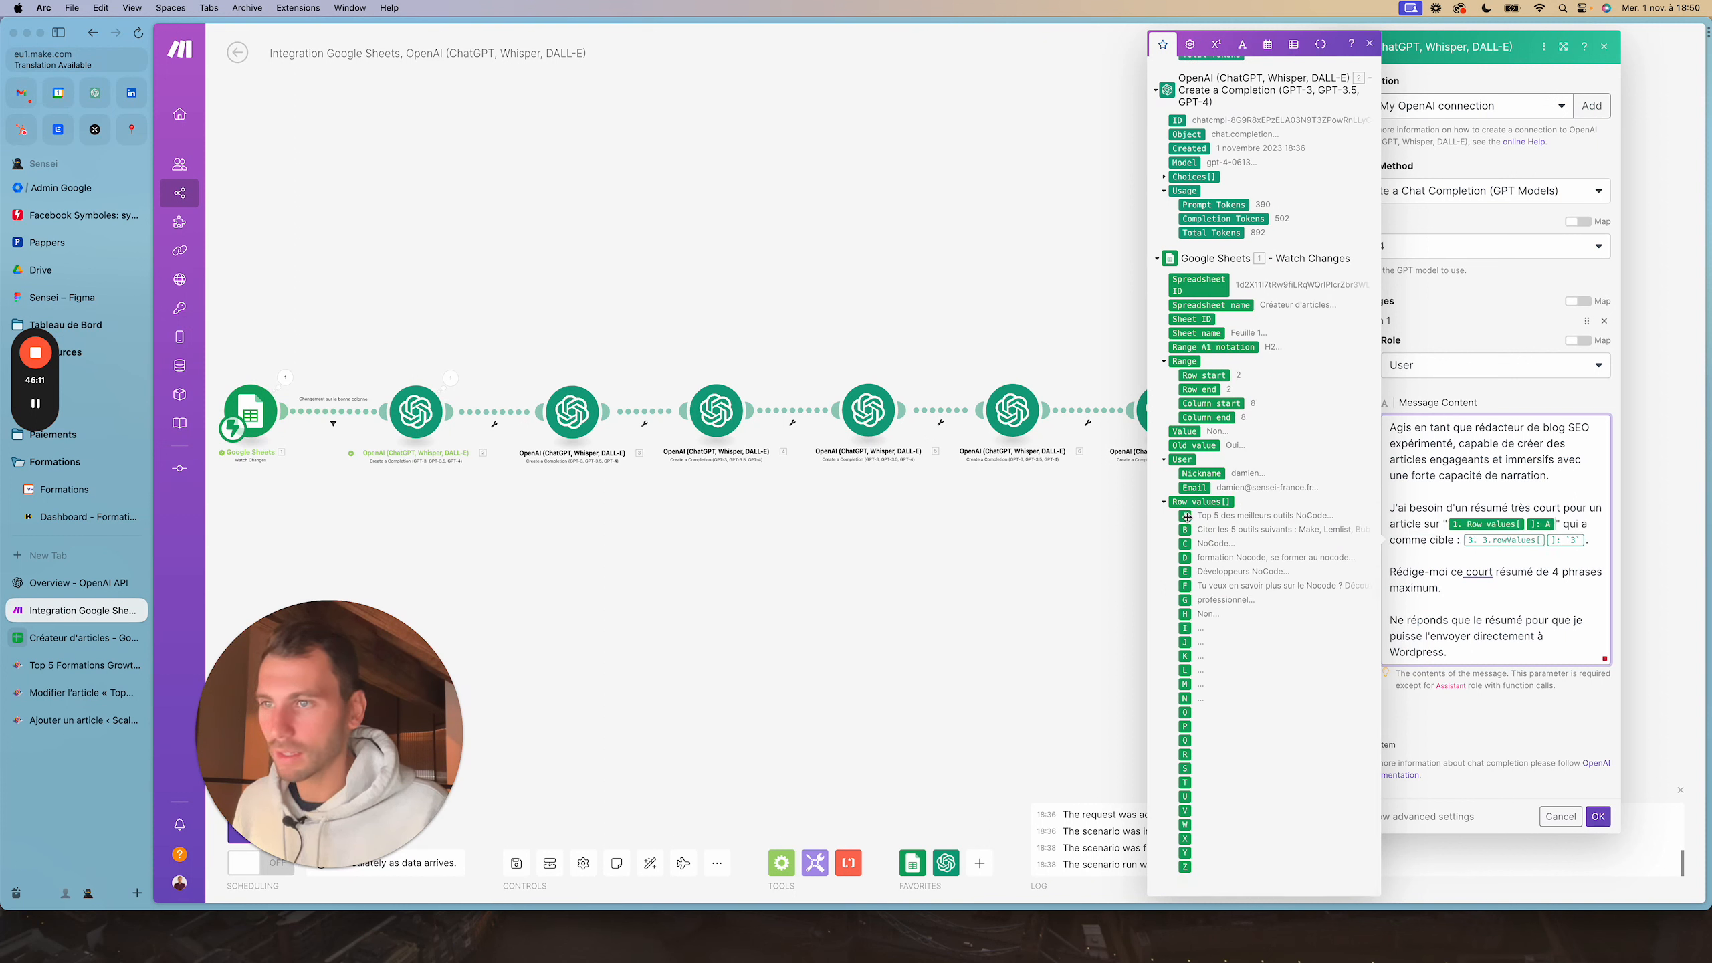
# Replace the placeholder after "comme cible :" with Row values[]: E from the Watch Changes module and confirm the OpenAI settings
pyautogui.click(1588, 539)
pyautogui.press('BackSpace')
pyautogui.press('BackSpace')
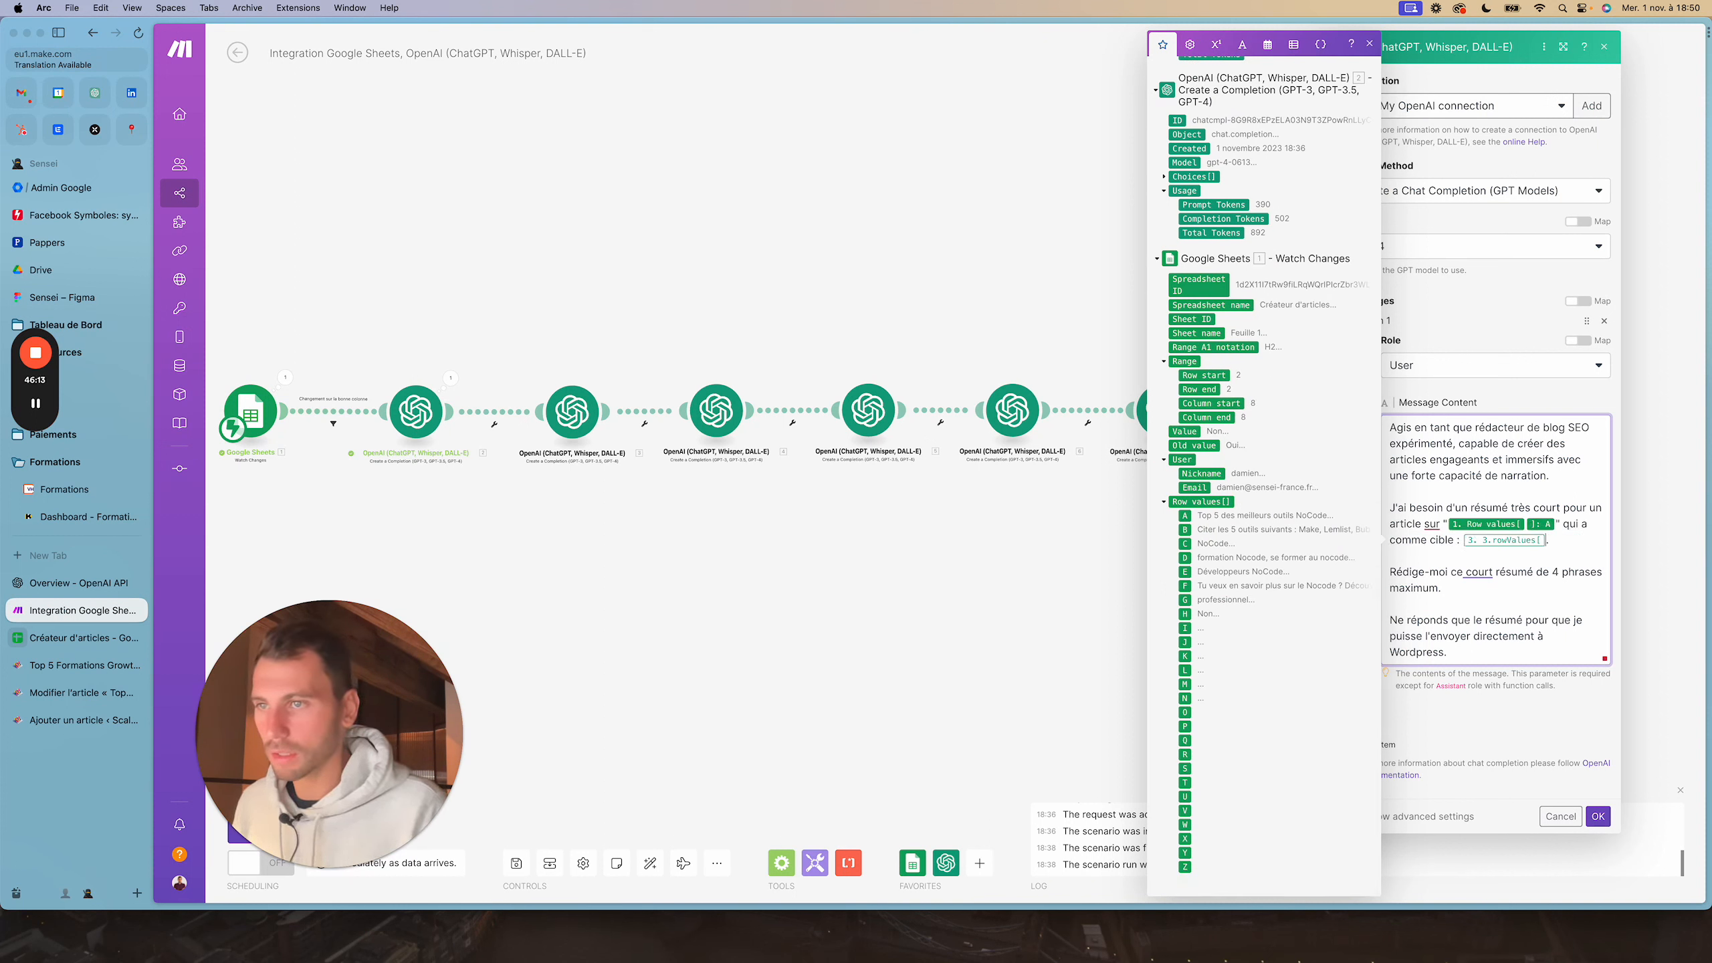
pyautogui.click(1188, 571)
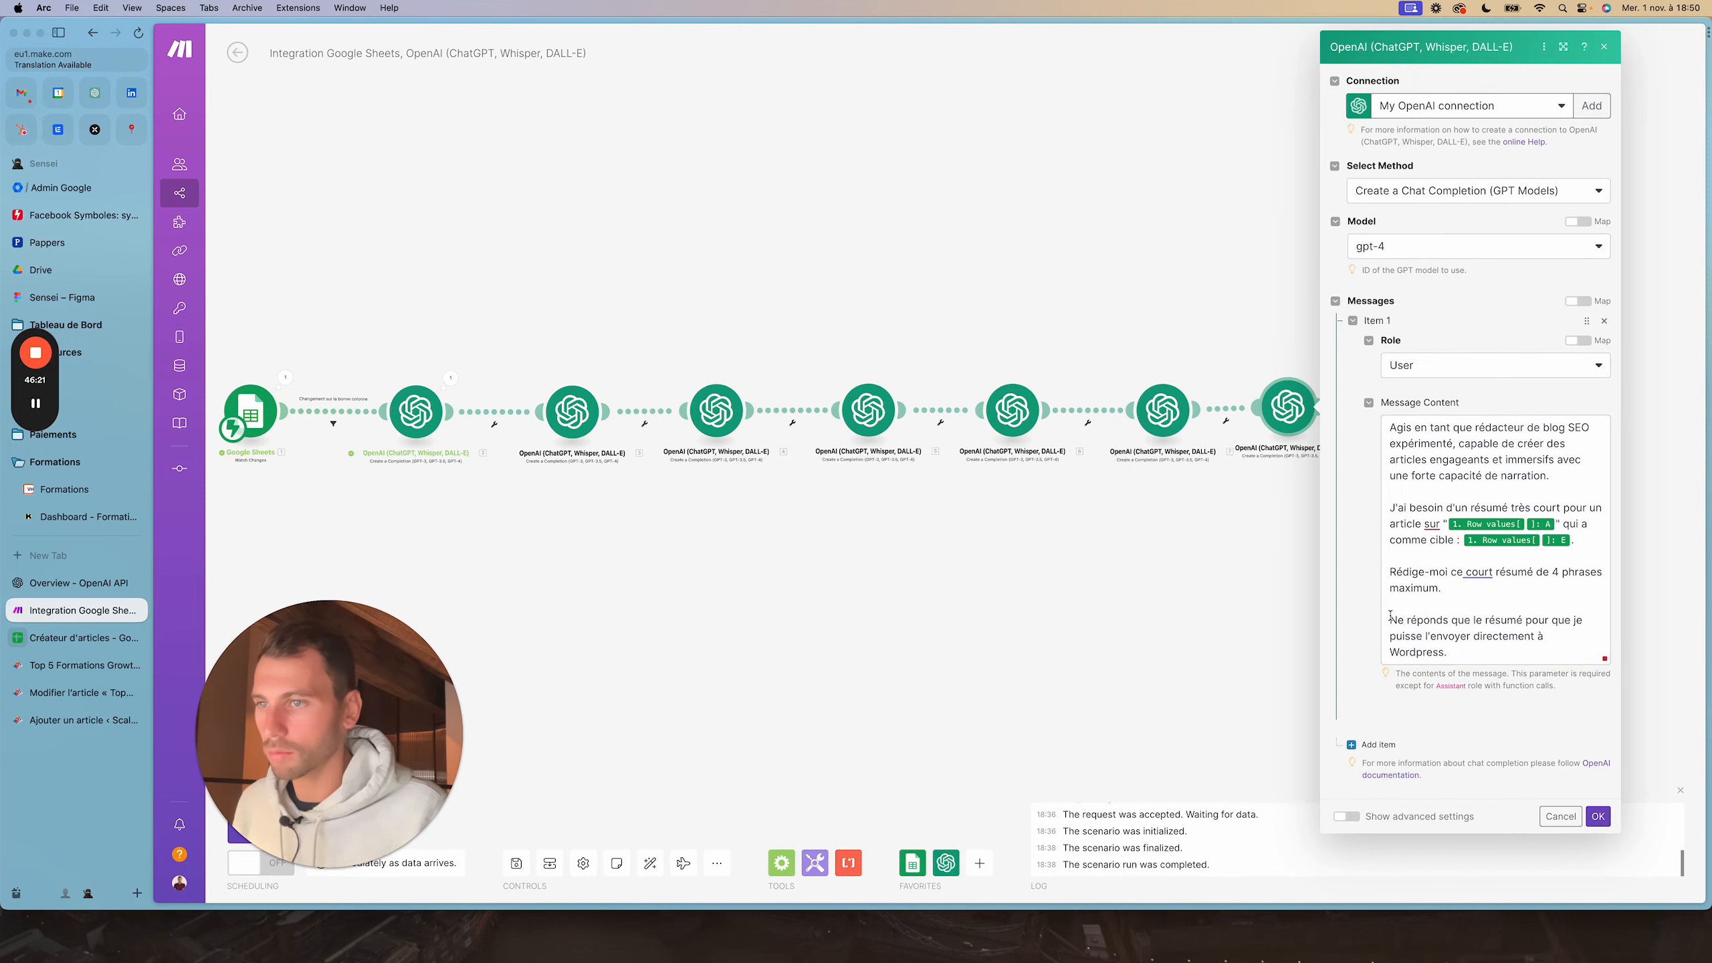
pyautogui.tripleClick(1477, 645)
pyautogui.click(1469, 657)
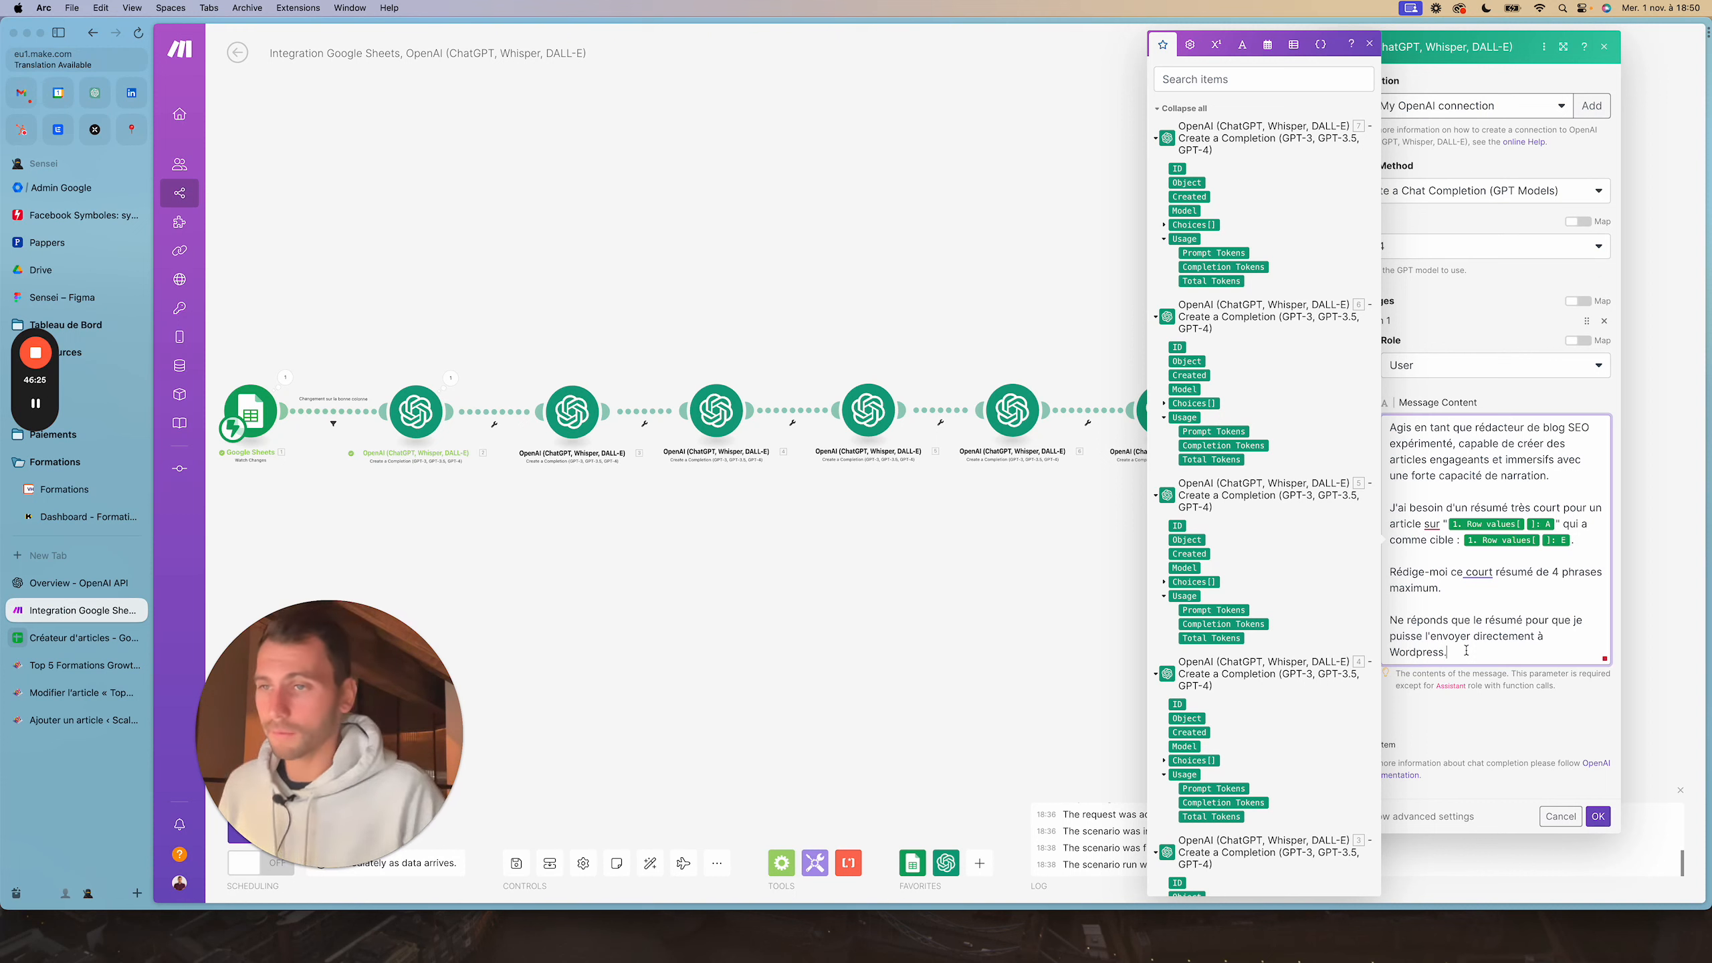
pyautogui.click(1493, 721)
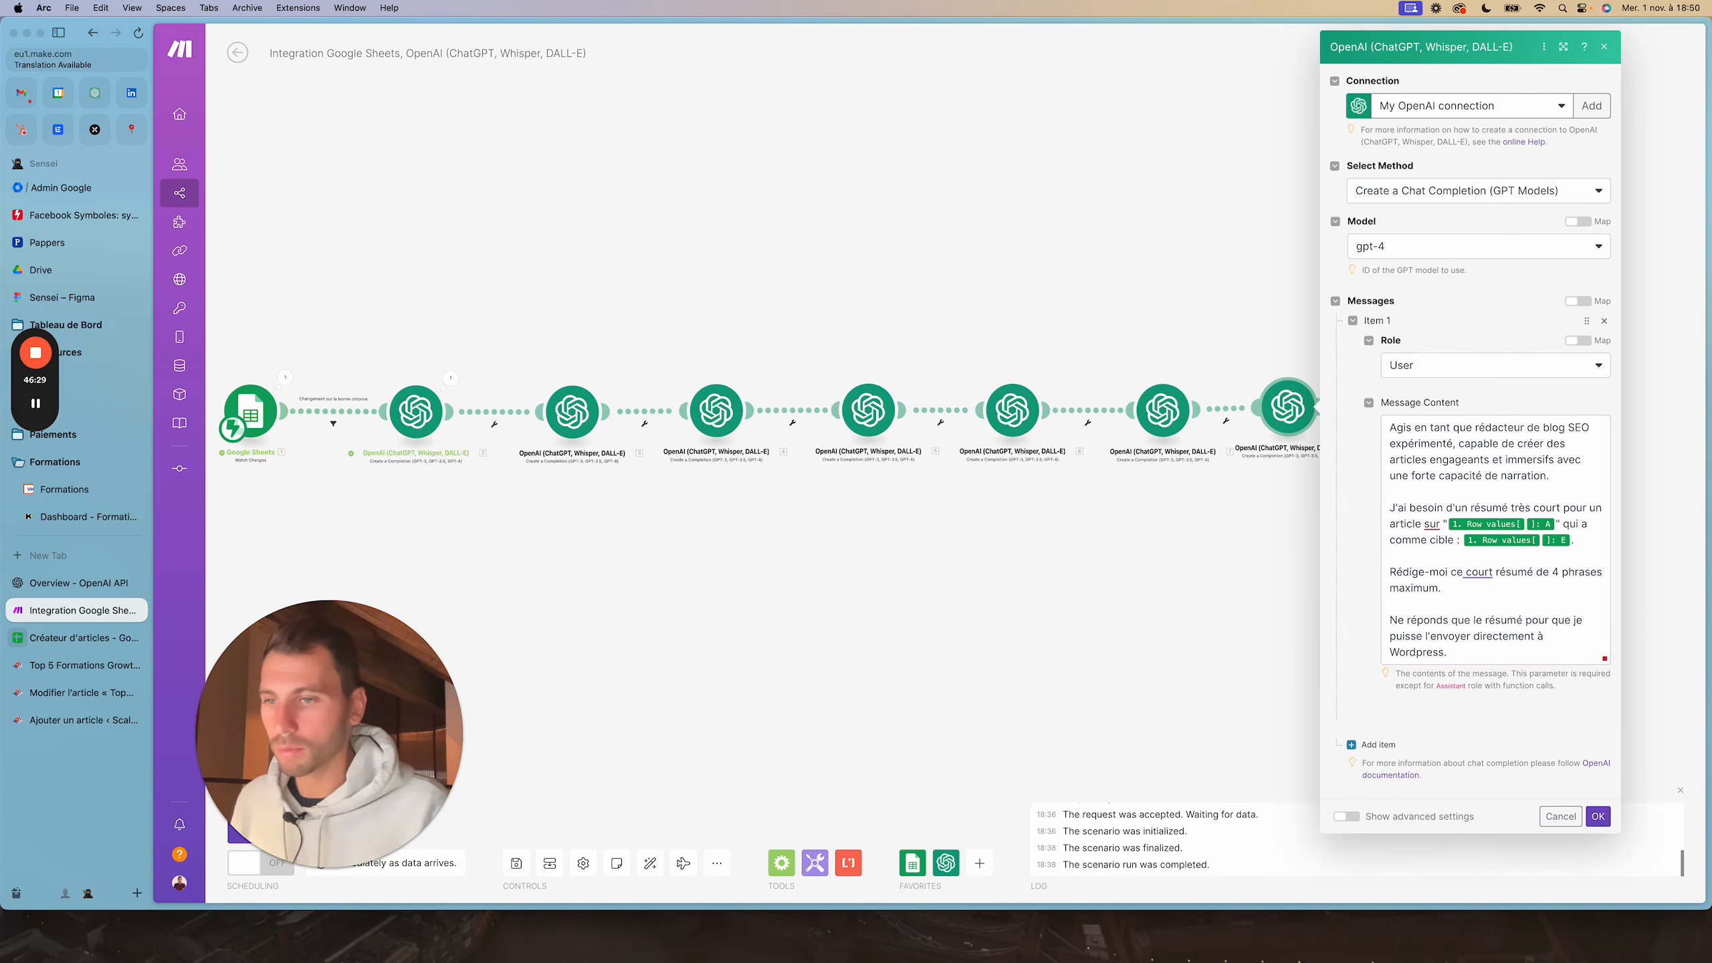
pyautogui.click(1600, 817)
# Move the Google Sheets Update a Row module closer to the last OpenAI module to tidy the scenario chain
pyautogui.moveTo(1402, 519); pyautogui.dragTo(1322, 523)
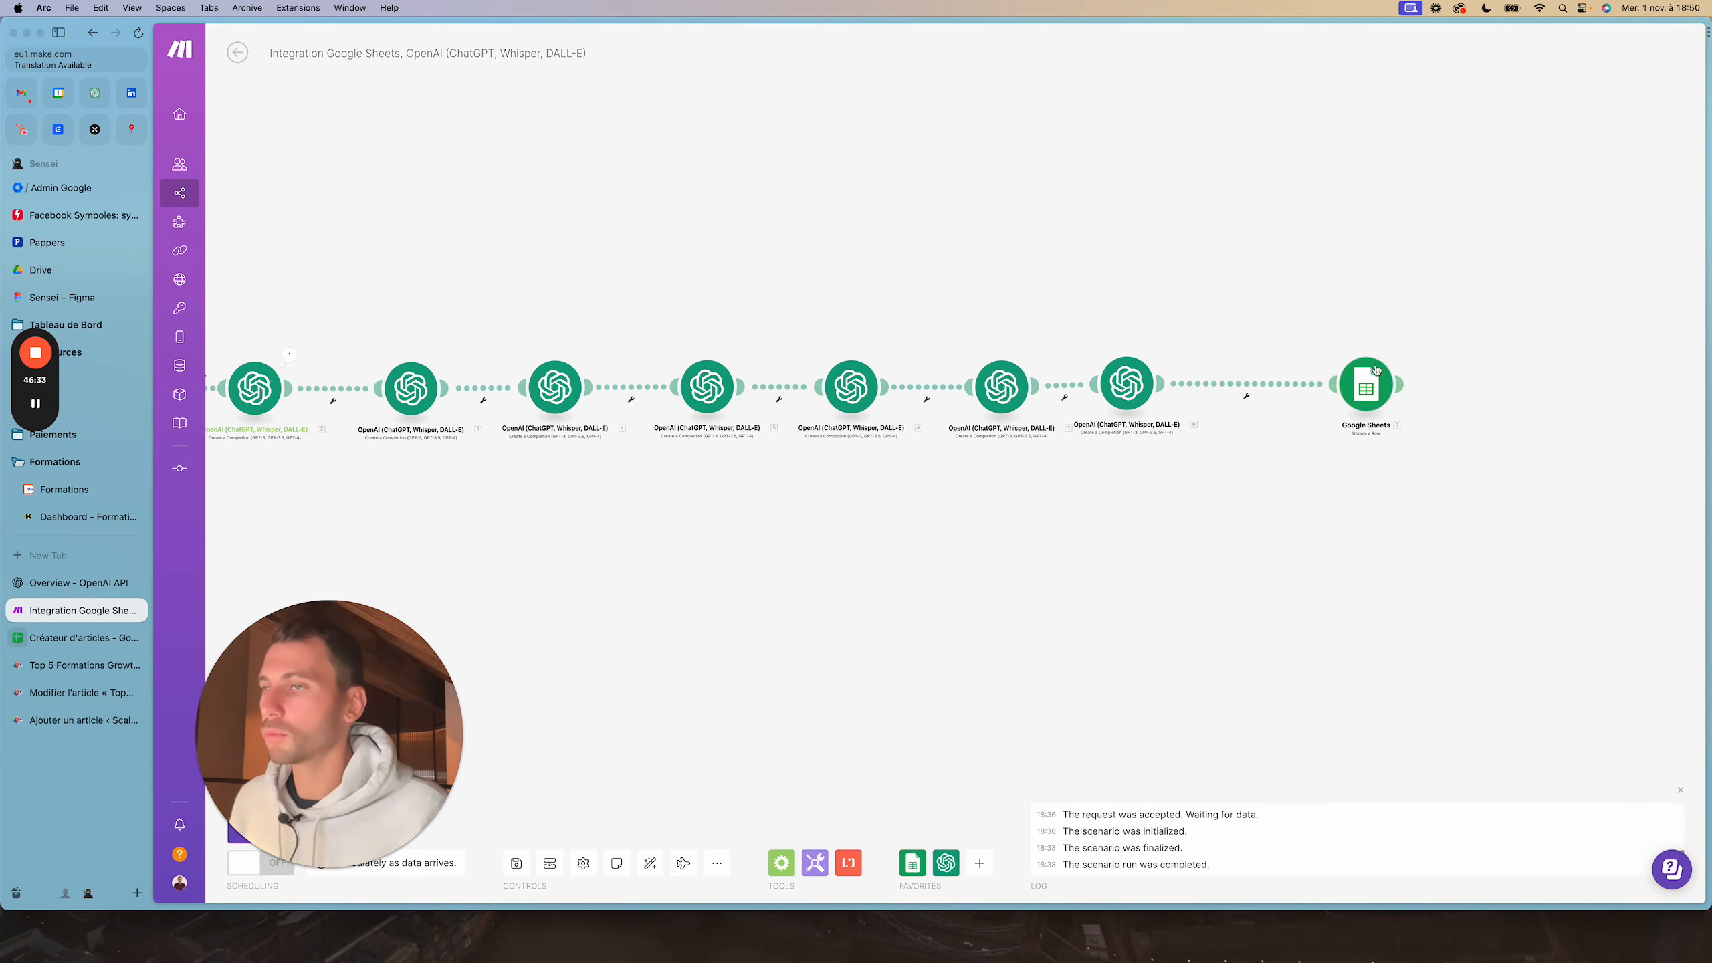
pyautogui.moveTo(1374, 377); pyautogui.dragTo(1328, 376)
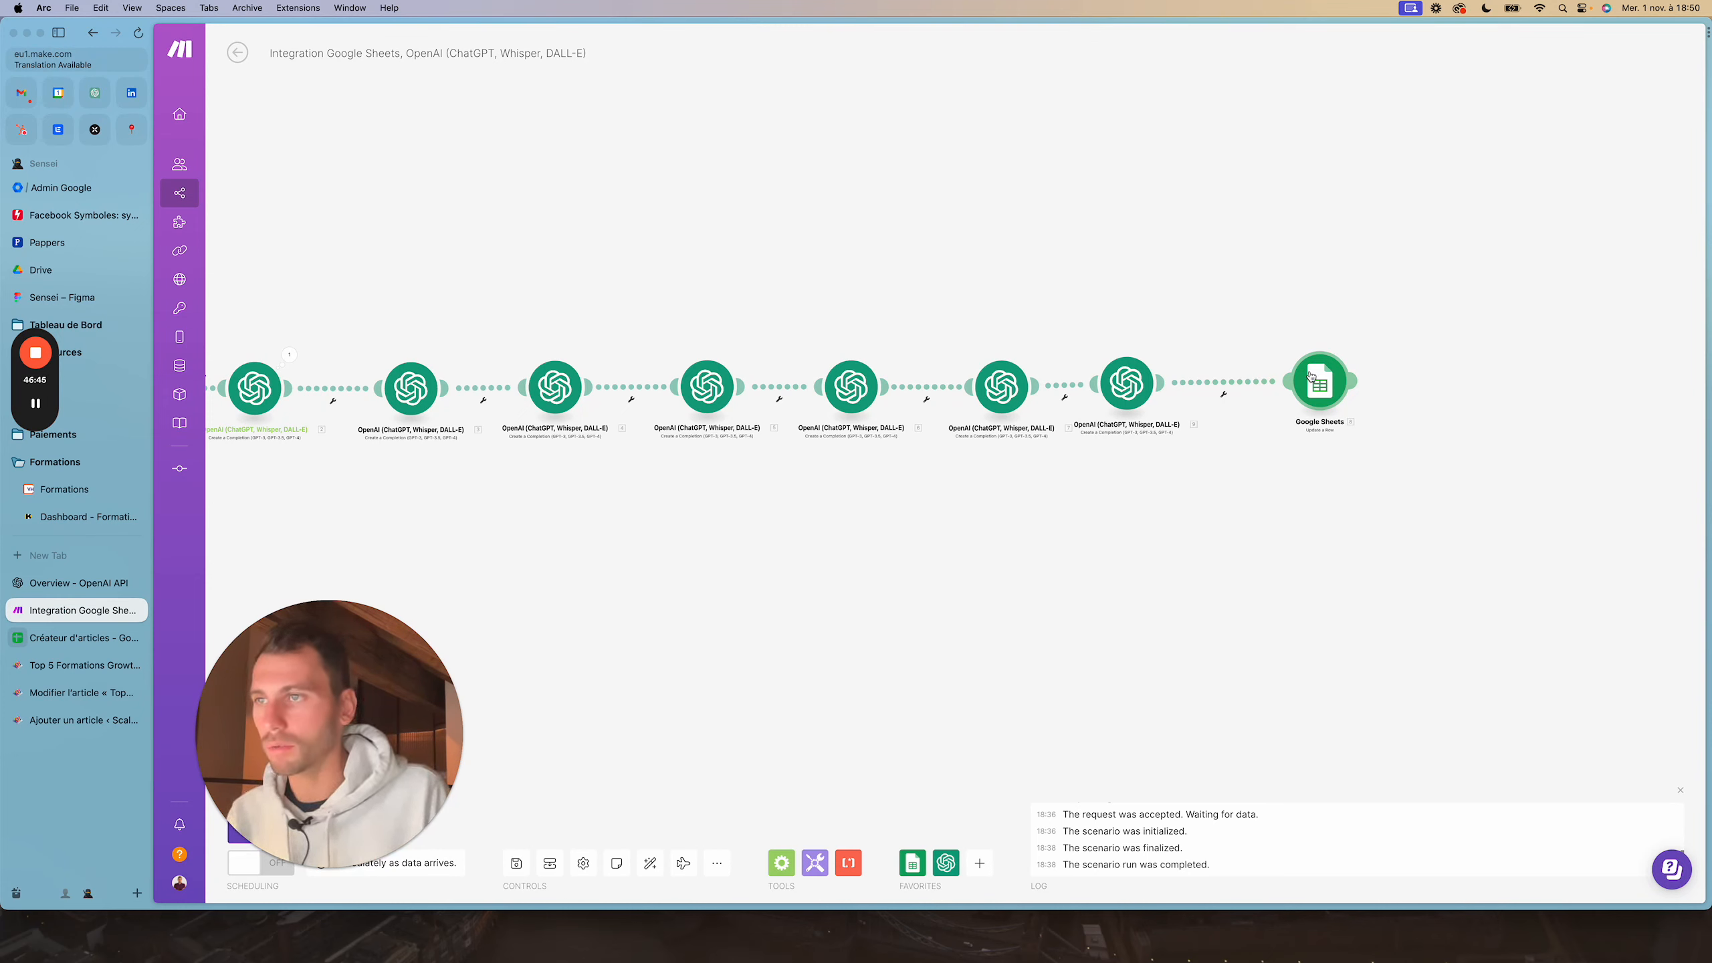
pyautogui.moveTo(1312, 380); pyautogui.dragTo(1301, 380)
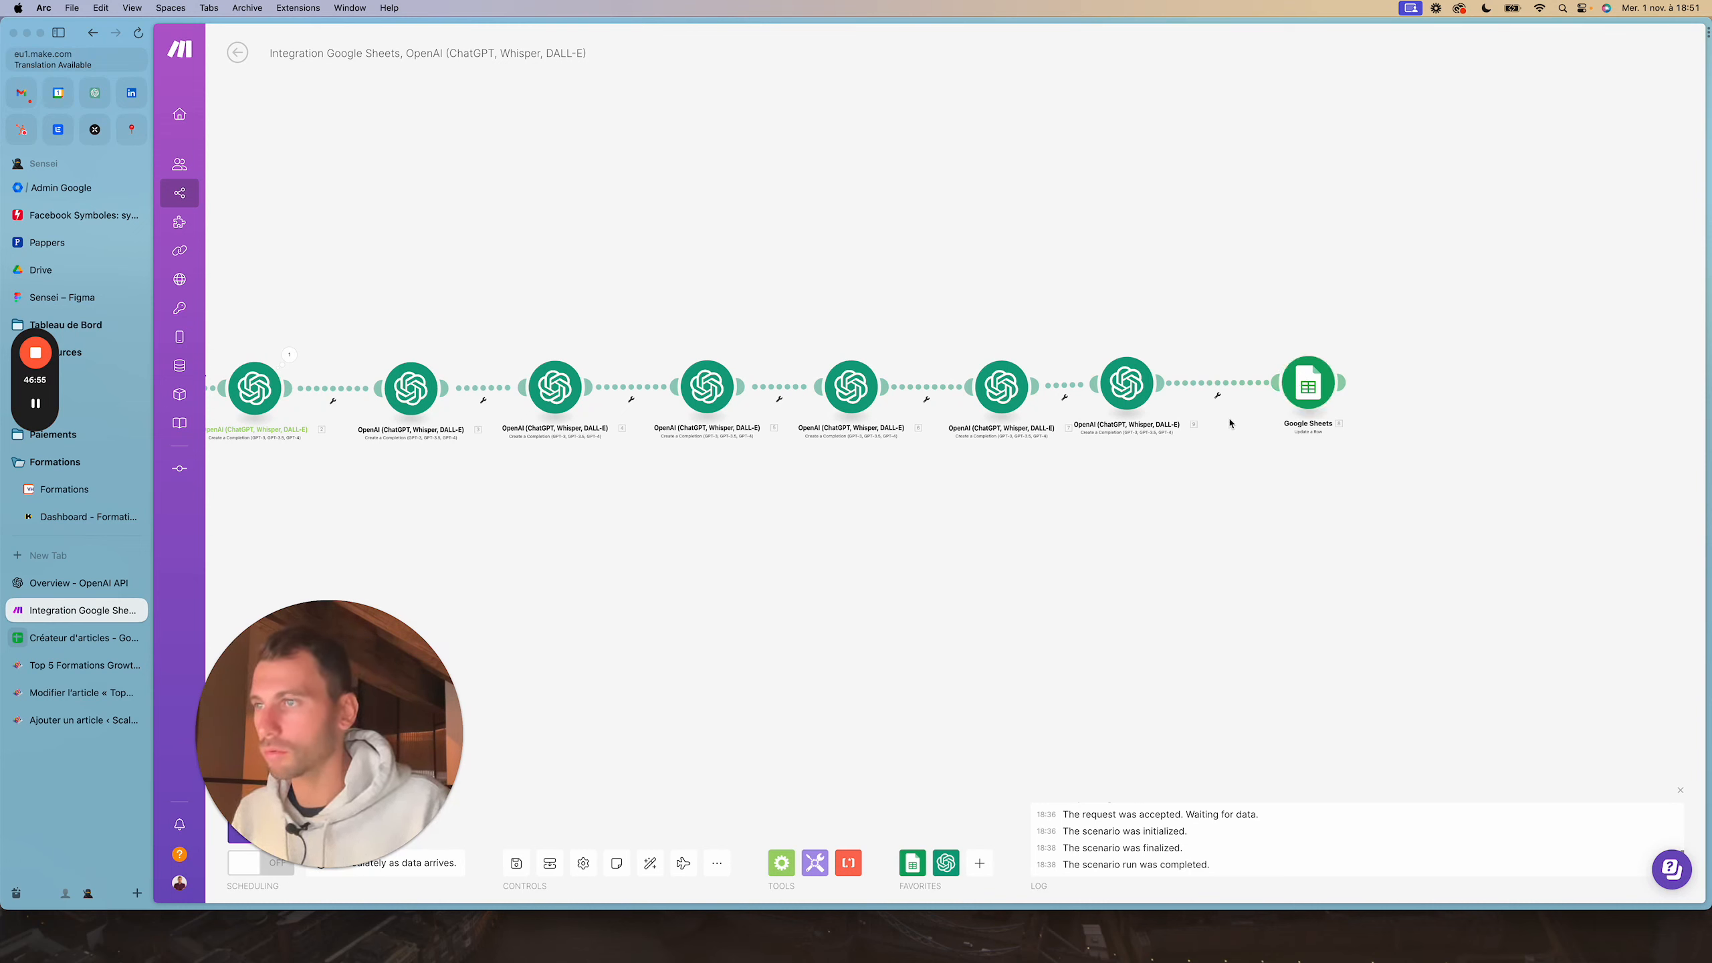
pyautogui.moveTo(1308, 379); pyautogui.dragTo(1298, 380)
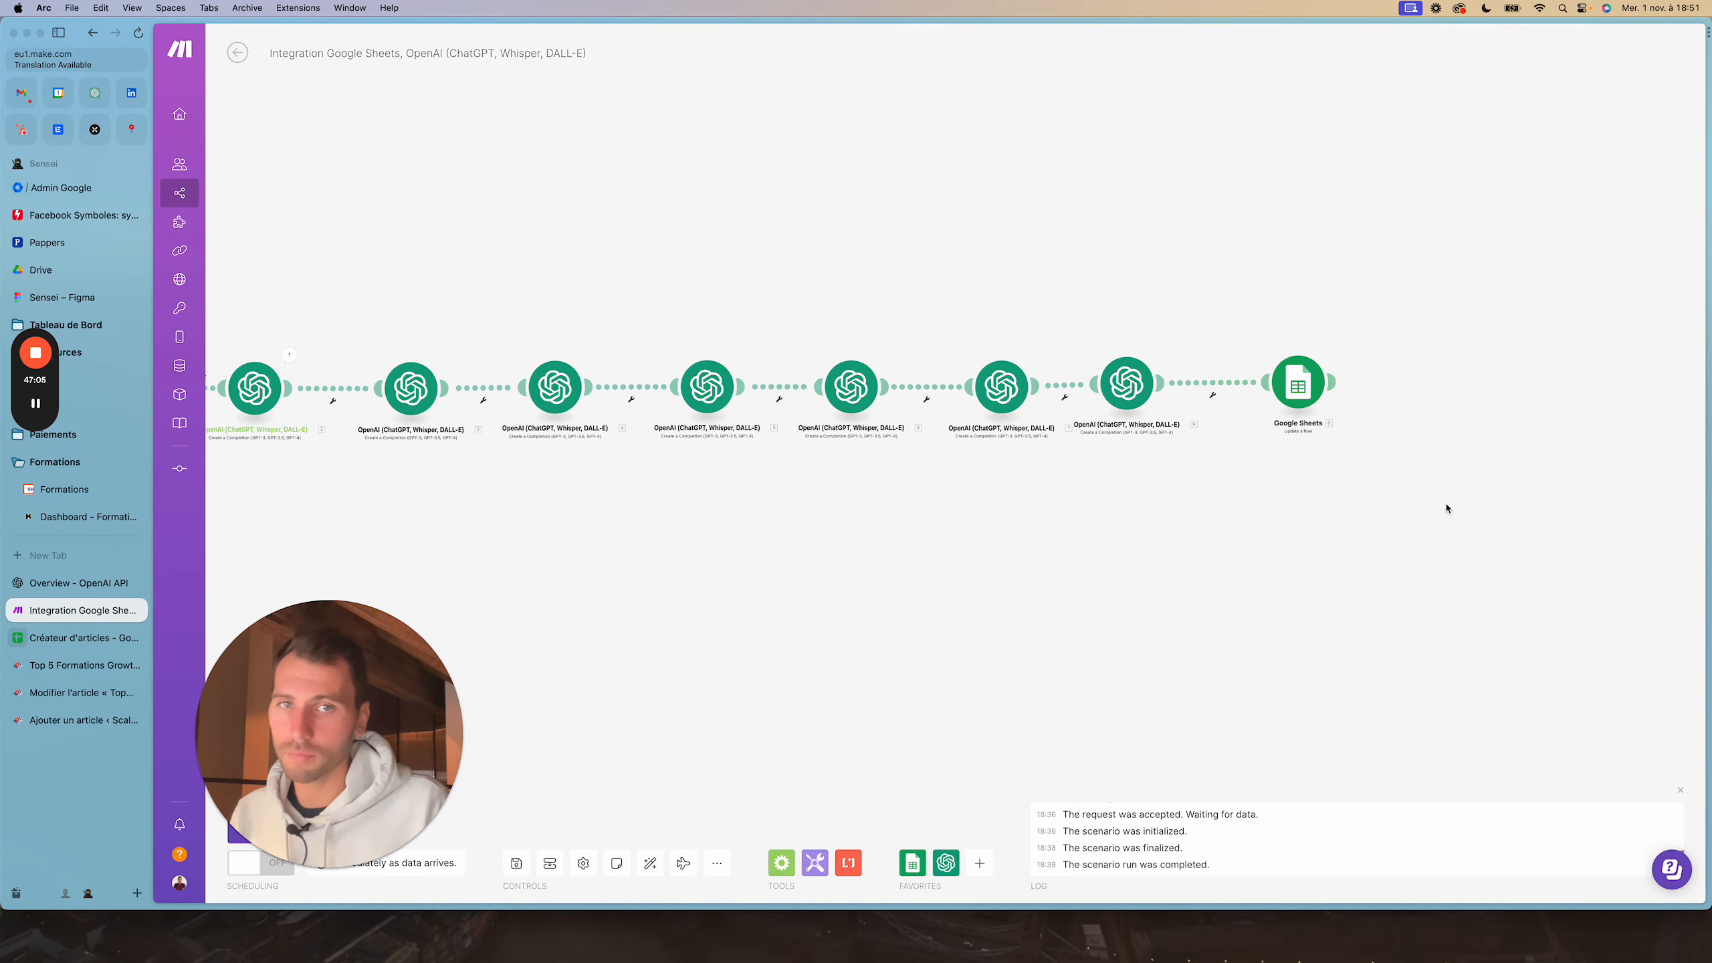
pyautogui.moveTo(1299, 386); pyautogui.dragTo(1291, 386)
pyautogui.scroll(-1, 1286, 428)
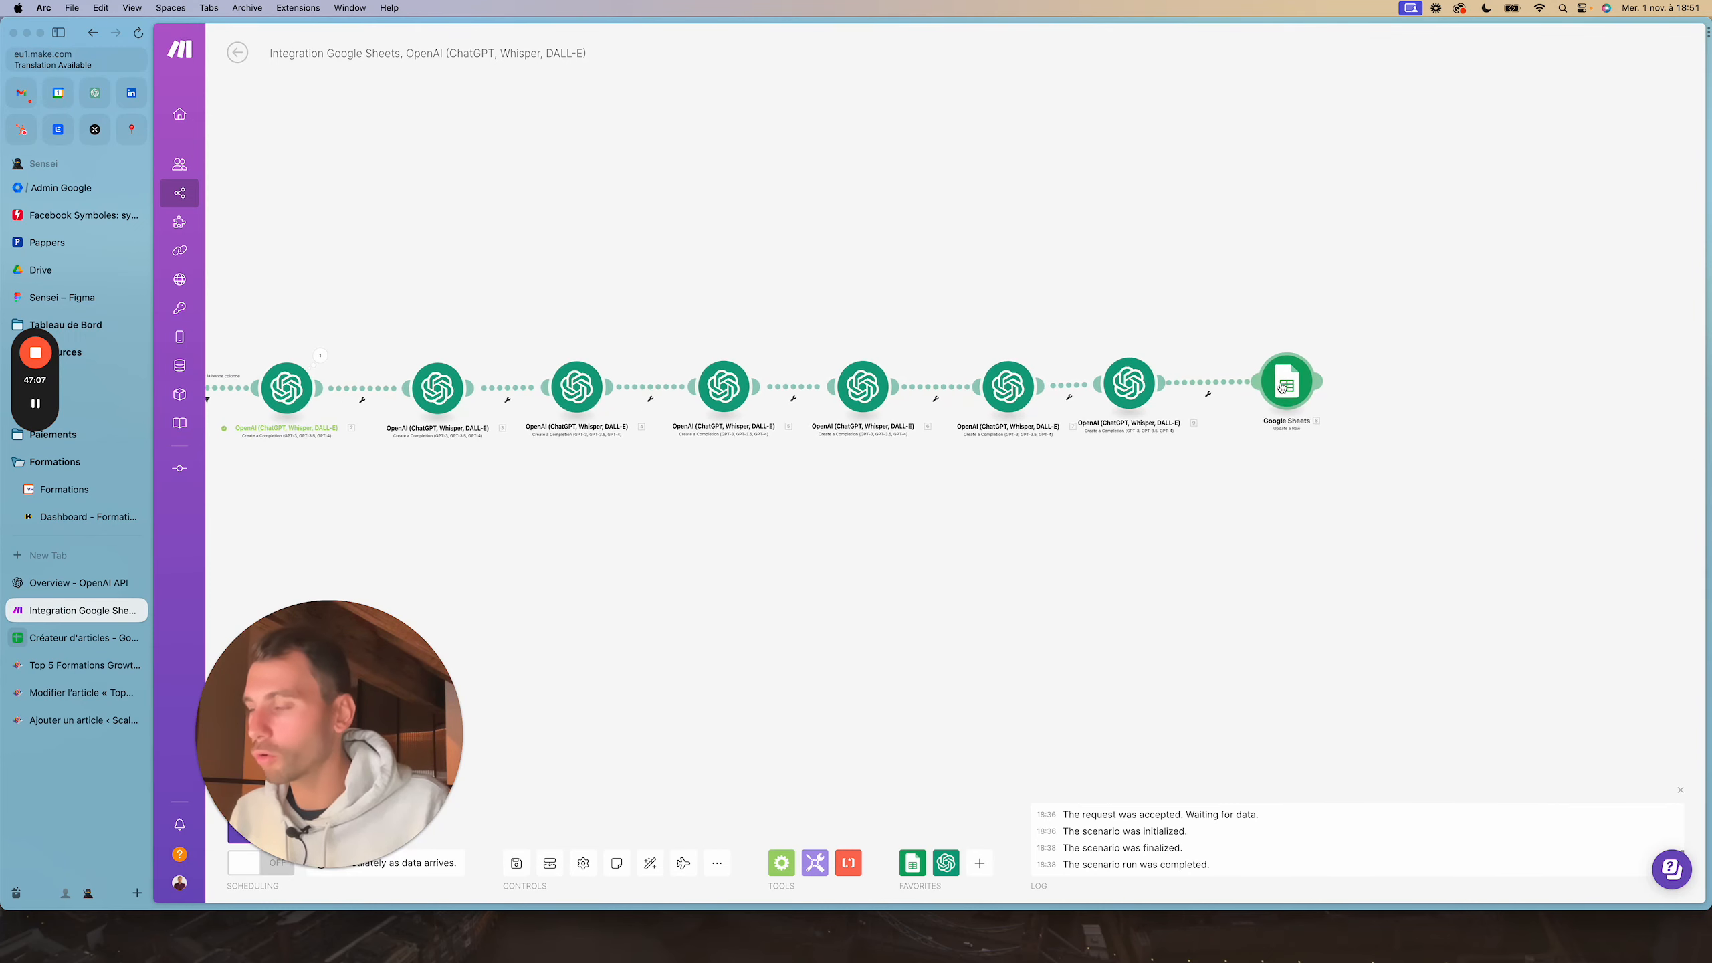
pyautogui.moveTo(1290, 477); pyautogui.dragTo(1422, 482)
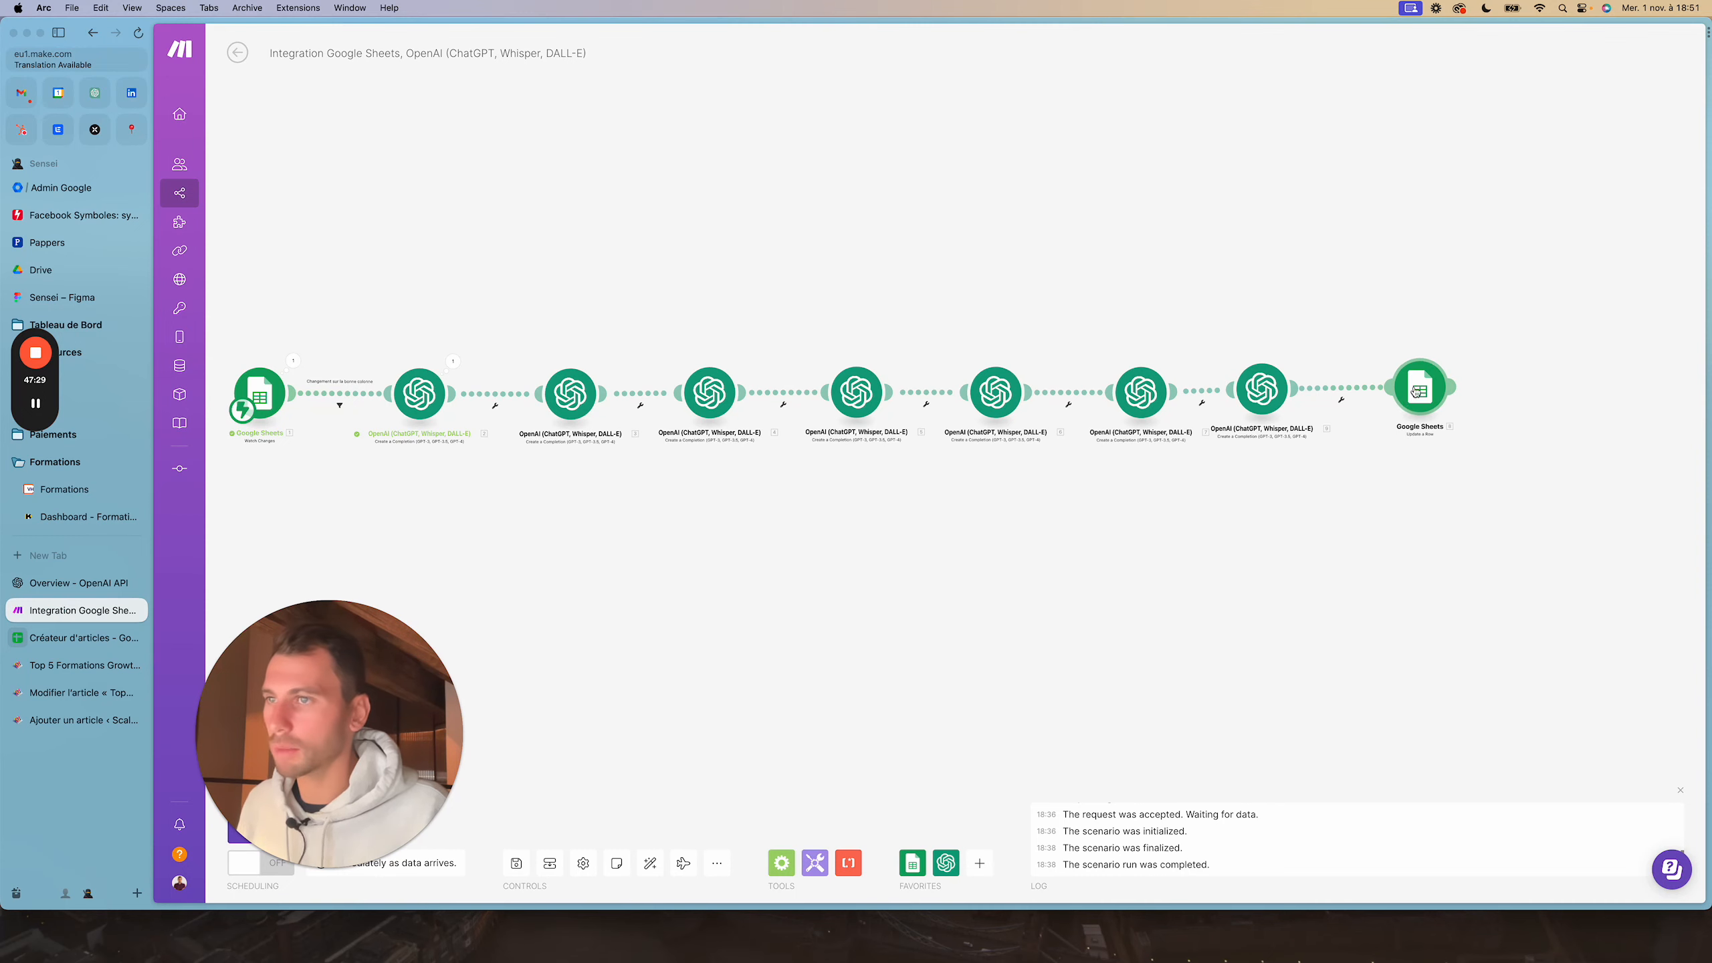
pyautogui.moveTo(1416, 392); pyautogui.dragTo(1398, 391)
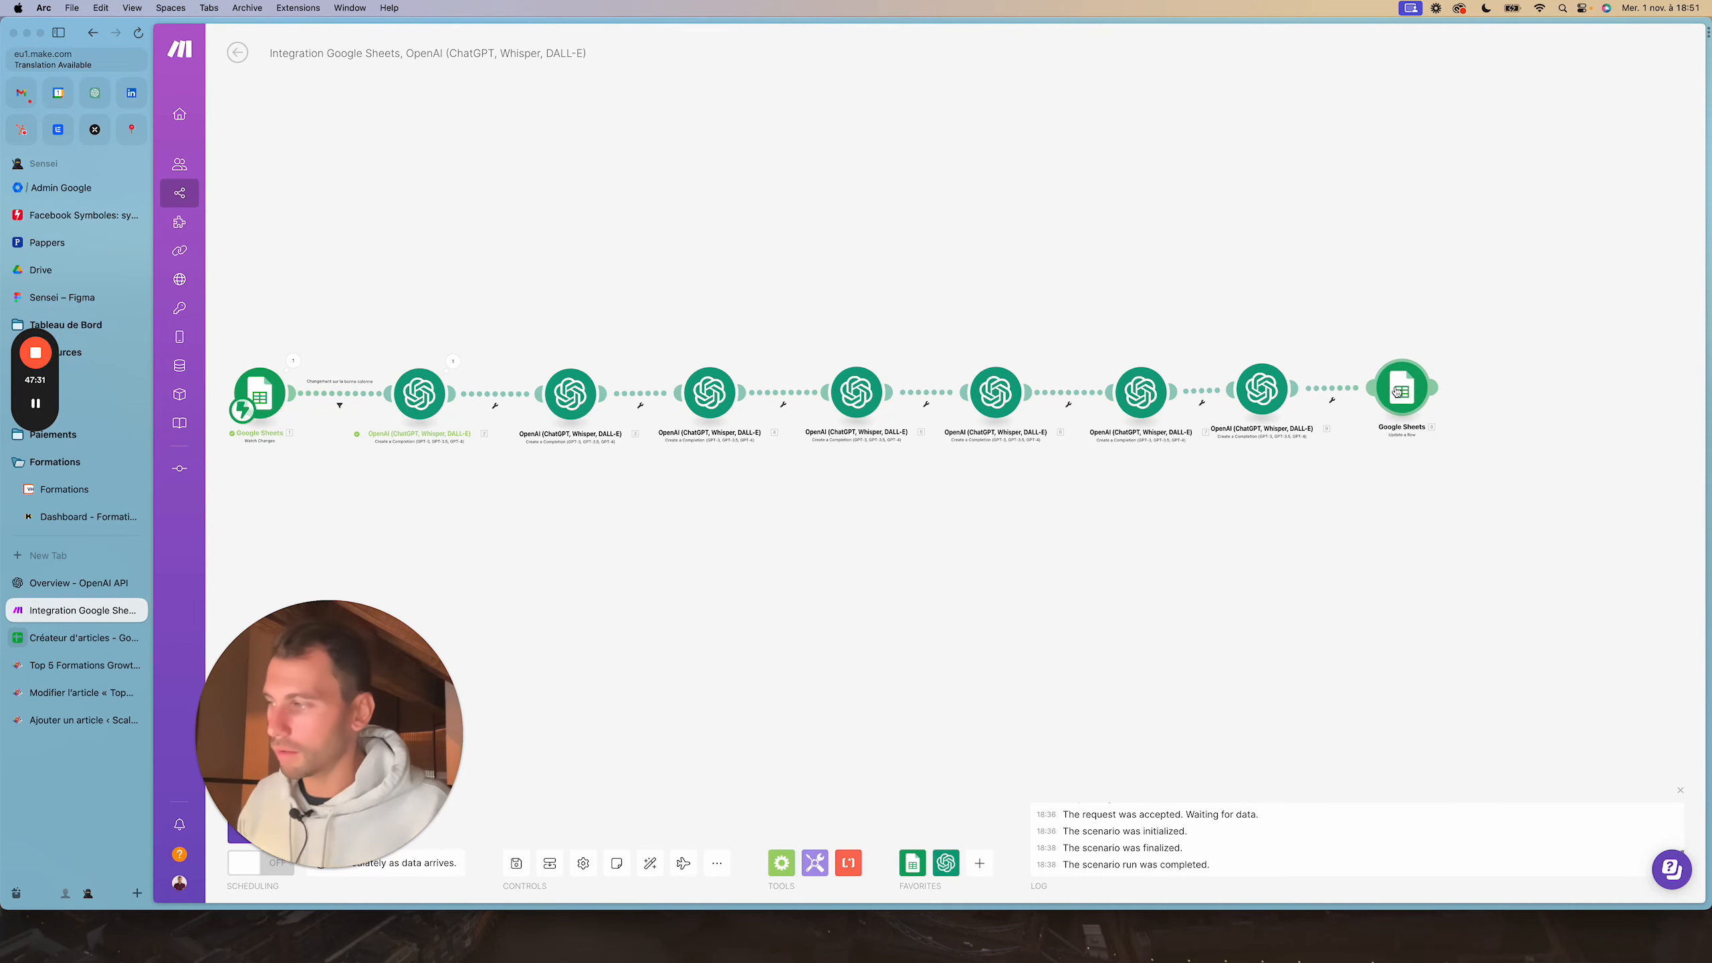
pyautogui.moveTo(1422, 509); pyautogui.dragTo(1343, 506)
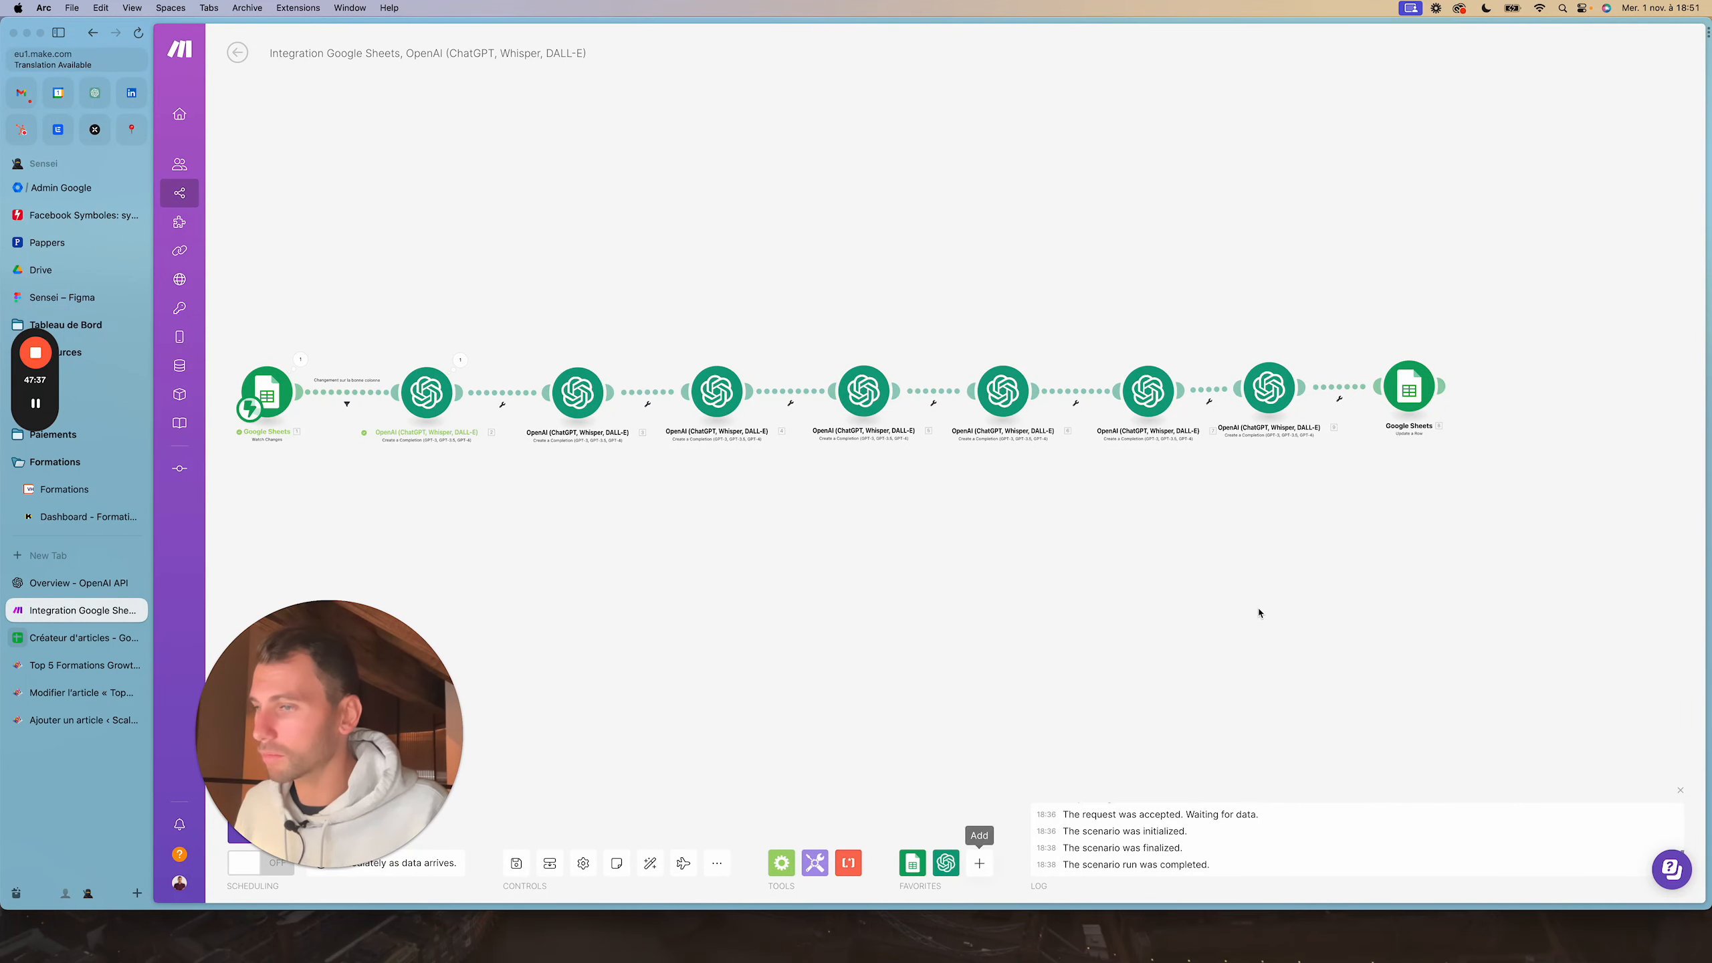
# Add a WordPress Create a Post module to the scenario following the Google Sheets Update a Row module
pyautogui.click(979, 863)
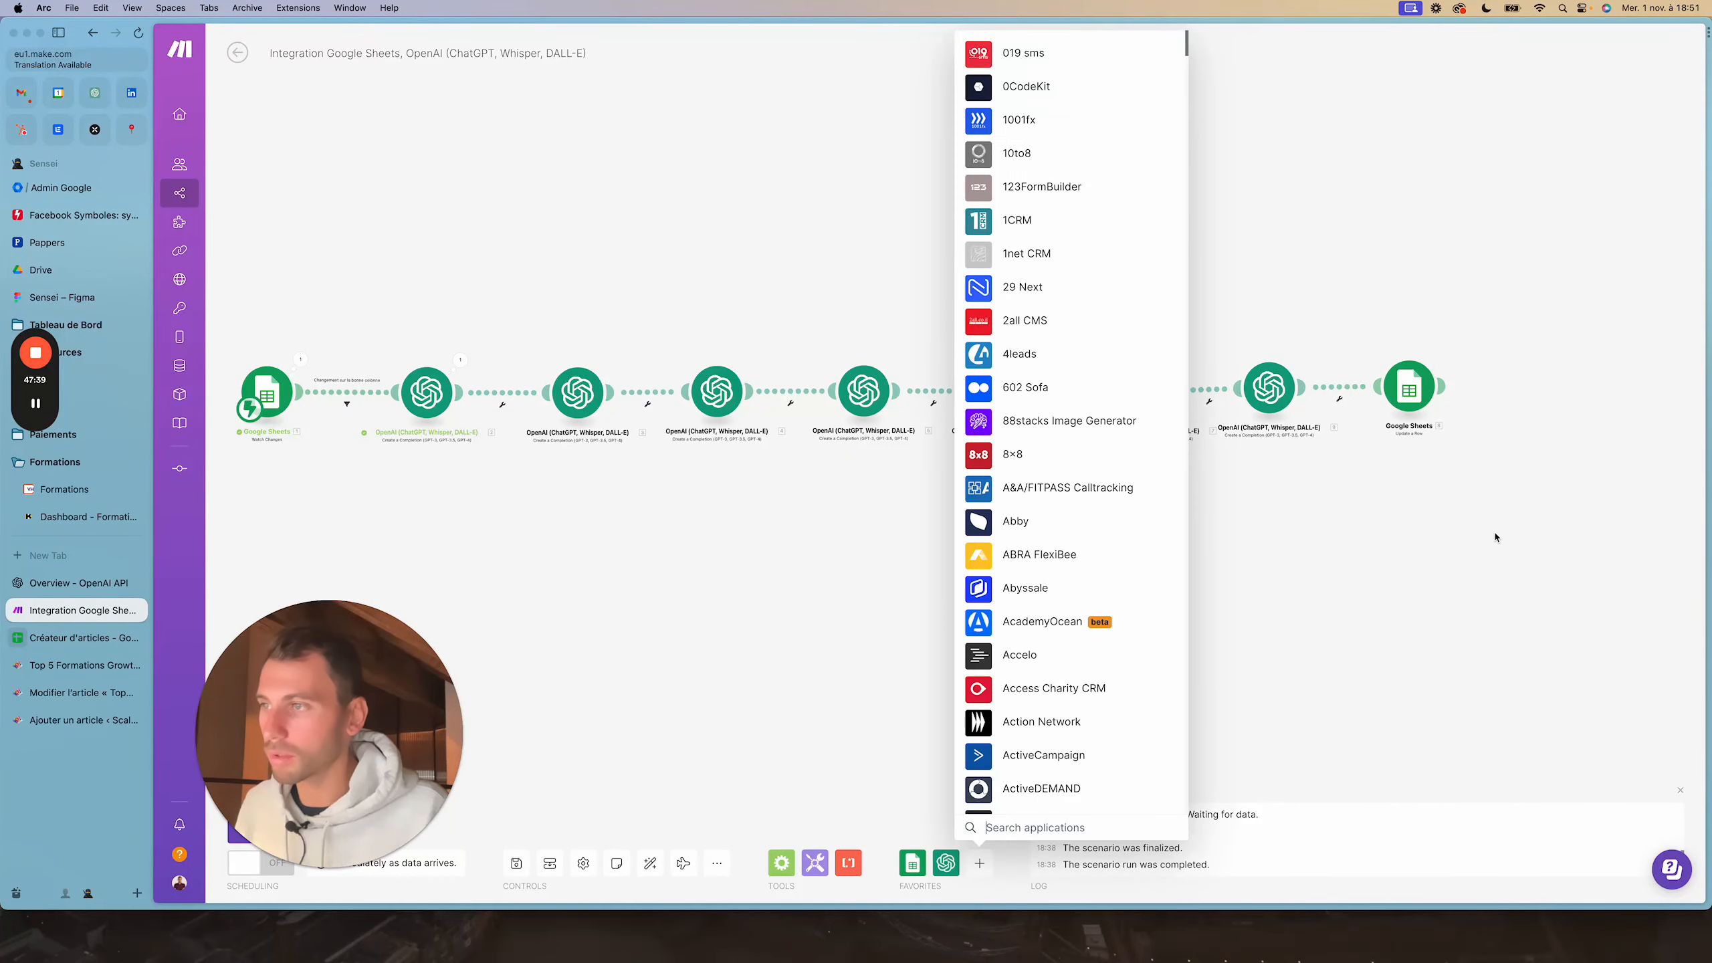
pyautogui.write('wordpress')
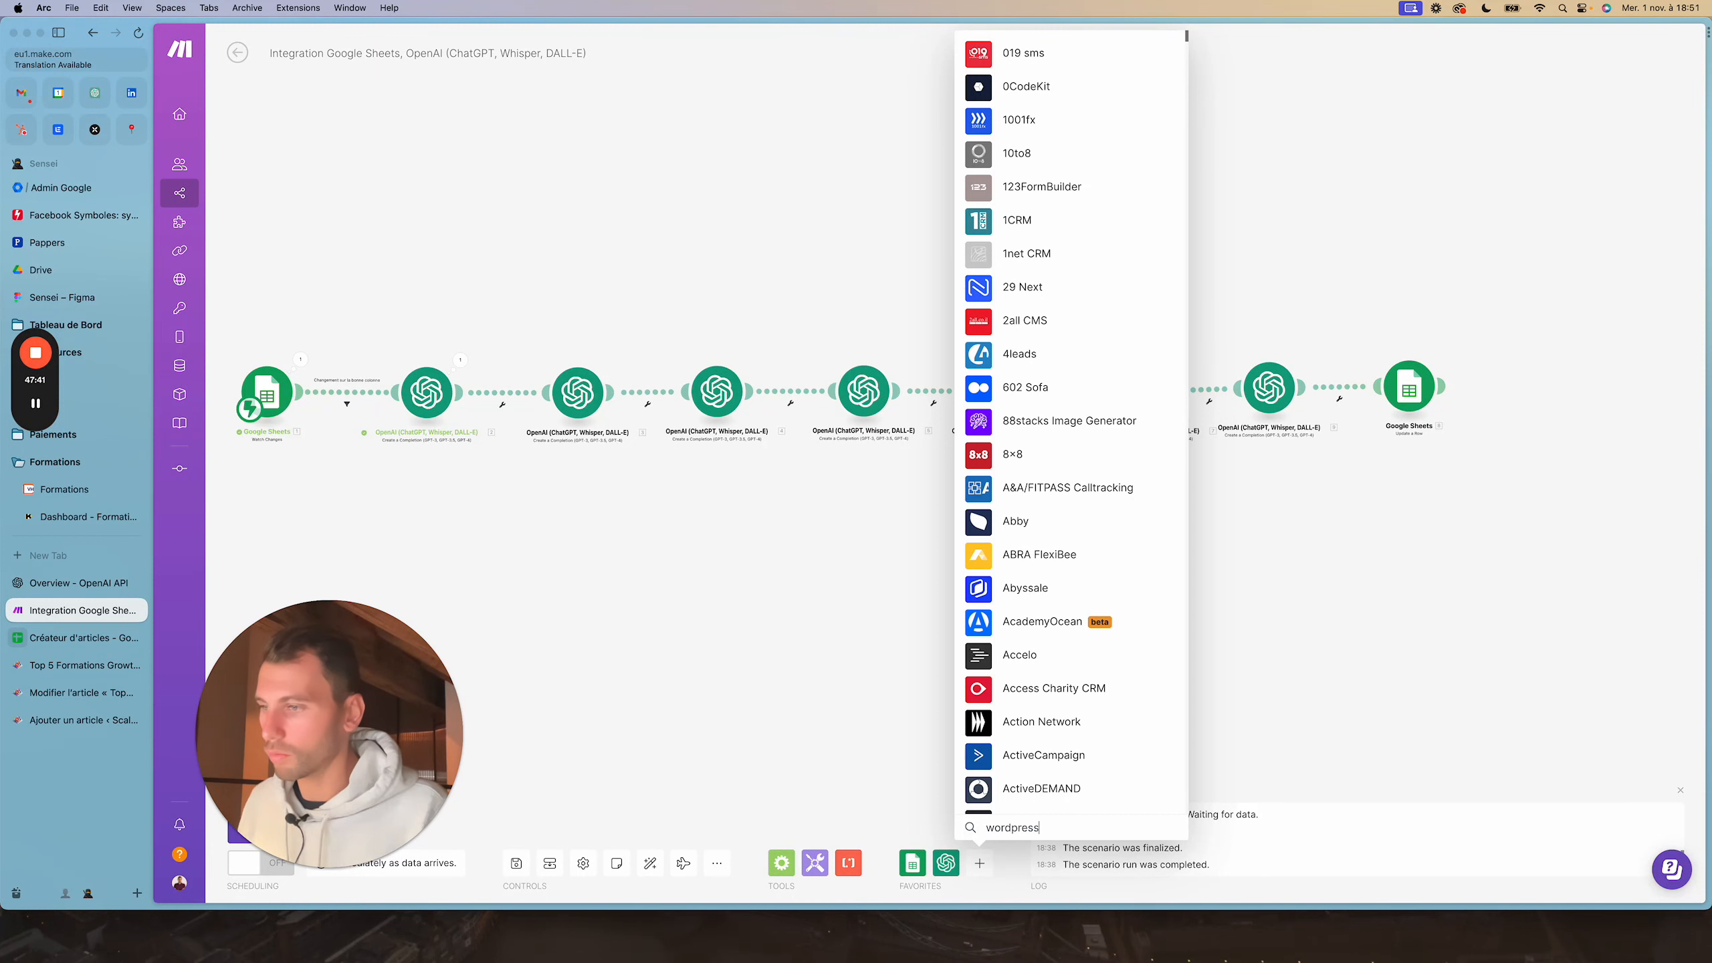
pyautogui.click(1063, 769)
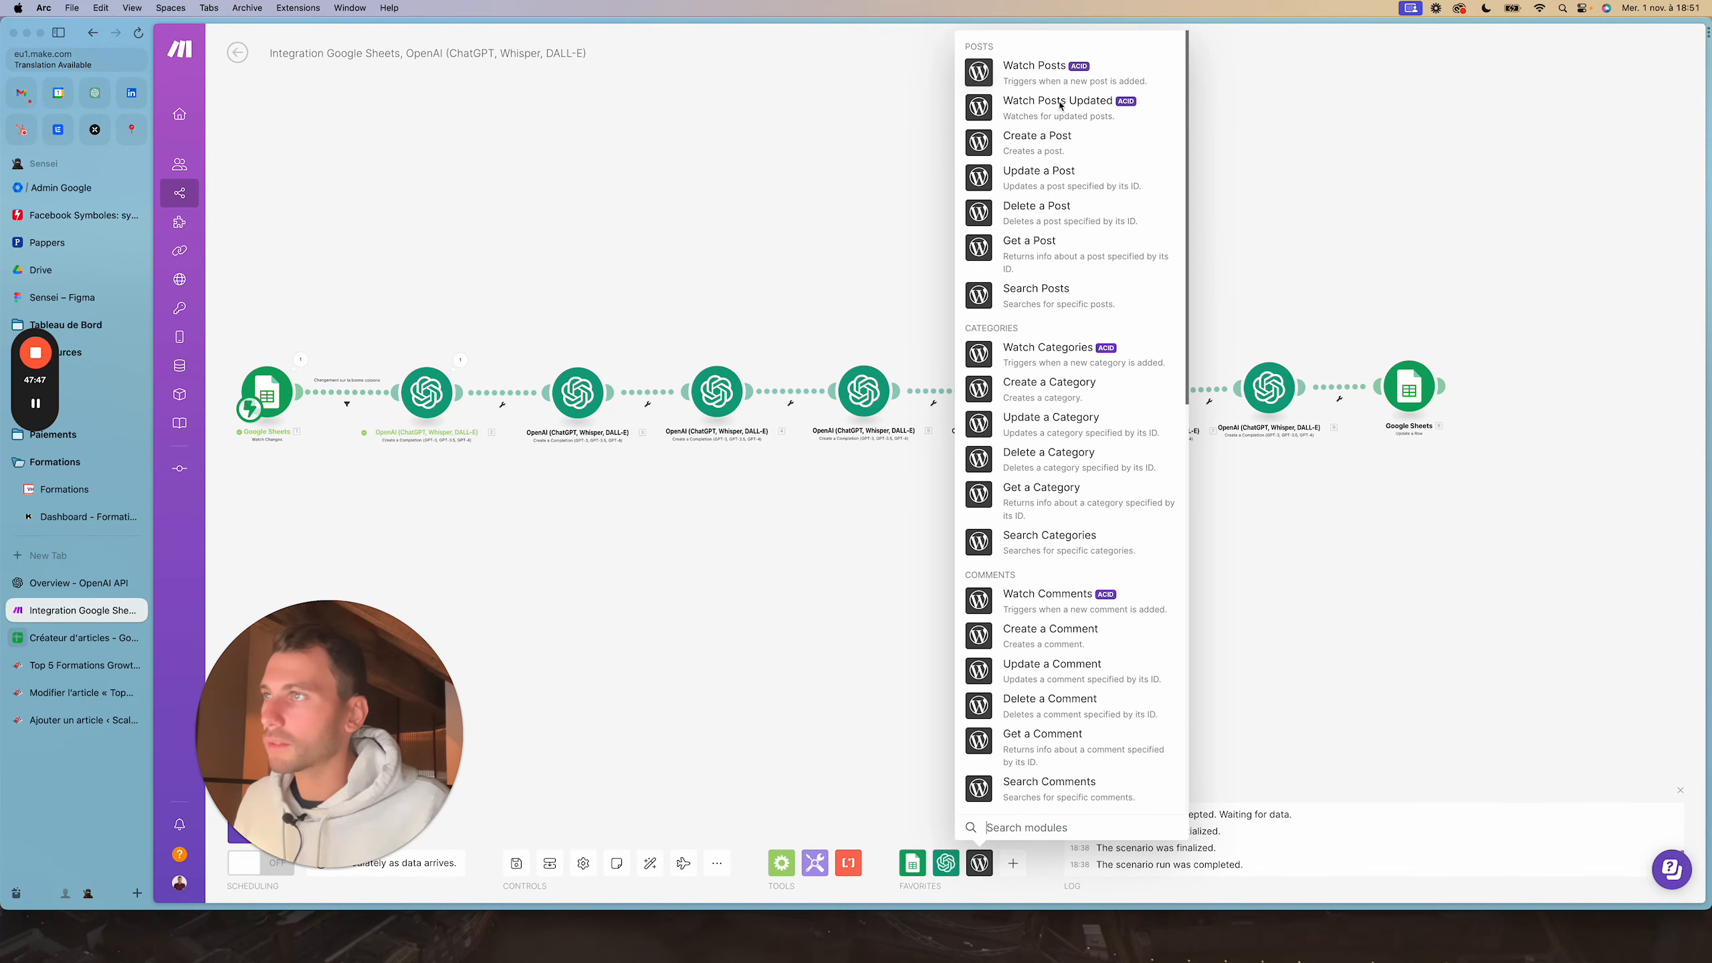
pyautogui.scroll(-1, 1048, 159)
pyautogui.scroll(1, 1049, 157)
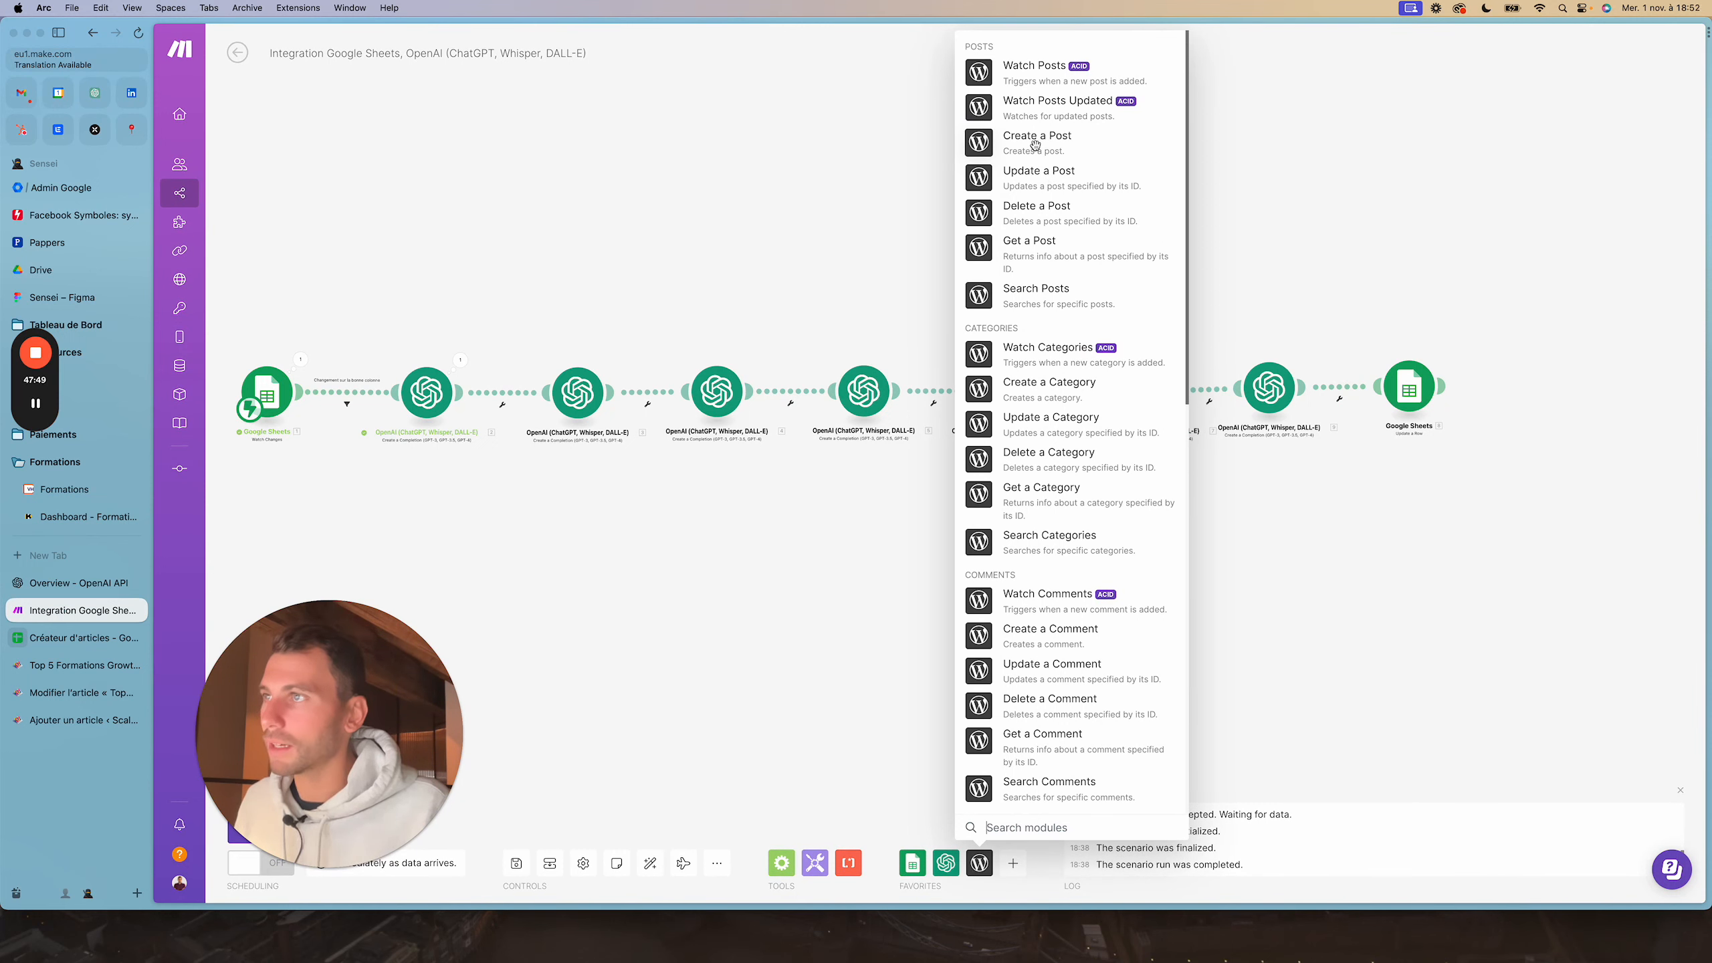
pyautogui.click(1035, 146)
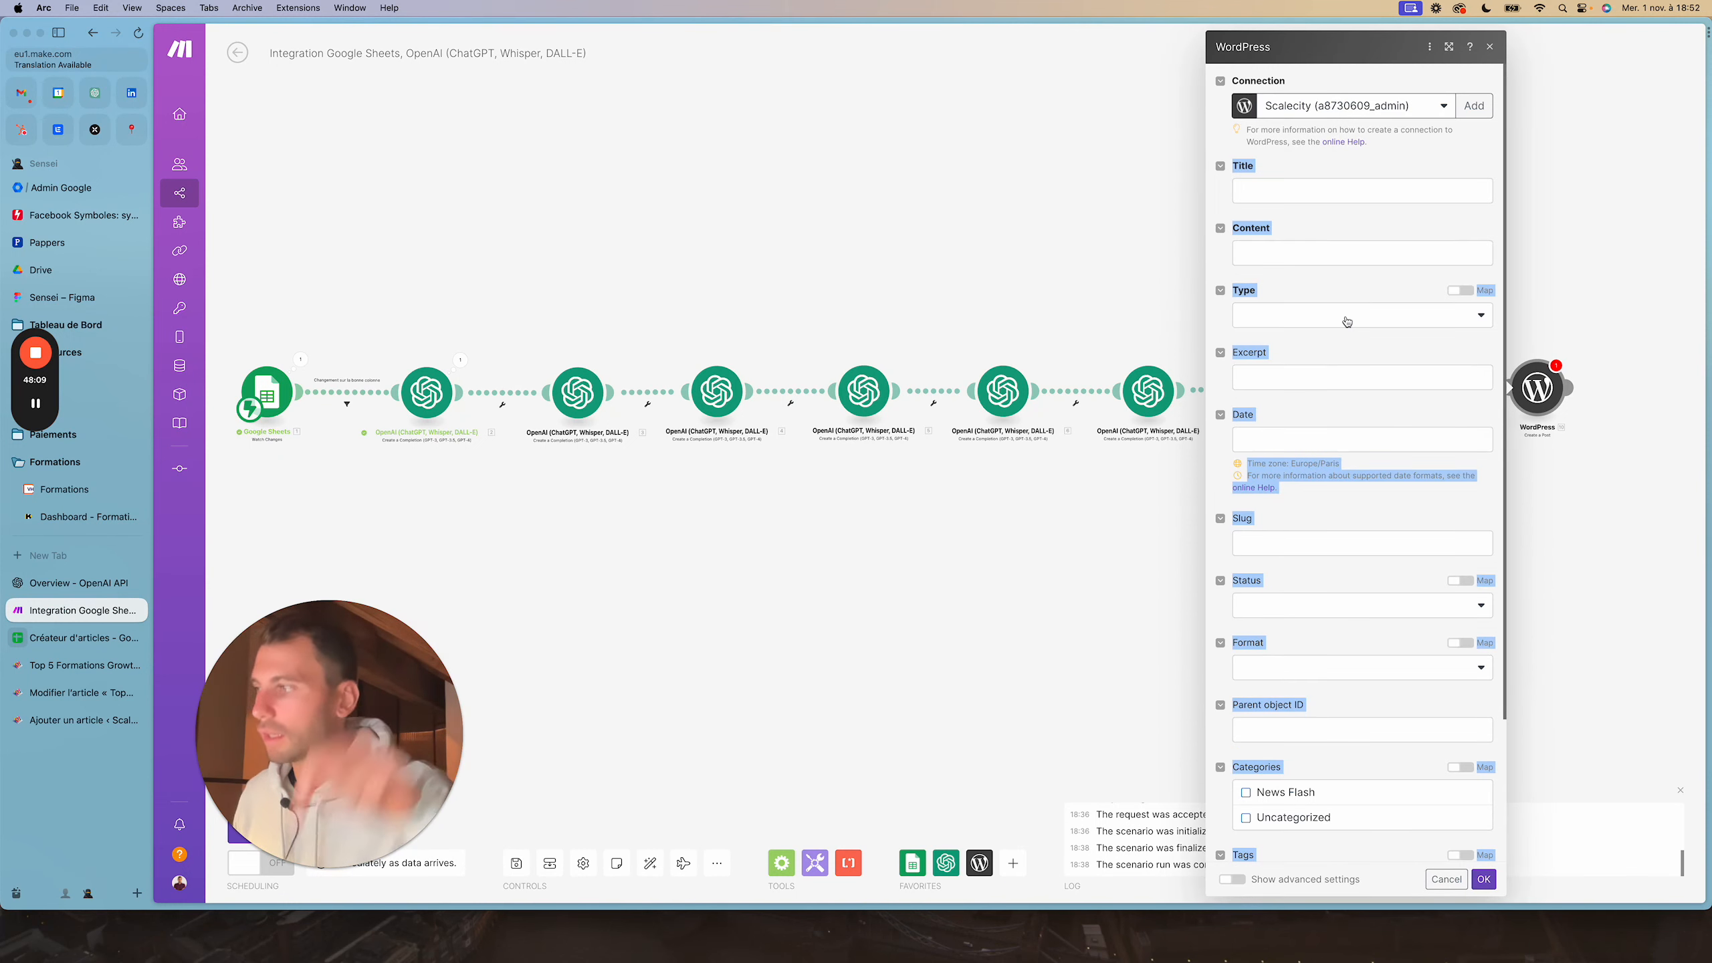
# Map the WordPress post's Title to Row values[]: A from the Google Sheets Watch Changes module
pyautogui.click(1401, 228)
pyautogui.scroll(-3, 1400, 229)
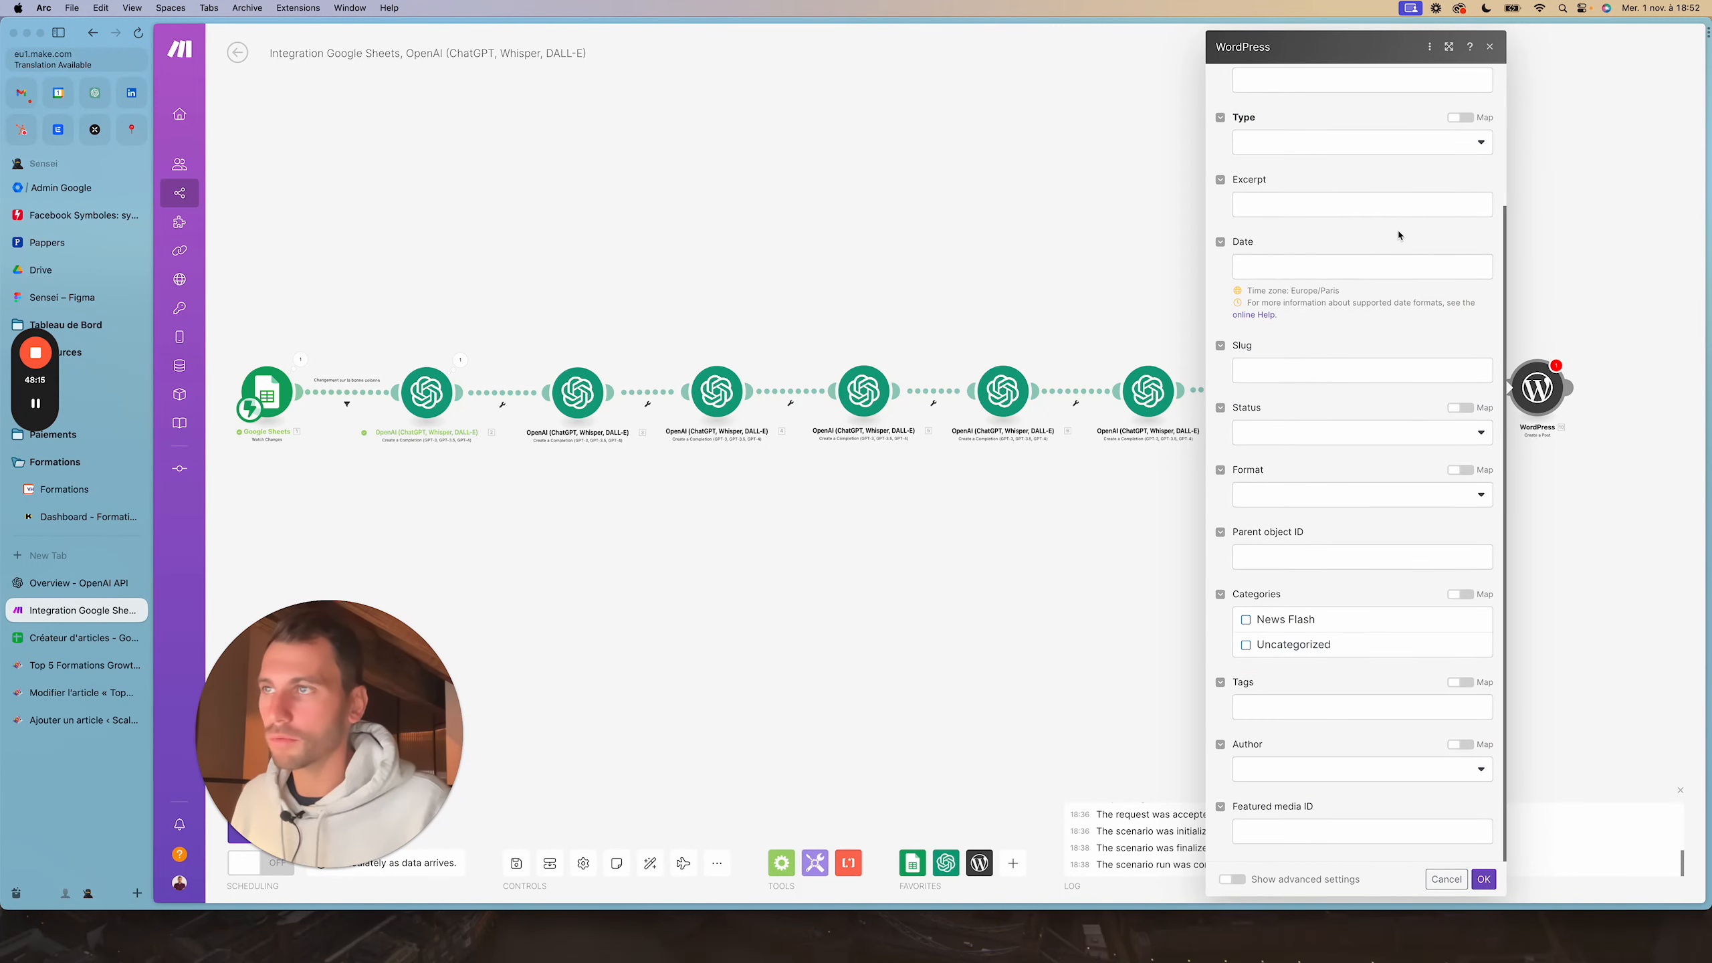
pyautogui.scroll(3, 1400, 236)
pyautogui.click(1324, 192)
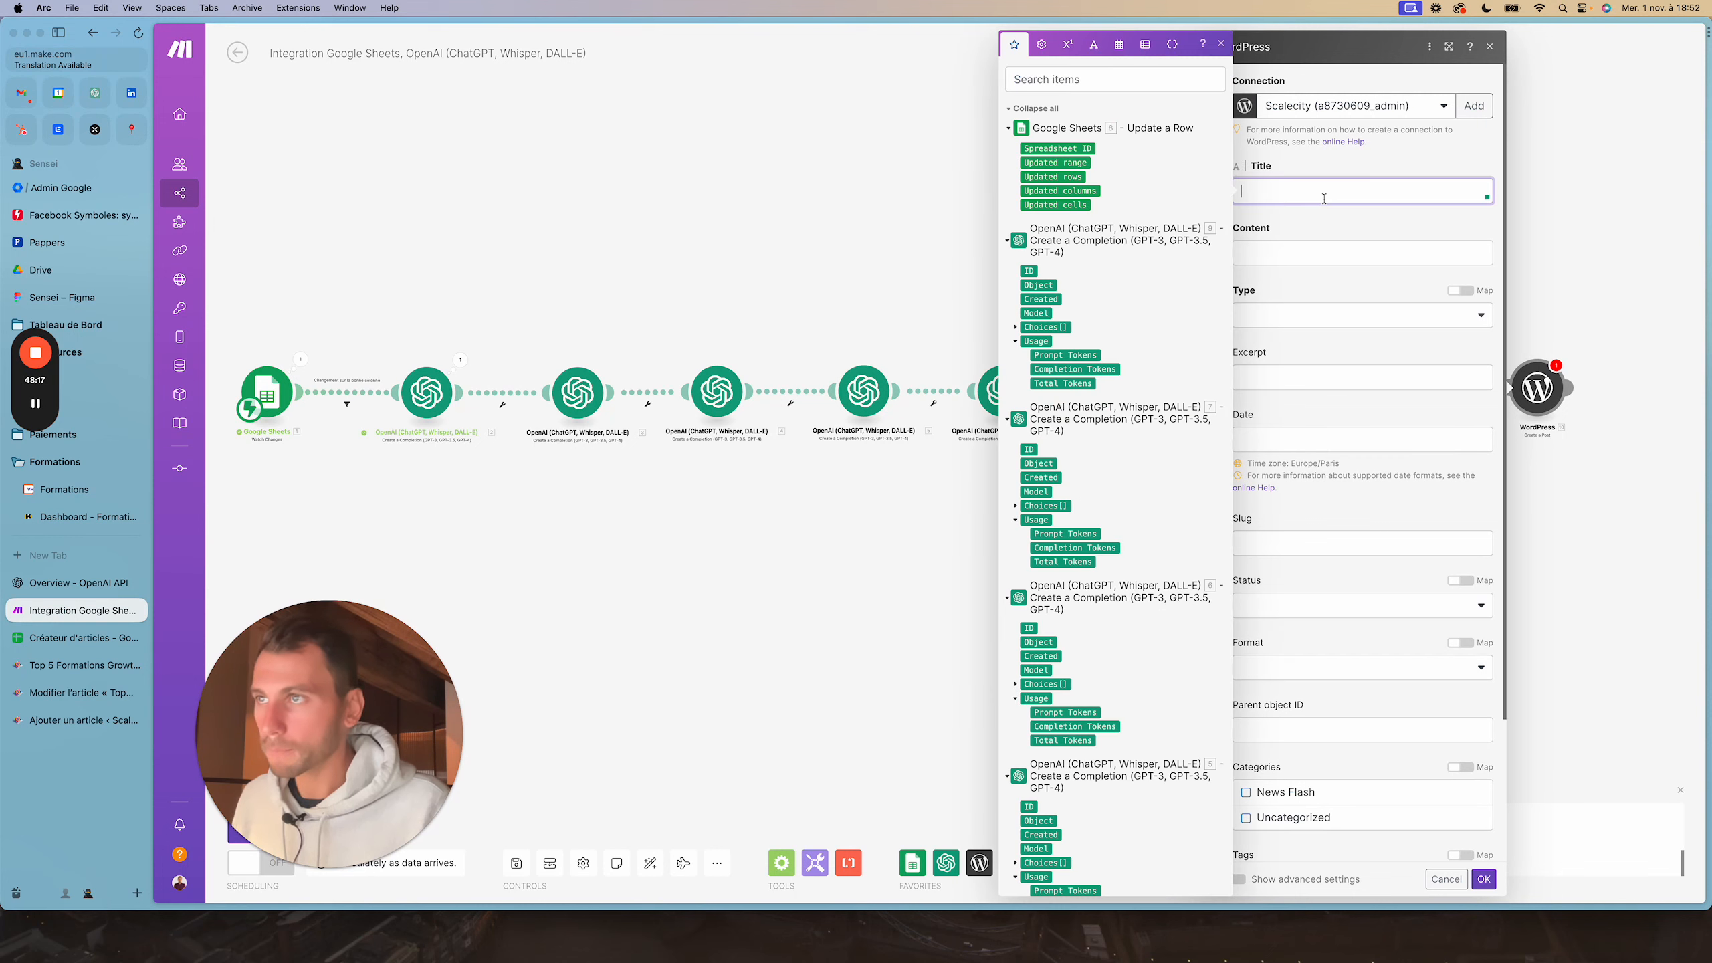
pyautogui.press('Escape')
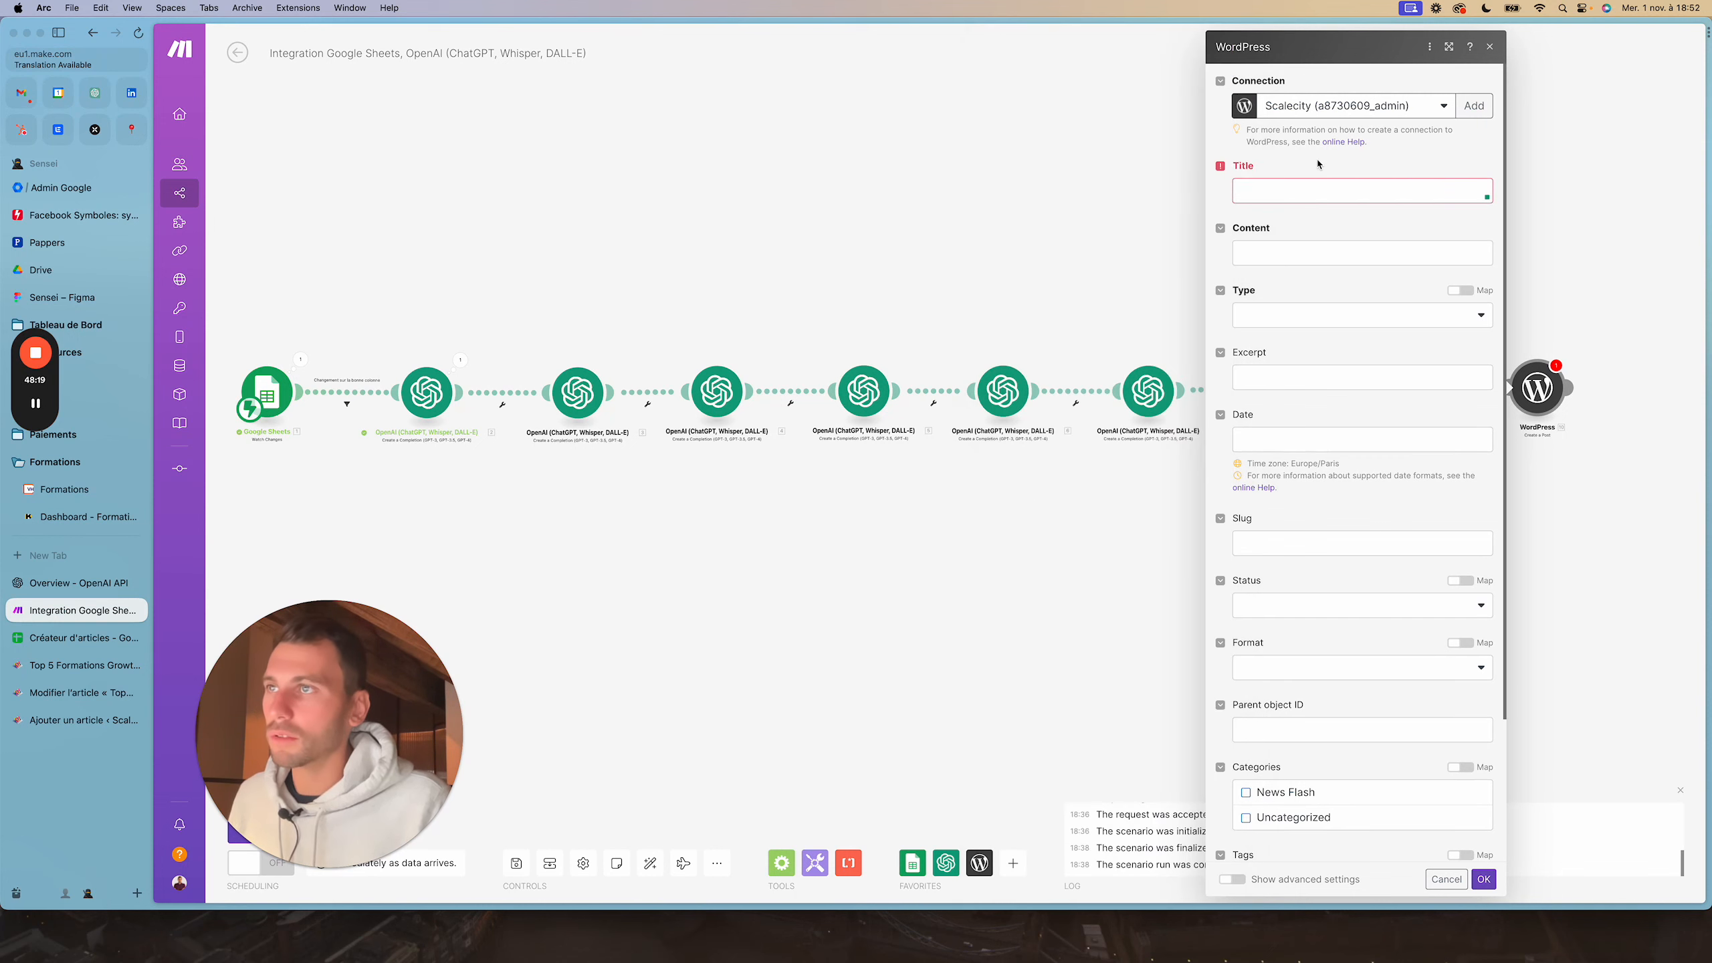
pyautogui.click(1283, 195)
pyautogui.scroll(-15, 1067, 262)
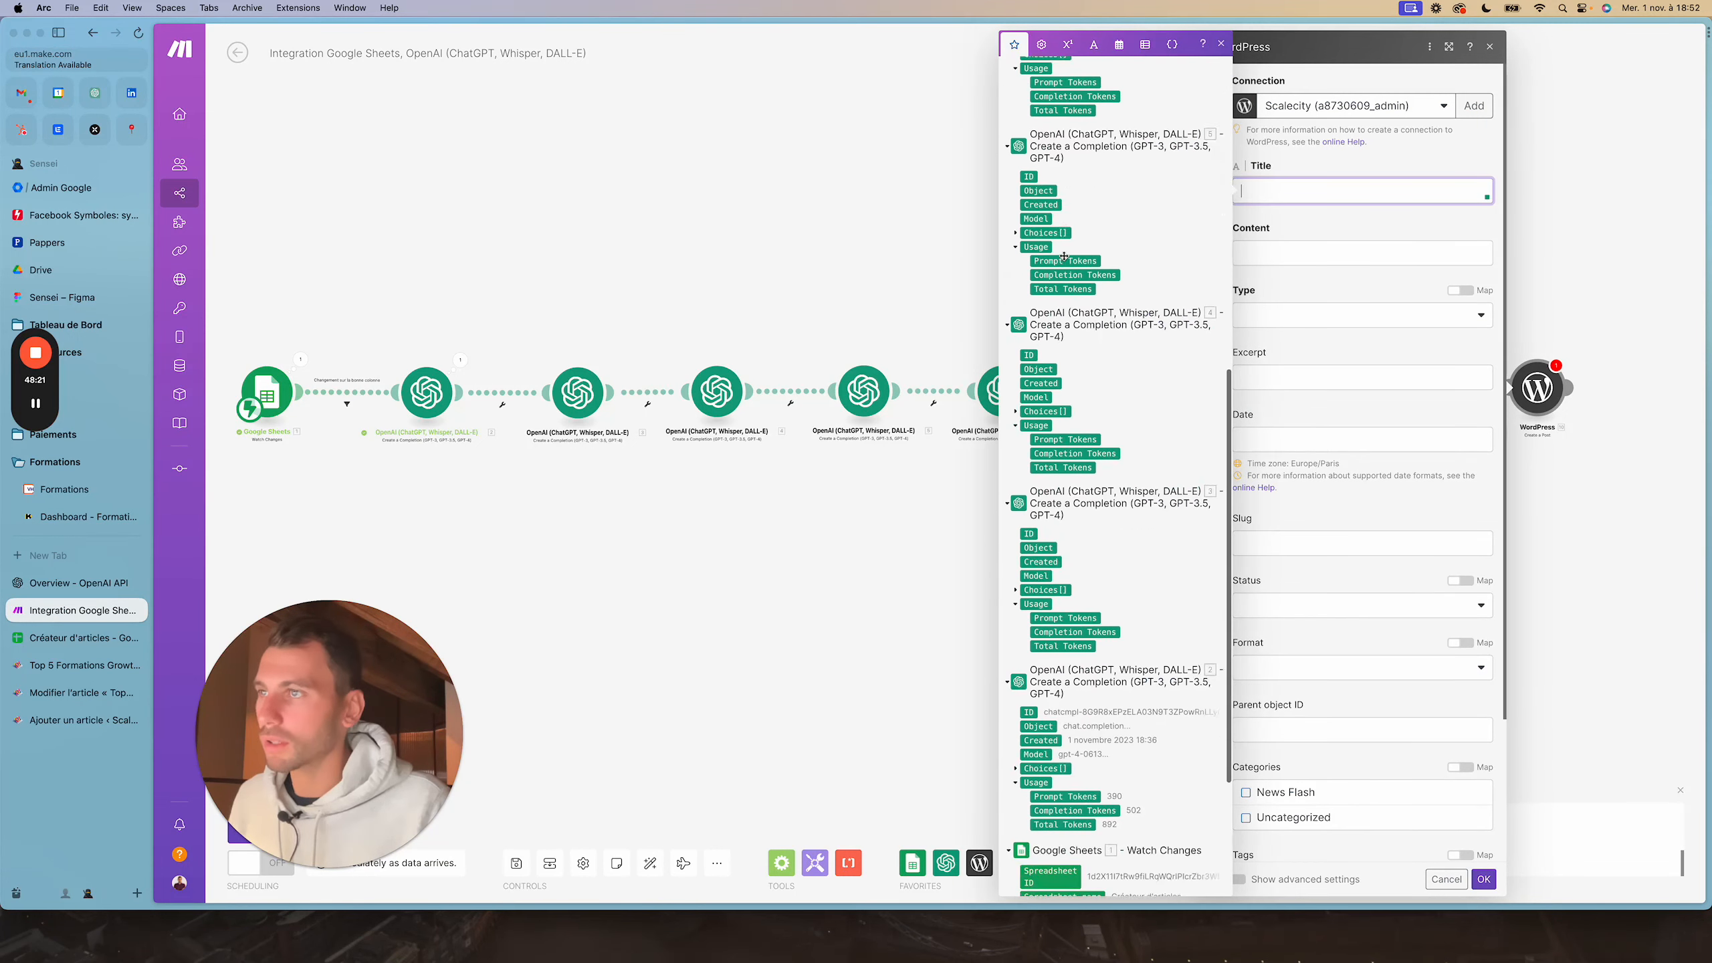
pyautogui.click(1029, 869)
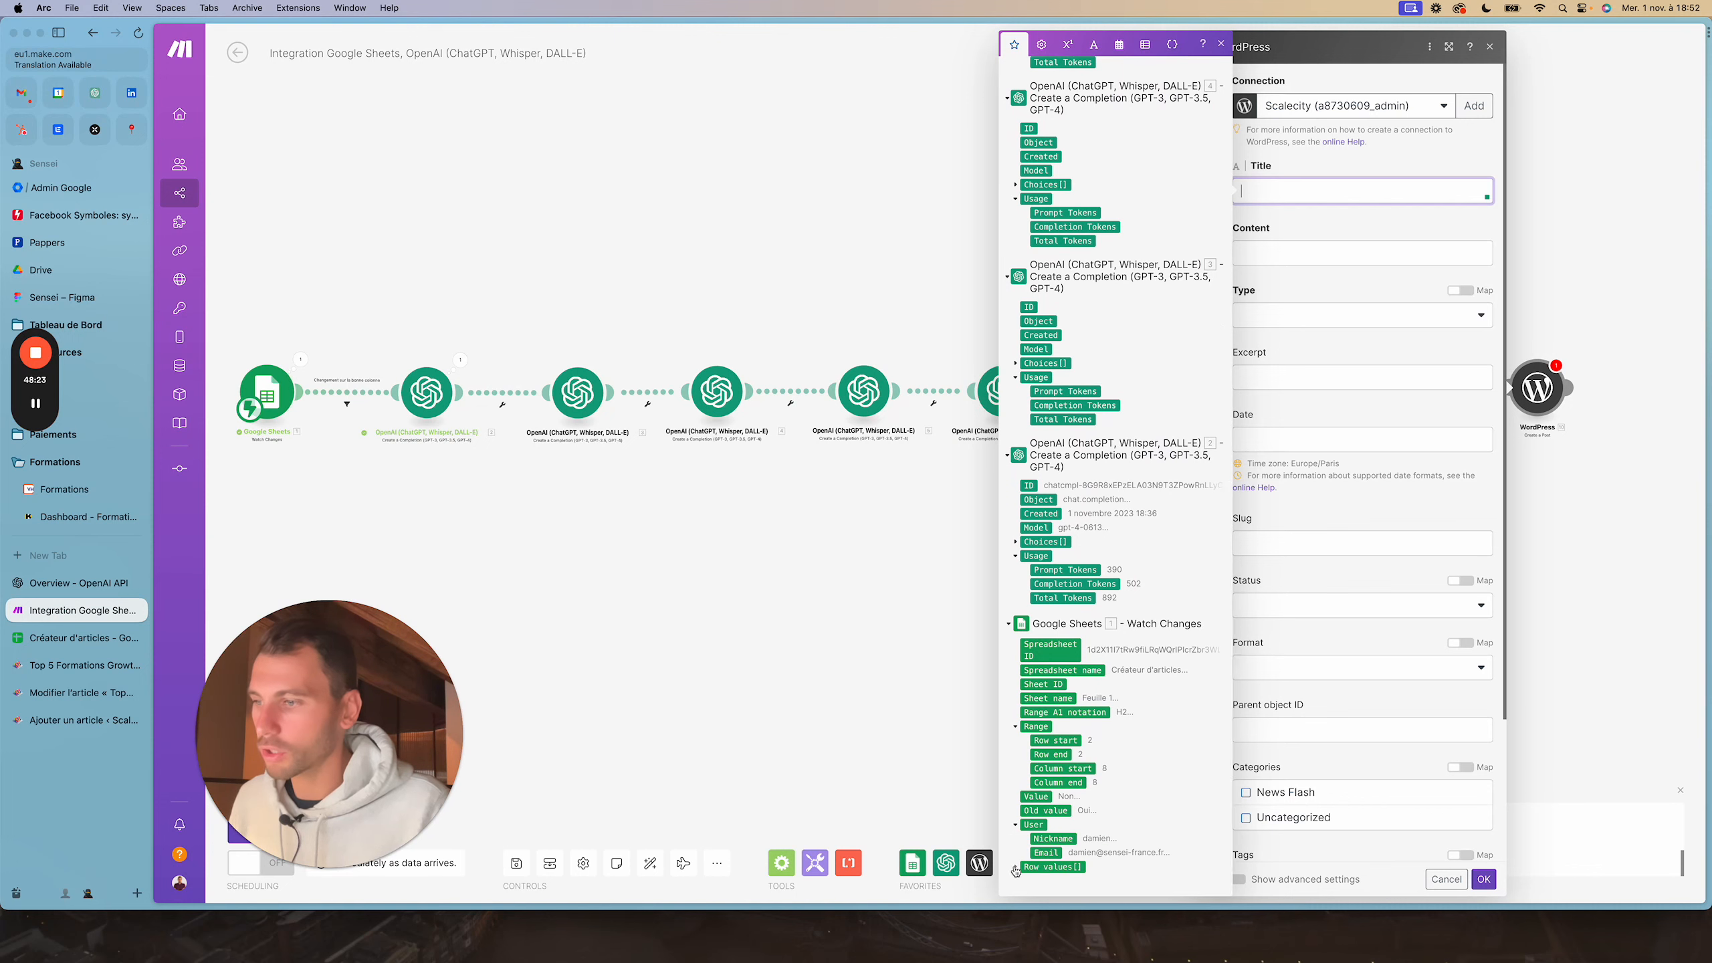
pyautogui.scroll(-5, 1064, 742)
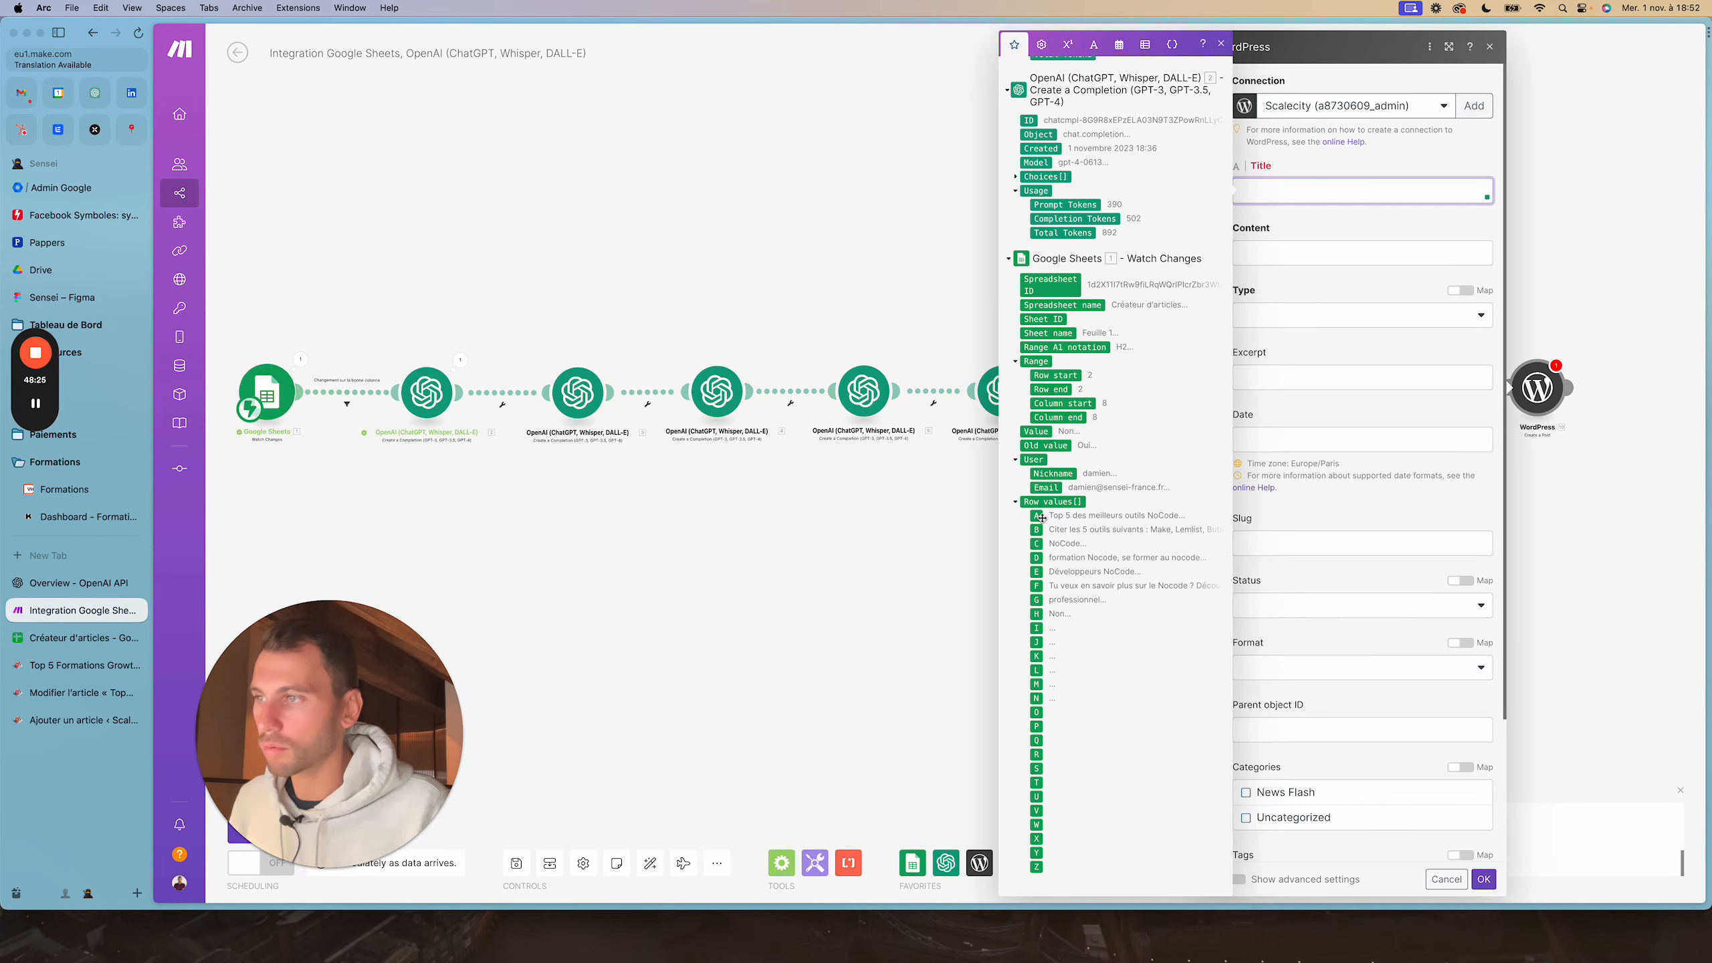
pyautogui.click(1041, 516)
# Map the post's Content to Choices[]: Message.Content from OpenAI module 3
pyautogui.click(1290, 250)
pyautogui.click(1324, 224)
pyautogui.click(1313, 257)
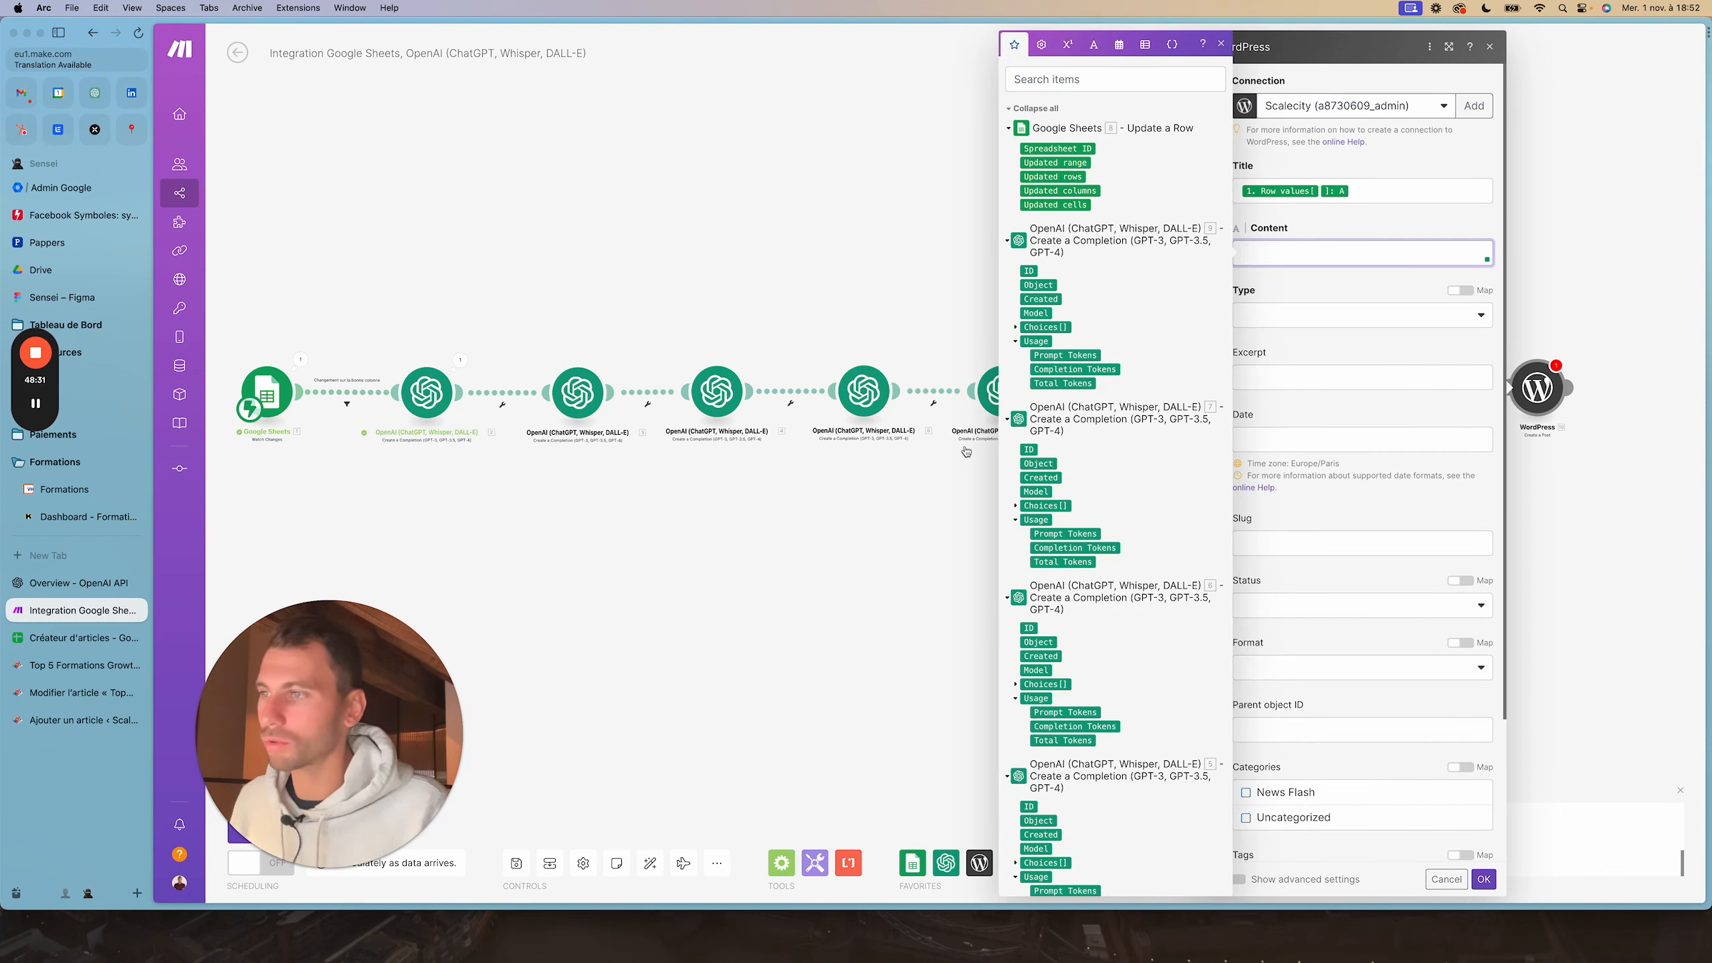
pyautogui.scroll(-15, 1135, 589)
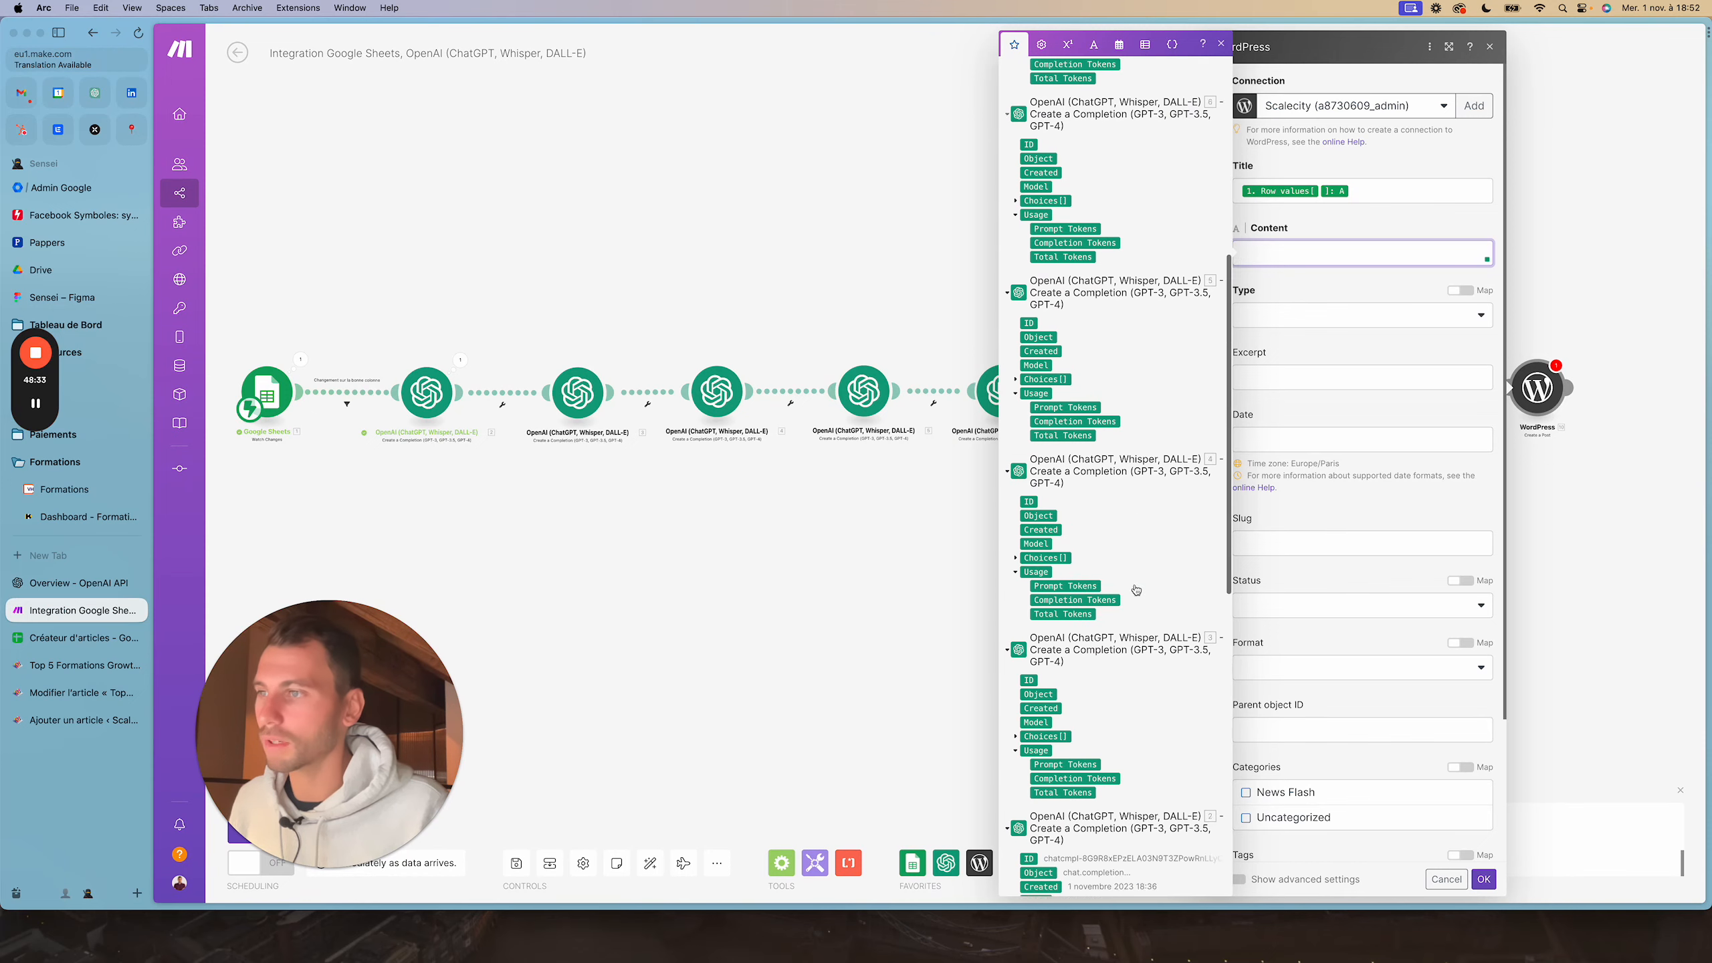
pyautogui.scroll(5, 1136, 588)
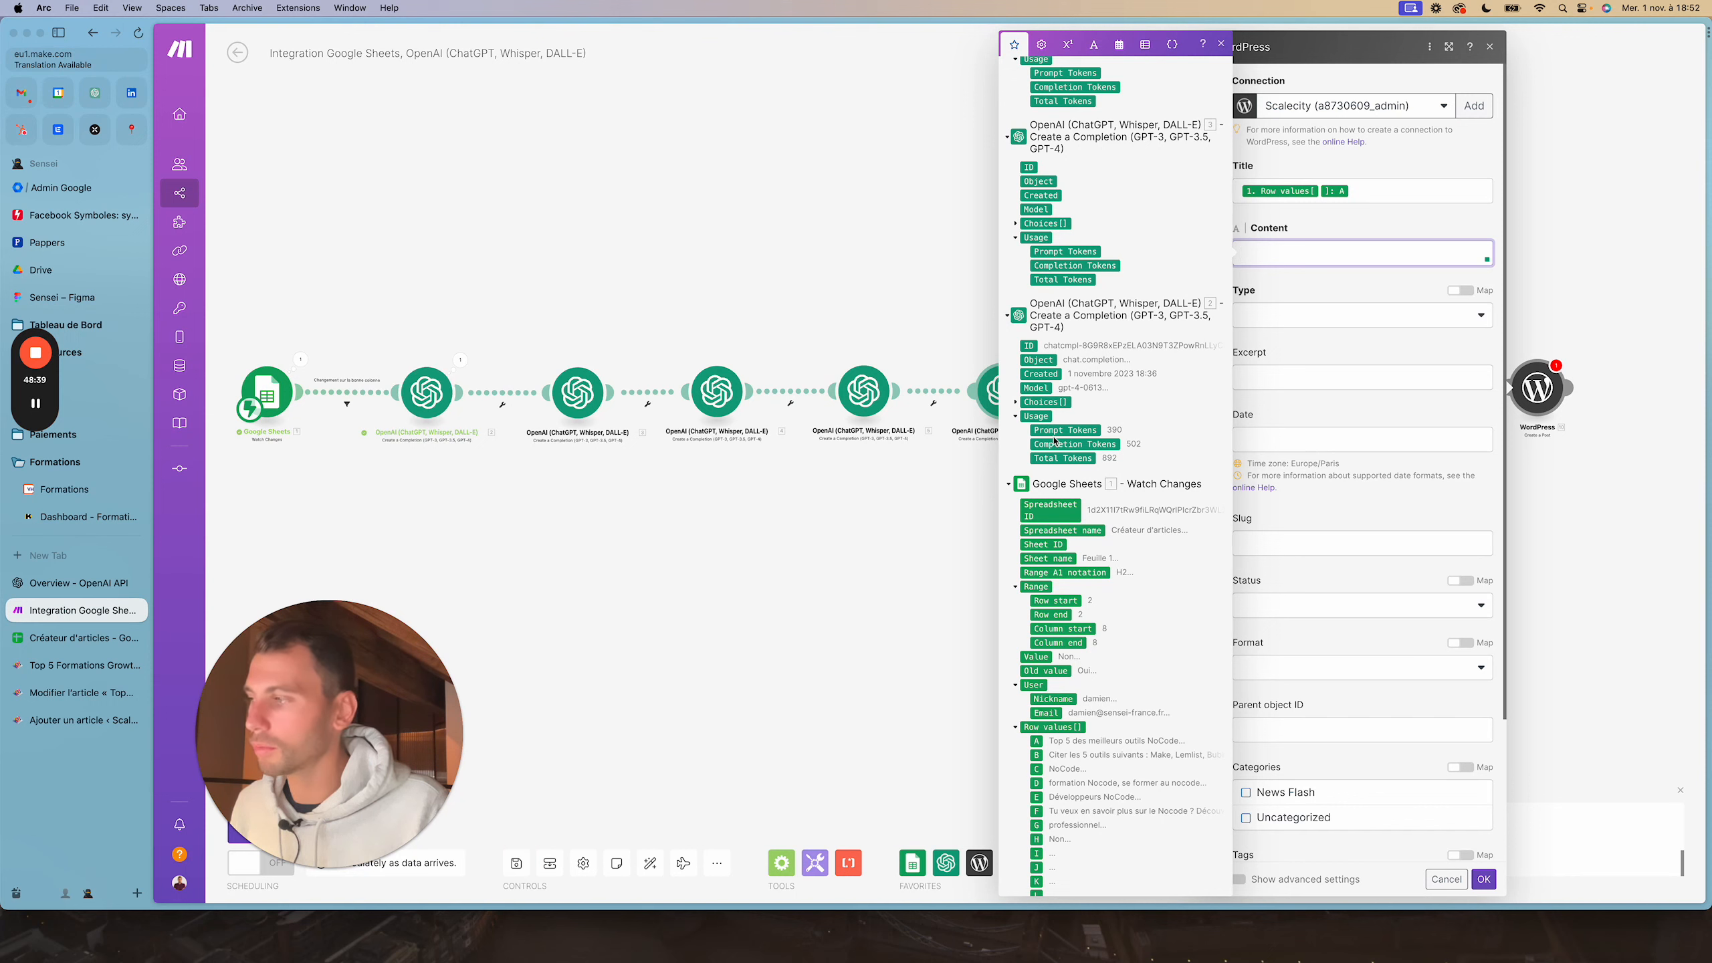
pyautogui.scroll(2, 1056, 440)
pyautogui.scroll(3, 1055, 439)
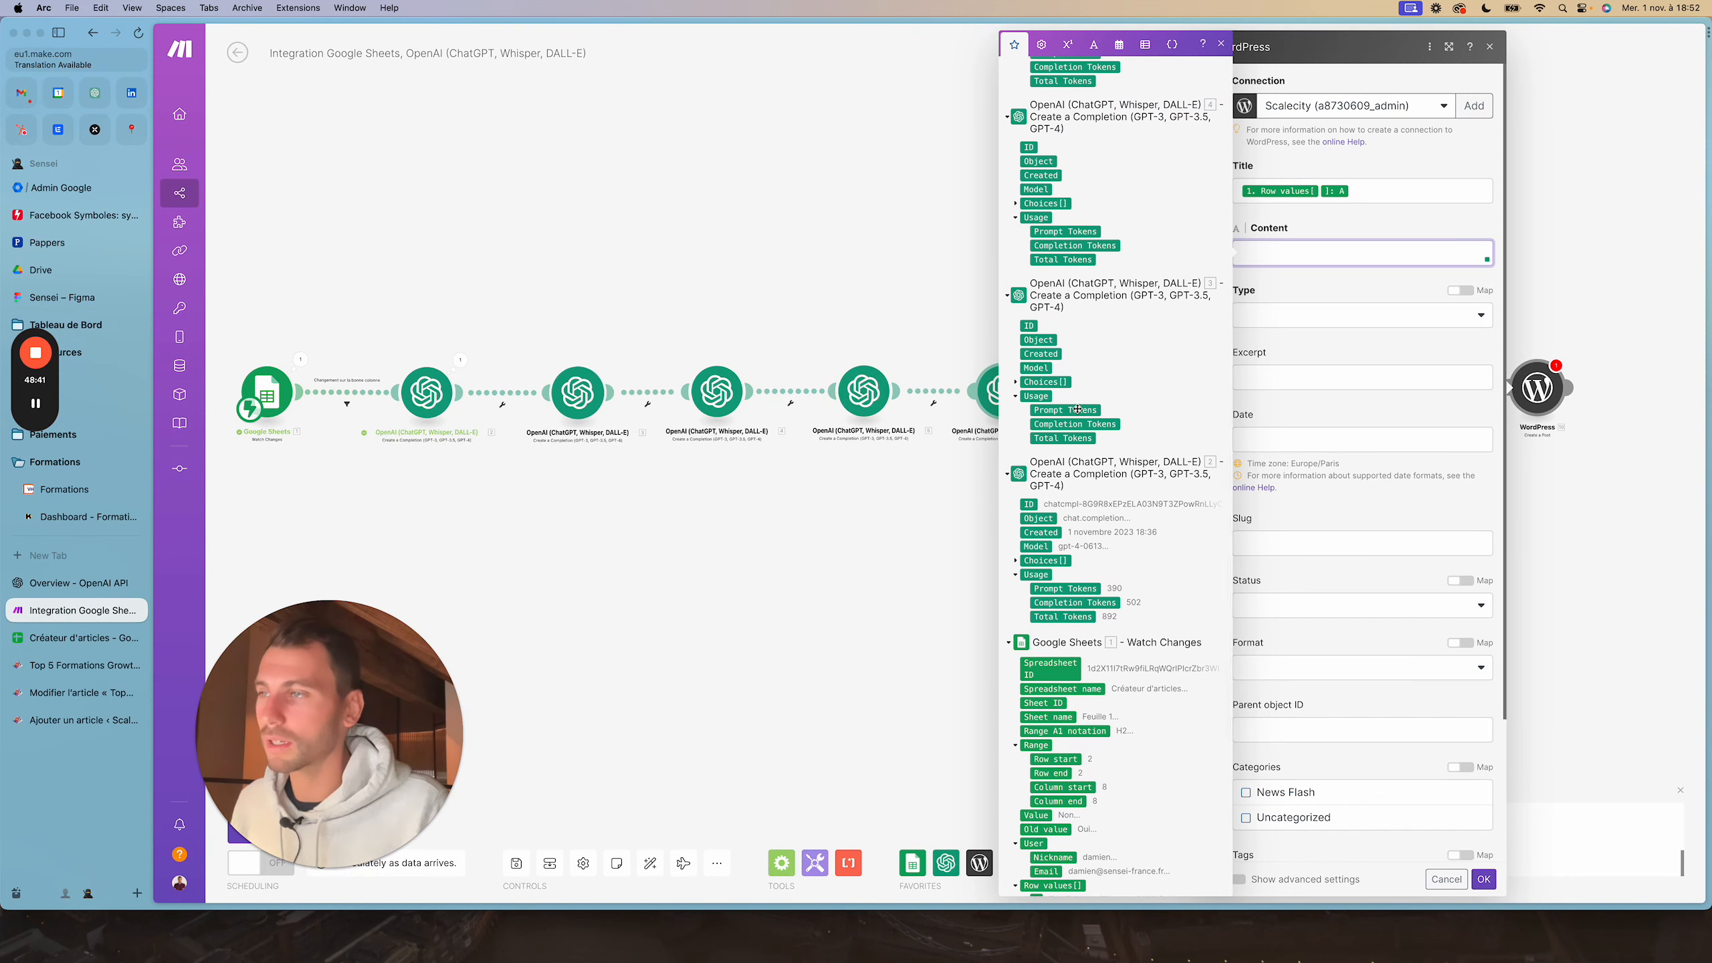
pyautogui.click(1015, 383)
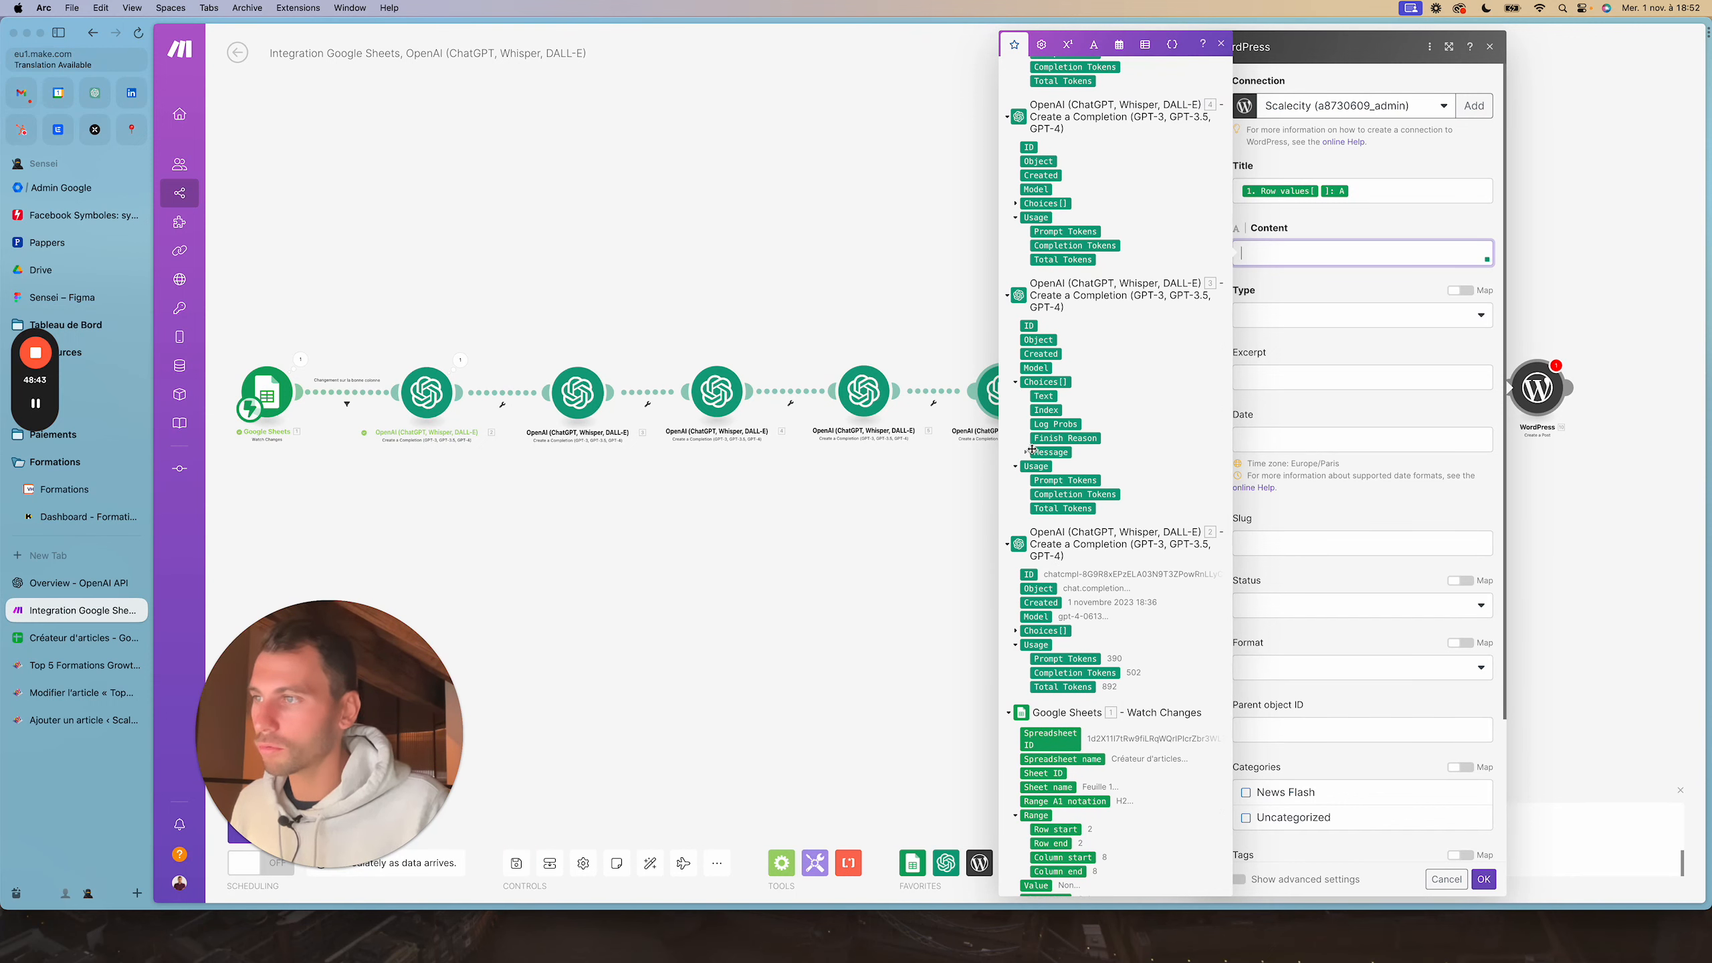
pyautogui.click(1025, 453)
pyautogui.click(1060, 480)
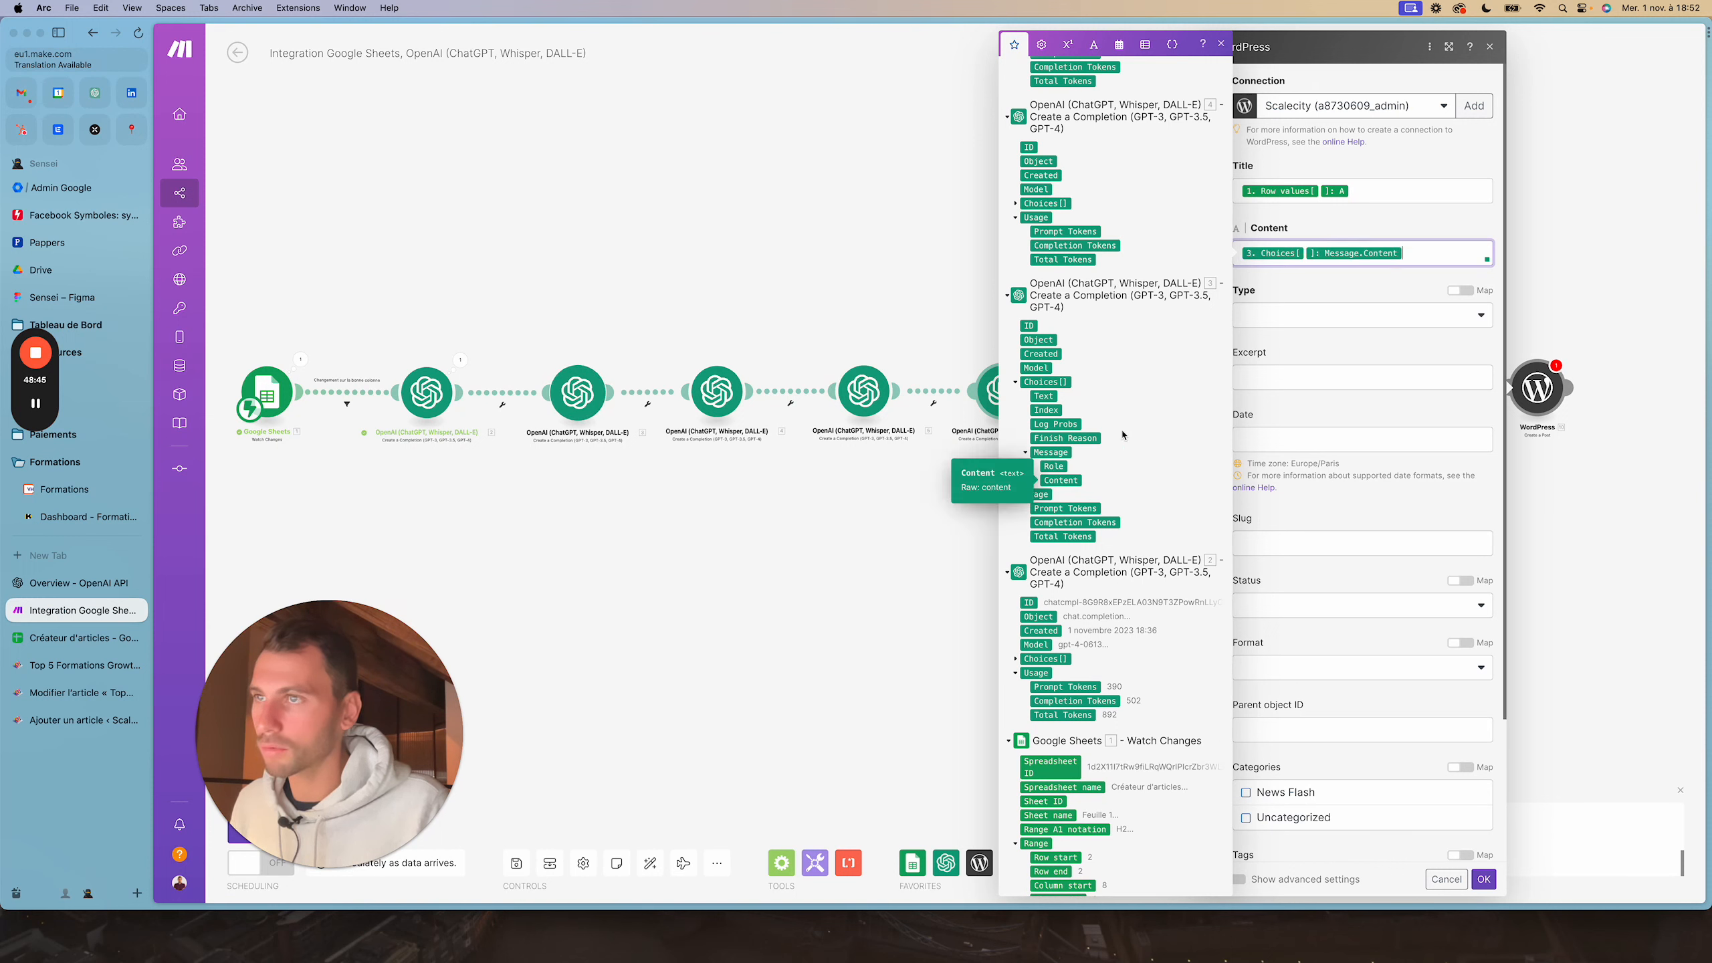
# Add Choices[]: Message.Content from OpenAI module 4 to the post's Content, separated from the first part by a line break
pyautogui.press('Return')
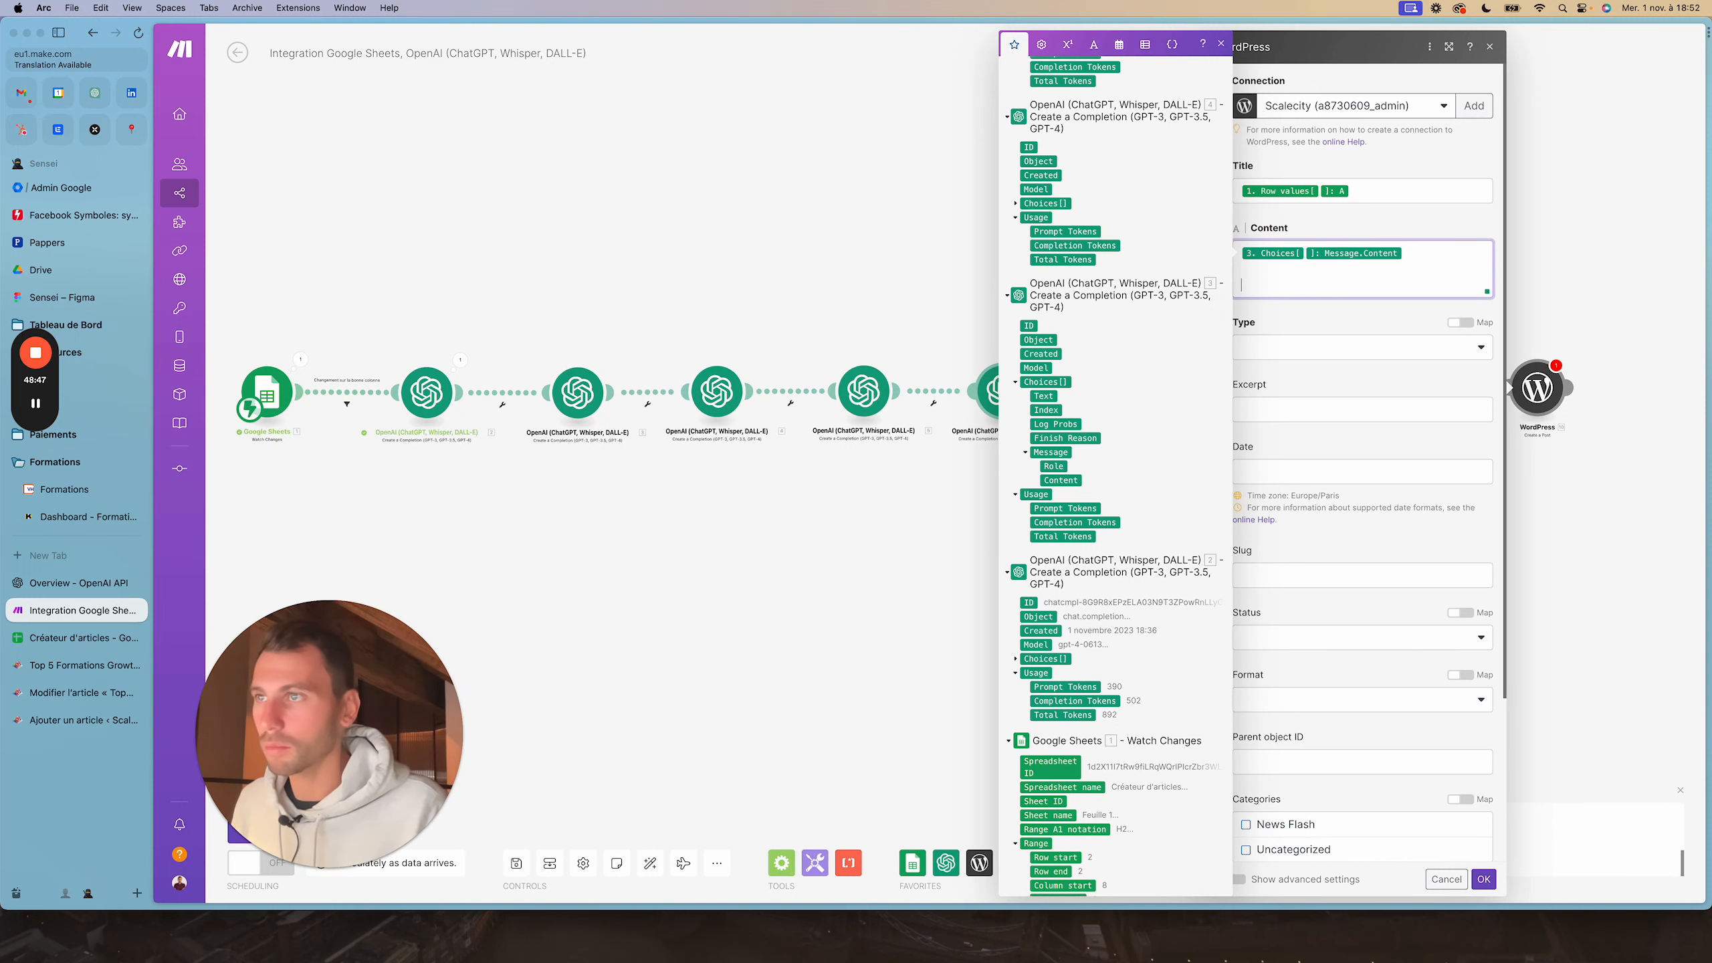
pyautogui.scroll(3, 1008, 418)
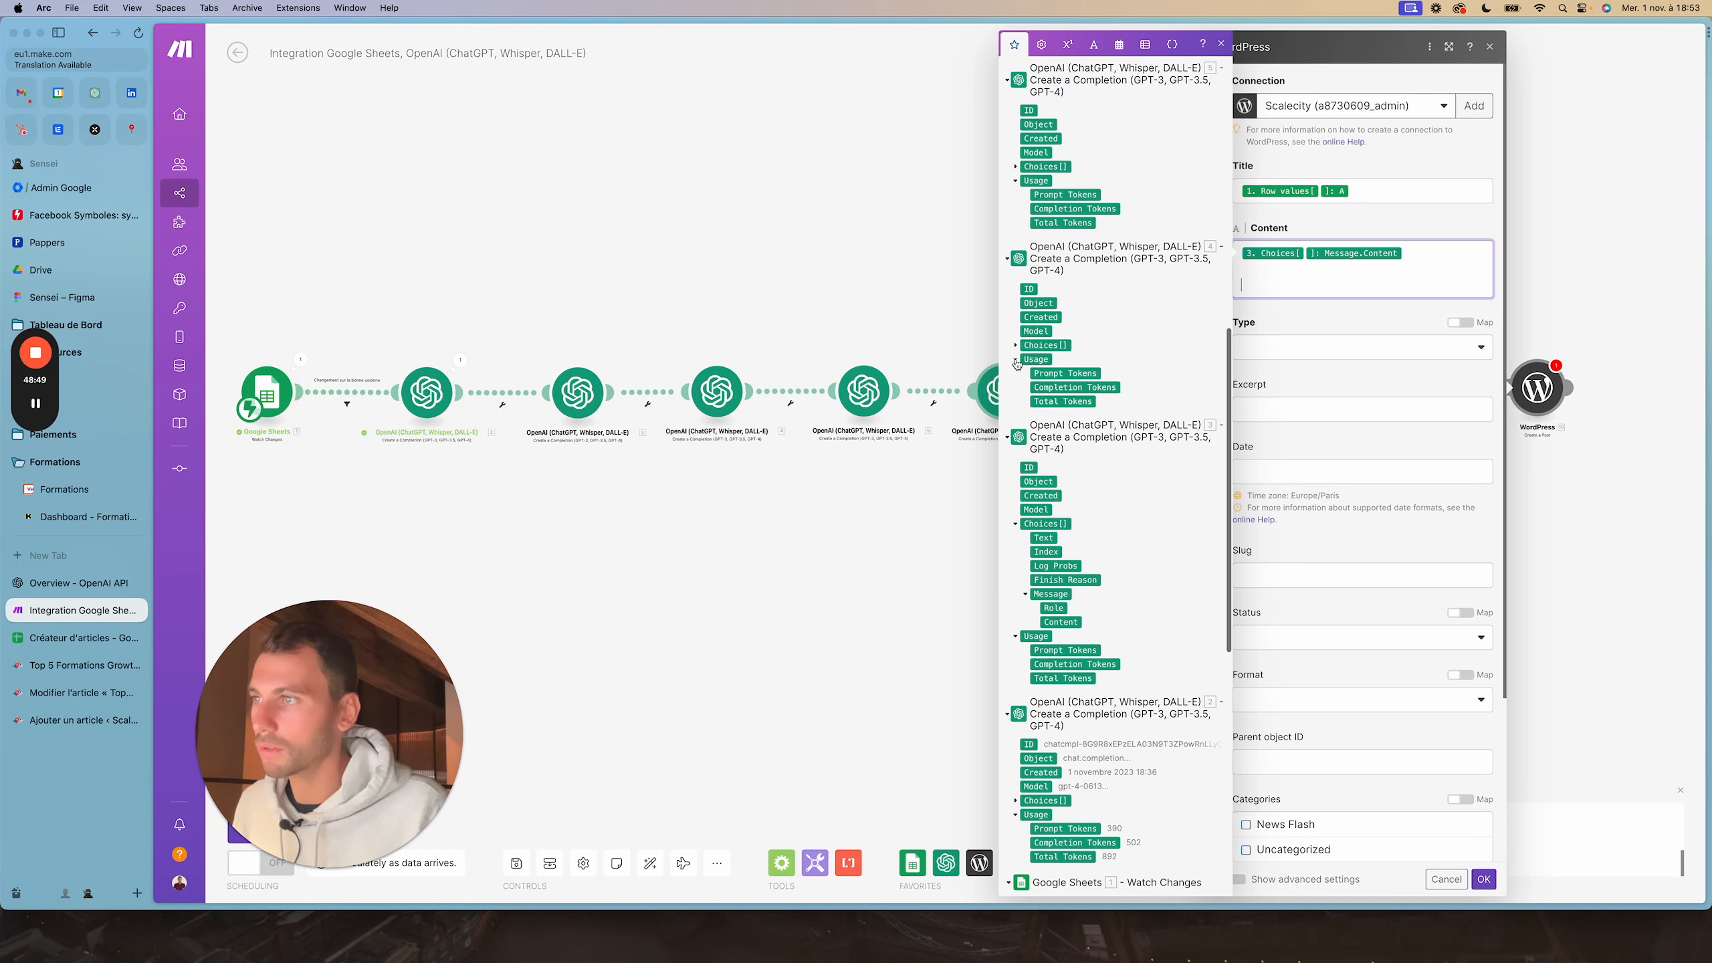
pyautogui.click(1015, 345)
pyautogui.click(1025, 416)
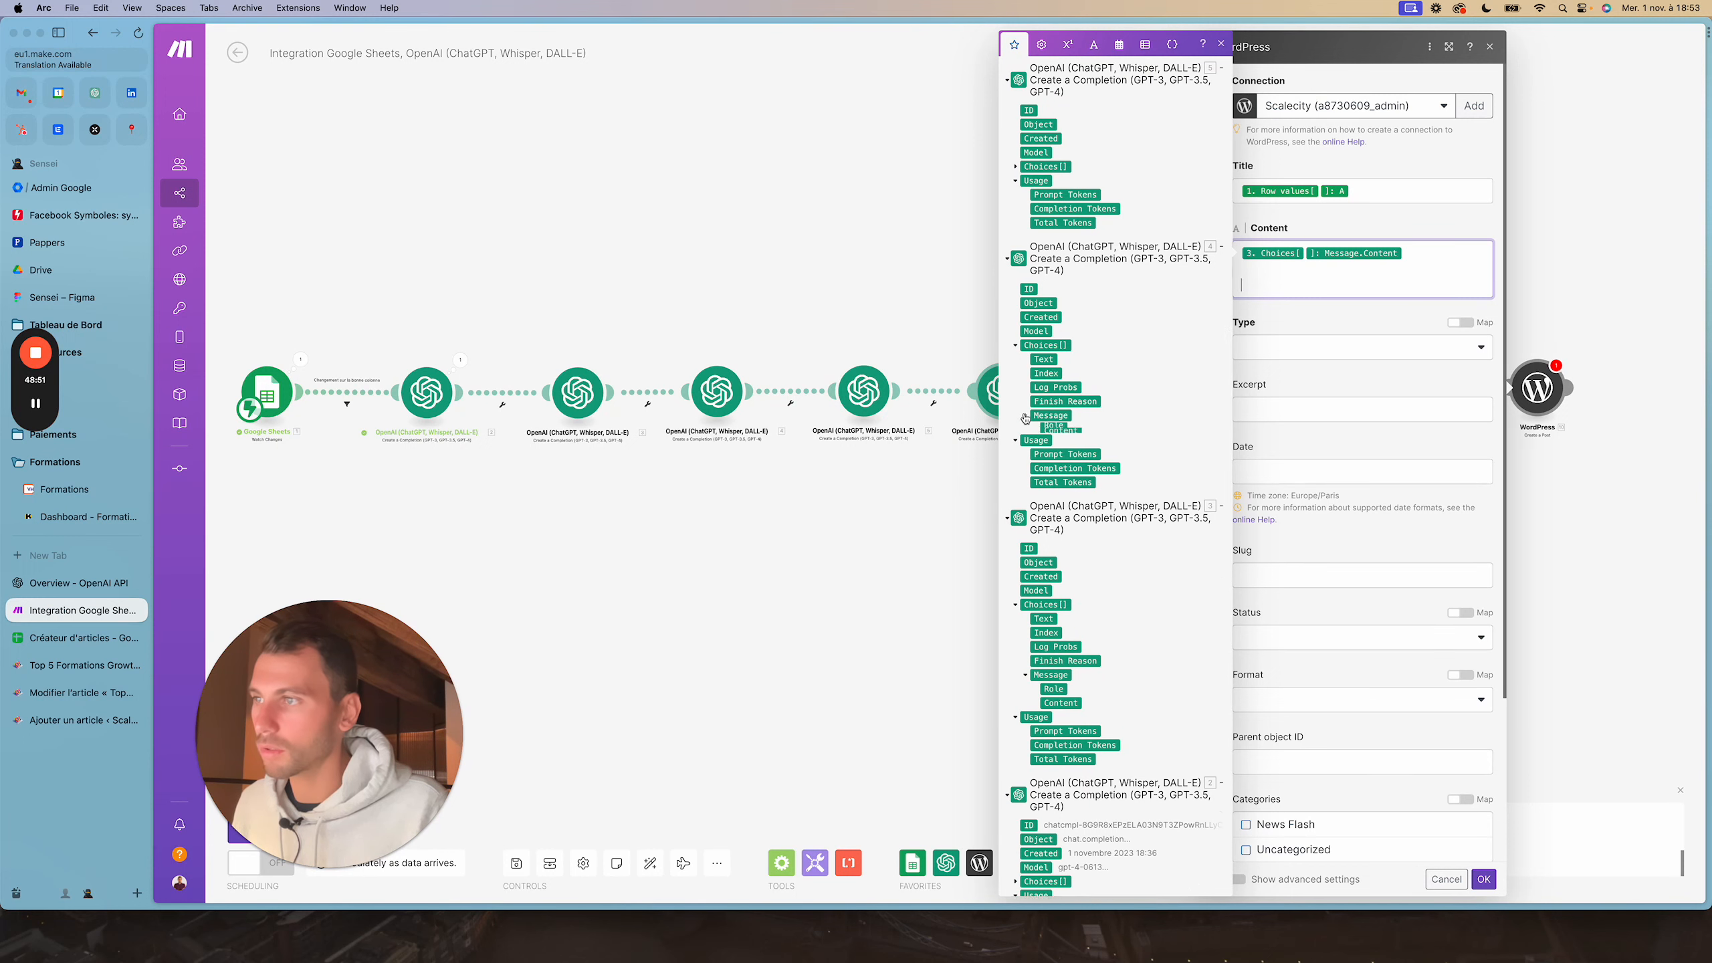
pyautogui.click(1071, 447)
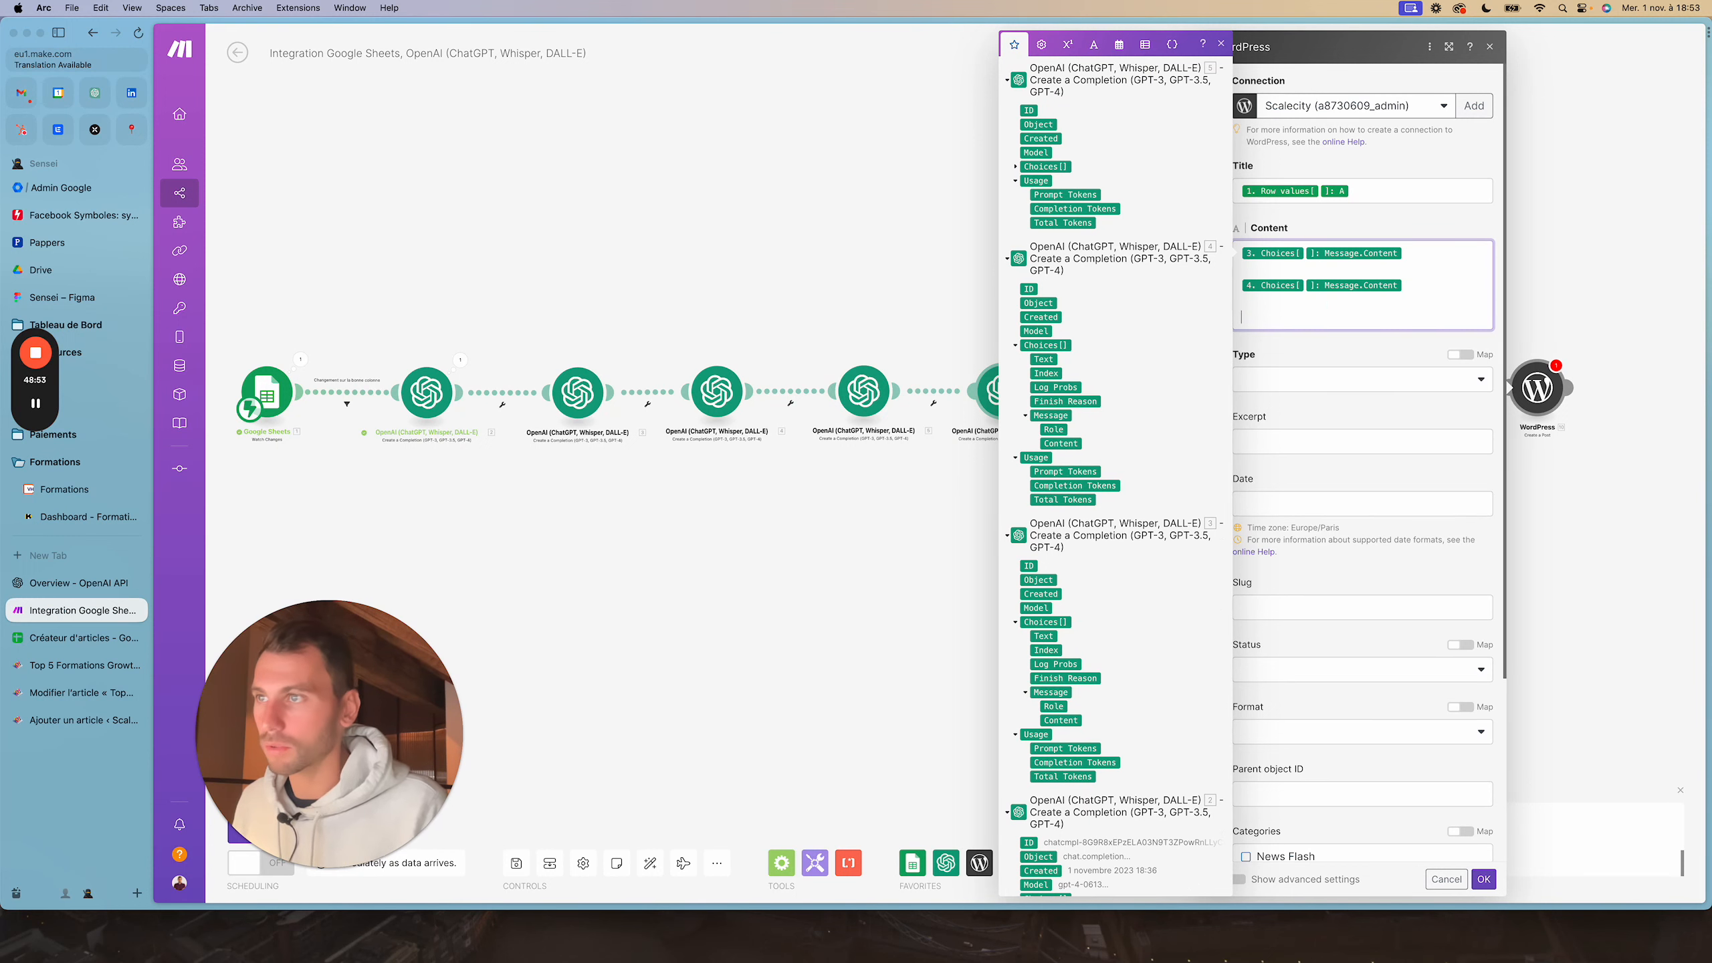
# Add Choices[]: Message.Content from OpenAI module 5 below the previous parts in the post's Content
pyautogui.scroll(1, 1086, 431)
pyautogui.scroll(2, 1087, 426)
pyautogui.click(1015, 284)
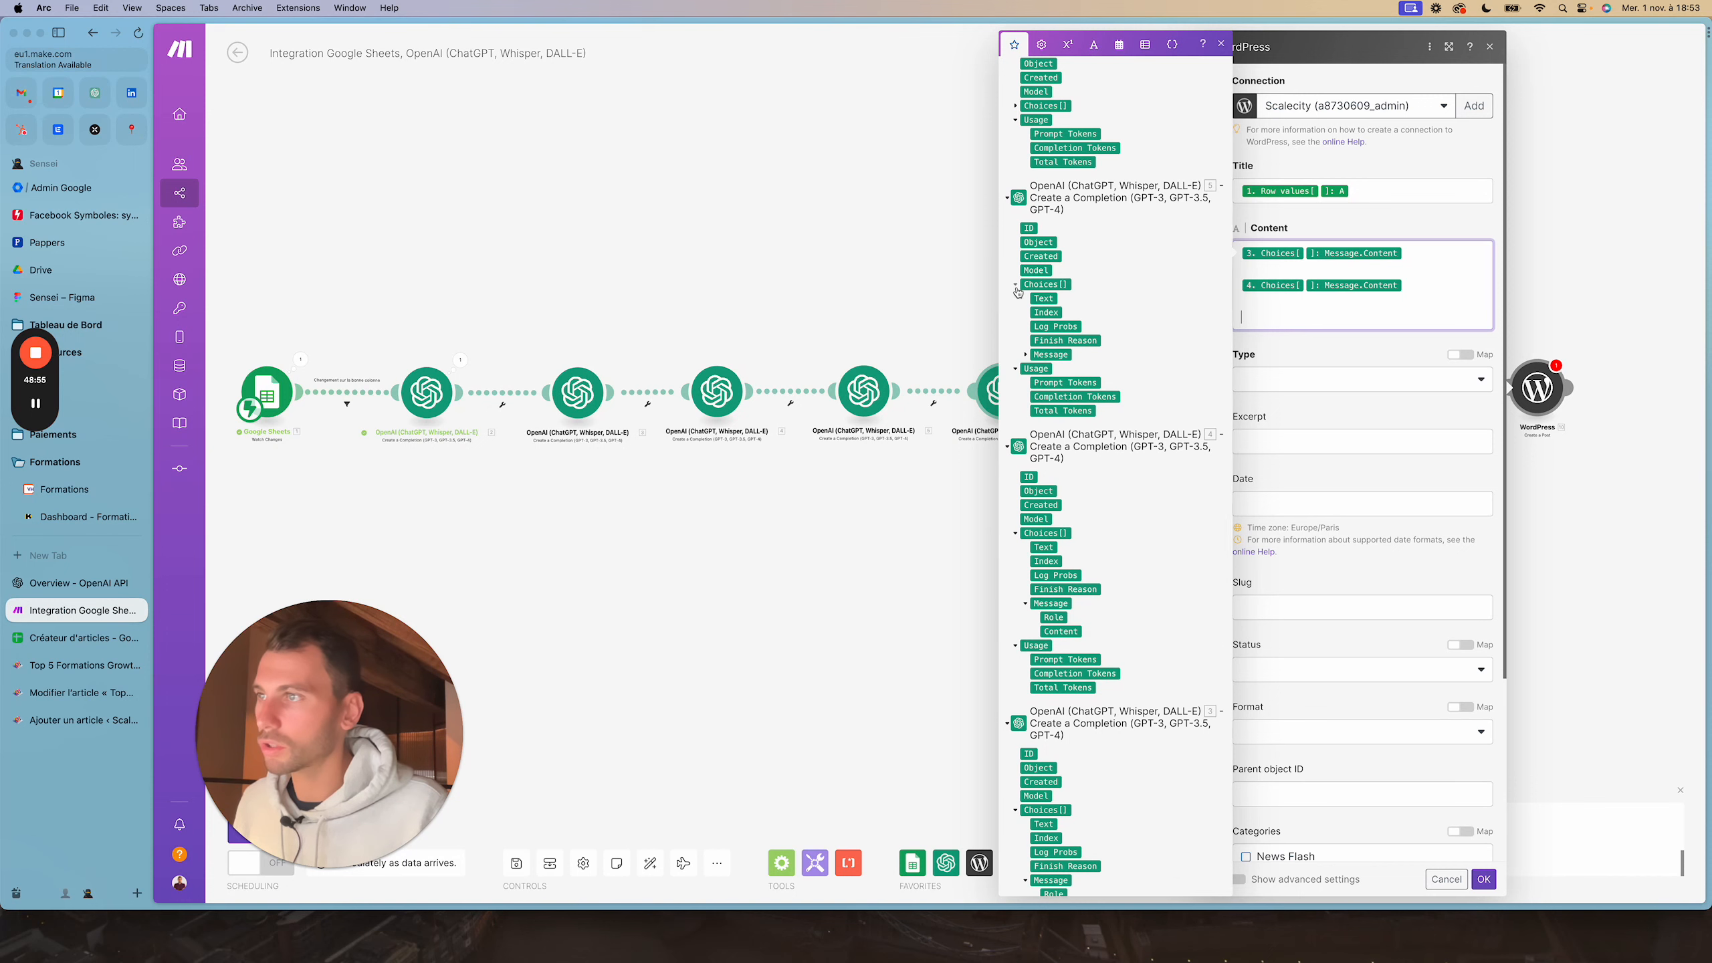
pyautogui.click(1025, 354)
pyautogui.click(1060, 382)
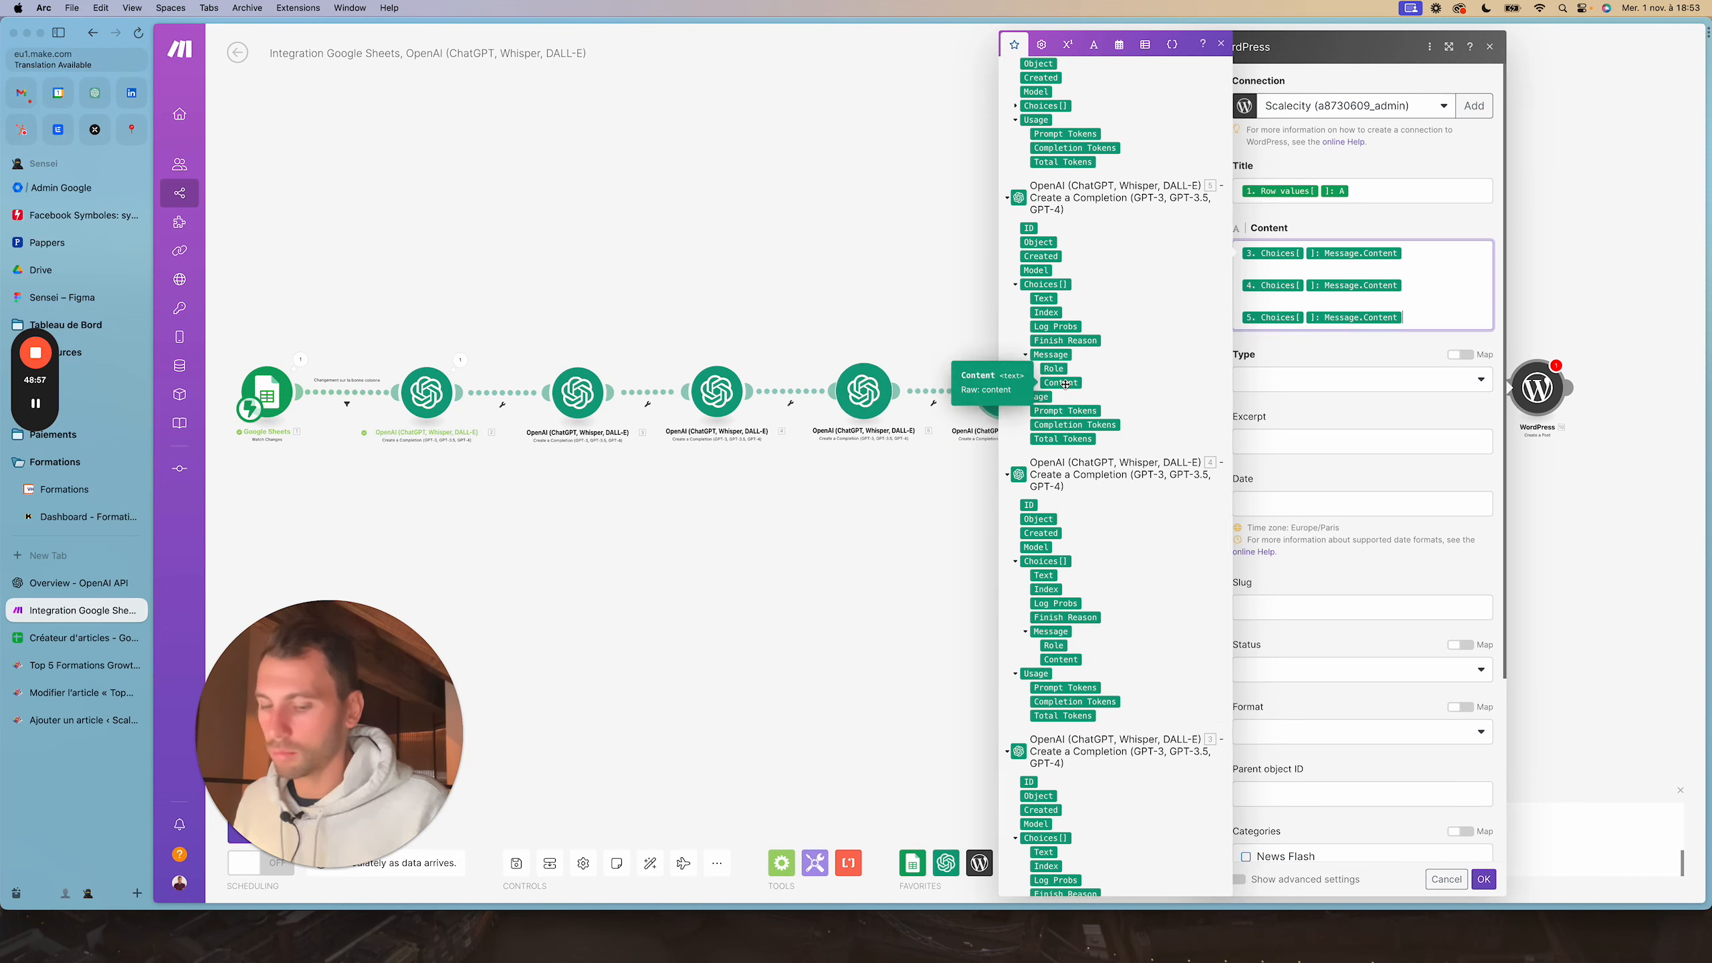
# Append Choices[]: Message.Content from OpenAI module 6 on a separate line of the post's Content
pyautogui.scroll(6, 1027, 765)
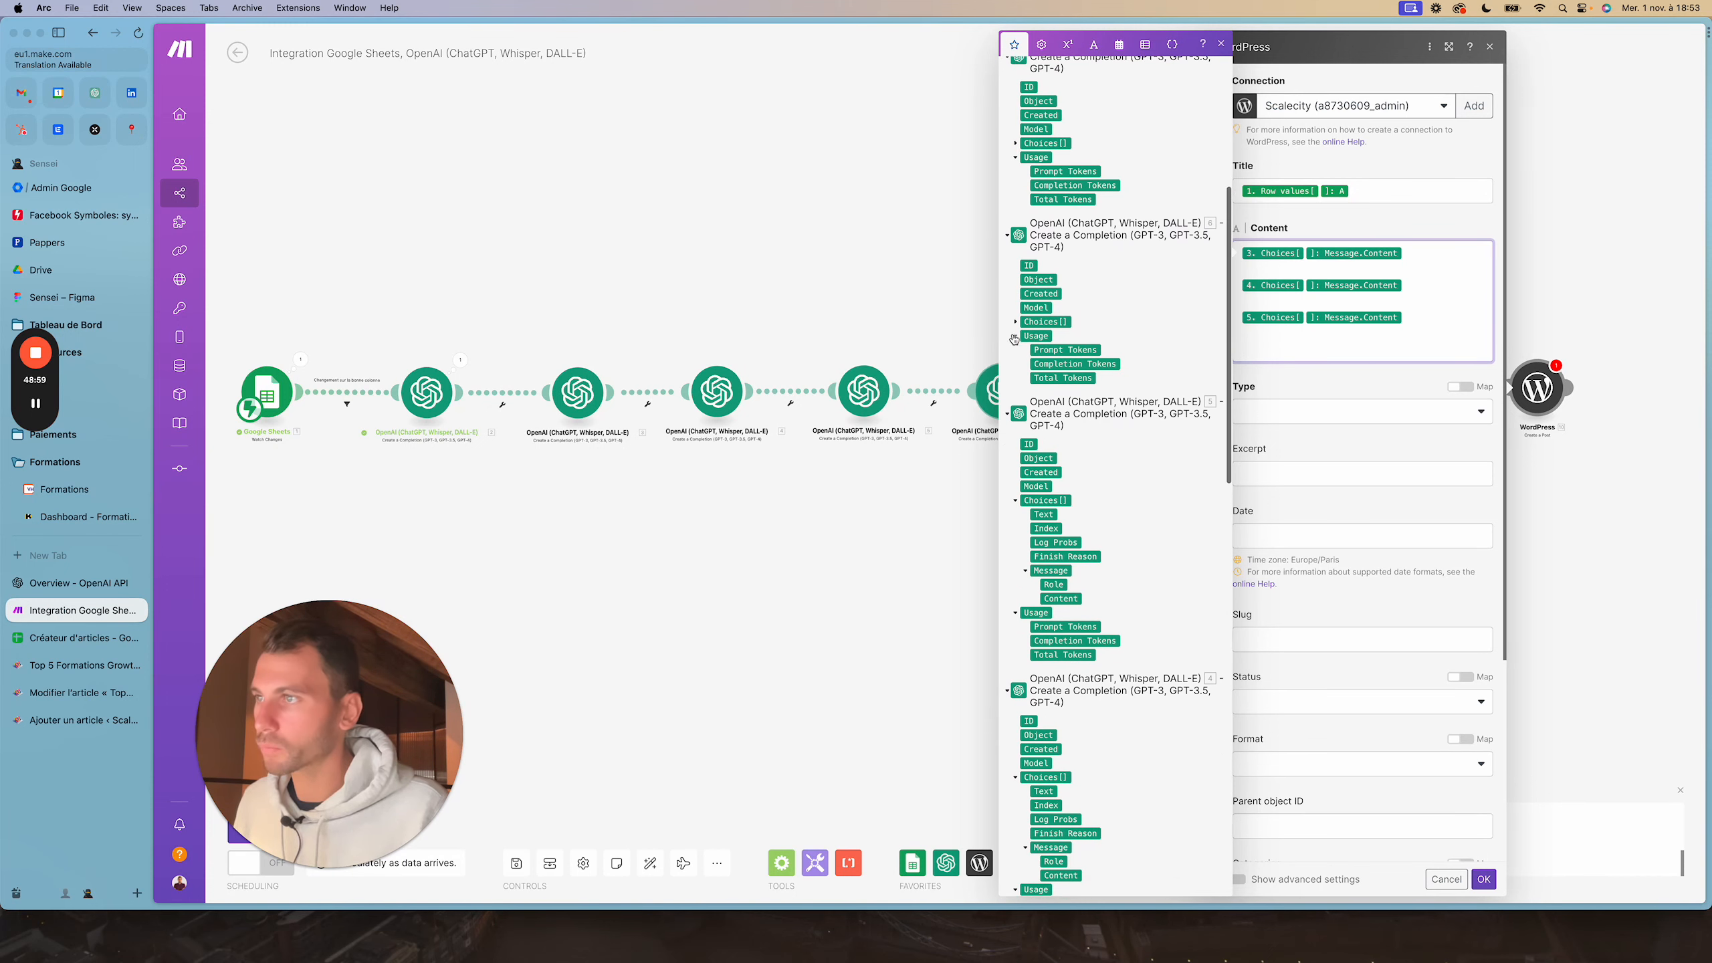
pyautogui.click(1016, 336)
pyautogui.click(1015, 321)
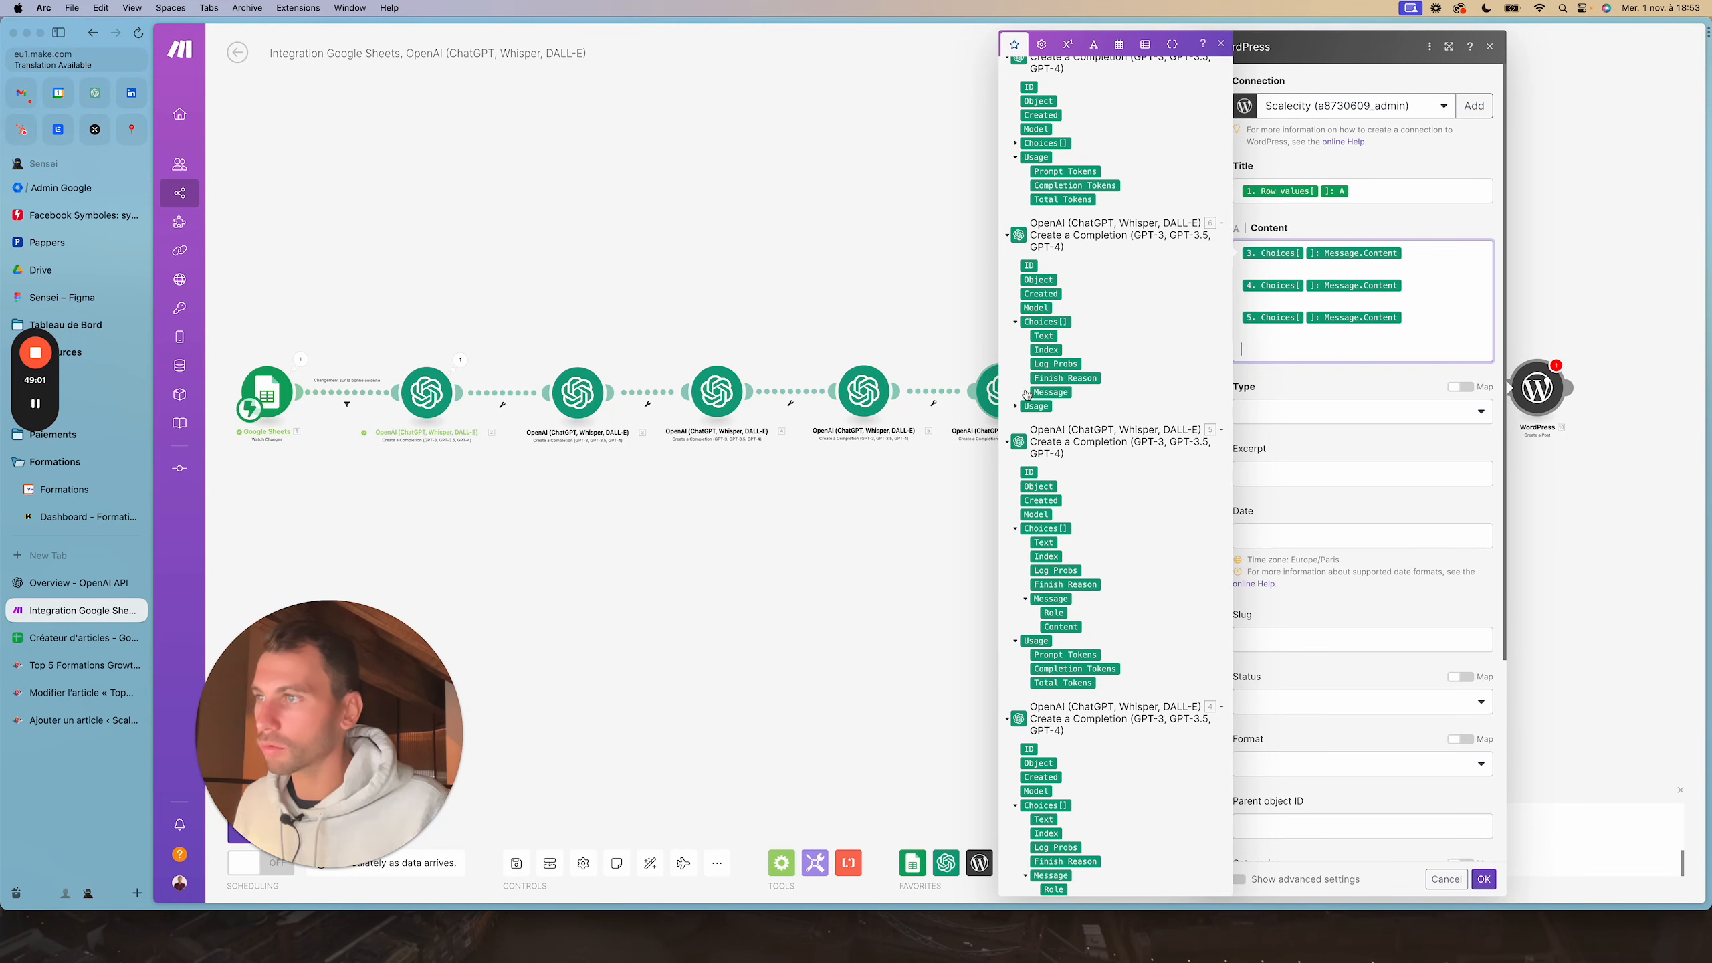
pyautogui.click(1025, 392)
pyautogui.click(1060, 419)
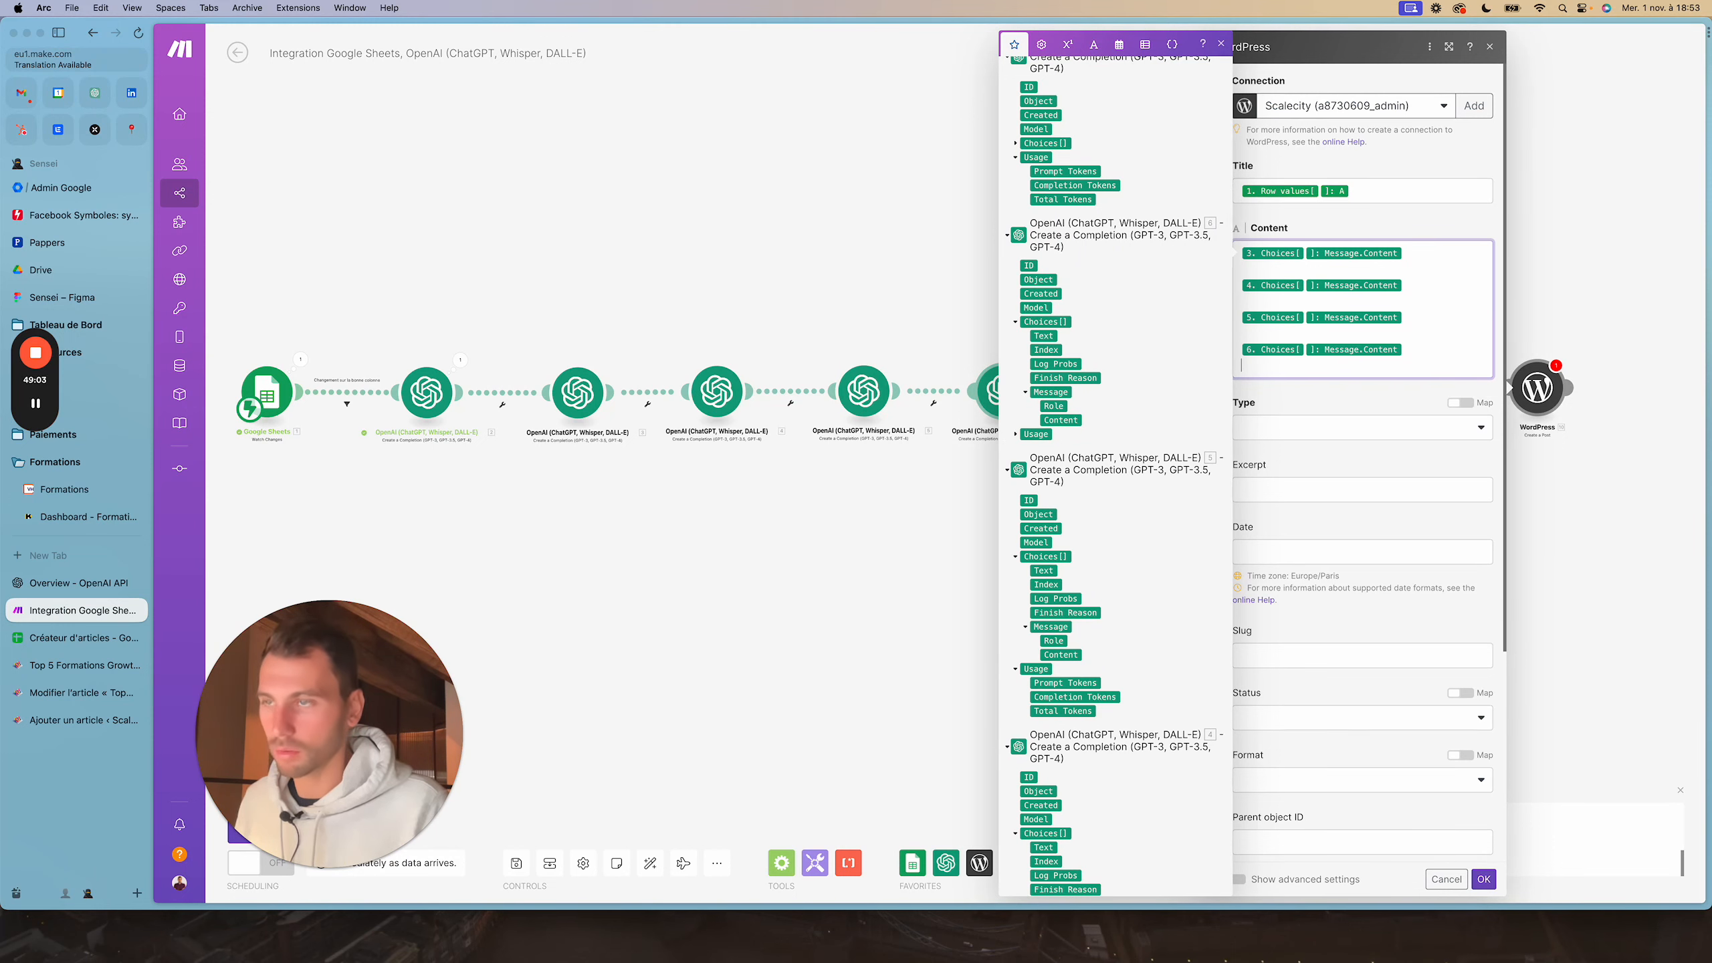
# Append Choices[]: Message.Content from OpenAI module 7 as the last part of the post's Content
pyautogui.scroll(7, 1027, 69)
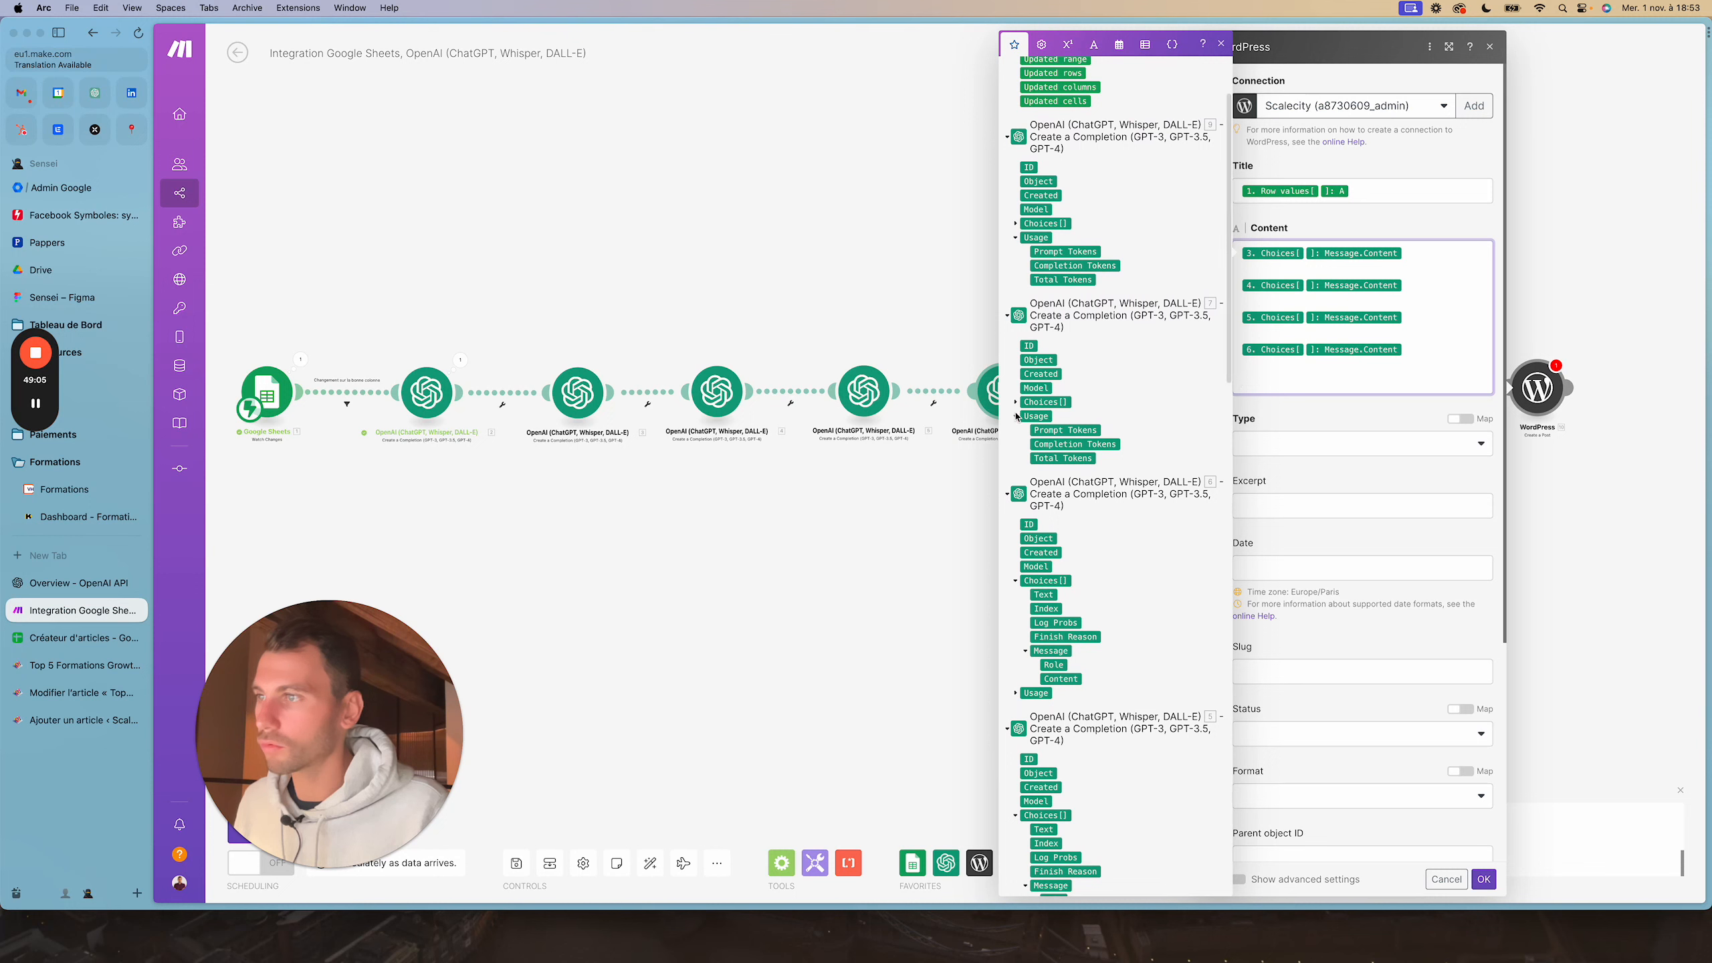
pyautogui.click(1015, 402)
pyautogui.click(1025, 472)
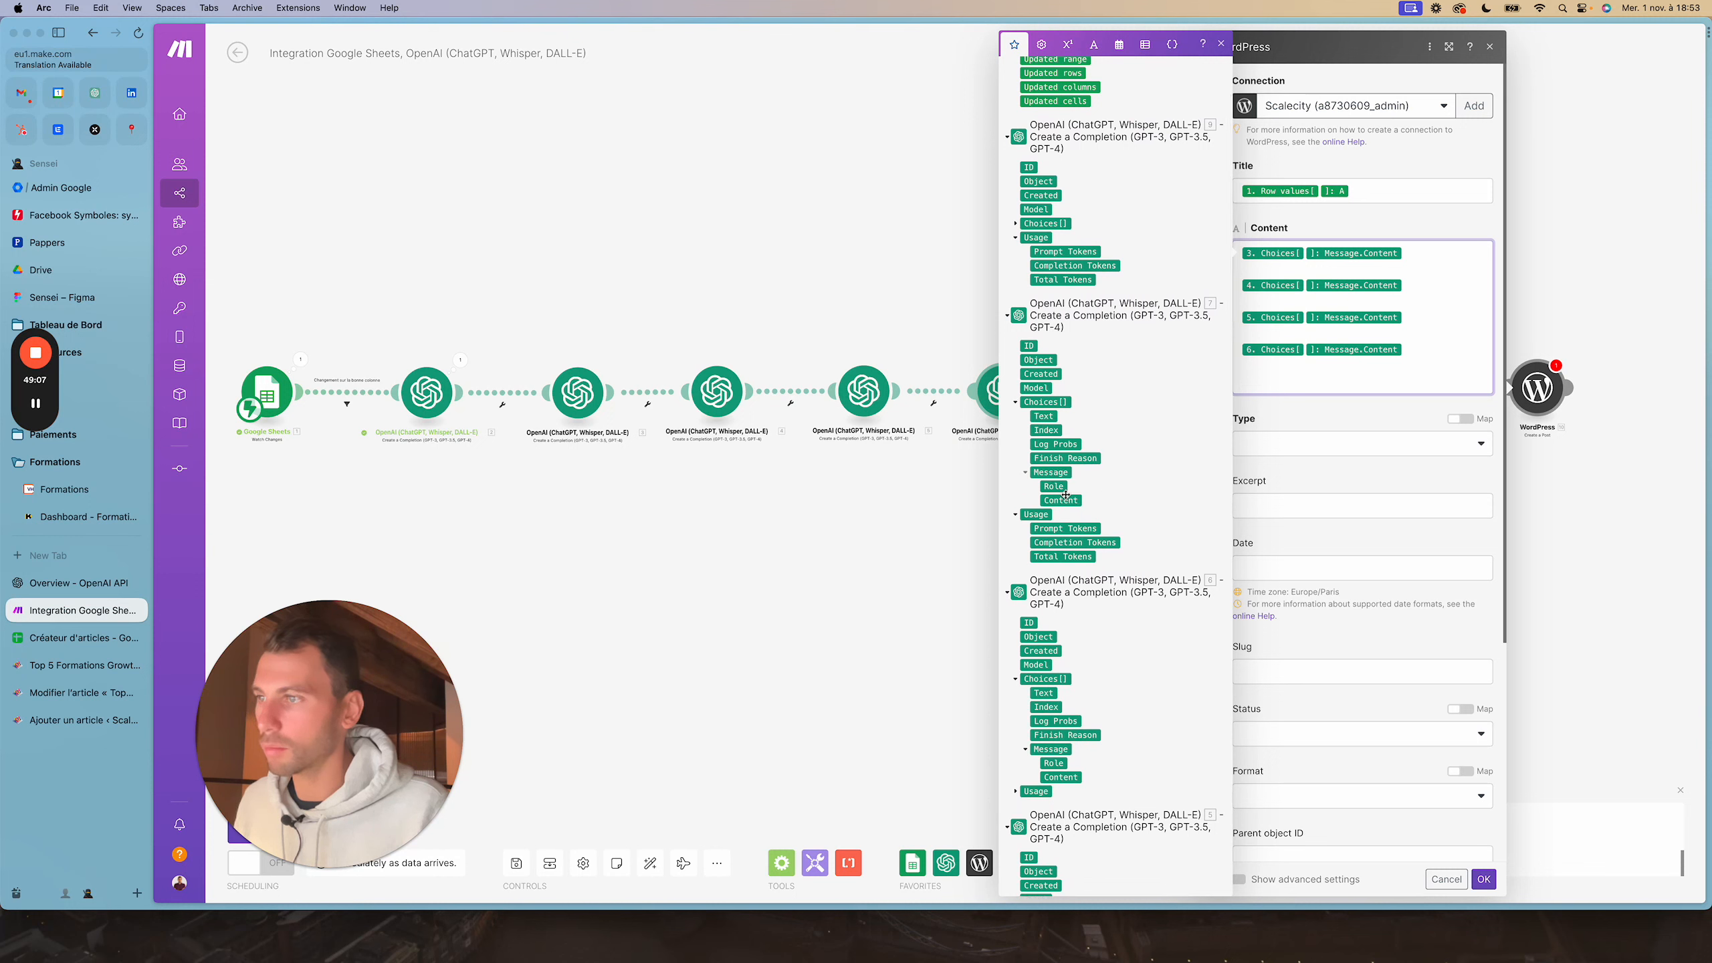
pyautogui.click(1059, 500)
# Map the post's Excerpt to Choices[]: Message.Content from OpenAI module 9 and set the Type to Articles
pyautogui.scroll(3, 1041, 351)
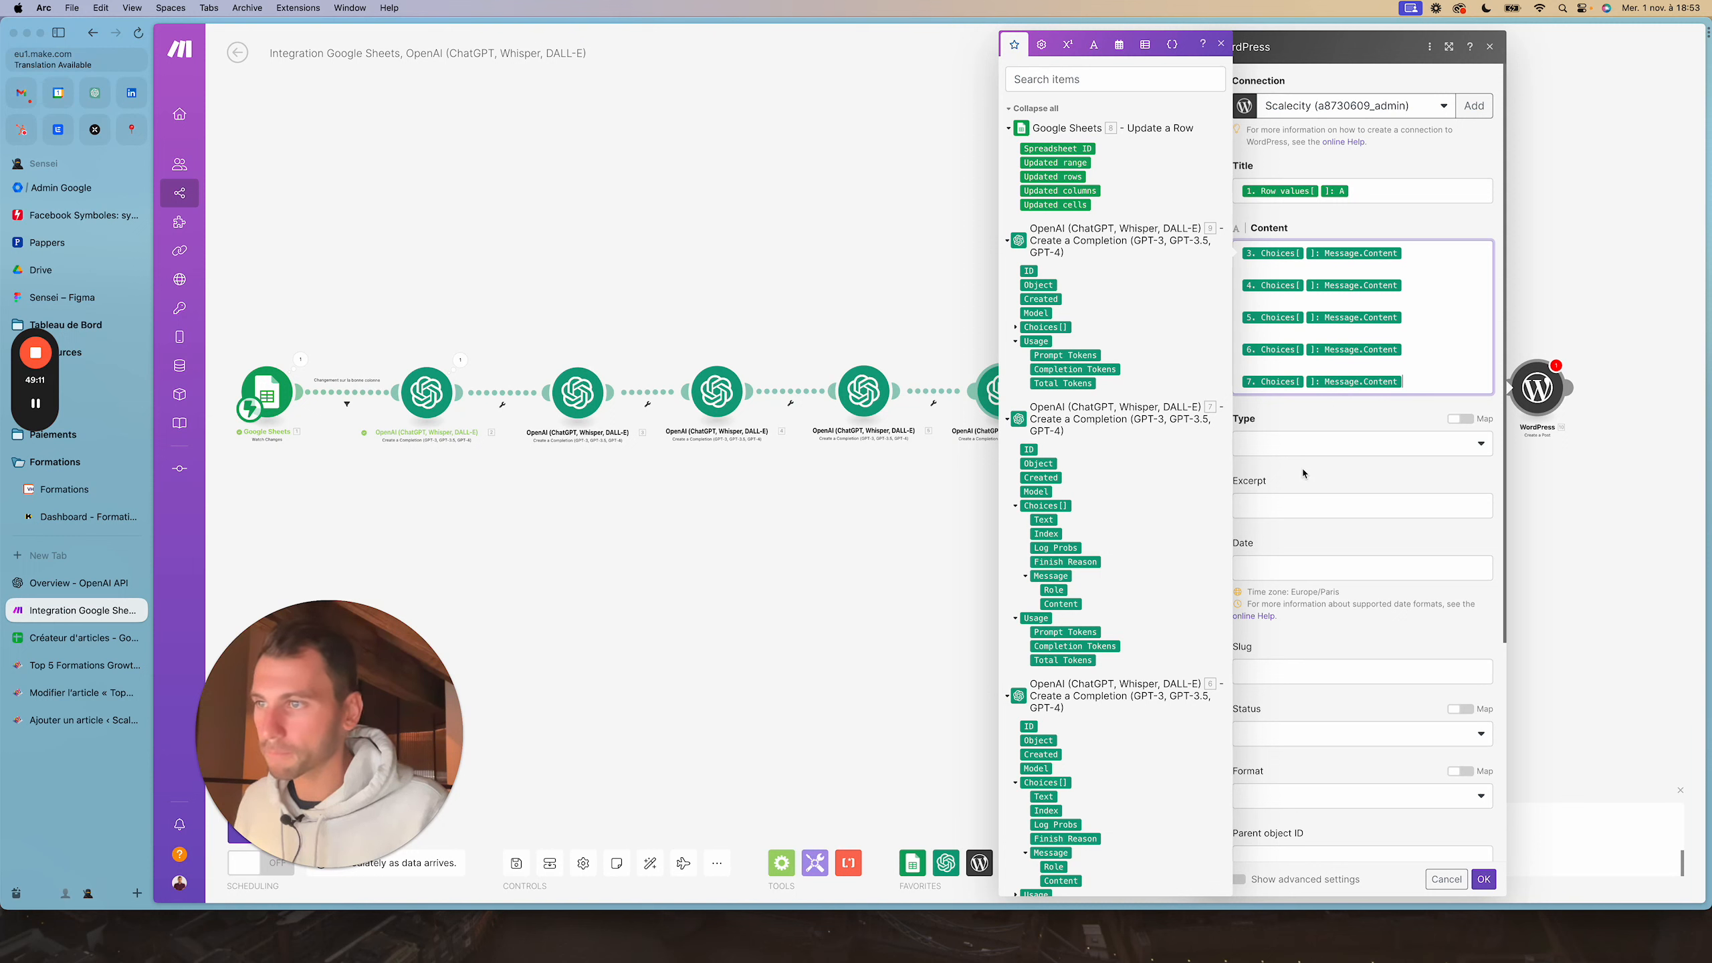
pyautogui.click(1284, 500)
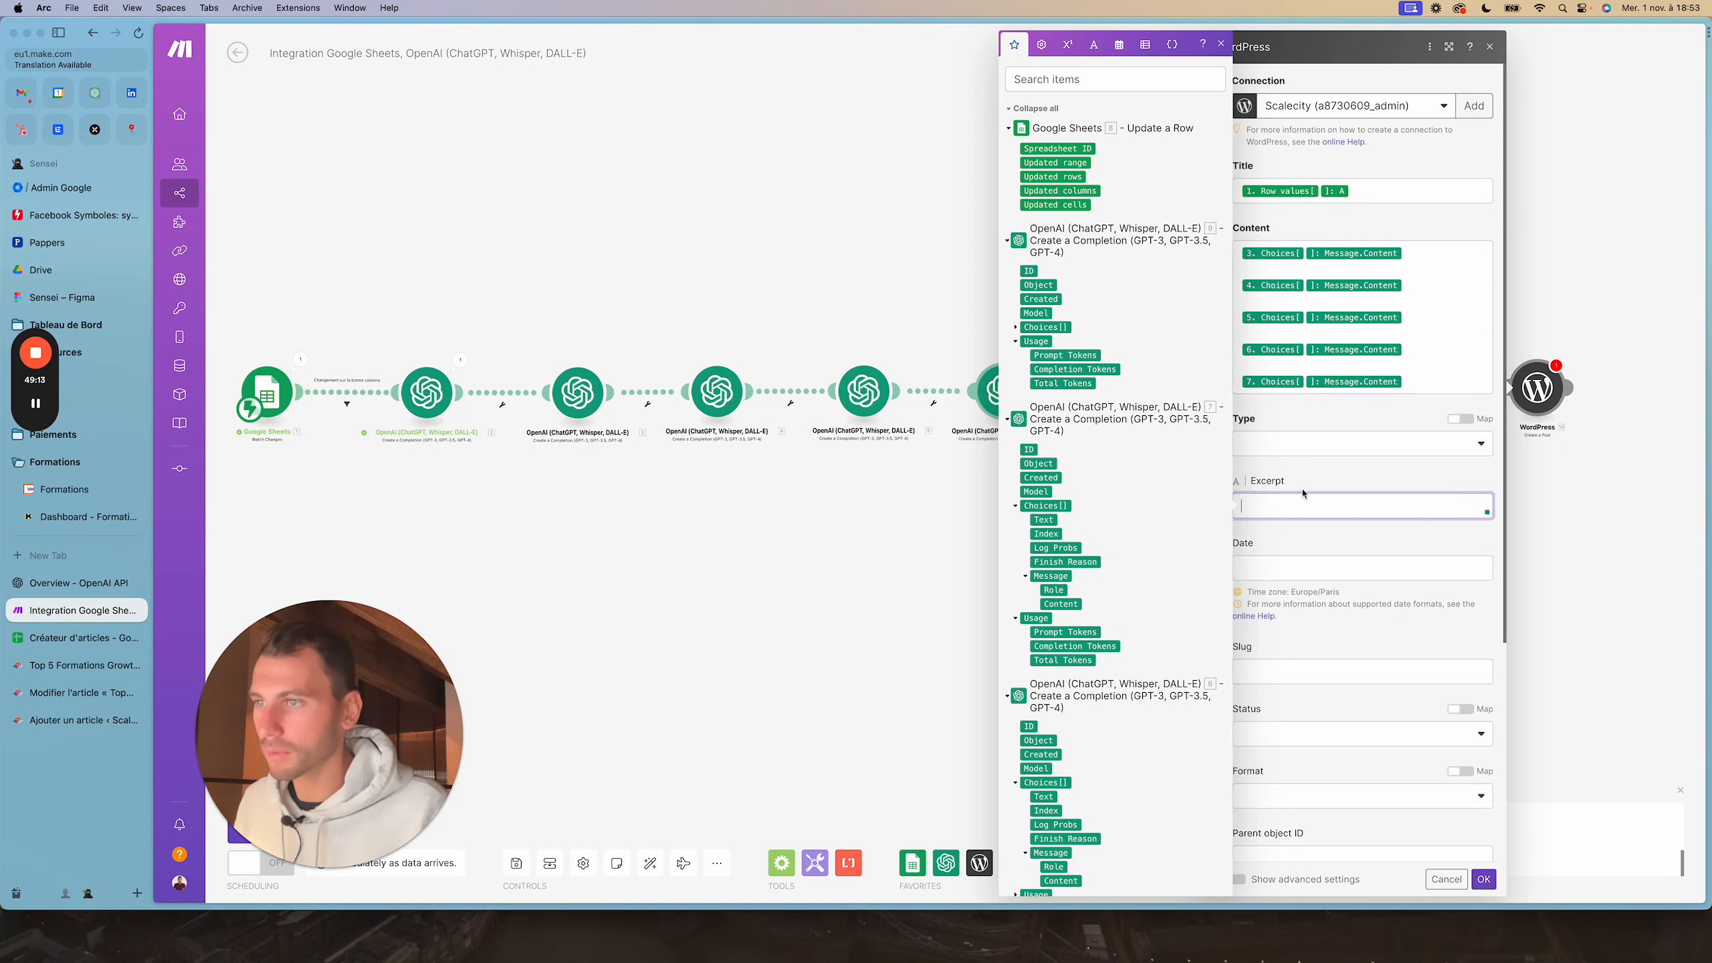
pyautogui.click(1044, 325)
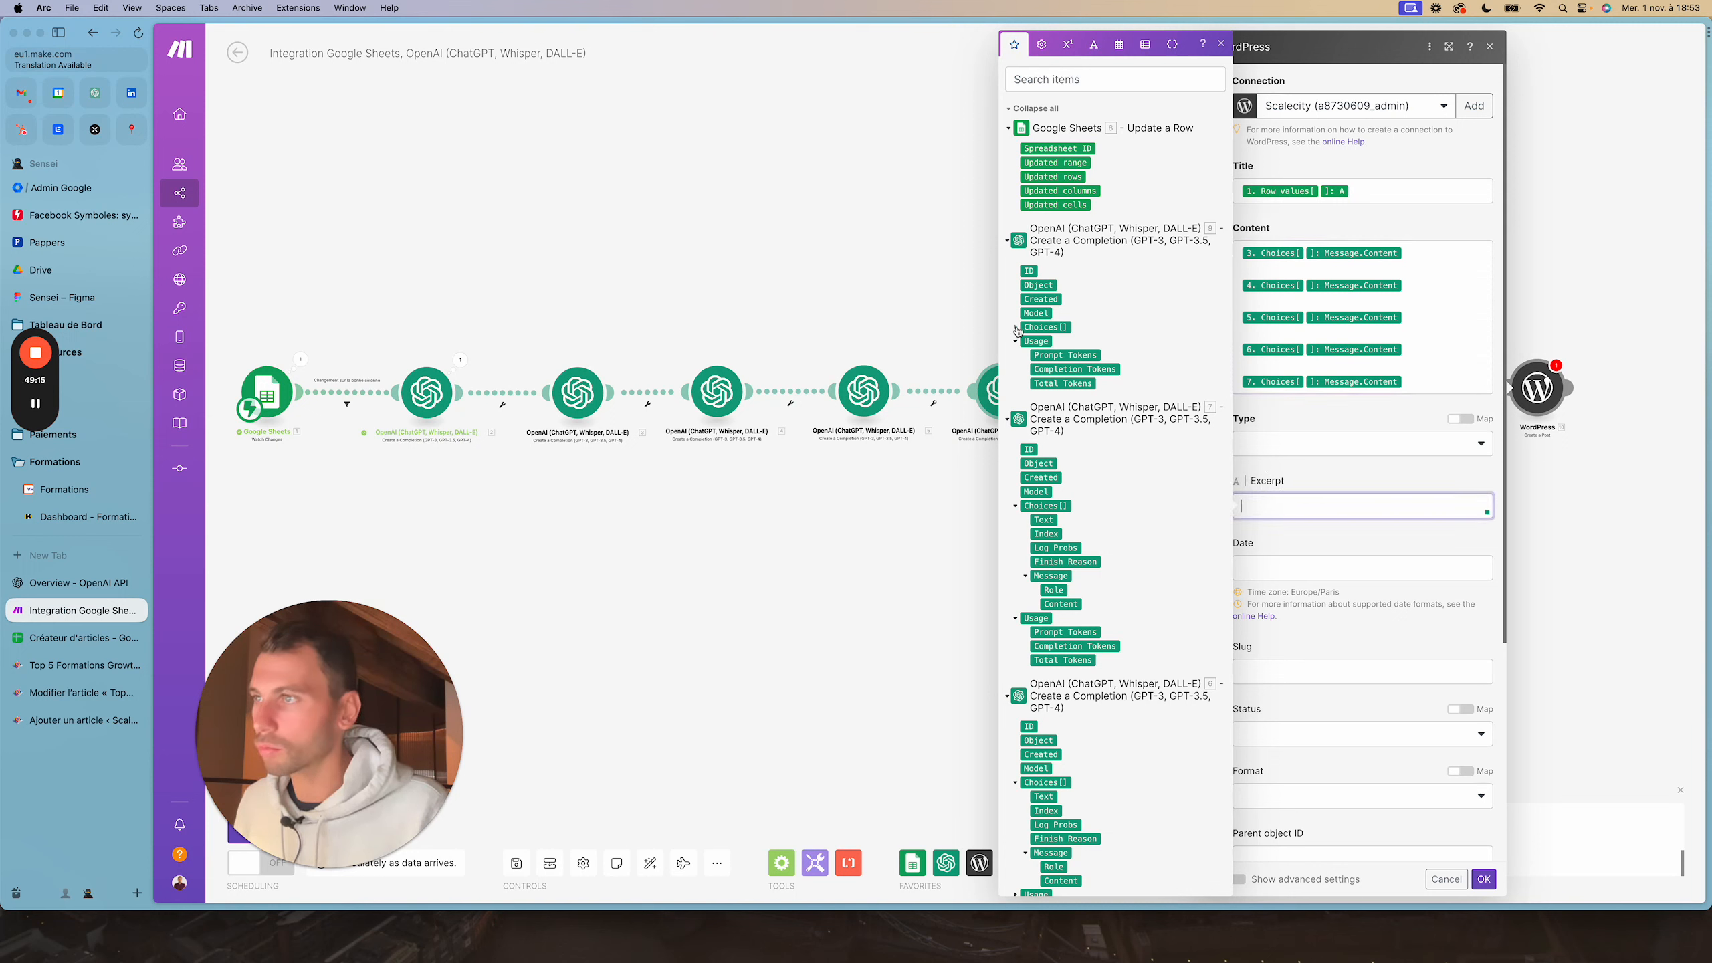
pyautogui.click(1026, 397)
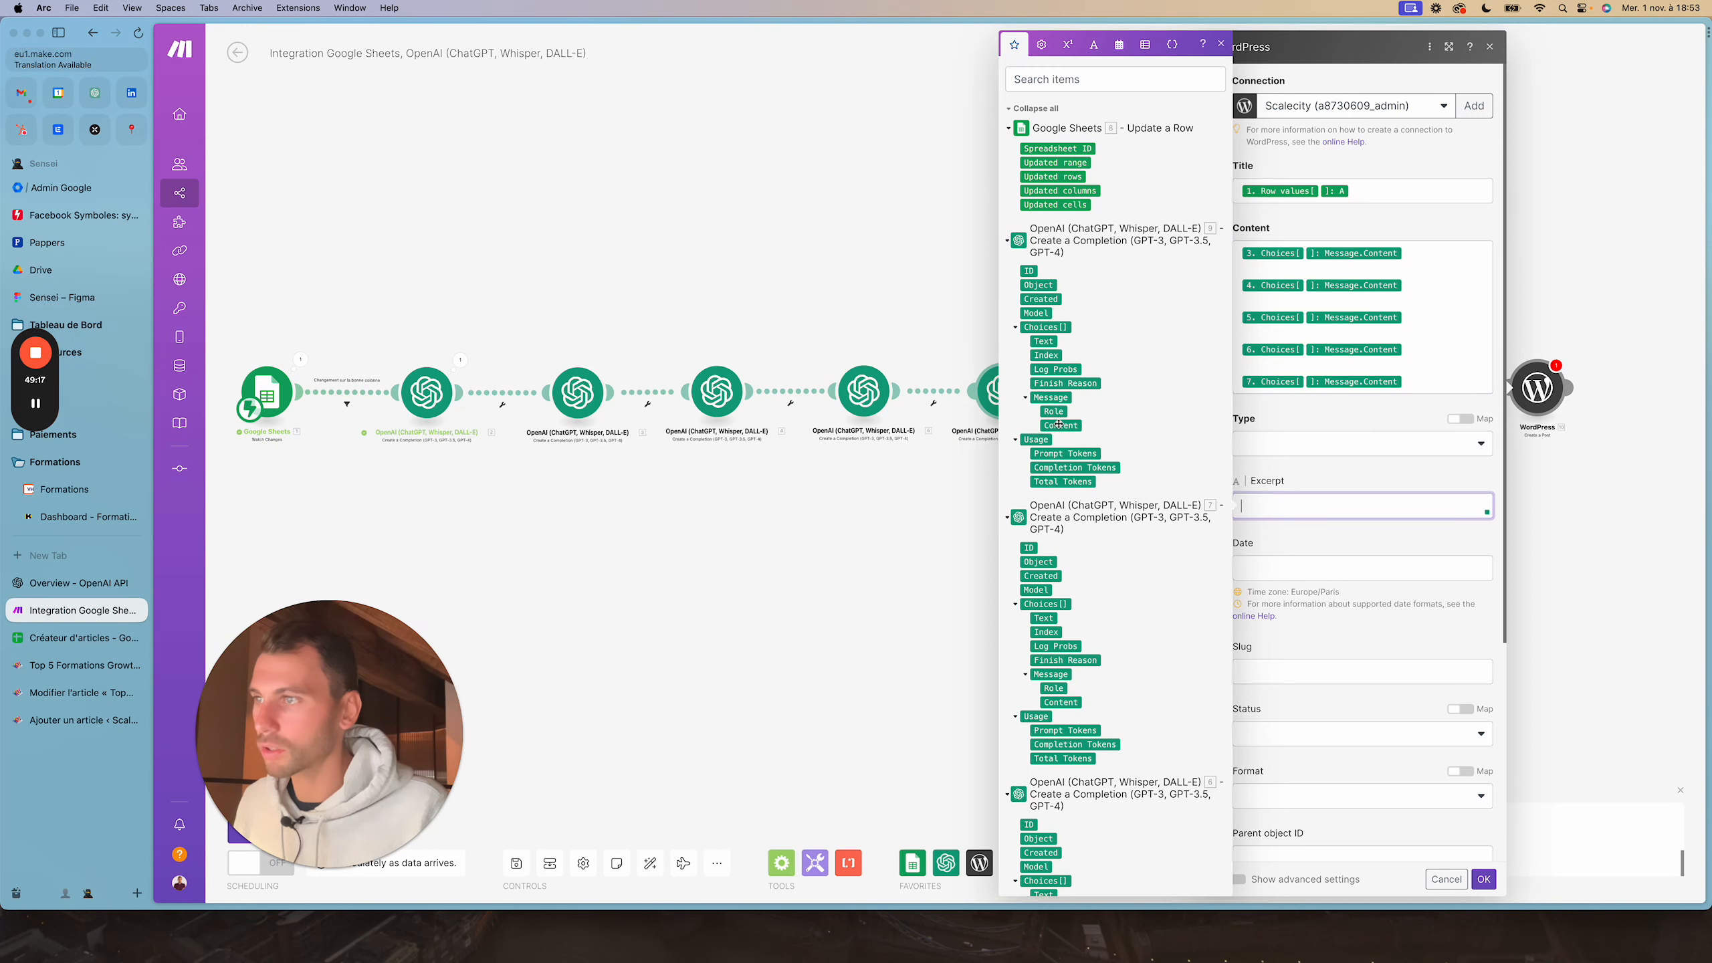
pyautogui.click(1059, 424)
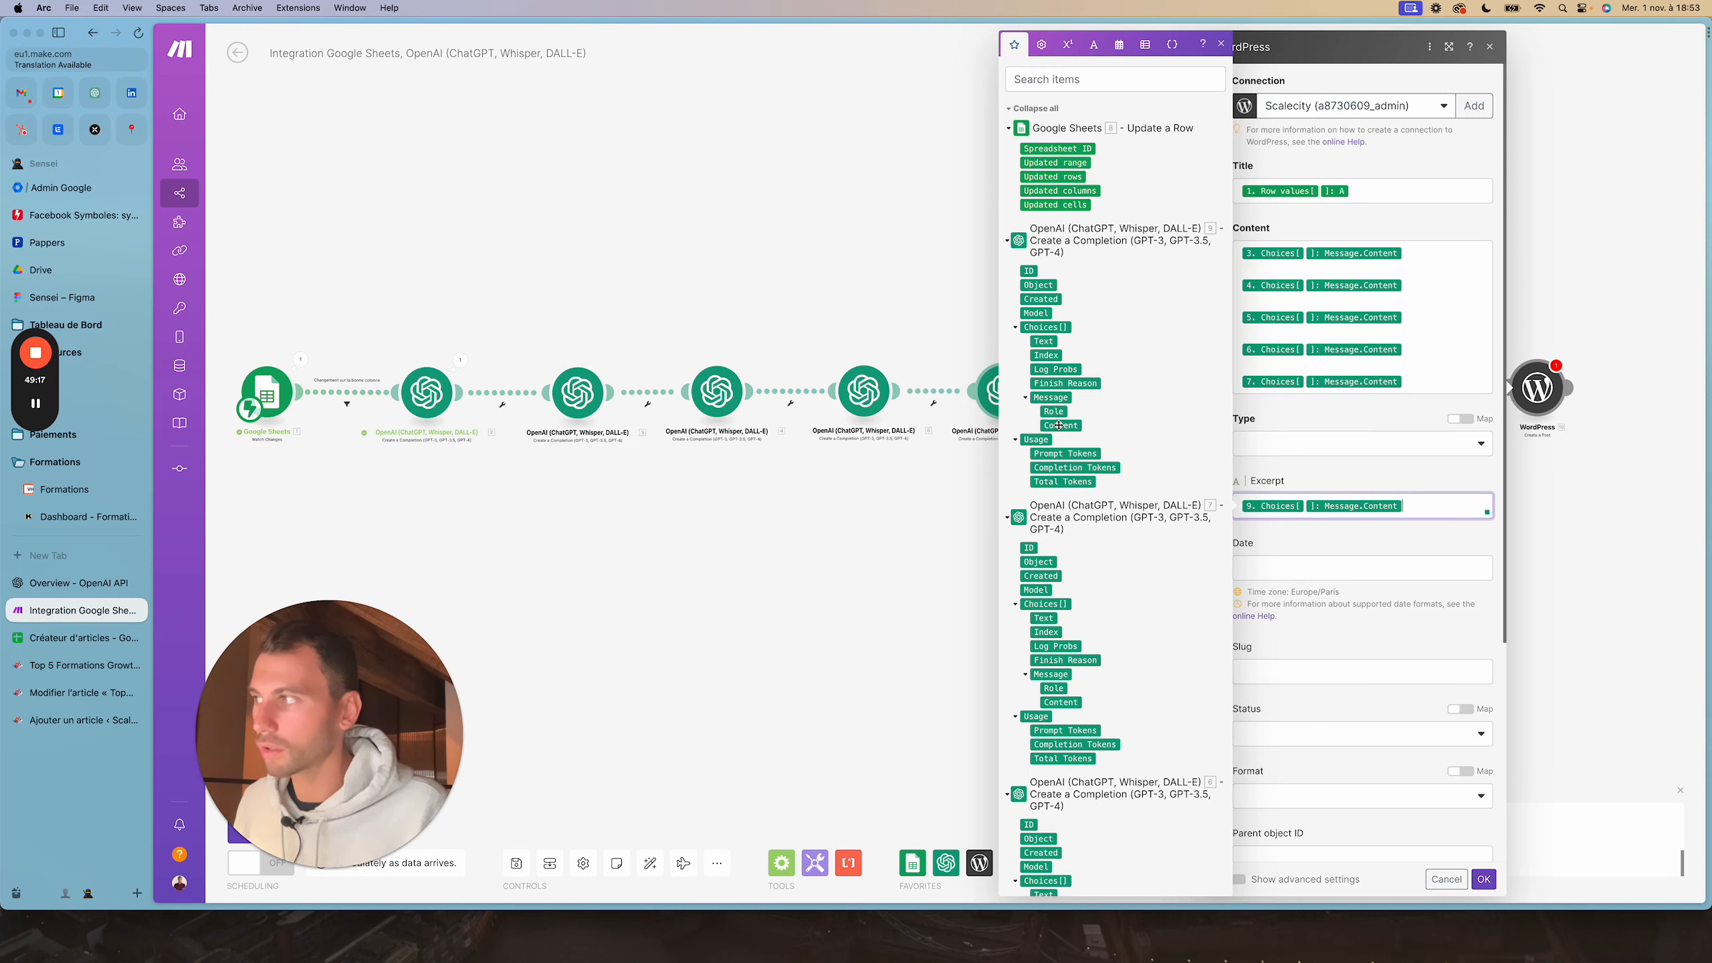
pyautogui.click(1371, 455)
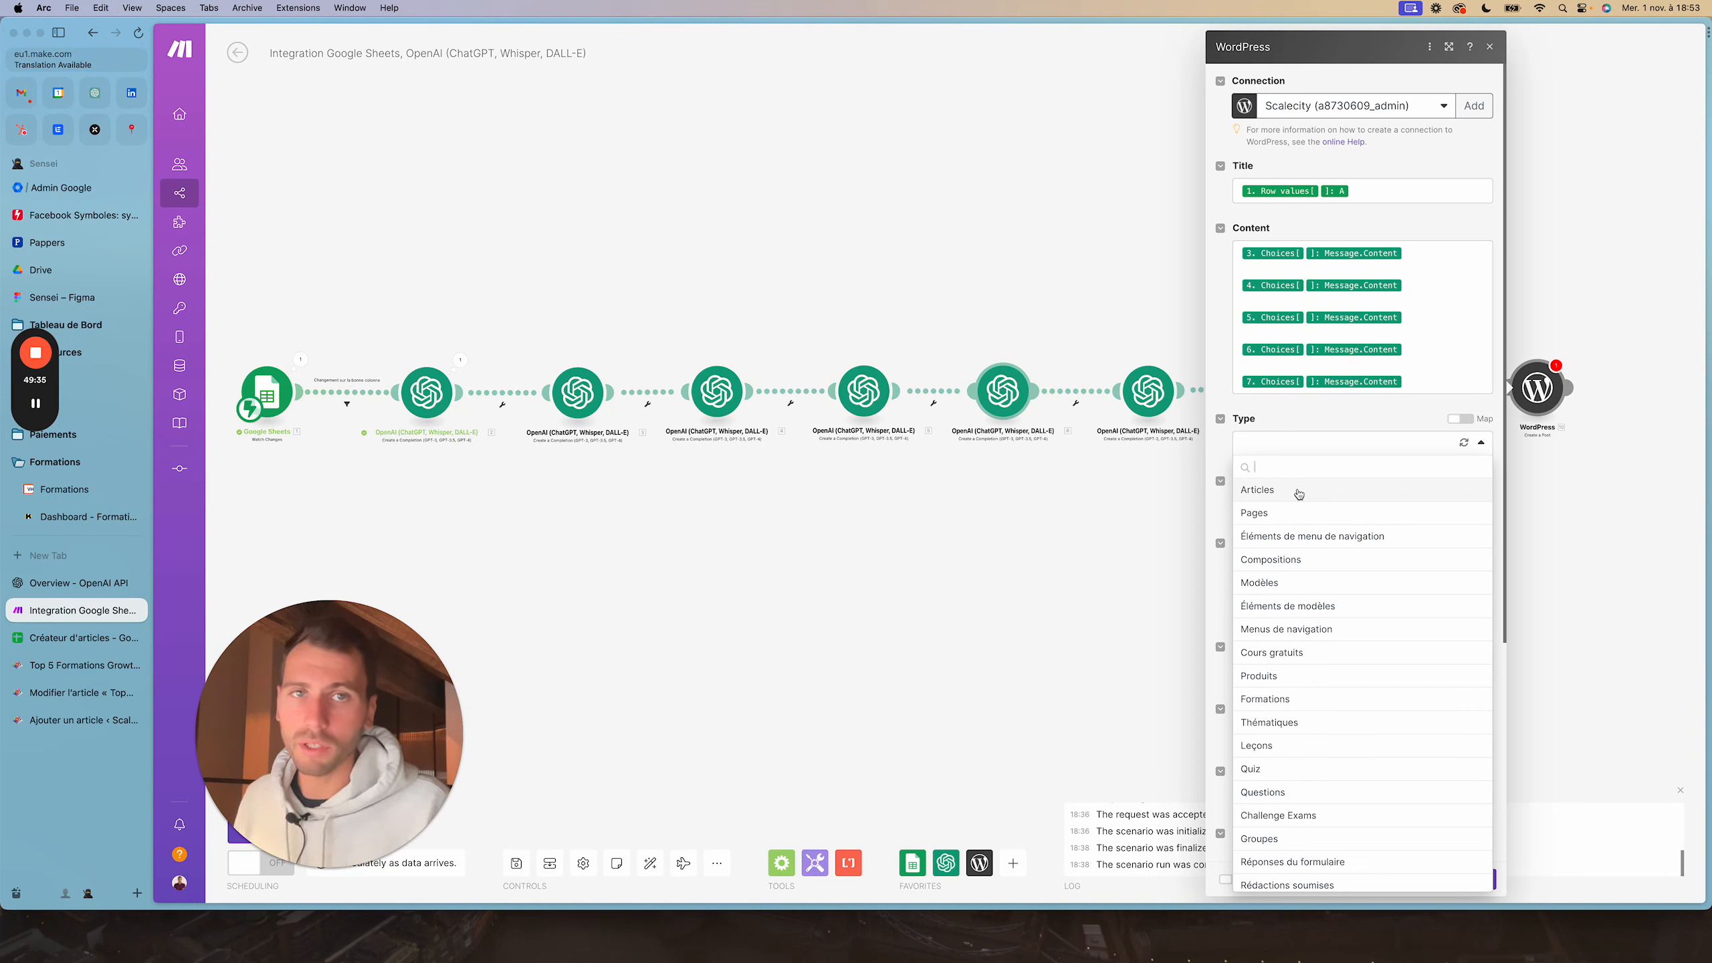
pyautogui.click(1292, 492)
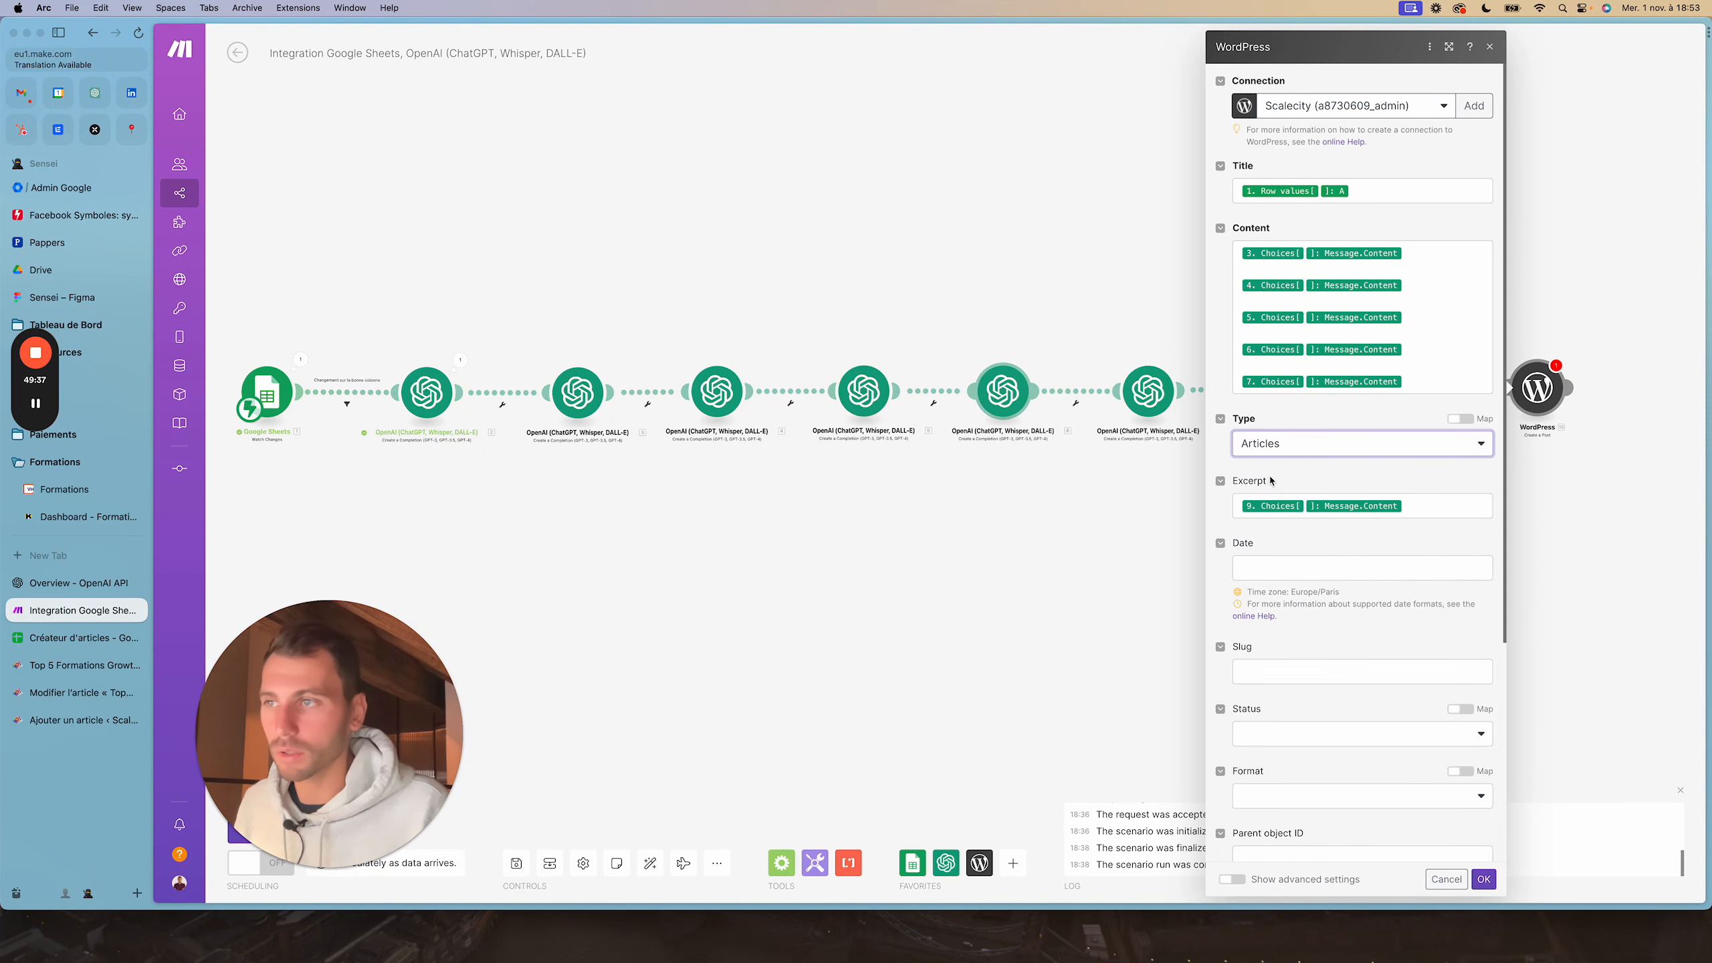
# Set the WordPress post's Status to Draft and confirm the module's settings
pyautogui.scroll(-5, 1267, 540)
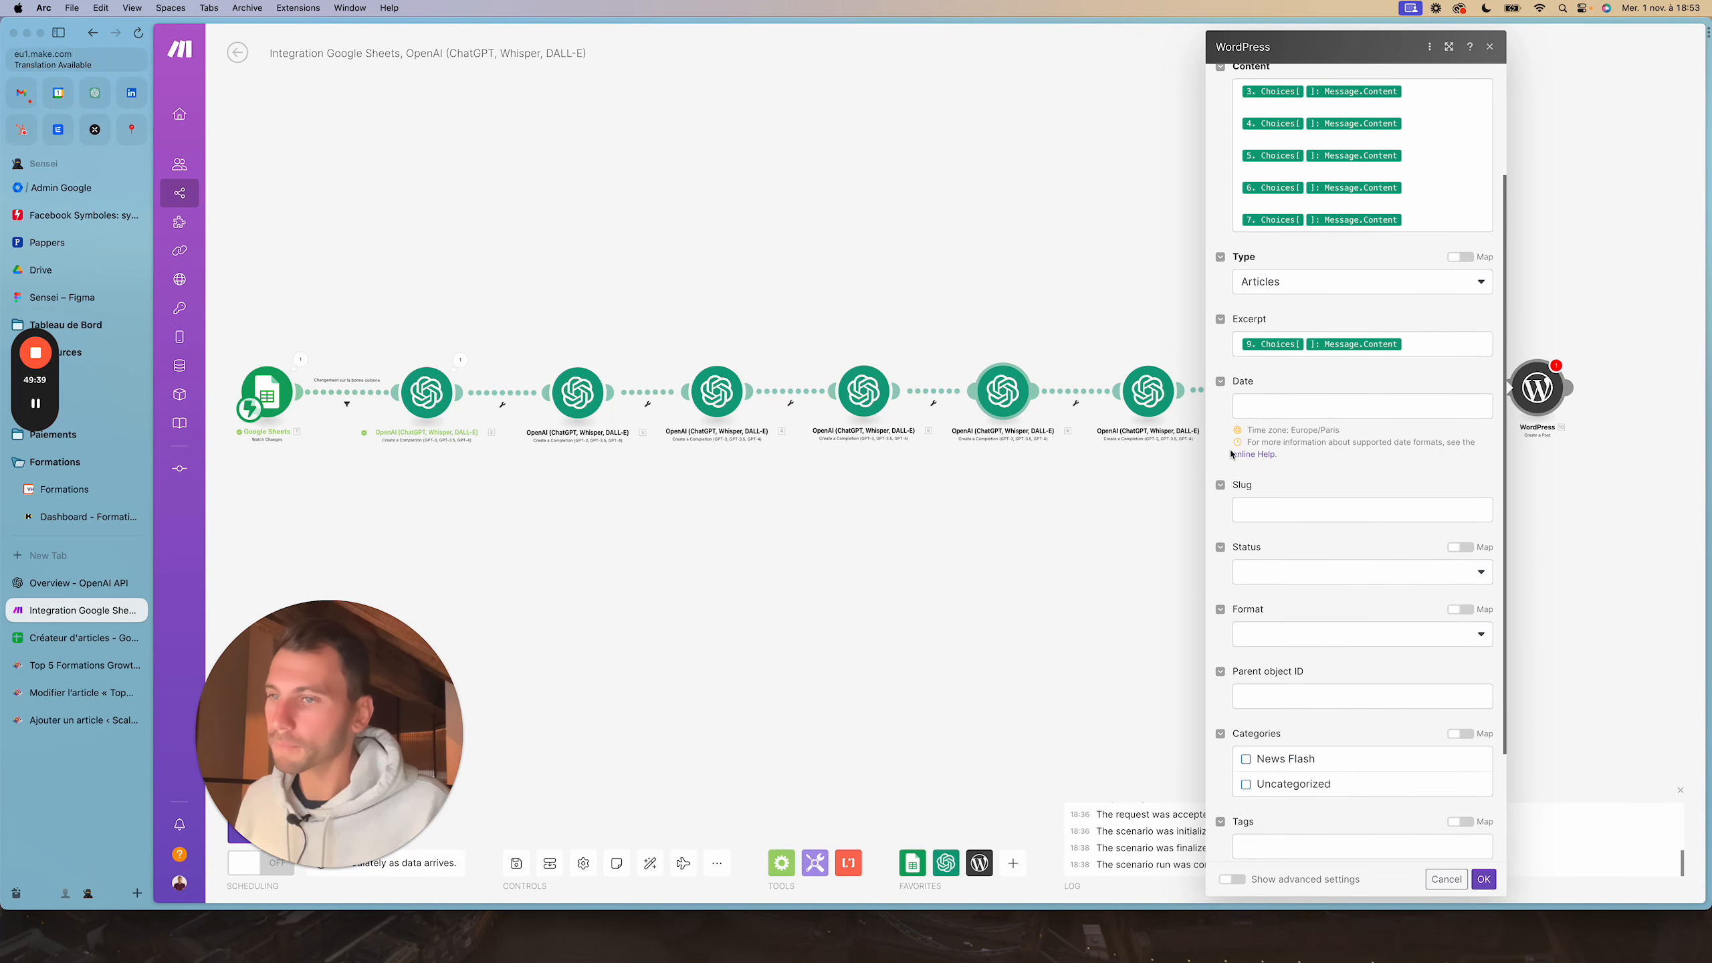
pyautogui.click(1278, 557)
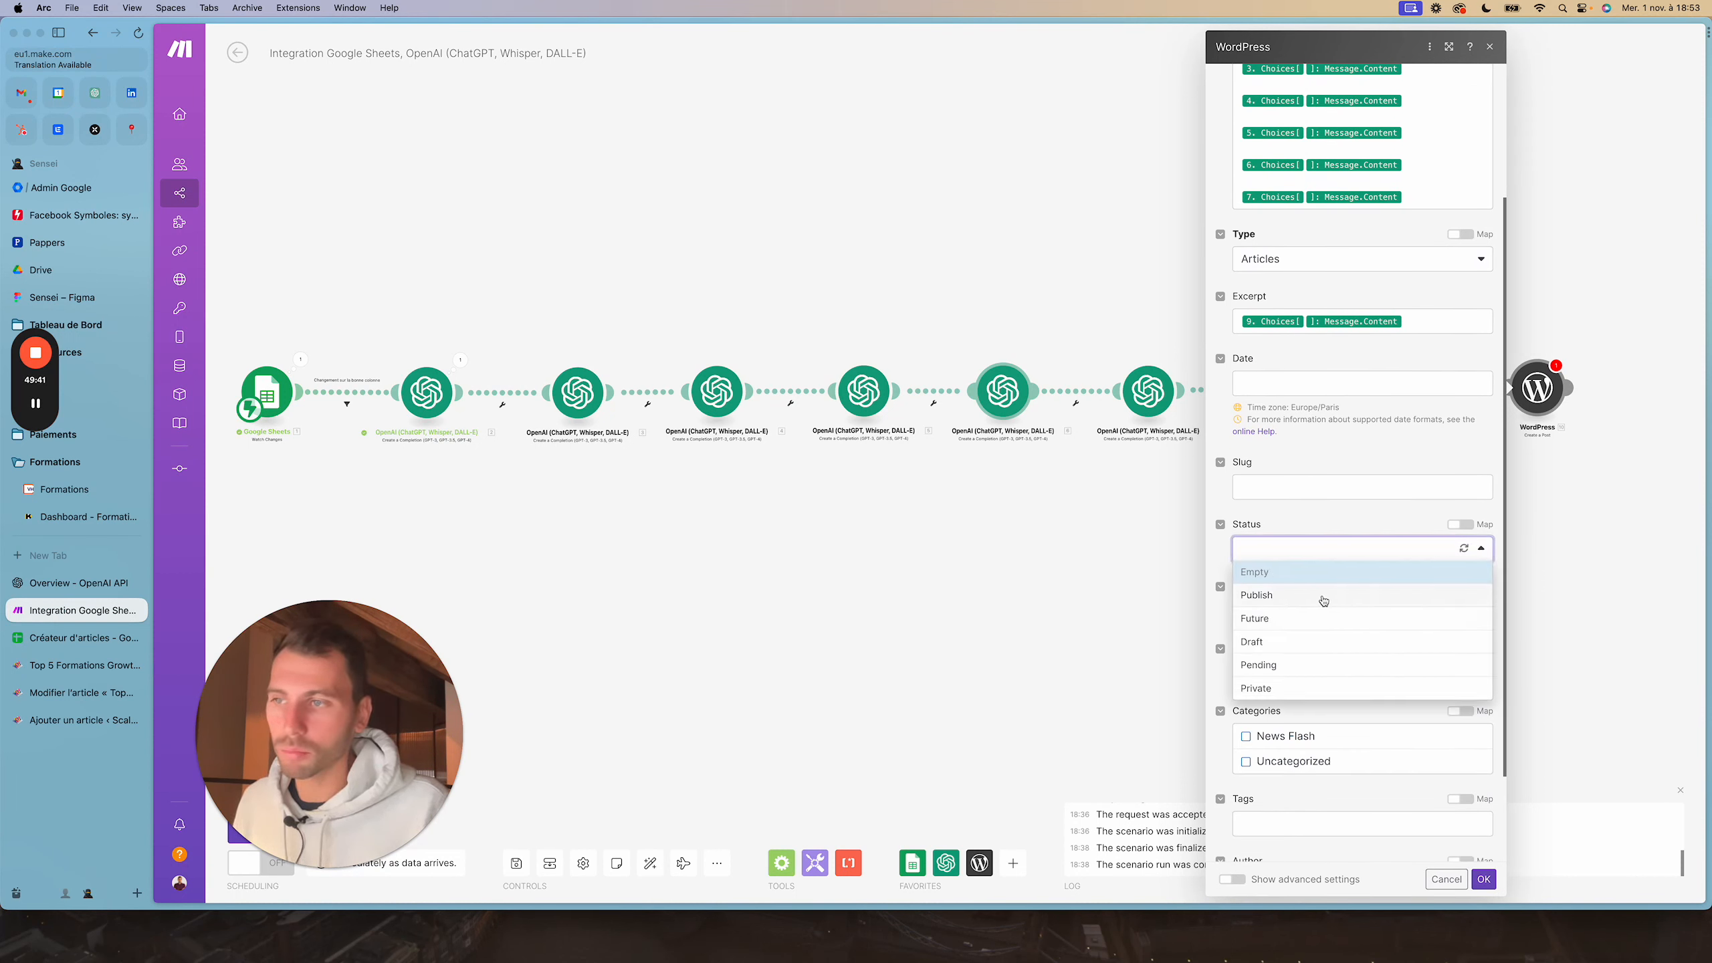
pyautogui.click(1290, 643)
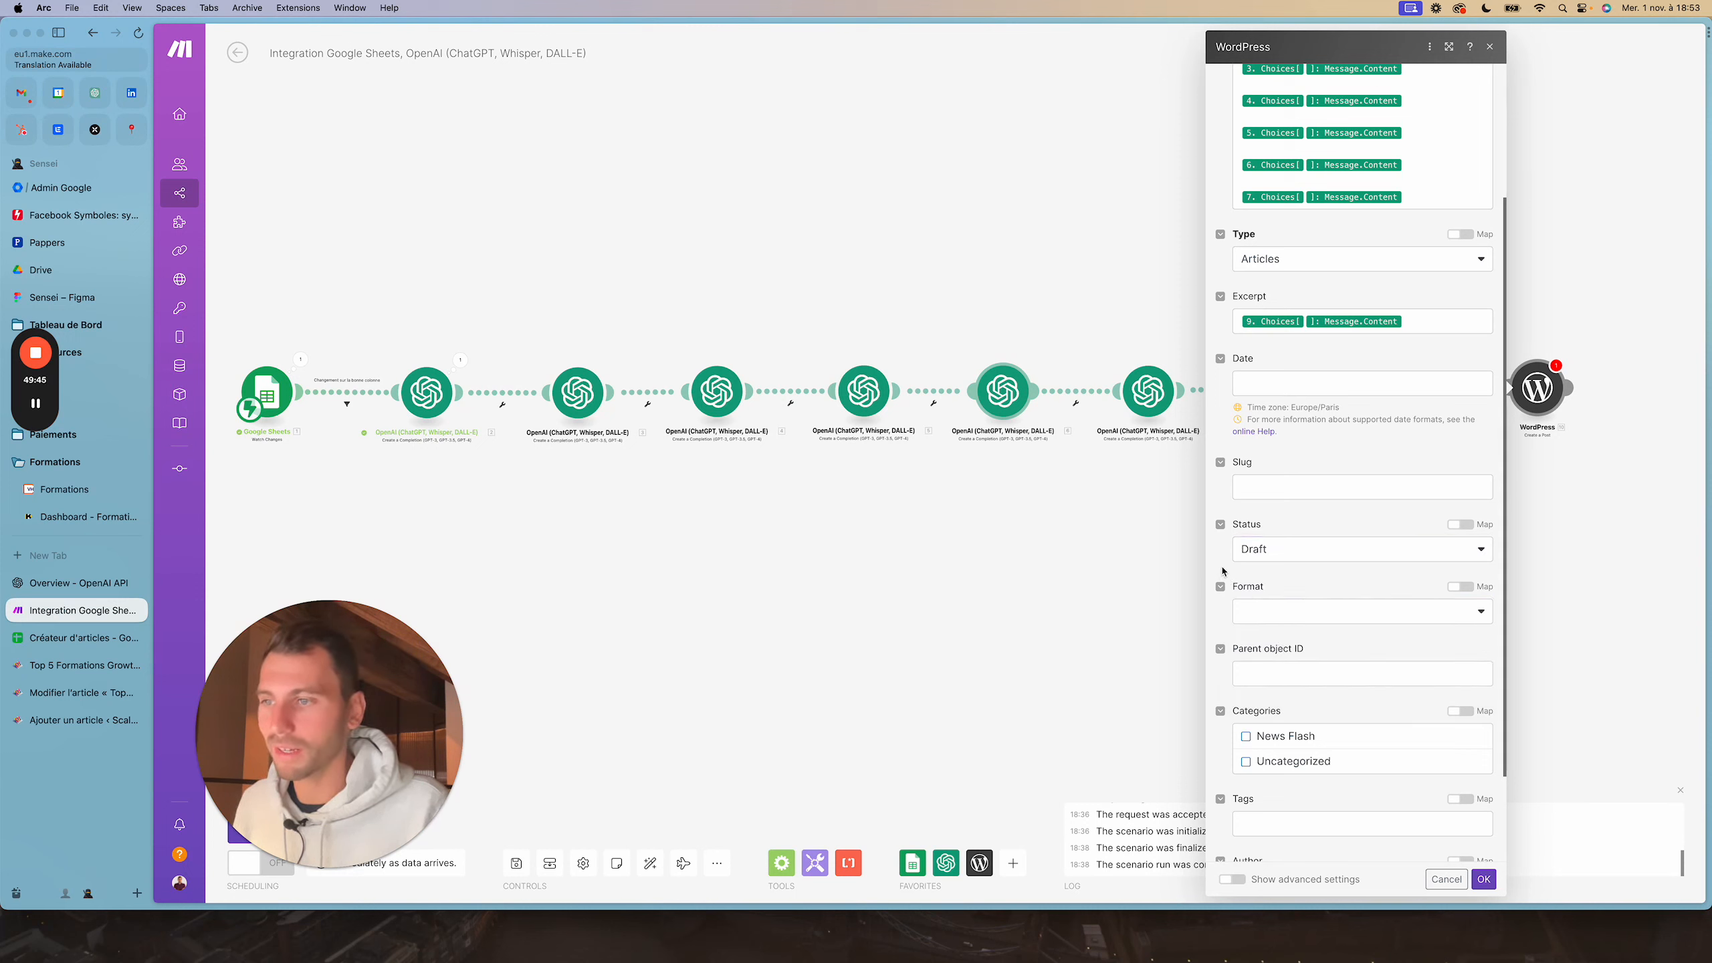
pyautogui.scroll(-3, 1223, 571)
pyautogui.click(1295, 552)
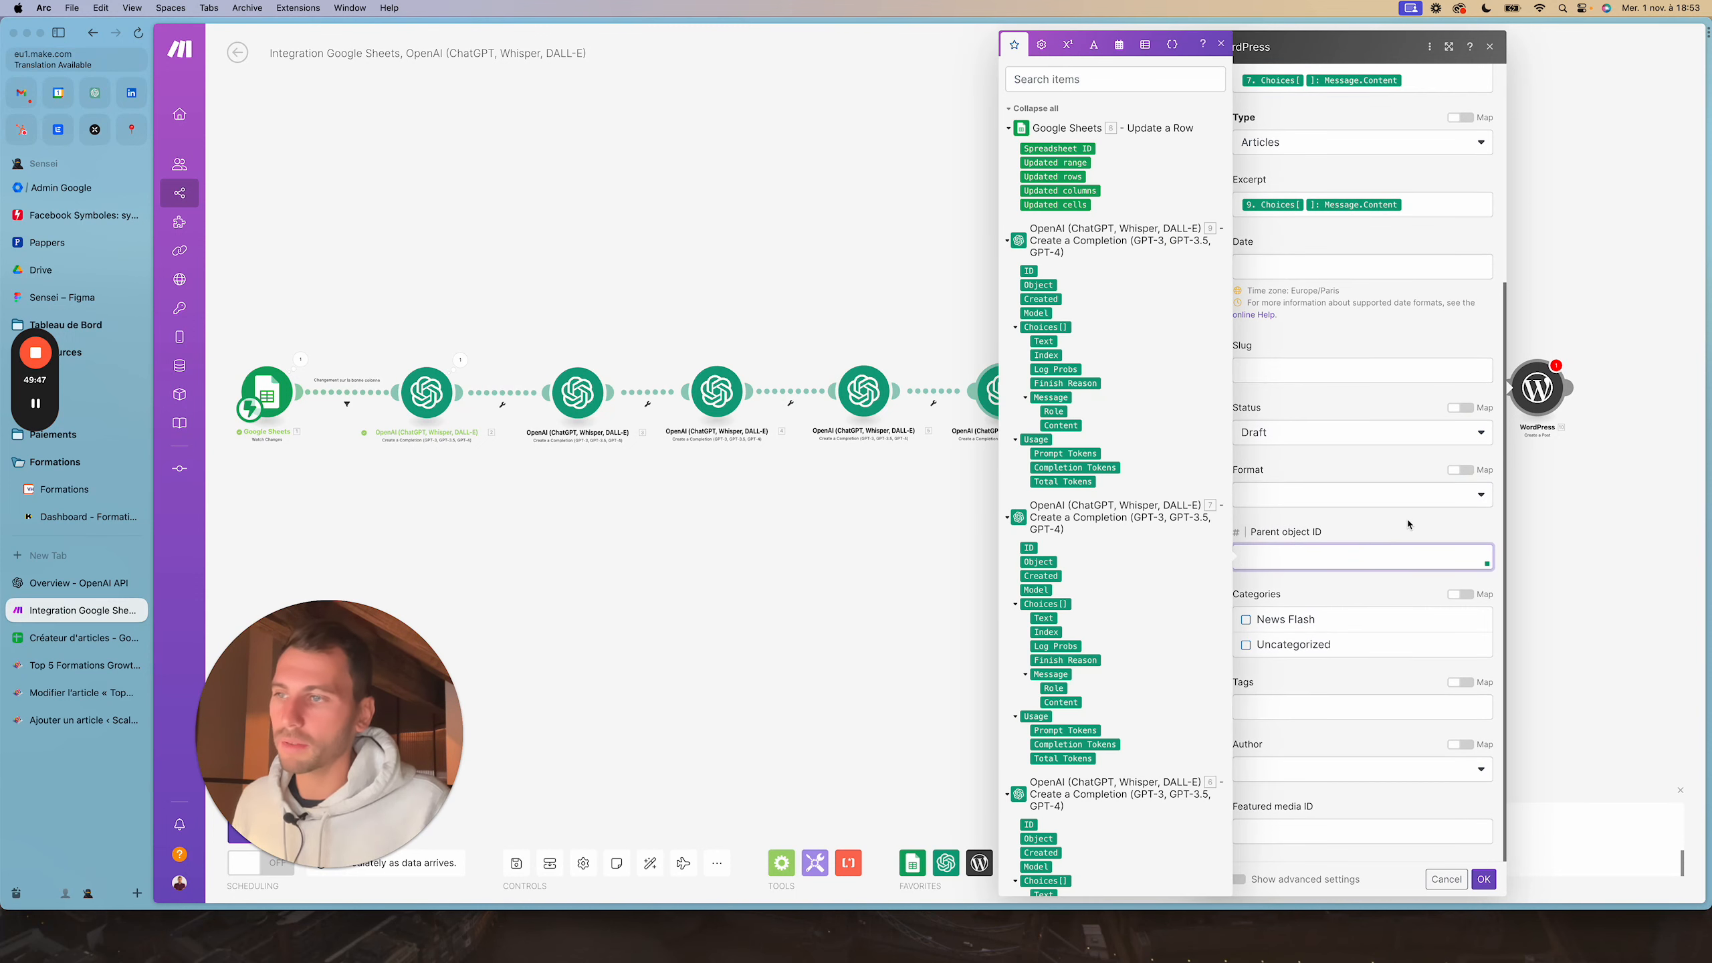
pyautogui.click(1358, 753)
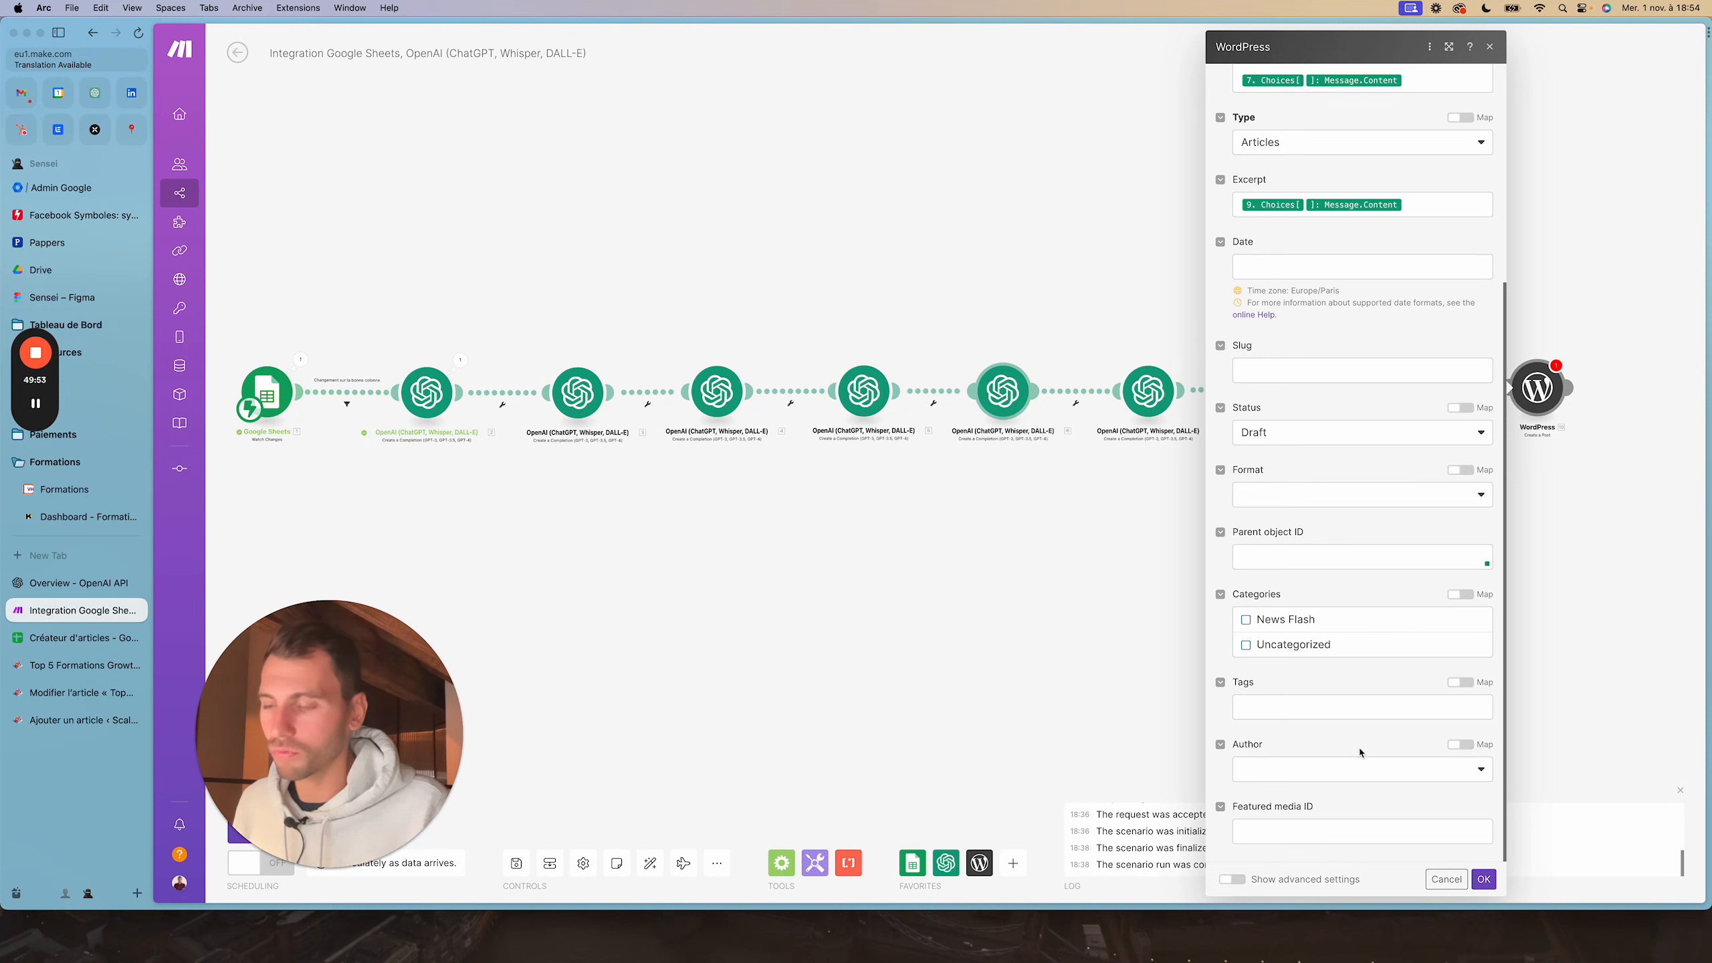
pyautogui.click(1245, 804)
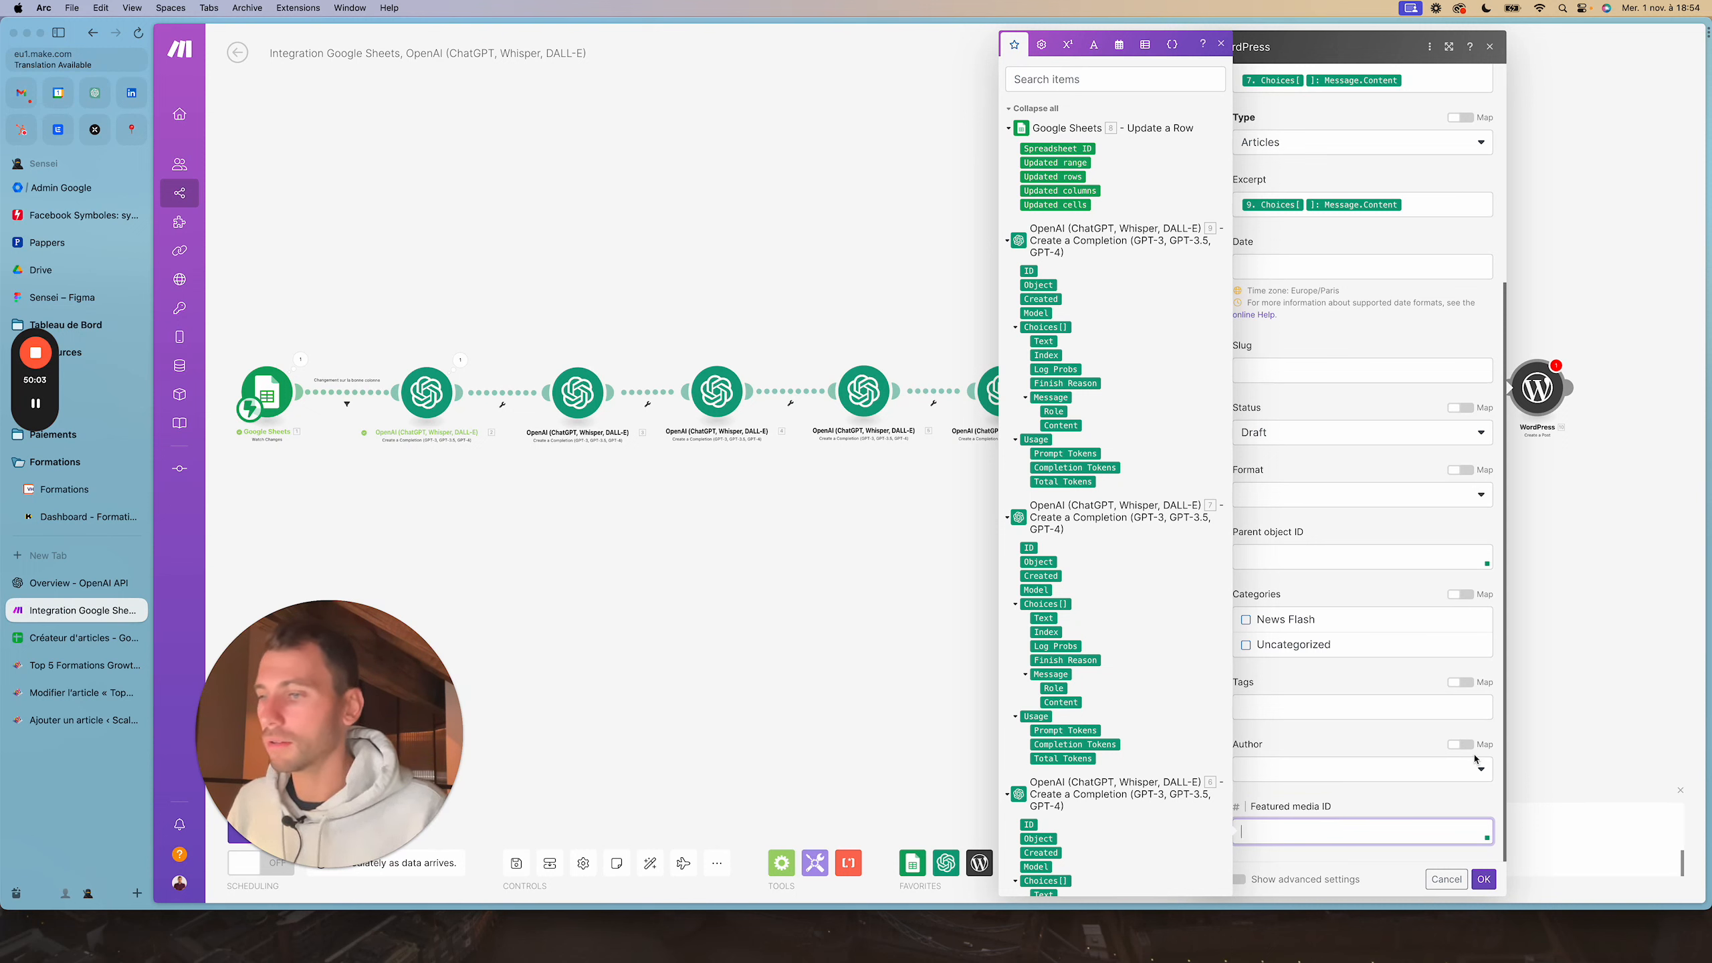
pyautogui.click(1410, 802)
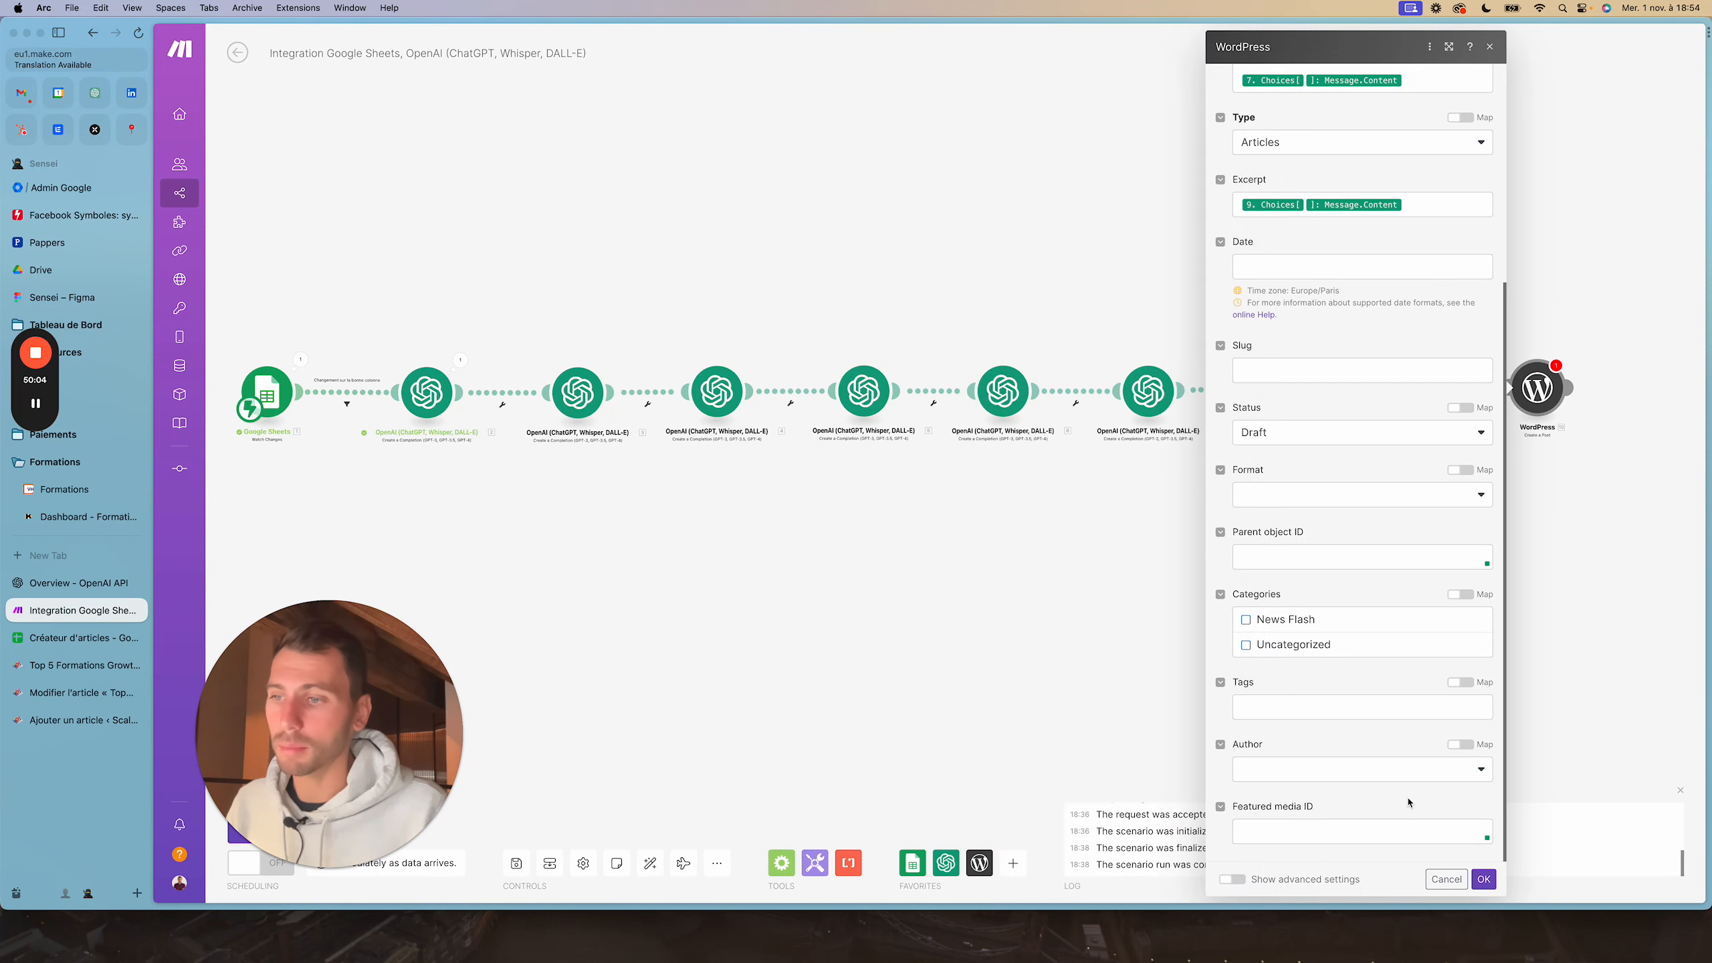
pyautogui.click(1483, 878)
# In the Créateur d'articles sheet, set Lancer ChatGPT to Non for the article Top 5 des meilleurs outils NoCode
pyautogui.scroll(-5, 1064, 559)
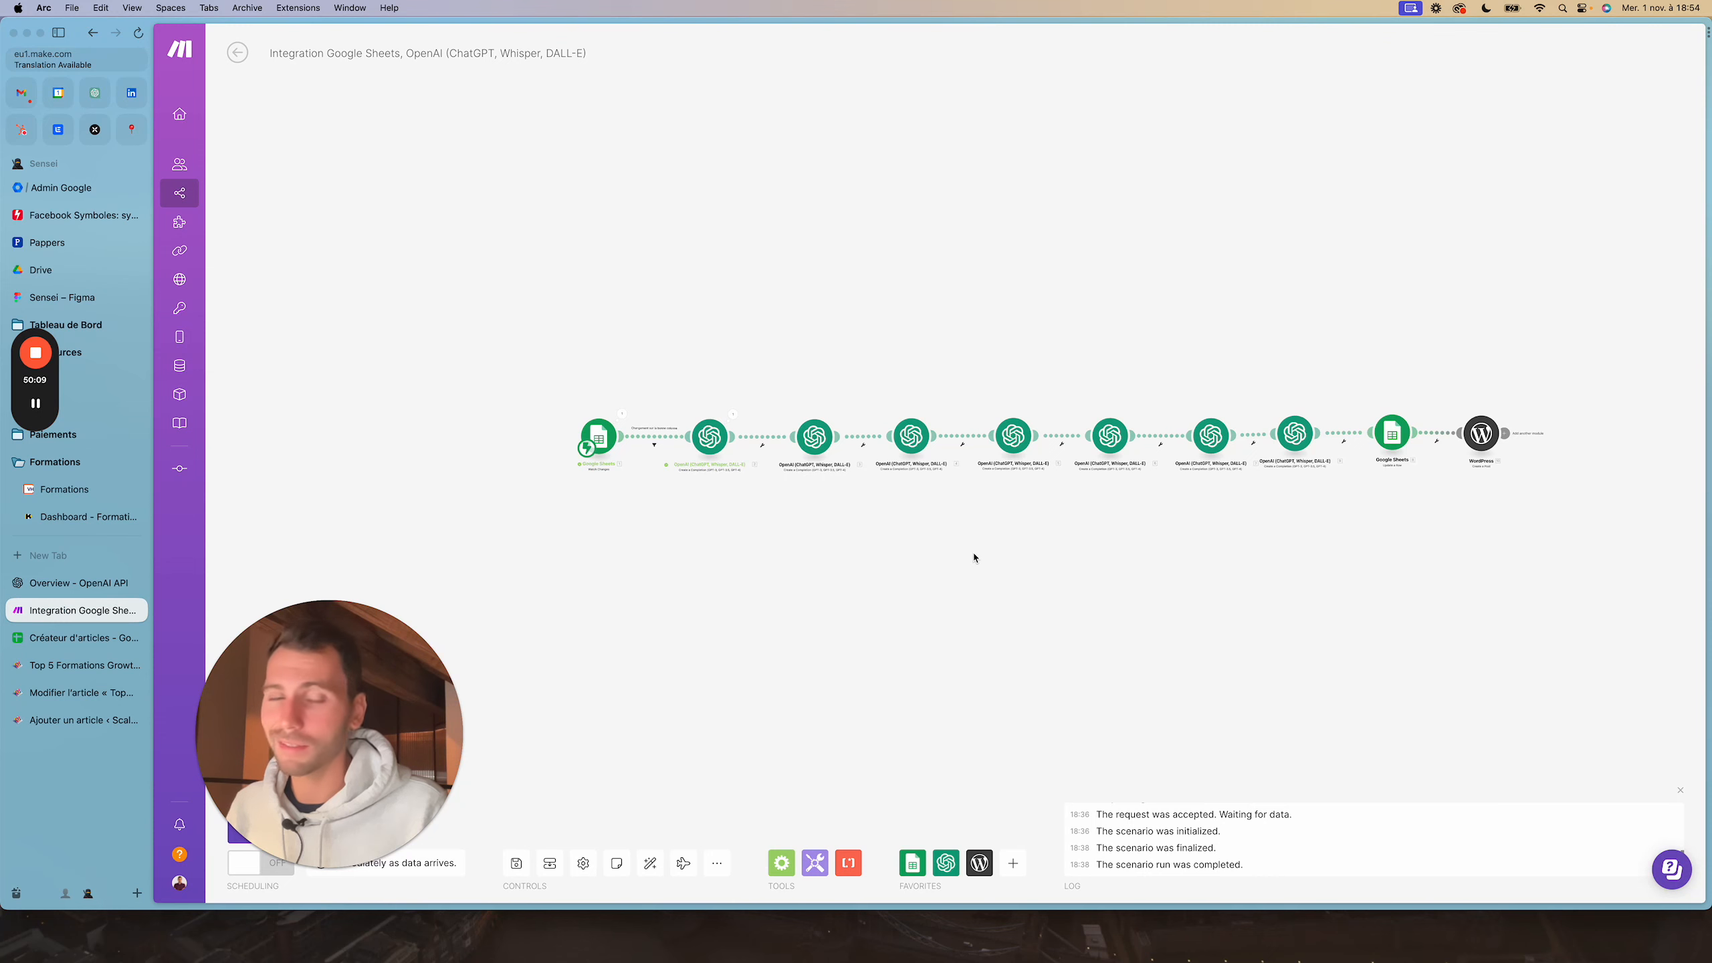
pyautogui.moveTo(985, 555); pyautogui.dragTo(914, 548)
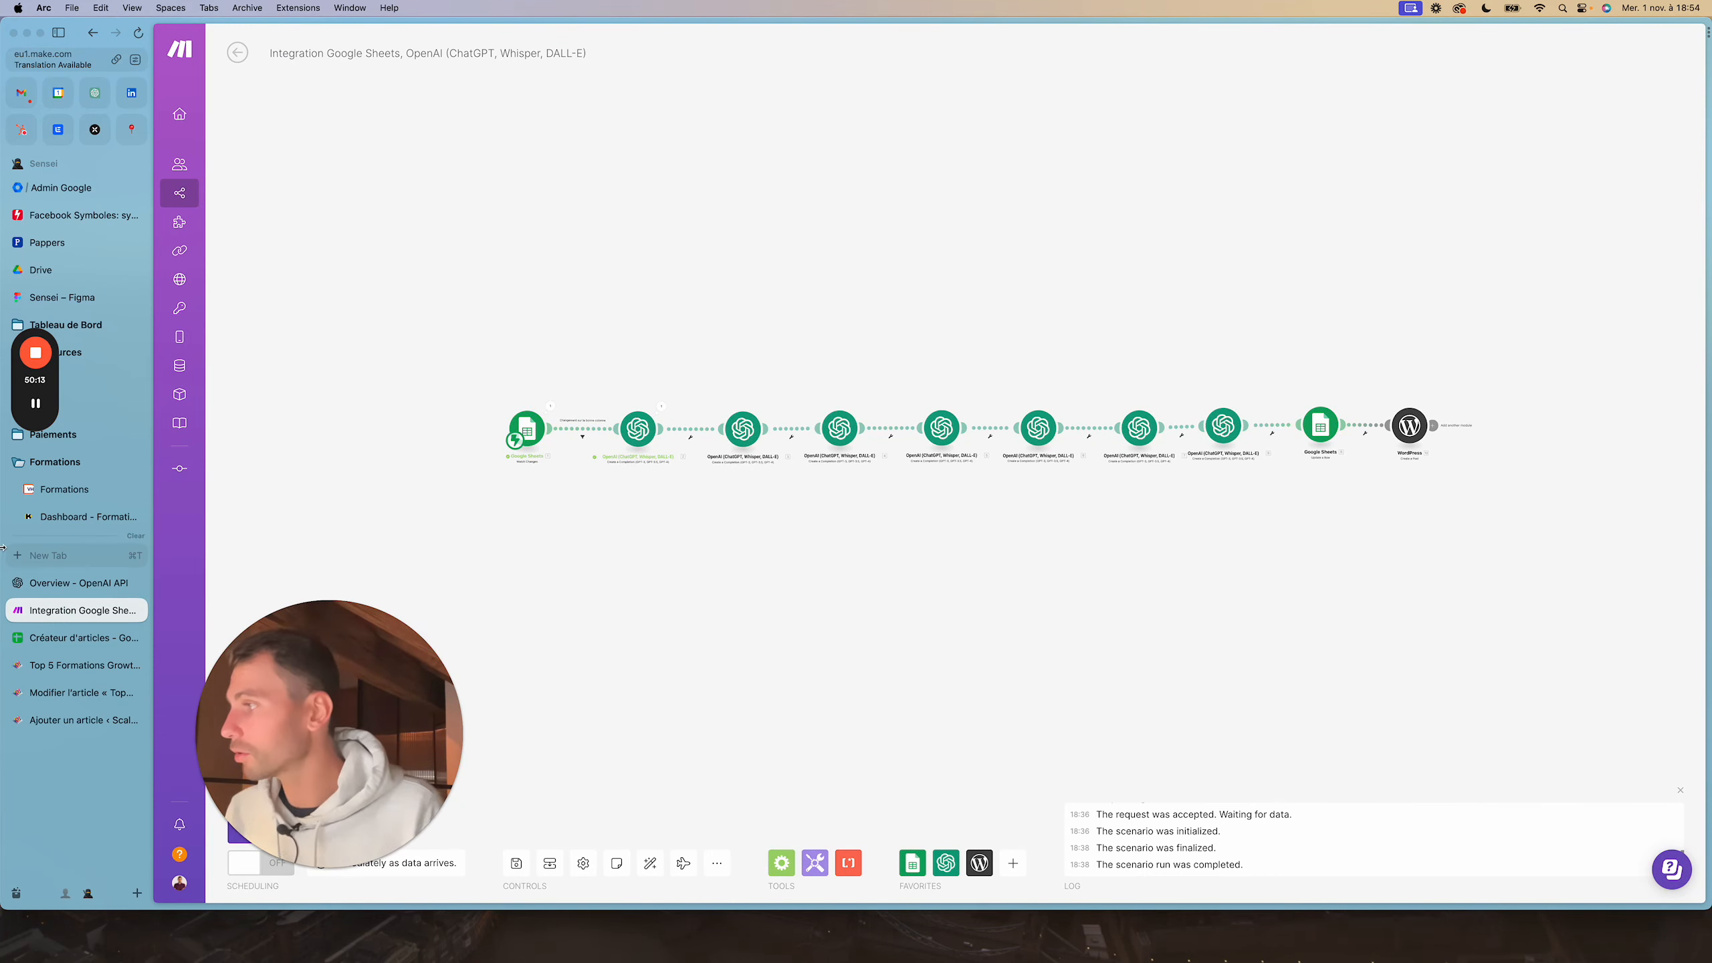
pyautogui.moveTo(1028, 494); pyautogui.dragTo(1020, 504)
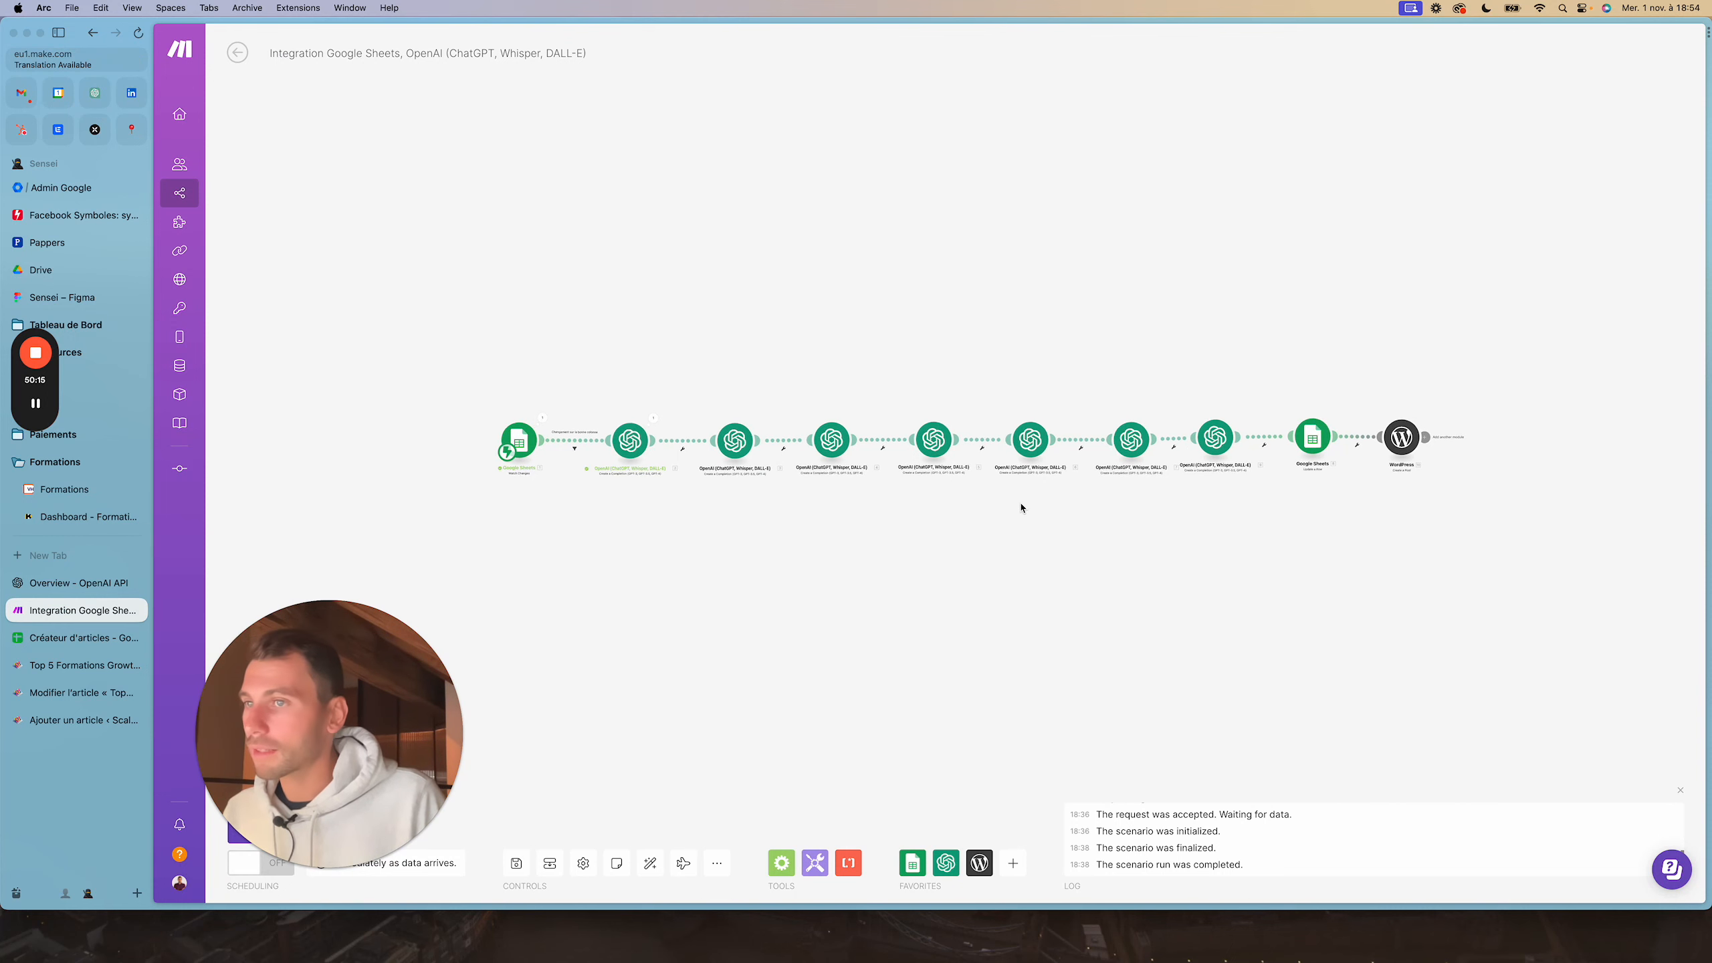
pyautogui.scroll(3, 1018, 504)
pyautogui.click(78, 638)
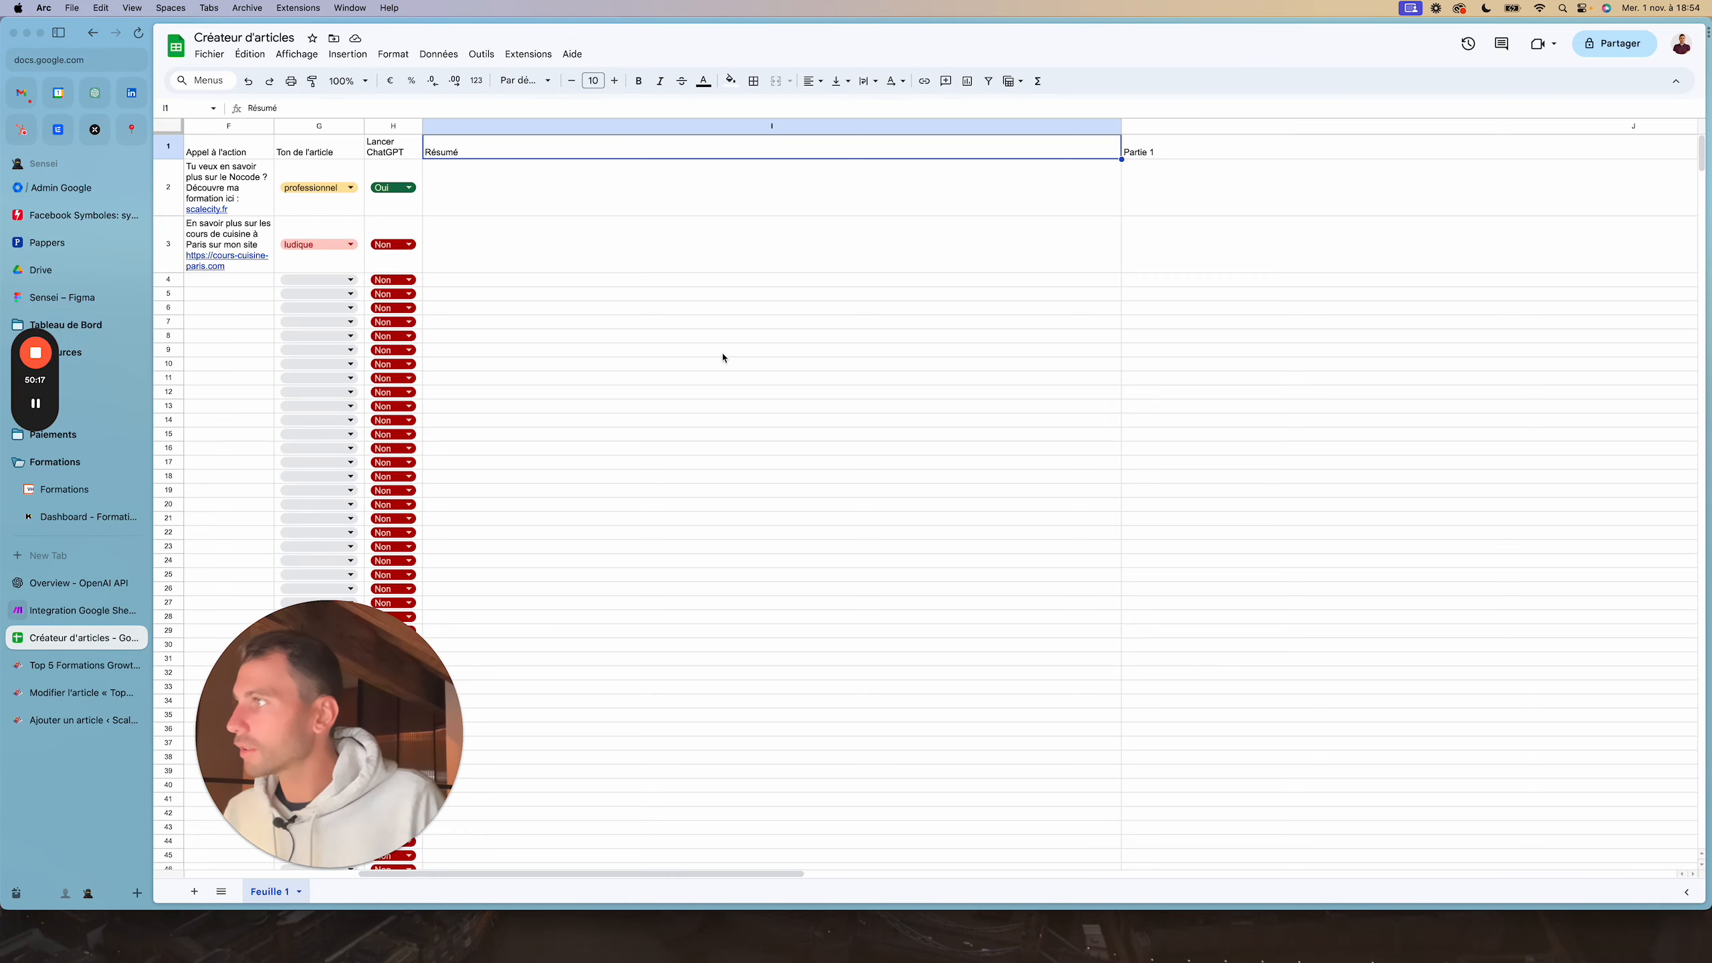
pyautogui.hscroll(-5, 499, 466)
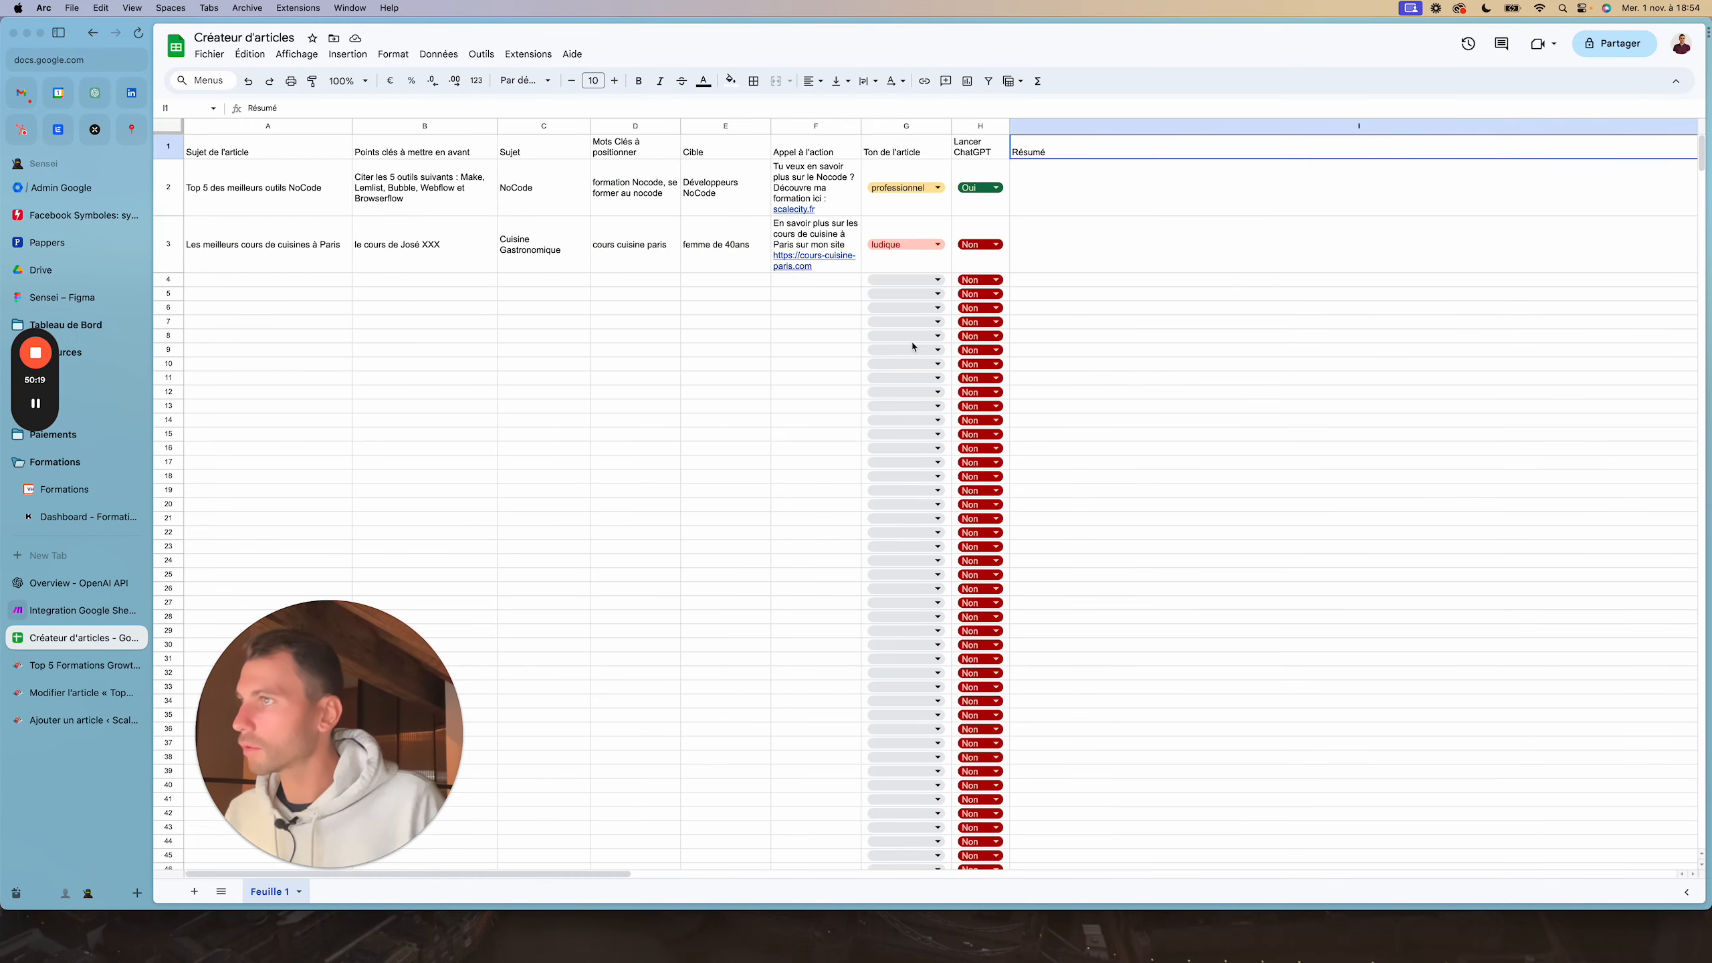
pyautogui.click(994, 190)
pyautogui.click(992, 262)
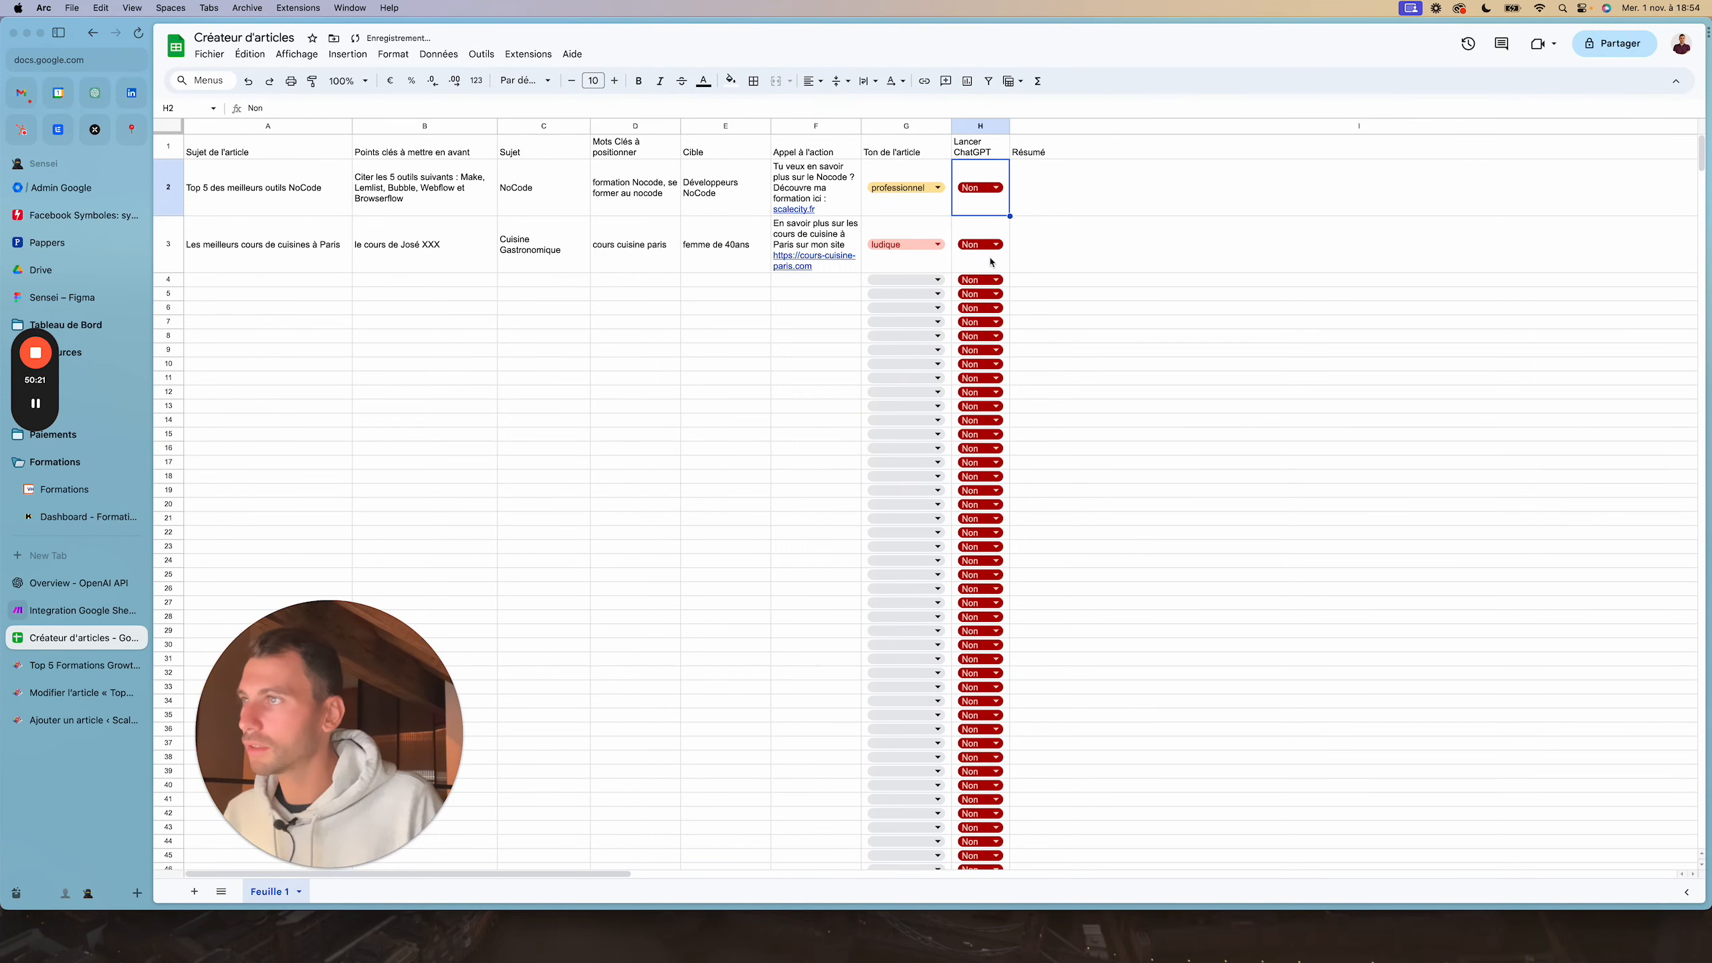
# Switch back to Make and run the scenario once, choosing to wait for new data
pyautogui.click(68, 617)
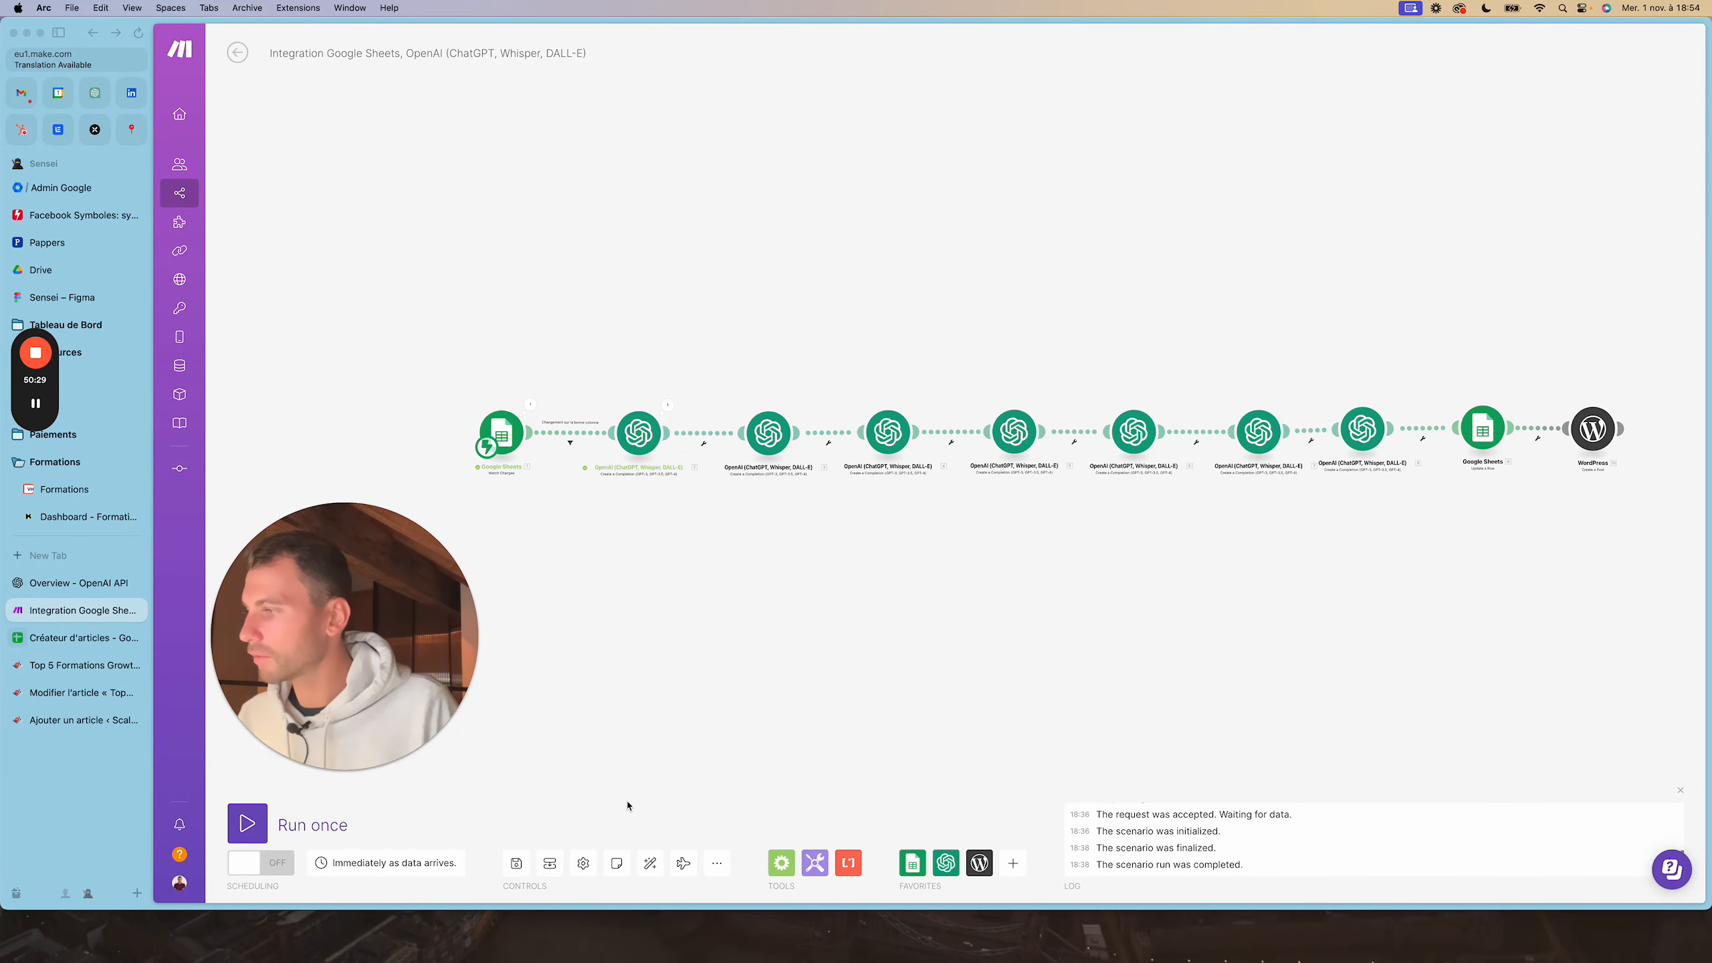
pyautogui.click(248, 824)
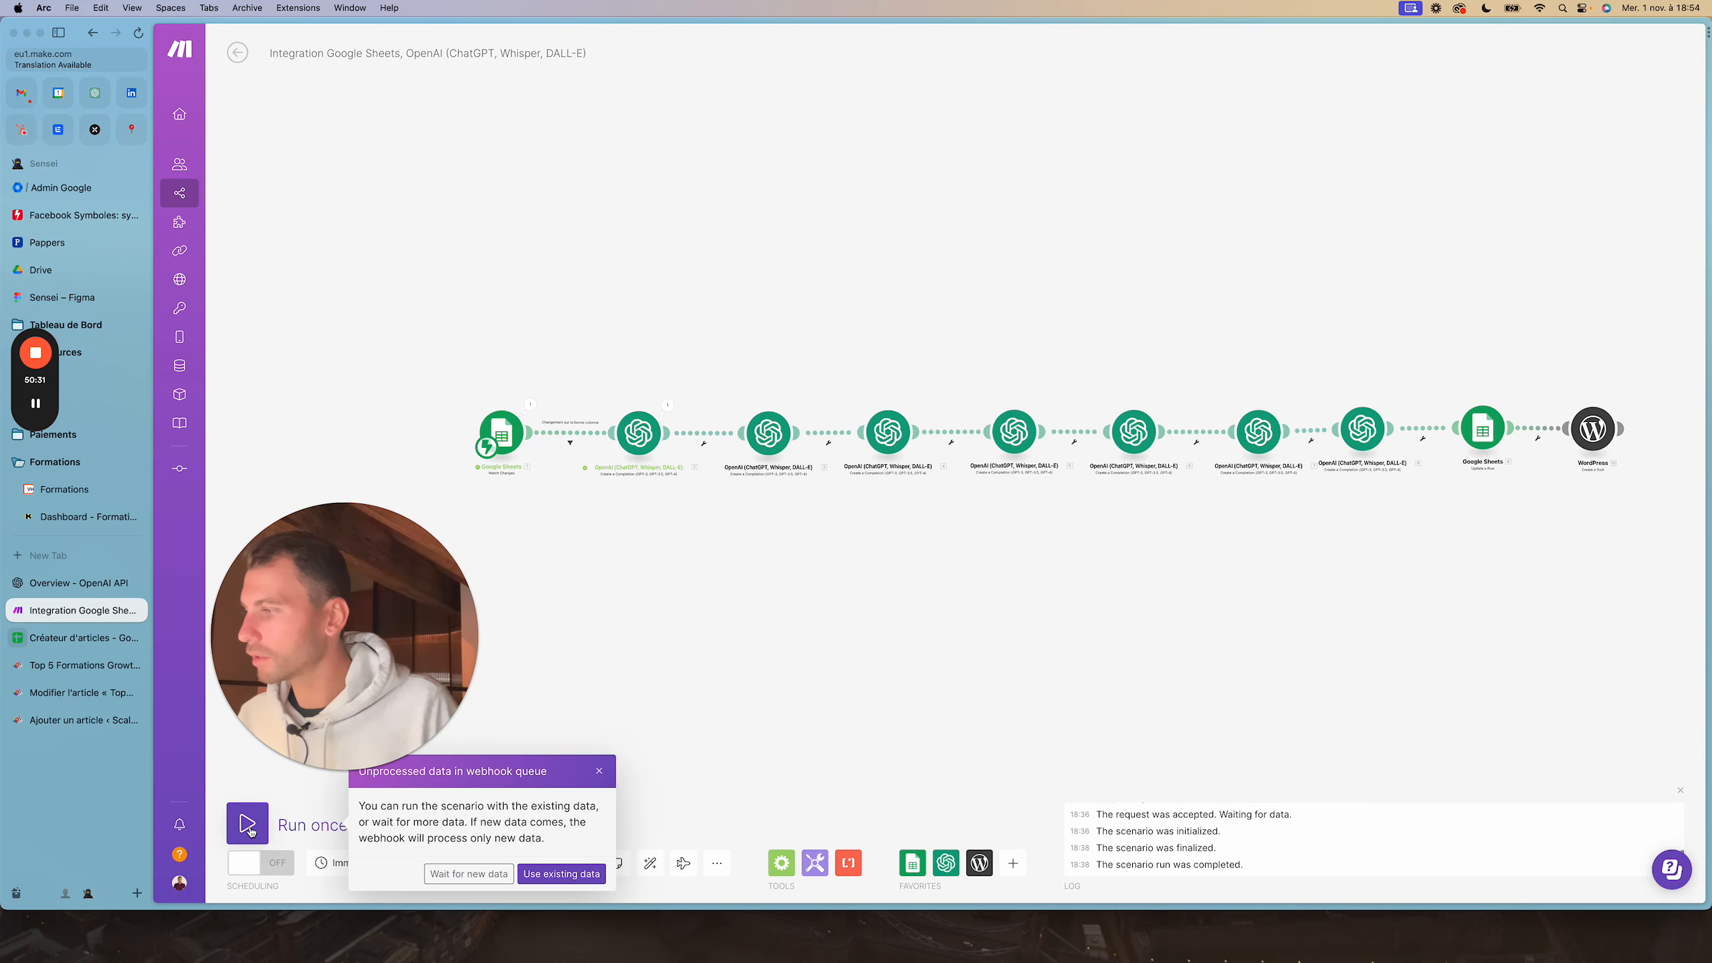
pyautogui.moveTo(323, 708); pyautogui.dragTo(308, 634)
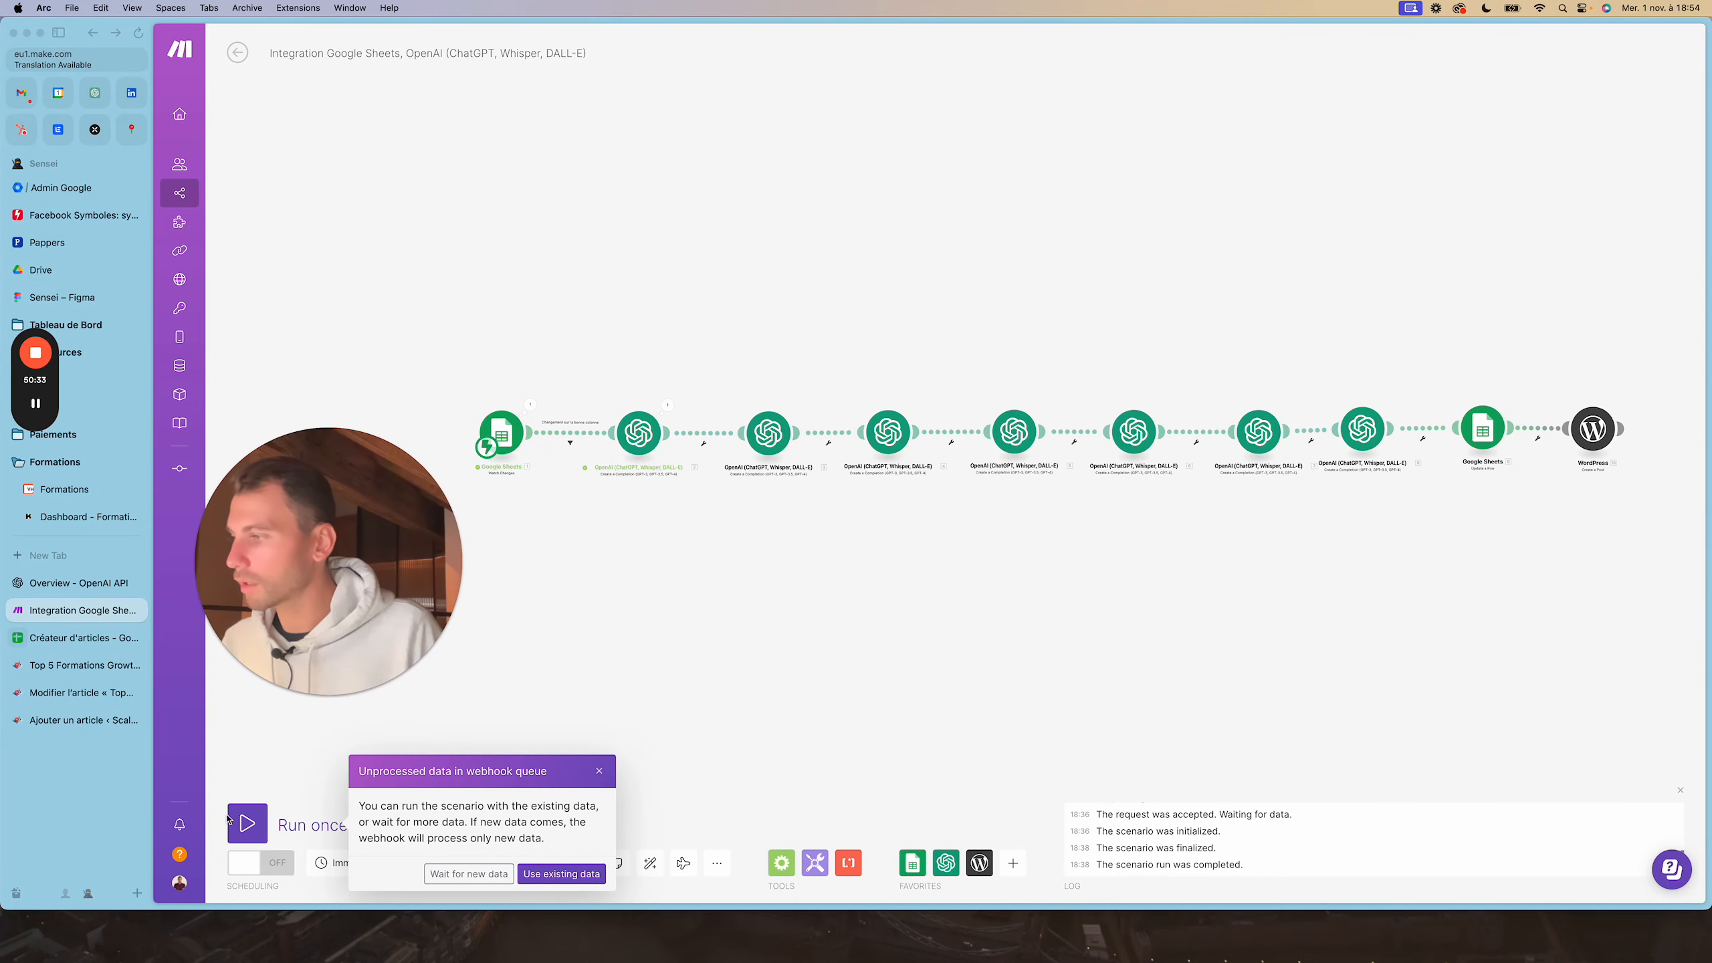
pyautogui.click(599, 771)
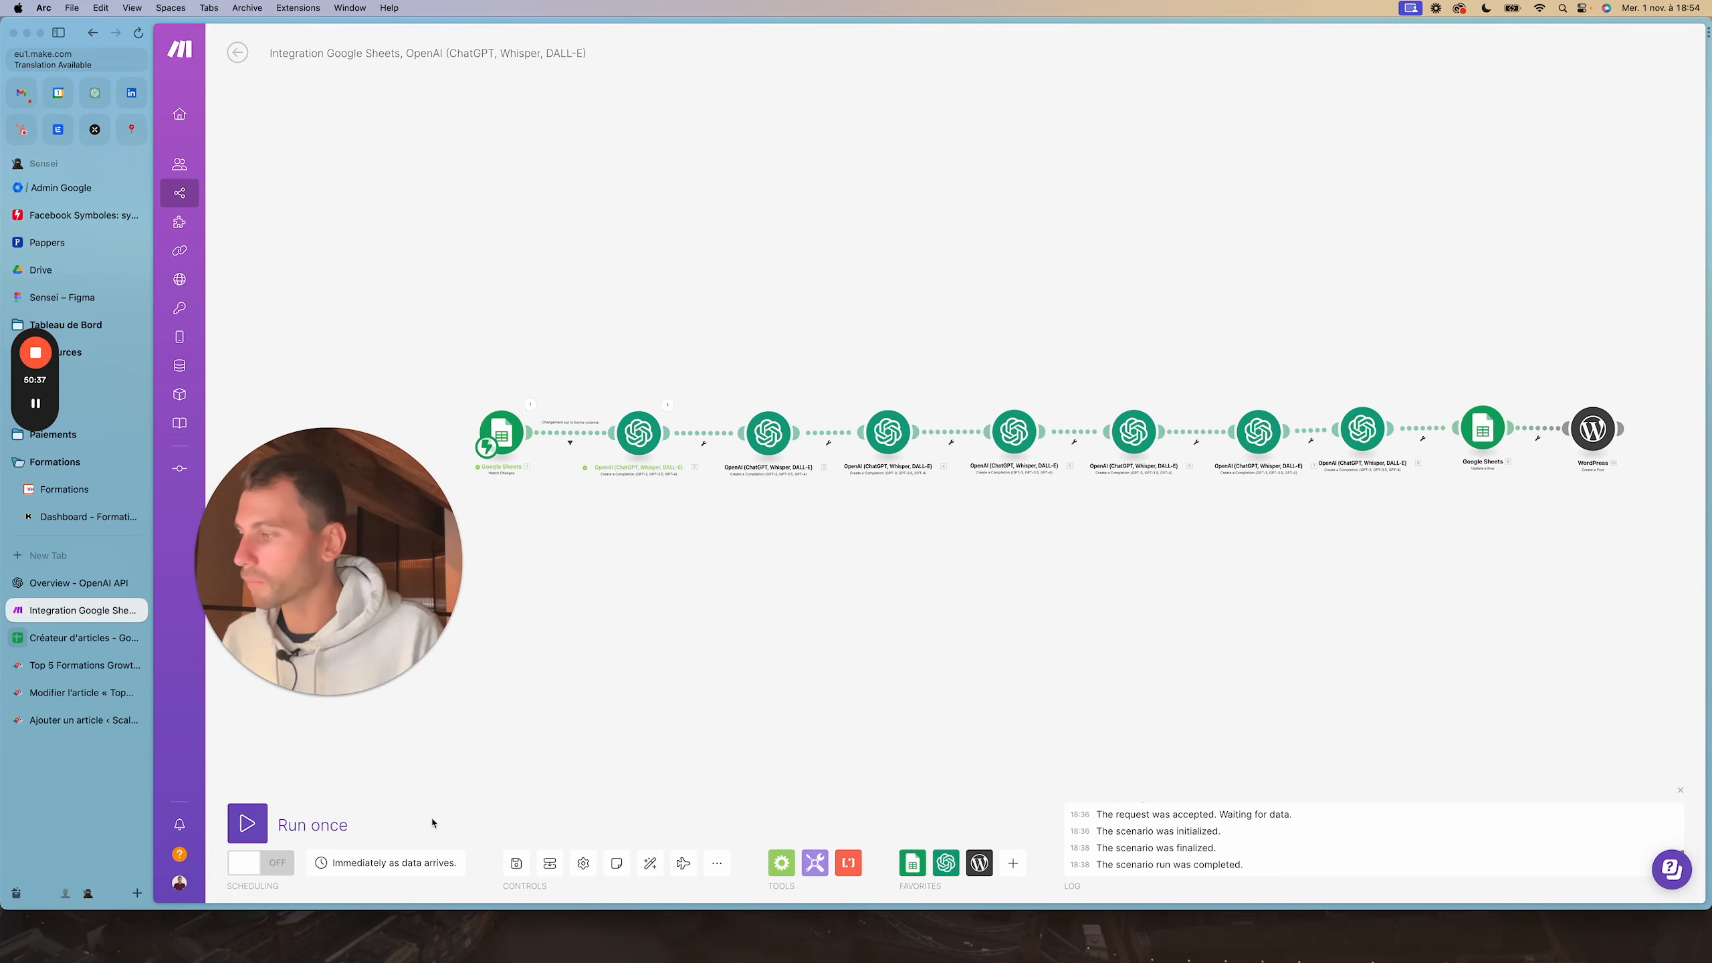
pyautogui.moveTo(228, 890); pyautogui.dragTo(257, 889)
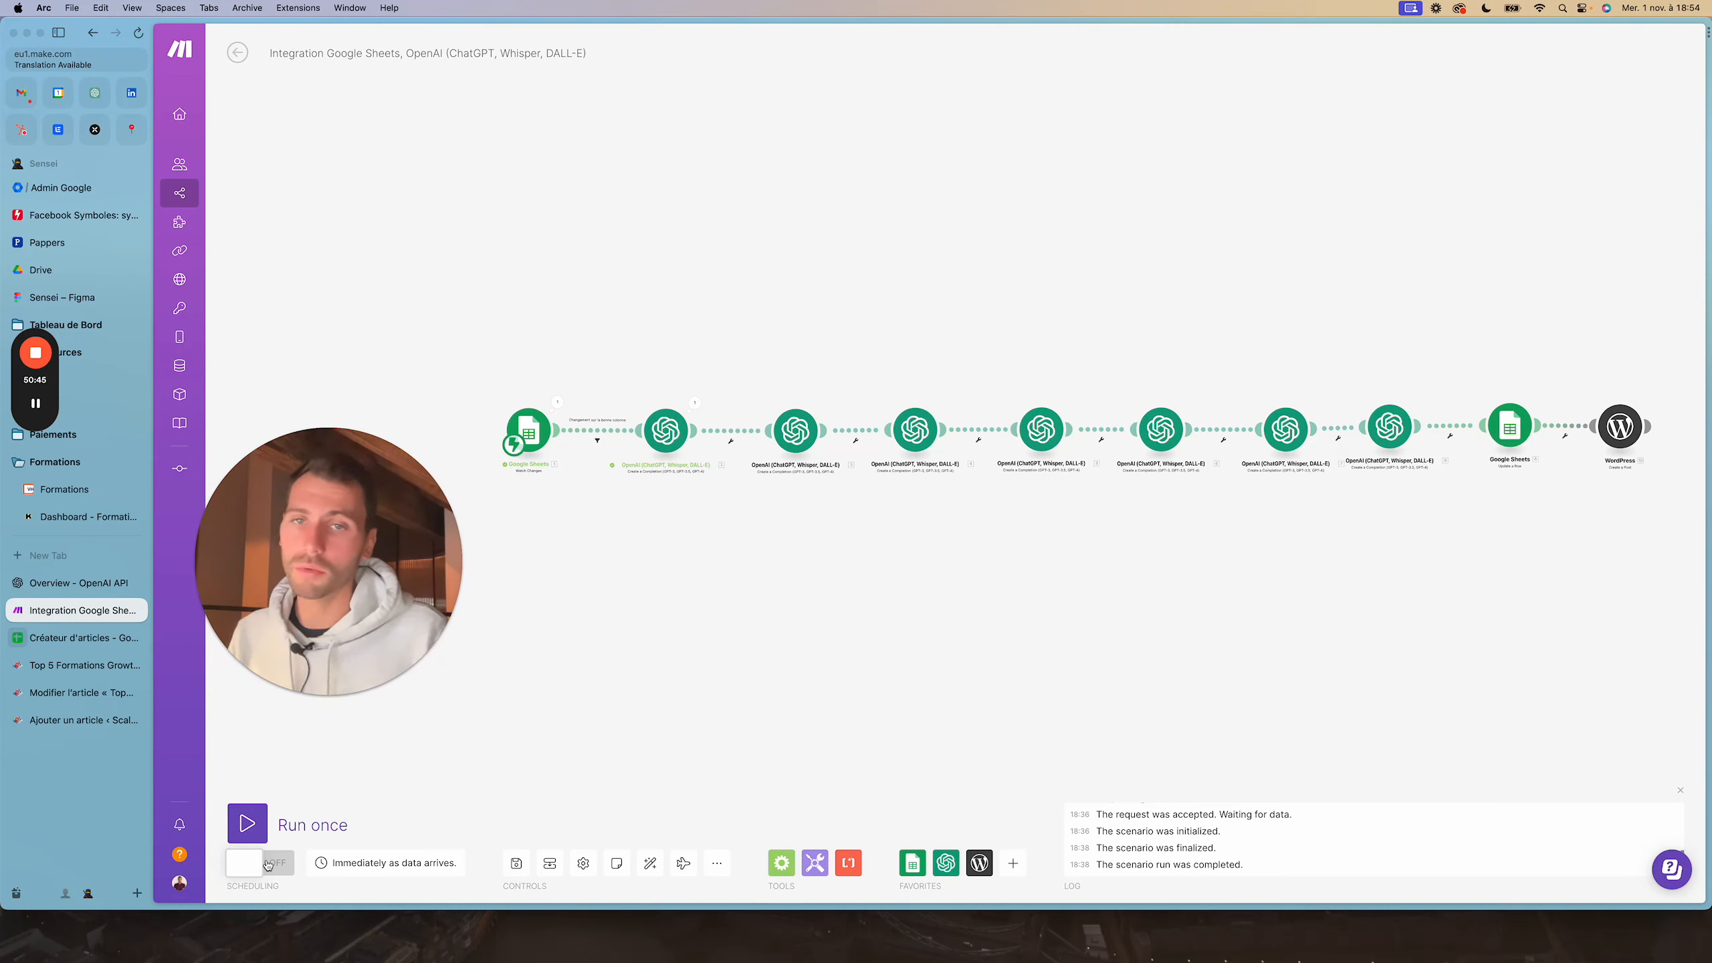
pyautogui.click(251, 826)
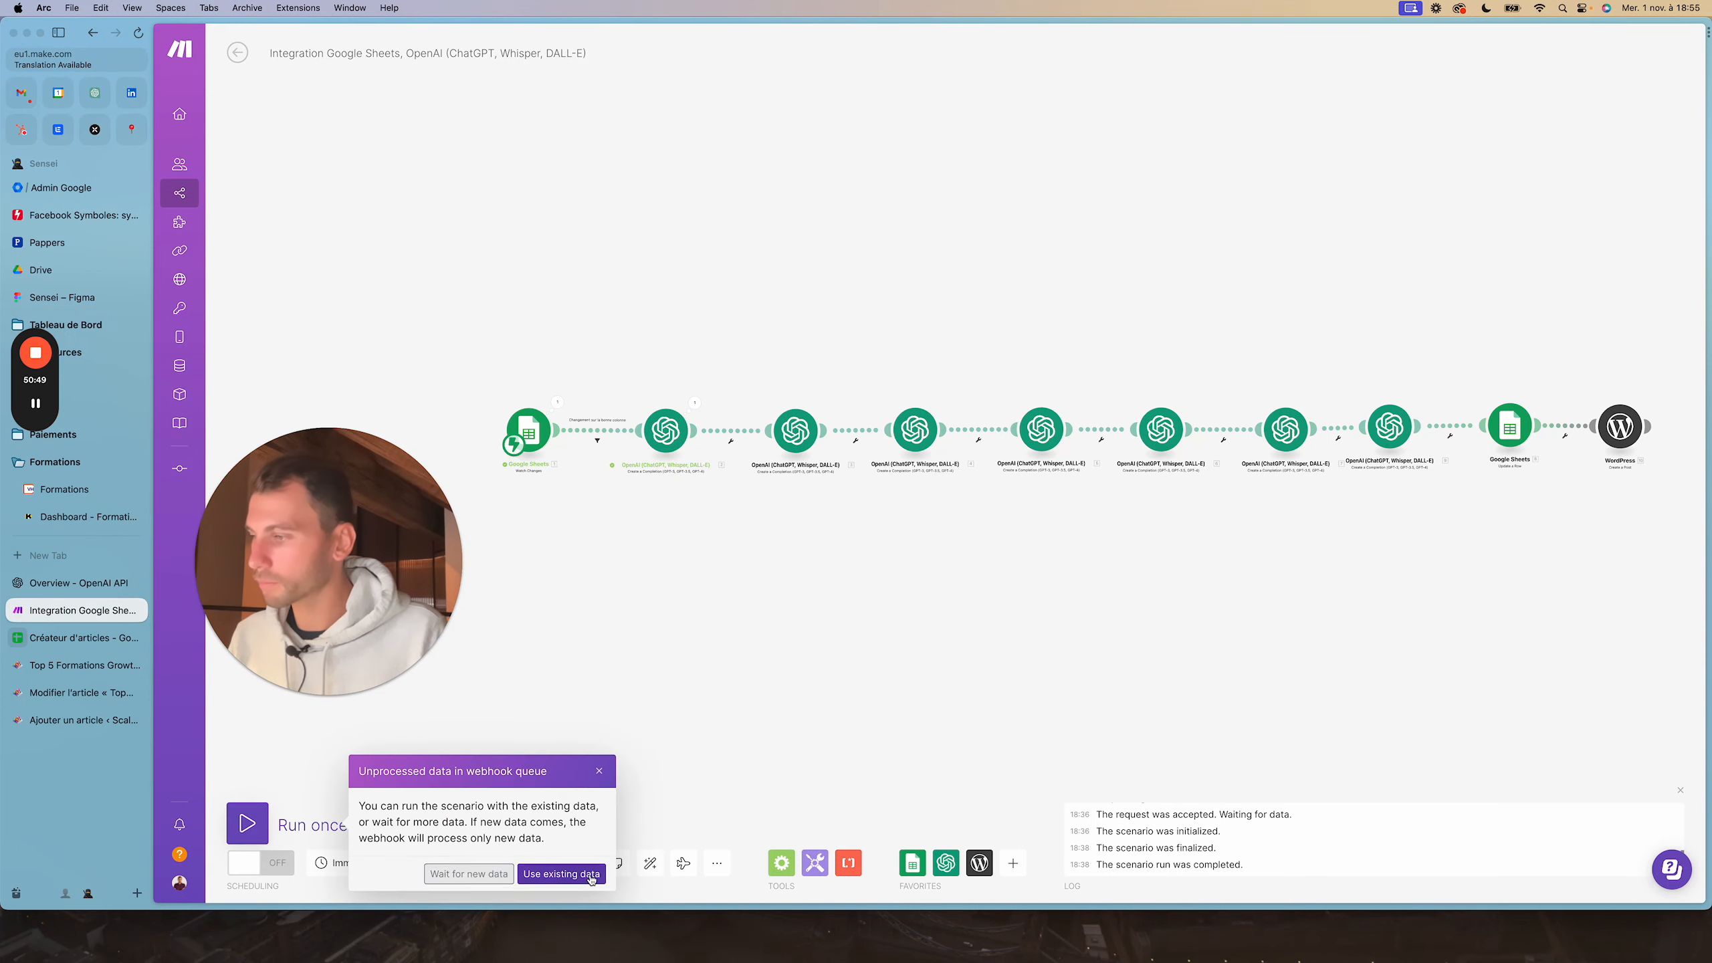
pyautogui.click(455, 874)
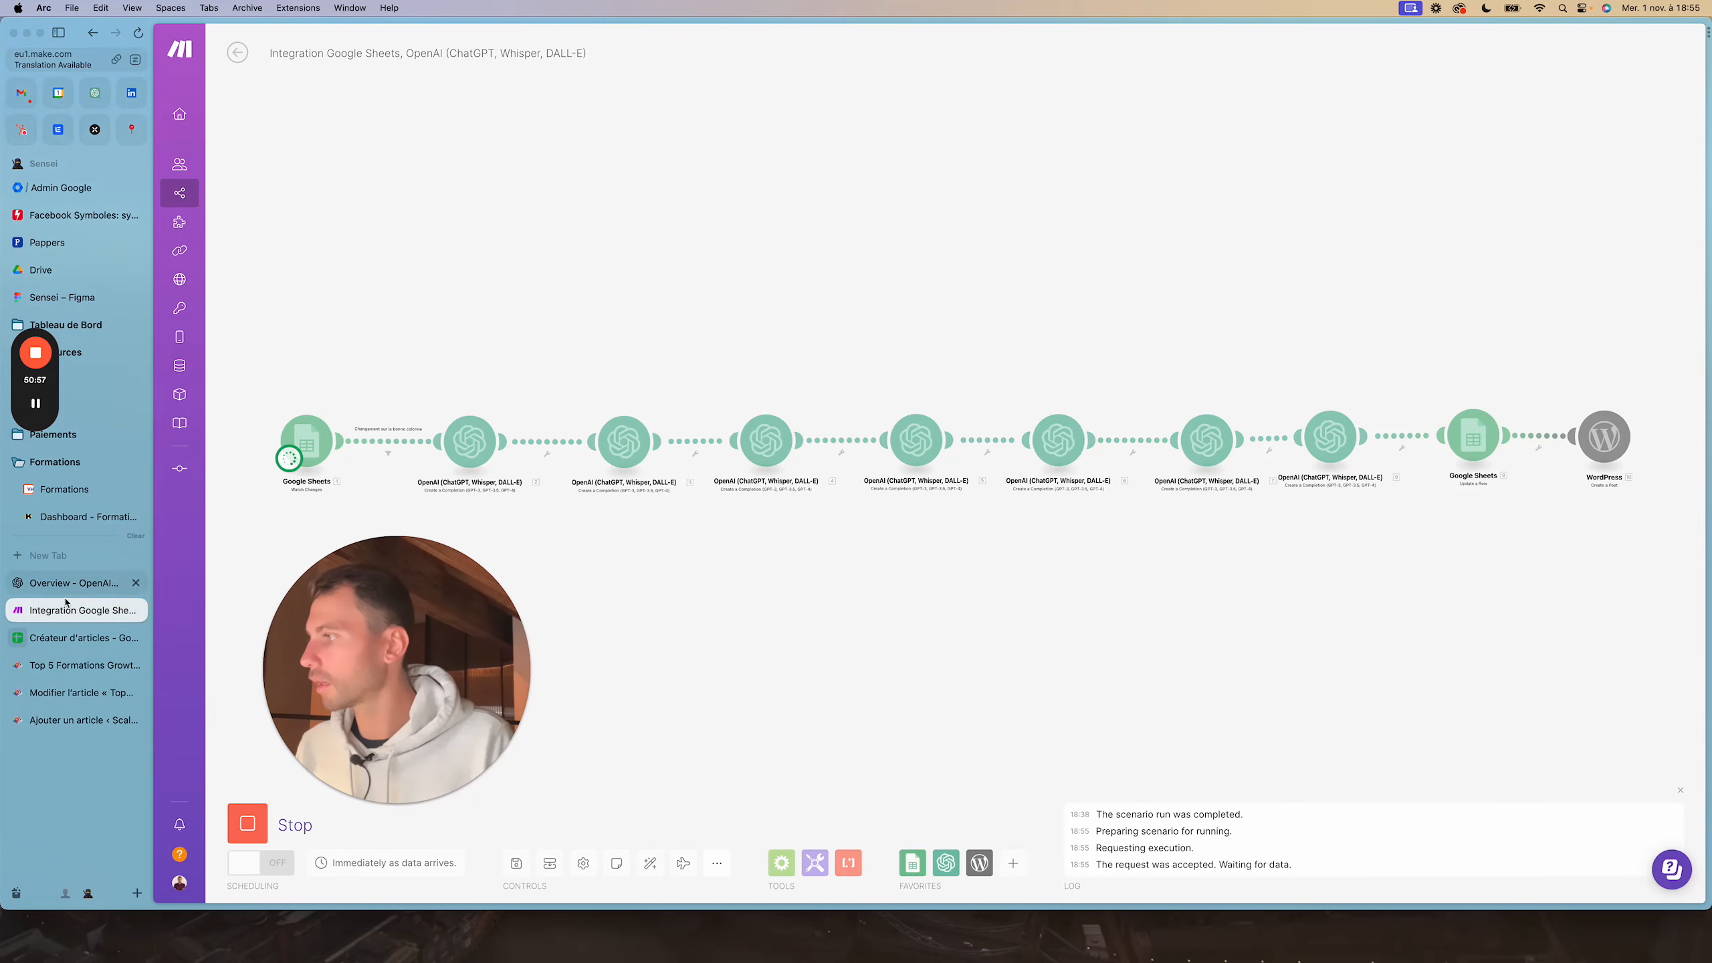
# Trigger the scenario by setting Lancer ChatGPT to Oui for Top 5 des meilleurs outils NoCode in the Google sheet
pyautogui.click(46, 640)
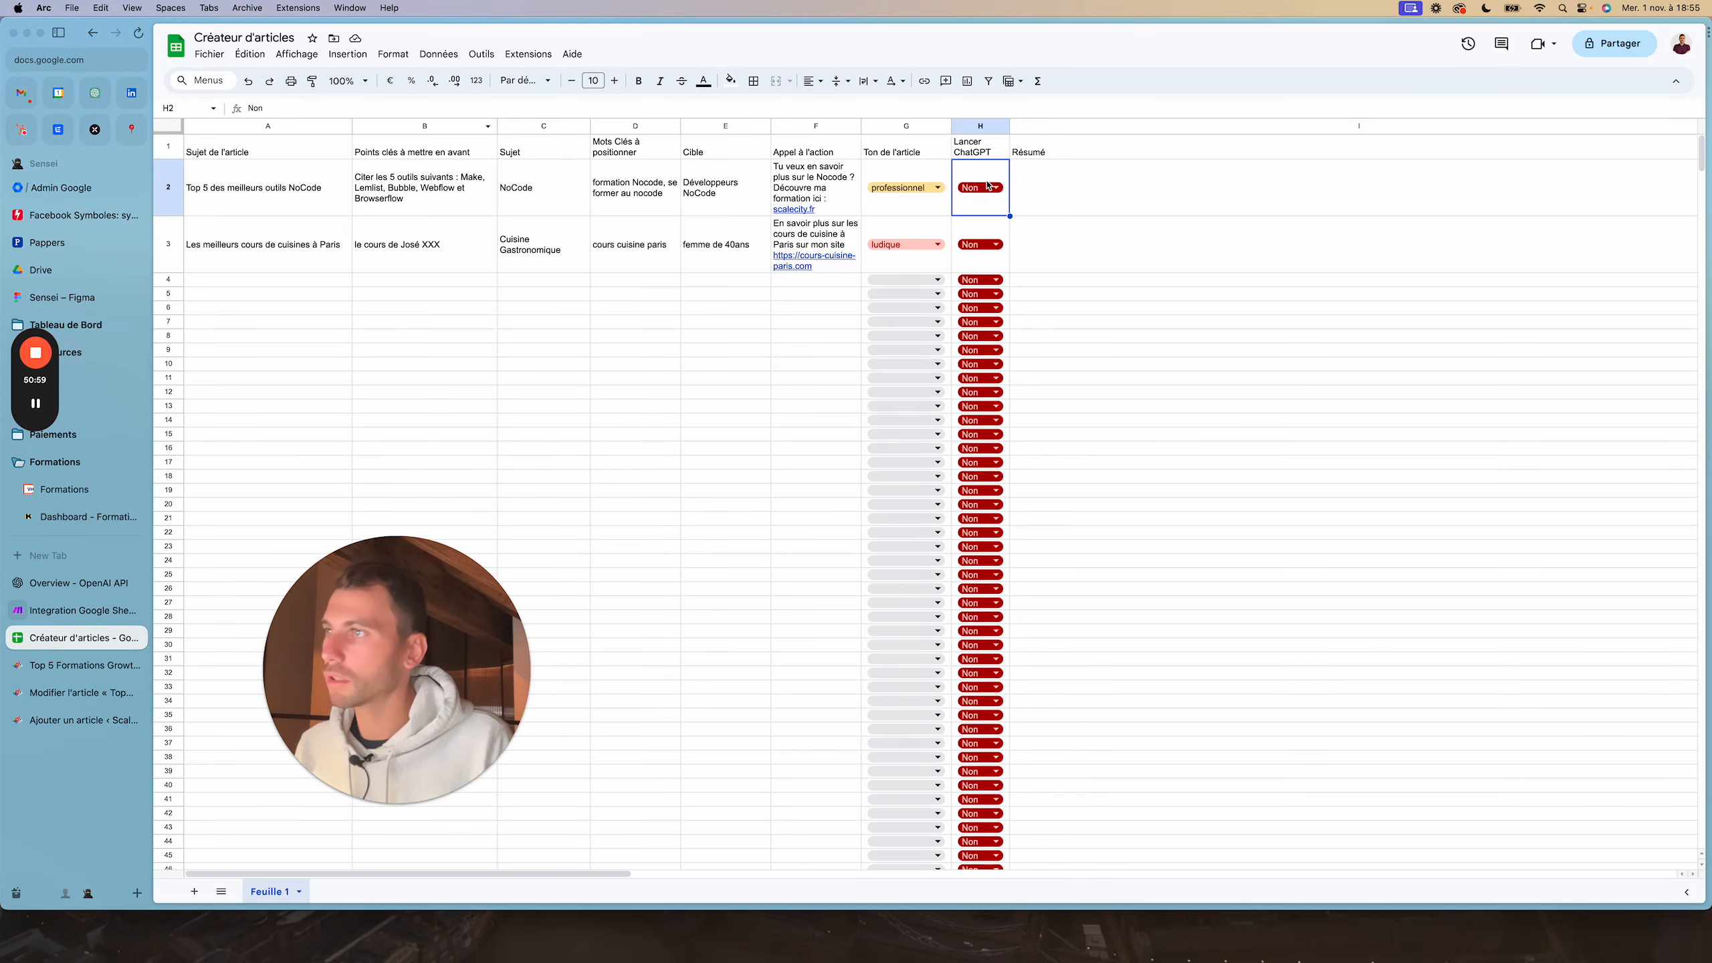
pyautogui.click(988, 186)
pyautogui.click(983, 229)
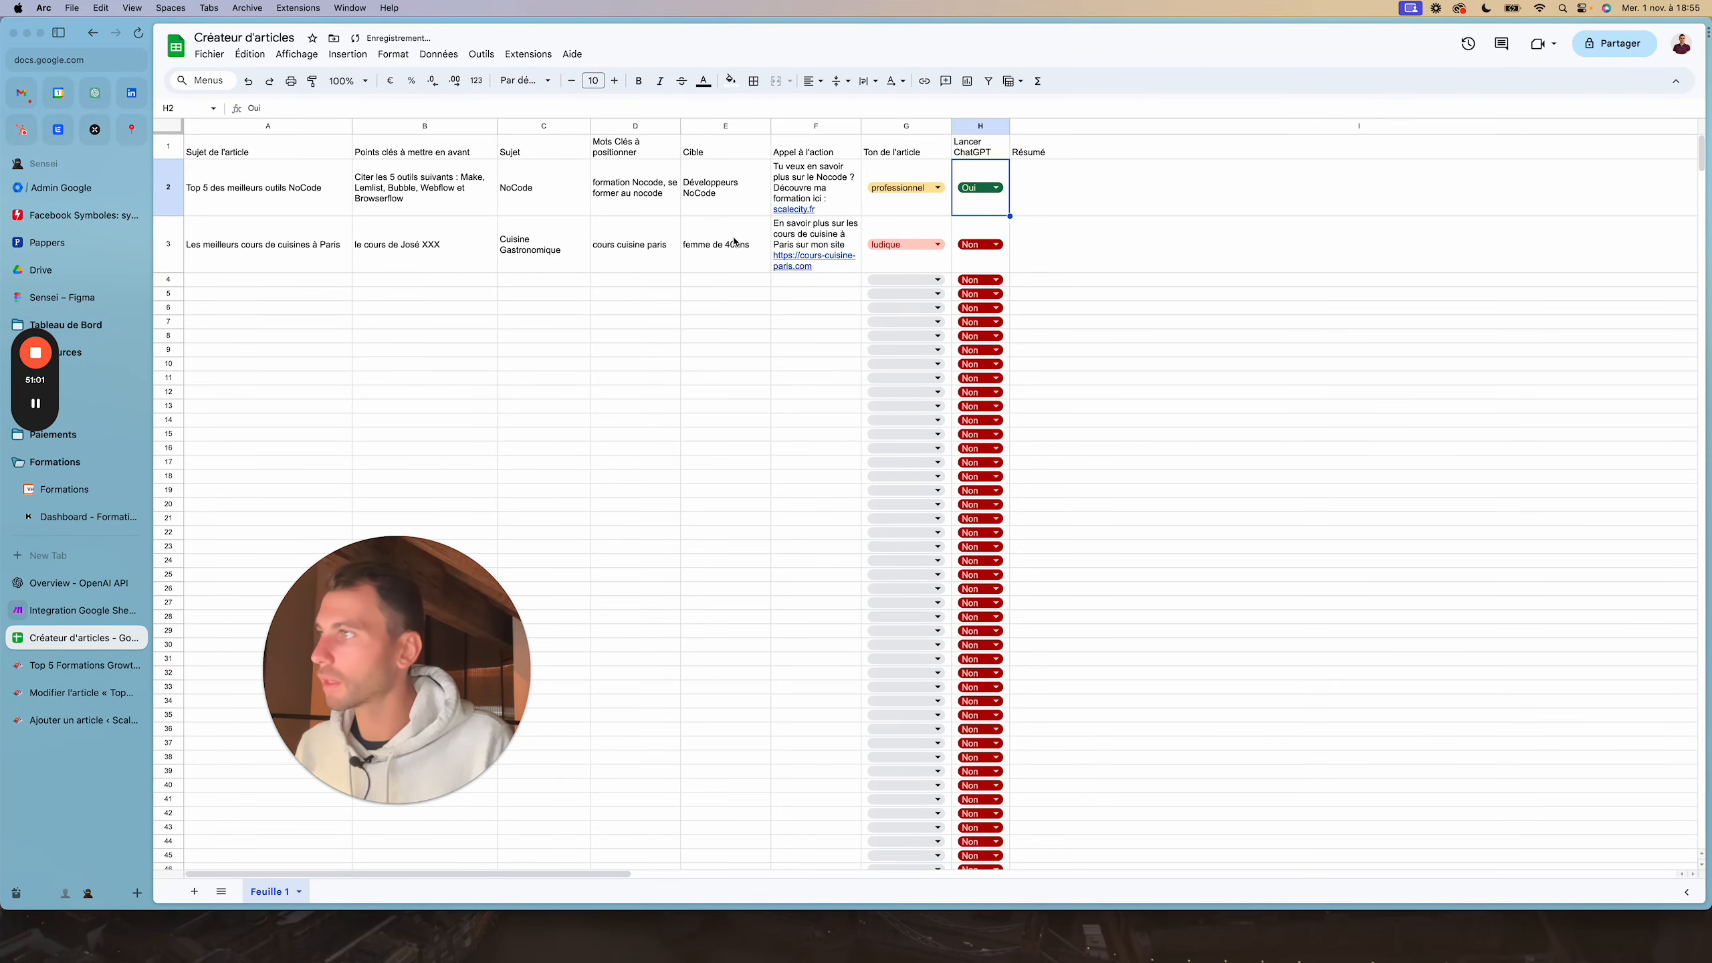
# Check the scenario run in Make and the generated texts in row 2 of the Créateur d'articles sheet
pyautogui.click(80, 615)
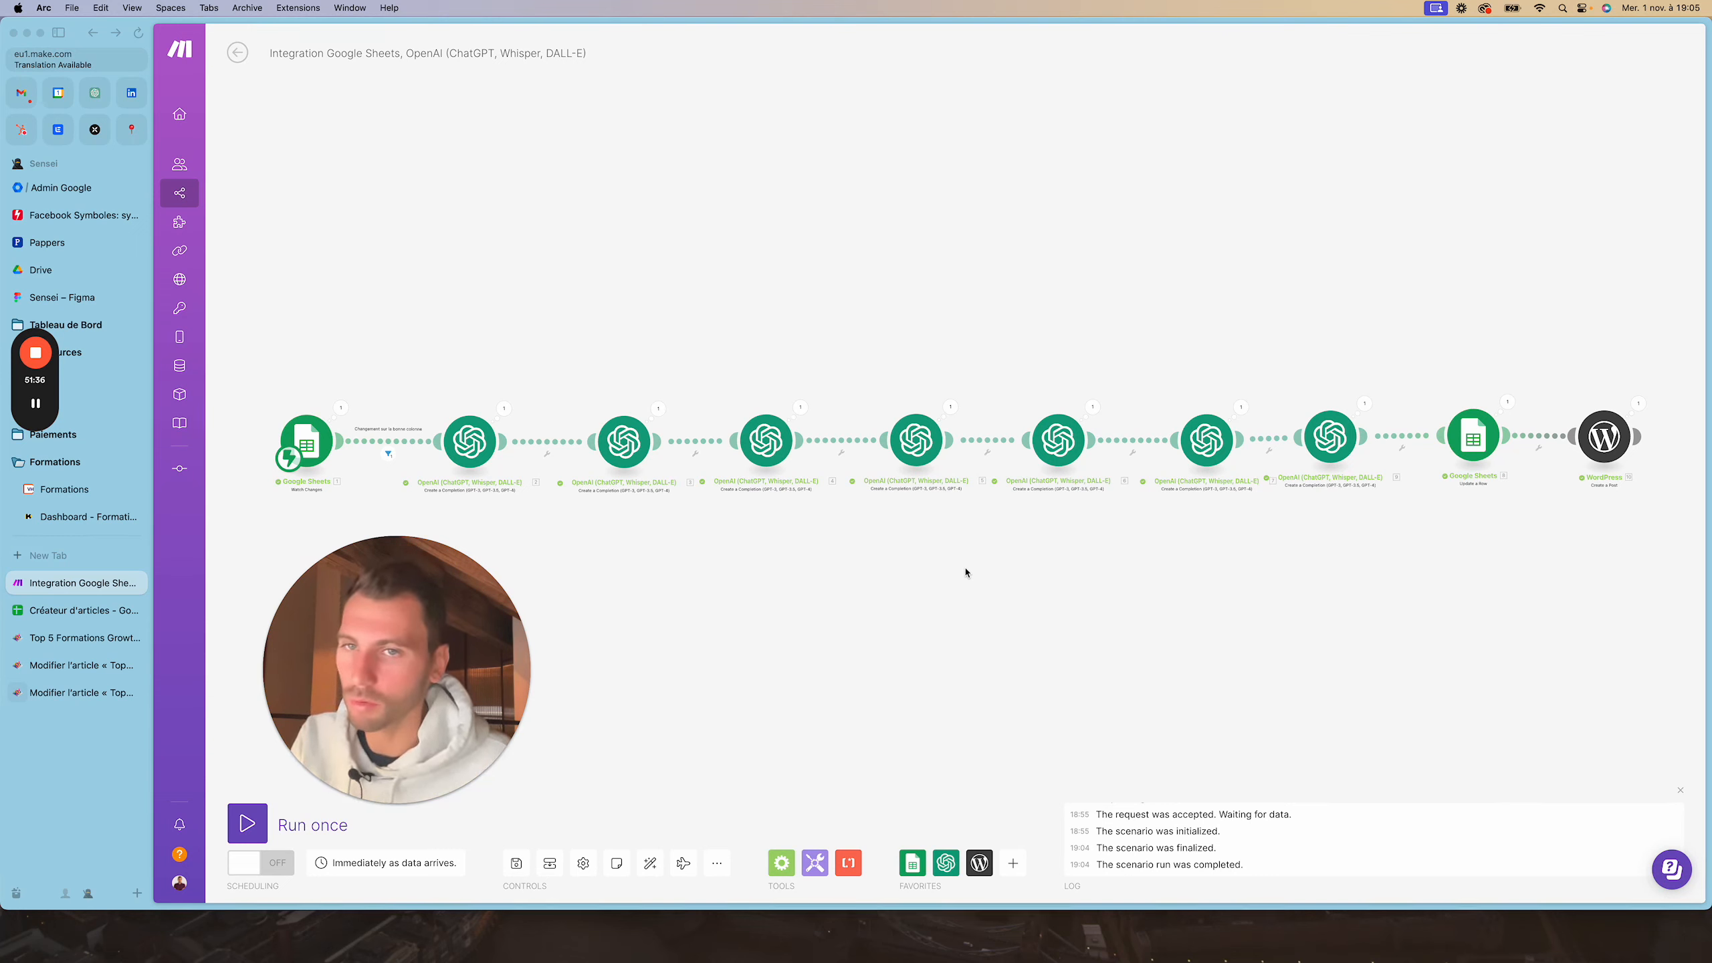
pyautogui.click(85, 610)
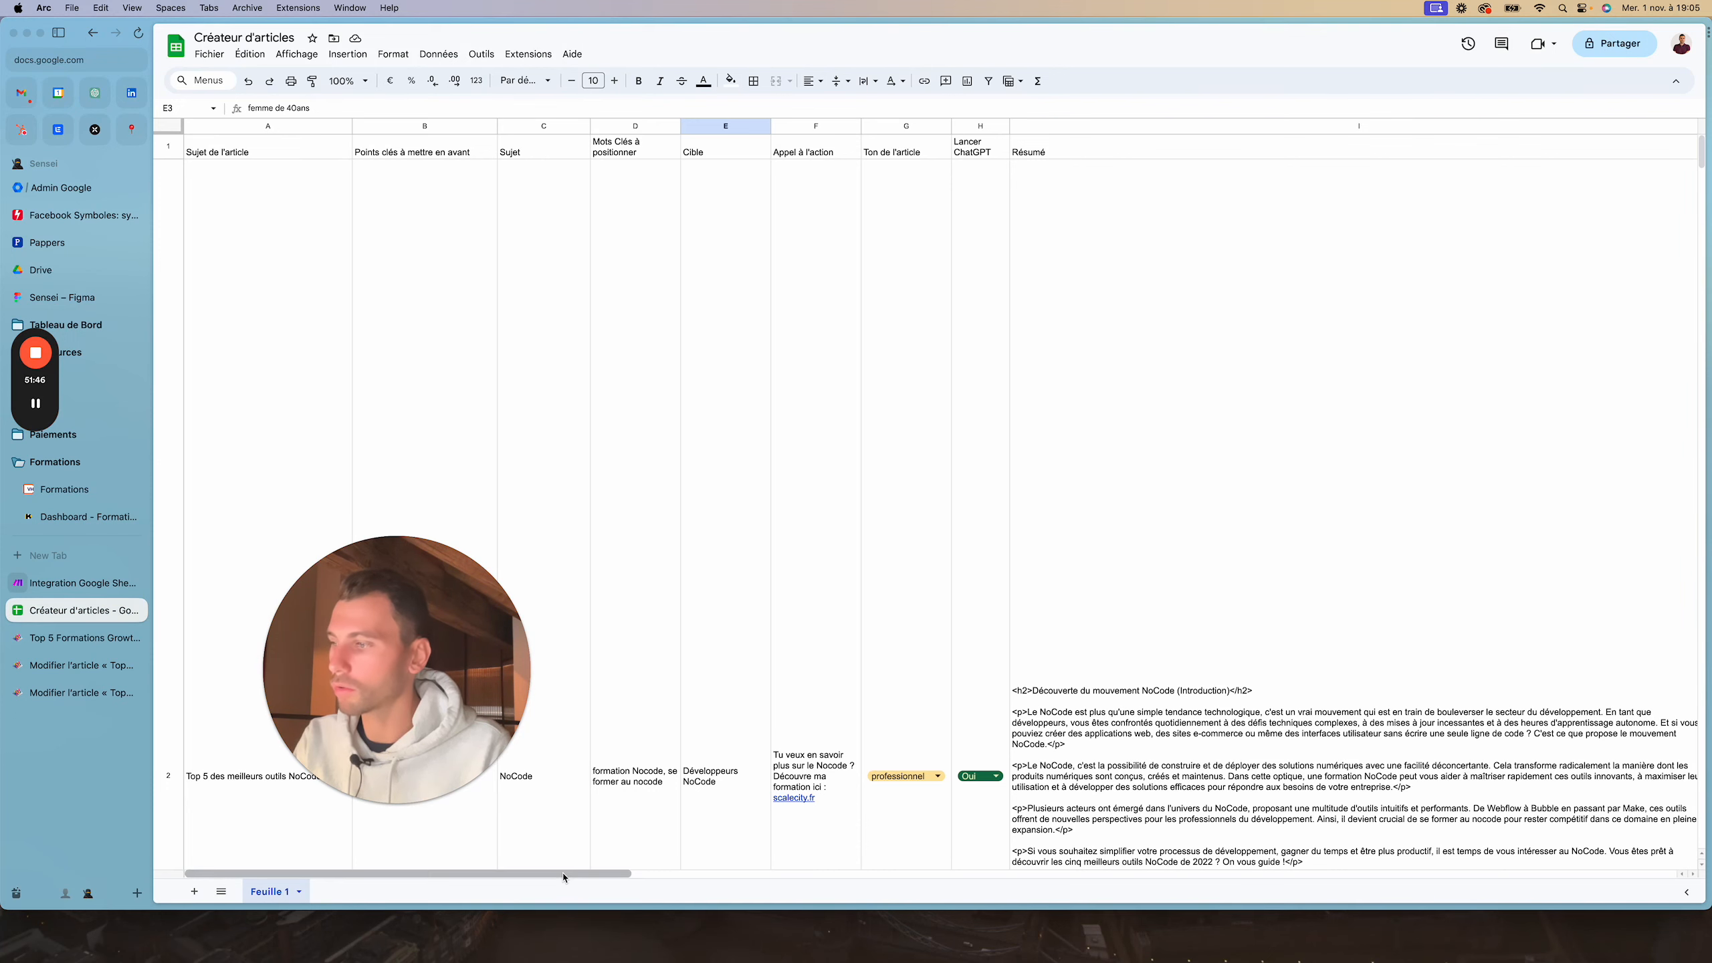
pyautogui.moveTo(588, 874); pyautogui.dragTo(504, 847)
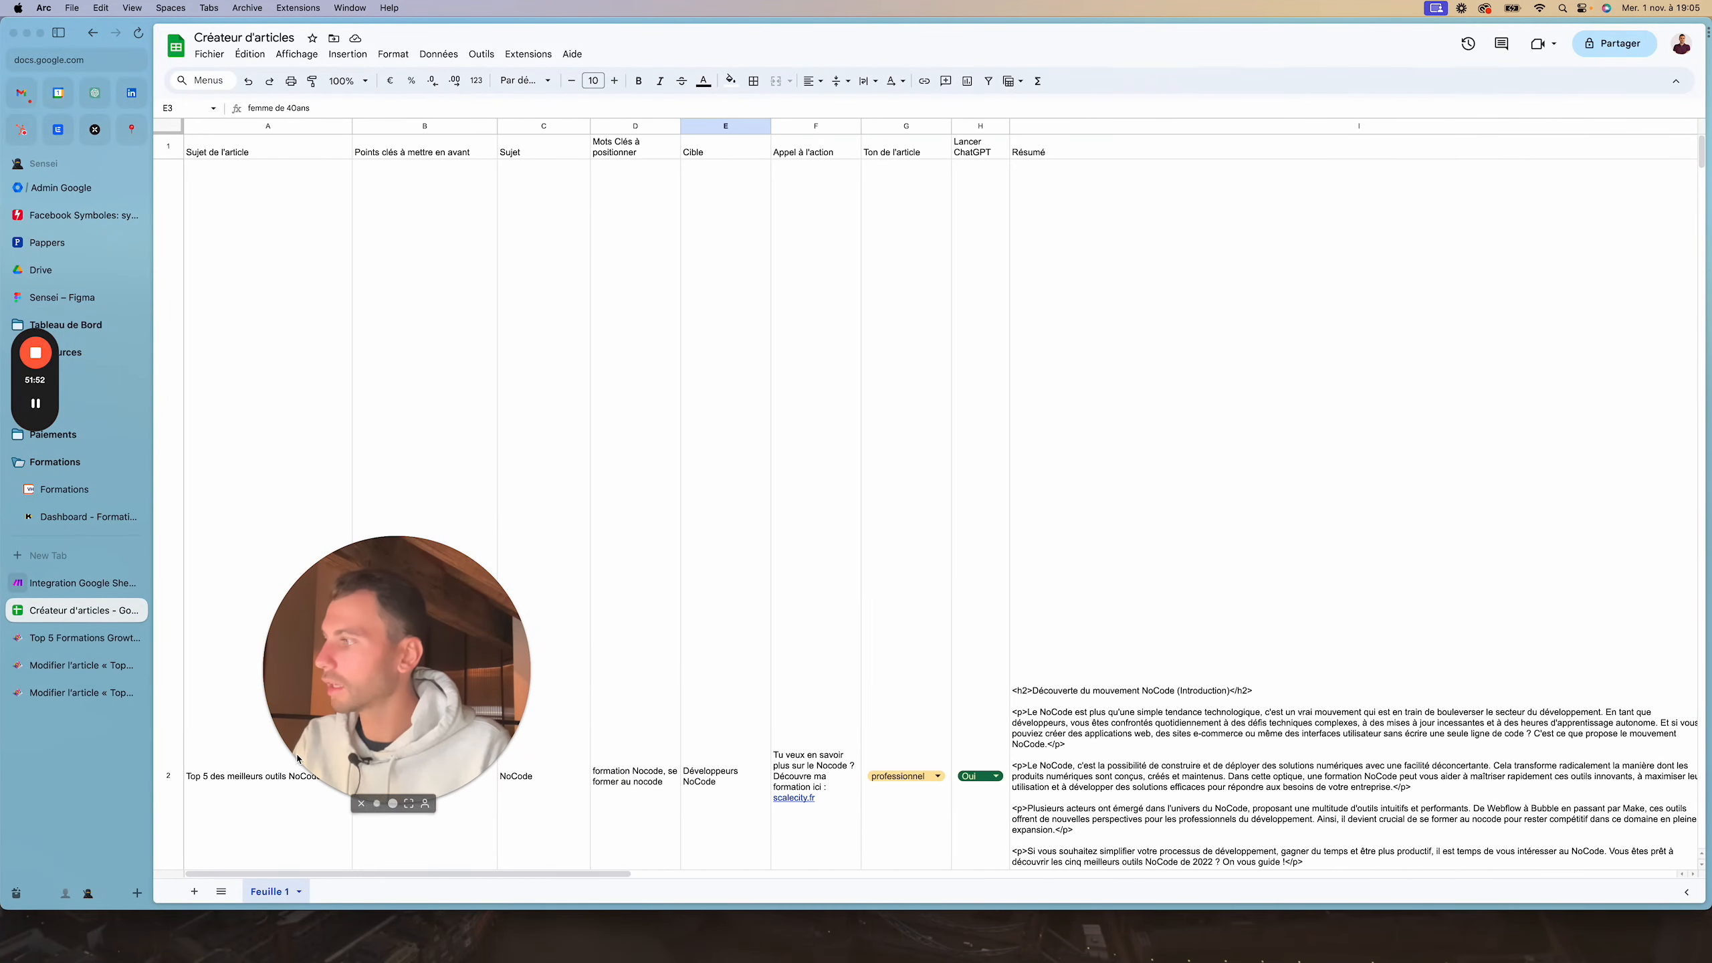
# Compare the authors of the two Top 5 des meilleurs outils NoCode drafts in the WordPress articles list
pyautogui.click(75, 667)
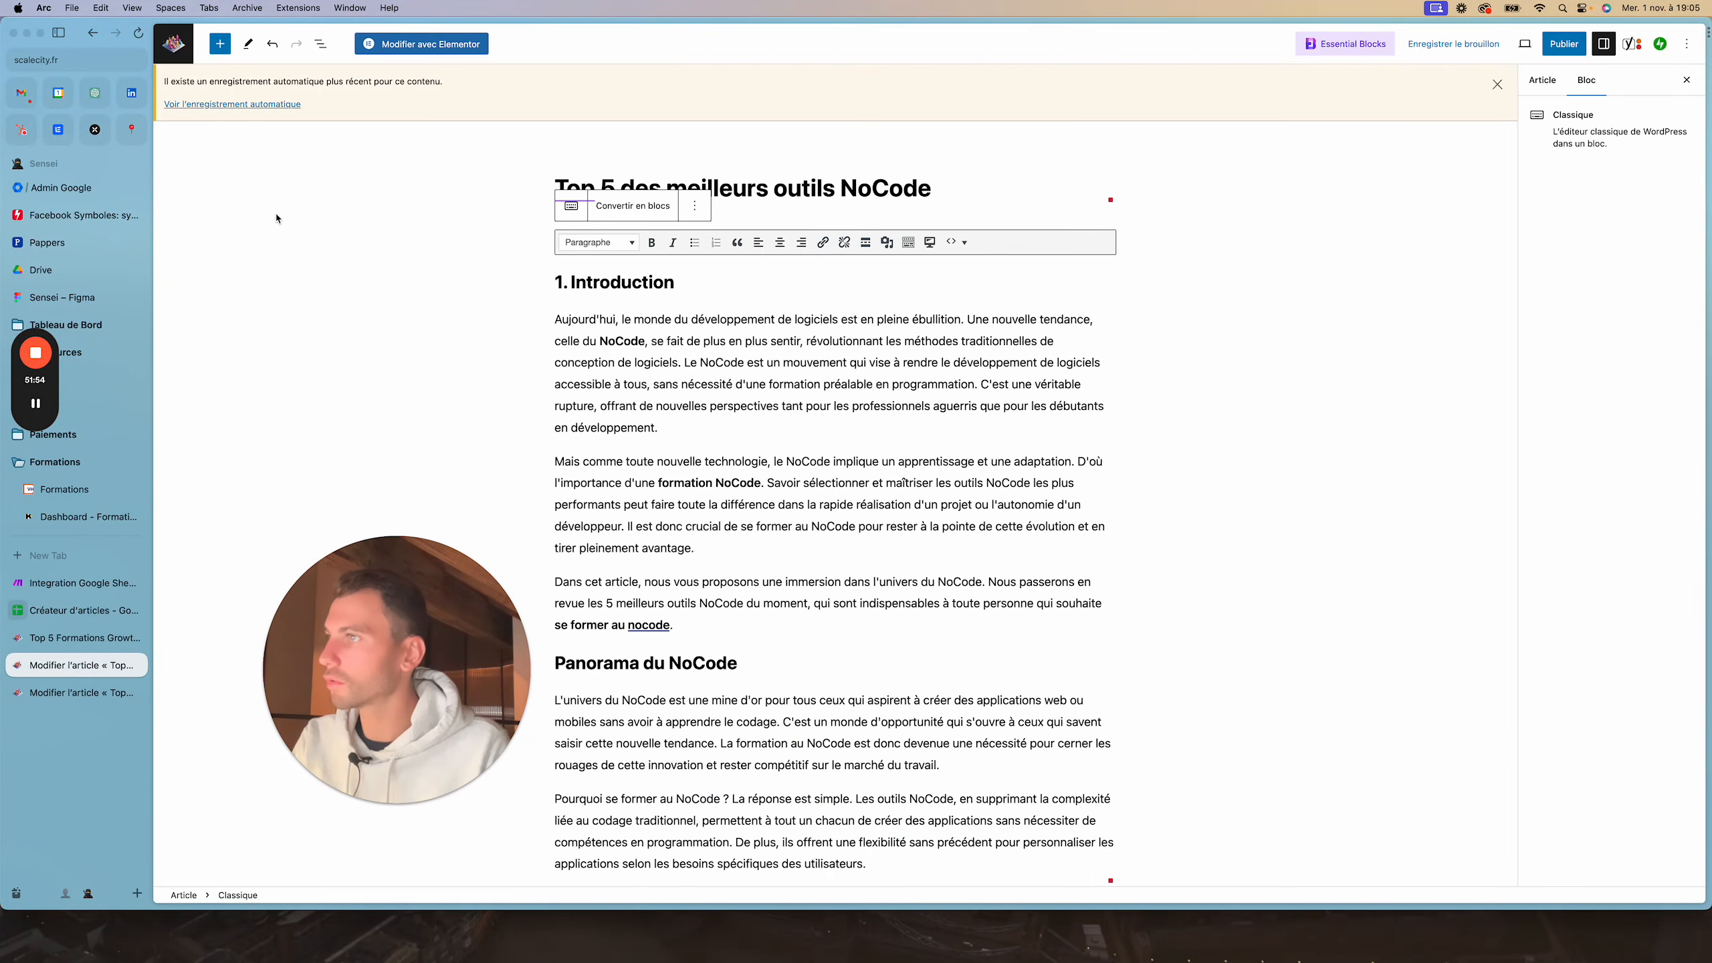
pyautogui.click(67, 694)
pyautogui.hscroll(-5, 455, 313)
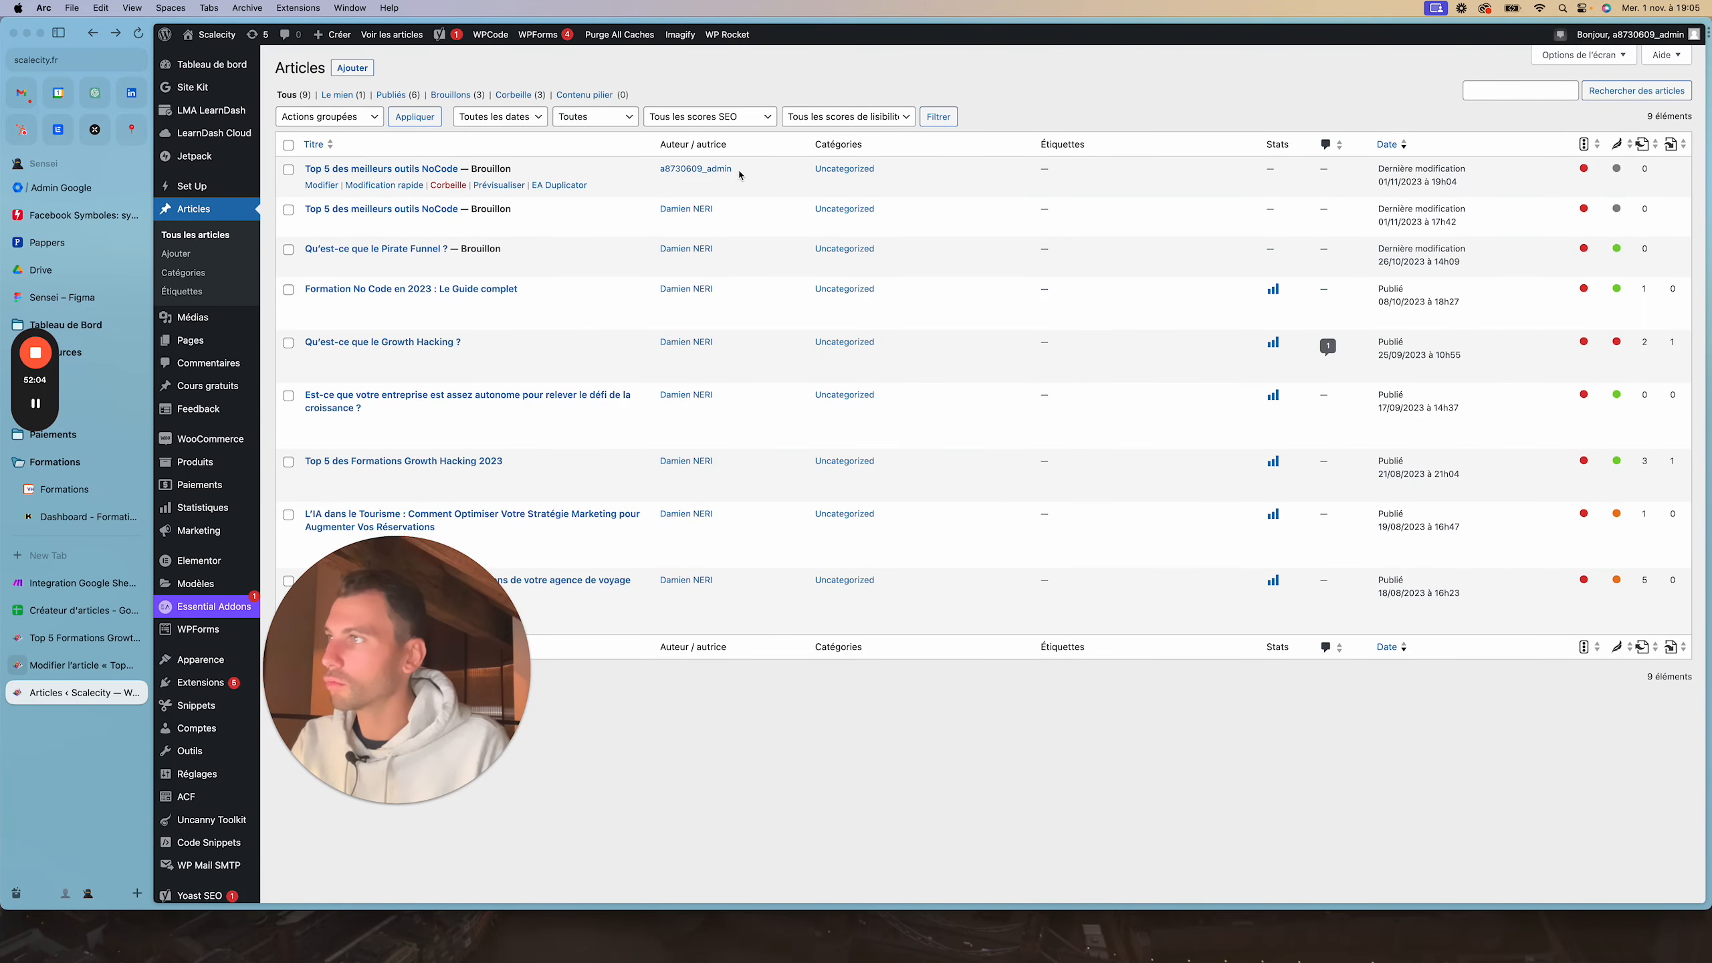
pyautogui.moveTo(747, 173); pyautogui.dragTo(650, 168)
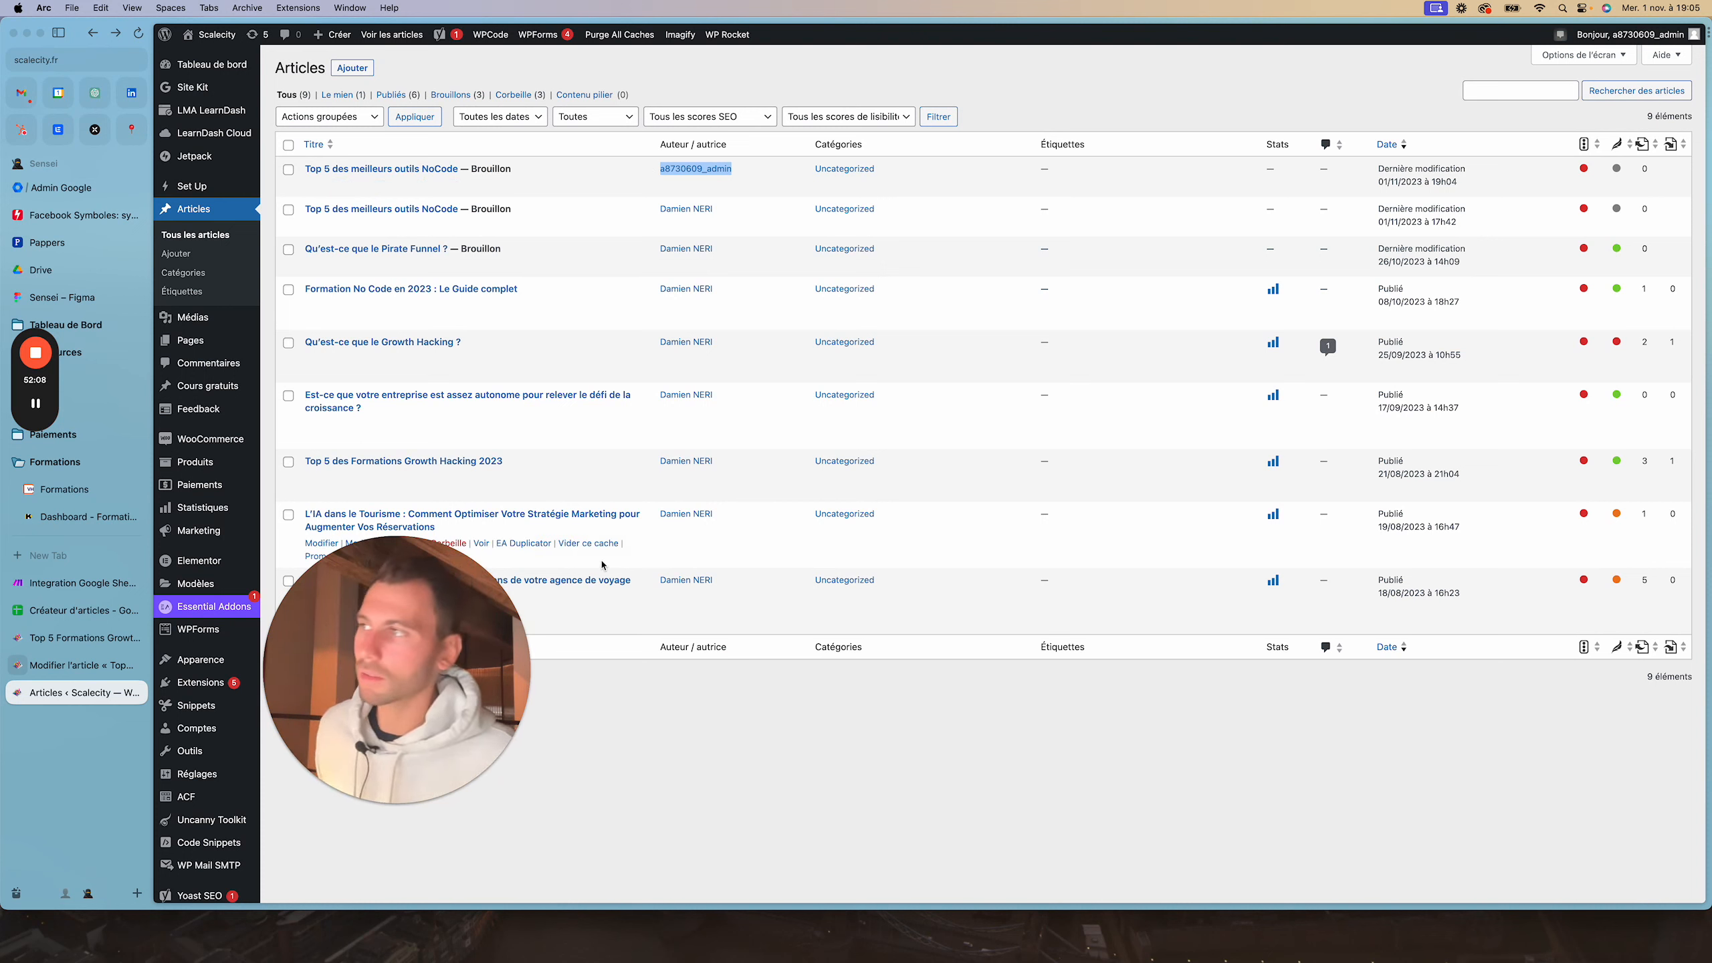
pyautogui.click(722, 170)
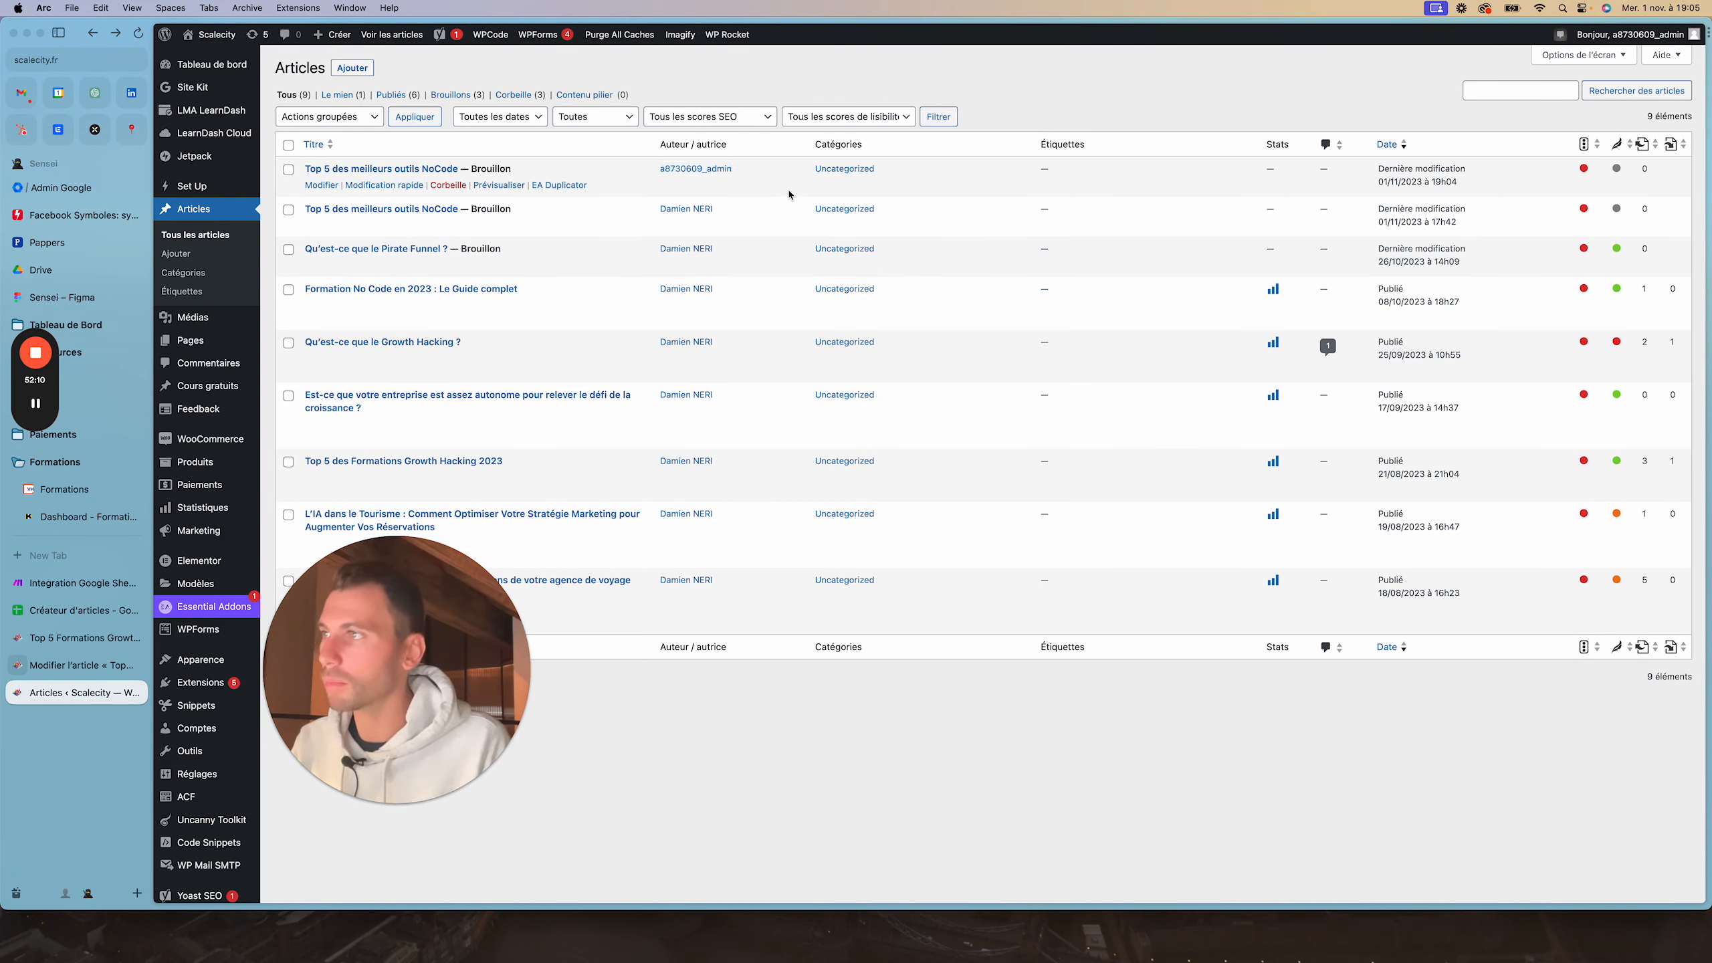
pyautogui.moveTo(715, 214); pyautogui.dragTo(656, 210)
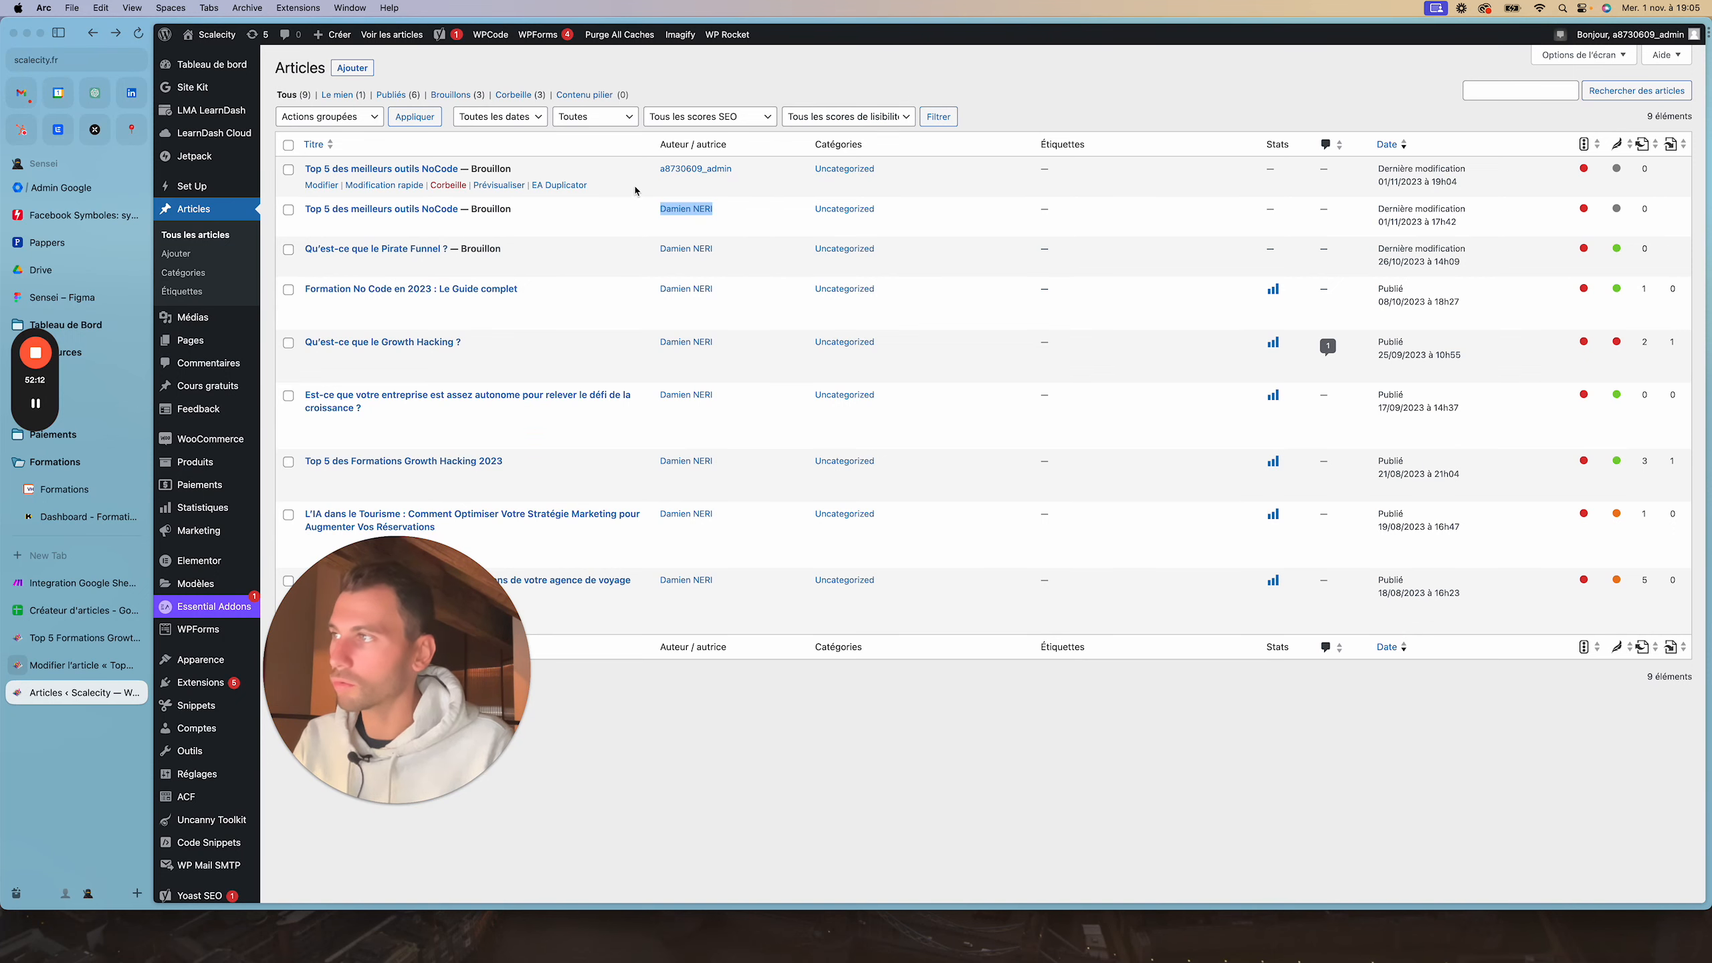
pyautogui.click(635, 190)
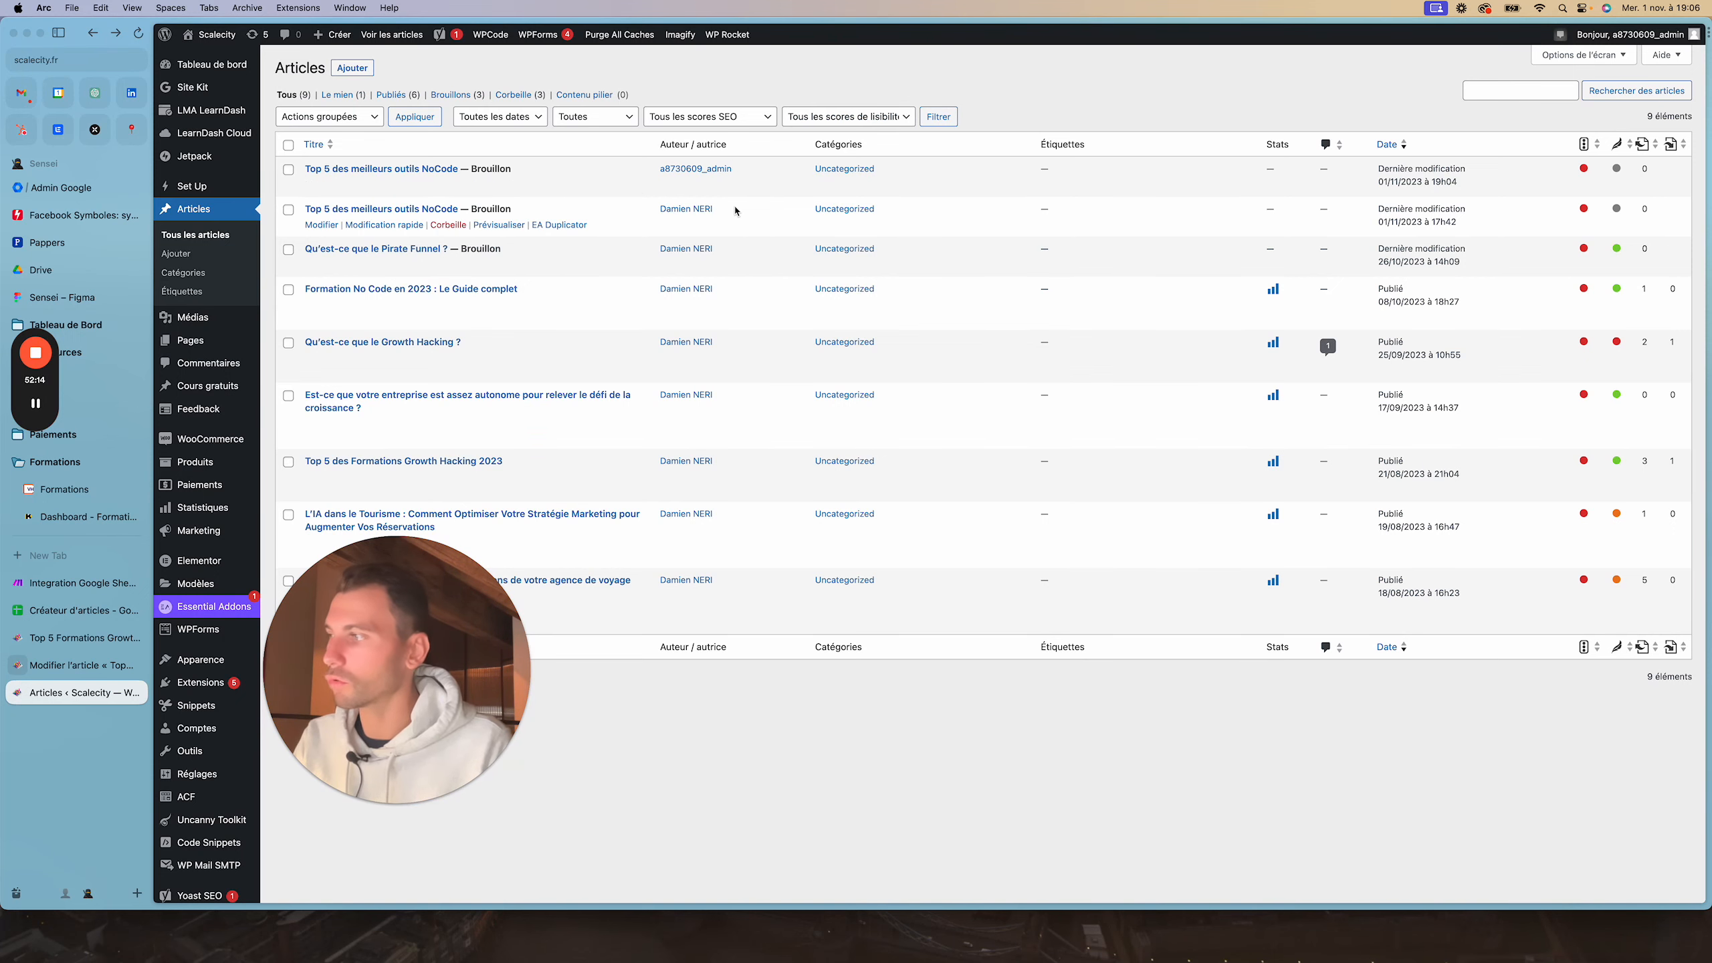
# Review the content of the draft Top 5 des meilleurs outils NoCode in the WordPress editor
pyautogui.click(91, 584)
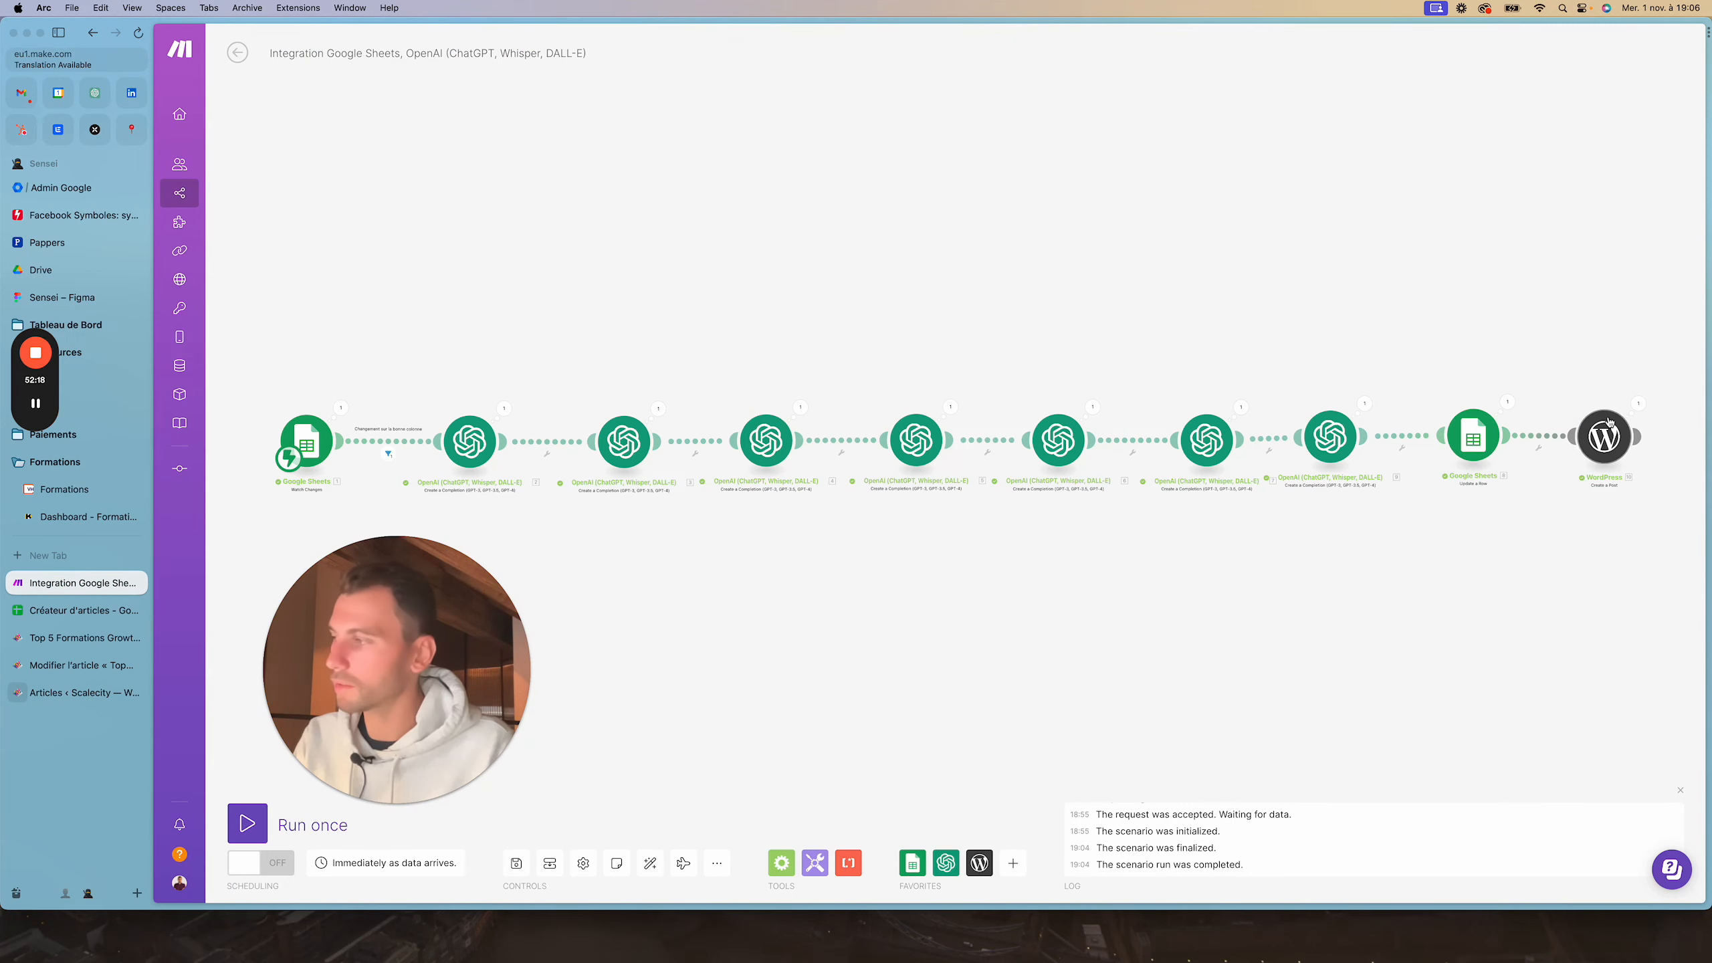
pyautogui.click(41, 665)
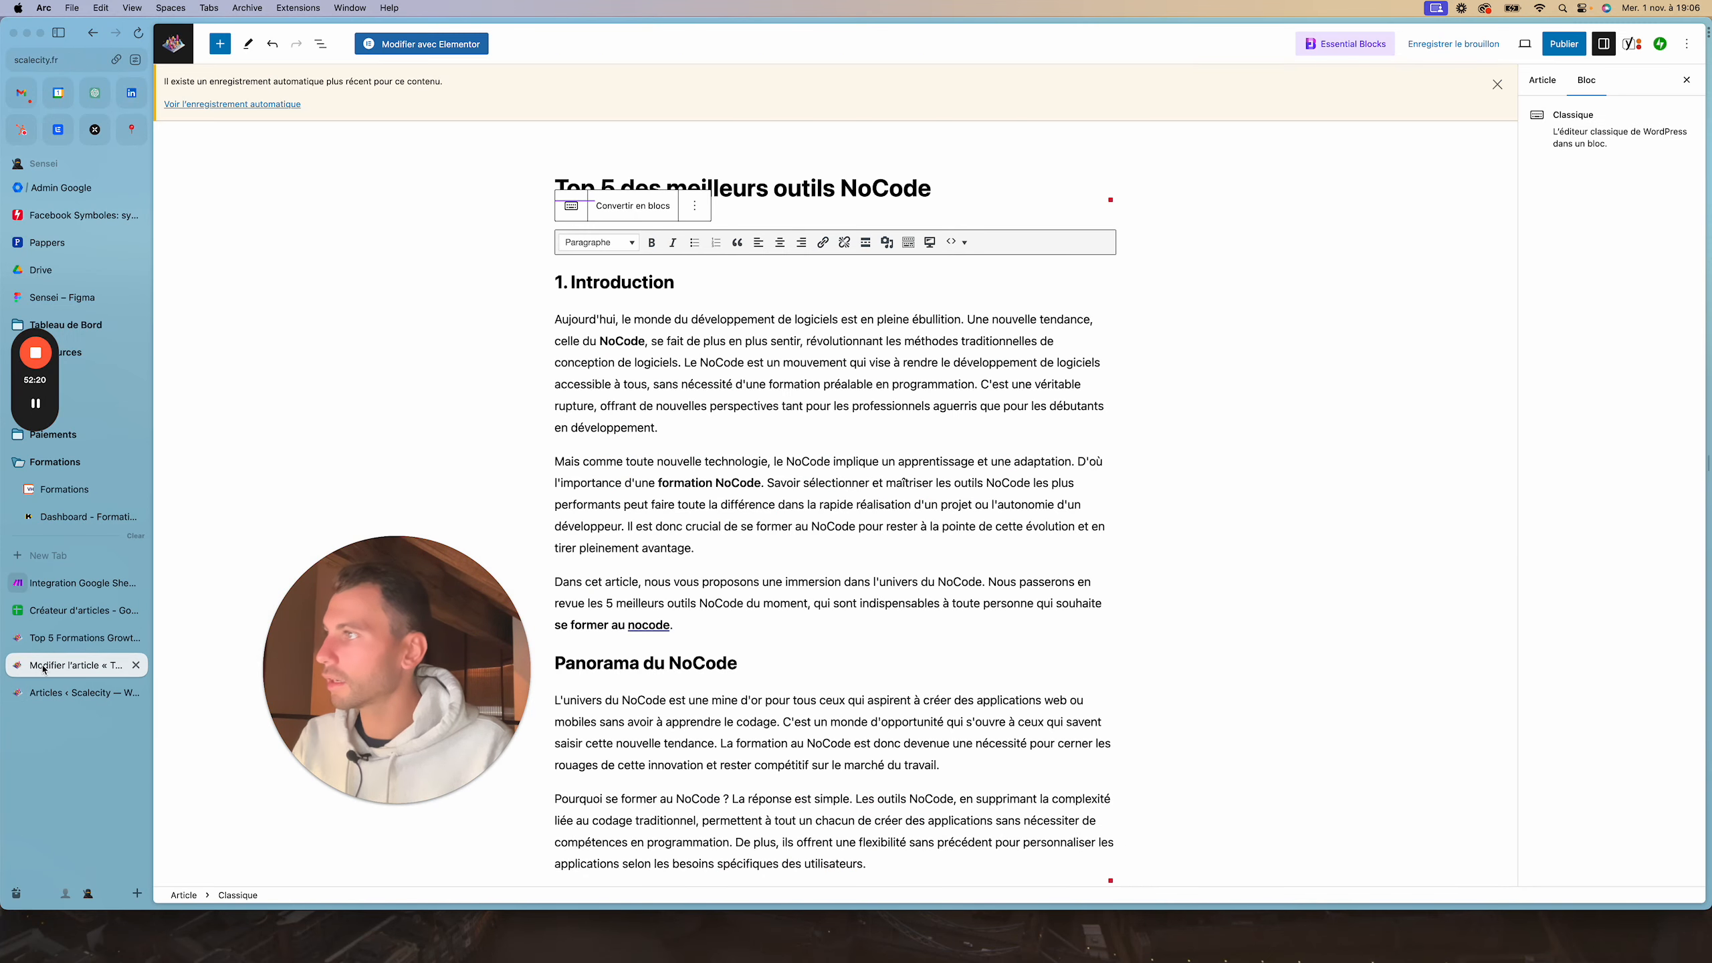
pyautogui.click(48, 692)
pyautogui.click(54, 674)
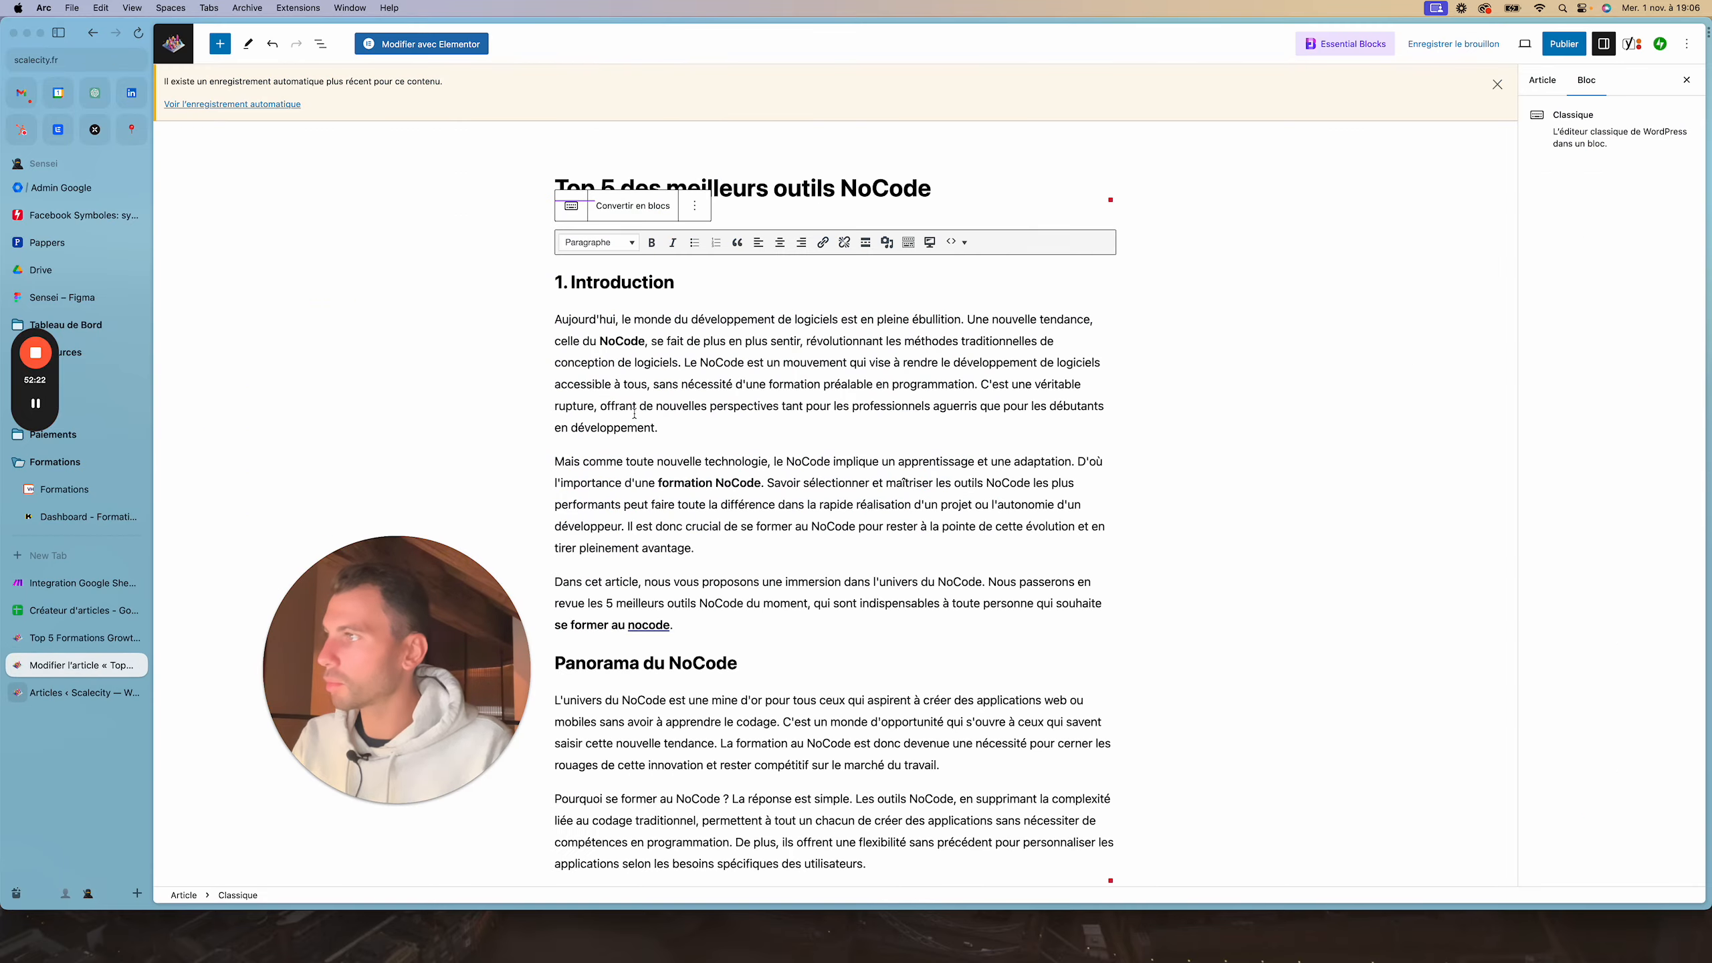
pyautogui.scroll(-10, 618, 396)
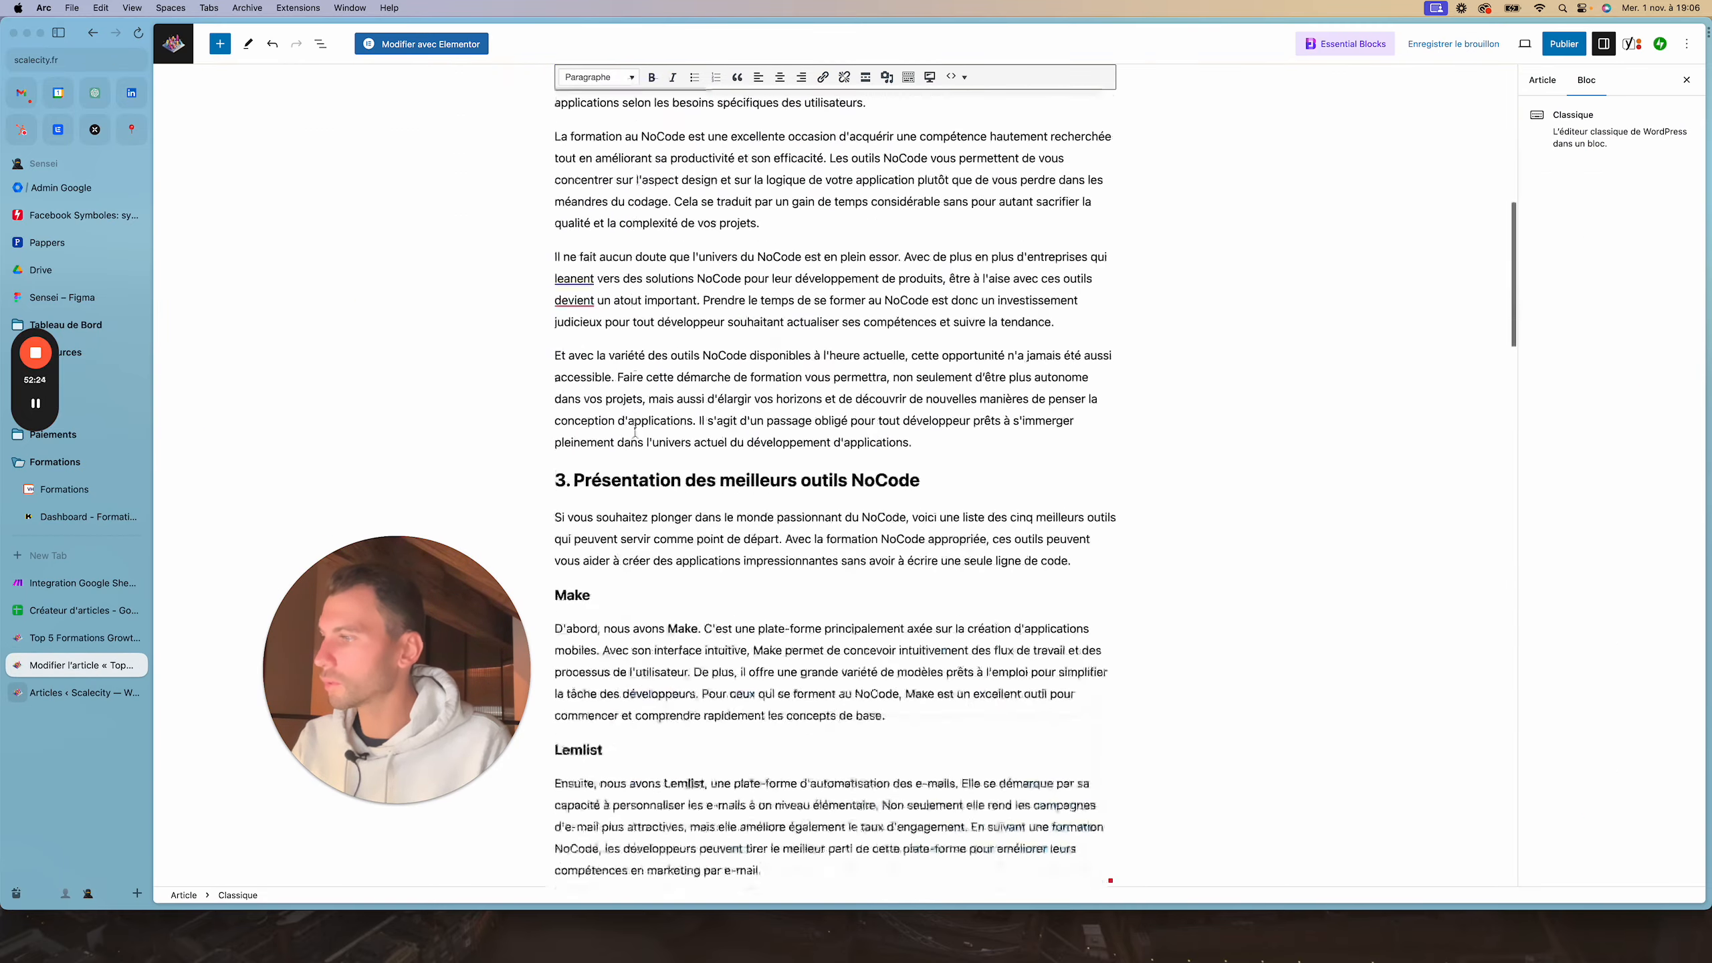
# Open the other Top 5 des meilleurs outils NoCode draft from the articles list and review its sections through the conclusion
pyautogui.click(74, 692)
pyautogui.click(418, 169)
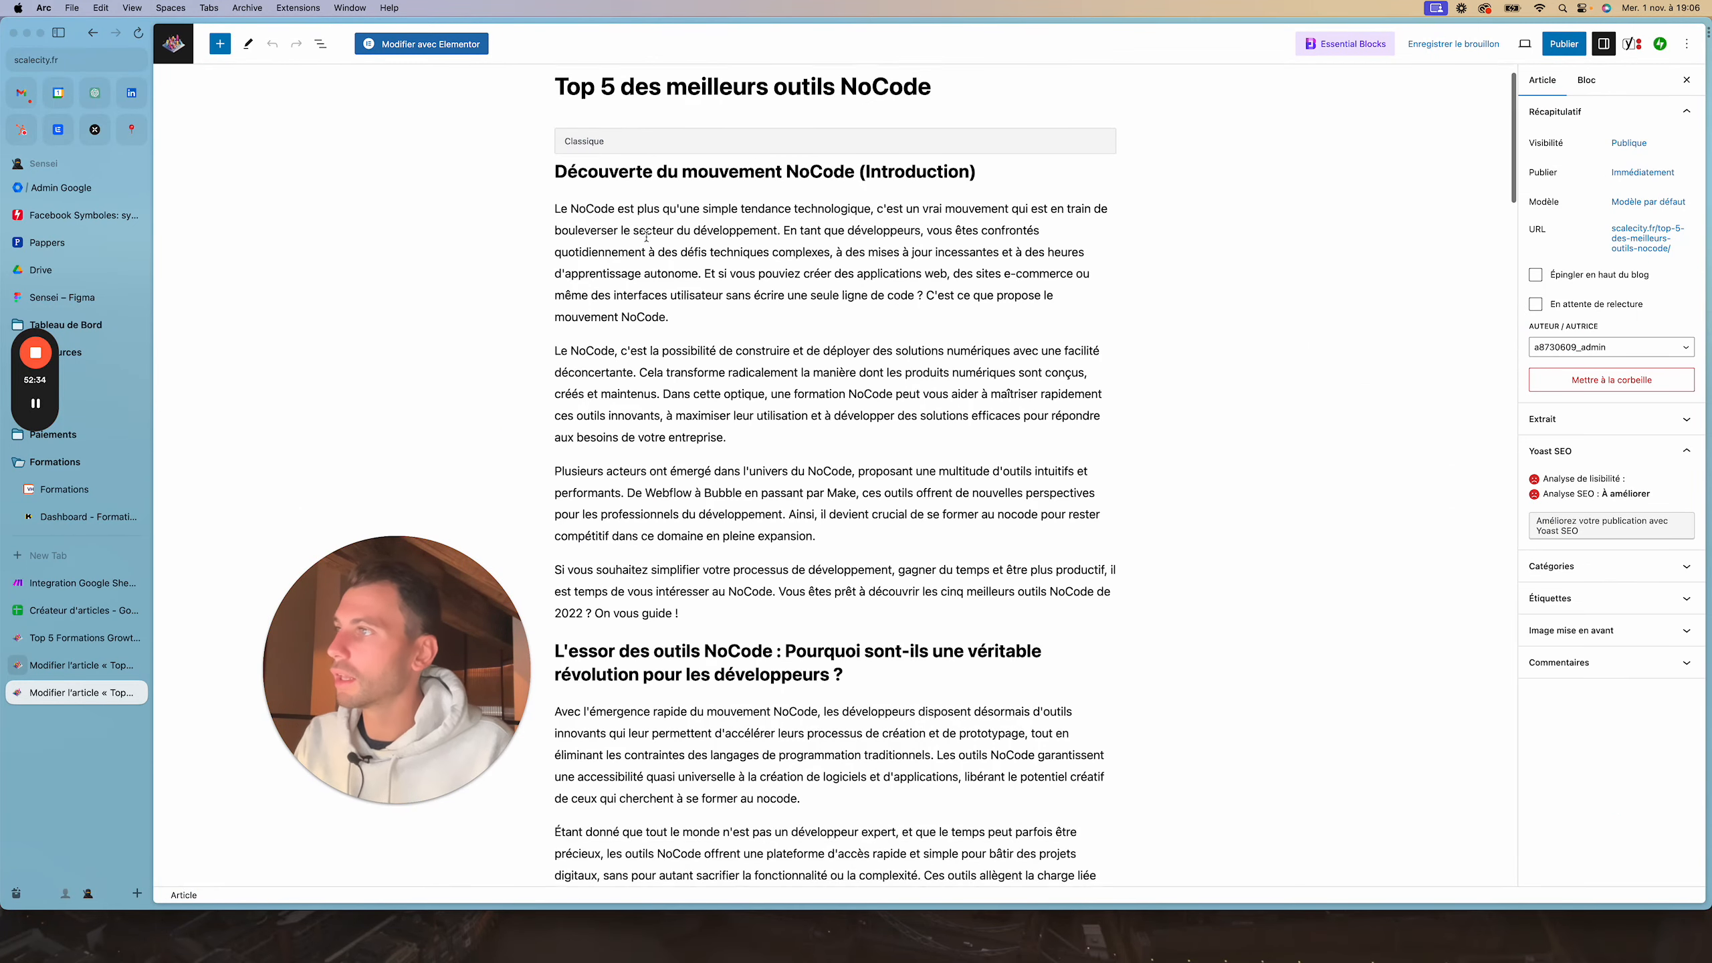
pyautogui.scroll(-3, 745, 301)
pyautogui.scroll(-10, 744, 301)
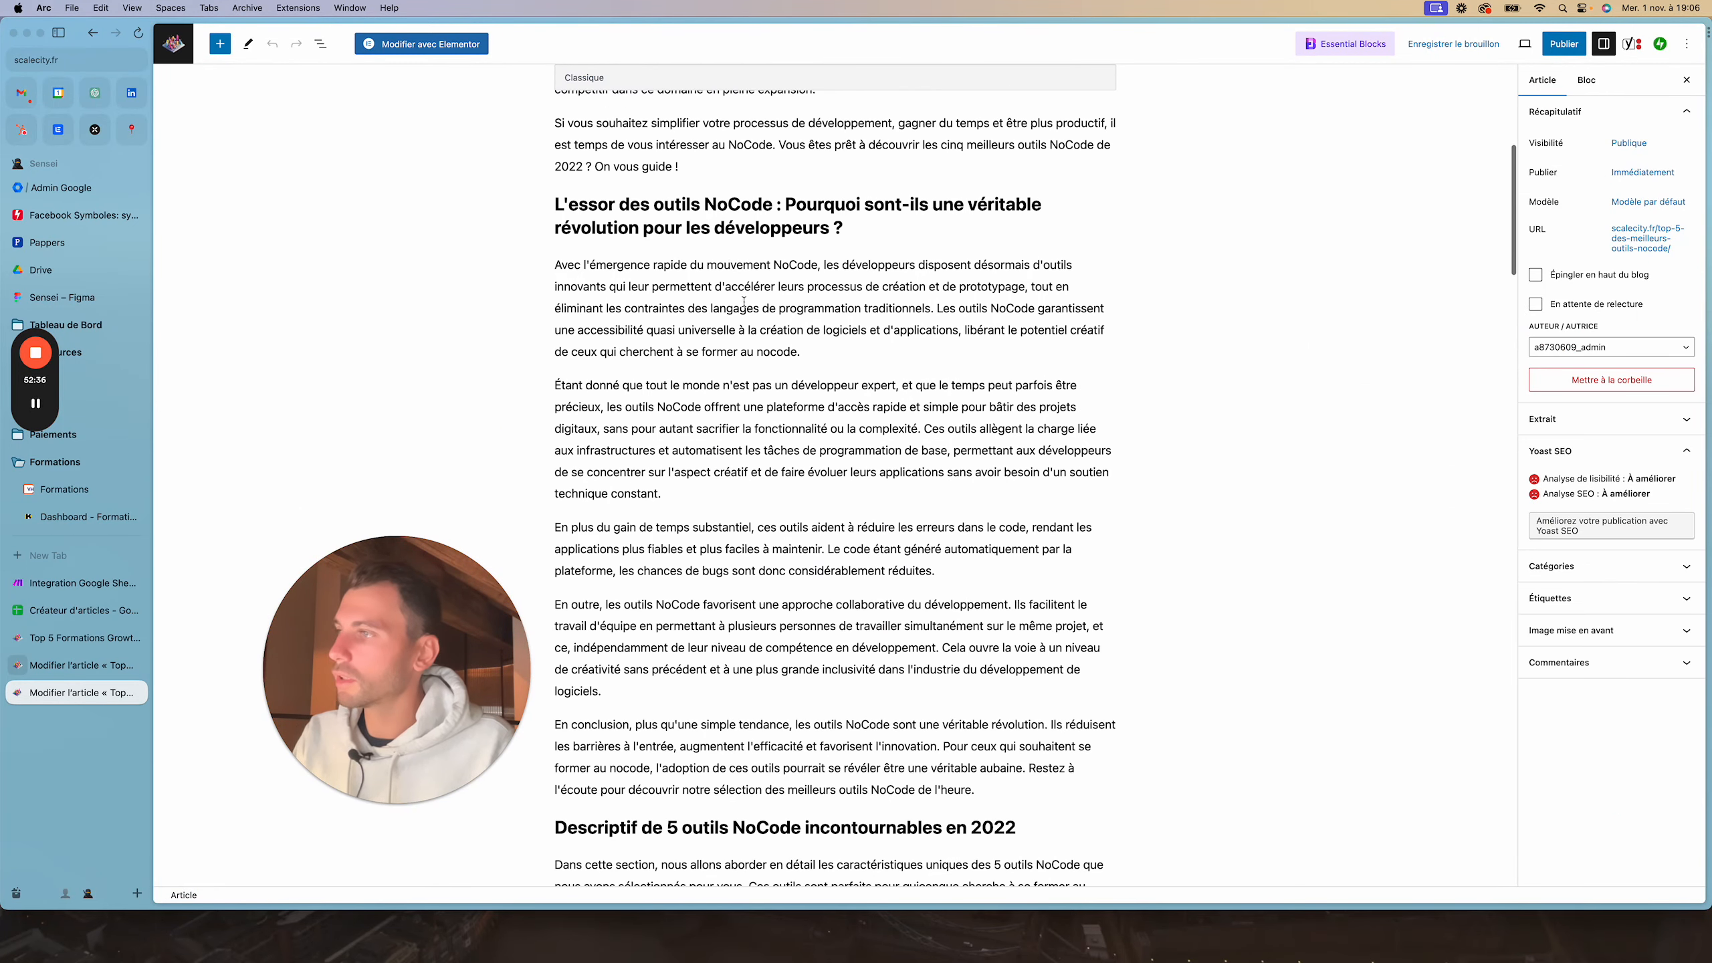
pyautogui.scroll(-15, 687, 389)
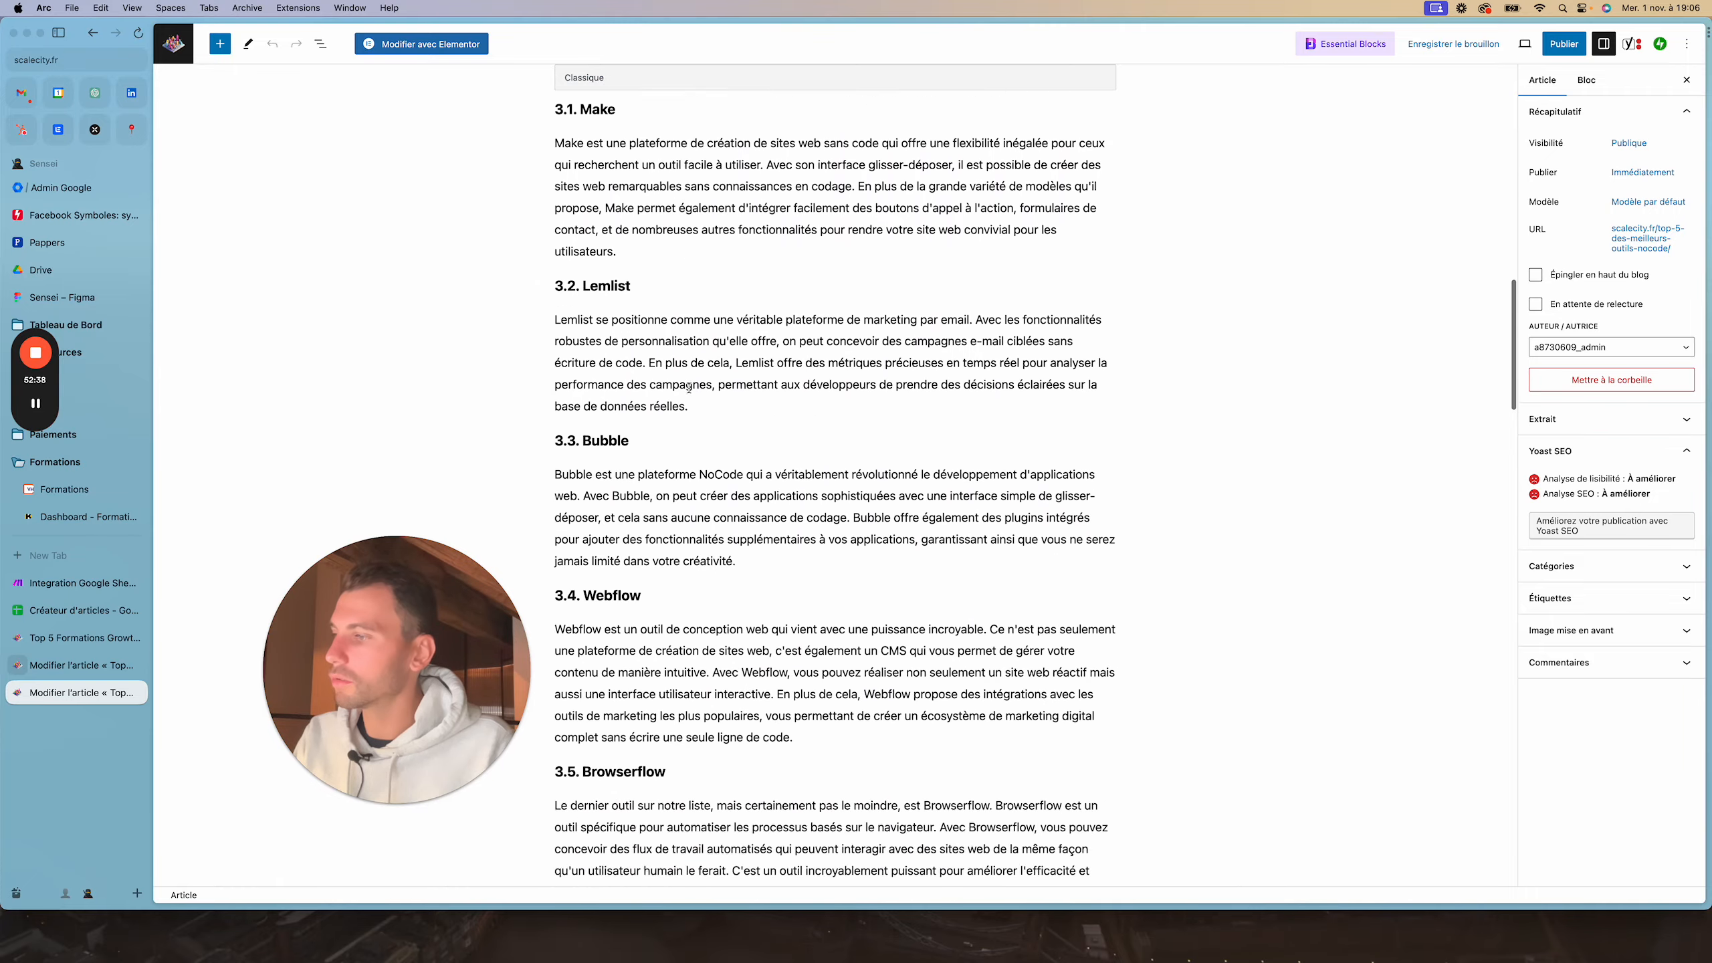
pyautogui.scroll(-5, 688, 388)
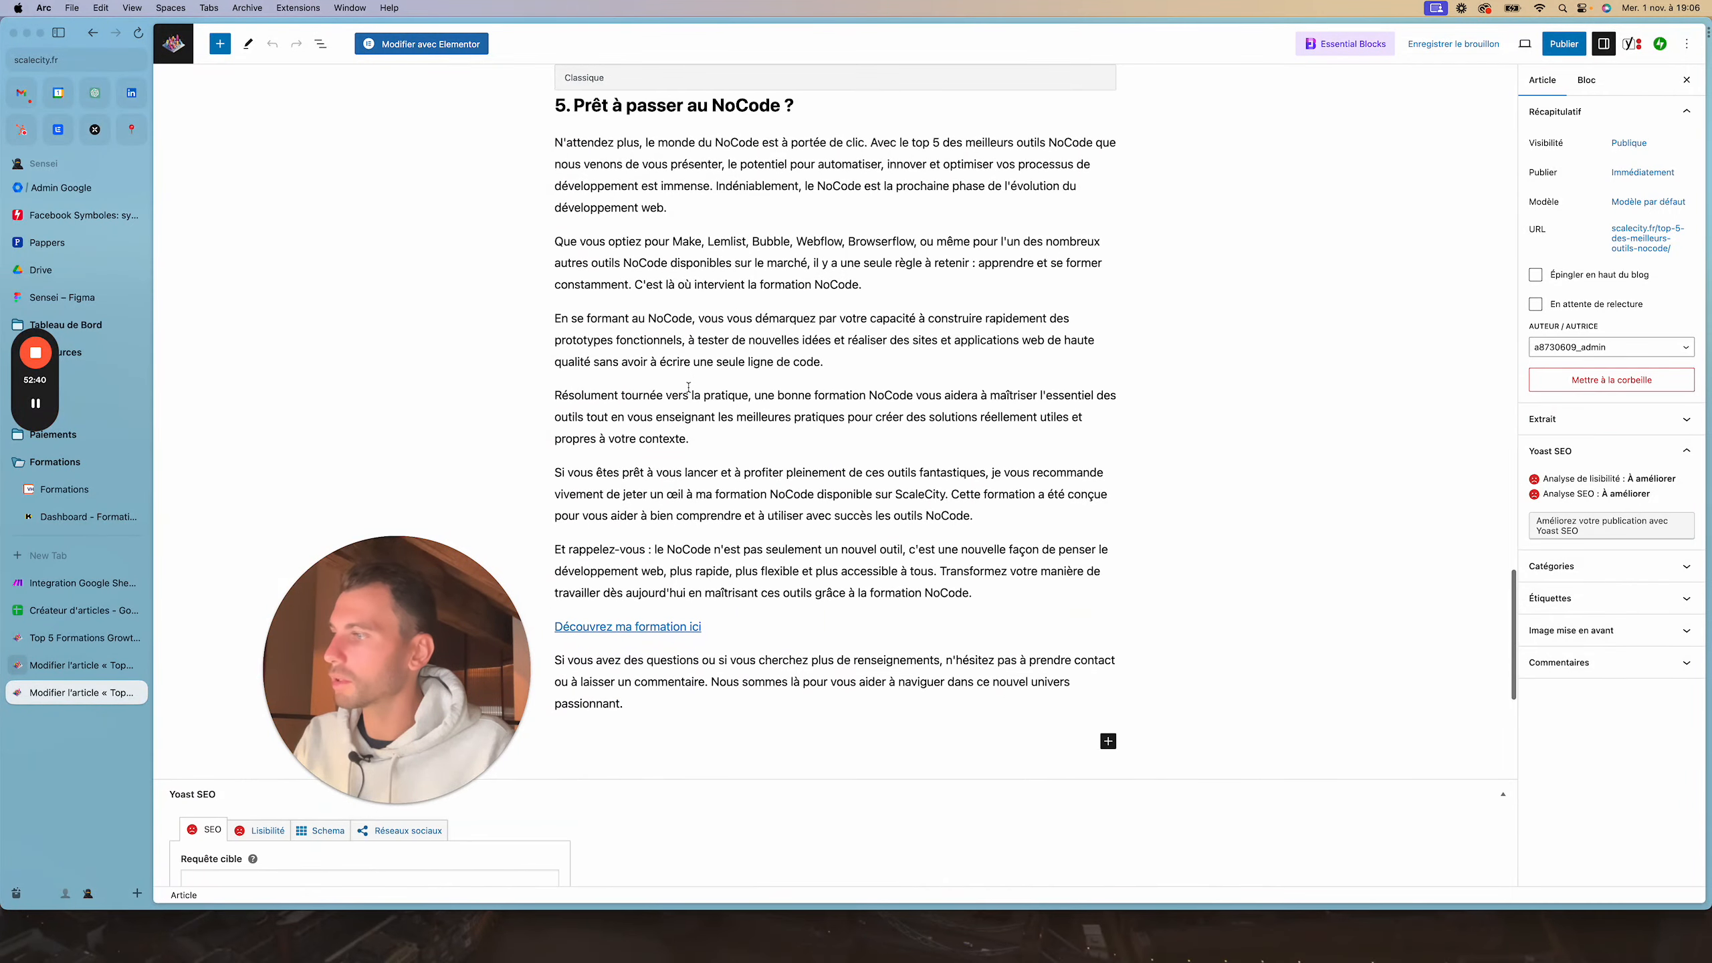
# Check the target of the Découvrez ma formation ici link and reread the closing section of the draft
pyautogui.click(603, 432)
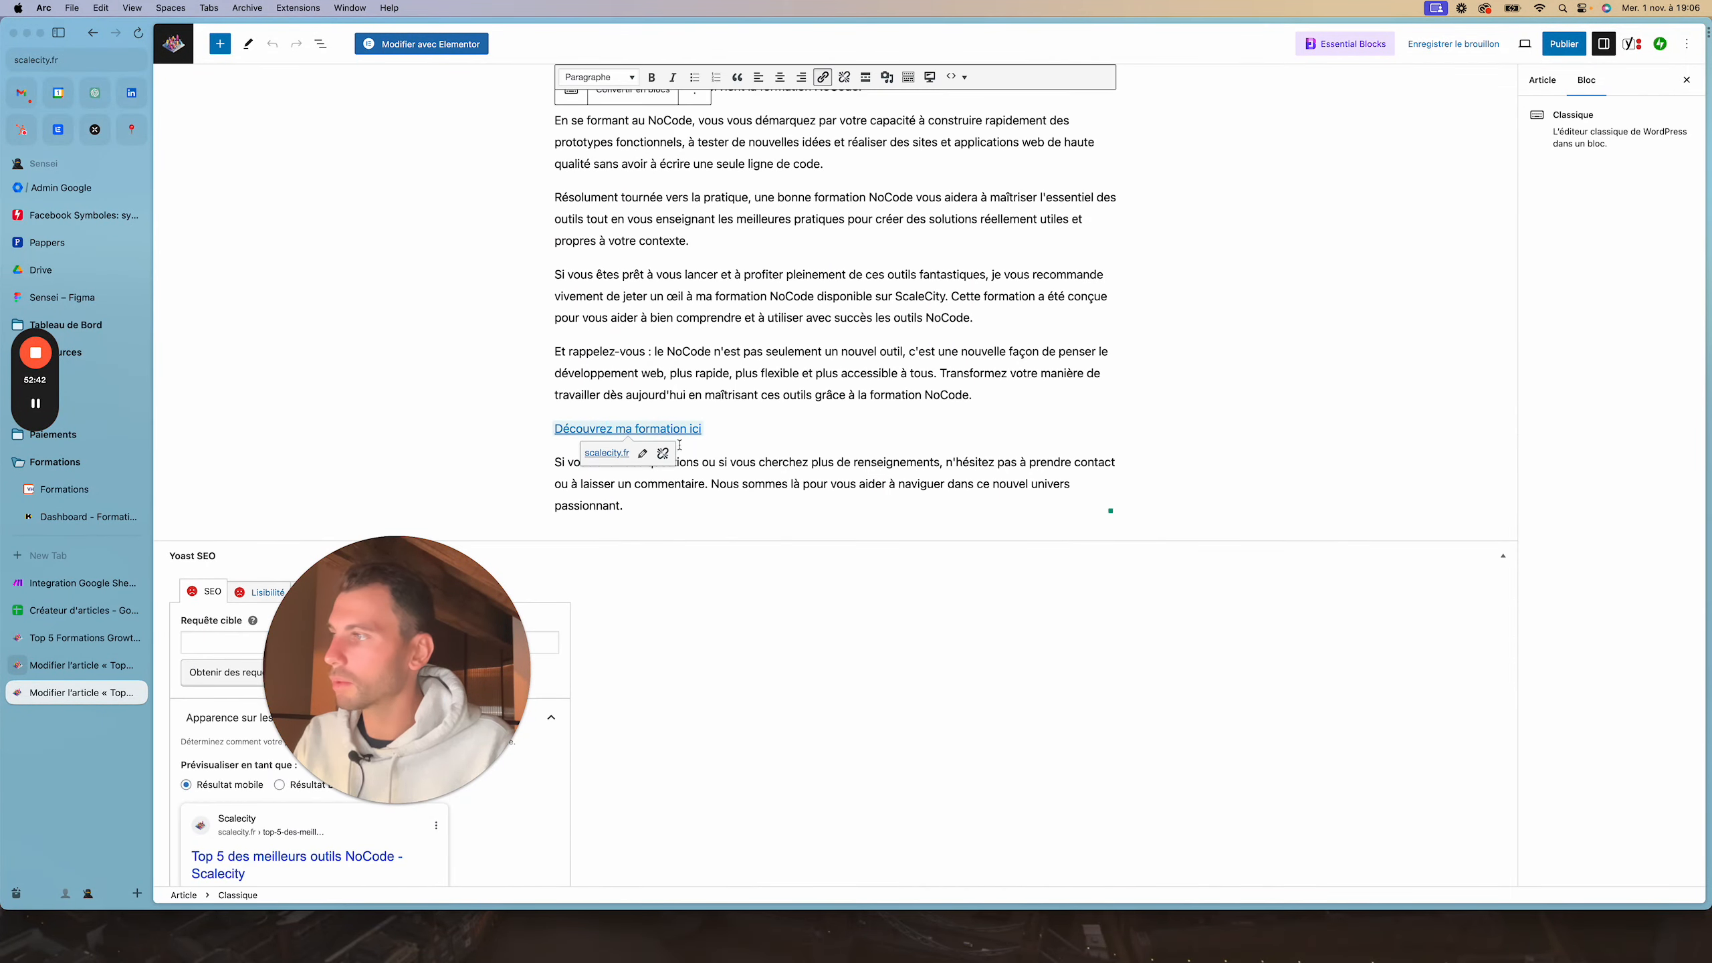
pyautogui.click(615, 367)
pyautogui.scroll(4, 614, 366)
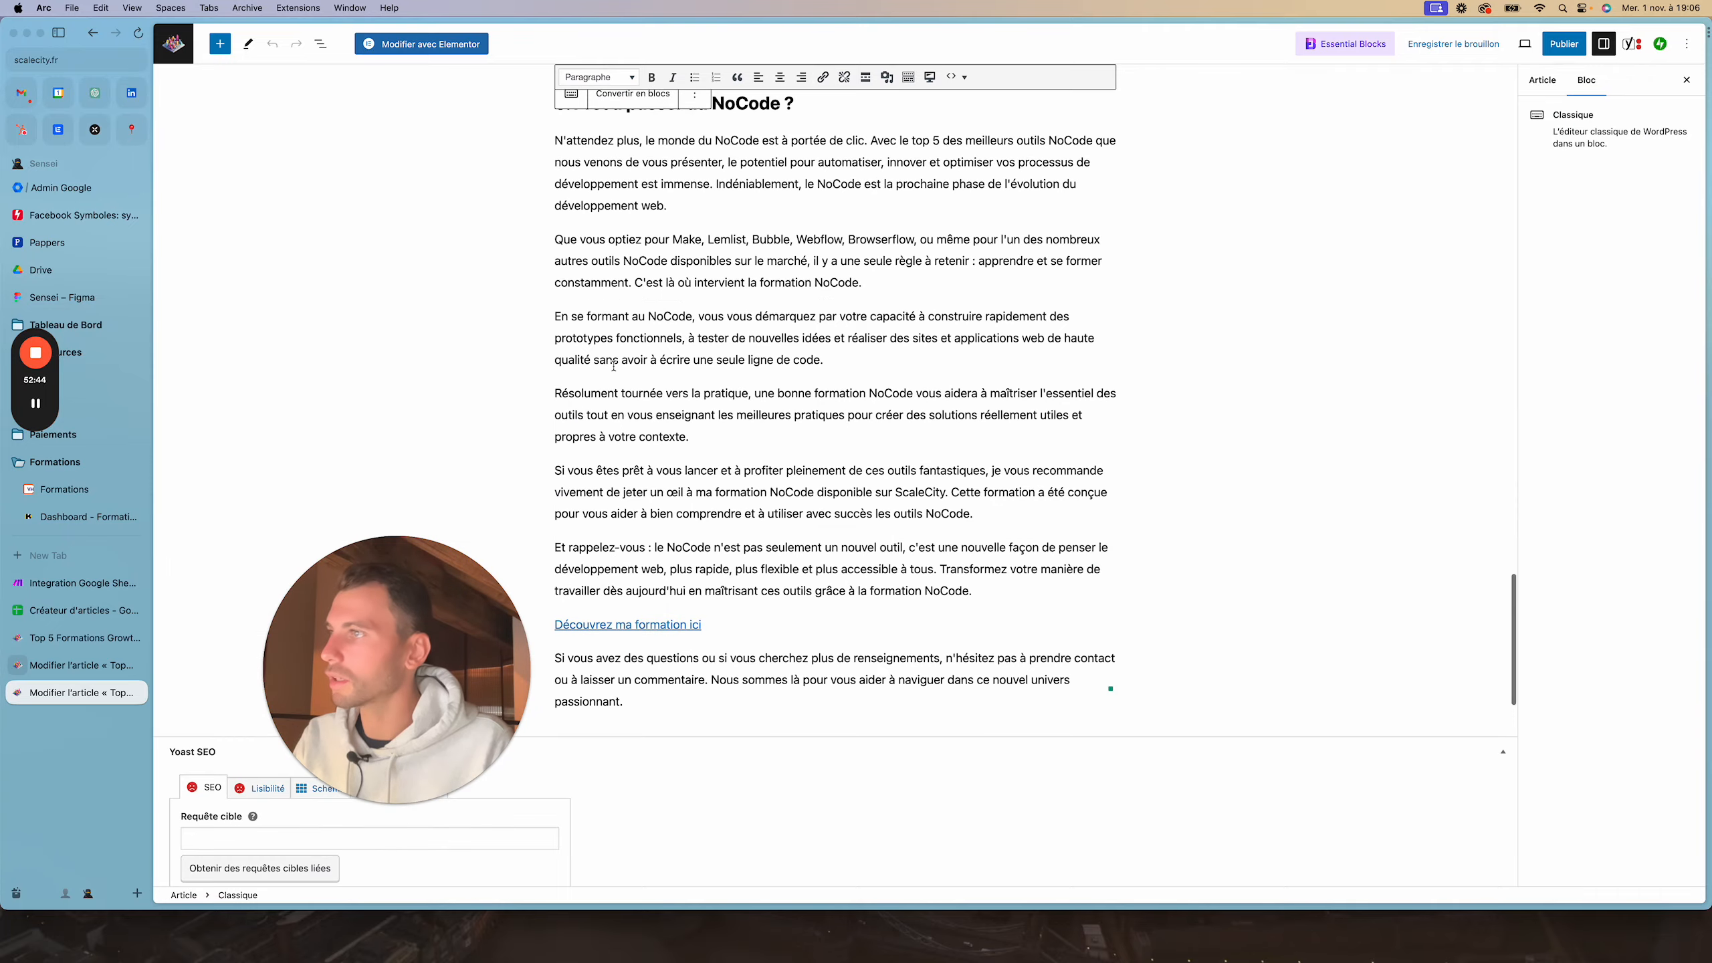
pyautogui.scroll(-1, 614, 366)
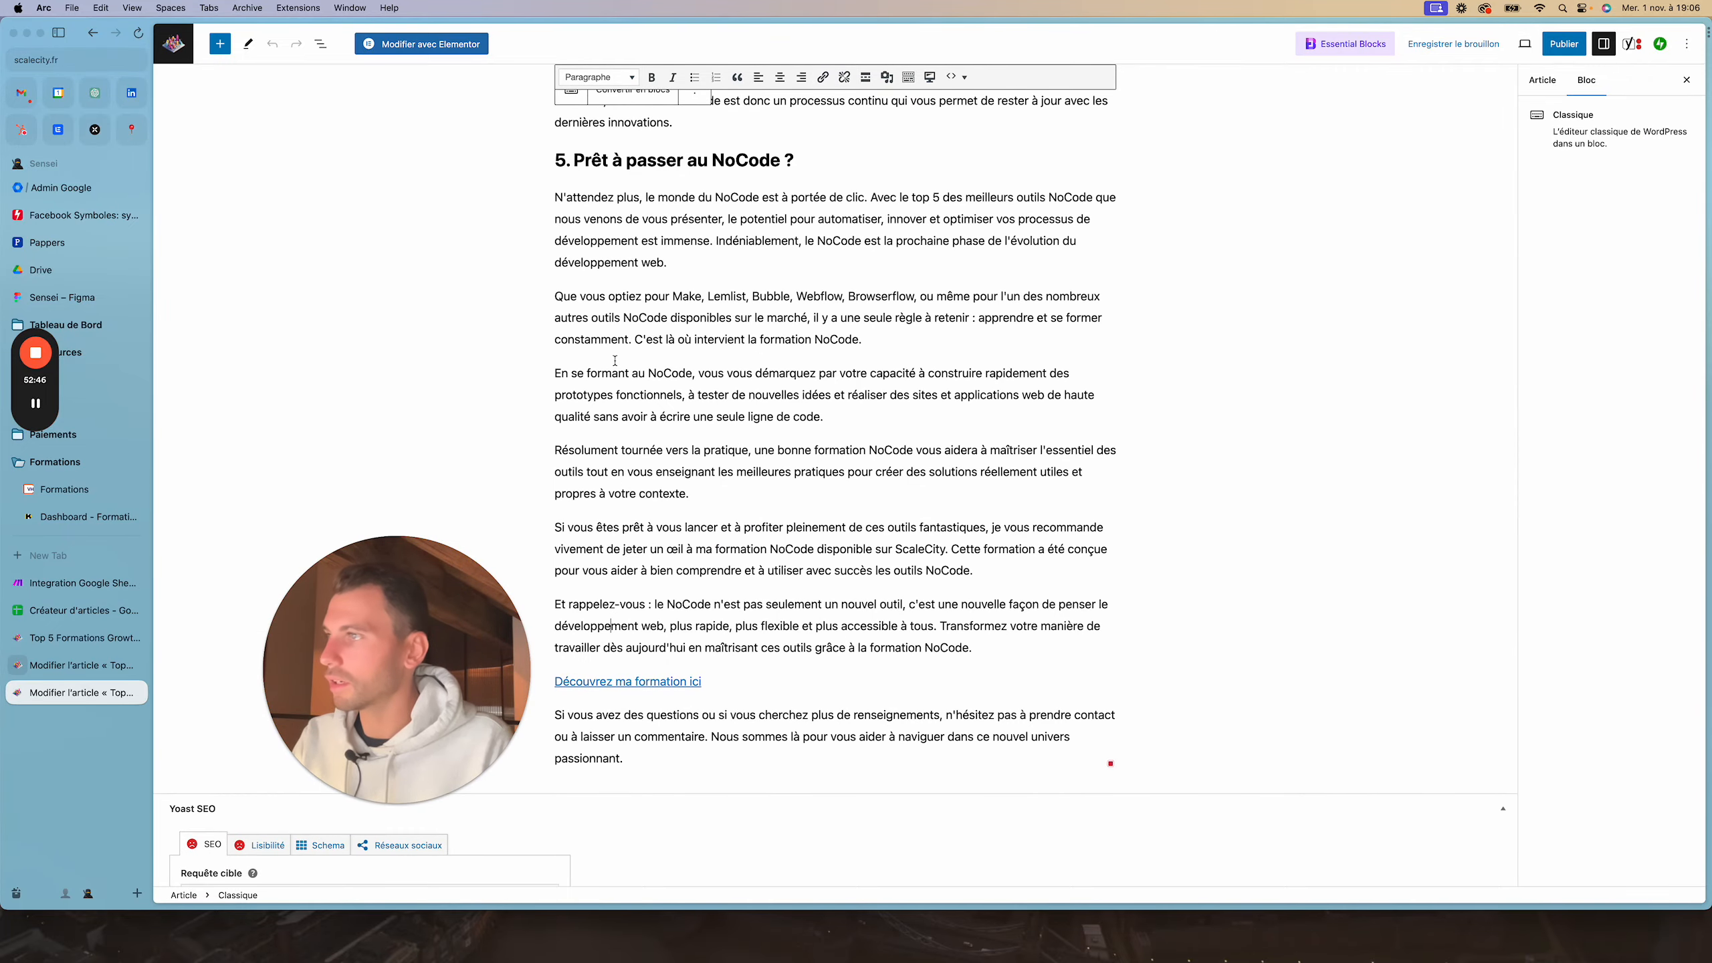
pyautogui.scroll(10, 613, 366)
pyautogui.scroll(10, 628, 355)
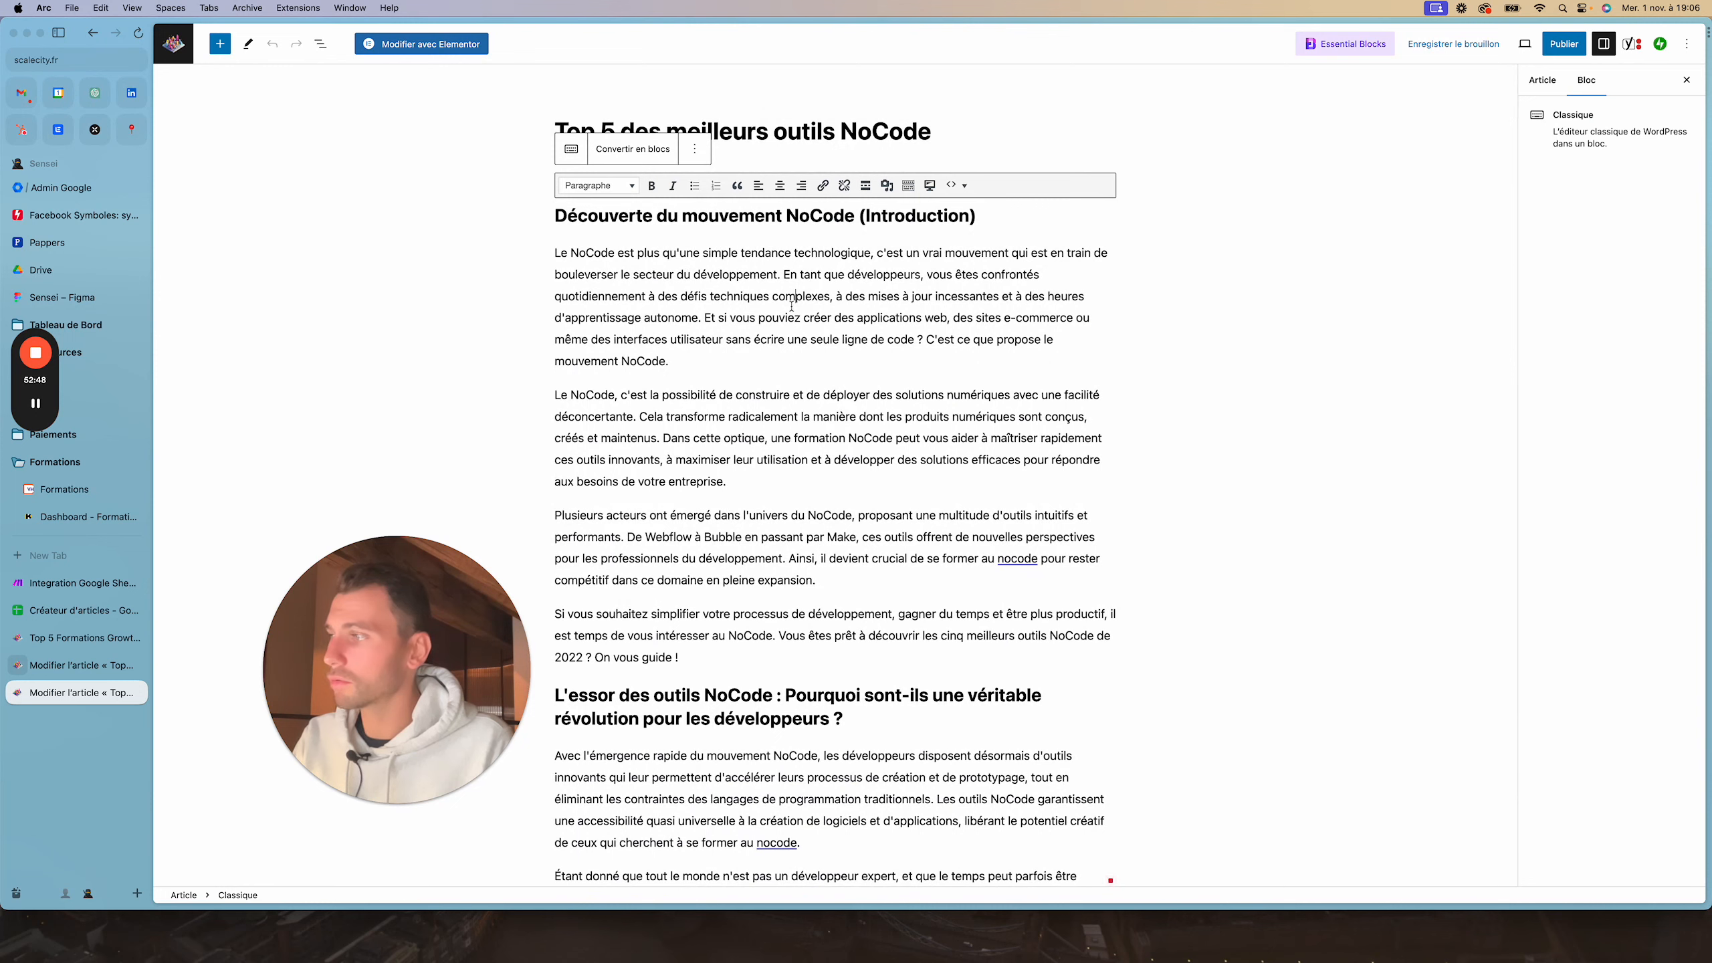
# Examine the generated texts in row 2 of the Créateur d'articles sheet, across to the Image d'illustration column
pyautogui.click(129, 611)
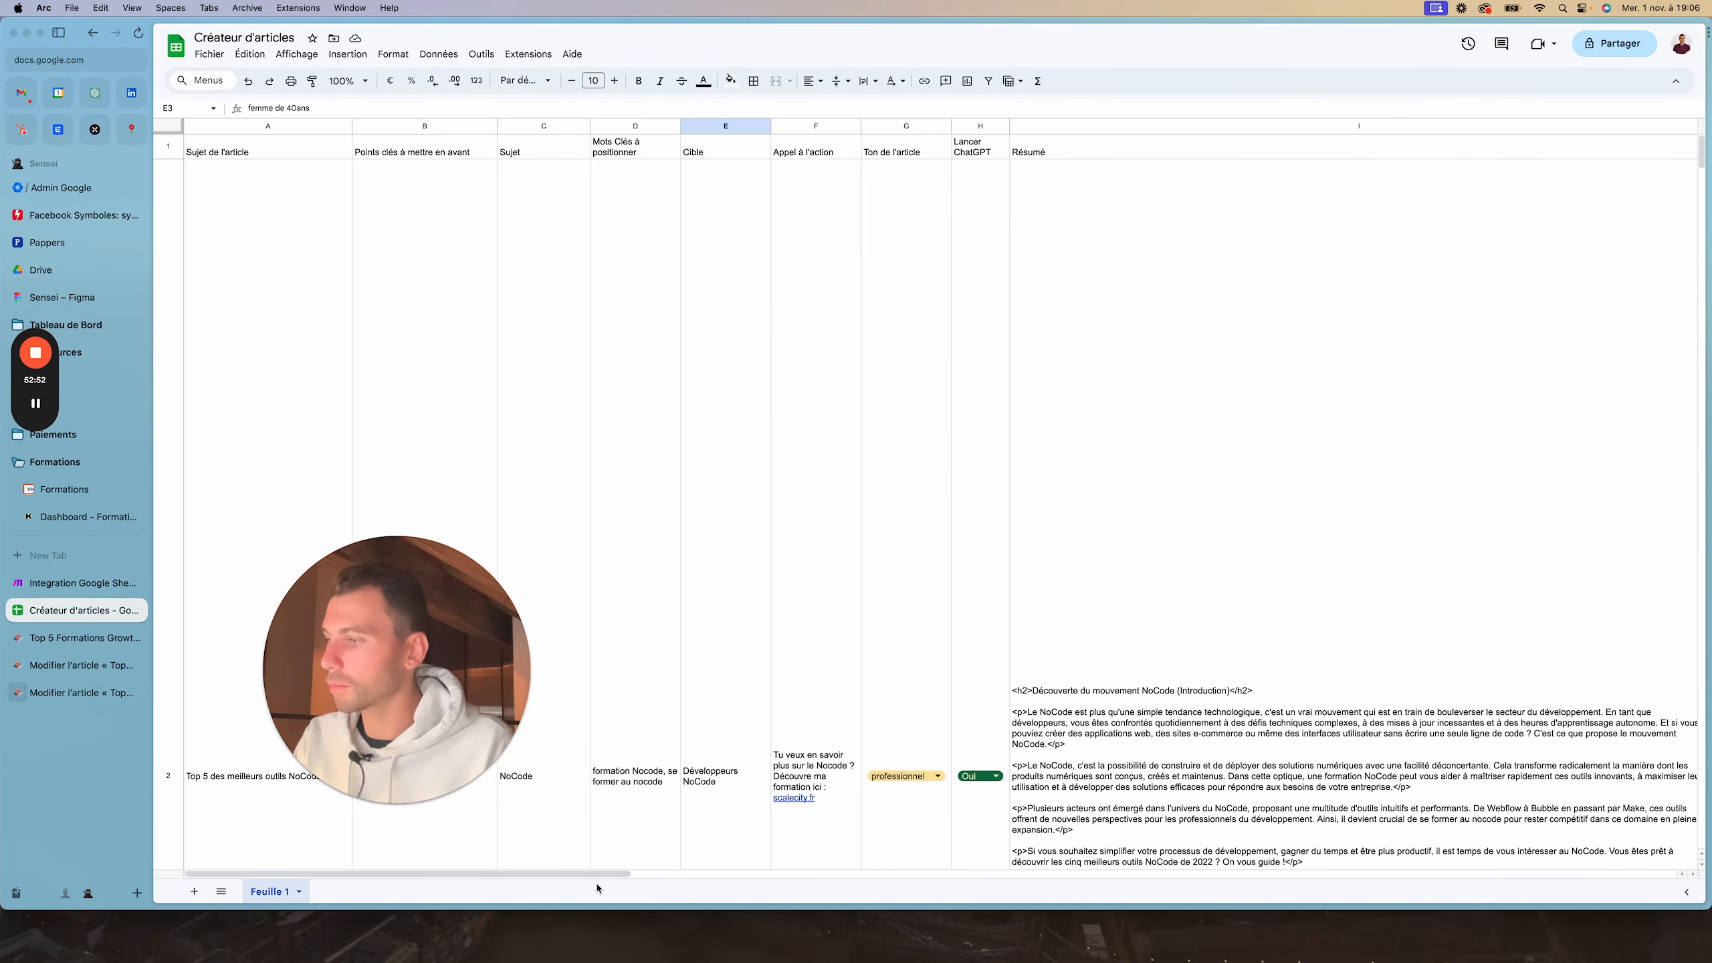
pyautogui.scroll(-10, 305, 427)
pyautogui.scroll(10, 303, 427)
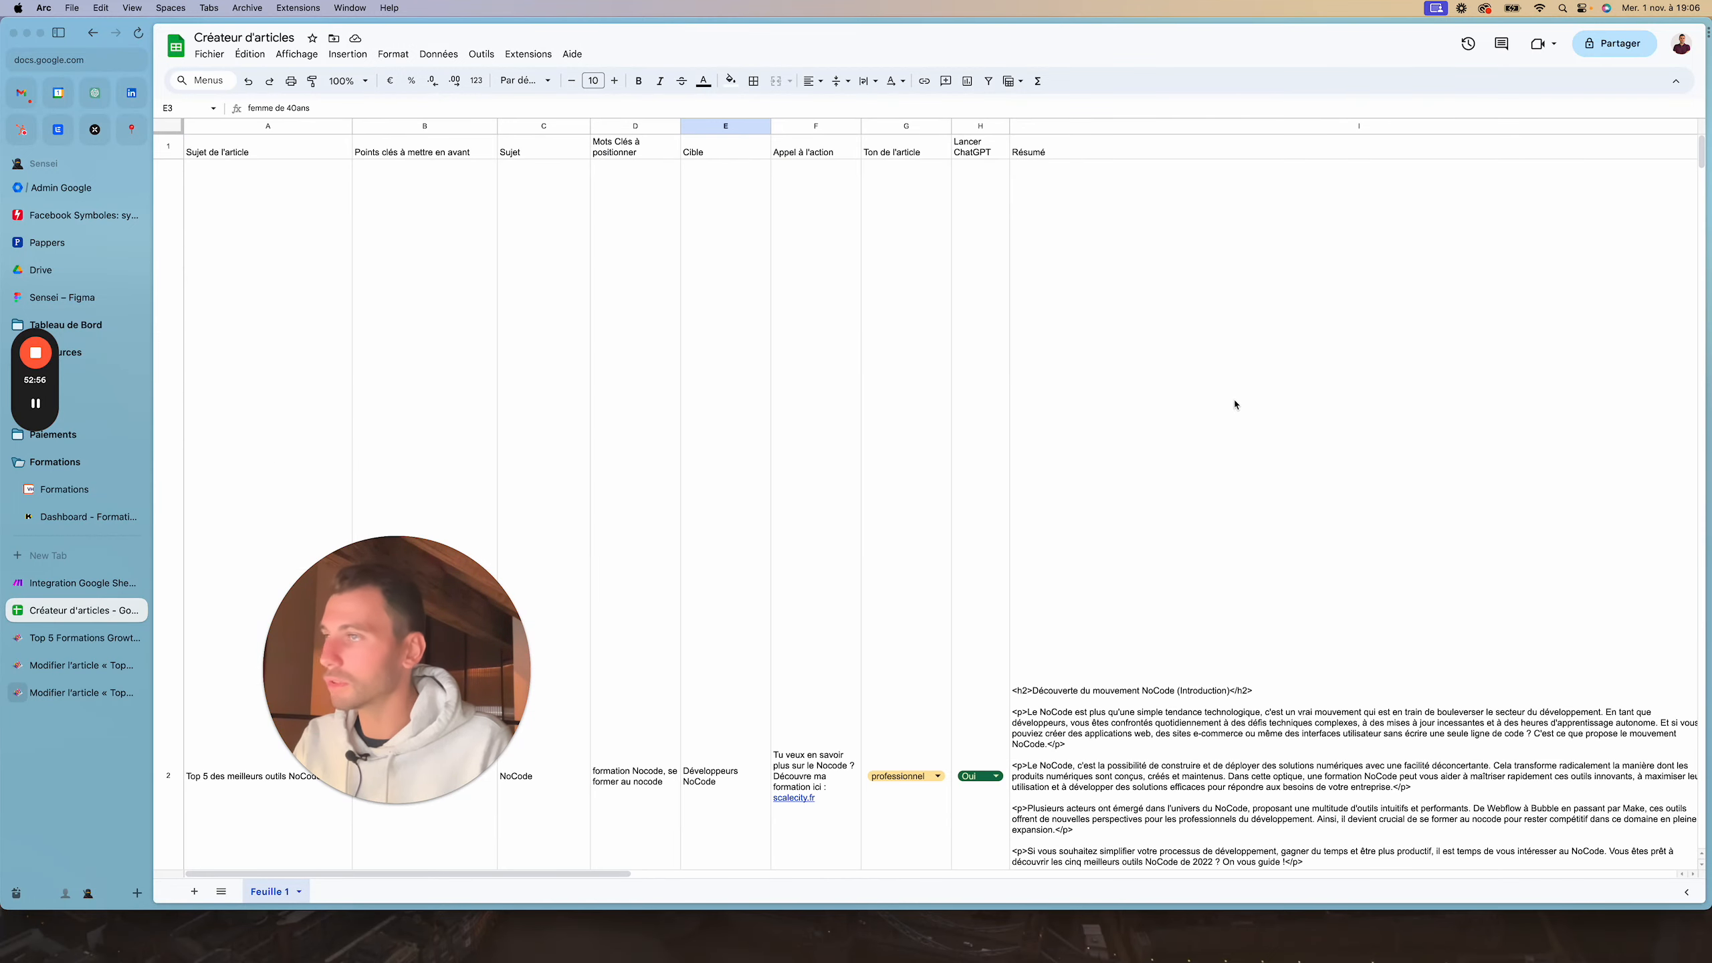
pyautogui.hscroll(15, 1208, 320)
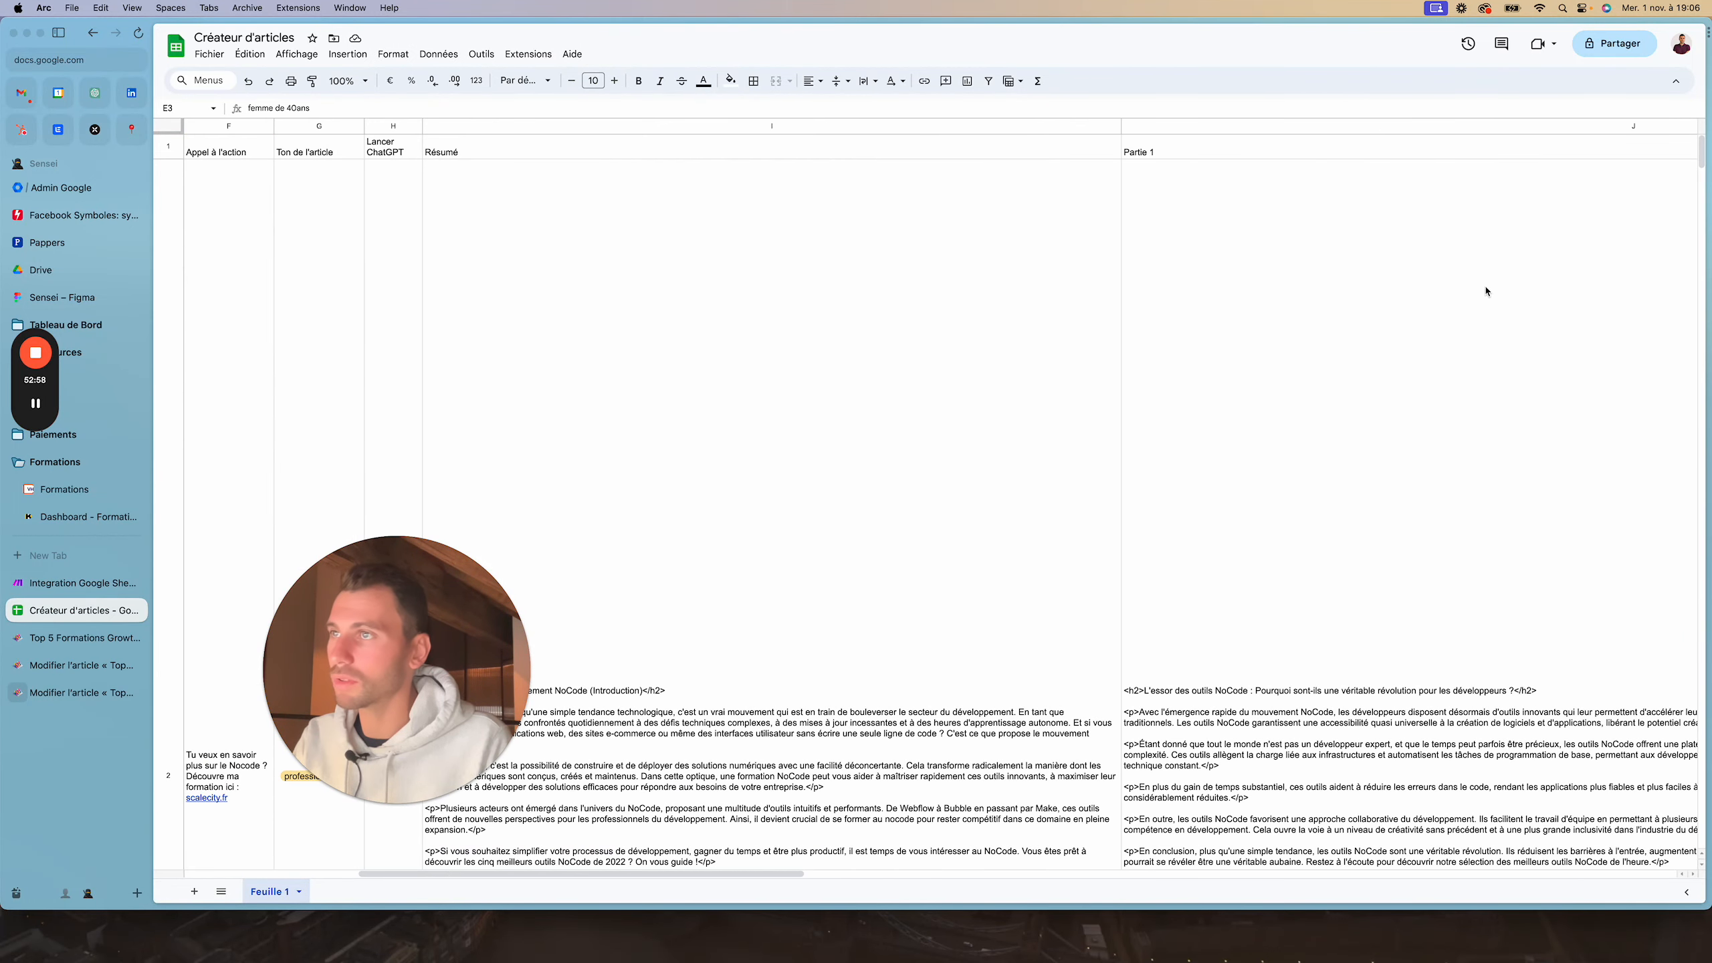
pyautogui.hscroll(3, 1482, 290)
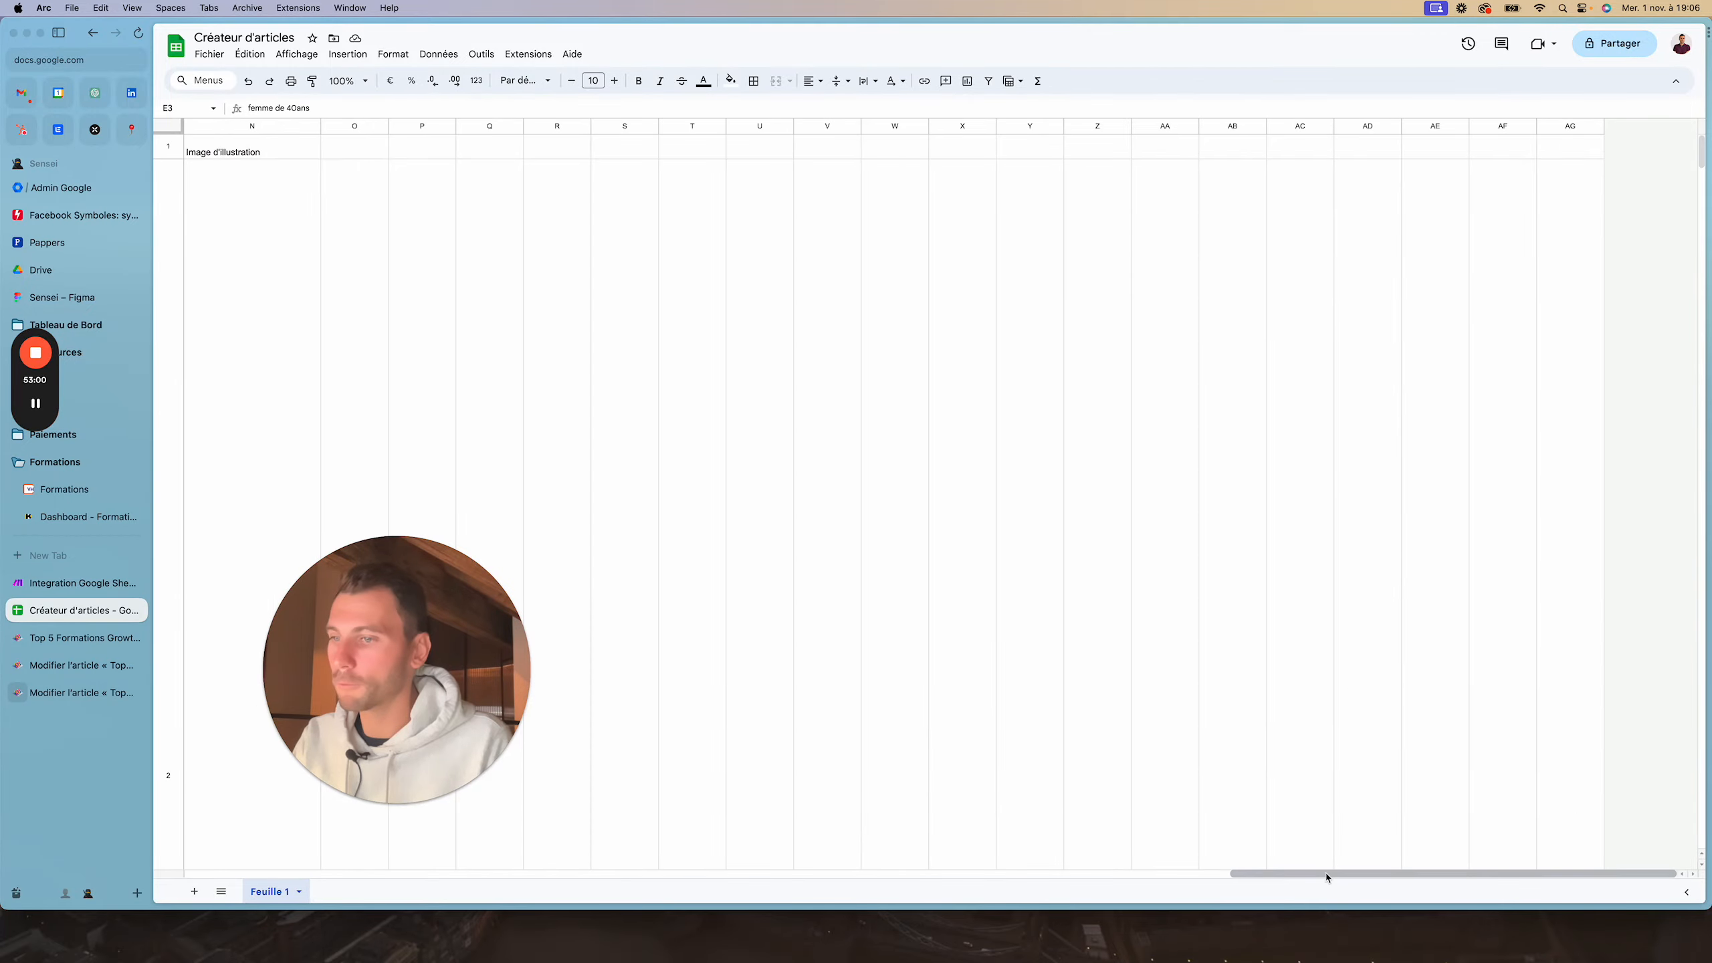
pyautogui.moveTo(1325, 874); pyautogui.dragTo(18, 830)
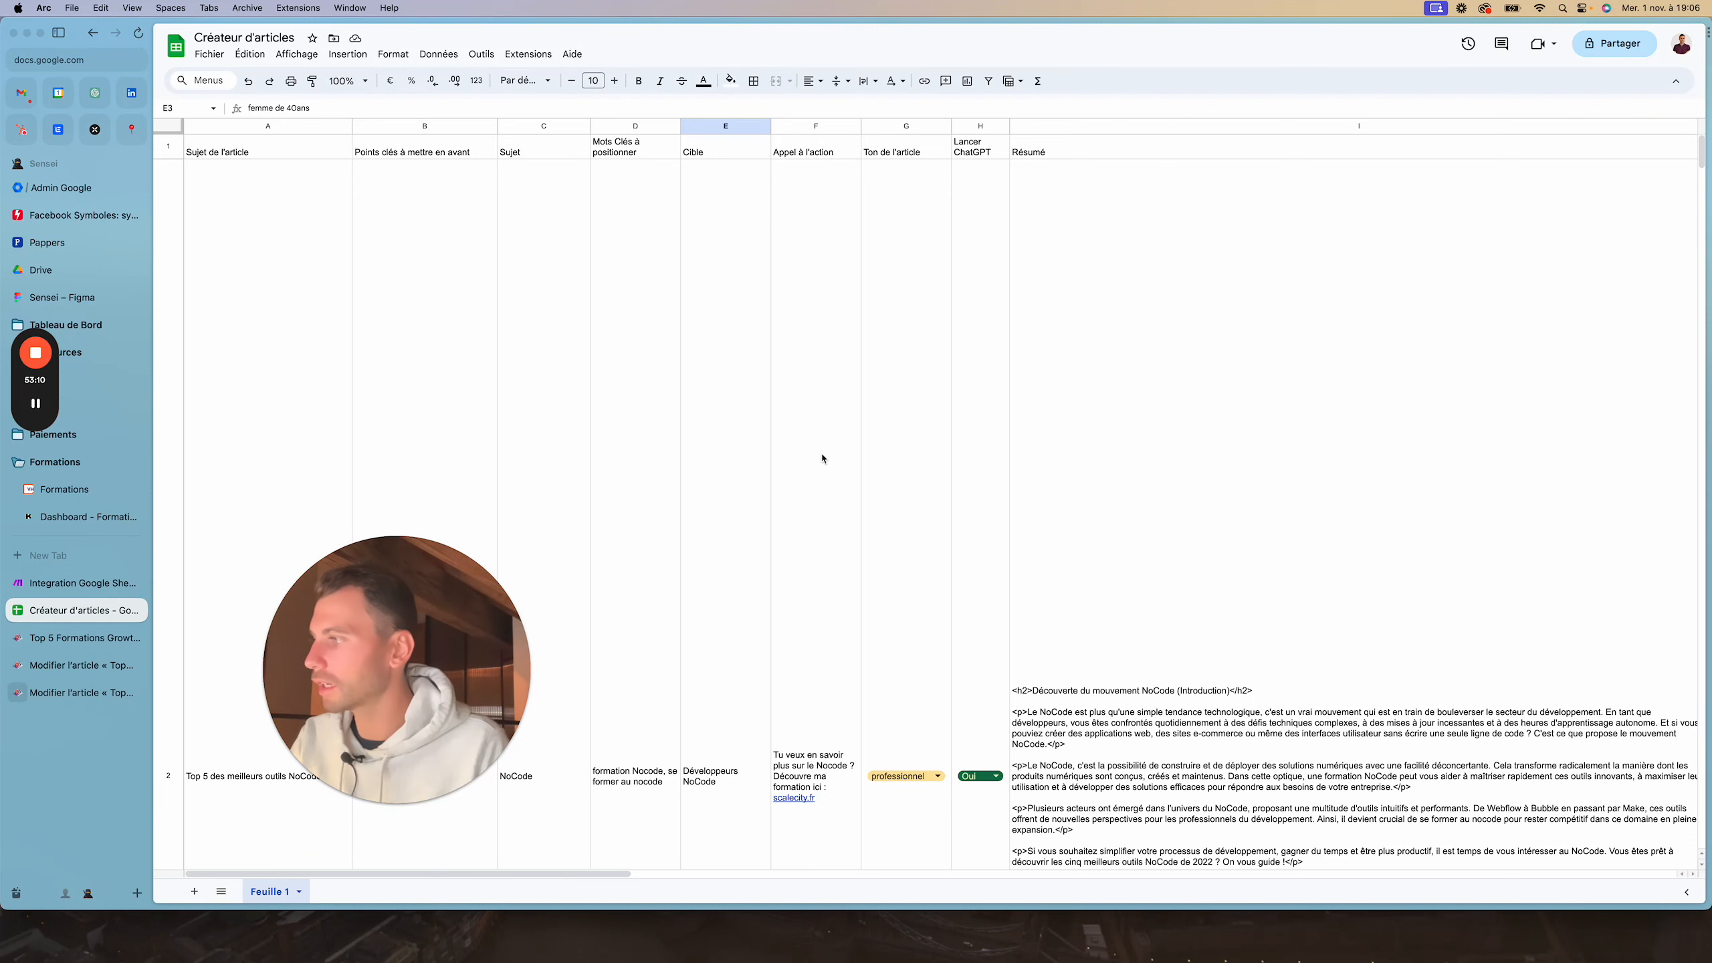
# Save the Make scenario and switch its scheduling on, deleting the old data in the webhook queue
pyautogui.click(74, 583)
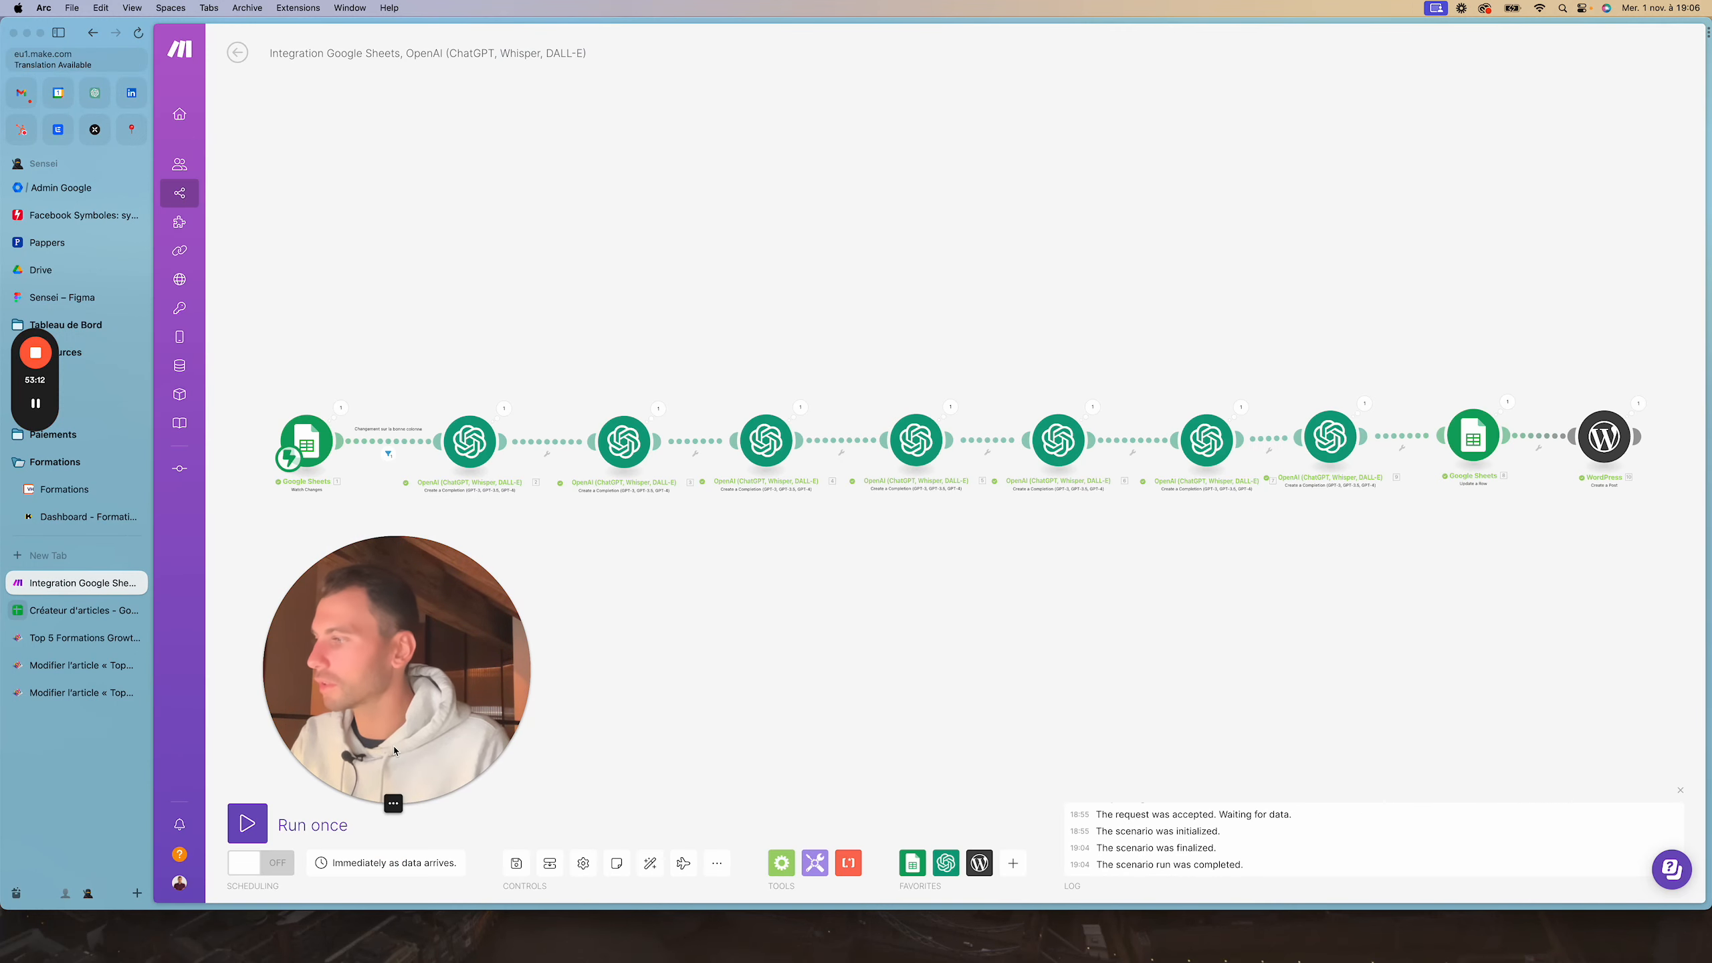
pyautogui.moveTo(394, 750); pyautogui.dragTo(485, 713)
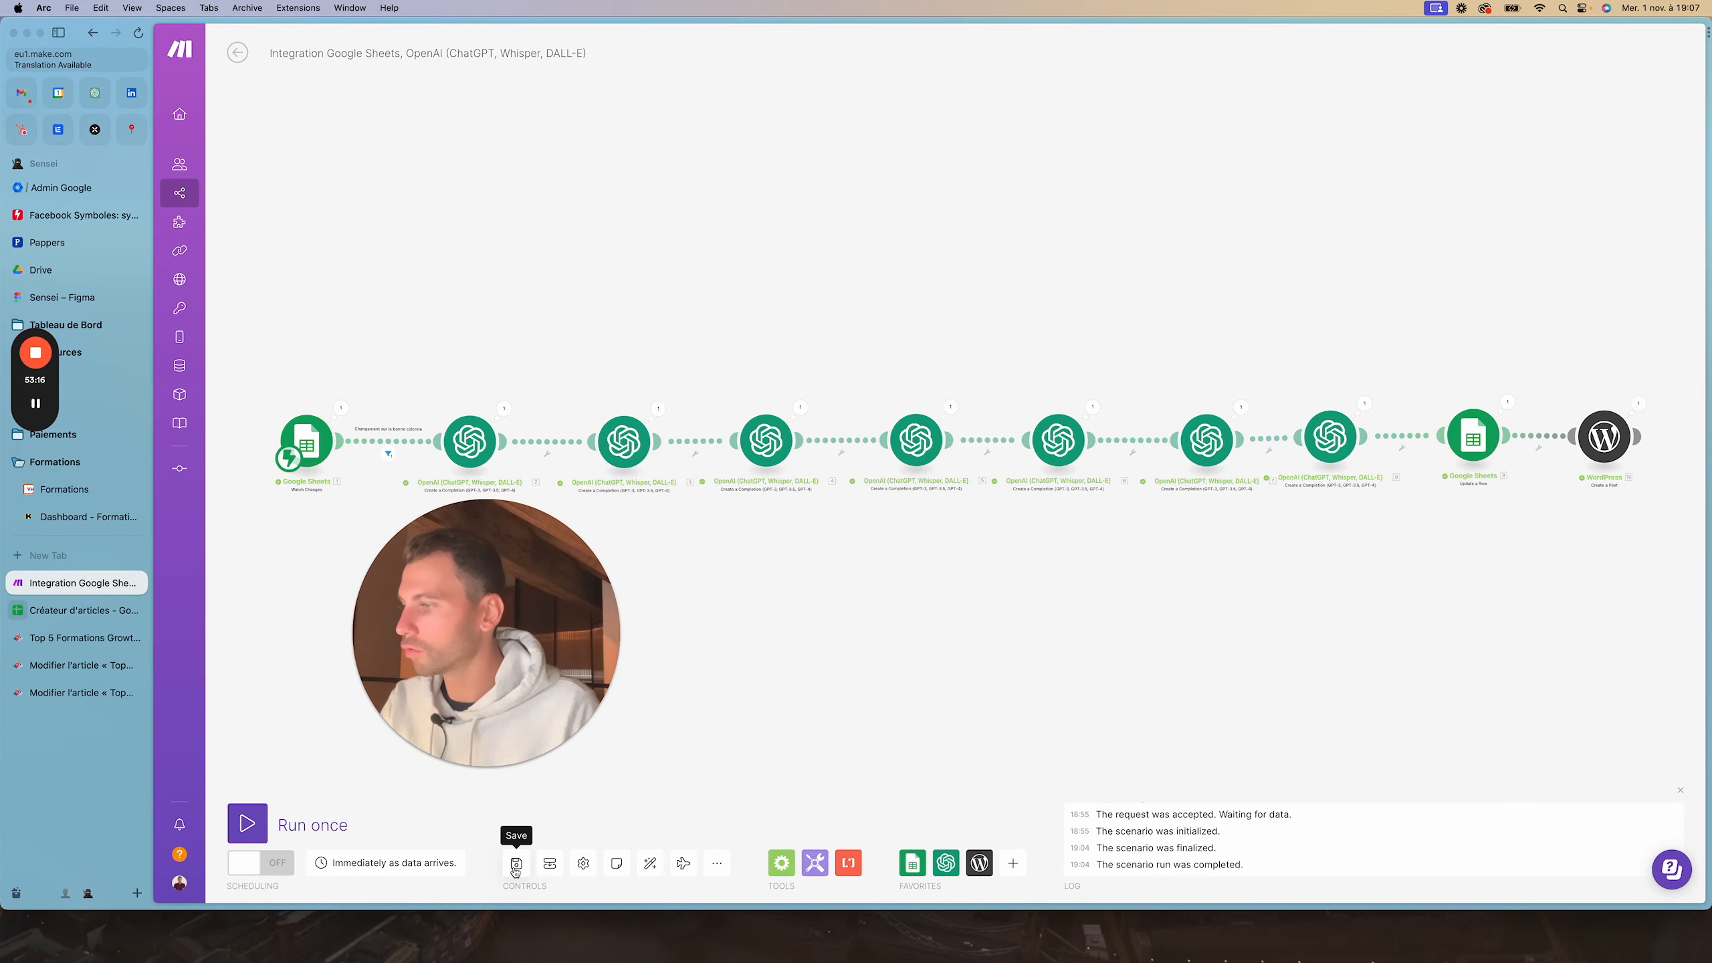
pyautogui.click(243, 864)
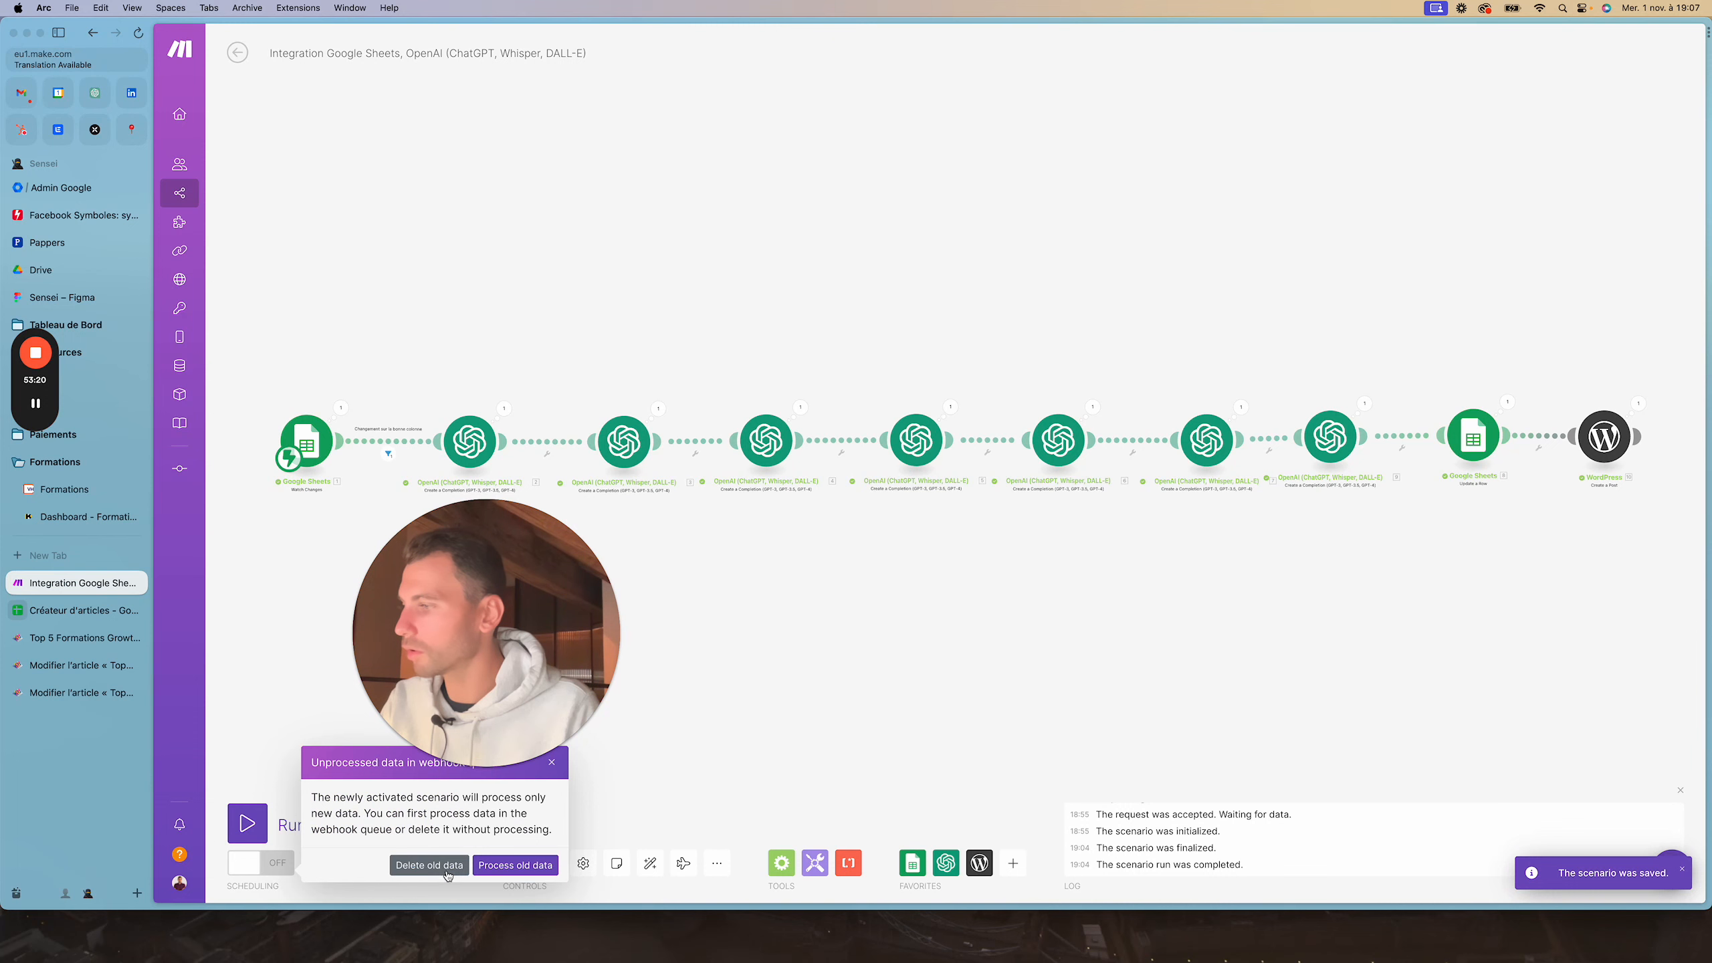
pyautogui.click(416, 874)
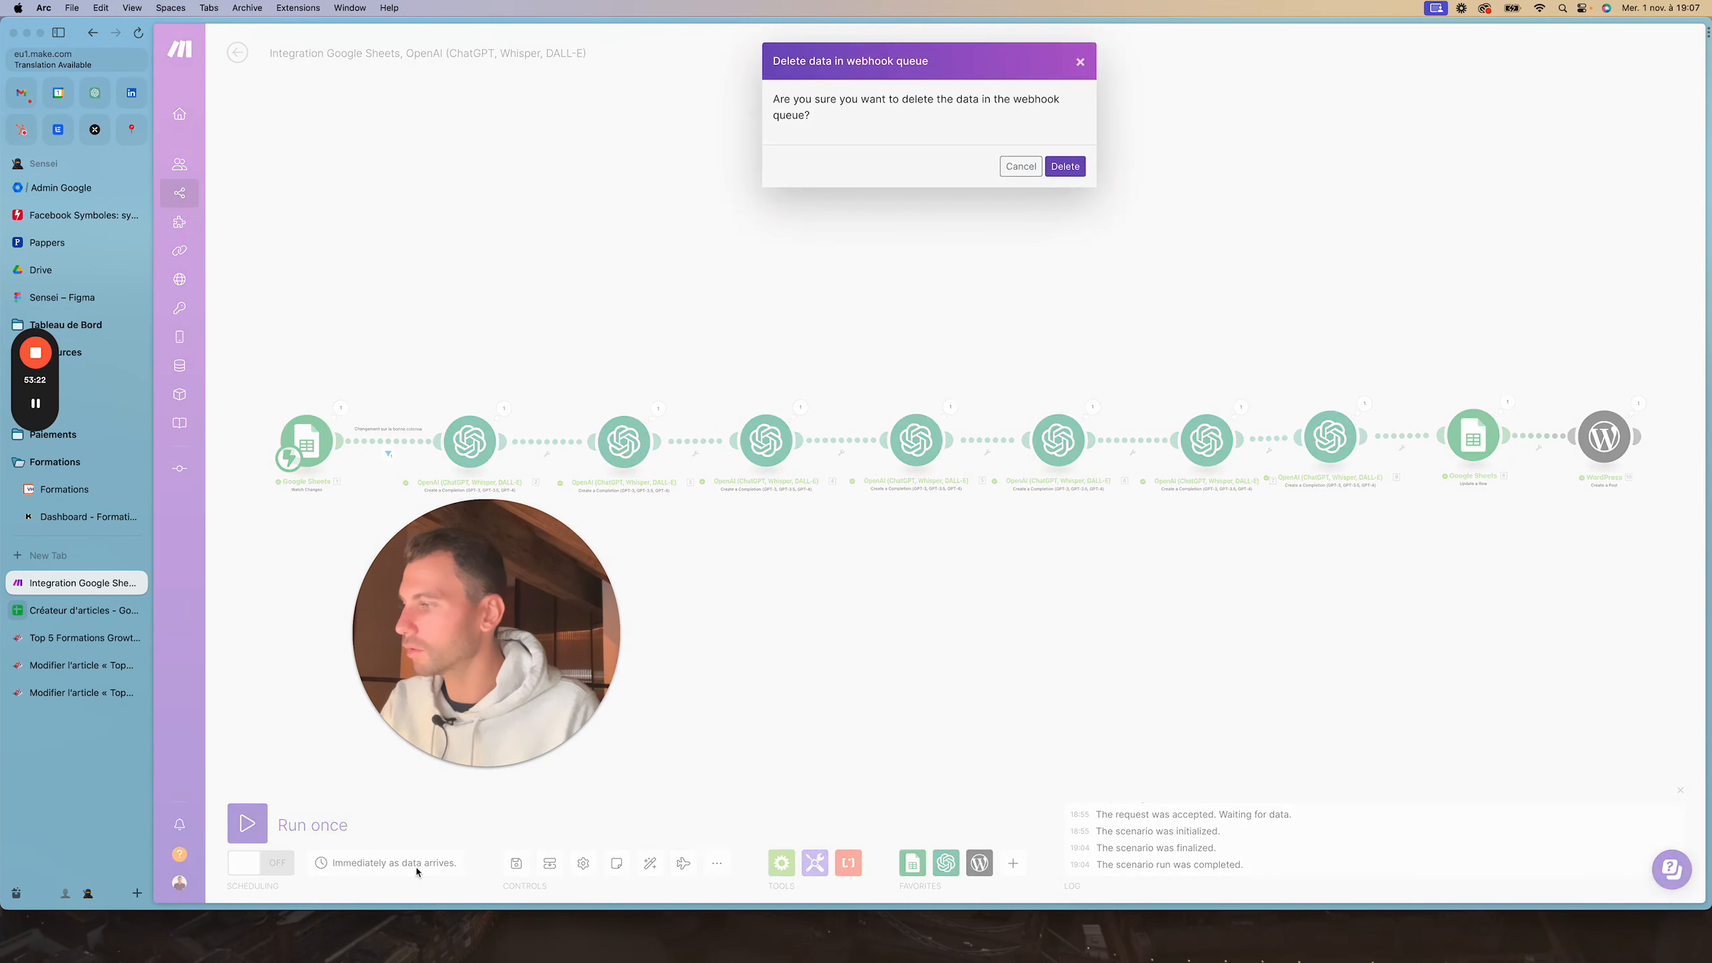
pyautogui.click(1064, 166)
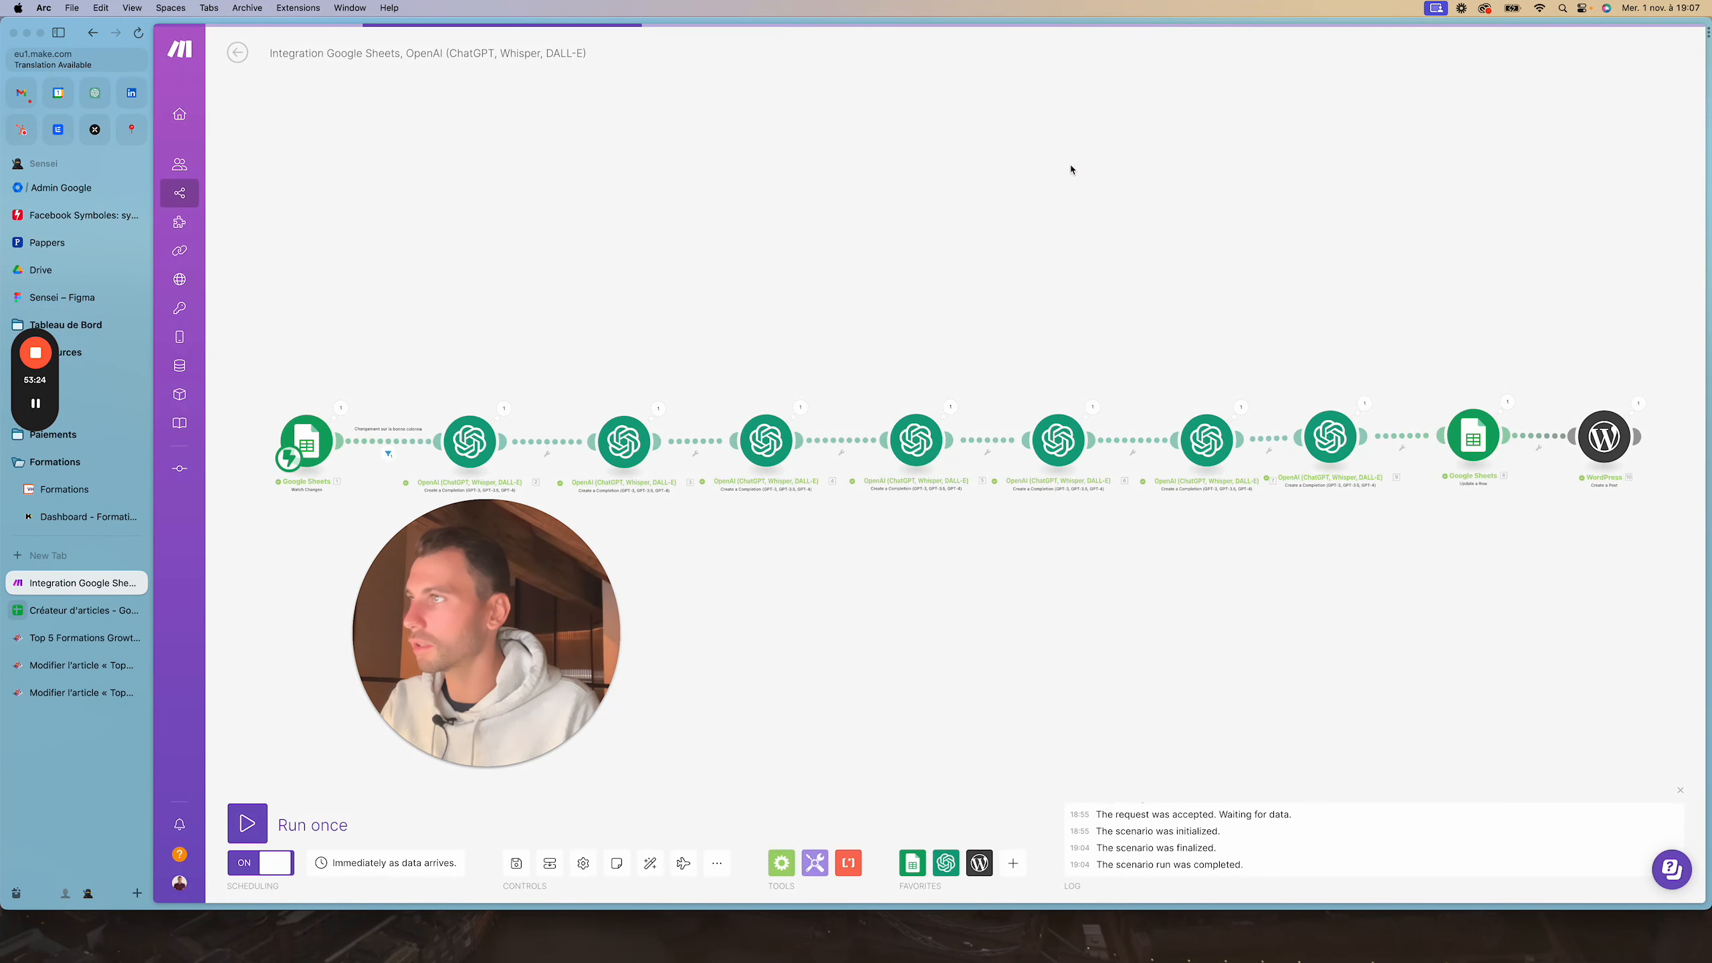
pyautogui.moveTo(438, 651); pyautogui.dragTo(436, 622)
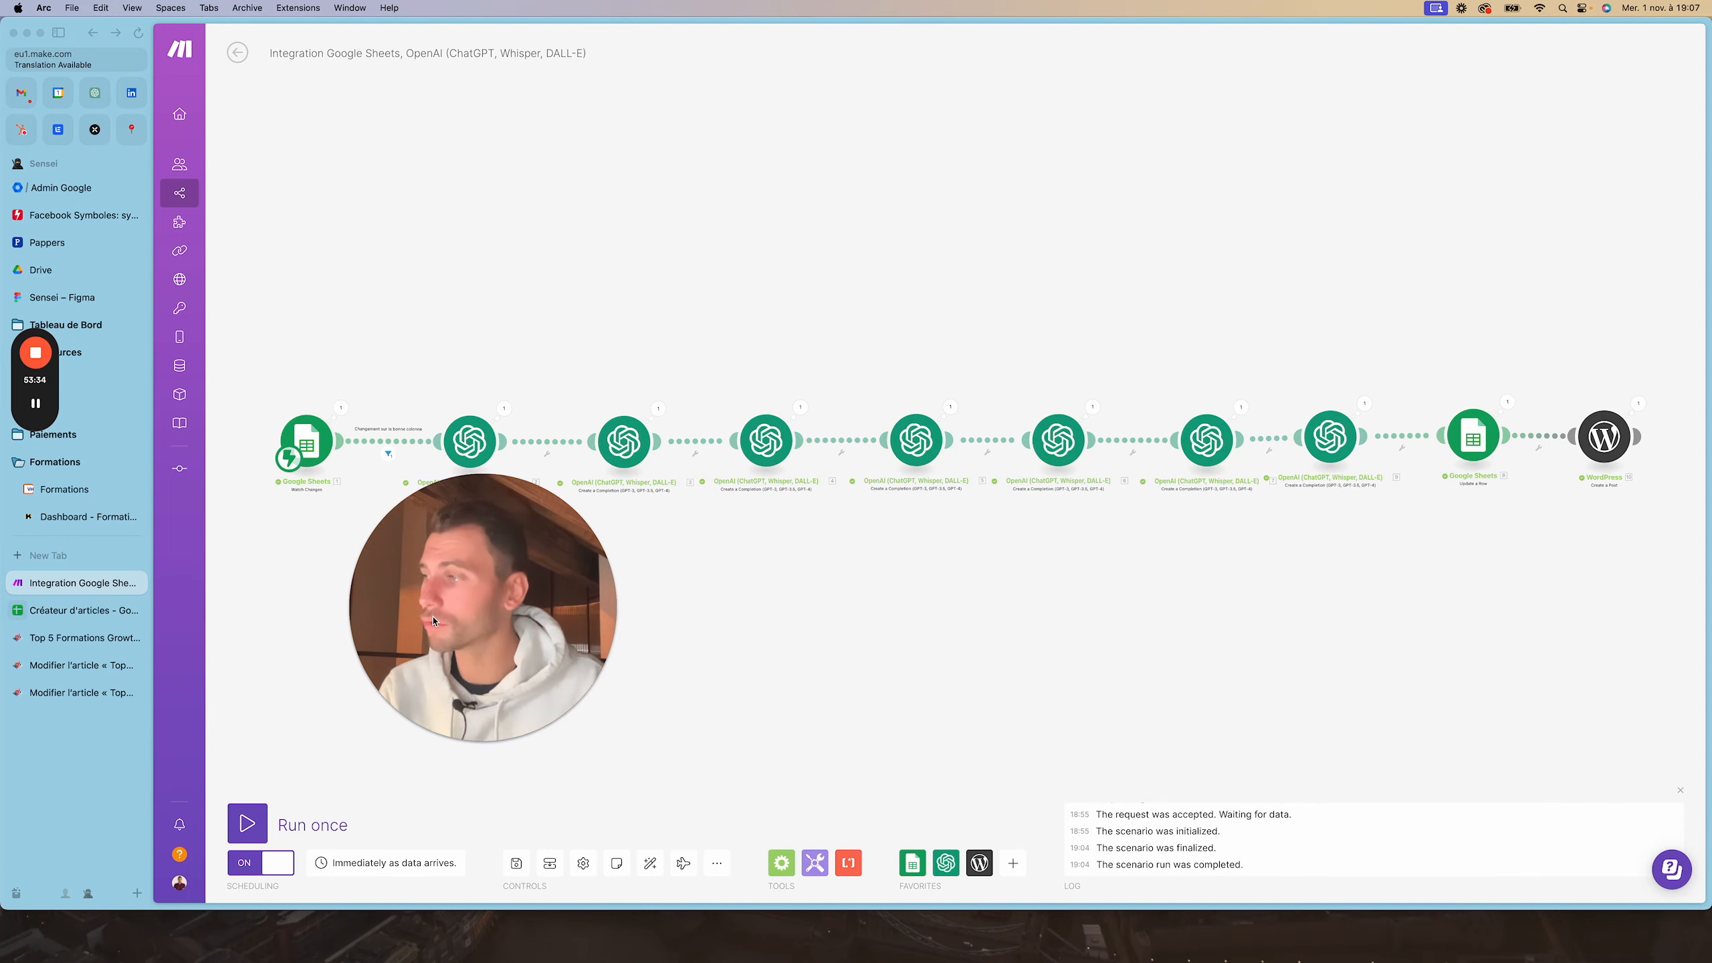
# Go over the row 2 input cells in the Créateur d'articles sheet, from Sujet to Lancer ChatGPT
pyautogui.click(51, 616)
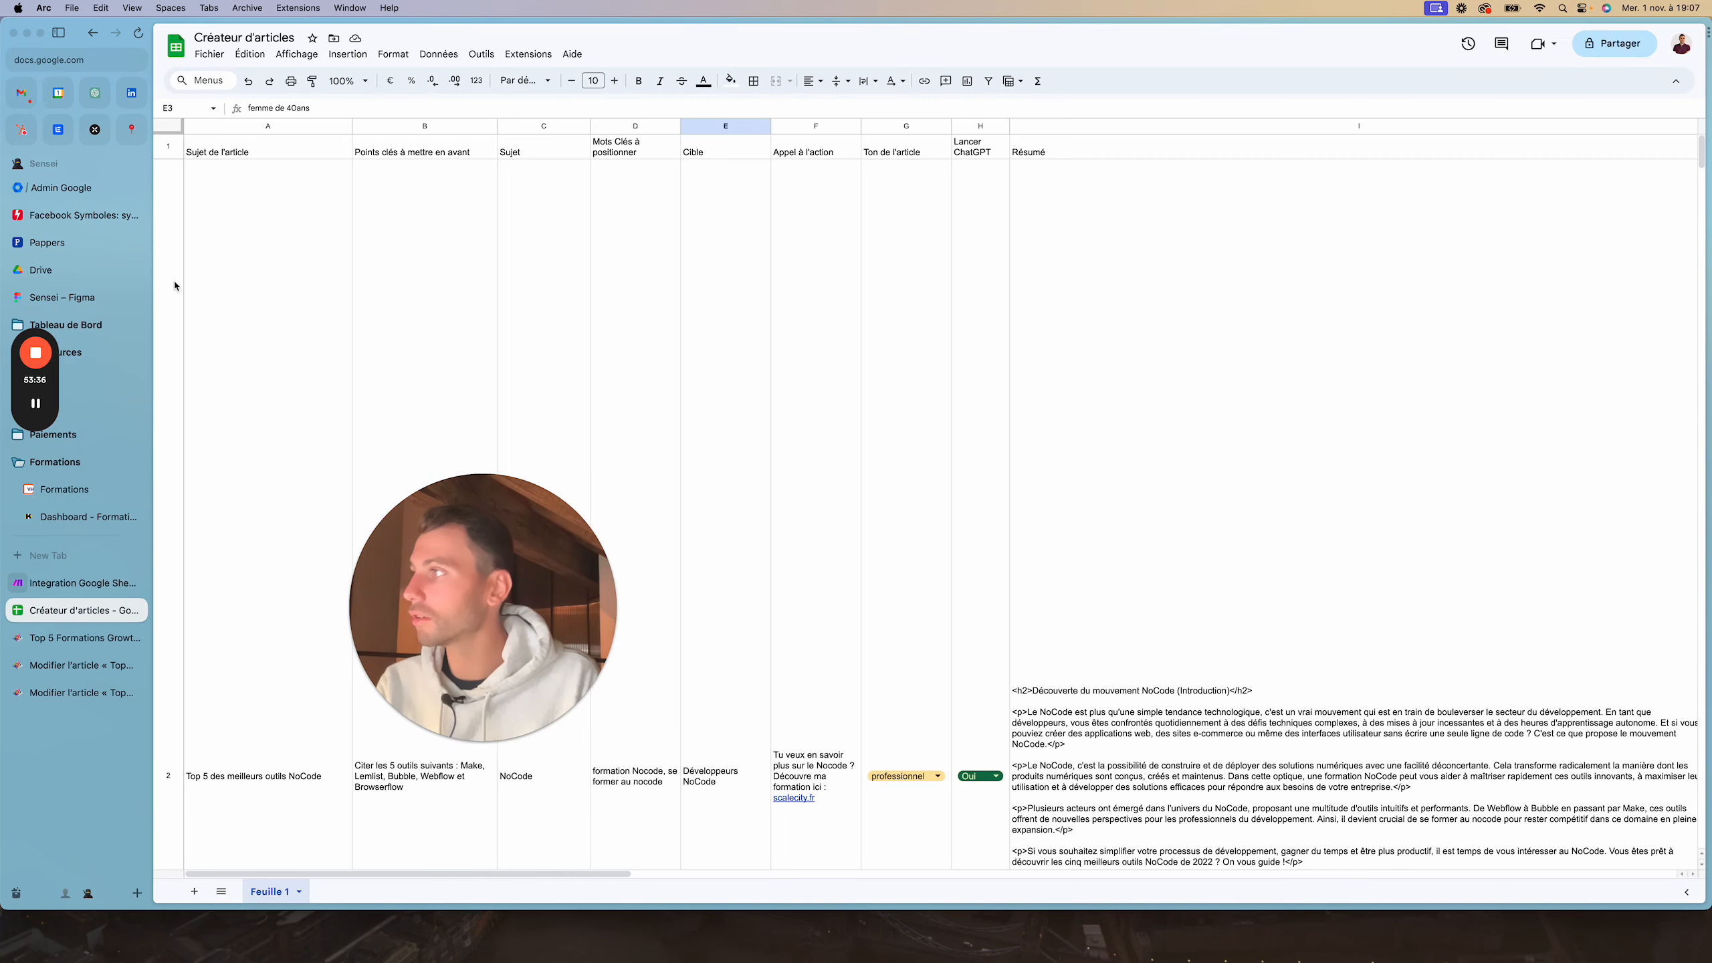
pyautogui.click(581, 256)
pyautogui.click(620, 254)
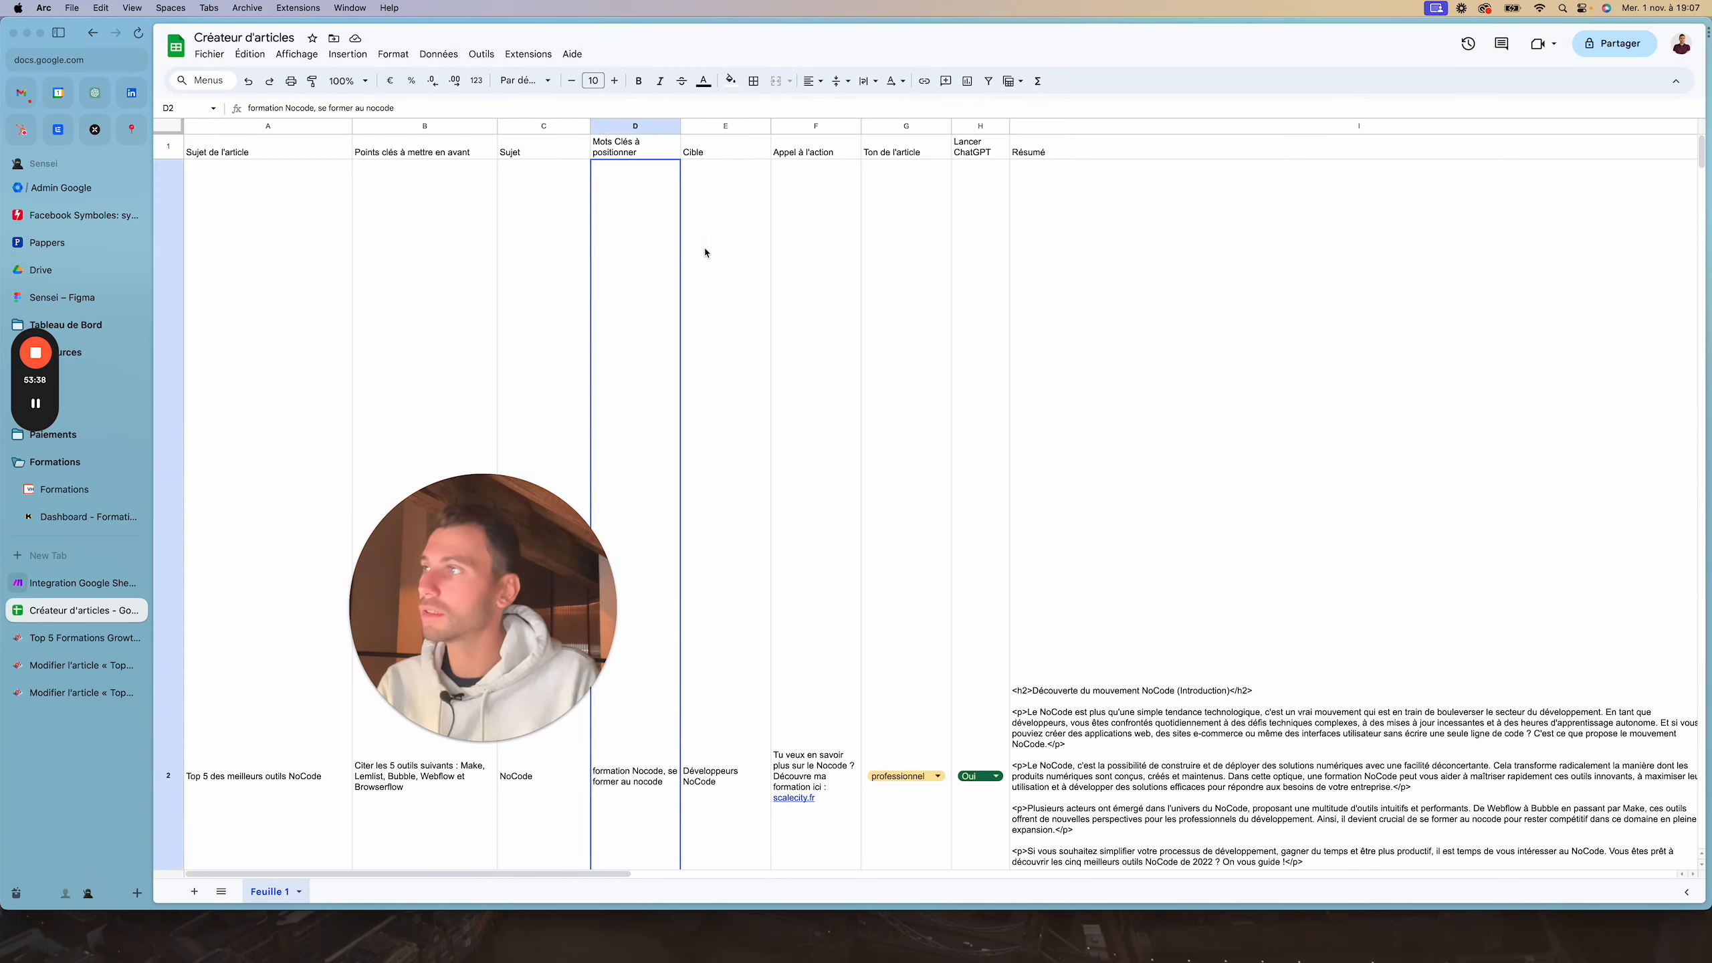
pyautogui.click(726, 263)
pyautogui.click(992, 263)
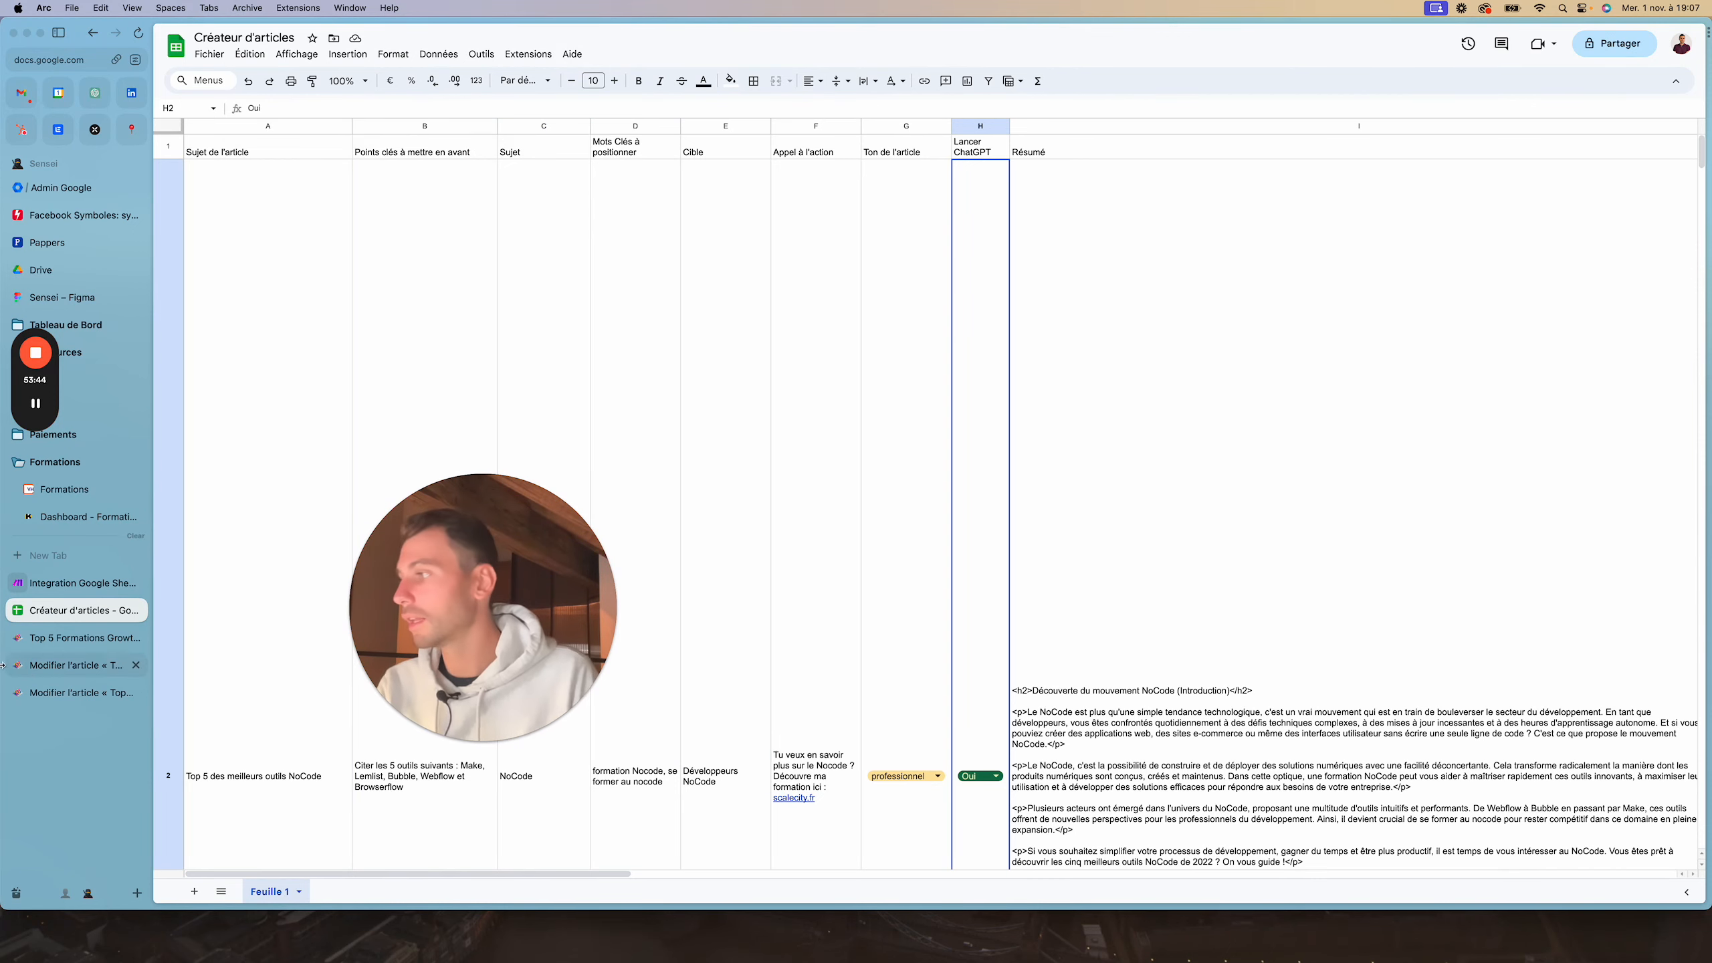
# Look over the first draft's introduction, and remove "(Introduction)" from the Découverte du mouvement NoCode heading in the second draft
pyautogui.click(40, 637)
pyautogui.click(36, 676)
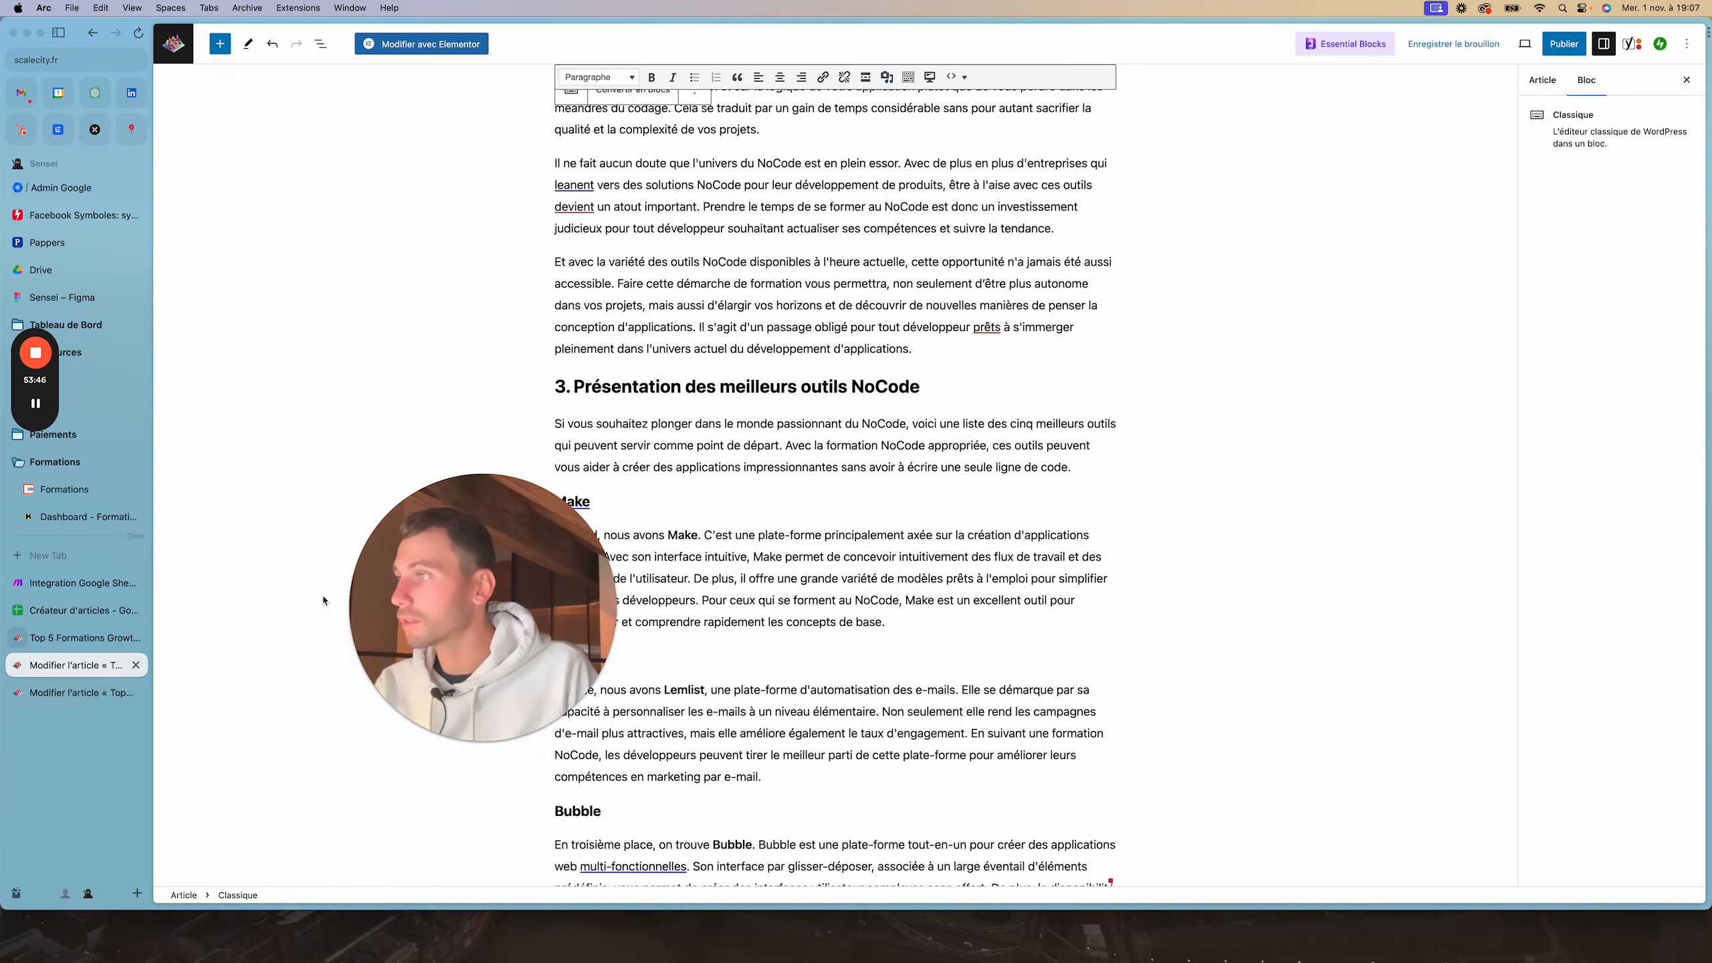
pyautogui.scroll(10, 755, 321)
pyautogui.scroll(-6, 755, 321)
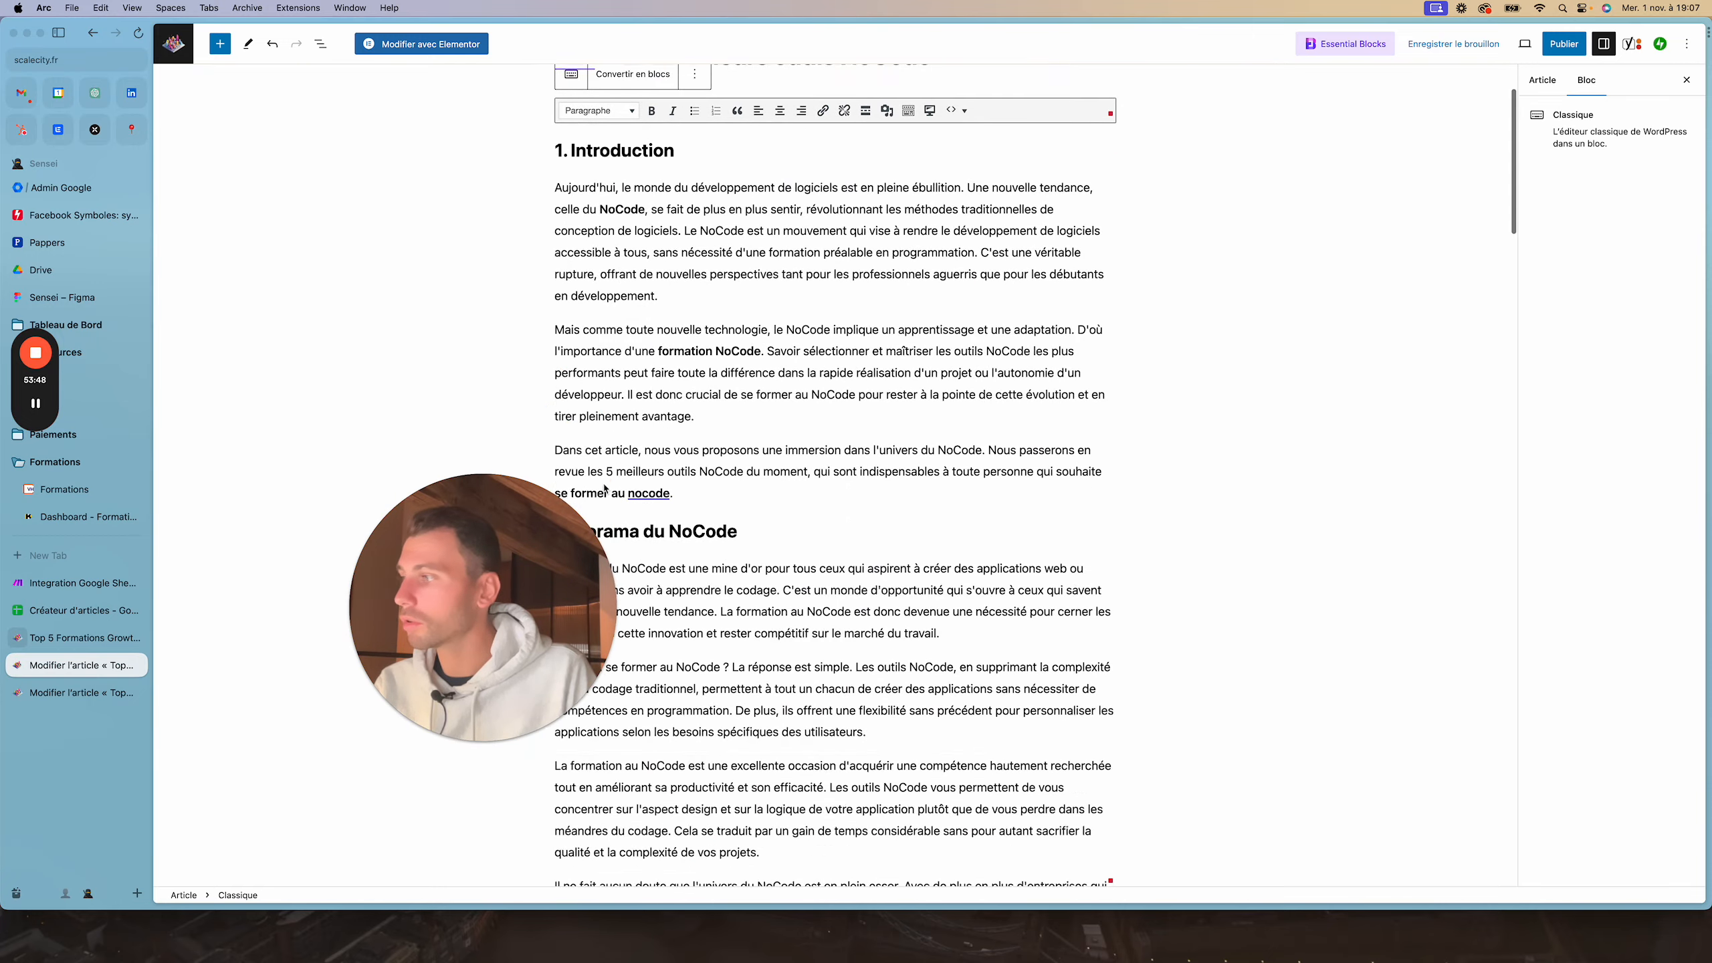
pyautogui.press('super+alt+Down')
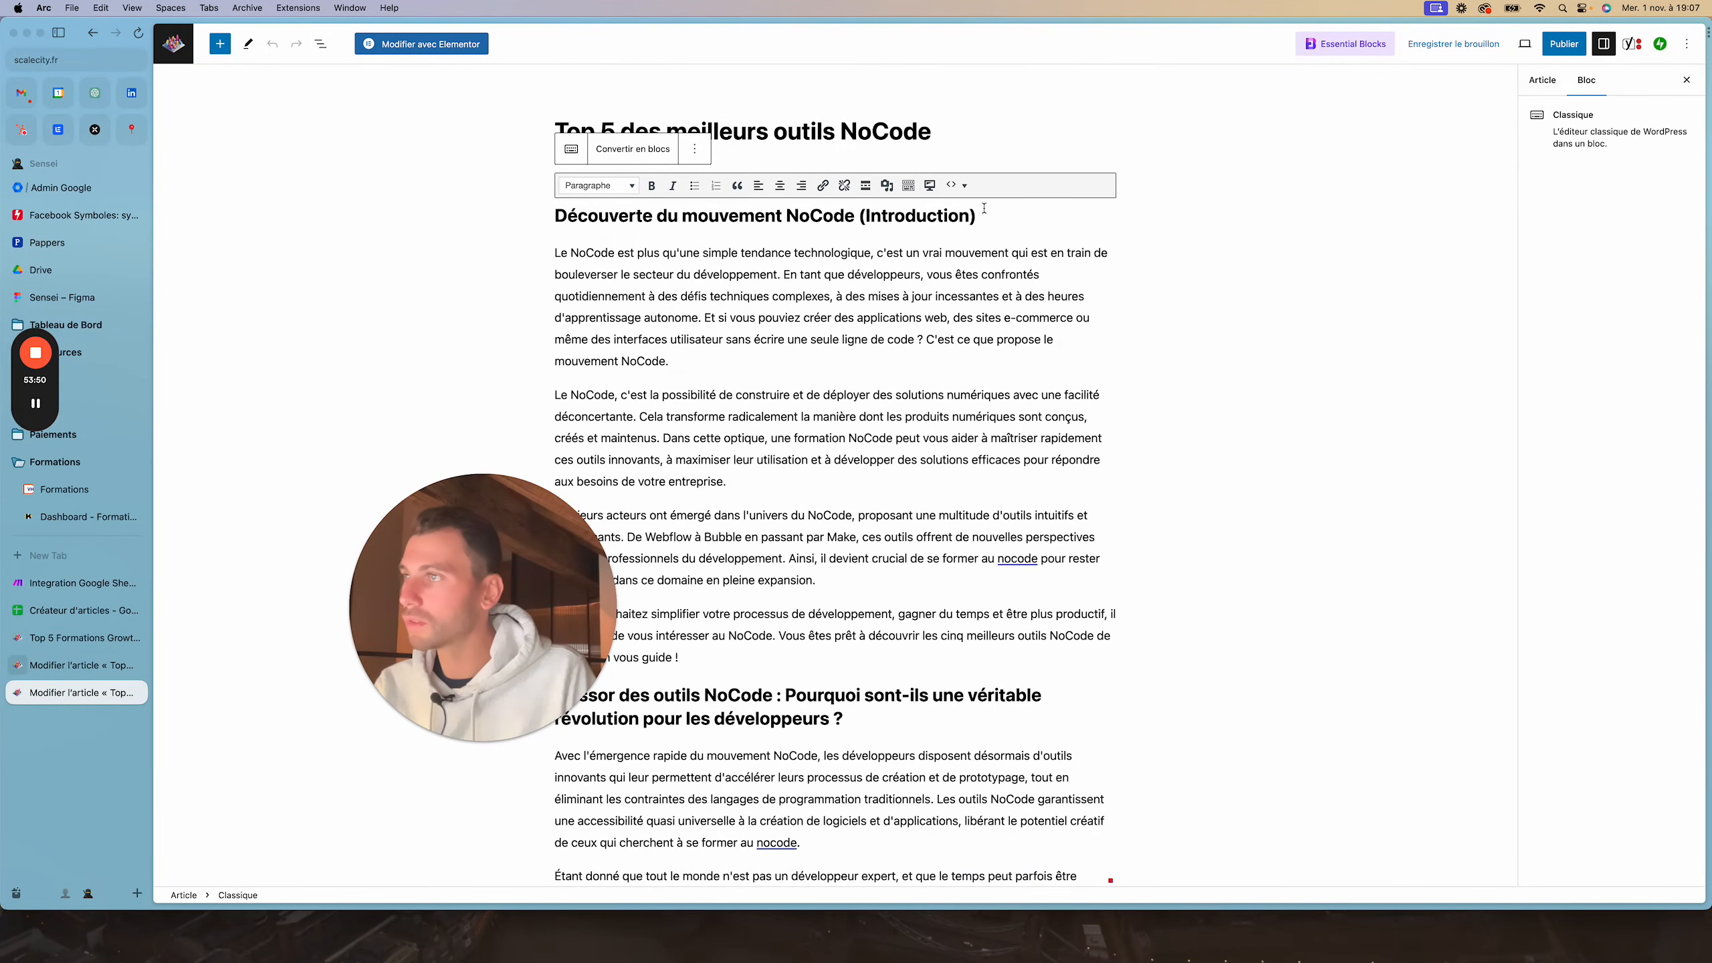
pyautogui.moveTo(977, 216); pyautogui.dragTo(851, 220)
pyautogui.press('BackSpace')
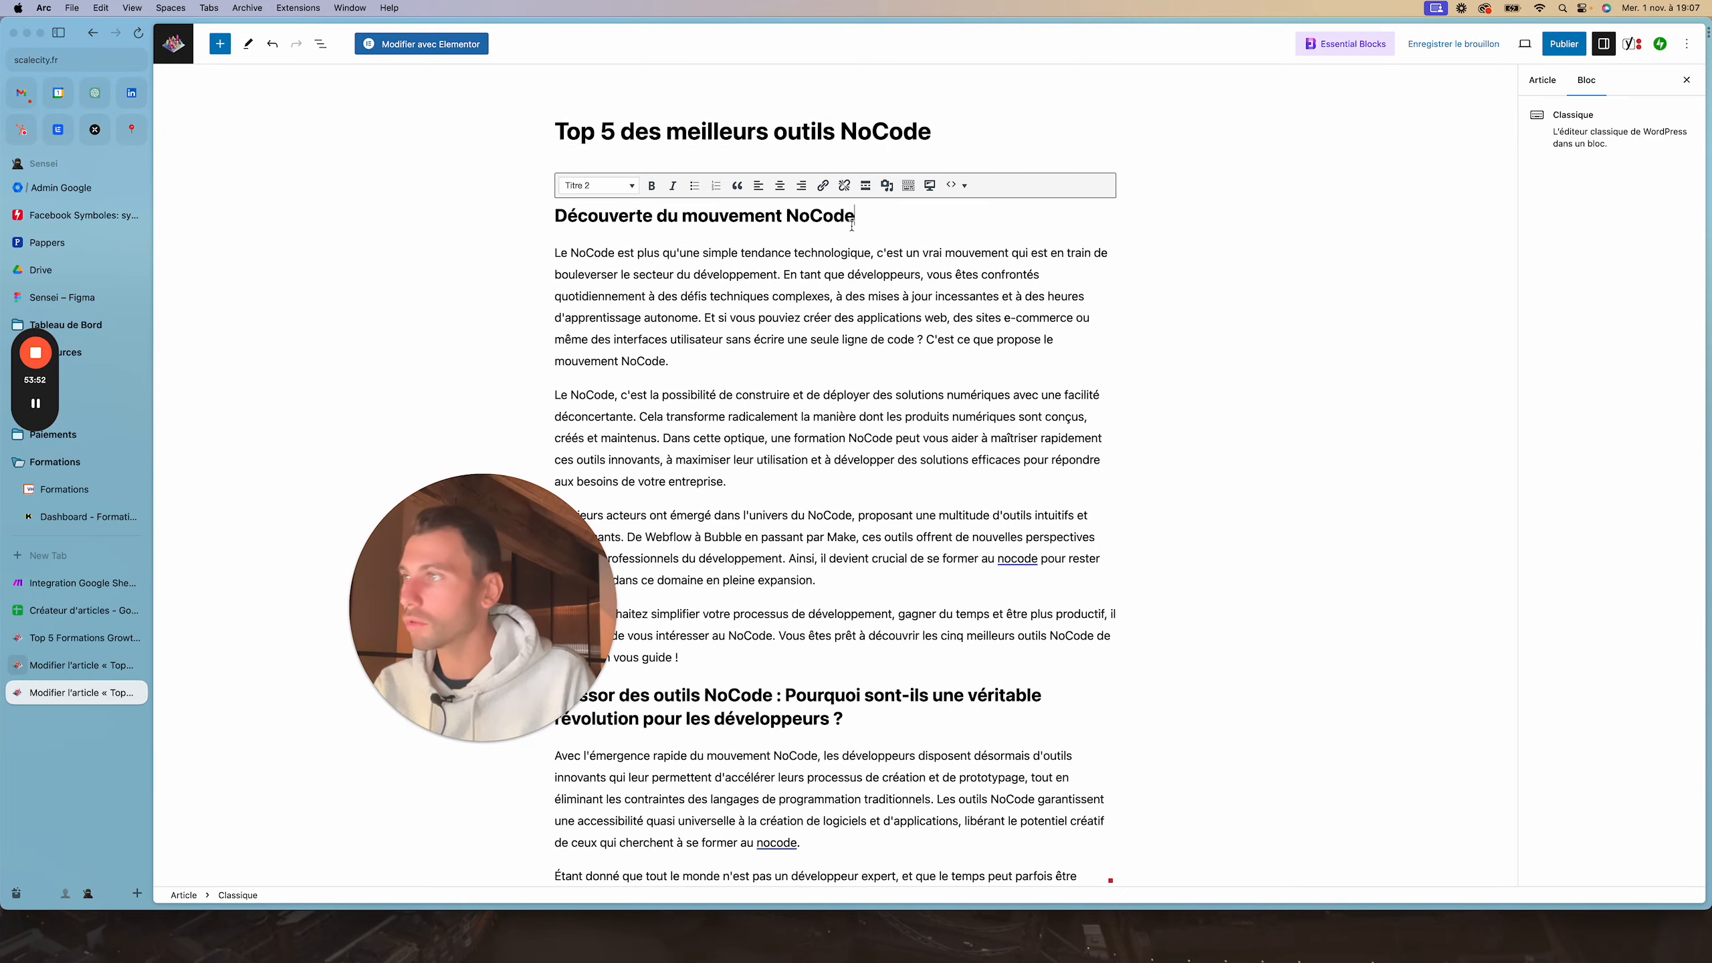
# Look through the rest of the draft and show its Image mise en avant settings
pyautogui.scroll(-10, 823, 315)
pyautogui.scroll(-20, 823, 316)
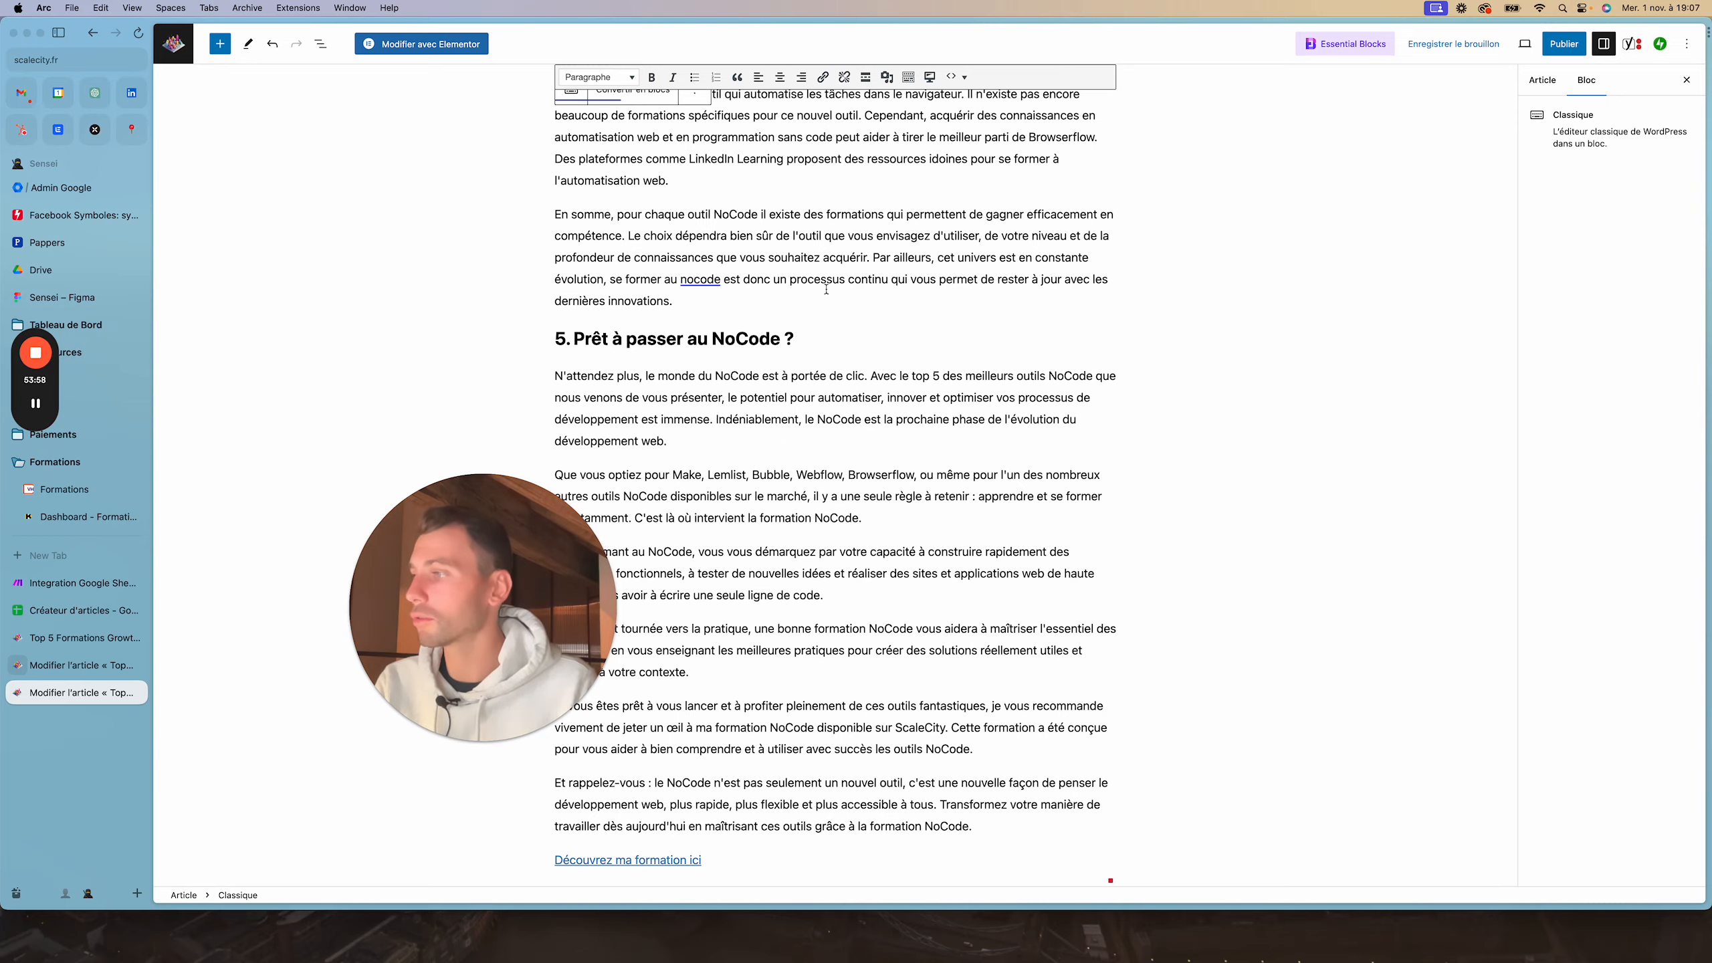
pyautogui.scroll(20, 746, 227)
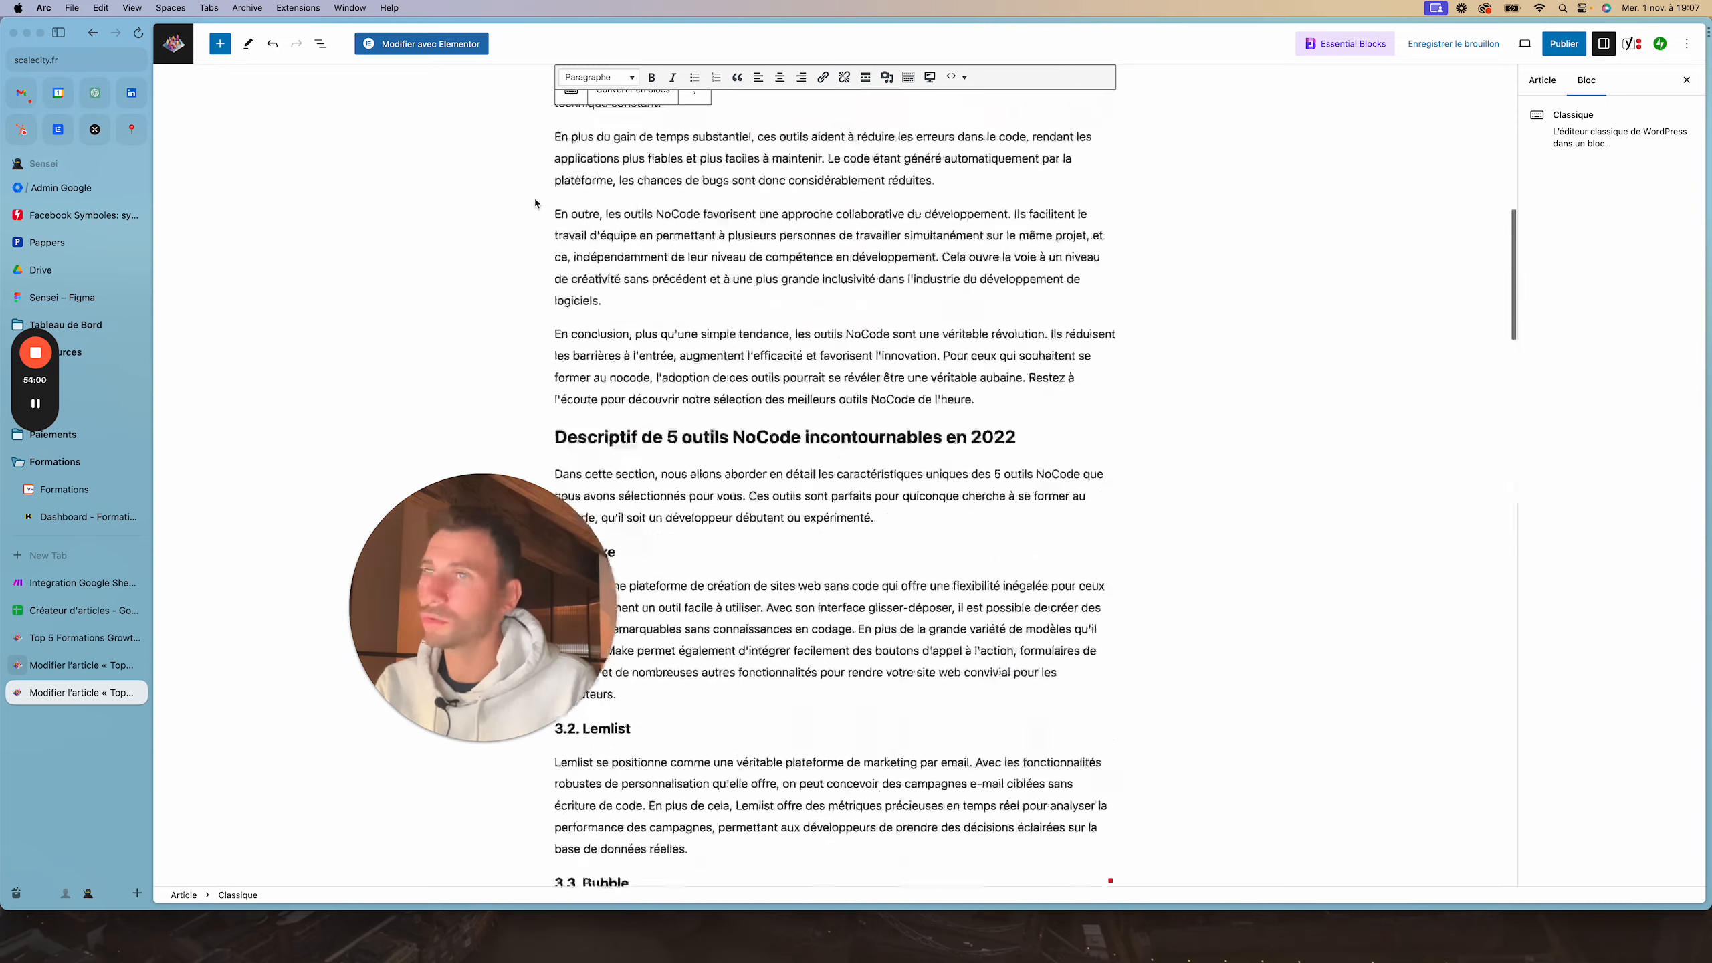
pyautogui.click(1542, 79)
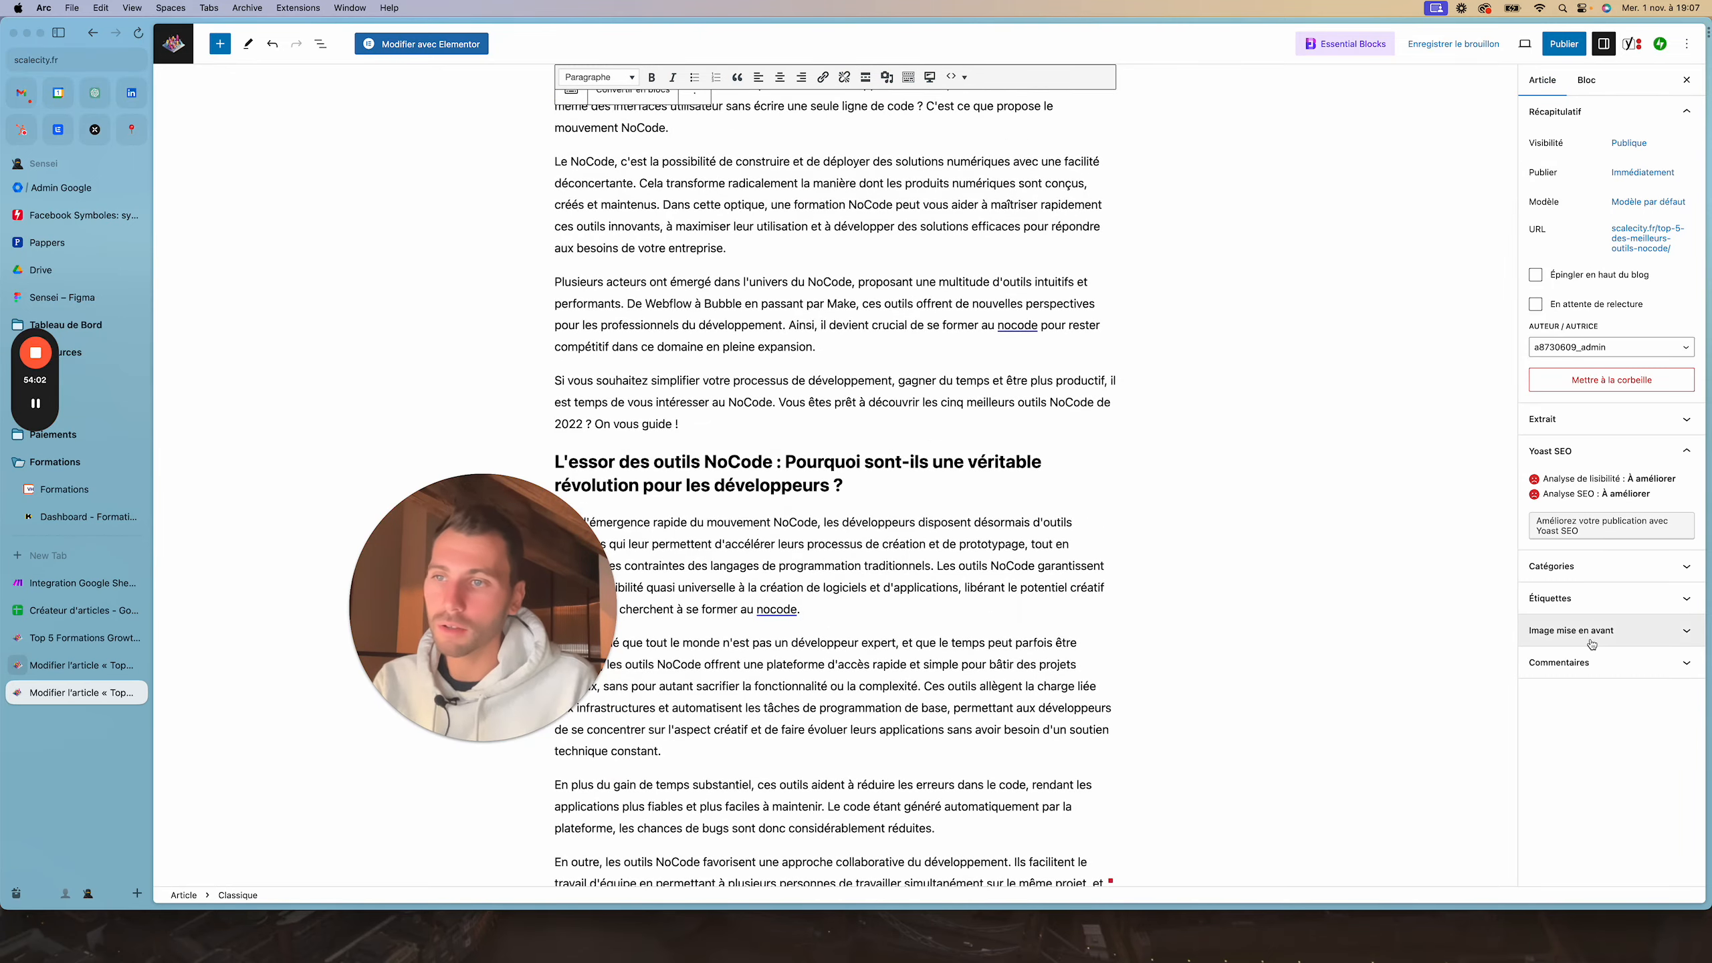
pyautogui.click(1595, 638)
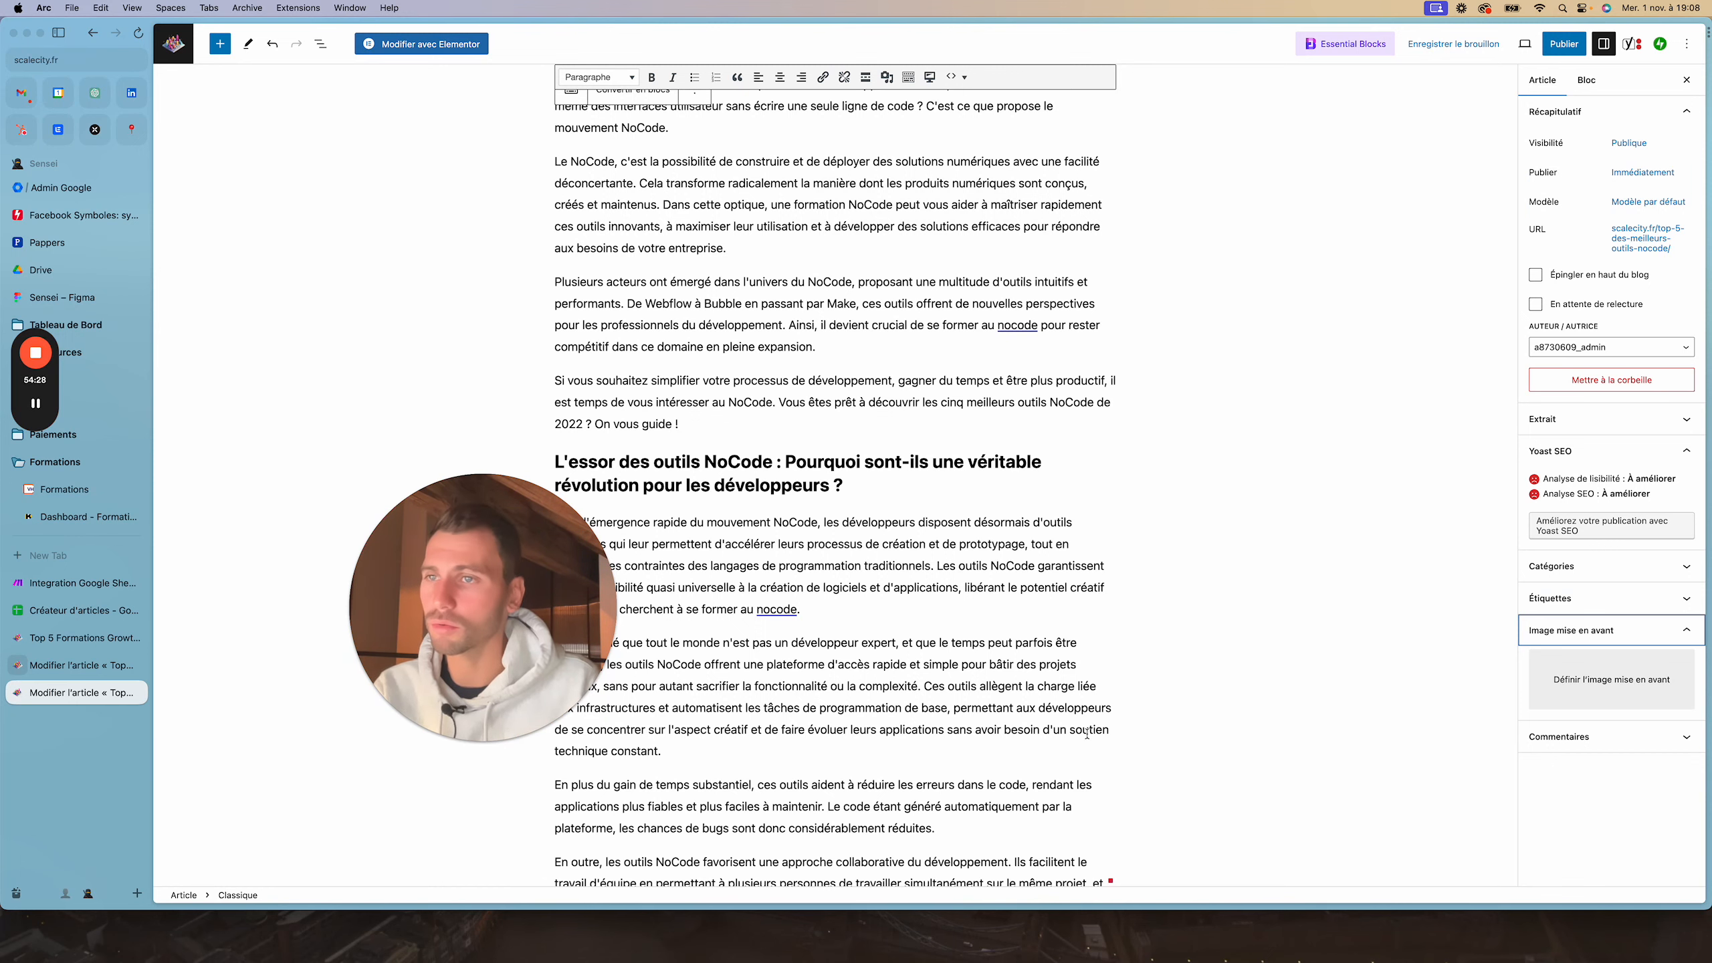
pyautogui.scroll(4, 1087, 733)
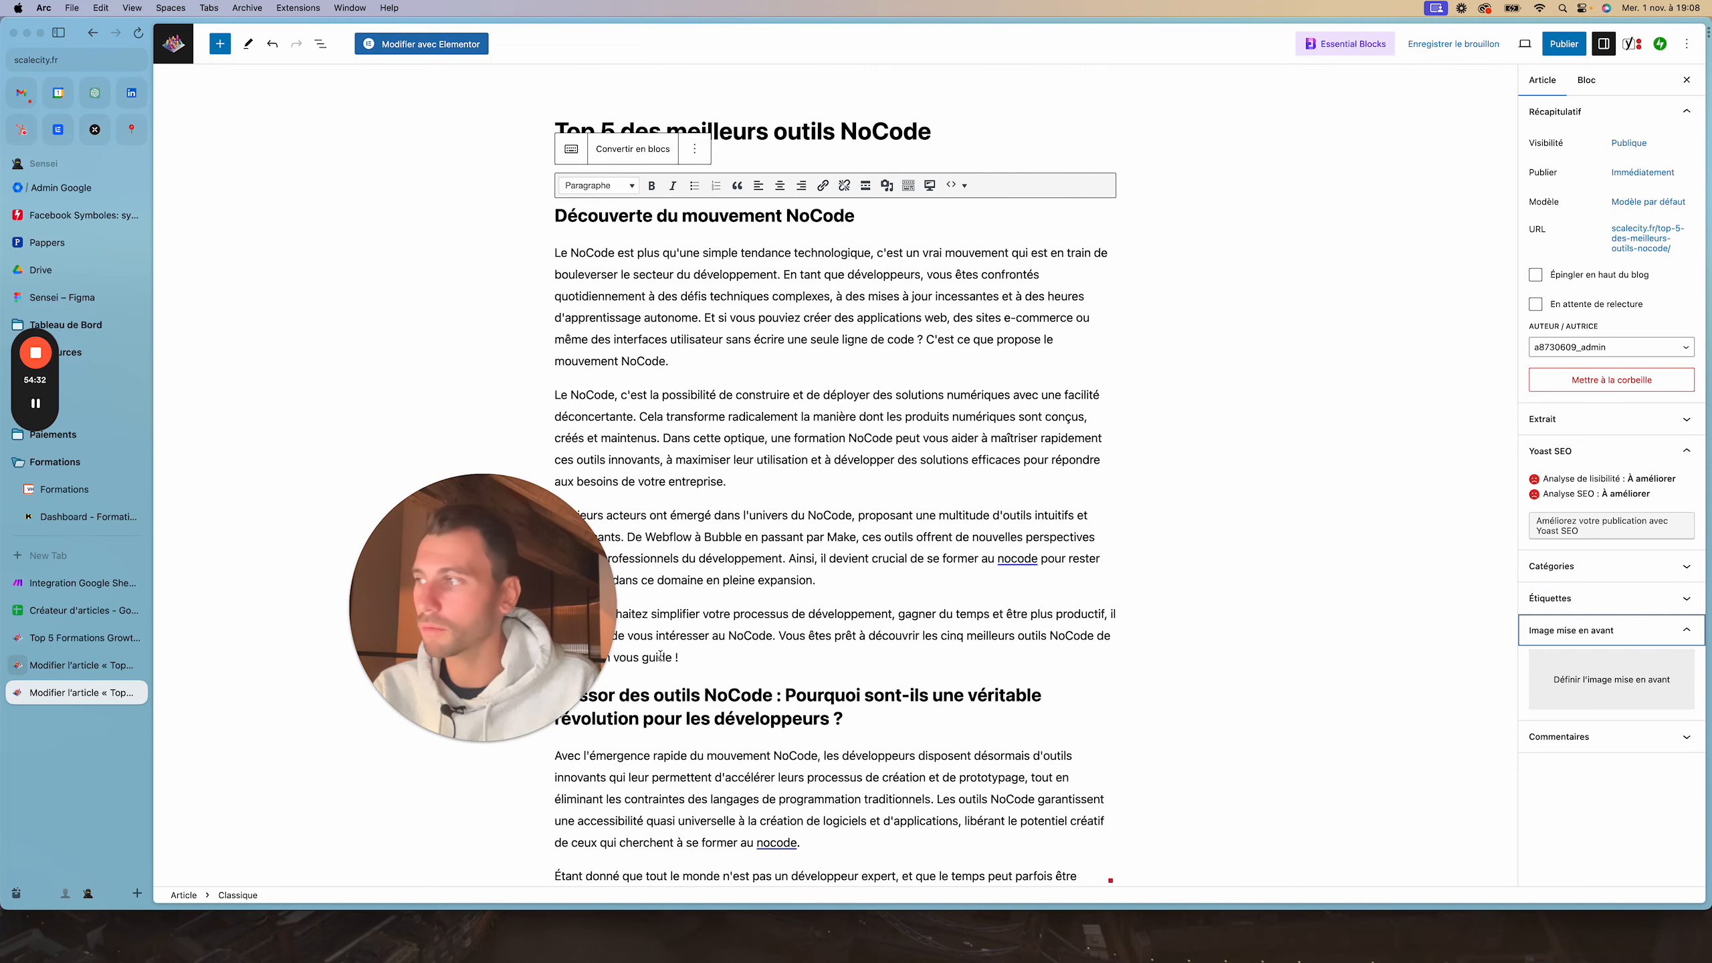
pyautogui.moveTo(529, 630); pyautogui.dragTo(422, 623)
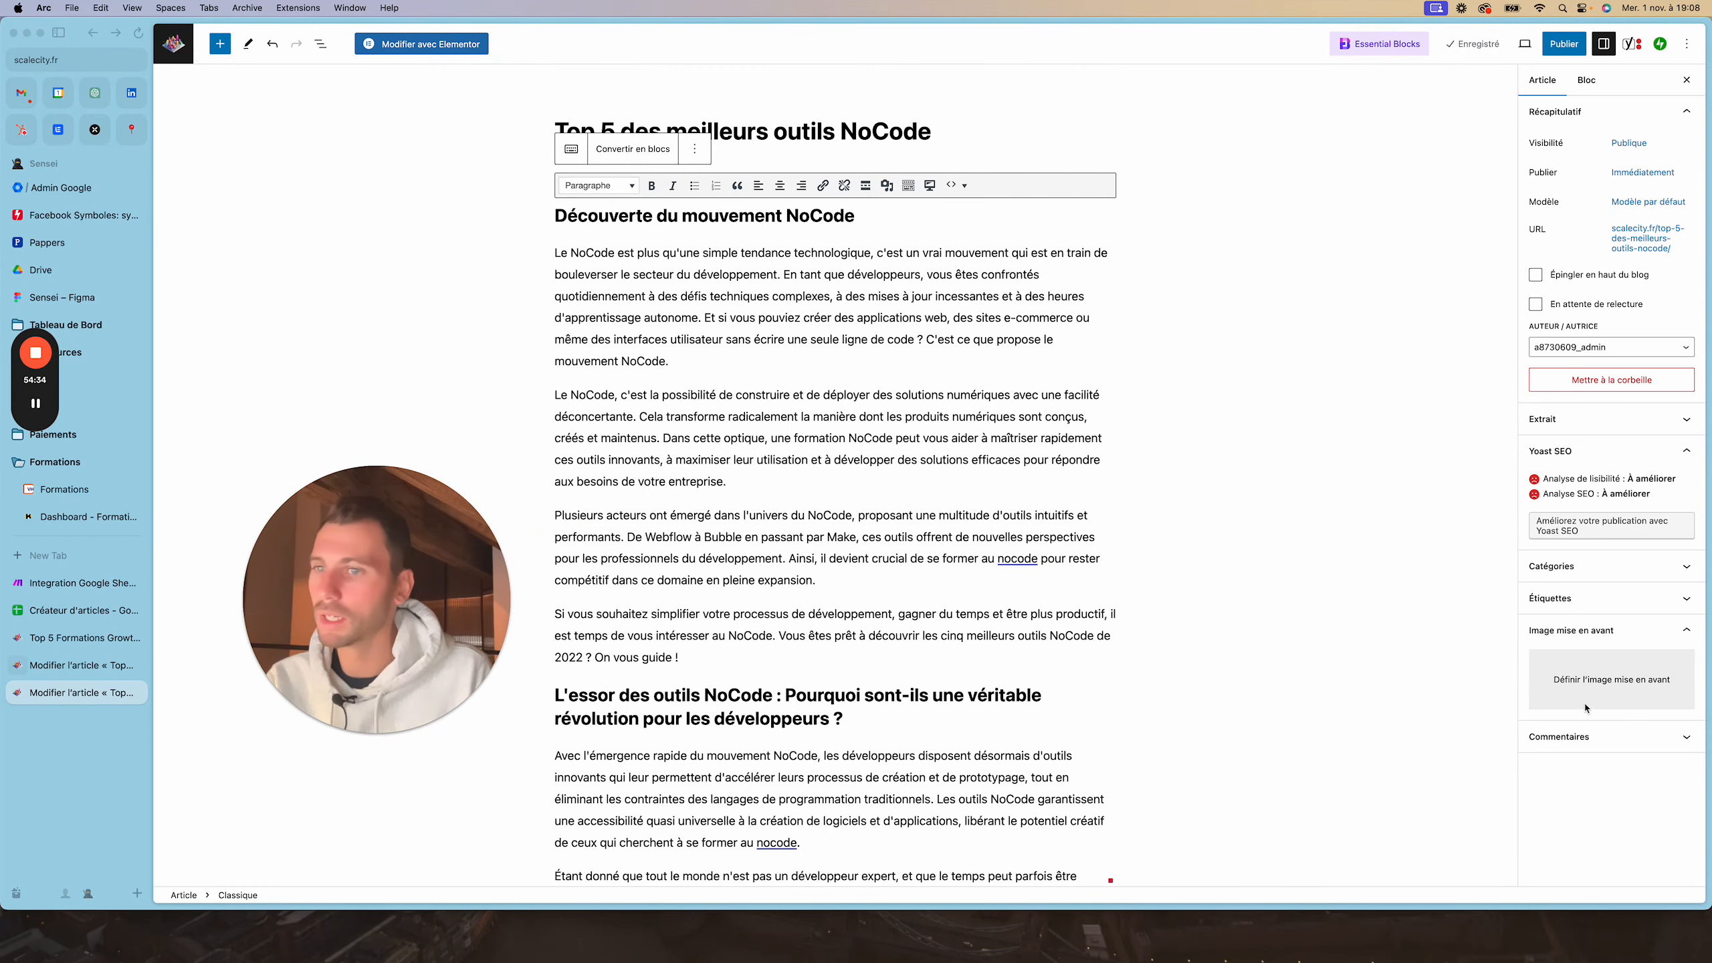